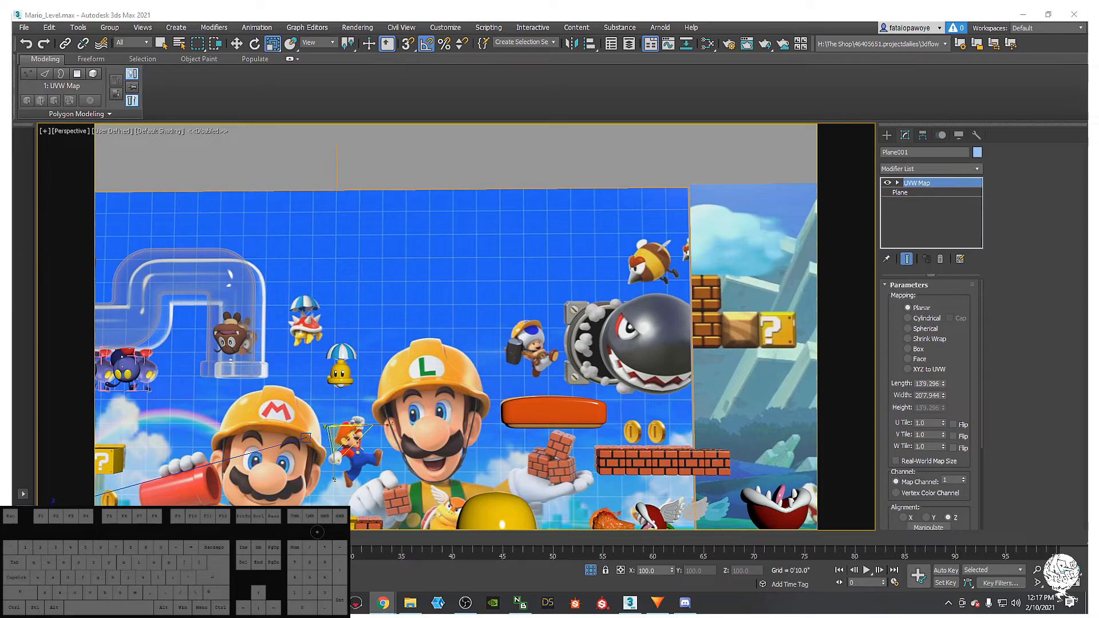
- Pan and zoom the Perspective view across the Mario_Level backdrop to inspect the Bullet Bill
type("lw")
key("Return")
middle_click_drag(448, 292, 681, 294)
middle_click_drag(512, 310, 488, 305)
scroll(487, 304, "down", 3)
scroll(490, 235, "up", 5)
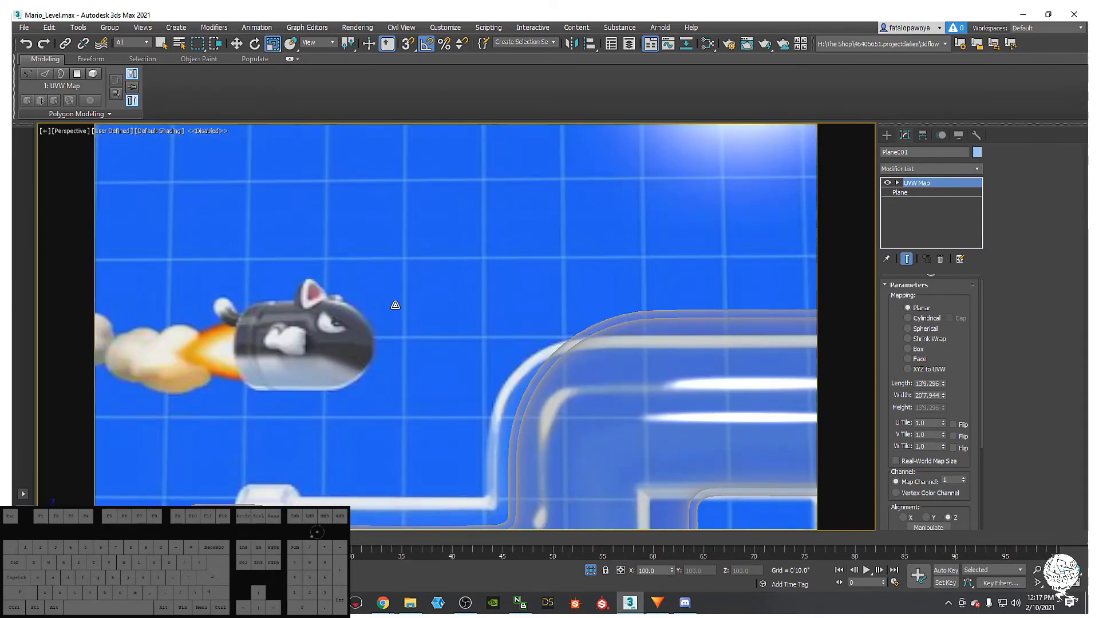
scroll(515, 303, "up", 1)
- Bring up Chrome with the 'mario bullet' Google image results
scroll(530, 308, "down", 6)
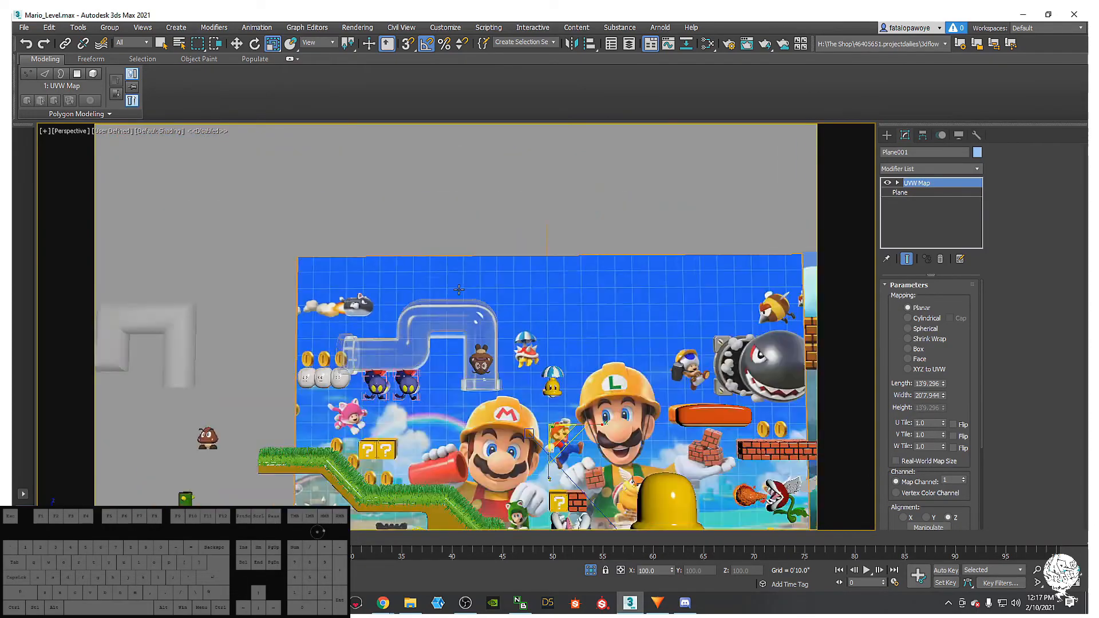
scroll(361, 298, "up", 2)
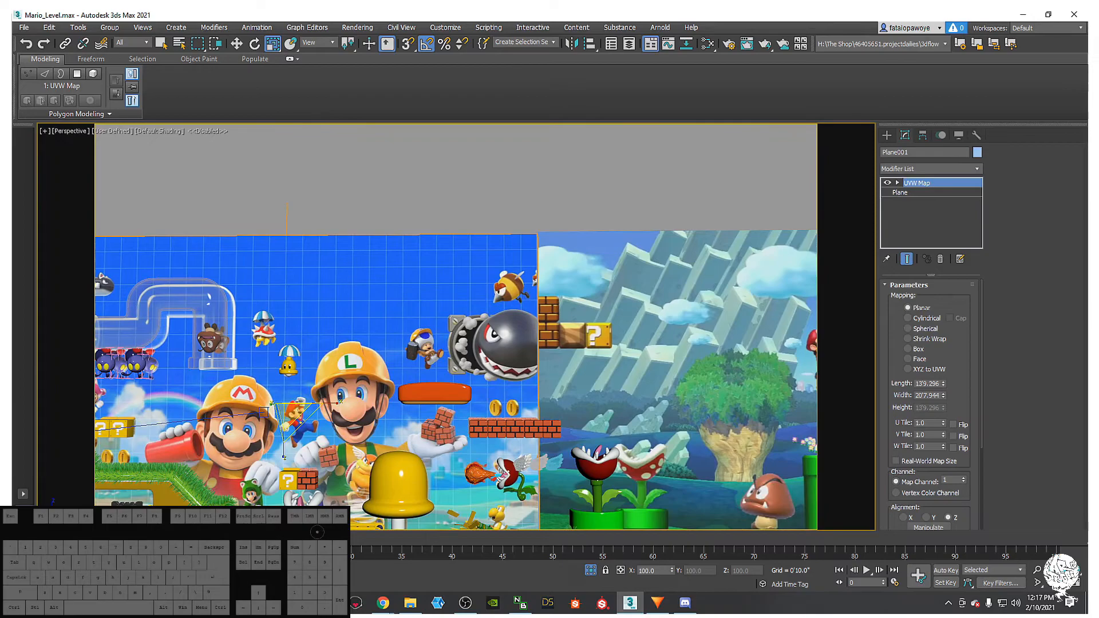
left_click(383, 602)
left_click_drag(12, 31, 420, 17)
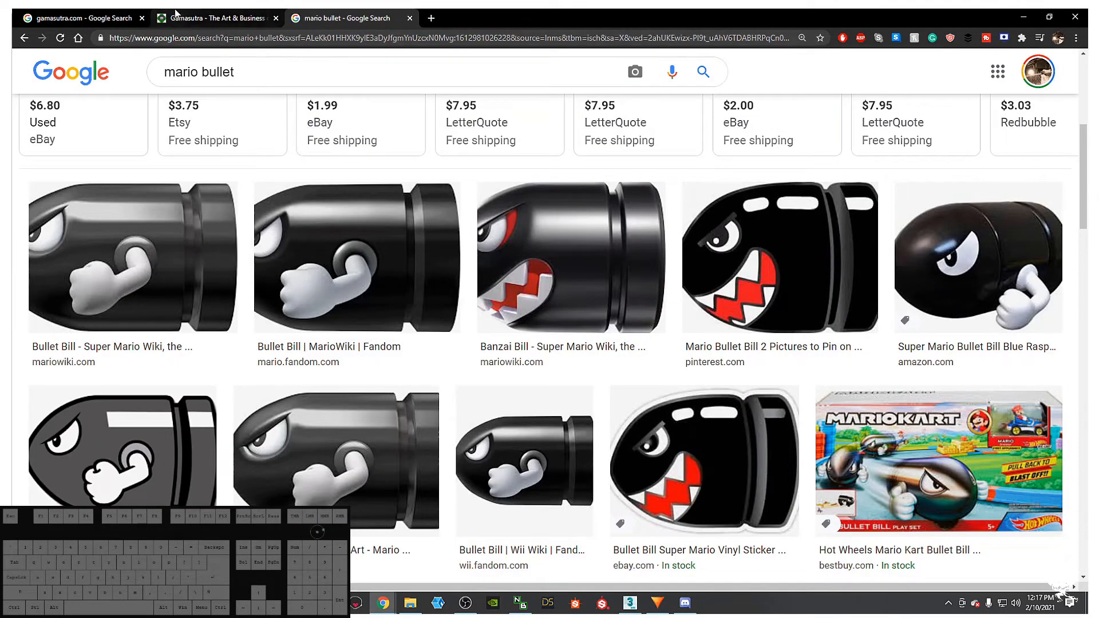
- Filter the 'mario bullet' image results to Large size
scroll(187, 281, "down", 3)
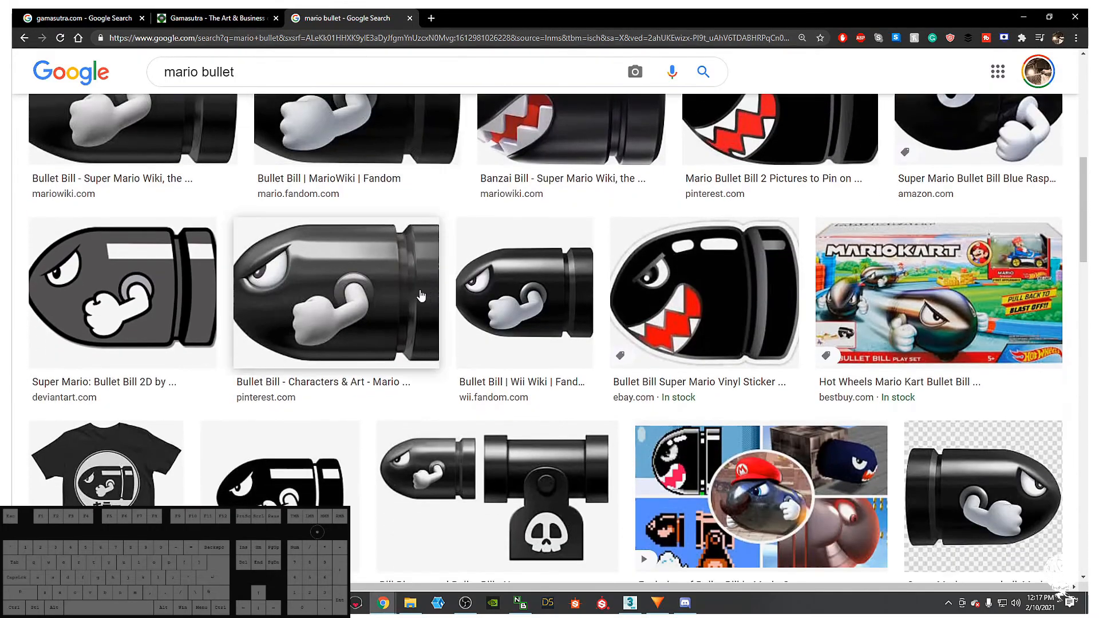
scroll(187, 280, "down", 4)
scroll(361, 290, "up", 3)
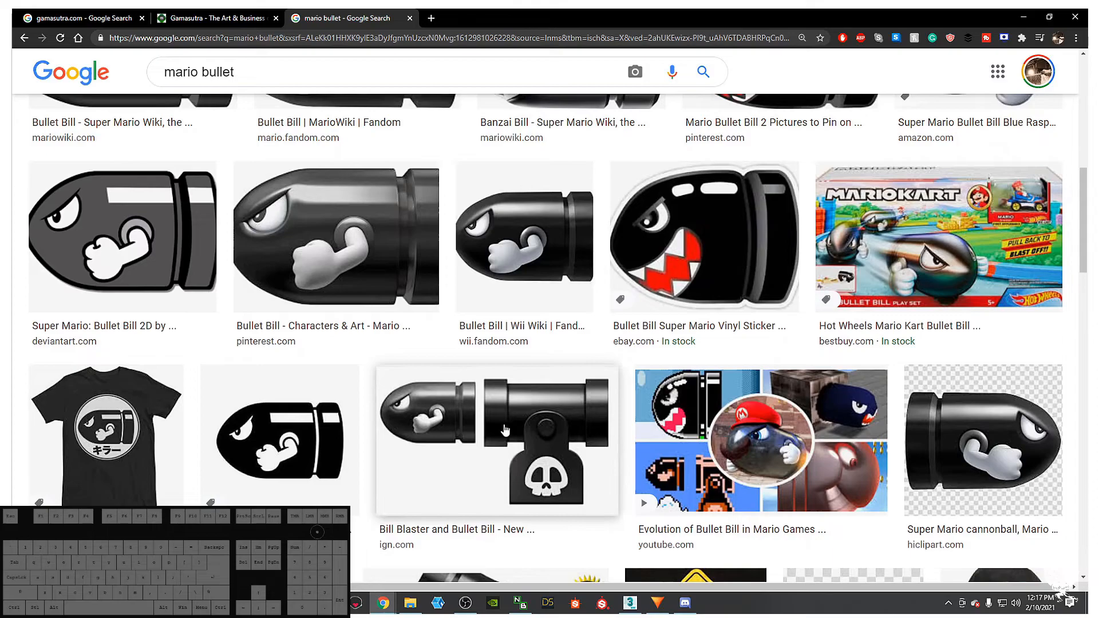
scroll(602, 395, "up", 5)
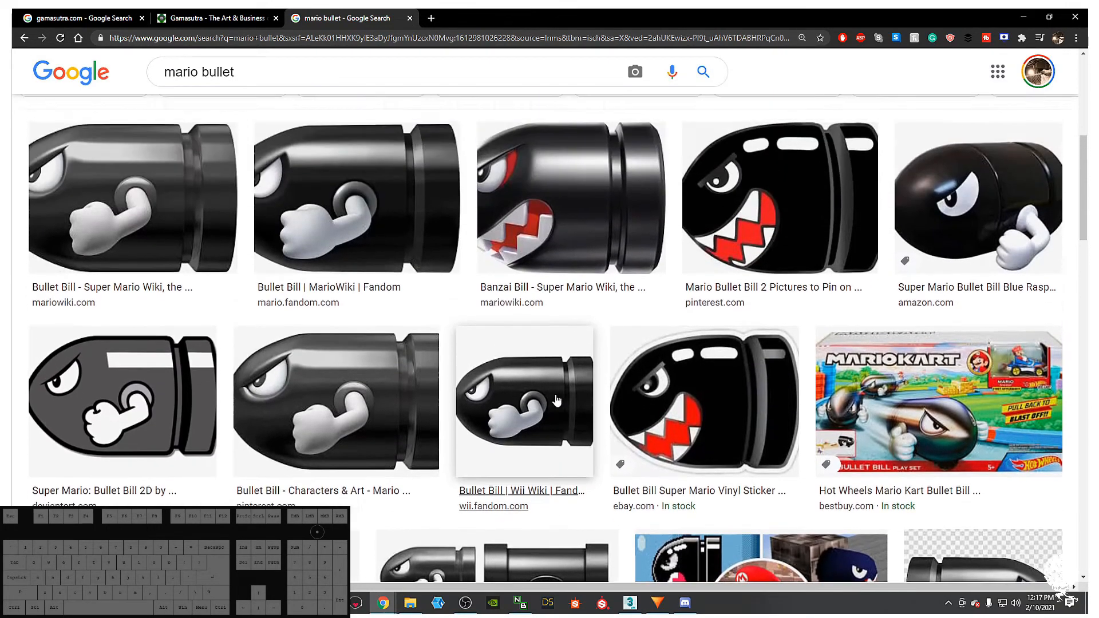
scroll(581, 372, "up", 5)
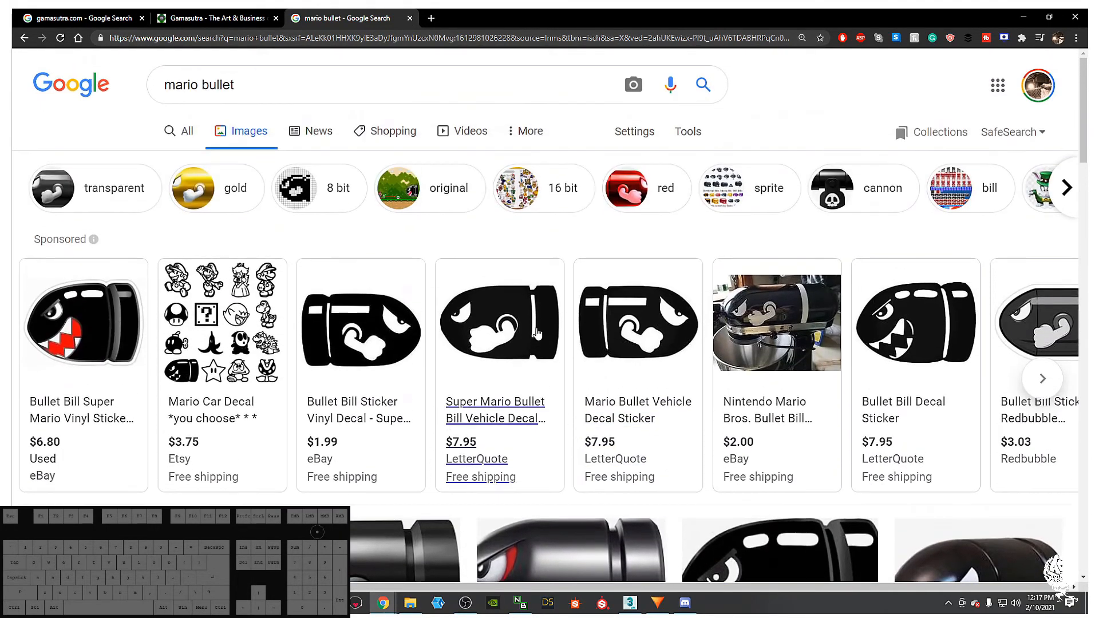
left_click(689, 133)
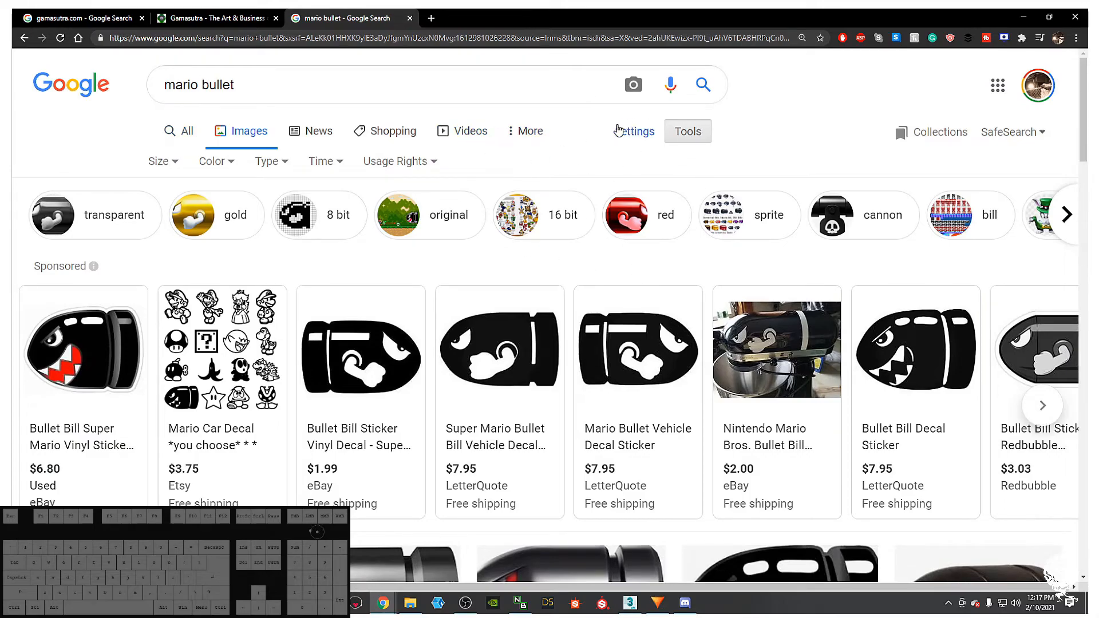
left_click(687, 136)
left_click(688, 136)
left_click(175, 162)
left_click_drag(174, 220, 207, 182)
left_click(152, 220)
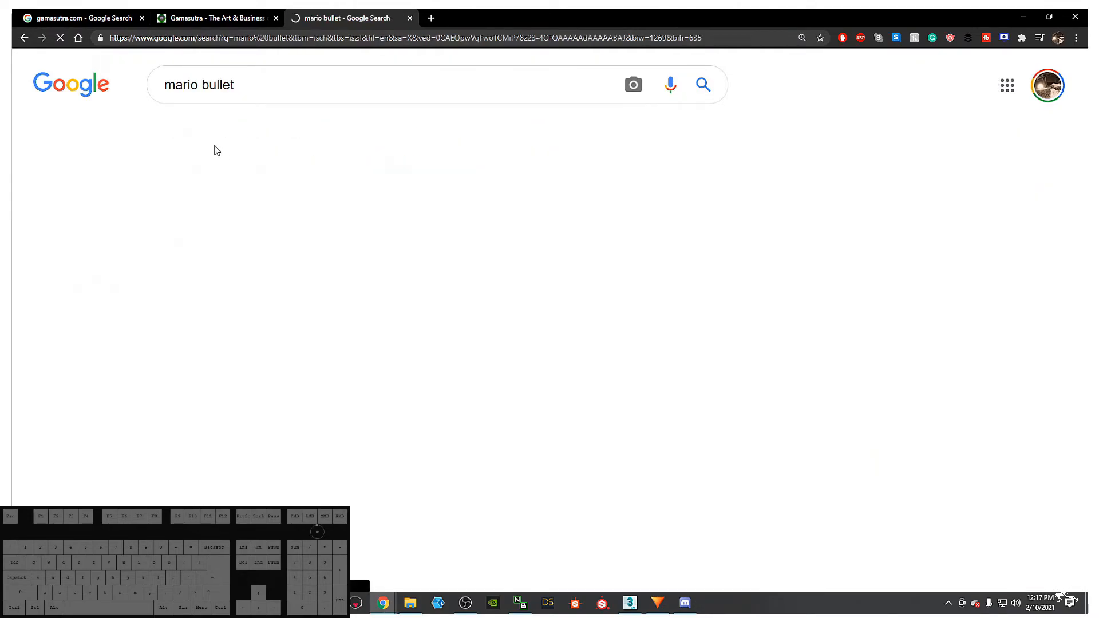
scroll(209, 351, "down", 3)
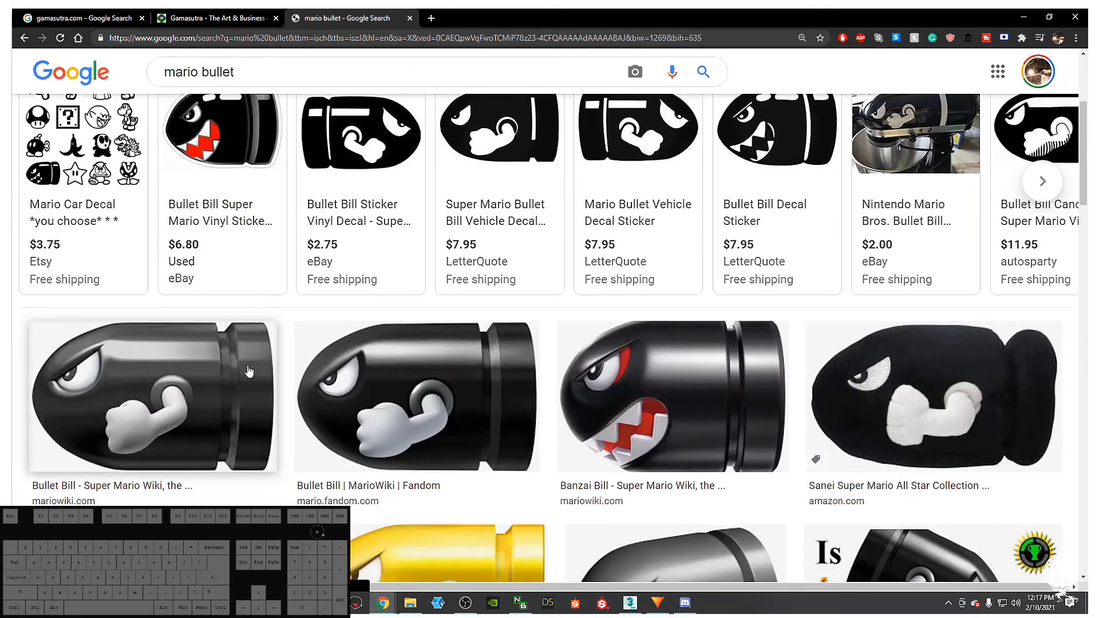
- Preview the Banzai Bill image and start saving it with Save image as
left_click(637, 389)
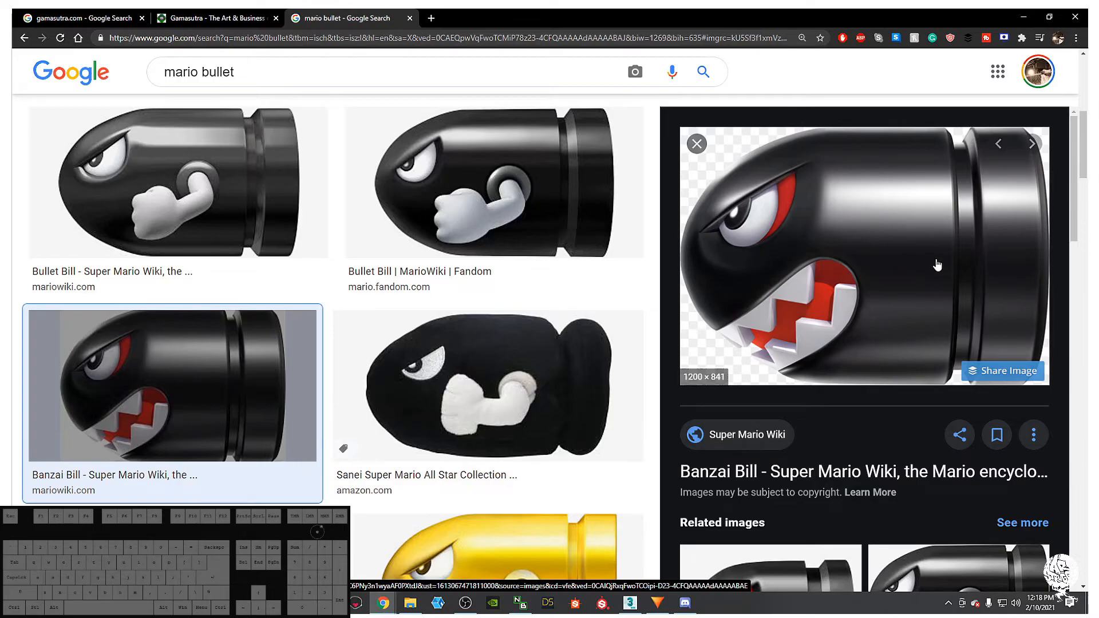
right_click(864, 237)
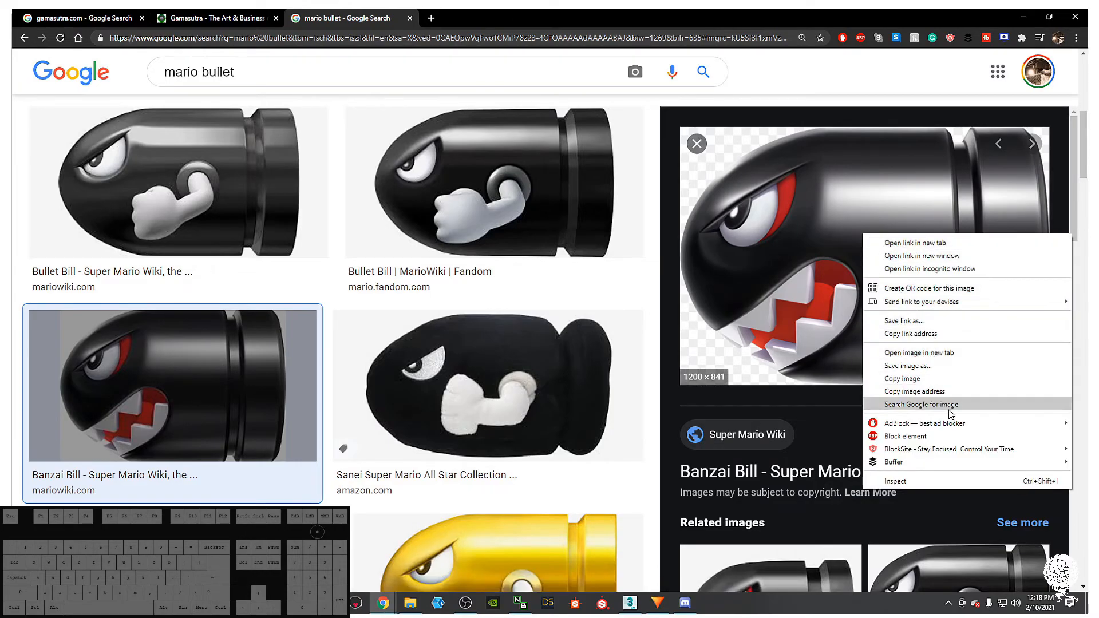
left_click(918, 368)
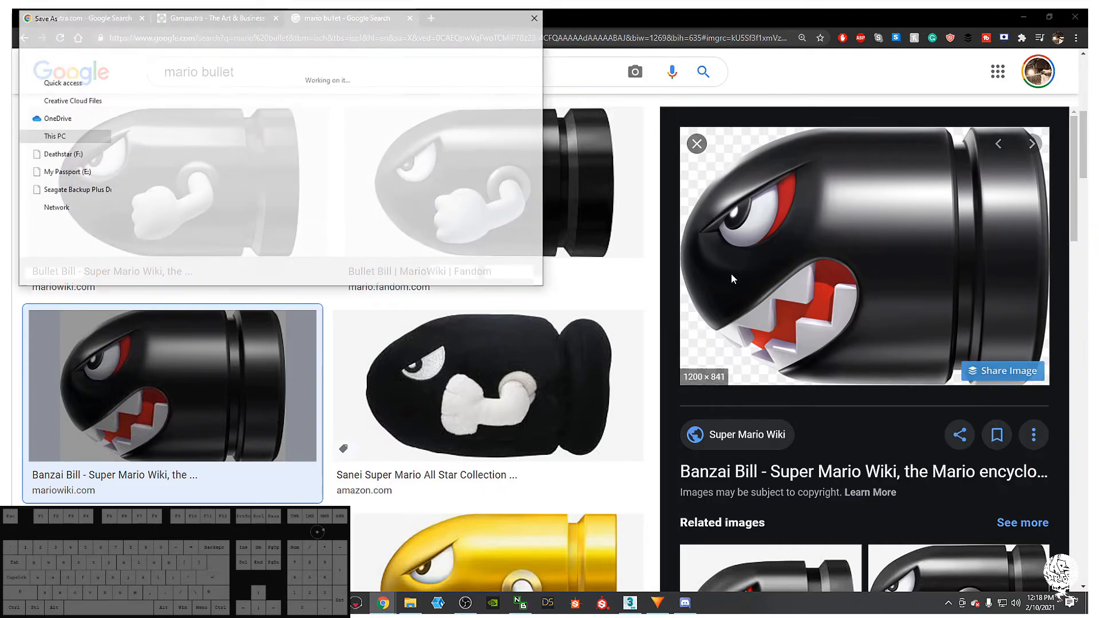
left_click_drag(252, 17, 0, 72)
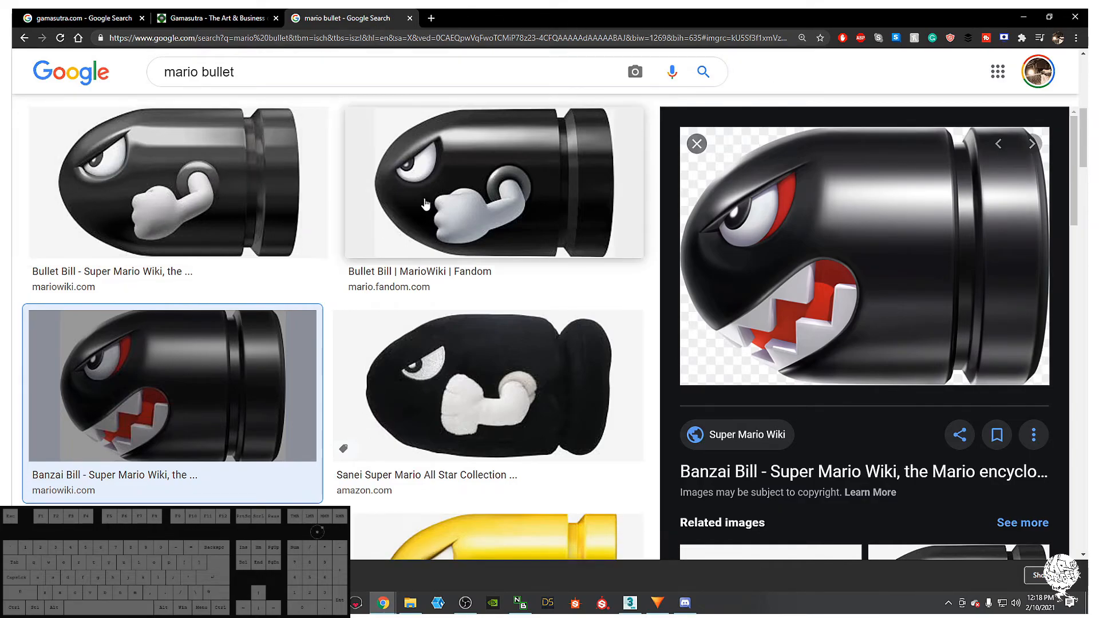
- Compare the Bullet Bill previews and settle on the Super Mario Wiki side view
left_click(452, 195)
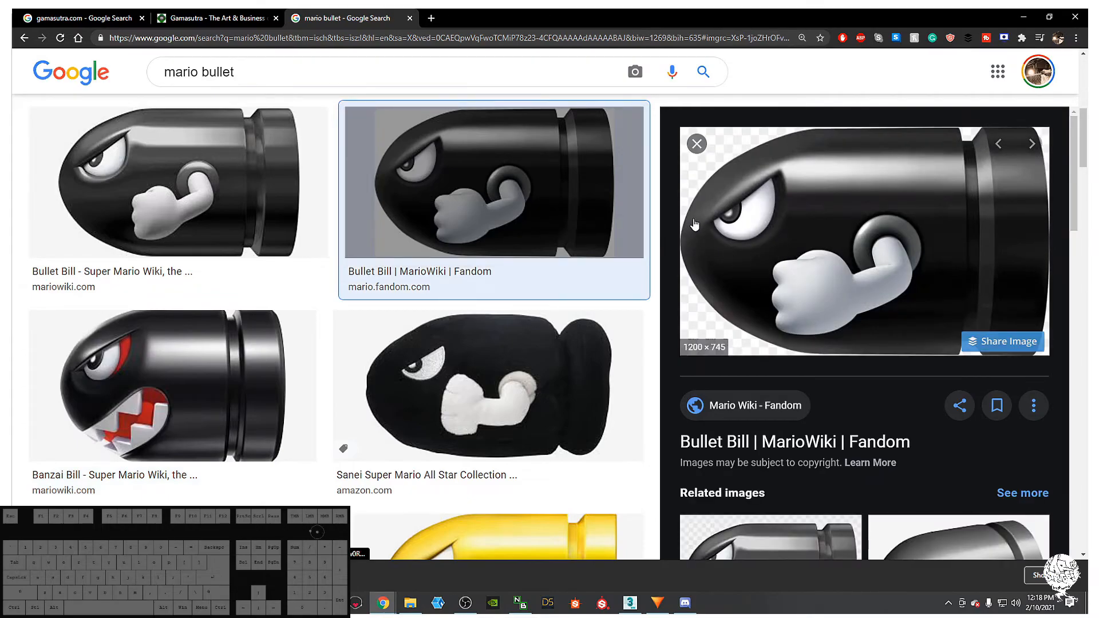
left_click(228, 203)
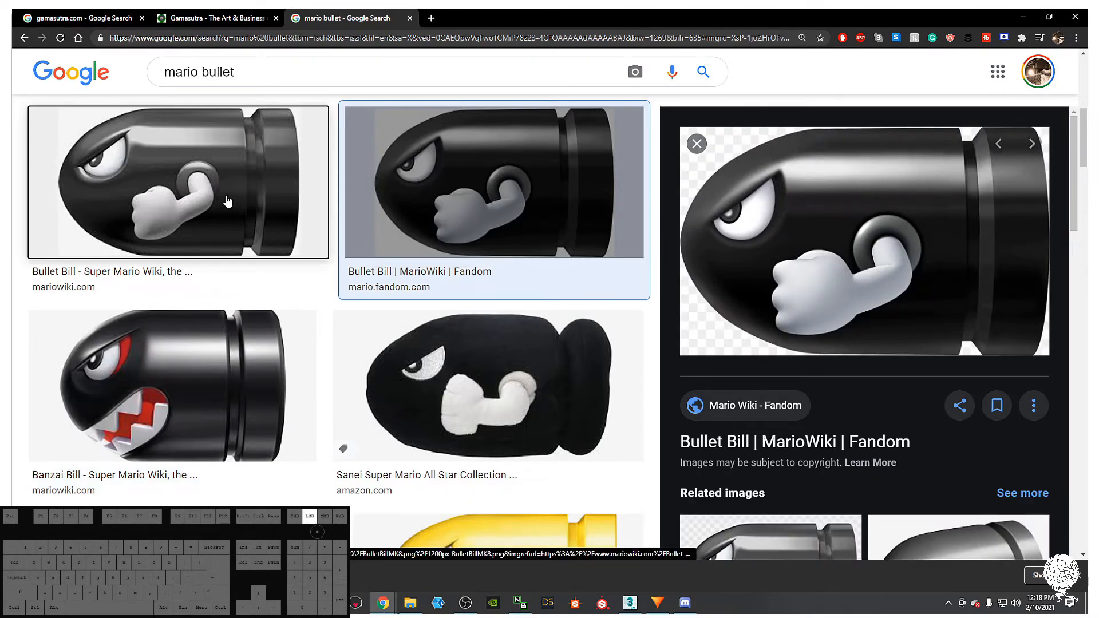
left_click(457, 206)
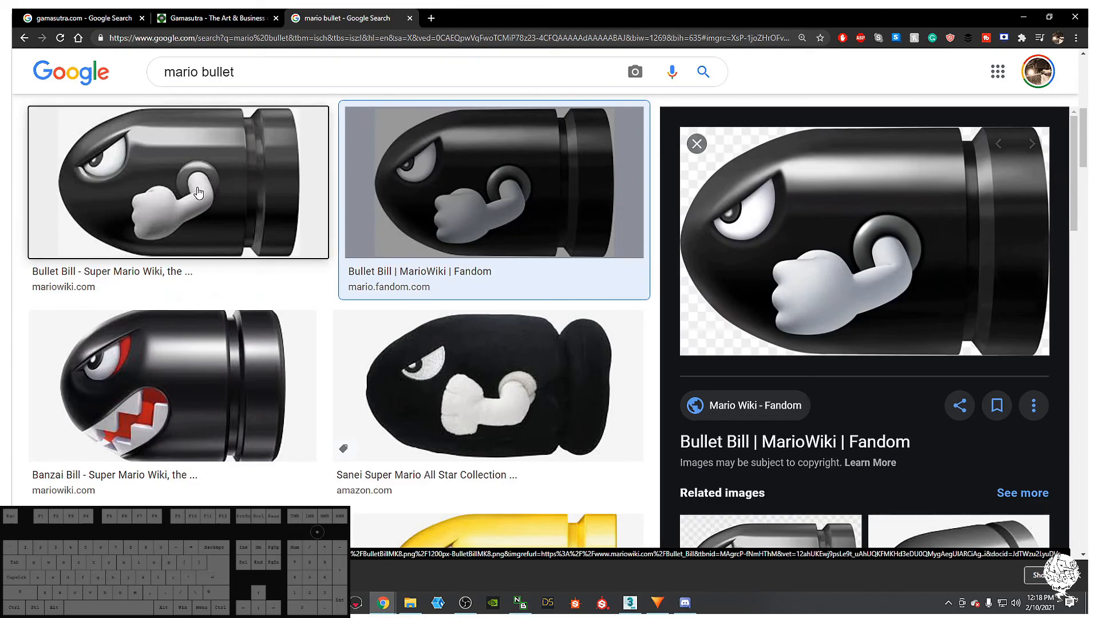
left_click(321, 190)
left_click(389, 215)
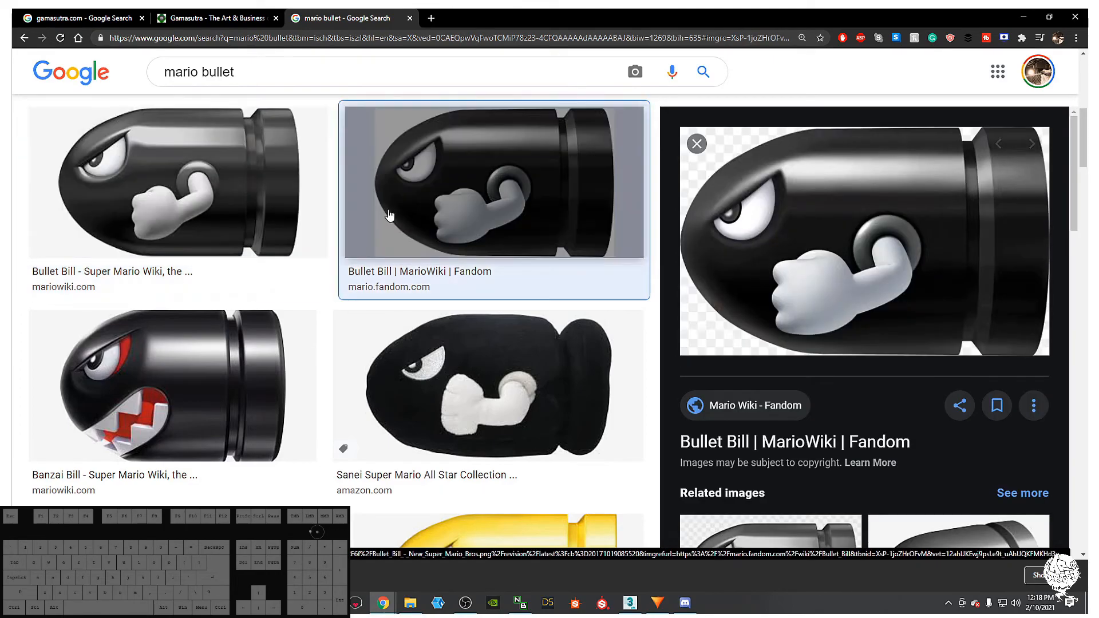
left_click(209, 205)
left_click(479, 226)
left_click(193, 195)
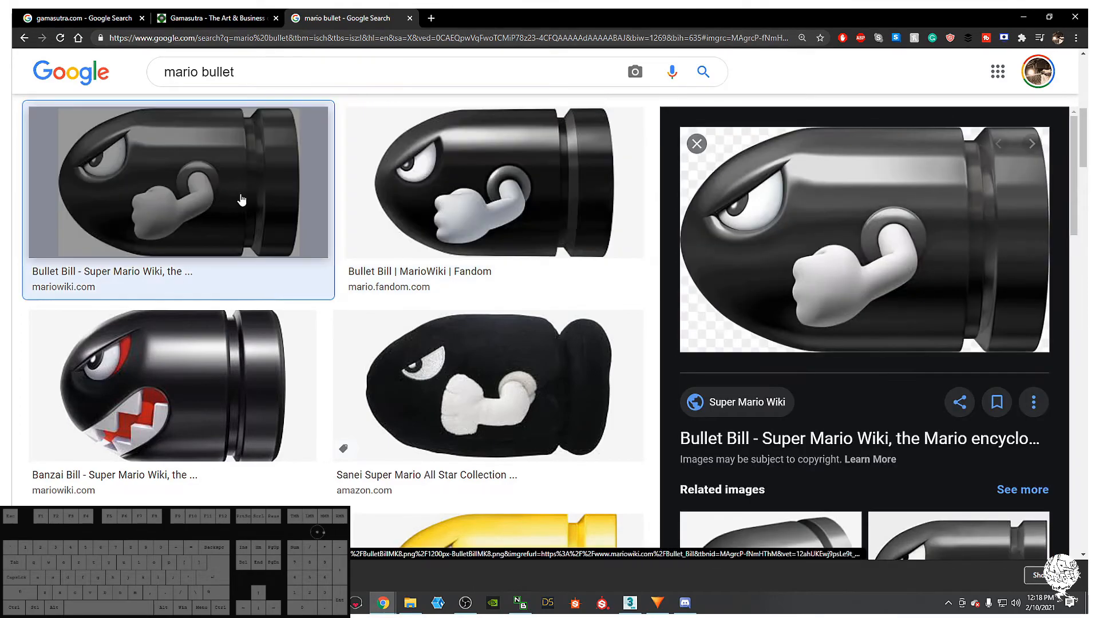
left_click(480, 197)
left_click(221, 199)
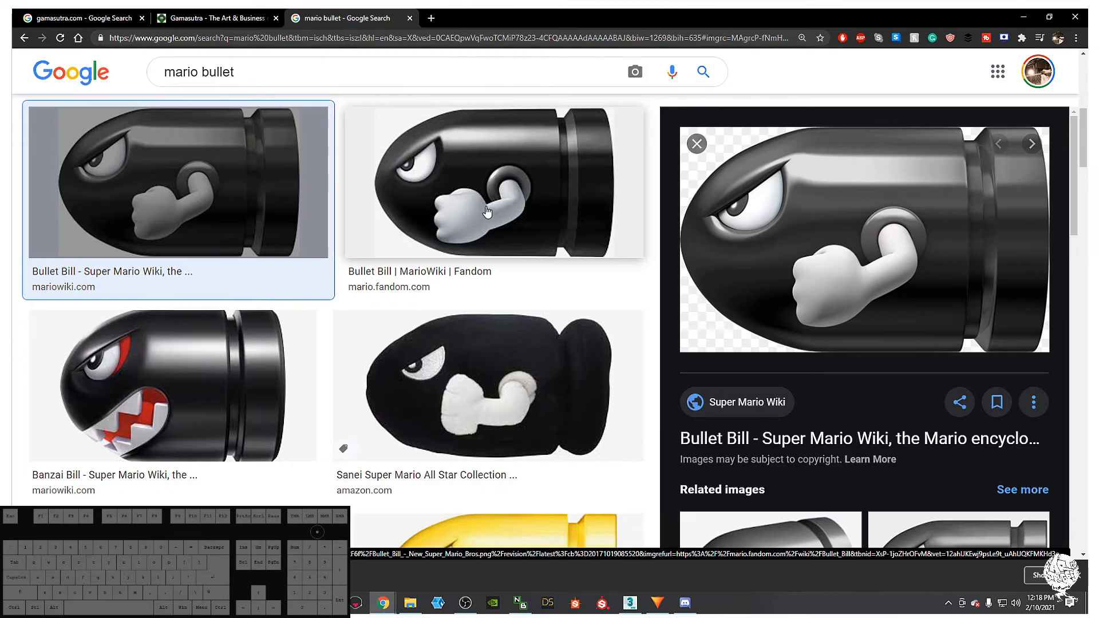
- Save the Super Mario Wiki Bullet Bill image with Save image as
right_click(837, 203)
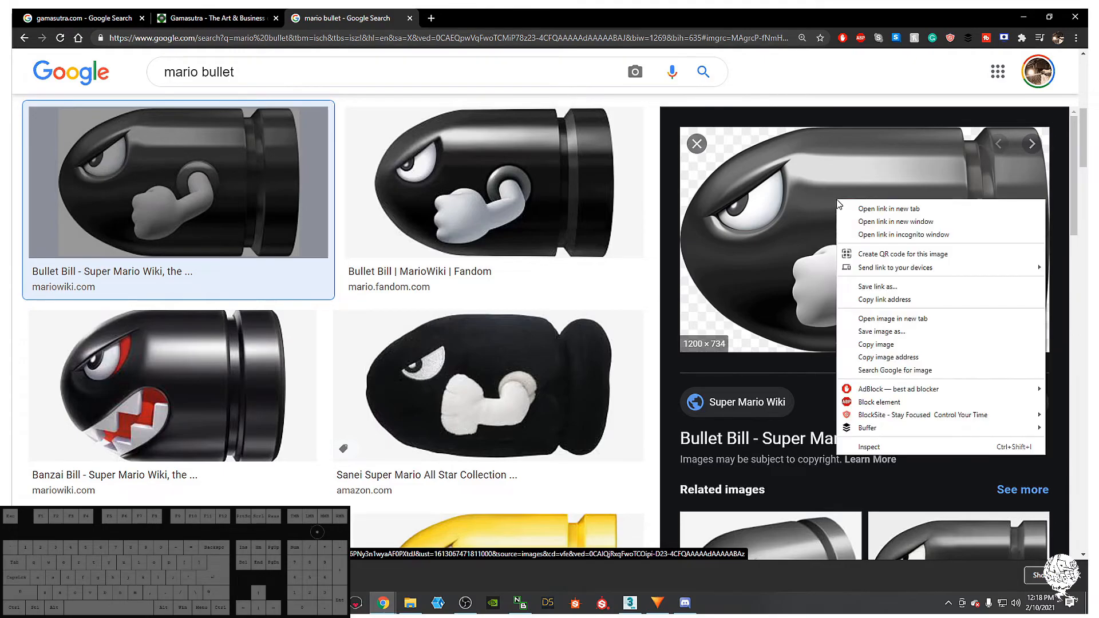
left_click_drag(796, 233, 377, 200)
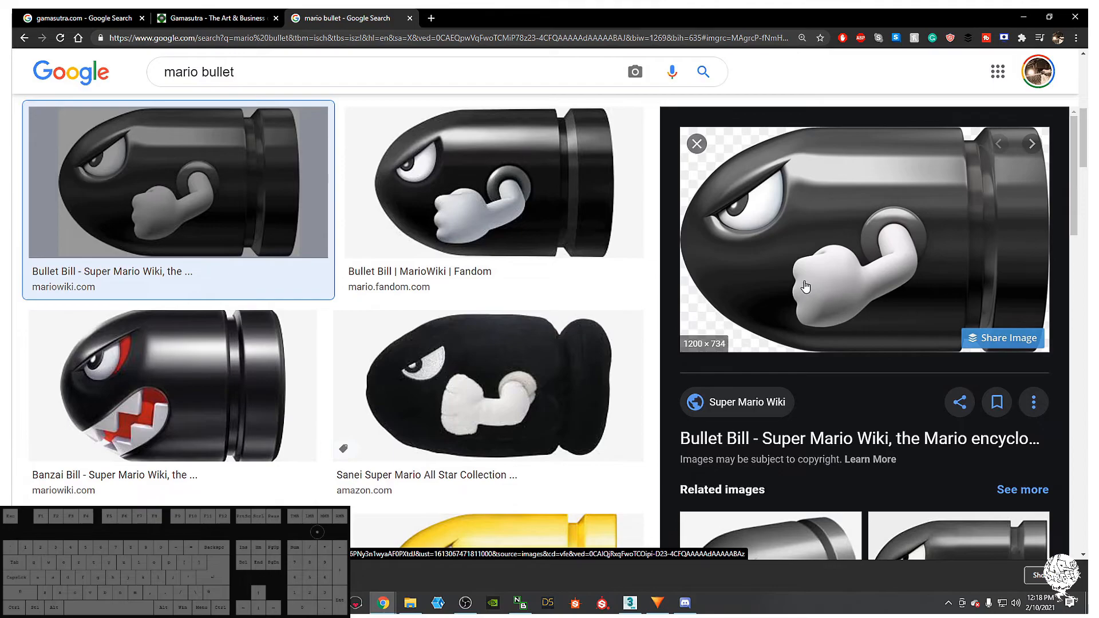
right_click(813, 254)
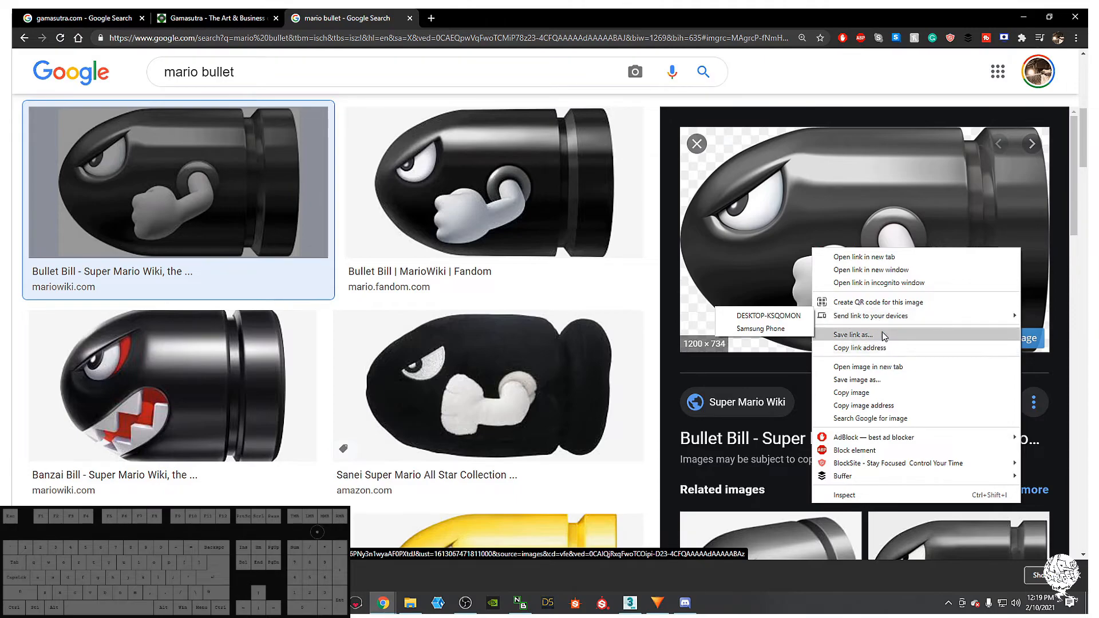
left_click(863, 381)
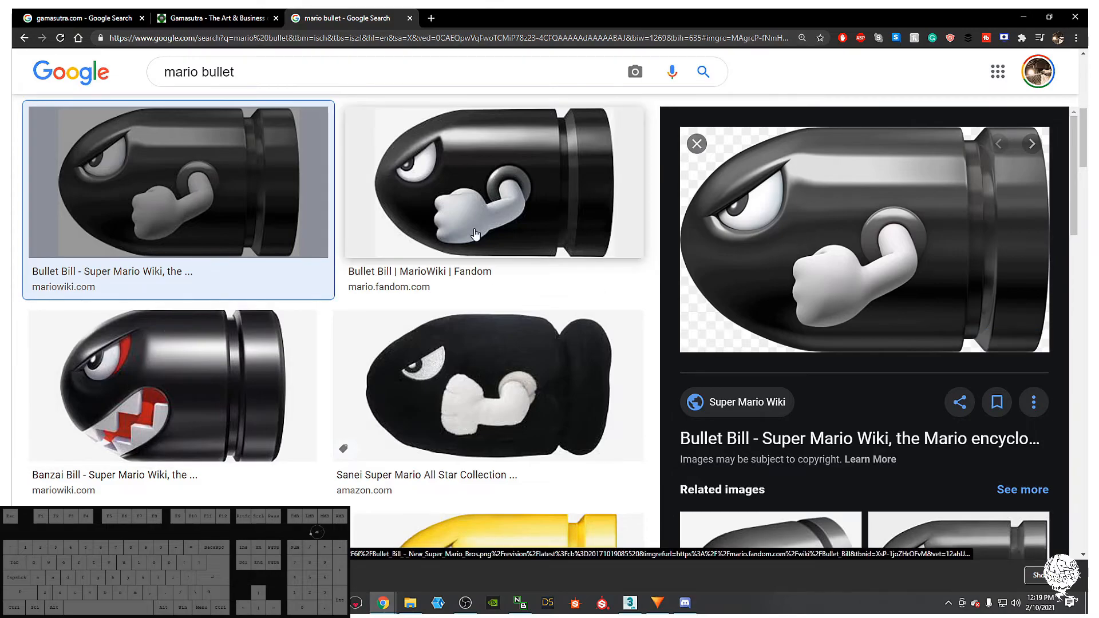
- Switch to Discord and view the Maya screenshot shared in a student's thread
left_click(685, 603)
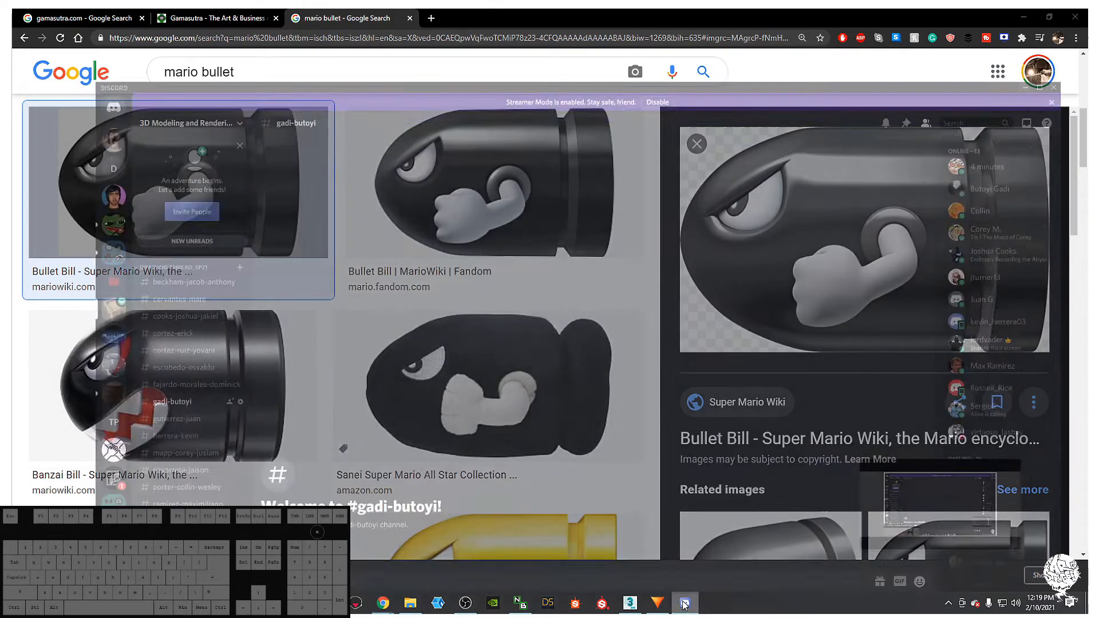
scroll(103, 358, "up", 6)
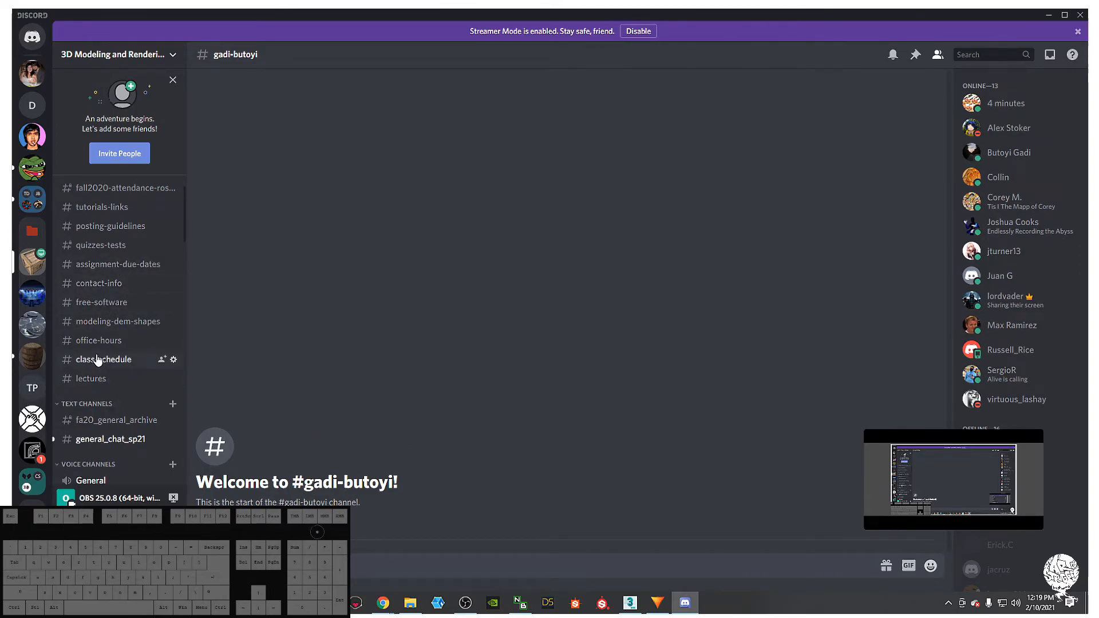
scroll(109, 391, "down", 10)
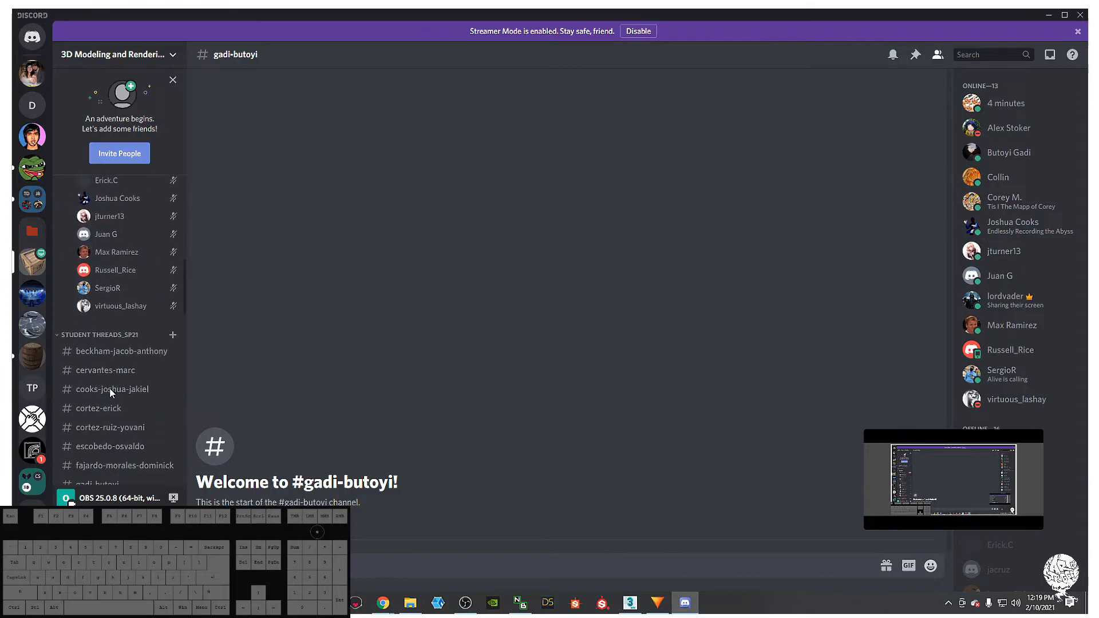
scroll(111, 391, "down", 3)
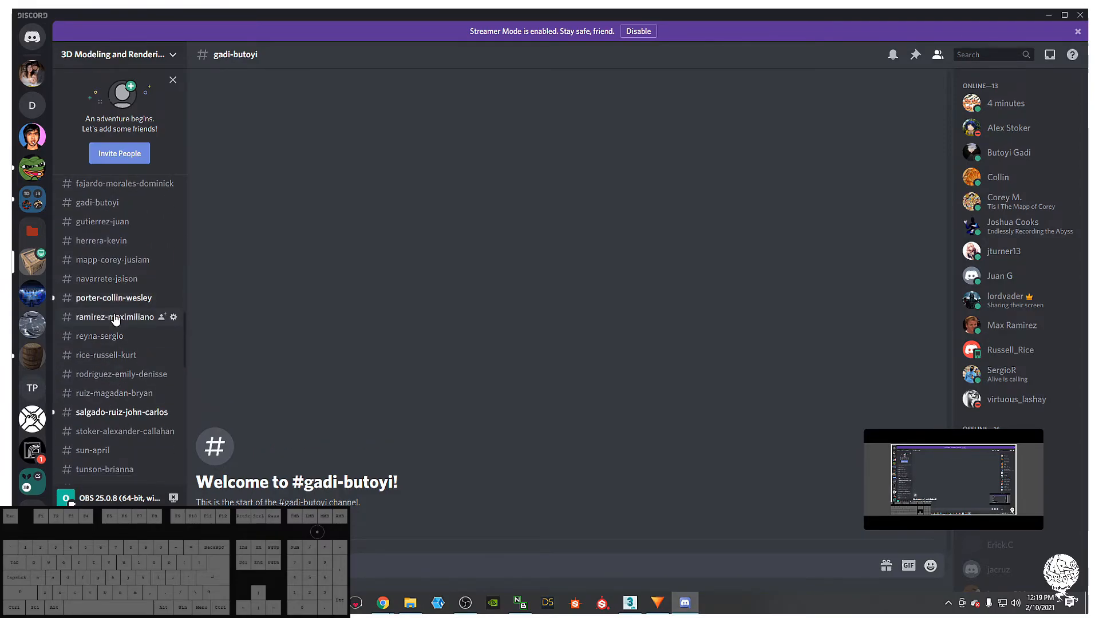
left_click(107, 413)
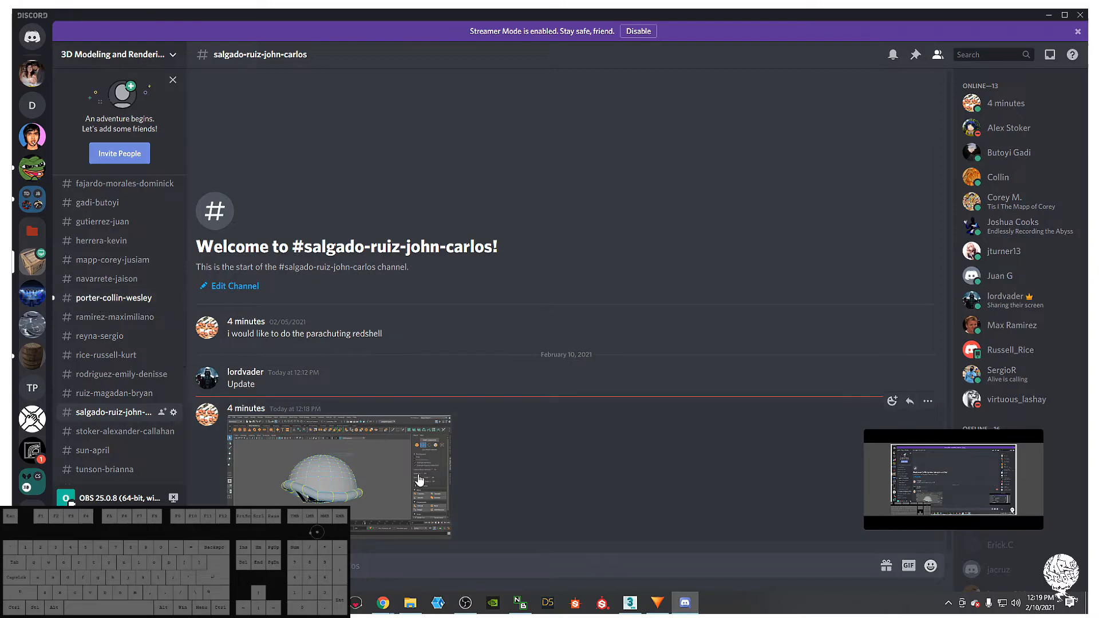
left_click(334, 470)
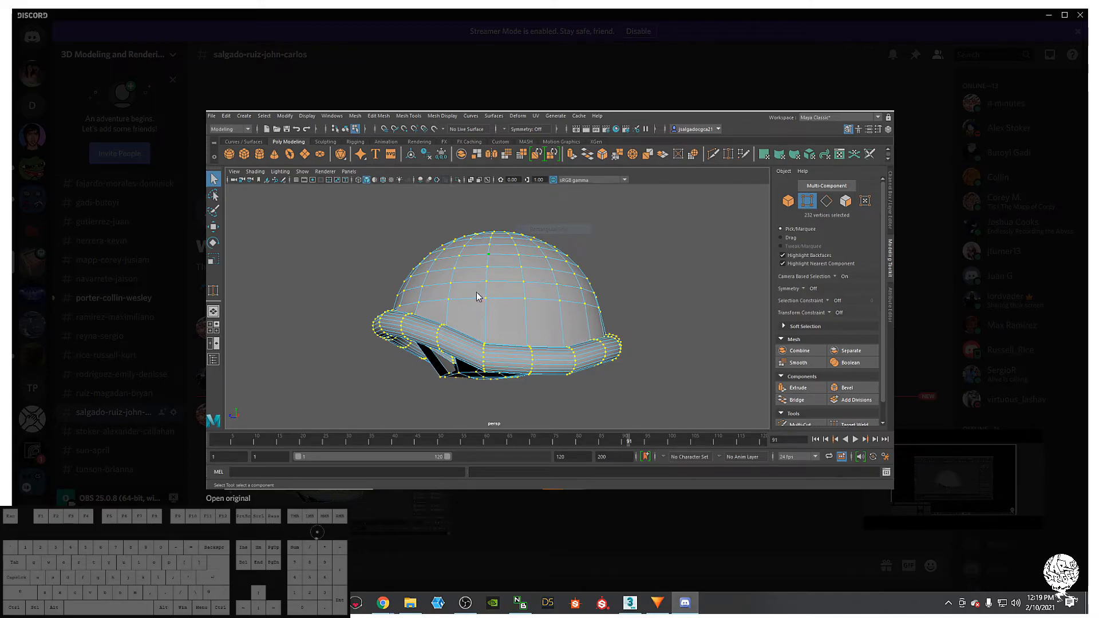
left_click(623, 518)
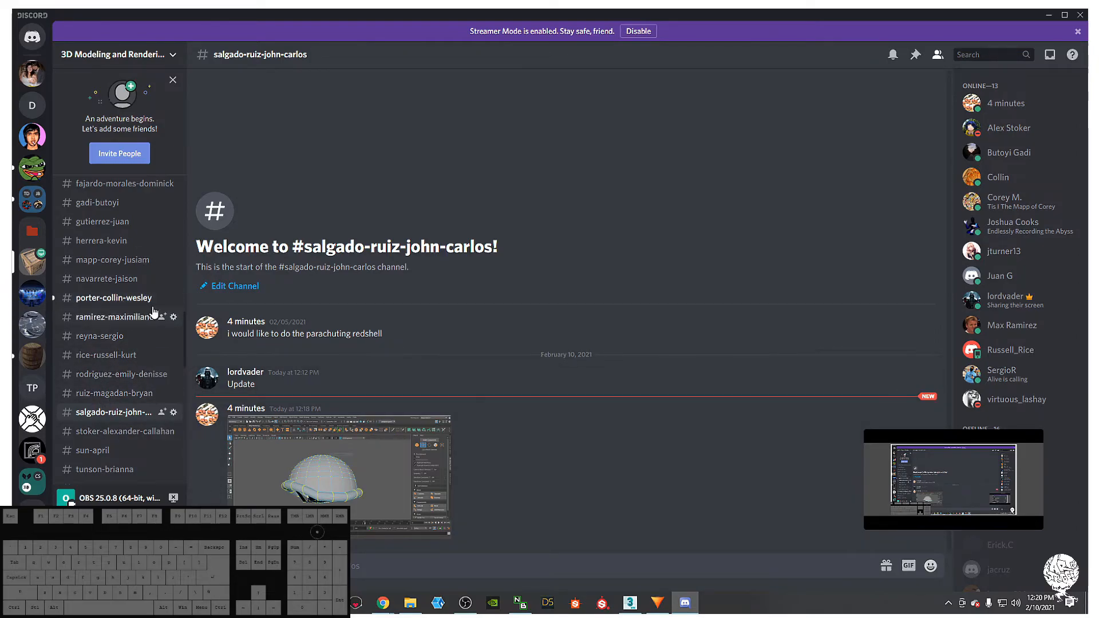
left_click(120, 298)
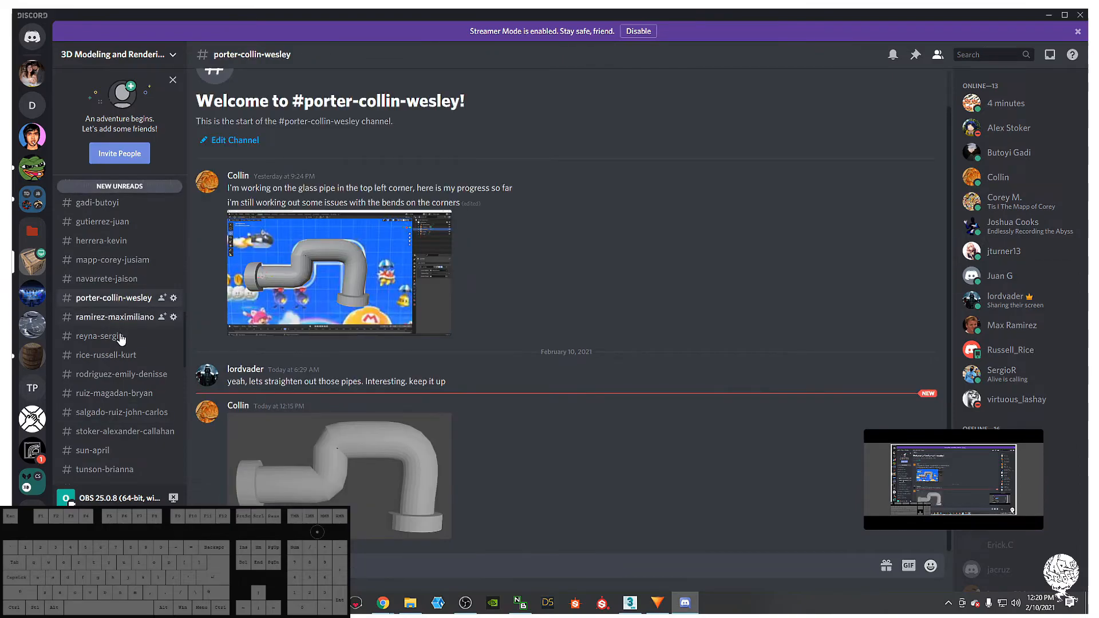
scroll(95, 366, "up", 5)
scroll(103, 349, "up", 10)
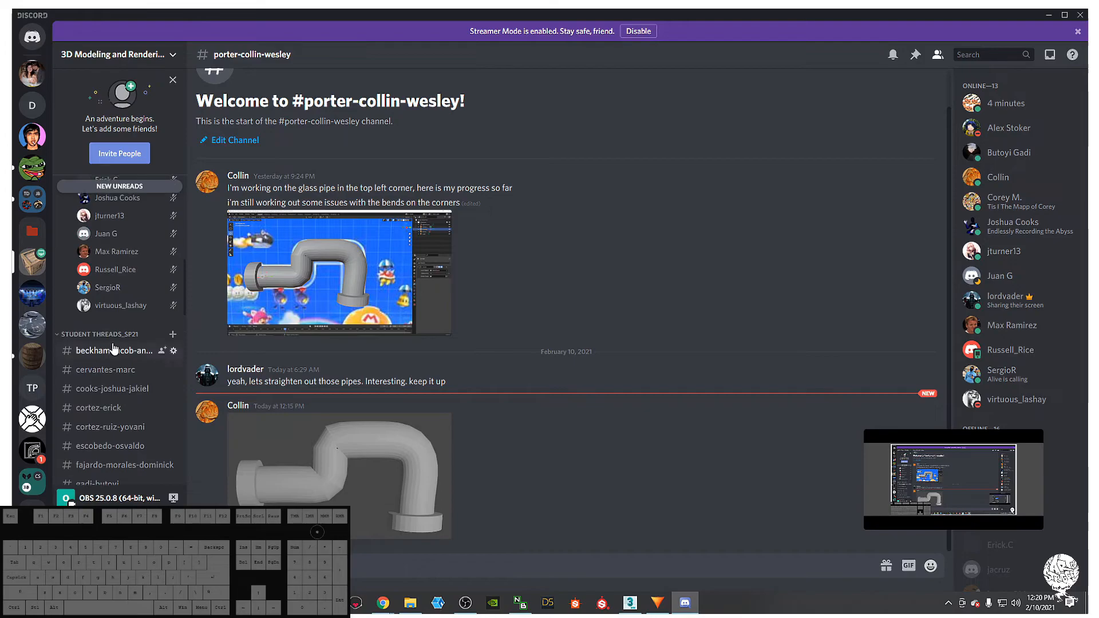
scroll(115, 274, "up", 2)
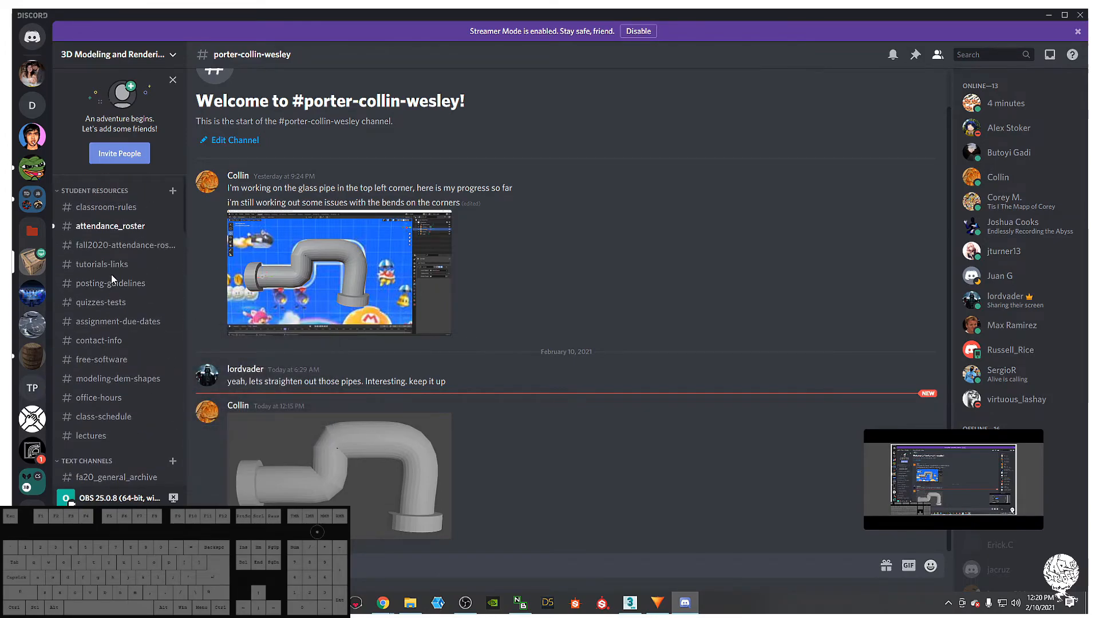
left_click(109, 321)
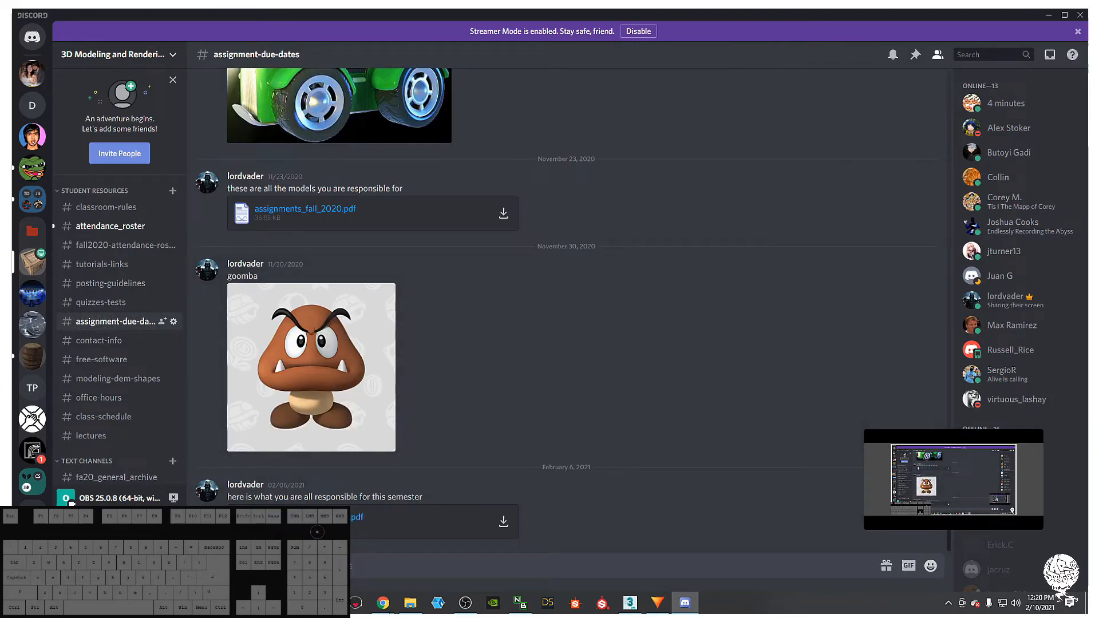
- Drag the Bullet Bill PNG from the Desktop folder into the channel and upload it
left_click(409, 602)
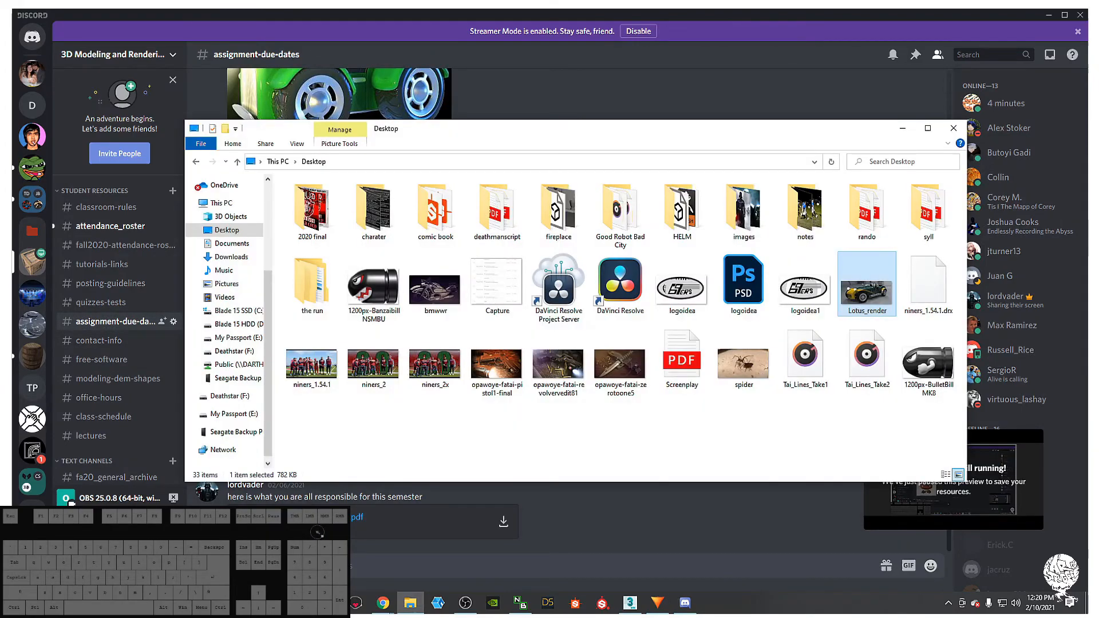
left_click_drag(475, 122, 0, 132)
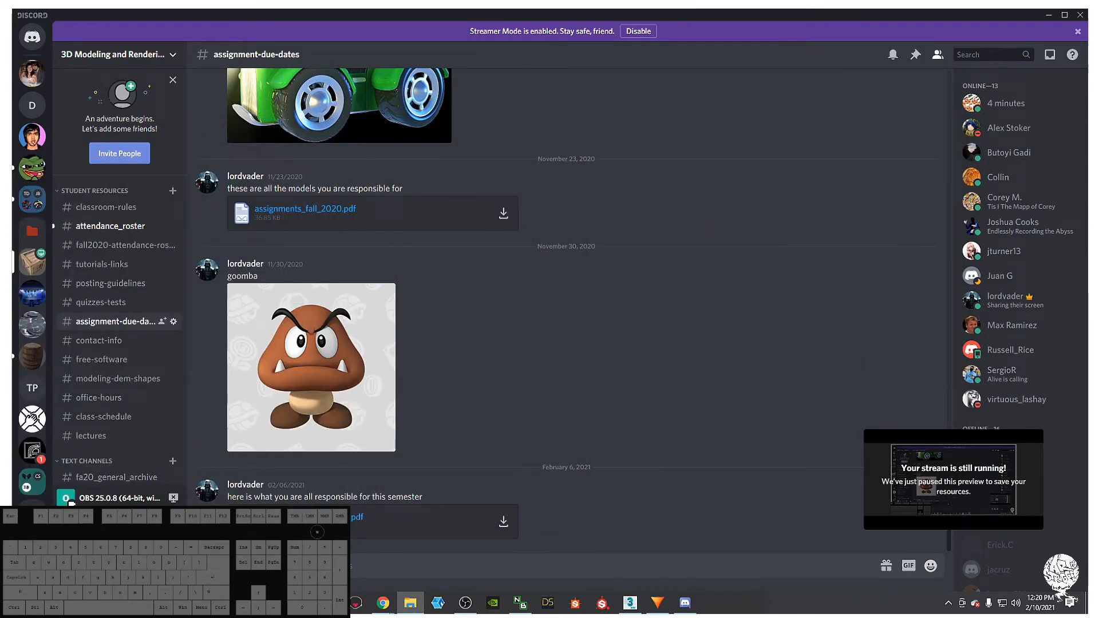
key("ctrl")
left_click_drag(13, 485, 583, 511)
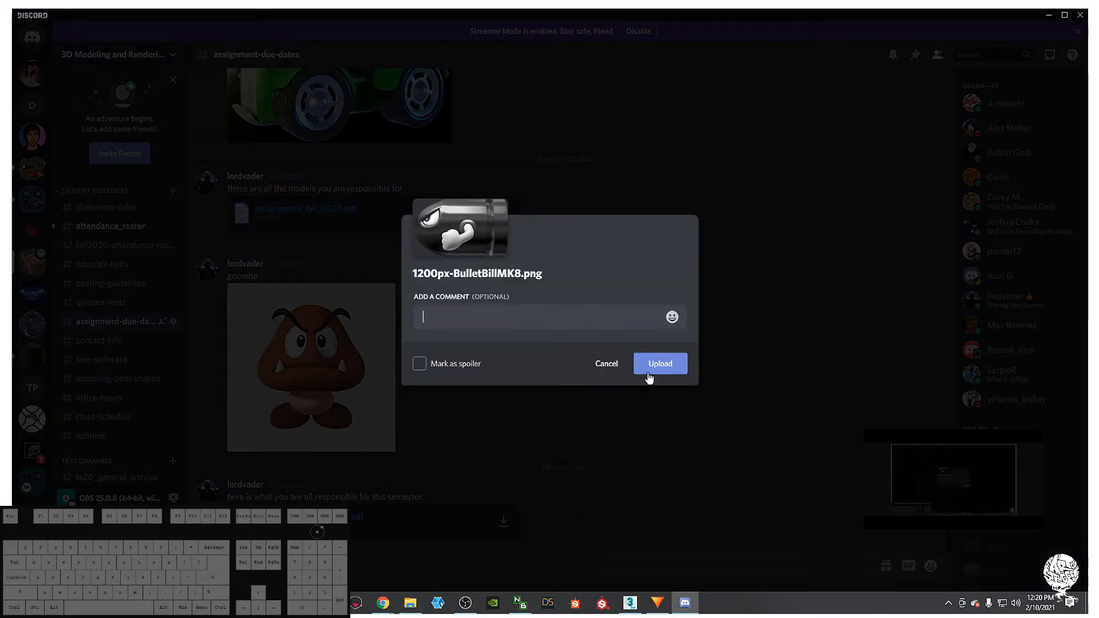
left_click(647, 374)
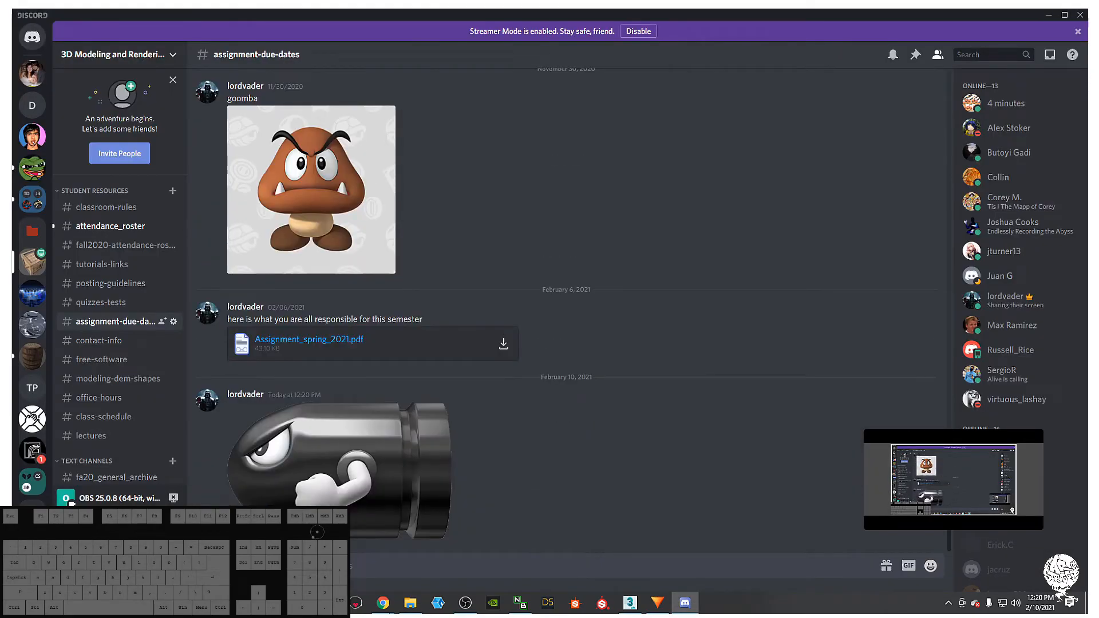
- Upload the Banzai Bill PNG too, then minimize Discord and return to 3ds Max
left_click_drag(13, 504, 478, 452)
left_click(664, 364)
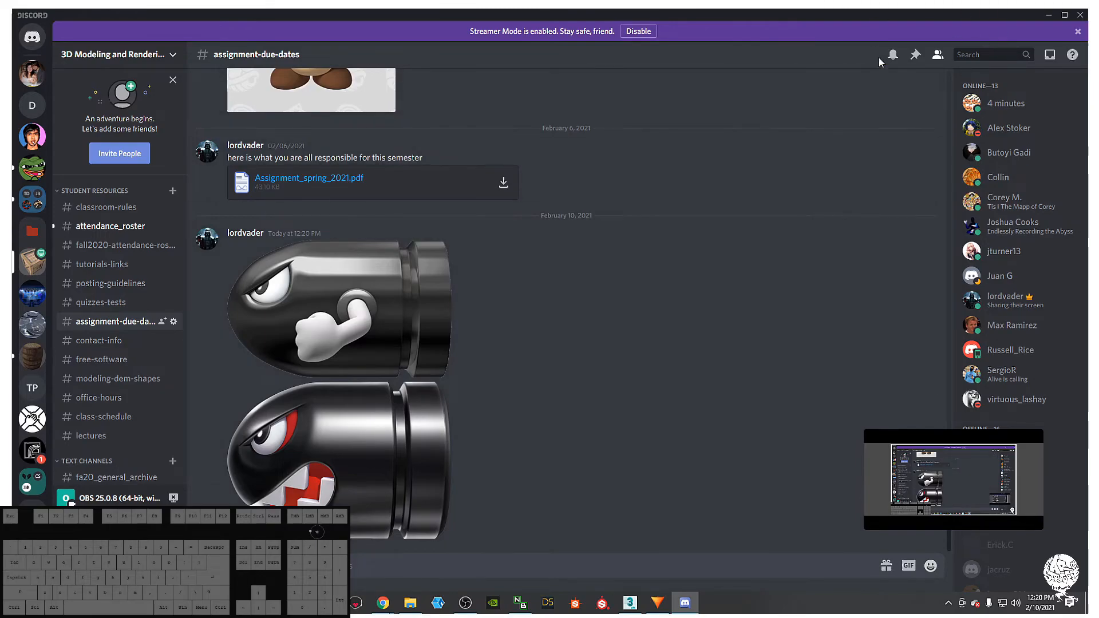
left_click(1049, 15)
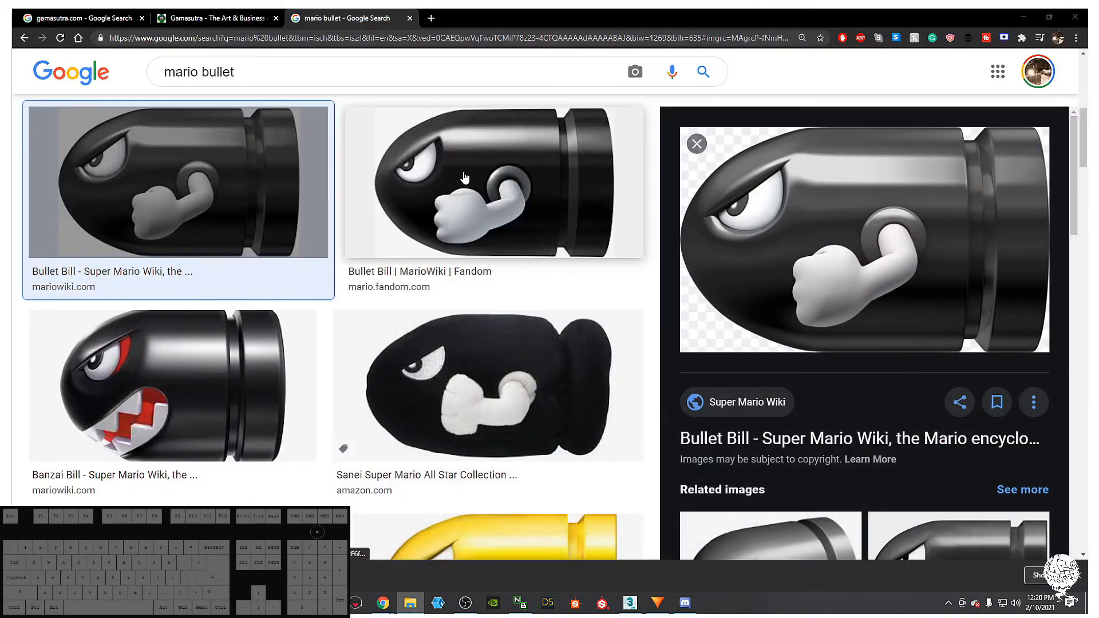
left_click(629, 604)
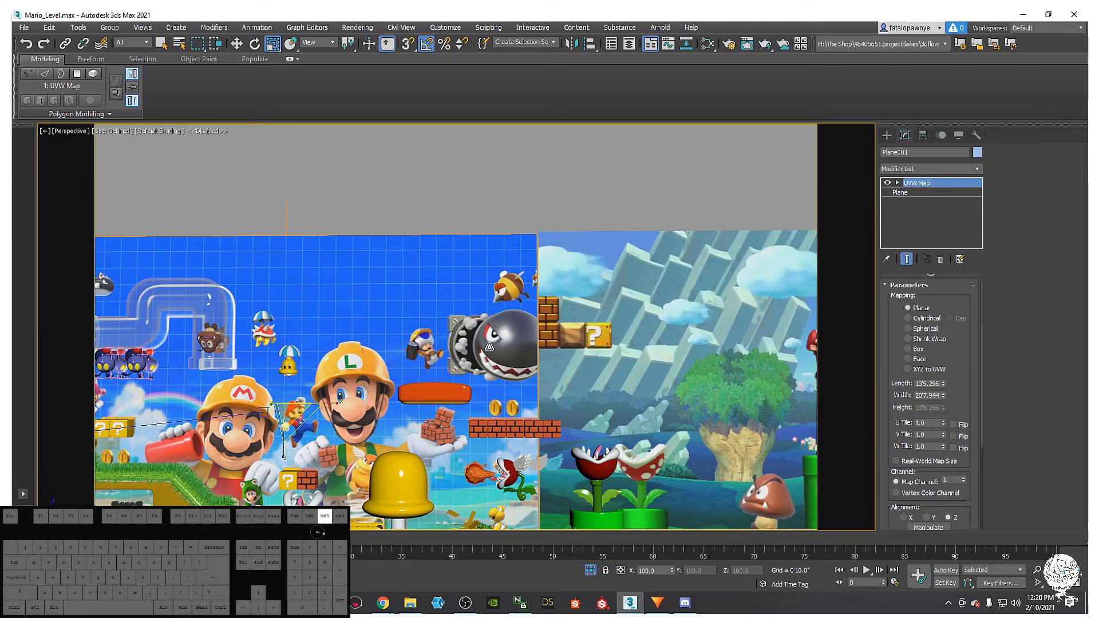
- Shift-drag a clone of backdrop plane Plane002 to the right with Move
scroll(489, 346, "down", 8)
scroll(516, 340, "up", 10)
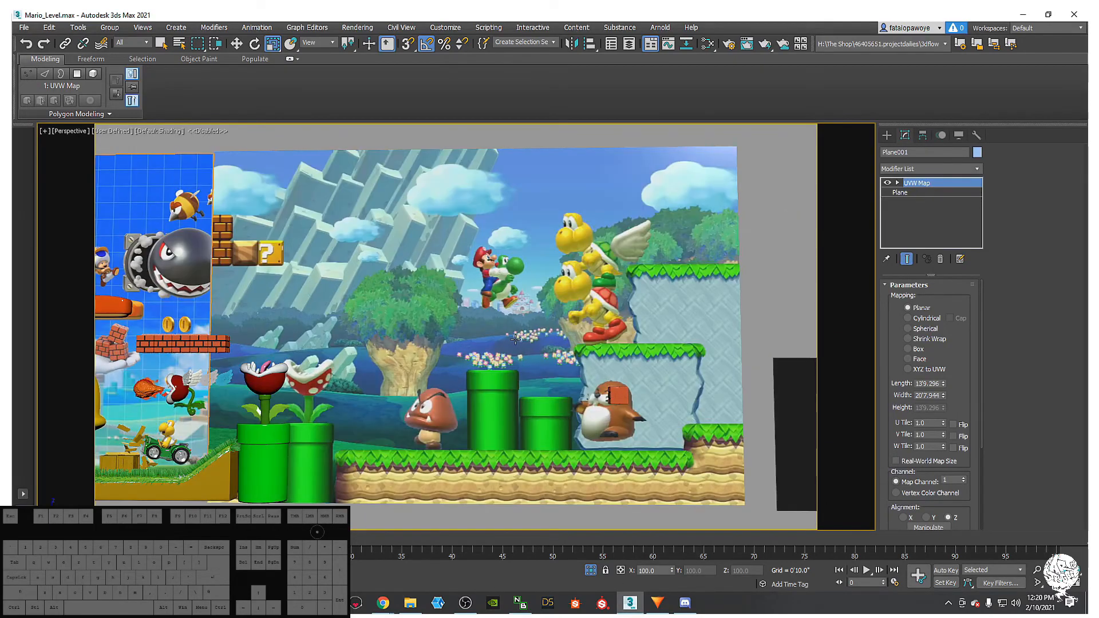
left_click(516, 340)
key("w")
scroll(519, 327, "down", 5)
middle_click_drag(519, 327, 454, 323)
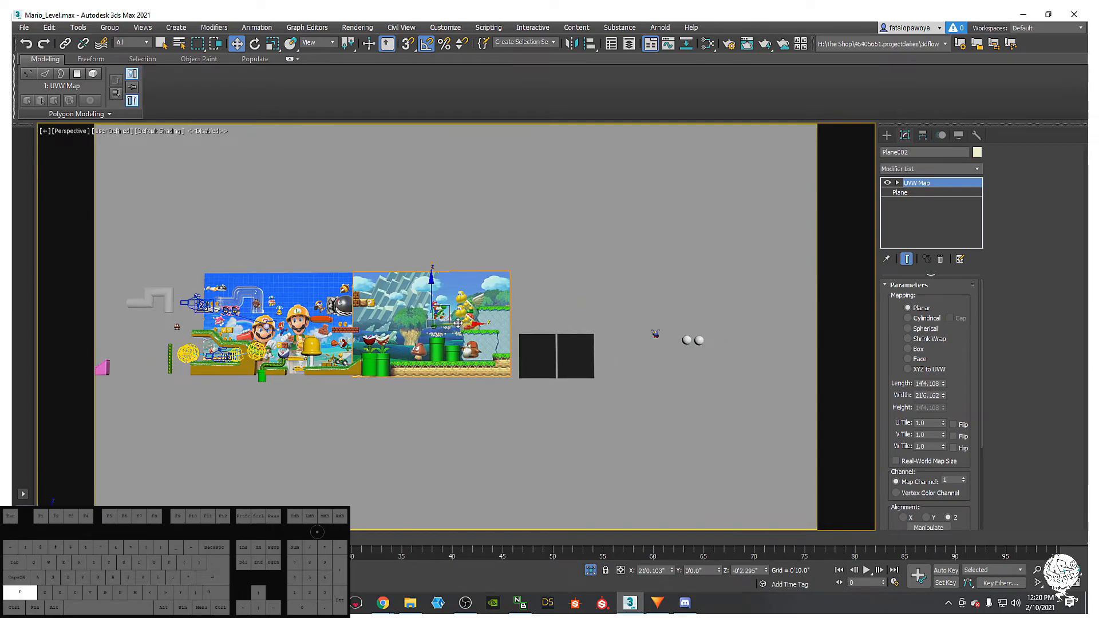
mouse_move(466, 327)
left_mouse_down("shift")
mouse_move(640, 329)
mouse_move(601, 330)
mouse_move(619, 331)
left_mouse_up("shift")
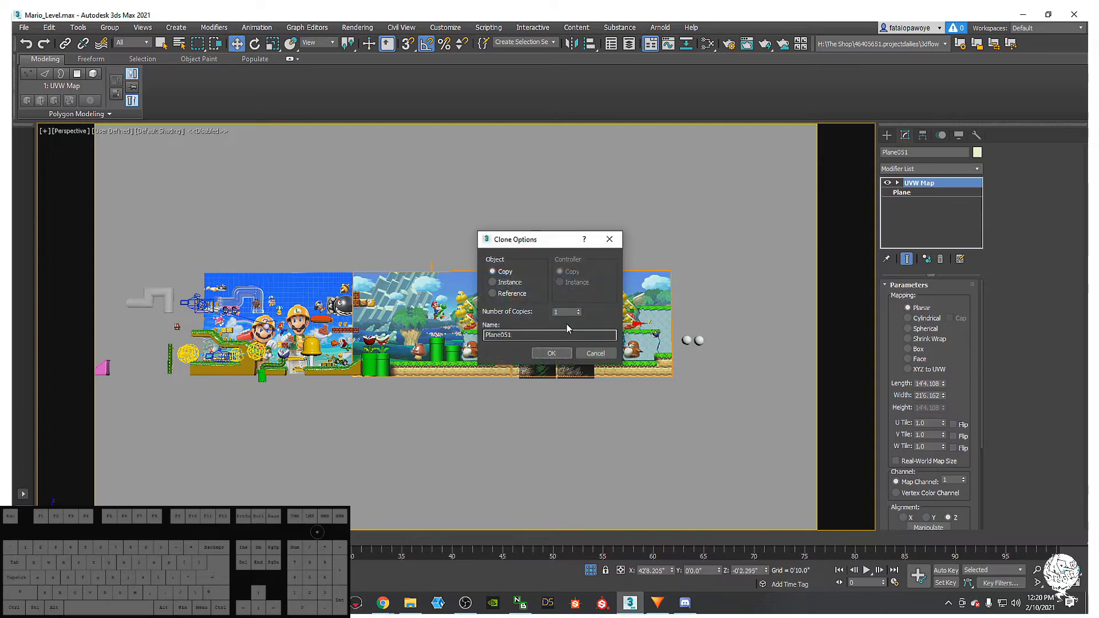
left_click(549, 356)
scroll(550, 360, "up", 5)
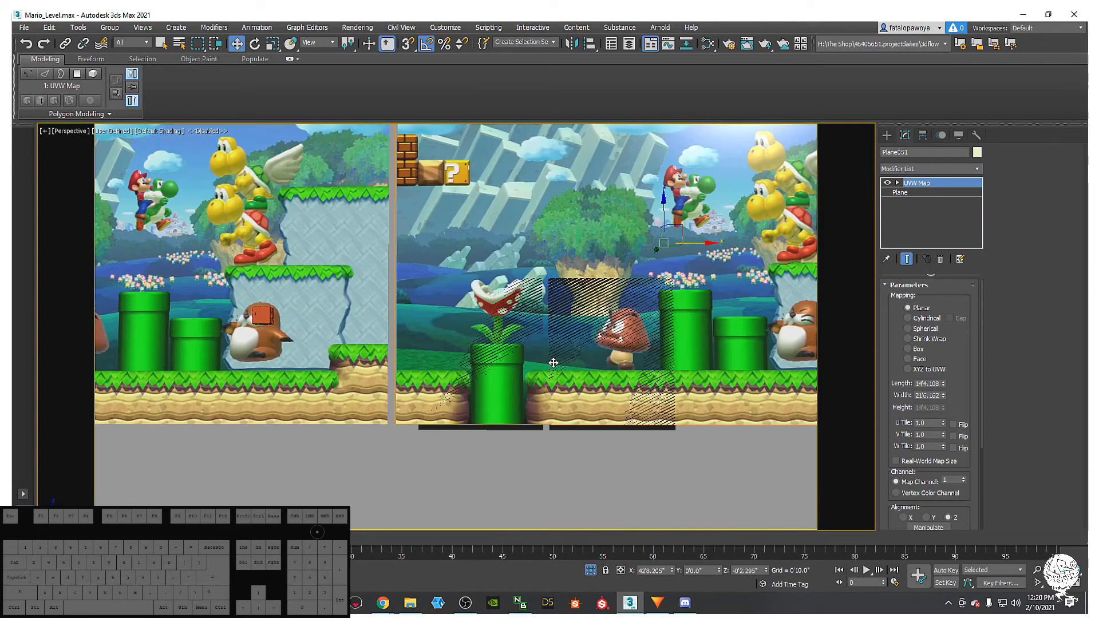
- Delete the dark planes Plane047 and Plane048, then select the copy Plane051
left_click(614, 429)
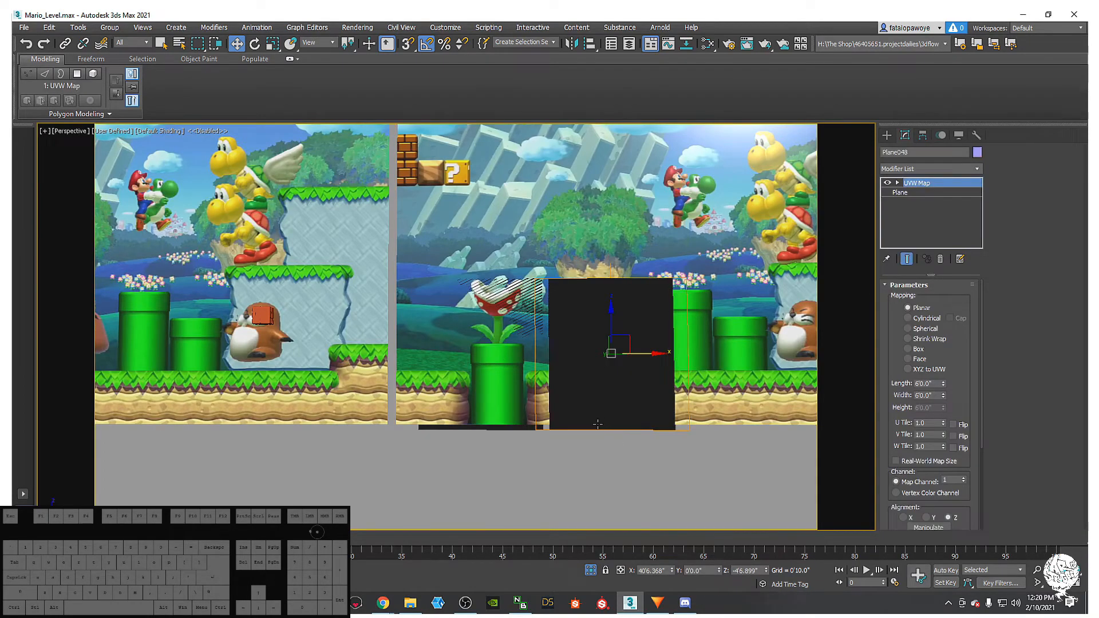
left_click(511, 428)
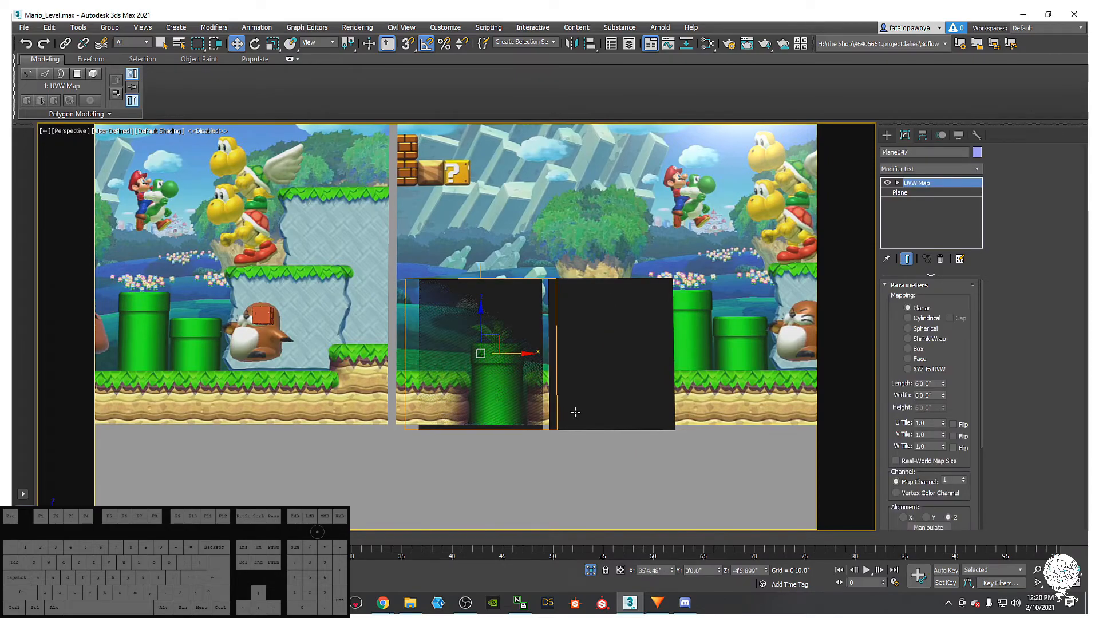
middle_click_drag(550, 427, 534, 426)
key("Delete")
left_click(561, 425)
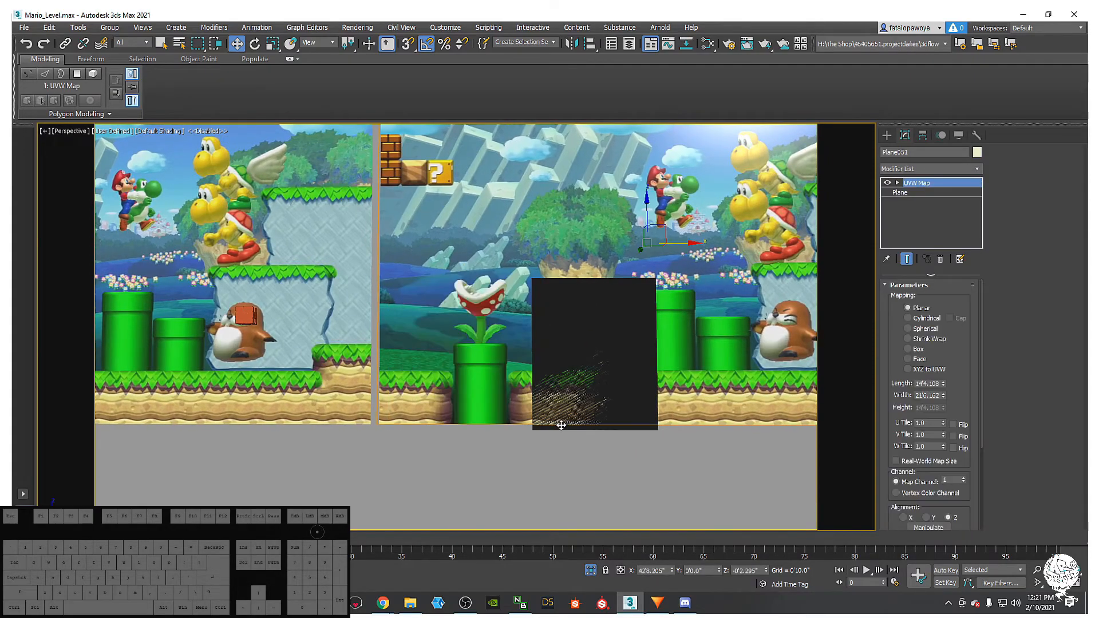
left_click(565, 428)
key("Delete")
middle_click_drag(594, 306, 538, 392)
left_click(588, 317)
scroll(537, 392, "down", 4)
scroll(537, 379, "up", 2)
- In the Slate Material Editor, drop an image from the folder in as bitmap Map #39
key("m")
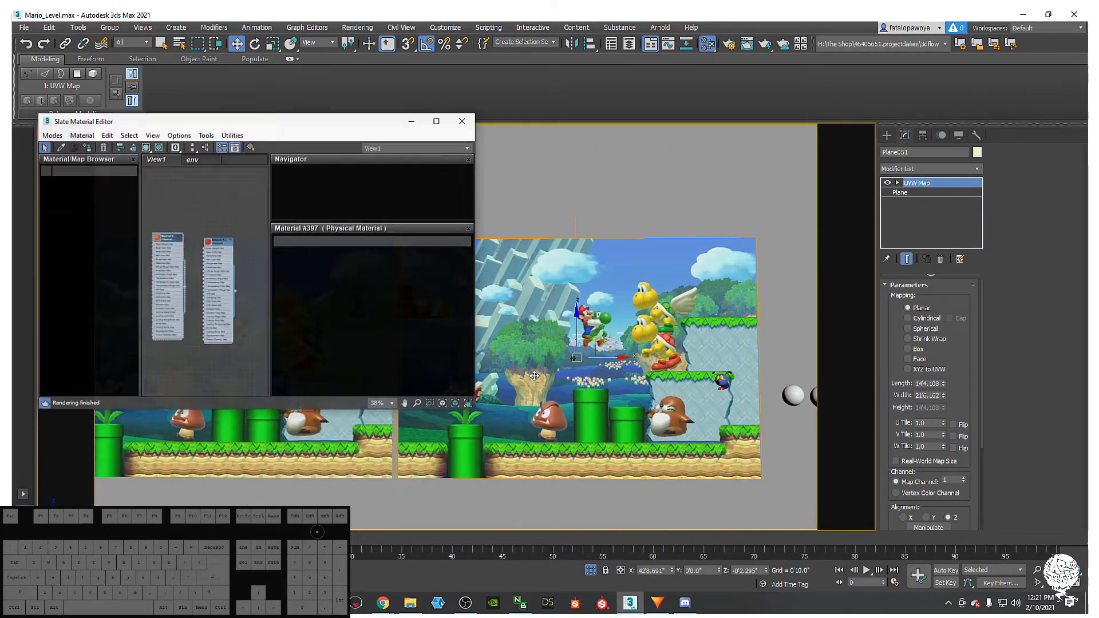
middle_click_drag(200, 282, 352, 367)
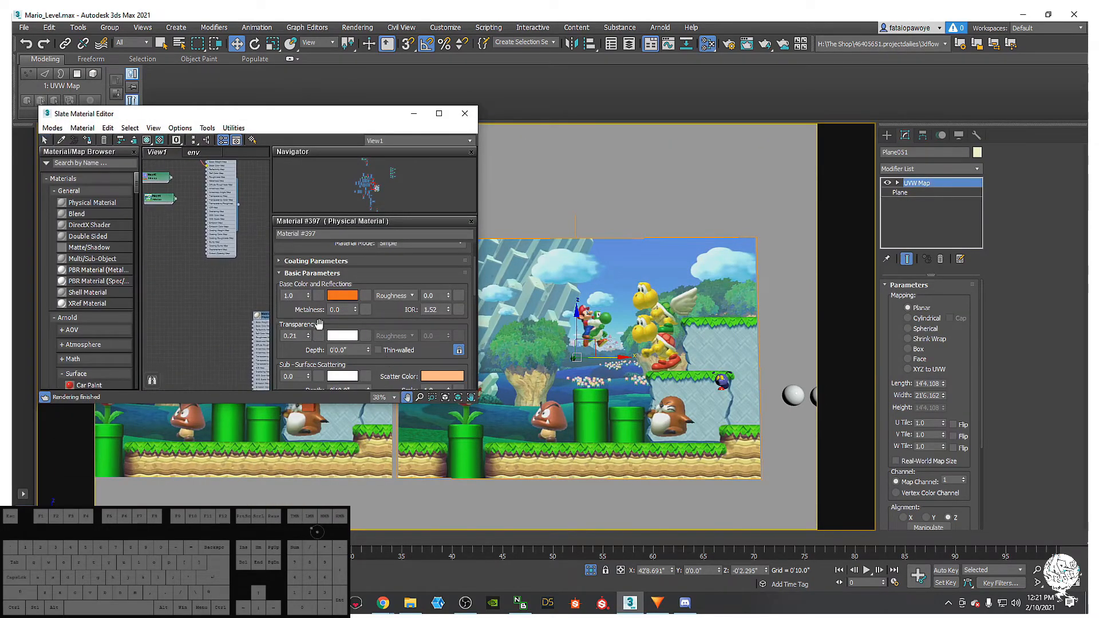
scroll(301, 328, "up", 1)
scroll(231, 288, "down", 5)
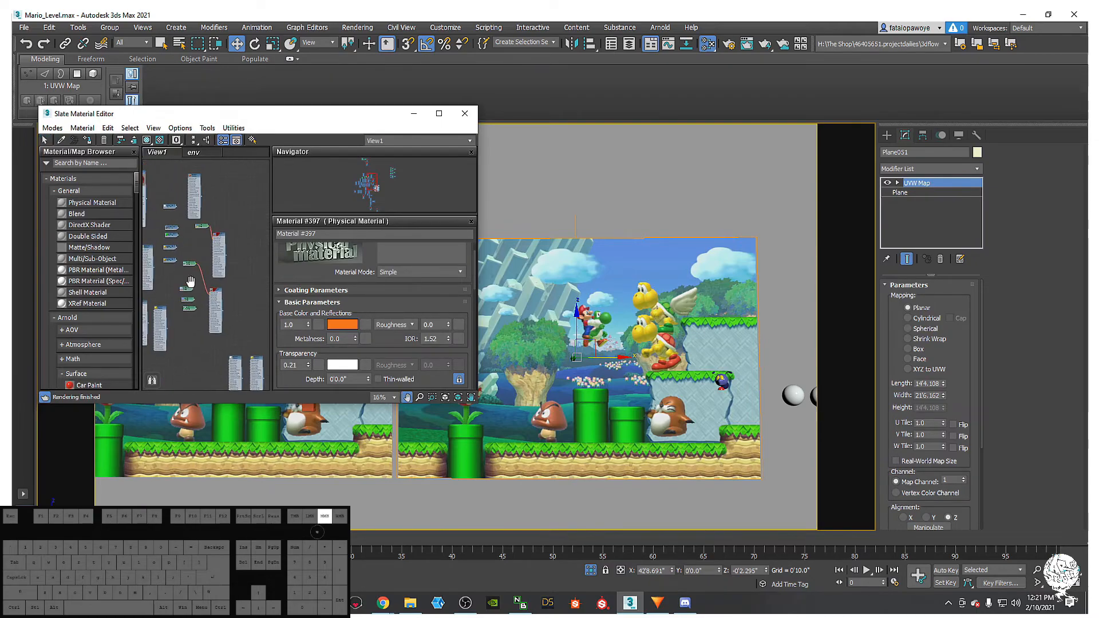
middle_click_drag(201, 217, 182, 239)
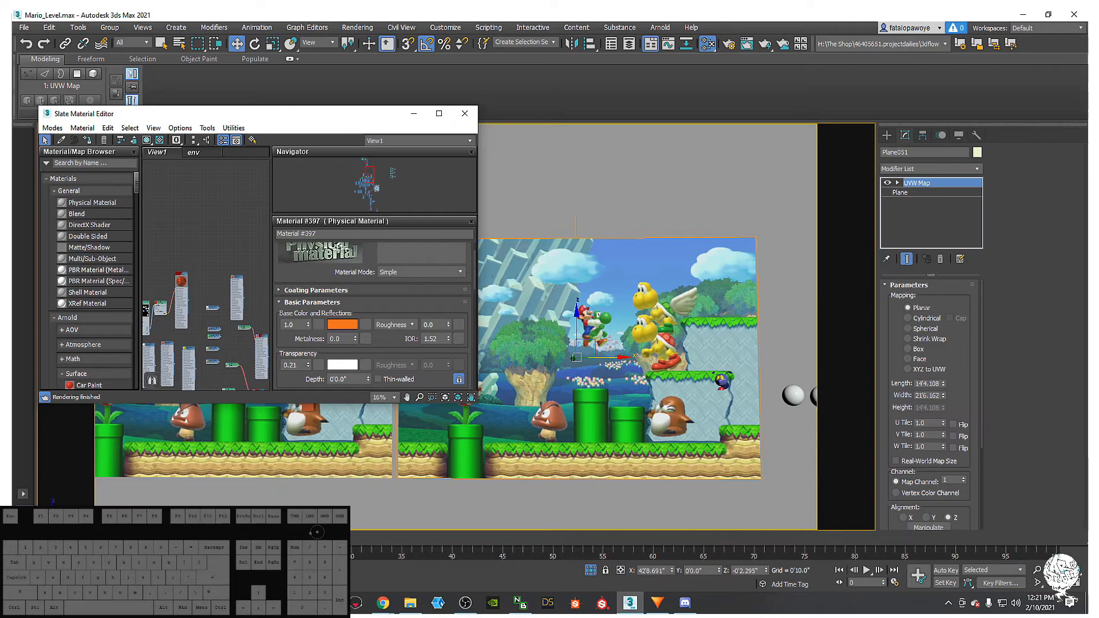
left_click(410, 603)
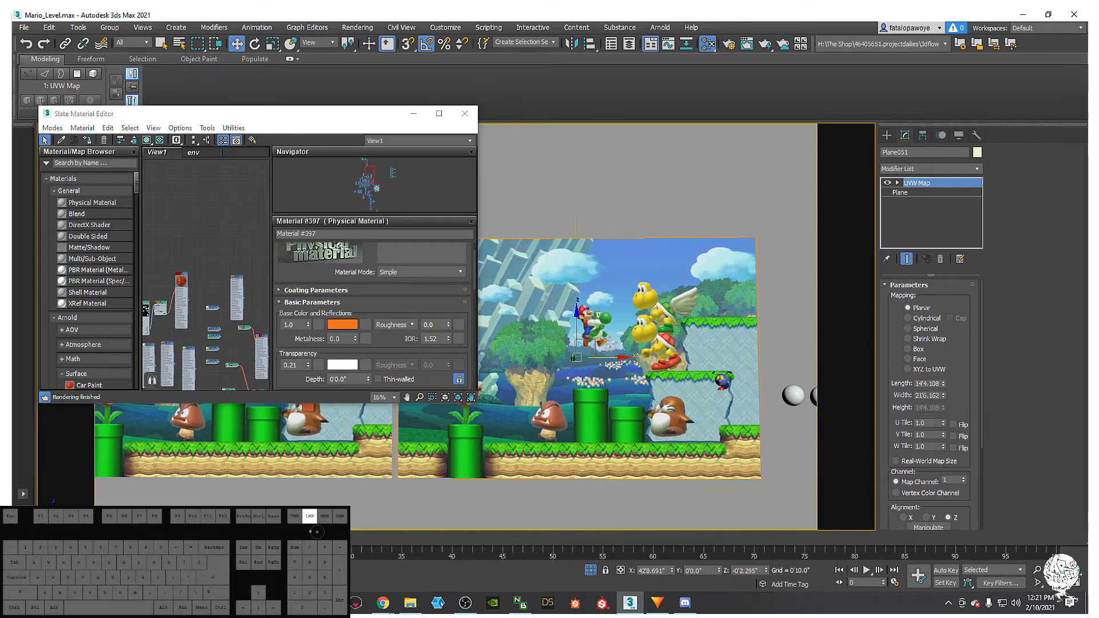
left_click_drag(257, 399, 174, 231)
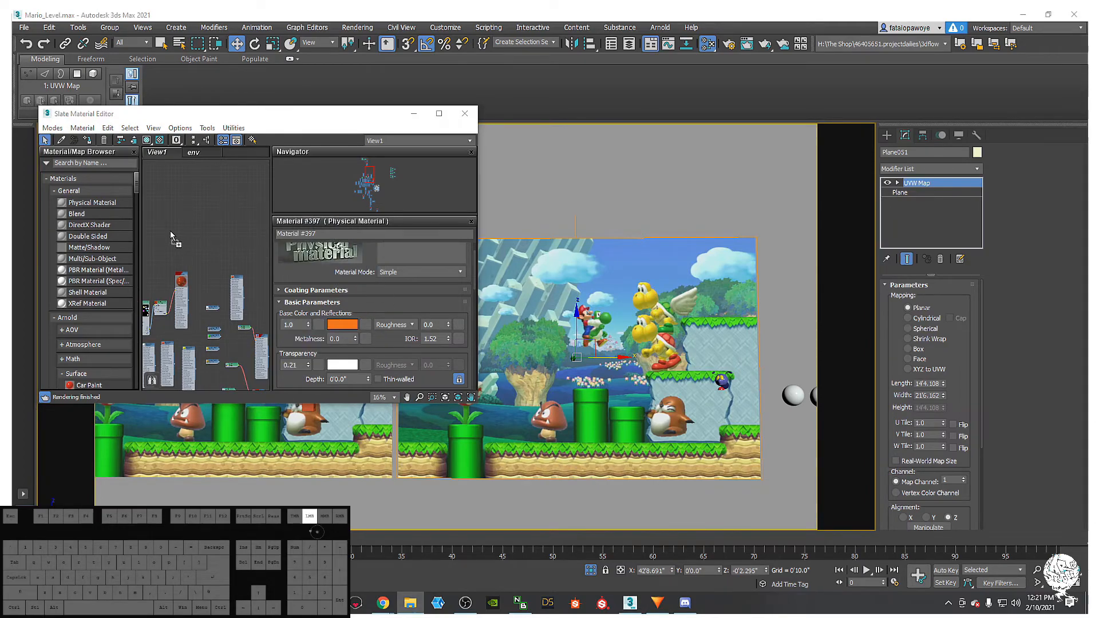
double_click(173, 229)
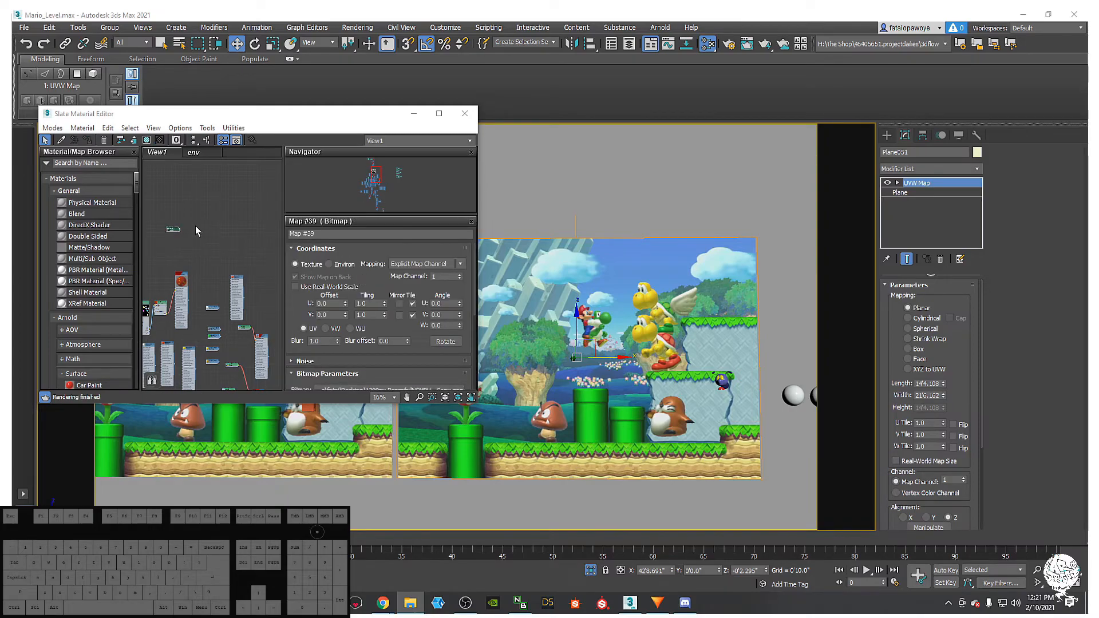
left_click_drag(172, 233, 178, 233)
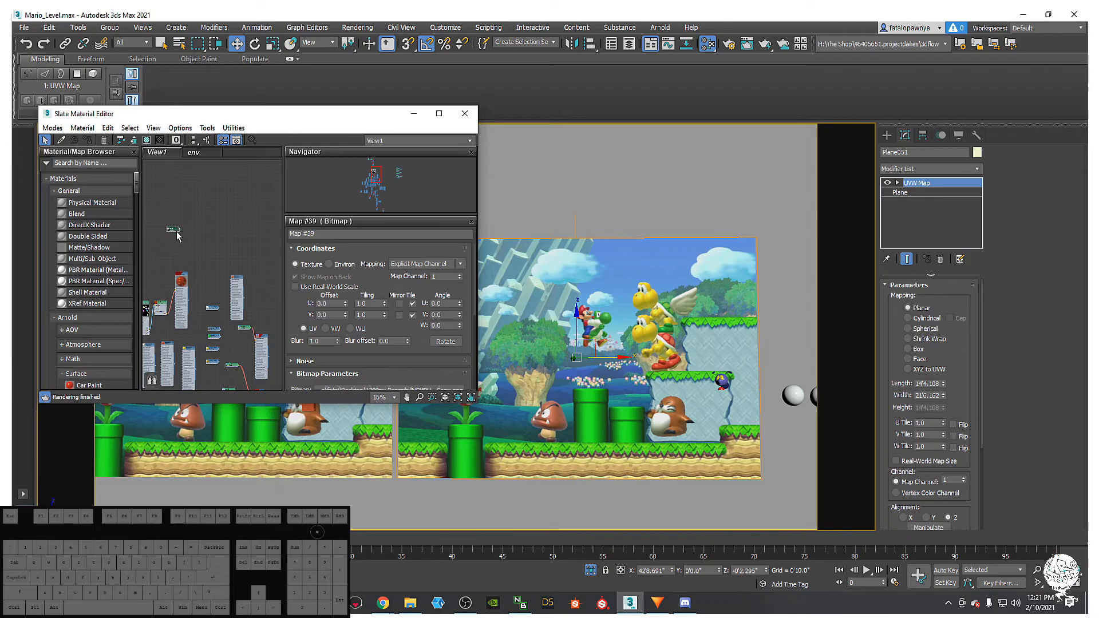
- Reposition Map #39 and add a second image as bitmap node Map #40
scroll(178, 235, "up", 5)
middle_click_drag(213, 266, 191, 337)
scroll(192, 338, "down", 3)
middle_click_drag(176, 258, 173, 289)
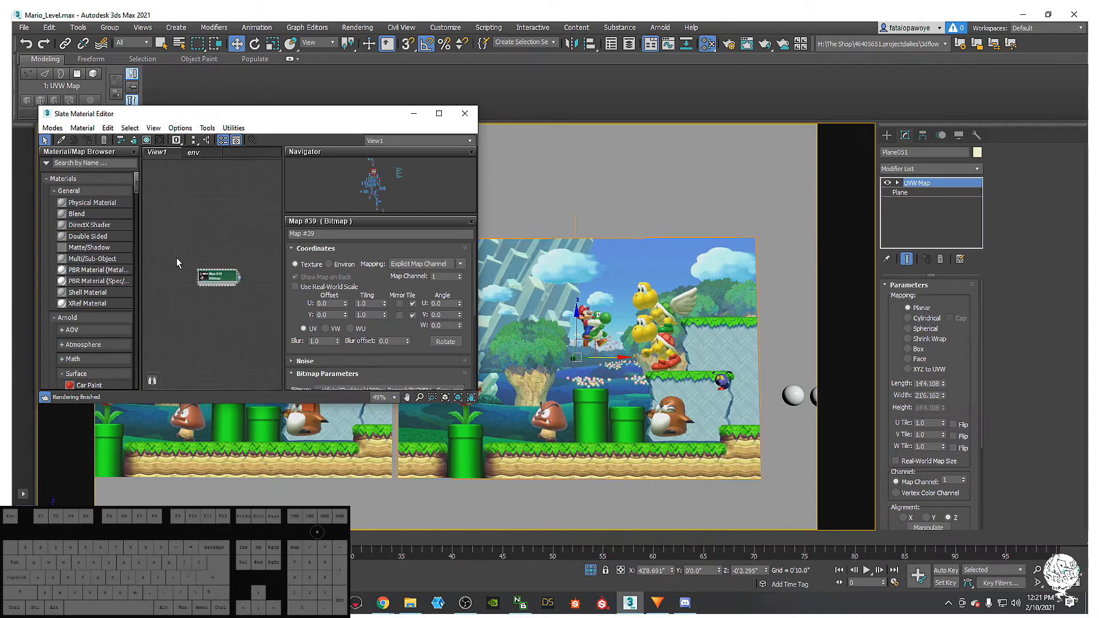
scroll(192, 296, "up", 5)
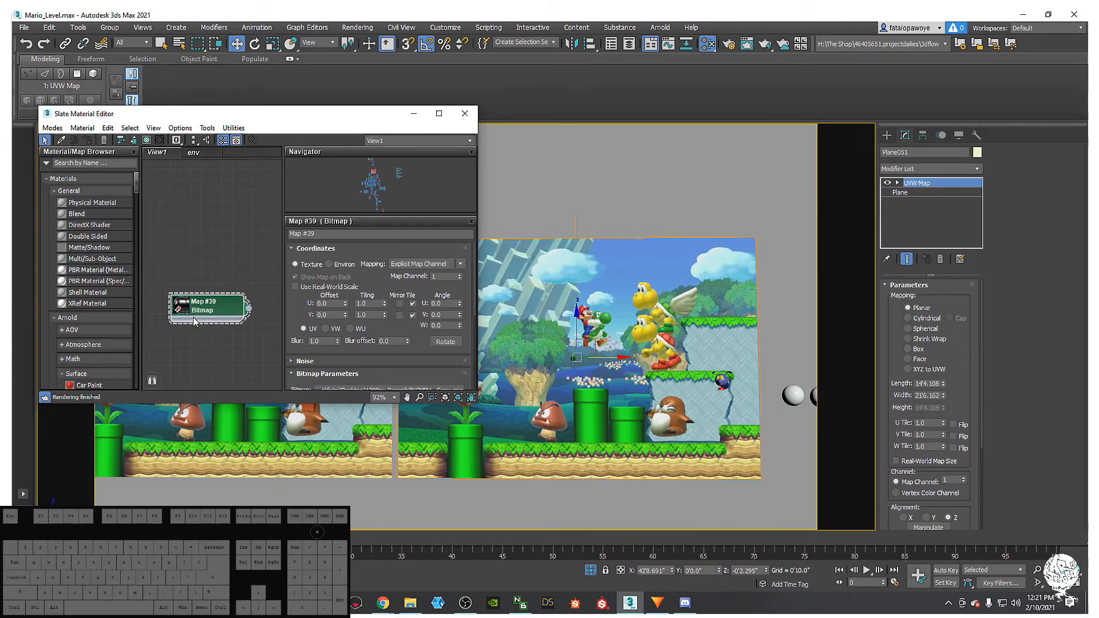
left_click_drag(180, 311, 180, 248)
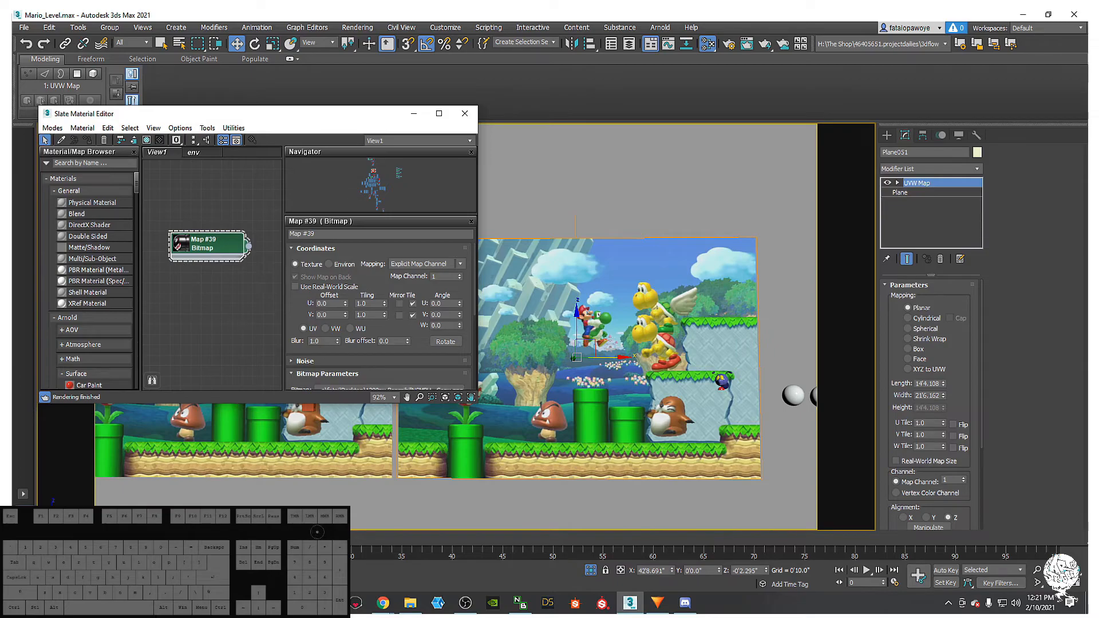
left_click_drag(60, 417, 197, 346)
scroll(196, 347, "down", 8)
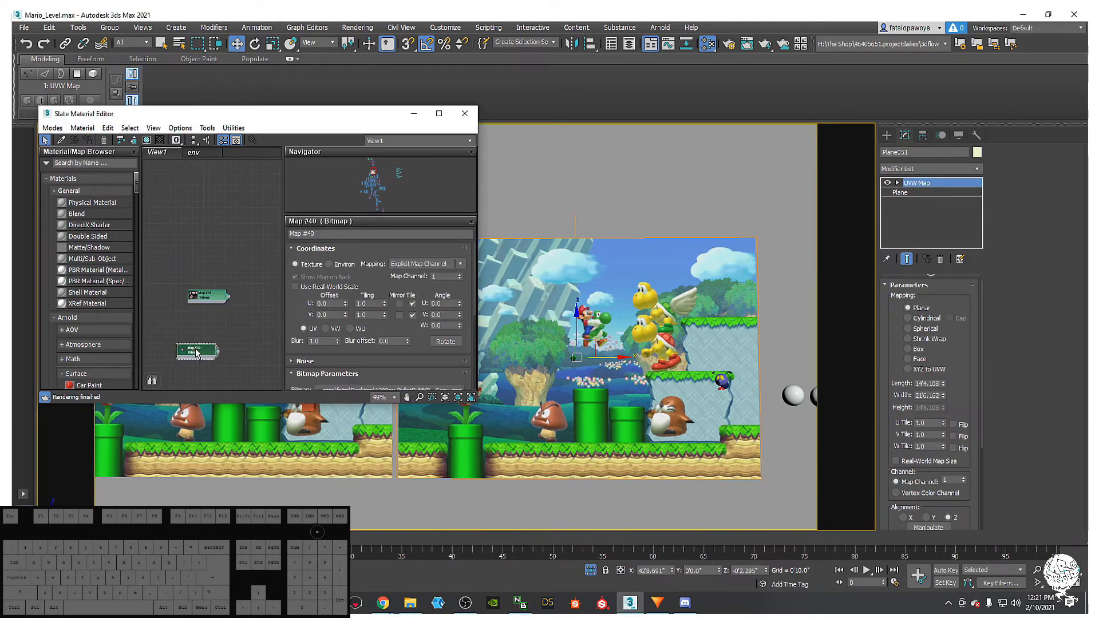
middle_click_drag(197, 347, 215, 332)
scroll(216, 334, "down", 3)
scroll(214, 344, "up", 8)
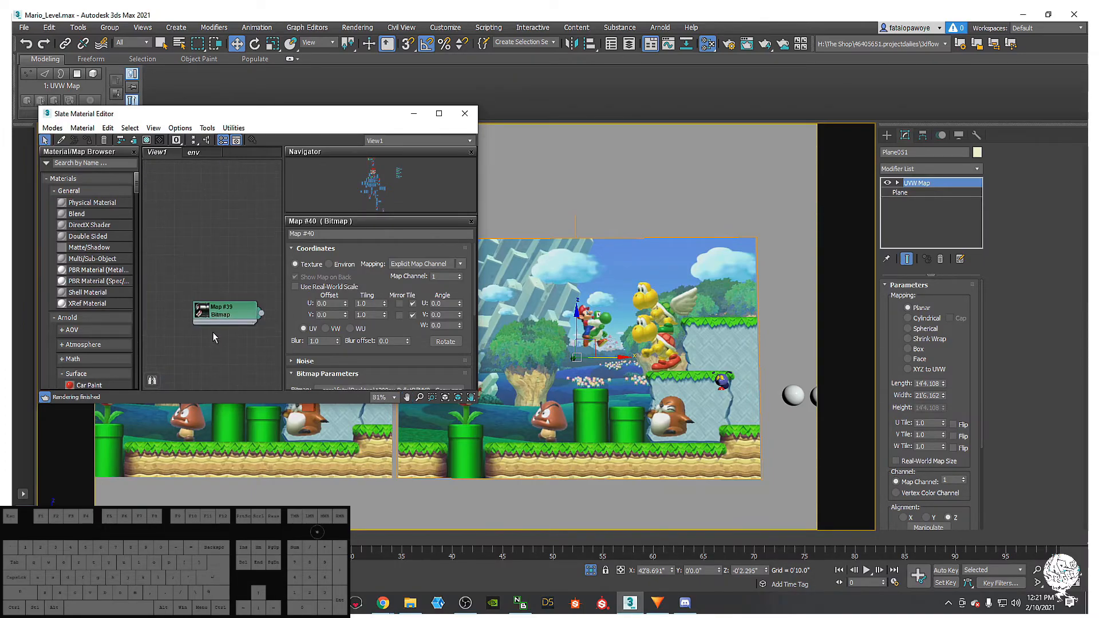
scroll(206, 321, "up", 4)
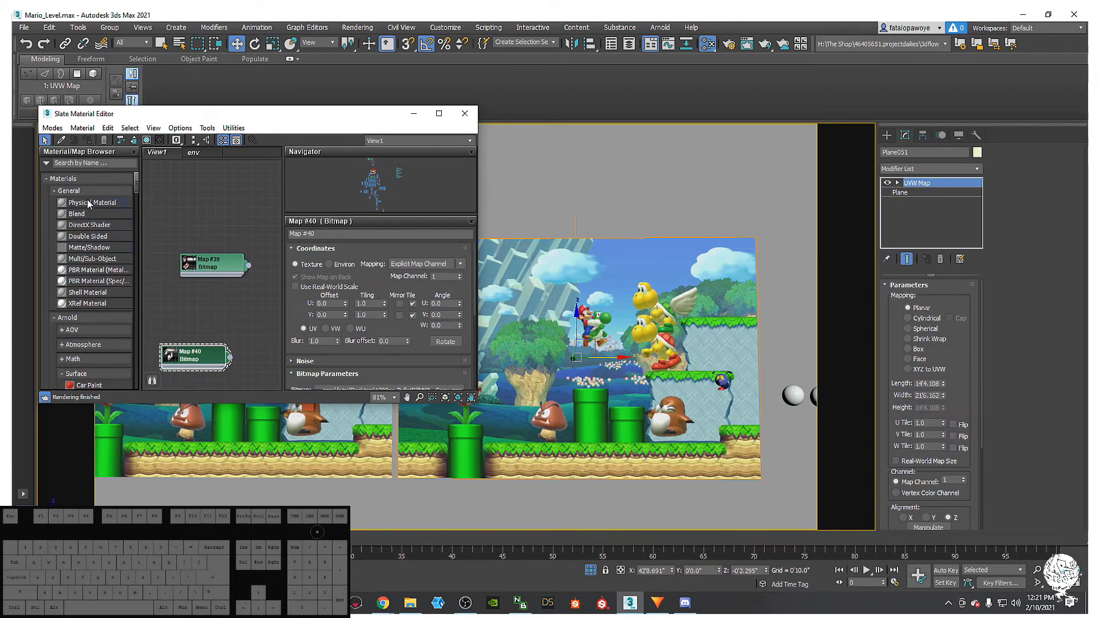
- Add Physical Material #400 and wire Map #39 into its Base Color Map
left_click(270, 272)
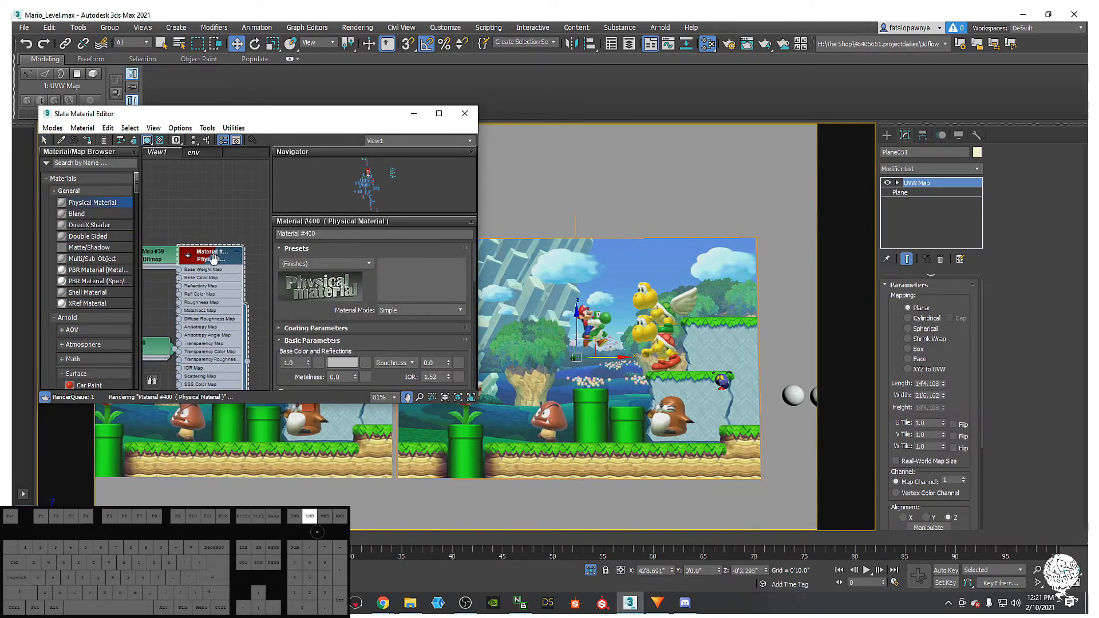
left_click_drag(236, 263, 269, 246)
scroll(204, 239, "up", 1)
middle_click_drag(204, 239, 193, 234)
left_click_drag(193, 251, 184, 256)
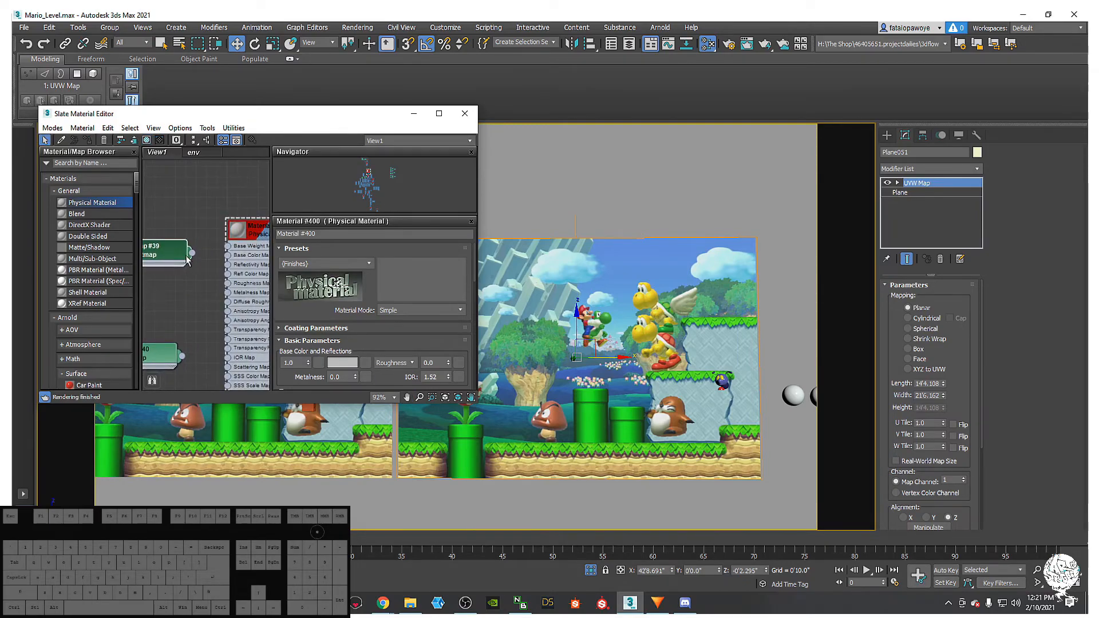
middle_click_drag(194, 258, 167, 260)
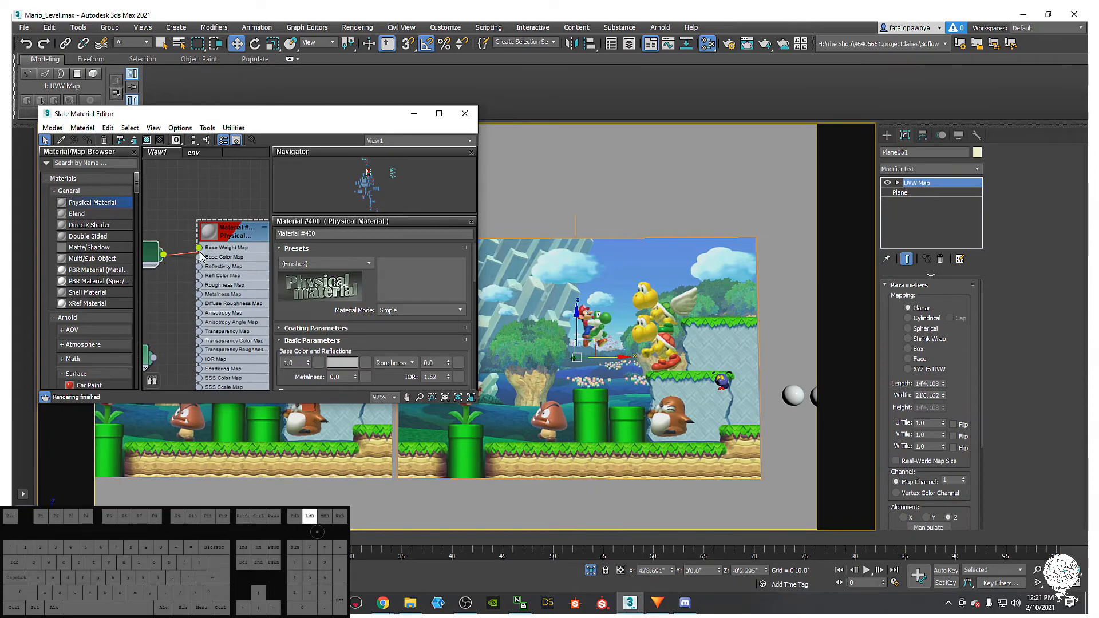
left_click_drag(201, 262, 200, 259)
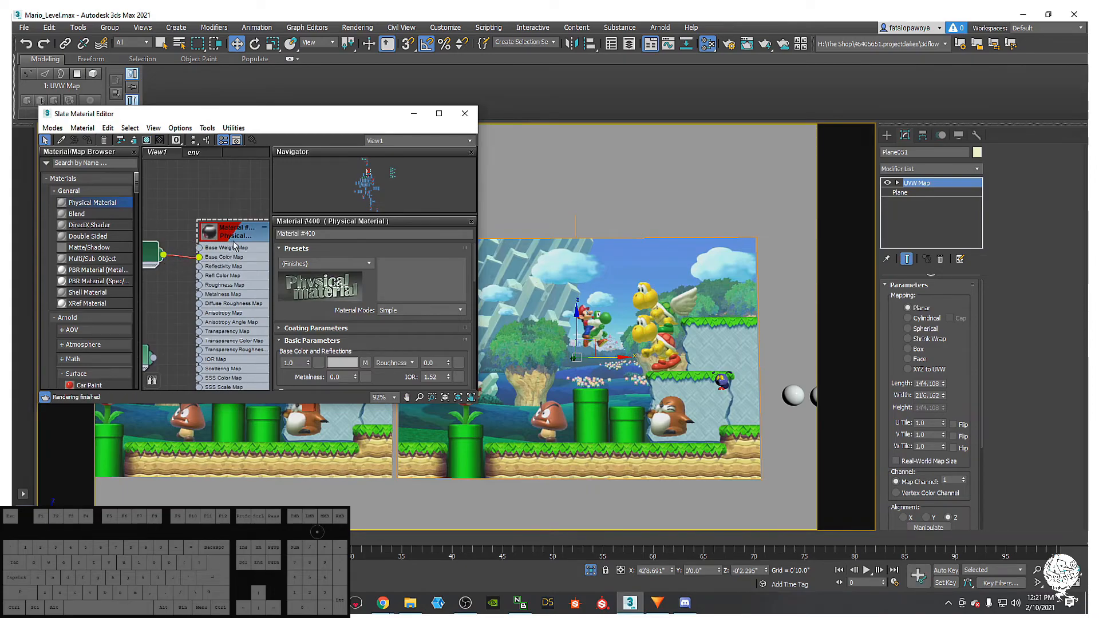
- Assign the new material to Plane051 and bring up its UVW Map settings
left_click(89, 140)
scroll(595, 394, "down", 3)
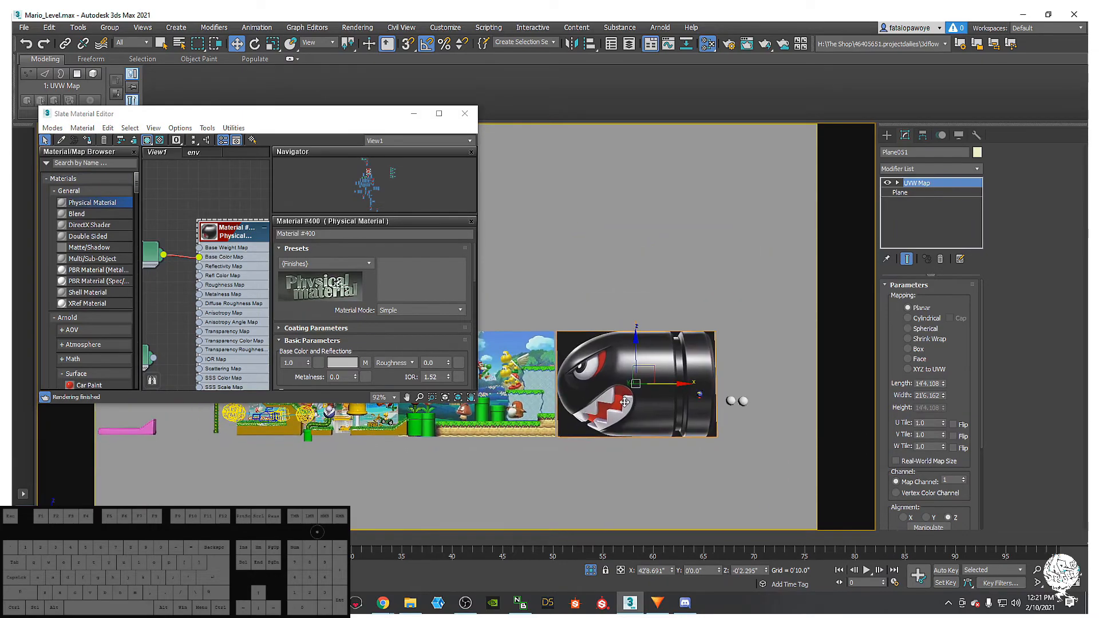
scroll(621, 391, "up", 4)
scroll(627, 388, "down", 2)
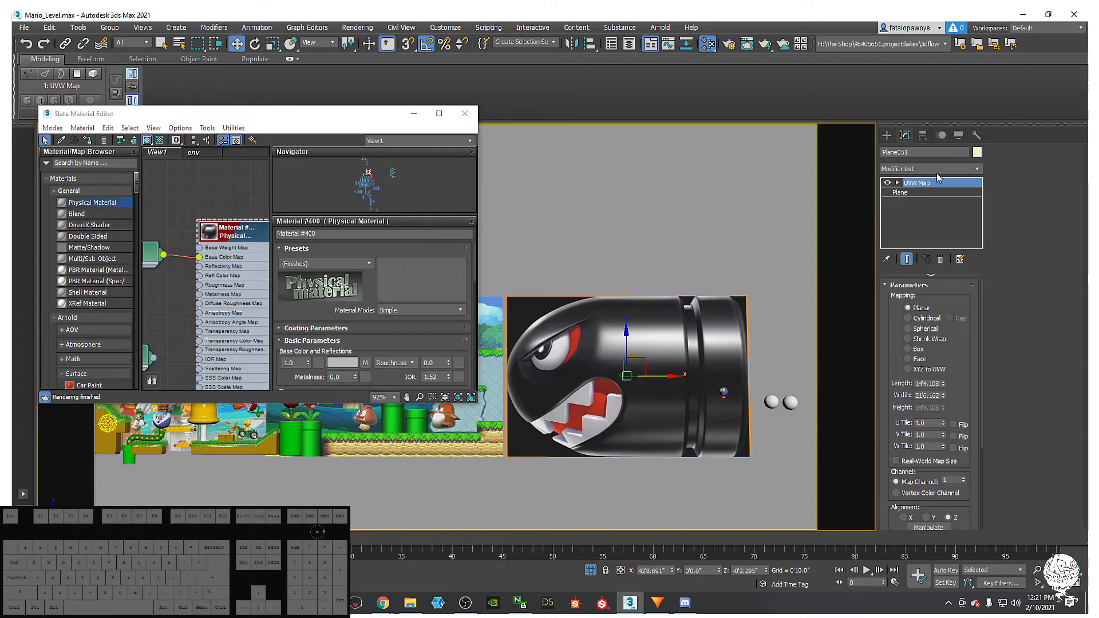
left_click(925, 192)
left_click(924, 183)
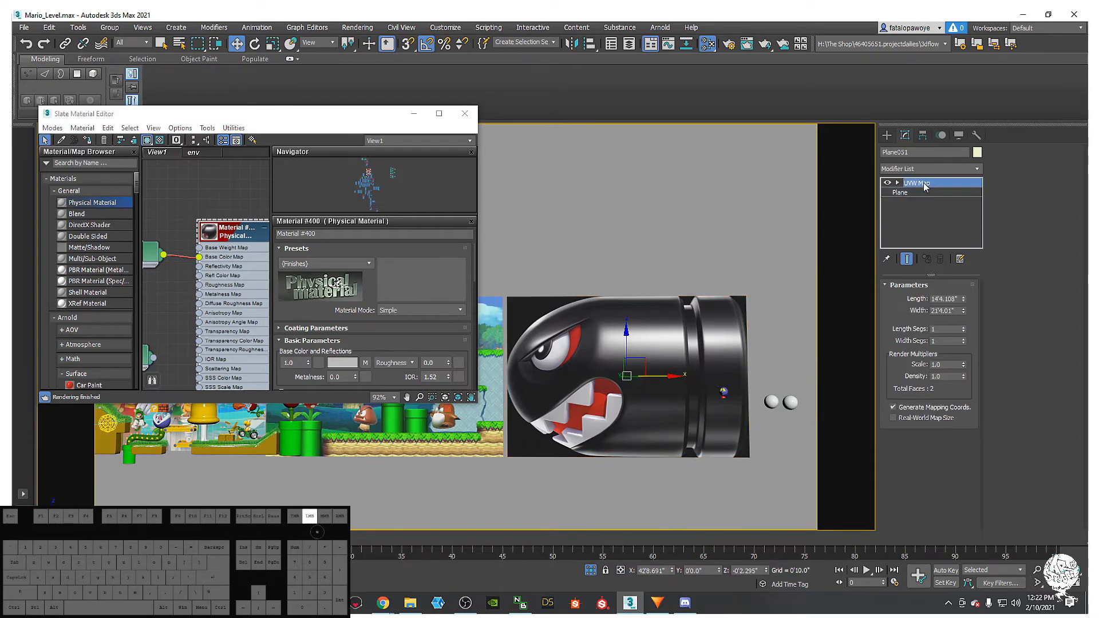
left_click_drag(960, 405, 954, 294)
- Use Bitmap Fit to match the mapping to the Banzai Bill PNG from the Desktop
left_click(908, 447)
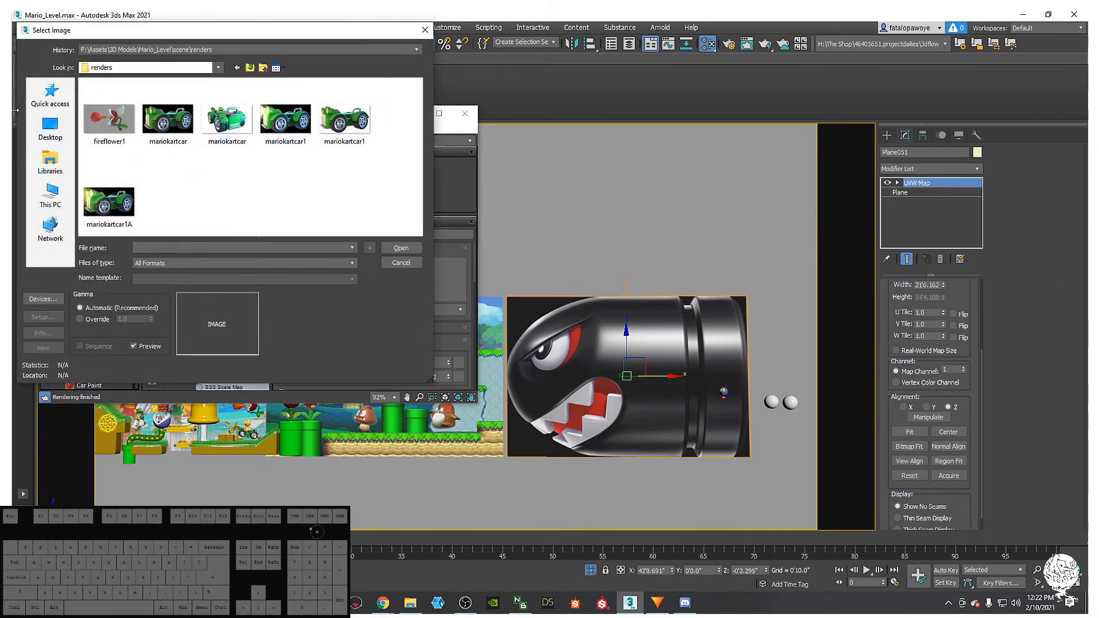
left_click(50, 128)
scroll(194, 175, "down", 5)
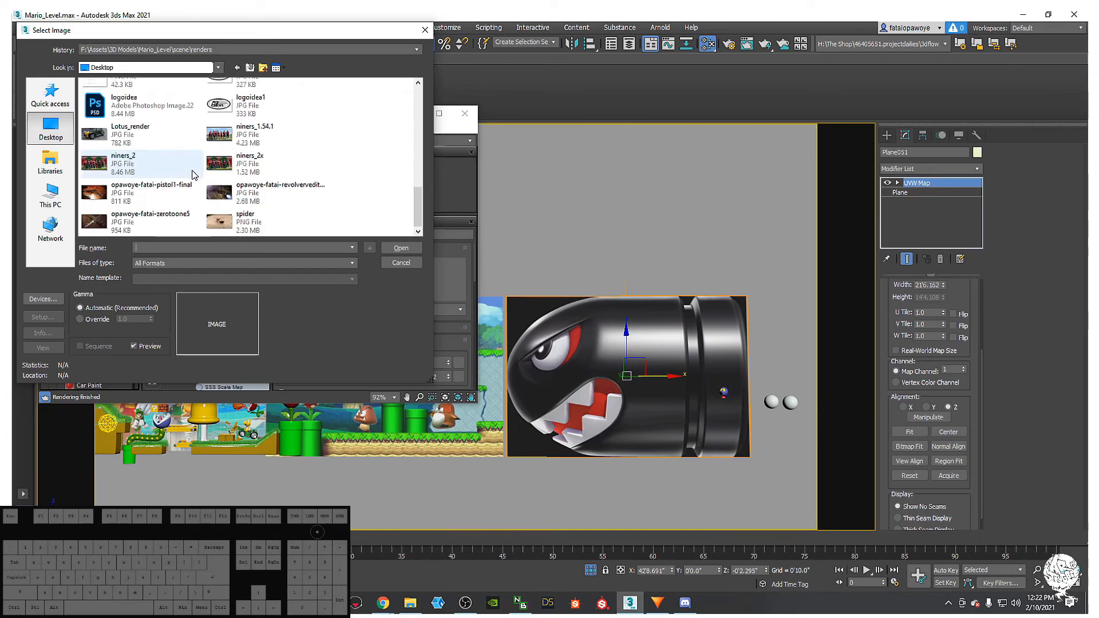
scroll(193, 175, "up", 5)
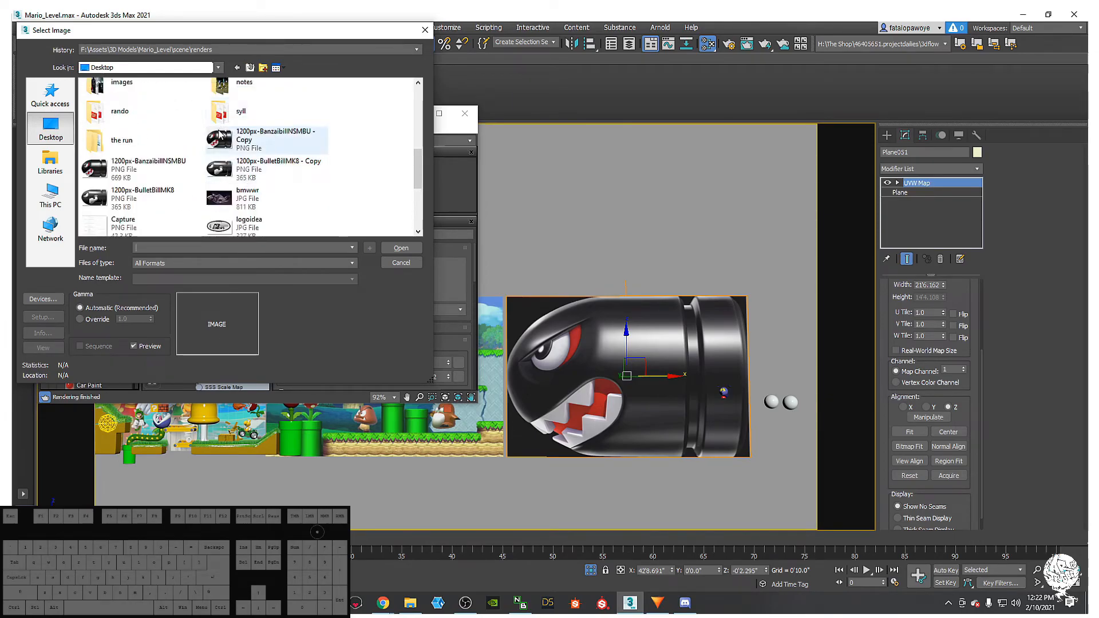
double_click(221, 143)
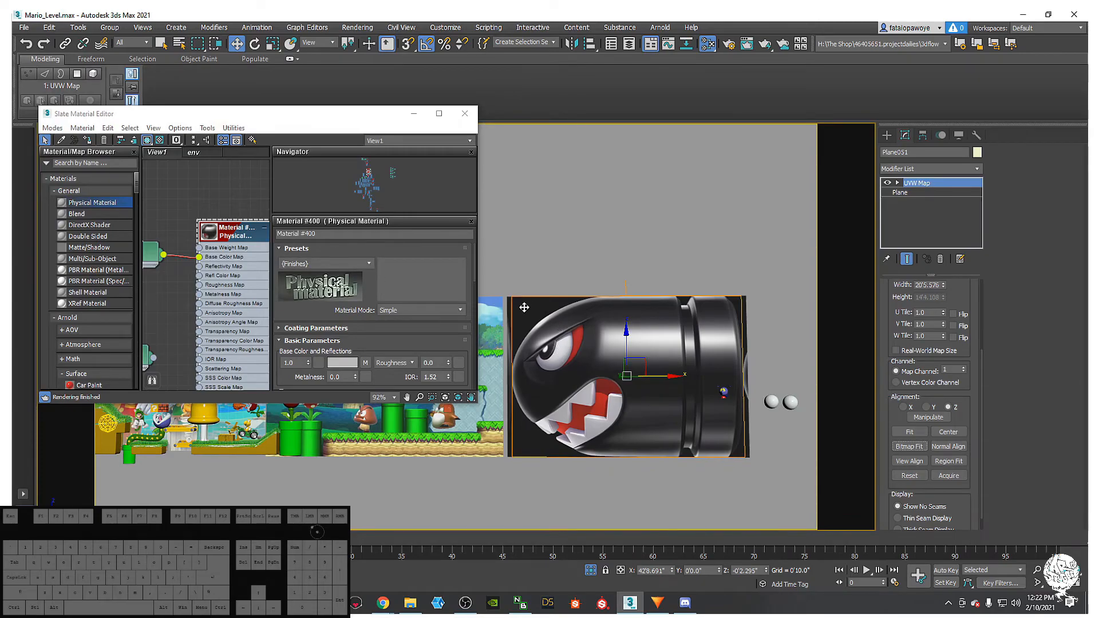
scroll(525, 305, "up", 6)
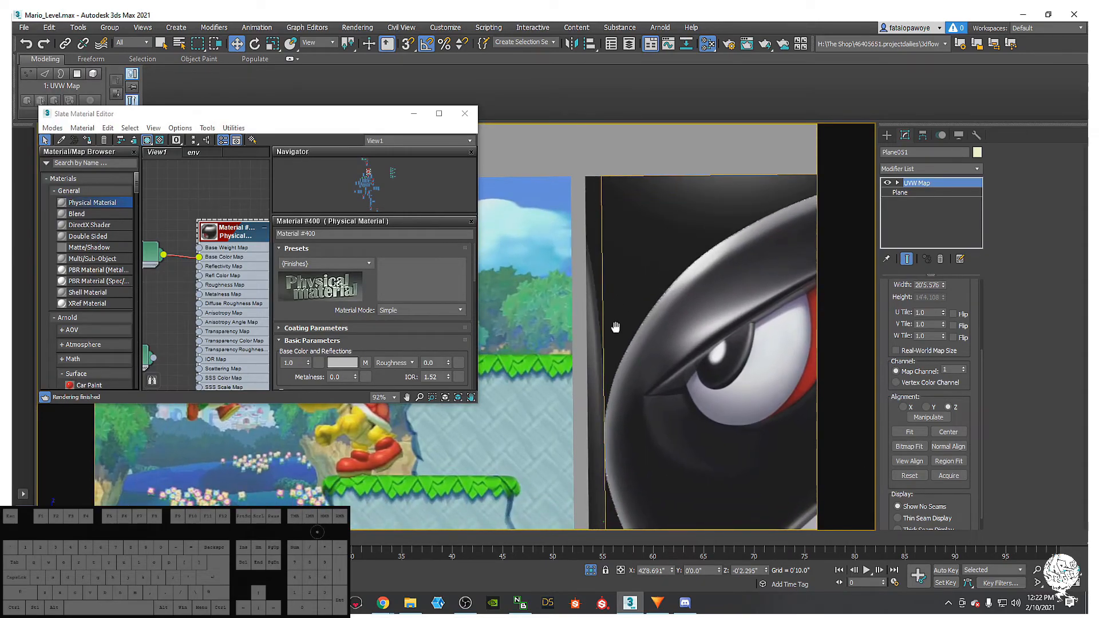
scroll(617, 327, "down", 5)
scroll(730, 311, "up", 2)
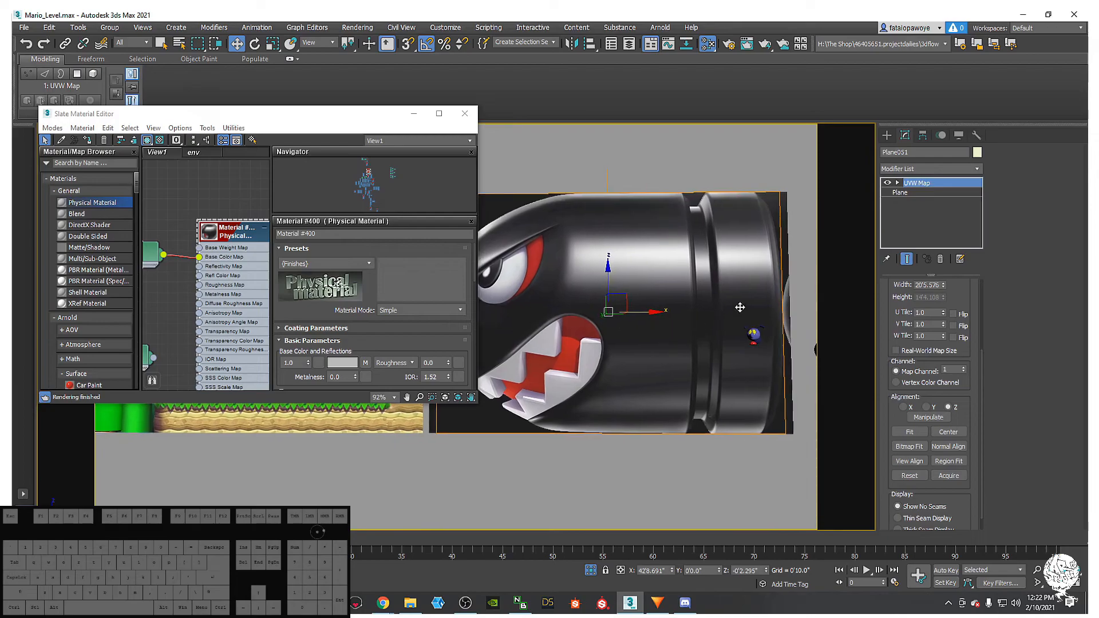
scroll(740, 322, "up", 2)
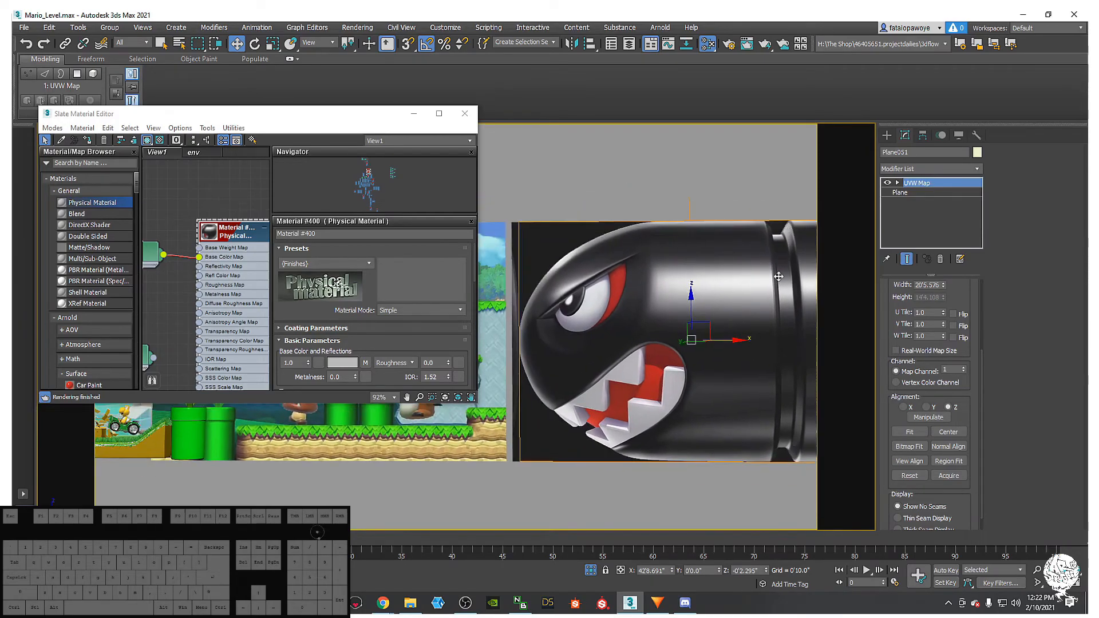
- Minimize the Slate Material Editor and pan along the row of backdrop planes
middle_click_drag(780, 268, 697, 305)
left_click(413, 114)
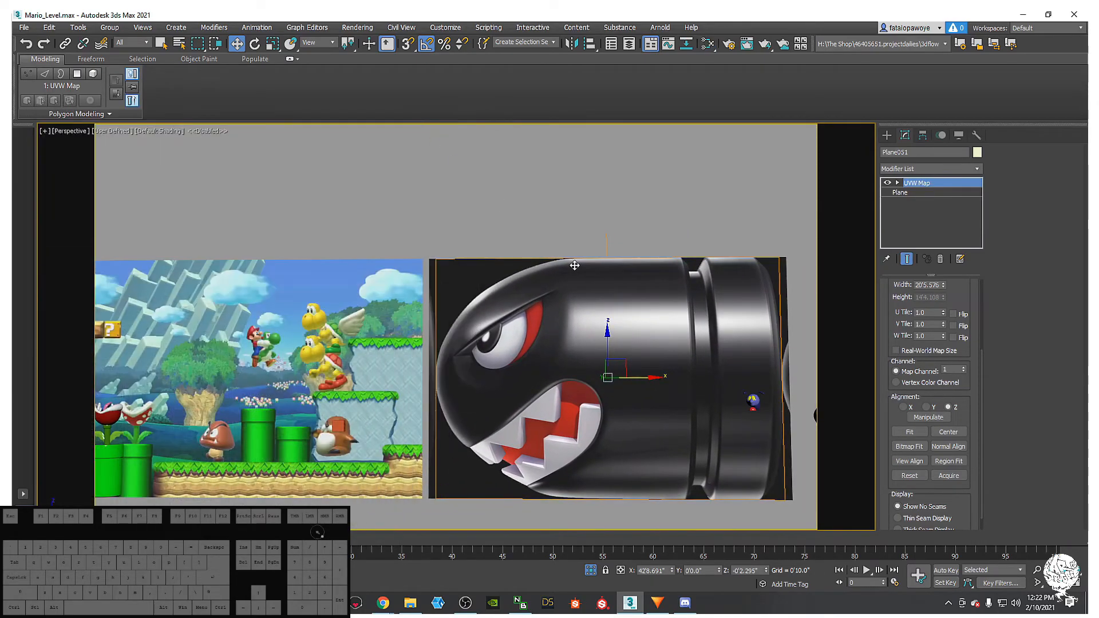
scroll(574, 265, "down", 4)
scroll(624, 272, "up", 1)
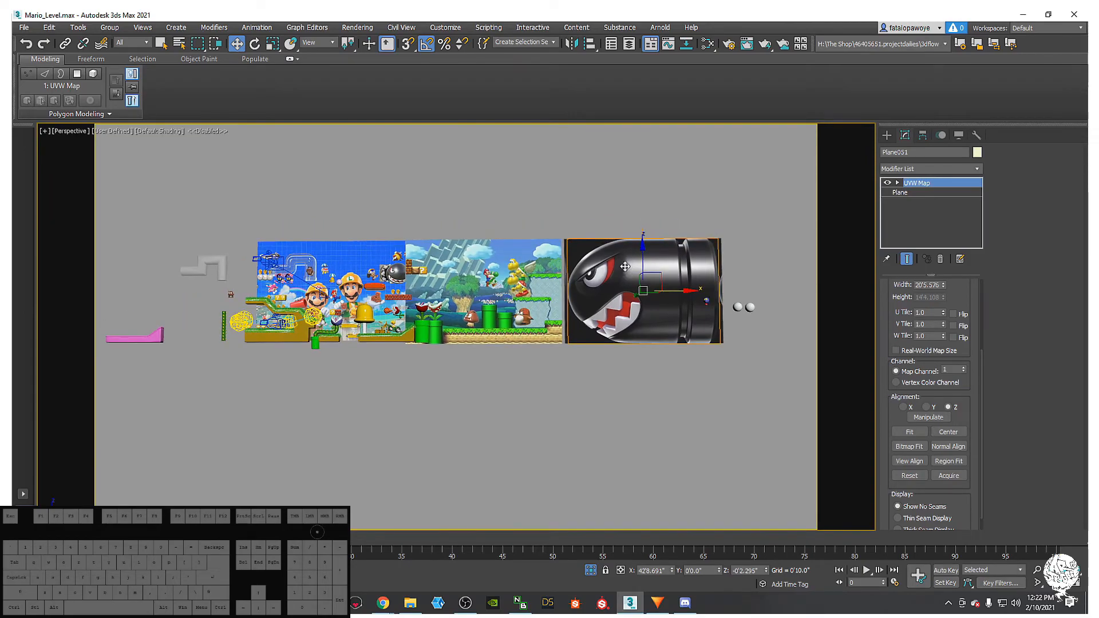
middle_click_drag(630, 269, 500, 261)
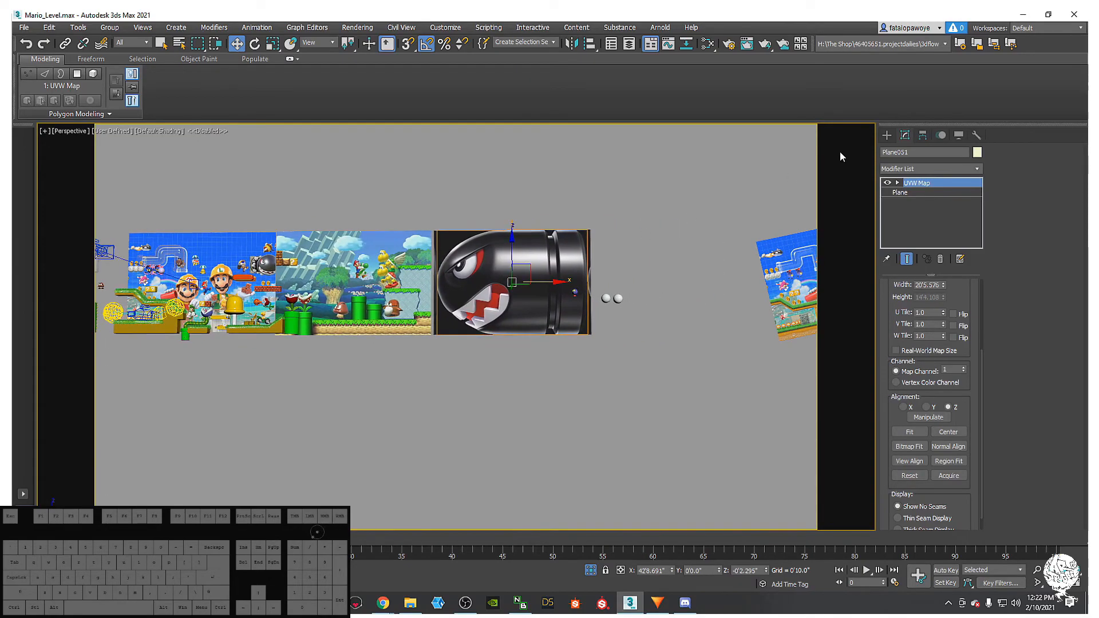
left_click(890, 131)
middle_click_drag(549, 187, 579, 156)
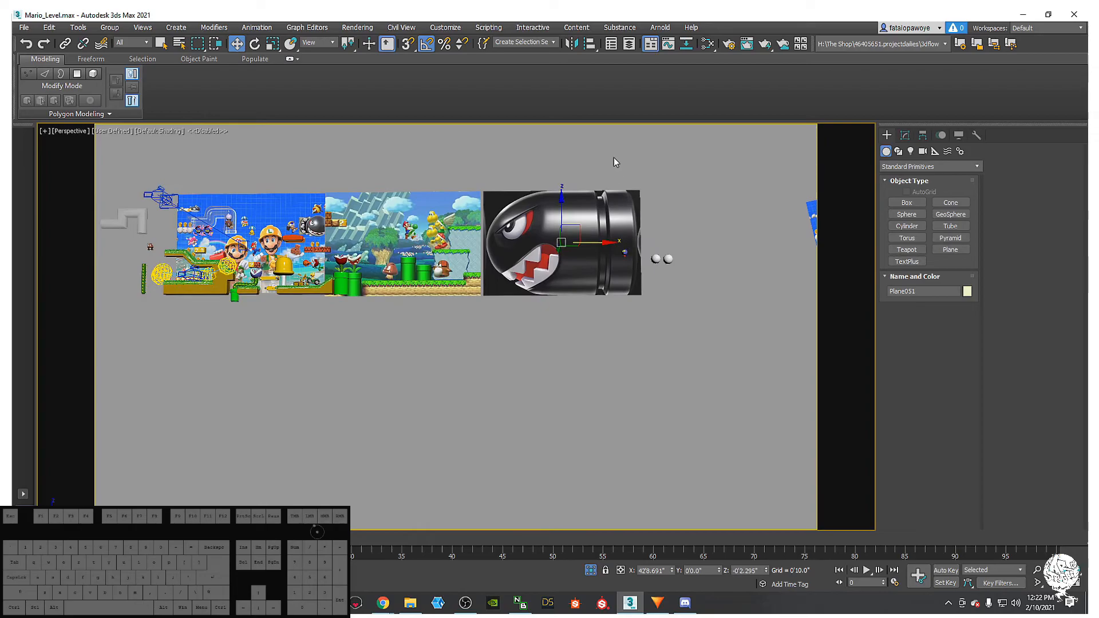
- Scale the Bullet Bill reference plane down to about half size in the front view
key("r")
middle_click_drag(541, 241, 533, 280)
key("f")
key("z")
scroll(530, 280, "down", 2)
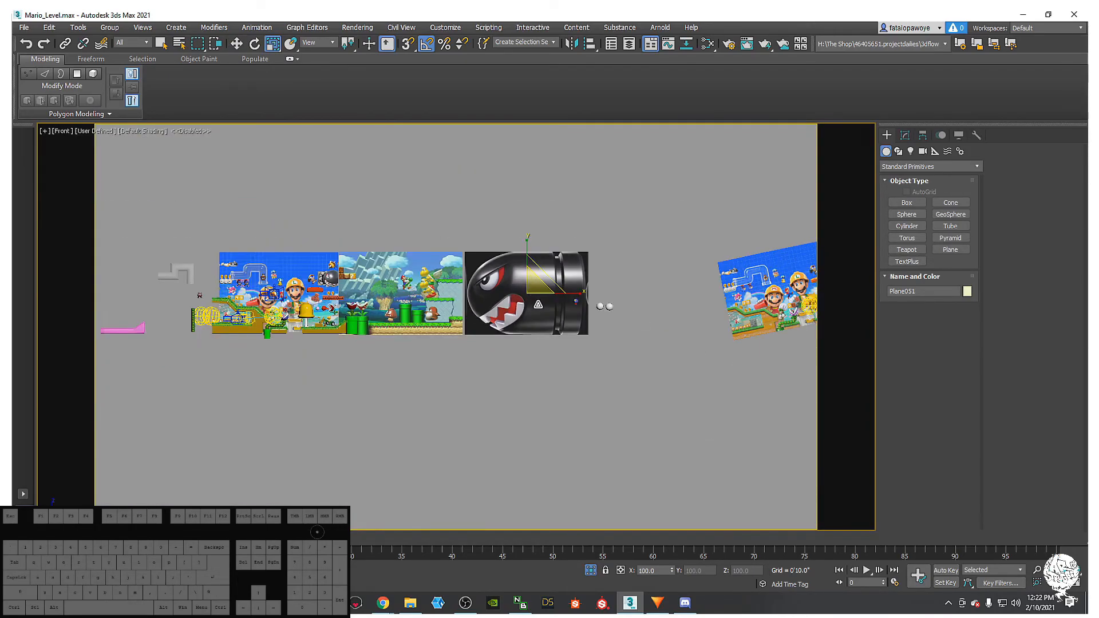
scroll(538, 295, "up", 1)
left_click_drag(510, 285, 494, 350)
- Move the Bill plane left and down, then freeze it in place
key("e")
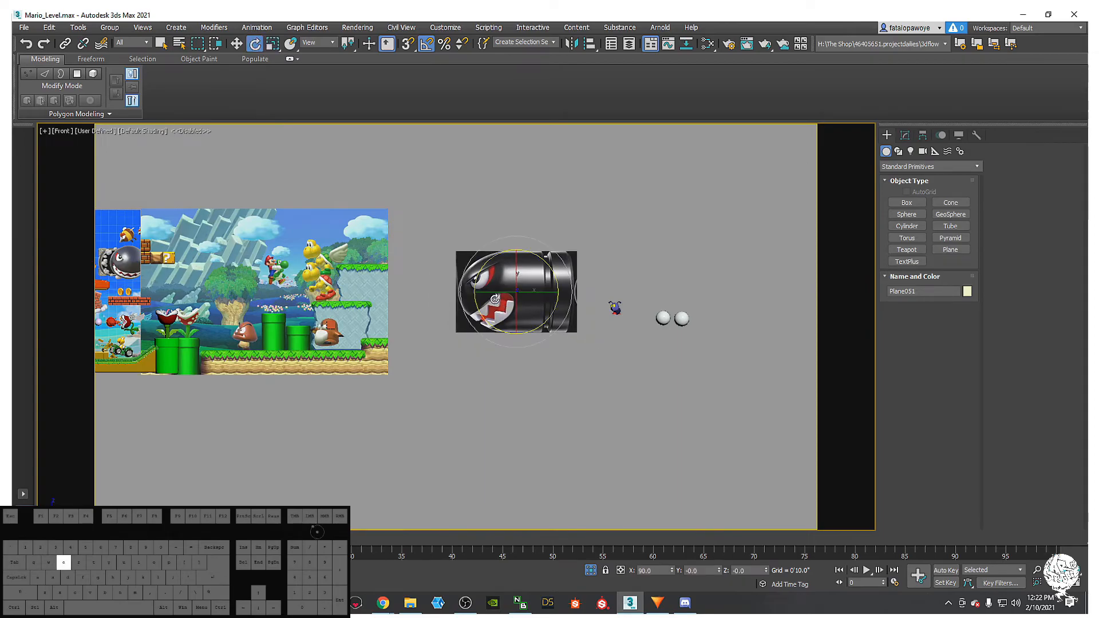
key("w")
left_click_drag(533, 279, 466, 322)
scroll(466, 322, "up", 4)
middle_click_drag(465, 321, 481, 285)
right_click(446, 323)
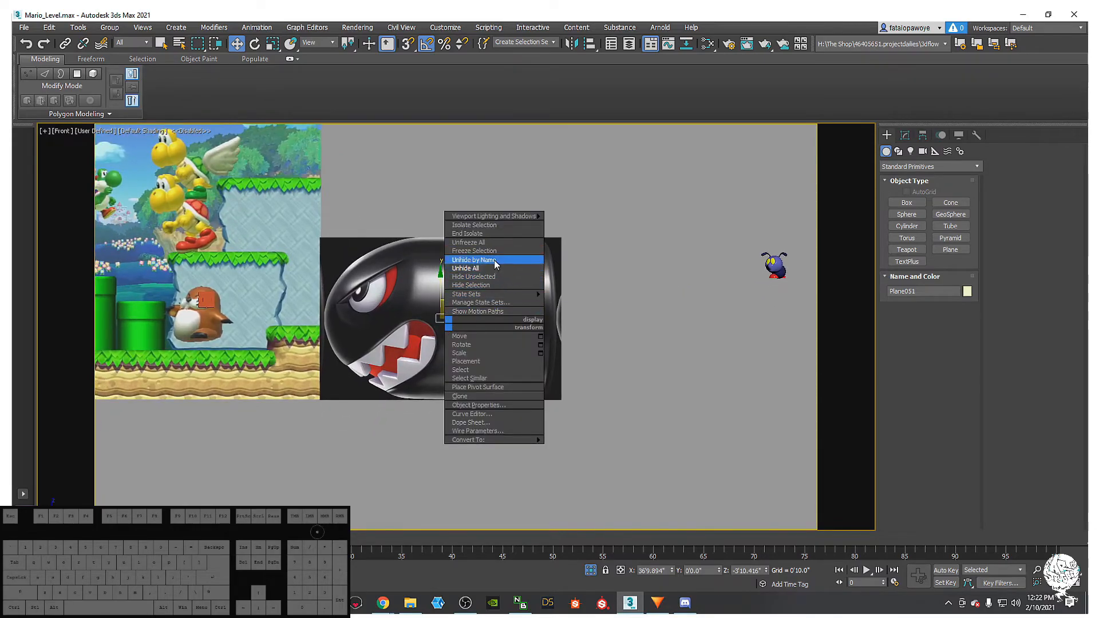
left_click(494, 250)
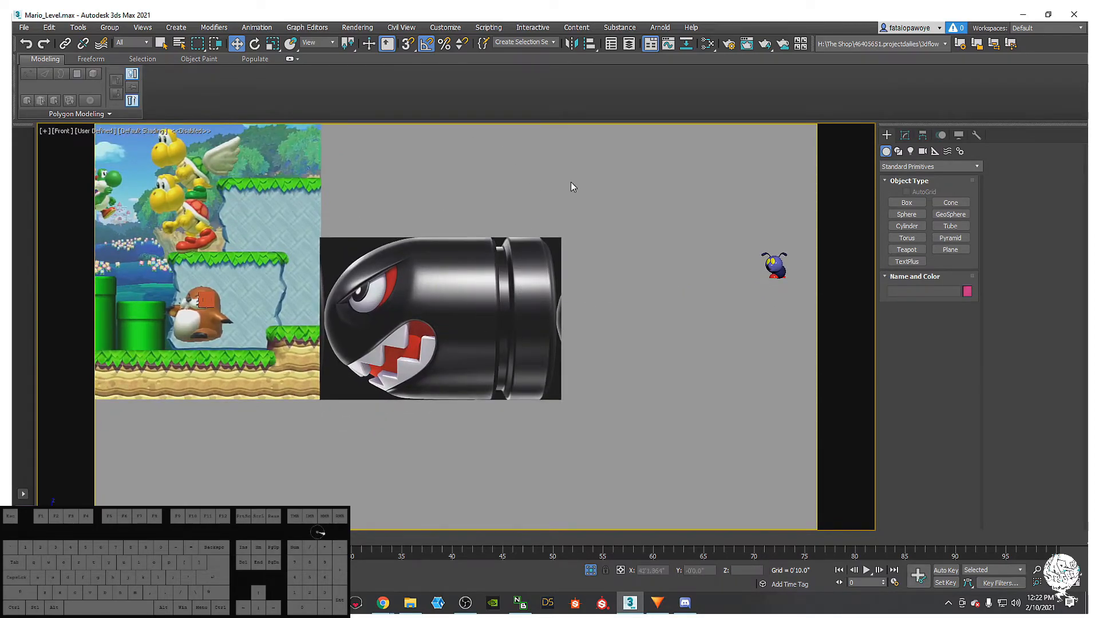
- Marquee-select the bug and the two spheres and delete them
left_click_drag(594, 238, 515, 342)
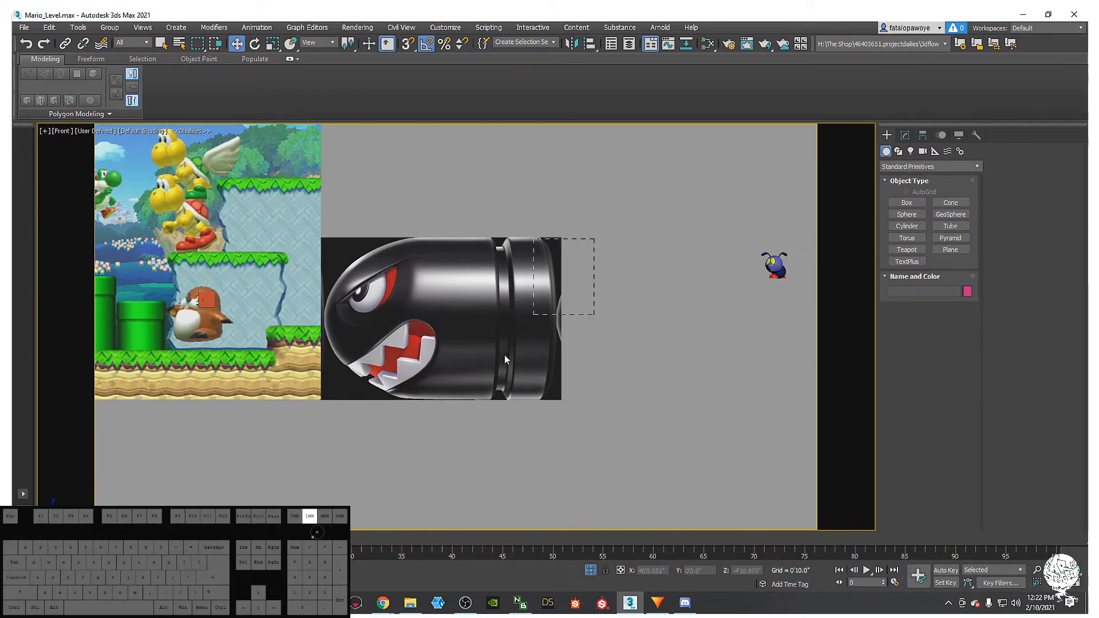
middle_click_drag(676, 257, 559, 243)
left_click_drag(601, 179, 796, 370)
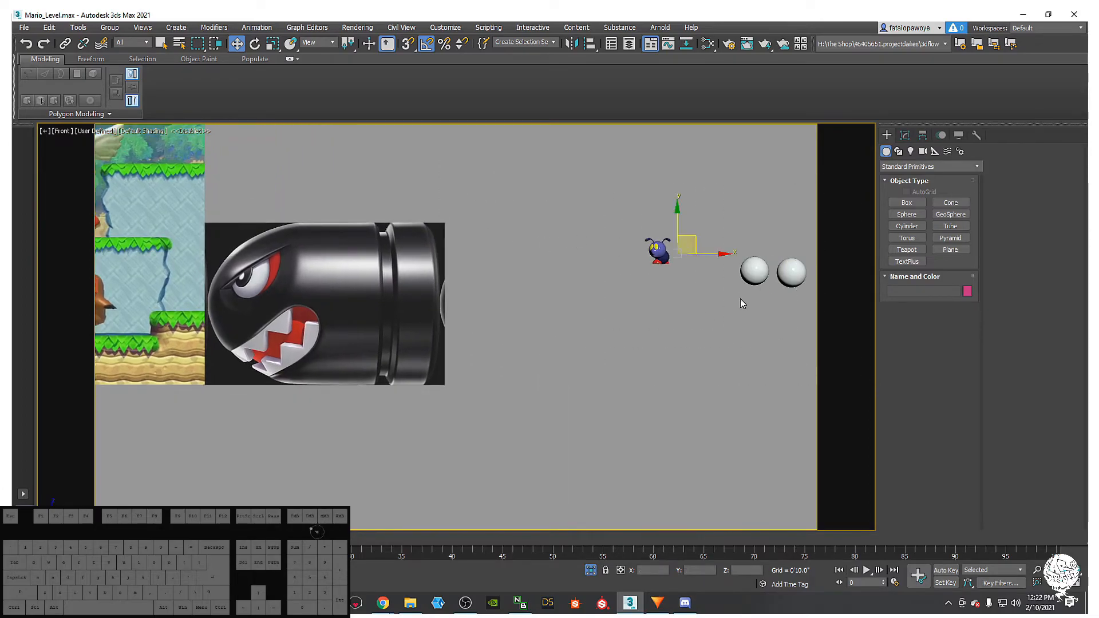
right_click(736, 287)
mouse_move(557, 265)
middle_mouse_down()
mouse_move(559, 302)
mouse_move(495, 313)
mouse_move(469, 301)
mouse_move(676, 304)
middle_mouse_up()
key("Delete")
mouse_move(440, 302)
middle_mouse_down()
mouse_move(610, 323)
mouse_move(555, 314)
middle_mouse_up()
scroll(610, 322, "down", 4)
- Delete the middle reference image plane, undo that, and reselect only that plane
left_click_drag(540, 410, 471, 333)
middle_click_drag(489, 353, 550, 386)
key("Delete")
key("ctrl+z")
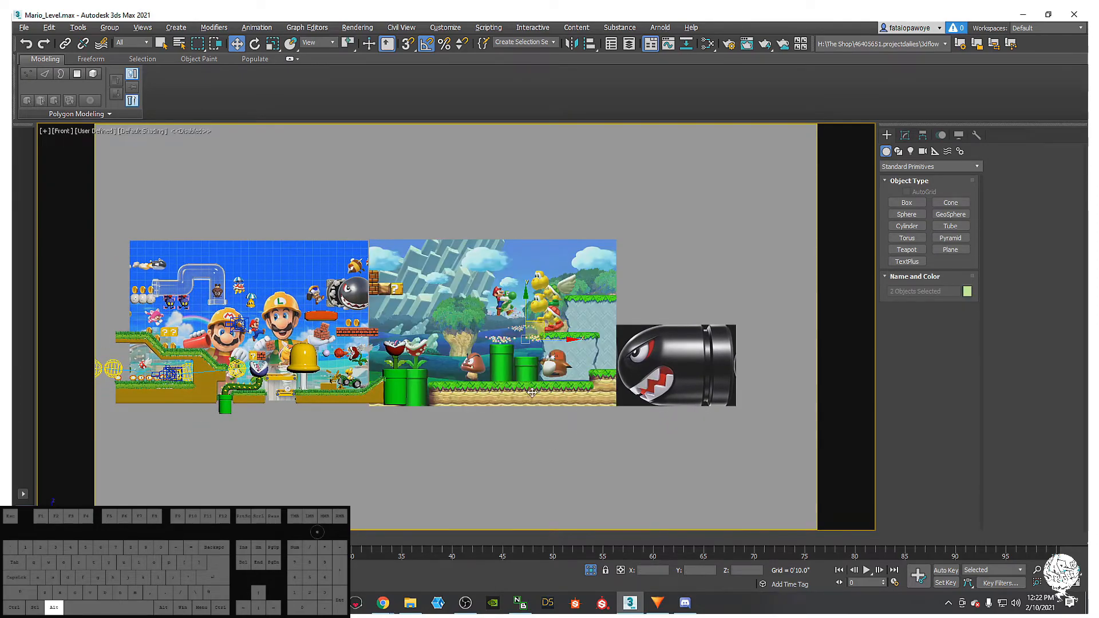
left_click(533, 395)
- Freeze Plane002, the middle Mario level plane, and zoom the Front viewport onto the Bullet Bill
right_click(529, 378)
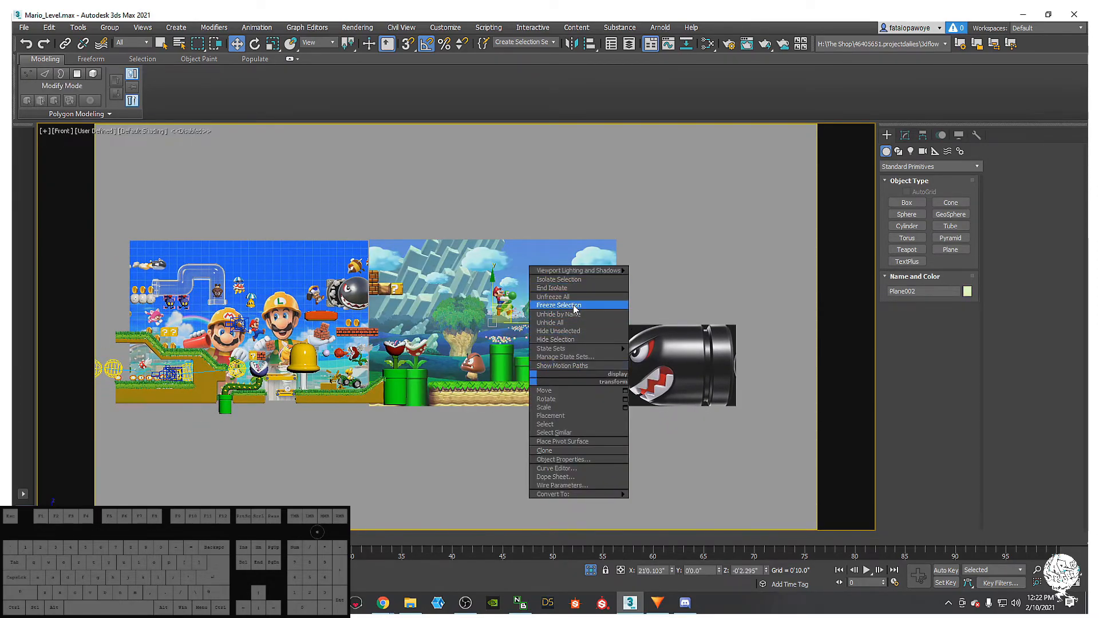
left_click(576, 307)
scroll(466, 324, "up", 10)
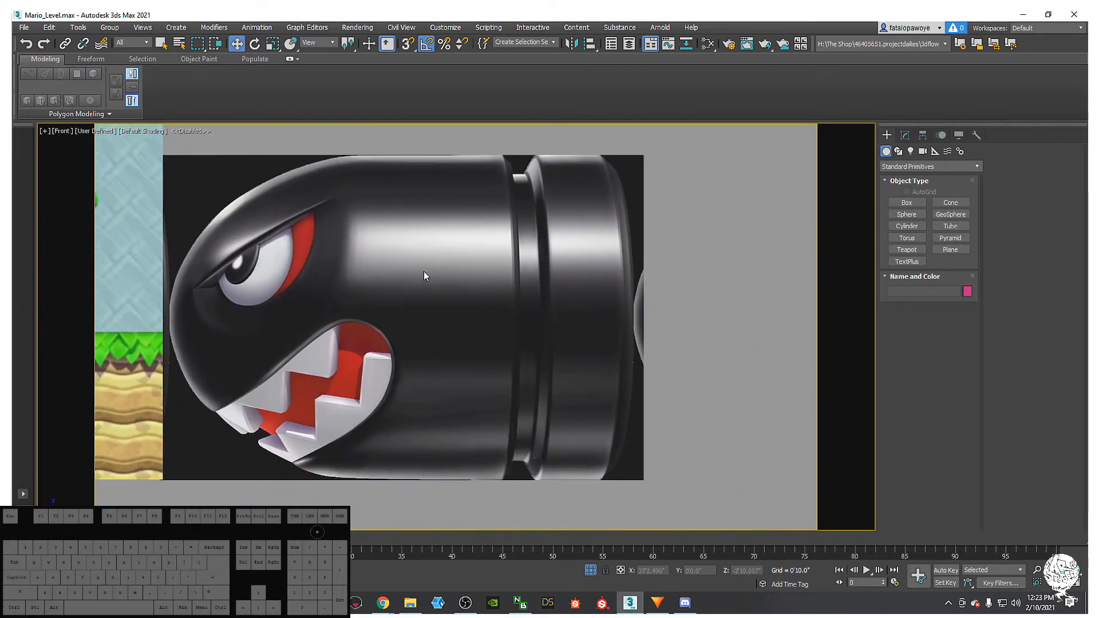
middle_click_drag(420, 270, 508, 297)
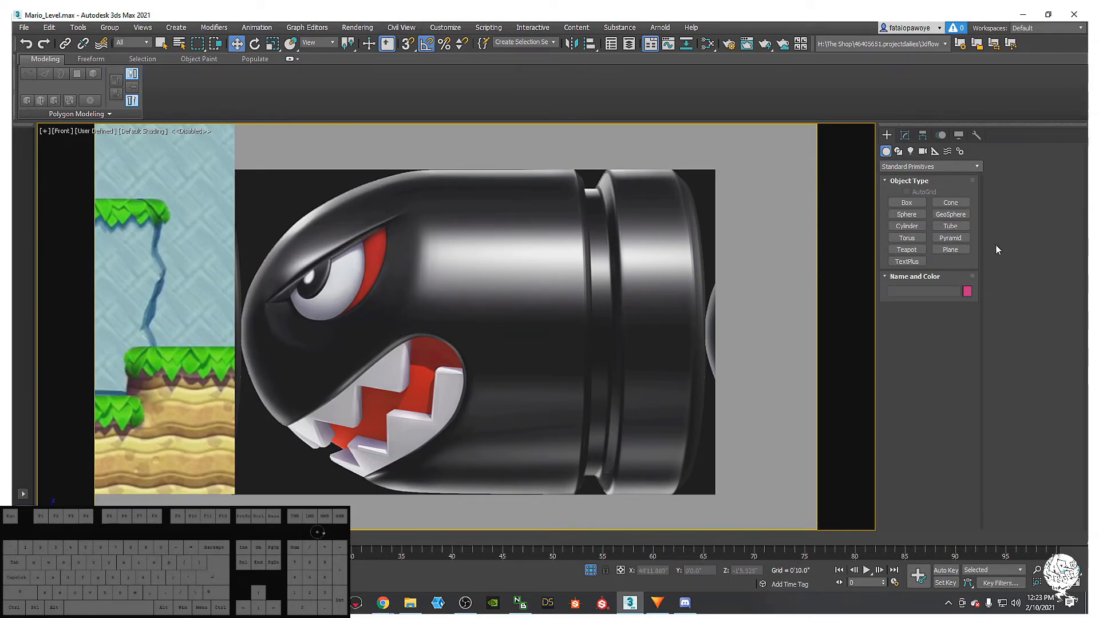
scroll(535, 245, "up", 4)
mouse_move(626, 277)
middle_mouse_down()
mouse_move(577, 259)
mouse_move(609, 277)
middle_mouse_up()
scroll(578, 260, "down", 3)
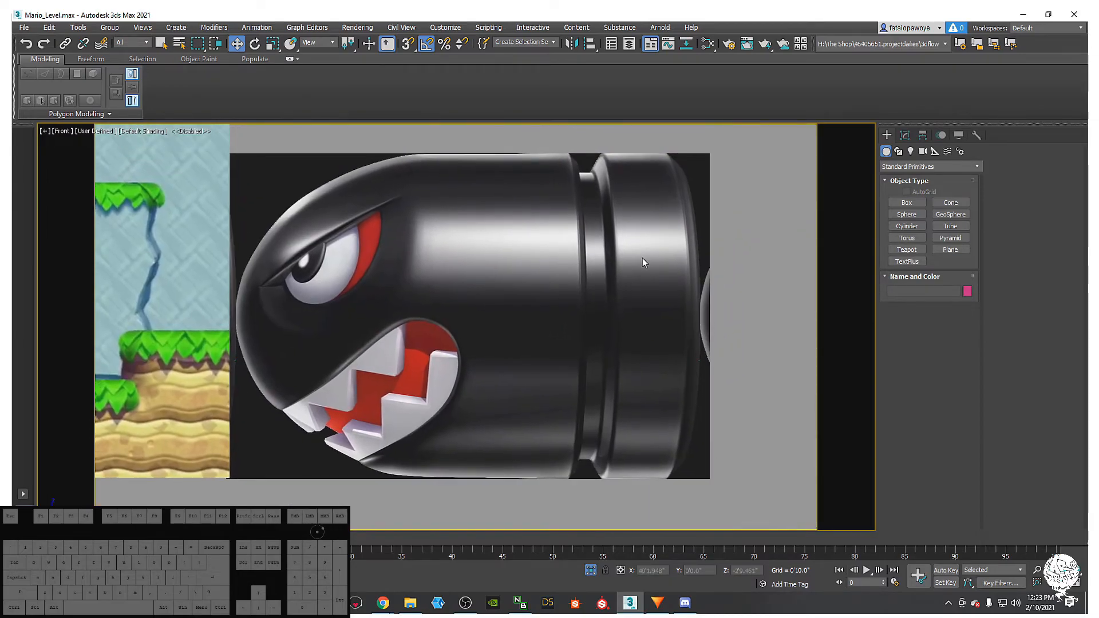
- Drag out an 18-sided cylinder, Cylinder194, over the Bullet Bill's head in the Front viewport
left_click(907, 227)
scroll(492, 326, "down", 3)
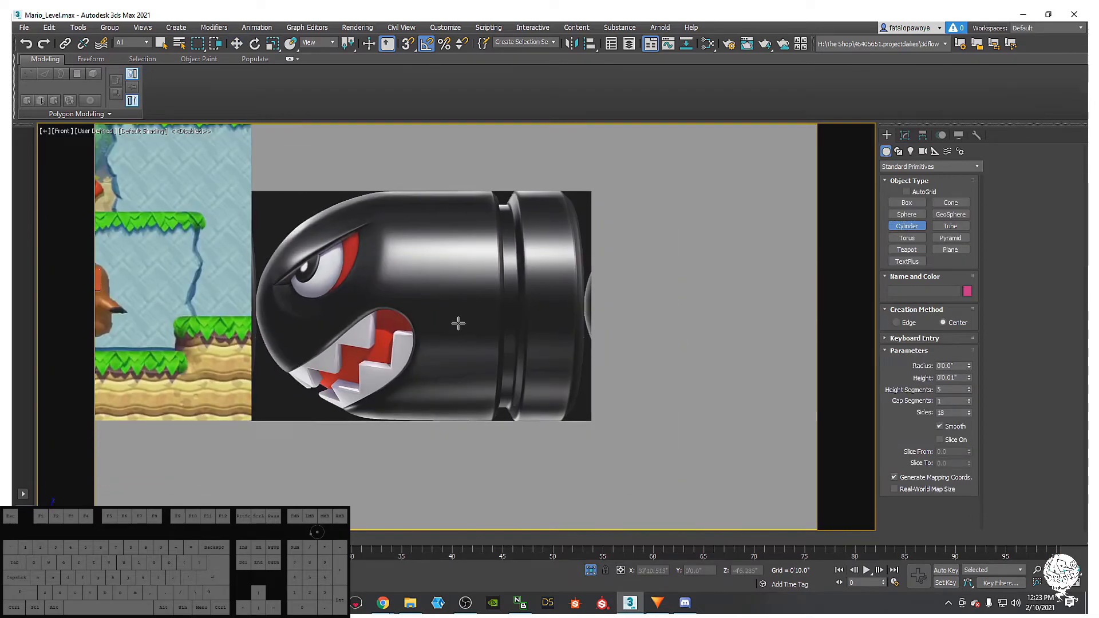
left_click_drag(453, 316, 519, 419)
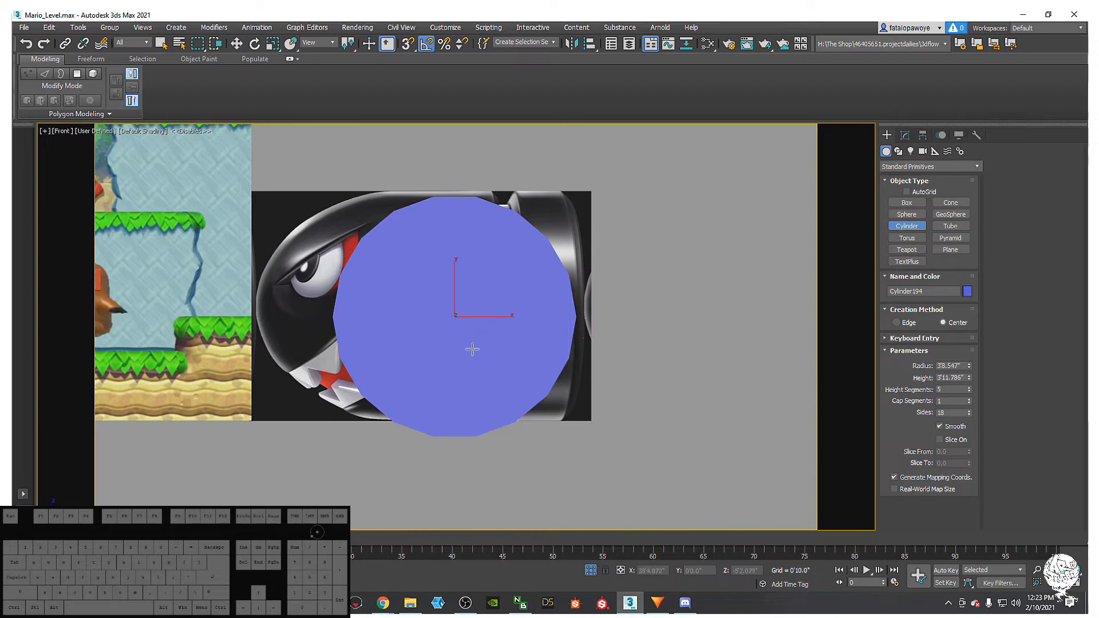
left_click(467, 328)
key("e")
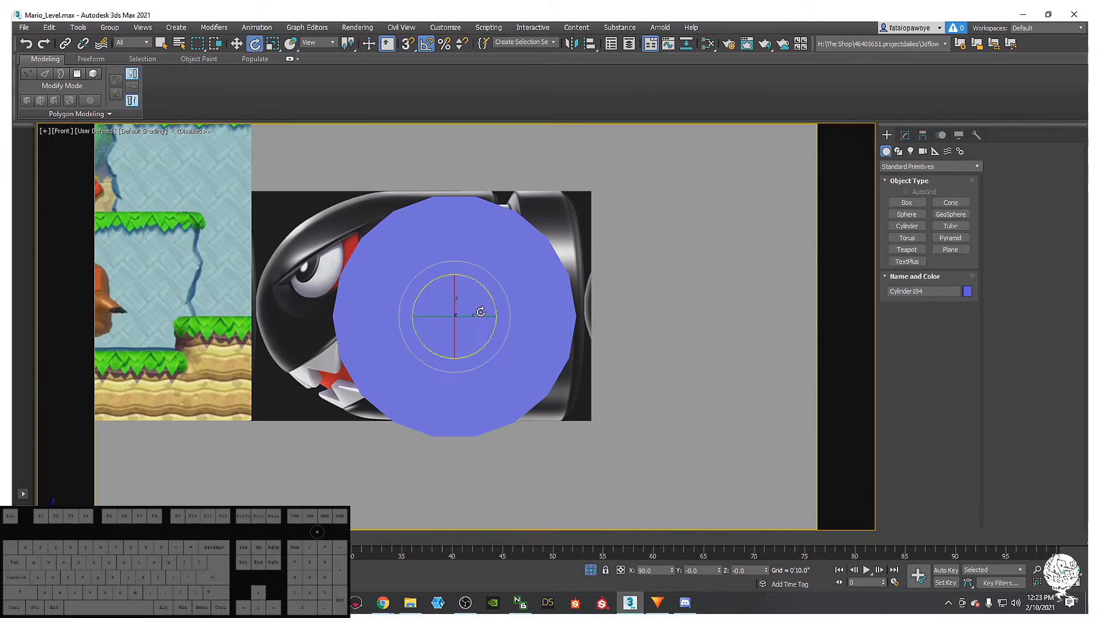
- Rotate Cylinder194 90° with angle snap so its length runs horizontally along the bullet
left_click_drag(481, 312, 447, 317)
key("ctrl+z")
left_click_drag(438, 317, 518, 312)
left_click(425, 44)
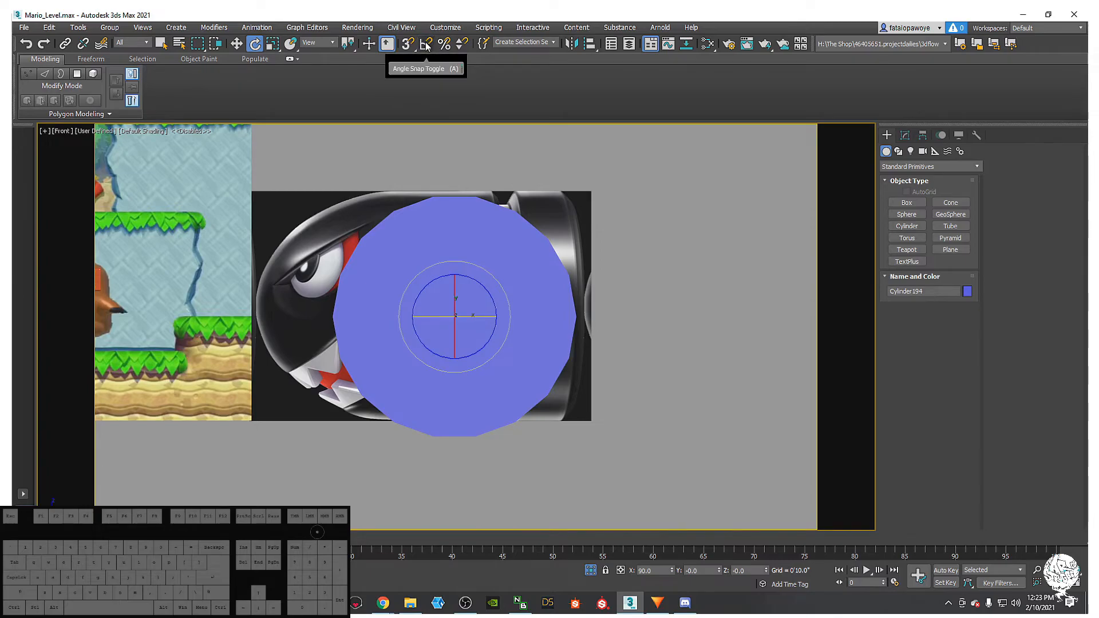
key("a")
key("a")
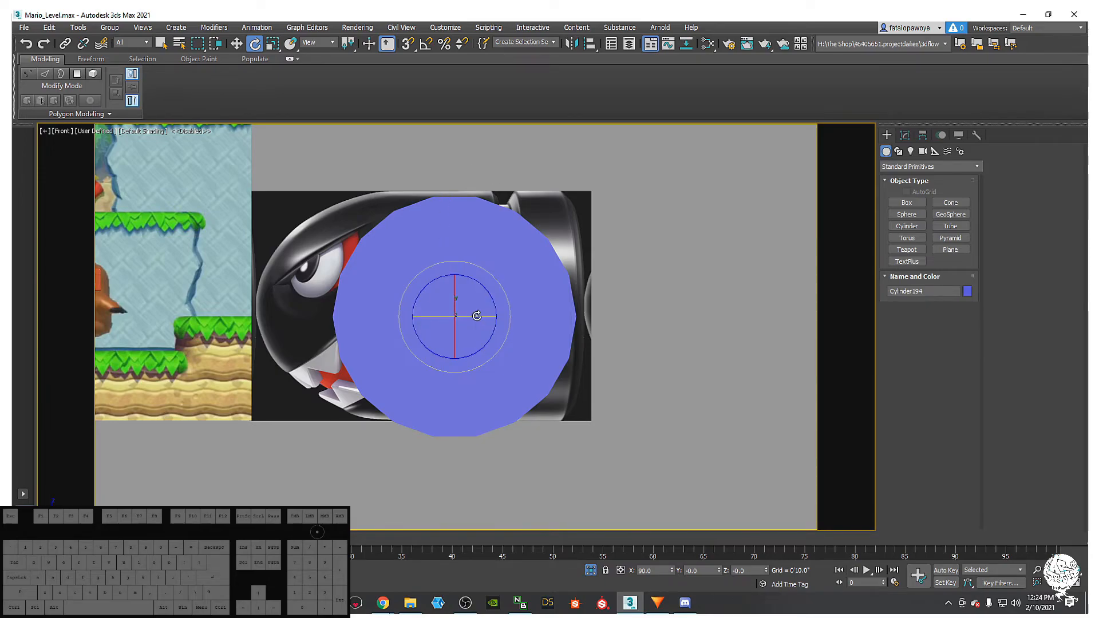
left_click_drag(478, 315, 531, 315)
key("ctrl+z")
key("ctrl+z")
key("a")
key("w")
- Move the cylinder over the Bullet Bill's body
middle_click_drag(489, 292, 490, 316)
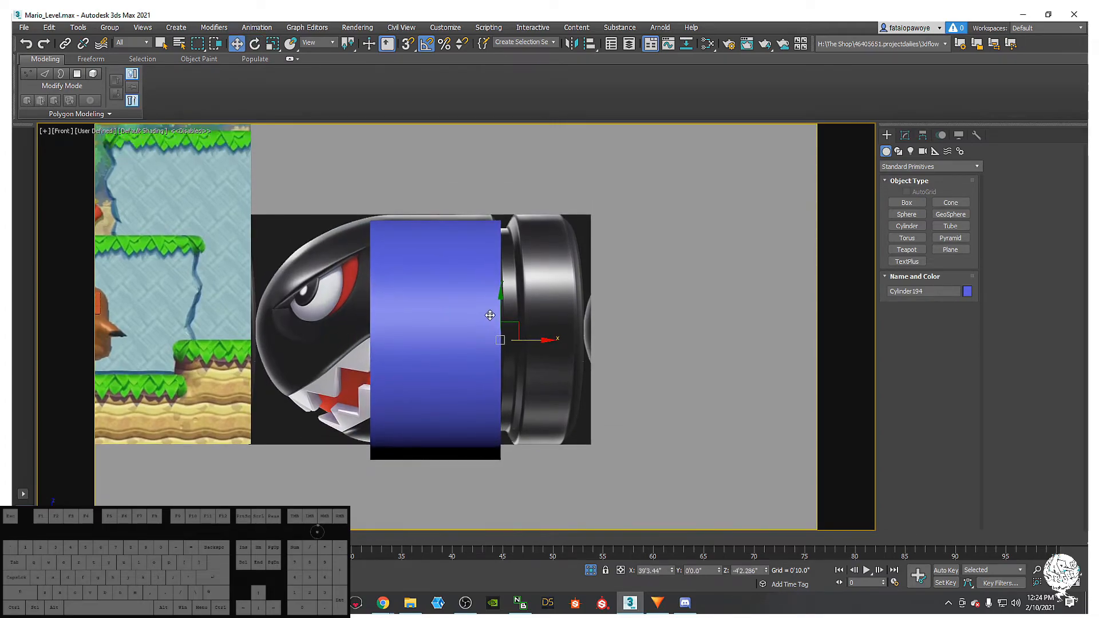
mouse_move(500, 313)
left_mouse_down()
mouse_move(500, 288)
mouse_move(500, 305)
left_mouse_up()
middle_click_drag(490, 301, 484, 306)
- Turn on Edged Faces and reduce the cylinder's Height Segments from 5 to 1
left_click(905, 135)
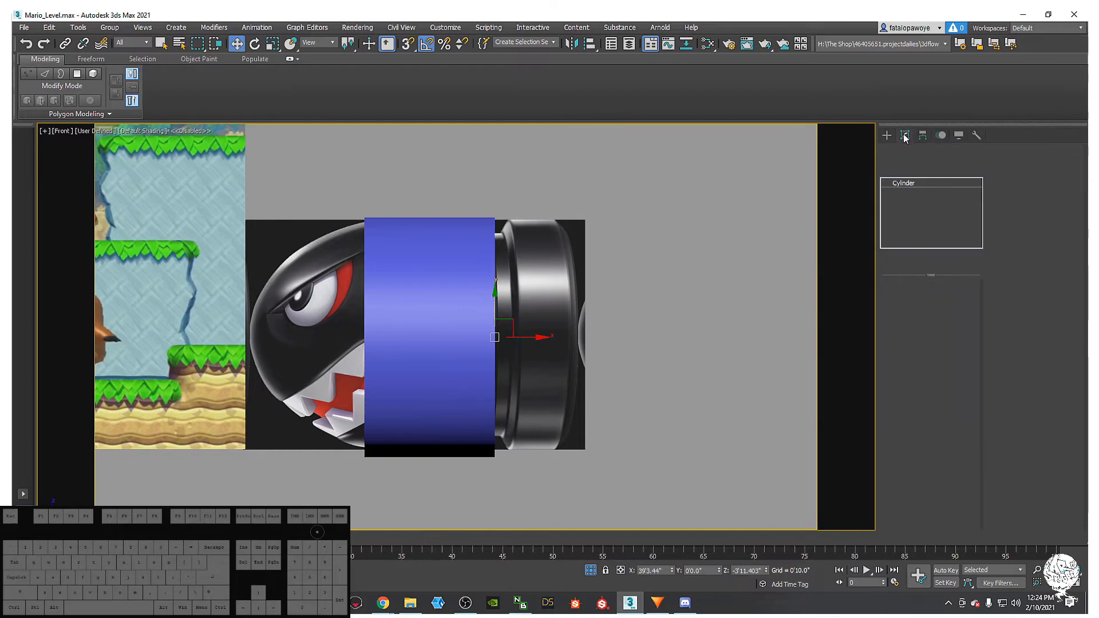
double_click(945, 347)
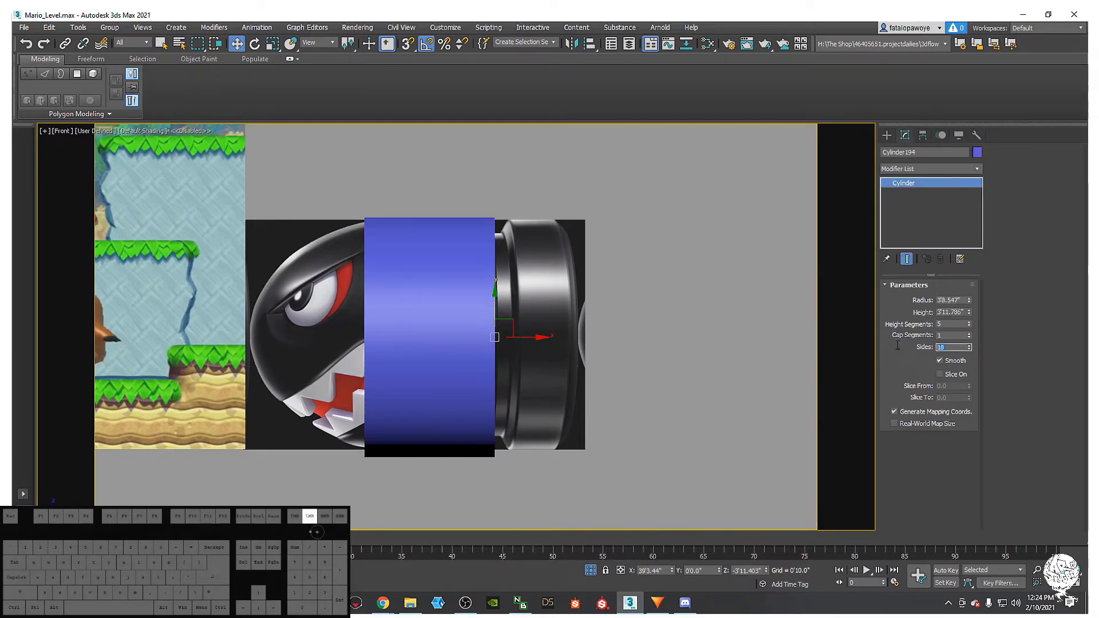
mouse_move(463, 337)
middle_mouse_down()
mouse_move(503, 351)
mouse_move(466, 287)
mouse_move(443, 319)
mouse_move(454, 352)
mouse_move(503, 339)
mouse_move(525, 272)
middle_mouse_up()
scroll(503, 336, "up", 3)
key("F4")
middle_click_drag(521, 312, 500, 312)
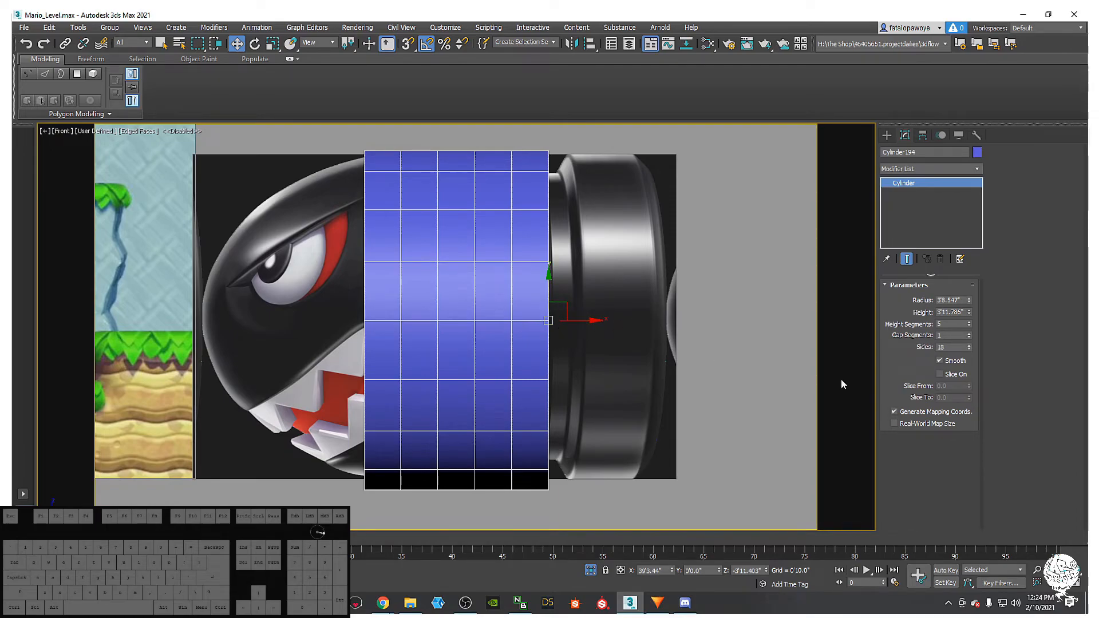
right_click(969, 326)
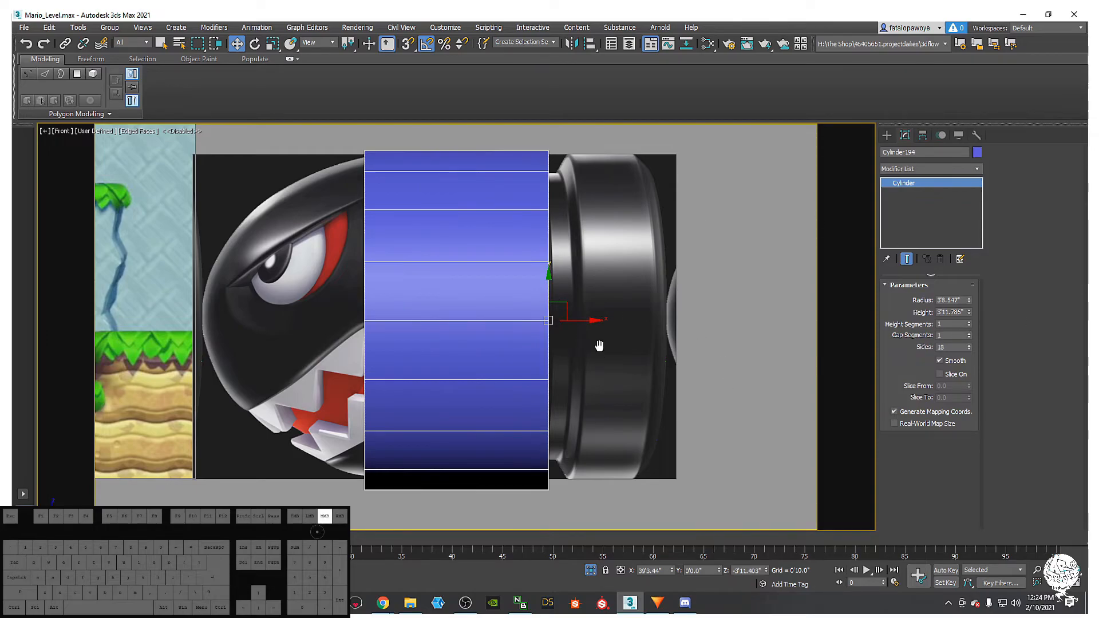
middle_click_drag(599, 347, 587, 344)
middle_click_drag(433, 321, 458, 319)
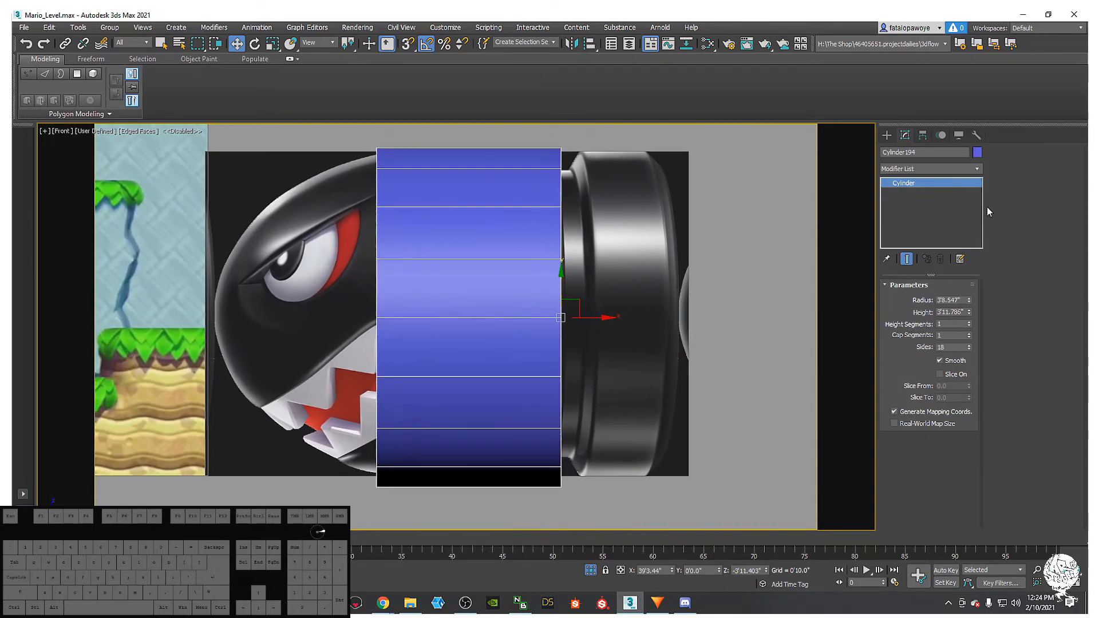
- Apply an Edit Poly modifier to Cylinder194 and reselect its Cylinder base in the stack
left_click(977, 170)
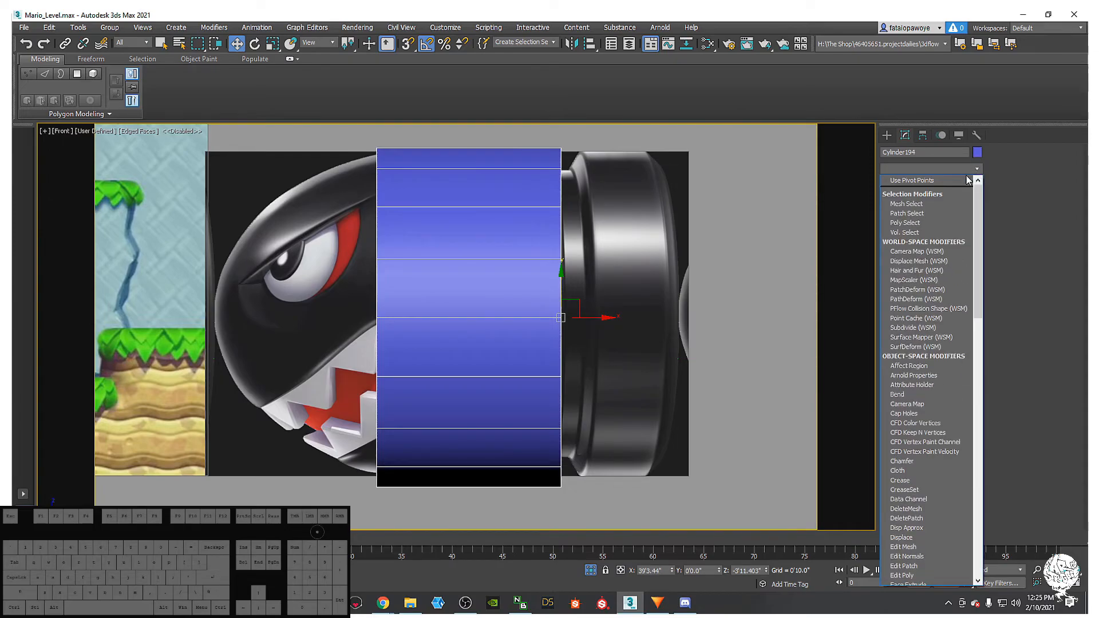
key("e")
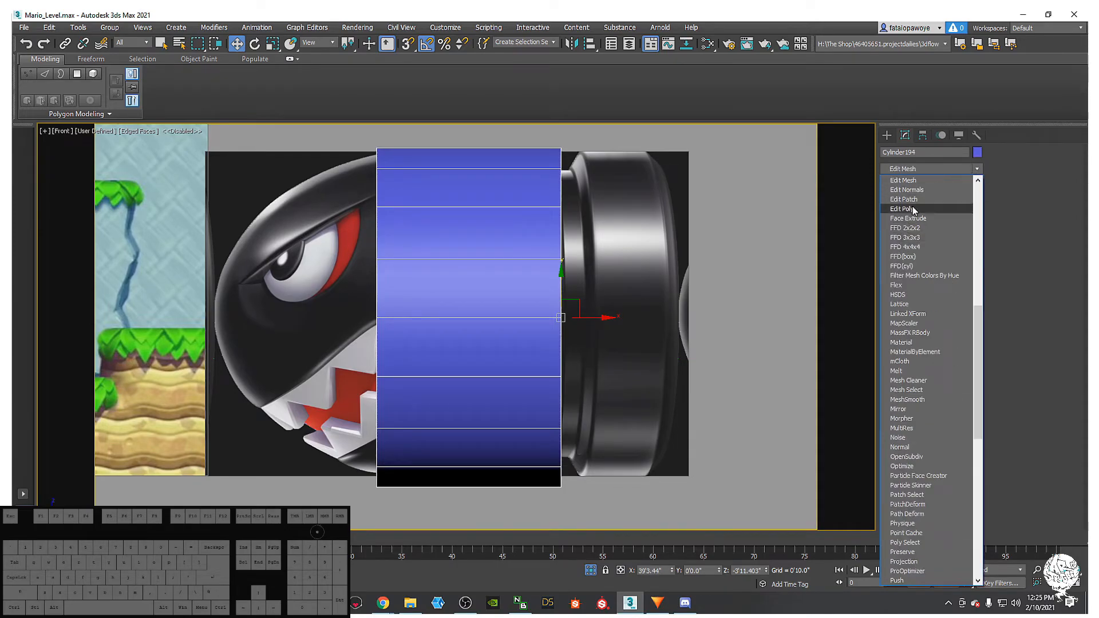
left_click(1035, 217)
left_click(977, 170)
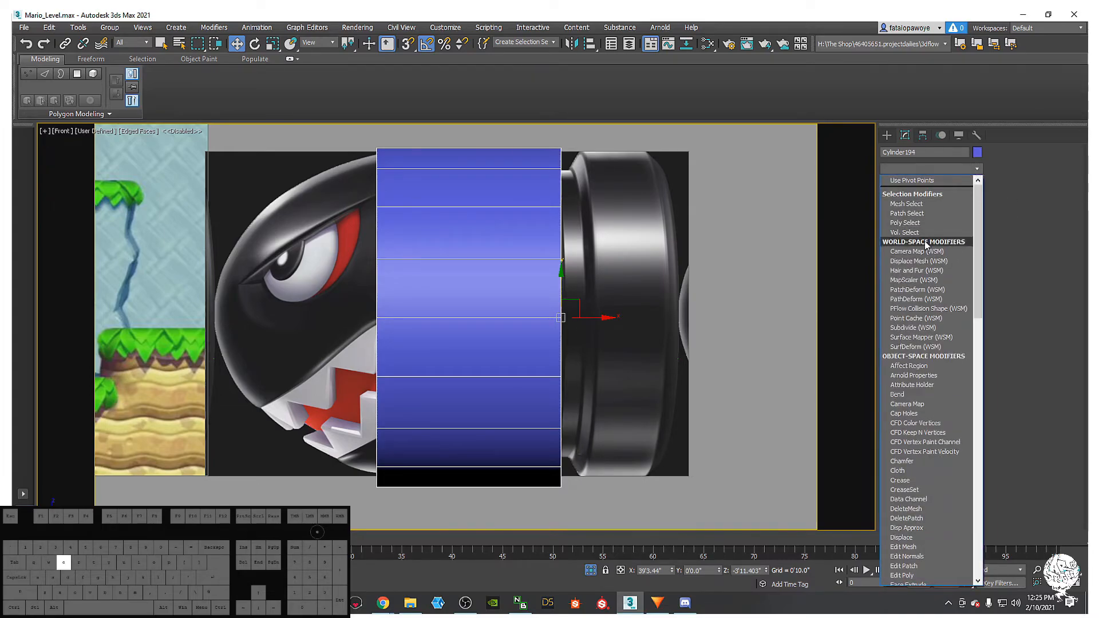
key("e")
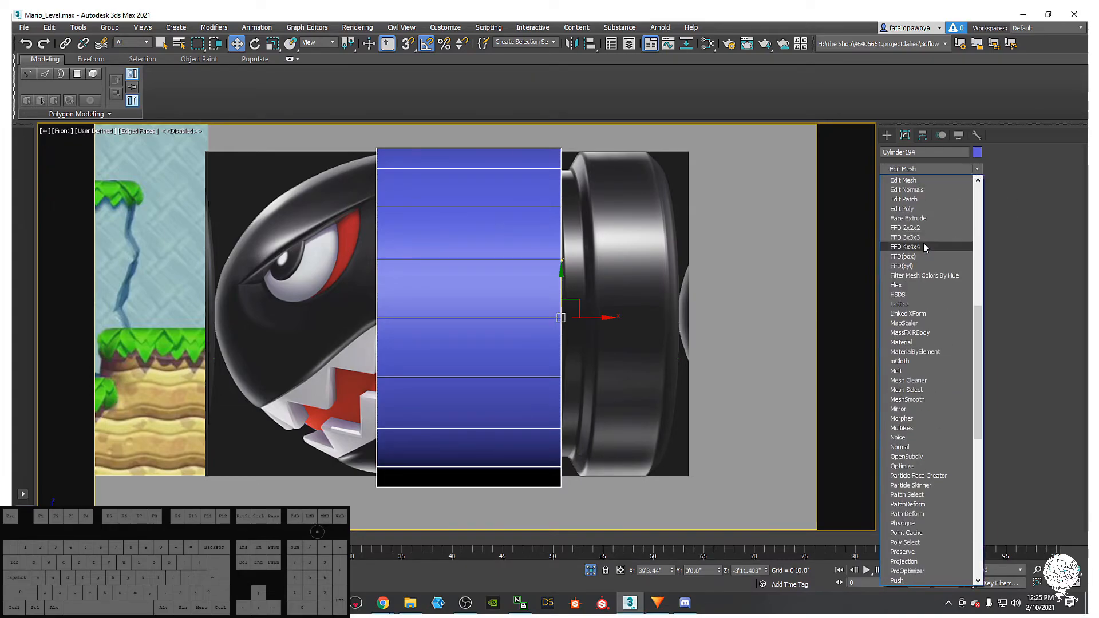
left_click(918, 208)
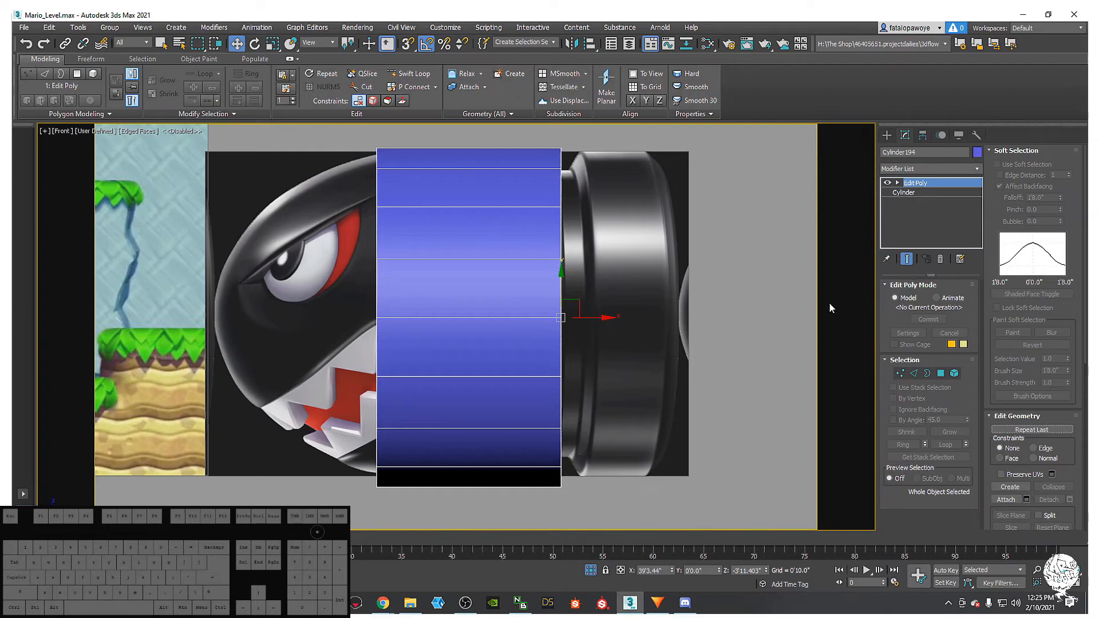
right_click(464, 302)
mouse_move(518, 413)
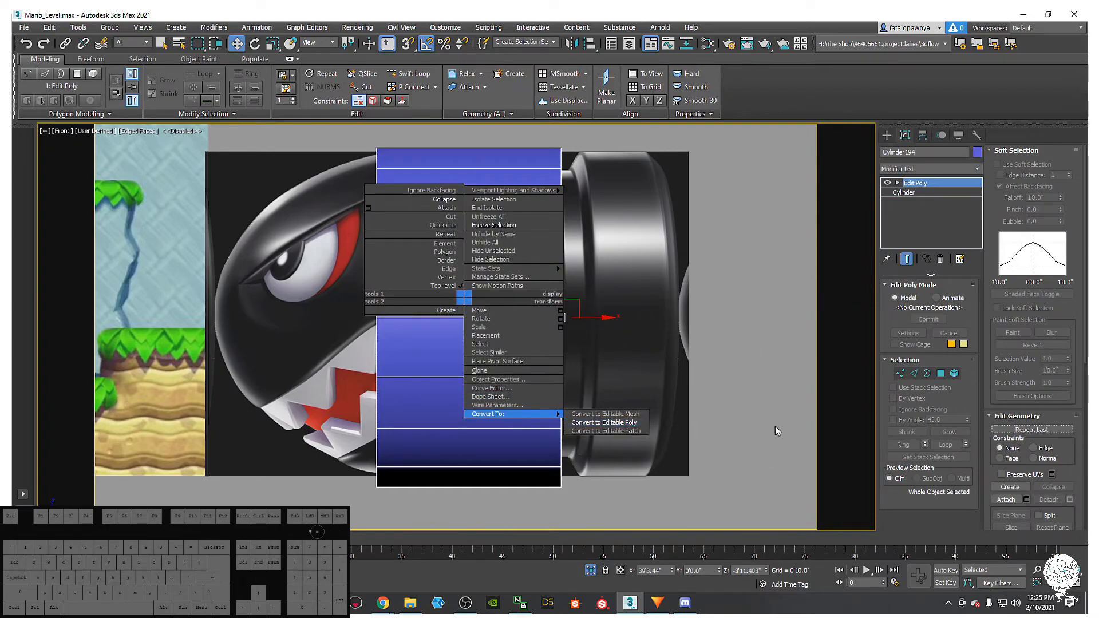
left_click(651, 293)
middle_click_drag(547, 290, 555, 302)
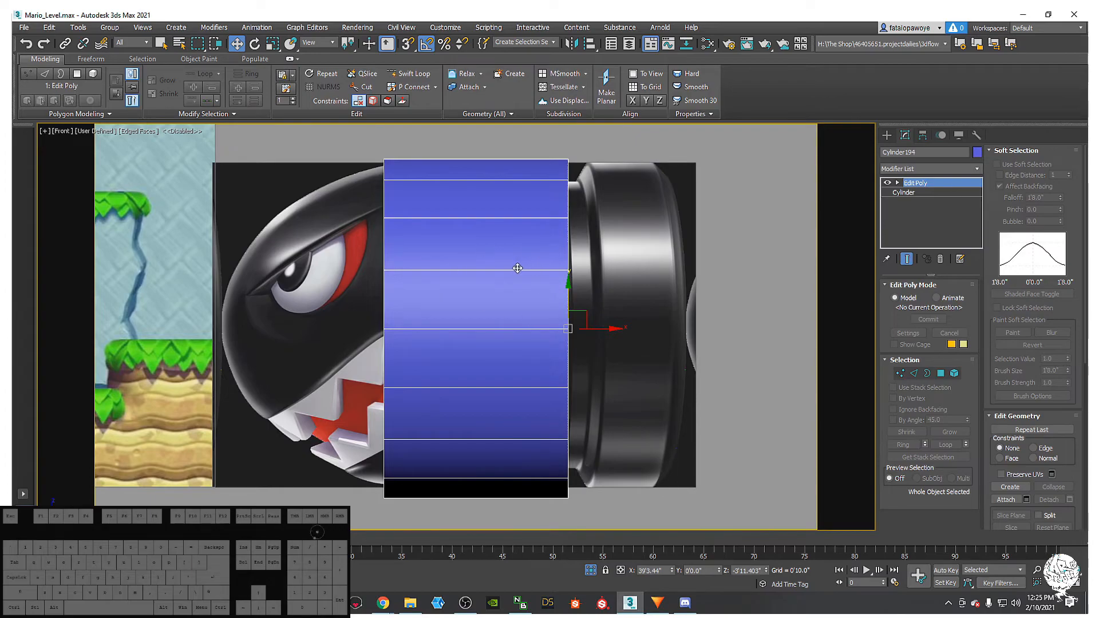
left_click(903, 192)
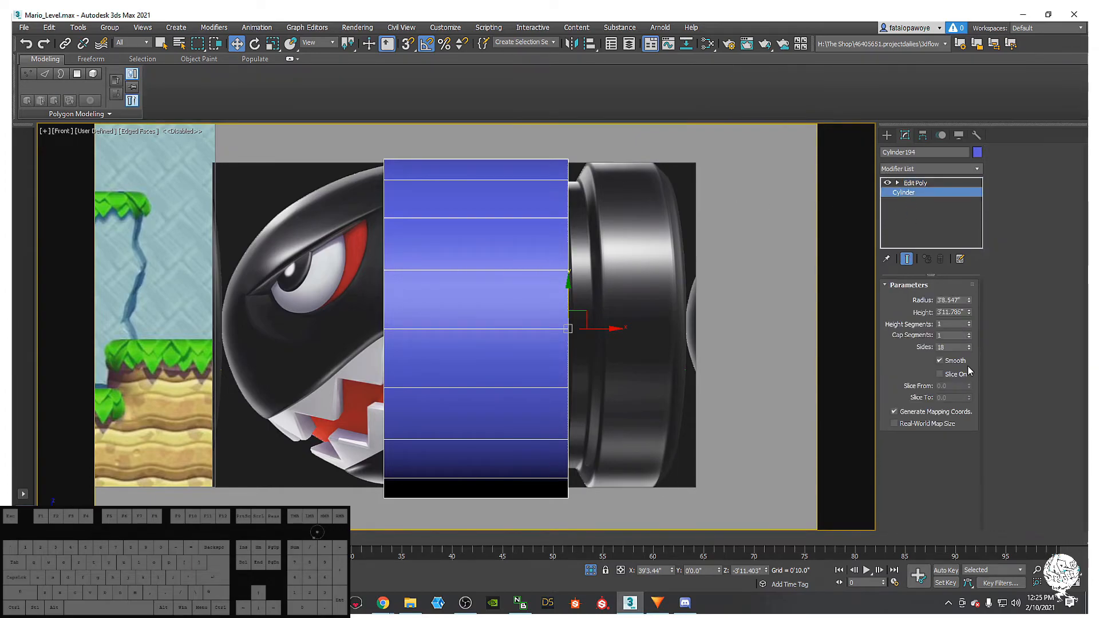
- Set the cylinder's Sides to 20
left_click(968, 345)
left_click(969, 345)
left_click(969, 345)
left_click(968, 345)
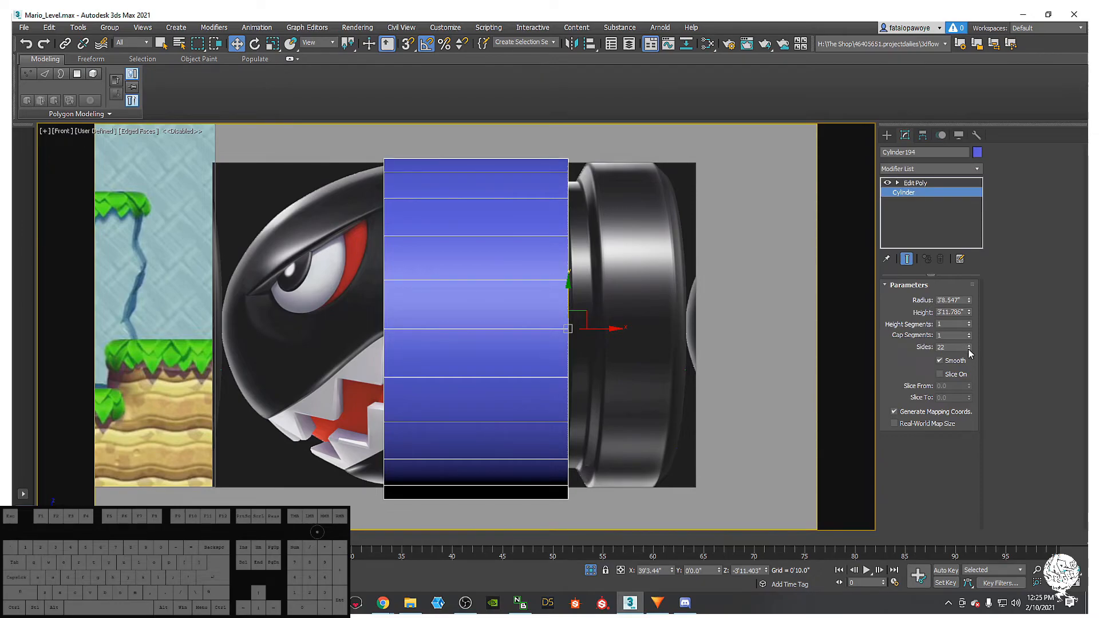
left_click(969, 349)
left_click(969, 349)
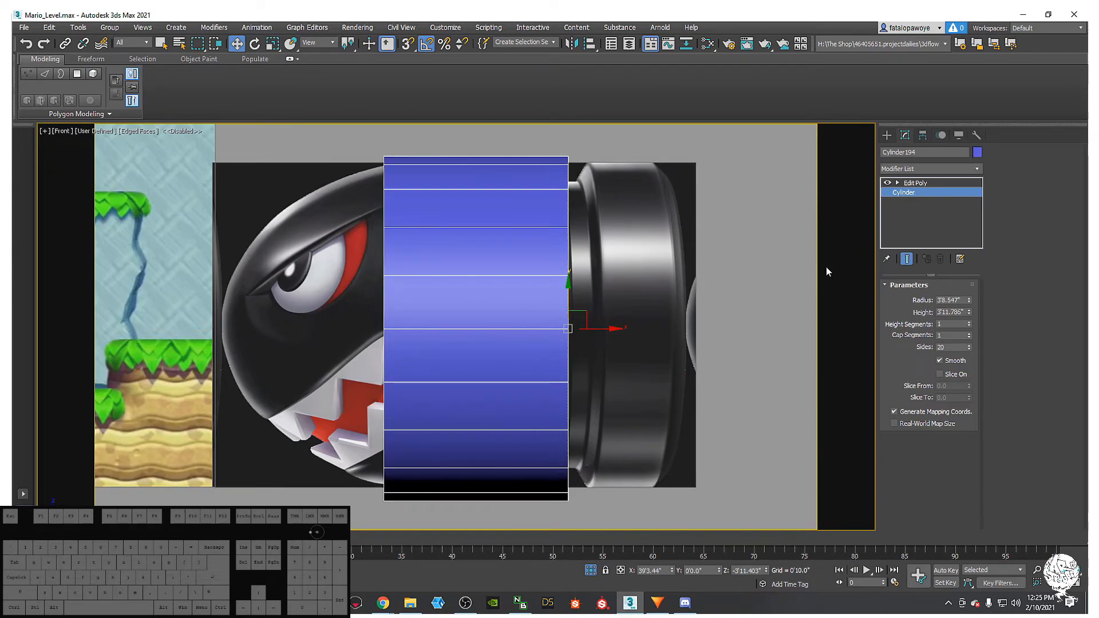
- Make the cylinder see-through with Alt+X so the reference shows beneath
left_click(937, 183)
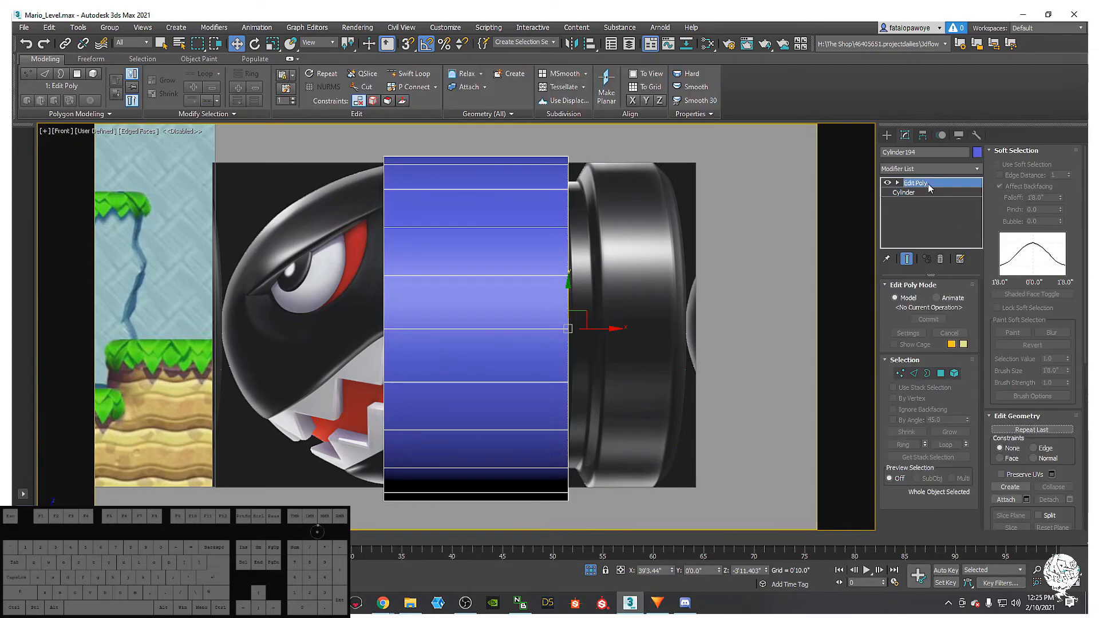
middle_click_drag(557, 407, 577, 360)
key("alt+x")
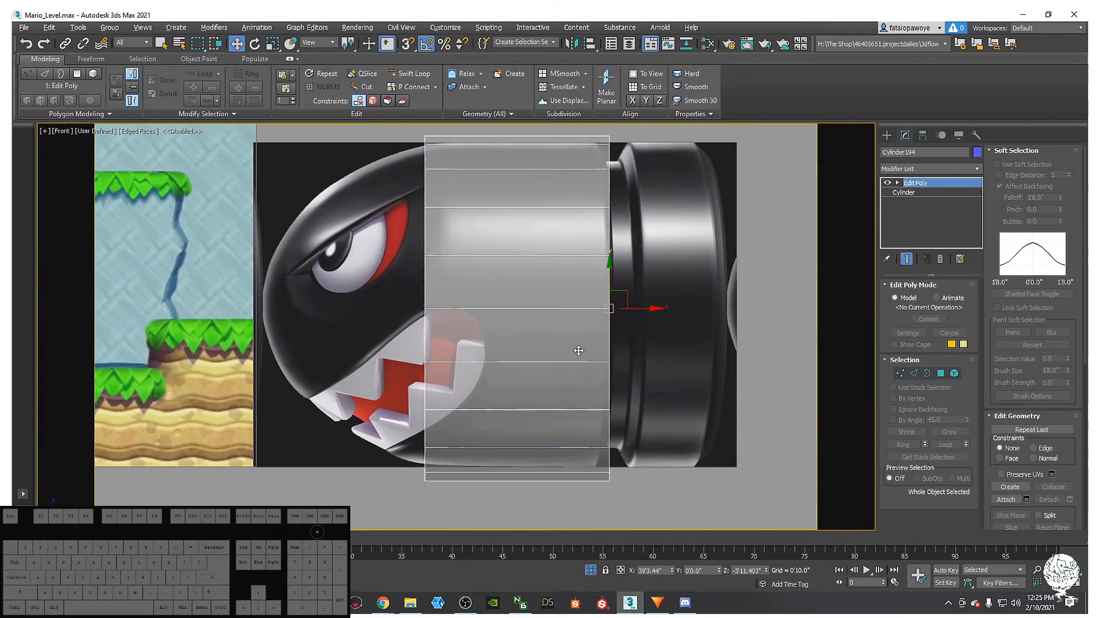
key("alt+x")
key("alt+x")
key("alt+x")
key("alt+x")
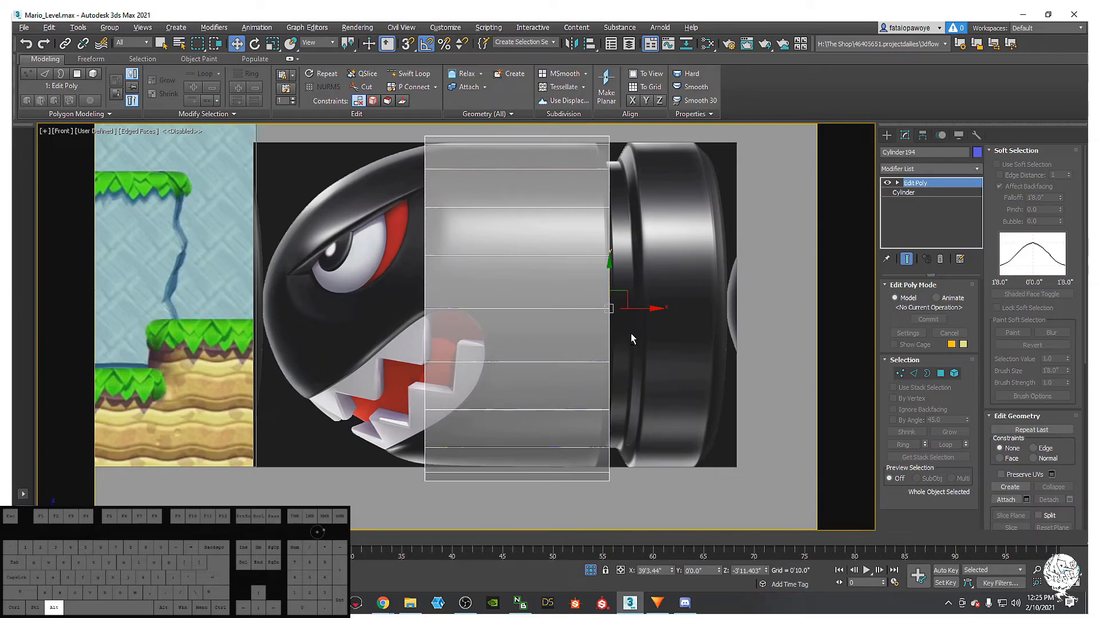
left_click(904, 193)
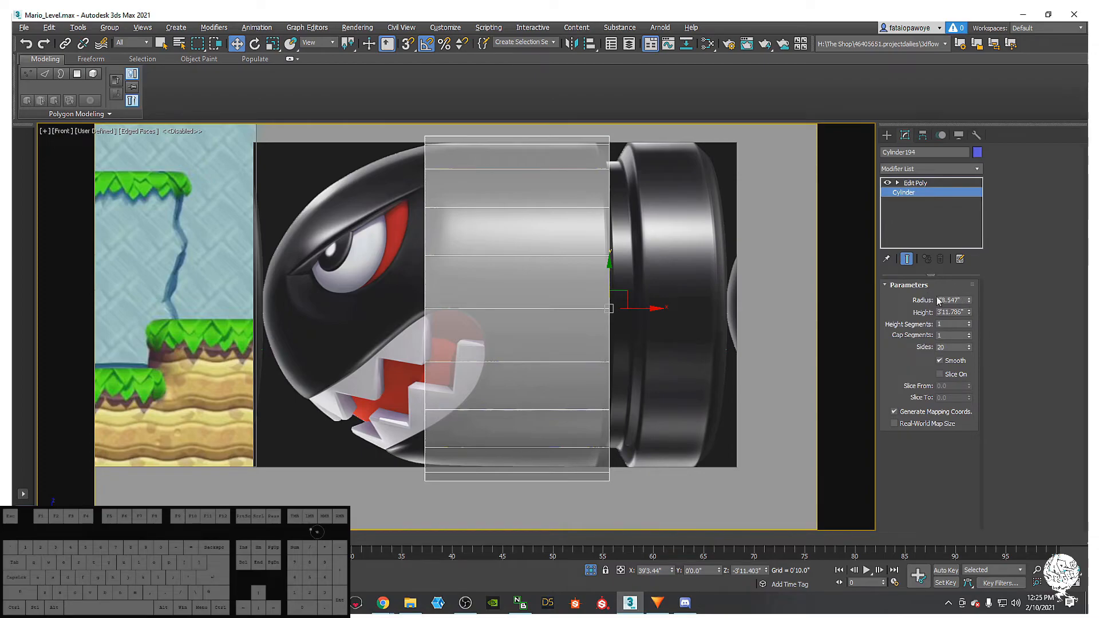
- Fine-tune the cylinder's radius and nudge it up to fit the Bullet Bill's outline
left_click_drag(969, 300, 971, 303)
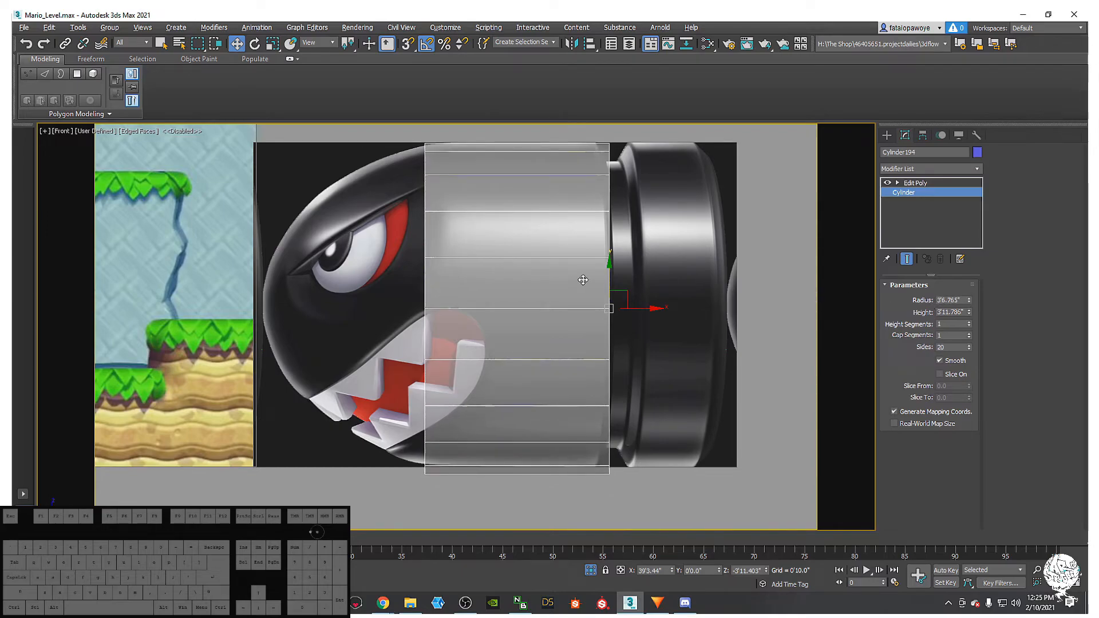
left_click_drag(607, 271, 614, 267)
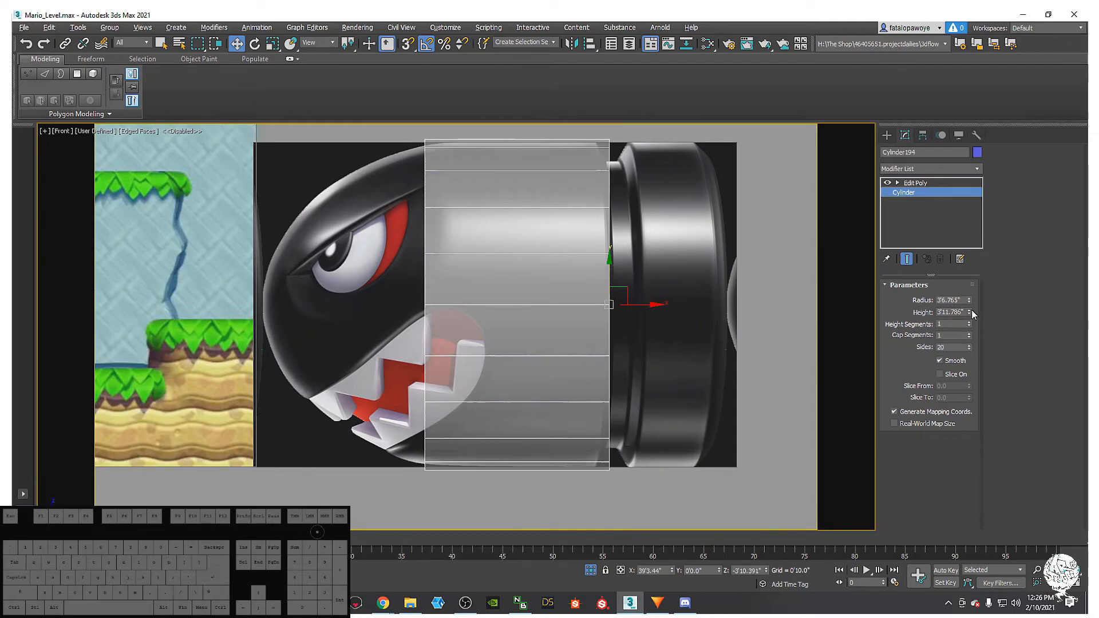
left_click_drag(969, 300, 971, 298)
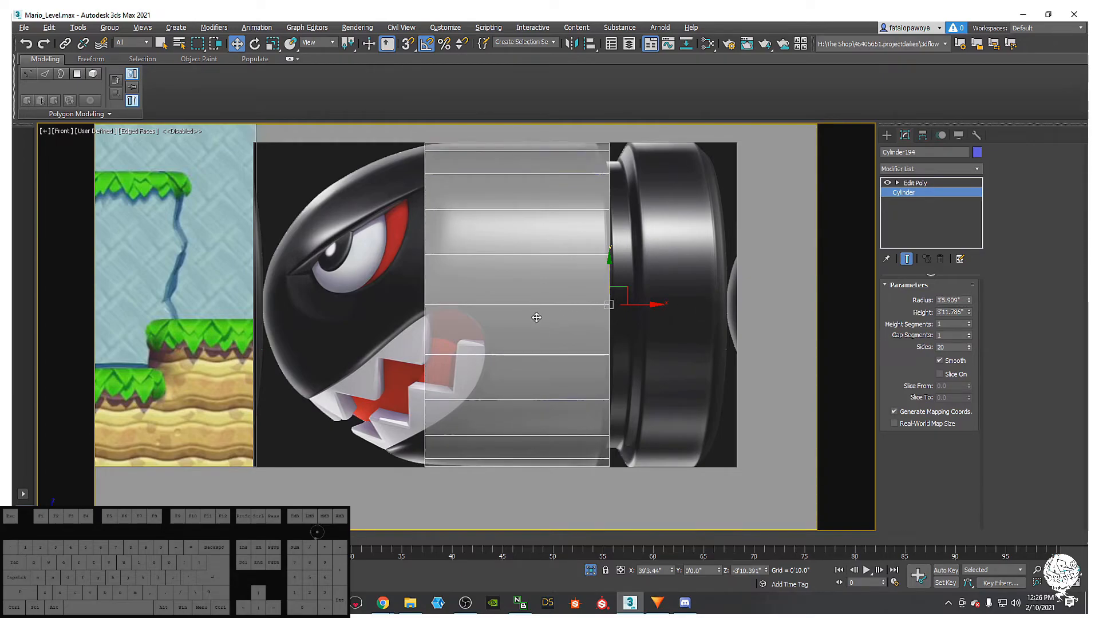
left_click_drag(609, 271, 610, 270)
middle_click_drag(655, 276, 646, 338)
left_click(932, 184)
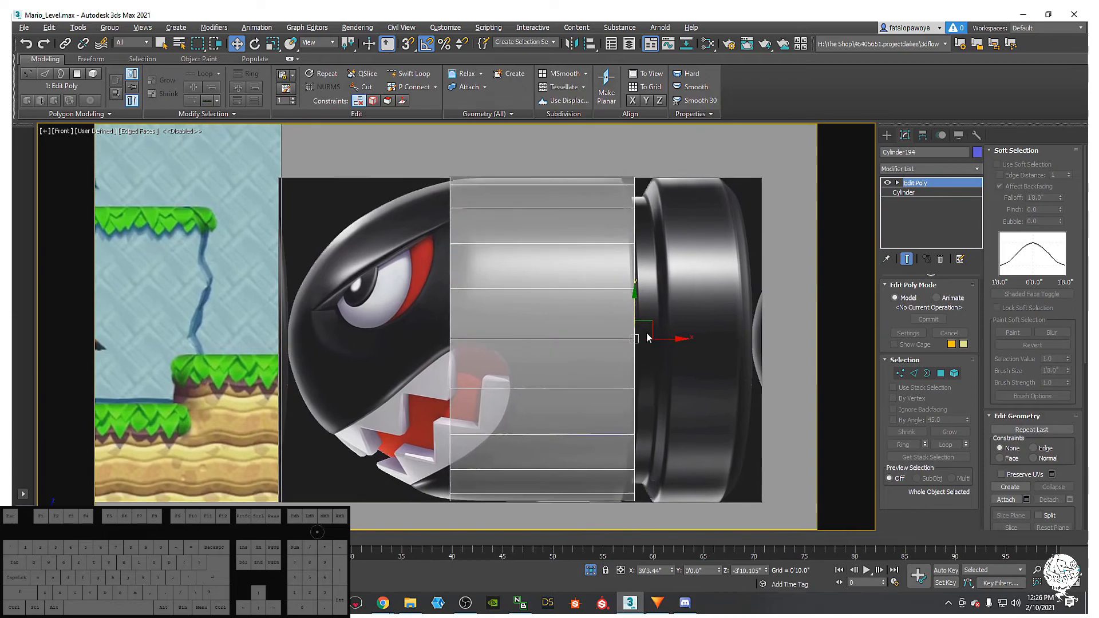
right_click(550, 348)
- Dismiss the quad menu and switch the Edit Poly modifier to Vertex level
mouse_move(601, 464)
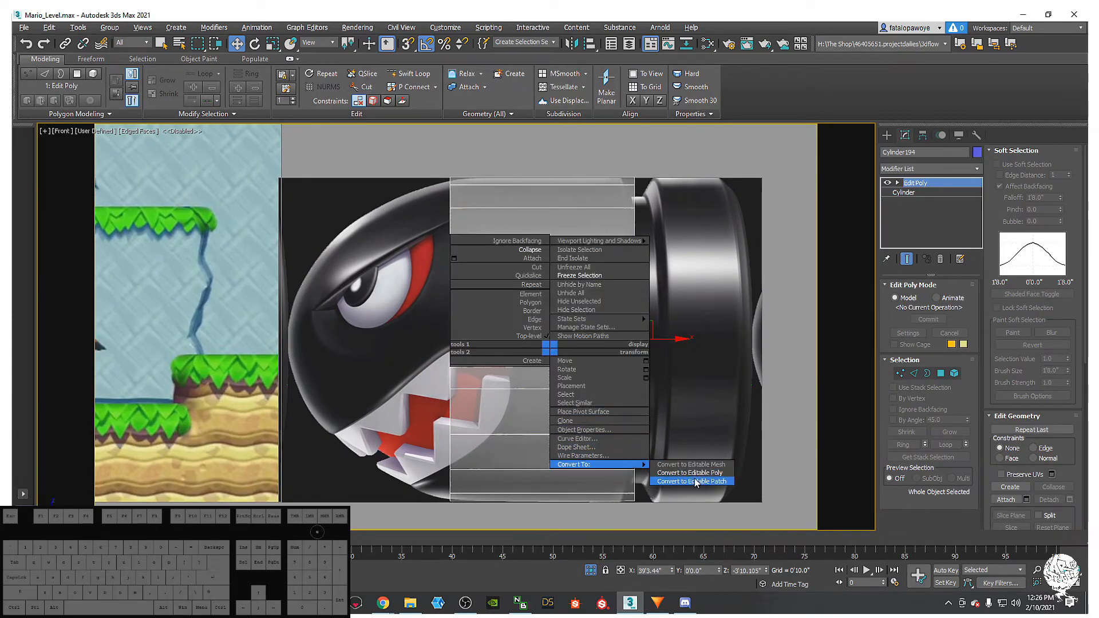
middle_click_drag(755, 317, 571, 300)
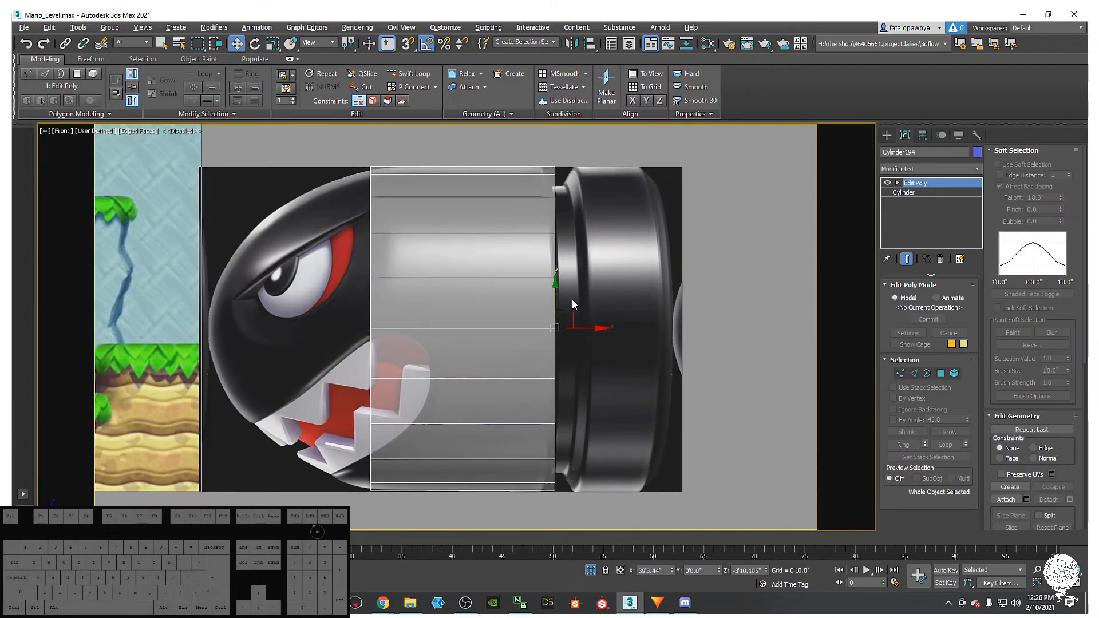
left_click(901, 372)
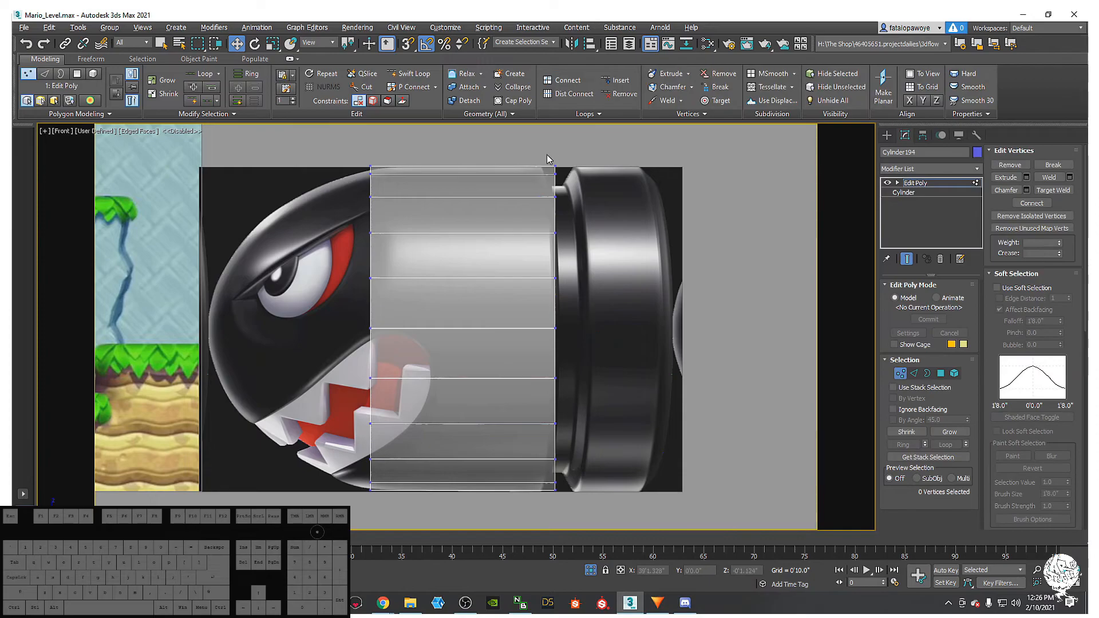
- Pull the cylinder's right-end vertices left along X, then select its right-side polygons
left_click_drag(571, 372, 571, 500)
mouse_move(588, 332)
left_mouse_down()
mouse_move(562, 339)
mouse_move(582, 349)
left_mouse_up()
left_click(942, 370)
left_click_drag(614, 248, 450, 272)
left_click_drag(518, 145, 612, 506)
left_click_drag(328, 133, 423, 392, "alt")
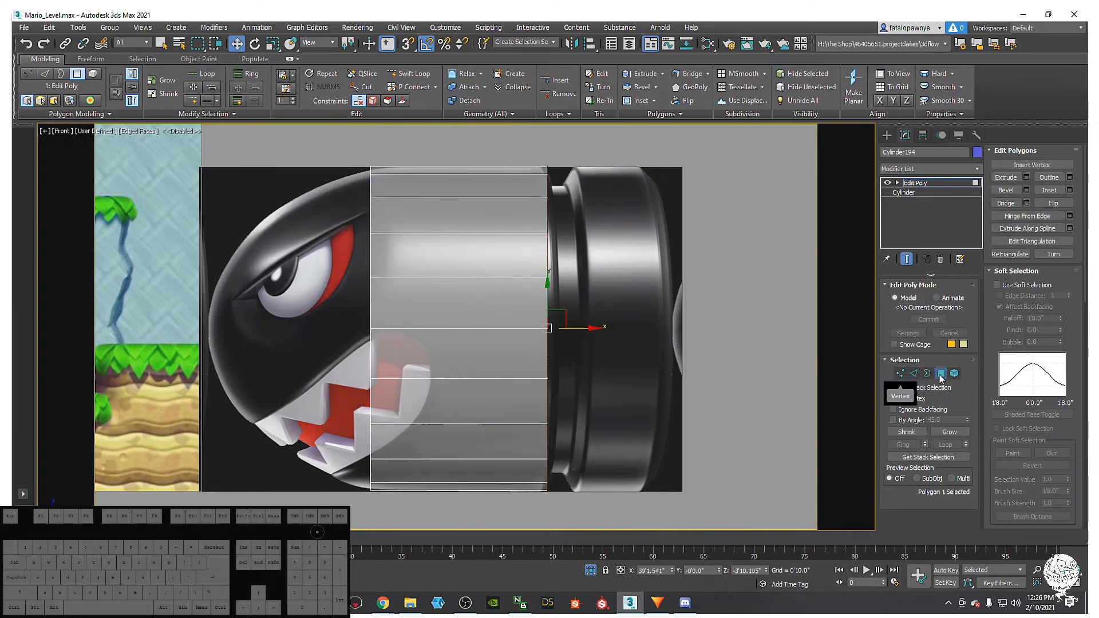
middle_click_drag(604, 380, 622, 391)
- Cycle through the sub-object levels and settle back on Vertex editing
key("1")
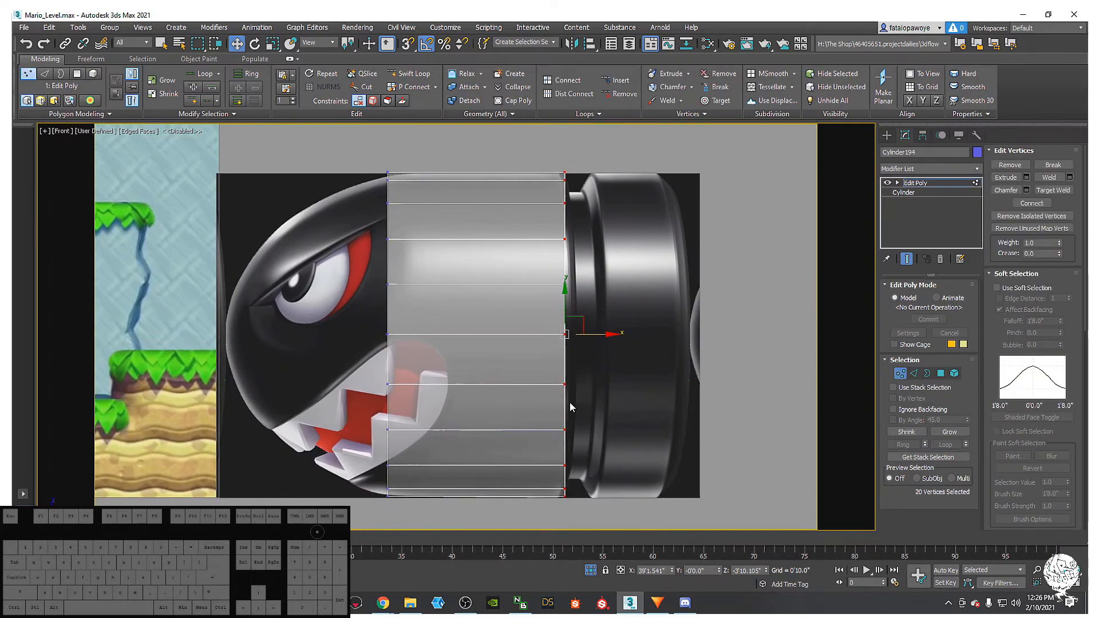
key("2")
key("1")
key("2")
key("3")
key("4")
key("5")
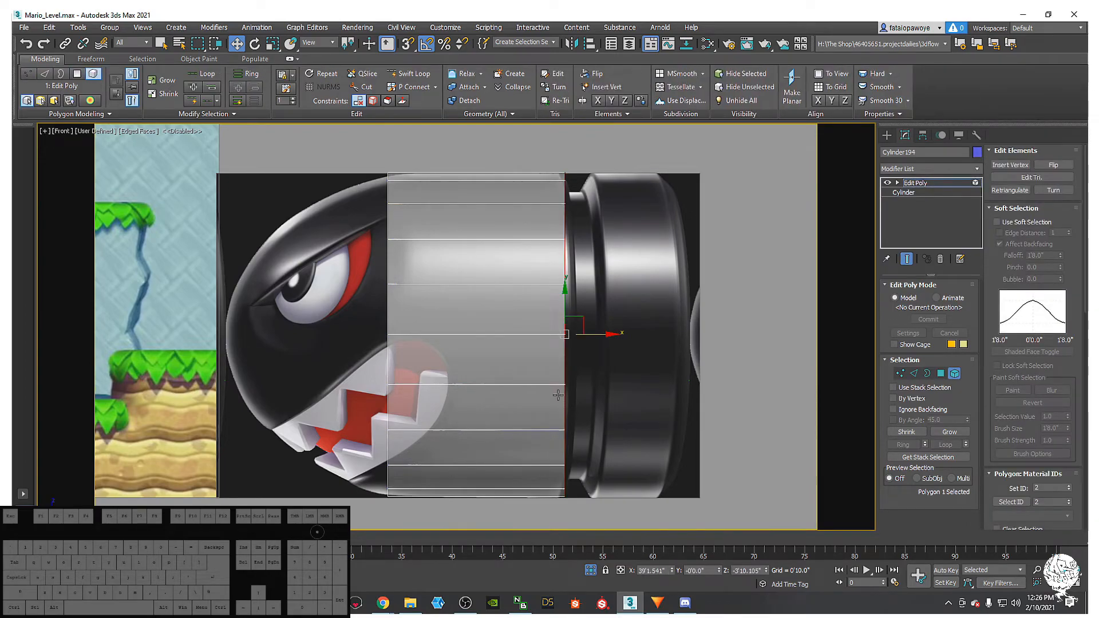
key("2")
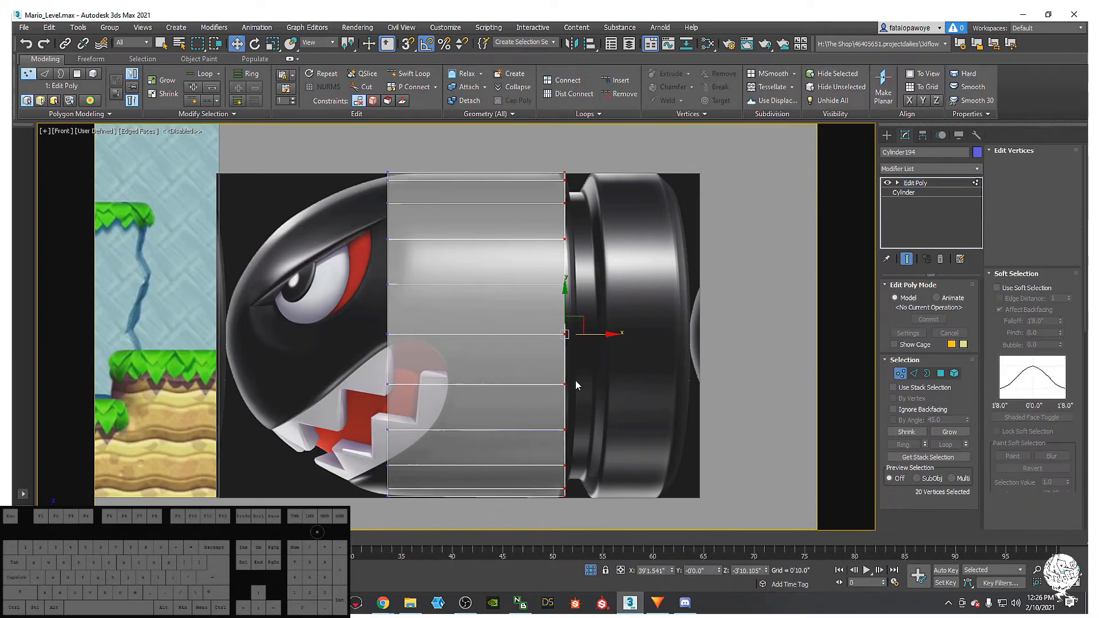
middle_click_drag(507, 362, 394, 314)
left_click(926, 373)
left_click(953, 373)
left_click(940, 373)
left_click(914, 374)
left_click(900, 373)
- In Polygon mode, Shift-move the end polygon right to extrude it, then scale it to 89% for the groove
middle_click_drag(501, 321, 547, 319)
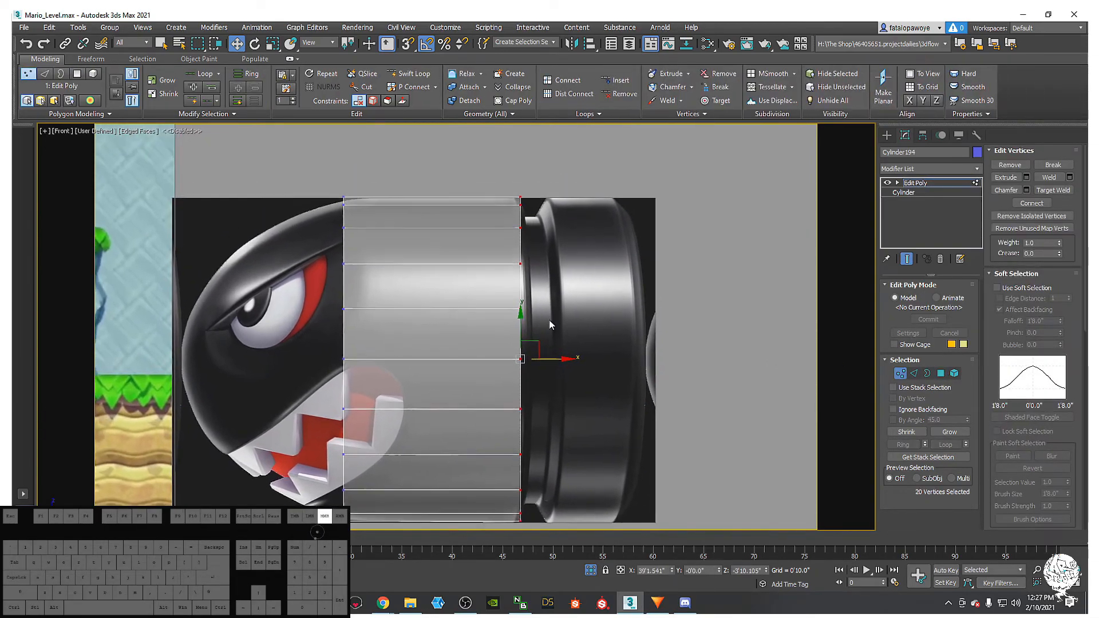
middle_click_drag(524, 404, 528, 364)
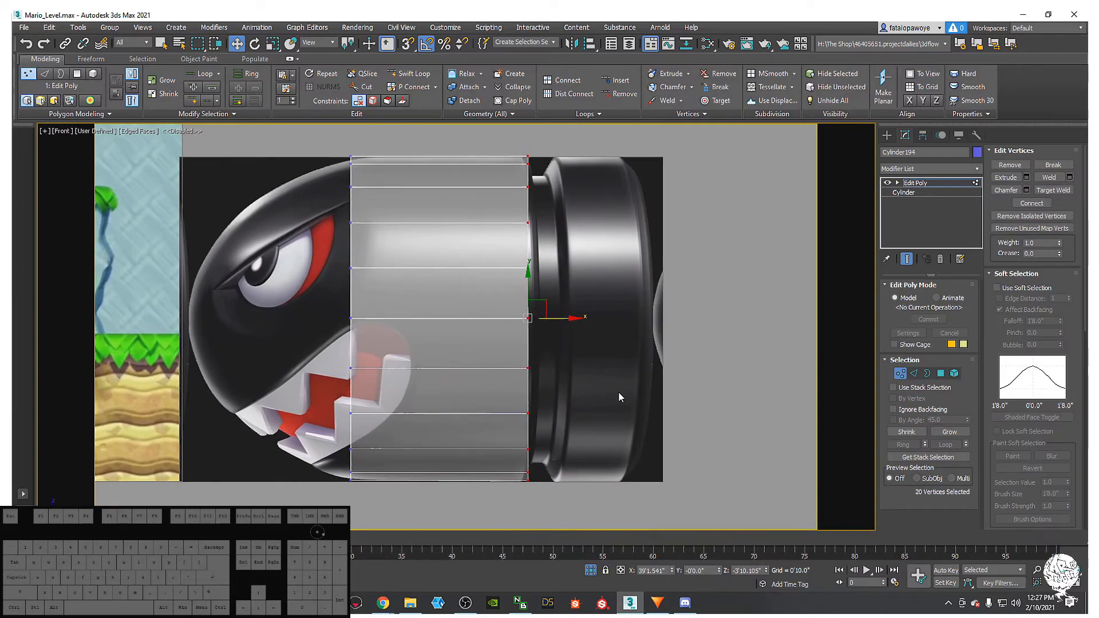
key("2")
key("4")
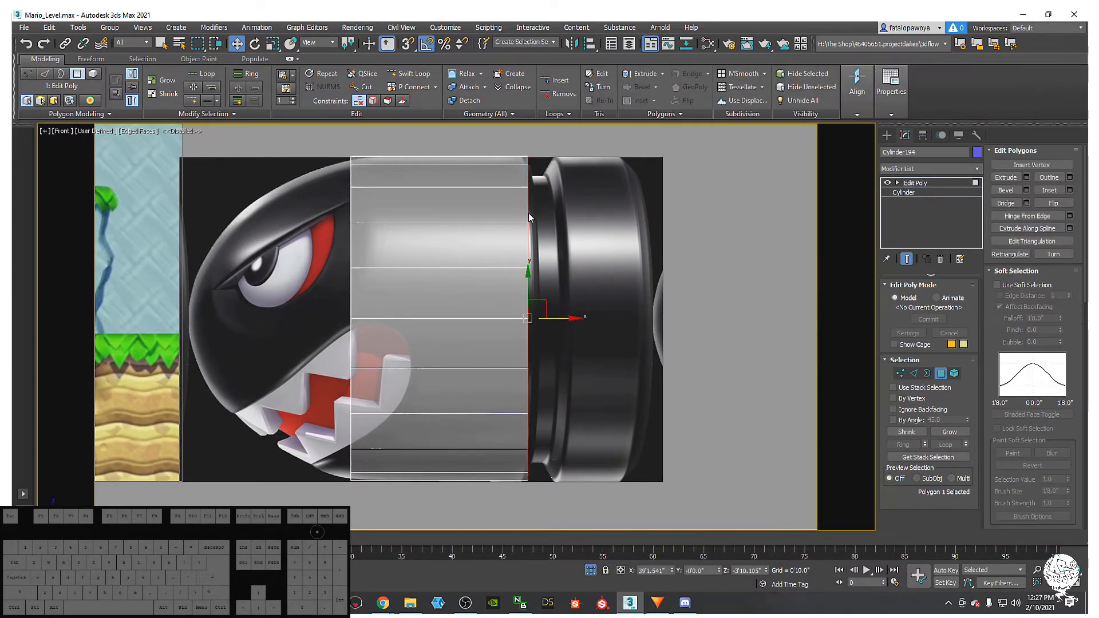
middle_click_drag(593, 333, 569, 327)
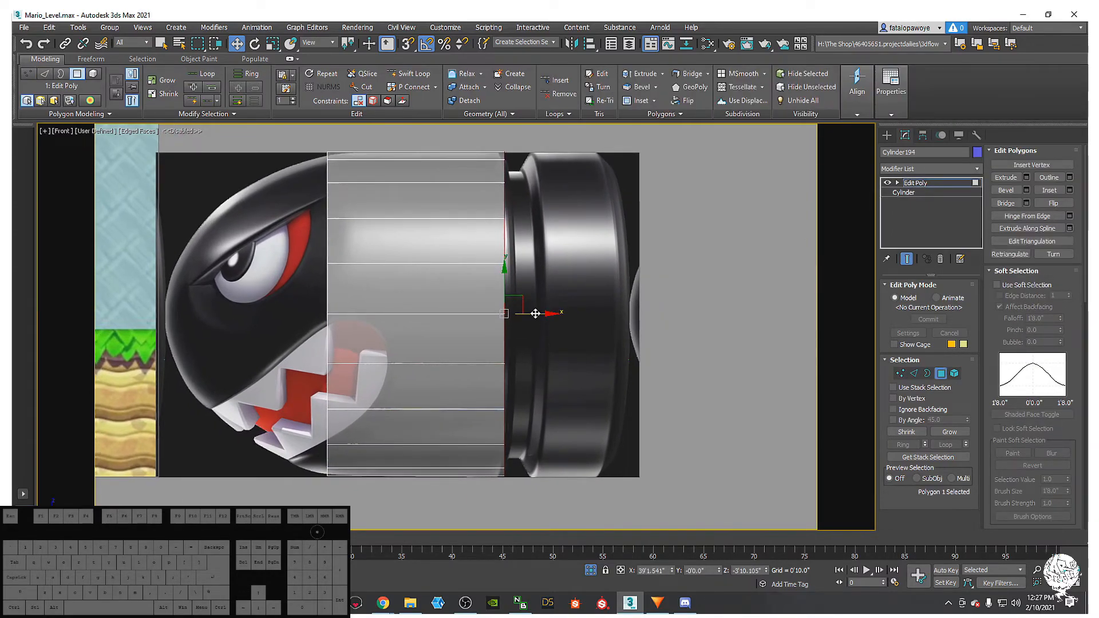
key("shift")
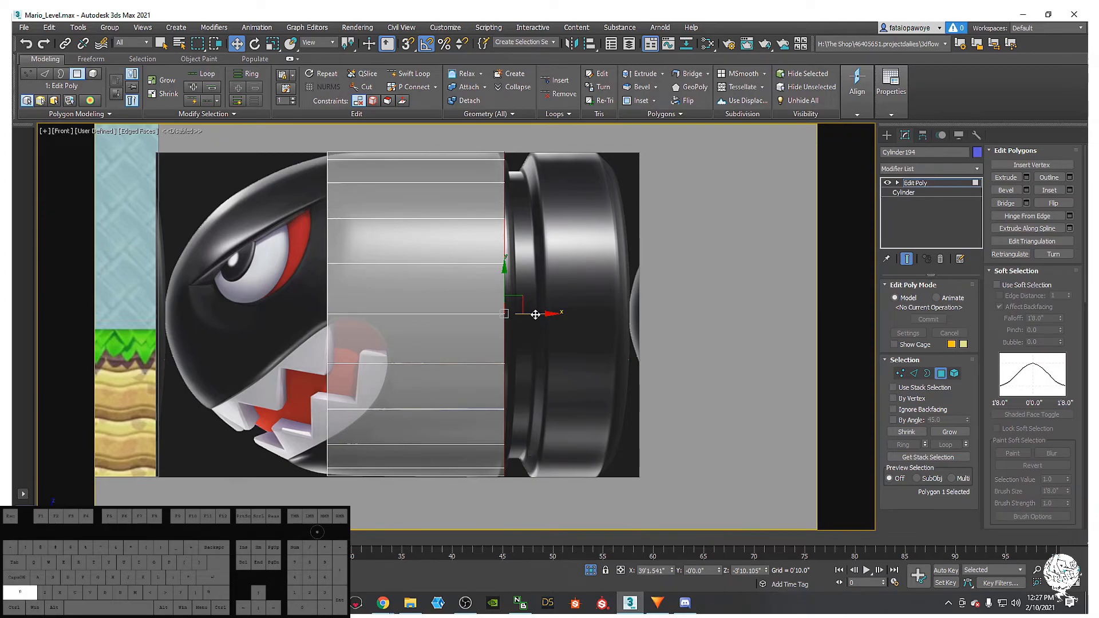
left_click_drag(535, 313, 544, 316, "shift")
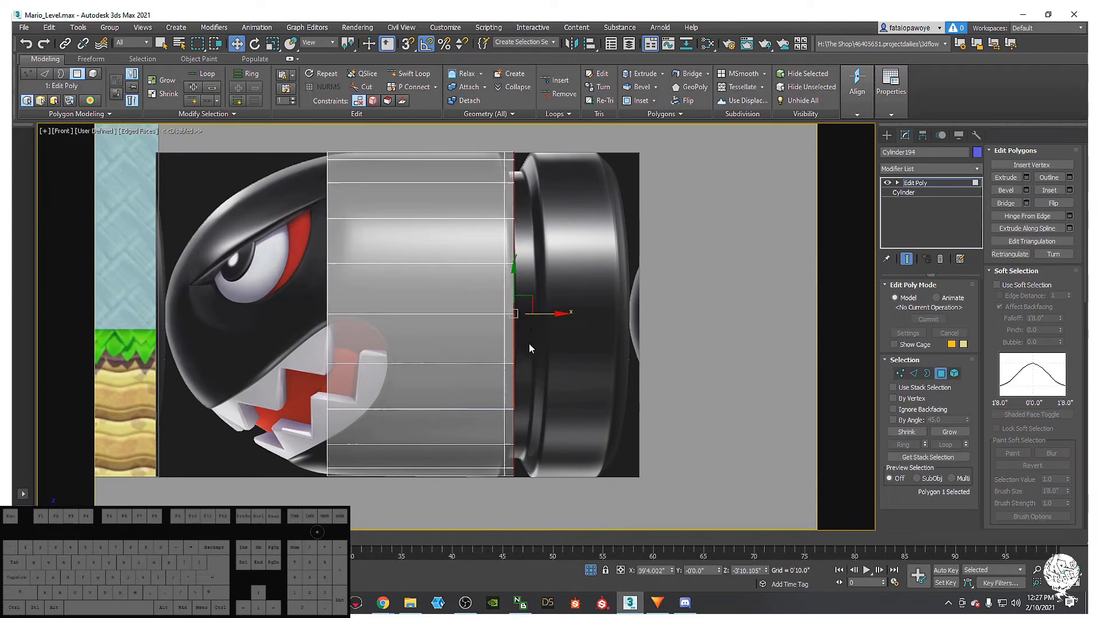
key("r")
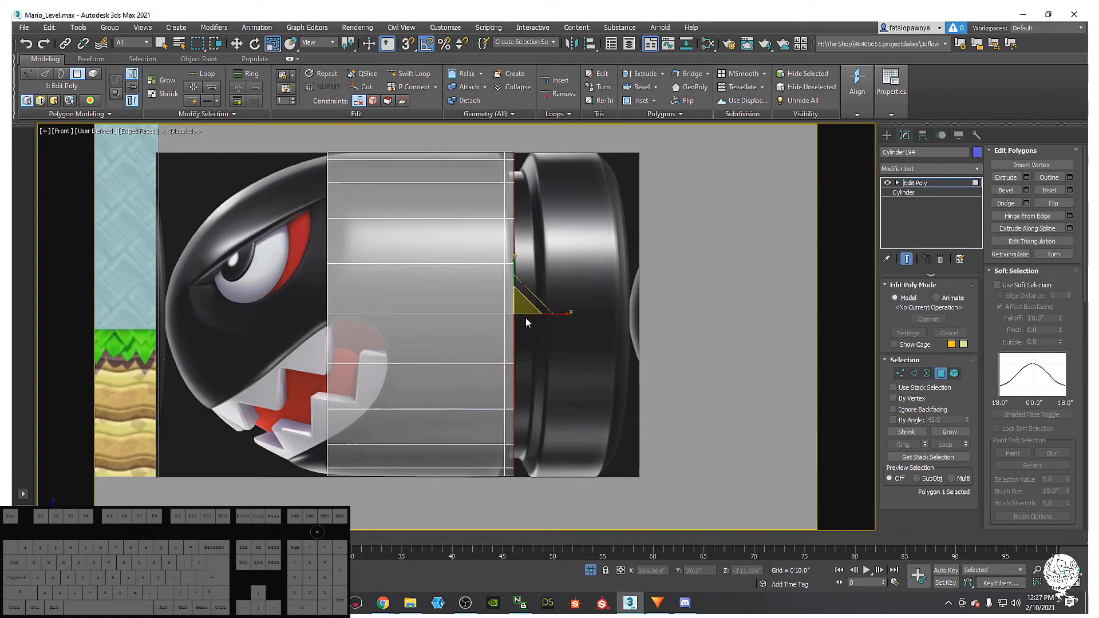
left_click_drag(520, 306, 560, 324)
key("w")
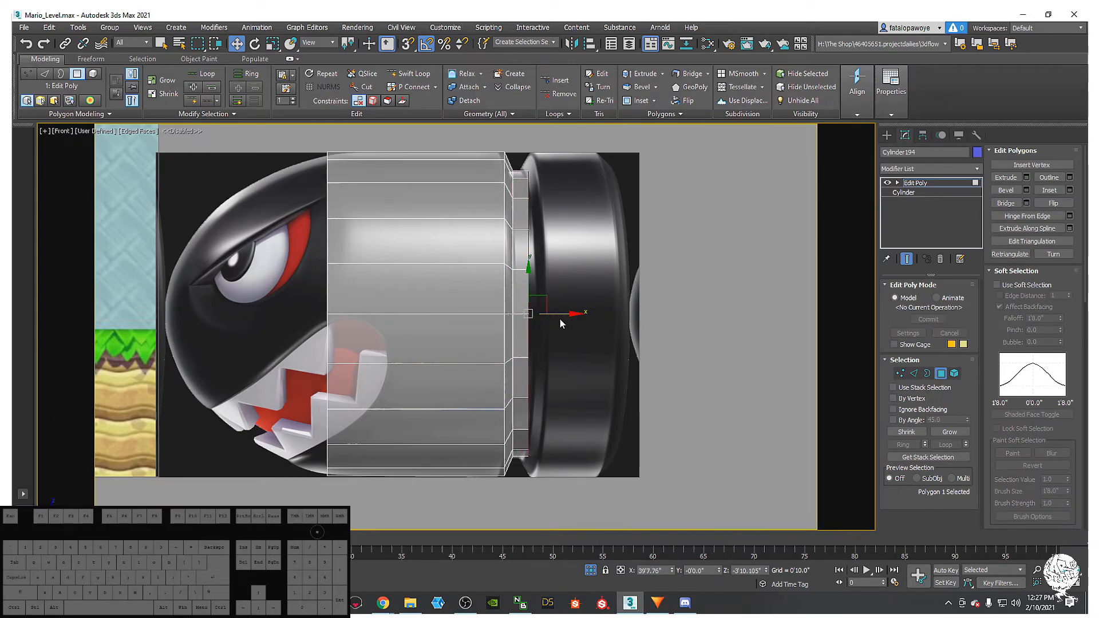
- Extrude the end face out again and scale it into a slanted bevelled rear rim
key("r")
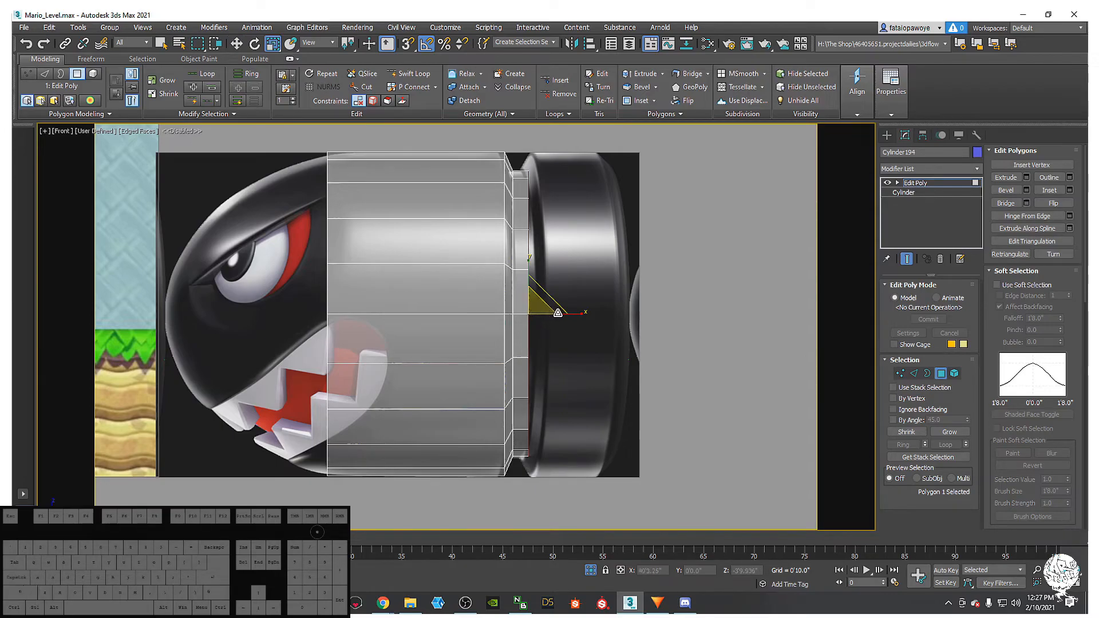
key("w")
left_click_drag(558, 315, 574, 329, "shift")
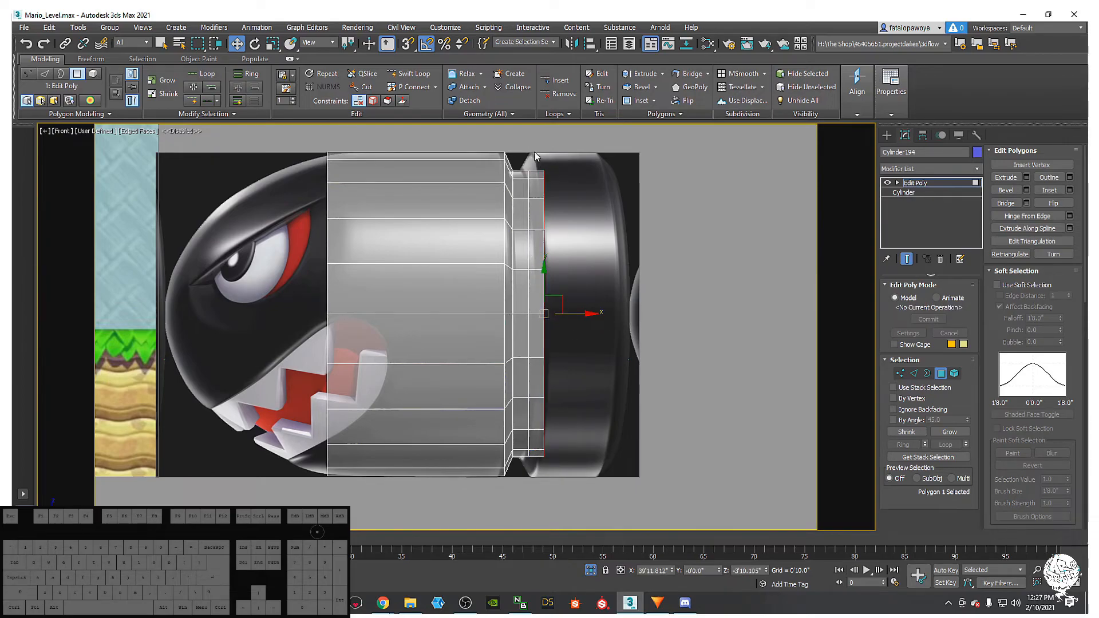
key("r")
left_click_drag(548, 313, 632, 317)
key("w")
key("r")
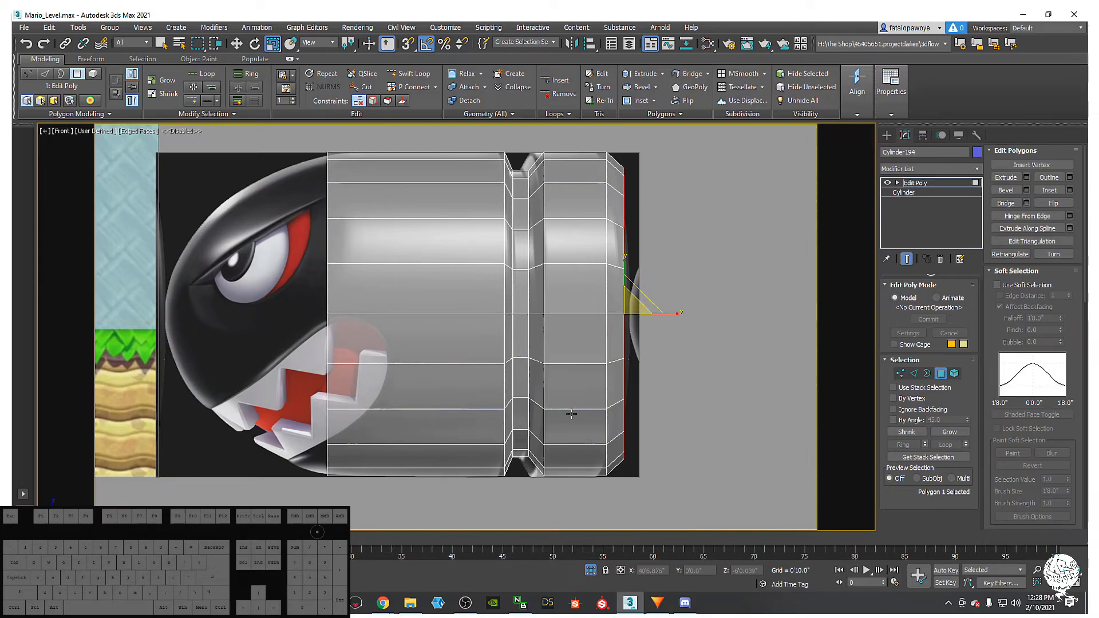
- Marquee-select the left barrel polygons, then Alt-drag away the side polygons, leaving only the front cap
scroll(571, 413, "down", 3)
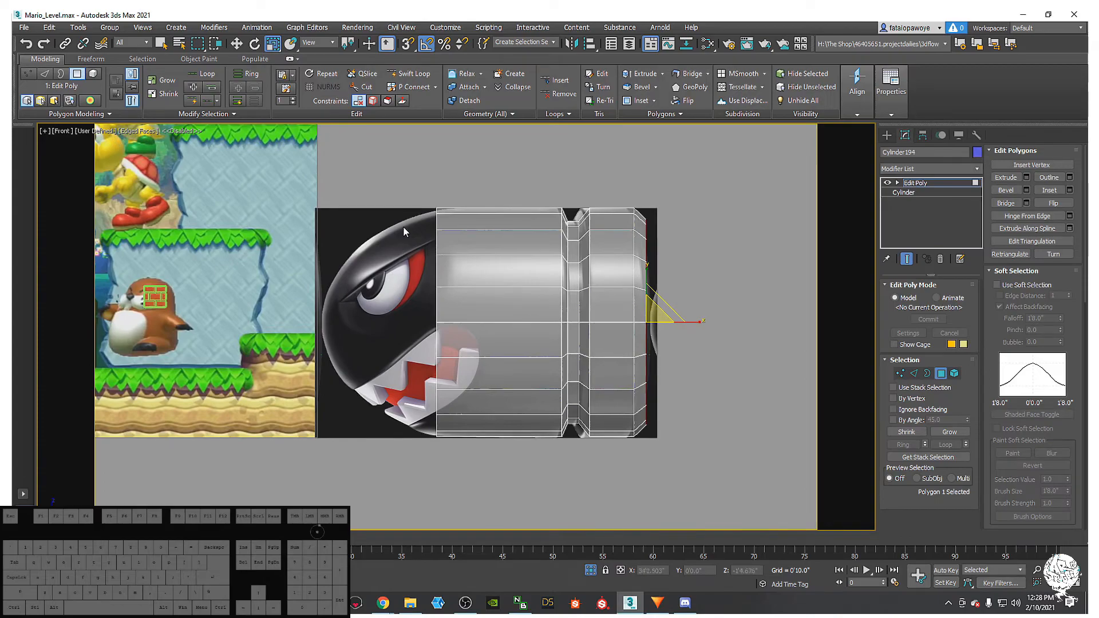
left_click_drag(392, 168, 479, 482)
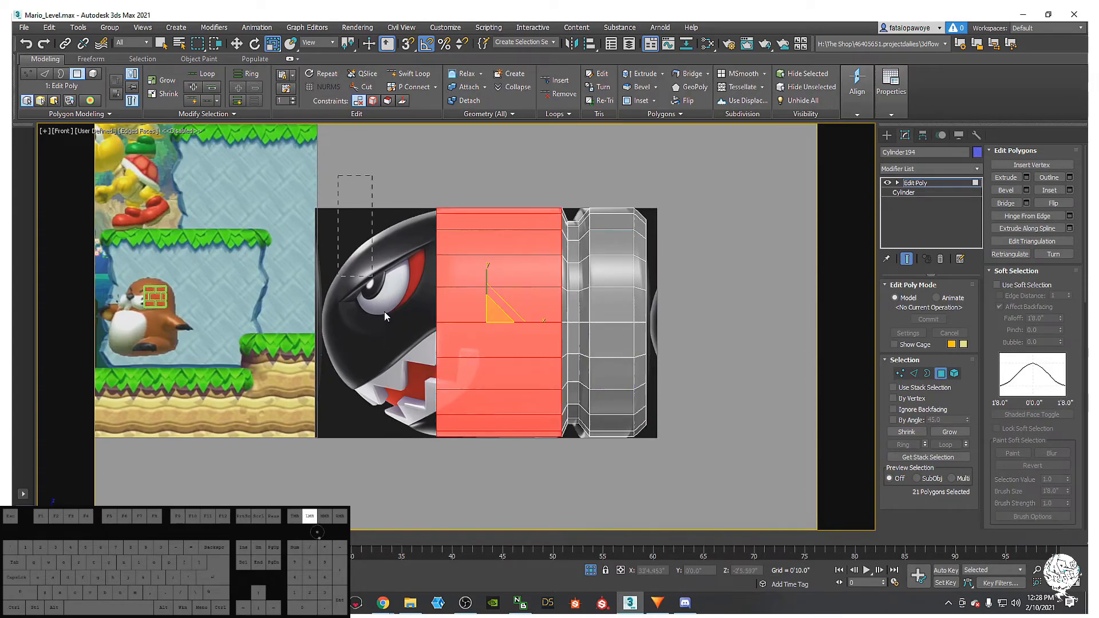
left_click_drag(521, 240, 487, 184, "alt")
middle_click_drag(510, 387, 408, 388)
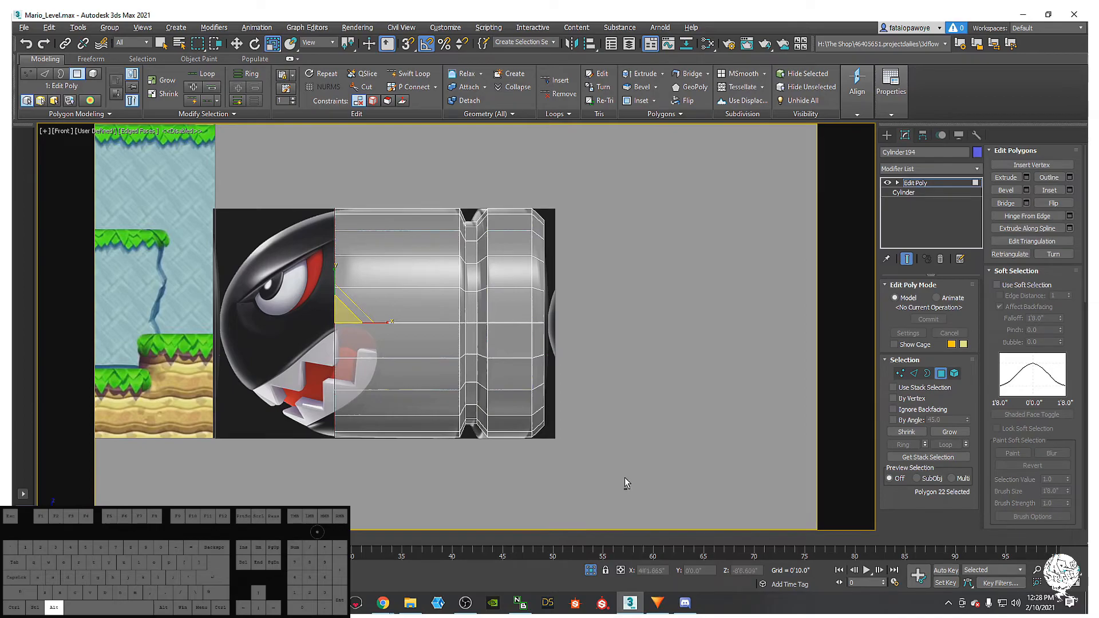
mouse_move(377, 169)
left_mouse_down("alt")
mouse_move(372, 156)
mouse_move(369, 165)
left_mouse_up("alt")
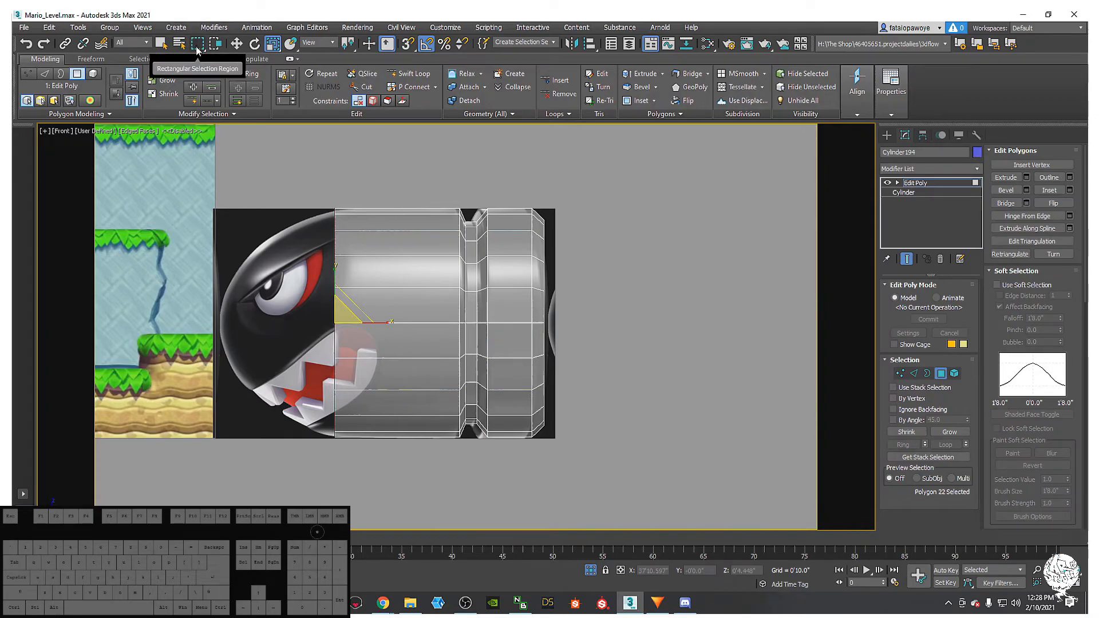
left_click_drag(198, 43, 206, 47)
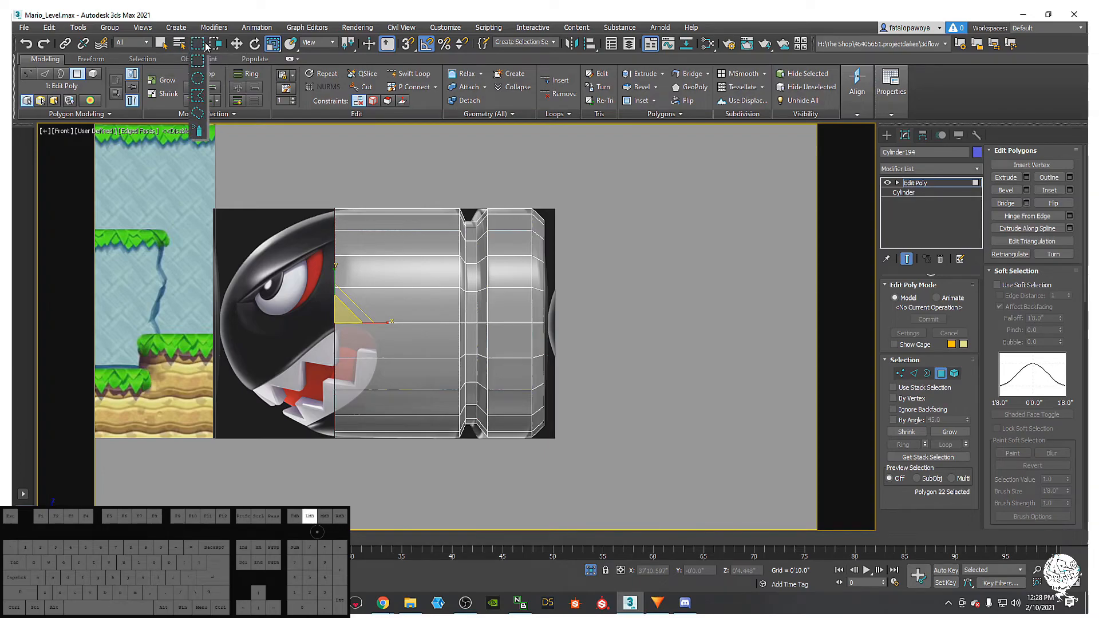
left_click_drag(201, 45, 198, 44)
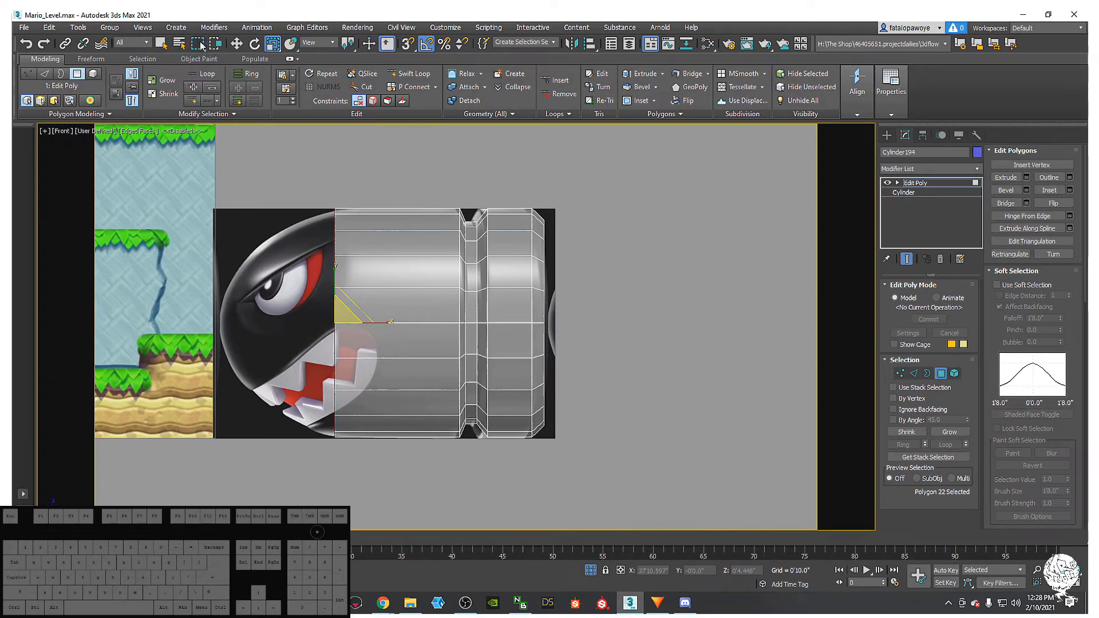
left_click_drag(624, 503, 667, 531, "alt")
left_click_drag(590, 486, 393, 198, "alt")
middle_click_drag(309, 263, 345, 238)
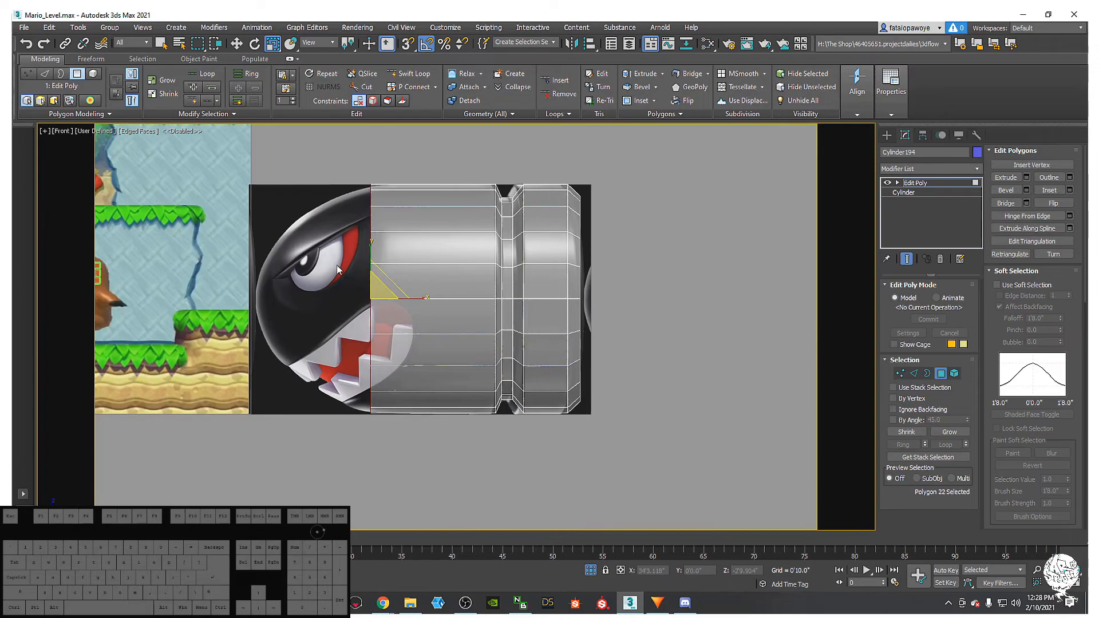
- Move the front end face right, extrude a copy leftward and shrink it to 97%
scroll(341, 265, "up", 4)
scroll(390, 279, "down", 2)
key("w")
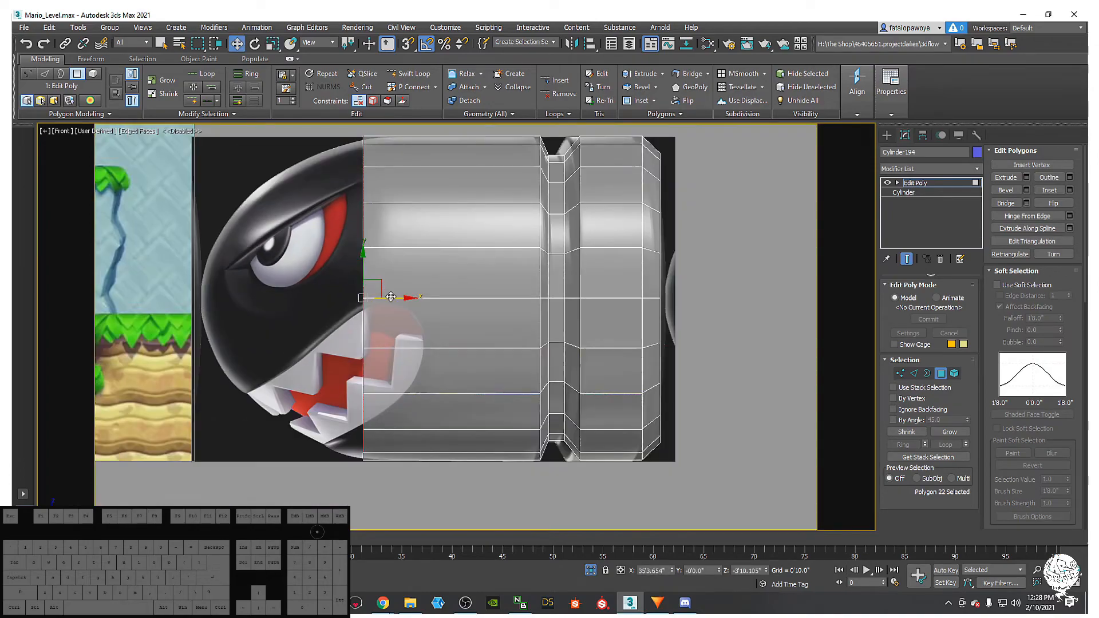
scroll(361, 144, "up", 5)
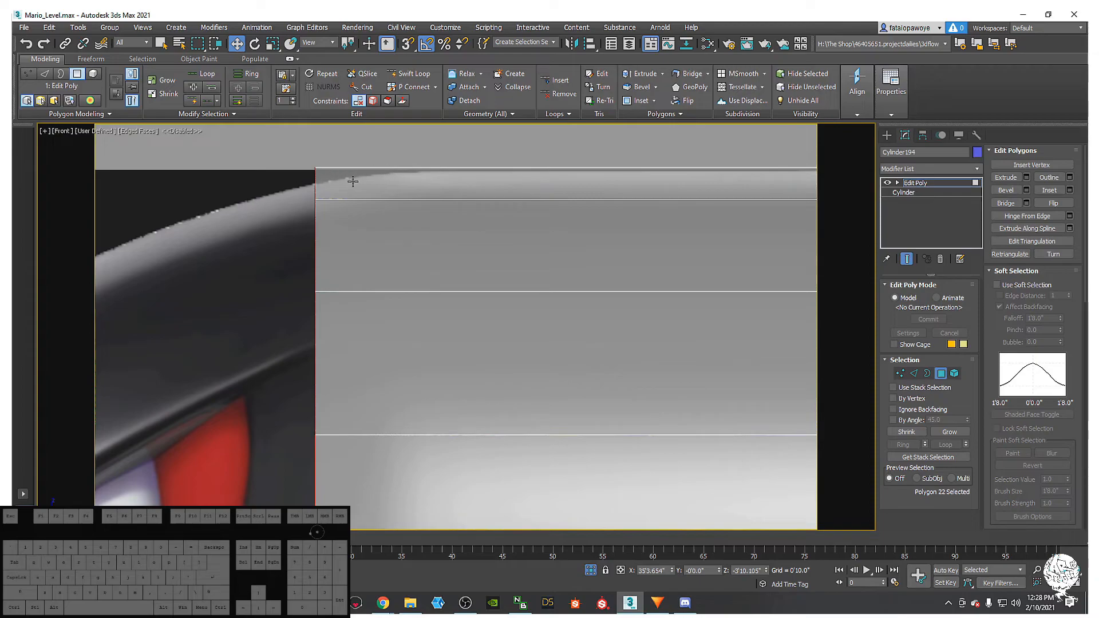
scroll(386, 275, "down", 5)
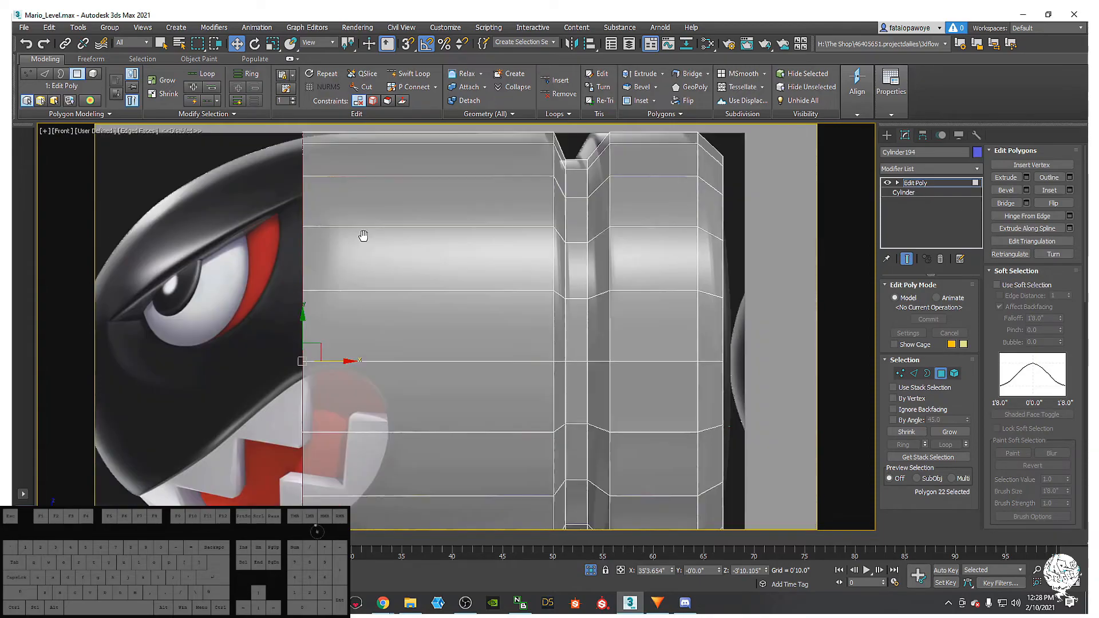
left_click_drag(342, 375, 380, 383)
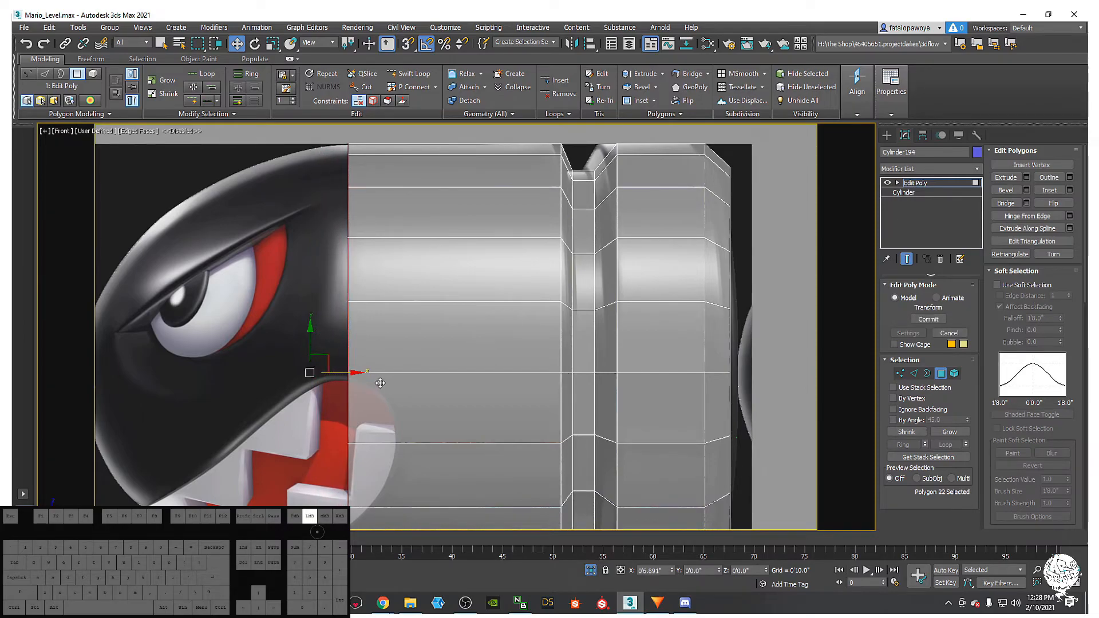
middle_click_drag(380, 382, 416, 354)
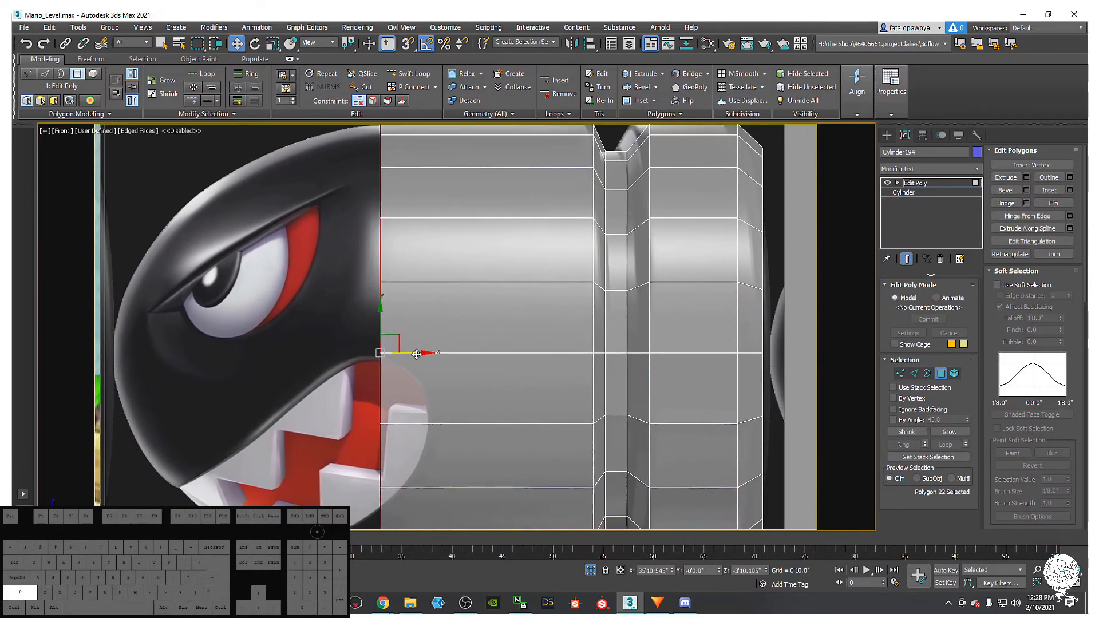
left_click_drag(416, 354, 399, 349, "shift")
middle_click_drag(398, 349, 484, 375)
scroll(421, 343, "up", 2)
key("r")
scroll(488, 371, "down", 4)
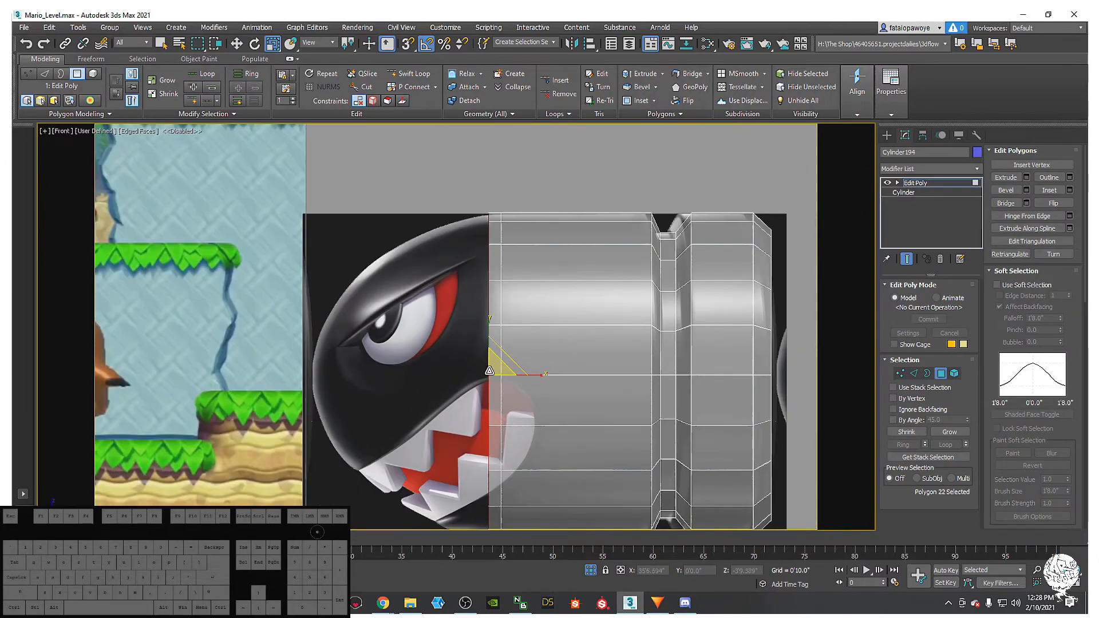
left_click_drag(488, 371, 489, 369)
scroll(473, 263, "up", 6)
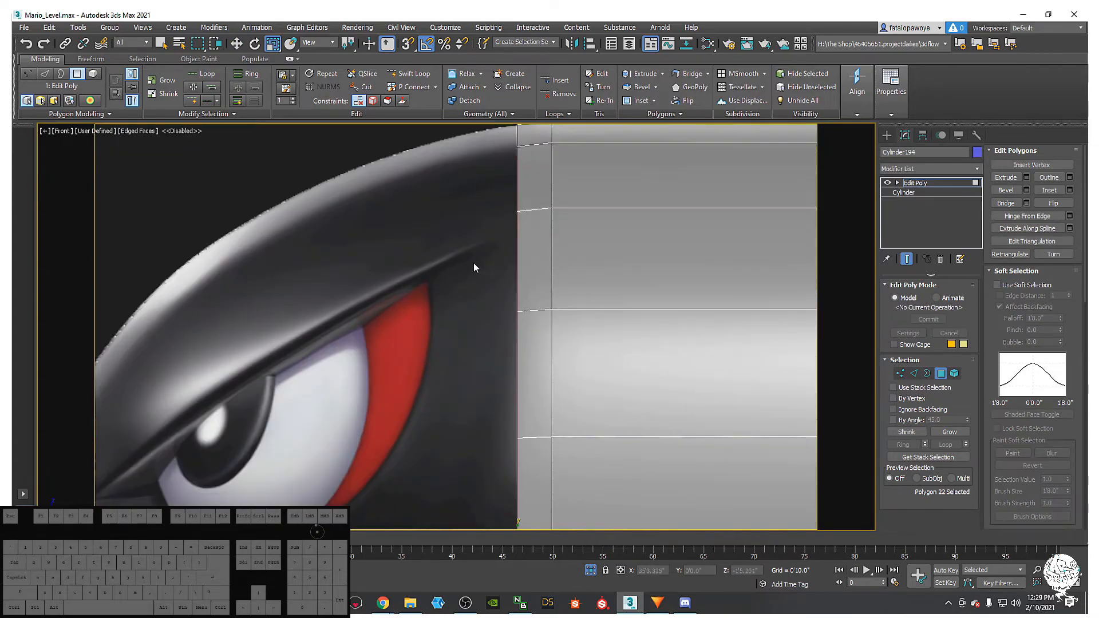
scroll(475, 336, "down", 5)
- Shift the nose polygon's left edge further left, then undo that move
middle_click_drag(484, 362, 524, 383)
key("w")
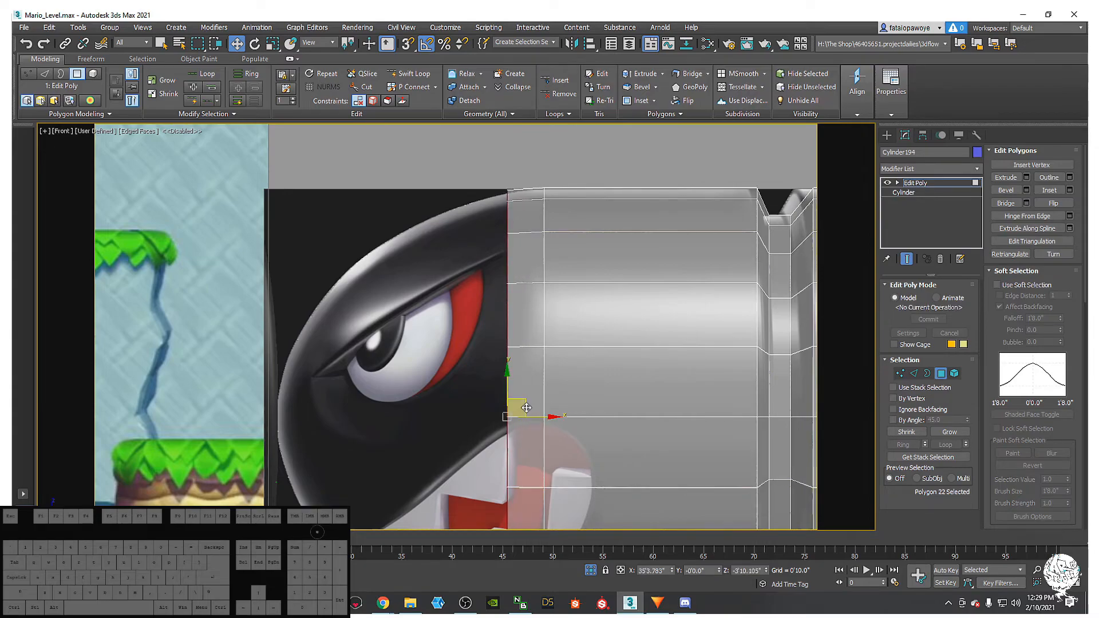
middle_click_drag(558, 414, 593, 403)
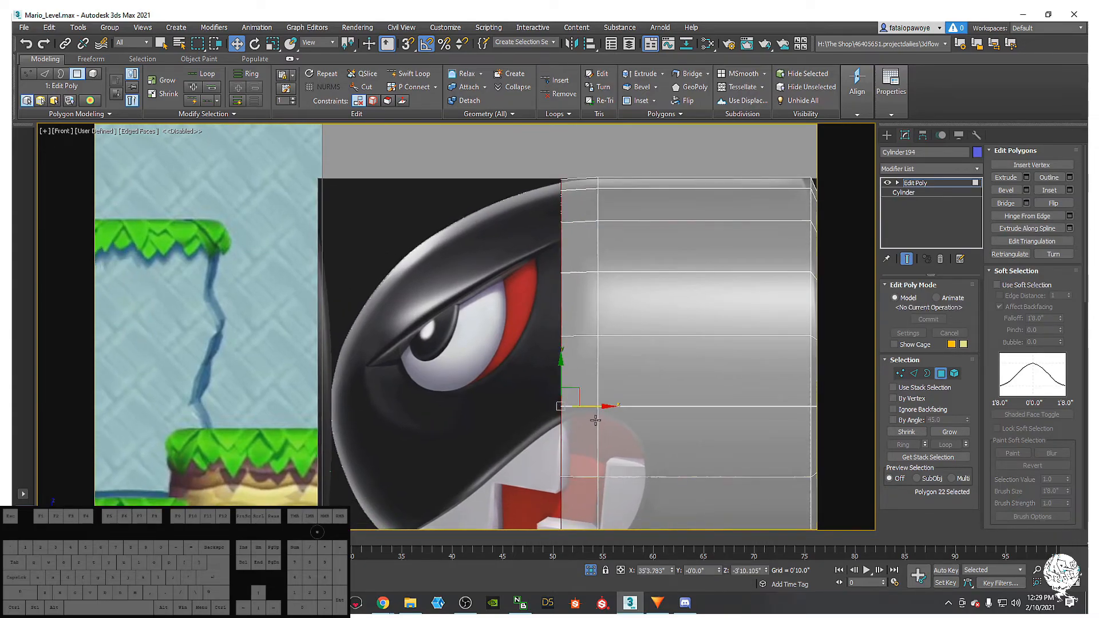
left_click_drag(593, 408, 562, 400)
key("r")
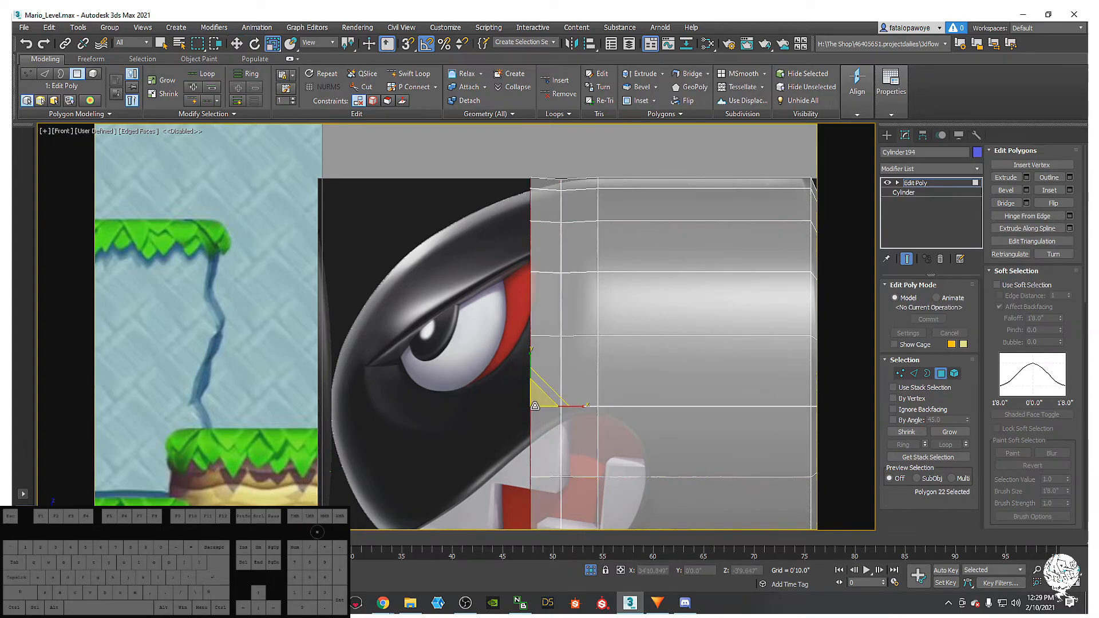
key("ctrl+z")
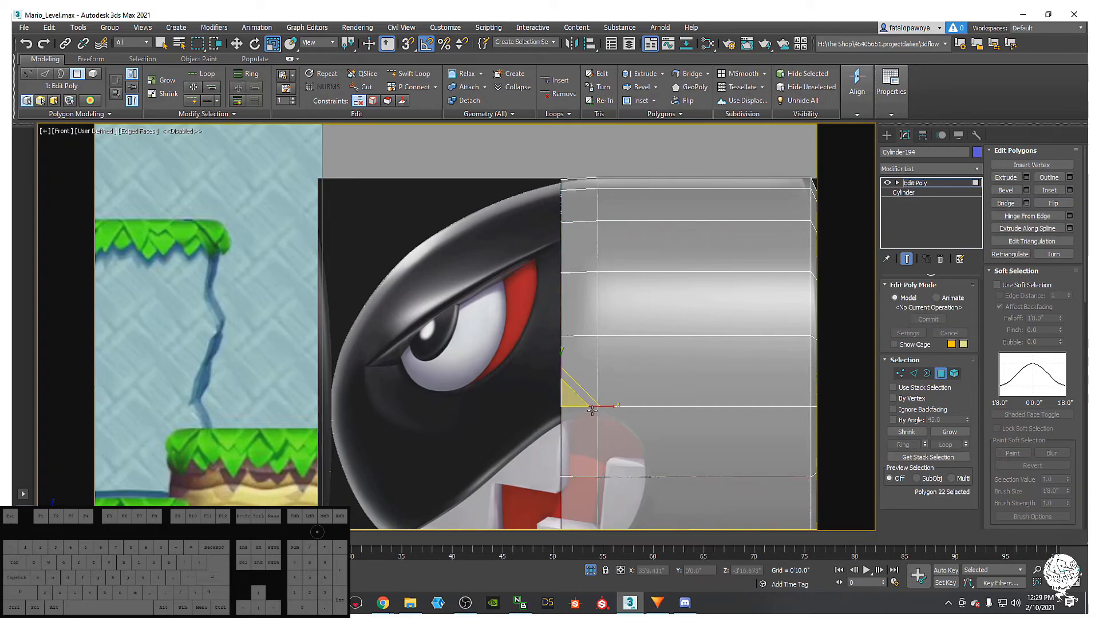
- Push the nose polygons' left edge further left and scale its vertices vertically to fit the outline
key("w")
left_click_drag(599, 405, 522, 402)
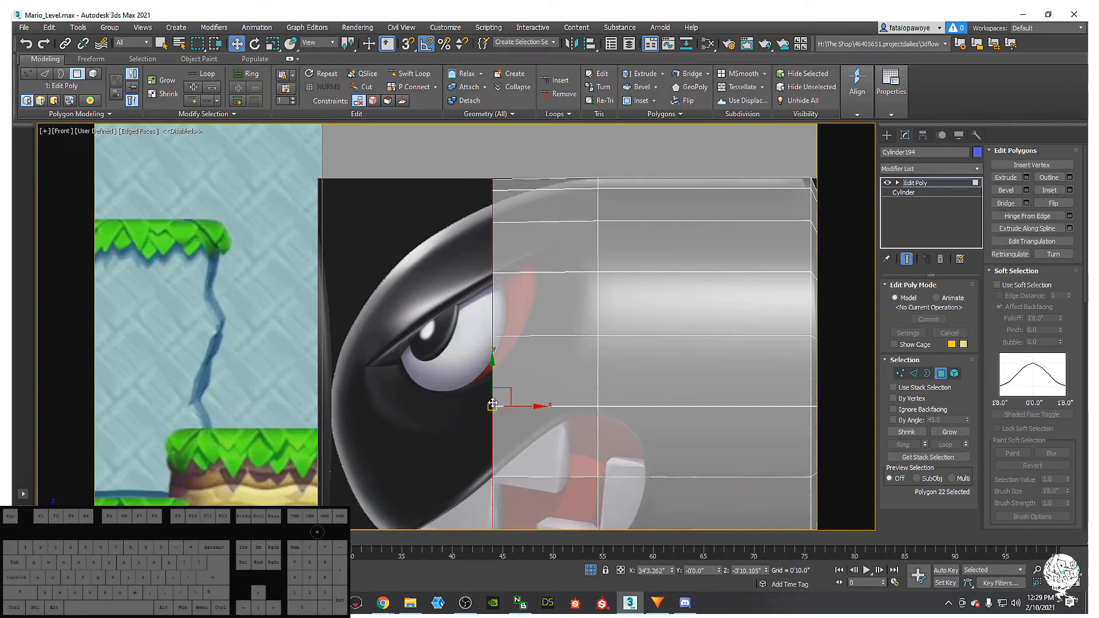
key("r")
left_click_drag(499, 401, 500, 411)
middle_click_drag(500, 411, 563, 362)
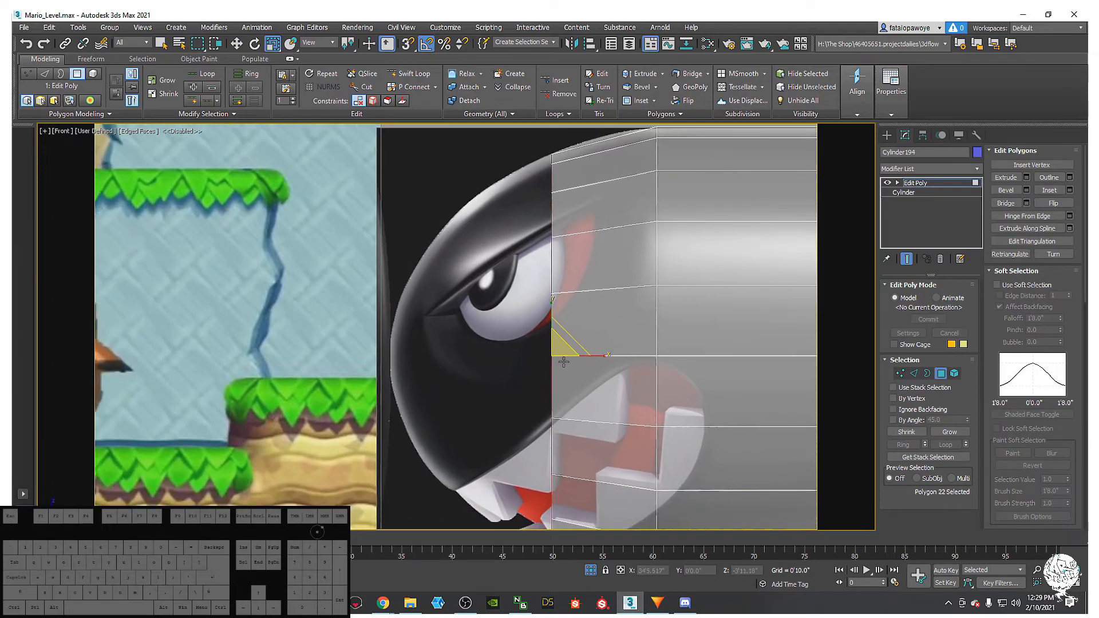
key("w")
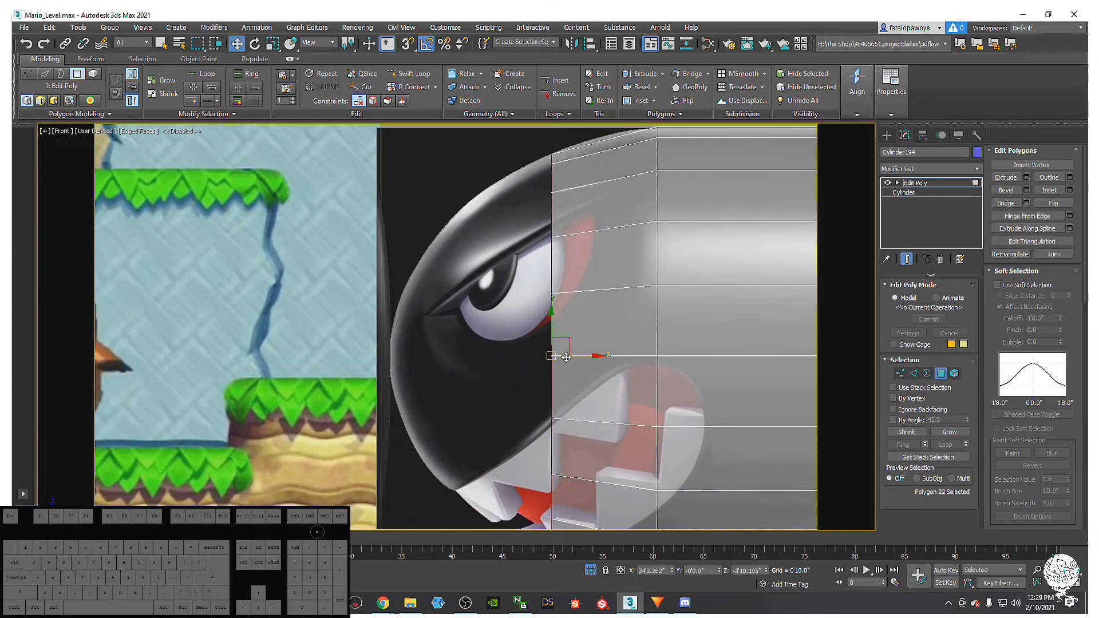
left_click_drag(579, 356, 507, 356)
middle_click_drag(507, 356, 551, 342)
key("r")
left_click_drag(527, 333, 526, 350)
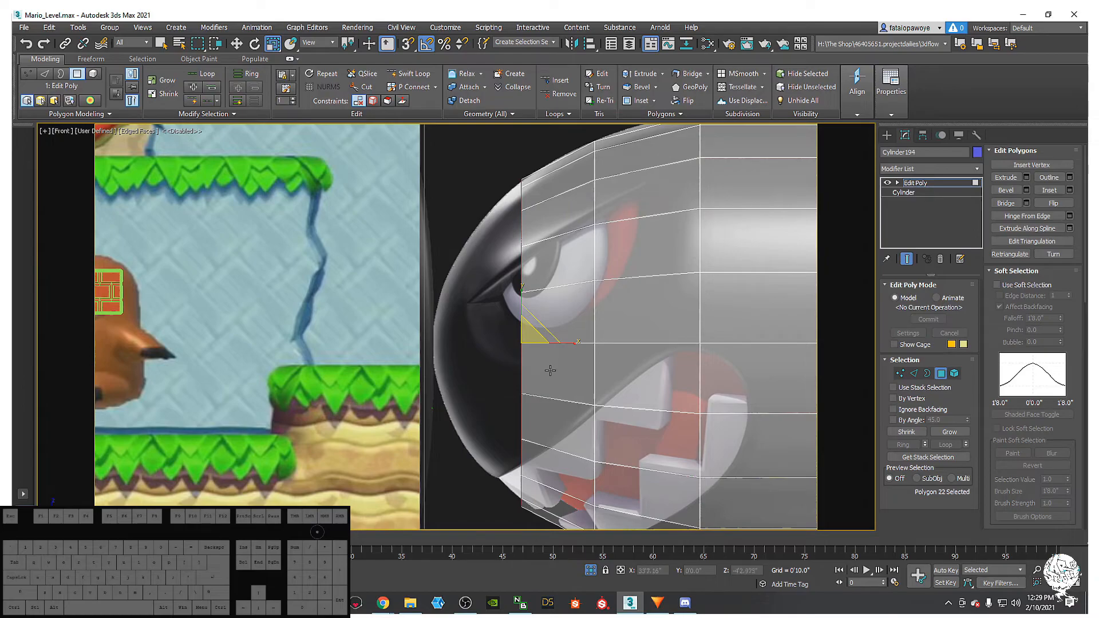
middle_click_drag(518, 329, 527, 415)
scroll(521, 367, "up", 3)
left_click_drag(533, 417, 533, 414)
middle_click_drag(533, 414, 531, 452)
scroll(532, 454, "down", 2)
left_click_drag(536, 457, 538, 460)
- Extrude a new polygon strip leftward and scale it down so it tapers toward the nose tip
middle_click_drag(534, 445, 626, 404)
scroll(531, 409, "down", 3)
key("w")
scroll(628, 404, "up", 2)
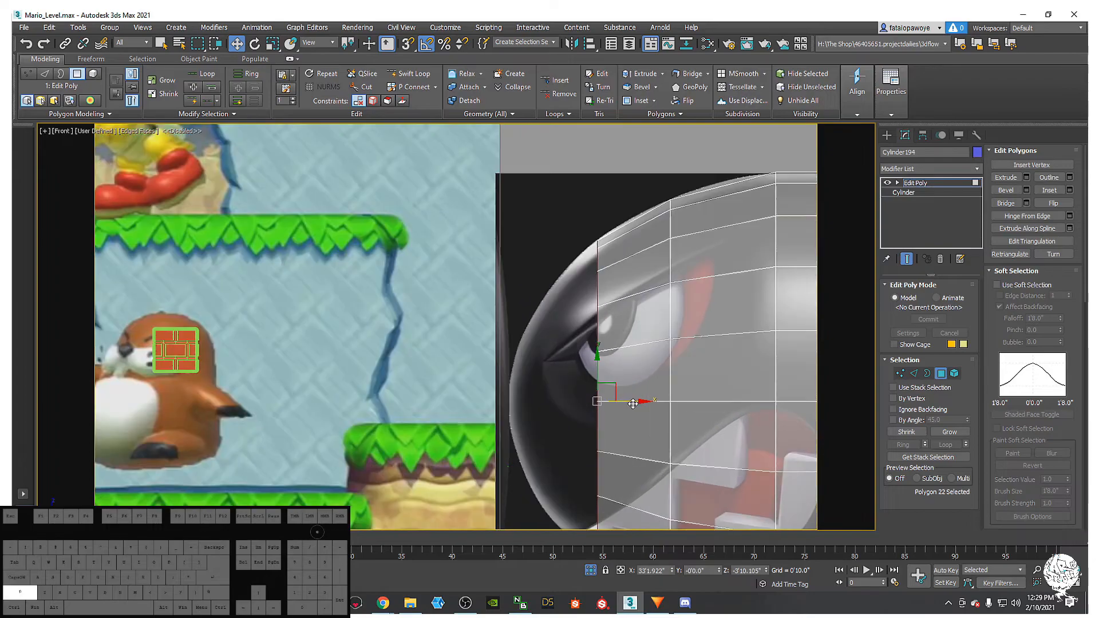
left_click_drag(633, 402, 572, 420, "shift")
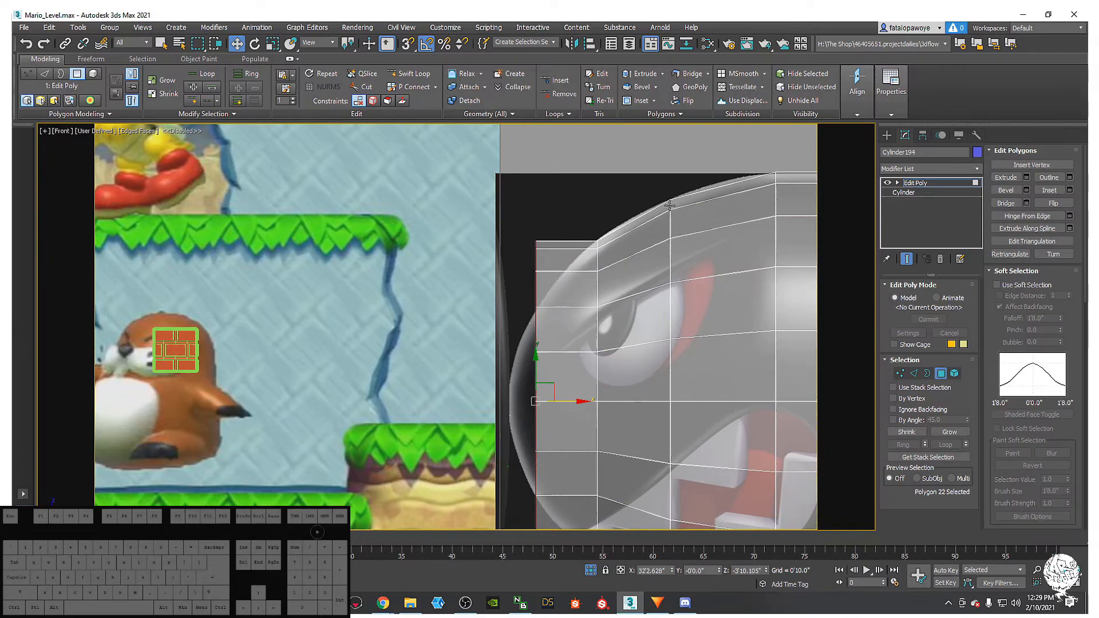
middle_click_drag(528, 385, 546, 344)
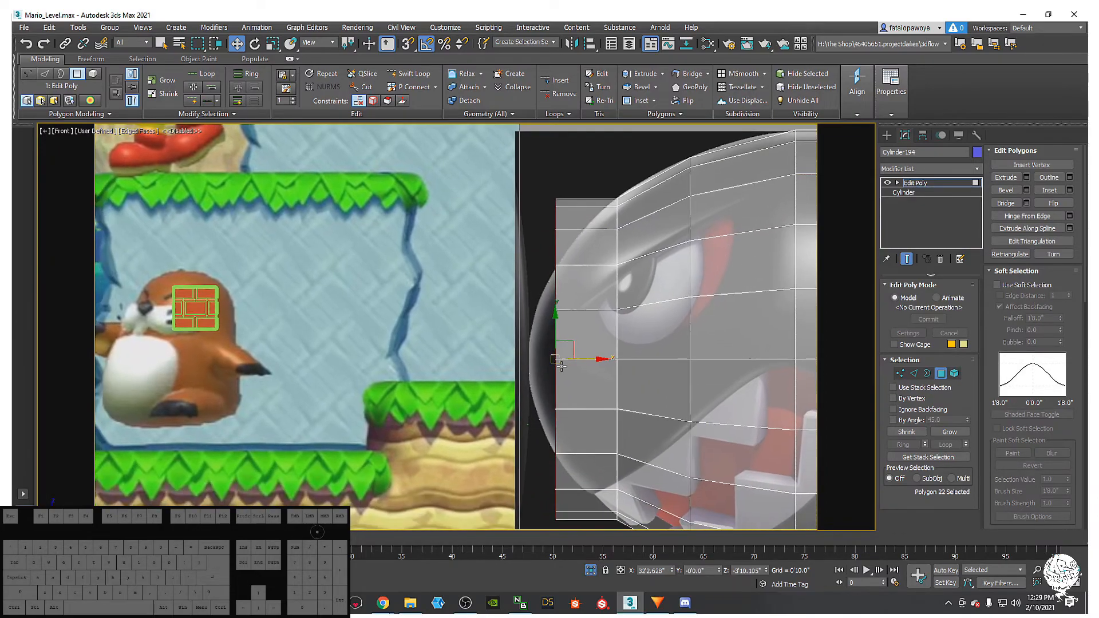
key("r")
left_click_drag(566, 350, 533, 364)
key("w")
key("r")
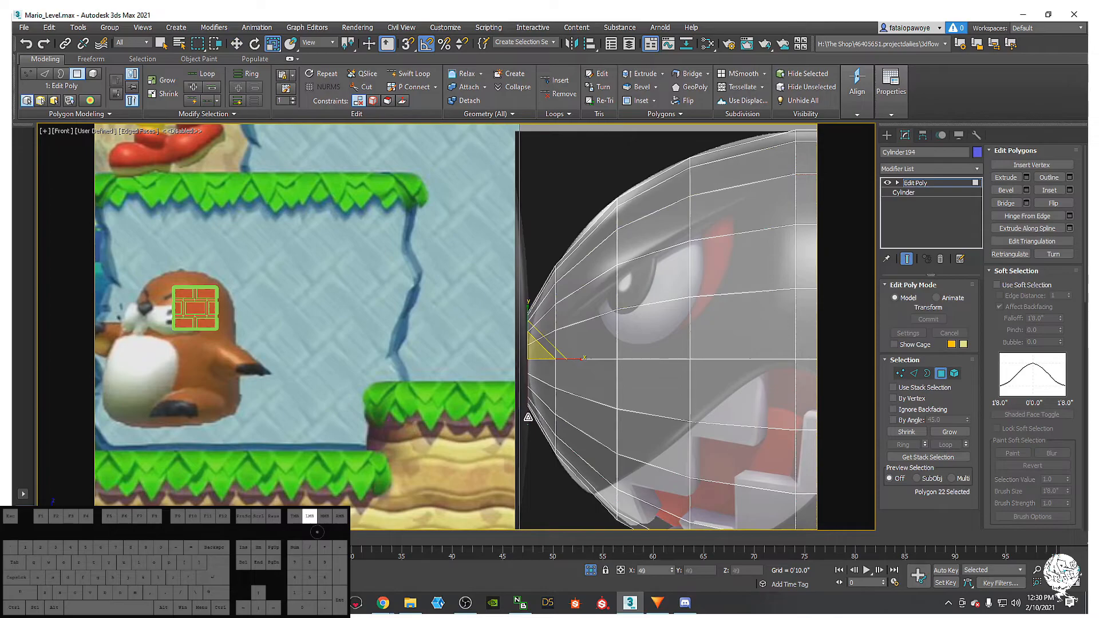
left_click_drag(527, 445, 529, 501)
scroll(532, 374, "down", 4)
middle_click_drag(547, 386, 417, 346)
scroll(491, 344, "up", 3)
scroll(487, 355, "down", 3)
scroll(417, 346, "down", 2)
scroll(428, 341, "up", 2)
mouse_move(512, 349)
middle_mouse_down()
mouse_move(390, 339)
mouse_move(537, 384)
mouse_move(528, 363)
middle_mouse_up()
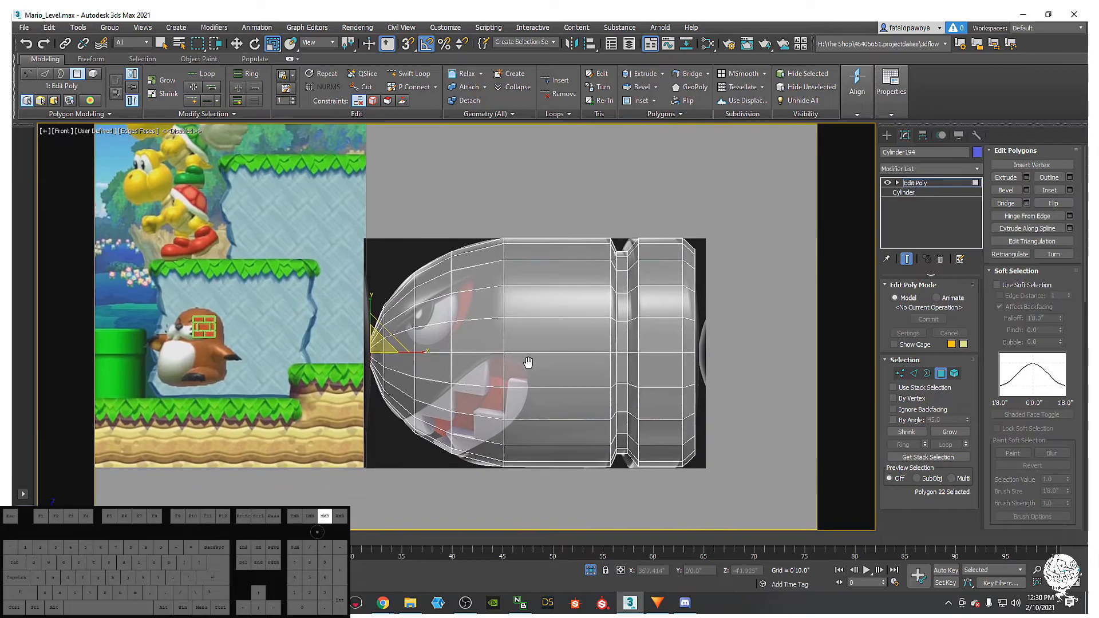
scroll(528, 362, "down", 2)
scroll(494, 384, "up", 5)
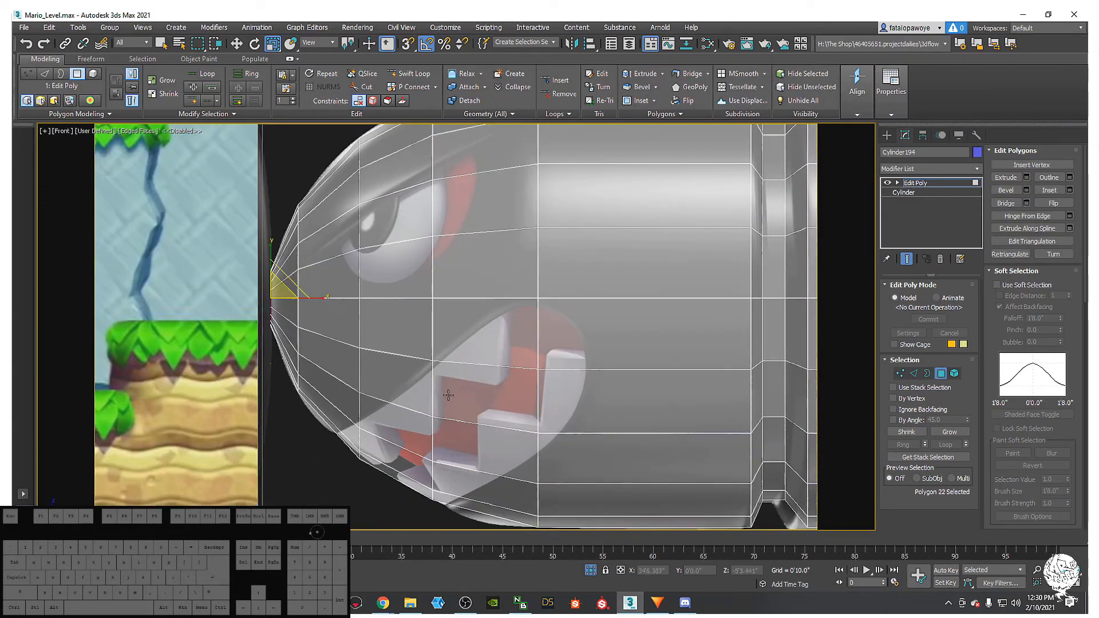
scroll(452, 385, "down", 3)
scroll(380, 422, "down", 2)
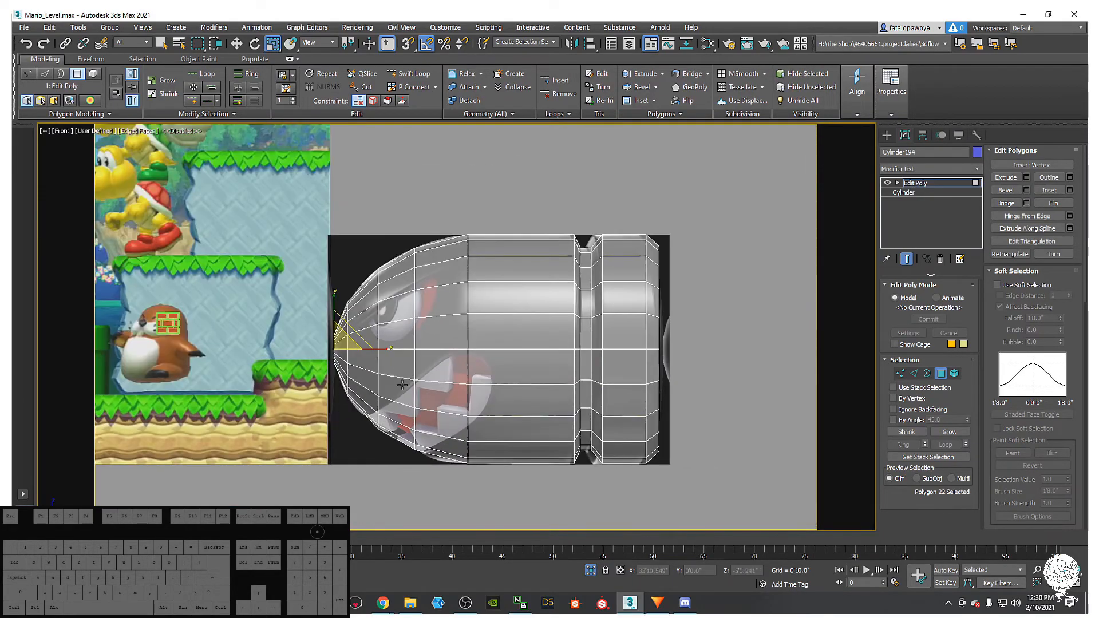
scroll(402, 388, "up", 3)
middle_click_drag(379, 348, 313, 373)
scroll(578, 308, "down", 3)
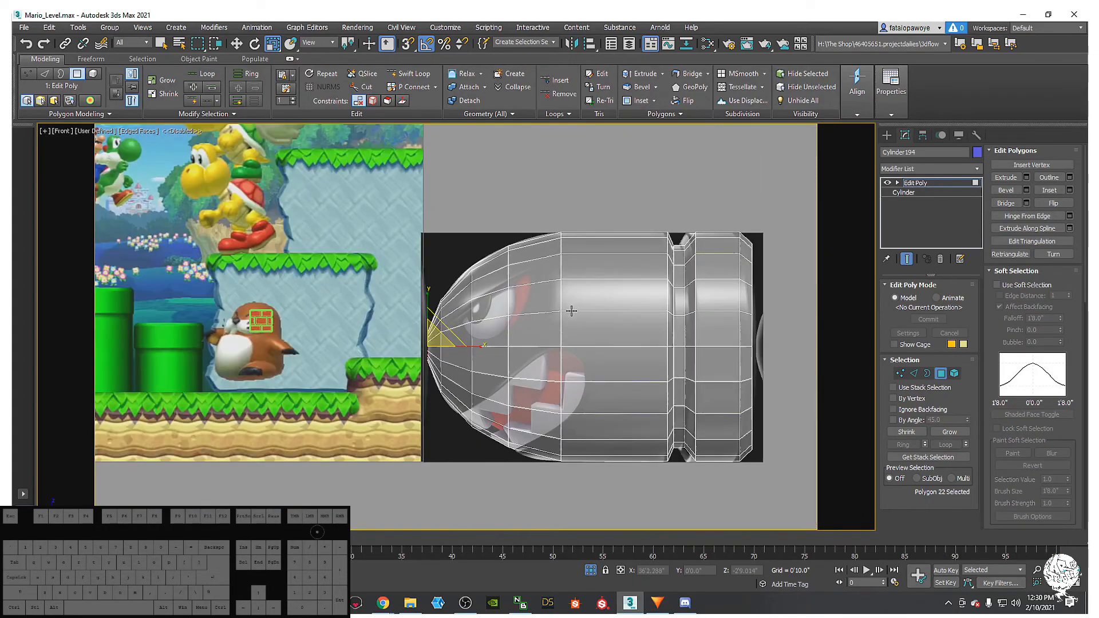
- Select only the nose-tip polygon and shrink it slightly so it sits on the nose outline
left_click(713, 462)
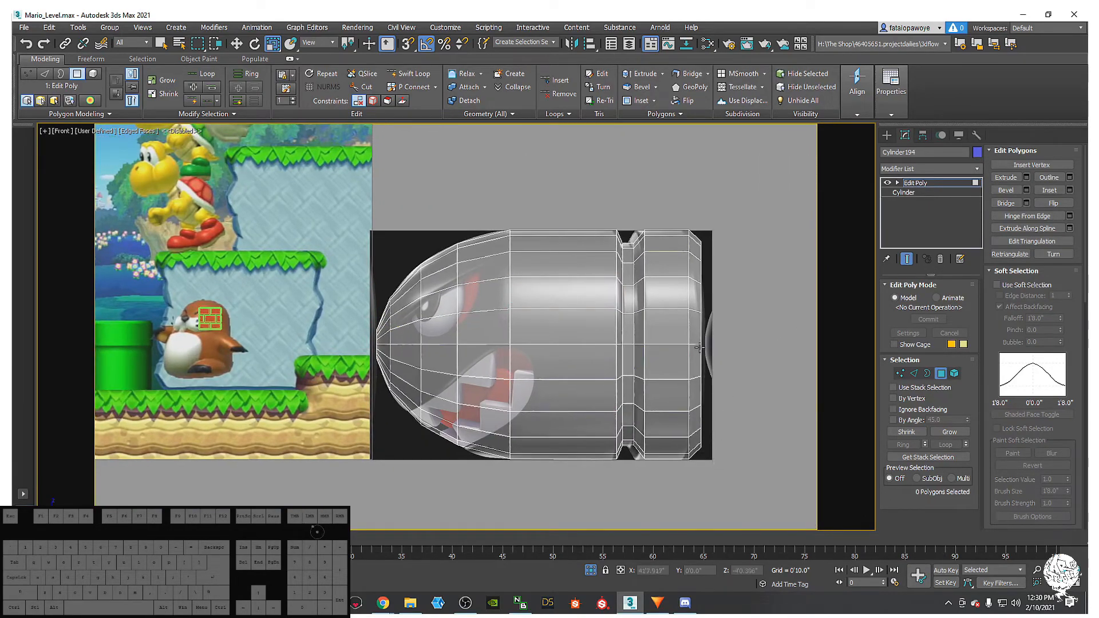
scroll(438, 386, "up", 5)
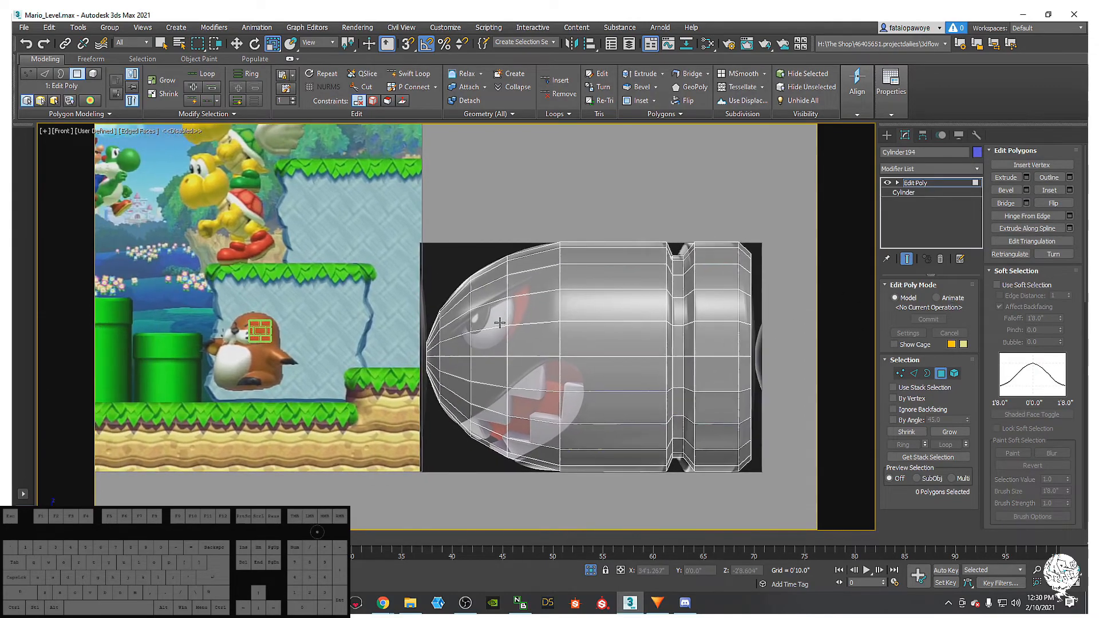
scroll(437, 384, "up", 5)
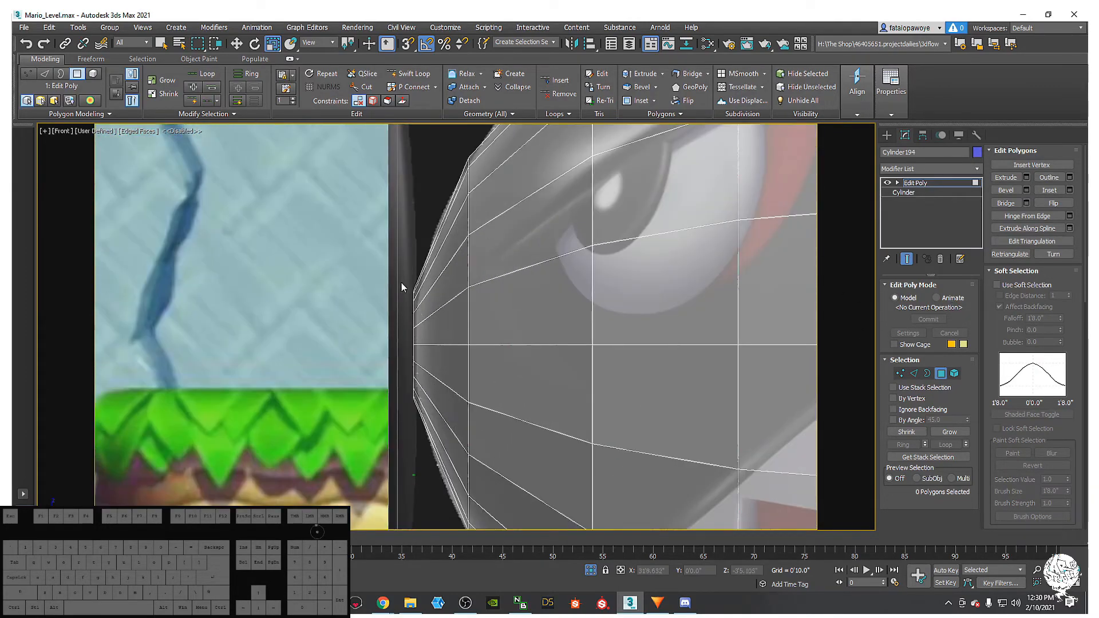
left_click_drag(438, 472, 439, 473)
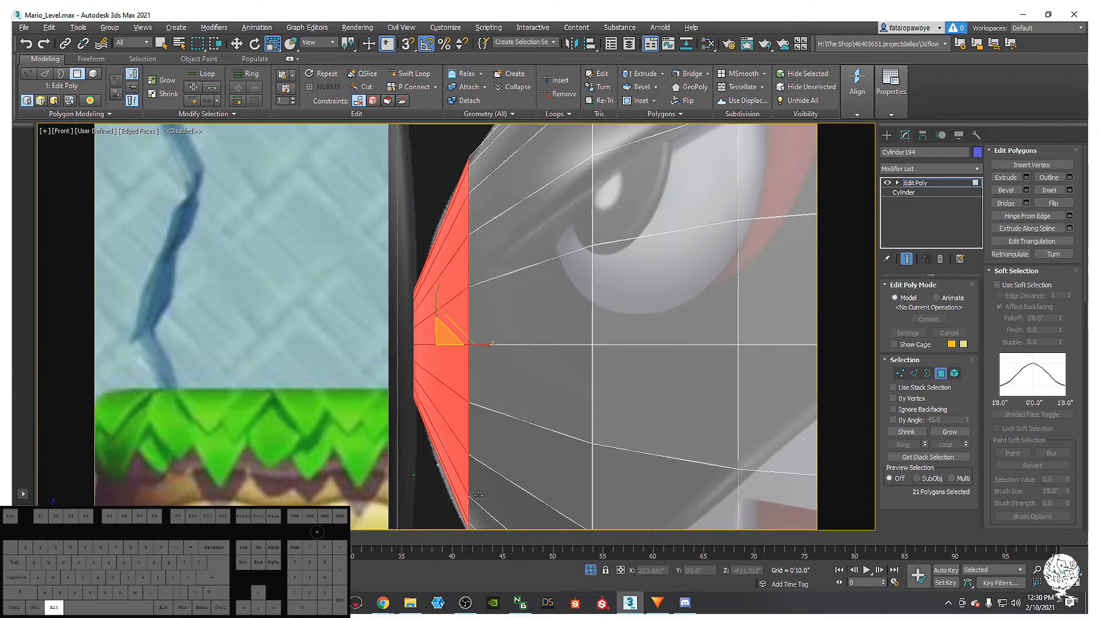
middle_click_drag(438, 472, 531, 511, "alt")
left_click_drag(443, 215, 442, 215, "alt")
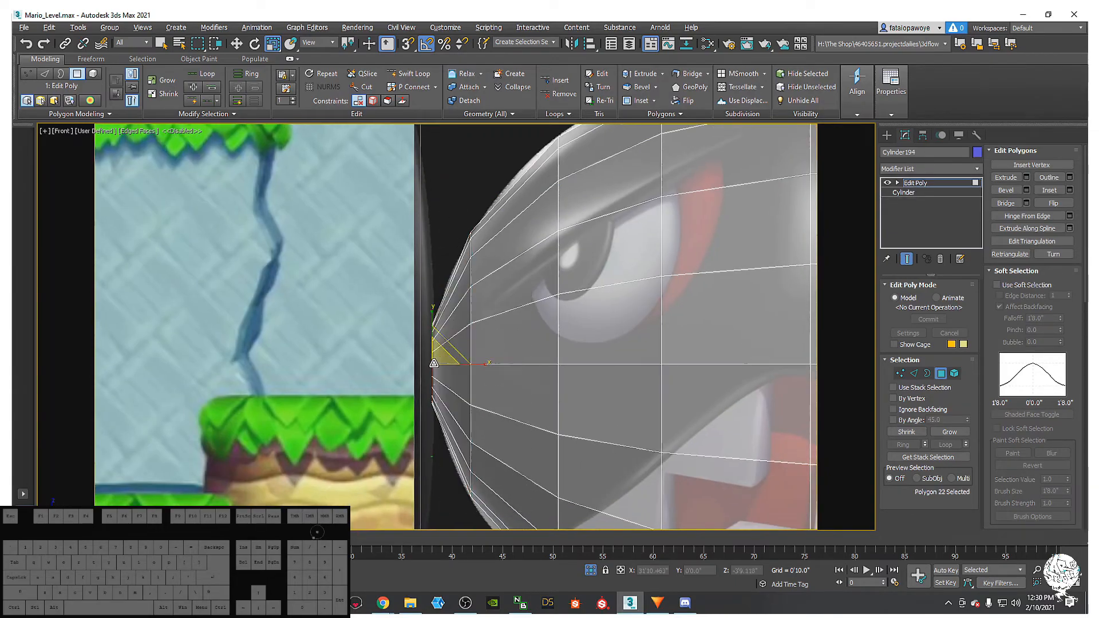
scroll(435, 358, "up", 3)
left_click_drag(439, 355, 465, 361)
key("w")
scroll(466, 362, "down", 6)
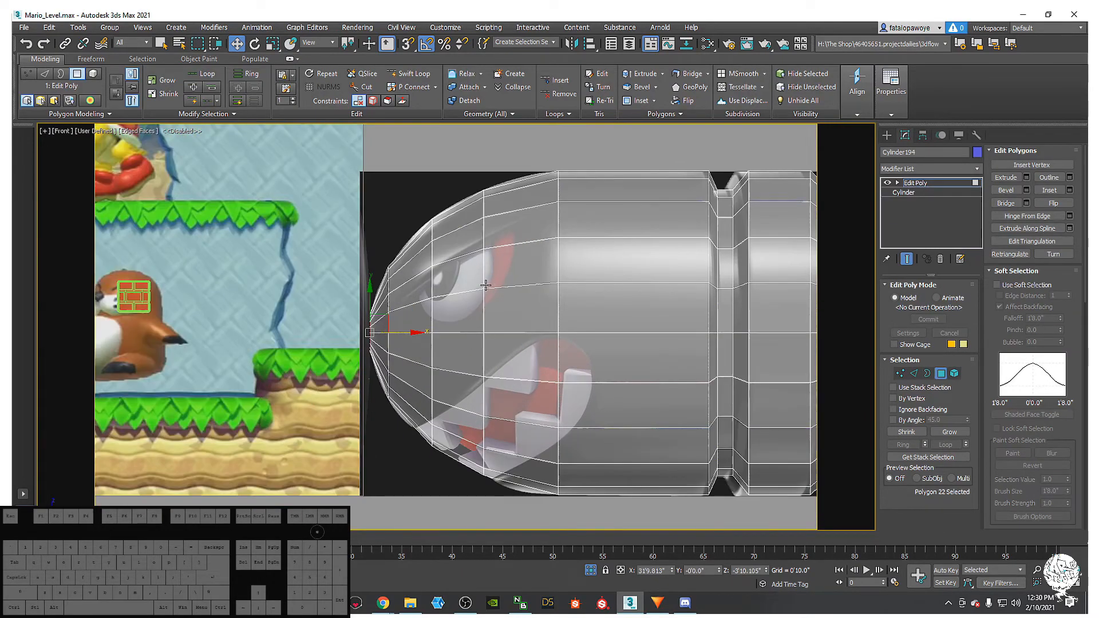
middle_click_drag(525, 244, 514, 275)
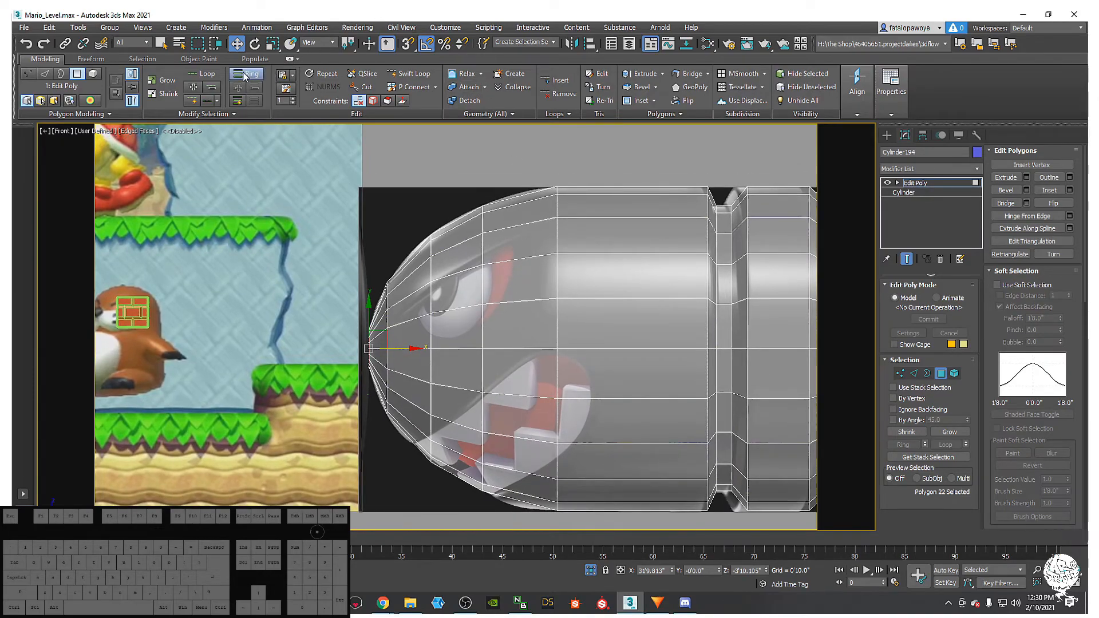
- Use Swift Loop to insert three vertical edge loops across the body toward the nose, then deselect
left_click(409, 73)
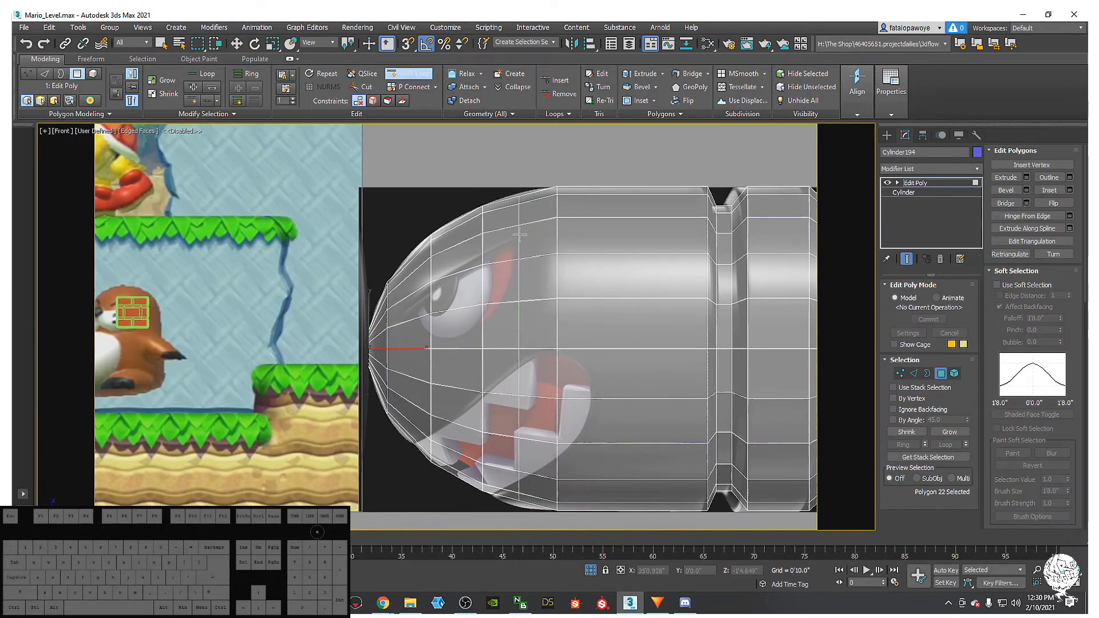
left_click(521, 232)
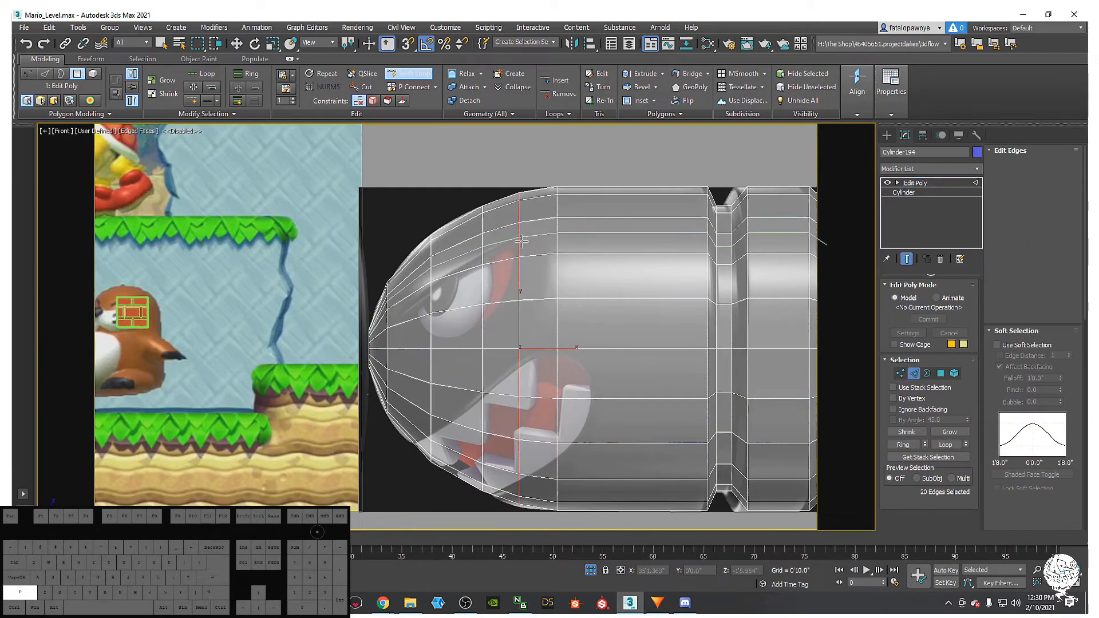
left_click(455, 309)
left_click(408, 323, "shift")
middle_click_drag(440, 363, 342, 342)
middle_click_drag(395, 236, 390, 232)
scroll(389, 233, "down", 3)
key("w")
left_click(459, 397)
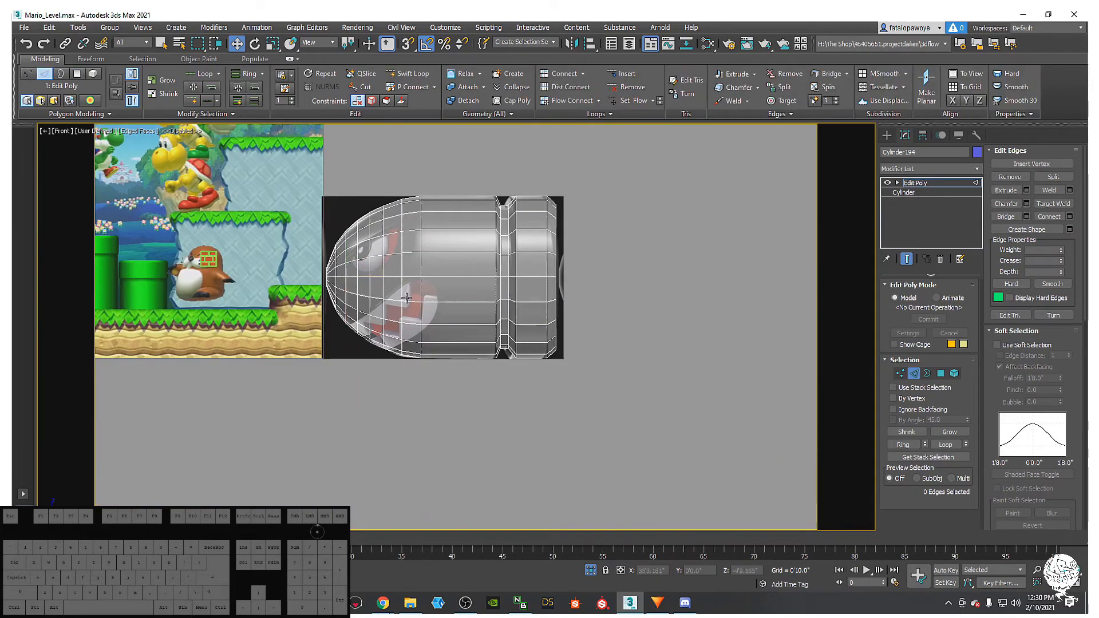
middle_click_drag(406, 299, 411, 312)
middle_click_drag(405, 226, 256, 257)
scroll(299, 269, "up", 4)
middle_click_drag(220, 308, 435, 322)
scroll(259, 347, "down", 2)
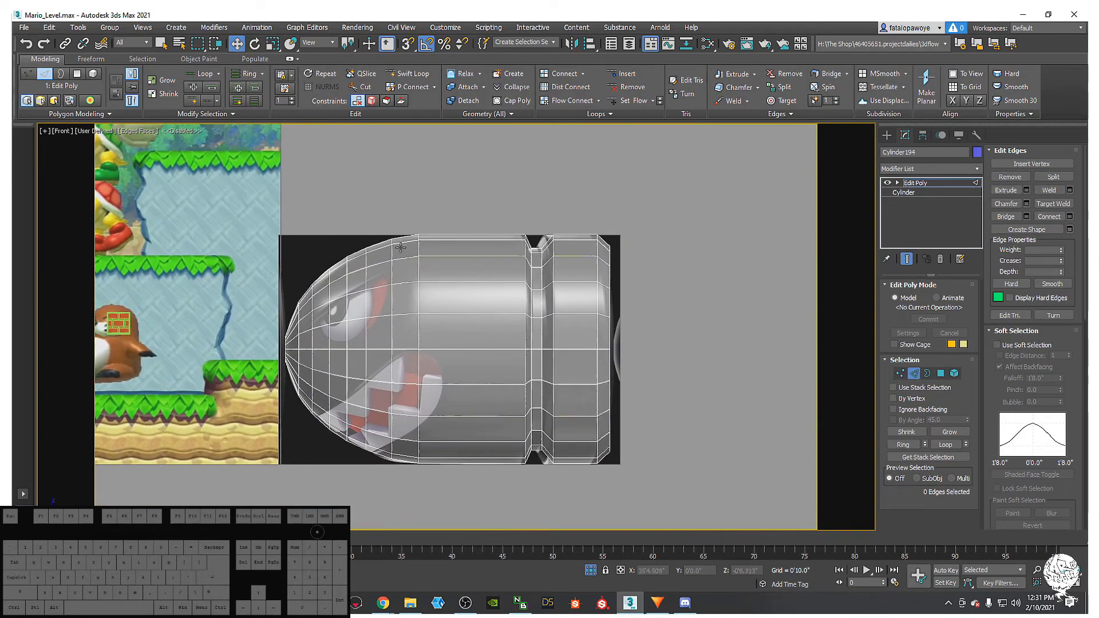
scroll(471, 353, "down", 8)
- Pan and zoom the Front view across the blue backdrop to the Bullet Bill reference image
middle_click_drag(485, 398, 403, 424)
middle_click_drag(545, 428, 607, 392)
scroll(593, 369, "up", 2)
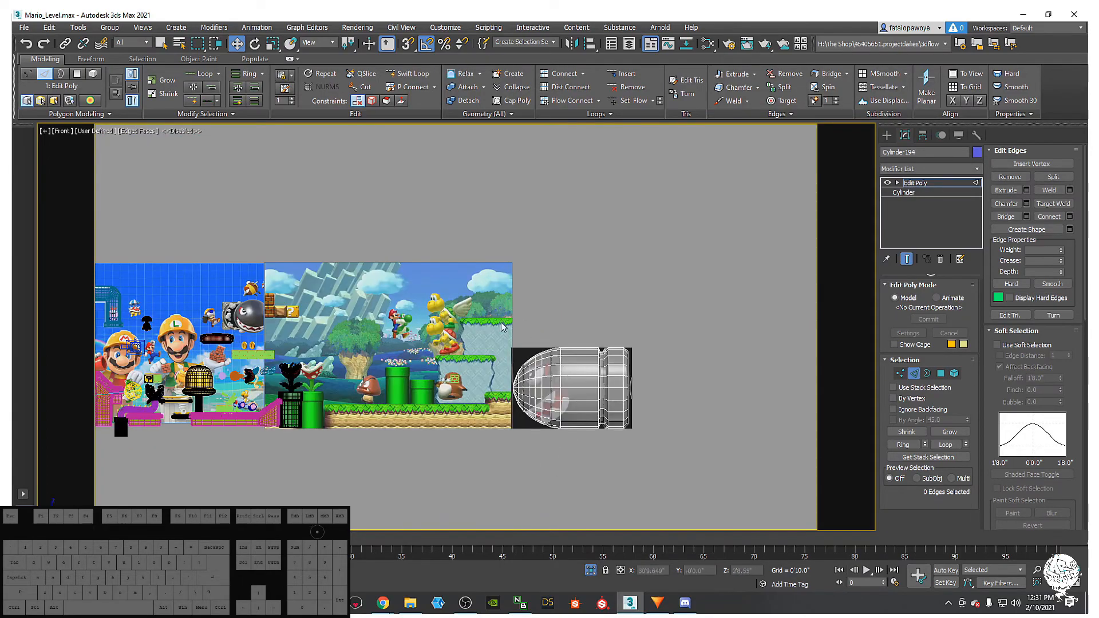
scroll(549, 412, "up", 4)
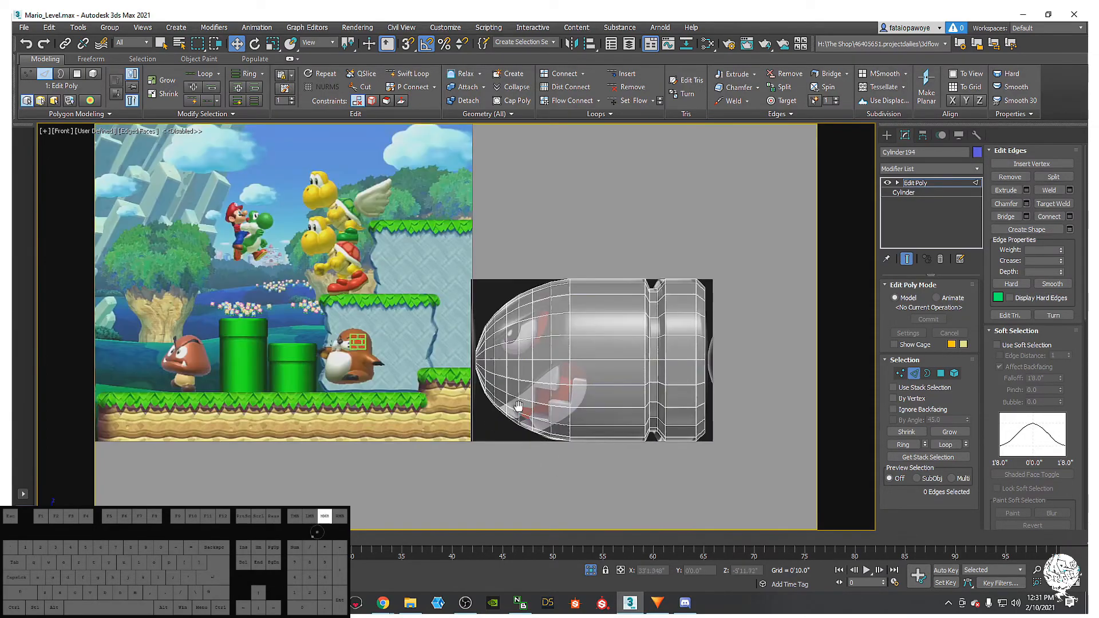
middle_click_drag(508, 410, 742, 440)
middle_click_drag(512, 409, 660, 425)
middle_click_drag(355, 355, 682, 414)
middle_click_drag(294, 258, 366, 284)
scroll(366, 284, "up", 7)
middle_click_drag(302, 328, 307, 363)
mouse_move(382, 377)
middle_mouse_down()
mouse_move(389, 402)
mouse_move(339, 383)
mouse_move(353, 415)
mouse_move(194, 351)
middle_mouse_up()
scroll(353, 412, "down", 7)
mouse_move(484, 397)
middle_mouse_down()
mouse_move(200, 329)
mouse_move(658, 377)
mouse_move(414, 359)
middle_mouse_up()
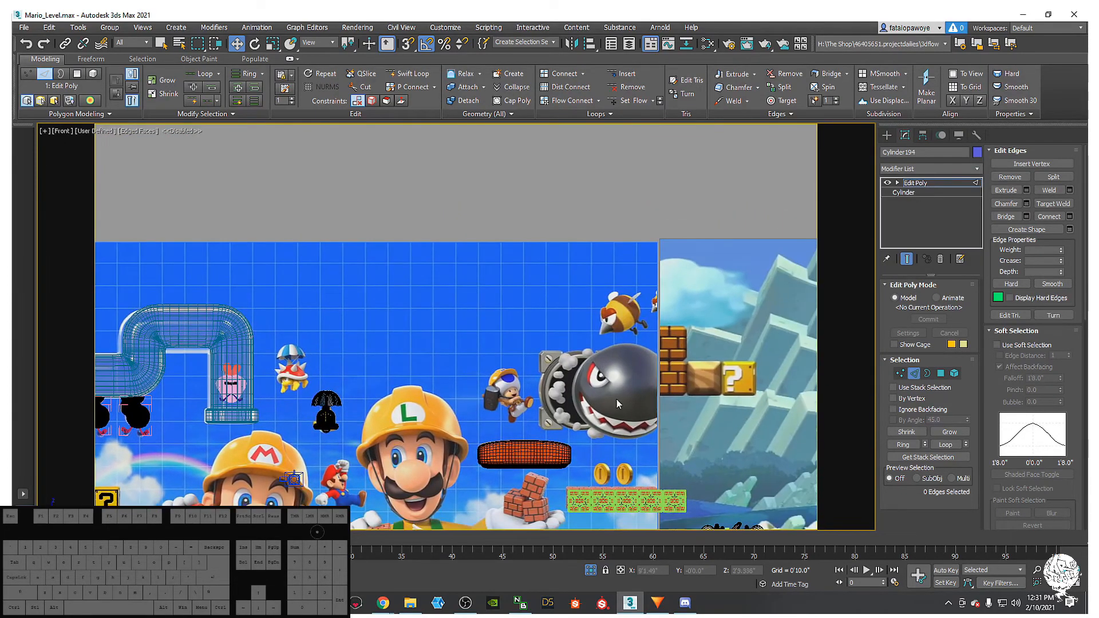
middle_click_drag(639, 420, 565, 407)
middle_click_drag(422, 346, 516, 355)
scroll(515, 355, "down", 4)
middle_click_drag(328, 343, 354, 353)
scroll(352, 358, "up", 10)
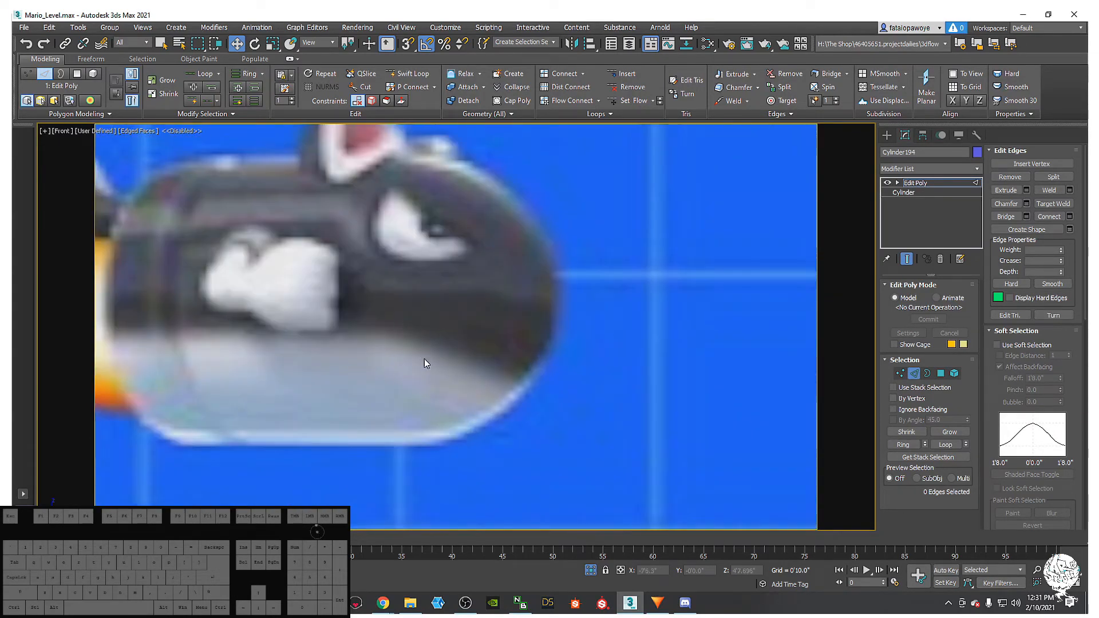
middle_click_drag(439, 361, 462, 450)
- Zoom out and pan across the whole Mario level, past the pipe and coins
scroll(491, 437, "down", 4)
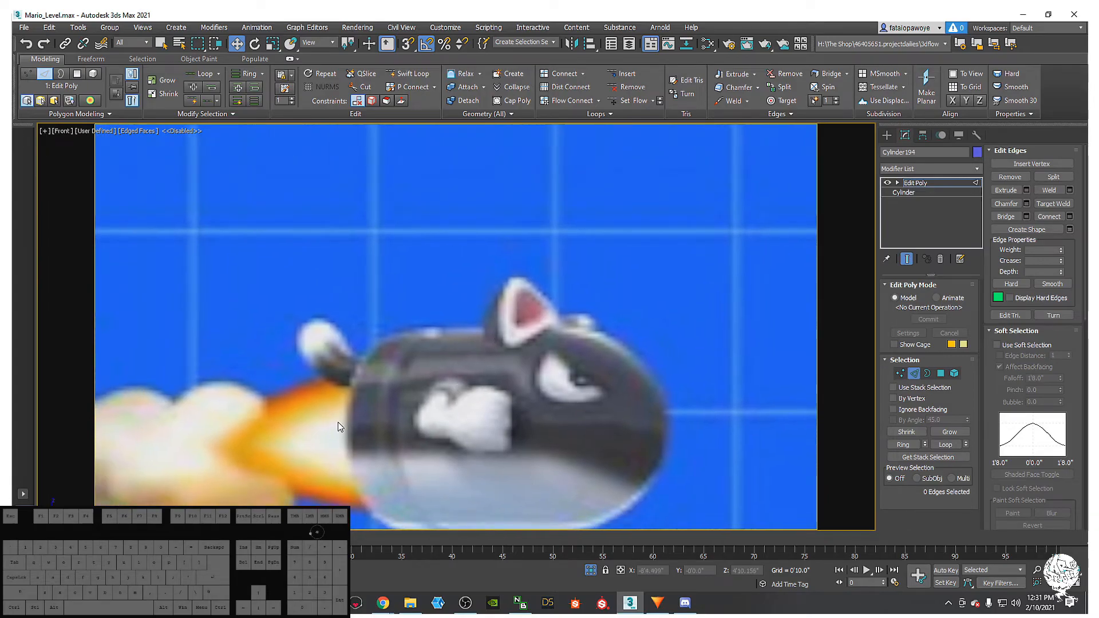
middle_click_drag(416, 387, 366, 343)
scroll(484, 486, "down", 2)
mouse_move(486, 492)
middle_mouse_down()
mouse_move(417, 407)
mouse_move(435, 434)
mouse_move(410, 423)
mouse_move(447, 379)
mouse_move(449, 398)
middle_mouse_up()
scroll(469, 449, "down", 1)
middle_click_drag(424, 351, 425, 368)
middle_click_drag(407, 313, 459, 319)
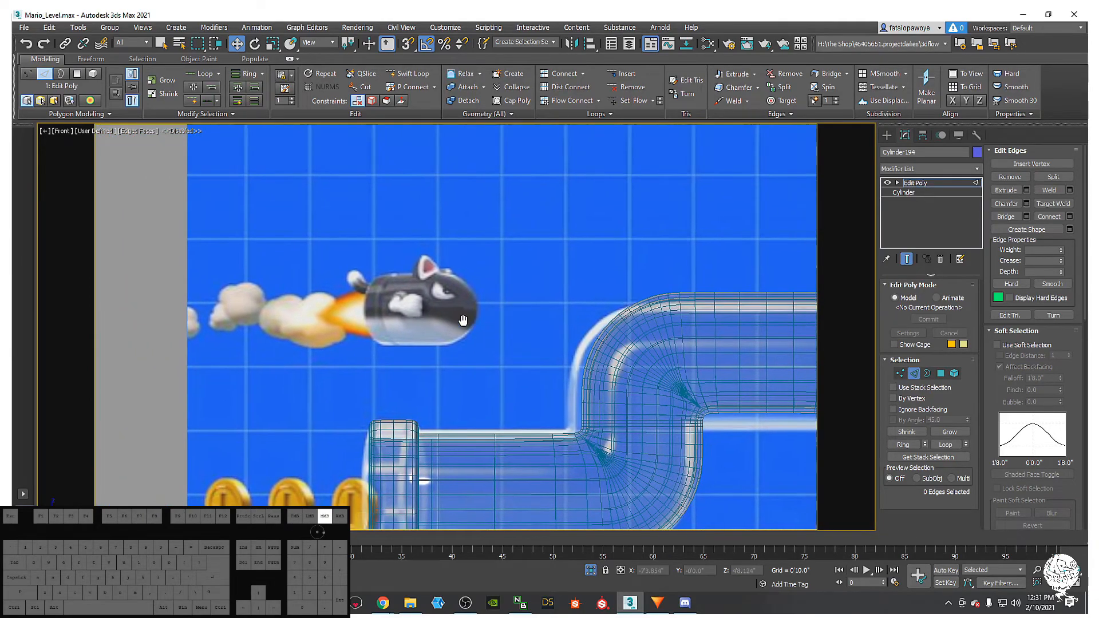
middle_click_drag(453, 395, 418, 382)
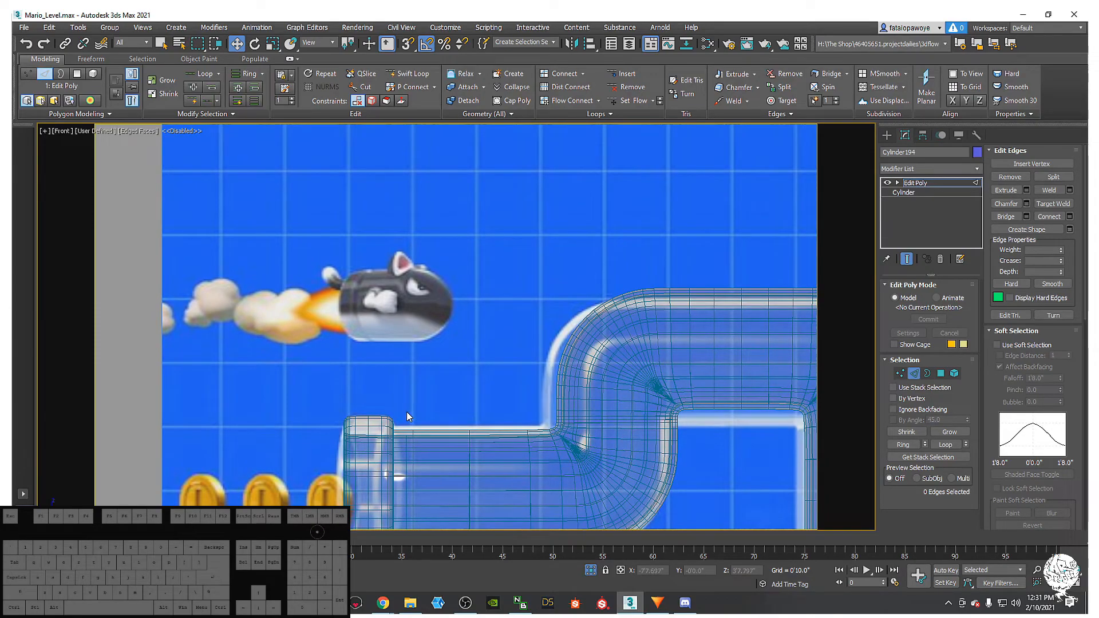
scroll(362, 303, "up", 6)
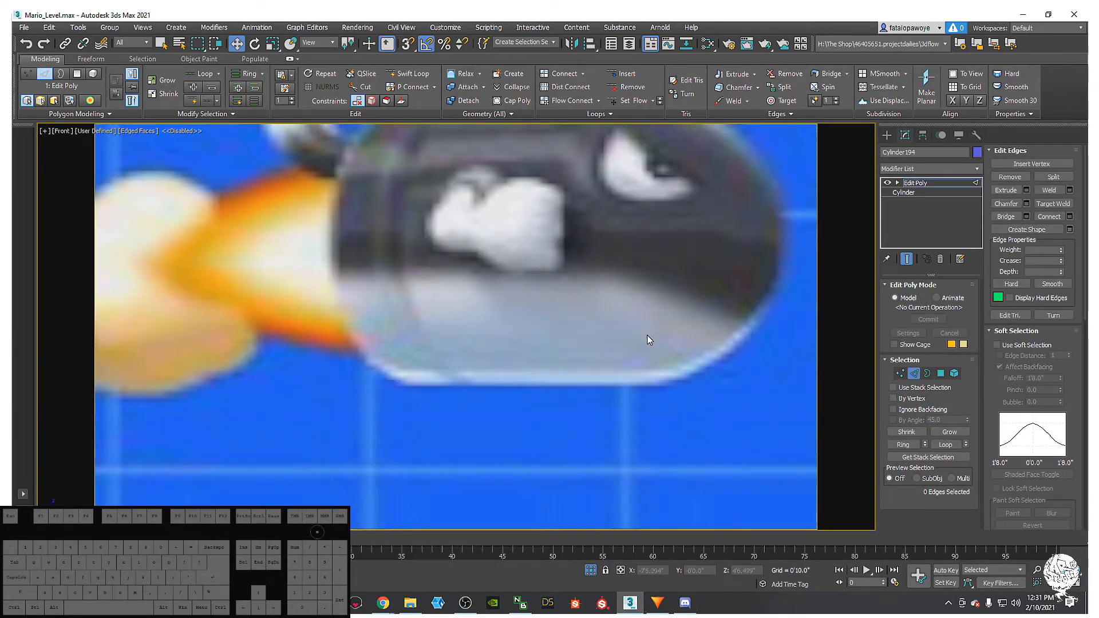
scroll(670, 336, "down", 6)
middle_click_drag(543, 406, 410, 297)
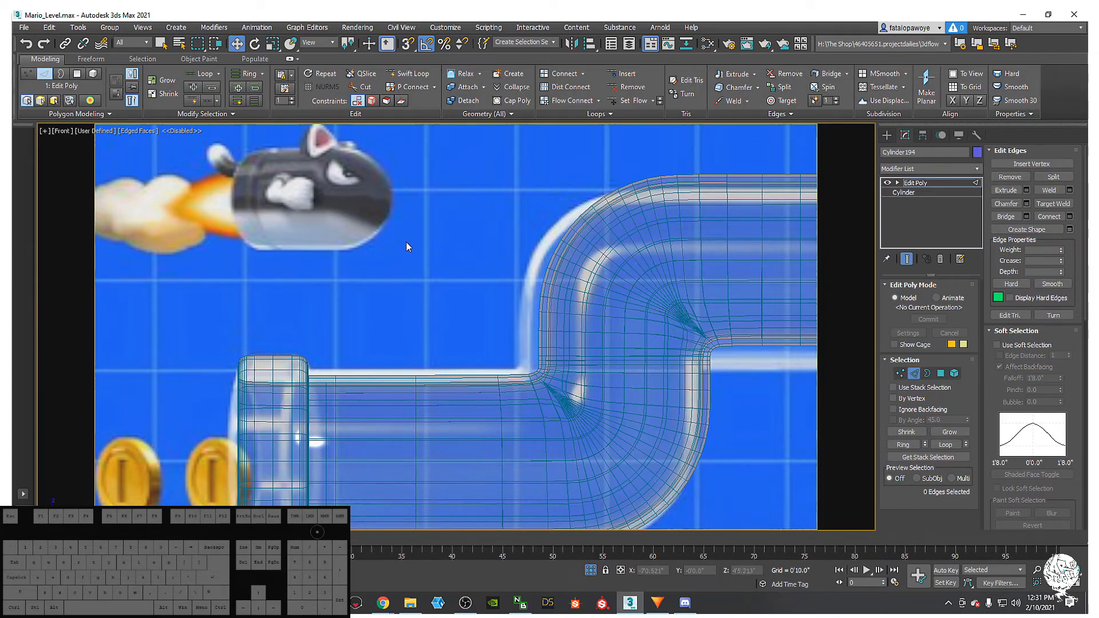
middle_click_drag(341, 230, 411, 234)
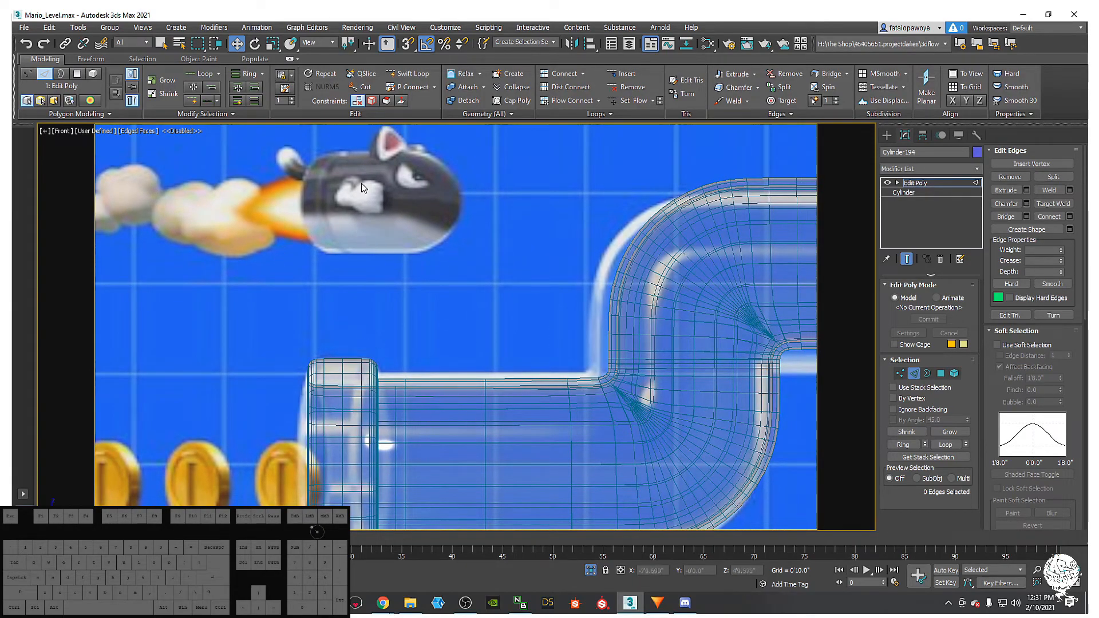
scroll(346, 246, "down", 10)
mouse_move(484, 321)
middle_mouse_down()
mouse_move(409, 322)
mouse_move(472, 304)
middle_mouse_up()
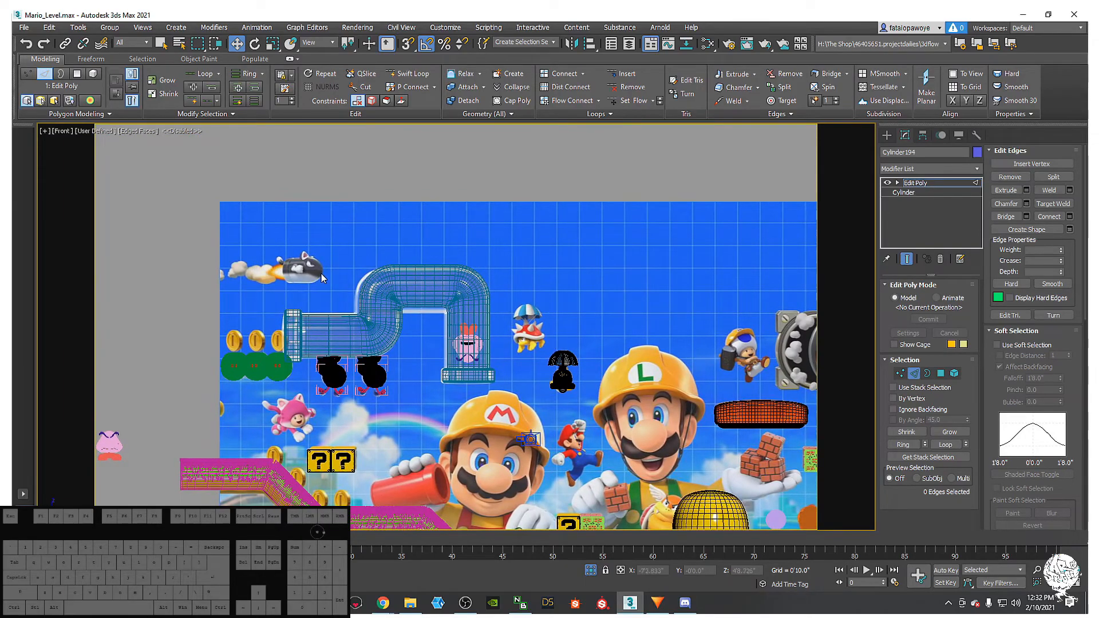
scroll(310, 275, "up", 5)
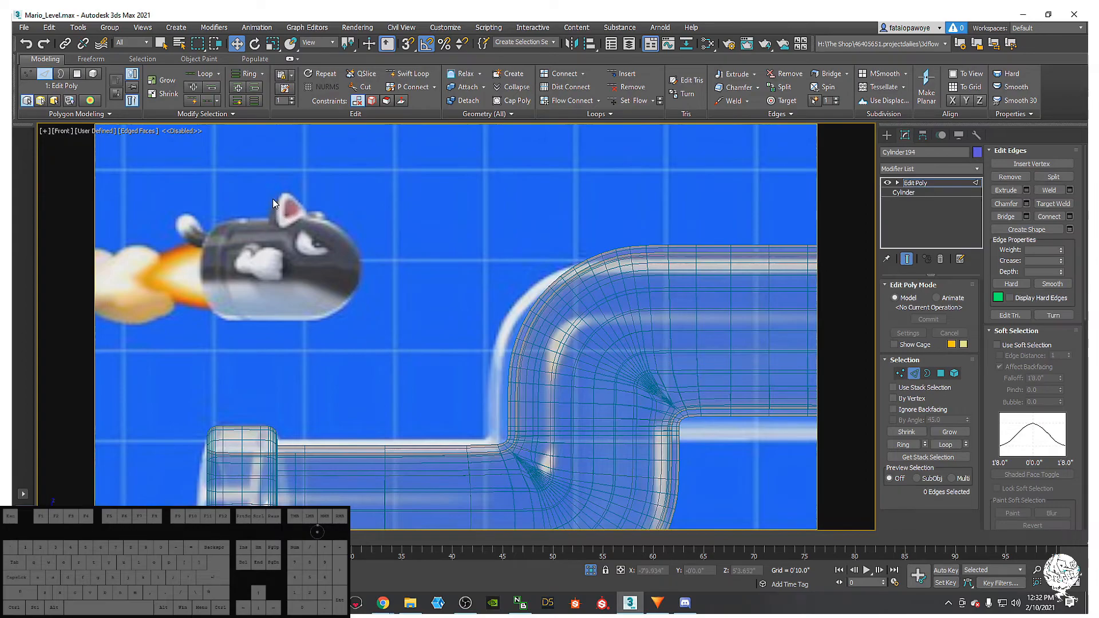
middle_click_drag(342, 312, 353, 312)
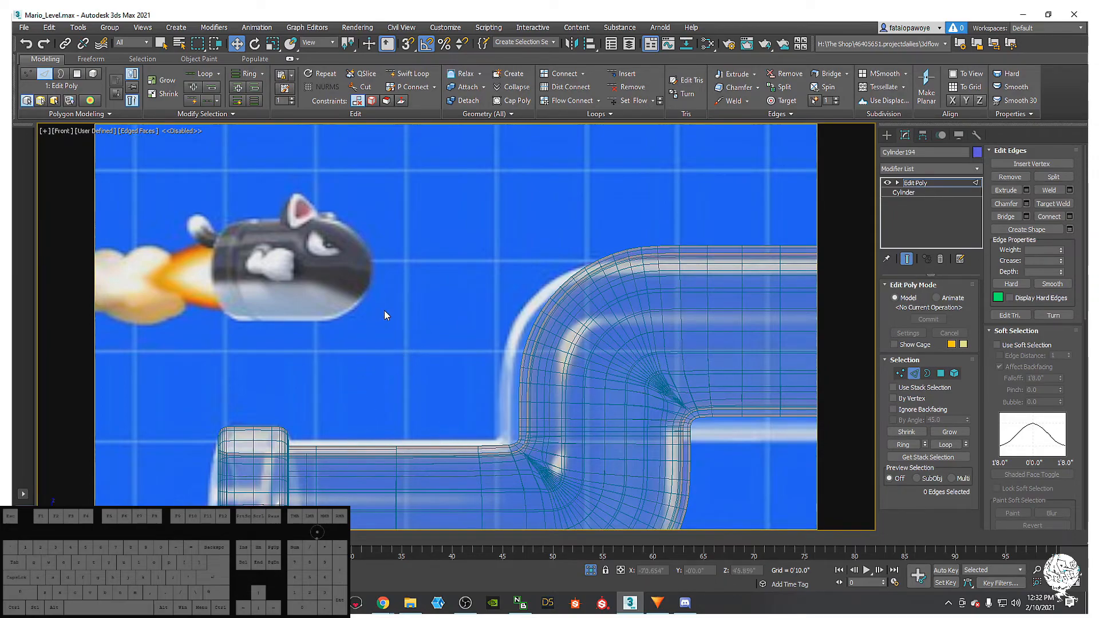
scroll(487, 277, "down", 8)
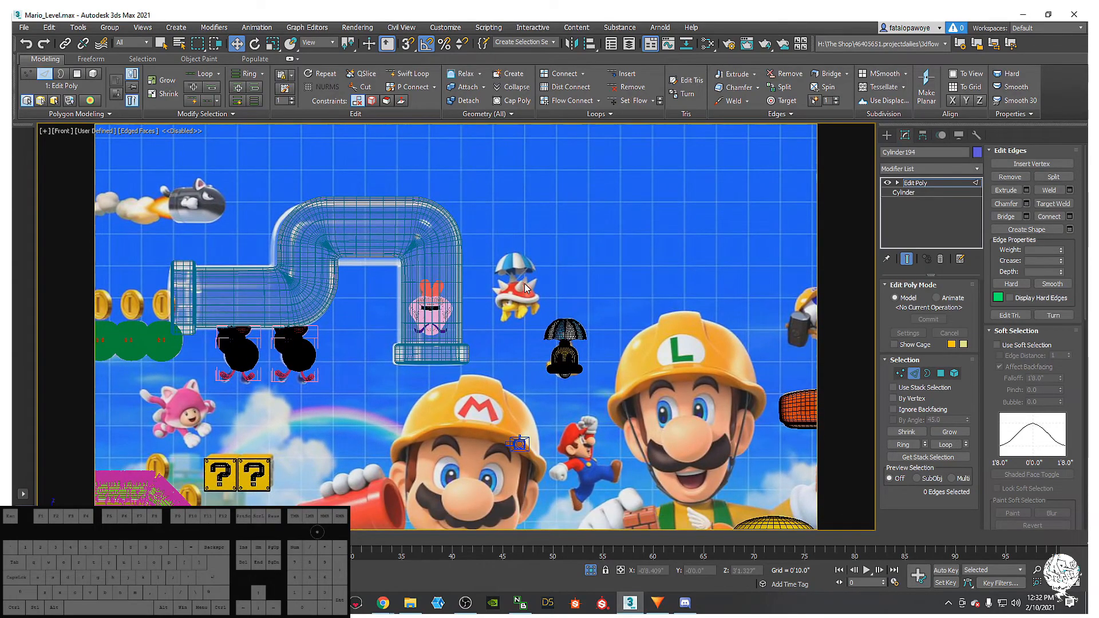
middle_click_drag(189, 214, 229, 286)
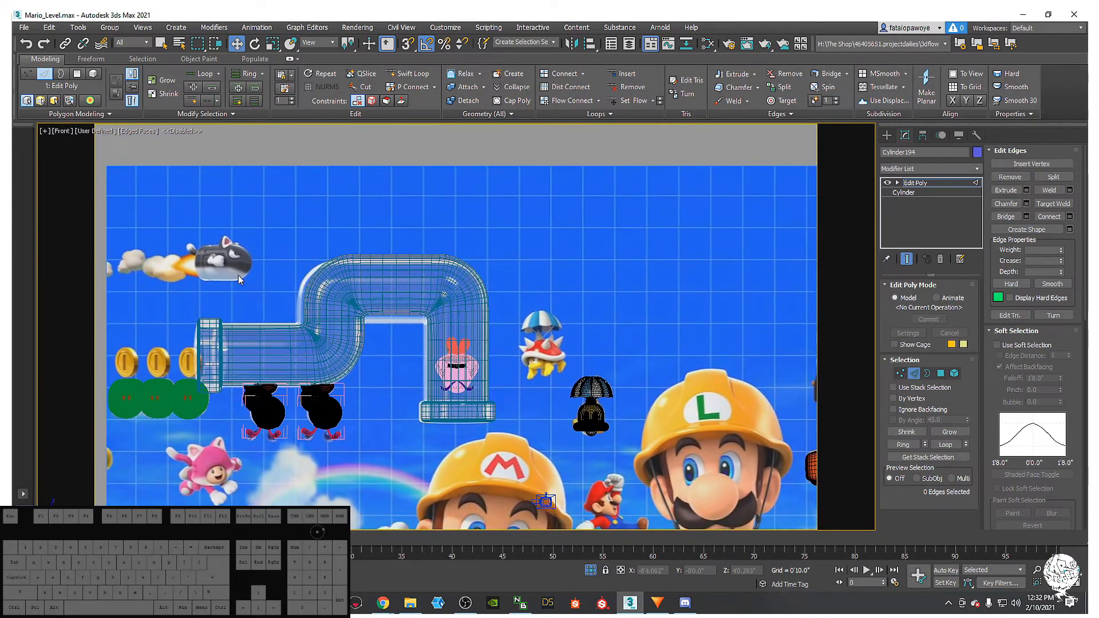
scroll(229, 269, "down", 6)
middle_click_drag(465, 309, 328, 306)
scroll(328, 306, "up", 2)
middle_click_drag(406, 311, 211, 314)
- Center the bullet mesh in the Front view
middle_click_drag(515, 356, 194, 300)
middle_click_drag(515, 392, 777, 422)
scroll(629, 412, "down", 2)
middle_click_drag(628, 412, 467, 404)
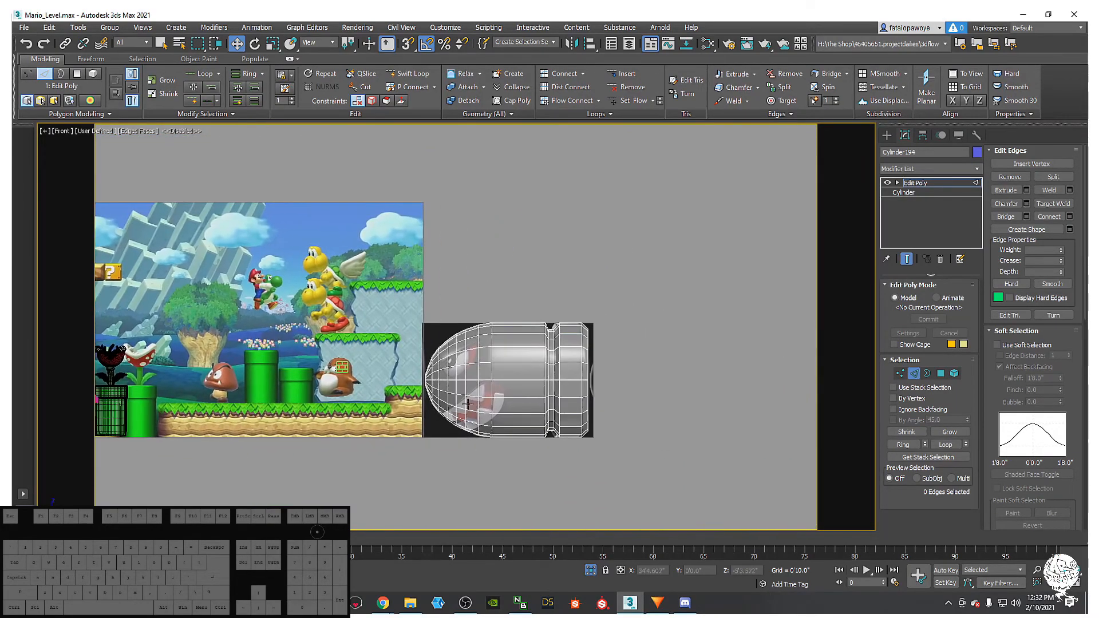
scroll(468, 404, "up", 10)
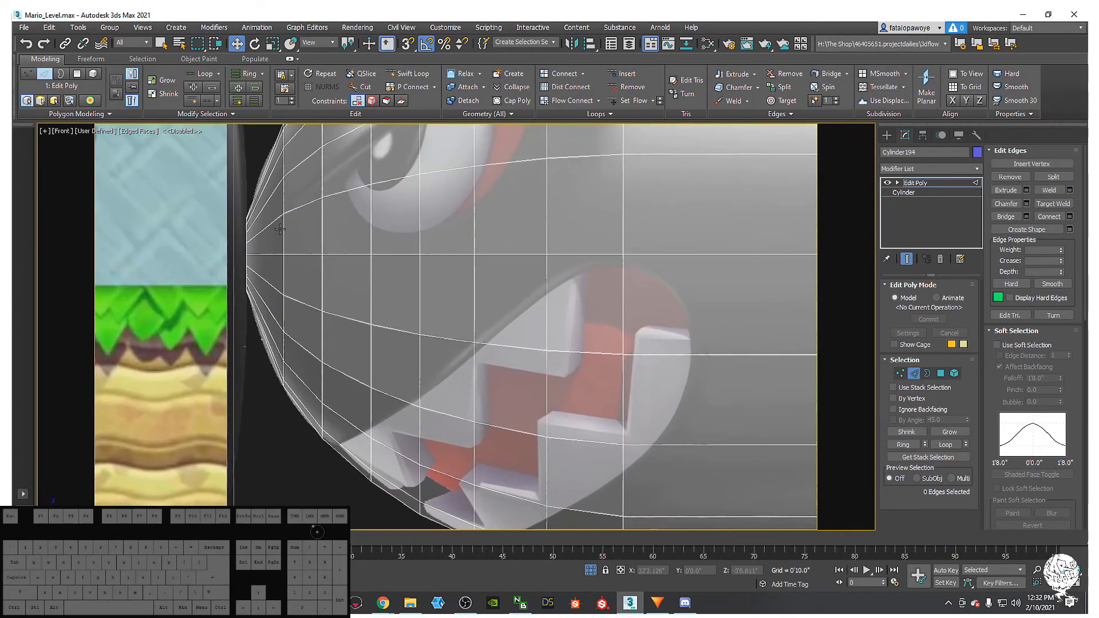
middle_click_drag(482, 313, 380, 302)
scroll(378, 301, "down", 2)
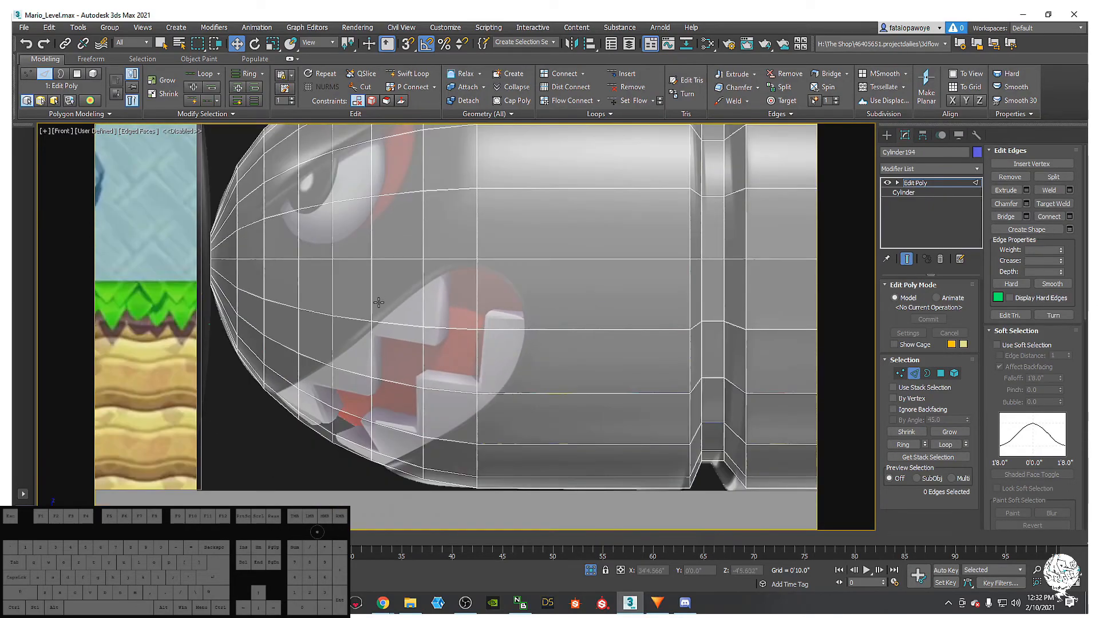
mouse_move(416, 312)
middle_mouse_down()
mouse_move(389, 304)
mouse_move(412, 300)
mouse_move(363, 363)
mouse_move(363, 351)
mouse_move(356, 357)
mouse_move(363, 412)
mouse_move(333, 343)
mouse_move(412, 314)
middle_mouse_up()
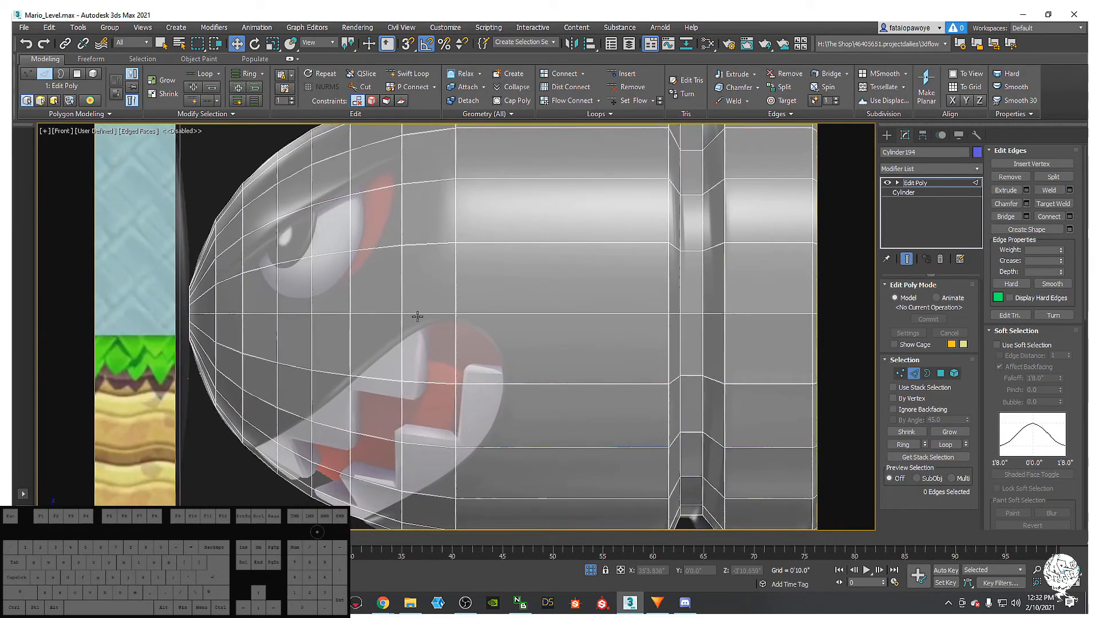
scroll(417, 316, "down", 5)
scroll(417, 320, "up", 4)
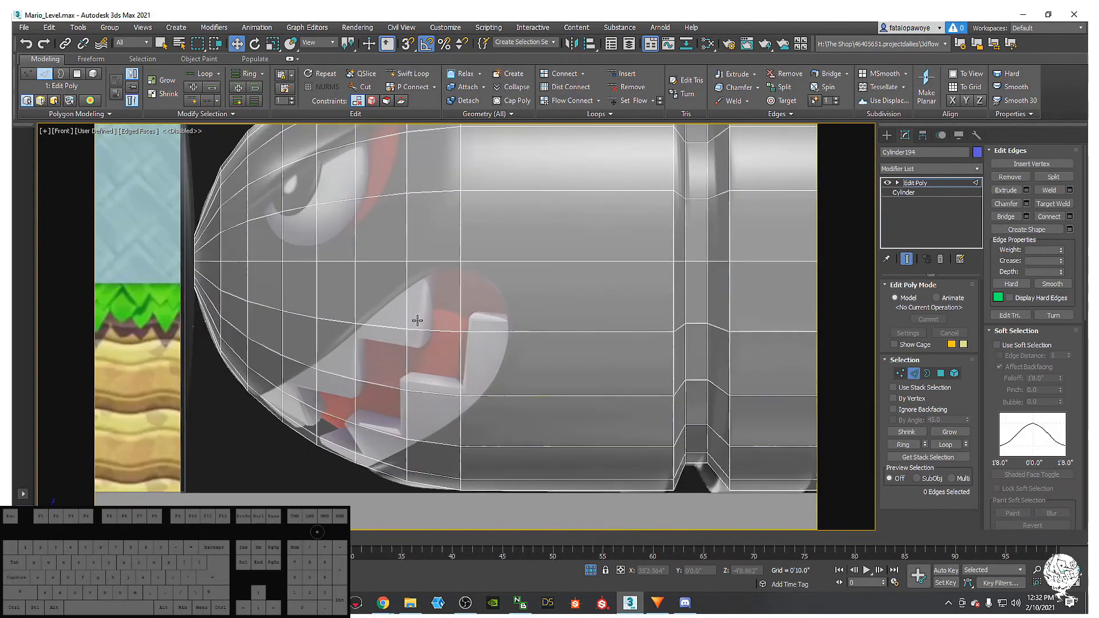
scroll(415, 314, "down", 5)
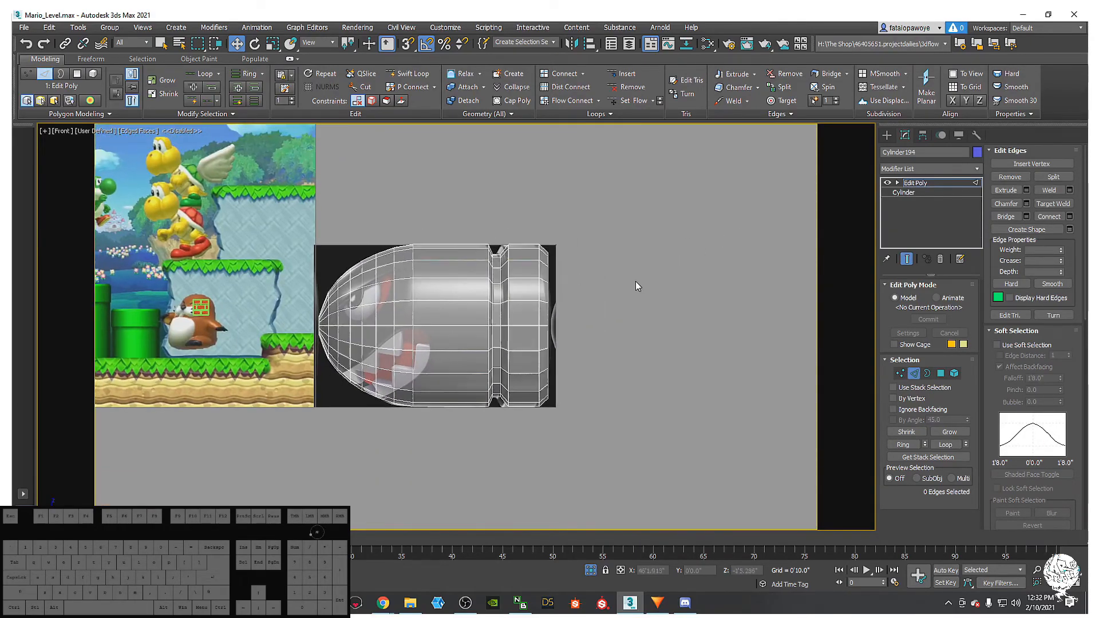
- Shift-move the bullet body along X to clone it as a copy to the right
left_click(887, 135)
key("w")
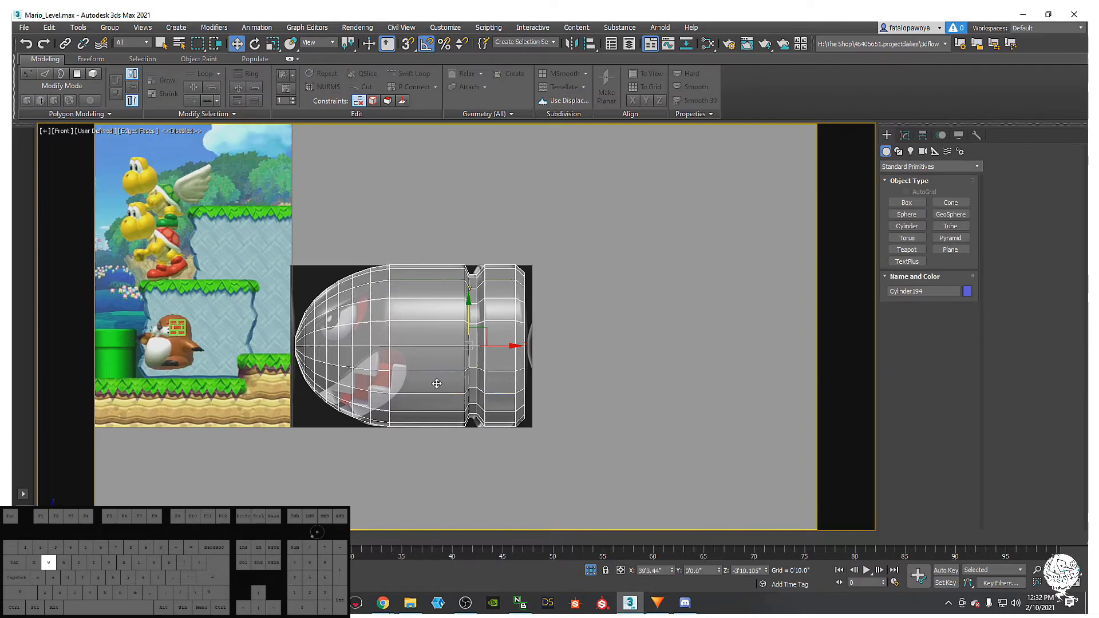
scroll(492, 342, "up", 2)
left_click_drag(458, 348, 795, 348, "shift")
left_click(554, 353)
- Reselect the original bullet body, Cylinder194
mouse_move(621, 342)
middle_mouse_down()
mouse_move(509, 333)
mouse_move(667, 319)
middle_mouse_up()
scroll(594, 328, "up", 2)
scroll(630, 328, "down", 2)
left_click(344, 310)
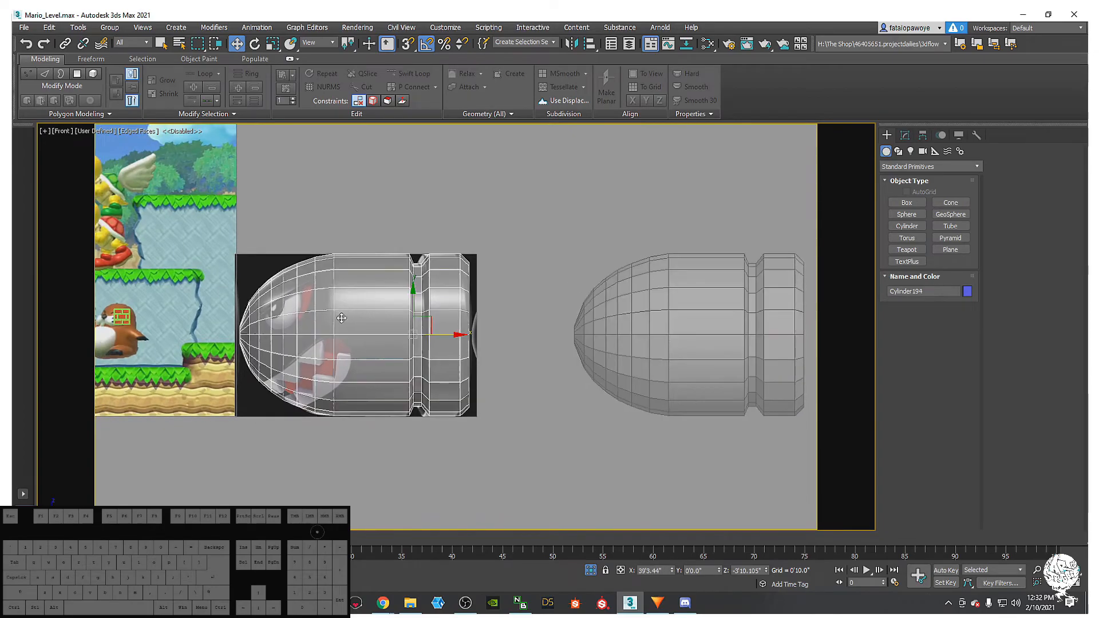
middle_click_drag(352, 324, 470, 326)
- In the Top view, select the upper half of Cylinder194's polygons
left_click(906, 134)
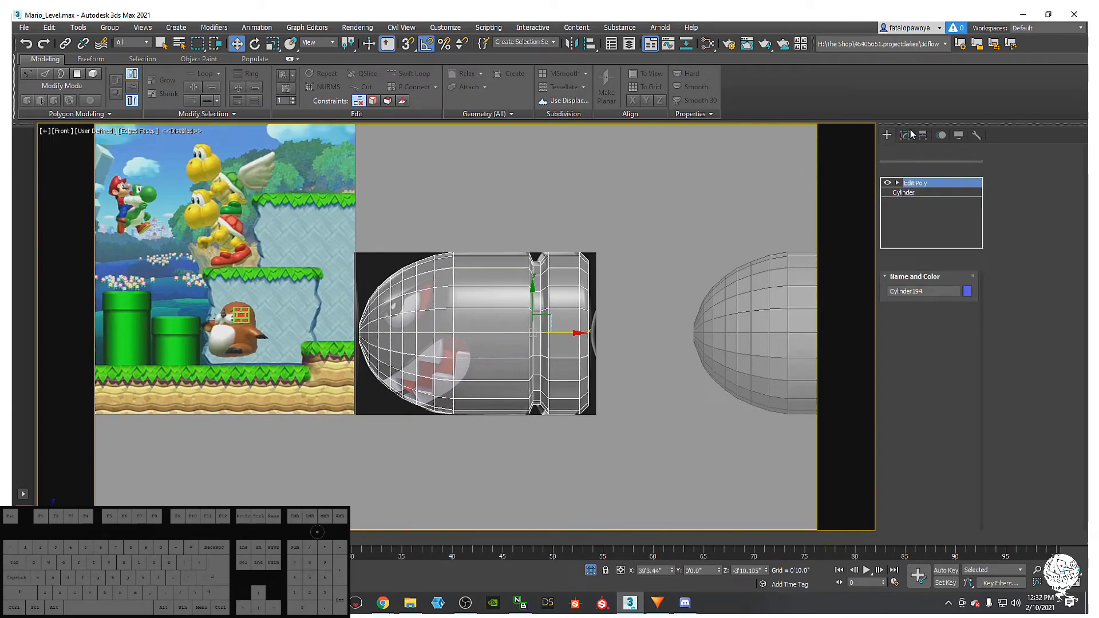
middle_click_drag(499, 293, 412, 345)
key("t")
key("z")
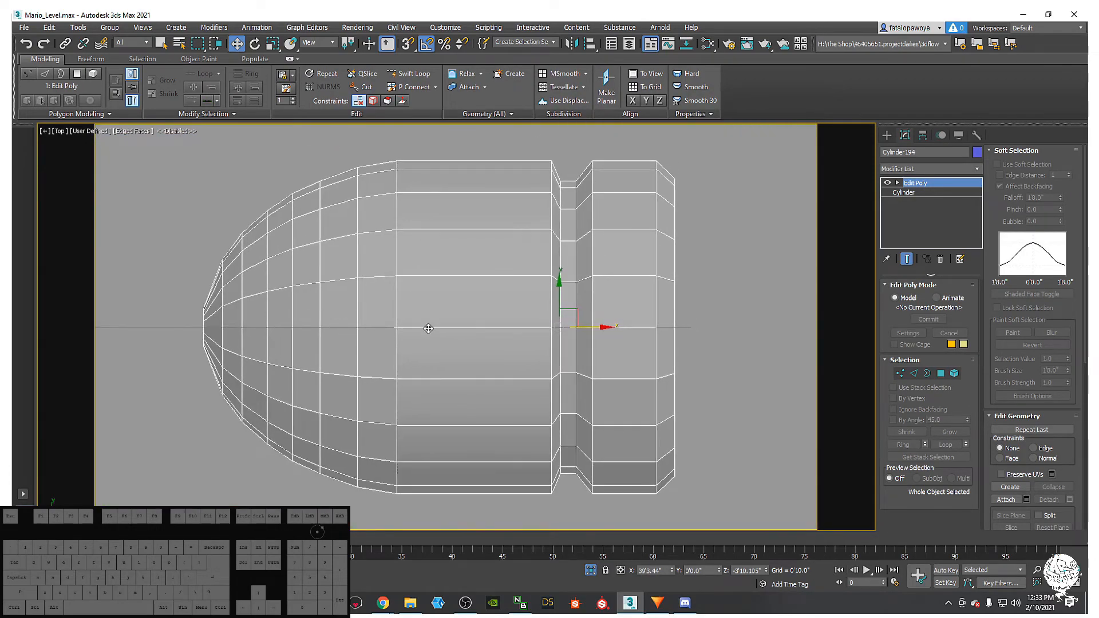
left_click(942, 373)
scroll(523, 398, "down", 4)
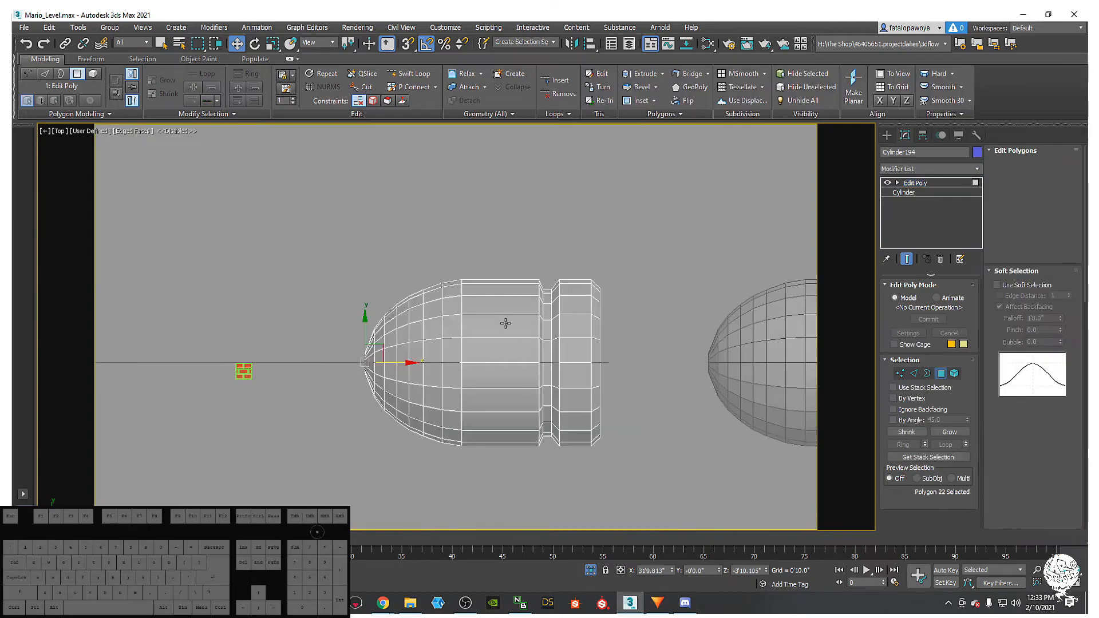
left_click_drag(684, 356, 683, 356)
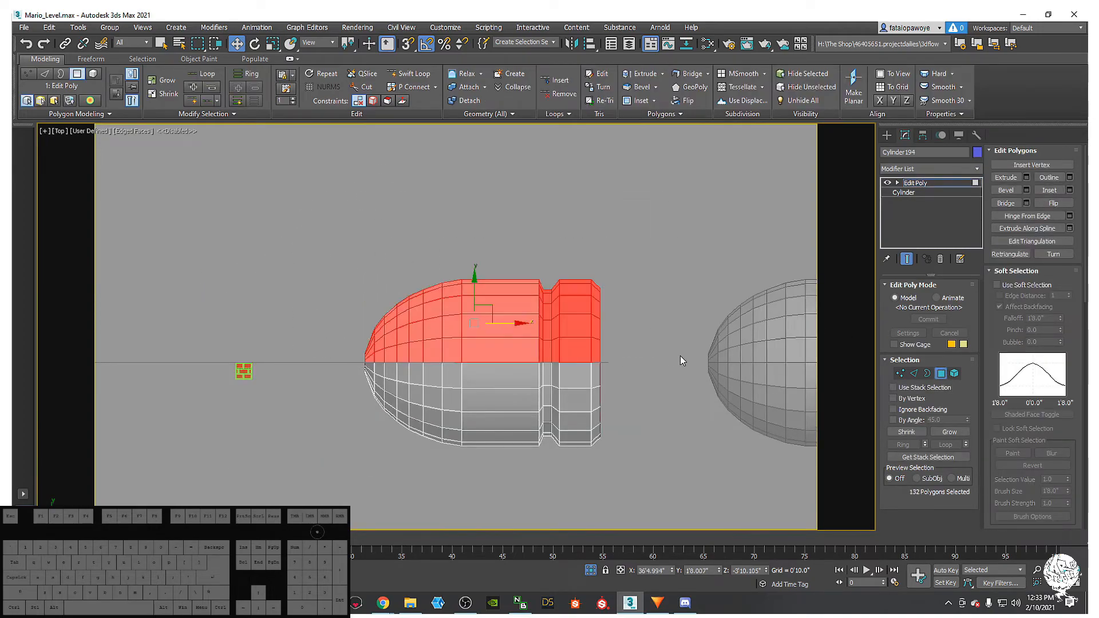
middle_click_drag(638, 417, 541, 345, "alt")
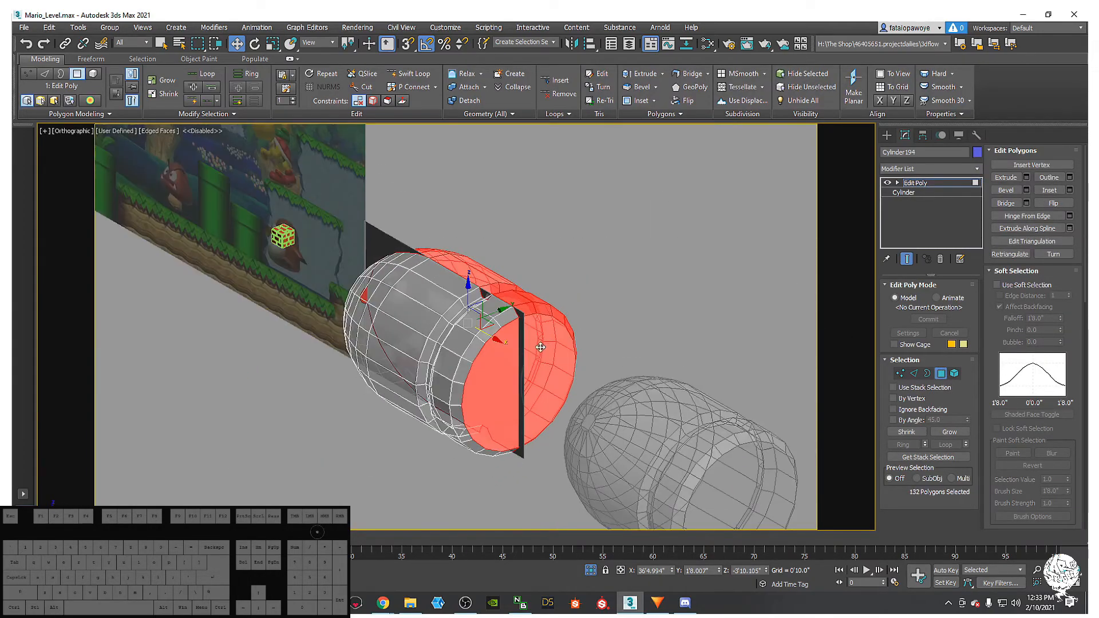
- In Vertex mode, select two opposite vertices on the body's end
key("1")
left_click(517, 314)
left_click(518, 450, "ctrl")
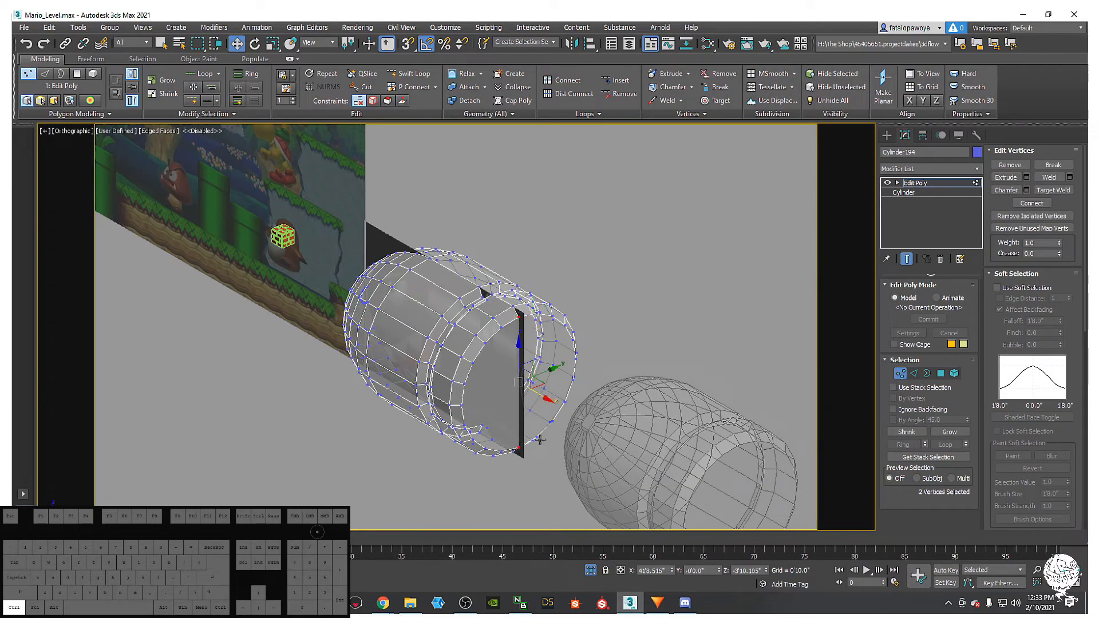
scroll(515, 400, "up", 5)
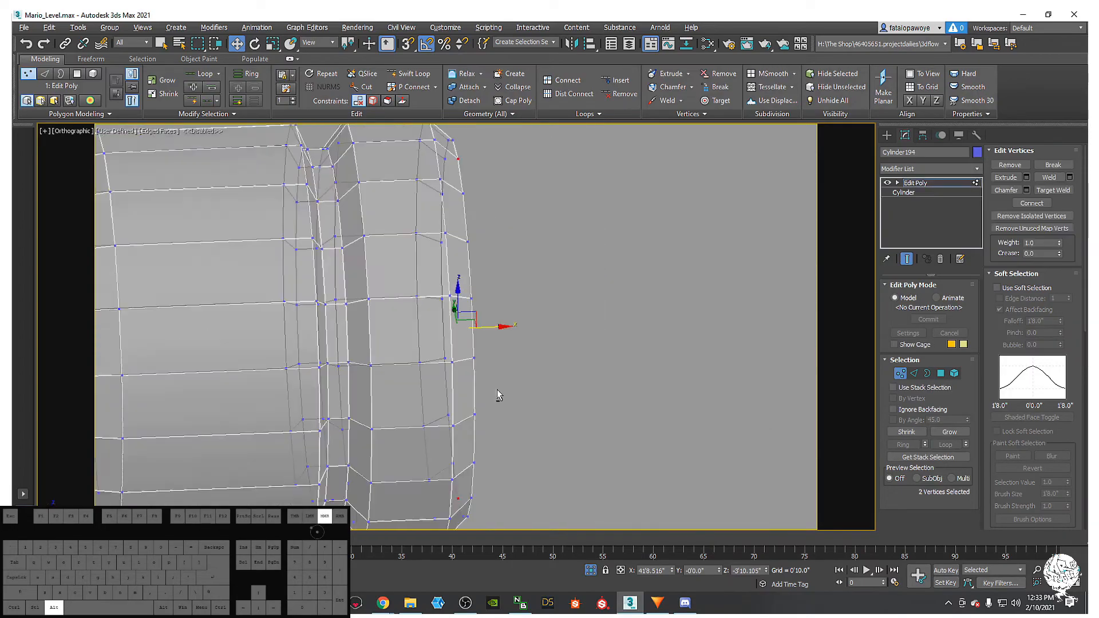
scroll(497, 389, "down", 2)
middle_click_drag(450, 369, 530, 395)
scroll(479, 364, "down", 4)
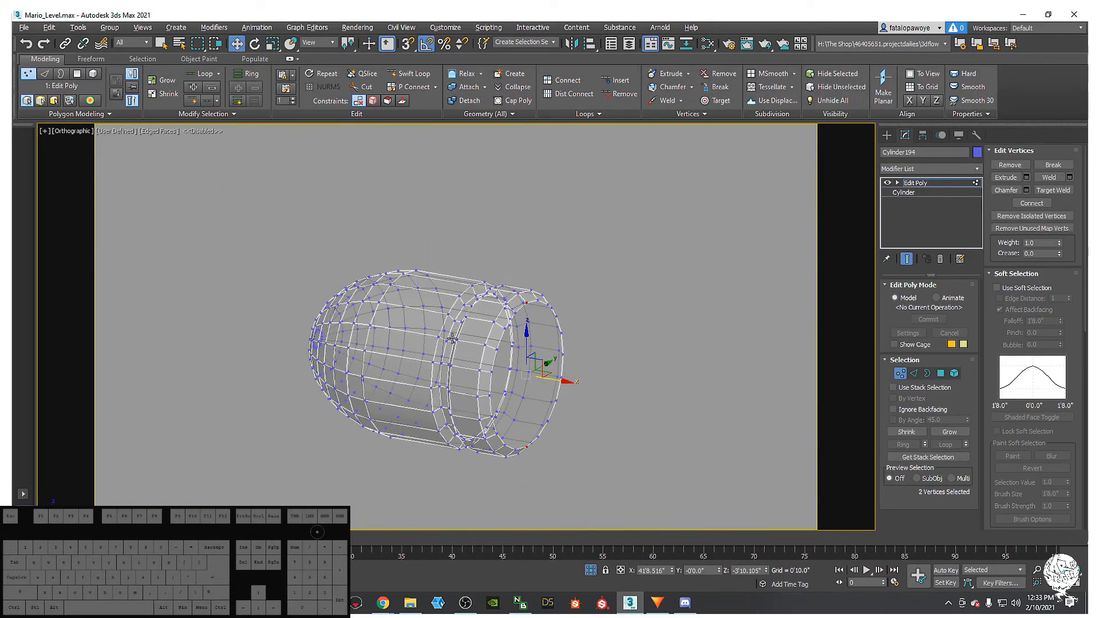
scroll(452, 340, "down", 3)
- Turn off See-Through and switch to a Perspective view of the body
key("alt+x")
mouse_move(442, 333)
middle_mouse_down("alt")
mouse_move(463, 350)
mouse_move(446, 344)
mouse_move(474, 326)
mouse_move(454, 346)
mouse_move(486, 287)
mouse_move(483, 304)
mouse_move(450, 315)
mouse_move(461, 325)
middle_mouse_up("alt")
scroll(446, 345, "up", 3)
scroll(454, 346, "up", 3)
scroll(486, 287, "down", 2)
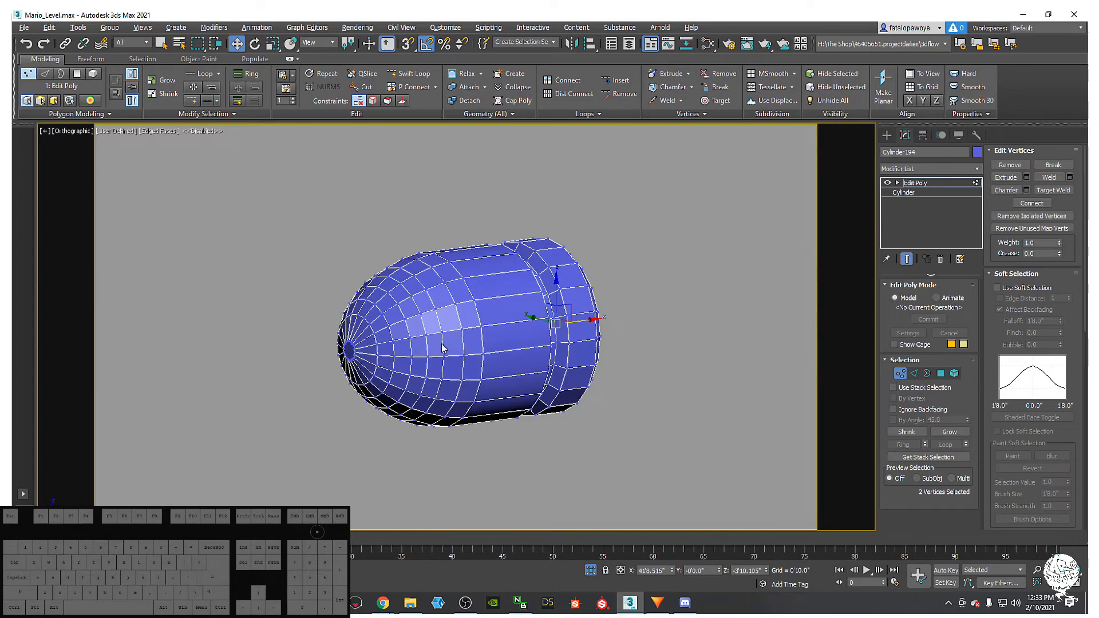
middle_click_drag(424, 444, 359, 474)
key("p")
middle_click_drag(416, 281, 471, 301)
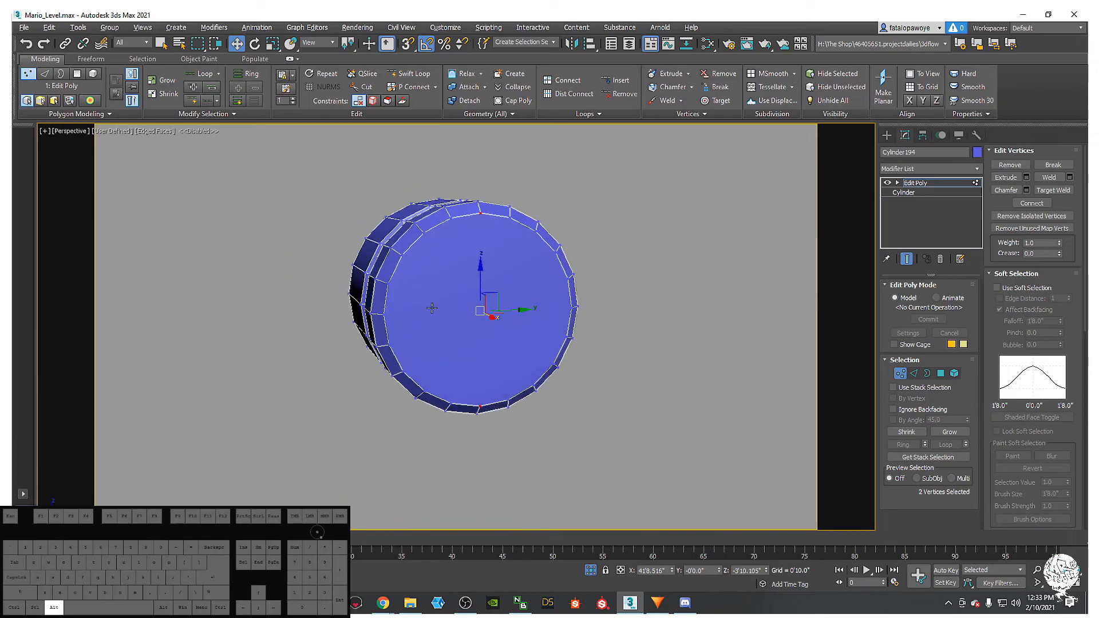
- Join the two selected end vertices with a new edge using Connect
right_click(471, 301)
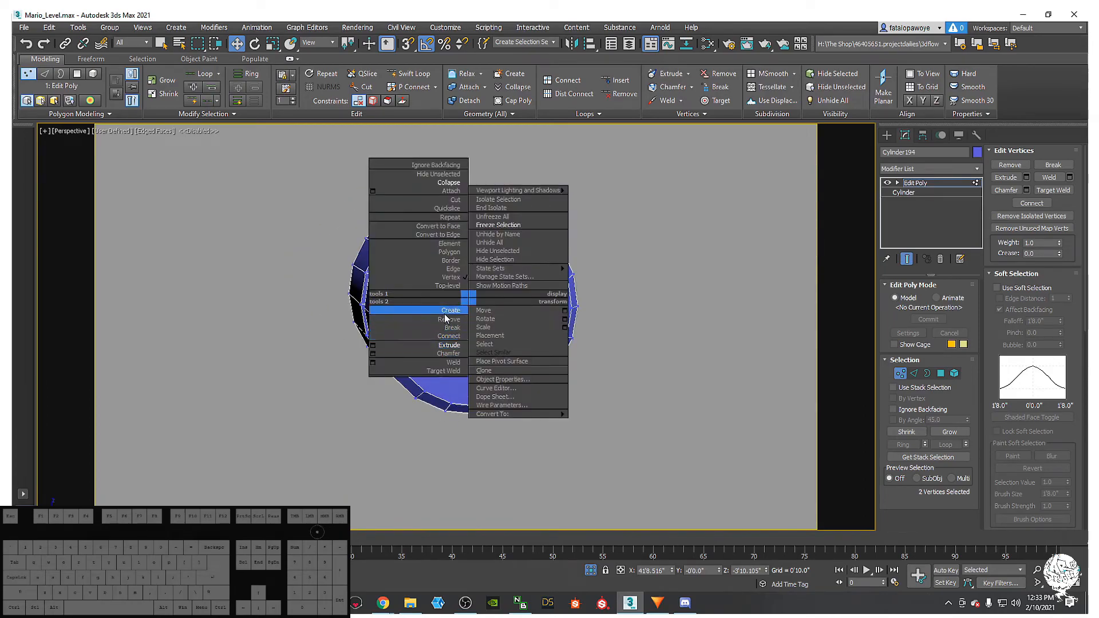
left_click(435, 337)
middle_click_drag(452, 321, 465, 236, "alt")
scroll(472, 213, "up", 4)
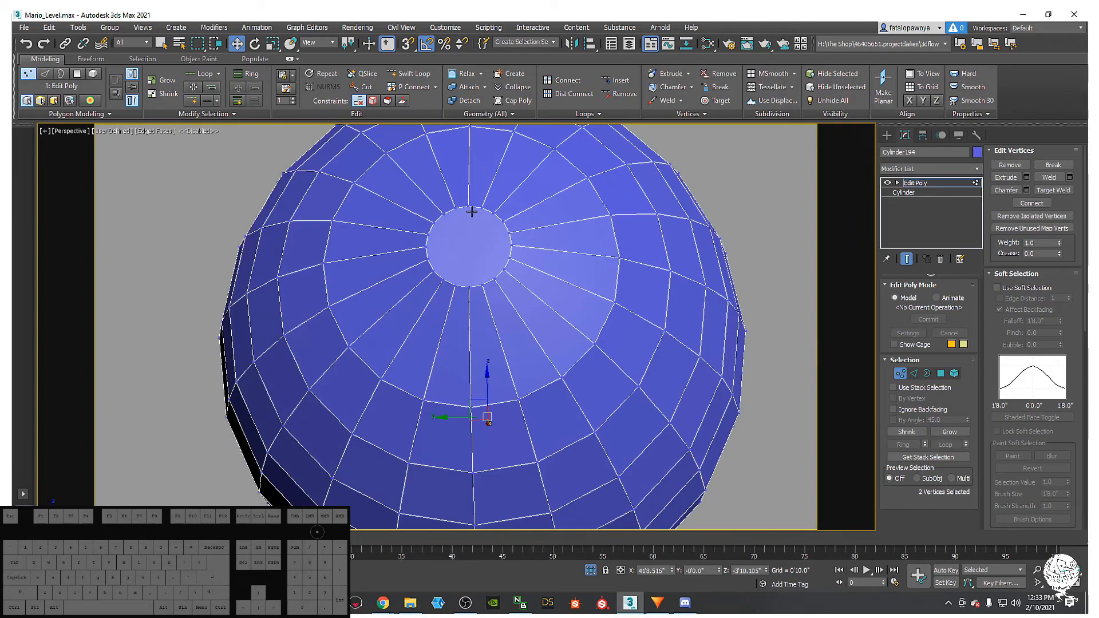
- Connect the selected vertices on the nose's underside with another edge
middle_click_drag(469, 288, 515, 284, "alt")
right_click(512, 281)
left_click(489, 321)
scroll(479, 316, "down", 5)
middle_click_drag(478, 316, 640, 246, "alt")
scroll(405, 292, "down", 1)
scroll(429, 334, "down", 2)
- Switch to the Top view and frame the whole capsule
key("t")
key("z")
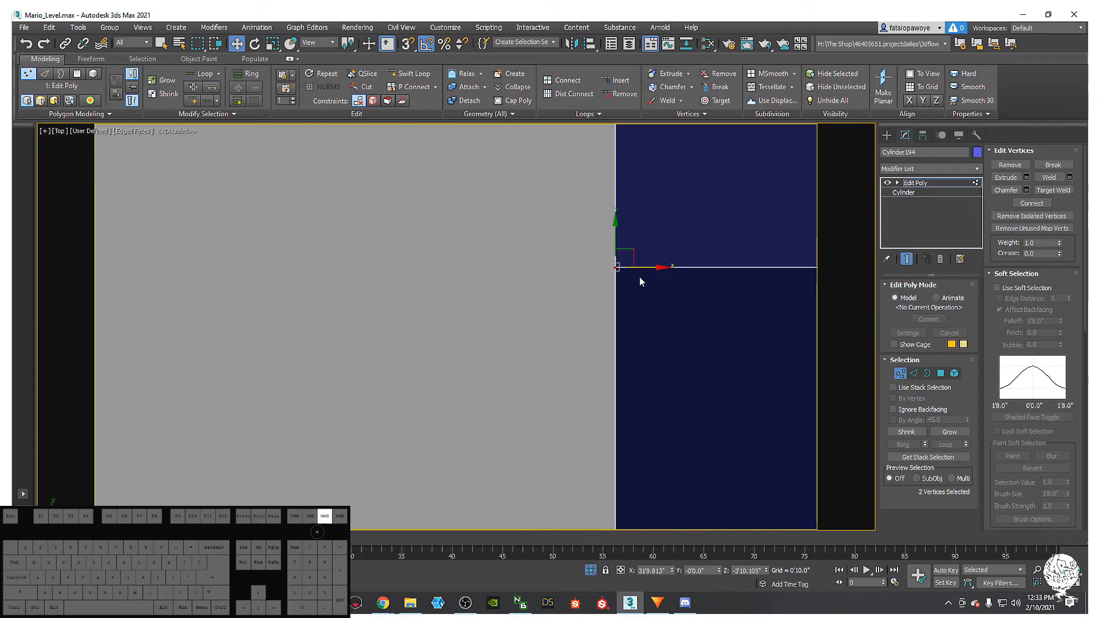
scroll(649, 281, "down", 10)
scroll(517, 277, "down", 6)
scroll(517, 277, "up", 1)
middle_click_drag(634, 189, 552, 211)
middle_click_drag(461, 249, 408, 246)
- Select the capsule's top-half faces in Polygon mode and delete them
key("4")
scroll(442, 297, "down", 3)
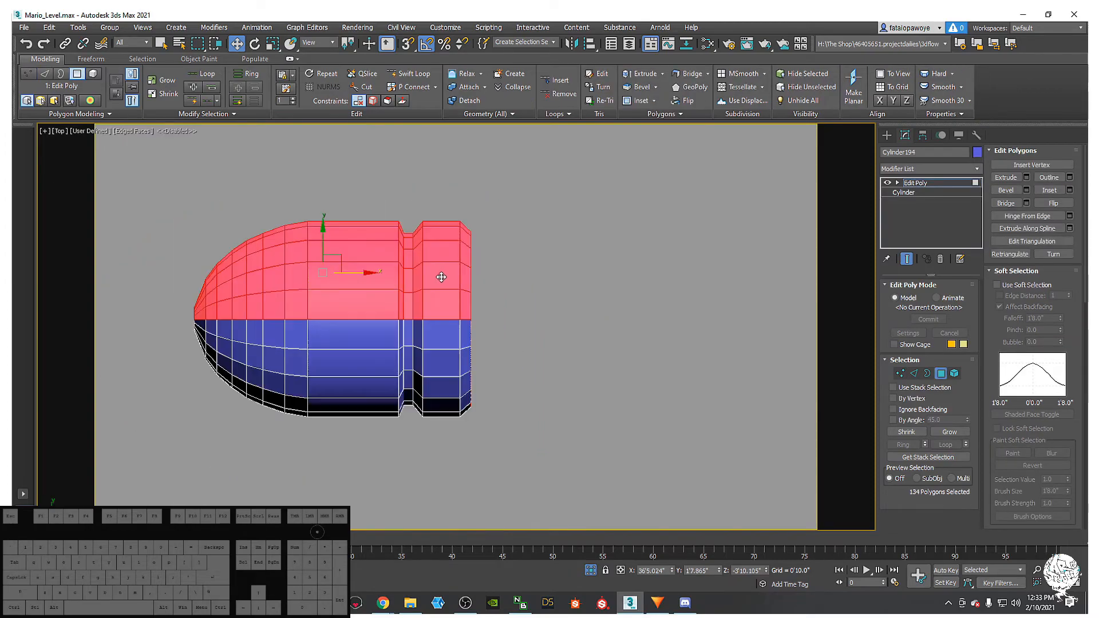
left_click(352, 208)
left_click_drag(111, 181, 542, 316)
middle_click_drag(502, 372, 419, 340, "alt")
key("Delete")
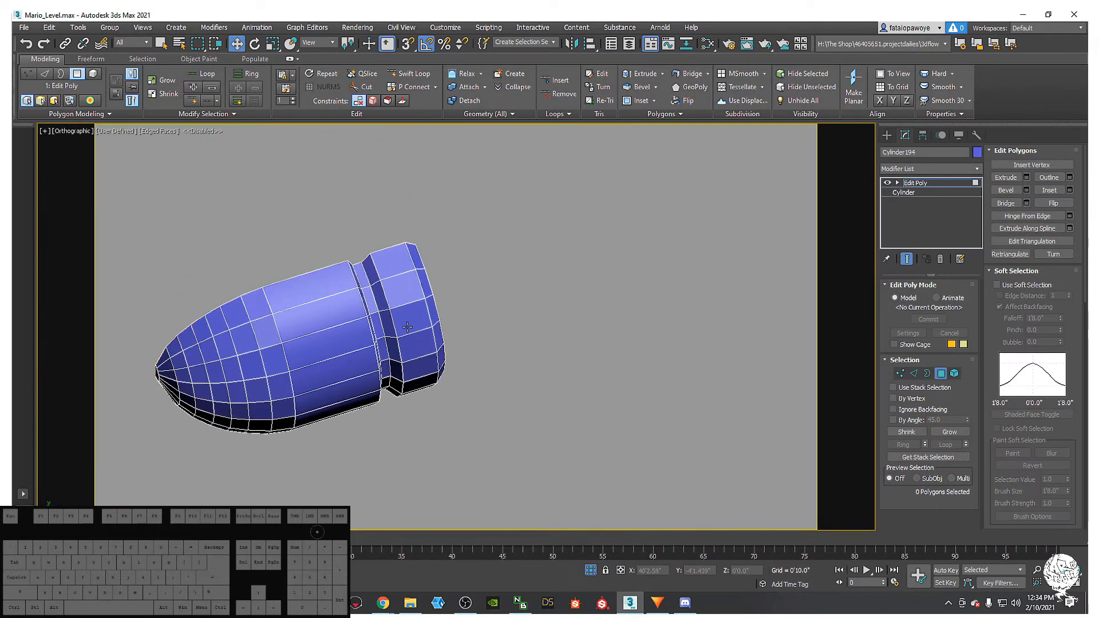
- Unhide all hidden objects, restoring the reference images and second capsule
scroll(373, 255, "down", 5)
middle_click_drag(326, 336, 359, 328, "alt")
scroll(366, 286, "up", 4)
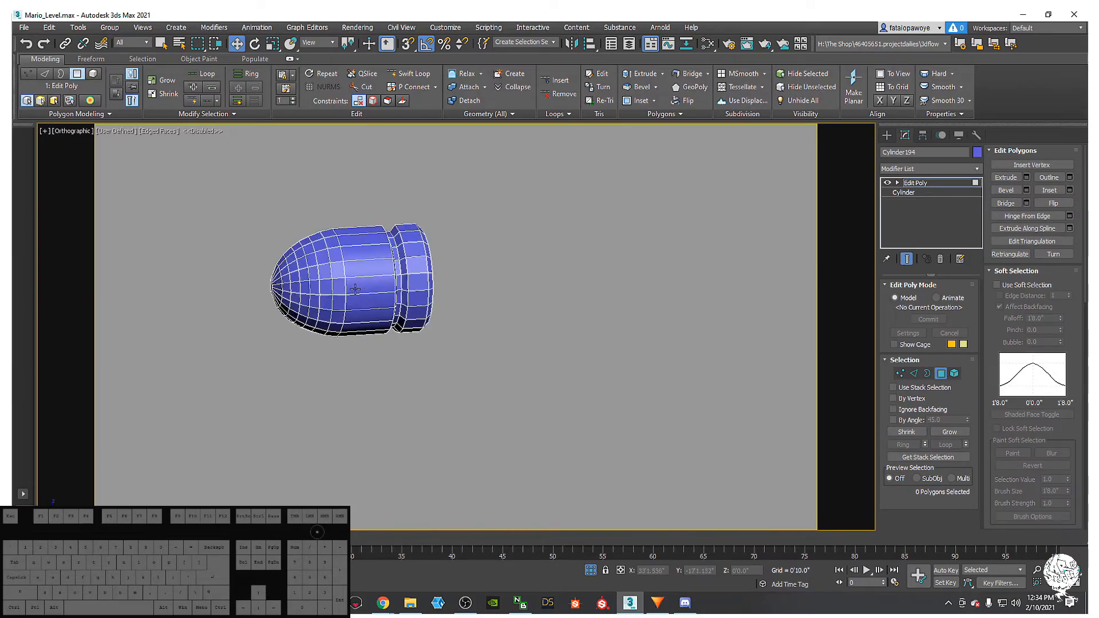
scroll(314, 331, "down", 4)
middle_click_drag(406, 300, 380, 329)
right_click(426, 279)
left_click(467, 222)
- Make the capsule see-through in the Front view, framed over the Bullet Bill reference
middle_click_drag(320, 305, 407, 325, "alt")
scroll(407, 326, "down", 2)
key("f")
scroll(331, 318, "up", 4)
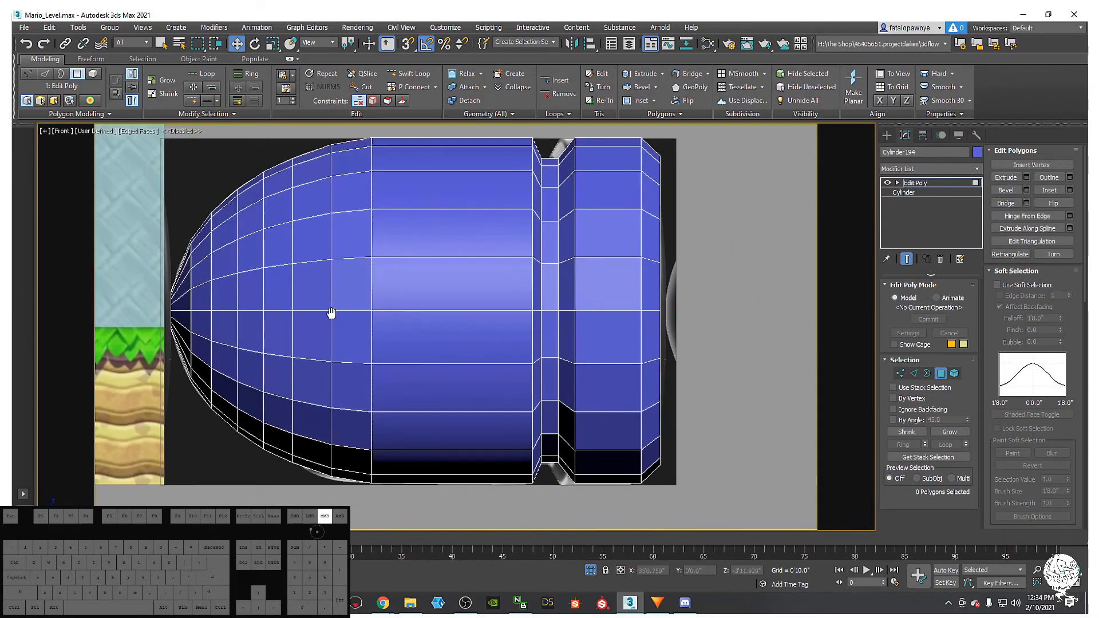
key("alt+x")
middle_click_drag(381, 339, 309, 336)
middle_click_drag(351, 279, 435, 241)
middle_click_drag(367, 325, 388, 311)
middle_click_drag(547, 254, 516, 257)
scroll(518, 252, "down", 5)
- Add a second Edit Poly modifier on top of Cylinder194's stack
left_click(888, 133)
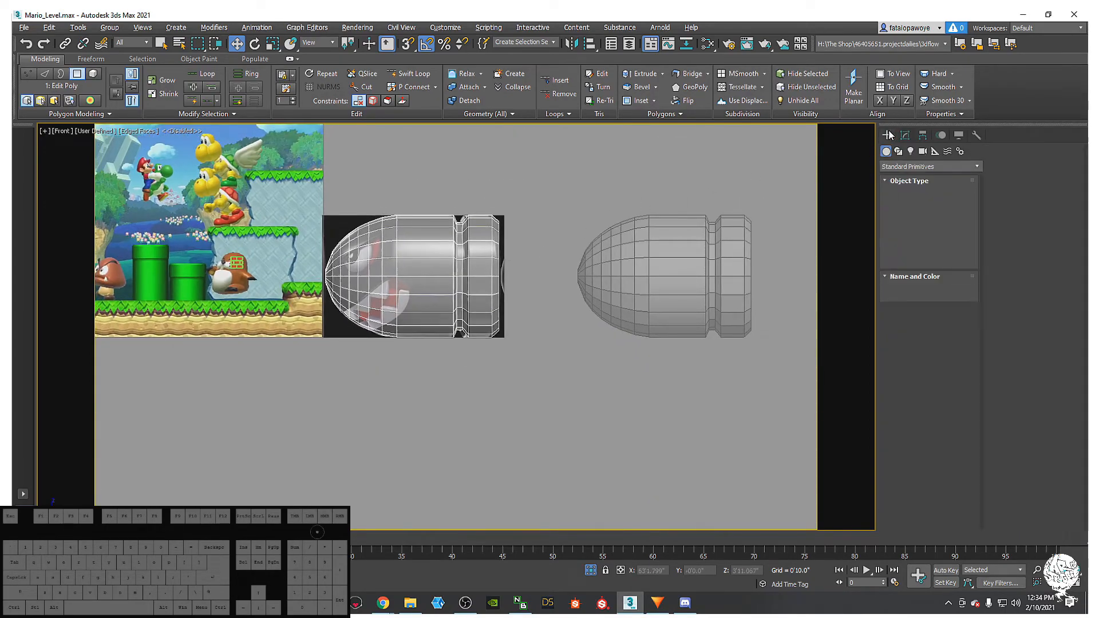
left_click(903, 135)
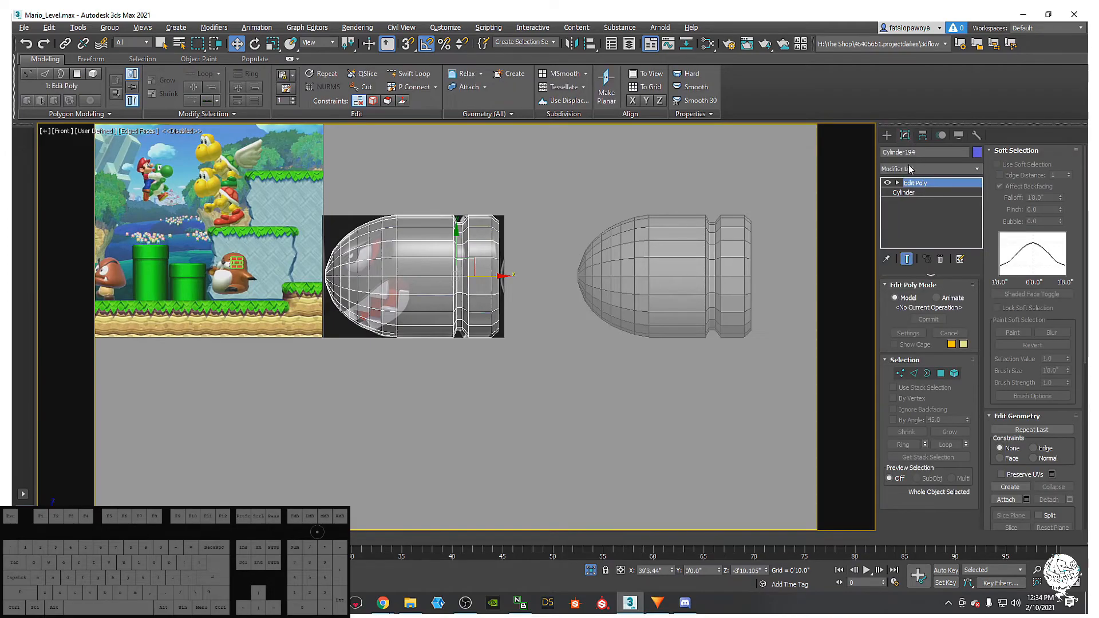
left_click(908, 166)
key("e")
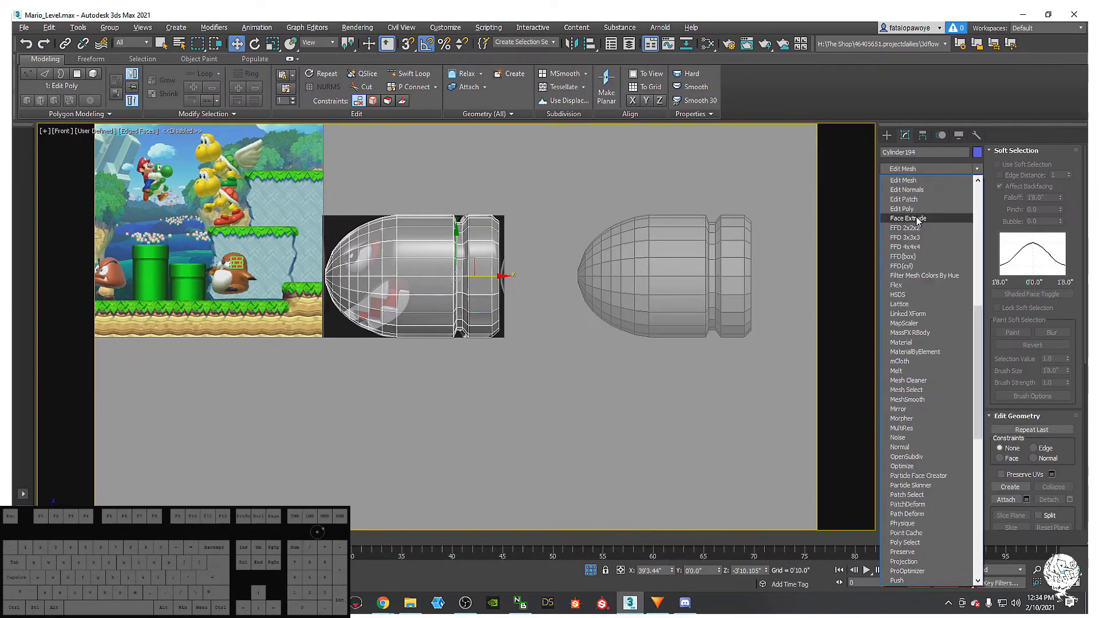
left_click(916, 209)
key("semicolon")
- Frame the nose, then use Cut (Alt+C) to trace the mouth's left side and top
middle_click_drag(445, 267, 576, 283)
scroll(538, 272, "up", 5)
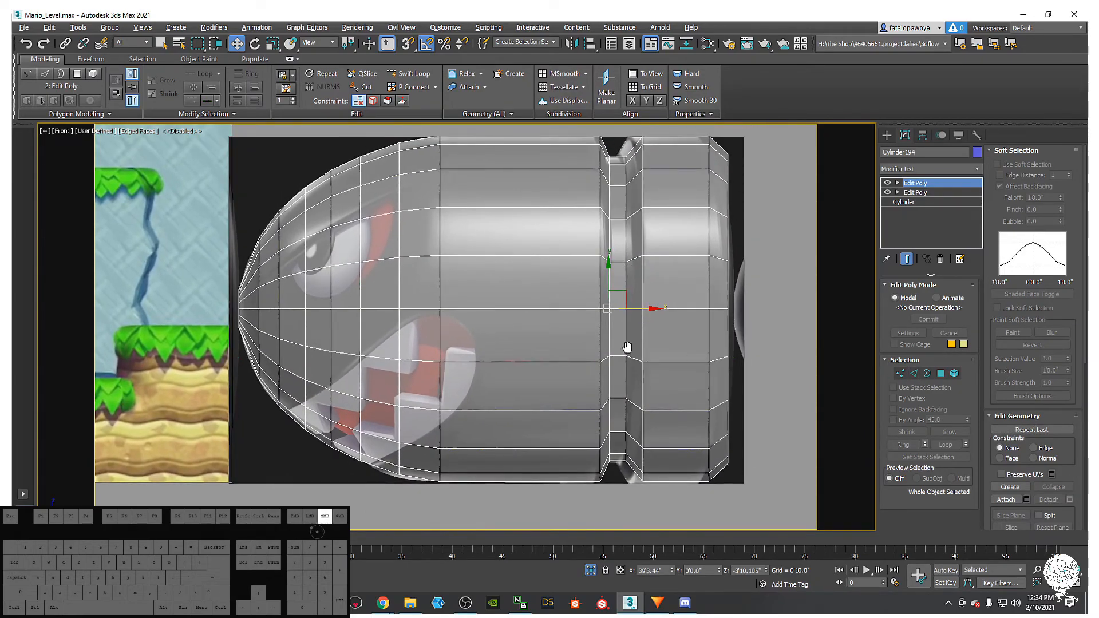
middle_click_drag(601, 339, 621, 318)
key("alt+c")
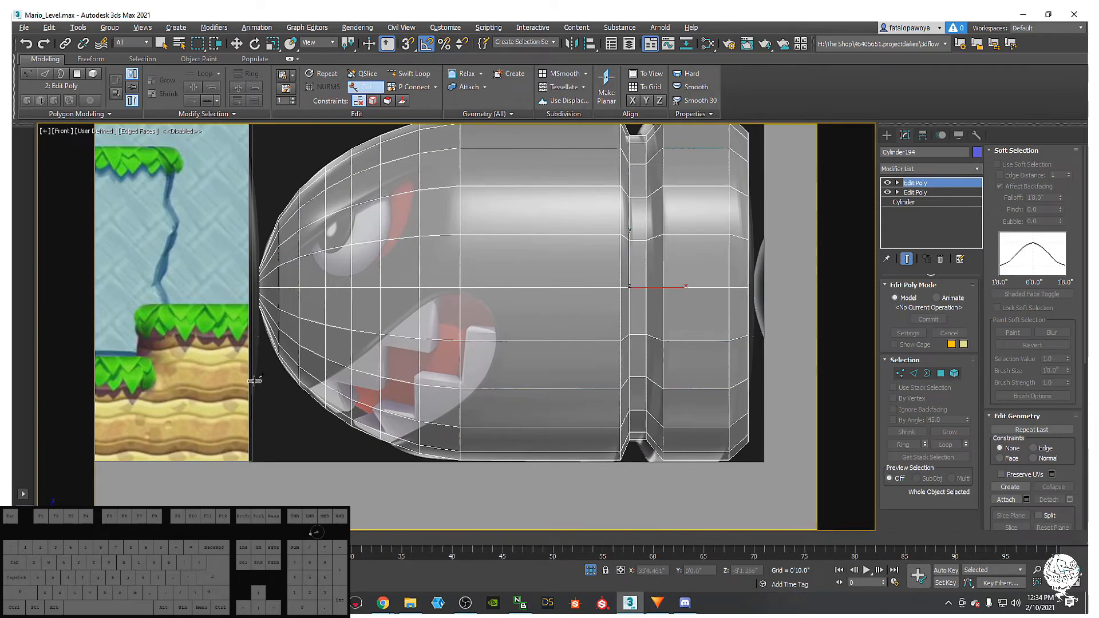
scroll(314, 390, "up", 5)
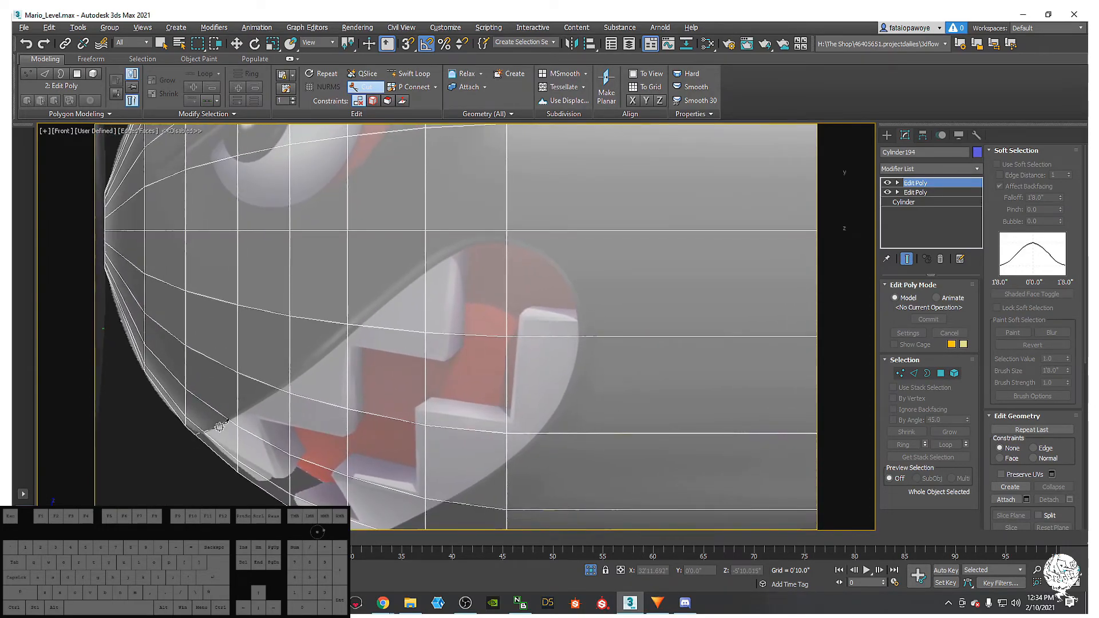
left_click(203, 433)
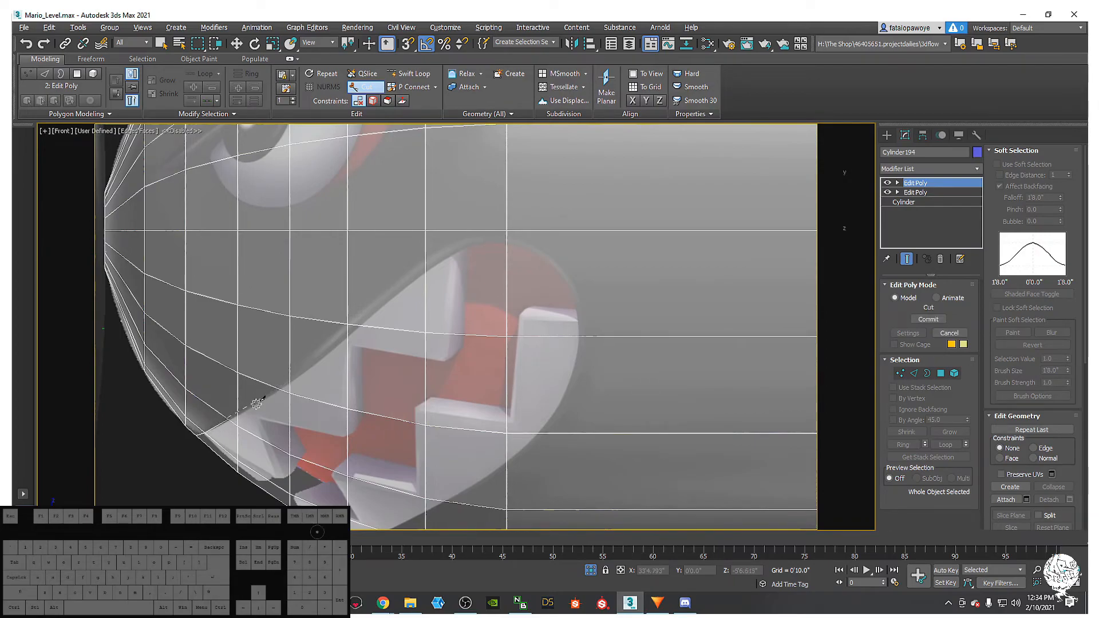
left_click(279, 384)
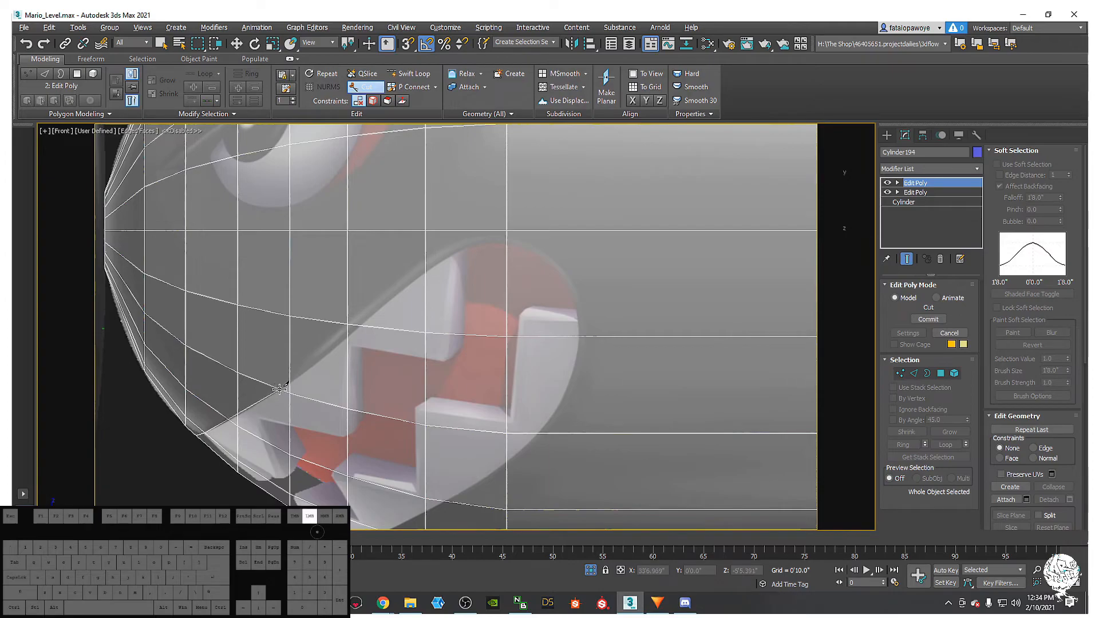
left_click(348, 337)
middle_click_drag(402, 288, 362, 325)
left_click(383, 310)
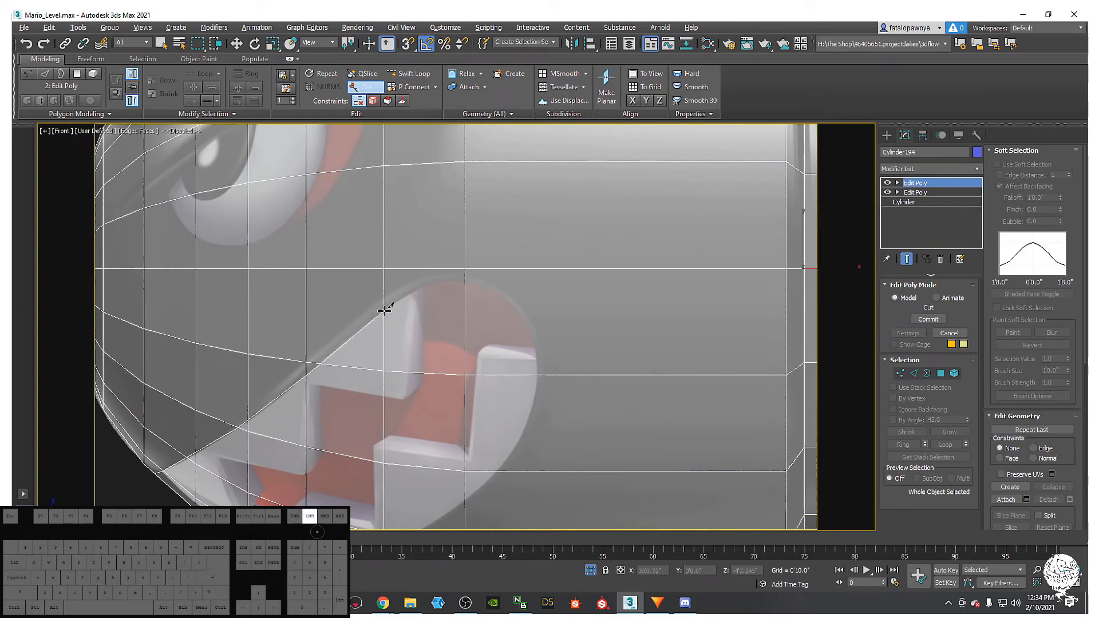
left_click(422, 285)
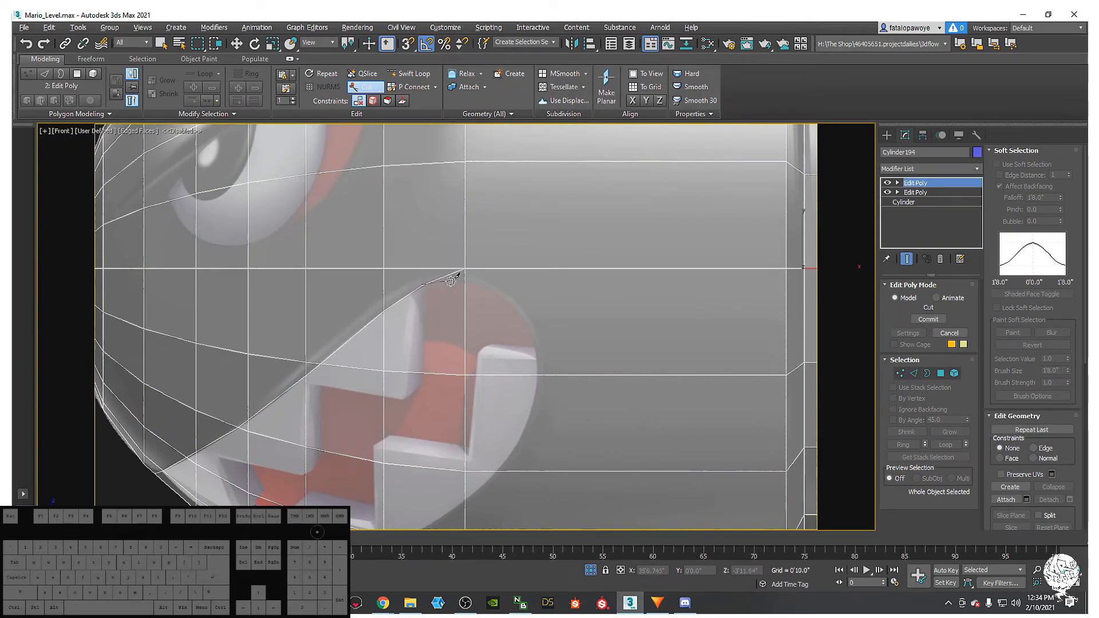
left_click(465, 281)
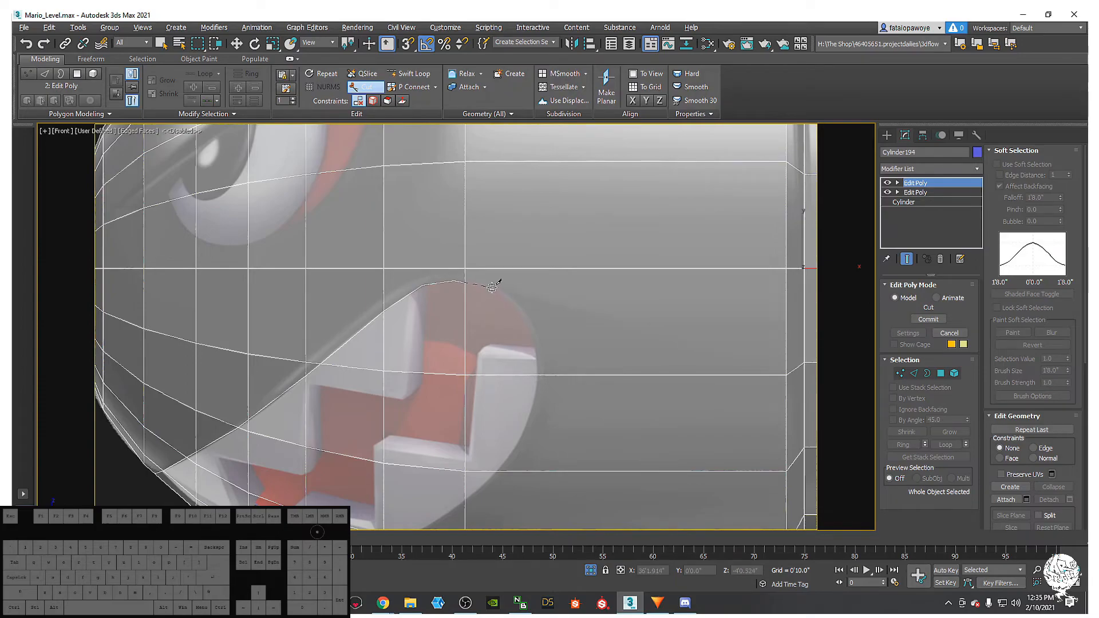
- Continue the mouth cut down the right side and along the bottom edge
left_click(510, 300)
left_click(531, 331)
left_click(538, 357)
middle_click_drag(518, 448, 529, 380)
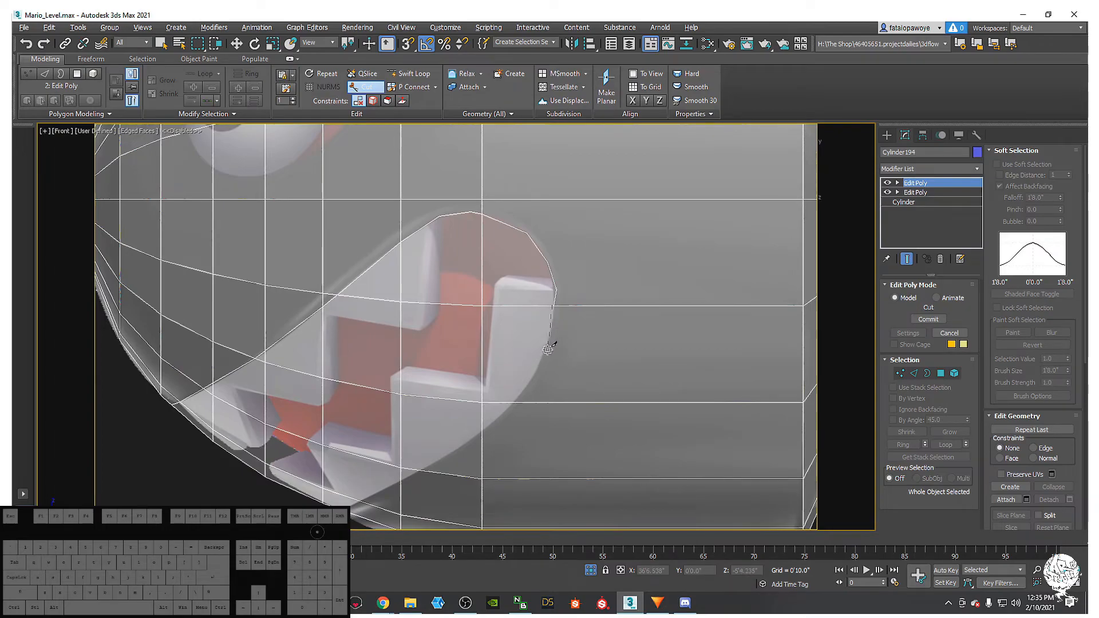
left_click(545, 355)
left_click(515, 402)
middle_click_drag(493, 434, 534, 408)
left_click(521, 408)
left_click(452, 446)
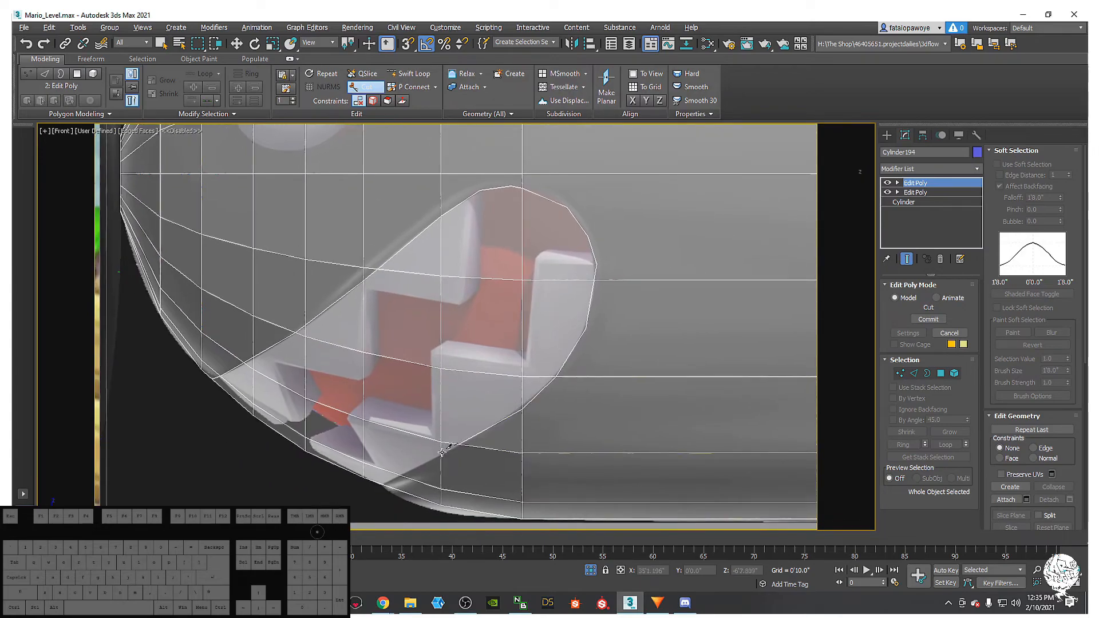
left_click(442, 456)
left_click(397, 476)
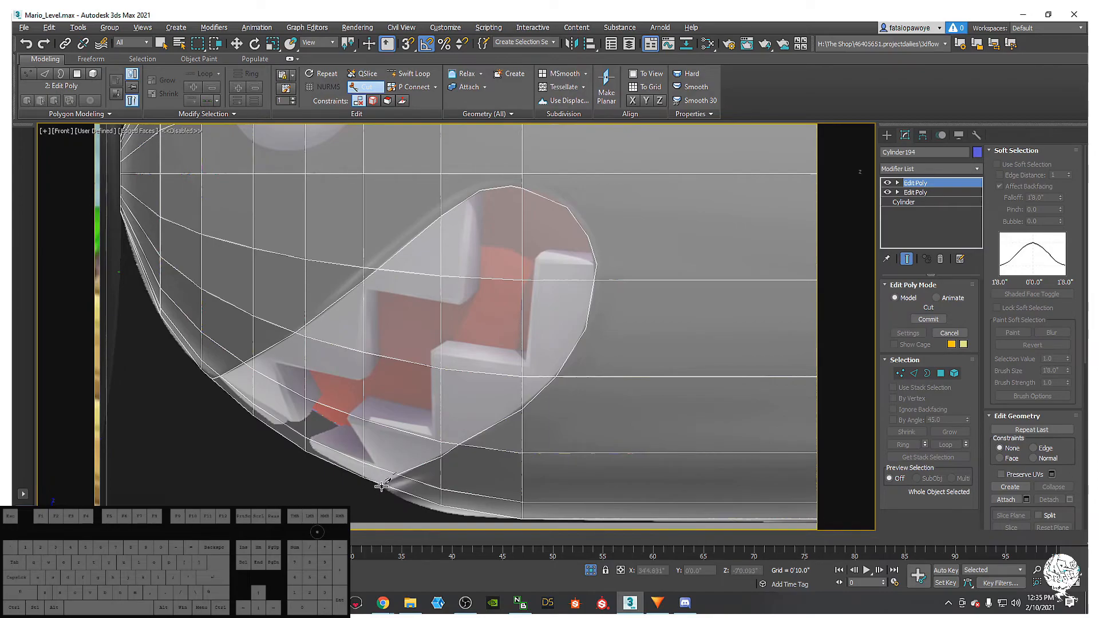
scroll(400, 469, "up", 3)
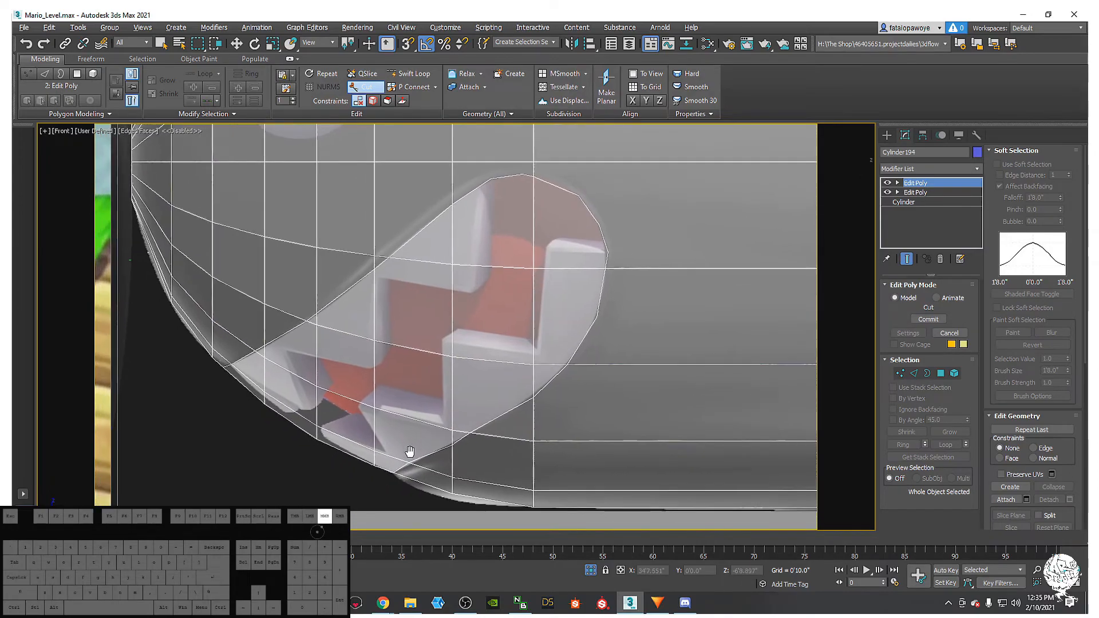
- Exit Cut and slide the mouth's bottom vertex along its edge to match the reference
key("1")
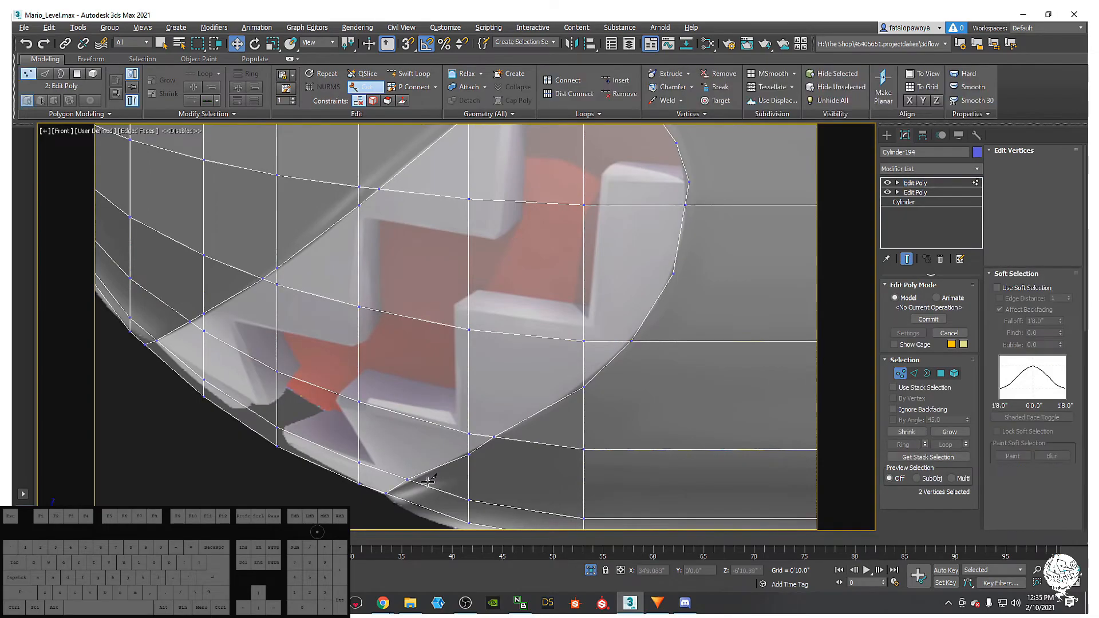
middle_click_drag(437, 446, 452, 431)
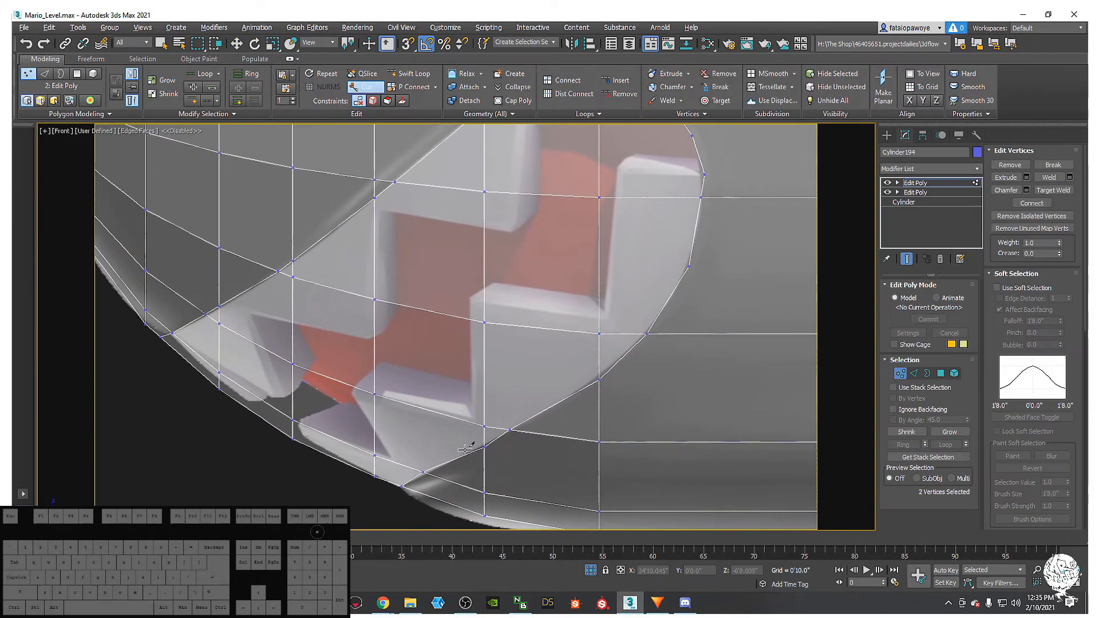
middle_click_drag(411, 474, 391, 437)
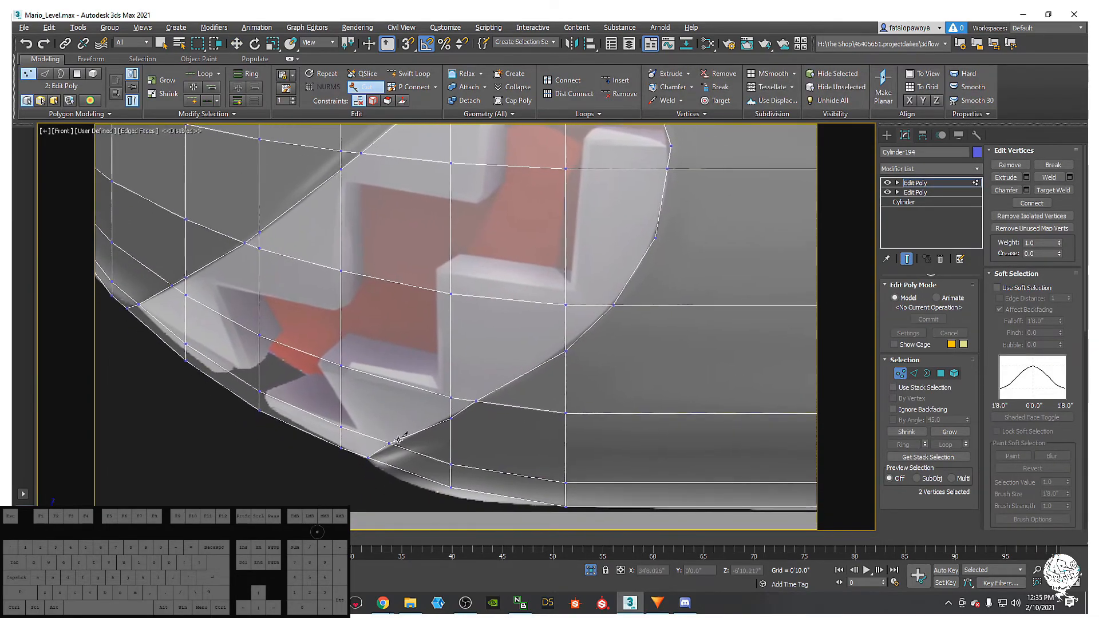
right_click(412, 442)
left_click_drag(367, 432, 387, 437)
middle_click_drag(524, 356, 518, 348)
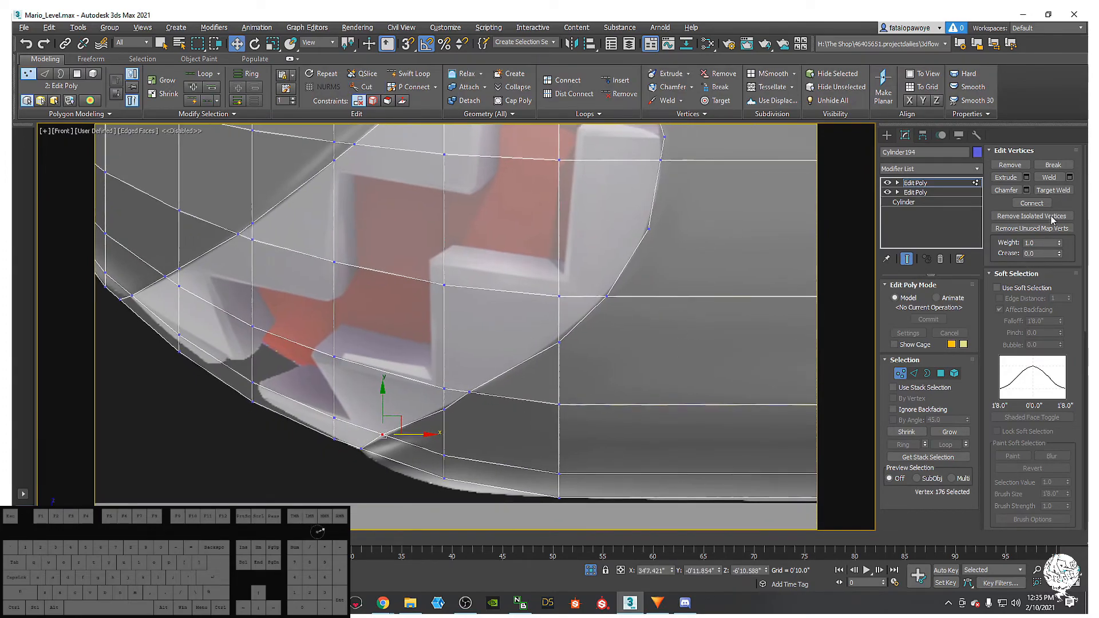
scroll(1055, 401, "down", 3)
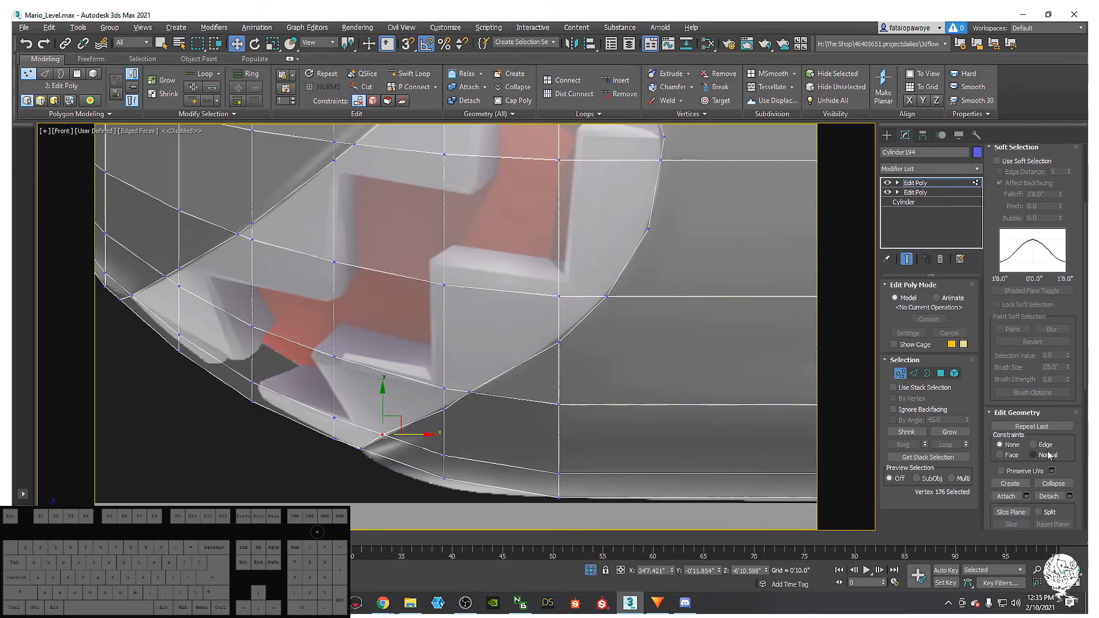
left_click_drag(394, 426, 440, 381)
- Fine-tune the bottom vertex and slide the upper-right outline vertices along their edges
left_click(440, 385)
middle_click_drag(584, 367, 540, 408)
left_click(511, 384)
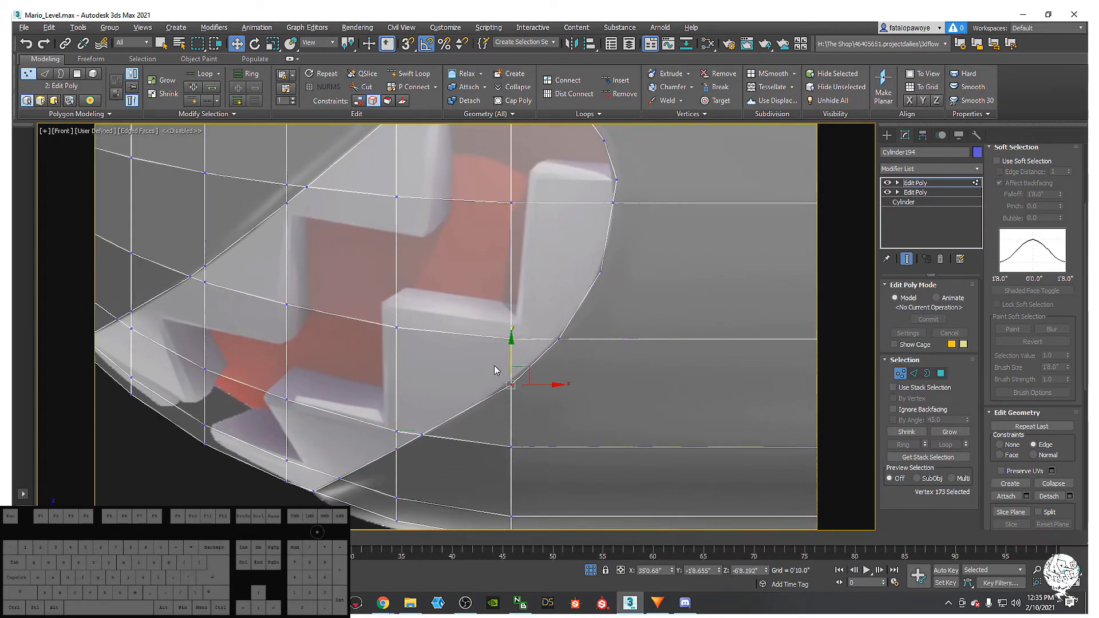
left_click_drag(513, 358, 513, 353)
middle_click_drag(508, 426, 491, 313)
left_click(508, 359)
mouse_move(535, 358)
left_mouse_down()
mouse_move(523, 359)
mouse_move(531, 356)
left_mouse_up()
- Pan and zoom around the rim vertex, then frame the whole bullet and its underside
middle_click_drag(481, 385, 399, 419)
scroll(412, 400, "down", 2)
middle_click_drag(444, 343, 407, 400)
scroll(366, 349, "up", 4)
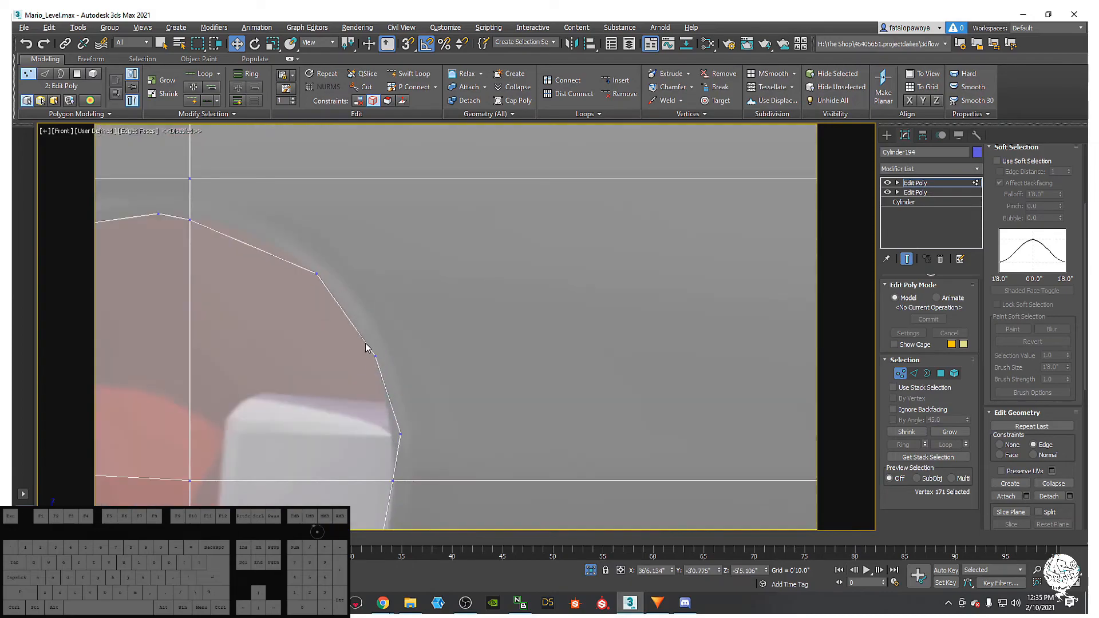
scroll(355, 349, "down", 6)
scroll(441, 363, "up", 2)
middle_click_drag(442, 363, 345, 386)
scroll(464, 395, "up", 4)
scroll(409, 371, "down", 4)
scroll(473, 379, "down", 4)
middle_click_drag(474, 378, 403, 406)
middle_click_drag(406, 454, 411, 355)
- Select the 11 horizontal edges across the barrel's middle and open Connect Edges settings
left_click(913, 373)
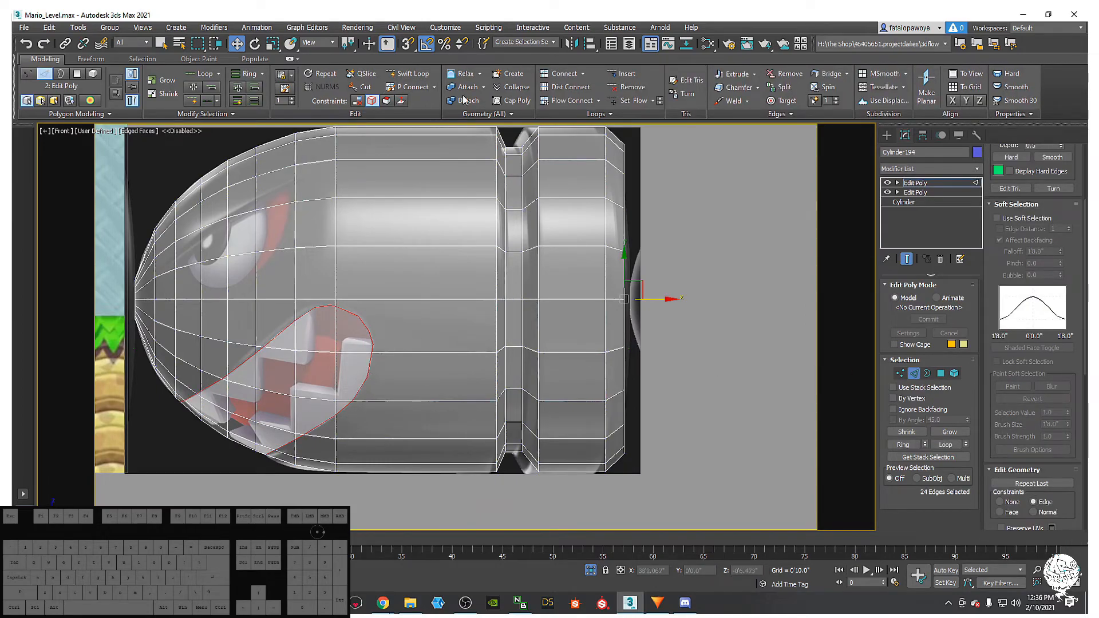
scroll(421, 267, "down", 4)
left_click_drag(436, 457, 428, 480)
right_click(430, 430)
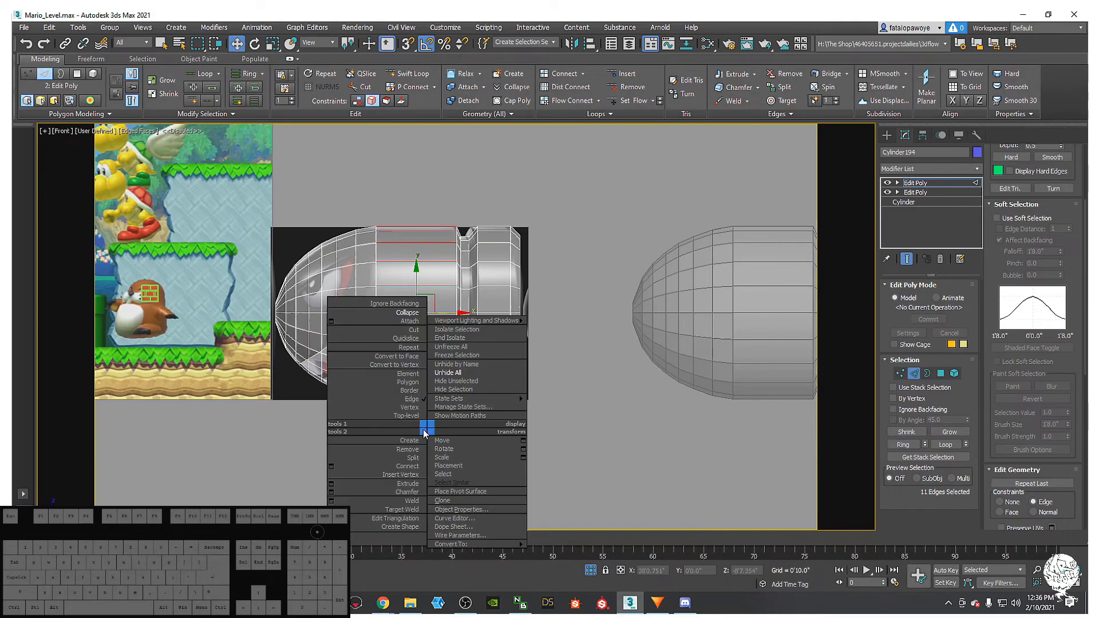
left_click(332, 466)
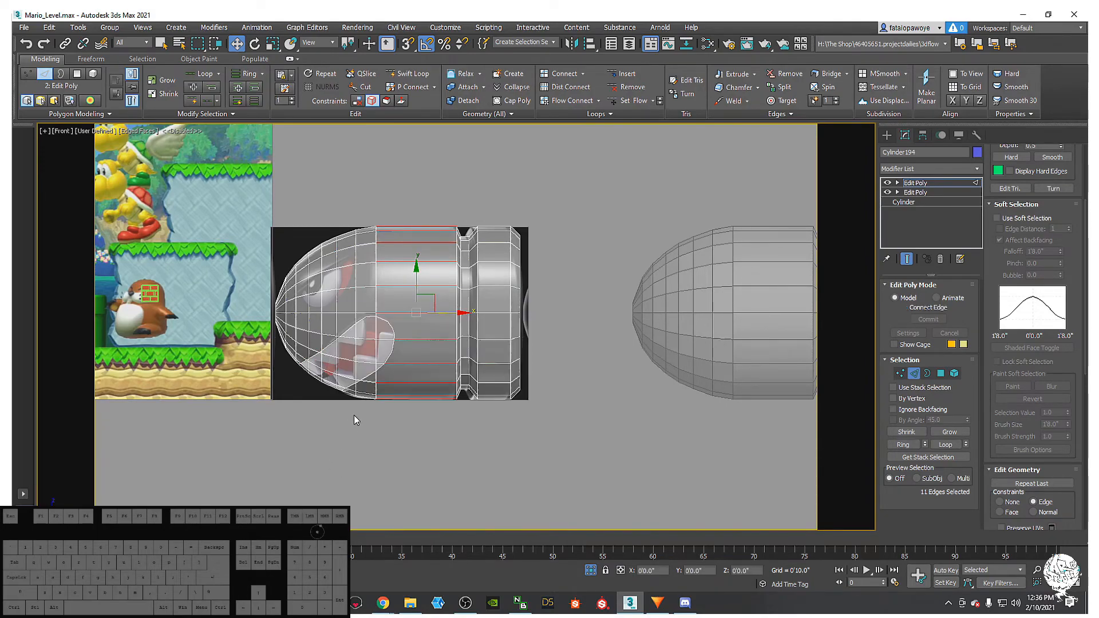
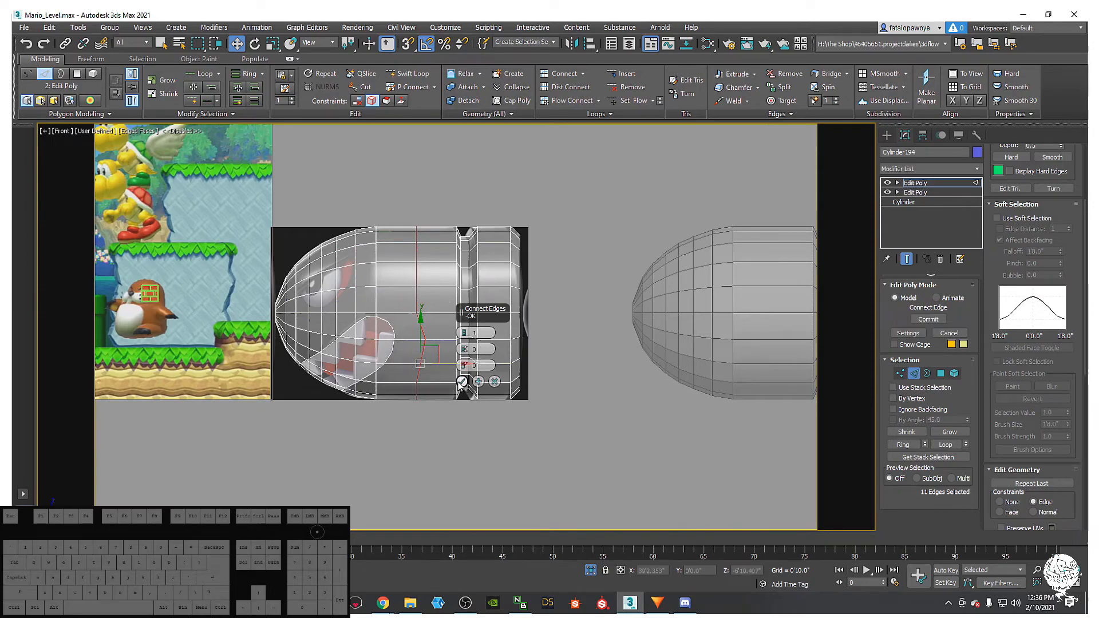
- Connect the selected barrel edges with 2 segments, adding two new edge loops
left_click(464, 331)
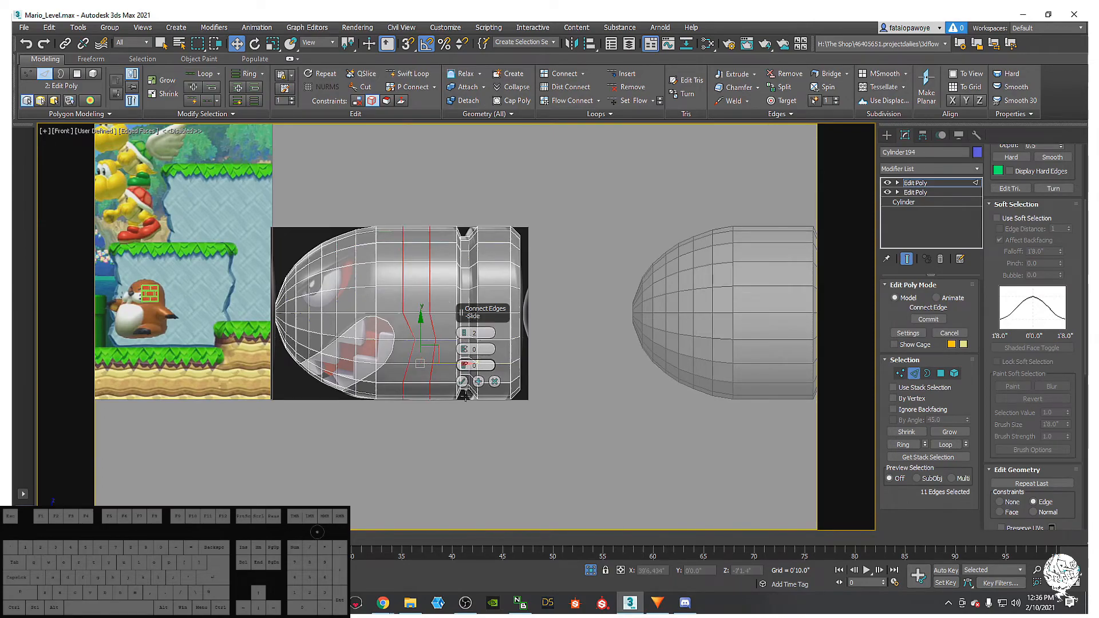
left_click(462, 383)
scroll(423, 369, "up", 8)
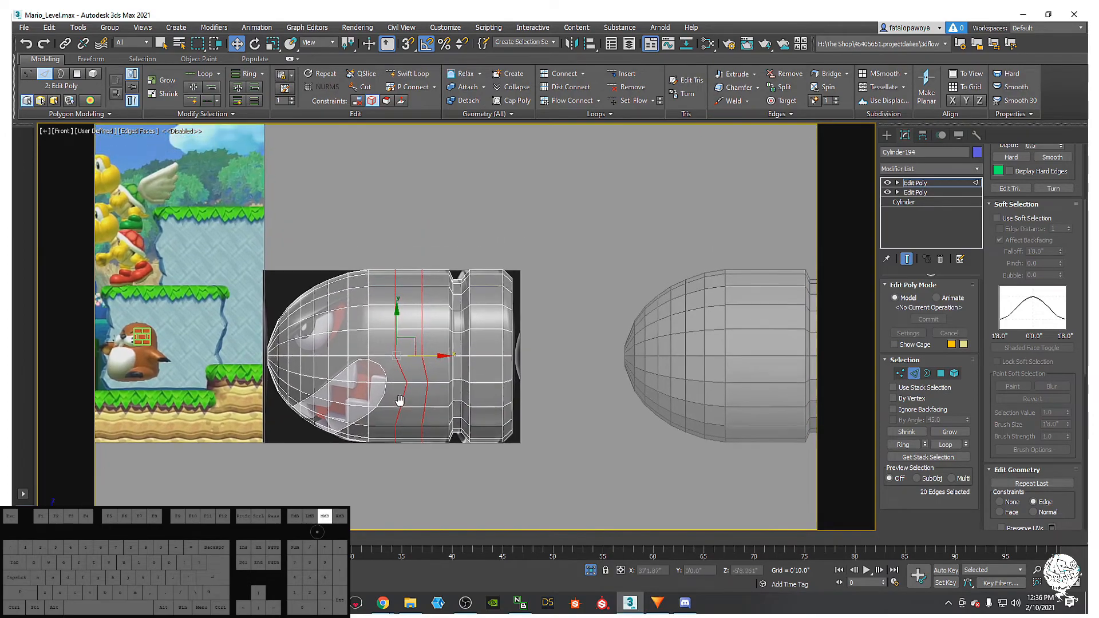
- Scale the two new loops flat along X into vertical lines, with Constraints set to None
key("r")
scroll(394, 414, "down", 3)
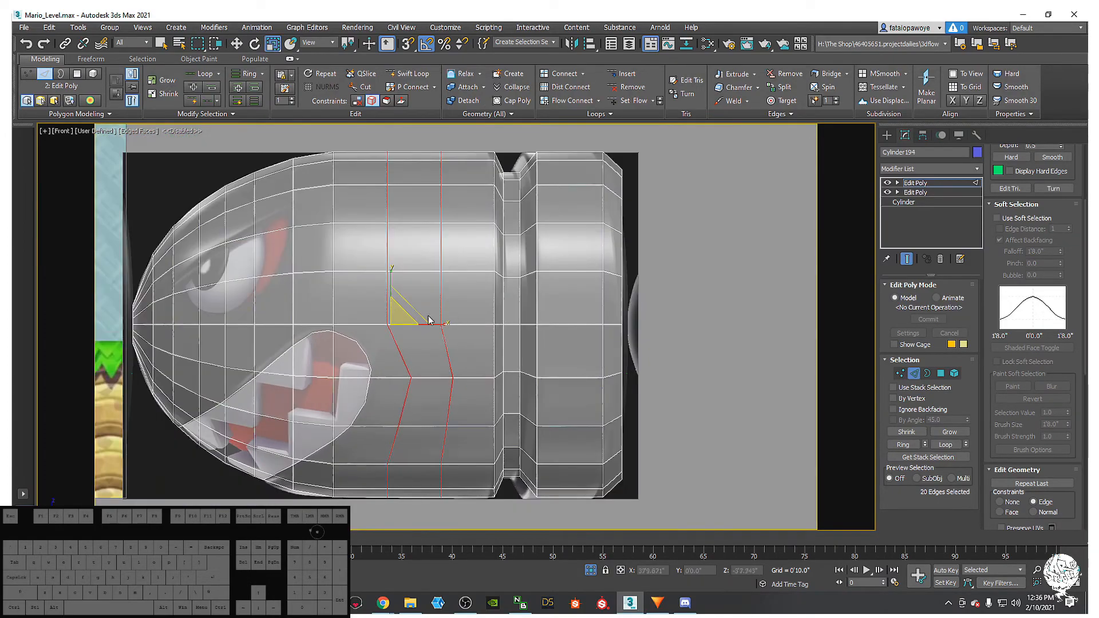
left_click(442, 327)
key("ctrl+z")
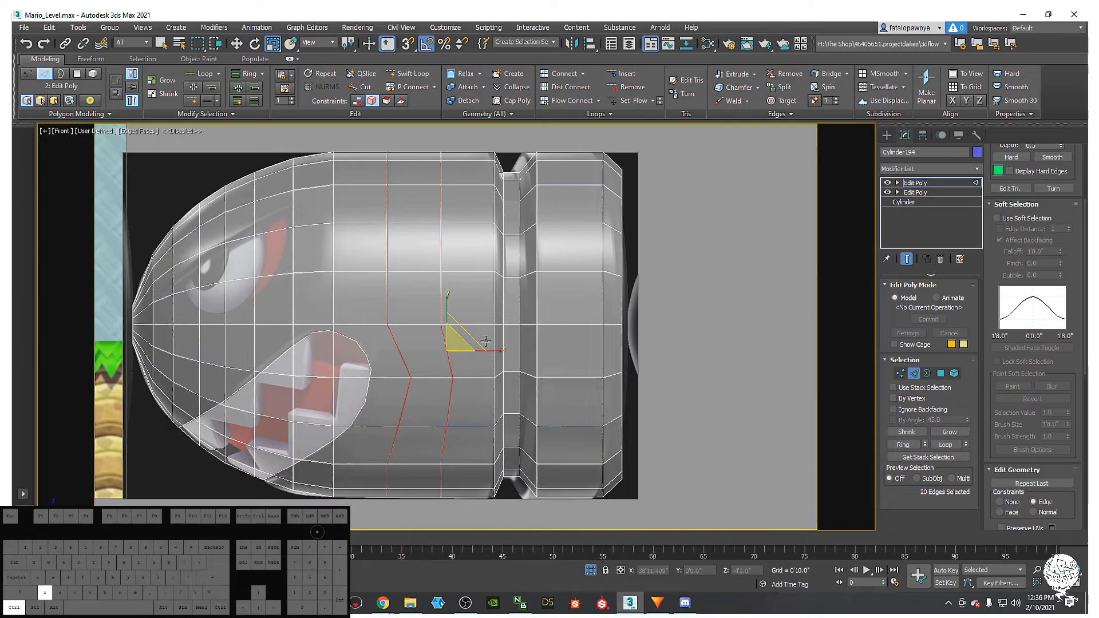
left_click_drag(494, 351, 547, 331)
left_click(1002, 502)
left_click_drag(435, 324, 379, 326)
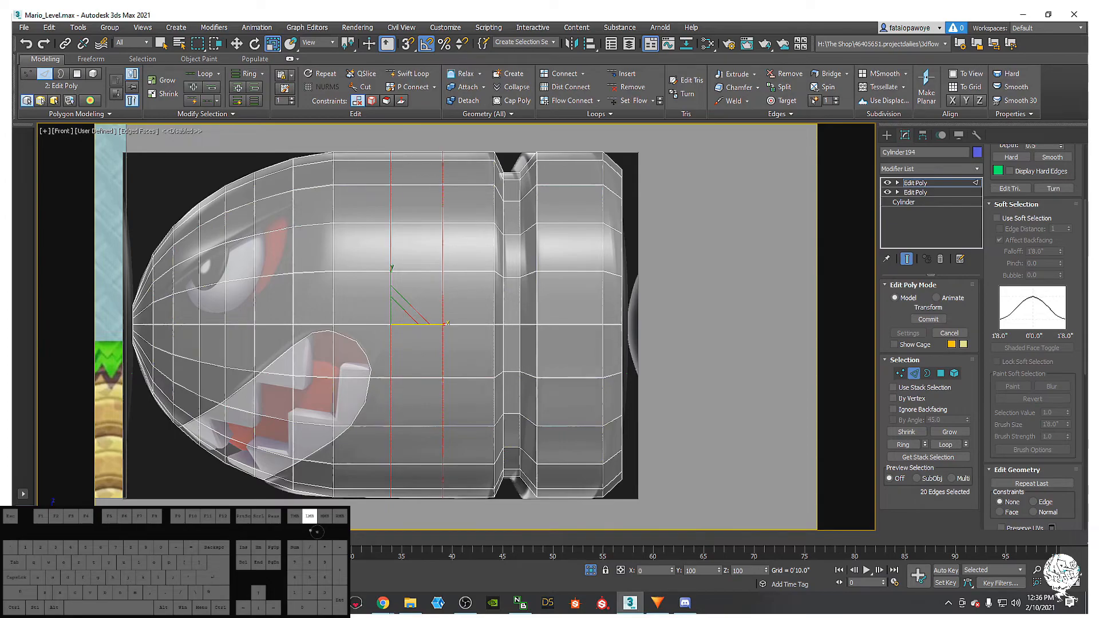
left_click_drag(379, 326, 379, 326)
middle_click_drag(415, 315, 377, 327)
scroll(373, 375, "up", 3)
key("1")
- Connect an upper mouth-outline vertex to the grid vertex above with a new edge
left_click(377, 327)
left_click(445, 293, "ctrl")
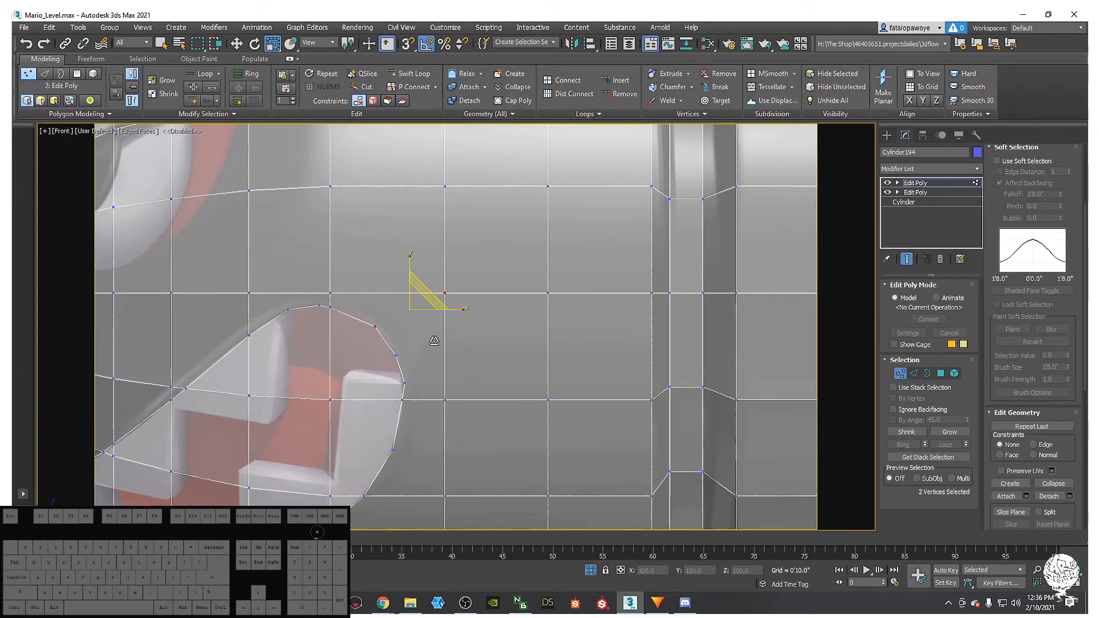
right_click(424, 335)
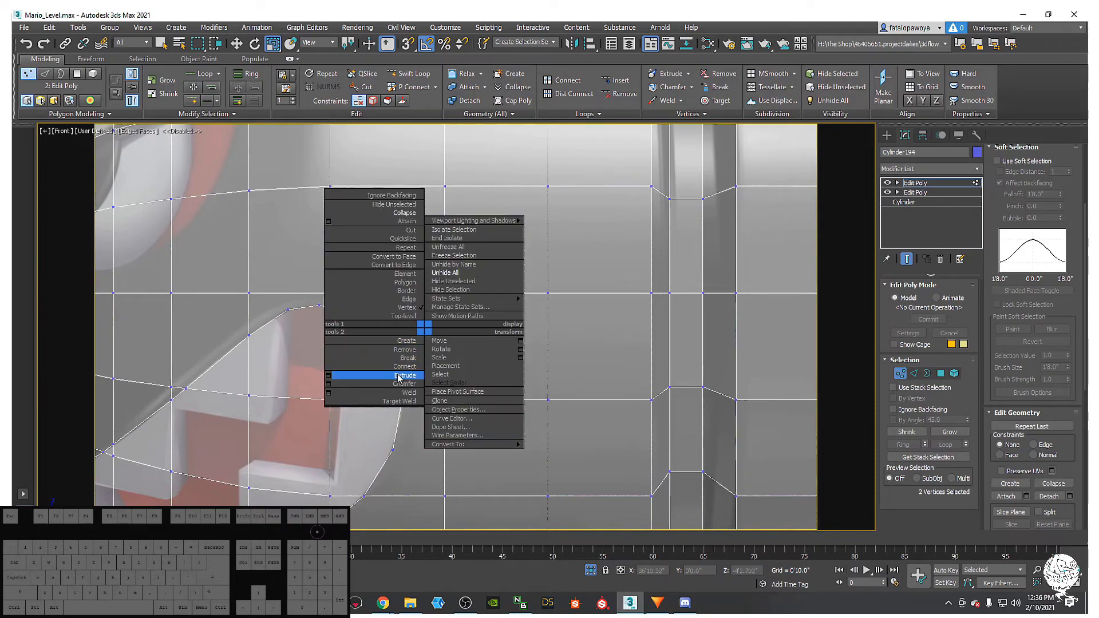
left_click(399, 368)
middle_click_drag(399, 368, 397, 376)
left_click(394, 365)
right_click(412, 368)
left_click(417, 241)
left_click(441, 301, "ctrl")
right_click(444, 318)
left_click(425, 358)
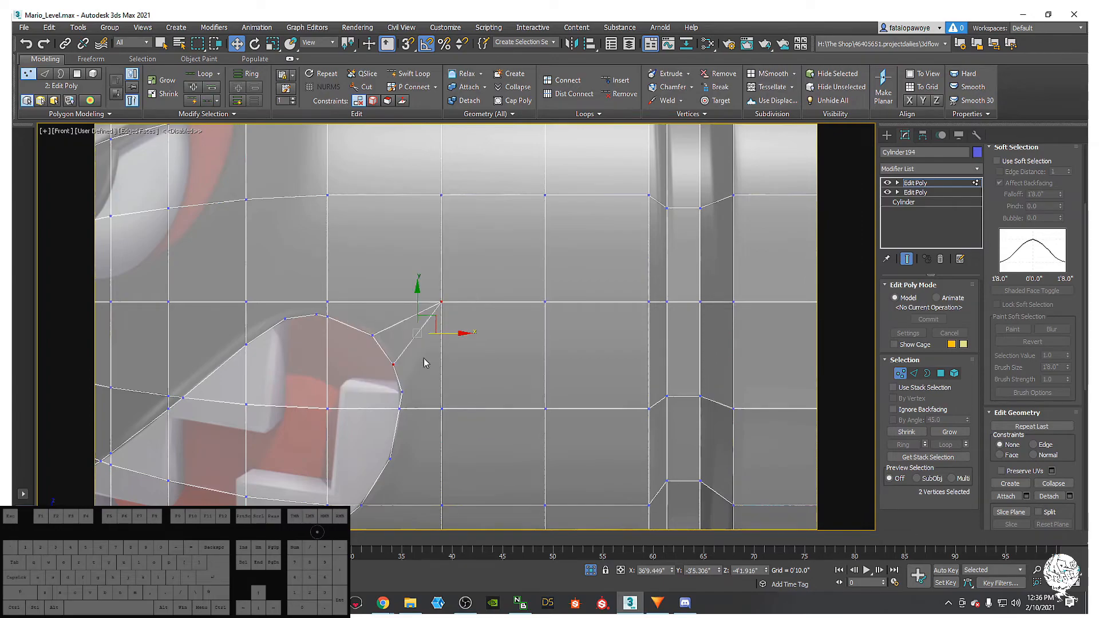
- Connect two more mouth-outline vertices to their matching grid vertices with new edges
left_click(401, 393)
left_click(440, 302, "ctrl")
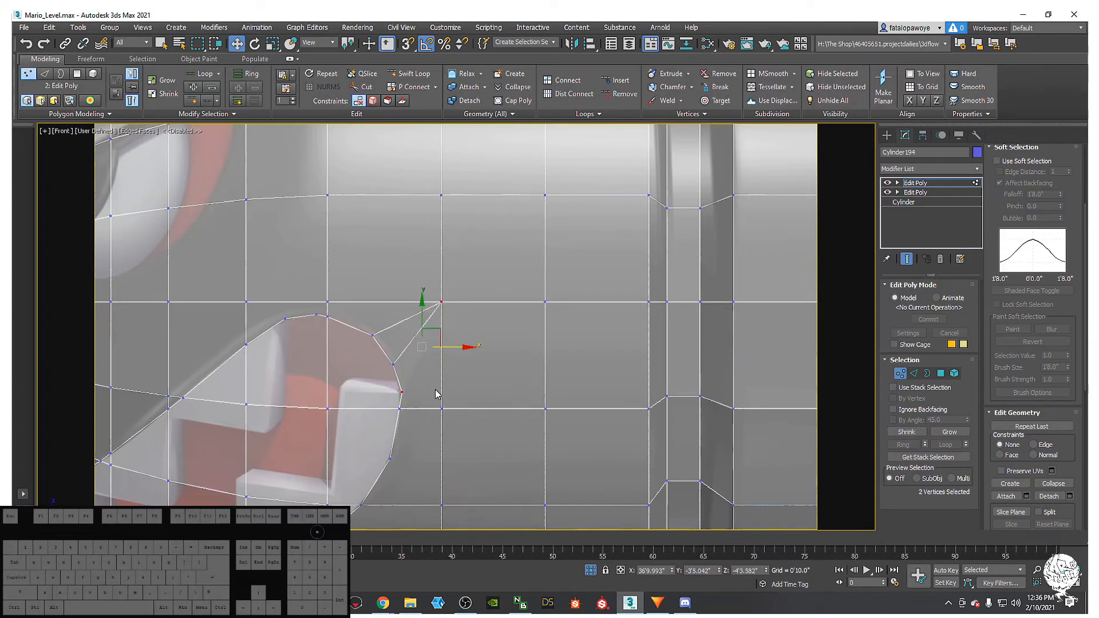
right_click(441, 305)
left_click(401, 337)
middle_click_drag(401, 361, 410, 384)
middle_click_drag(438, 380, 444, 377)
left_click(476, 373)
left_click(487, 360, "ctrl")
left_click(446, 380)
left_click(405, 362, "ctrl")
right_click(403, 362)
left_click(378, 398)
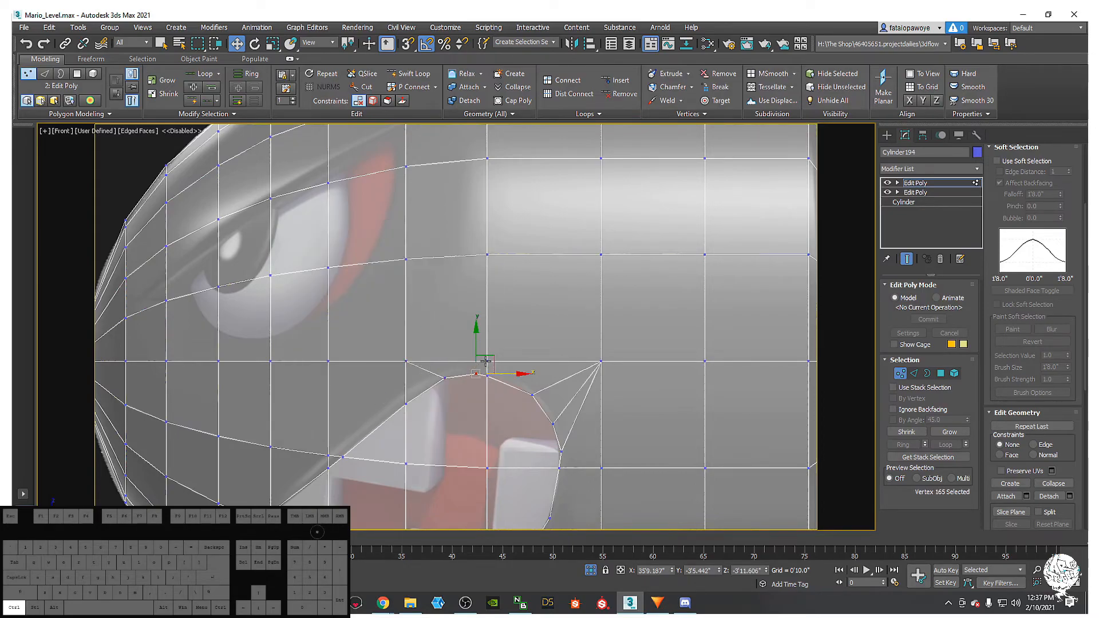
right_click(471, 379)
left_click(446, 418)
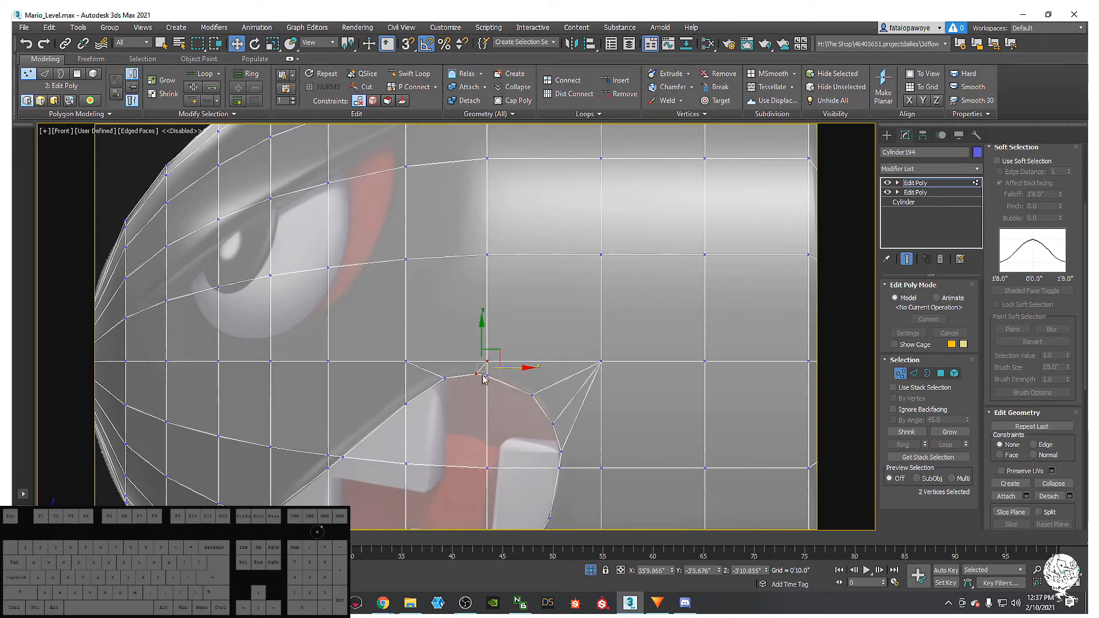
- Set Constraints to Edge and slide the mouth's top corner vertex and its neighbour along their edges
scroll(469, 393, "up", 5)
scroll(492, 359, "up", 2)
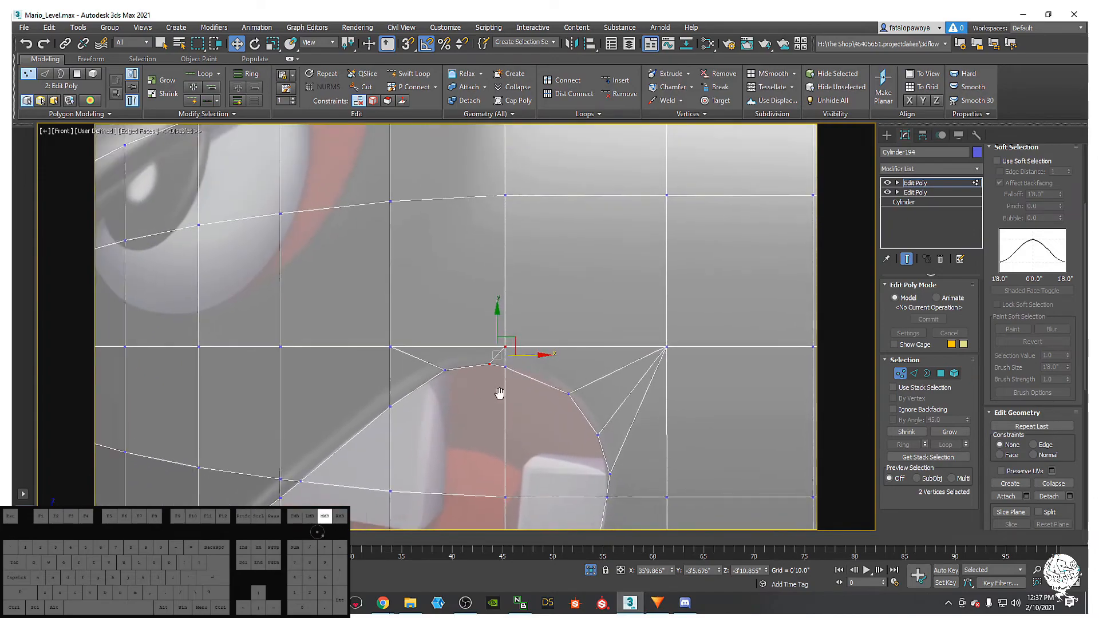
left_click_drag(458, 339, 457, 337)
middle_click_drag(483, 379, 488, 373)
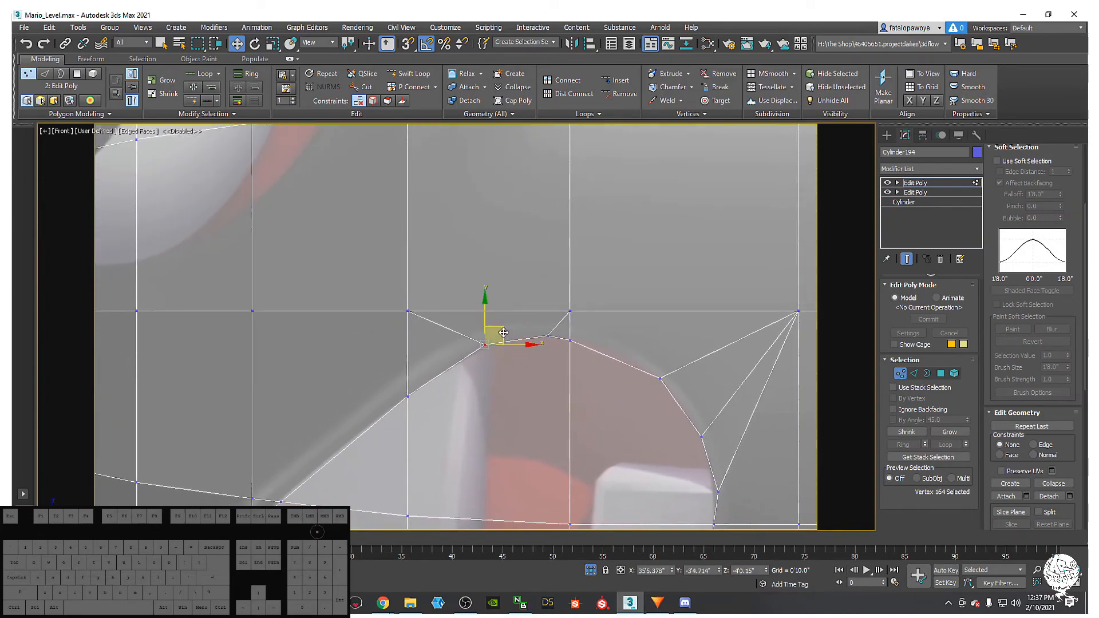
left_click(1033, 444)
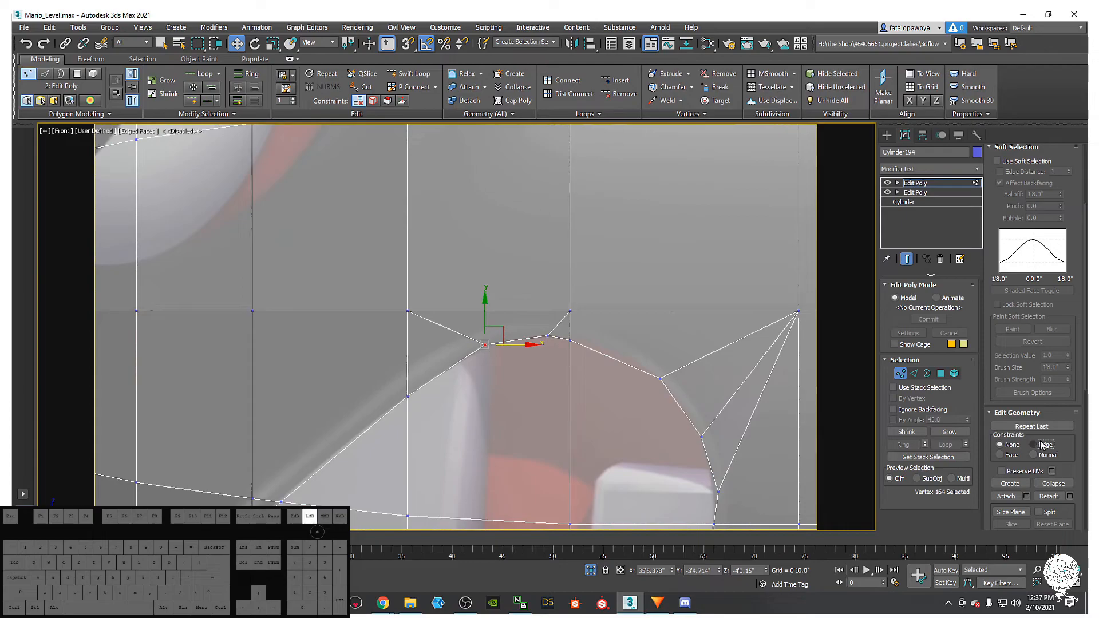
left_click_drag(496, 337, 489, 337)
left_click(548, 337)
left_click_drag(564, 320, 553, 323)
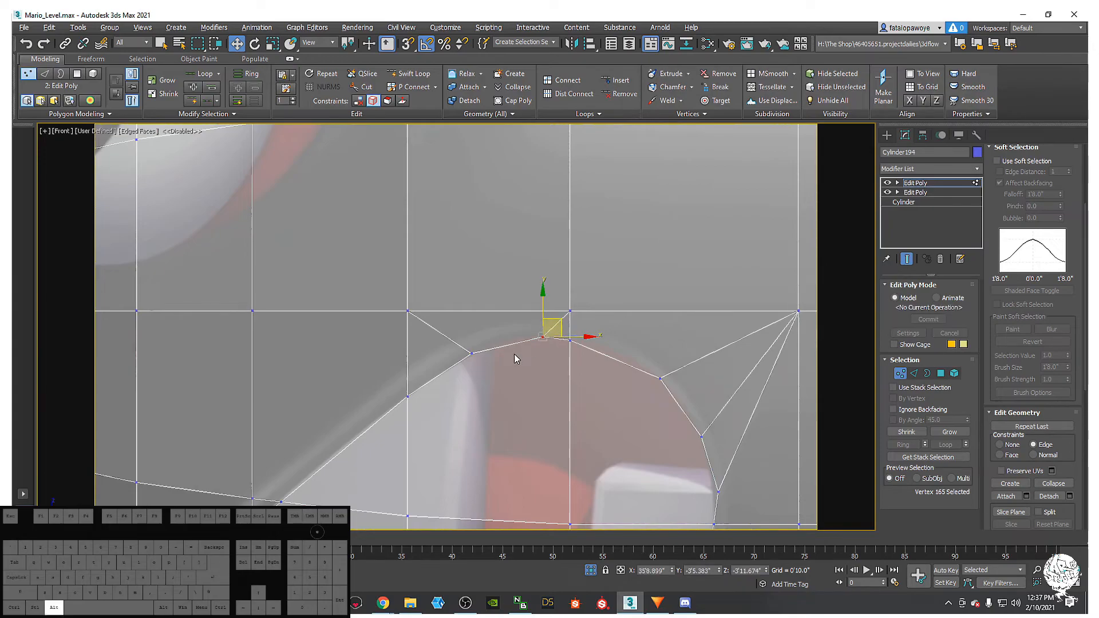
- Cut an edge from the mouth's top outline up to the grid line and move the new vertex into place
key("alt+c")
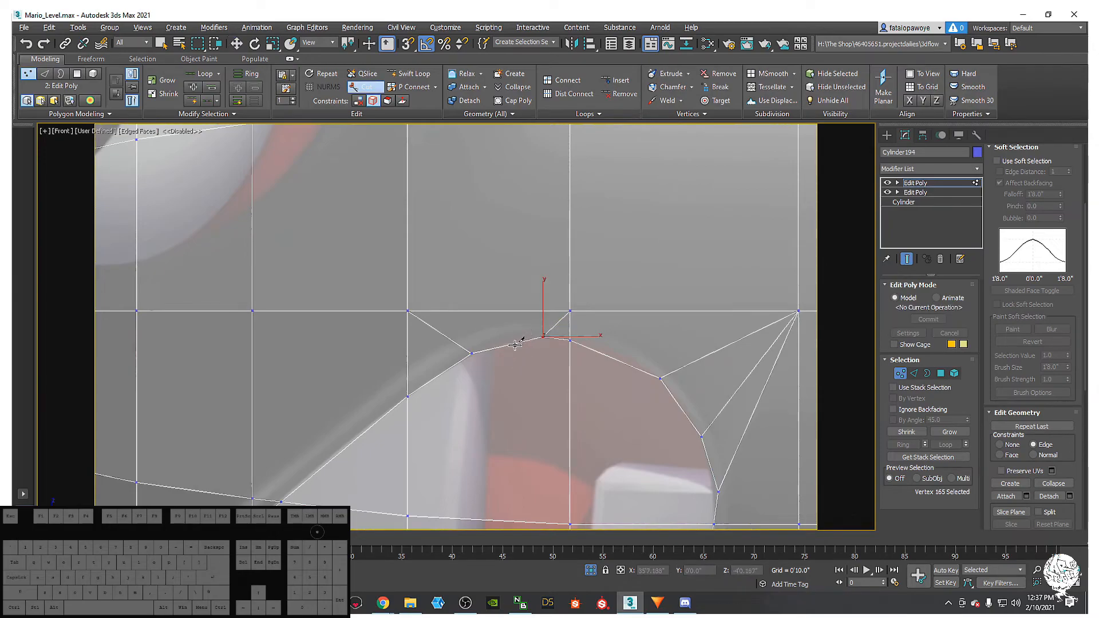
left_click(512, 343)
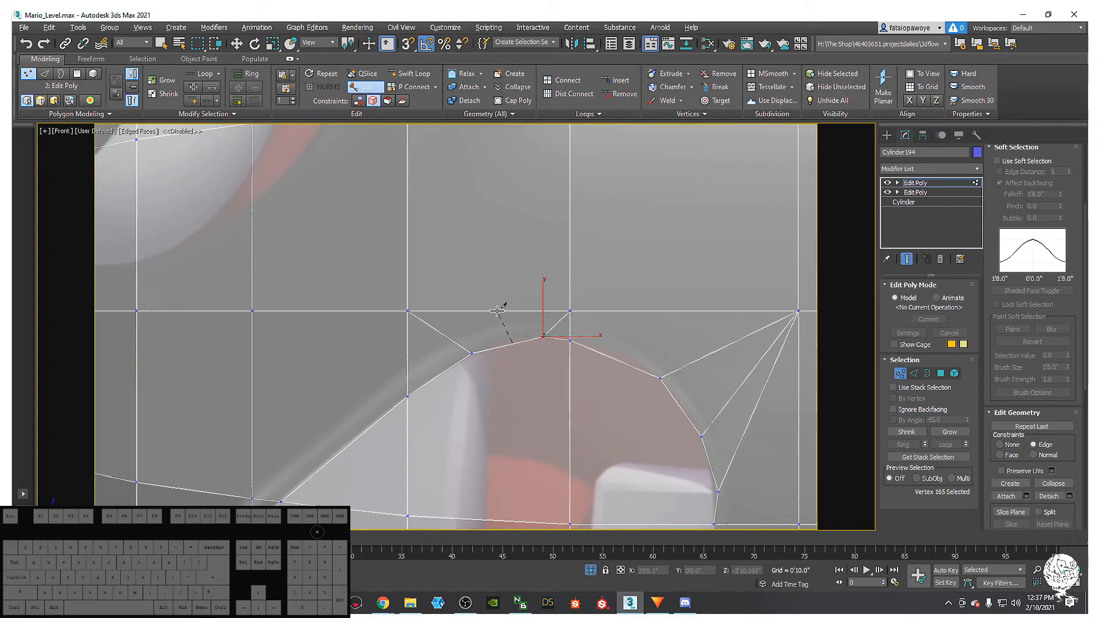
left_click(495, 312)
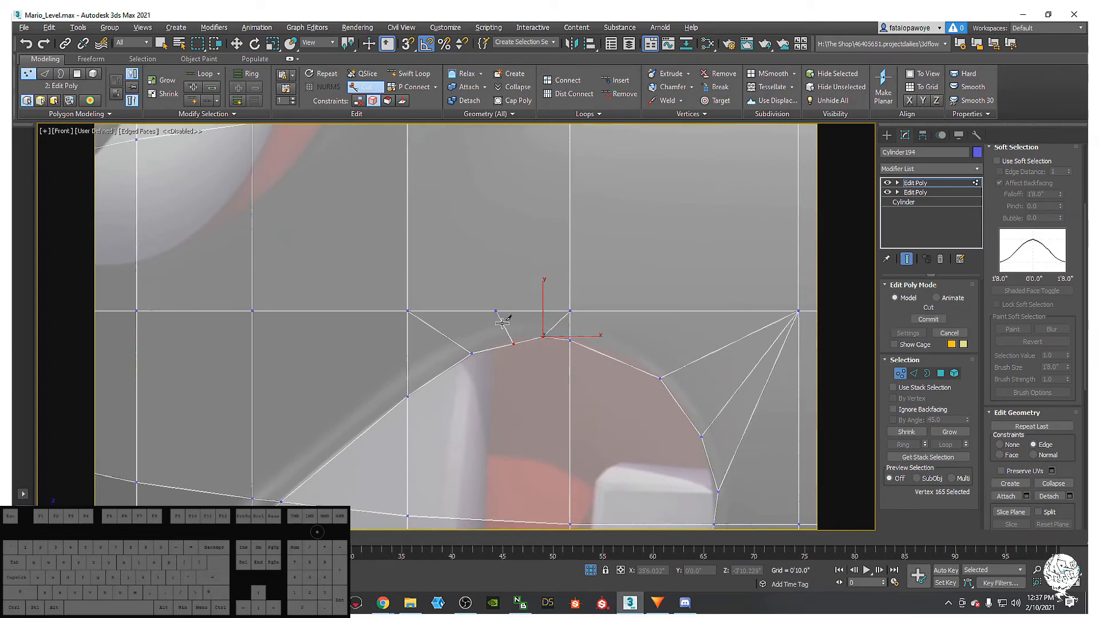
middle_click_drag(515, 352, 514, 359)
scroll(515, 360, "down", 5)
scroll(515, 361, "up", 5)
key("w")
left_click(511, 350)
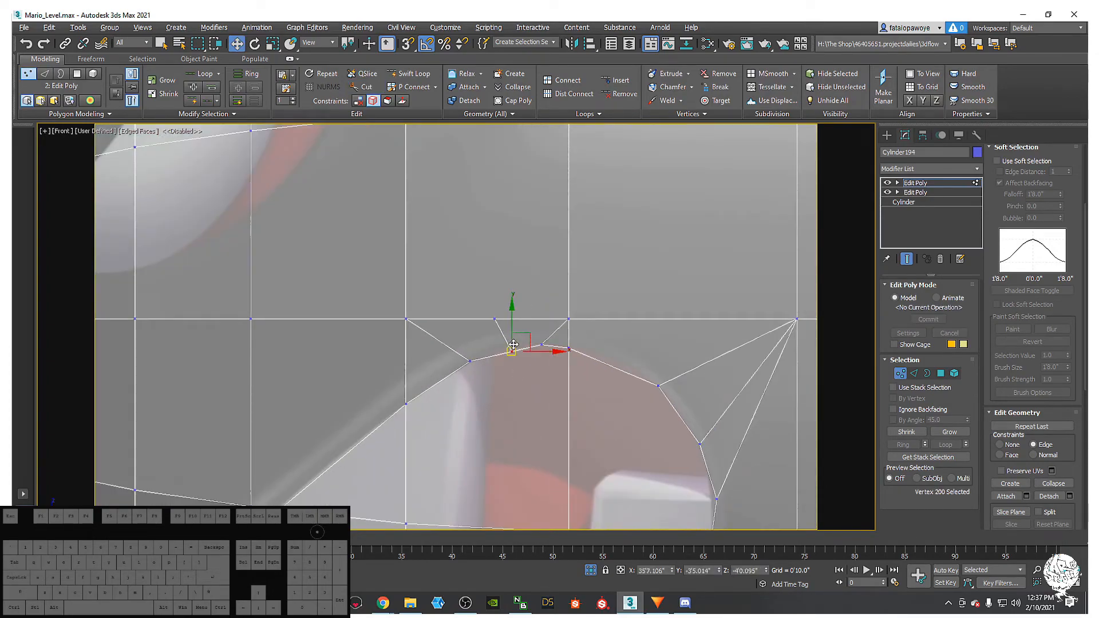
left_click_drag(510, 330, 509, 323)
- Slide the outline vertex further right slightly left along its edge
left_click(568, 346)
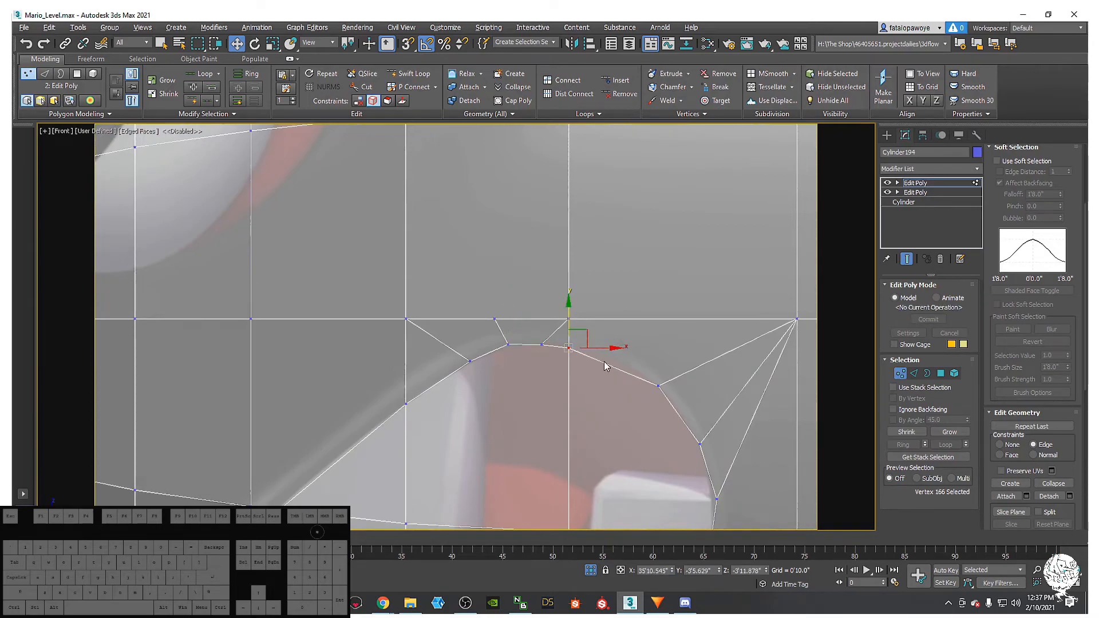
middle_click_drag(605, 366, 586, 377)
left_click(638, 395)
left_click_drag(660, 378, 593, 376)
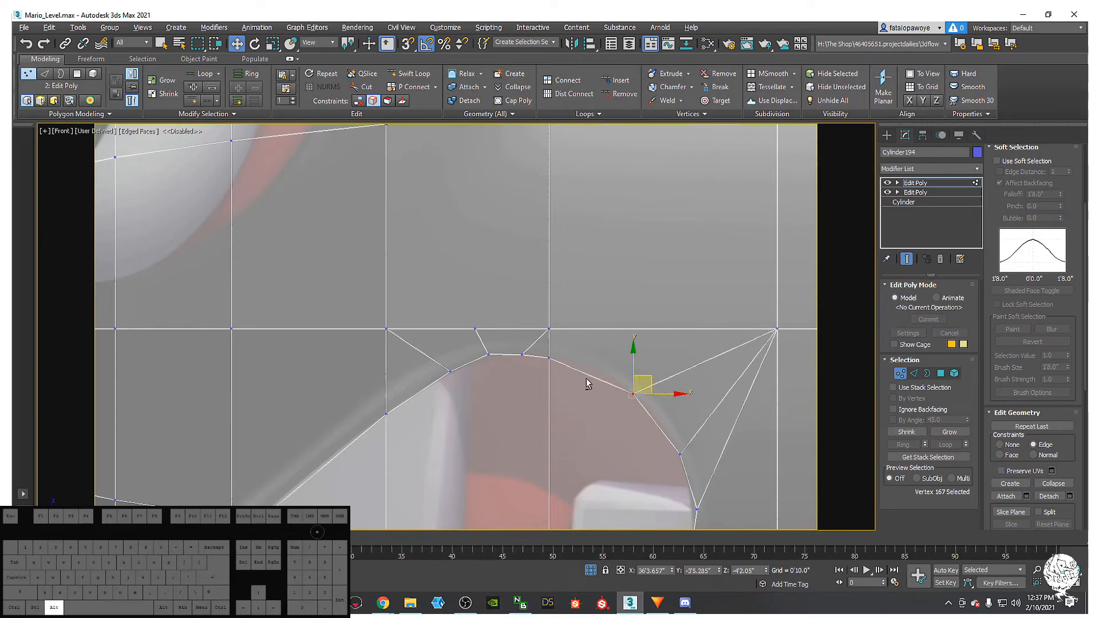
- Cut a second edge from the outline to the grid vertex above and slide its new vertex into place
key("alt+c")
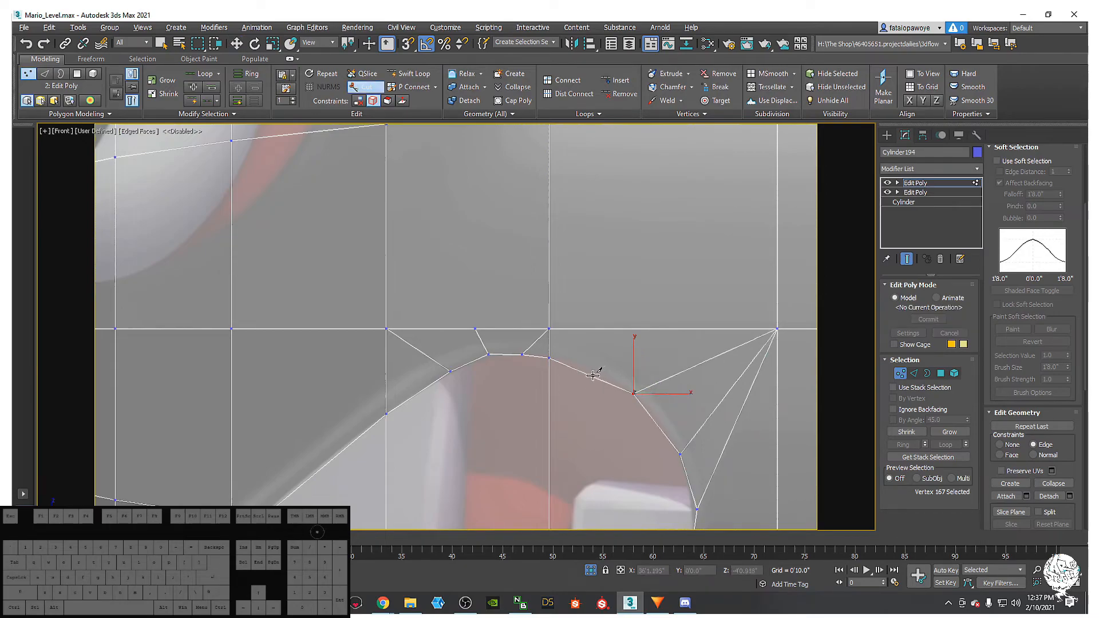
left_click(591, 375)
left_click(548, 329)
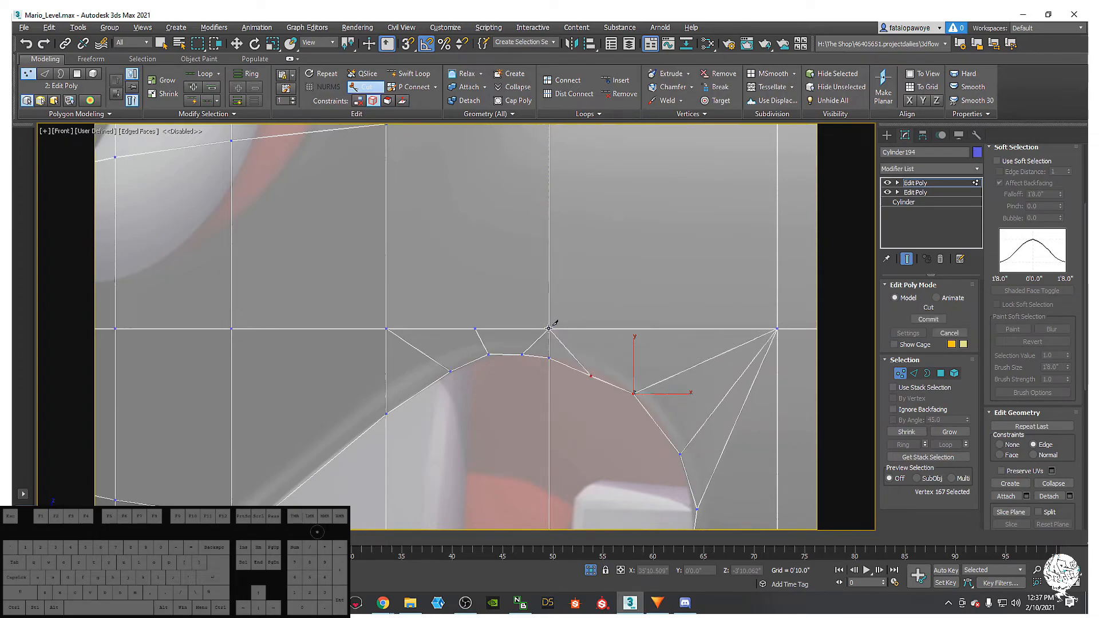
key("w")
left_click(590, 377)
left_click_drag(605, 358, 610, 358)
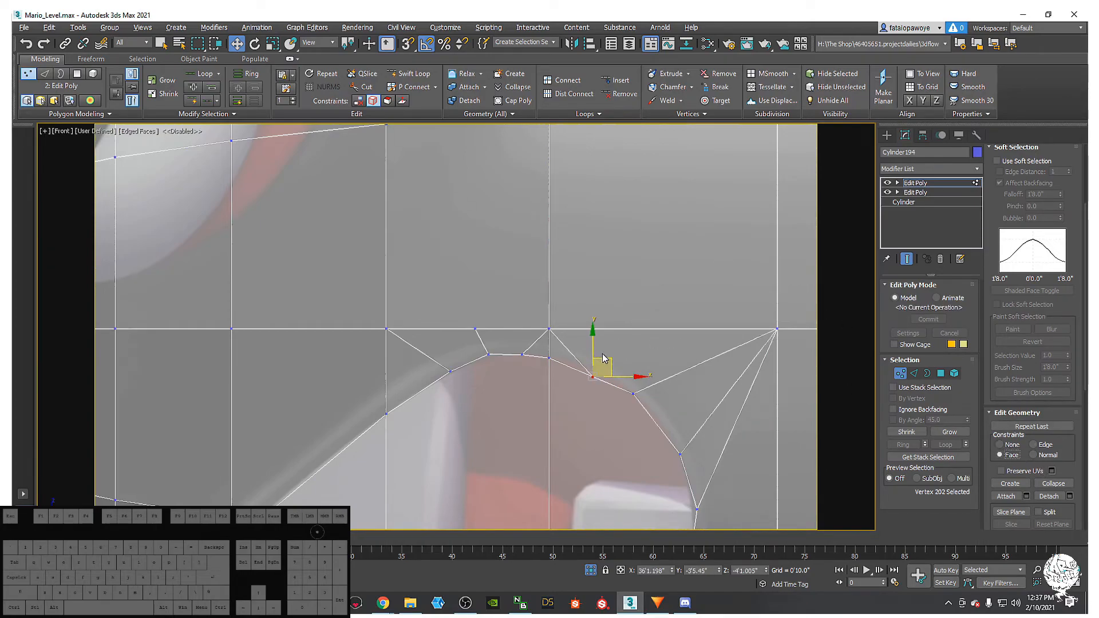
left_click_drag(608, 359, 610, 351)
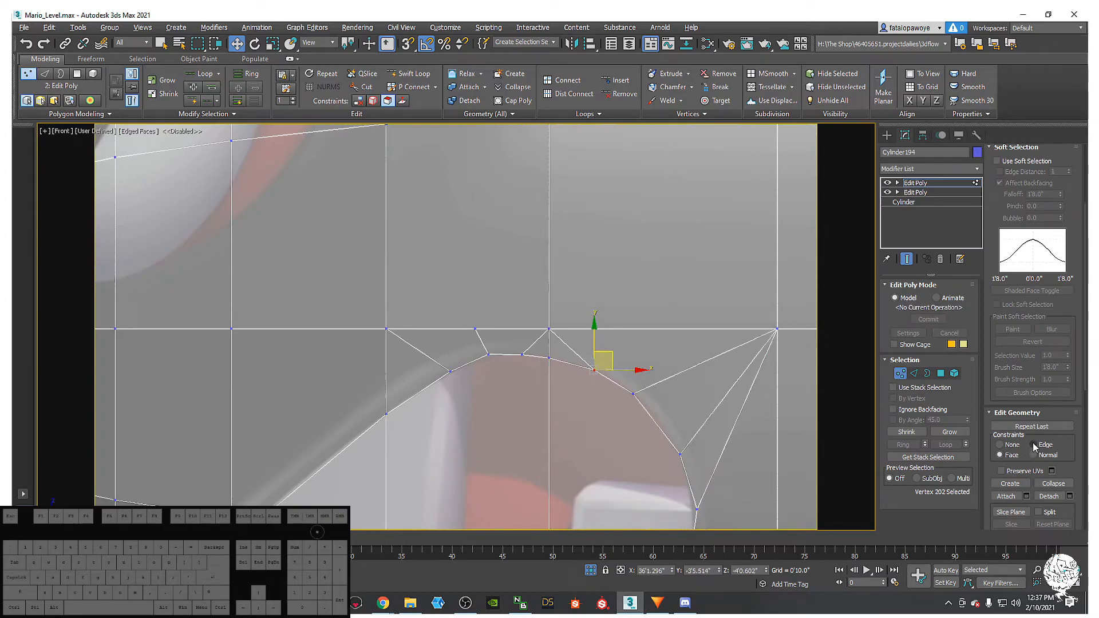
left_click_drag(609, 353, 654, 384)
left_click(633, 393)
left_click(589, 368)
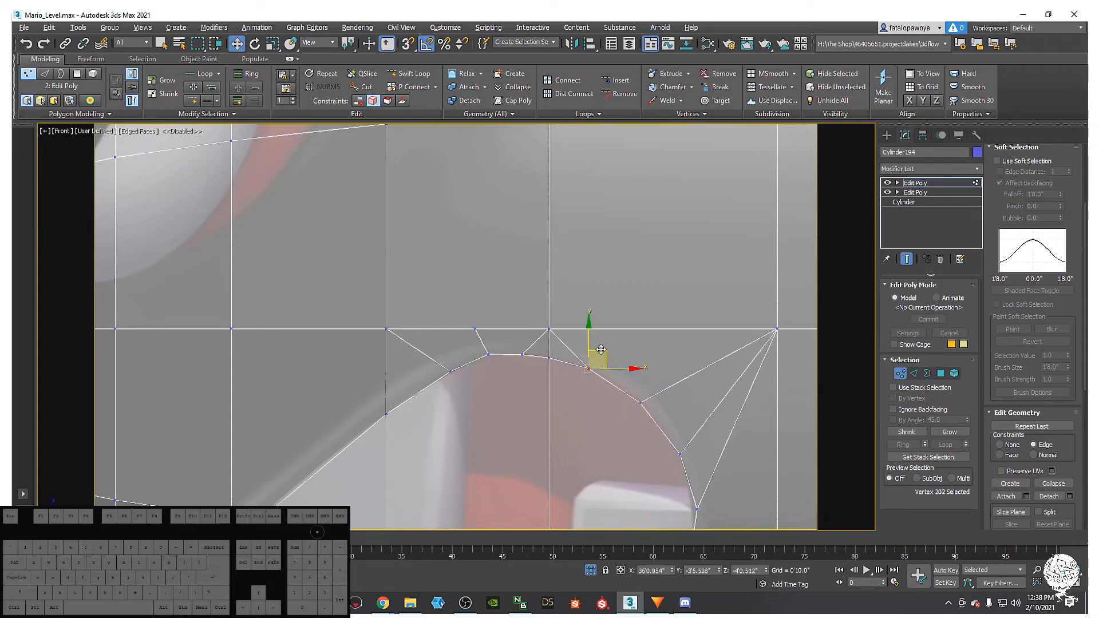
scroll(608, 353, "down", 4)
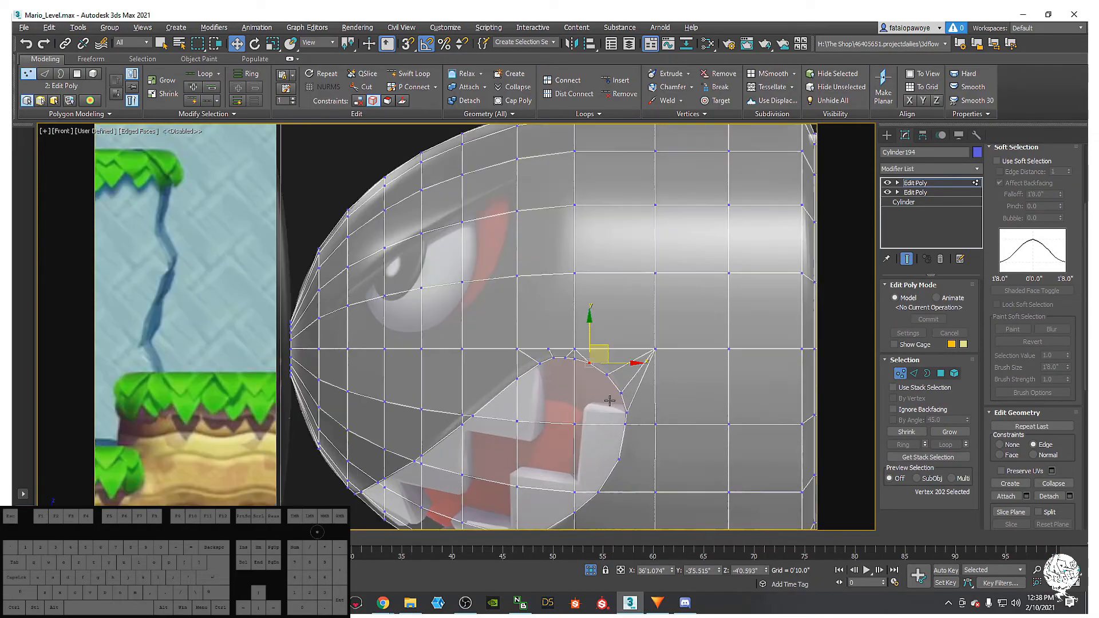
scroll(609, 400, "up", 3)
left_click(625, 405)
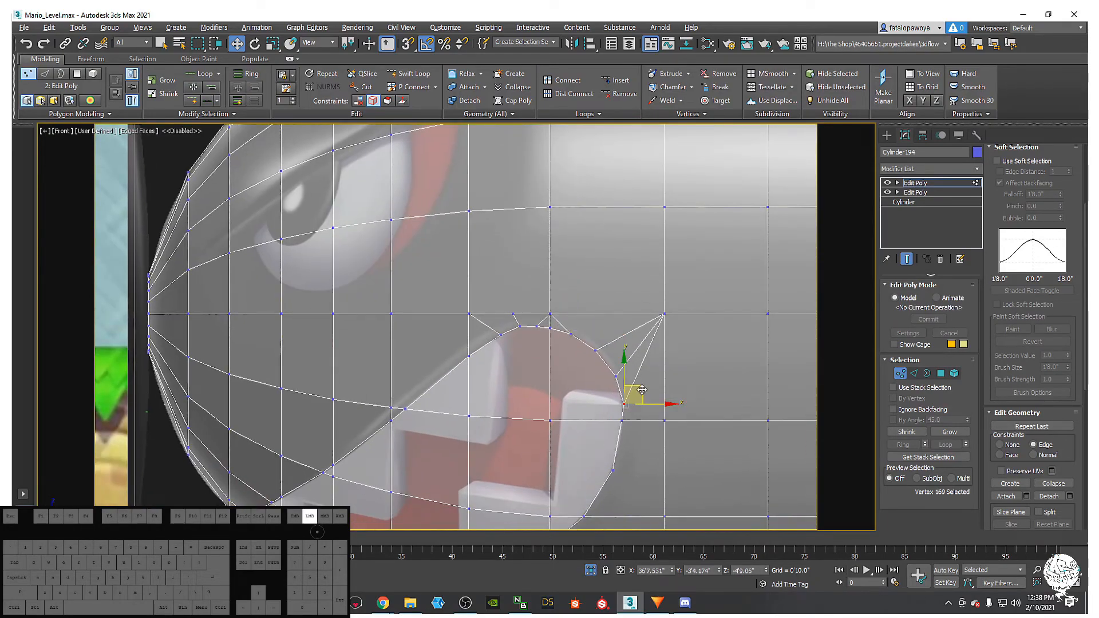
middle_click_drag(596, 452, 650, 331)
middle_click_drag(461, 385, 451, 407)
scroll(551, 368, "down", 4)
scroll(595, 361, "up", 4)
scroll(586, 316, "down", 2)
scroll(458, 322, "up", 4)
middle_click_drag(437, 326, 448, 319)
scroll(448, 320, "down", 4)
middle_click_drag(443, 361, 489, 265)
scroll(496, 328, "up", 1)
scroll(518, 376, "up", 1)
scroll(534, 363, "up", 2)
left_click(553, 283)
left_click(606, 328, "ctrl")
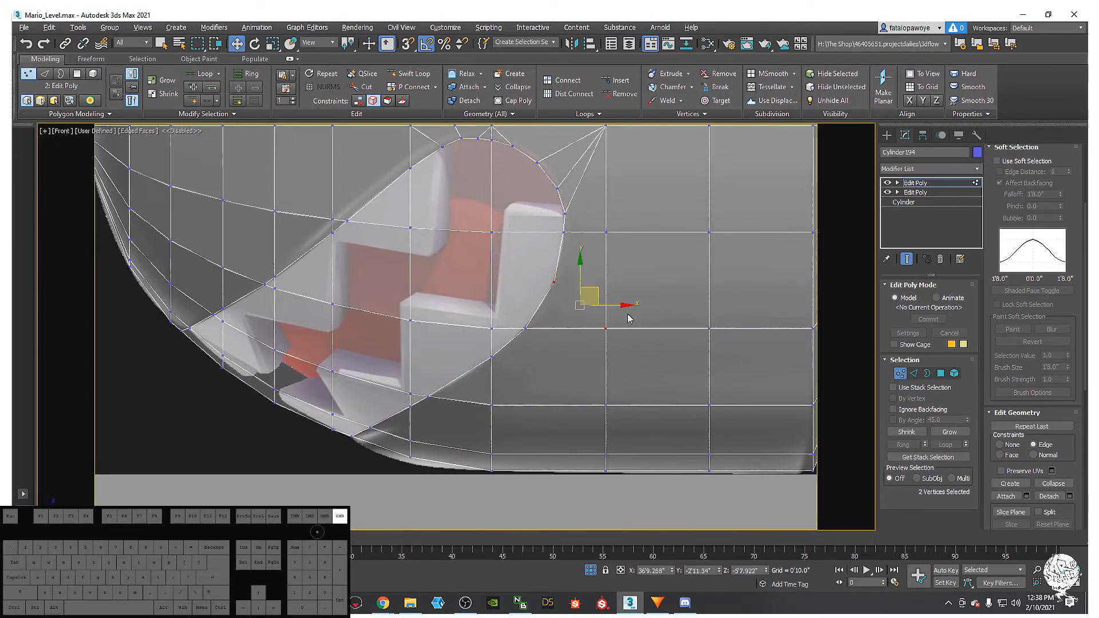
right_click(629, 319)
left_click(575, 352)
middle_click_drag(524, 351, 581, 335)
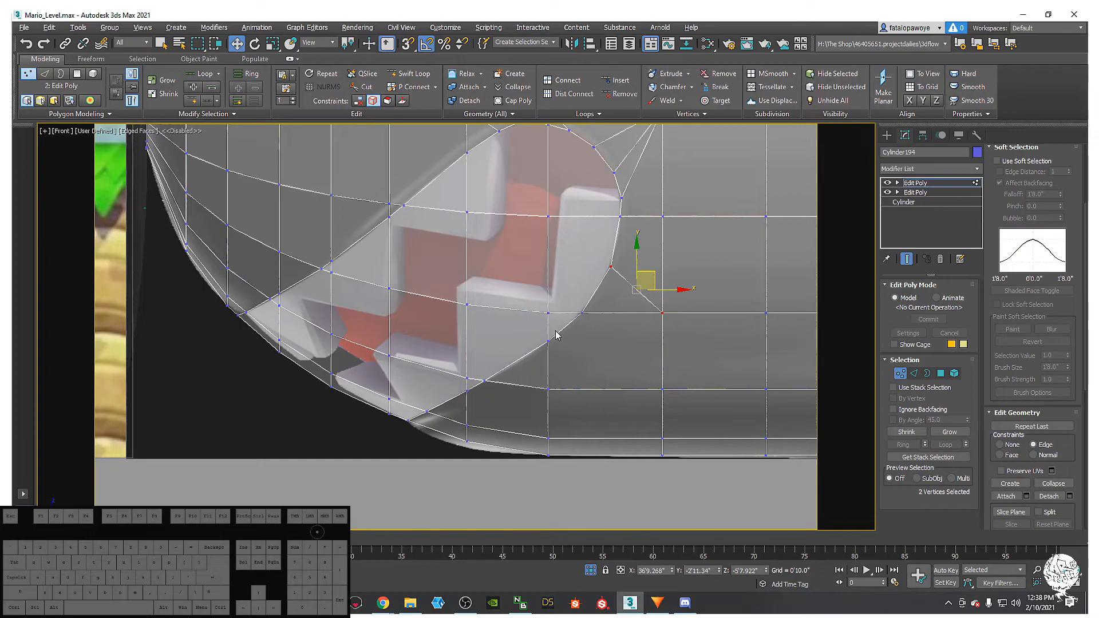
middle_click_drag(648, 296, 675, 315)
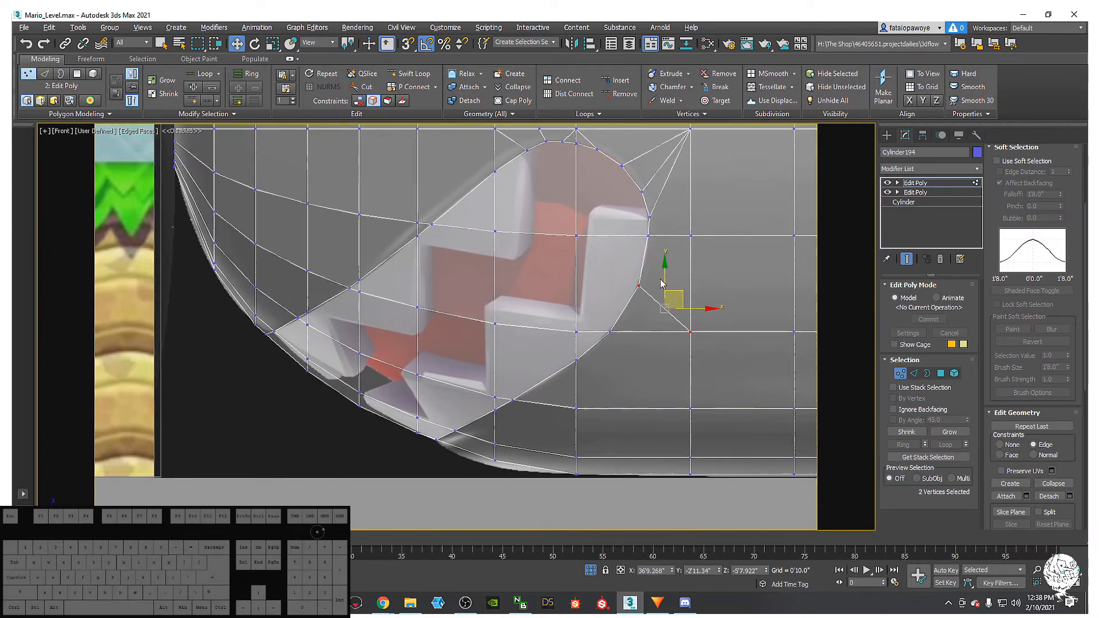
middle_click_drag(615, 333, 650, 359)
mouse_move(551, 287)
middle_mouse_down()
mouse_move(569, 327)
mouse_move(521, 314)
mouse_move(540, 299)
middle_mouse_up()
scroll(497, 307, "up", 5)
middle_click_drag(633, 304, 441, 333)
middle_click_drag(489, 369, 464, 363)
scroll(475, 362, "down", 3)
mouse_move(564, 348)
middle_mouse_down()
mouse_move(432, 348)
mouse_move(557, 355)
middle_mouse_up()
mouse_move(456, 321)
middle_mouse_down()
mouse_move(502, 372)
mouse_move(493, 381)
middle_mouse_up()
middle_click_drag(496, 344, 424, 371)
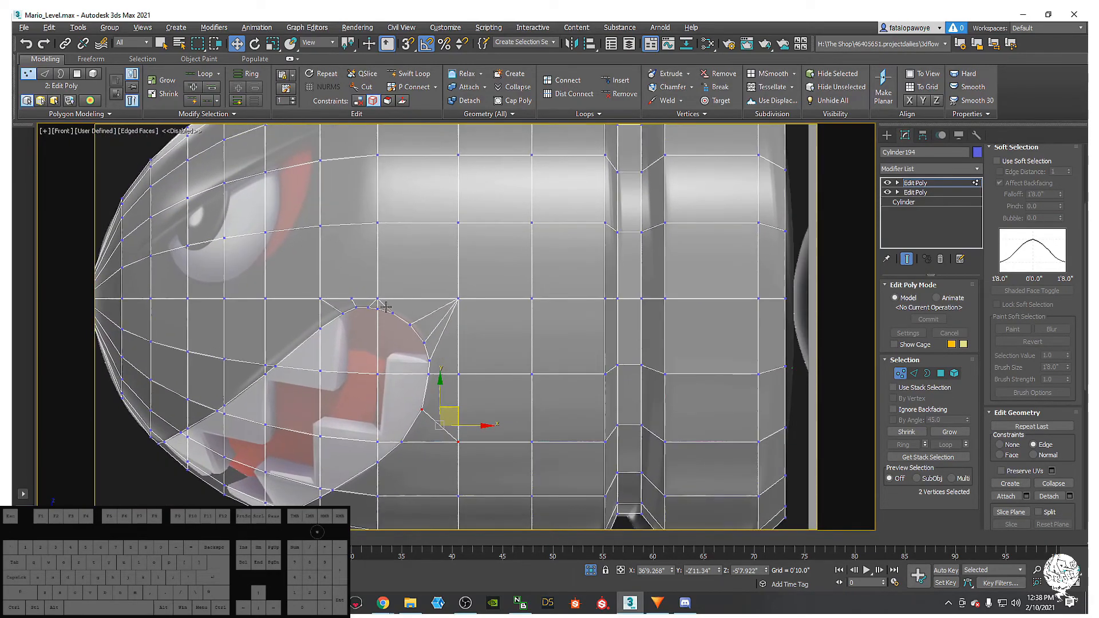
middle_click_drag(386, 307, 430, 321)
scroll(429, 321, "up", 4)
scroll(418, 298, "down", 4)
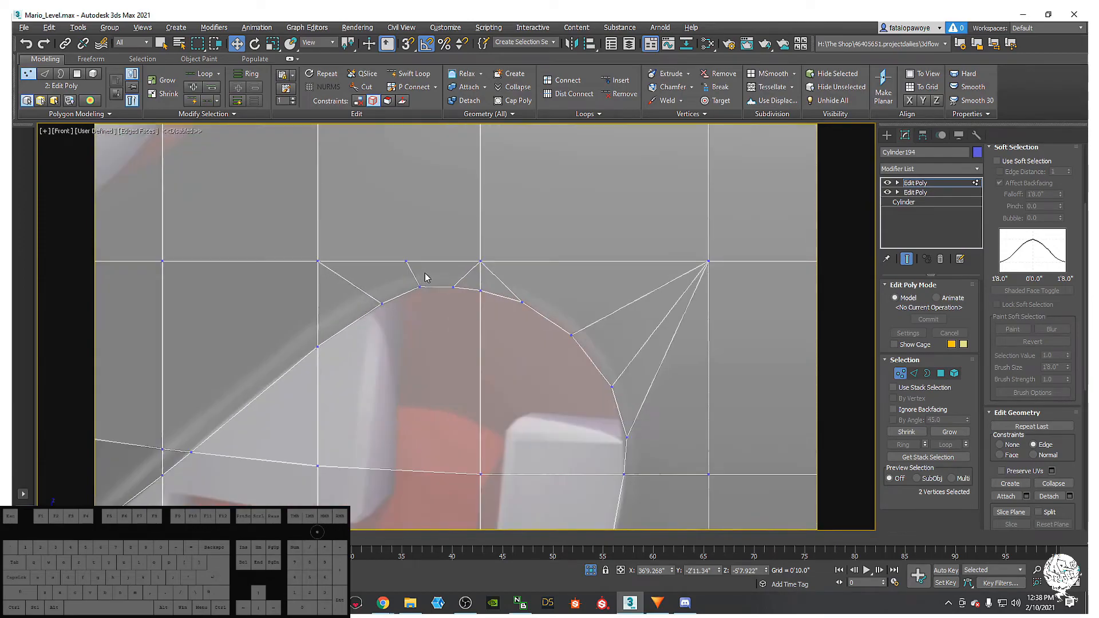
middle_click_drag(389, 383, 479, 347)
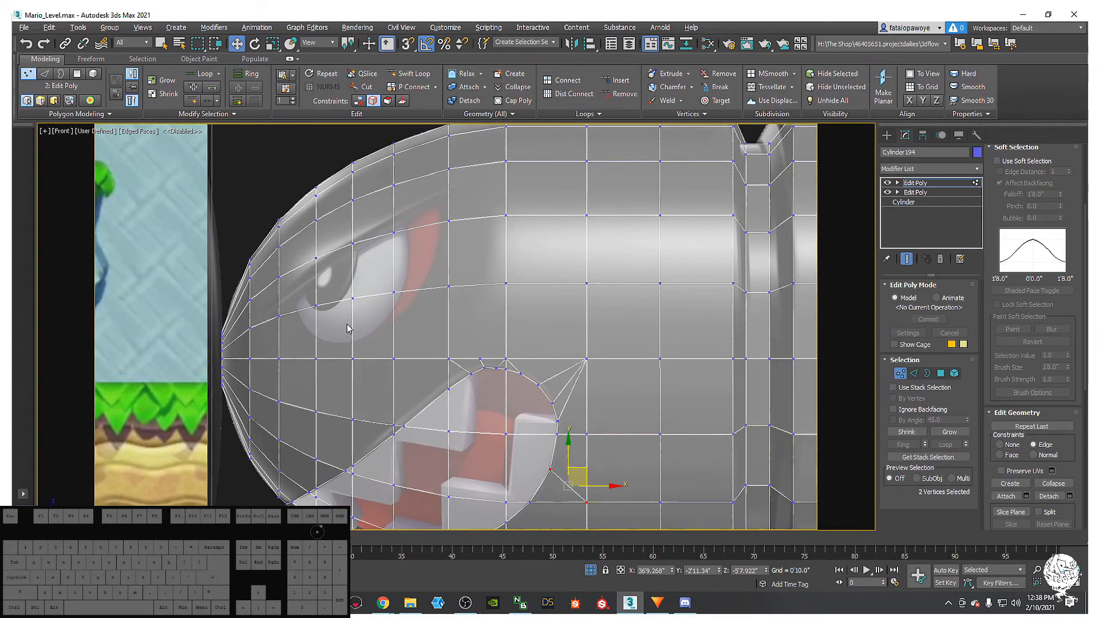
middle_click_drag(368, 362, 285, 389)
- Frame the bullet body and select the vertex loop along the groove
scroll(284, 378, "down", 4)
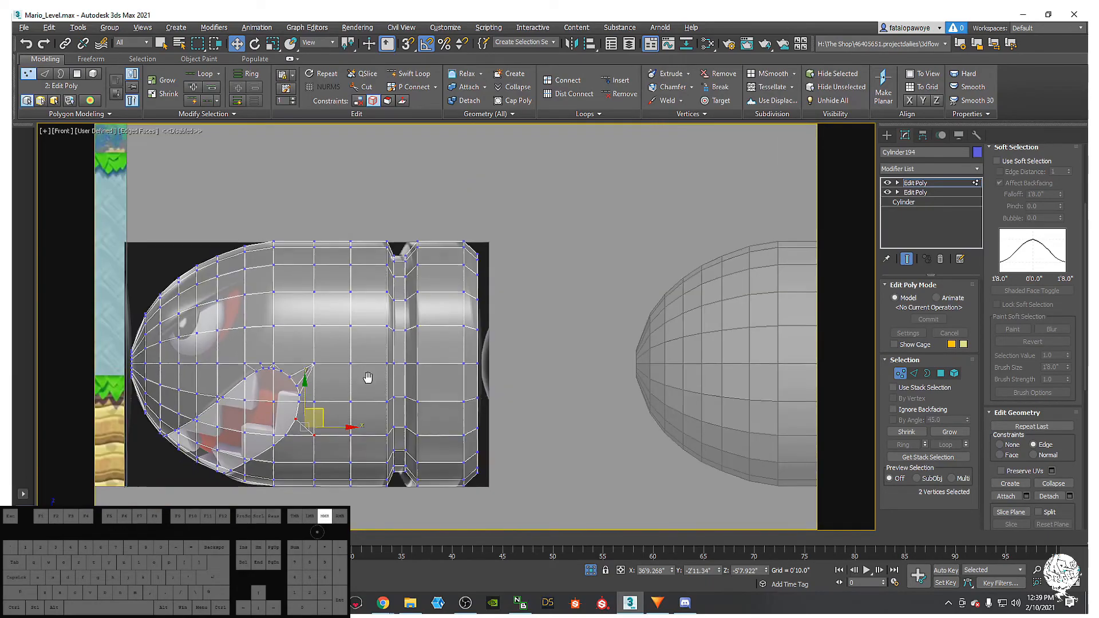
middle_click_drag(367, 377, 373, 384)
scroll(373, 349, "up", 2)
middle_click_drag(372, 316, 373, 297)
middle_click_drag(396, 247, 400, 249)
scroll(398, 241, "down", 3)
left_click_drag(406, 459, 406, 459)
scroll(394, 244, "up", 2)
middle_click_drag(390, 150, 387, 238)
scroll(398, 269, "up", 2)
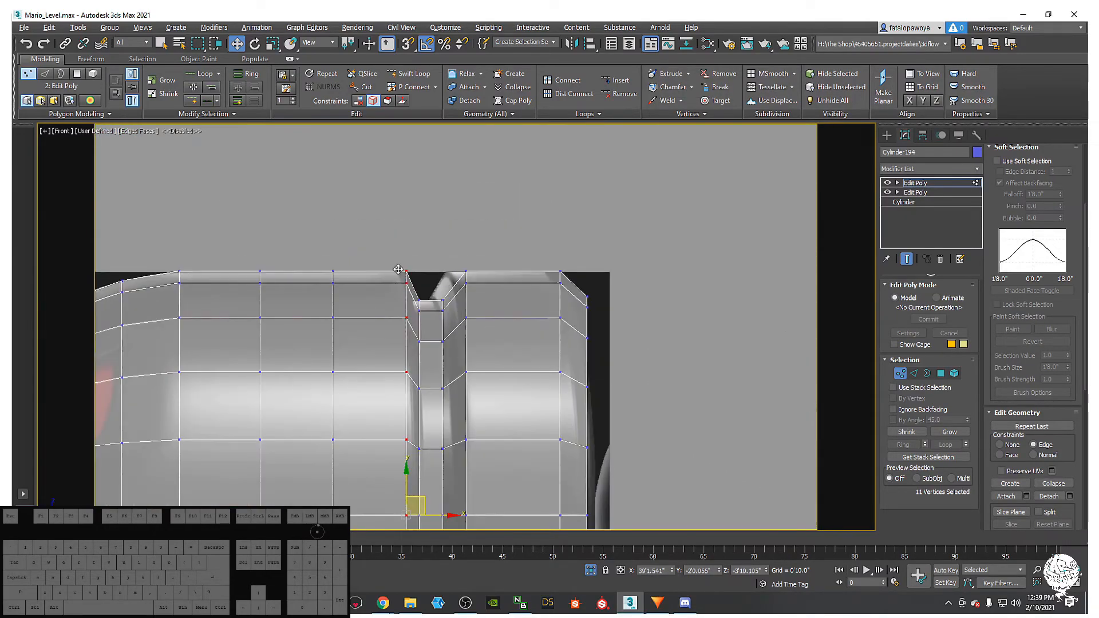
middle_click_drag(431, 381, 425, 392)
scroll(422, 378, "down", 2)
middle_click_drag(424, 443, 428, 381)
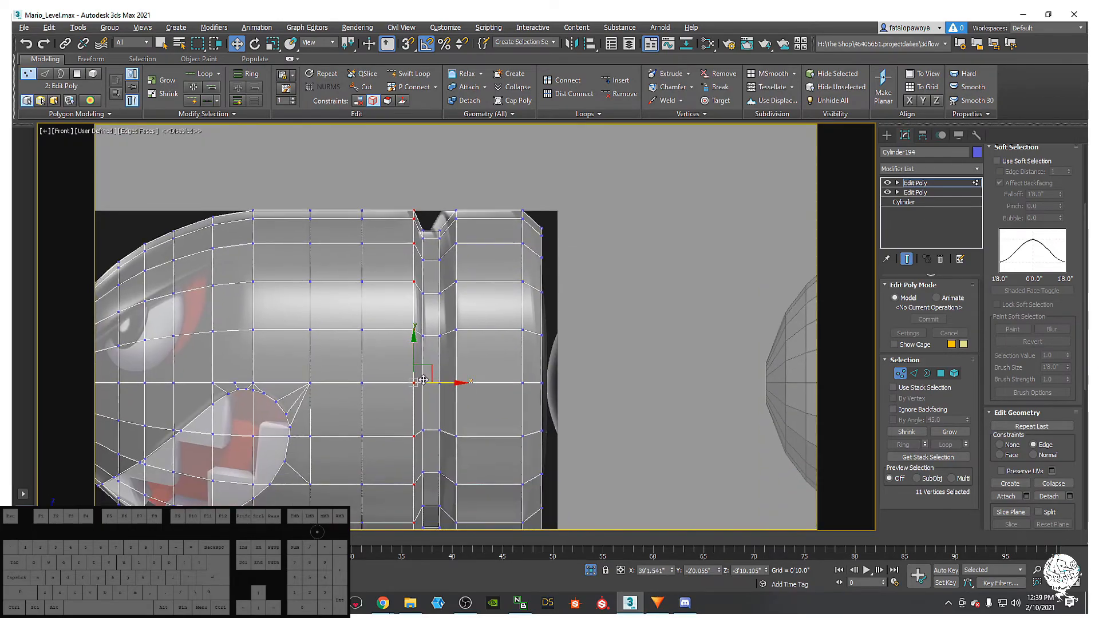
scroll(423, 381, "up", 2)
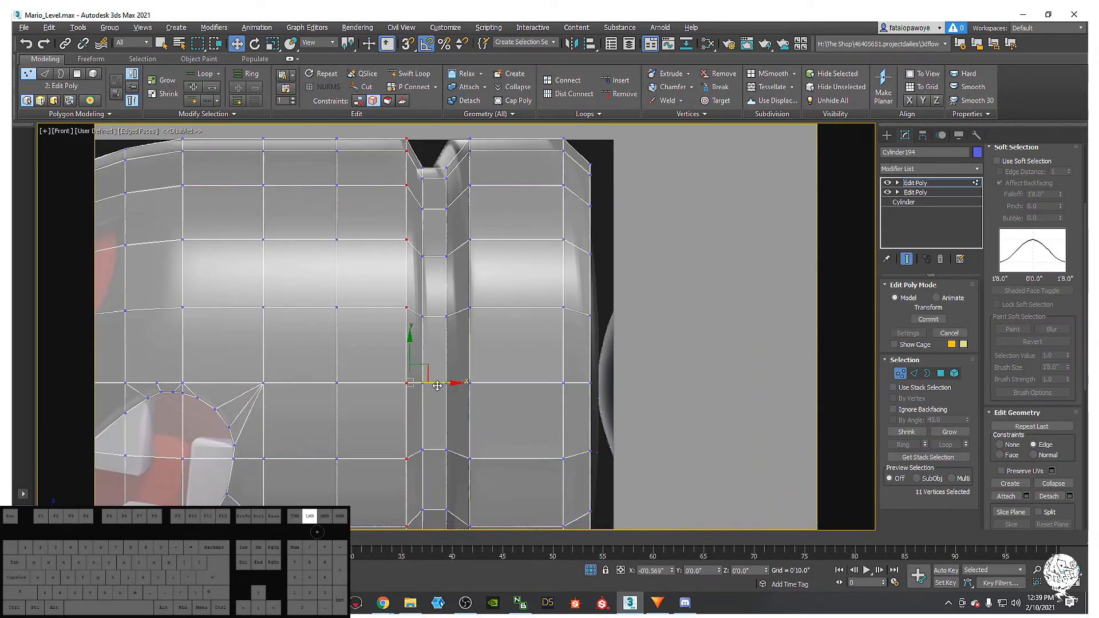
scroll(419, 361, "down", 2)
- Refine the selection to the full groove vertex column, removing a stray vertex
left_click_drag(419, 212, 422, 214)
key("ctrl+z")
left_click(421, 207)
left_click(440, 375)
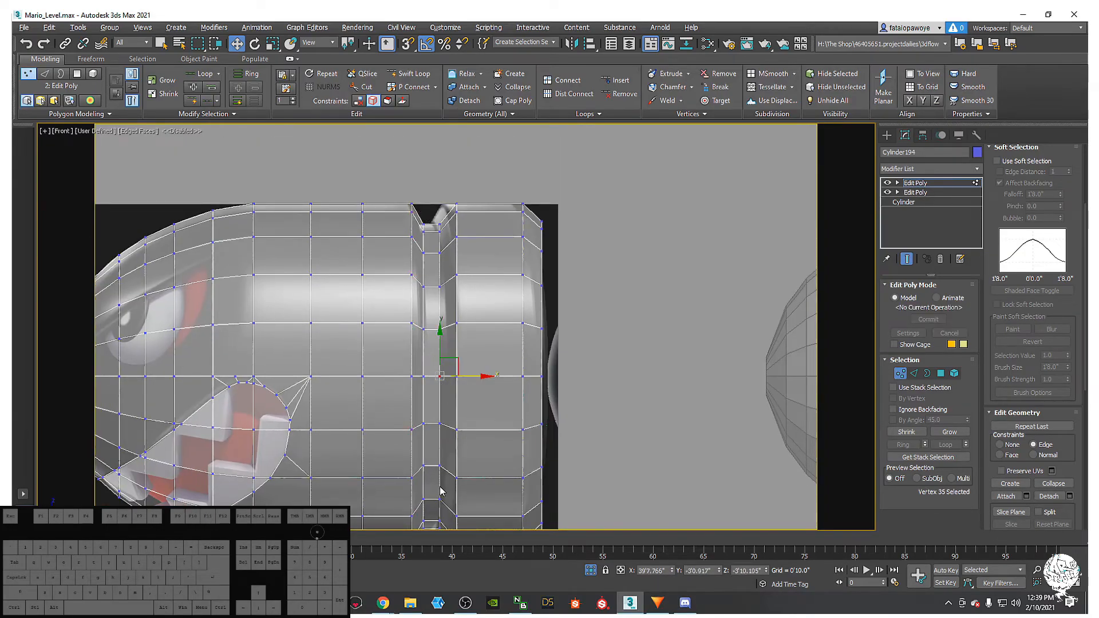
middle_click_drag(441, 491, 424, 385)
left_click_drag(409, 355, 400, 121)
middle_click_drag(416, 241, 398, 337)
mouse_move(387, 205)
left_mouse_down("ctrl")
mouse_move(398, 208)
mouse_move(389, 225)
mouse_move(378, 208)
mouse_move(383, 216)
left_mouse_up("ctrl")
key("ctrl+z")
middle_click_drag(385, 423, 386, 387)
scroll(396, 333, "up", 3)
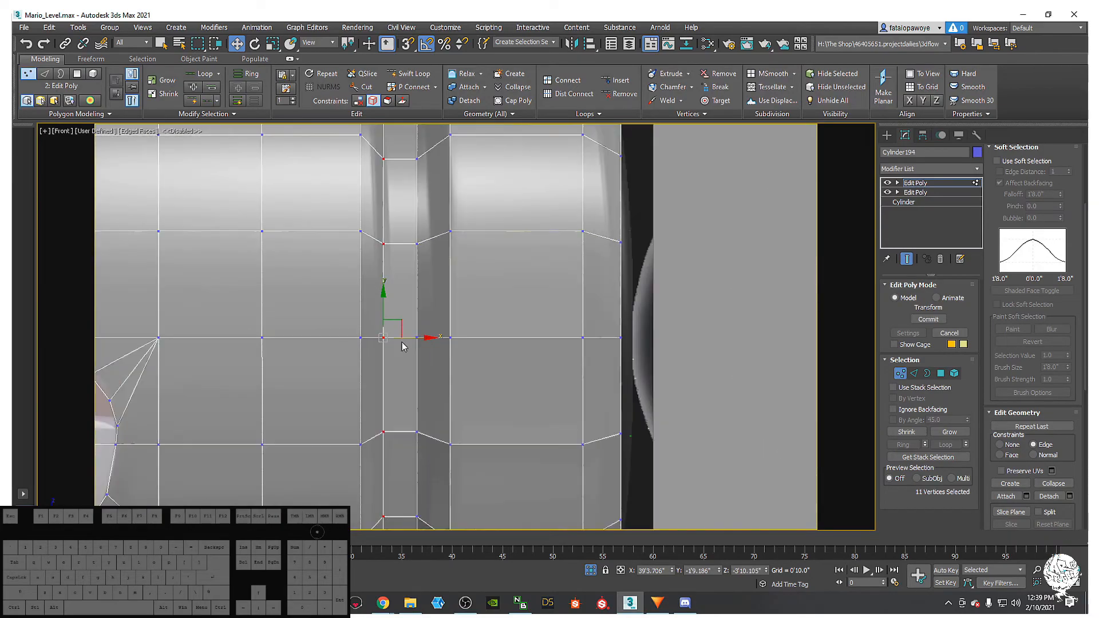
middle_click_drag(399, 336, 396, 384)
- With Constraints set to None, move the groove vertex column slightly left
left_click_drag(404, 386, 422, 380)
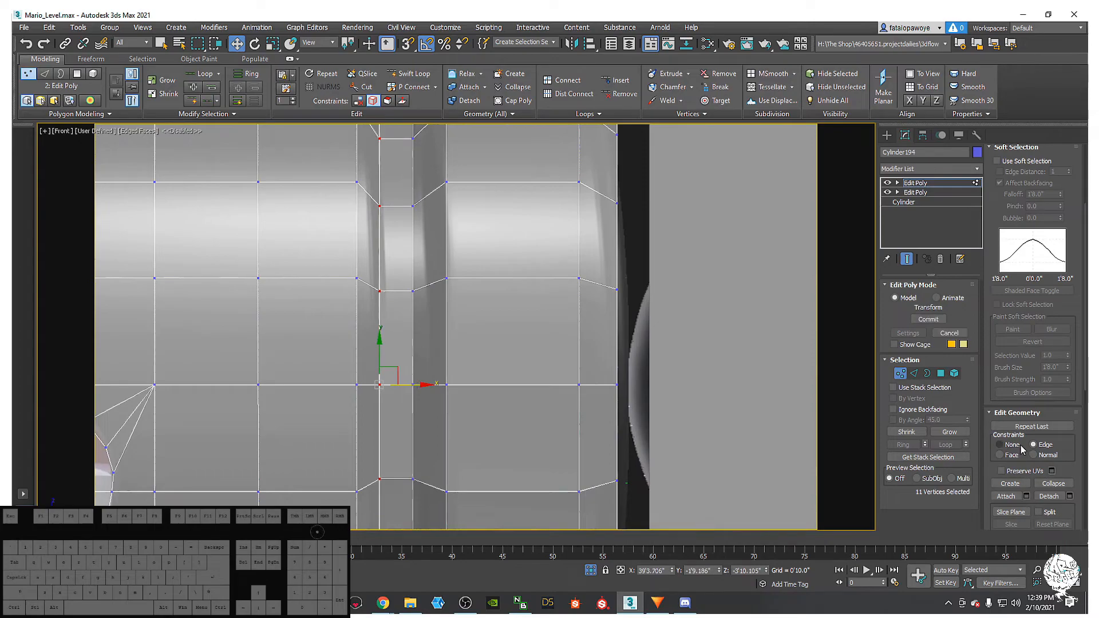
left_click(1010, 445)
scroll(429, 378, "down", 3)
scroll(417, 395, "up", 3)
left_click_drag(416, 421, 422, 439)
scroll(422, 439, "down", 3)
scroll(407, 229, "down", 3)
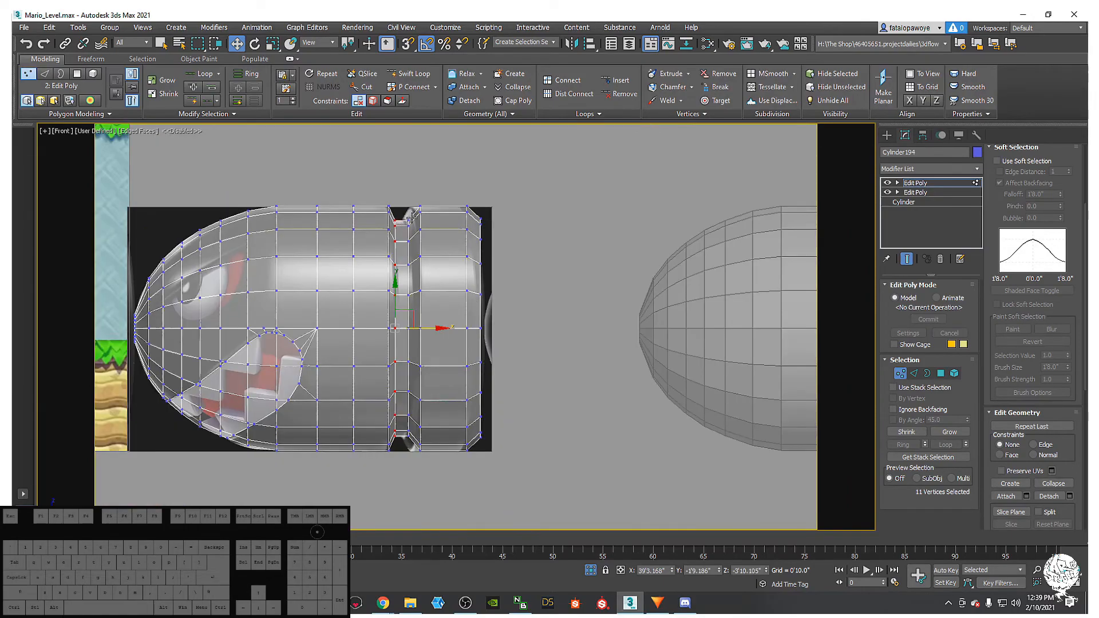
scroll(411, 217, "up", 4)
scroll(428, 184, "down", 4)
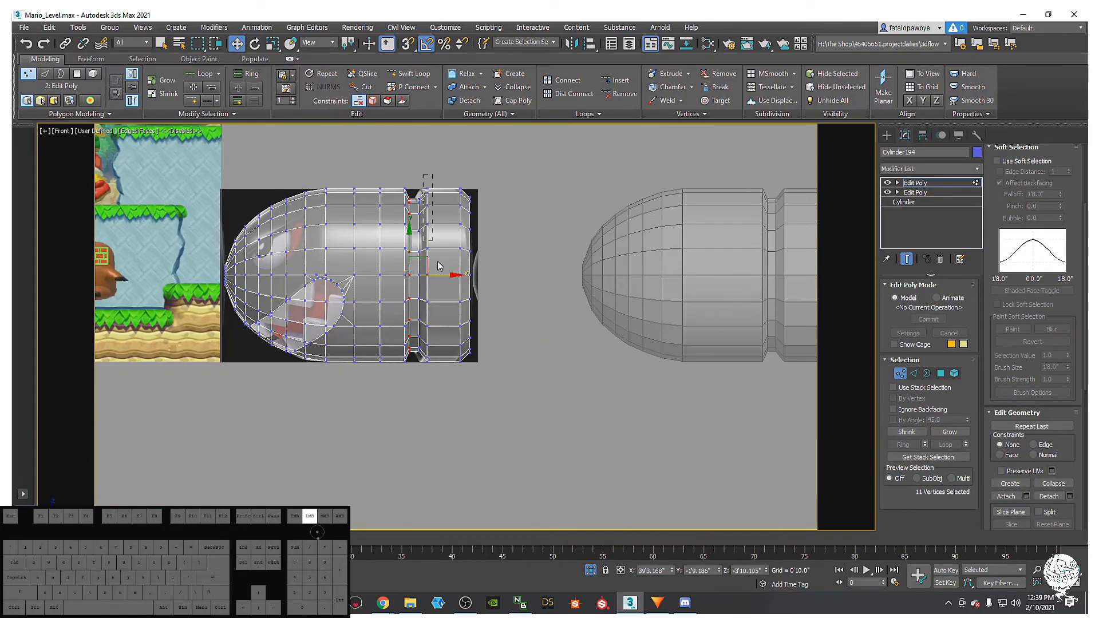
- Select all vertices of the bullet's rear section behind the groove and delete them
left_click_drag(457, 394, 455, 396)
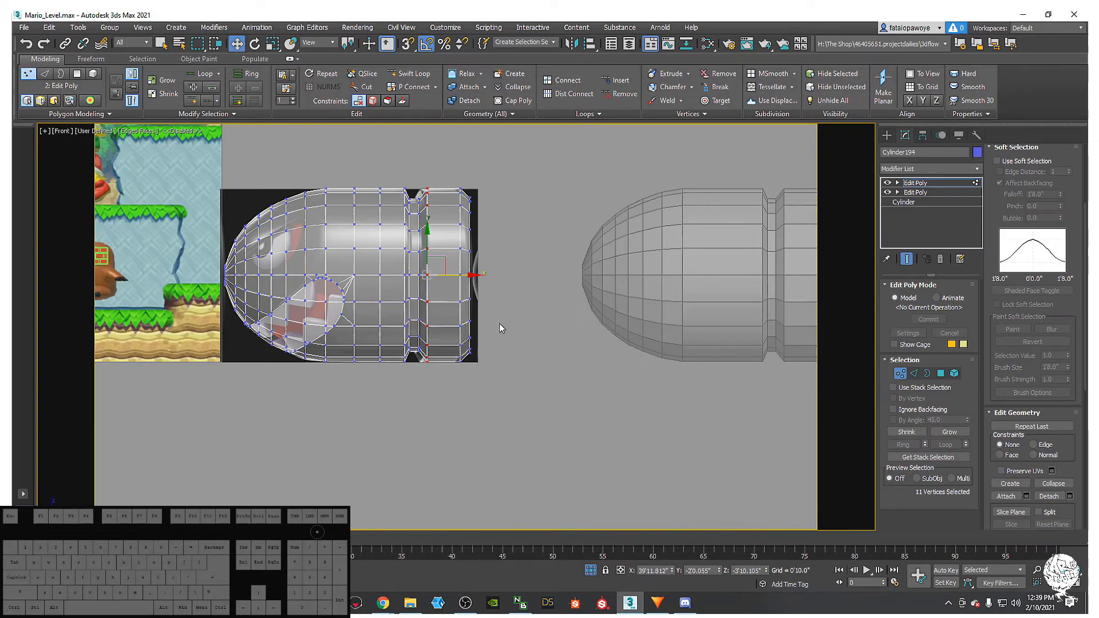
middle_click_drag(494, 411, 485, 423)
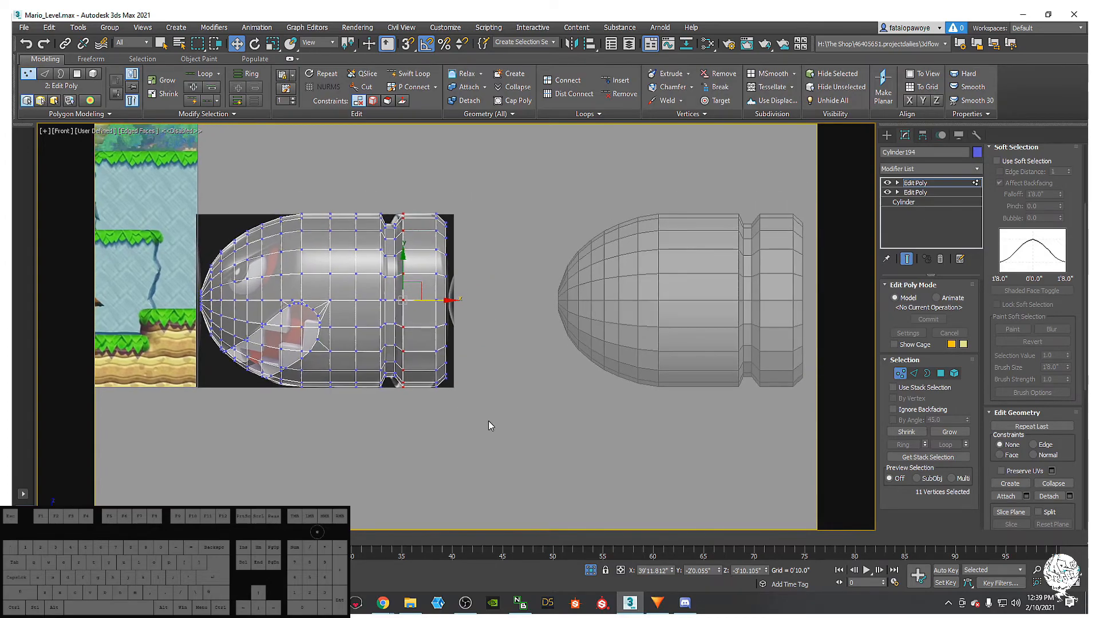
left_click_drag(425, 215, 384, 164)
middle_click_drag(455, 320, 434, 357)
key("Delete")
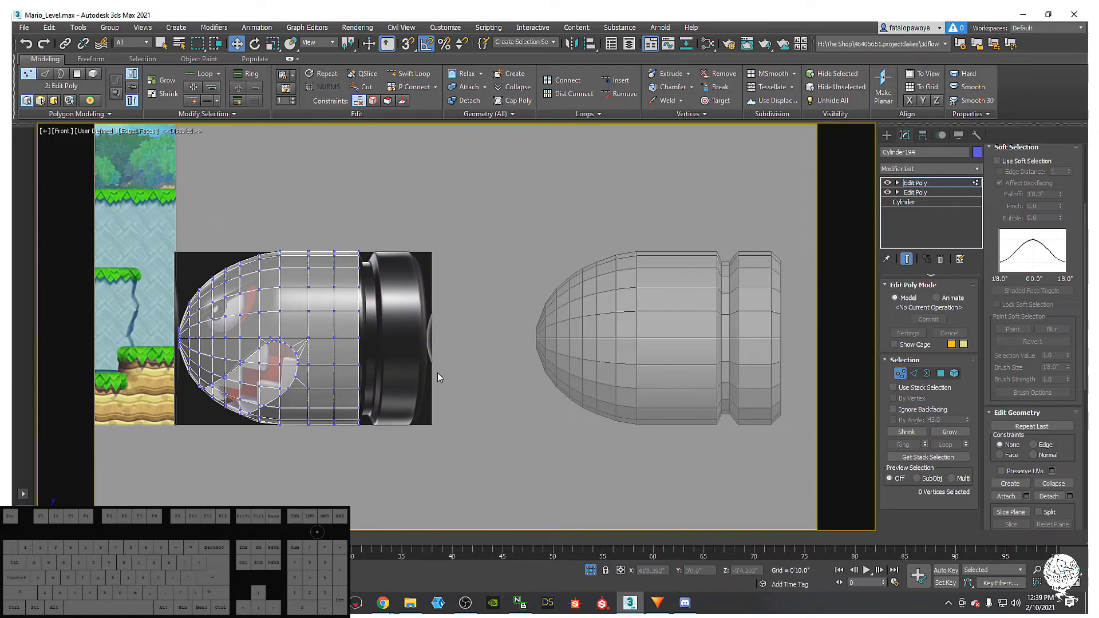
scroll(390, 239, "up", 5)
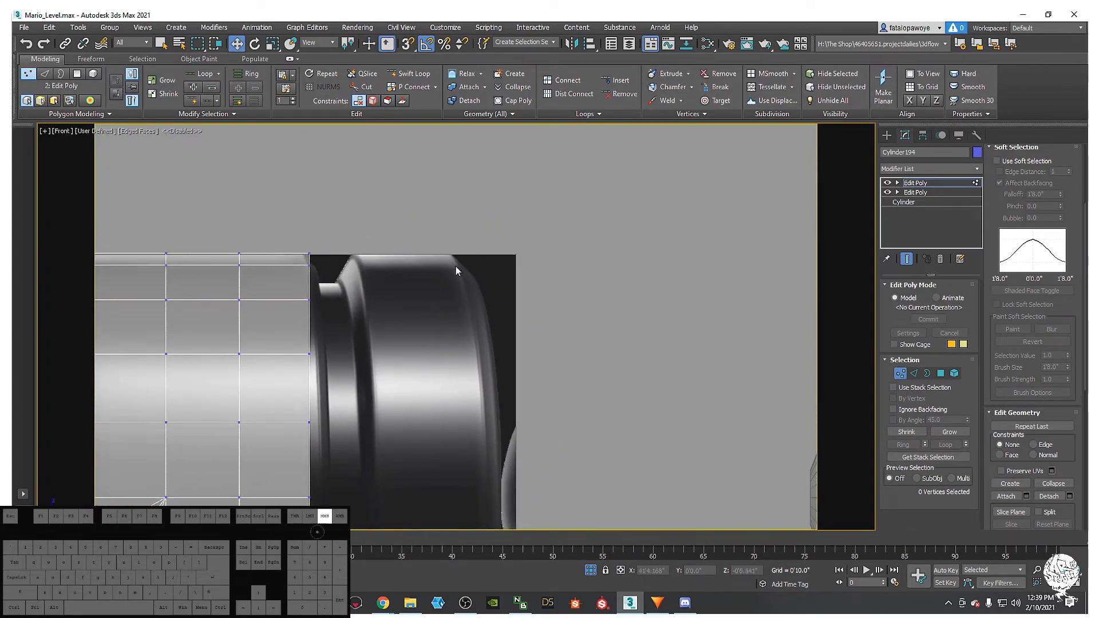
scroll(465, 266, "down", 4)
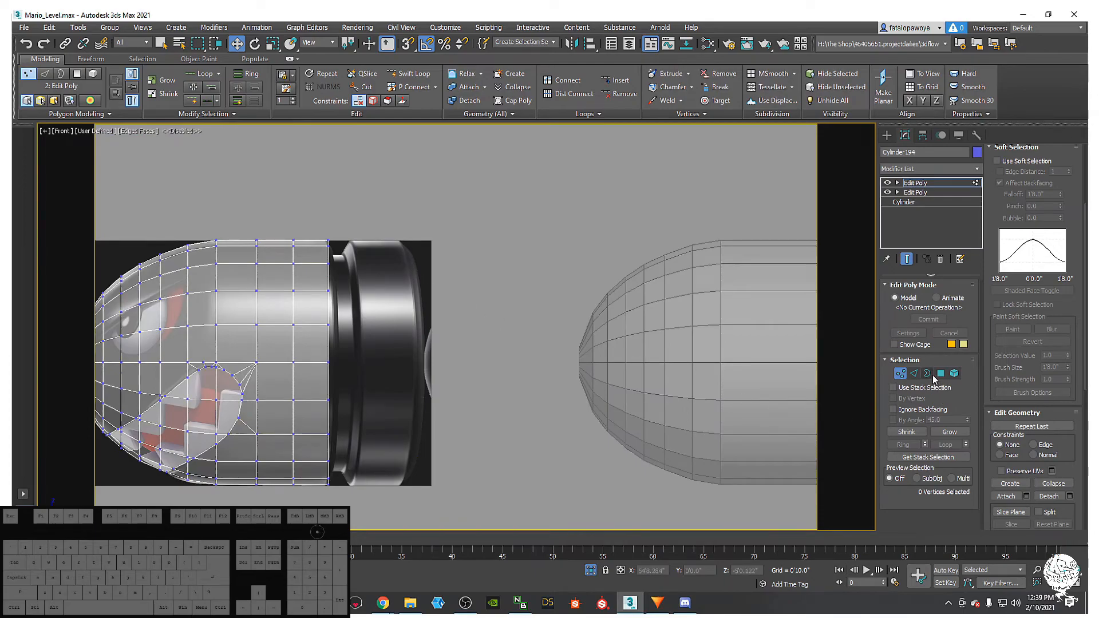
left_click(930, 374)
- Select the open border at the cut end, orbit to inspect, then undo to restore the rear section
left_click(328, 258)
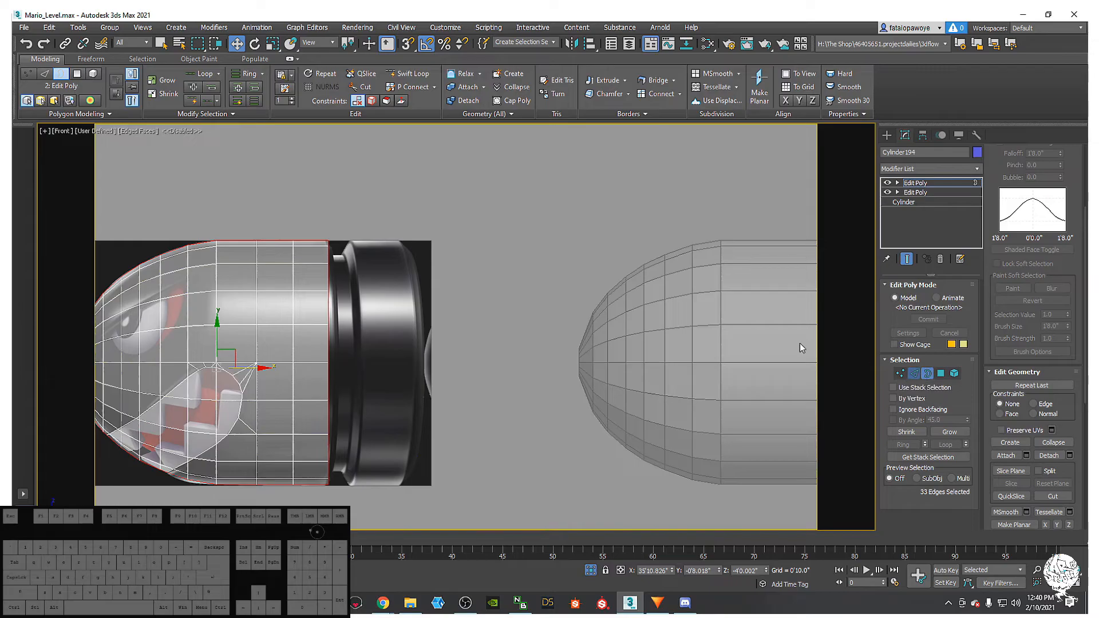
key("2")
middle_click_drag(379, 281, 615, 402, "alt")
middle_click_drag(359, 335, 323, 360, "alt")
key("ctrl+z")
key("ctrl+z")
- Return to the Front view, clear the edge selection, and frame the mouth and eye
key("f")
key("z")
scroll(324, 359, "down", 1)
middle_click_drag(445, 380, 419, 388)
scroll(385, 338, "up", 2)
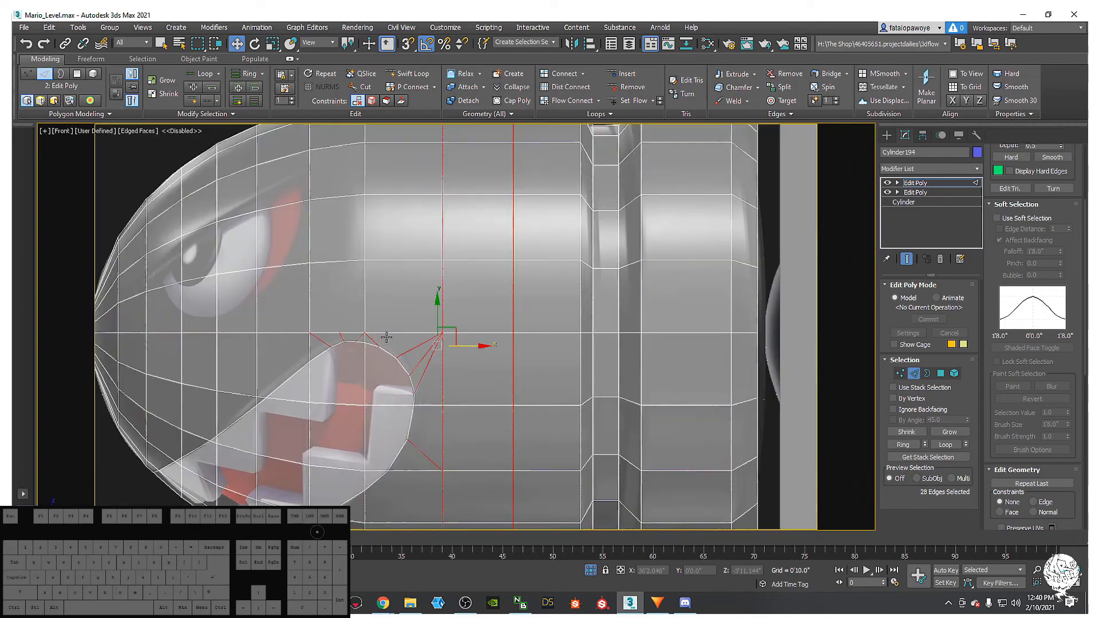
middle_click_drag(524, 333, 452, 361)
scroll(453, 361, "down", 1)
left_click(694, 283)
middle_click_drag(405, 229, 430, 229)
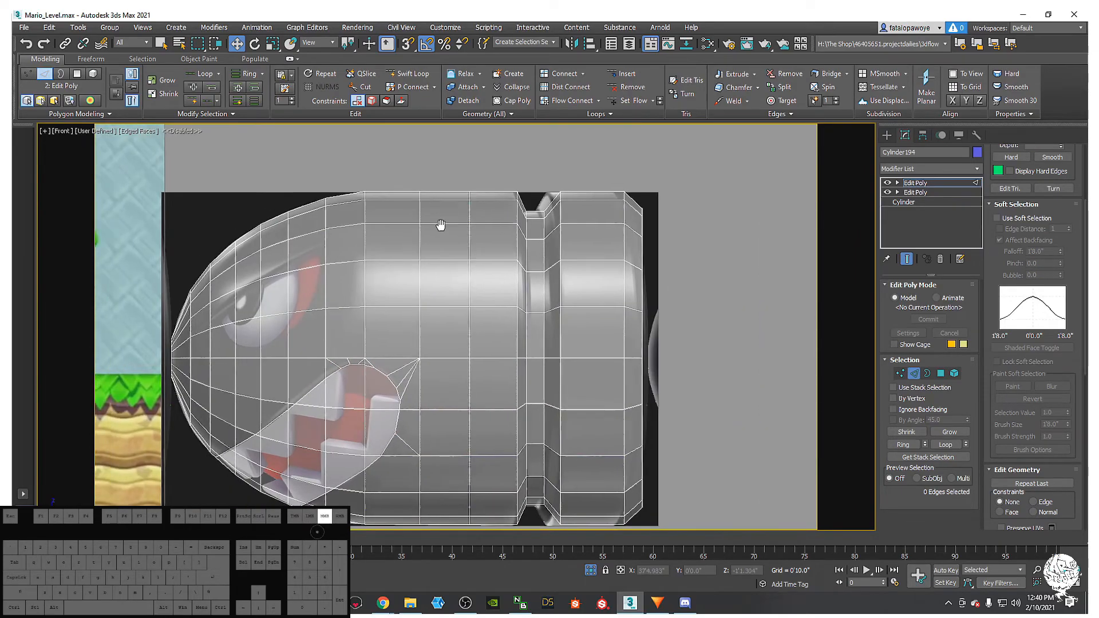
scroll(489, 269, "down", 3)
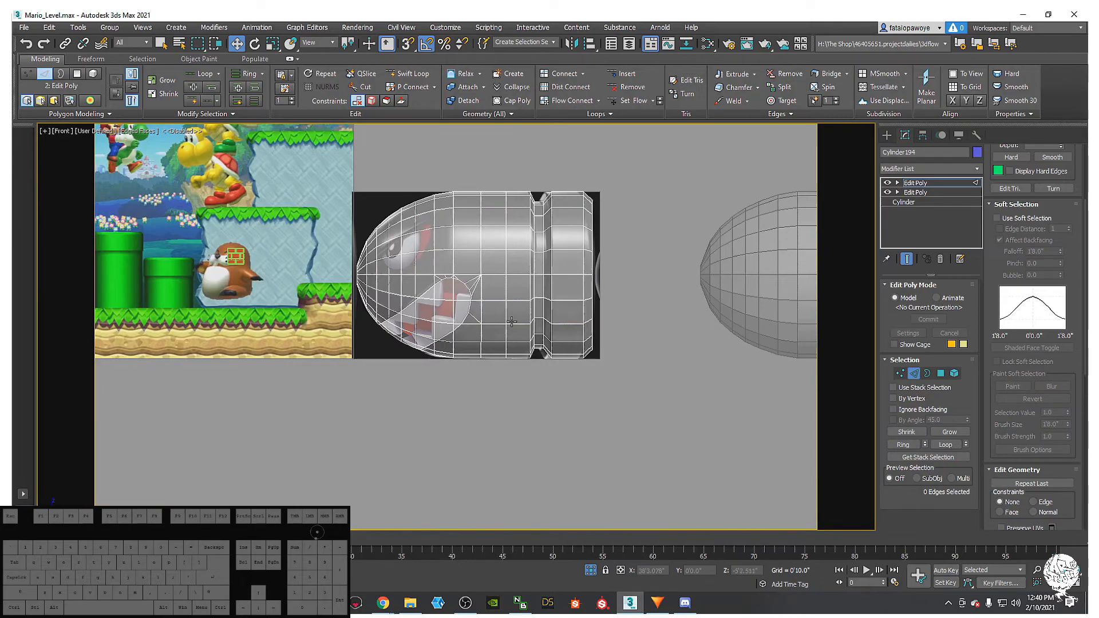
middle_click_drag(511, 319, 511, 349)
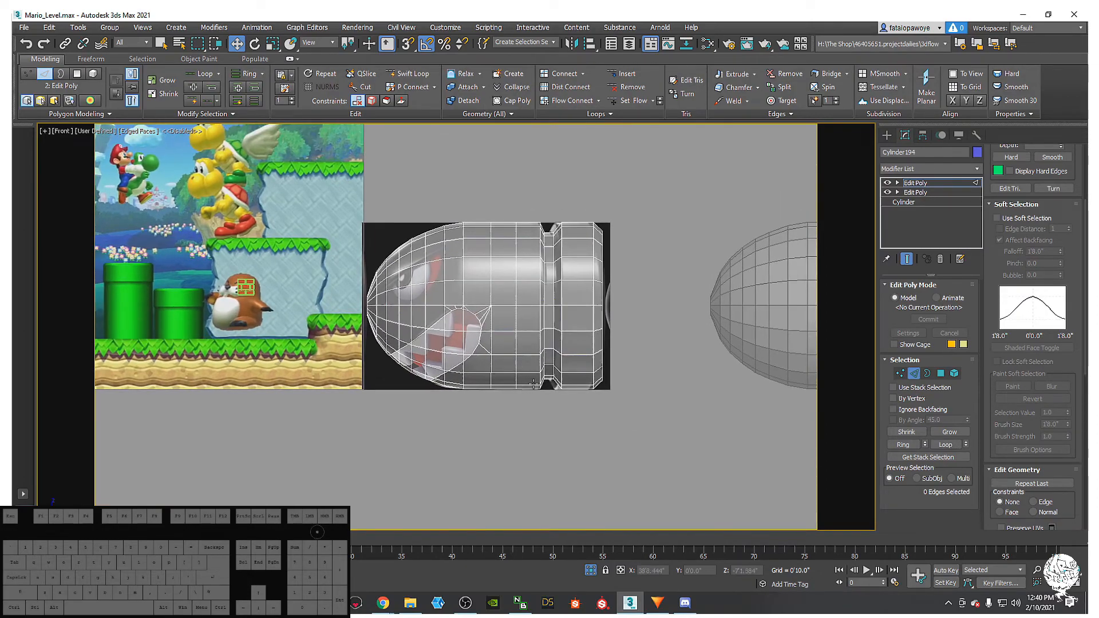
middle_click_drag(452, 328, 562, 372)
scroll(491, 320, "up", 5)
middle_click_drag(486, 336, 517, 361)
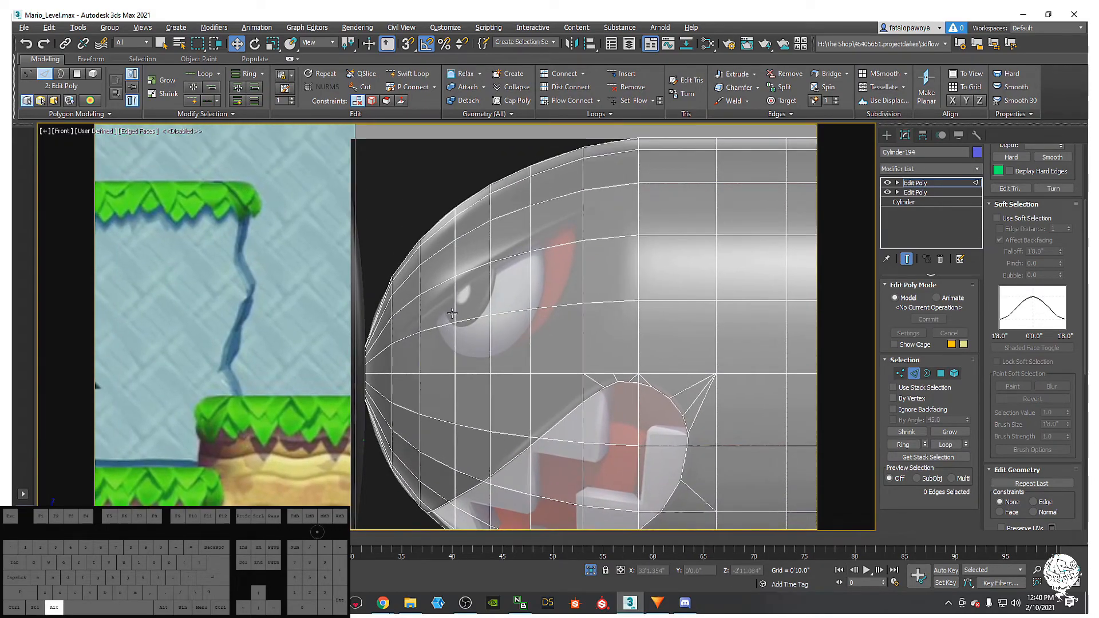
- Cut new edges from the eye's lower-left corner up and across the top of the eye
key("alt+c")
middle_click_drag(456, 311, 412, 359)
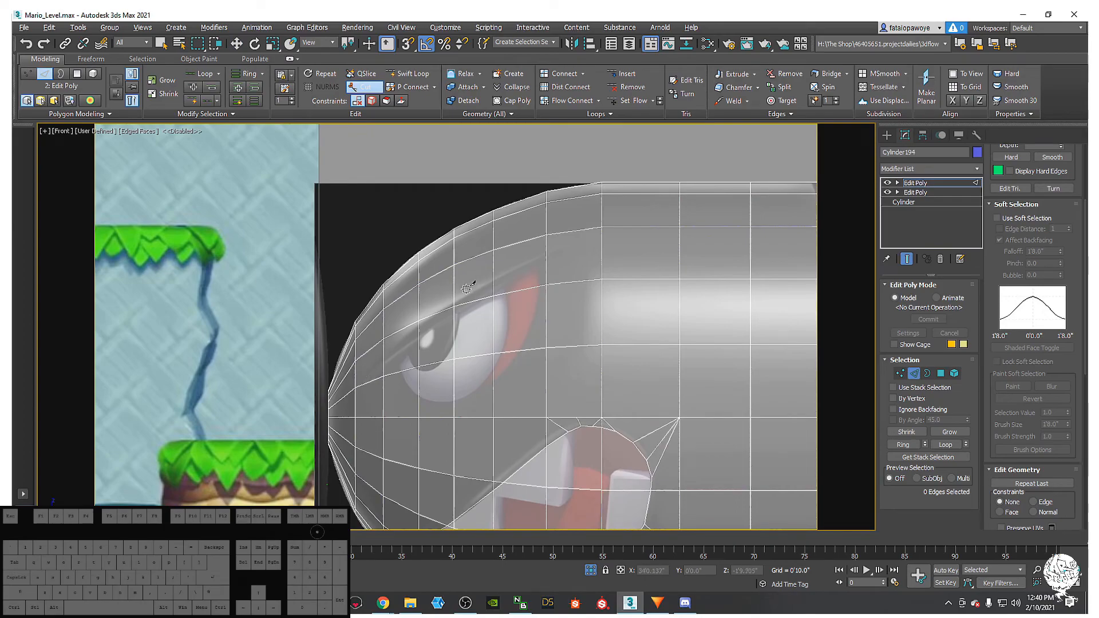
middle_click_drag(364, 395, 301, 459)
scroll(351, 430, "up", 3)
scroll(322, 445, "down", 1)
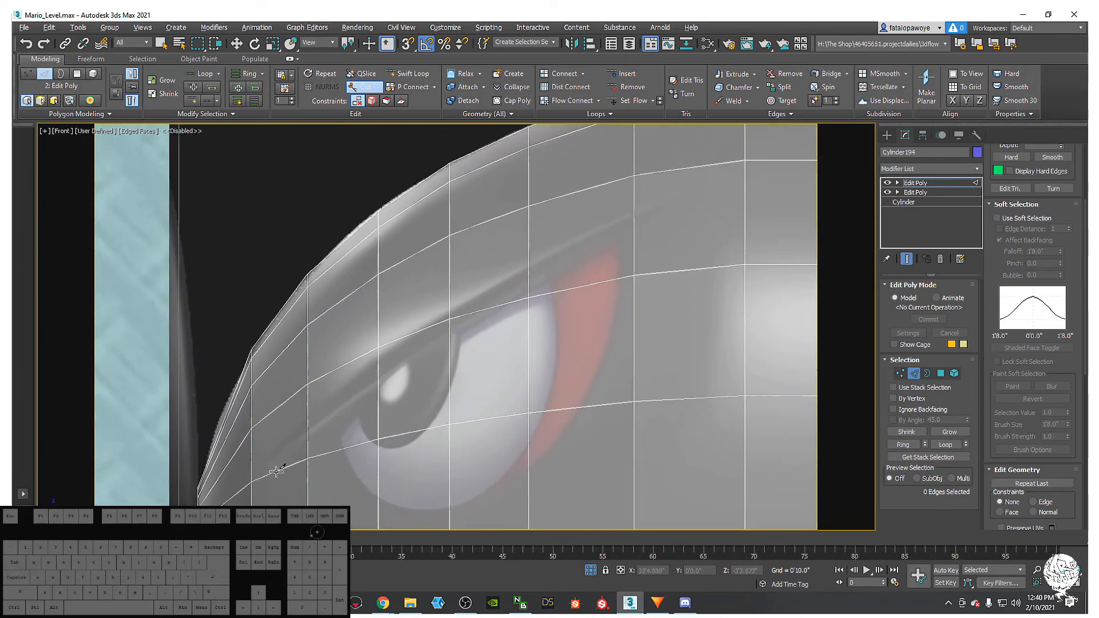
left_click(265, 470)
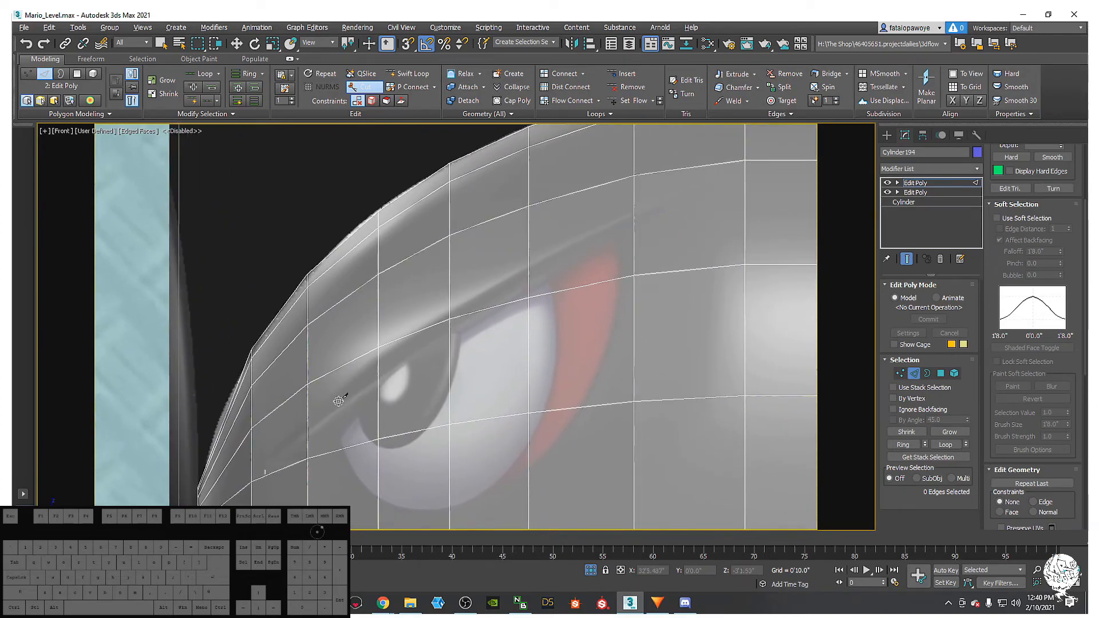
left_click(309, 428)
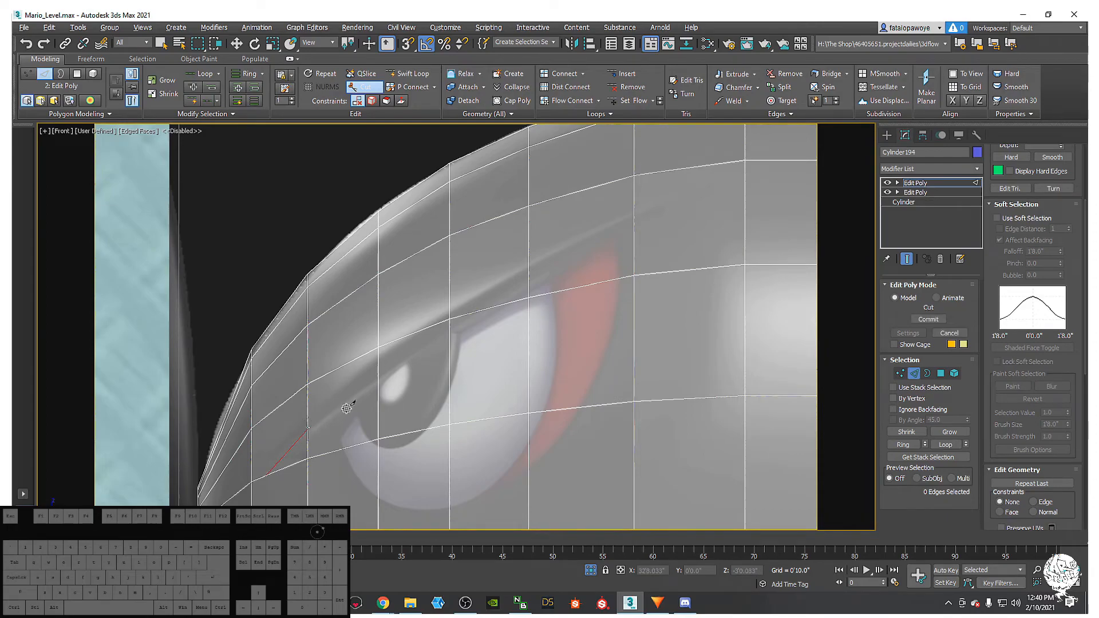
left_click(379, 372)
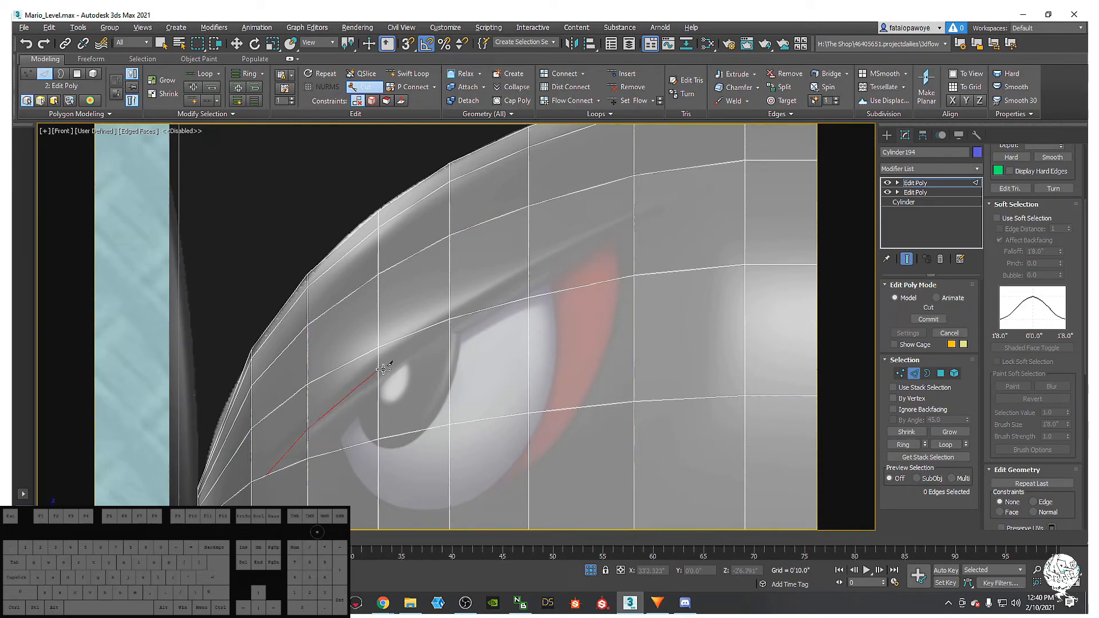
left_click(450, 313)
middle_click_drag(450, 313, 344, 386)
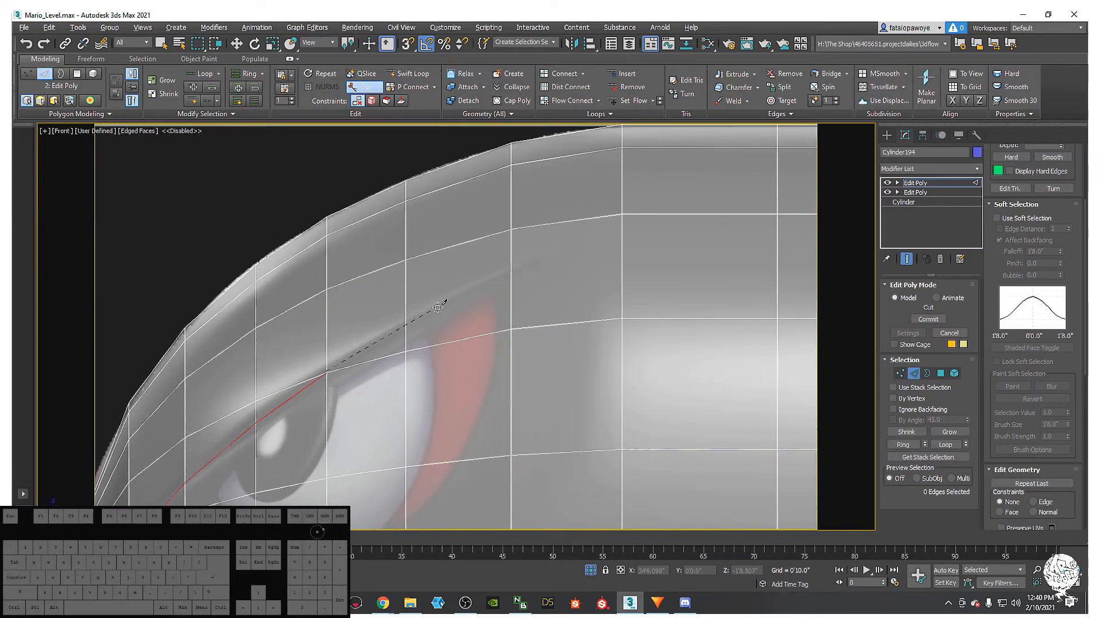
left_click(408, 322)
left_click(553, 251)
left_click(622, 214)
- Continue the cut down the eye's right side and underneath to close the loop, then go to Vertex level
middle_click_drag(592, 344, 597, 297)
scroll(599, 340, "down", 2)
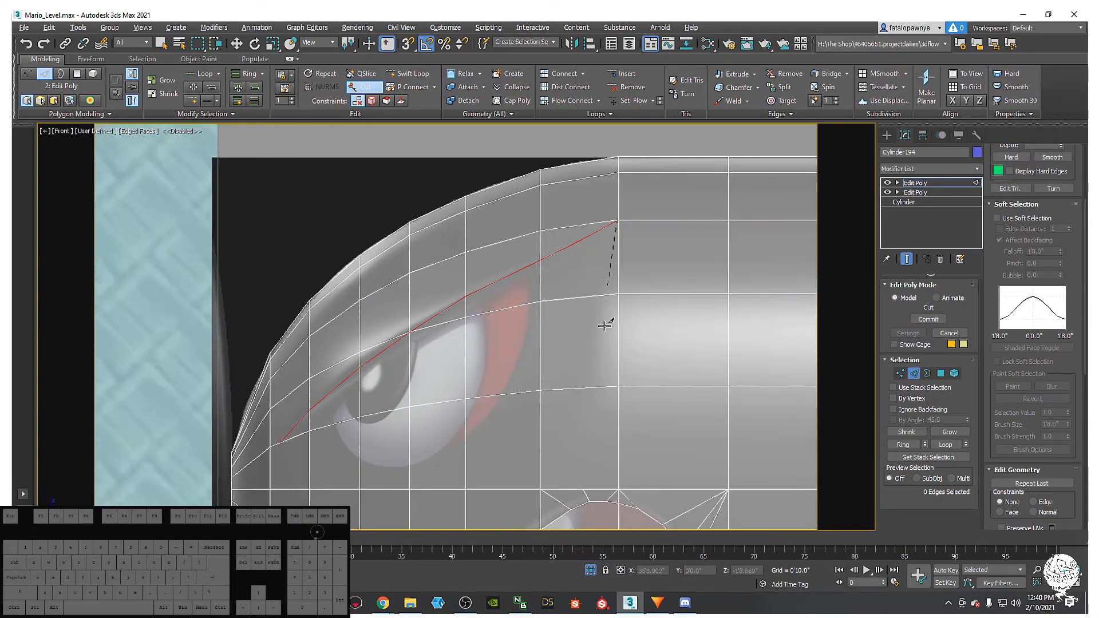
left_click(602, 297)
left_click(580, 387)
scroll(538, 441, "up", 3)
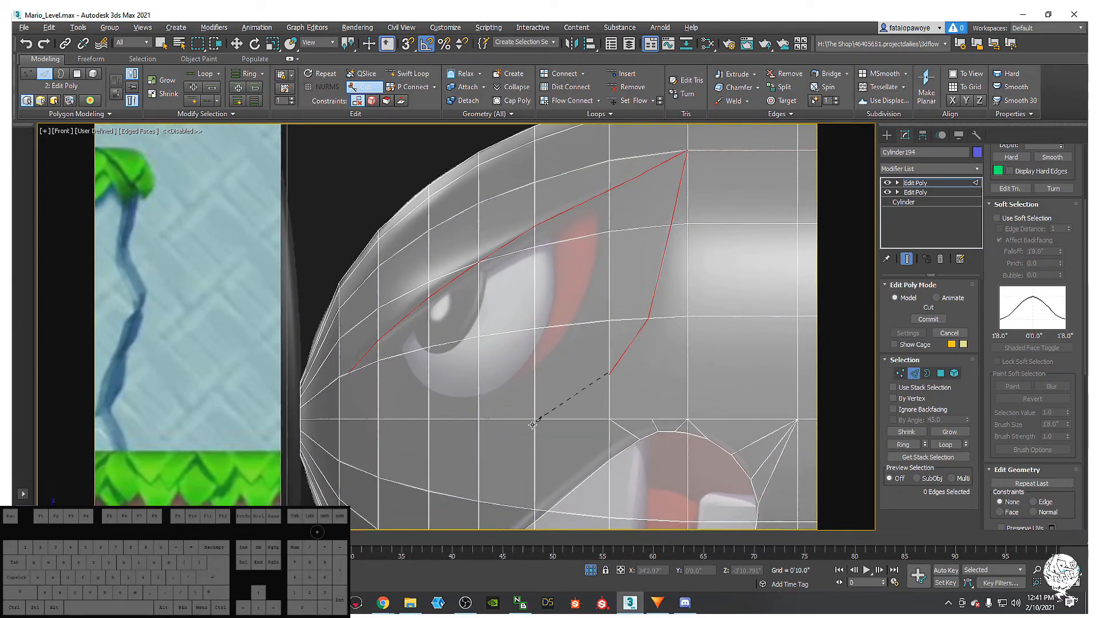
left_click(532, 420)
left_click(475, 436)
left_click(425, 421)
left_click(350, 372)
scroll(378, 372, "down", 4)
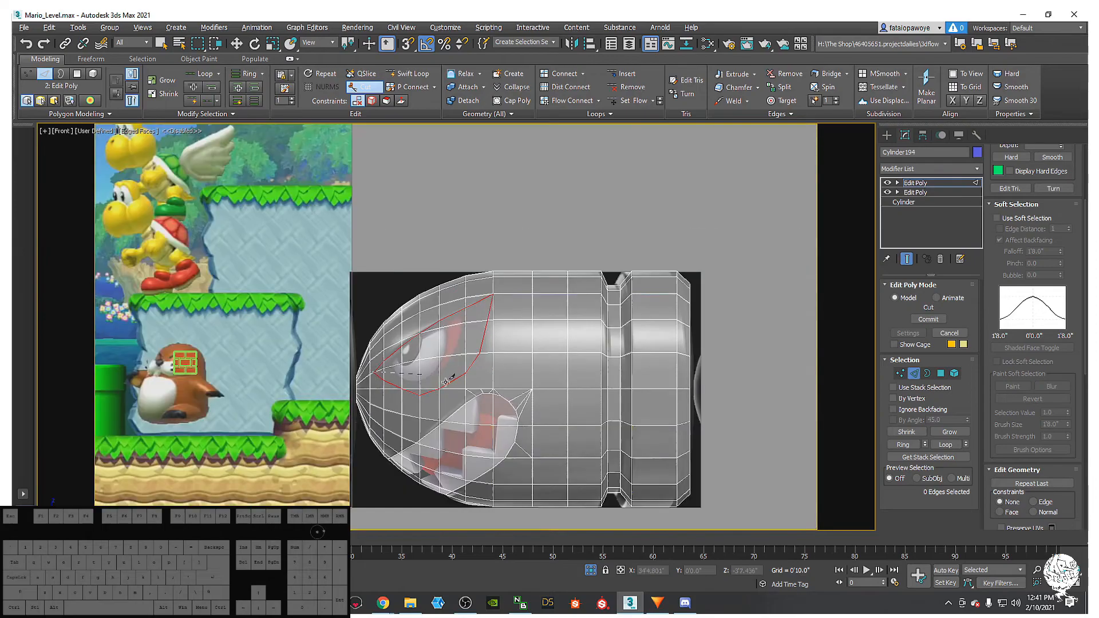
scroll(433, 377, "up", 5)
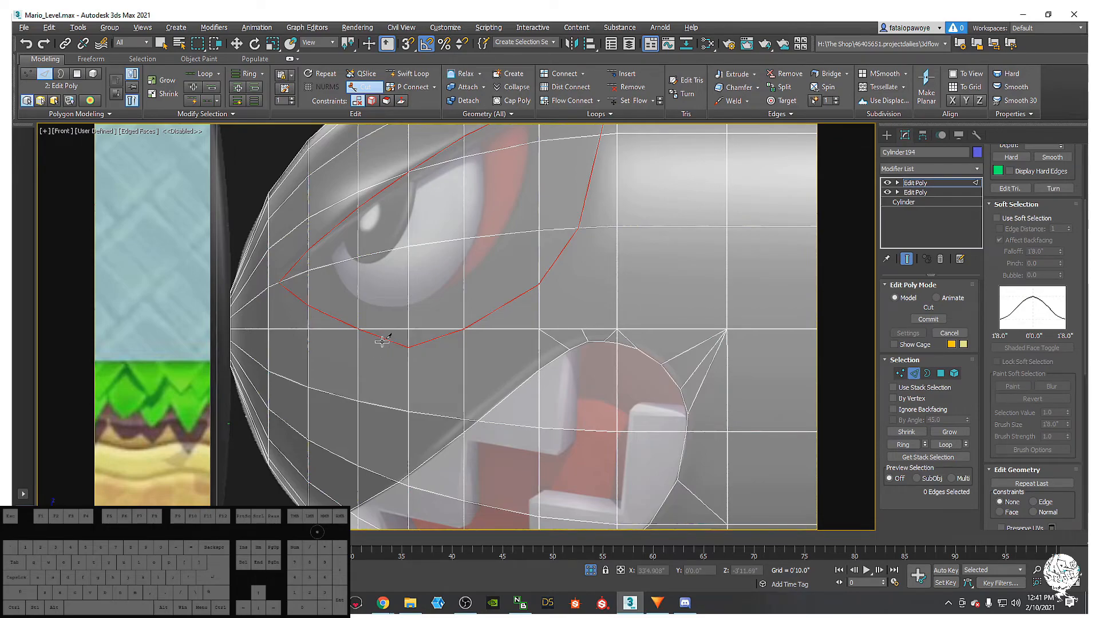
key("1")
scroll(429, 369, "up", 2)
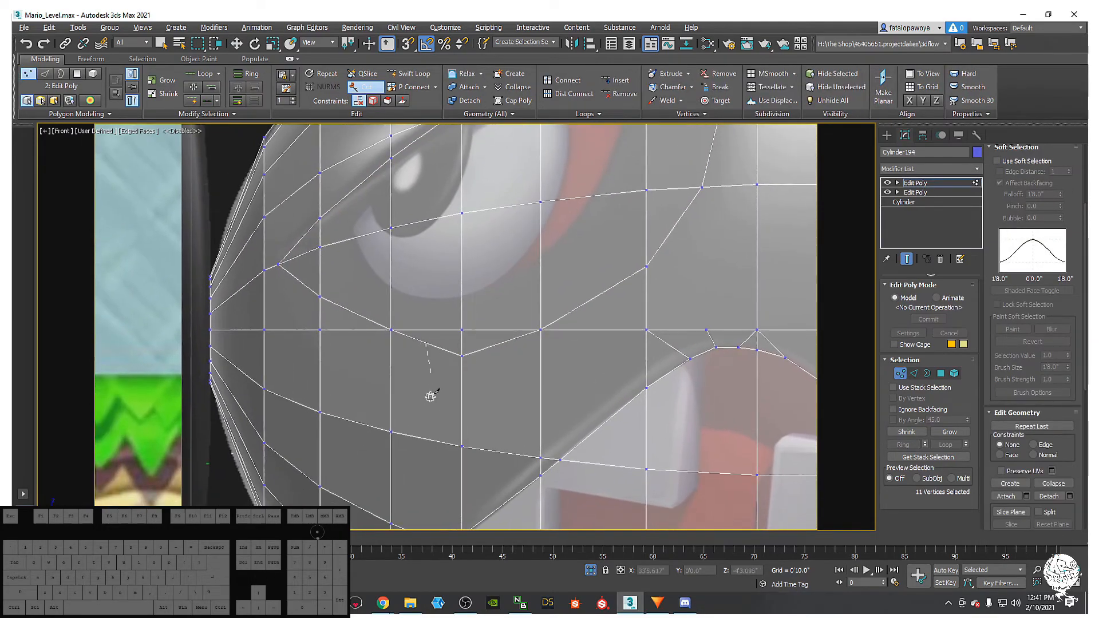
- Finish the cut edge at the lower grid line and slide the vertex below the eye with Edge constraints
left_click(388, 432)
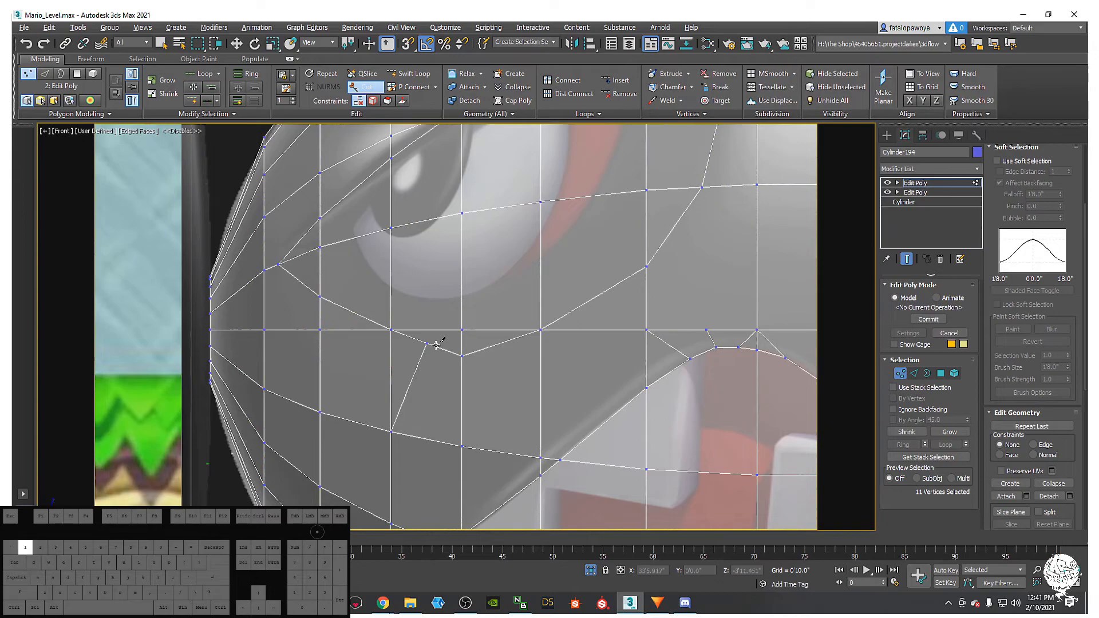
right_click(429, 347)
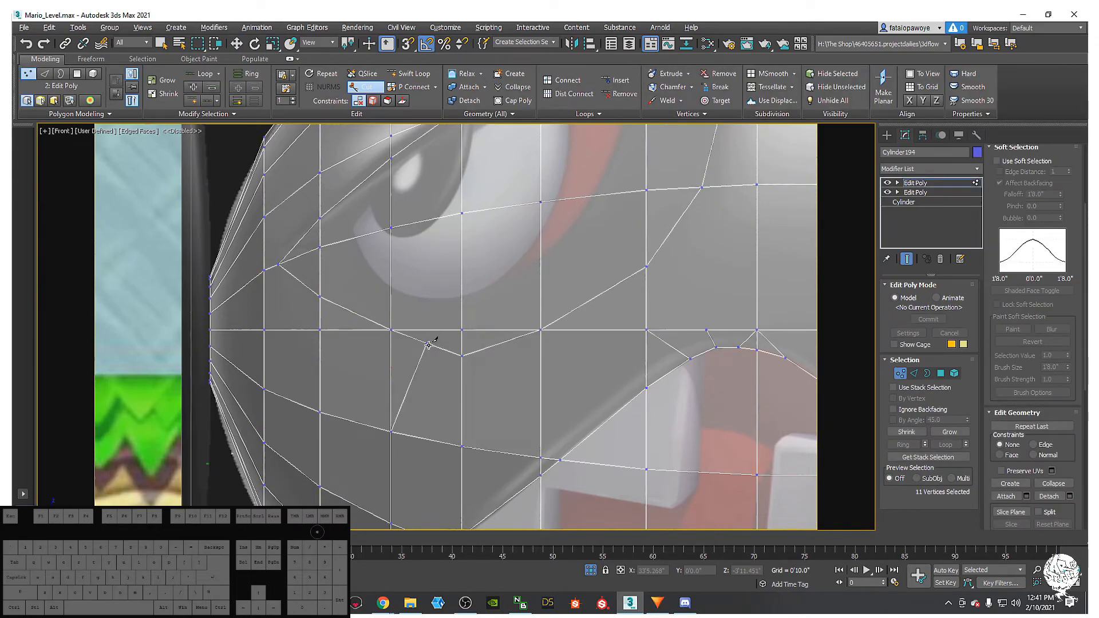
left_click(427, 344)
left_click_drag(424, 312, 444, 350)
key("ctrl+z")
key("ctrl+z")
key("shift+x")
left_click_drag(435, 327, 444, 336)
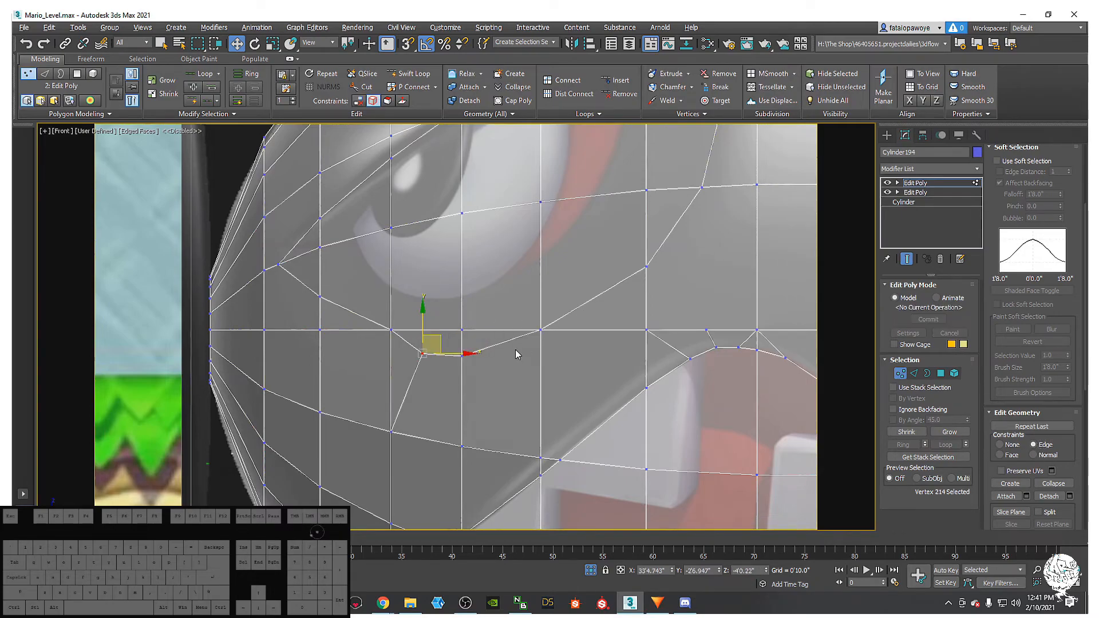
- Slide vertices 214, 212 and 213 under the eye along their edges to even the lines
left_click(461, 355)
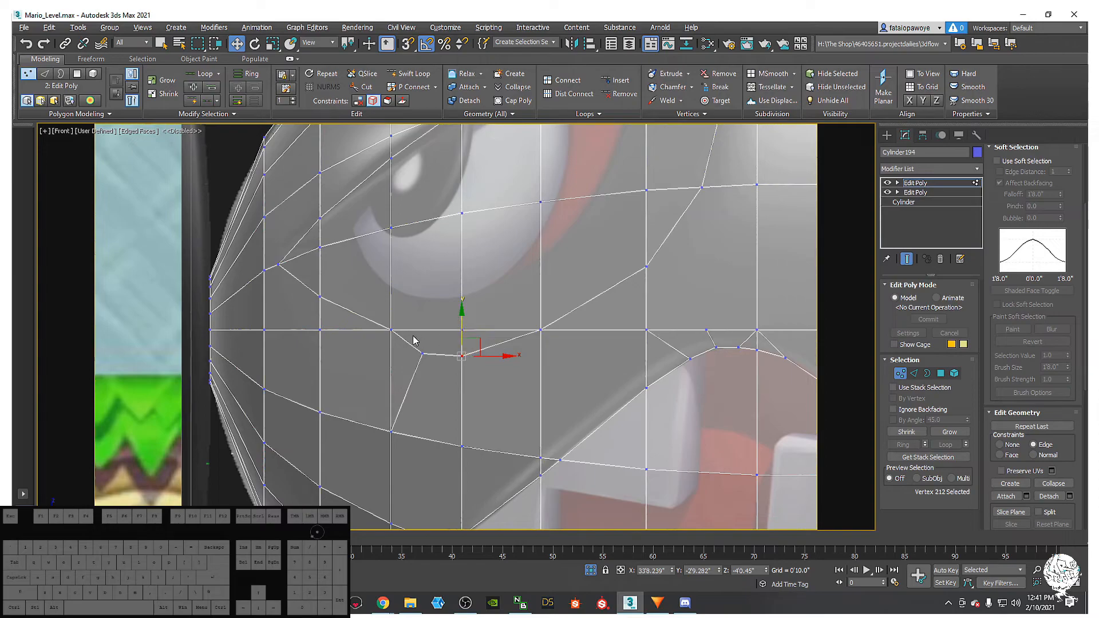
left_click(390, 329)
left_click(414, 348)
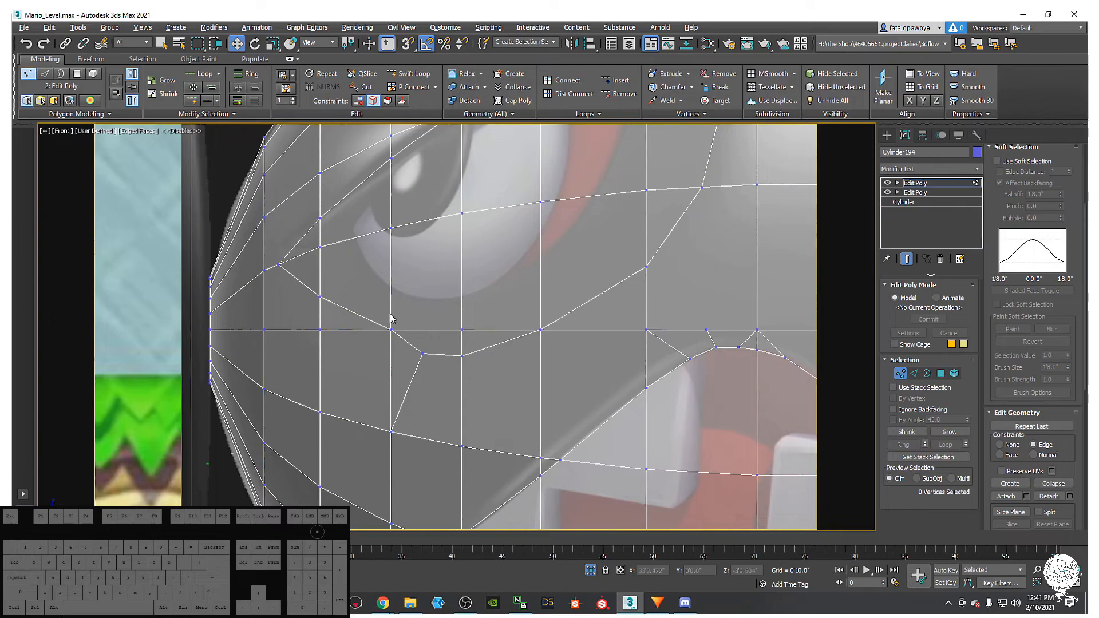
middle_click_drag(409, 328, 404, 356)
left_click(455, 385)
left_click_drag(456, 358, 412, 350)
left_click(416, 382)
left_click(456, 381)
left_click(384, 359)
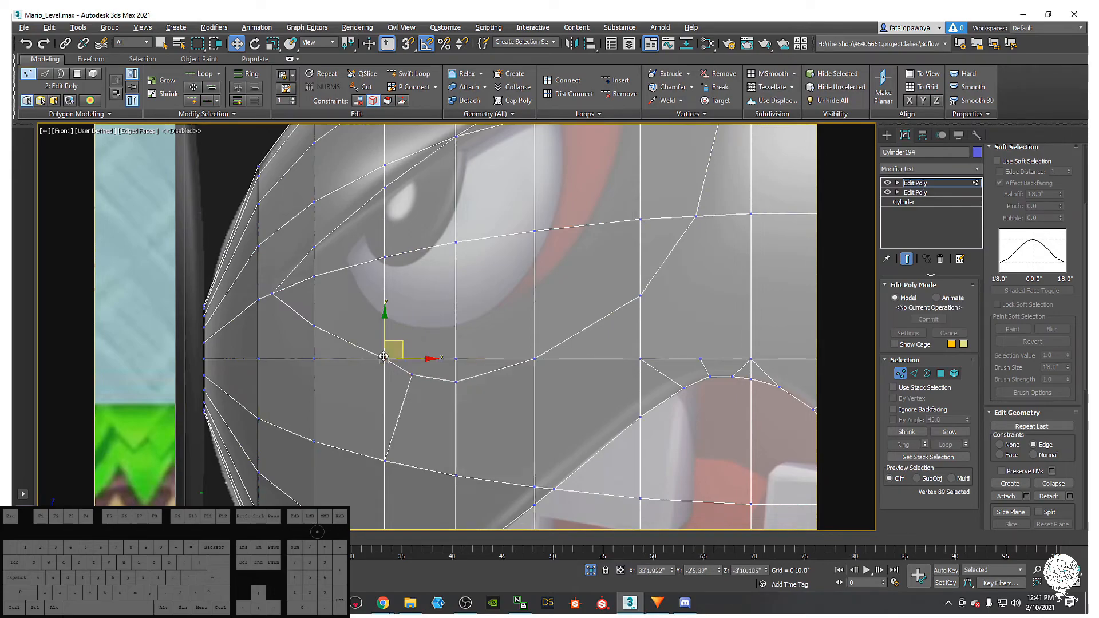
middle_click_drag(384, 359, 391, 388)
left_click(322, 354)
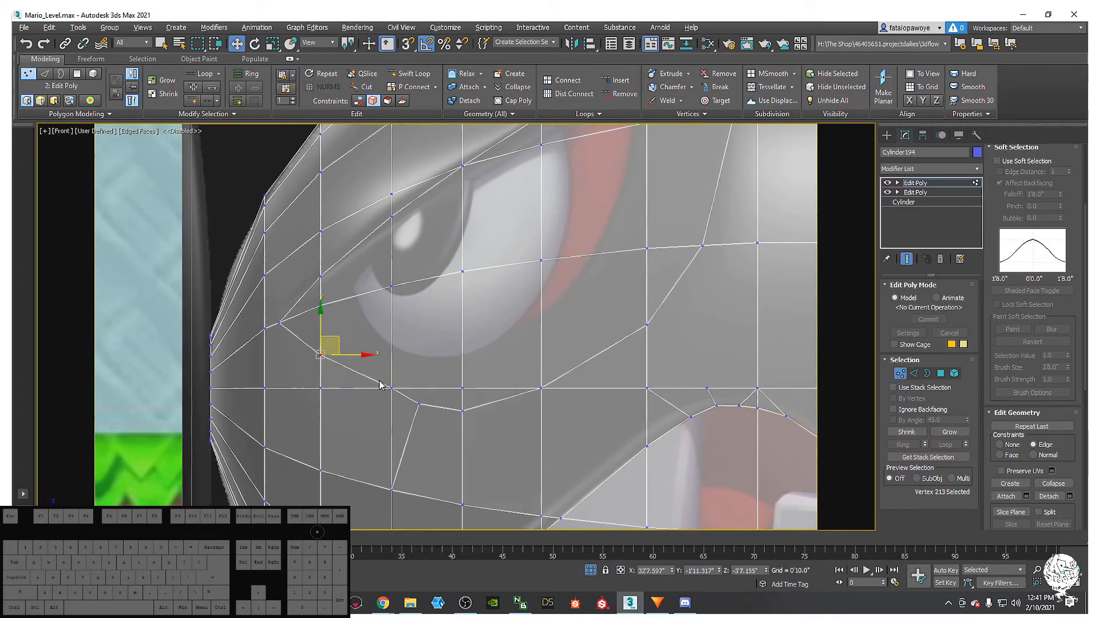
- Cut a new edge from the eye's lower-left corner vertex down to the edge below
key("alt+c")
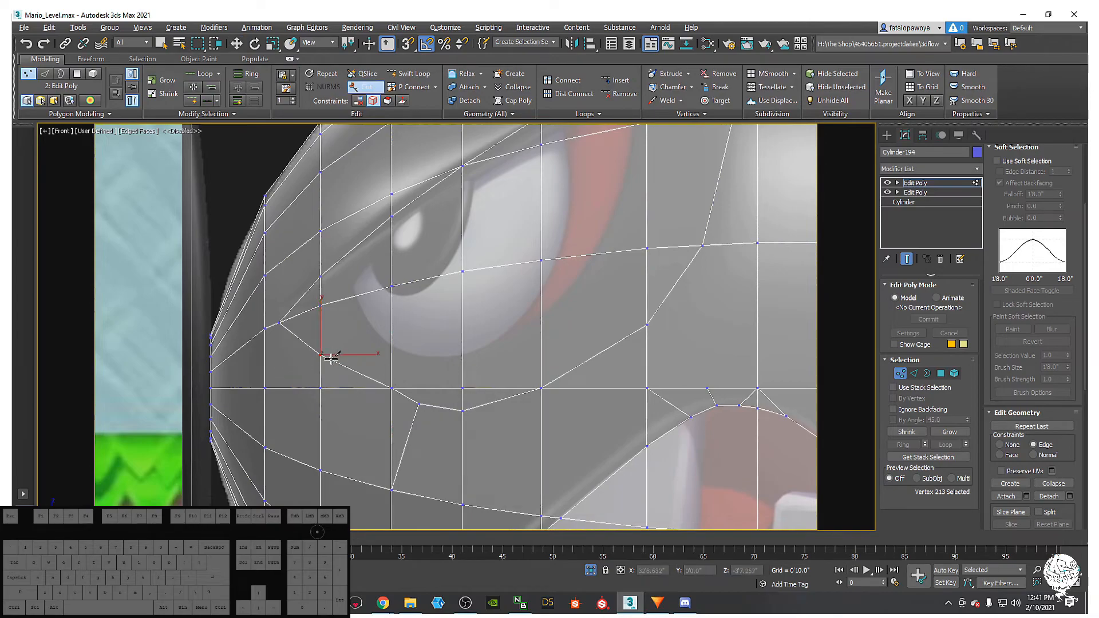
left_click(320, 355)
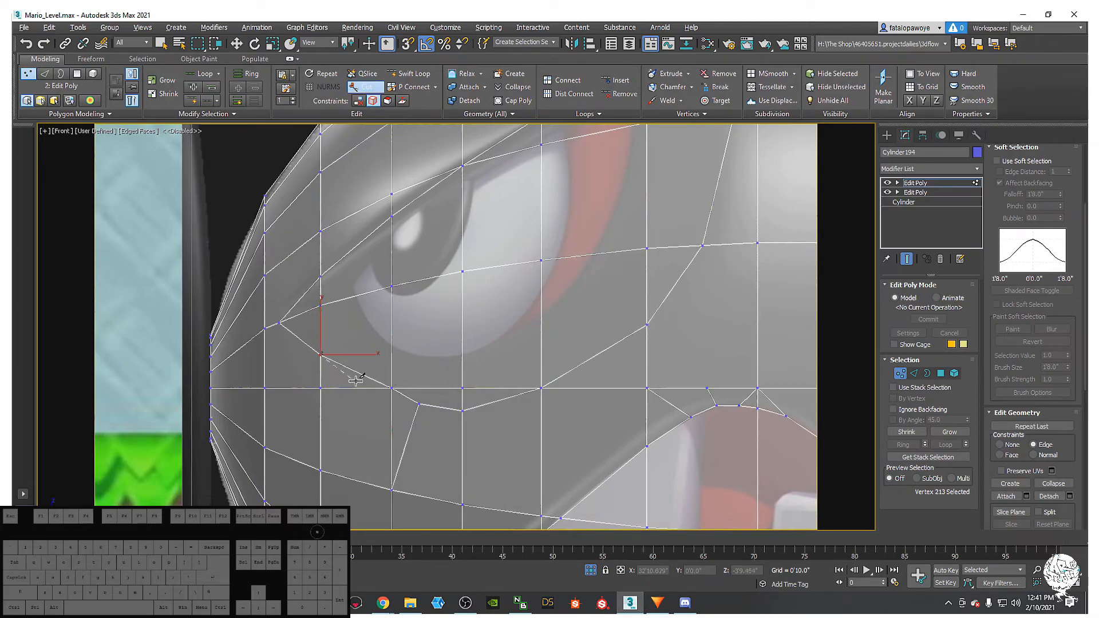
left_click(391, 401)
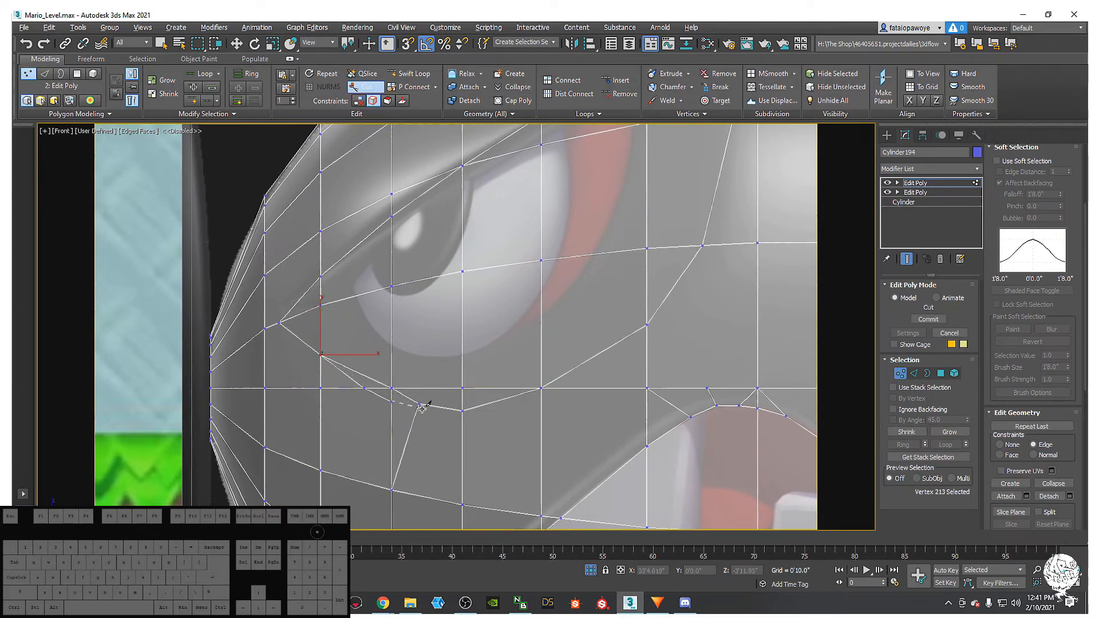
middle_click_drag(412, 376, 420, 396)
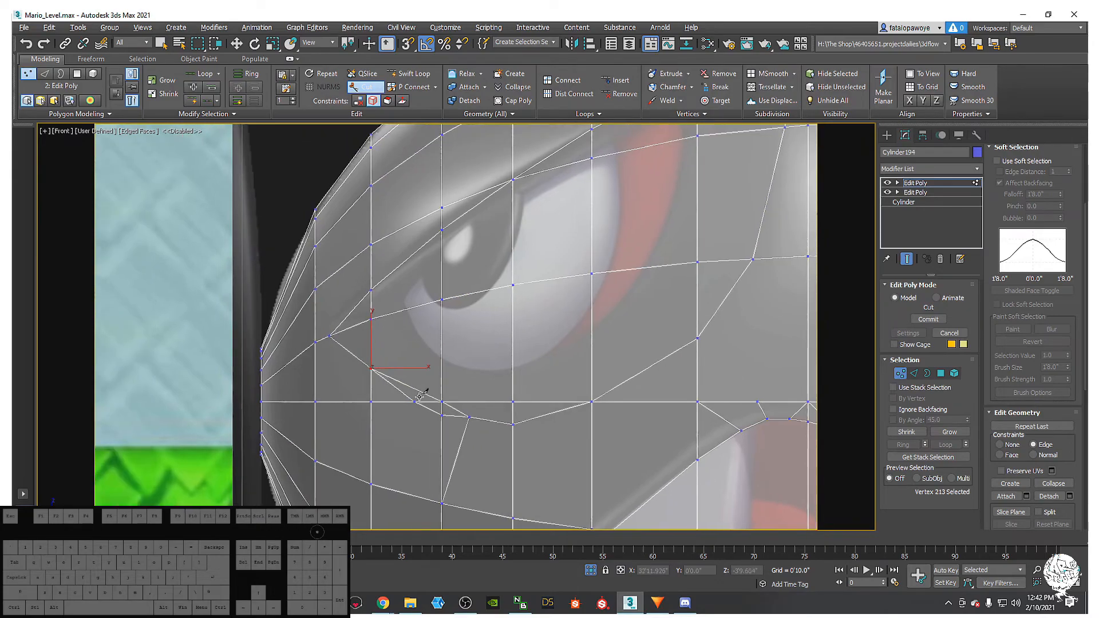
- Exit Cut and inspect the new edges under the eye at Edge level, undoing and redoing changes
key("w")
key("2")
left_click(406, 384)
left_click(463, 412, "ctrl")
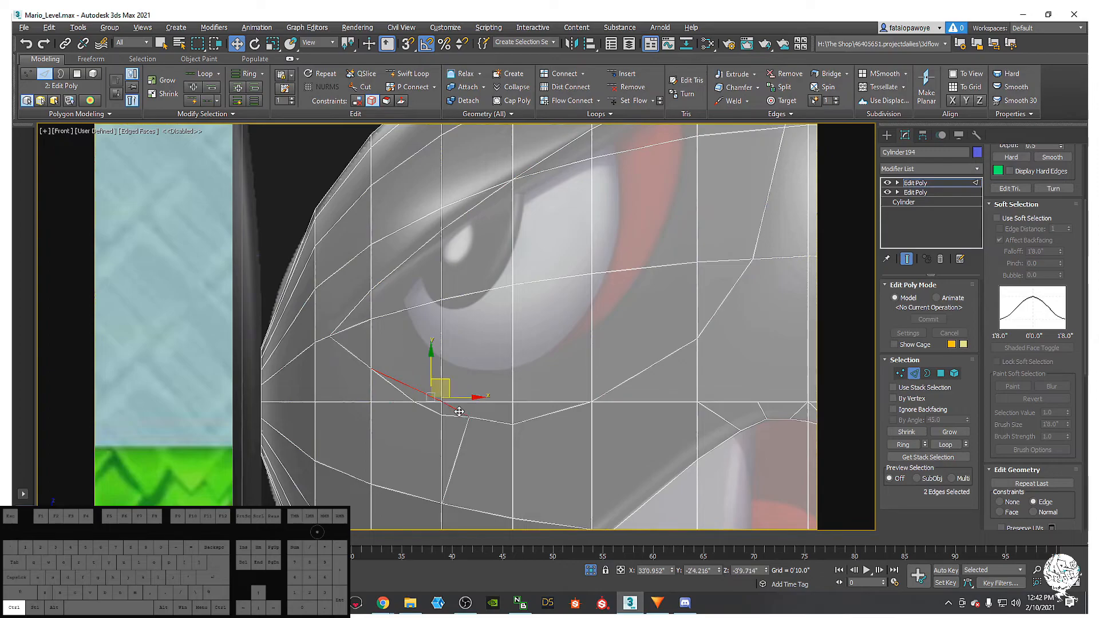
key("ctrl+d")
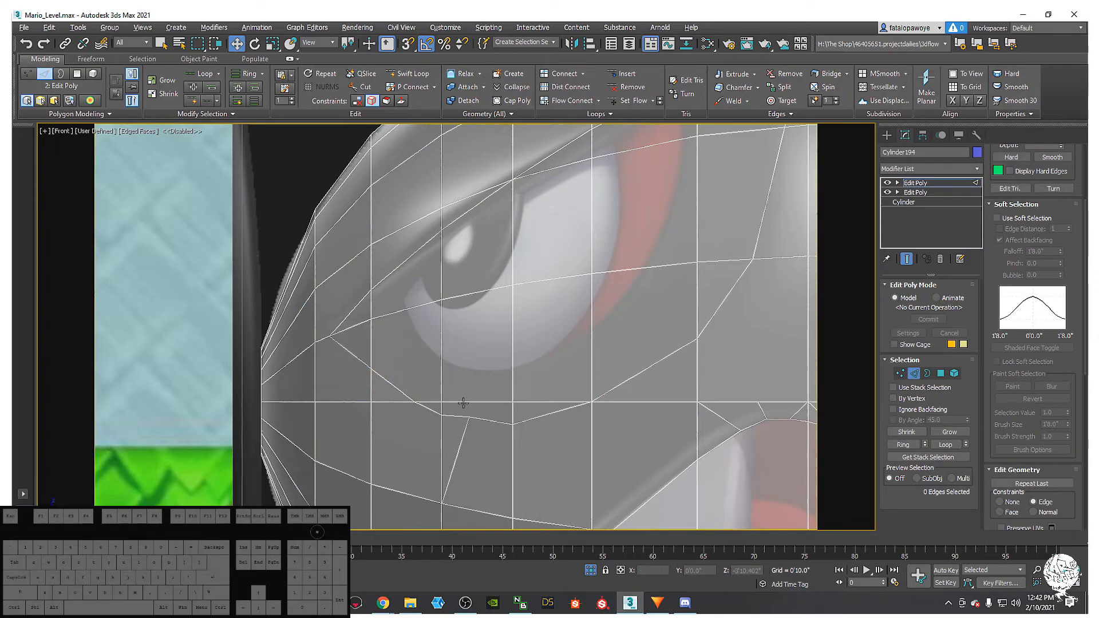
key("1")
middle_click_drag(433, 389, 425, 380)
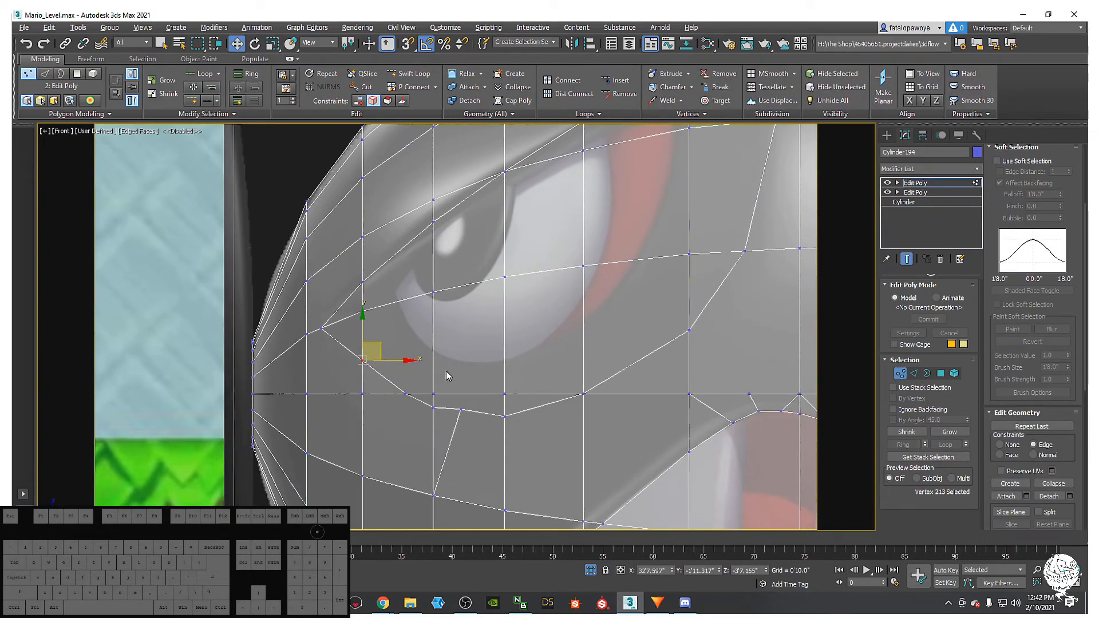
key("ctrl+z")
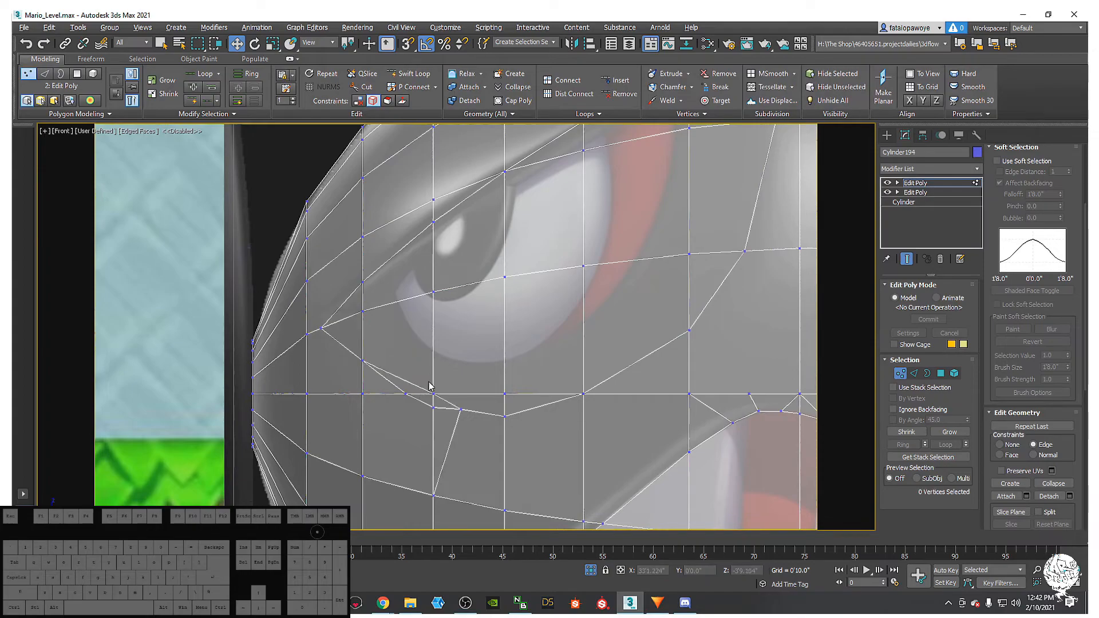
key("ctrl+z")
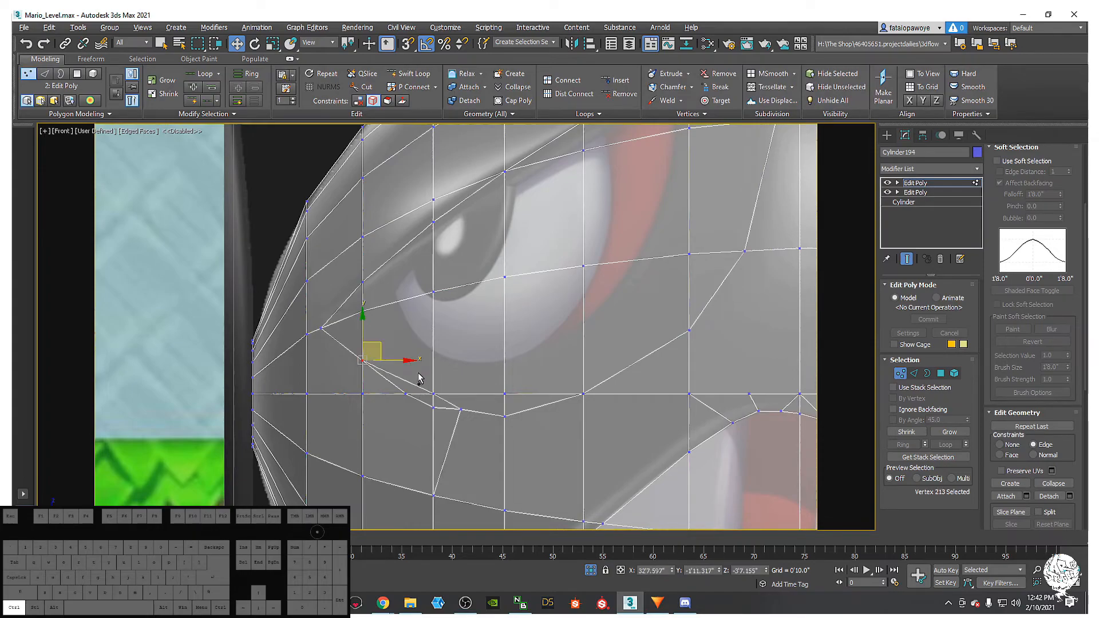
key("ctrl+y")
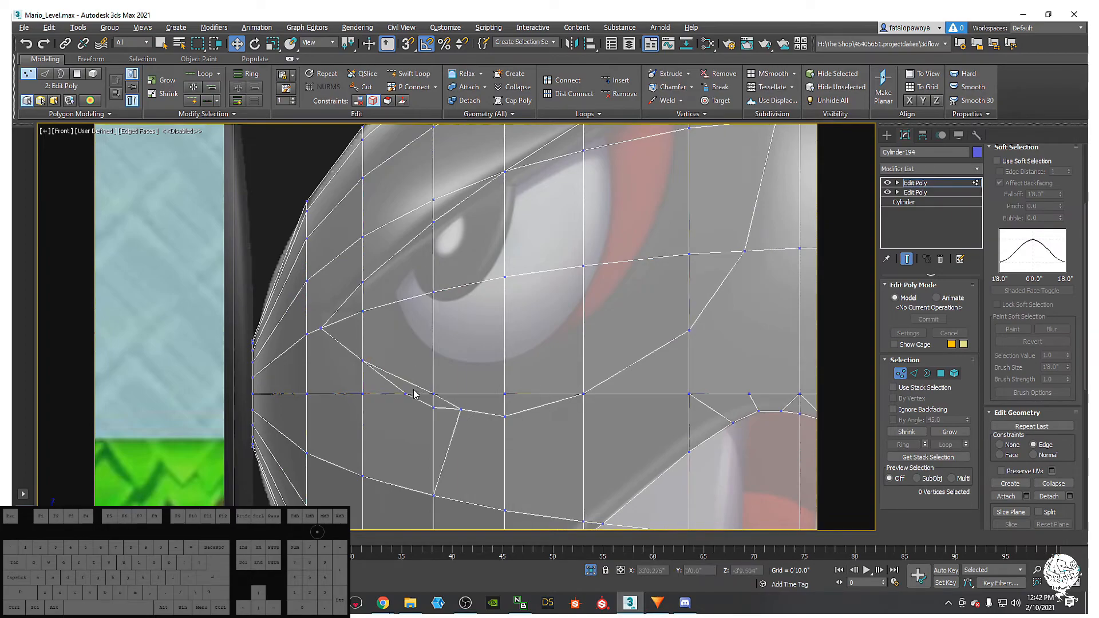
key("2")
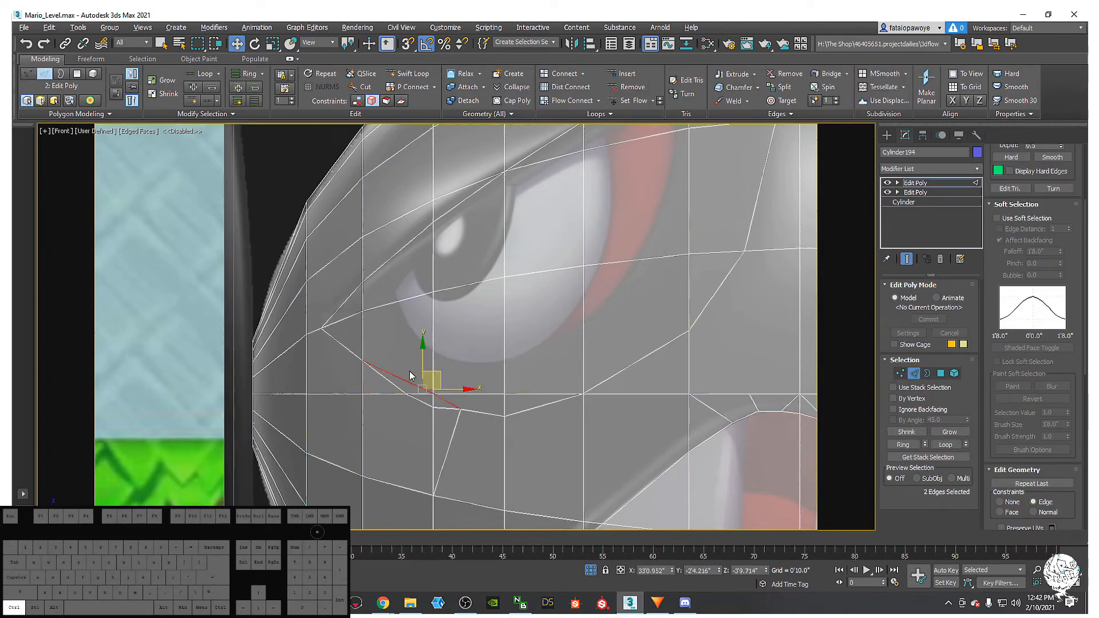
key("1")
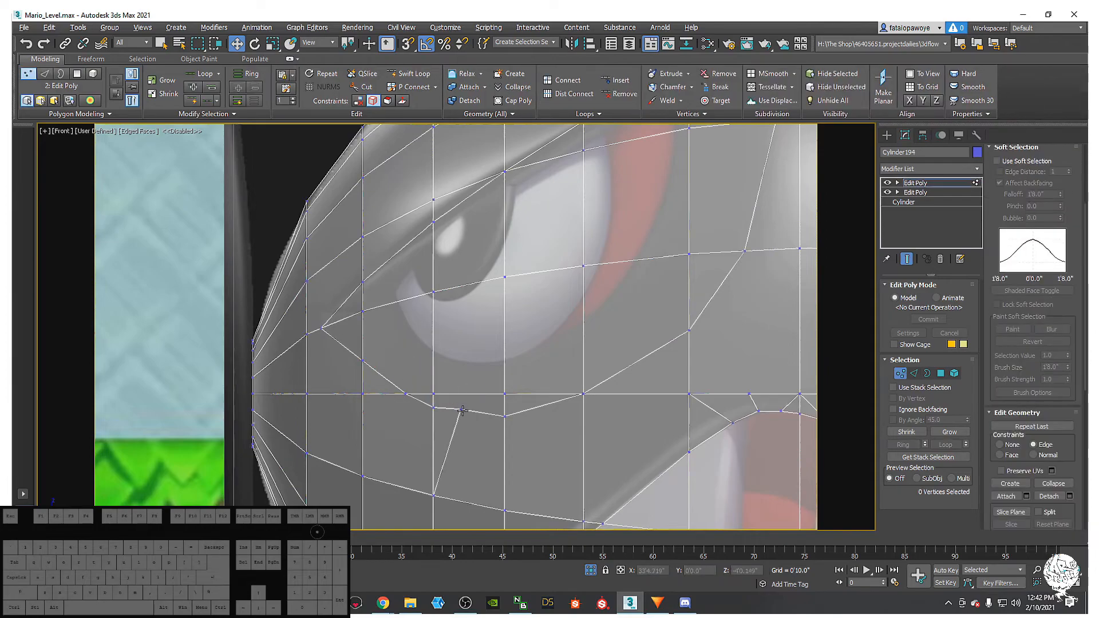
- Slide the vertices below the eye and the eye-corner vertex along X/Y to smooth the outline
left_click(459, 407)
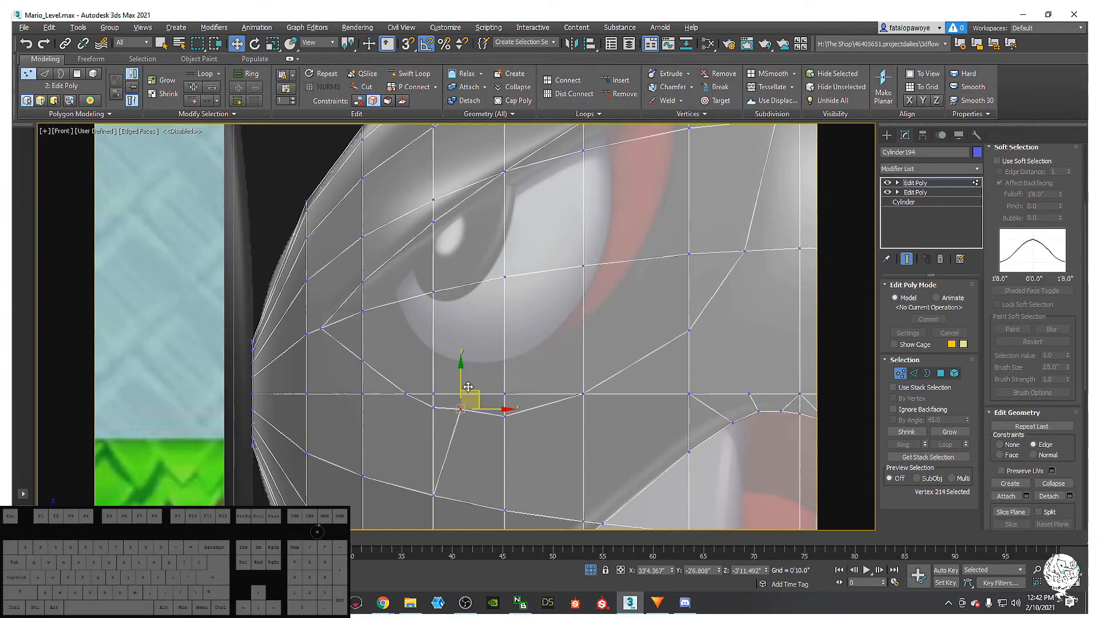
left_click(407, 394)
left_click_drag(430, 394, 420, 396)
left_click(362, 359)
left_click_drag(360, 327, 363, 336)
middle_click_drag(450, 310, 395, 323)
left_click(403, 421)
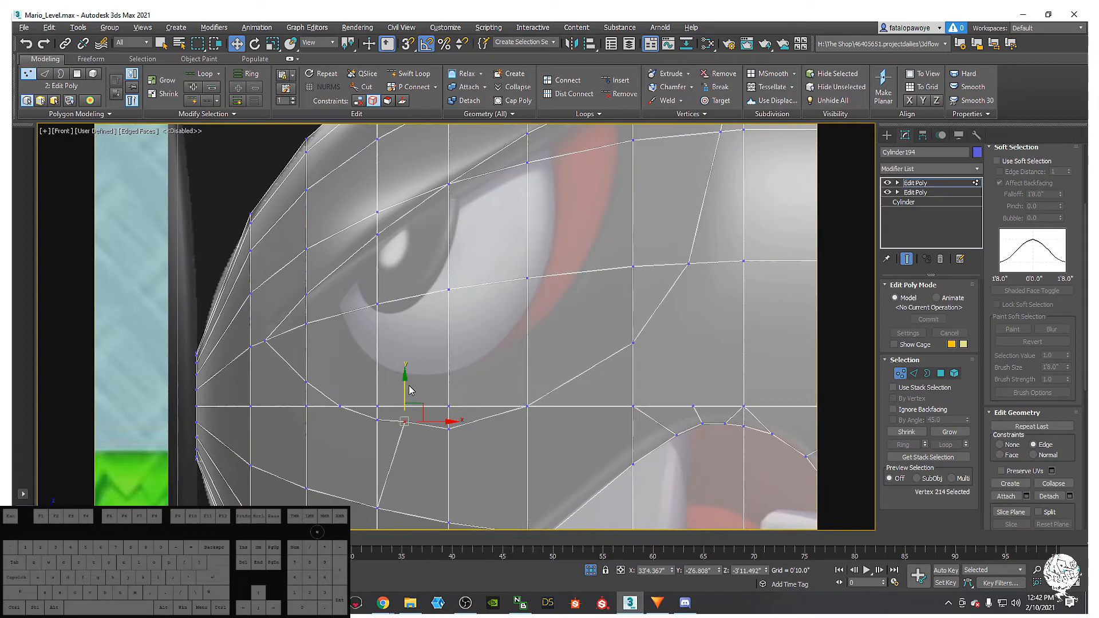
left_click_drag(405, 388, 405, 393)
left_click_drag(432, 428, 437, 427)
- Nudge the remaining vertices along the eye outline and body into line
middle_click_drag(437, 427, 364, 440)
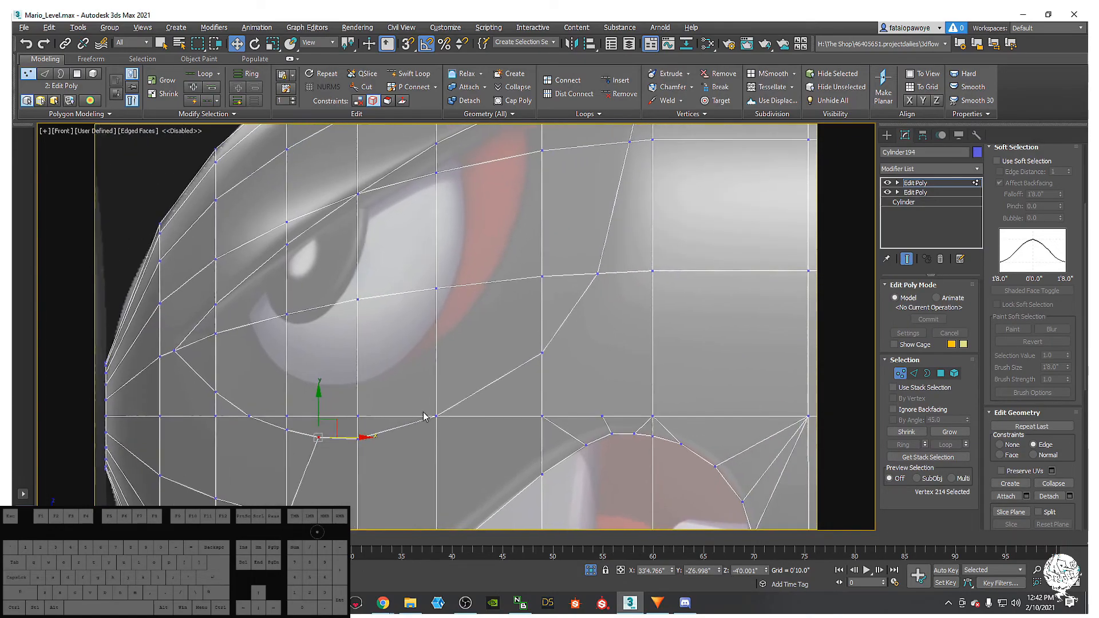
left_click(363, 439)
left_click_drag(360, 407, 362, 407)
left_click(437, 416)
middle_click_drag(478, 380, 443, 435)
scroll(508, 382, "up", 2)
scroll(508, 387, "down", 4)
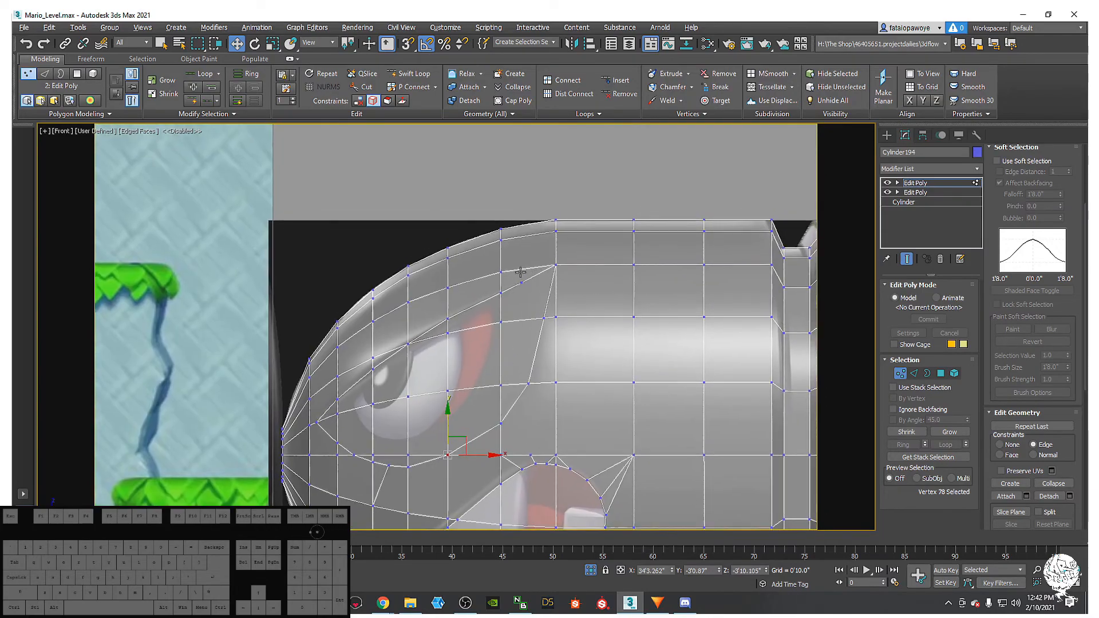
left_click(519, 284)
scroll(519, 284, "up", 3)
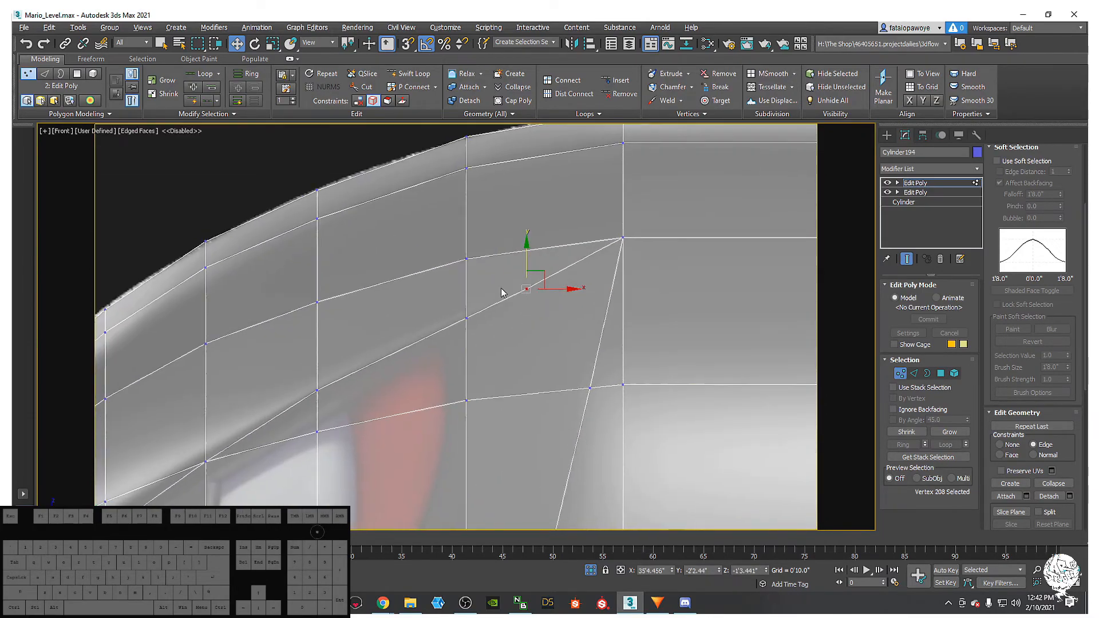
- Cut an edge from the vertex above the eye to the neighbouring edge
scroll(515, 283, "down", 1)
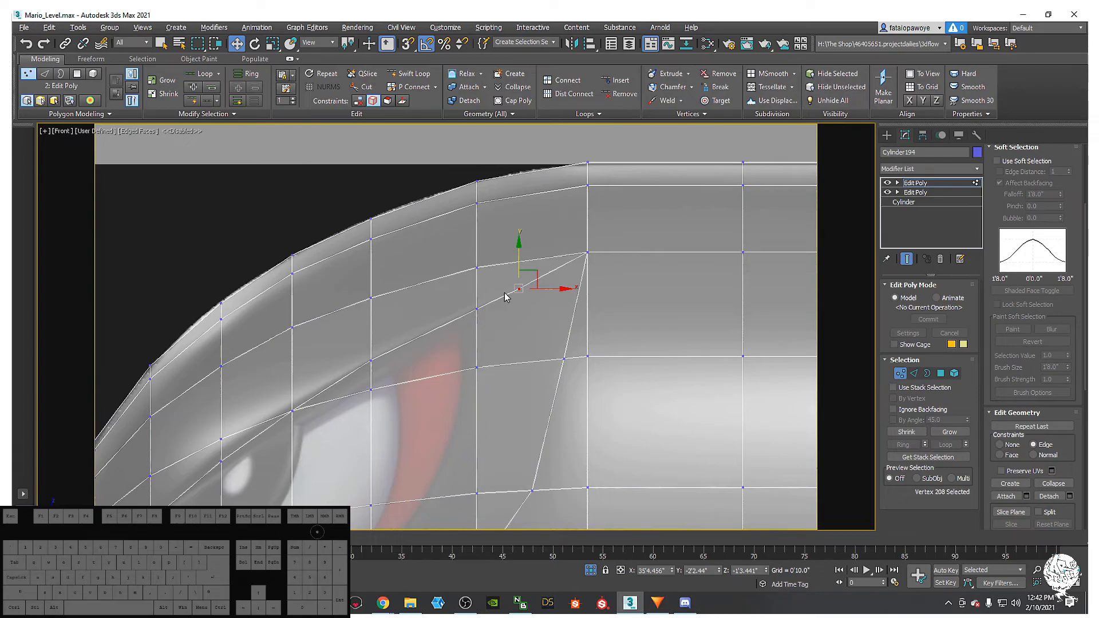
key("alt+c")
left_click(519, 287)
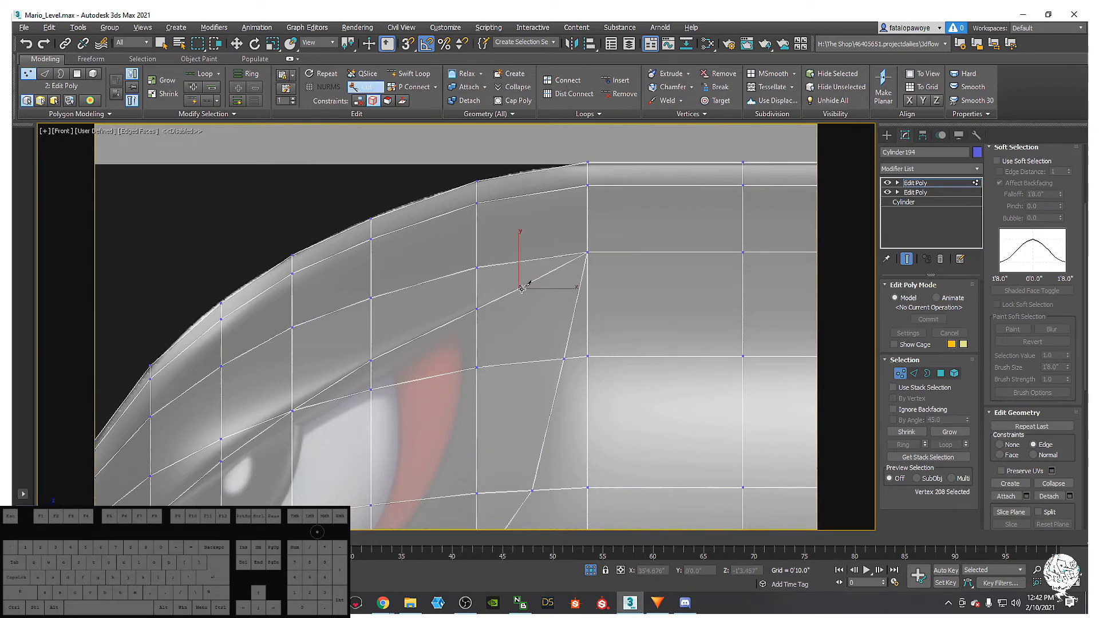
left_click(474, 266)
- Cut from where the diagonal meets the horizontal edge down to the lower vertex below the eye
middle_click_drag(564, 347, 561, 318)
scroll(560, 317, "down", 2)
middle_click_drag(496, 269, 516, 233)
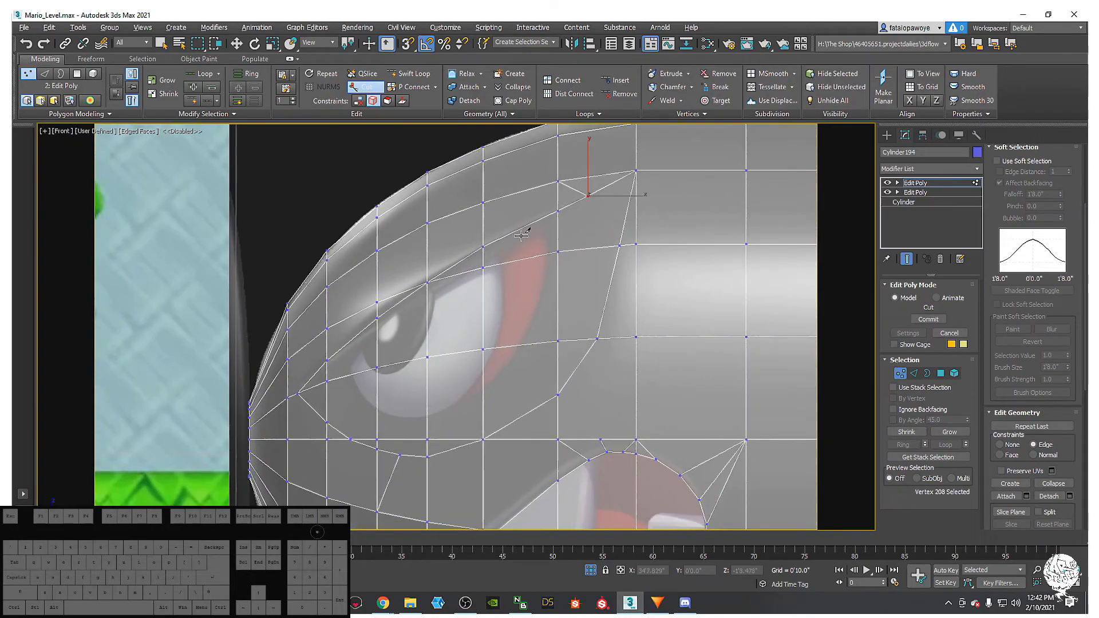
middle_click_drag(476, 264, 591, 246)
middle_click_drag(495, 336, 410, 360)
scroll(270, 342, "down", 2)
scroll(371, 359, "up", 3)
scroll(447, 313, "down", 6)
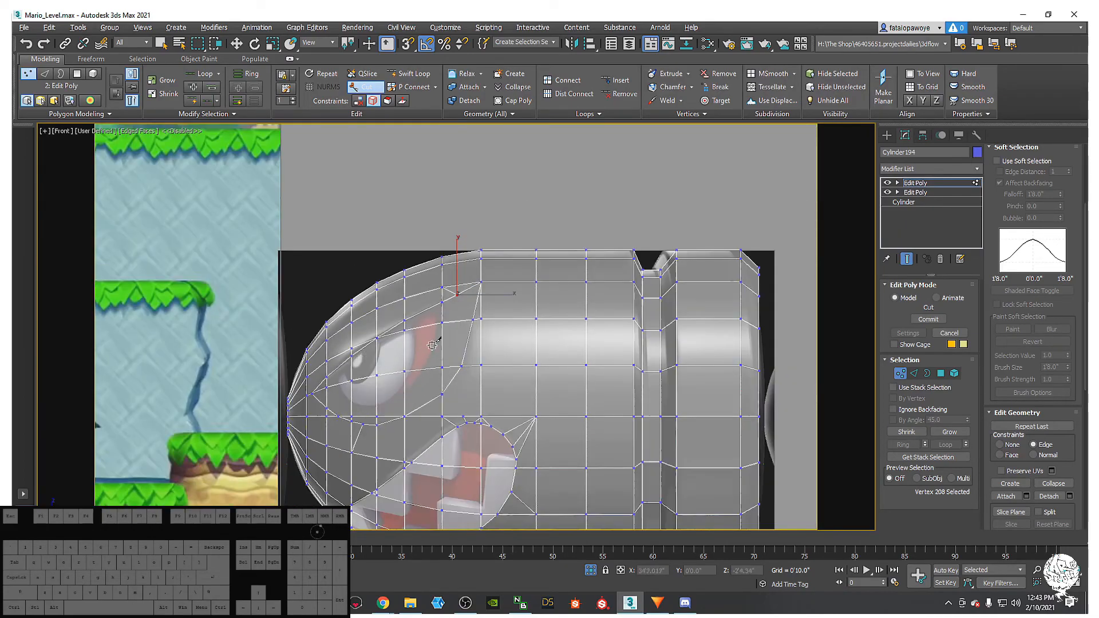
middle_click_drag(387, 421, 428, 387)
scroll(397, 391, "up", 6)
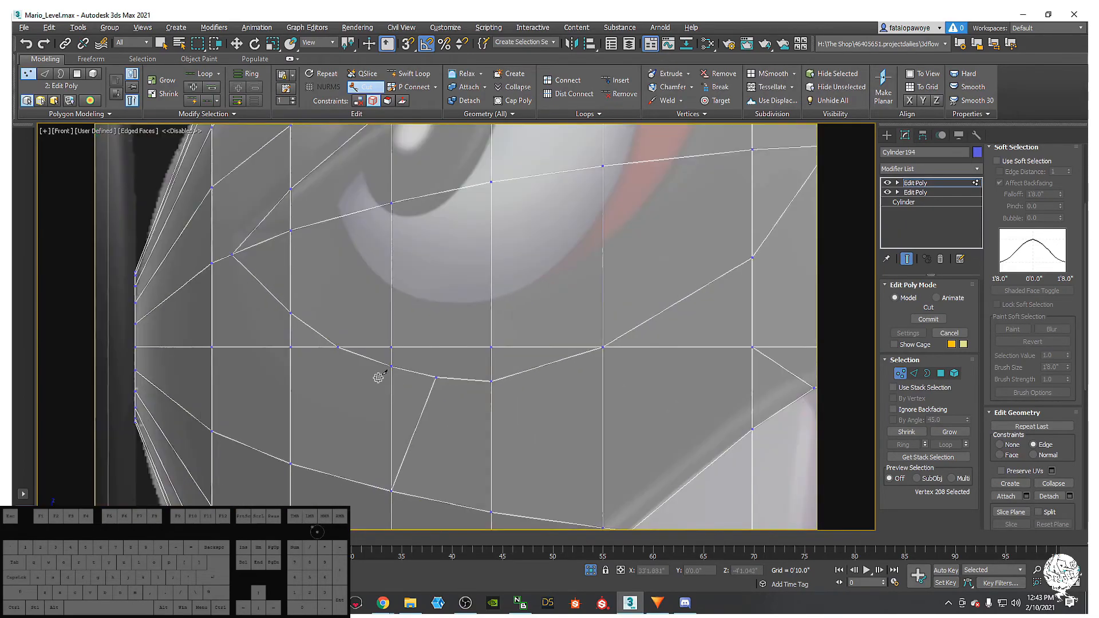
middle_click_drag(345, 375, 434, 337)
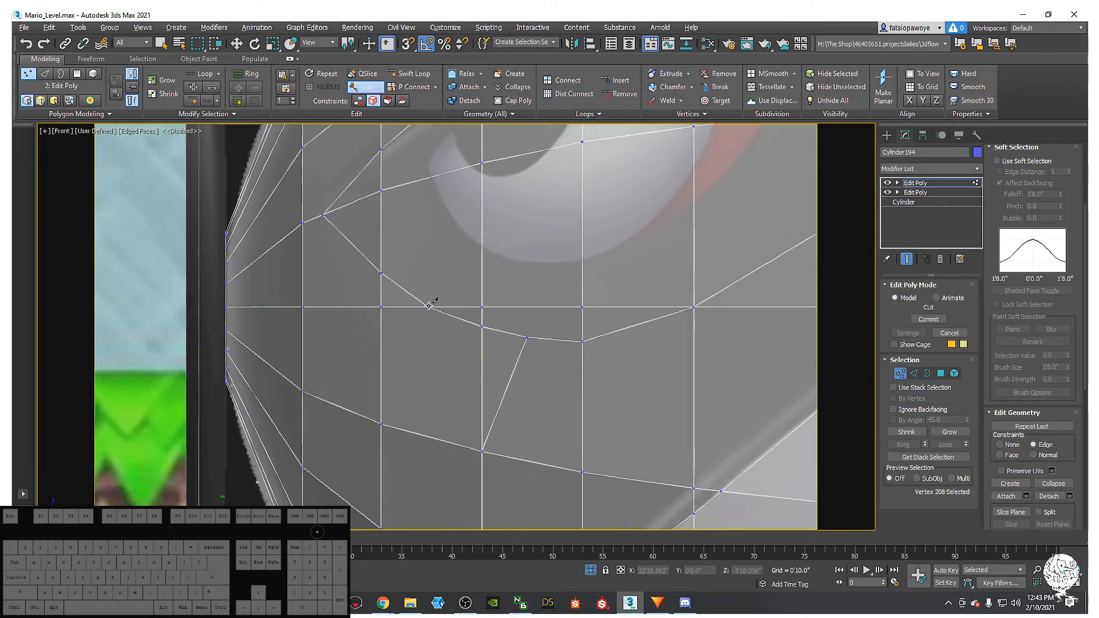
left_click(429, 307)
left_click(481, 452)
- Cut an edge from the grid line above the mouth down to the mouth outline's upper-left vertex
scroll(446, 319, "down", 5)
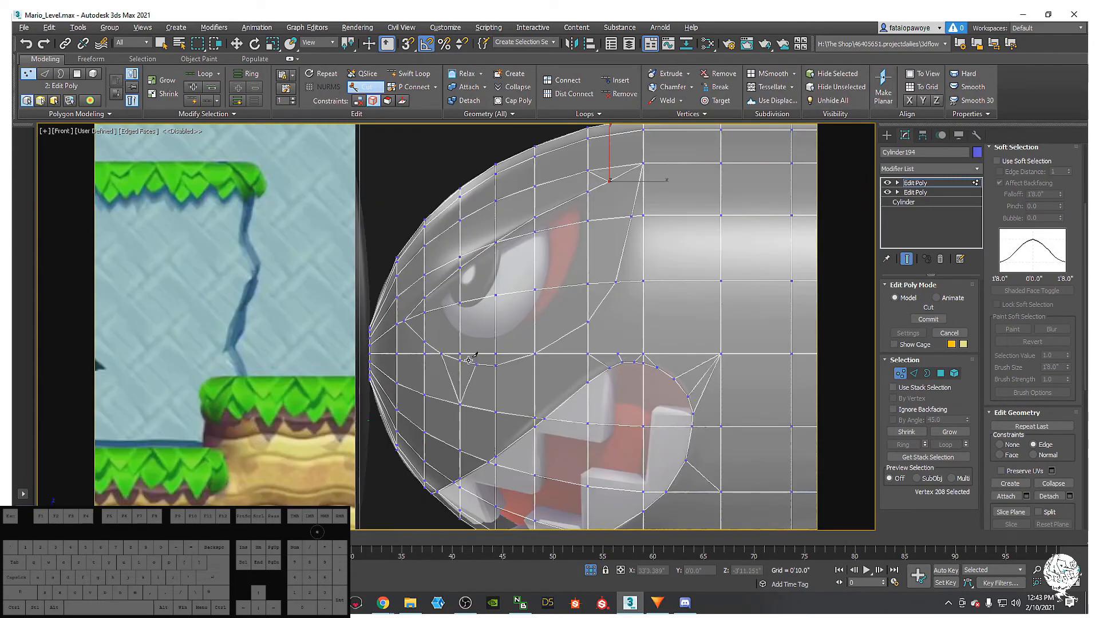
middle_click_drag(502, 384, 480, 405)
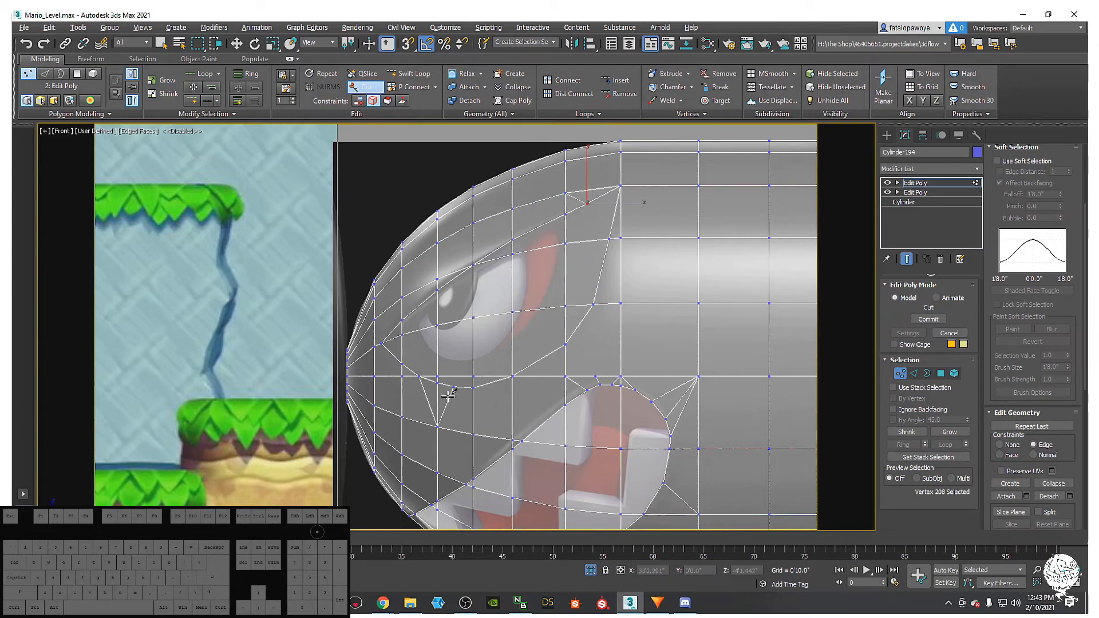
scroll(499, 421, "up", 4)
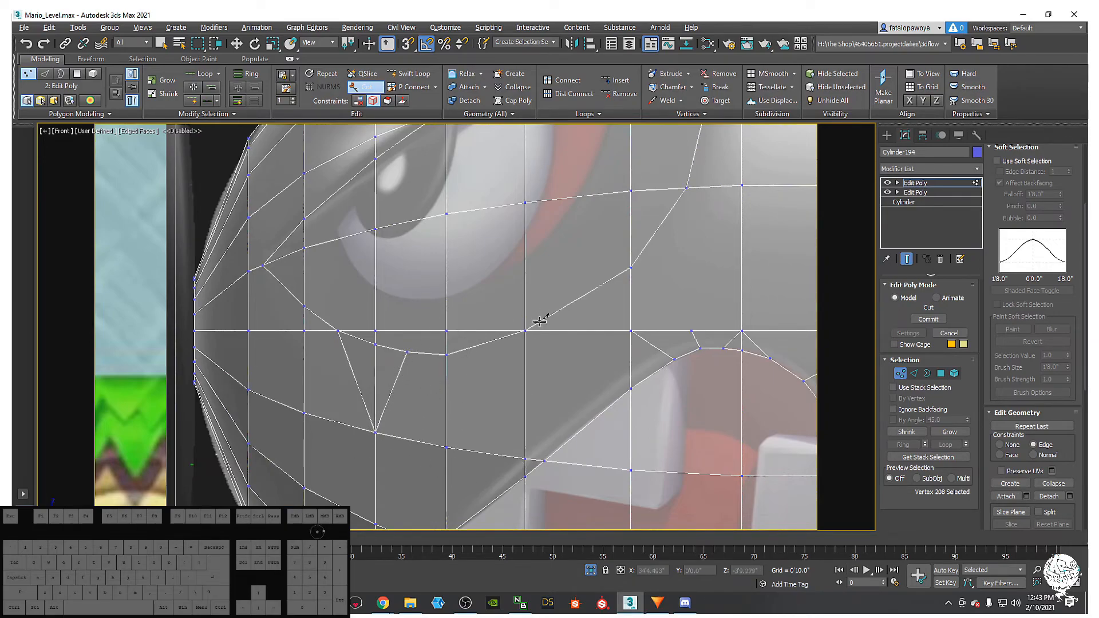
middle_click_drag(541, 321, 457, 354)
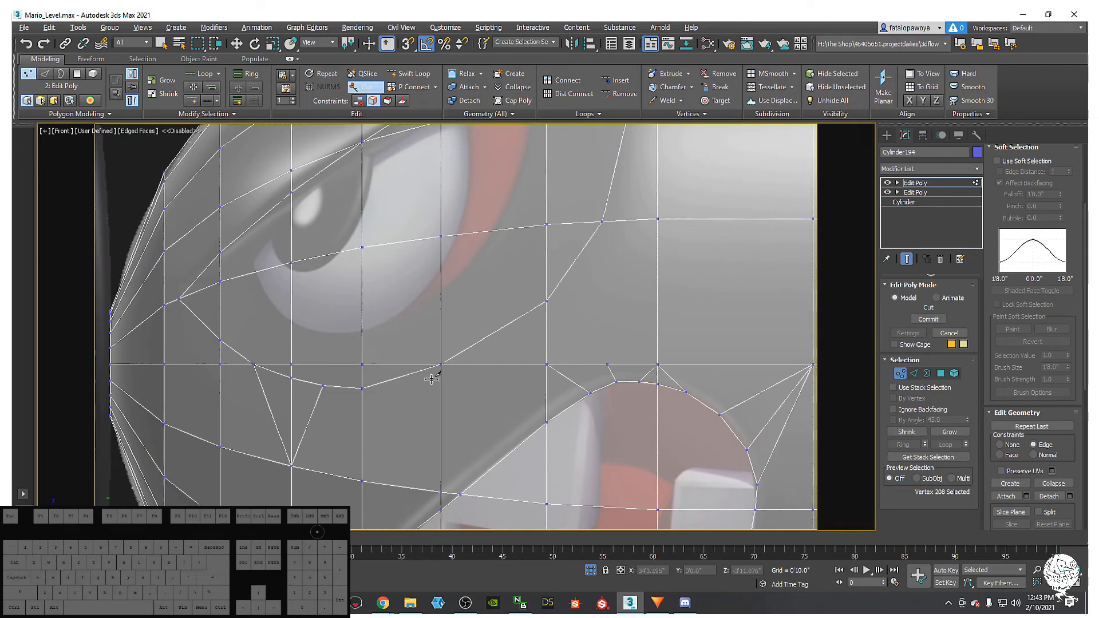
left_click(547, 422)
left_click(440, 361)
middle_click_drag(534, 380, 353, 381)
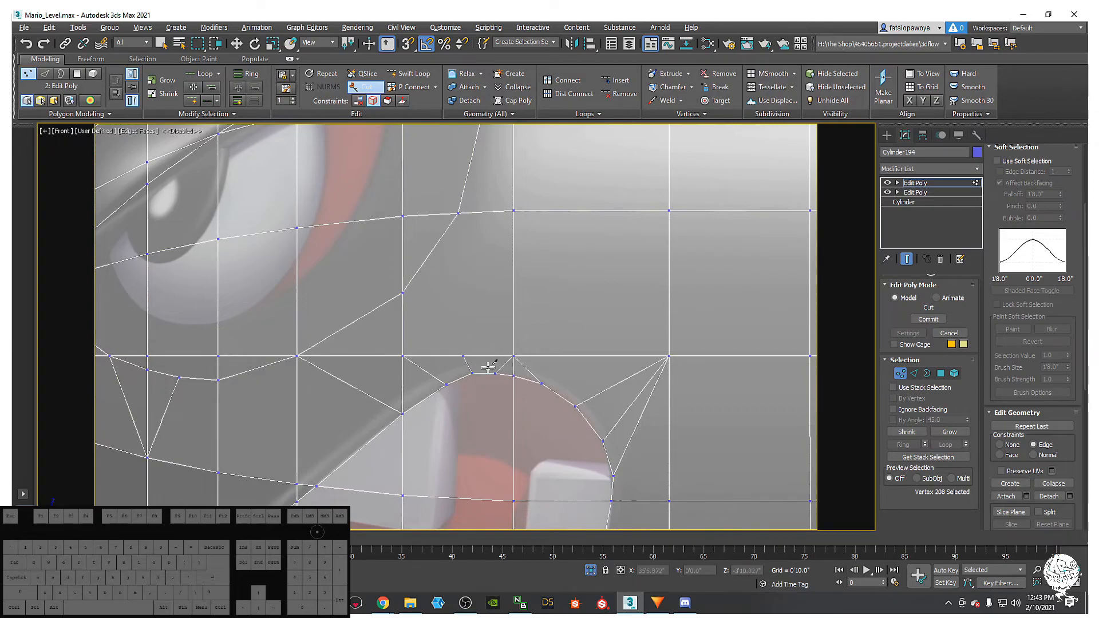
middle_click_drag(484, 365, 469, 381)
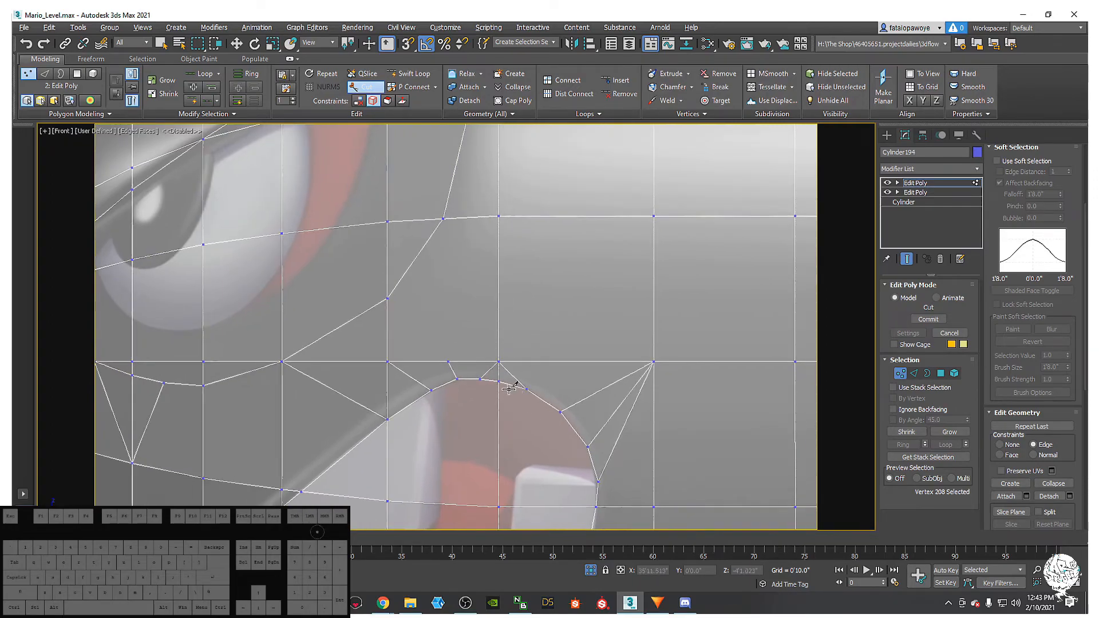
middle_click_drag(516, 351, 503, 338)
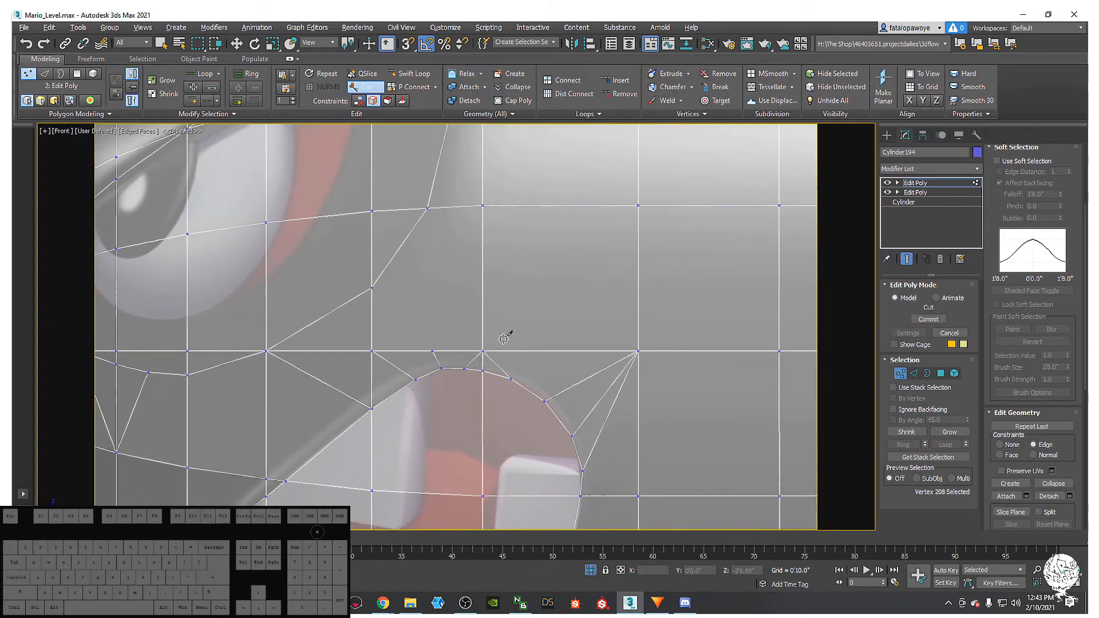
- Exit Cut and slide the first vertices on the mouth's upper arc along their edges
right_click(479, 373)
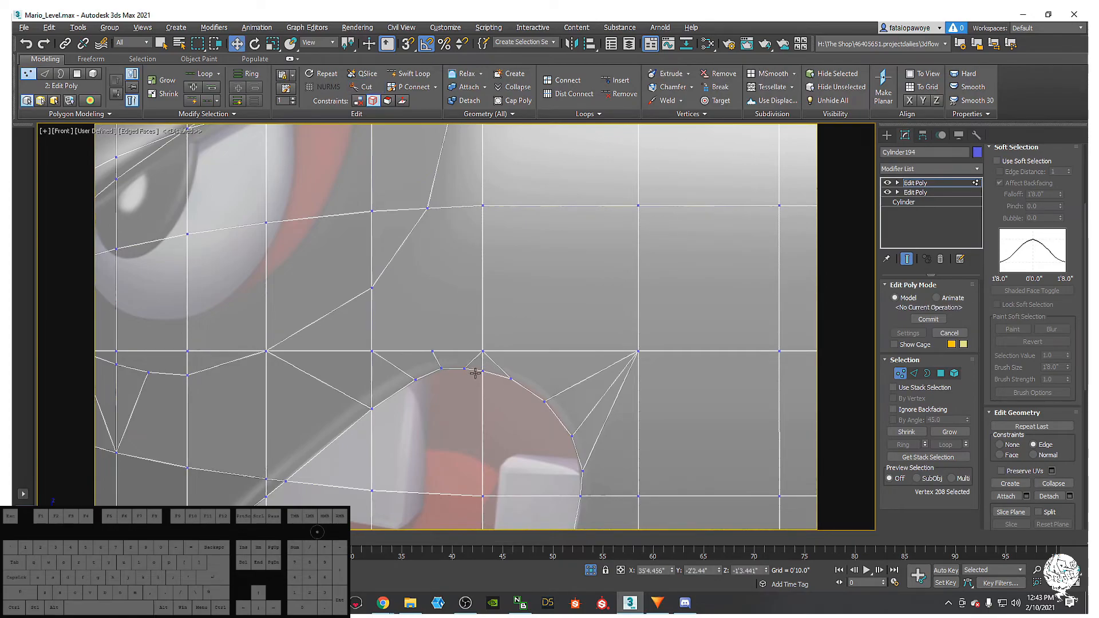
left_click(483, 370)
left_click_drag(486, 344, 487, 342)
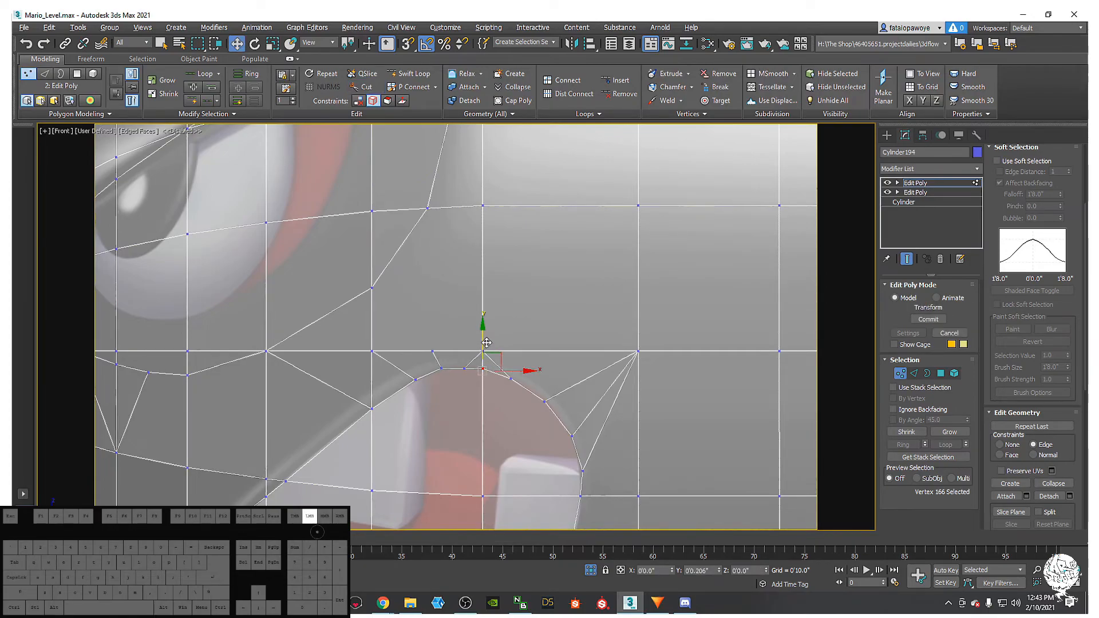
mouse_move(490, 343)
left_mouse_down()
mouse_move(474, 361)
mouse_move(494, 363)
left_mouse_up()
left_click(465, 368)
middle_click_drag(486, 409, 522, 358)
left_click(467, 356)
left_click(490, 332)
left_click_drag(503, 314, 484, 307)
left_click(495, 327)
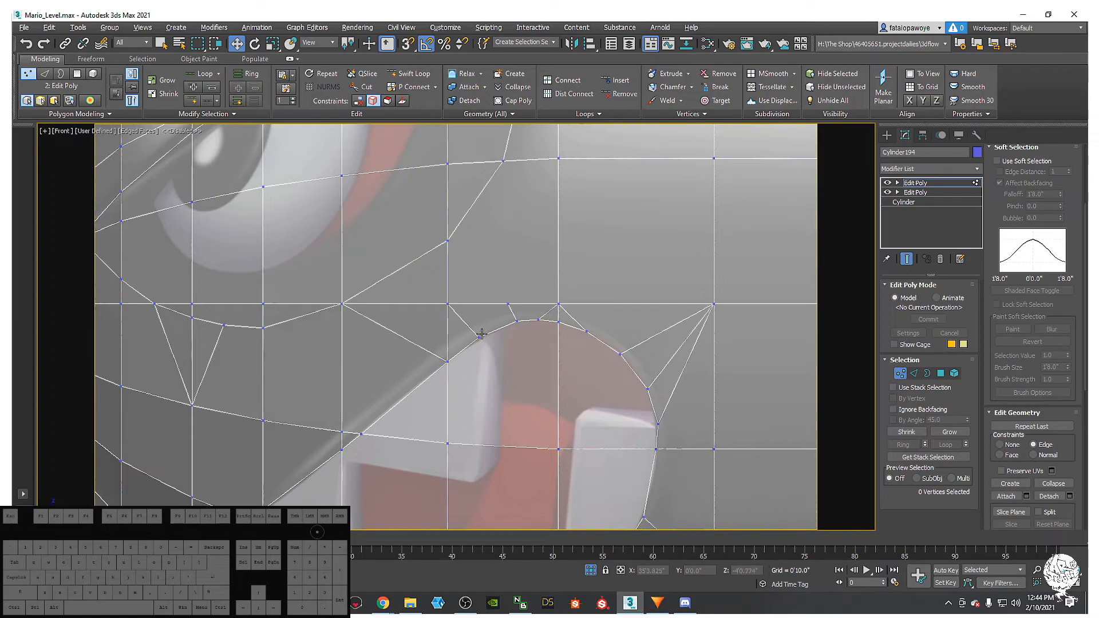
left_click(481, 335)
left_click_drag(496, 324, 532, 324)
- Reposition the vertices above and beside the mouth arc toward its top to even the curve
left_click(517, 321)
middle_click_drag(532, 324, 465, 298)
left_click(491, 305)
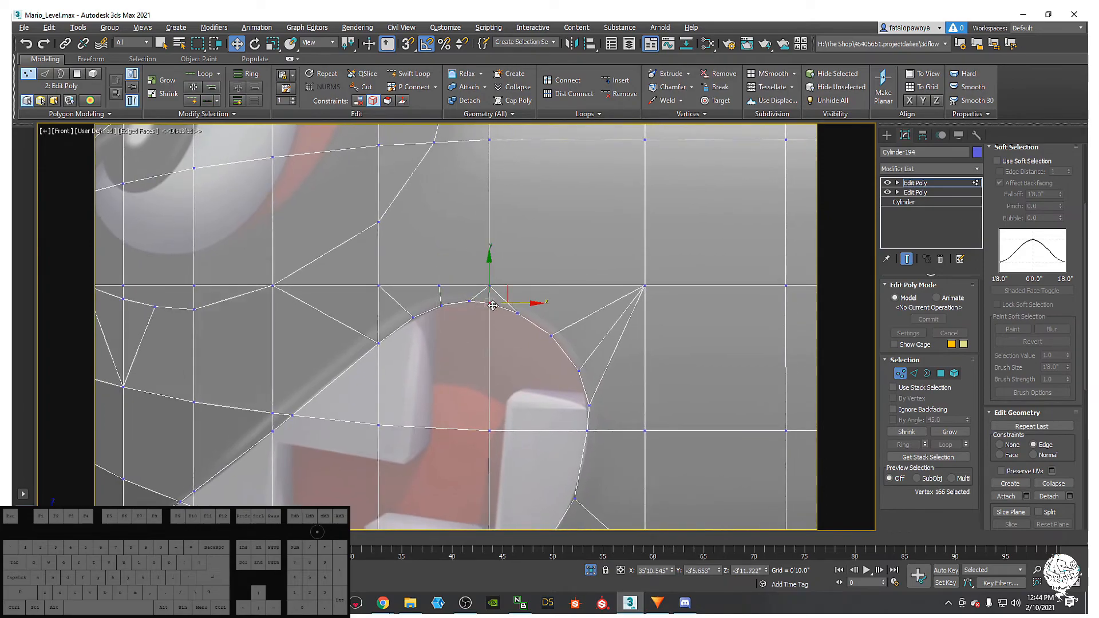
left_click(517, 312)
mouse_move(536, 314)
left_mouse_down()
mouse_move(571, 323)
mouse_move(553, 314)
left_mouse_up()
left_click(551, 336)
left_click(551, 332)
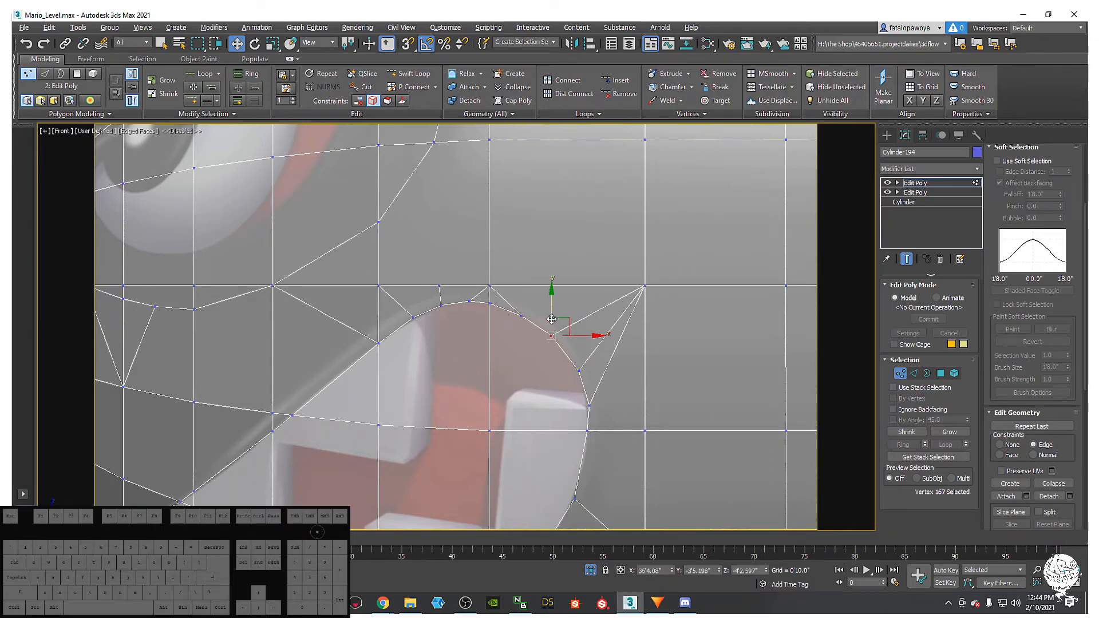
left_click_drag(567, 323, 591, 346)
- Nudge the upper-right arc vertices onto the reference curve, fine-tuning the last one
left_click(579, 370)
left_click_drag(590, 405, 610, 365)
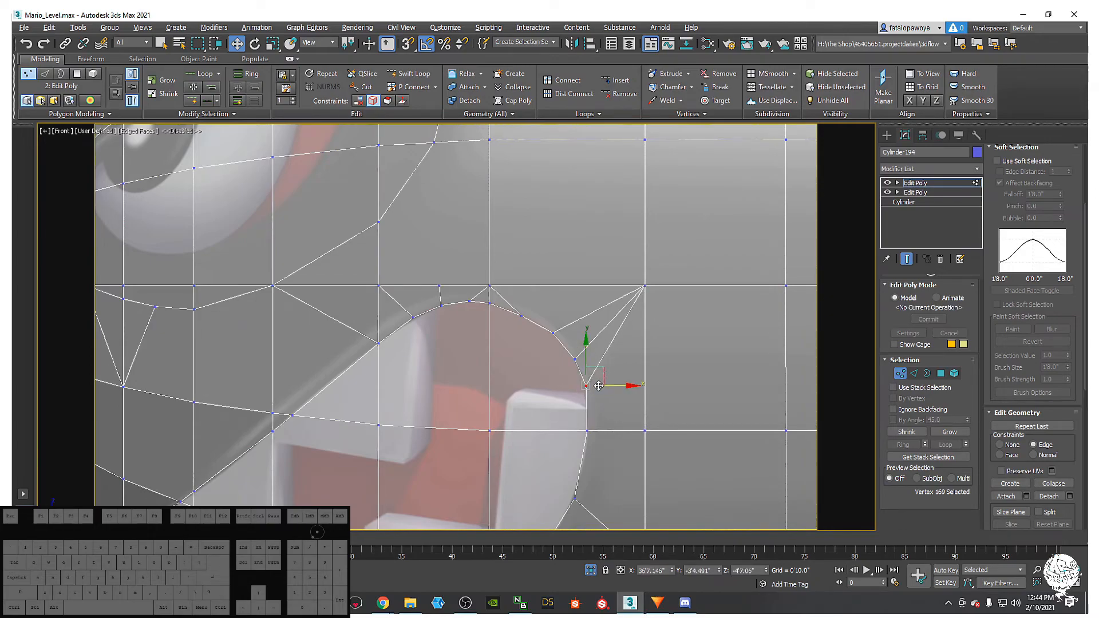
middle_click_drag(595, 392, 564, 369)
left_click(522, 310)
left_click_drag(540, 301, 537, 301)
scroll(545, 359, "down", 4)
middle_click_drag(545, 375, 525, 330)
scroll(554, 362, "up", 2)
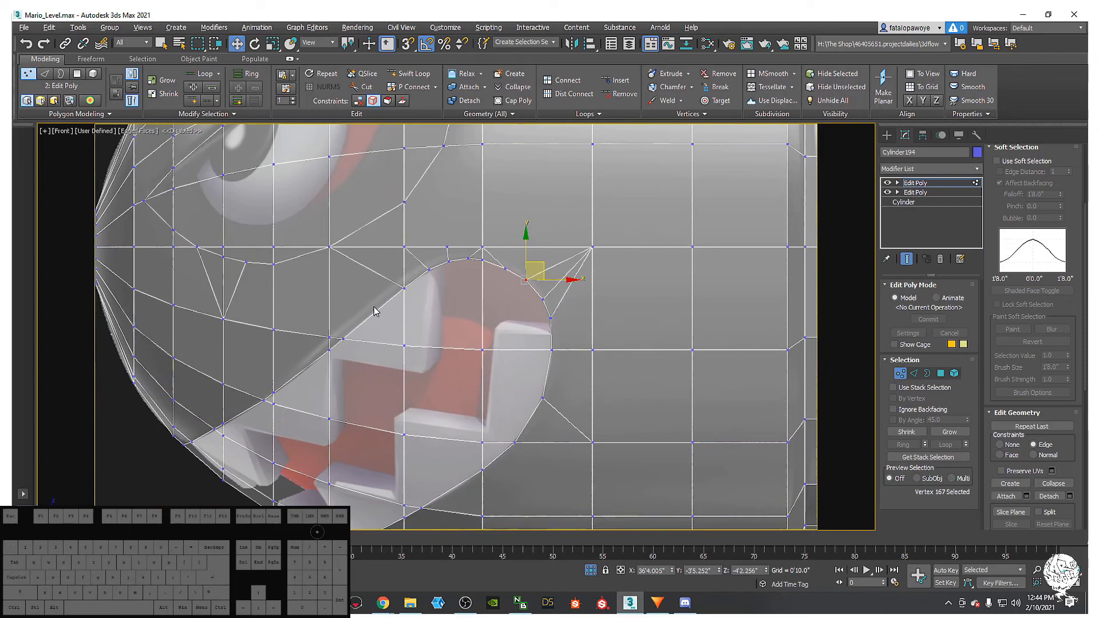
- Move vertex 211 above the mouth's top slightly down
key("f")
left_click(347, 341)
middle_click_drag(350, 343, 497, 347)
scroll(369, 396, "up", 3)
middle_click_drag(365, 395, 358, 366)
scroll(359, 367, "down", 3)
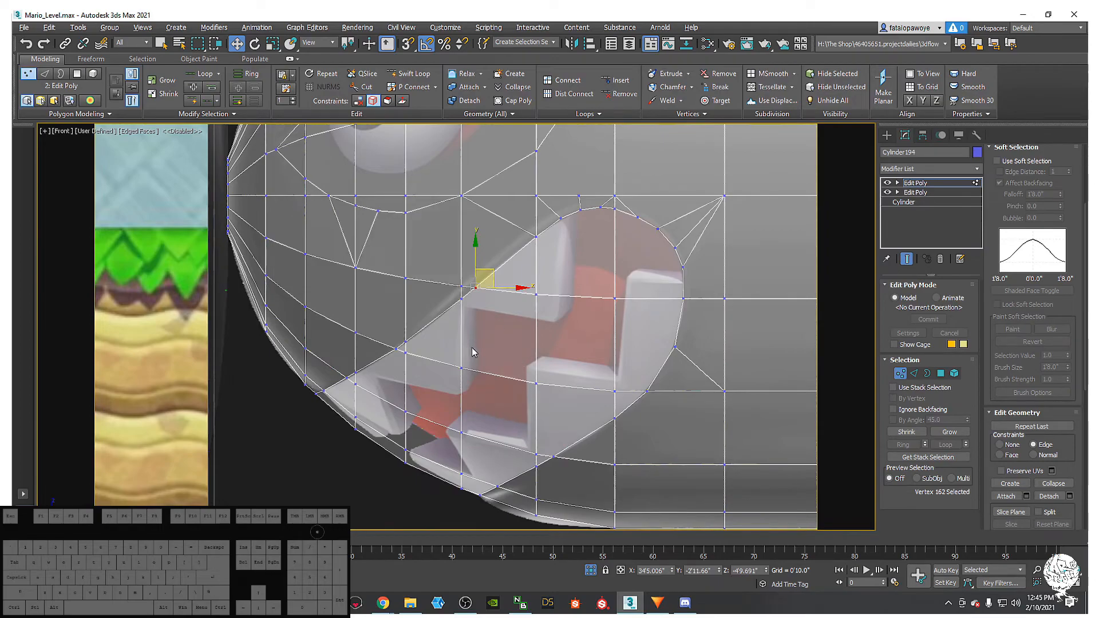
middle_click_drag(501, 312, 396, 403)
scroll(419, 370, "down", 4)
middle_click_drag(377, 255, 393, 300)
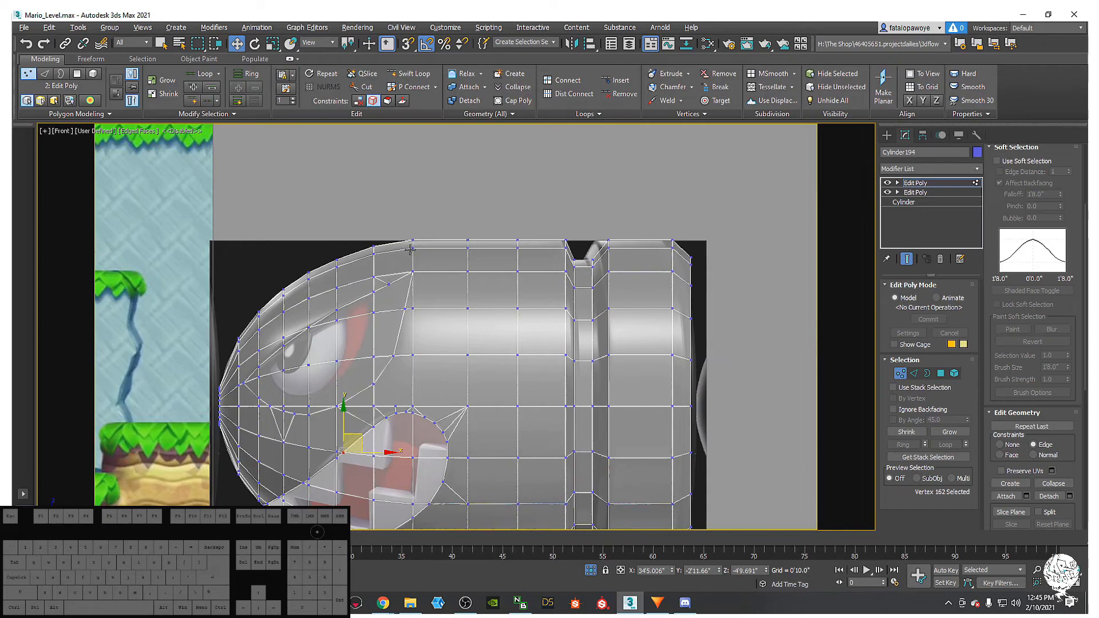
middle_click_drag(349, 388, 460, 237)
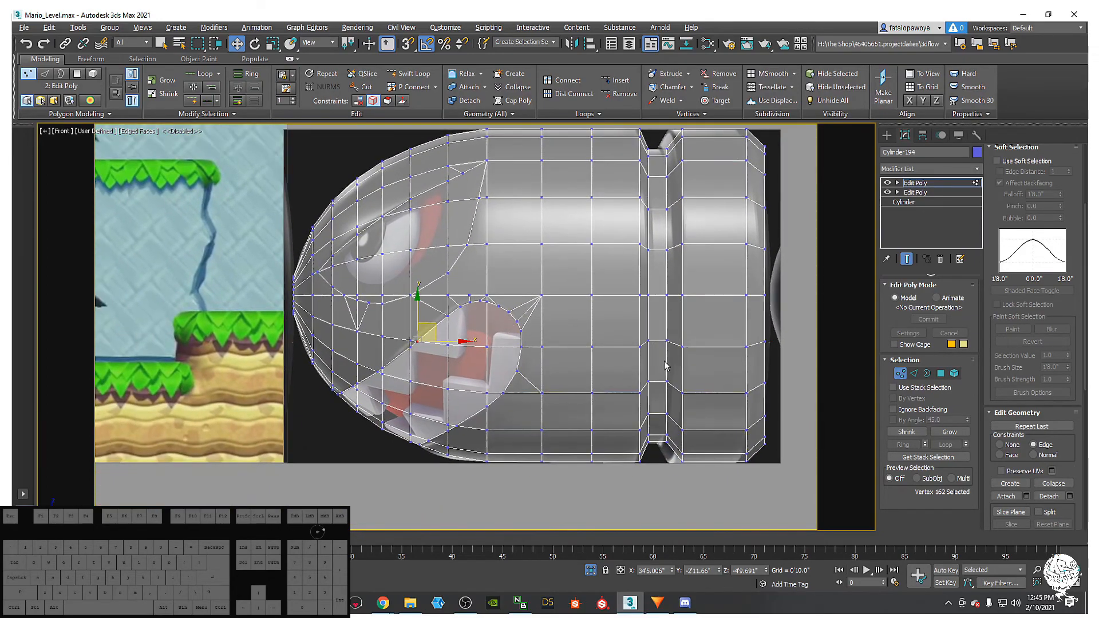
middle_click_drag(453, 315, 454, 374)
scroll(259, 344, "up", 3)
middle_click_drag(385, 339, 319, 327)
scroll(387, 336, "down", 6)
scroll(435, 341, "up", 3)
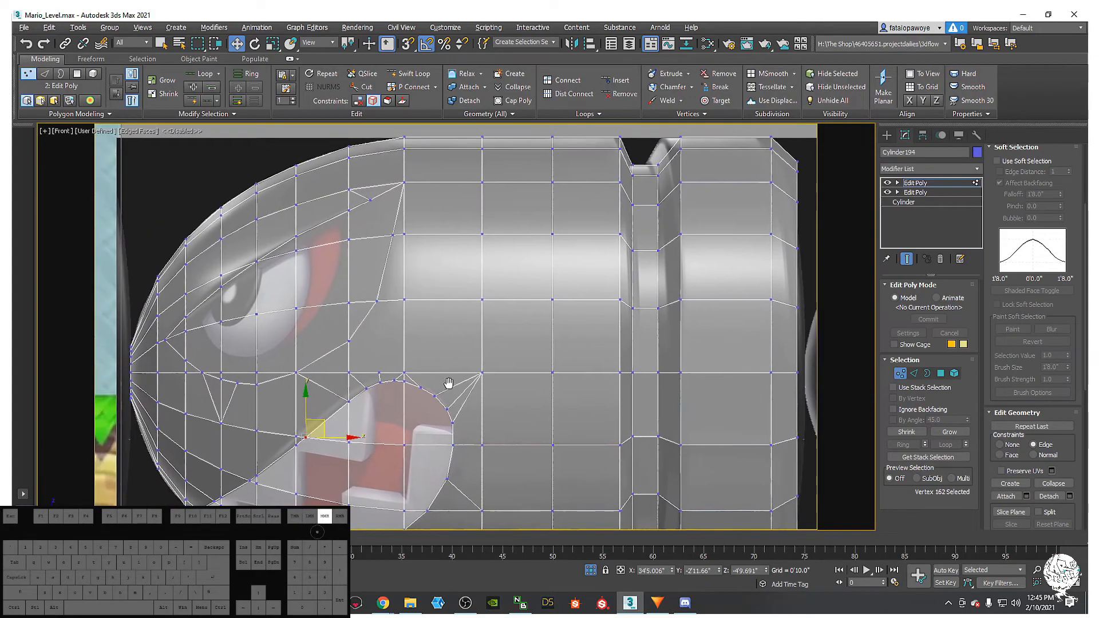
left_click(362, 349)
left_click_drag(360, 315, 361, 318)
- Connect the vertex on the row above to the mouth's top vertex with a new edge
left_click(397, 308)
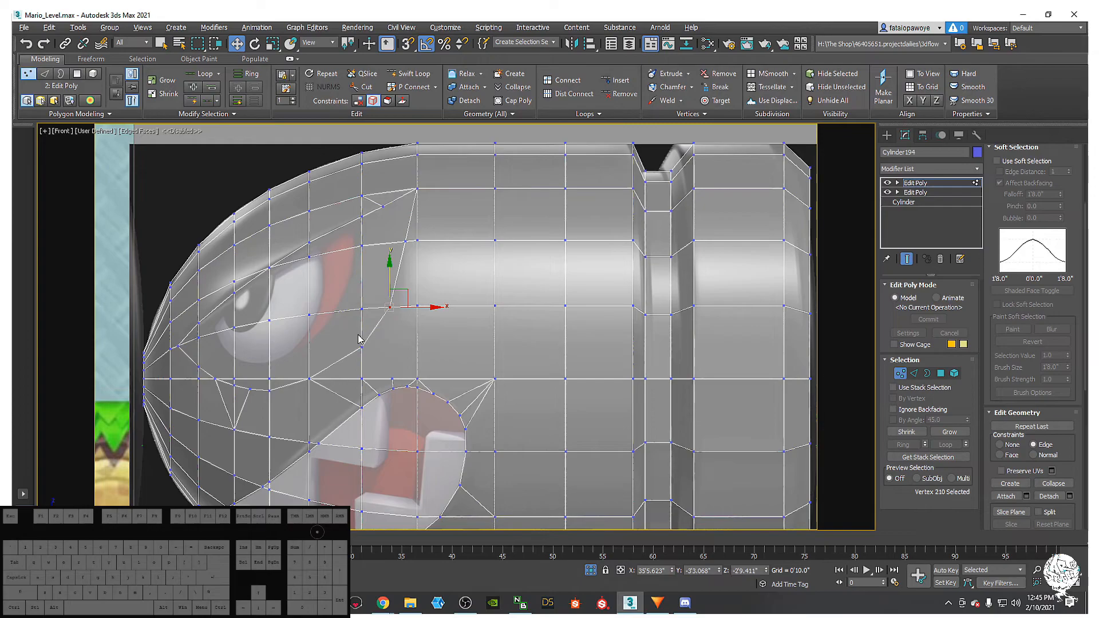
left_click(393, 373)
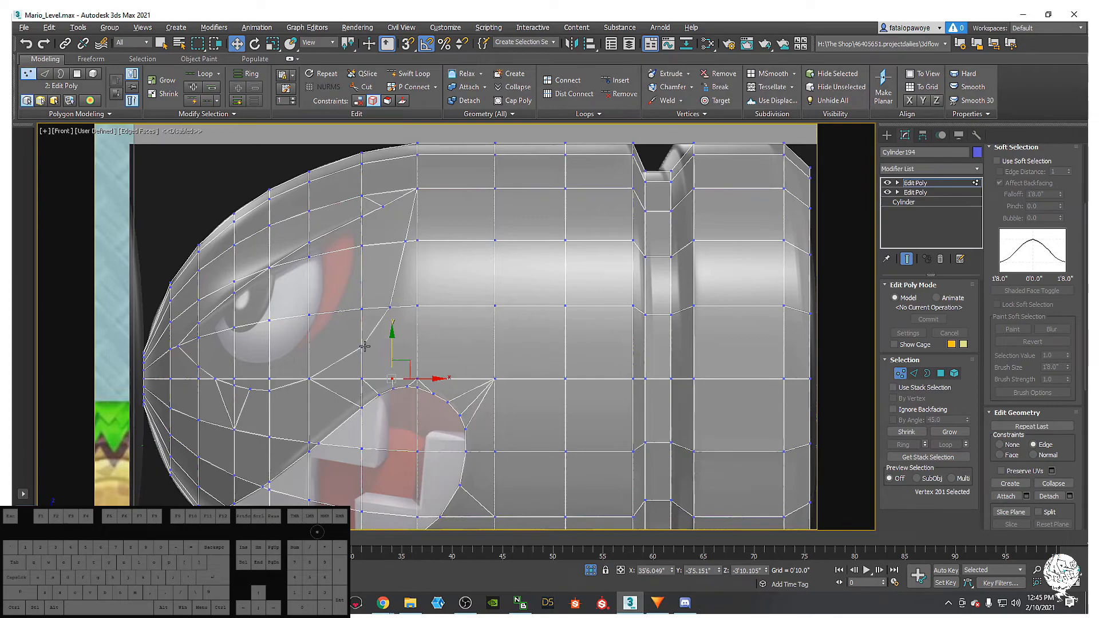
left_click(392, 307, "ctrl")
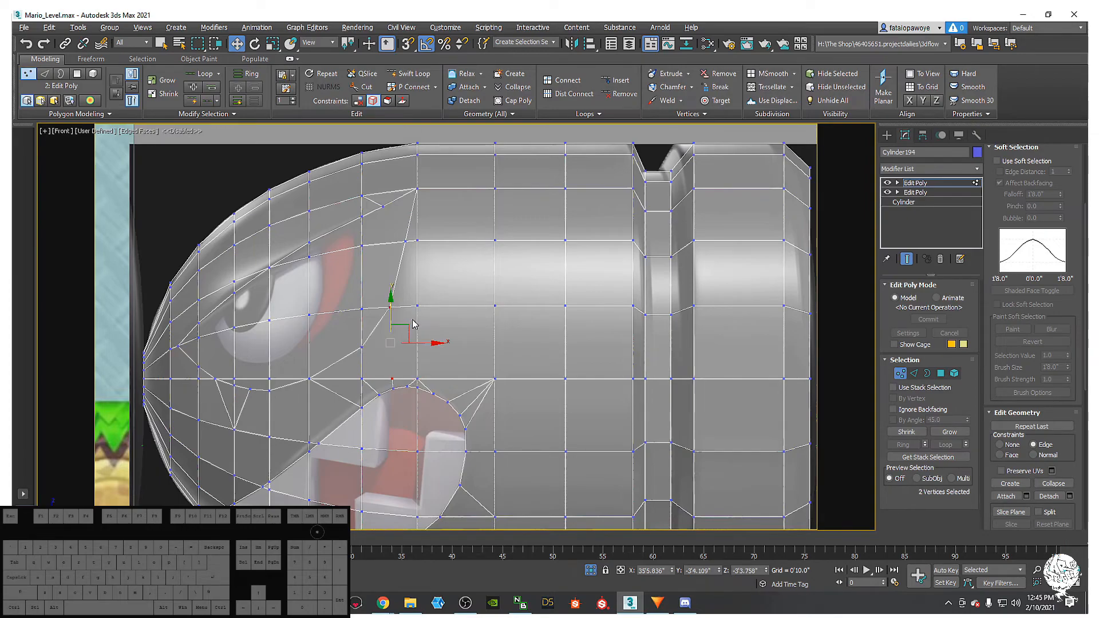
right_click(412, 320)
left_click(390, 359)
left_click(416, 379)
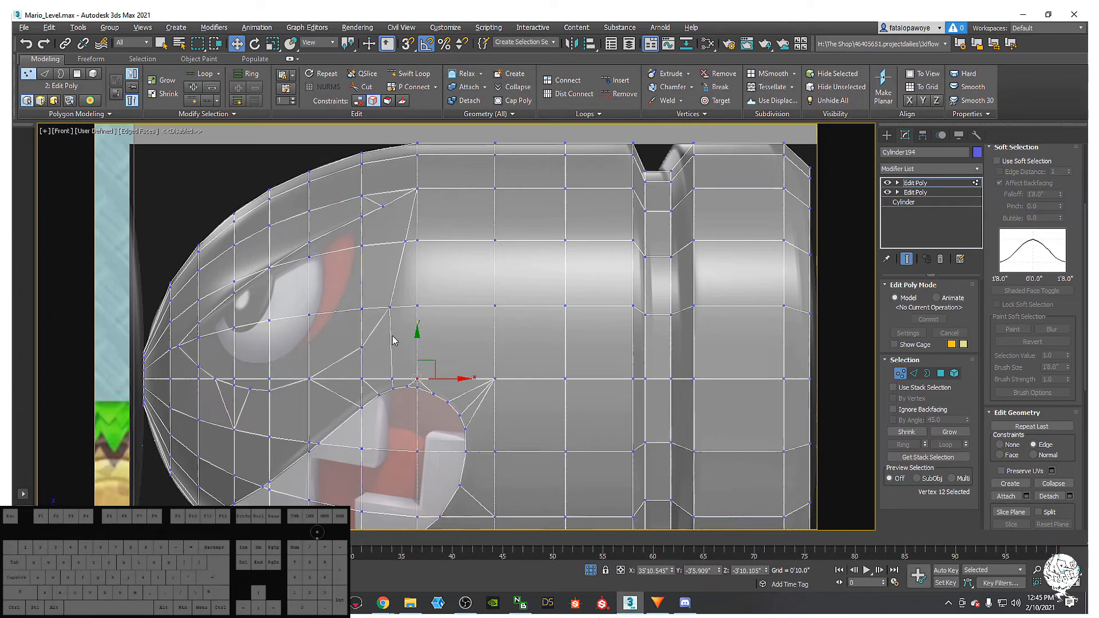
middle_click_drag(382, 351, 428, 347)
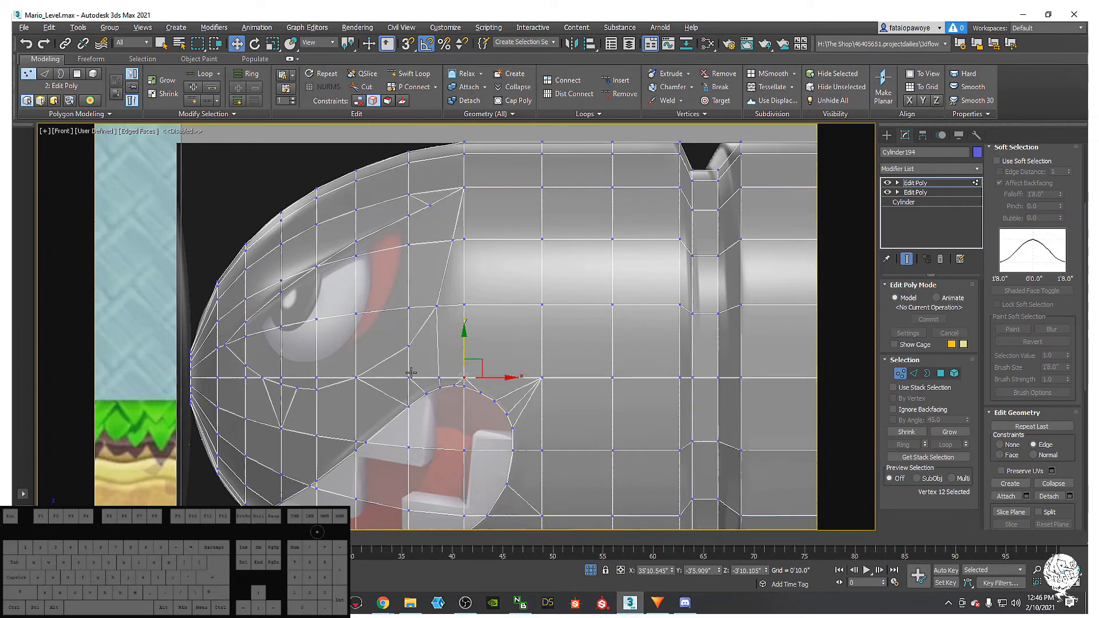
- Add a TurboSmooth modifier at 2 iterations and turn off see-through display
left_click(950, 170)
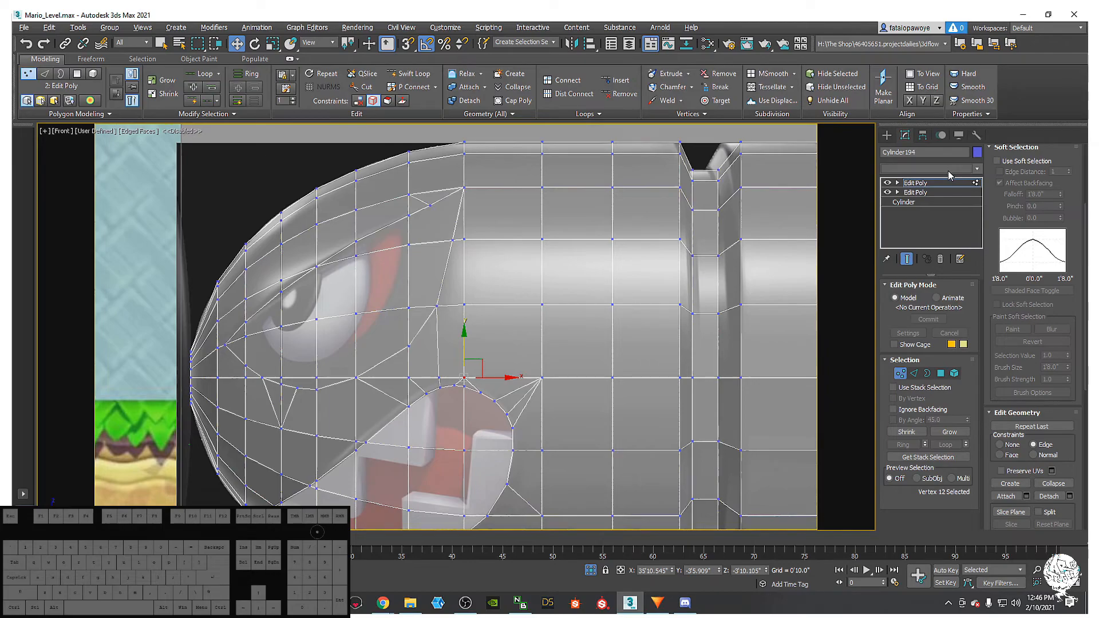
key("t")
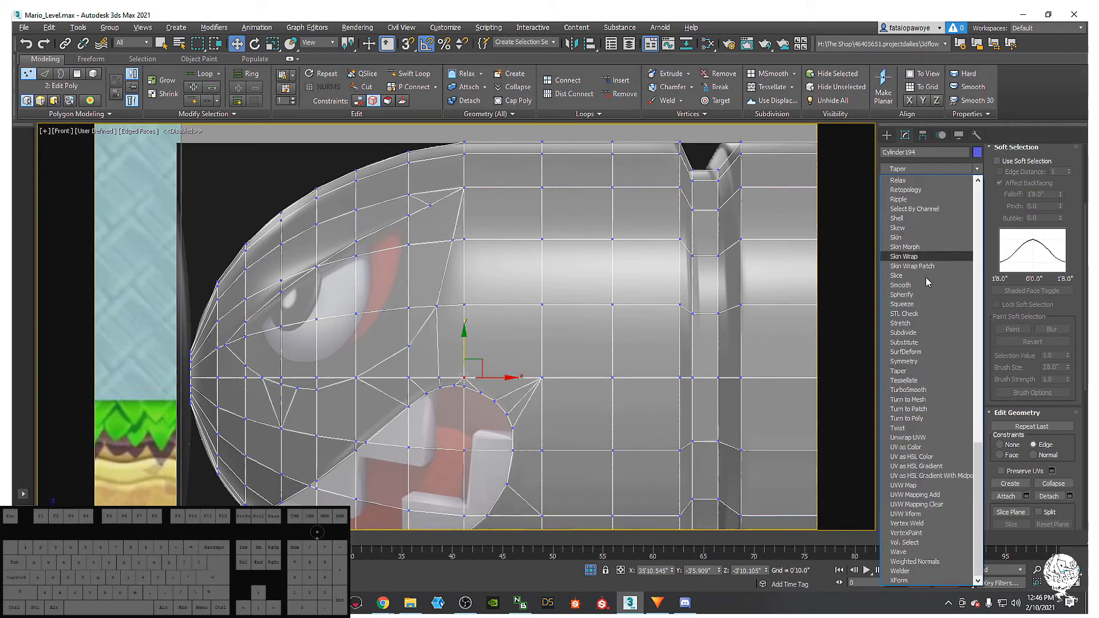
left_click(903, 388)
mouse_move(441, 373)
middle_mouse_down()
mouse_move(456, 354)
mouse_move(450, 381)
middle_mouse_up()
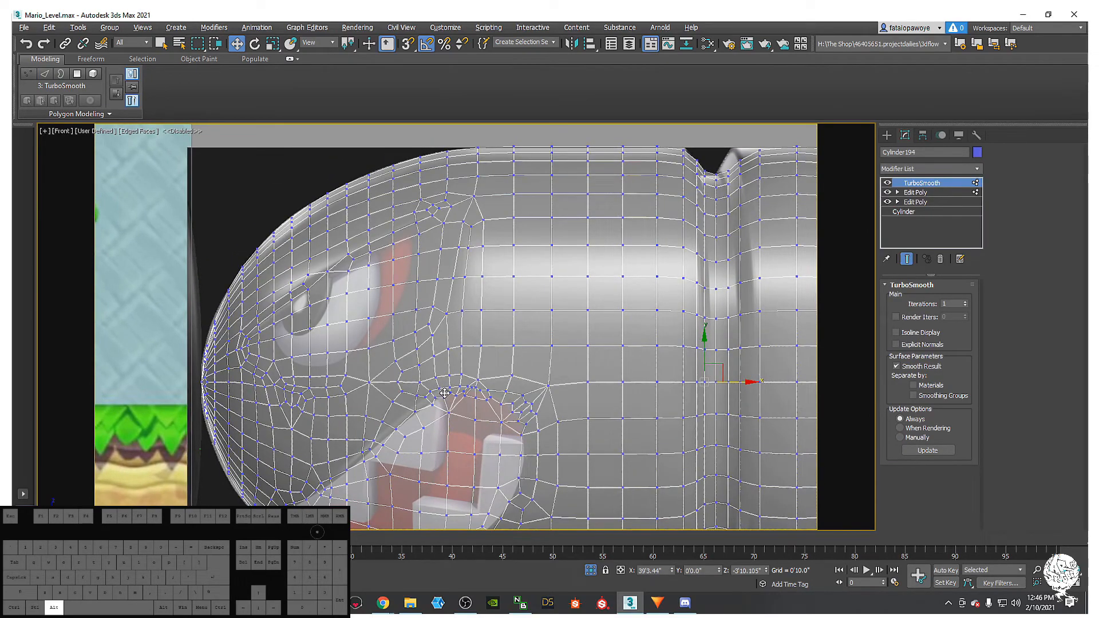
key("alt+x")
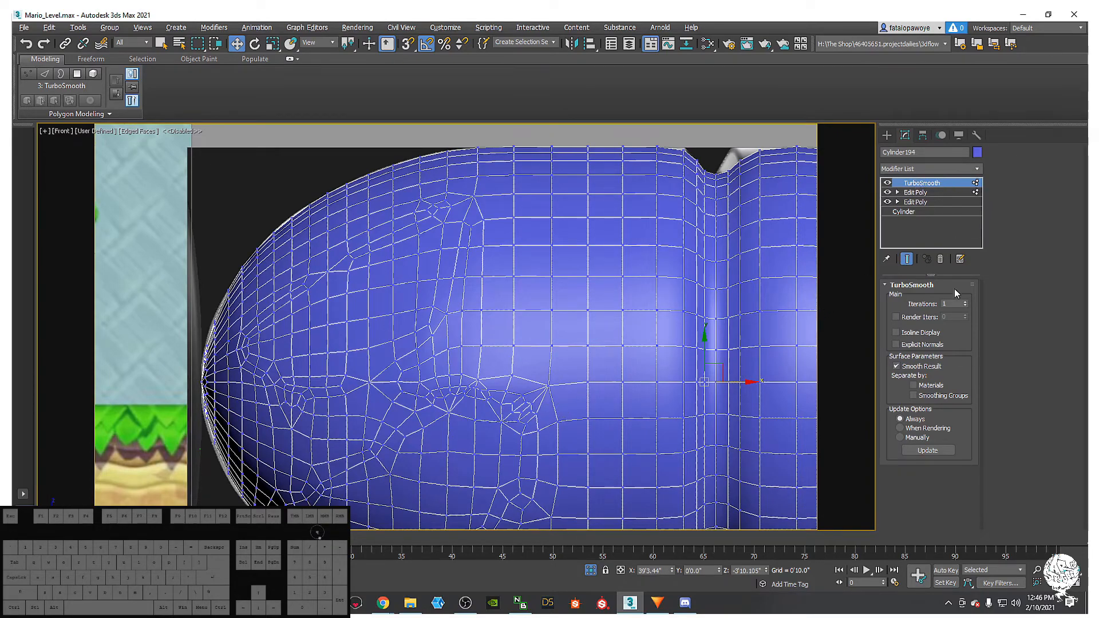
left_click(966, 302)
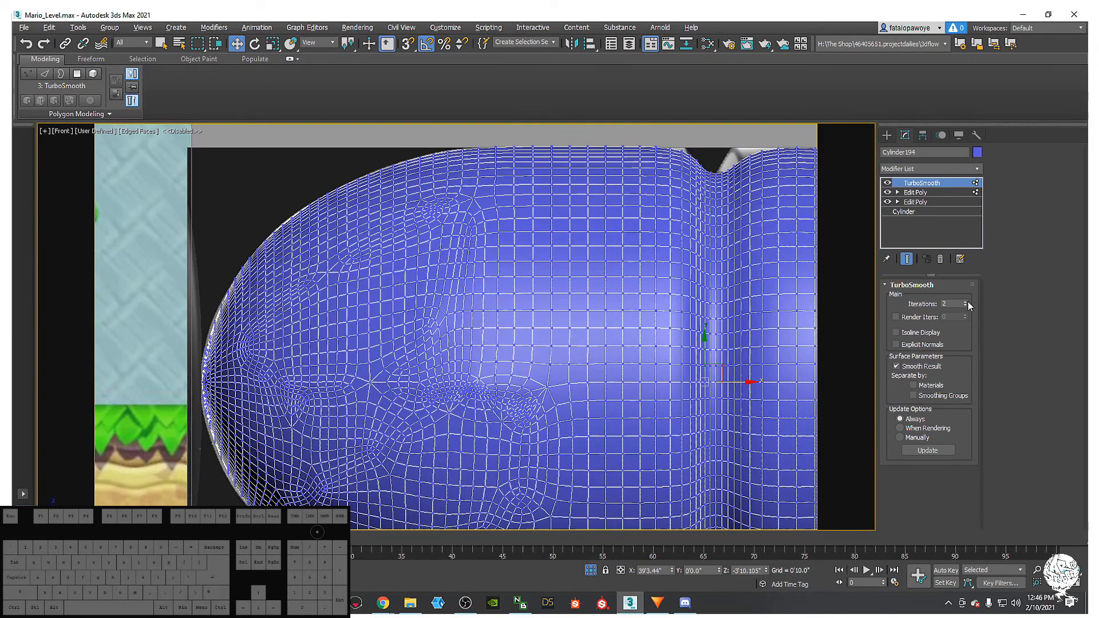
left_click(926, 193)
- Hide the TurboSmooth preview and switch to Polygon sub-object selection
left_click(887, 183)
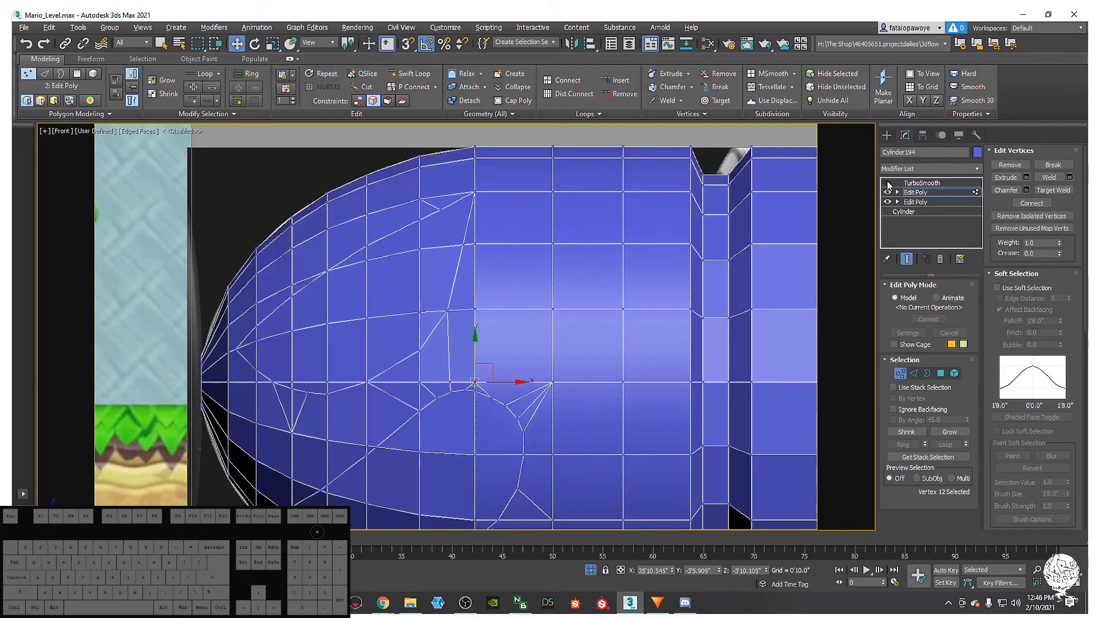
left_click(954, 374)
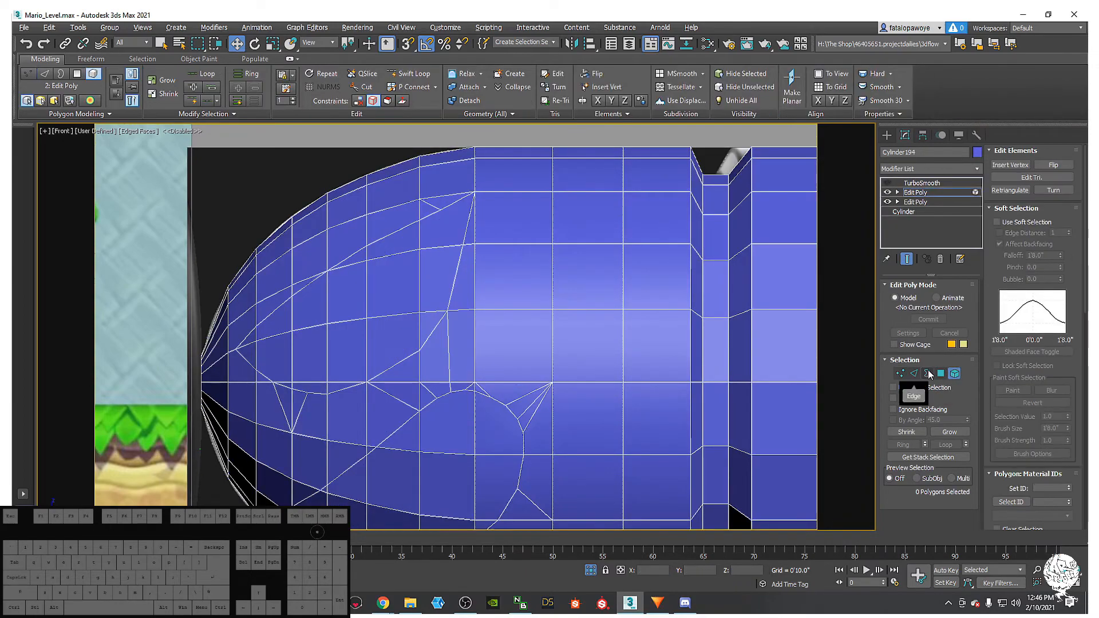
left_click(940, 373)
scroll(656, 238, "up", 3)
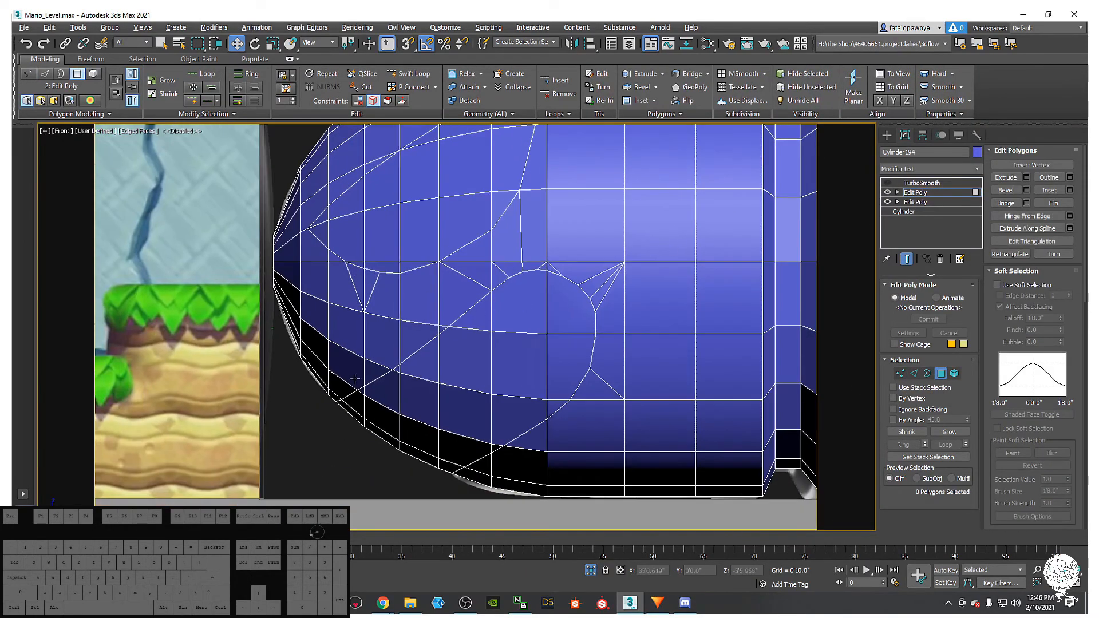
- Select the mouth polygons across the lower front of the bullet's nose
left_click_drag(335, 434, 404, 410)
left_click_drag(460, 444, 455, 442, "ctrl")
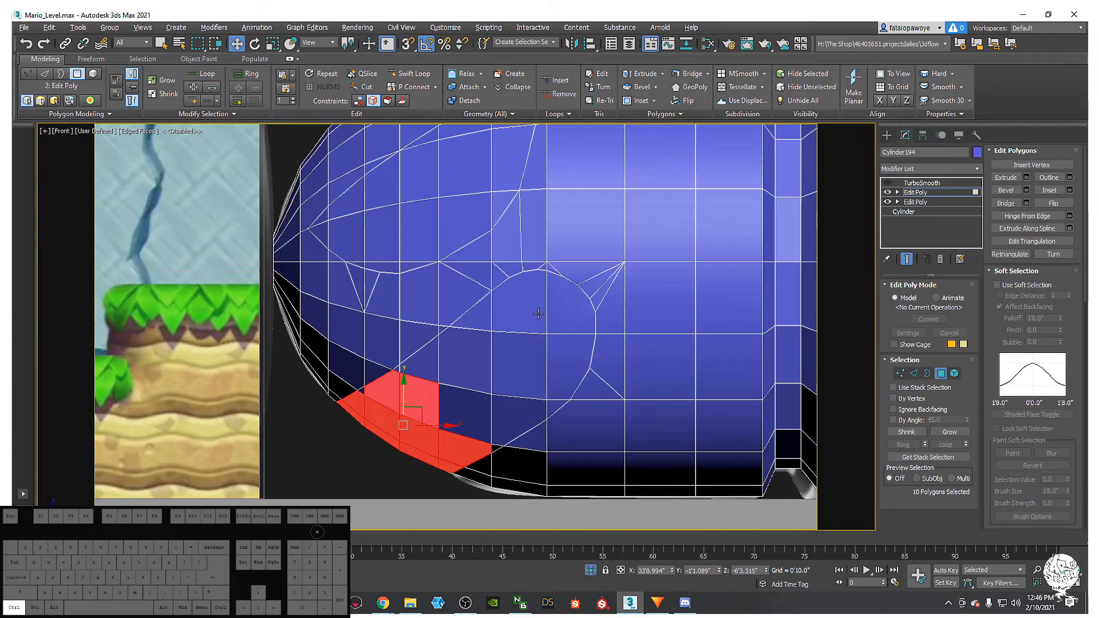
left_click(538, 314, "ctrl")
left_click(529, 366, "ctrl")
left_click(572, 303, "ctrl")
left_click(573, 368, "ctrl")
left_click(551, 407, "ctrl")
left_click(518, 424, "ctrl")
left_click(461, 438, "ctrl")
left_click(461, 364, "ctrl")
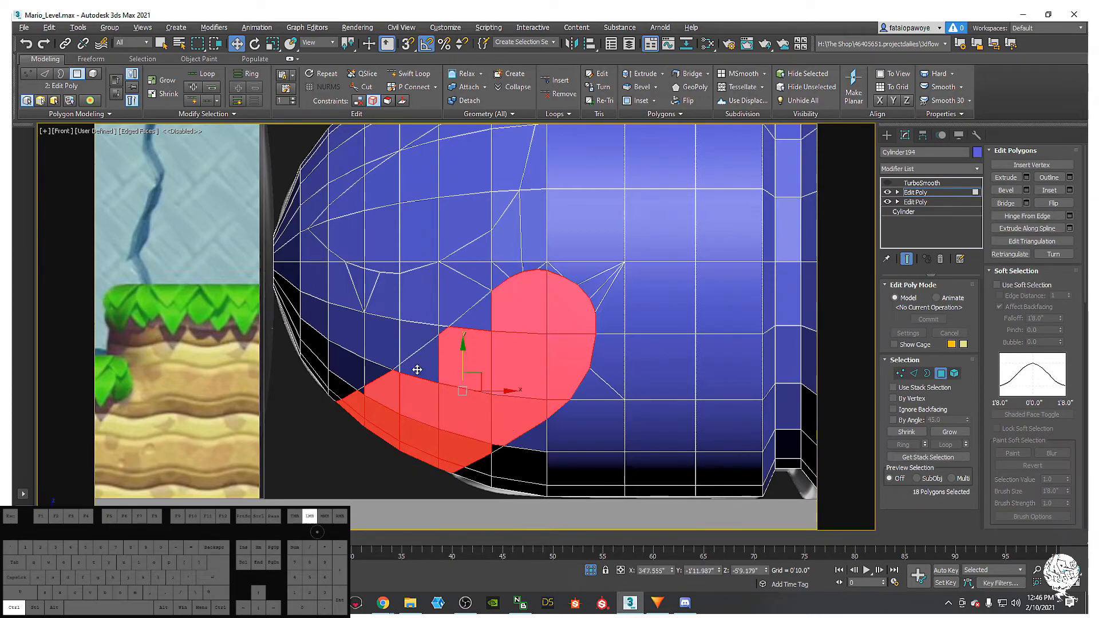
left_click(417, 370, "ctrl")
left_click(462, 317, "ctrl")
left_click(368, 393, "ctrl")
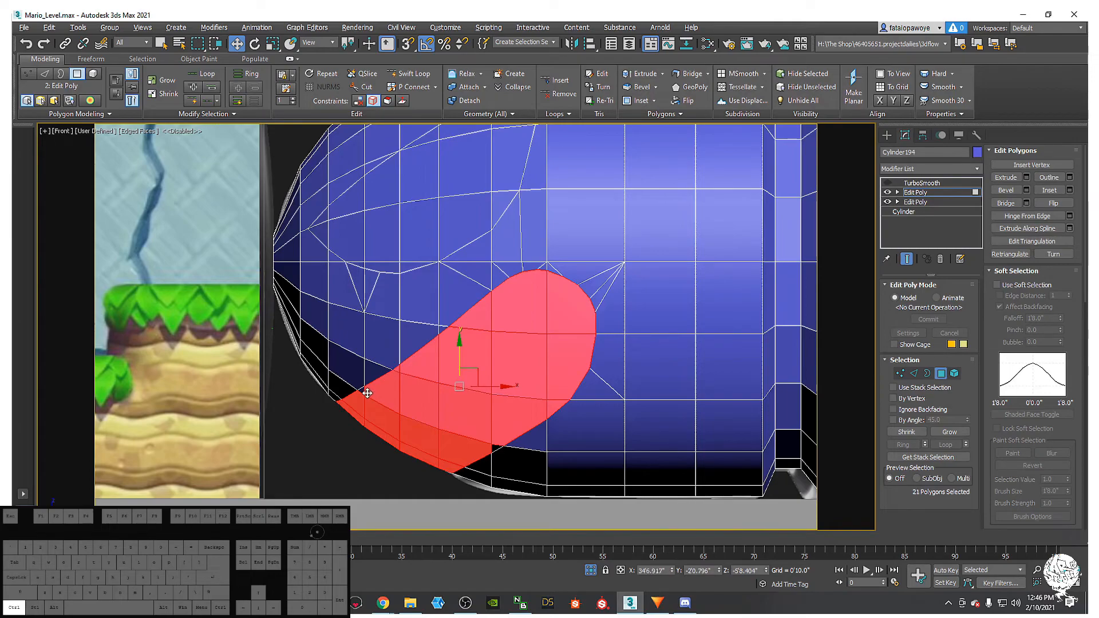
left_click(359, 390, "ctrl")
left_click(493, 450, "ctrl")
- Add the eye polygons on the upper nose, bringing the selection to 41 faces
middle_click_drag(484, 367, 481, 451)
left_click(315, 305, "ctrl")
left_click(319, 318, "ctrl")
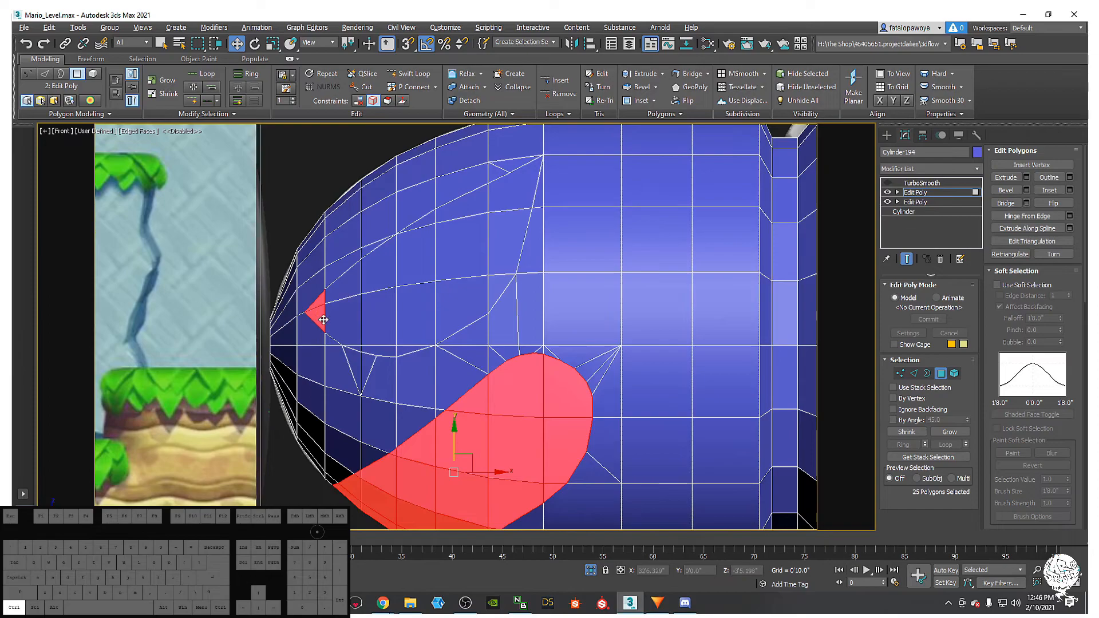
left_click(342, 326, "ctrl")
left_click(358, 347, "ctrl")
left_click(368, 351, "ctrl")
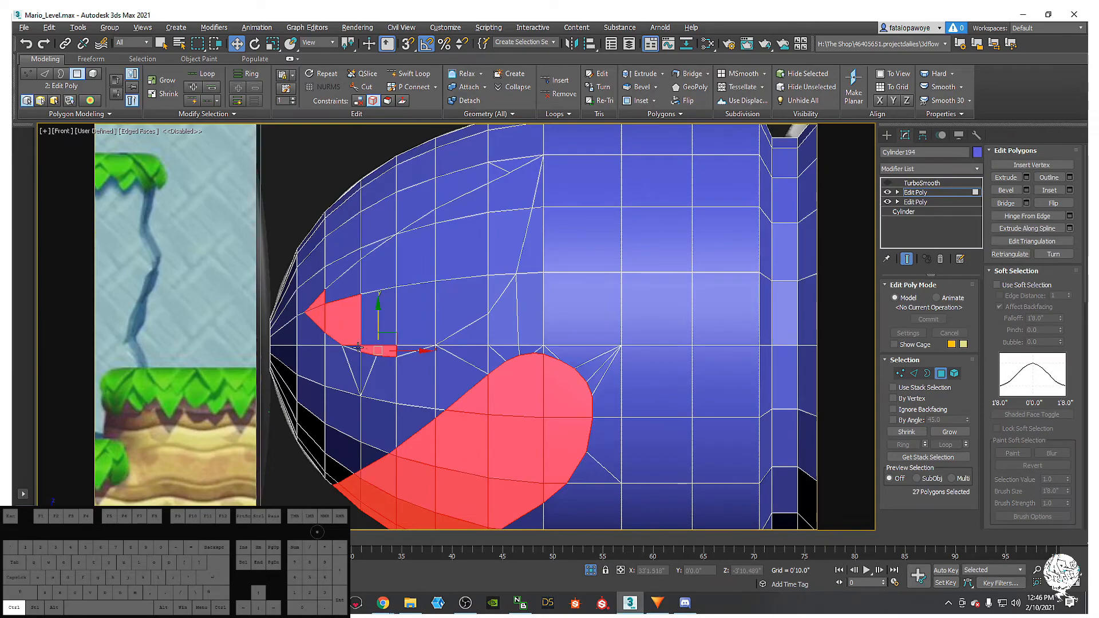
left_click(370, 326, "ctrl")
left_click(344, 273, "ctrl")
left_click(377, 262, "ctrl")
left_click(415, 257, "ctrl")
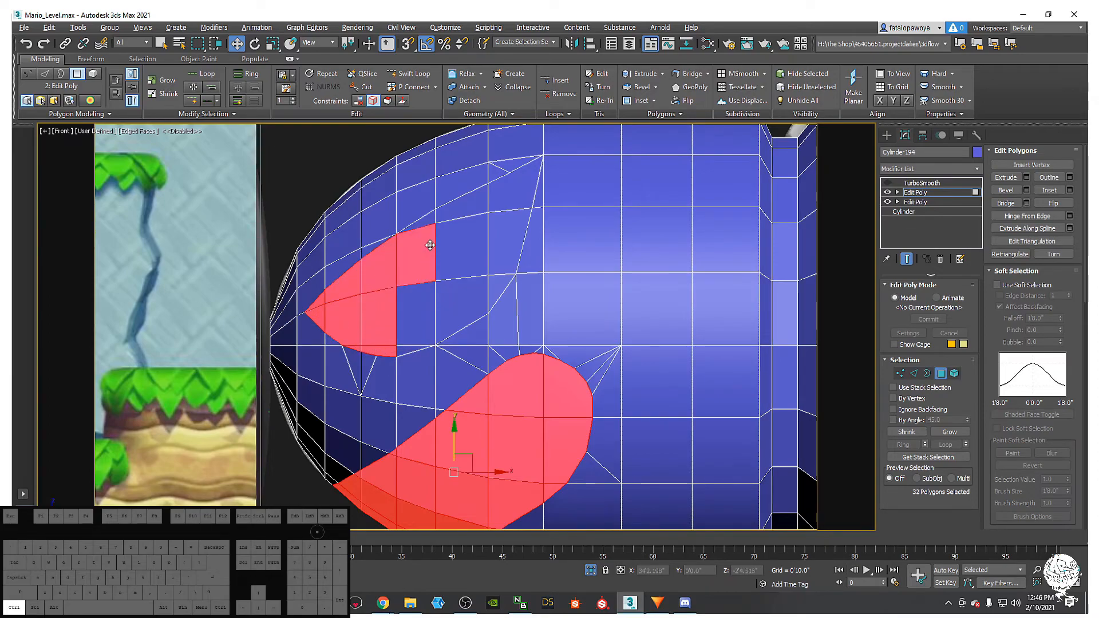
left_click(421, 222, "ctrl")
left_click(452, 206, "ctrl")
left_click(518, 182, "ctrl")
left_click(502, 269, "ctrl")
left_click(499, 290, "ctrl")
left_click(464, 312, "ctrl")
left_click(417, 333, "ctrl")
left_click(402, 351, "ctrl")
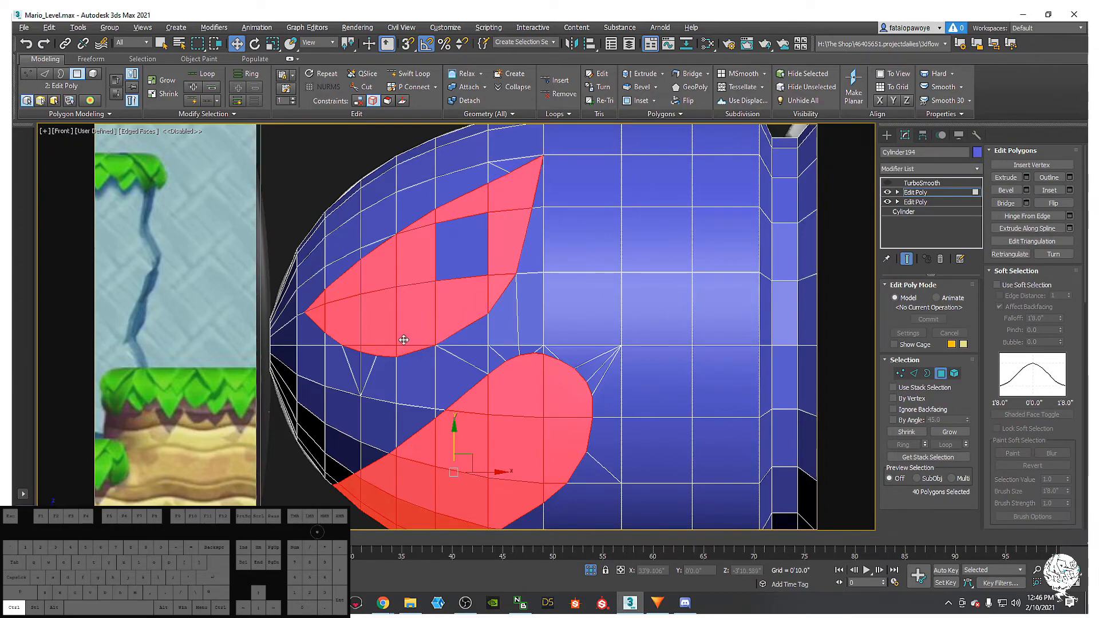
left_click(455, 223, "ctrl")
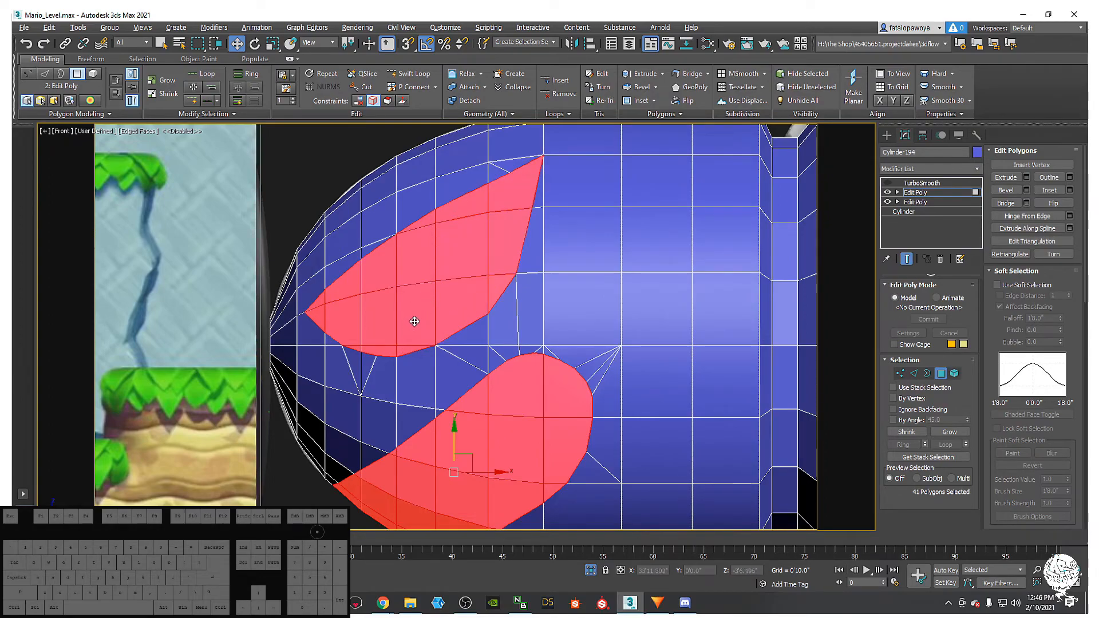
scroll(414, 322, "down", 3)
scroll(421, 332, "down", 2)
middle_click_drag(422, 333, 515, 523, "alt")
middle_click_drag(458, 373, 420, 351, "alt")
scroll(422, 329, "up", 4)
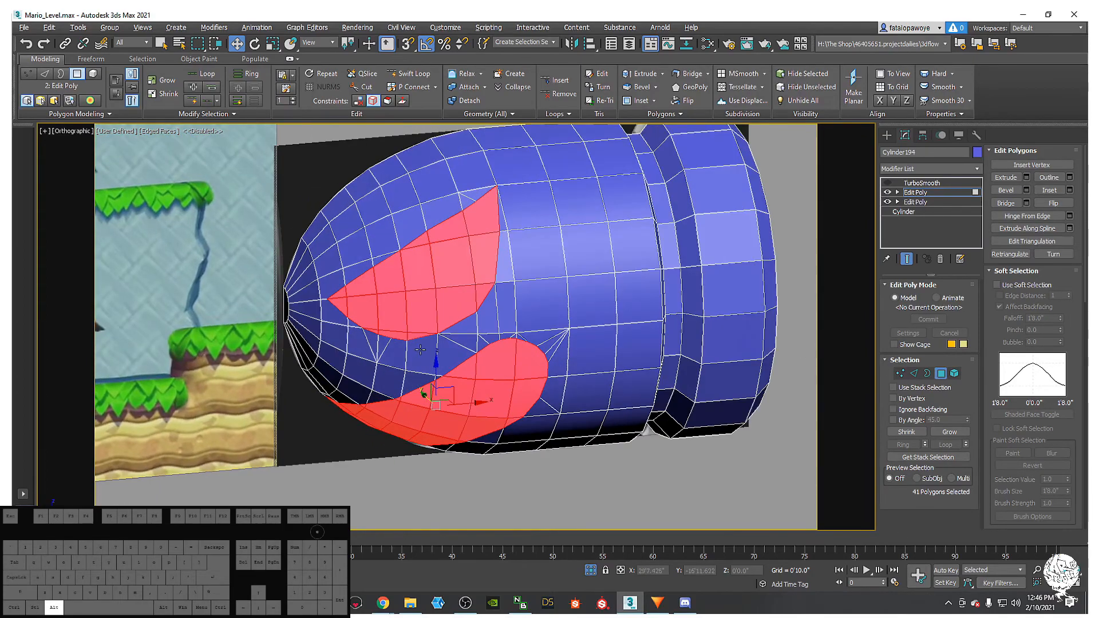
- Extrude the eye and mouth polygons inward by -2.824 and enable the TurboSmooth preview
right_click(419, 350)
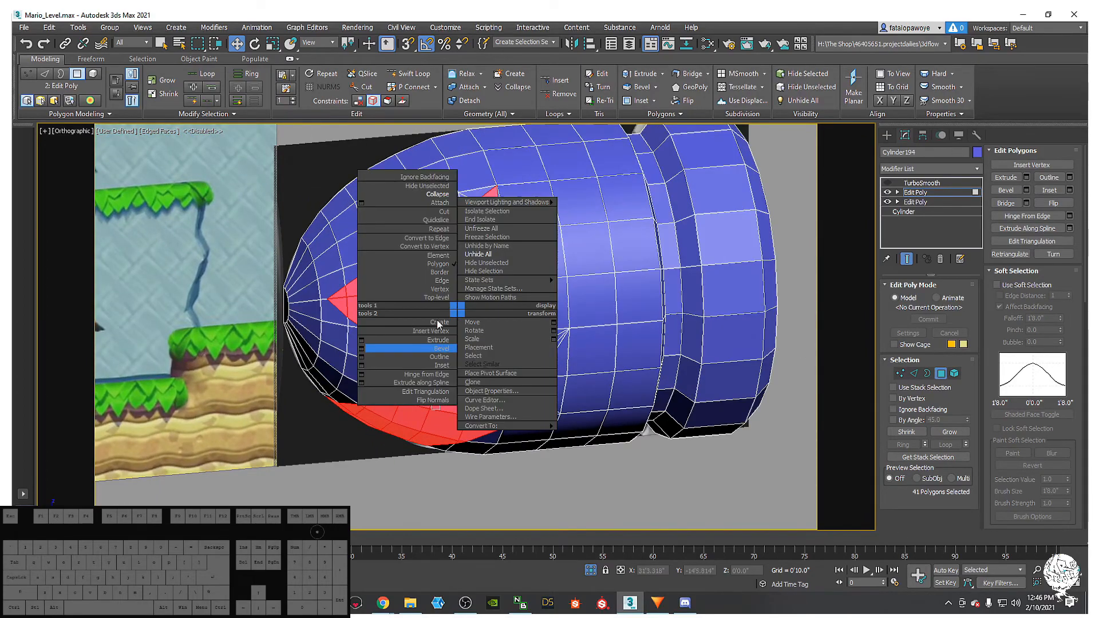
left_click(362, 342)
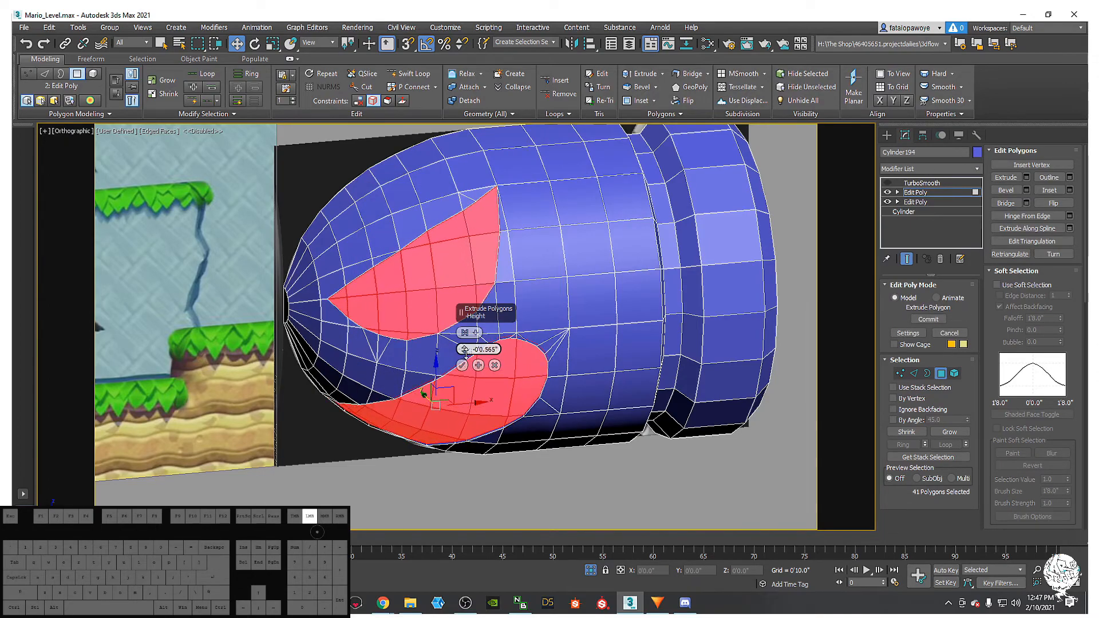
middle_click_drag(365, 342, 455, 354, "alt")
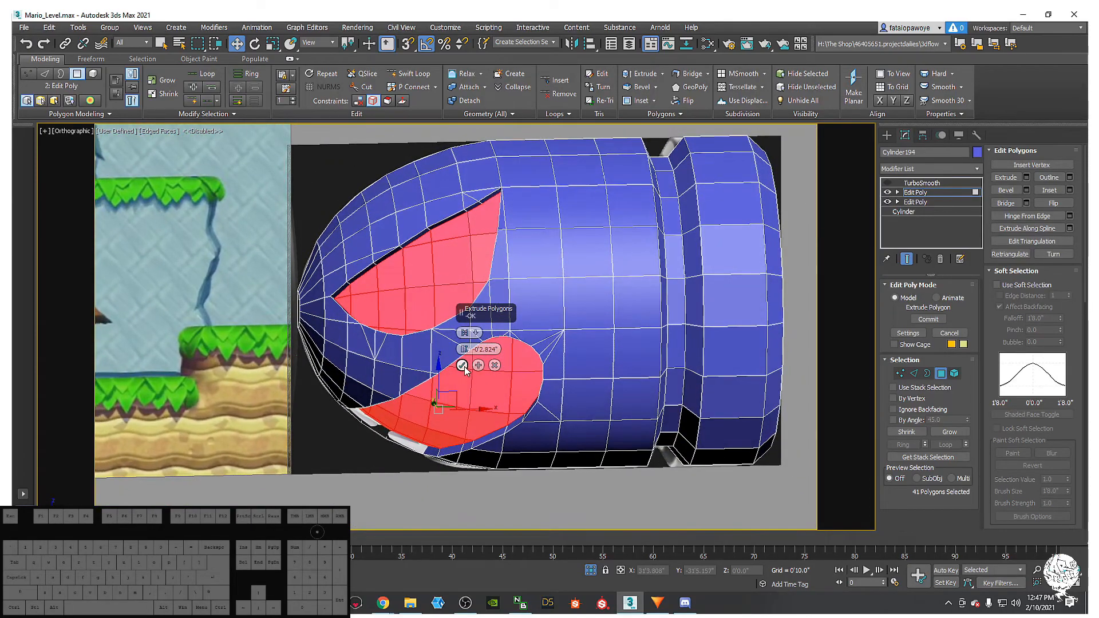
left_click(887, 183)
middle_click_drag(438, 294, 439, 324, "alt")
scroll(458, 297, "down", 3)
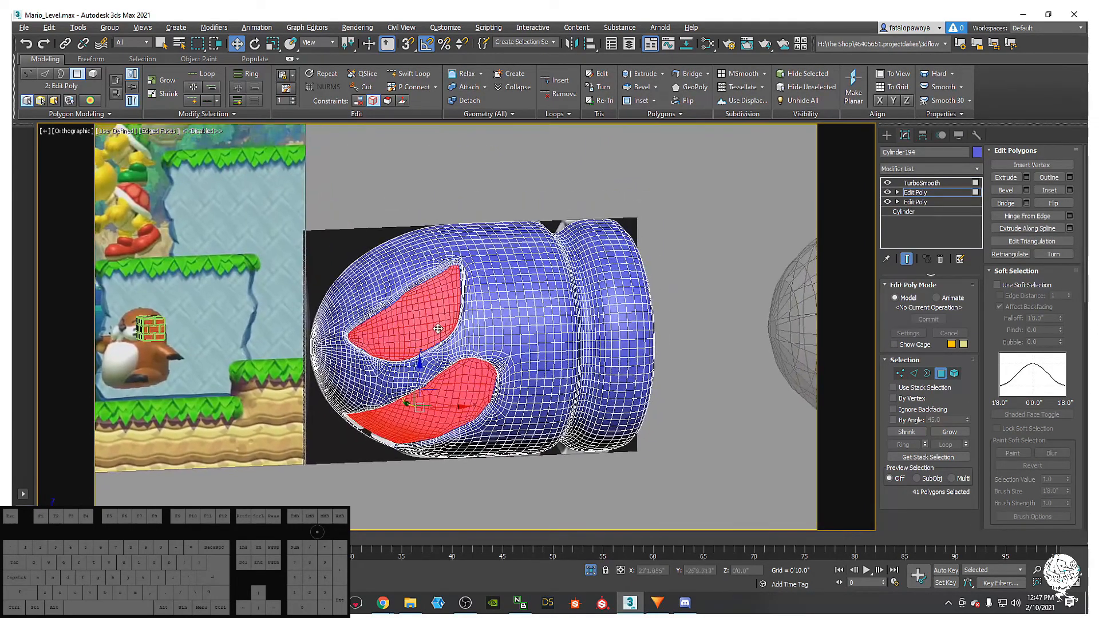
- Deselect the polygons and inspect the smoothed recesses with Edged Faces toggled
key("F4")
scroll(515, 389, "down", 5)
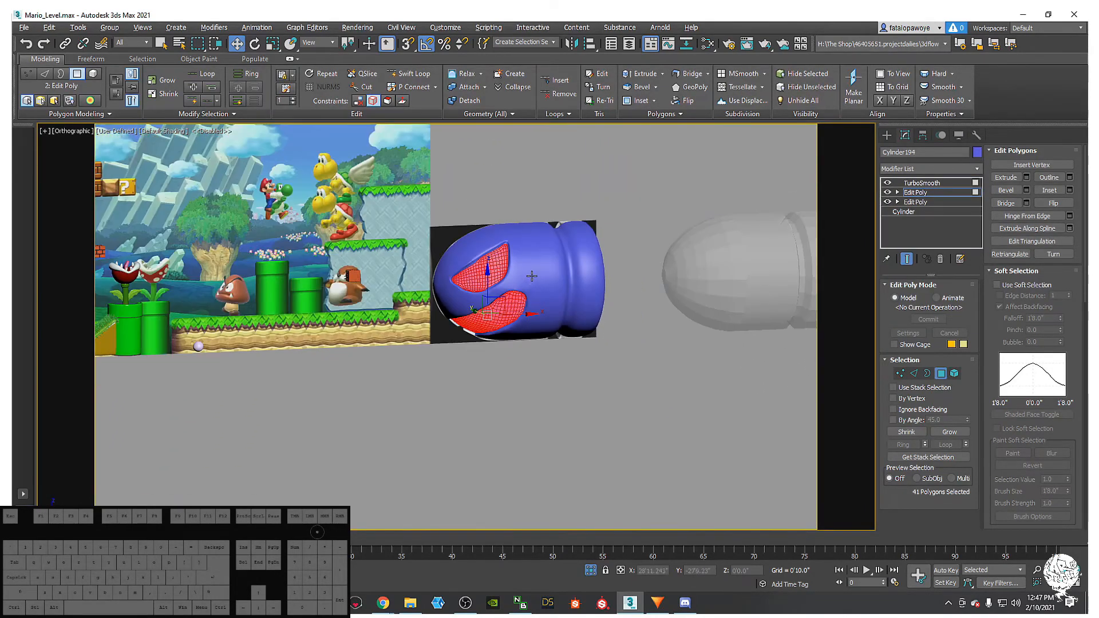
left_click(507, 470)
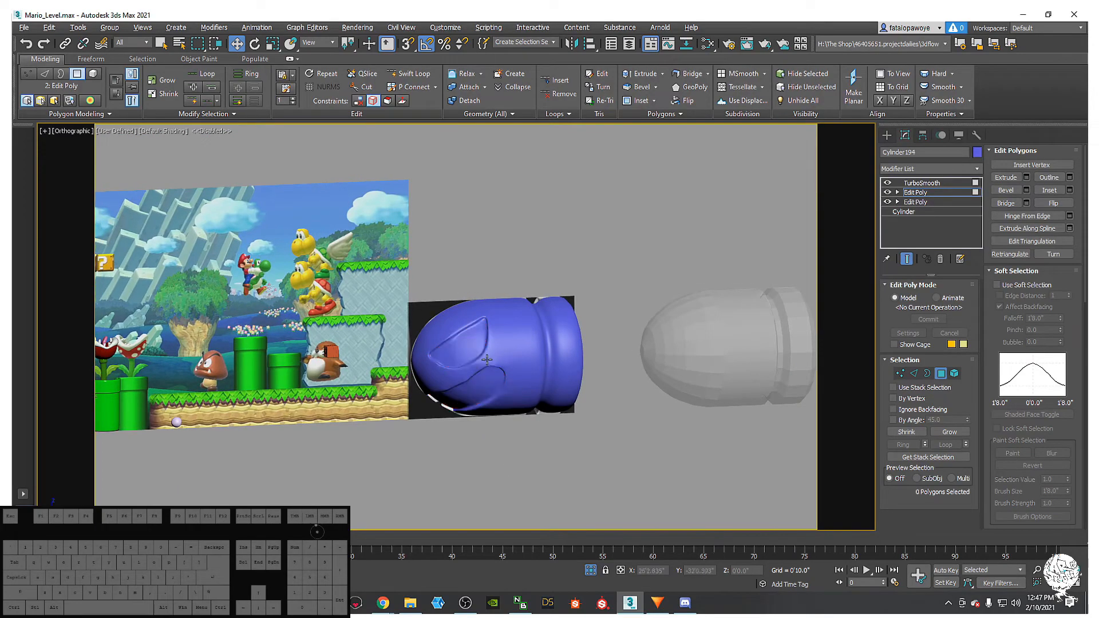
scroll(502, 378, "up", 4)
scroll(438, 324, "down", 4)
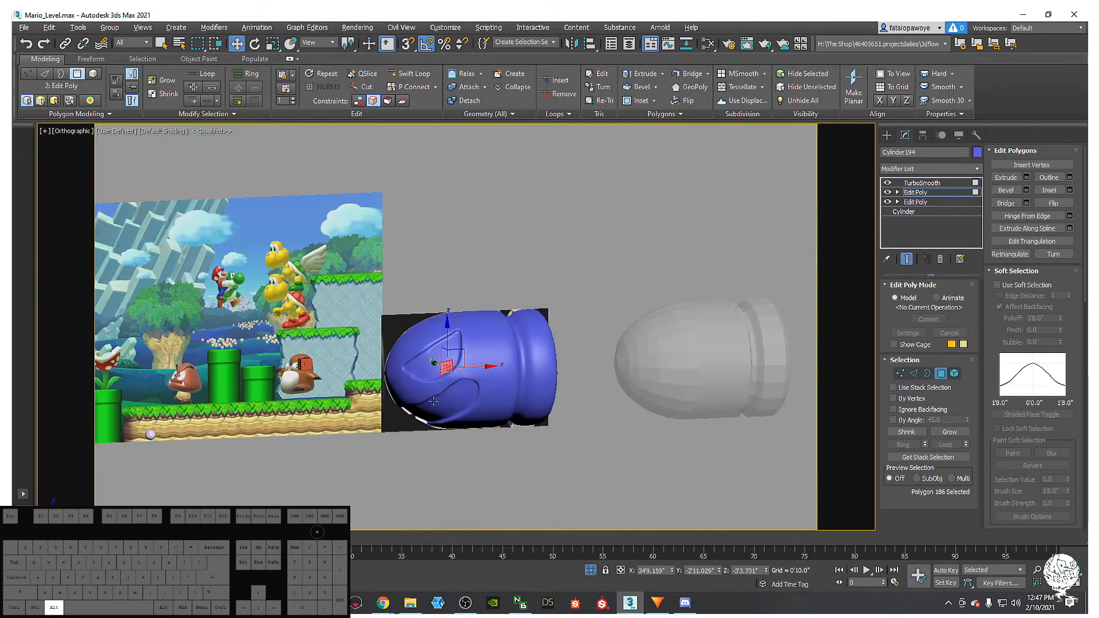
scroll(431, 404, "up", 6)
middle_click_drag(431, 404, 449, 438, "alt")
key("F4")
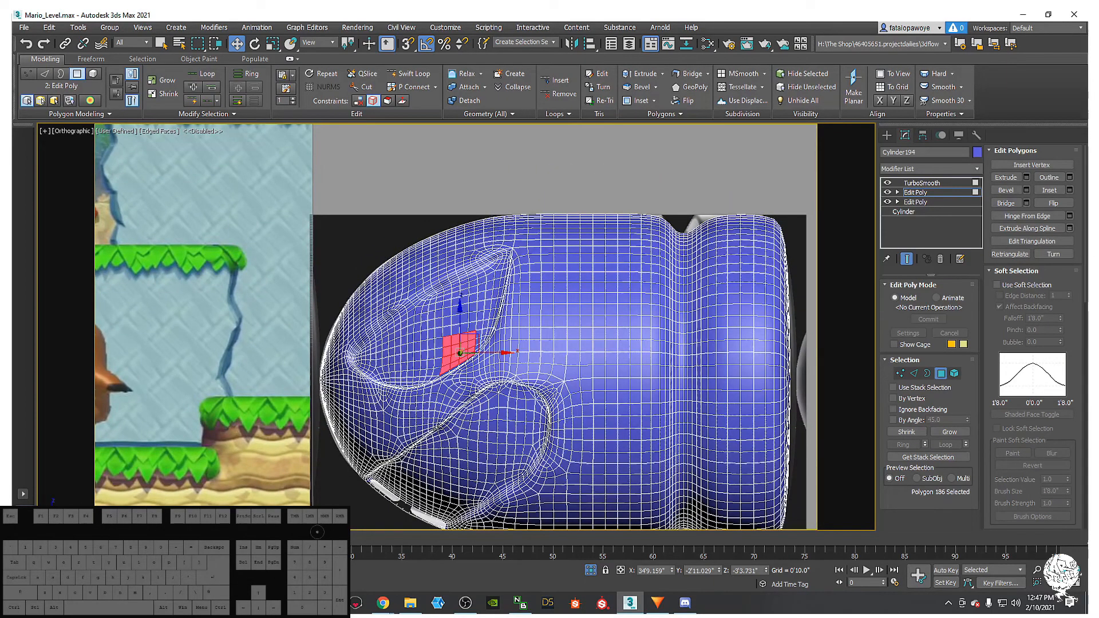
scroll(447, 402, "up", 5)
scroll(452, 417, "down", 5)
key("F4")
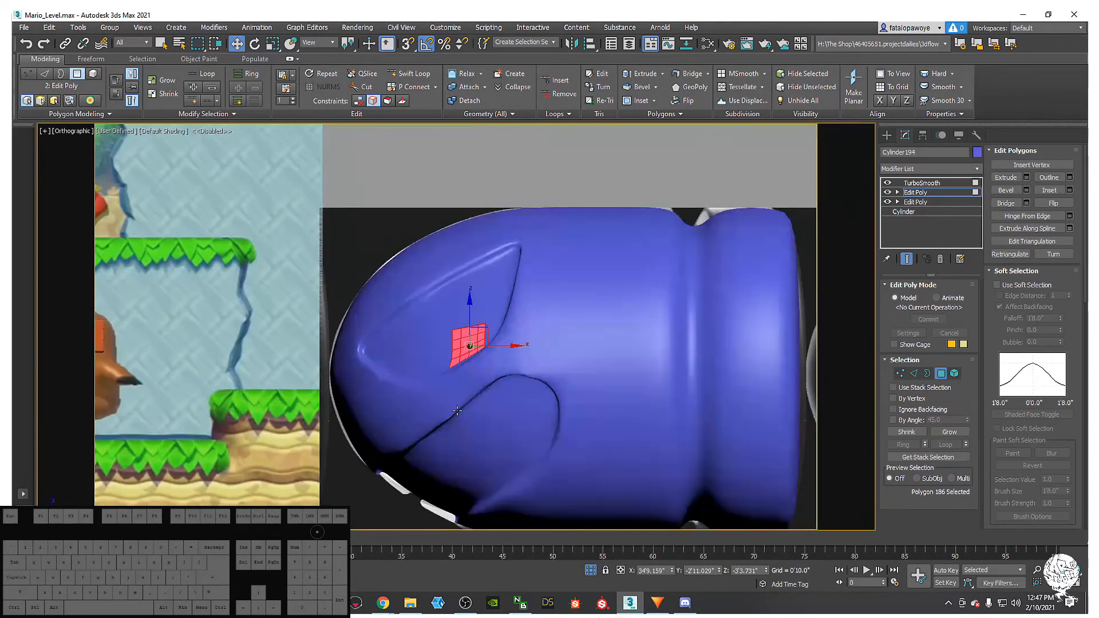
scroll(456, 435, "down", 2)
scroll(455, 448, "up", 3)
key("F4")
key("F4")
key("F4")
key("F4")
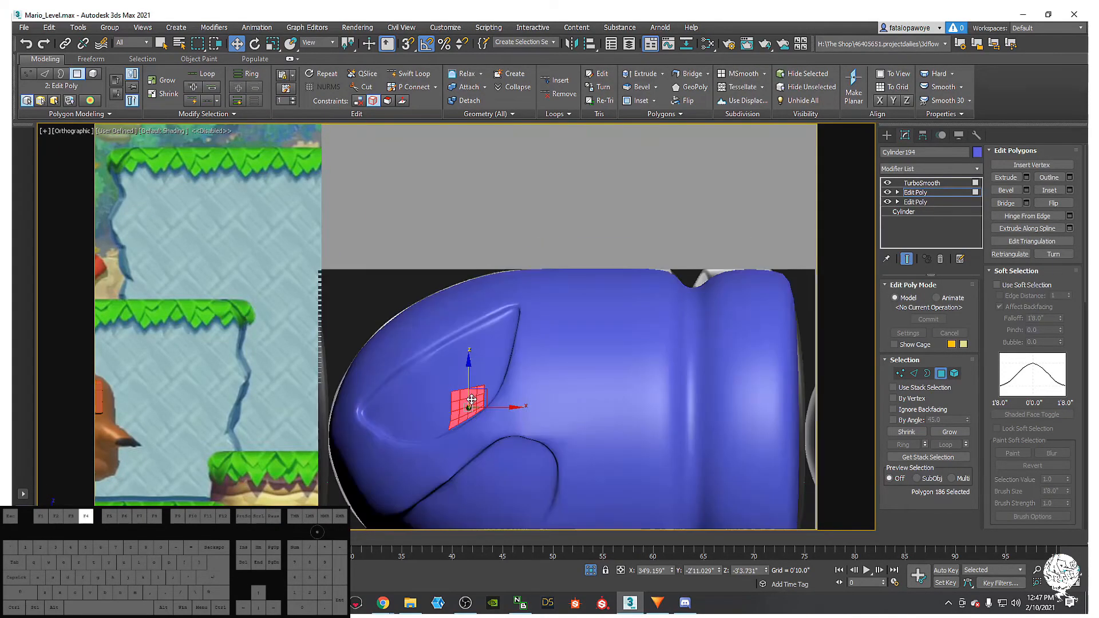
key("F4")
key("F4")
key("F4")
key("F4")
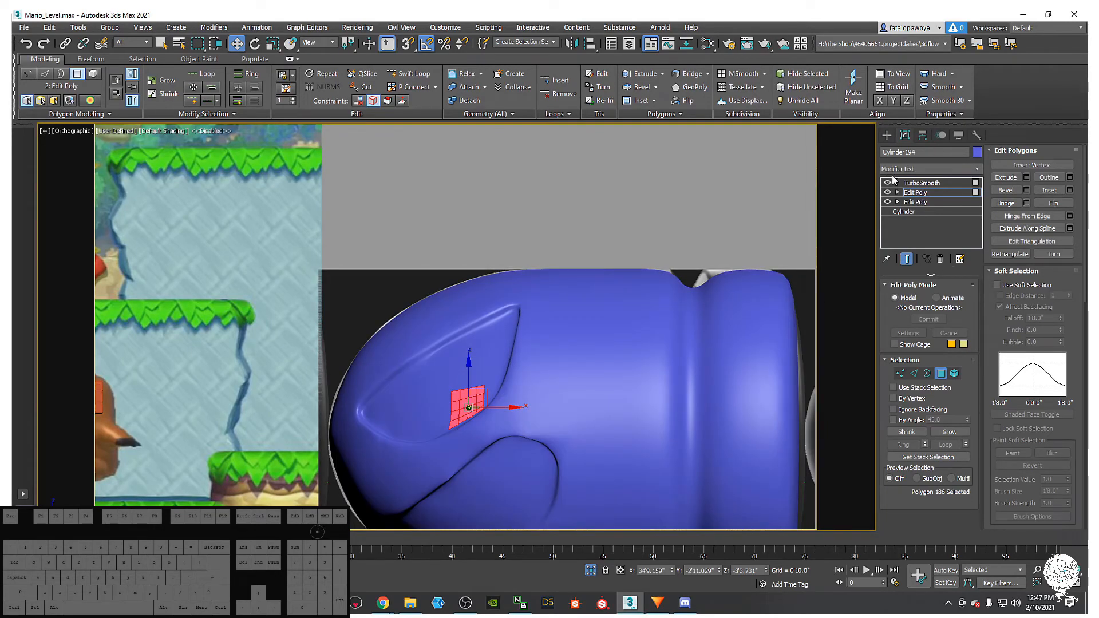
- Disable the TurboSmooth preview to show the low-poly mesh and leave polygon editing
left_click(887, 182)
middle_click_drag(574, 307, 604, 285, "alt")
scroll(603, 284, "down", 8)
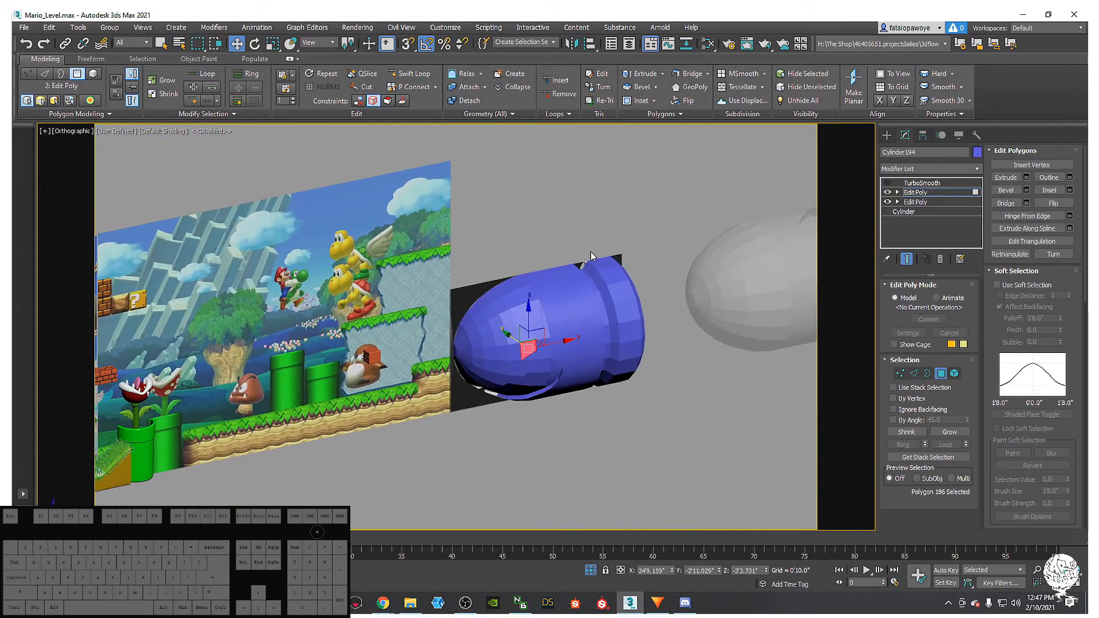
key("F4")
left_click(593, 317)
left_click(888, 134)
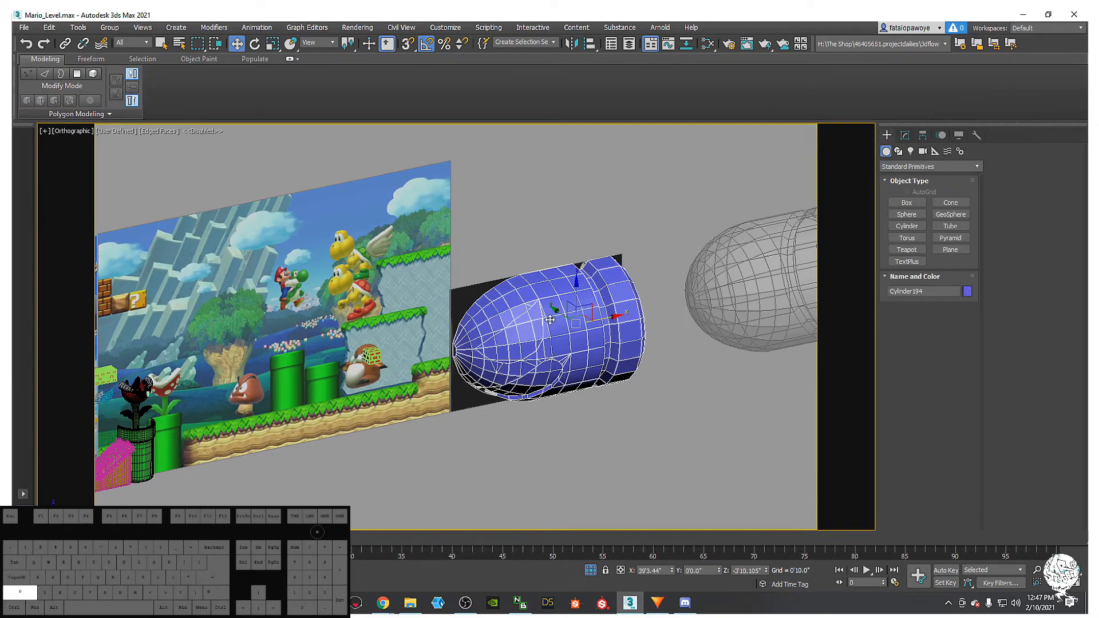
- Shift-clone the bullet body as an independent Copy beside the original
left_click_drag(561, 318, 650, 381, "shift")
left_click(554, 351)
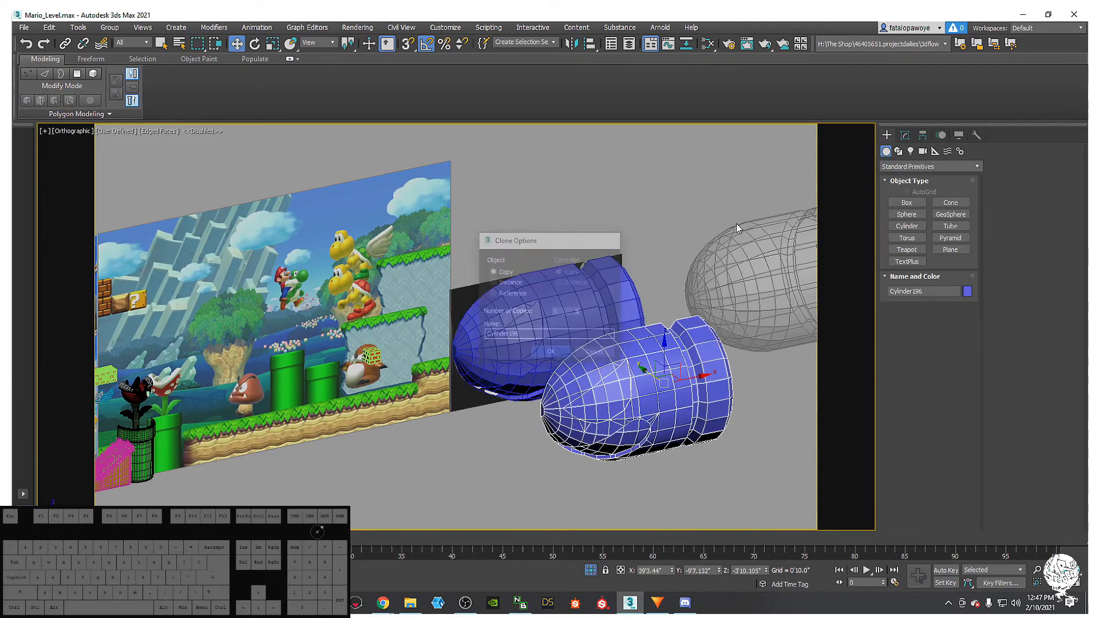
left_click(904, 137)
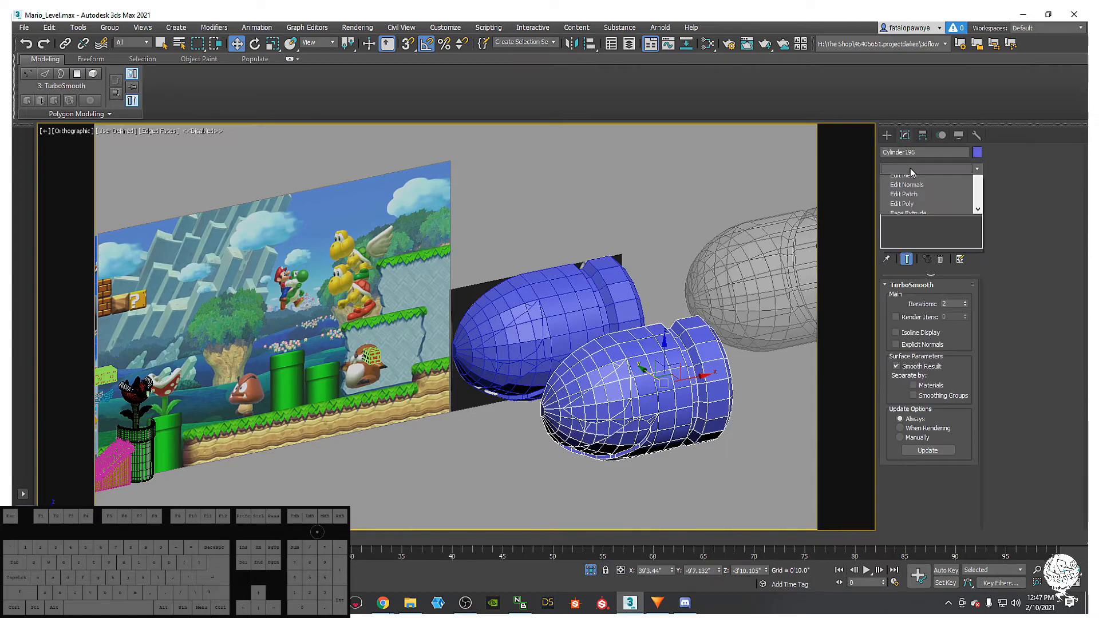
- Try a Retopology modifier on the copy, then undo it
left_click(911, 168)
key("r")
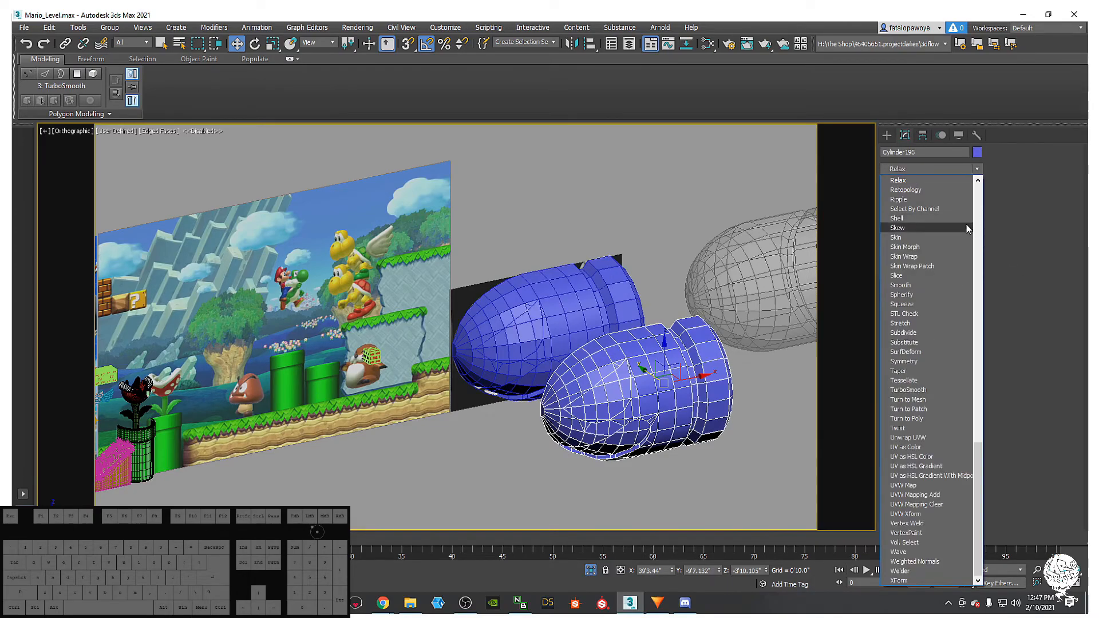
left_click(930, 190)
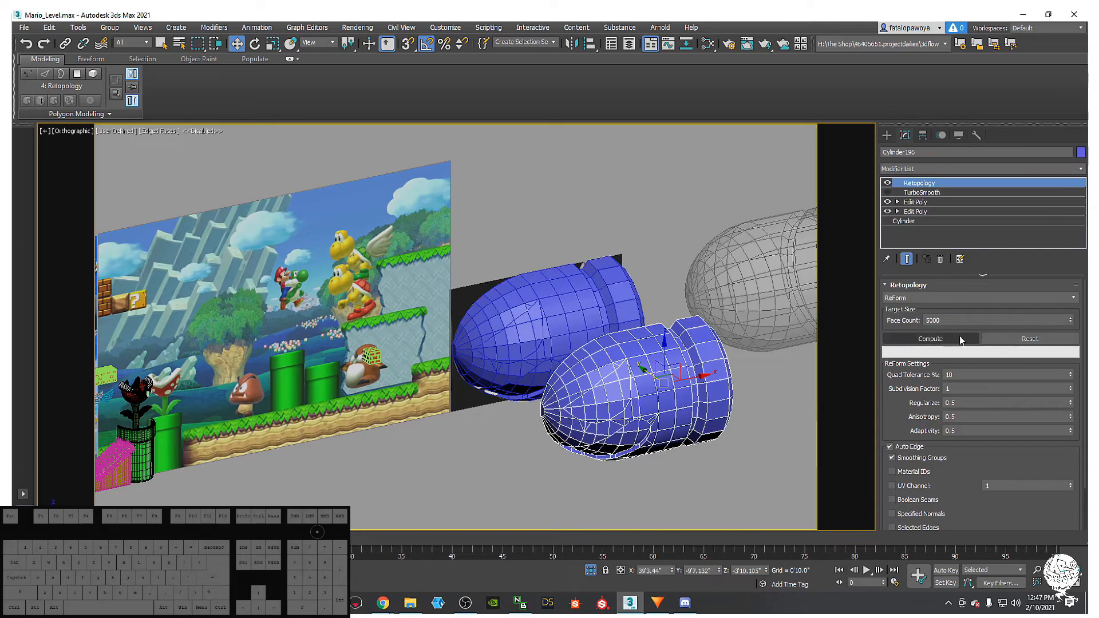
mouse_move(667, 354)
middle_mouse_down("alt")
mouse_move(713, 340)
mouse_move(690, 301)
mouse_move(697, 268)
middle_mouse_up("alt")
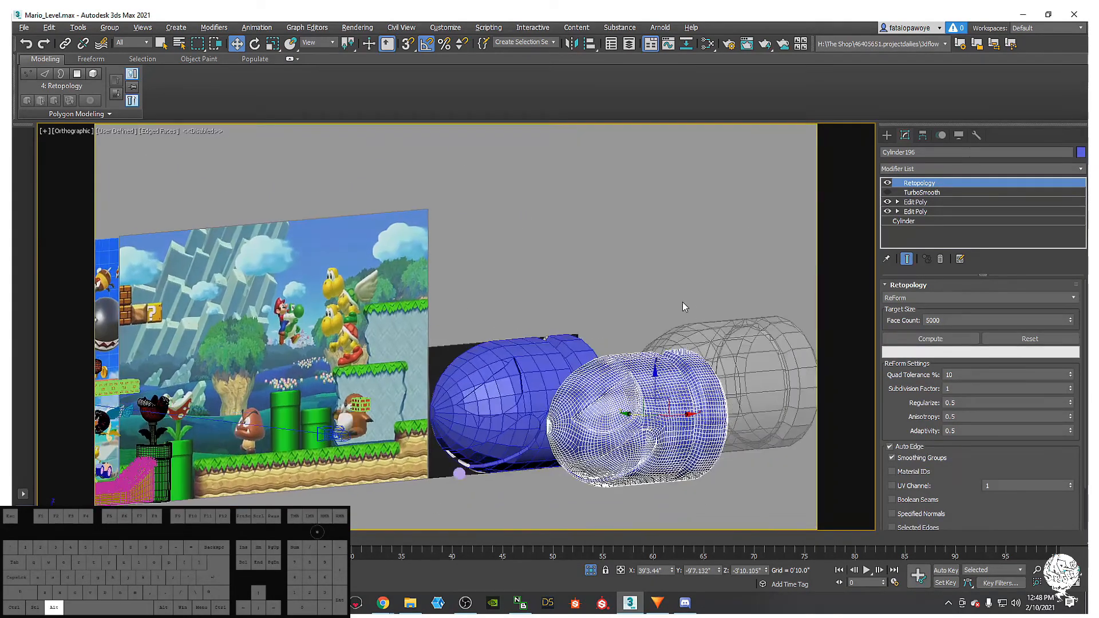
middle_click_drag(681, 325, 686, 387)
key("F4")
middle_click_drag(680, 434, 664, 319)
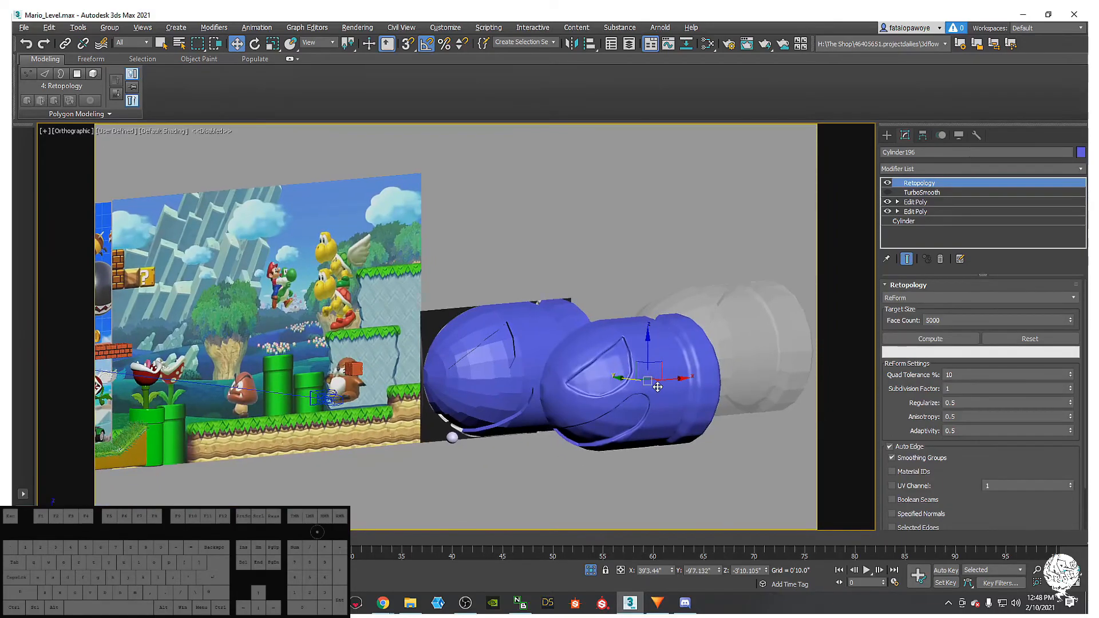
key("ctrl+z")
middle_click_drag(638, 383, 655, 429, "alt")
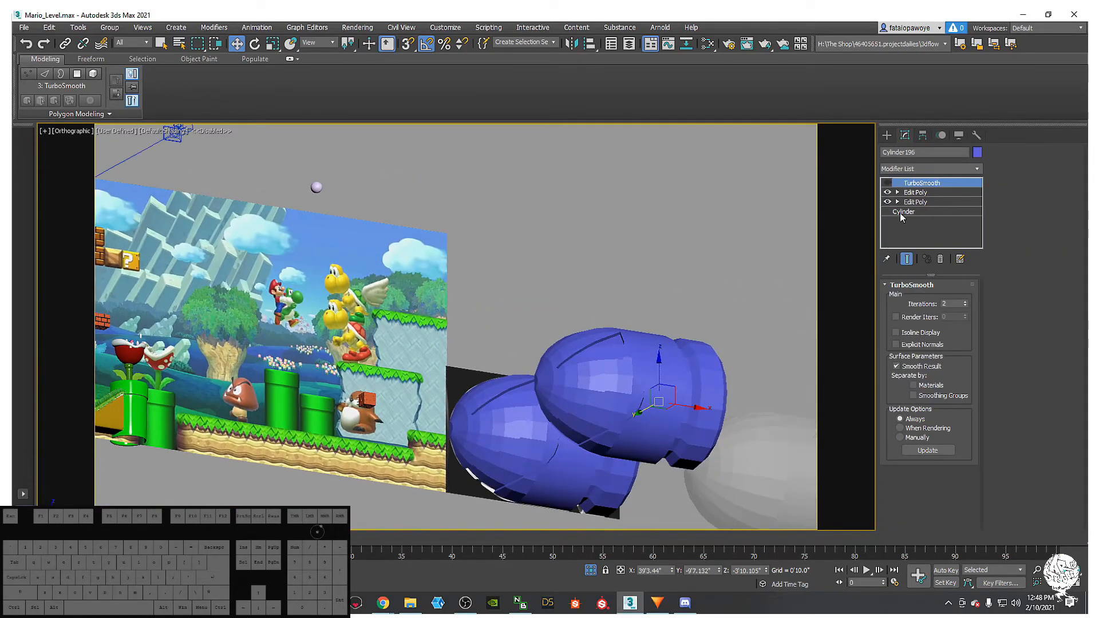
left_click(913, 193)
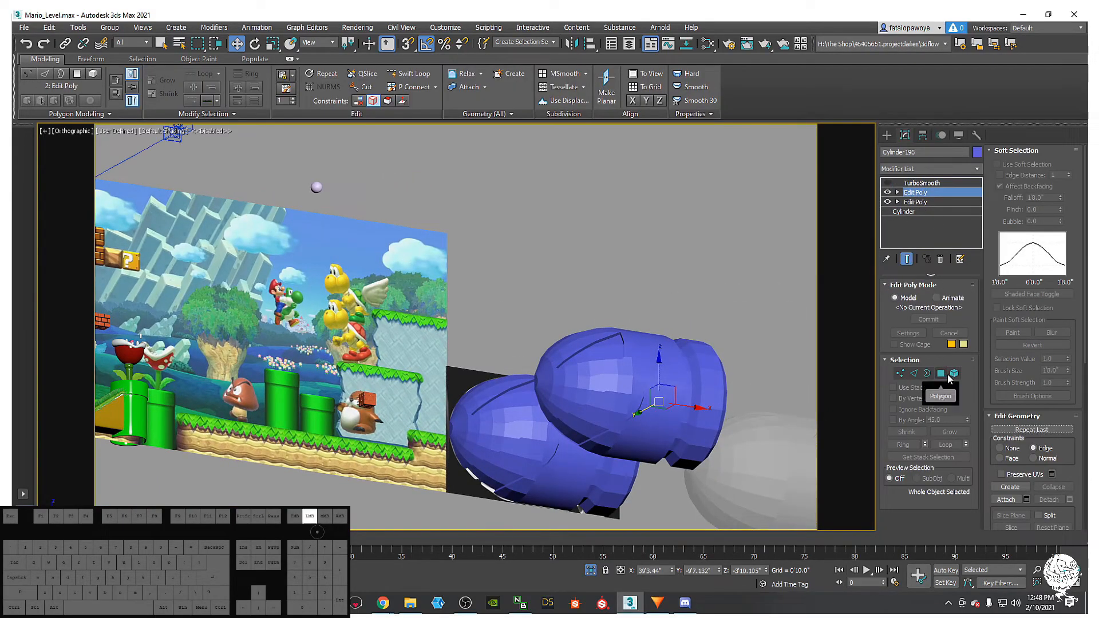
- Select the copy's whole element, clear its smoothing groups and apply Auto Smooth
left_click(953, 374)
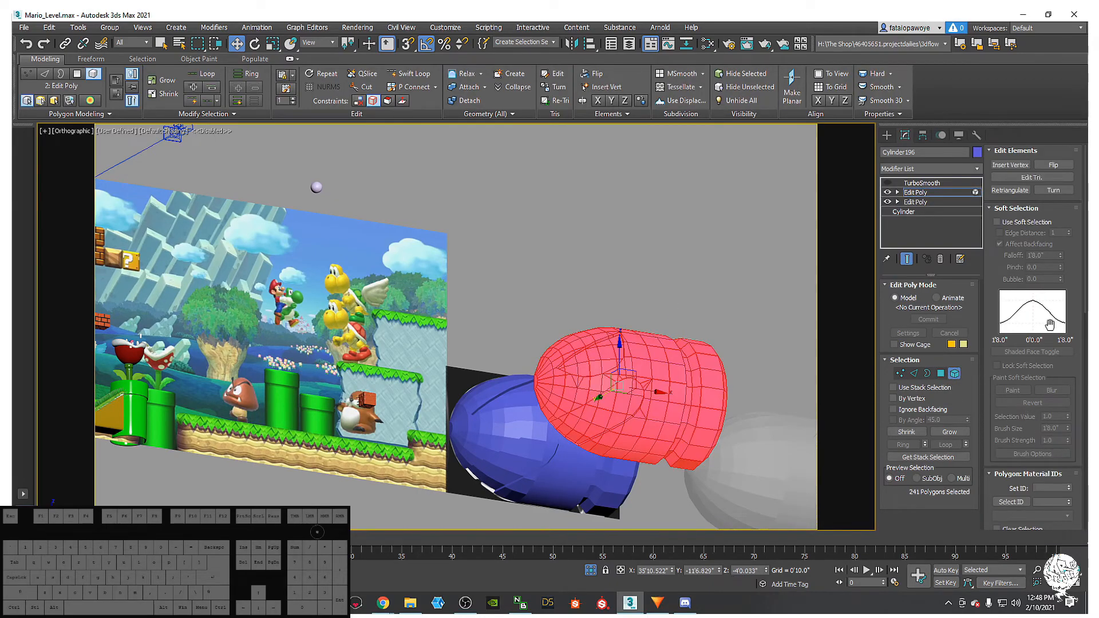
scroll(1071, 447, "down", 5)
scroll(1072, 399, "down", 4)
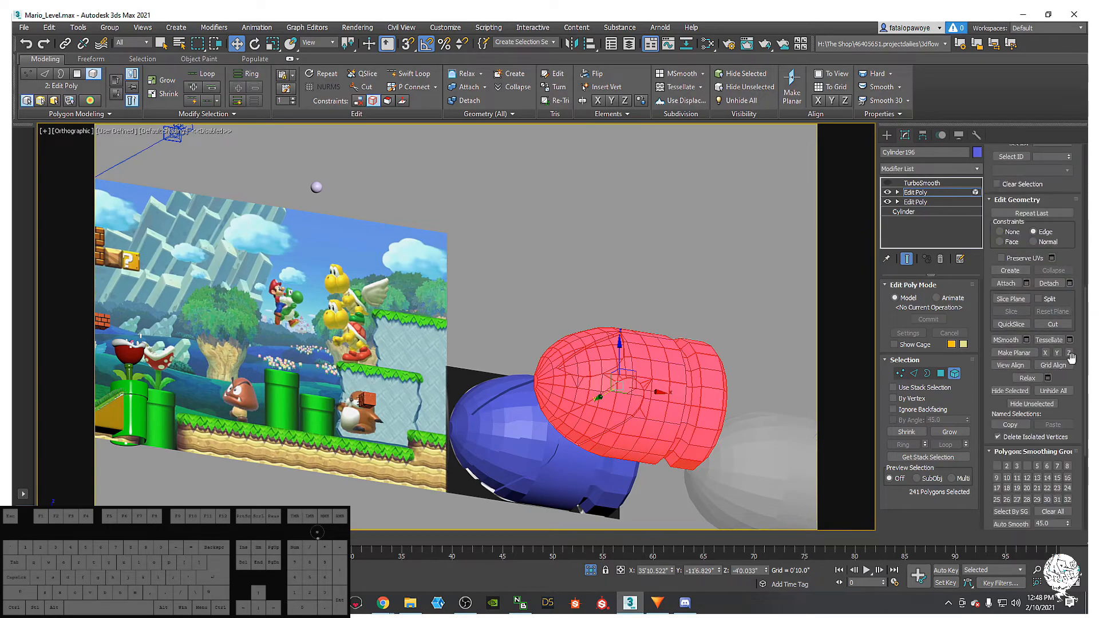
left_click(1060, 514)
left_click(1021, 525)
middle_click_drag(730, 303, 756, 397, "alt")
left_click(712, 258)
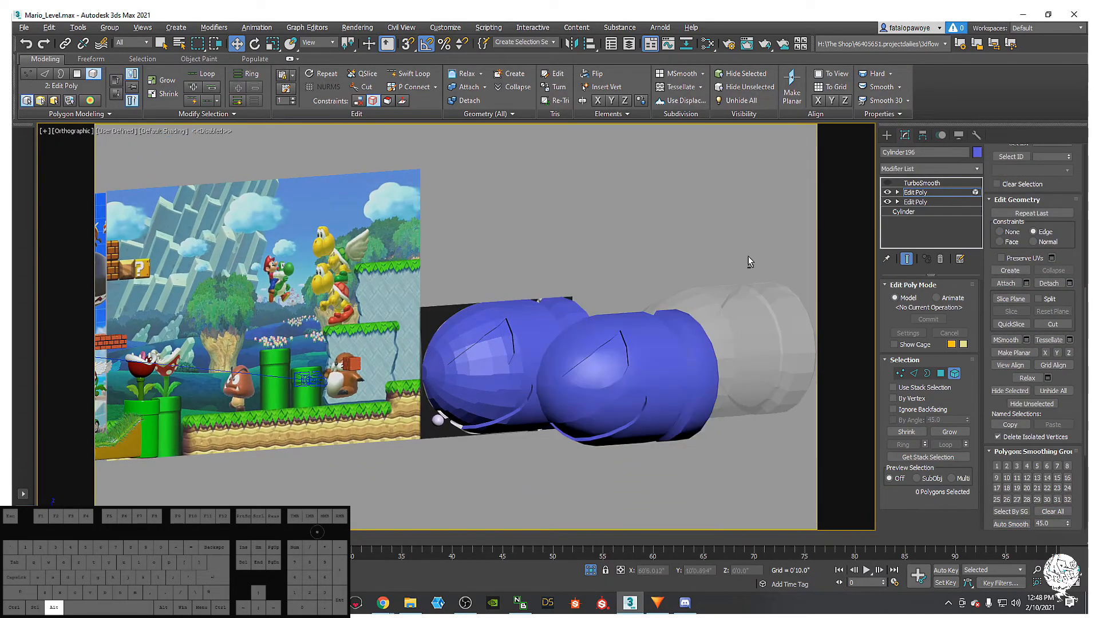
middle_click_drag(716, 283, 831, 207, "alt")
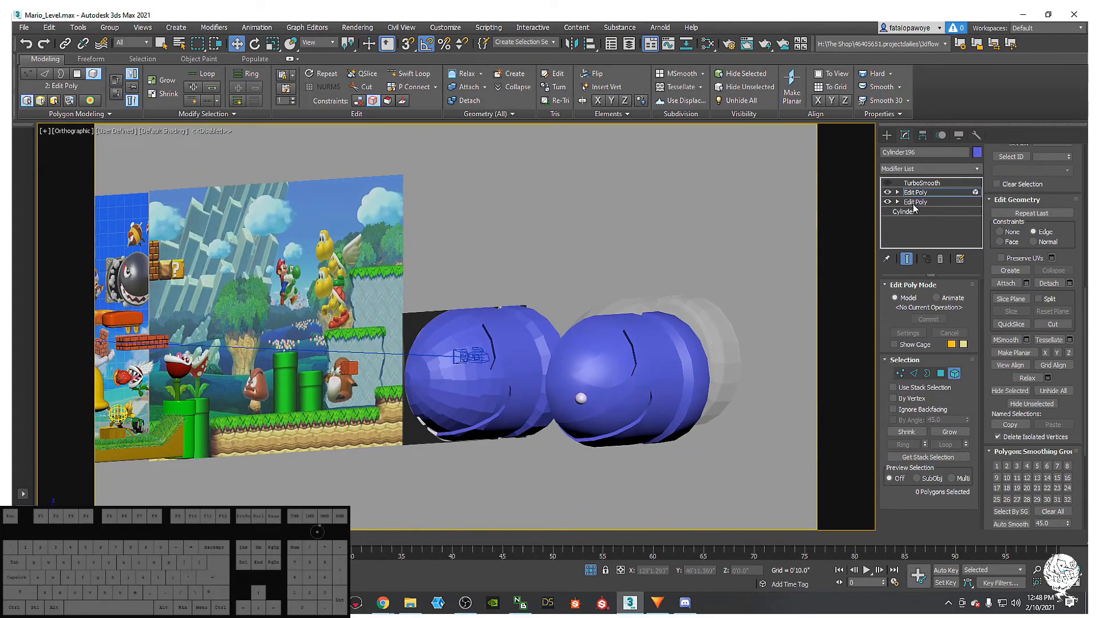
- Add Retopology to the right bullet with Face Count 500 and compute it
left_click(634, 373)
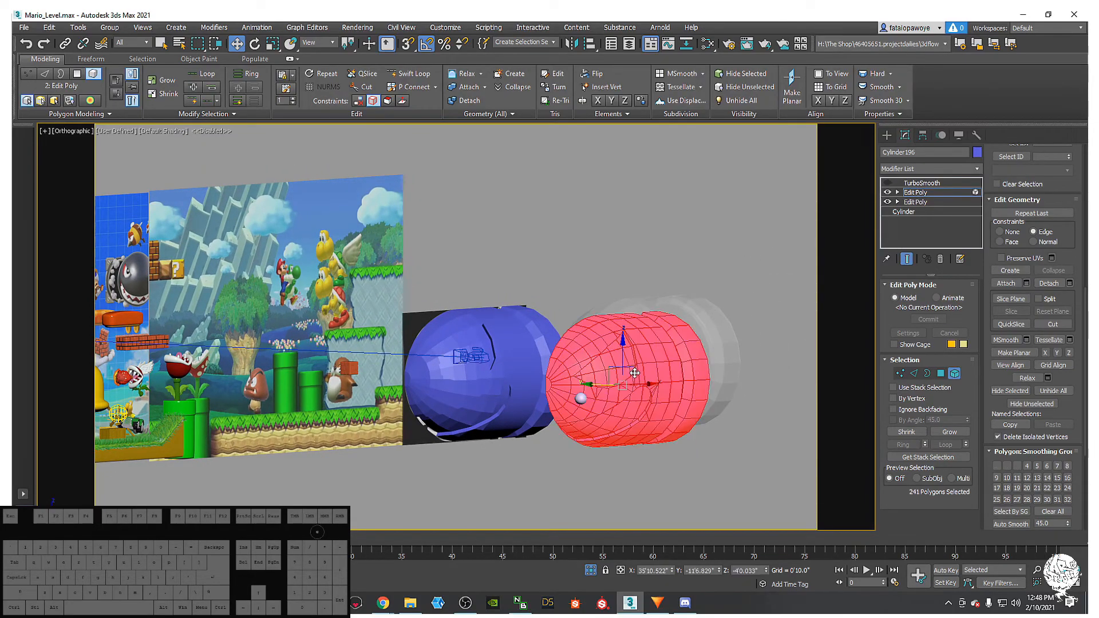
left_click(922, 165)
key("r")
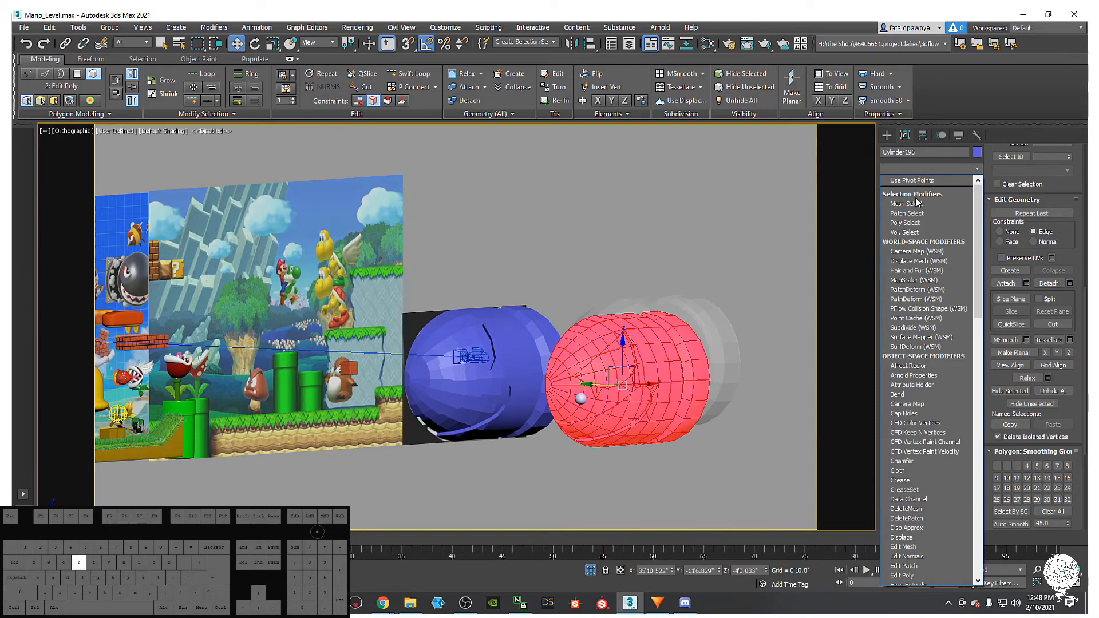
left_click(921, 191)
middle_click_drag(738, 360, 663, 366, "alt")
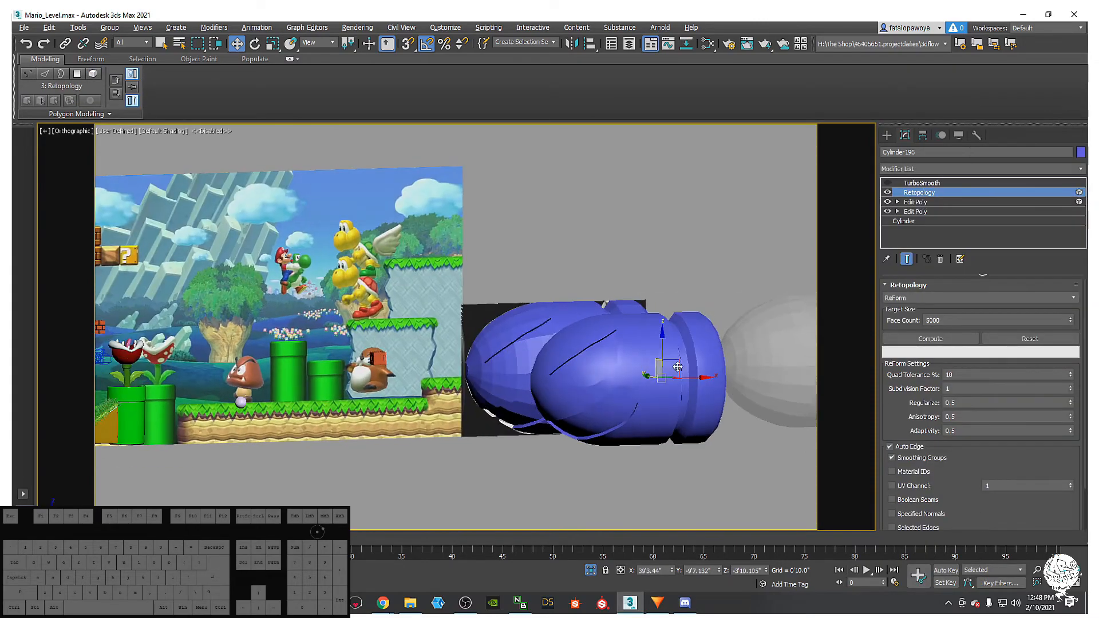
left_click(952, 318)
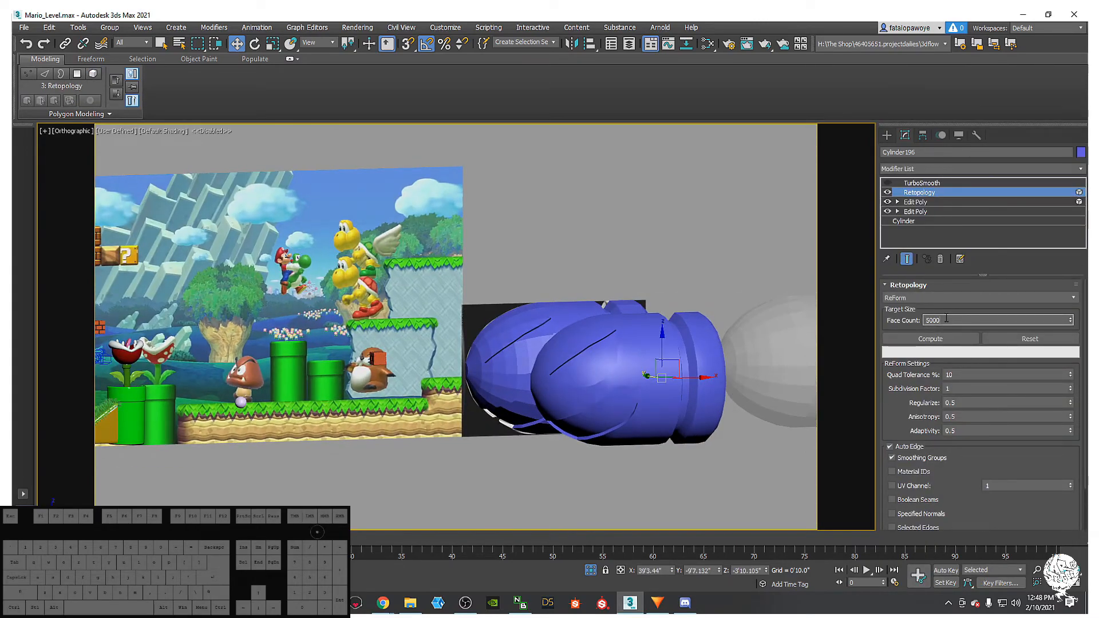
key("BackSpace")
left_click(960, 339)
- Inspect the rebuilt mesh with Edged Faces, then select Cylinder194 and Cylinder196
mouse_move(678, 377)
middle_mouse_down("alt")
mouse_move(663, 380)
mouse_move(680, 411)
mouse_move(630, 312)
mouse_move(616, 310)
mouse_move(625, 325)
middle_mouse_up("alt")
key("F4")
scroll(642, 389, "up", 5)
middle_click_drag(563, 244, 505, 280, "alt")
scroll(393, 219, "down", 5)
left_click(461, 240)
left_click(583, 361)
- Turn on TurboSmooth for the retopologized bullet and then for the blue bullet Cylinder194 to compare them
middle_click_drag(583, 361, 590, 290, "alt")
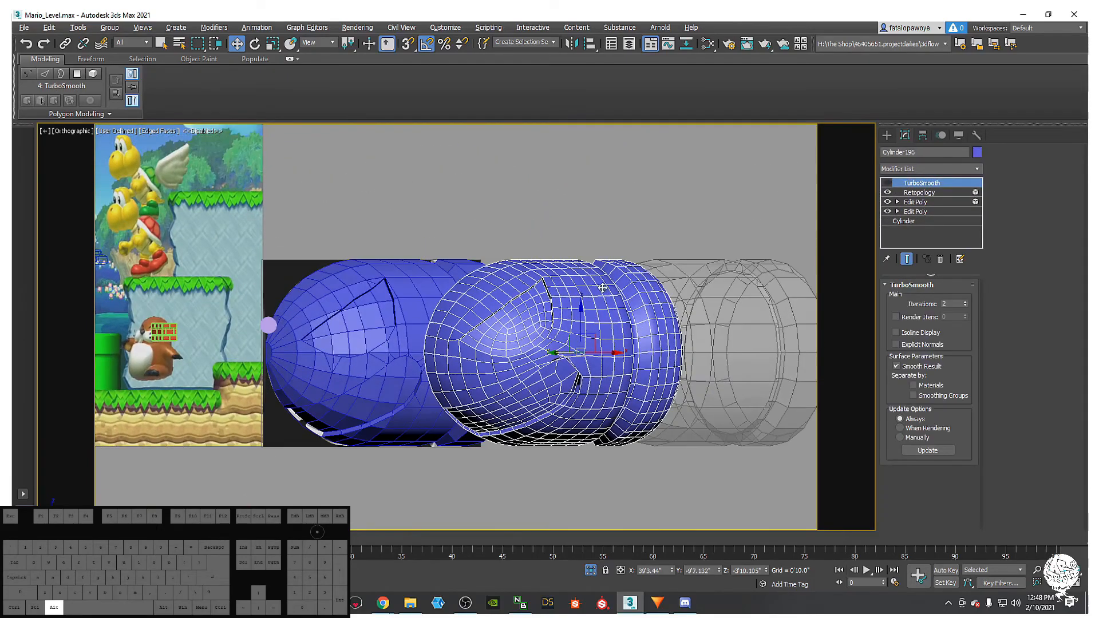
left_click(888, 184)
middle_click_drag(596, 344, 647, 373, "alt")
left_click(681, 430)
scroll(629, 410, "up", 3)
middle_click_drag(622, 409, 573, 404)
key("F4")
mouse_move(518, 166)
middle_mouse_down()
mouse_move(523, 311)
mouse_move(545, 376)
mouse_move(568, 309)
middle_mouse_up()
left_click(569, 320)
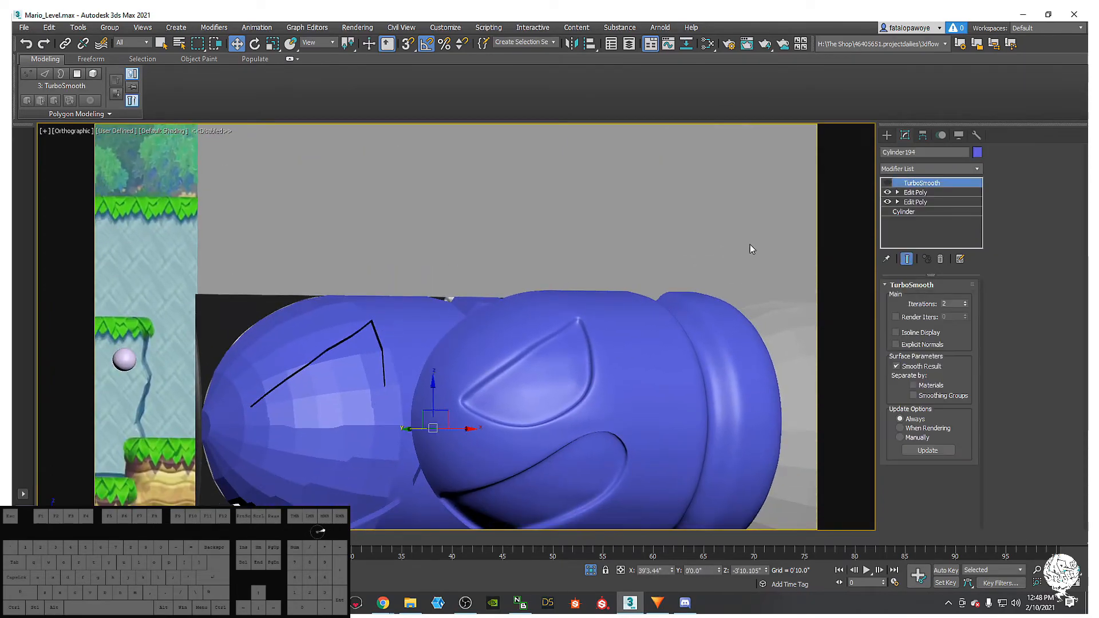
left_click(887, 183)
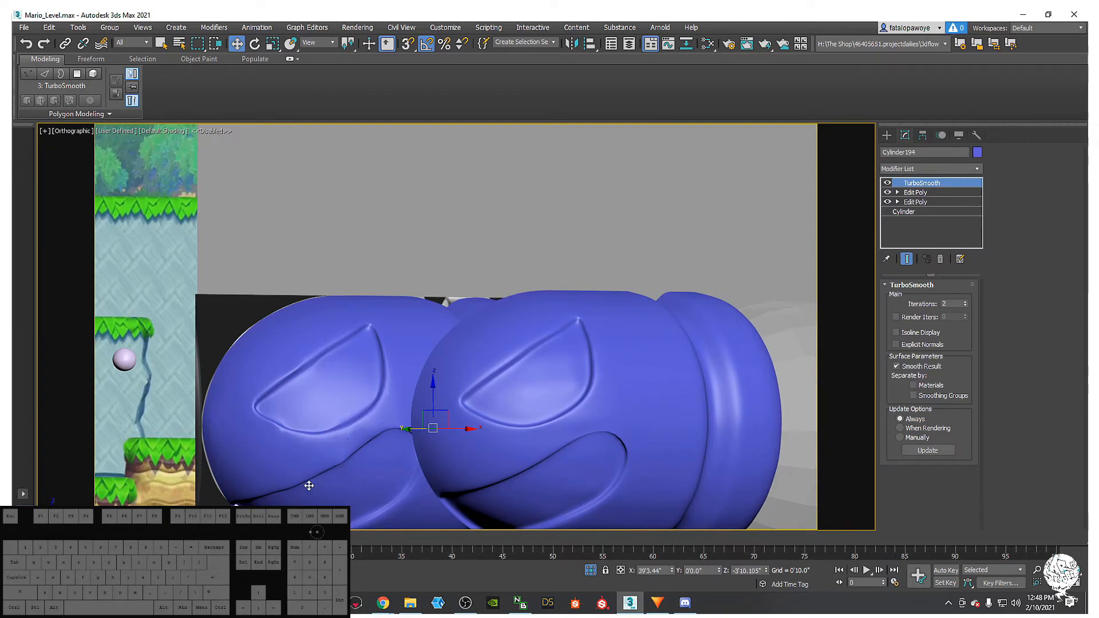
- Select the retopologized copy Cylinder196 and delete it
middle_click_drag(517, 489, 589, 434)
scroll(589, 433, "down", 2)
middle_click_drag(589, 433, 539, 431)
scroll(574, 427, "down", 2)
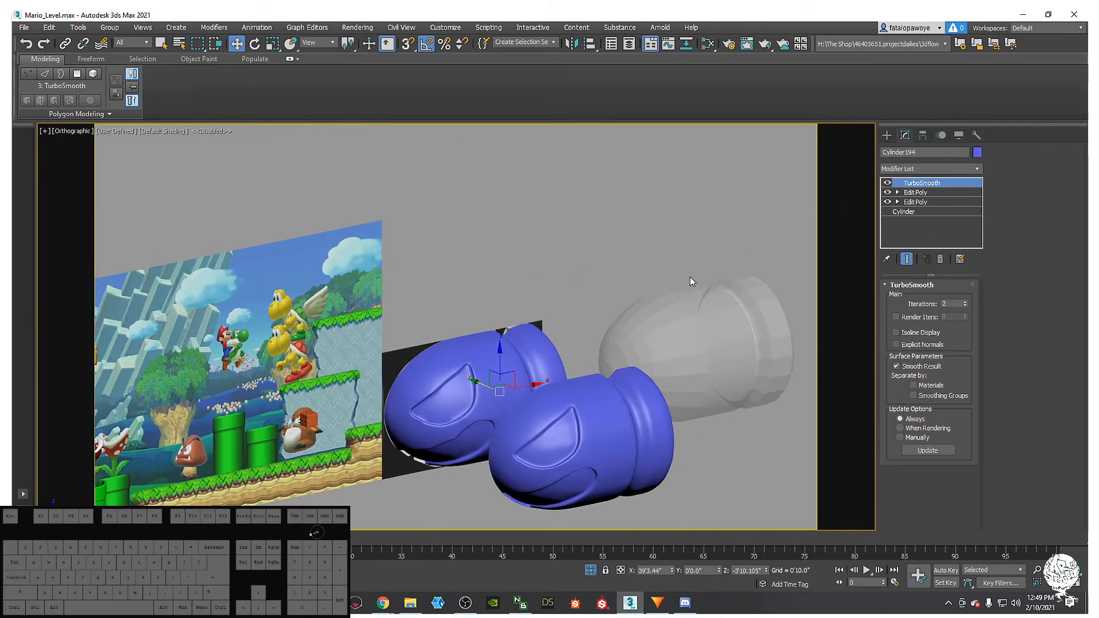
middle_click_drag(495, 396, 446, 415, "alt")
key("F4")
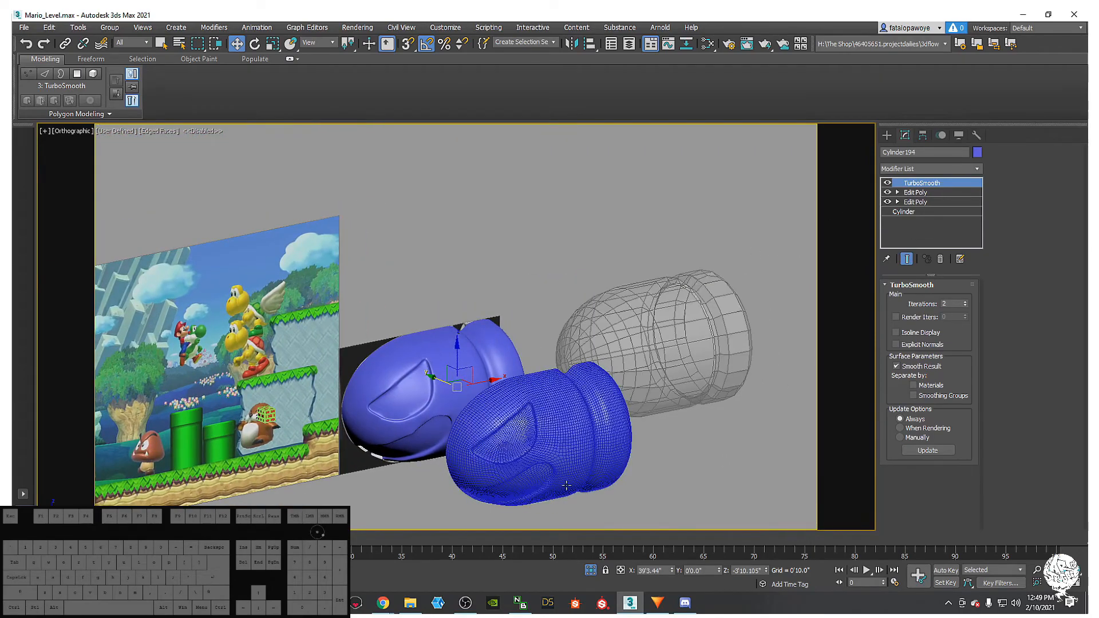
left_click(566, 486)
middle_click_drag(566, 486, 569, 449, "alt")
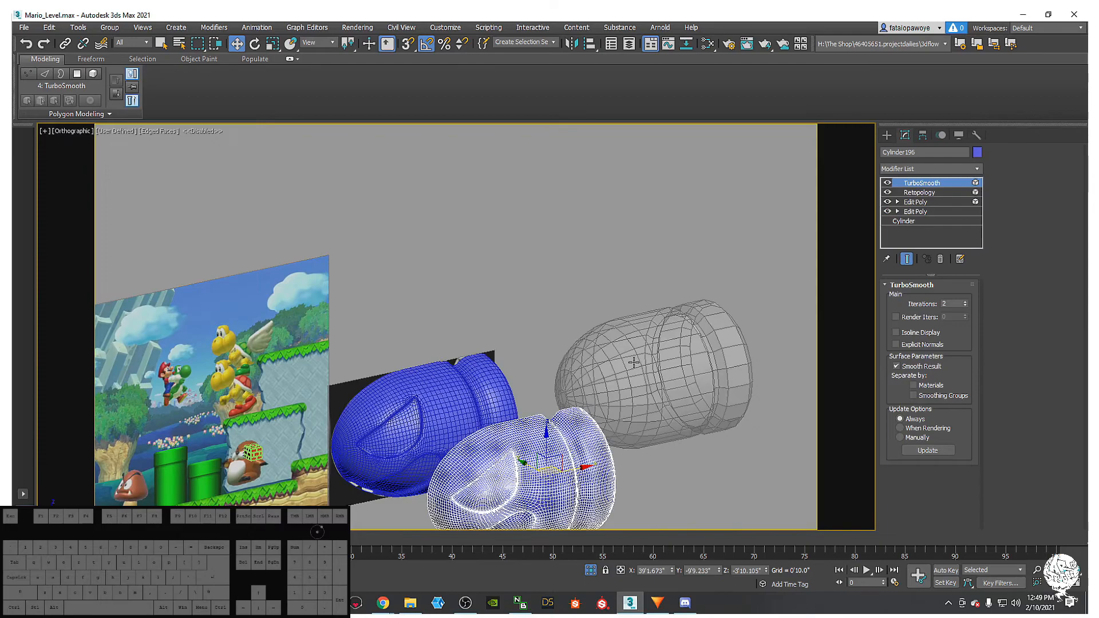
middle_click_drag(528, 303, 527, 314)
key("Delete")
- Select and frame Cylinder194, then switch off its TurboSmooth to show the low-poly cage
left_click(448, 424)
key("z")
middle_click_drag(400, 452, 499, 344, "alt")
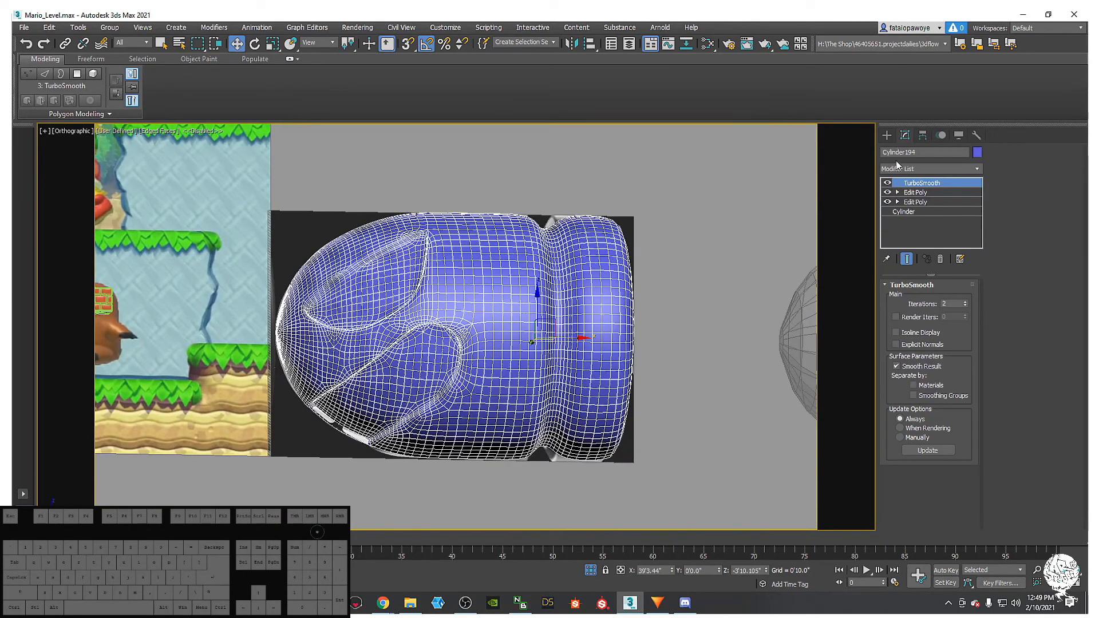
left_click(887, 182)
mouse_move(441, 326)
middle_mouse_down("alt")
mouse_move(436, 335)
mouse_move(448, 293)
mouse_move(435, 329)
middle_mouse_up("alt")
key("F4")
middle_click_drag(343, 390, 383, 363, "alt")
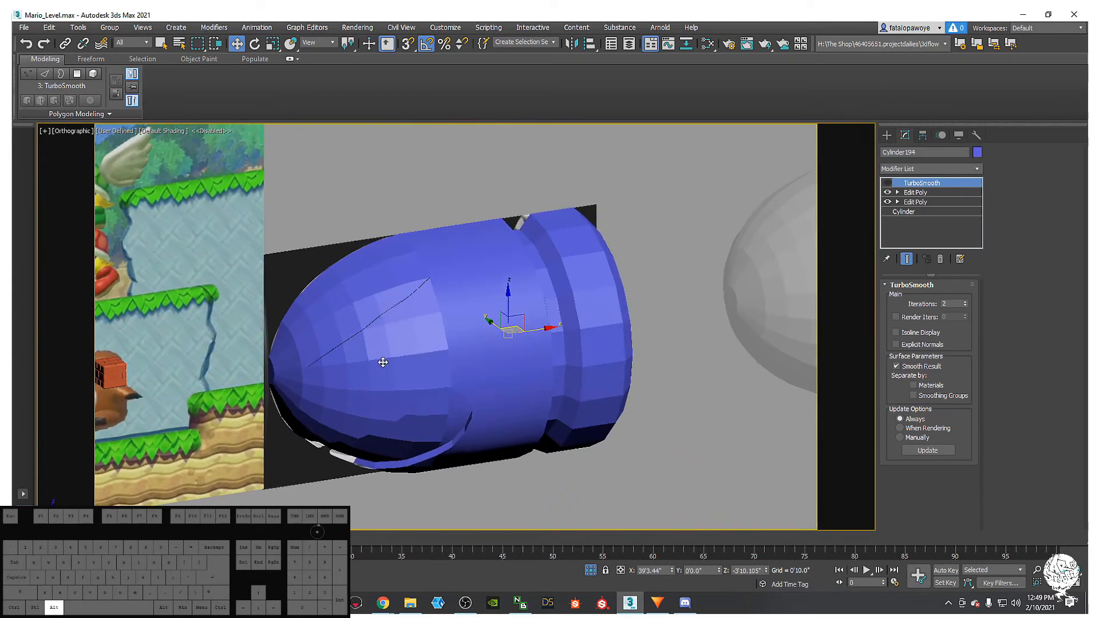
middle_click_drag(554, 284, 569, 243, "alt")
- Undo three times to bring back the deleted Cylinder196 copy
key("ctrl+z")
key("ctrl+z")
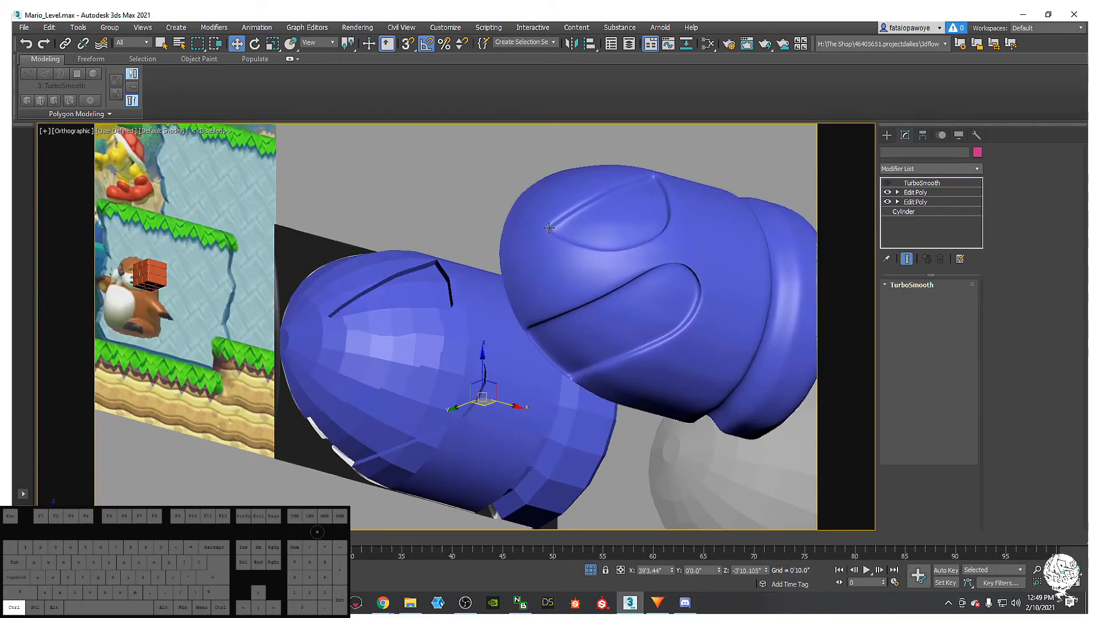
key("ctrl+z")
key("ctrl+z")
key("ctrl+z")
key("ctrl+z")
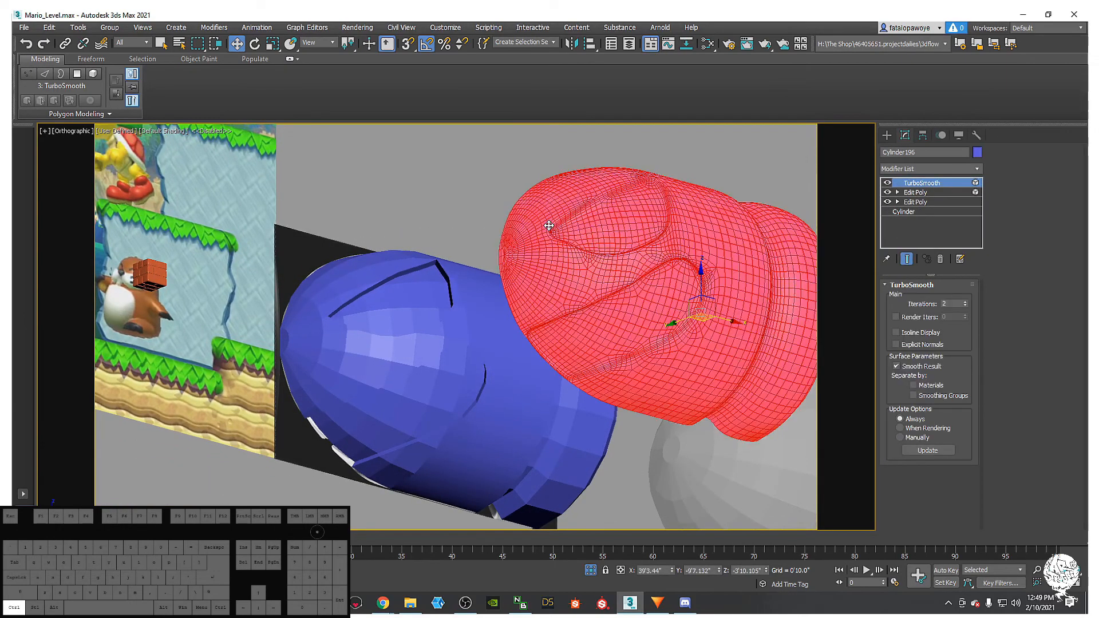
key("ctrl+z")
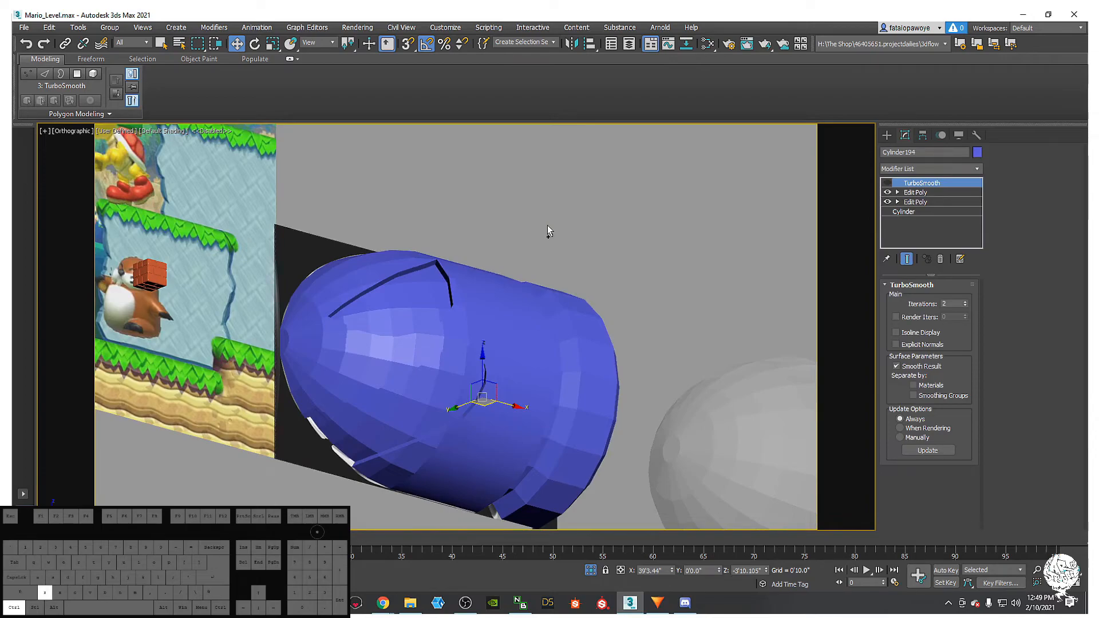
middle_click_drag(539, 263, 439, 292, "alt")
scroll(439, 292, "down", 3)
middle_click_drag(440, 280, 542, 358)
key("F4")
scroll(547, 319, "up", 3)
scroll(608, 347, "down", 4)
scroll(541, 358, "up", 5)
scroll(670, 398, "down", 2)
middle_click_drag(670, 398, 567, 347)
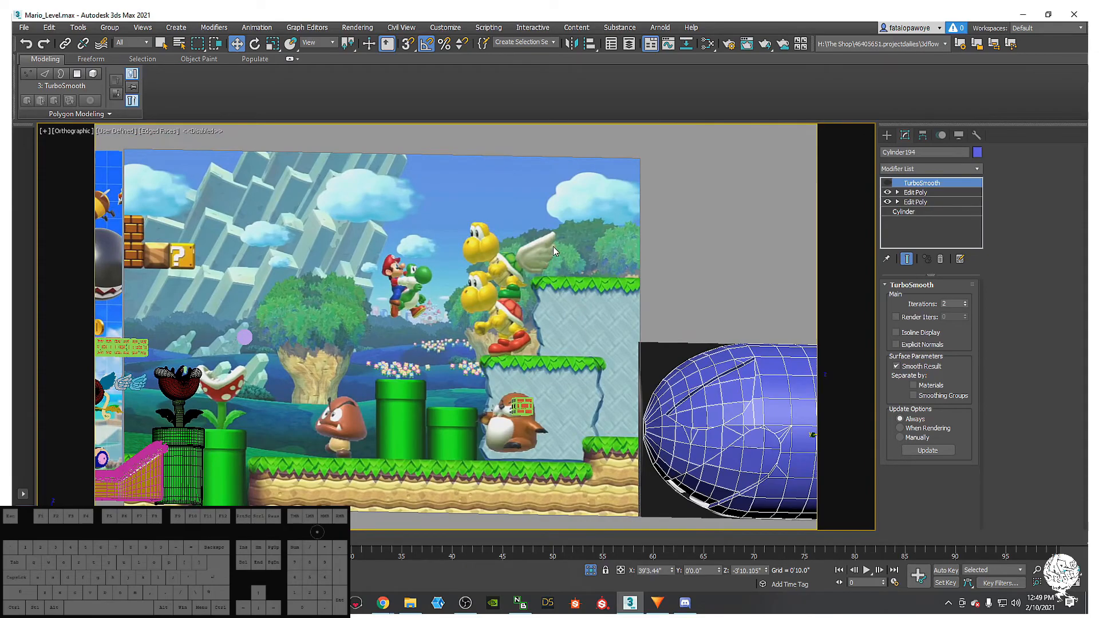
- Switch the viewport to Perspective projection and orbit around the bullet
key("p")
middle_click_drag(629, 375, 632, 328)
scroll(561, 337, "down", 6)
scroll(632, 328, "up", 8)
scroll(451, 318, "down", 6)
middle_click_drag(523, 309, 694, 399, "alt")
scroll(540, 333, "down", 3)
scroll(684, 395, "down", 3)
middle_click_drag(434, 326, 347, 346)
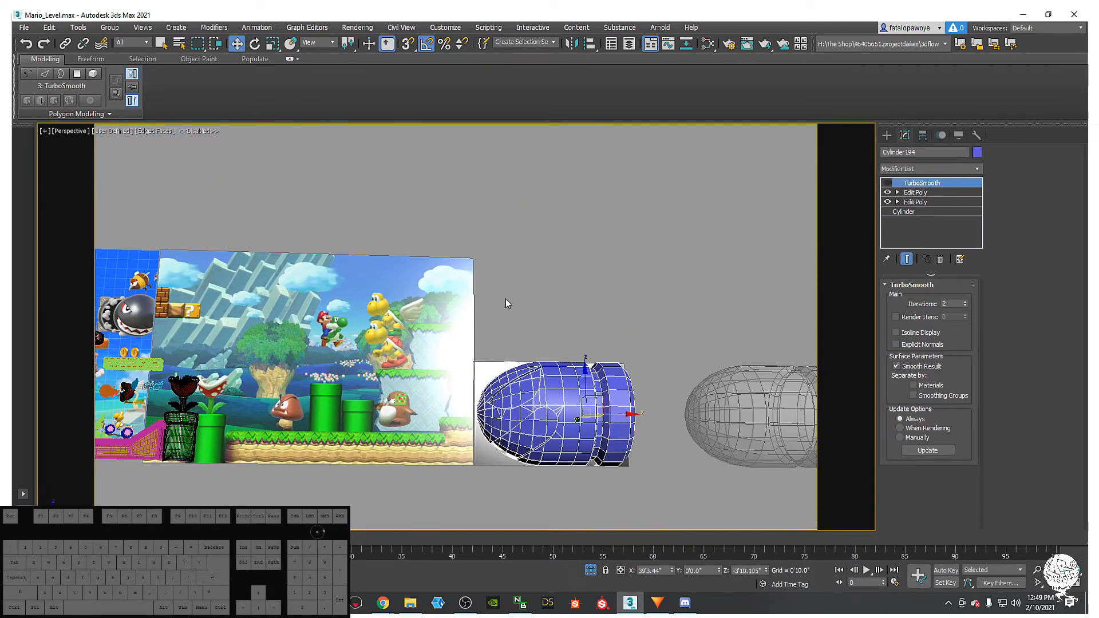
middle_click_drag(581, 393, 696, 399)
middle_click_drag(607, 388, 415, 352)
middle_click_drag(414, 351, 349, 293, "alt")
middle_click_drag(349, 293, 621, 326)
- Bring the blue bullet into view and select its upper Edit Poly modifier
middle_click_drag(324, 316, 282, 238)
scroll(367, 285, "up", 5)
scroll(282, 238, "down", 2)
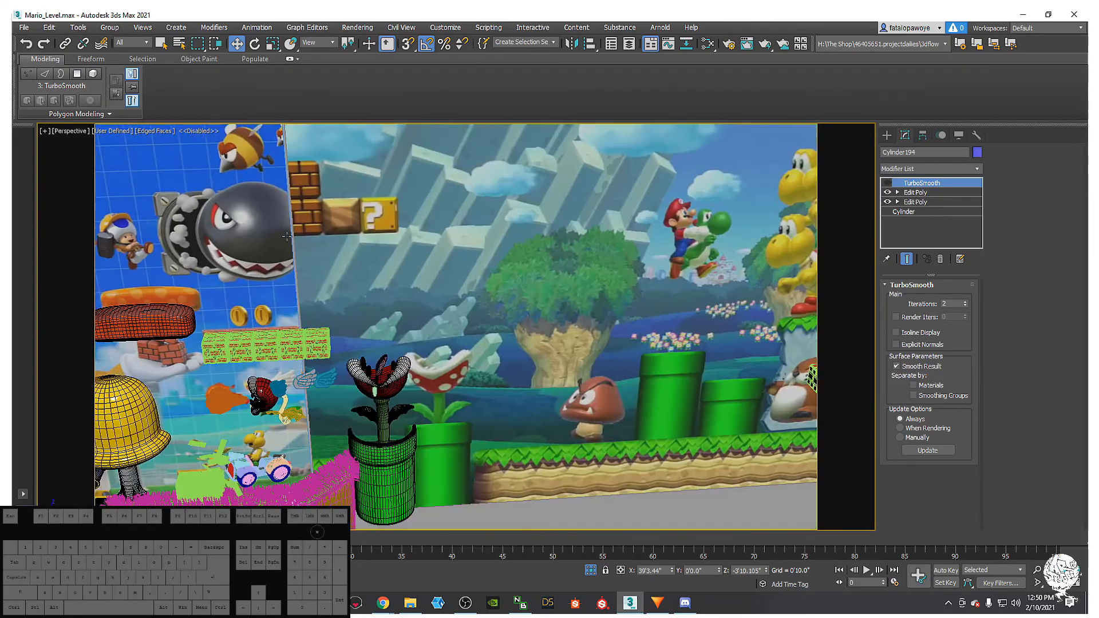
scroll(535, 300, "down", 4)
middle_click_drag(535, 300, 546, 253, "alt")
middle_click_drag(783, 341, 517, 306)
scroll(517, 306, "up", 4)
scroll(517, 306, "up", 2)
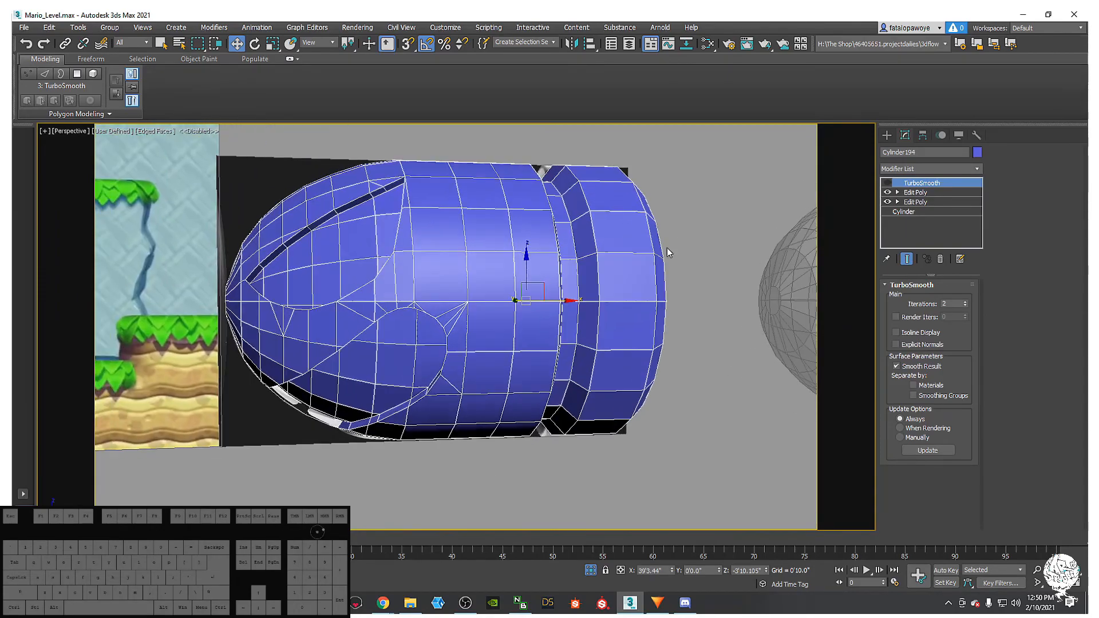
left_click(929, 194)
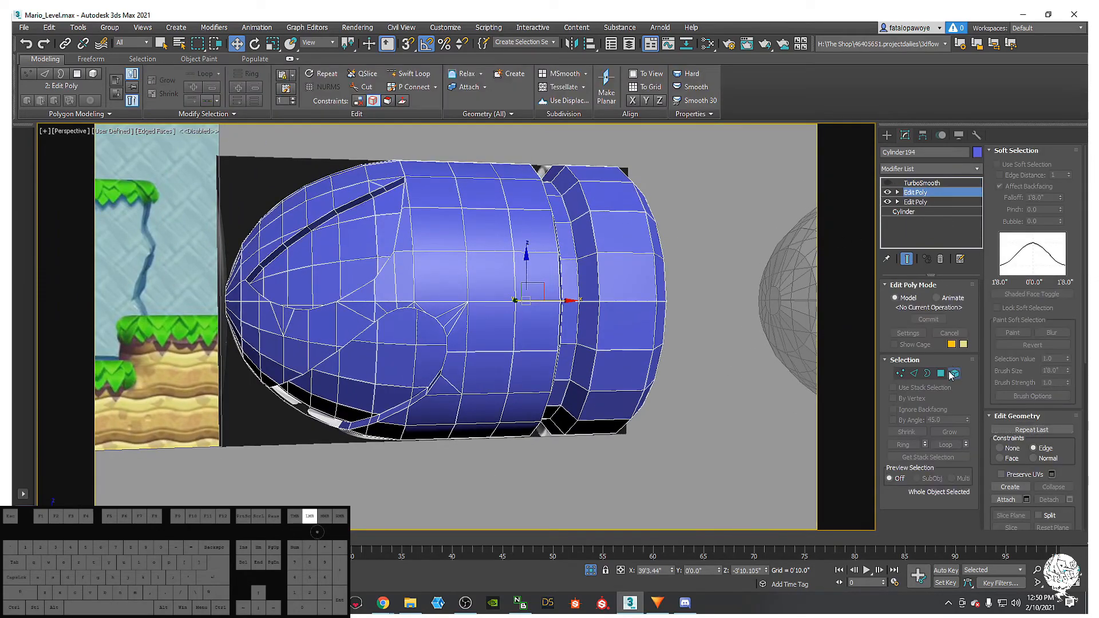
- In Polygon mode, select the eye and mouth patch polygons on the bullet
left_click(941, 373)
middle_click_drag(274, 284, 332, 277, "alt")
left_click(378, 282, "ctrl")
left_click(398, 238, "ctrl")
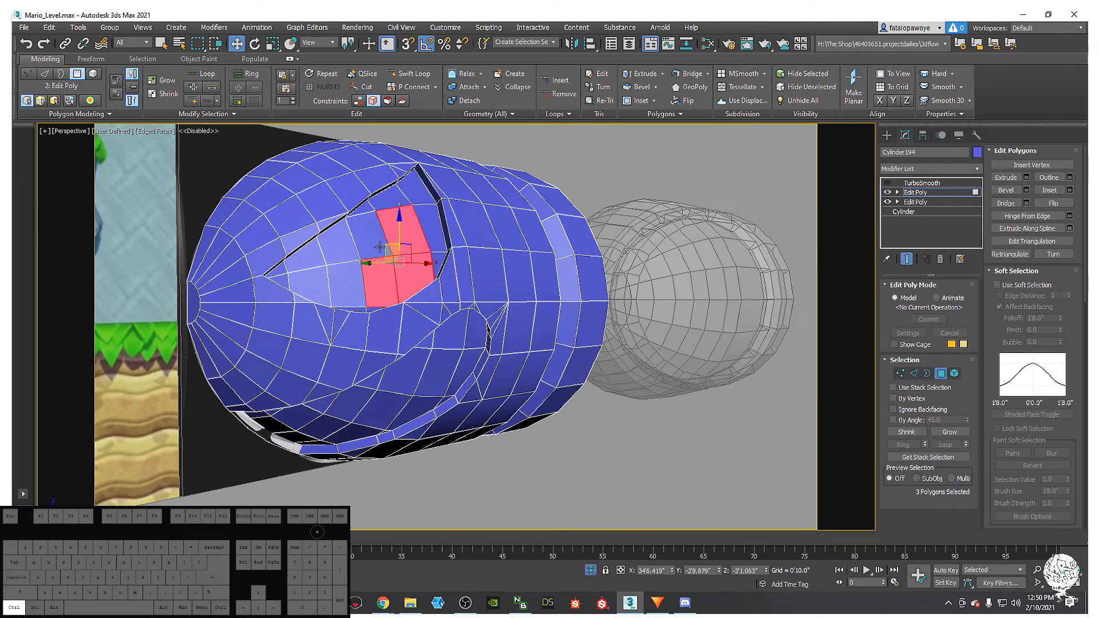
left_click(383, 247)
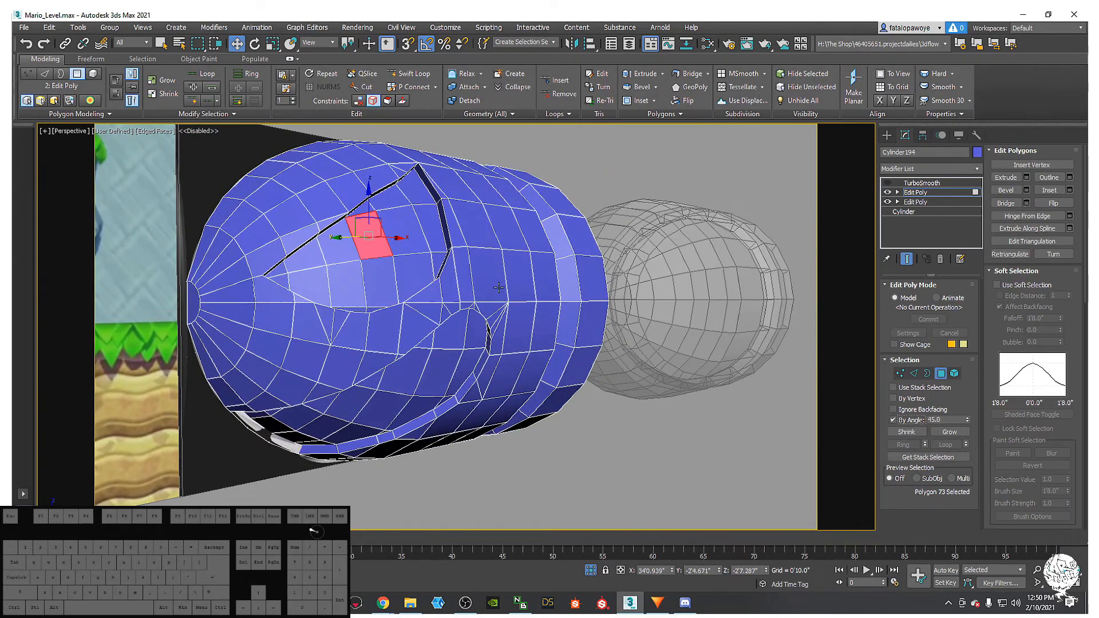
left_click(347, 256, "ctrl")
middle_click_drag(355, 258, 461, 321, "alt")
left_click(450, 357, "ctrl")
scroll(453, 295, "down", 5)
scroll(461, 321, "up", 5)
middle_click_drag(463, 312, 400, 288, "alt")
- Clear the selection and reselect only the 18 upper eye-patch polygons
left_click(402, 293)
key("ctrl+z")
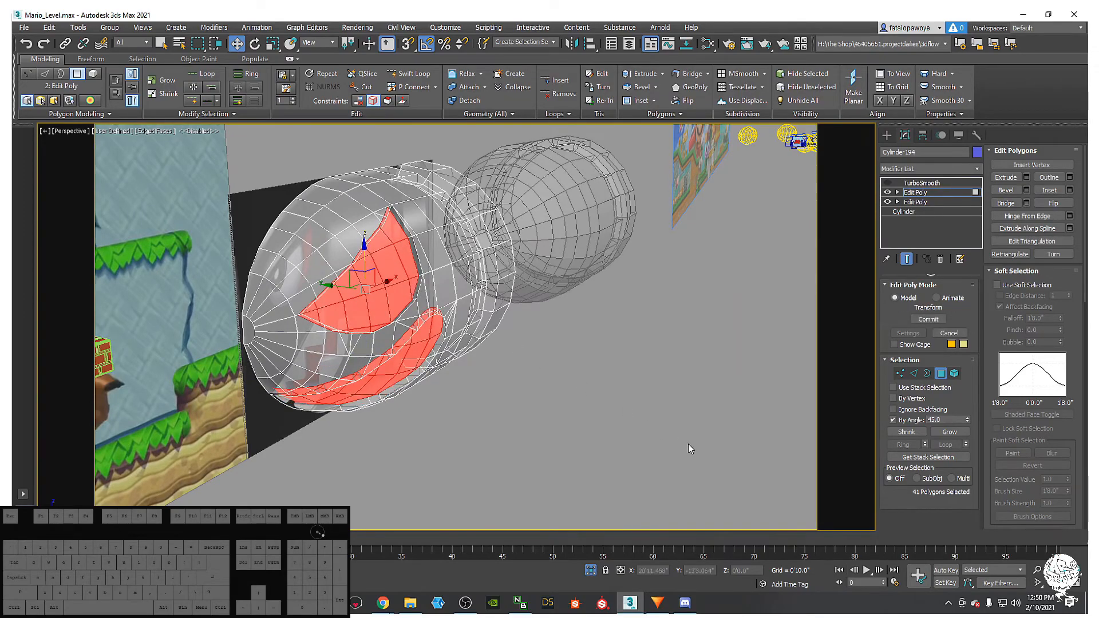
left_click(686, 442)
left_click(385, 299)
middle_click_drag(395, 297, 357, 347, "alt")
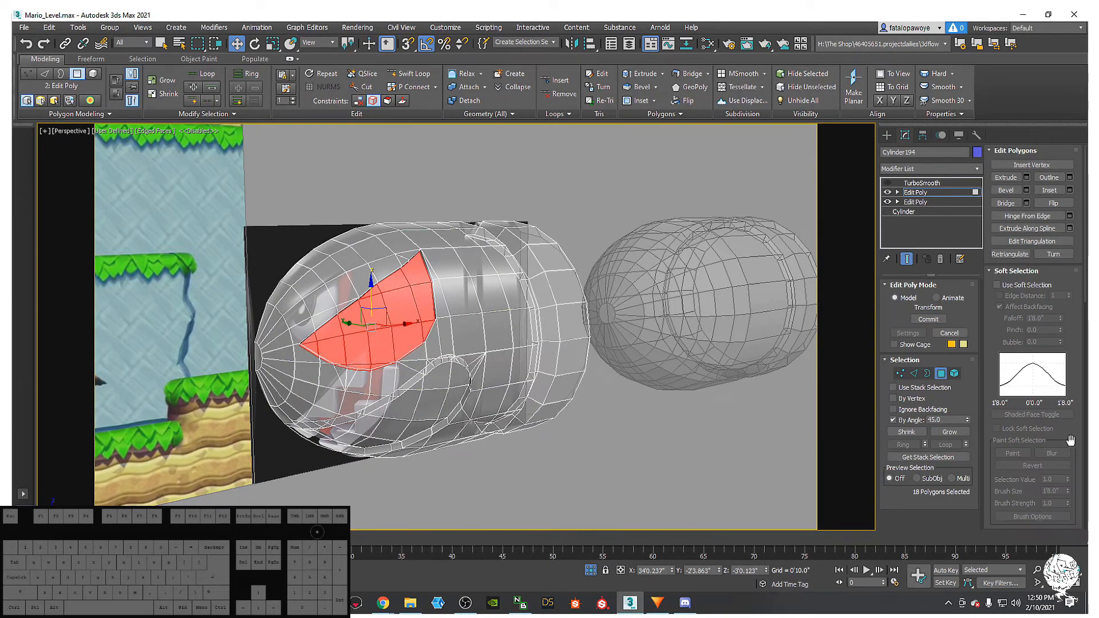
scroll(1071, 440, "down", 5)
scroll(1071, 490, "down", 3)
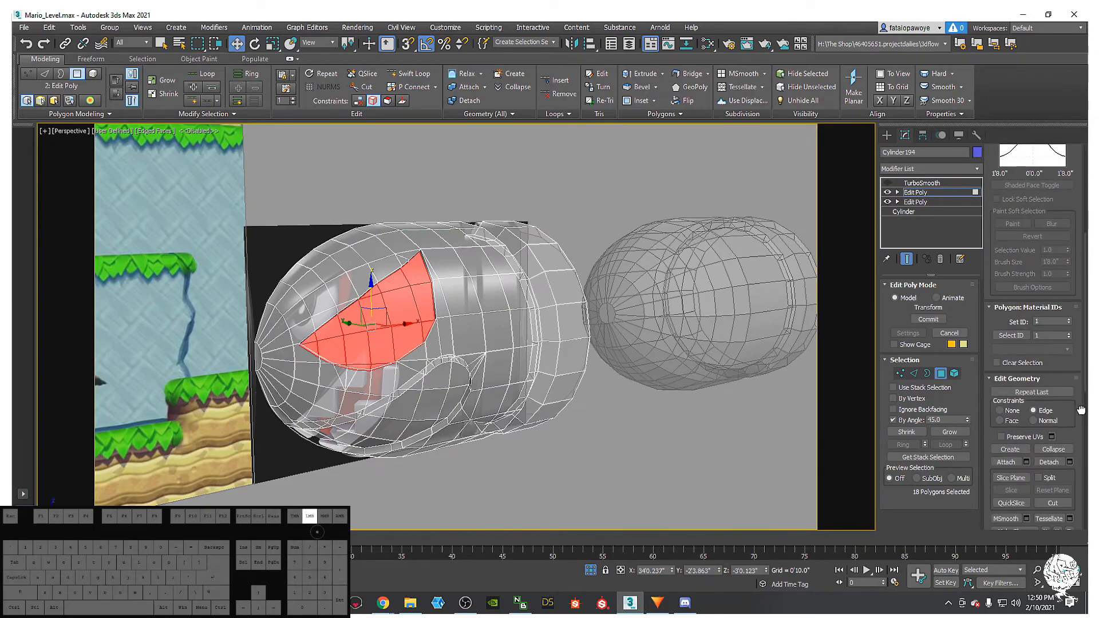
- Detach the selected eye polygons with Detach To Element and Detach As Clone enabled
left_click(1050, 448)
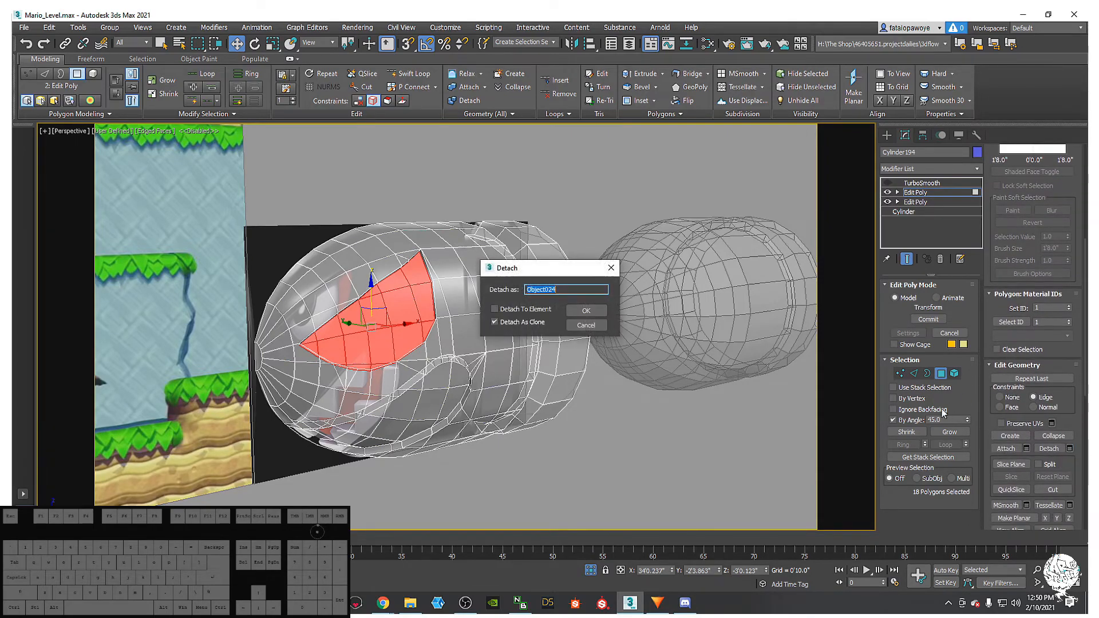
left_click(503, 312)
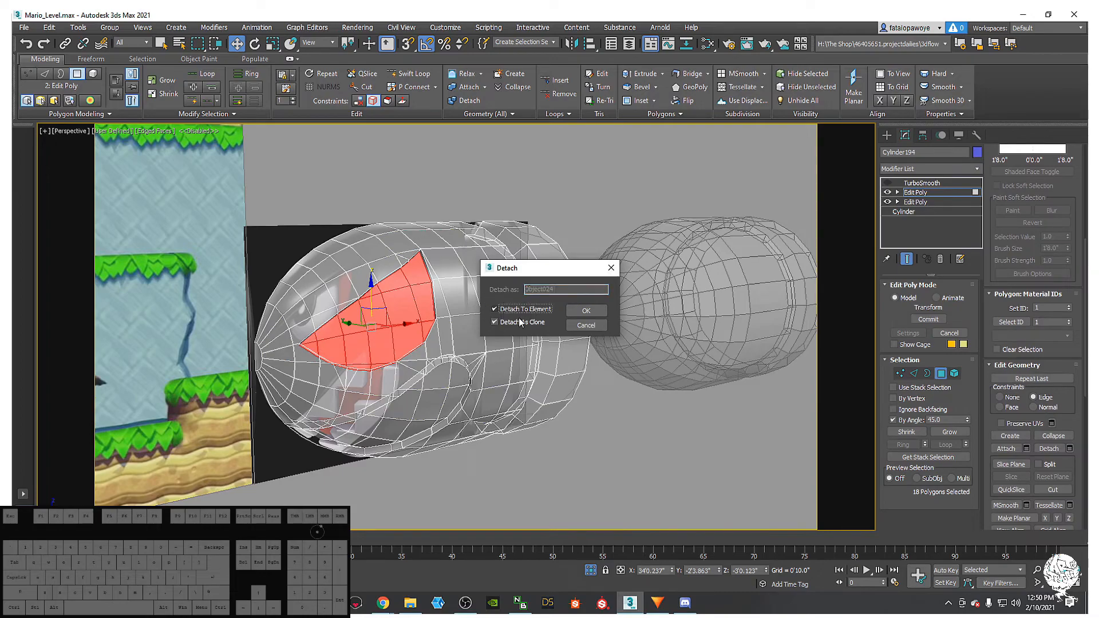
left_click(586, 311)
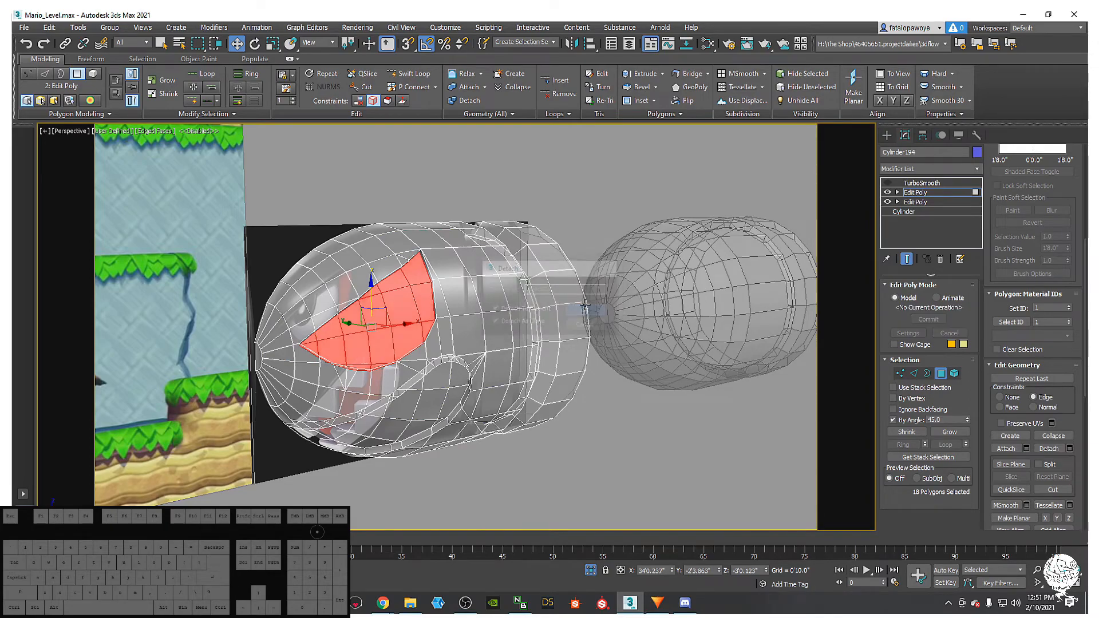
- Try moving the eye patch out of the body with edge constraints off, then undo the moves
middle_click_drag(320, 309, 319, 339, "alt")
left_click_drag(333, 329, 452, 327)
key("ctrl+z")
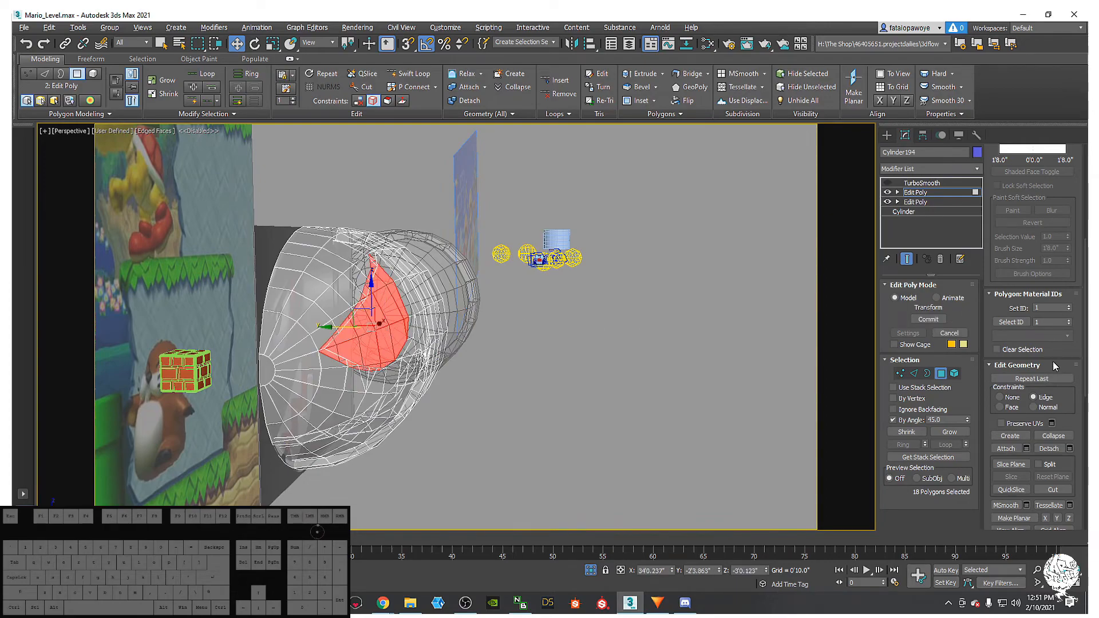
left_click(1000, 397)
left_click_drag(342, 330, 508, 348)
middle_click_drag(507, 348, 518, 322, "alt")
left_click_drag(508, 329, 319, 332)
key("ctrl+z")
middle_click_drag(454, 334, 507, 329, "alt")
key("ctrl+z")
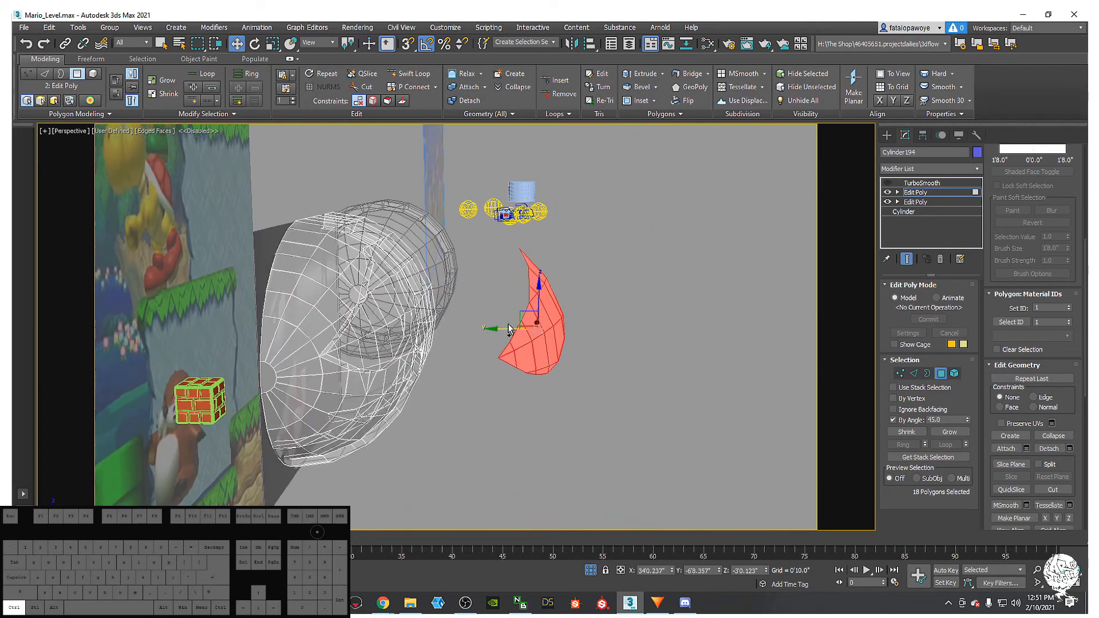
- Select the eye piece's open border and extrude new polygons from it
left_click(928, 373)
left_click(561, 343)
middle_click_drag(528, 277, 499, 317, "alt")
left_click_drag(496, 320, 480, 326, "shift")
middle_click_drag(480, 326, 607, 309, "alt")
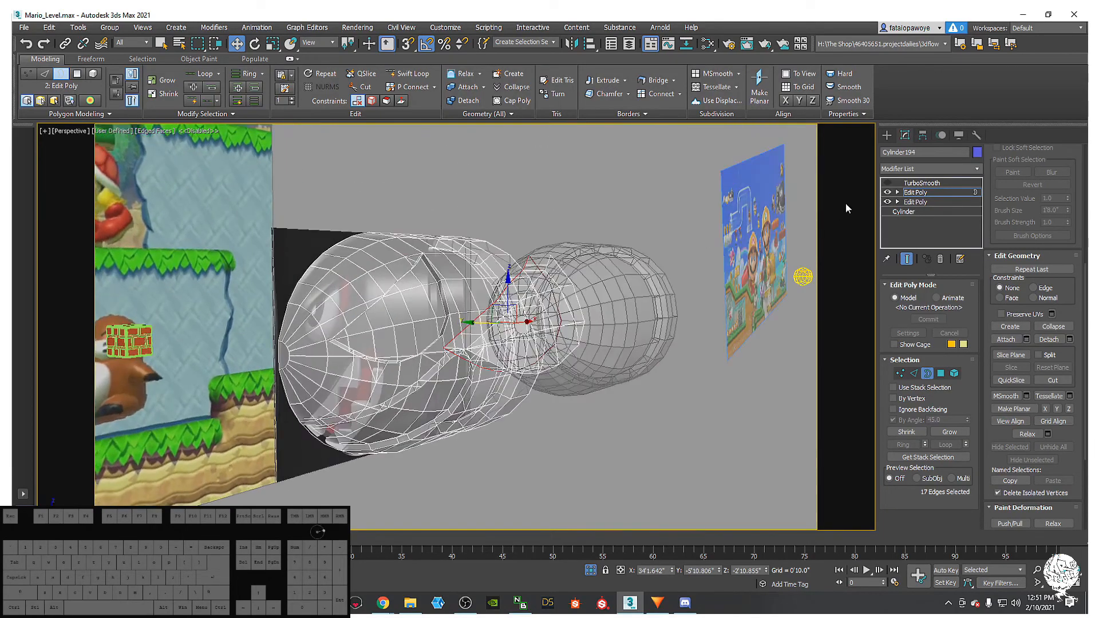
- Turn on TurboSmooth and set the viewport to opaque Edged Faces shading
left_click(918, 182)
left_click(887, 183)
middle_click_drag(503, 329, 523, 328, "alt")
key("F4")
key("F4")
key("F3")
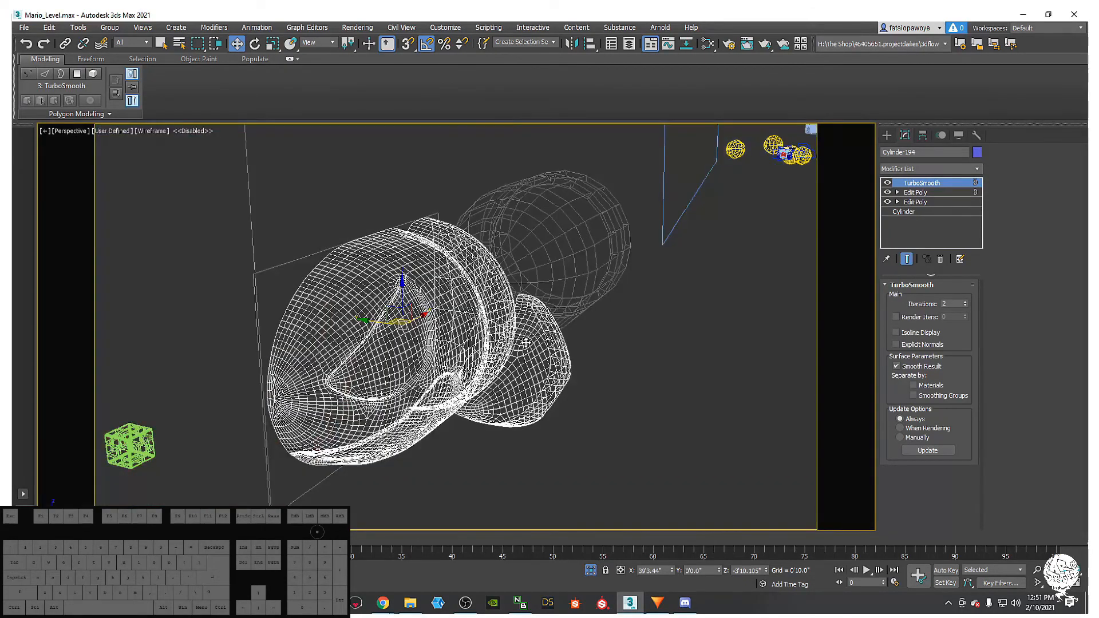
key("F3")
key("F4")
key("F4")
key("F4")
key("F4")
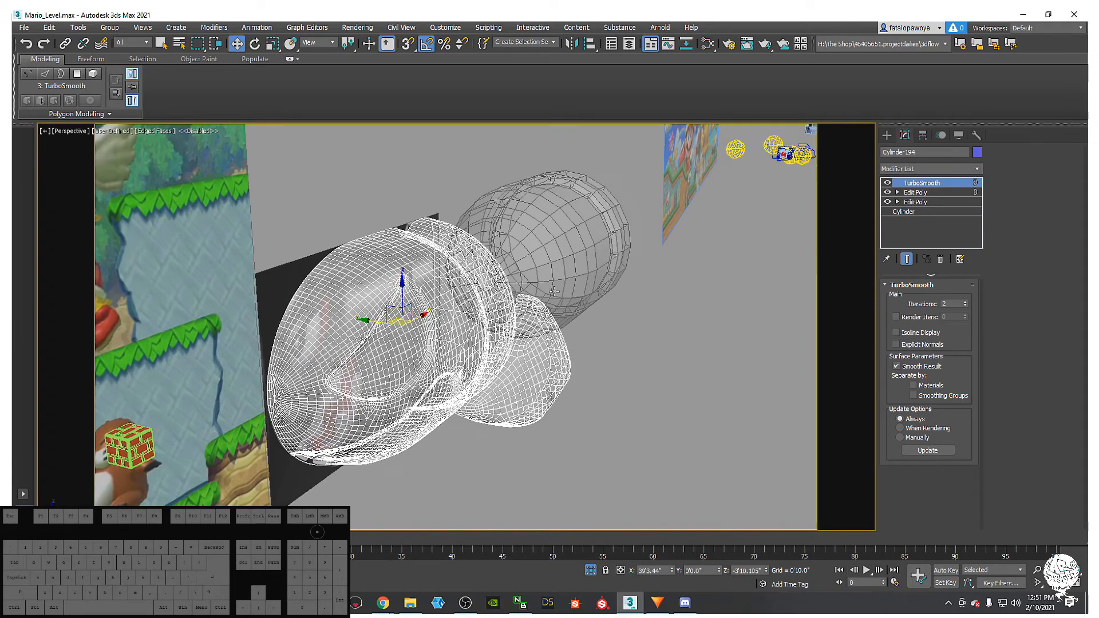
key("alt+x")
middle_click_drag(554, 292, 461, 281, "alt")
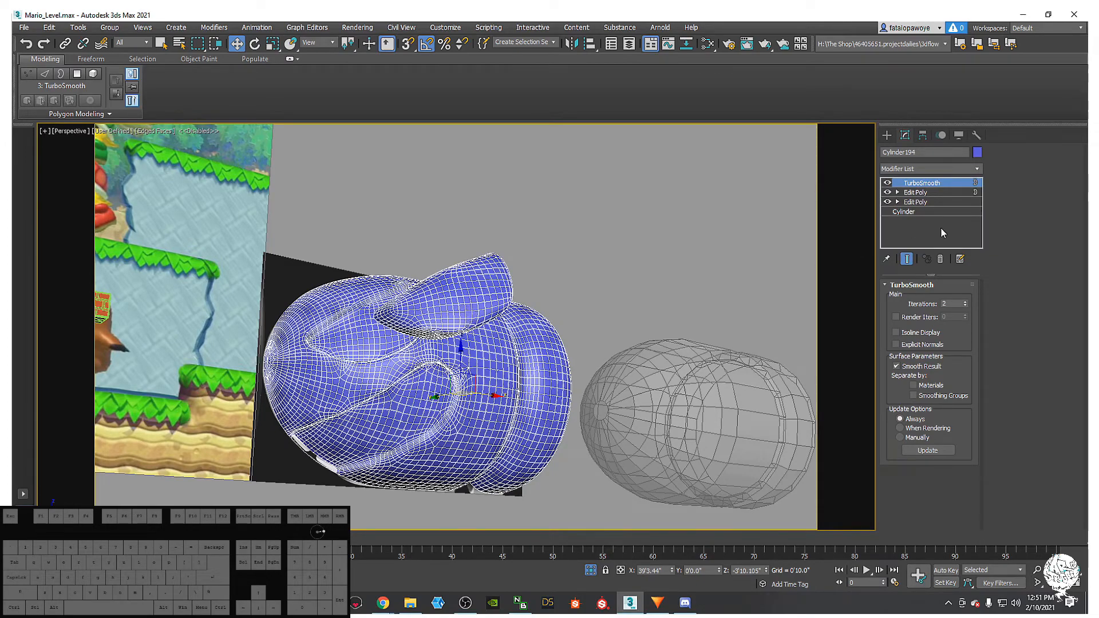
- Check the separate 35-polygon element in Edit Poly Element mode, then return to TurboSmooth
left_click(896, 193)
middle_click_drag(606, 355, 708, 284, "alt")
left_click(953, 373)
left_click(447, 309)
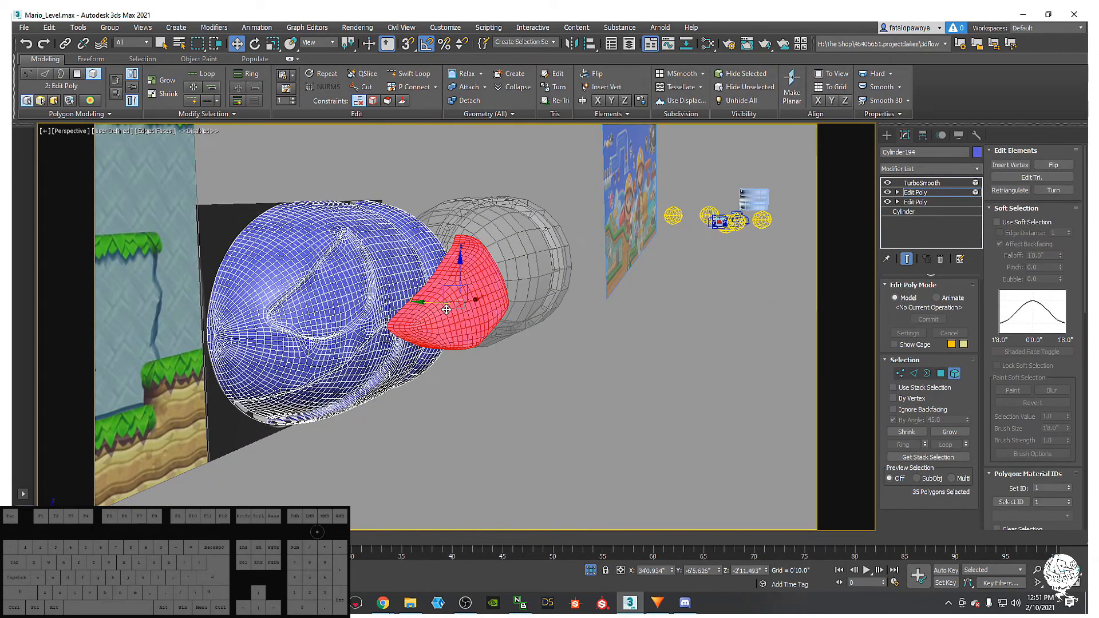
left_click(800, 248)
left_click(921, 183)
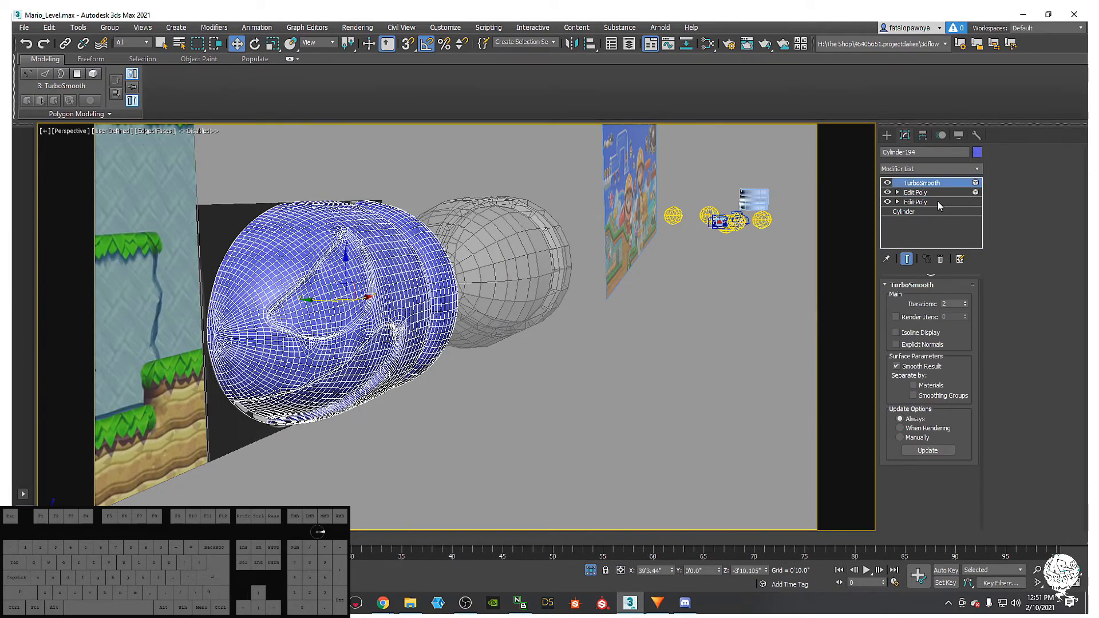
- Cut TurboSmooth from the stack and add a Retopology modifier
right_click(915, 186)
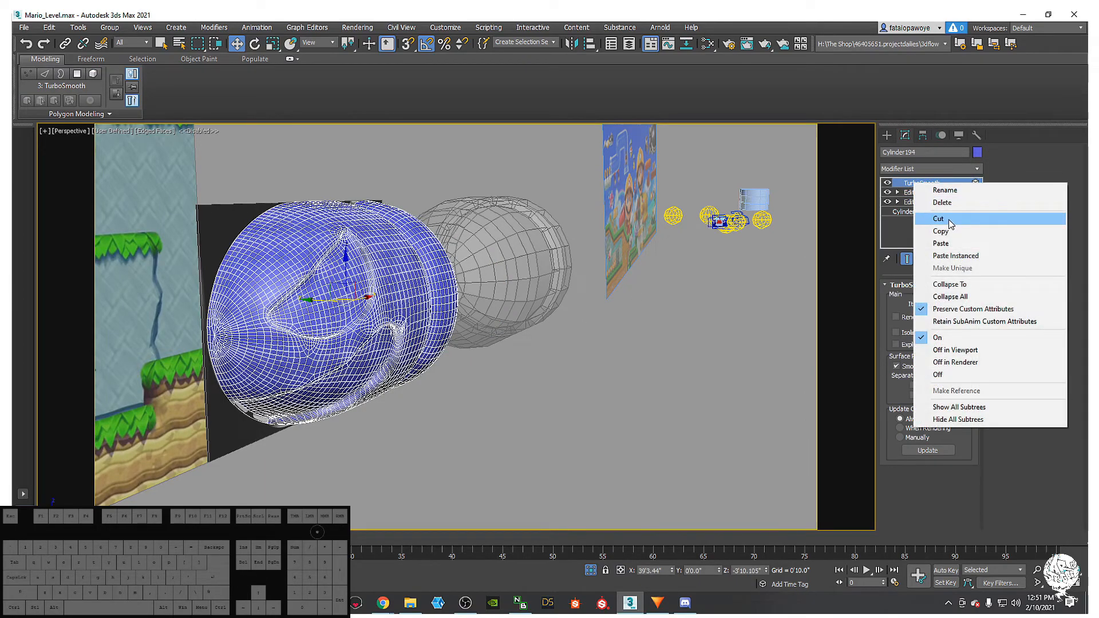
left_click(950, 224)
left_click(930, 168)
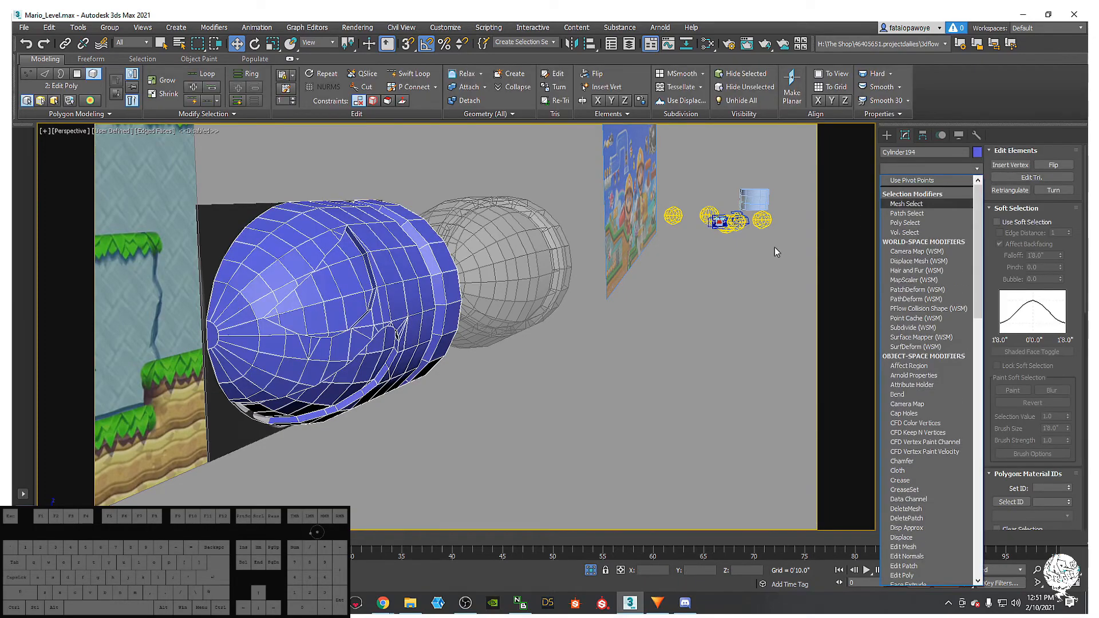
type("r")
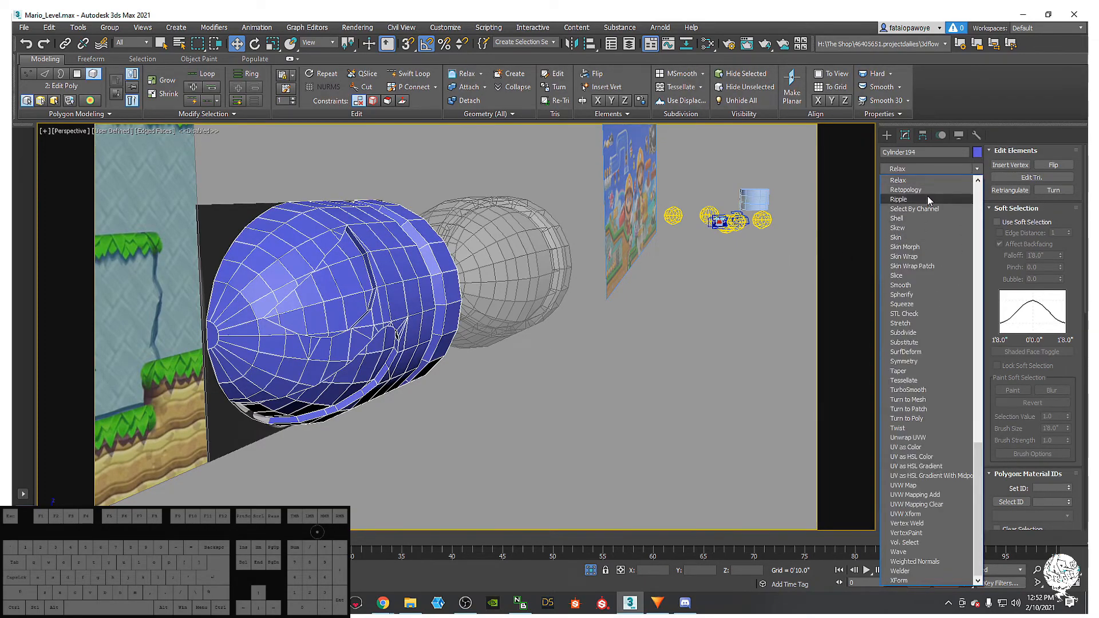
left_click(928, 190)
- Edit Retopology's target face count, compute the quad mesh, then undo and reset it
left_click(947, 319)
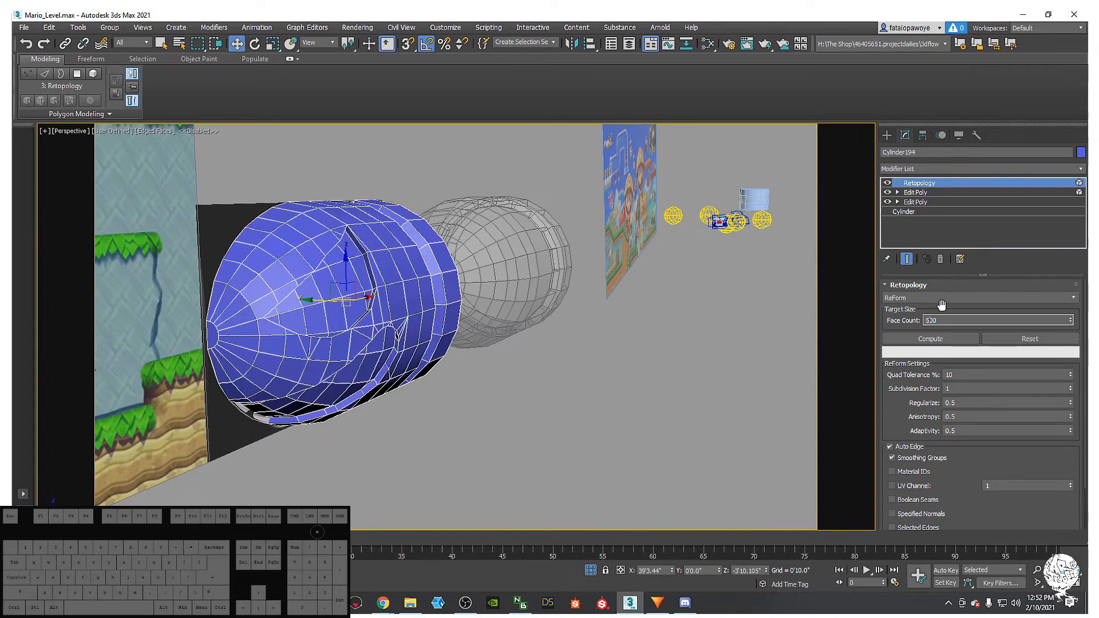
key("BackSpace")
type("6")
left_click(960, 338)
middle_click_drag(440, 346, 474, 342, "alt")
key("ctrl+z")
left_click(999, 338)
middle_click_drag(399, 311, 657, 201, "alt")
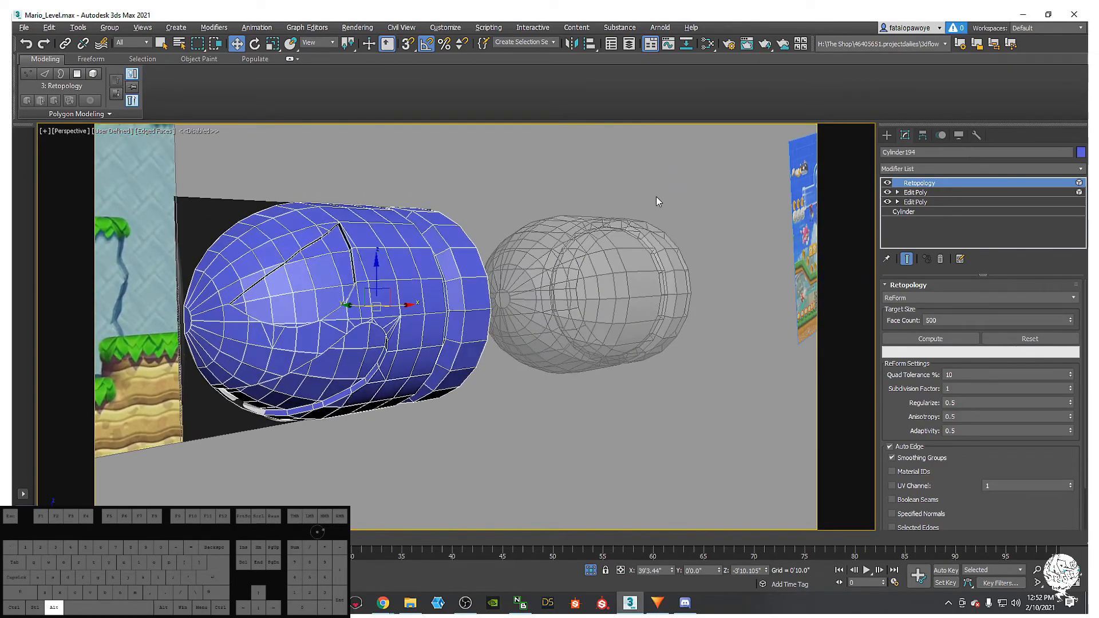
- Dismiss the topology warning and delete the Retopology modifier
left_click(930, 195)
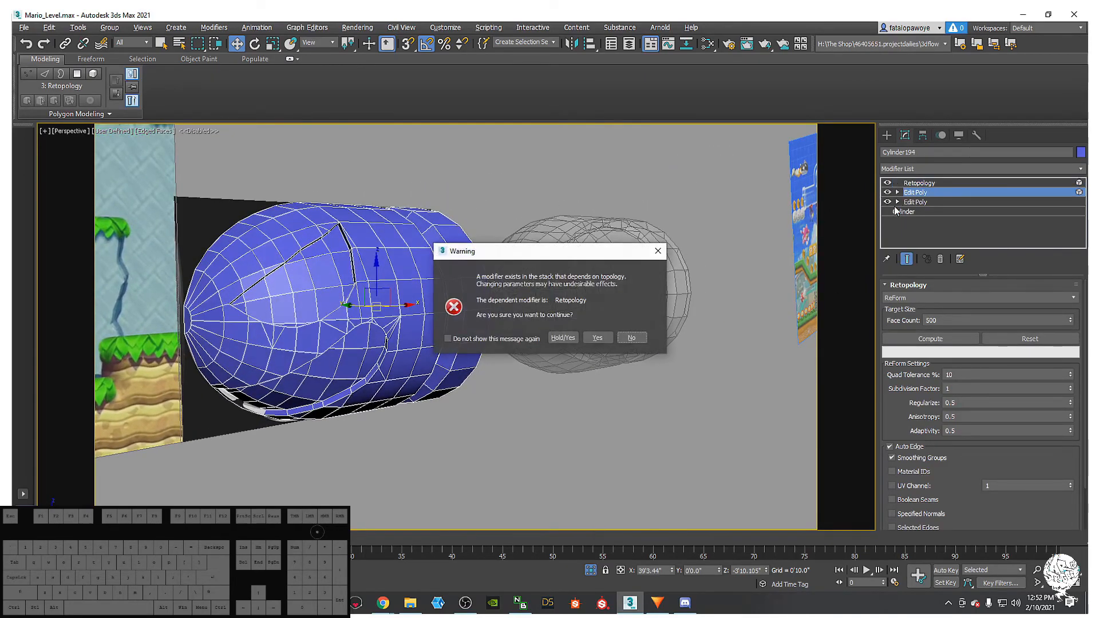
left_click(658, 251)
right_click(954, 182)
left_click(945, 219)
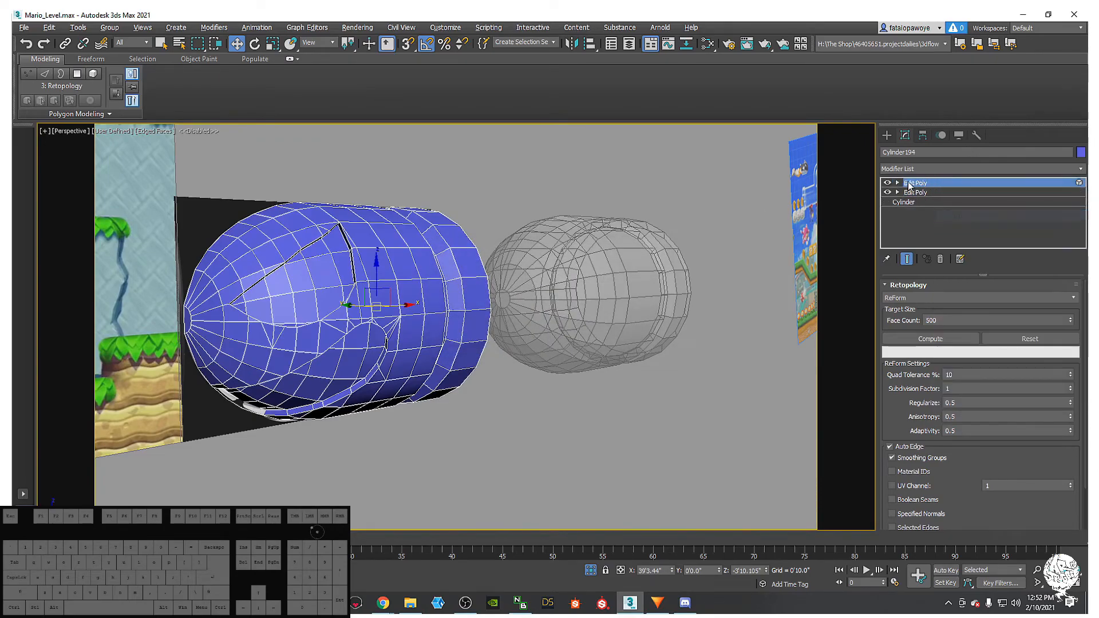
- Clear all smoothing groups from the whole bullet body element, leaving it faceted
left_click(438, 264)
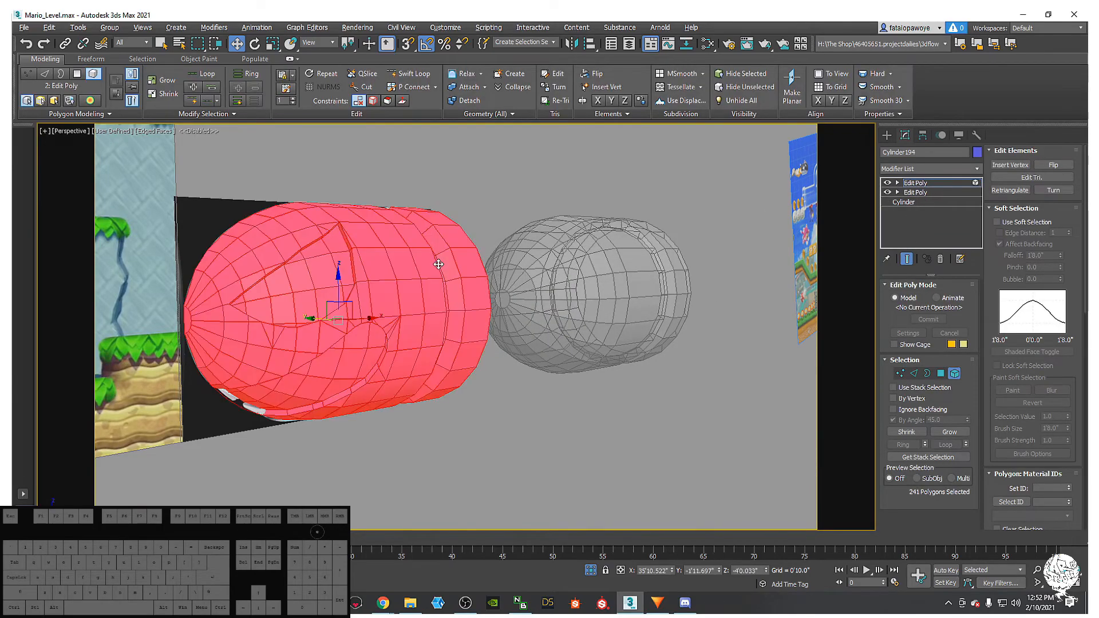
scroll(1076, 372, "down", 10)
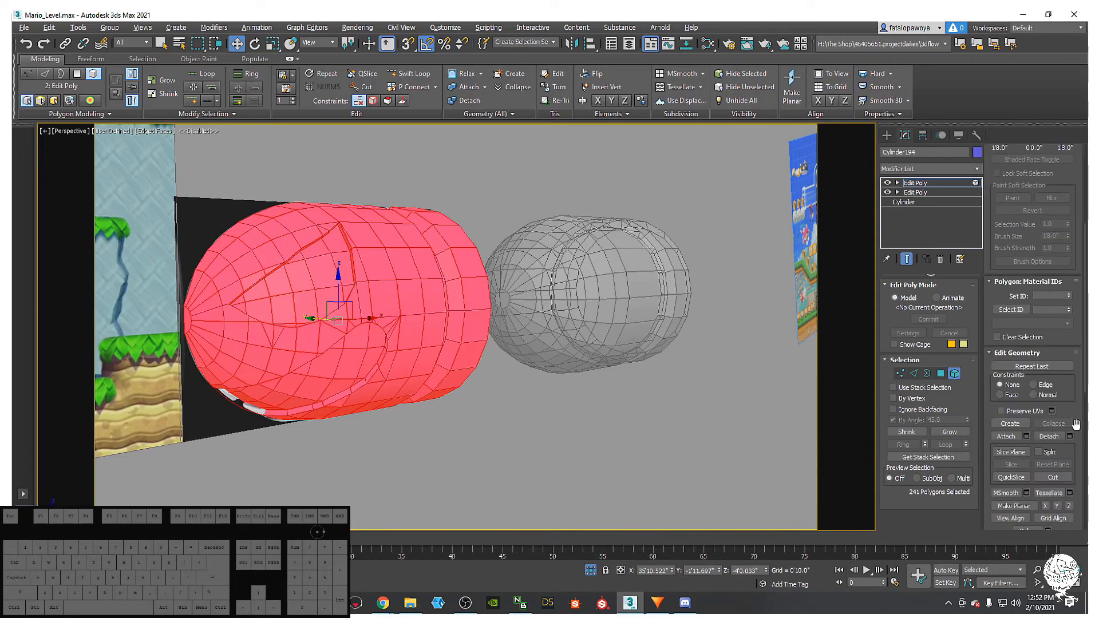
scroll(1061, 412, "down", 2)
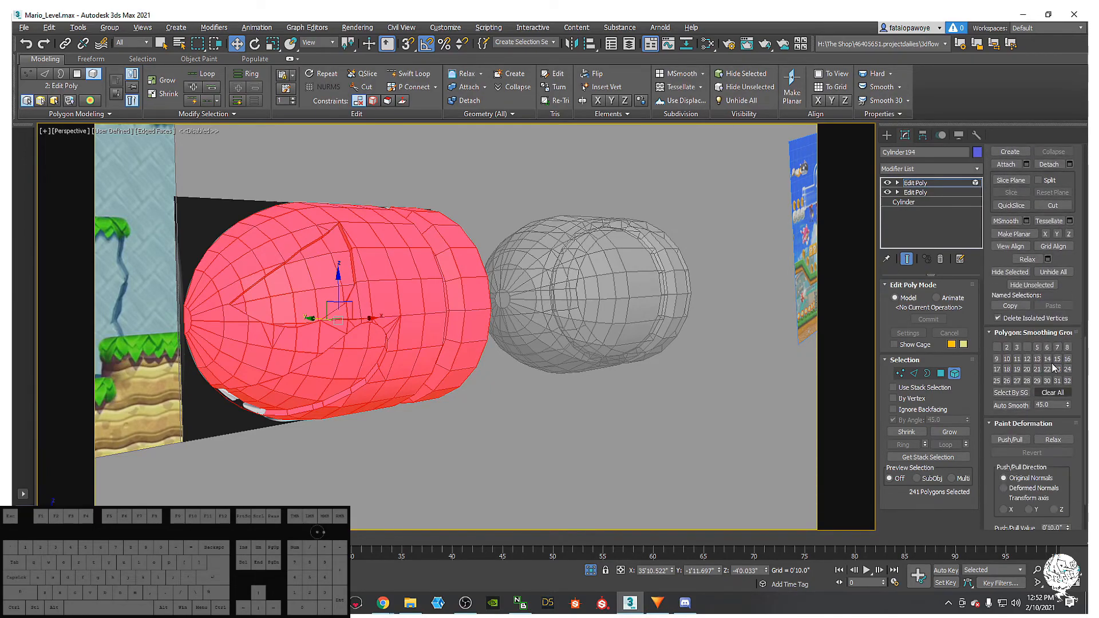
left_click(1049, 394)
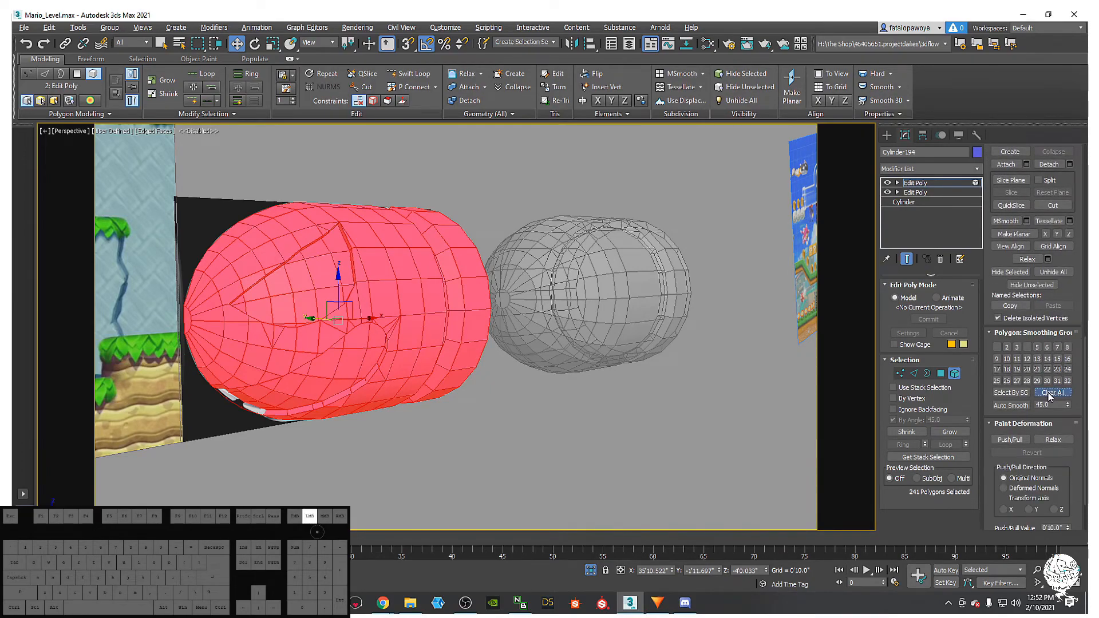
left_click(544, 350)
middle_click_drag(561, 319, 331, 382, "alt")
key("F4")
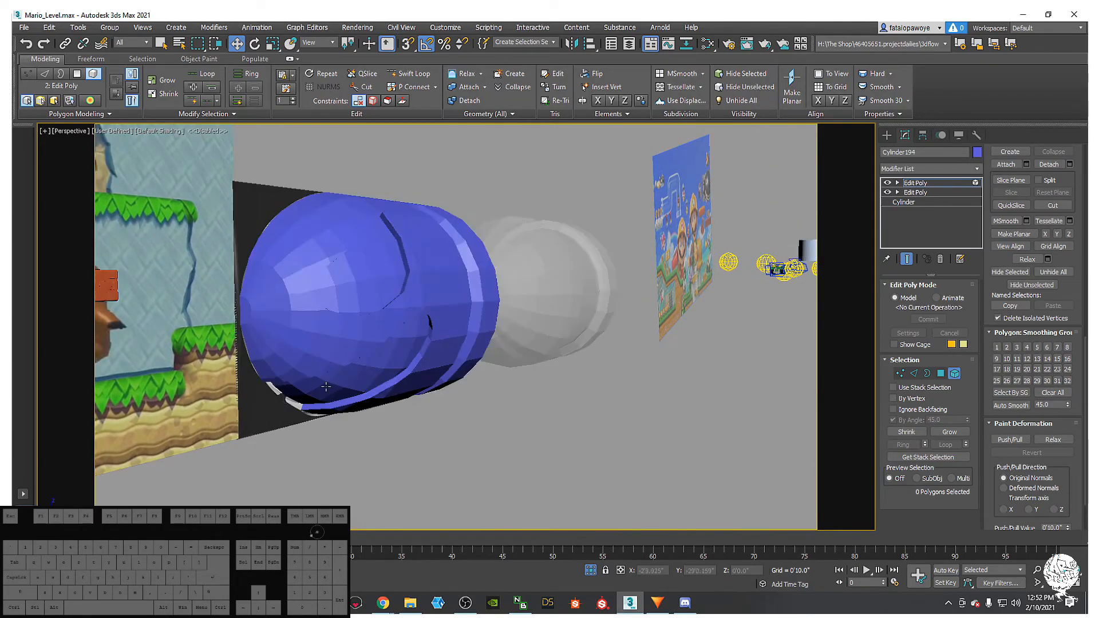
middle_click_drag(439, 421, 407, 303, "alt")
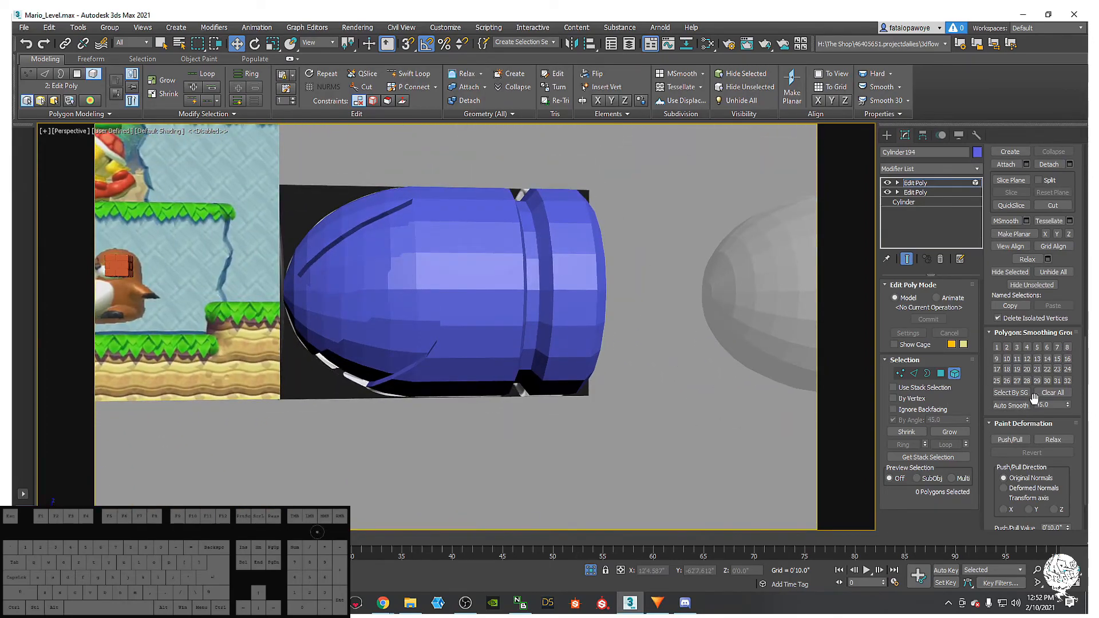
- Auto-smooth the whole body at a 45 degree threshold and check the smooth shading
left_click(456, 284)
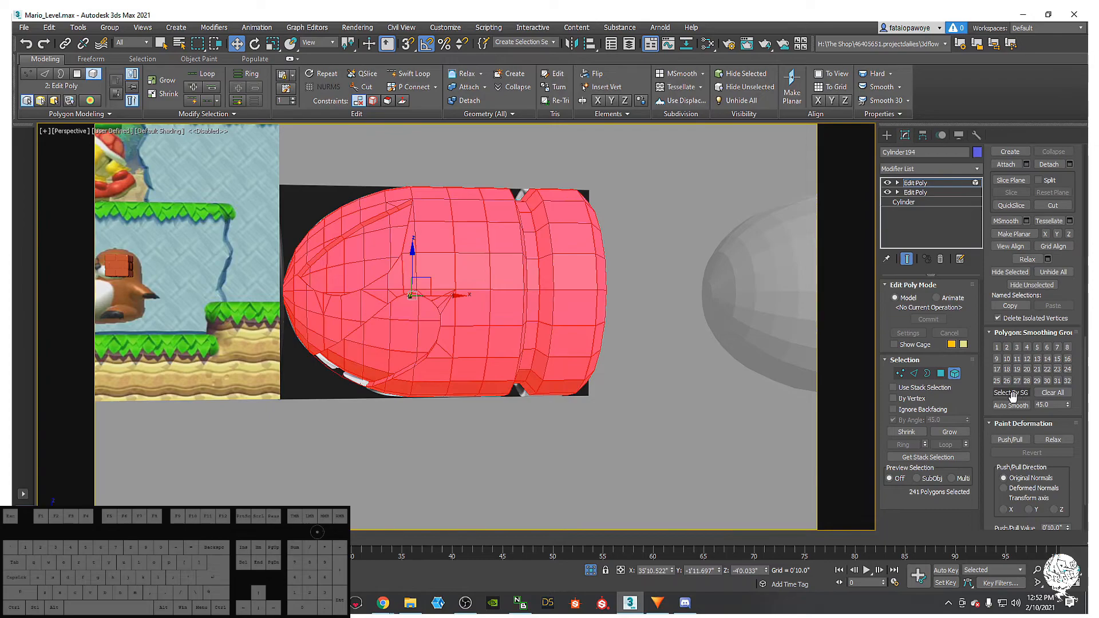
left_click(1024, 405)
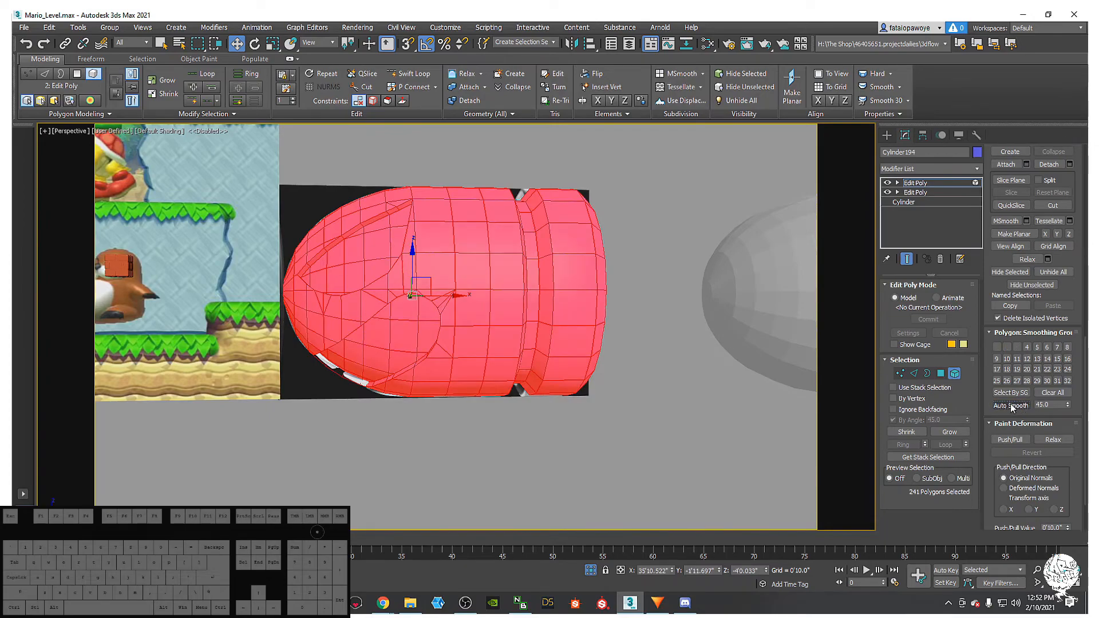
double_click(1052, 407)
middle_click_drag(532, 366, 628, 425, "alt")
left_click(627, 424)
middle_click_drag(454, 304, 417, 243, "alt")
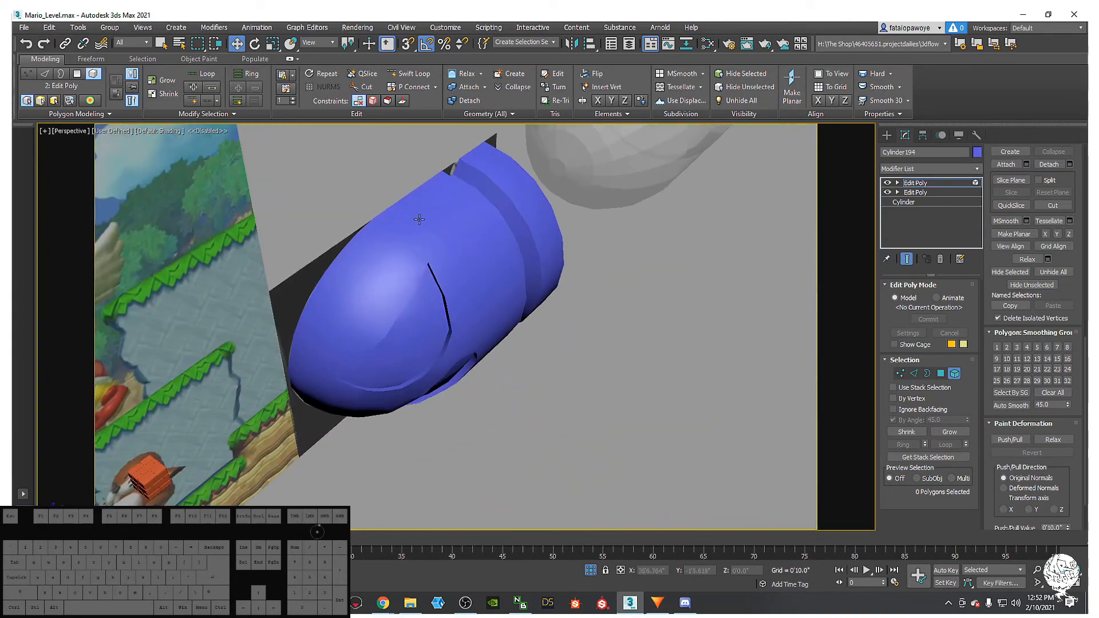
middle_click_drag(340, 323, 411, 202, "alt")
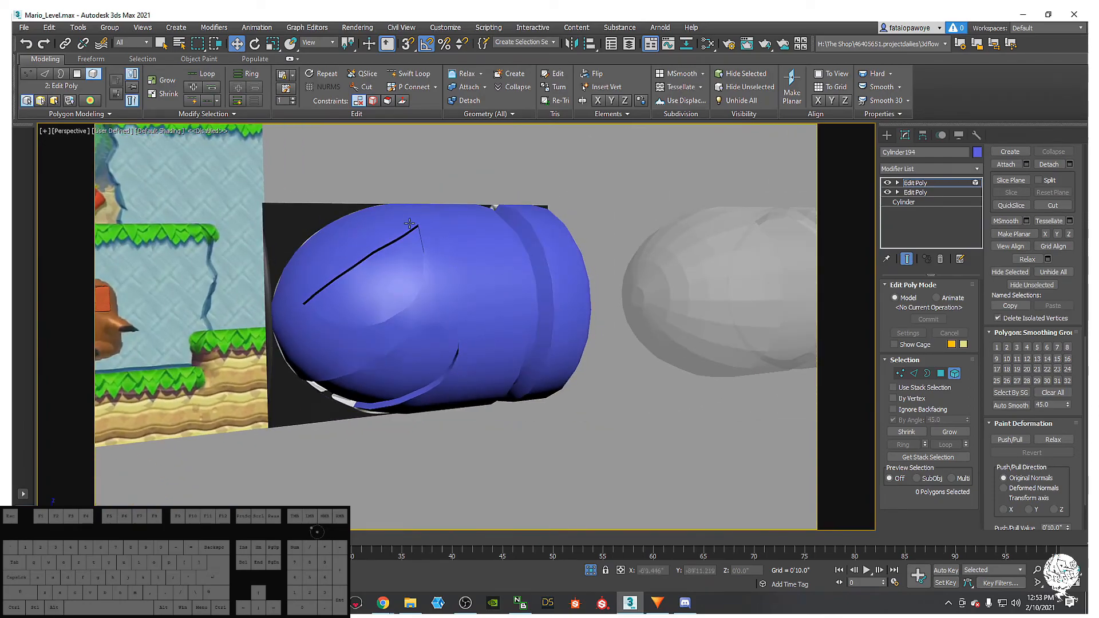
middle_click_drag(326, 298, 404, 197, "alt")
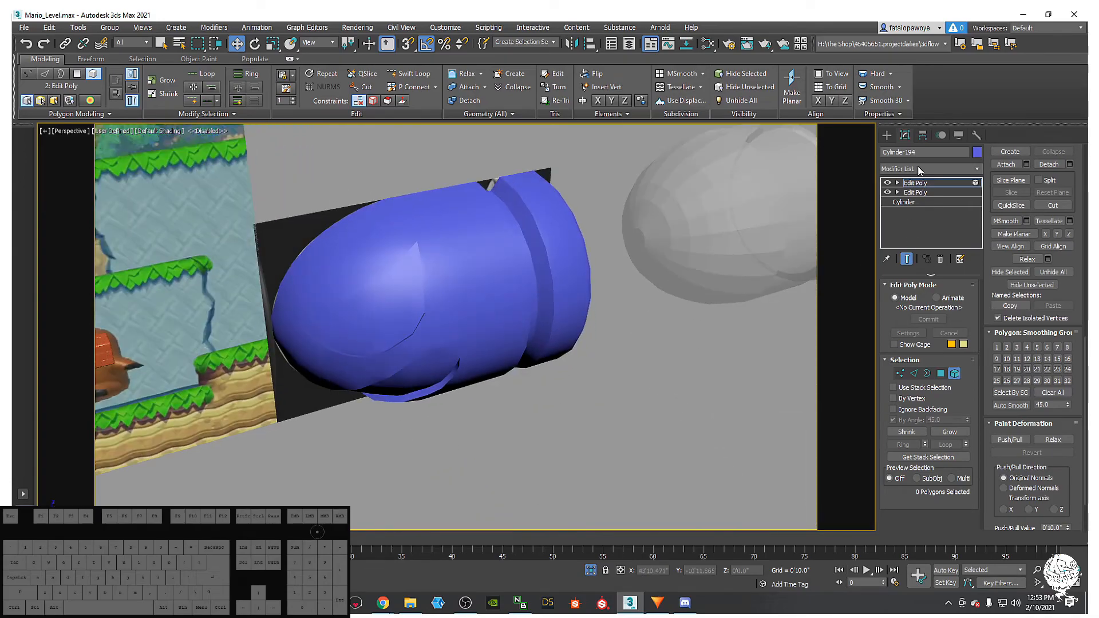
- Add a Retopology modifier above the two Edit Poly modifiers and show edged faces
left_click(918, 169)
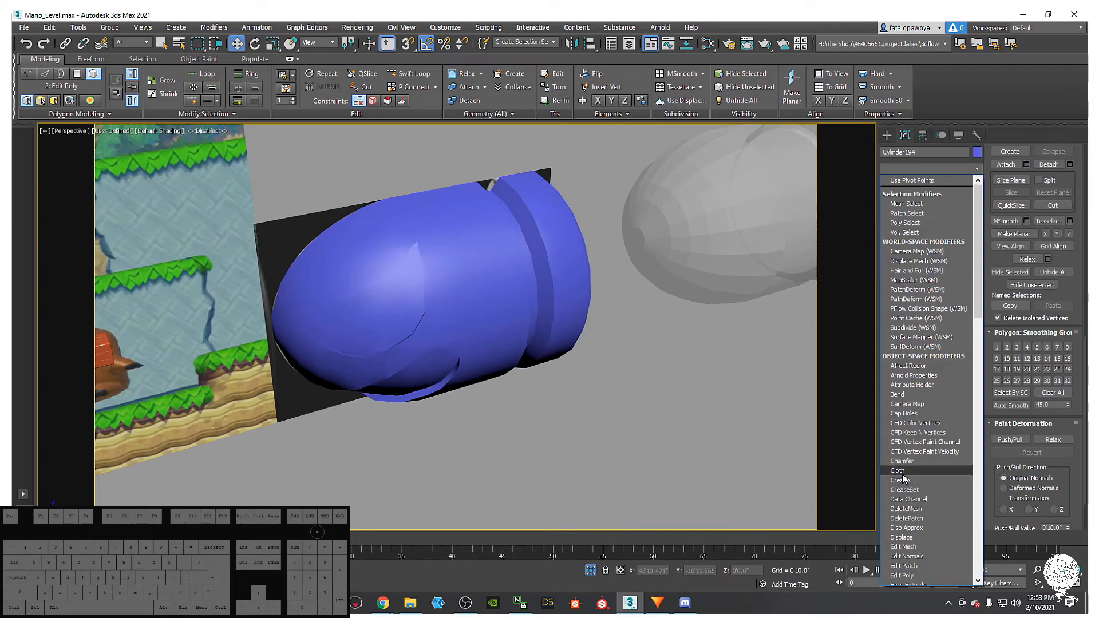
key("r")
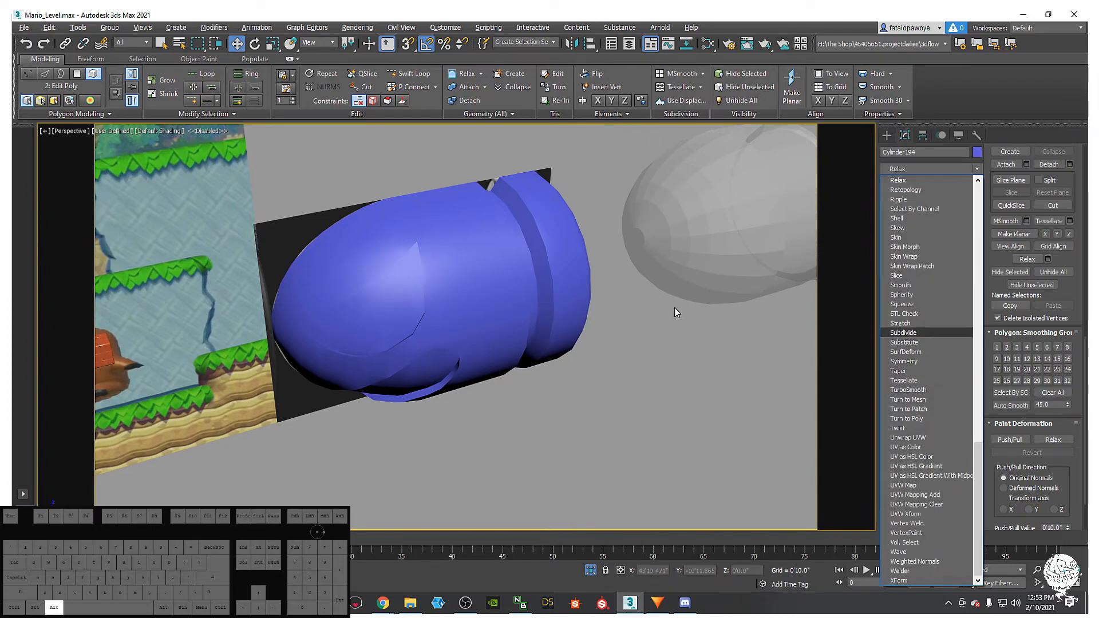
left_click(924, 190)
mouse_move(549, 328)
middle_mouse_down("alt")
mouse_move(508, 270)
mouse_move(485, 258)
mouse_move(513, 304)
middle_mouse_up("alt")
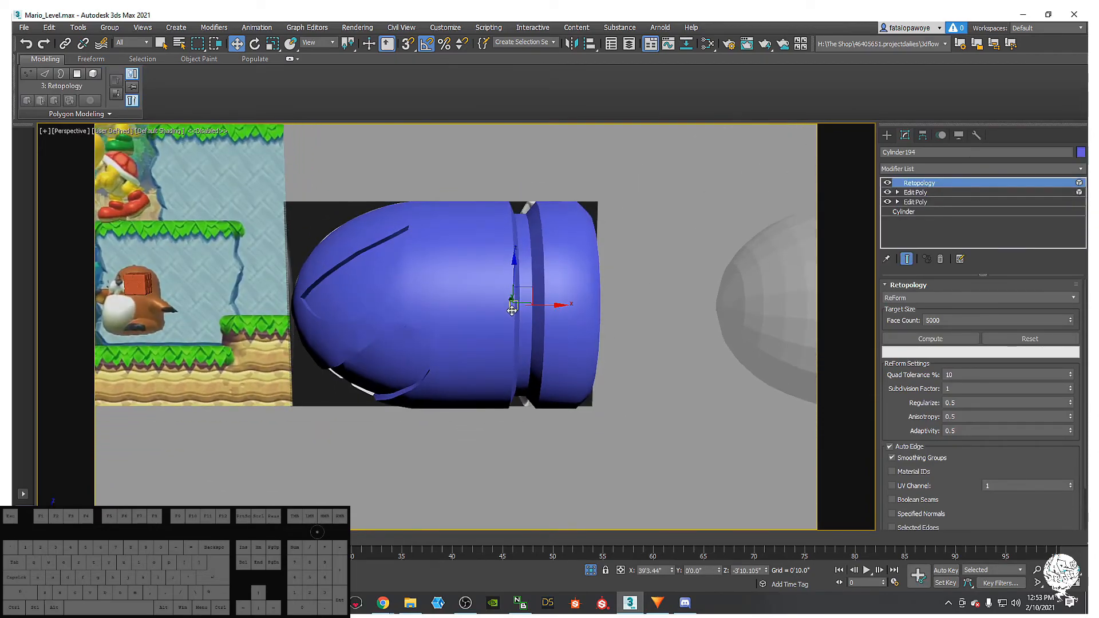
key("F4")
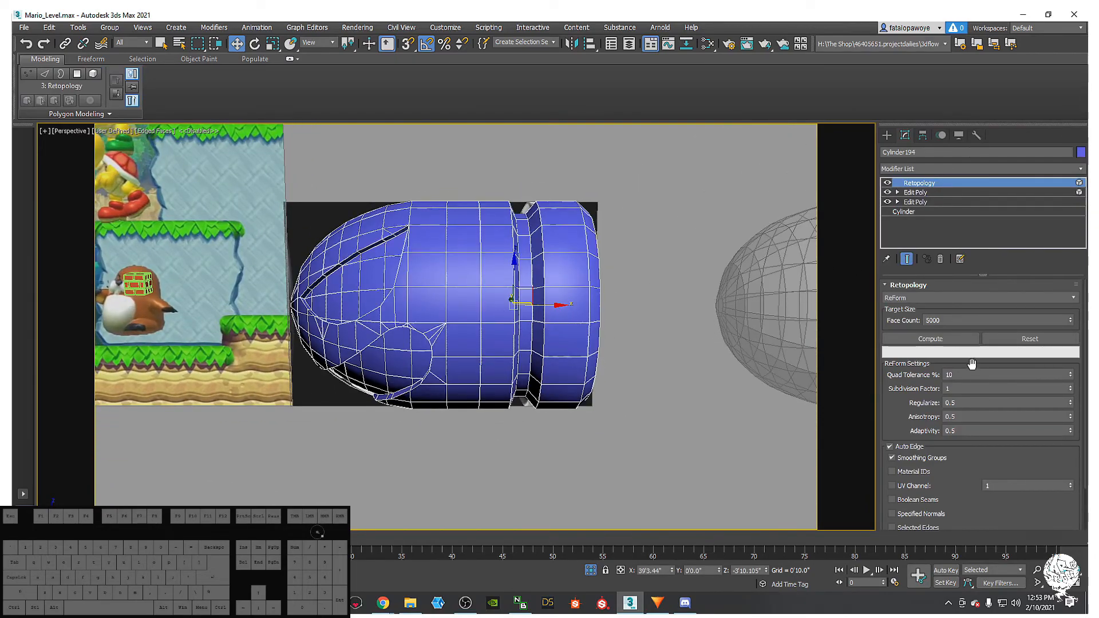
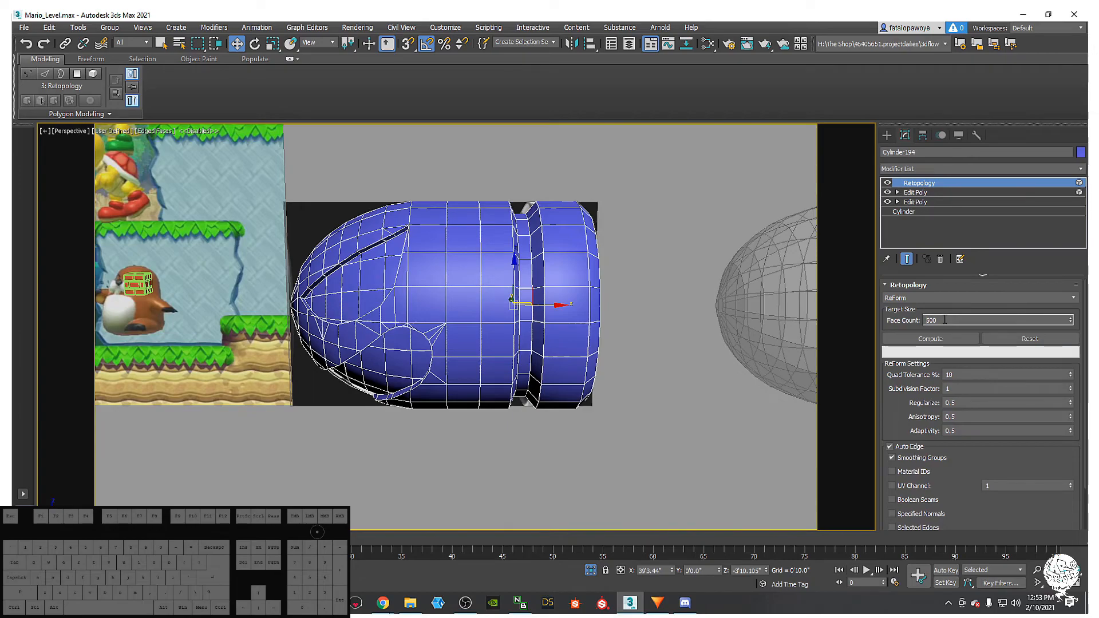
- Compute a 600-face retopology of the bullet, inspect it, then reset it
key("BackSpace")
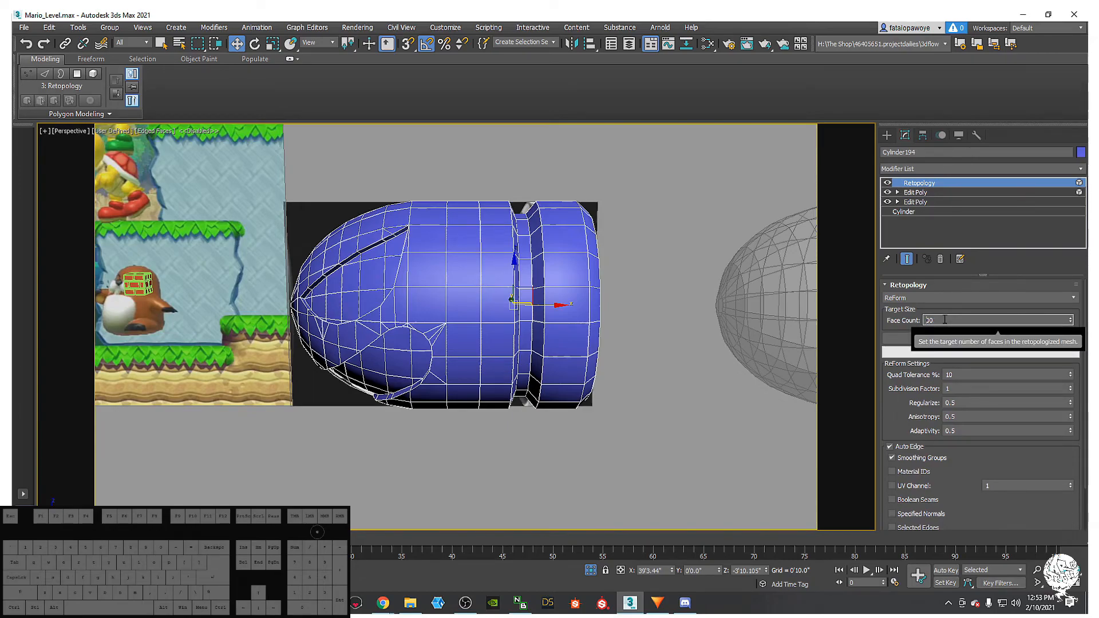
left_click(915, 339)
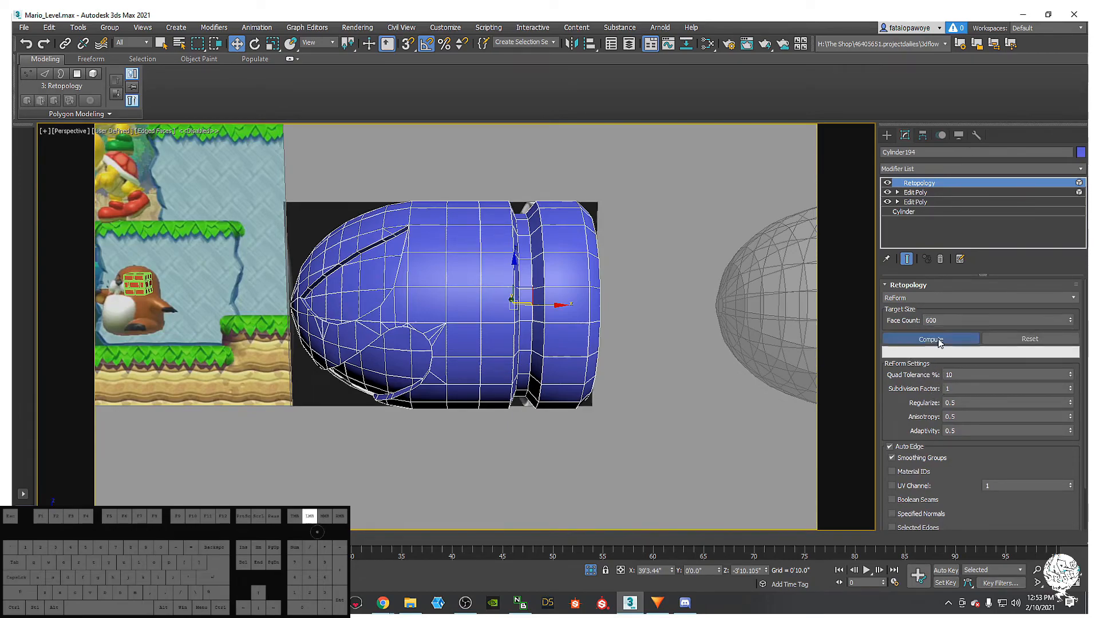
middle_click_drag(737, 261, 612, 263, "alt")
scroll(616, 271, "up", 4)
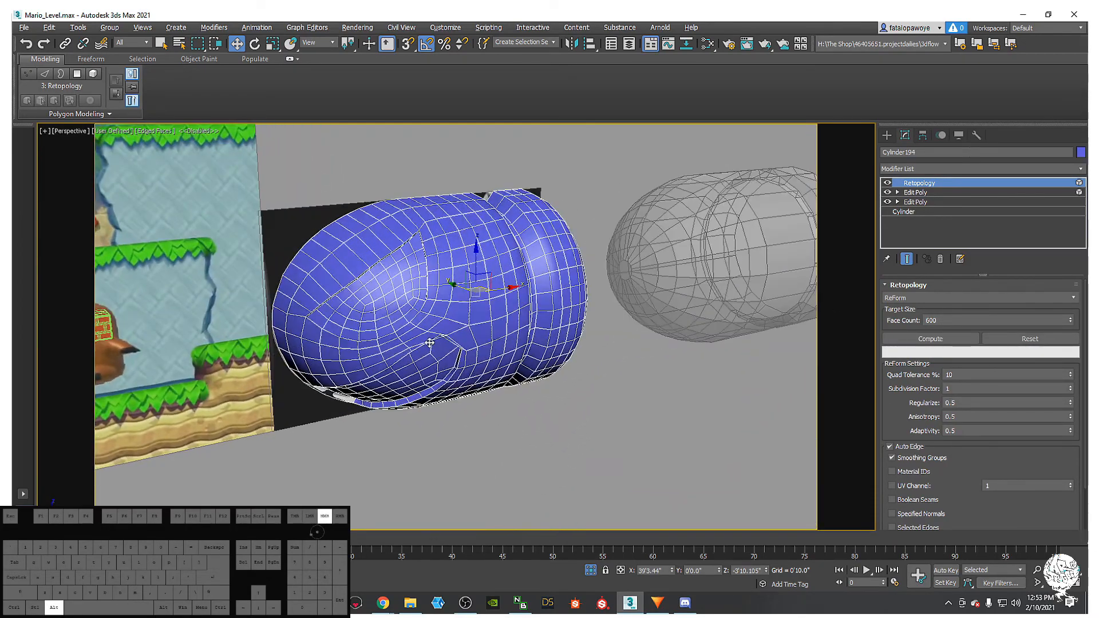
left_click(1025, 338)
- Recompute the retopology at 700 faces and orbit around the rebuilt mesh
left_click(930, 320)
key("BackSpace")
type("7")
left_click(949, 341)
middle_click_drag(506, 417, 452, 307, "alt")
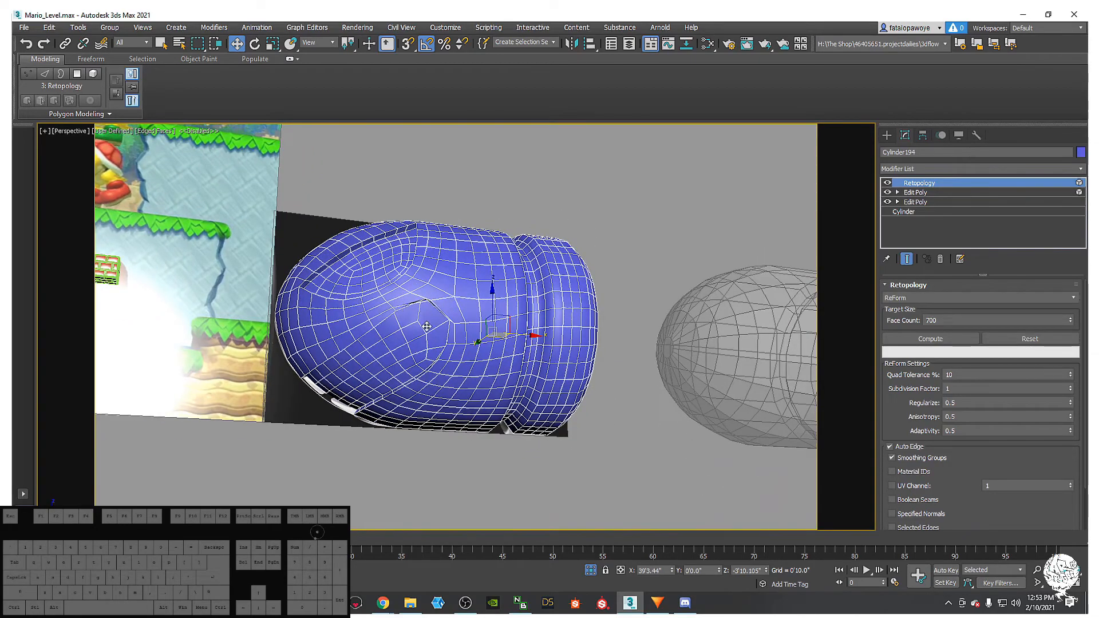
middle_click_drag(416, 282, 725, 232, "alt")
right_click(912, 184)
- Delete the Retopology modifier and isolate the bullet to view its lower edge
left_click(932, 218)
middle_click_drag(435, 298, 428, 366, "alt")
key("alt+q")
middle_click_drag(424, 320, 395, 278, "alt")
middle_click_drag(372, 319, 389, 338)
scroll(431, 338, "up", 6)
middle_click_drag(459, 349, 528, 359, "alt")
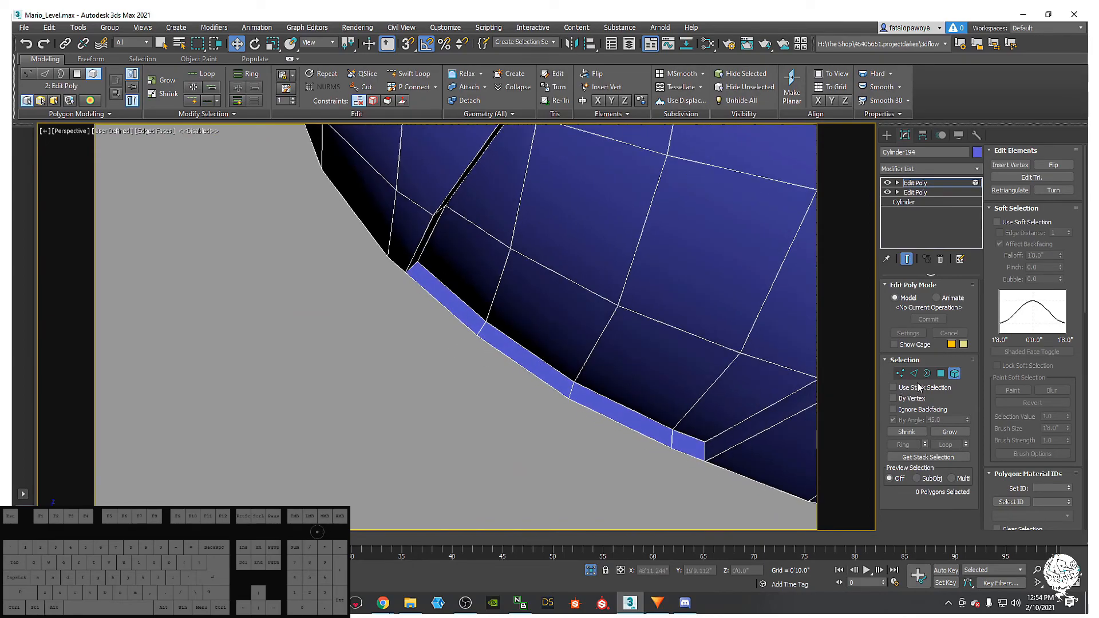
- Select the bevel strip polygons, then turn off By Angle and clear the selection
left_click(940, 373)
left_click(565, 387)
middle_click_drag(583, 373, 542, 318, "alt")
scroll(541, 318, "down", 3)
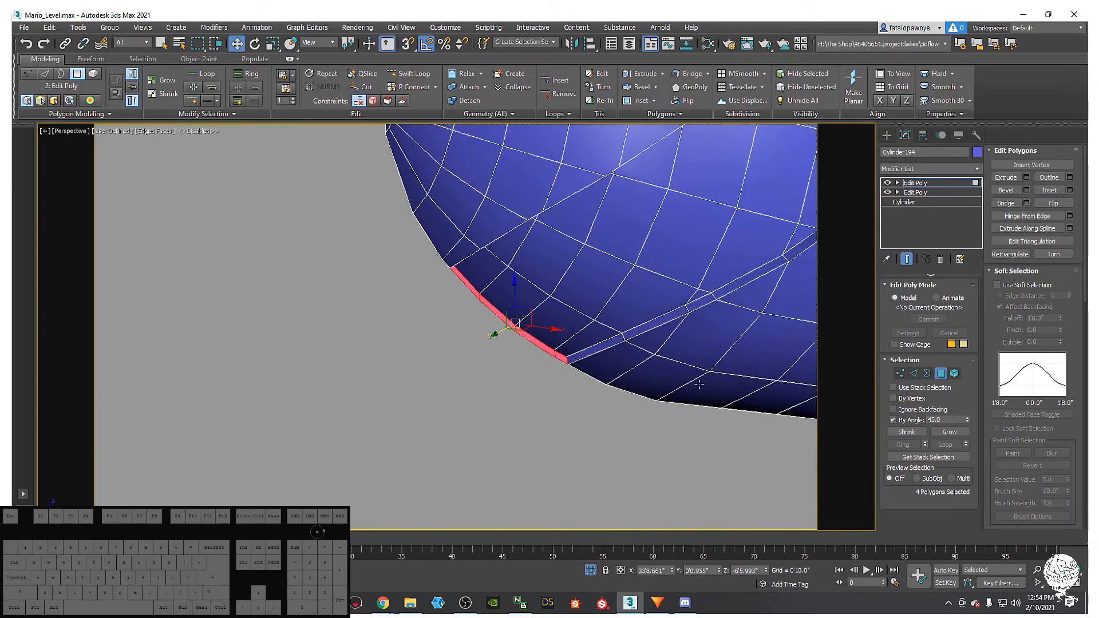
left_click(893, 421)
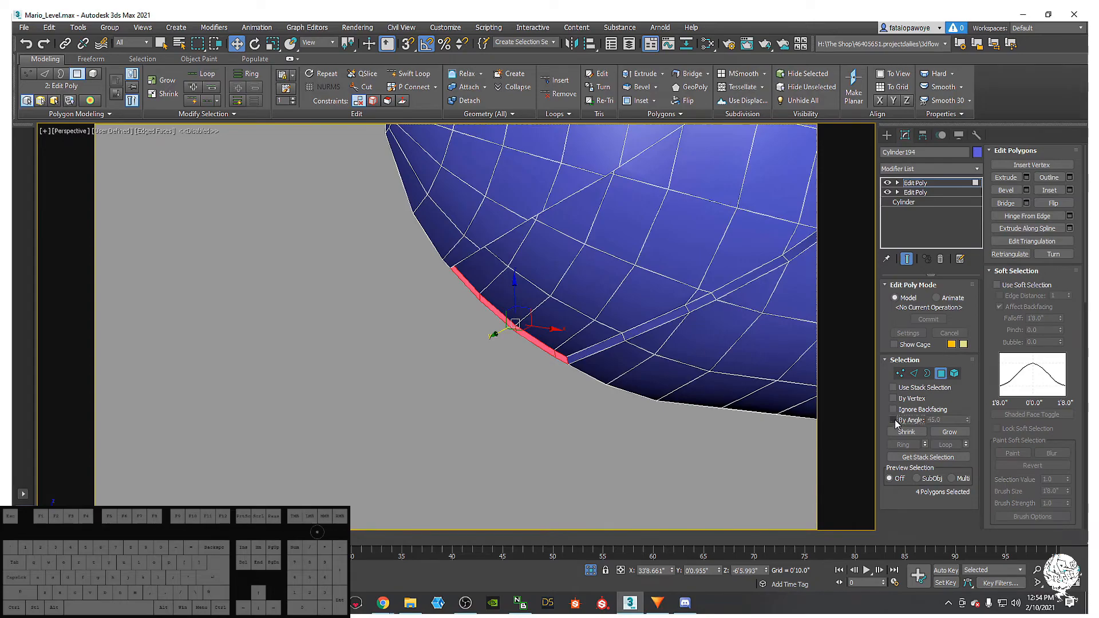
left_click(520, 455)
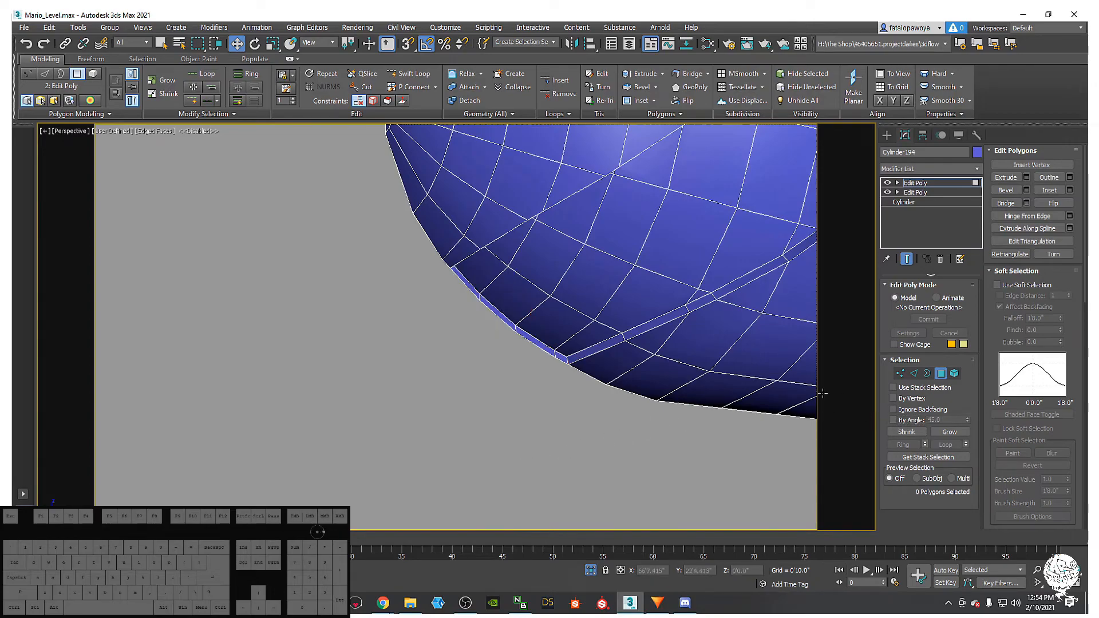
- Pick four rim polygons one by one, then deselect them
left_click(496, 318)
middle_click_drag(496, 317, 502, 321, "alt")
left_click(543, 337, "ctrl")
left_click(568, 352, "ctrl")
middle_click_drag(568, 352, 527, 380, "alt")
left_click(461, 292, "ctrl")
key("ctrl+d")
middle_click_drag(515, 343, 534, 307, "alt")
middle_click_drag(479, 247, 492, 289, "alt")
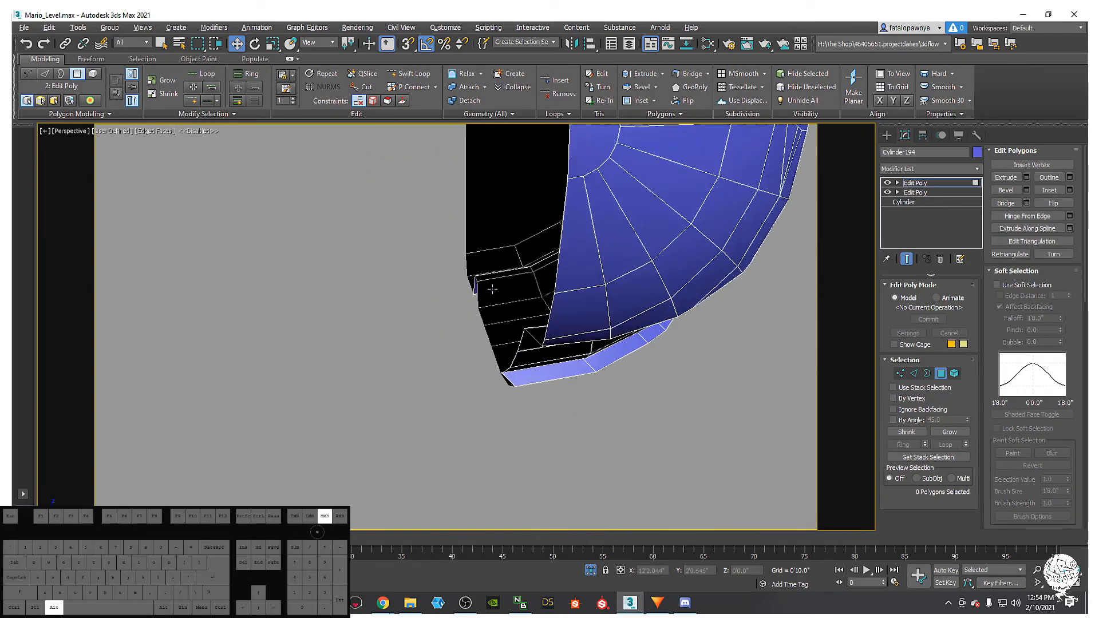
- Select the dome's open rim border and scale it flat along Y
left_click(926, 374)
left_click(560, 293)
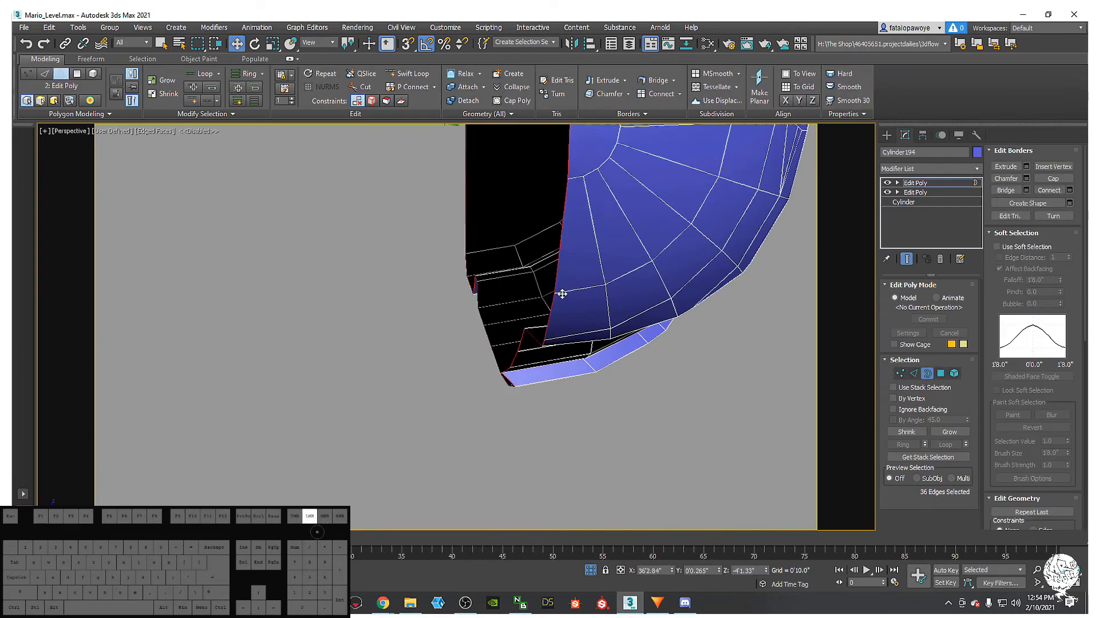
scroll(560, 296, "down", 5)
middle_click_drag(559, 299, 479, 292, "alt")
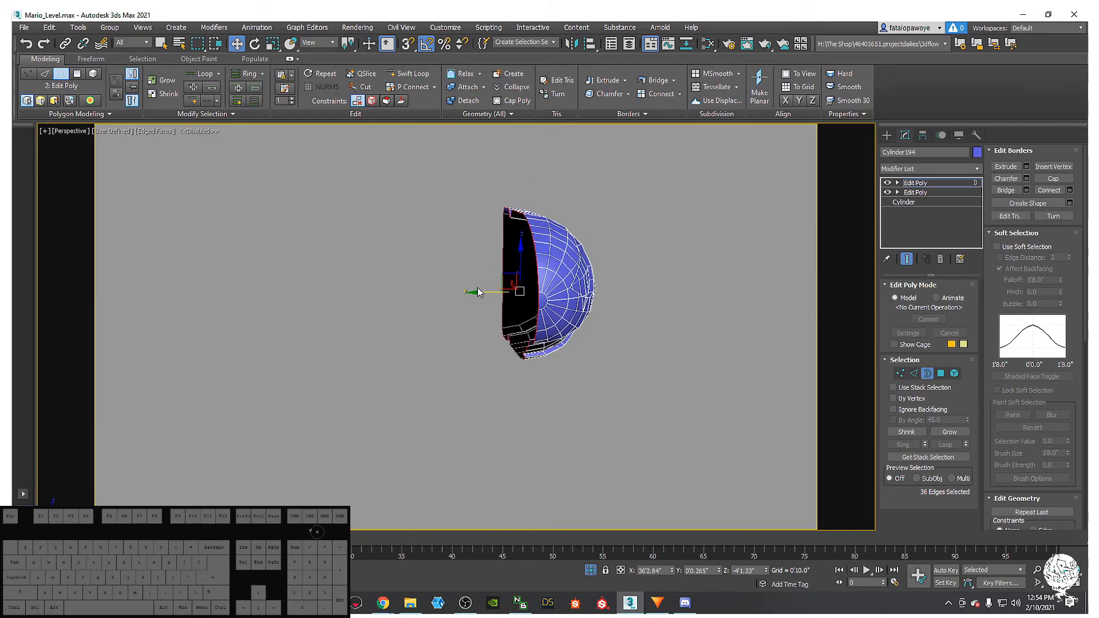
key("r")
left_click_drag(467, 292, 611, 310)
left_click_drag(18, 387, 736, 431)
middle_click_drag(736, 430, 562, 393, "alt")
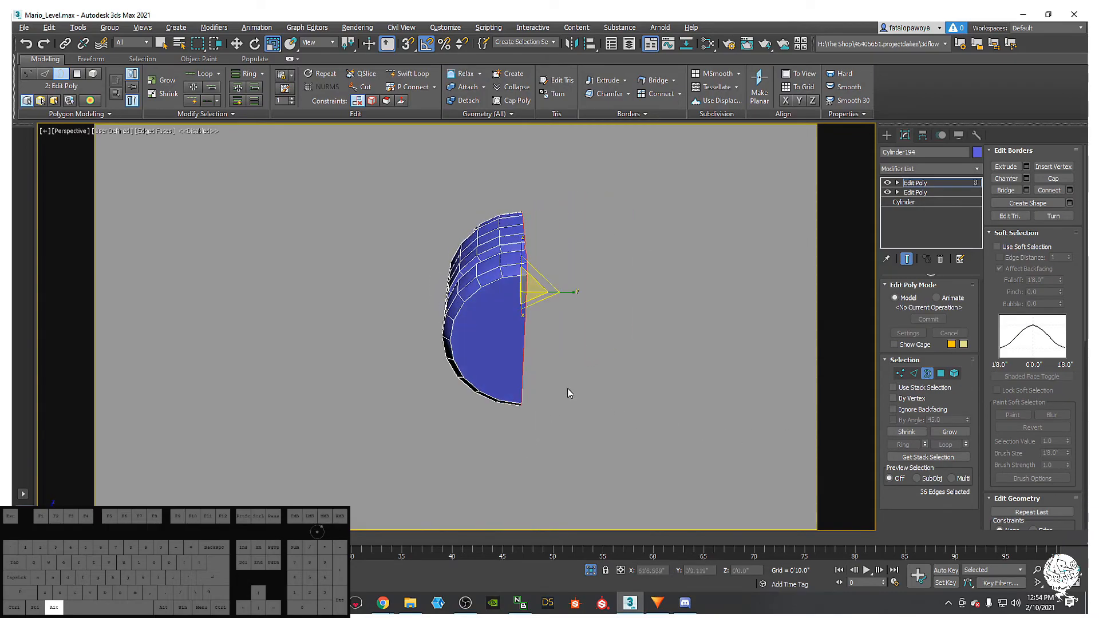
left_click_drag(569, 288, 313, 272)
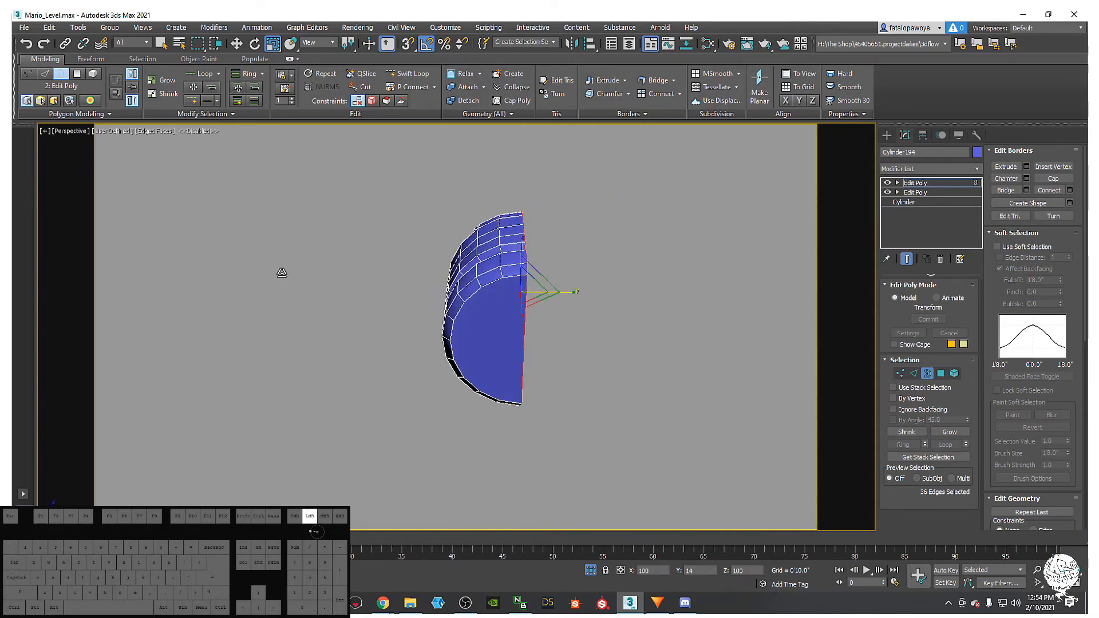
left_click_drag(360, 215, 361, 217)
middle_click_drag(400, 240, 601, 237, "alt")
- Deselect the rim, switch to Element mode, and hide edged faces
left_click(656, 231)
left_click(954, 373)
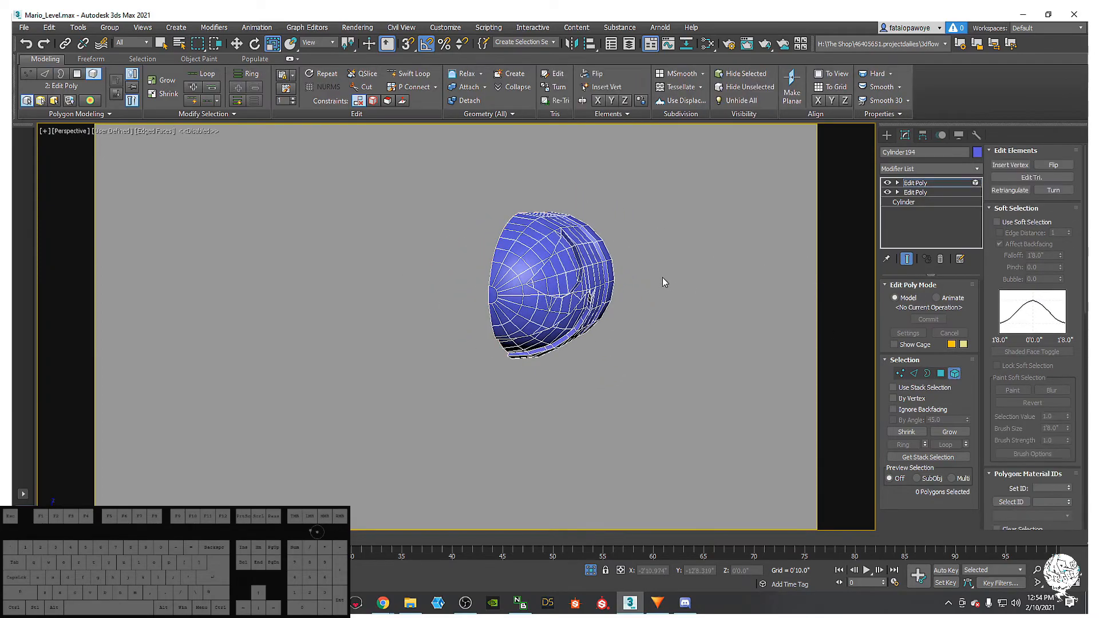
mouse_move(653, 267)
middle_mouse_down("alt")
mouse_move(620, 293)
mouse_move(606, 264)
mouse_move(547, 270)
mouse_move(586, 297)
mouse_move(608, 248)
mouse_move(550, 226)
mouse_move(557, 269)
mouse_move(564, 260)
middle_mouse_up("alt")
key("F4")
- Dismiss the modifier list, turn edged faces back on, and orbit around the bullet
left_click(949, 171)
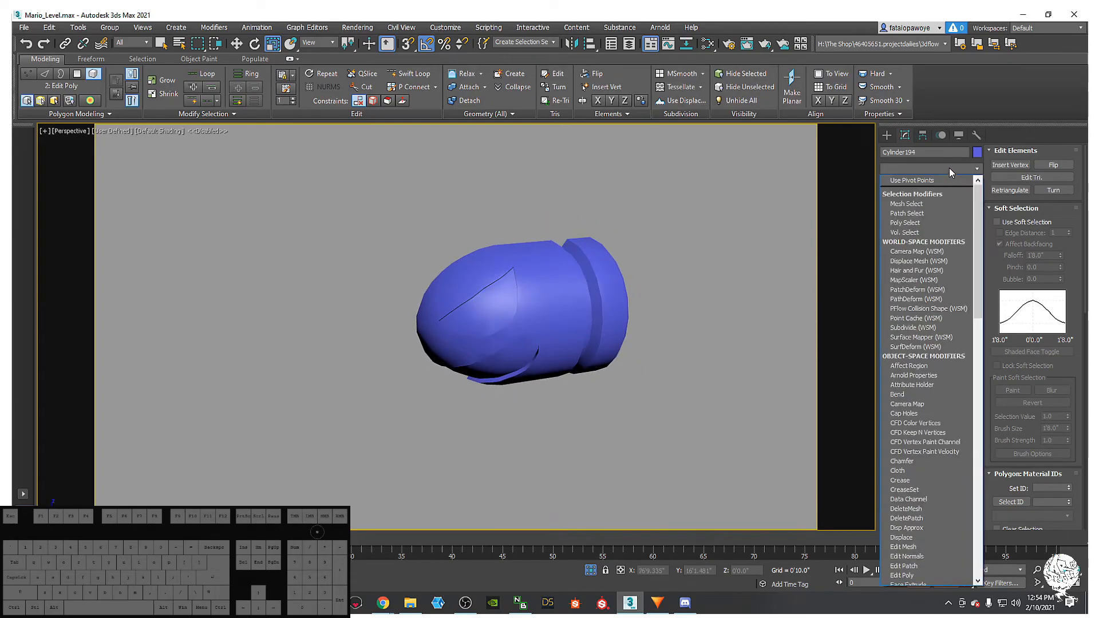
middle_click(520, 349, "alt")
middle_click_drag(557, 317, 554, 320, "alt")
key("F4")
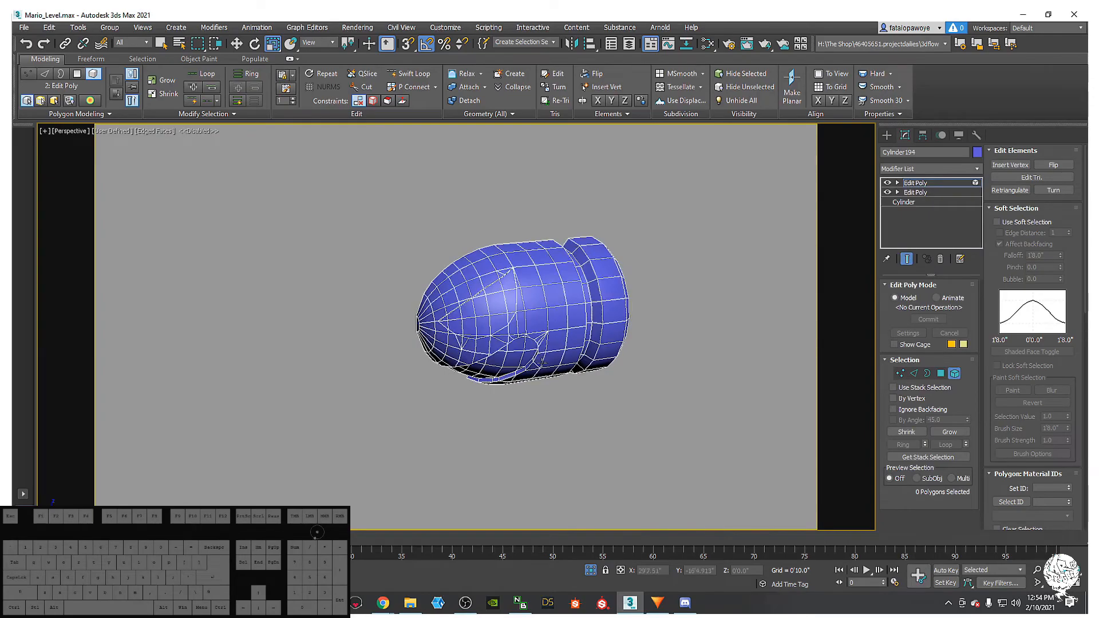
scroll(554, 320, "up", 6)
middle_click_drag(533, 274, 563, 163)
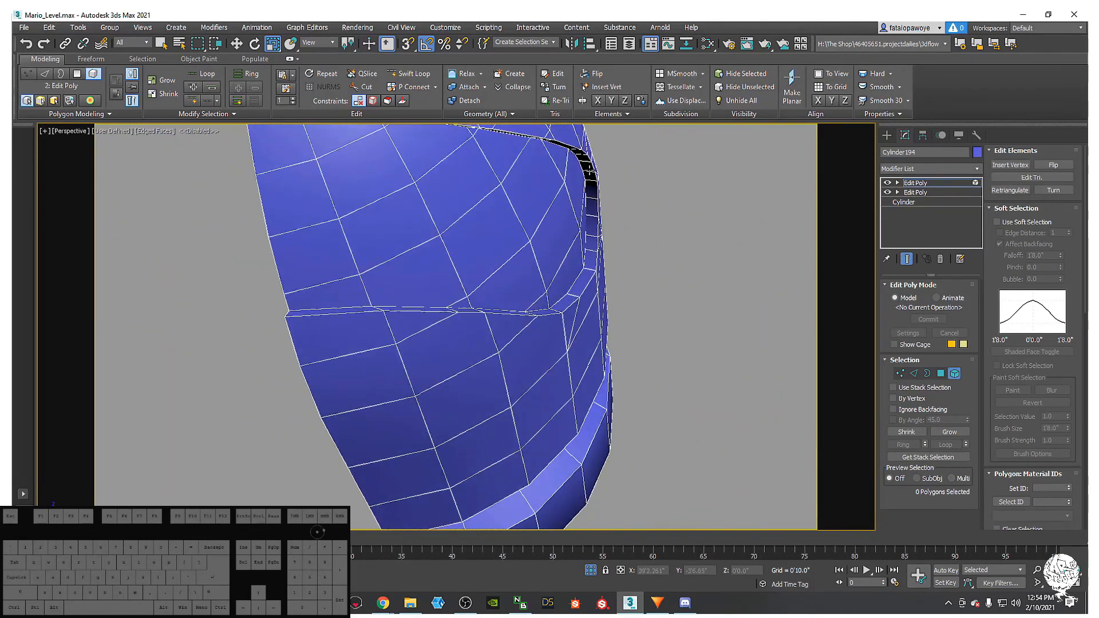
middle_click_drag(591, 234, 437, 340, "alt")
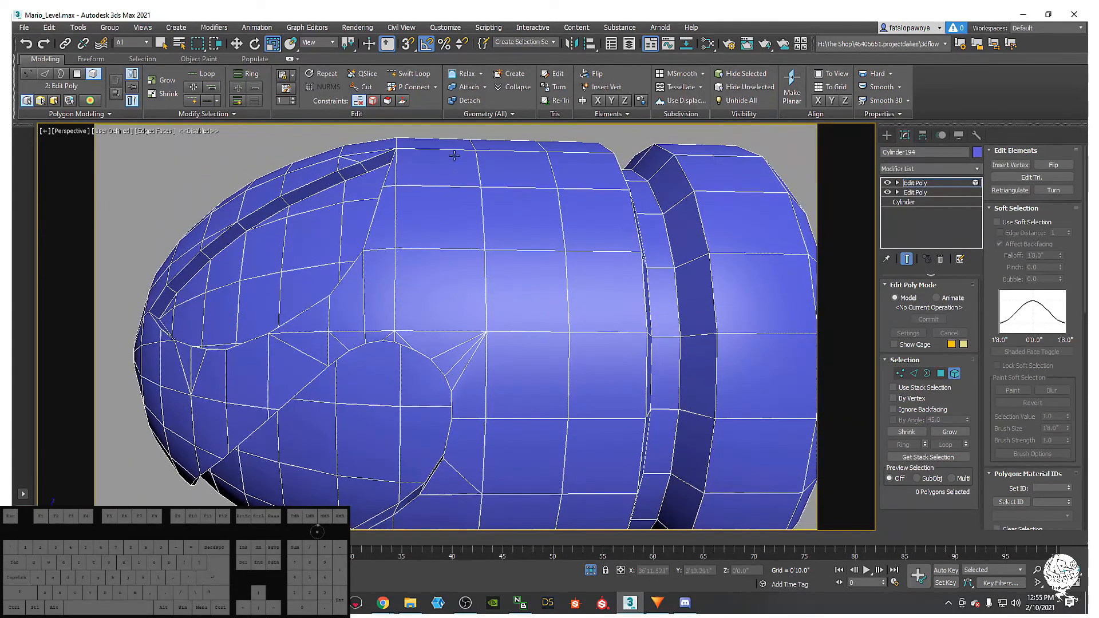
middle_click_drag(444, 228, 452, 262, "alt")
- In Front view, insert a vertical Swift Loop across the upper body
key("f")
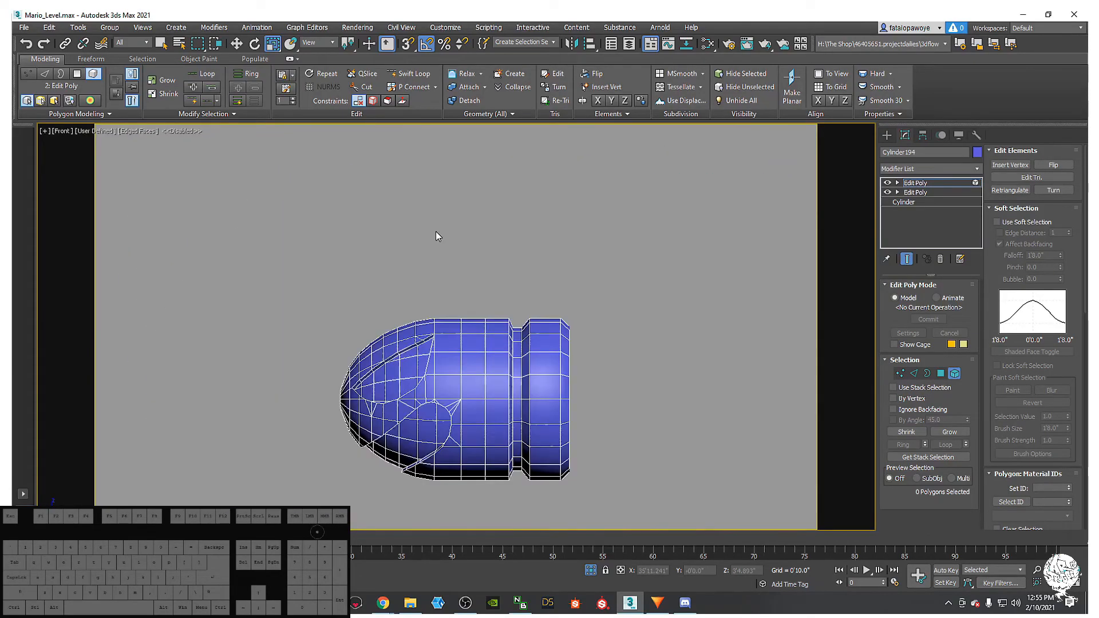
scroll(451, 335, "up", 5)
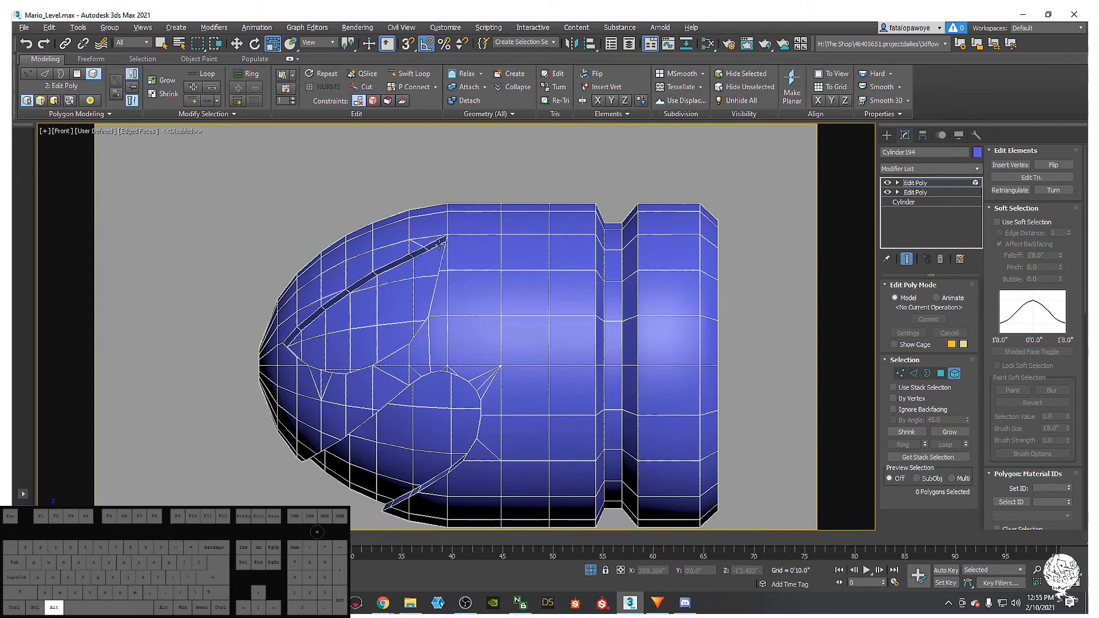
left_click(418, 78)
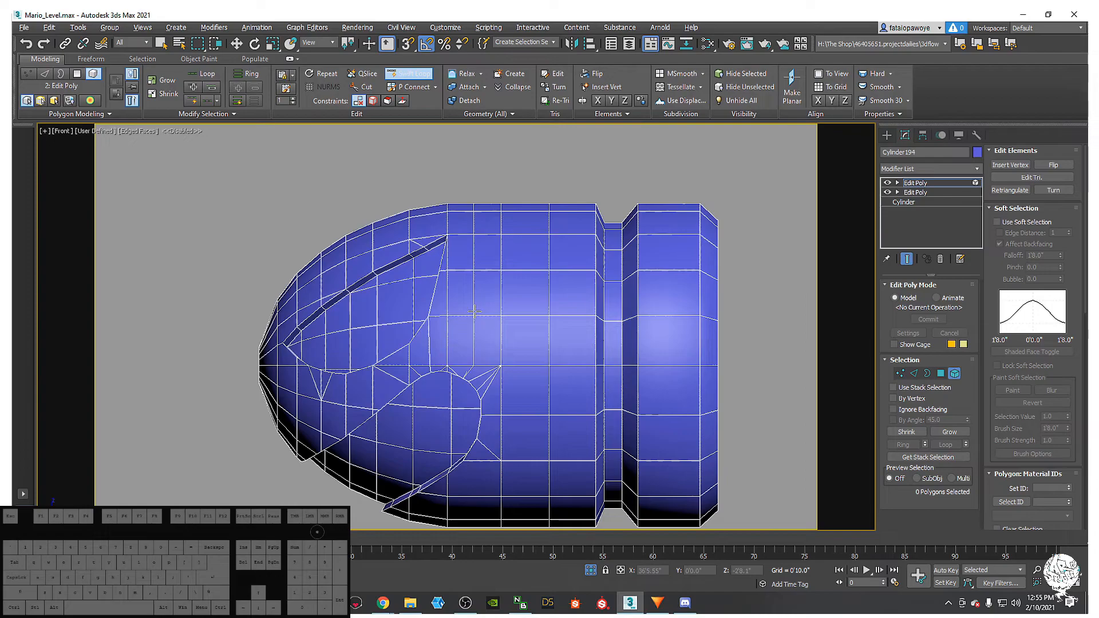
left_click(474, 312)
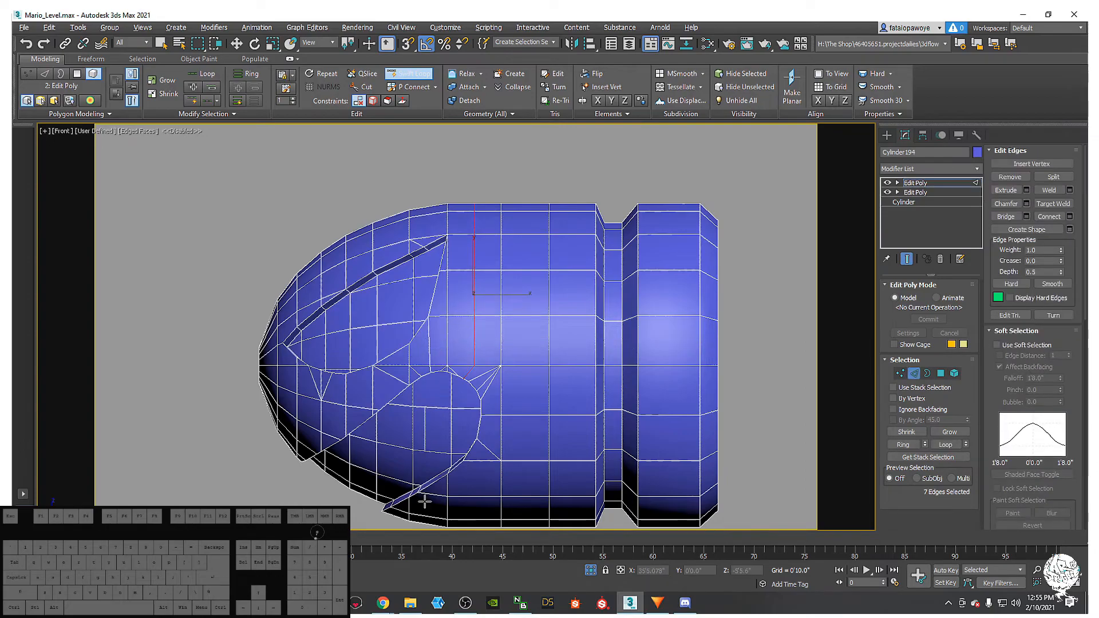
- Insert a short edge loop and connect two seam vertices with a new edge
left_click(475, 487)
key("w")
middle_click_drag(466, 410, 463, 430)
key("1")
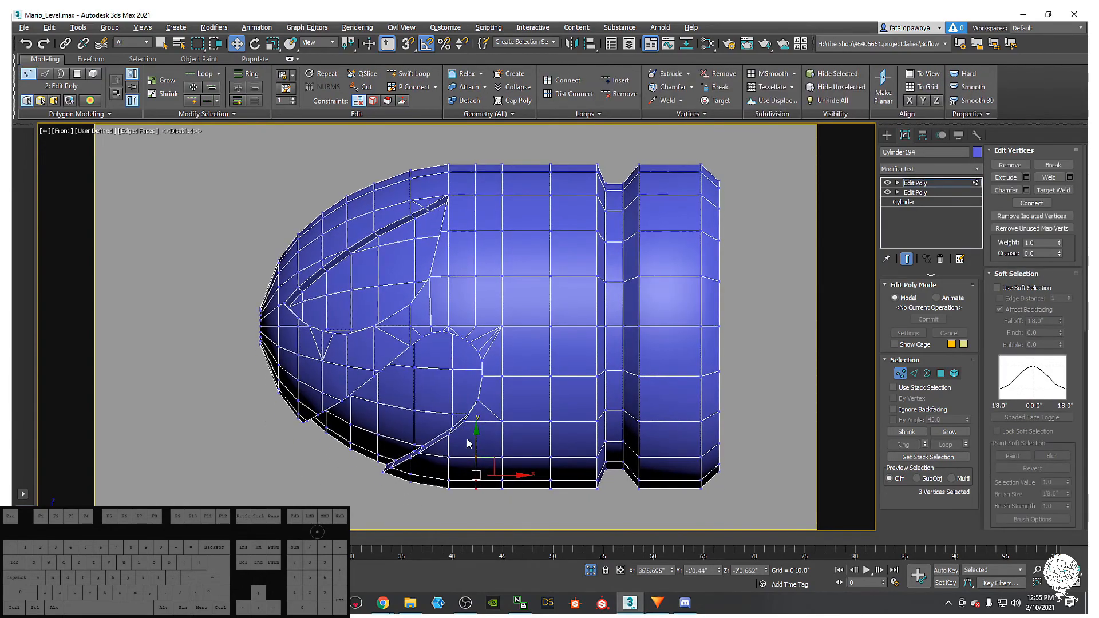
scroll(487, 466, "up", 5)
left_click(502, 488)
left_click(456, 345, "ctrl")
right_click(480, 359)
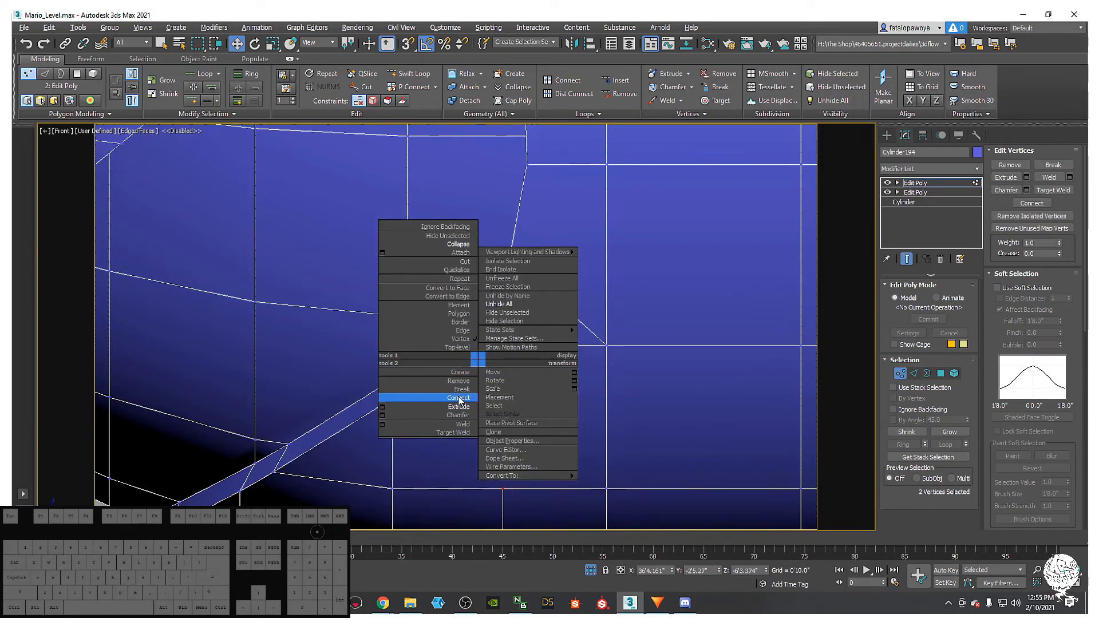
left_click(458, 398)
scroll(456, 362, "down", 5)
scroll(448, 370, "up", 5)
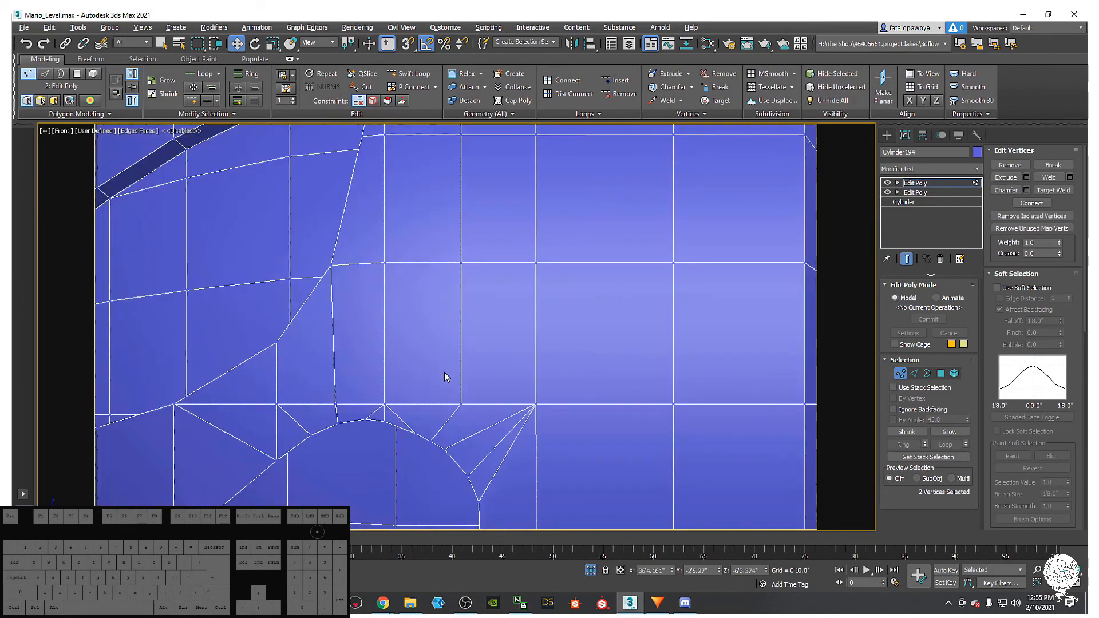
scroll(425, 442, "up", 4)
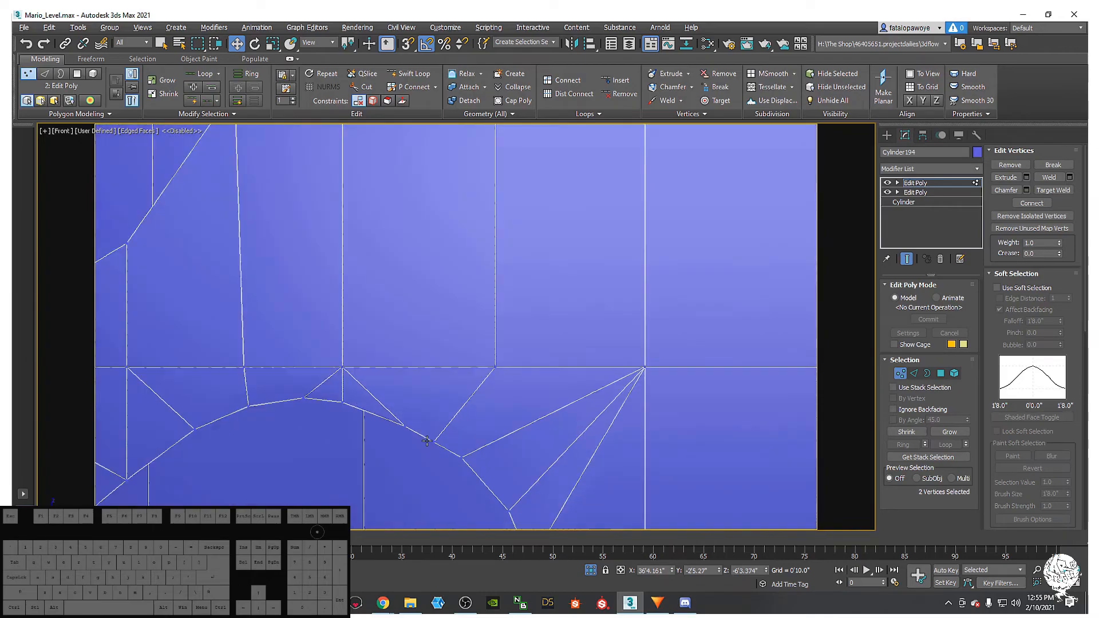
scroll(425, 442, "down", 2)
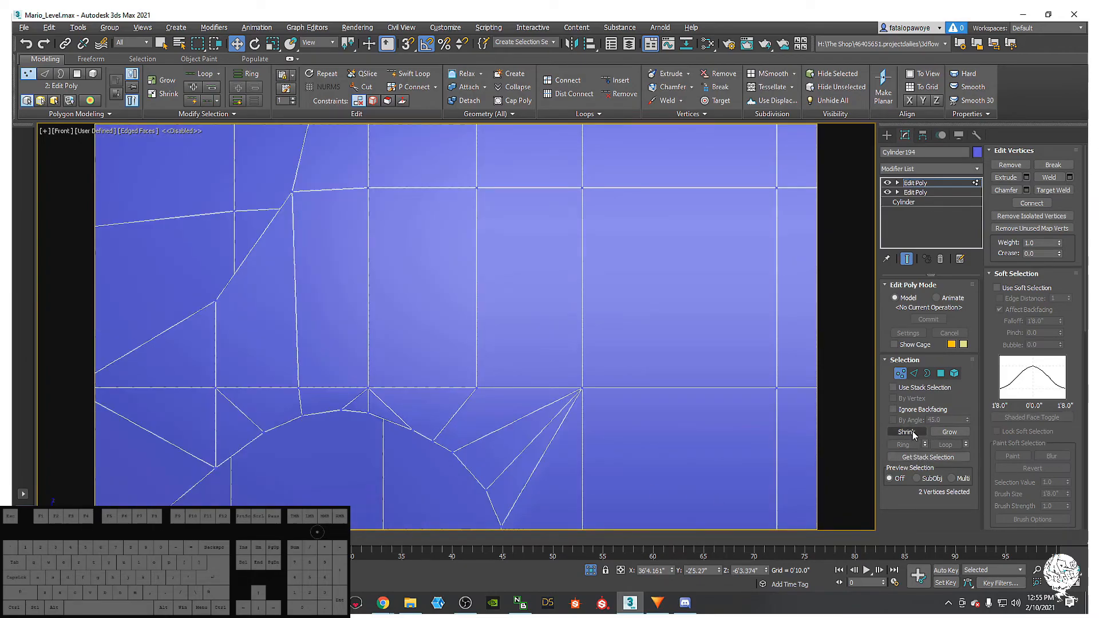
- Select an edge near the eye socket and remove it from the mesh
left_click(915, 374)
middle_click_drag(435, 435, 518, 332, "alt")
middle_click_drag(523, 326, 544, 365)
left_click(514, 355)
middle_click_drag(510, 398, 530, 384, "alt")
left_click(534, 382, "ctrl")
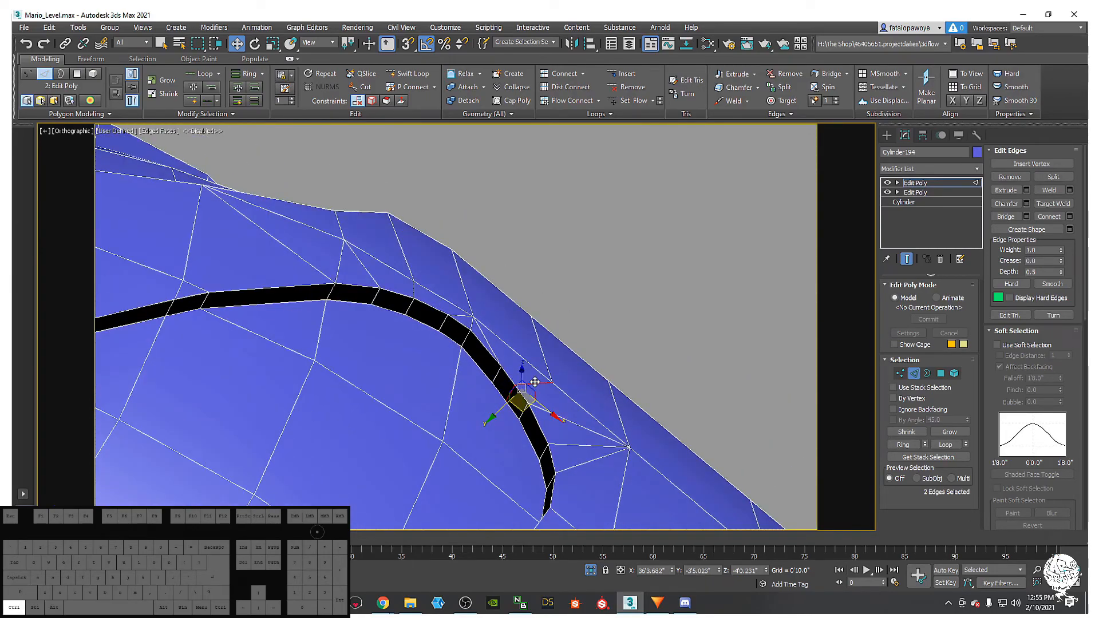
key("ctrl+d")
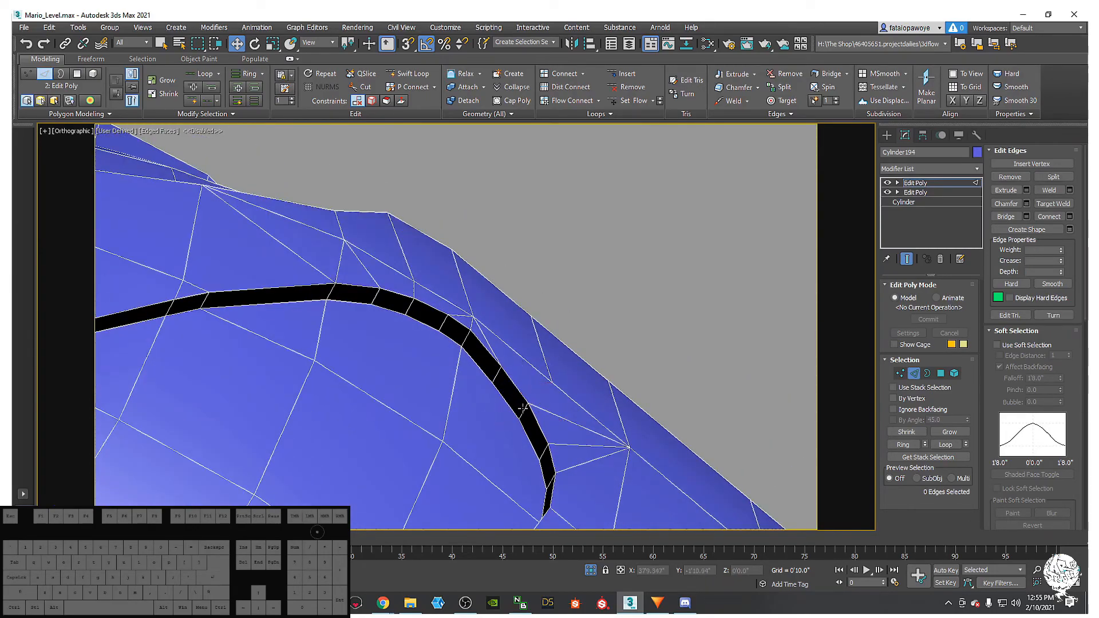
left_click(506, 396)
middle_click_drag(507, 396, 476, 422, "alt")
left_click(519, 387, "ctrl")
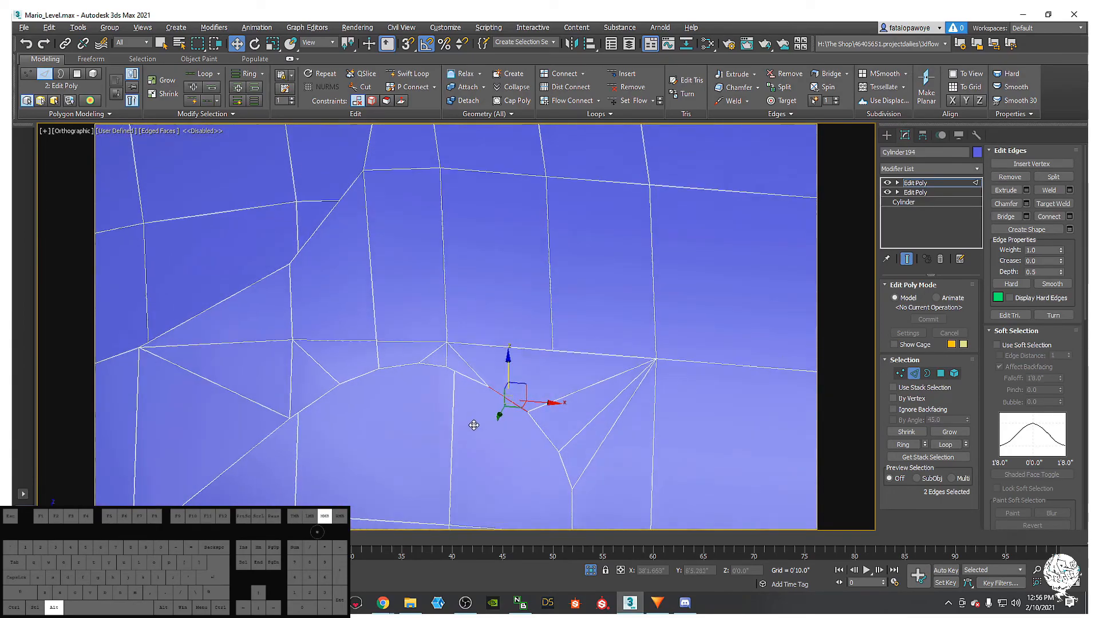
left_click(481, 376)
middle_click_drag(482, 376, 503, 333, "alt")
key("BackSpace")
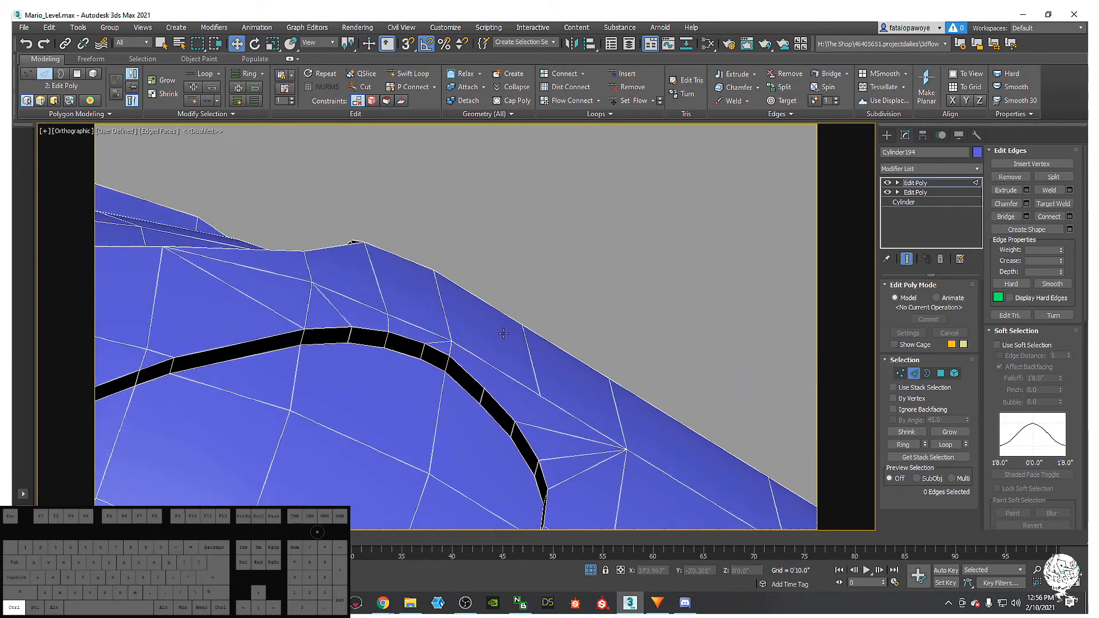
- Connect two vertices at the socket edge with a new edge
middle_click_drag(479, 413, 450, 437, "alt")
key("1")
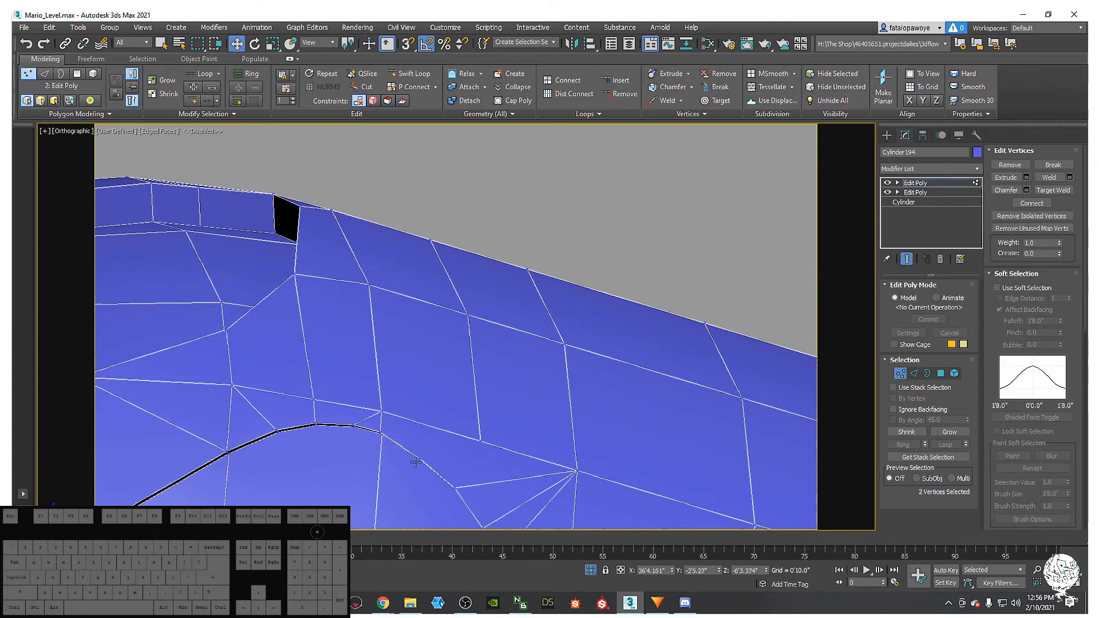
left_click(421, 455)
left_click(478, 441, "ctrl")
middle_click_drag(478, 440, 491, 427, "alt")
right_click(491, 427)
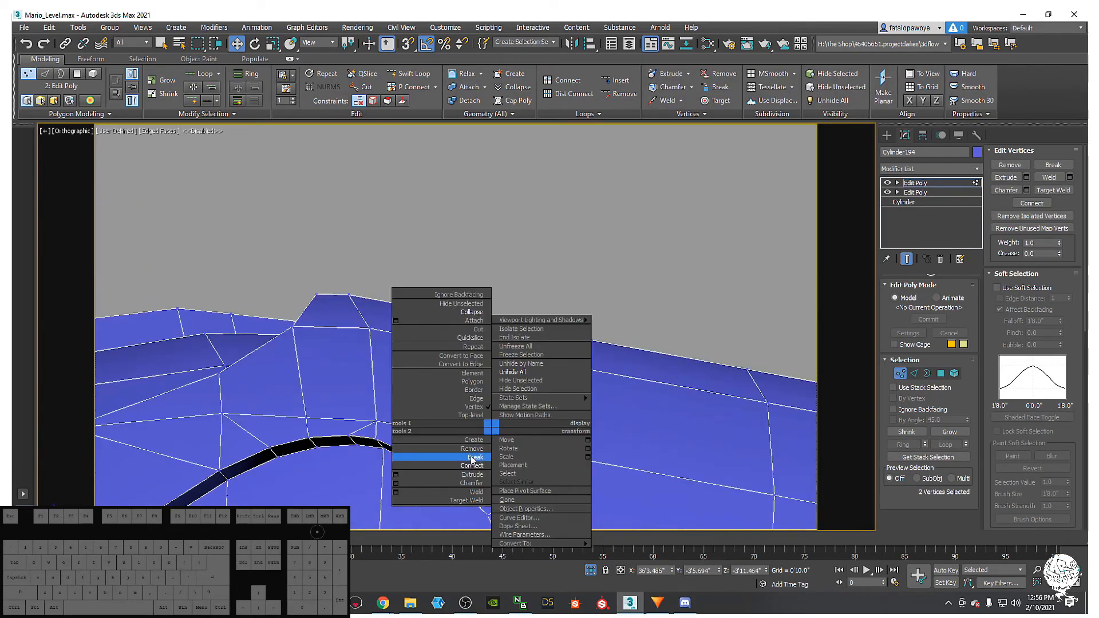
left_click(471, 467)
middle_click_drag(356, 389, 379, 417, "alt")
mouse_move(379, 418)
middle_mouse_down()
mouse_move(441, 425)
mouse_move(432, 465)
middle_mouse_up()
scroll(395, 414, "down", 2)
scroll(397, 413, "down", 4)
- In Front view, zoom in and select vertices at the socket corner, using wireframe display
key("f")
key("z")
scroll(441, 428, "down", 5)
scroll(438, 451, "down", 2)
key("F3")
scroll(432, 465, "down", 2)
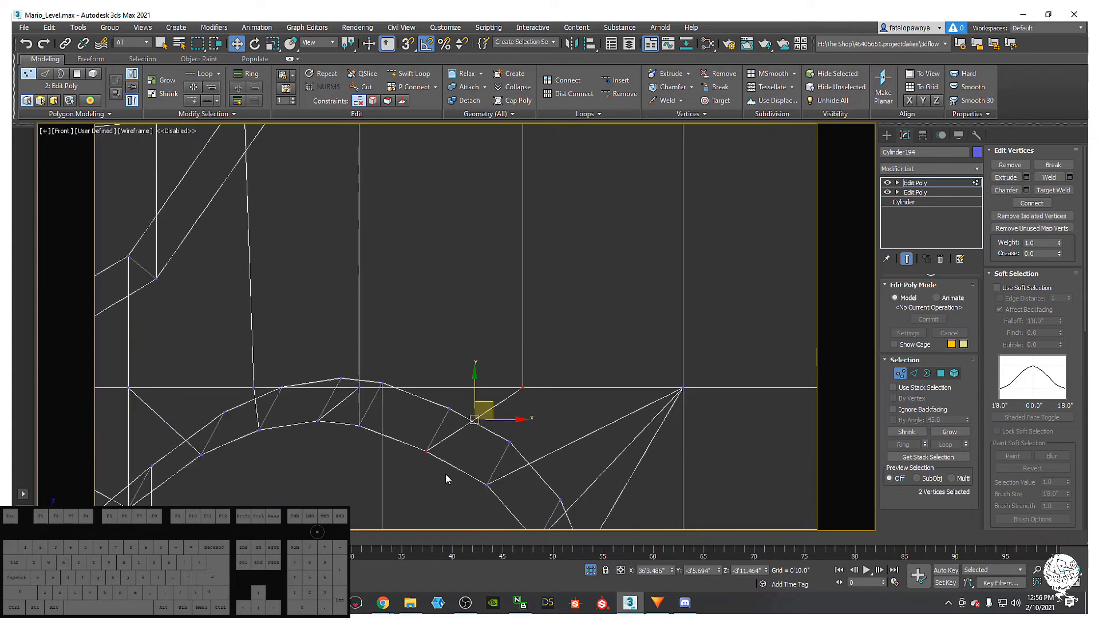
left_click_drag(412, 431, 455, 402)
scroll(458, 413, "down", 4)
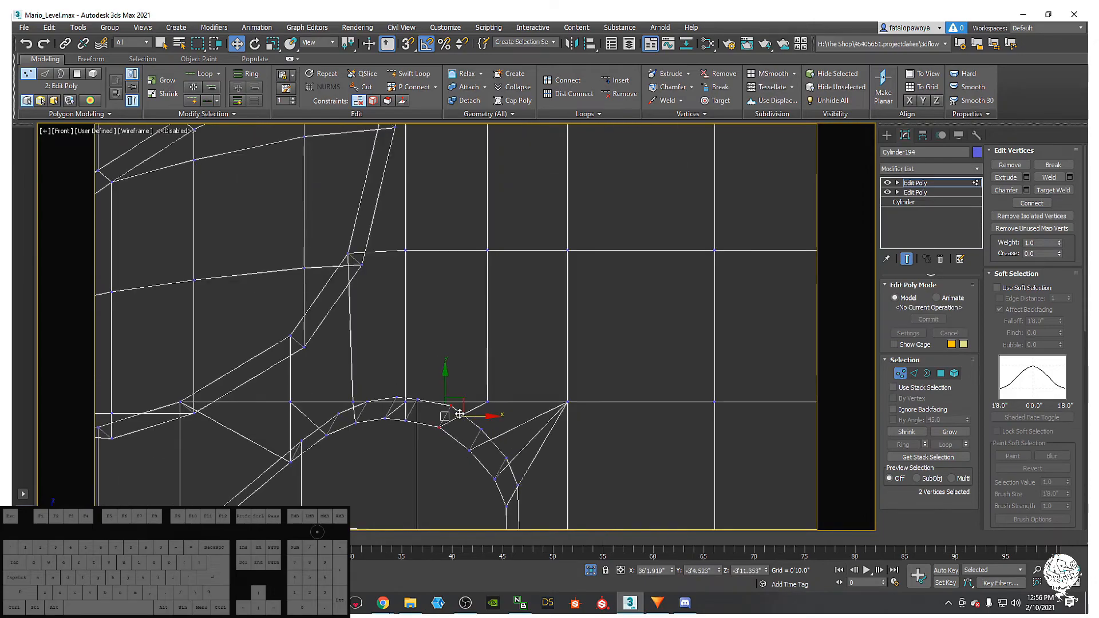
key("F3")
scroll(460, 453, "down", 4)
scroll(466, 476, "up", 3)
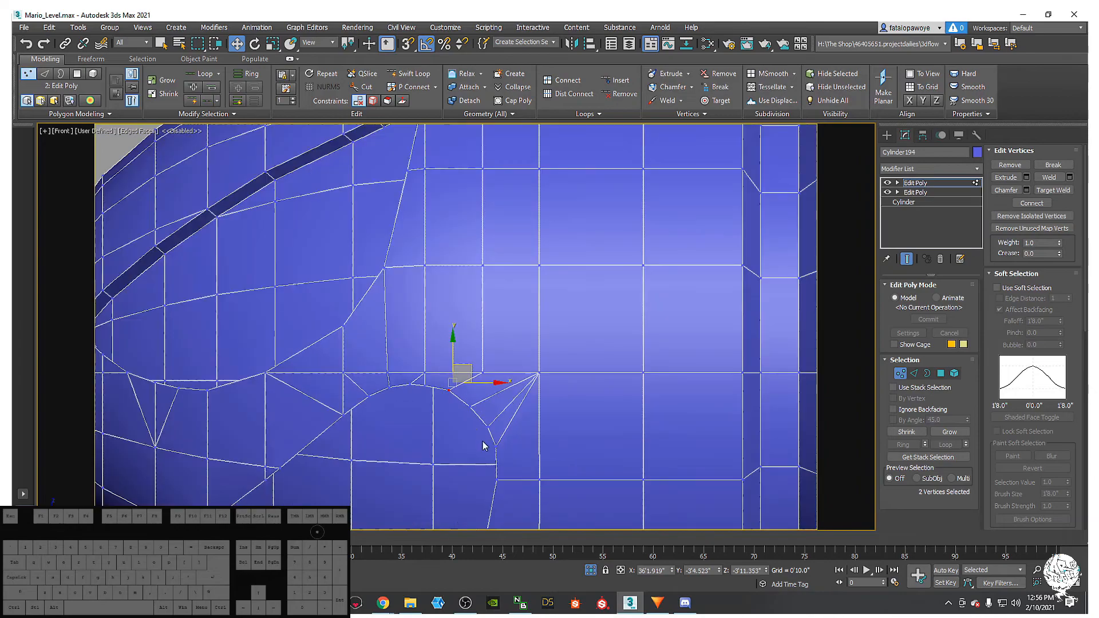
left_click_drag(476, 417, 462, 400)
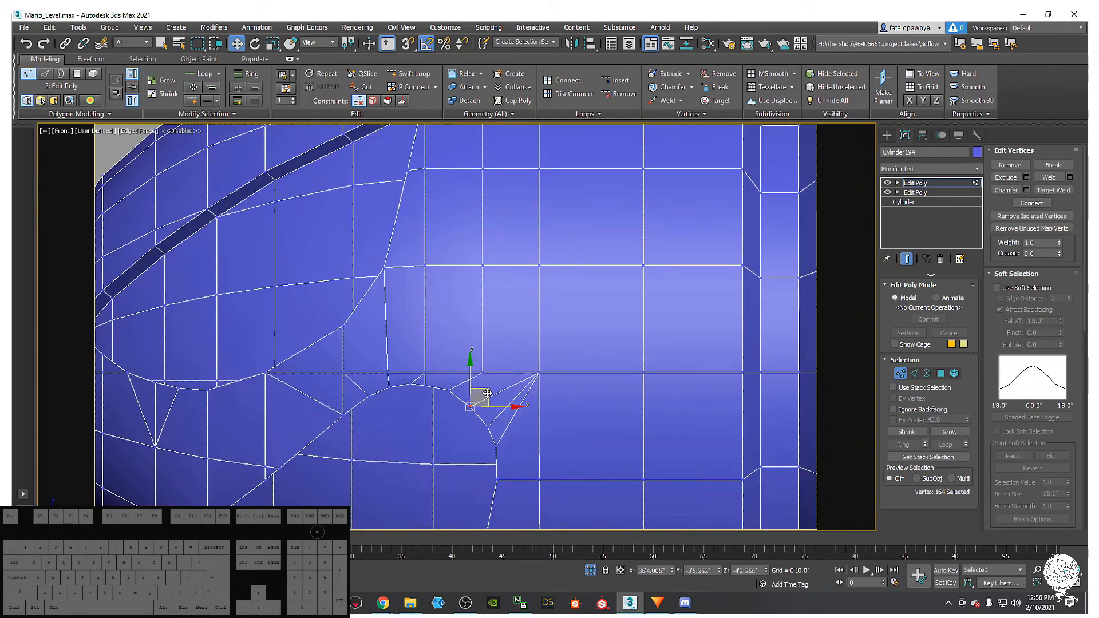
middle_click_drag(487, 396, 488, 411)
- Nudge two socket-corner vertices slightly up and right, then exit vertex mode
key("F3")
left_click(486, 442)
scroll(486, 438, "up", 5)
left_click_drag(473, 368, 502, 373)
middle_click_drag(505, 394, 498, 433)
scroll(505, 394, "down", 2)
scroll(503, 392, "down", 2)
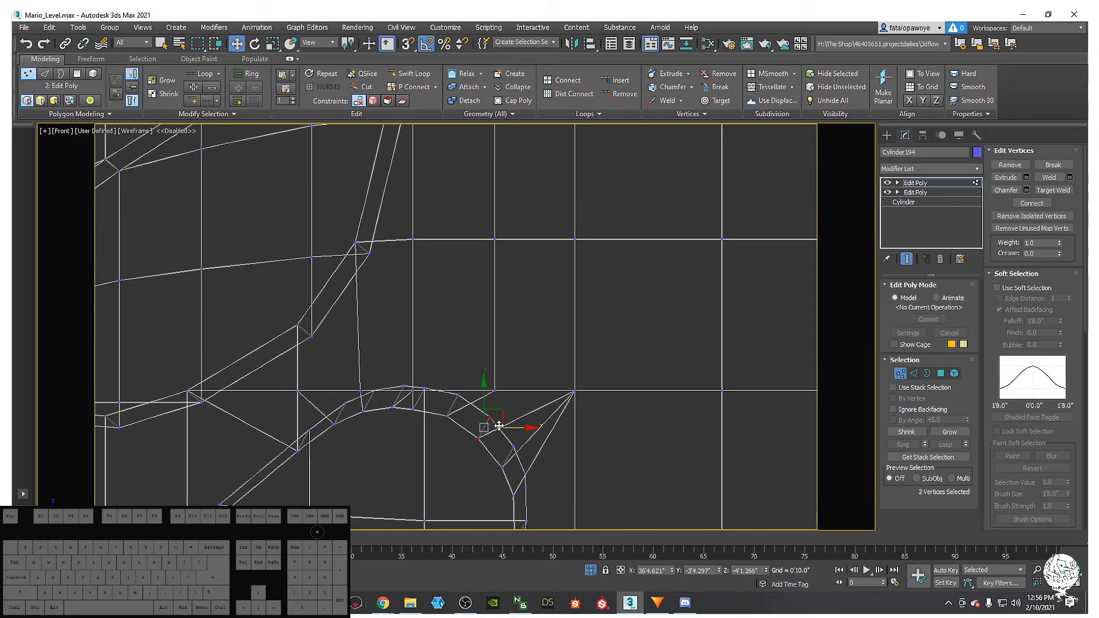
key("F3")
scroll(499, 457, "down", 2)
scroll(593, 408, "down", 1)
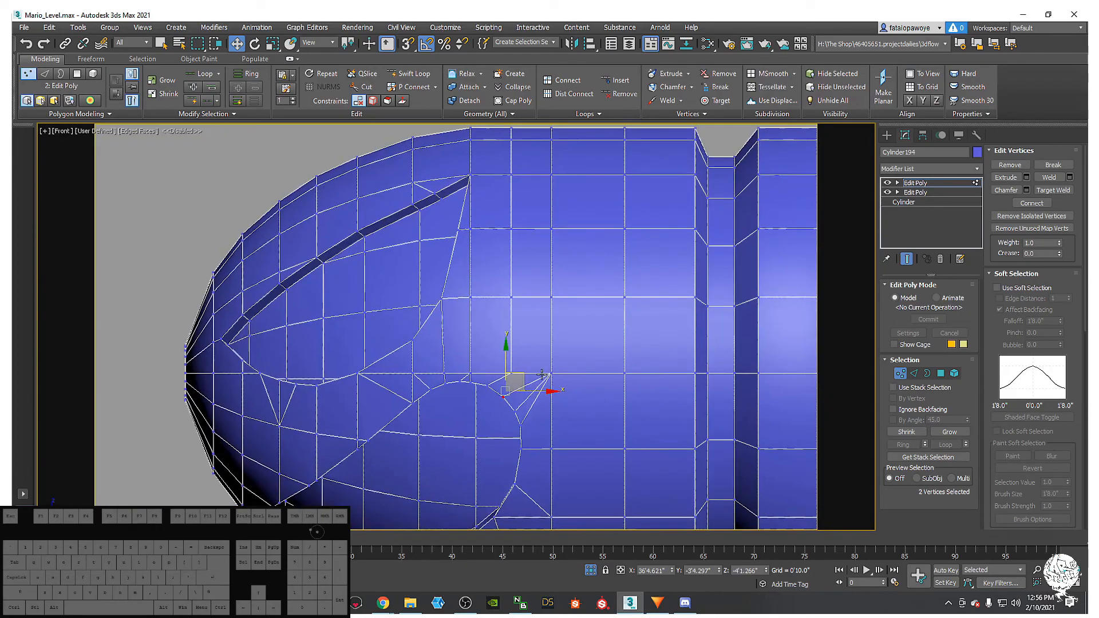
middle_click_drag(524, 360, 520, 353)
left_click(904, 372)
- Add a Retopology modifier to the body with Face Count set to 600
left_click(947, 171)
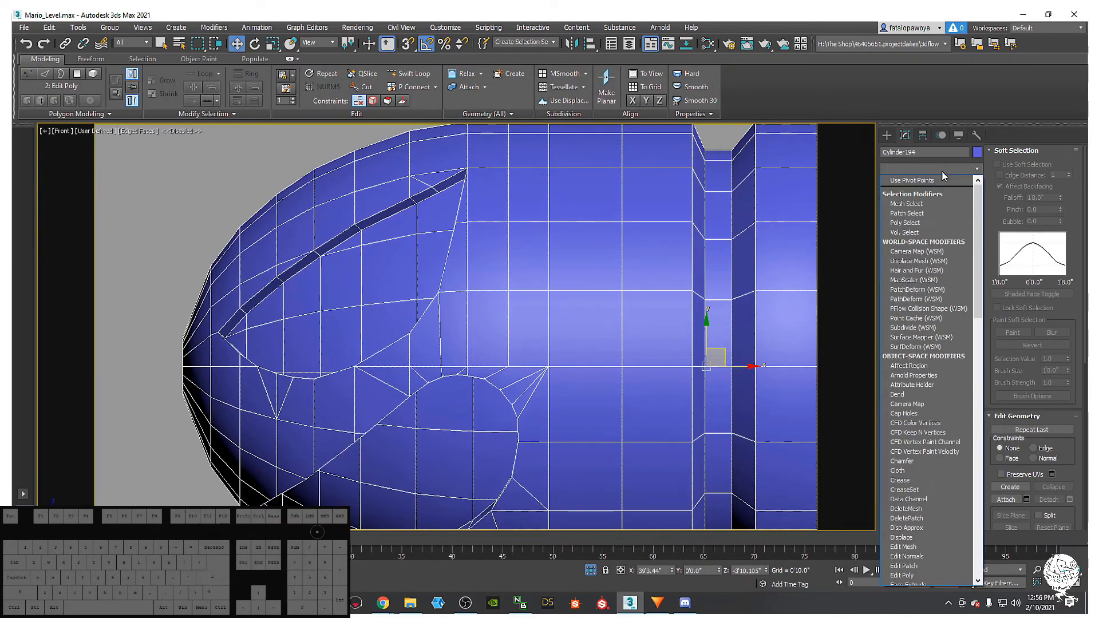
scroll(936, 194, "down", 10)
left_click(928, 188)
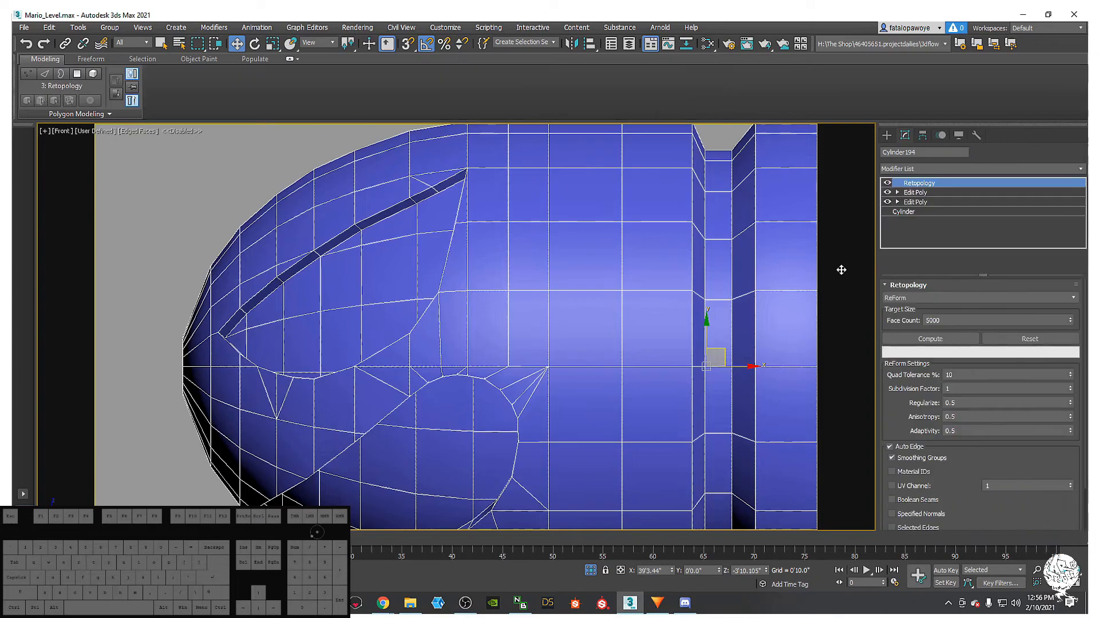
left_click(941, 326)
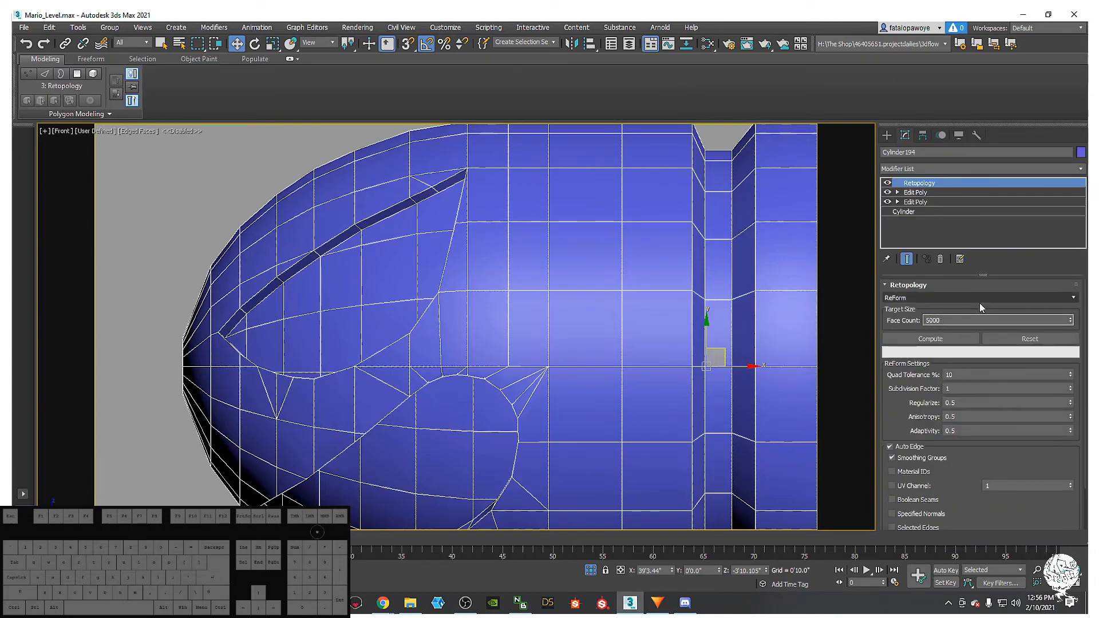
key("BackSpace")
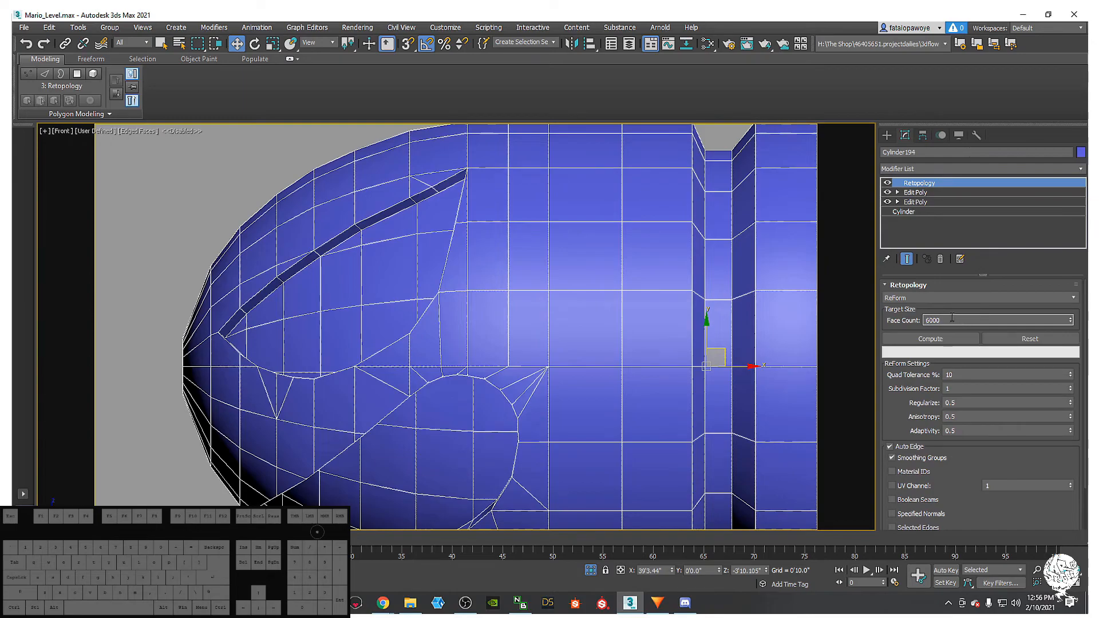
key("BackSpace")
- Compute the 600-face retopology, inspect it, then reset to the original mesh
left_click(947, 339)
scroll(579, 327, "down", 4)
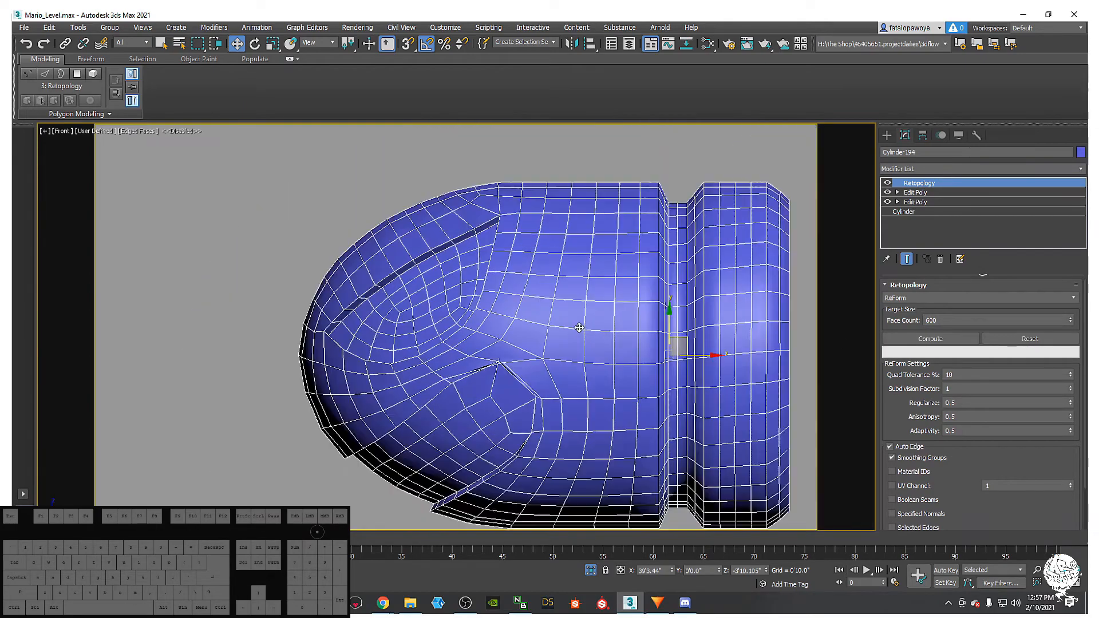
mouse_move(580, 328)
middle_mouse_down("alt")
mouse_move(610, 312)
mouse_move(574, 346)
middle_mouse_up("alt")
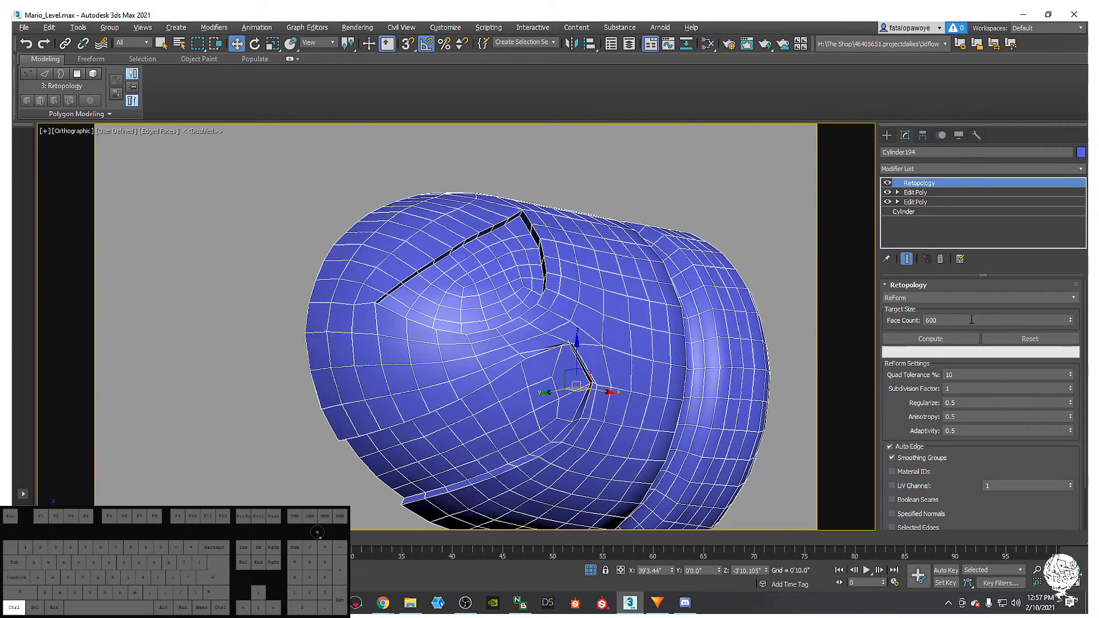
left_click(1022, 343)
middle_click_drag(587, 246, 539, 336, "alt")
scroll(552, 263, "up", 5)
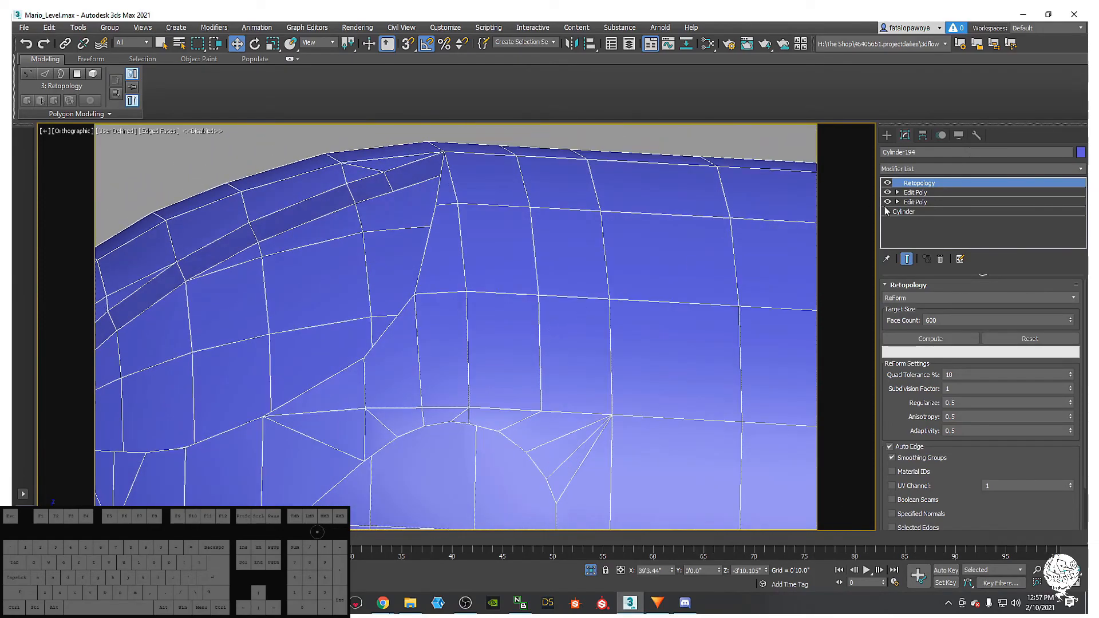
- Cut the Retopology modifier from the bullet body's modifier stack
left_click(915, 193)
left_click(657, 253)
right_click(934, 184)
left_click(955, 218)
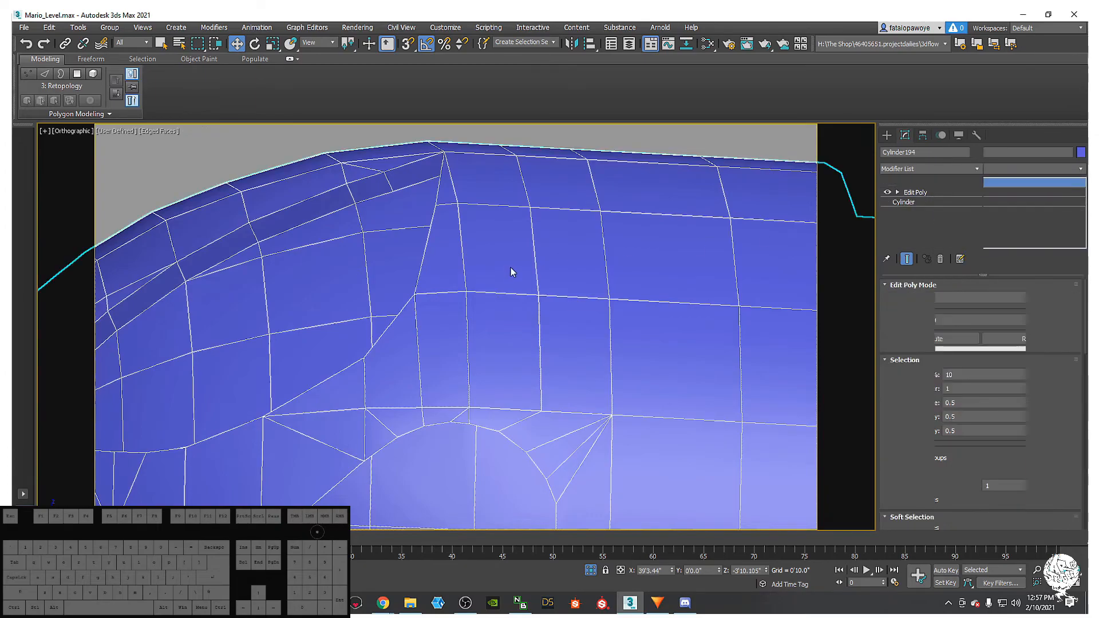
- Remove an edge at the eye socket rim in Edge mode
left_click(915, 374)
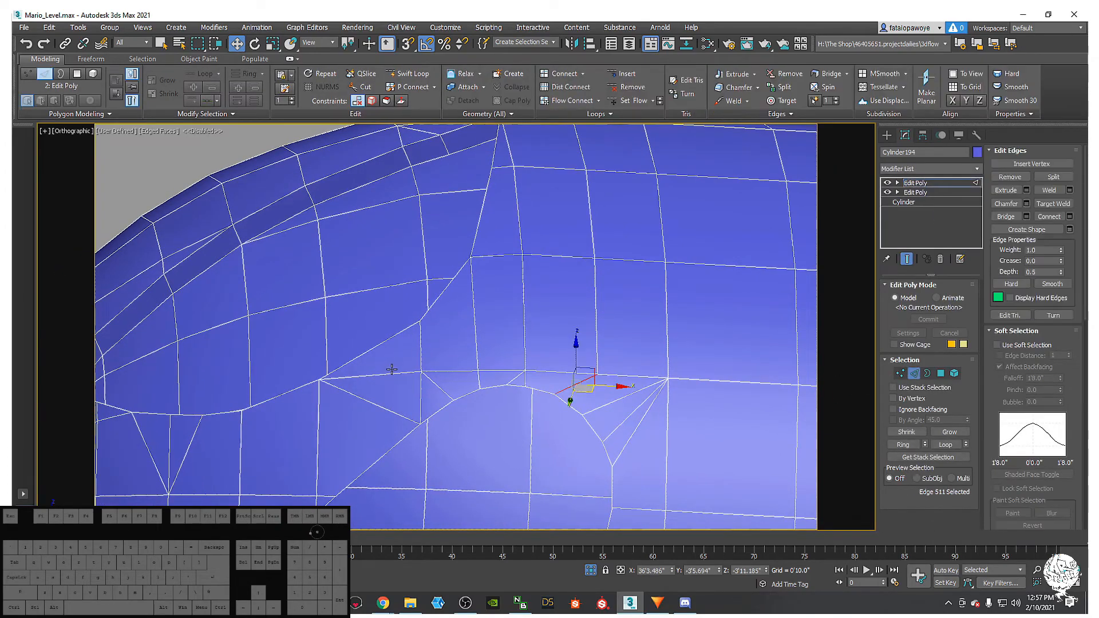
left_click(519, 380)
key("ctrl+d")
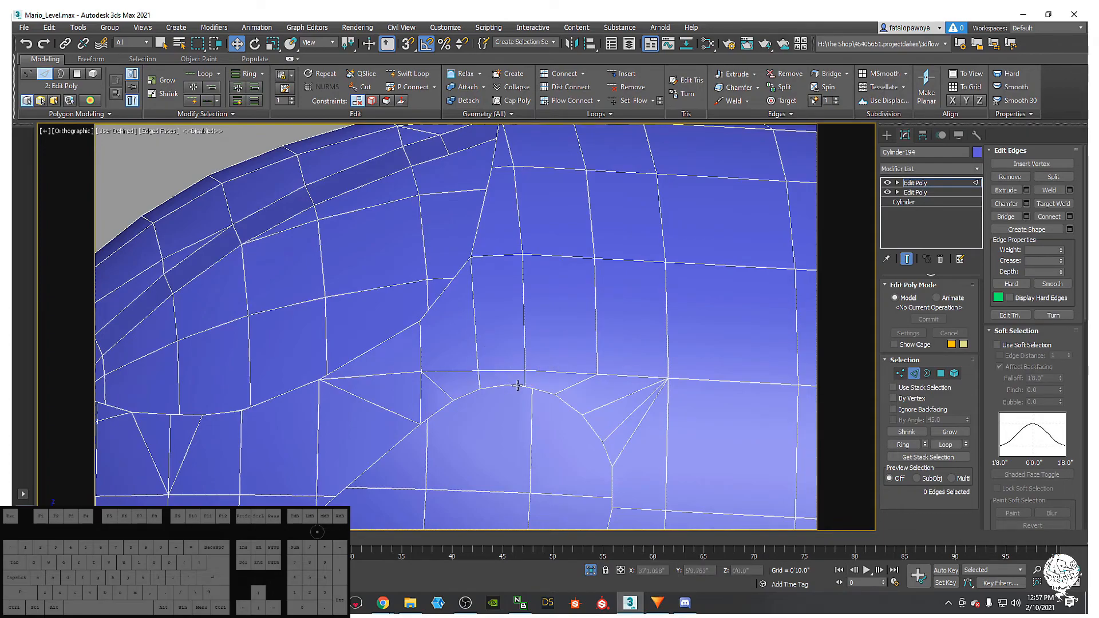
- Connect two vertices at the socket corner with a new edge
left_click(900, 373)
middle_click_drag(549, 412, 510, 372, "alt")
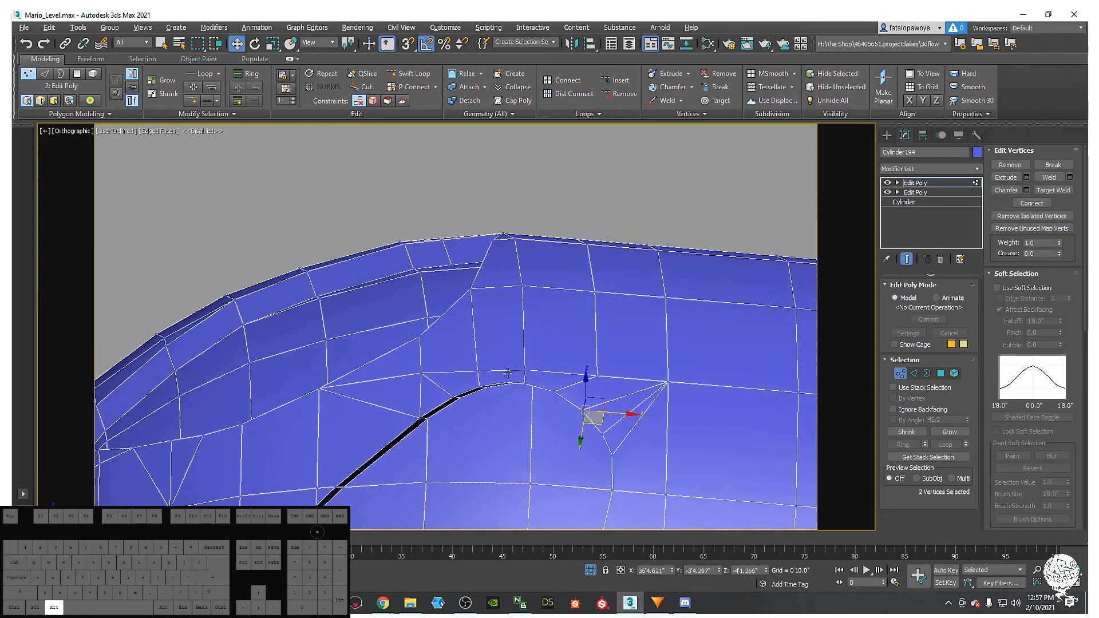
left_click(507, 378)
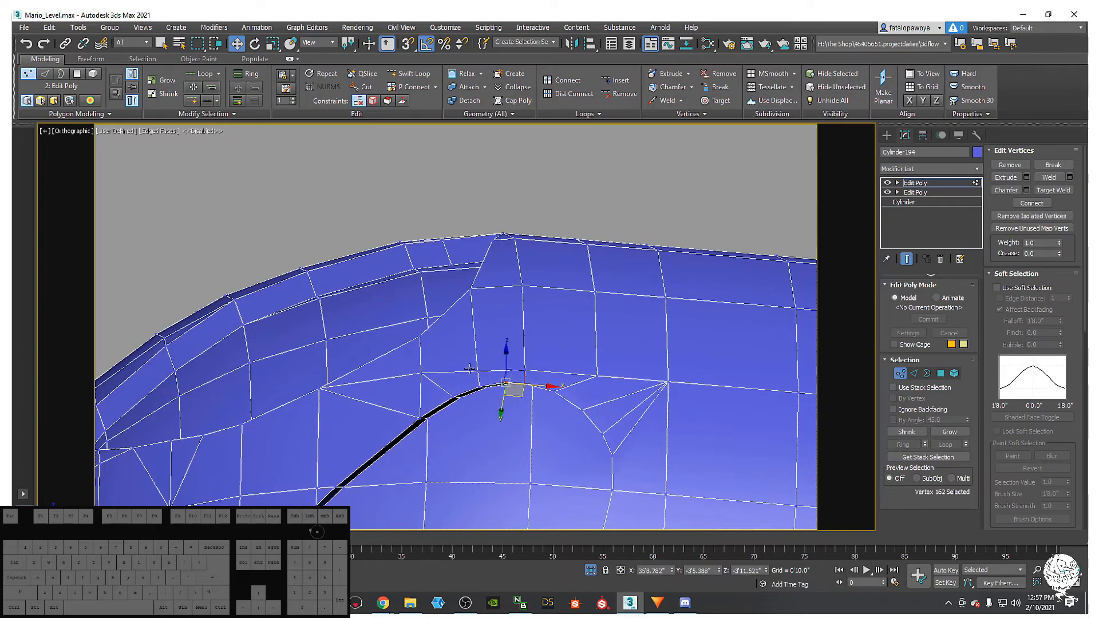
right_click(524, 345)
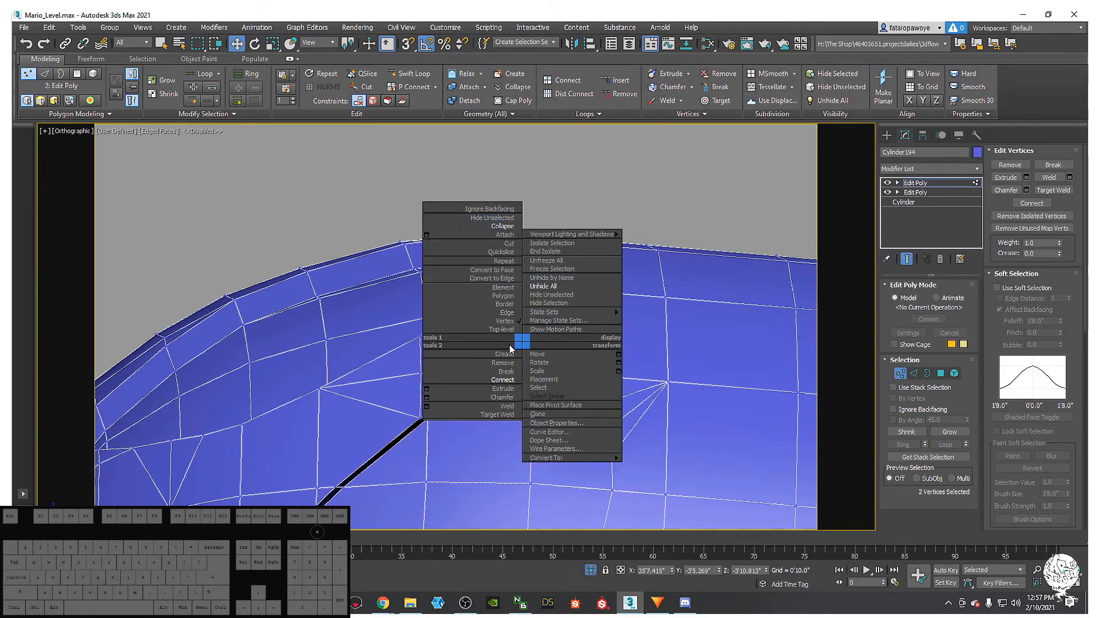
left_click(503, 380)
middle_click_drag(503, 375, 517, 413, "alt")
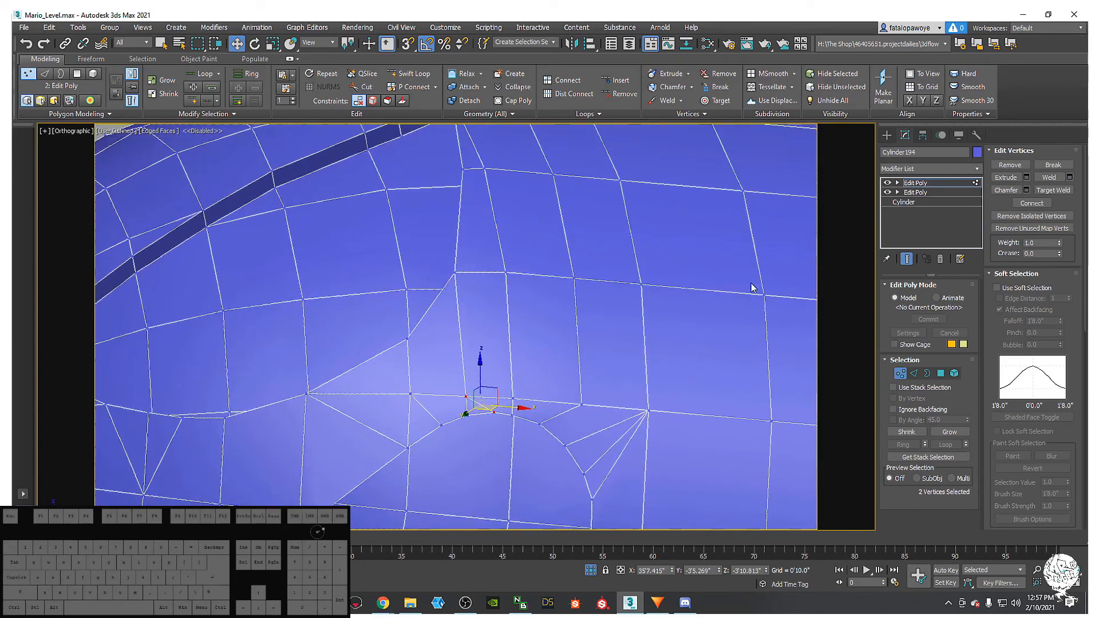
left_click(945, 165)
scroll(957, 197, "down", 10)
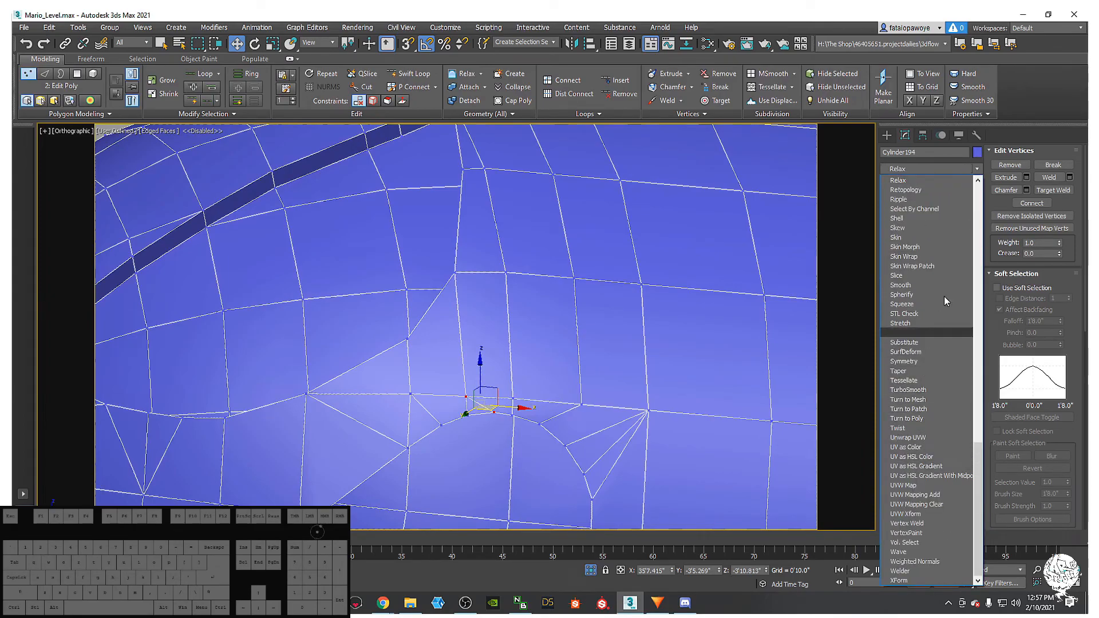
- Add Retopology back, lower its Face Count, and compute the ReForm result
left_click(936, 191)
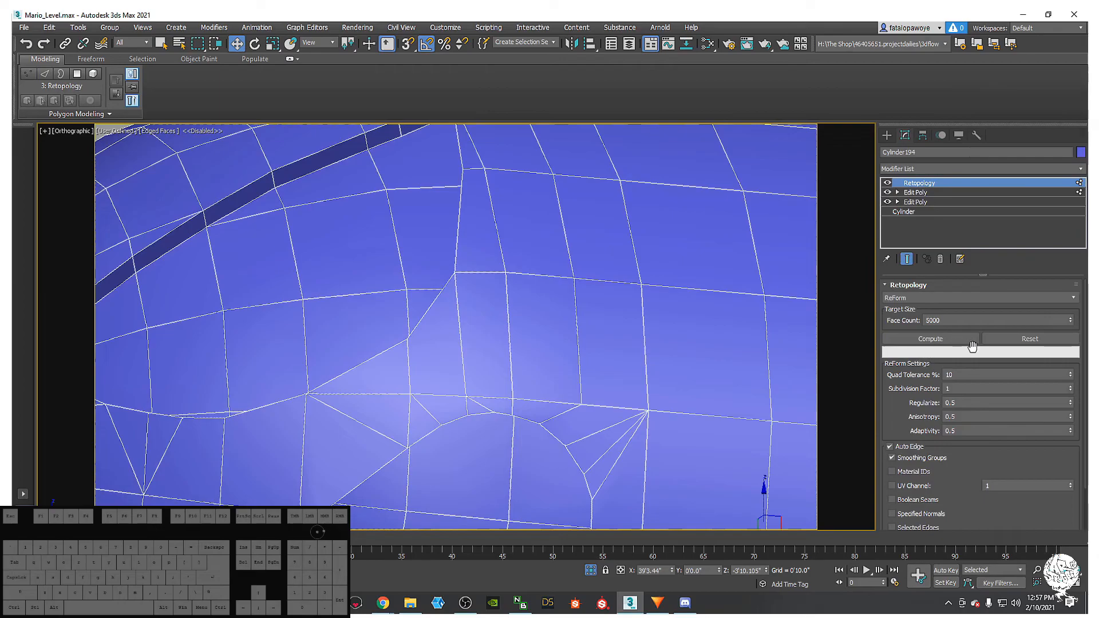
left_click(932, 320)
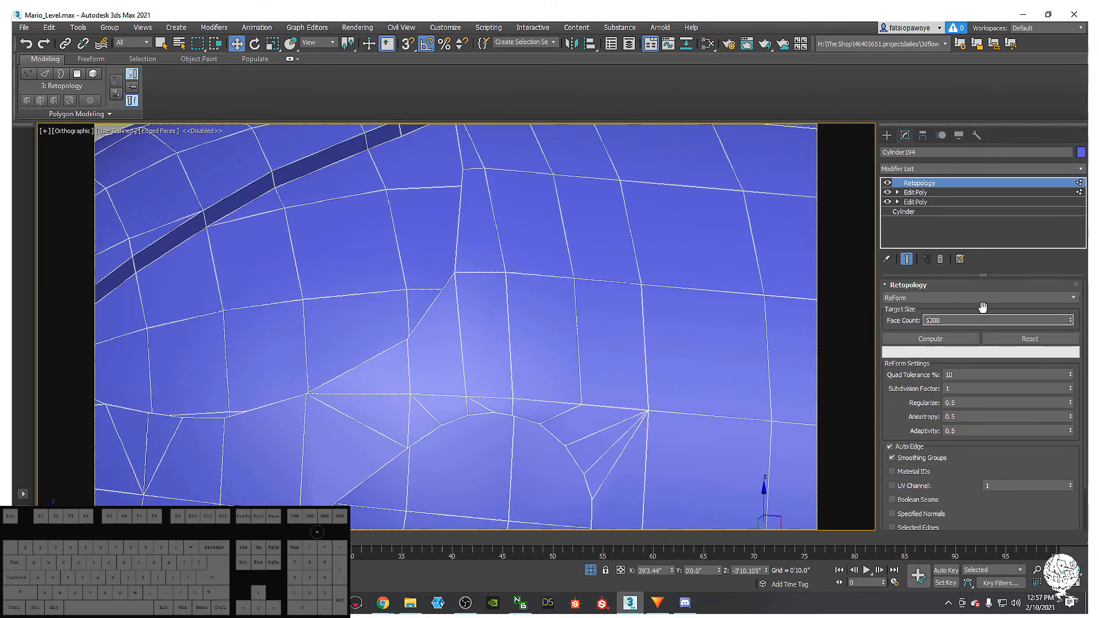
key("BackSpace")
key("BackSpace")
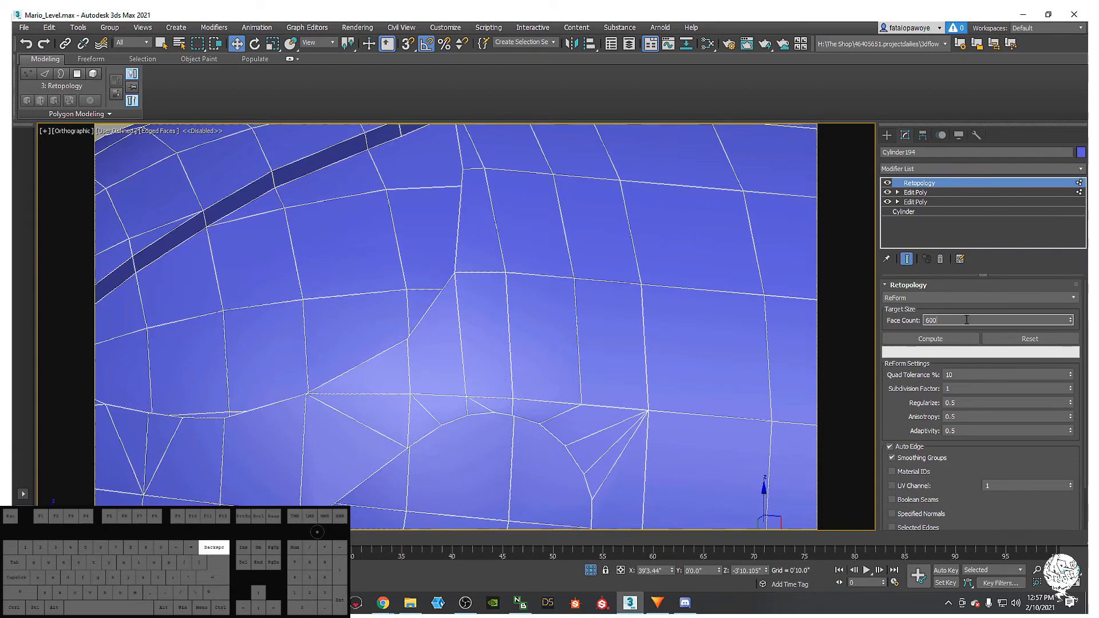
left_click(933, 338)
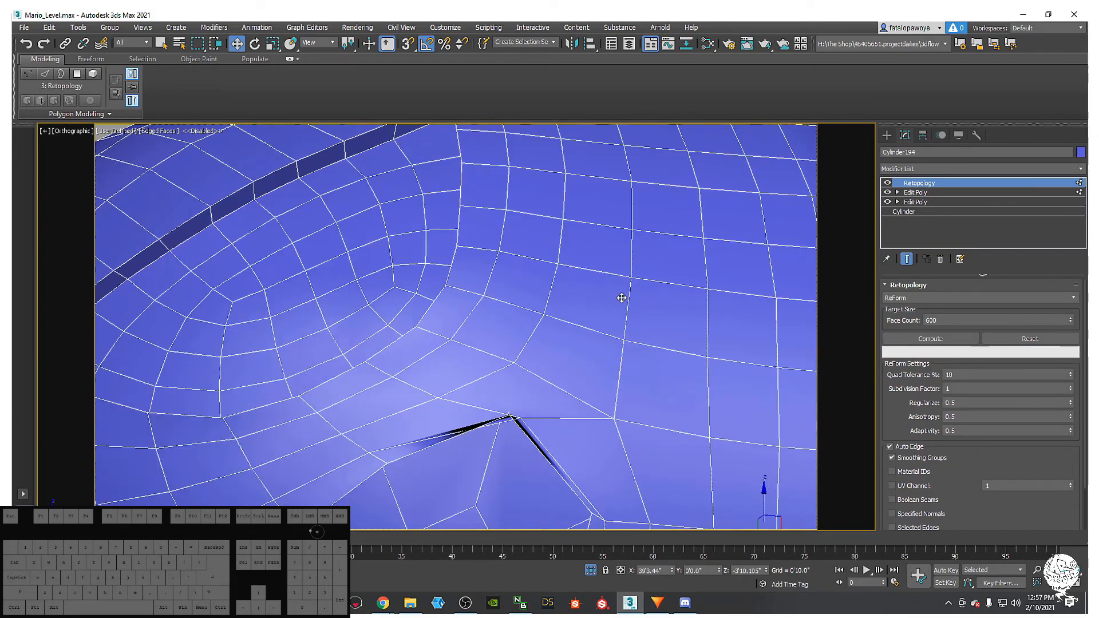
scroll(558, 352, "down", 5)
middle_click_drag(559, 353, 641, 337, "alt")
left_click(930, 338)
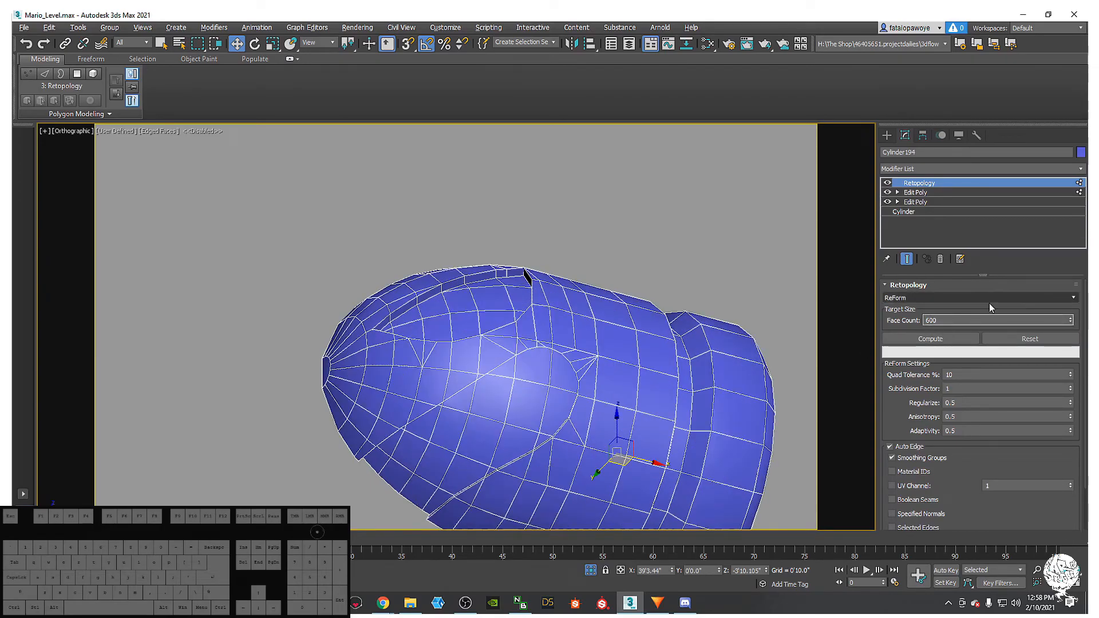
- Recompute the ReForm retopology at a 700-face target
double_click(990, 320)
type("700")
left_click(944, 342)
middle_click_drag(608, 343, 593, 365, "alt")
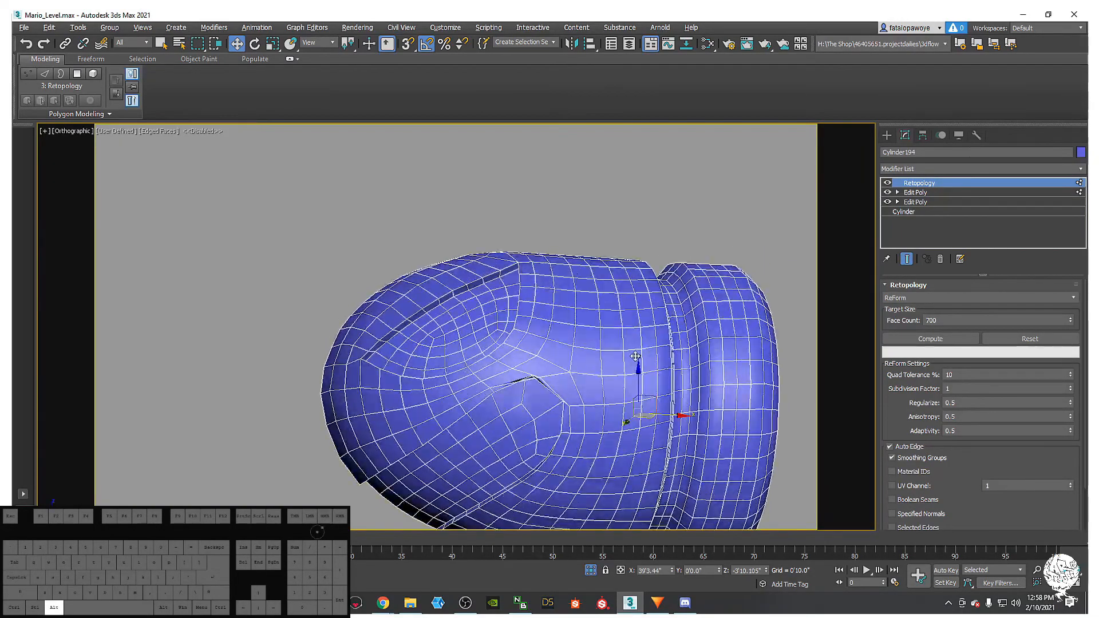
left_click(930, 320)
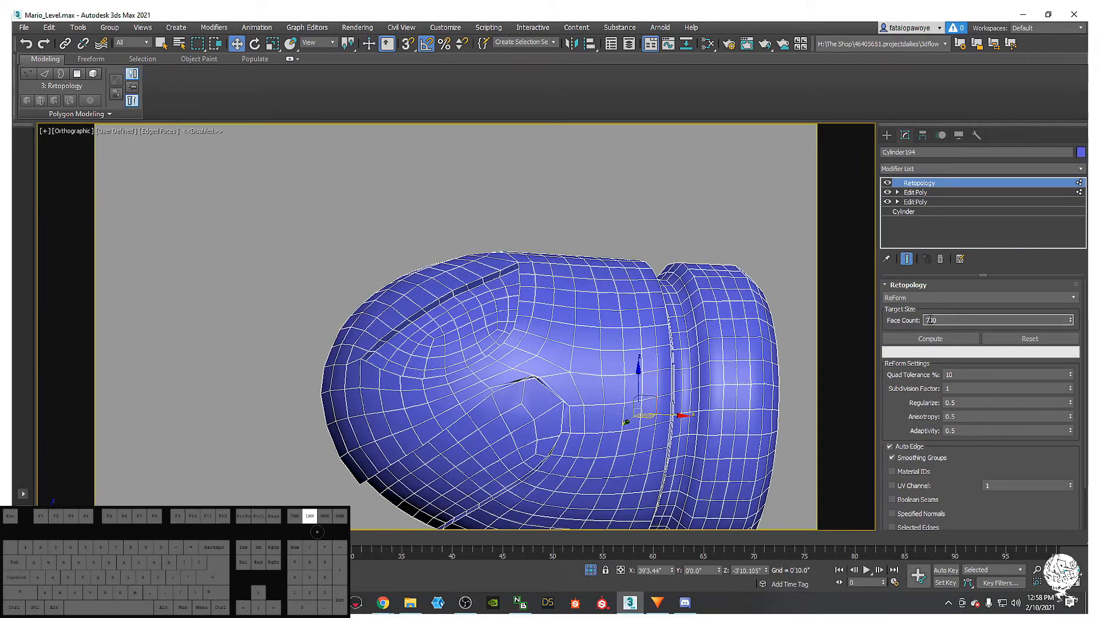
left_click(992, 300)
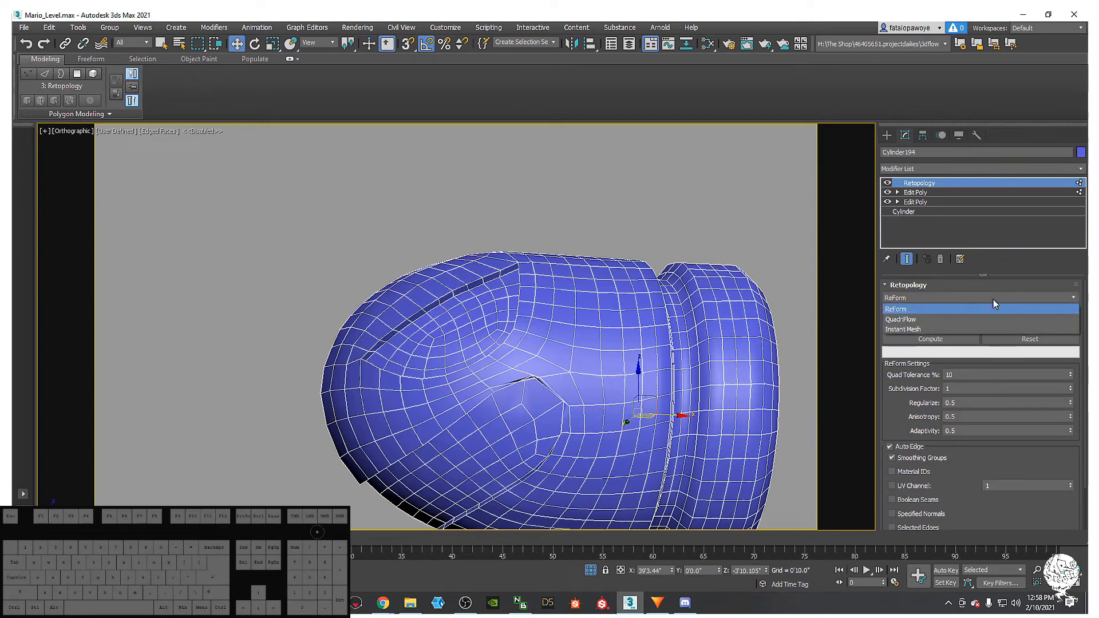
- Recompute the ReForm retopology and reset the body to its original topology
left_click(945, 342)
left_click(944, 340)
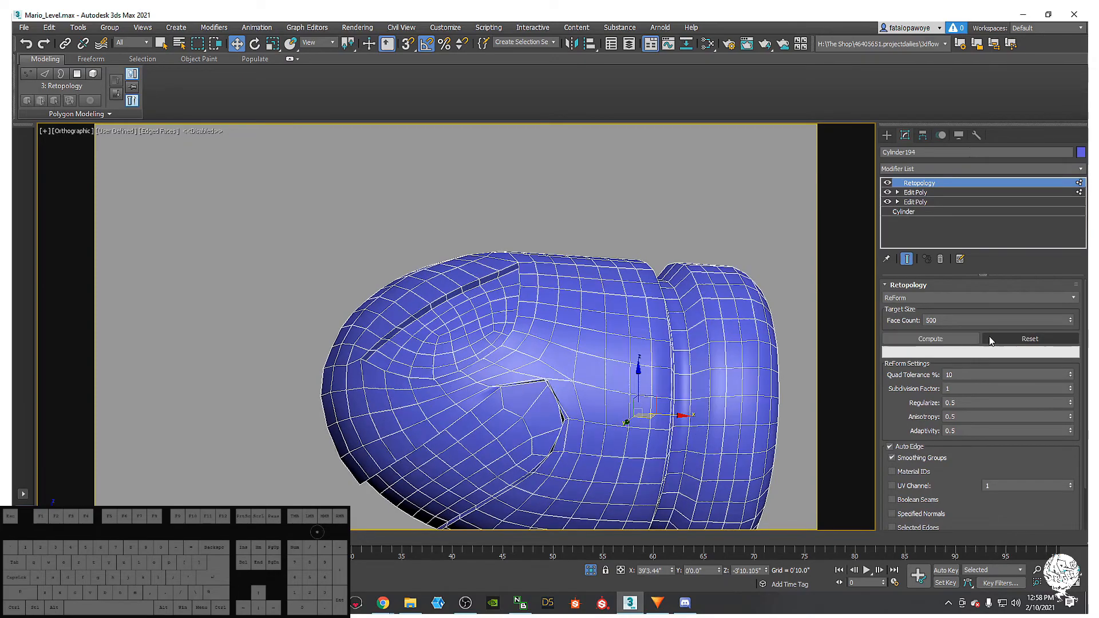
left_click(989, 339)
left_click(938, 339)
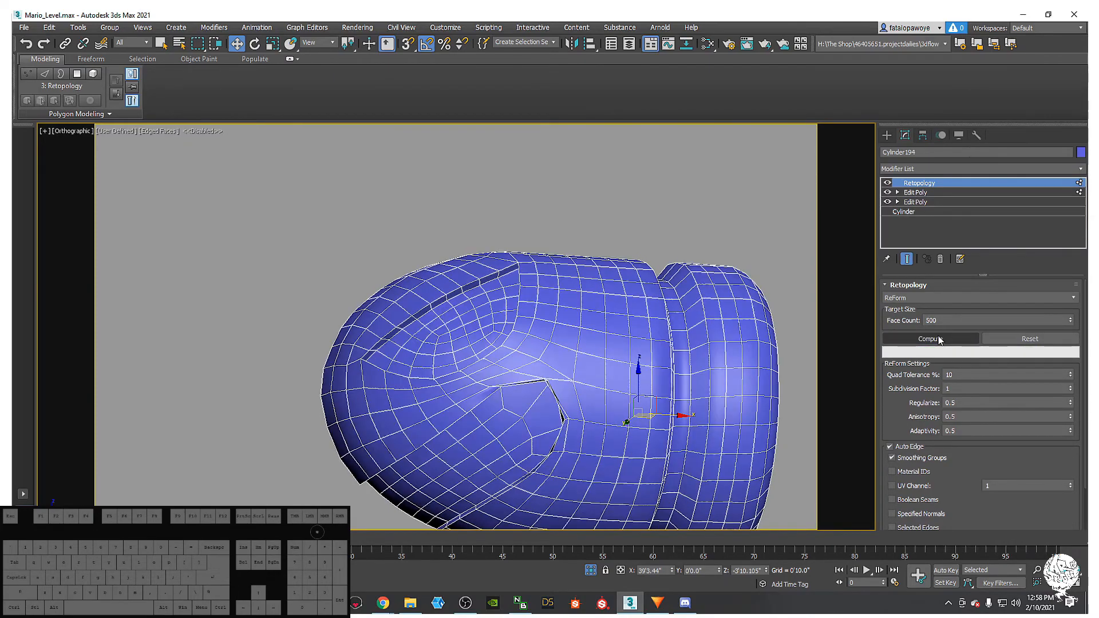
left_click(985, 340)
- Try a QuadriFlow retopology on the body, then undo it
left_click(954, 300)
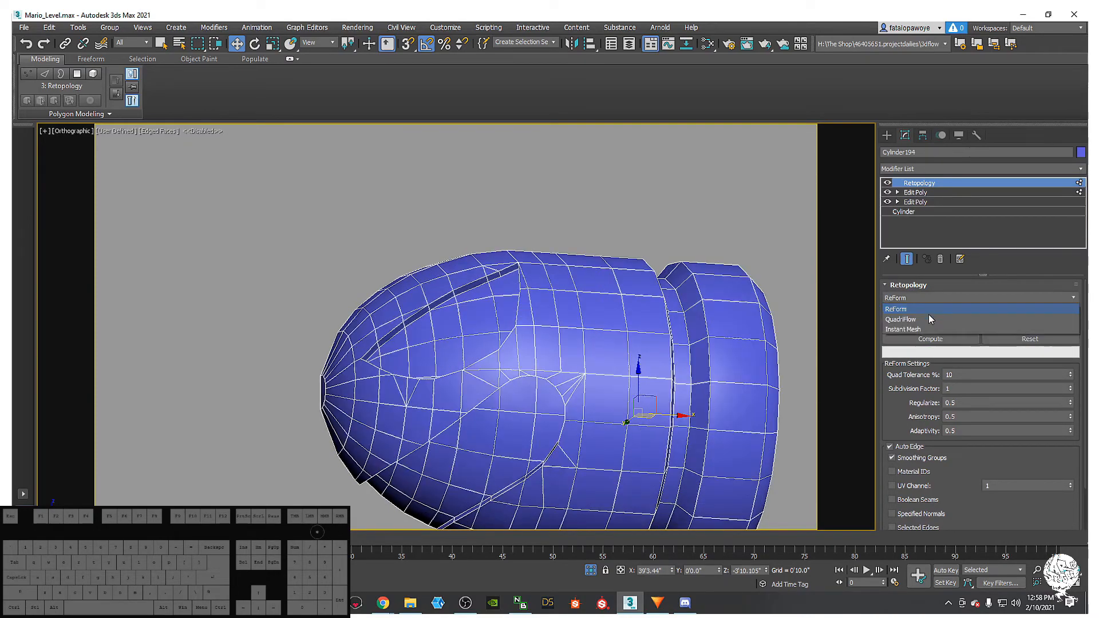
left_click(928, 314)
left_click(916, 340)
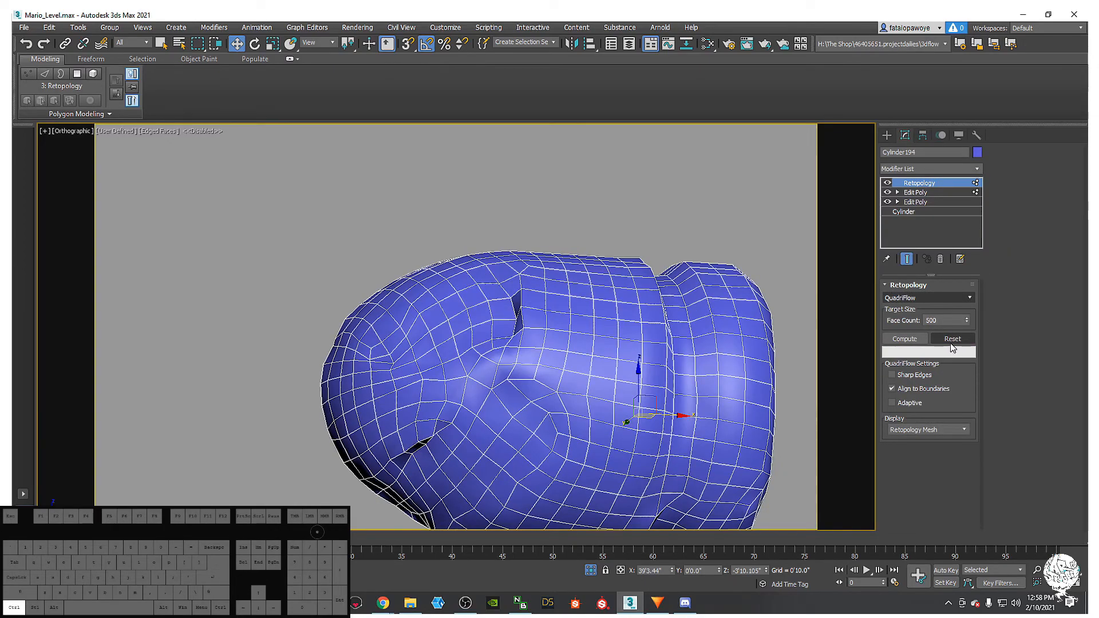
key("ctrl+z")
- Try an Instant Mesh retopology, then reset the body to its original mesh
left_click(946, 300)
left_click(928, 325)
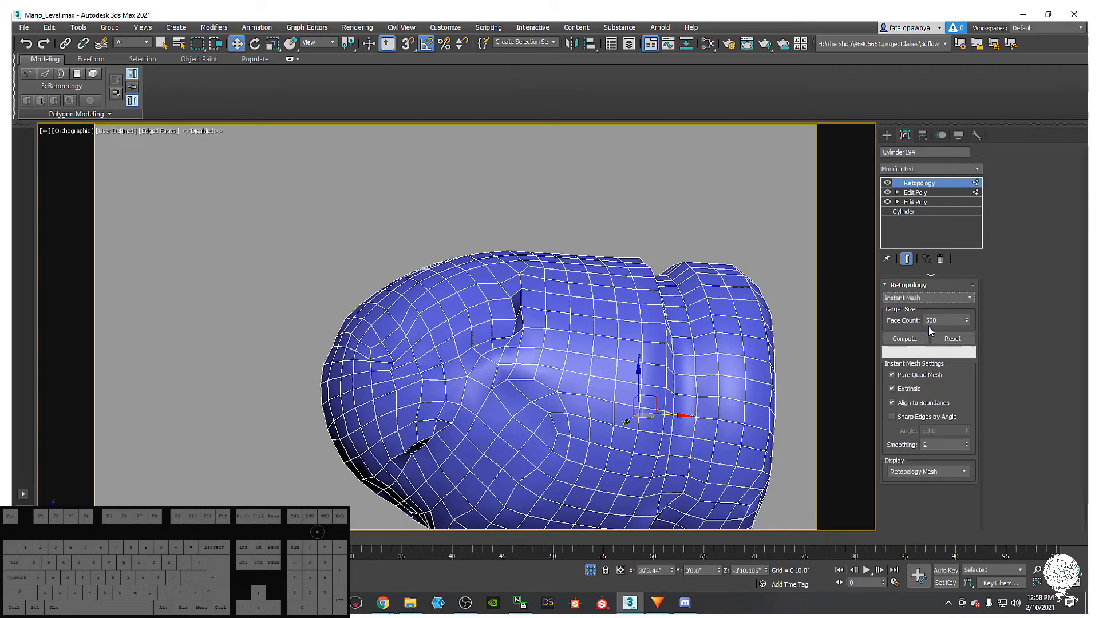
left_click(910, 339)
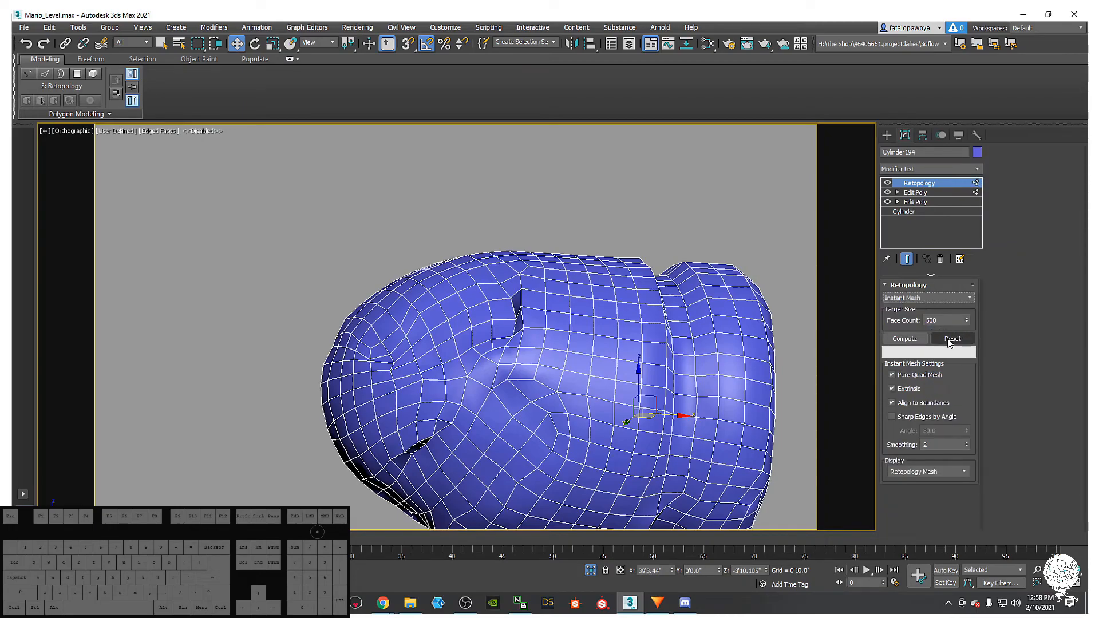
left_click(915, 341)
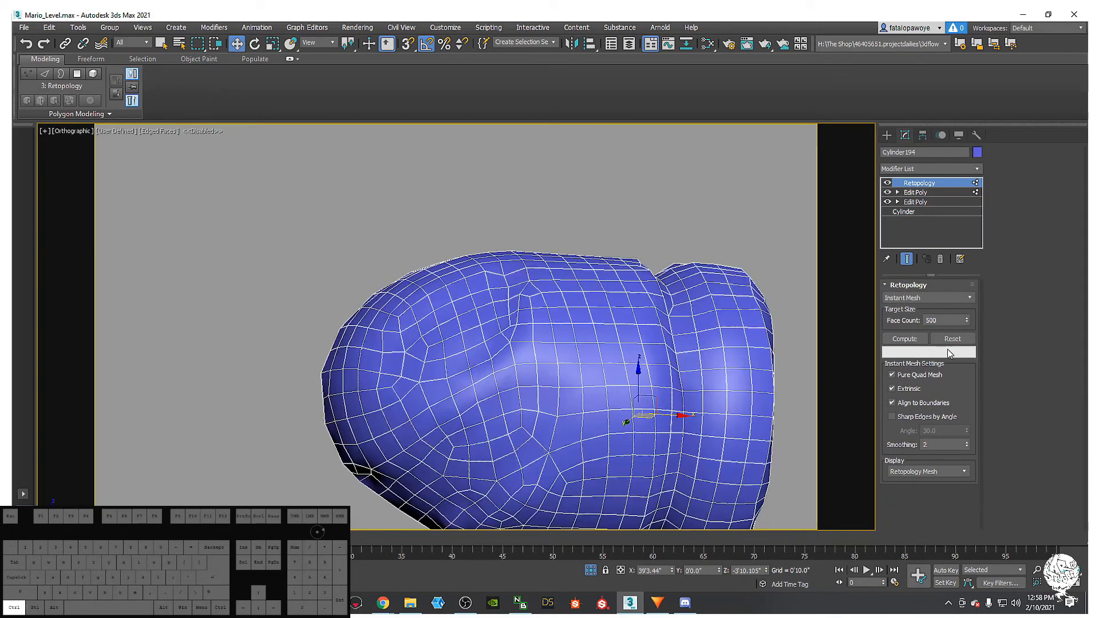
left_click(953, 339)
- Return to ReForm, toggle Smoothing Groups, recompute, then undo the result
left_click(929, 298)
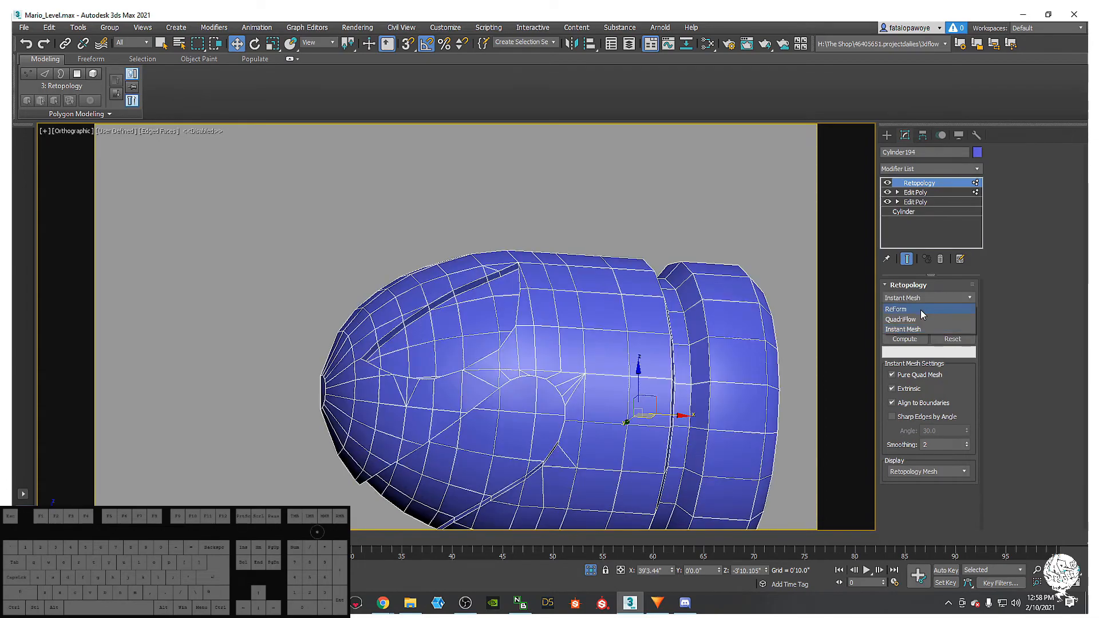
left_click(896, 309)
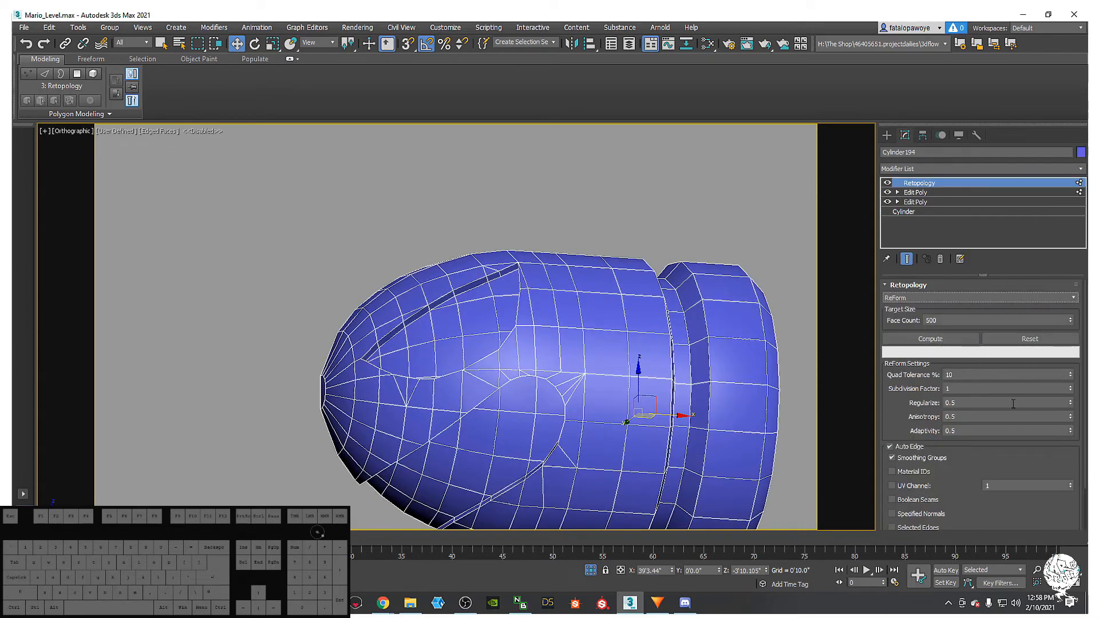
scroll(908, 412, "down", 3)
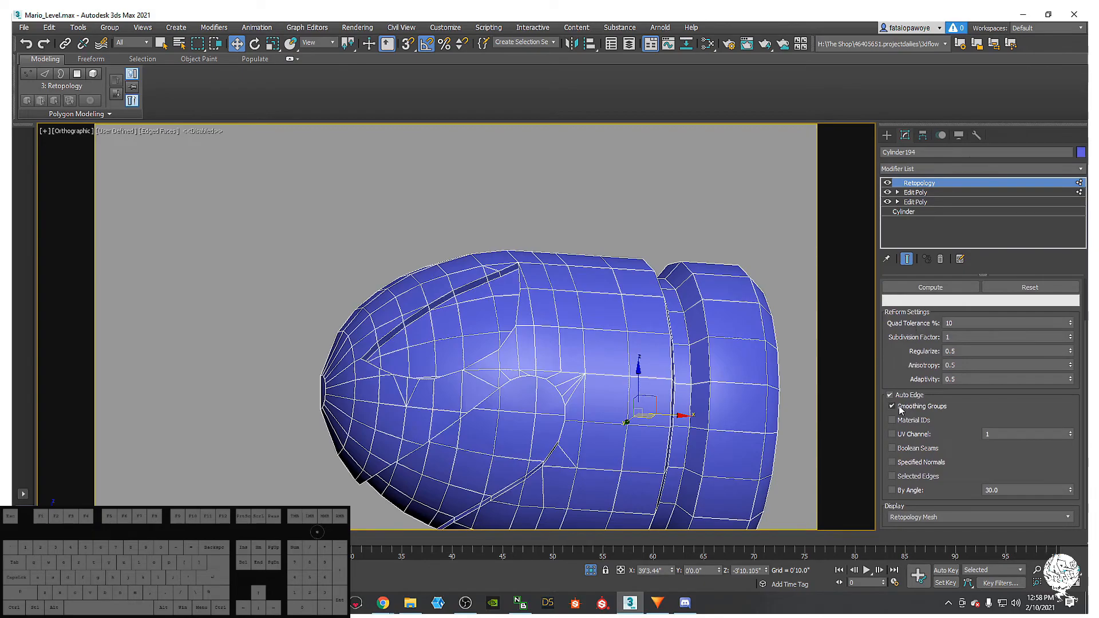
left_click(898, 407)
scroll(952, 344, "up", 3)
left_click(939, 337)
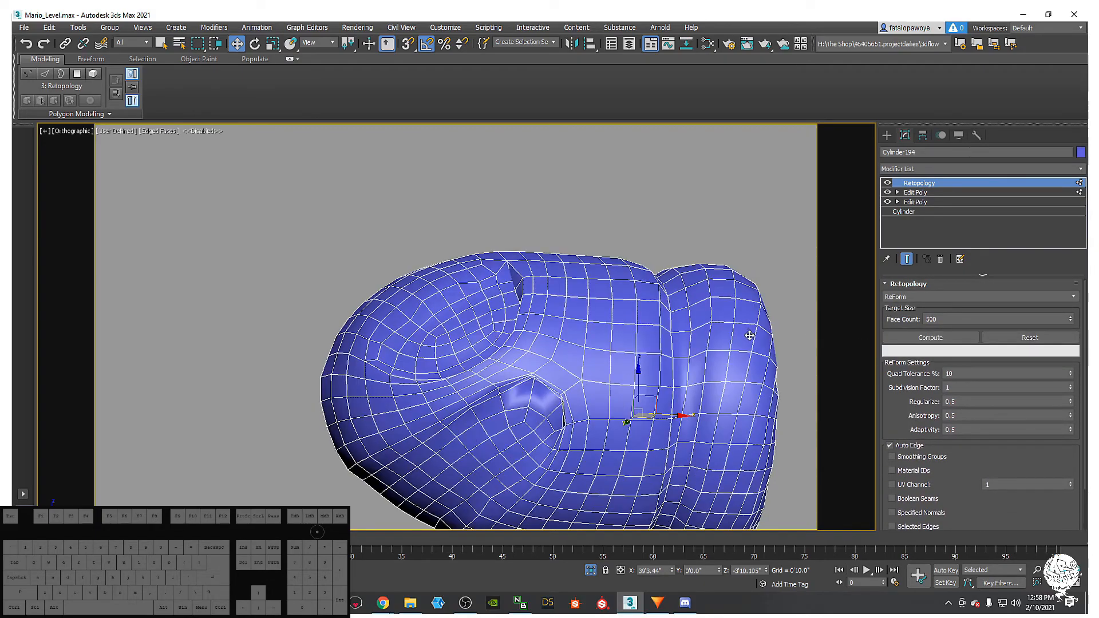
key("ctrl+z")
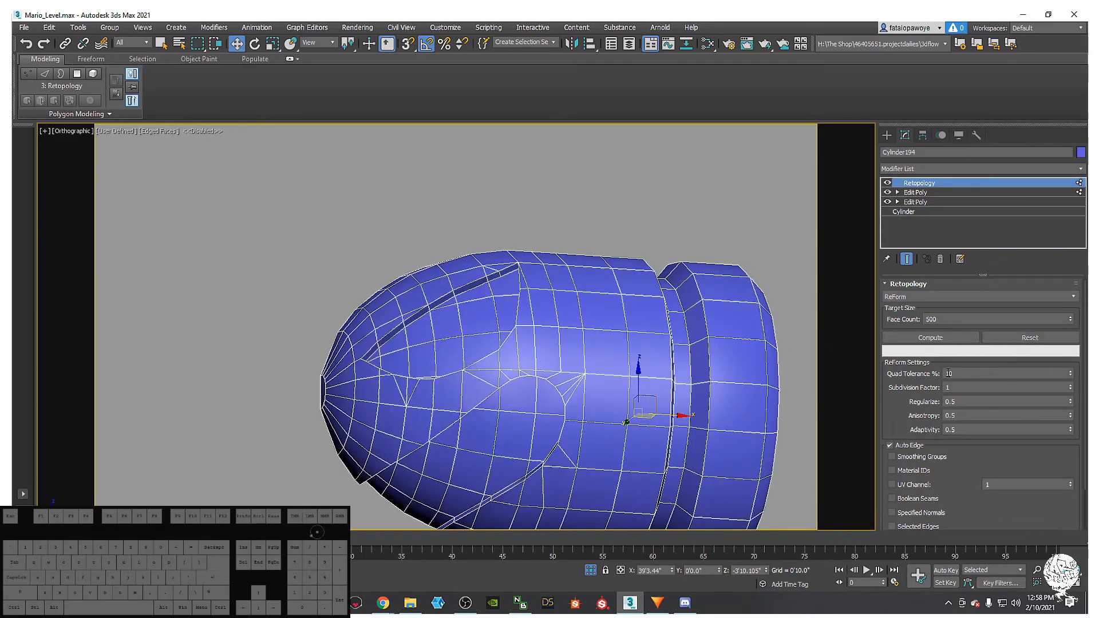
scroll(914, 419, "down", 3)
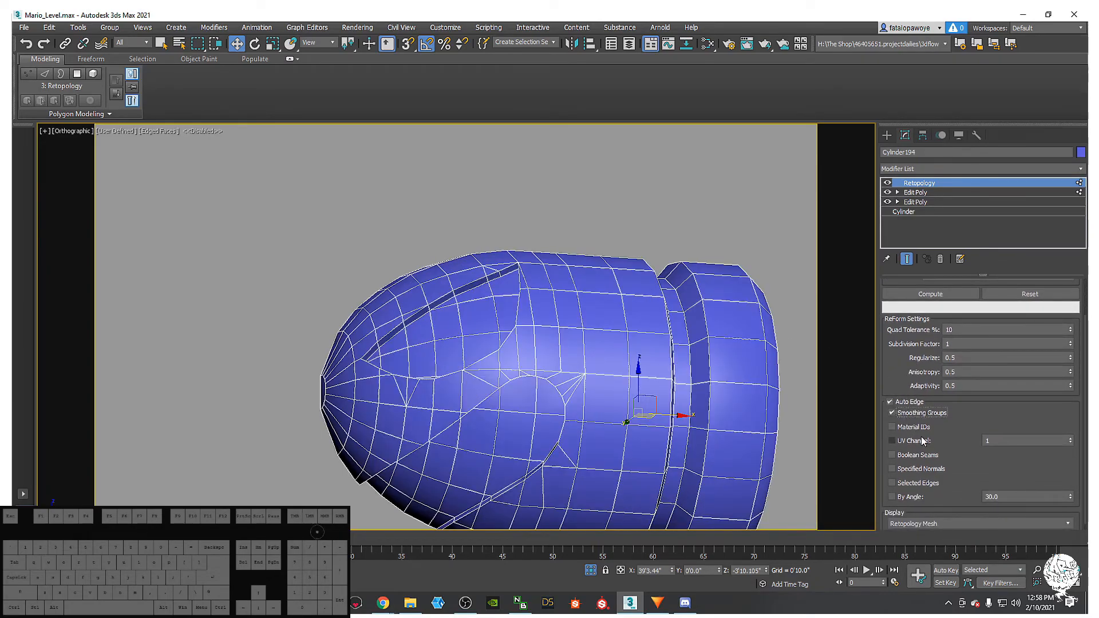
middle_click_drag(551, 346, 637, 270, "alt")
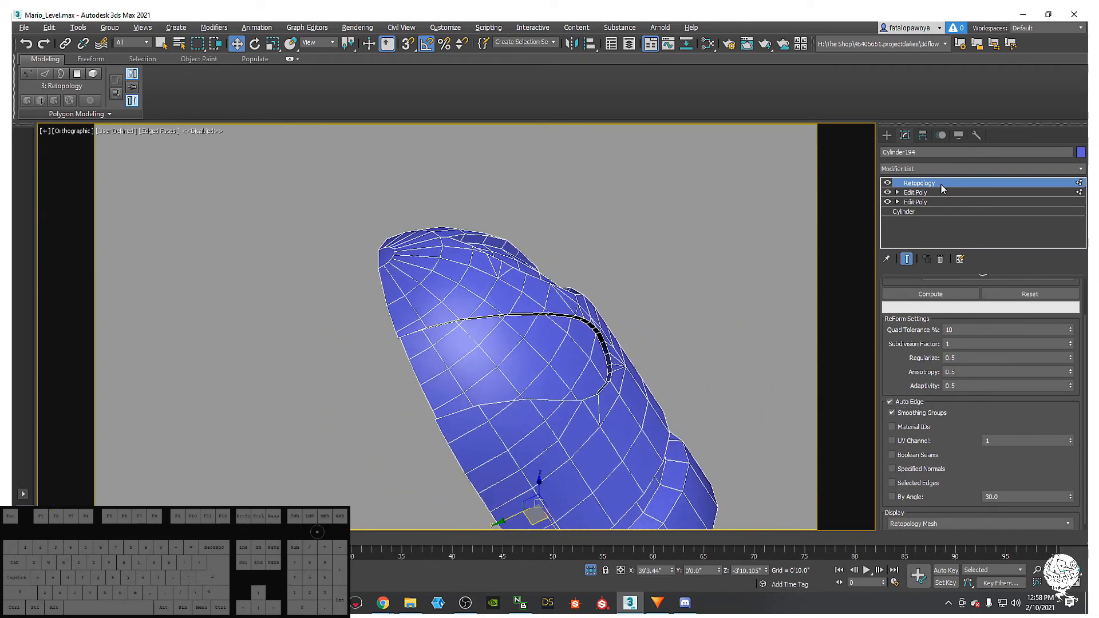
- Cut the Retopology modifier from the stack, returning to the Edit Poly level
left_click(917, 193)
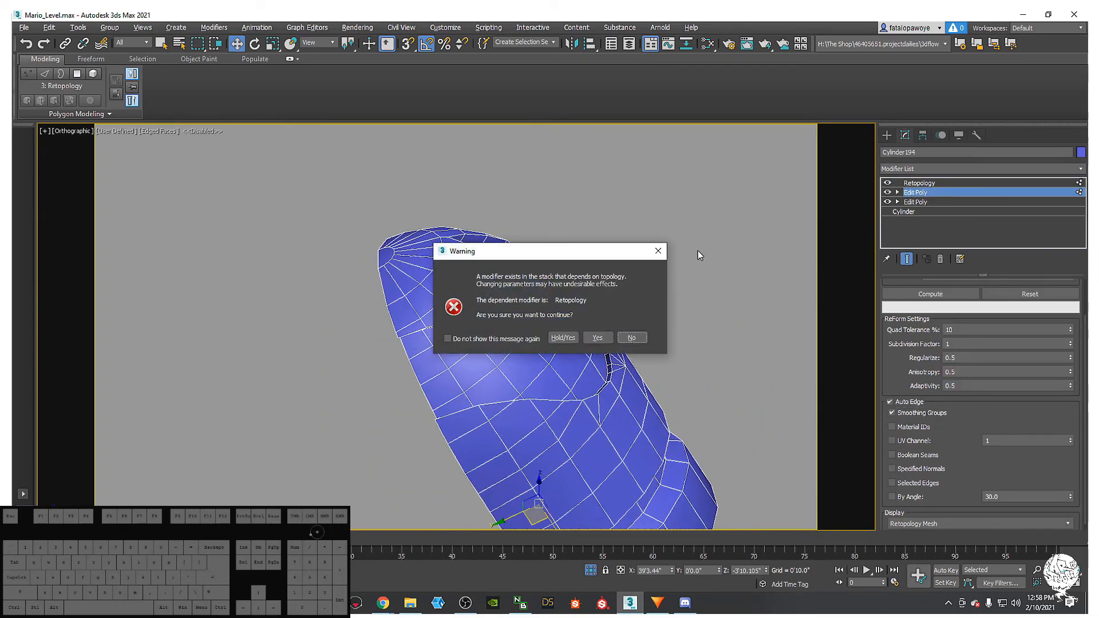
left_click(659, 249)
right_click(935, 182)
left_click(955, 217)
middle_click_drag(690, 351, 818, 404, "alt")
- Select all body elements and Auto Smooth them at 60 degrees
left_click(952, 372)
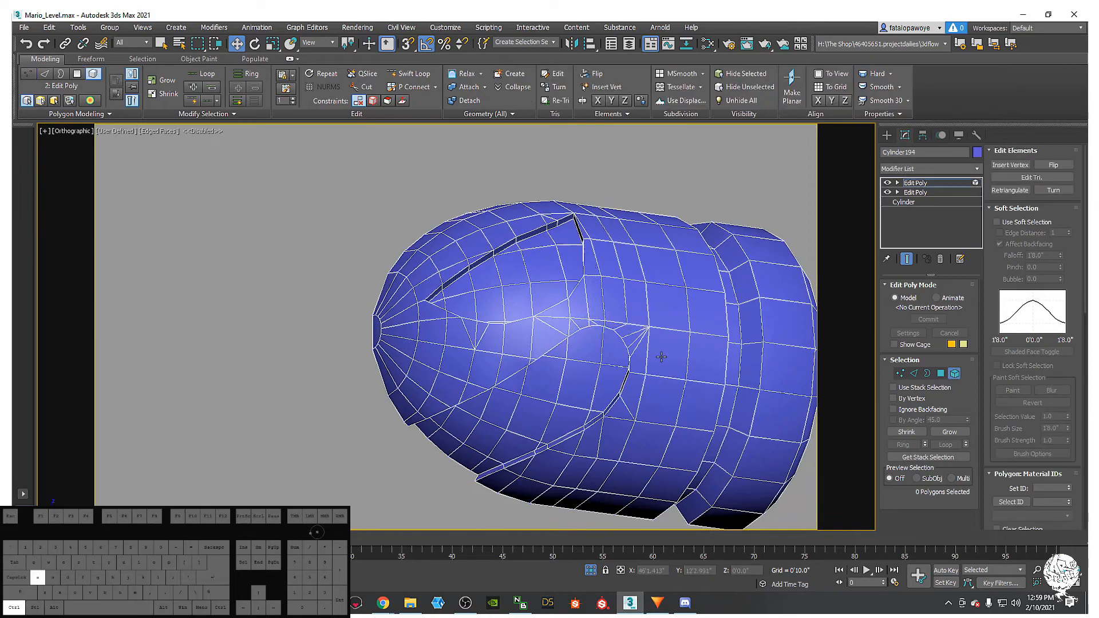
key("ctrl+a")
left_click_drag(1037, 423, 1038, 357)
scroll(1059, 430, "down", 5)
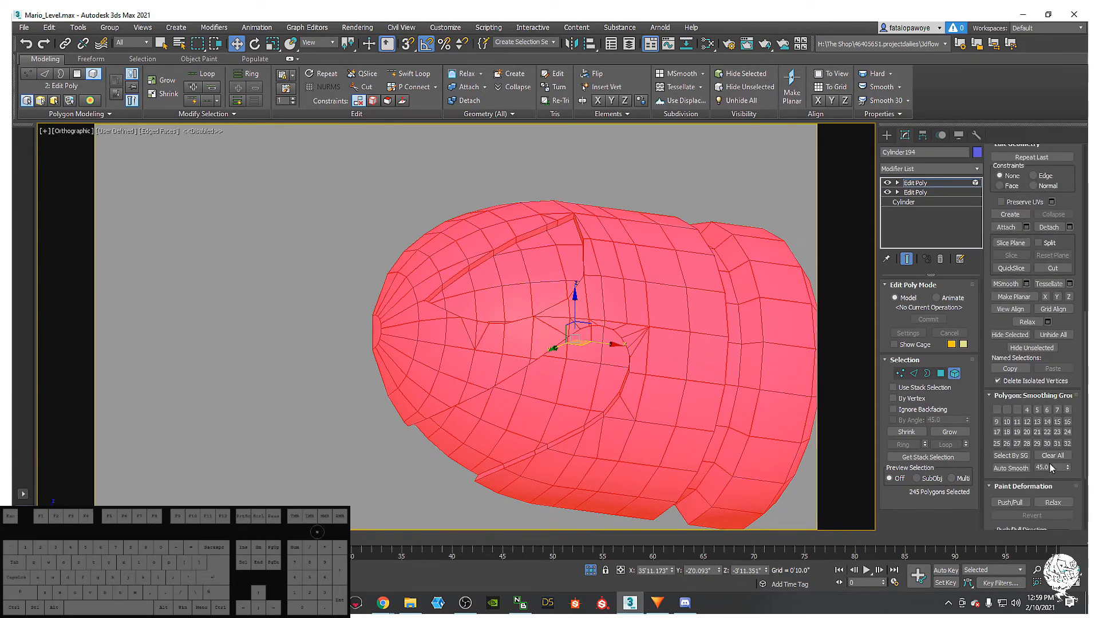
type("60")
key("Return")
left_click(1022, 469)
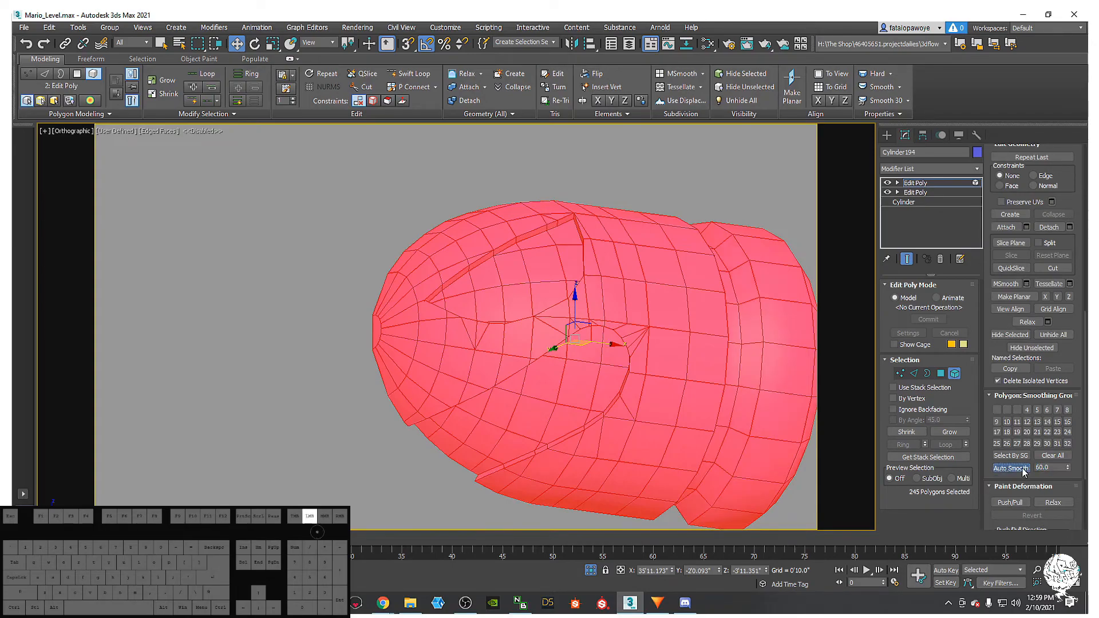
- Add a new Retopology modifier on top of the stack
left_click(946, 167)
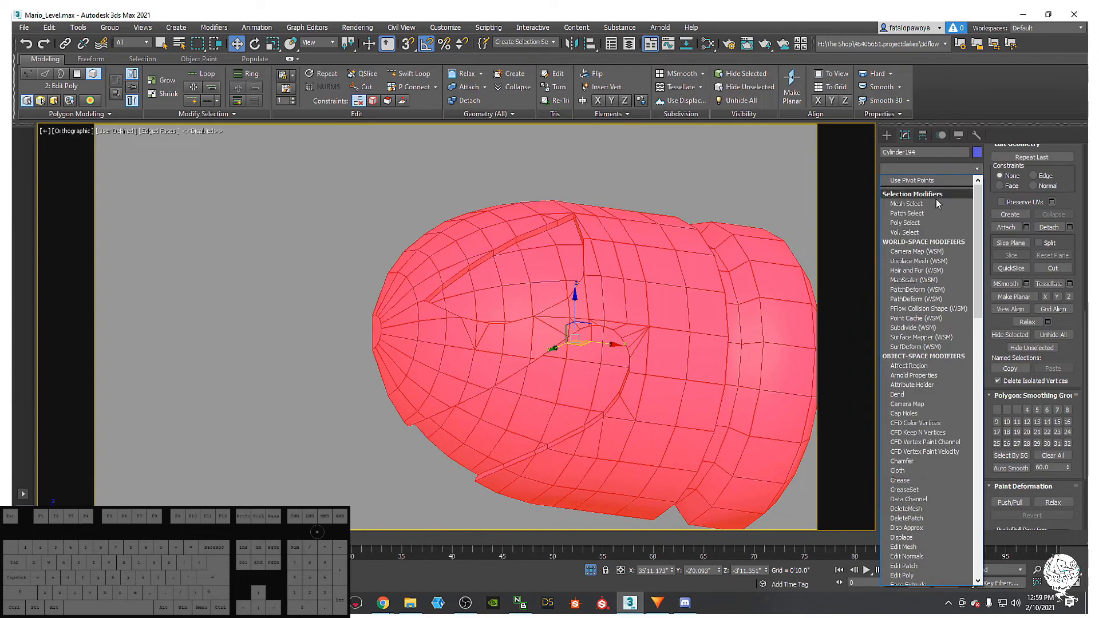
key("r")
key("r")
left_click(923, 190)
- Test a 500-face retopology, then undo back to the 5000-face target
middle_click_drag(670, 291, 704, 289, "alt")
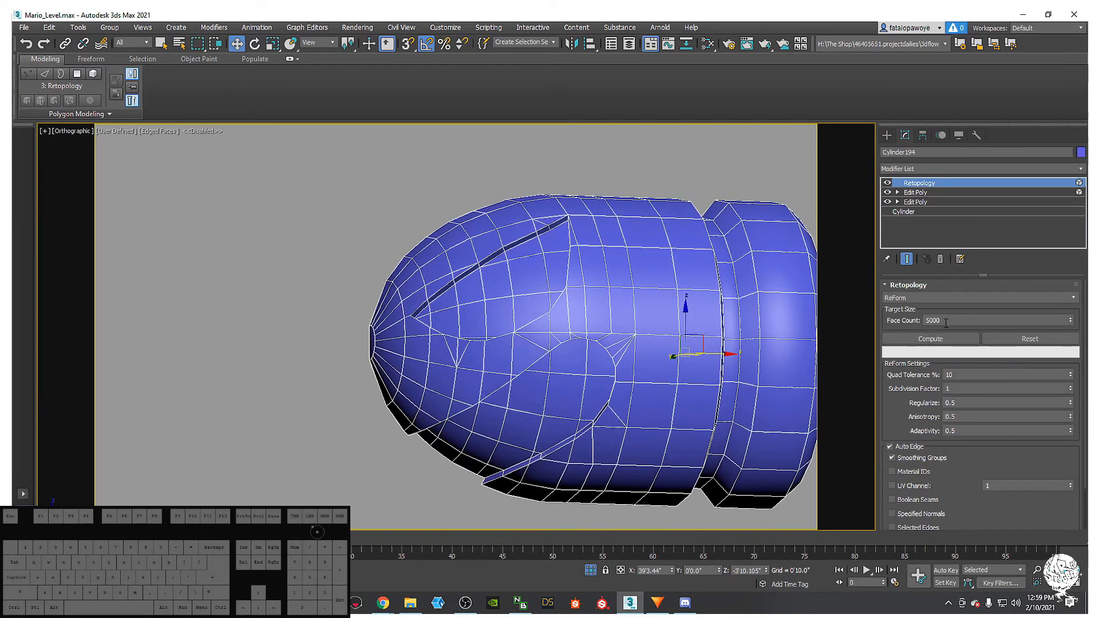
key("Left")
key("Delete")
left_click(956, 342)
middle_click_drag(632, 300, 584, 250, "alt")
key("ctrl+z")
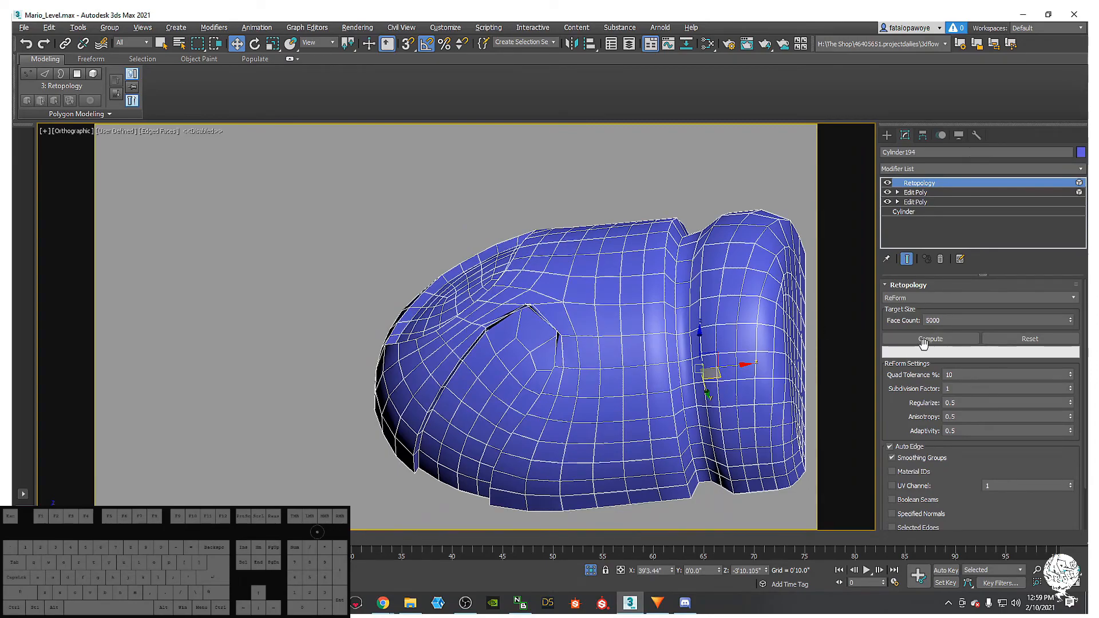
- Compute at 5000 faces with Smoothing Groups By Angle set to 45
left_click(924, 341)
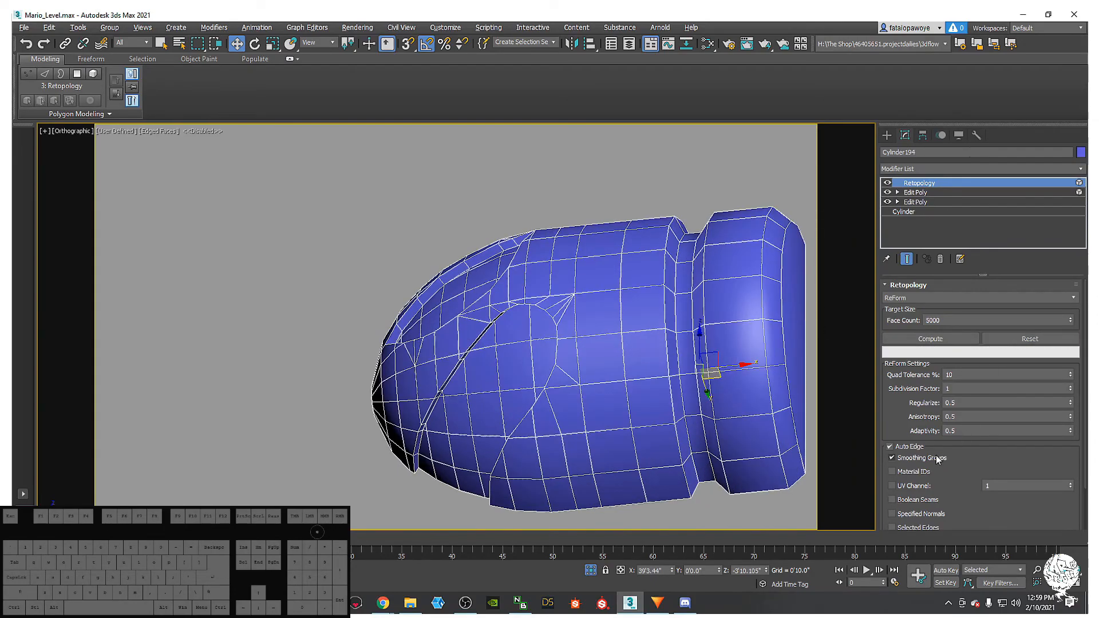
left_click_drag(980, 460, 980, 408)
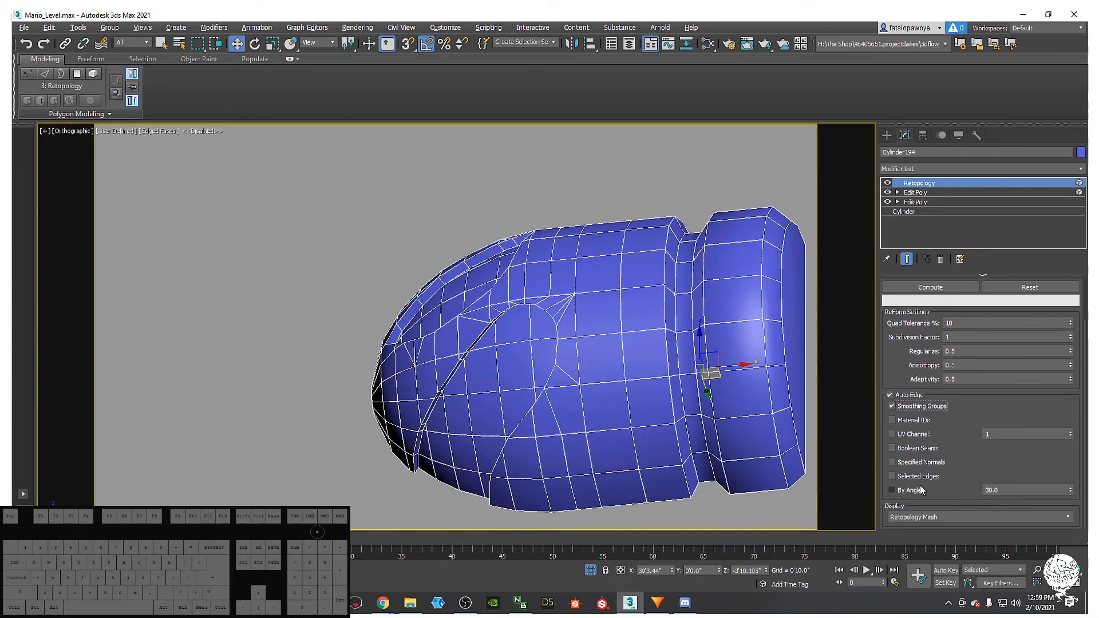
key("Tab")
type("45")
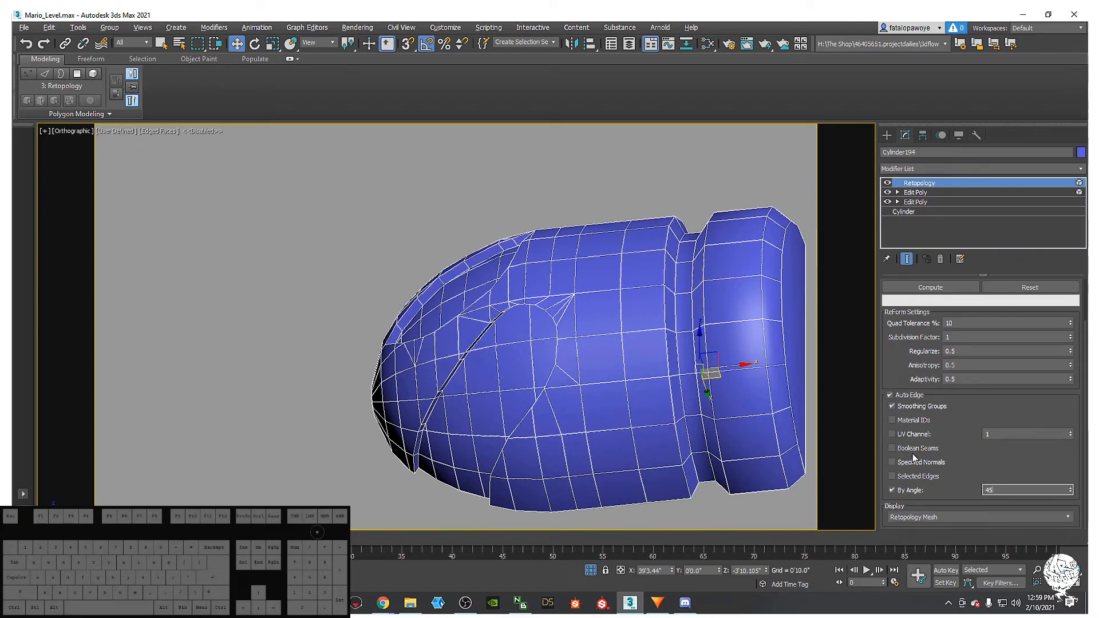
scroll(956, 389, "up", 2)
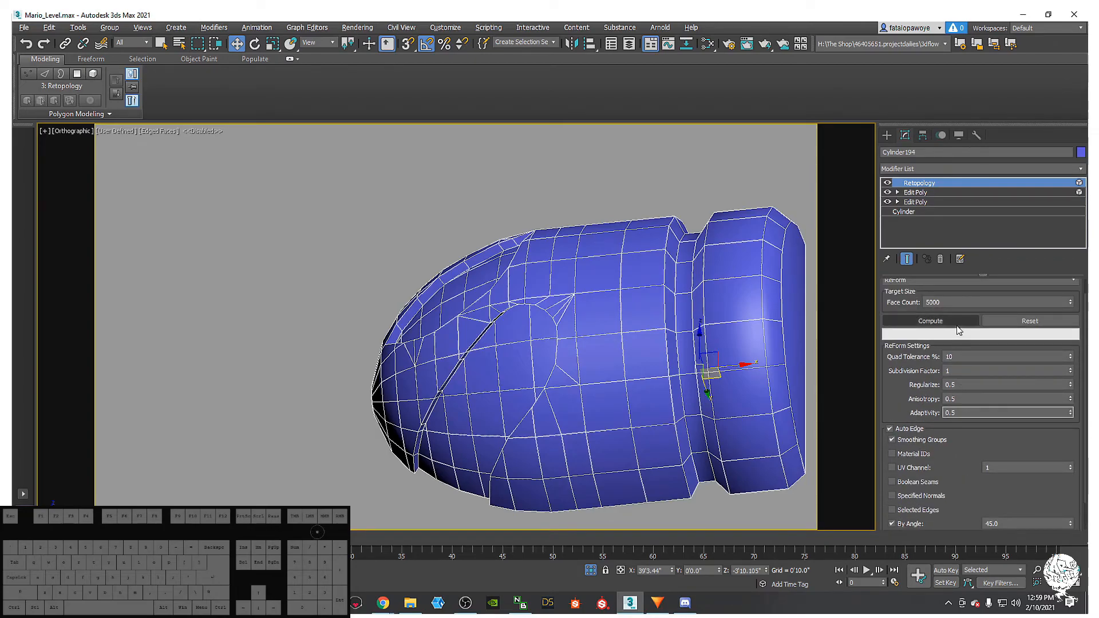
left_click(957, 326)
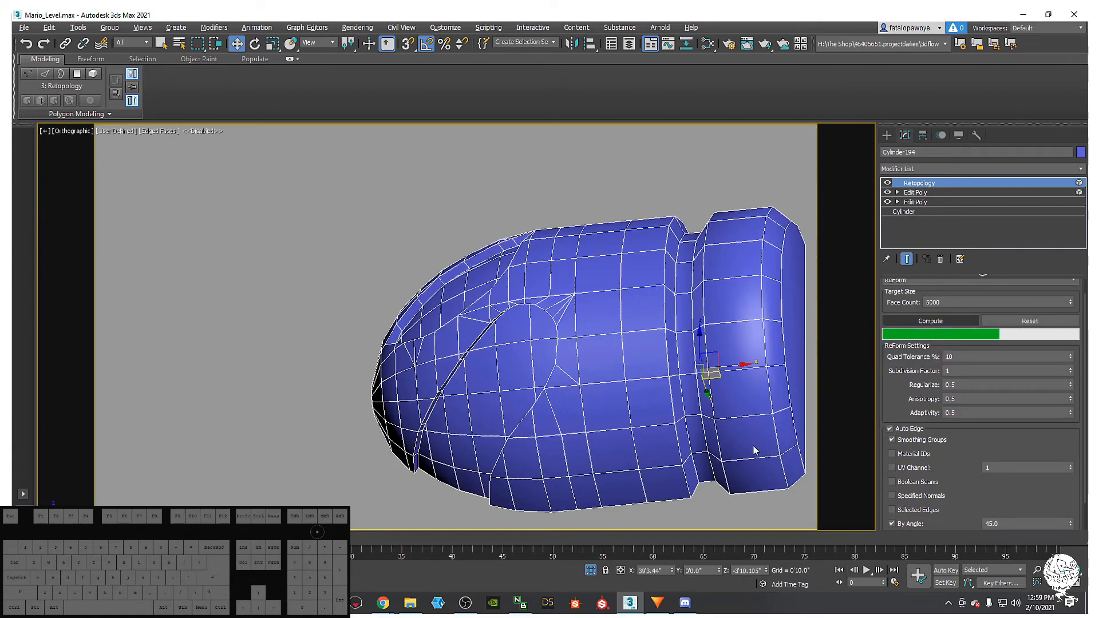
- Reset the 5000-face result and recompute Retopology at 500 faces with edged faces shown
mouse_move(722, 428)
middle_mouse_down("alt")
mouse_move(760, 424)
mouse_move(746, 441)
mouse_move(689, 428)
mouse_move(699, 409)
middle_mouse_up("alt")
key("F4")
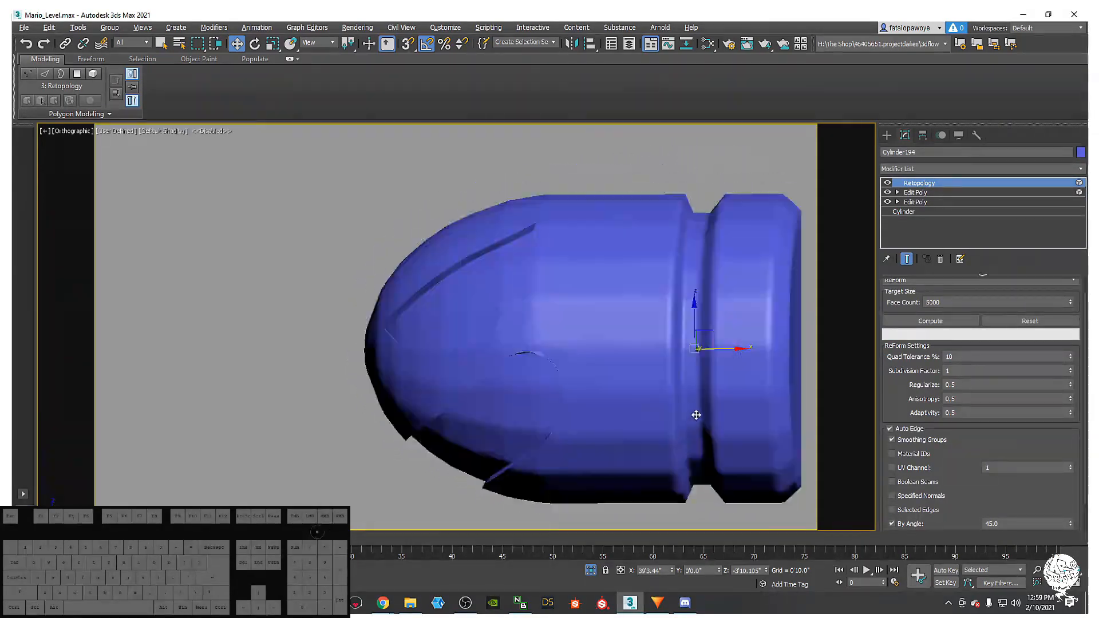
left_click(1008, 324, "ctrl")
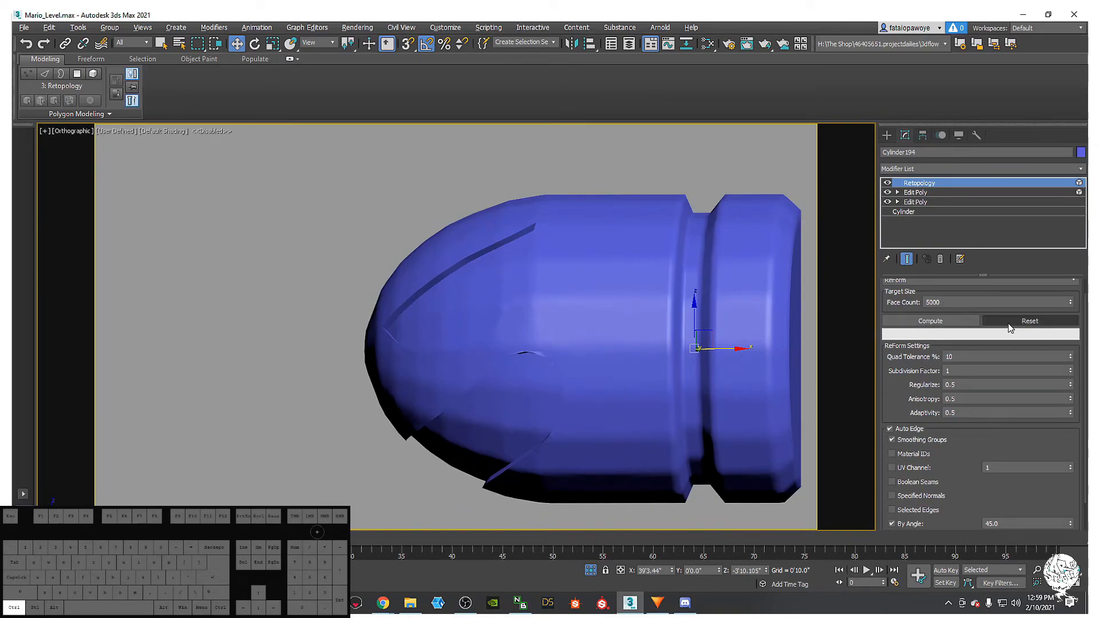
left_click(932, 302)
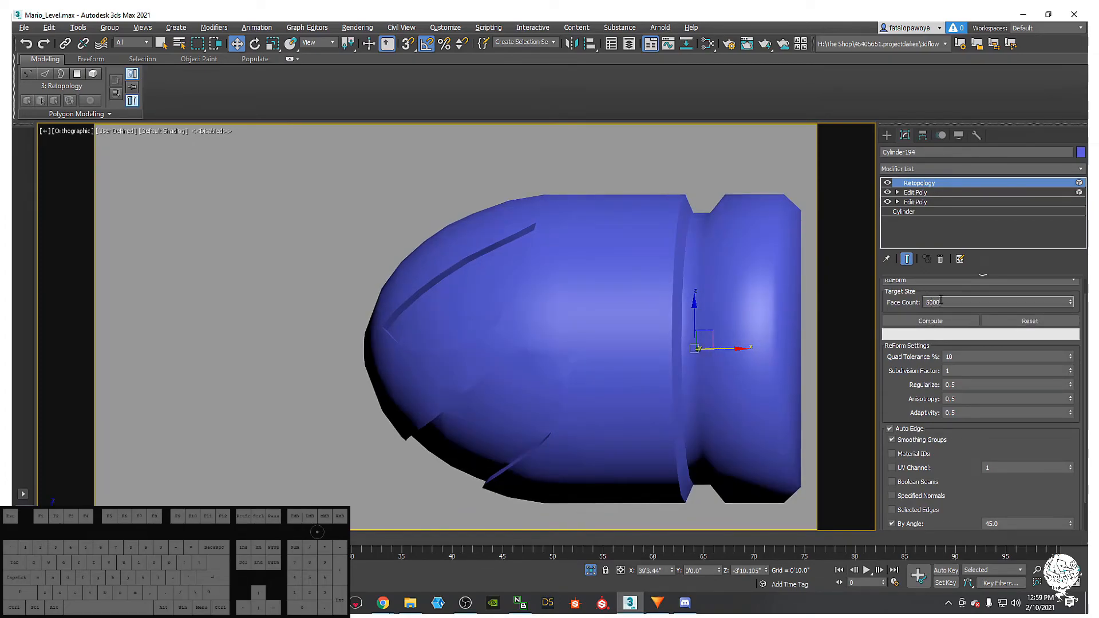
key("BackSpace")
left_click(931, 321)
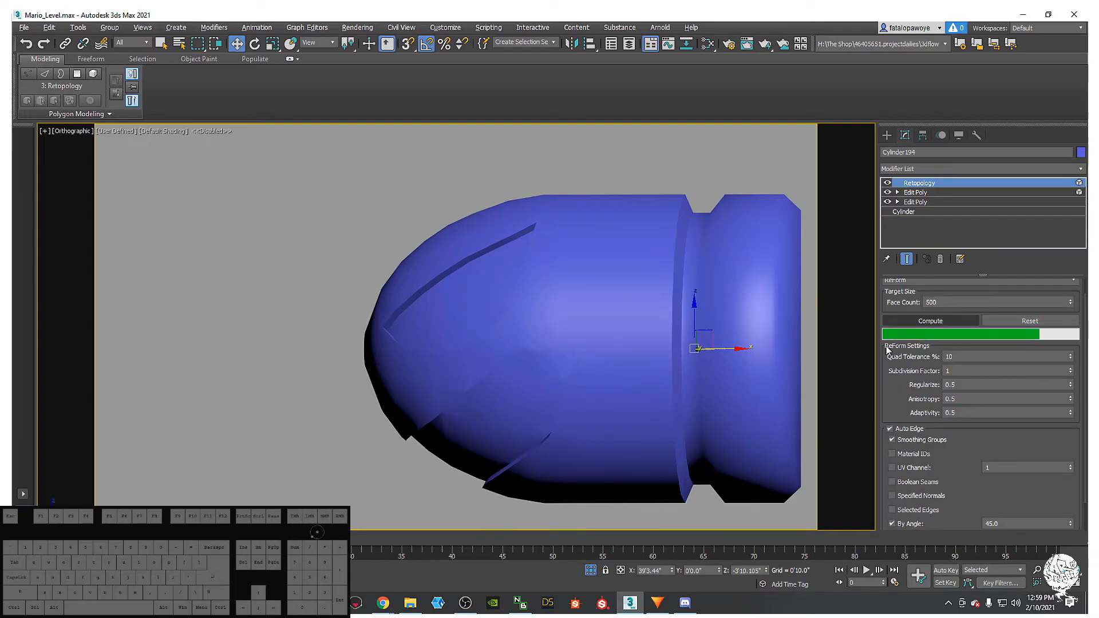
middle_click_drag(706, 358, 707, 415)
key("F4")
key("F3")
key("F3")
key("F3")
key("F3")
- Add a TurboSmooth modifier to the bullet body
left_click(996, 169)
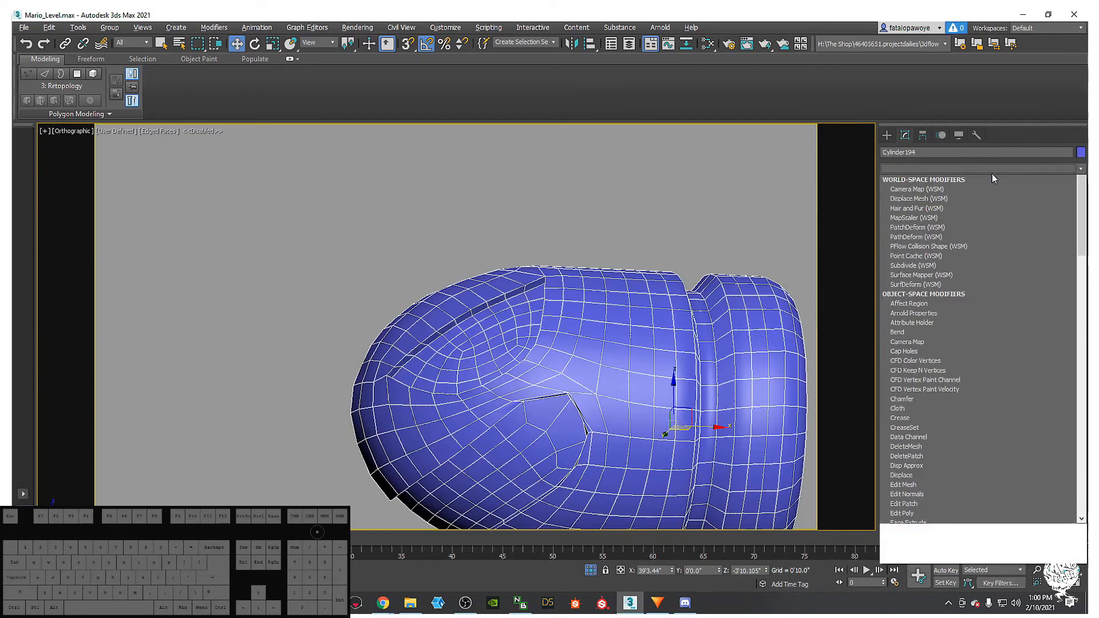
key("t")
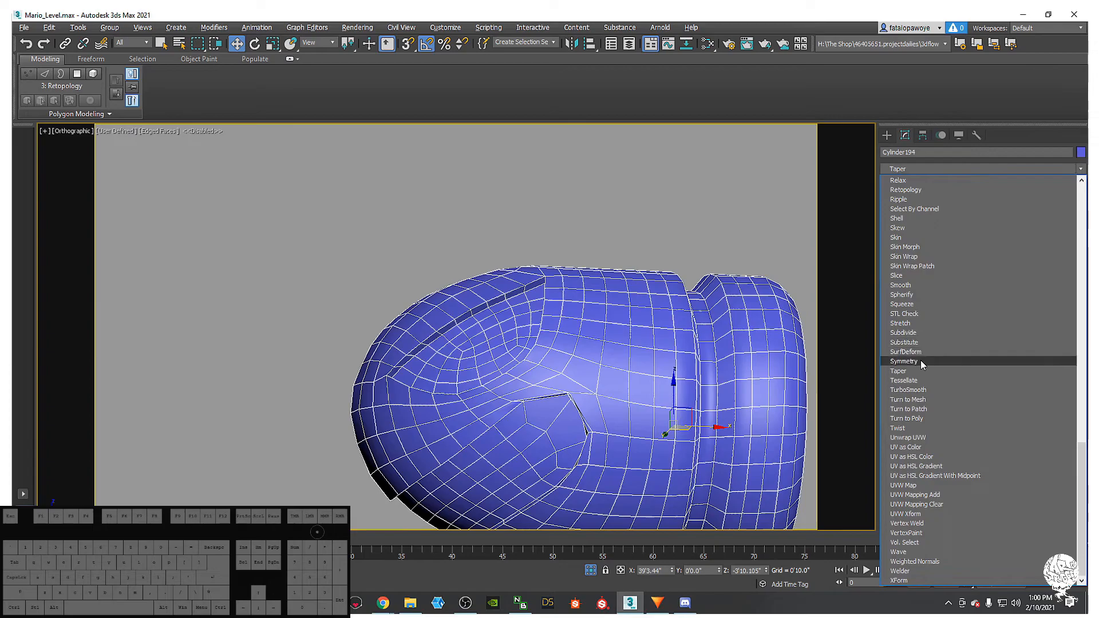
left_click(909, 390)
mouse_move(721, 282)
middle_mouse_down("alt")
mouse_move(655, 256)
mouse_move(628, 282)
mouse_move(633, 238)
mouse_move(613, 256)
mouse_move(603, 226)
mouse_move(537, 231)
mouse_move(515, 250)
mouse_move(668, 285)
mouse_move(658, 307)
mouse_move(608, 319)
mouse_move(511, 290)
mouse_move(569, 269)
mouse_move(592, 286)
mouse_move(570, 290)
mouse_move(583, 277)
middle_mouse_up("alt")
key("F4")
- Disable TurboSmooth and inspect the underlying mesh in wireframe, then select Retopology
left_click(889, 183)
key("F4")
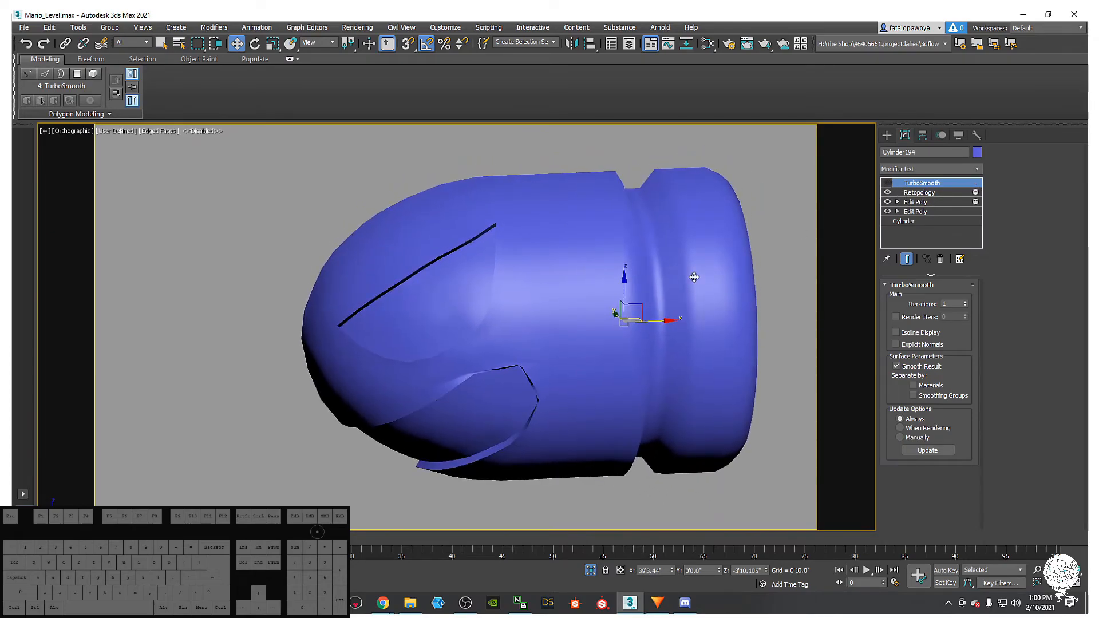
key("F3")
middle_click_drag(677, 237, 674, 233, "alt")
middle_click_drag(693, 321, 684, 202, "alt")
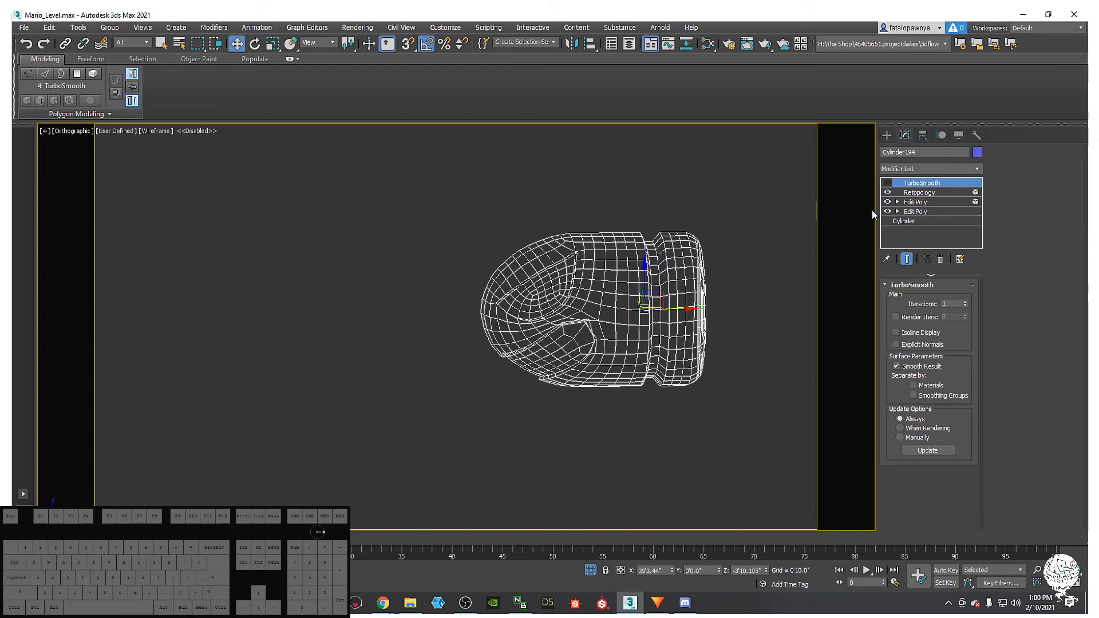
left_click(904, 195)
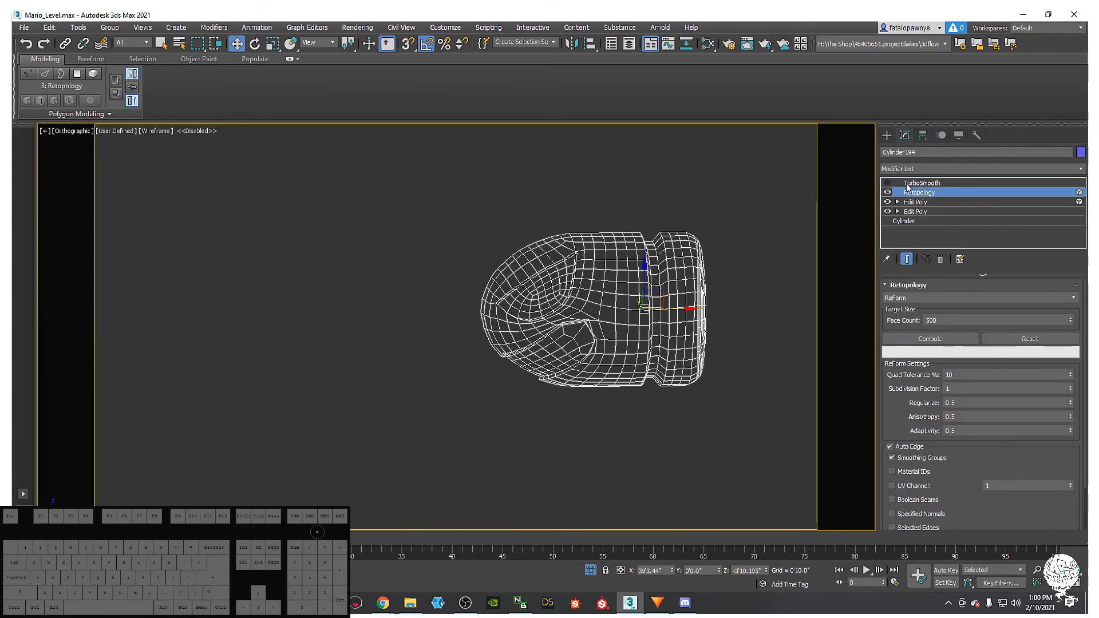
- Add an Edit Poly modifier above Retopology in shaded view
middle_click_drag(636, 286, 636, 296, "alt")
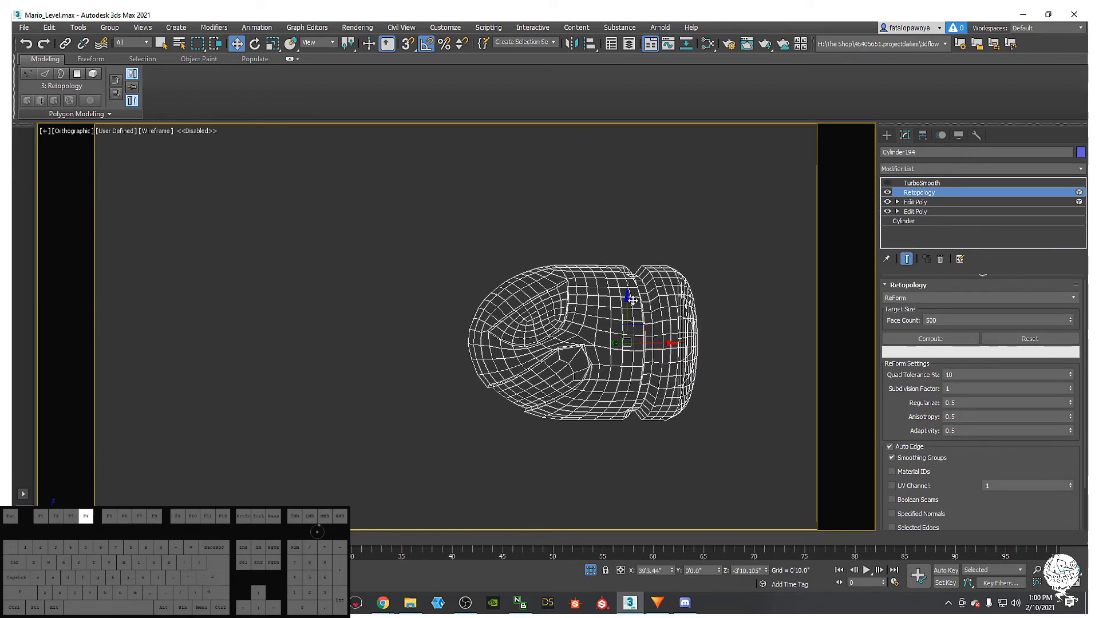
key("F3")
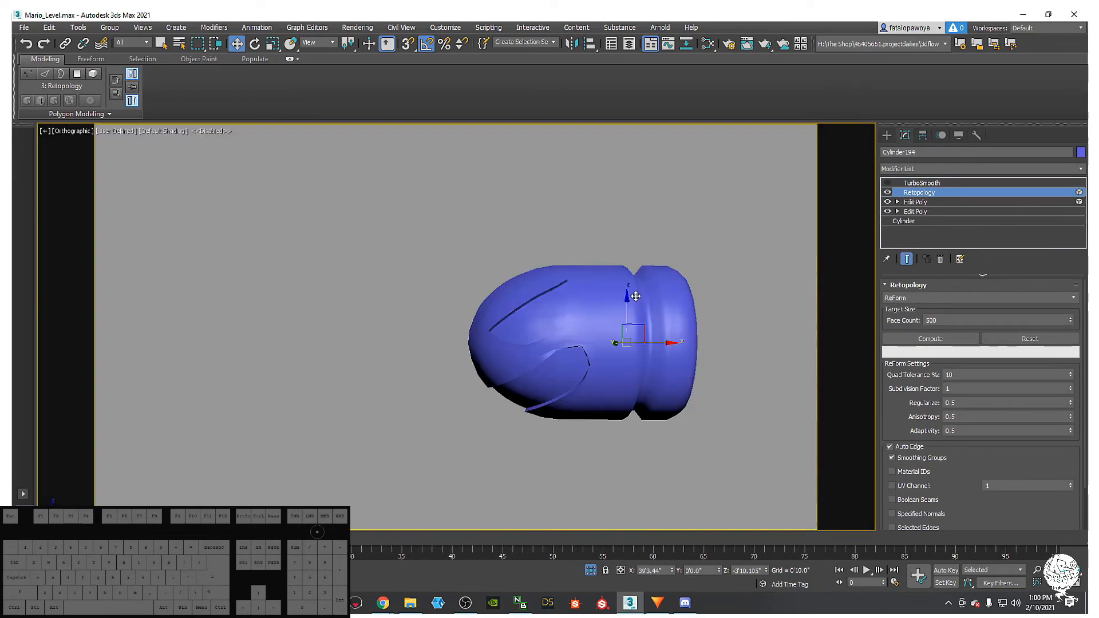
left_click(970, 169)
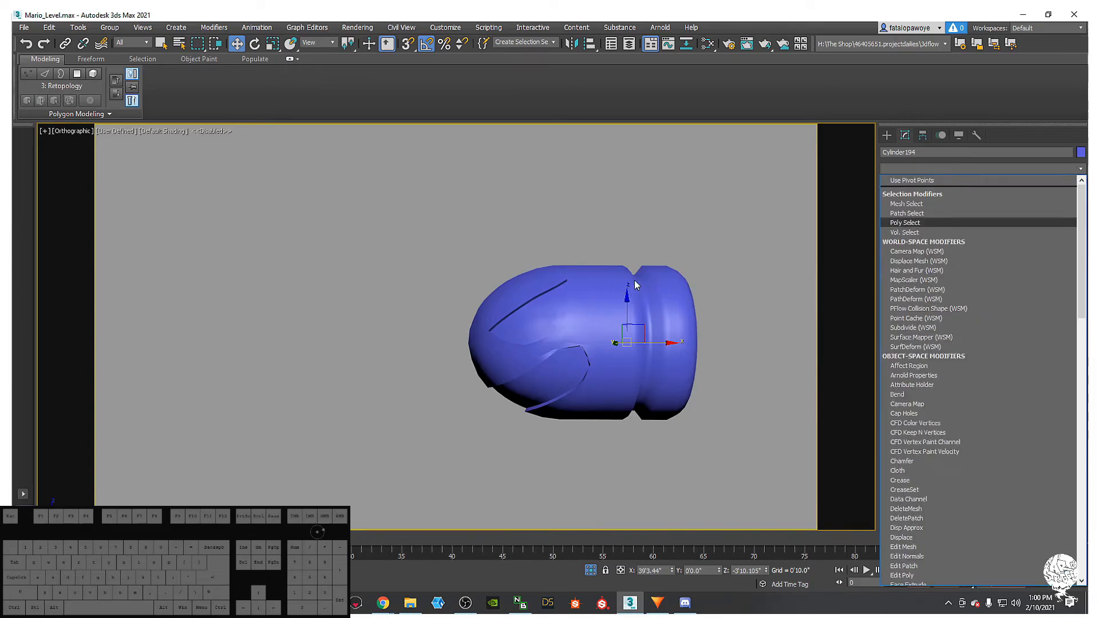
left_click(761, 260)
middle_click_drag(715, 266, 650, 270)
left_click(943, 171)
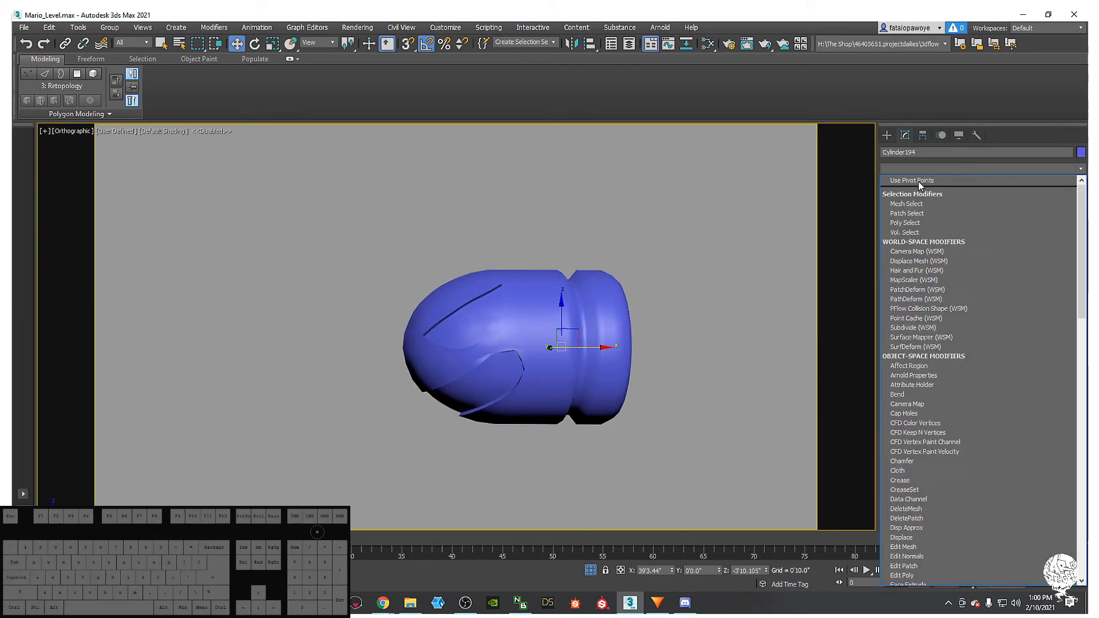
scroll(939, 195, "down", 10)
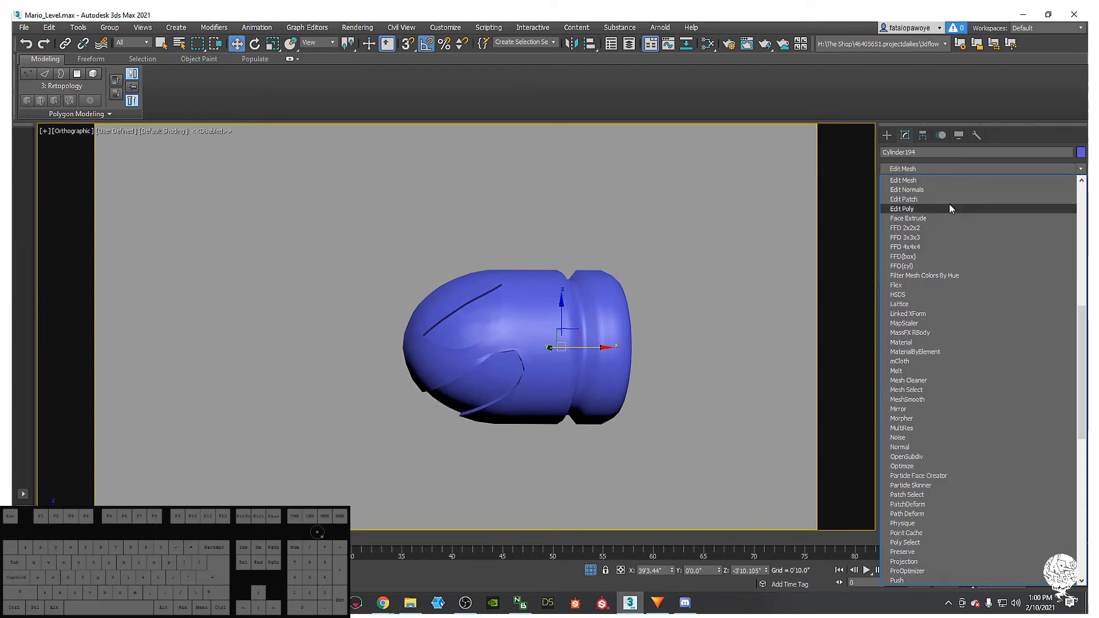
left_click(932, 211)
- Show the see-through body in Front view over the unhidden Bullet Bill reference
middle_click_drag(620, 317, 595, 361)
key("f")
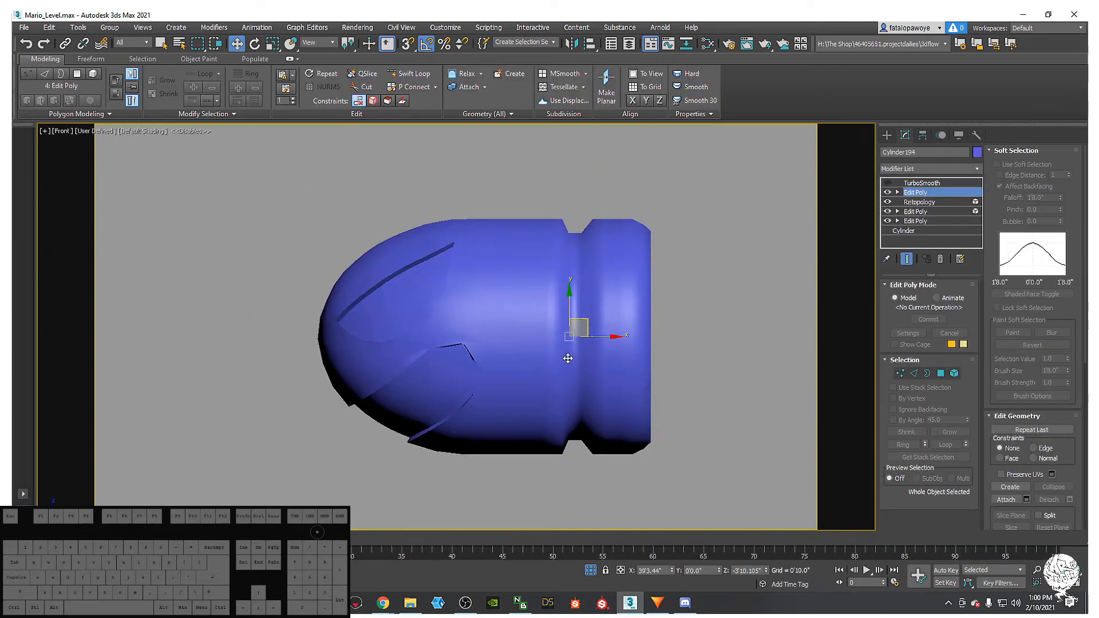
key("F4")
middle_click_drag(552, 362, 550, 375)
key("alt+x")
right_click(681, 293)
left_click(706, 235)
- Zoom in on the body and enter Polygon sub-object mode
scroll(575, 355, "up", 5)
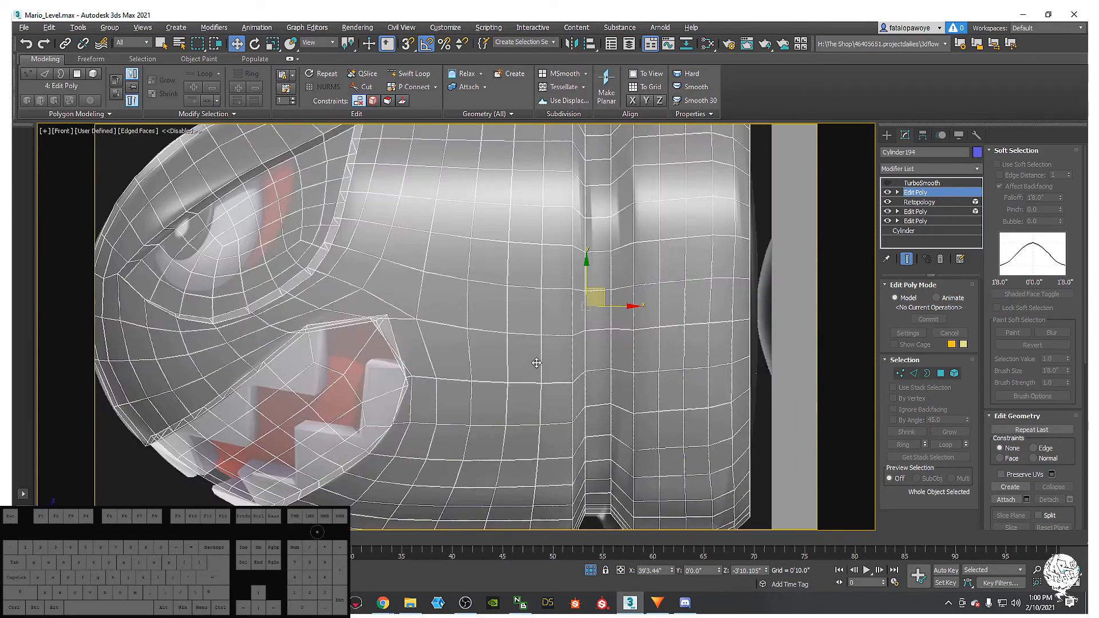
mouse_move(575, 355)
middle_mouse_down()
mouse_move(540, 368)
mouse_move(562, 360)
middle_mouse_up()
scroll(561, 361, "down", 2)
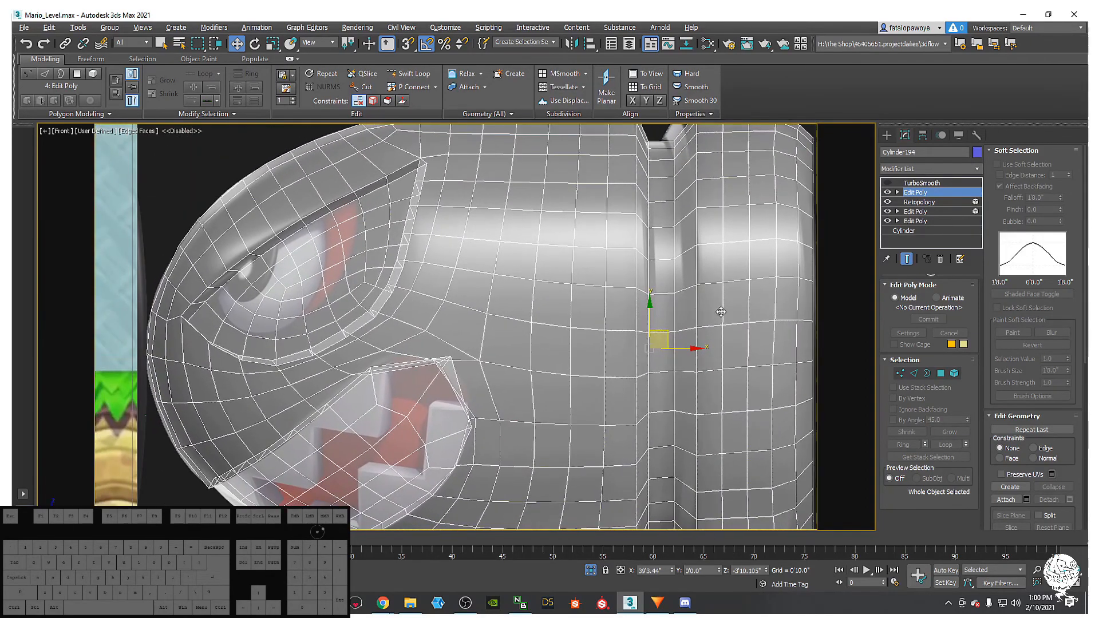
scroll(488, 324, "down", 3)
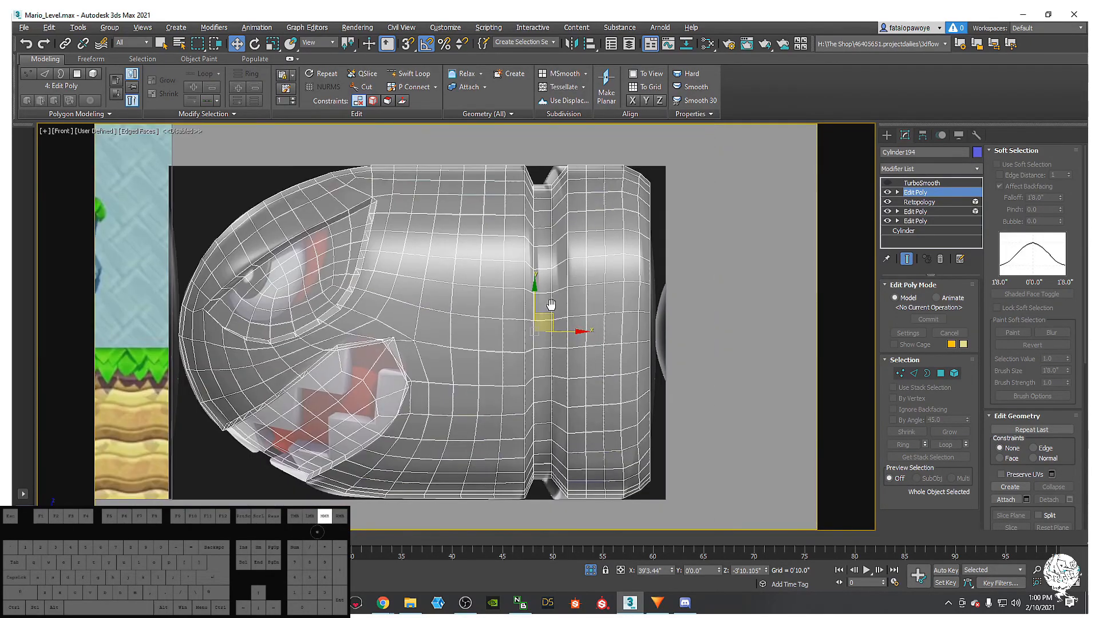
left_click(940, 373)
scroll(562, 349, "down", 3)
- Delete the polygons of the bullet body's rear section
left_click_drag(660, 488, 596, 307)
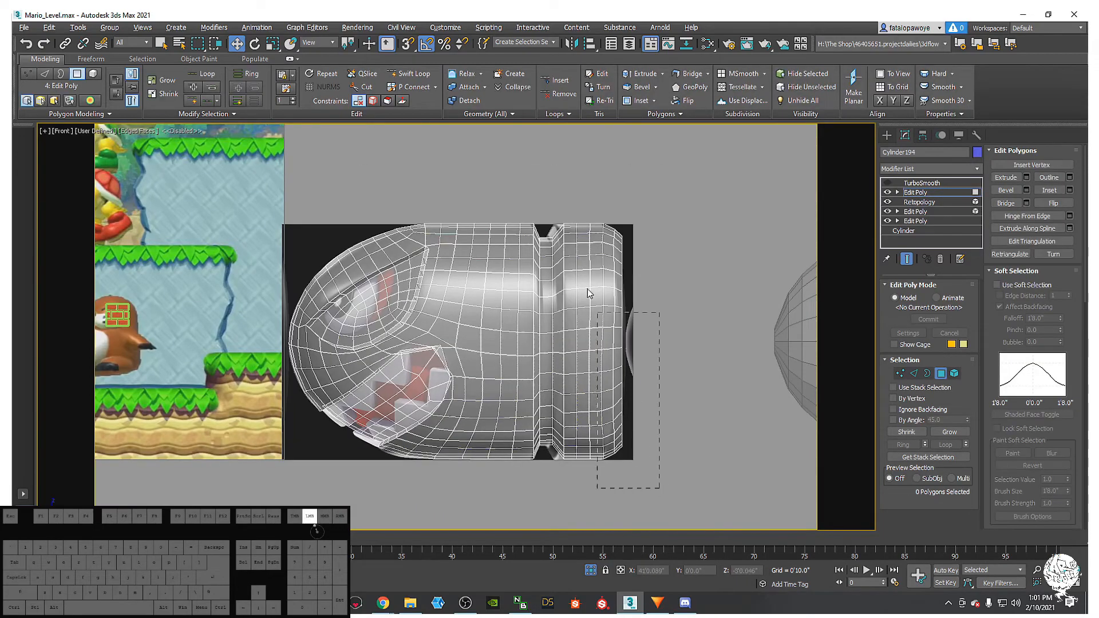
left_click_drag(543, 197, 537, 193)
middle_click_drag(568, 184, 561, 253)
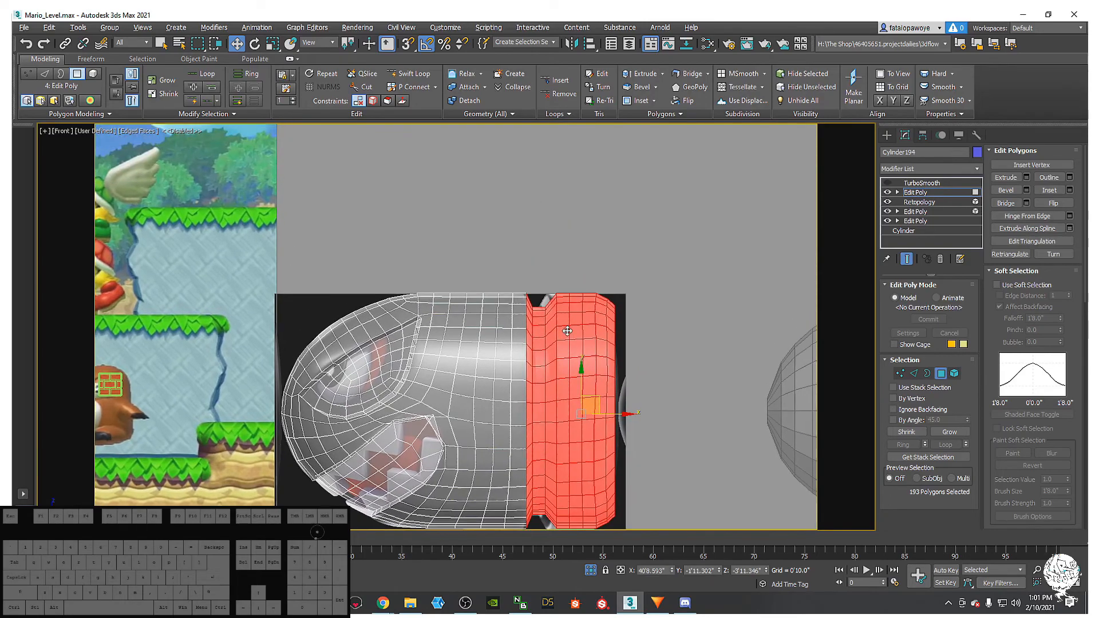
key("Delete")
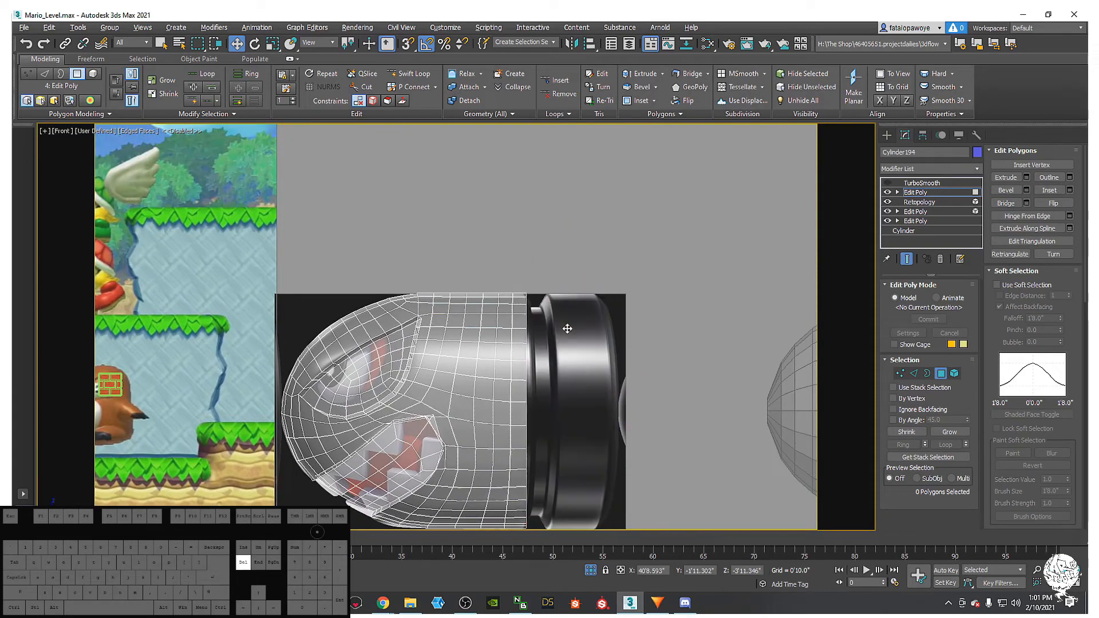
- In Edge mode, select the edge loop along the cut seam
left_click(913, 373)
double_click(523, 321)
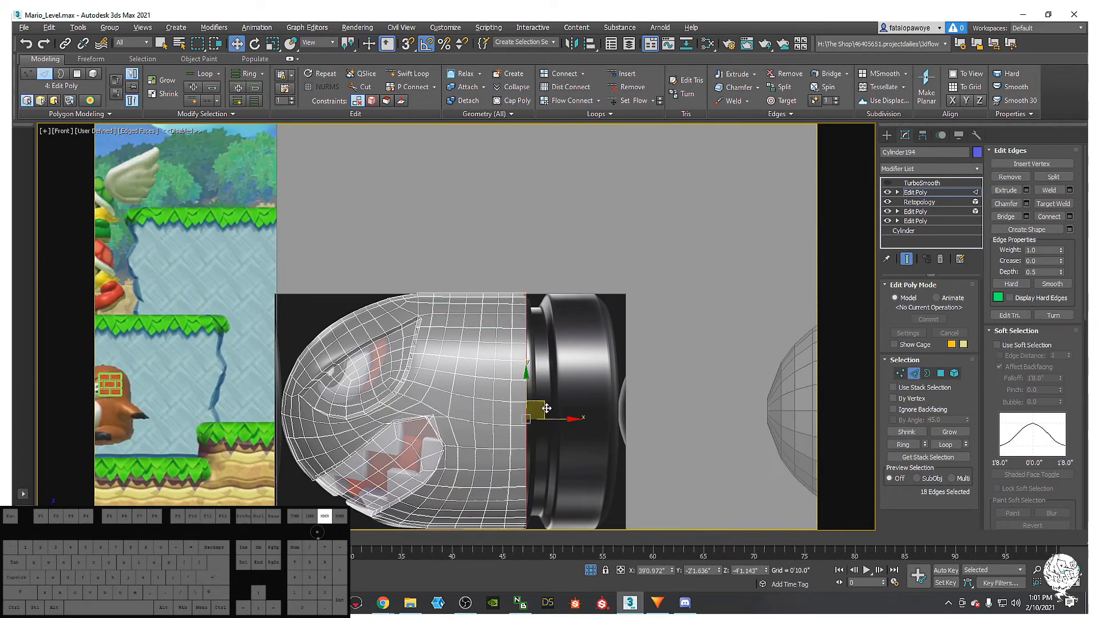
middle_click_drag(547, 447, 548, 375)
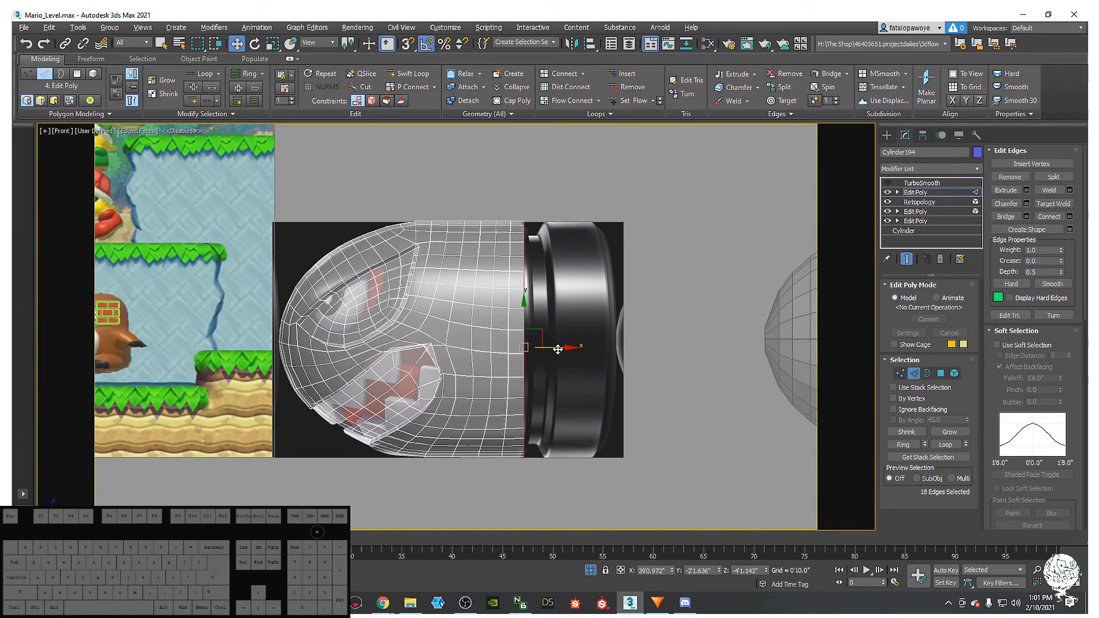
key("r")
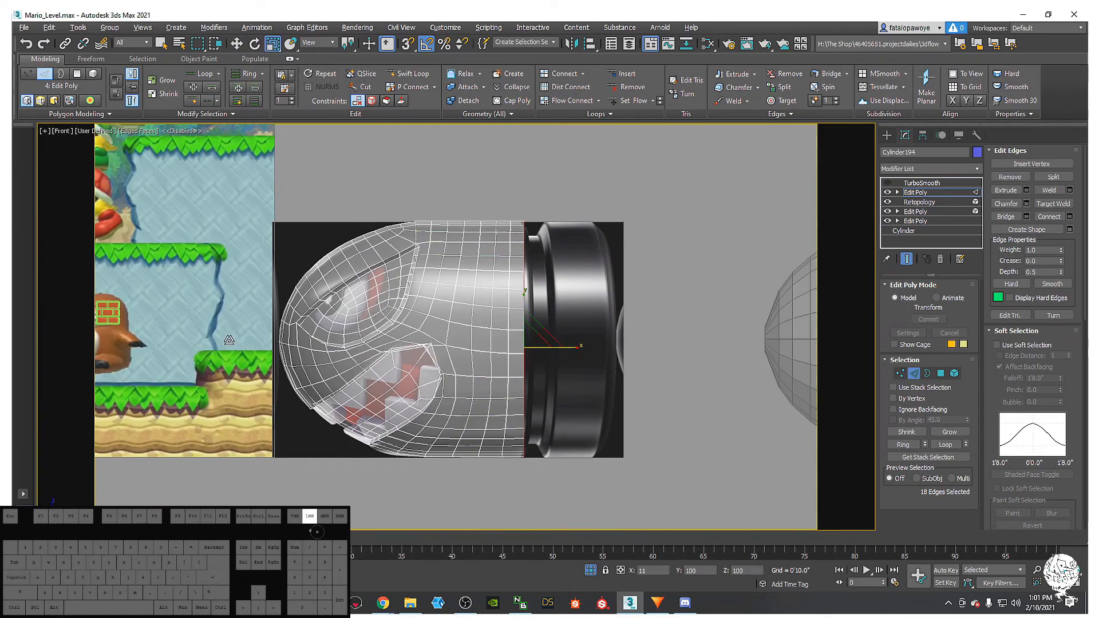
key("w")
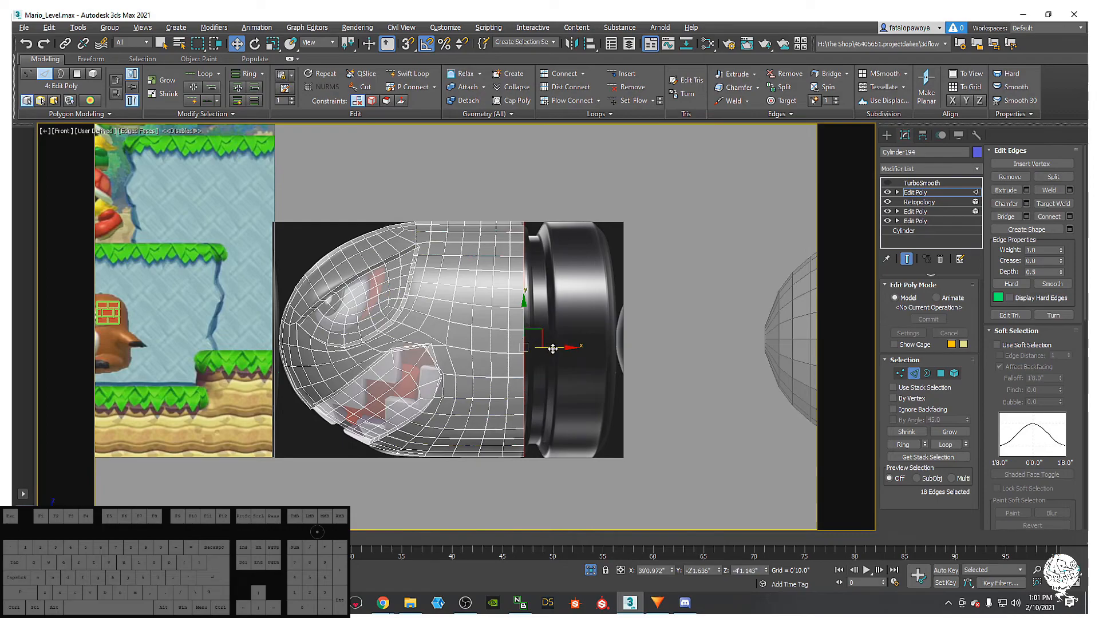
- Select three inner vertical edge loops and scale them flat into straight vertical lines
double_click(508, 340)
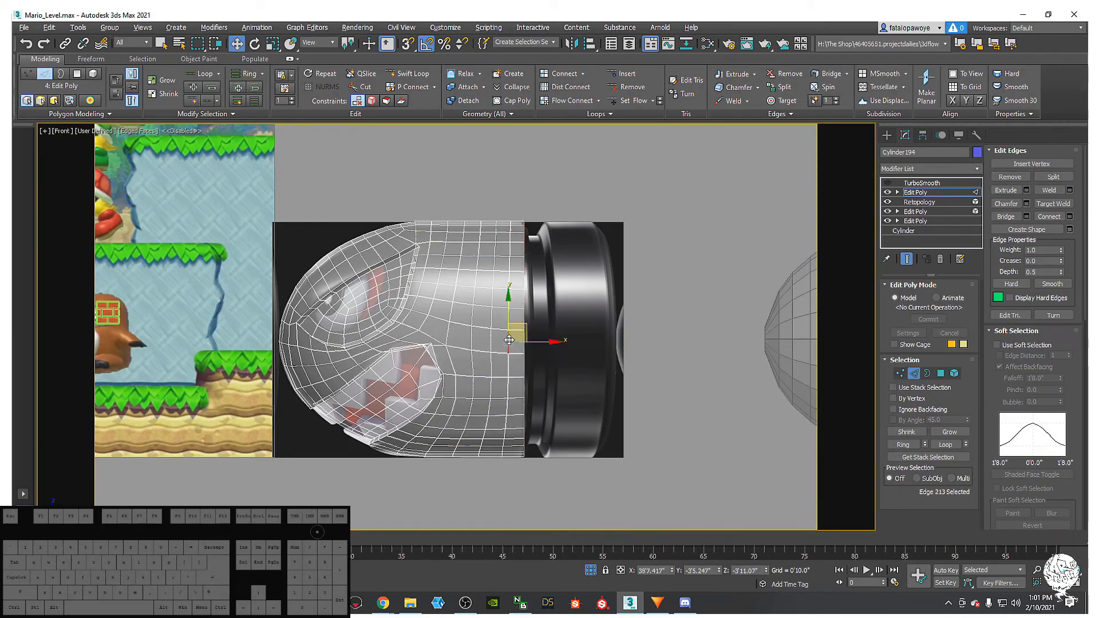
double_click(490, 340, "ctrl")
double_click(468, 340, "ctrl")
key("r")
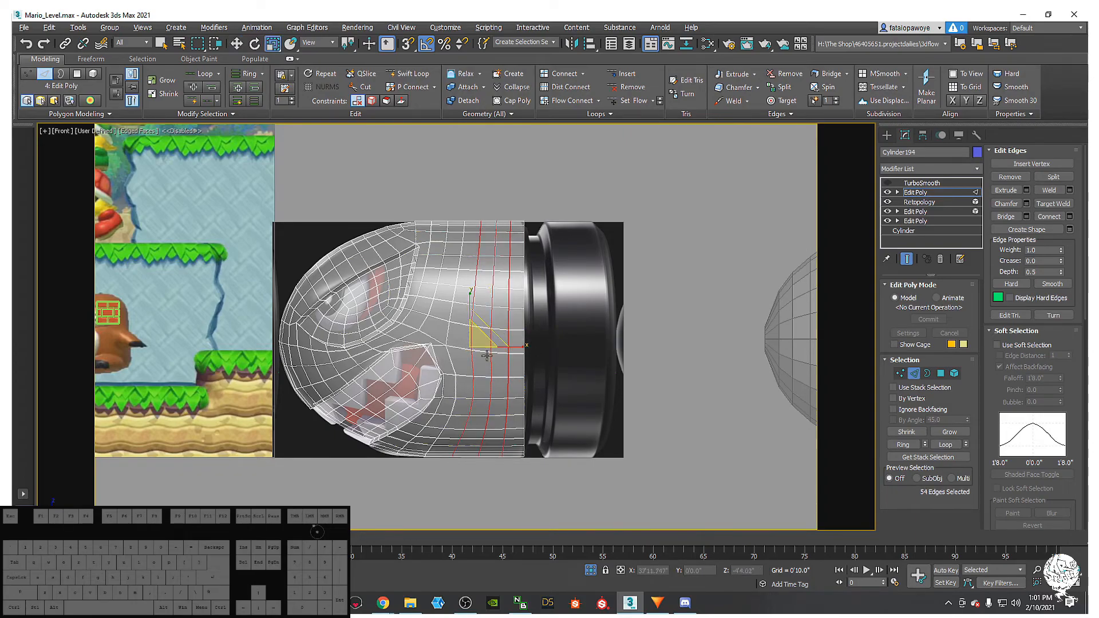
left_click_drag(525, 351, 471, 352)
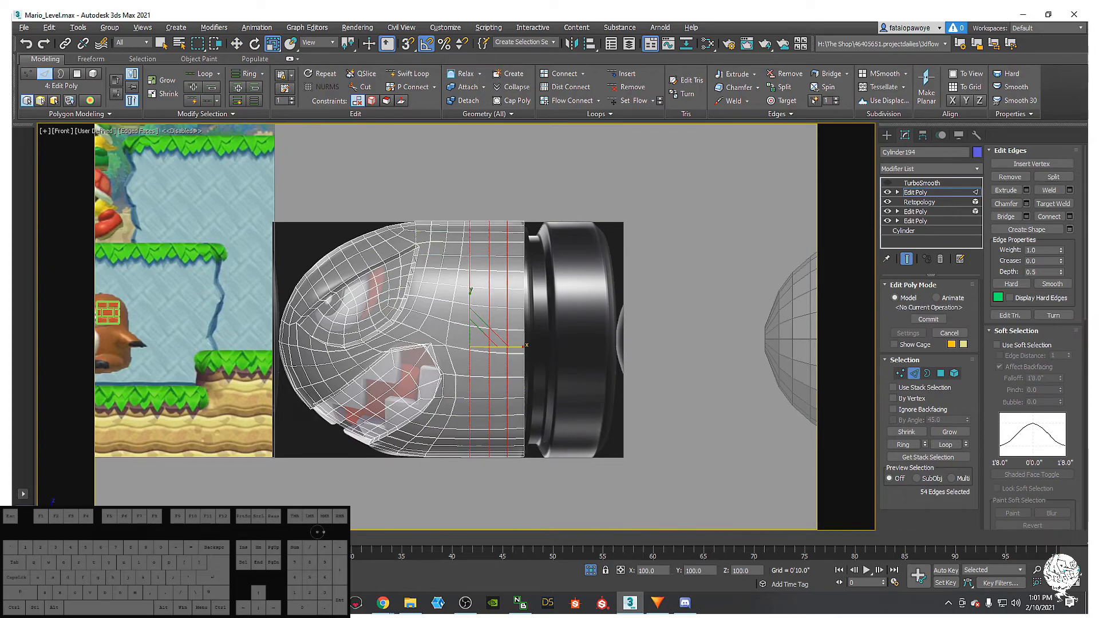
- Slide the vertical loop near the rear toward the end and Shift-clone a new loop
double_click(524, 277)
key("w")
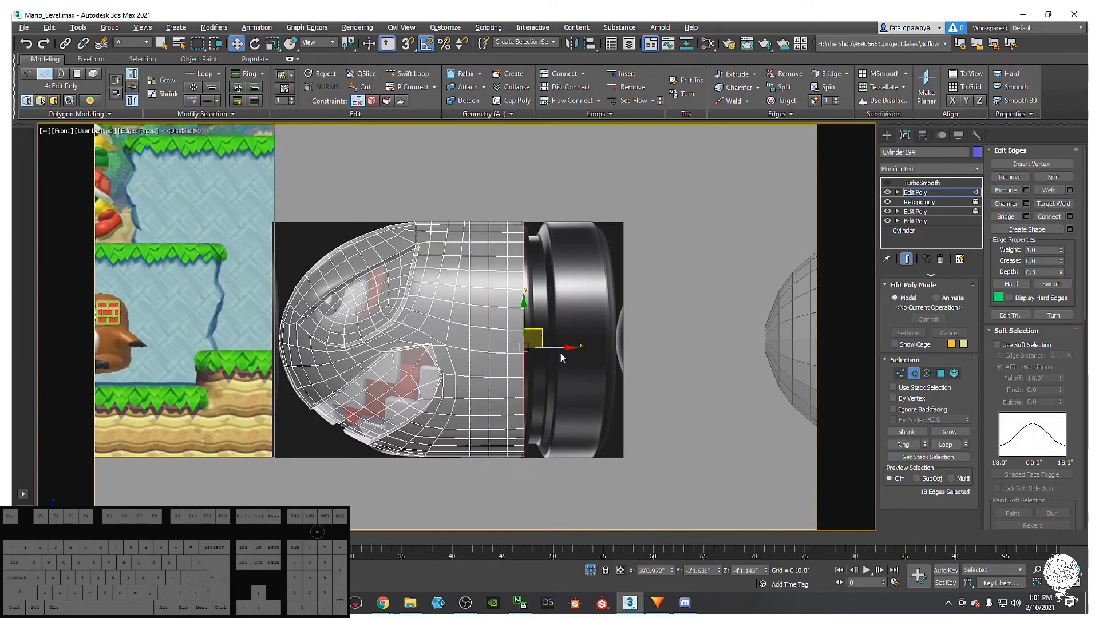
left_click_drag(557, 347, 649, 349)
mouse_move(649, 350)
middle_mouse_down("alt")
mouse_move(655, 337)
mouse_move(577, 351)
mouse_move(627, 337)
middle_mouse_up("alt")
- Return to the front view, leave Edge mode and make TurboSmooth the active modifier
middle_click_drag(515, 301, 508, 308, "alt")
scroll(419, 320, "up", 4)
middle_click_drag(419, 320, 462, 302, "alt")
scroll(395, 314, "down", 3)
scroll(464, 304, "down", 2)
middle_click_drag(464, 304, 469, 319)
key("f")
scroll(498, 323, "up", 3)
scroll(528, 329, "down", 4)
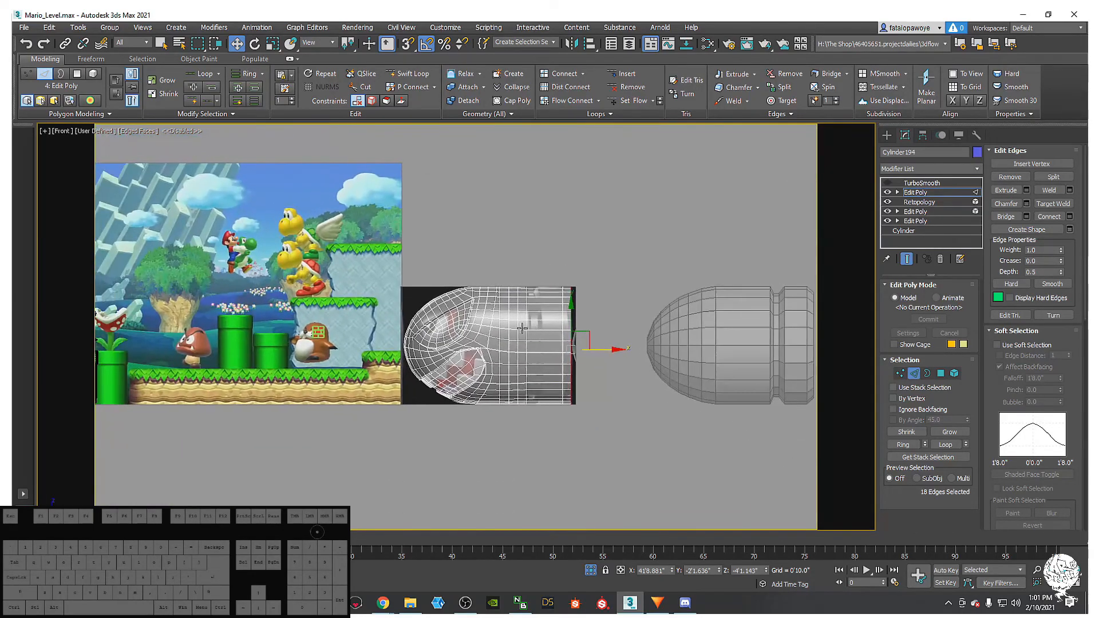
scroll(527, 329, "up", 4)
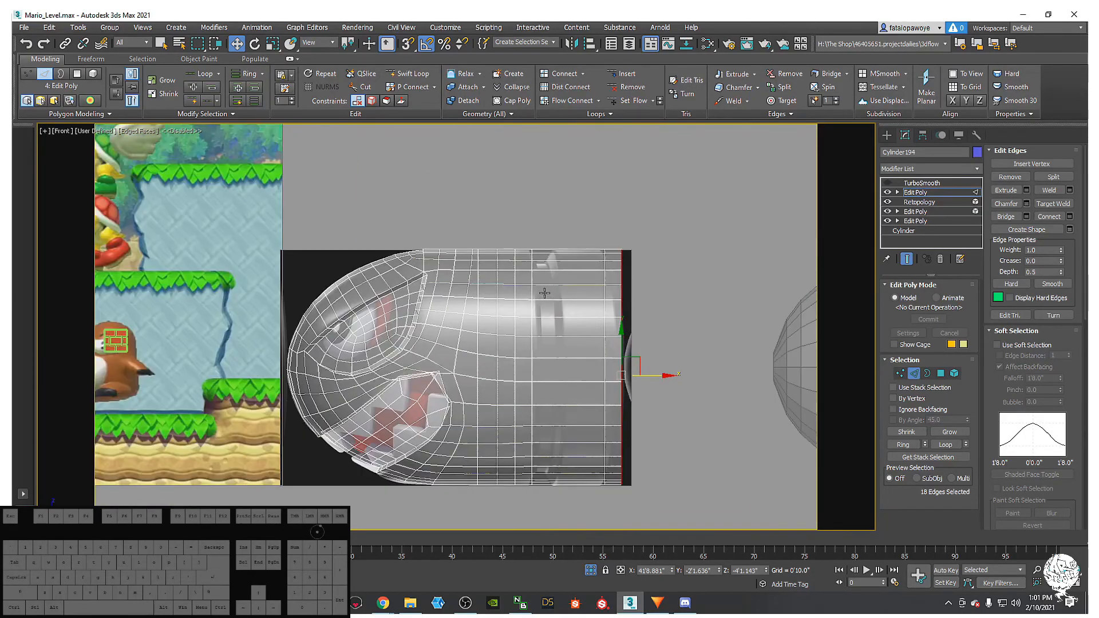
key("2")
left_click(605, 309)
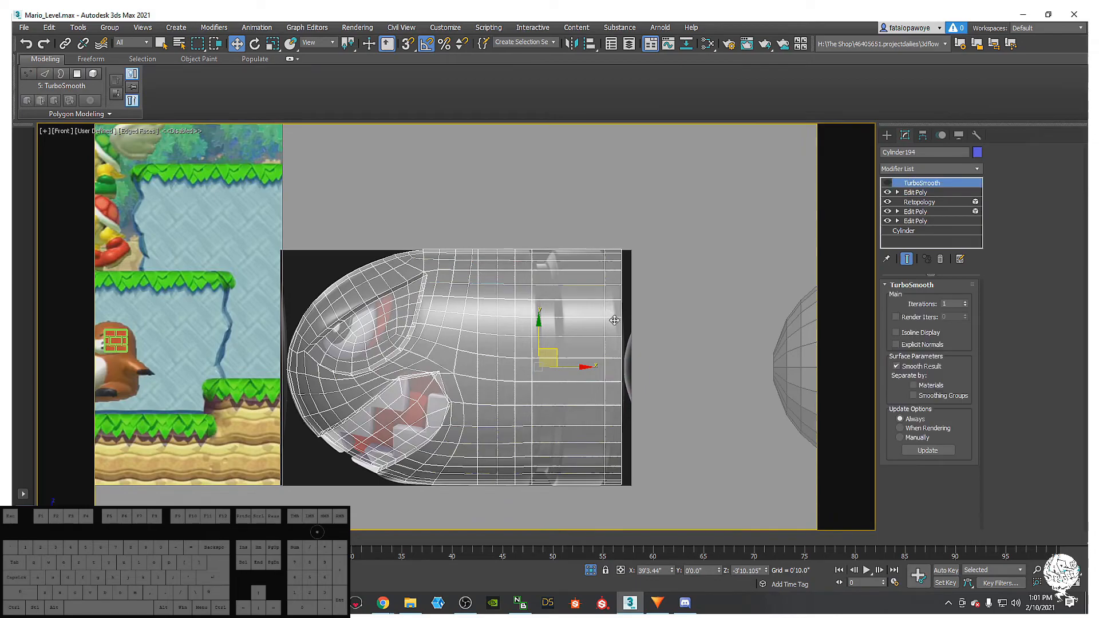
- On the Edit Poly level, move the rear edge loop toward the nose
middle_click_drag(582, 309, 557, 320)
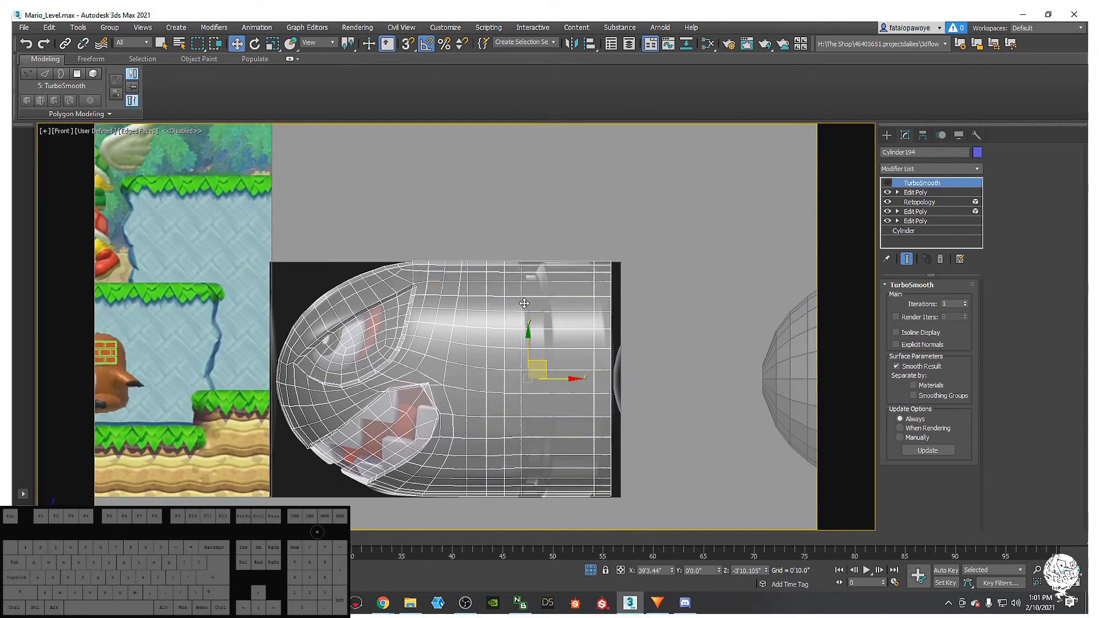
left_click(916, 192)
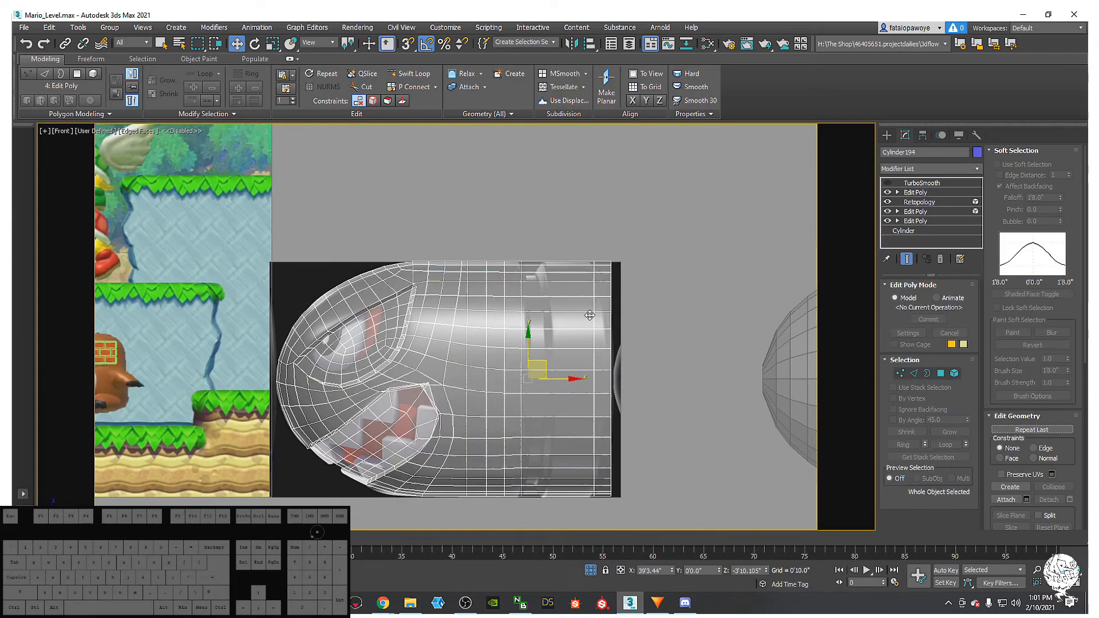
left_click(914, 374)
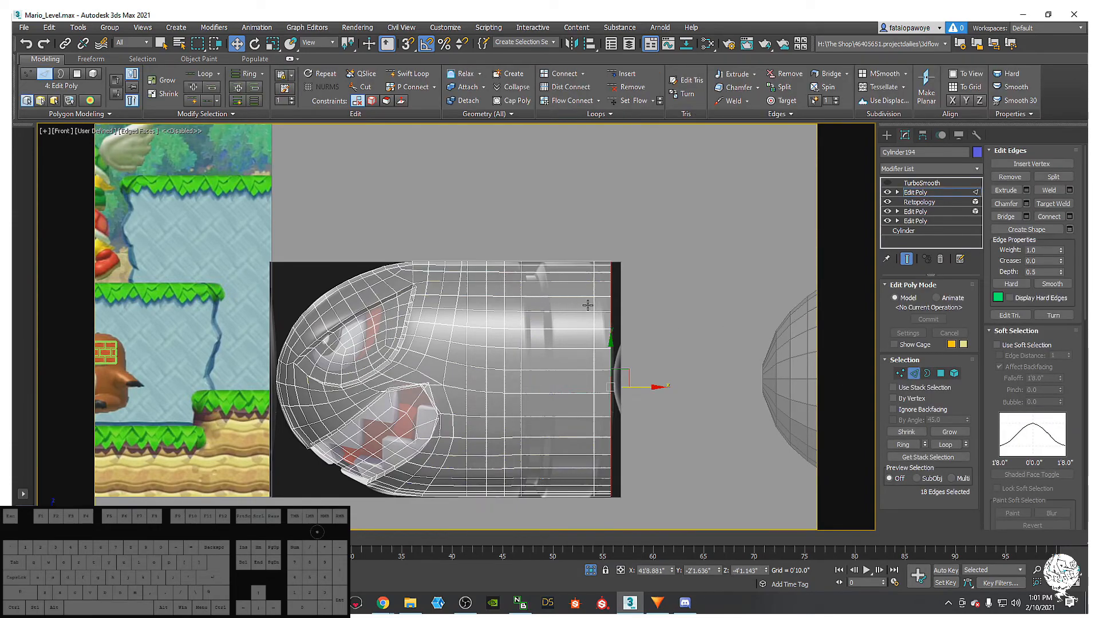
left_click_drag(591, 305, 575, 305)
left_click_drag(626, 386, 581, 385)
left_click(619, 337)
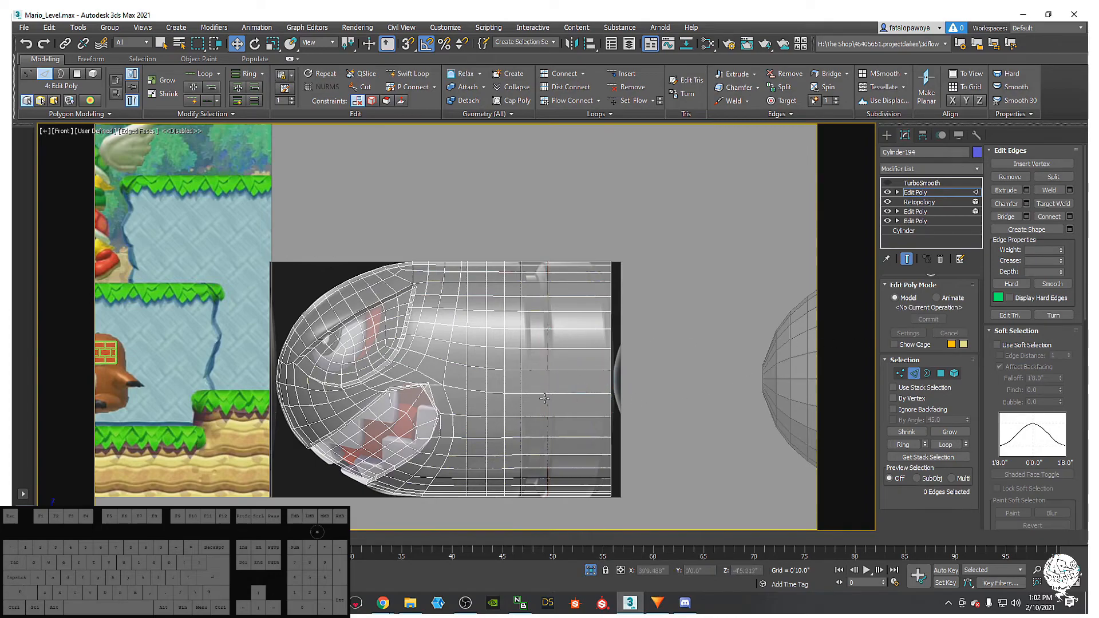
- Bevel the 18-face ring with Height -0.2 and Outline -2.197 to form a recessed groove
left_click(940, 373)
left_click(533, 289)
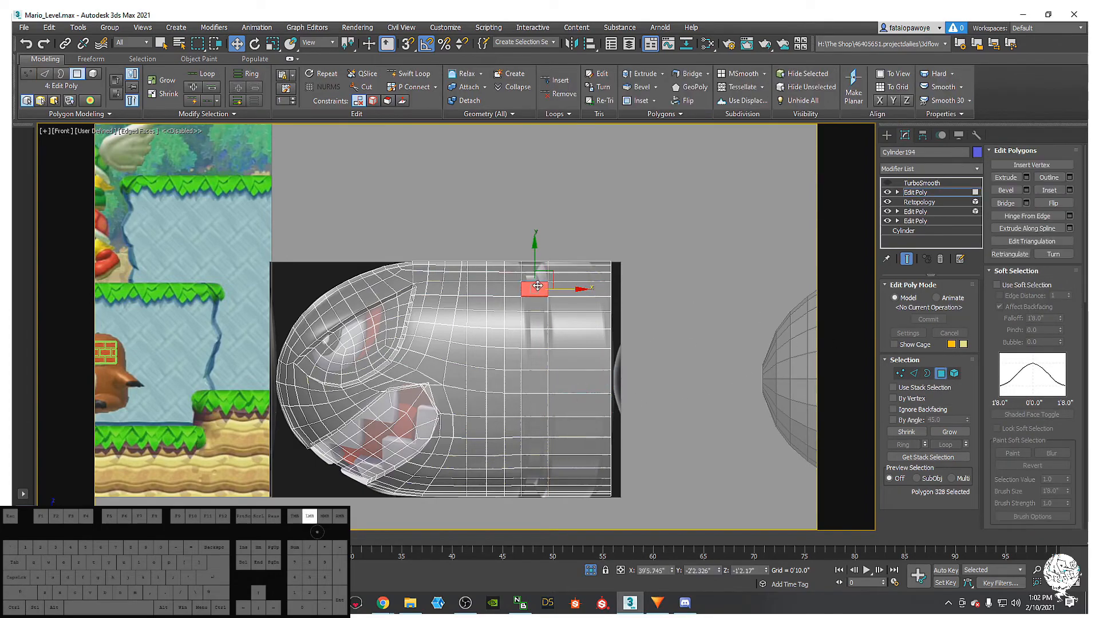
left_click_drag(522, 604, 537, 583)
right_click(540, 475)
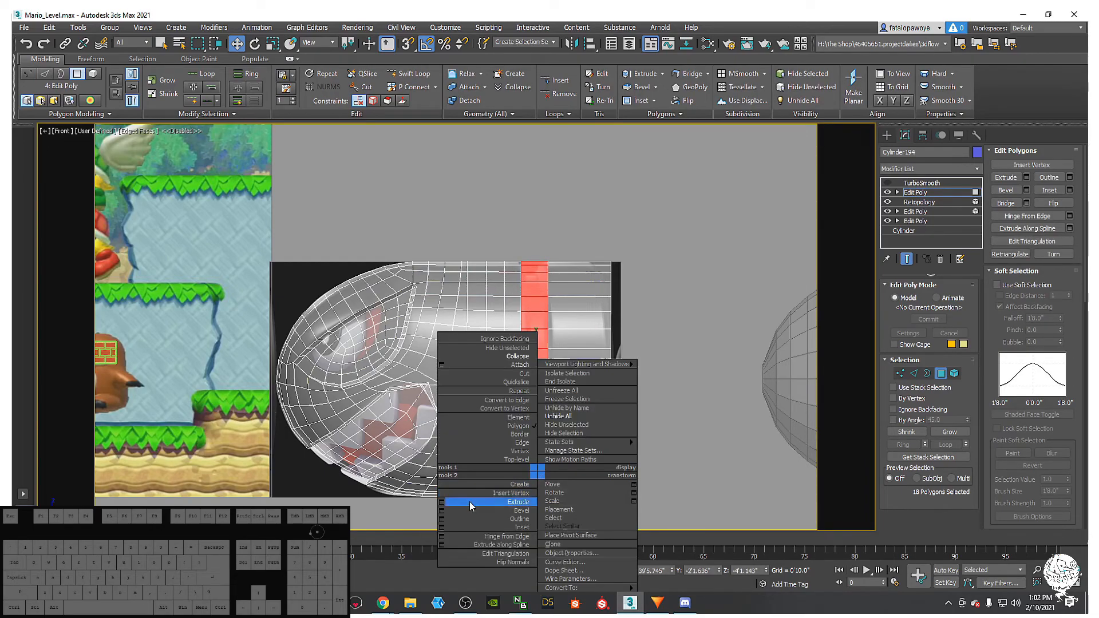
left_click(480, 511)
left_click(468, 350)
mouse_move(463, 349)
left_mouse_down()
mouse_move(464, 374)
mouse_move(463, 358)
left_mouse_up()
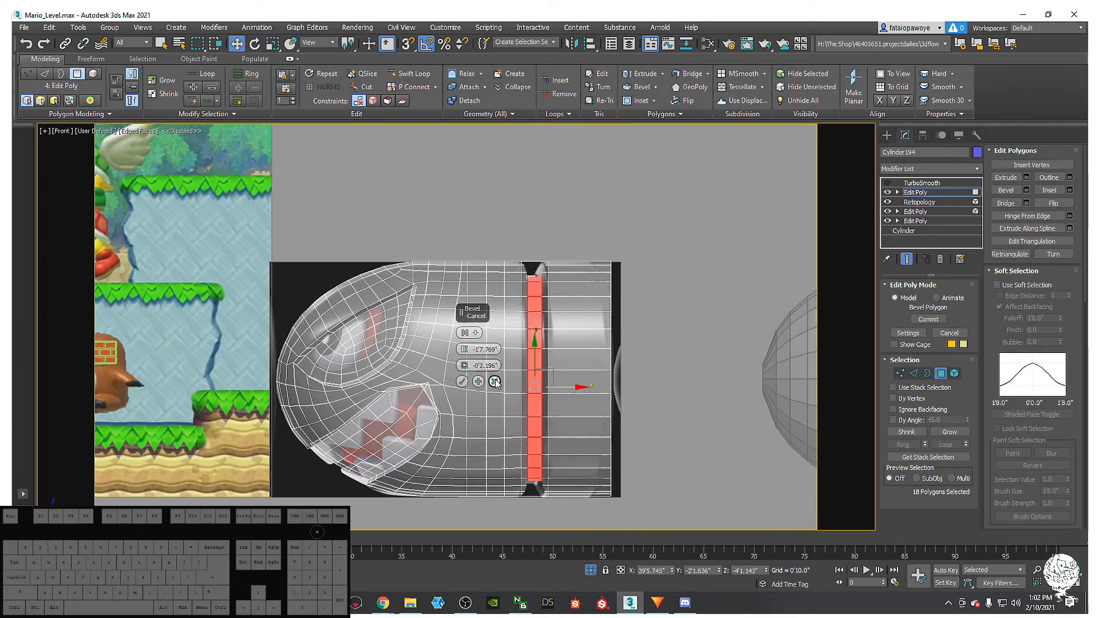
middle_click_drag(491, 379, 562, 413, "alt")
- Turn off see-through with Alt+X and select the 50 eye socket faces By Angle
left_click(664, 386)
scroll(515, 402, "down", 2)
mouse_move(499, 402)
middle_mouse_down()
mouse_move(510, 343)
mouse_move(465, 380)
mouse_move(518, 404)
middle_mouse_up()
key("f")
key("z")
scroll(469, 386, "down", 2)
scroll(431, 305, "up", 4)
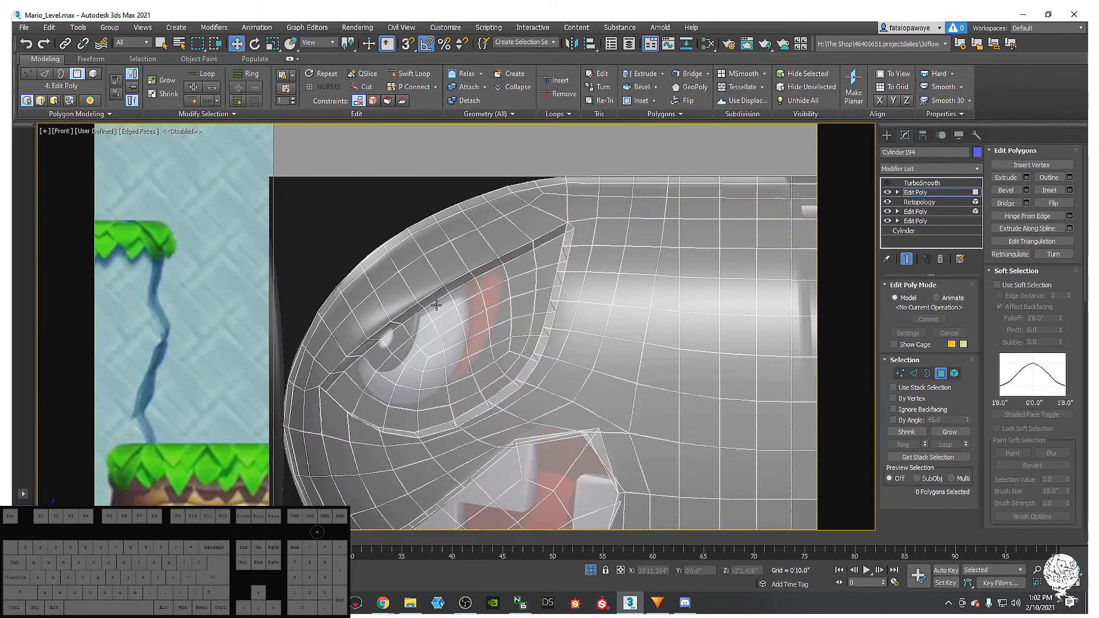
left_click(504, 329)
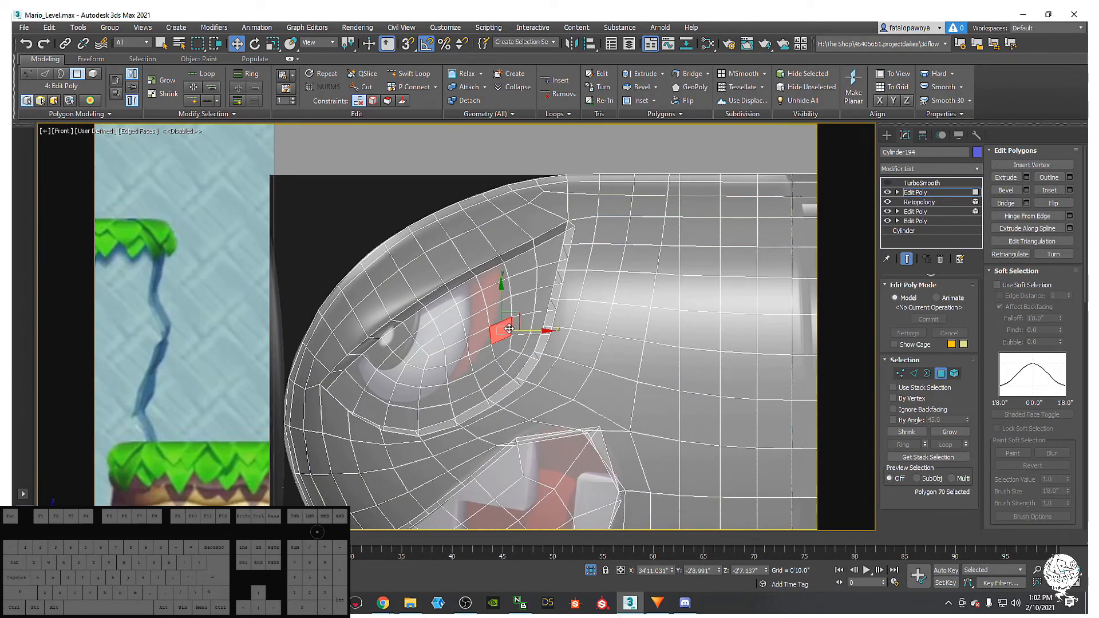
key("alt+x")
middle_click_drag(511, 328, 774, 361, "alt")
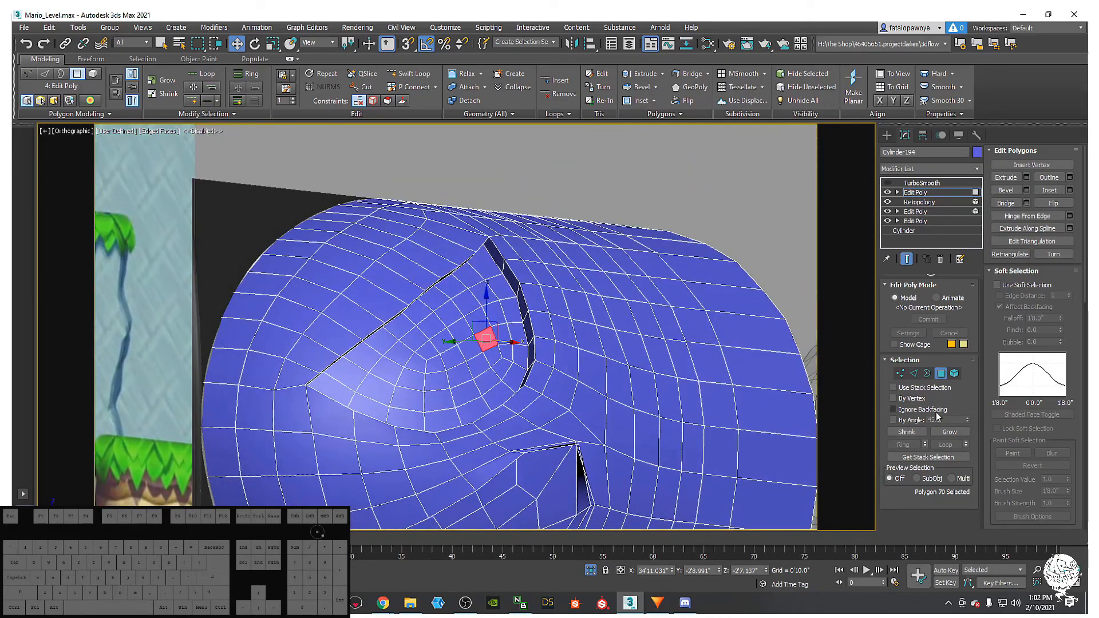
left_click(435, 353)
- Orbit over the backdrop and cat bullet reference image, then back to the selected eye socket
middle_click_drag(435, 353, 527, 360, "alt")
scroll(526, 360, "down", 8)
middle_click_drag(413, 355, 565, 362)
scroll(541, 402, "up", 6)
middle_click_drag(541, 403, 452, 427)
middle_click_drag(452, 427, 761, 437)
scroll(761, 438, "down", 4)
scroll(455, 342, "up", 12)
scroll(463, 334, "down", 10)
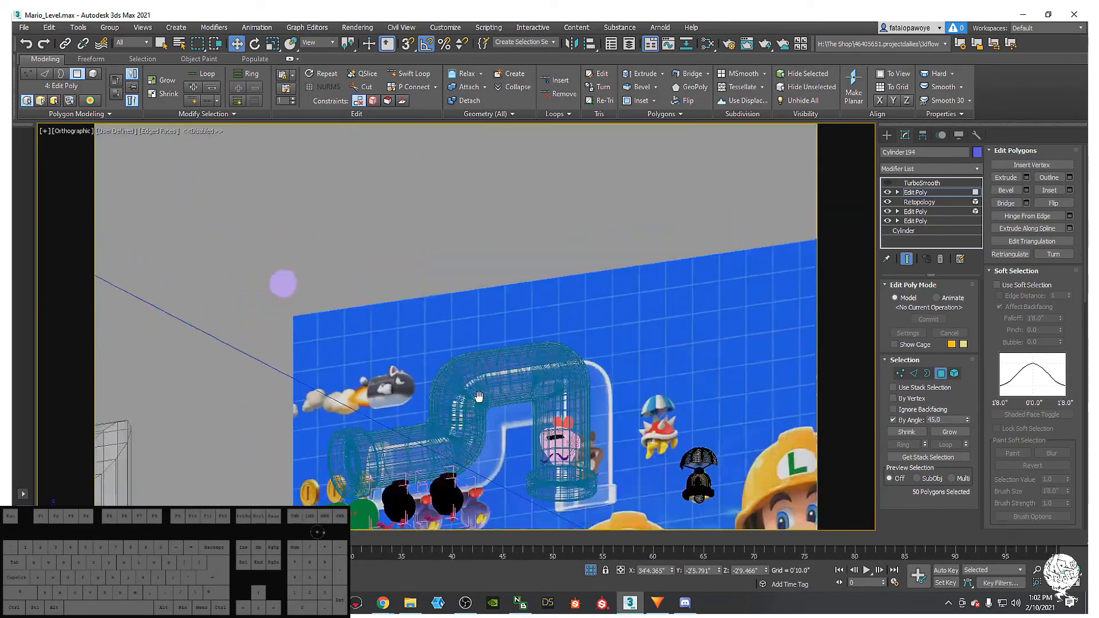
middle_click_drag(282, 283, 302, 332)
middle_click_drag(645, 426, 457, 469)
middle_click_drag(458, 469, 375, 306, "alt")
middle_click_drag(374, 306, 472, 363)
scroll(472, 363, "up", 7)
scroll(473, 362, "down", 7)
middle_click_drag(572, 369, 246, 338)
scroll(204, 321, "down", 4)
scroll(421, 338, "up", 7)
middle_click_drag(421, 338, 422, 379, "alt")
scroll(444, 386, "up", 4)
scroll(491, 405, "down", 4)
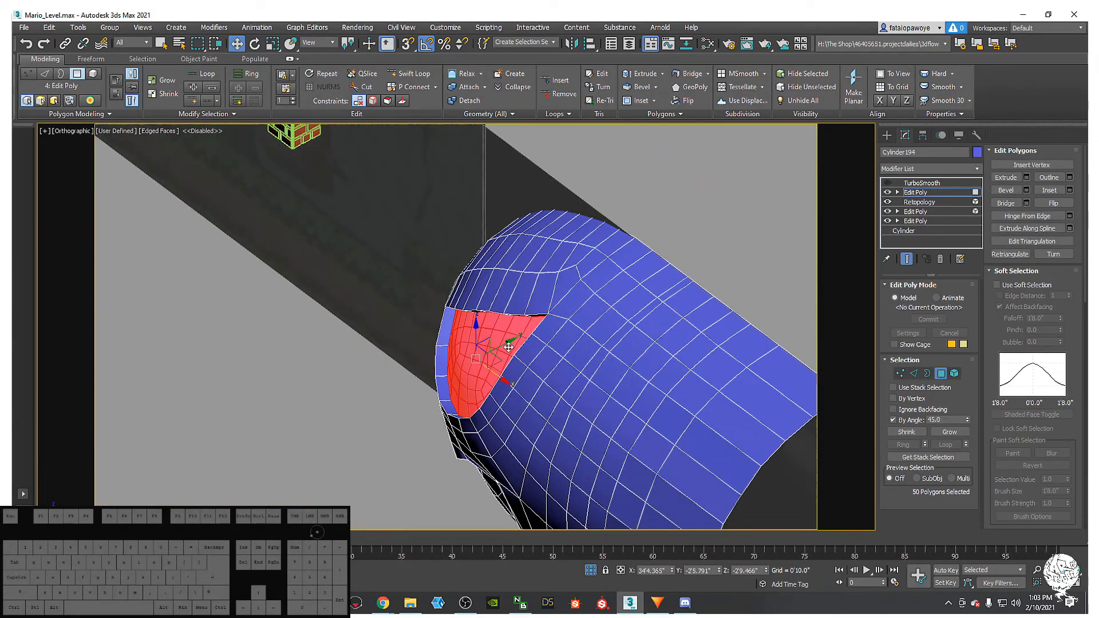
- Detach the socket faces as a cloned element and move the copy outward along Y
scroll(1061, 349, "down", 5)
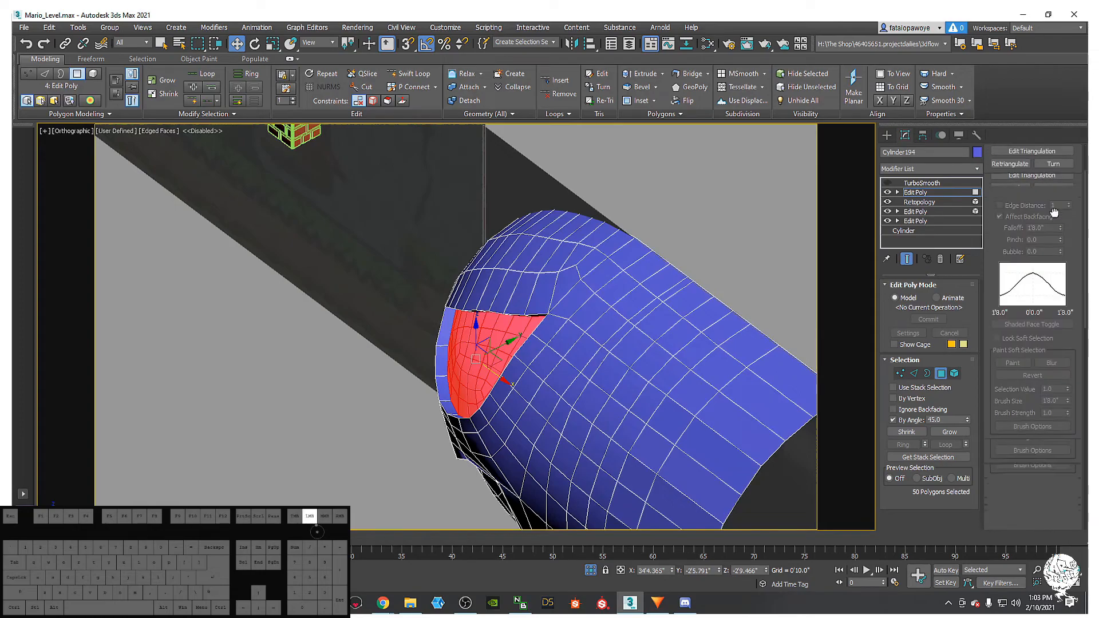
scroll(1064, 372, "down", 6)
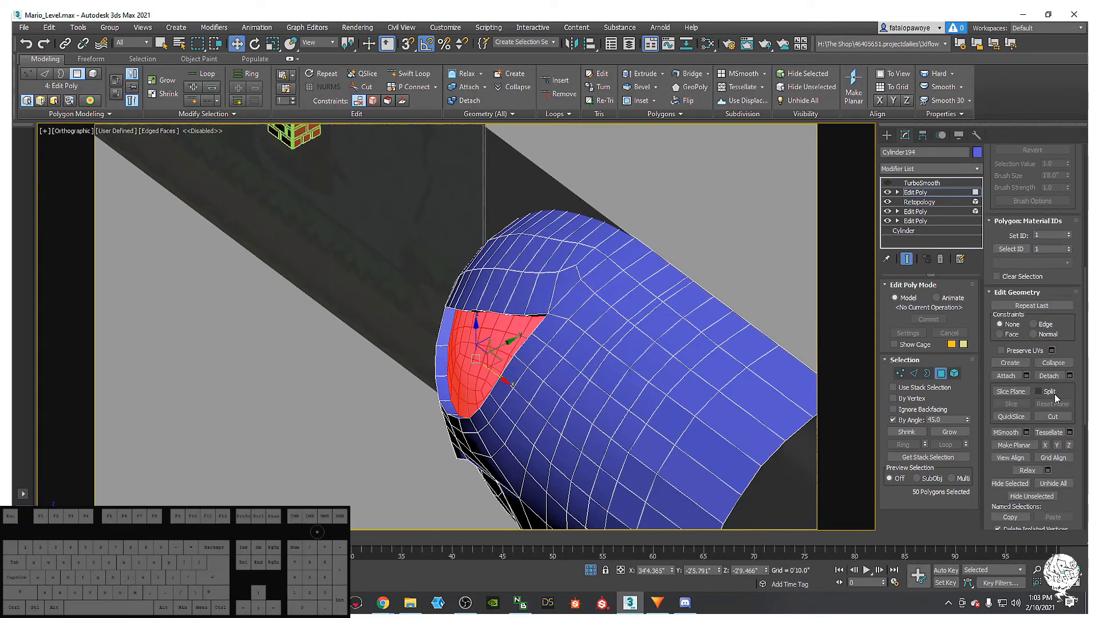
left_click(1070, 376)
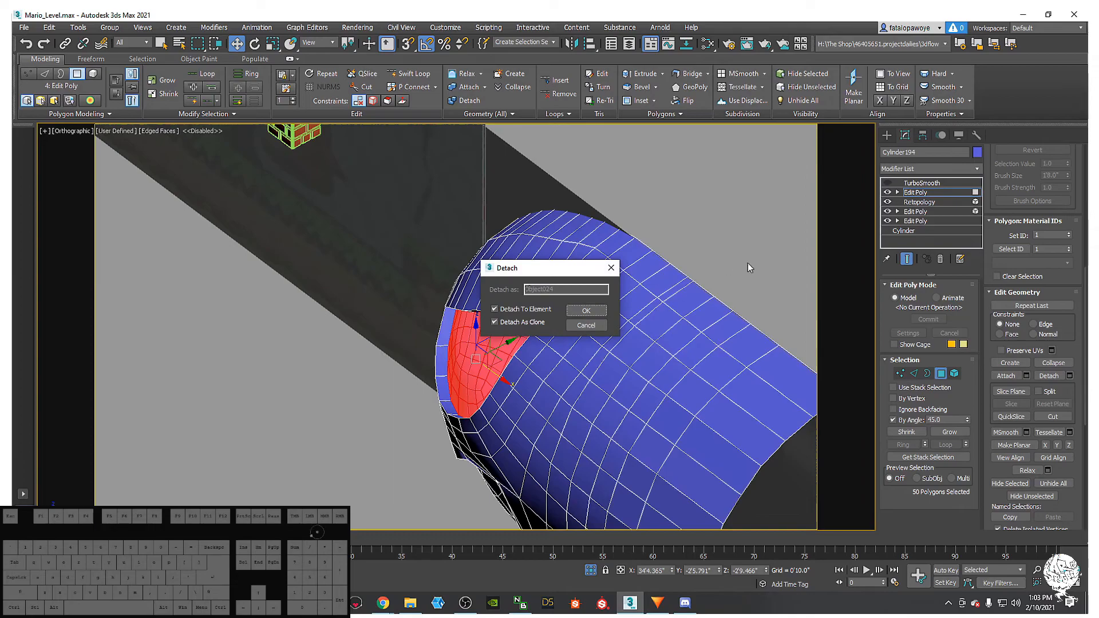
left_click(583, 312)
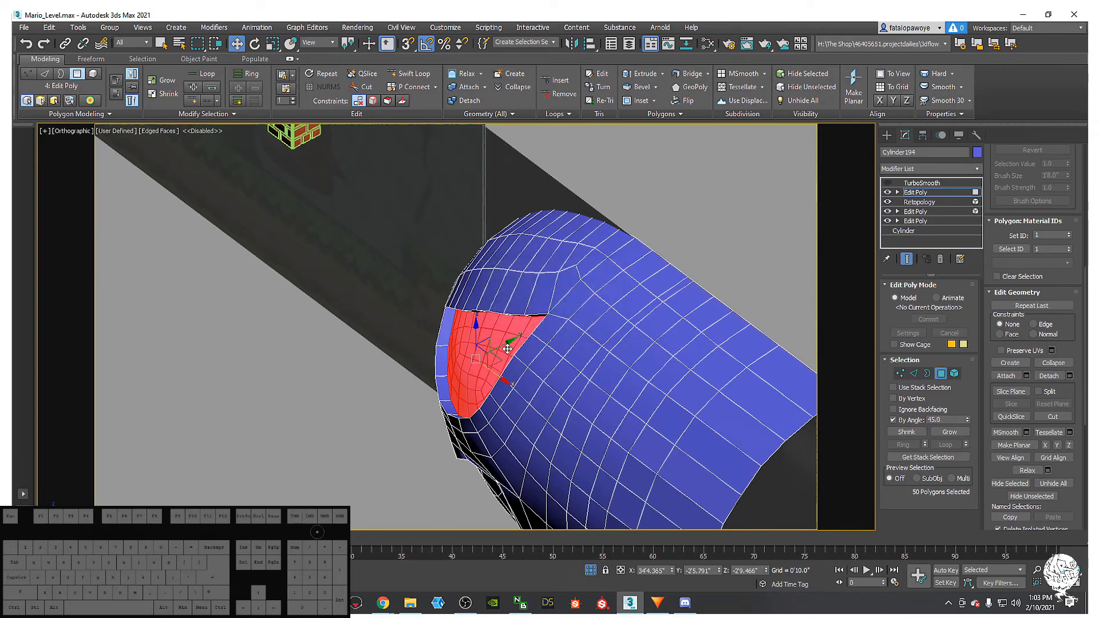
left_click_drag(508, 344, 477, 353)
middle_click_drag(477, 354, 575, 348, "alt")
- Shift-drag the eye piece's open border to extrude it for thickness
middle_click_drag(480, 413, 626, 362, "alt")
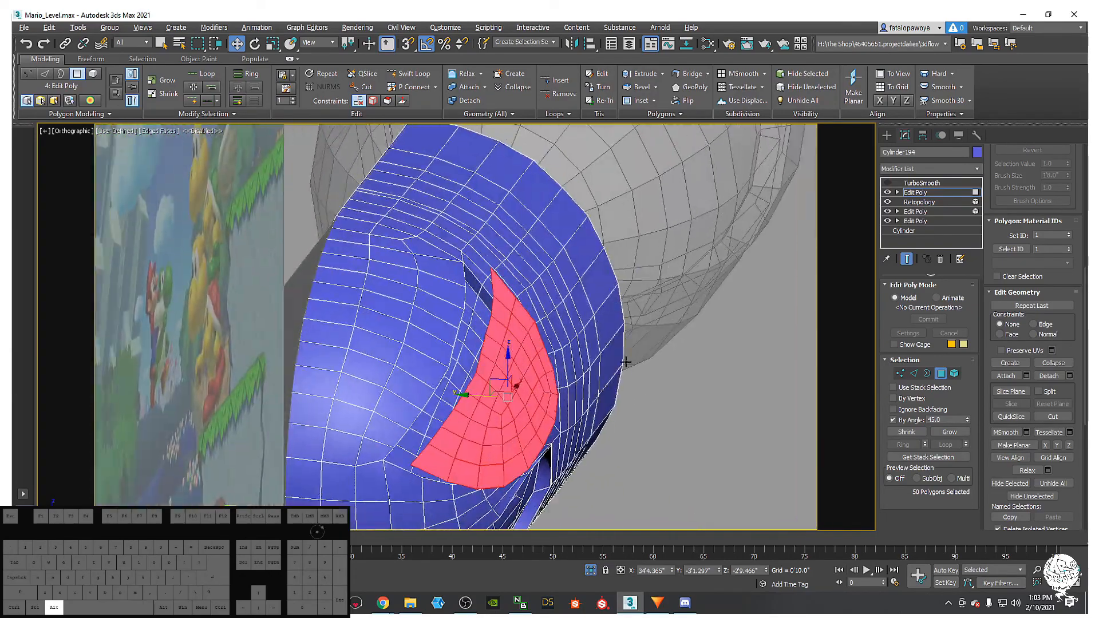
left_click(927, 373)
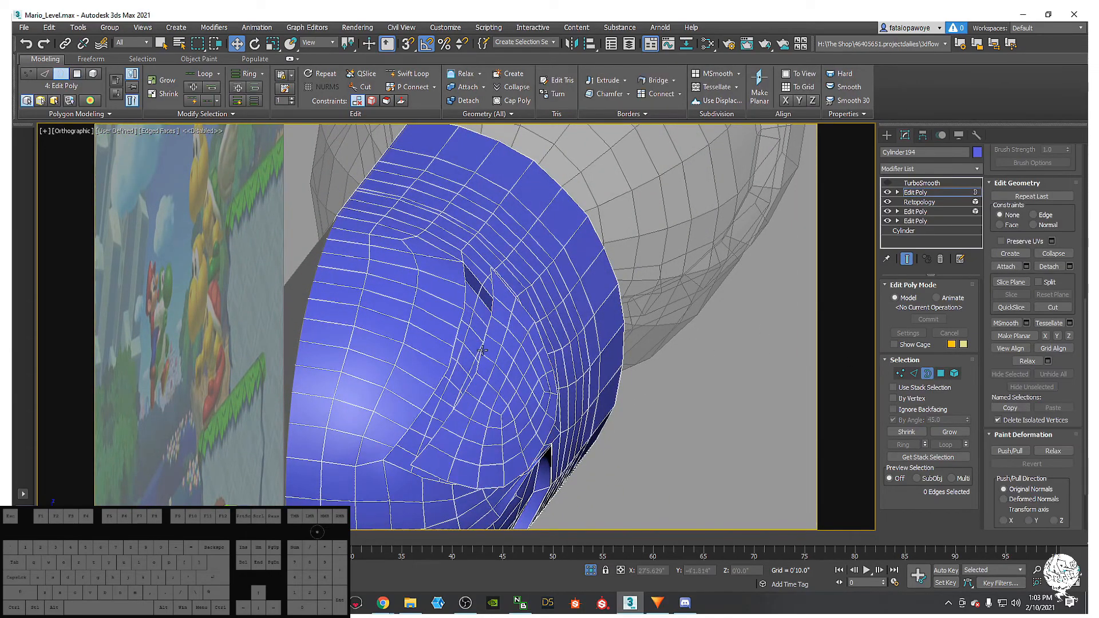
middle_click_drag(470, 400, 475, 402)
left_click_drag(471, 394, 446, 395, "shift")
middle_click_drag(446, 396, 469, 364, "alt")
- Turn on the TurboSmooth result for the bullet body
left_click(923, 183)
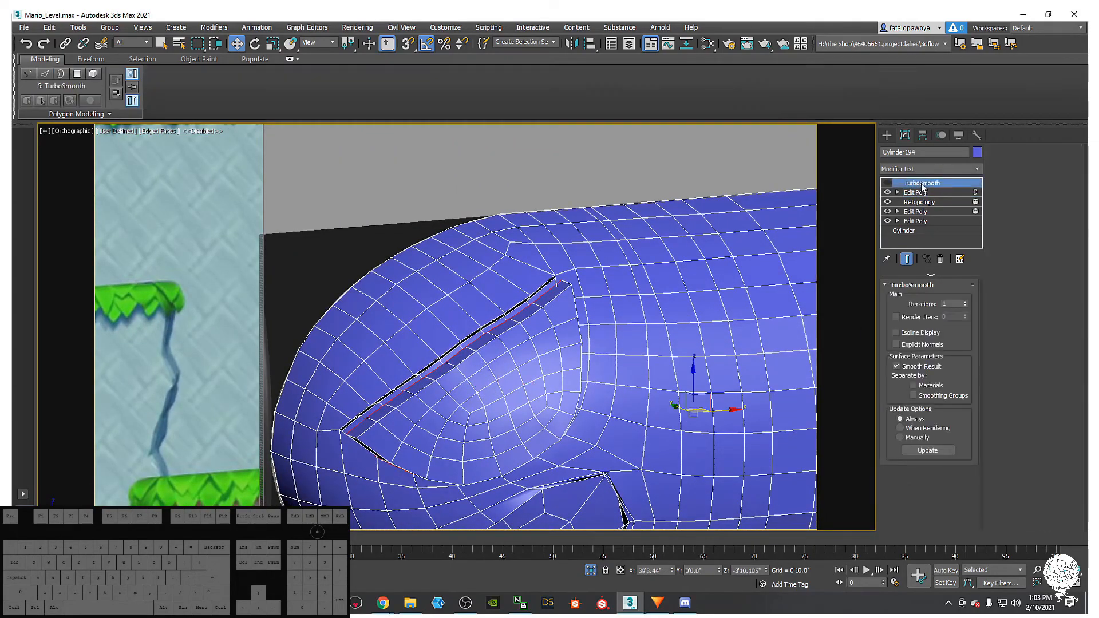
left_click(888, 184)
middle_click_drag(637, 307, 722, 269, "alt")
scroll(642, 306, "down", 6)
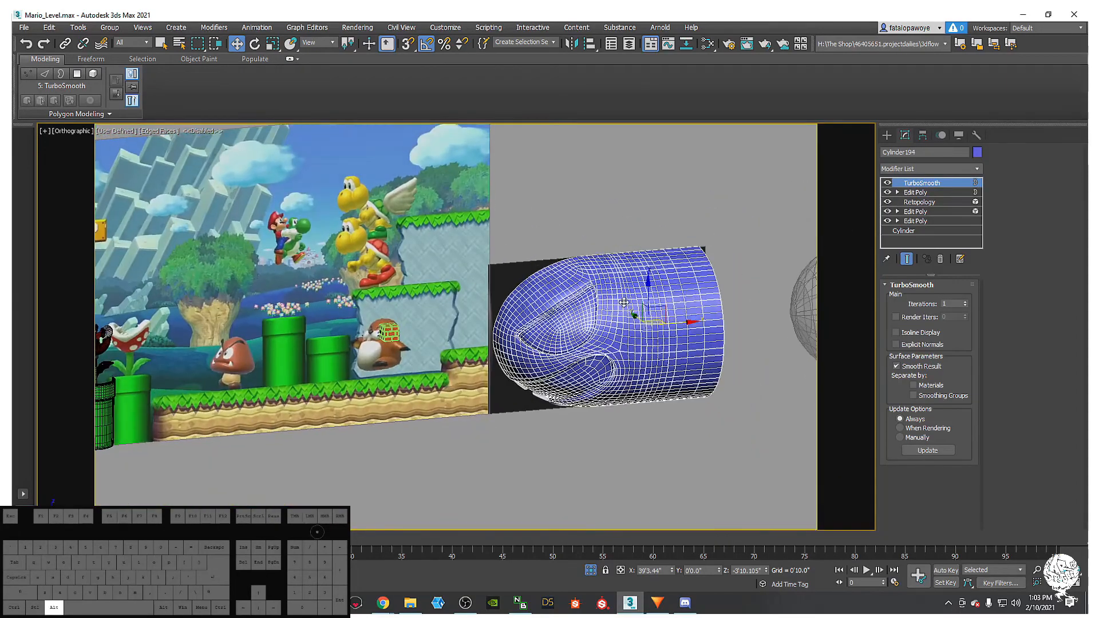
- Apply Material #71 from the material editor to the bullet body
key("m")
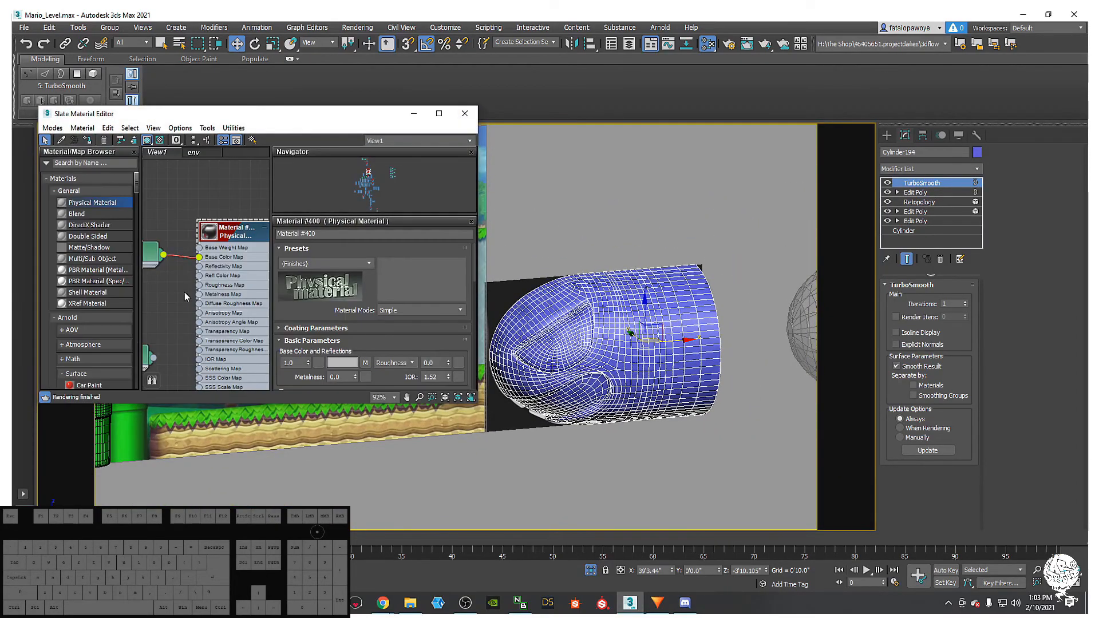
scroll(198, 307, "up", 8)
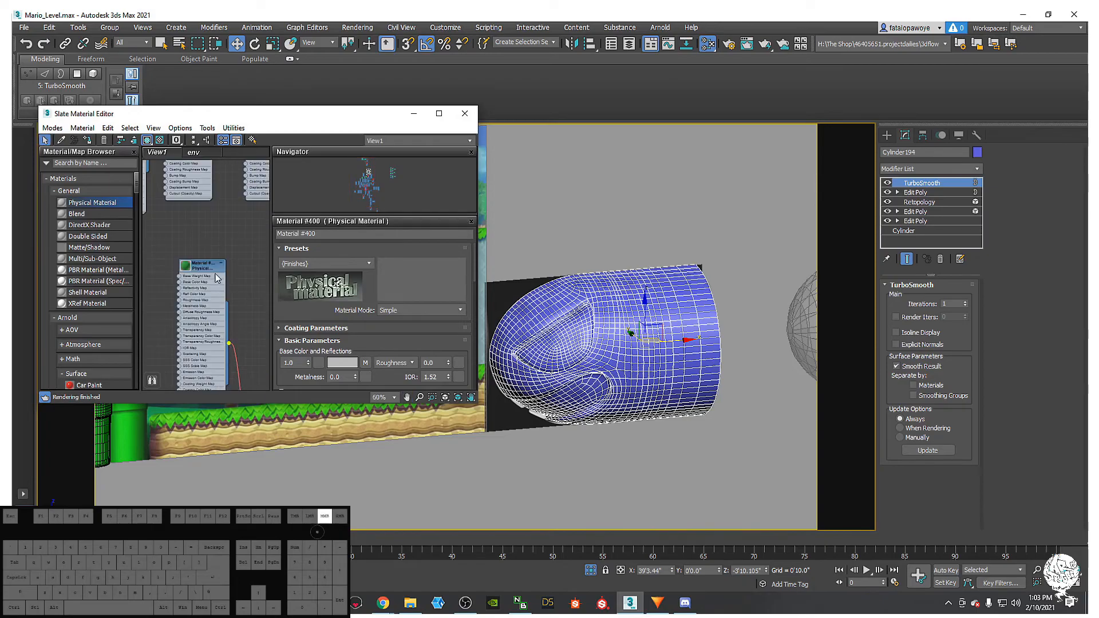
middle_click_drag(206, 286, 116, 329)
double_click(184, 268)
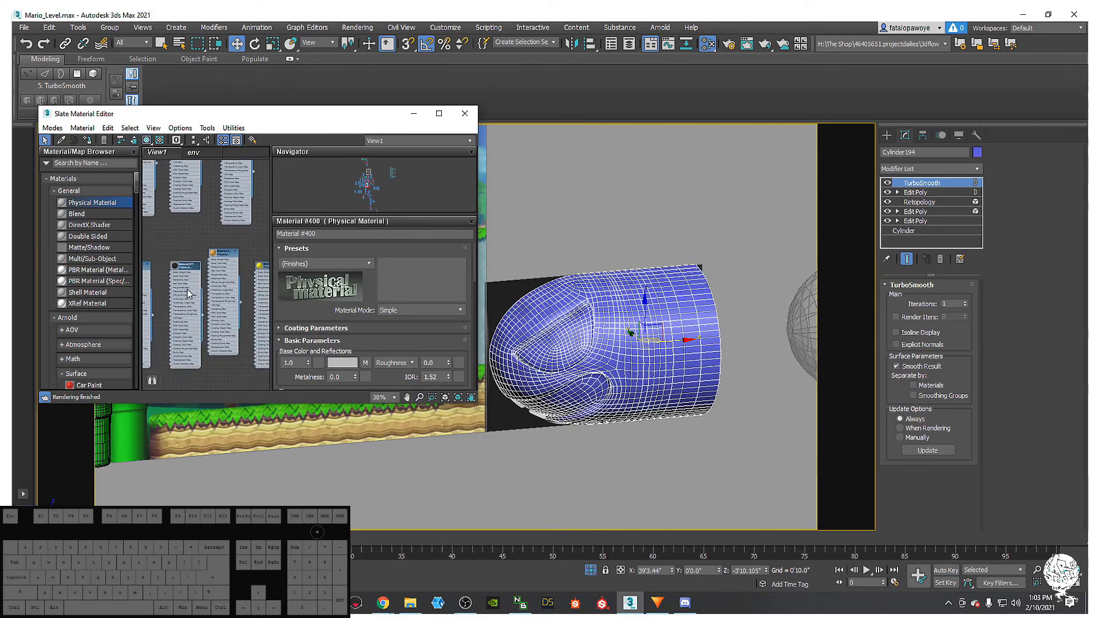
left_click(88, 138)
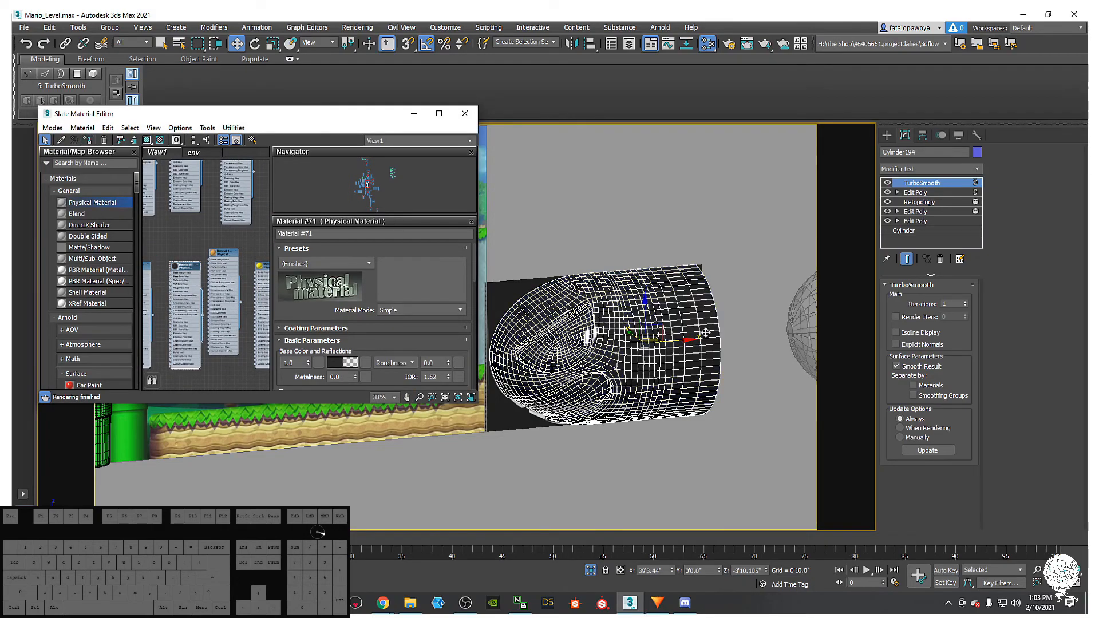
middle_click_drag(621, 361, 508, 355, "alt")
middle_click_drag(563, 348, 648, 348)
- Shift-clone the bullet to the right, then disable the original's TurboSmooth
middle_click_drag(637, 389, 608, 389)
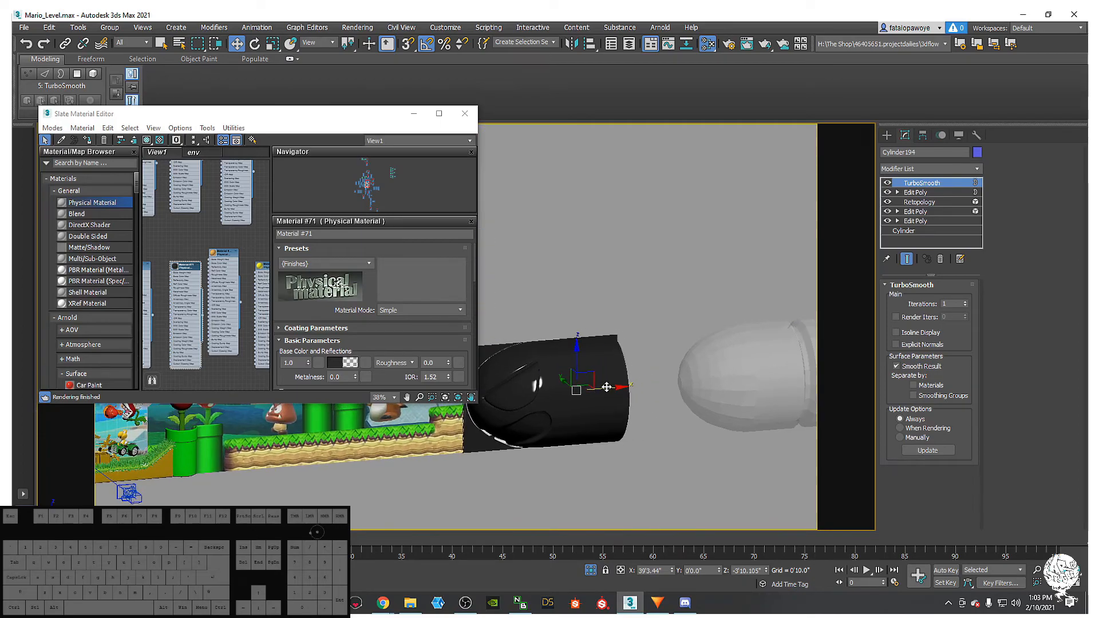
left_click_drag(609, 389, 801, 381, "shift")
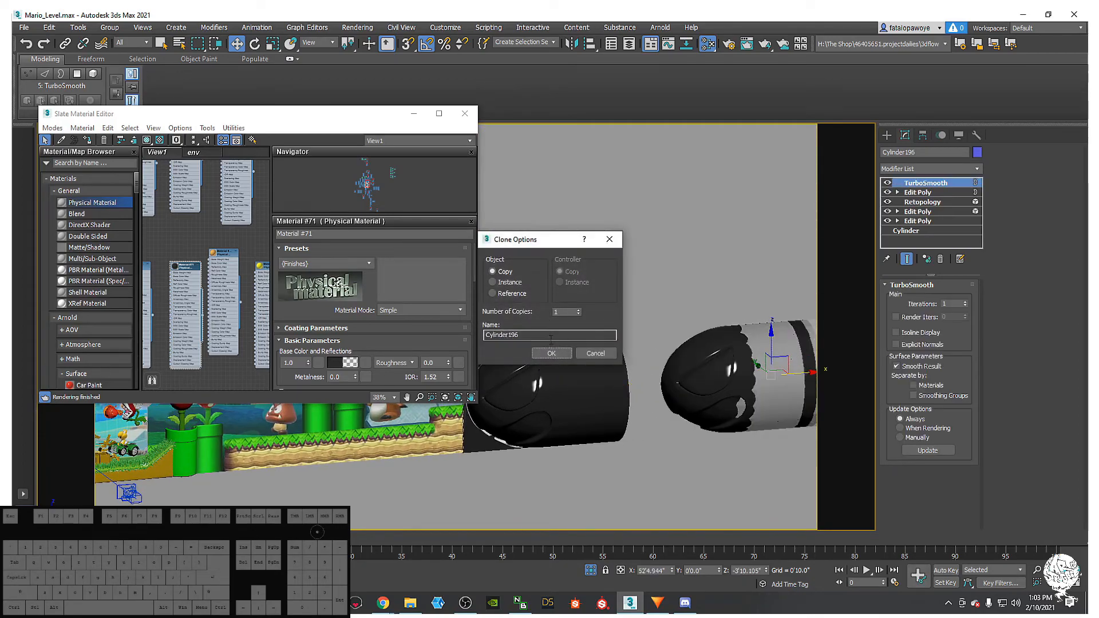
left_click(595, 353)
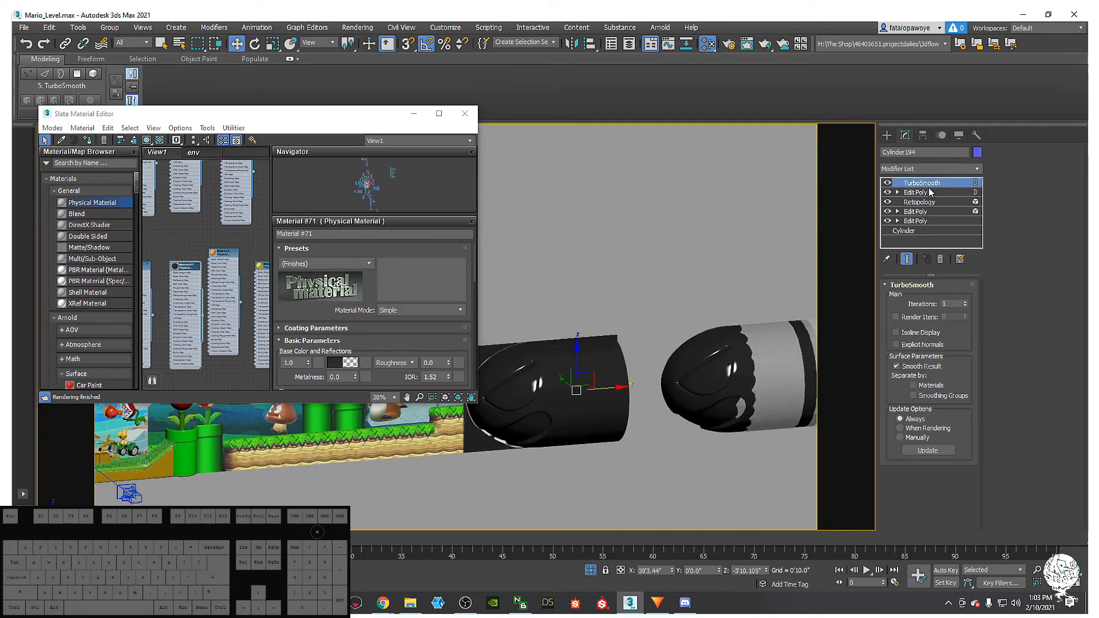
left_click(888, 182)
mouse_move(508, 301)
middle_mouse_down("alt")
mouse_move(611, 301)
mouse_move(610, 196)
middle_mouse_up("alt")
- Show edged faces and convert the bullet to an Editable Poly
key("F4")
right_click(612, 356)
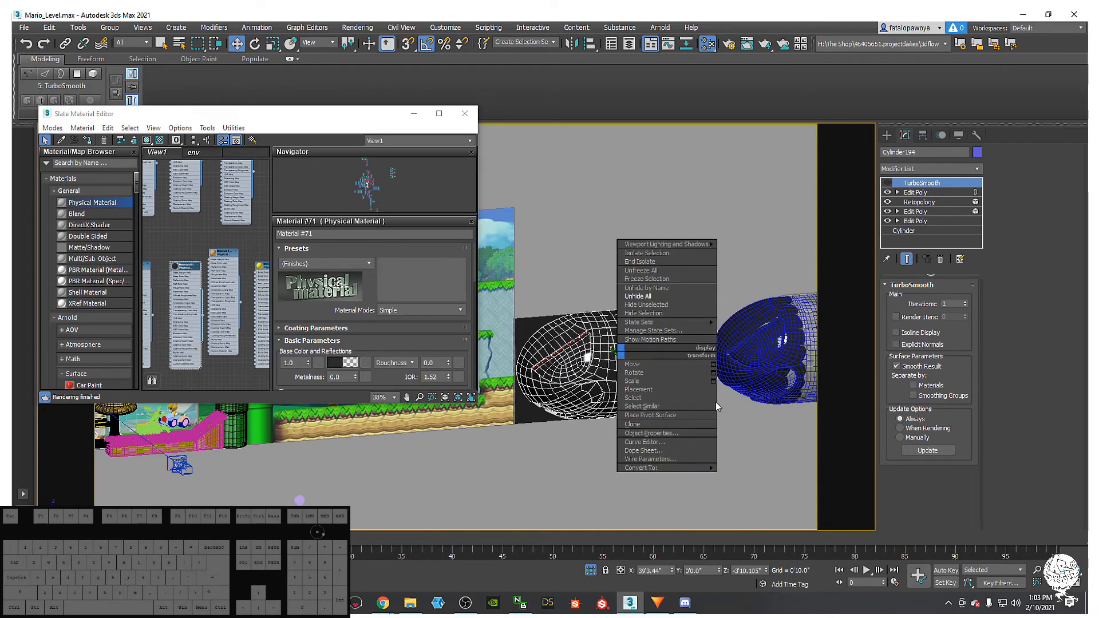
mouse_move(663, 468)
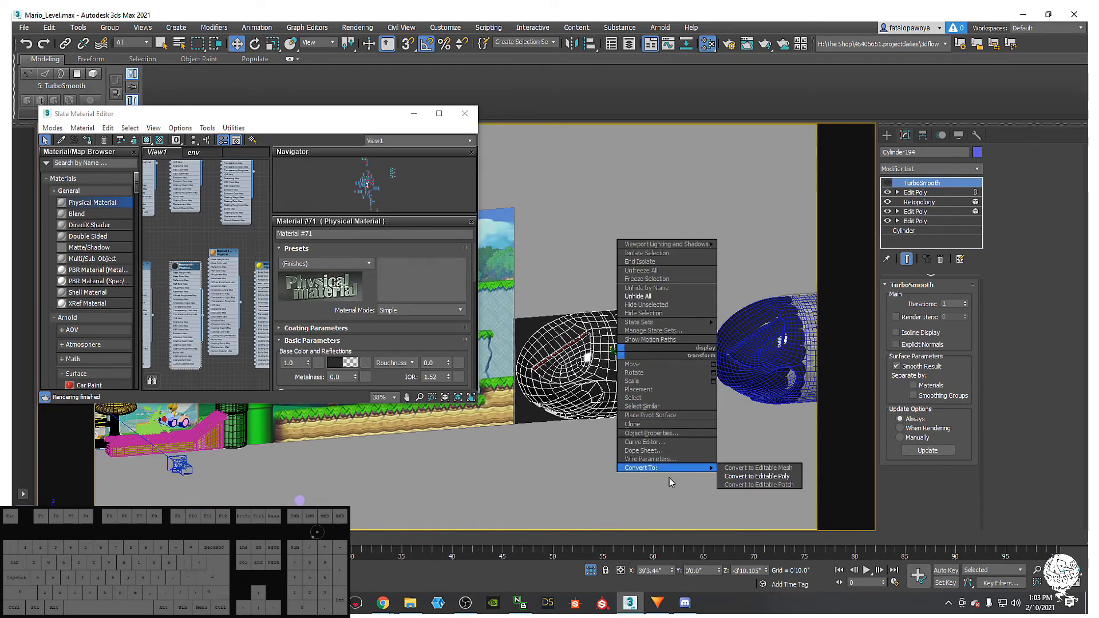
left_click(748, 477)
middle_click_drag(611, 356, 658, 368, "alt")
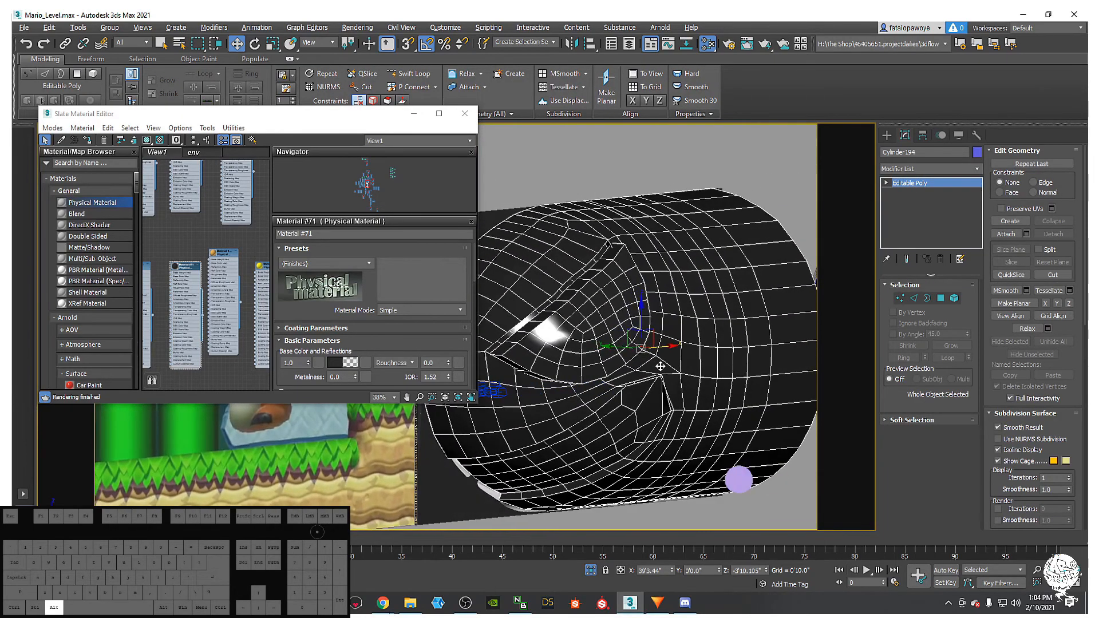
- Select the eye element and assign it the material from the Slate Material Editor
left_click(954, 299)
left_click(570, 312)
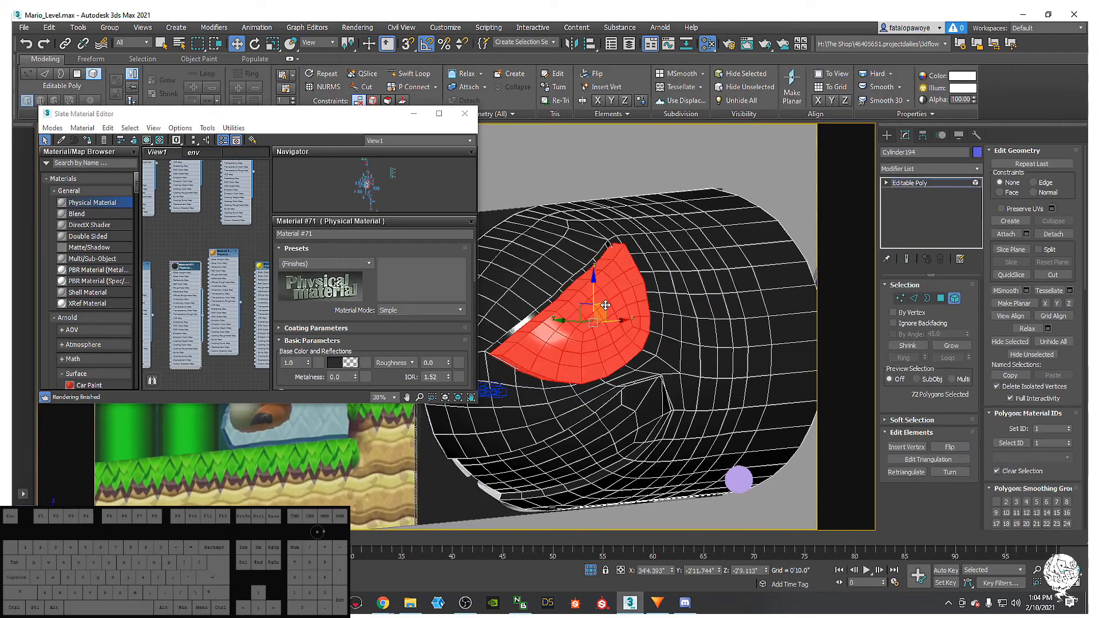
scroll(223, 295, "down", 8)
scroll(223, 295, "up", 5)
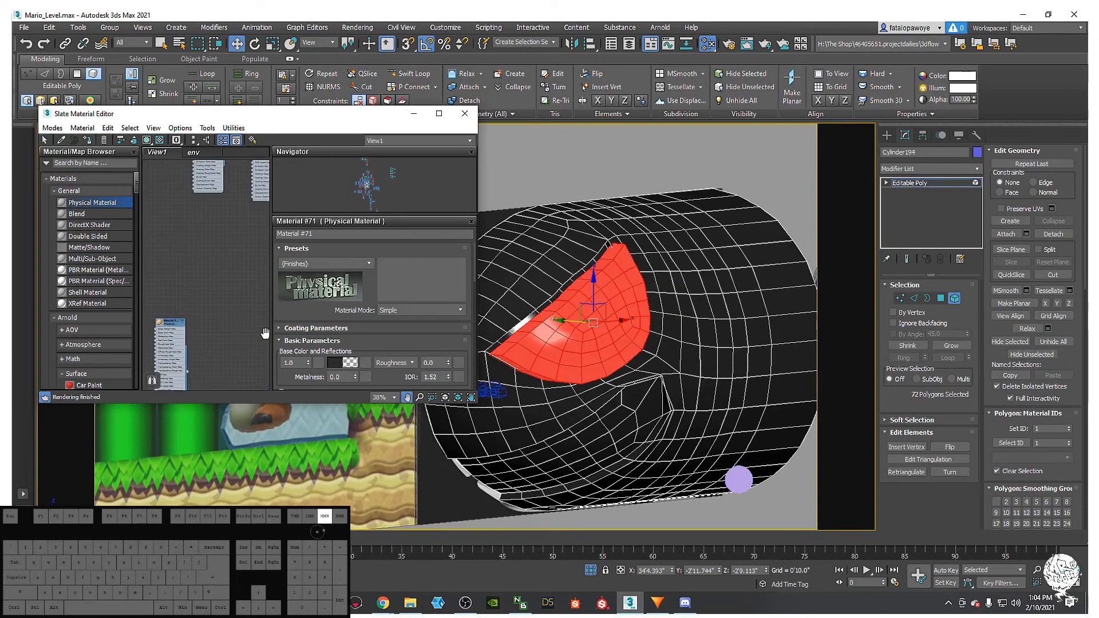
middle_click_drag(220, 297, 151, 329)
scroll(192, 345, "up", 2)
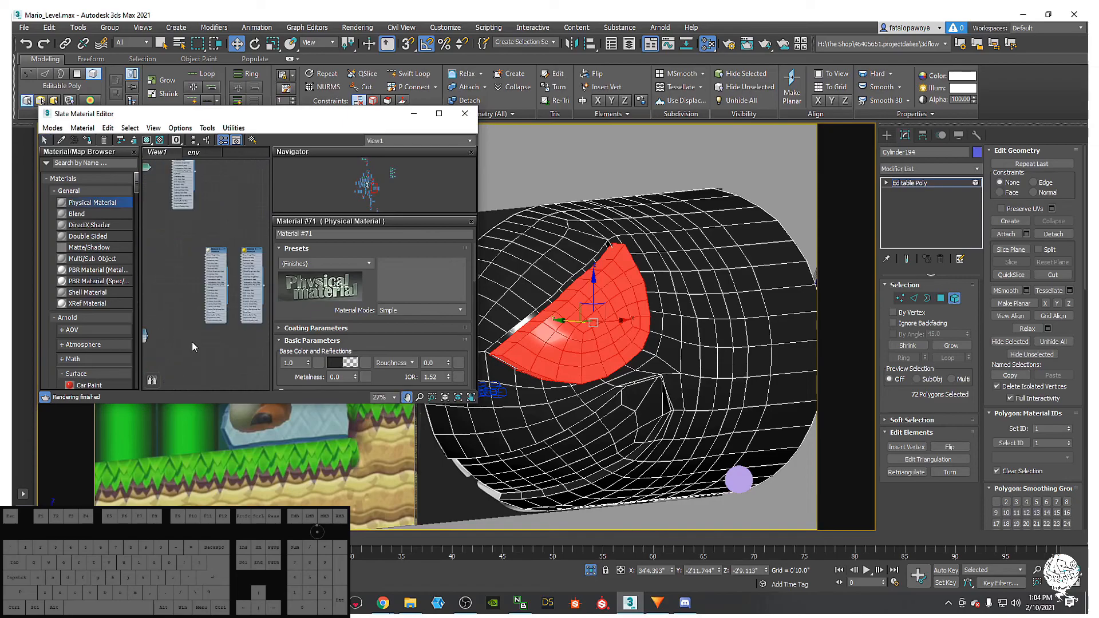
left_click(87, 141)
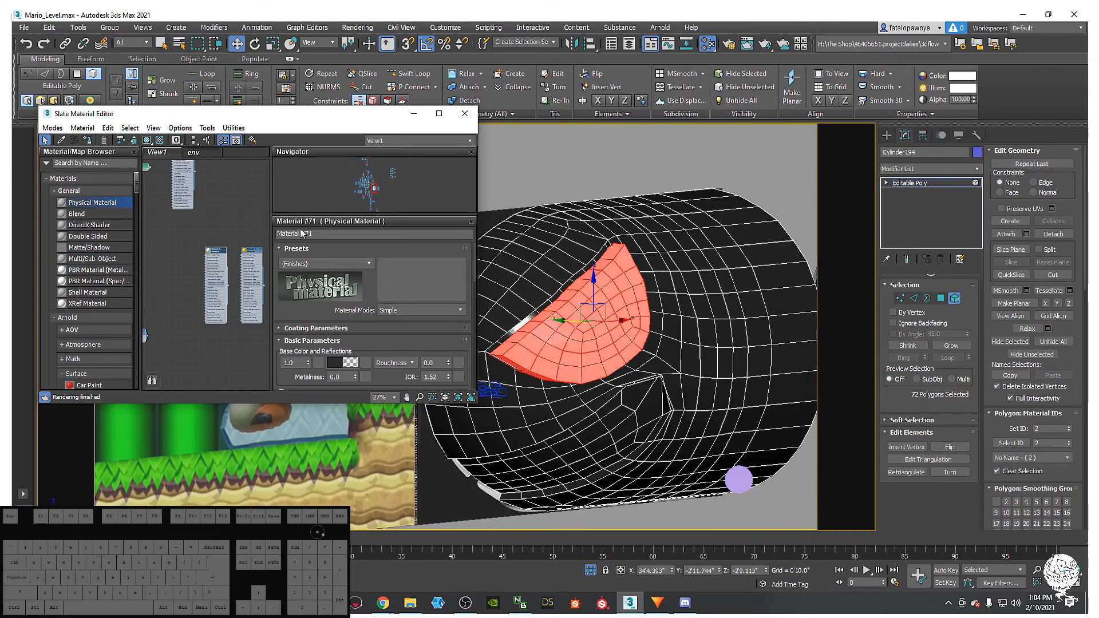
left_click(414, 116)
- Move the 72 eye polygons slightly along Y and orbit to check their fit
scroll(546, 330, "down", 8)
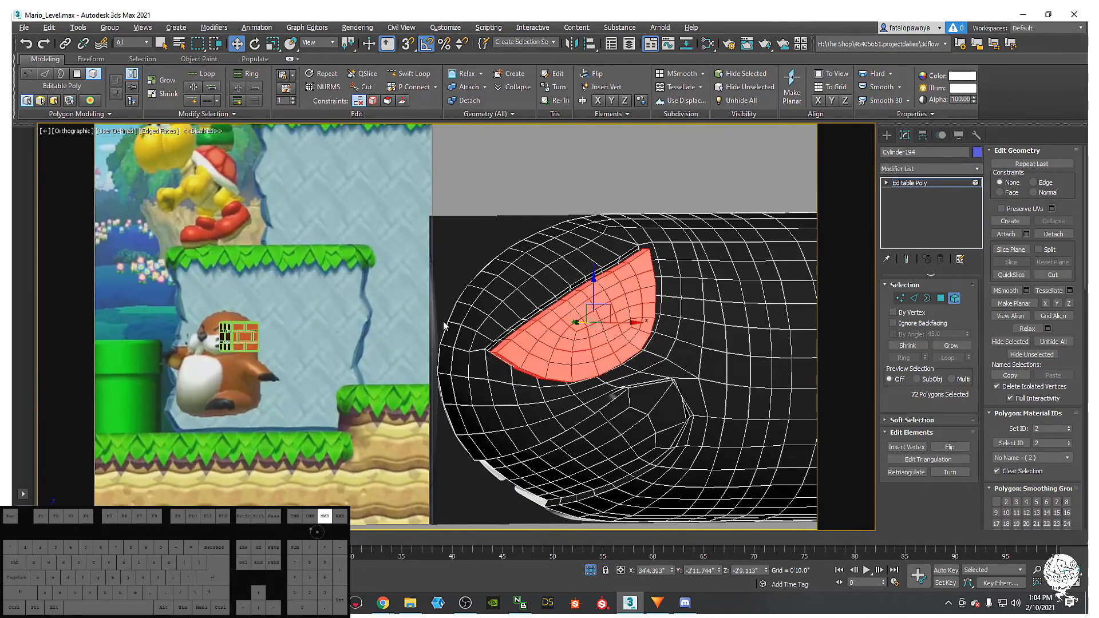
scroll(682, 382, "up", 10)
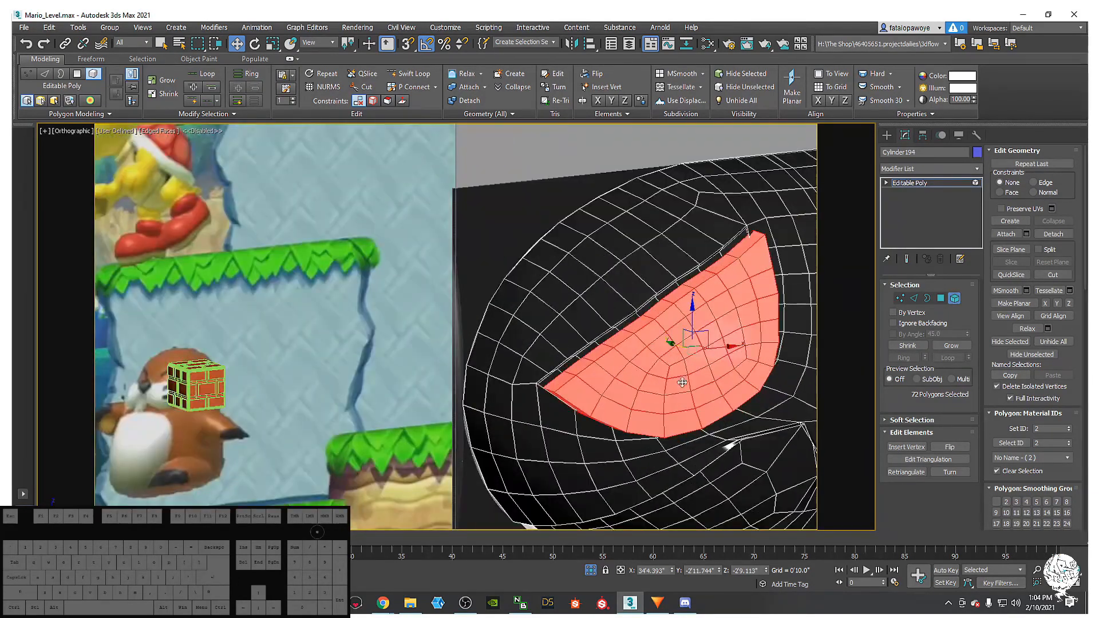
middle_click_drag(682, 382, 632, 352, "alt")
key("r")
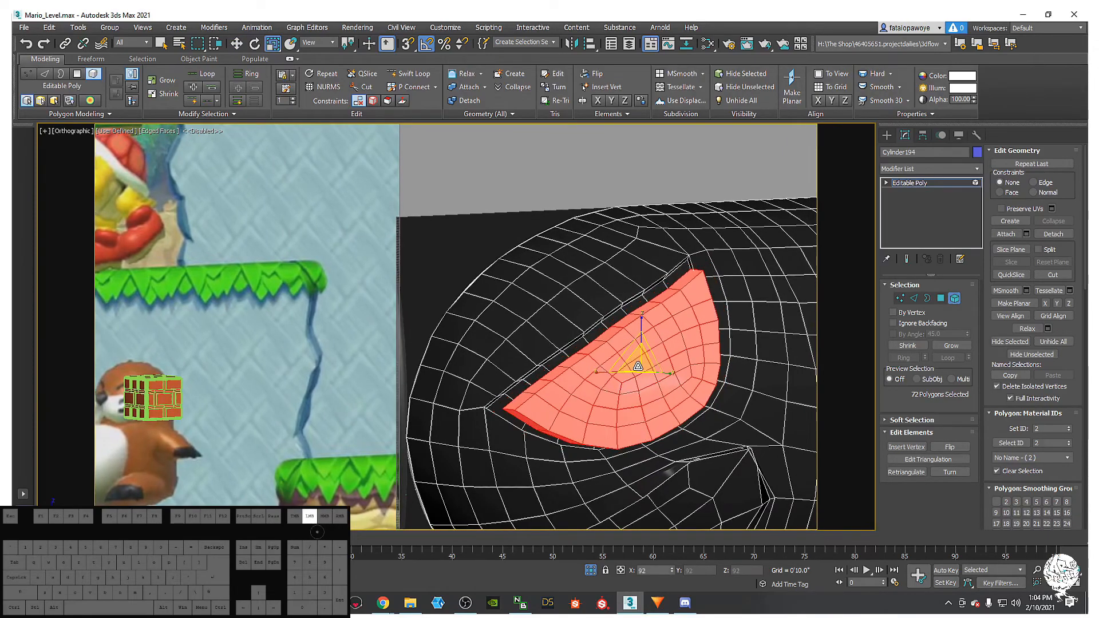
middle_click_drag(637, 361, 662, 394, "alt")
key("w")
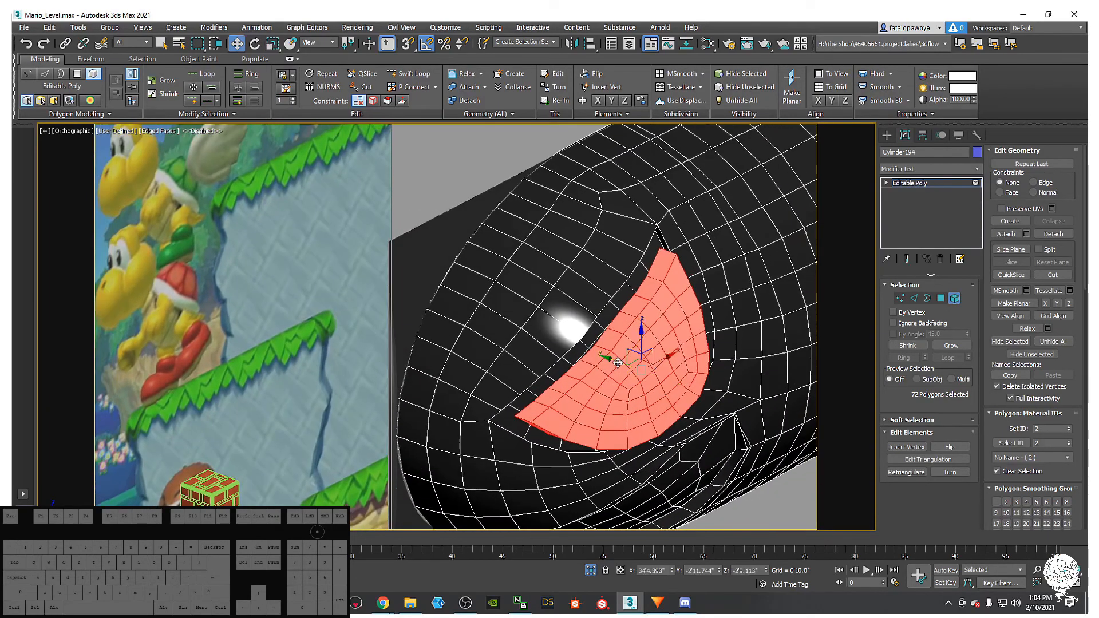
left_click_drag(610, 359, 584, 353)
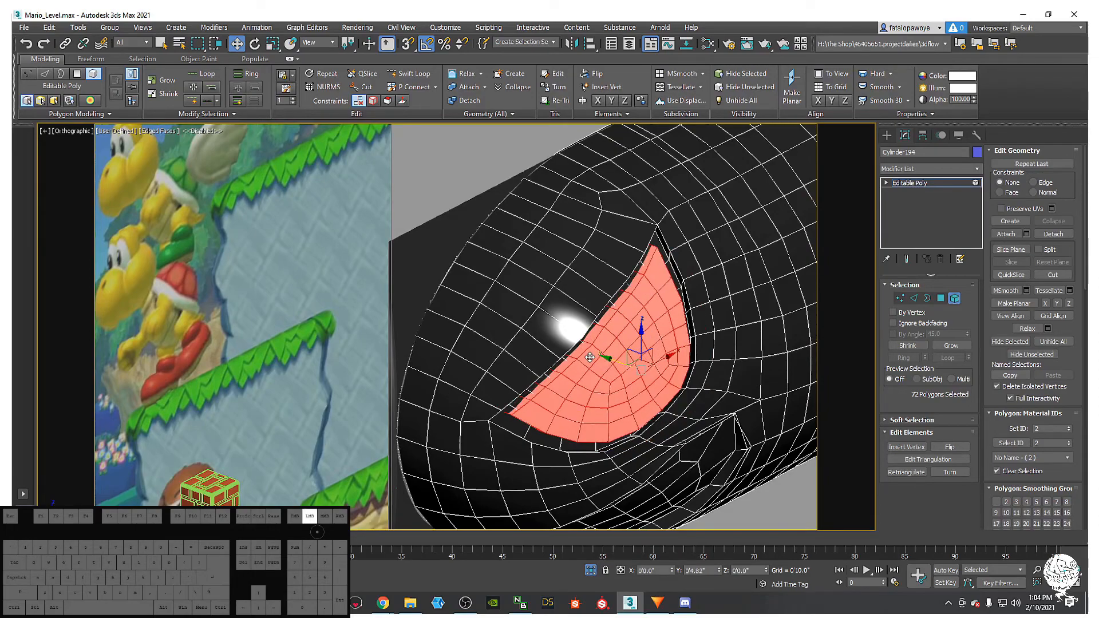
middle_click_drag(599, 356, 572, 358, "alt")
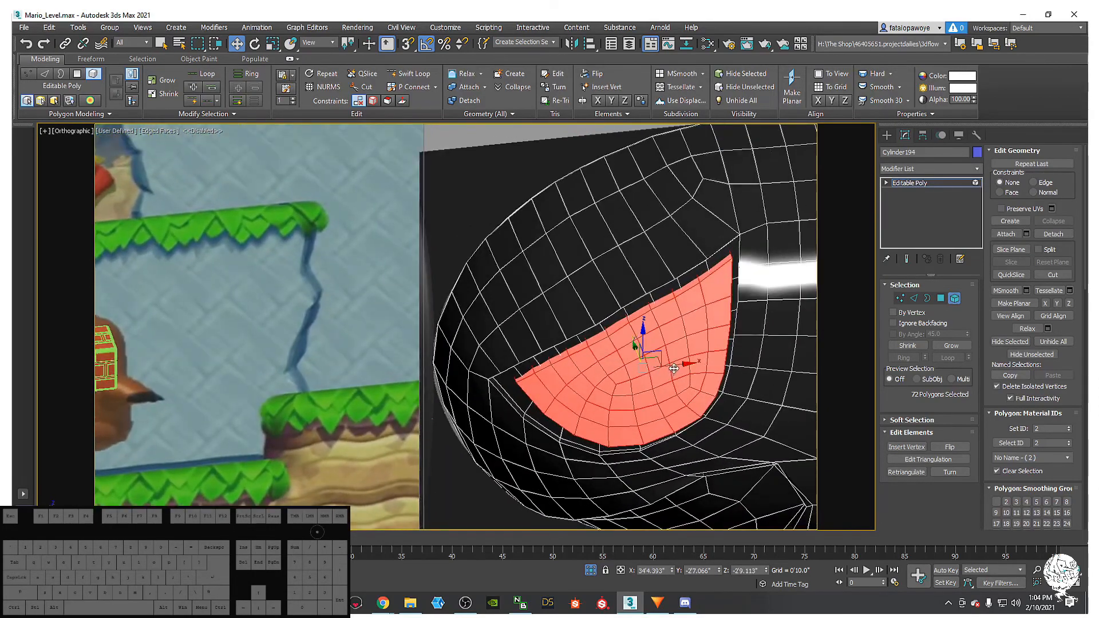
middle_click_drag(651, 373, 492, 433, "alt")
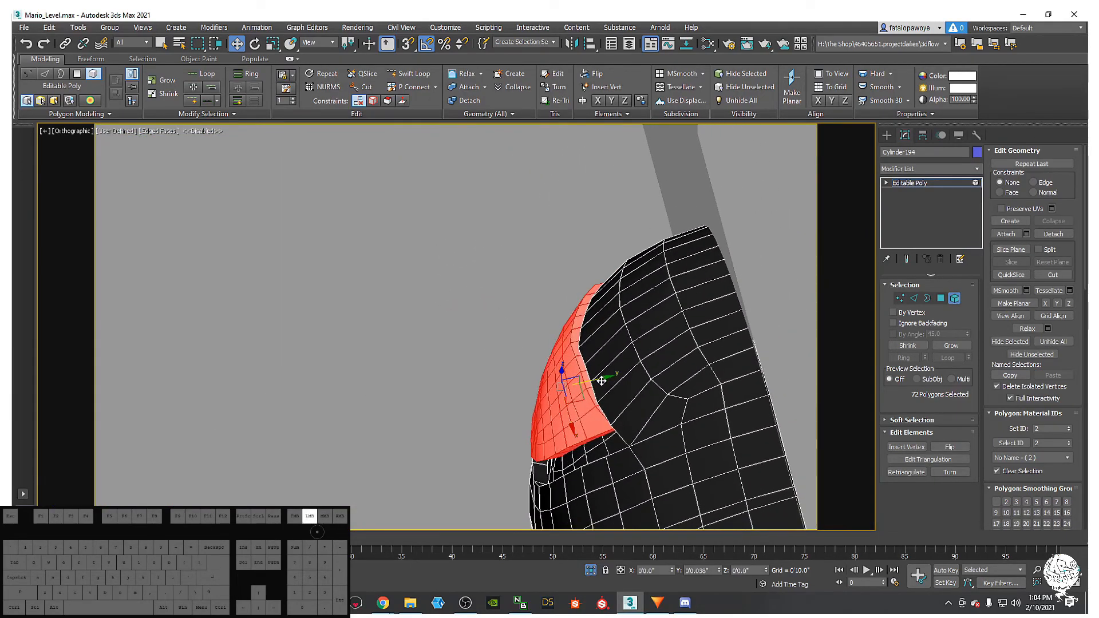
middle_click_drag(615, 385, 589, 378, "alt")
middle_click_drag(666, 325, 838, 267, "alt")
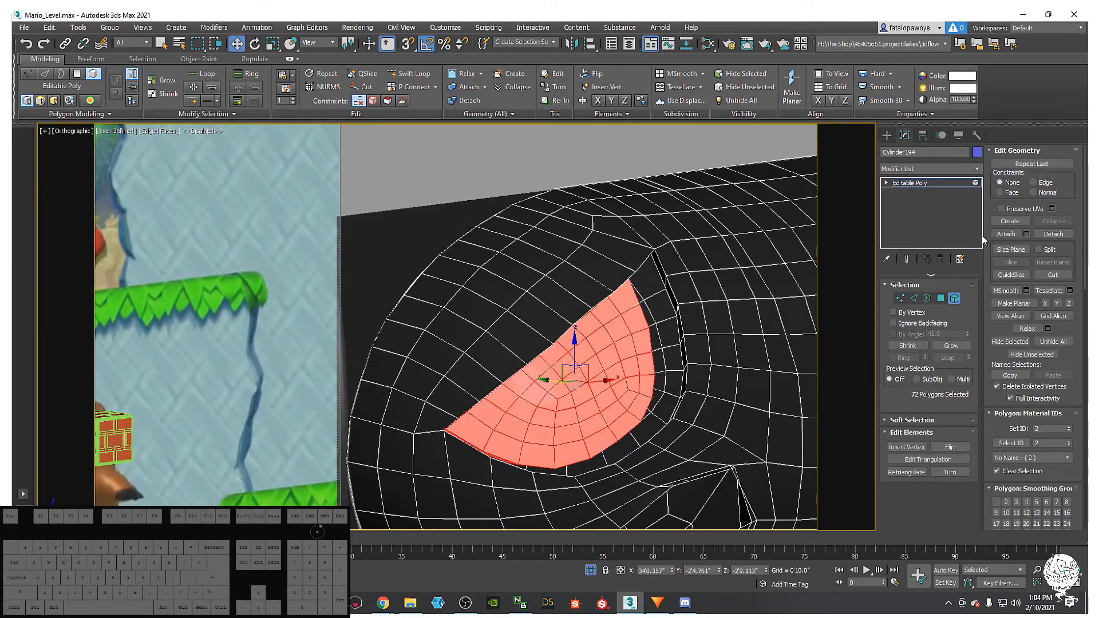
middle_click_drag(675, 305, 683, 301)
- Add a TurboSmooth modifier on top of the bullet's Editable Poly
left_click(955, 168)
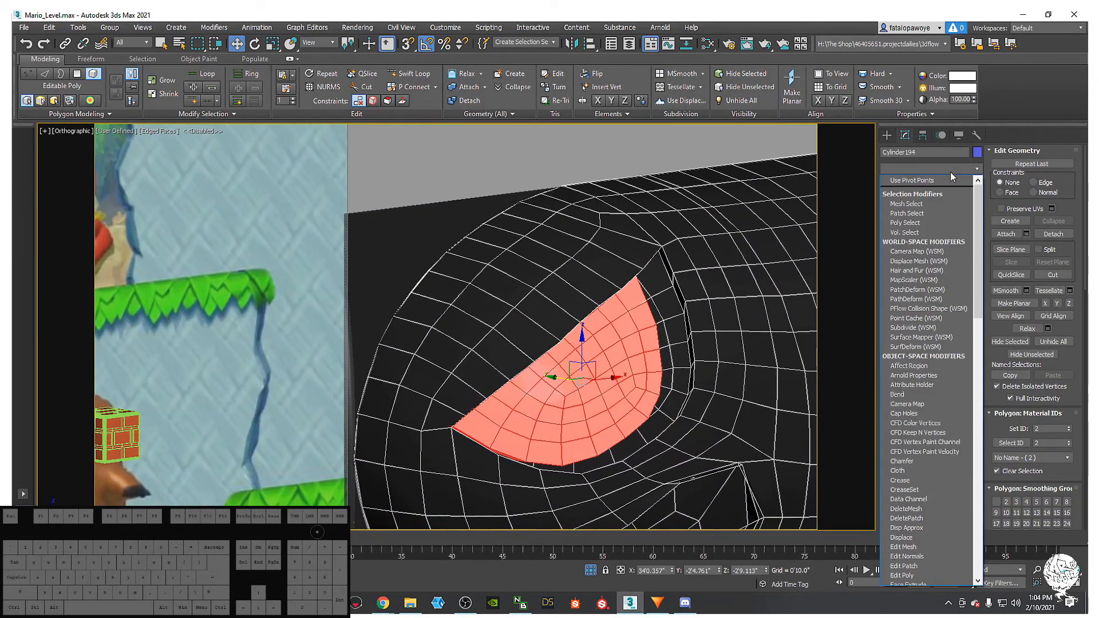
key("t")
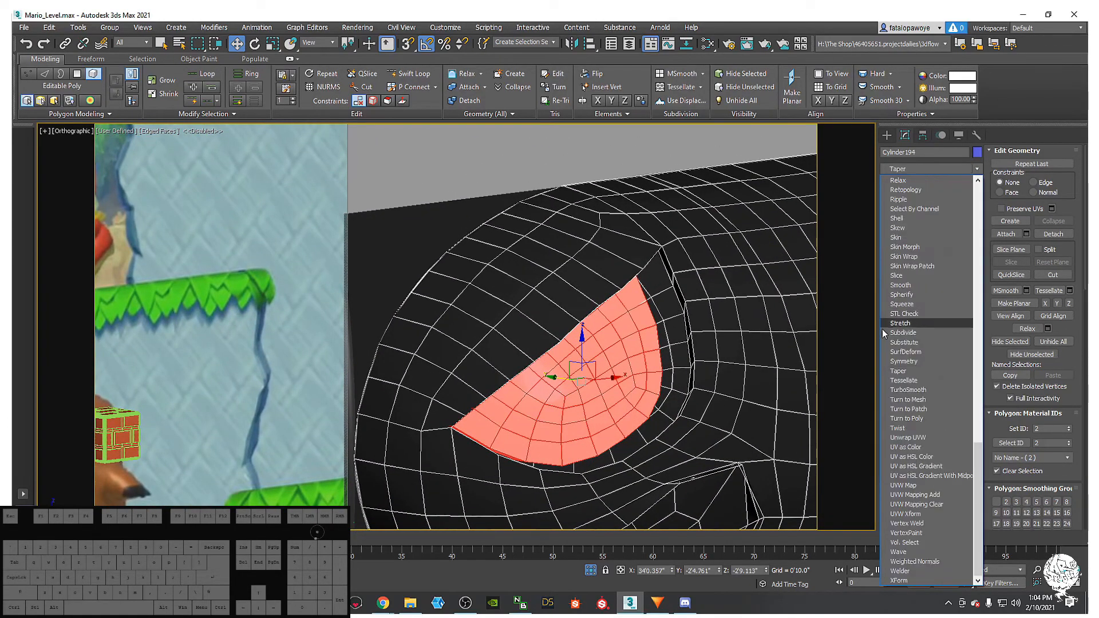
left_click(908, 390)
middle_click_drag(693, 335, 610, 295)
scroll(610, 295, "down", 3)
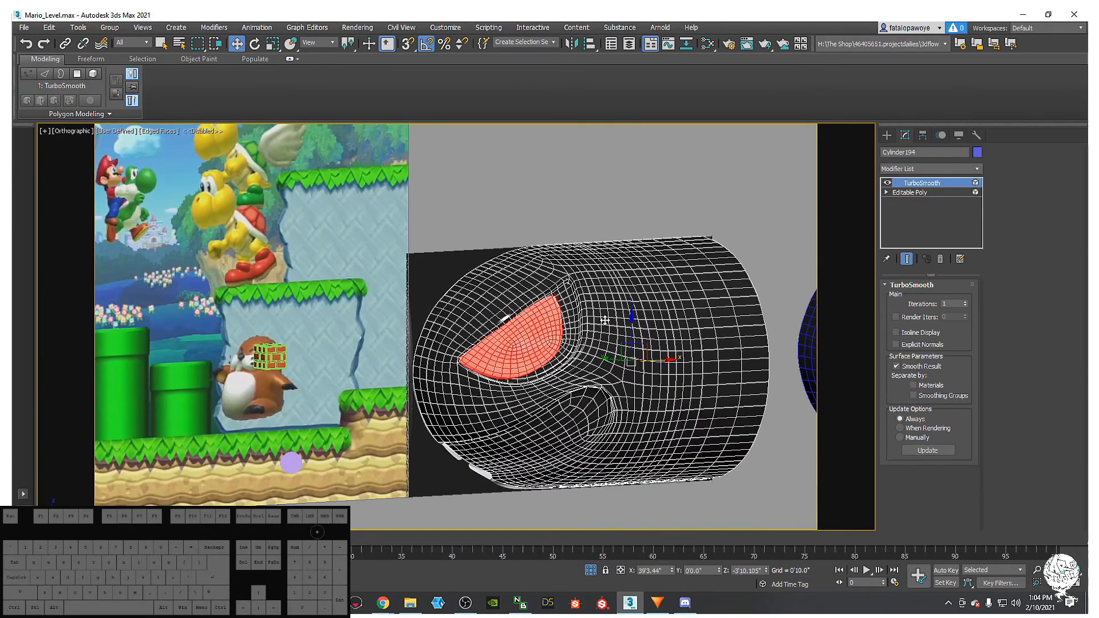
- Hide edged faces, check the smoothed bullet, and return to the Editable Poly level
key("F4")
key("F4")
key("F4")
left_click(702, 488)
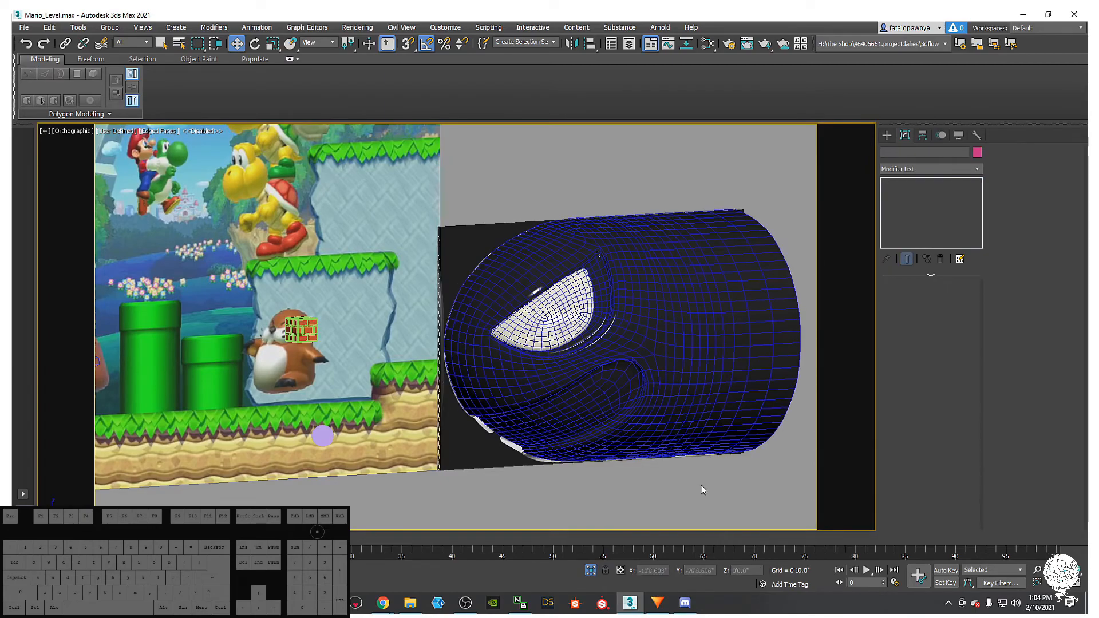
scroll(613, 357, "down", 4)
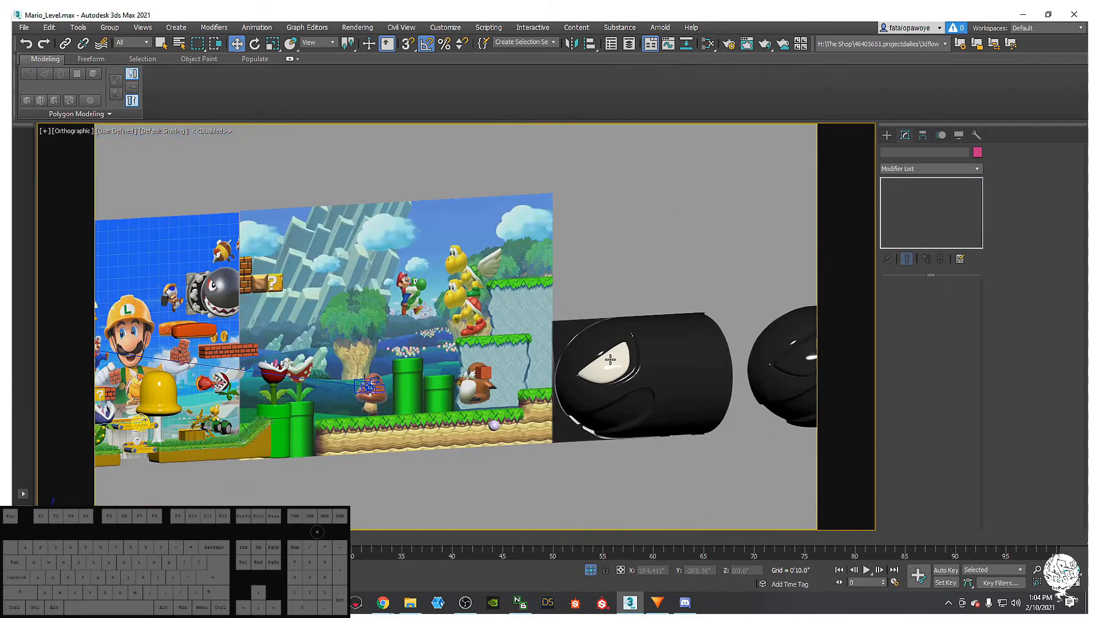
scroll(610, 358, "up", 4)
left_click(610, 359)
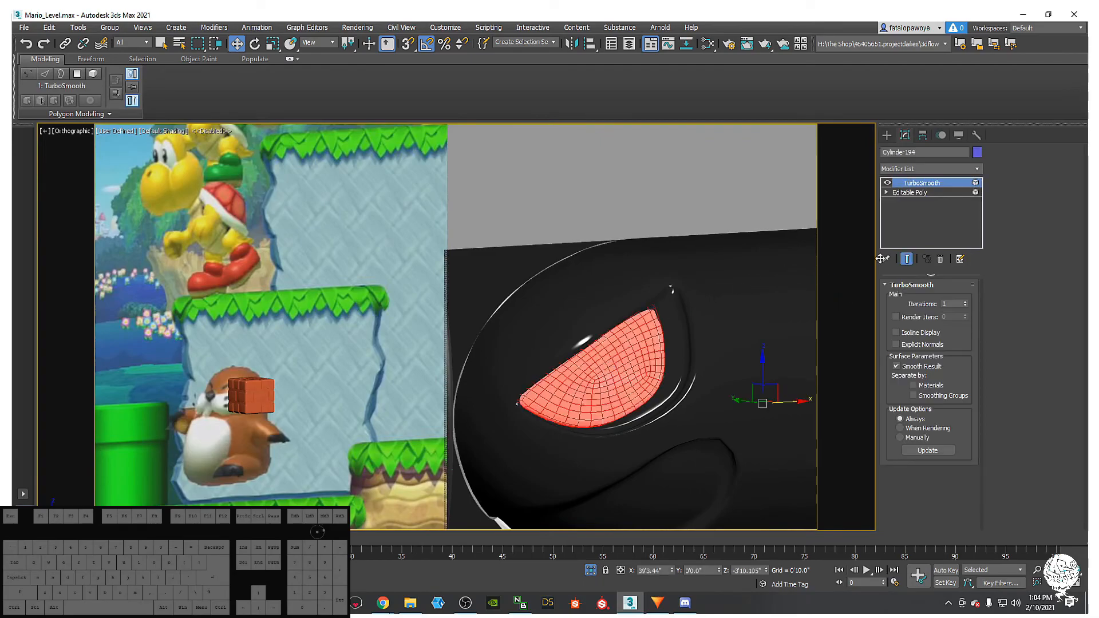
left_click(912, 193)
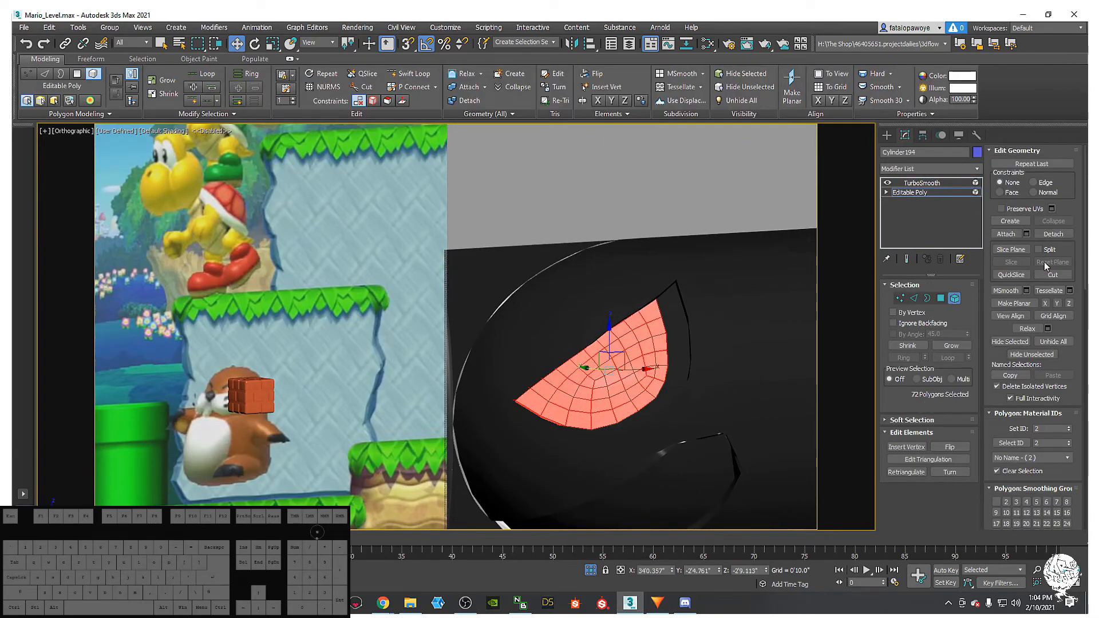
- Detach the eye polygons as a separate object, Object024, and select it
left_click(1064, 230)
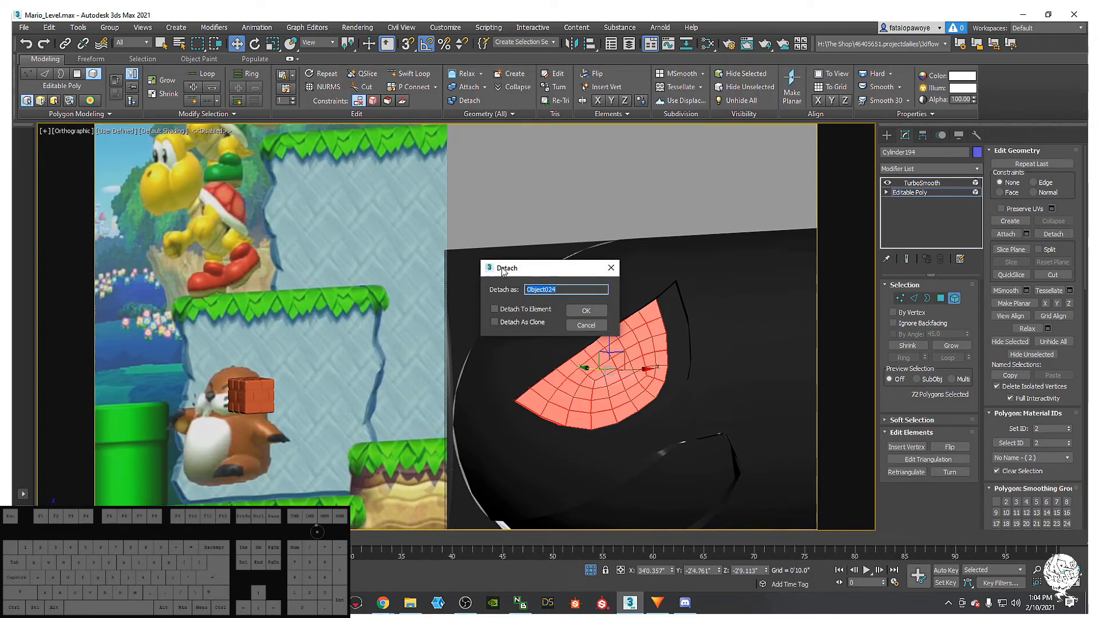
left_click(586, 311)
left_click(887, 134)
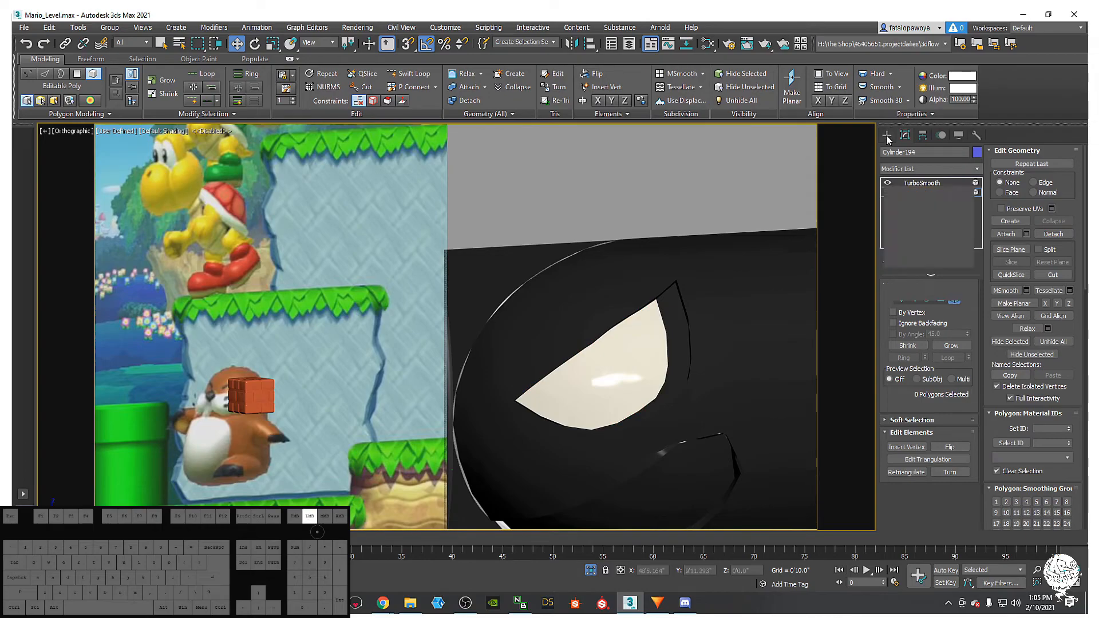
left_click(618, 392)
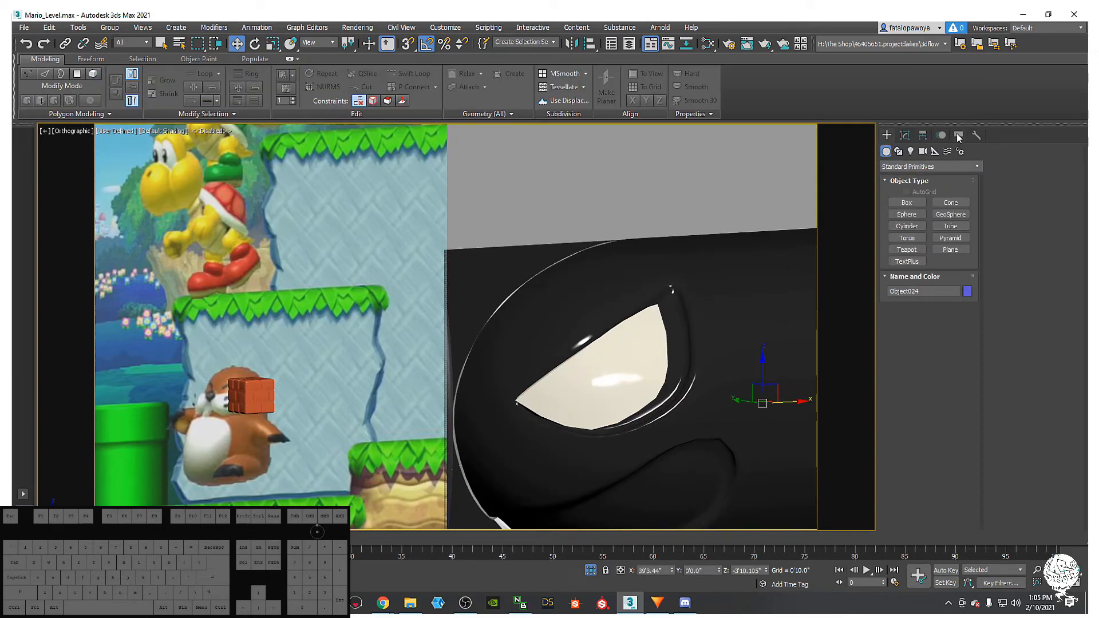
left_click(904, 135)
- Add an FFD 4x4x4 modifier to the eye
left_click(955, 169)
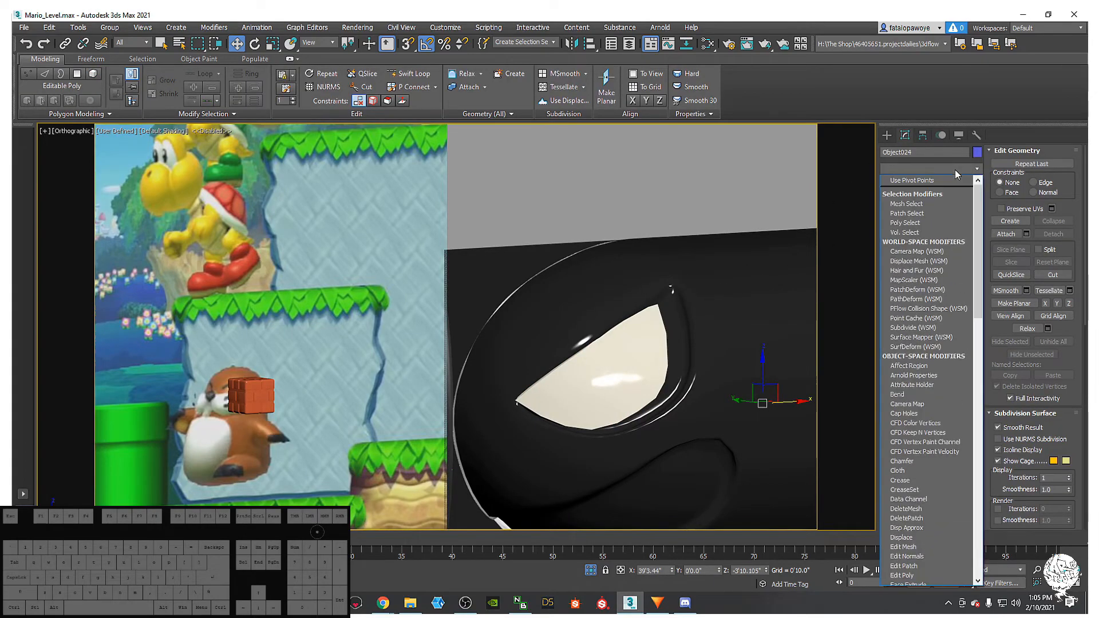
key("f")
left_click(918, 212)
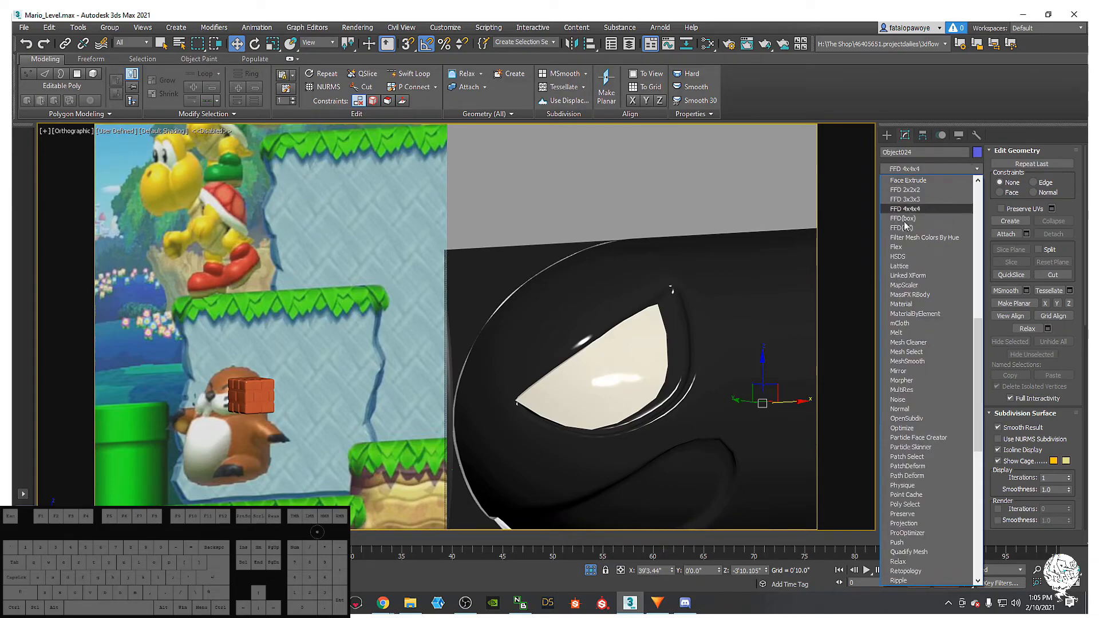
- Switch to Front view, make the bullet body see-through with Alt+X, and reselect the eye
middle_click_drag(667, 398, 637, 368, "alt")
key("f")
key("z")
scroll(670, 343, "down", 3)
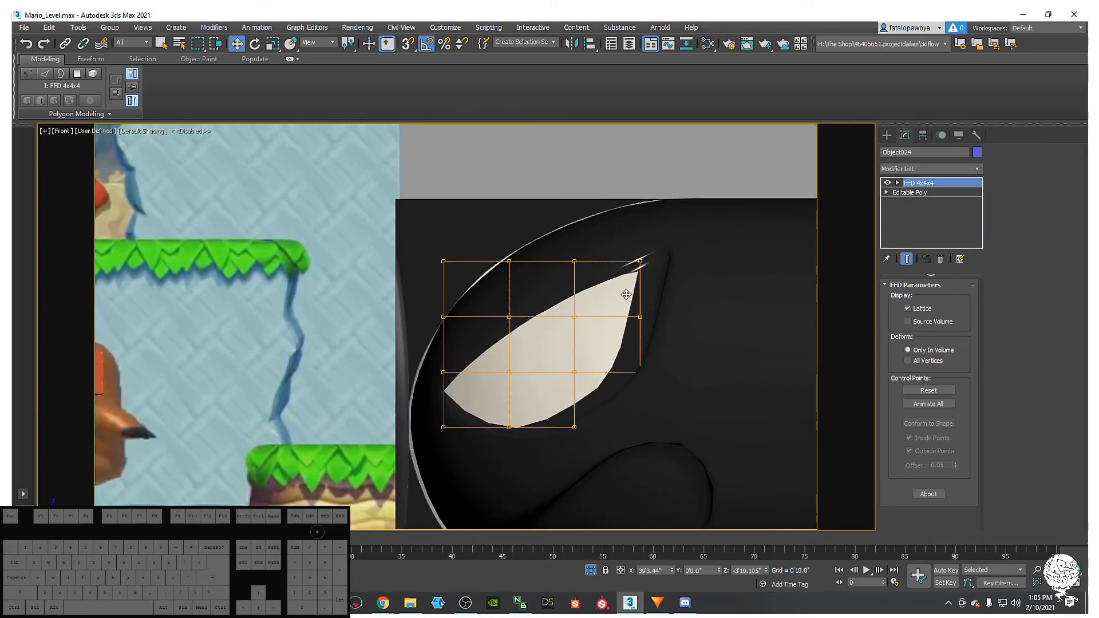
key("alt+x")
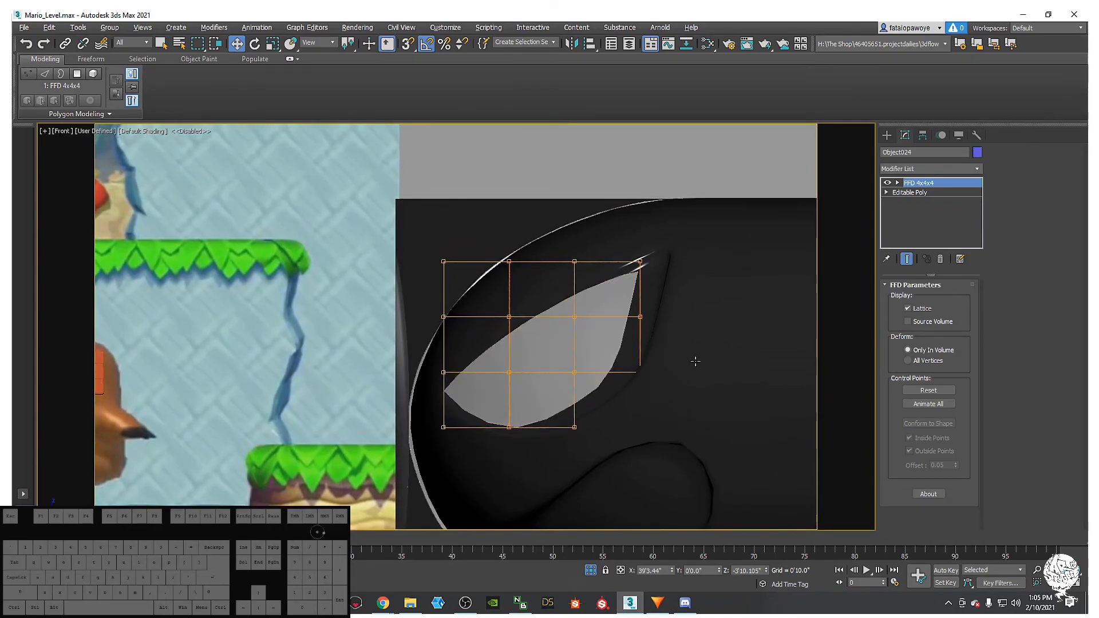
left_click(695, 361)
key("alt+x")
middle_click_drag(582, 363, 624, 335)
scroll(599, 346, "up", 2)
left_click(609, 322)
- Shrink the eye and its lattice by about 10% to sit inside the socket
scroll(634, 336, "down", 2)
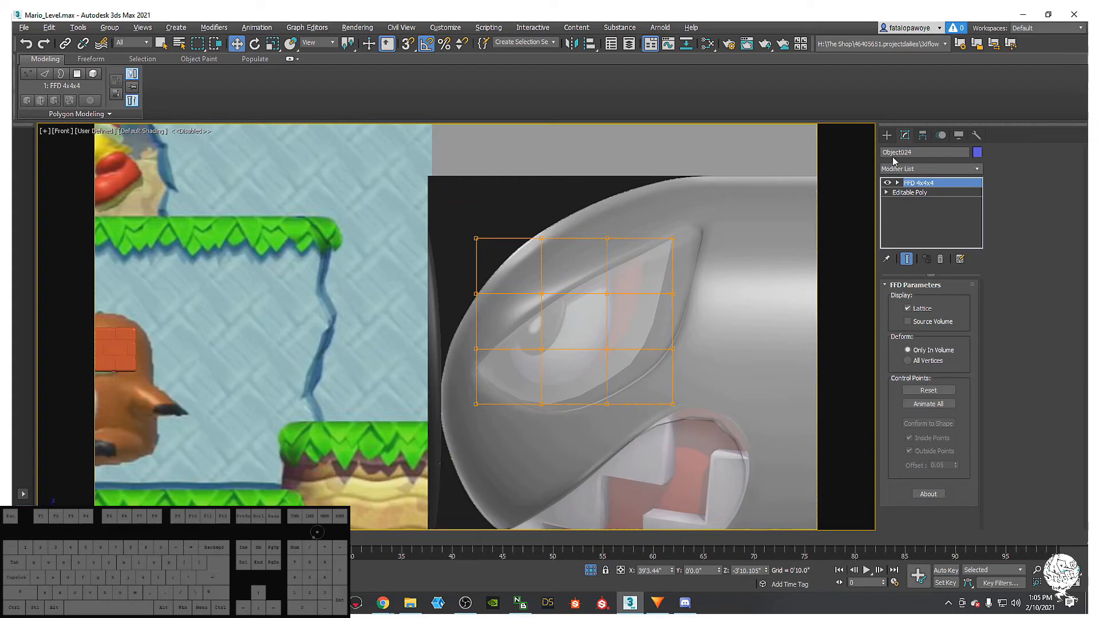
middle_click_drag(694, 202, 774, 312)
scroll(682, 213, "down", 3)
scroll(760, 280, "down", 3)
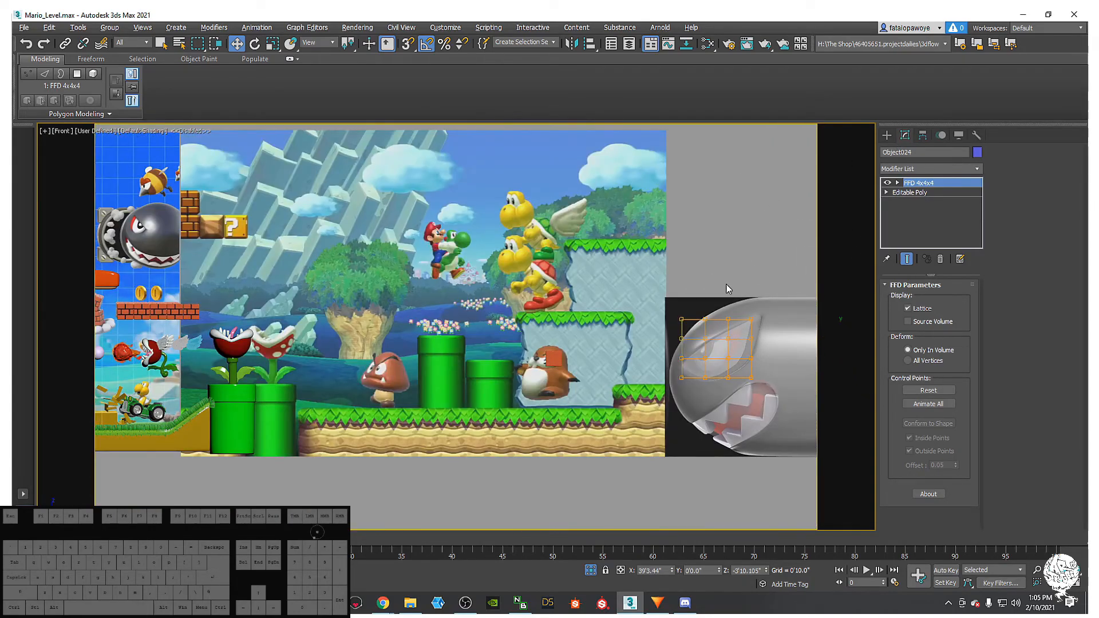
middle_click_drag(725, 350, 645, 296)
scroll(635, 296, "up", 3)
scroll(625, 293, "down", 4)
scroll(623, 293, "up", 4)
scroll(612, 287, "down", 4)
middle_click_drag(555, 247, 596, 295)
scroll(559, 264, "up", 5)
scroll(595, 295, "down", 1)
middle_click_drag(596, 295, 669, 332)
scroll(671, 332, "down", 2)
middle_click_drag(675, 332, 792, 364)
scroll(793, 367, "down", 1)
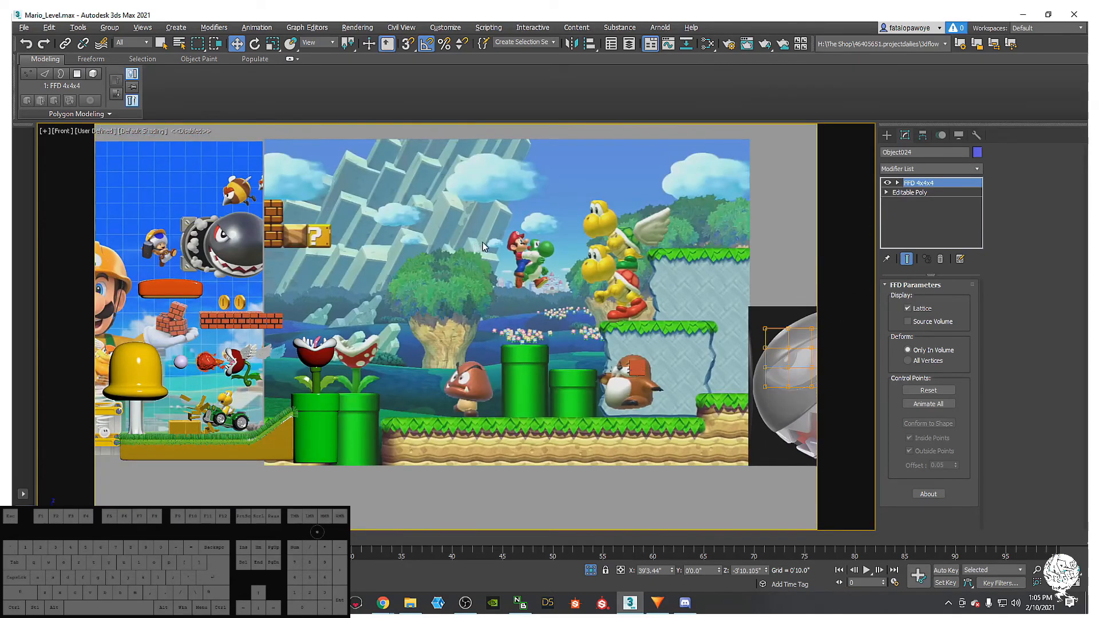
middle_click_drag(676, 337, 540, 280)
scroll(599, 292, "up", 4)
key("r")
left_click_drag(542, 271, 539, 276)
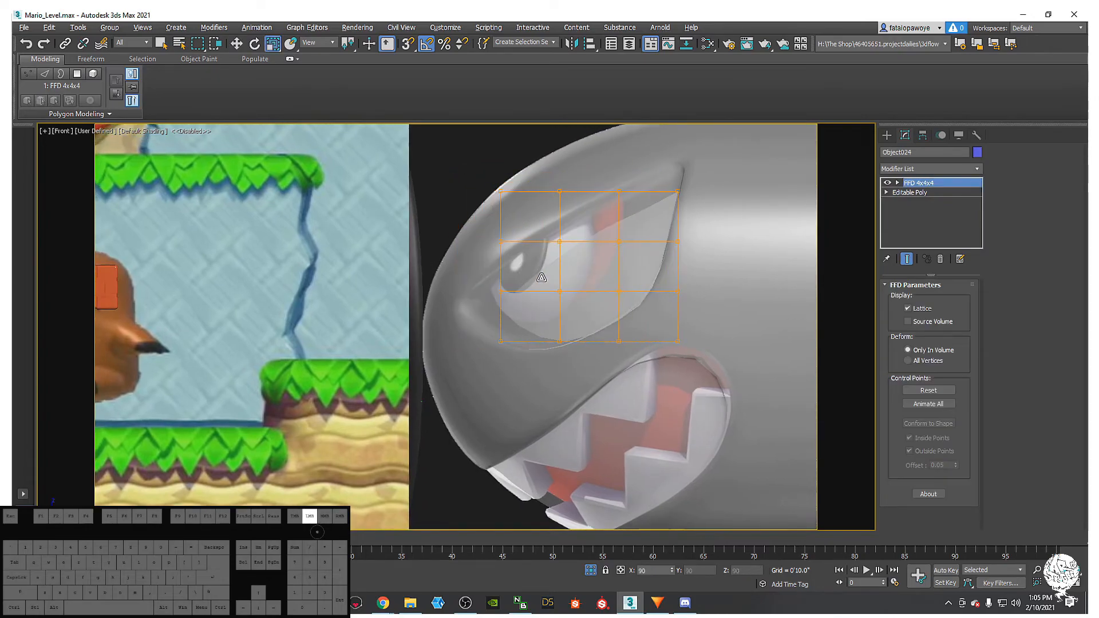
key("w")
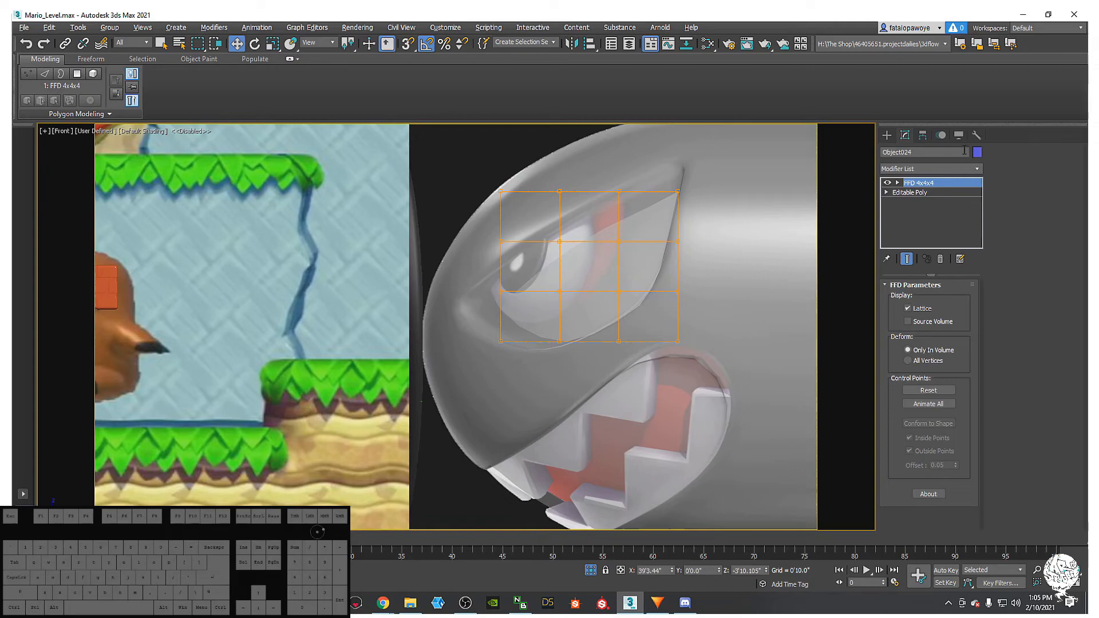
- Go down to the eye's Editable Poly level in the modifier stack
left_click(889, 136)
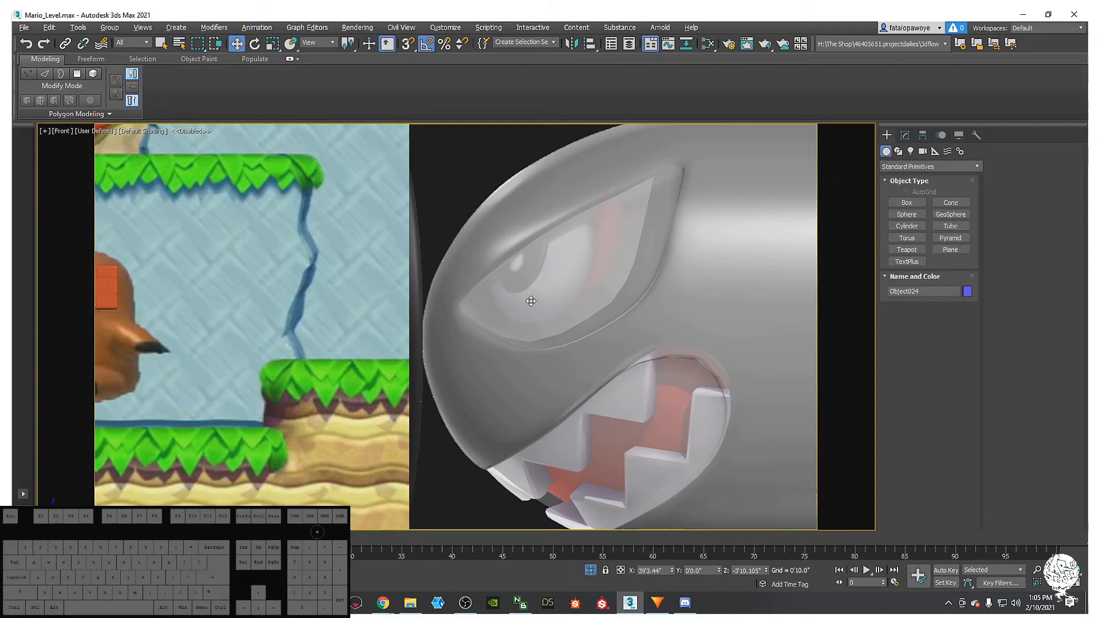
left_click(905, 135)
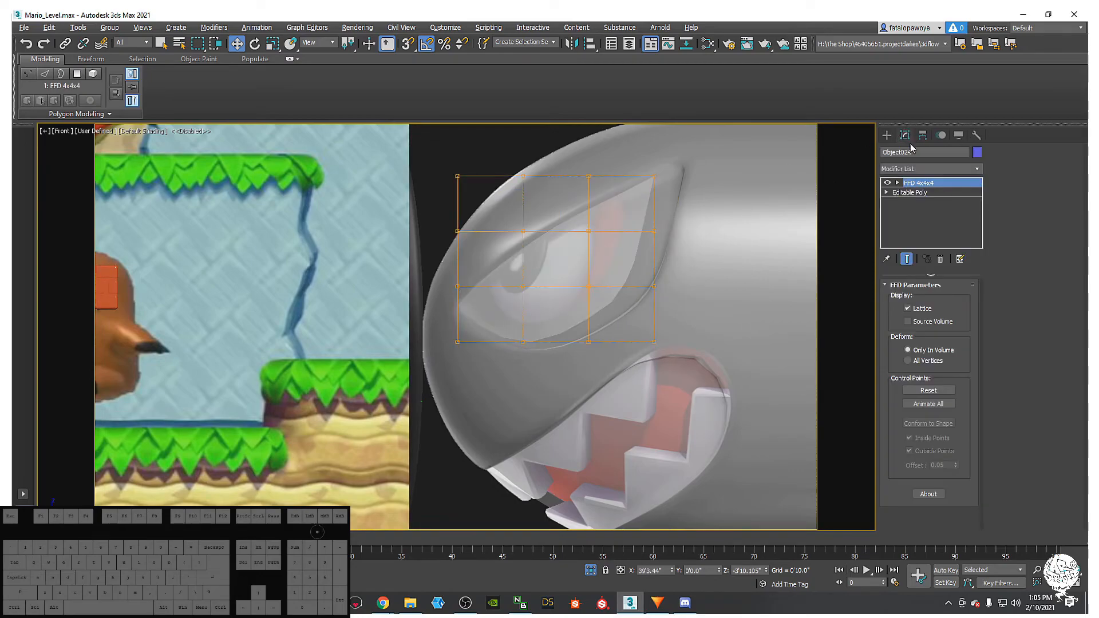
left_click(927, 192)
- Scale all 72 eye polygons to 76% and move them vertically into the socket
left_click(954, 299)
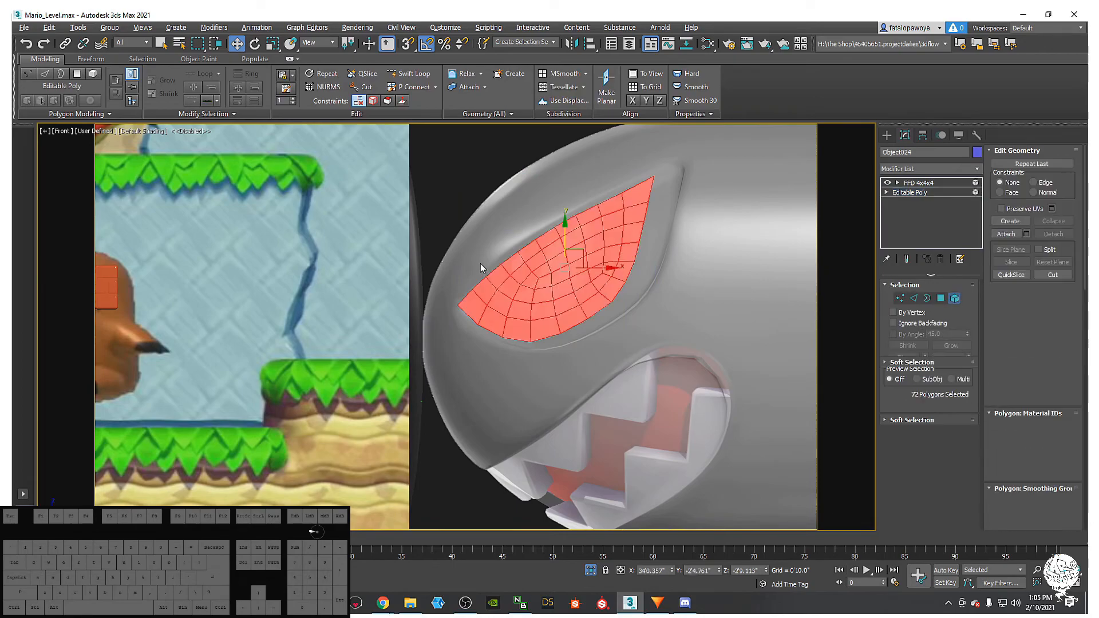
scroll(566, 275, "up", 3)
scroll(569, 286, "down", 4)
scroll(570, 301, "up", 1)
key("r")
left_click_drag(575, 299, 590, 320)
scroll(590, 314, "up", 3)
key("w")
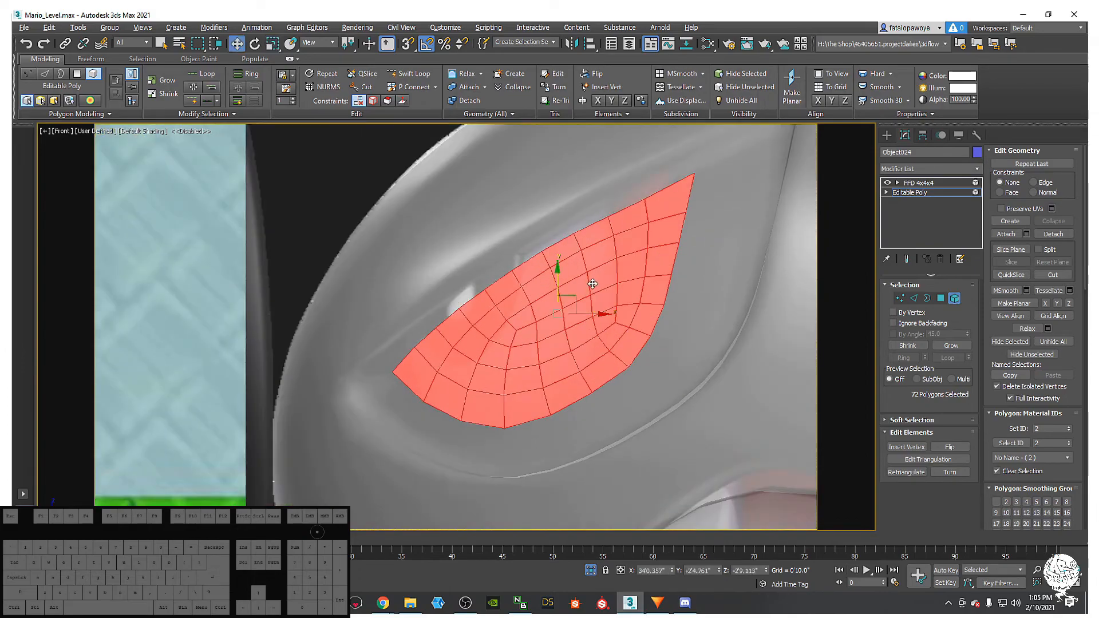
left_click_drag(557, 268, 597, 246)
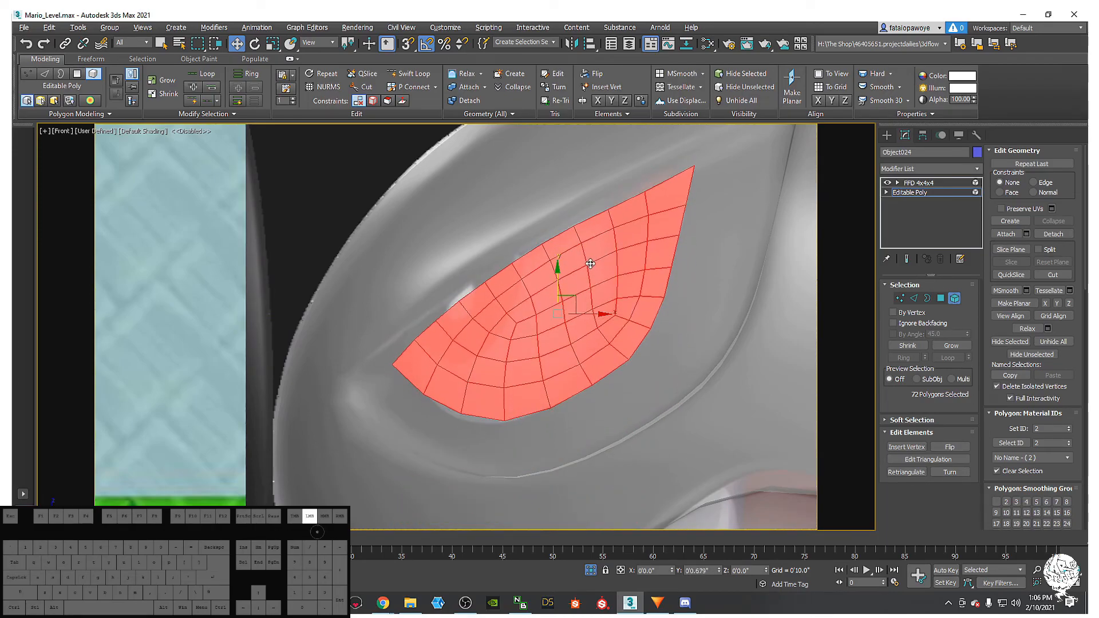
- Turn on edged faces and switch the FFD lattice to Control Points mode
scroll(675, 282, "up", 2)
scroll(675, 282, "down", 3)
middle_click_drag(629, 261, 645, 292)
key("F4")
key("F4")
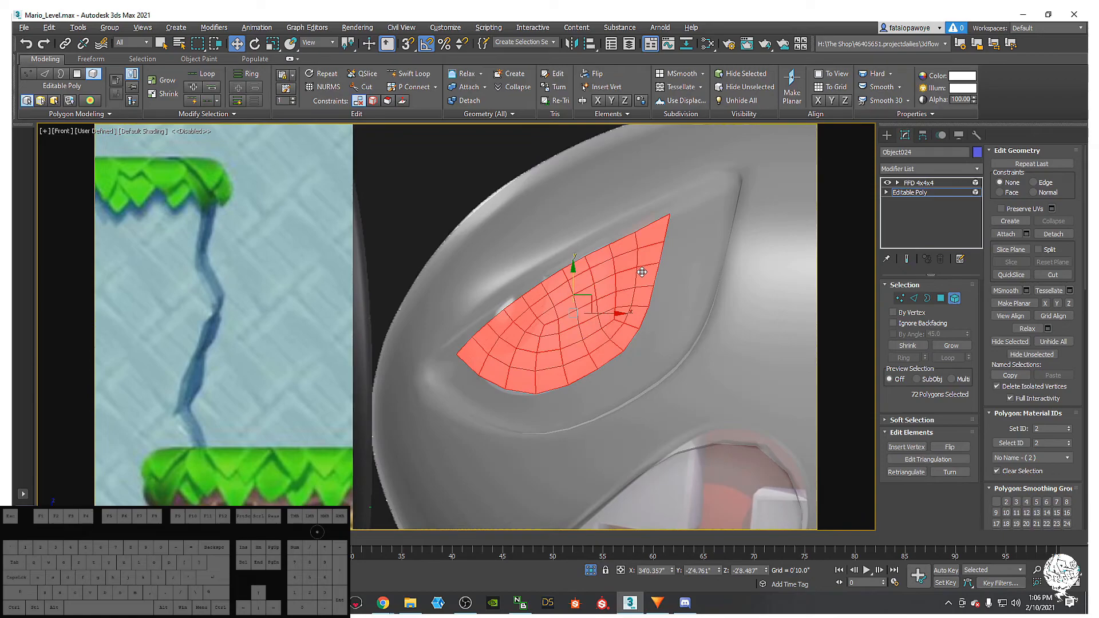
left_click(928, 183)
key("1")
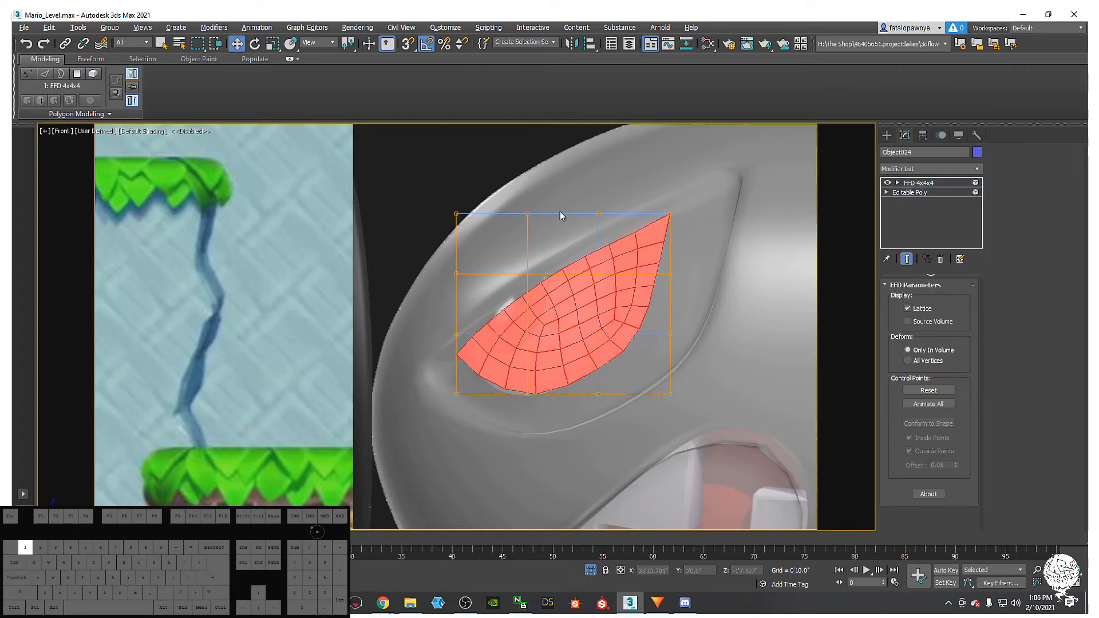
- Drag the top-left, top-middle, top-right and lower-middle lattice points to match the socket outline
left_click_drag(577, 306, 577, 303)
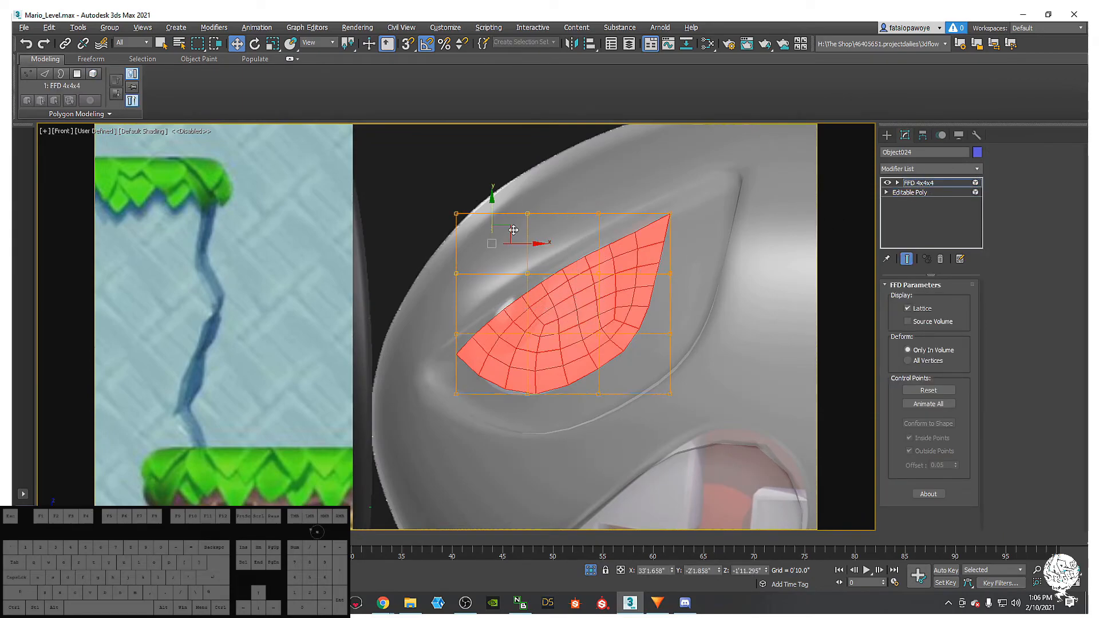
left_click_drag(511, 229, 496, 213)
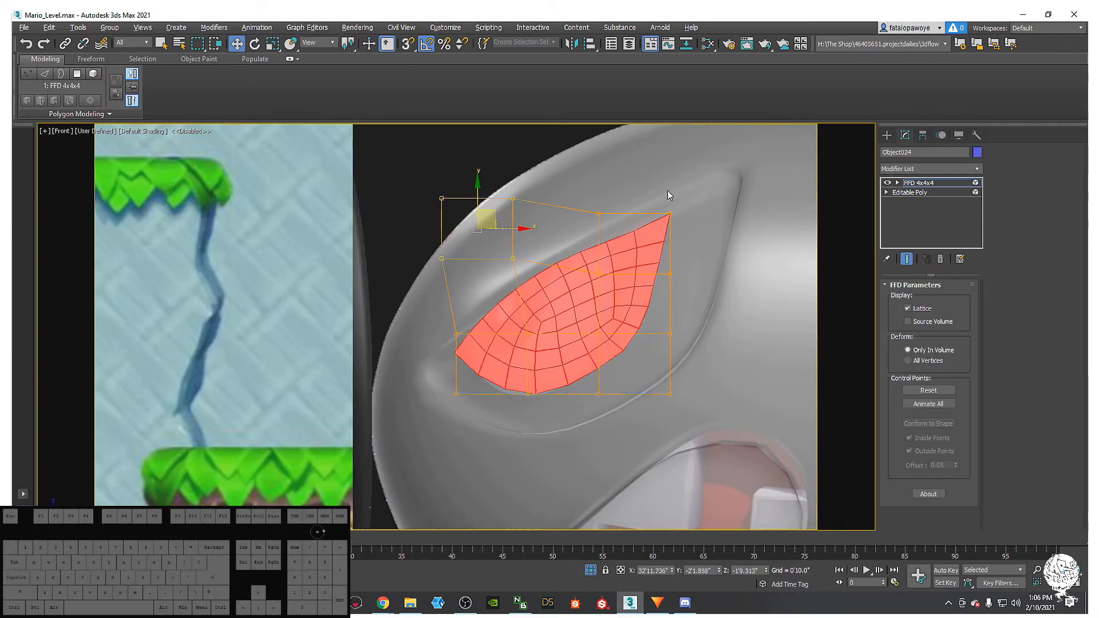
left_click(596, 212)
left_click_drag(612, 194, 601, 177)
left_click_drag(660, 152, 717, 246)
left_click_drag(679, 196, 657, 187)
middle_click_drag(657, 442, 653, 378)
left_click_drag(533, 281, 533, 281)
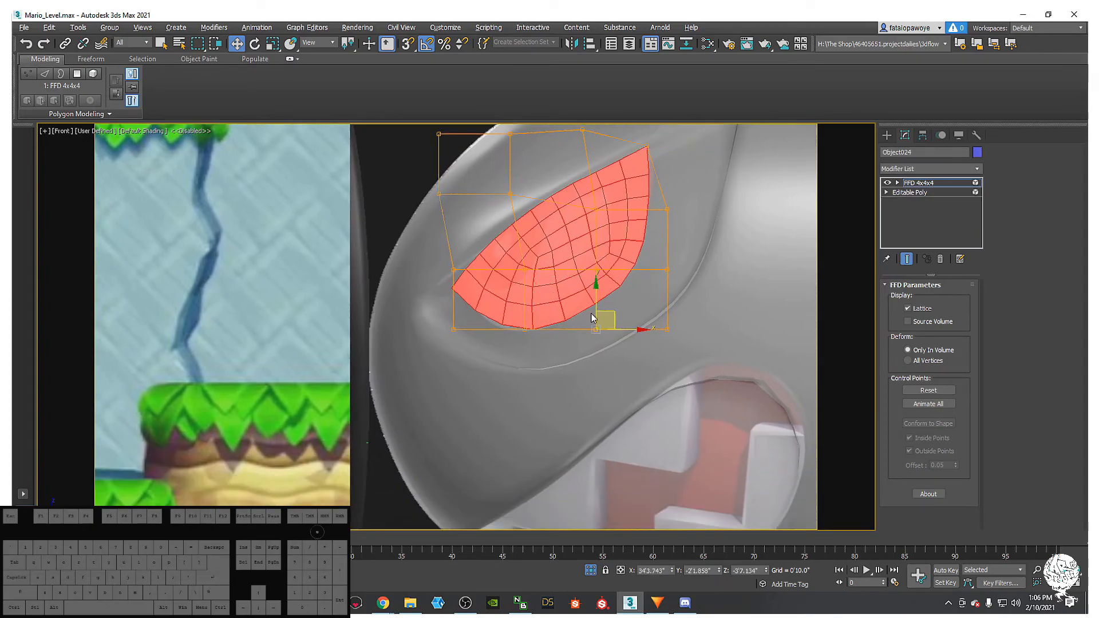
left_click_drag(612, 312, 628, 322)
left_click_drag(517, 361, 472, 282)
mouse_move(508, 312)
left_mouse_down()
mouse_move(539, 344)
mouse_move(522, 317)
left_mouse_up()
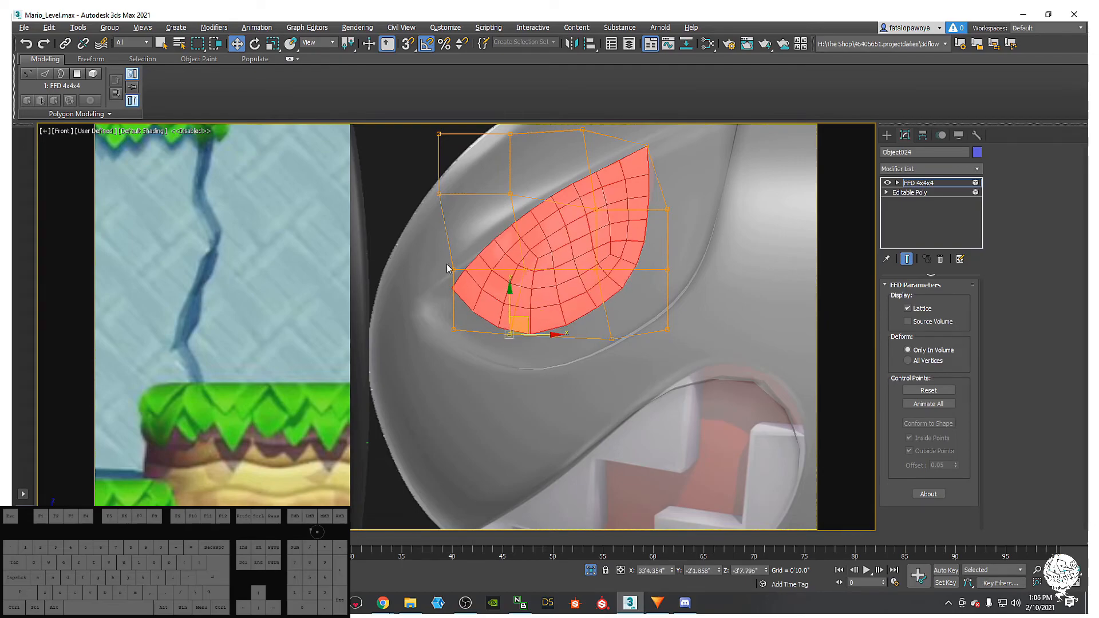
left_click_drag(466, 255, 452, 242)
left_click_drag(494, 162, 525, 186)
- Adjust the left-edge, lower-corner, bottom and inner lattice points to fill the socket
left_click_drag(407, 167, 449, 247)
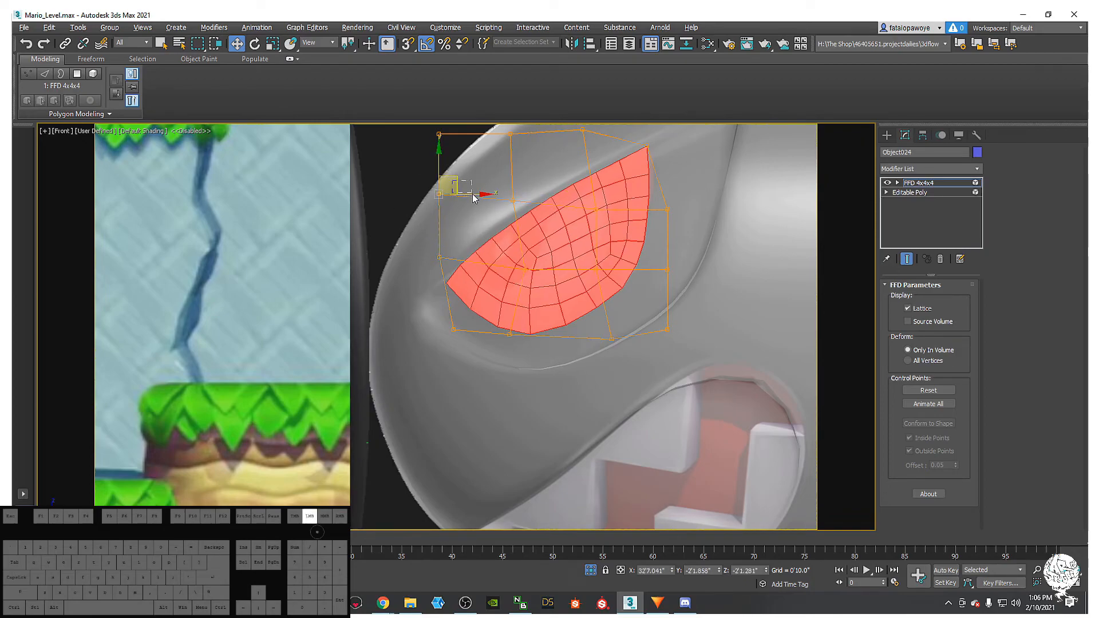
left_click_drag(452, 176, 459, 179)
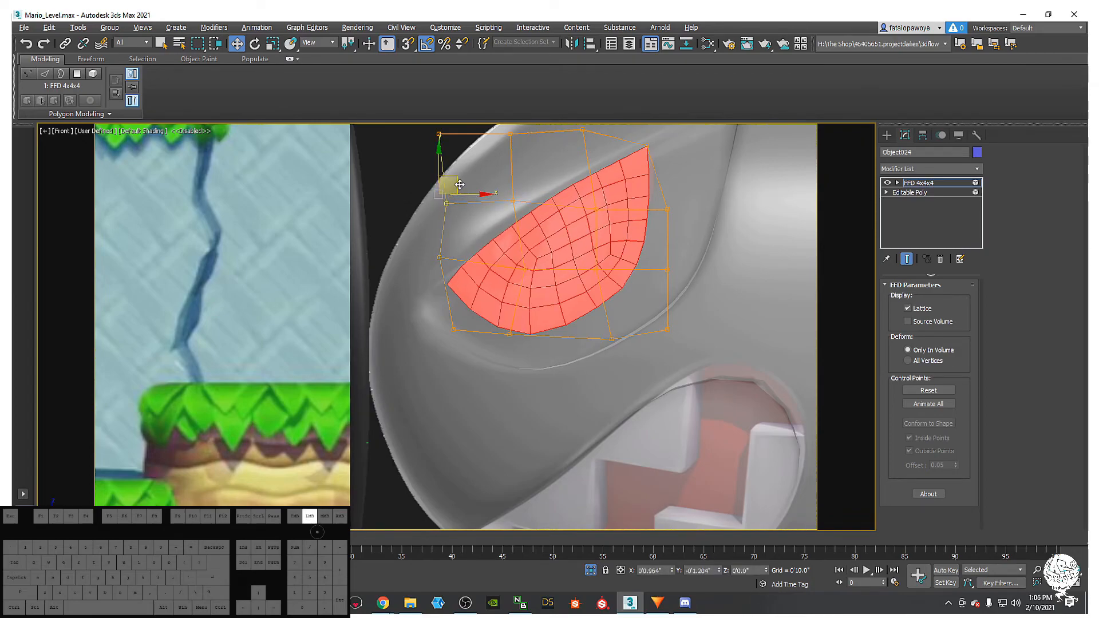
left_click_drag(481, 279, 481, 278)
left_click_drag(457, 230, 458, 219)
left_click(453, 329)
left_click_drag(468, 313, 520, 330)
middle_click_drag(553, 190, 554, 229)
left_click_drag(635, 392, 657, 365)
left_click_drag(539, 313, 544, 286)
left_click(515, 241)
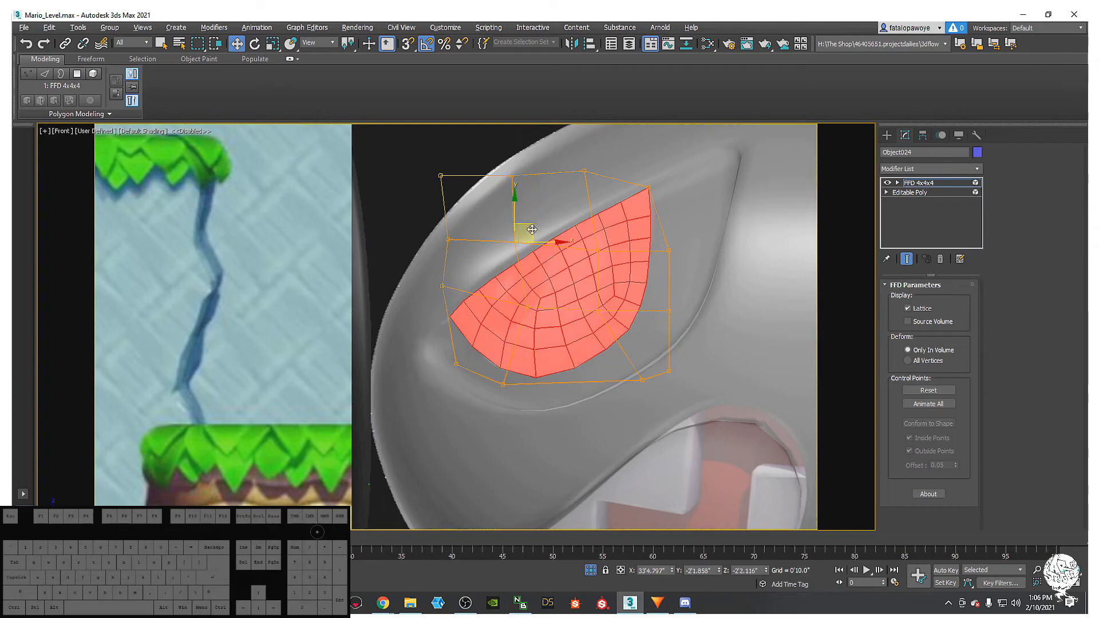
left_click_drag(527, 224, 529, 226)
left_click_drag(634, 175, 661, 186)
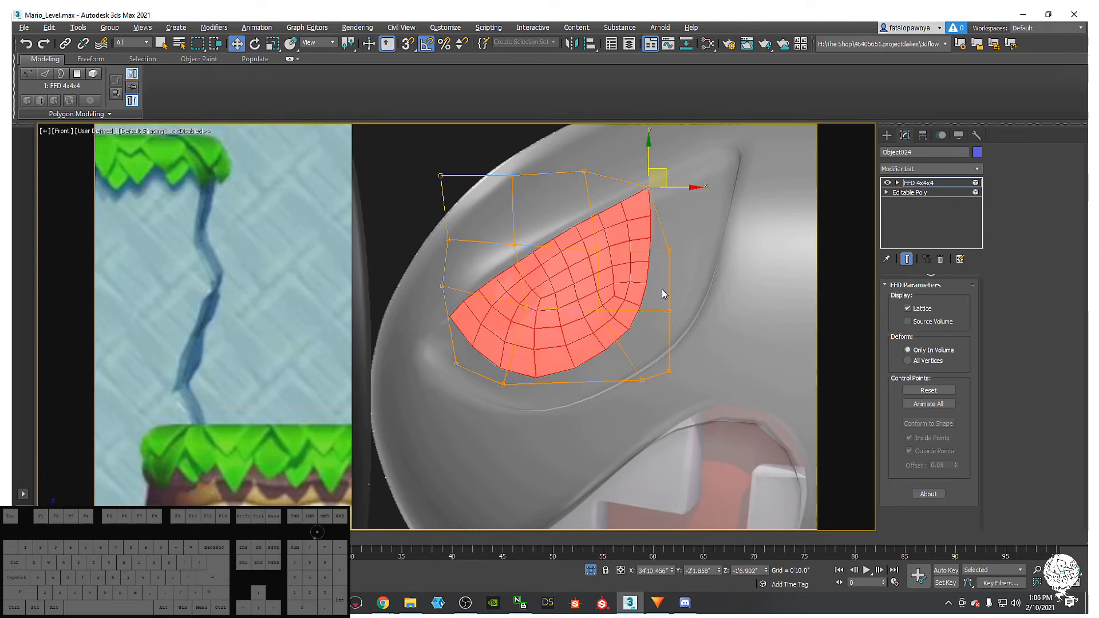
- Hide the lattice to check the reshaped eye against the socket
scroll(623, 280, "down", 3)
scroll(668, 275, "up", 2)
scroll(668, 274, "down", 3)
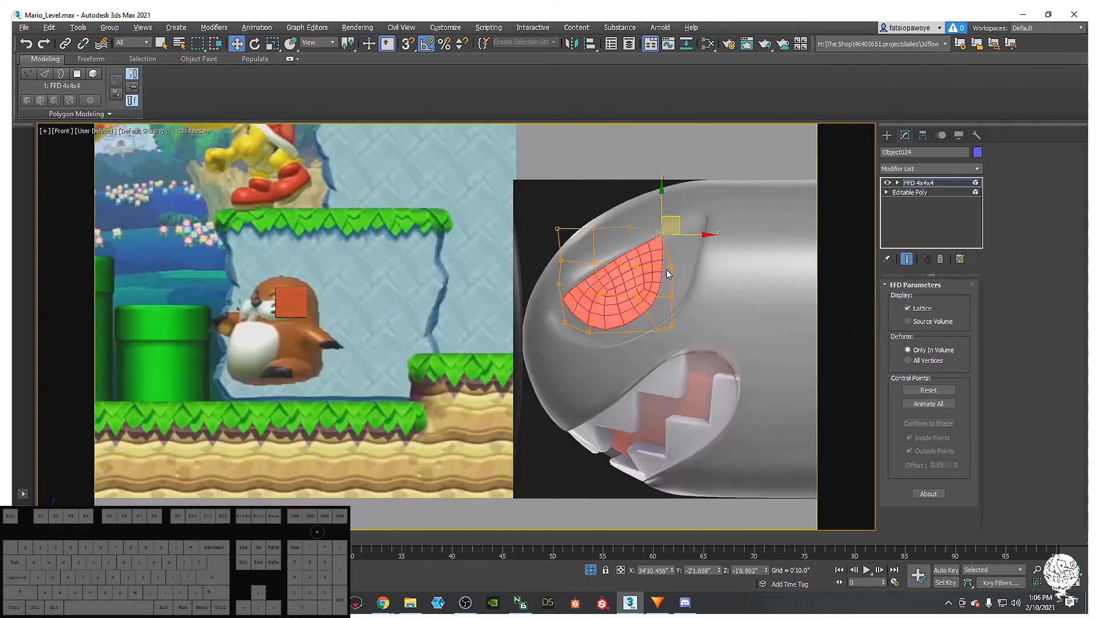
scroll(667, 275, "down", 1)
scroll(685, 309, "up", 3)
scroll(546, 297, "down", 4)
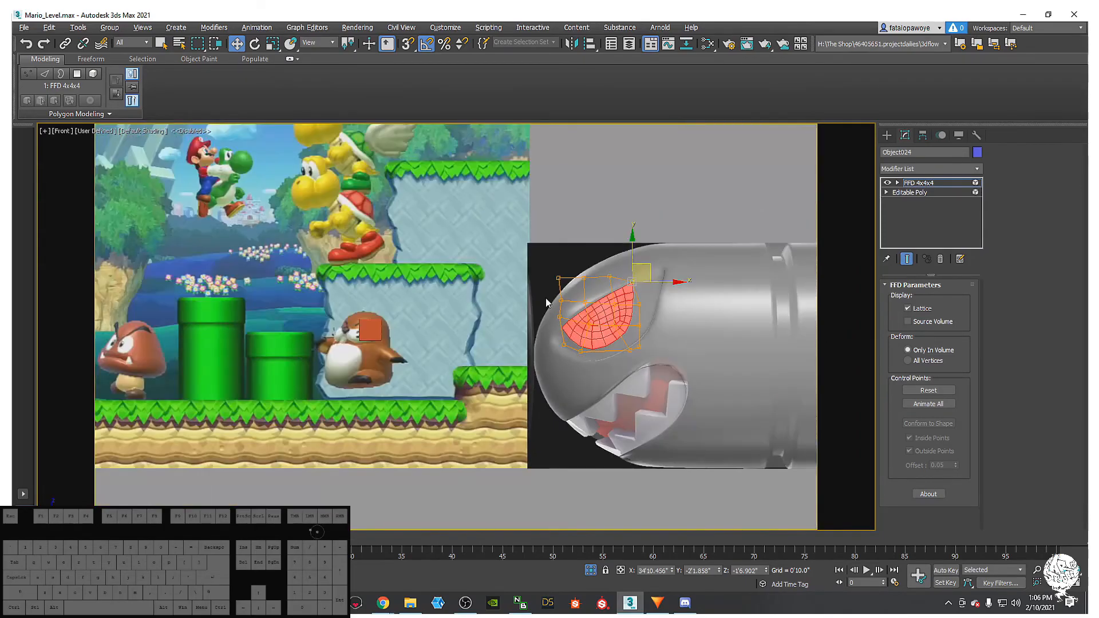
middle_click_drag(546, 298, 743, 383)
scroll(664, 336, "down", 4)
middle_click_drag(664, 337, 567, 319)
scroll(687, 381, "up", 4)
middle_click_drag(687, 381, 630, 321)
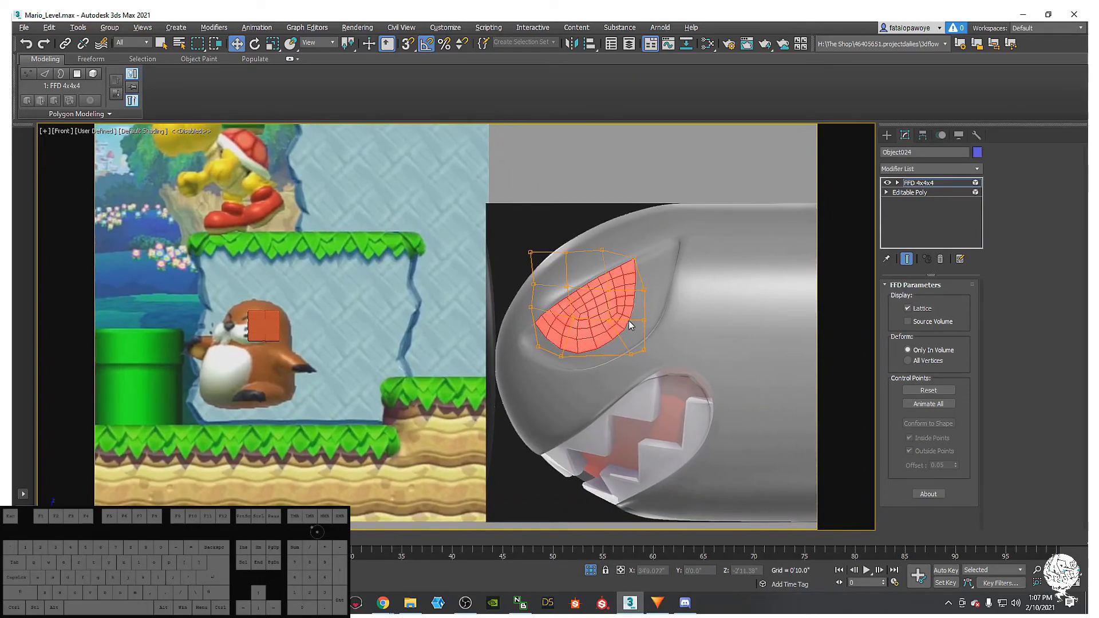
left_click(886, 136)
middle_click_drag(652, 378, 625, 376)
- Orbit to face the Bullet Bill's eye up close with Edged Faces turned on
scroll(591, 357, "up", 4)
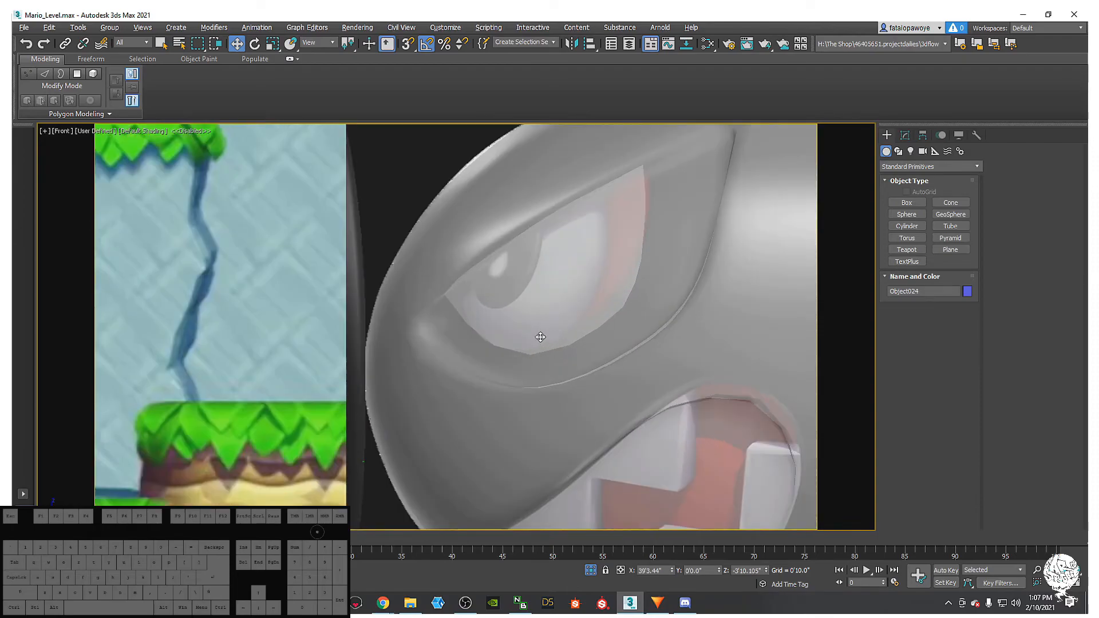
scroll(515, 318, "down", 5)
scroll(527, 310, "up", 4)
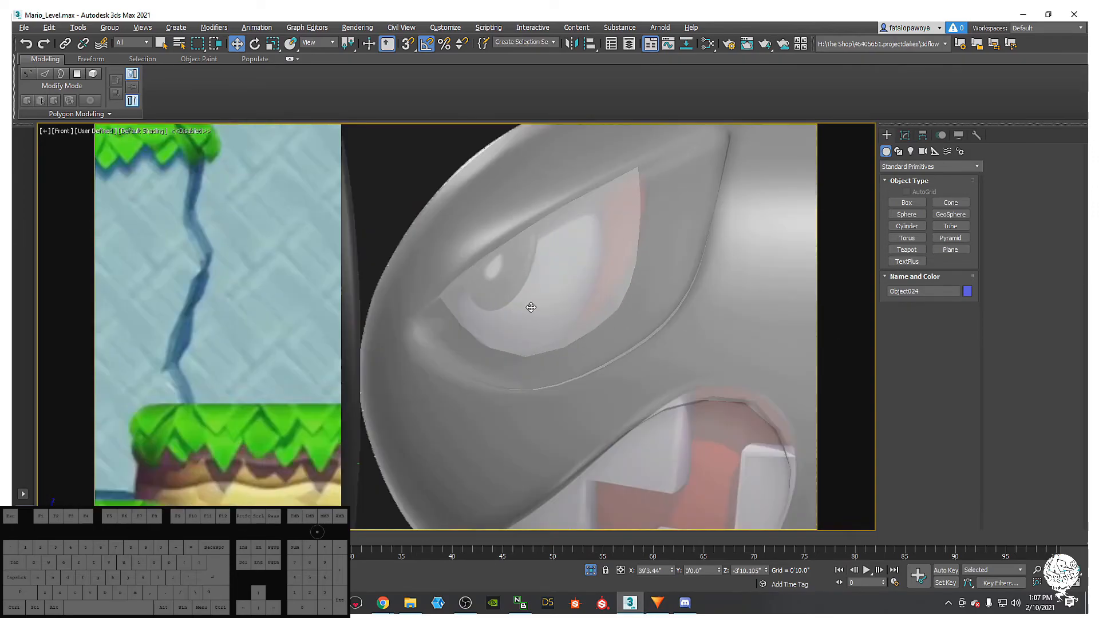
scroll(542, 275, "down", 5)
middle_click_drag(542, 276, 581, 338, "alt")
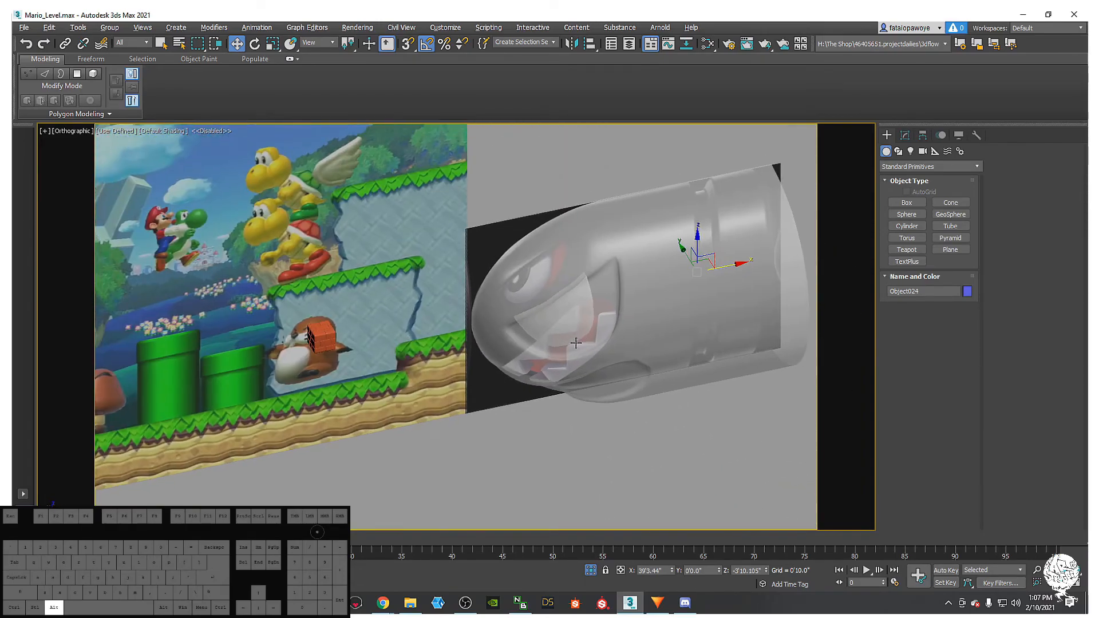
middle_click_drag(651, 340, 568, 307, "alt")
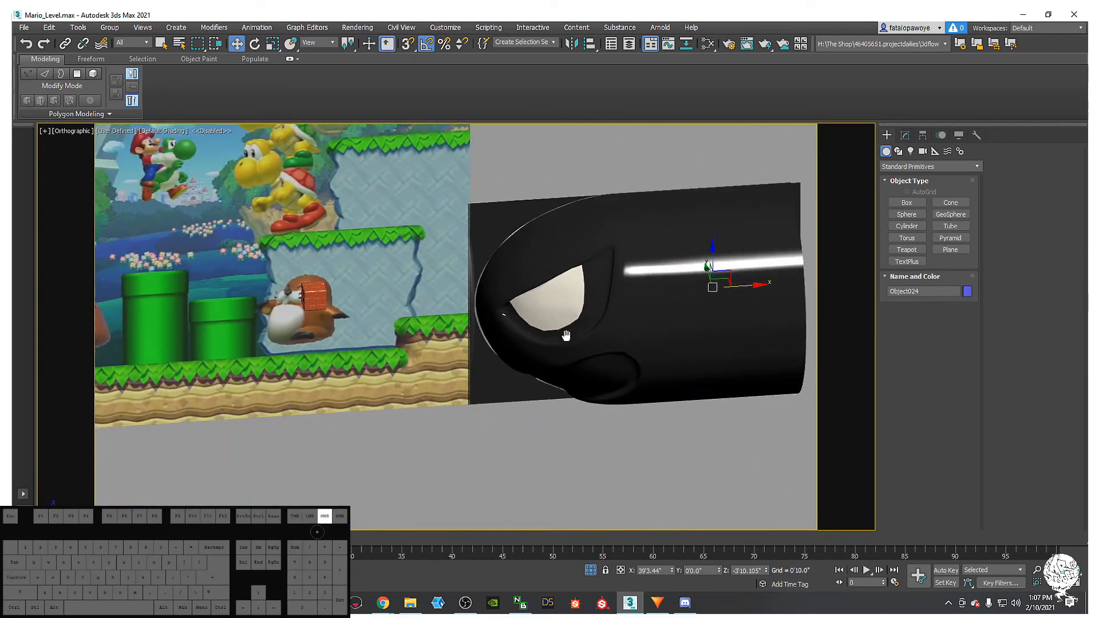
scroll(566, 329, "down", 4)
key("F4")
scroll(522, 342, "up", 8)
mouse_move(522, 342)
middle_mouse_down("alt")
mouse_move(542, 275)
mouse_move(653, 285)
mouse_move(559, 368)
mouse_move(444, 347)
mouse_move(404, 362)
mouse_move(412, 385)
mouse_move(464, 404)
mouse_move(547, 311)
mouse_move(563, 319)
mouse_move(530, 336)
mouse_move(540, 336)
middle_mouse_up("alt")
- Select the black bullet body and enter its Editable Poly edge level
left_click(452, 335)
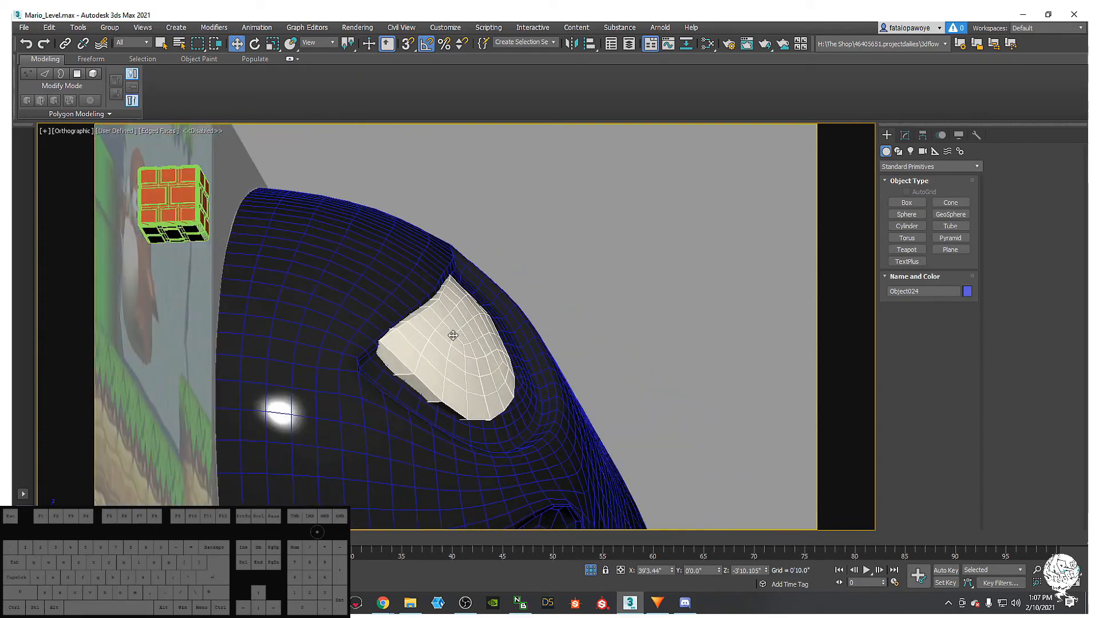
left_click(909, 135)
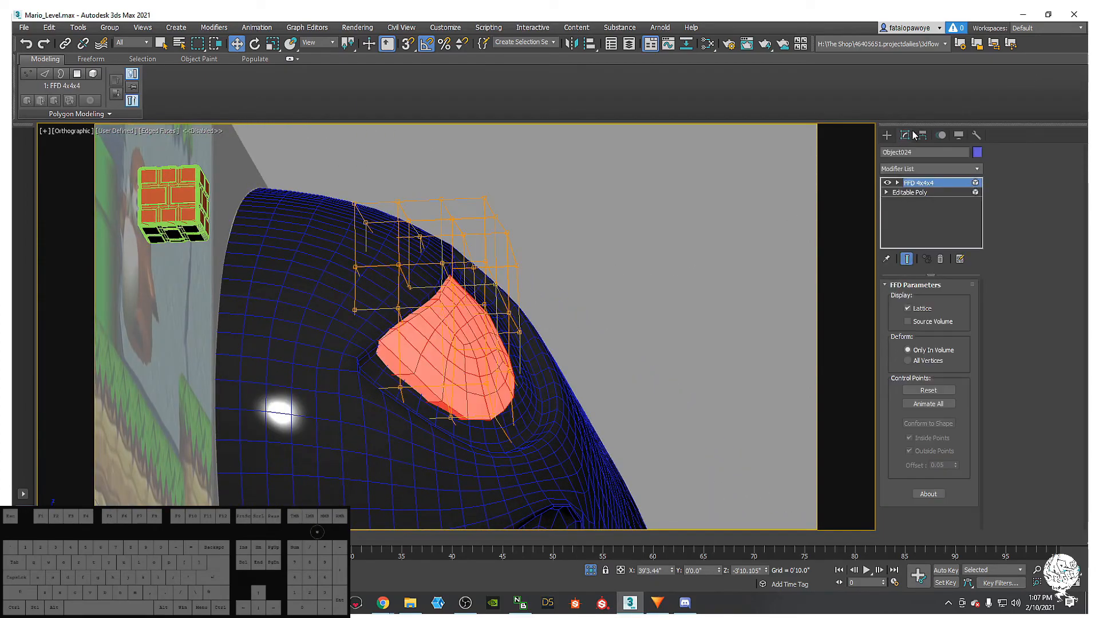
left_click(565, 422)
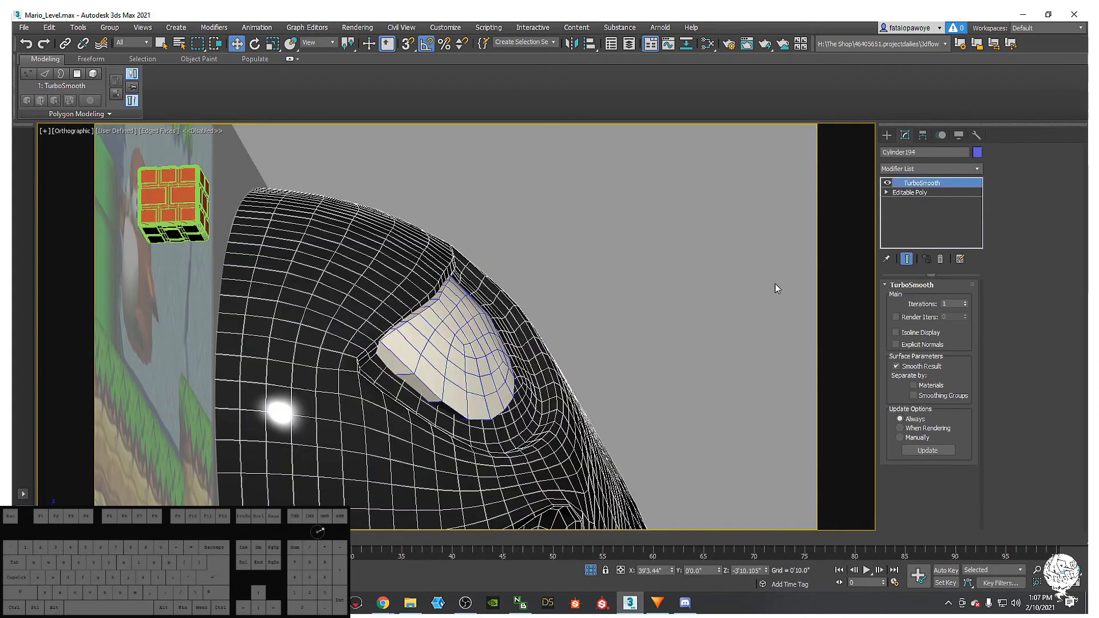
left_click(909, 193)
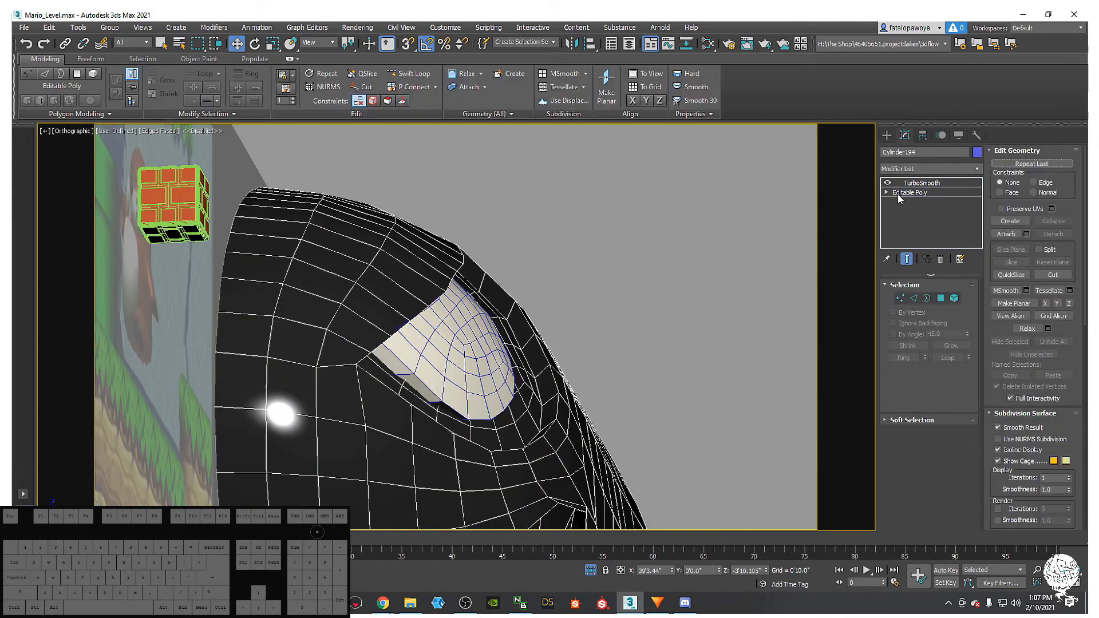
middle_click_drag(556, 339, 524, 336, "alt")
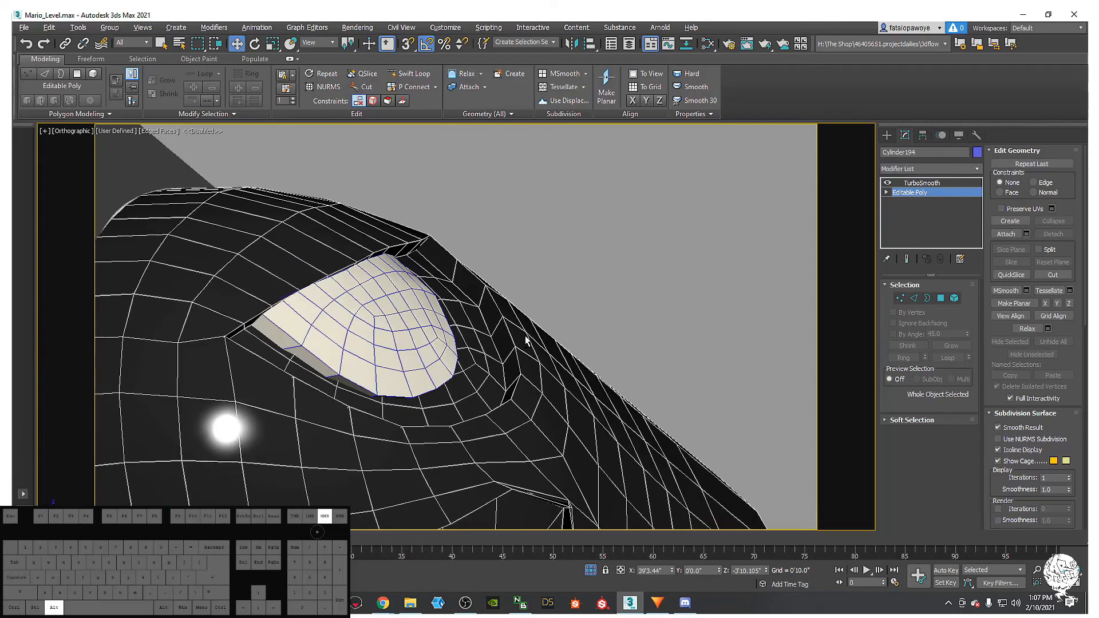
left_click(914, 298)
- Insert an extra edge loop along the eye socket rim with Swift Loop
middle_click_drag(378, 282, 383, 257, "alt")
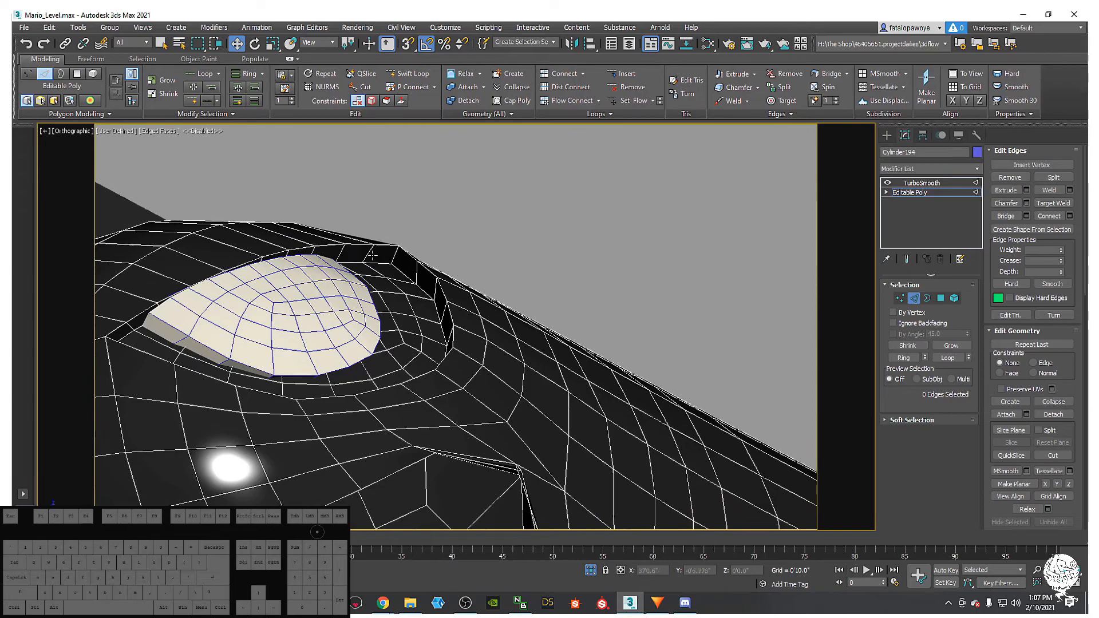
scroll(385, 250, "down", 10)
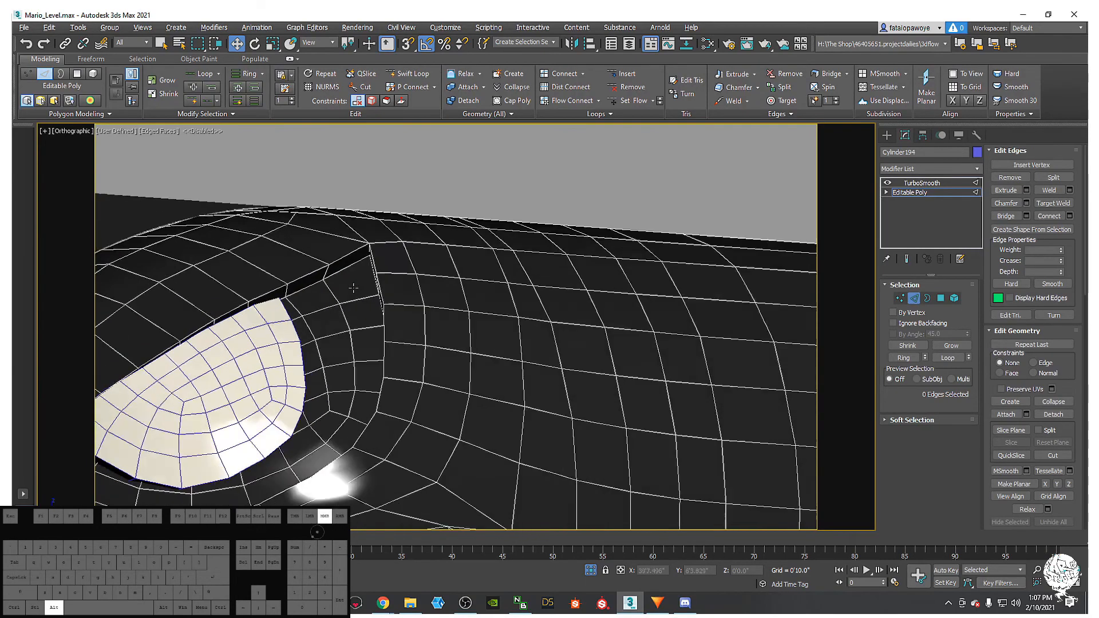
middle_click_drag(509, 320, 521, 338, "alt")
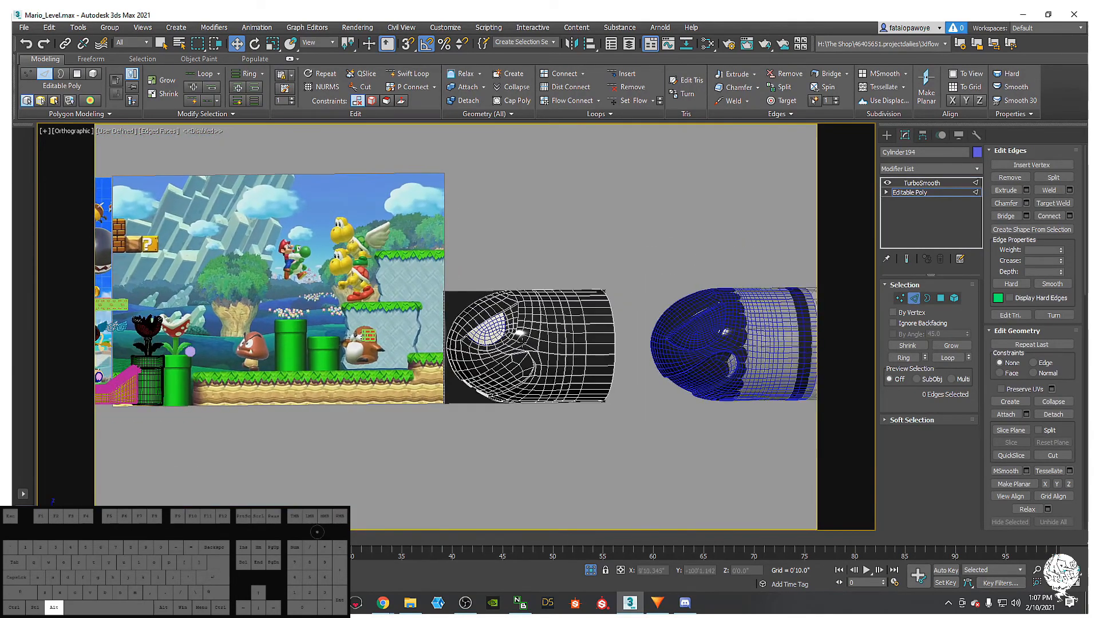
scroll(523, 342, "up", 6)
scroll(522, 338, "down", 2)
middle_click_drag(519, 266, 517, 206)
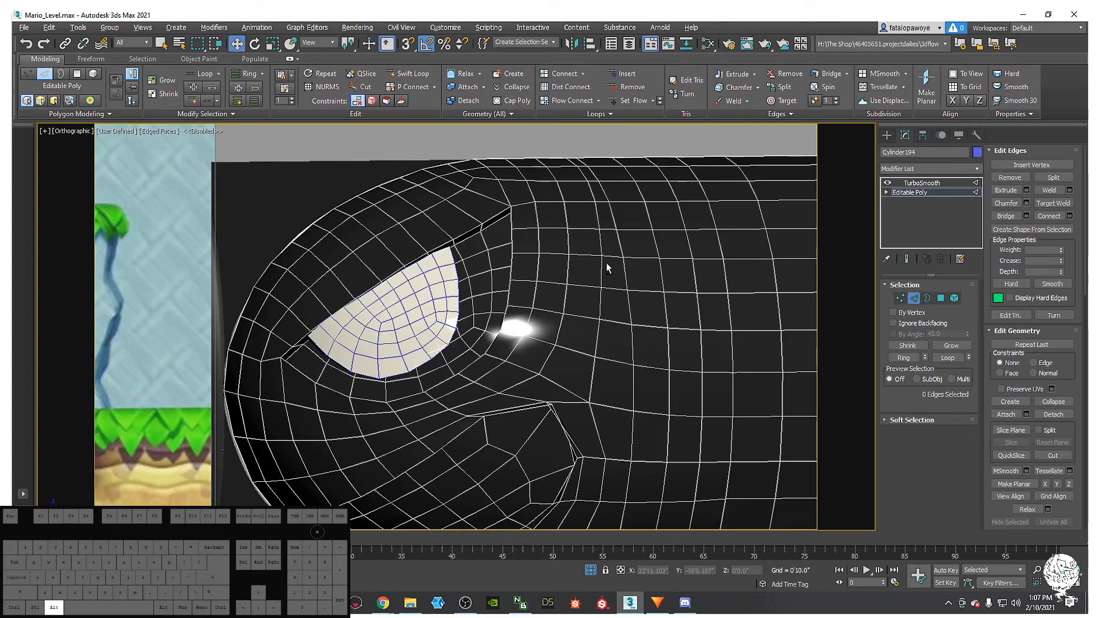
left_click(410, 75)
middle_click_drag(458, 213, 506, 204, "alt")
scroll(499, 184, "up", 4)
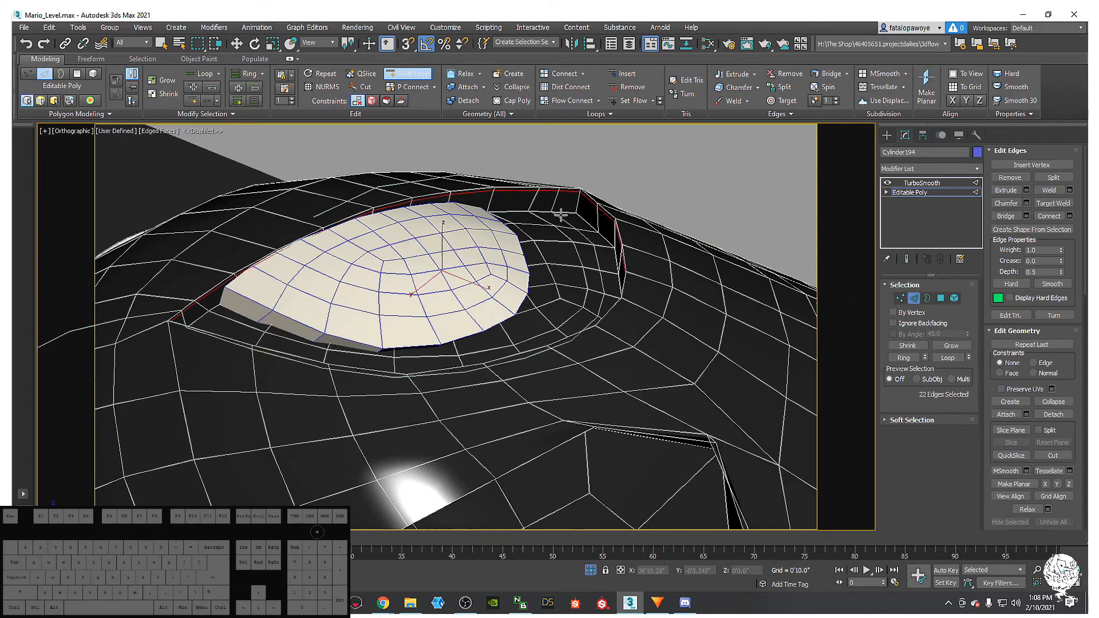
key("w")
- Return to the body's TurboSmooth result and inspect the head from new angles
mouse_move(576, 211)
middle_mouse_down("alt")
mouse_move(637, 291)
mouse_move(613, 282)
mouse_move(633, 288)
mouse_move(613, 304)
middle_mouse_up("alt")
left_click(911, 184)
scroll(615, 304, "down", 4)
scroll(617, 303, "up", 2)
key("F4")
middle_click_drag(587, 349, 520, 234, "alt")
left_click(886, 136)
middle_click_drag(636, 209, 630, 281, "alt")
key("F4")
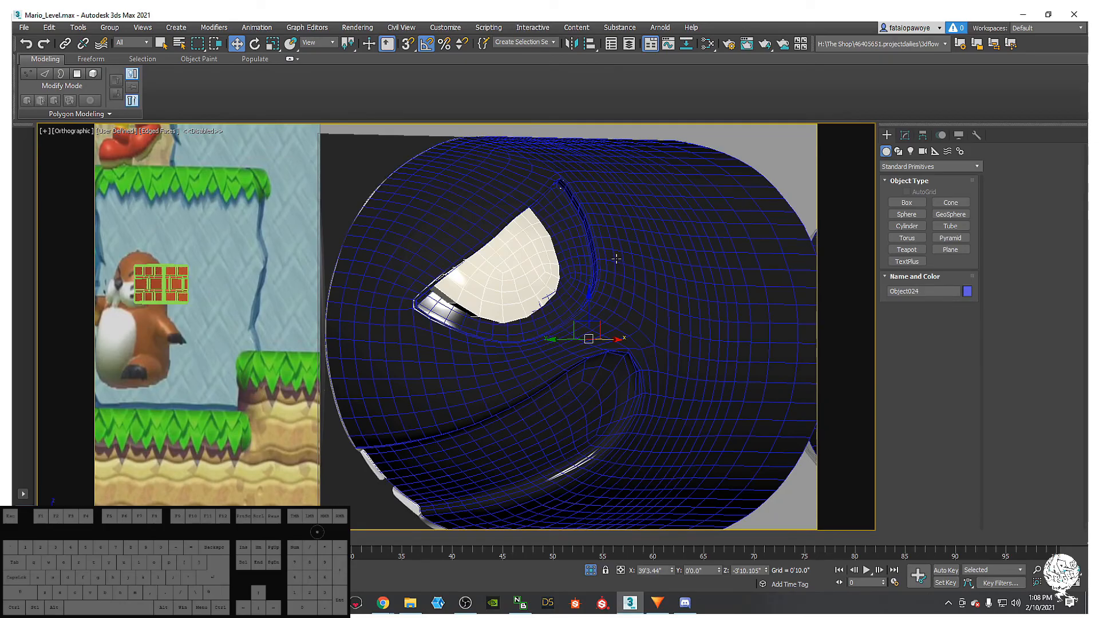
- On the eye's FFD 4x4x4, select a group of lattice control points and move them right
key("1")
middle_click_drag(478, 309, 503, 363, "alt")
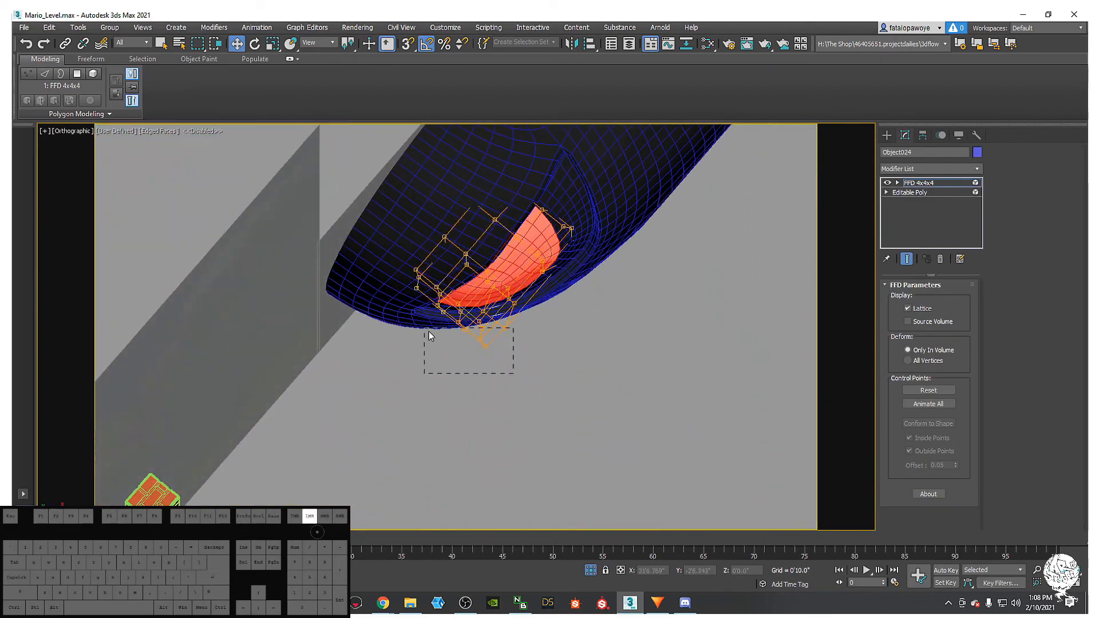
middle_click_drag(543, 394, 565, 345, "alt")
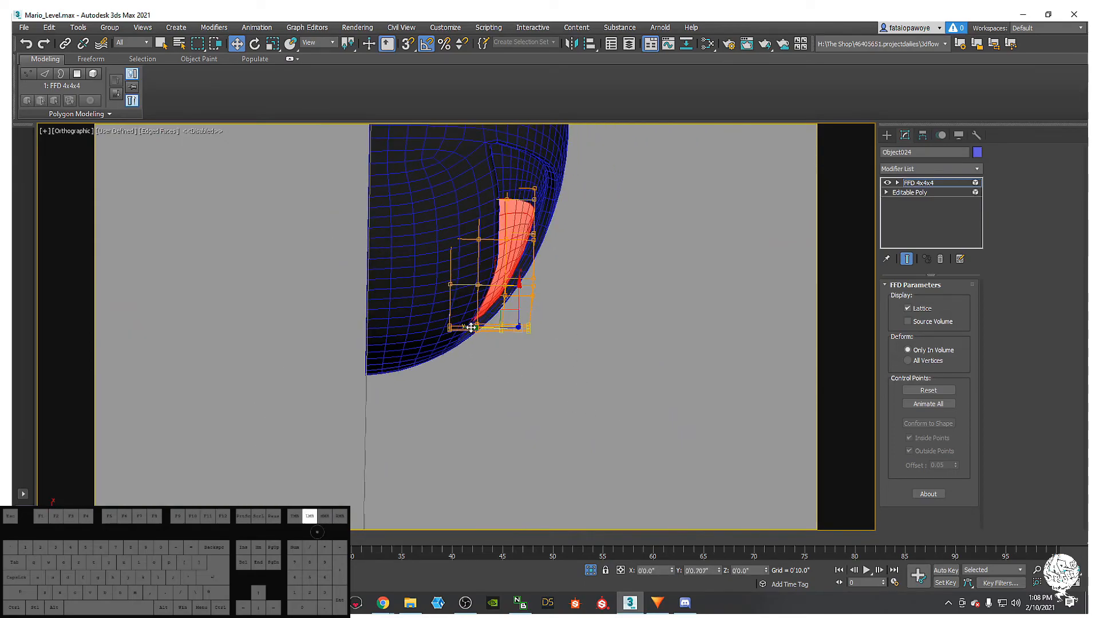
middle_click_drag(469, 327, 362, 243, "alt")
scroll(455, 245, "up", 5)
middle_click_drag(549, 304, 515, 250, "alt")
scroll(590, 324, "down", 3)
middle_click_drag(591, 323, 549, 322, "alt")
left_click_drag(551, 359, 552, 361)
middle_click_drag(552, 361, 554, 373, "alt")
middle_click_drag(492, 336, 510, 375, "alt")
left_click_drag(494, 325, 517, 327)
- Exit lattice editing, return to plain shaded display, and open the eye's Modifier List
middle_click_drag(517, 327, 559, 300, "alt")
scroll(552, 311, "down", 10, "alt")
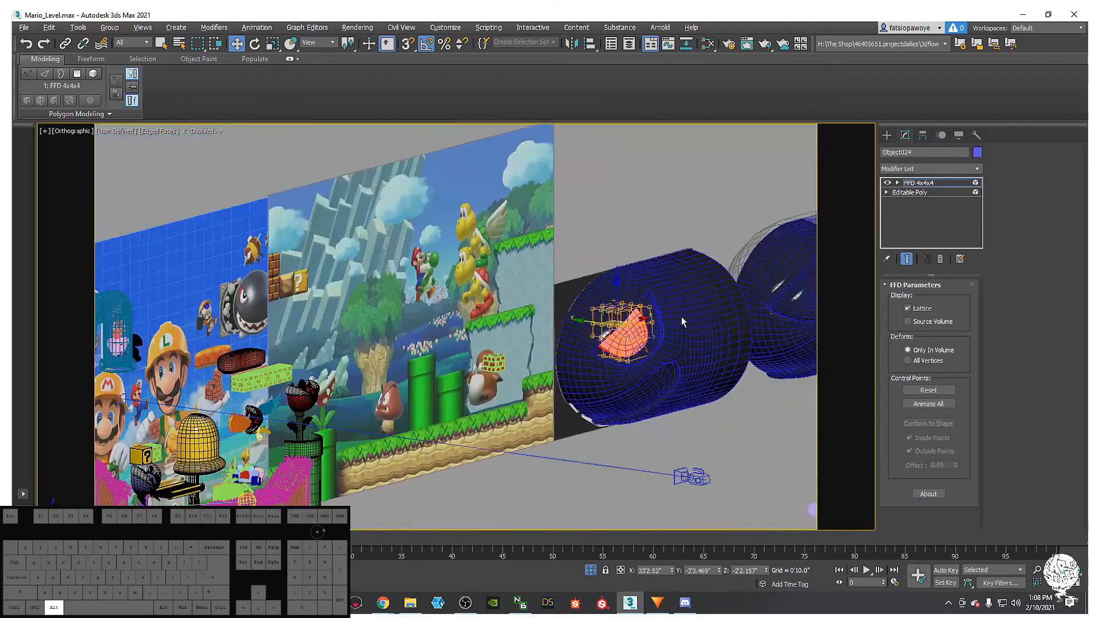
middle_click_drag(681, 317, 867, 189, "alt")
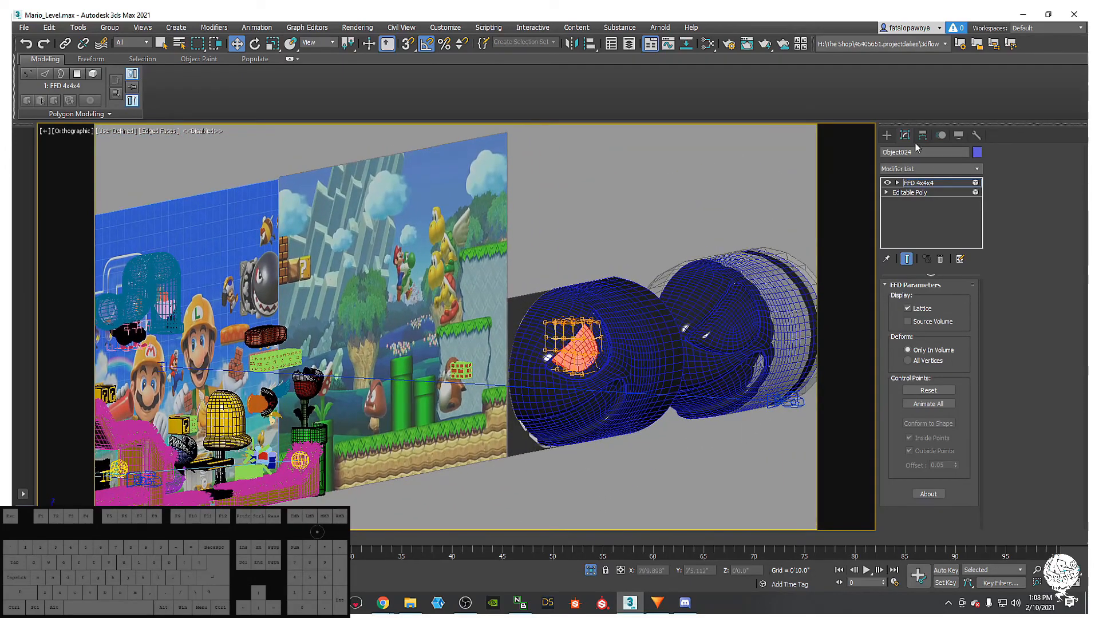
left_click(886, 135)
middle_click_drag(758, 278, 700, 317, "alt")
key("F4")
scroll(572, 309, "up", 10)
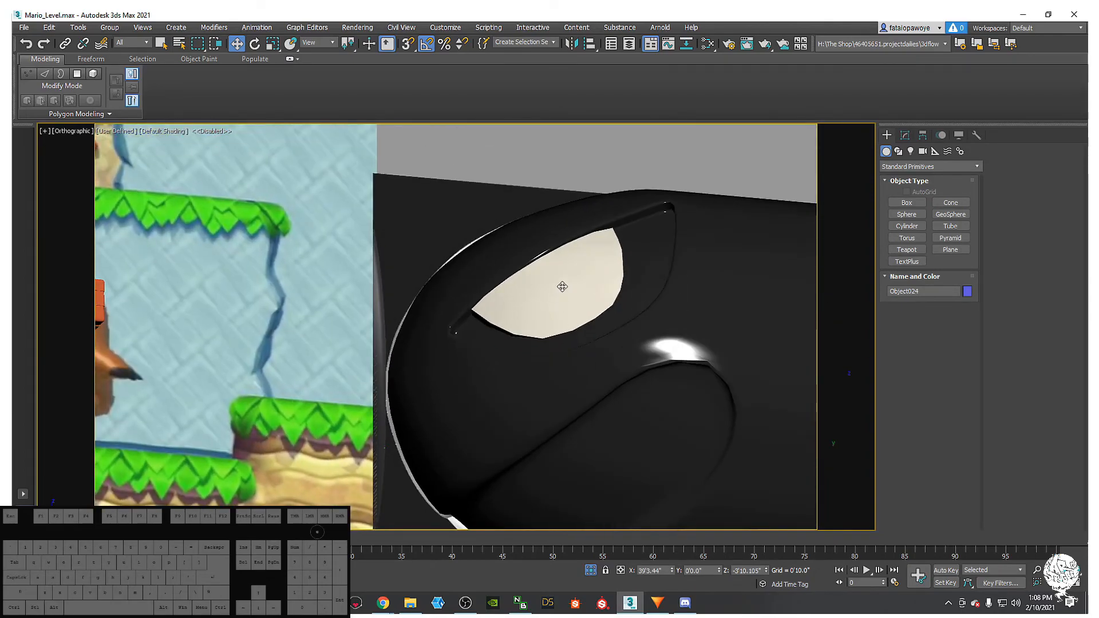
left_click(906, 136)
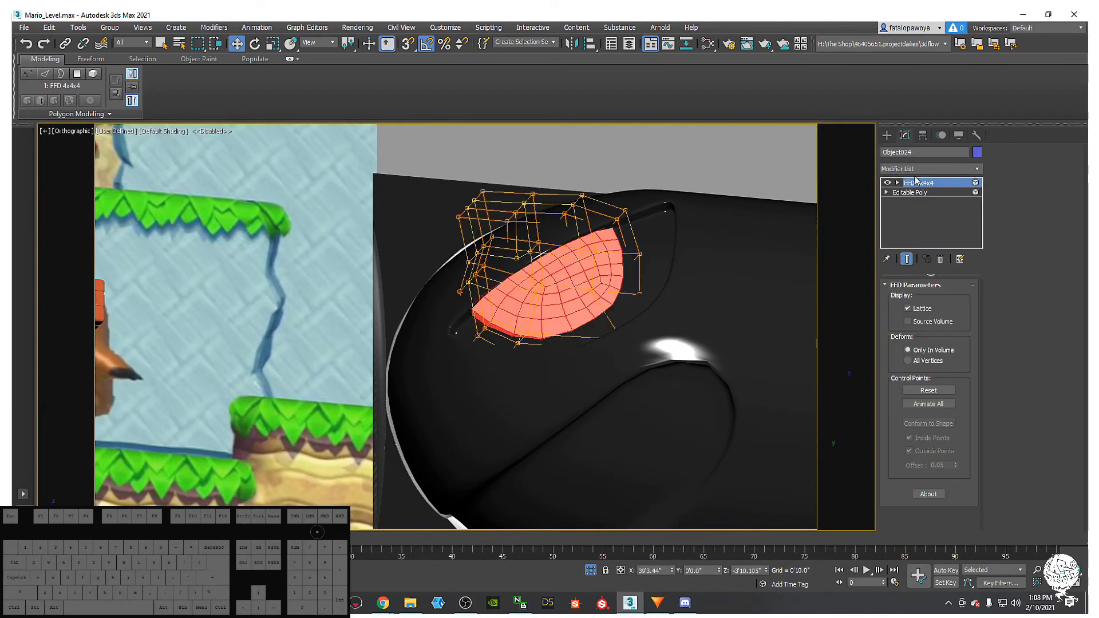
left_click(919, 168)
- Add TurboSmooth to the white eye and inspect it against the black body
key("t")
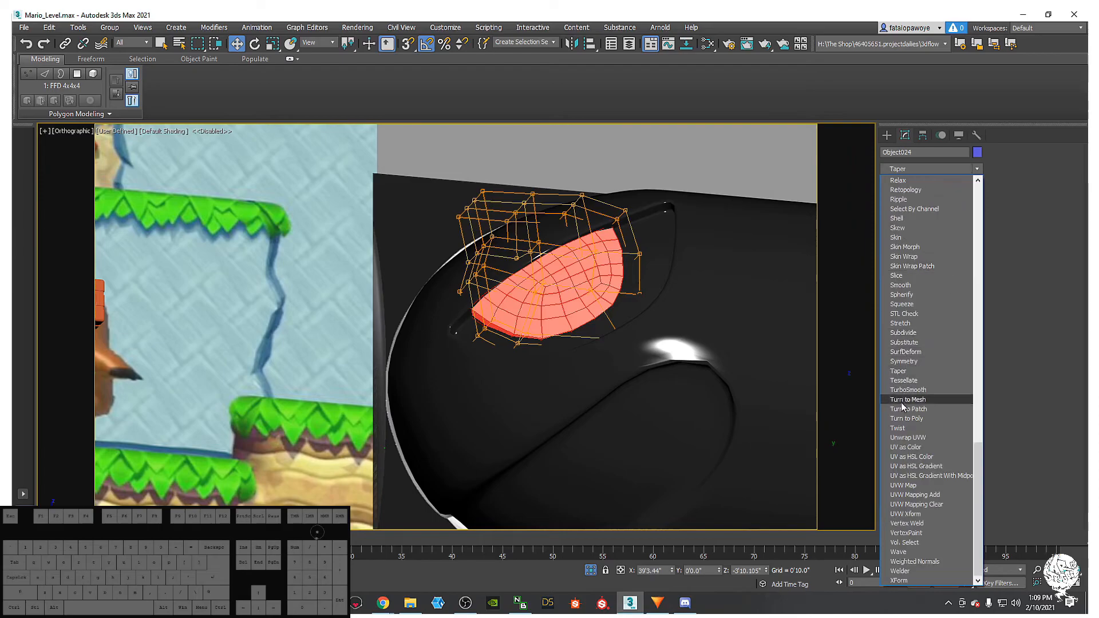
left_click(915, 392)
middle_click_drag(640, 302, 665, 353, "alt")
left_click(723, 334)
scroll(679, 313, "down", 4)
scroll(595, 288, "down", 2)
scroll(761, 402, "up", 5)
scroll(599, 347, "down", 4)
scroll(624, 335, "down", 2)
scroll(613, 345, "down", 2)
scroll(666, 353, "up", 6)
scroll(666, 353, "down", 5)
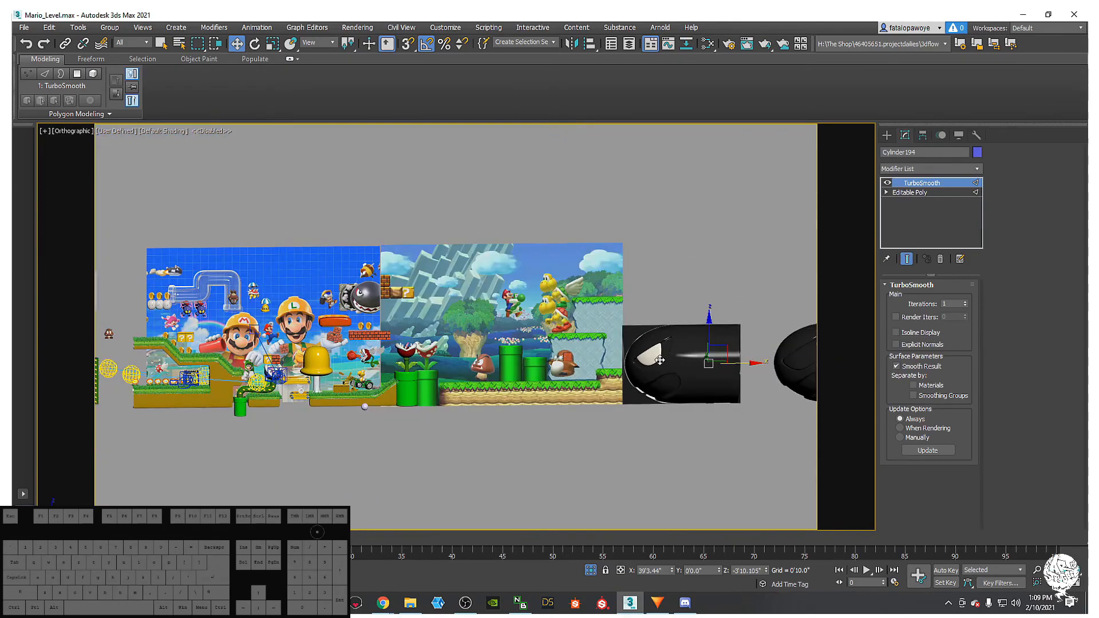
scroll(660, 360, "up", 1)
scroll(655, 354, "up", 4)
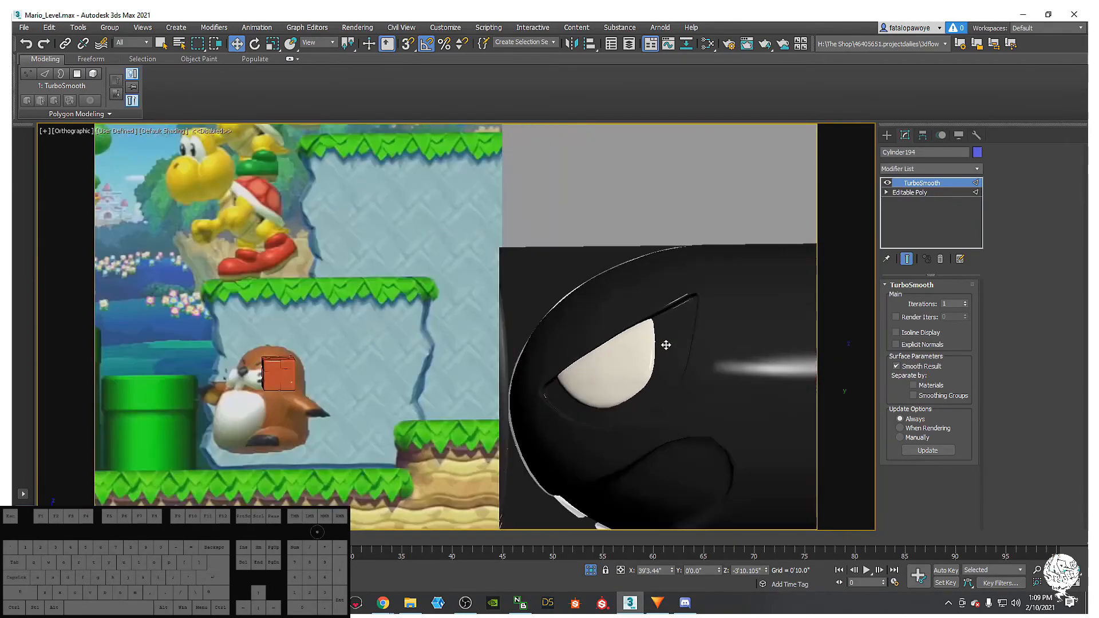
- Make the black bullet body see-through with Alt+X and switch to the Front view
left_click(618, 354)
scroll(621, 356, "up", 3)
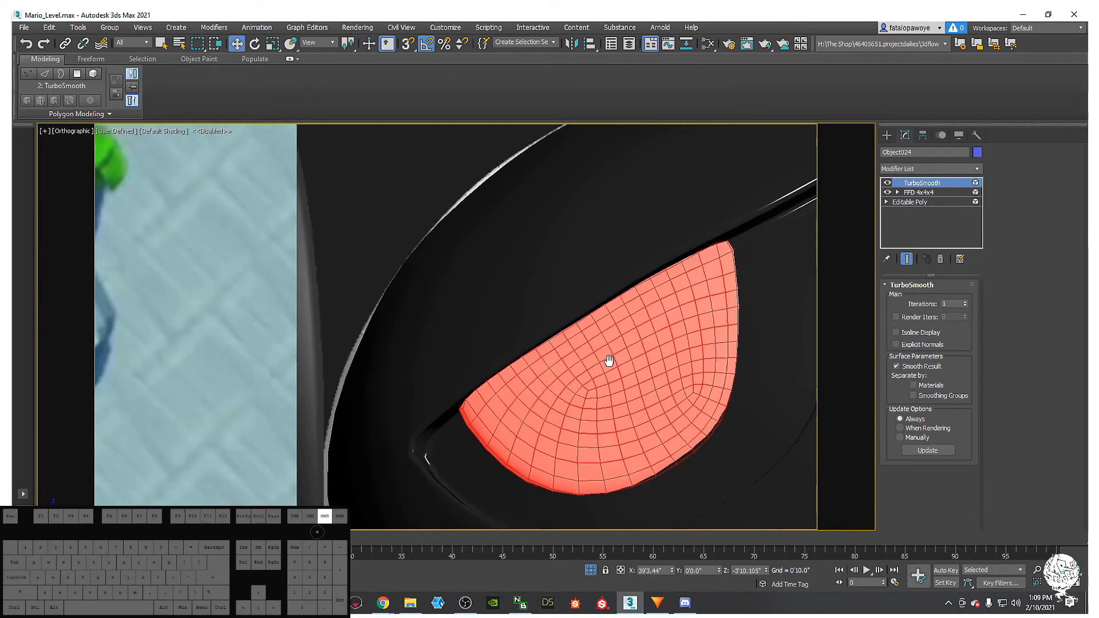
left_click(730, 410)
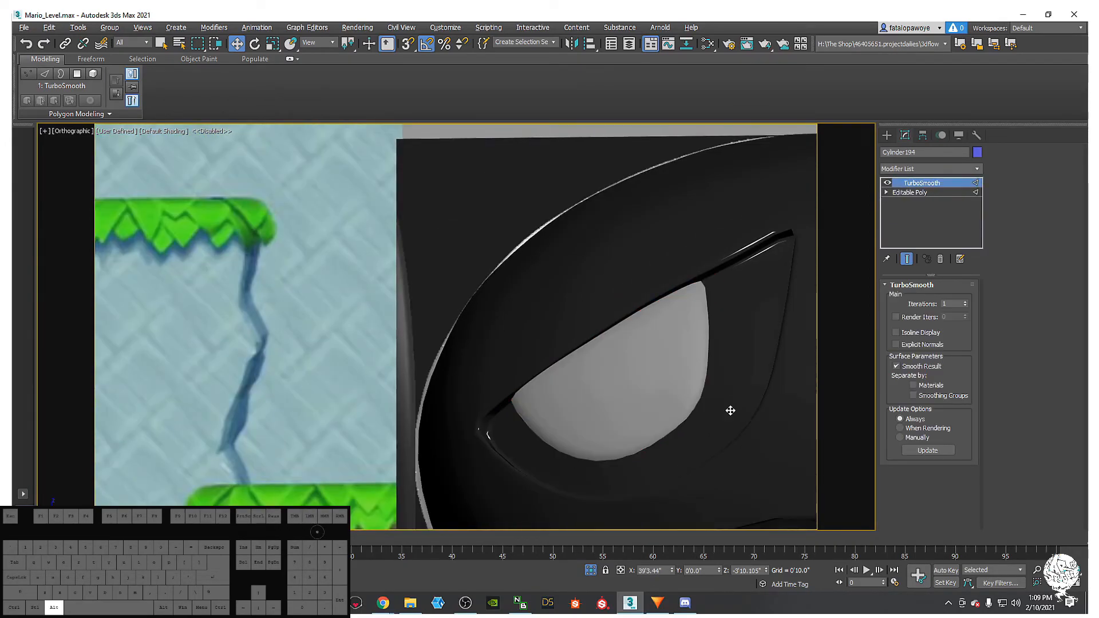
key("alt+x")
scroll(716, 384, "down", 4)
scroll(703, 375, "up", 5)
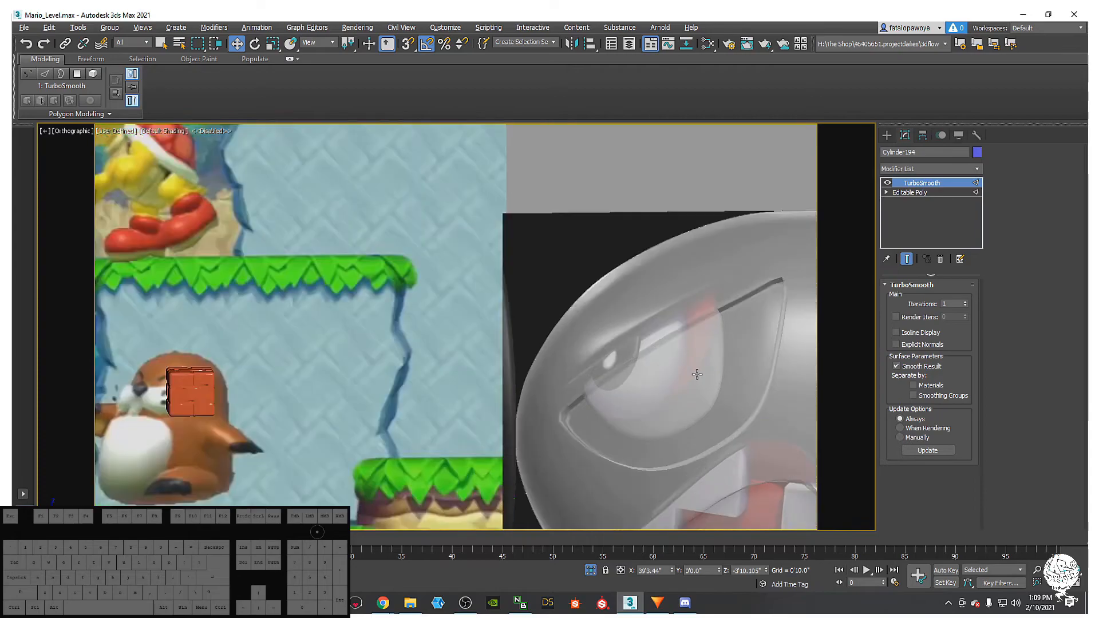
key("f")
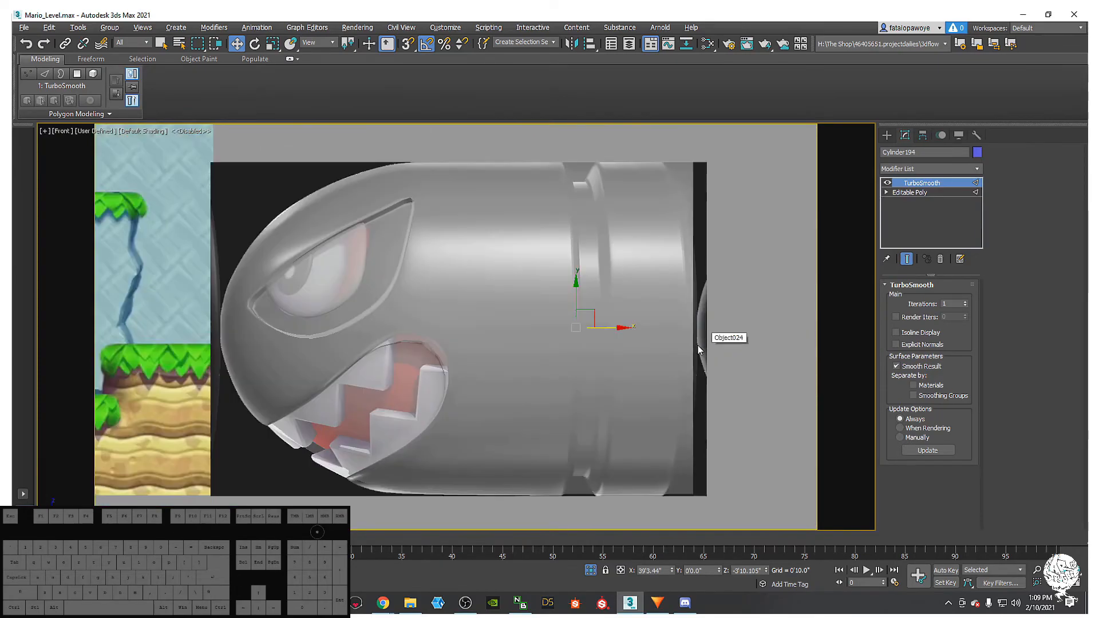
scroll(627, 372, "up", 5)
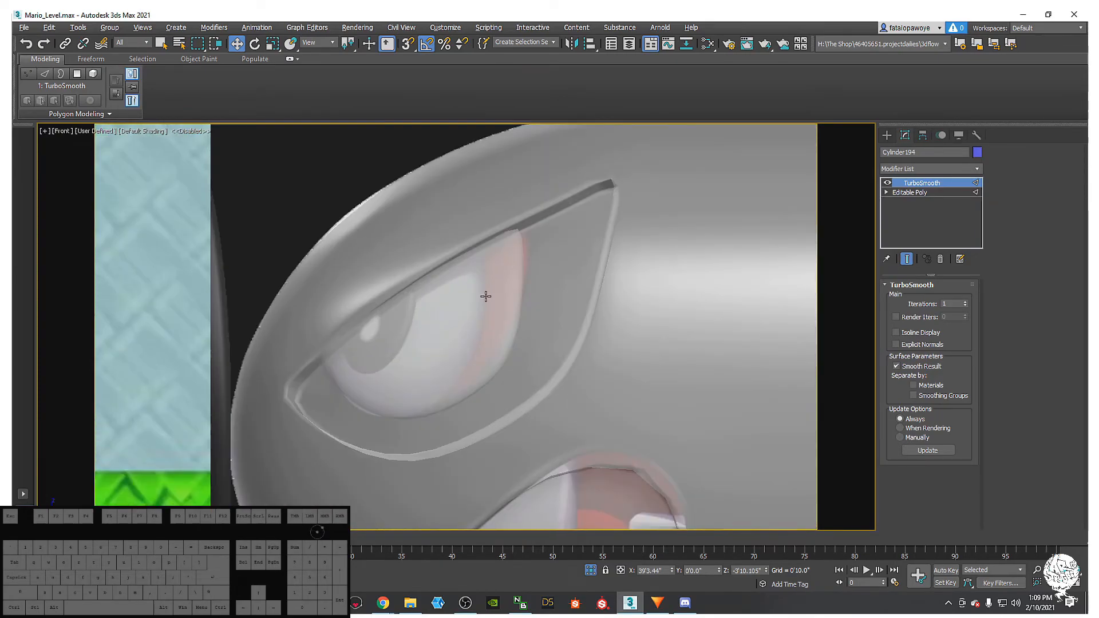
- Select the white eye and show its FFD 4x4x4 control points, framed in the Front view
left_click(485, 296)
key("1")
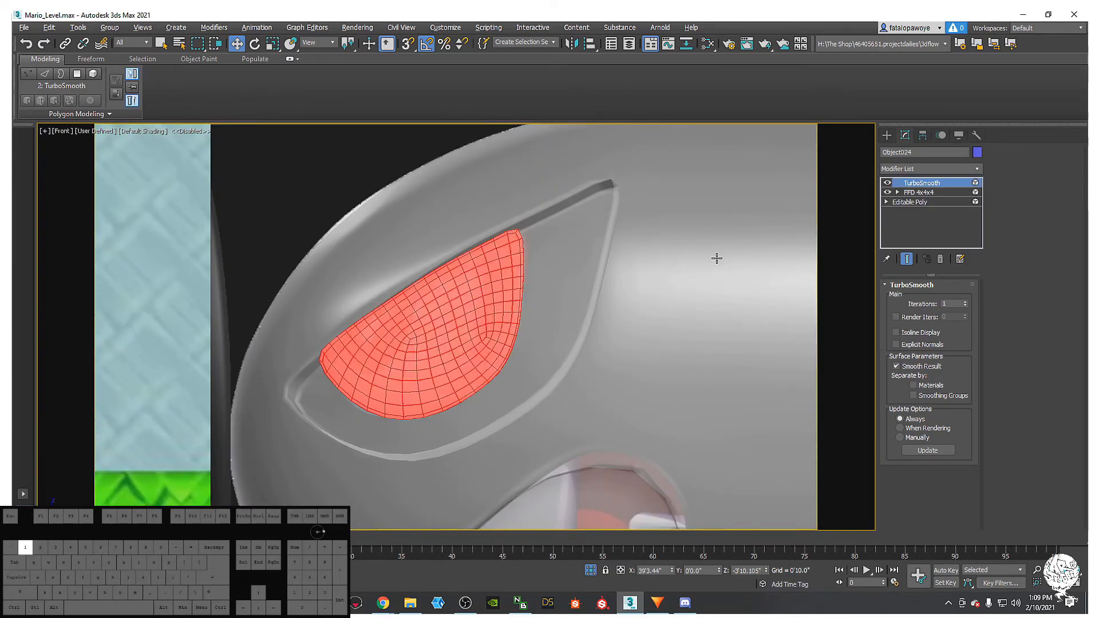
left_click(914, 192)
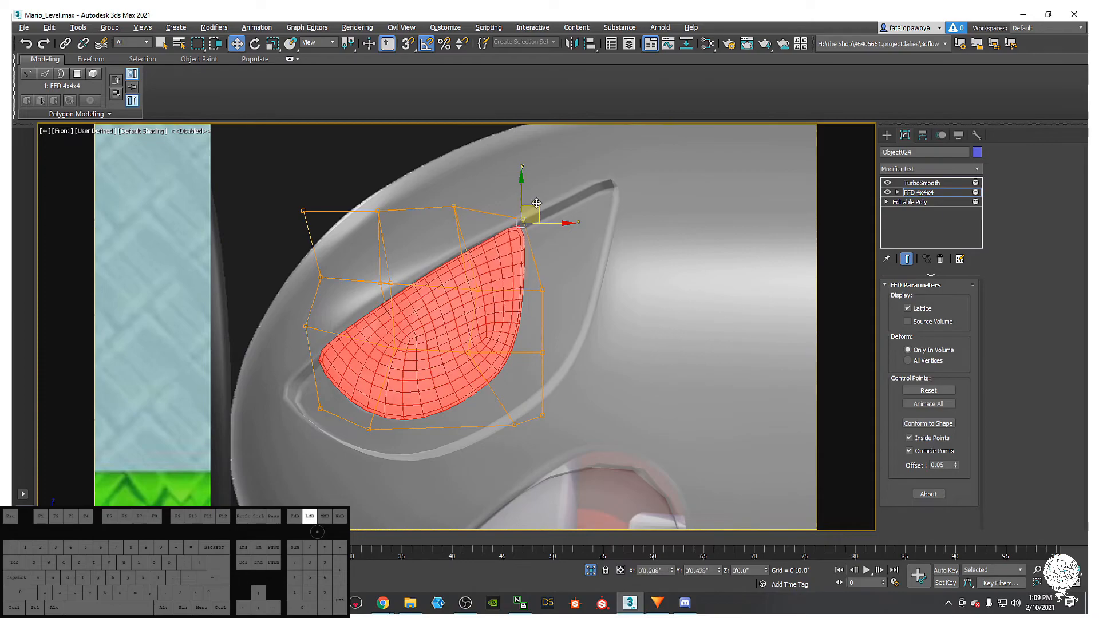
middle_click_drag(537, 206, 635, 179, "alt")
middle_click_drag(518, 224, 520, 250)
key("z")
scroll(436, 326, "up", 6)
middle_click_drag(456, 288, 518, 228)
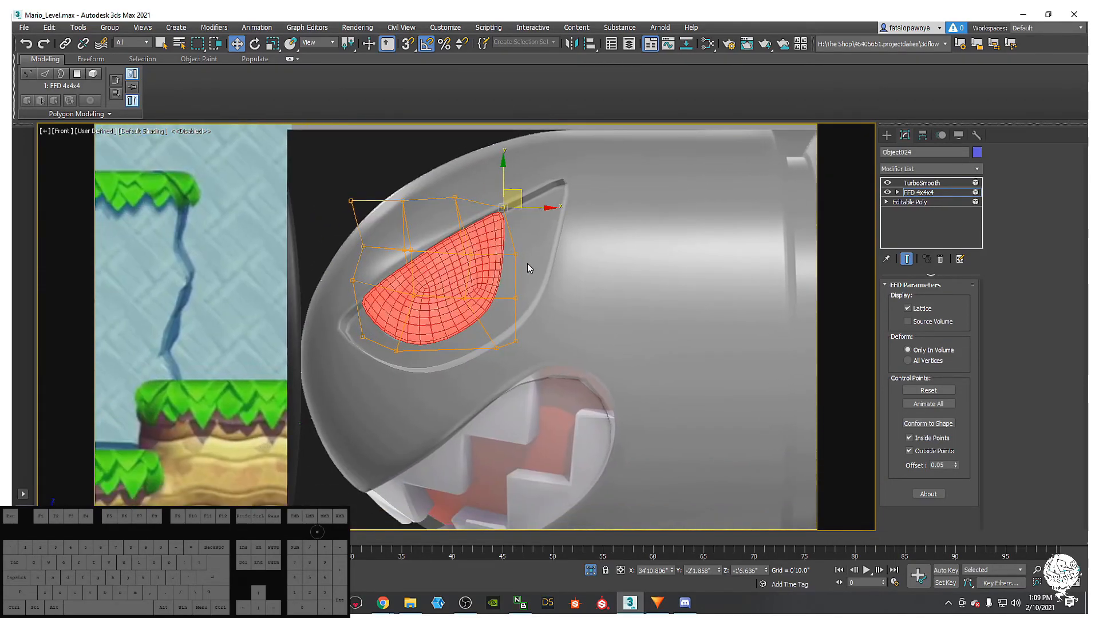
scroll(527, 264, "up", 2)
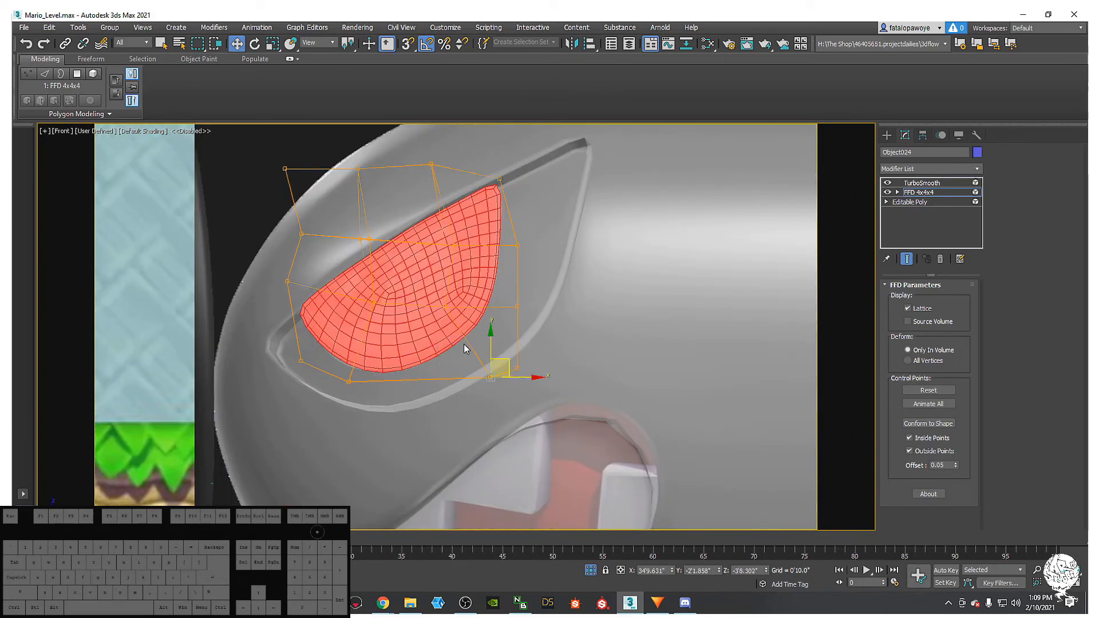
- Pull two lattice points up-left to reshape the eye, then orbit to check its angle
left_click_drag(508, 361, 464, 348)
middle_click_drag(464, 348, 459, 334)
left_click_drag(535, 301, 516, 288)
middle_click_drag(522, 283, 520, 330)
left_click_drag(484, 207, 545, 269)
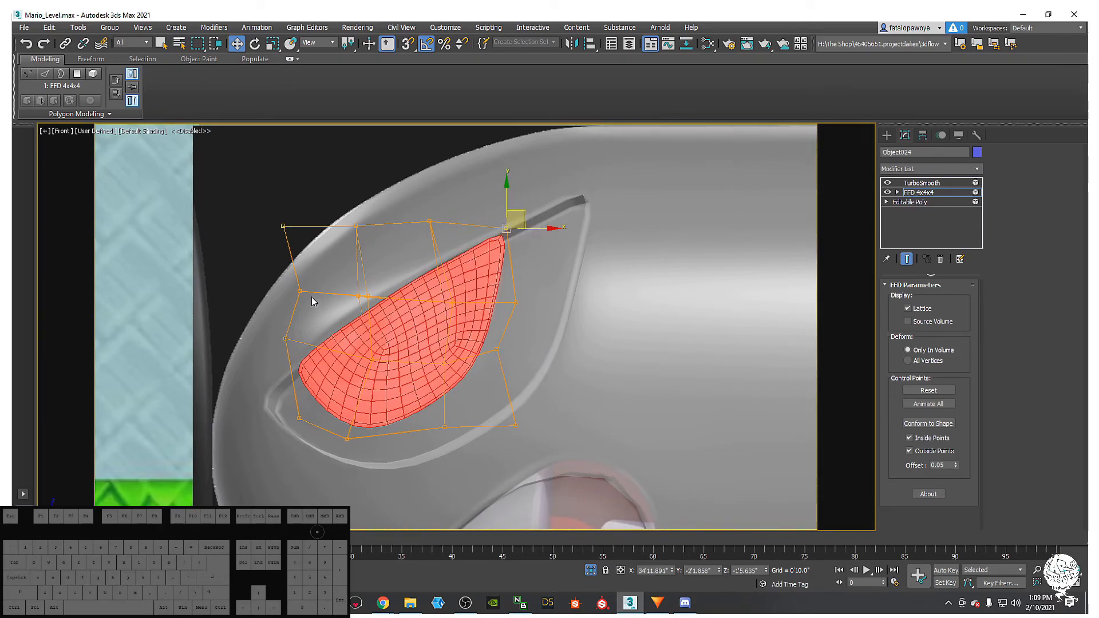
middle_click_drag(491, 367, 499, 281, "alt")
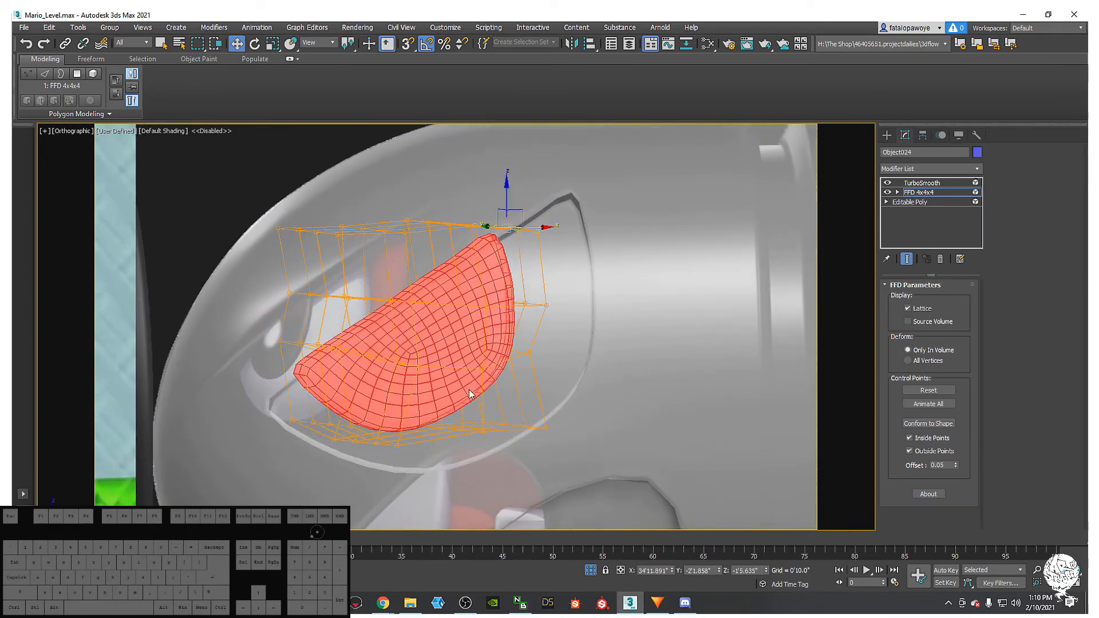
middle_click_drag(380, 423, 549, 332, "alt")
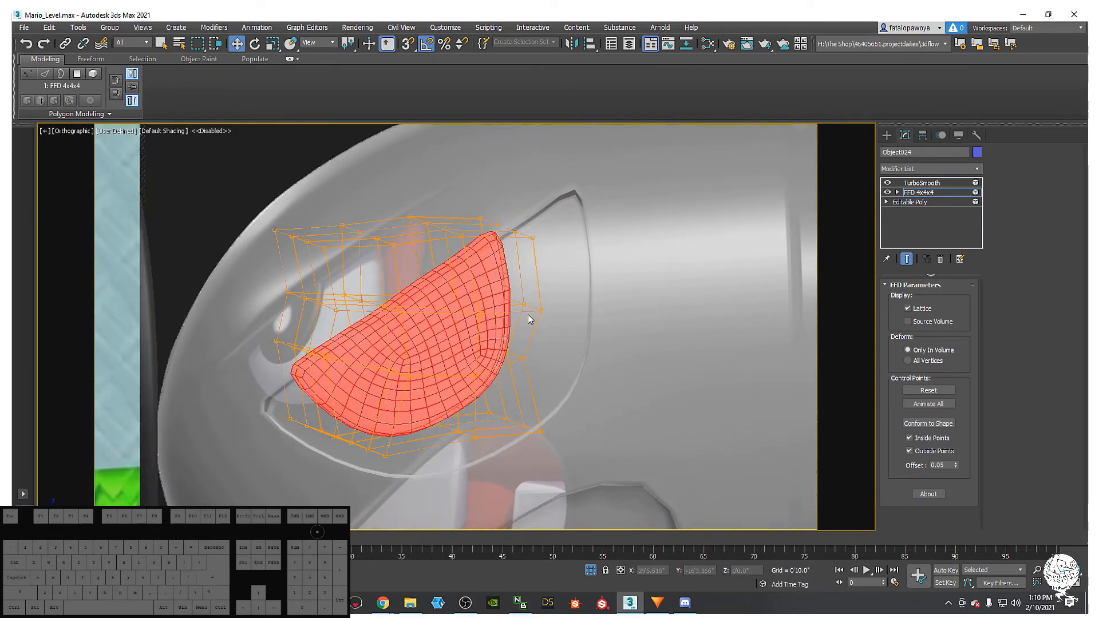
middle_click_drag(493, 311, 436, 342, "alt")
scroll(493, 319, "down", 2)
key("f")
key("z")
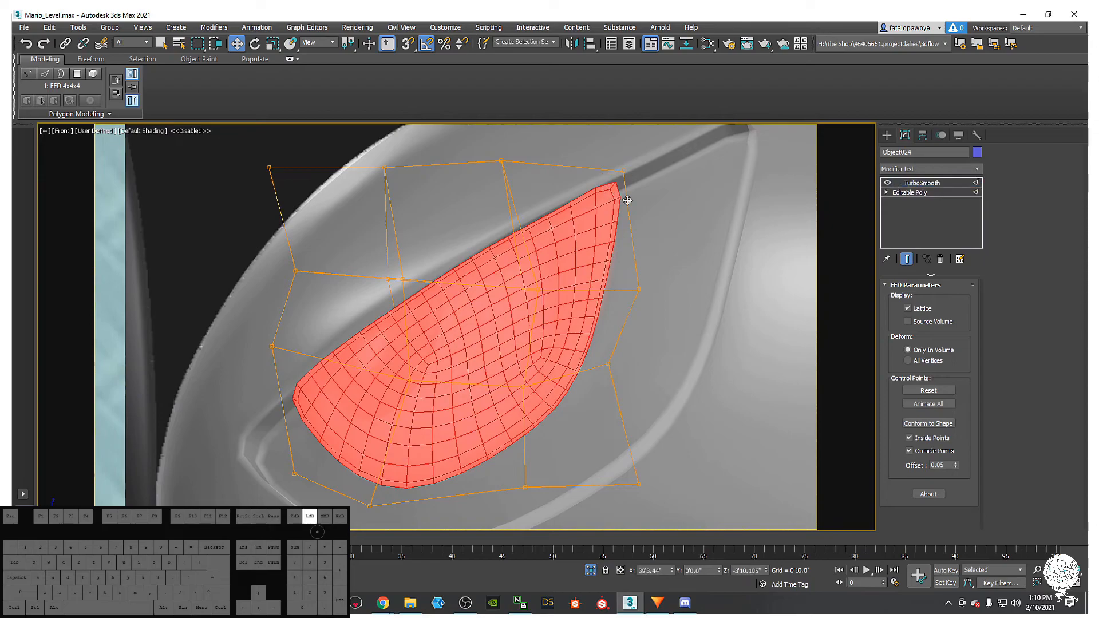
- Move the top-right lattice points down-left so the eye tip tucks under the brow ridge
left_click(621, 190)
left_click(531, 320)
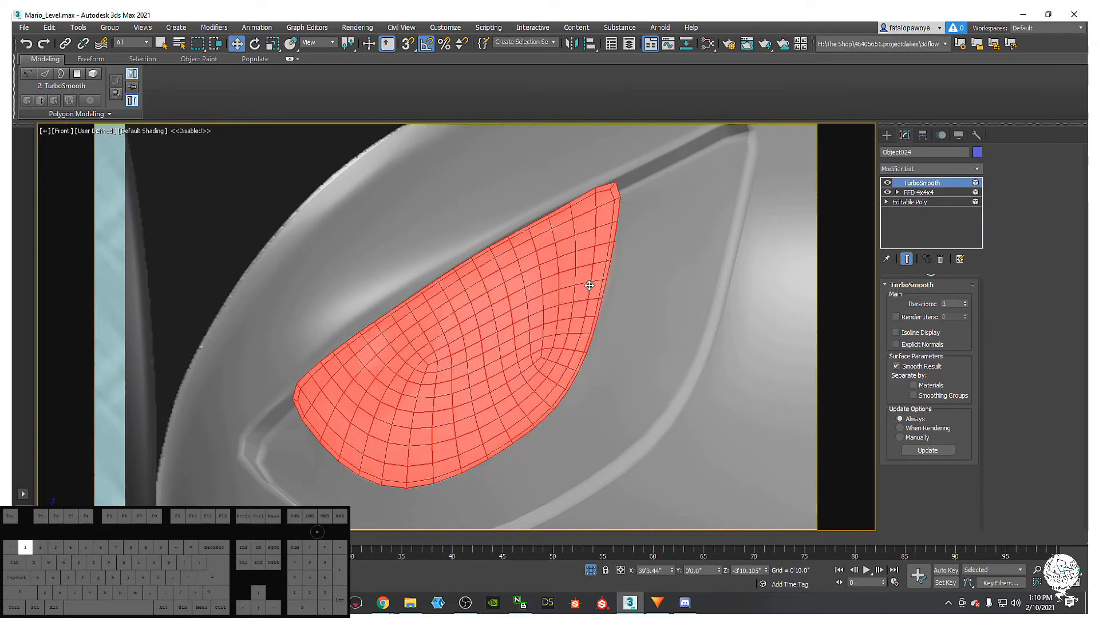
left_click(923, 192)
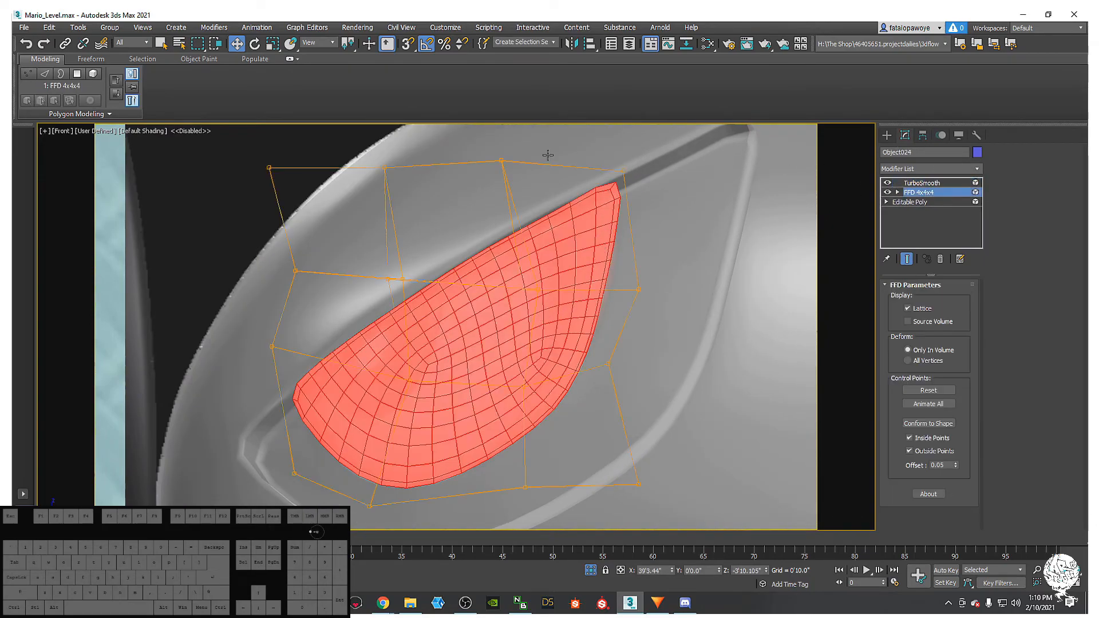
left_click_drag(610, 161, 702, 218)
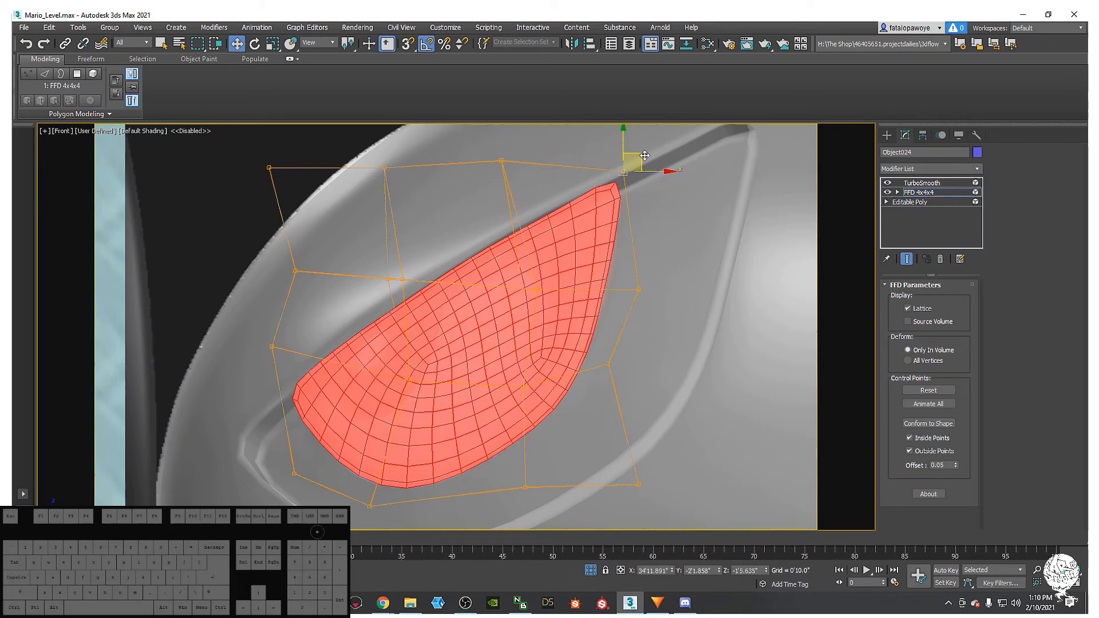
left_click_drag(640, 154, 616, 173)
left_click_drag(451, 141, 586, 339)
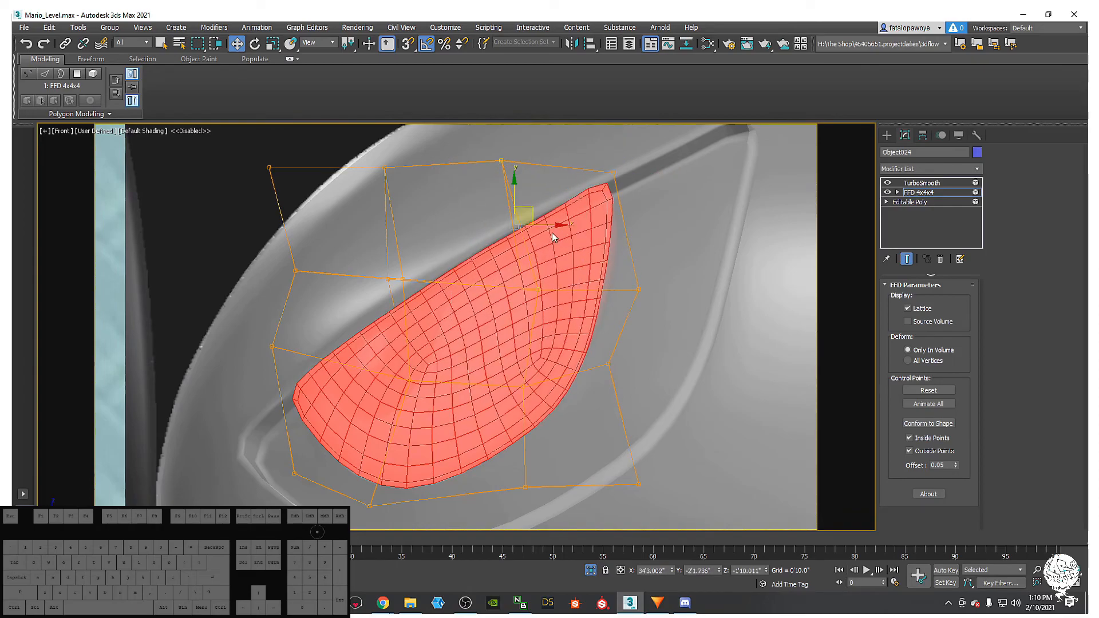
left_click_drag(531, 213, 476, 246)
left_click_drag(311, 170, 411, 293)
right_click(931, 195)
- Delete the FFD 4x4x4 modifier from the eye and switch to Vertex mode
left_click(962, 226)
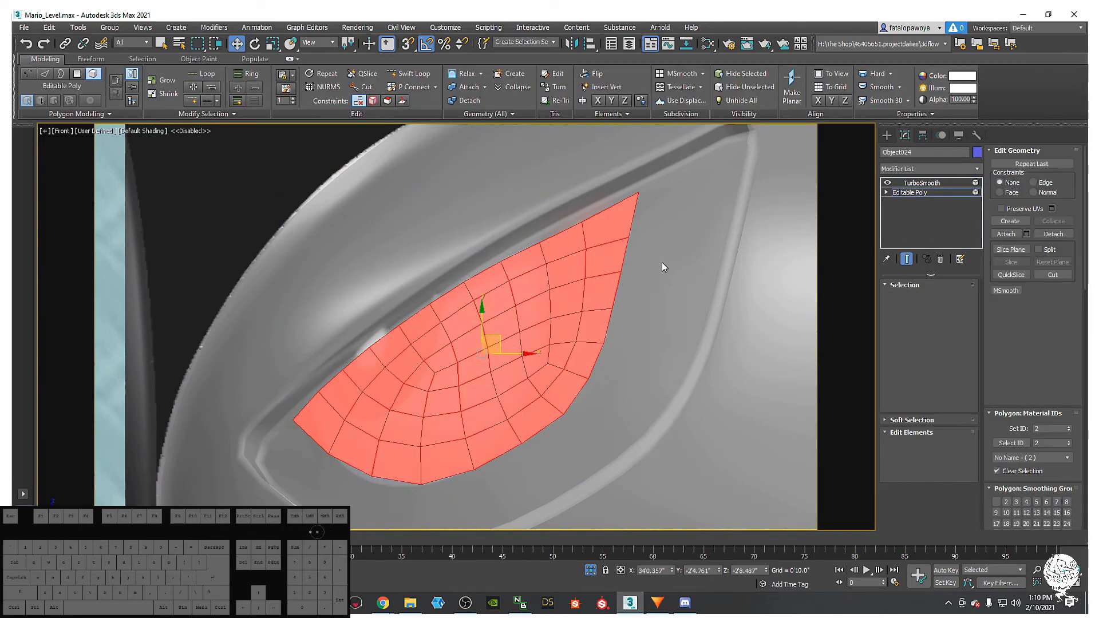
scroll(541, 286, "down", 4)
key("1")
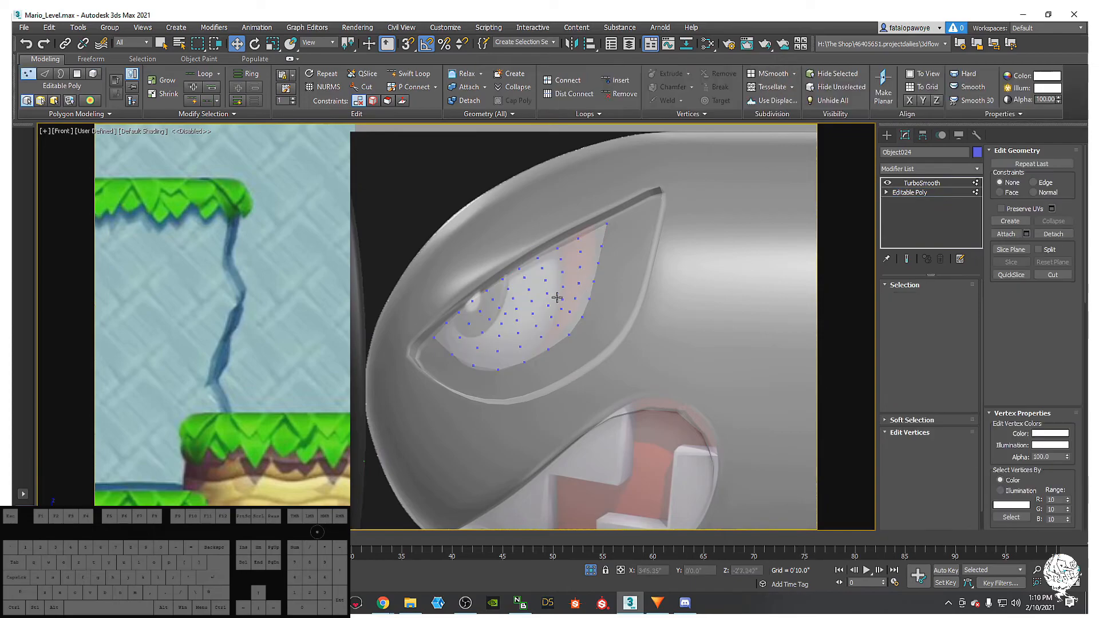
scroll(572, 287, "up", 5)
middle_click_drag(572, 286, 596, 270)
scroll(586, 270, "down", 2)
scroll(591, 270, "up", 2)
scroll(595, 270, "down", 2)
scroll(596, 270, "up", 2)
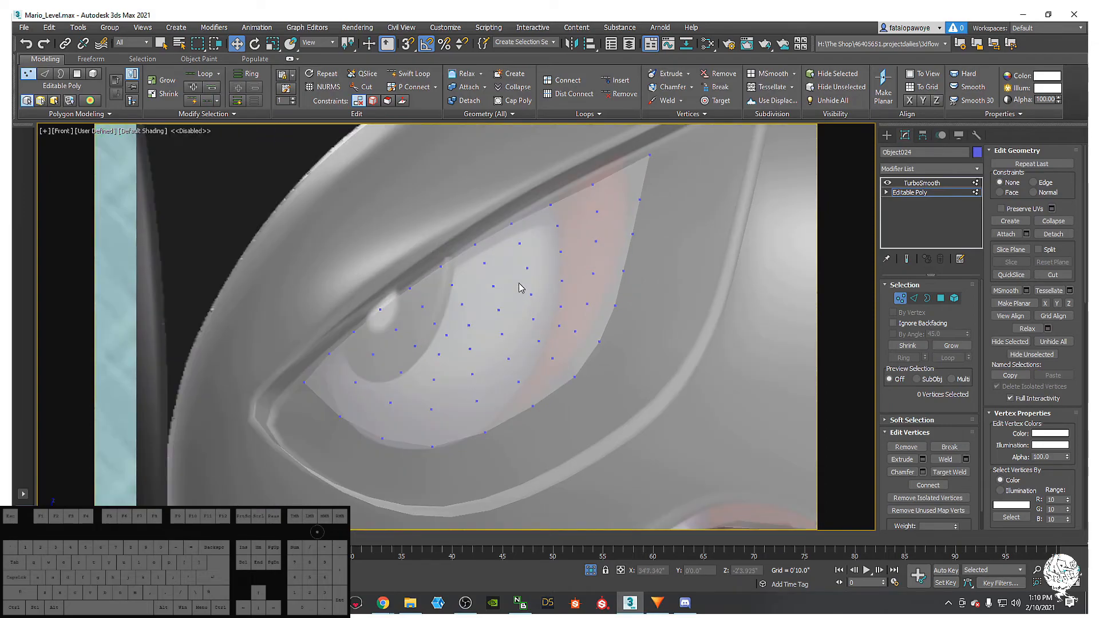
- Move the eye's two lower-corner vertices toward the socket rim, then exit Vertex mode
left_click_drag(291, 380, 335, 362)
left_click_drag(423, 474, 359, 436)
left_click_drag(538, 450, 447, 456)
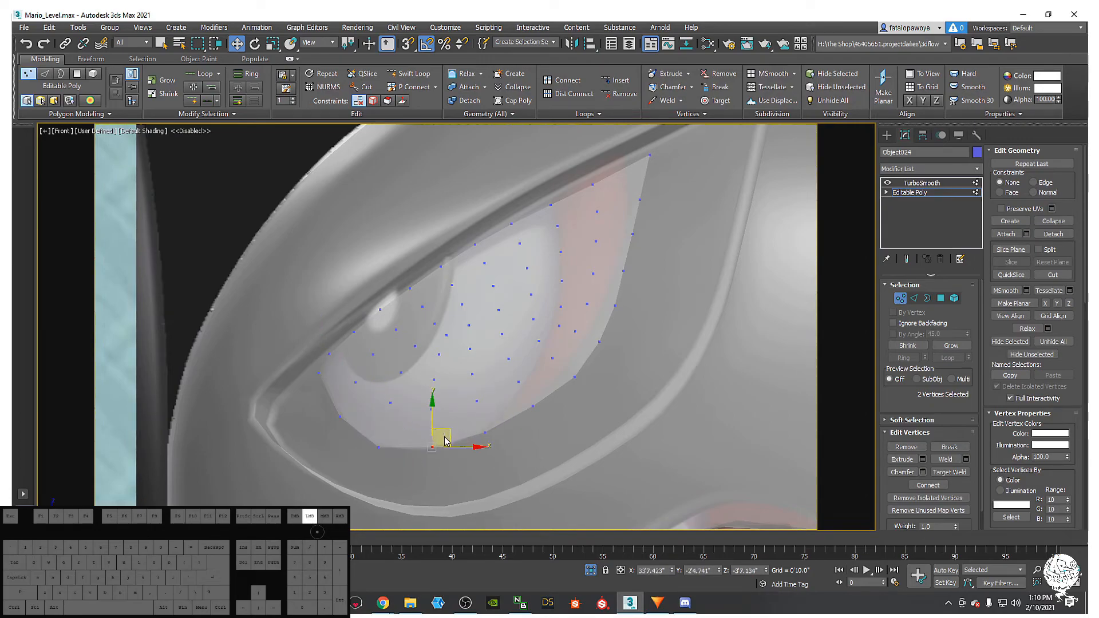
left_click(444, 439)
middle_click_drag(510, 416, 505, 437)
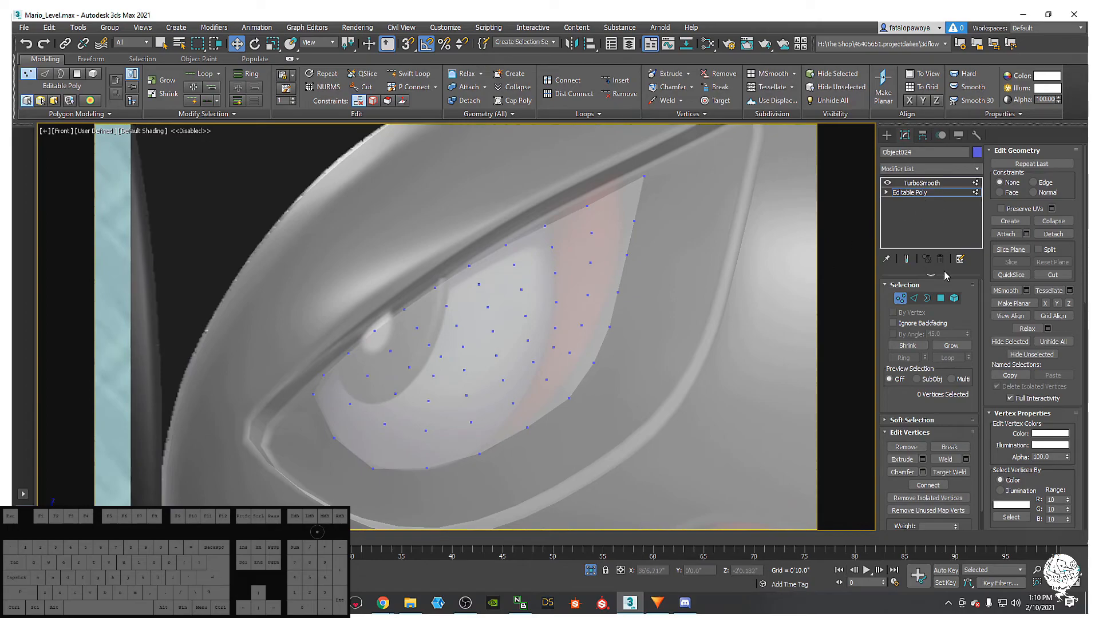
left_click(900, 298)
left_click(959, 167)
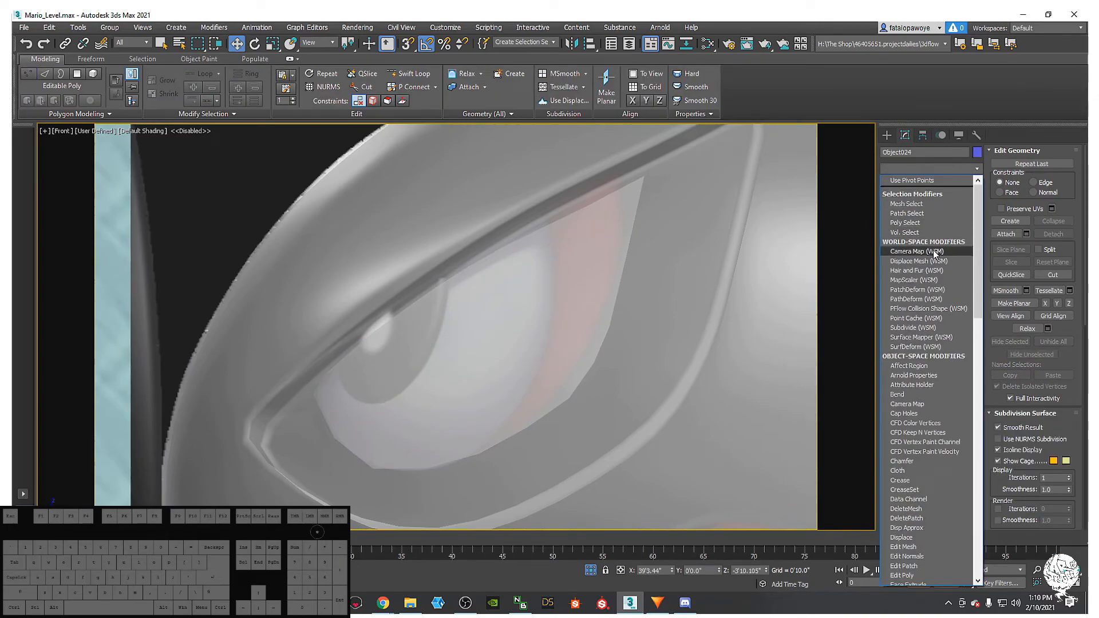
- Add a new FFD 4x4x4 modifier to the eye and enter its Control Points level
key("f")
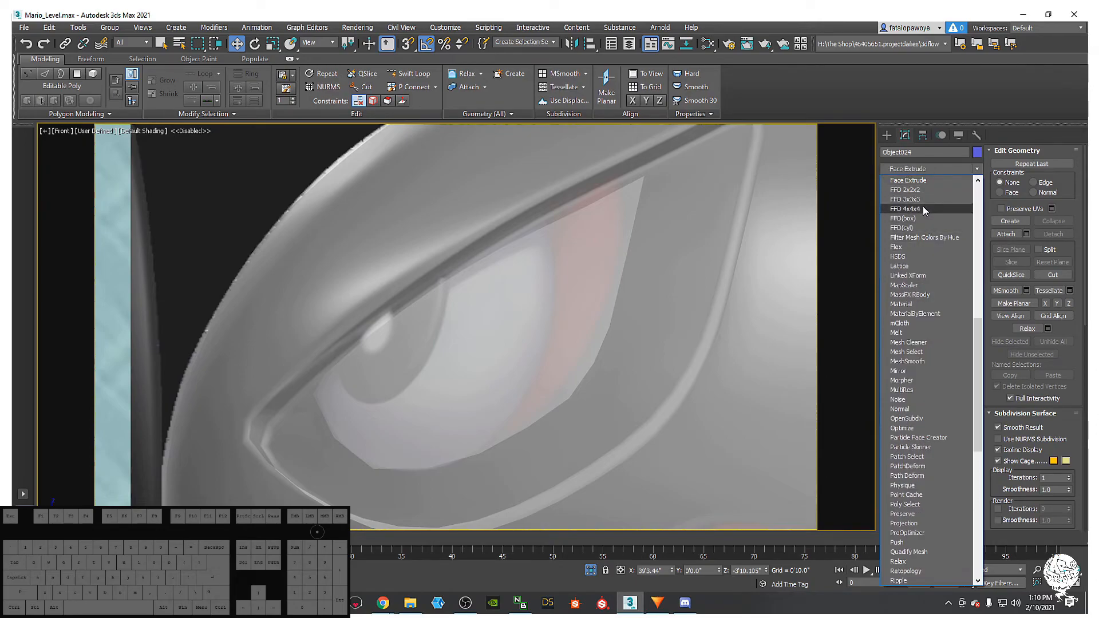
left_click(922, 207)
key("1")
left_click_drag(674, 483, 674, 482)
left_click_drag(595, 170, 598, 172)
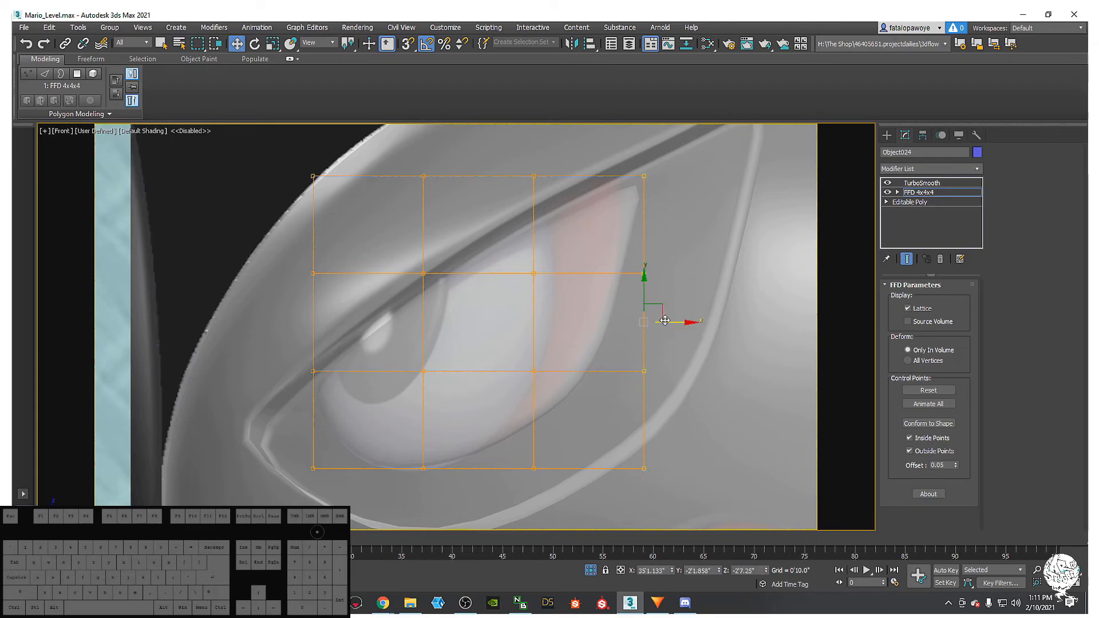
left_click(623, 316)
scroll(584, 224, "down", 5)
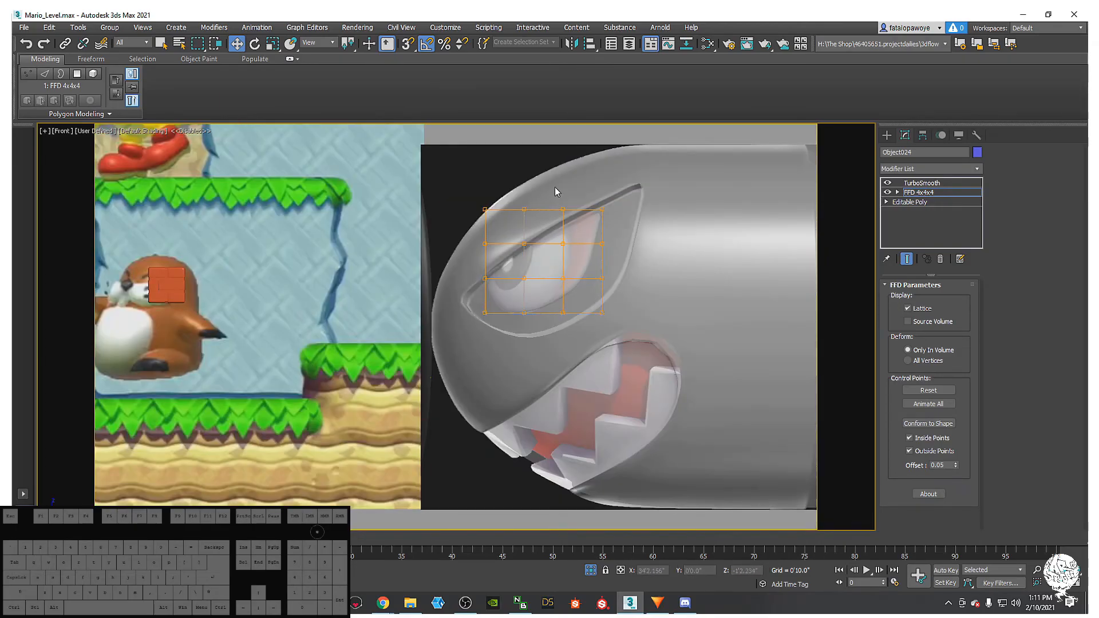
- Move a group of lattice points left and adjust the top-right point down-left
left_click_drag(643, 383, 643, 395)
scroll(606, 263, "up", 5)
left_click_drag(569, 278, 513, 308)
middle_click_drag(575, 253, 577, 307)
left_click_drag(527, 209, 590, 273)
left_click(546, 219)
mouse_move(519, 214)
left_mouse_down()
mouse_move(585, 252)
mouse_move(535, 213)
mouse_move(525, 224)
left_mouse_up()
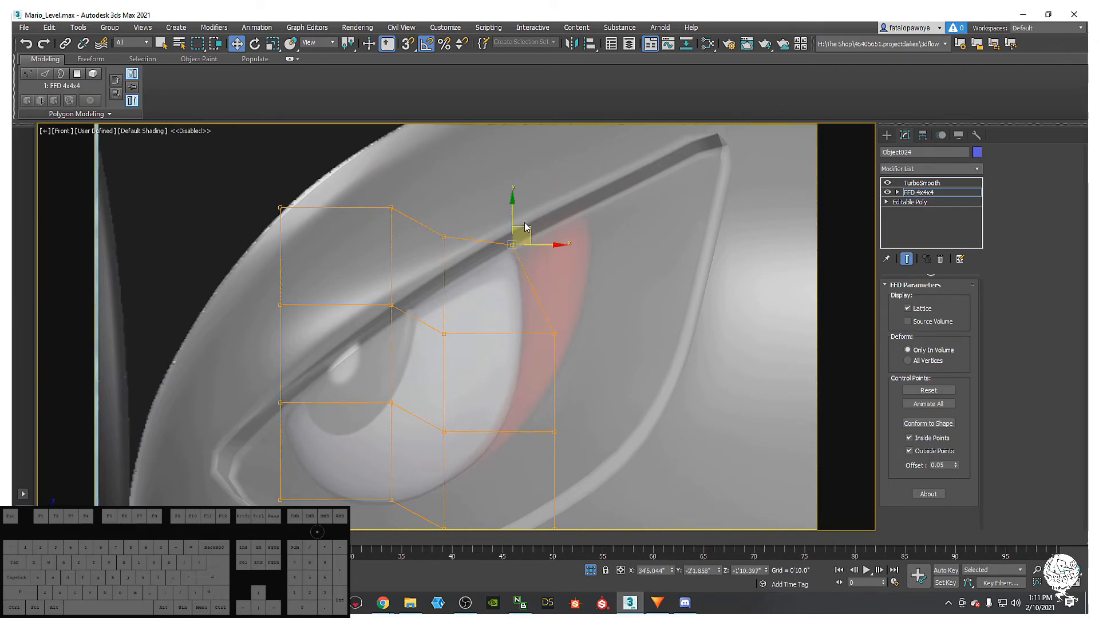
middle_click_drag(525, 223, 528, 230)
left_click_drag(529, 229, 531, 235)
- Raise the two middle lattice points and shift second-column points left and down
left_click_drag(457, 334, 458, 344)
left_click_drag(458, 274, 459, 249)
left_click_drag(348, 220, 402, 343)
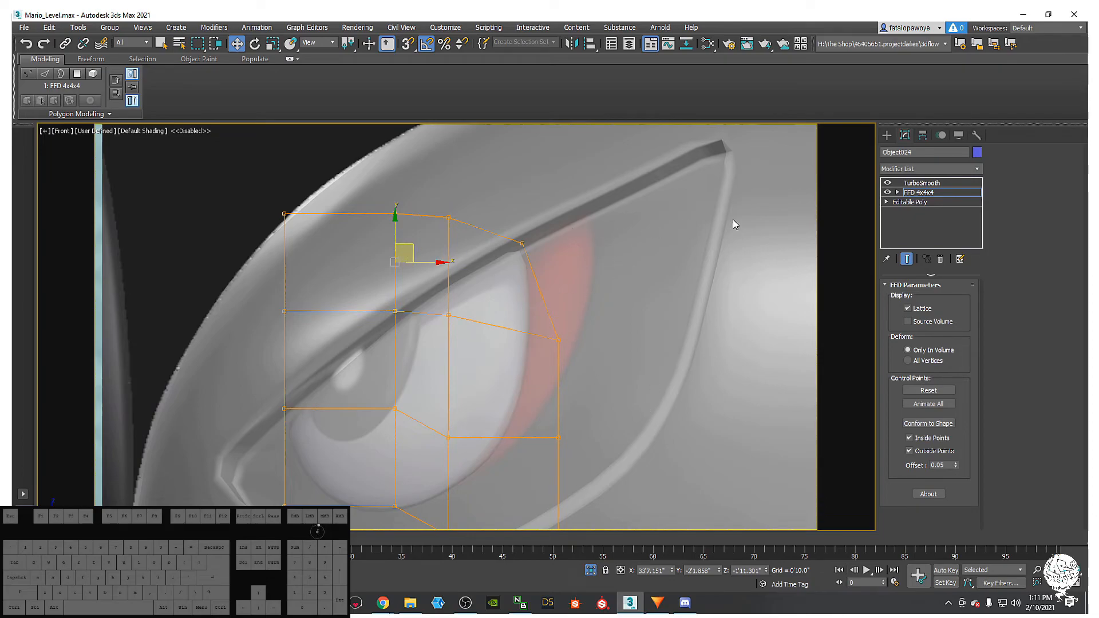
middle_click_drag(451, 341, 468, 369)
middle_click_drag(436, 329, 486, 283)
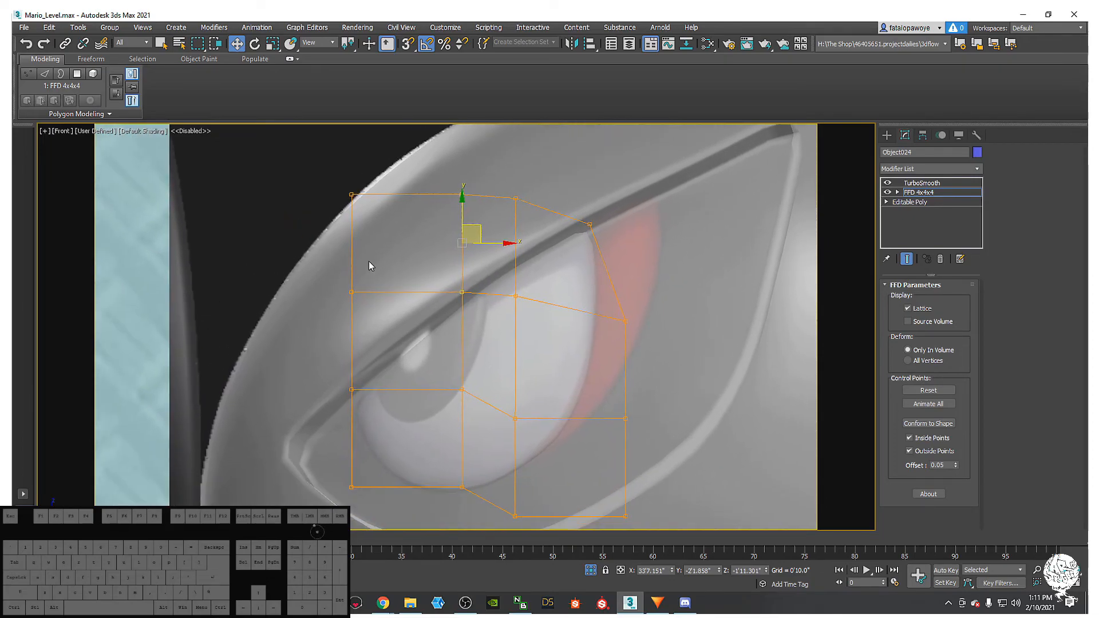
left_click_drag(478, 366, 478, 369)
mouse_move(471, 321)
left_mouse_down()
mouse_move(444, 312)
mouse_move(472, 321)
left_mouse_up()
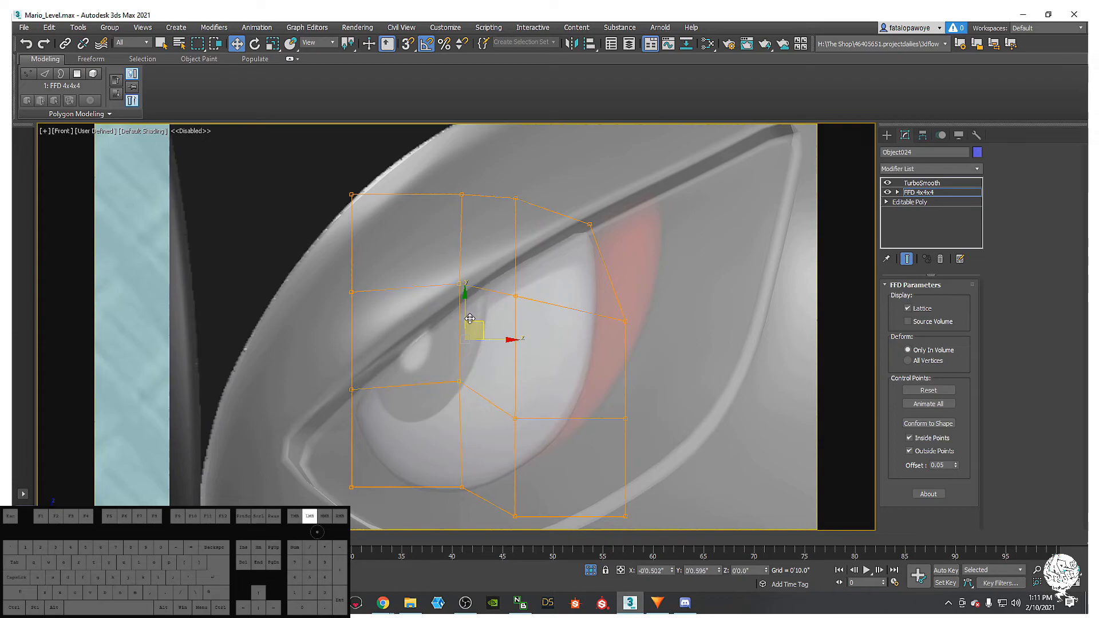
- Adjust the bottom-middle and left-middle lattice points, check the eye's fit, and exit lattice editing
scroll(466, 344, "up", 4)
key("F4")
middle_click_drag(492, 392, 478, 353)
scroll(478, 354, "down", 3)
key("F4")
scroll(576, 454, "up", 2)
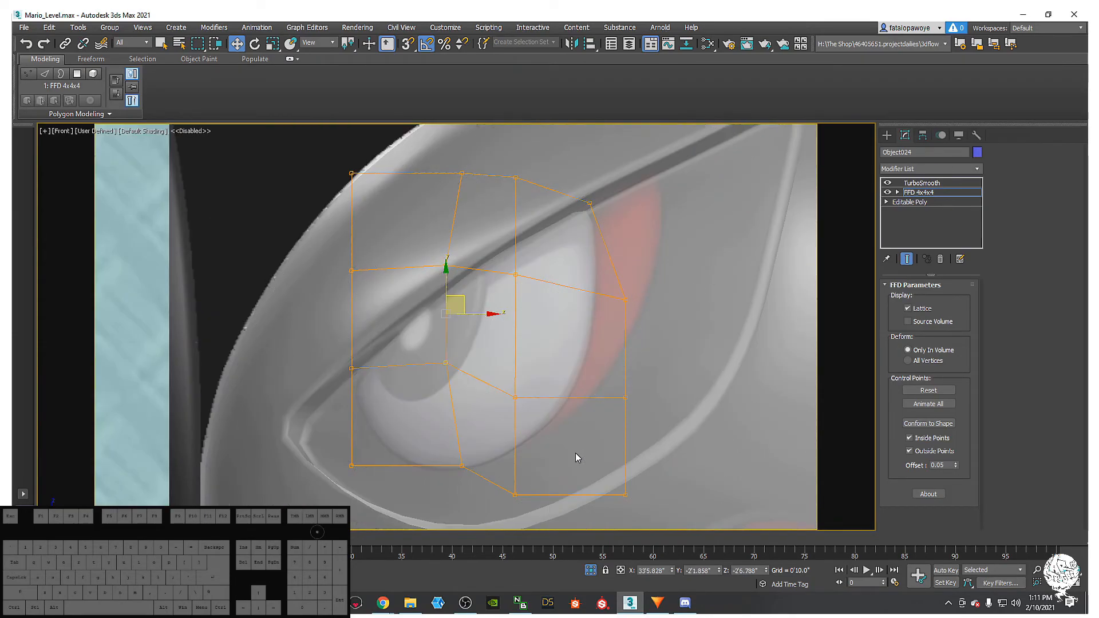
mouse_move(483, 484)
left_mouse_down()
mouse_move(436, 404)
mouse_move(479, 422)
left_mouse_up()
left_click_drag(325, 321, 349, 310)
middle_click_drag(349, 310, 467, 368, "alt")
scroll(466, 368, "down", 5)
key("F4")
key("F3")
key("F3")
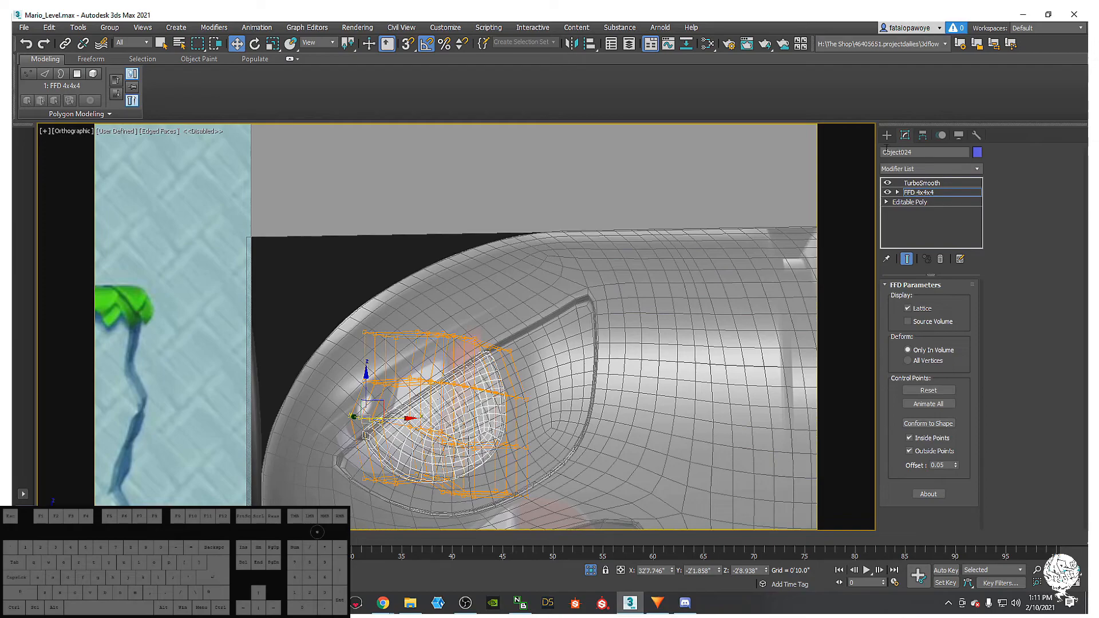
left_click(886, 135)
key("F4")
- Turn off See-Through on the eye and the bullet body so both display solid
key("F3")
key("F3")
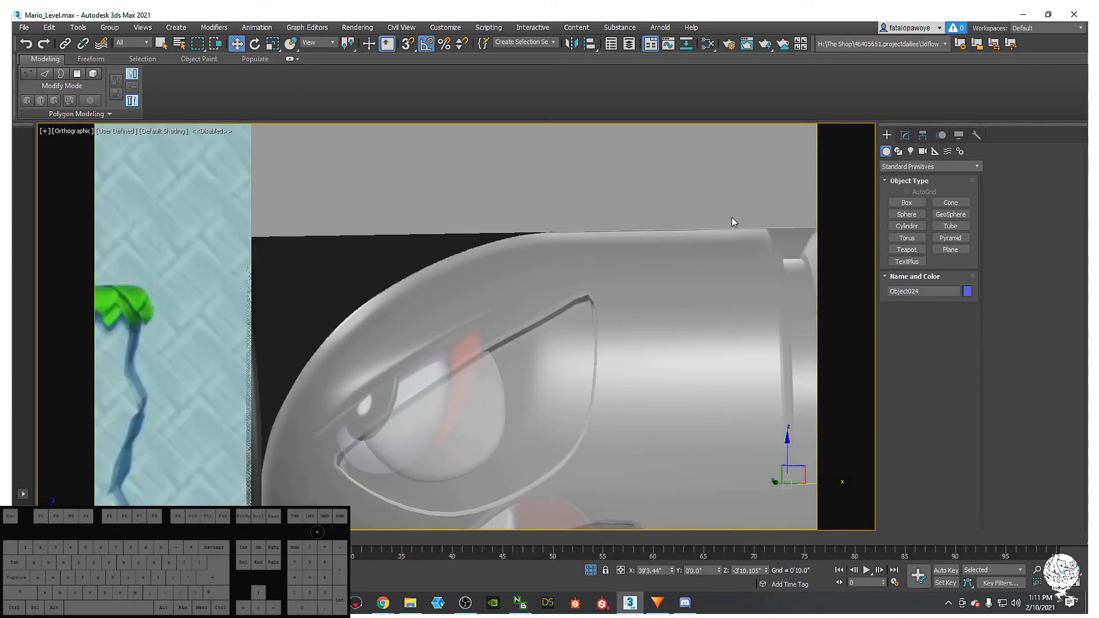
key("alt+x")
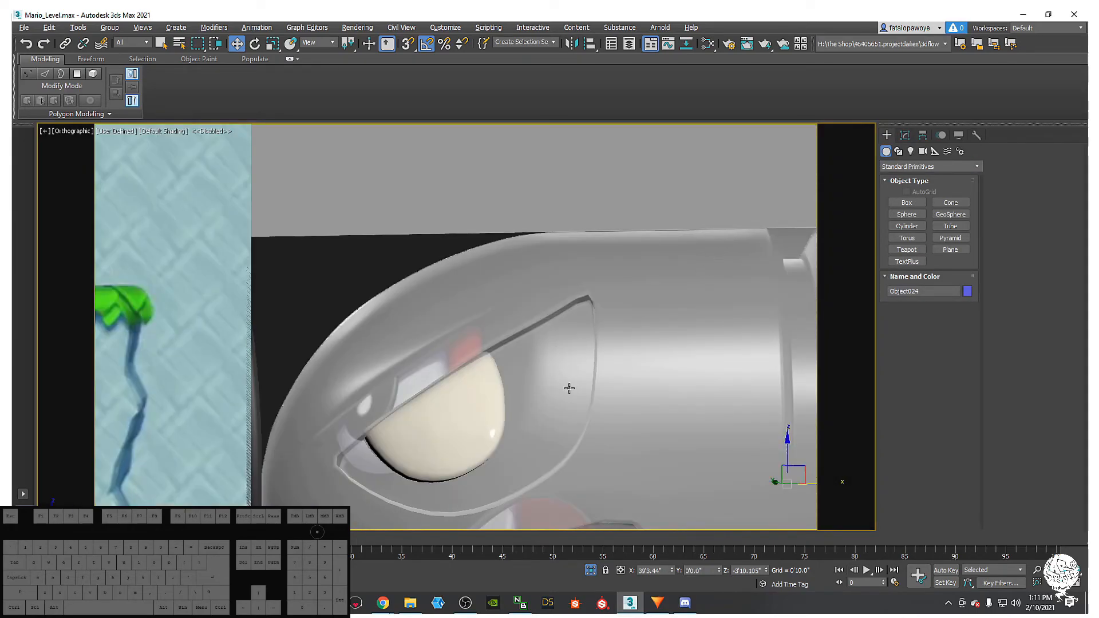
middle_click_drag(580, 378, 559, 334)
left_click(560, 334)
key("alt+x")
scroll(692, 309, "down", 5)
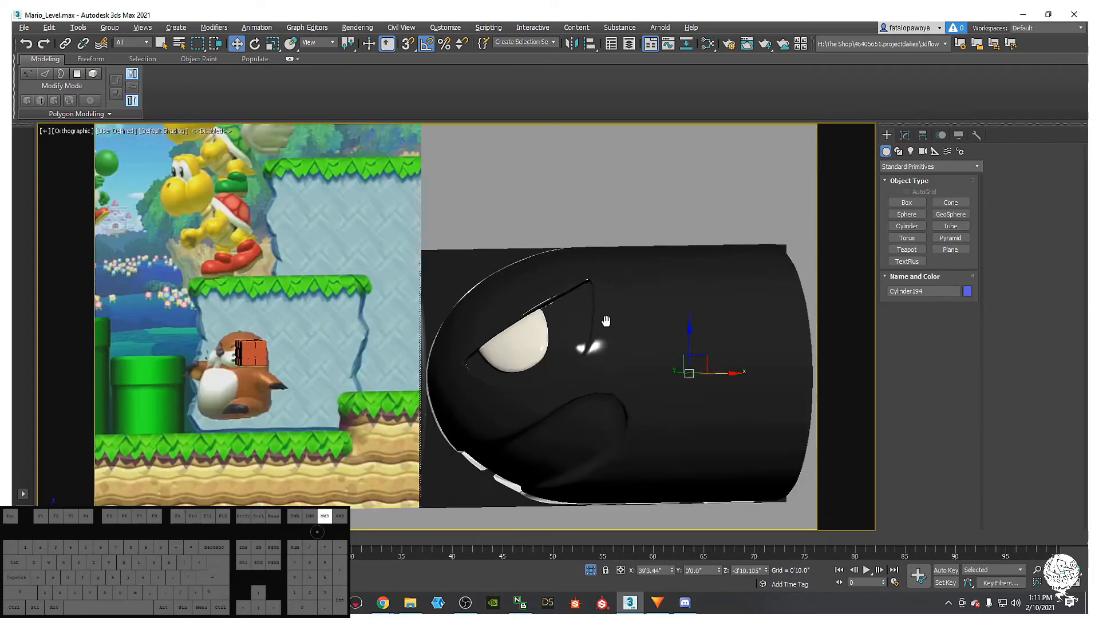
scroll(629, 252, "up", 6)
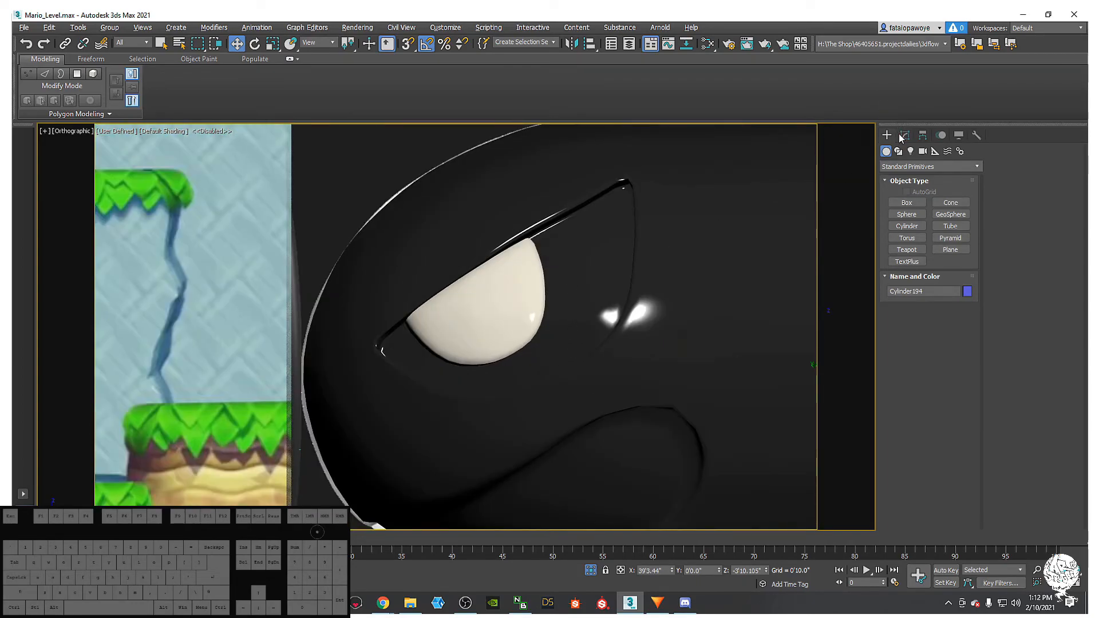
- Show the body's TurboSmooth result, 1 iteration, around the seated eye
left_click(903, 136)
left_click(910, 193)
middle_click_drag(606, 252, 571, 287)
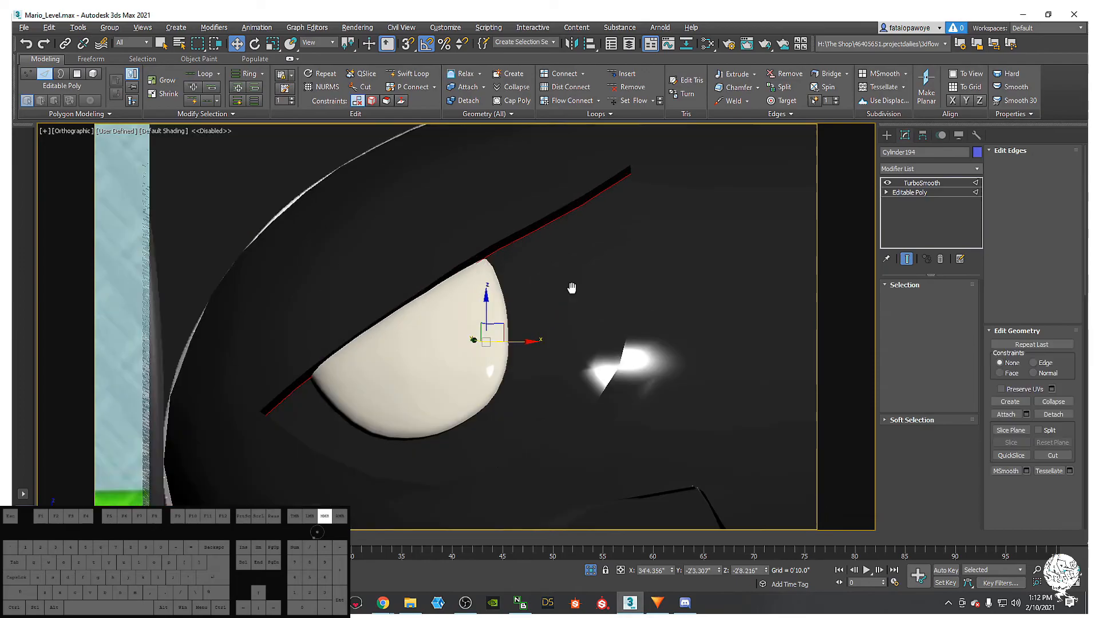
key("F4")
middle_click_drag(566, 326, 566, 310)
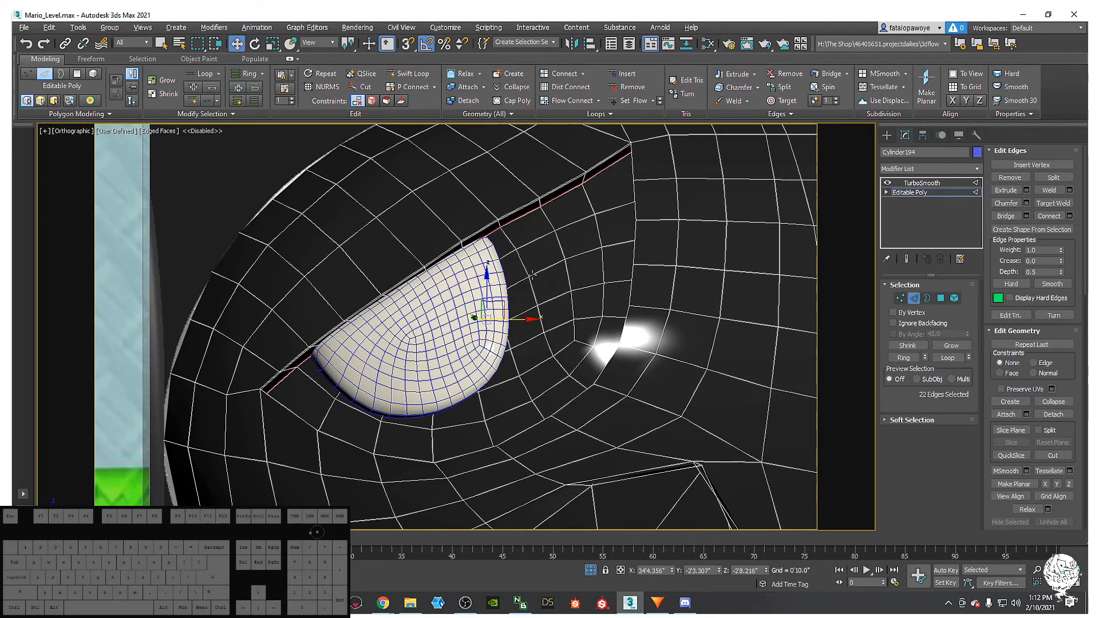
left_click(913, 183)
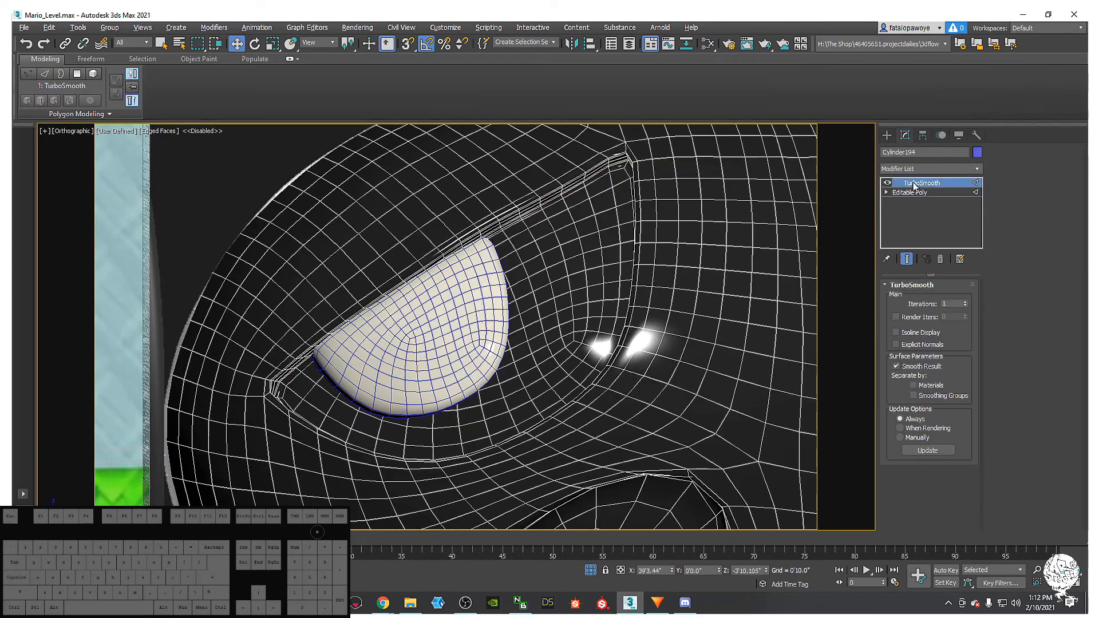
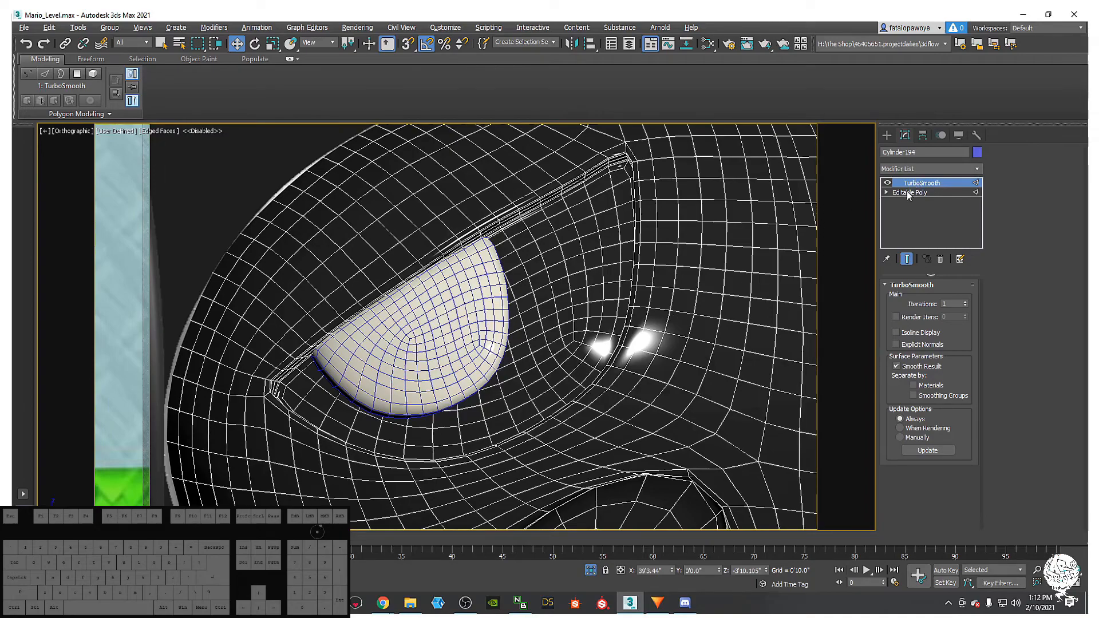
- Drop to the head's base Editable Poly in edge mode and make it see-through
left_click(908, 193)
key("2")
scroll(570, 309, "up", 2)
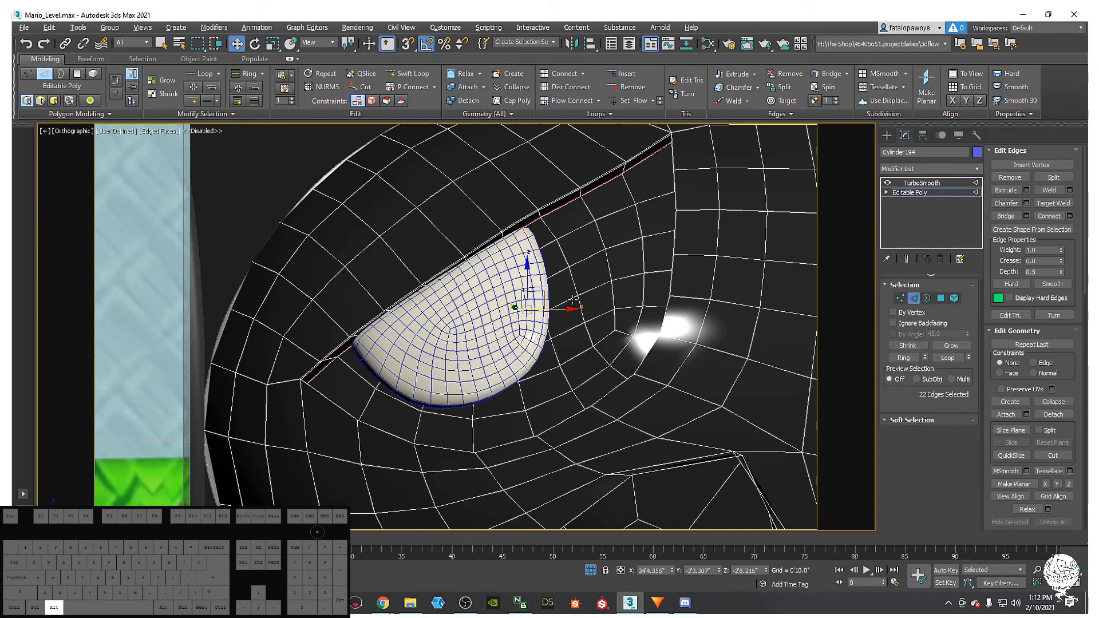
key("alt+x")
middle_click_drag(580, 294, 562, 331)
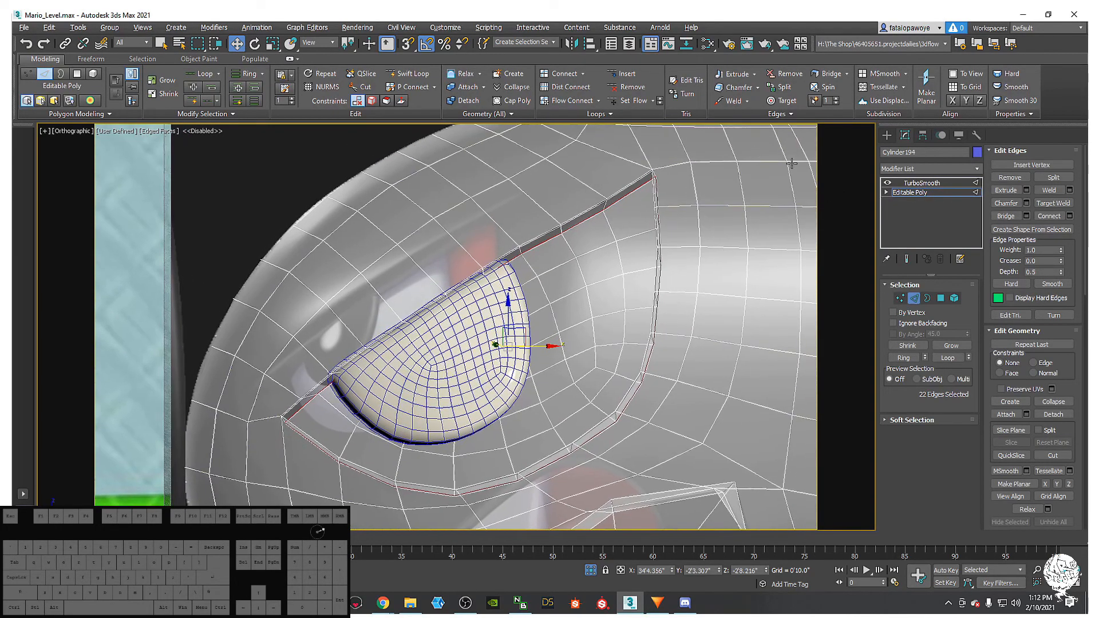
left_click(886, 136)
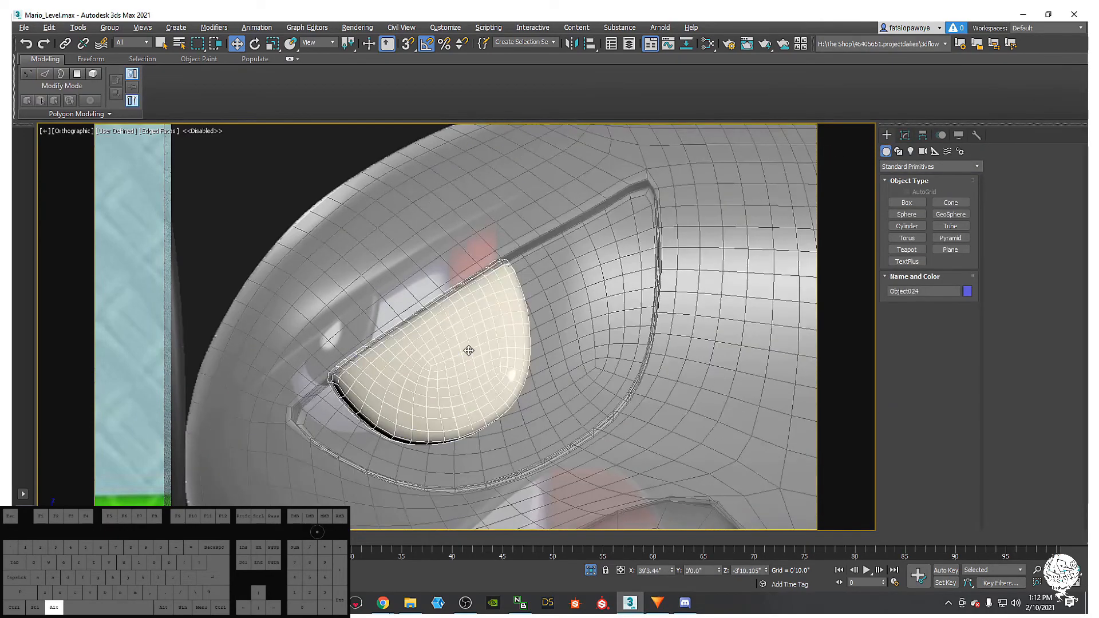
scroll(496, 316, "down", 2)
- Switch to the Front view, center the eye, and reselect the head's Editable Poly level
key("f")
key("z")
middle_click_drag(509, 290, 548, 239)
left_click(676, 290)
left_click(904, 135)
middle_click_drag(771, 318, 685, 319)
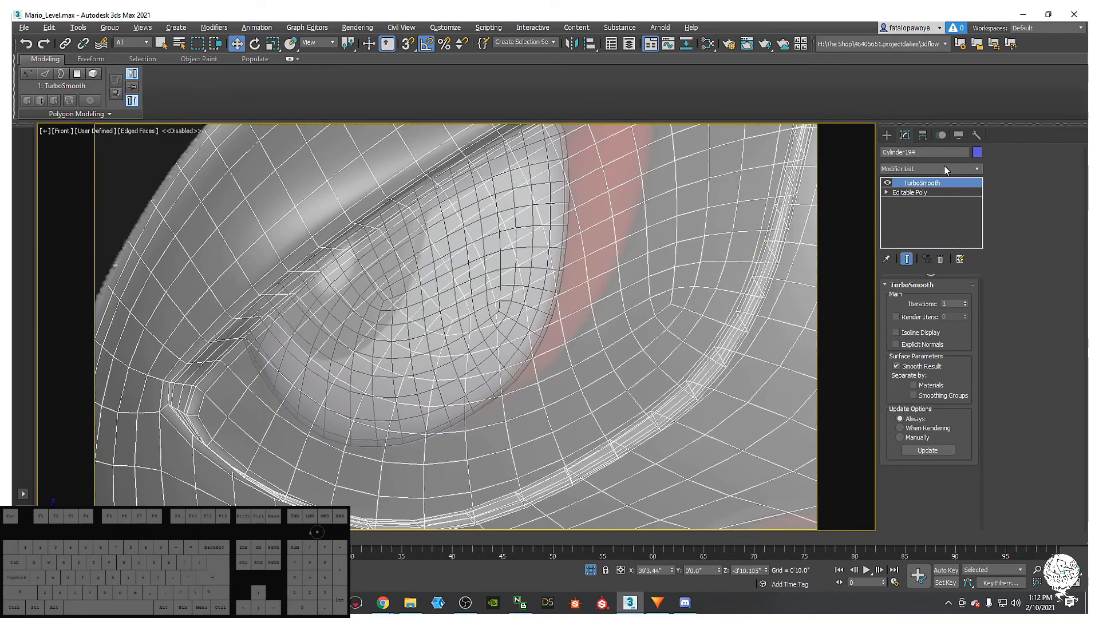
left_click(915, 192)
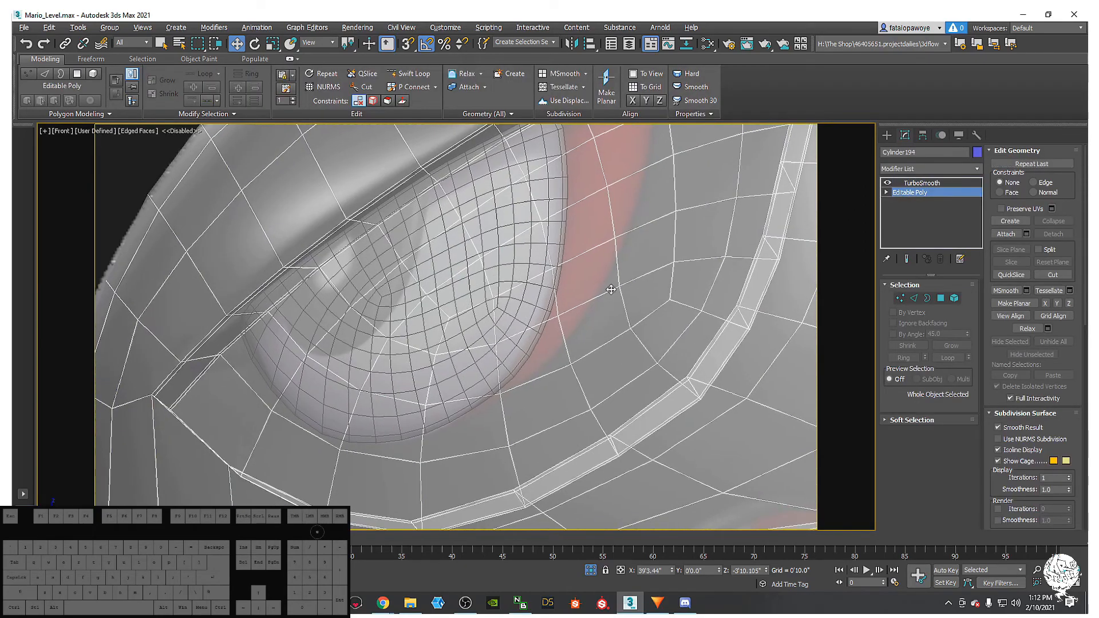
- In vertex mode, slide the upper socket-rim vertices left along their edges
left_click(899, 298)
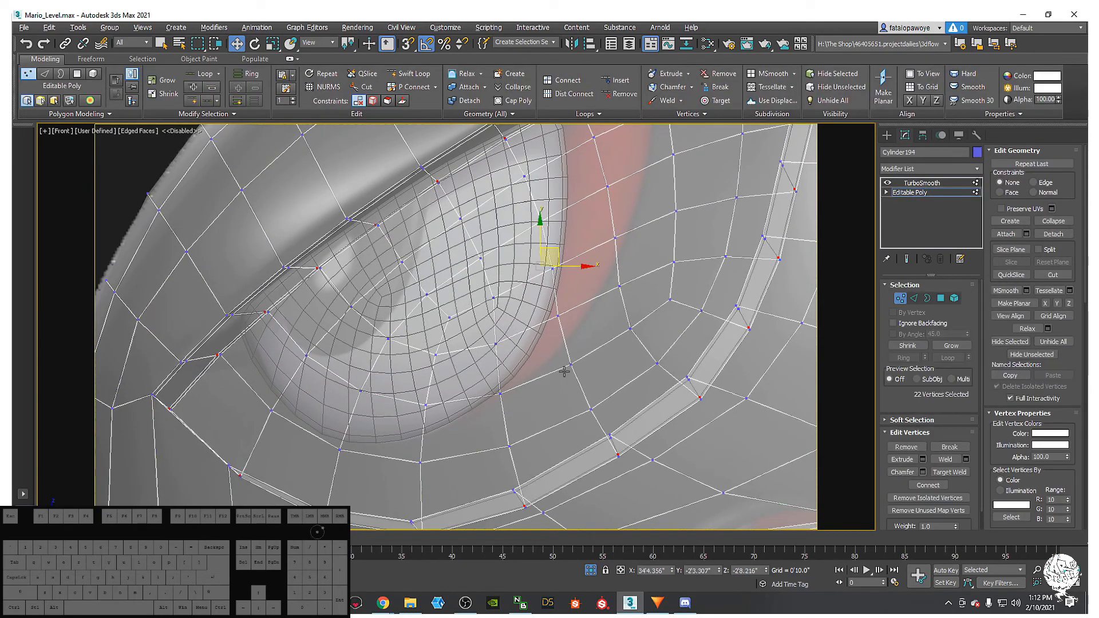
left_click(597, 327)
middle_click_drag(657, 272, 628, 314)
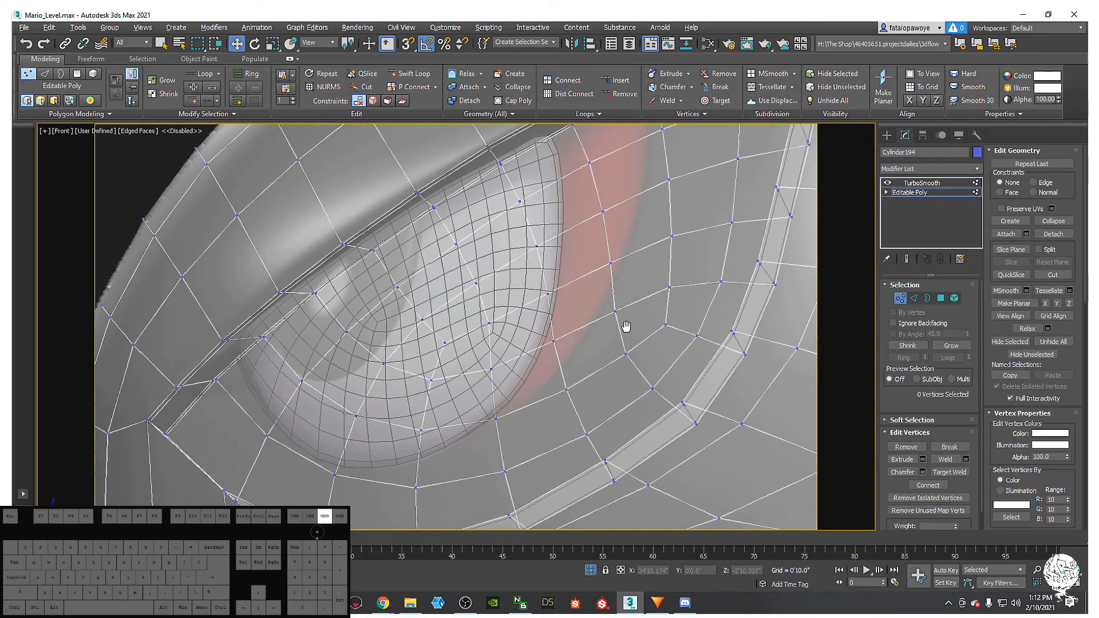
middle_click_drag(684, 359, 671, 385)
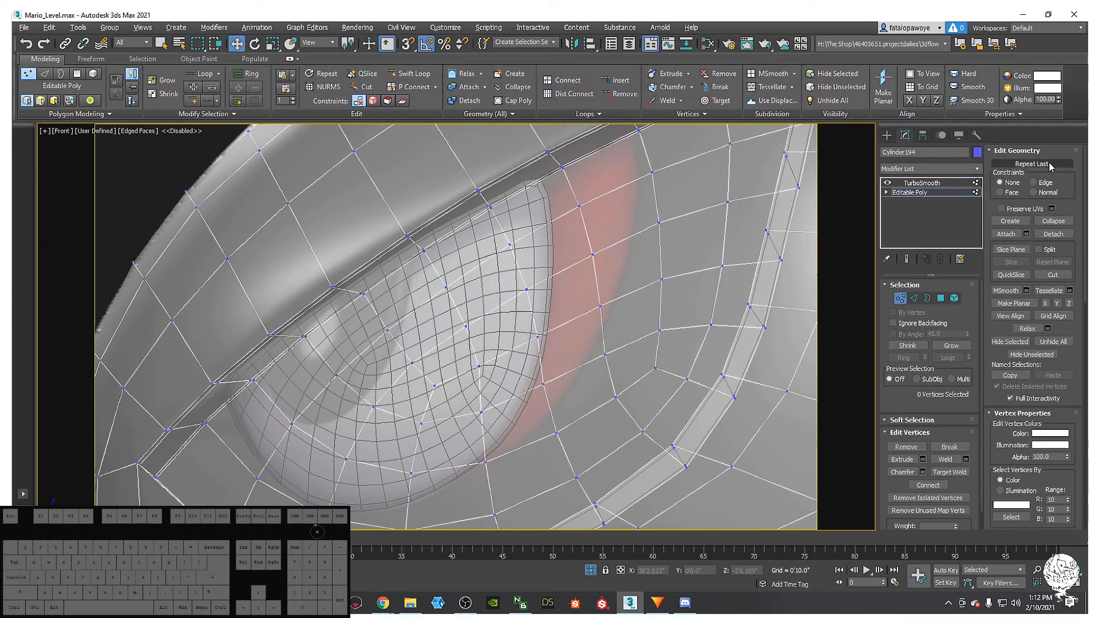
middle_click_drag(641, 236, 581, 248)
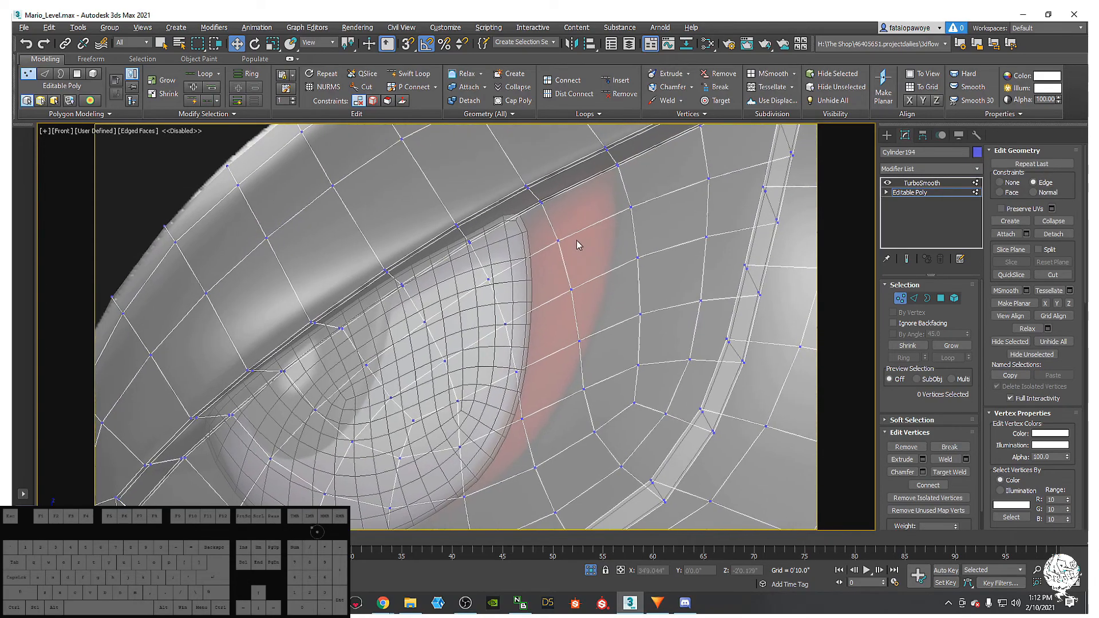
middle_click_drag(616, 194, 615, 197)
left_click_drag(614, 198, 649, 217)
left_click_drag(629, 252, 631, 275)
middle_click_drag(625, 300, 633, 269)
left_click_drag(633, 269, 629, 295)
- Slide the vertices around the socket corner left and down-left along their edges
left_click_drag(593, 328, 593, 326)
middle_click_drag(577, 267, 599, 263)
left_click(599, 263)
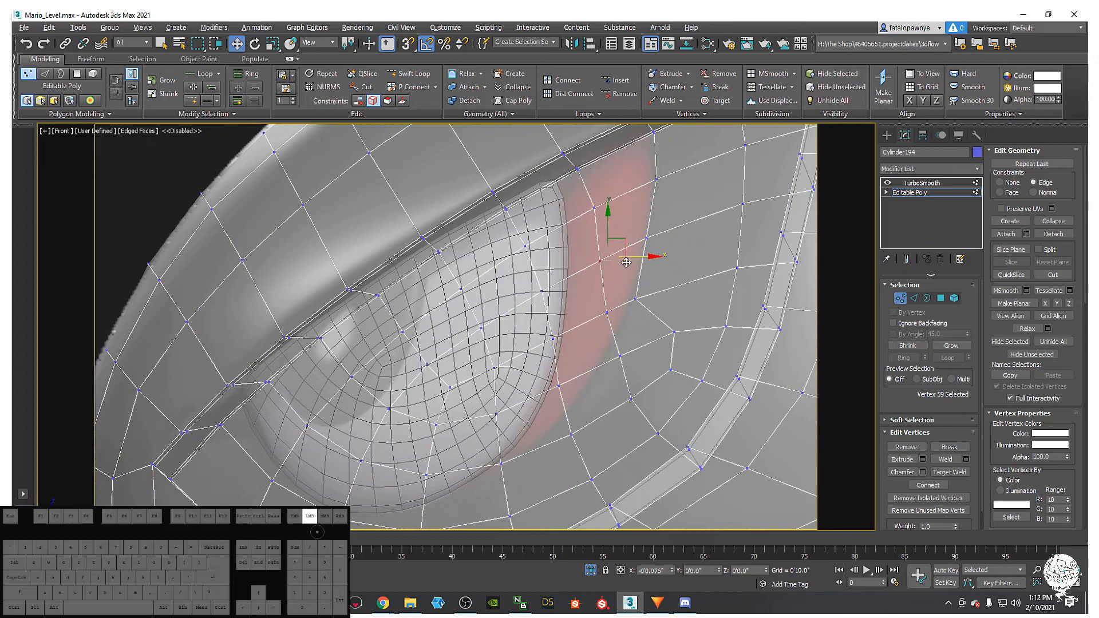
left_click(607, 314)
left_click_drag(634, 315, 618, 315)
middle_click_drag(602, 349, 621, 322)
left_click(639, 331)
left_click_drag(663, 329, 693, 297)
left_click(693, 305)
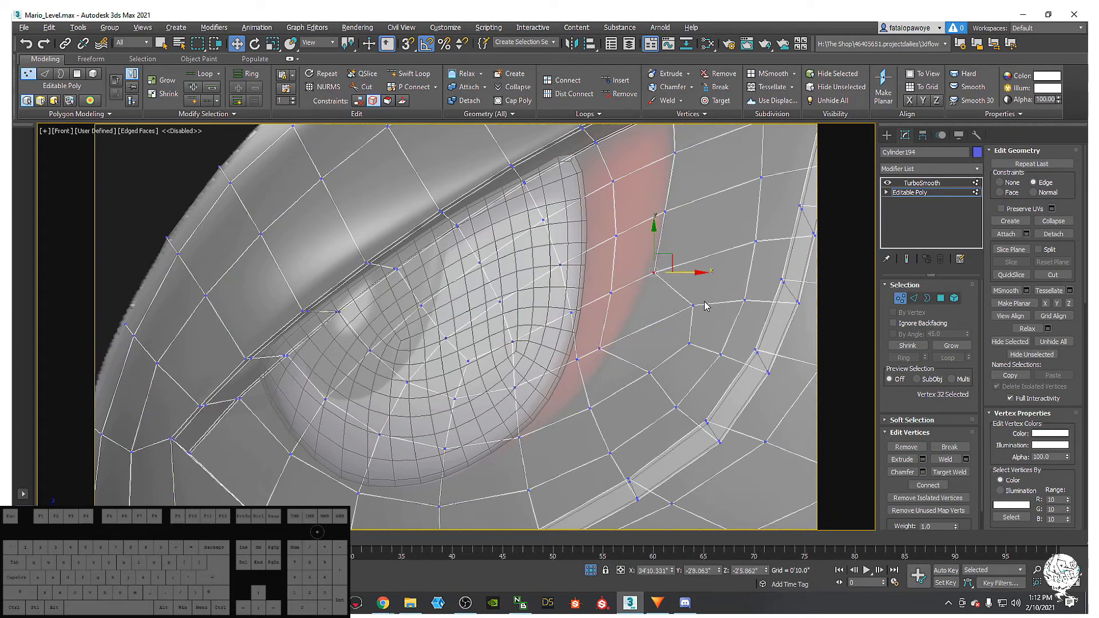
left_click_drag(725, 304, 701, 276)
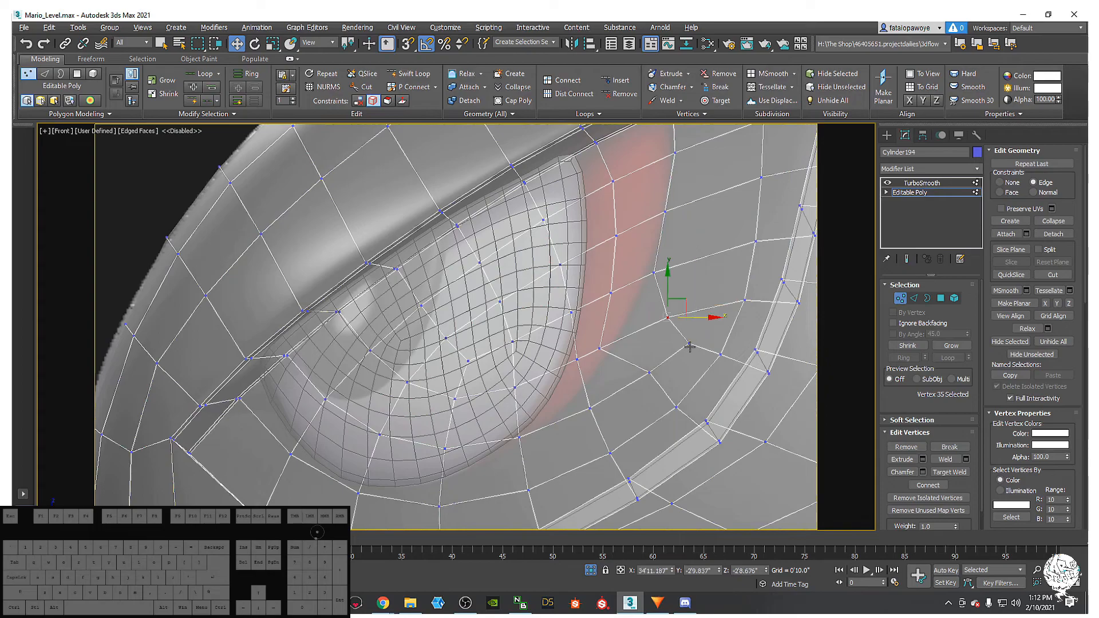
middle_click_drag(696, 353, 721, 346)
- Pull the lower rim vertices down-left, then slide one near the corner up
left_click(714, 337)
left_click_drag(723, 327, 714, 323)
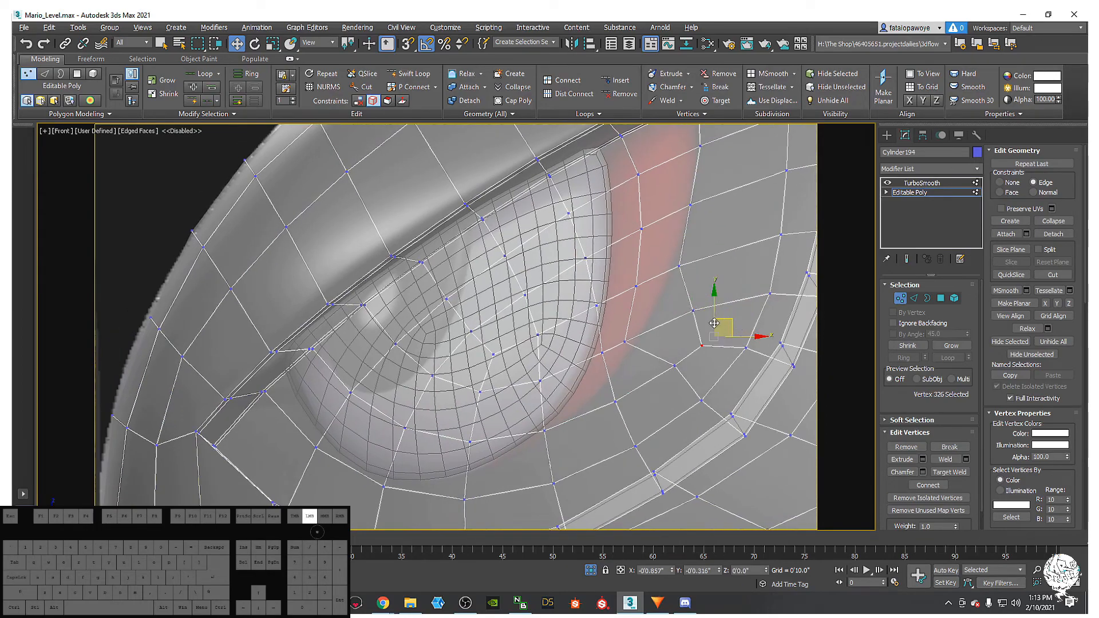
left_click(674, 365)
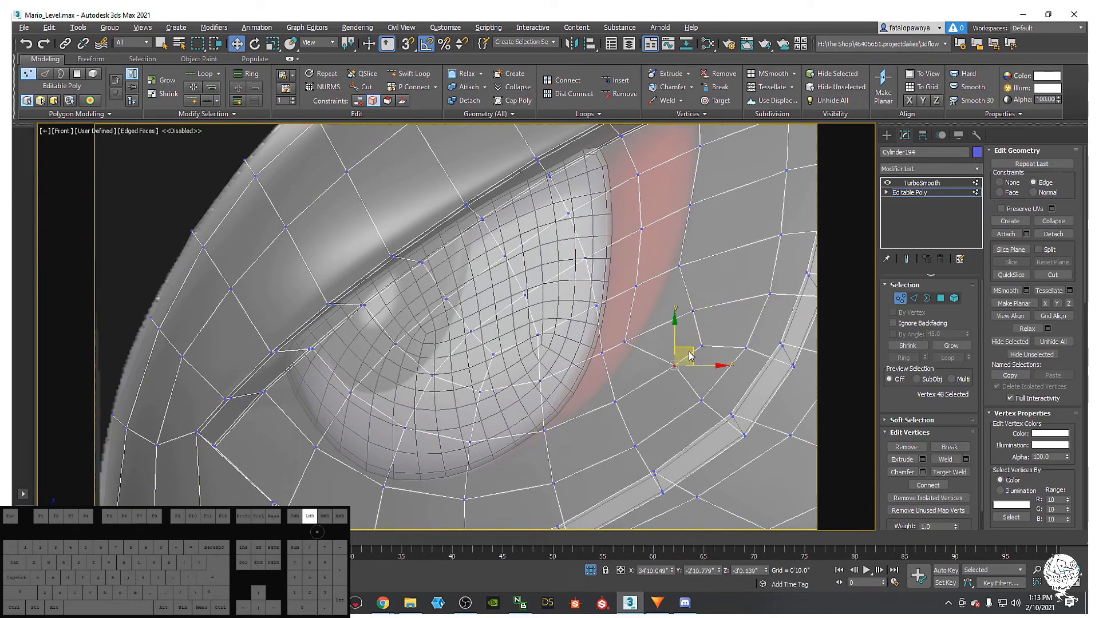
left_click_drag(653, 379, 662, 371)
left_click(702, 345)
left_click_drag(712, 338, 682, 357)
left_click(693, 310)
left_click_drag(702, 295, 673, 318)
middle_click_drag(688, 313, 727, 294)
left_click_drag(677, 343, 677, 341)
left_click_drag(662, 297, 666, 284)
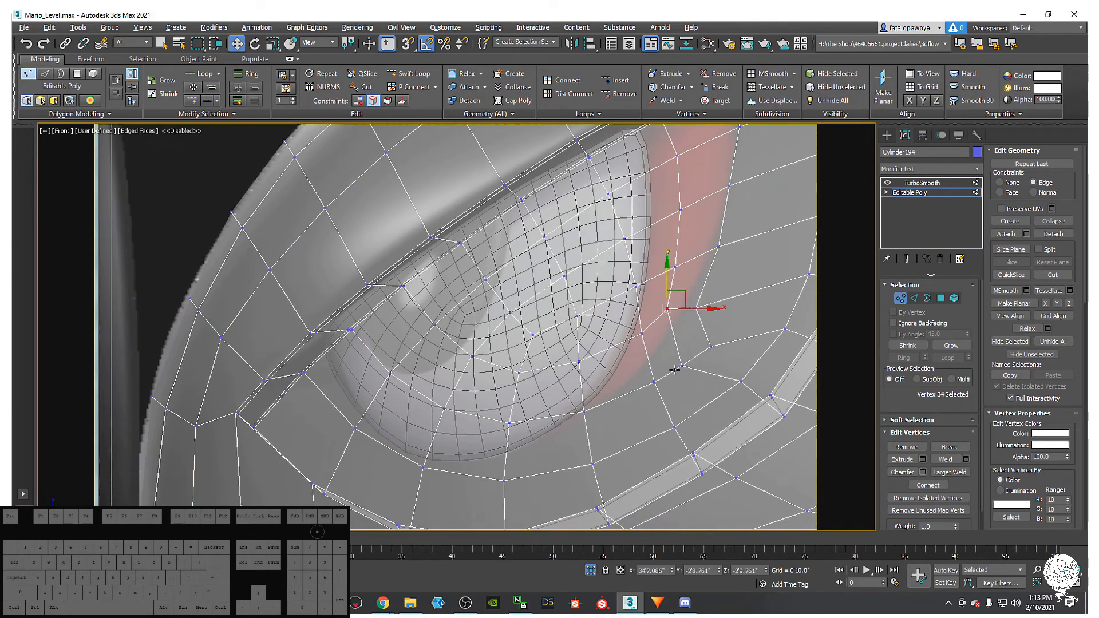
- Move the lower socket-rim vertices up and right along their edges
left_click_drag(626, 319, 625, 313)
middle_click_drag(666, 361, 667, 347)
left_click_drag(671, 394, 653, 329)
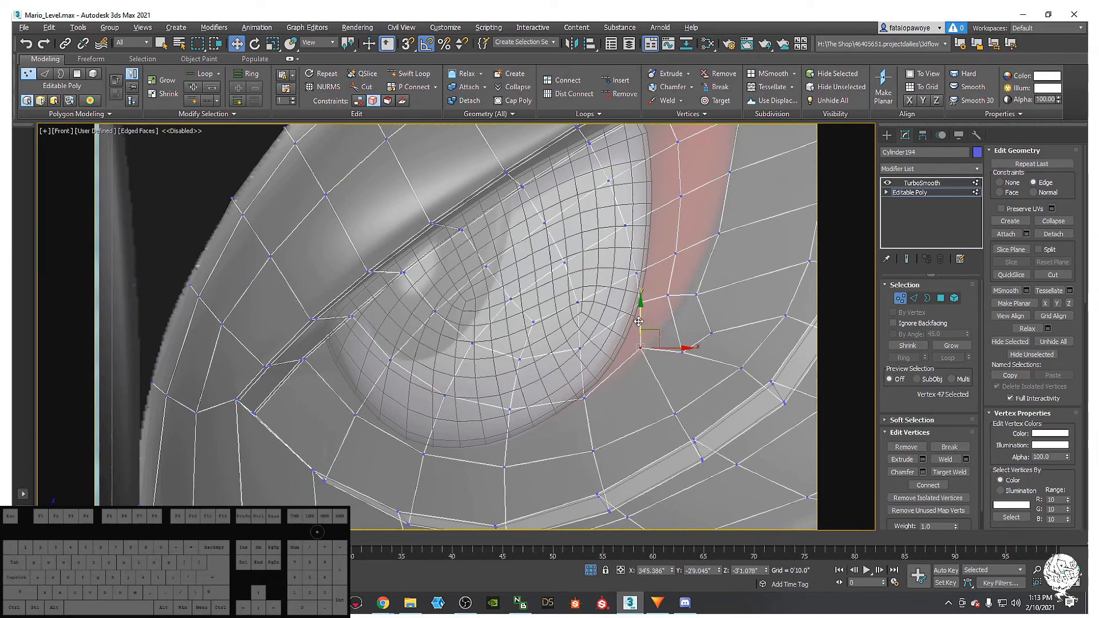
left_click(682, 351)
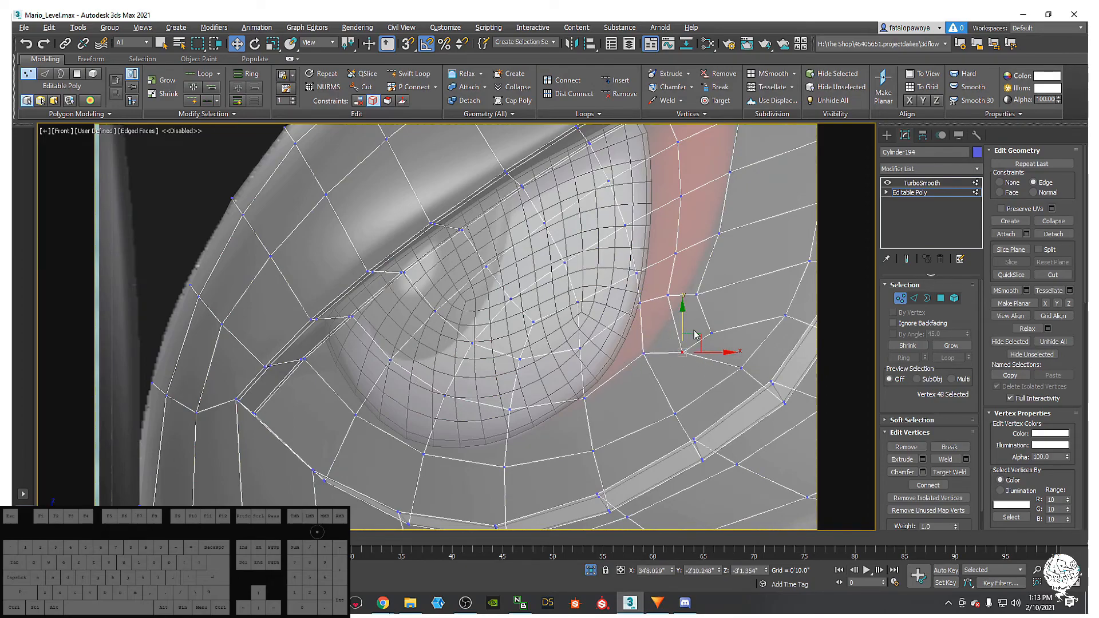
mouse_move(686, 325)
left_mouse_down()
mouse_move(707, 329)
mouse_move(686, 325)
mouse_move(698, 314)
left_mouse_up()
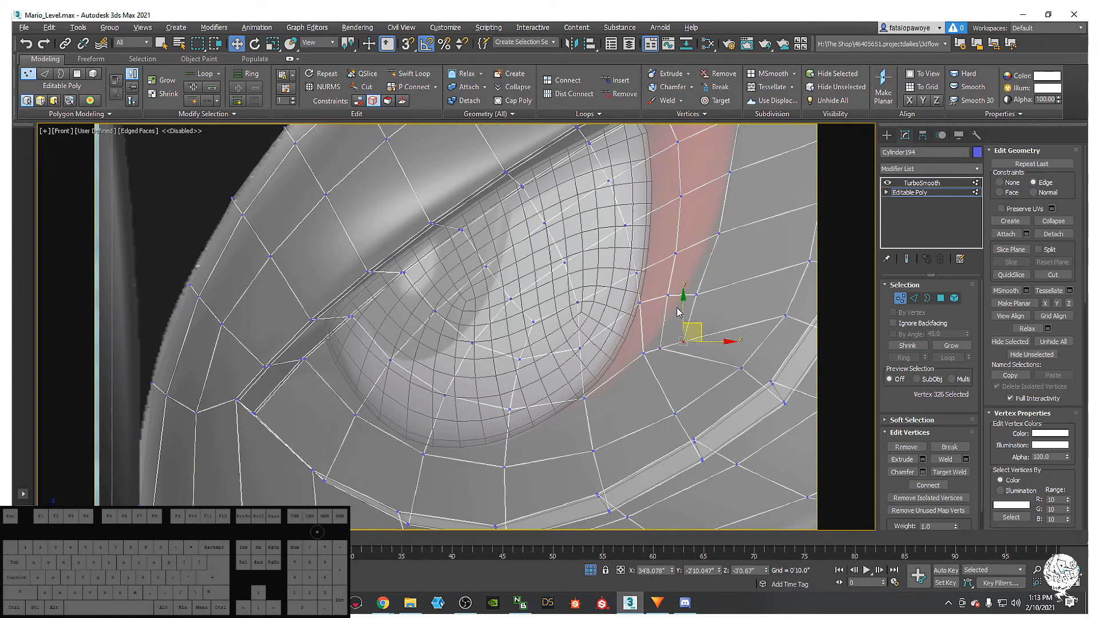
left_click_drag(683, 314, 714, 312)
left_click_drag(689, 273, 721, 321)
middle_click_drag(714, 309, 717, 335)
left_click_drag(713, 306, 720, 283)
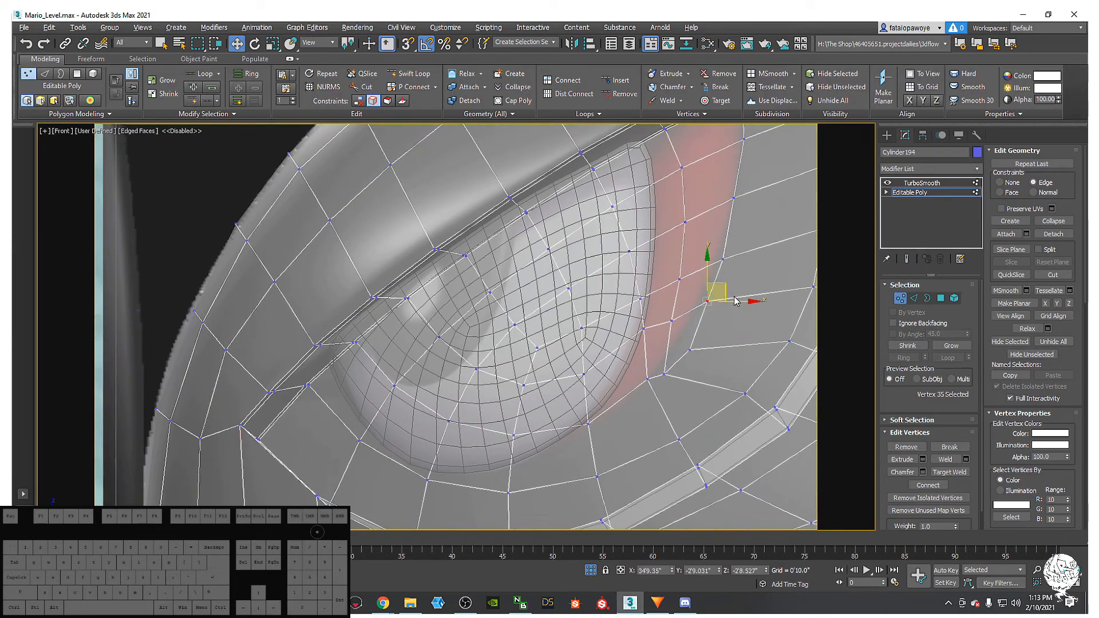
- Nudge several more rim vertices up, down-left and left to even the socket outline
left_click(689, 350)
middle_click_drag(673, 356, 667, 372)
left_click(689, 289)
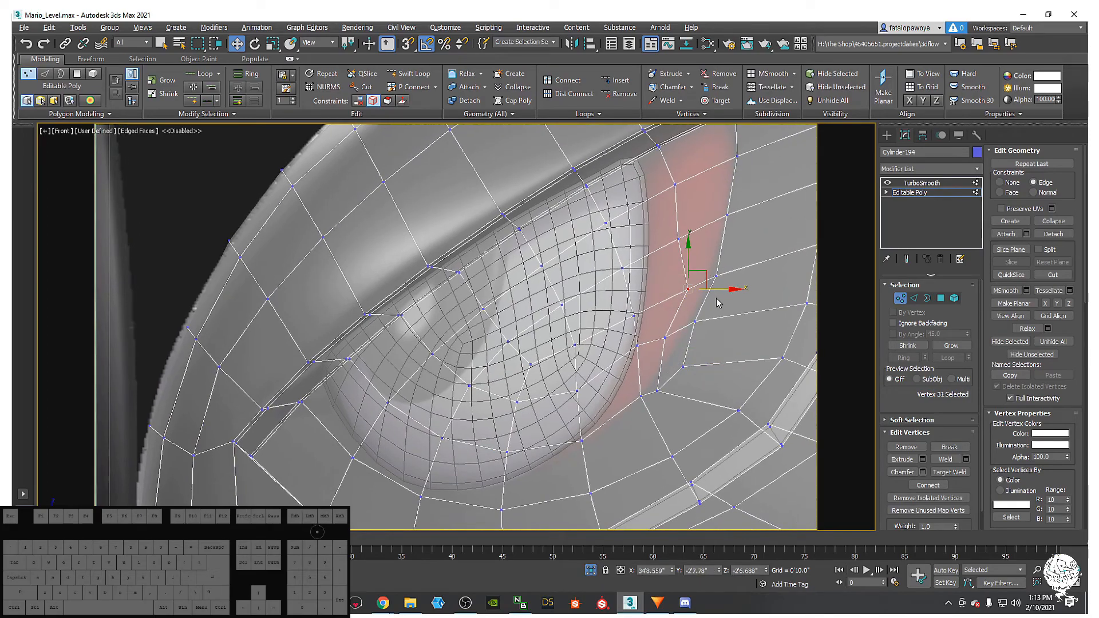
left_click_drag(724, 293, 658, 303)
left_click(657, 340)
left_click_drag(661, 300, 661, 301)
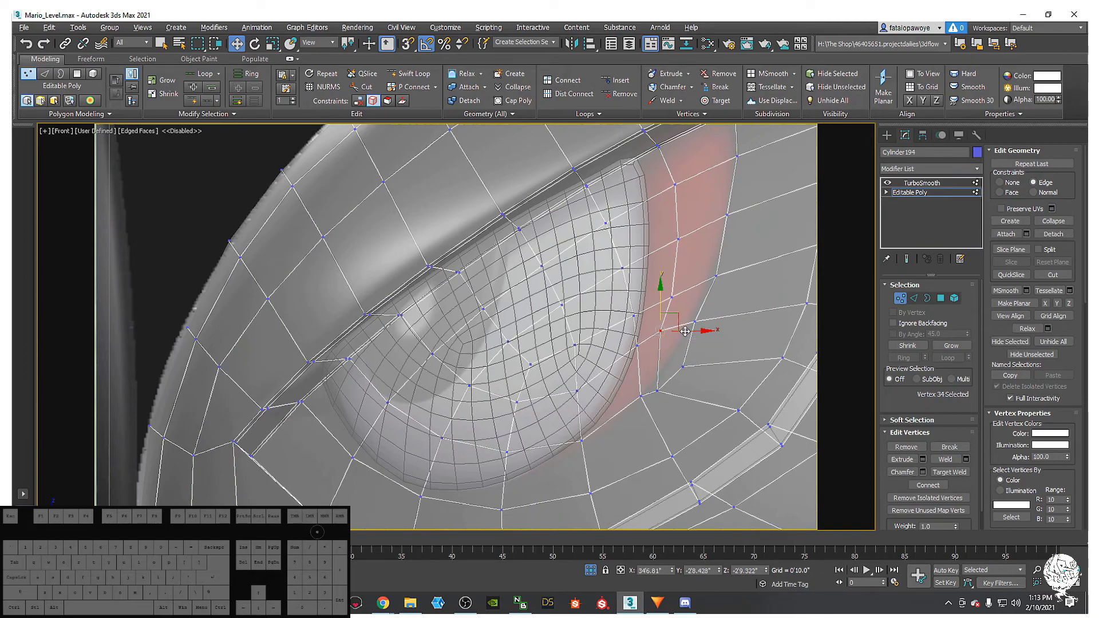
left_click(657, 391)
left_click_drag(658, 374, 707, 346)
left_click(683, 367)
middle_click_drag(710, 342, 699, 365)
left_click(705, 298)
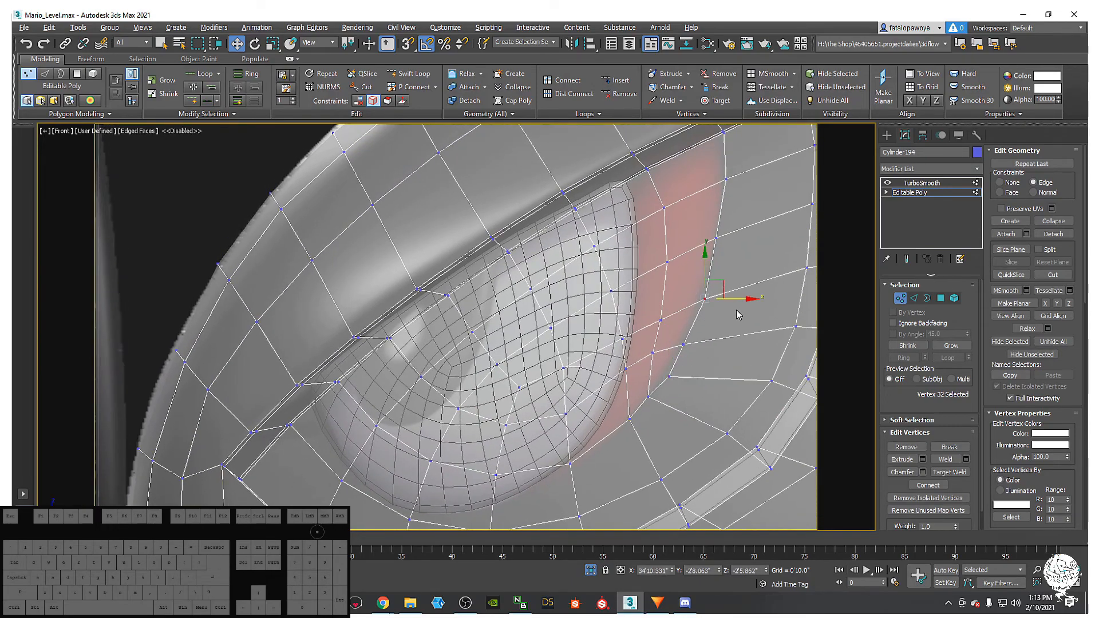
left_click_drag(740, 297, 736, 291)
- Frame the eyeball's lower edge and move the vertex beneath it up and left
middle_click_drag(736, 257, 725, 319)
middle_click_drag(724, 233, 723, 256)
scroll(722, 259, "down", 4)
middle_click_drag(704, 343, 709, 292)
scroll(693, 317, "up", 2)
scroll(691, 320, "up", 3)
left_click(654, 332)
left_click_drag(673, 319, 667, 311)
- Slide two vertices below the eyeball down along their edges, then pick the socket-corner vertex
middle_click_drag(454, 398, 472, 378)
left_click(483, 397)
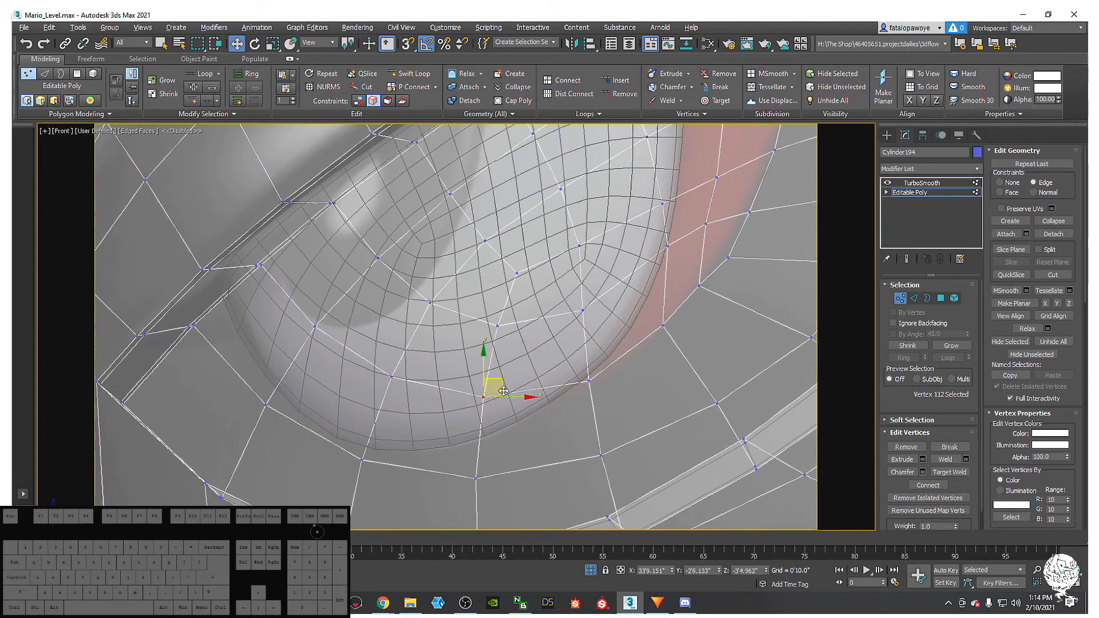
left_click_drag(484, 364, 474, 405)
left_click(392, 376)
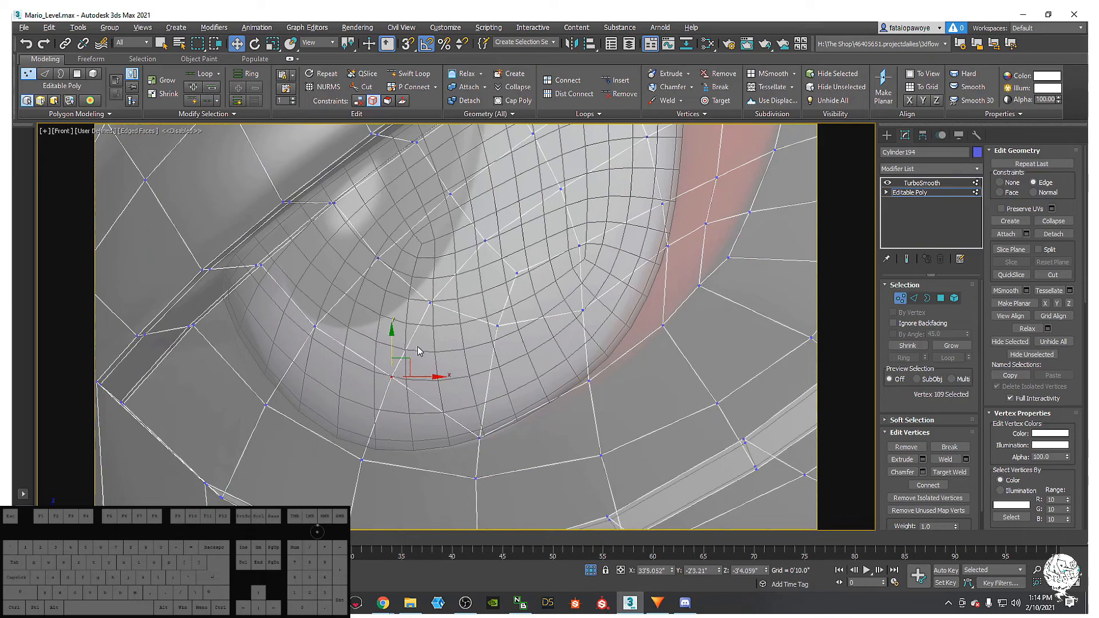
left_click_drag(391, 340, 401, 414)
scroll(599, 452, "down", 5)
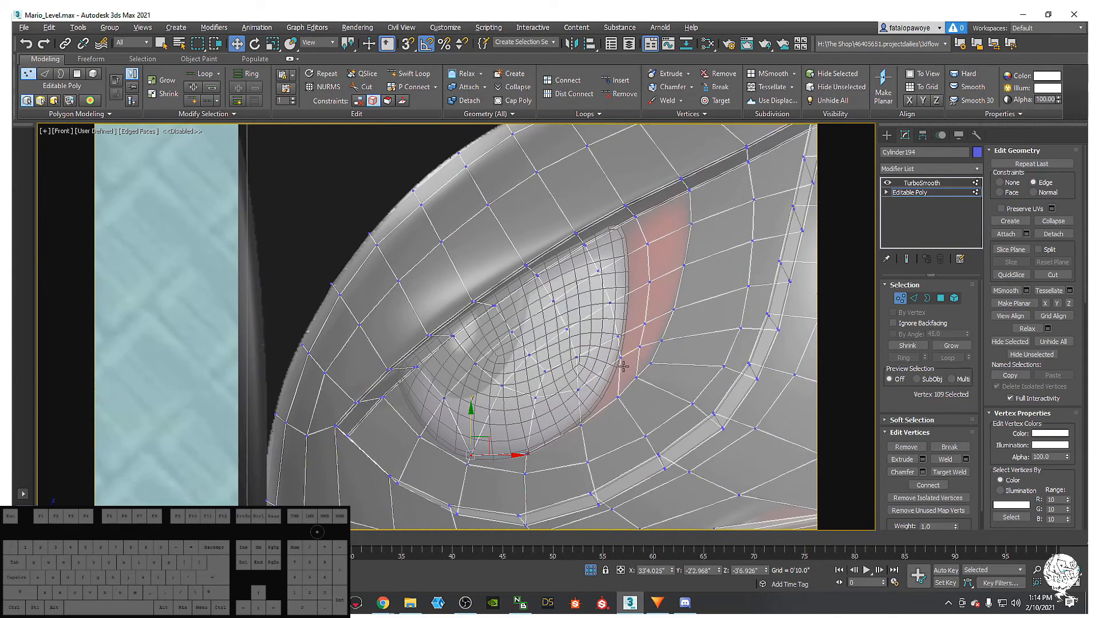
left_click(622, 364)
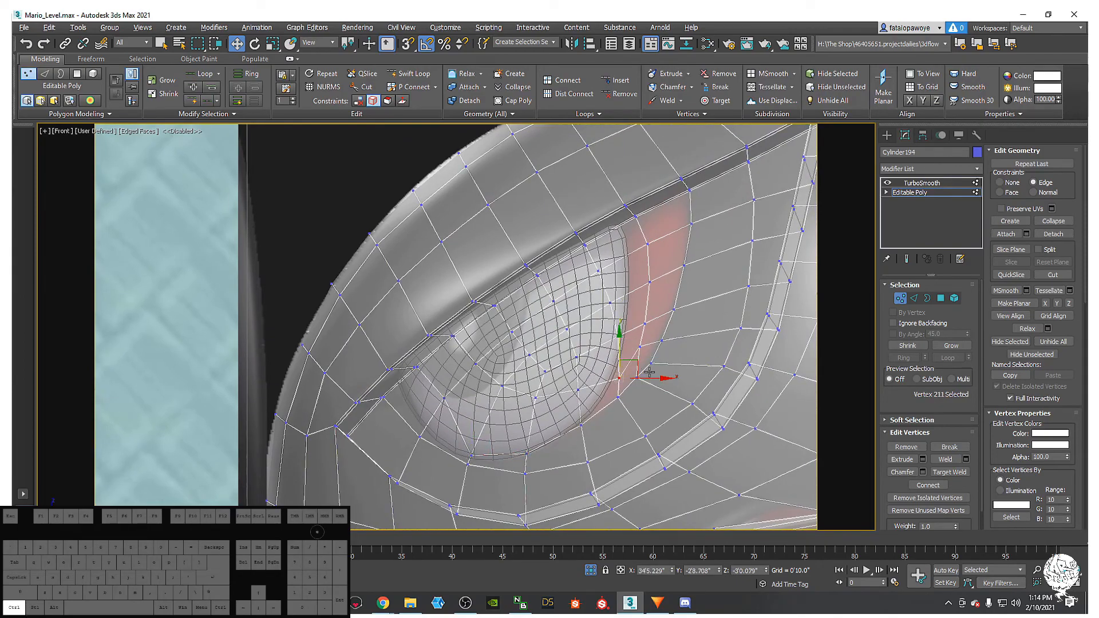
- Zoom in on the eye corner and slide the corner vertex up along its edge
key("ctrl+shift+z")
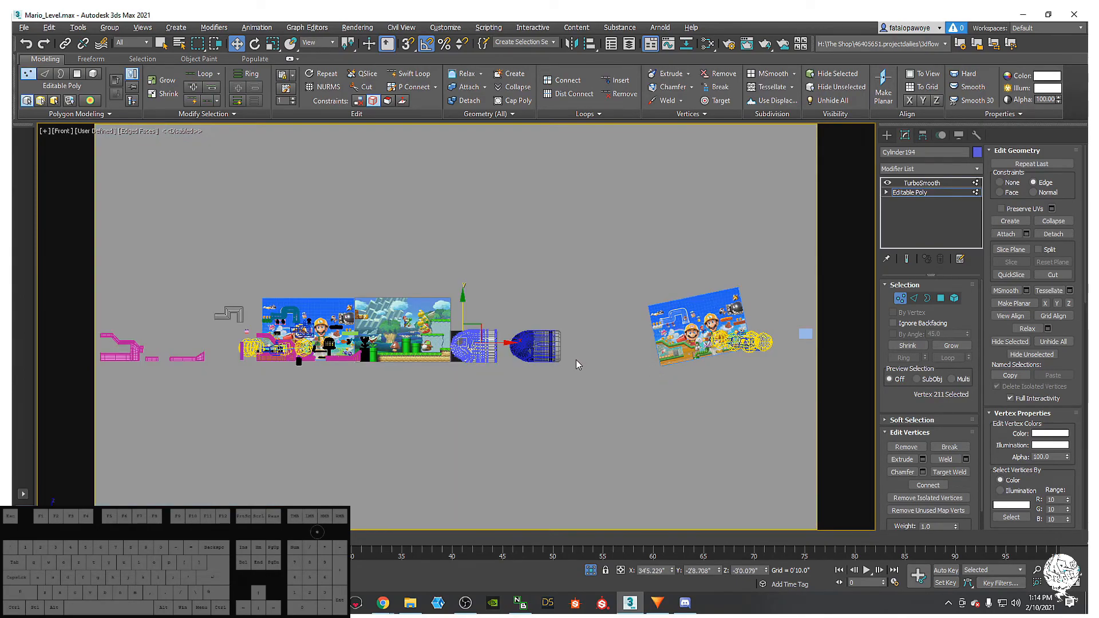
middle_click_drag(576, 359, 570, 343)
scroll(473, 346, "up", 12)
middle_click_drag(489, 379, 562, 425)
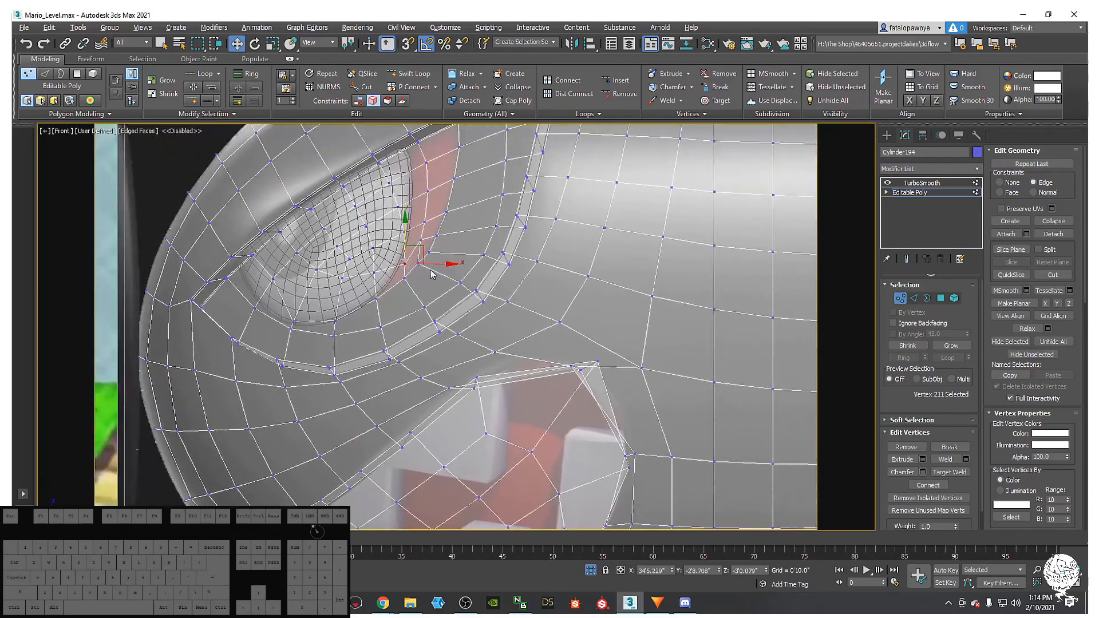
middle_click_drag(413, 282, 431, 321)
scroll(428, 320, "up", 7)
left_click(434, 285)
middle_click_drag(435, 285, 462, 327)
left_click(452, 316)
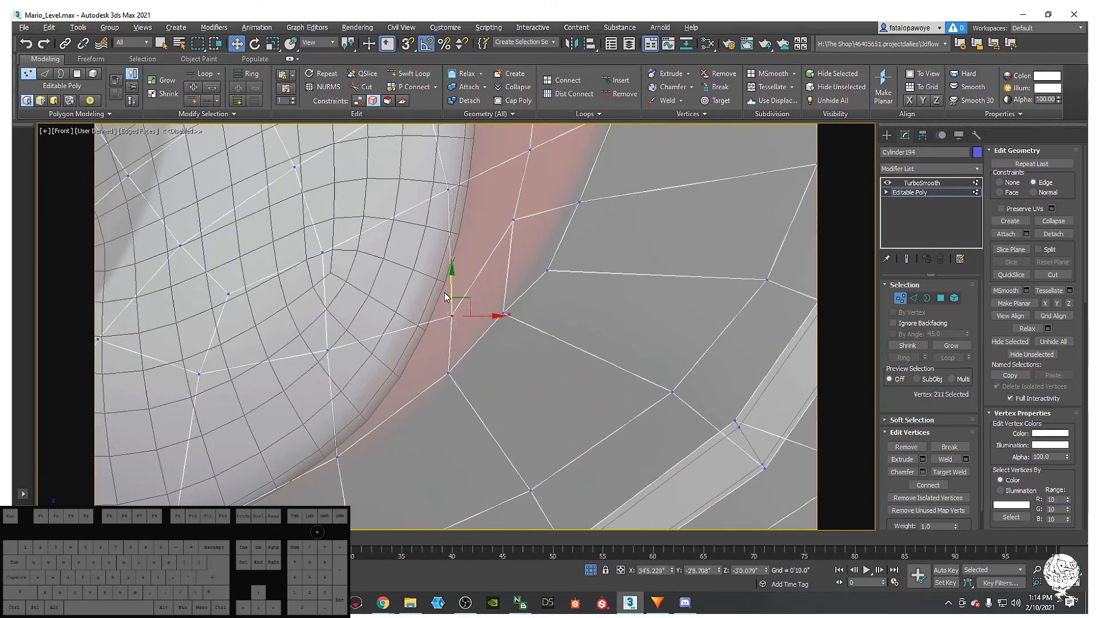
middle_click_drag(443, 279, 454, 314)
left_click_drag(462, 312, 464, 274)
- Slide the neighbouring socket-edge vertices up-right and along their edges
middle_click_drag(524, 355, 518, 382)
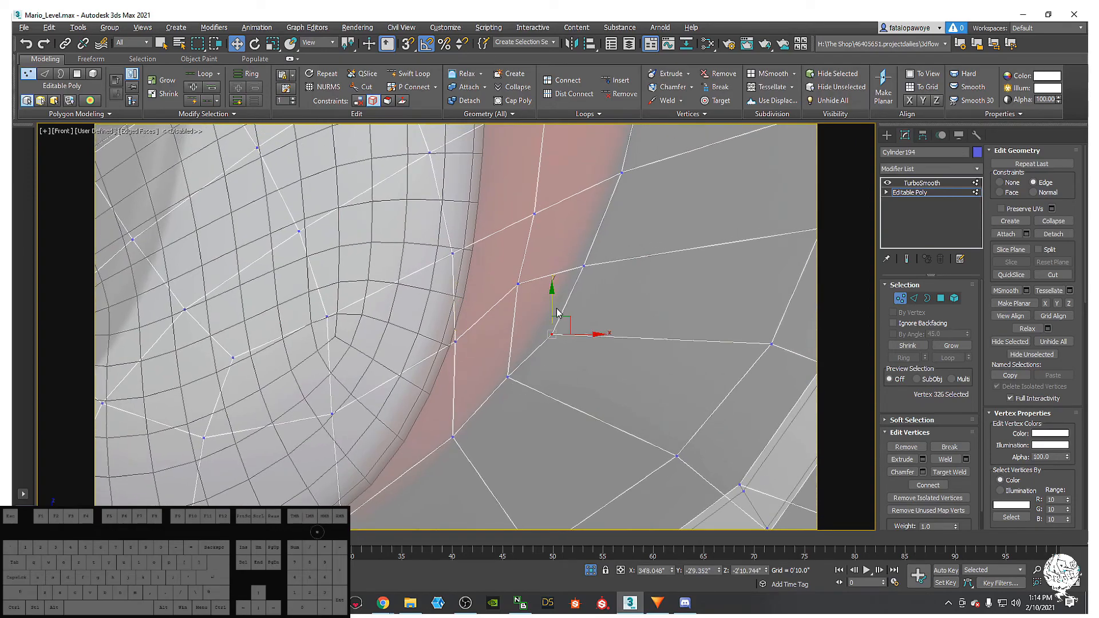
left_click_drag(548, 305, 570, 300)
middle_click_drag(575, 290, 578, 313)
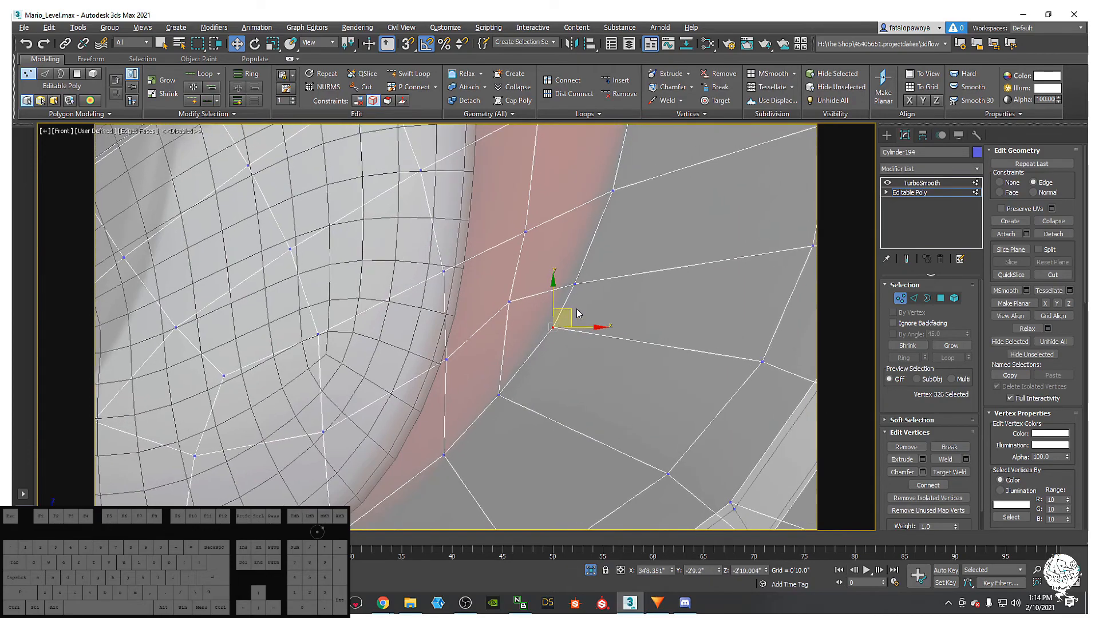
left_click_drag(567, 307, 560, 316)
middle_click_drag(579, 299, 576, 341)
left_click(575, 320)
left_click_drag(585, 328, 591, 321)
scroll(577, 375, "down", 3)
middle_click_drag(577, 400, 564, 421)
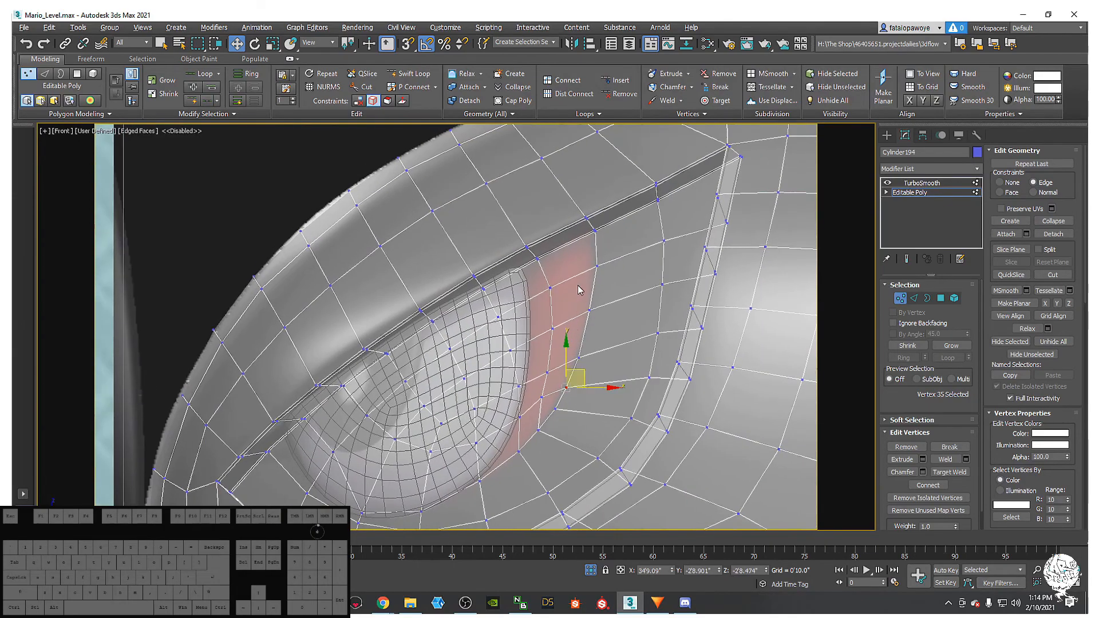
- Compare the TurboSmooth result with the base mesh while selecting two socket vertices
left_click(913, 183)
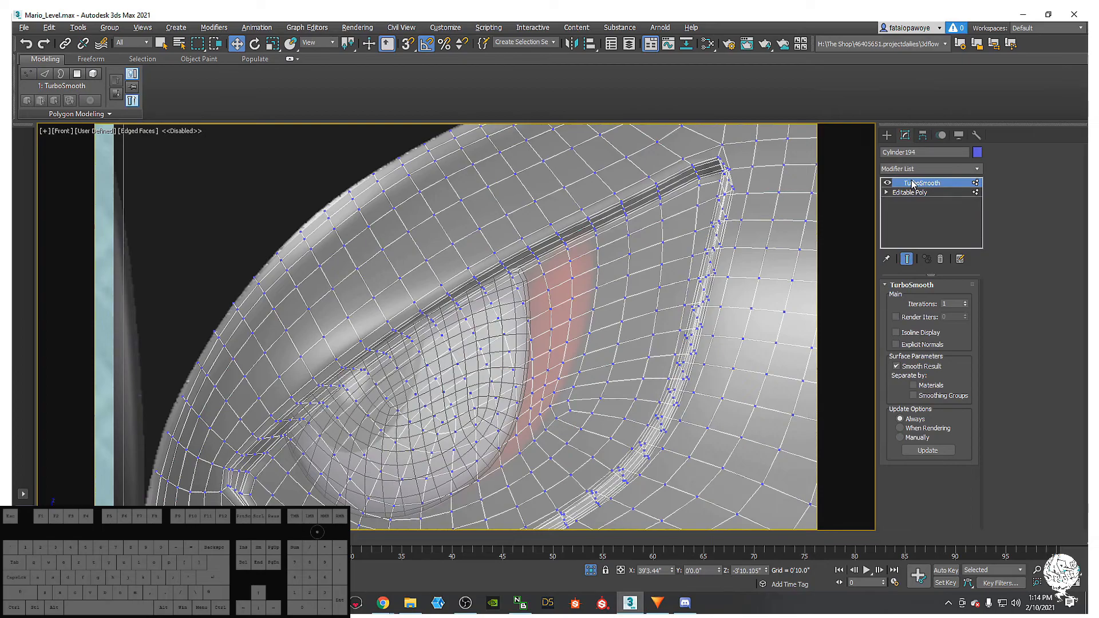
left_click(916, 193)
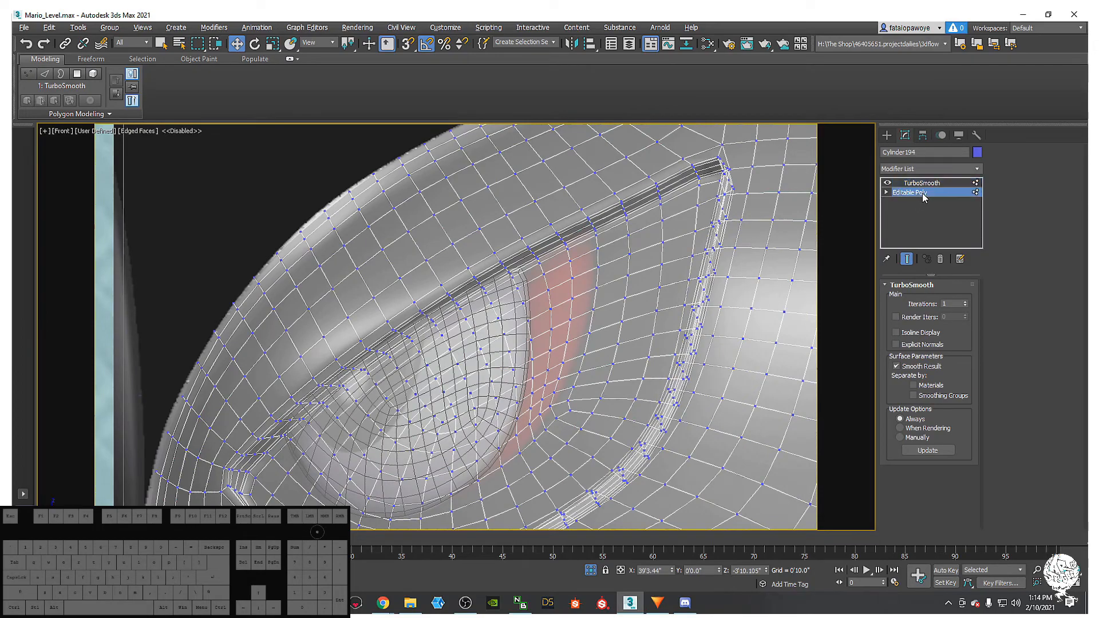
scroll(576, 420, "up", 4)
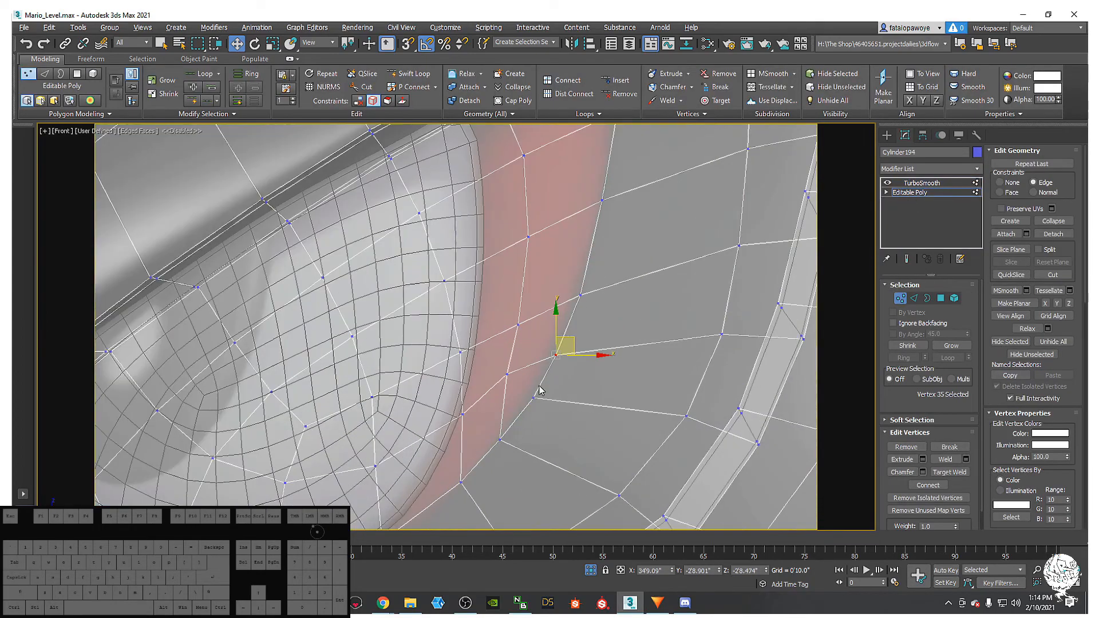
left_click(575, 362)
left_click(550, 339, "ctrl")
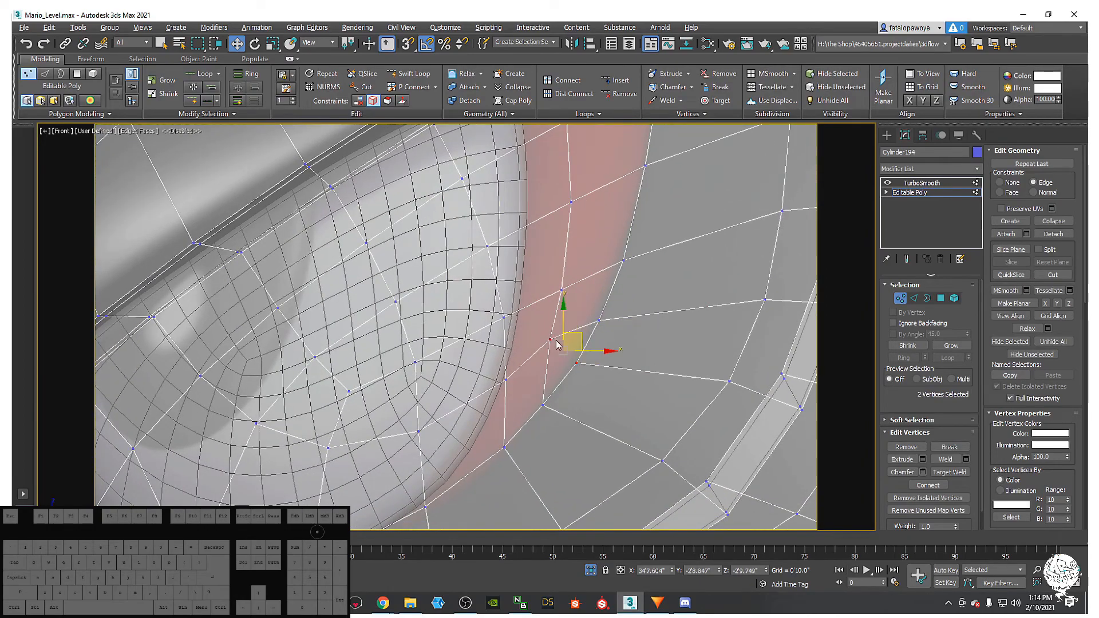
right_click(552, 337)
left_click(914, 186)
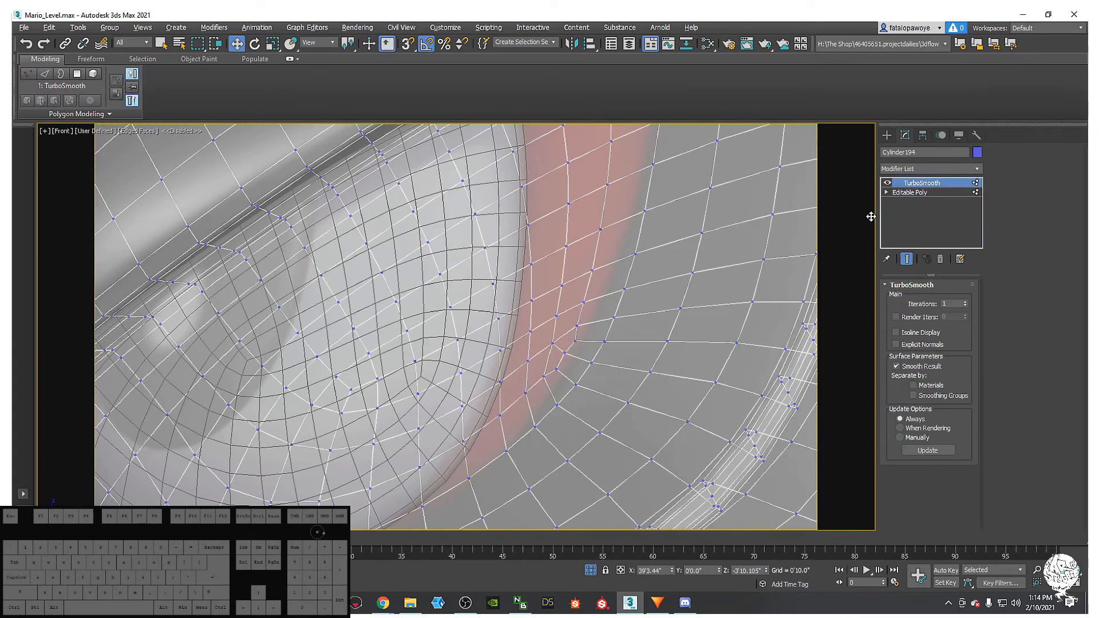
left_click(909, 193)
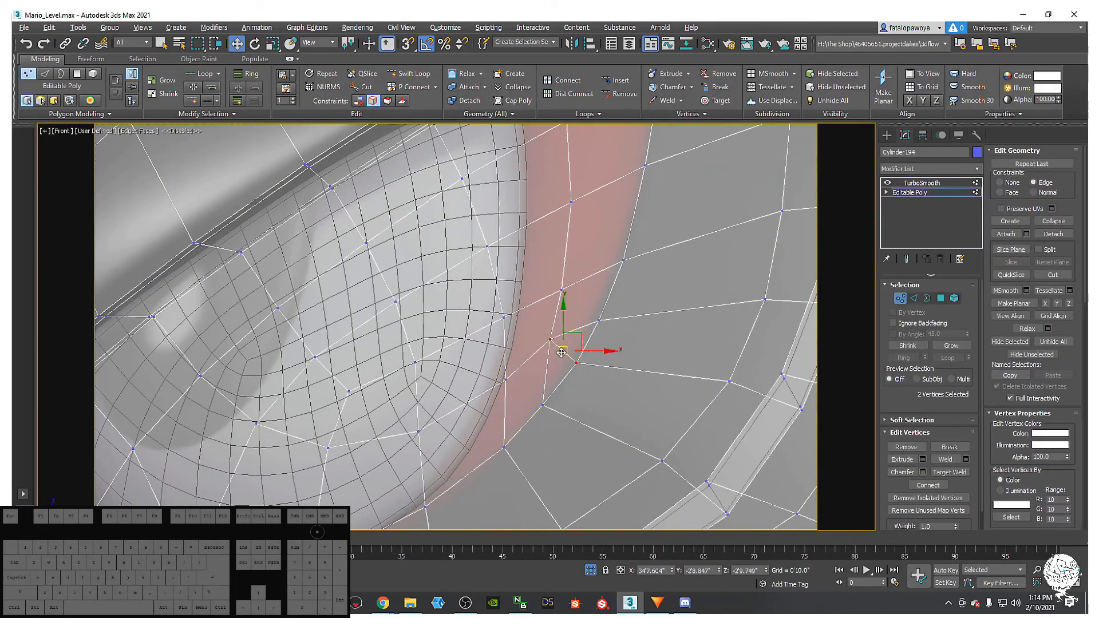
- Nudge a vertex beside the socket and select nearby socket-edge vertices
left_click(550, 336)
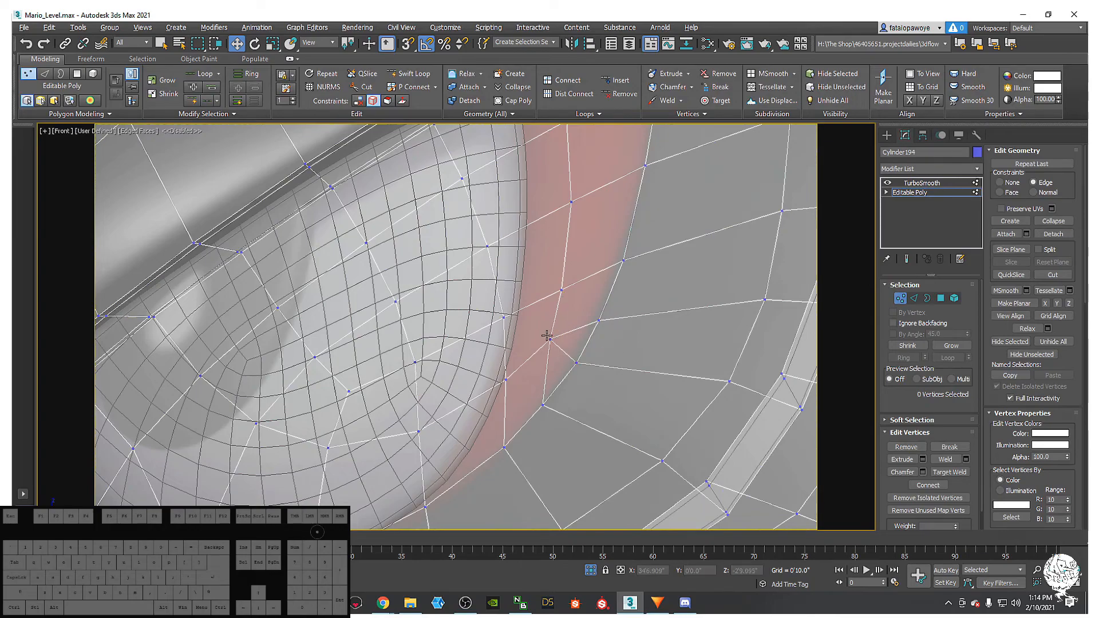
left_click_drag(558, 322, 559, 328)
middle_click_drag(607, 397, 618, 363)
left_click(590, 329)
middle_click_drag(557, 397, 590, 376)
left_click(548, 391)
left_click(588, 349)
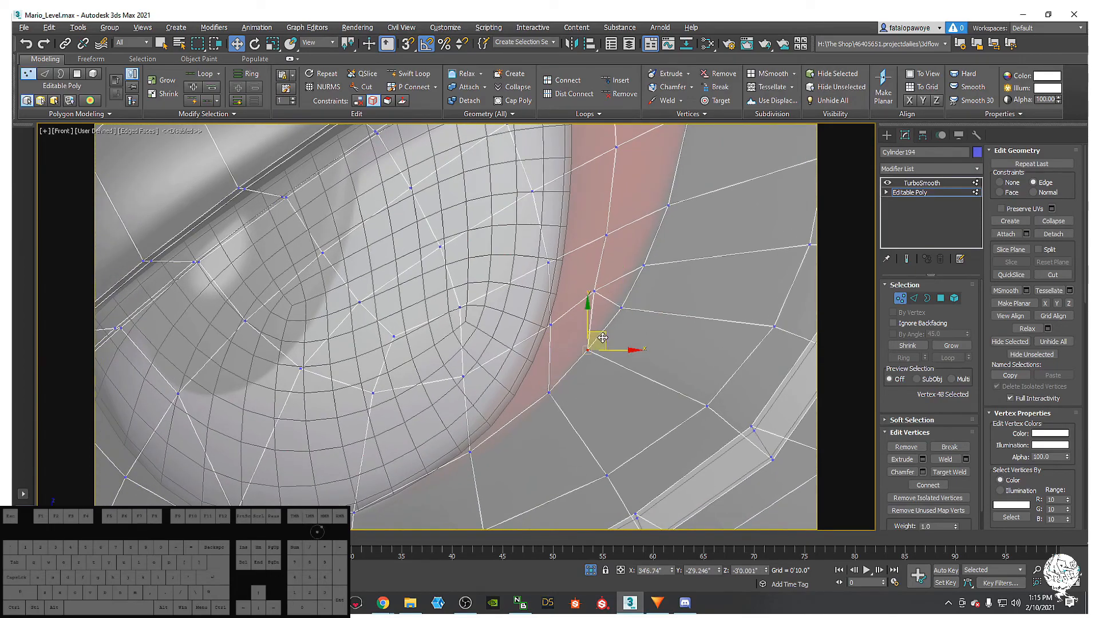
scroll(595, 355, "down", 2)
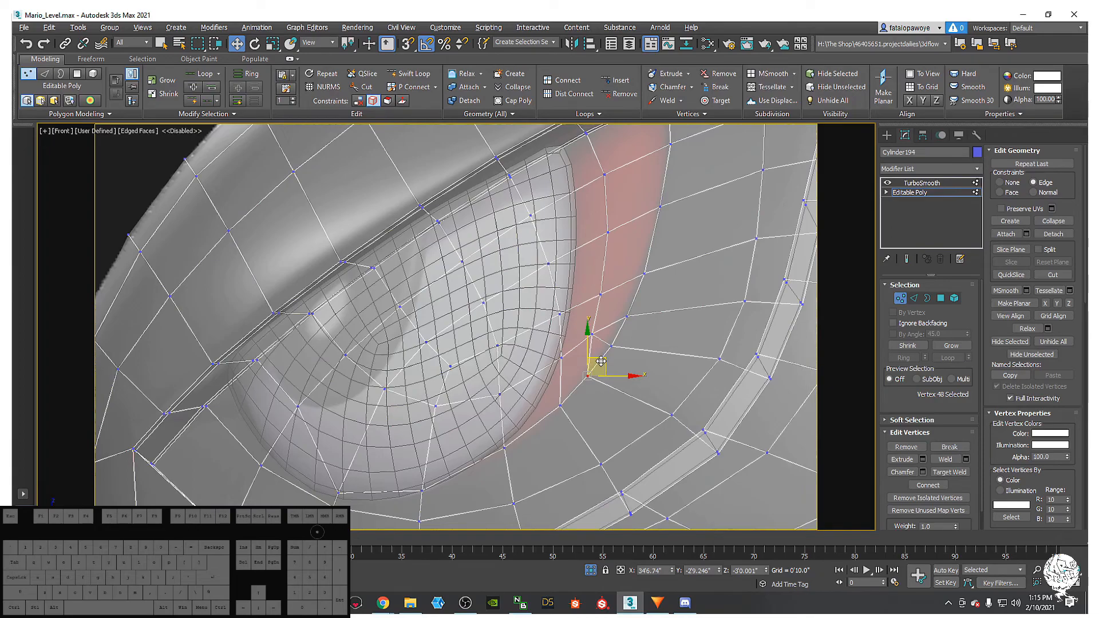
- Select a vertex beside the eye and check the smoothed mesh once more
left_click(624, 352)
middle_click_drag(612, 336, 615, 353)
left_click(597, 352)
left_click(919, 183)
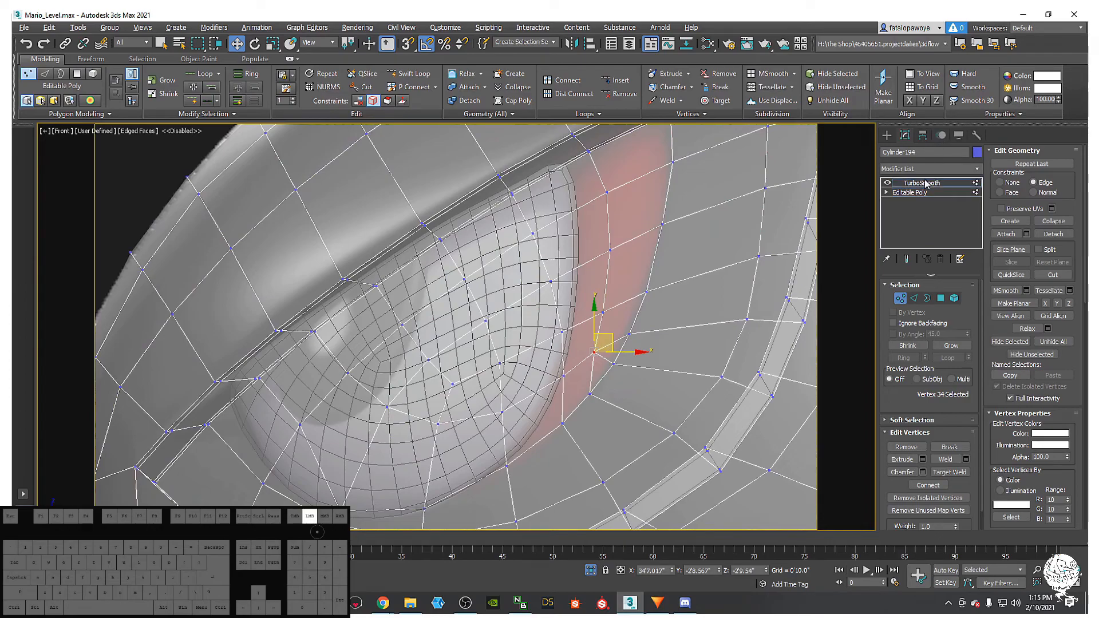
middle_click_drag(645, 325, 646, 343)
scroll(646, 344, "down", 3)
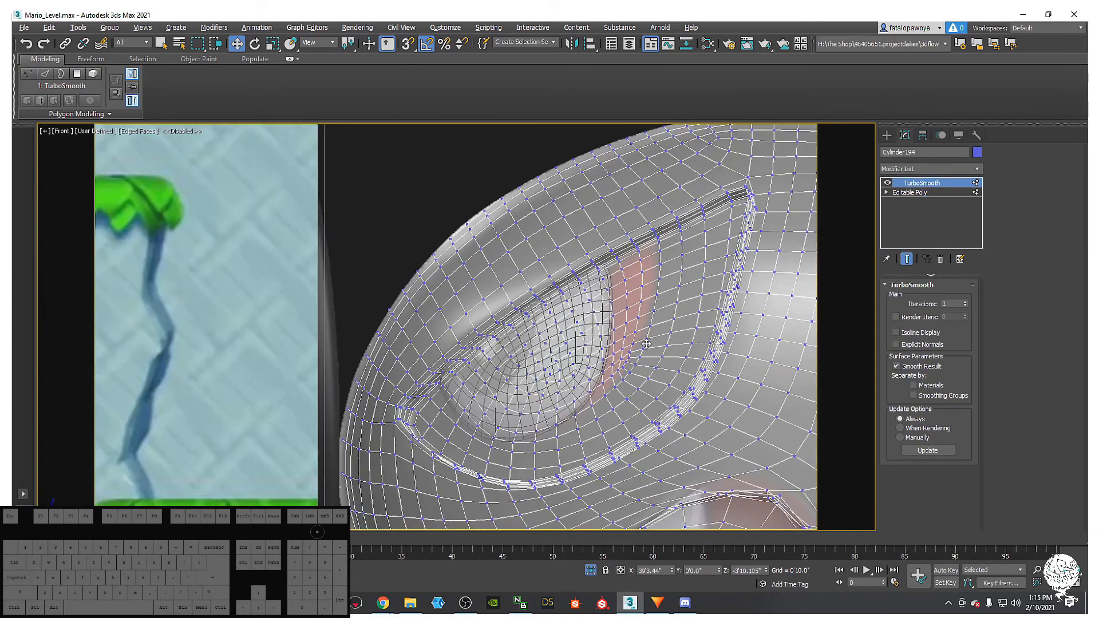
middle_click_drag(649, 304, 648, 310)
left_click(910, 192)
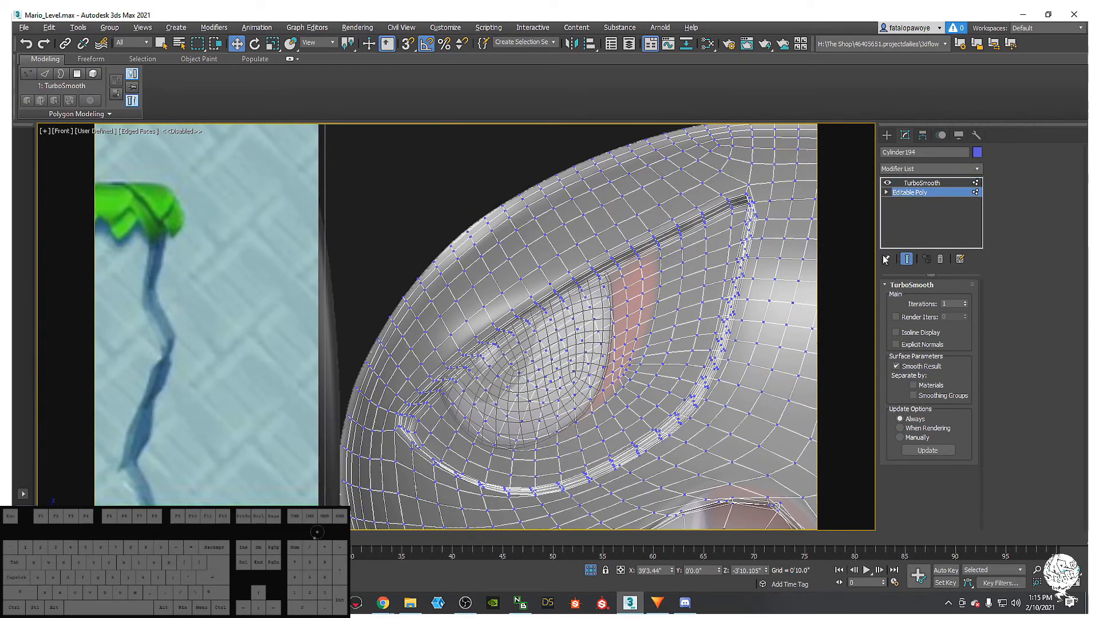
- At Polygon level, select six faces of the red eye socket
left_click(940, 298)
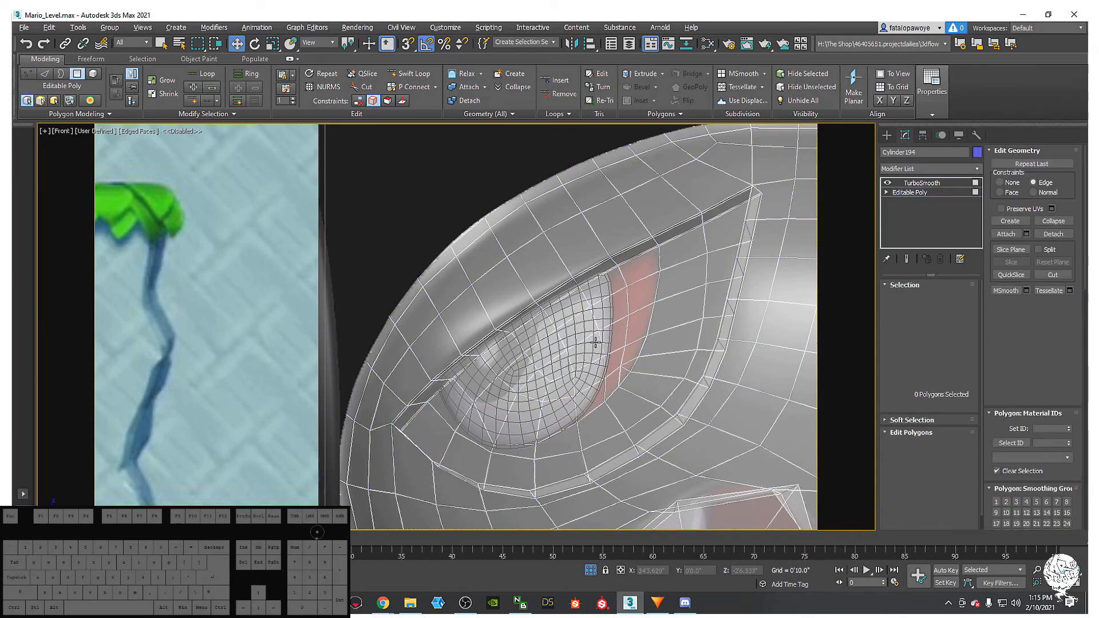
left_click(634, 346)
left_click(635, 316, "ctrl")
left_click(633, 290, "ctrl")
left_click(632, 268, "ctrl")
left_click(618, 288, "ctrl")
left_click(617, 308, "ctrl")
- Add the lower socket faces and the faces across the eye to the polygon selection
left_click(610, 339, "ctrl")
left_click(611, 355, "ctrl")
left_click(612, 369, "ctrl")
left_click(612, 381, "ctrl")
left_click(610, 390, "ctrl")
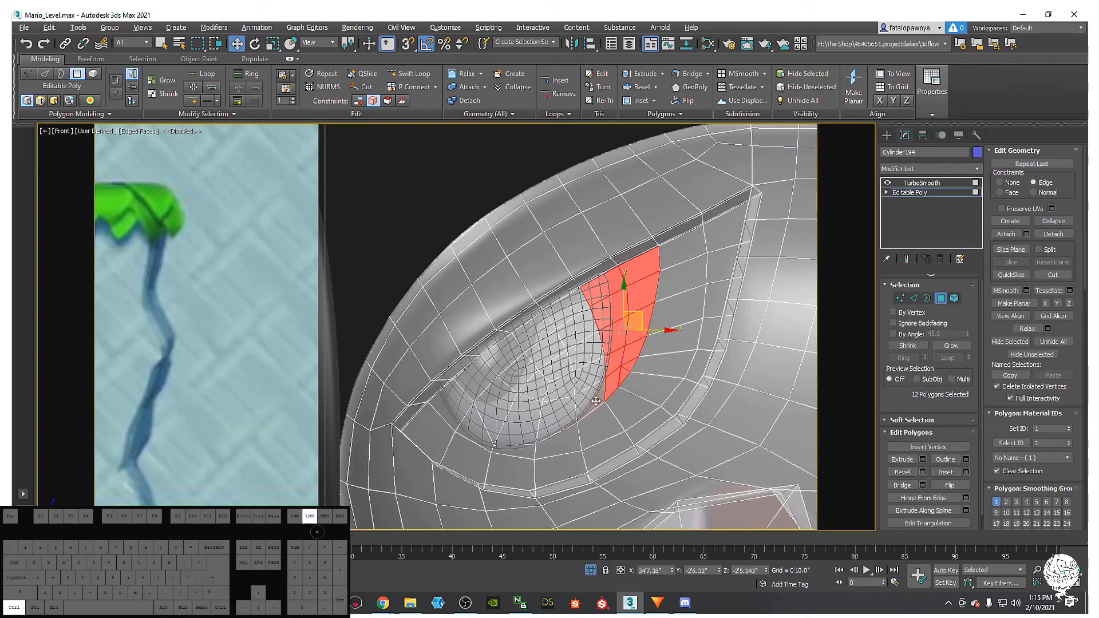
left_click(596, 400, "ctrl")
left_click(590, 376, "ctrl")
left_click(583, 350, "ctrl")
left_click(573, 330, "ctrl")
left_click(561, 311, "ctrl")
- Add the eye's left and lower-left edge faces and fill the gaps, reaching 27 polygons
left_click(525, 337, "ctrl")
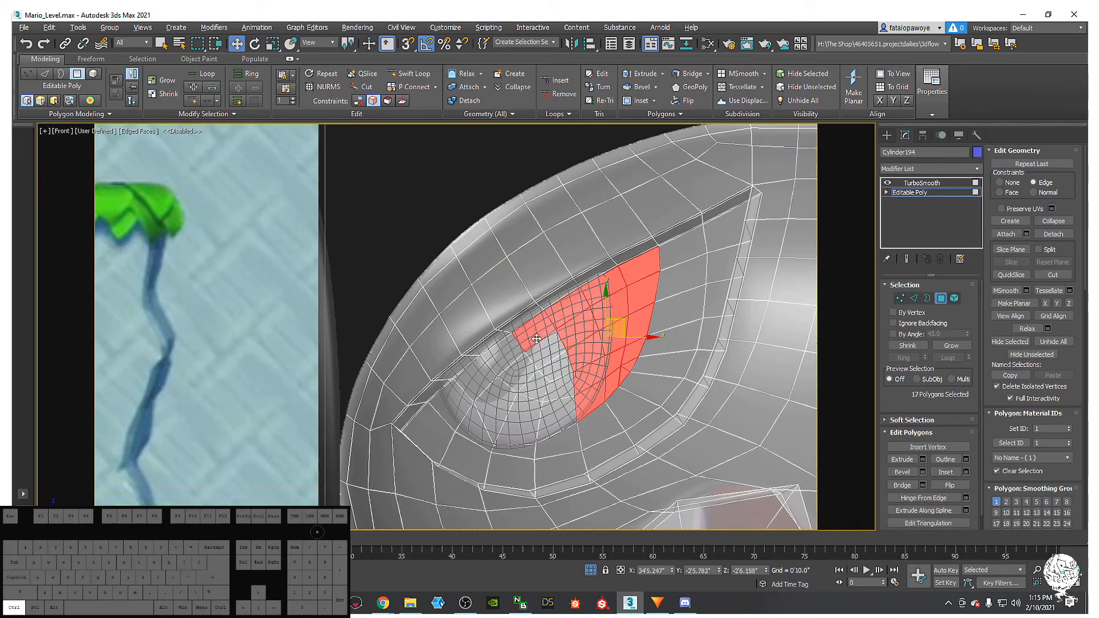
left_click(538, 356, "ctrl")
left_click(546, 377, "ctrl")
left_click(548, 399, "ctrl")
left_click(542, 427, "ctrl")
left_click(520, 421, "ctrl")
left_click(493, 411, "ctrl")
left_click(475, 384, "ctrl")
left_click(506, 361, "ctrl")
left_click(523, 371, "ctrl")
left_click(538, 385, "ctrl")
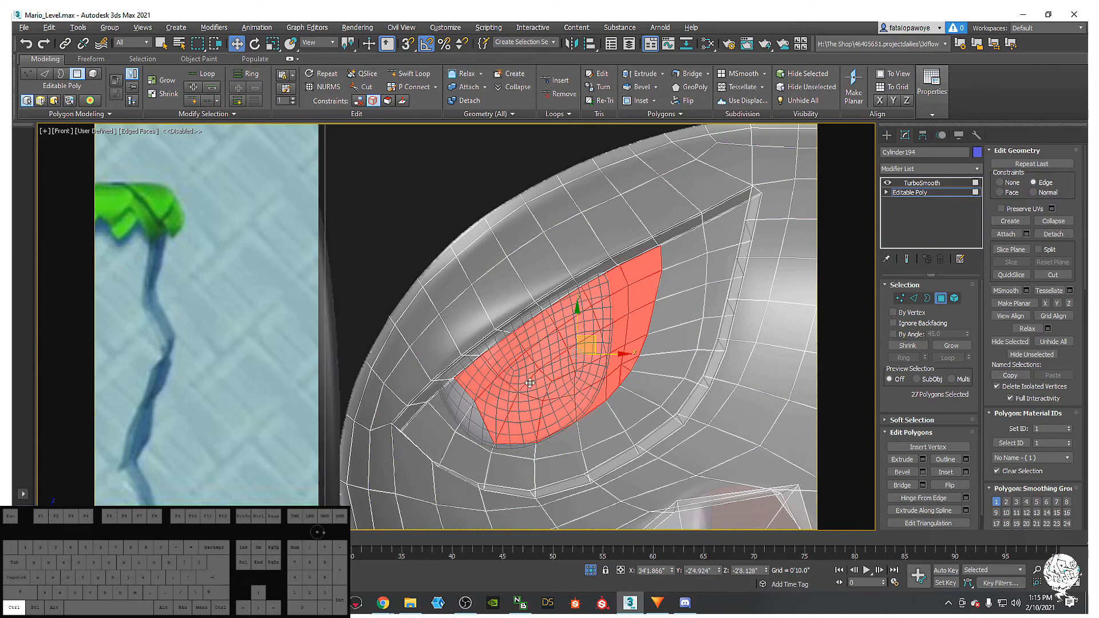
- Open the Slate Material Editor showing the red Physical Material #221
middle_click_drag(526, 383, 521, 406)
key("m")
middle_click_drag(241, 292, 172, 242)
- Open red Material #221 and copy it into a new node, Material #412
double_click(172, 243)
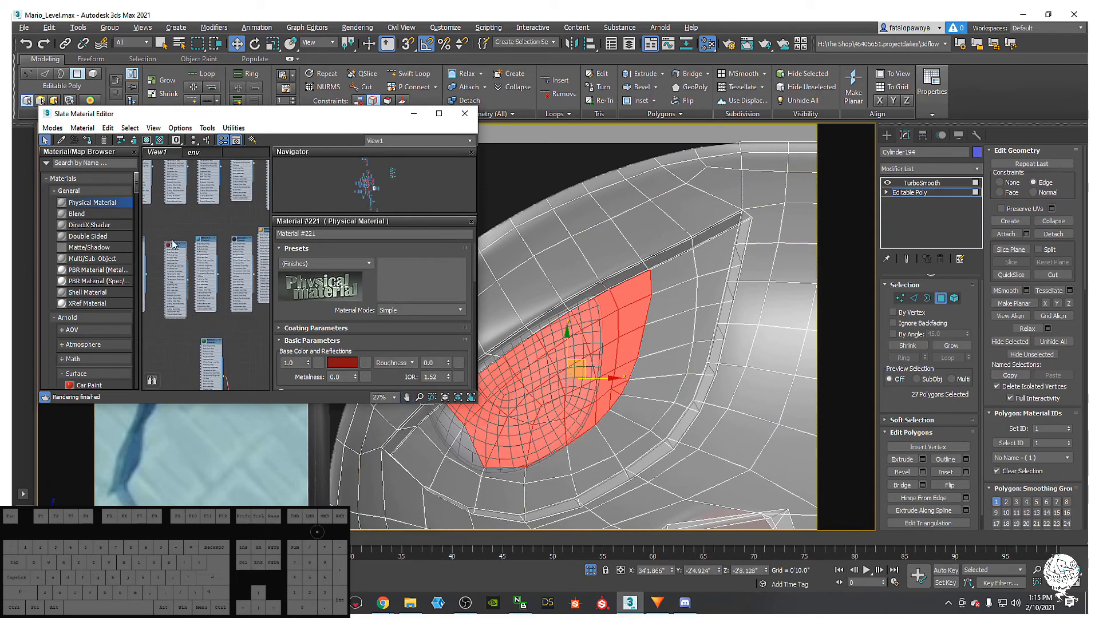
scroll(176, 247, "down", 10)
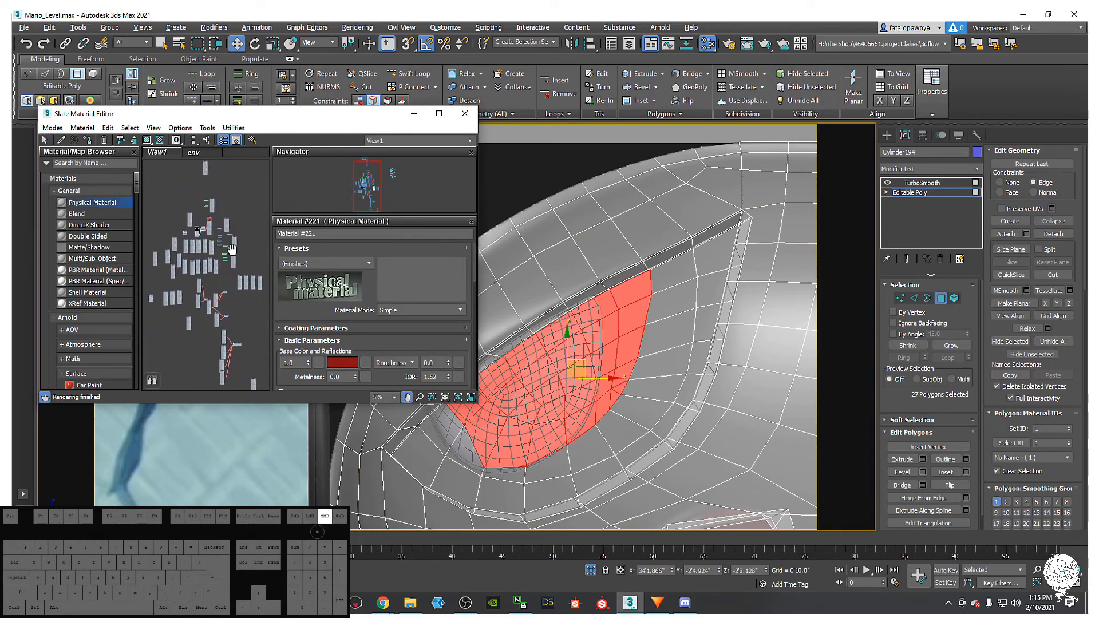
middle_click_drag(217, 281, 230, 243)
scroll(224, 237, "up", 10)
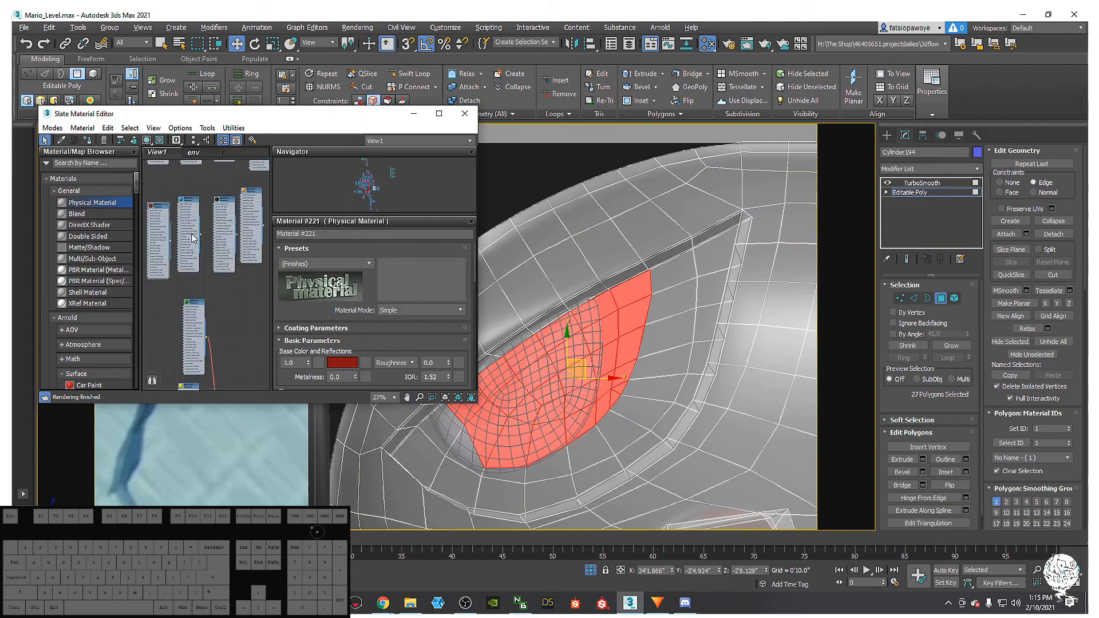
left_click_drag(200, 230, 172, 314, "shift")
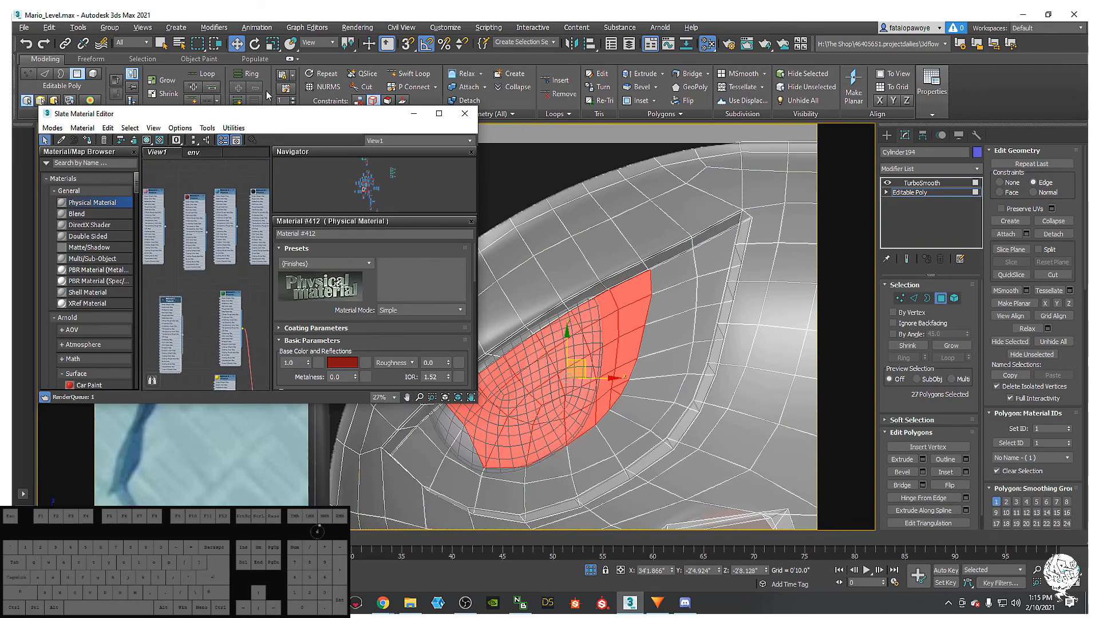
- Clear the face selection and reframe the view of the head
middle_click_drag(538, 289, 600, 253)
scroll(650, 269, "down", 4)
left_click(609, 233)
scroll(675, 256, "down", 3)
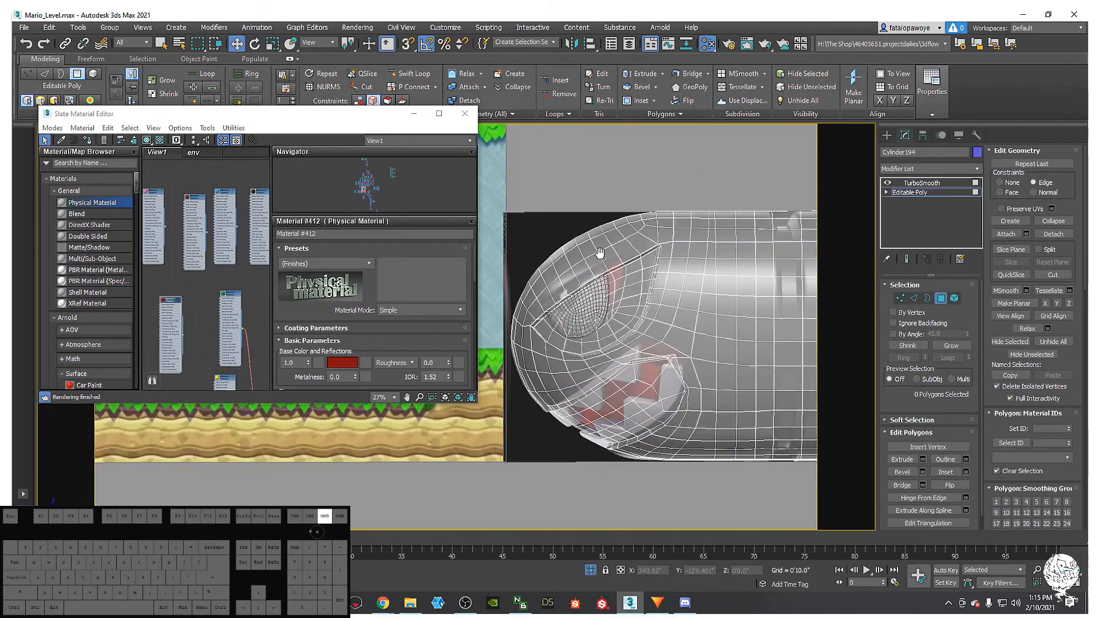
middle_click_drag(670, 240, 666, 247, "alt")
middle_click_drag(665, 247, 642, 259)
- Raise Material #412's base colour Value to 0.691 for a brighter red
left_click(338, 362)
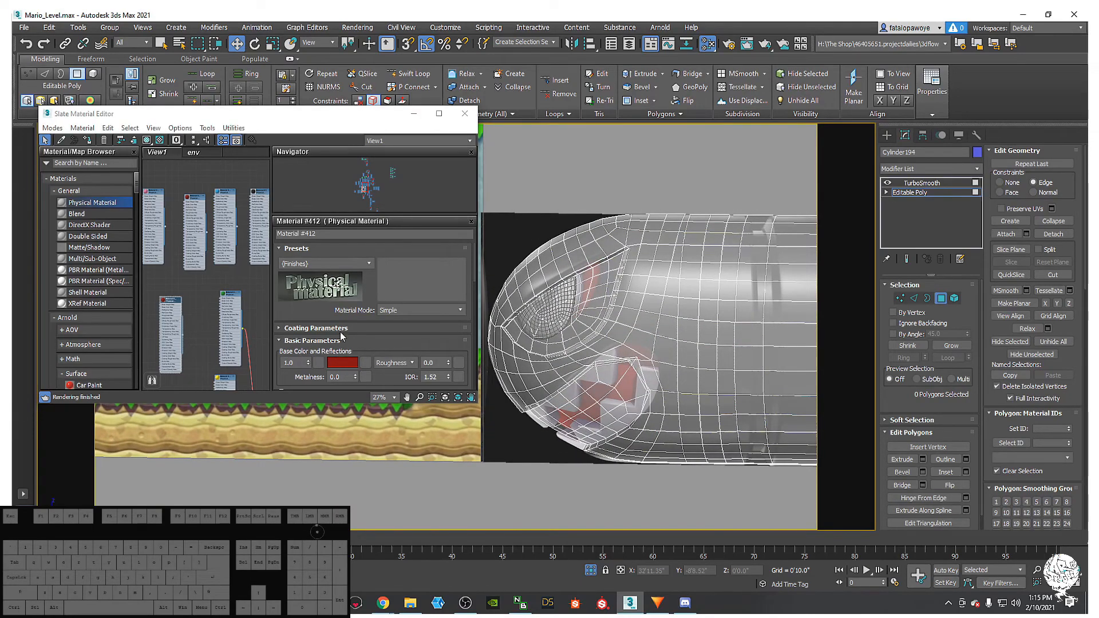
left_click_drag(641, 277, 667, 277)
left_click(672, 312)
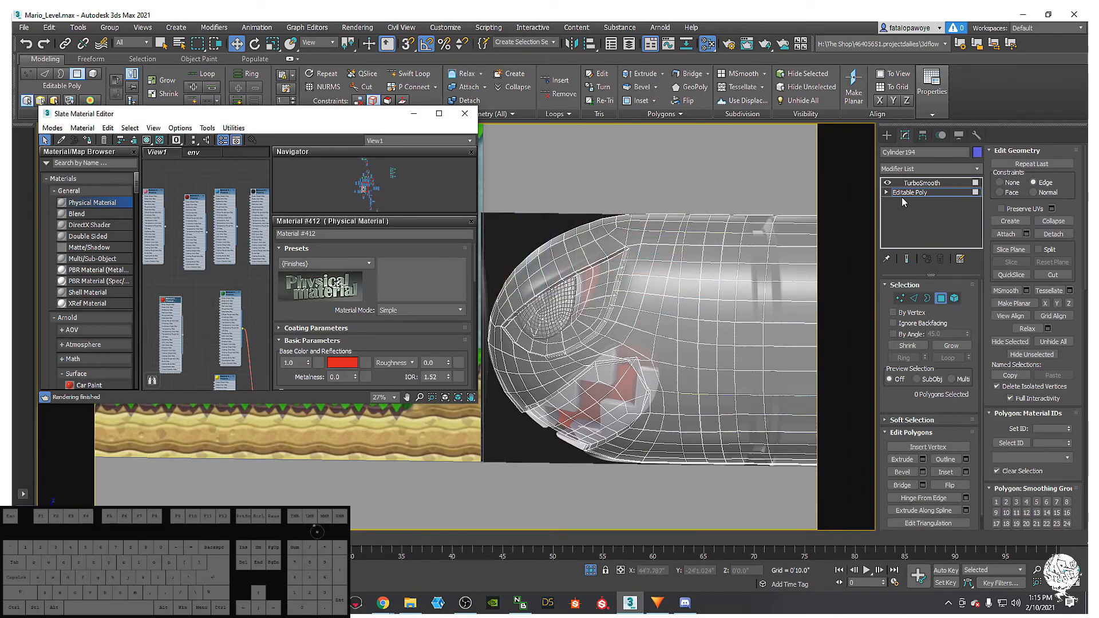
scroll(586, 286, "up", 2)
- Pick a socket face, undo, then redo the brighter base colour change
left_click(590, 293)
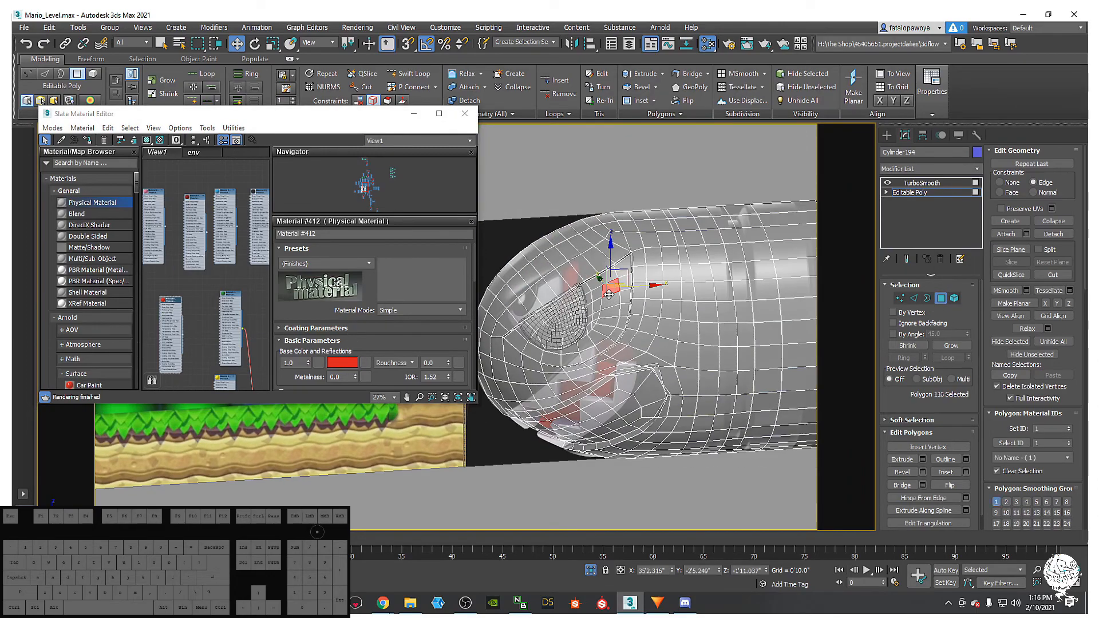
scroll(587, 300, "up", 3)
key("ctrl+z")
key("ctrl+z")
key("ctrl+z")
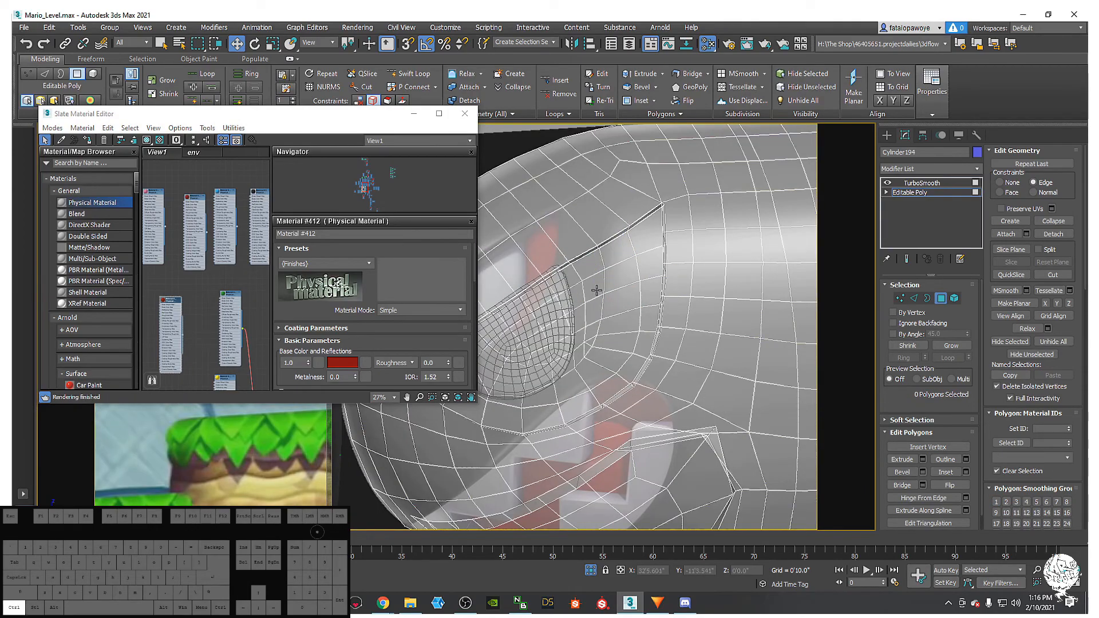
key("ctrl+y")
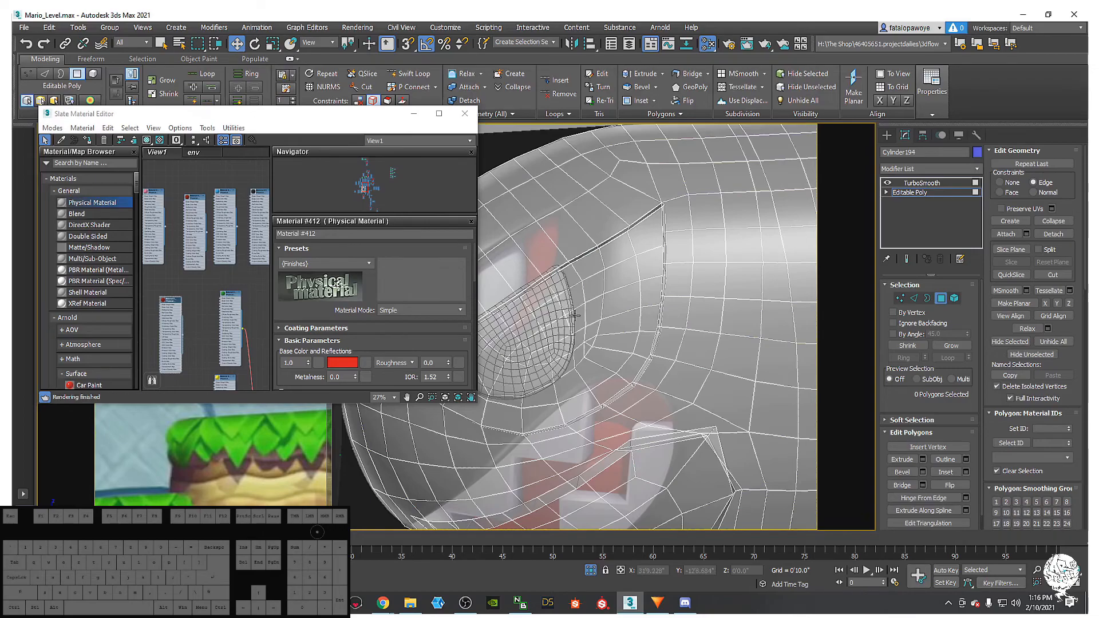
middle_click_drag(588, 300, 624, 297)
scroll(624, 297, "up", 1)
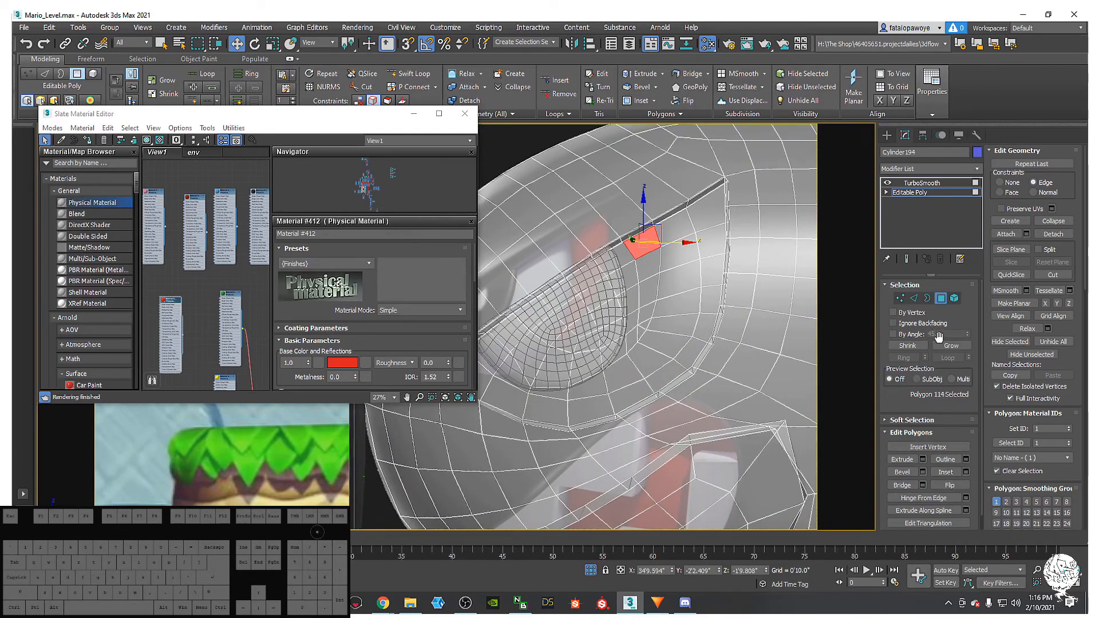
- Select the eye faces by 45-degree angle and shrink to 31 socket polygons
left_click(916, 334)
left_click(636, 285)
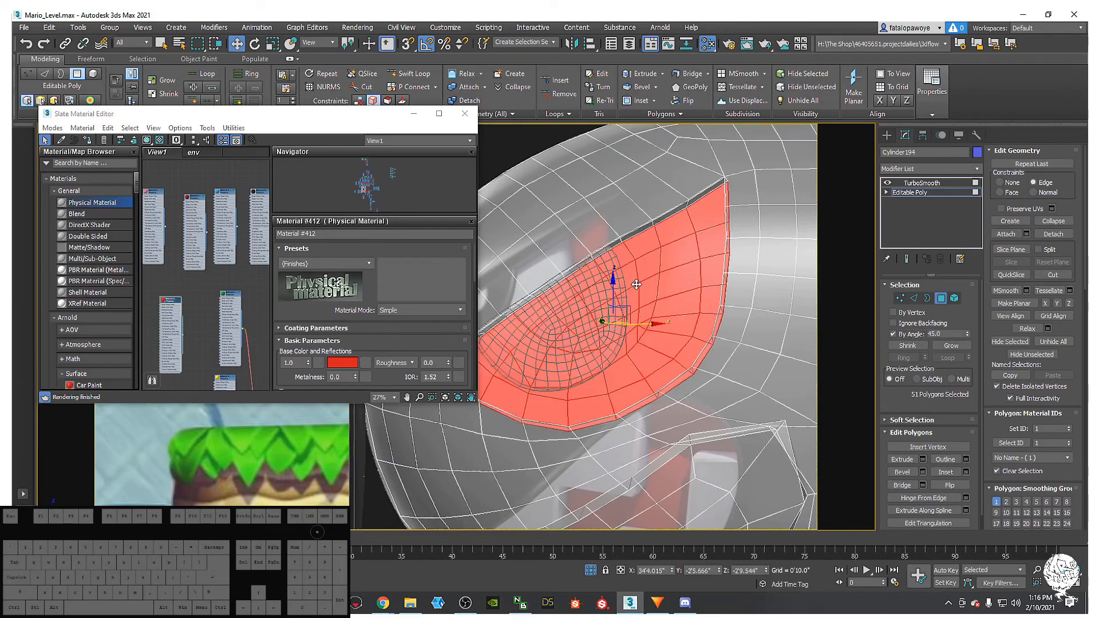
left_click(907, 346)
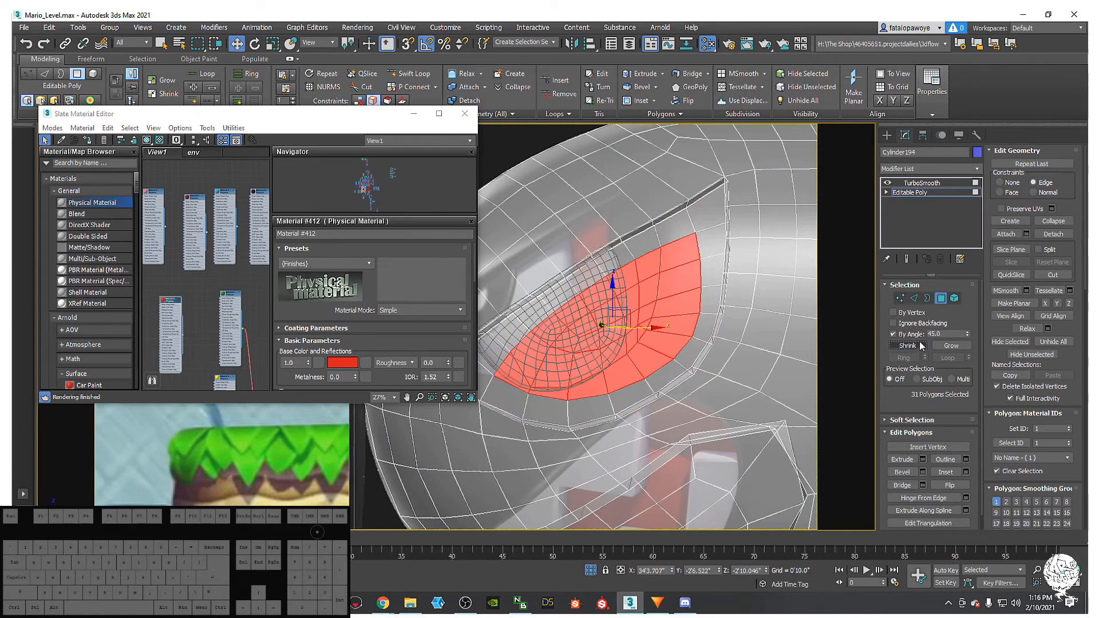
middle_click_drag(675, 275, 670, 254, "alt")
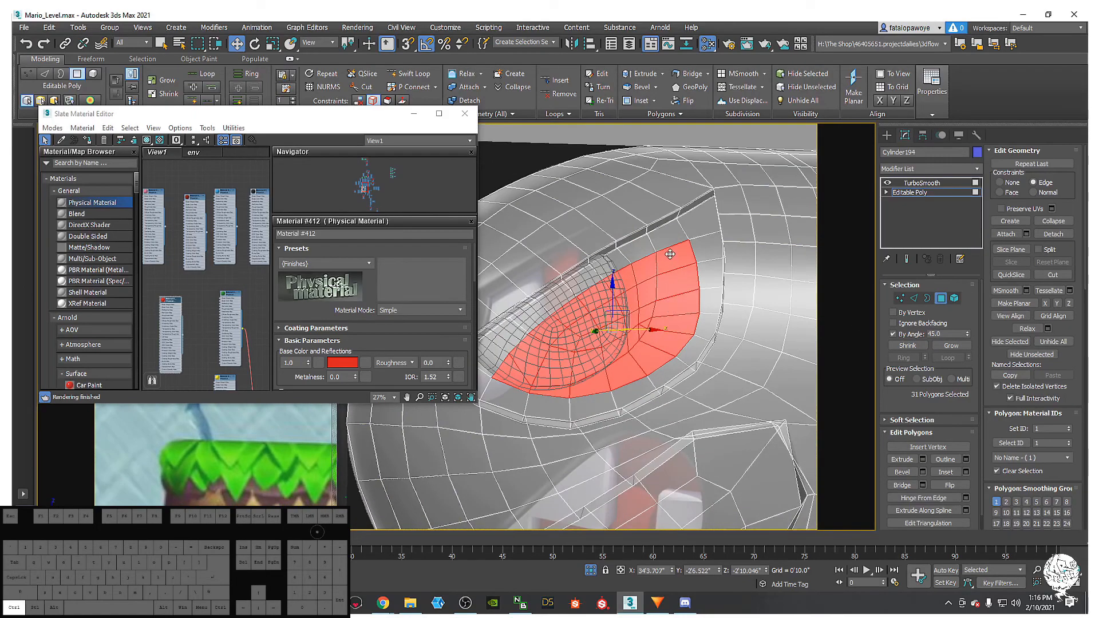
key("ctrl+z")
left_click(912, 347)
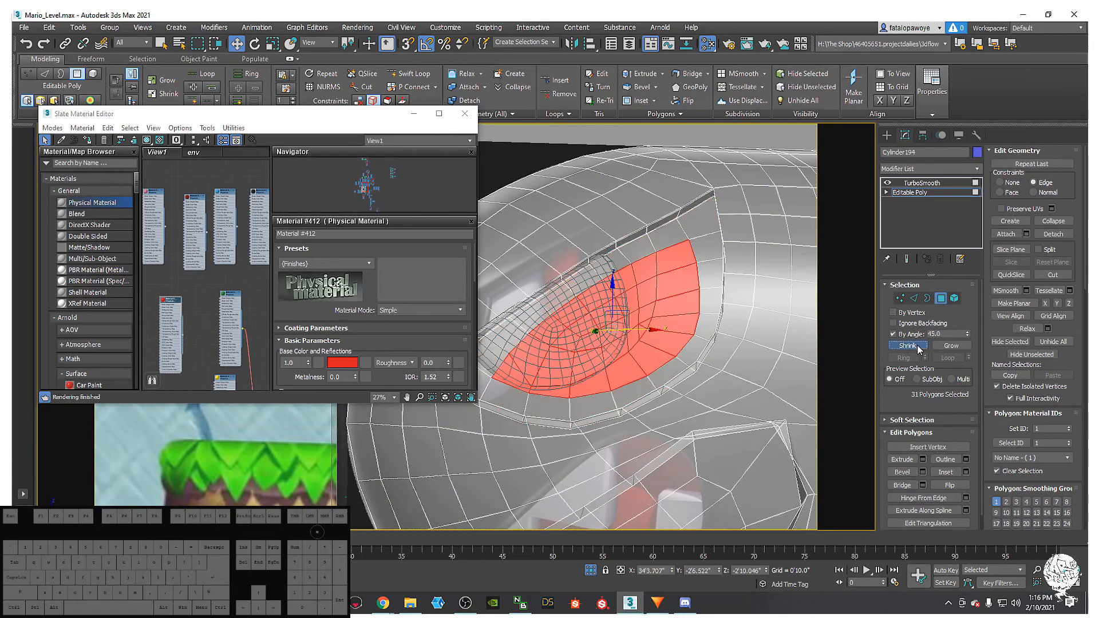
- Extend the socket selection along its edge to 39 polygons
mouse_move(679, 245)
left_mouse_down("ctrl")
mouse_move(630, 251)
mouse_move(554, 309)
mouse_move(496, 323)
left_mouse_up("ctrl")
left_click(528, 317, "ctrl")
middle_click_drag(492, 329, 641, 362)
key("ctrl+z")
left_click(573, 334, "ctrl")
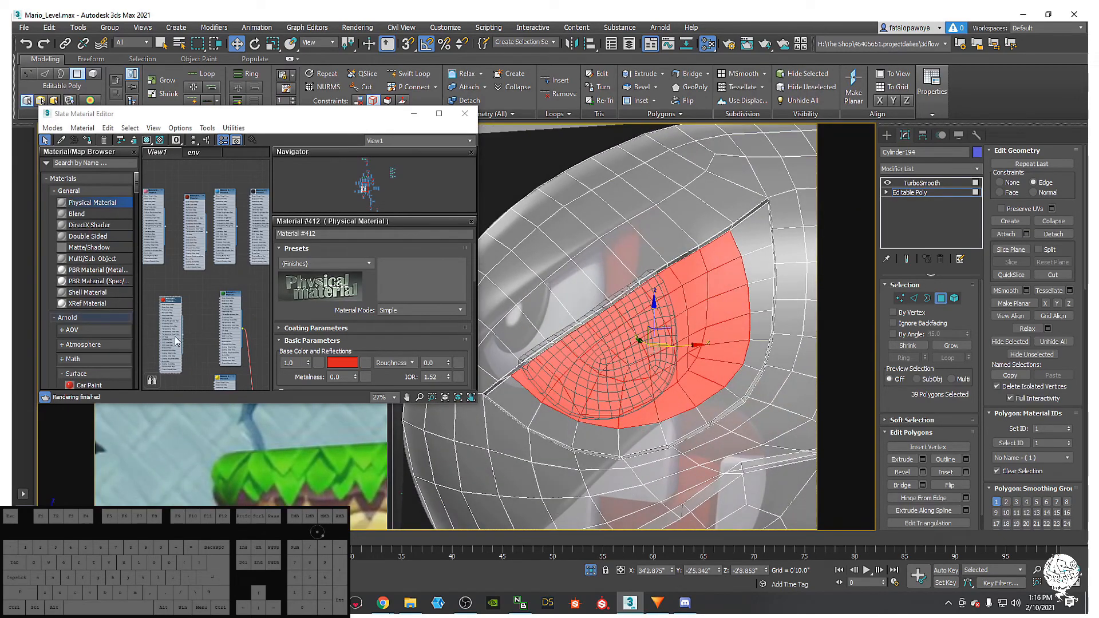
- Assign the red material to the 39 selected socket faces, giving them Material ID 2
left_click_drag(163, 304, 166, 306)
left_click(87, 140)
scroll(641, 412, "down", 5)
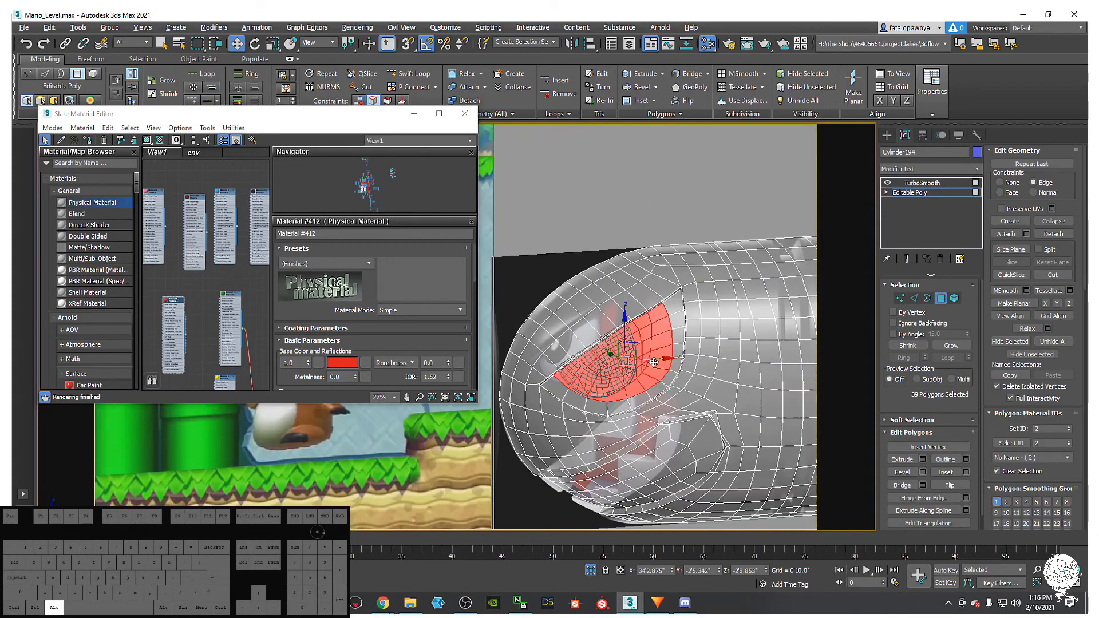
key("F4")
middle_click_drag(718, 411, 672, 380)
left_click(686, 256)
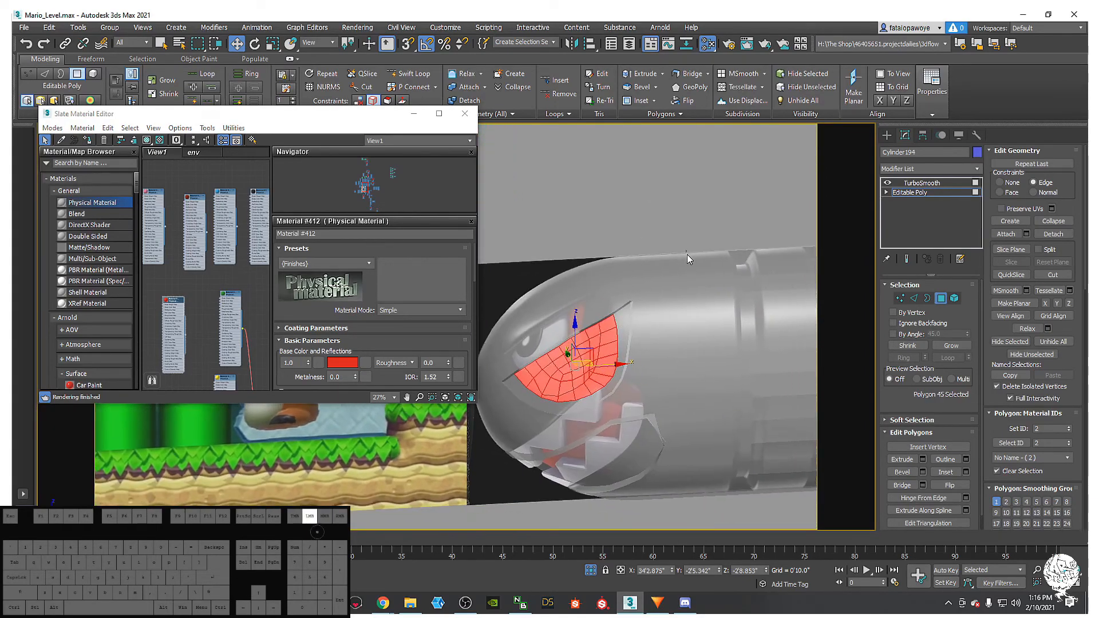
- Turn off See-Through display on the bullet and the pupil so they render solid
left_click(899, 182)
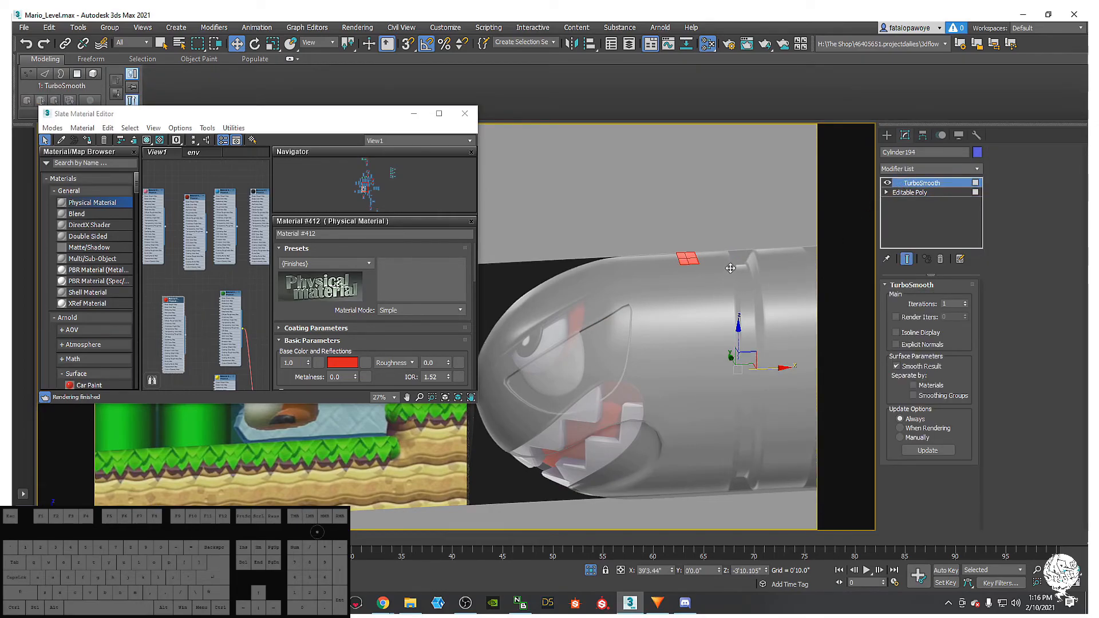
key("alt+x")
left_click(553, 359)
key("alt+x")
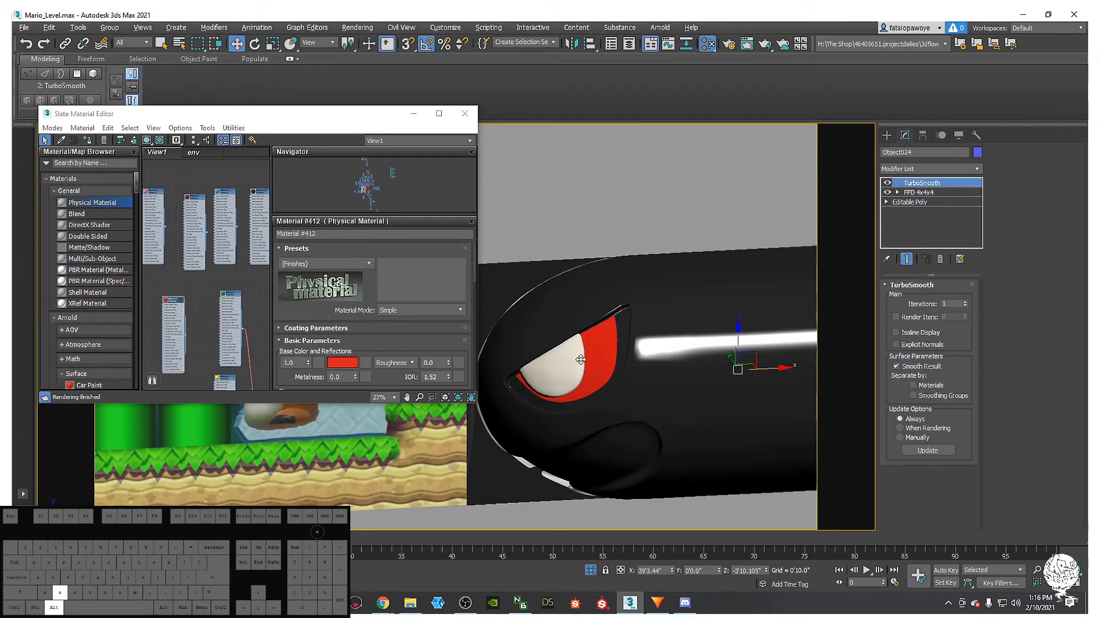
- Select eye rim Object024, then deselect and reframe the eye objects
middle_click_drag(562, 376, 589, 376)
left_click(653, 319)
scroll(675, 386, "down", 4)
middle_click_drag(675, 385, 703, 369, "alt")
left_click(816, 453)
scroll(630, 384, "up", 3)
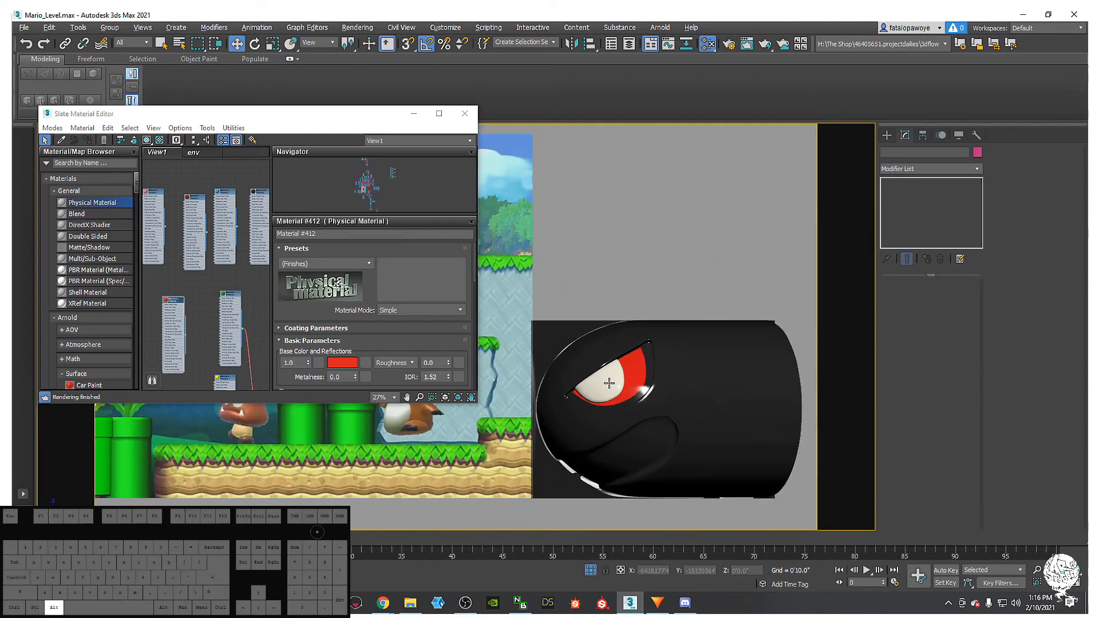
scroll(598, 384, "up", 5)
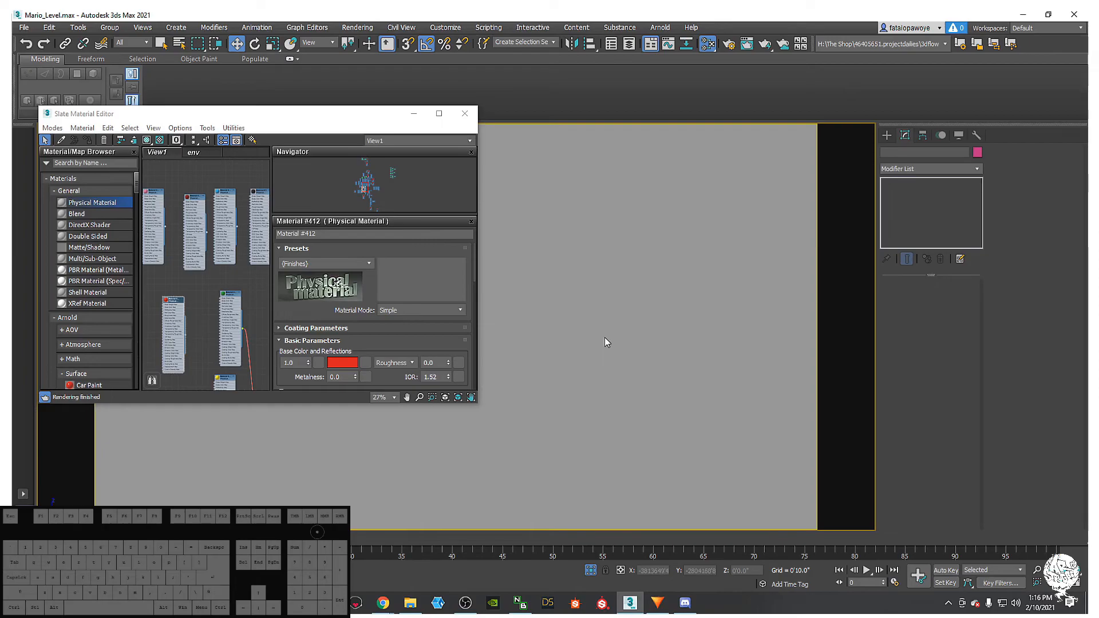
scroll(614, 384, "down", 6)
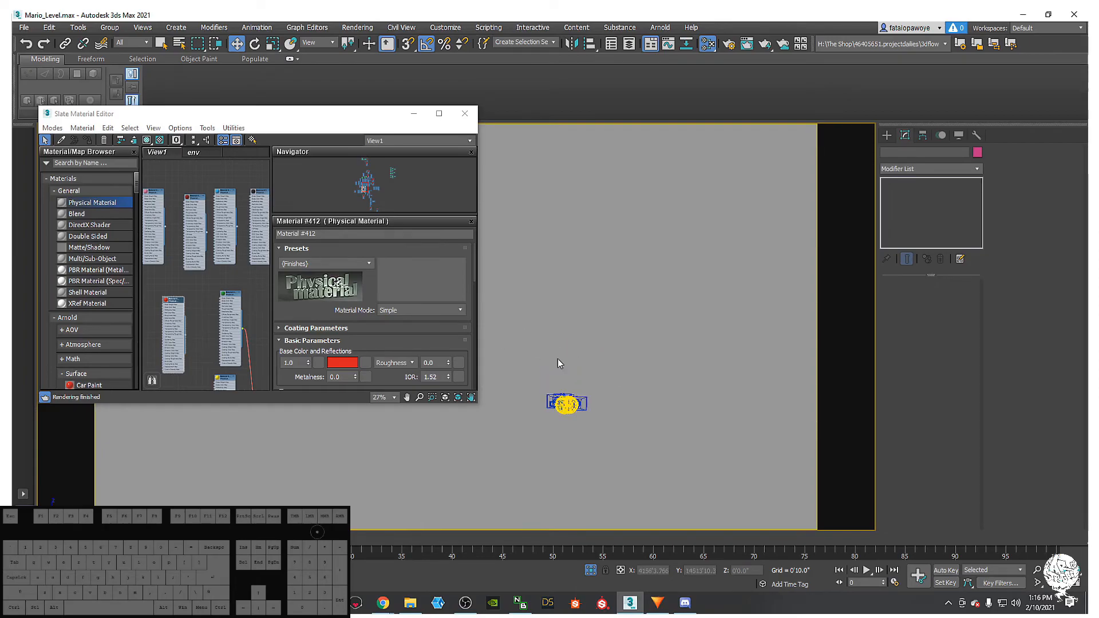
scroll(578, 404, "up", 3)
middle_click_drag(593, 493, 585, 324)
- Look through a scene camera and pan across to the black Bullet Bill
key("c")
double_click(535, 227)
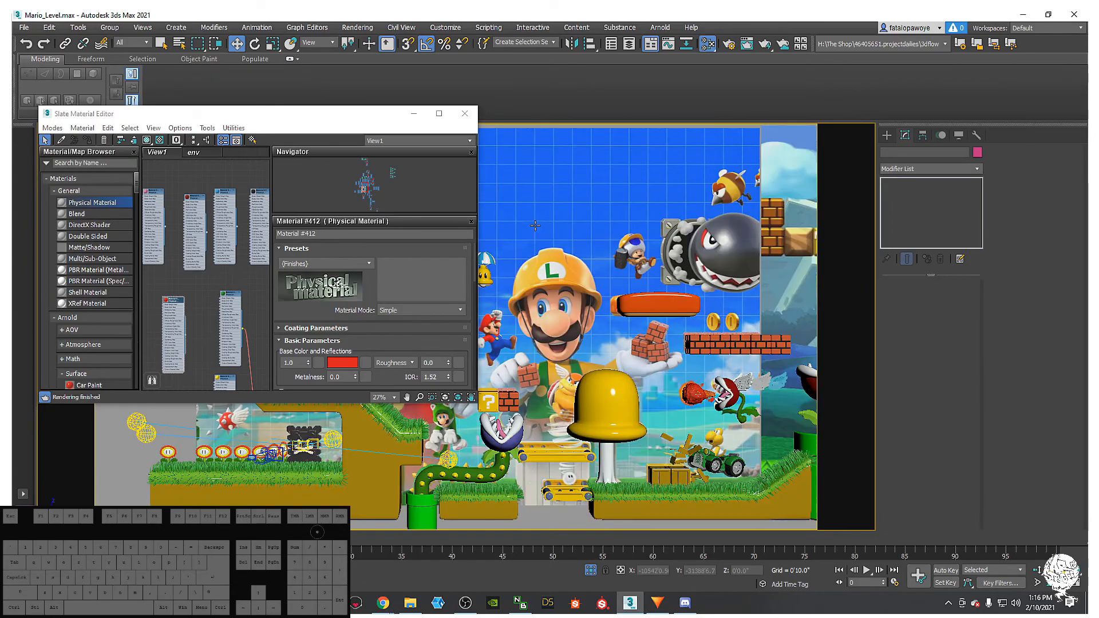
left_click(724, 390)
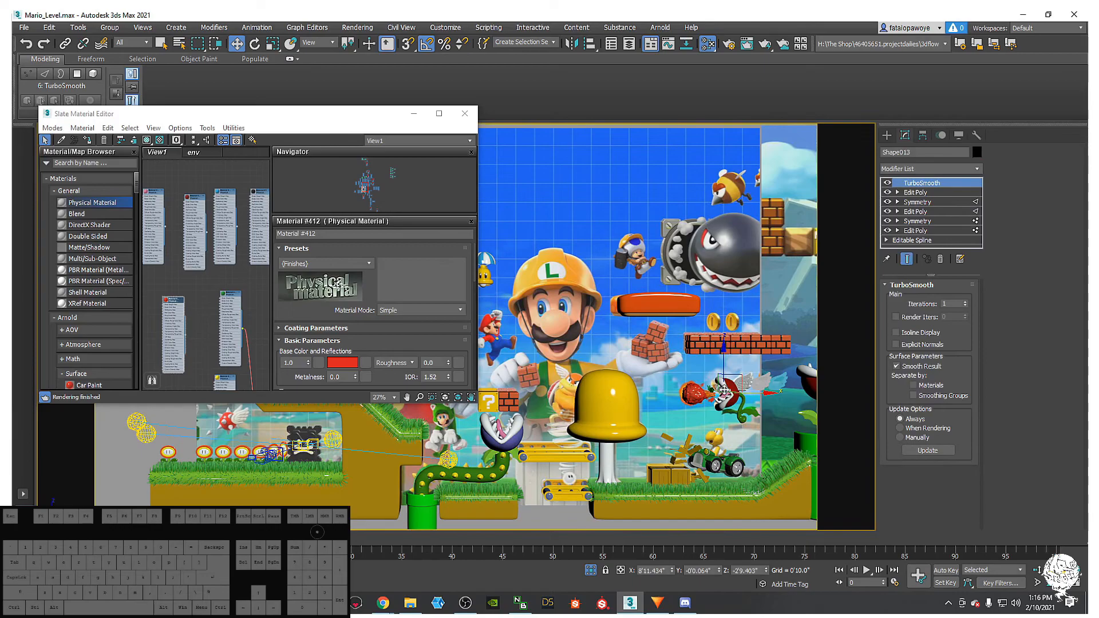
mouse_move(826, 327)
middle_mouse_down()
mouse_move(809, 348)
mouse_move(694, 373)
mouse_move(638, 336)
mouse_move(878, 387)
mouse_move(660, 388)
middle_mouse_up()
middle_click_drag(799, 395, 510, 389)
middle_click_drag(743, 408, 673, 404)
scroll(594, 355, "up", 4)
- Select the bullet body Cylinder194 and orbit around it
left_click(594, 400)
scroll(673, 404, "down", 4)
middle_click_drag(683, 409, 713, 435, "alt")
left_click(749, 489)
left_click(702, 372)
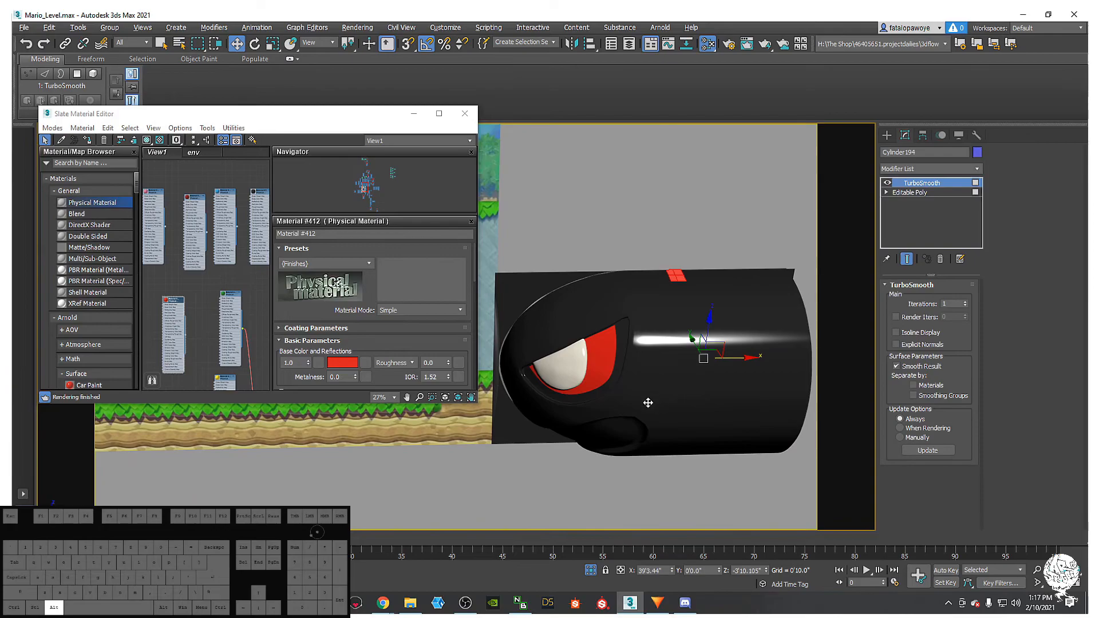
middle_click_drag(702, 372, 715, 377, "alt")
- Minimize the material editor, select eye rim Object024 and switch to Front view
left_click(417, 116)
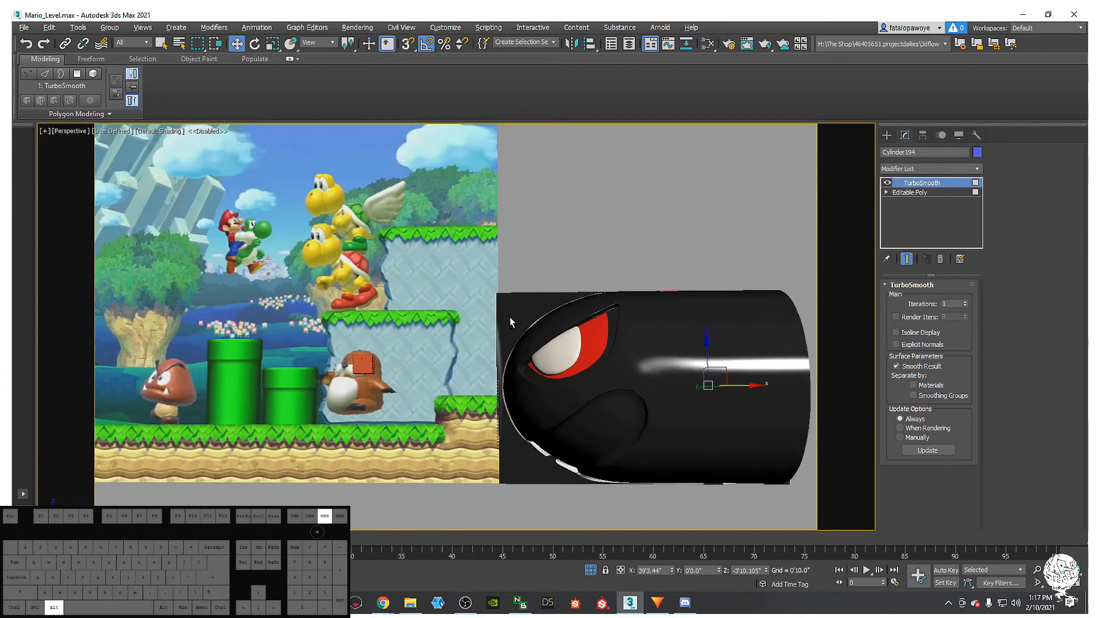
middle_click_drag(514, 308, 570, 366, "alt")
left_click(571, 366)
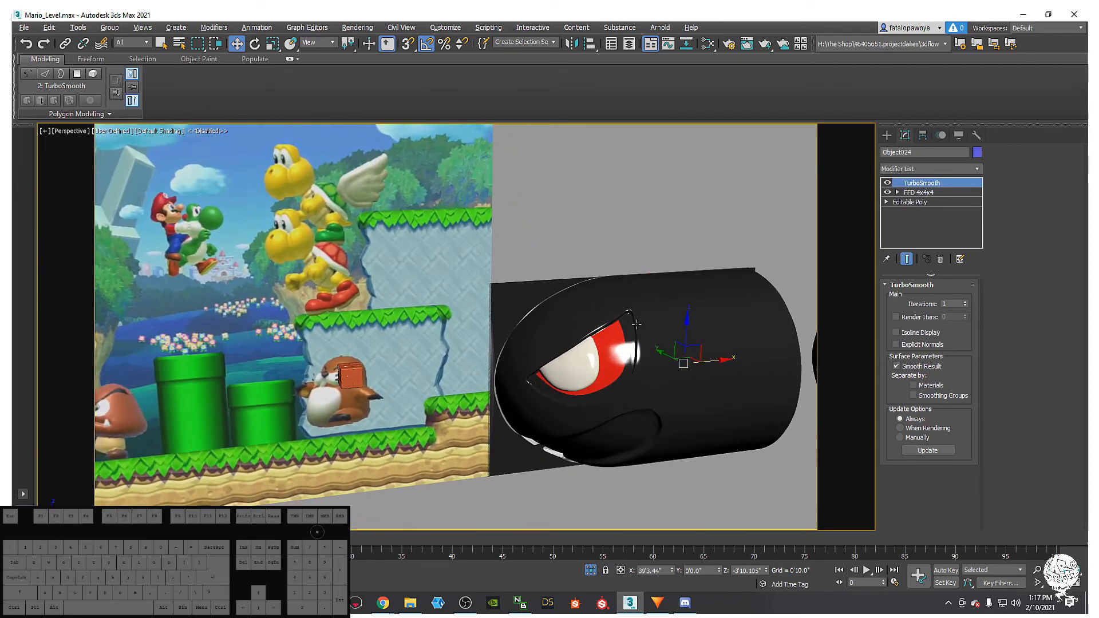
key("f")
middle_click_drag(582, 325, 618, 327)
scroll(619, 329, "down", 3)
- Add a second FFD 4x4x4 modifier to the eye Object024
key("1")
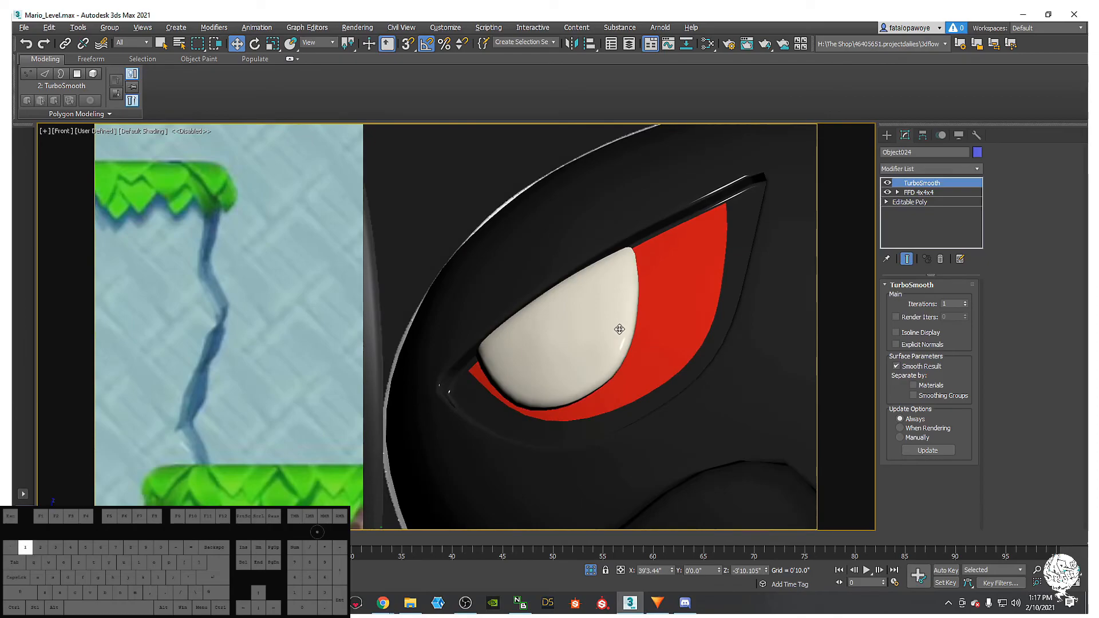
left_click(902, 192)
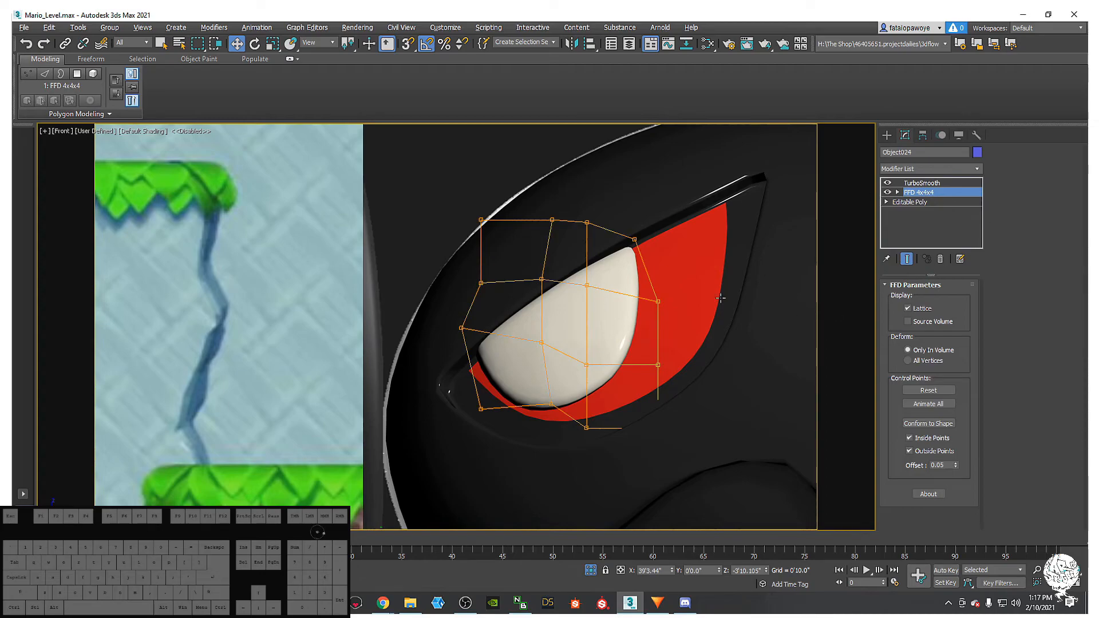
left_click(953, 169)
key("f")
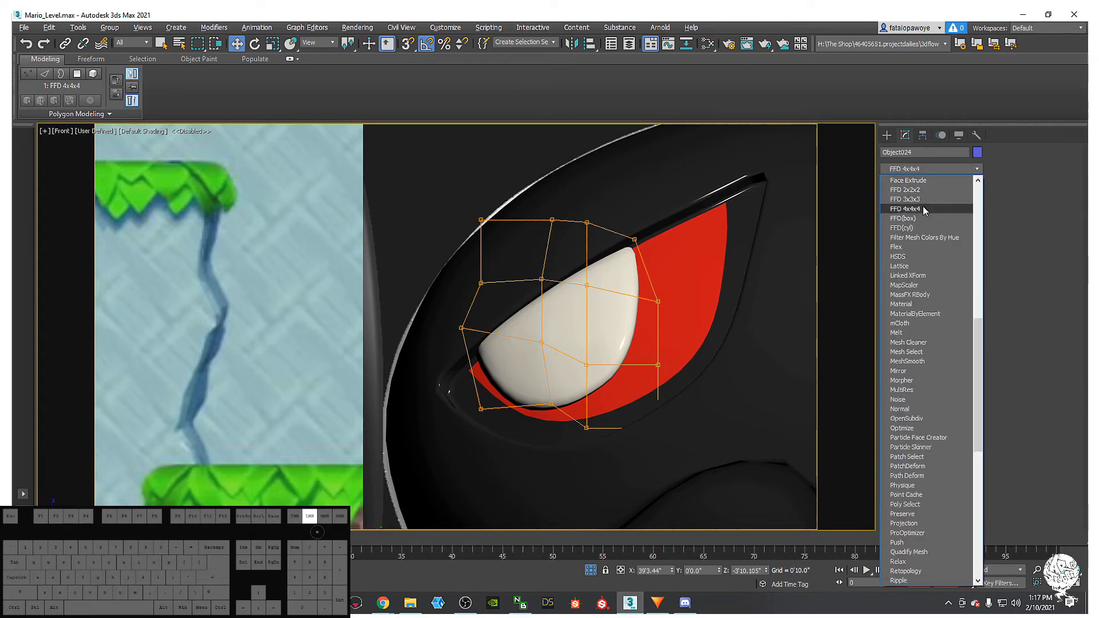
left_click(923, 207)
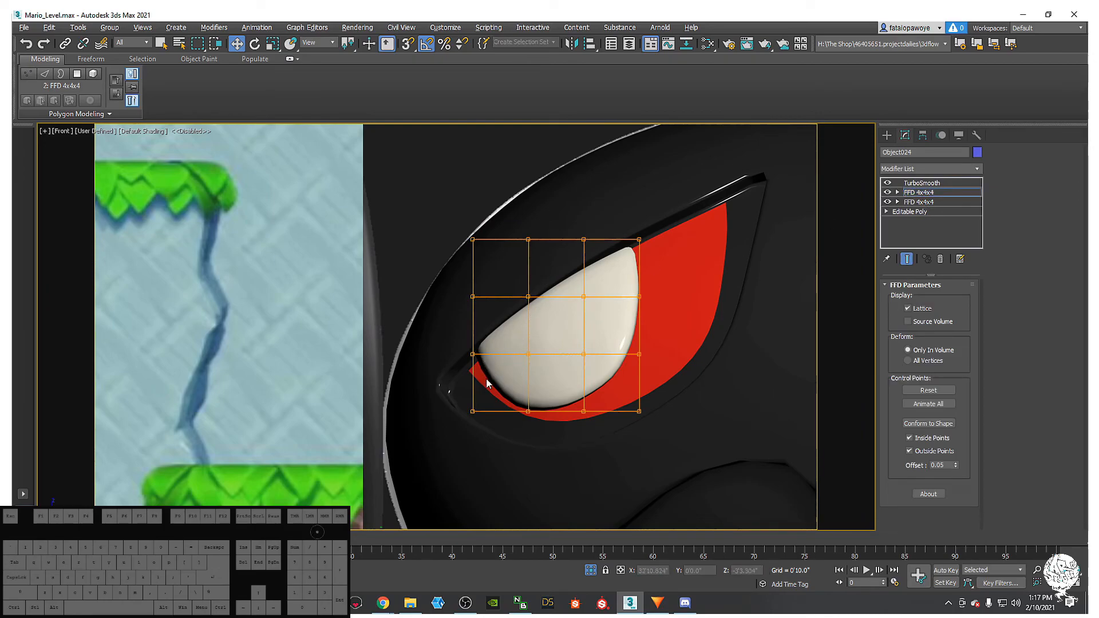
- Move the lattice's left control points to reshape the white eye
left_click_drag(501, 435, 500, 433)
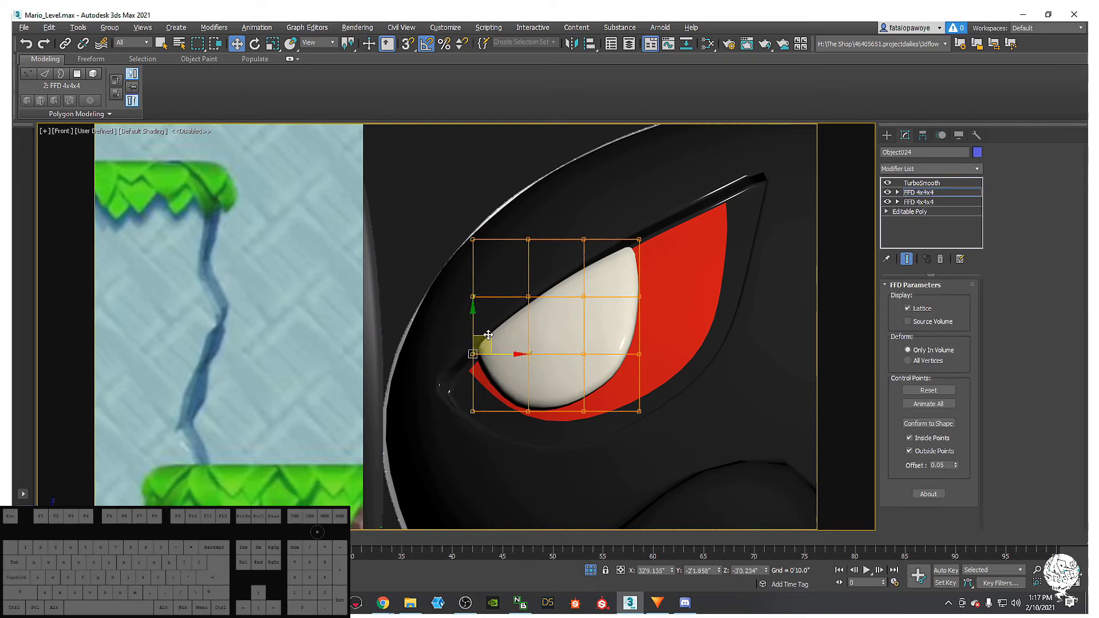
left_click_drag(486, 337, 470, 353)
scroll(506, 386, "down", 4)
middle_click_drag(613, 462, 587, 442)
scroll(533, 398, "down", 3)
middle_click_drag(531, 393, 594, 403)
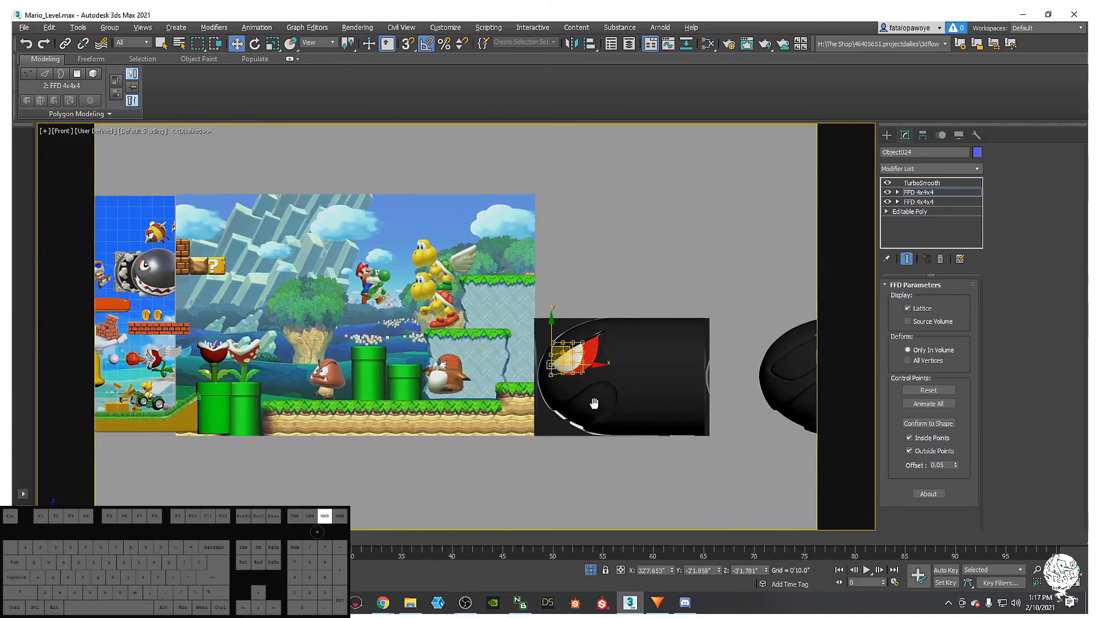
scroll(569, 358, "up", 6)
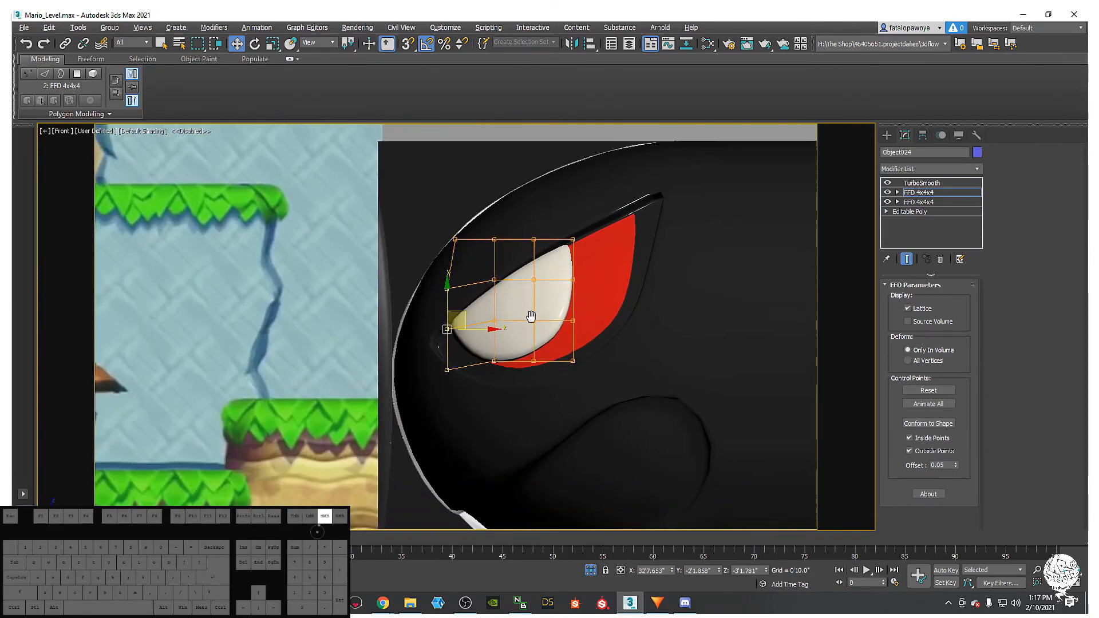
scroll(531, 325, "down", 3)
middle_click_drag(547, 376, 556, 397)
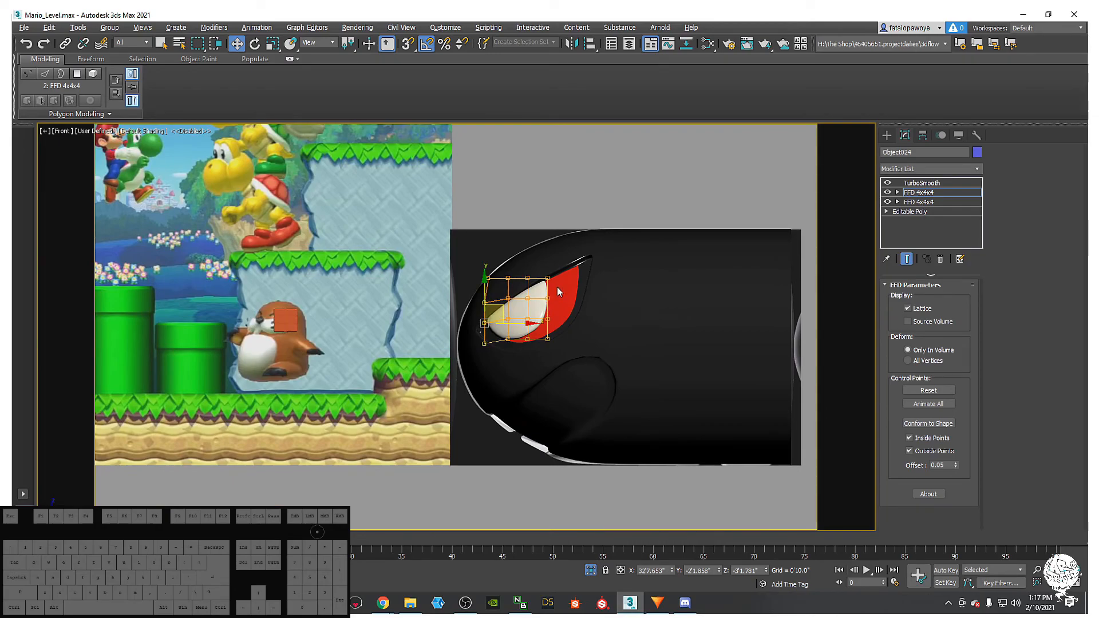
scroll(588, 360, "down", 3)
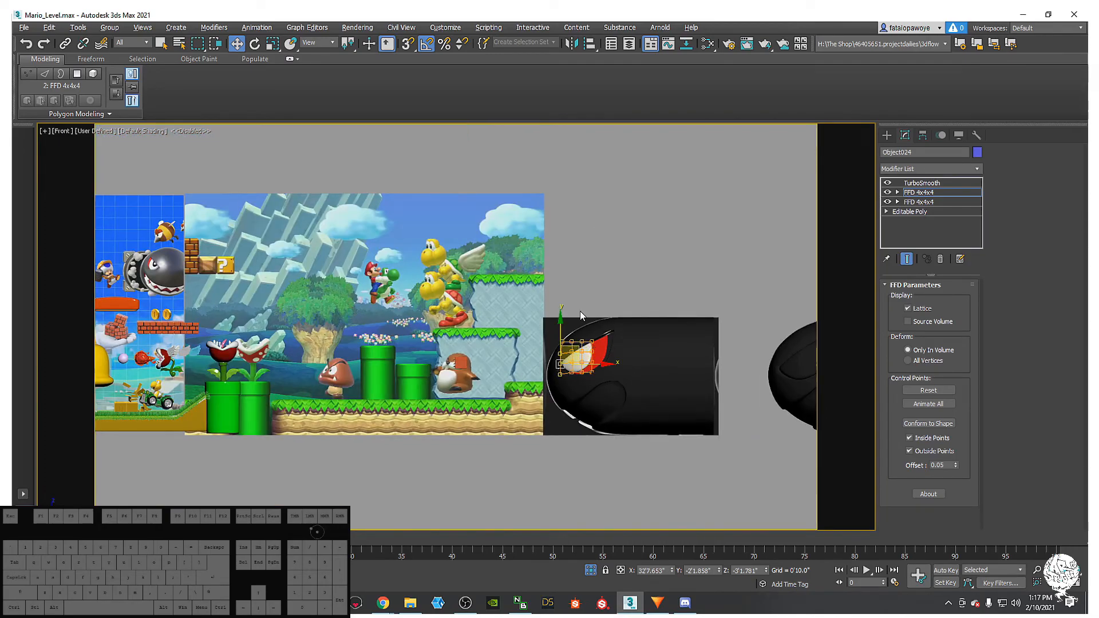
scroll(581, 316, "up", 6)
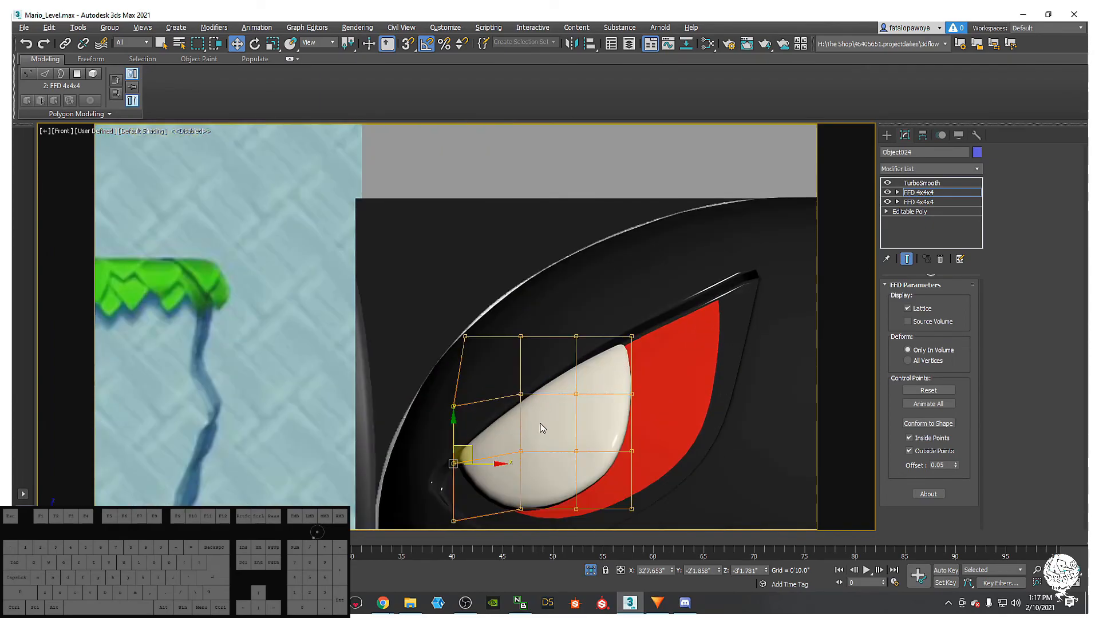
scroll(558, 403, "down", 6)
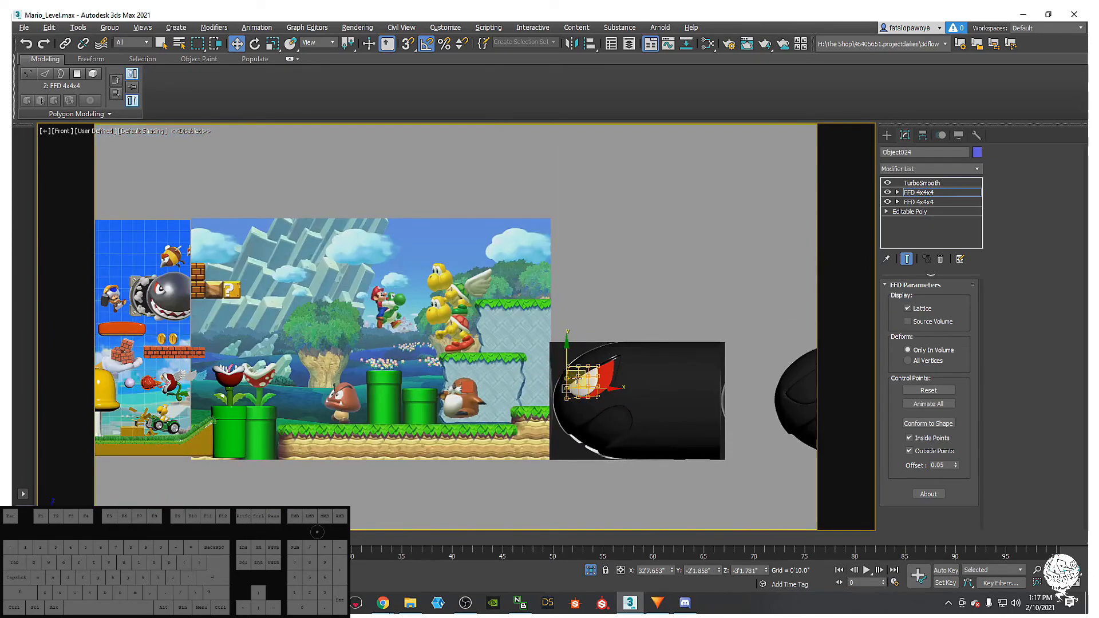
scroll(572, 378, "up", 5)
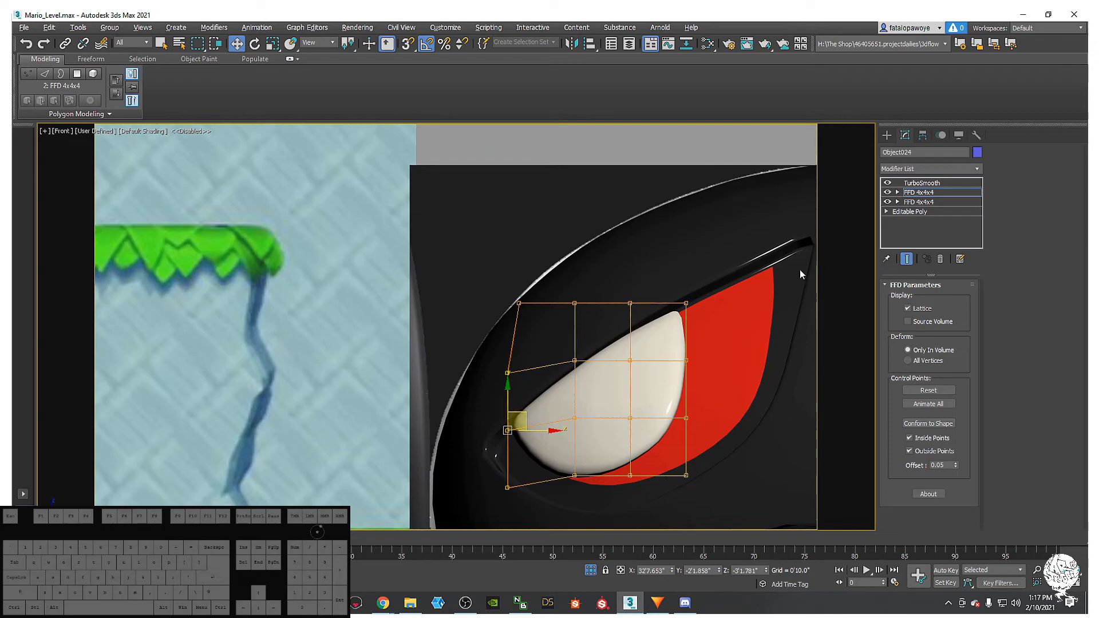
- Add an Edit Poly modifier above the two FFD lattices and show edged faces
left_click(915, 168)
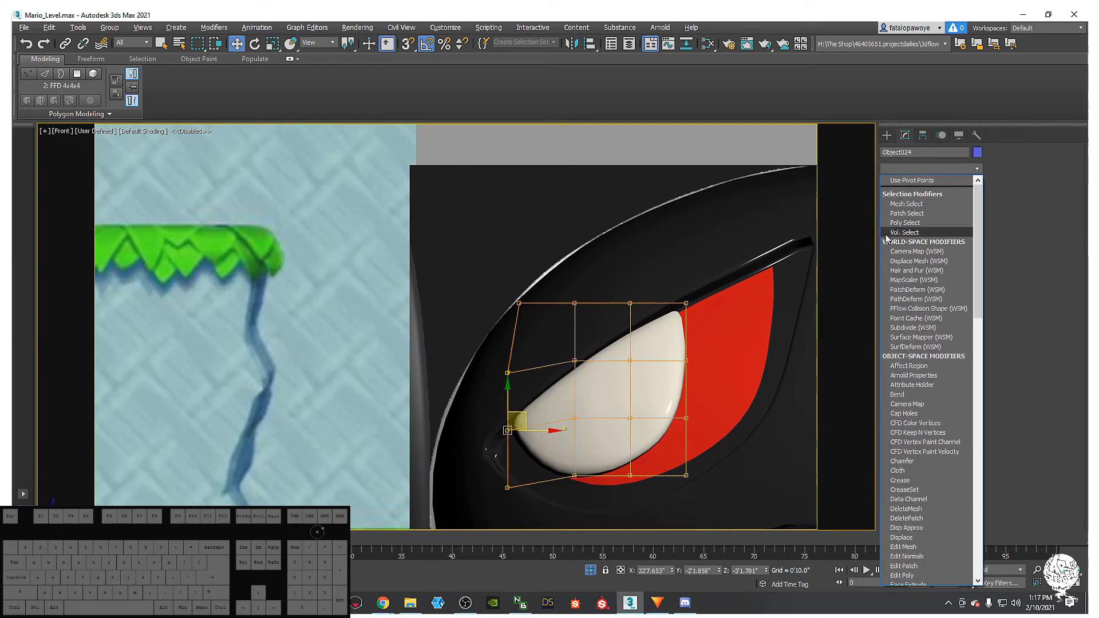
left_click(921, 243)
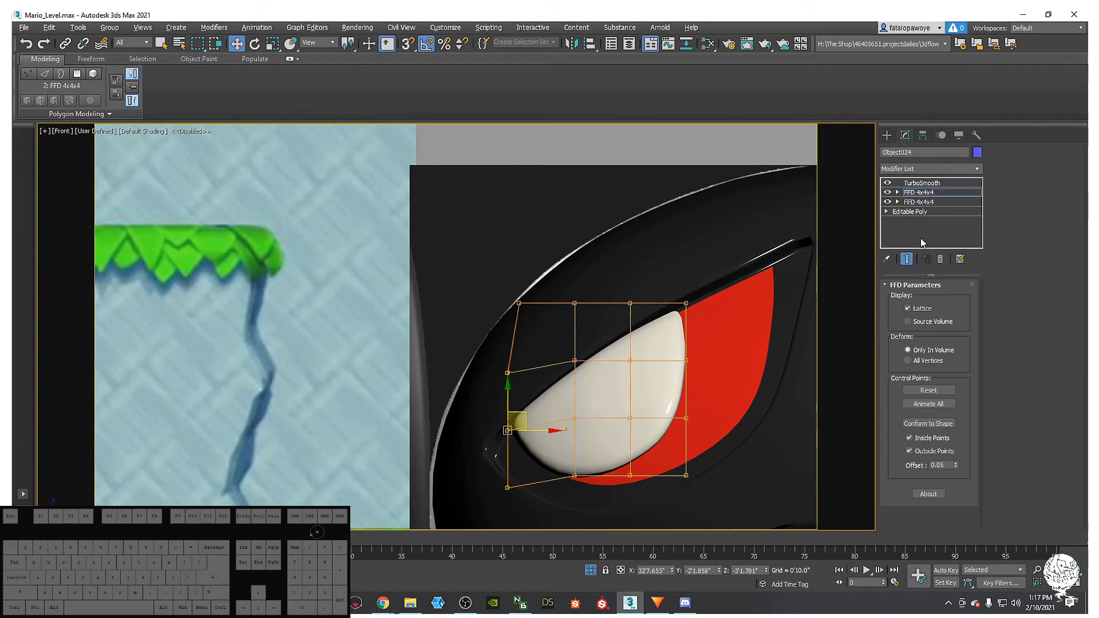
left_click(963, 170)
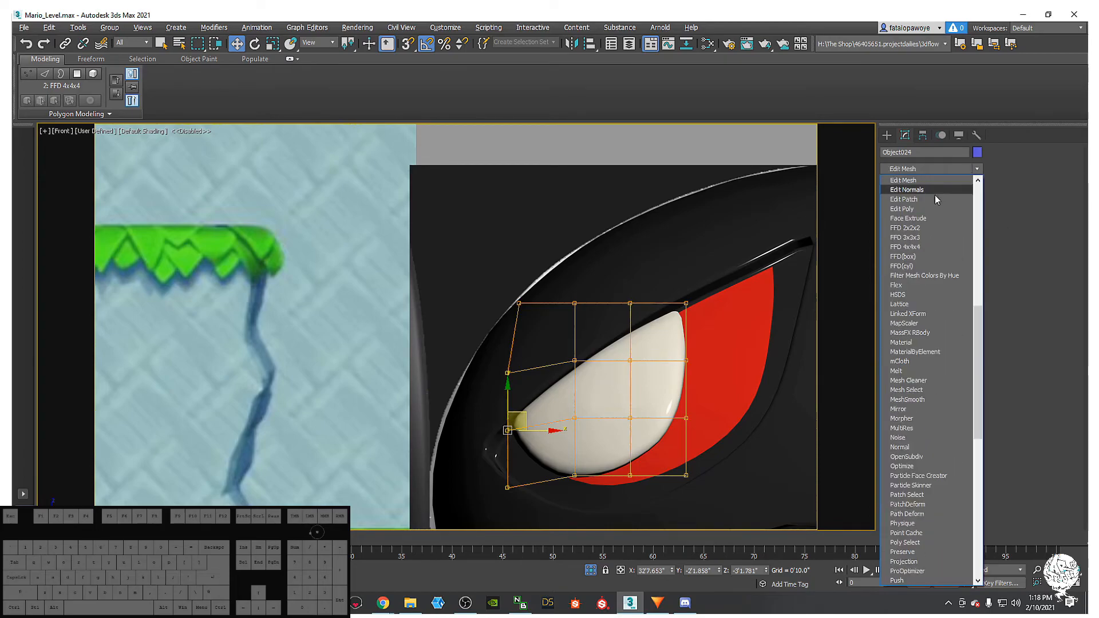
left_click(921, 209)
middle_click_drag(728, 235, 736, 269)
key("F4")
- Turn off TurboSmooth and shrink the eye's polygon selection three times toward the centre
left_click(888, 183)
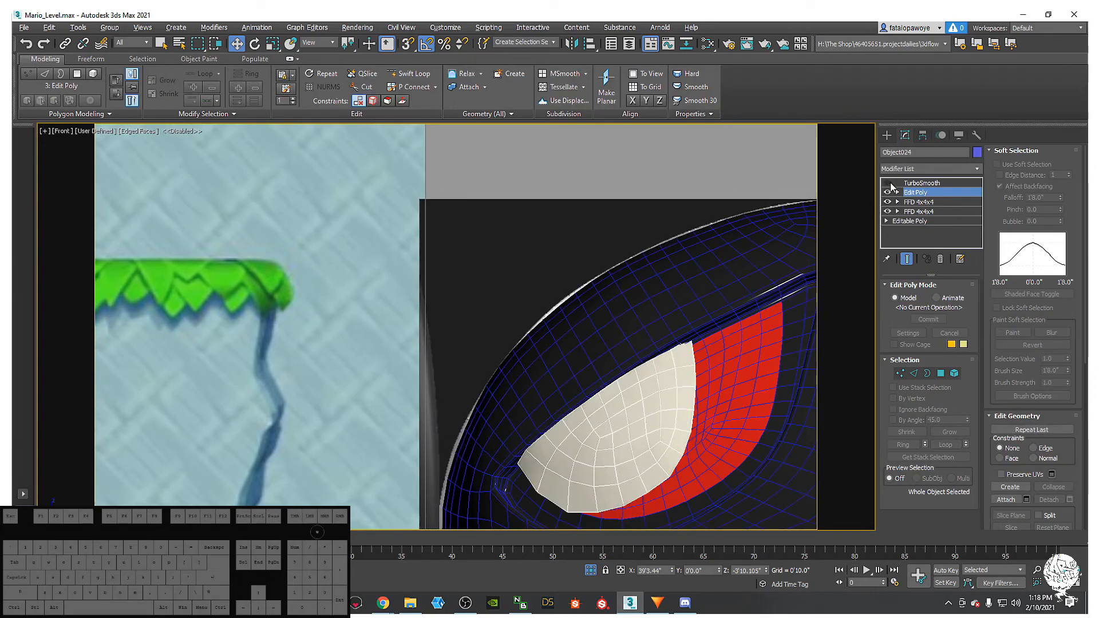
left_click(941, 374)
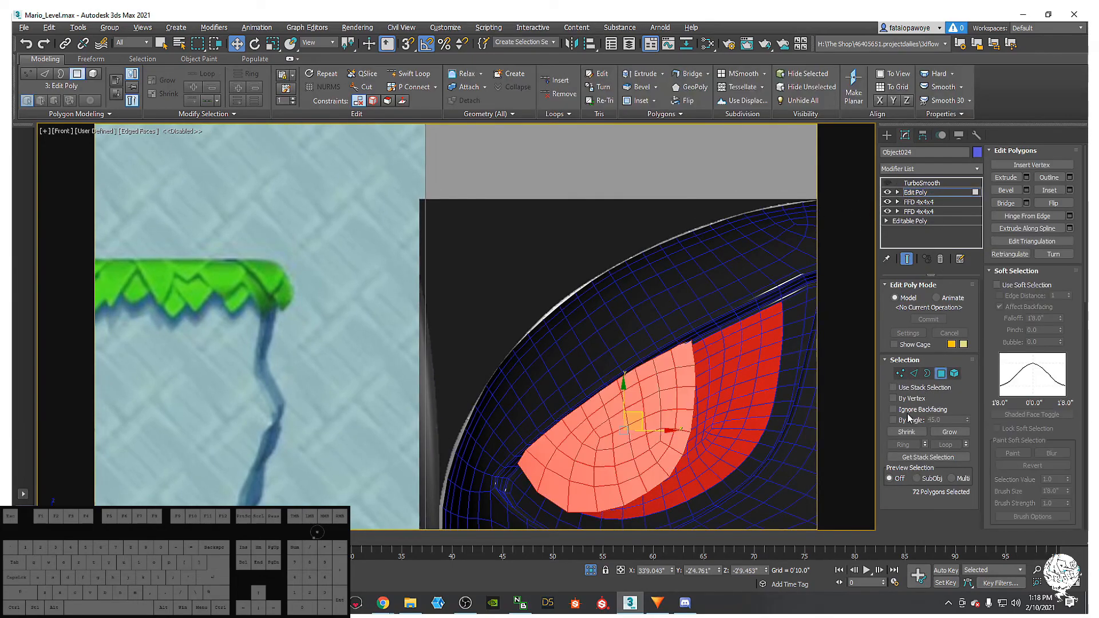
middle_click_drag(677, 381, 643, 351, "alt")
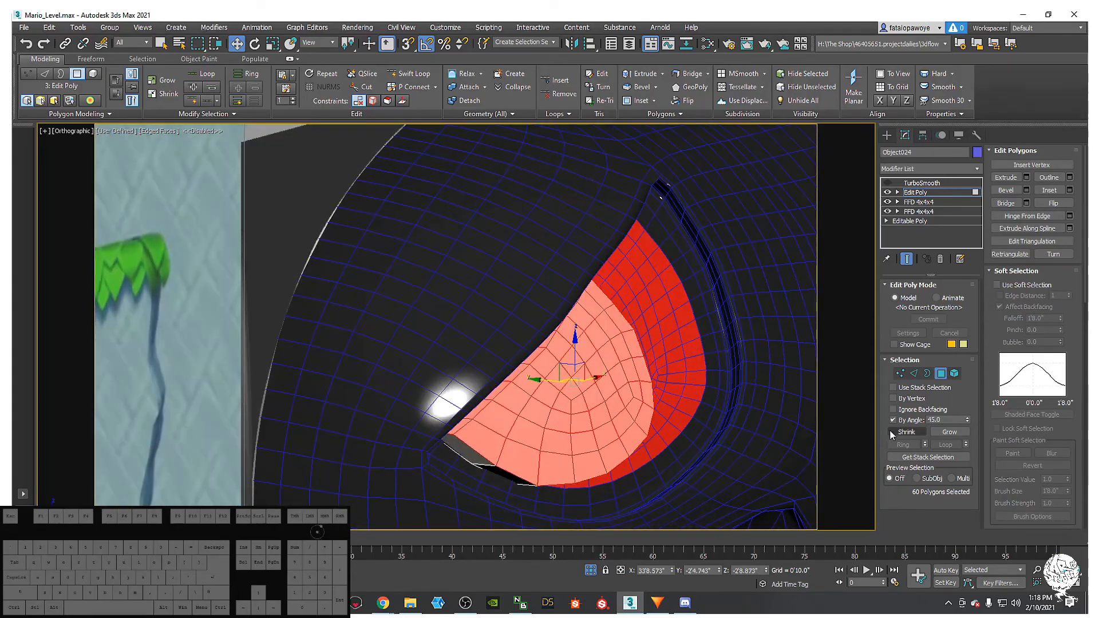
left_click(906, 432)
middle_click_drag(572, 400, 541, 375, "alt")
scroll(558, 401, "down", 5)
scroll(520, 371, "down", 5)
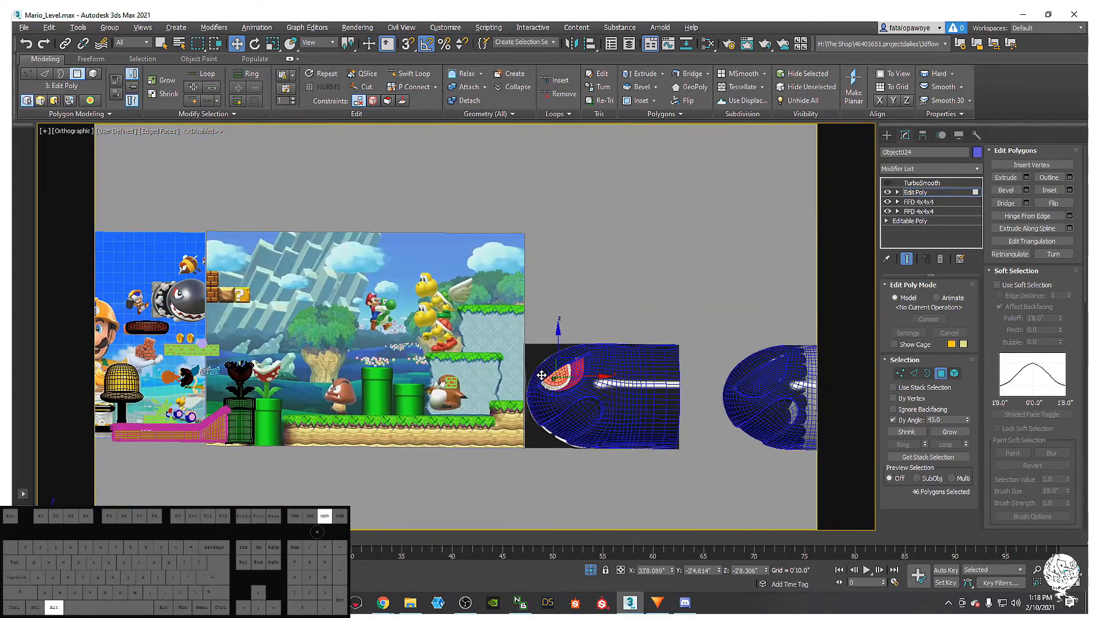
scroll(541, 376, "up", 5)
left_click(906, 431)
middle_click_drag(597, 403, 690, 474, "alt")
scroll(689, 474, "up", 6)
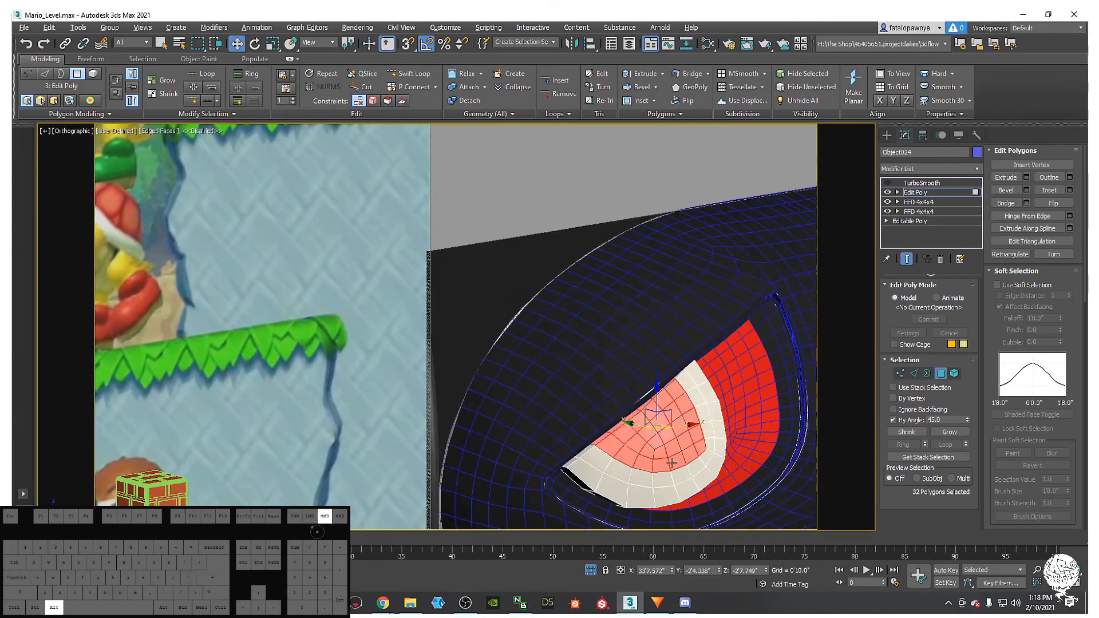
left_click(918, 436)
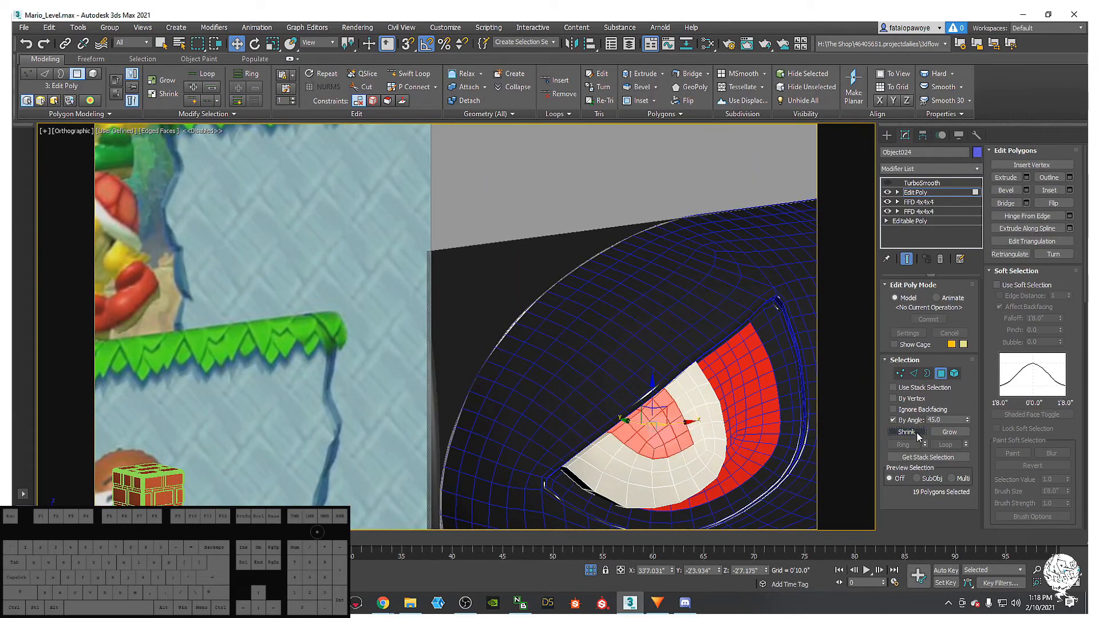
- Uncheck By Angle and deselect the leftover left-side polygons, leaving a 15-polygon pupil patch
middle_click_drag(596, 417, 627, 324, "alt")
scroll(627, 426, "up", 4)
key("F3")
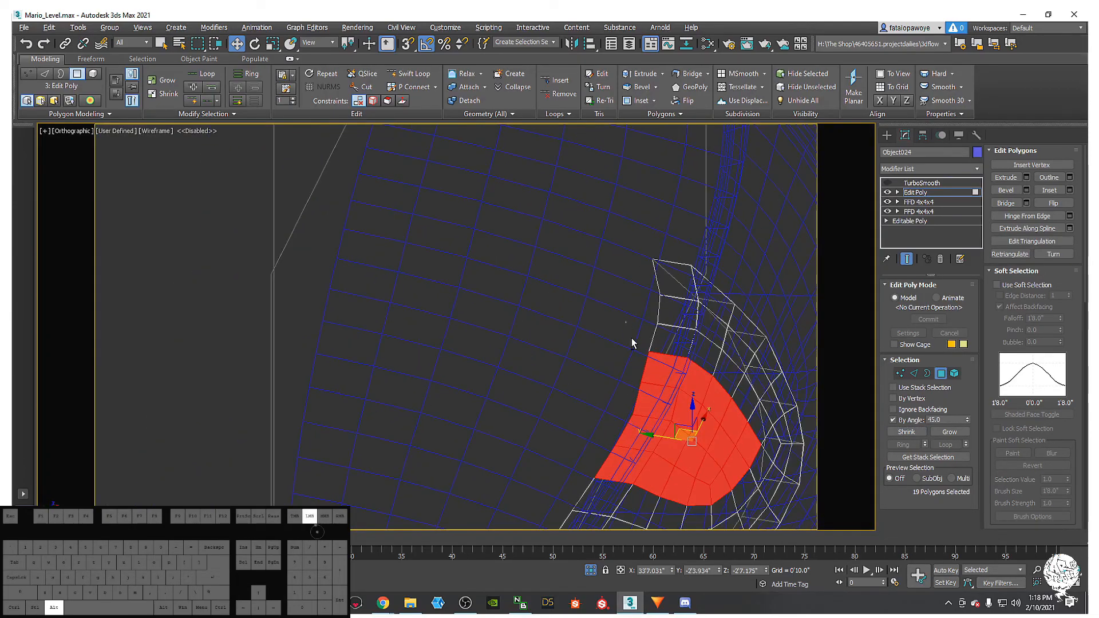
left_click(892, 420)
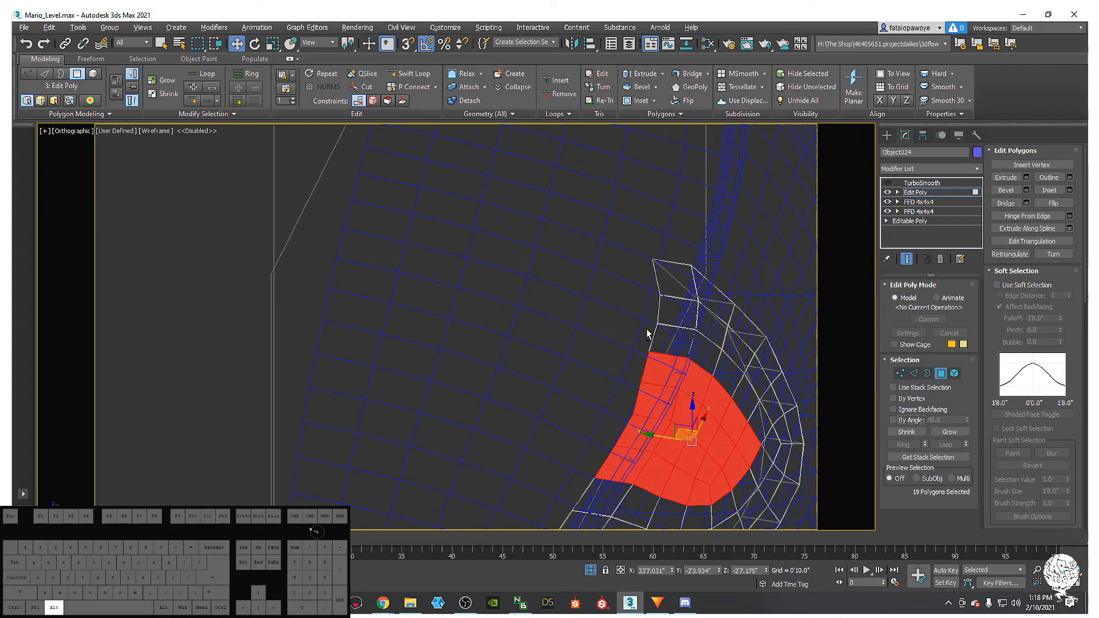
left_click_drag(644, 403, 643, 407, "alt")
left_click_drag(581, 407, 614, 479, "alt")
mouse_move(653, 437)
middle_mouse_down("alt")
mouse_move(593, 385)
mouse_move(630, 404)
mouse_move(689, 390)
mouse_move(666, 447)
mouse_move(657, 441)
mouse_move(648, 456)
mouse_move(655, 435)
middle_mouse_up("alt")
key("F3")
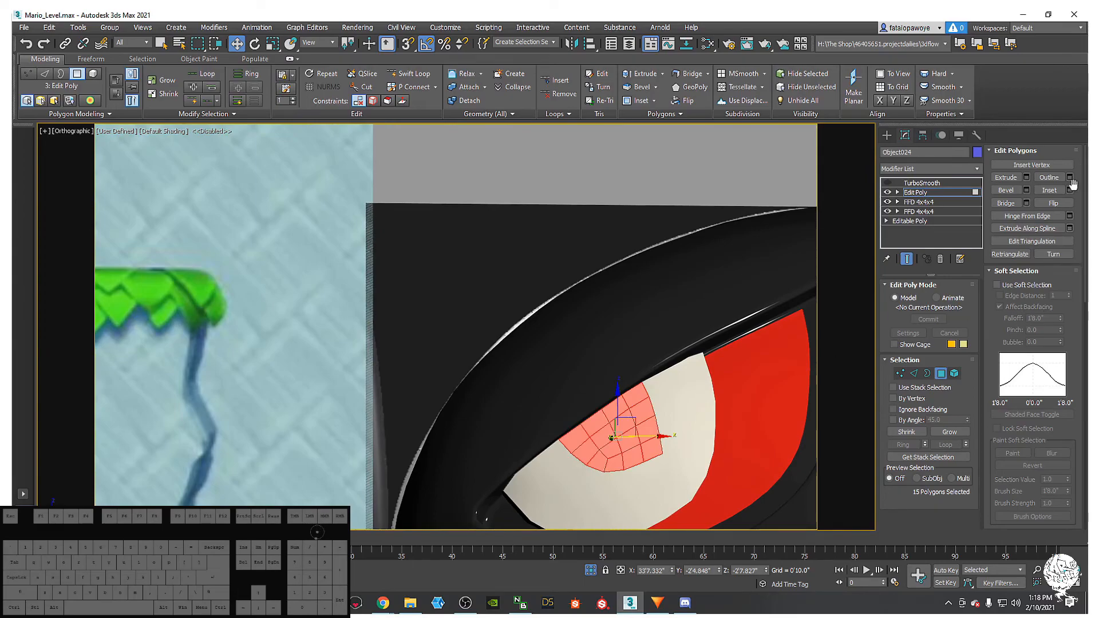
left_click_drag(1080, 366, 1080, 204)
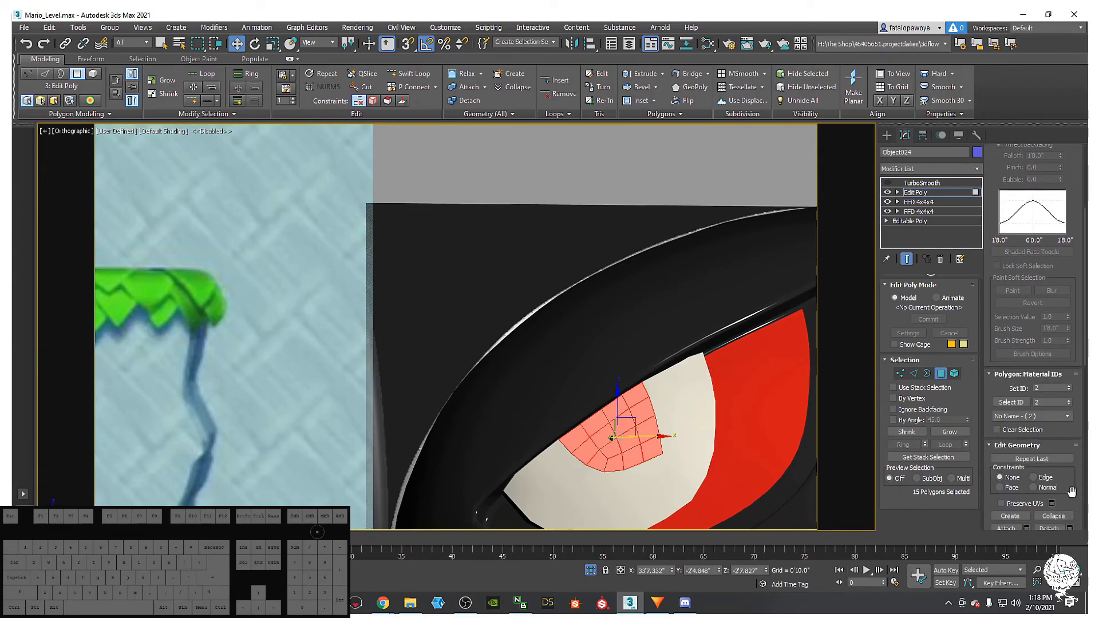
left_click_drag(1071, 491, 1071, 413)
- Detach the pupil polygons as a cloned element with Detach To Element and Detach As Clone
left_click(1048, 450)
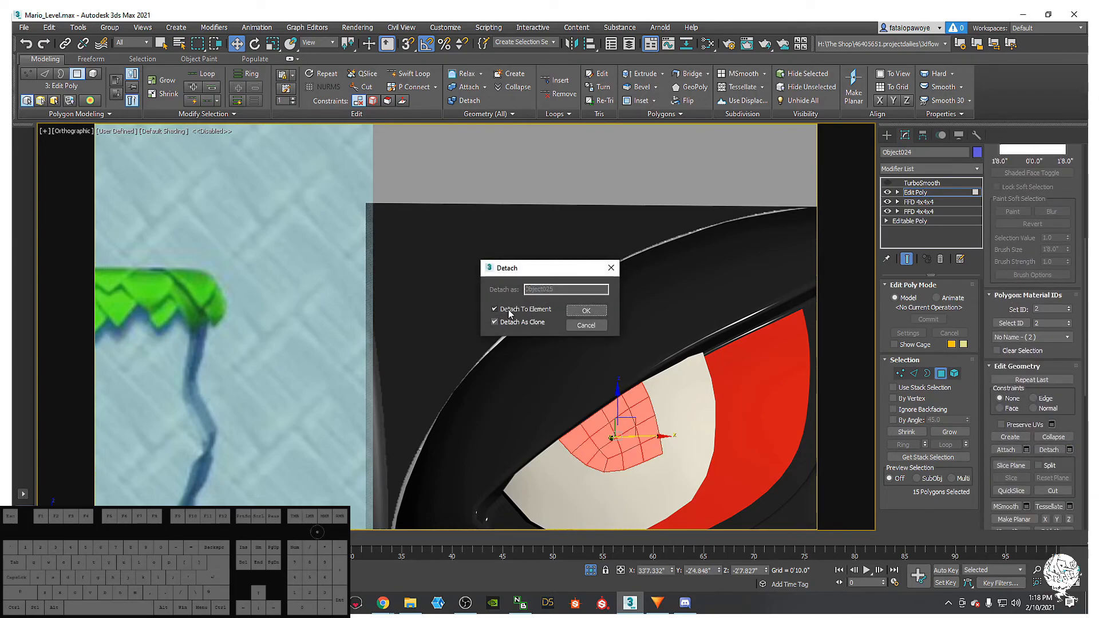
left_click(578, 310)
middle_click_drag(630, 412, 705, 438, "alt")
scroll(608, 431, "up", 5)
middle_click_drag(608, 431, 667, 409, "alt")
scroll(638, 415, "down", 4)
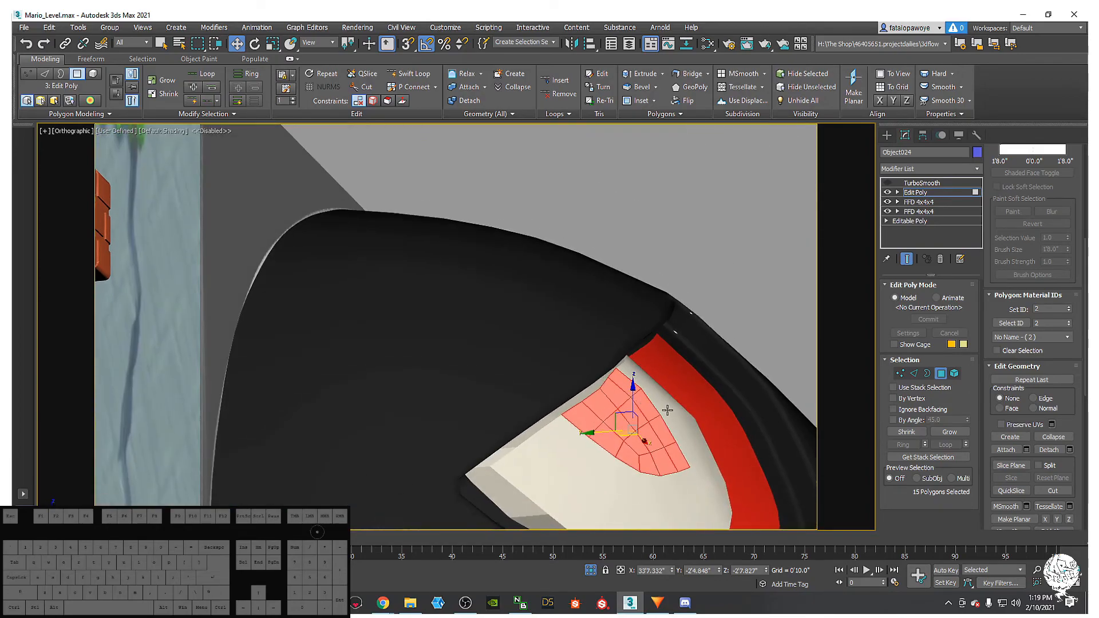
- Bevel the cloned pupil polygons slightly outward with a negative outline
right_click(668, 409)
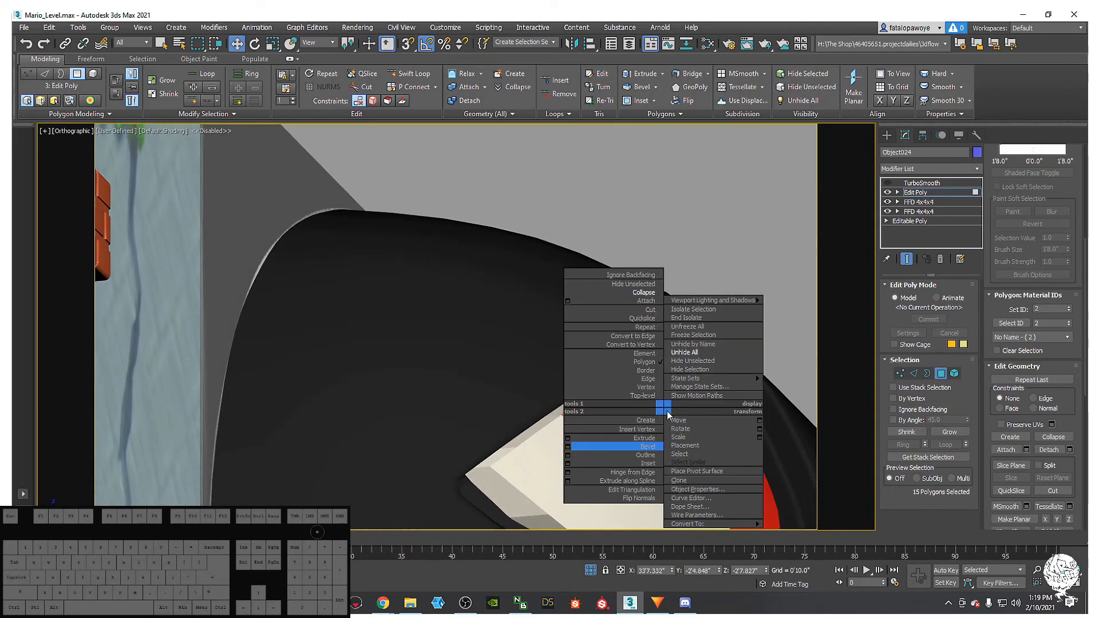
left_click(567, 446)
left_click_drag(464, 350, 464, 370)
left_click(462, 382)
middle_click_drag(573, 438, 619, 459, "alt")
scroll(587, 443, "down", 4)
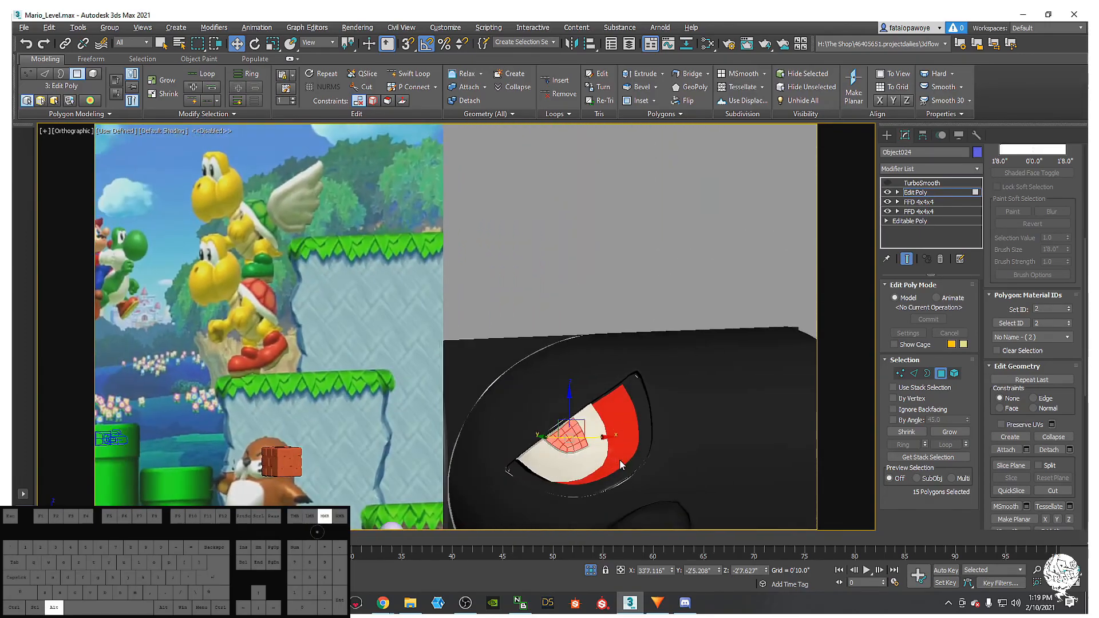
scroll(566, 442, "up", 5)
scroll(564, 443, "down", 5)
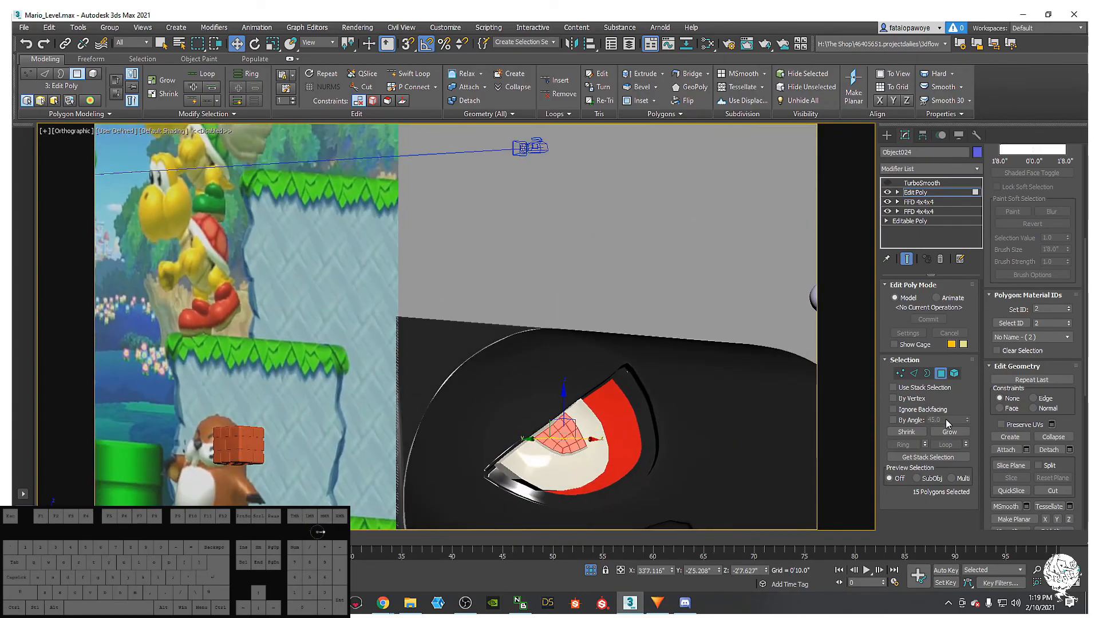
left_click(954, 373)
middle_click_drag(618, 452, 591, 440, "alt")
- Open the Slate Material Editor, assign Material #71 to the eye, then undo the assignment
key("m")
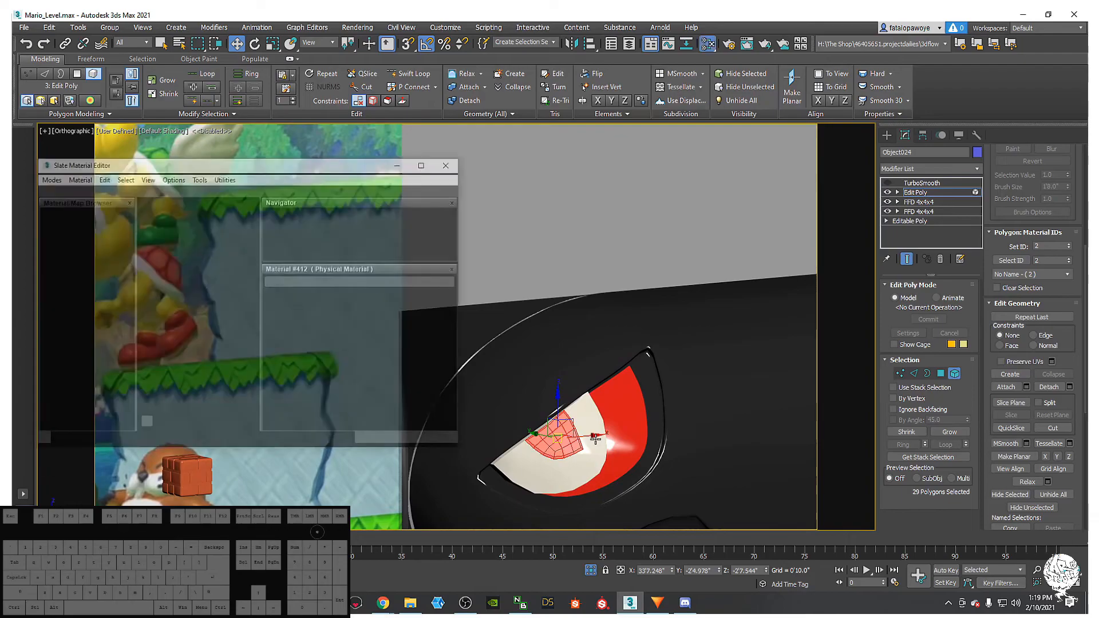
scroll(192, 295, "down", 10)
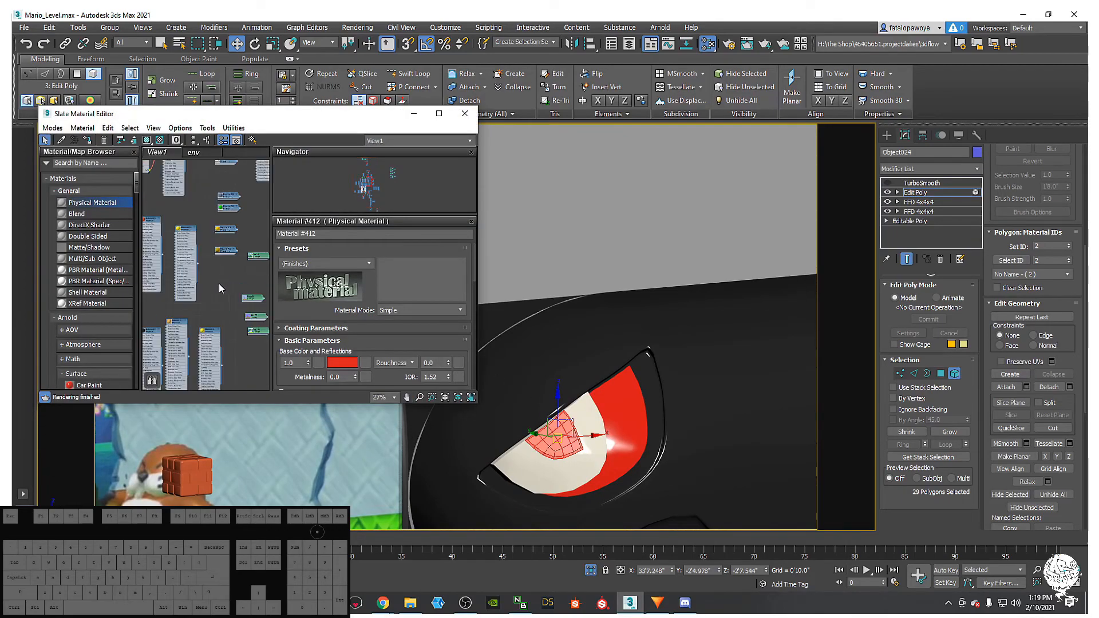
scroll(228, 309, "up", 5)
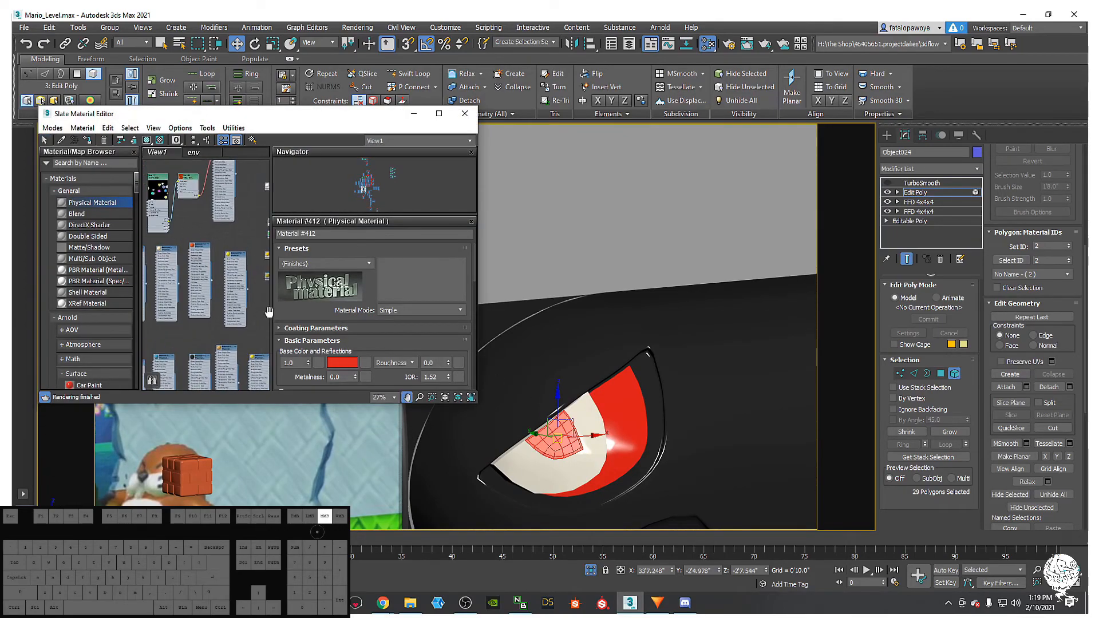
double_click(219, 376)
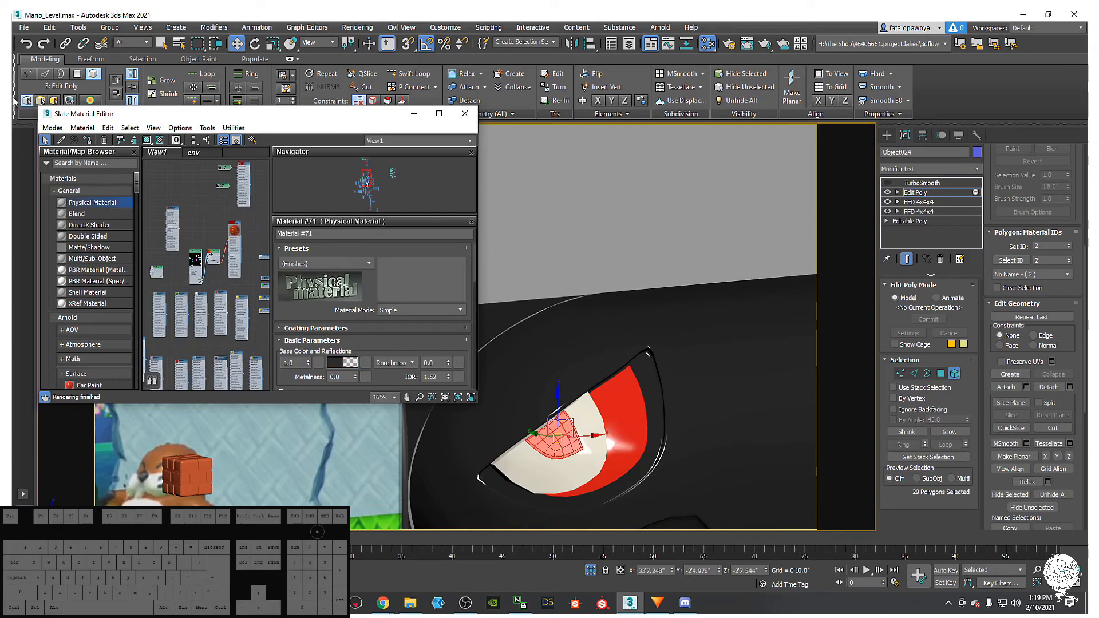
left_click(86, 141)
key("ctrl+z")
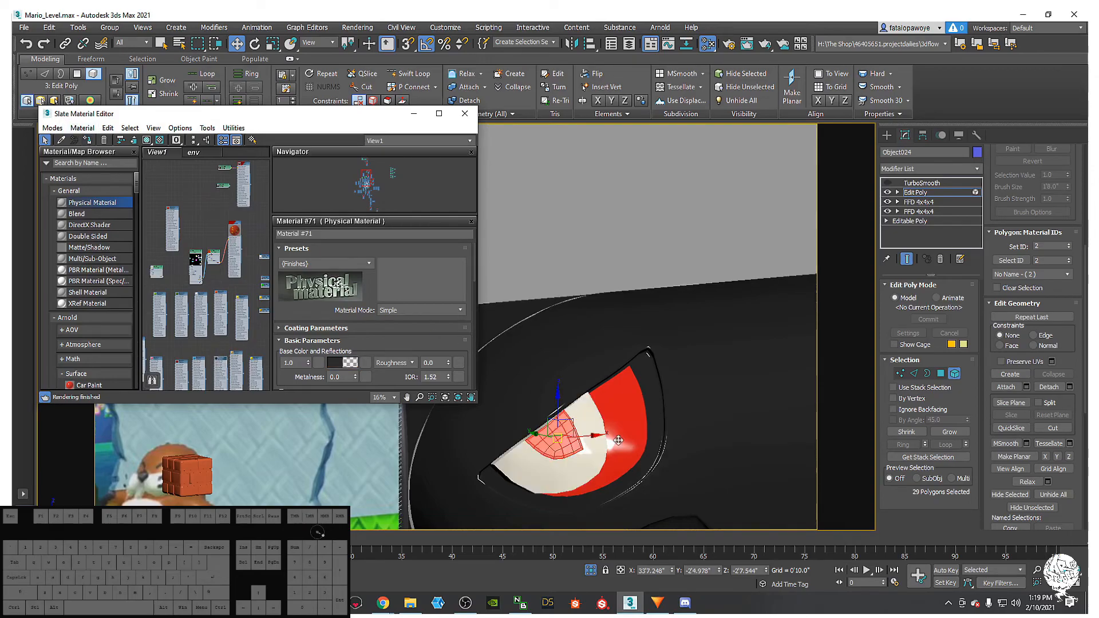
- Convert the bullet to an Editable Poly, collapsing its modifier stack
mouse_move(578, 468)
middle_mouse_down("alt")
mouse_move(598, 463)
mouse_move(587, 467)
middle_mouse_up("alt")
right_click(588, 465)
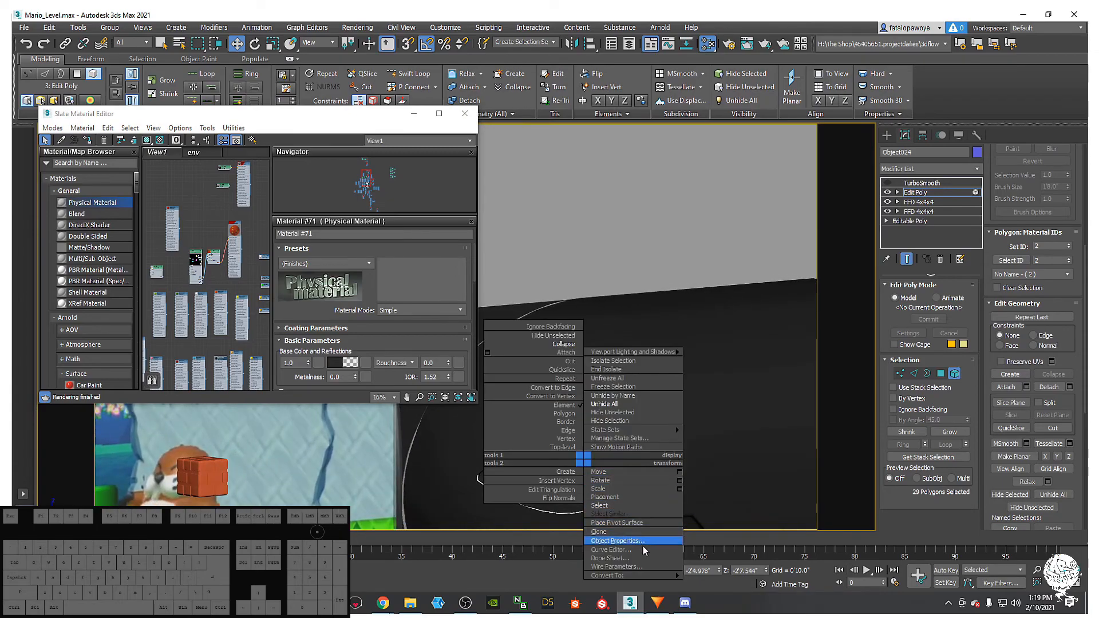
mouse_move(677, 577)
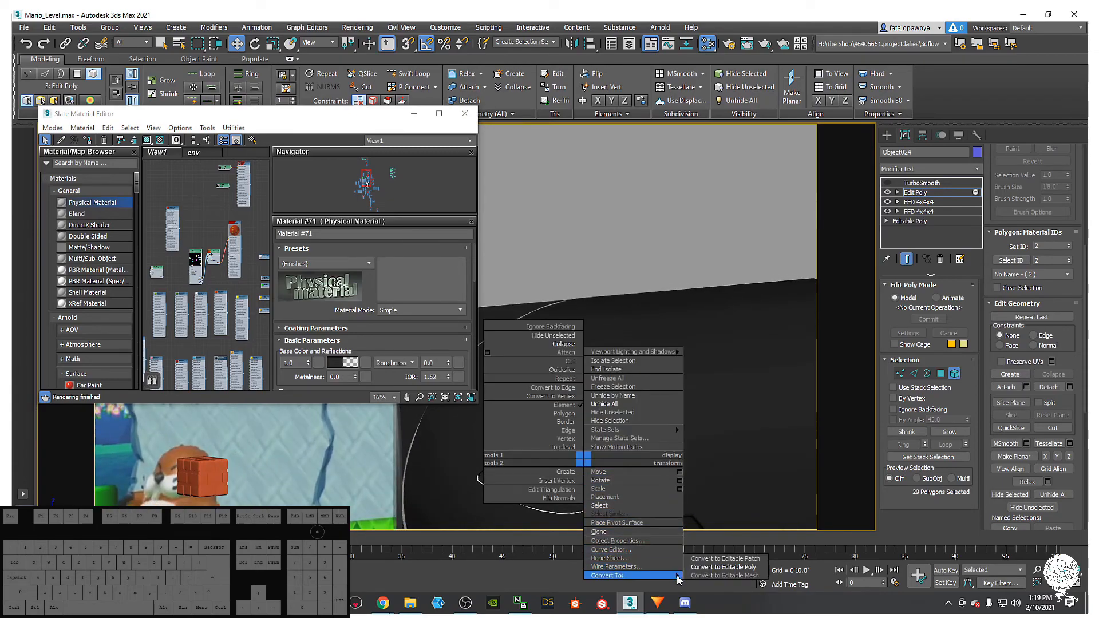
left_click(718, 568)
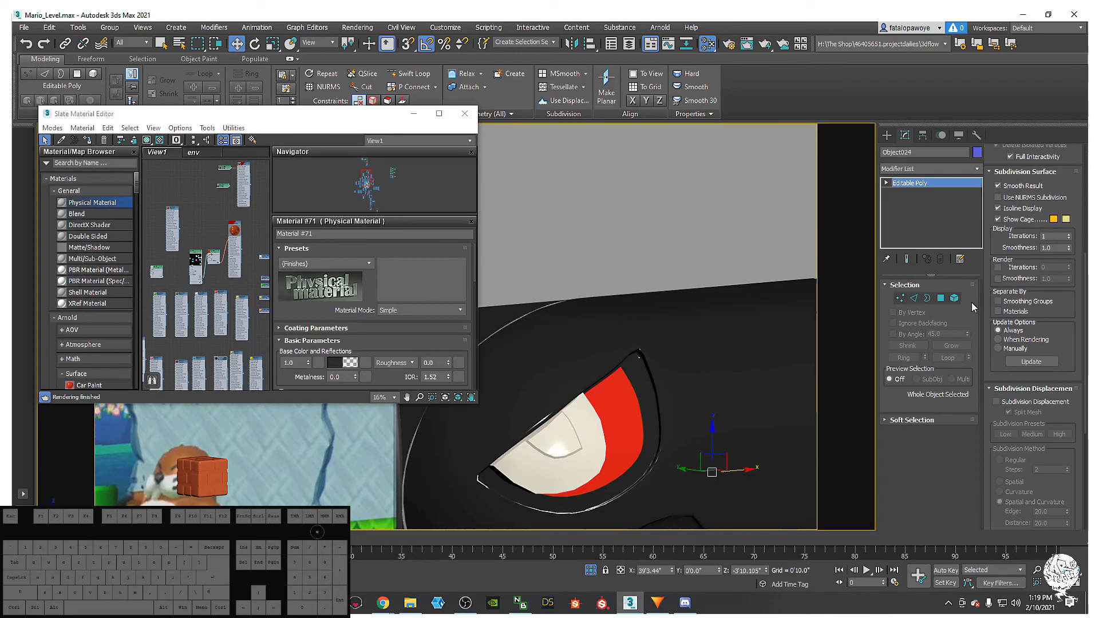
- Assign material ID 1 to the selected eye polygons and delete the red eye polygons
left_click(955, 299)
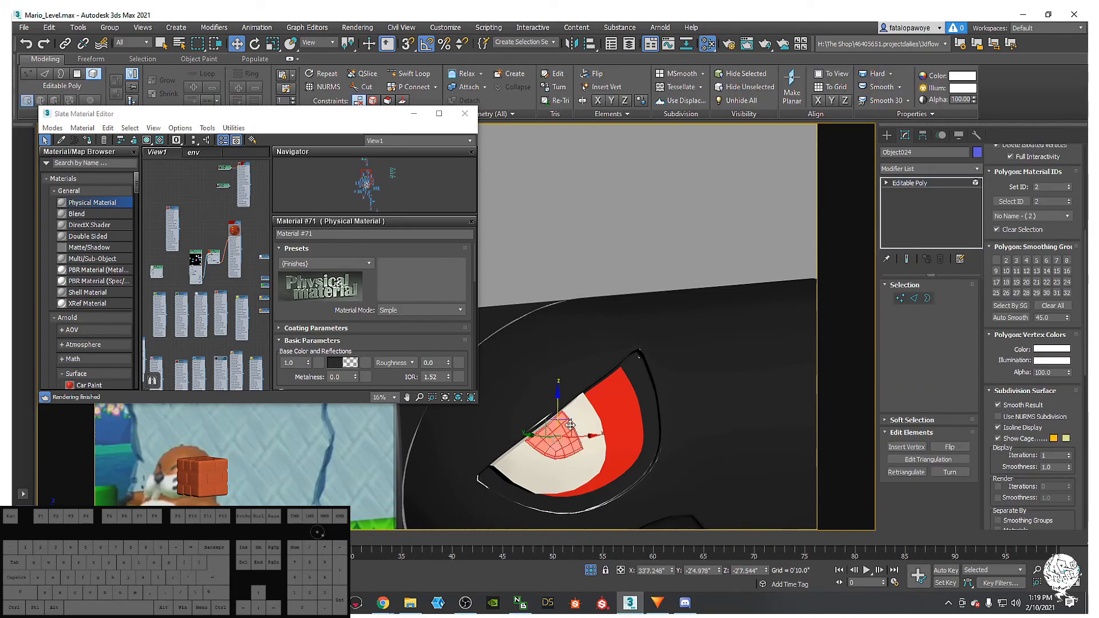
left_click(88, 141)
left_click(413, 115)
middle_click_drag(541, 420, 543, 376, "alt")
scroll(596, 456, "up", 3)
scroll(512, 358, "up", 3)
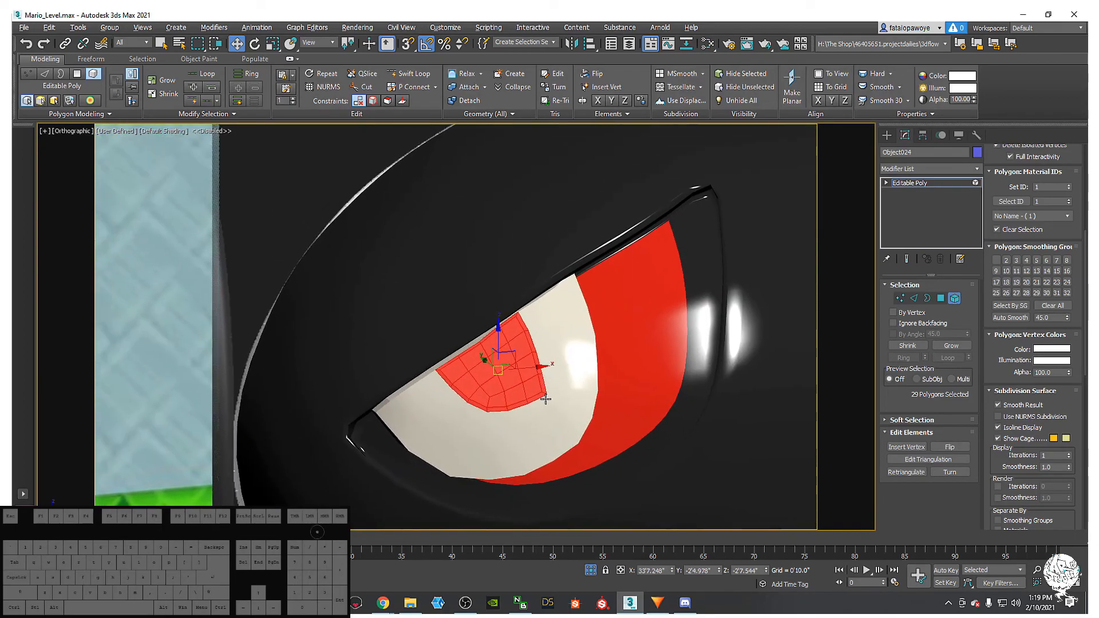
key("Delete")
- Select vertices at the corner of the resulting hole in wireframe view
key("1")
scroll(547, 402, "up", 3)
left_click(546, 396)
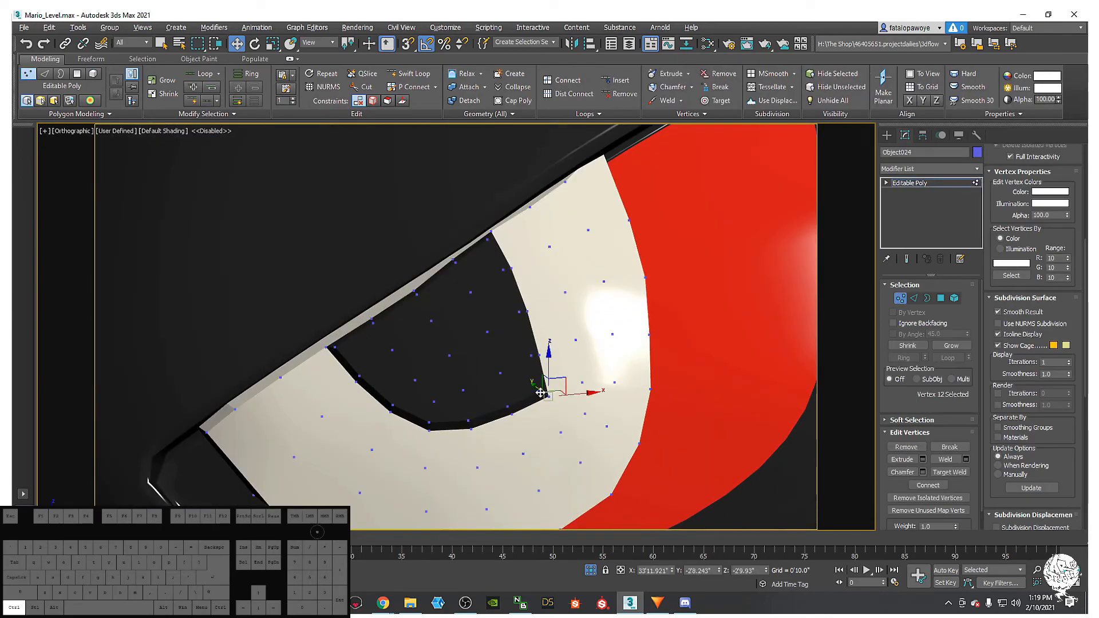
scroll(548, 396, "up", 3)
middle_click_drag(548, 396, 554, 426)
scroll(554, 427, "down", 3)
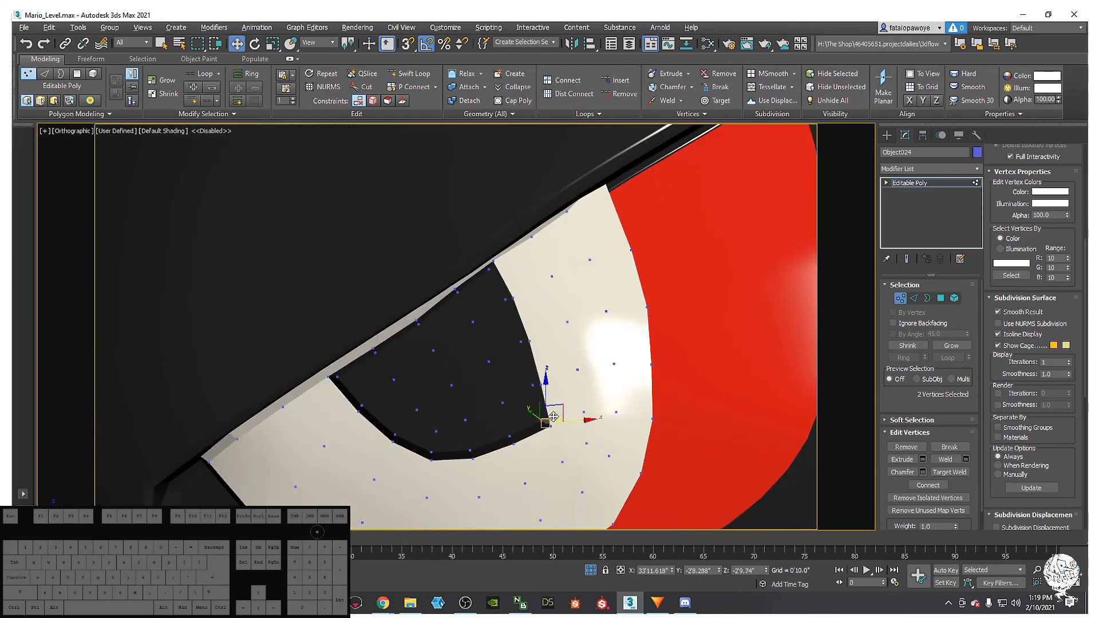
key("F3")
scroll(548, 422, "up", 4)
left_click(548, 422)
left_click(541, 417)
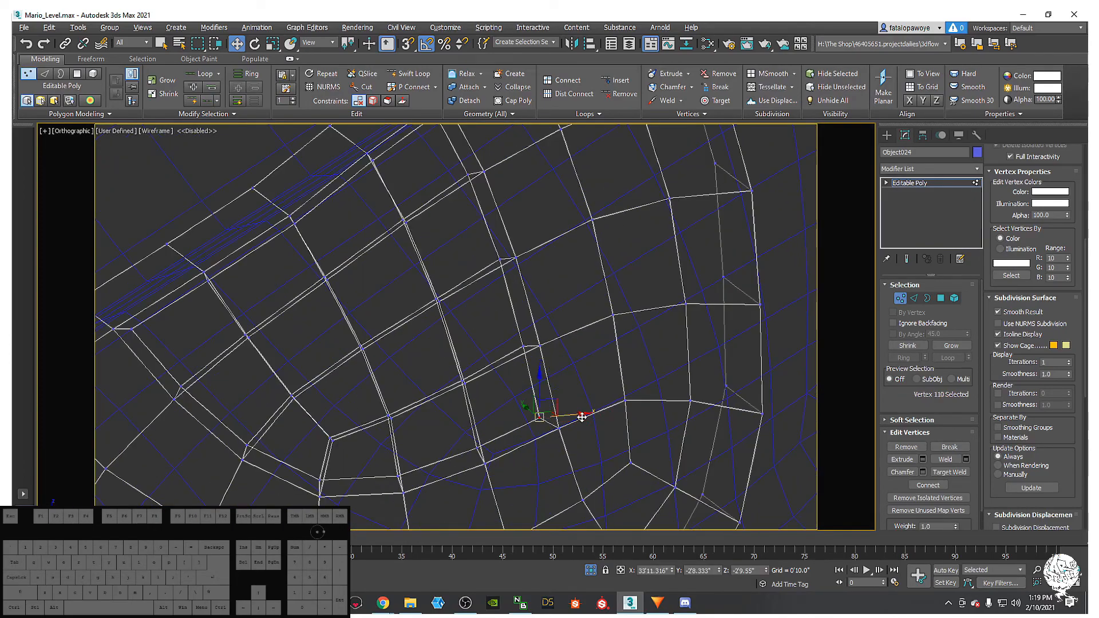
- Select an edge beside the hole and move it up and left to reshape the pupil edge
left_click(914, 299)
left_click(550, 424)
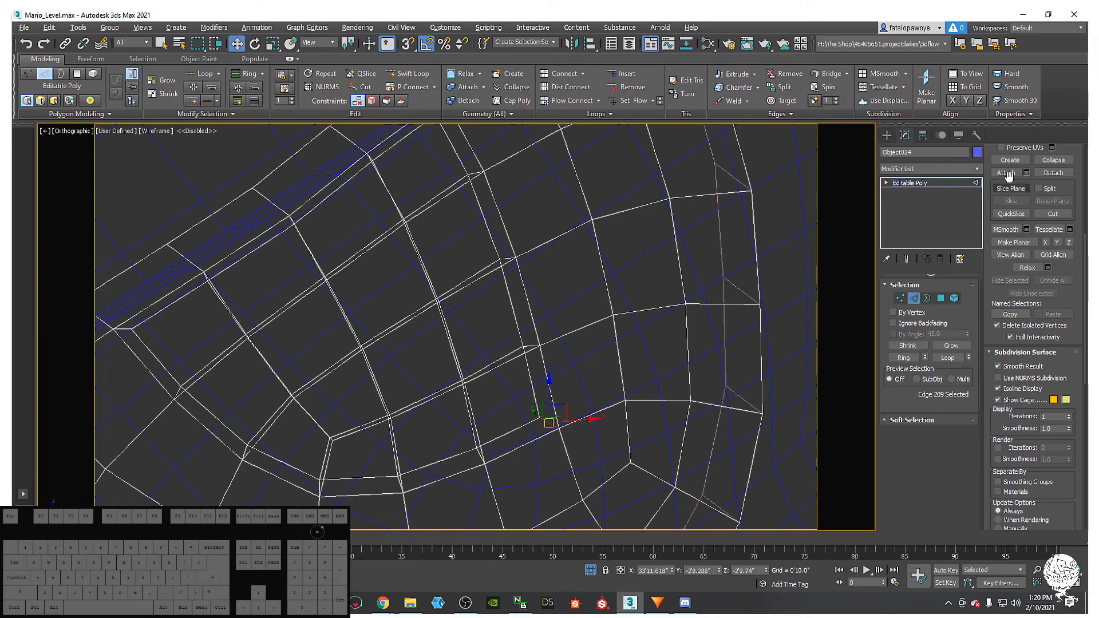
scroll(1063, 303, "down", 6)
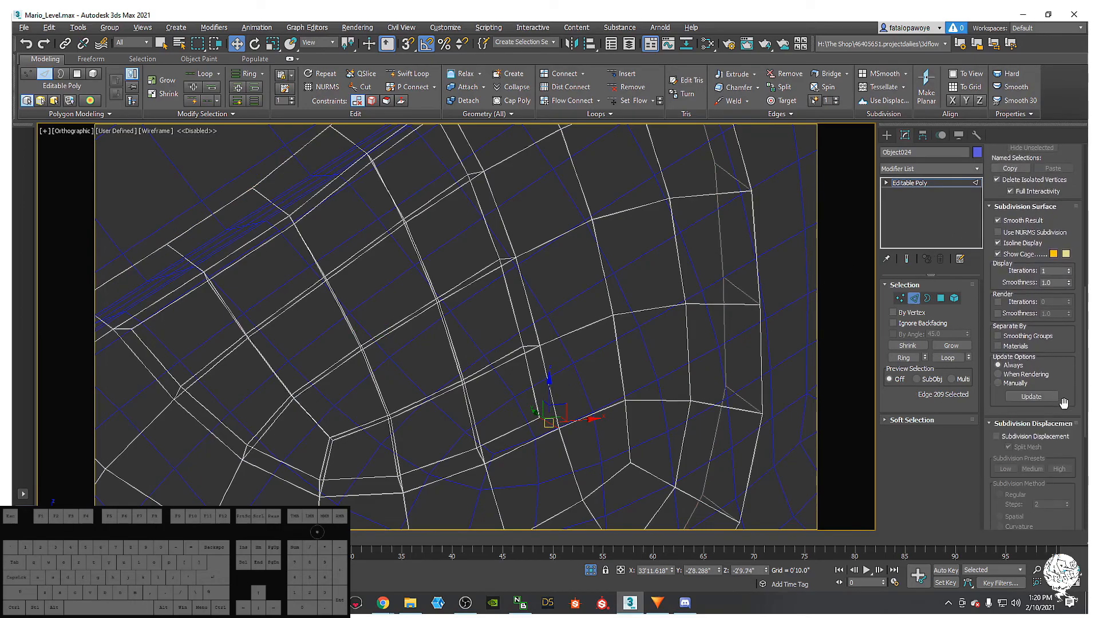
scroll(1065, 417, "up", 6)
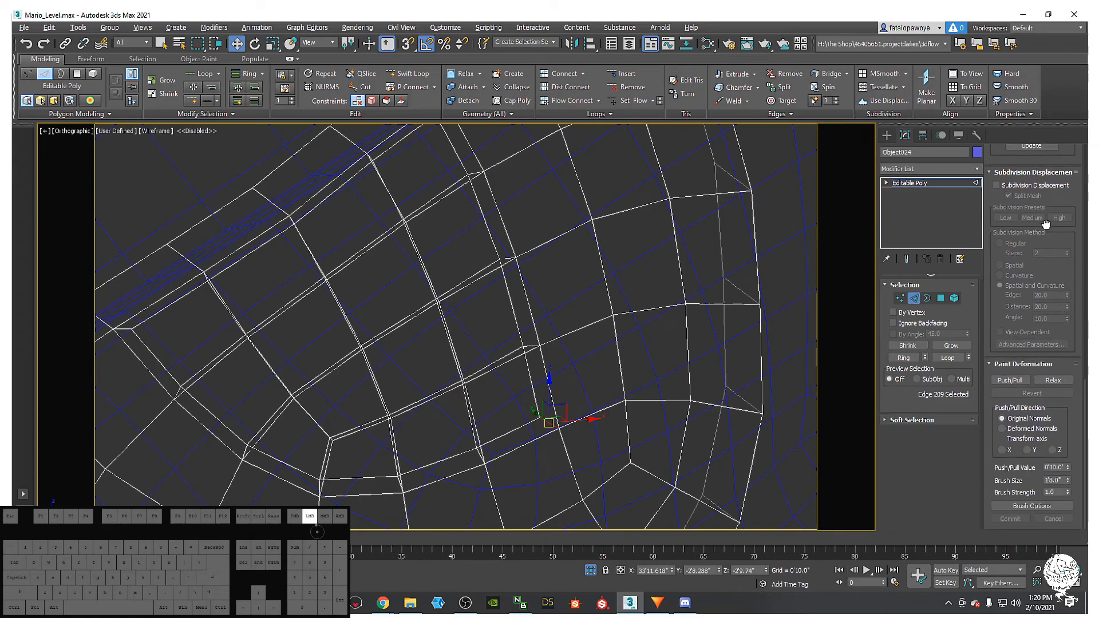
scroll(1058, 302, "up", 5)
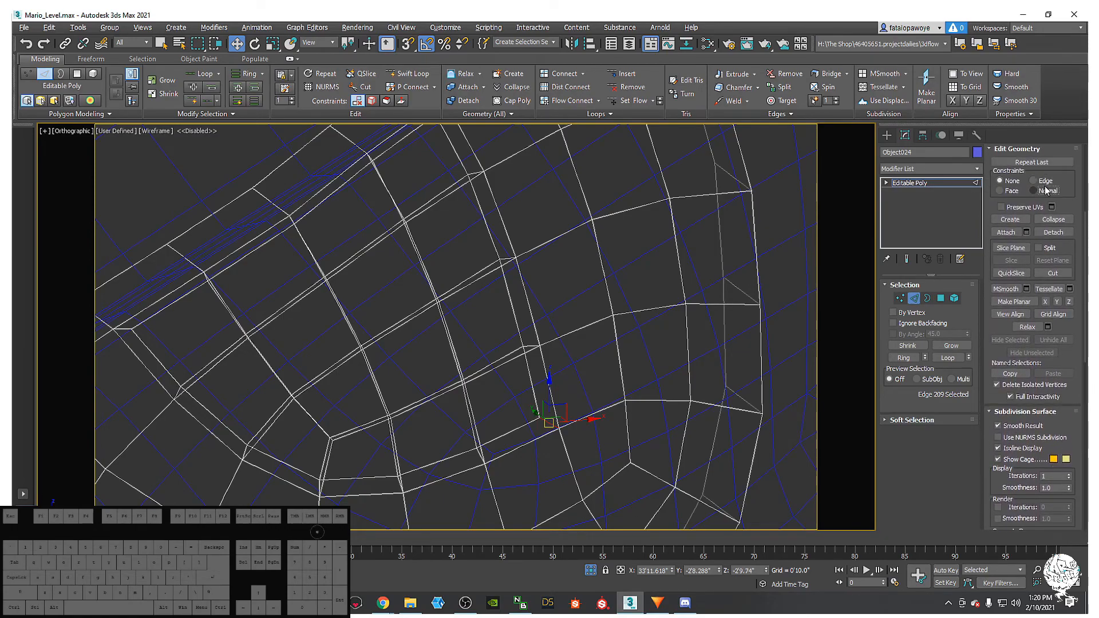
left_click_drag(538, 415, 533, 402)
middle_click_drag(553, 402, 549, 425)
key("F3")
scroll(549, 416, "down", 2)
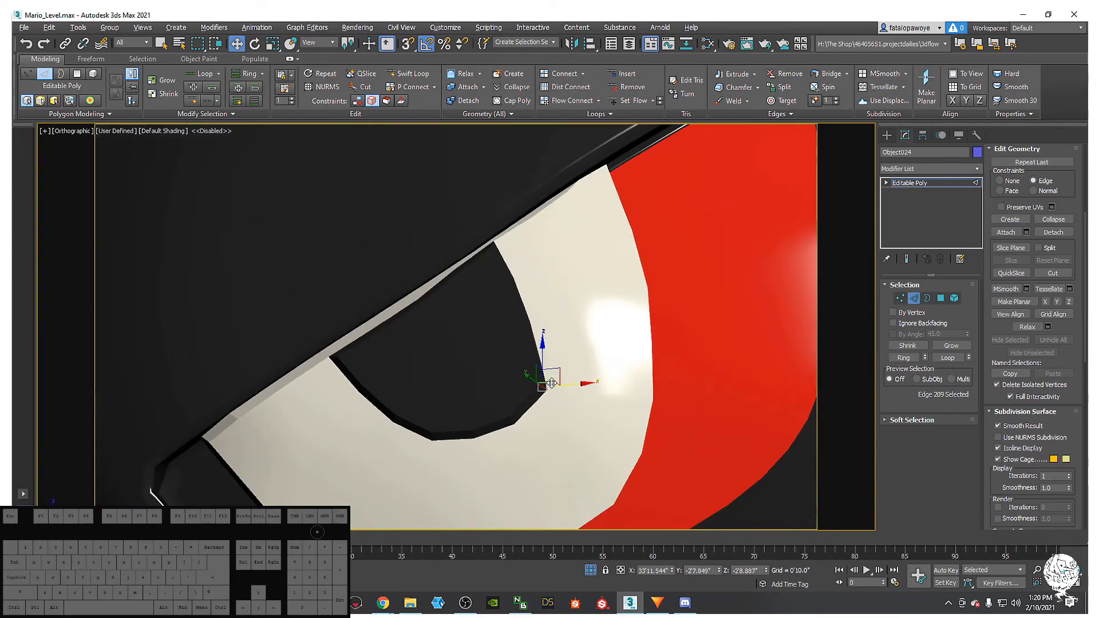
left_click_drag(568, 383, 566, 387)
key("ctrl+z")
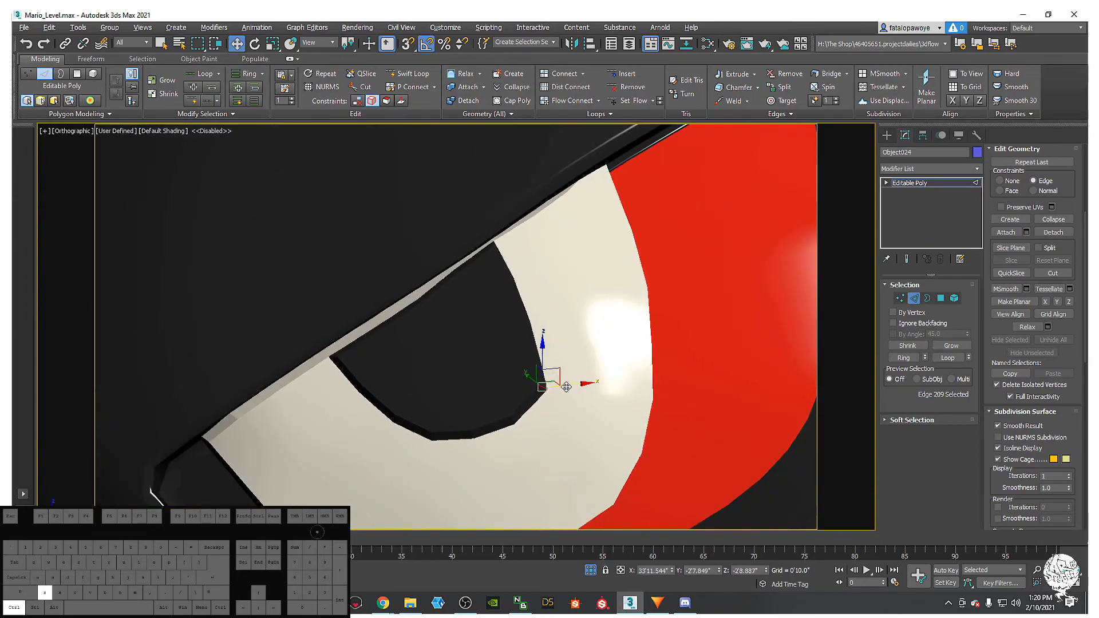
middle_click_drag(600, 391, 498, 369, "alt")
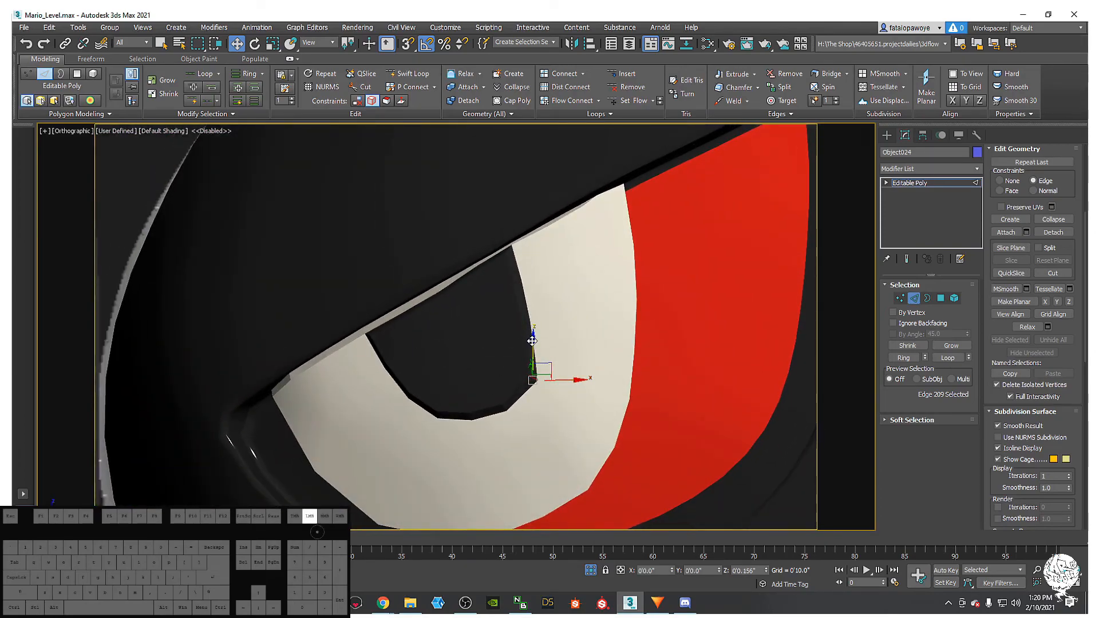
middle_click_drag(554, 319, 618, 315, "alt")
- Select the pupil element and detach it as a separate object named Object025
left_click(956, 297)
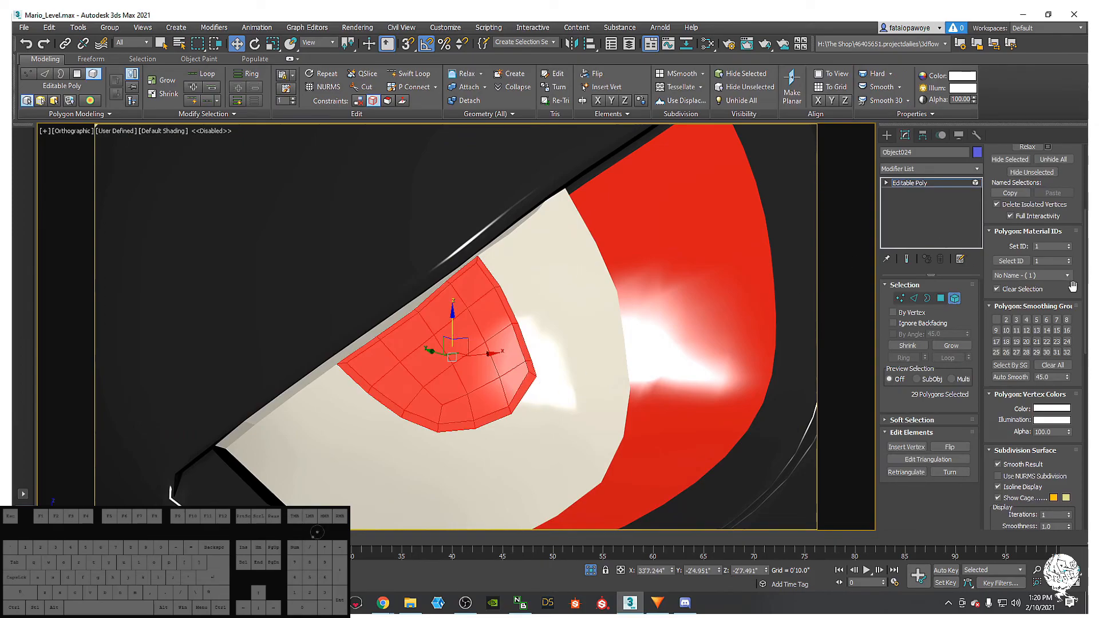
scroll(1081, 235, "down", 3)
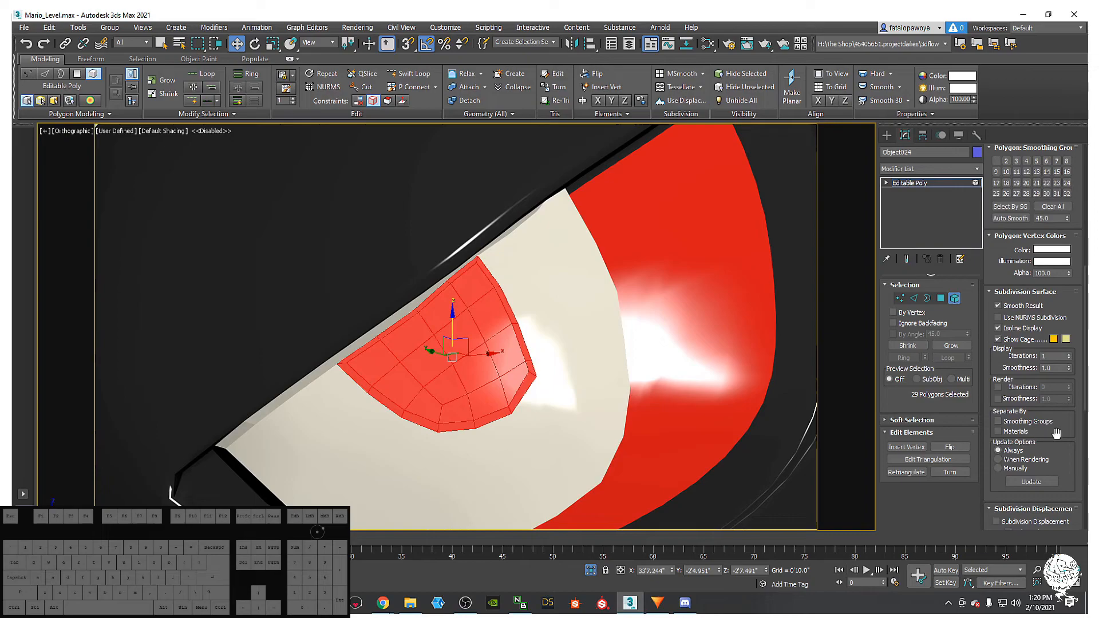
scroll(1056, 433, "down", 3)
scroll(1063, 452, "down", 3)
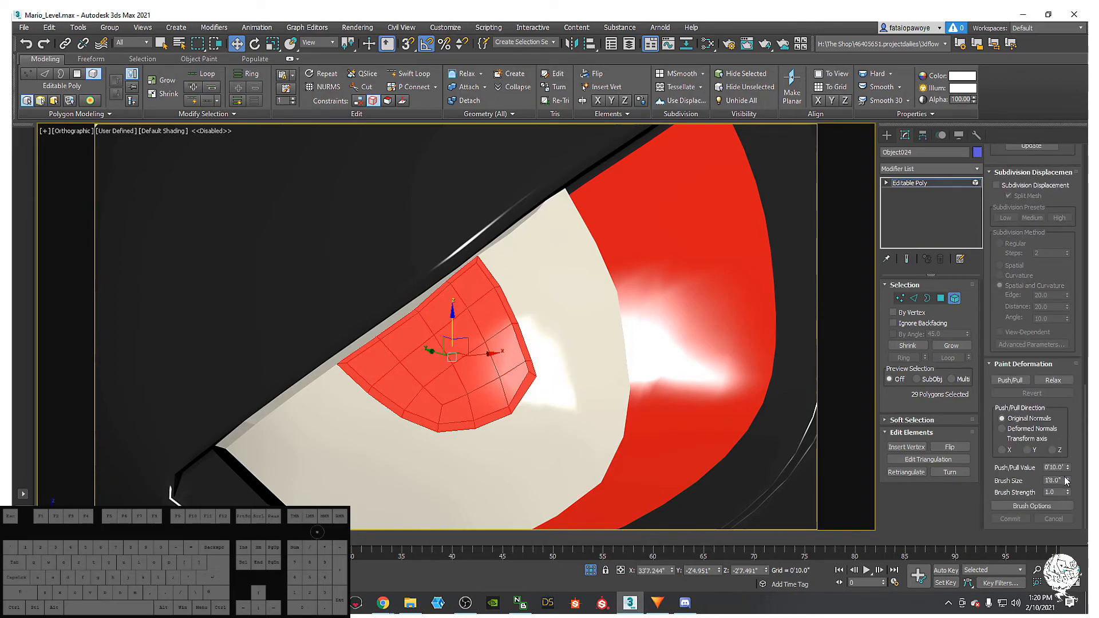
scroll(1062, 274, "up", 6)
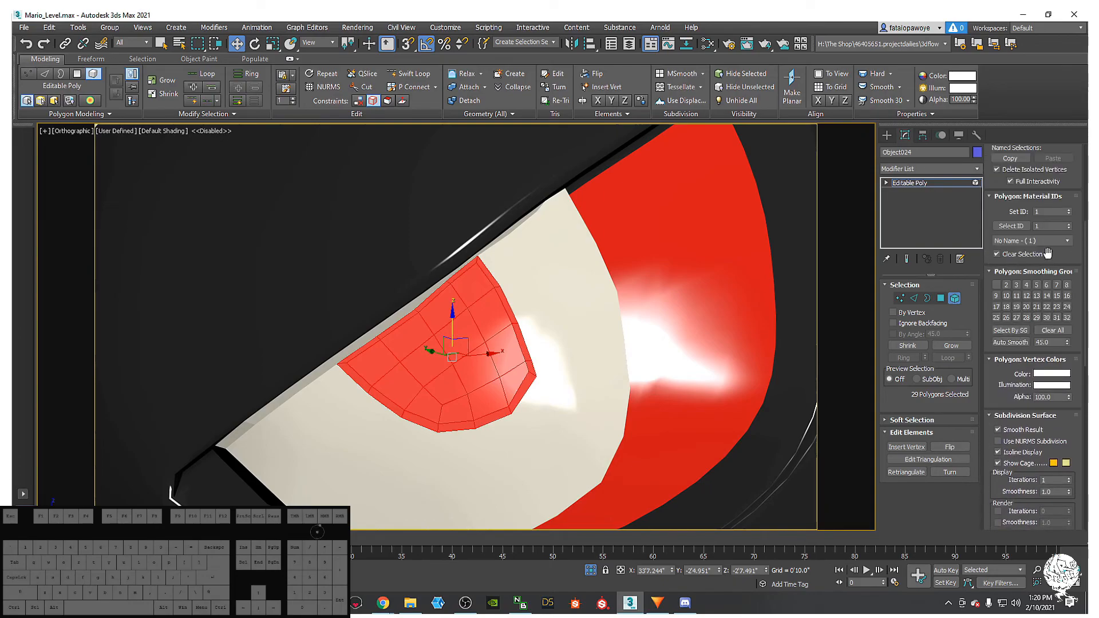
scroll(1049, 408, "up", 5)
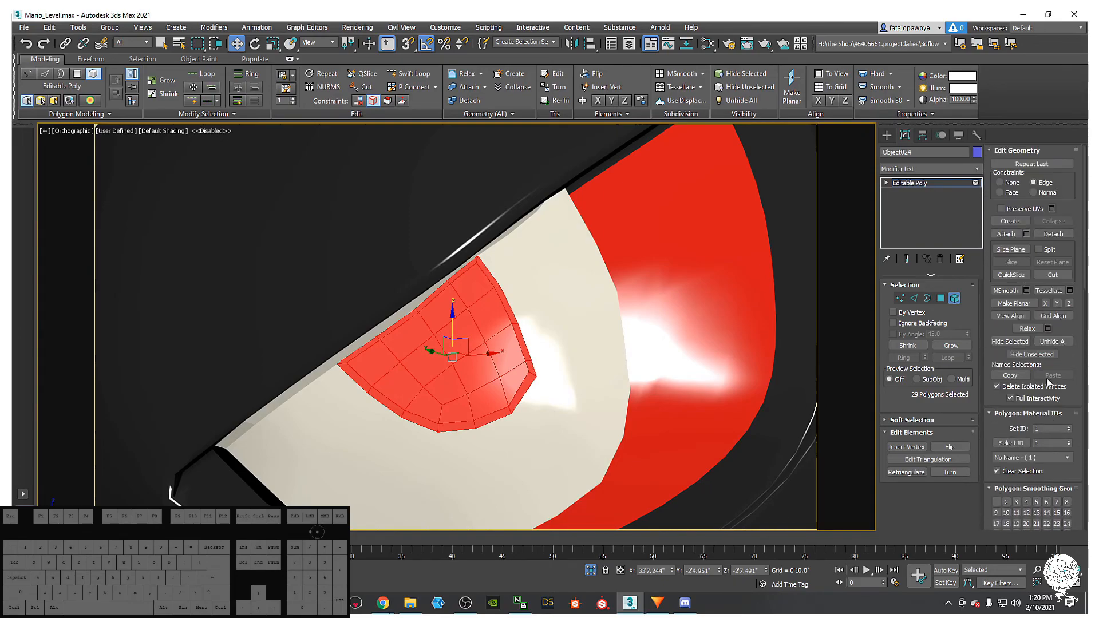
left_click(1053, 234)
left_click(586, 312)
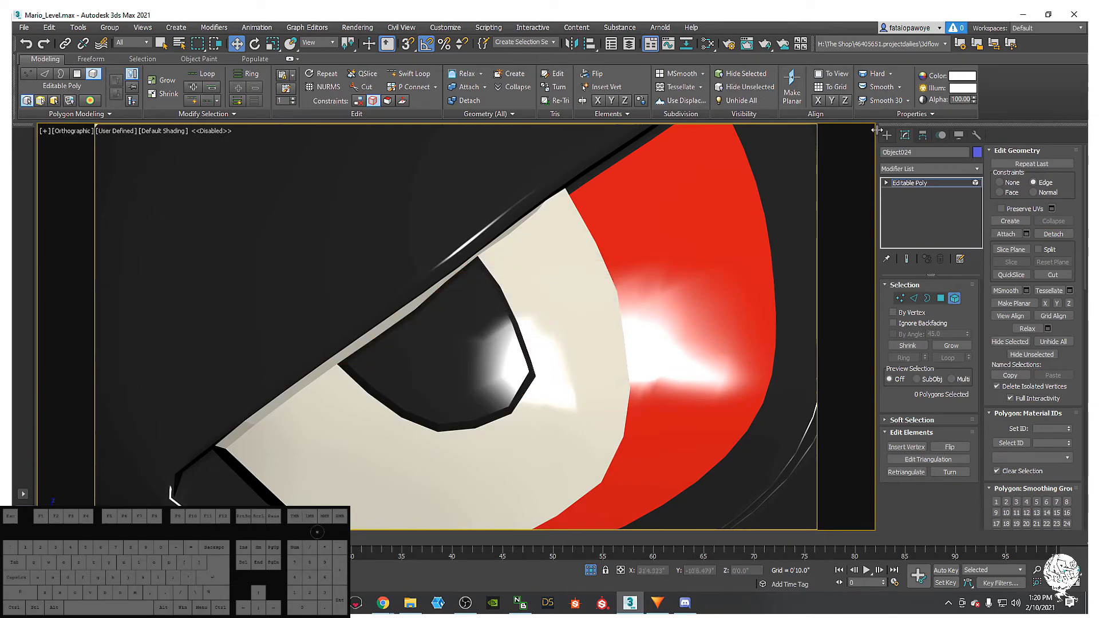
left_click(884, 135)
- Orbit and tilt the view over the bullet, toggling between wireframe and shaded display
mouse_move(429, 379)
middle_mouse_down("alt")
mouse_move(473, 386)
mouse_move(466, 318)
mouse_move(569, 363)
mouse_move(402, 412)
mouse_move(532, 368)
mouse_move(412, 352)
mouse_move(396, 368)
mouse_move(512, 382)
middle_mouse_up("alt")
key("F3")
key("F3")
scroll(461, 392, "down", 5)
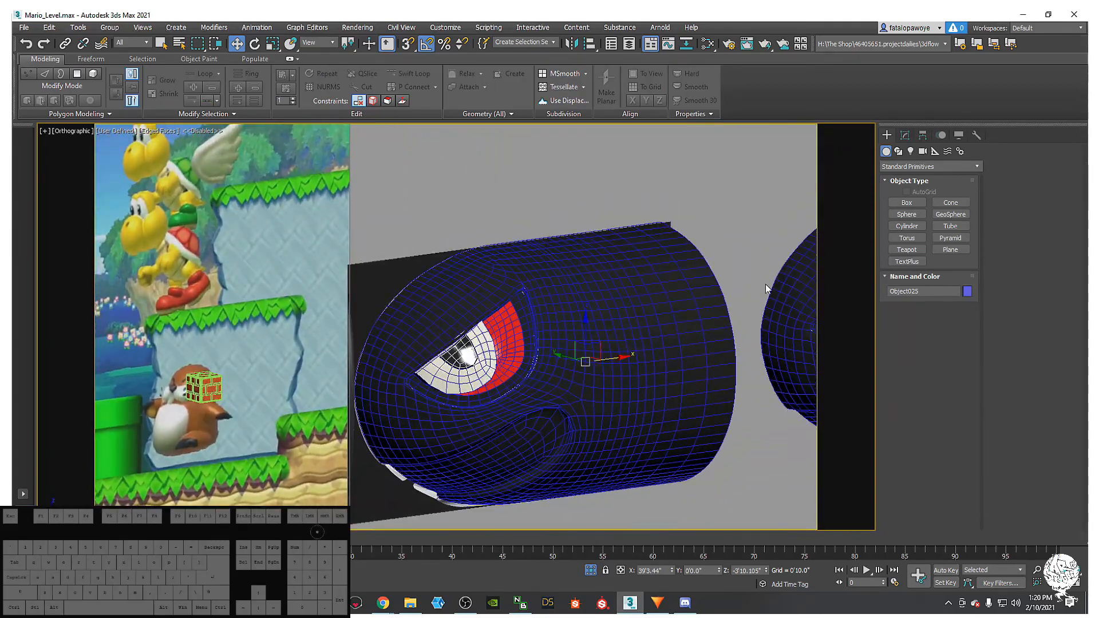
middle_click_drag(505, 292, 531, 342, "alt")
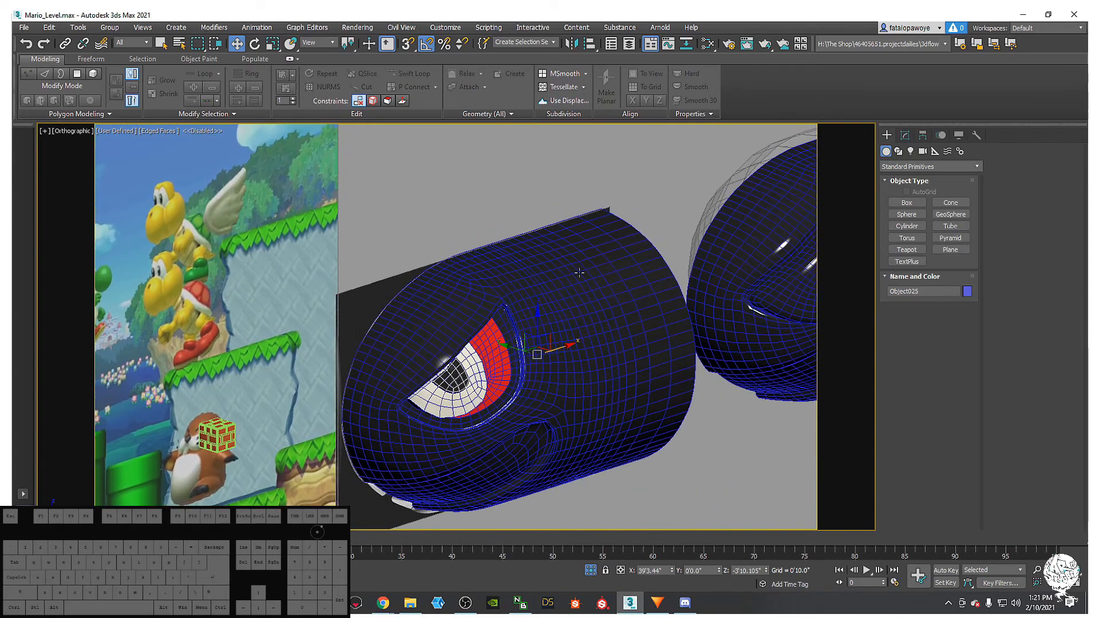
left_click(905, 135)
left_click(612, 449)
key("F4")
mouse_move(655, 469)
middle_mouse_down("alt")
mouse_move(655, 450)
mouse_move(582, 406)
mouse_move(615, 432)
middle_mouse_up("alt")
scroll(510, 412, "up", 4)
key("ctrl+z")
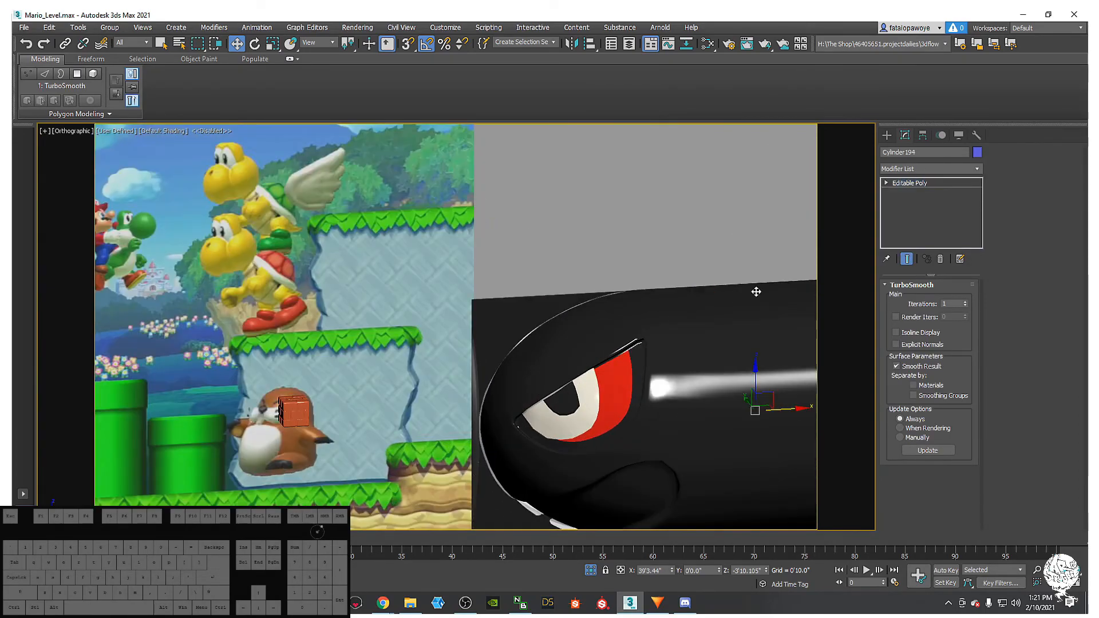
- Select the detached pupil Object025 and add an FFD 4x4x4 modifier
left_click(730, 294)
left_click(912, 167)
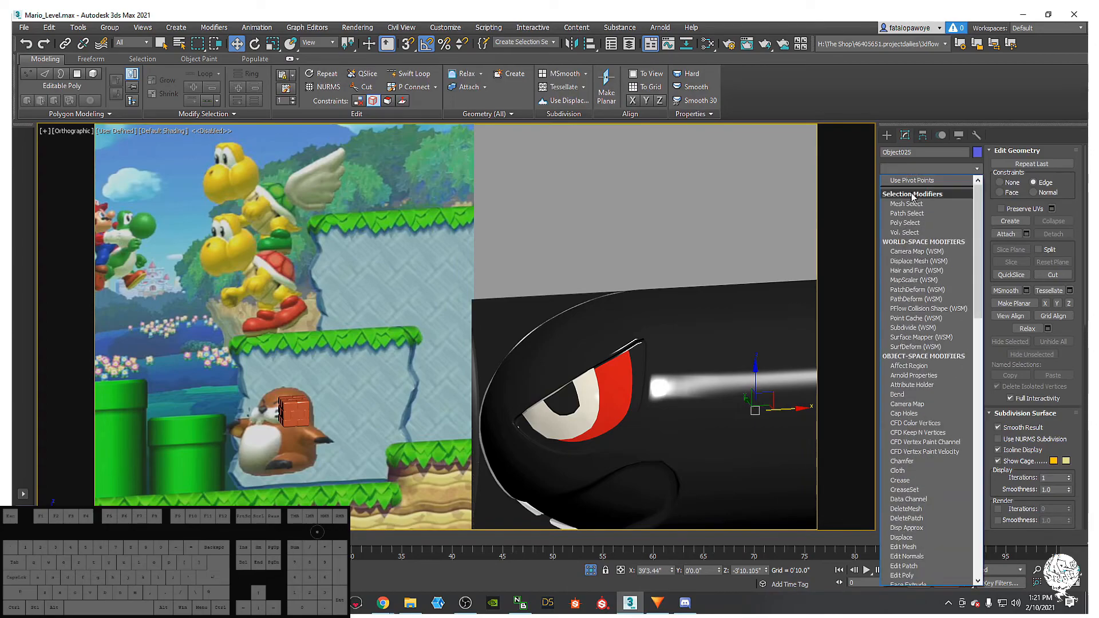
key("f")
left_click(918, 209)
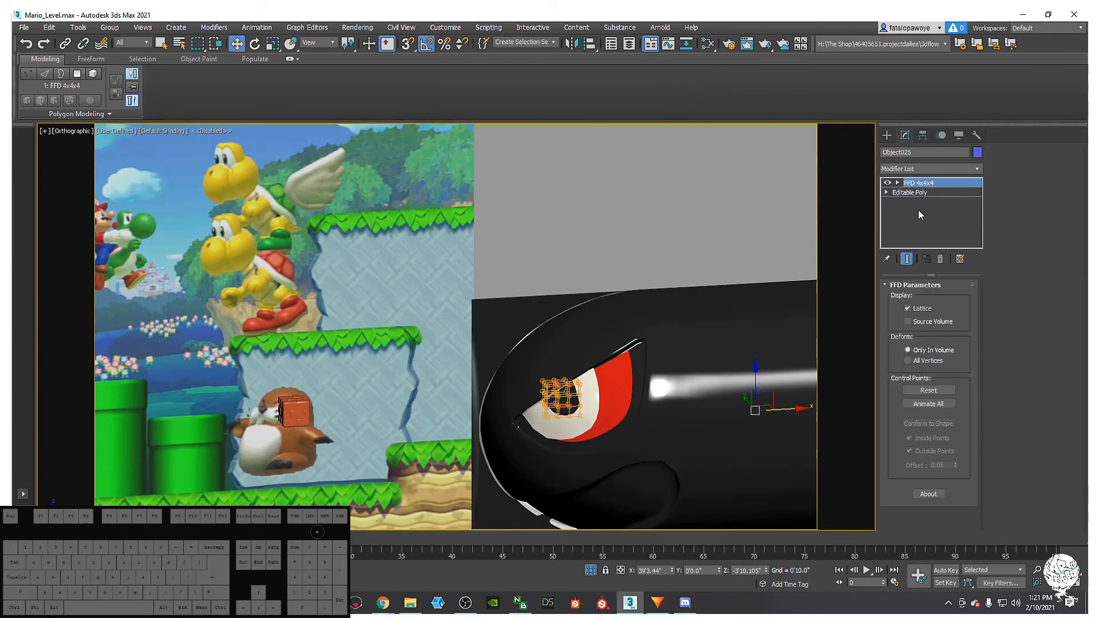
- Switch to Front view, frame the pupil, and make the pupil and eye white see-through
key("f")
key("z")
middle_click_drag(472, 428, 574, 426)
scroll(575, 425, "down", 3)
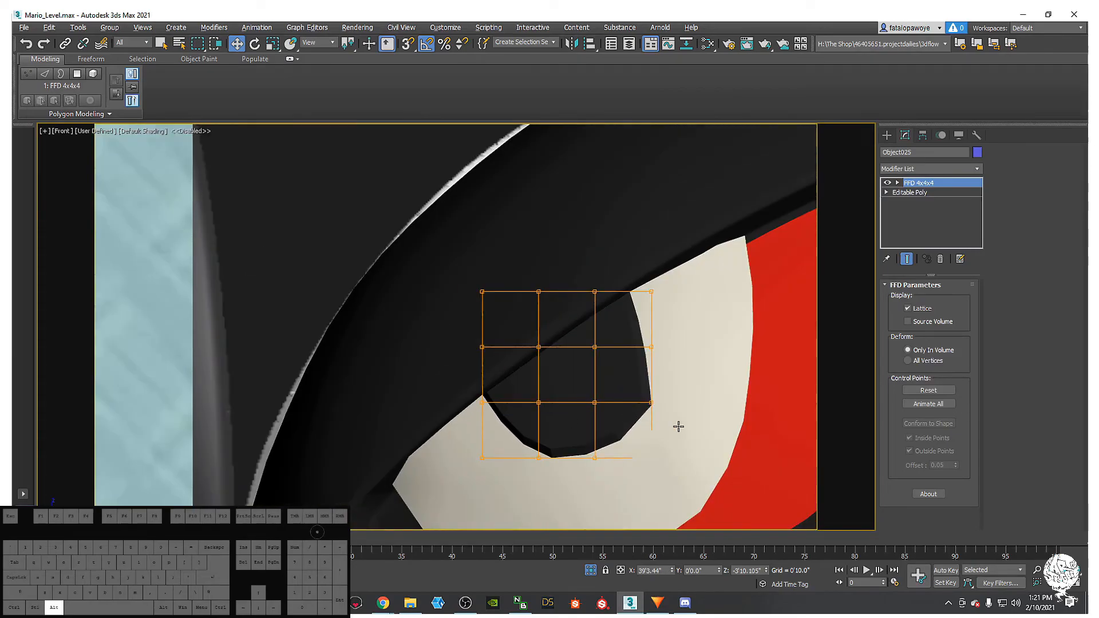
key("alt+x")
left_click(703, 395)
key("alt+x")
middle_click_drag(788, 418, 669, 373)
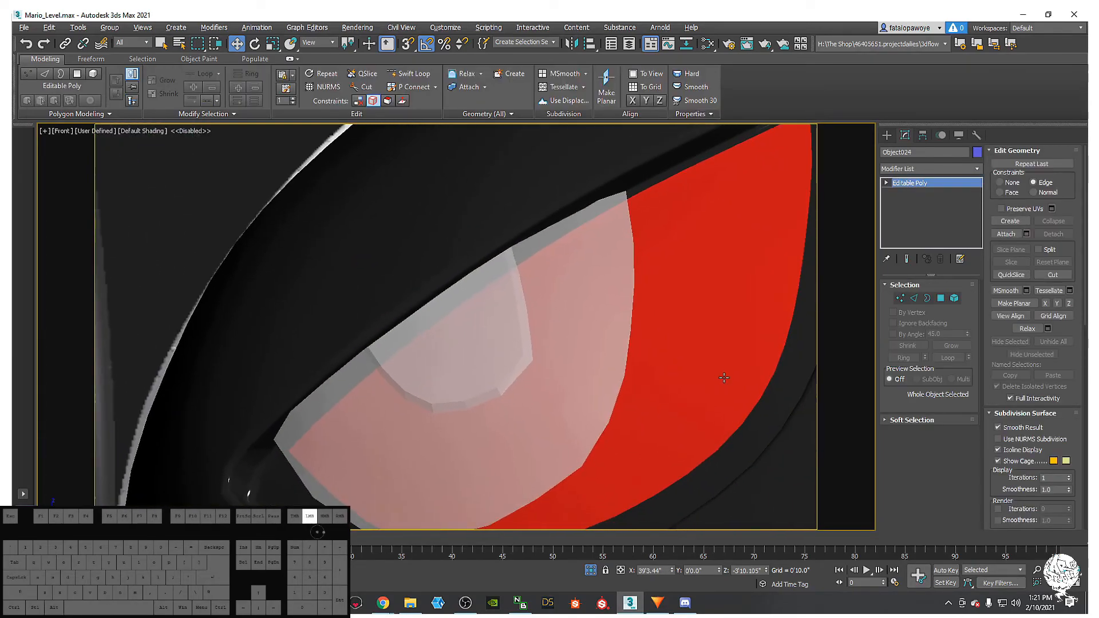
left_click(724, 378)
left_click(518, 307)
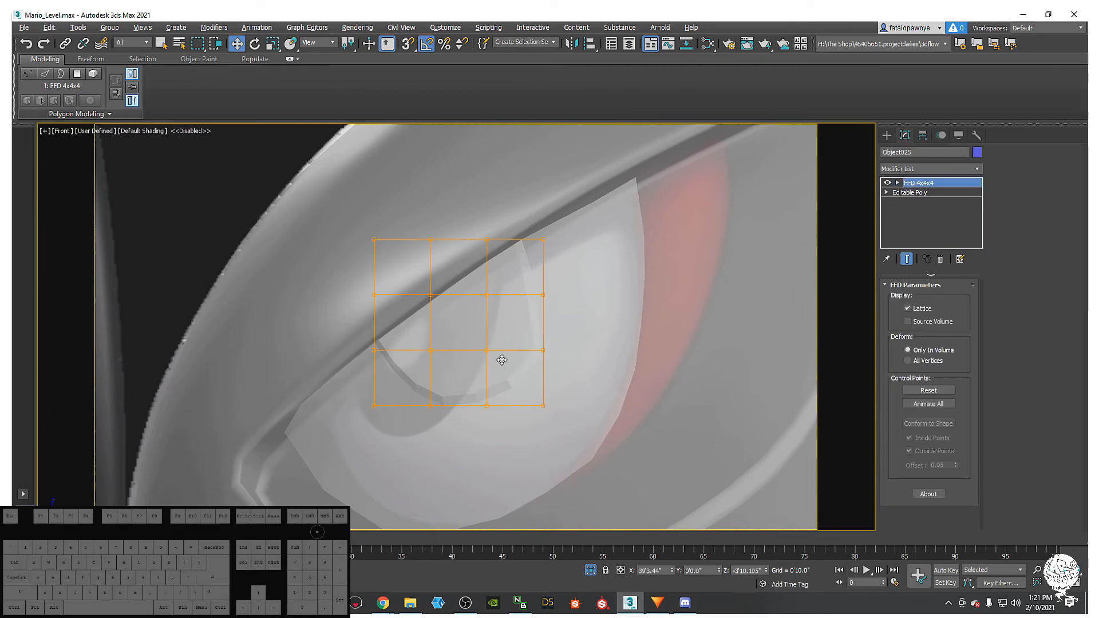
middle_click_drag(507, 351, 564, 375)
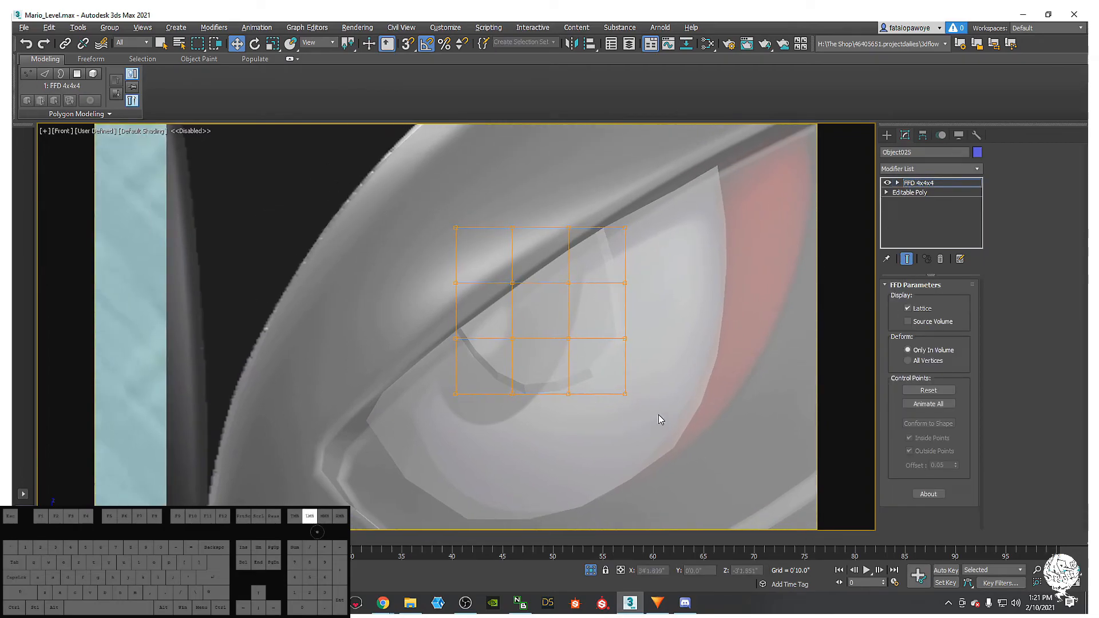
- Select the lattice's bottom and left control points and drag them down and left to skew the pupil
left_click_drag(530, 353, 448, 363)
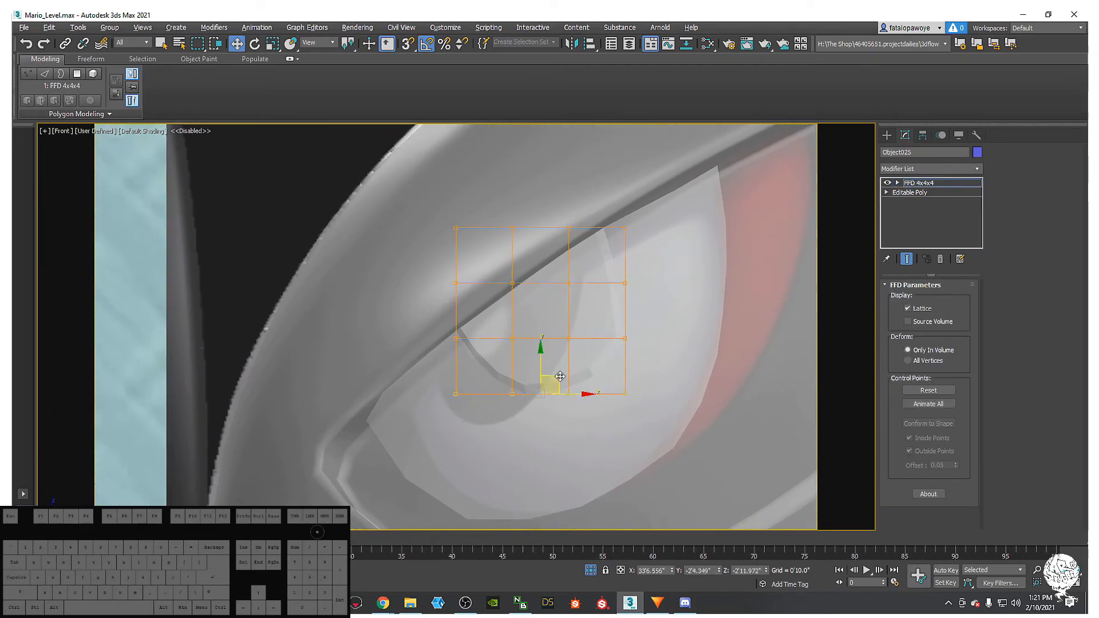
left_click_drag(559, 375, 500, 396)
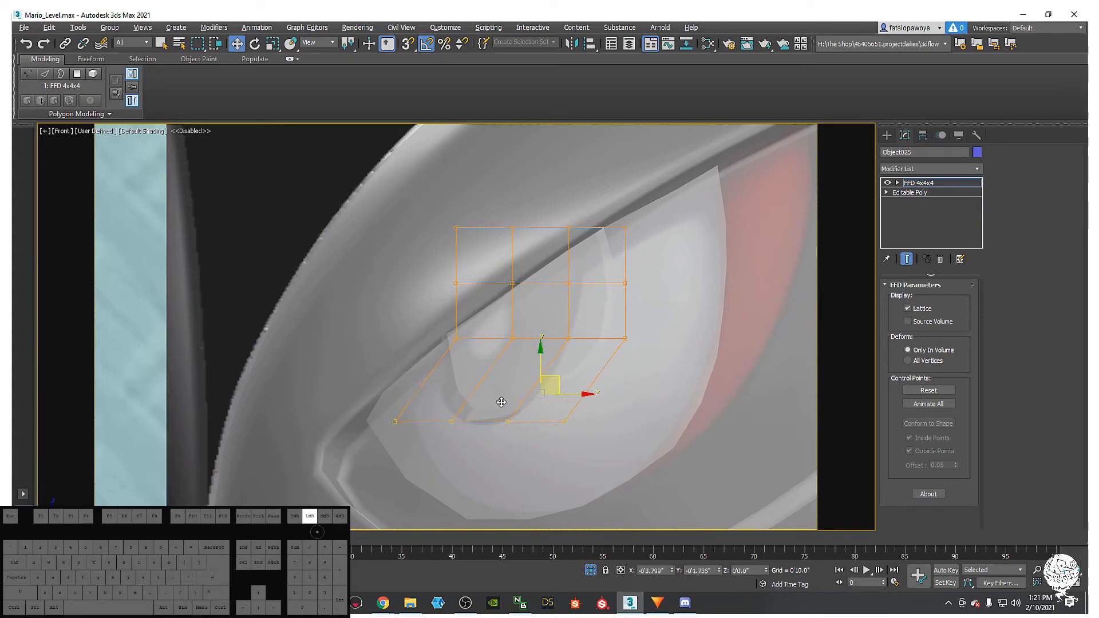
left_click(455, 338)
left_click_drag(466, 325, 455, 344)
left_click_drag(428, 258, 483, 305)
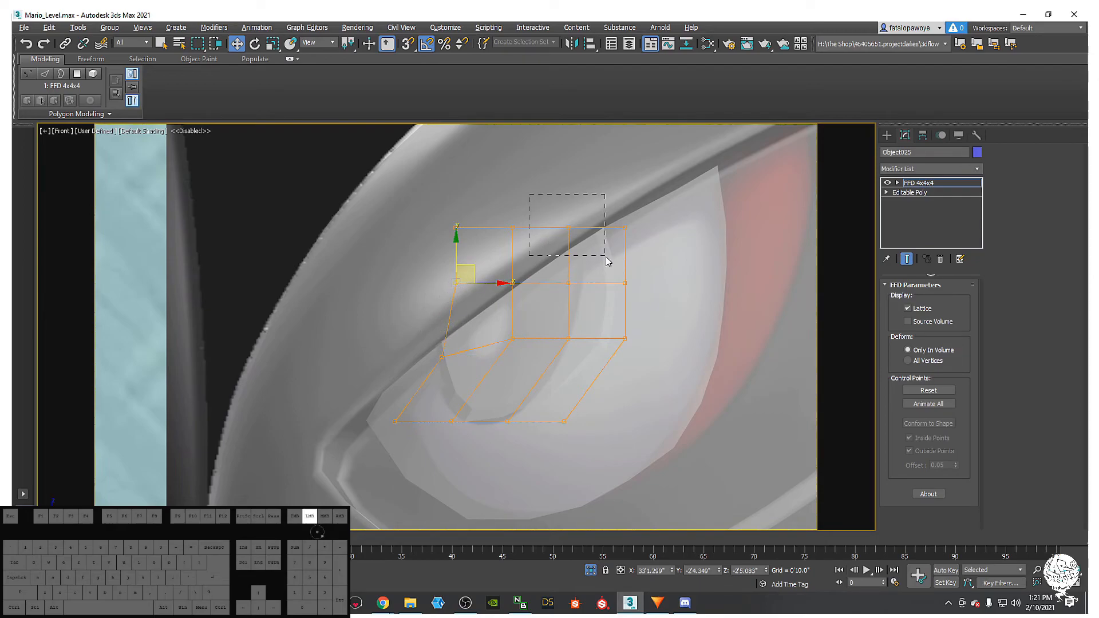
left_click_drag(551, 317, 530, 293)
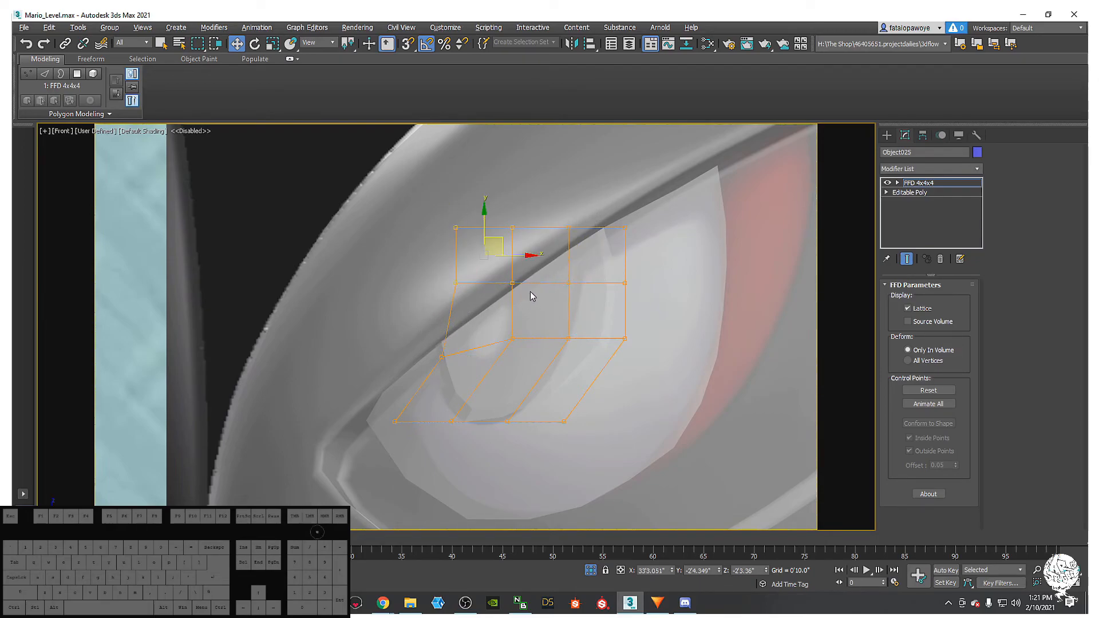
left_click_drag(501, 242, 483, 250)
key("F4")
mouse_move(537, 310)
middle_mouse_down()
mouse_move(532, 328)
mouse_move(532, 317)
middle_mouse_up()
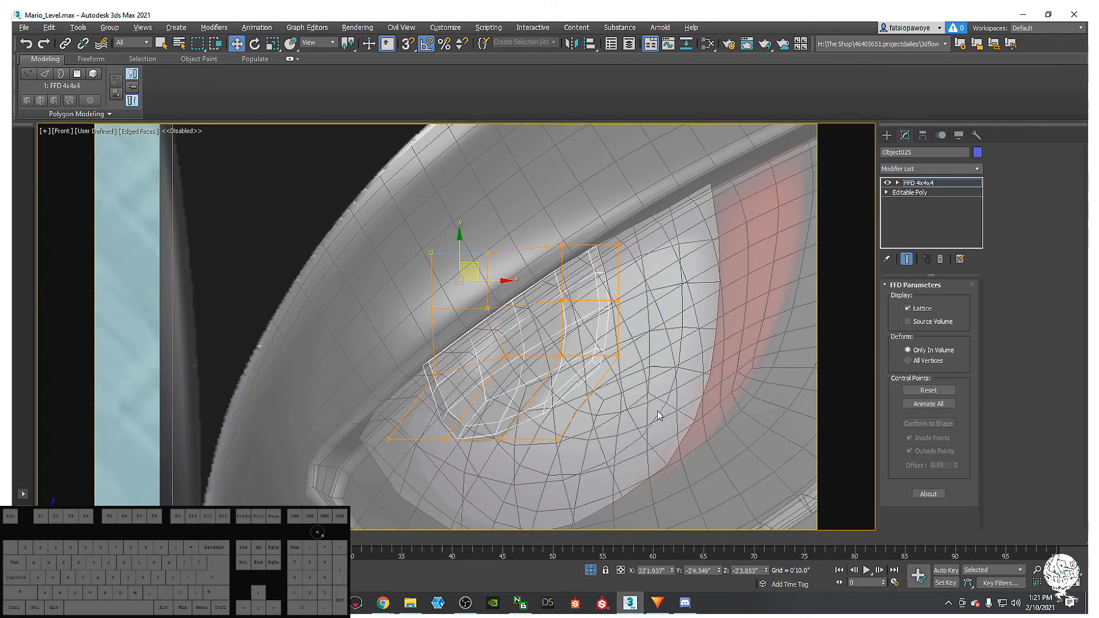
left_click_drag(556, 214, 556, 214)
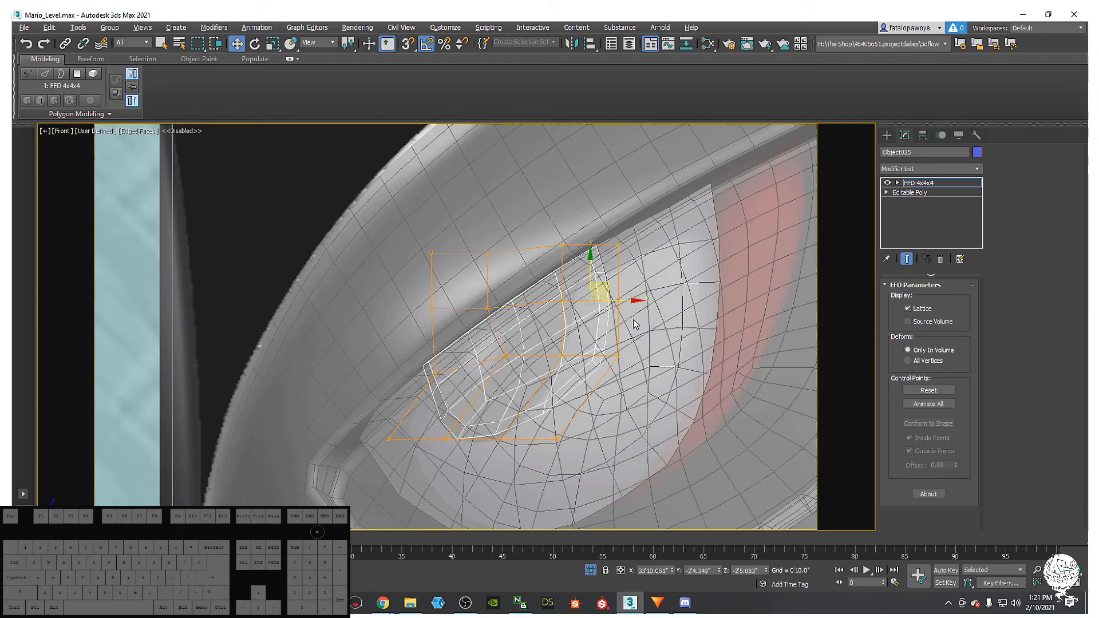
middle_click_drag(624, 322, 598, 345)
scroll(597, 345, "down", 3)
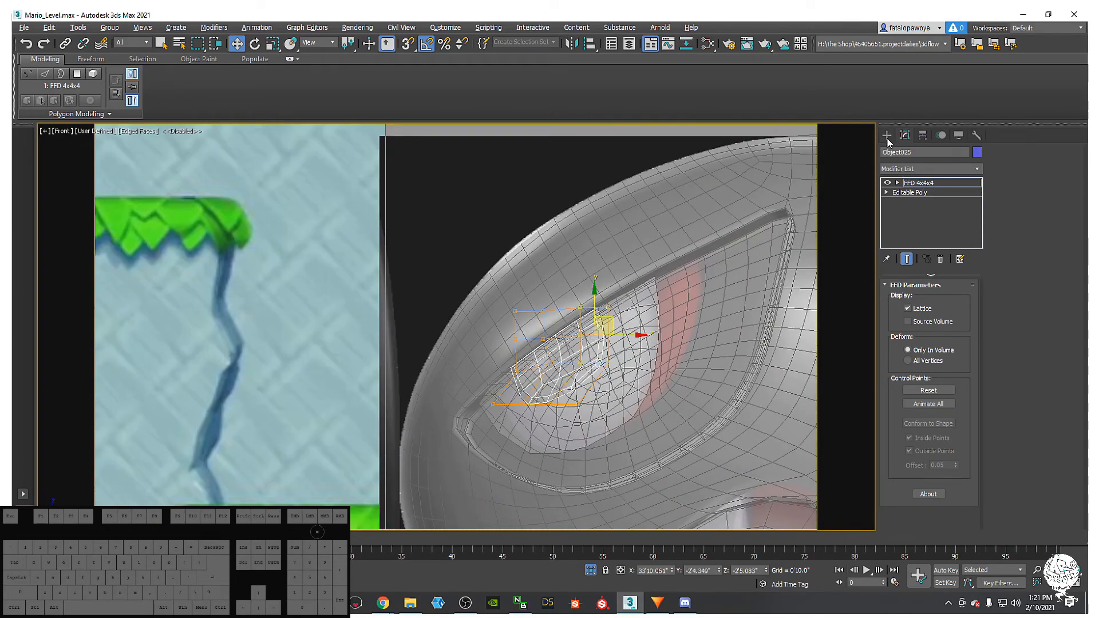
- Hide the wireframe body and eye white, leaving only the pupil's FFD control points visible
left_click(886, 136)
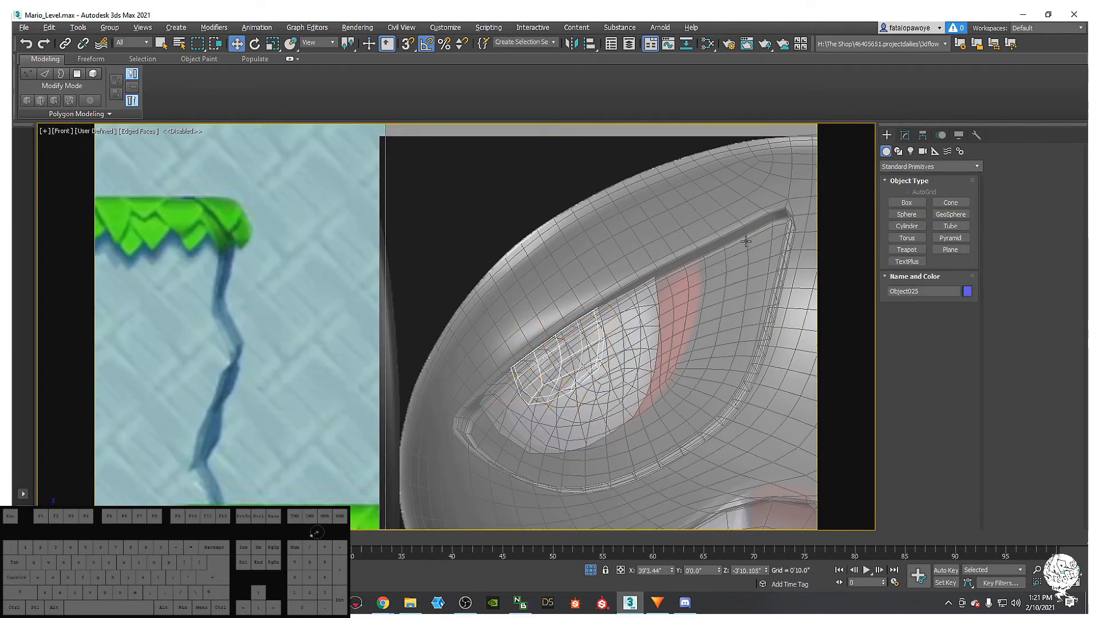
right_click(747, 240)
left_click(774, 193)
key("ctrl+z")
right_click(746, 259)
left_click(768, 219)
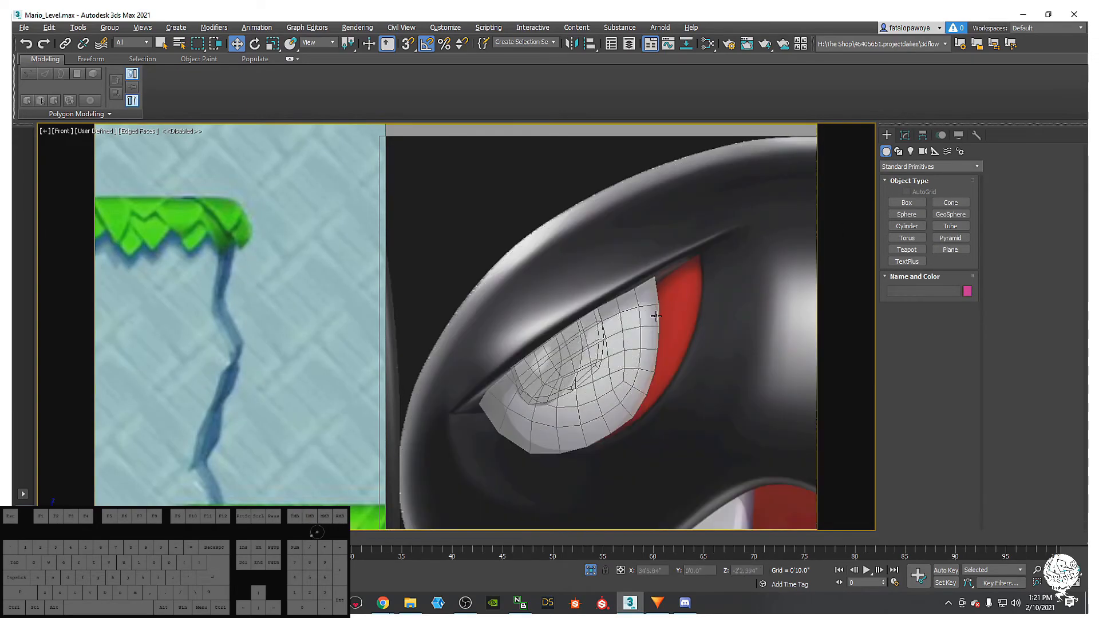
left_click(647, 323)
right_click(648, 324)
left_click(670, 287)
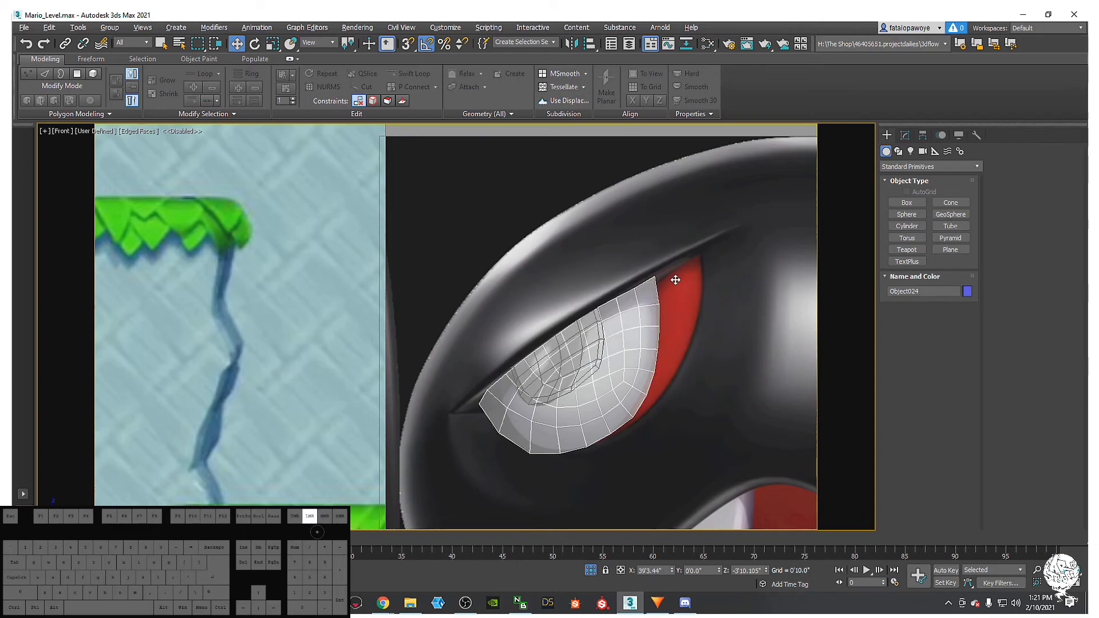
scroll(534, 384, "up", 3)
left_click(578, 352)
key("1")
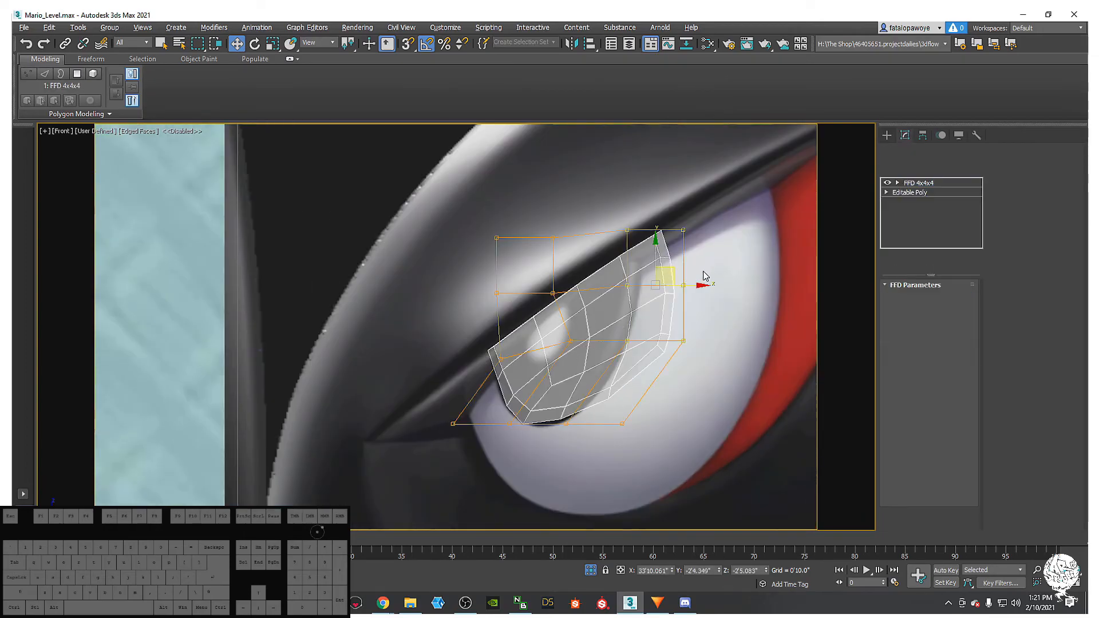
- Move the right lattice points left and pull the interior and bottom points down-left
left_click_drag(679, 265, 678, 263)
left_click_drag(716, 311, 698, 312)
left_click_drag(634, 356, 638, 348)
left_click_drag(646, 309, 553, 361)
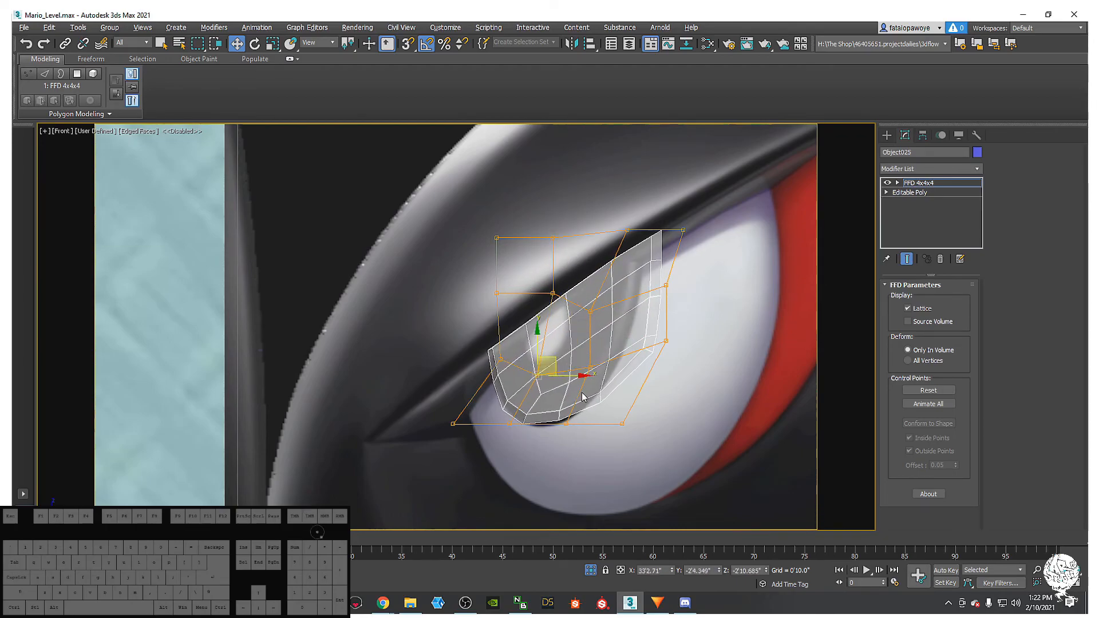
left_click_drag(530, 403, 574, 423)
left_click_drag(518, 459, 533, 407)
middle_click_drag(591, 365, 583, 395)
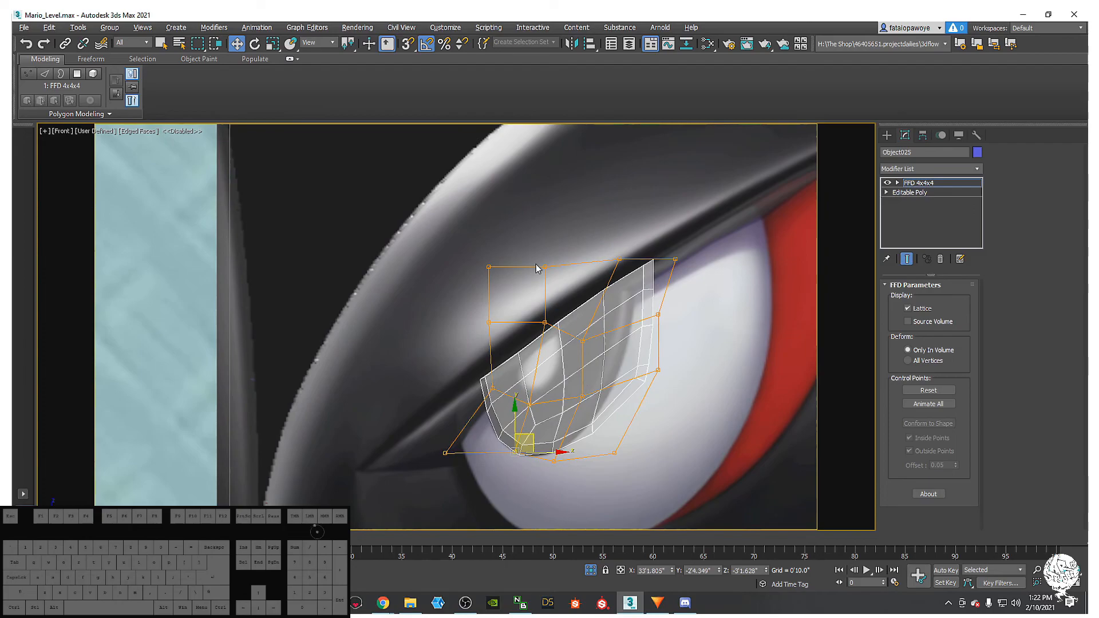
- Adjust the right-column, side and upper-right lattice points to taper the pupil to an upper-right point
left_click_drag(553, 318, 554, 324)
left_click_drag(689, 351, 706, 376)
left_click_drag(682, 302, 658, 330)
mouse_move(608, 267)
left_mouse_down()
mouse_move(631, 269)
mouse_move(621, 264)
left_mouse_up()
middle_click_drag(660, 427, 638, 372)
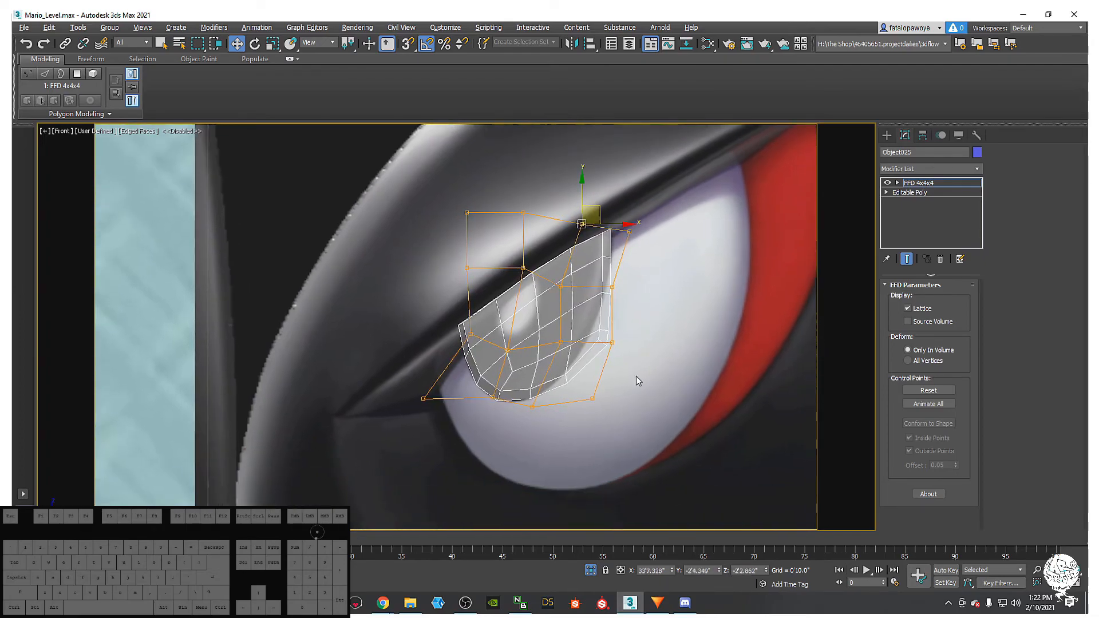
left_click_drag(582, 369, 600, 352)
left_click_drag(563, 440, 505, 386)
left_click_drag(501, 303, 650, 280)
left_click_drag(613, 365, 601, 322)
left_click_drag(642, 255, 661, 236)
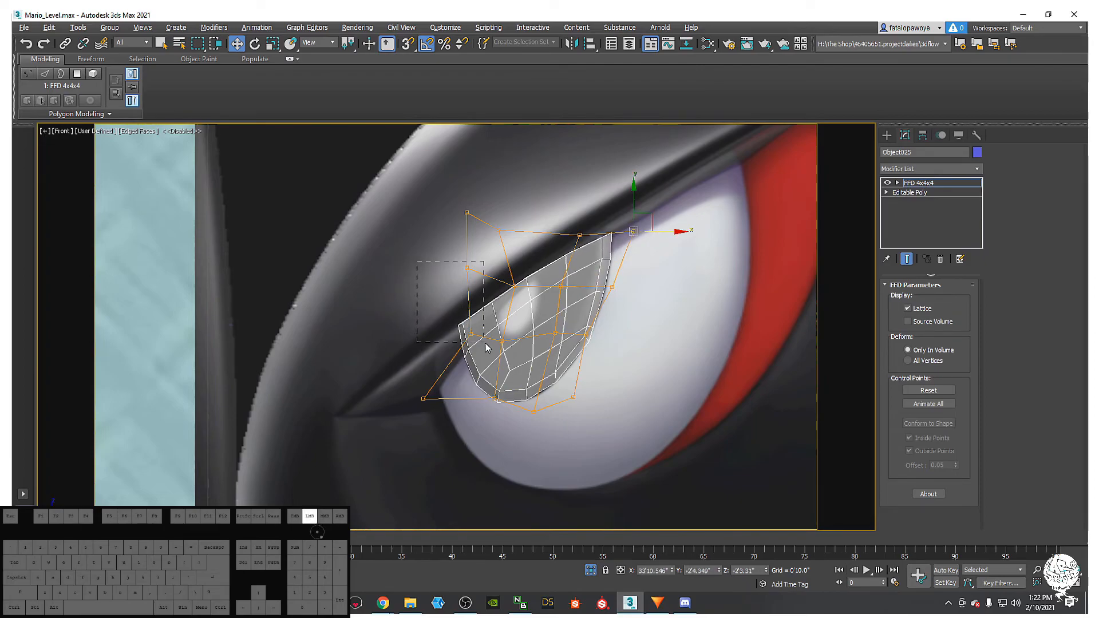
left_click_drag(483, 348, 487, 341)
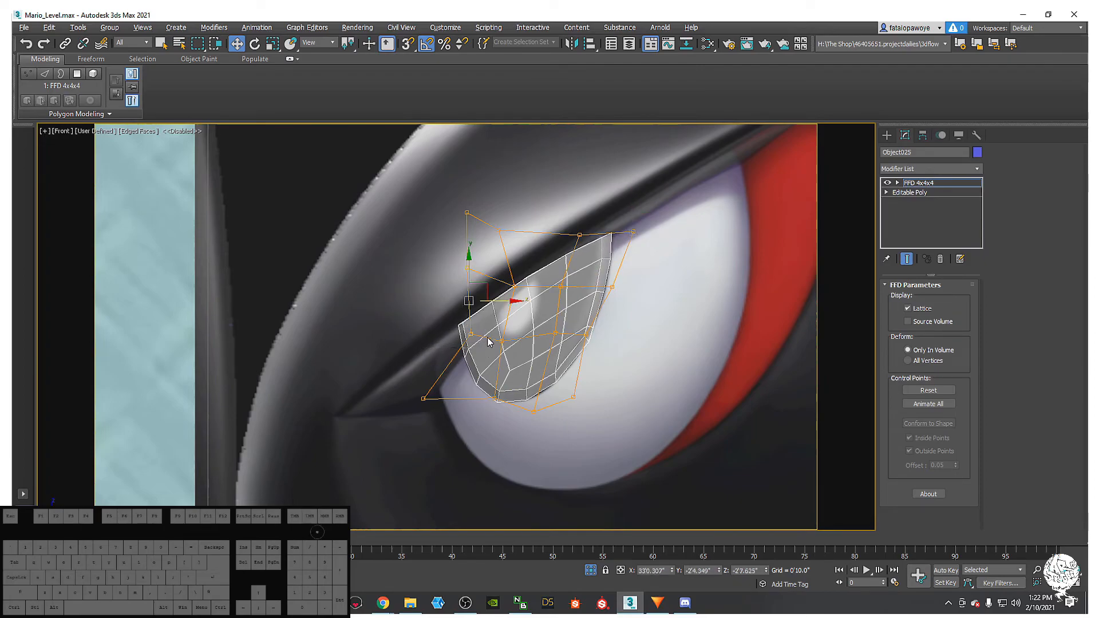
- Add a second FFD 4x4x4 to the pupil and lower its bottom control points slightly
left_click(955, 169)
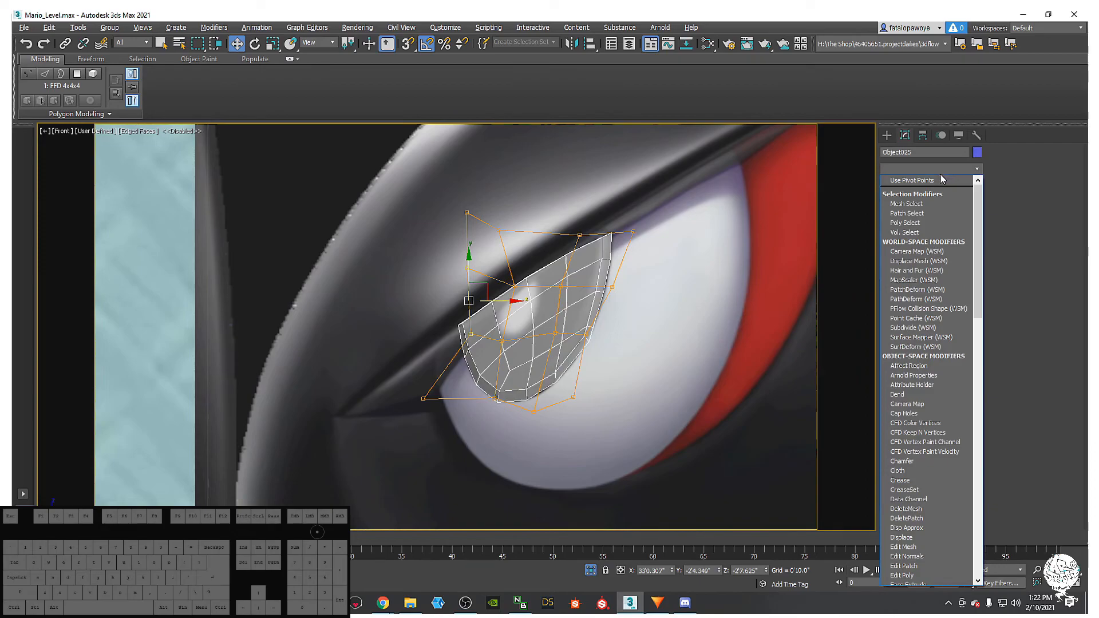
key("f")
left_click(914, 209)
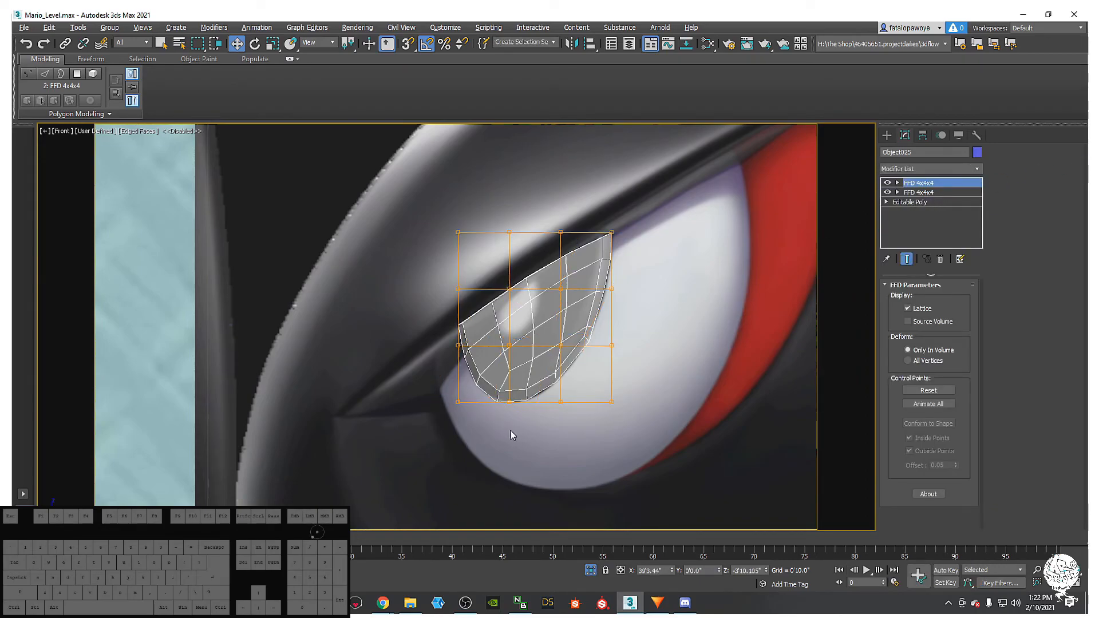
key("1")
left_click_drag(579, 427, 563, 378)
left_click_drag(520, 424, 484, 395)
- Add TurboSmooth to the pupil, unhide all objects and turn off the pupil's see-through display
left_click(962, 170)
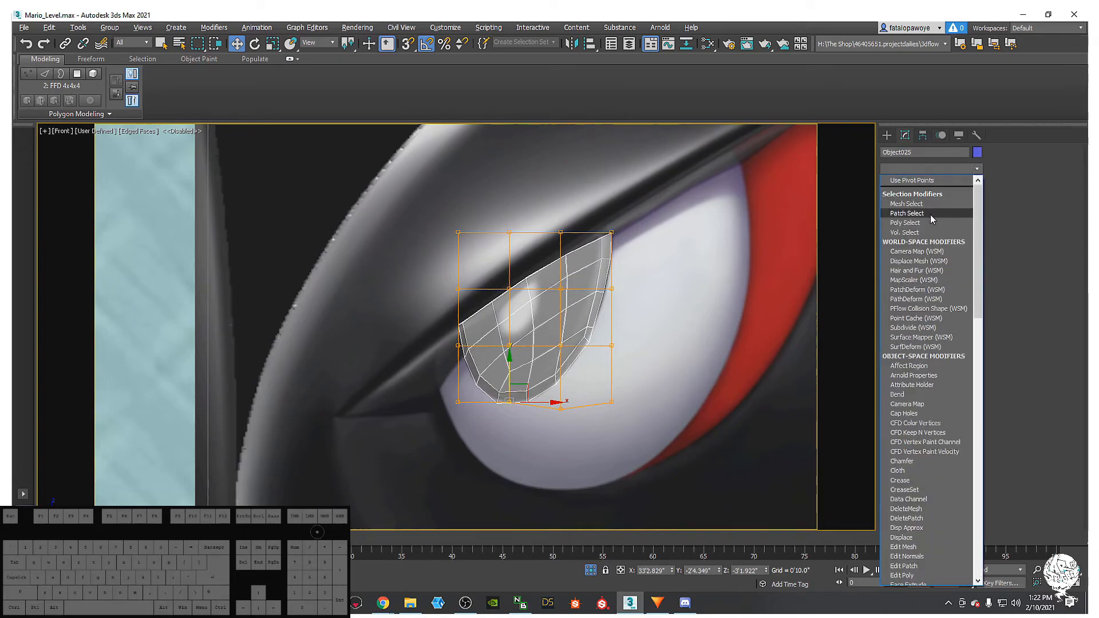
key("t")
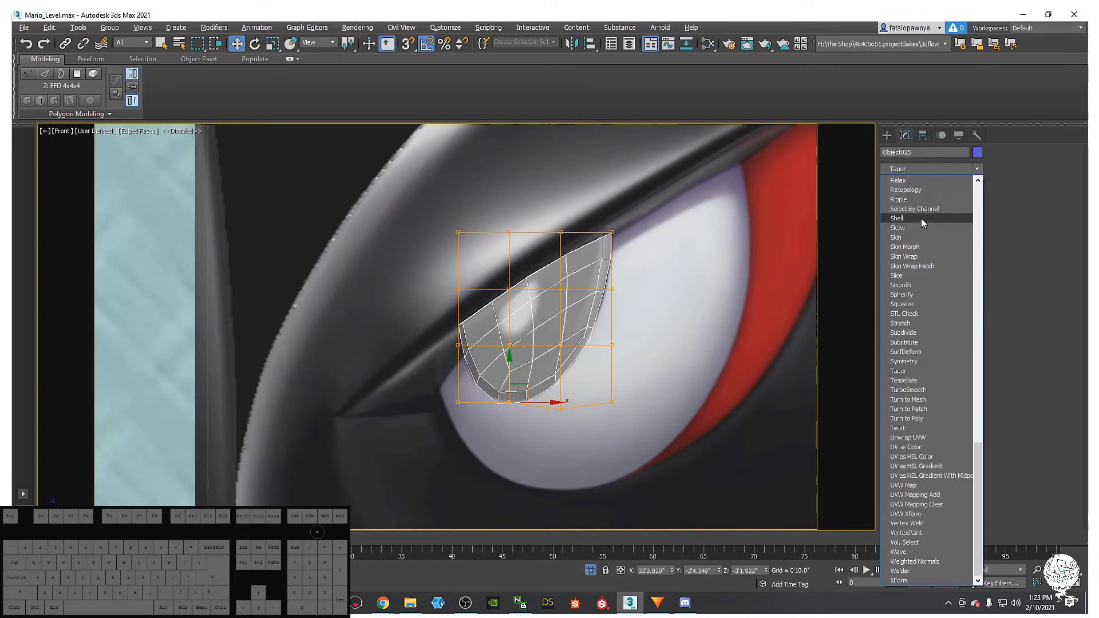
left_click(921, 390)
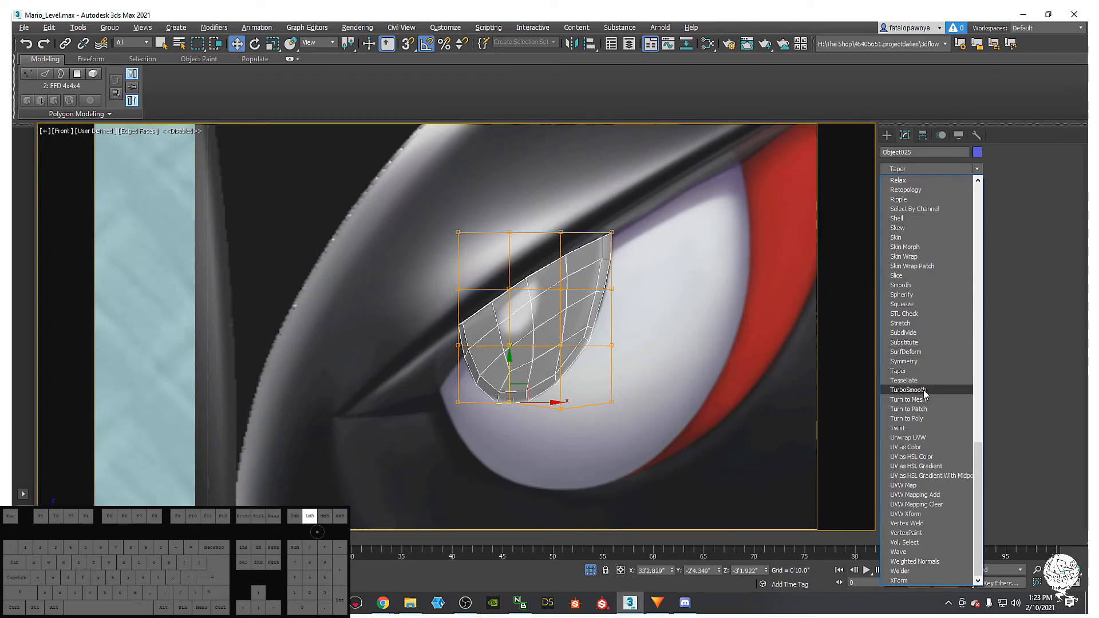
middle_click_drag(623, 347, 608, 309, "alt")
right_click(631, 310)
left_click(658, 256)
scroll(608, 325, "down", 5)
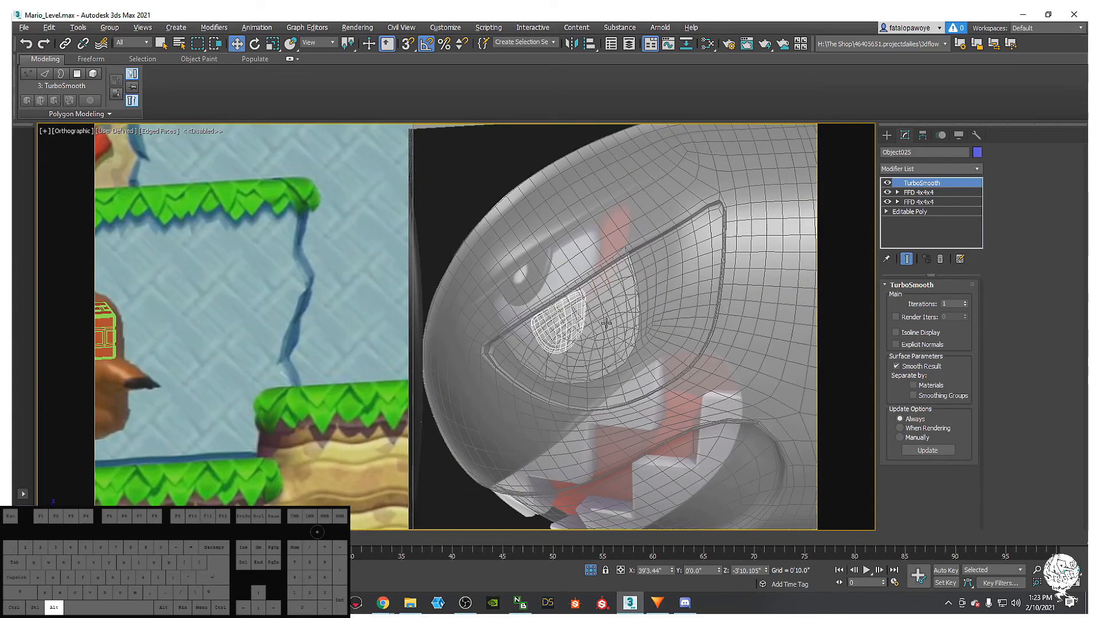
key("alt+x")
- Turn off See-Through on the eye white and the bullet body with Alt+X
left_click(608, 326)
key("alt+x")
left_click(653, 360)
key("alt+x")
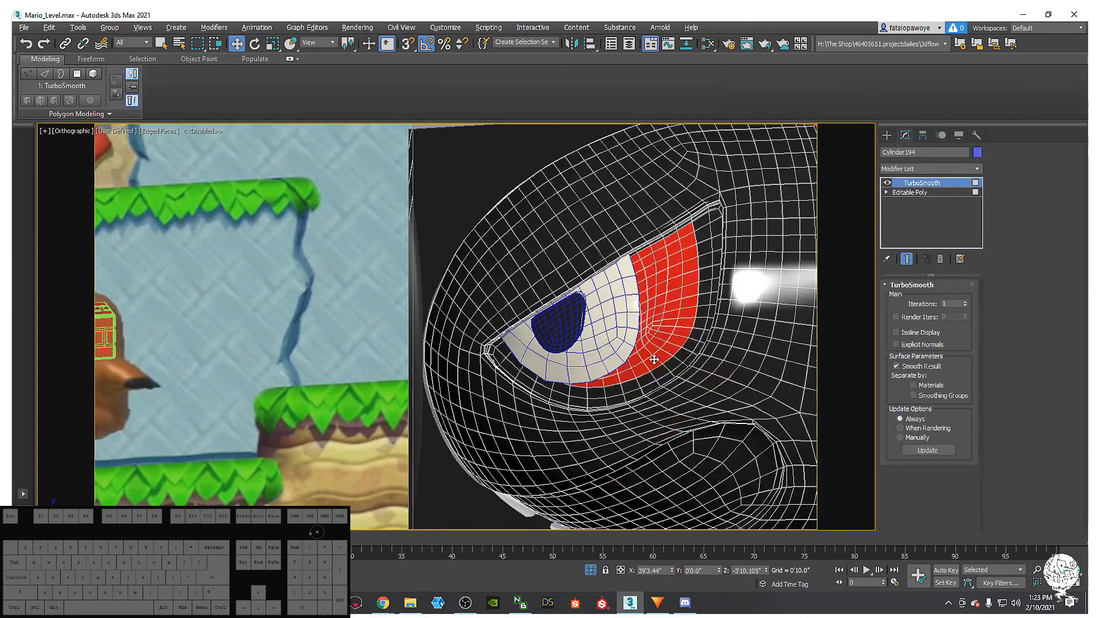
scroll(653, 360, "down", 3)
middle_click_drag(653, 360, 447, 349, "alt")
- Reselect the pupil, inspect its upper FFD lattice, then select its base Editable Poly
left_click(310, 364)
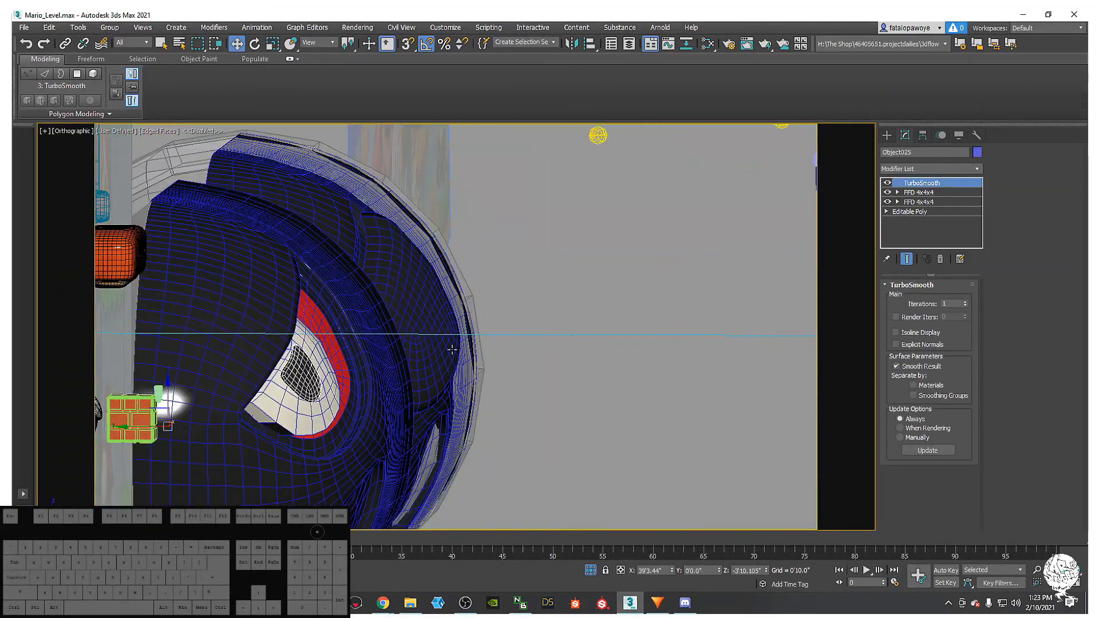
left_click(918, 192)
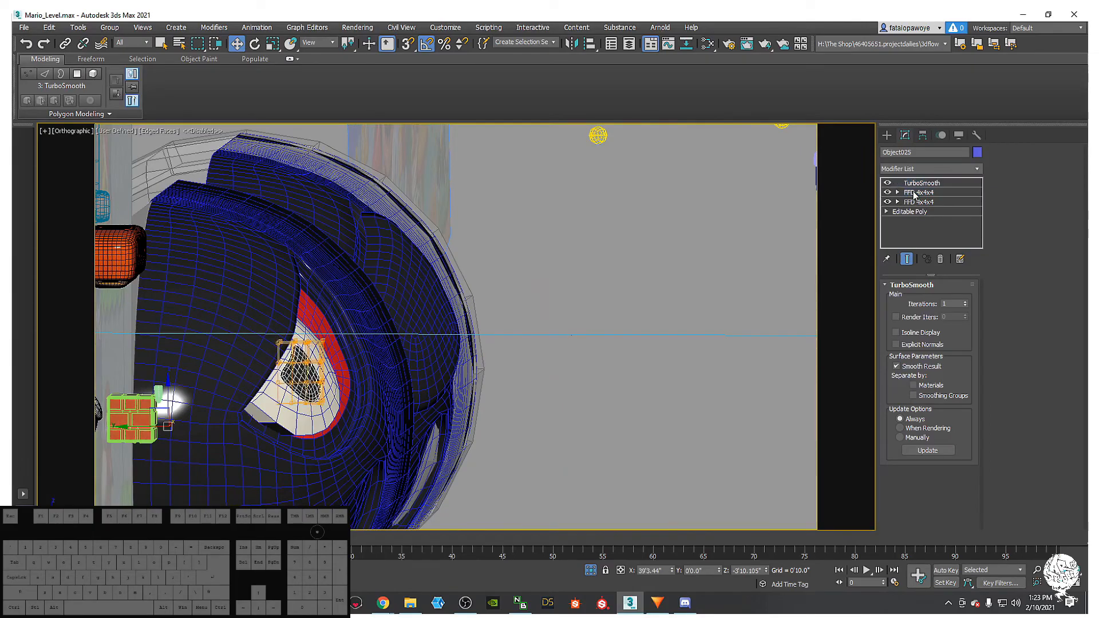
middle_click_drag(534, 284, 372, 399, "alt")
key("1")
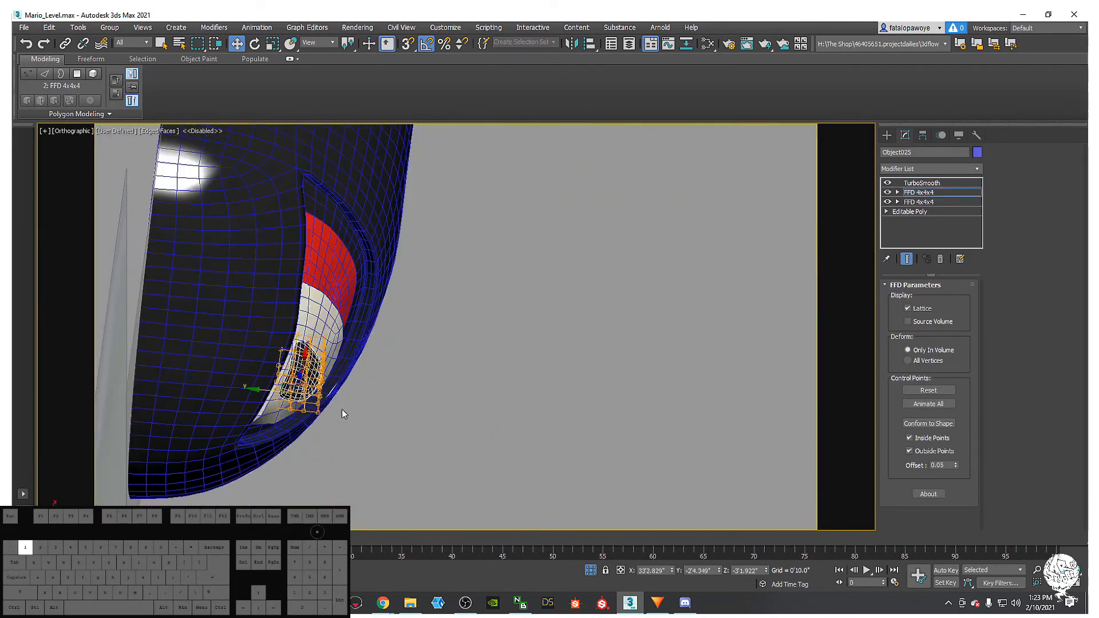
middle_click_drag(224, 300, 378, 453, "alt")
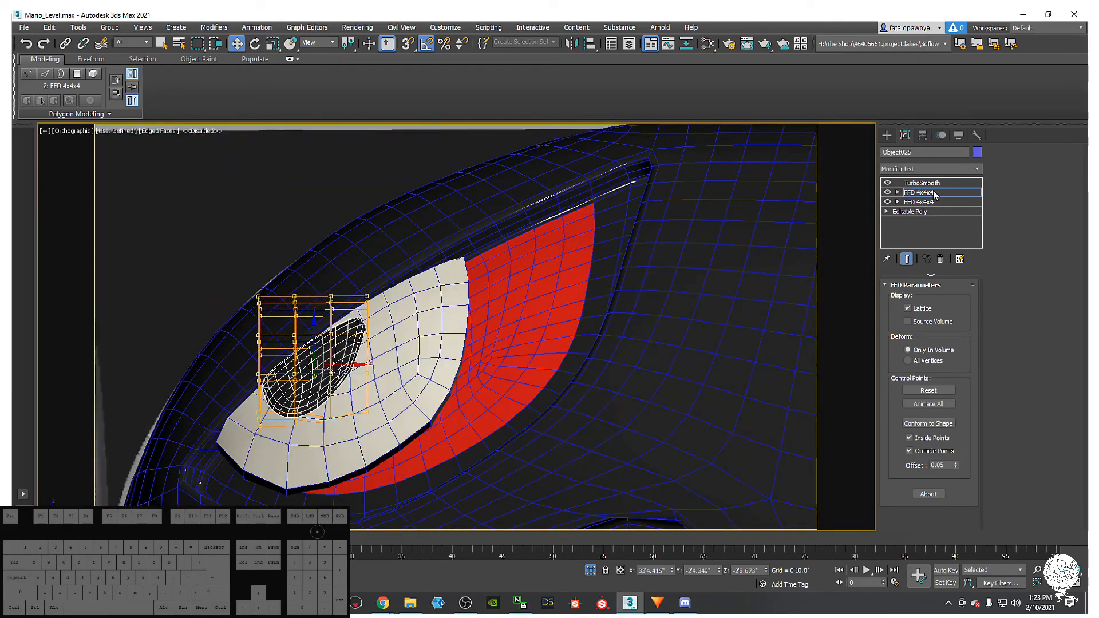
left_click(934, 195)
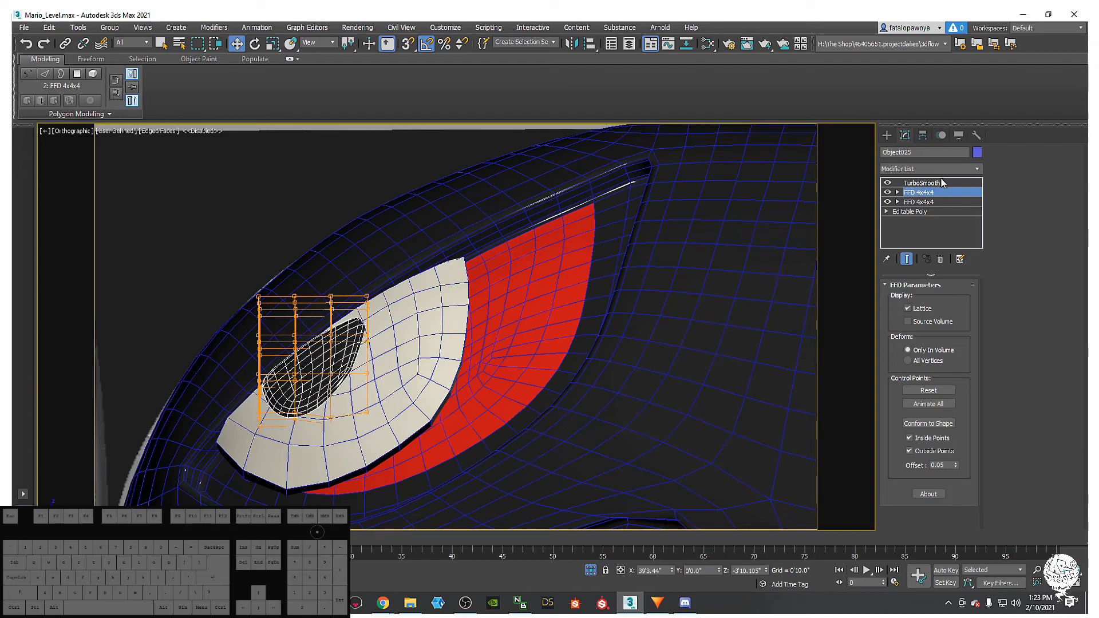
left_click(944, 168)
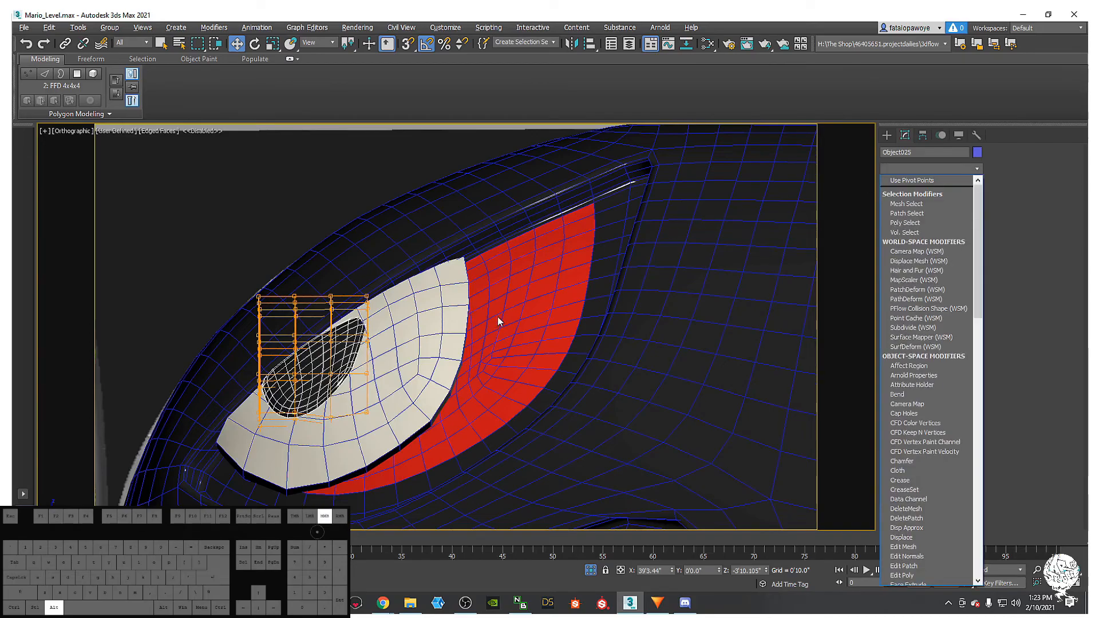
left_click(990, 203)
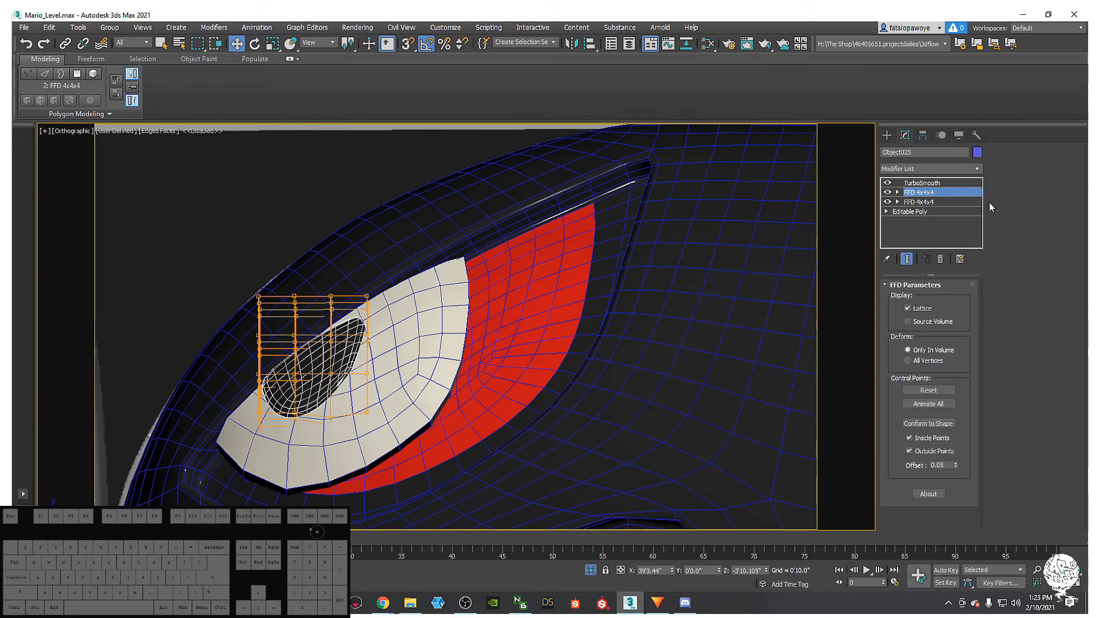
left_click(913, 212)
middle_click_drag(458, 252, 458, 312, "alt")
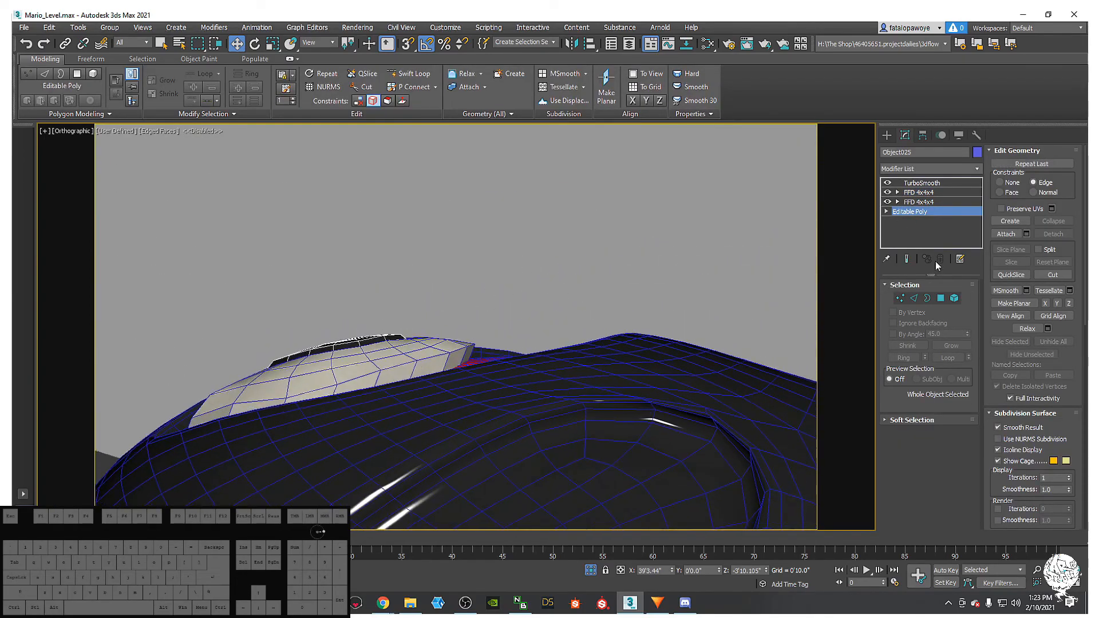
left_click(927, 299)
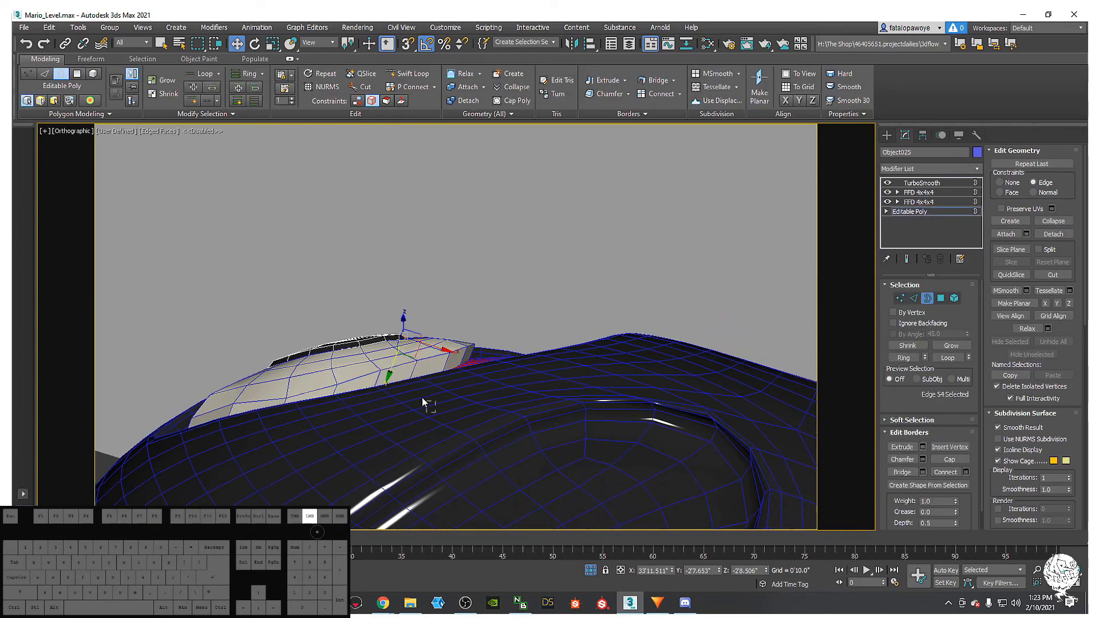
left_click_drag(429, 404, 267, 335)
middle_click_drag(267, 335, 311, 348, "alt")
middle_click_drag(355, 348, 361, 337, "alt")
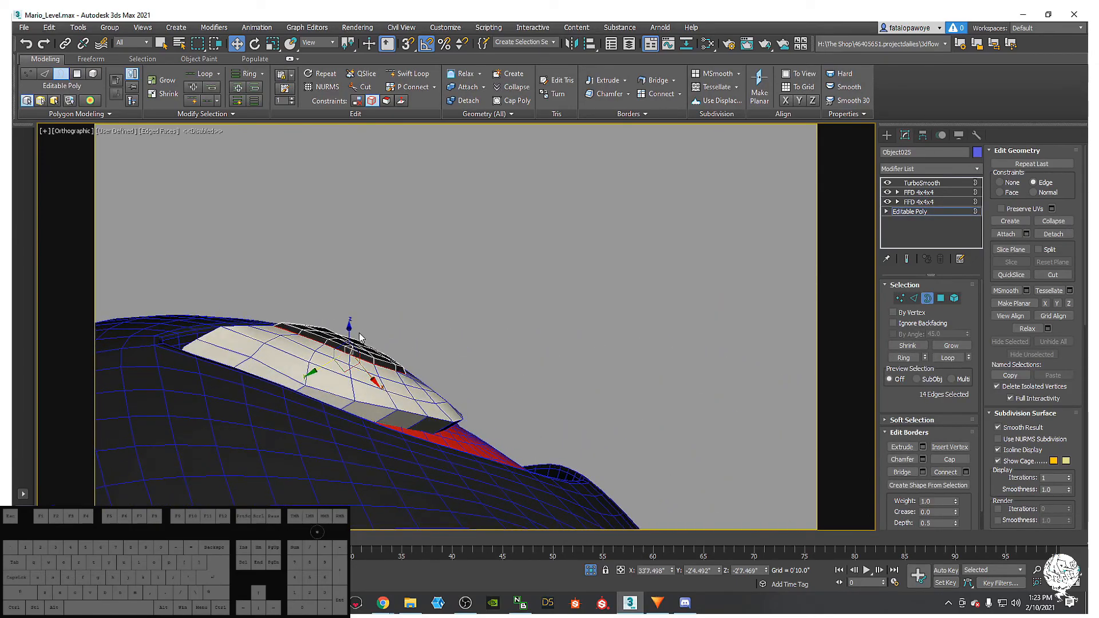
left_click_drag(349, 335, 351, 336)
key("ctrl+z")
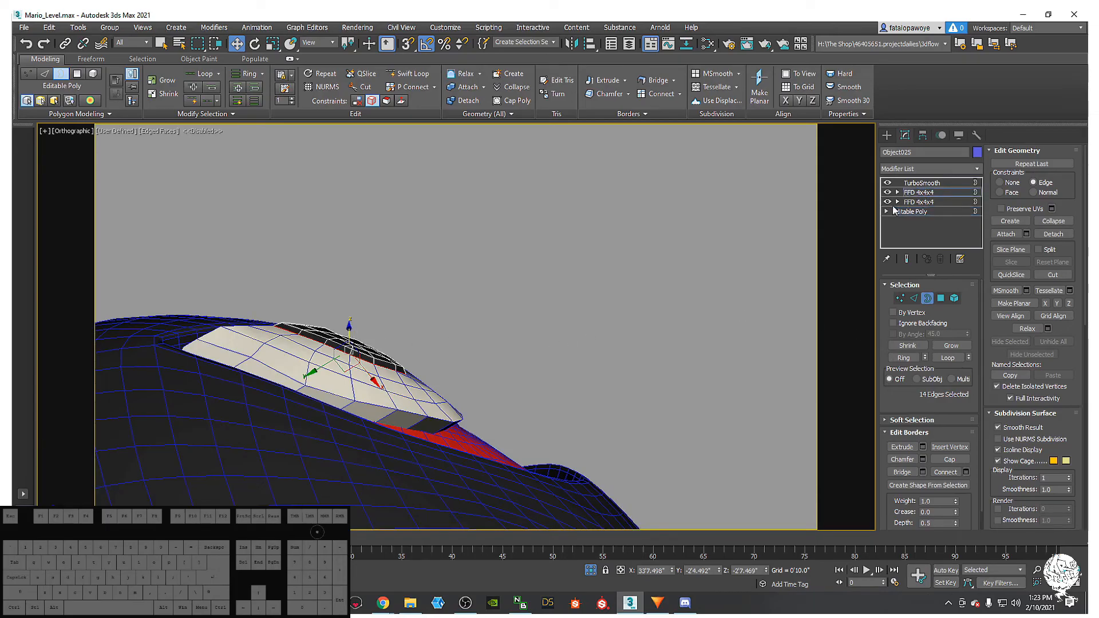
left_click(918, 192)
middle_click_drag(579, 324, 861, 246, "alt")
- Leave border editing and add an Edit Poly modifier above the pupil's upper FFD
left_click(914, 211)
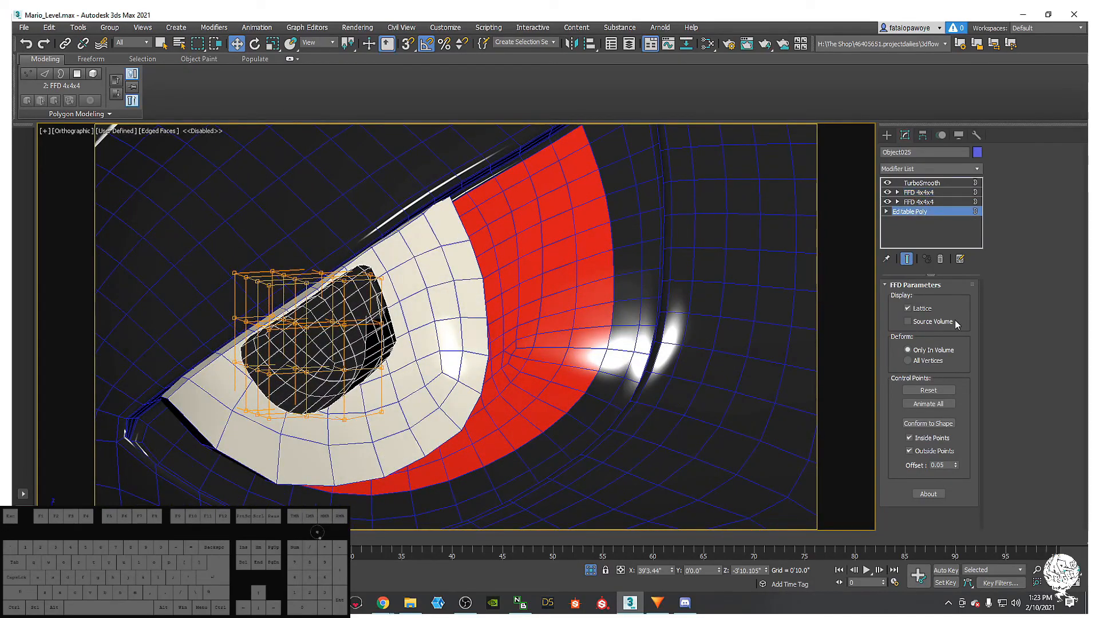
left_click(927, 299)
left_click(915, 194)
mouse_move(558, 303)
middle_mouse_down("alt")
mouse_move(527, 211)
mouse_move(508, 251)
mouse_move(513, 240)
mouse_move(552, 253)
mouse_move(570, 292)
middle_mouse_up("alt")
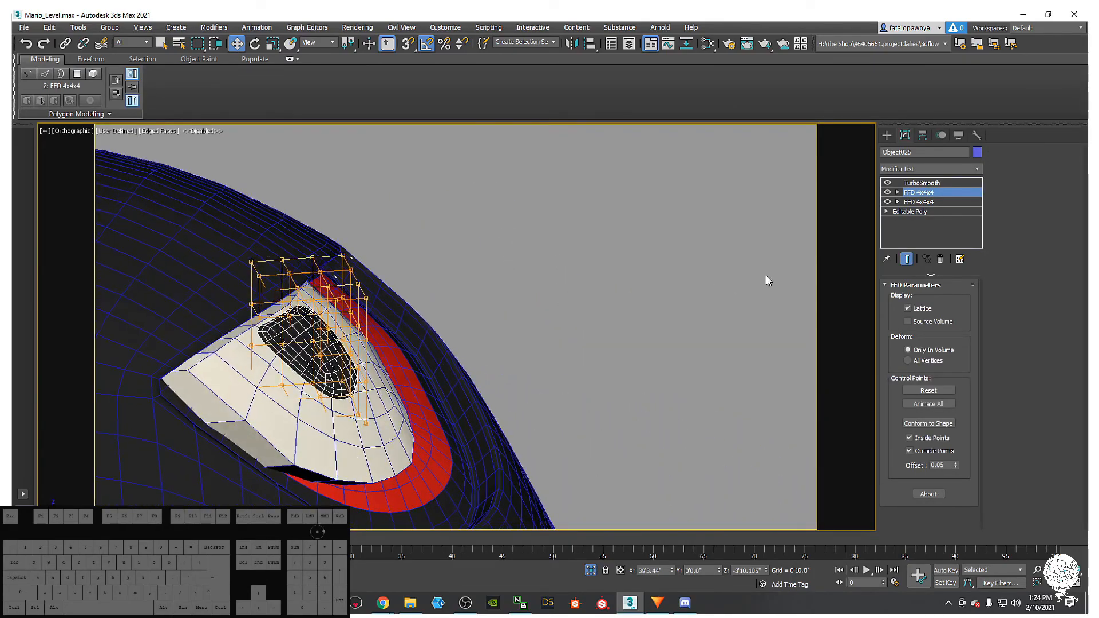
left_click(950, 170)
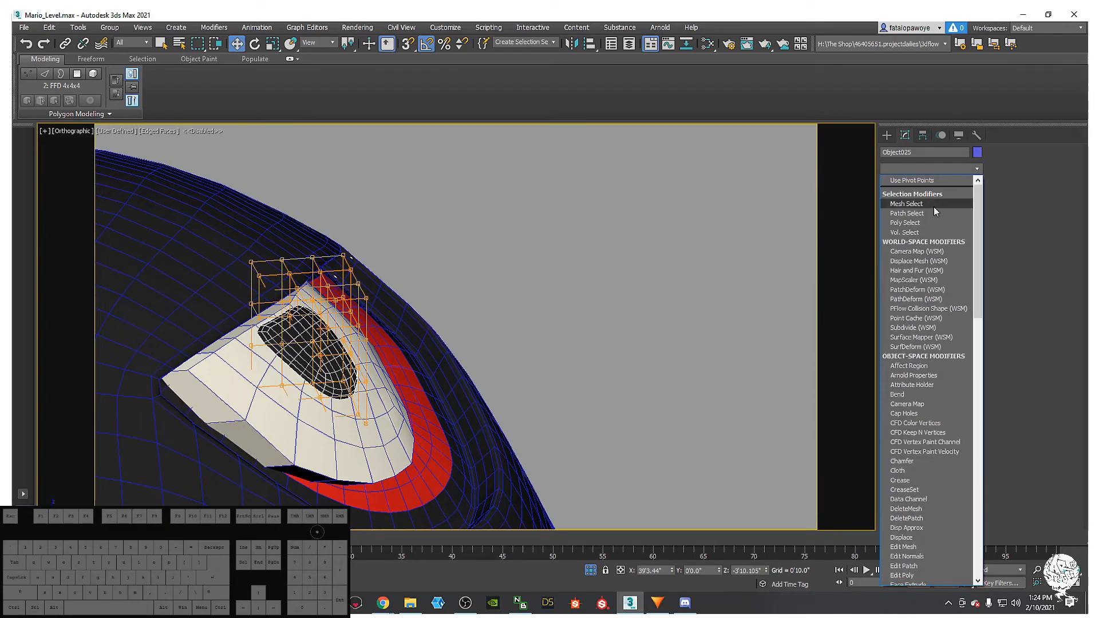
scroll(947, 247, "down", 10)
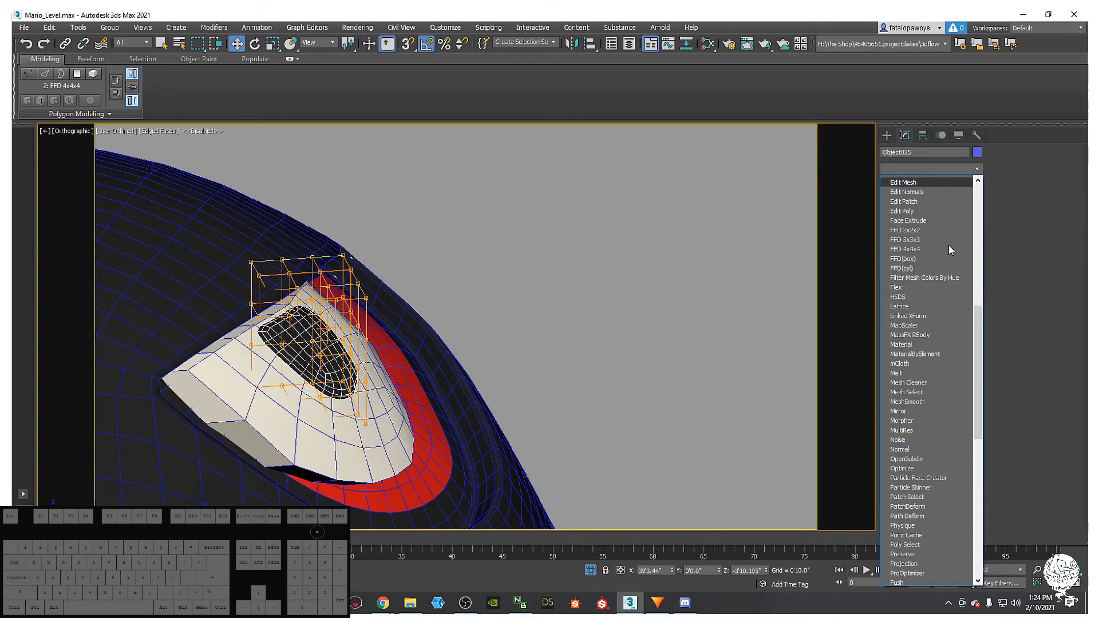
left_click(932, 207)
key("alt+e")
- Add a third FFD 4x4x4 above the Edit Poly
middle_click_drag(338, 395, 424, 347, "alt")
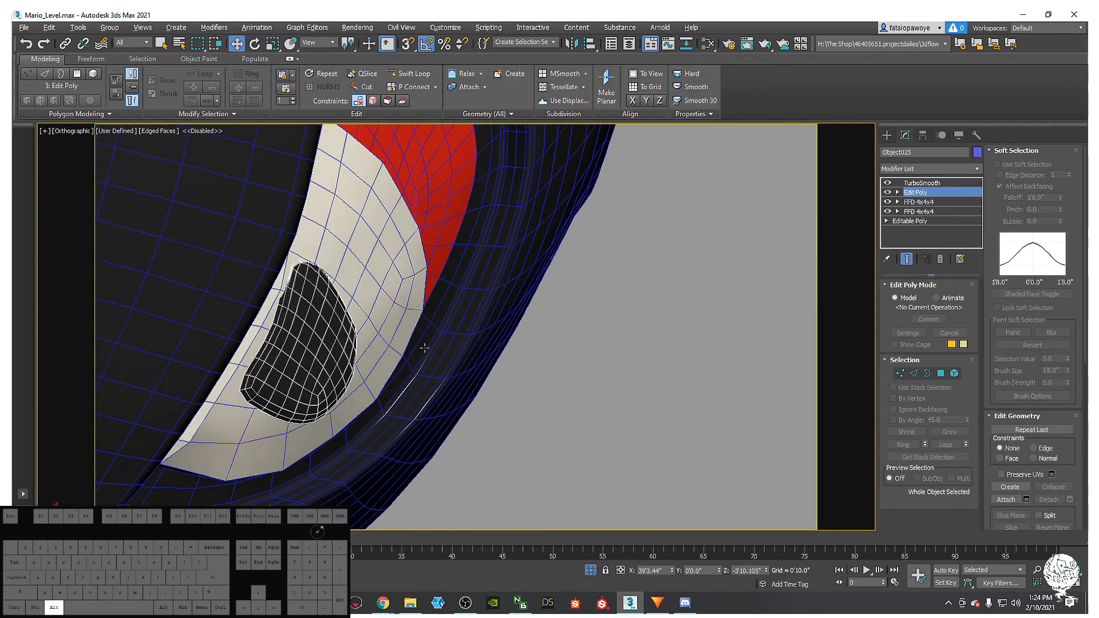
left_click(953, 171)
key("e")
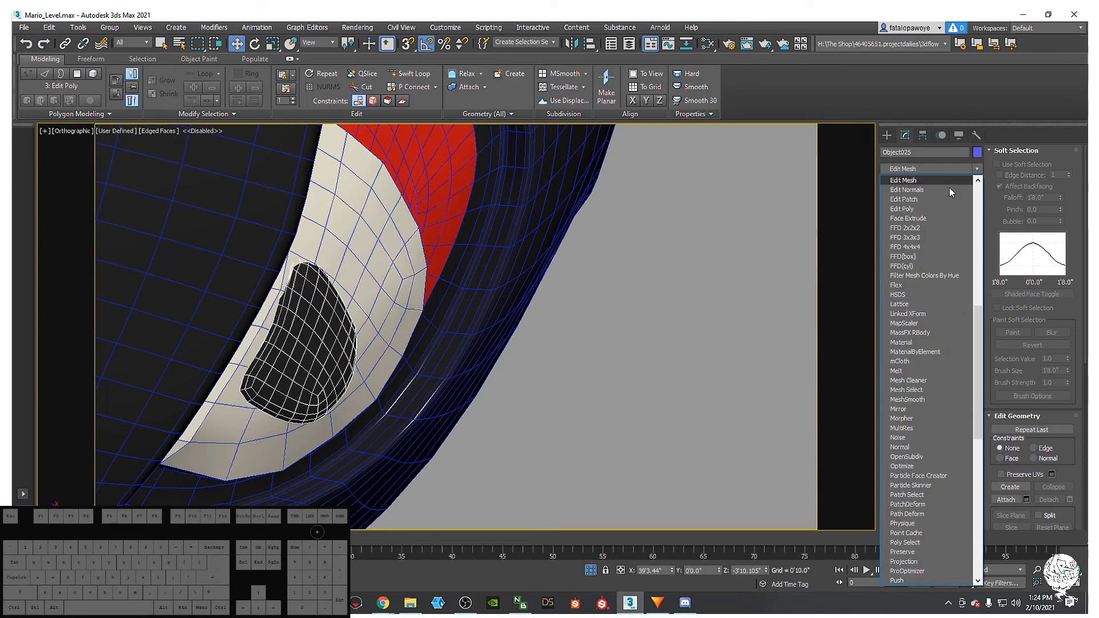
left_click(916, 246)
- In wireframe Top view, move the new lattice's left control points up and right
middle_click_drag(559, 221, 478, 293, "alt")
key("t")
key("z")
key("F3")
scroll(455, 372, "down", 3)
scroll(476, 293, "down", 3)
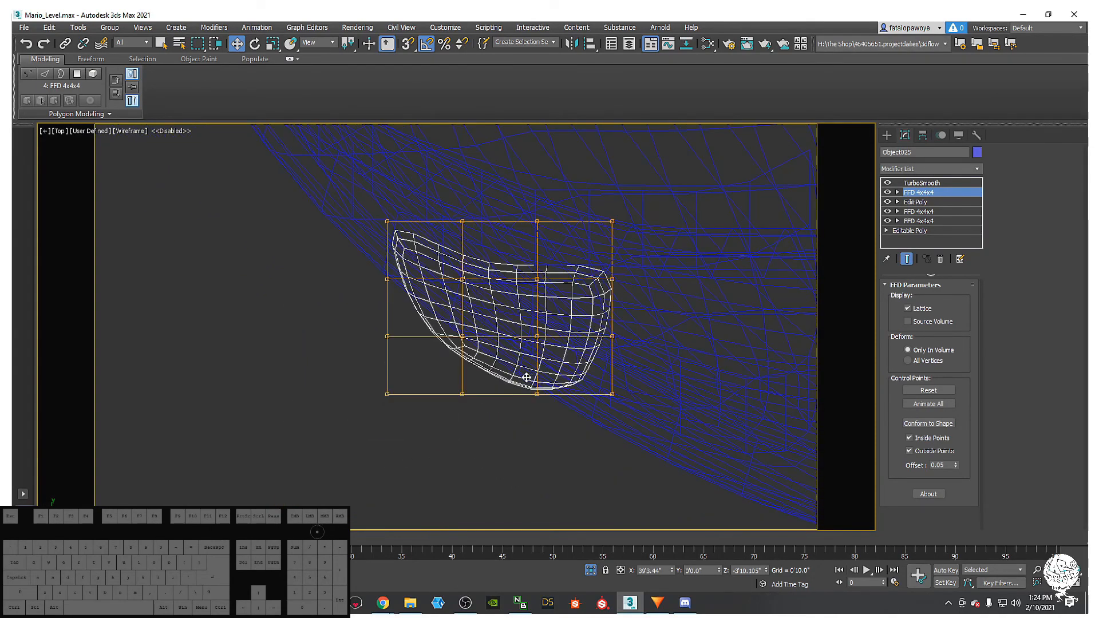
key("1")
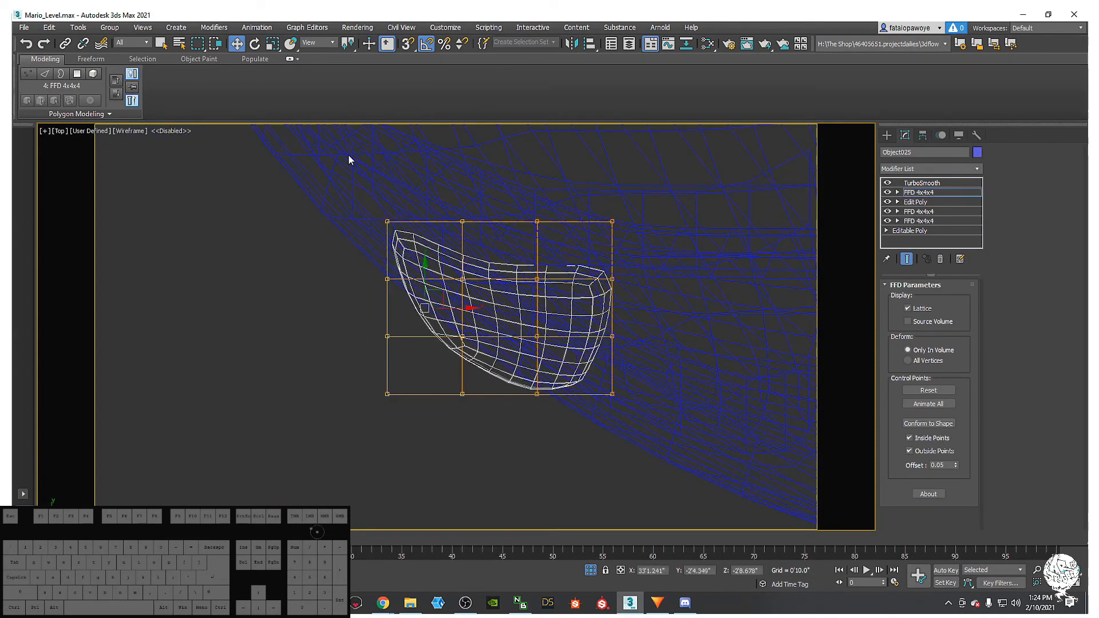
left_click_drag(444, 285, 457, 266)
mouse_move(457, 266)
middle_mouse_down("alt")
mouse_move(529, 174)
mouse_move(539, 304)
mouse_move(512, 327)
mouse_move(471, 337)
mouse_move(438, 309)
mouse_move(449, 308)
mouse_move(466, 369)
mouse_move(517, 403)
middle_mouse_up("alt")
scroll(511, 327, "down", 3)
key("F3")
- Stretch the lattice's lower control points to the right to round out the pupil
left_click_drag(461, 365, 460, 364)
middle_click_drag(541, 413, 506, 379, "alt")
left_click_drag(518, 391, 546, 398)
middle_click_drag(528, 396, 823, 252, "alt")
- In Edit Poly Border mode, lower and shift the pupil's border edges slightly
left_click(918, 203)
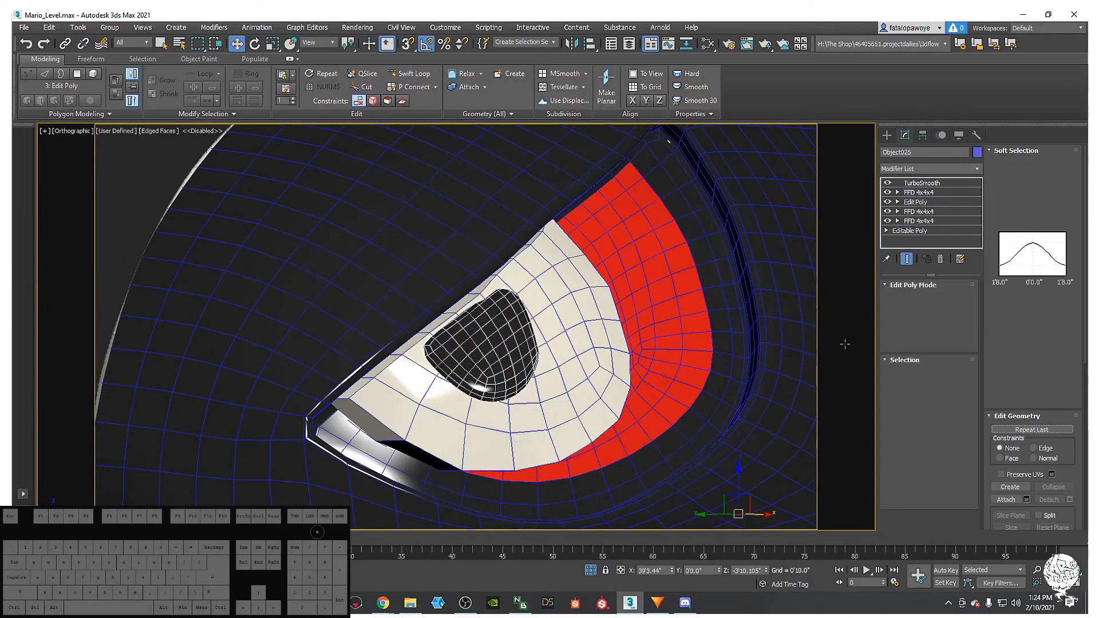
key("3")
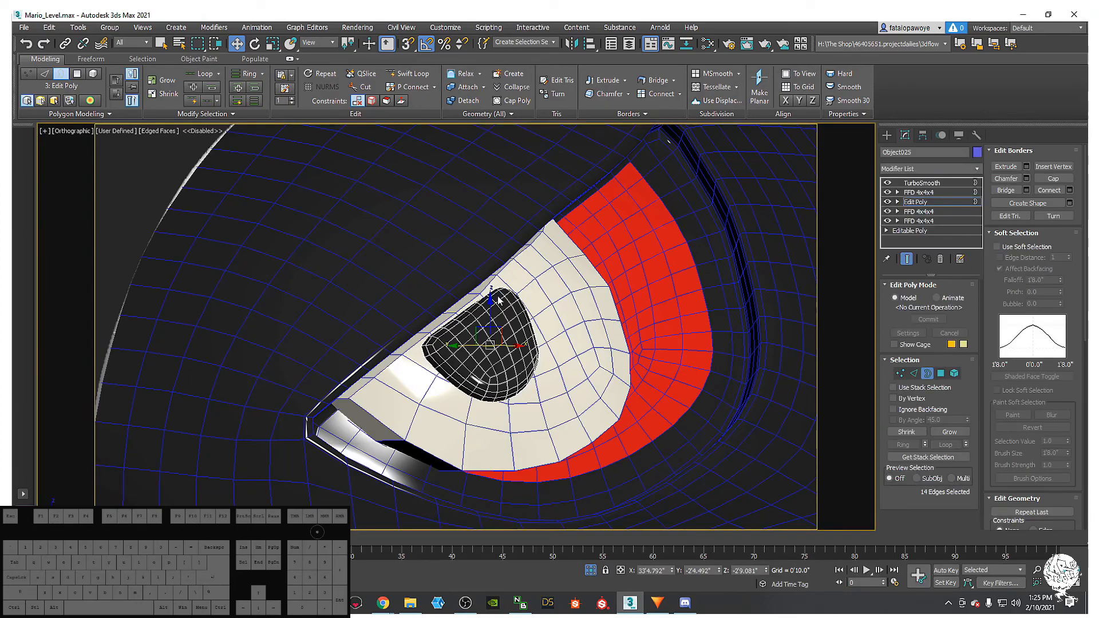
middle_click_drag(549, 377, 487, 329, "alt")
left_click_drag(491, 322, 497, 330)
middle_click_drag(504, 337, 521, 372, "alt")
left_click_drag(515, 354, 535, 344)
middle_click_drag(535, 345, 520, 371, "alt")
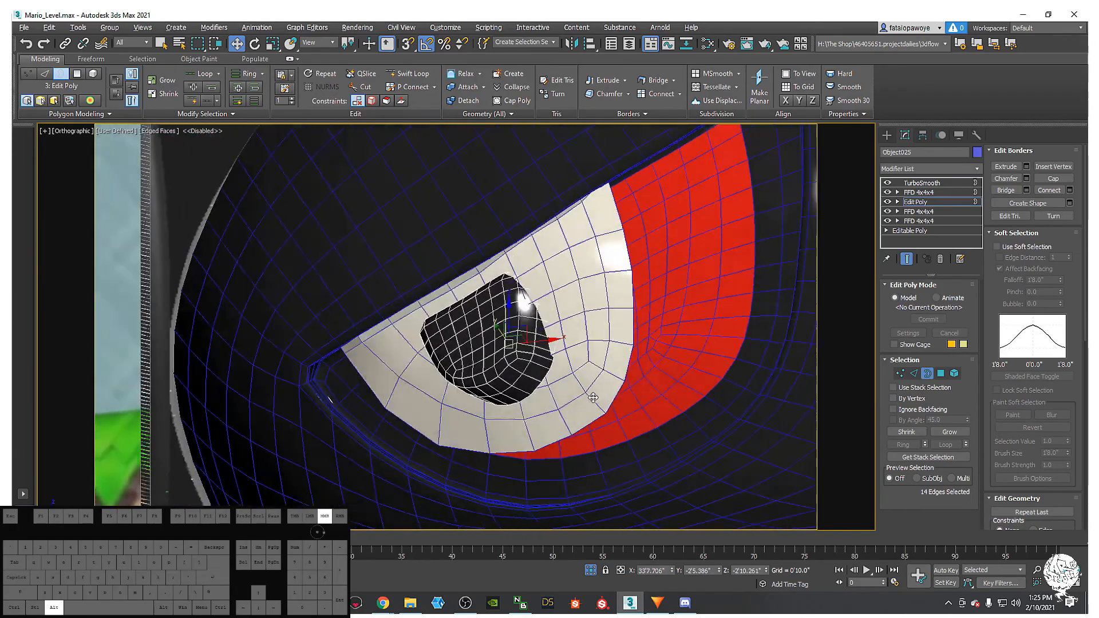
middle_click_drag(400, 229, 393, 193, "alt")
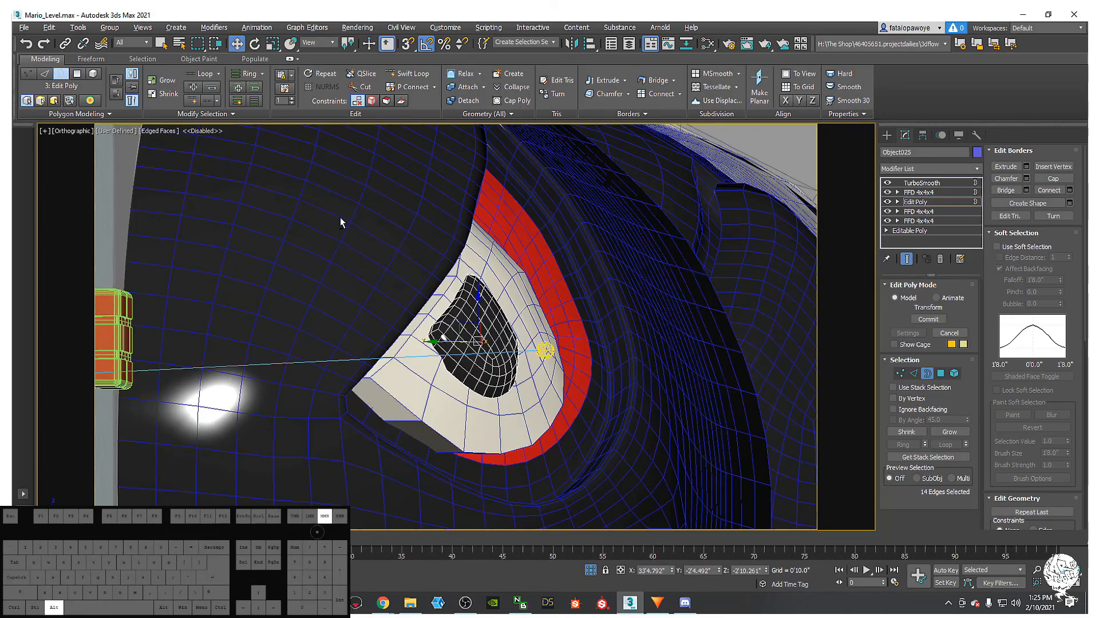
middle_click_drag(340, 222, 320, 69, "alt")
- Set the reference coordinate system to Local and move the border edges inward
left_click(313, 43)
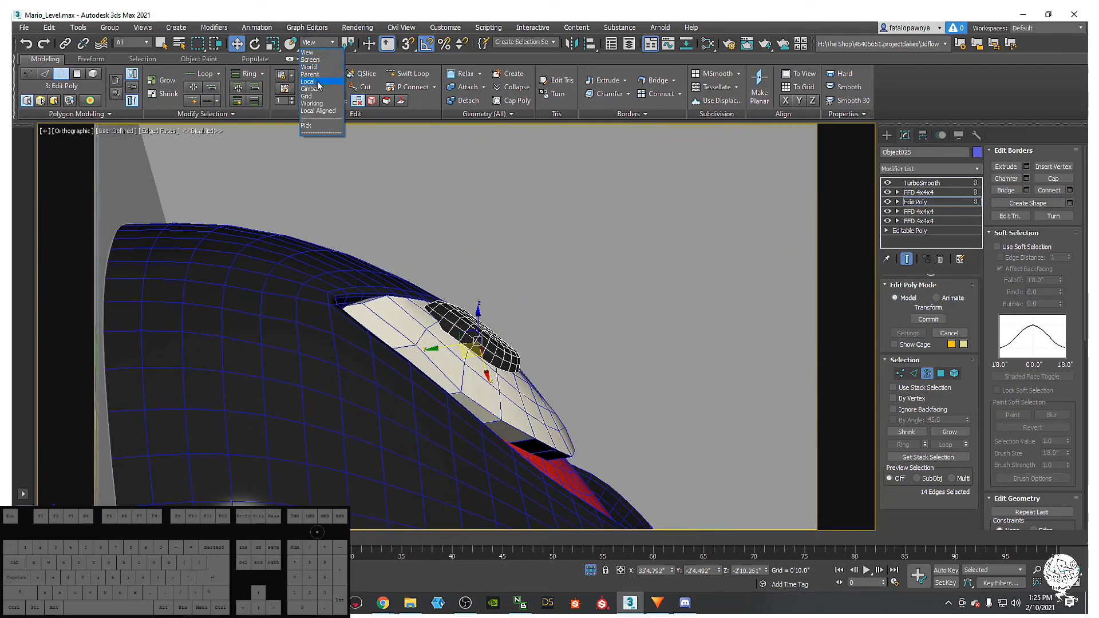
left_click(318, 82)
middle_click_drag(543, 284, 391, 274, "alt")
left_click_drag(467, 309, 479, 325)
middle_click_drag(480, 325, 621, 280, "alt")
- Exit Border mode and select the pupil's upper FFD 4x4x4 lattice
left_click(927, 372)
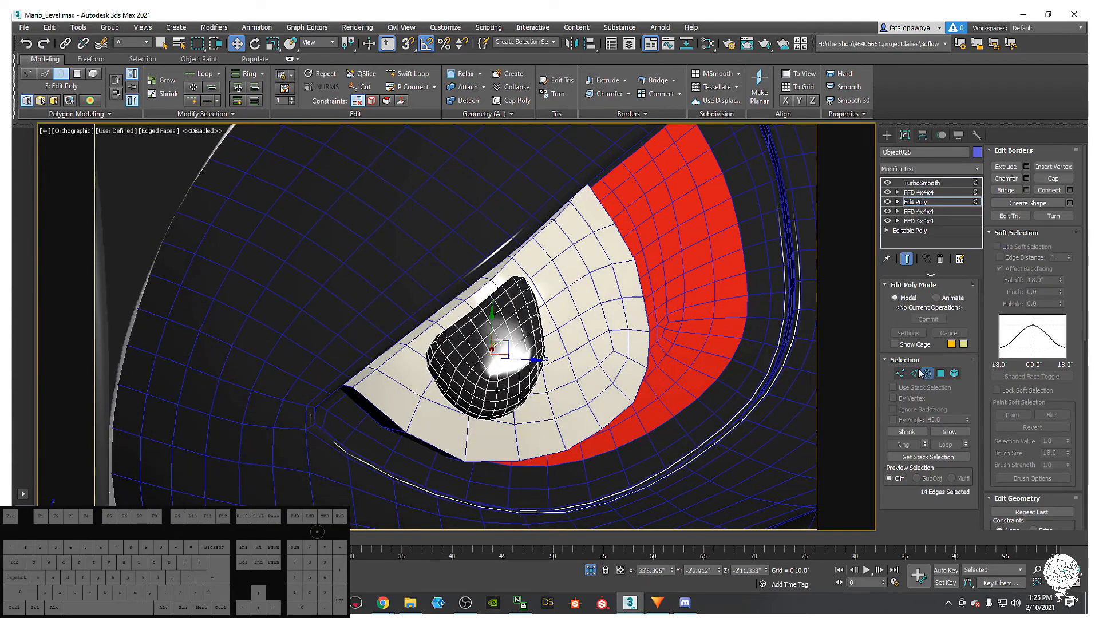
left_click(918, 192)
middle_click_drag(721, 348, 621, 335, "alt")
middle_click_drag(533, 373, 530, 295, "alt")
middle_click_drag(467, 314, 523, 385, "alt")
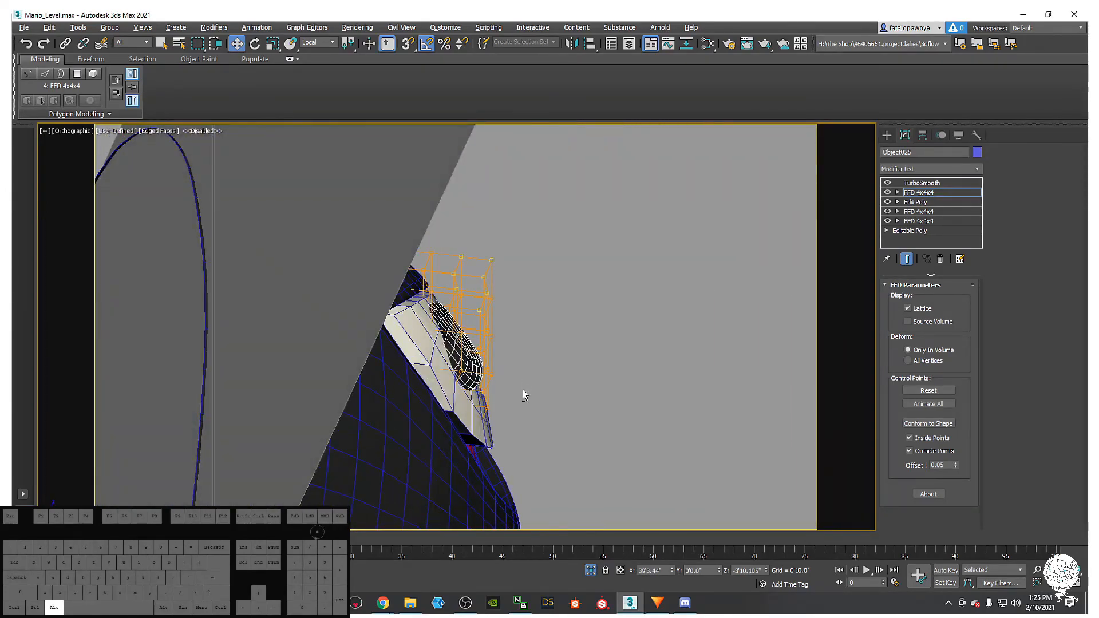
- Reselect the pupil, try moving the upper FFD's left control points, then undo it
middle_click_drag(478, 322, 428, 367, "alt")
key("1")
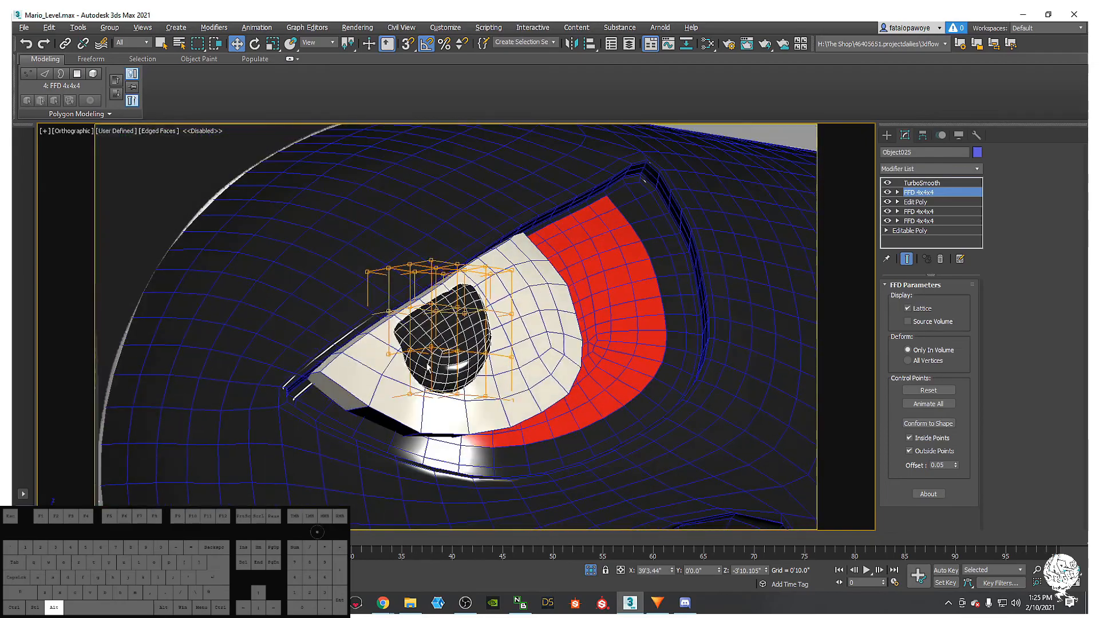
left_click(462, 354)
left_click(455, 339)
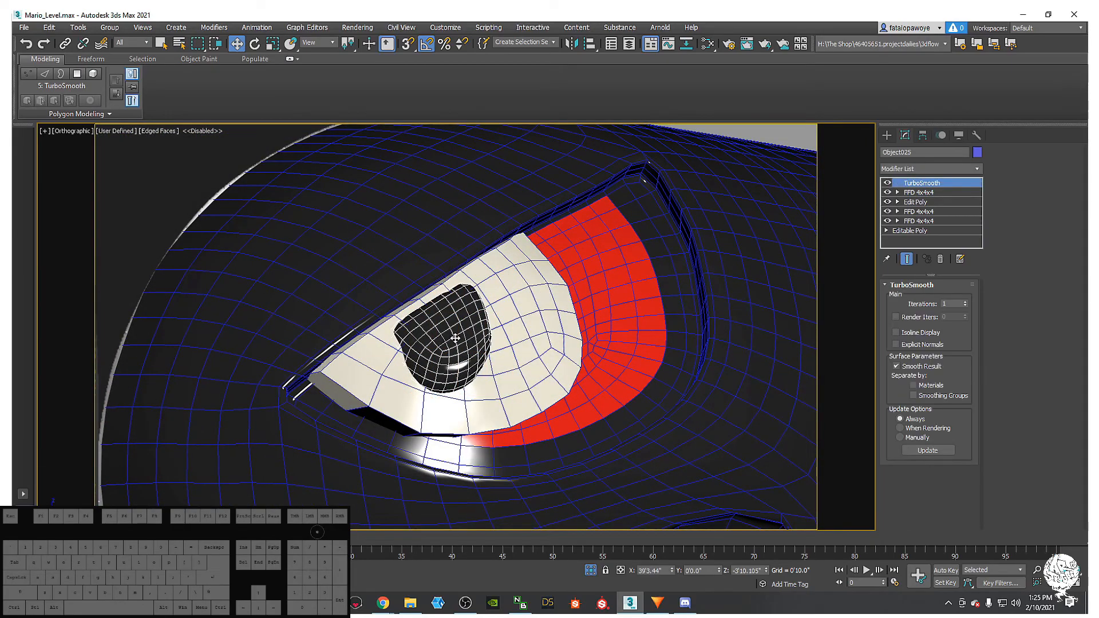
left_click(916, 192)
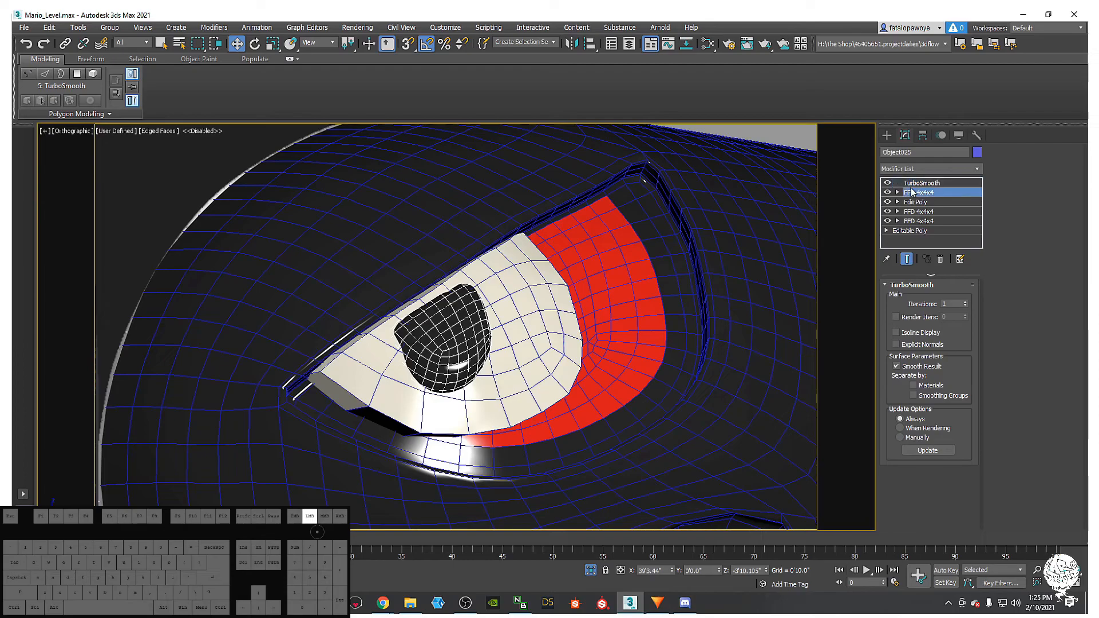
middle_click_drag(435, 367, 384, 341, "alt")
key("1")
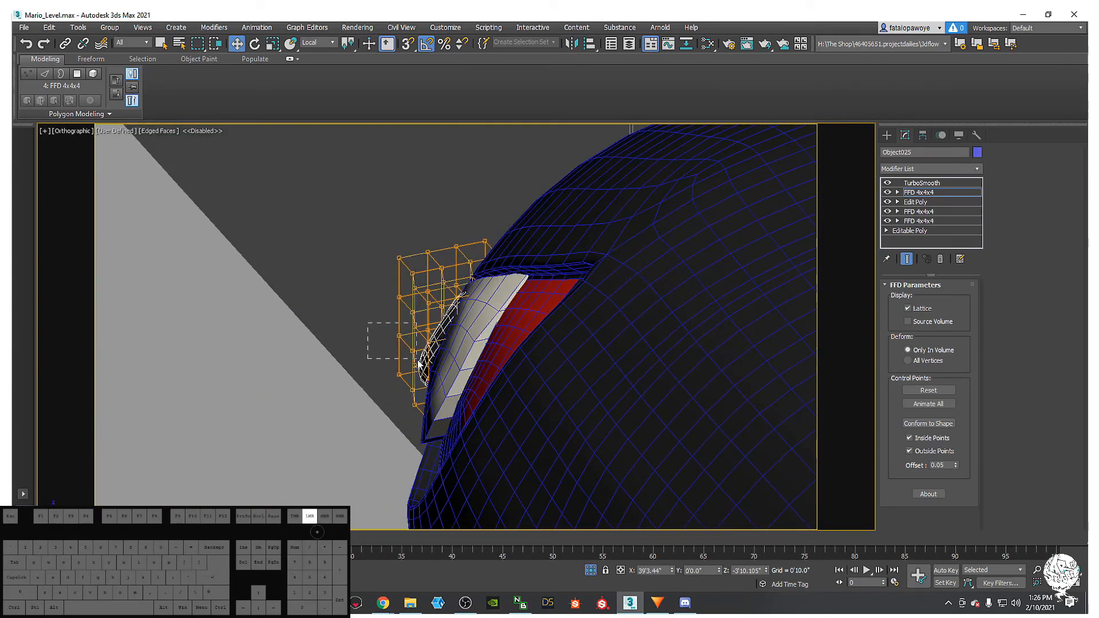
left_click_drag(412, 348, 421, 345)
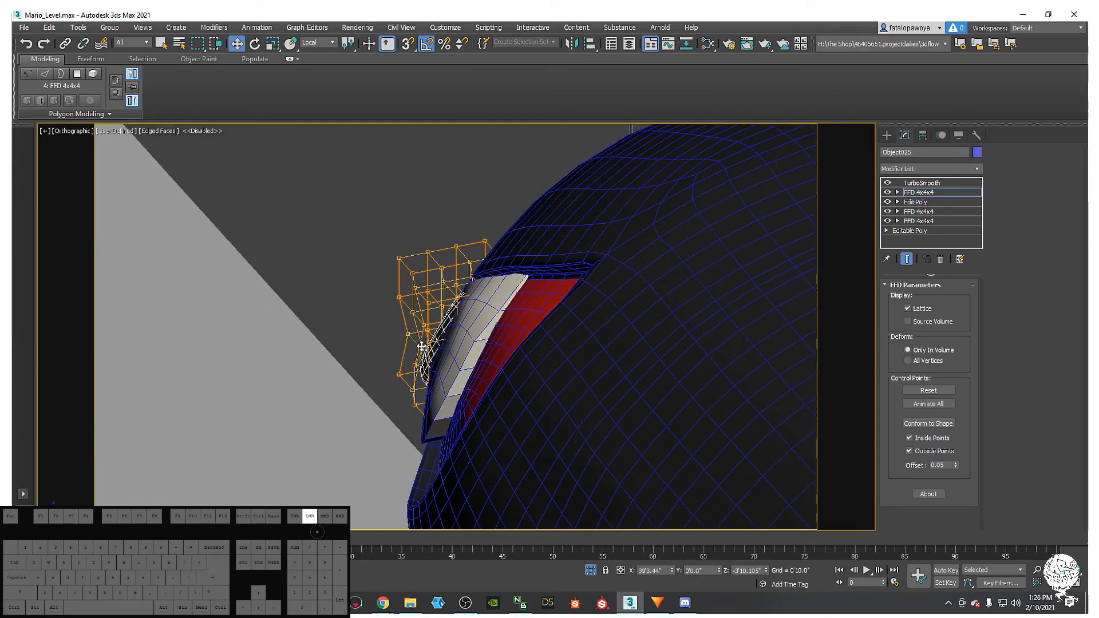
key("ctrl+z")
key("ctrl+z")
key("ctrl+z")
key("ctrl+z")
middle_click_drag(491, 323, 449, 318, "alt")
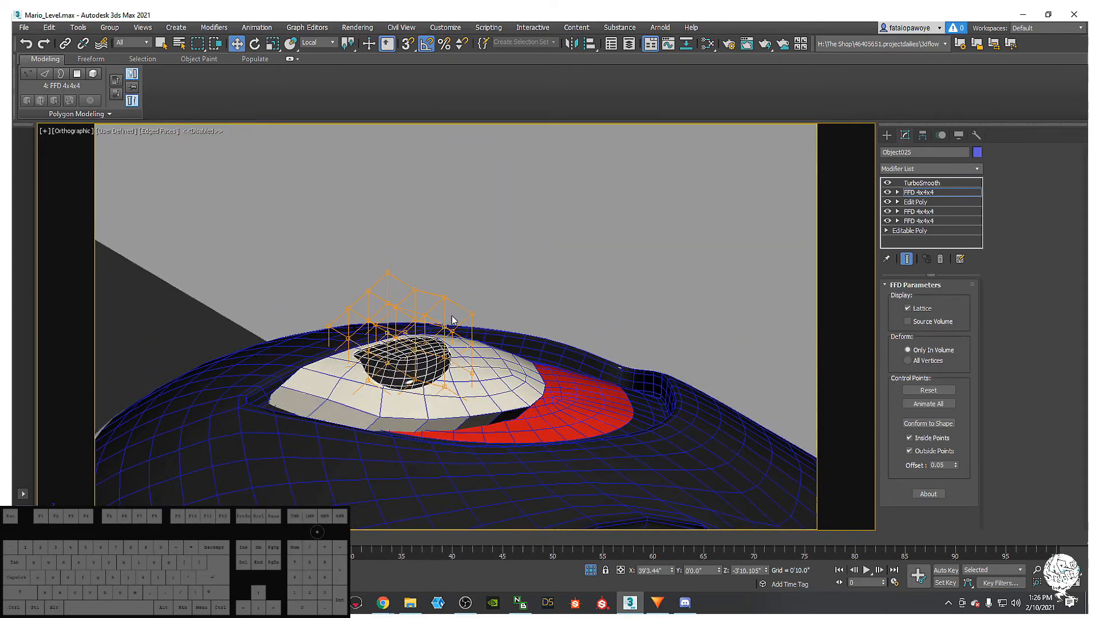
- Back in the modifier stack, select the upper FFD 4x4x4 and open the Modifier List
key("space")
key("space")
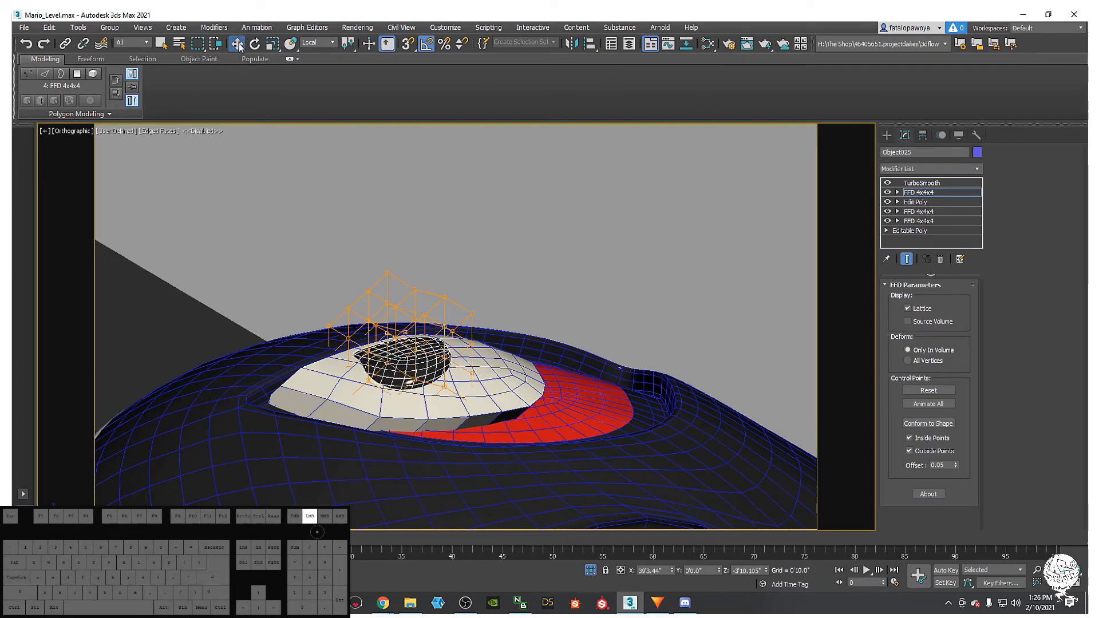
left_click(887, 135)
middle_click_drag(607, 320, 604, 262, "alt")
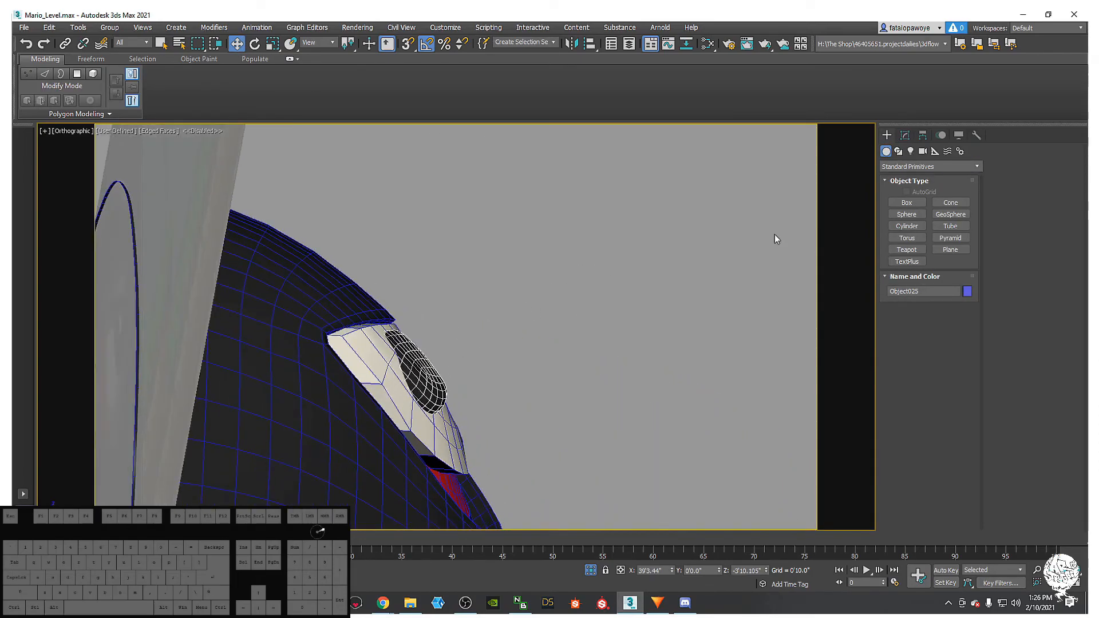
left_click(905, 135)
left_click(935, 192)
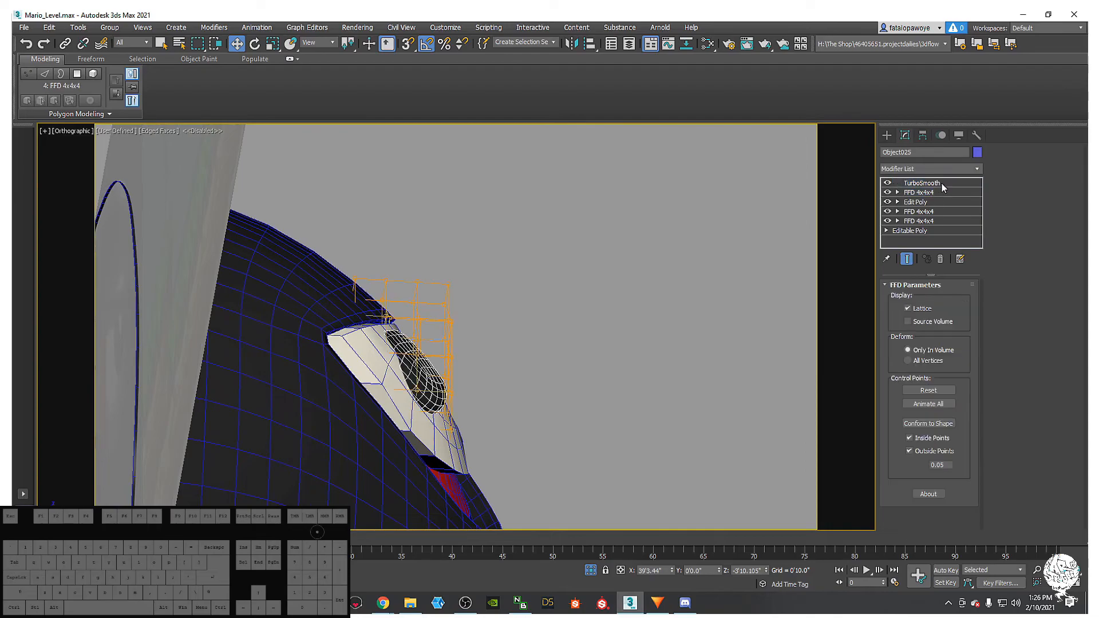
left_click(947, 169)
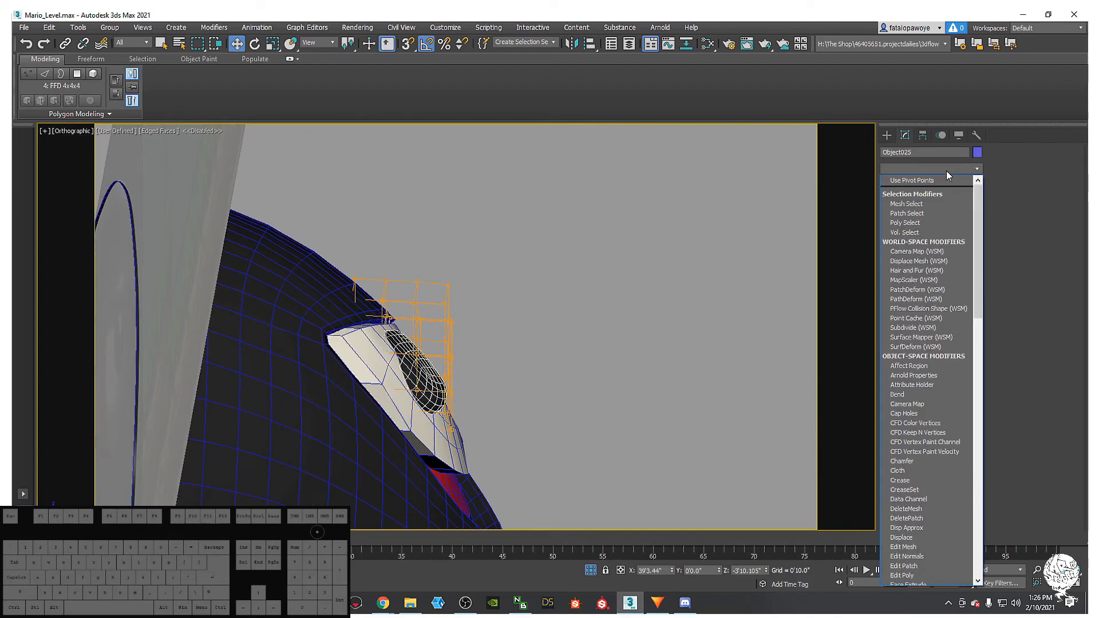
- Add a fourth FFD 4x4x4 modifier to the pupil and frame it in a front view
key("f")
left_click(926, 211)
middle_click_drag(578, 321, 427, 389, "alt")
middle_click_drag(446, 315, 456, 332, "alt")
key("f")
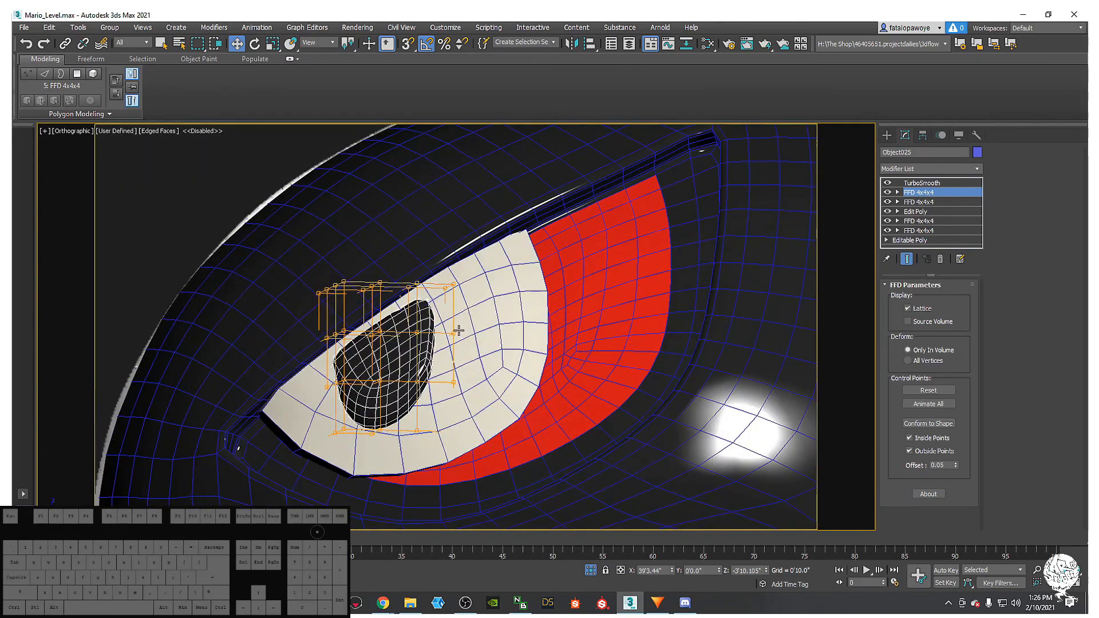
key("z")
scroll(445, 308, "down", 5)
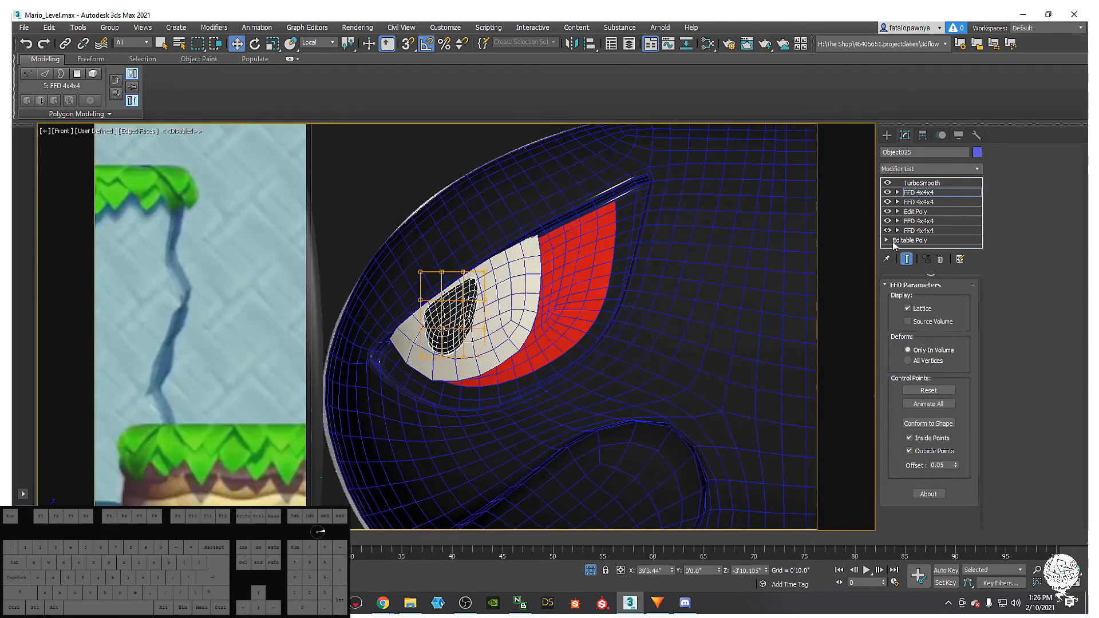
scroll(711, 236, "down", 5)
scroll(686, 247, "up", 3)
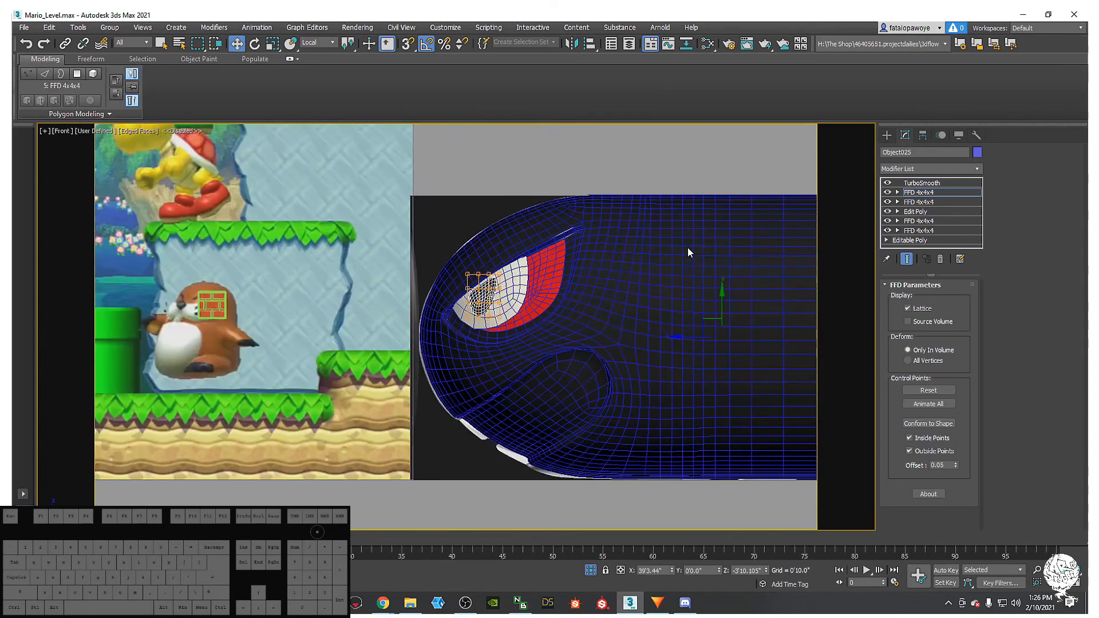
- Set the reference coordinate system back to View and show the pupil's smoothed result
left_click(321, 42)
left_click(322, 54)
middle_click_drag(595, 298, 488, 296, "alt")
scroll(488, 297, "up", 4)
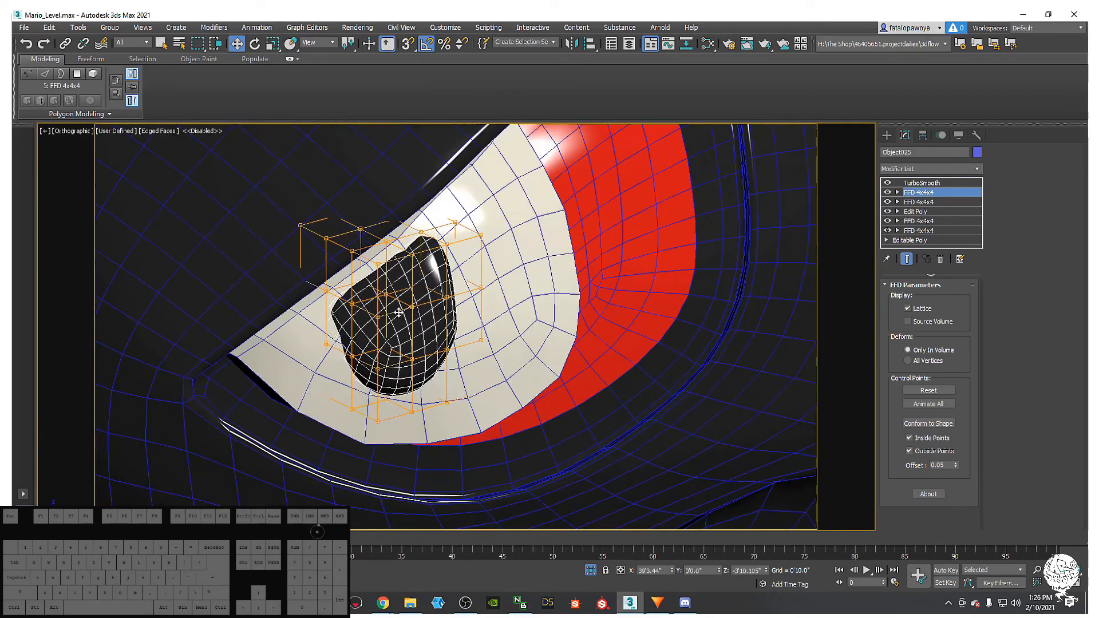
key("Up")
middle_click_drag(425, 336, 438, 243, "alt")
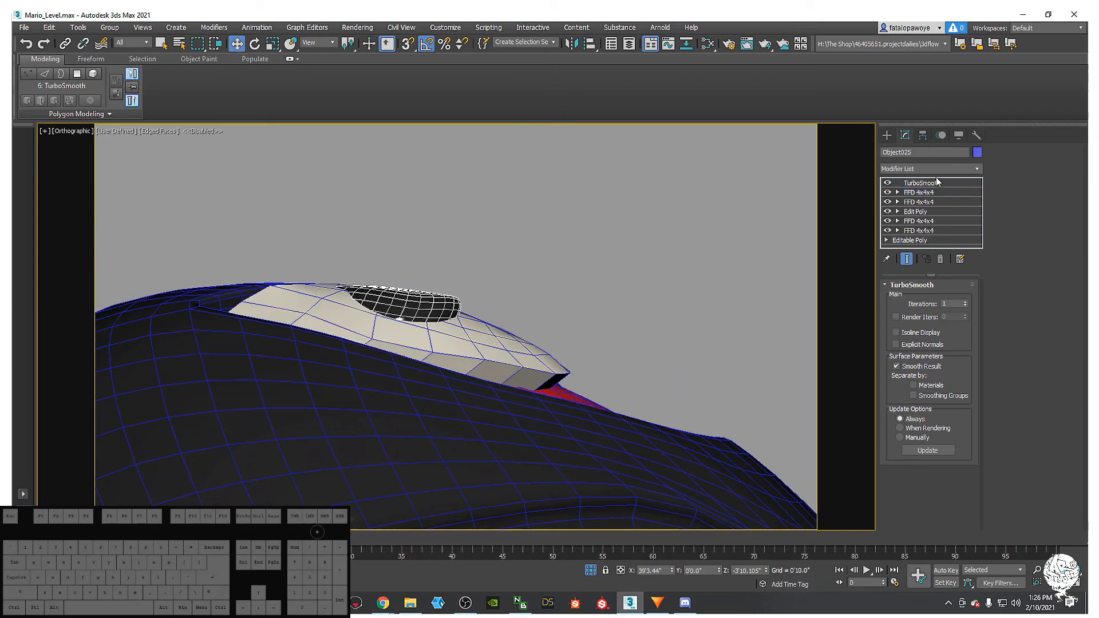
- Centre the pupil's pivot on the object via Hierarchy > Center to Object
left_click(922, 135)
left_click(925, 272)
left_click(886, 135)
- Marquee the new lattice's top corner control points and pull them left to reshape the pupil
middle_click_drag(590, 198, 436, 338, "alt")
key("1")
left_click(920, 192)
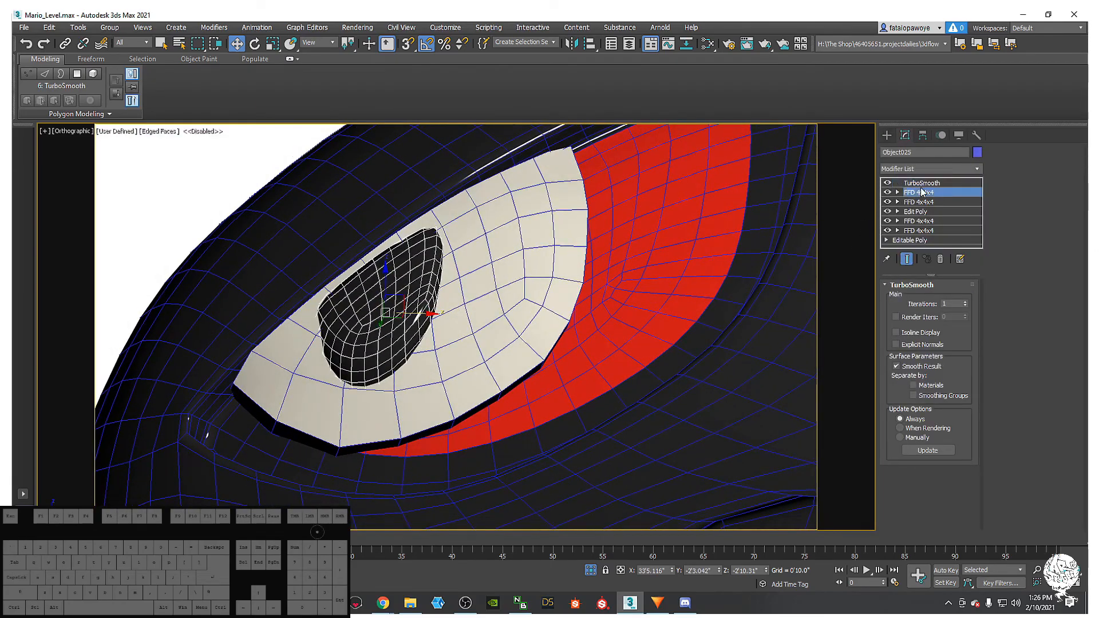
middle_click_drag(361, 312, 404, 186, "alt")
left_click_drag(407, 150, 365, 250)
middle_click_drag(437, 264, 476, 259, "alt")
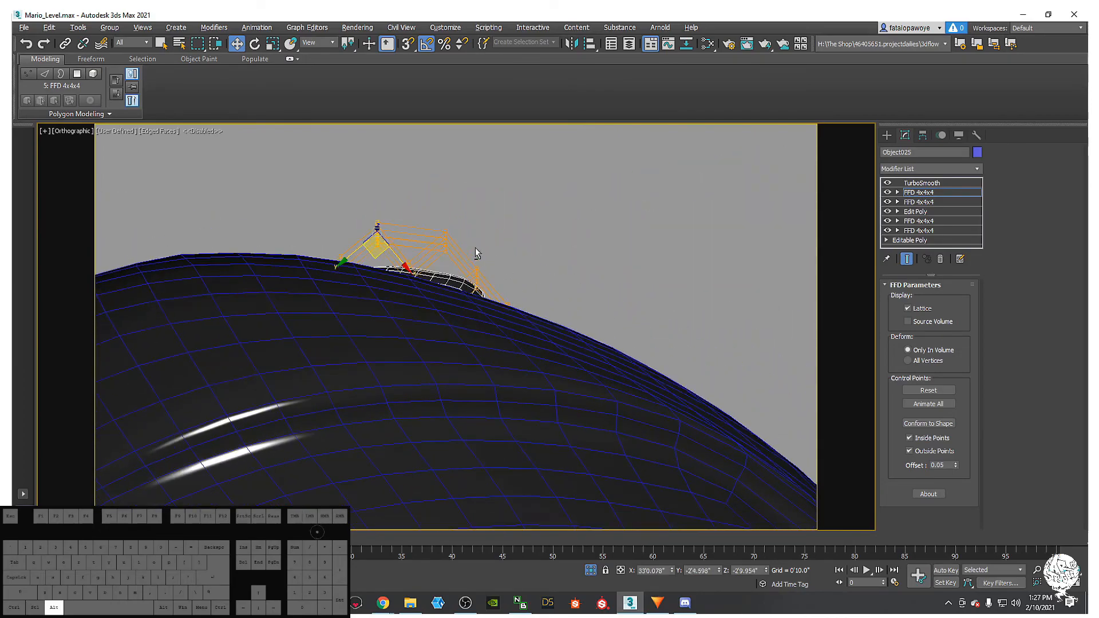
middle_click_drag(480, 309, 496, 309, "alt")
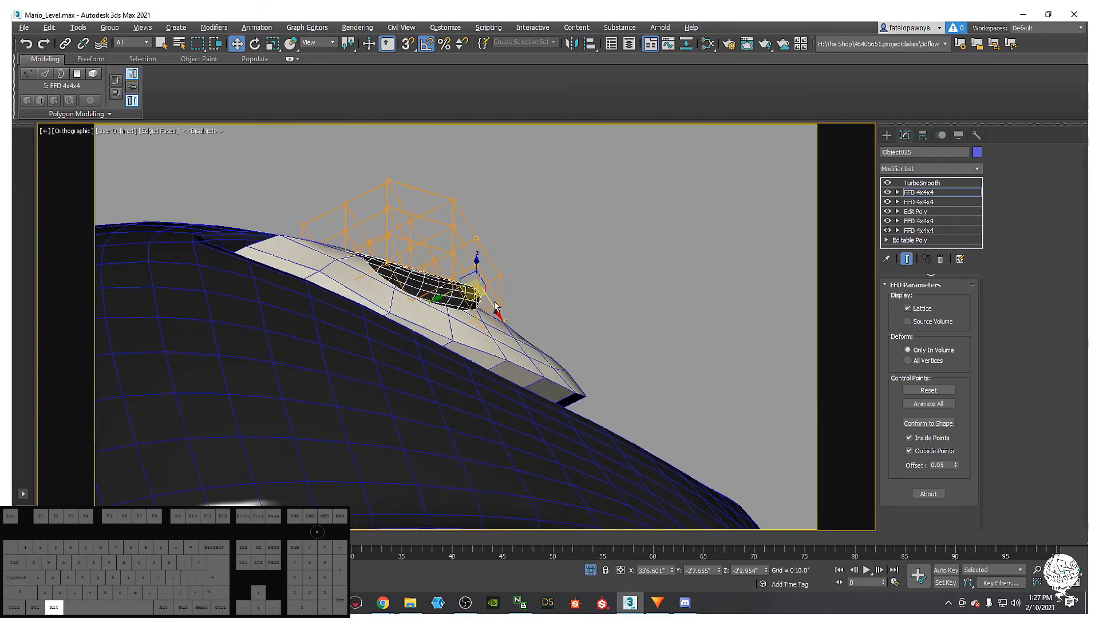
left_click_drag(473, 297, 460, 300)
middle_click_drag(460, 309, 567, 274, "alt")
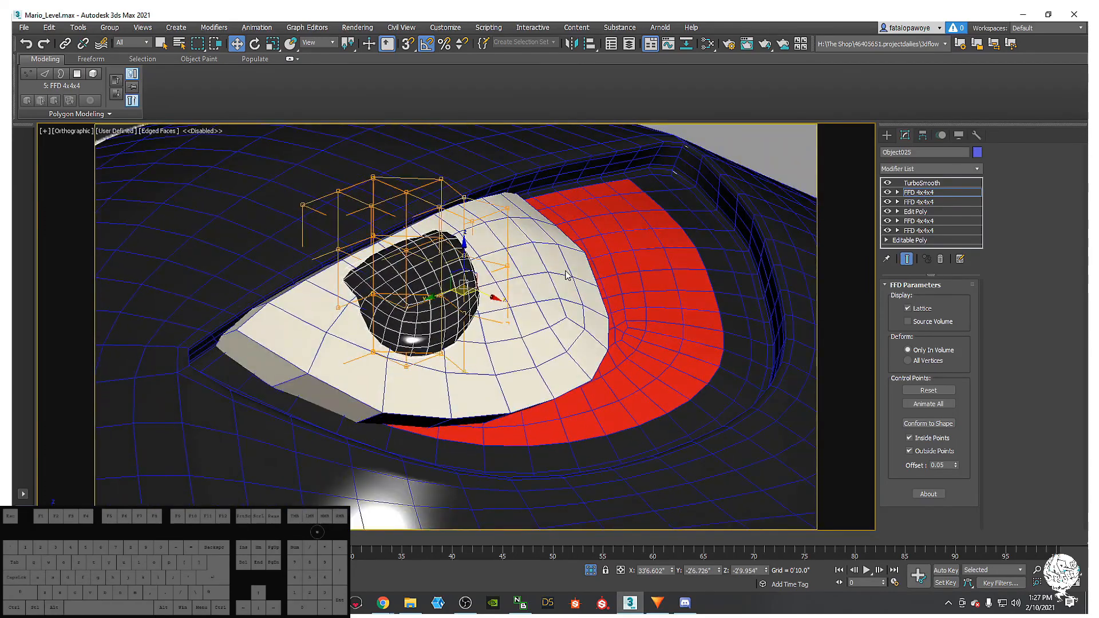
left_click(515, 299)
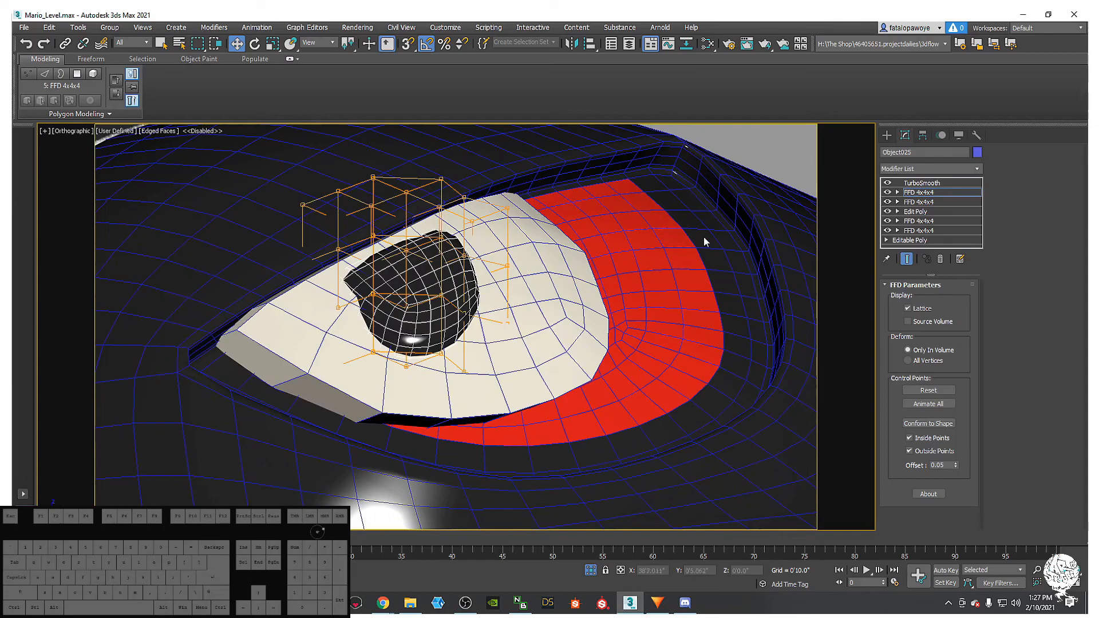
left_click(886, 135)
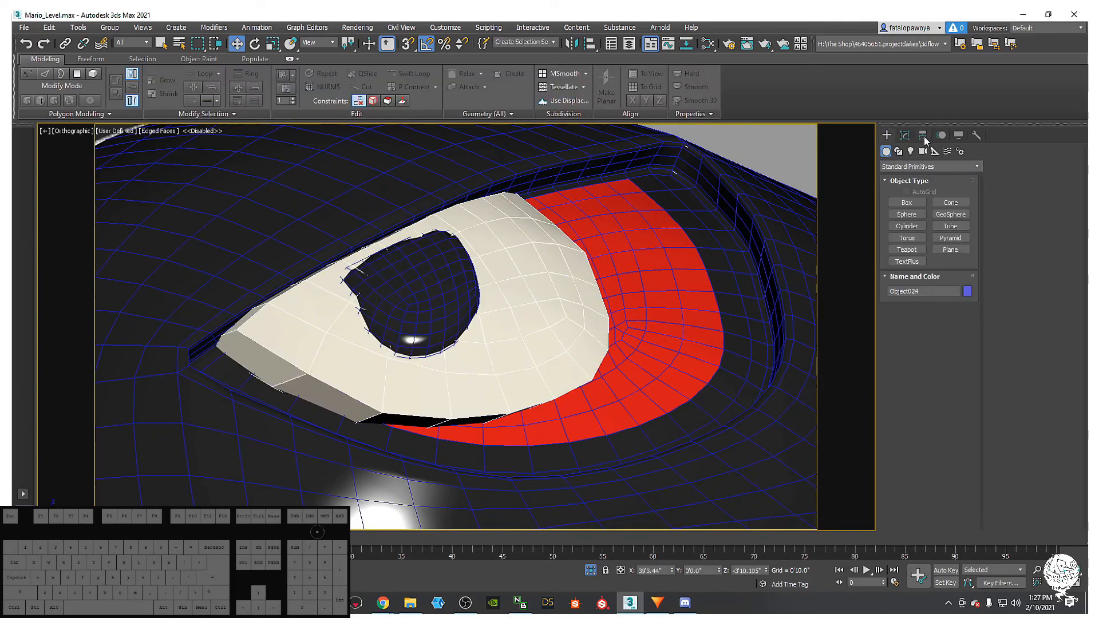
- Add a TurboSmooth modifier to Object024, the eye white, and orbit to inspect it
left_click(904, 135)
middle_click_drag(744, 290, 652, 321, "alt")
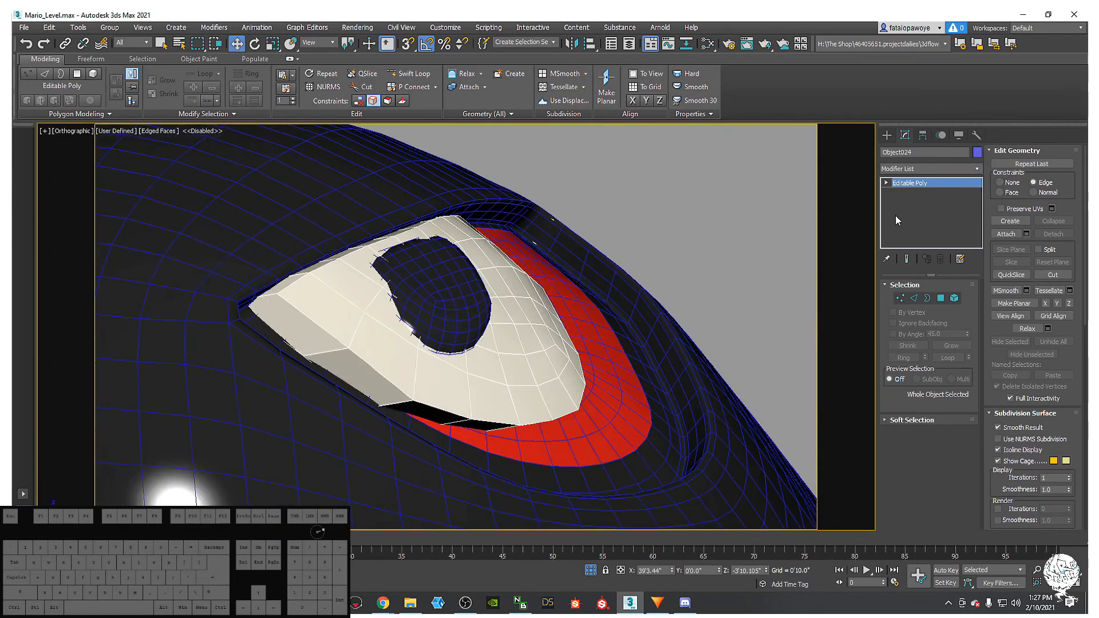
left_click(938, 169)
key("t")
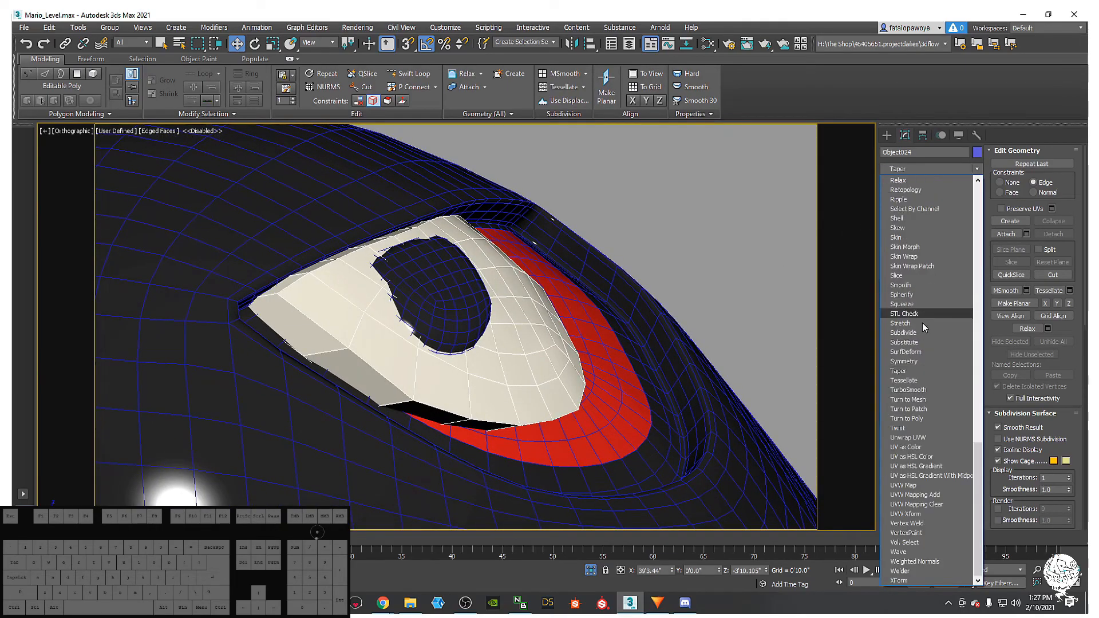
left_click(909, 390)
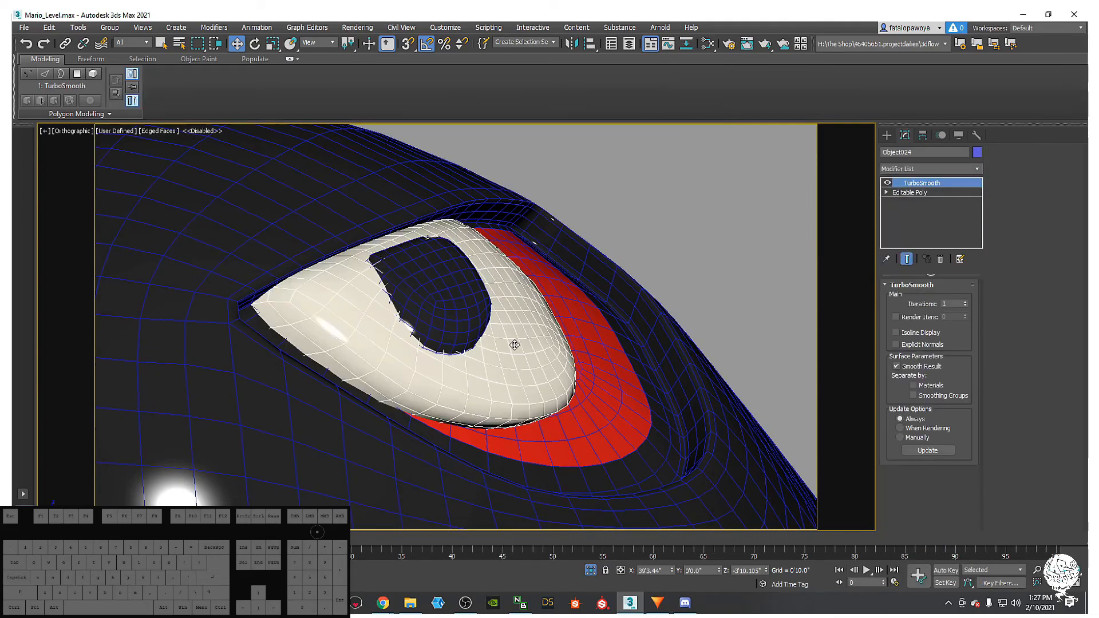
scroll(441, 355, "up", 4)
middle_click_drag(441, 355, 471, 325, "alt")
scroll(458, 312, "down", 5)
scroll(470, 325, "down", 3)
middle_click_drag(470, 325, 565, 400)
scroll(472, 331, "down", 2)
scroll(595, 361, "up", 5)
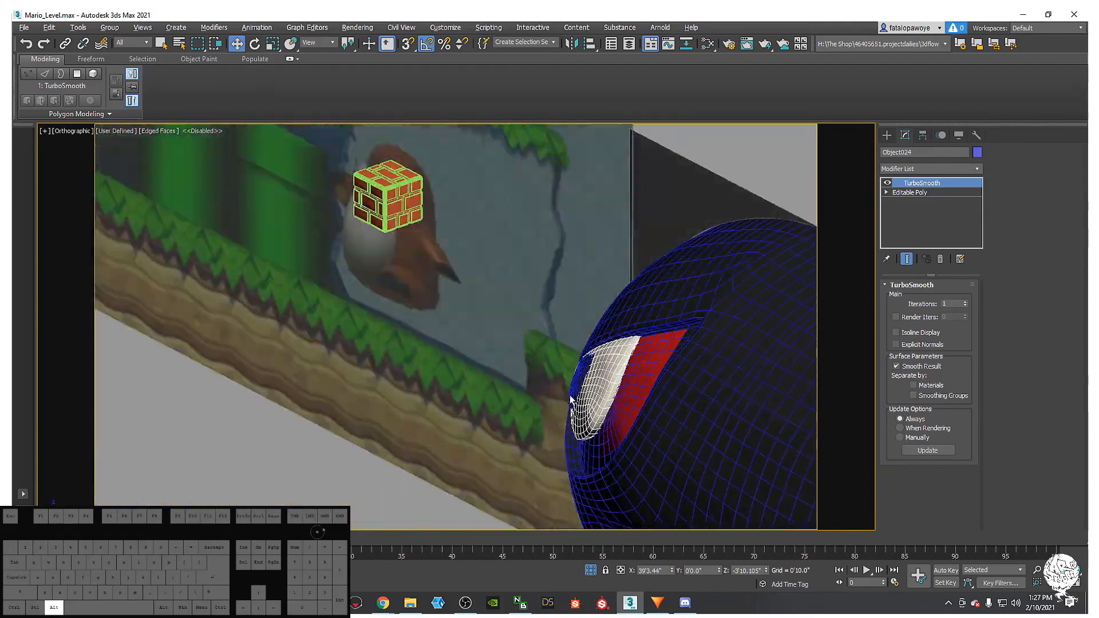
scroll(565, 401, "up", 3)
- Check the pupil from above, then reselect the eye white
left_click(599, 334)
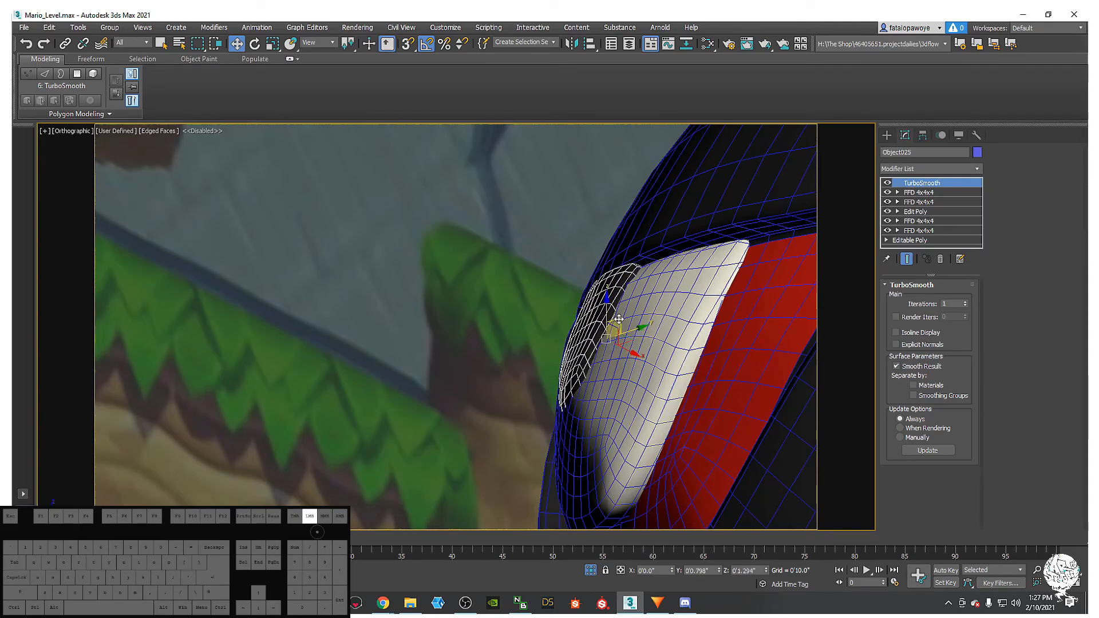
middle_click_drag(618, 328, 564, 363, "alt")
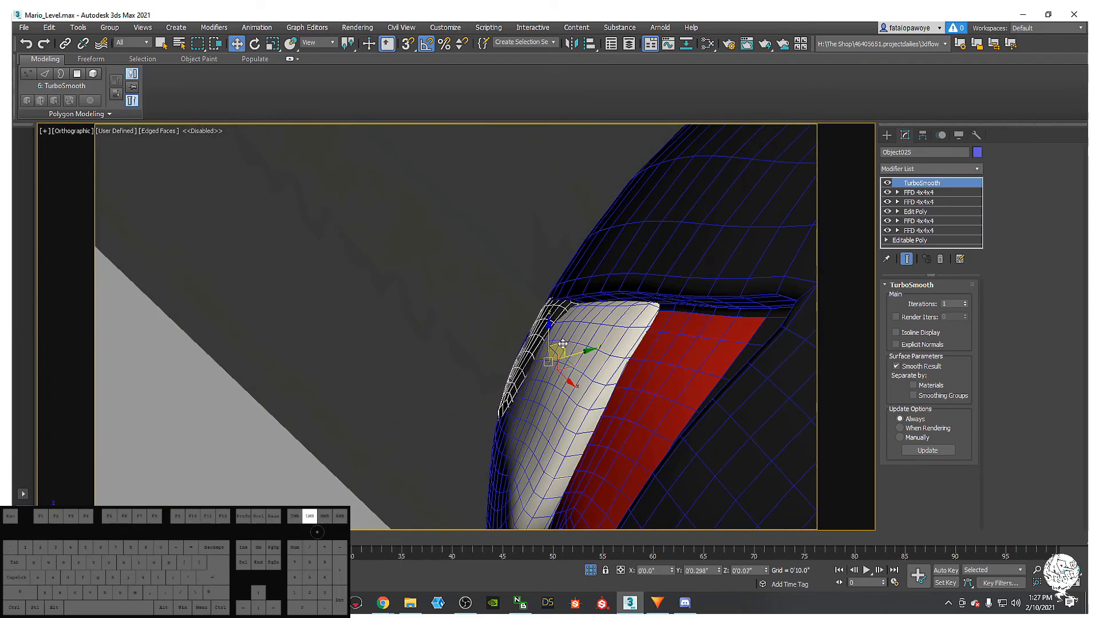
left_click_drag(562, 341, 561, 342)
middle_click_drag(562, 342, 690, 300, "alt")
left_click(613, 343)
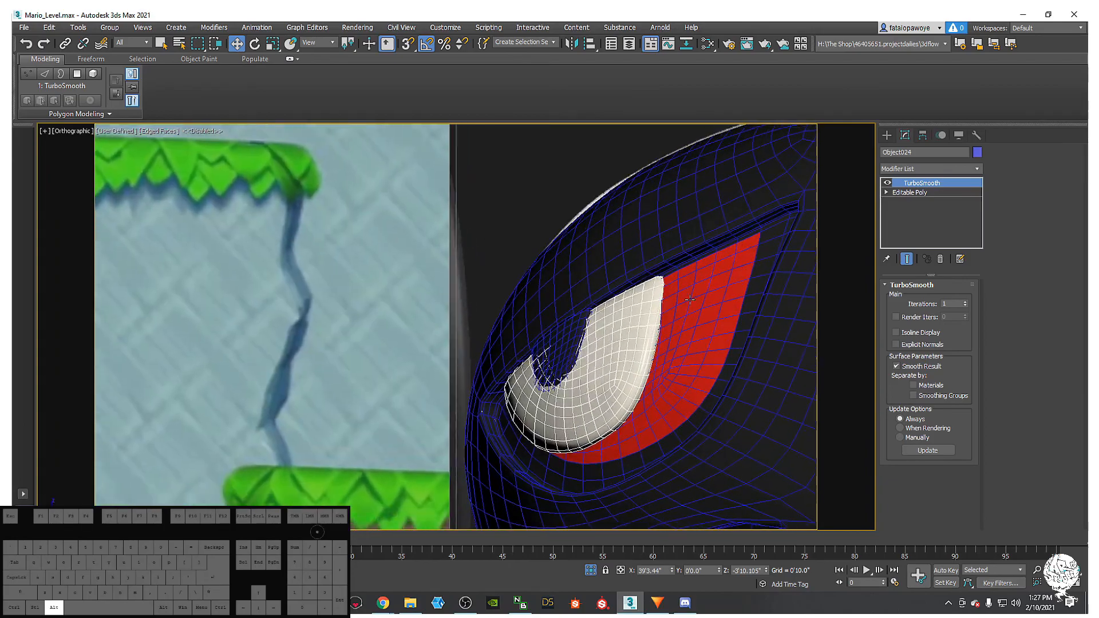
- Centre the eye white's pivot with Affect Pivot Only and nudge it into the socket
left_click(926, 136)
left_click(919, 213)
left_click(928, 271)
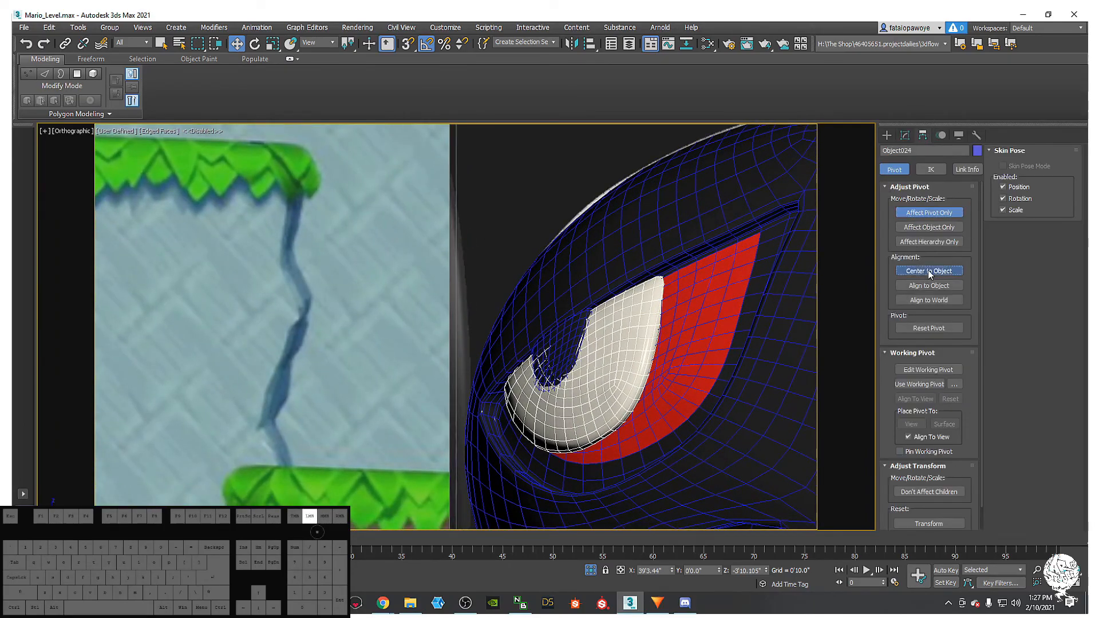
left_click(883, 135)
middle_click_drag(664, 255, 522, 243, "alt")
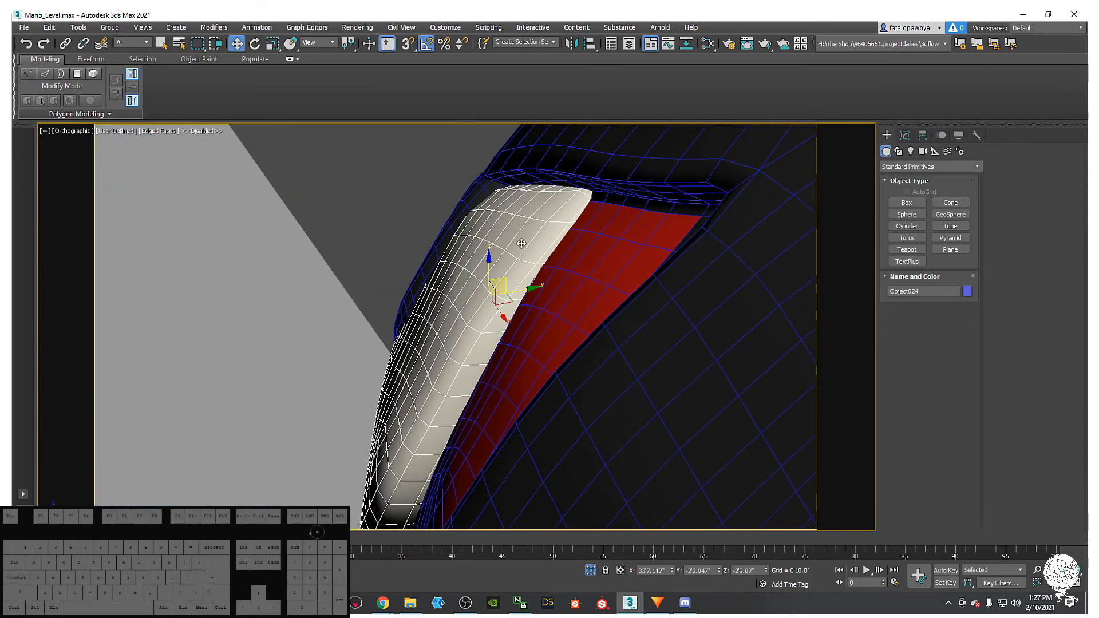
left_click_drag(506, 279, 503, 279)
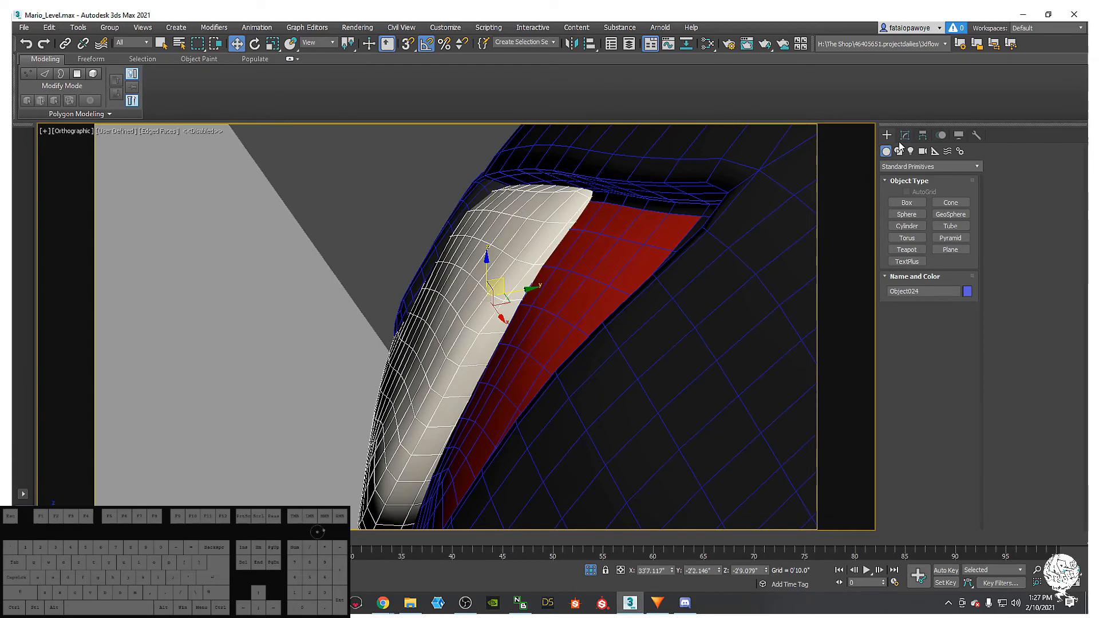
- In the base mesh's edge mode, select an edge loop of the eye white and move it up and left
left_click(904, 135)
left_click(918, 195)
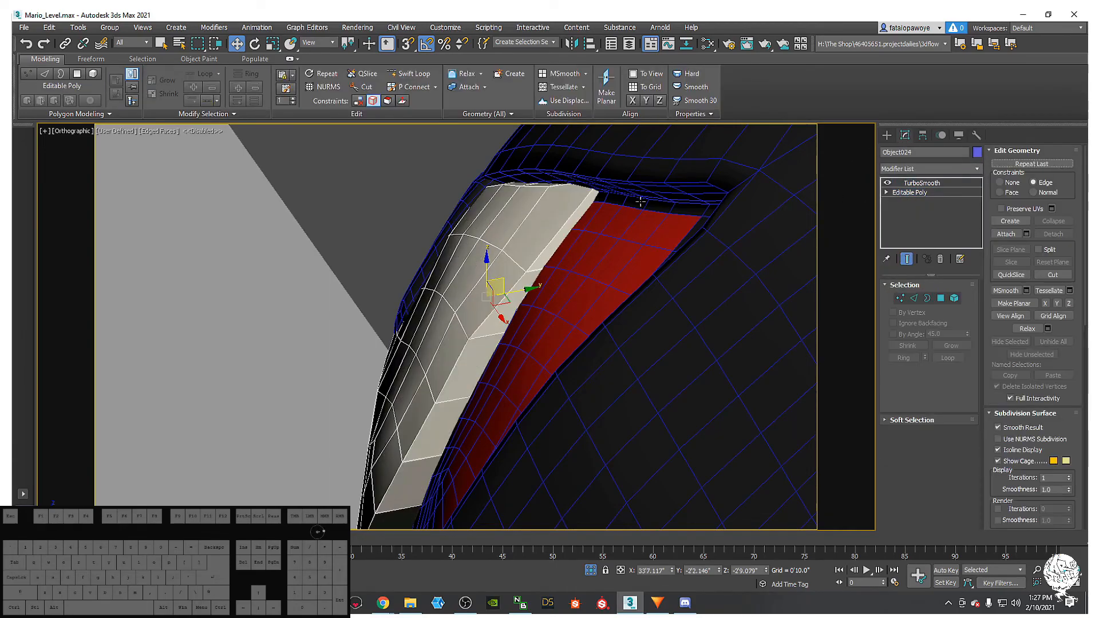
scroll(504, 281, "up", 3)
middle_click_drag(573, 194, 710, 197)
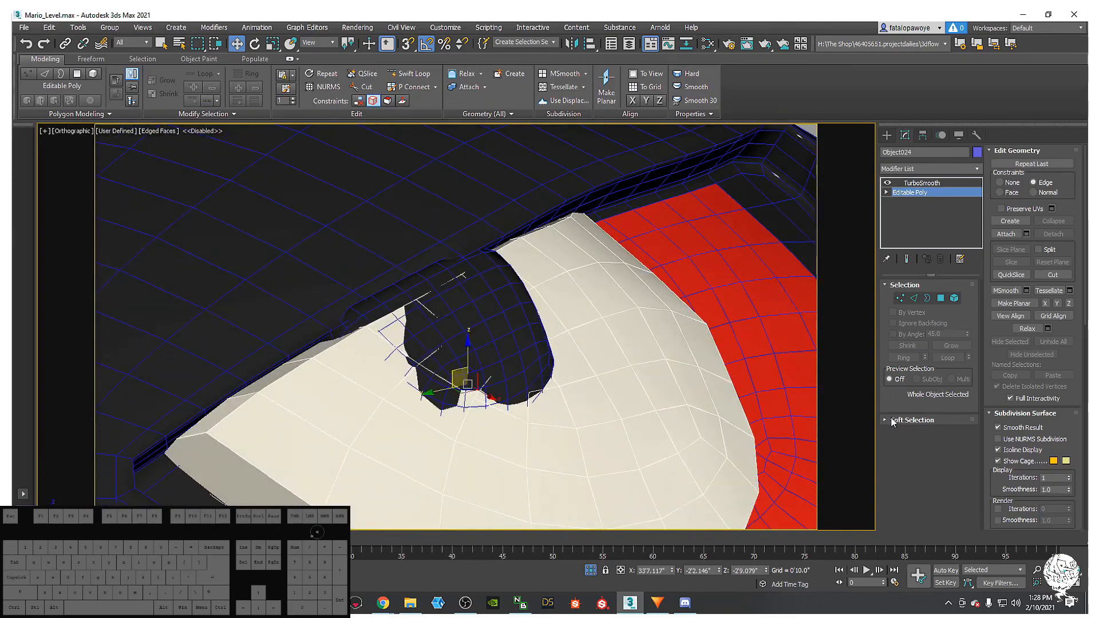
left_click(914, 299)
double_click(223, 423)
middle_click_drag(244, 408, 166, 452, "alt")
middle_click_drag(394, 361, 346, 405, "alt")
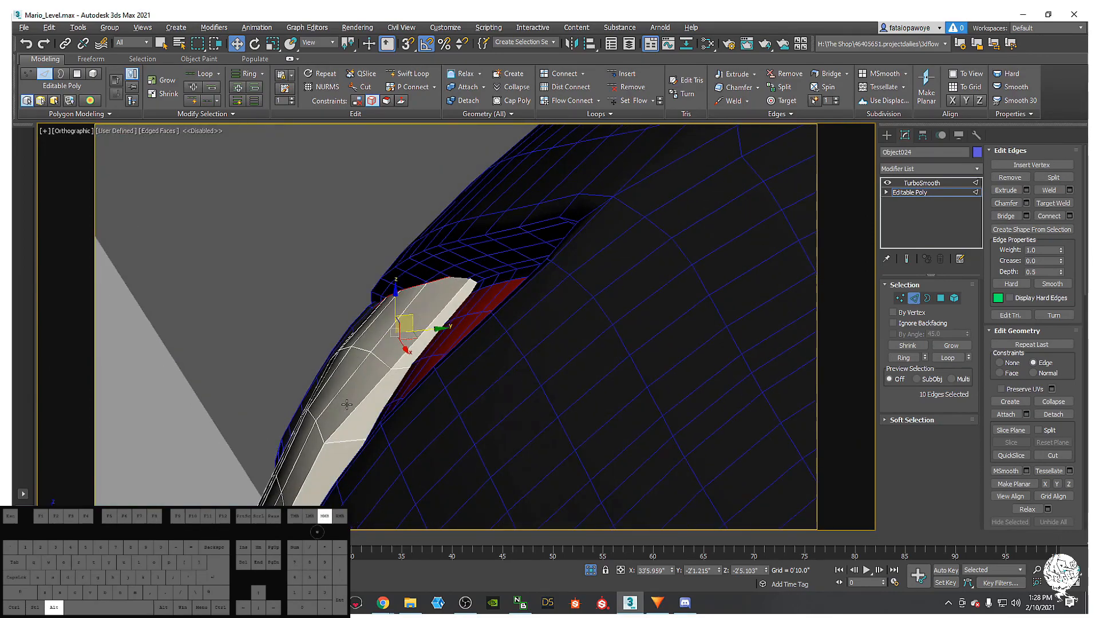
left_click_drag(414, 310, 411, 307)
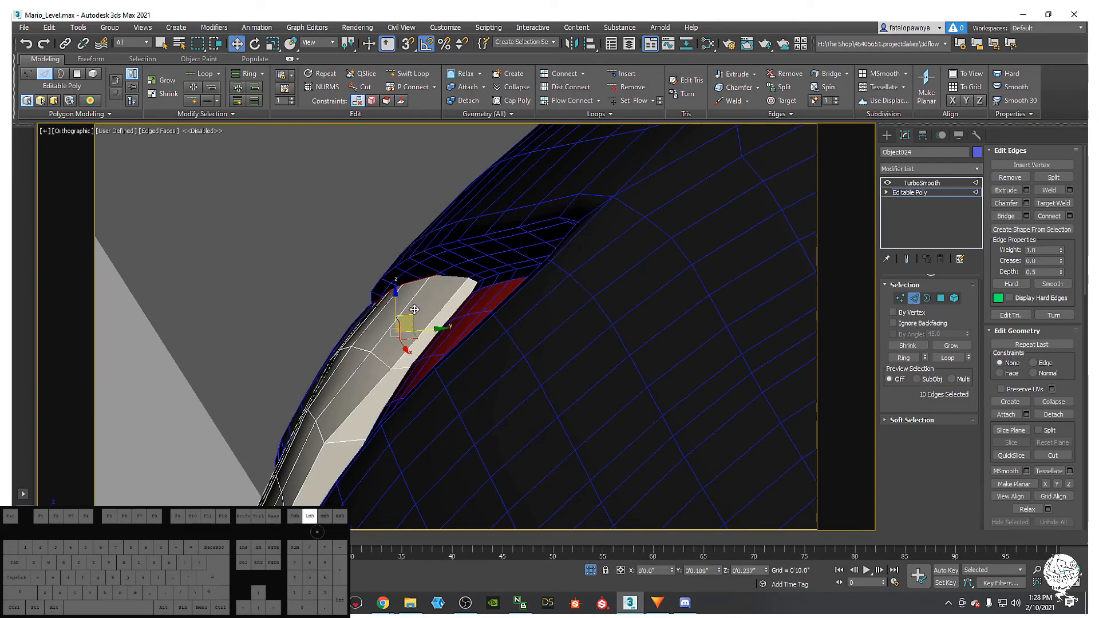
middle_click_drag(417, 303, 629, 246, "alt")
middle_click_drag(424, 344, 375, 323, "alt")
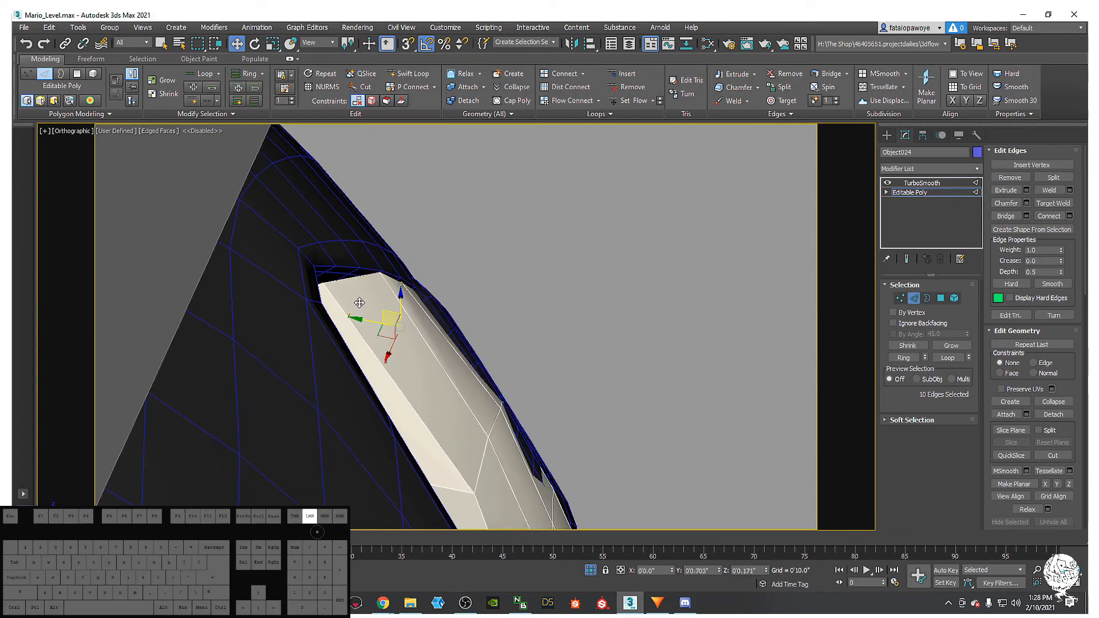
left_click_drag(361, 302, 362, 303)
middle_click_drag(362, 303, 450, 319, "alt")
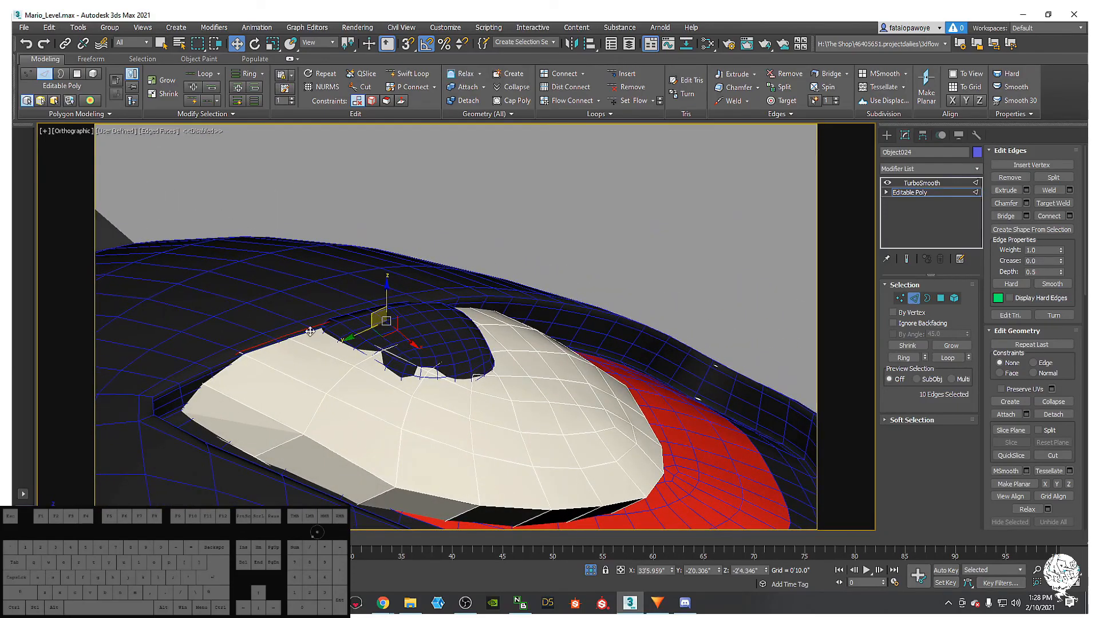
middle_click_drag(309, 331, 244, 402, "alt")
- Insert a Swift Loop edge loop across the eye white
left_click(408, 74)
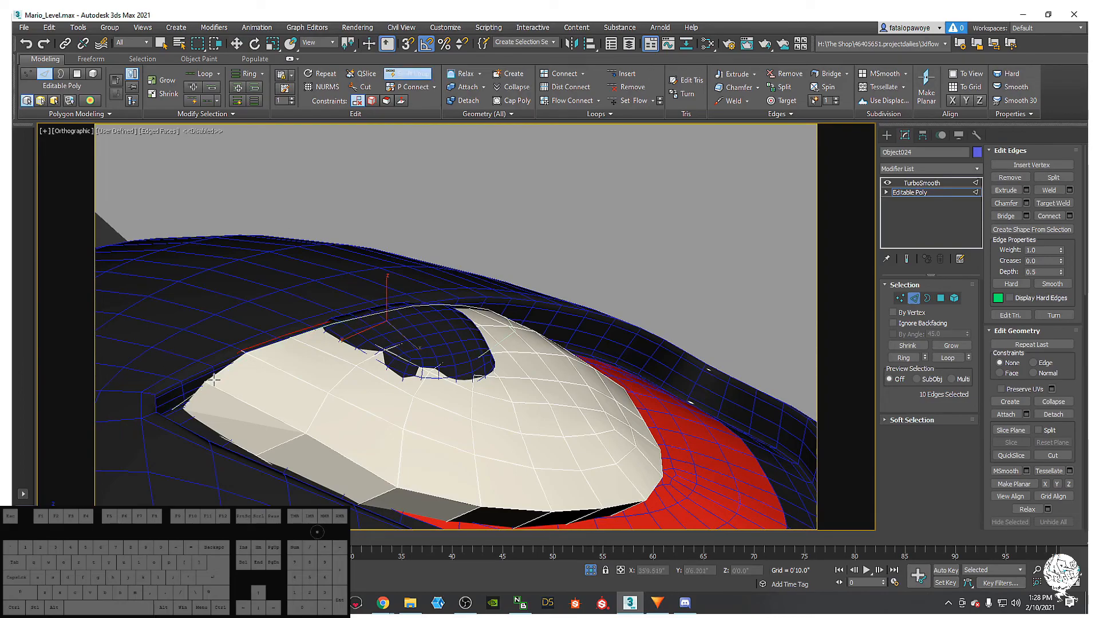
left_click(245, 353)
right_click(246, 353)
middle_click_drag(415, 382, 632, 200, "alt")
- Return to the eye's TurboSmooth result and select the dark pupil
left_click(922, 183)
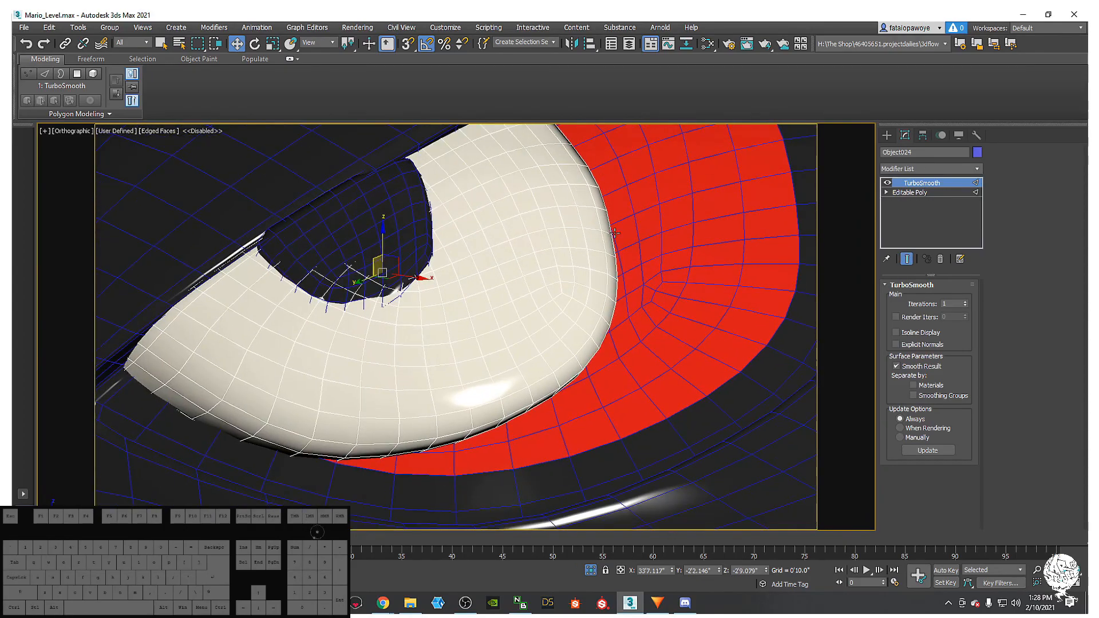
scroll(540, 227, "down", 2)
middle_click_drag(518, 226, 518, 212)
scroll(510, 224, "down", 2)
middle_click_drag(476, 285, 418, 399, "alt")
left_click(887, 136)
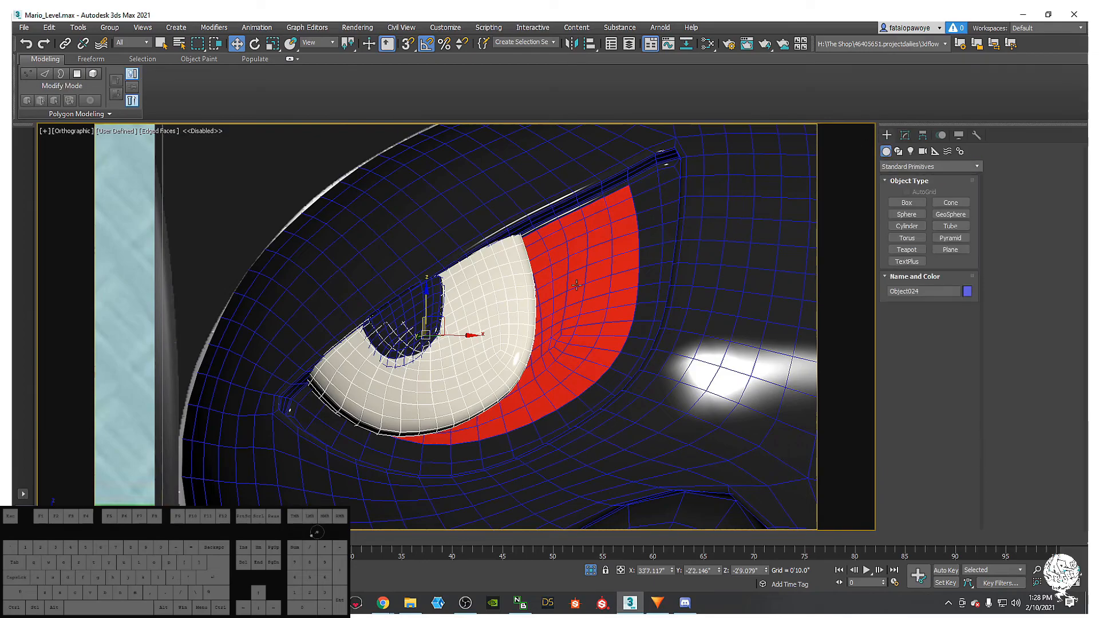
left_click(419, 293)
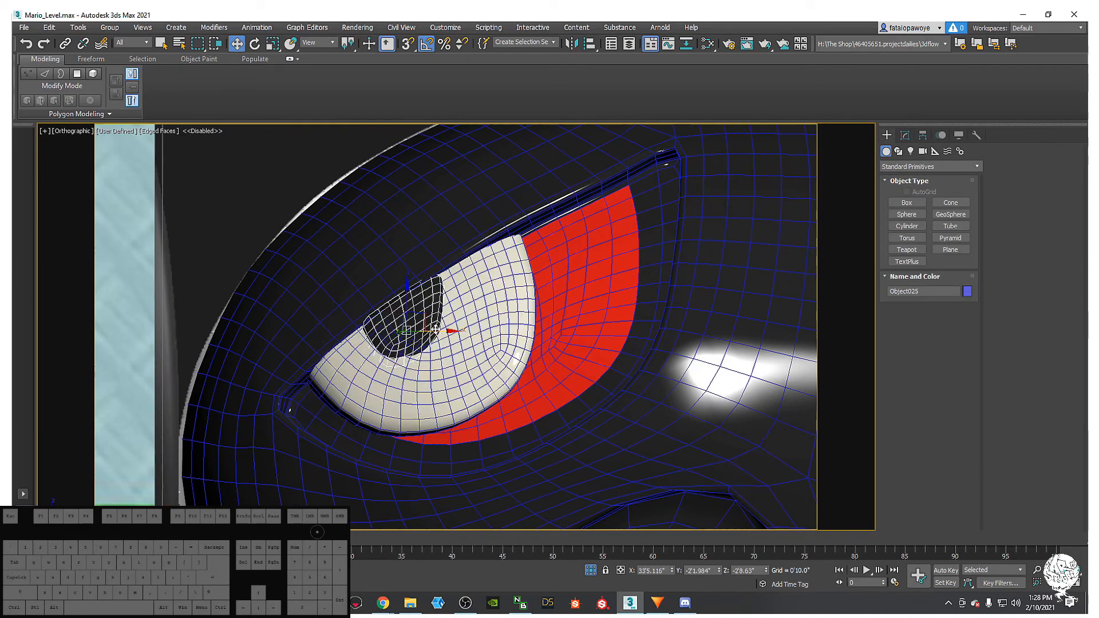
- Nudge the pupil slightly along its side axis, undoing stray moves with Ctrl+Z
left_click_drag(441, 327, 439, 328)
key("ctrl+z")
mouse_move(439, 328)
middle_mouse_down("alt")
mouse_move(389, 334)
mouse_move(438, 332)
mouse_move(429, 322)
middle_mouse_up("alt")
scroll(424, 333, "up", 5)
left_click_drag(432, 323, 431, 332)
key("ctrl+z")
middle_click_drag(419, 343, 456, 273, "alt")
left_click_drag(409, 354, 413, 349)
middle_click_drag(413, 349, 464, 384, "alt")
- Alternately move the eye white and the pupil slightly down and left to seat them
left_click(418, 402)
middle_click_drag(407, 405, 412, 362, "alt")
left_click_drag(422, 364, 416, 366)
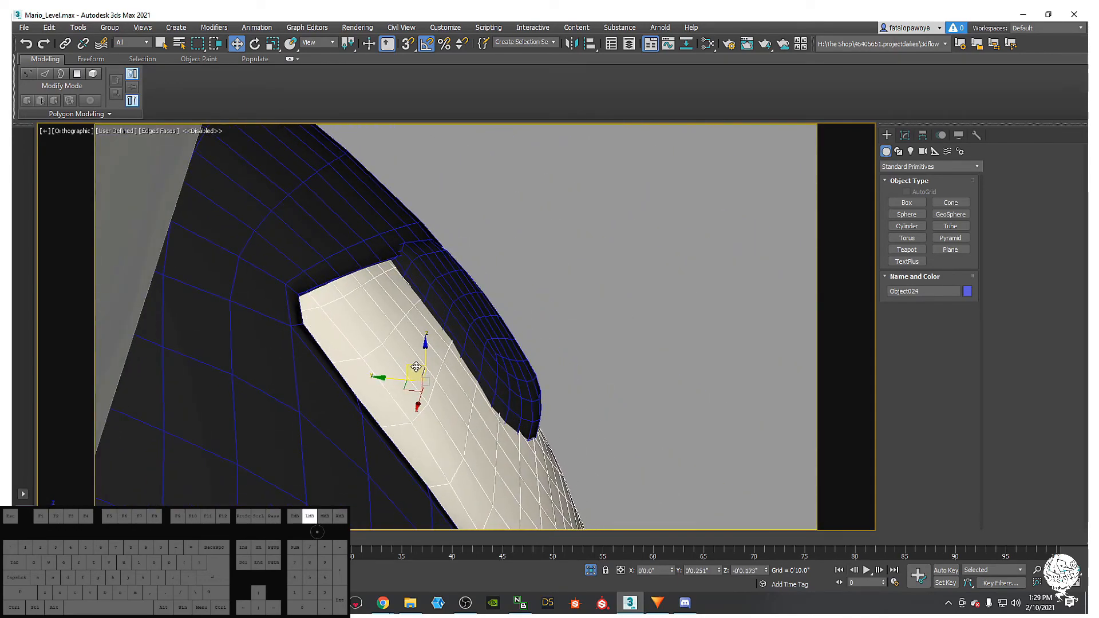
middle_click_drag(416, 367, 461, 331, "alt")
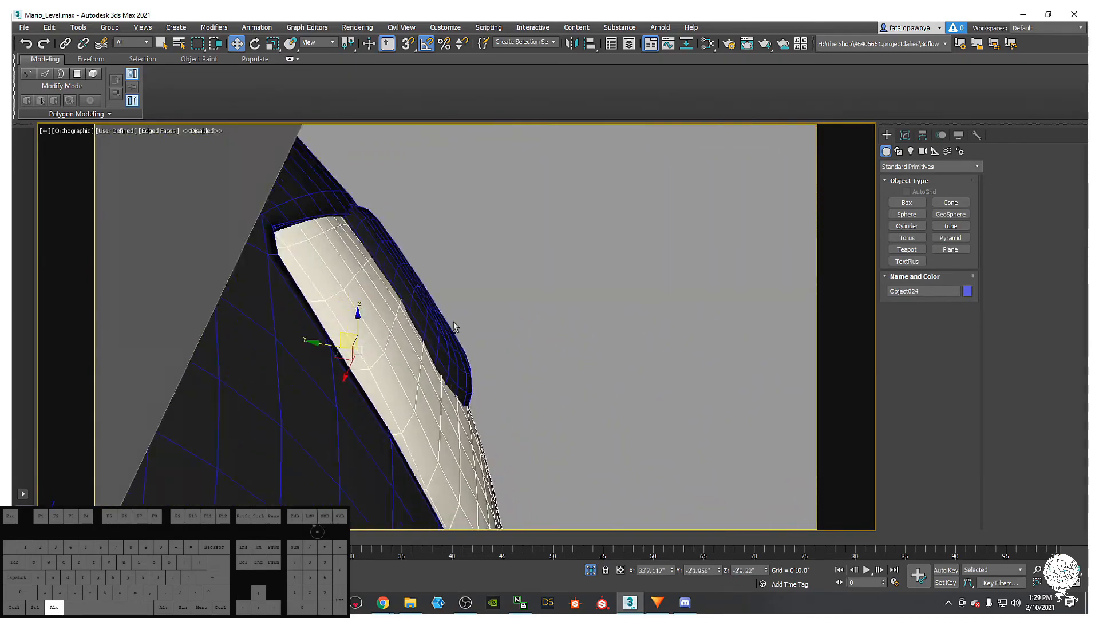
left_click(417, 263)
left_click_drag(366, 292, 365, 291)
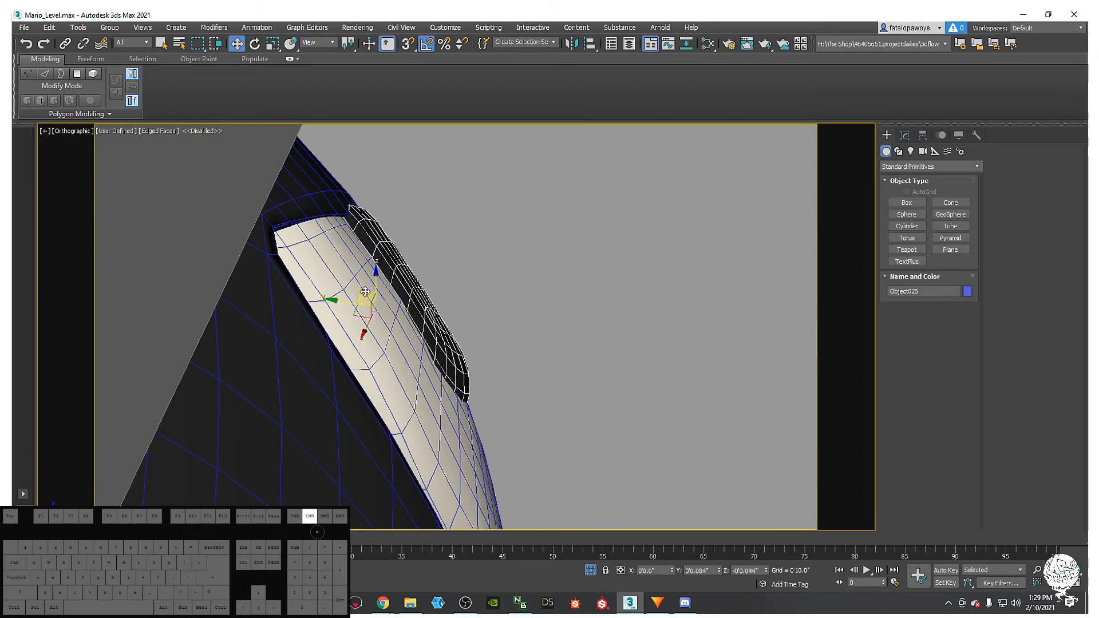
left_click(374, 337)
middle_click_drag(374, 337, 404, 348, "alt")
left_click_drag(342, 337, 340, 340)
mouse_move(396, 333)
middle_mouse_down("alt")
mouse_move(385, 358)
mouse_move(409, 345)
mouse_move(394, 338)
middle_mouse_up("alt")
left_click(411, 274)
left_click_drag(353, 285, 347, 288)
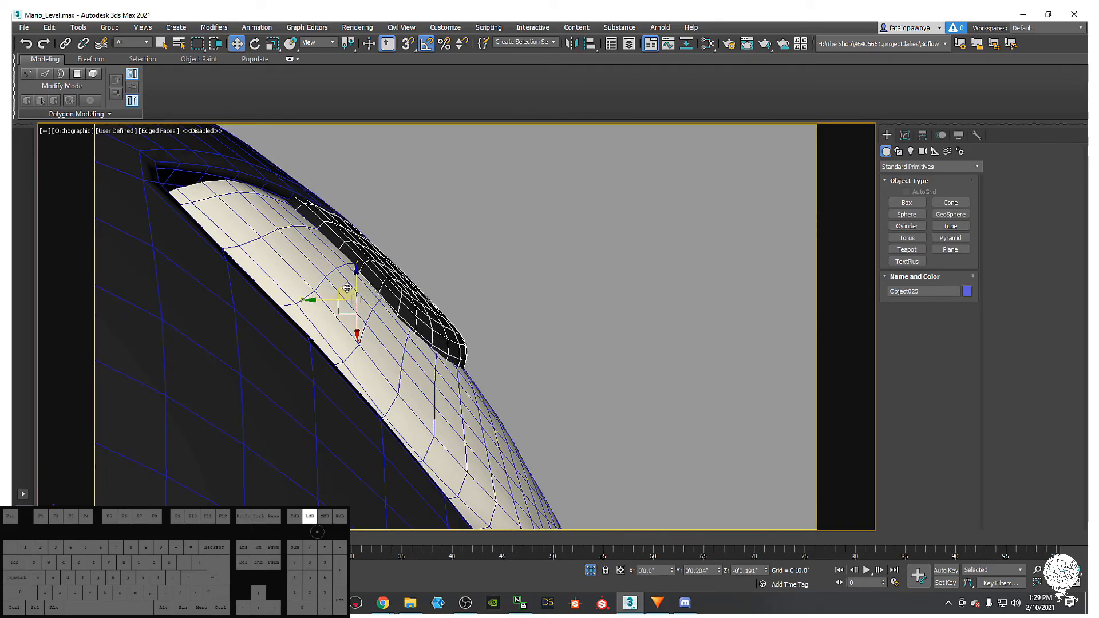
- Shift the eye white slightly left in two small moves, then select the pupil
middle_click_drag(346, 288, 358, 342, "alt")
left_click(353, 346)
left_click(366, 292)
left_click_drag(356, 343, 351, 343)
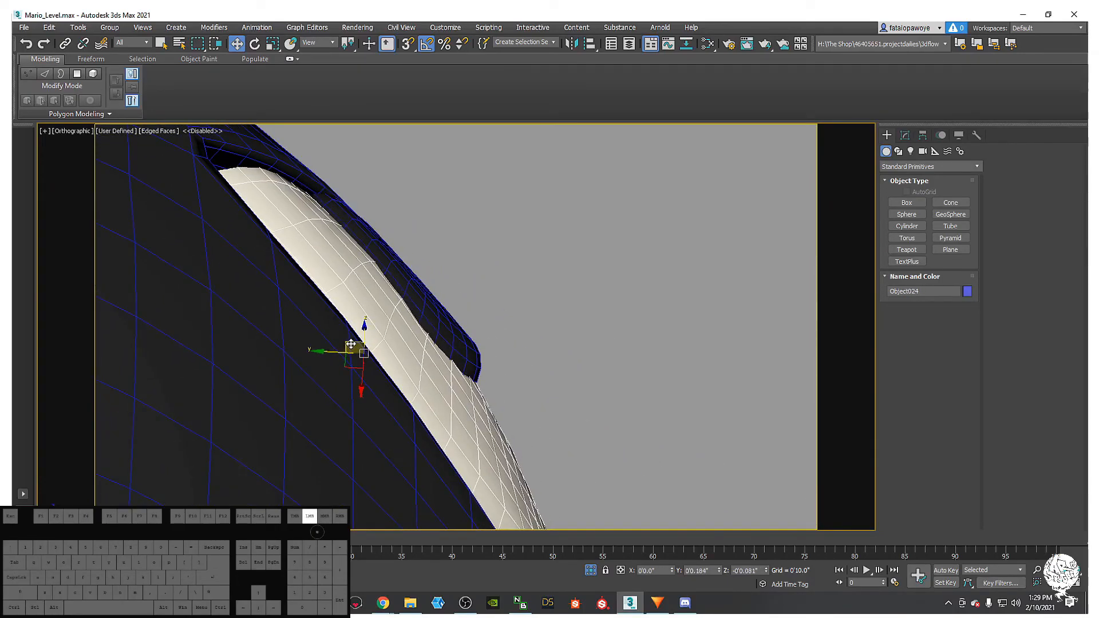
left_click(390, 261)
left_click_drag(369, 292, 367, 292)
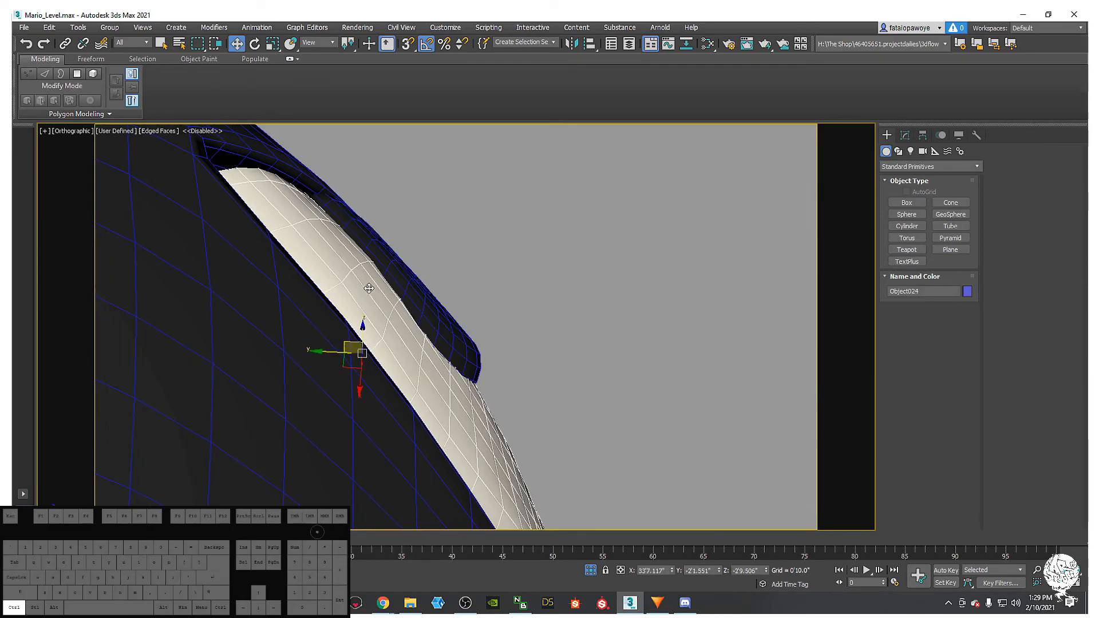
left_click(365, 298)
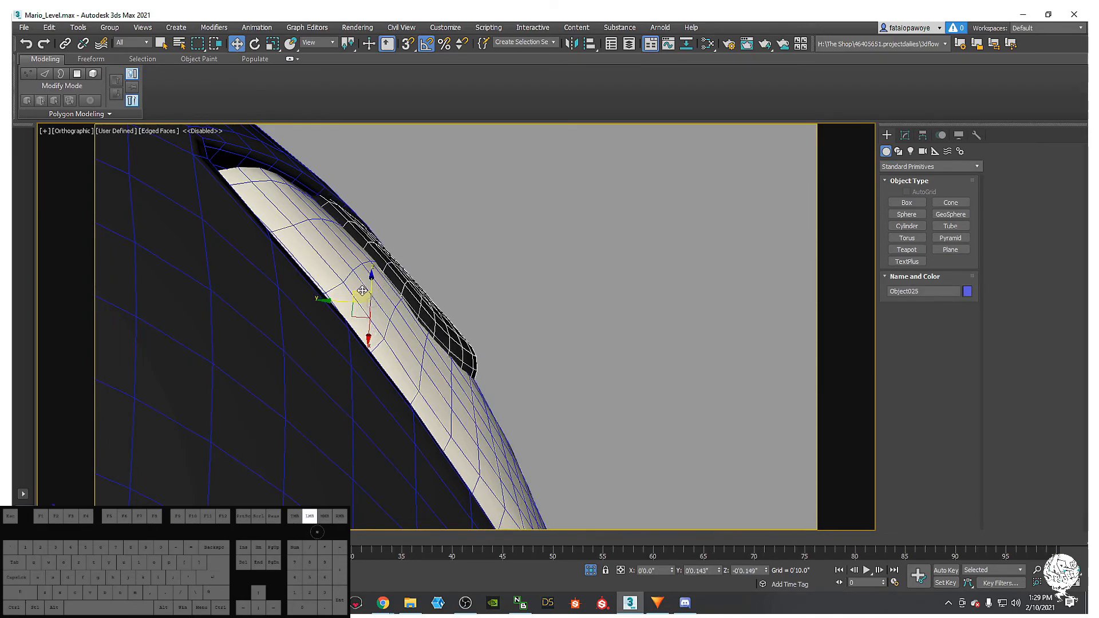
- Clear the selection, switch to Default Shading with F4 to review both bullets, and reselect the pupil
middle_click_drag(453, 330, 426, 338, "alt")
scroll(311, 369, "down", 6)
scroll(424, 338, "up", 2)
middle_click_drag(422, 323, 408, 342)
scroll(409, 321, "down", 3)
left_click(517, 430)
middle_click_drag(517, 433, 503, 441)
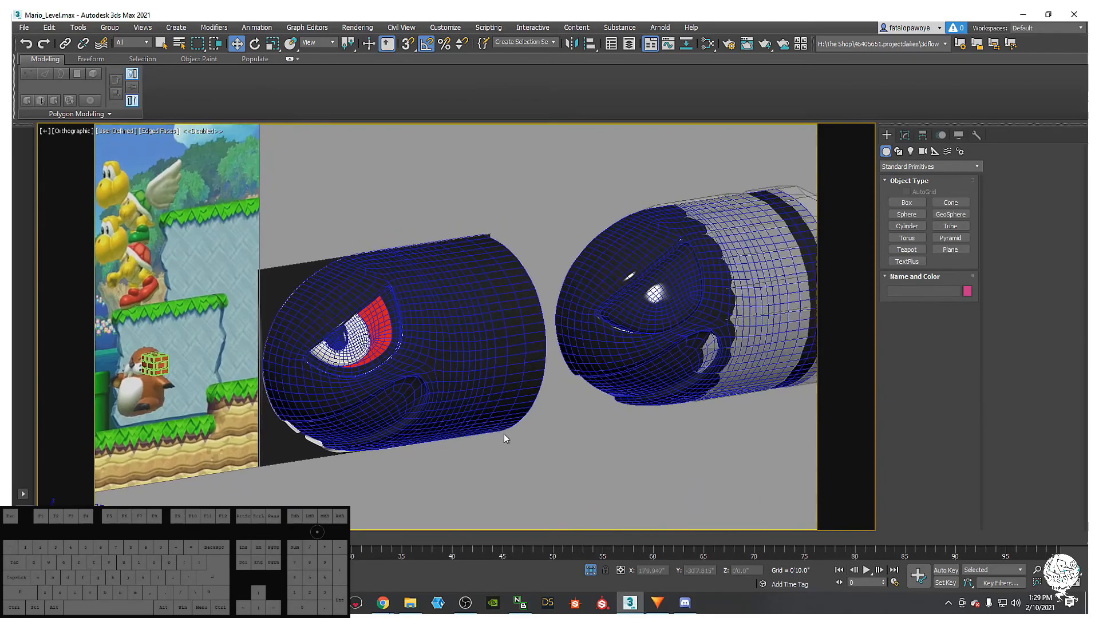
key("F4")
scroll(368, 454, "down", 3)
middle_click_drag(368, 454, 486, 377, "alt")
scroll(513, 396, "up", 5)
scroll(339, 347, "down", 5)
scroll(297, 320, "up", 4)
left_click(296, 318)
scroll(298, 318, "up", 6)
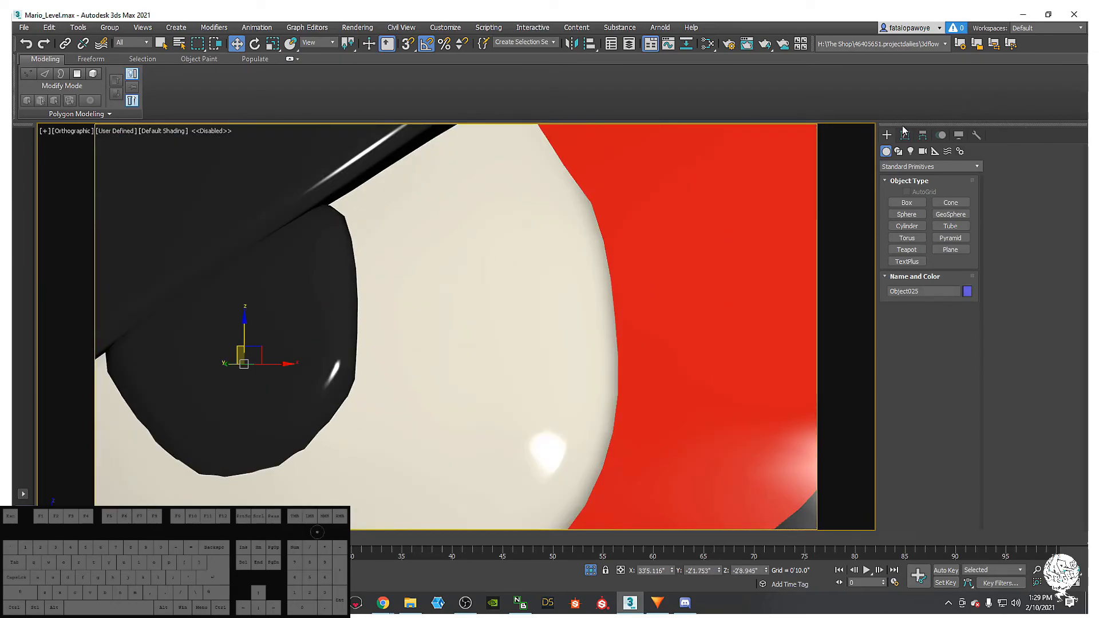
- Review the pupil's FFD 4x4x4 lattice and TurboSmooth levels in the modifier stack
left_click(905, 134)
left_click(919, 193)
middle_click_drag(450, 275, 449, 284)
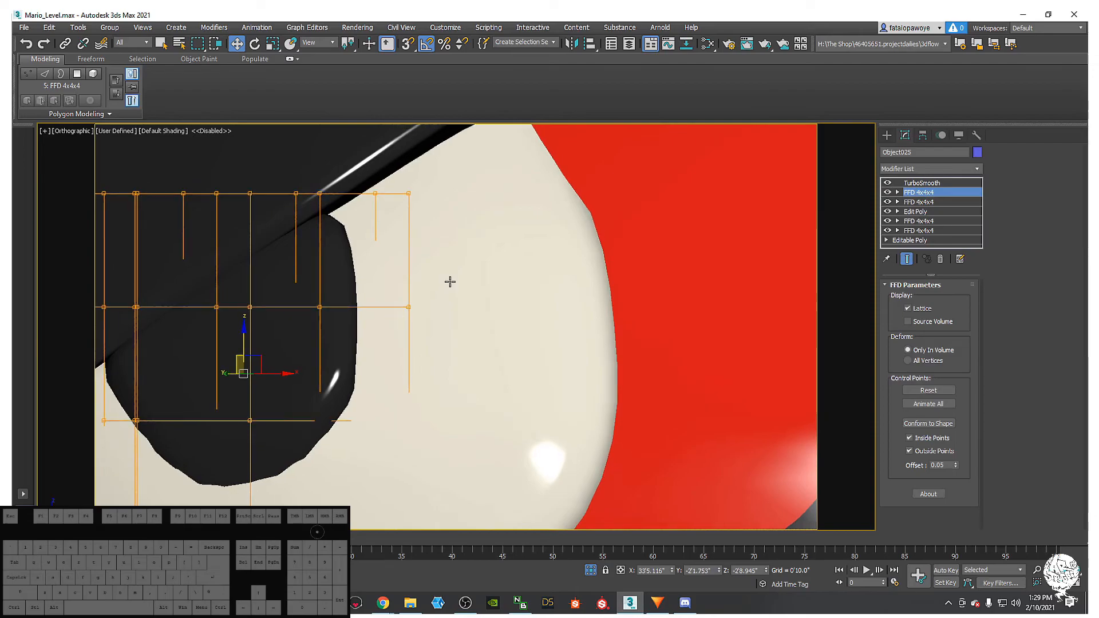
key("1")
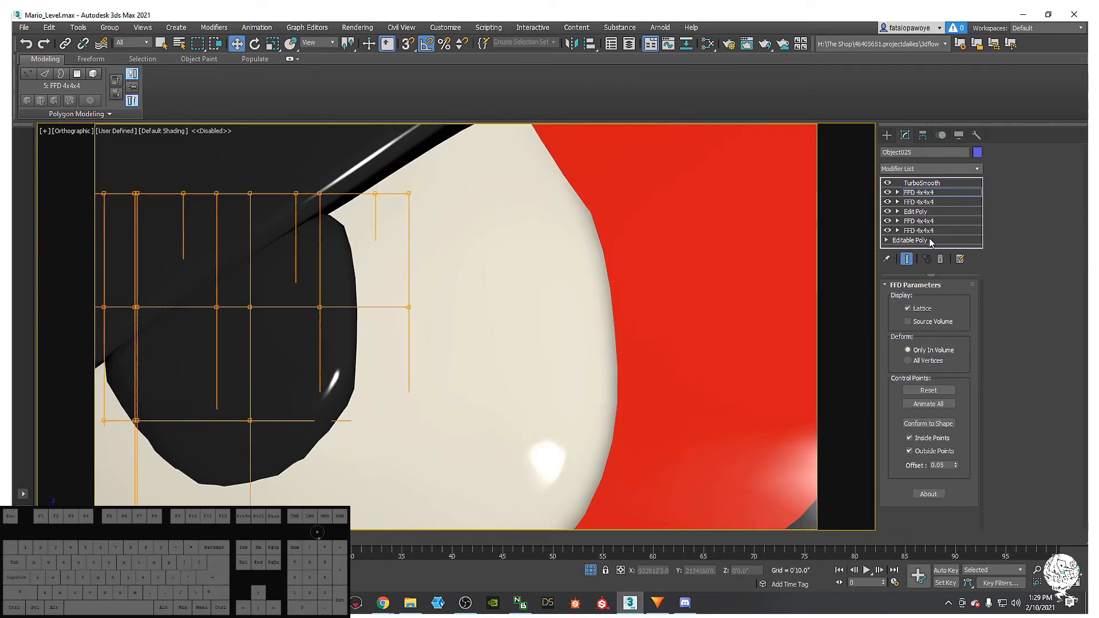
left_click(922, 183)
left_click(926, 193)
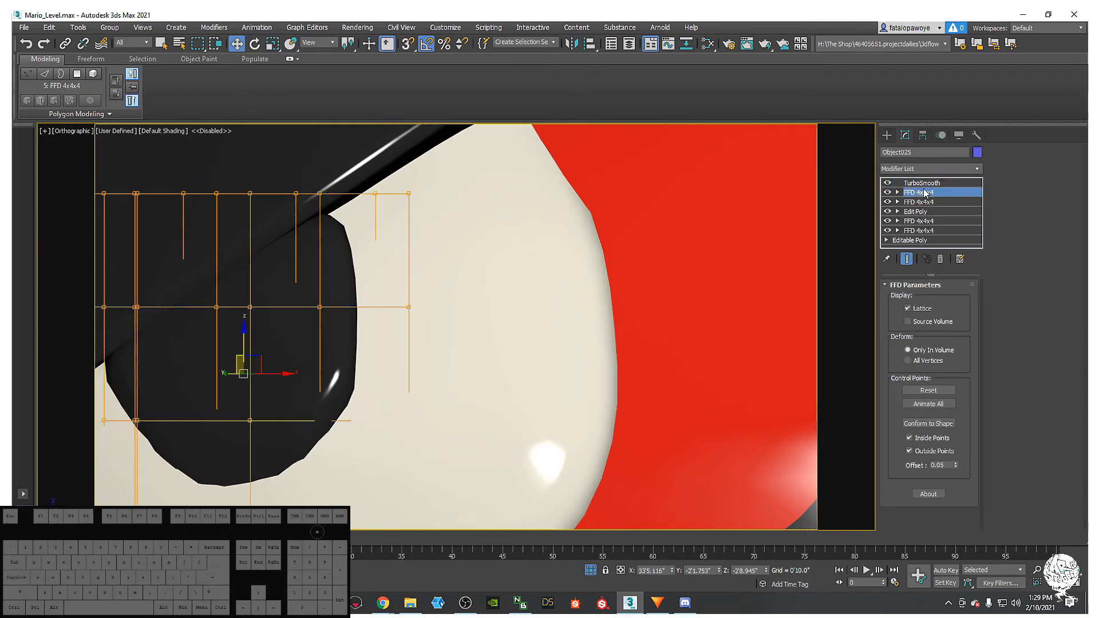
- Add an Edit Poly modifier to the pupil and show its edged mesh up close
left_click(972, 168)
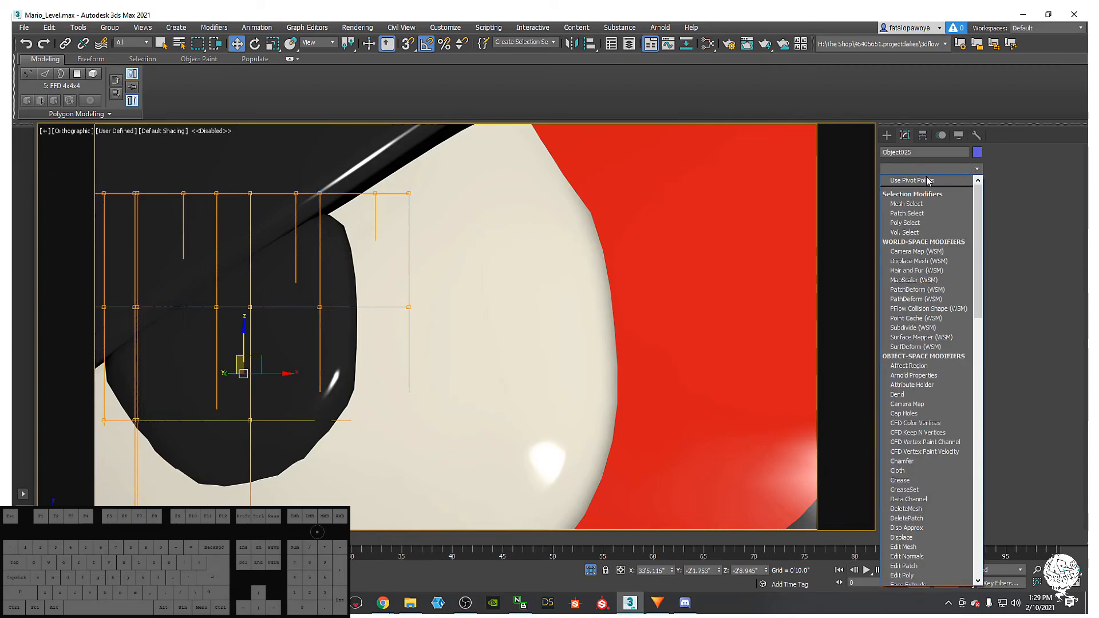
key("e")
left_click(915, 209)
middle_click_drag(431, 252, 537, 259)
key("F4")
middle_click_drag(414, 263, 596, 263)
scroll(559, 255, "up", 5)
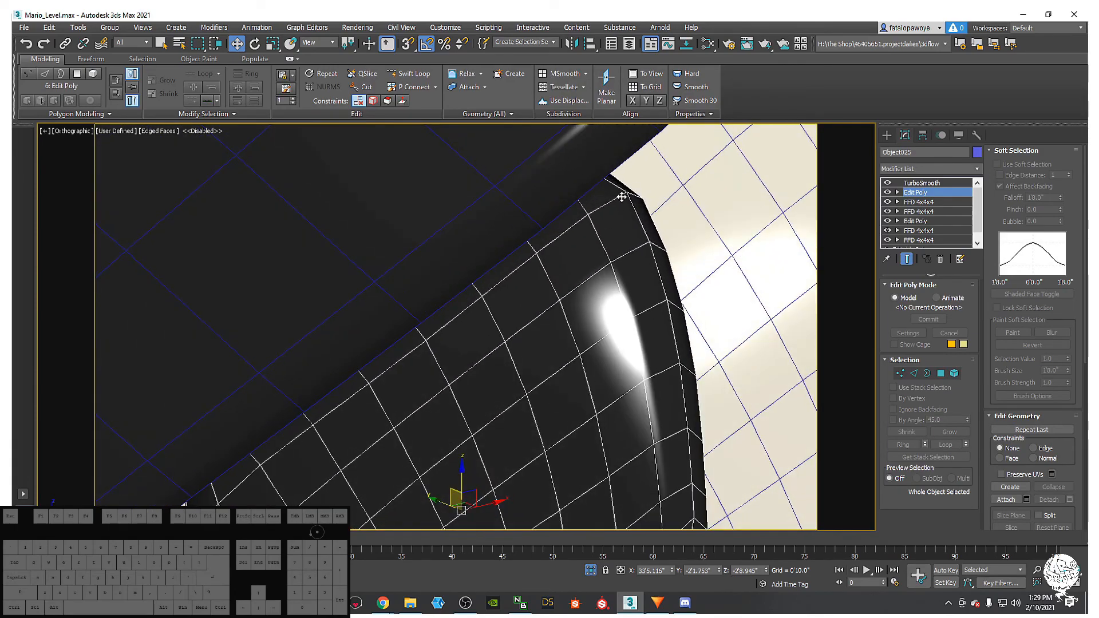
left_click(908, 260)
left_click(907, 259)
- Insert an edge loop near the pupil's edge, then select a single pupil edge
middle_click_drag(642, 271, 549, 171, "alt")
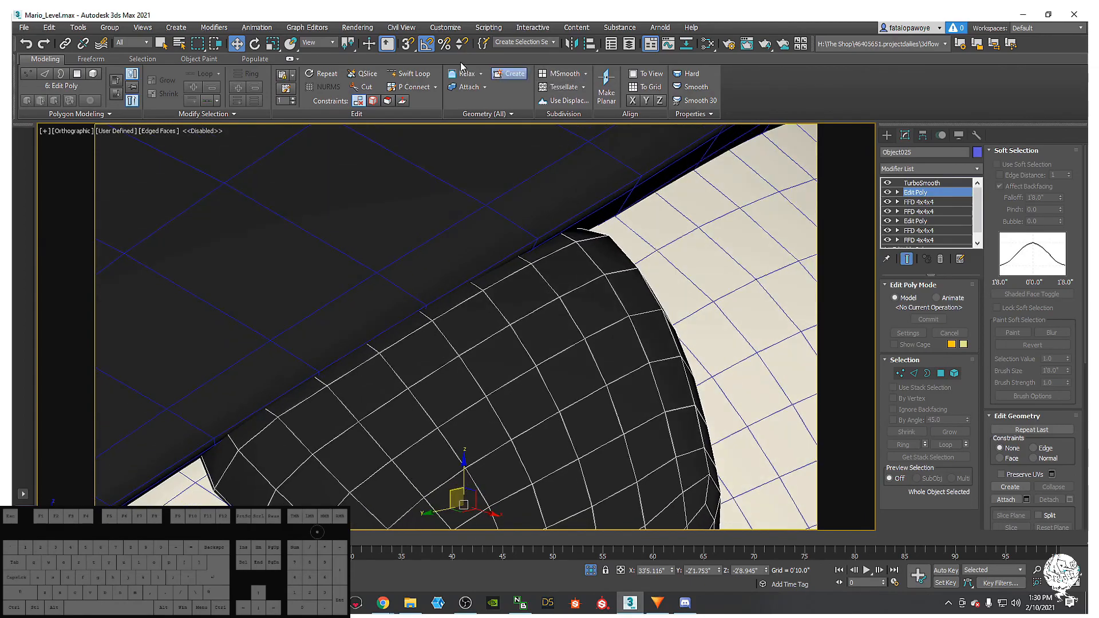
left_click(408, 73)
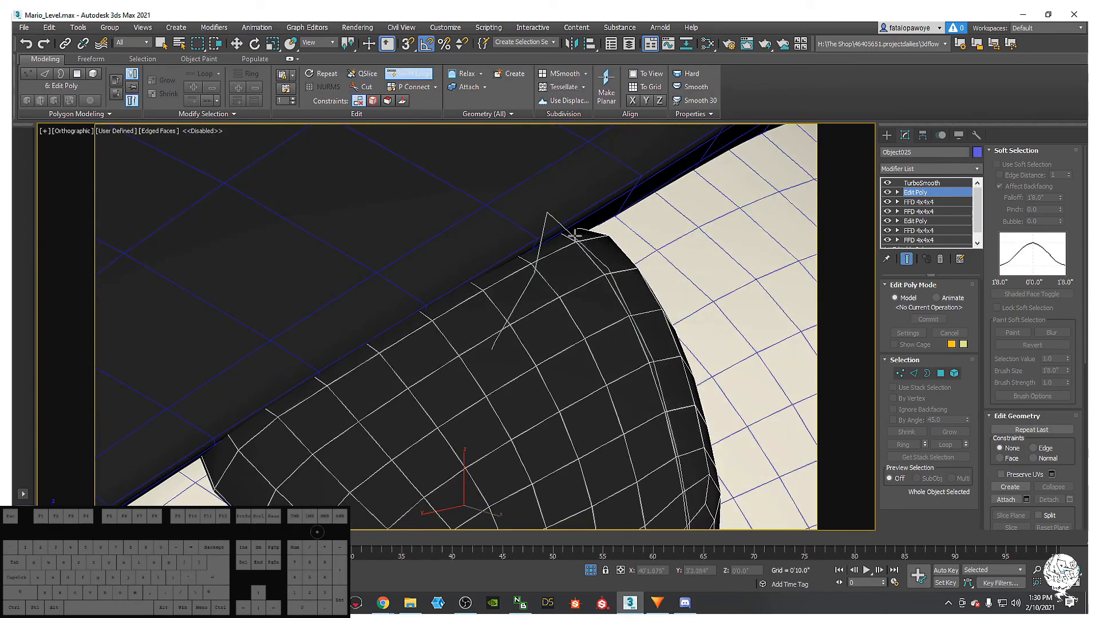
middle_click_drag(563, 236, 574, 214, "alt")
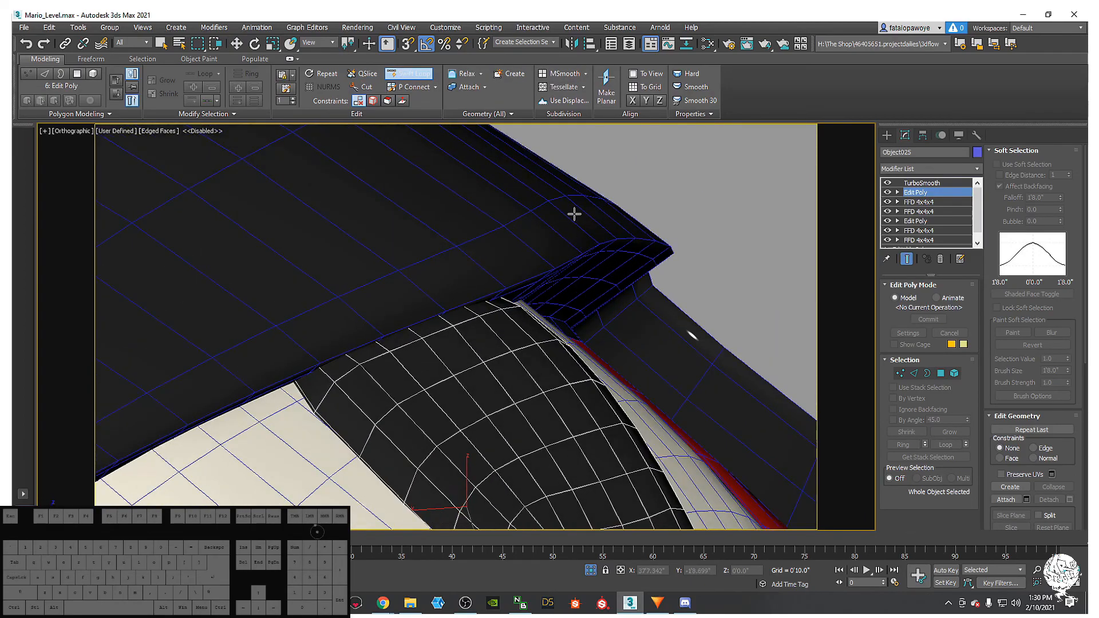
left_click(307, 373)
mouse_move(422, 421)
middle_mouse_down("alt")
mouse_move(356, 426)
mouse_move(390, 423)
mouse_move(543, 338)
mouse_move(497, 369)
mouse_move(499, 338)
mouse_move(460, 366)
mouse_move(496, 386)
mouse_move(497, 362)
mouse_move(451, 382)
mouse_move(457, 366)
middle_mouse_up("alt")
key("w")
key("F4")
left_click(467, 323)
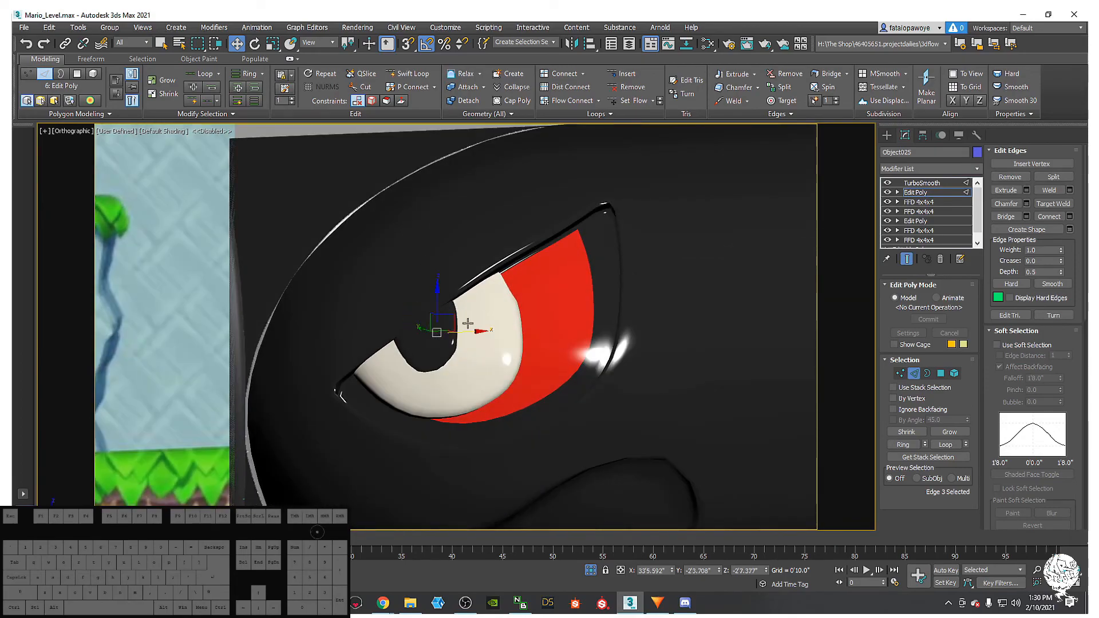
left_click(959, 170)
left_click(957, 170)
- Return to whole-object level and add an FFD 4x4x4 lattice, editing its control points
left_click(915, 374)
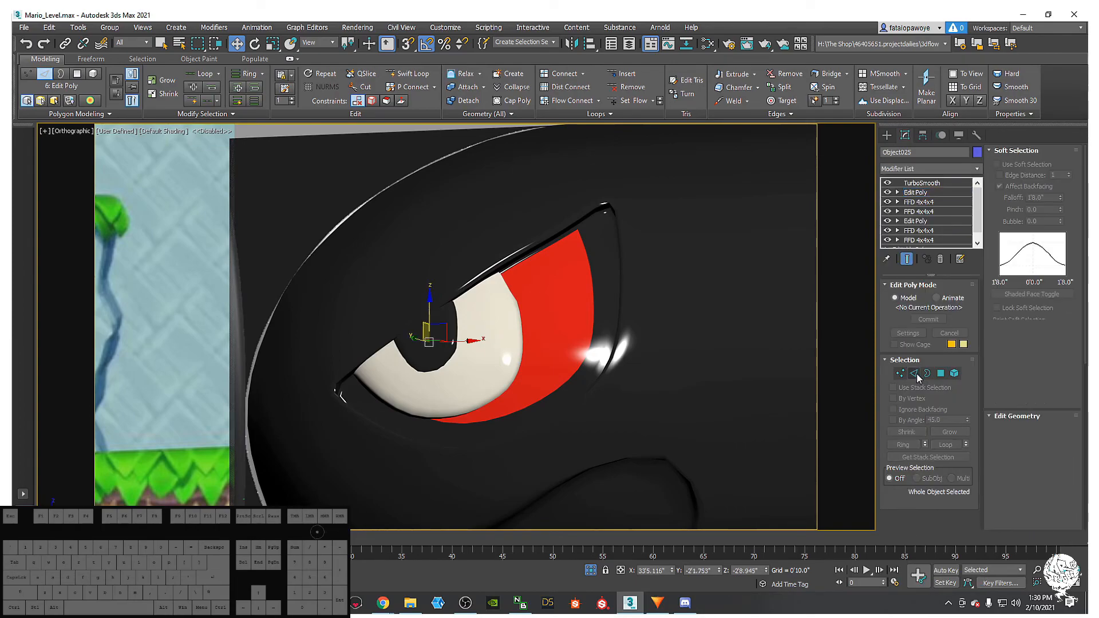
left_click(930, 169)
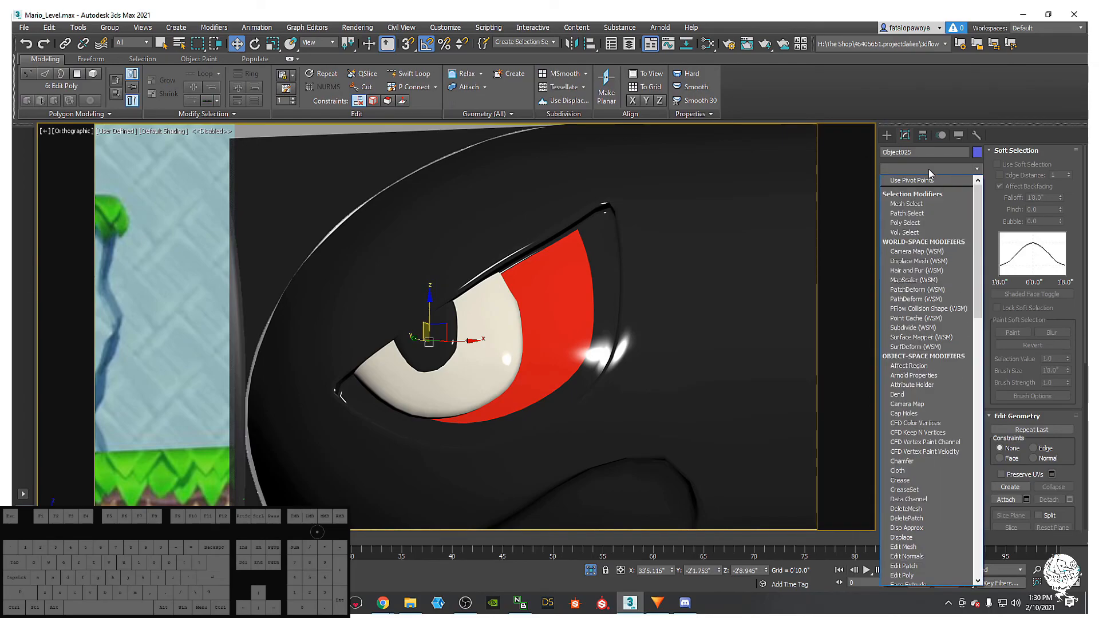
key("f")
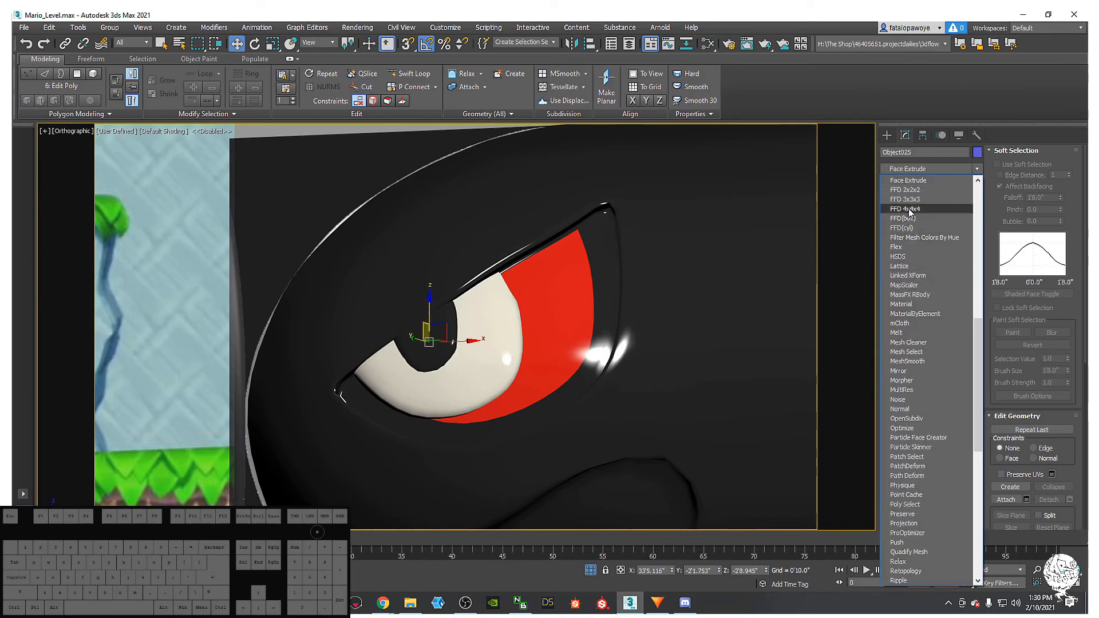
left_click(910, 212)
middle_click_drag(476, 293, 432, 395, "alt")
key("1")
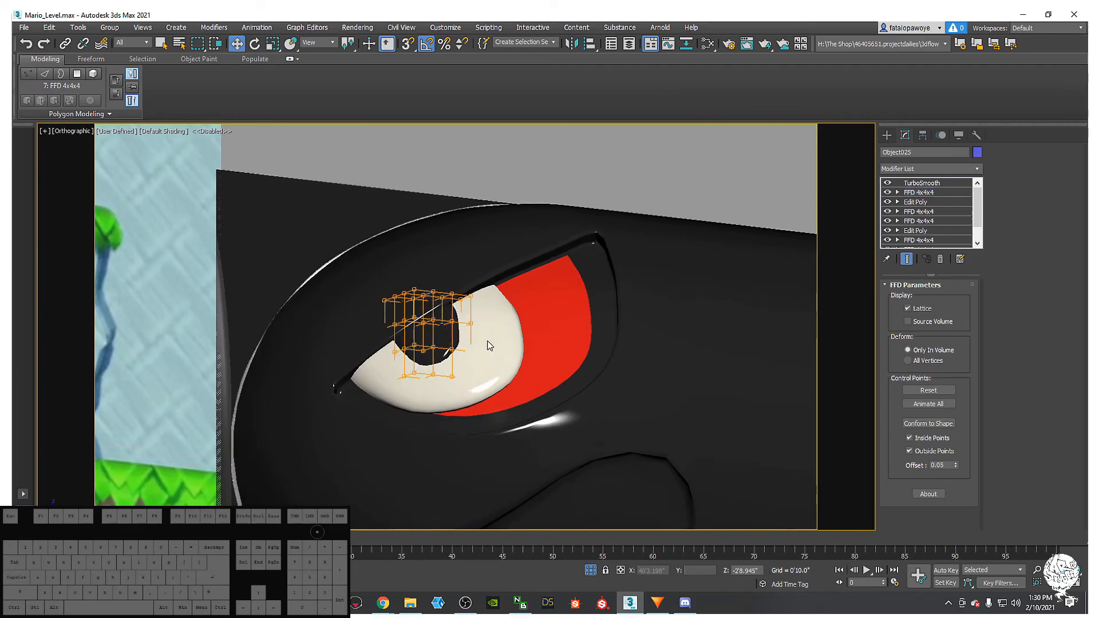
- Move upper lattice control points to reshape the black pupil
scroll(487, 341, "up", 5)
middle_click_drag(518, 388, 509, 413)
key("F3")
left_click_drag(506, 371, 473, 350)
mouse_move(482, 350)
middle_mouse_down("alt")
mouse_move(499, 365)
mouse_move(500, 395)
mouse_move(485, 381)
middle_mouse_up("alt")
key("F3")
mouse_move(479, 370)
left_mouse_down()
mouse_move(494, 357)
mouse_move(490, 366)
left_mouse_up()
left_click_drag(459, 294, 493, 295)
middle_click_drag(506, 399, 498, 382, "alt")
left_click_drag(390, 344, 425, 396)
middle_click_drag(423, 397, 421, 411, "alt")
left_click_drag(421, 377, 419, 374)
- Select the lower lattice control points near the eye's white and red areas
middle_click_drag(493, 410, 367, 343, "alt")
left_click_drag(338, 307, 391, 321)
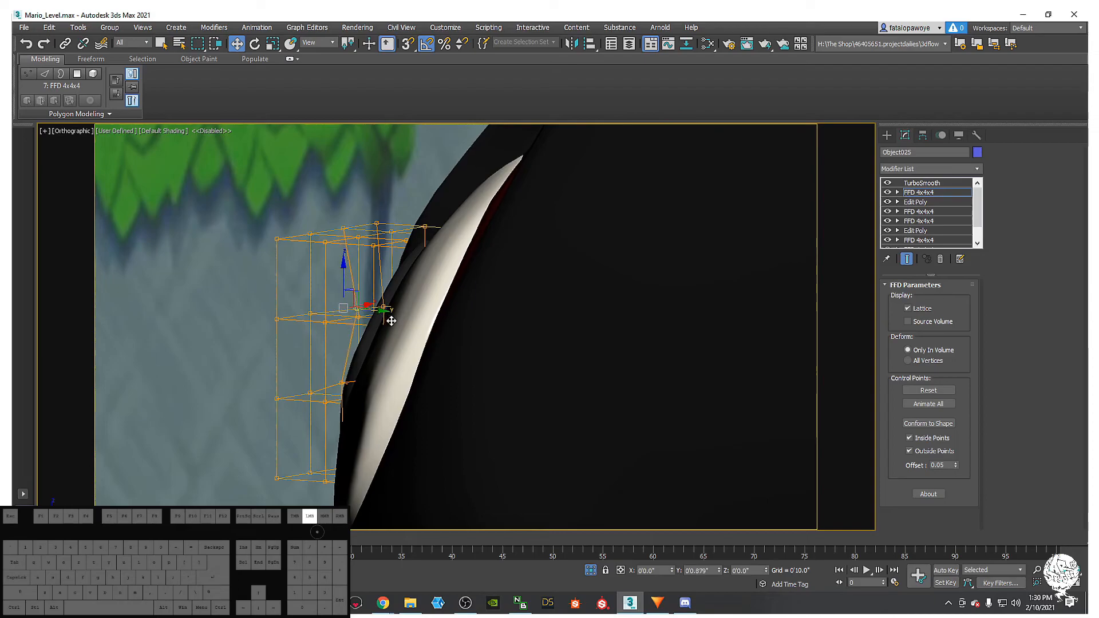
middle_click_drag(362, 341, 413, 440, "alt")
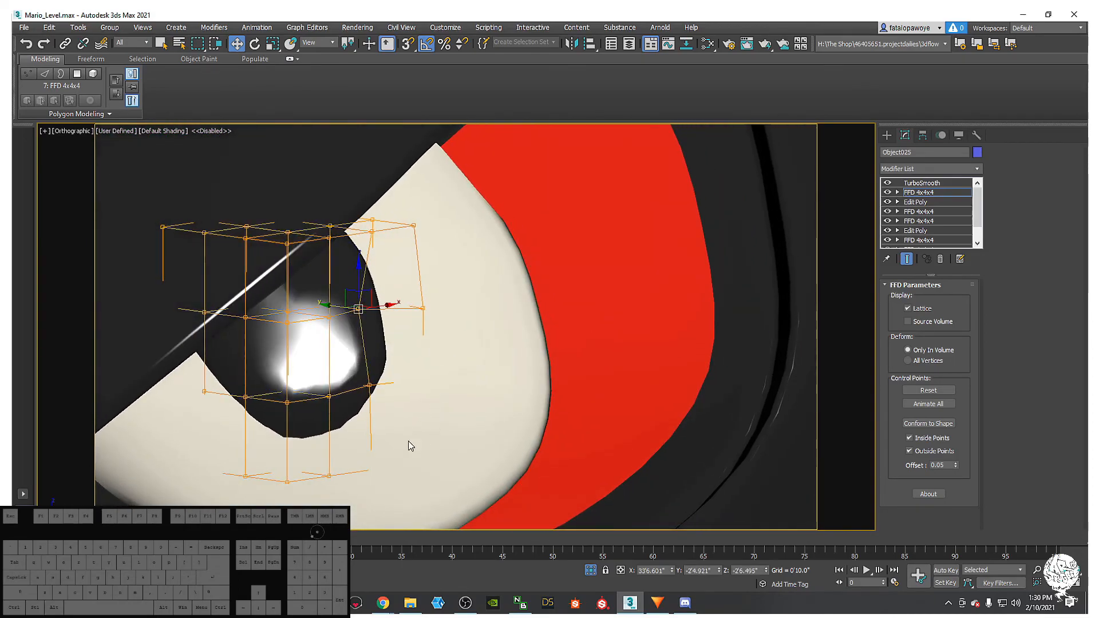
left_click_drag(304, 440, 305, 440)
left_click_drag(415, 496, 413, 493)
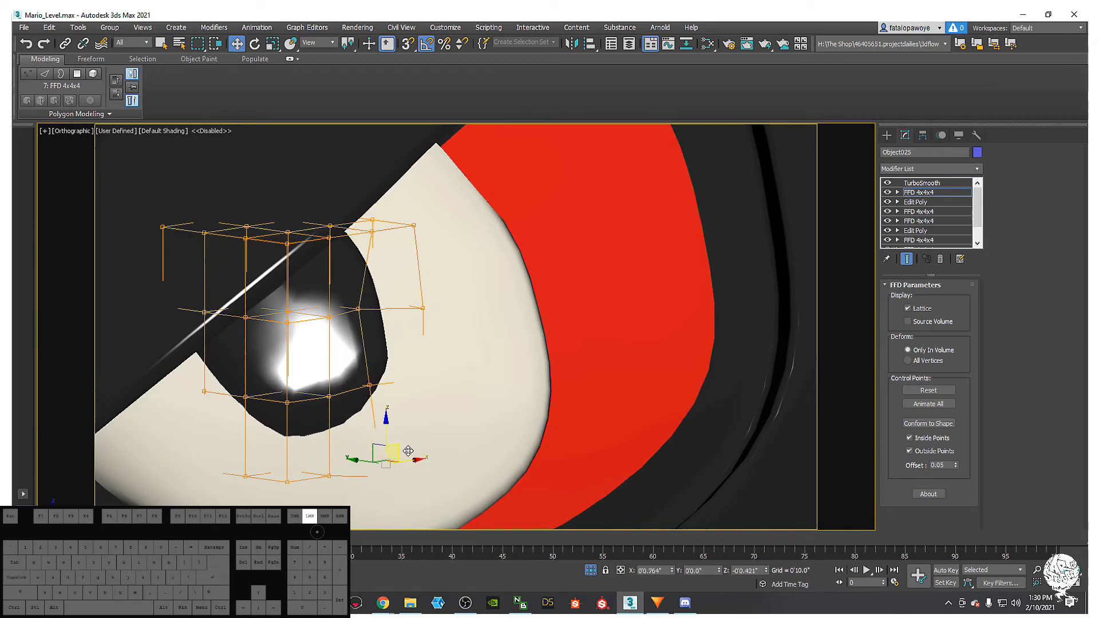
middle_click_drag(408, 450, 558, 399, "alt")
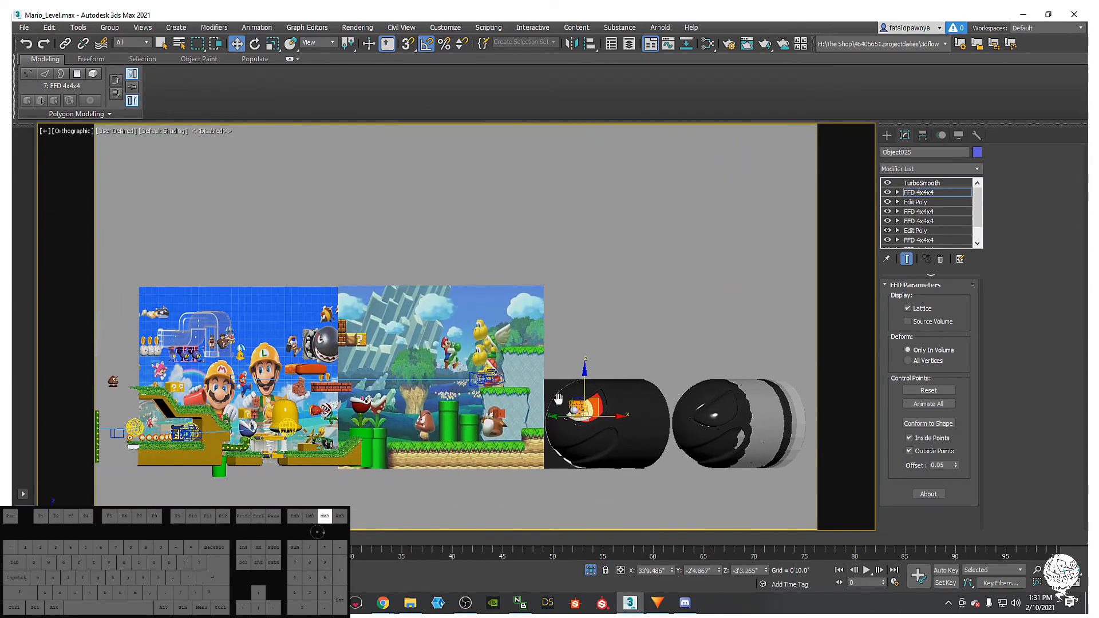
- Frame the character's eye, turn on edged faces and select the FFD lattice modifier
scroll(473, 379, "up", 10)
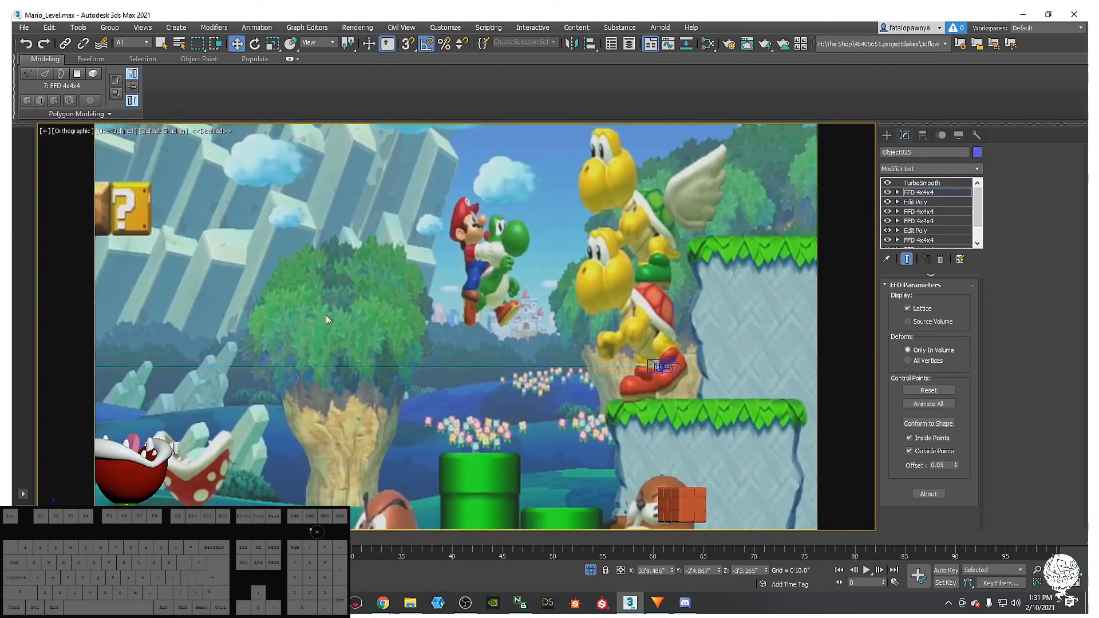
middle_click_drag(322, 316, 198, 243)
middle_click_drag(451, 411, 371, 283)
mouse_move(763, 390)
middle_mouse_down()
mouse_move(540, 363)
mouse_move(480, 378)
middle_mouse_up()
scroll(522, 298, "up", 6)
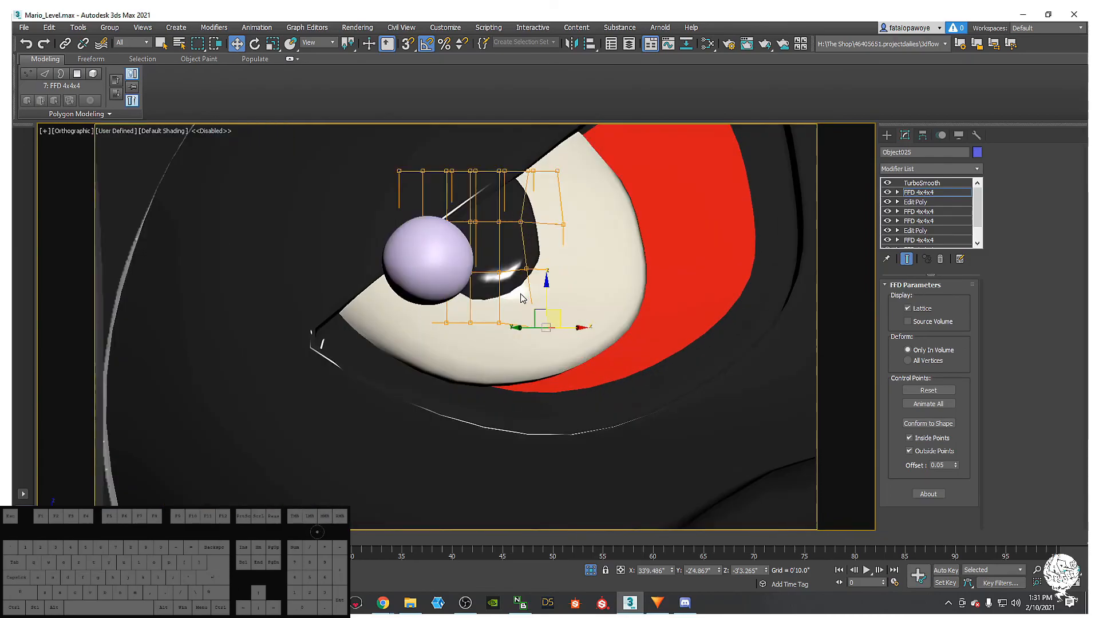
scroll(522, 298, "up", 2)
left_click(887, 136)
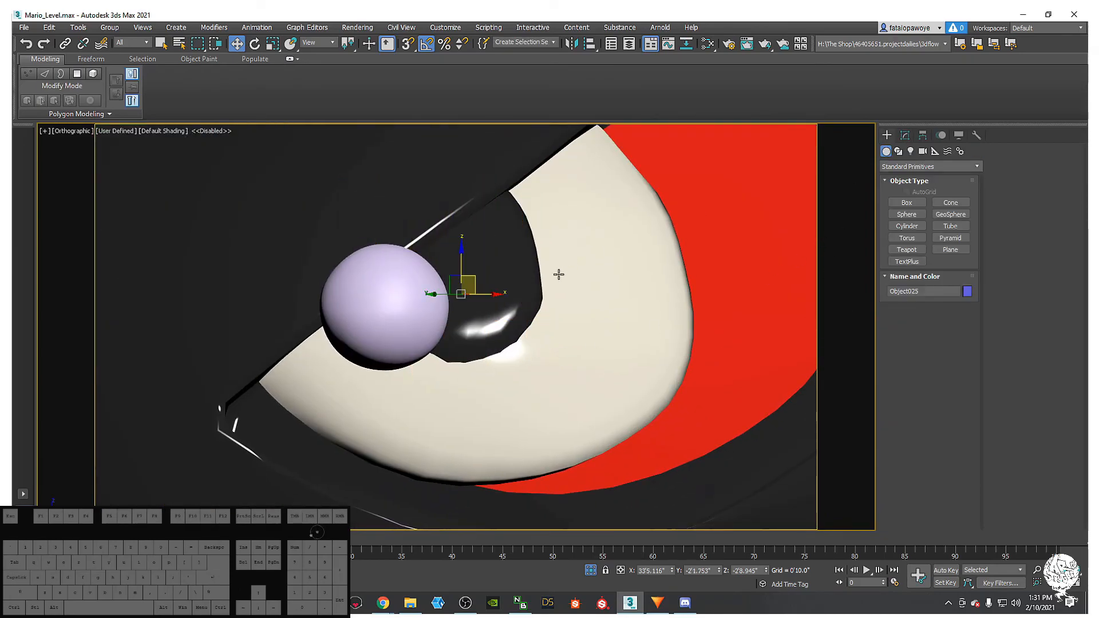
middle_click_drag(499, 260, 499, 270)
key("F4")
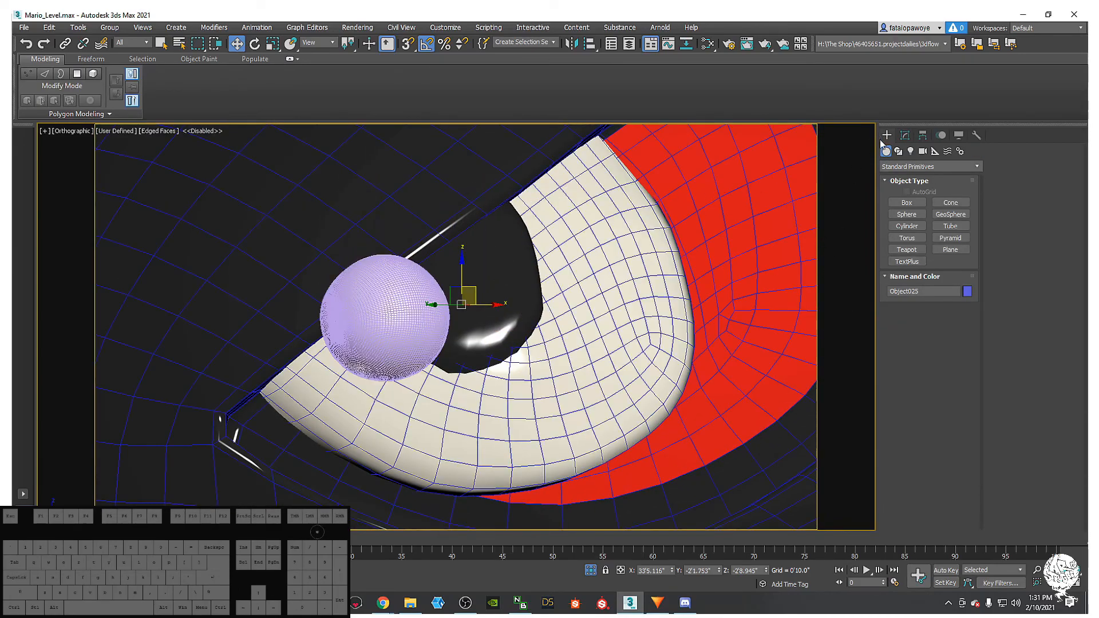
left_click(906, 136)
left_click(919, 193)
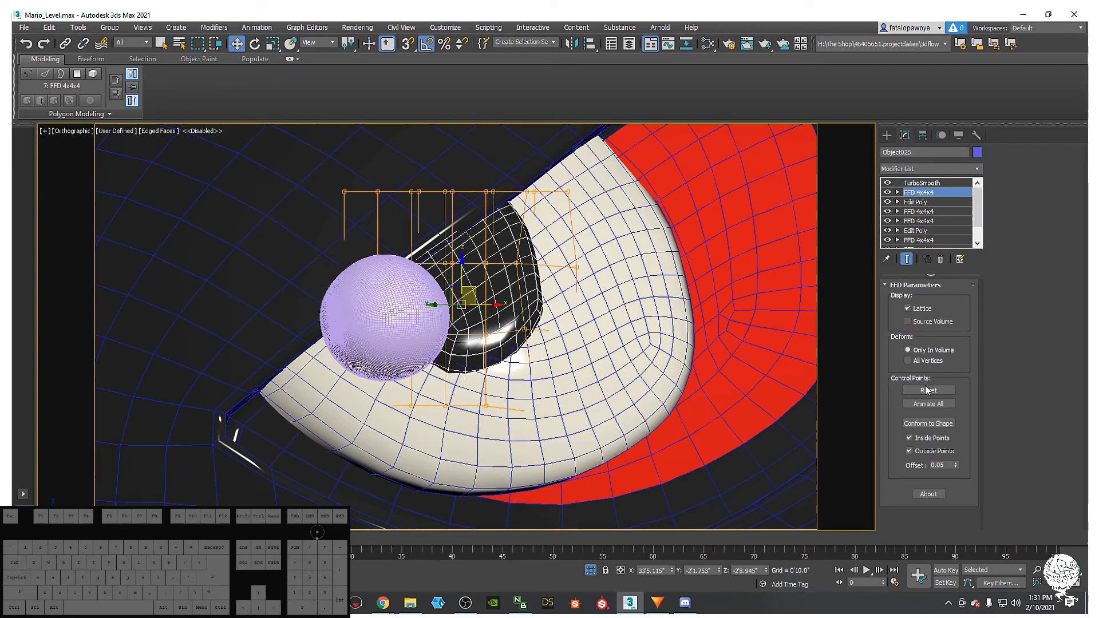
- Select the top TurboSmooth and bring up Convert to Editable Poly for the eye
left_click(938, 171)
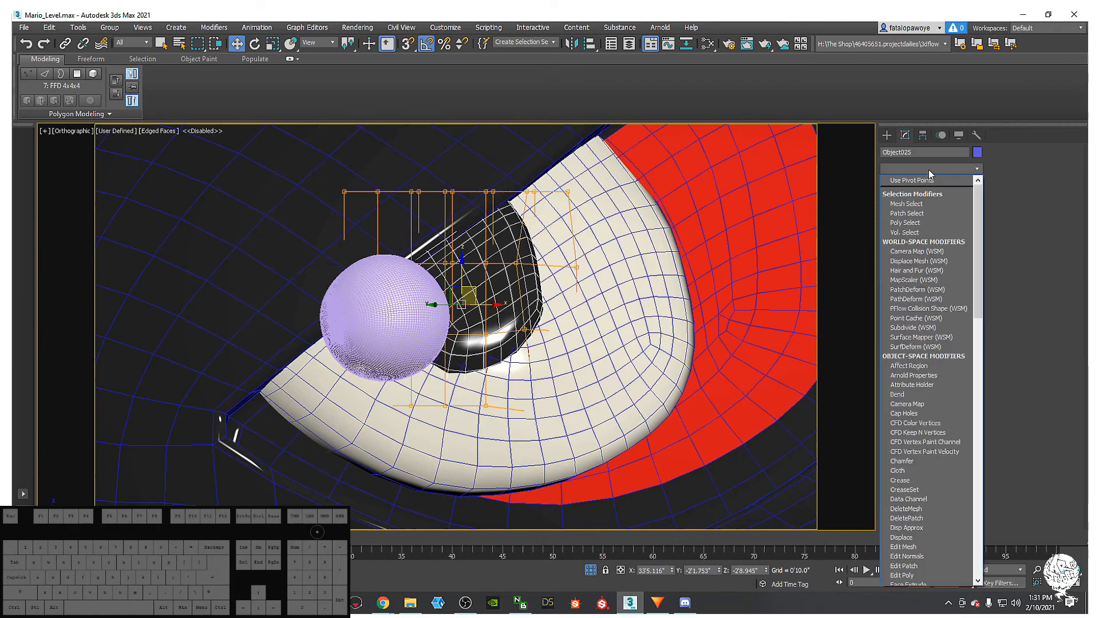
left_click(853, 169)
left_click(886, 183)
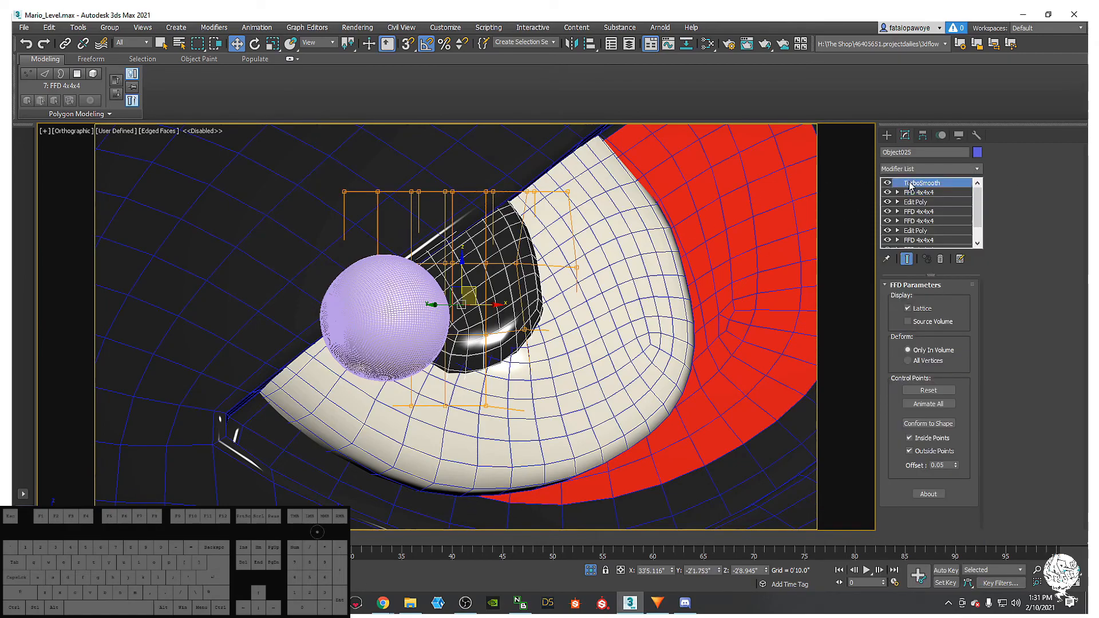
right_click(626, 247)
mouse_move(676, 355)
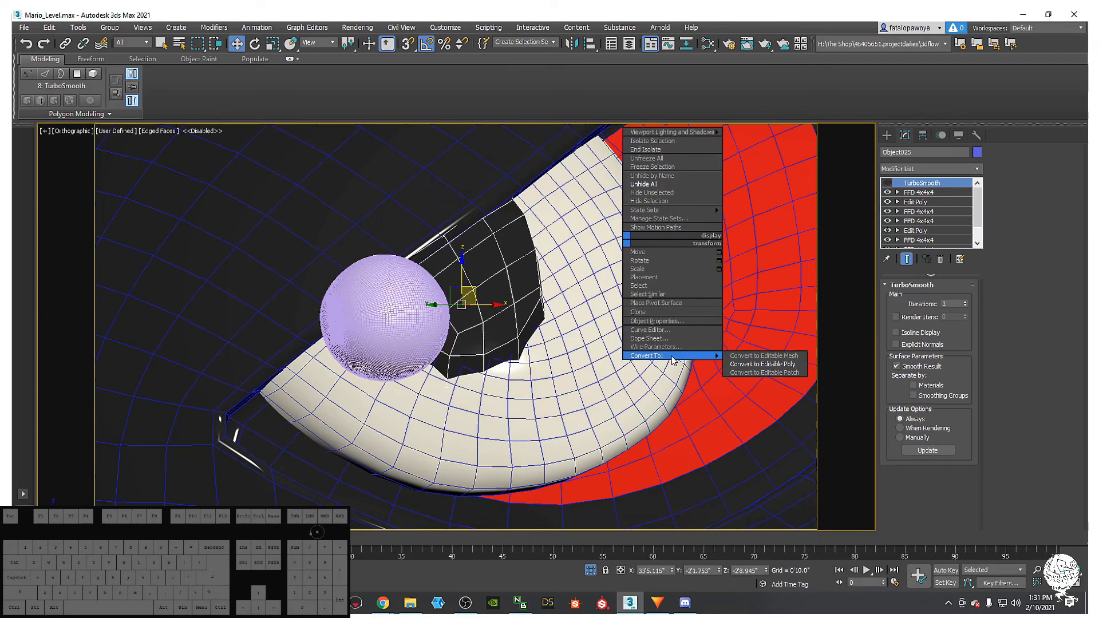
- Collapse the eye to Editable Poly and select a patch of central pupil polygons
left_click(758, 365)
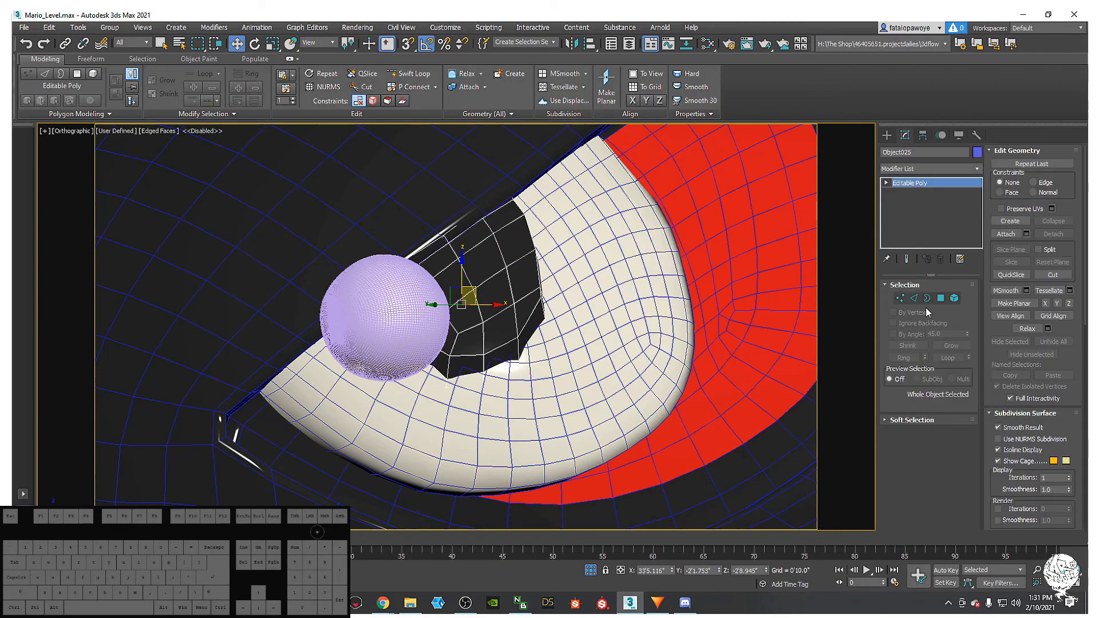
left_click(941, 298)
left_click(489, 254)
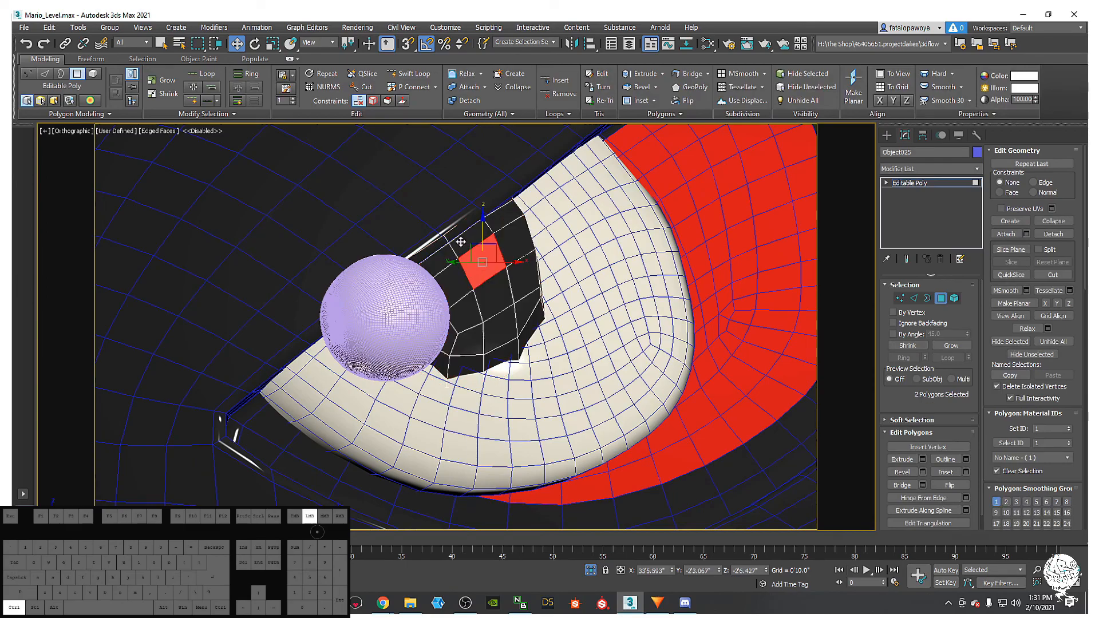
left_click(465, 246, "ctrl")
left_click(438, 263, "ctrl")
left_click(457, 225, "ctrl")
left_click(469, 239, "ctrl")
left_click(450, 285, "ctrl")
middle_click_drag(501, 280, 485, 307, "alt")
left_click(482, 303, "ctrl")
left_click(456, 320, "ctrl")
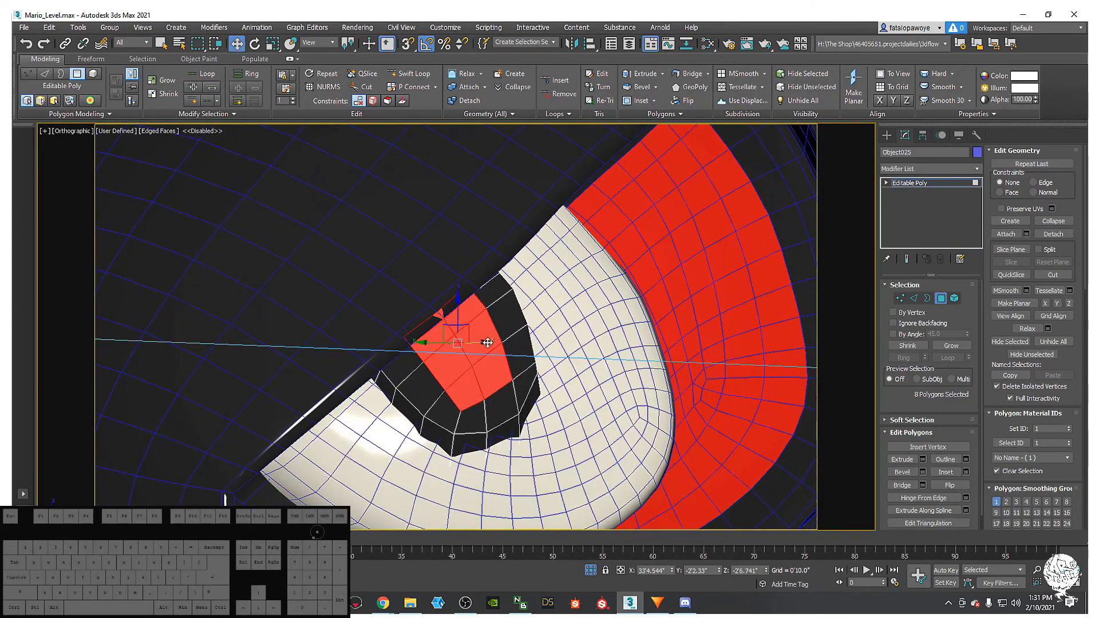
- Assign the white Material #34 to the selected pupil polygons
key("m")
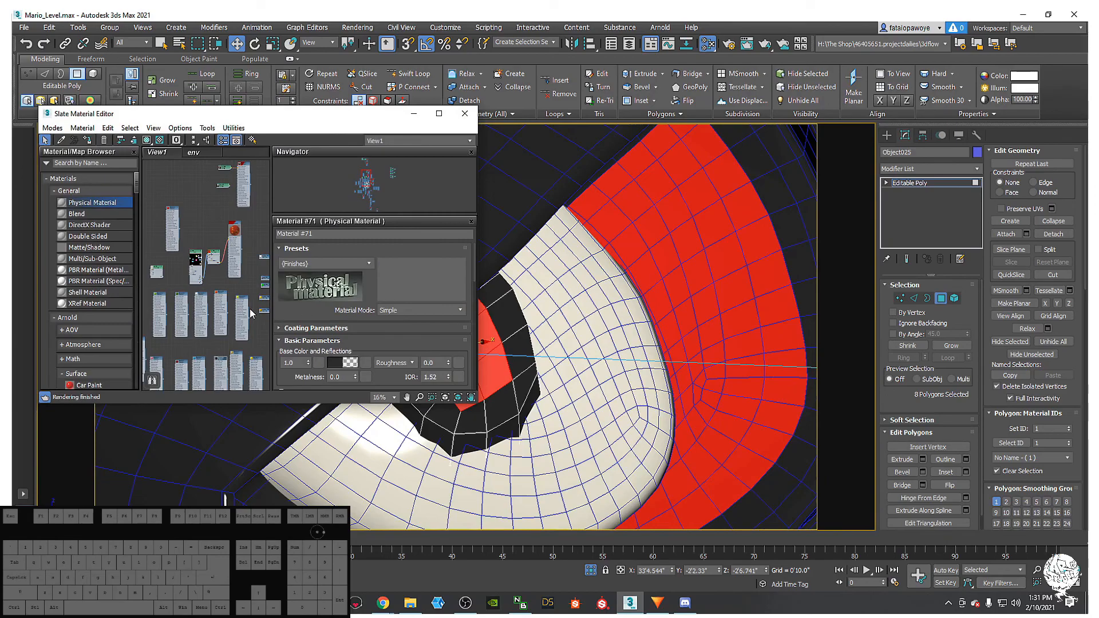
middle_click_drag(210, 269, 210, 234)
double_click(202, 270)
left_click(89, 140)
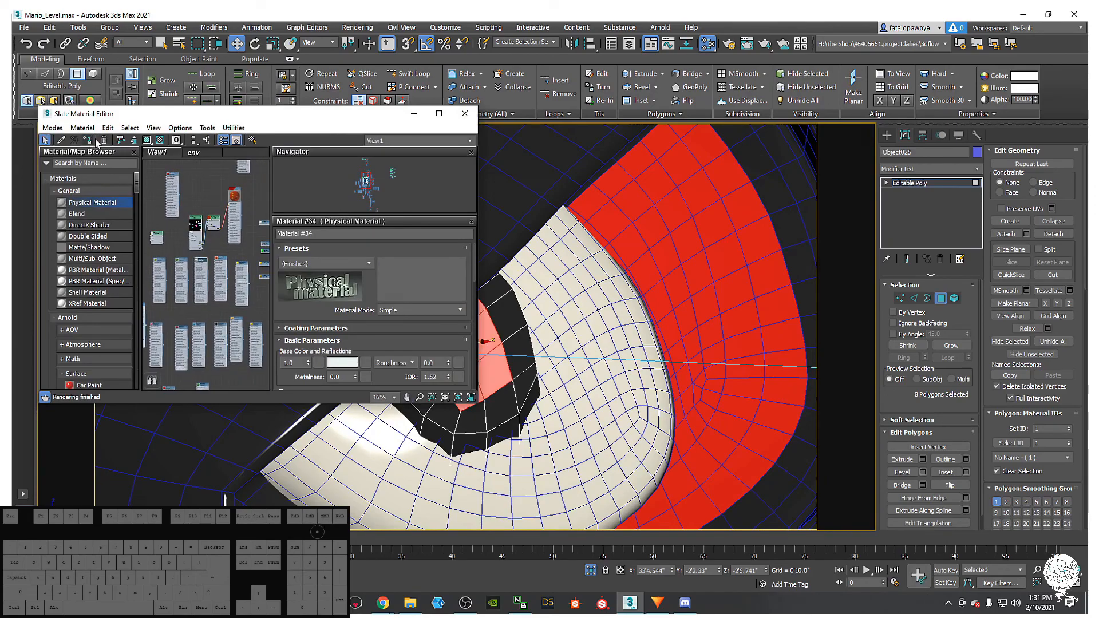
left_click(414, 117)
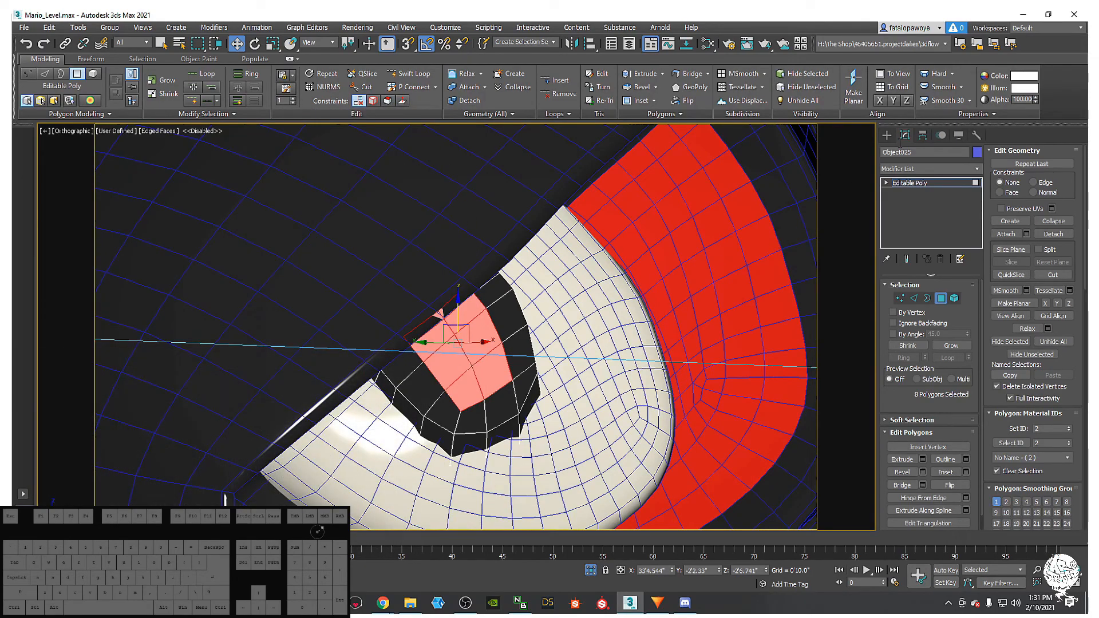
- Exit Polygon mode and add a TurboSmooth modifier to the eye
left_click(943, 300)
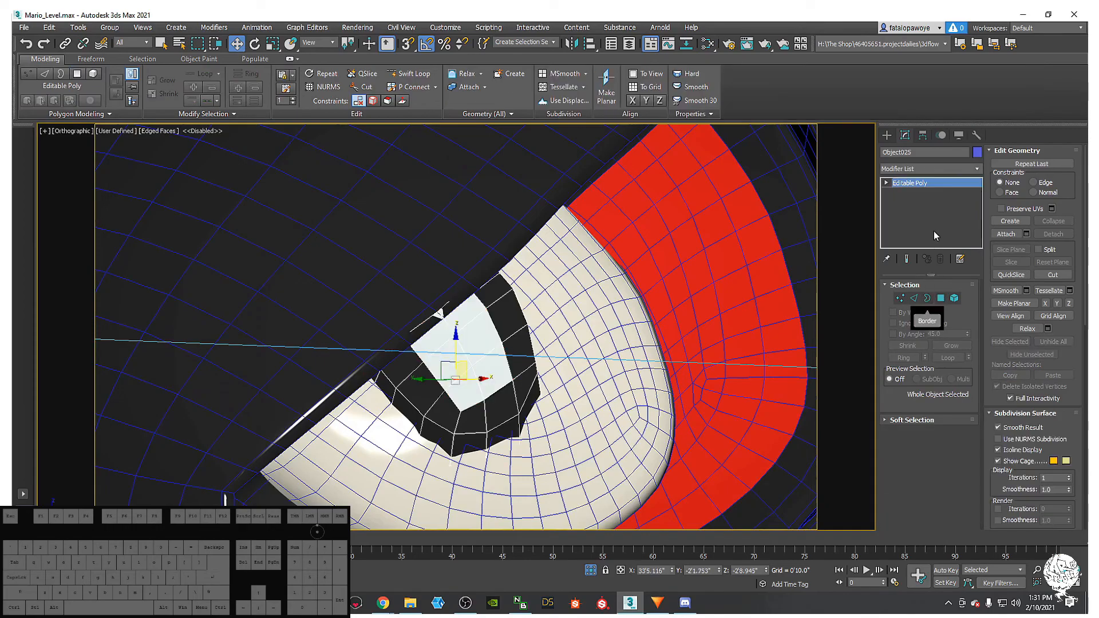
left_click(926, 168)
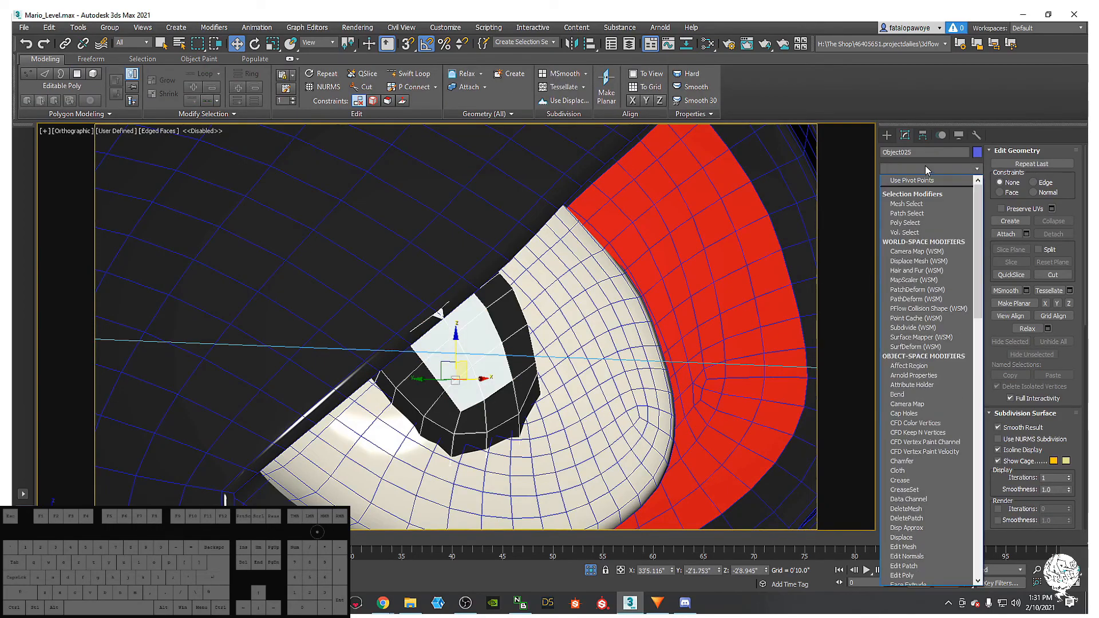
key("t")
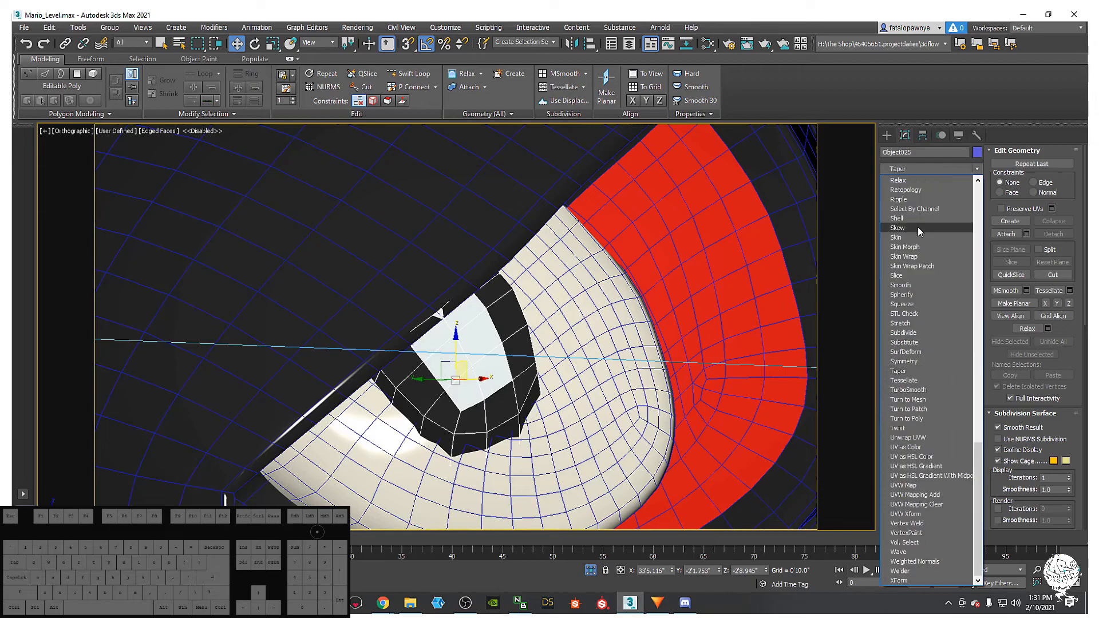
left_click(930, 390)
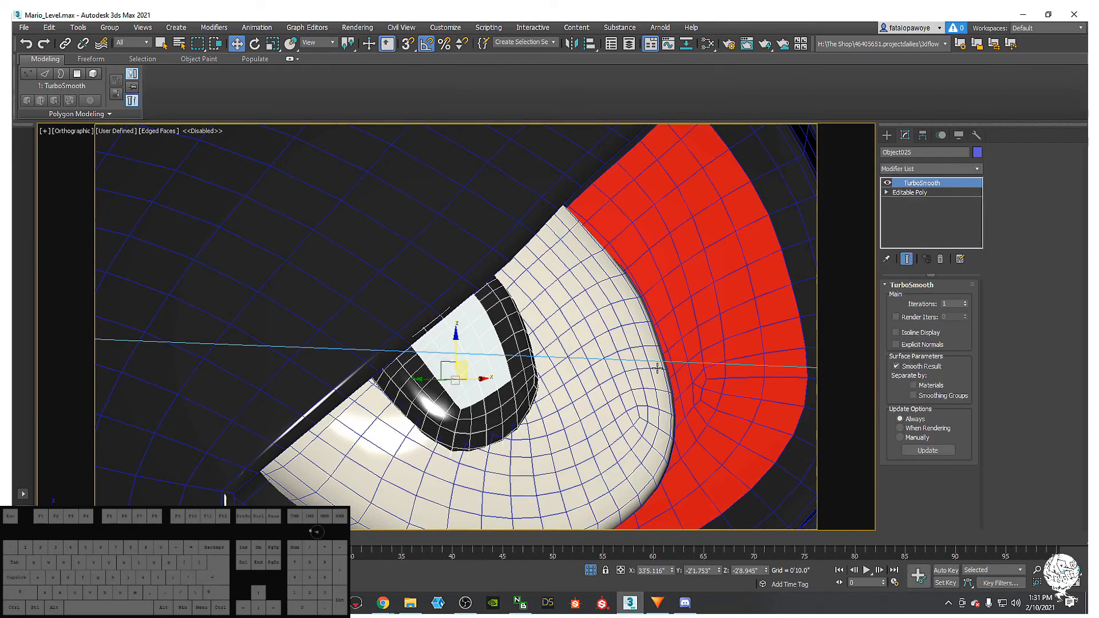
- Raise the pupil's TurboSmooth iterations to 3, then enter Edge mode on Object024's Editable Poly
left_click(965, 301)
left_click(966, 302)
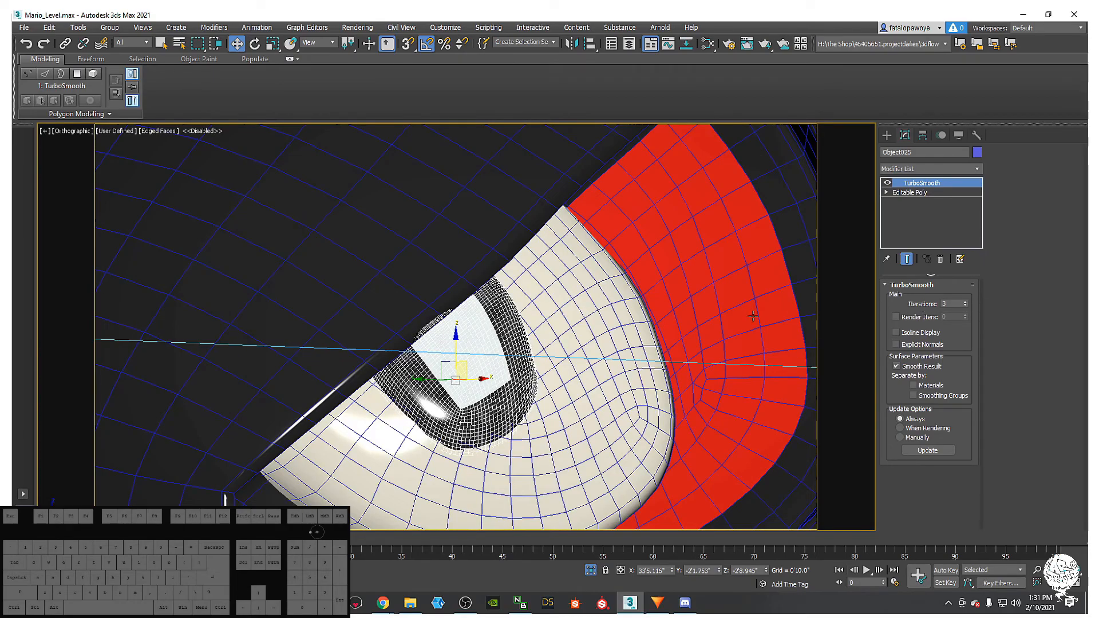
left_click(538, 373)
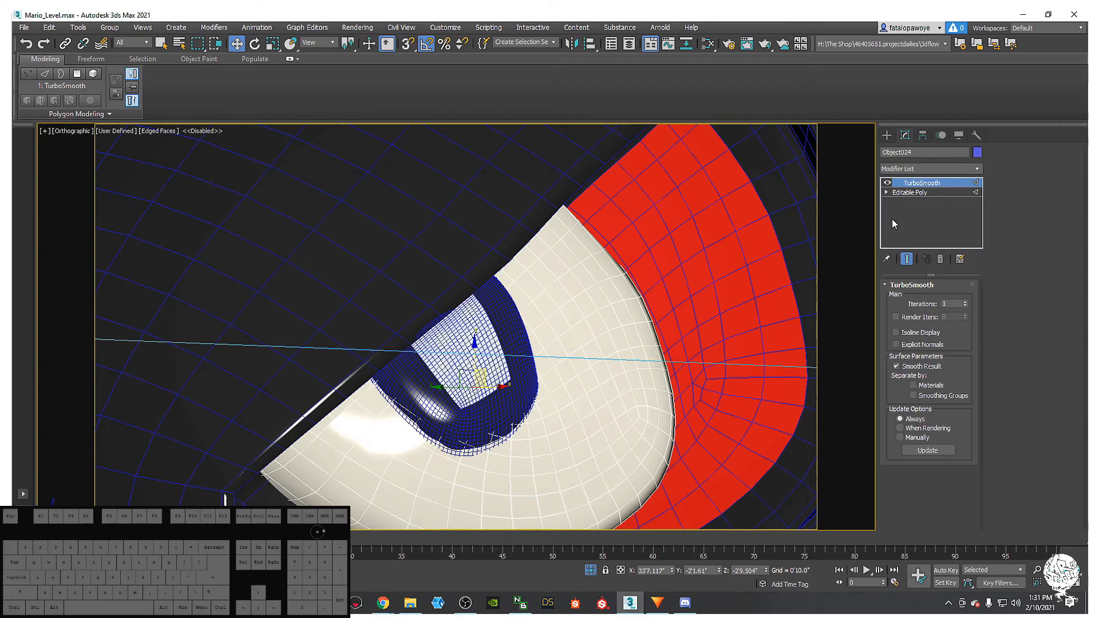
left_click(910, 192)
key("2")
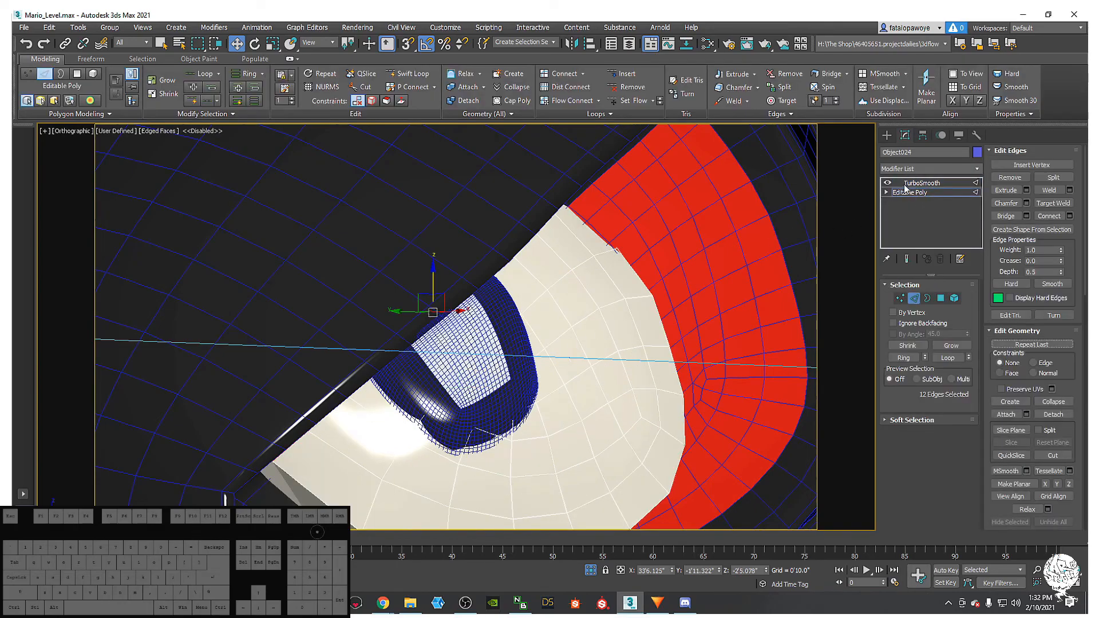
- Inspect and pick edges on Object024's eye mesh, toggling the wireframe overlay with F4
mouse_move(481, 378)
middle_mouse_down("alt")
mouse_move(546, 285)
mouse_move(527, 336)
middle_mouse_up("alt")
scroll(527, 336, "down", 3)
key("F4")
scroll(527, 337, "down", 6)
scroll(570, 344, "down", 10)
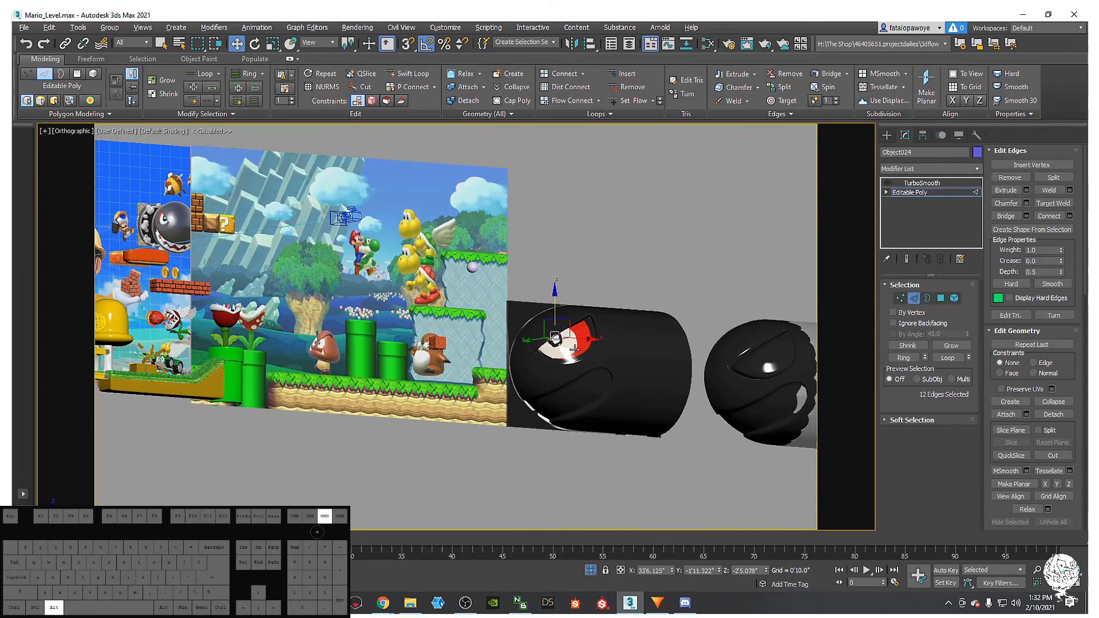
scroll(559, 341, "up", 10)
scroll(571, 352, "up", 7)
left_click(578, 297)
middle_click_drag(578, 316, 567, 367)
key("F4")
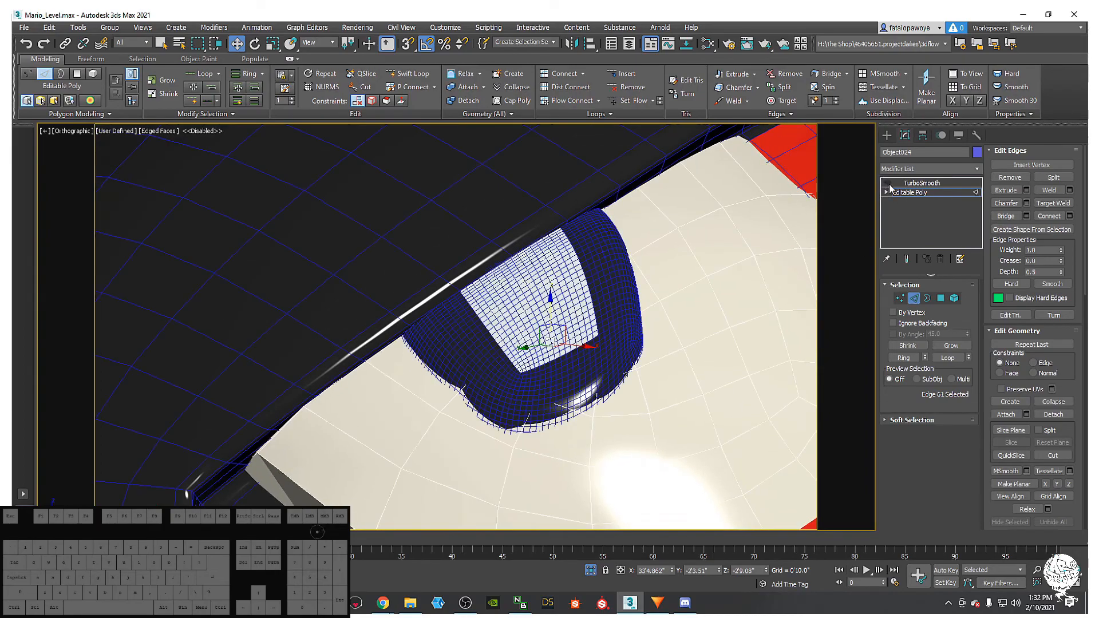
left_click(597, 342)
left_click(887, 136)
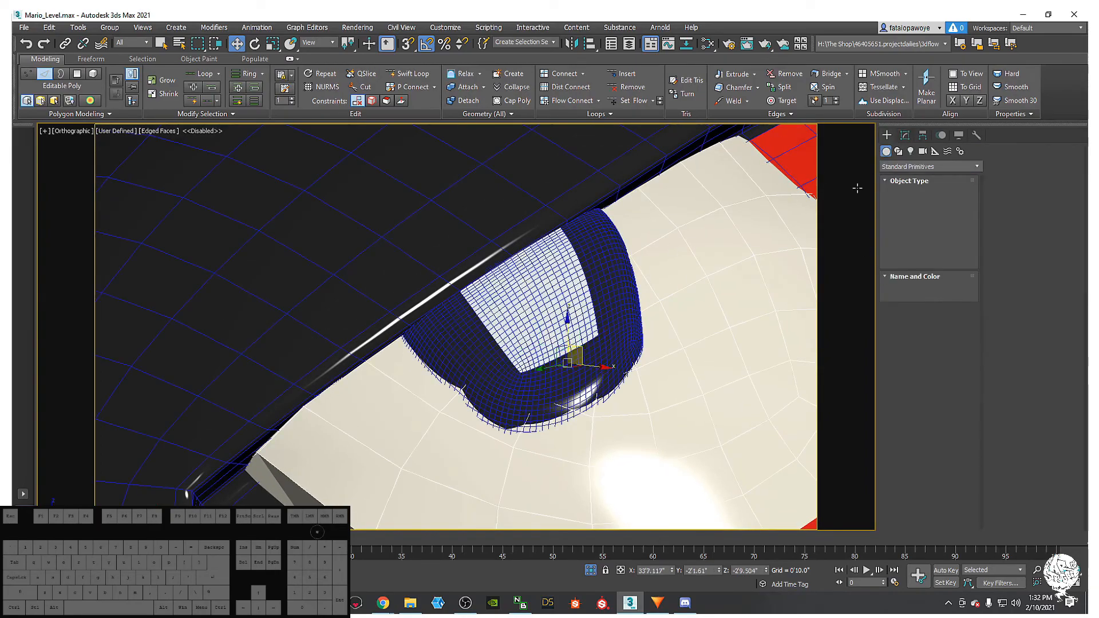
- Check Object024's TurboSmooth settings, then reselect Object025 at its Editable Poly level
left_click(816, 271)
left_click(905, 135)
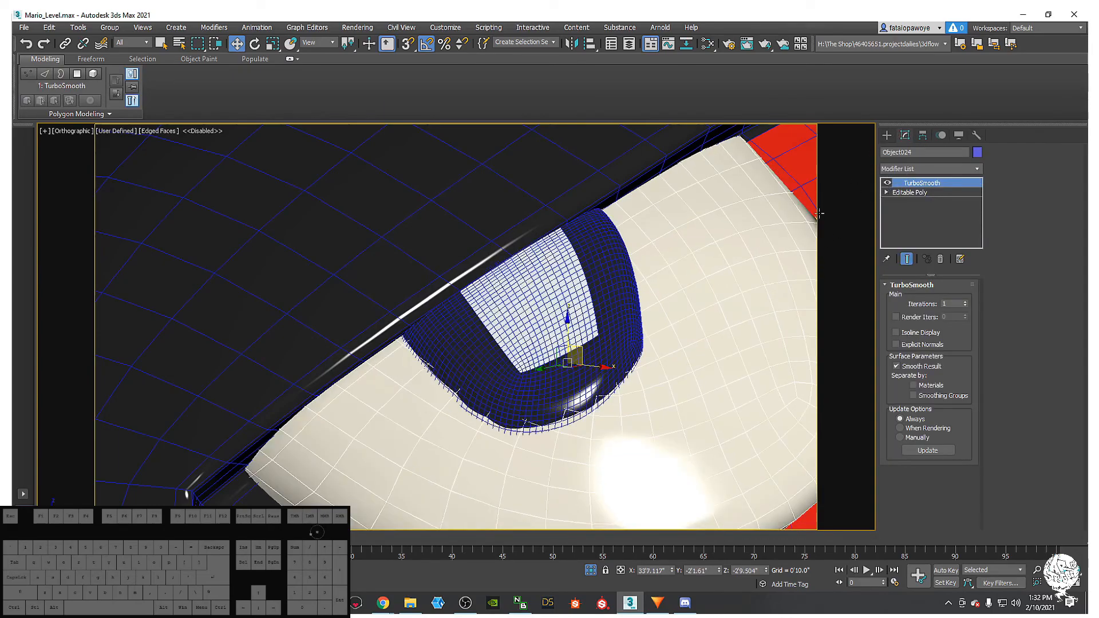
left_click(579, 319)
left_click(903, 194)
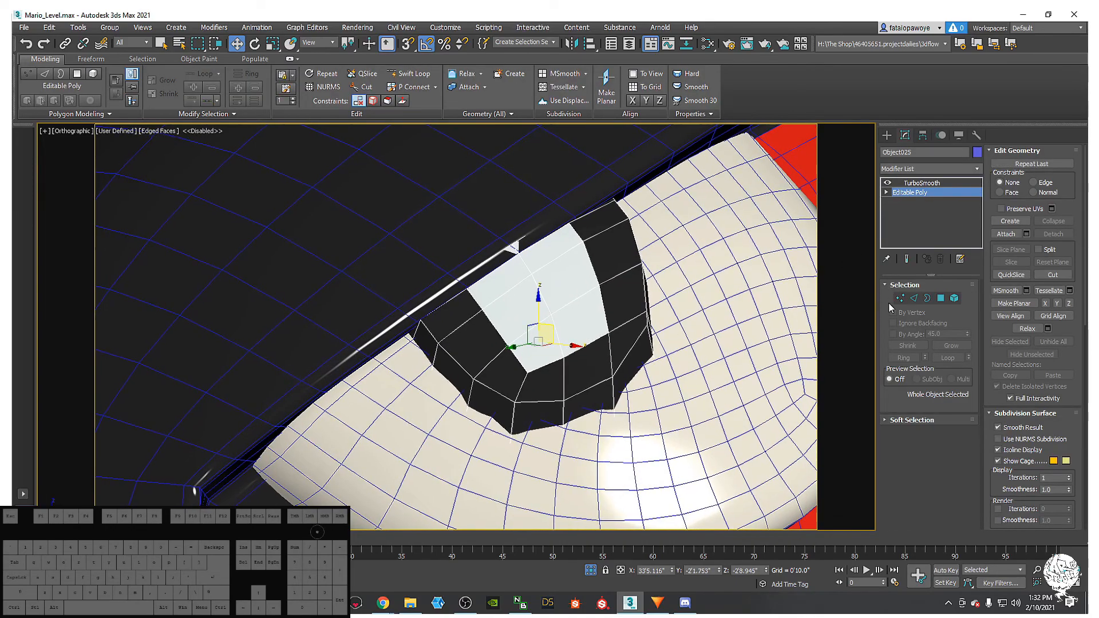
- In Vertex mode, move two pupil cage vertices upward
left_click(901, 299)
left_click(611, 334)
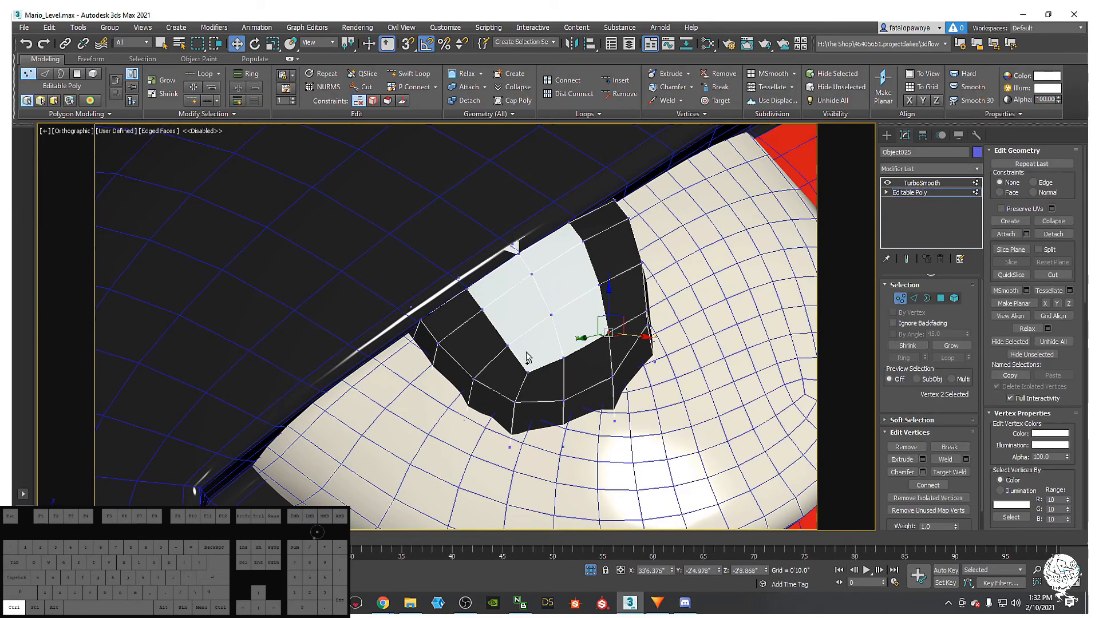
left_click(526, 375, "ctrl")
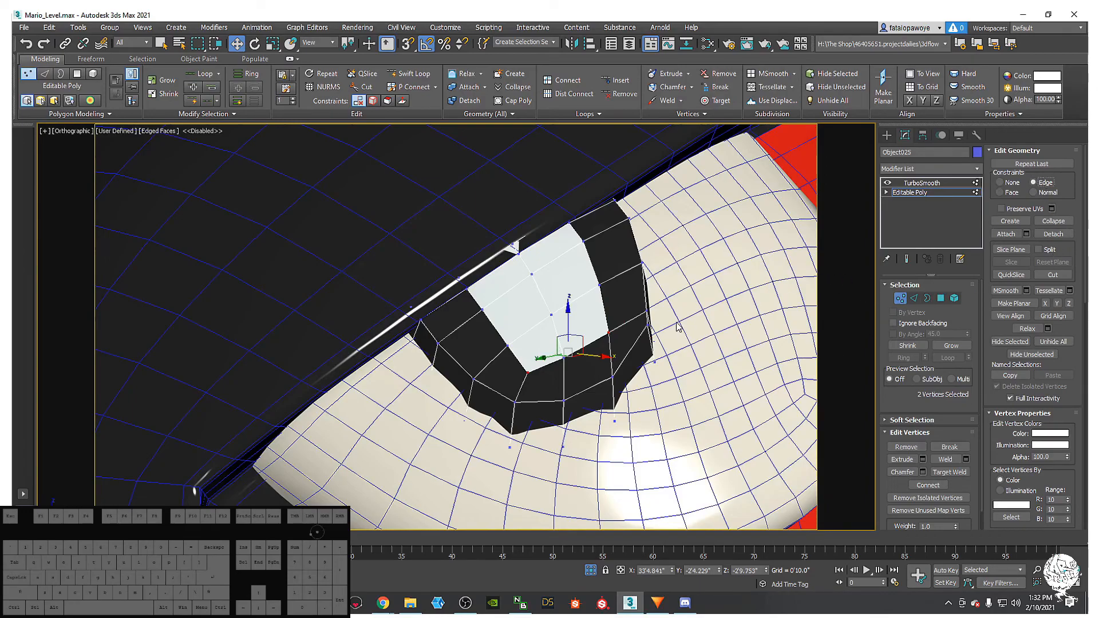
left_click_drag(561, 337, 553, 328)
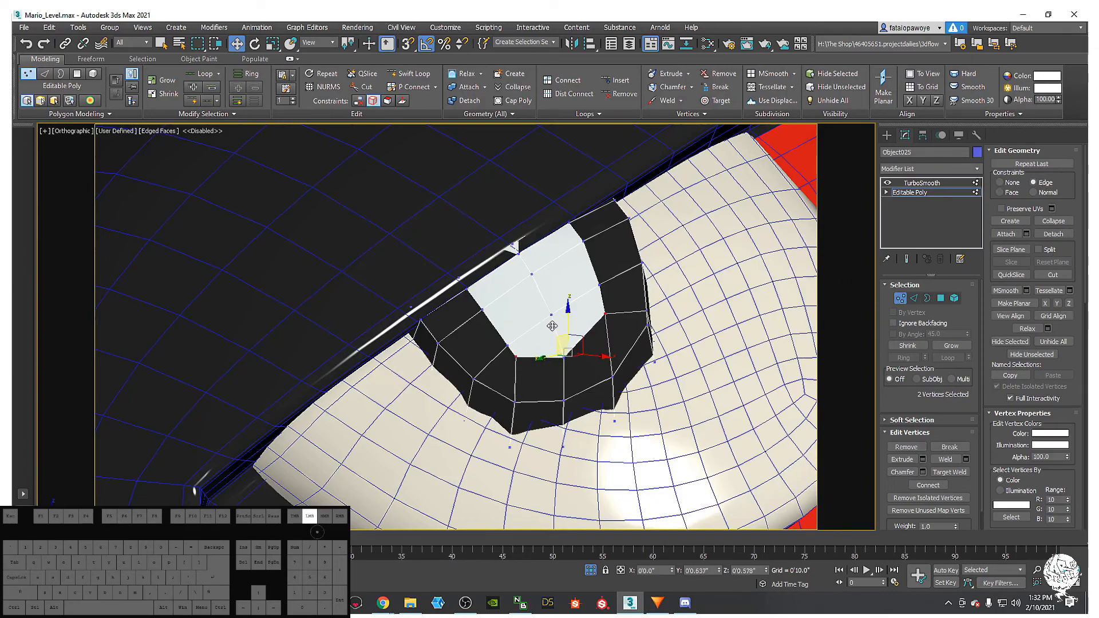
- Shift the pale centre's middle vertex and nudge two rim vertices up and left
left_click(508, 345)
left_click(598, 286, "ctrl")
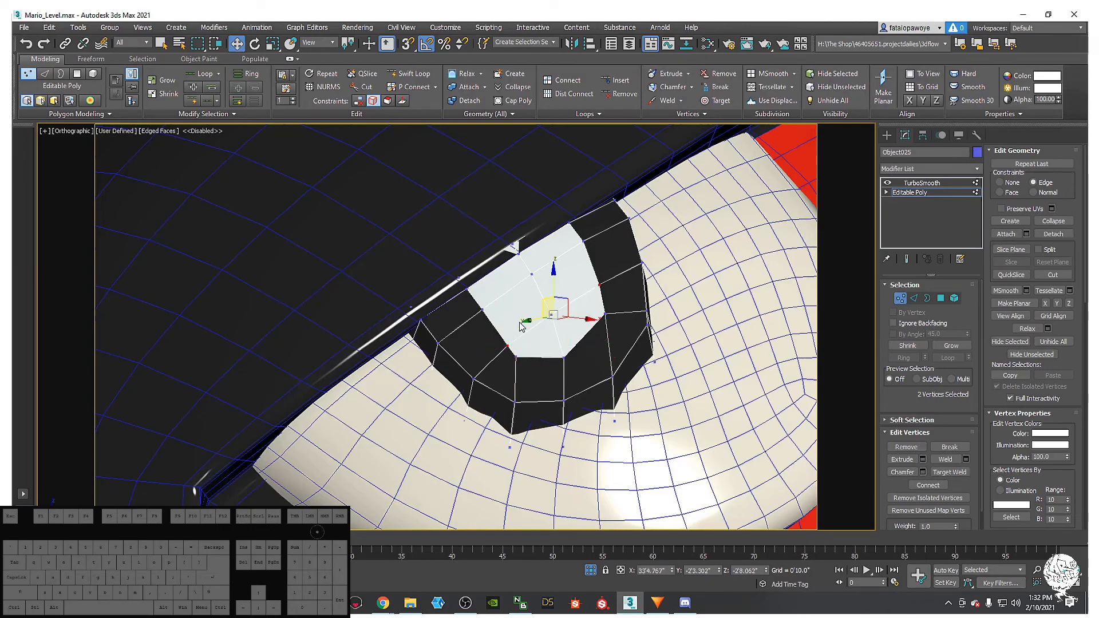
left_click(547, 302)
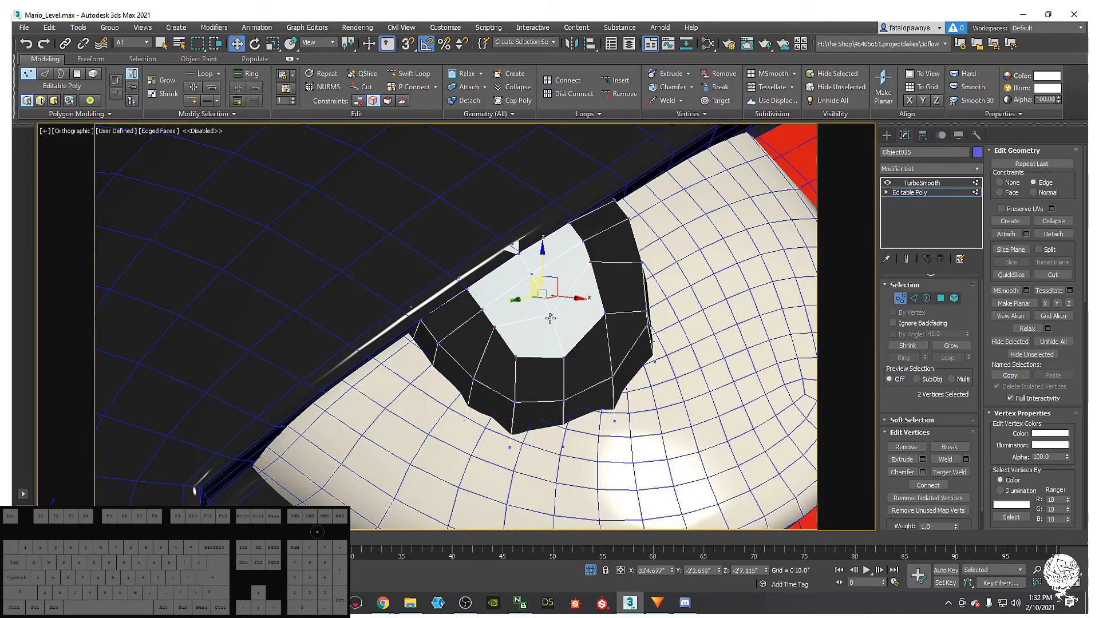
left_click_drag(547, 302, 539, 291)
left_click(563, 351)
left_click(484, 312)
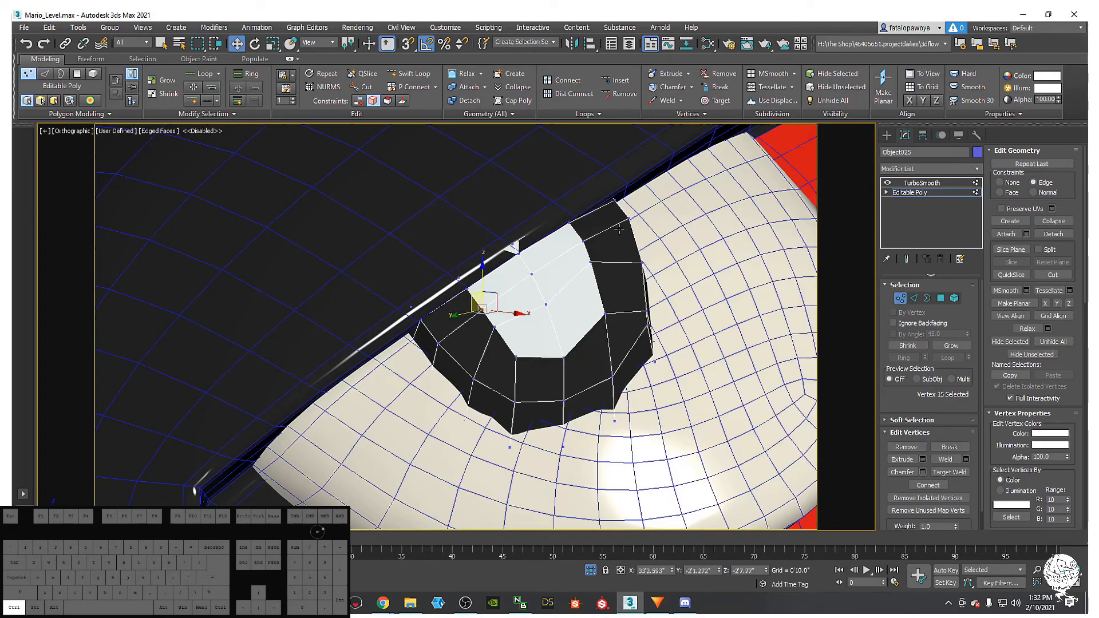
left_click(583, 239, "ctrl")
left_click_drag(524, 260, 517, 246)
- Scale three opposing pale-centre vertices inward to 87%
left_click(493, 324)
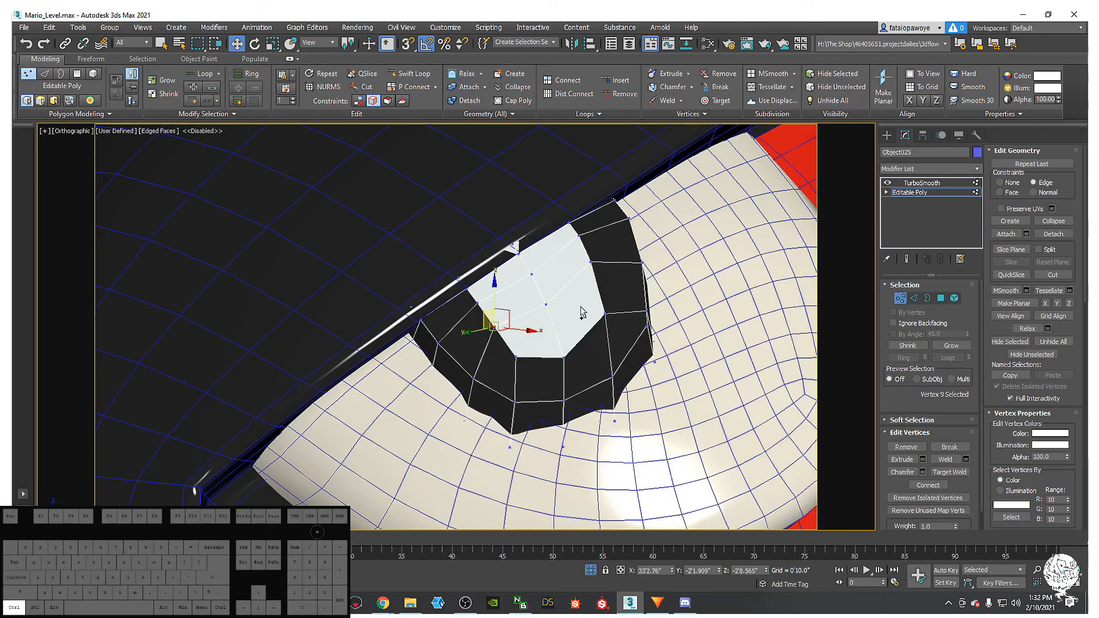
left_click(603, 313)
left_click(516, 357, "ctrl")
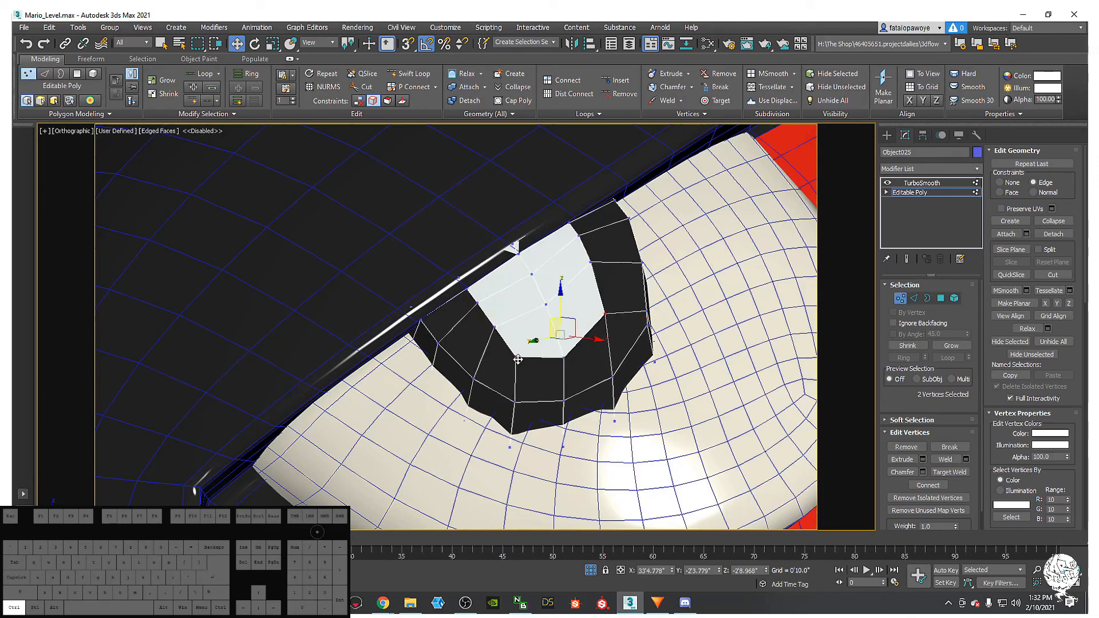
key("r")
left_click_drag(560, 337, 555, 349)
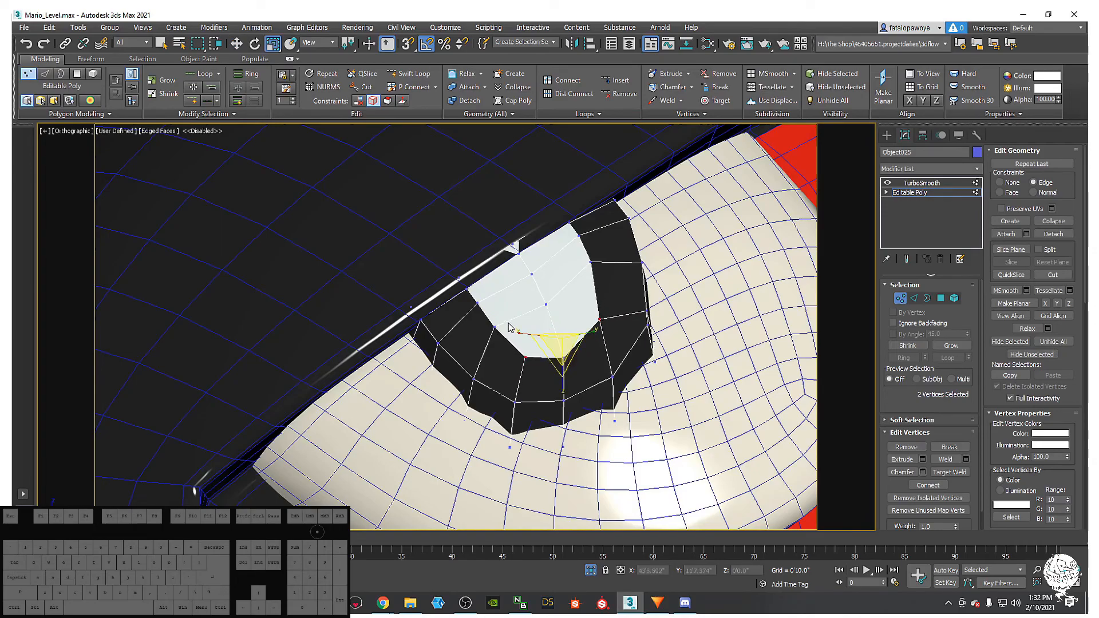
- Move four lower eye-ring vertices along Z and scale them in to 94%
left_click(479, 306)
left_click(526, 356)
left_click(563, 357, "ctrl")
left_click(600, 318, "ctrl")
middle_click_drag(572, 347, 561, 317, "alt")
key("w")
left_click_drag(564, 312, 564, 347)
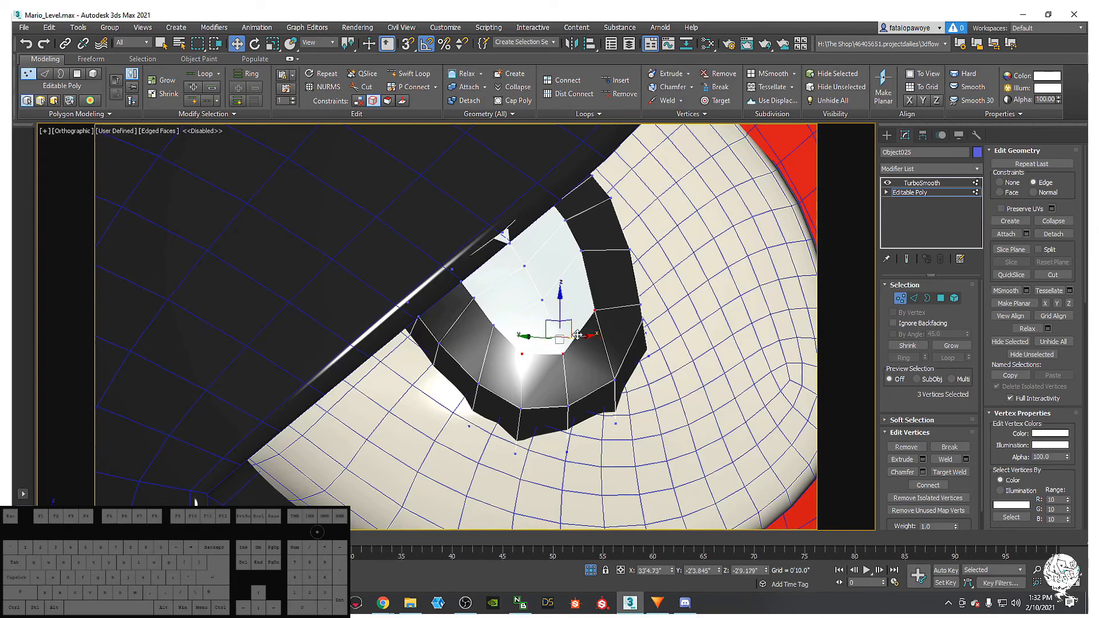
middle_click_drag(588, 321, 590, 319)
key("r")
left_click_drag(561, 332, 562, 339)
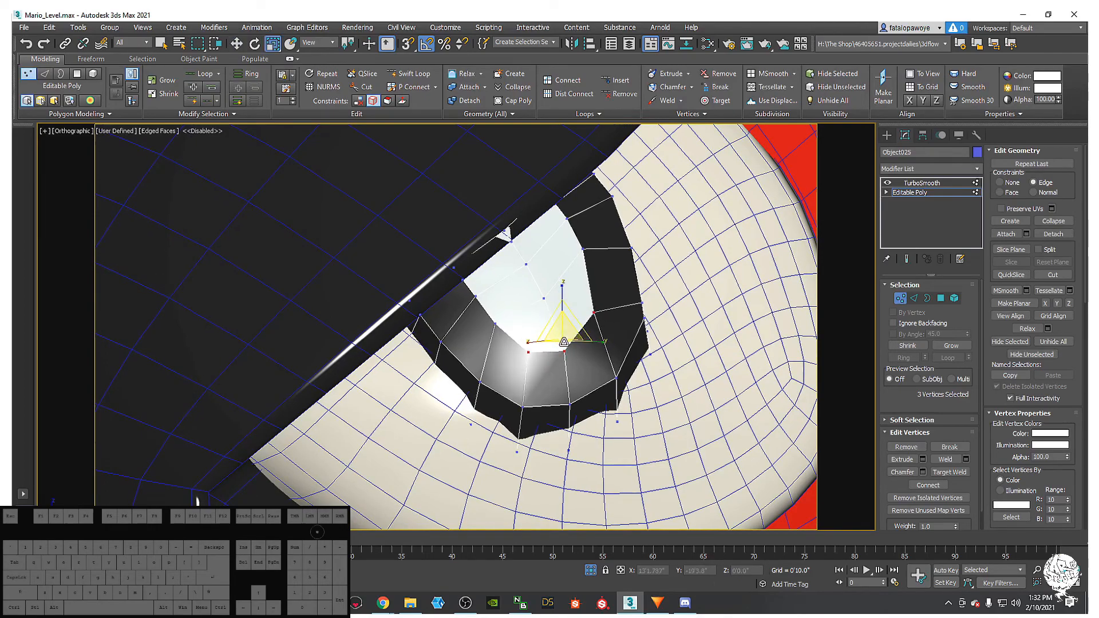
- Return to the TurboSmooth level and view the smoothed pupil without the wireframe overlay
scroll(561, 341, "down", 4)
mouse_move(537, 313)
middle_mouse_down("alt")
mouse_move(537, 291)
mouse_move(508, 307)
mouse_move(526, 302)
middle_mouse_up("alt")
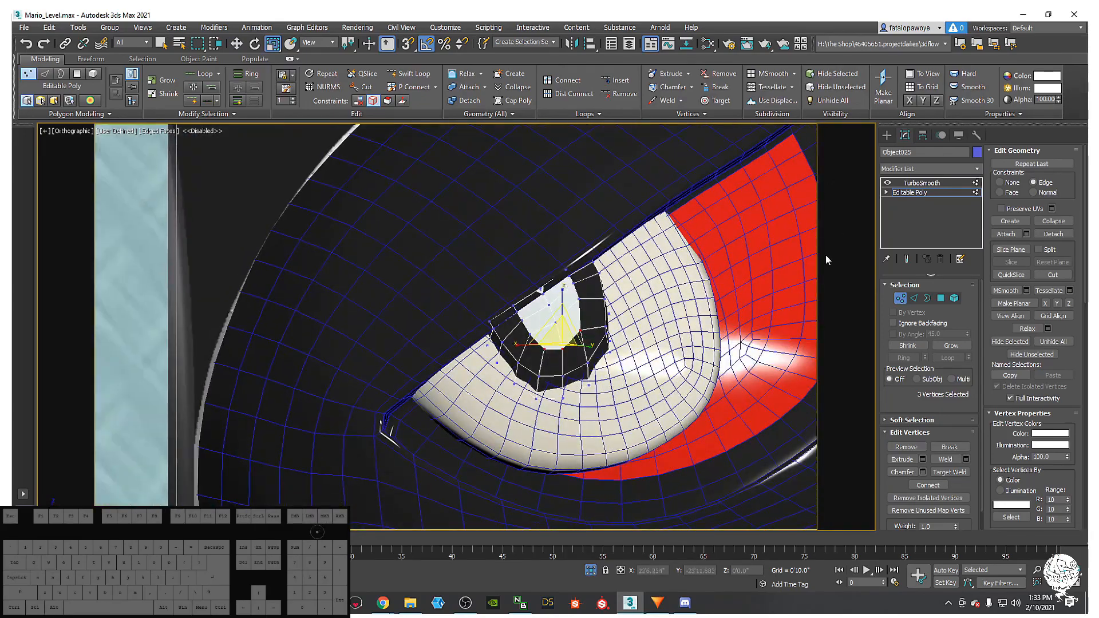
scroll(601, 258, "down", 8)
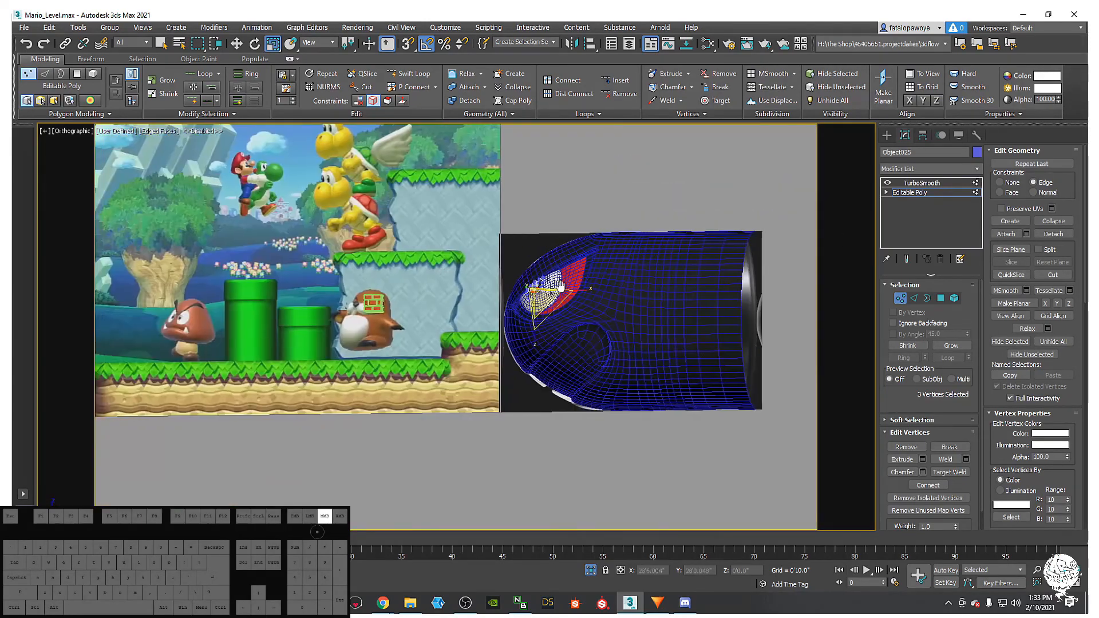
mouse_move(561, 287)
middle_mouse_down()
mouse_move(739, 347)
mouse_move(569, 291)
middle_mouse_up()
left_click(919, 183)
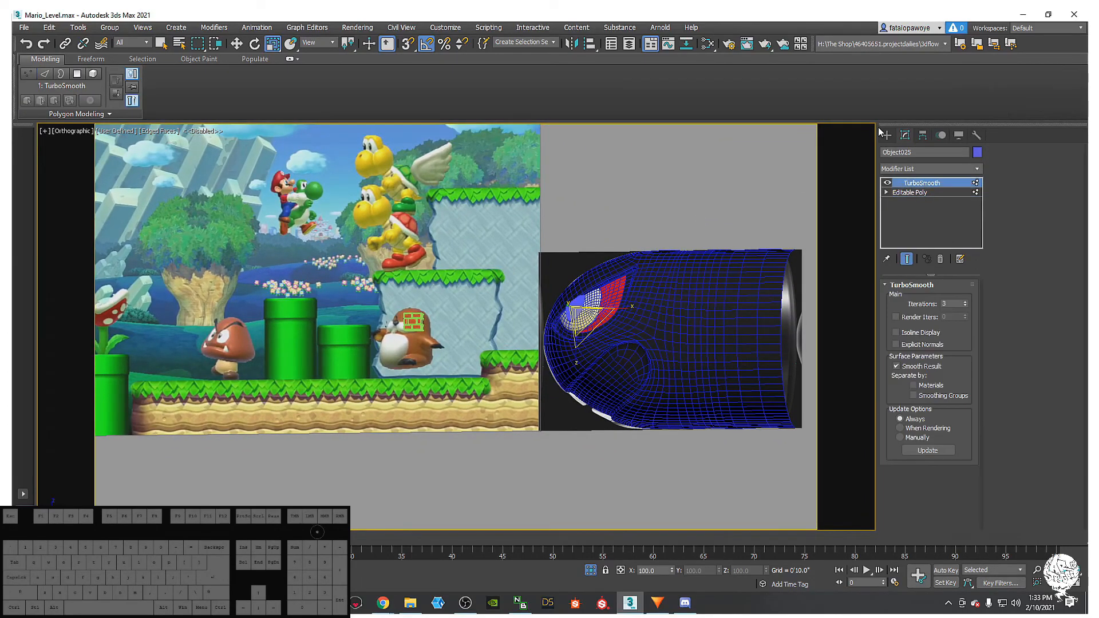
left_click(886, 135)
middle_click_drag(641, 314, 677, 342, "alt")
left_click(739, 376)
scroll(641, 314, "up", 5)
key("F4")
scroll(596, 297, "up", 5)
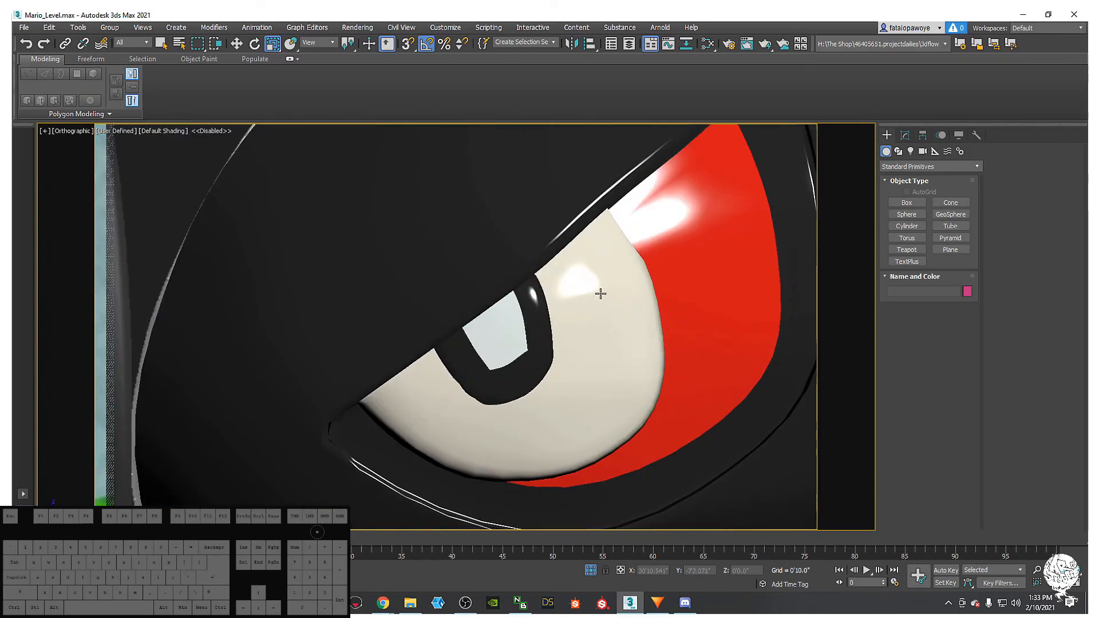
left_click(515, 338)
- Go back to the pupil's Editable Poly vertices with the edge overlay on, checking from below
left_click(905, 136)
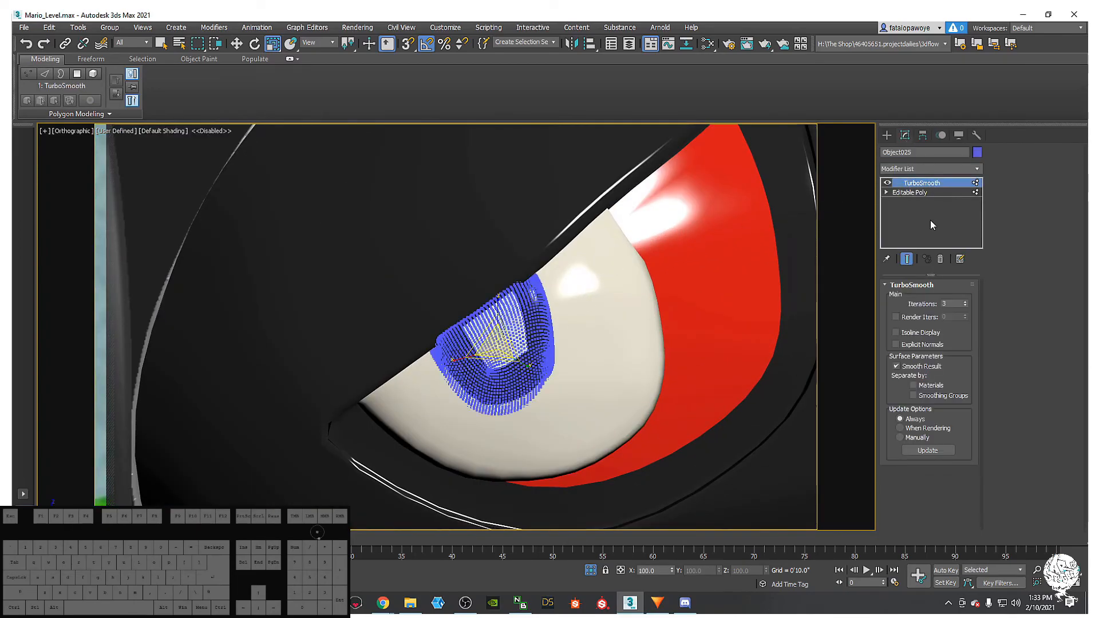
left_click(919, 195)
key("1")
scroll(472, 379, "up", 4)
mouse_move(472, 379)
middle_mouse_down("alt")
mouse_move(553, 311)
mouse_move(537, 369)
middle_mouse_up("alt")
key("F4")
scroll(537, 369, "up", 2)
scroll(534, 318, "up", 2)
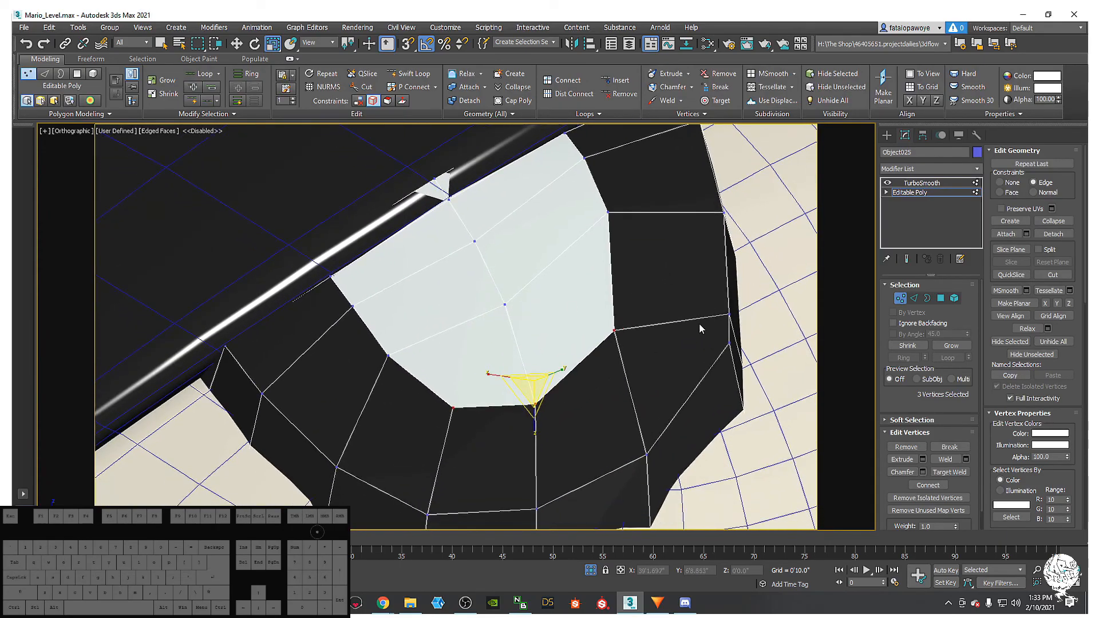
mouse_move(634, 381)
middle_mouse_down("alt")
mouse_move(630, 321)
mouse_move(650, 336)
mouse_move(619, 407)
mouse_move(622, 399)
middle_mouse_up("alt")
scroll(642, 338, "down", 4)
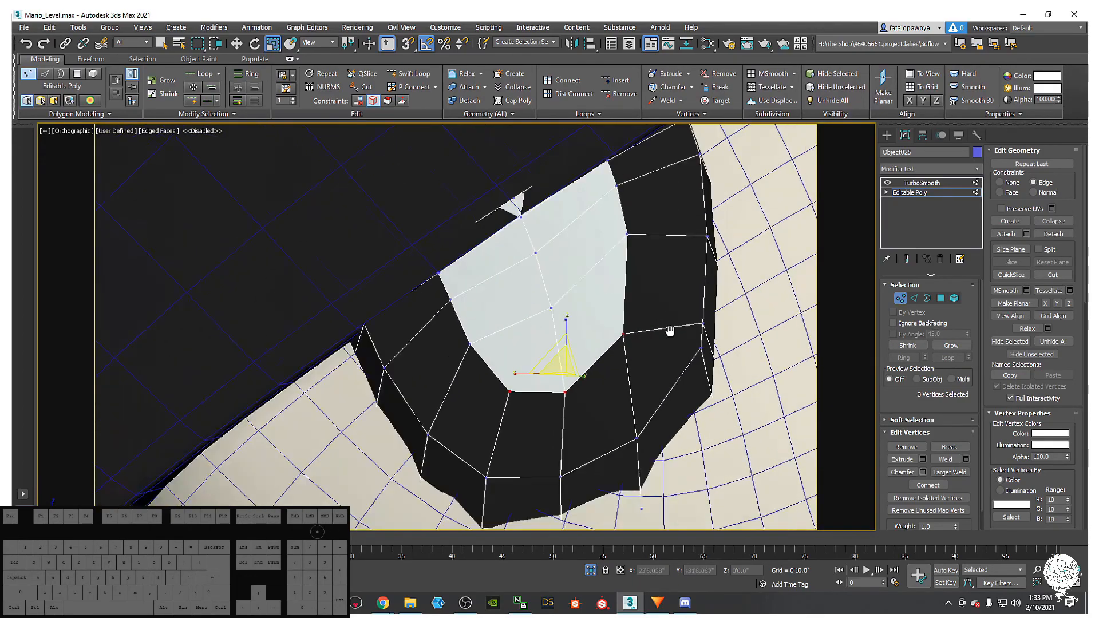
- In Polygon mode, try regularising the selected polygons into a square patch, then undo it
left_click(940, 299)
middle_click_drag(586, 292, 618, 301, "alt")
left_click(688, 87)
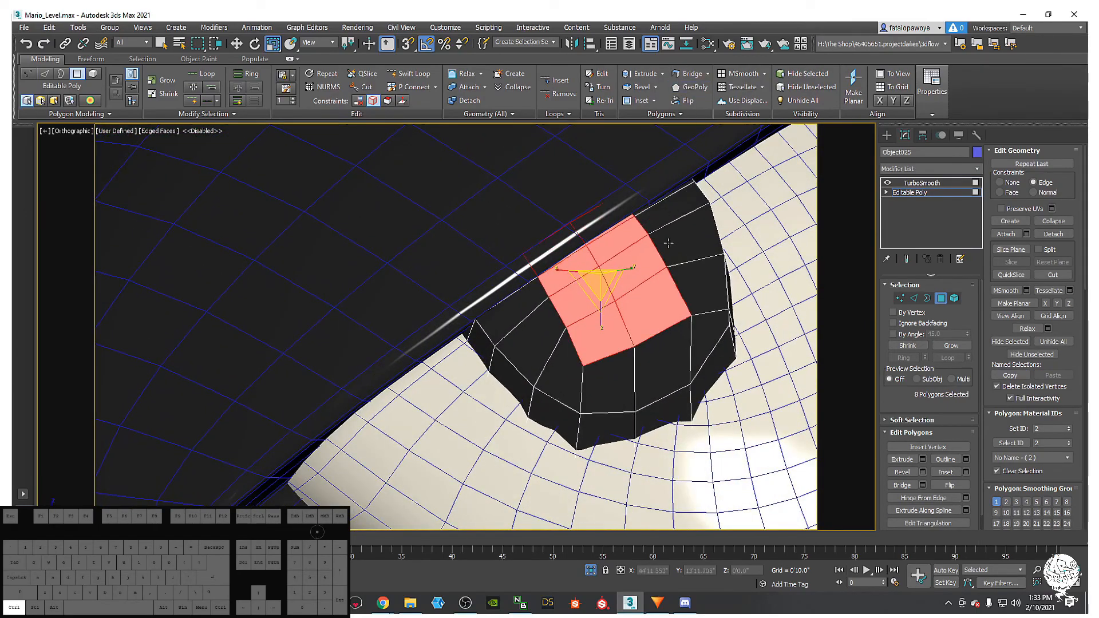
key("ctrl+z")
middle_click_drag(657, 299, 603, 280, "alt")
mouse_move(522, 315)
middle_mouse_down("alt")
mouse_move(503, 286)
mouse_move(486, 328)
mouse_move(536, 309)
middle_mouse_up("alt")
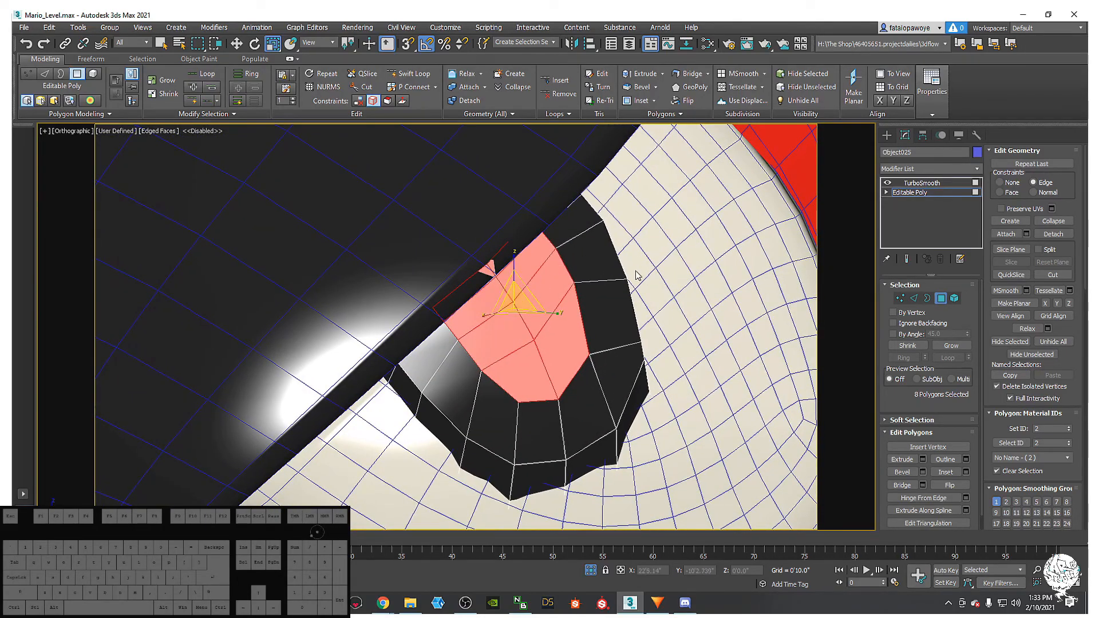
mouse_move(515, 290)
middle_mouse_down("alt")
mouse_move(492, 300)
mouse_move(510, 309)
middle_mouse_up("alt")
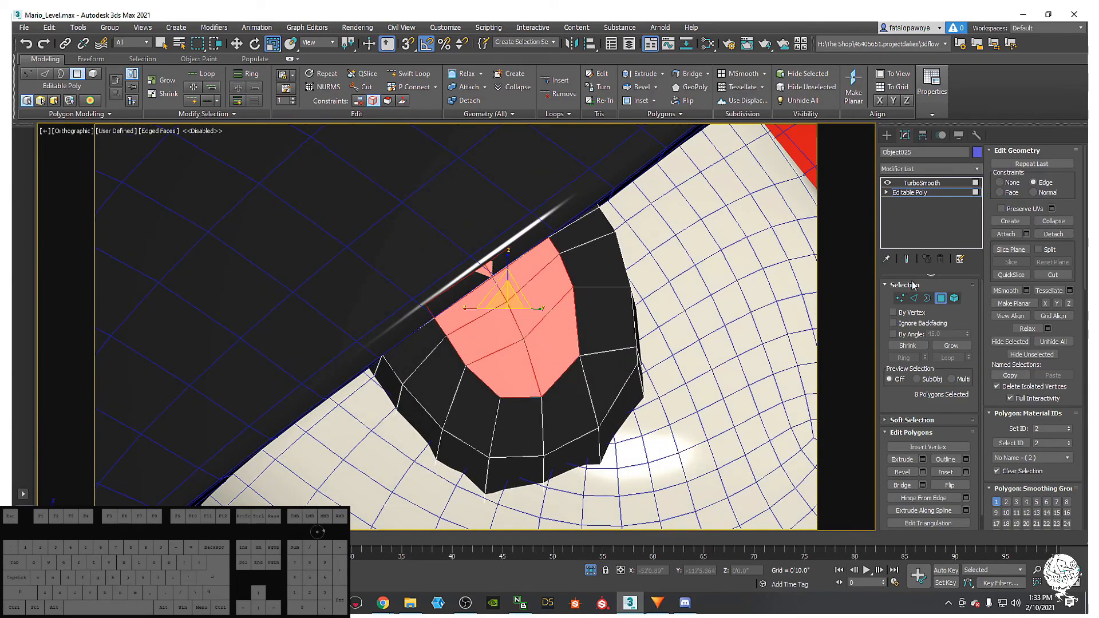
- Push pupil vertices apart to widen the pale area
left_click(901, 298, "ctrl")
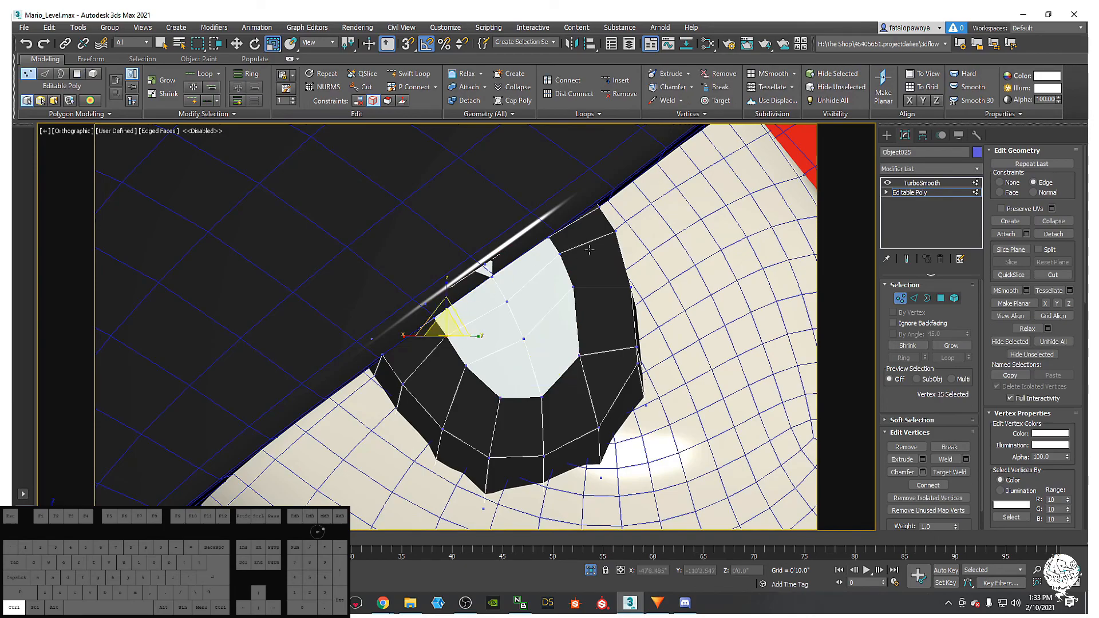
left_click(560, 252, "ctrl")
left_click_drag(497, 282, 584, 308)
left_click(464, 369, "ctrl")
left_click_drag(521, 314, 523, 316)
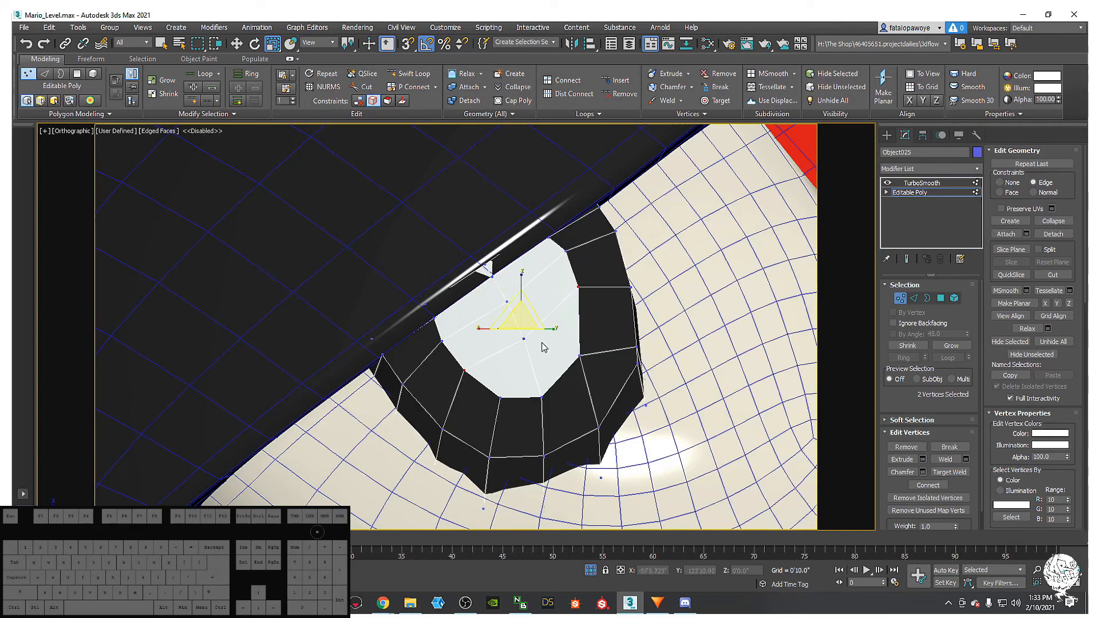
- Pull two pale-centre vertices toward each other and raise them along their edges
left_click(579, 357)
left_click(503, 393, "ctrl")
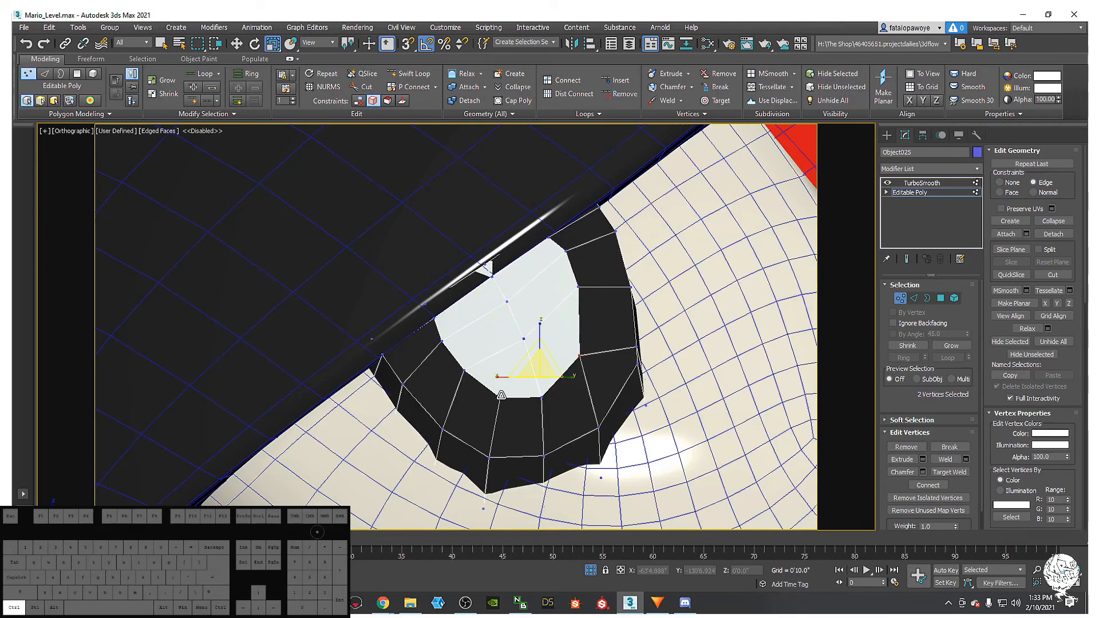
left_click_drag(534, 369, 542, 392)
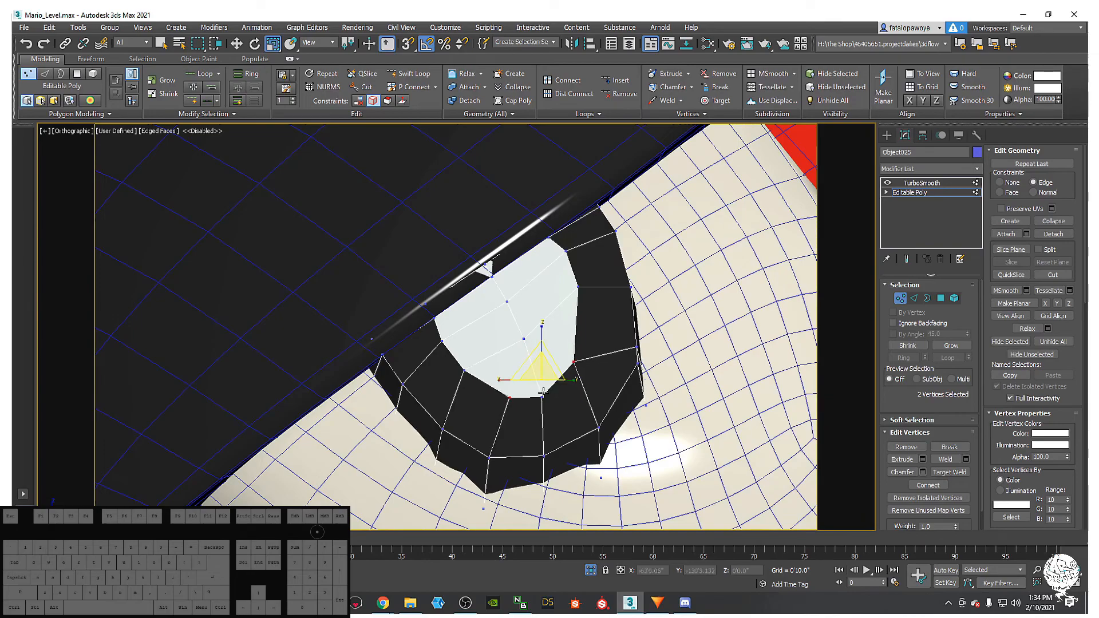
key("w")
mouse_move(540, 342)
left_mouse_down()
mouse_move(540, 329)
mouse_move(538, 352)
left_mouse_up()
left_click(542, 396)
left_click(578, 286)
- Preview the smoothed result, then disable TurboSmooth to view the low-poly cage
middle_click_drag(572, 291, 547, 238, "alt")
scroll(542, 327, "up", 5)
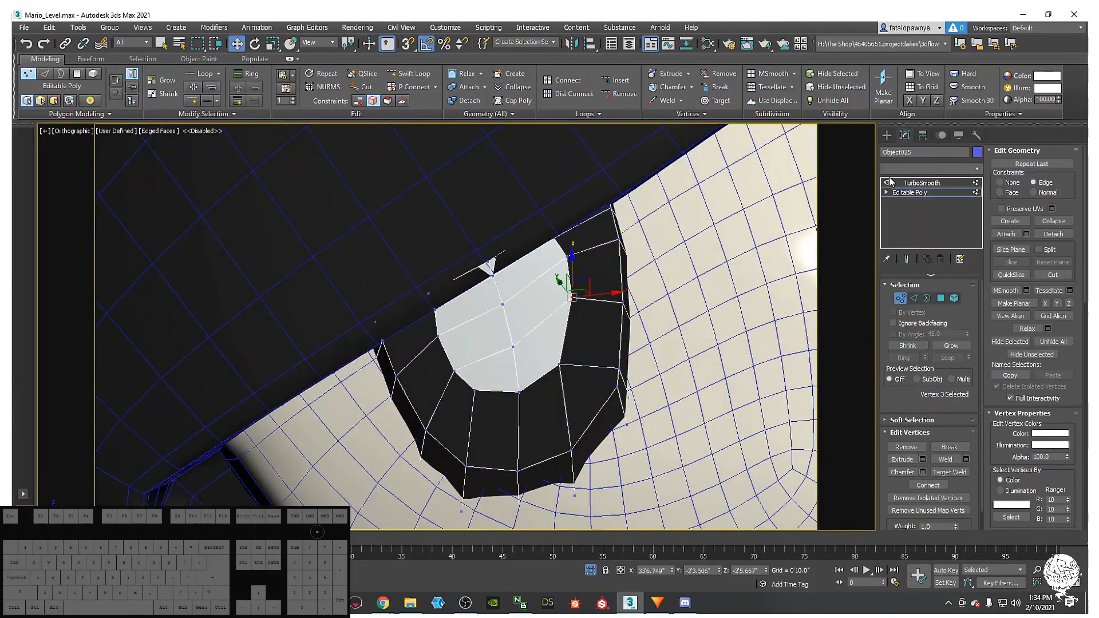
left_click(906, 260)
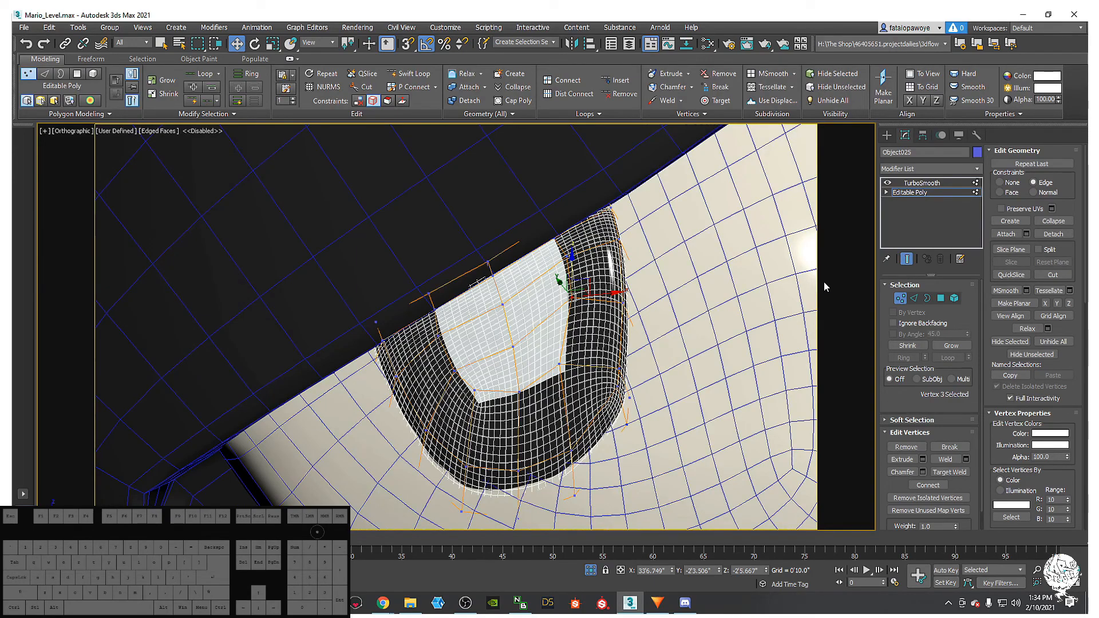
left_click(919, 183)
left_click(887, 183)
middle_click_drag(480, 351, 538, 291, "alt")
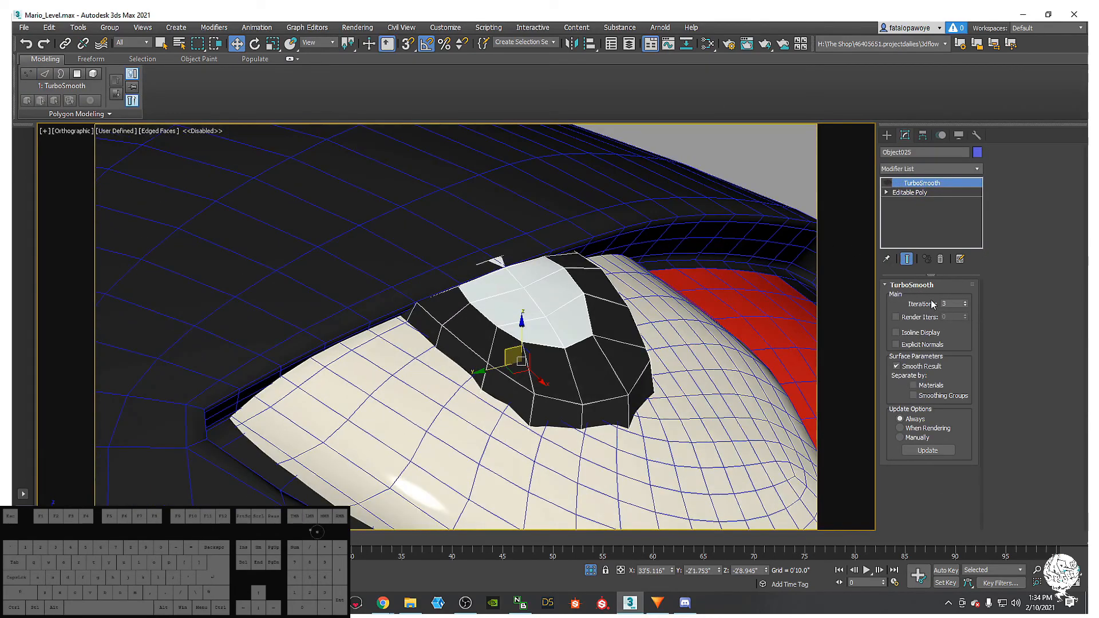
- Toggle TurboSmooth on and off to compare, then return to the Editable Poly
left_click(922, 192)
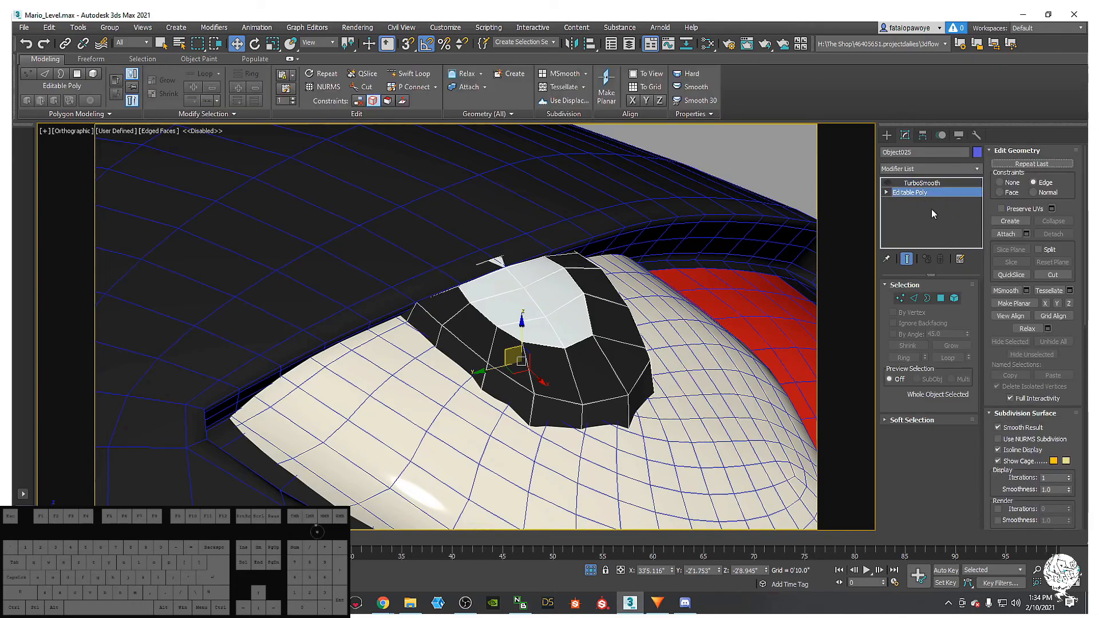
left_click(928, 183)
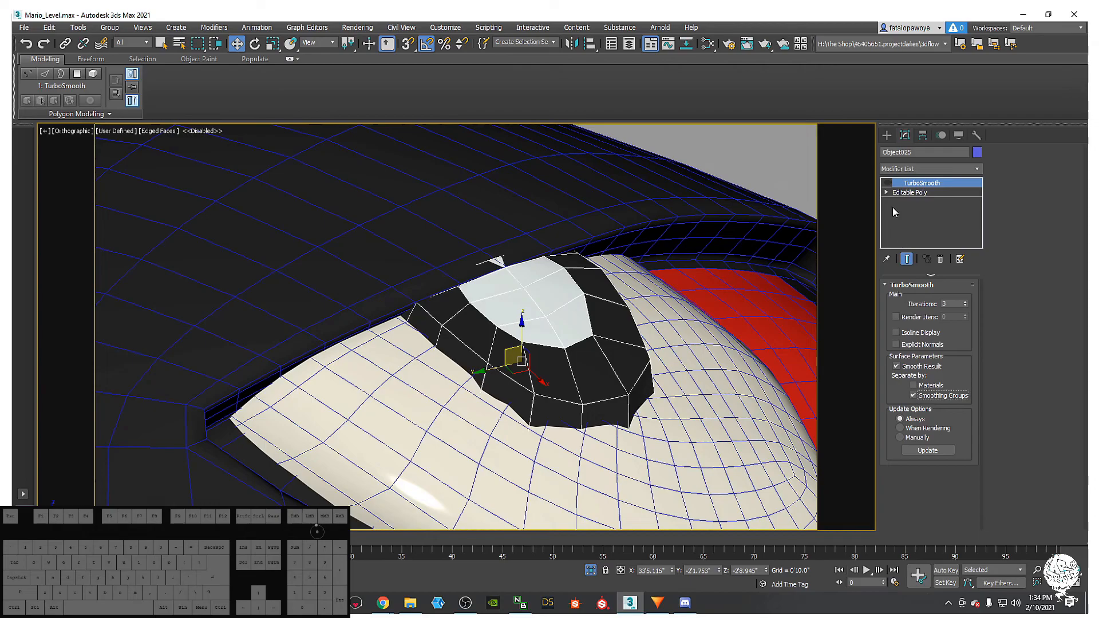
left_click(889, 184)
left_click(891, 185)
left_click(915, 193)
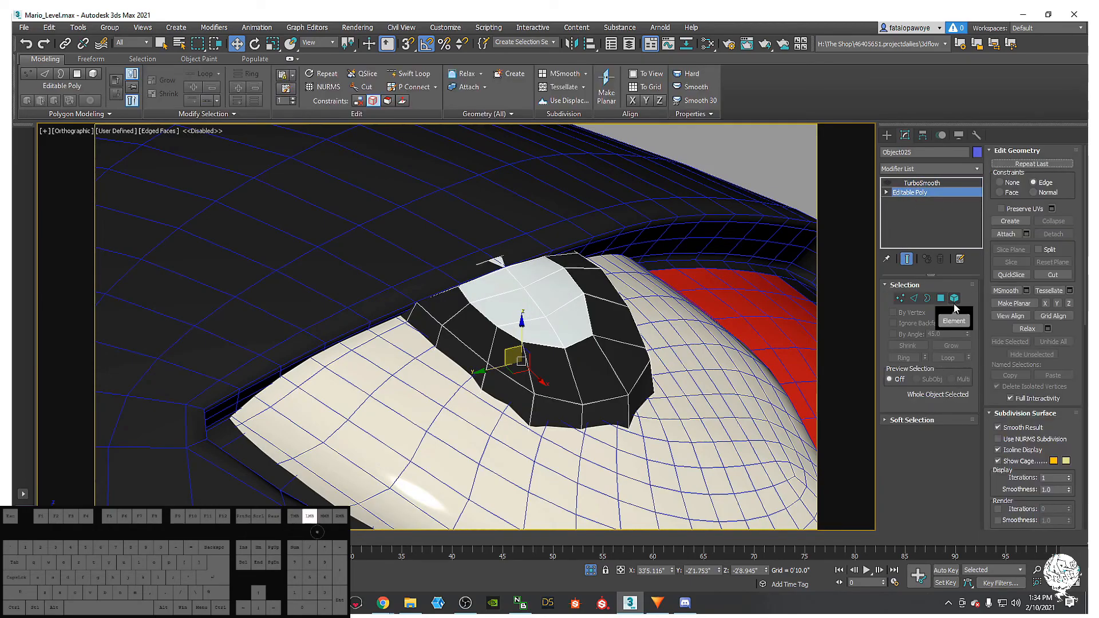
- Select the whole eye element and turn off Show End Result
left_click(954, 299)
left_click(574, 328)
middle_click_drag(574, 328, 574, 335, "alt")
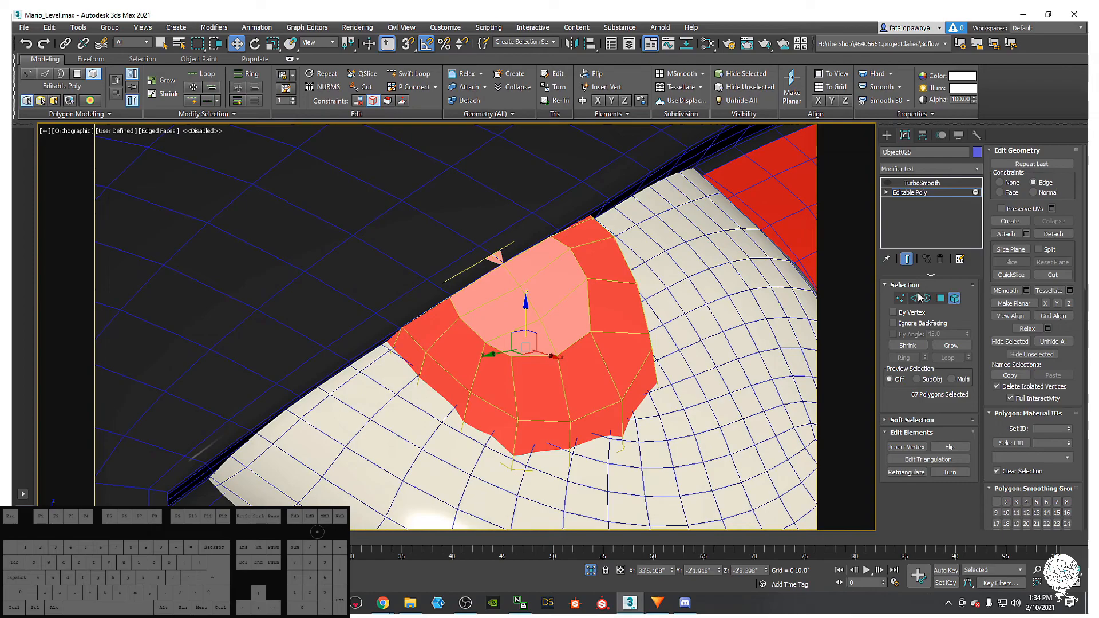
left_click(906, 259)
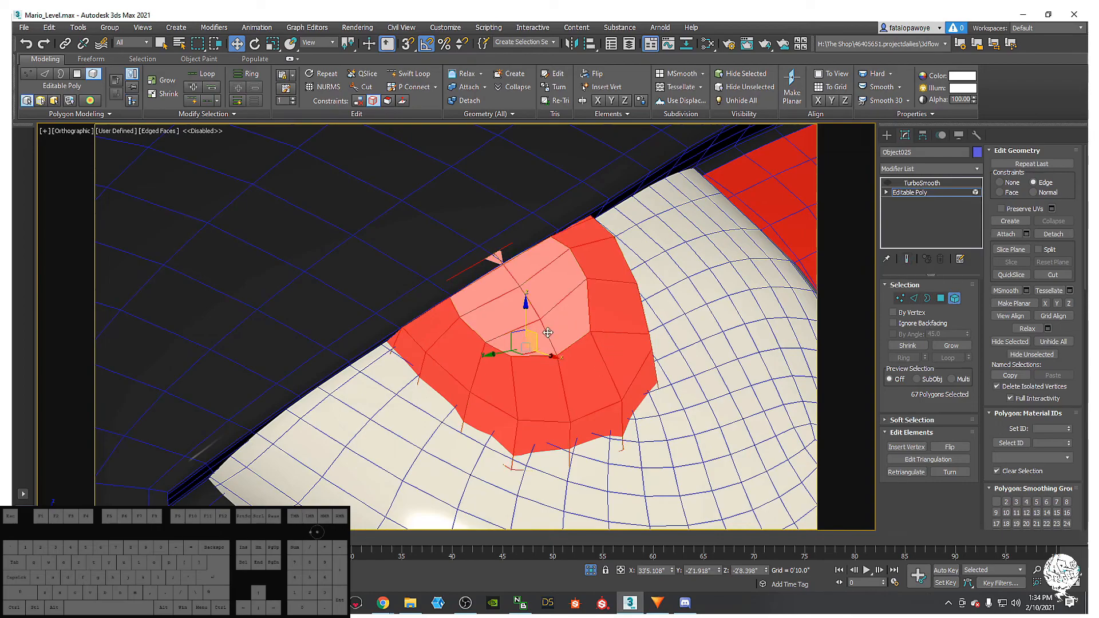
middle_click_drag(542, 331, 585, 344, "alt")
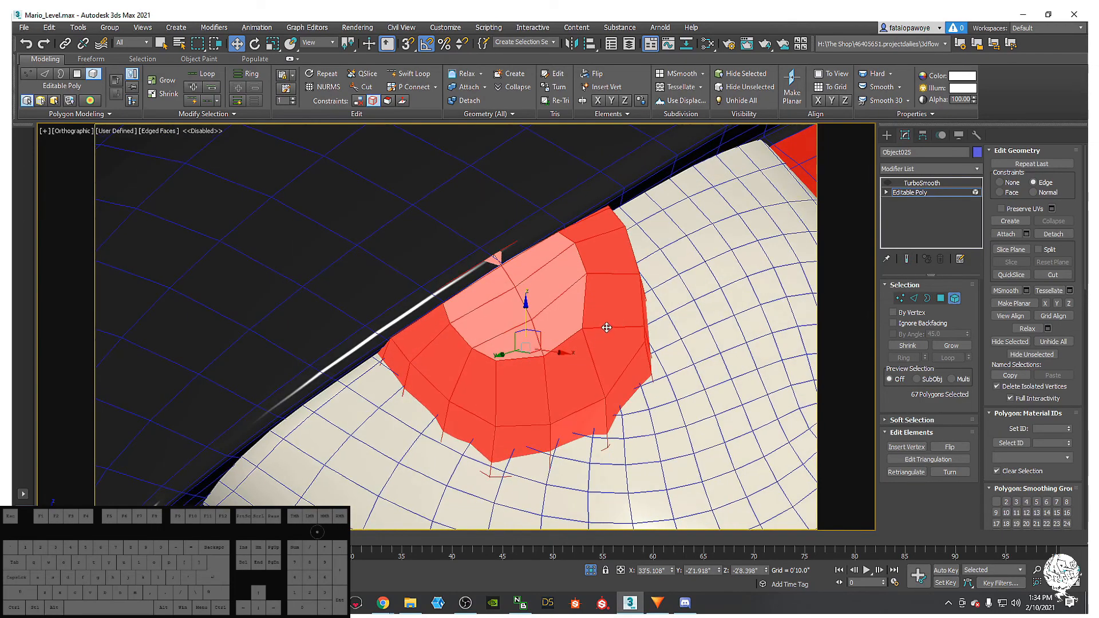
- In Edge mode, try an edge loop and single edges around the pupil
key("2")
middle_click_drag(618, 327, 638, 339, "alt")
left_click(641, 338, "ctrl")
double_click(642, 338, "ctrl")
left_click(611, 327)
left_click(642, 338, "ctrl")
mouse_move(716, 347)
middle_mouse_down("alt")
mouse_move(698, 355)
mouse_move(707, 352)
middle_mouse_up("alt")
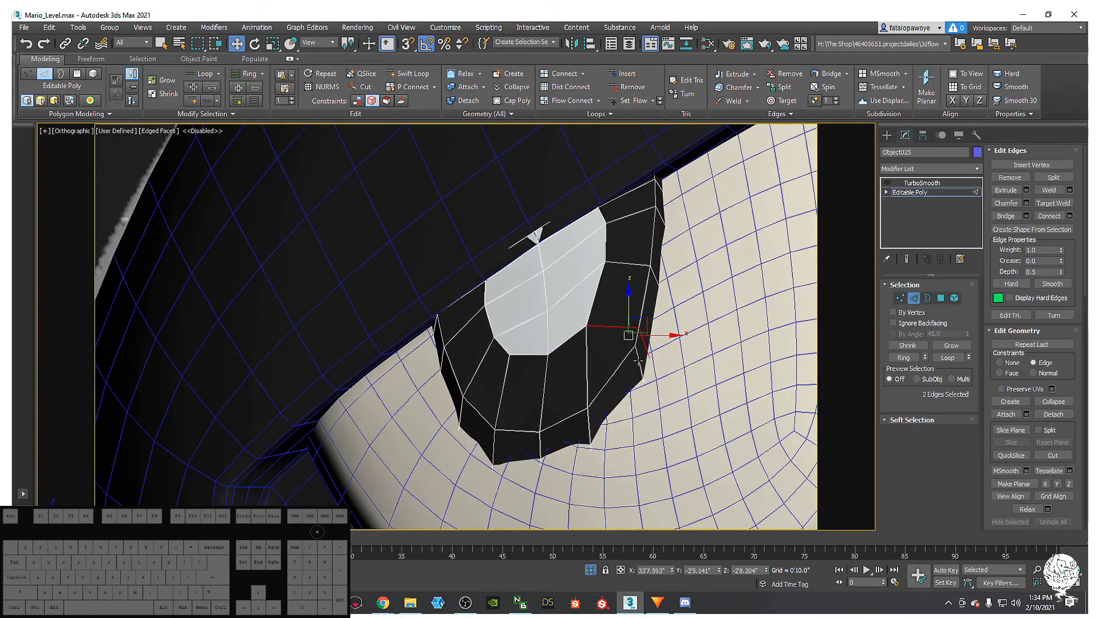
- Pick the edge beside the pupil and remove it with Ctrl+Backspace
left_click(641, 359)
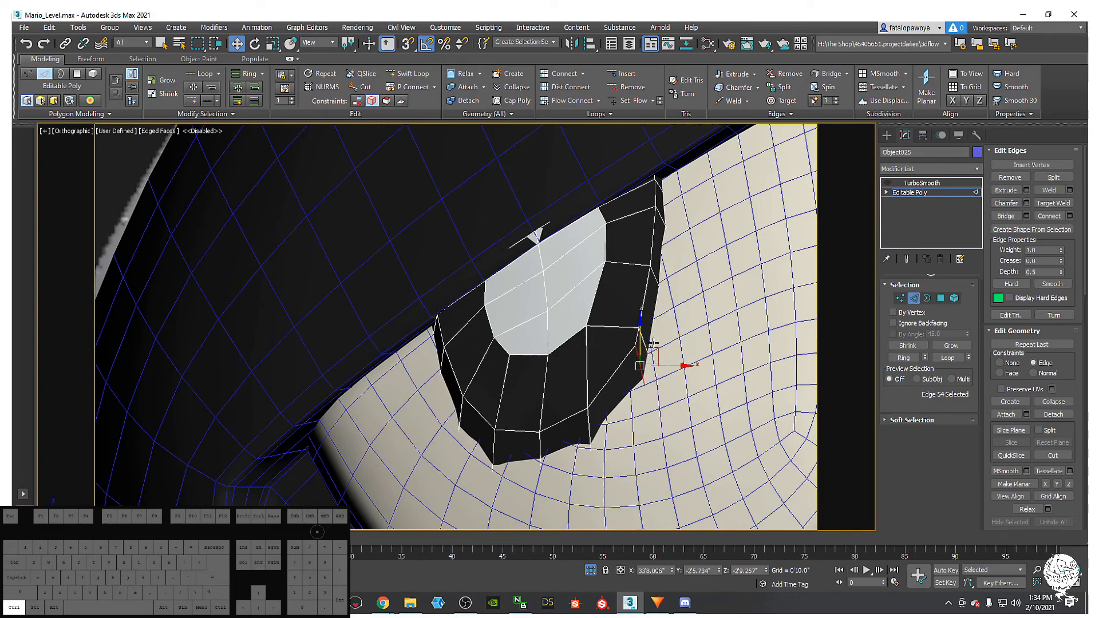
left_click(653, 341)
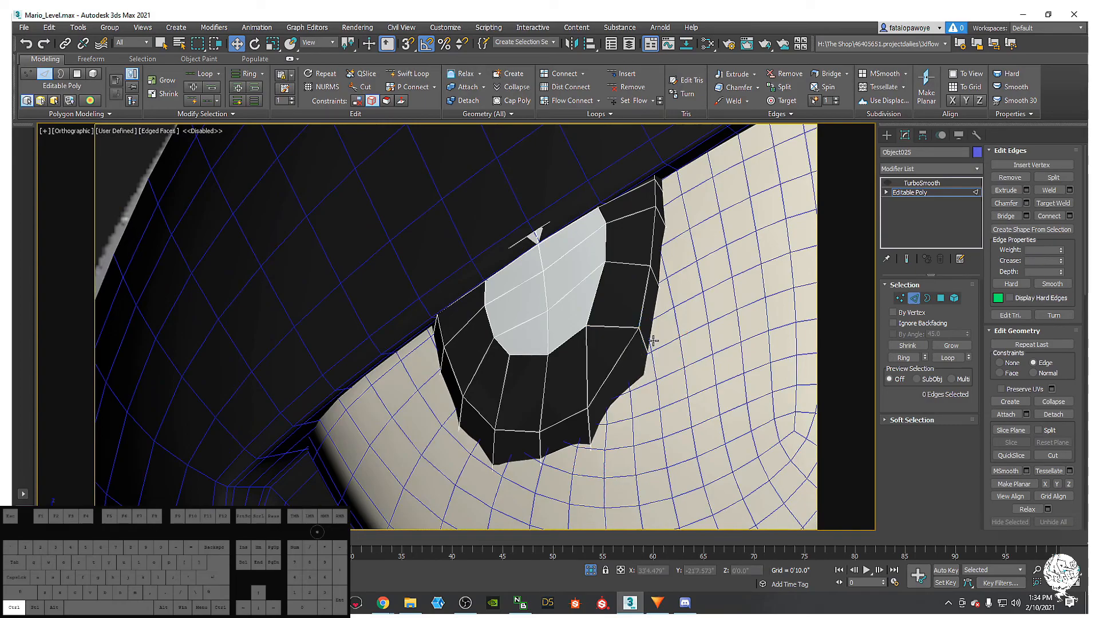
key("ctrl+z")
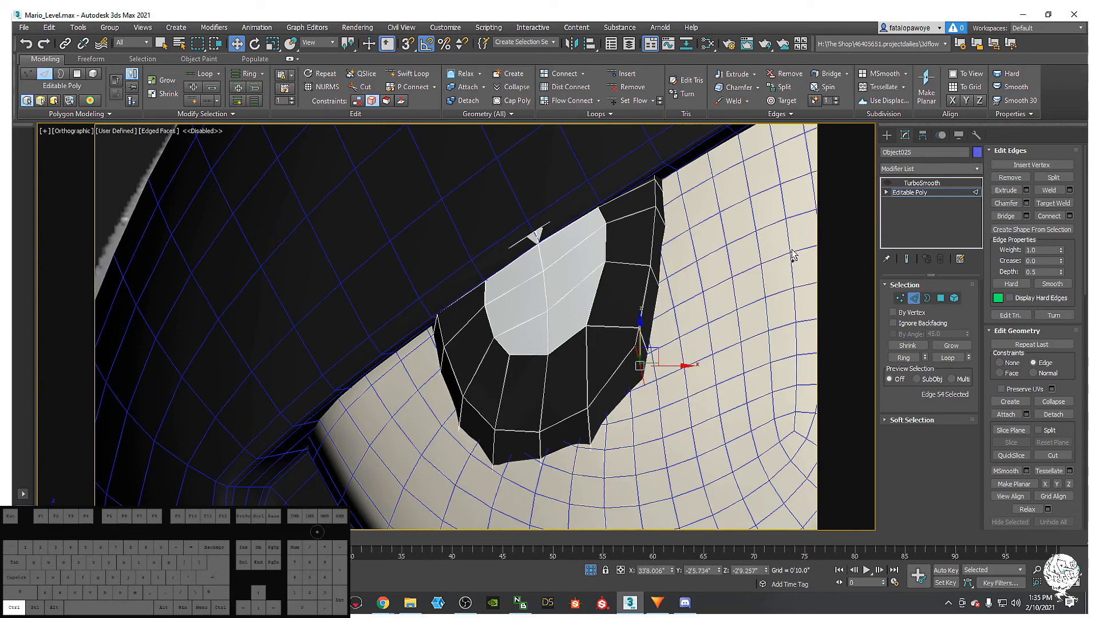
left_click(595, 325)
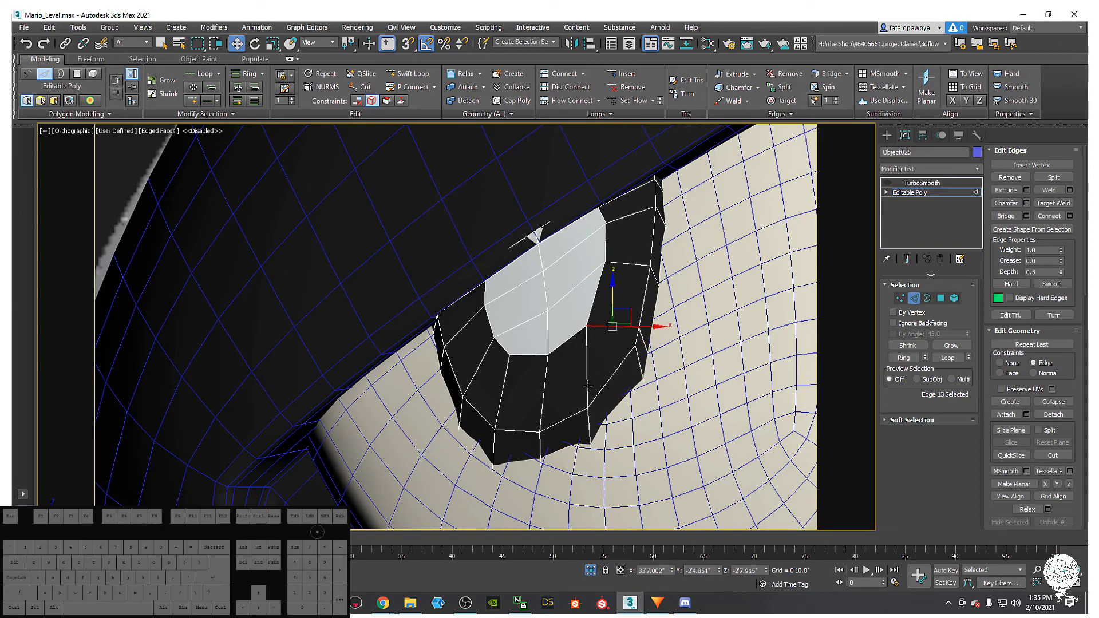
left_click(590, 435)
middle_click_drag(595, 431, 566, 357, "alt")
left_click(562, 354)
key("ctrl+BackSpace")
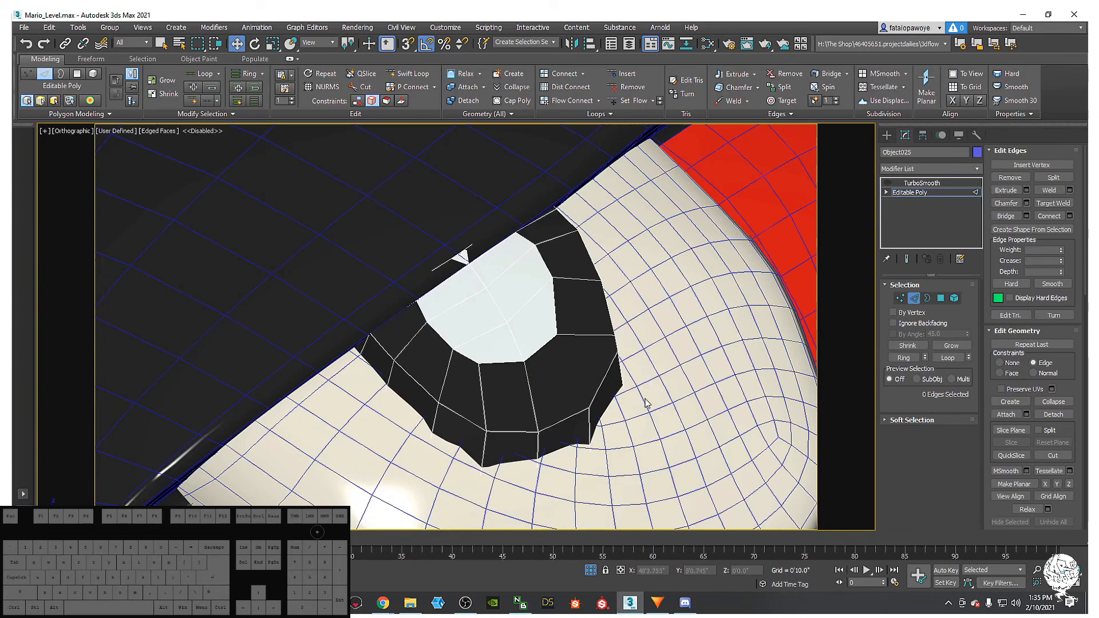
- Connect two vertices across the merged face with a new edge
key("1")
left_click(588, 408)
left_click(524, 361, "ctrl")
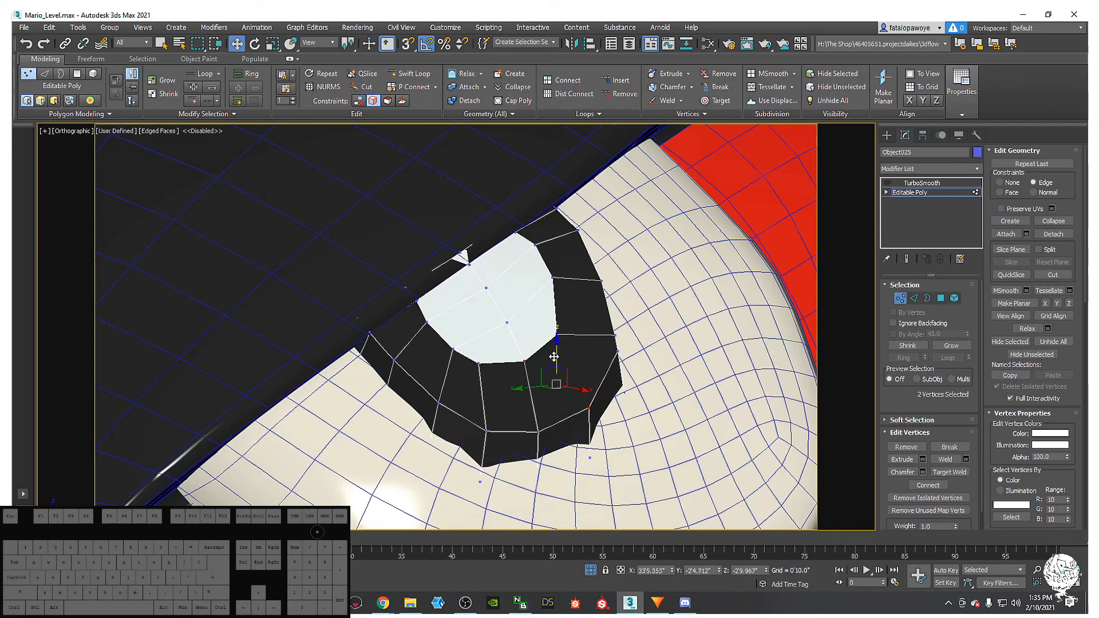
right_click(552, 355)
left_click(533, 383)
middle_click_drag(607, 395, 703, 304, "alt")
- Turn TurboSmooth back on to inspect the eye, then return to the Editable Poly
left_click(921, 182)
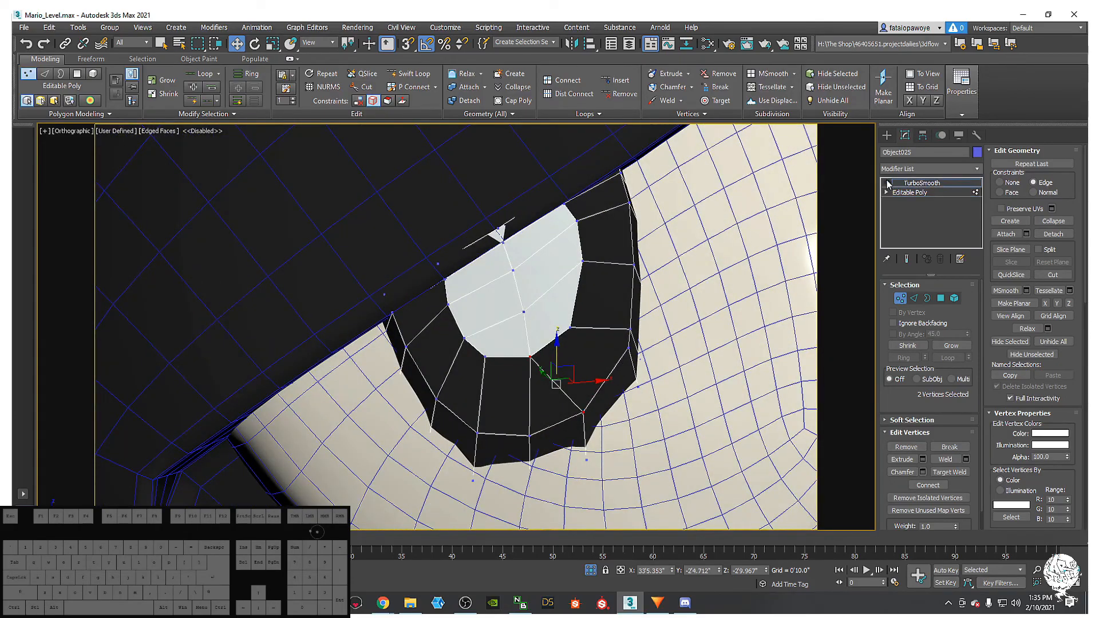
left_click(887, 182)
middle_click_drag(783, 251, 592, 276, "alt")
left_click(920, 192)
middle_click_drag(555, 349, 656, 300, "alt")
left_click(941, 297)
- Select the eight pupil polygons and delete them
left_click(541, 329)
left_click(512, 338, "ctrl")
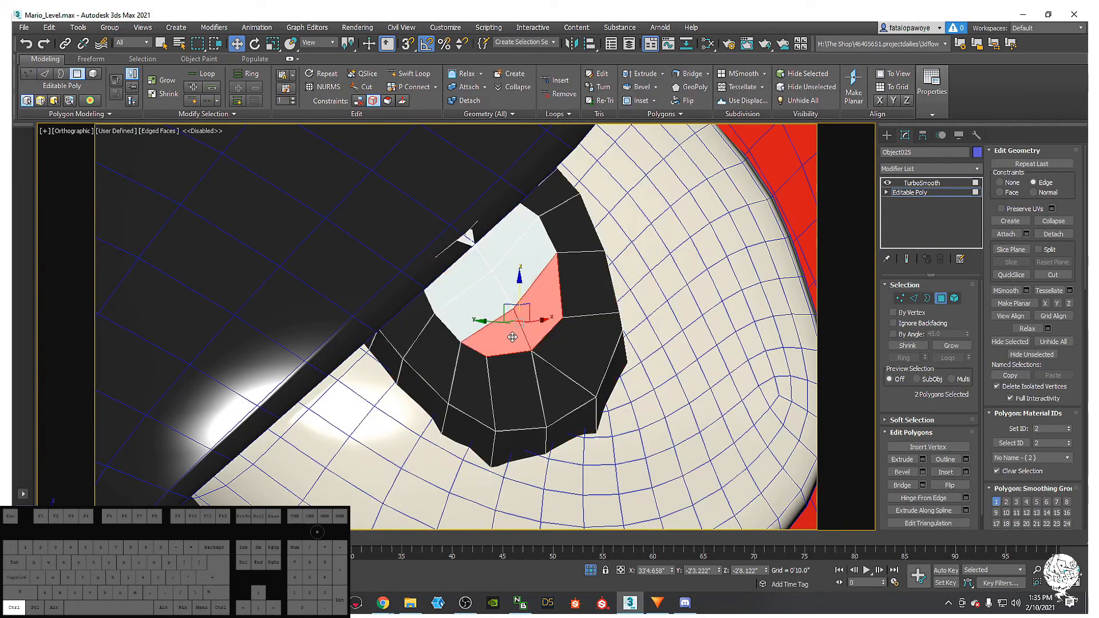
left_click(513, 275, "ctrl")
left_click(478, 297, "ctrl")
left_click(485, 246, "ctrl")
left_click(486, 244, "ctrl")
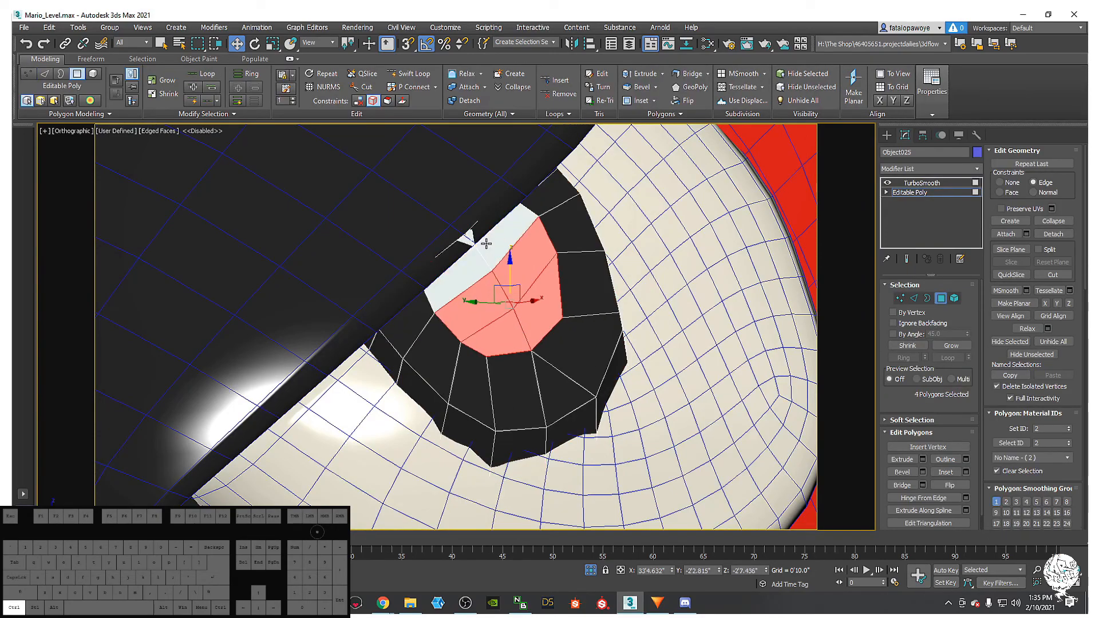
left_click(494, 242, "ctrl")
left_click(486, 227, "ctrl")
left_click(462, 265, "ctrl")
left_click(459, 245, "ctrl")
middle_click_drag(505, 222, 512, 266, "alt")
scroll(538, 344, "up", 4)
middle_click_drag(525, 304, 527, 348)
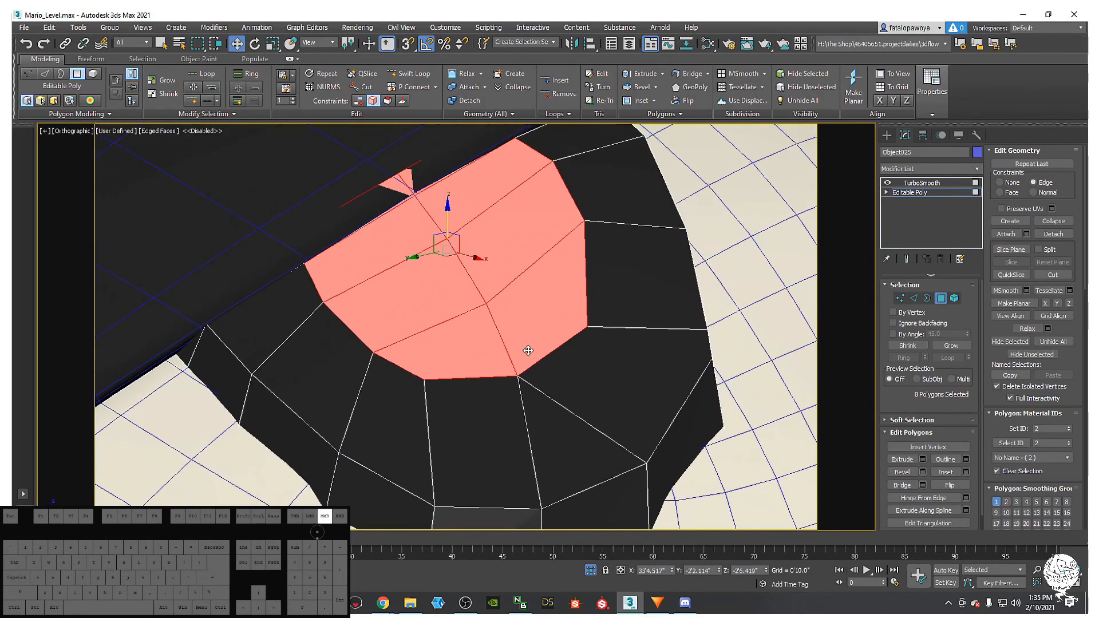
scroll(529, 348, "down", 2)
key("Delete")
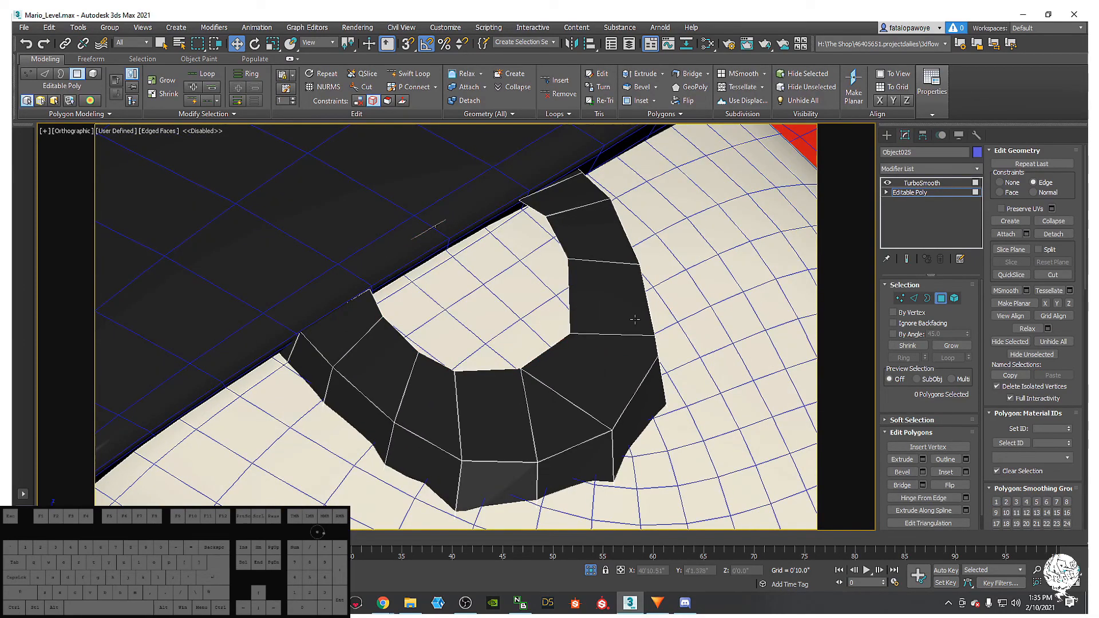
- Cap the resulting pupil hole with a single new polygon from its border
left_click(927, 298)
left_click(550, 236)
mouse_move(549, 236)
middle_mouse_down("alt")
mouse_move(541, 212)
mouse_move(500, 252)
mouse_move(559, 247)
middle_mouse_up("alt")
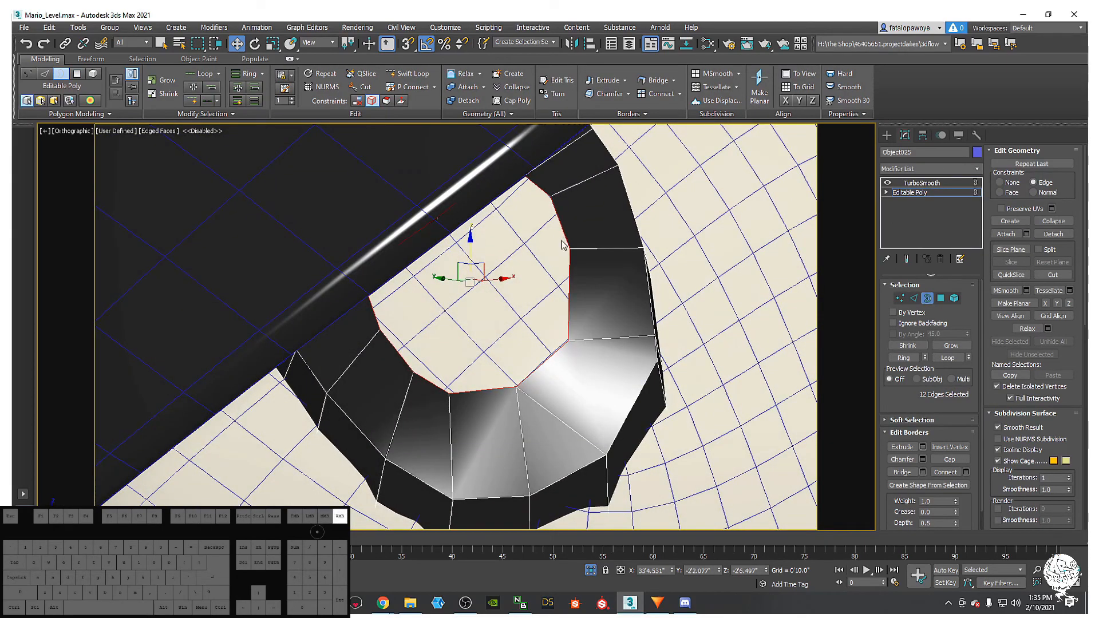
right_click(561, 245)
left_click(515, 262)
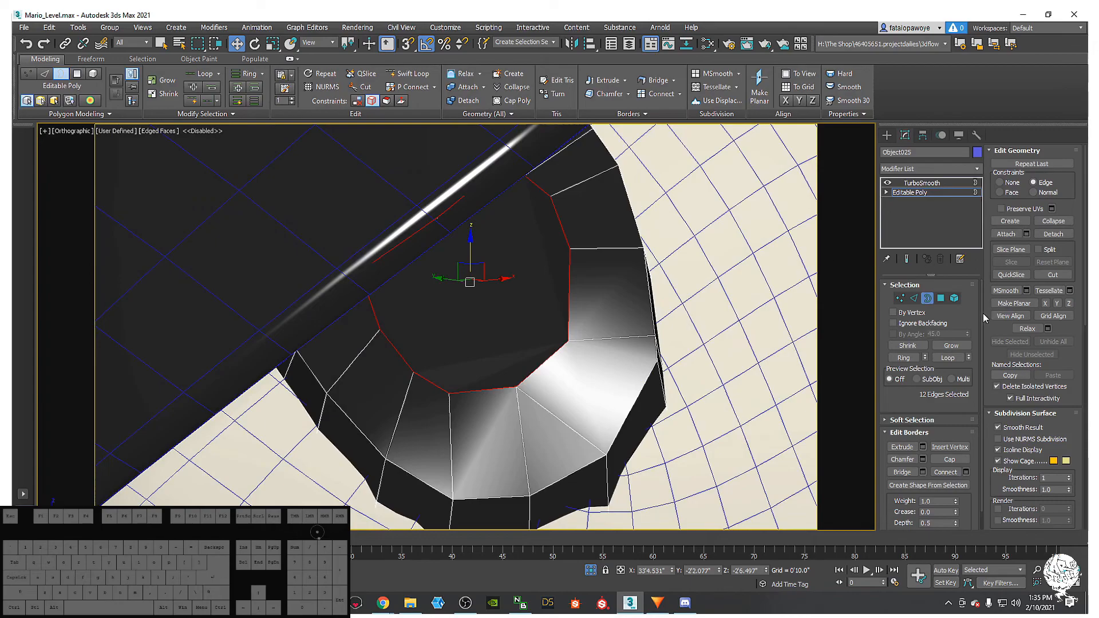
- Select the new cap polygon and inspect it in wireframe and shaded views
left_click(940, 298)
left_click(545, 250)
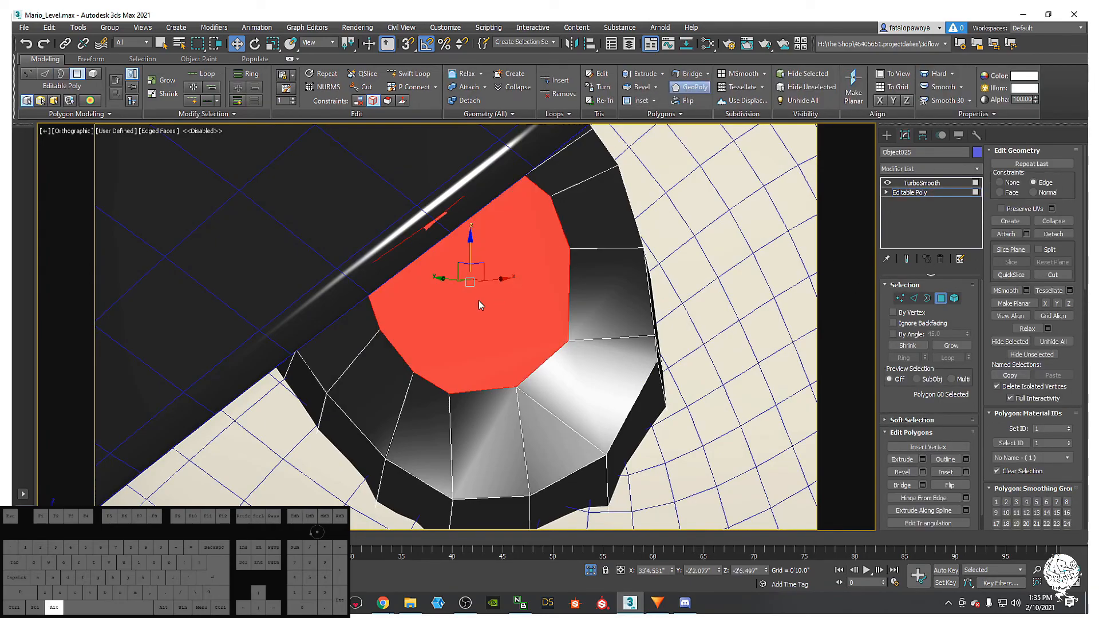
mouse_move(492, 273)
middle_mouse_down("alt")
mouse_move(492, 243)
mouse_move(488, 328)
mouse_move(529, 309)
mouse_move(500, 314)
mouse_move(492, 330)
mouse_move(504, 321)
mouse_move(509, 336)
mouse_move(491, 319)
mouse_move(520, 314)
mouse_move(517, 292)
mouse_move(495, 272)
mouse_move(475, 297)
mouse_move(498, 336)
mouse_move(511, 327)
middle_mouse_up("alt")
key("F3")
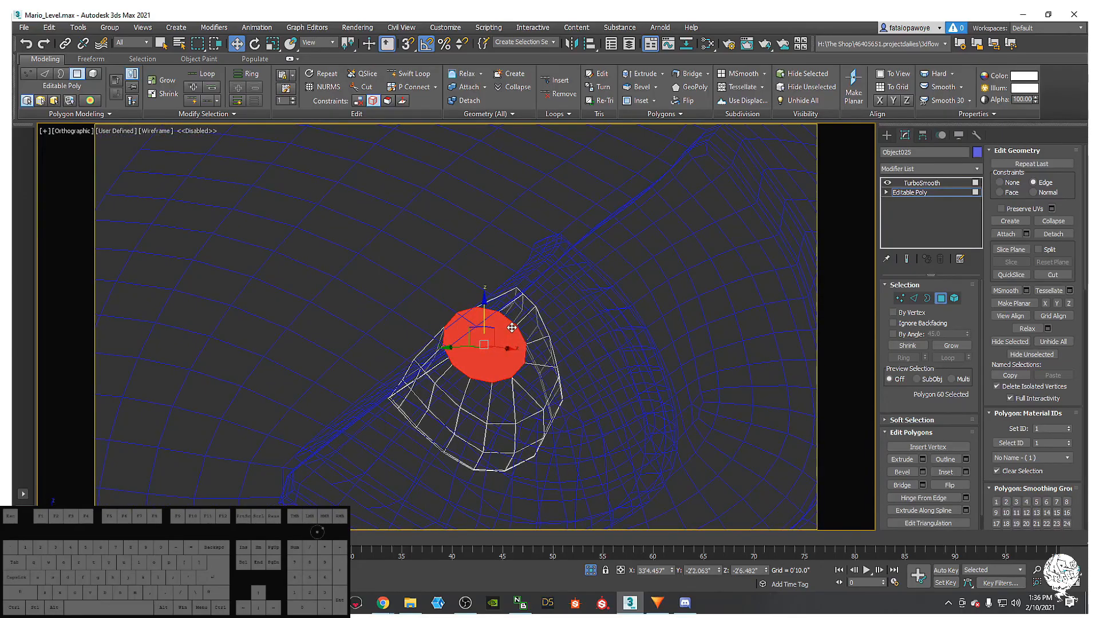
key("F3")
scroll(528, 346, "up", 6)
- Preview the smoothed mesh, reselect the cap in polygon mode, and open the Slate Material Editor
key("1")
left_click(914, 184)
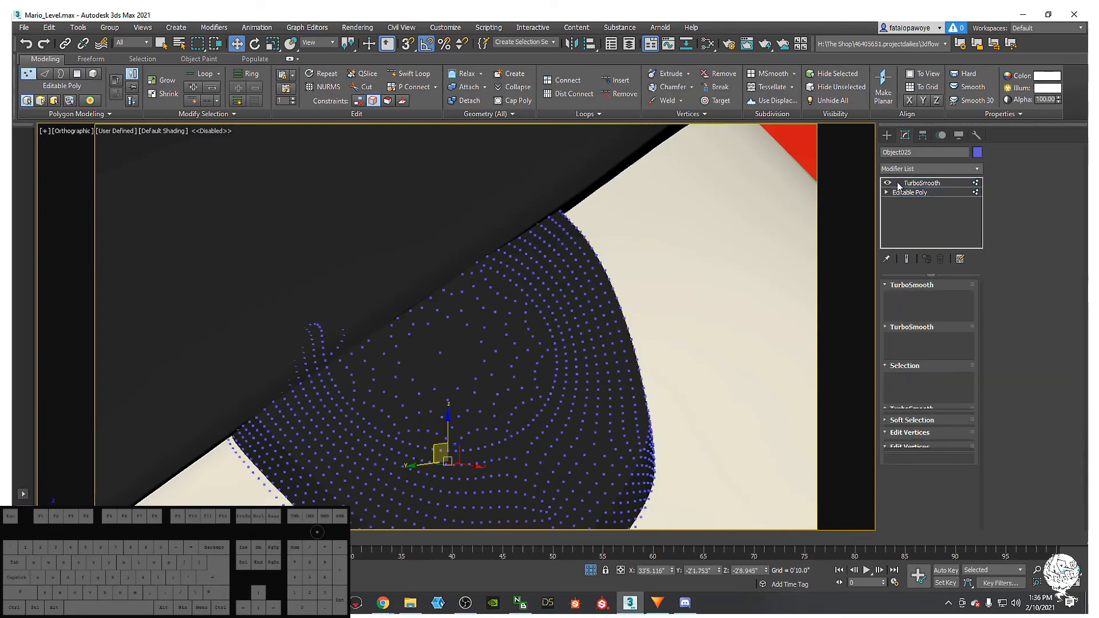
left_click(914, 193)
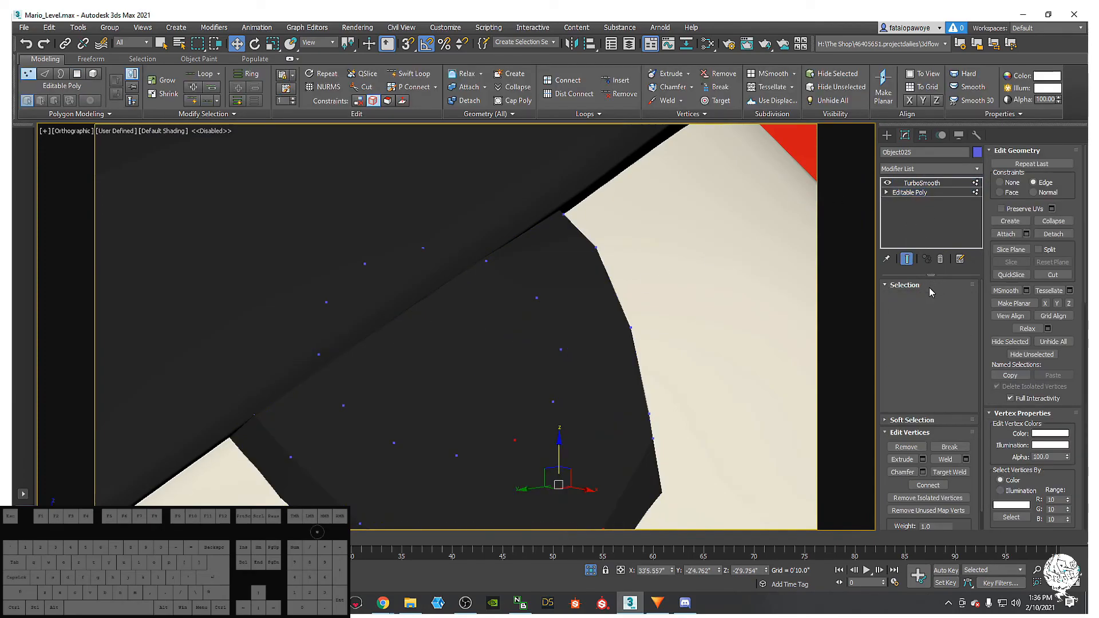
key("4")
scroll(496, 395, "down", 3)
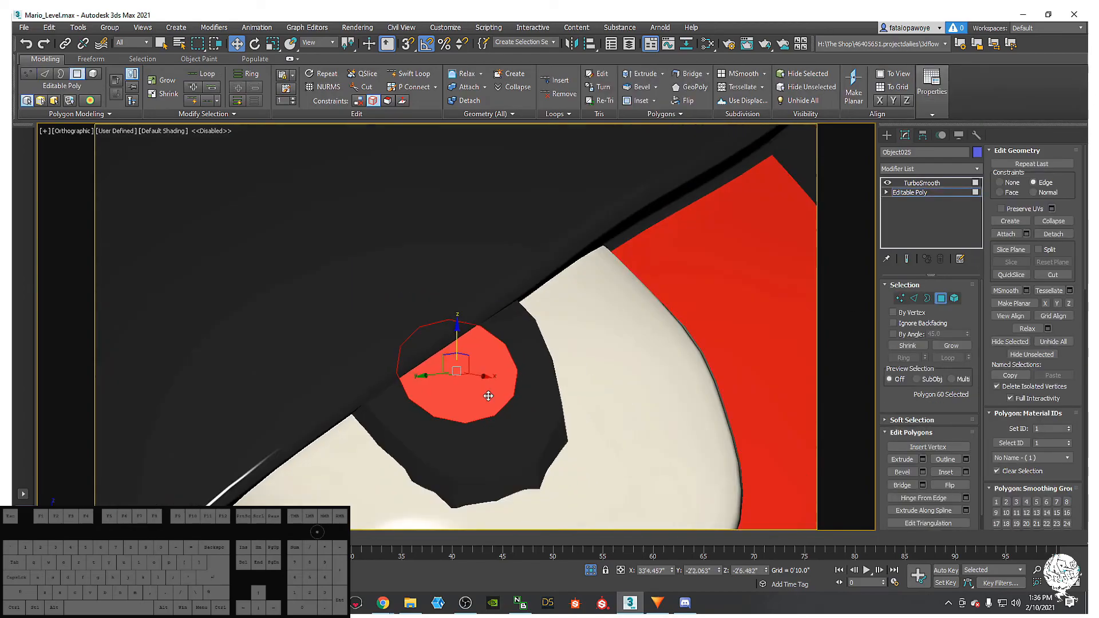
key("n")
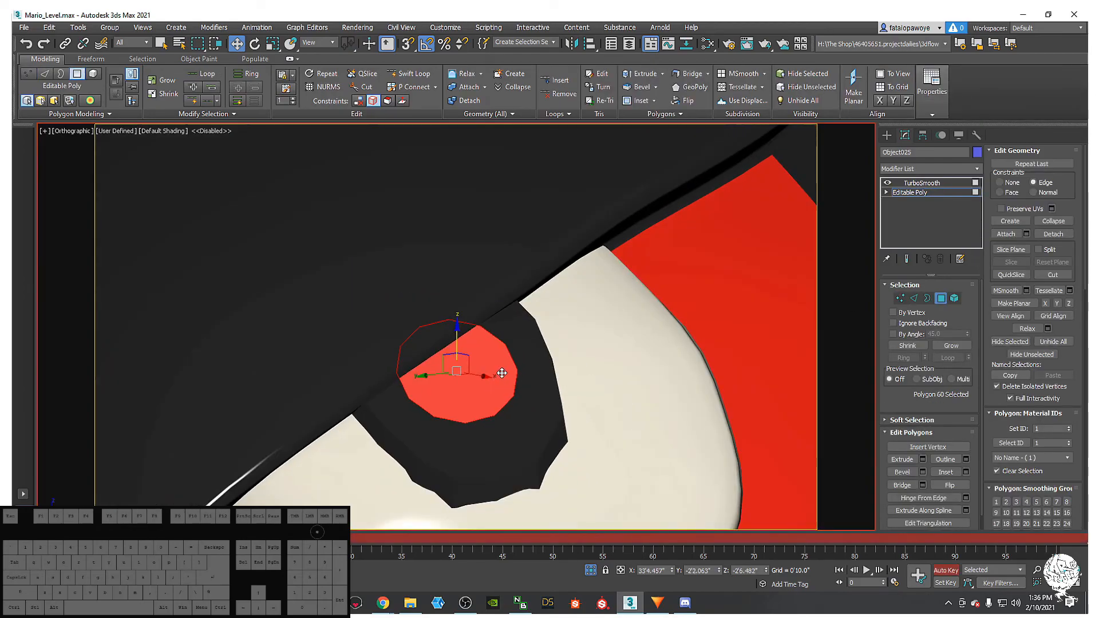
scroll(517, 367, "up", 1)
key("n")
key("m")
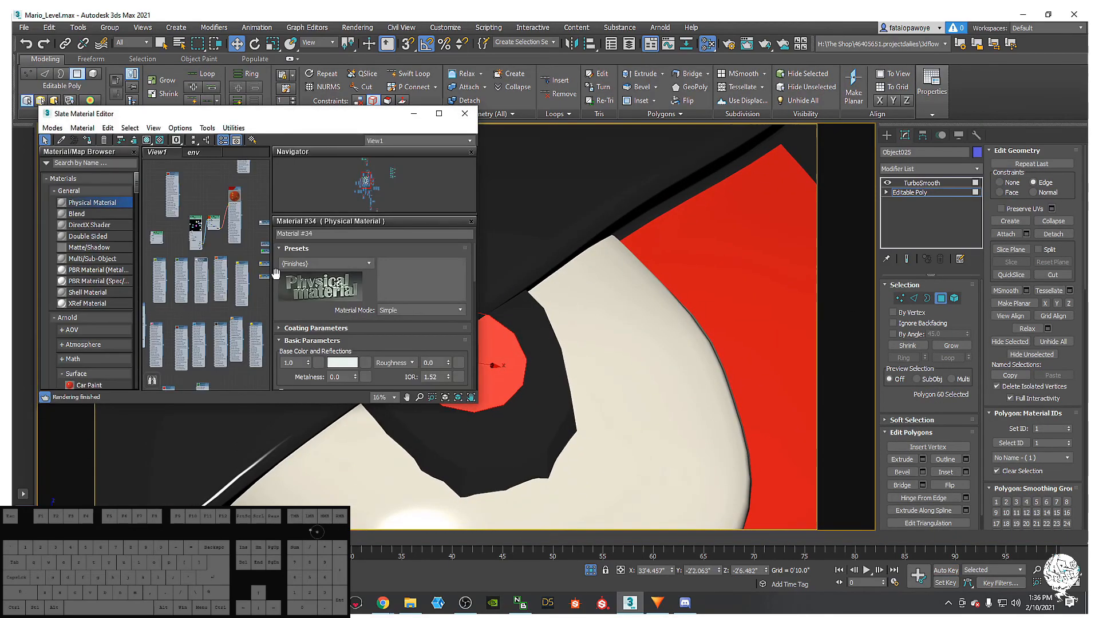
- Assign Material #34 to the cap polygon and view the pupil smoothed
left_click(88, 140)
left_click(413, 114)
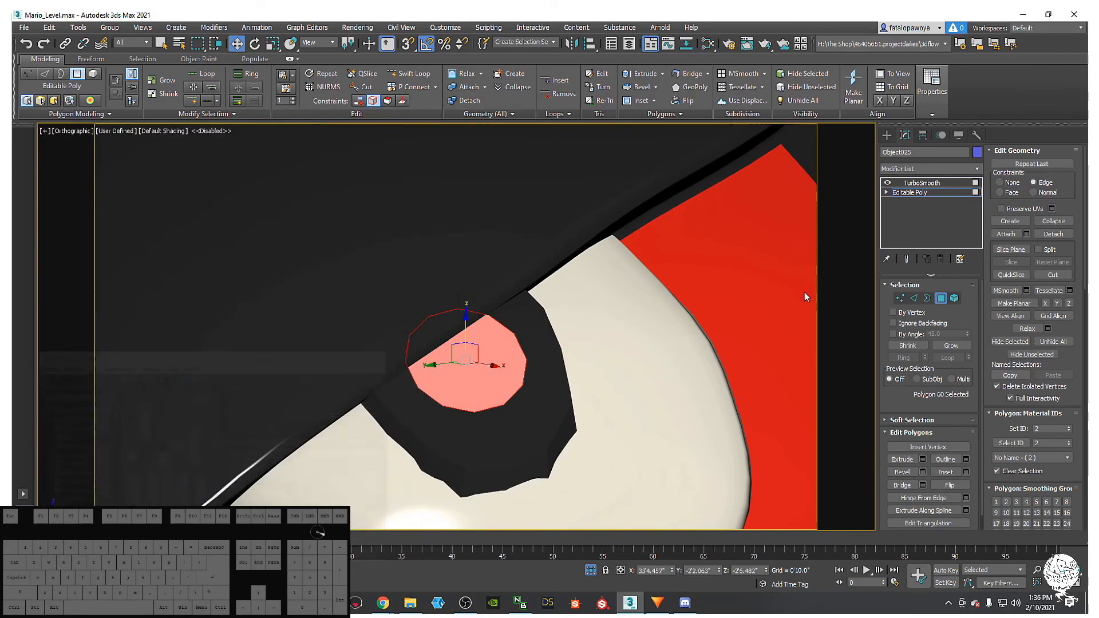
left_click(917, 183)
middle_click_drag(608, 299, 470, 315, "alt")
key("F4")
scroll(543, 390, "down", 4)
- Select the bullet body and zoom around the eye to inspect the new pupil
left_click(589, 284)
mouse_move(589, 297)
middle_mouse_down()
mouse_move(566, 387)
mouse_move(544, 406)
mouse_move(522, 416)
mouse_move(610, 345)
mouse_move(487, 364)
middle_mouse_up()
key("F4")
scroll(569, 338, "down", 2)
scroll(564, 356, "down", 3)
scroll(487, 364, "up", 6)
scroll(459, 363, "up", 10)
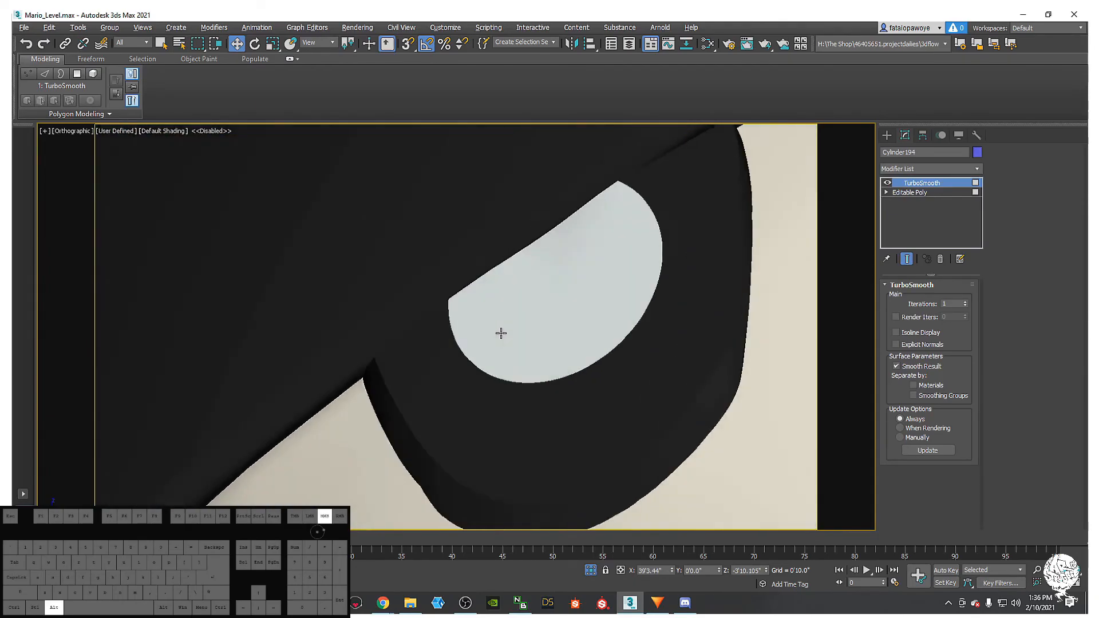
scroll(549, 310, "down", 10)
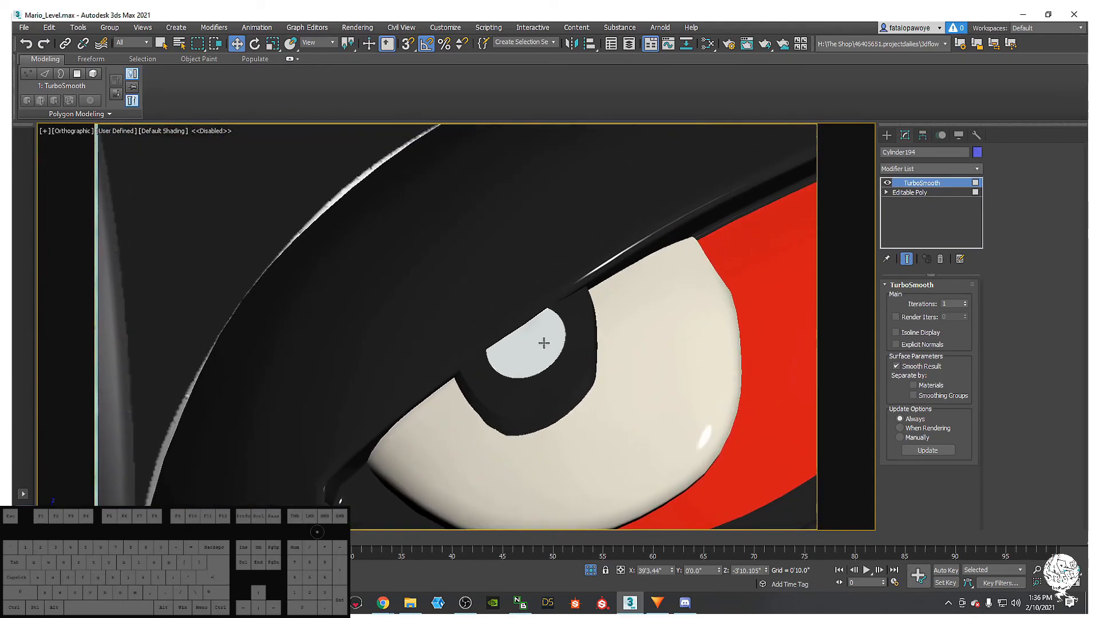
- Select the pupil and turn off TurboSmooth's Separate by Smoothing Groups
left_click(529, 343)
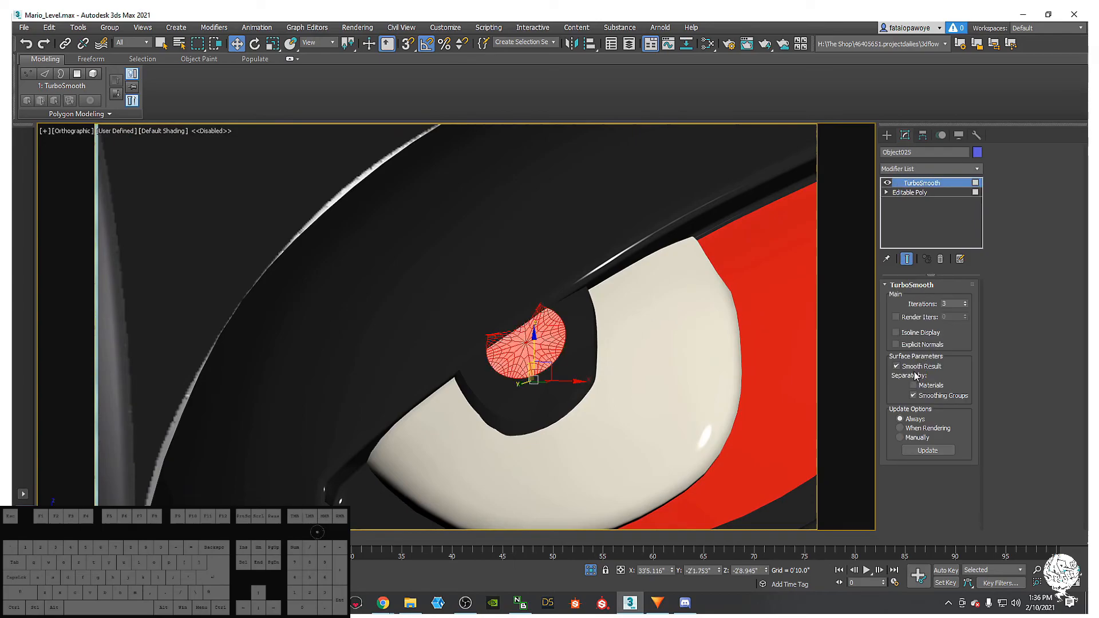
left_click(913, 395)
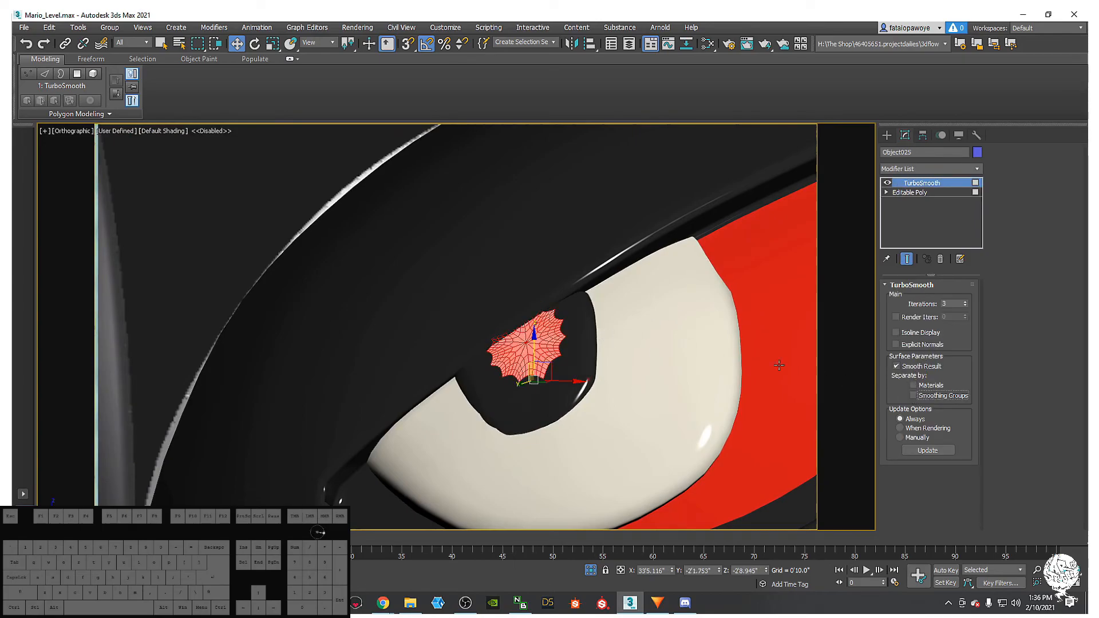
left_click(913, 395)
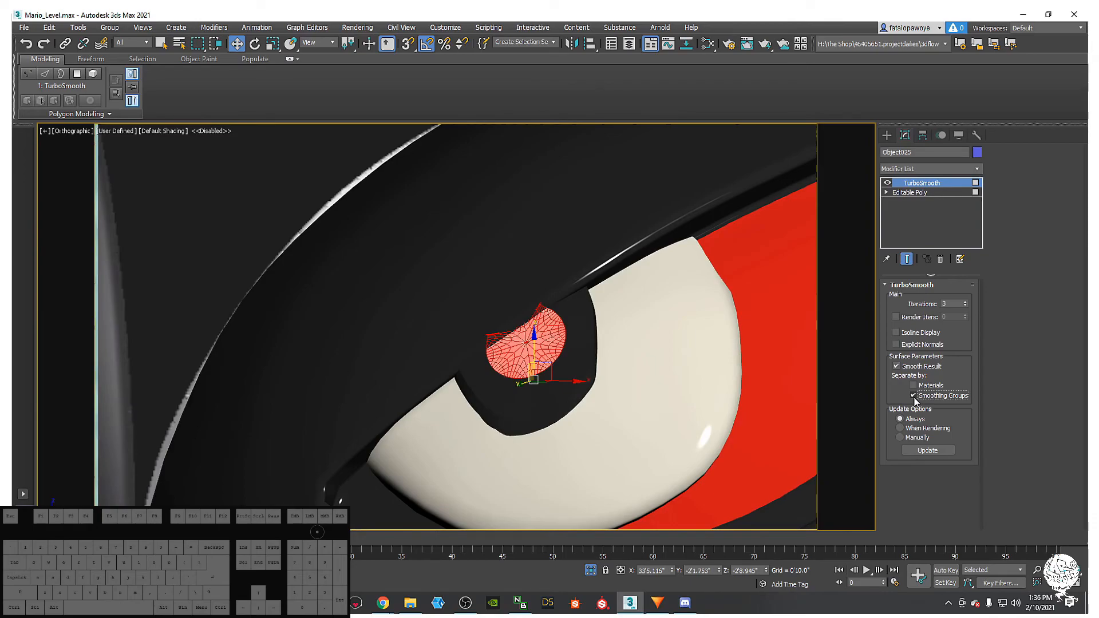
left_click(913, 396)
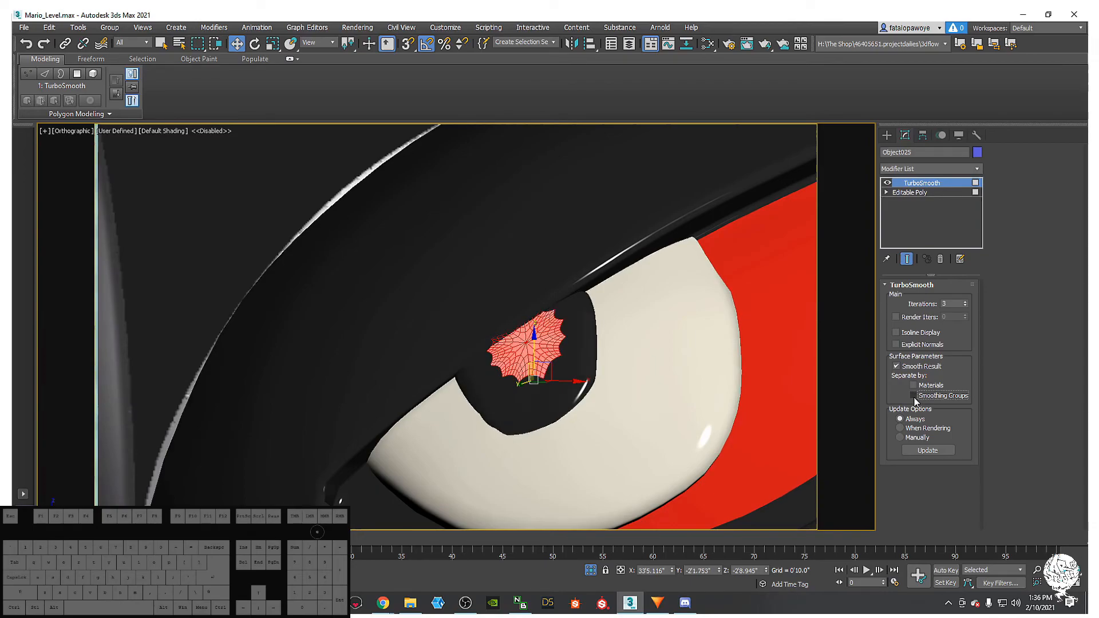
- Return to the pupil's Editable Poly with edged faces shown
left_click(933, 193)
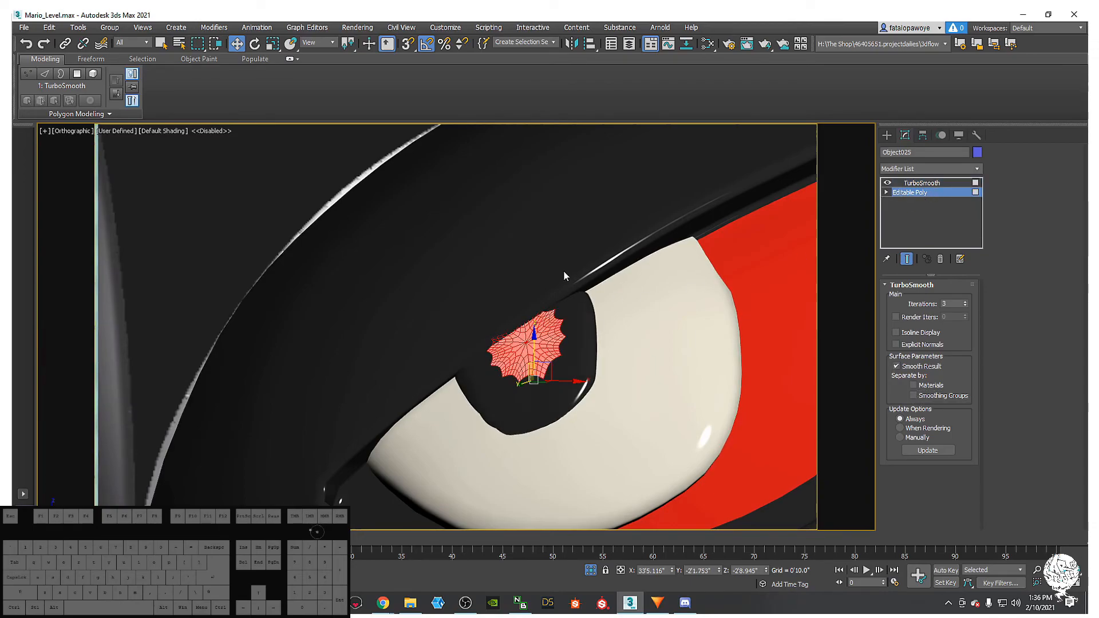
mouse_move(521, 364)
middle_mouse_down()
mouse_move(508, 392)
mouse_move(557, 394)
mouse_move(535, 356)
middle_mouse_up()
key("F4")
scroll(537, 408, "up", 4)
scroll(521, 395, "up", 4)
- Inset the pupil's centre face by 0.308 inches, then delete it
right_click(532, 351)
middle_click_drag(352, 359, 360, 360, "alt")
right_click(410, 331)
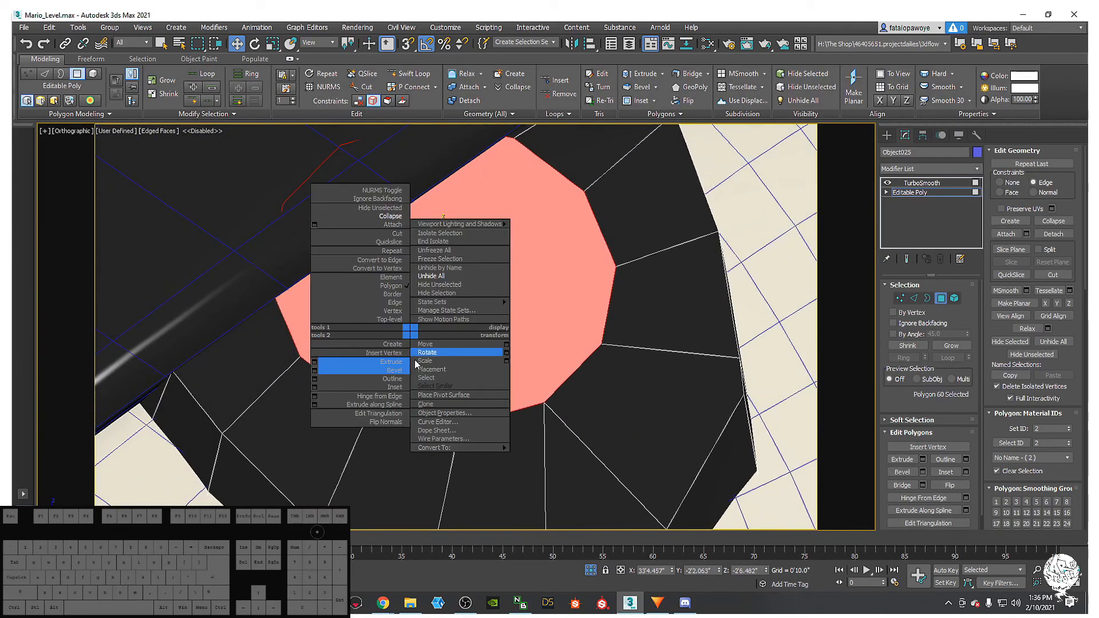
left_click(315, 387)
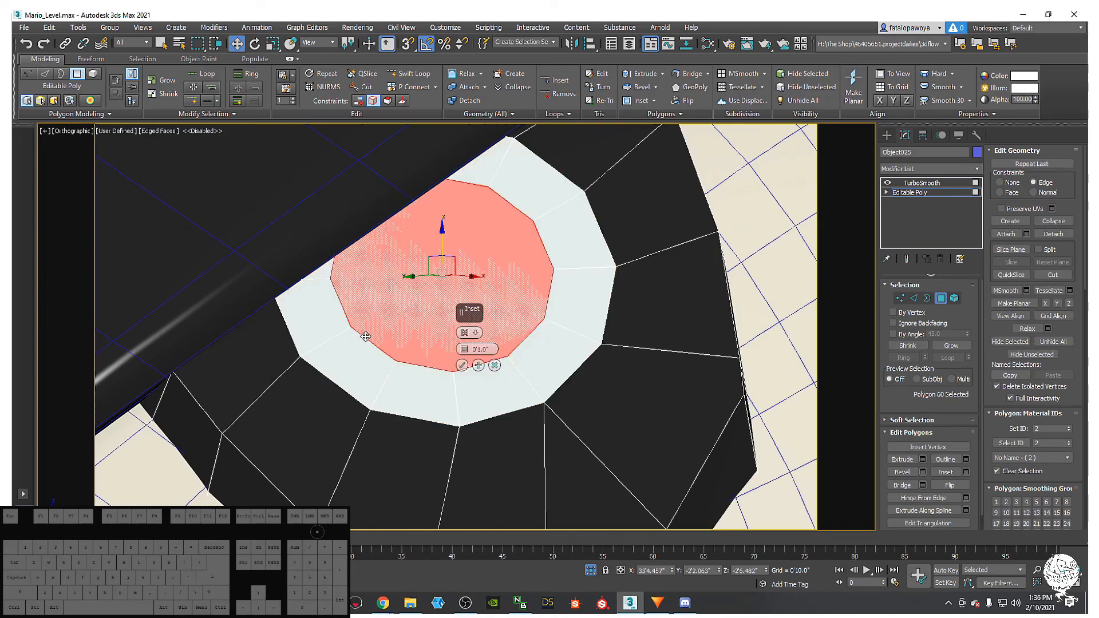
left_click_drag(454, 348, 446, 395)
left_click(462, 365)
middle_click_drag(459, 363, 438, 401)
key("Delete")
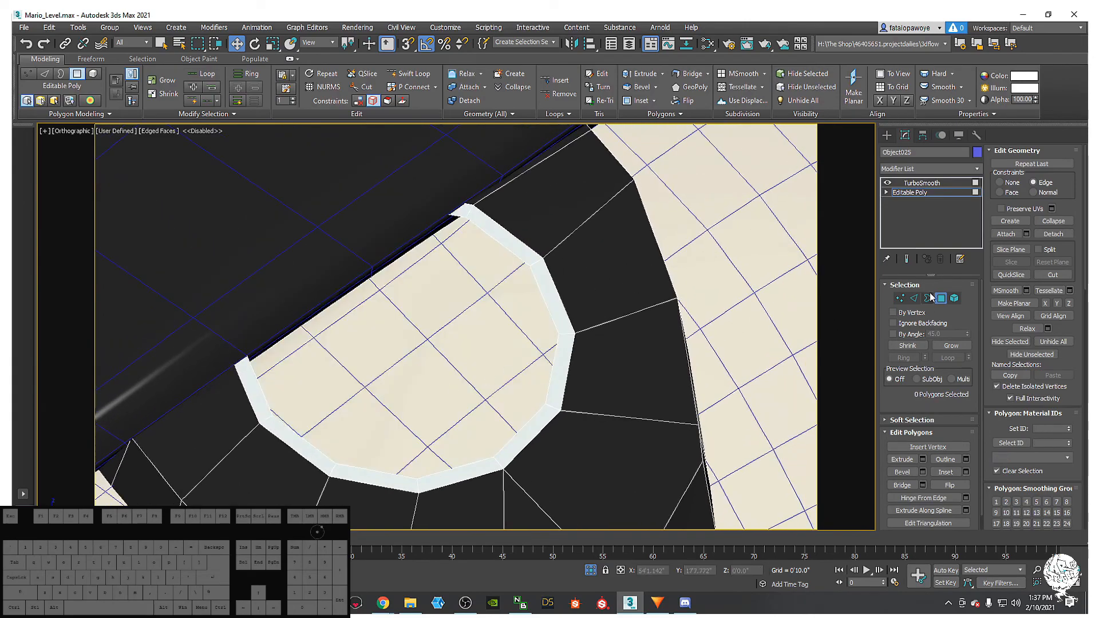
- Convert the hole's border to edges and bridge opposite edges across the opening
left_click(927, 298)
left_click(538, 314)
middle_click_drag(547, 304, 538, 343, "alt")
middle_click_drag(512, 363, 525, 335, "alt")
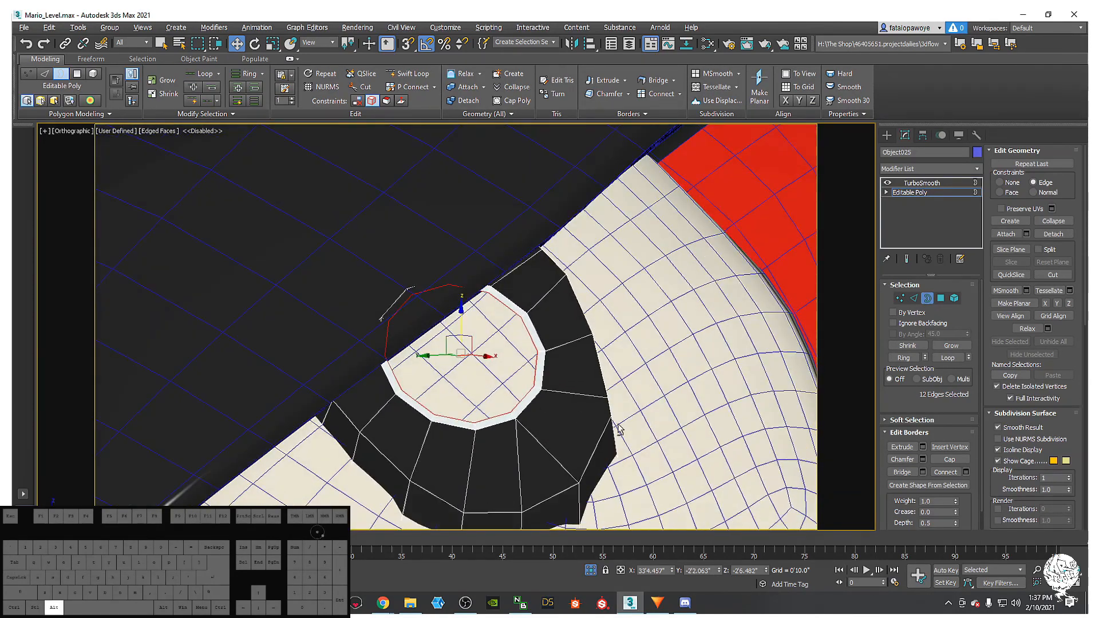
left_click(915, 302, "ctrl")
left_click_drag(501, 397, 519, 416, "alt")
mouse_move(422, 307)
middle_mouse_down("alt")
mouse_move(416, 318)
mouse_move(433, 317)
middle_mouse_up("alt")
left_click_drag(399, 272, 422, 300, "alt")
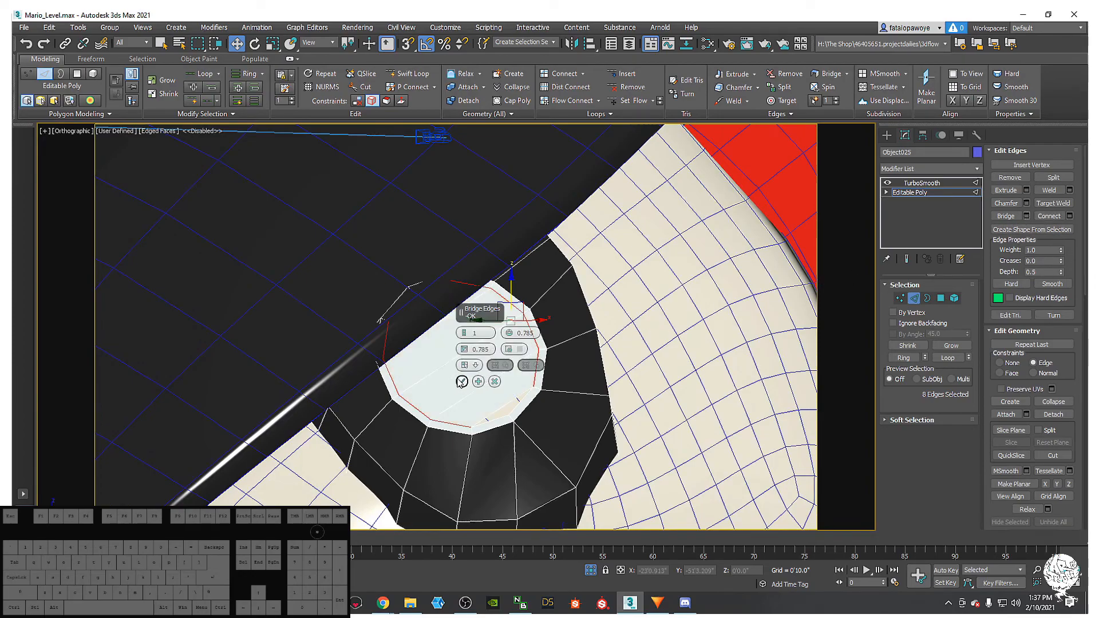
left_click(461, 382)
- Cap the two remaining small gaps and view the pupil smoothed
left_click(927, 298)
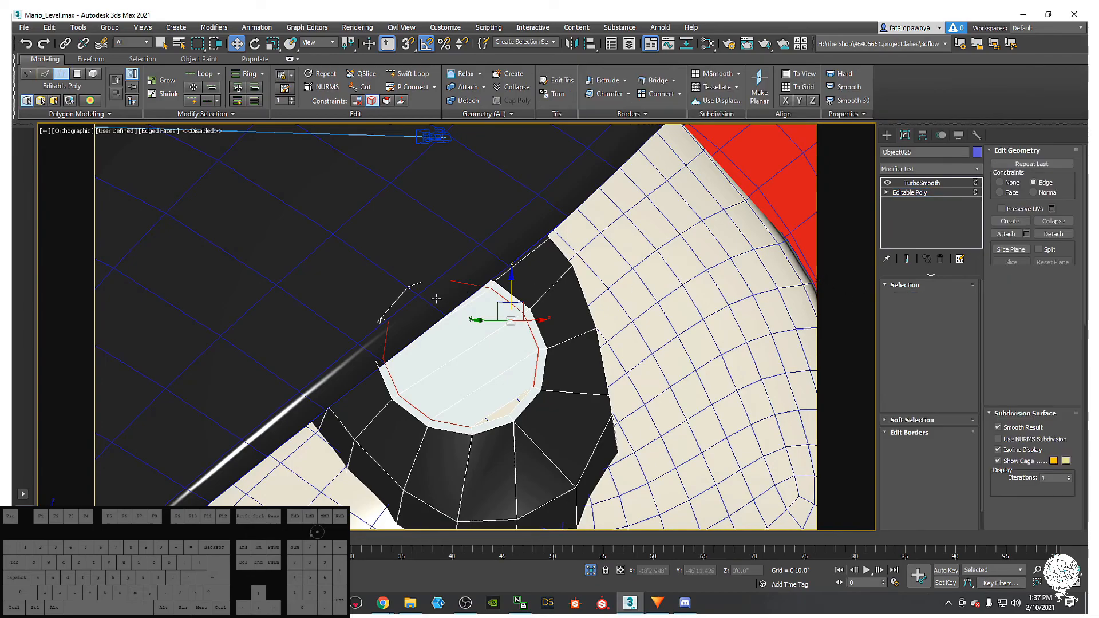
left_click(525, 396, "ctrl")
right_click(534, 384)
left_click(515, 411)
scroll(527, 400, "down", 4)
middle_click_drag(532, 395, 680, 287, "alt")
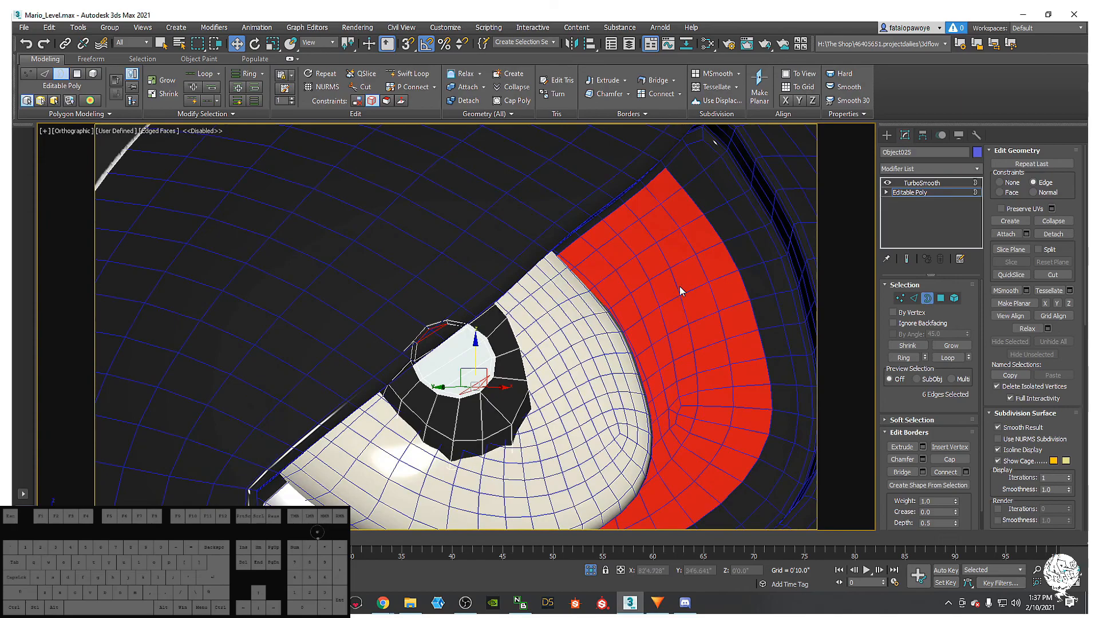
left_click(922, 184)
- Inspect the reworked pupil on the whole Bullet Bill and level scene
left_click(886, 135)
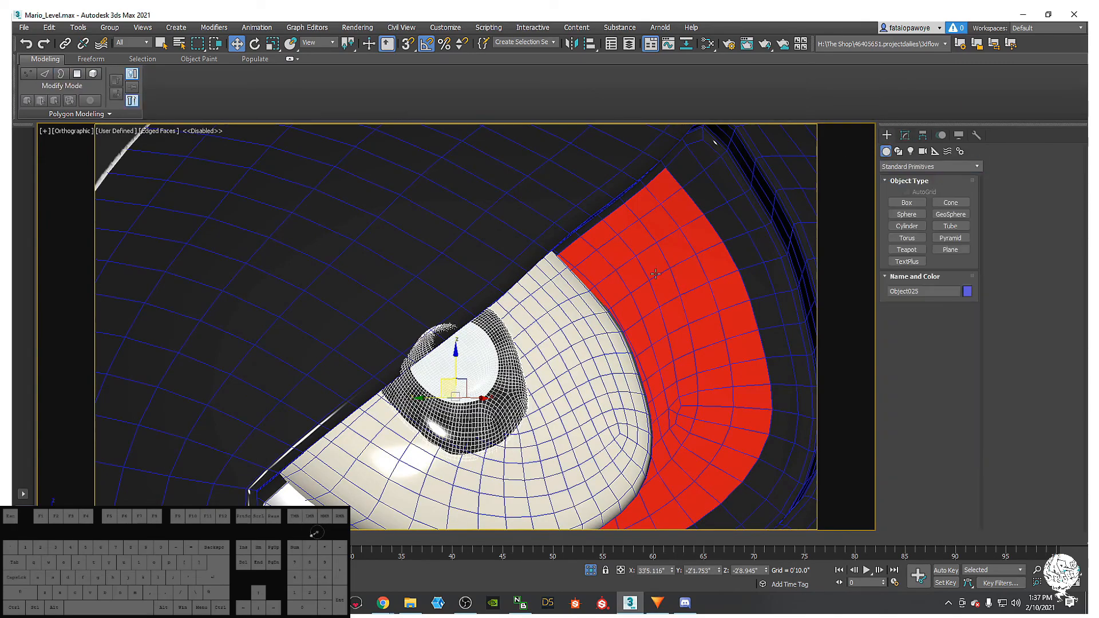
left_click(473, 369)
middle_click_drag(545, 394, 525, 411)
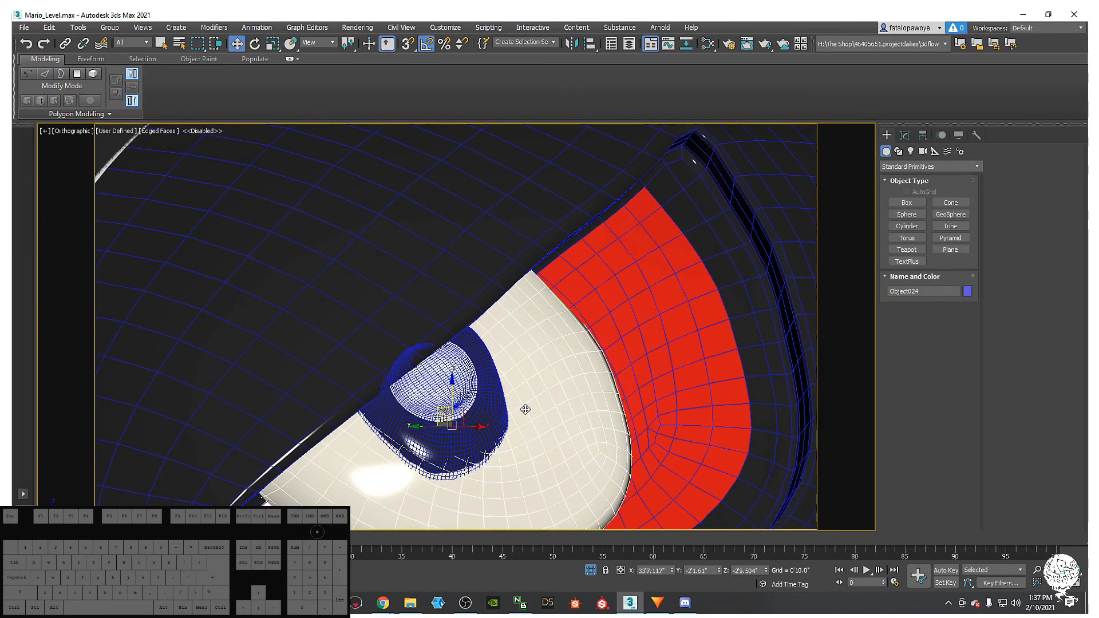
key("F4")
scroll(571, 411, "down", 4)
middle_click_drag(593, 433, 543, 399)
left_click(596, 368)
scroll(618, 440, "down", 2)
scroll(580, 424, "down", 2)
scroll(538, 418, "down", 3)
middle_click_drag(563, 320, 549, 344, "alt")
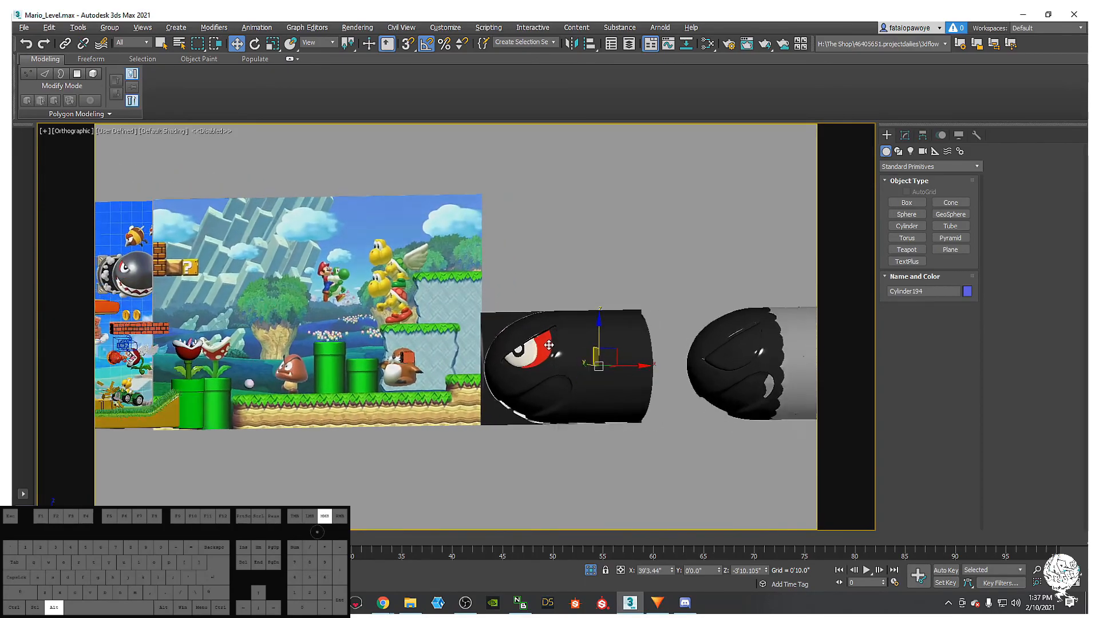
scroll(549, 344, "up", 4)
- Select the eye piece Object024 and show its modifier stack in the Modify panel
left_click(546, 343)
scroll(528, 305, "up", 8)
scroll(528, 305, "down", 3)
key("F4")
scroll(527, 306, "up", 2)
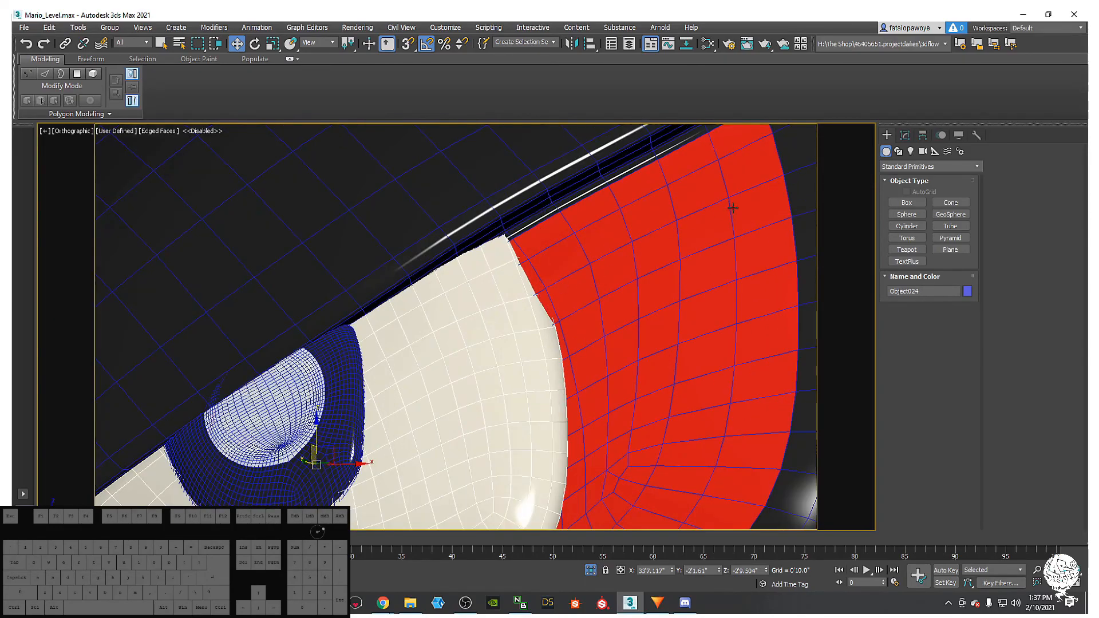
left_click(902, 136)
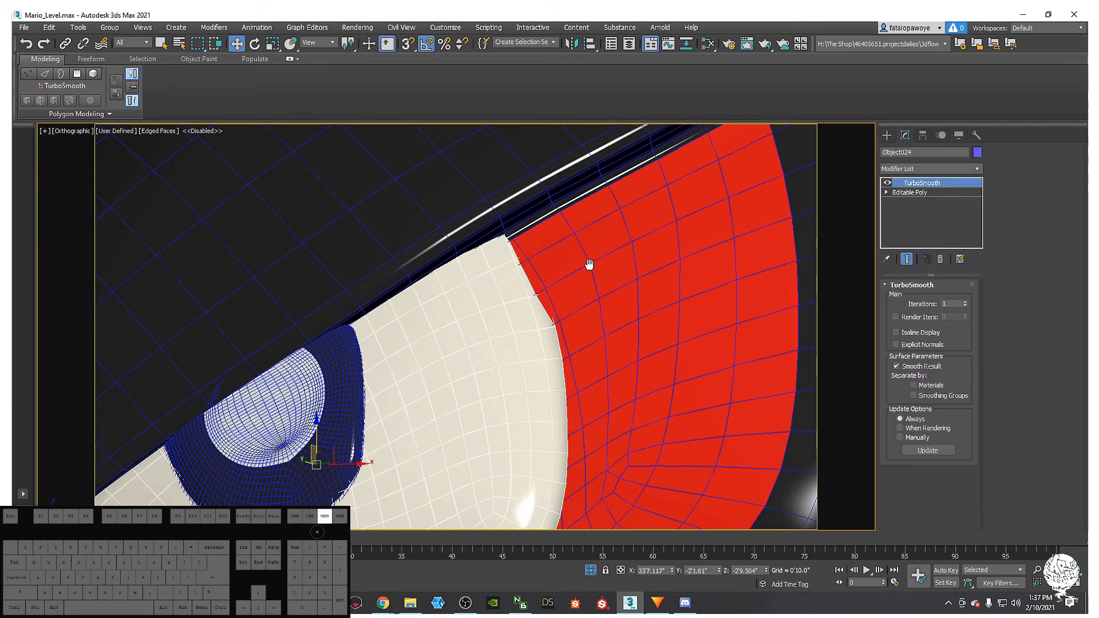
middle_click_drag(588, 266, 623, 232)
key("F4")
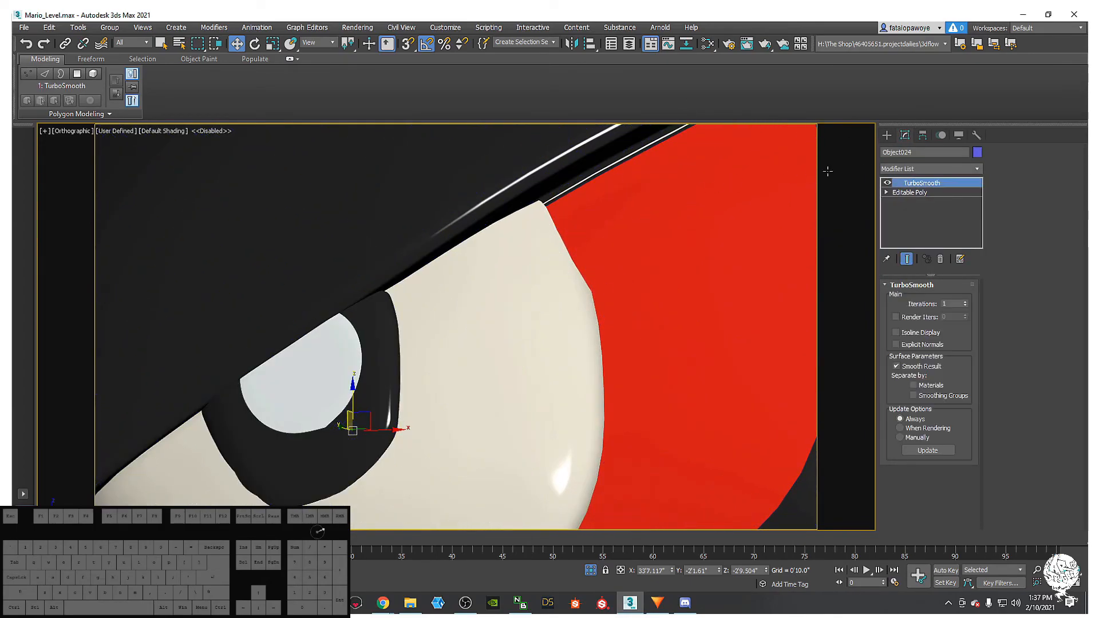
- Drop to the eye piece's Editable Poly with edged faces displayed
left_click(906, 196)
key("F4")
middle_click_drag(569, 292, 573, 278)
scroll(581, 274, "down", 2)
key("F4")
key("F4")
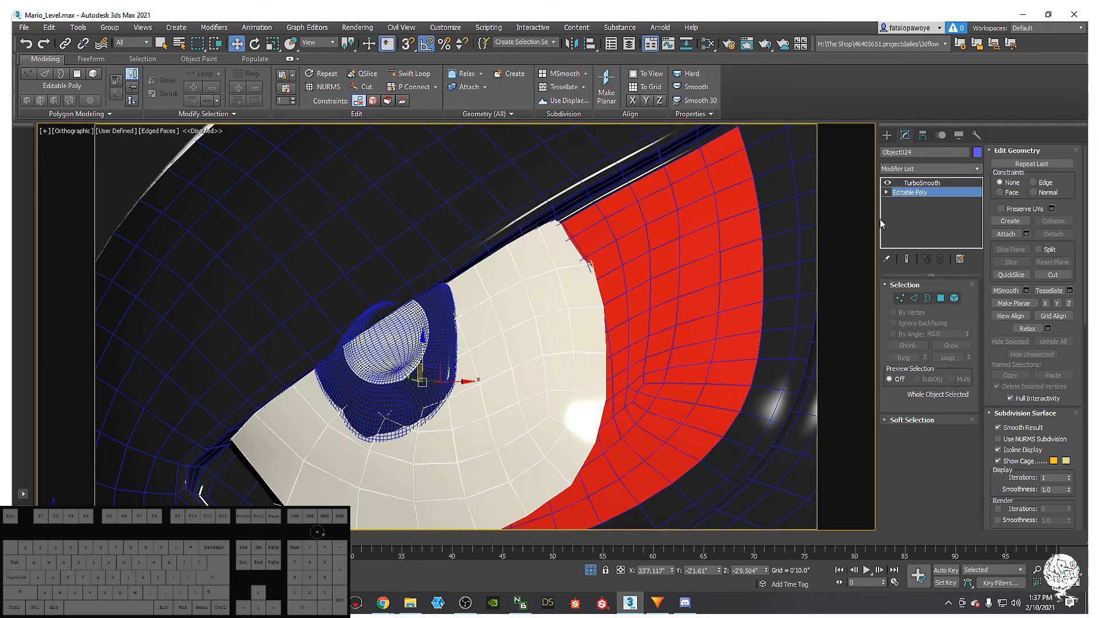
- Select an edge on the eye's rim in wireframe and orbit to inspect it
mouse_move(608, 337)
middle_mouse_down("alt")
mouse_move(606, 260)
mouse_move(578, 252)
mouse_move(555, 270)
mouse_move(544, 289)
mouse_move(735, 237)
mouse_move(547, 286)
middle_mouse_up("alt")
key("F3")
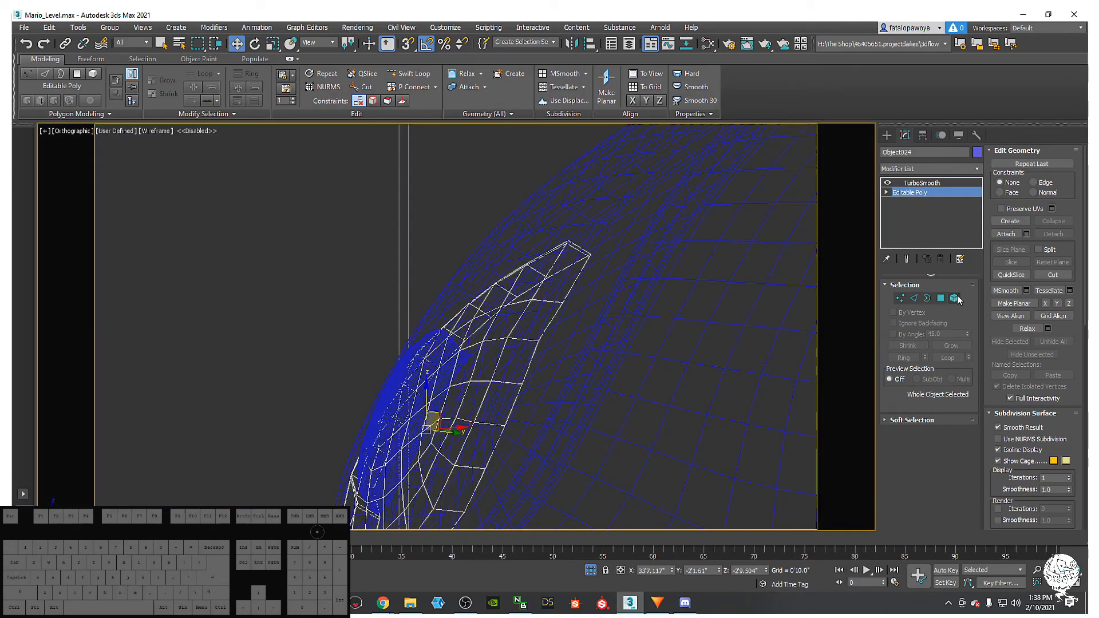
left_click(914, 298)
left_click(558, 253)
middle_click_drag(558, 253, 577, 273, "alt")
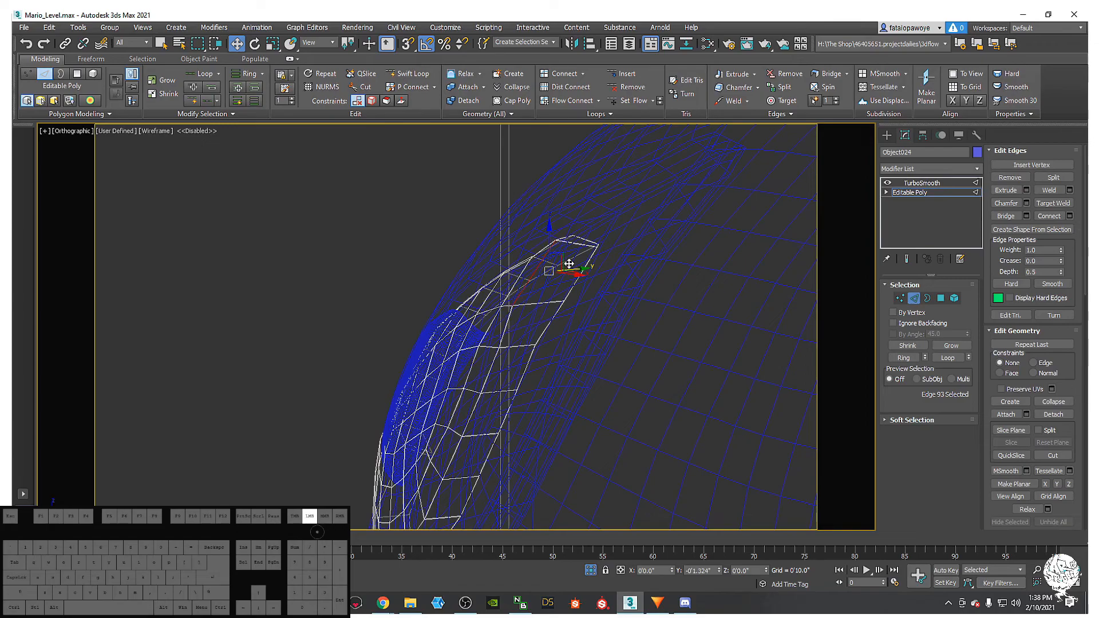
key("F3")
mouse_move(568, 265)
middle_mouse_down("alt")
mouse_move(535, 277)
mouse_move(555, 263)
mouse_move(541, 280)
mouse_move(565, 287)
middle_mouse_up("alt")
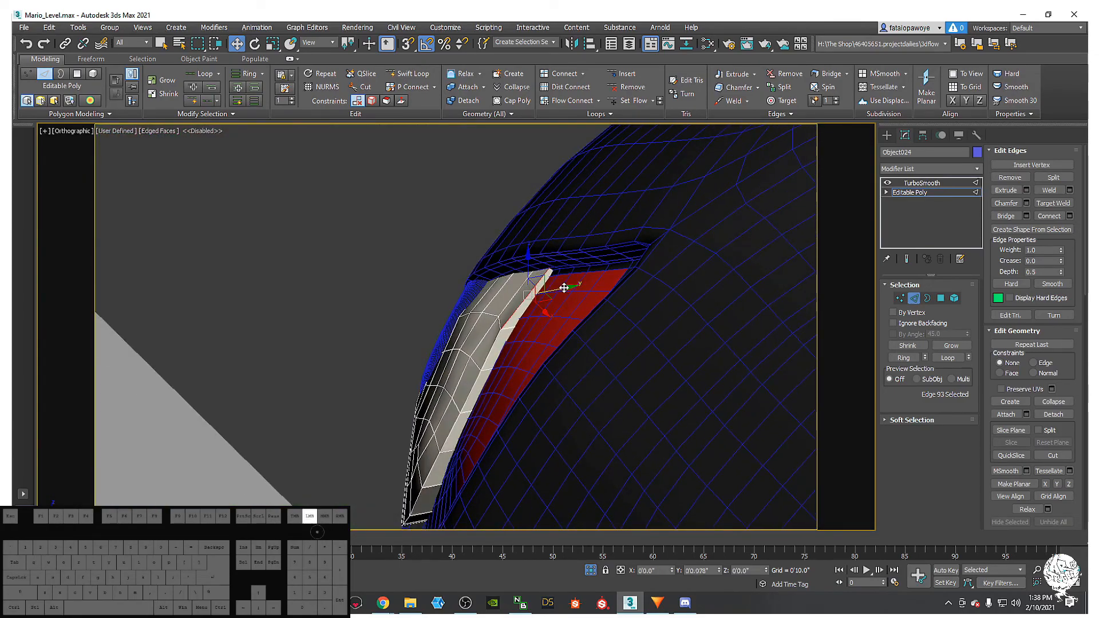
mouse_move(569, 288)
middle_mouse_down("alt")
mouse_move(642, 243)
mouse_move(618, 213)
mouse_move(643, 186)
mouse_move(697, 210)
mouse_move(699, 223)
mouse_move(730, 223)
mouse_move(728, 240)
mouse_move(595, 265)
mouse_move(630, 232)
mouse_move(615, 218)
mouse_move(624, 258)
middle_mouse_up("alt")
- Show the TurboSmooth result and orbit the Bullet Bill body beside the level backdrop
left_click(930, 182)
key("F4")
scroll(623, 252, "down", 5)
left_click(712, 283)
middle_click_drag(712, 283, 653, 233, "alt")
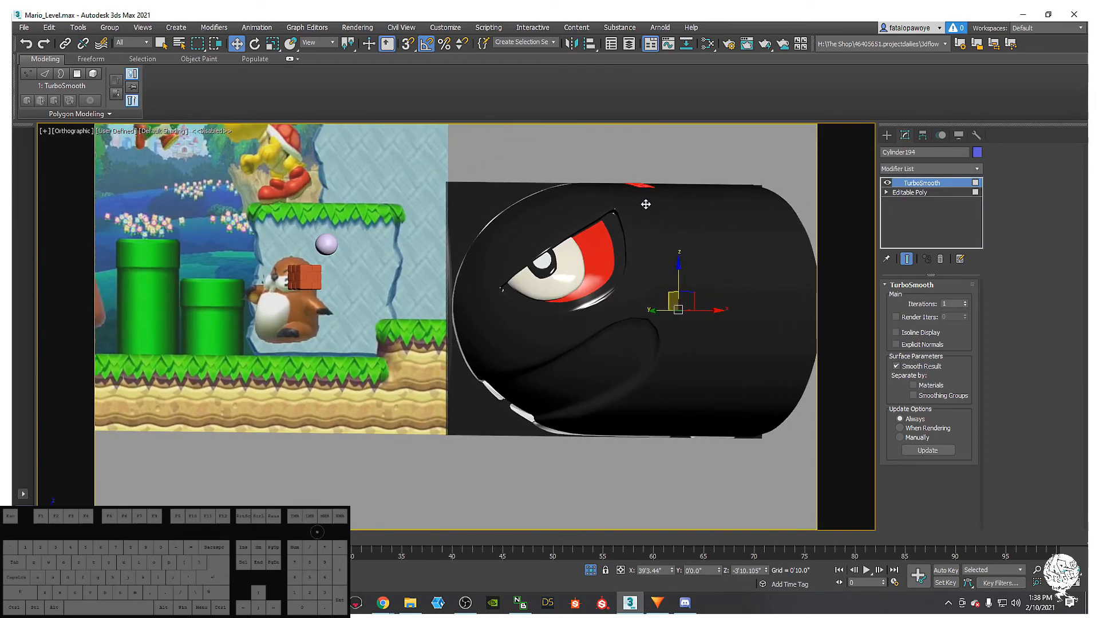
scroll(644, 200, "down", 5)
middle_click_drag(634, 261, 696, 347, "alt")
- Select the mouth polygons on the bullet body's Editable Poly
left_click(681, 319)
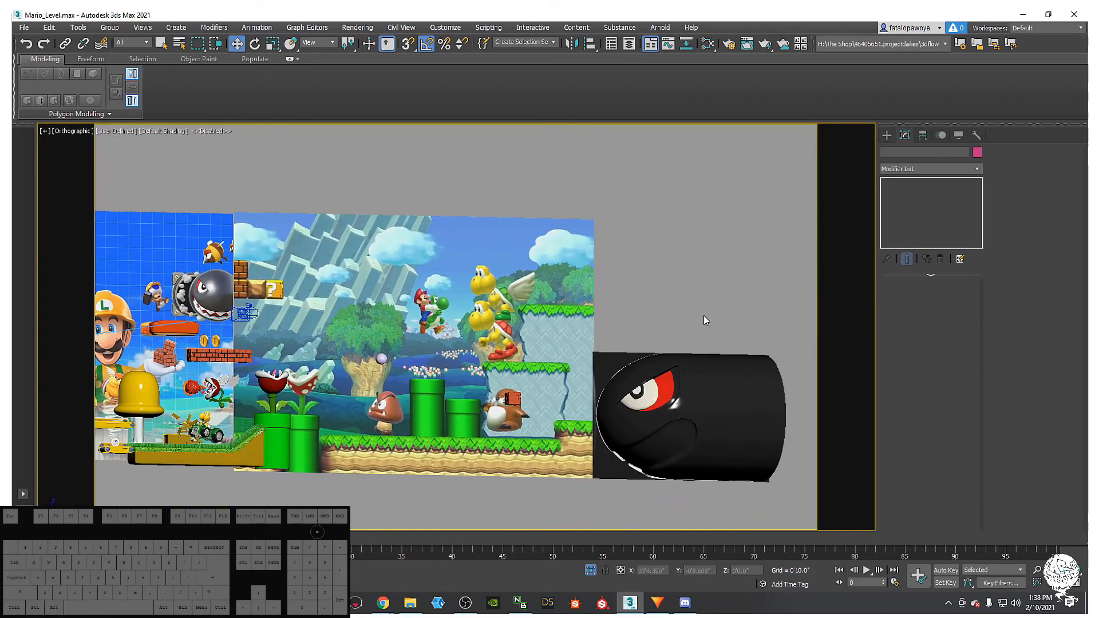
scroll(670, 389, "down", 3)
scroll(616, 379, "up", 8)
left_click(616, 380)
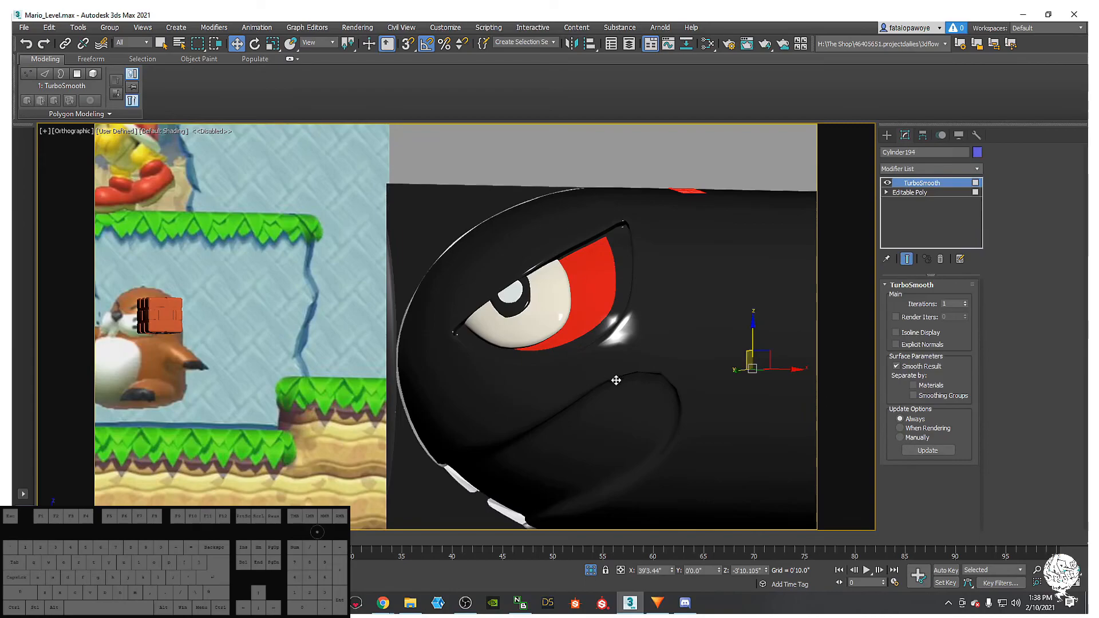
key("F4")
left_click(912, 193)
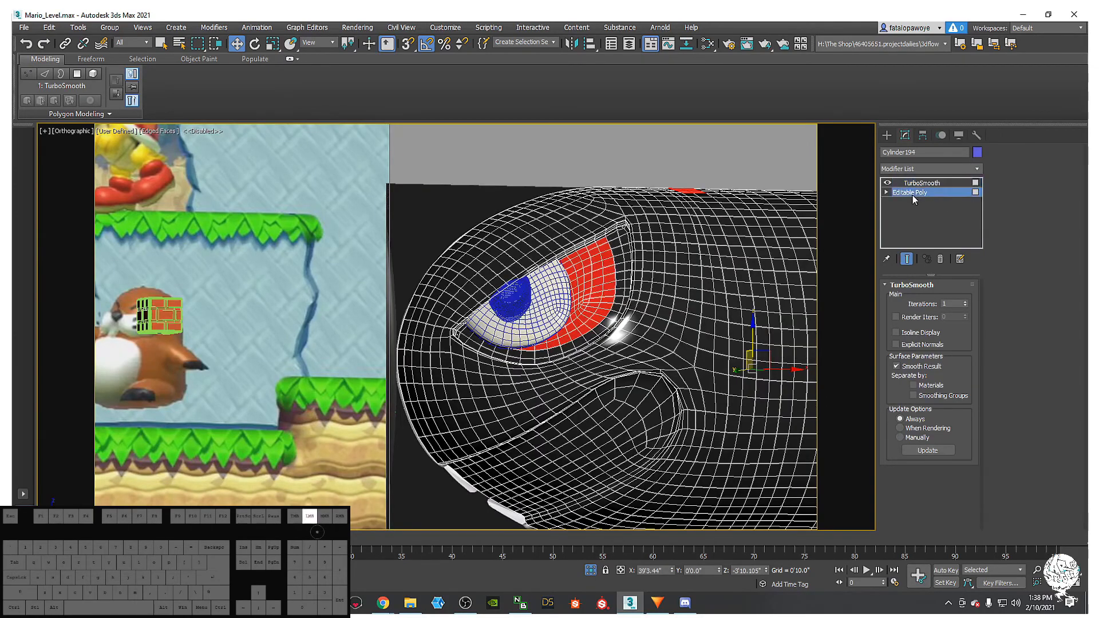
key("4")
middle_click_drag(667, 413, 756, 358, "alt")
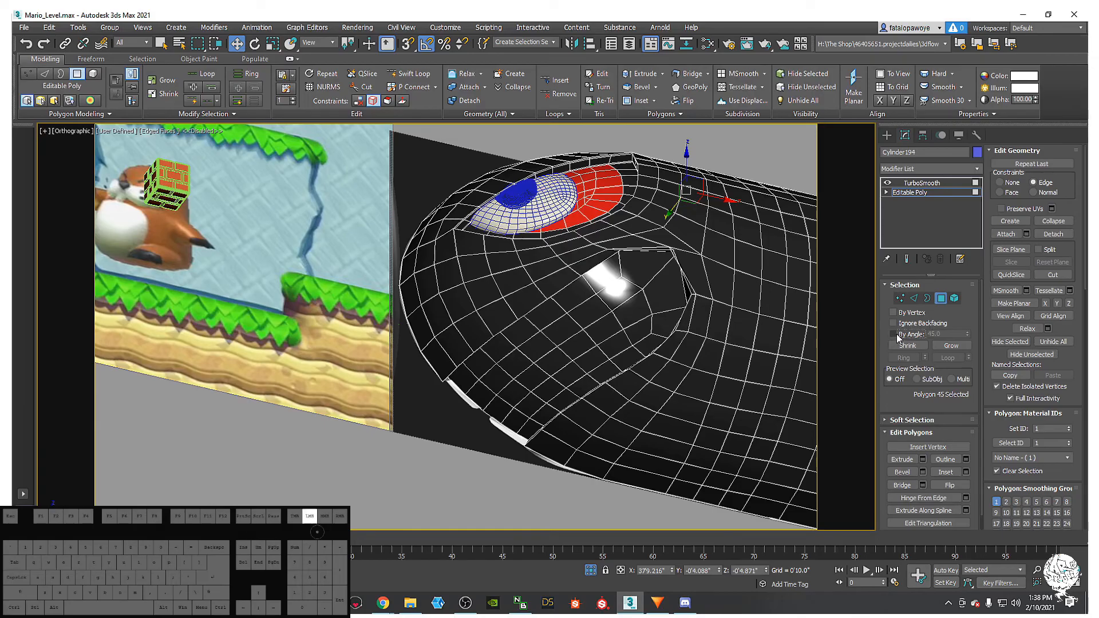
left_click(597, 357)
middle_click_drag(597, 357, 646, 382, "alt")
- Pick the red Material #412 in the Slate Material Editor, then minimize the editor
key("m")
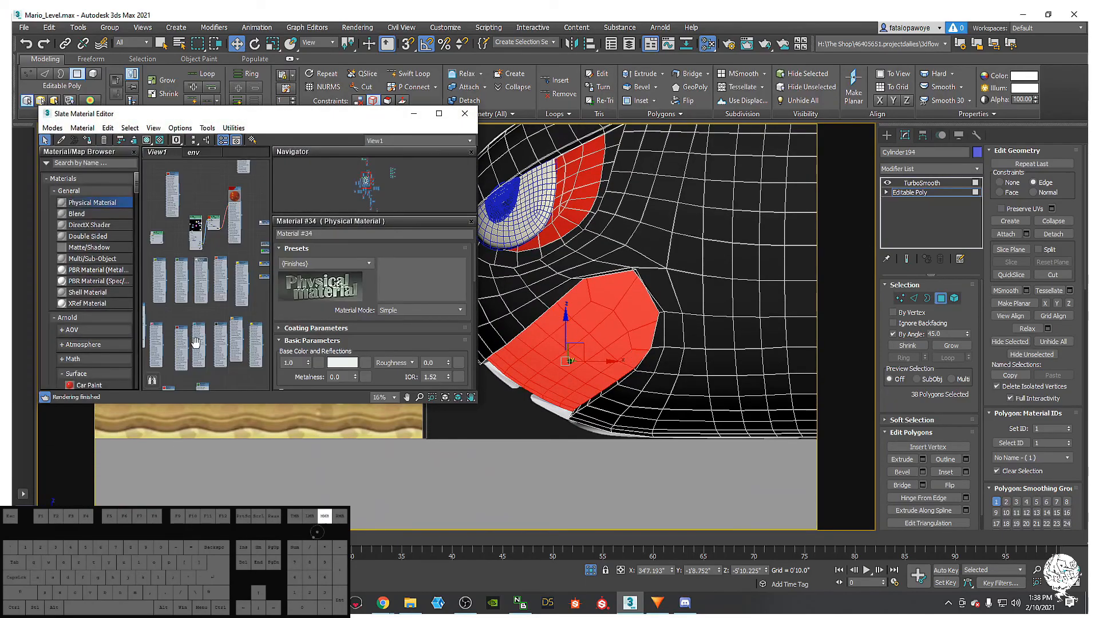
scroll(180, 355, "up", 5)
double_click(178, 343)
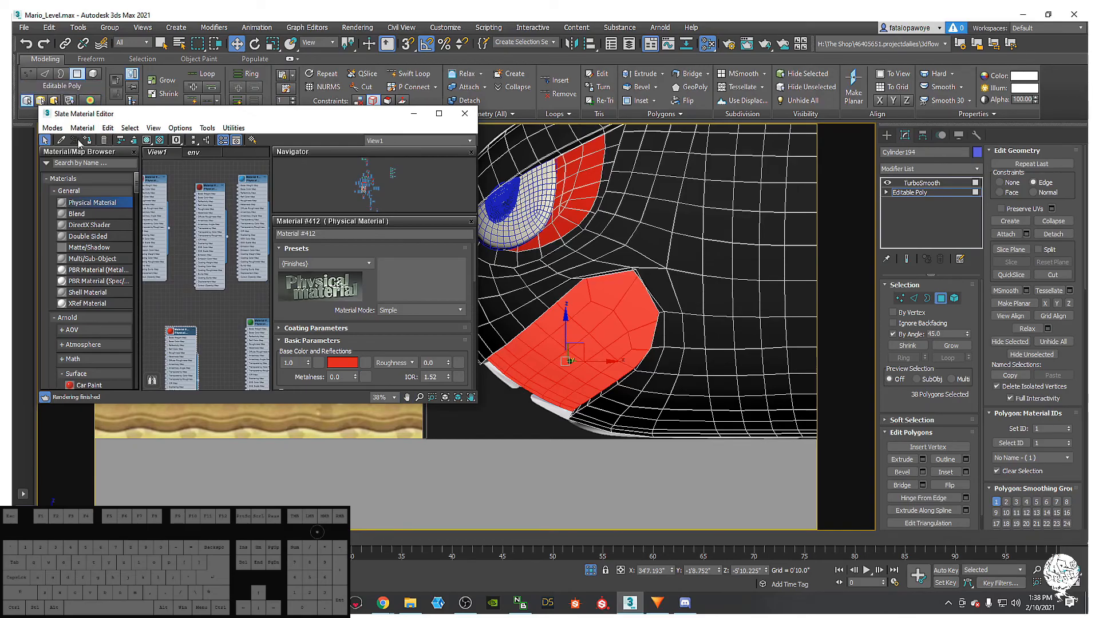
left_click(409, 115)
middle_click_drag(441, 344, 522, 350, "alt")
scroll(475, 386, "down", 2)
scroll(522, 349, "down", 2)
middle_click_drag(522, 350, 598, 351)
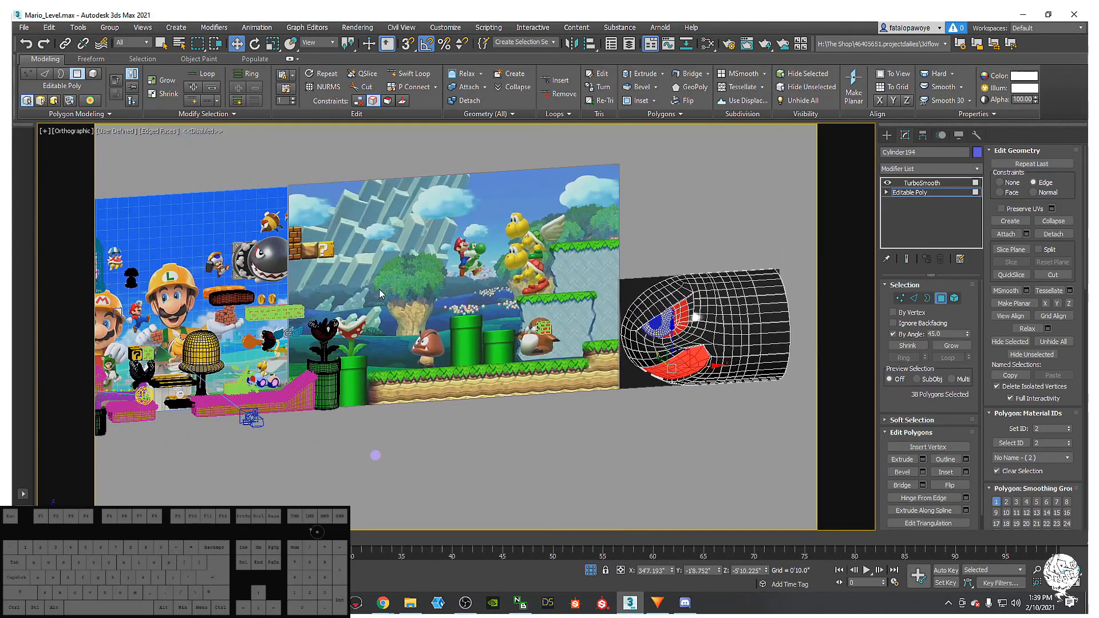
scroll(271, 262, "up", 4)
middle_click_drag(308, 283, 277, 304)
scroll(250, 284, "down", 4)
scroll(401, 318, "down", 4)
scroll(332, 300, "up", 2)
middle_click_drag(675, 436, 492, 415)
middle_click_drag(492, 415, 441, 387, "alt")
scroll(460, 389, "down", 2)
scroll(441, 388, "down", 2)
middle_click_drag(441, 387, 365, 448)
scroll(485, 413, "up", 2)
scroll(412, 404, "up", 4)
scroll(426, 385, "up", 5)
scroll(417, 361, "down", 5)
middle_click_drag(189, 366, 366, 396)
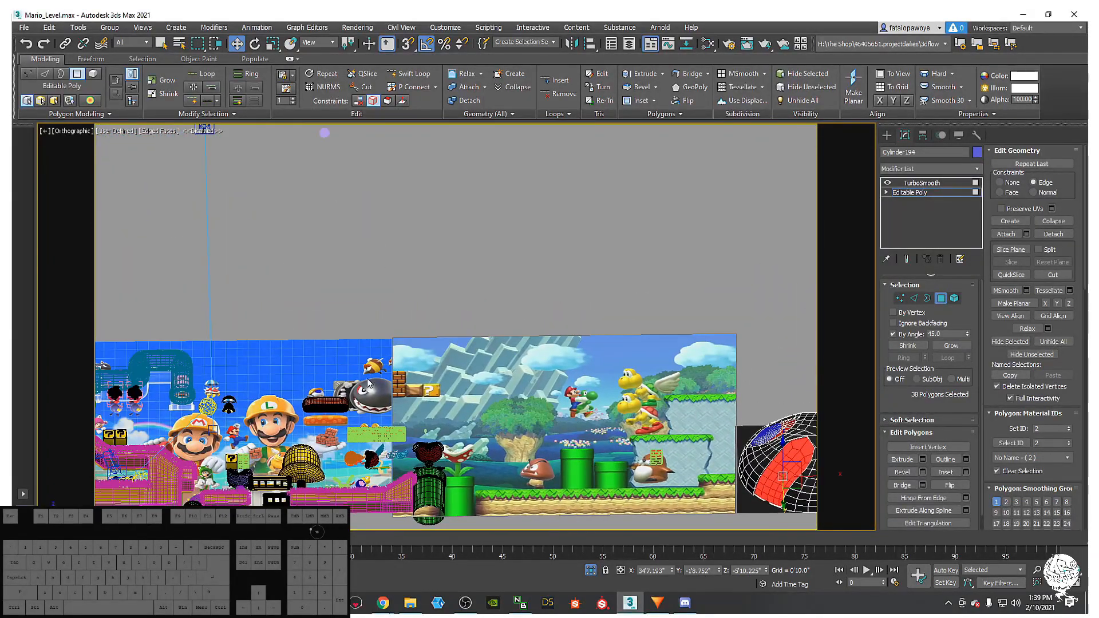
scroll(366, 396, "up", 6)
middle_click_drag(365, 439, 367, 427, "alt")
scroll(367, 427, "up", 2)
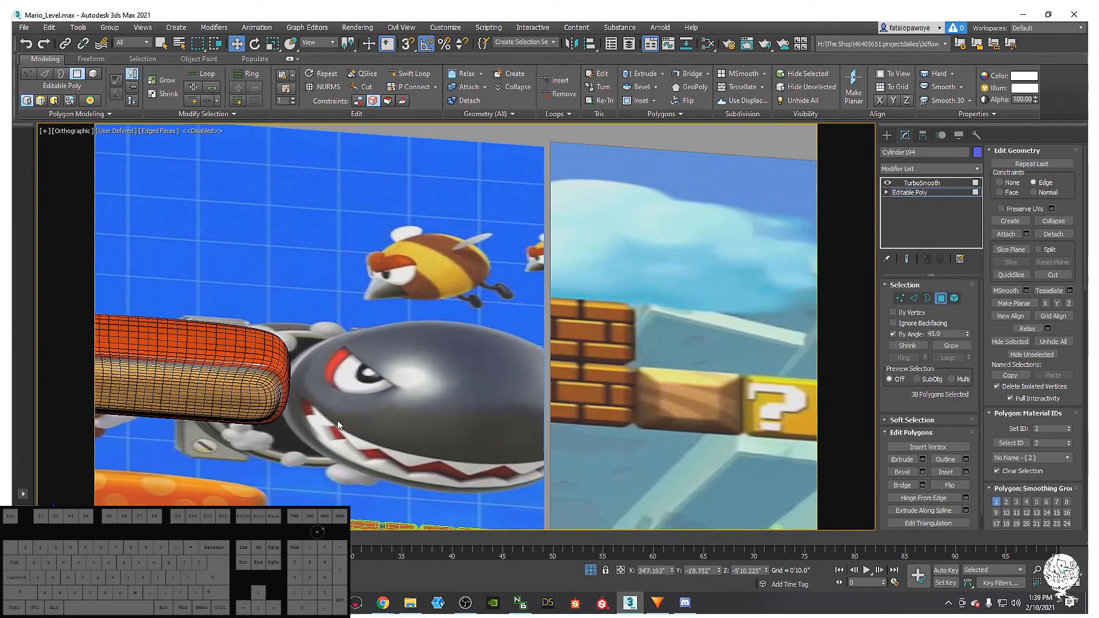
middle_click_drag(382, 445, 398, 394)
scroll(229, 341, "down", 4)
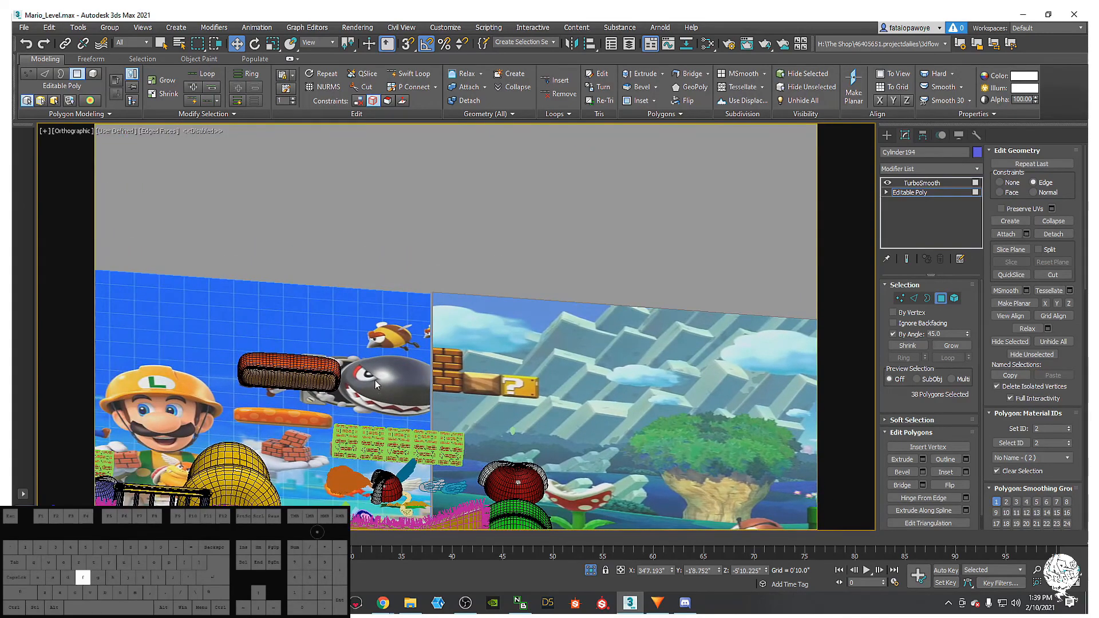
key("f")
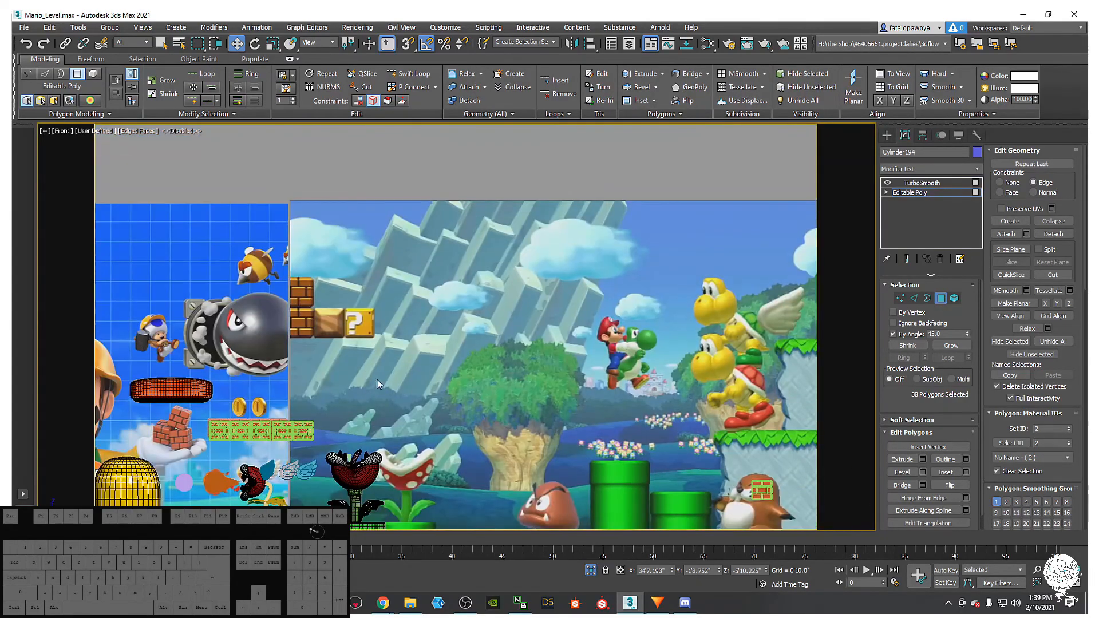
middle_click_drag(249, 353, 381, 392)
scroll(440, 386, "up", 5)
scroll(321, 375, "up", 2)
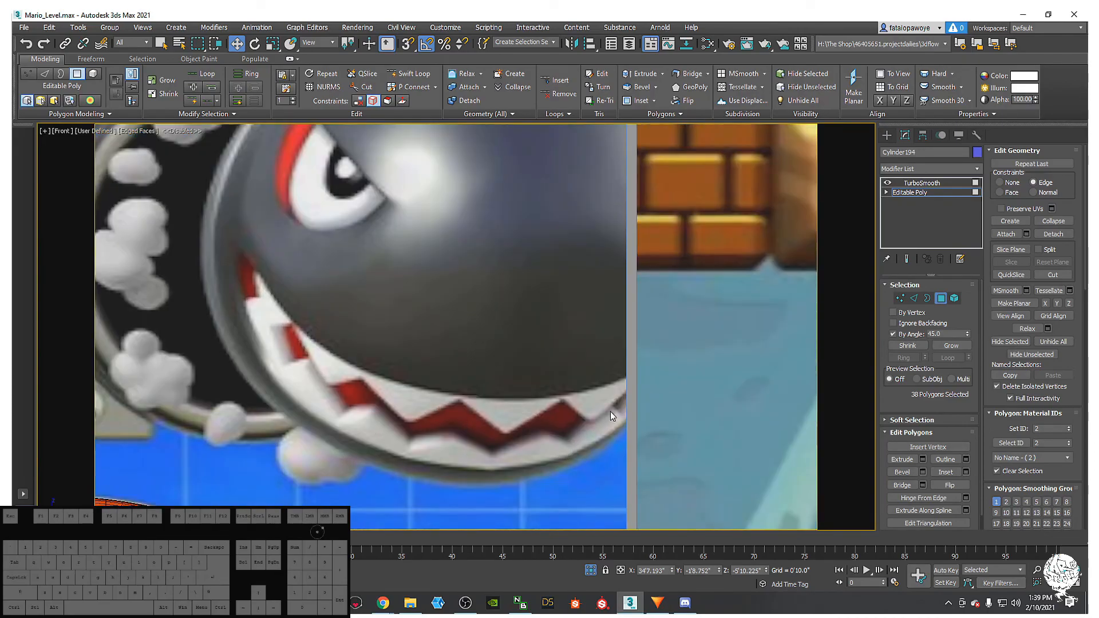
middle_click_drag(641, 402, 479, 391)
scroll(476, 390, "down", 3)
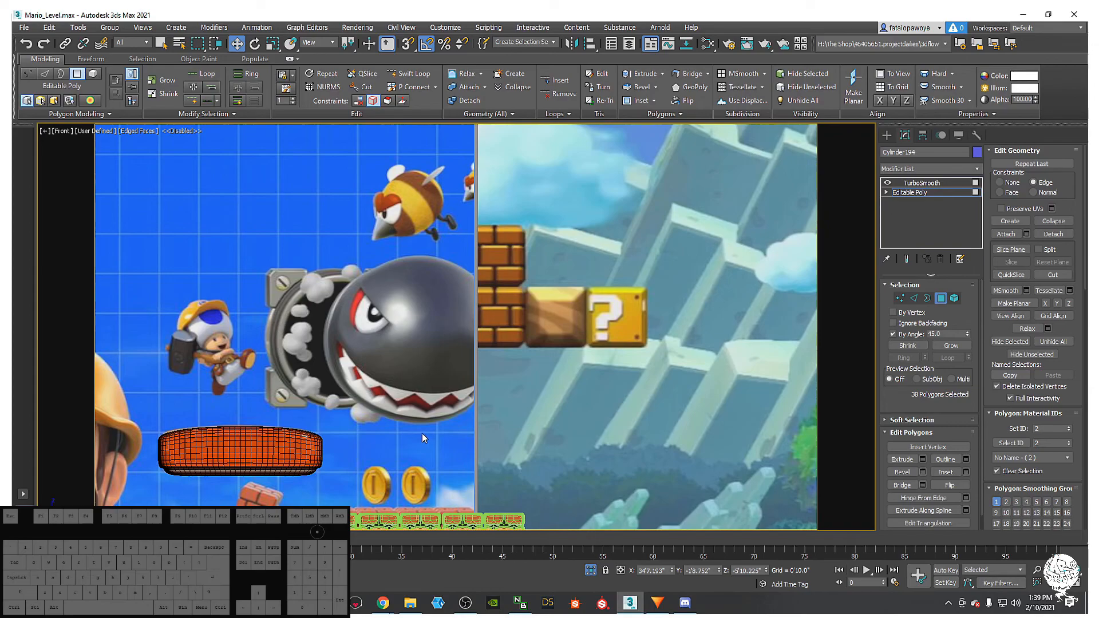
scroll(441, 428, "down", 5)
scroll(461, 423, "up", 2)
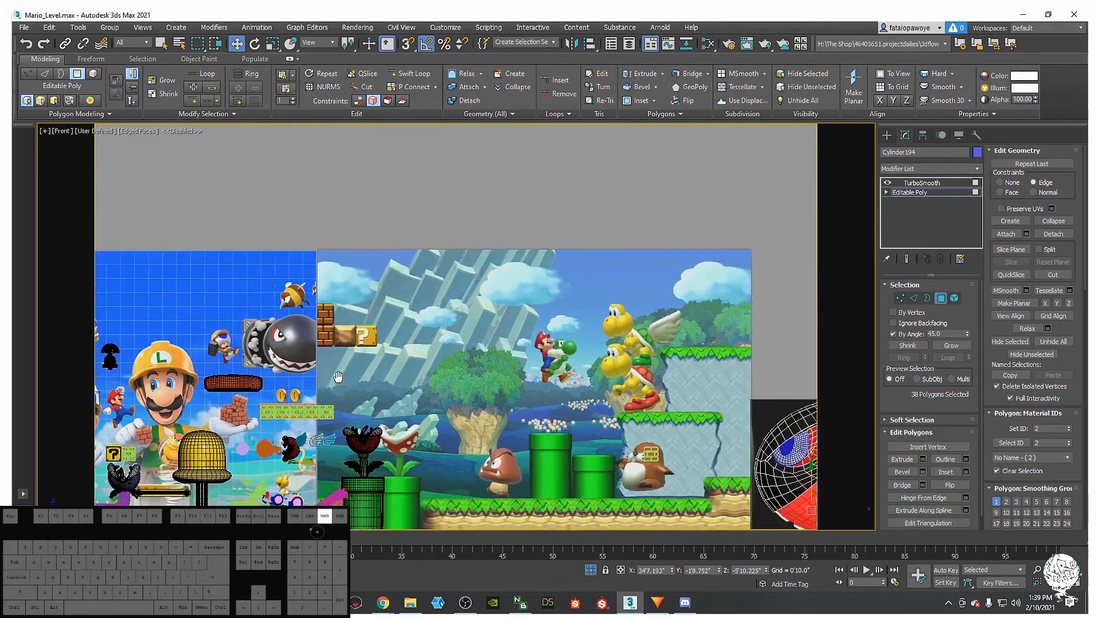
middle_click_drag(460, 416, 502, 393)
middle_click_drag(552, 419, 467, 409)
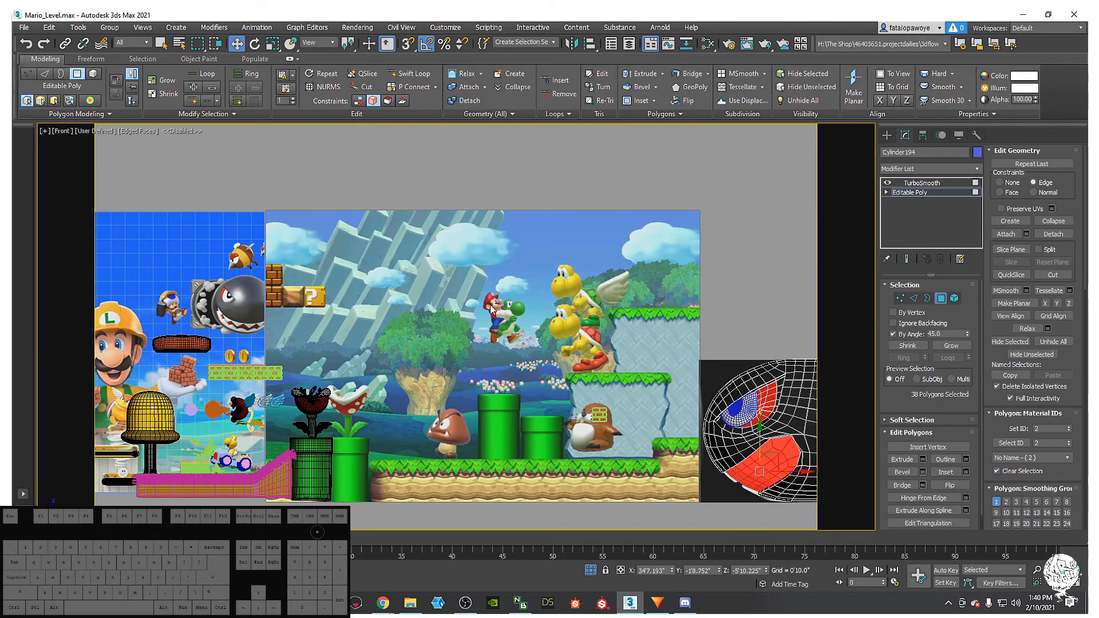
middle_click_drag(702, 455, 593, 393)
- Frame the selected red mouth polygons and nudge them slightly down-left
scroll(645, 413, "up", 3)
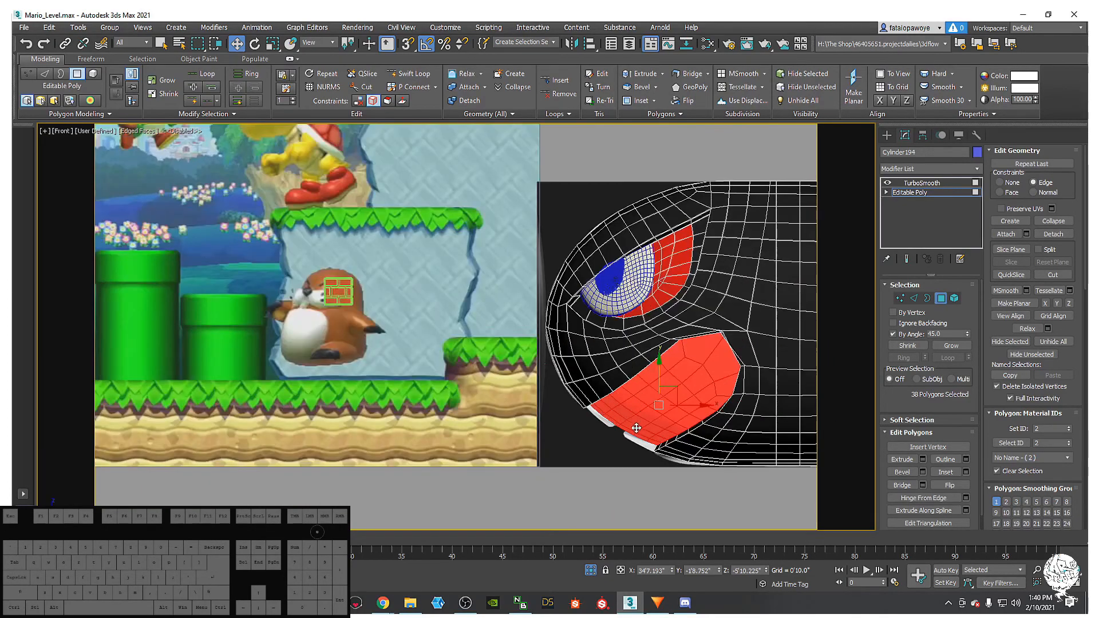
mouse_move(666, 397)
middle_mouse_down("alt")
mouse_move(696, 347)
mouse_move(700, 373)
mouse_move(662, 397)
middle_mouse_up("alt")
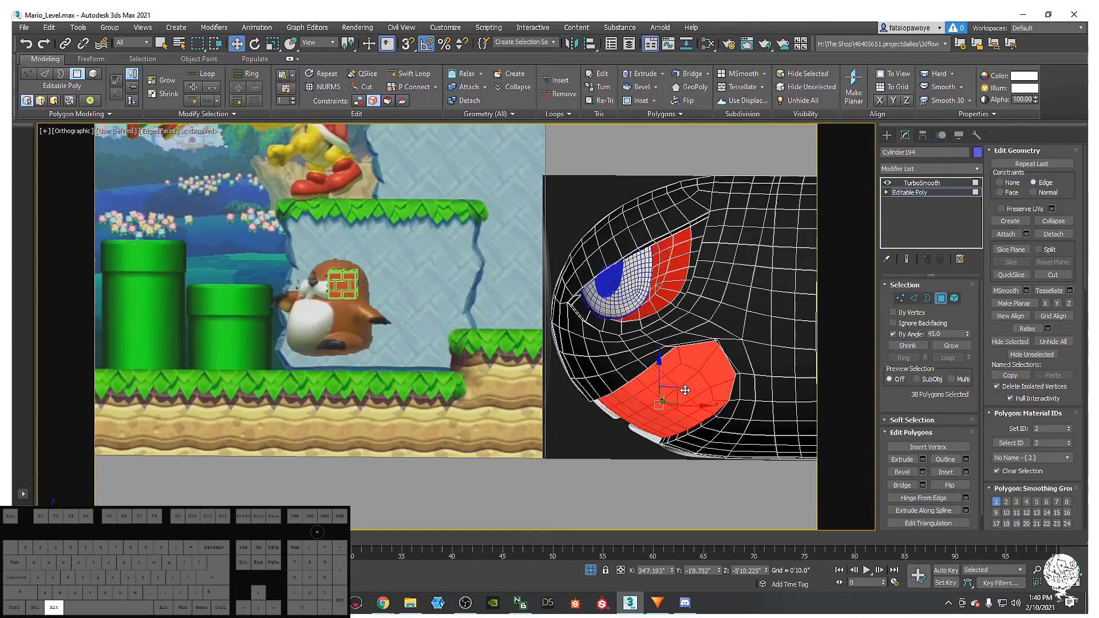
scroll(658, 396, "down", 1)
key("z")
key("f")
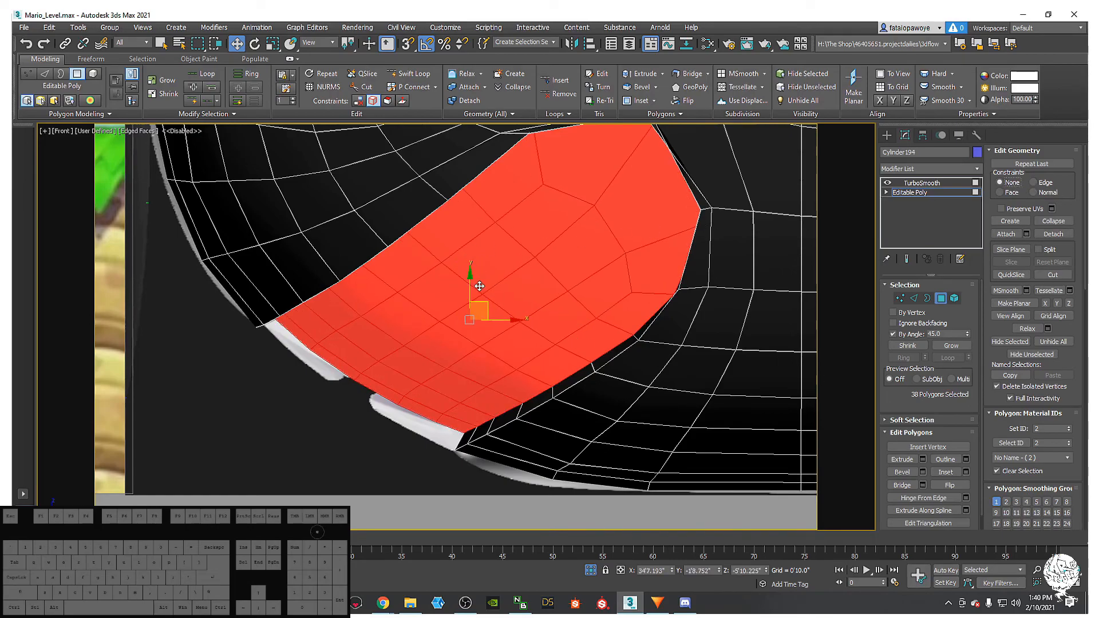
left_click_drag(483, 304, 475, 318, "shift")
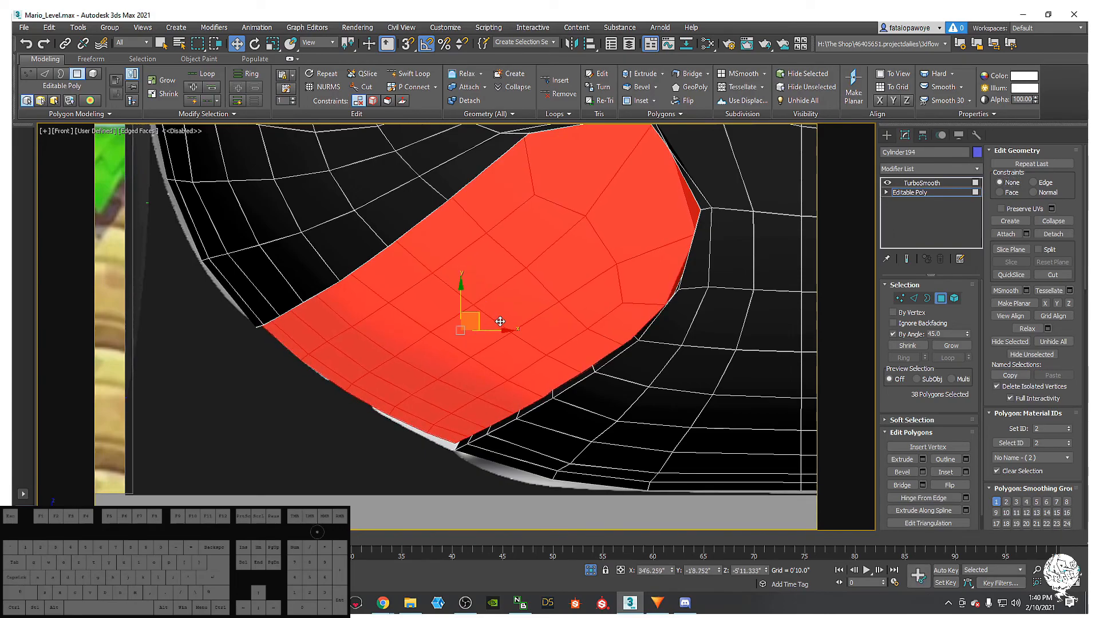
- Bring up the Detach dialog for the 38 mouth polygons, offering the name Object026
middle_click_drag(450, 323, 502, 281, "alt")
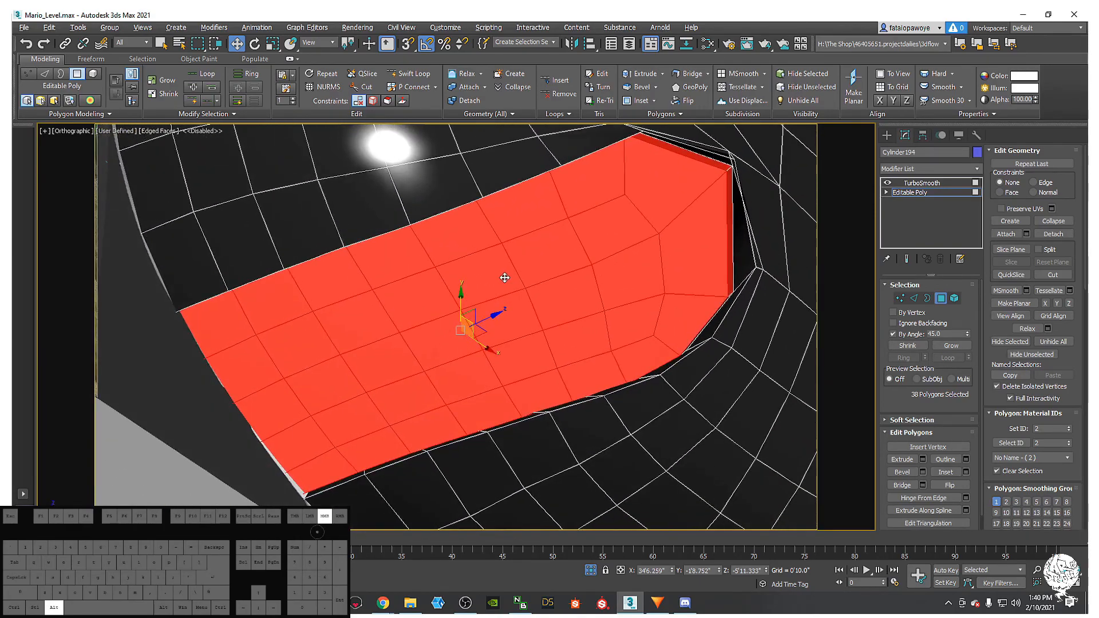
middle_click_drag(706, 208, 616, 185, "alt")
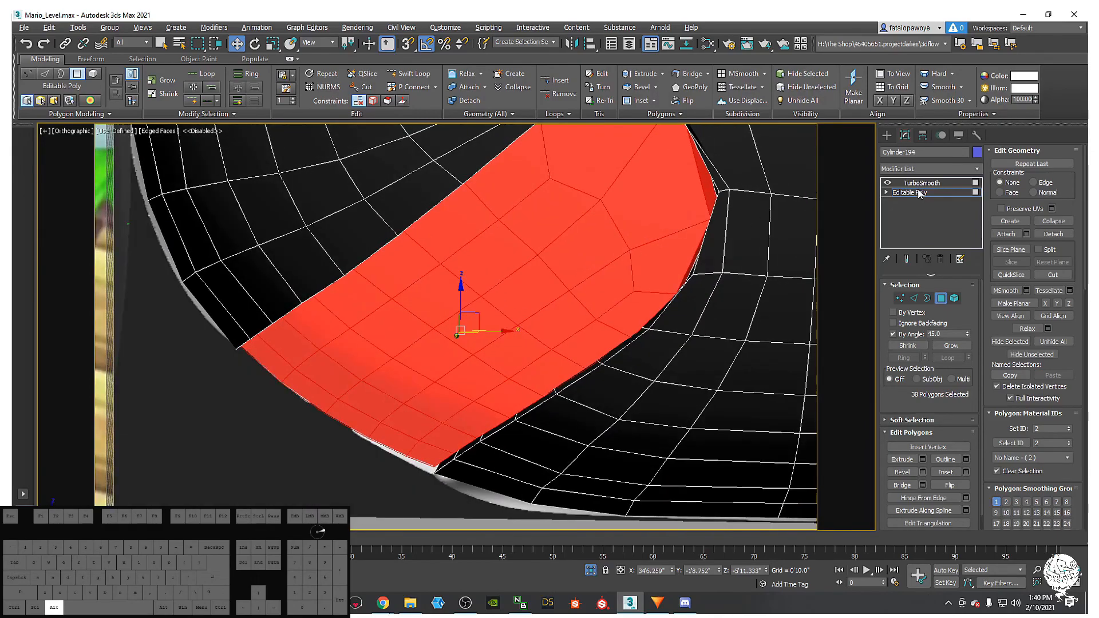
left_click(1055, 236)
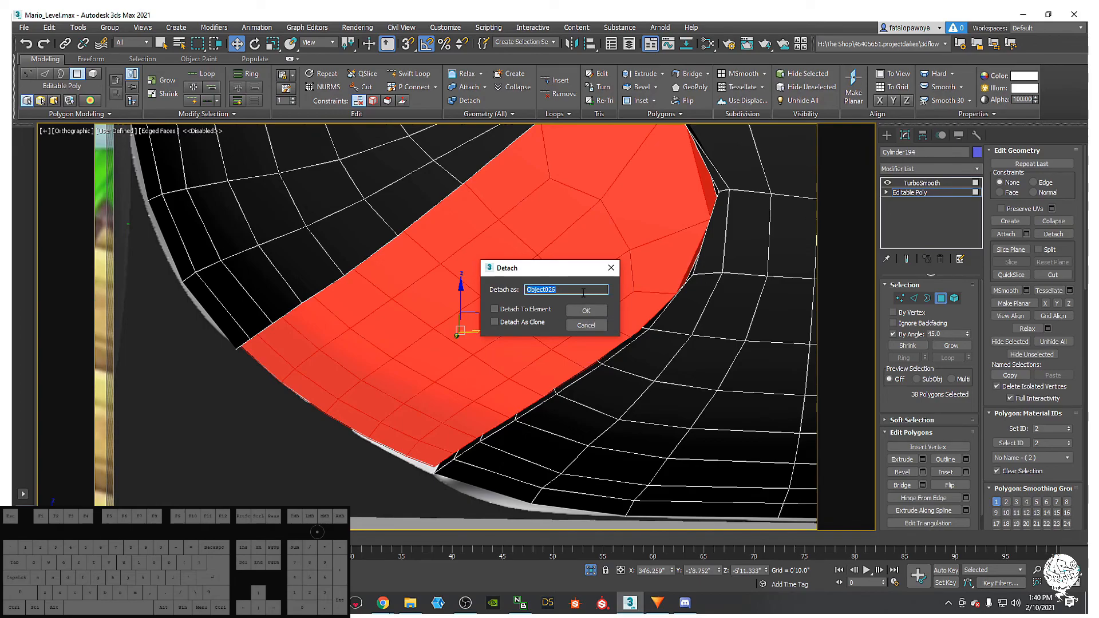
- Detach the mouth polygons as a new object named 'teeth' and select it
key("Return")
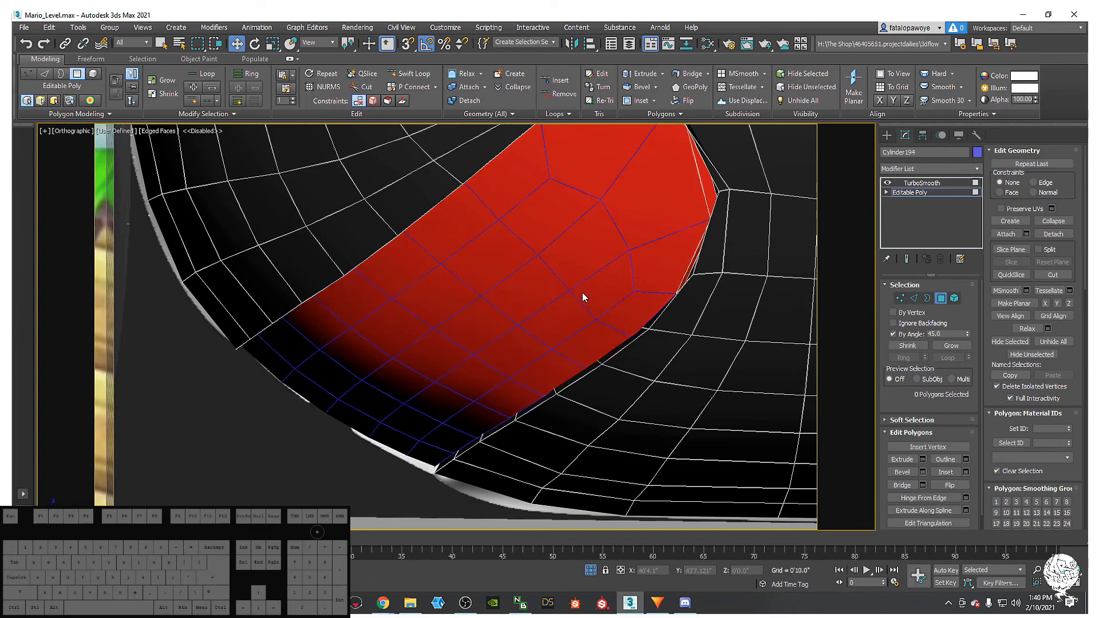
left_click(887, 135)
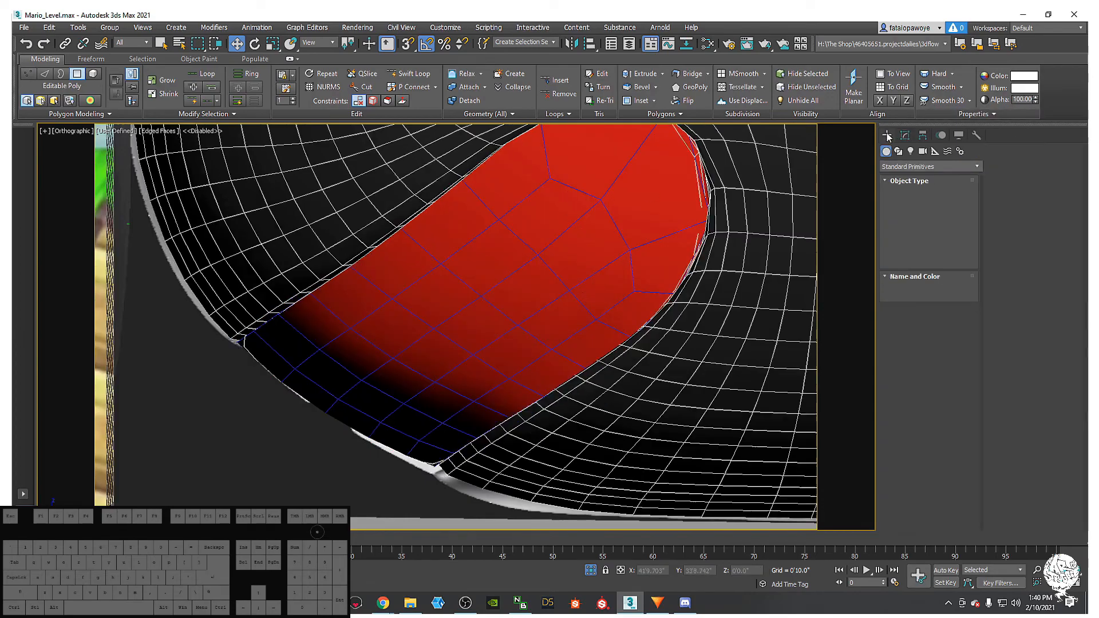
left_click(593, 223)
- Assign the cream-white Material #399 from the Slate Material Editor to the teeth
key("m")
scroll(192, 312, "down", 8)
middle_click_drag(198, 314, 157, 217)
scroll(174, 280, "up", 9)
scroll(203, 302, "down", 5)
middle_click_drag(240, 307, 250, 377)
middle_click_drag(232, 251, 265, 336)
middle_click_drag(223, 295, 248, 299)
middle_click_drag(198, 273, 208, 285)
scroll(209, 291, "down", 8)
scroll(209, 292, "up", 10)
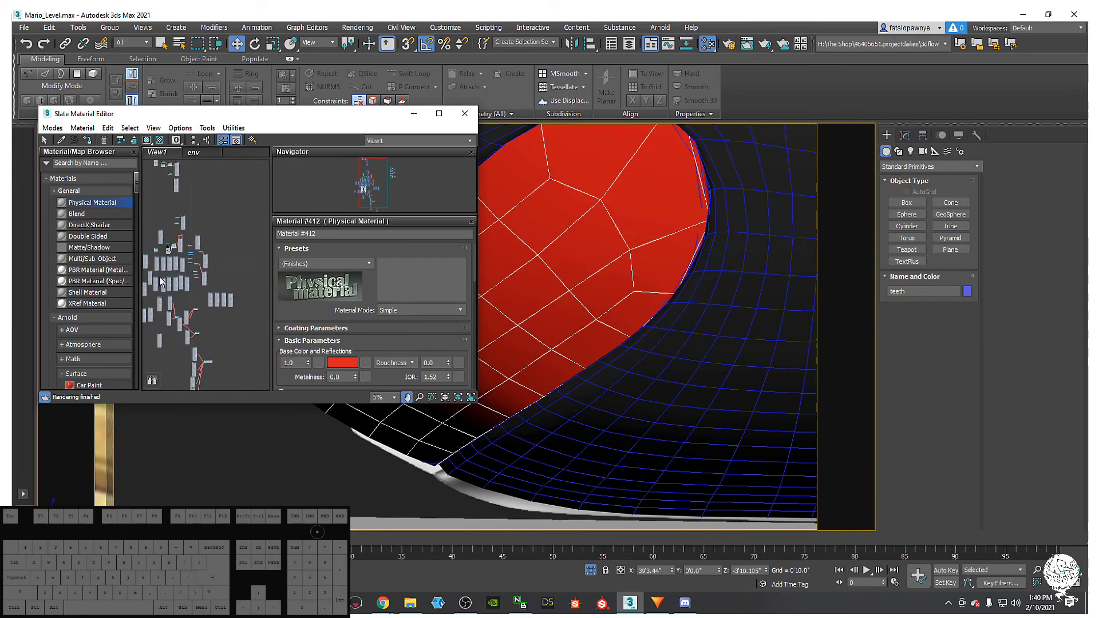
double_click(201, 242)
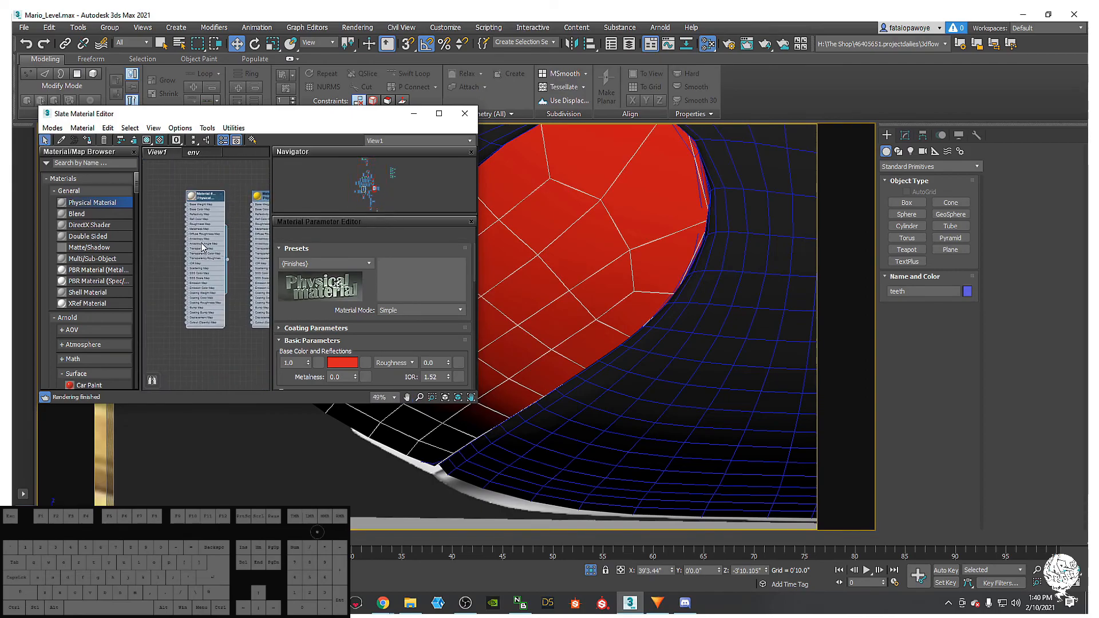
left_click(86, 140)
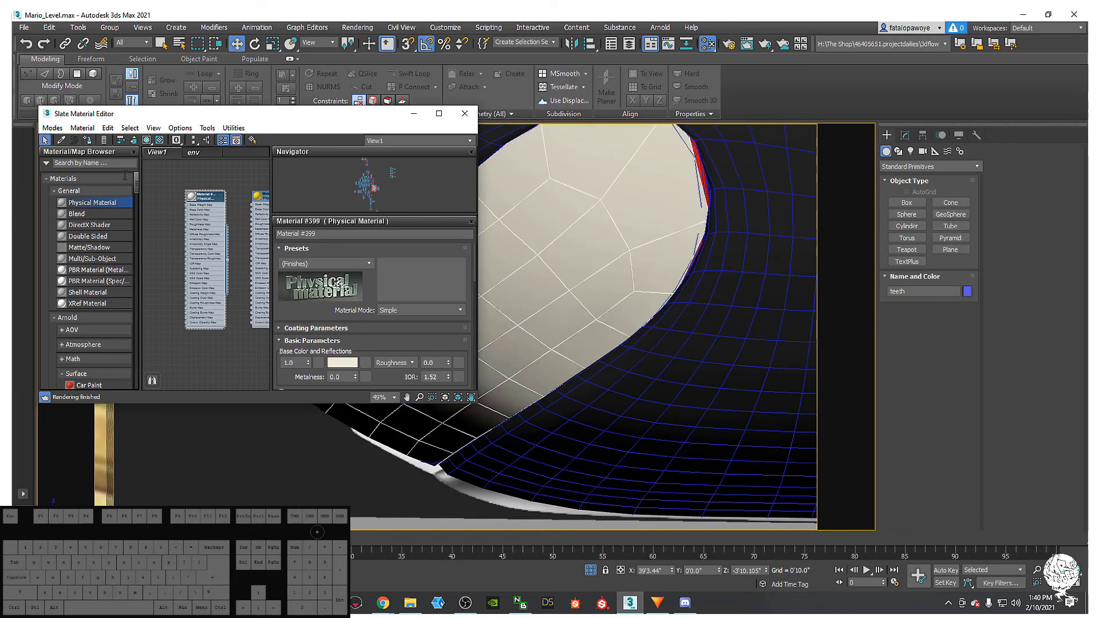
left_click(413, 113)
scroll(516, 237, "down", 8)
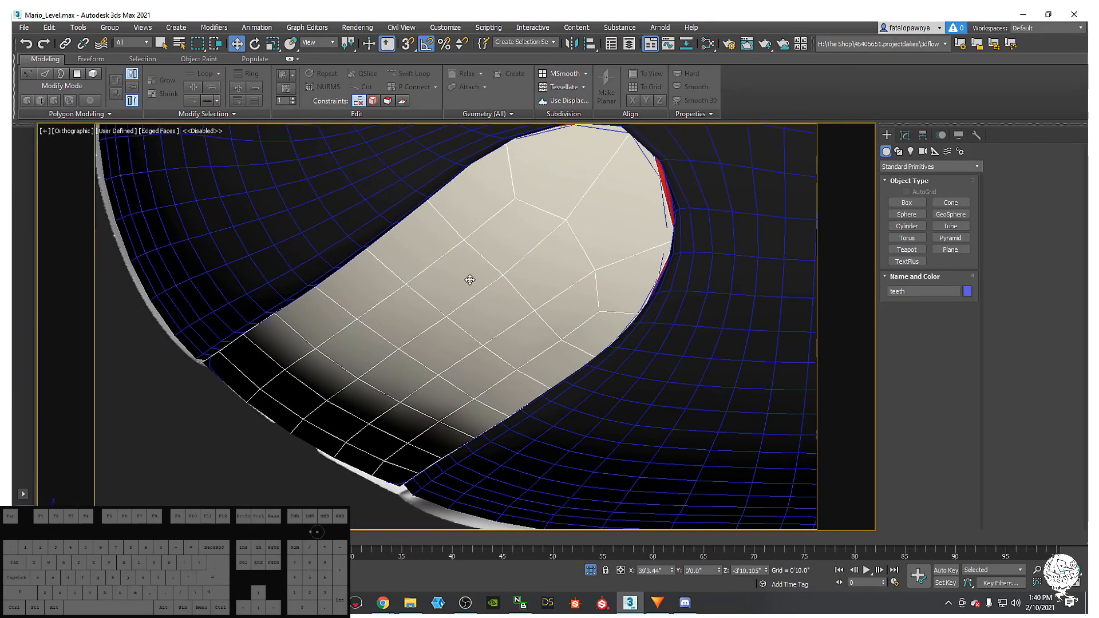
- Hide the Bullet Bill body and make the teeth object see-through with Alt+X
scroll(505, 285, "up", 6)
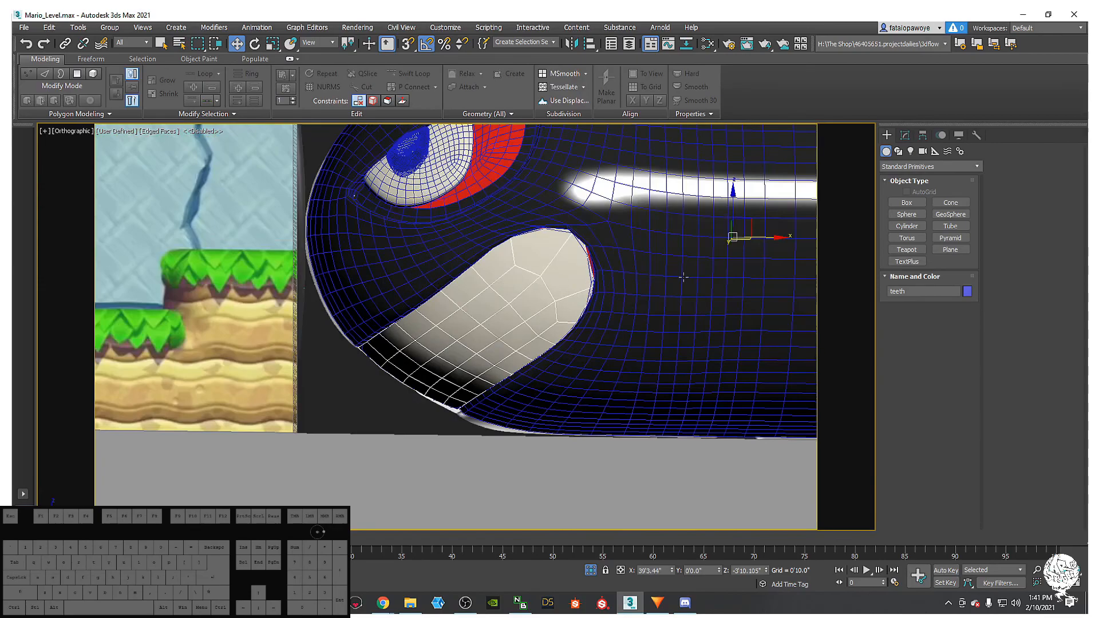
left_click(582, 282)
right_click(678, 279)
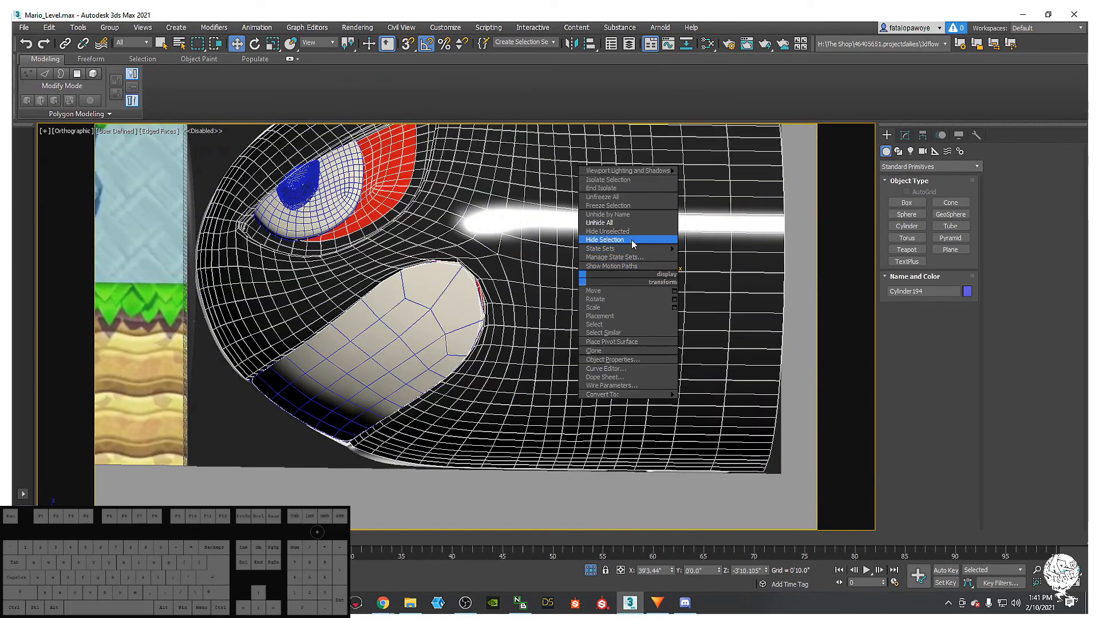
left_click(631, 241)
middle_click_drag(476, 283, 520, 271)
left_click(469, 304)
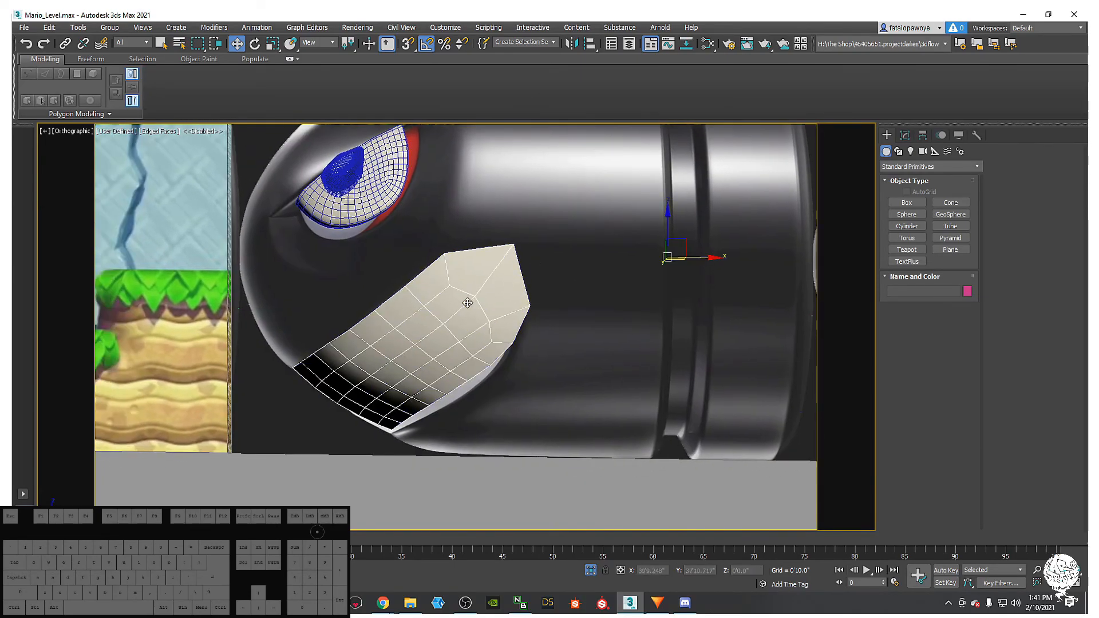
key("alt+x")
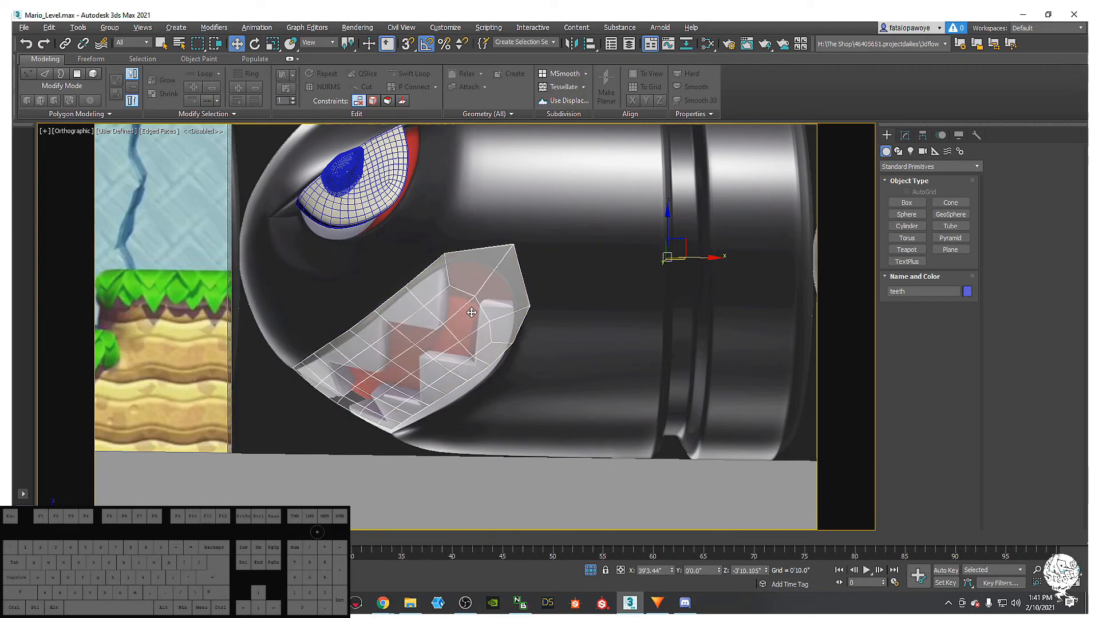
middle_click_drag(471, 314, 500, 270)
scroll(499, 271, "up", 2)
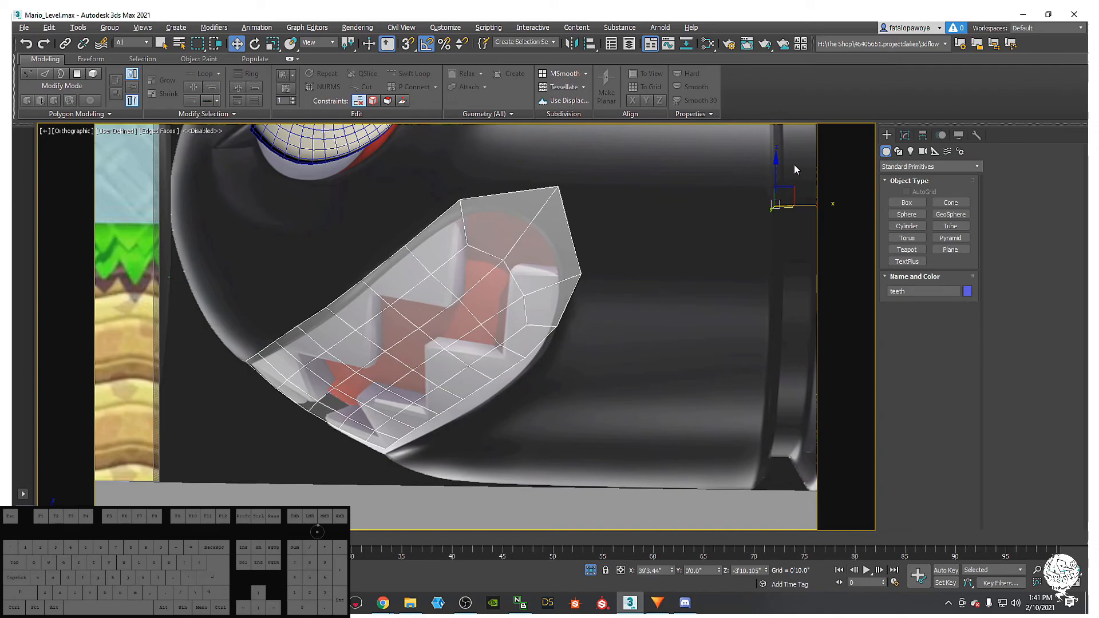
mouse_move(610, 260)
middle_mouse_down()
mouse_move(625, 254)
mouse_move(569, 273)
mouse_move(597, 248)
middle_mouse_up()
- In Vertex mode, box-select vertices on the teeth mesh
left_click(905, 139)
key("1")
left_click(576, 297)
middle_click_drag(560, 321, 562, 312)
scroll(562, 312, "up", 2)
left_click_drag(652, 341, 569, 301)
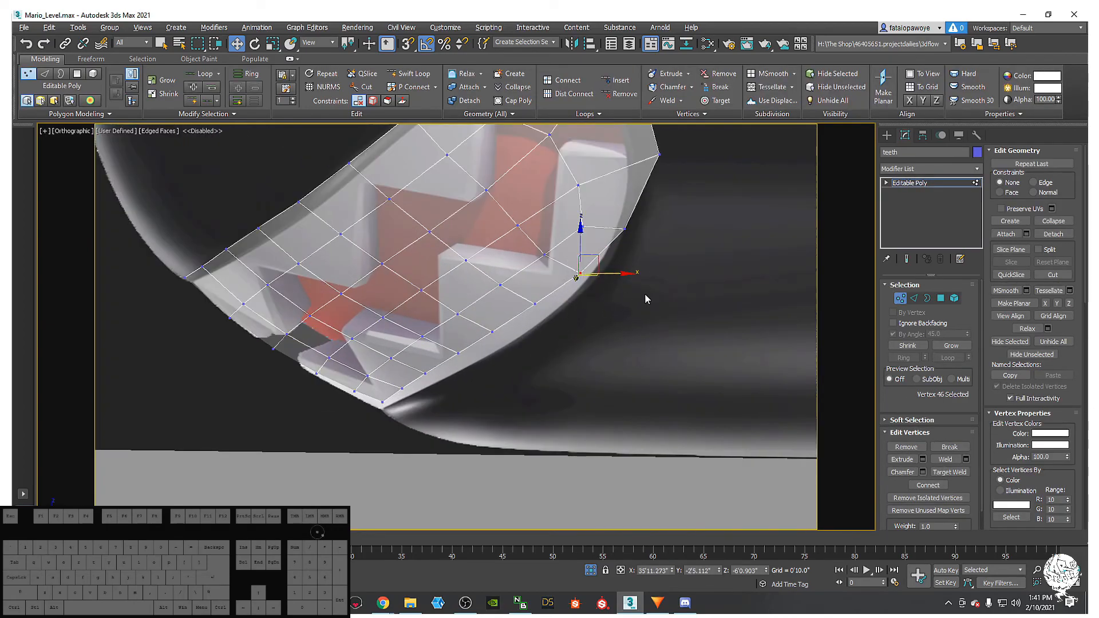
left_click_drag(479, 347, 480, 347)
left_click_drag(635, 314, 539, 264)
- Lasso seven vertices along the lower rim and move them down-right
left_click_drag(198, 43, 198, 118)
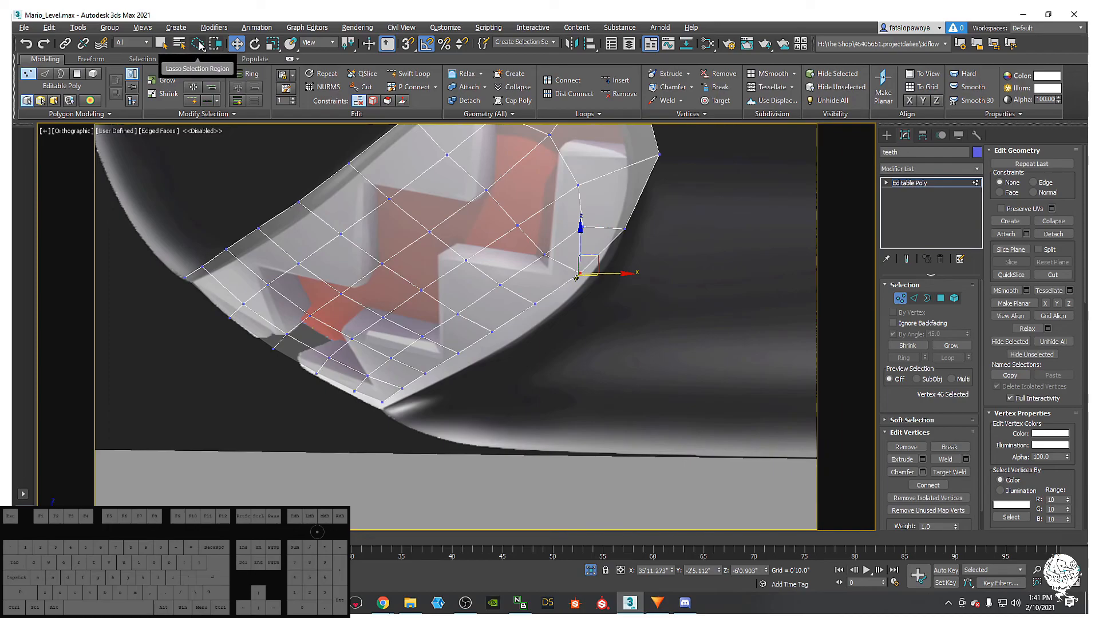
left_click_drag(623, 262, 567, 278)
left_click_drag(497, 333, 627, 268)
mouse_move(498, 328)
left_mouse_down()
mouse_move(458, 364)
mouse_move(492, 289)
left_mouse_up()
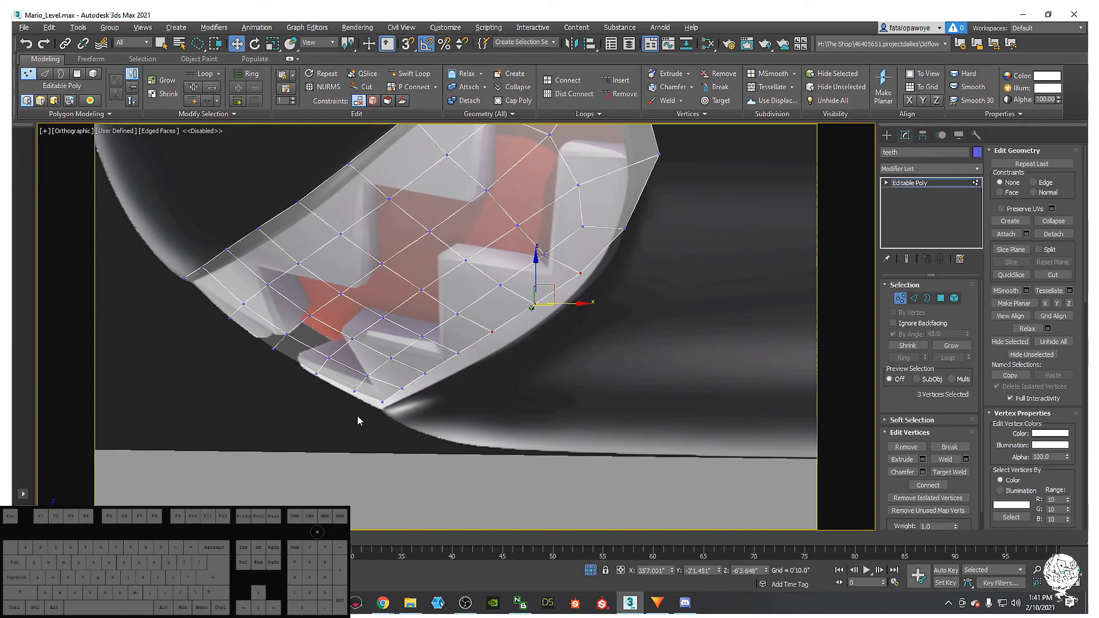
mouse_move(415, 353)
left_mouse_down()
mouse_move(552, 287)
mouse_move(619, 316)
left_mouse_up()
middle_click_drag(517, 349, 428, 335)
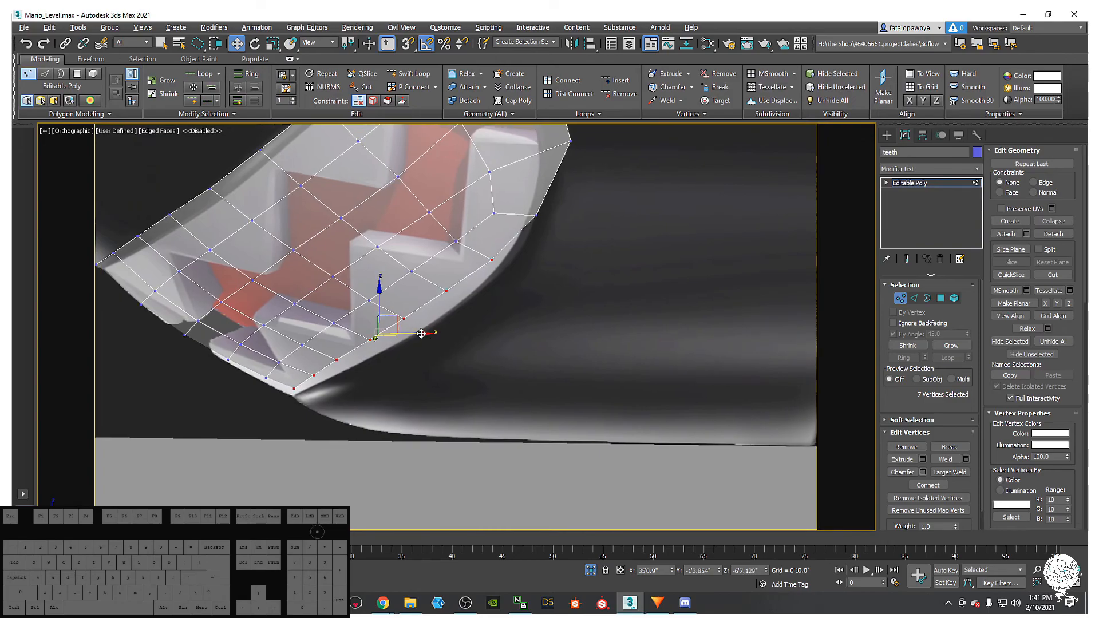
left_click_drag(405, 324, 411, 331)
scroll(372, 309, "down", 6)
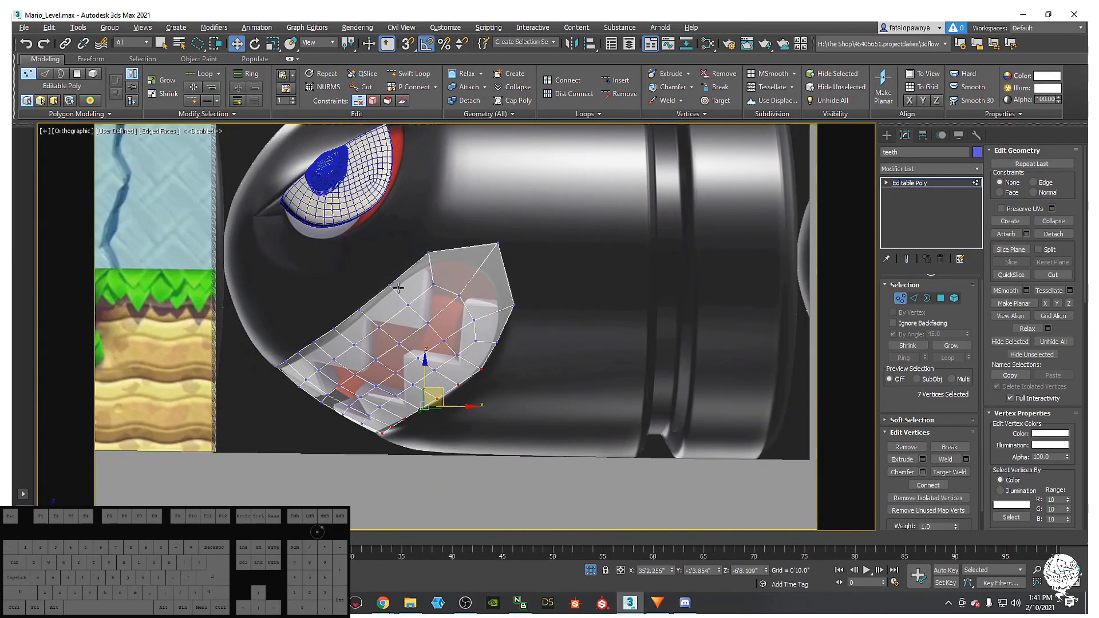
scroll(398, 288, "up", 4)
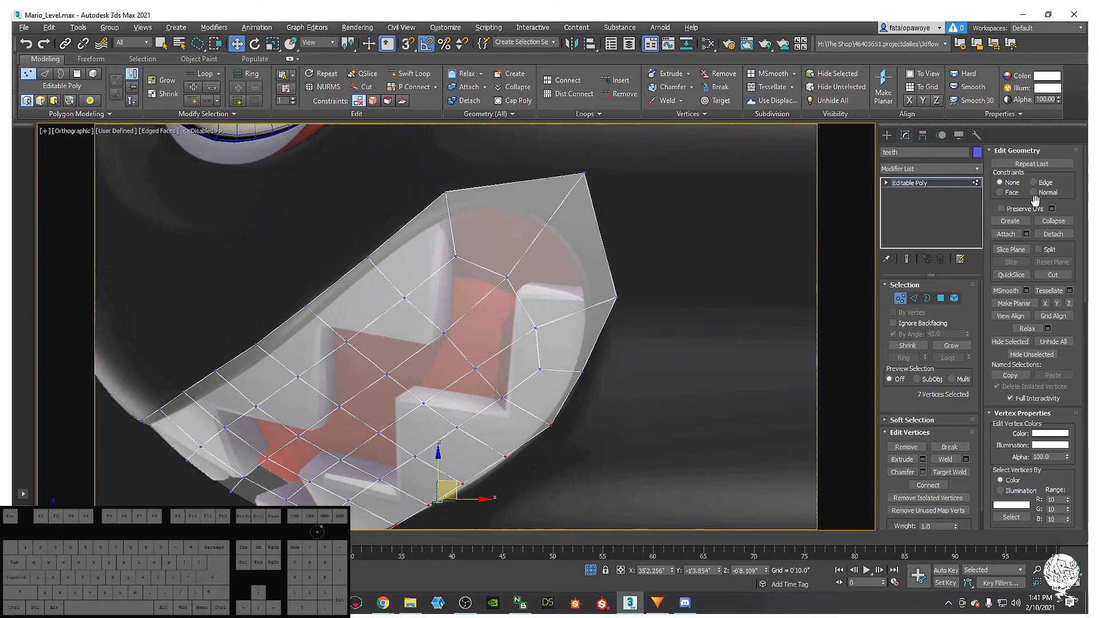
- Pull a tooth vertex down-left and select the vertex at the top of the tooth
left_click(443, 334)
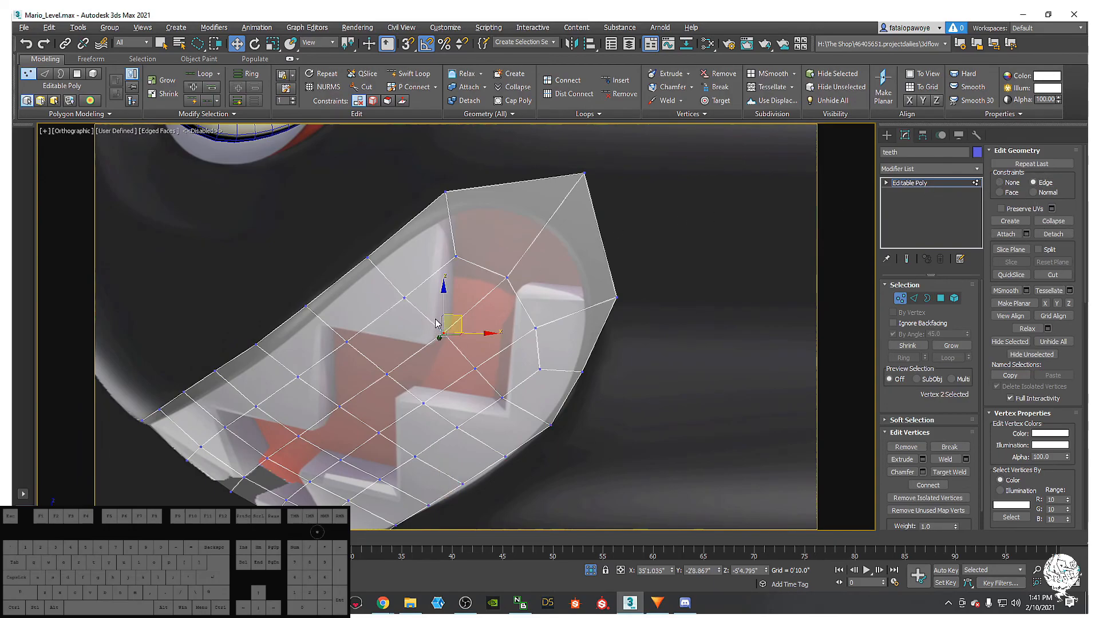
key("1")
left_click(444, 334)
key("1")
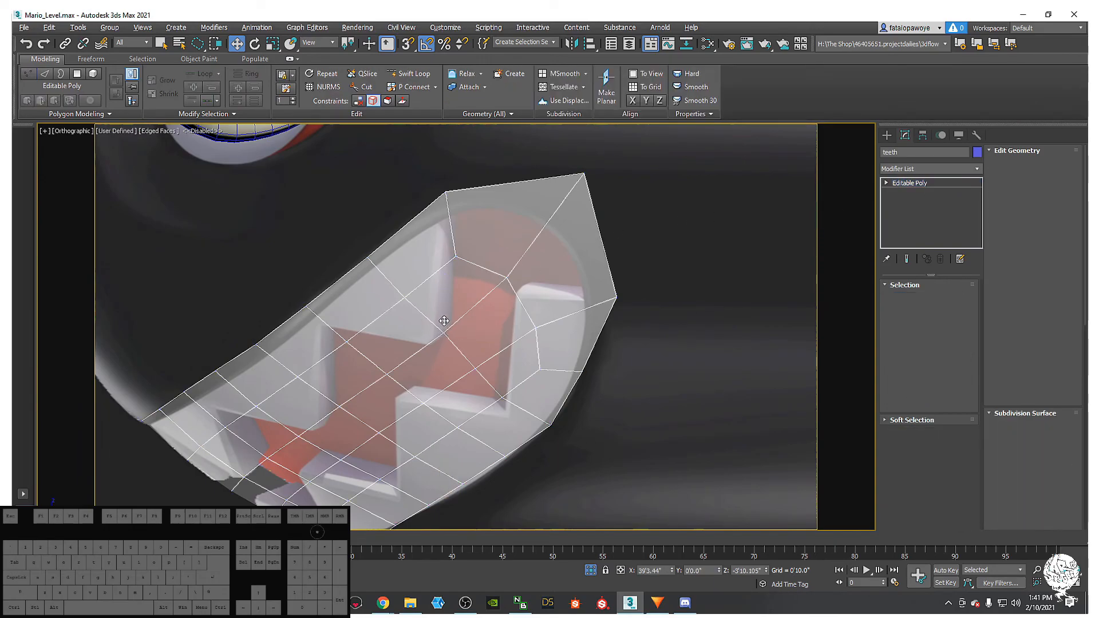
middle_click_drag(471, 322, 460, 309)
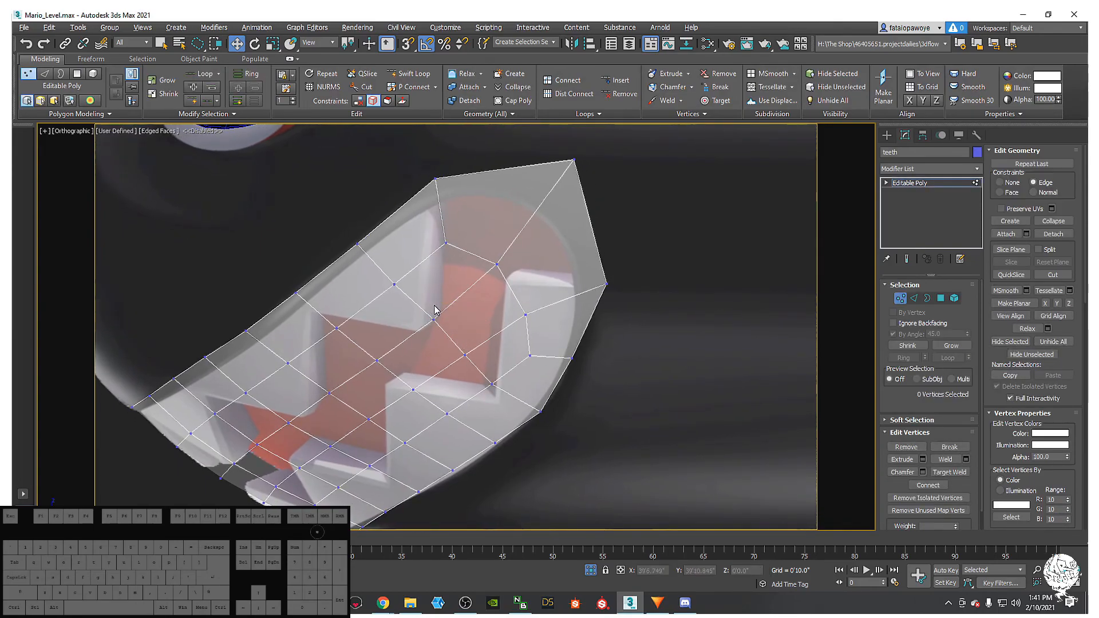
mouse_move(443, 313)
left_mouse_down()
mouse_move(430, 316)
mouse_move(440, 312)
left_mouse_up()
left_click(387, 269)
mouse_move(408, 263)
left_mouse_down()
mouse_move(390, 317)
mouse_move(409, 276)
mouse_move(395, 277)
left_mouse_up()
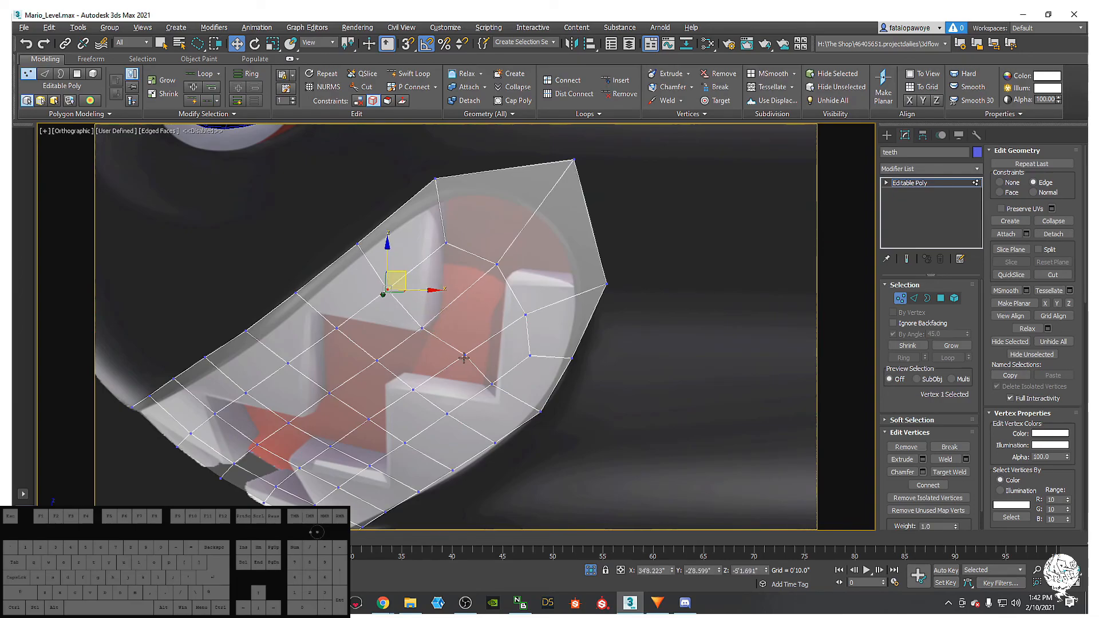
left_click(451, 238)
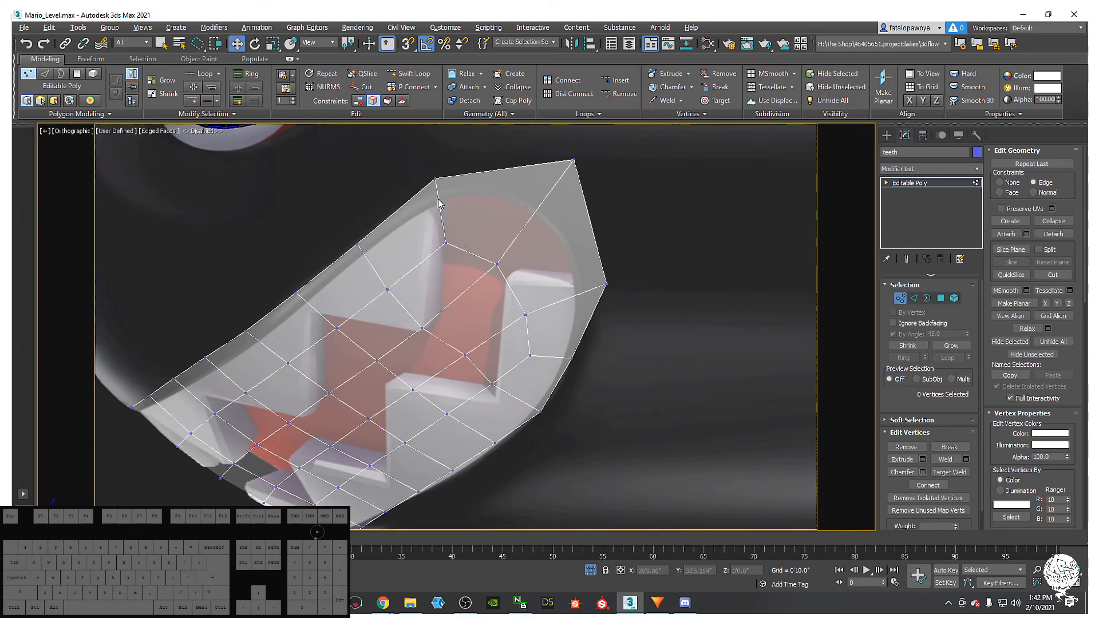
left_click(444, 241)
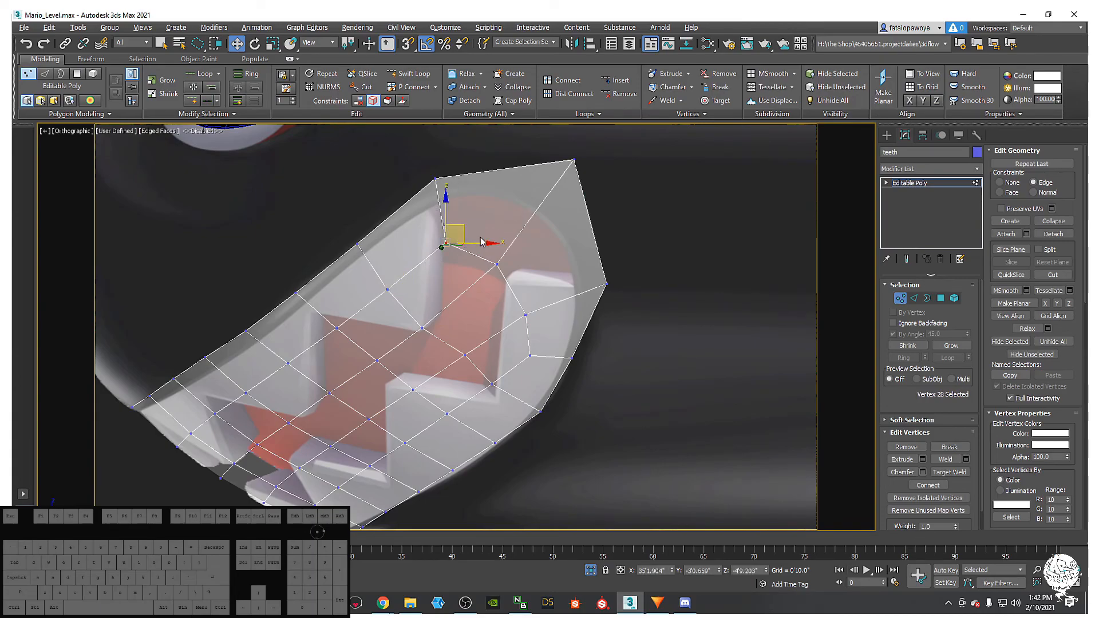
- Cut the first zigzag edges from the top vertex down and along the lower teeth
key("alt+c")
left_click(444, 243)
left_click(441, 311)
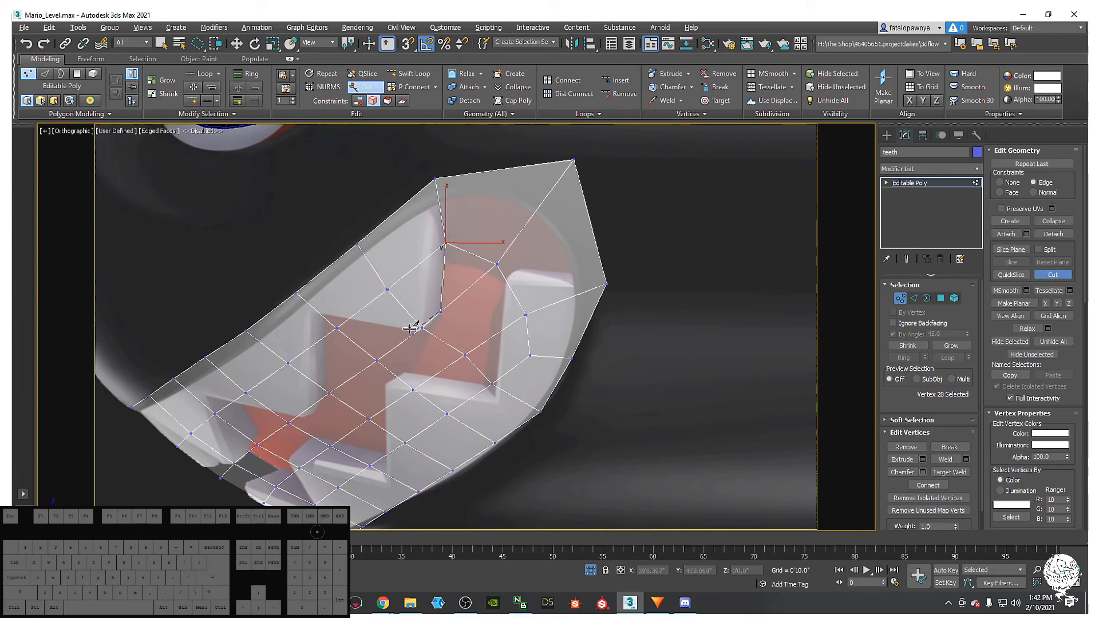
left_click(422, 328)
left_click(350, 318)
left_click(314, 311)
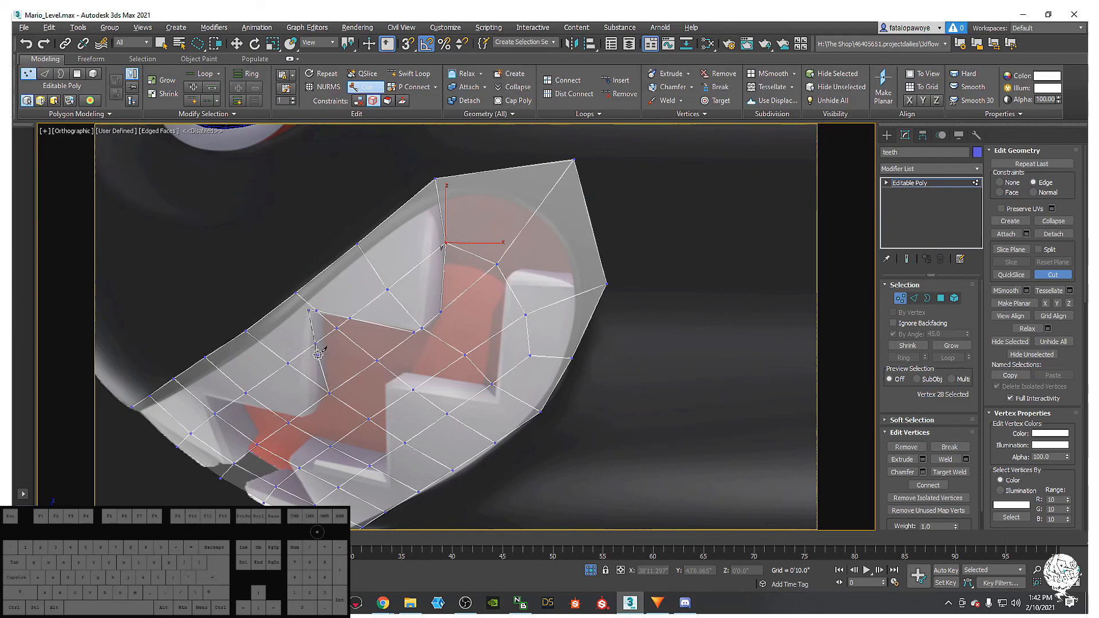
right_click(326, 319)
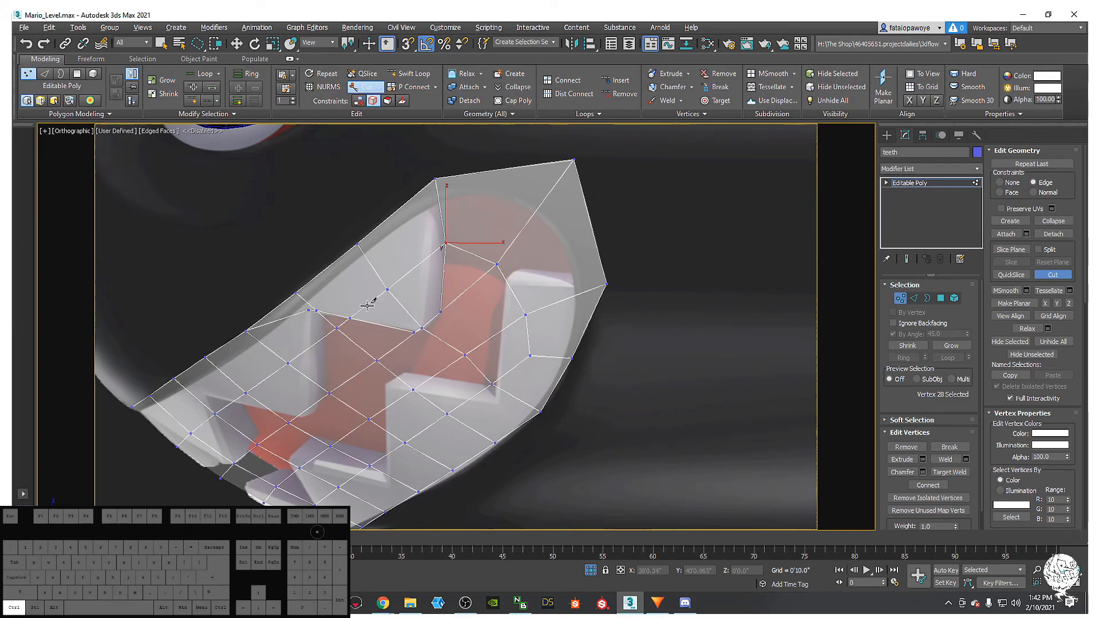
left_click(316, 311)
left_click(321, 339)
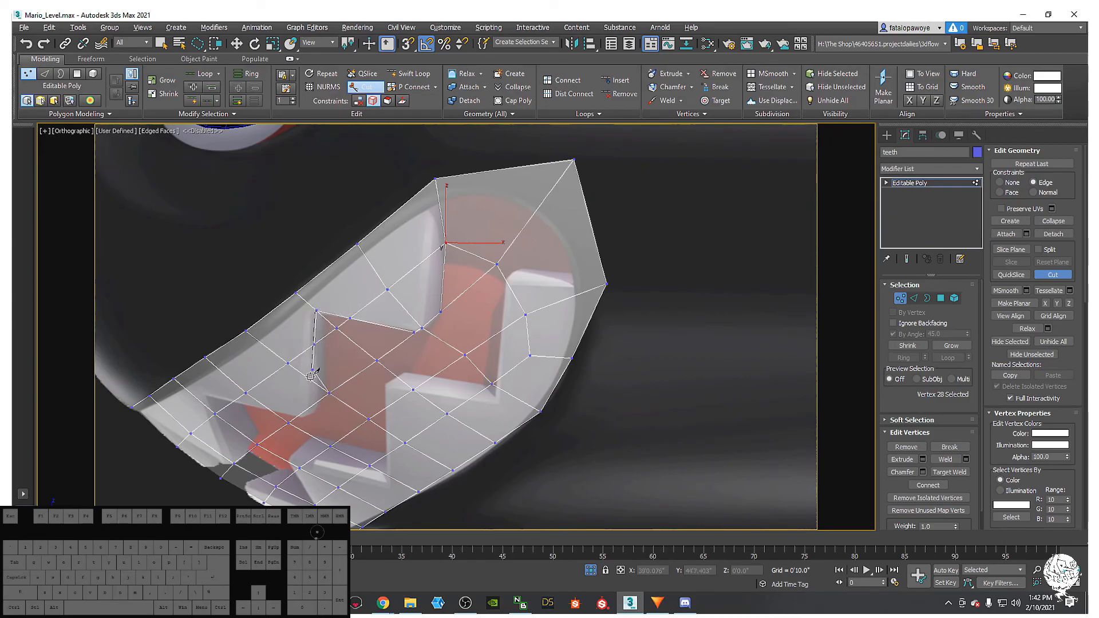
left_click(329, 393)
left_click(269, 410)
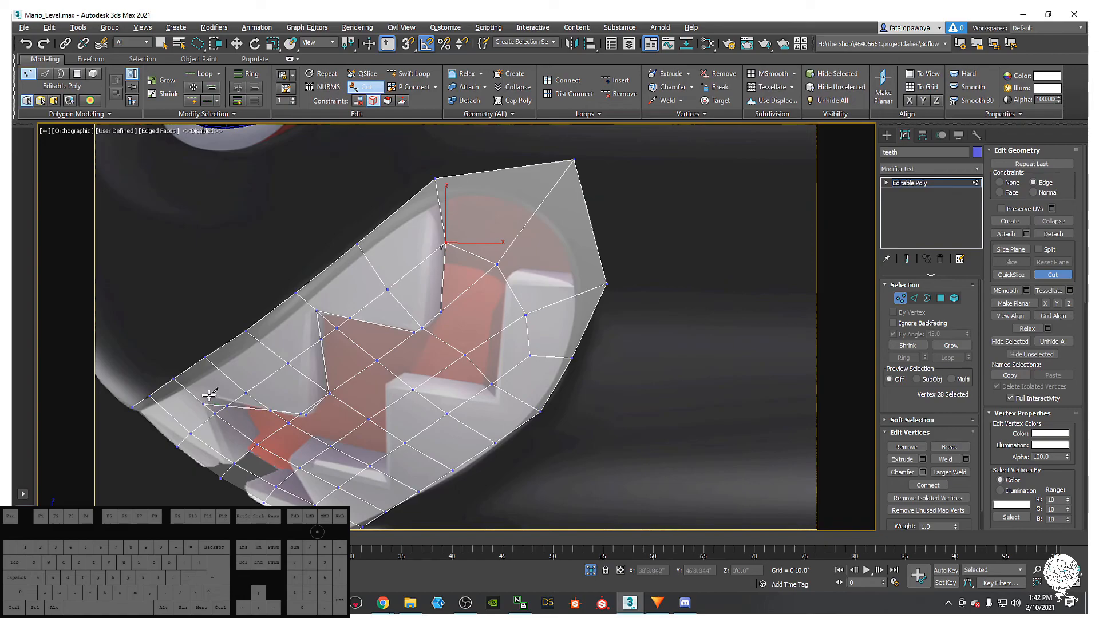
left_click(203, 402)
- Cut further zigzag edges from the right corner vertex down and across the teeth
scroll(264, 376, "up", 2)
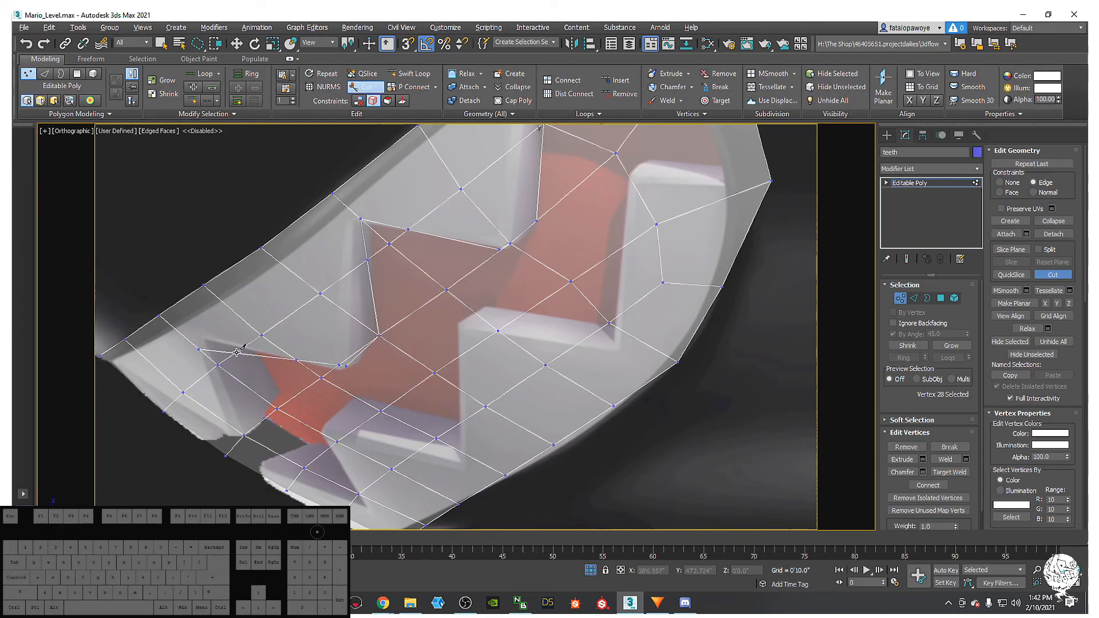
left_click(200, 348)
middle_click_drag(375, 360, 269, 426)
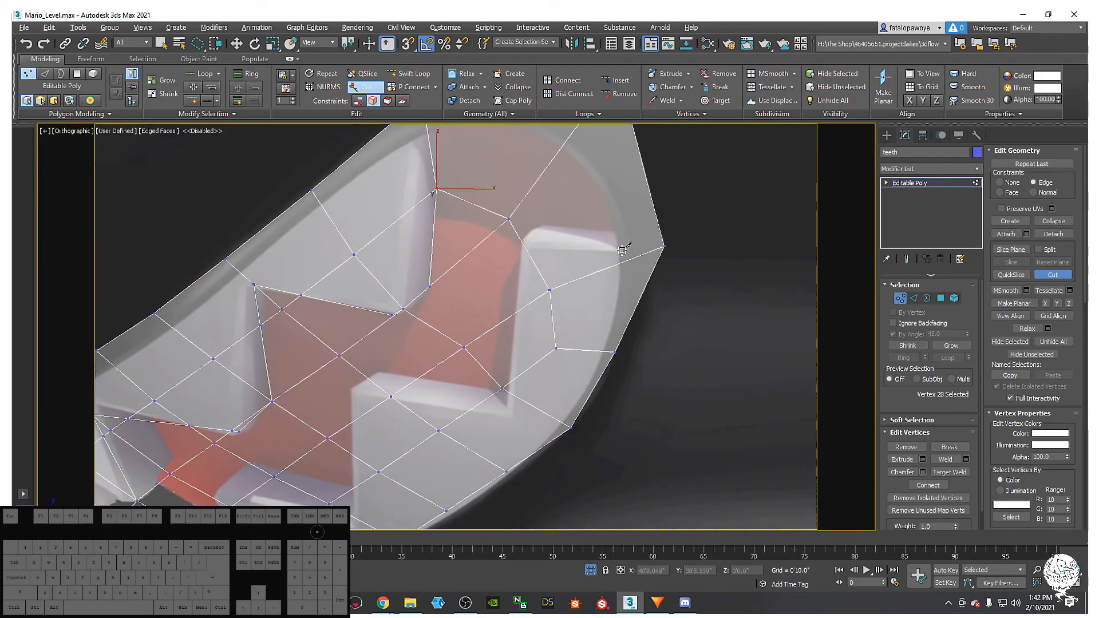
left_click(663, 247)
left_click(524, 247)
left_click(509, 413)
left_click(351, 393)
middle_click_drag(351, 393, 397, 208)
left_click(400, 345)
left_click(260, 314)
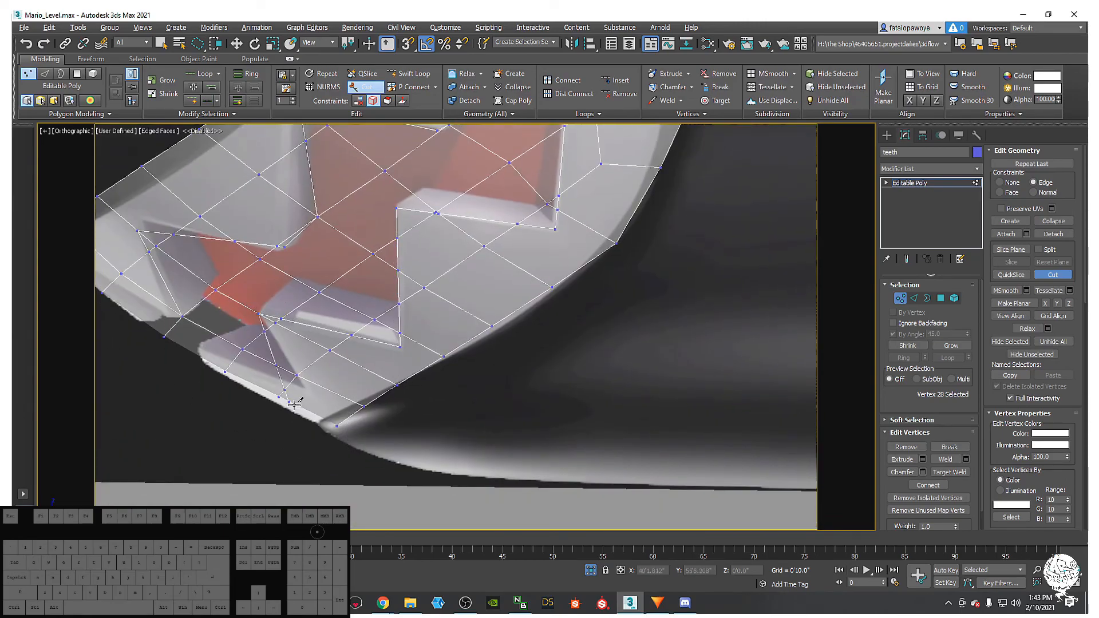
left_click(299, 387)
- Cut a final edge from the top vertex down to the lower vertex and end the cut
middle_click_drag(308, 319, 379, 375)
scroll(370, 329, "up", 3)
middle_click_drag(371, 329, 423, 366)
scroll(432, 359, "down", 3)
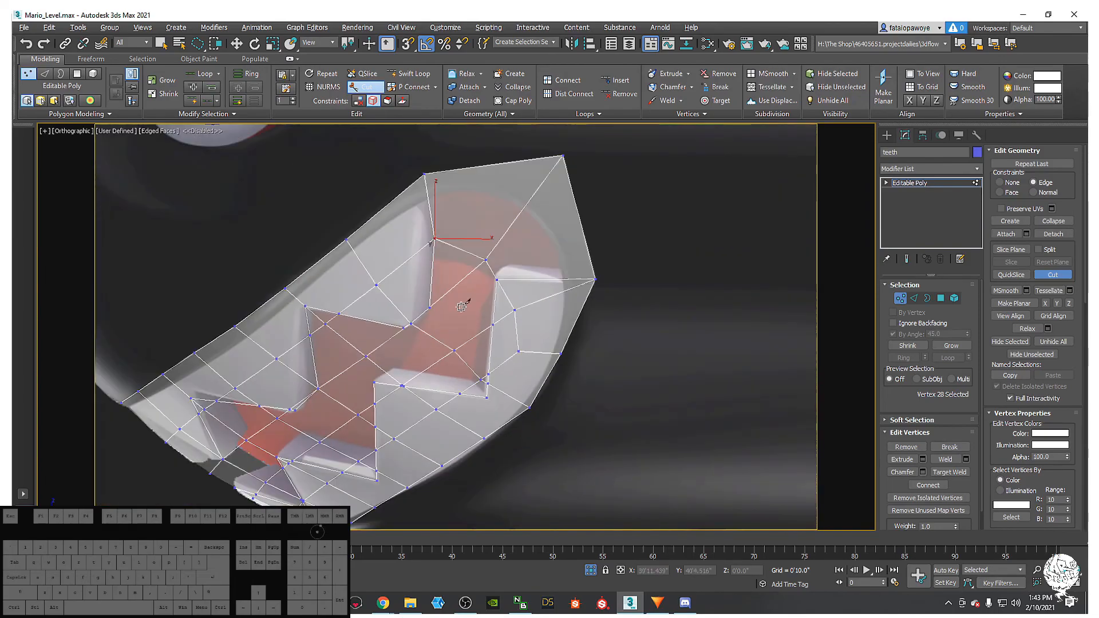
middle_click_drag(459, 309, 436, 342)
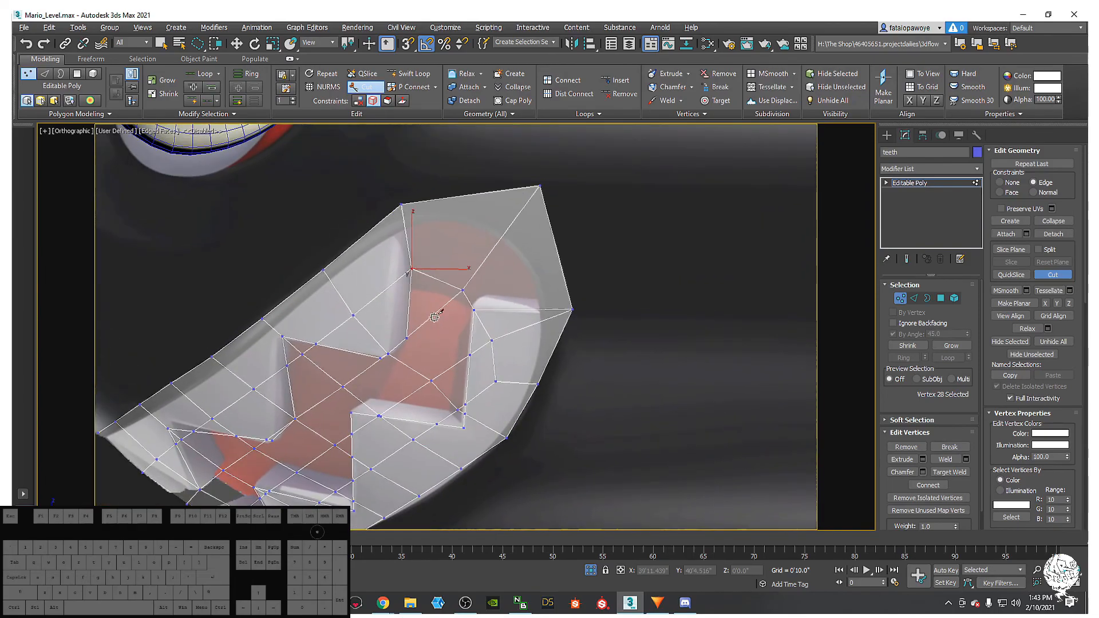
left_click(402, 204)
left_click(388, 354)
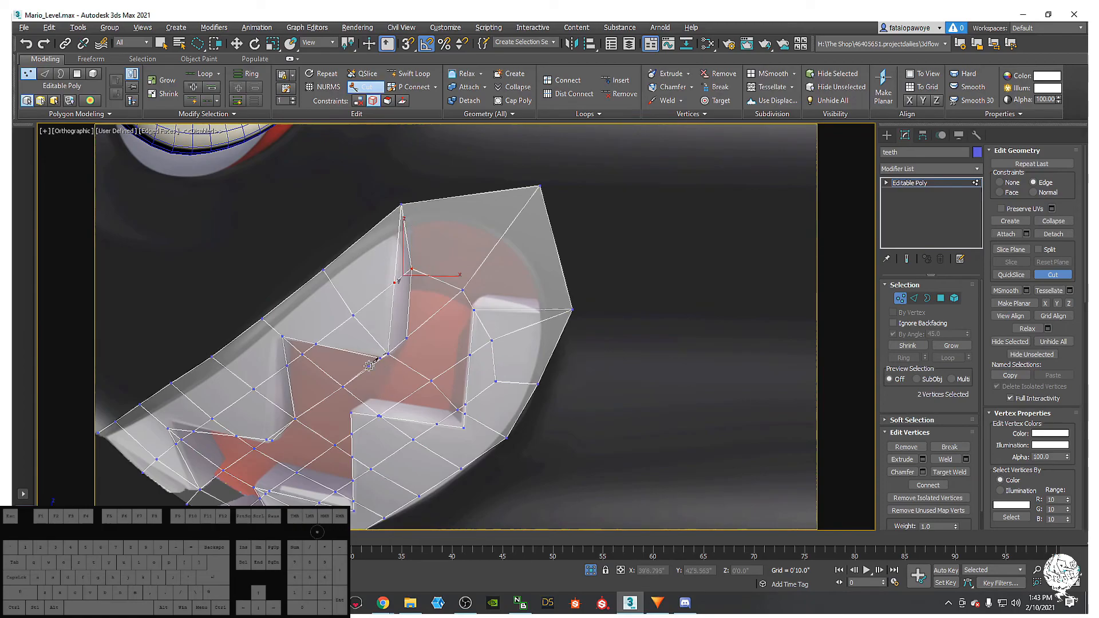
middle_click_drag(368, 365, 383, 281)
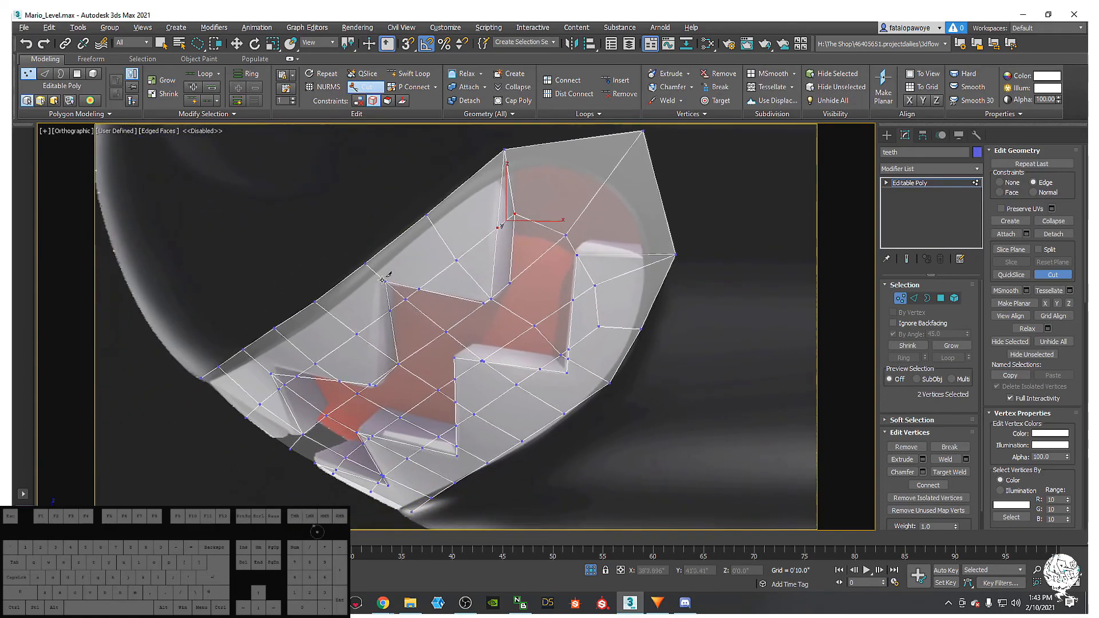
left_click(375, 384)
right_click(376, 384)
middle_click_drag(394, 376, 384, 343)
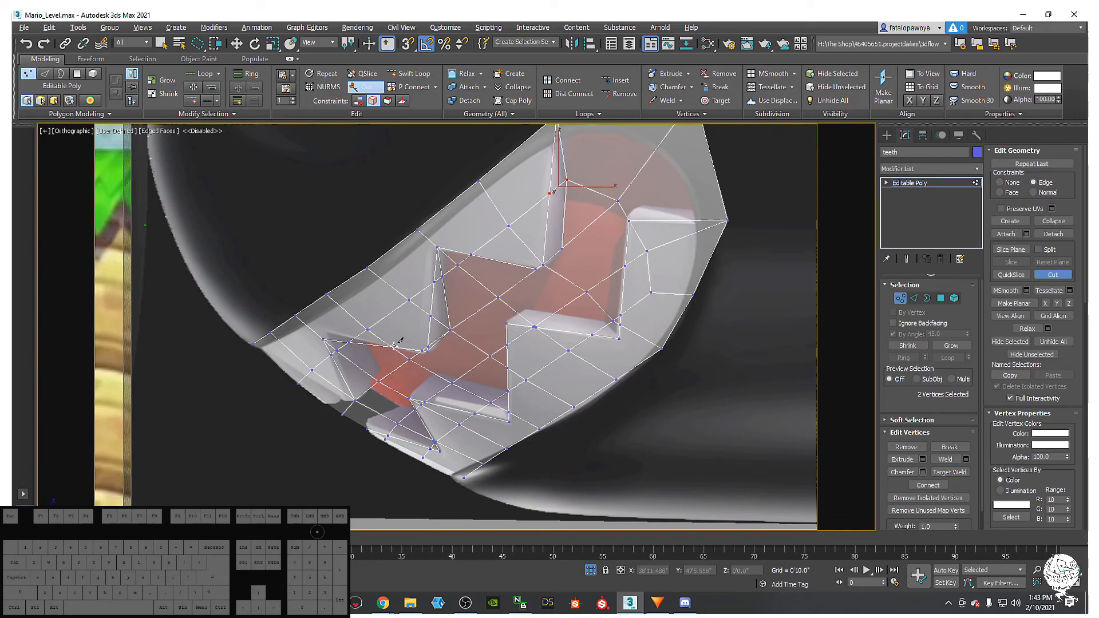
middle_click_drag(401, 344, 355, 357)
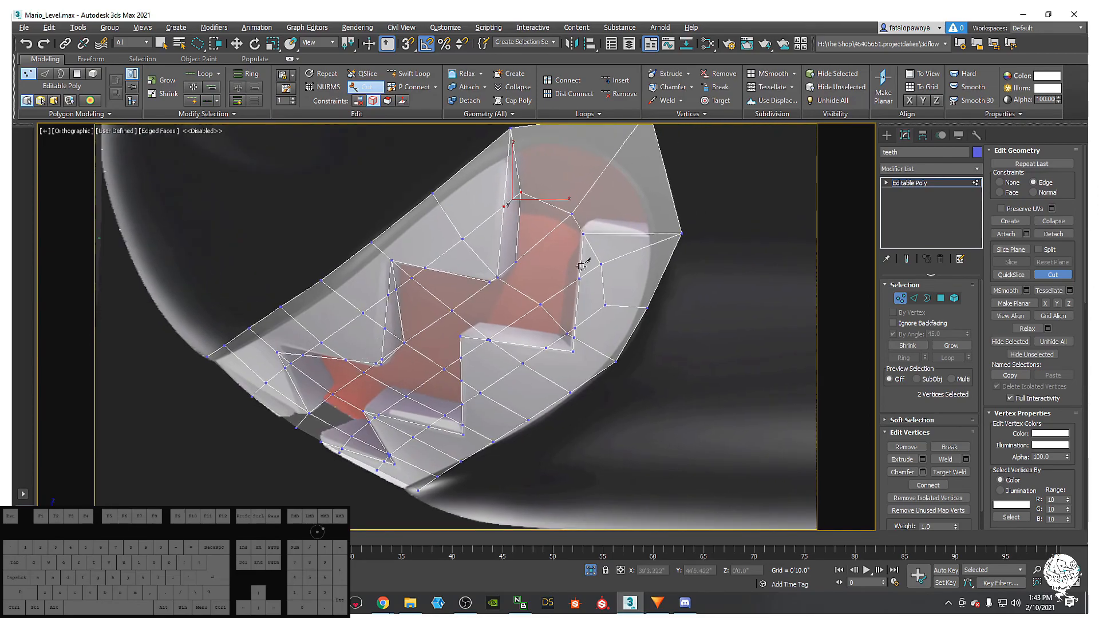
- Put the teeth mesh in Polygon mode and turn off By Angle selection
left_click(941, 301)
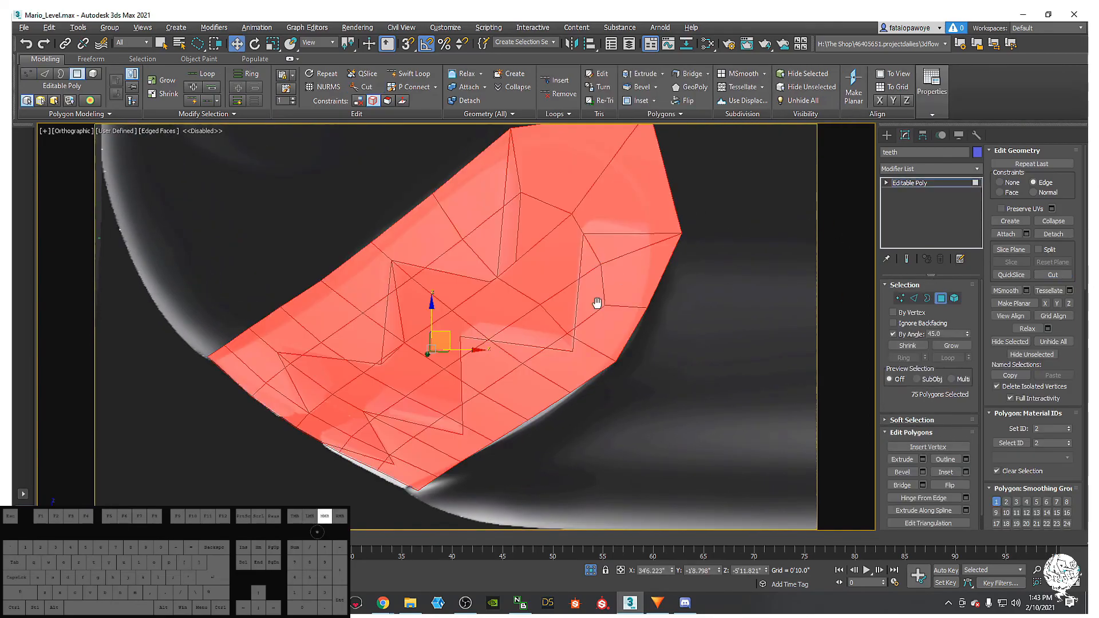
middle_click_drag(599, 280, 589, 341)
mouse_move(696, 199)
left_mouse_down()
mouse_move(547, 282)
mouse_move(541, 192)
left_mouse_up()
middle_click_drag(602, 228, 568, 263)
left_click(893, 334)
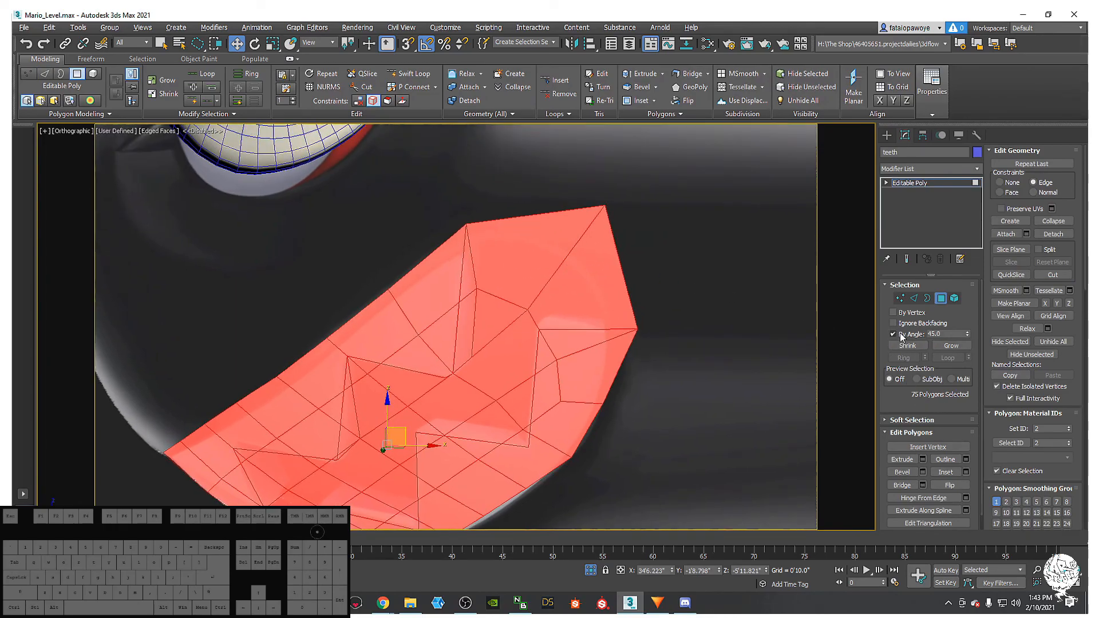
- Delete the faces covering the top gap and the gap beside the first tooth
left_click(578, 286)
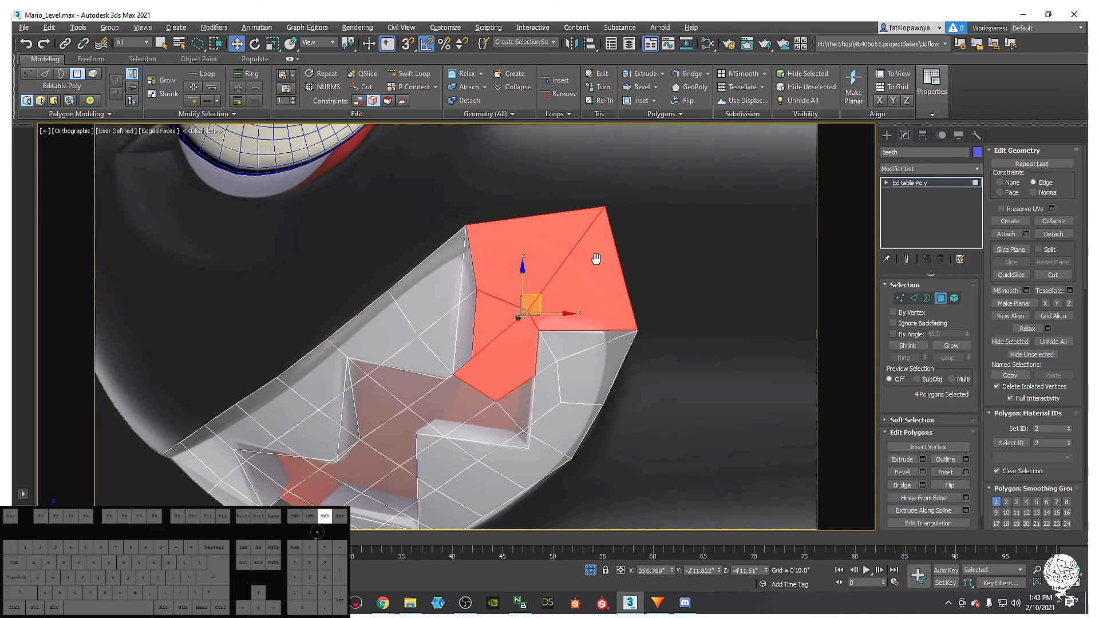
middle_click_drag(596, 258, 615, 246)
key("Delete")
left_click_drag(539, 242, 494, 322)
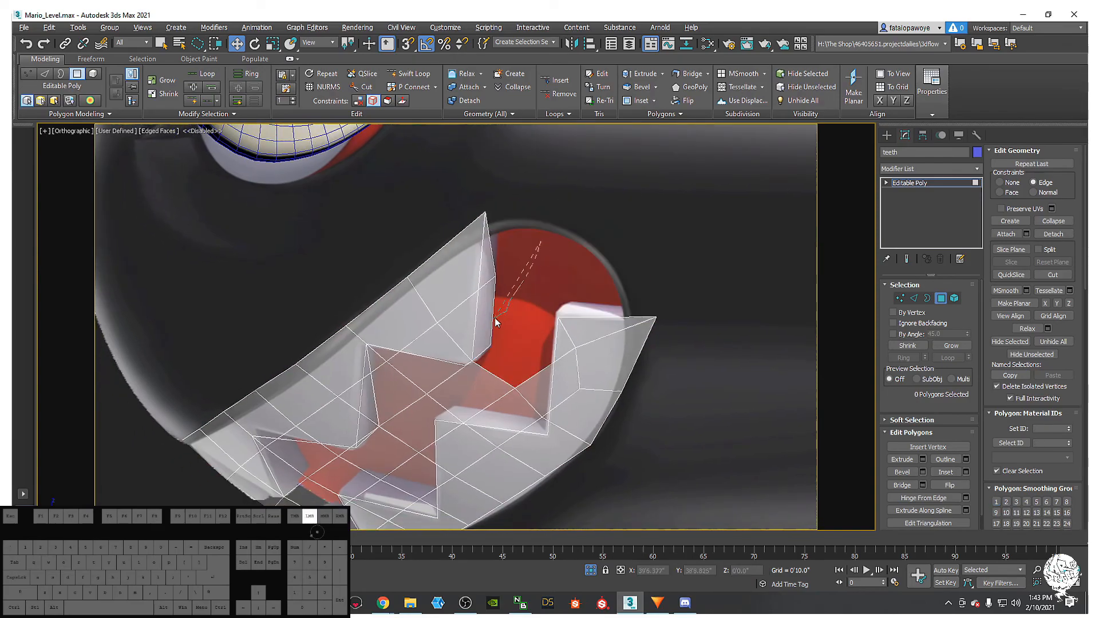
left_click_drag(488, 268, 490, 264)
key("Delete")
- Delete the faces over the mouth in the next gaps between the teeth
middle_click_drag(512, 352, 532, 285)
mouse_move(530, 288)
left_mouse_down()
mouse_move(512, 322)
mouse_move(556, 332)
mouse_move(577, 306)
left_mouse_up()
key("Delete")
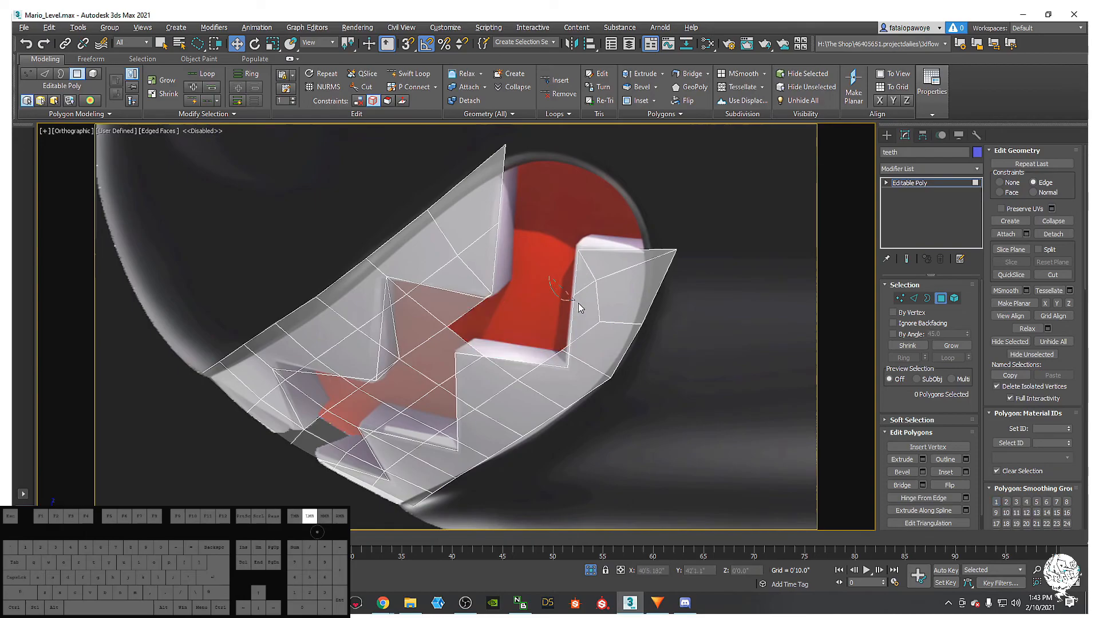
left_click_drag(510, 307, 527, 297)
key("Delete")
middle_click_drag(528, 325, 576, 296)
left_click_drag(595, 306, 617, 321)
key("Delete")
- Delete the four faces, including a small triangle, near the lower gap
middle_click_drag(549, 315, 627, 300)
mouse_move(622, 269)
left_mouse_down()
mouse_move(571, 275)
mouse_move(561, 301)
left_mouse_up()
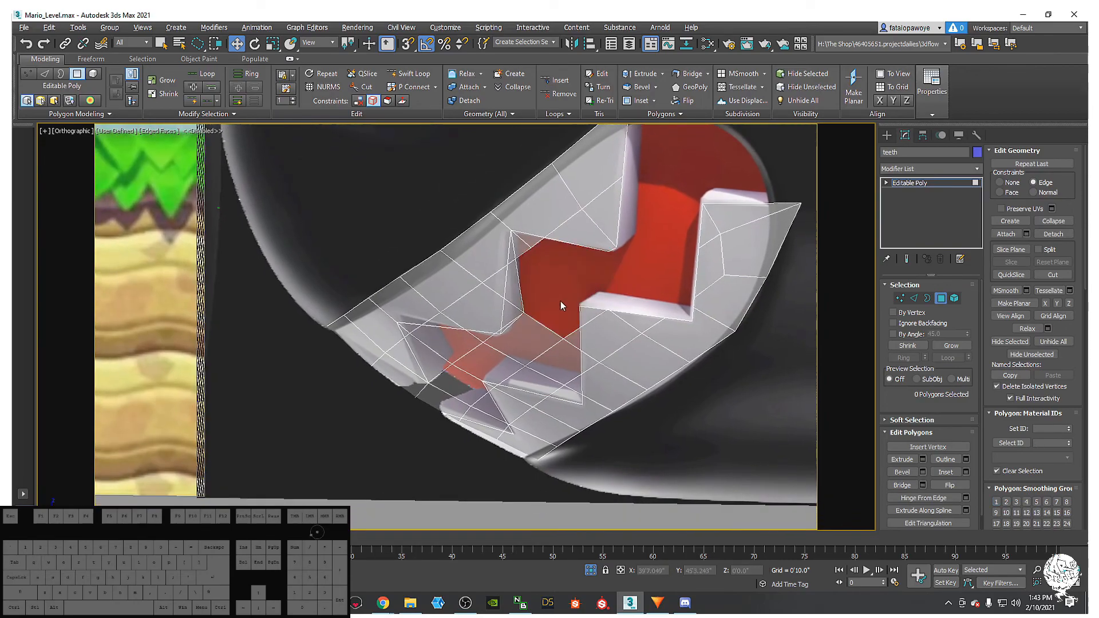
middle_click_drag(561, 301, 604, 252)
left_click(577, 230)
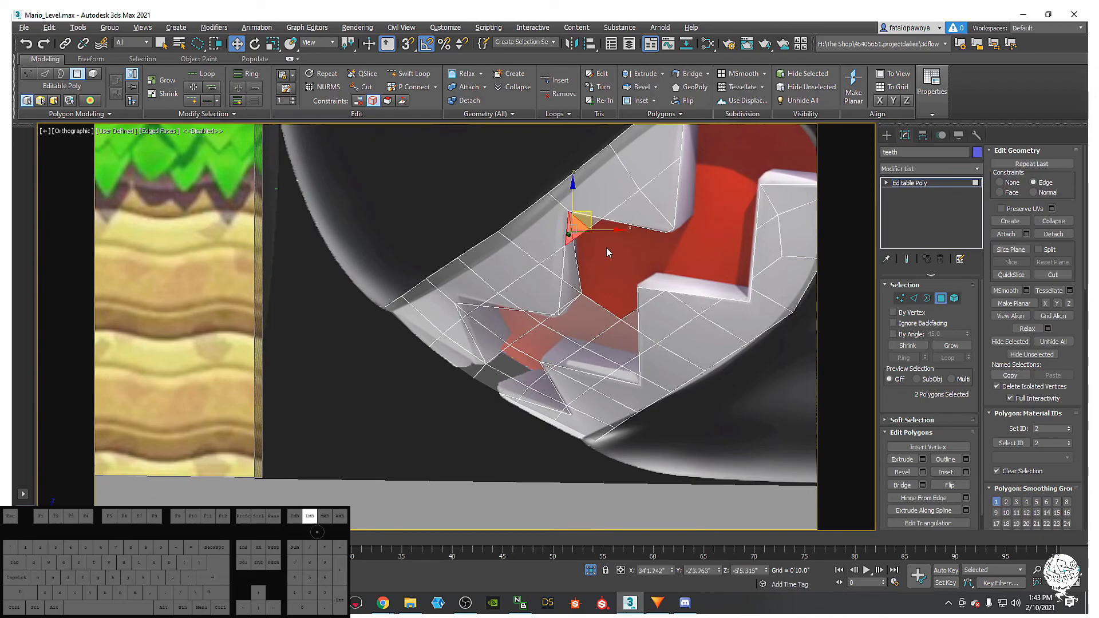
left_click_drag(580, 243, 608, 264)
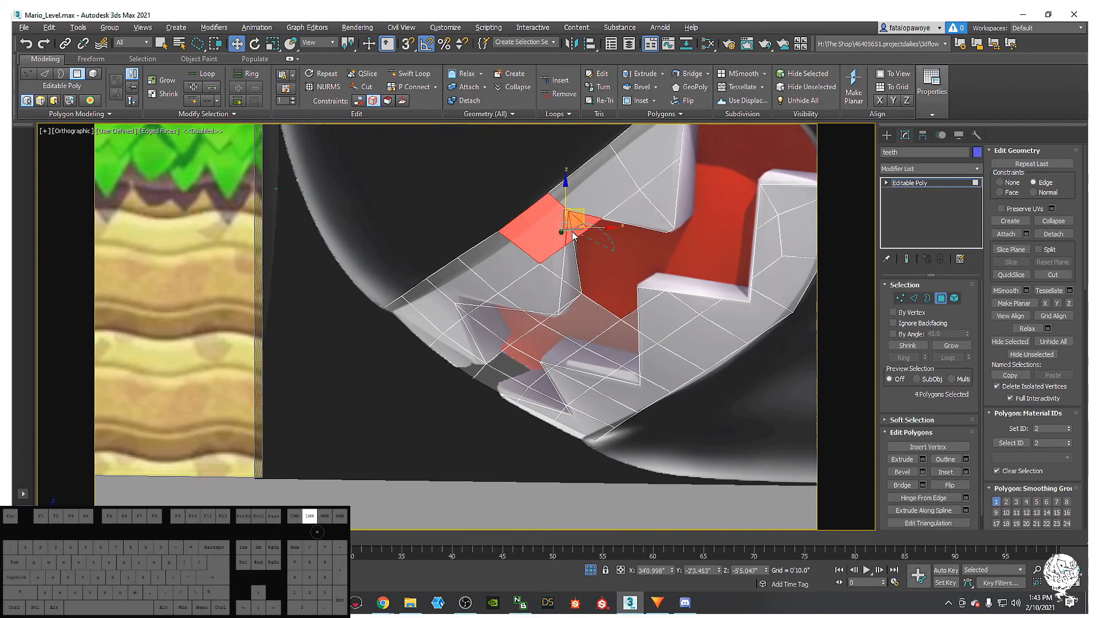
key("Delete")
- Remove the thin sliver faces along the tooth edge over the red area
mouse_move(576, 318)
left_mouse_down()
mouse_move(619, 332)
mouse_move(630, 356)
left_mouse_up()
key("Delete")
mouse_move(629, 356)
middle_mouse_down()
mouse_move(636, 292)
mouse_move(609, 358)
middle_mouse_up()
key("Delete")
scroll(631, 325, "up", 3)
mouse_move(610, 360)
left_mouse_down()
mouse_move(556, 413)
mouse_move(636, 416)
mouse_move(635, 396)
left_mouse_up()
key("Delete")
- Delete the small and sliver faces near the gap beside the red mouth
middle_click_drag(635, 389, 607, 386)
mouse_move(614, 399)
left_mouse_down()
mouse_move(630, 420)
mouse_move(617, 423)
mouse_move(615, 408)
left_mouse_up()
key("Delete")
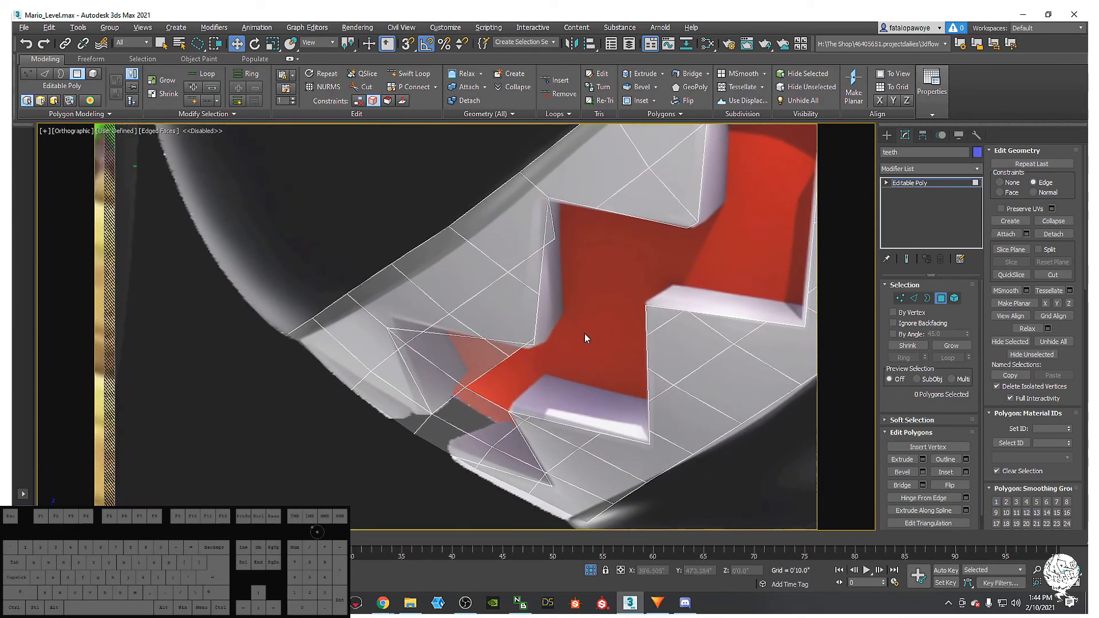
middle_click_drag(538, 318, 554, 371)
middle_click_drag(582, 275, 595, 297)
mouse_move(609, 294)
left_mouse_down()
mouse_move(579, 312)
mouse_move(606, 319)
left_mouse_up()
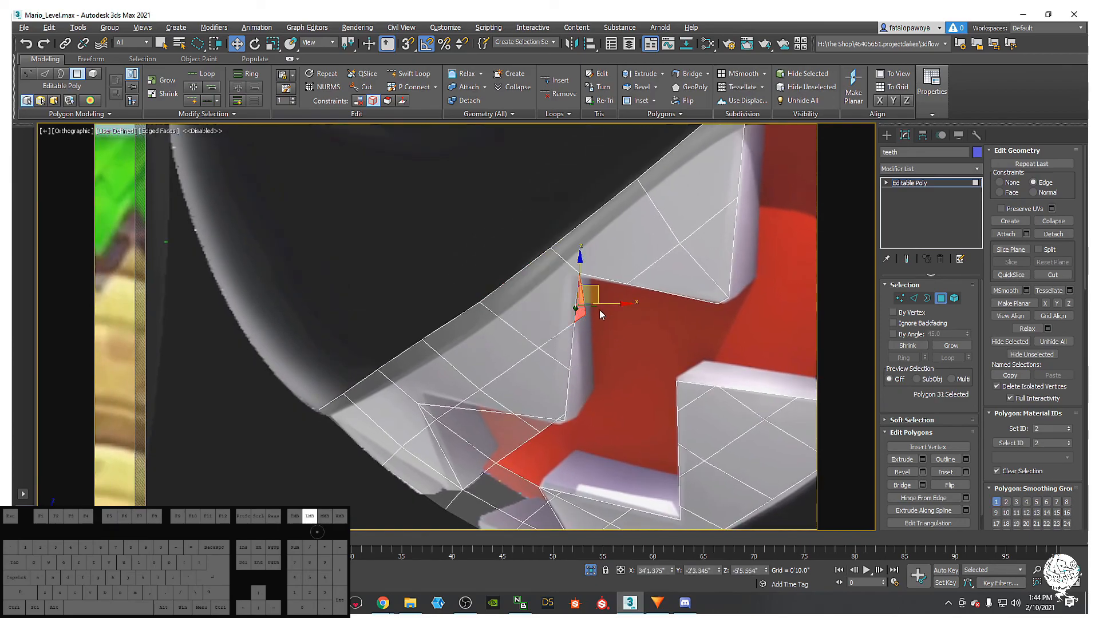
key("Delete")
- Clear the remaining faces and slivers around the hole to widen the gap
middle_click_drag(598, 401, 622, 325)
mouse_move(591, 364)
left_mouse_down()
mouse_move(544, 349)
mouse_move(506, 399)
mouse_move(550, 407)
left_mouse_up()
key("Delete")
key("Delete")
middle_click_drag(550, 407, 544, 377)
left_click_drag(490, 422, 483, 427)
key("Delete")
mouse_move(538, 375)
left_mouse_down()
mouse_move(565, 425)
mouse_move(374, 352)
left_mouse_up()
key("Delete")
key("Delete")
middle_click_drag(481, 399, 471, 427)
- Move the stray vertex near the hole up-left toward the tooth tip with snapping off
key("1")
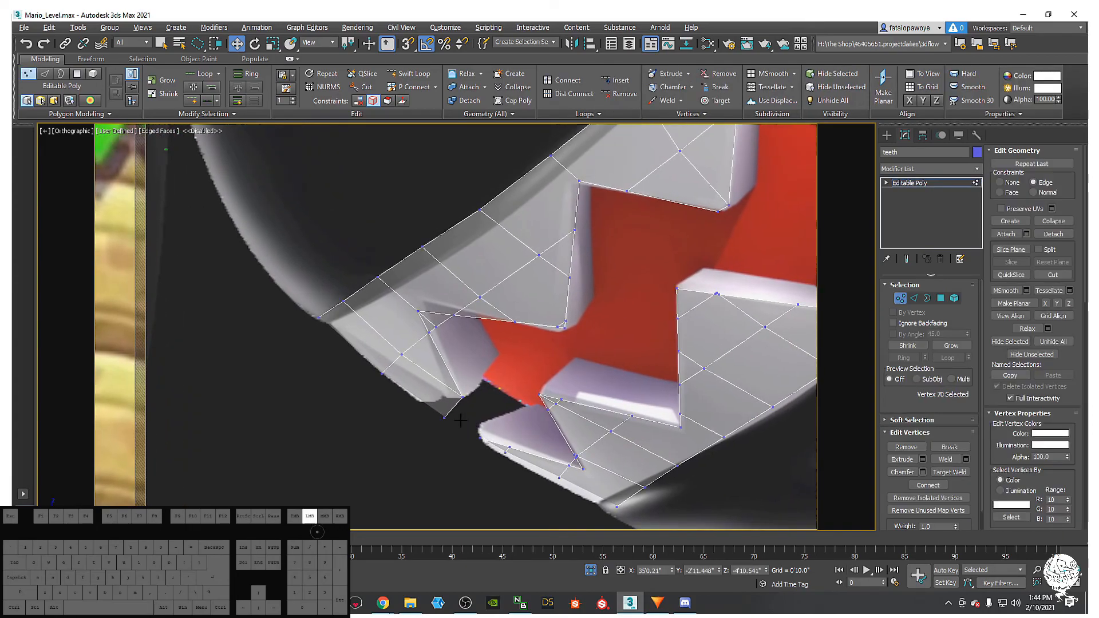
mouse_move(467, 409)
left_mouse_down()
mouse_move(430, 437)
mouse_move(451, 428)
mouse_move(453, 404)
mouse_move(417, 410)
mouse_move(438, 414)
left_mouse_up()
key("s")
key("ctrl+z")
key("w")
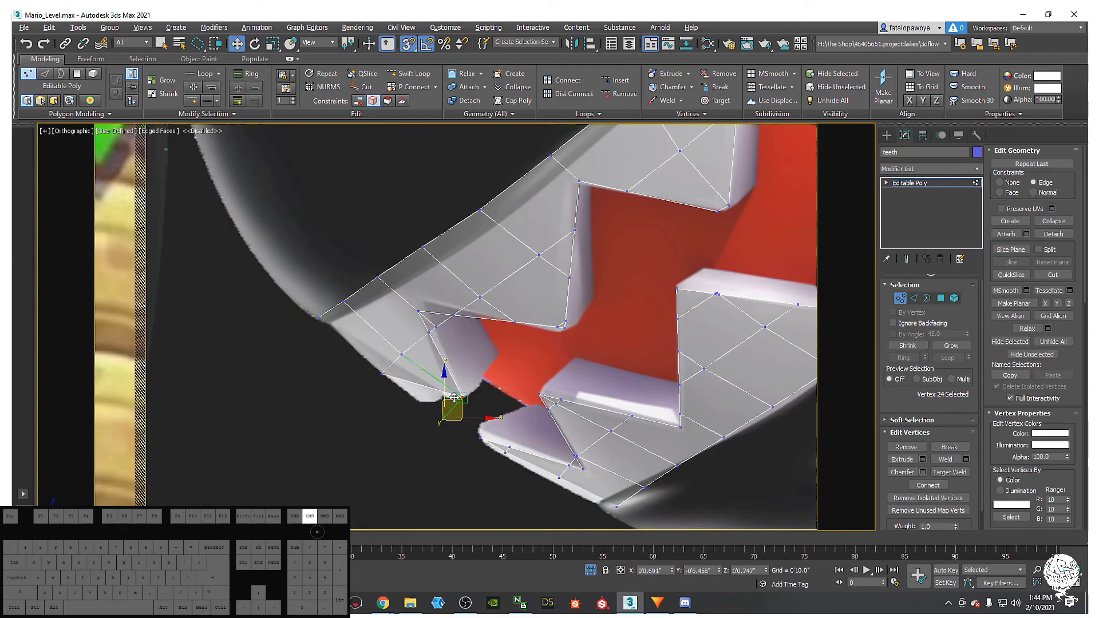
key("s")
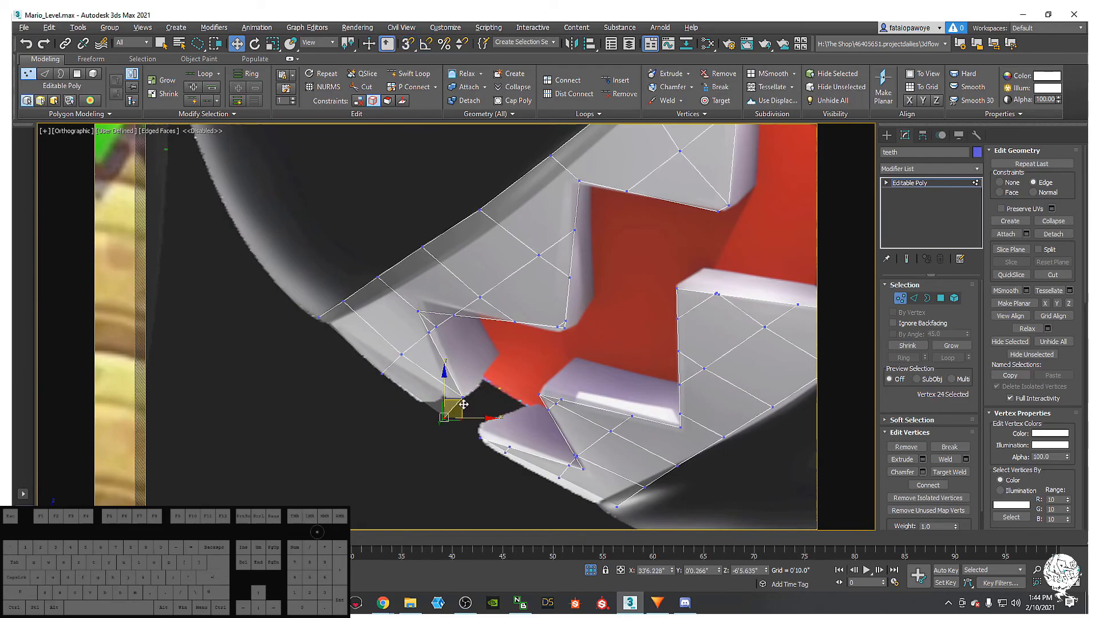
left_click_drag(460, 404, 424, 367)
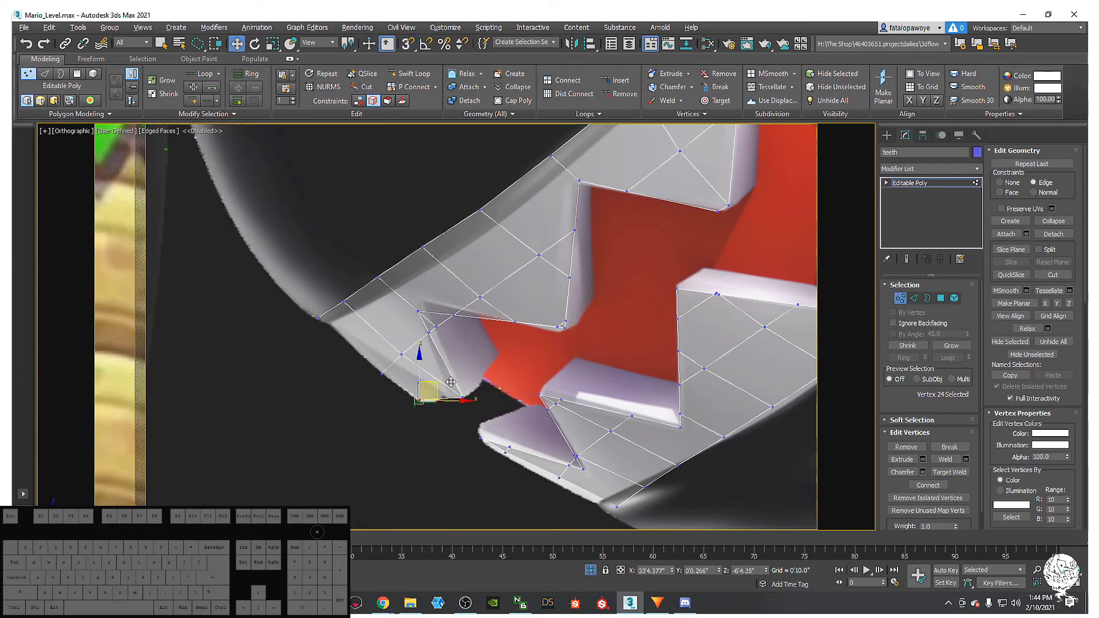
left_click(1000, 182)
- Weld the stray vertex onto its neighbour using Target Weld from the quad menu
scroll(421, 384, "down", 4)
scroll(310, 389, "up", 4)
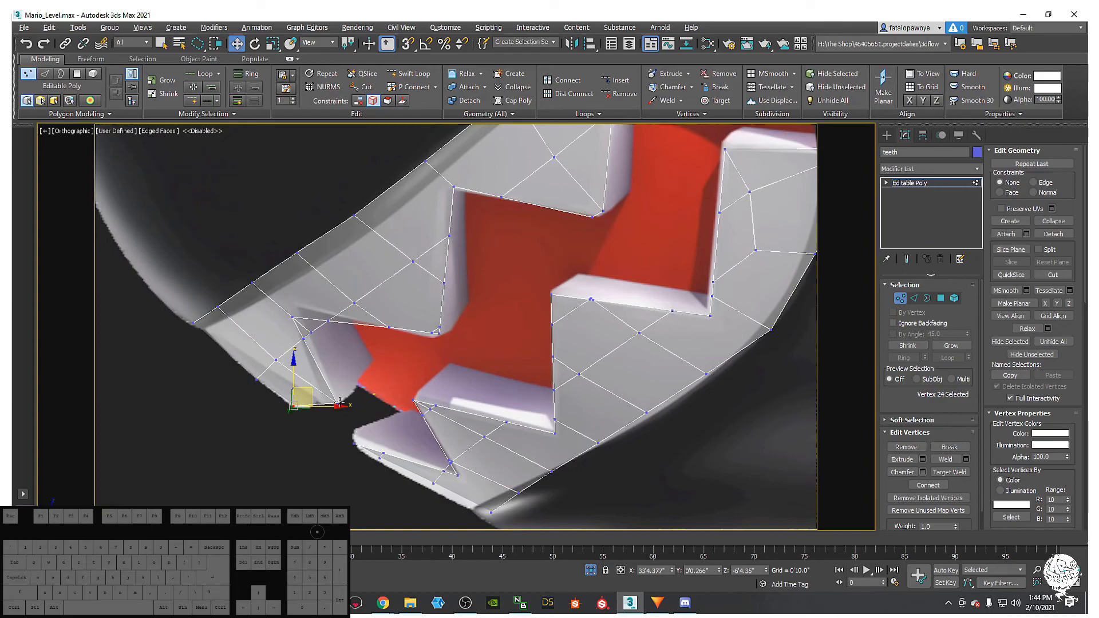
right_click(339, 404)
left_click(311, 472)
scroll(582, 327, "down", 2)
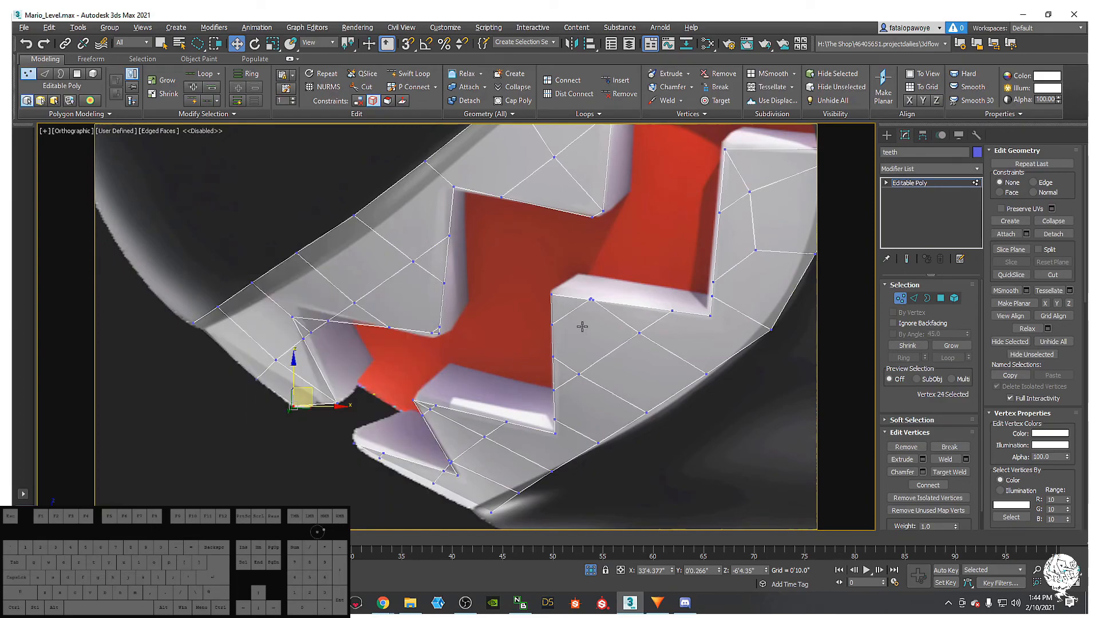
scroll(441, 467, "up", 6)
scroll(441, 466, "down", 5)
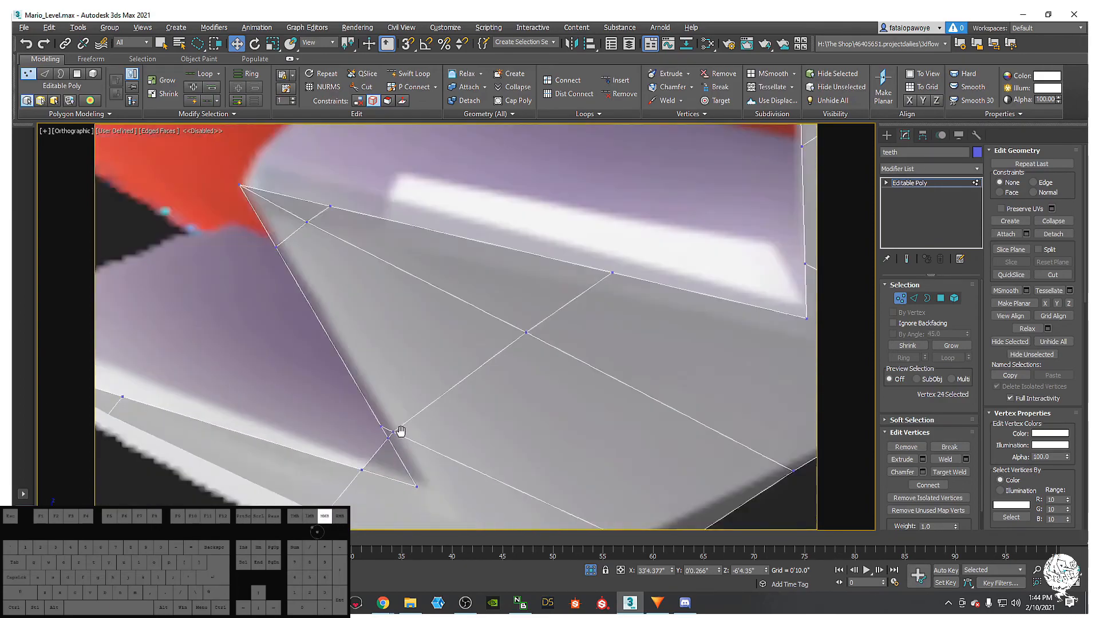
scroll(295, 387, "up", 3)
scroll(295, 387, "down", 5)
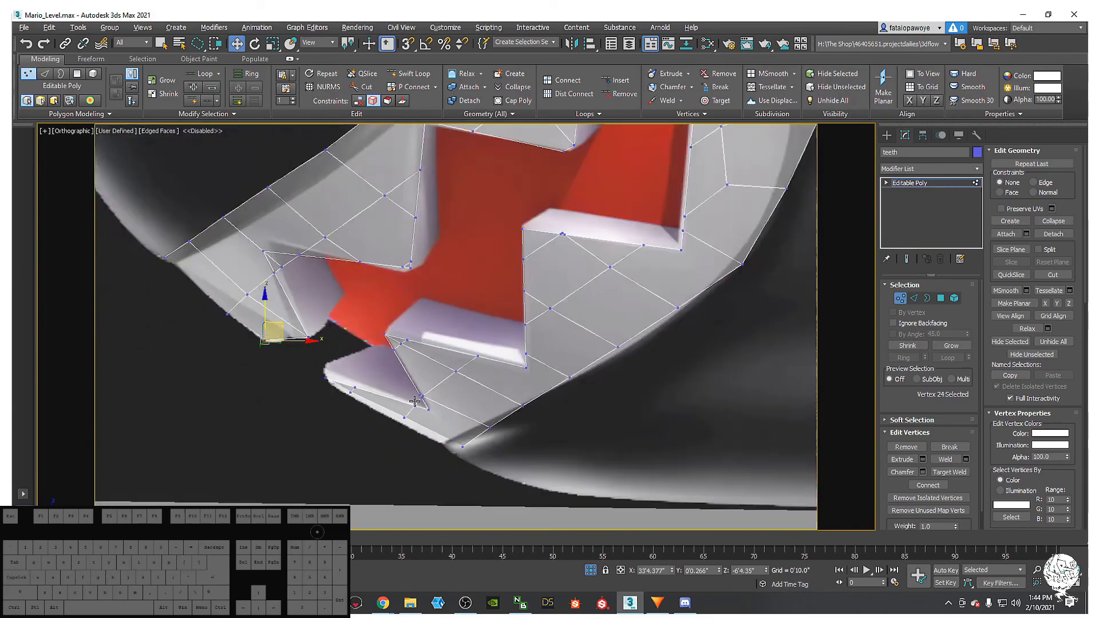
middle_click_drag(295, 386, 530, 389, "alt")
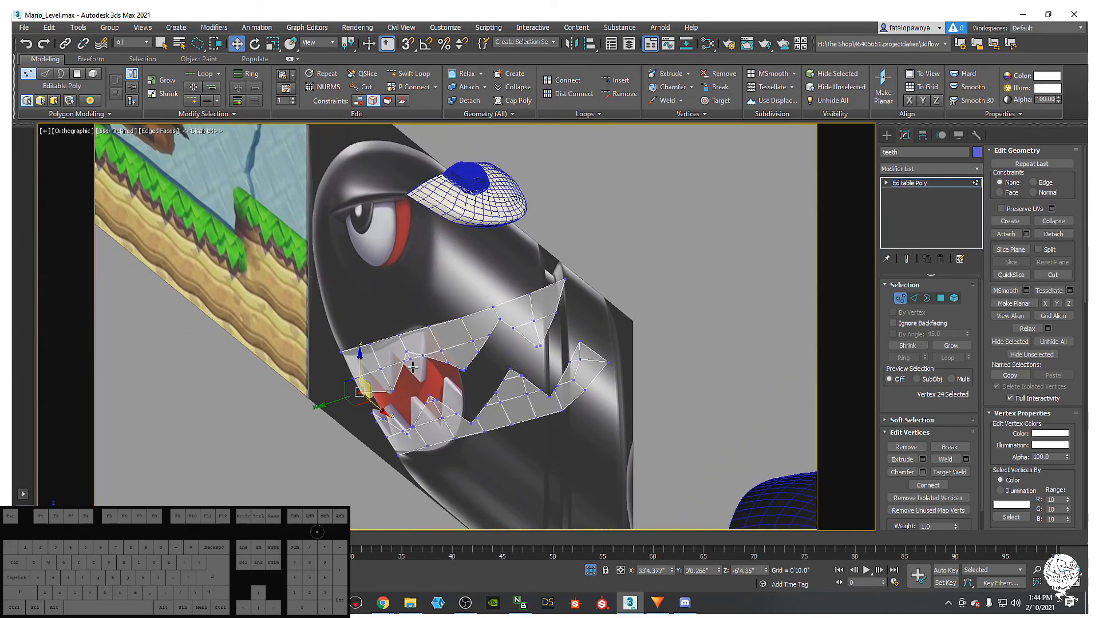
scroll(406, 367, "up", 4)
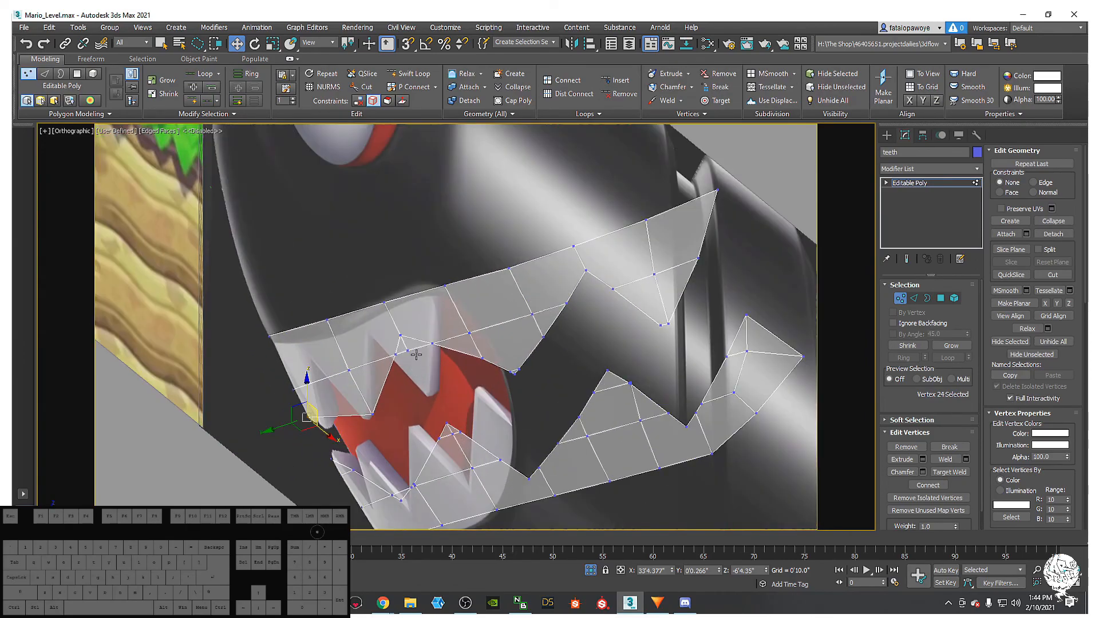
- Delete the two stray polygons inside the mouth in Polygon mode
left_click(940, 297)
left_click(407, 347)
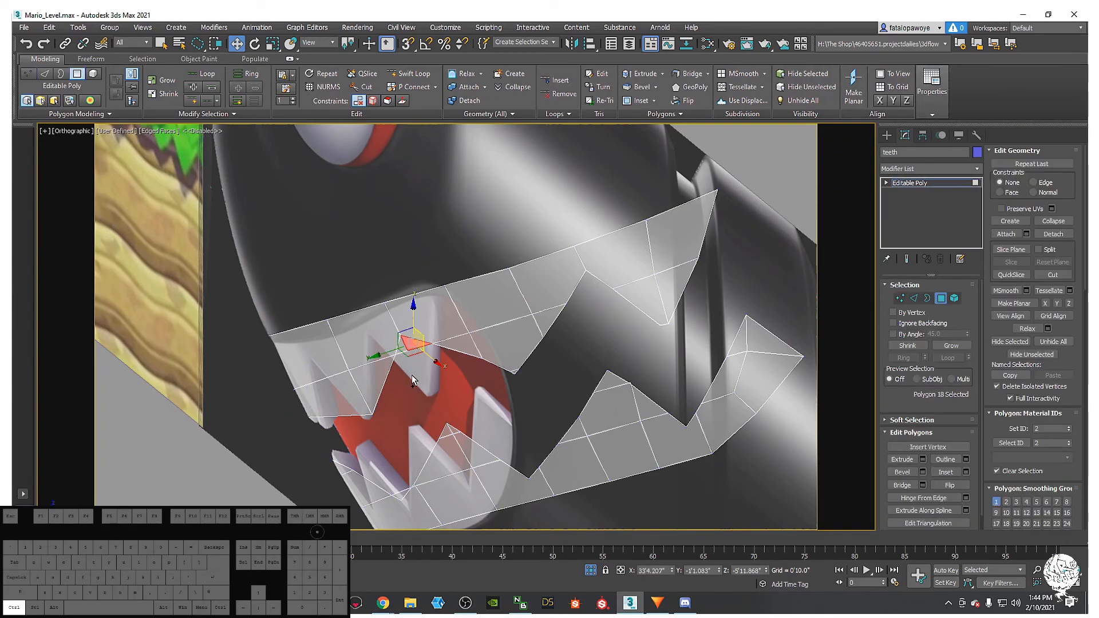
left_click(400, 348, "ctrl")
middle_click_drag(425, 359, 402, 379)
key("Delete")
- Delete a leftover tooth polygon and look across the teeth mesh for others
middle_click_drag(434, 484, 415, 402)
left_click(354, 394)
middle_click_drag(388, 363, 367, 399)
key("Delete")
middle_click_drag(625, 304, 518, 313)
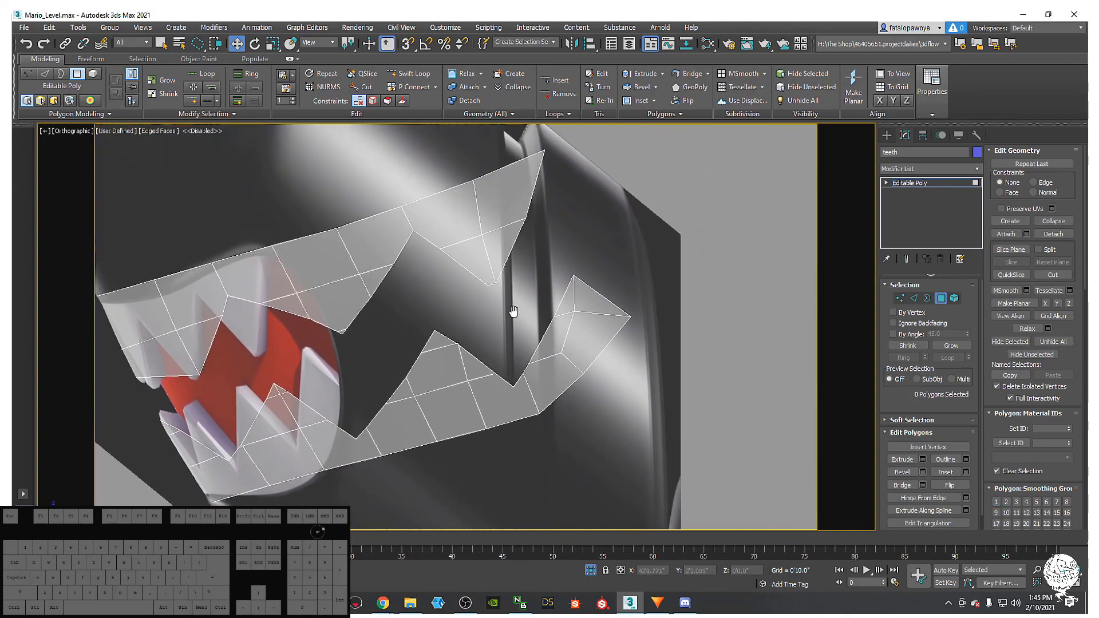
middle_click_drag(524, 181, 481, 251)
middle_click_drag(477, 310, 589, 323)
scroll(475, 312, "down", 5)
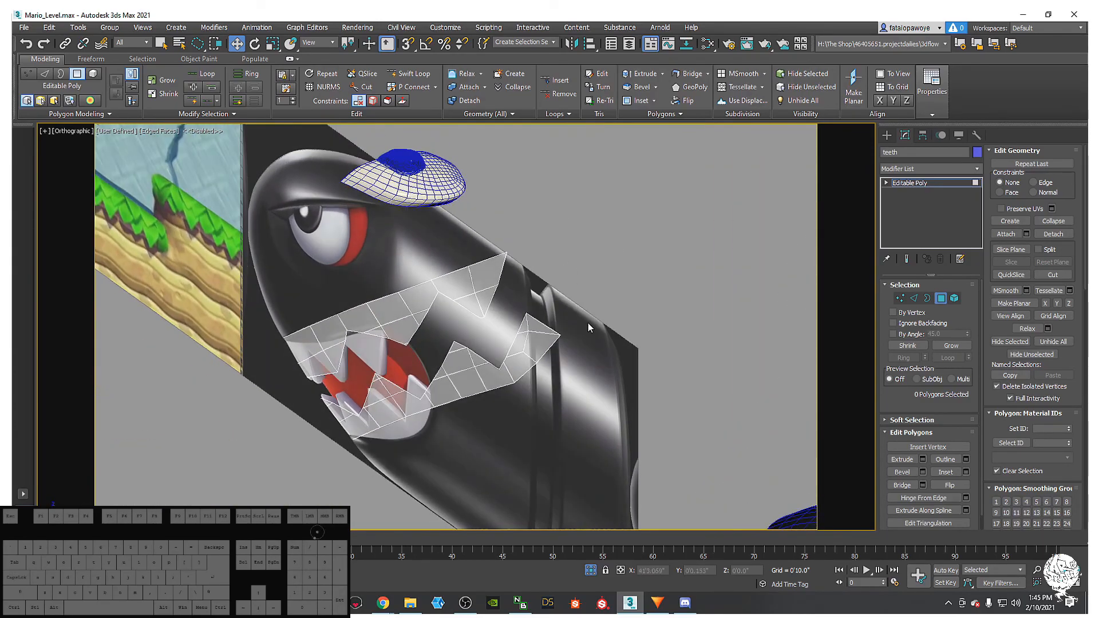
left_click(941, 166)
scroll(929, 172, "down", 10)
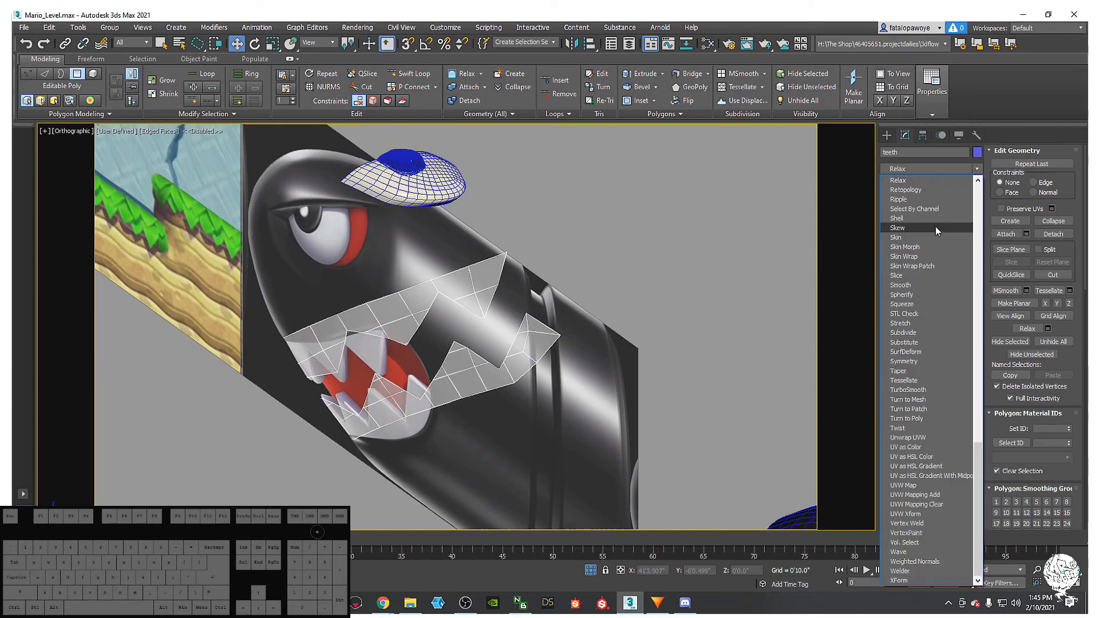
left_click(917, 189)
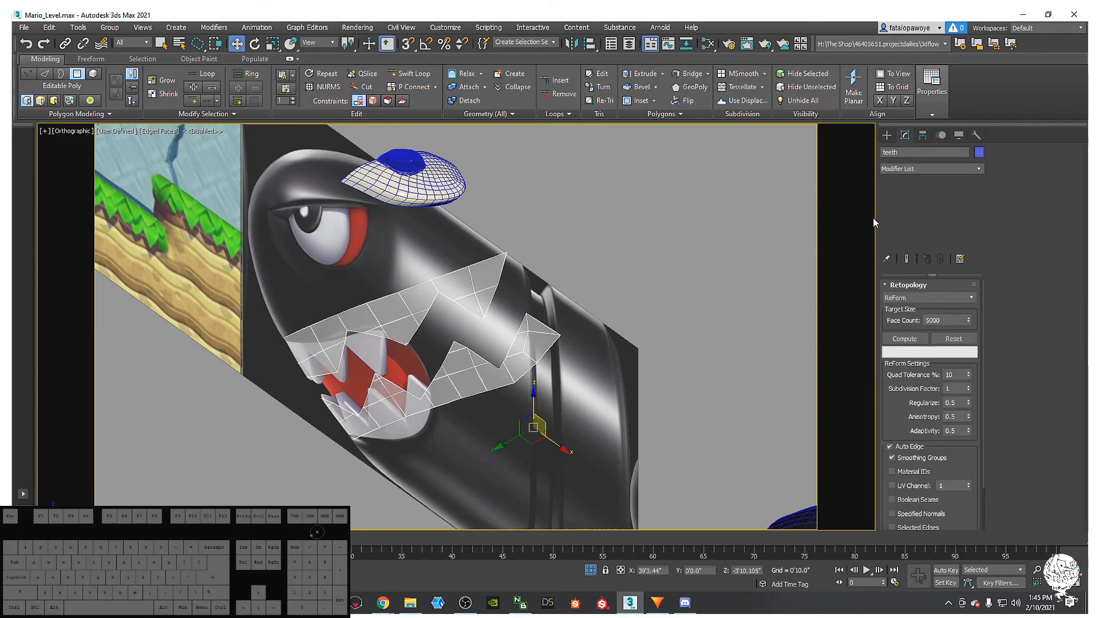
left_click(944, 316)
key("BackSpace")
left_click(956, 333)
middle_click_drag(646, 235, 638, 251, "alt")
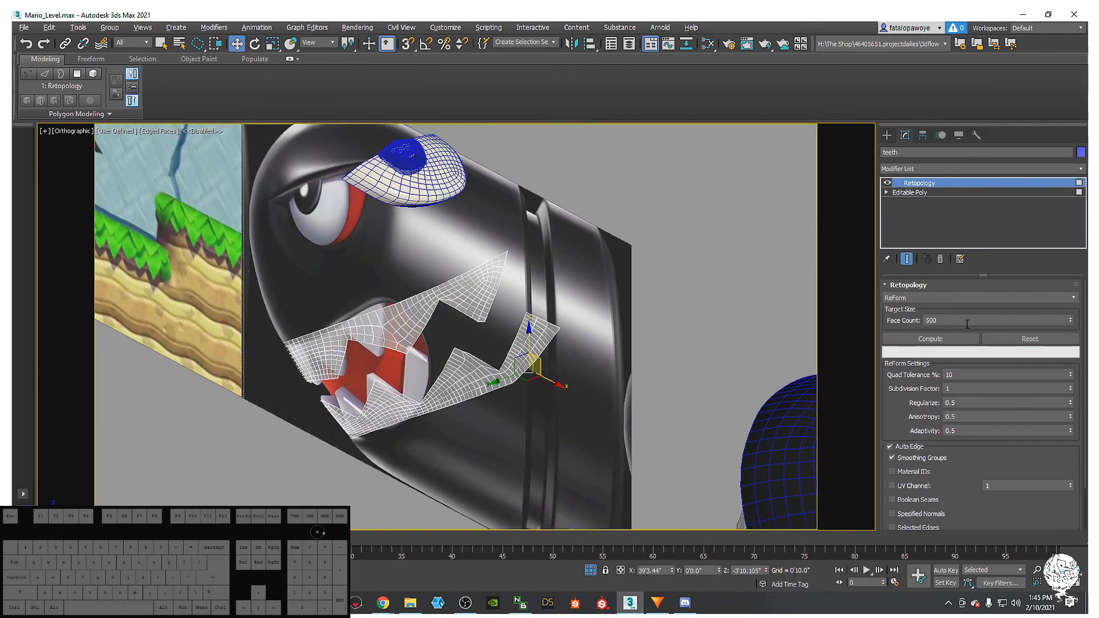
left_click(949, 321)
left_click(963, 341)
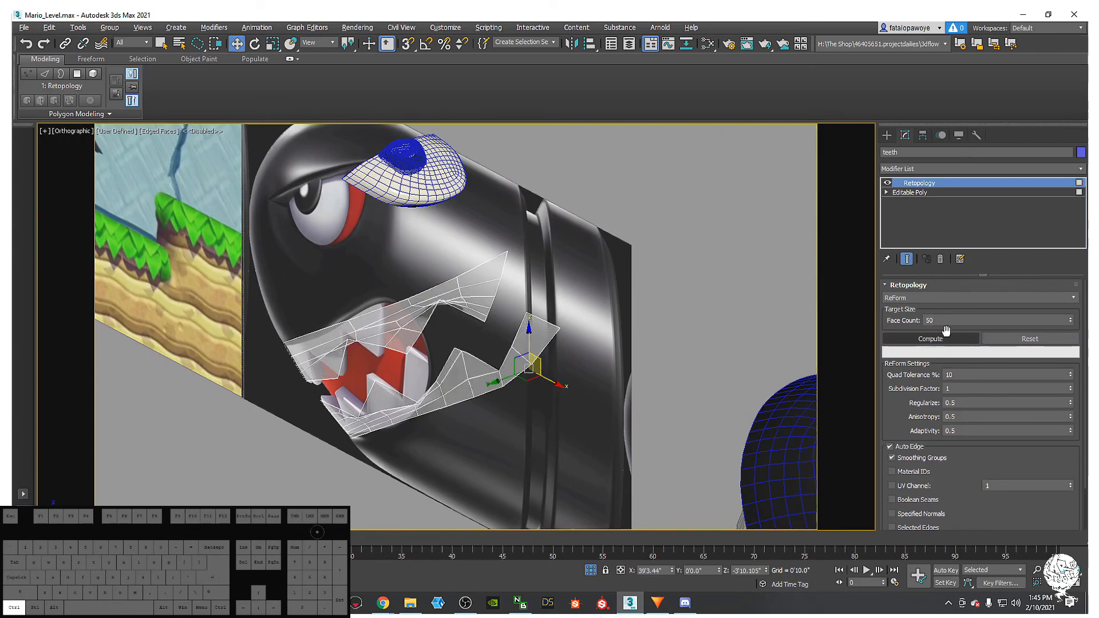
key("ctrl+z")
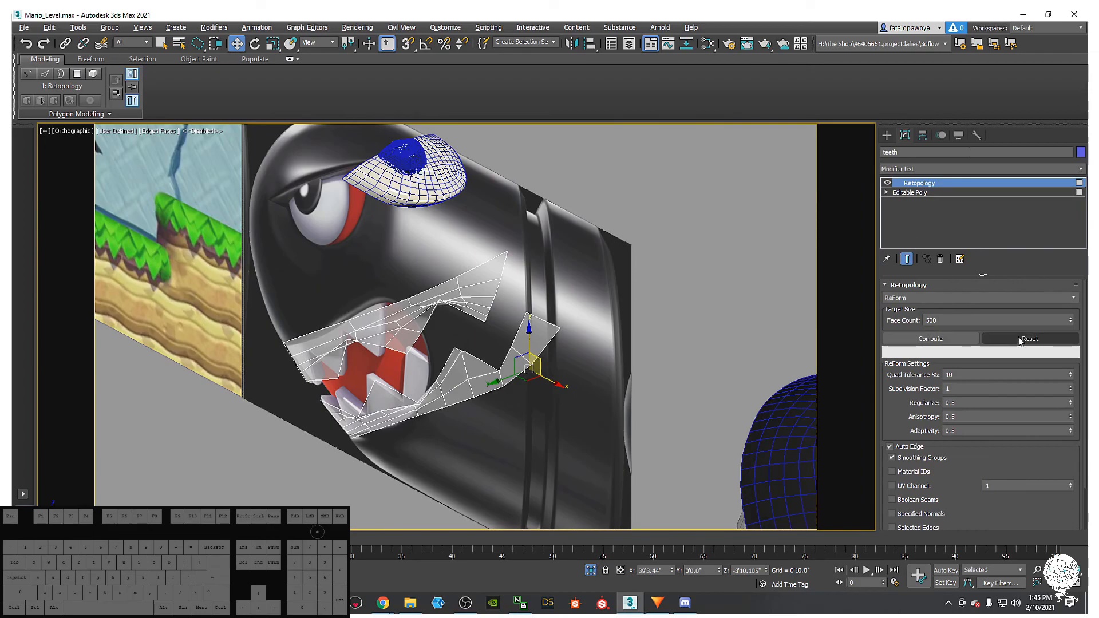
left_click(919, 193)
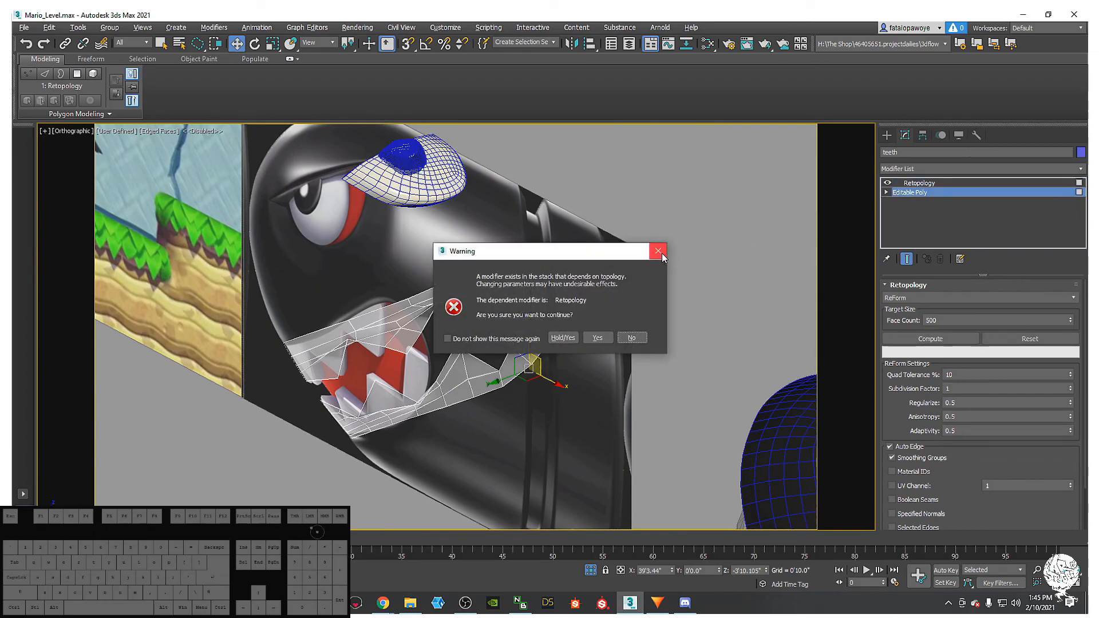
left_click(658, 252)
right_click(918, 182)
left_click(938, 213)
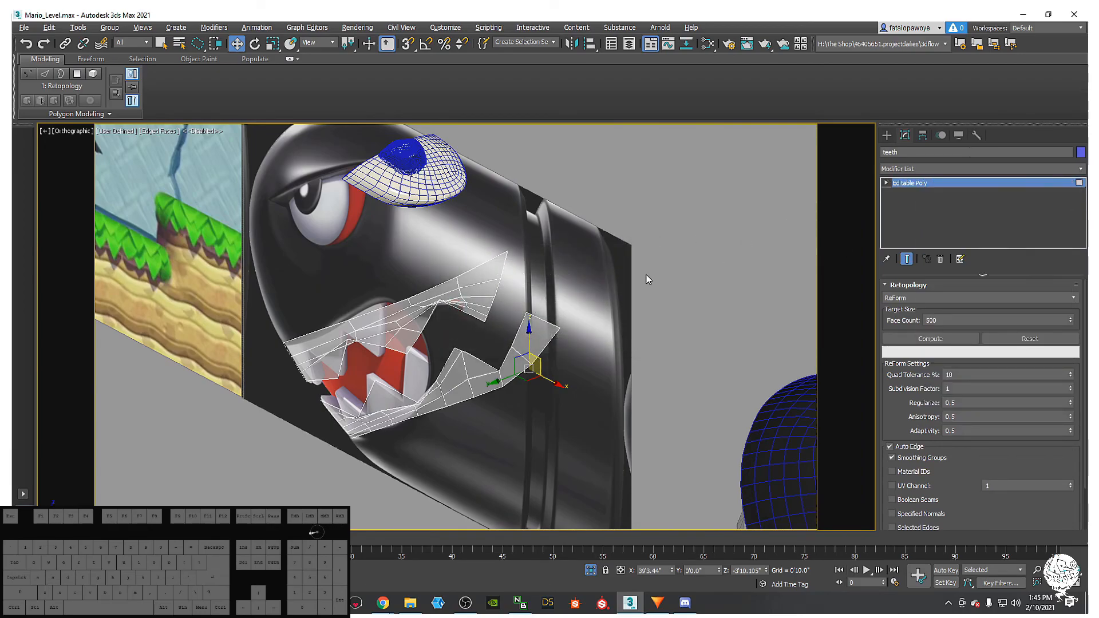
scroll(559, 264, "up", 10)
key("1")
scroll(567, 257, "up", 4)
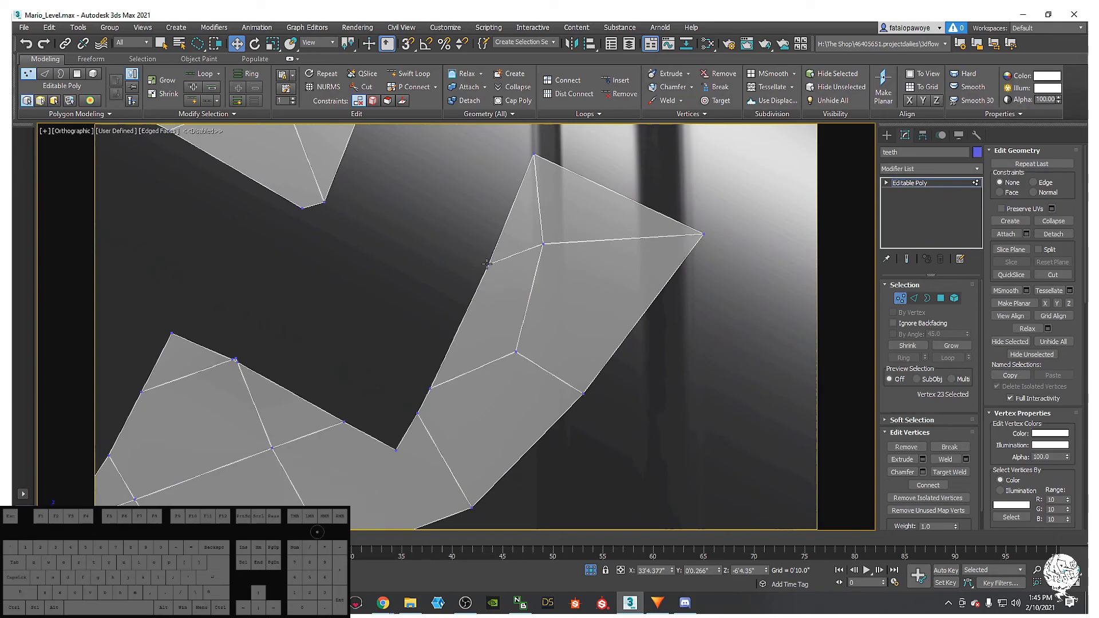
middle_click_drag(555, 360, 578, 326)
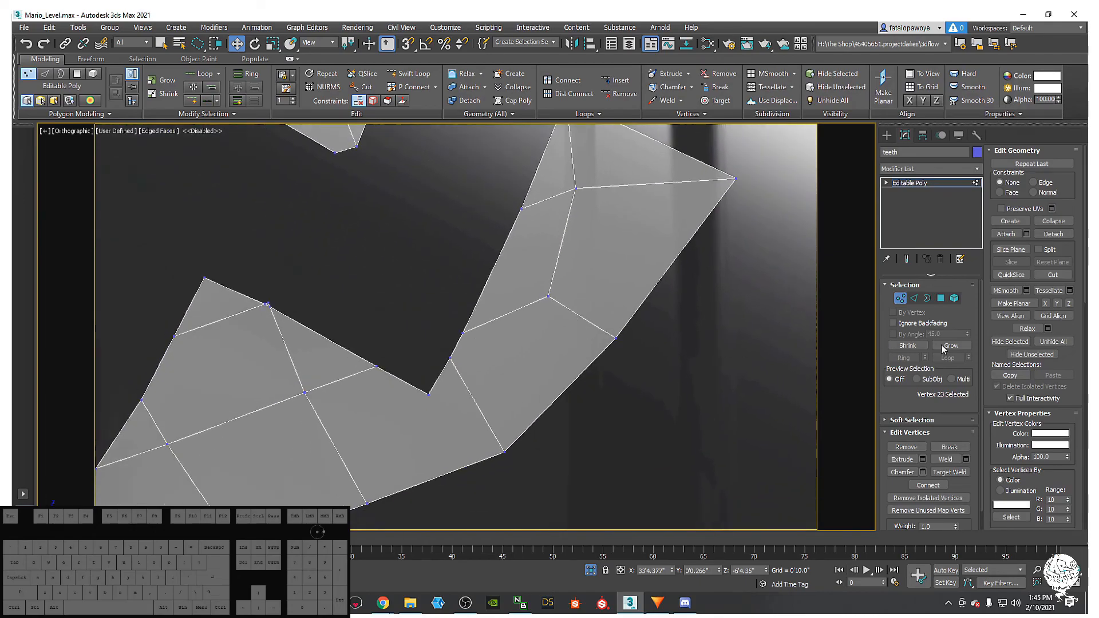
- Target Weld the loose vertex on the right-hand tooth onto its neighbour
right_click(472, 384)
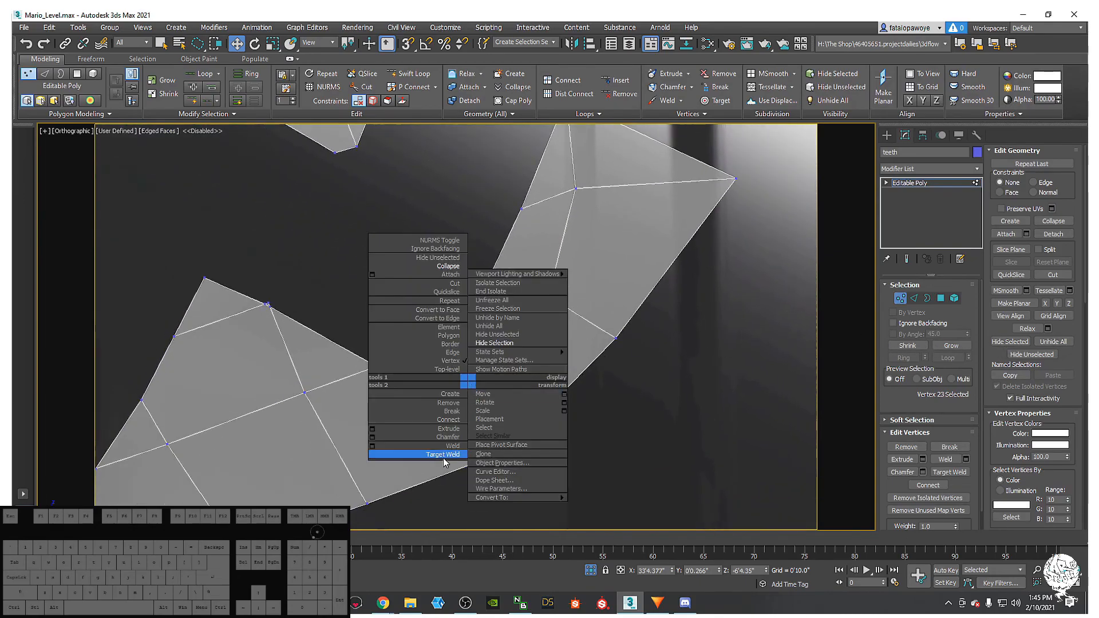
left_click(444, 456)
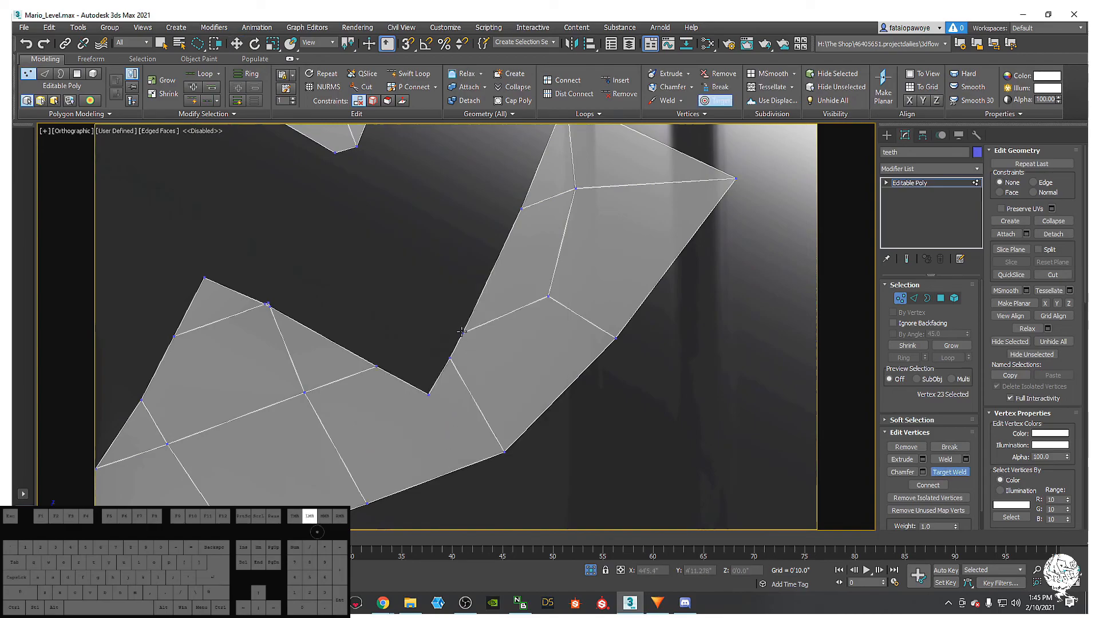
left_click(448, 358)
right_click(537, 333)
middle_click_drag(537, 332, 554, 390)
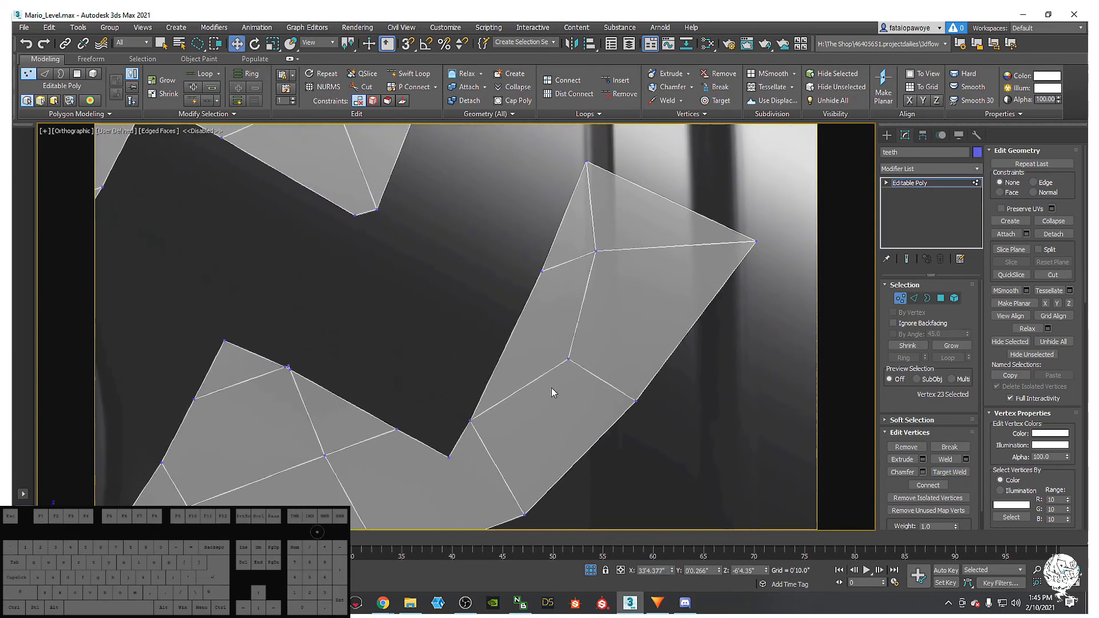
scroll(554, 390, "down", 2)
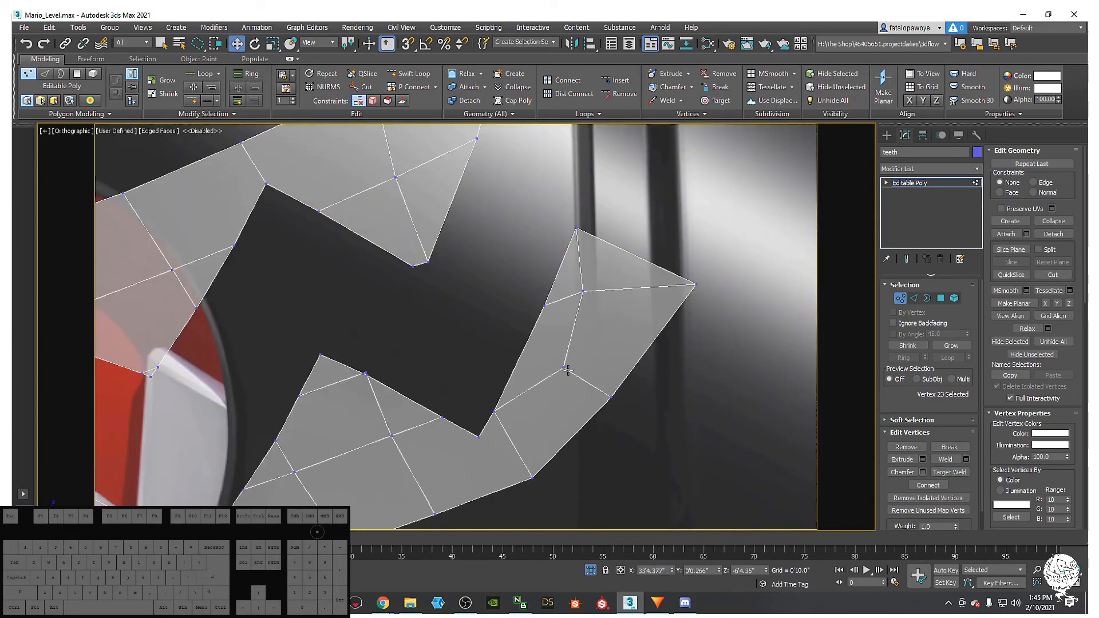
- Cut a new edge across the tooth face with the Cut tool (Alt+C)
left_click(914, 298)
left_click(593, 385)
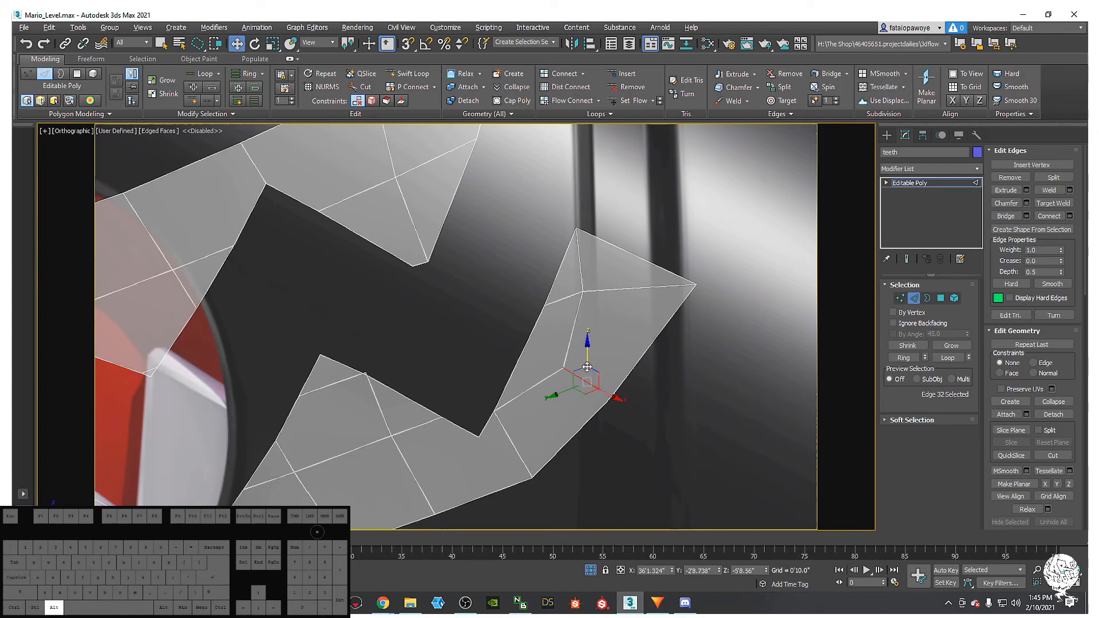
key("alt+c")
key("1")
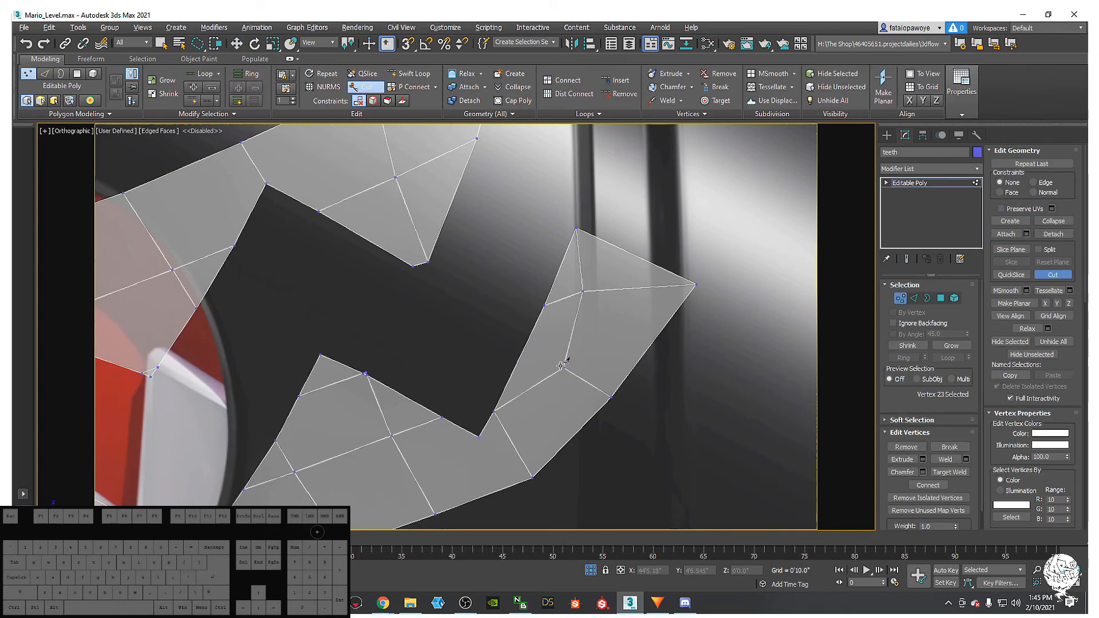
left_click(521, 352)
right_click(520, 352)
- Cut a second edge from the next tooth vertex down to the lower border
middle_click_drag(517, 414, 580, 371)
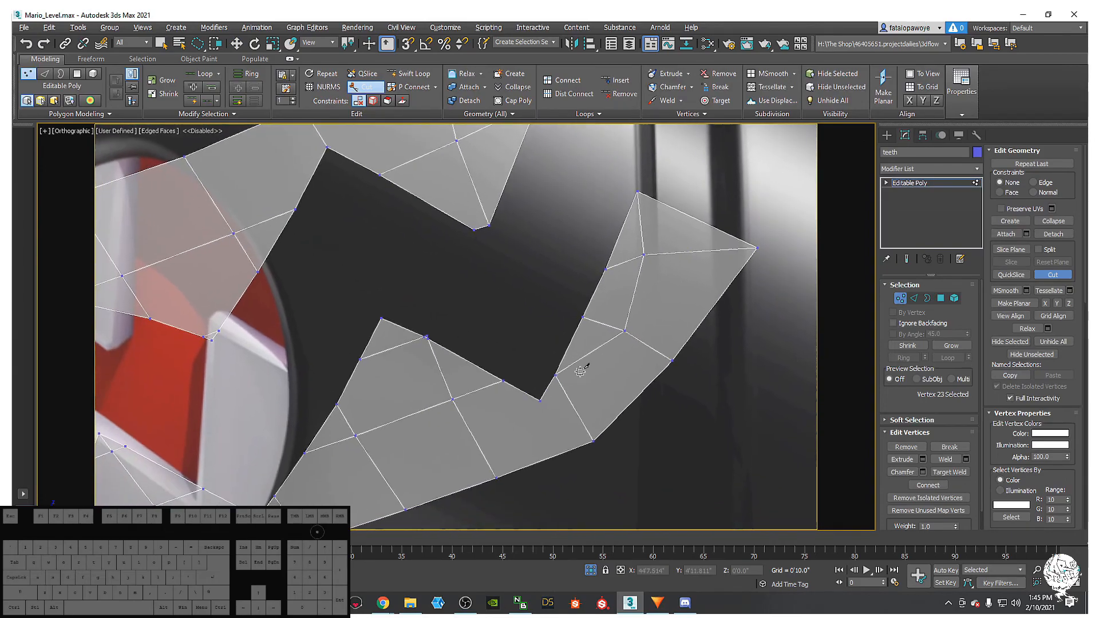
left_click(542, 401)
left_click(568, 449)
scroll(523, 380, "up", 8)
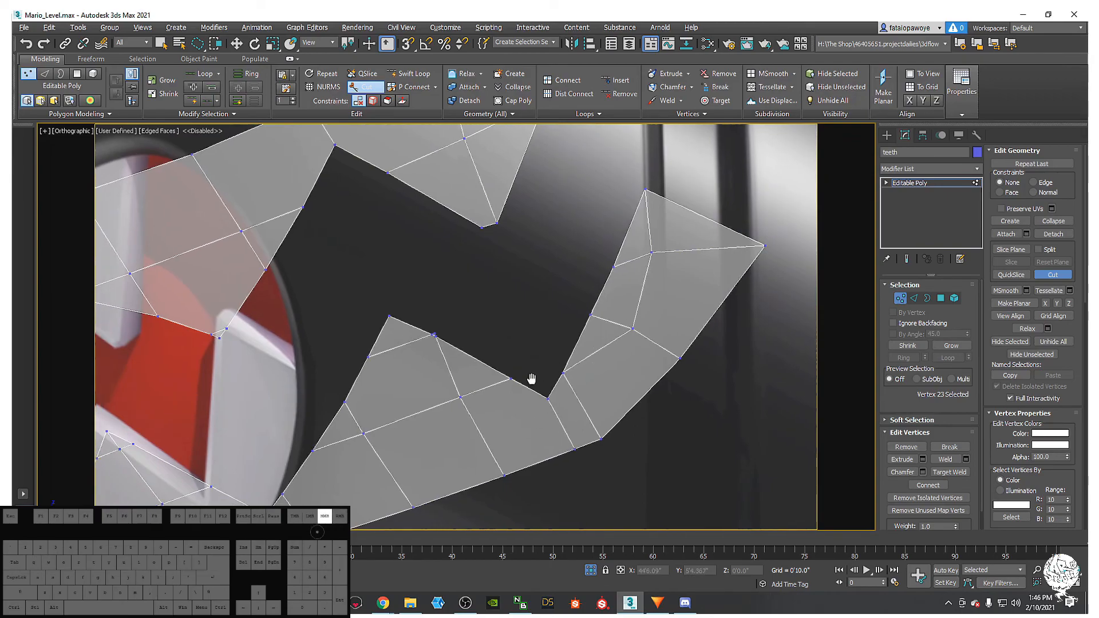
scroll(539, 286, "up", 3)
middle_click_drag(545, 279, 541, 339)
scroll(541, 339, "down", 2)
right_click(547, 294)
key("2")
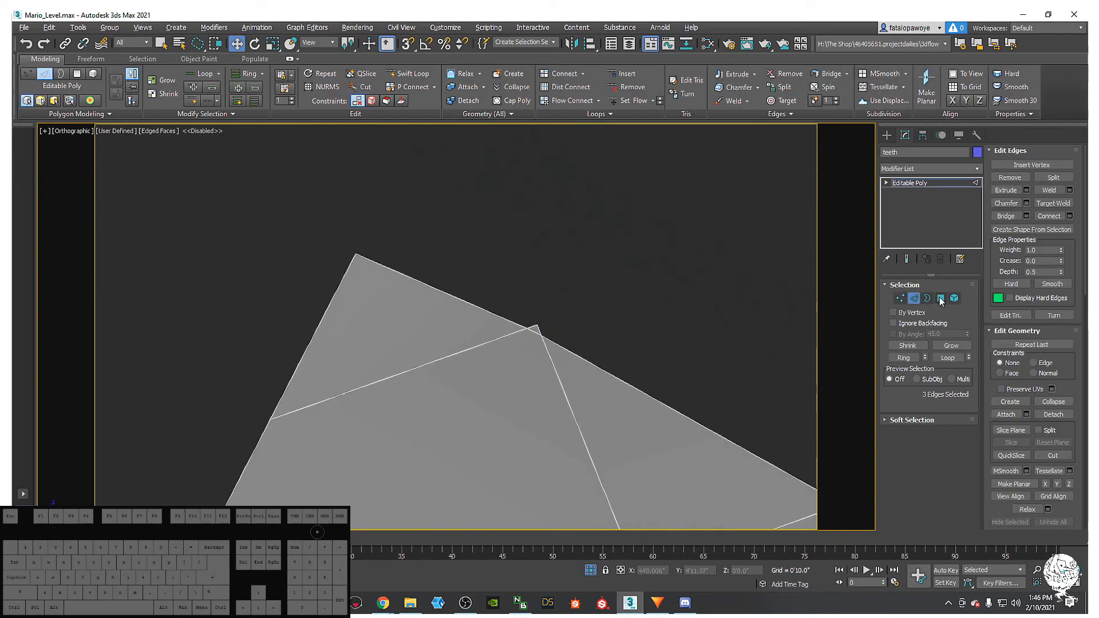
- Delete the leftover polygon from the teeth mesh
key("4")
left_click(518, 334)
mouse_move(538, 308)
middle_mouse_down()
mouse_move(516, 336)
mouse_move(468, 347)
mouse_move(482, 370)
mouse_move(502, 333)
mouse_move(540, 314)
mouse_move(562, 318)
mouse_move(530, 303)
middle_mouse_up()
key("Delete")
scroll(474, 351, "down", 7)
scroll(481, 369, "up", 2)
scroll(487, 362, "down", 4)
- Target-weld the two close vertices on the teeth into one
key("1")
middle_click_drag(570, 272, 527, 260)
scroll(527, 260, "up", 5)
middle_click_drag(527, 329, 548, 252)
scroll(549, 251, "down", 2)
right_click(562, 271)
left_click(531, 345)
left_click(534, 238)
- With see-through display off, cut an edge from a notch vertex down to the lower border
middle_click_drag(402, 314, 435, 230)
scroll(435, 330, "down", 2)
middle_click_drag(434, 327, 444, 249)
scroll(432, 277, "up", 1)
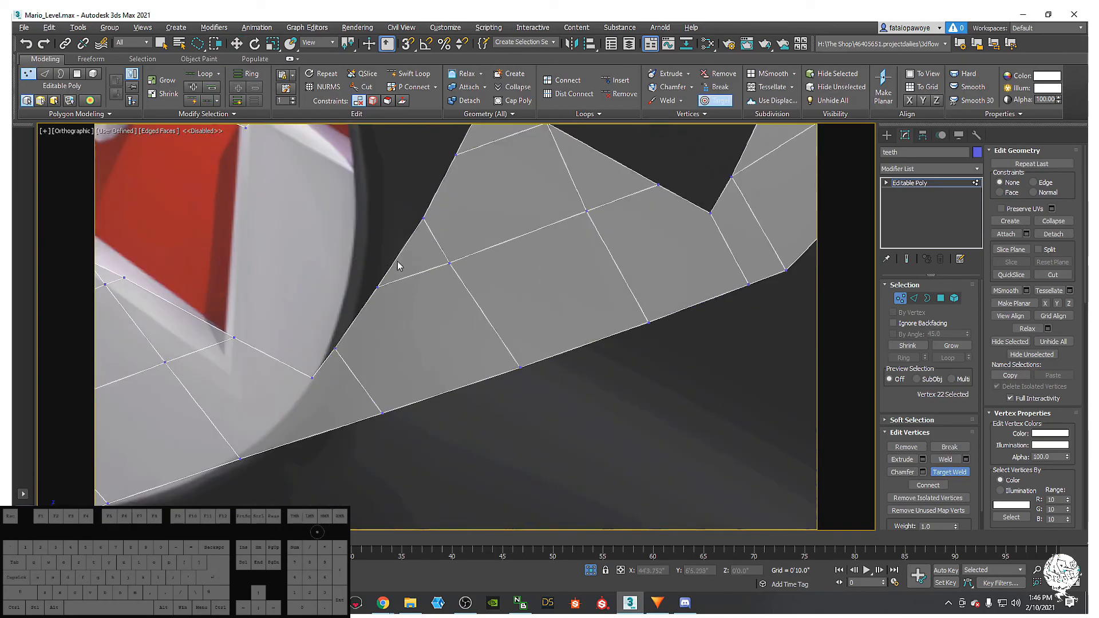
middle_click_drag(319, 370, 359, 325)
key("alt+x")
key("alt+c")
left_click(373, 379)
right_click(376, 386)
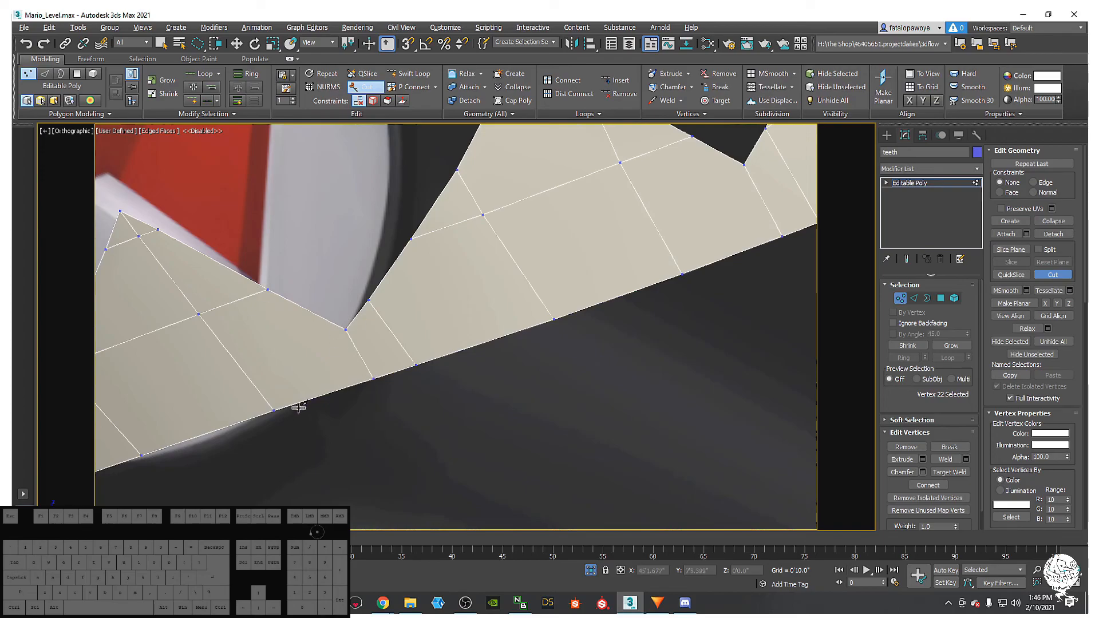
- Begin a new cut from the upper edge of the lower teeth faces
left_click(266, 289)
middle_click_drag(302, 374, 428, 388)
scroll(428, 389, "down", 3)
middle_click_drag(342, 325, 403, 279)
scroll(357, 313, "up", 3)
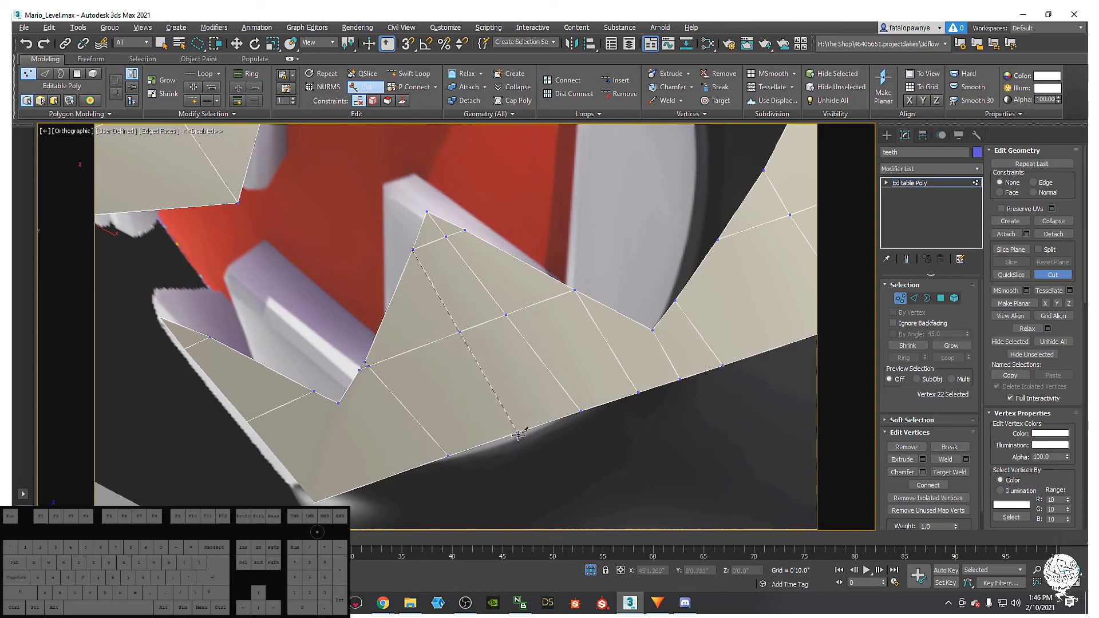
middle_click_drag(374, 387, 422, 342)
scroll(410, 335, "up", 2)
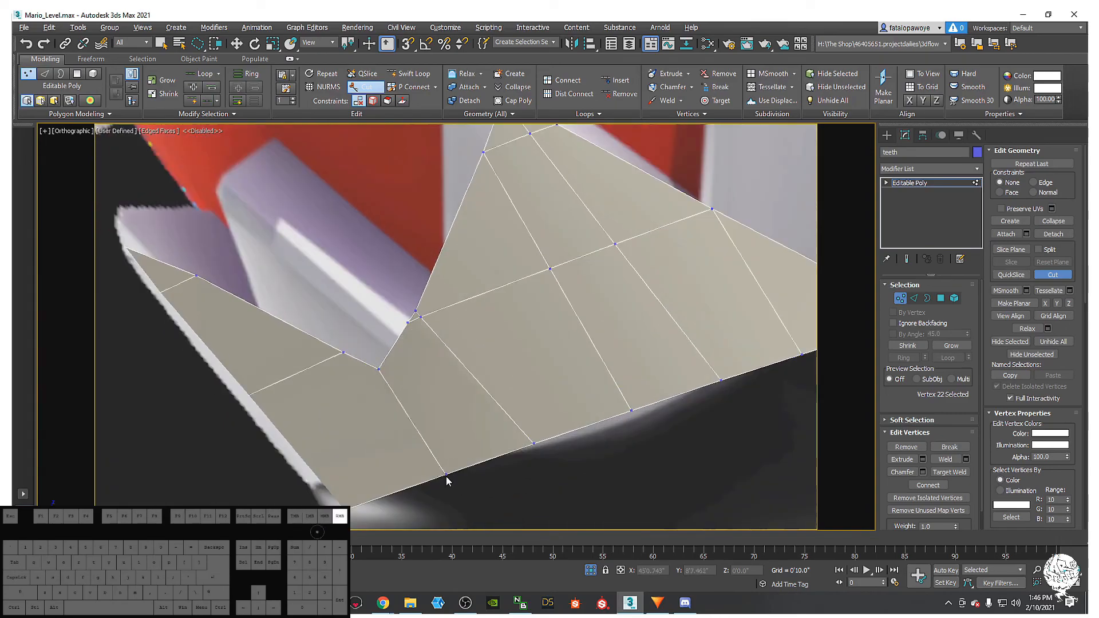
scroll(424, 389, "down", 4)
scroll(403, 407, "up", 4)
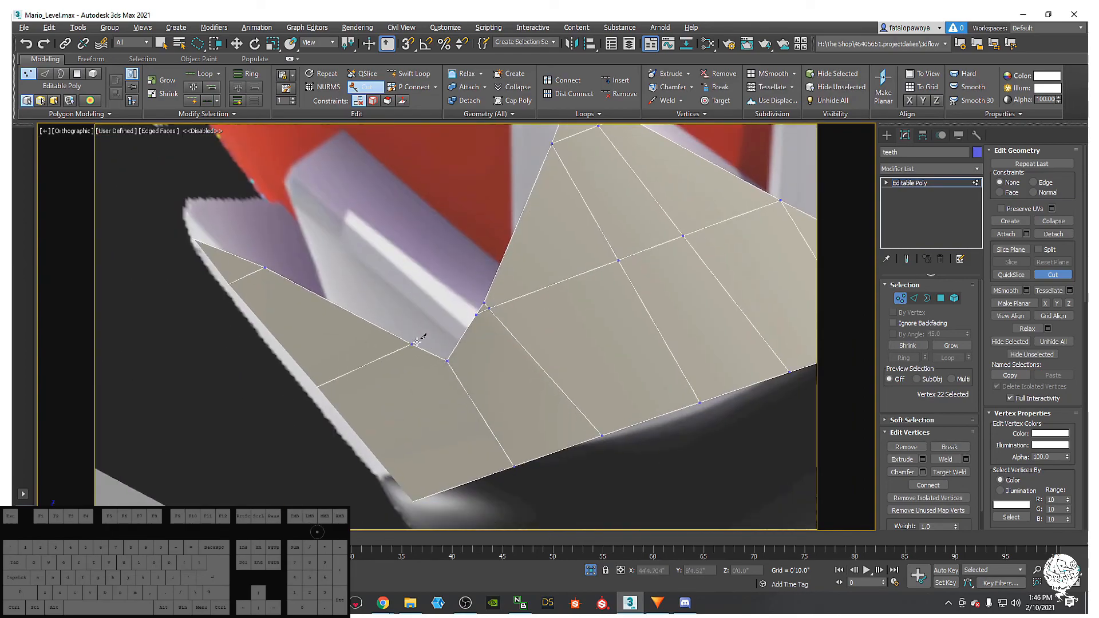
- Continue the cut from a lower tooth vertex across the teeth
left_click(448, 361)
middle_click_drag(407, 321, 419, 344)
scroll(420, 344, "down", 3)
middle_click_drag(492, 322, 333, 370)
middle_click_drag(395, 344, 443, 395)
scroll(413, 334, "up", 2)
scroll(443, 395, "down", 5)
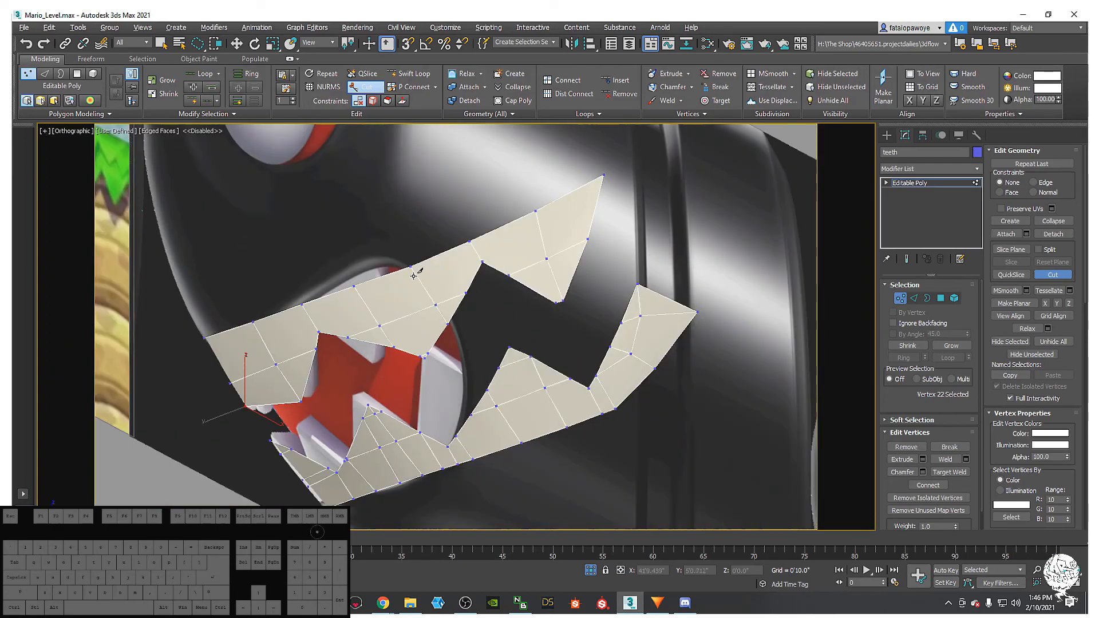
- Finish the edge cut across the upper teeth faces
scroll(392, 349, "up", 3)
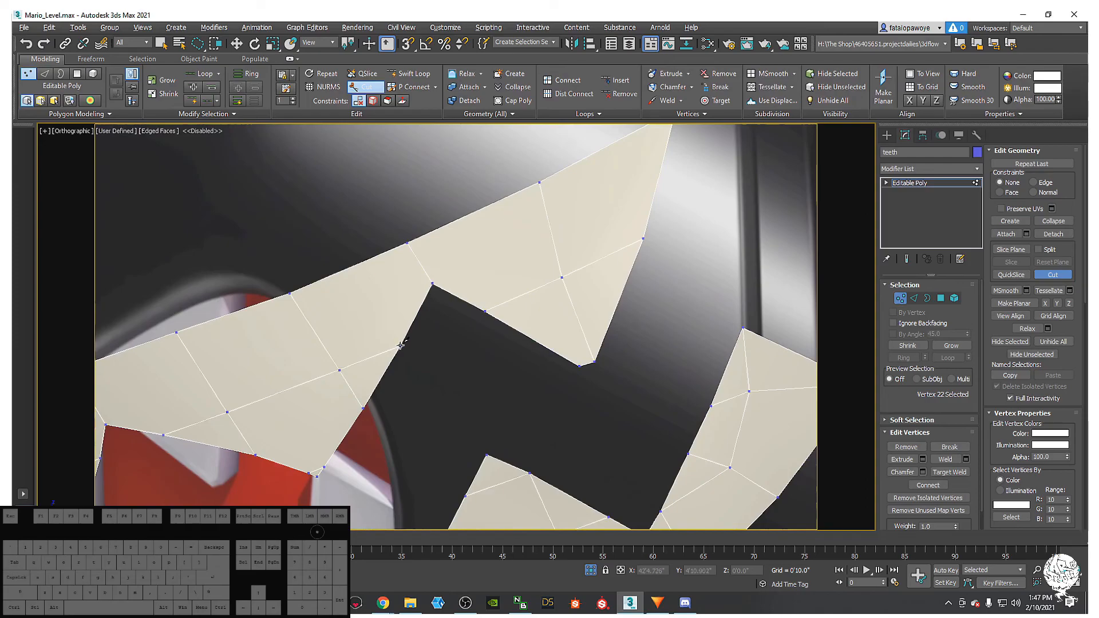
middle_click_drag(386, 313, 359, 339)
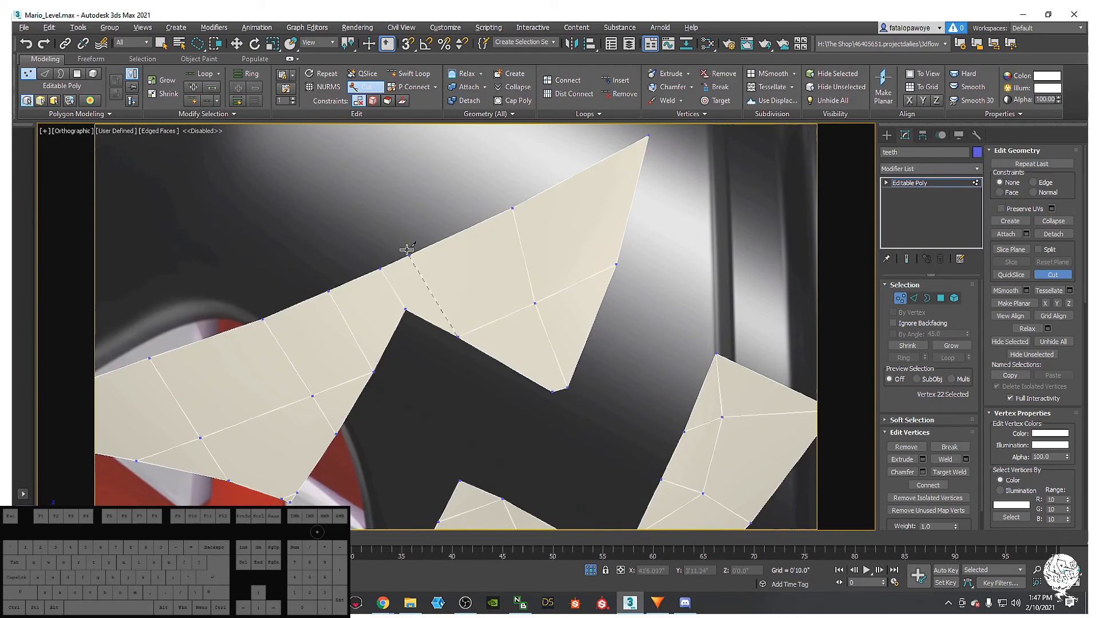
right_click(454, 246)
middle_click_drag(492, 281, 435, 328)
scroll(434, 329, "up", 2)
scroll(429, 334, "down", 4)
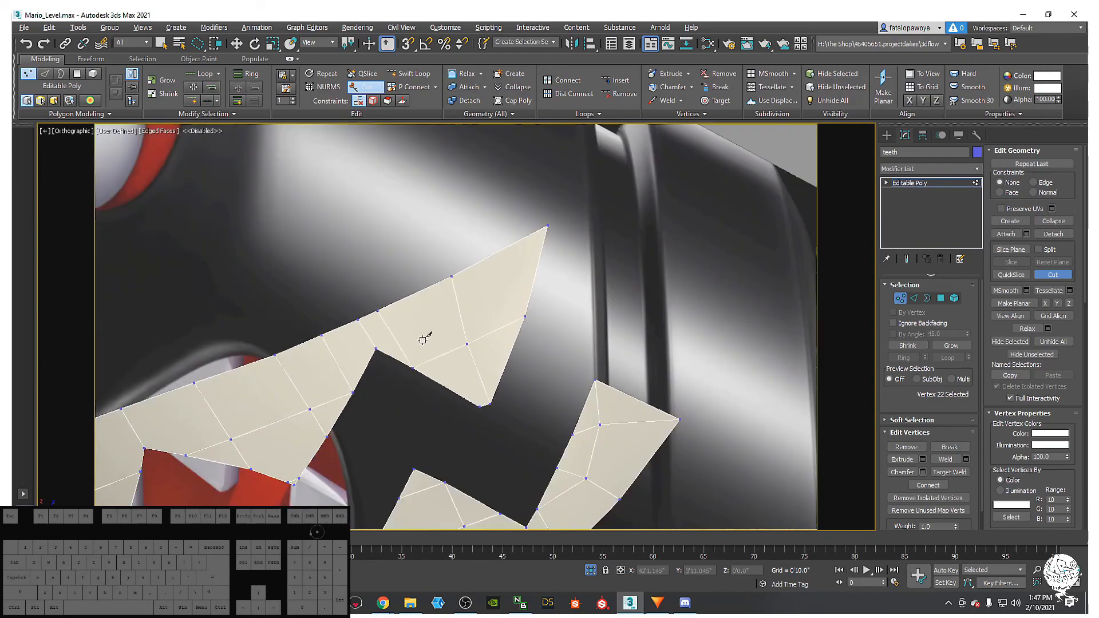
middle_click_drag(508, 307, 562, 287)
middle_click_drag(436, 308, 566, 262)
middle_click_drag(395, 361, 519, 287)
- Orbit around the teeth strip and leave vertex editing
middle_click_drag(401, 390, 379, 322, "alt")
scroll(379, 289, "down", 2)
scroll(379, 321, "up", 4)
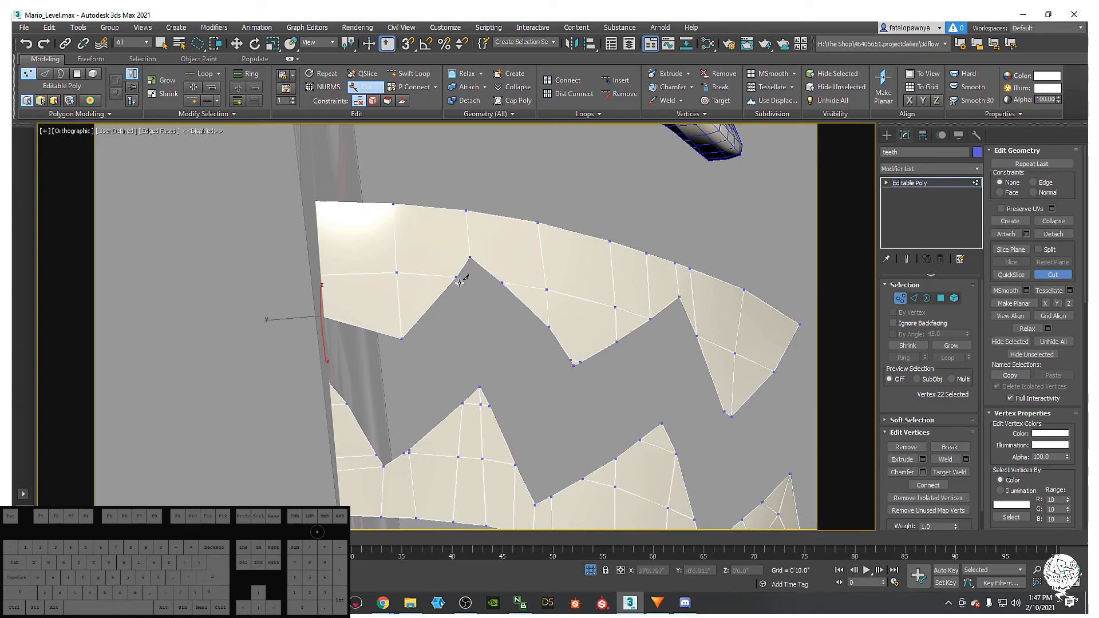
scroll(459, 282, "down", 2)
scroll(433, 287, "up", 2)
key("1")
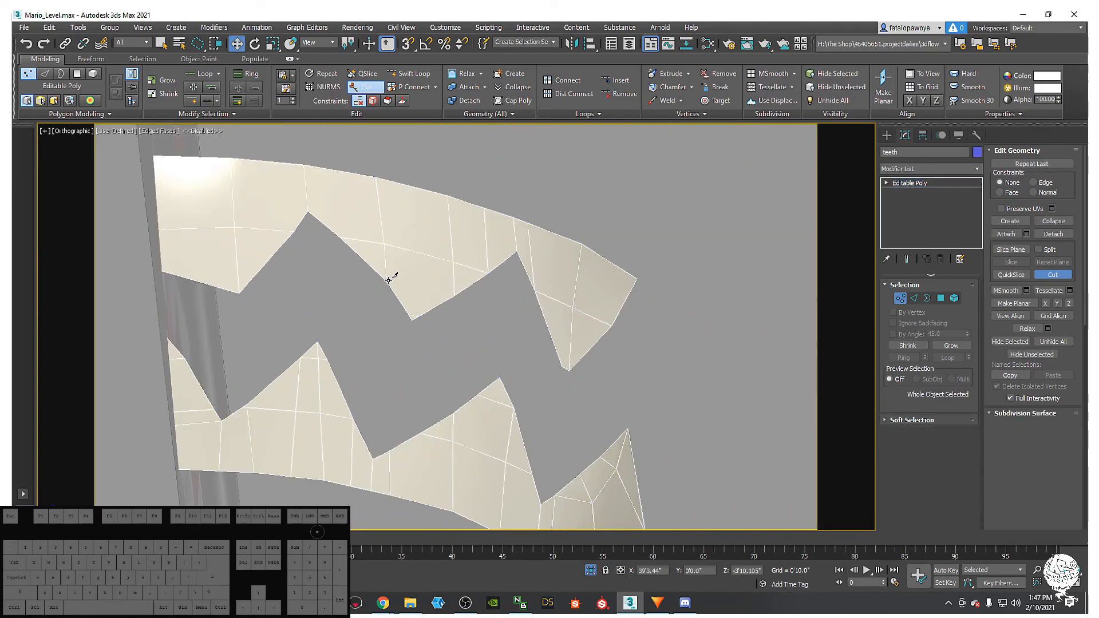
scroll(394, 275, "down", 4)
middle_click_drag(395, 274, 355, 264, "alt")
- Nudge the stray bottom vertex of the thin strip, then target-weld it onto its neighbour
key("1")
left_click(330, 248)
left_click_drag(332, 220, 336, 212)
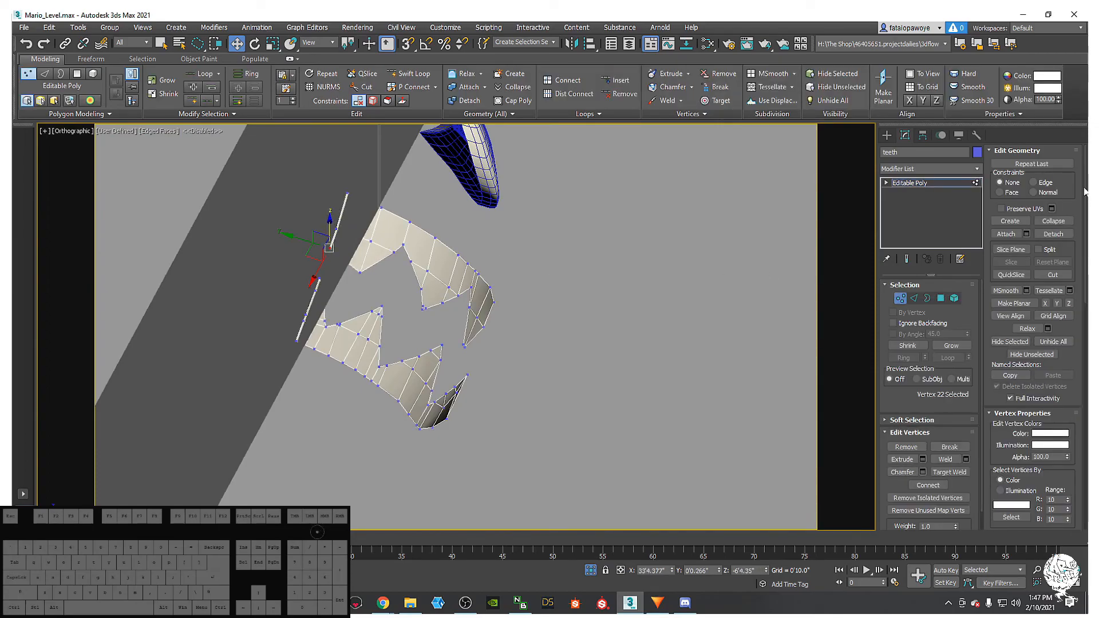
scroll(488, 266, "up", 5)
middle_click_drag(346, 241, 448, 250)
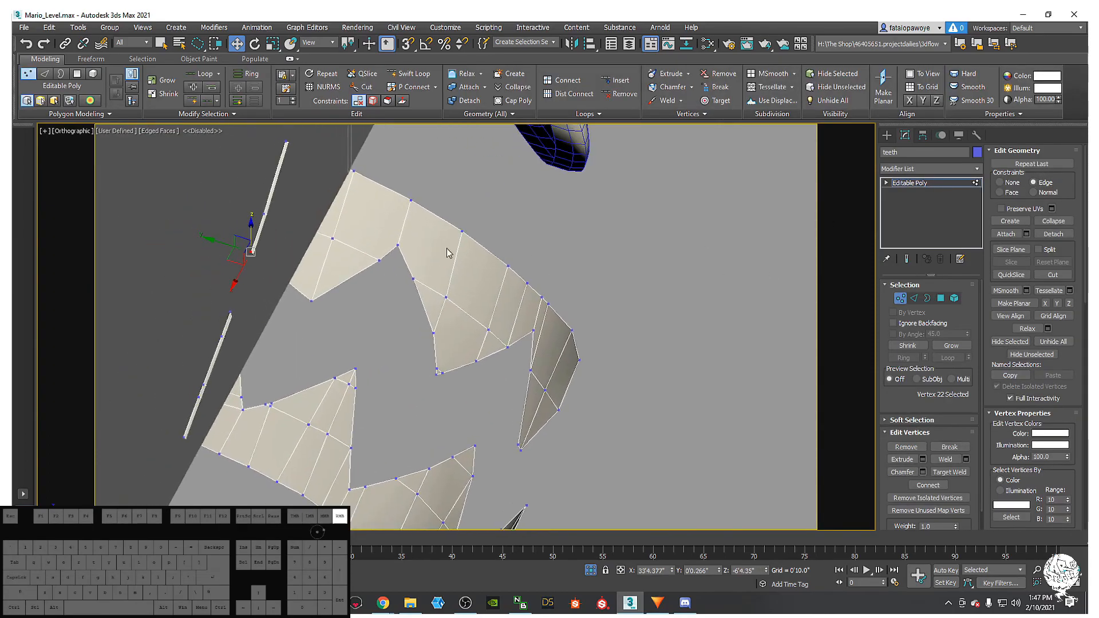
right_click(447, 247)
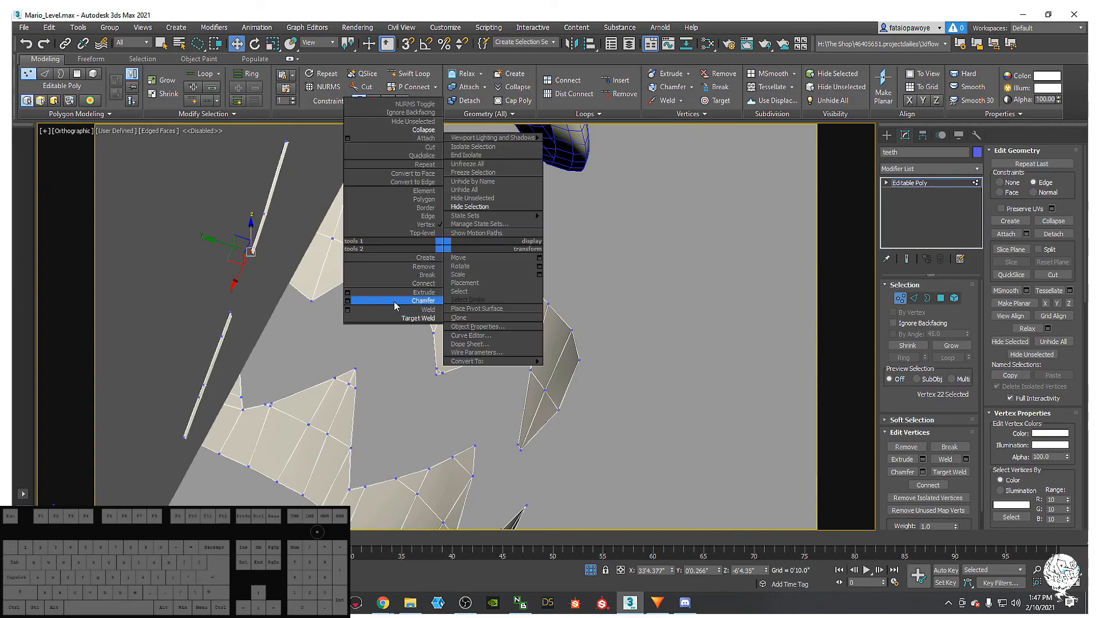
left_click(420, 318)
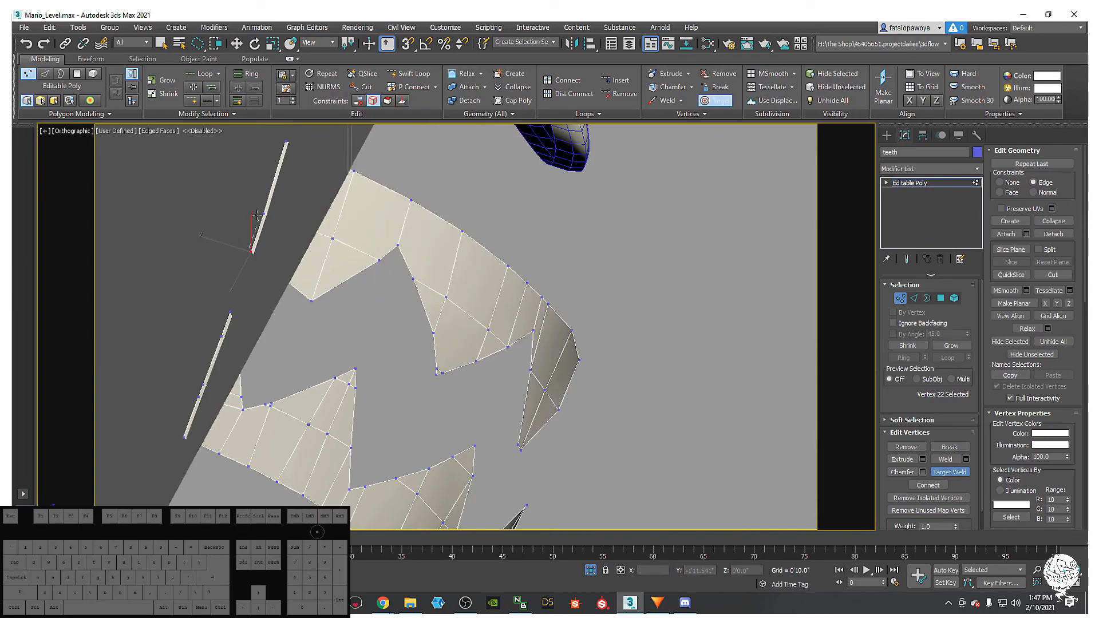
left_click(263, 213)
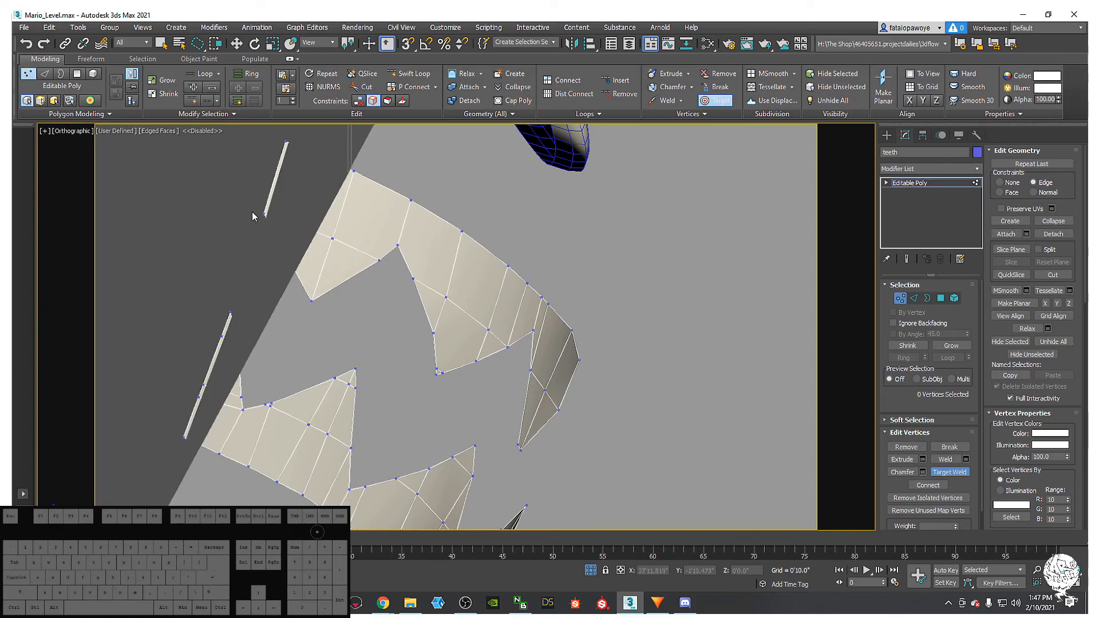
middle_click_drag(342, 245, 327, 257)
middle_click_drag(333, 297, 318, 319, "alt")
- Return to object level and open the Modifier List at the entries starting with R
key("1")
key("1")
left_click(941, 171)
left_click(936, 167)
left_click(900, 298)
left_click(913, 169)
key("r")
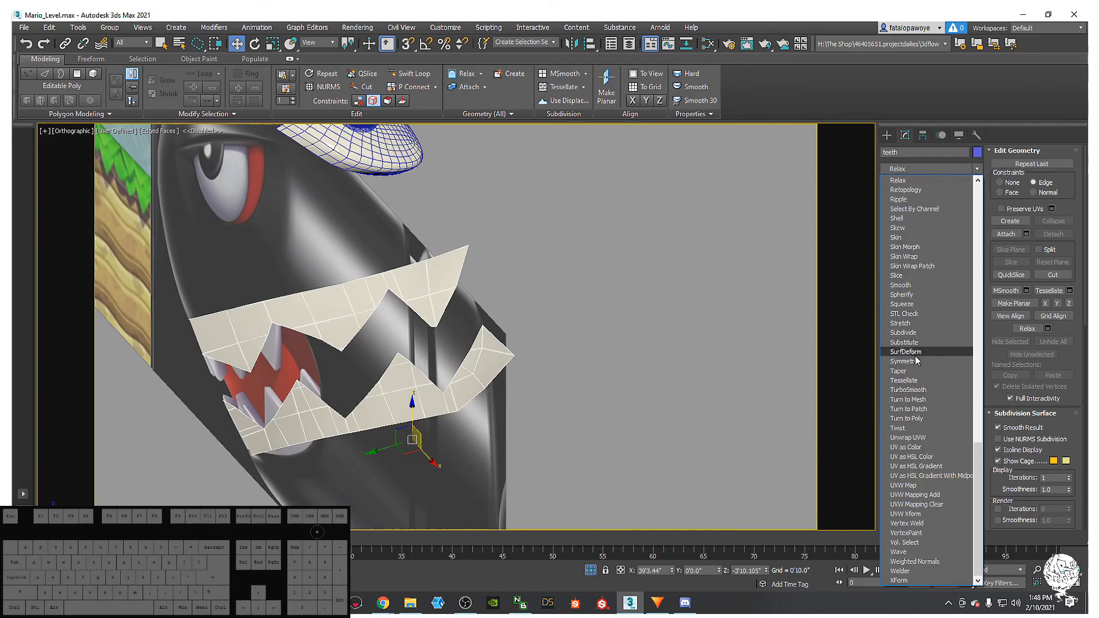
- Add a Retopology modifier to the teeth and compute it with a 500-face target
scroll(915, 246, "up", 1)
left_click(905, 218)
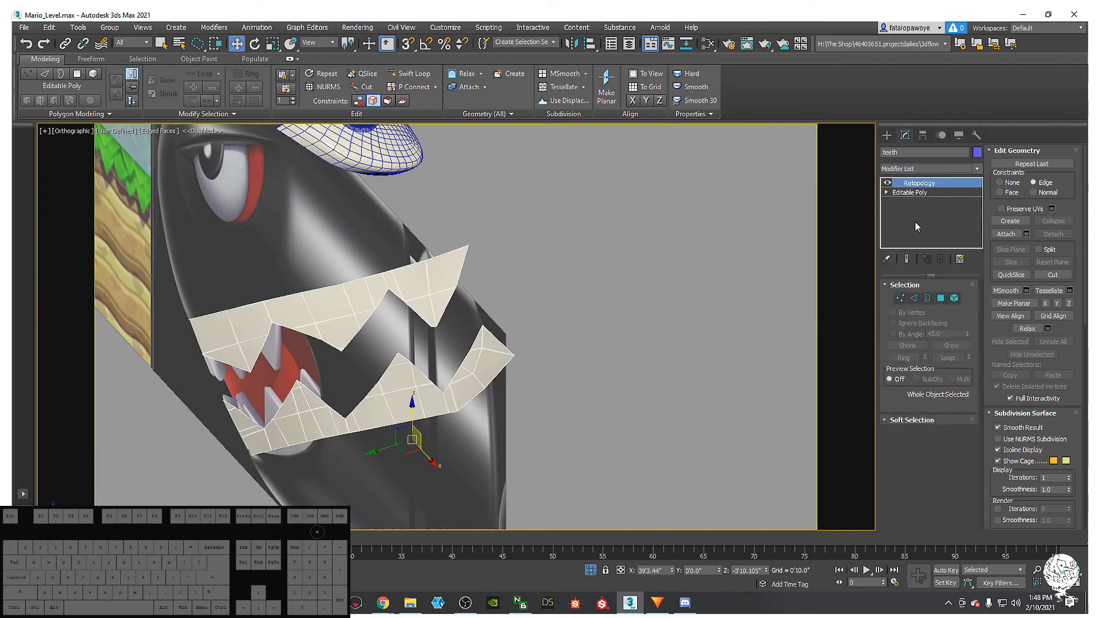
middle_click_drag(443, 362, 524, 327, "alt")
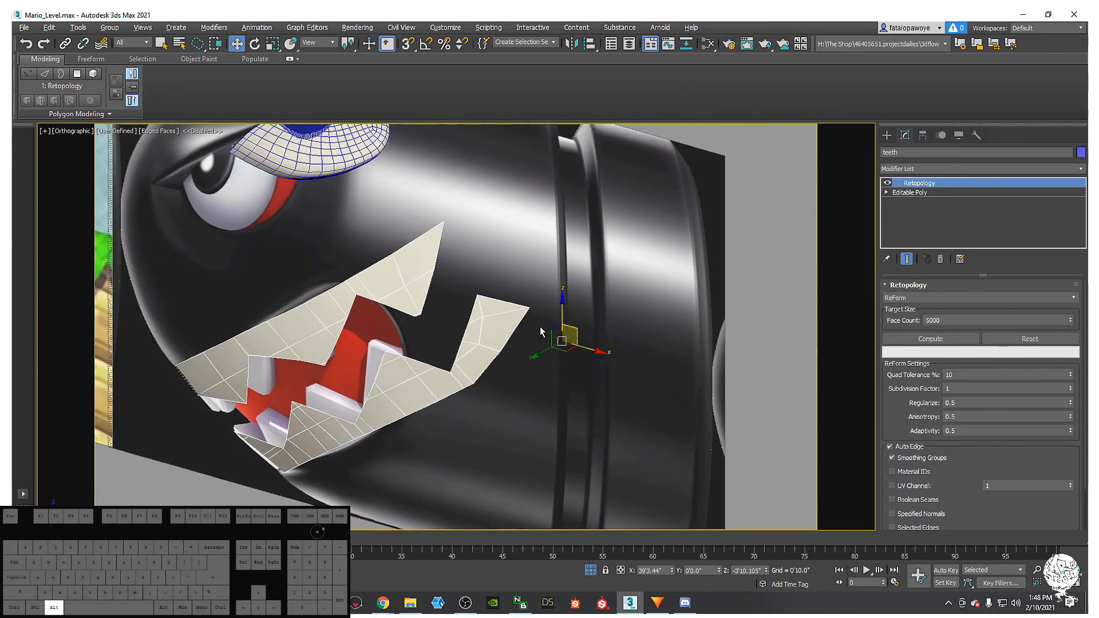
left_click(955, 320)
key("BackSpace")
left_click(930, 338)
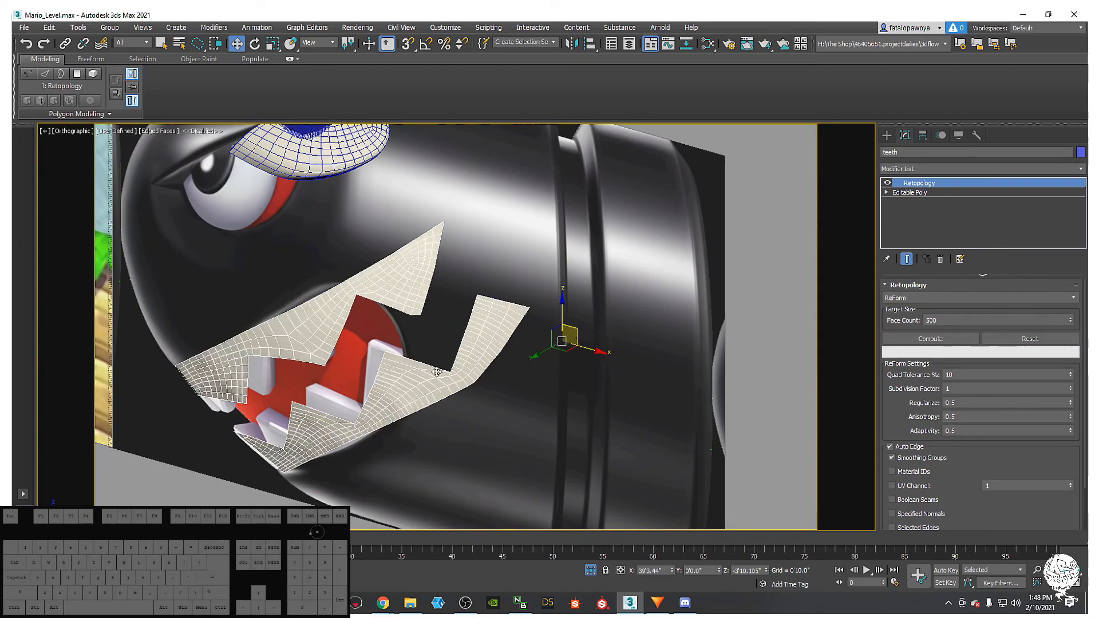
middle_click_drag(413, 381, 645, 359, "alt")
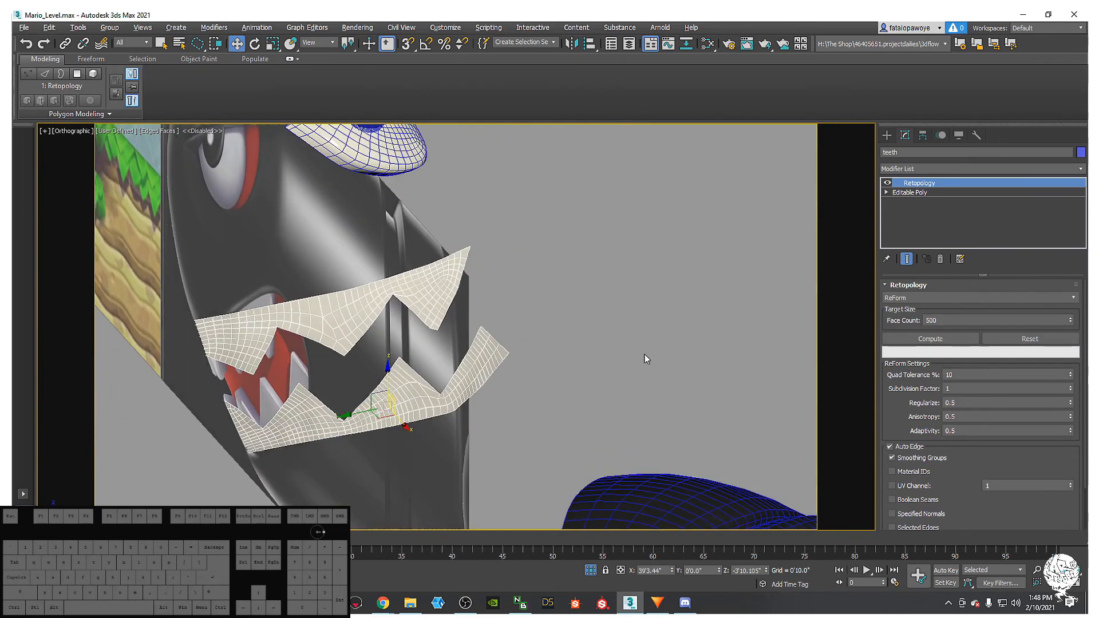
- Try QuadriFlow, undo and reset, then compute the teeth with Instant Mesh
left_click(947, 298)
left_click(927, 320)
left_click(902, 340)
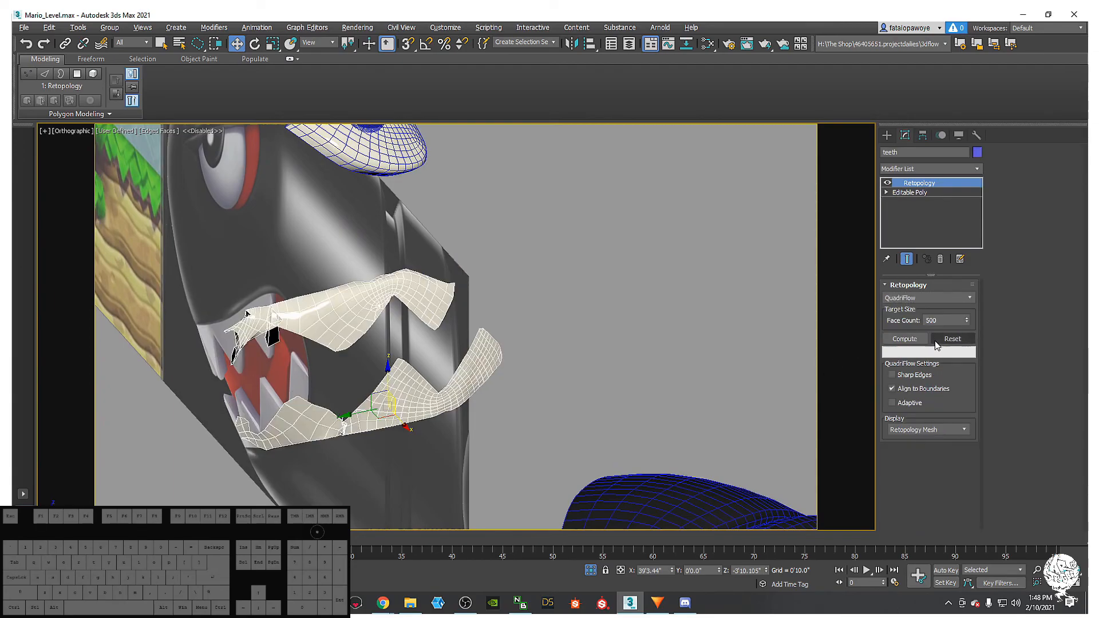
key("ctrl+z")
left_click(1031, 342)
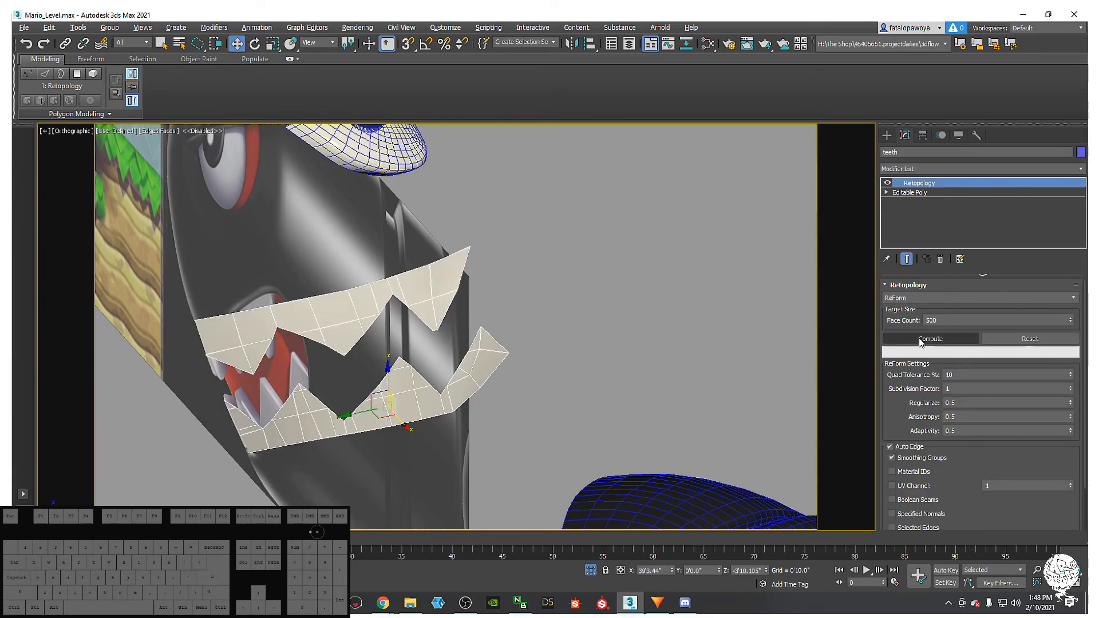
left_click(959, 298)
left_click(932, 324)
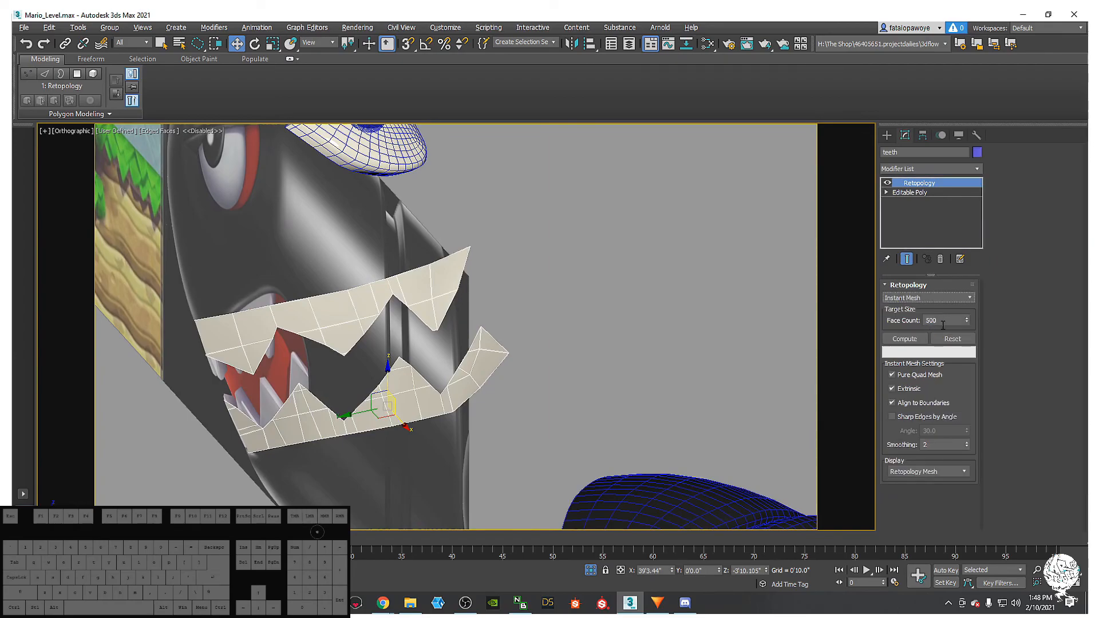
left_click(918, 338)
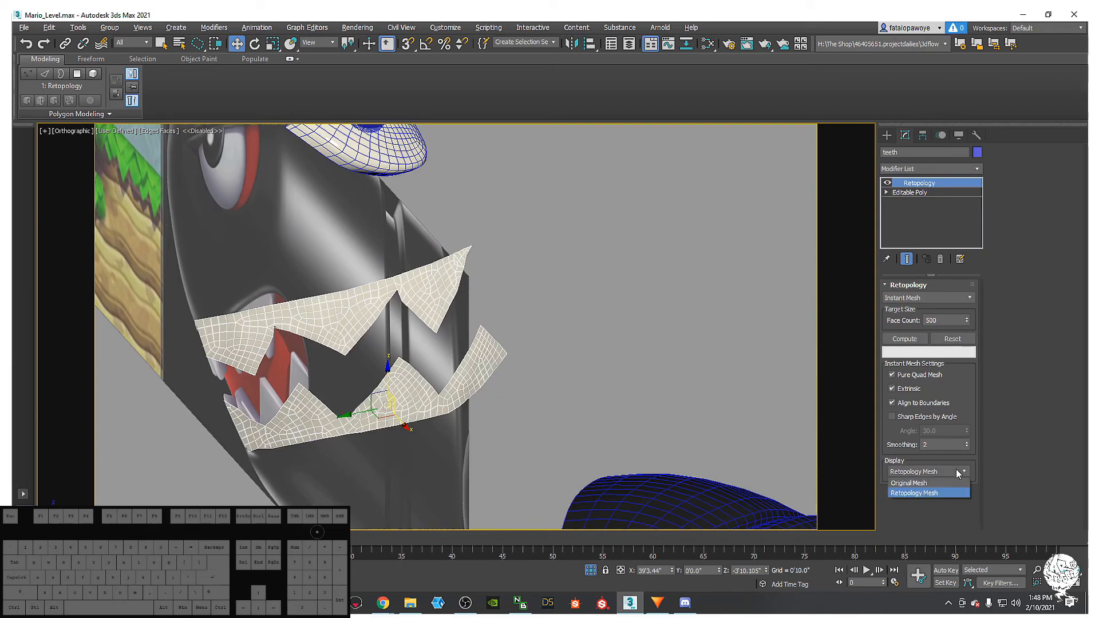
- Reset the Instant Mesh result, switch the method to ReForm, compute, then reset
left_click(947, 339)
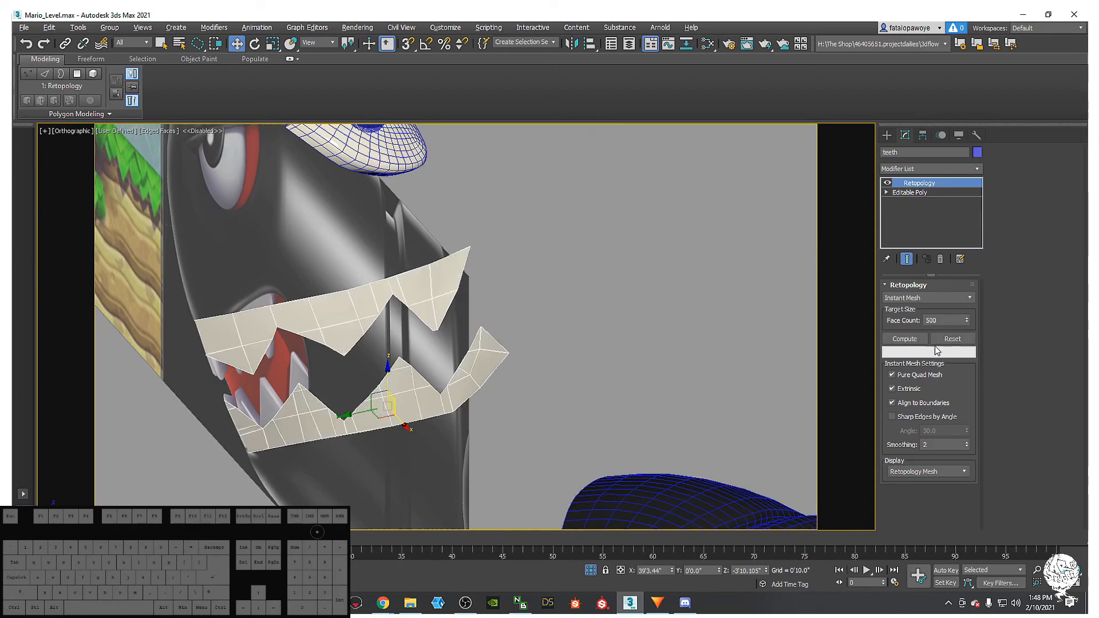
left_click(922, 298)
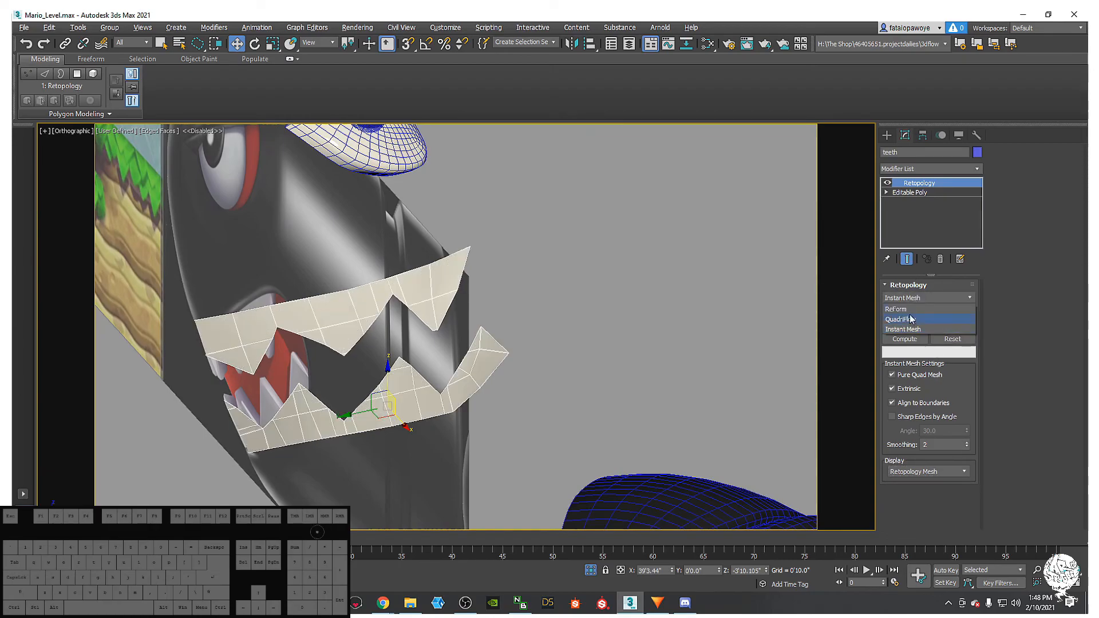
left_click(911, 320)
left_click(921, 298)
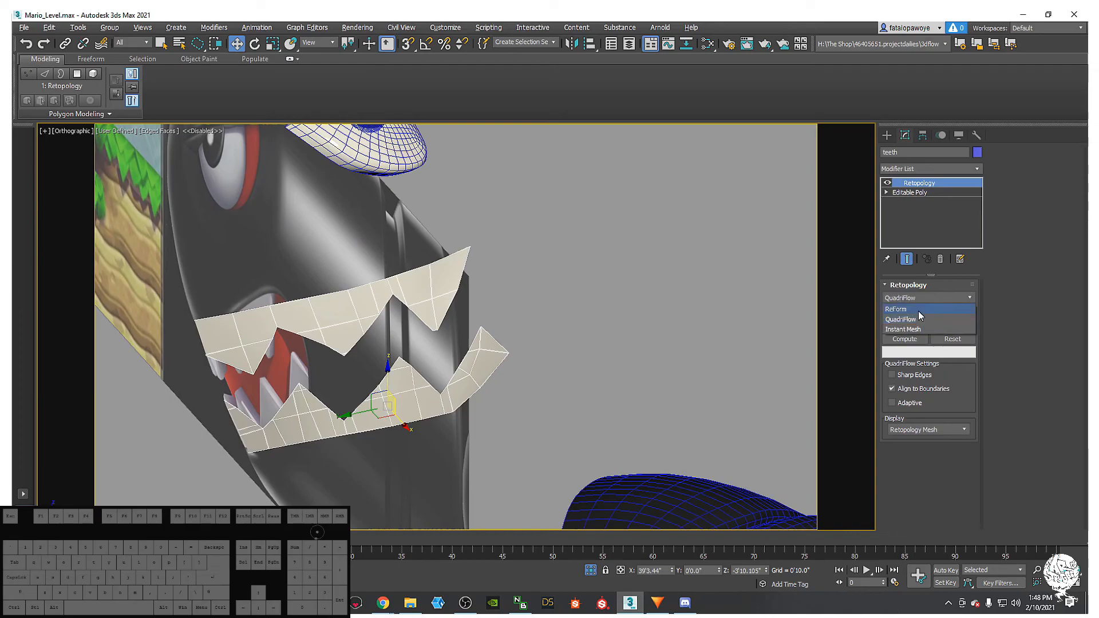
left_click(918, 309)
scroll(910, 389, "down", 3)
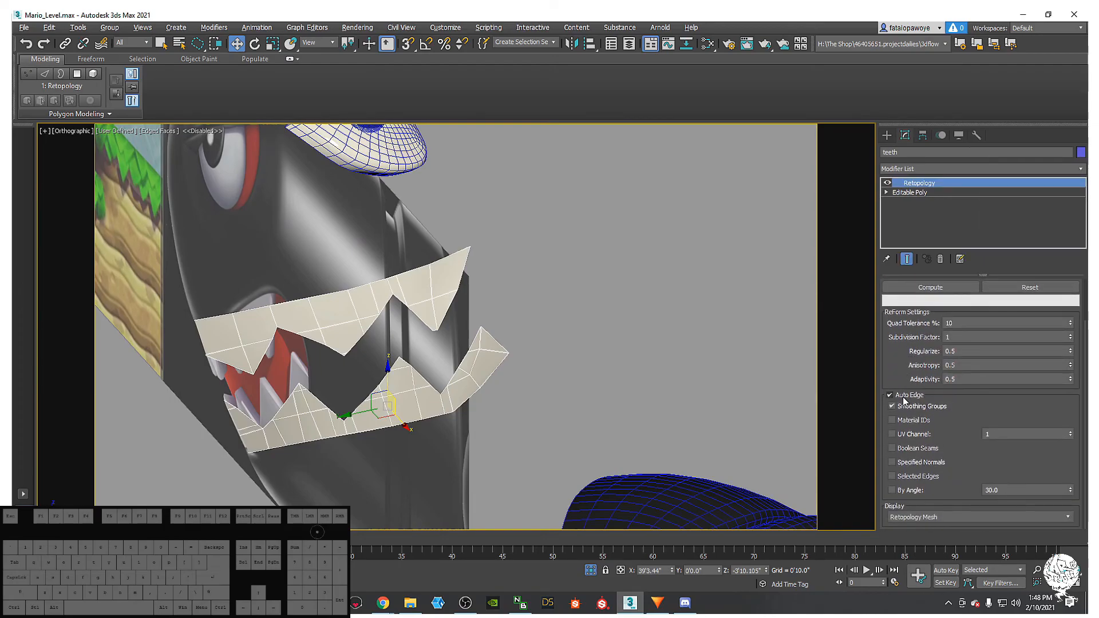
scroll(910, 365, "up", 3)
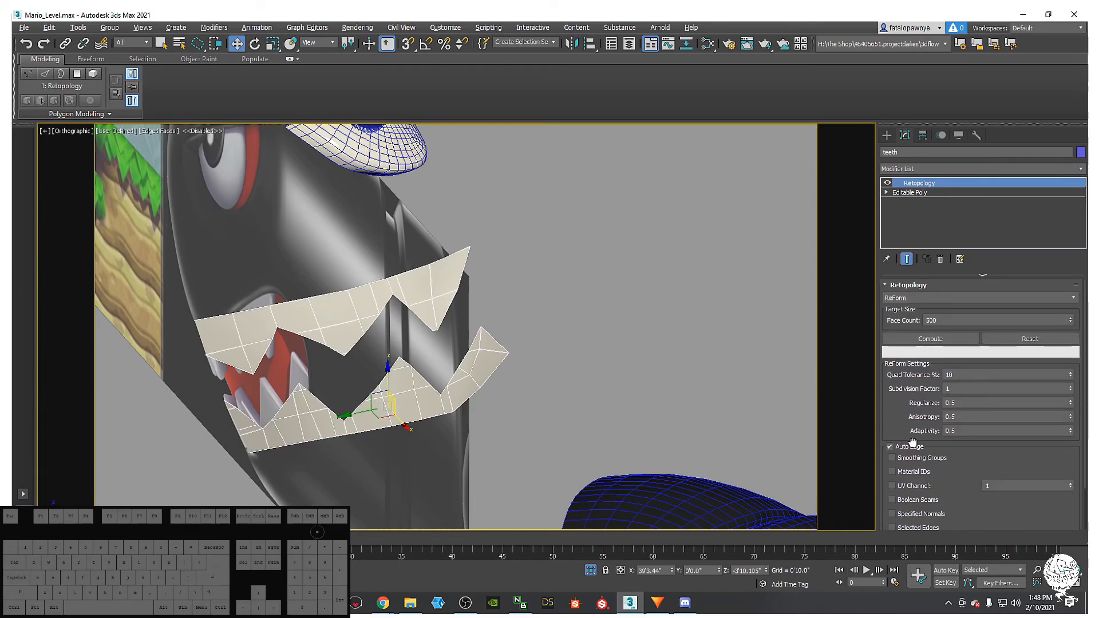
left_click(946, 340)
left_click(1007, 339)
- Compute ReForm at a 300-face target, inspect the quads, then reset to the original mesh
left_click_drag(985, 461, 984, 358)
left_click(979, 321)
key("BackSpace")
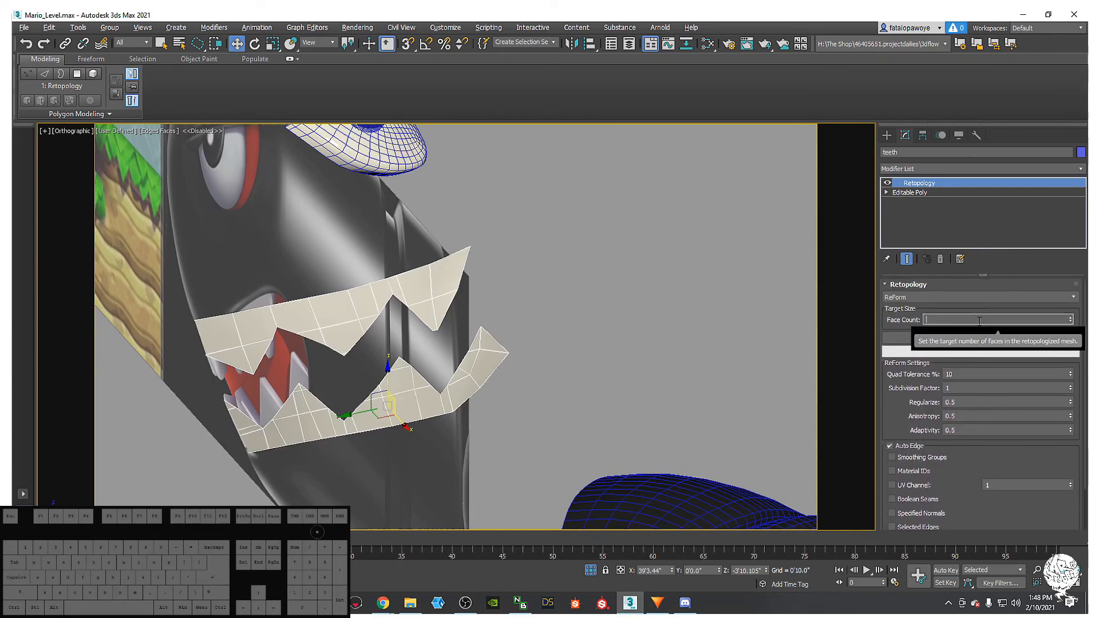
type("300")
left_click(957, 337)
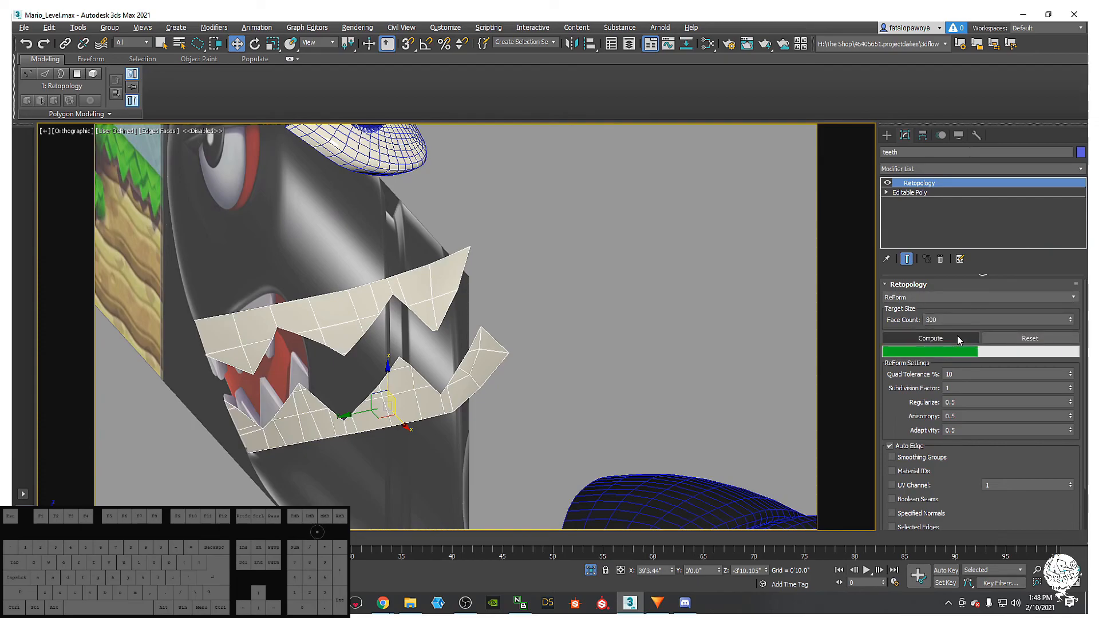
middle_click_drag(401, 372, 460, 341, "alt")
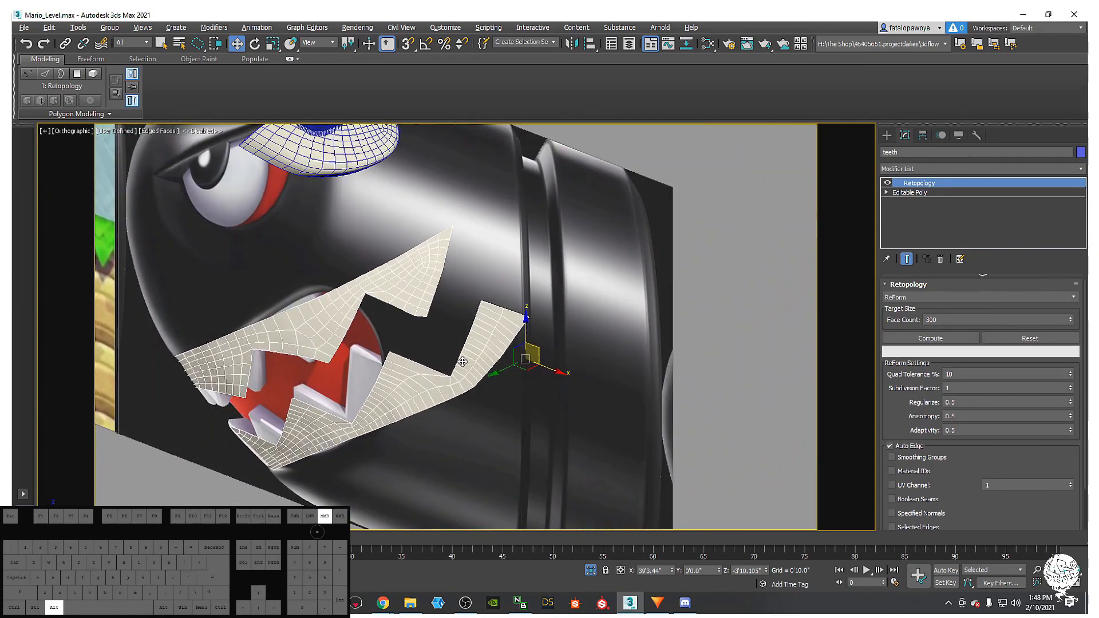
left_click(1034, 339)
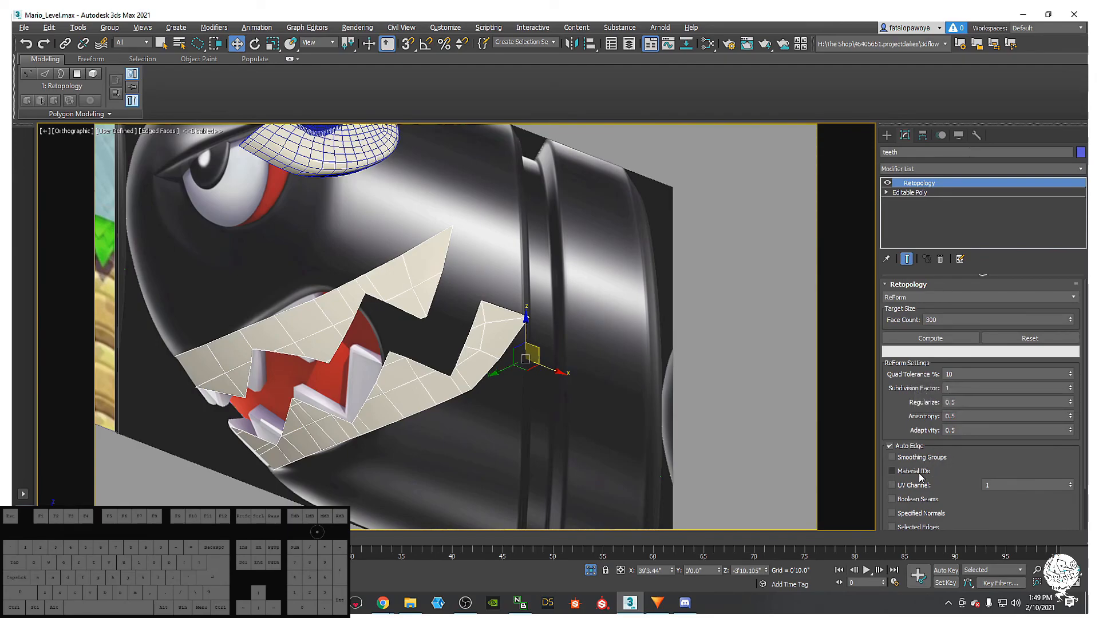
- Try By Angle hard-edge detection on the teeth retopology, recompute, then turn it off
scroll(973, 465, "down", 1)
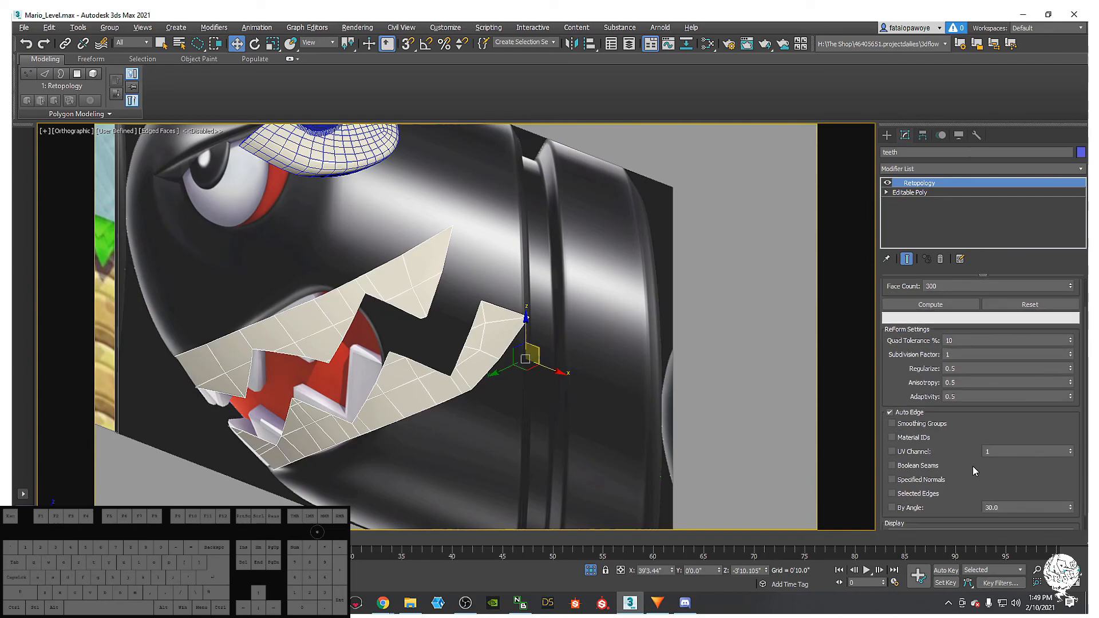
left_click(914, 509)
left_click(975, 307)
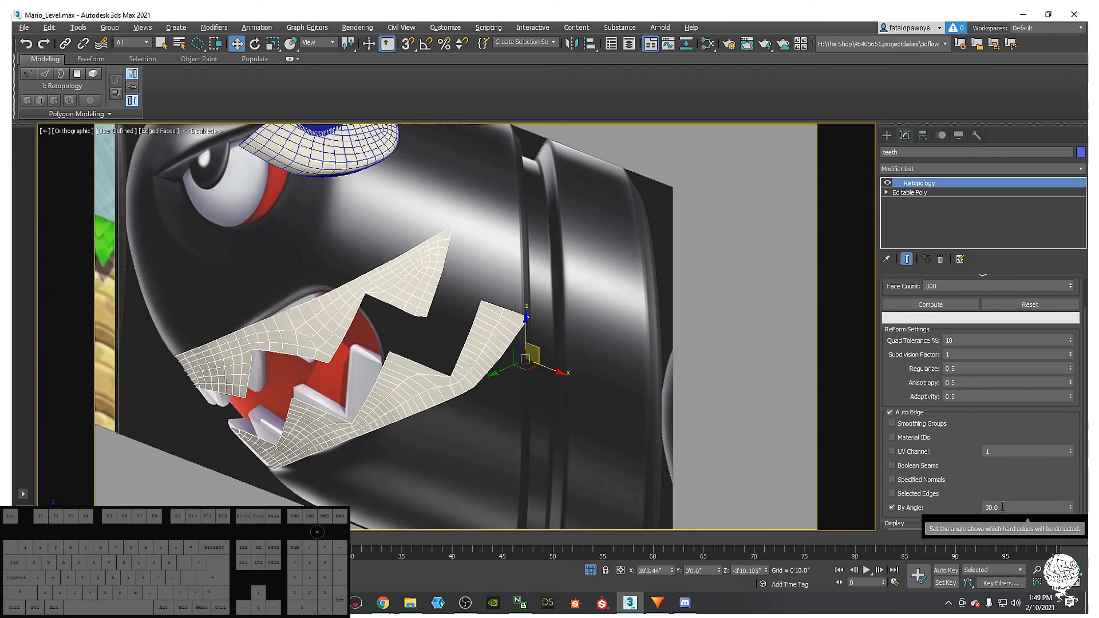
middle_click_drag(524, 349, 815, 360, "alt")
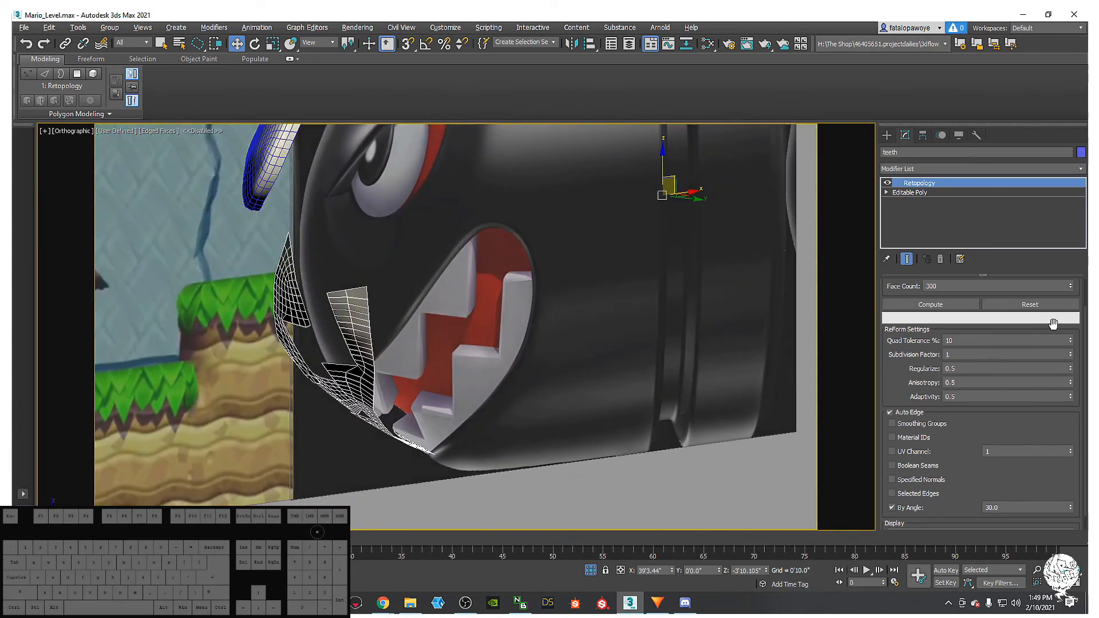
left_click(912, 506)
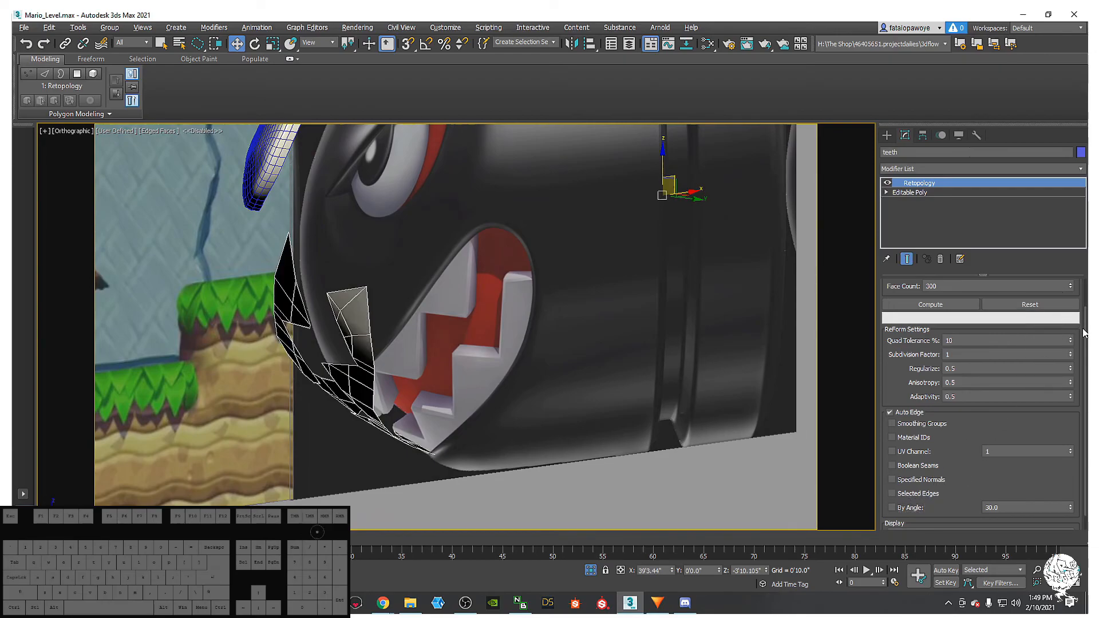
scroll(962, 364, "up", 2)
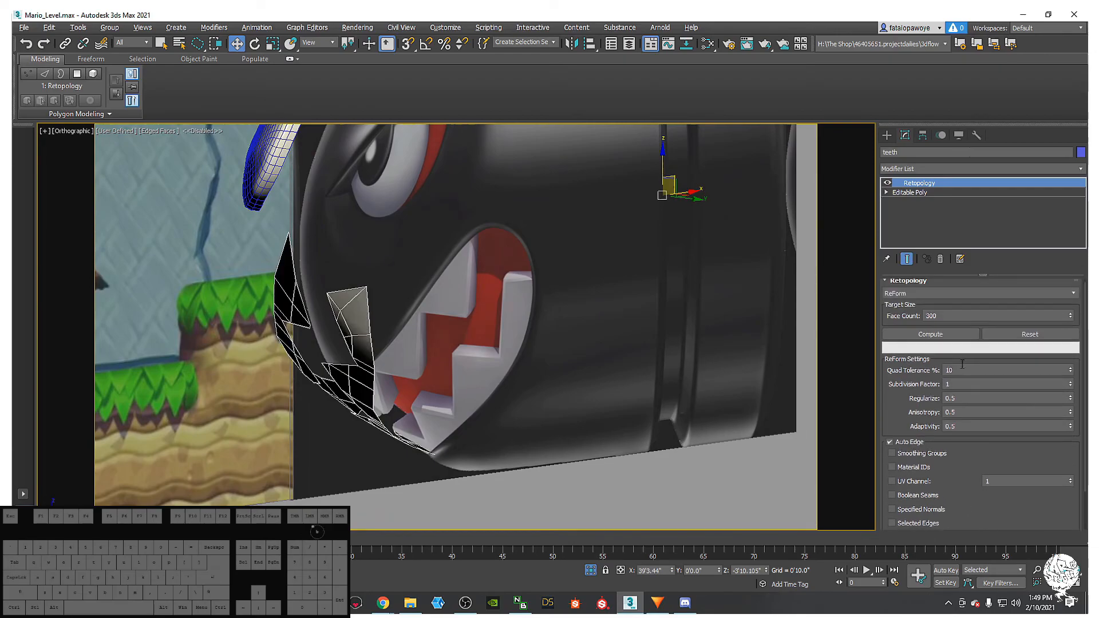
- Set the Retopology face count target to 100 and recompute the teeth
left_click(931, 316)
key("BackSpace")
type("1")
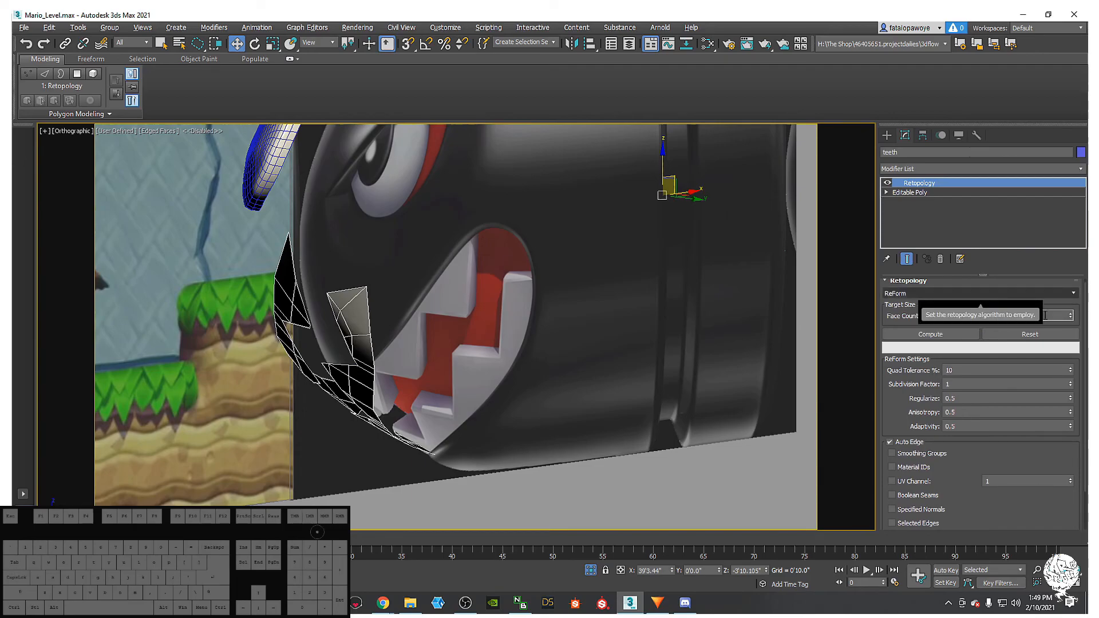
left_click(1030, 334)
left_click(946, 336)
middle_click_drag(631, 370, 767, 352, "alt")
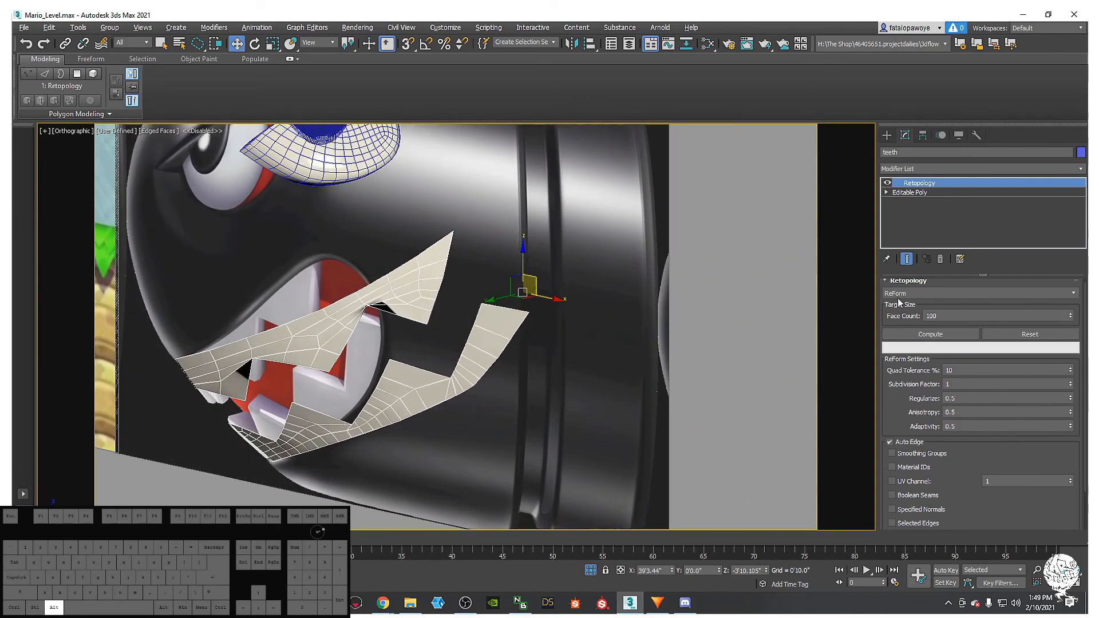
- Keep the retopology past the editable mesh warning, then raise Regularize to 1.0 and recompute
left_click(909, 193)
left_click(657, 251)
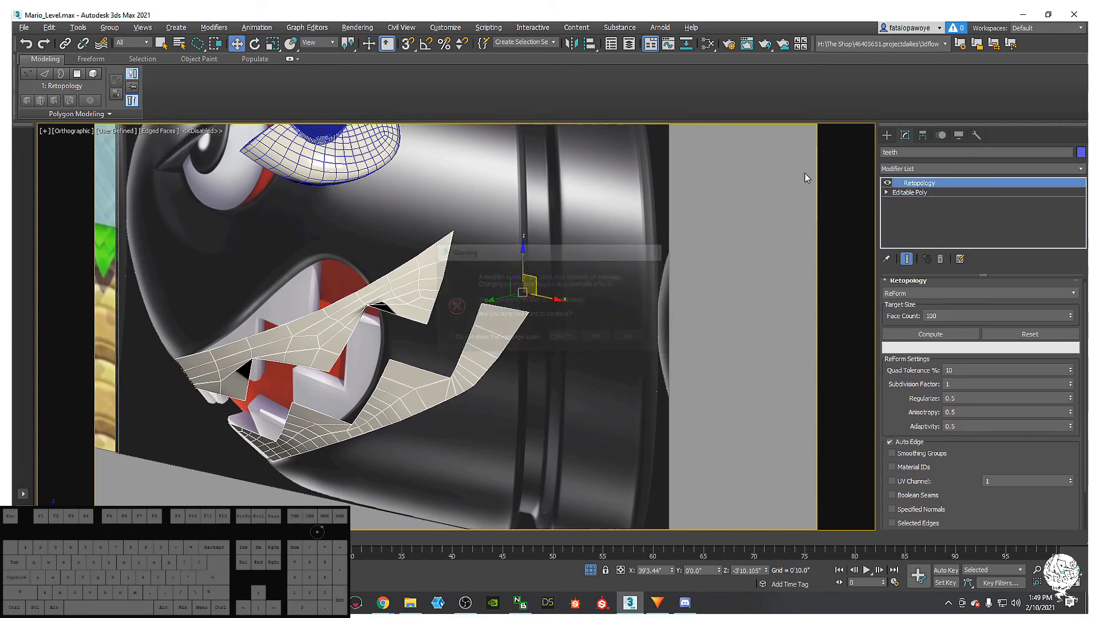
middle_click_drag(582, 307, 850, 249, "alt")
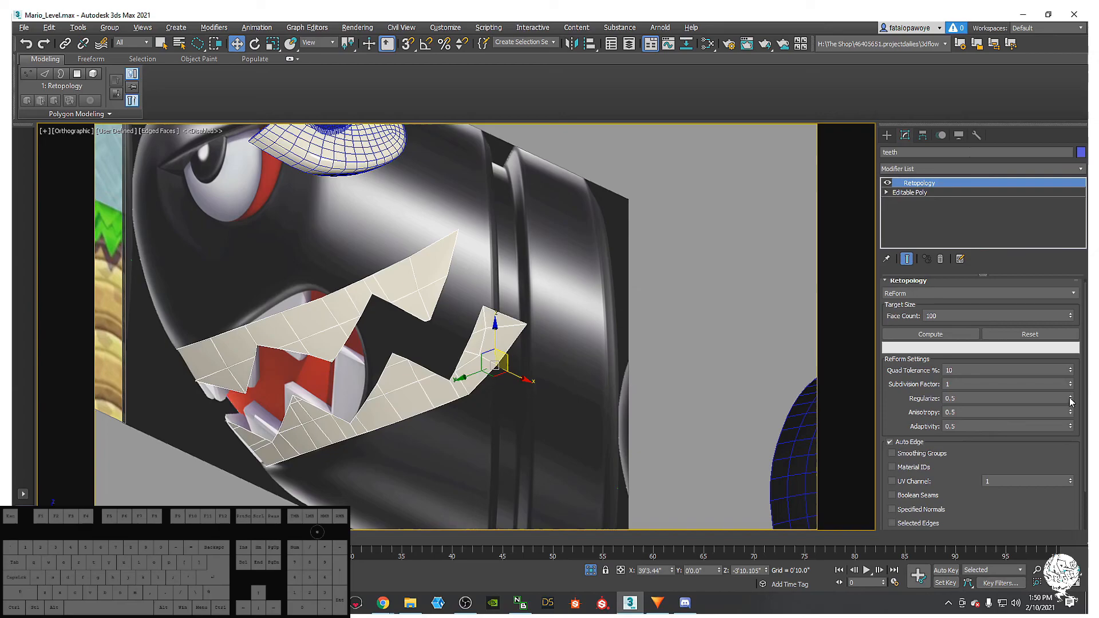
left_click_drag(1071, 399, 1071, 348)
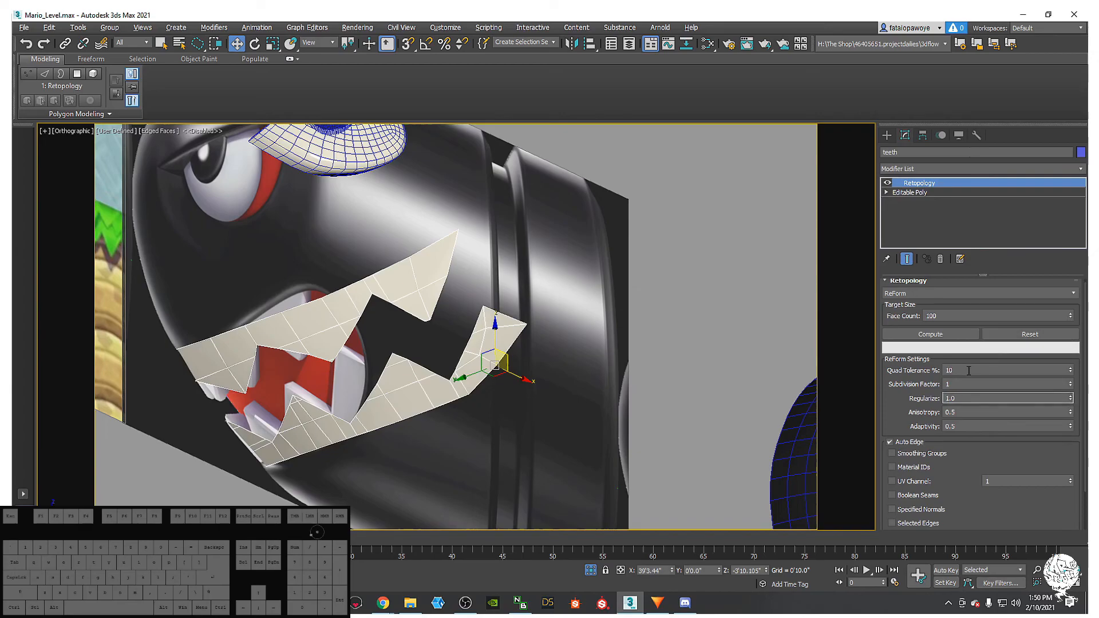
left_click(964, 337)
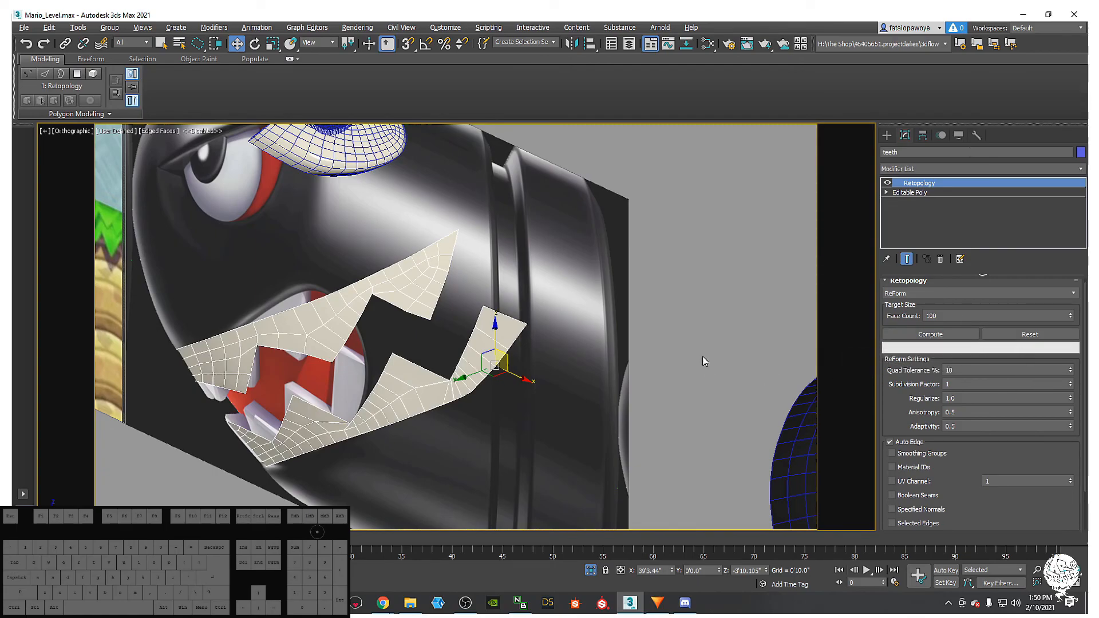
middle_click_drag(563, 385, 676, 311, "alt")
- Add a Shell modifier to the teeth and raise the Inner Amount to about 0'3.61"
left_click(938, 169)
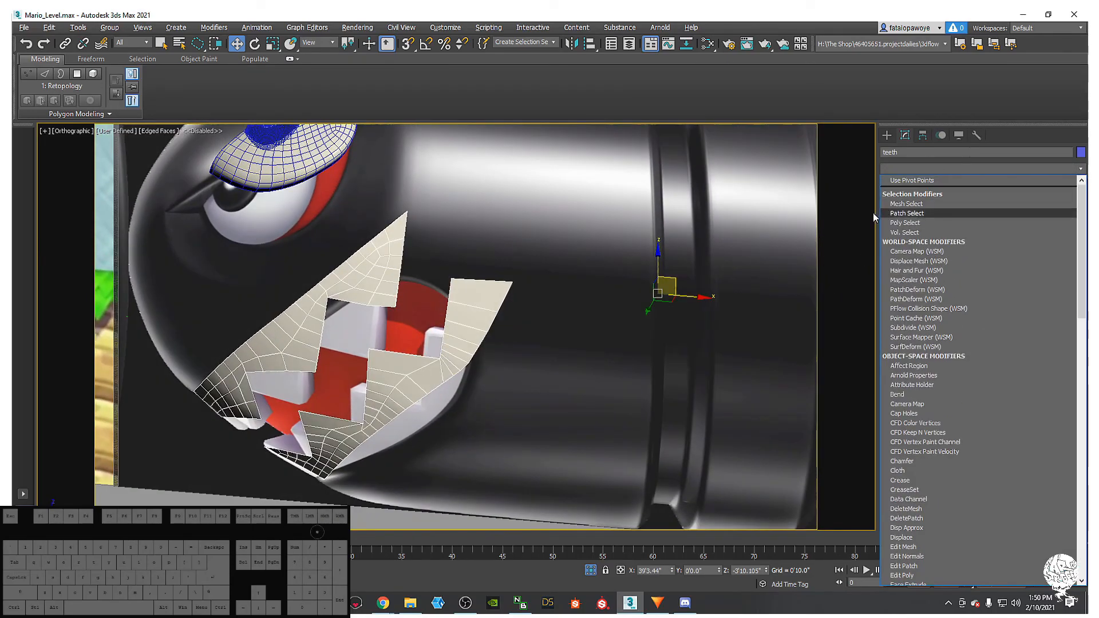
scroll(916, 216, "down", 5)
scroll(918, 260, "down", 10)
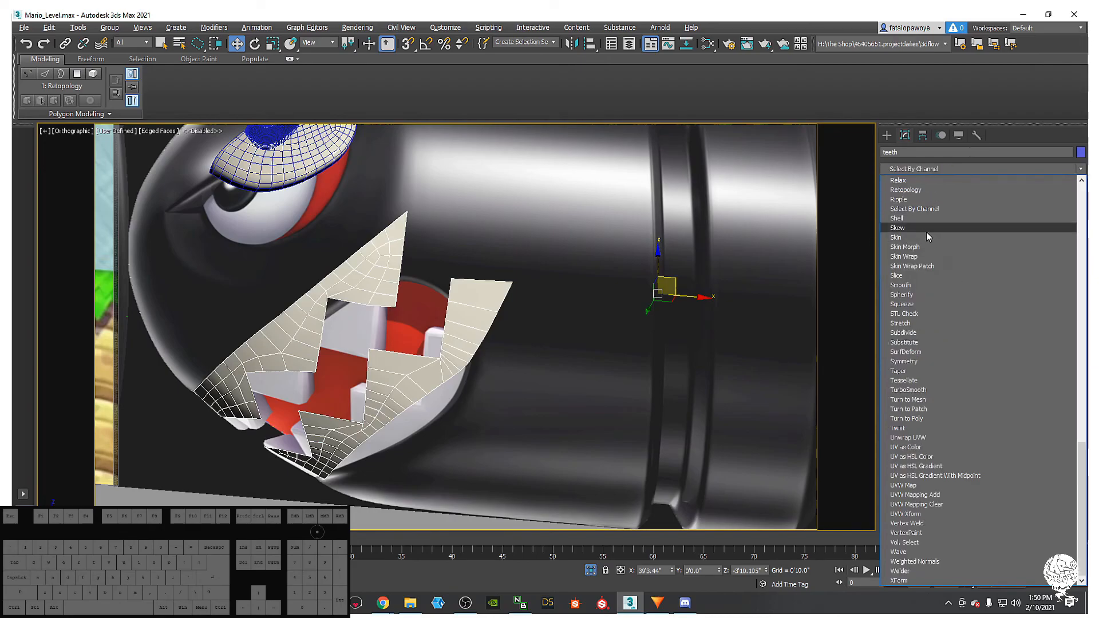
left_click(922, 221)
middle_click_drag(471, 310, 983, 300, "alt")
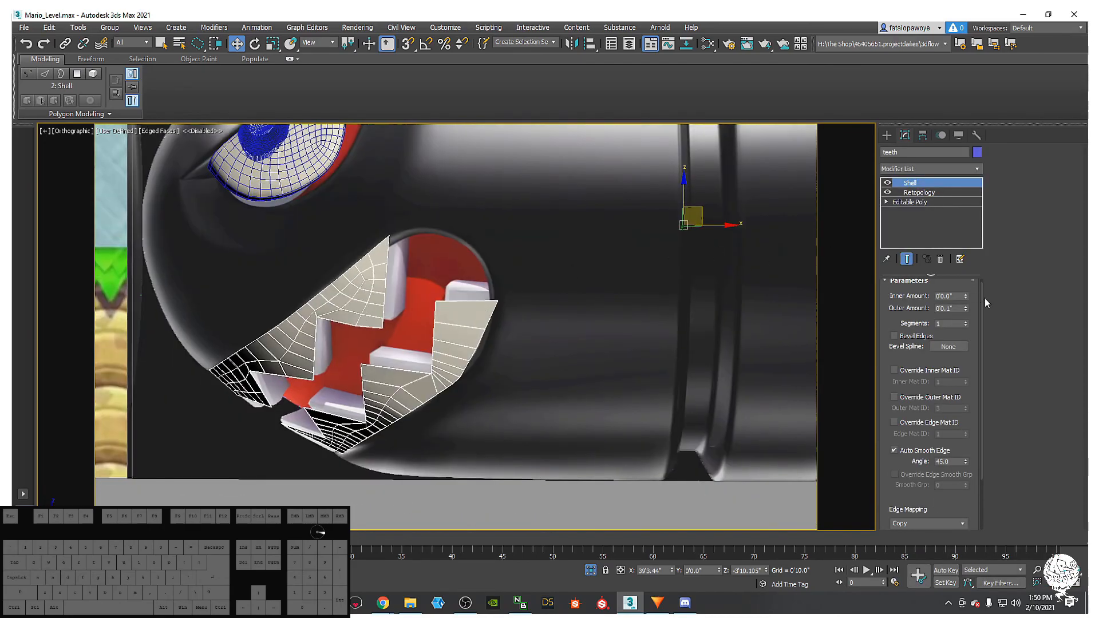
left_click_drag(968, 294, 947, 120)
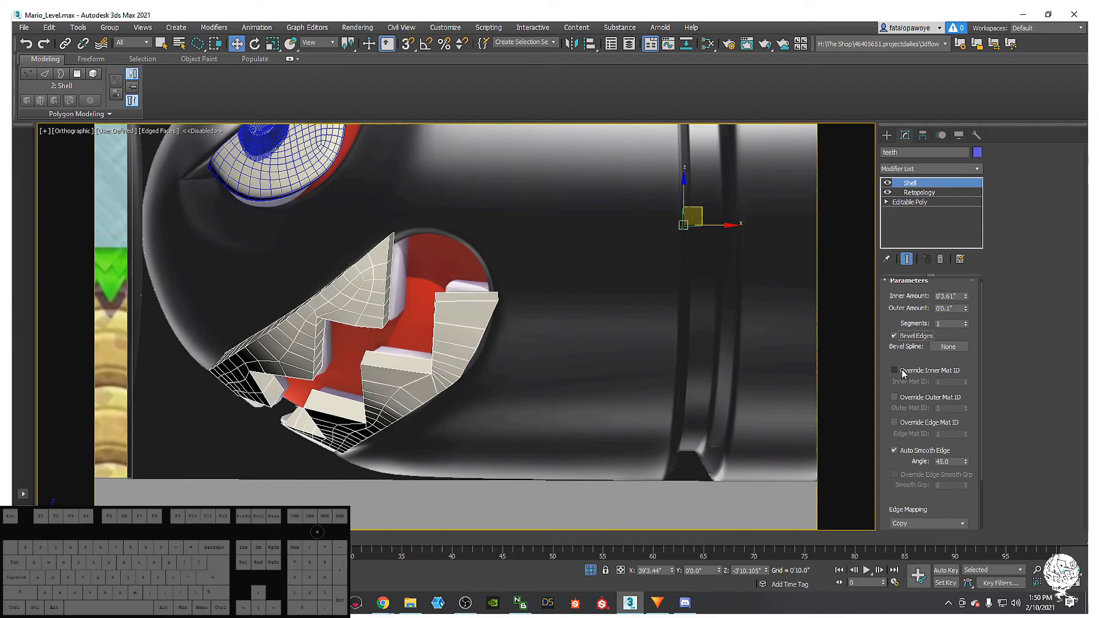
- Raise the Shell's segment count after briefly trying the bevel profile picker
left_click(949, 347)
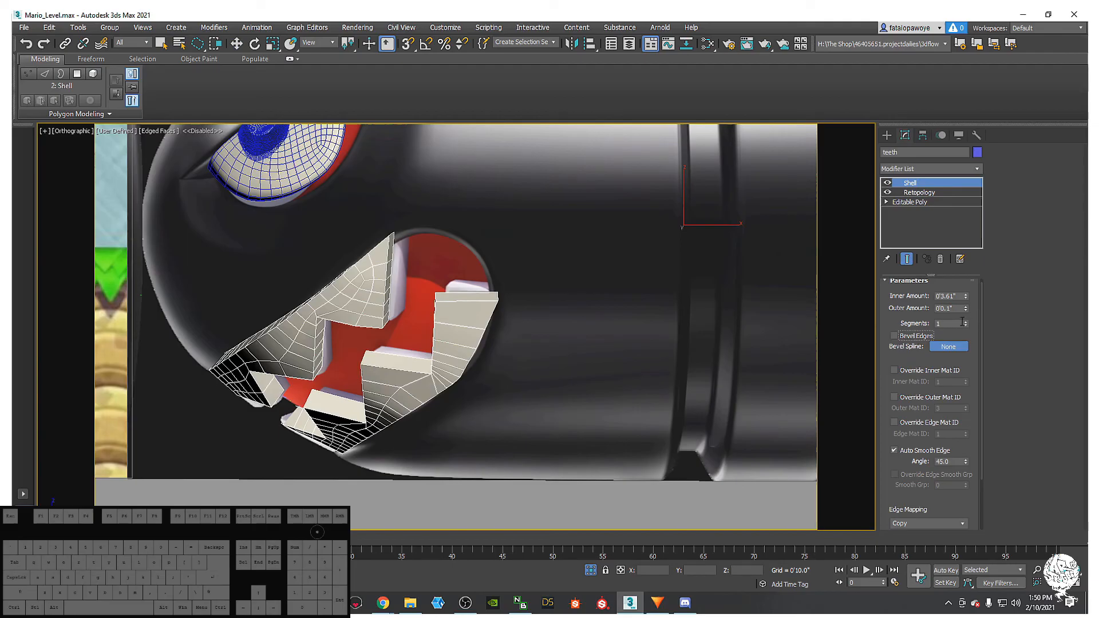
middle_click_drag(606, 308, 549, 266, "alt")
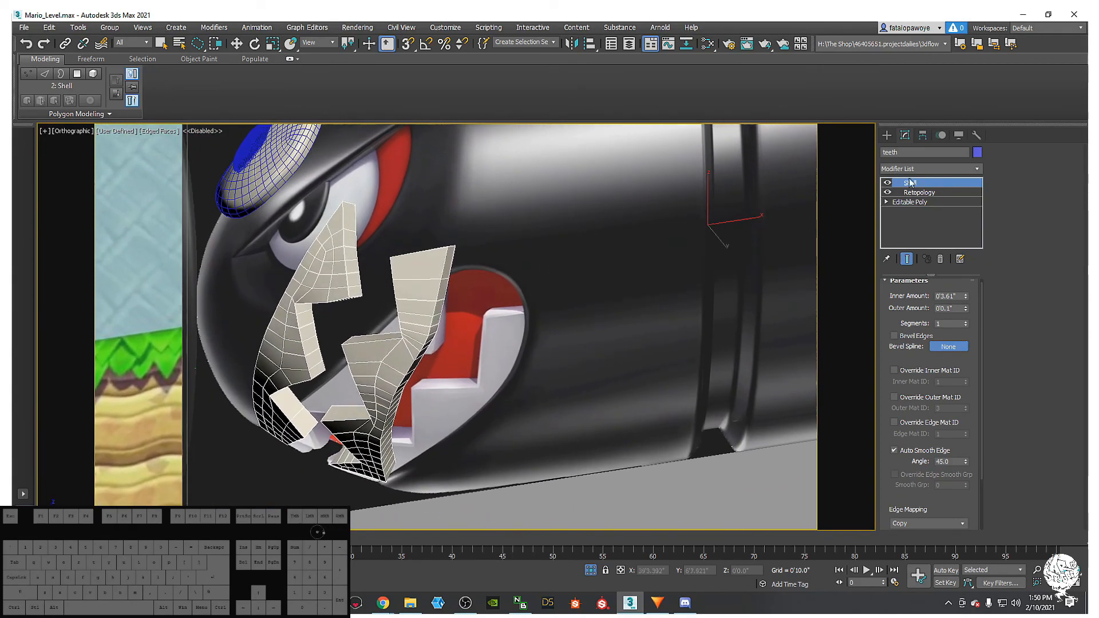
left_click(944, 169)
middle_click_drag(589, 283, 675, 309, "alt")
middle_click_drag(758, 359, 690, 388, "alt")
left_click(966, 321)
- Add a TurboSmooth to the teeth with smoothing separated by smoothing groups
left_click(937, 169)
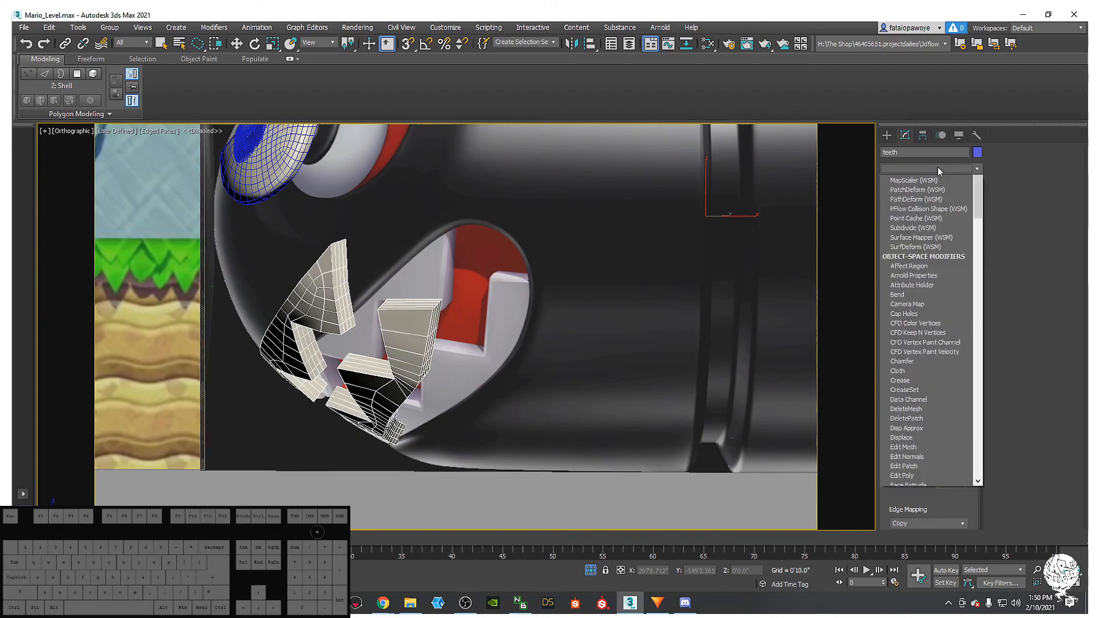
key("t")
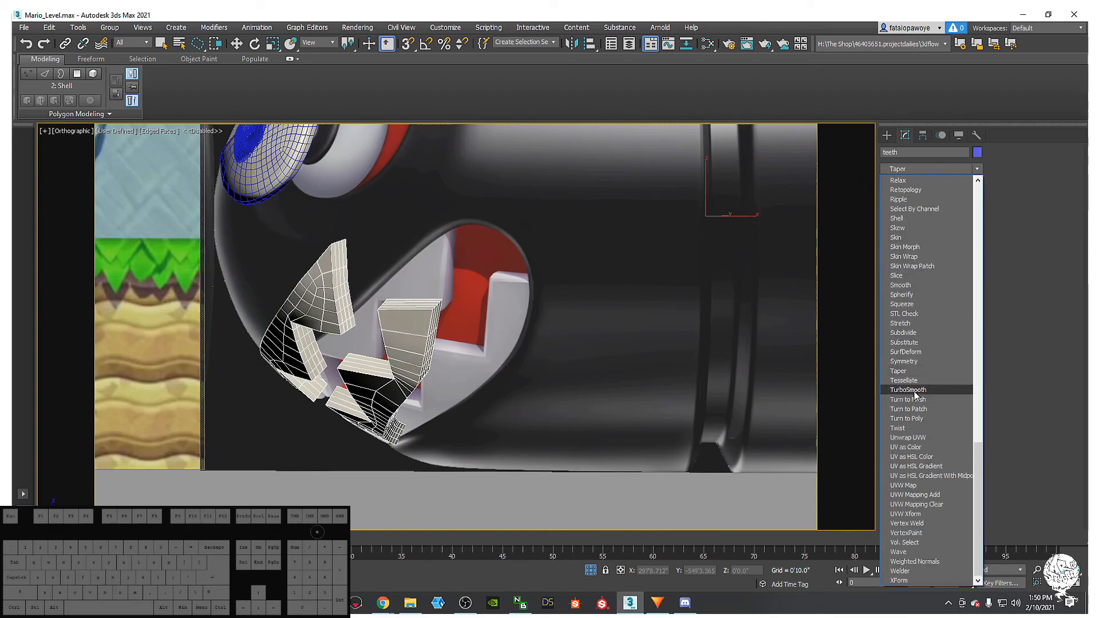
left_click(914, 391)
middle_click_drag(592, 263, 749, 213, "alt")
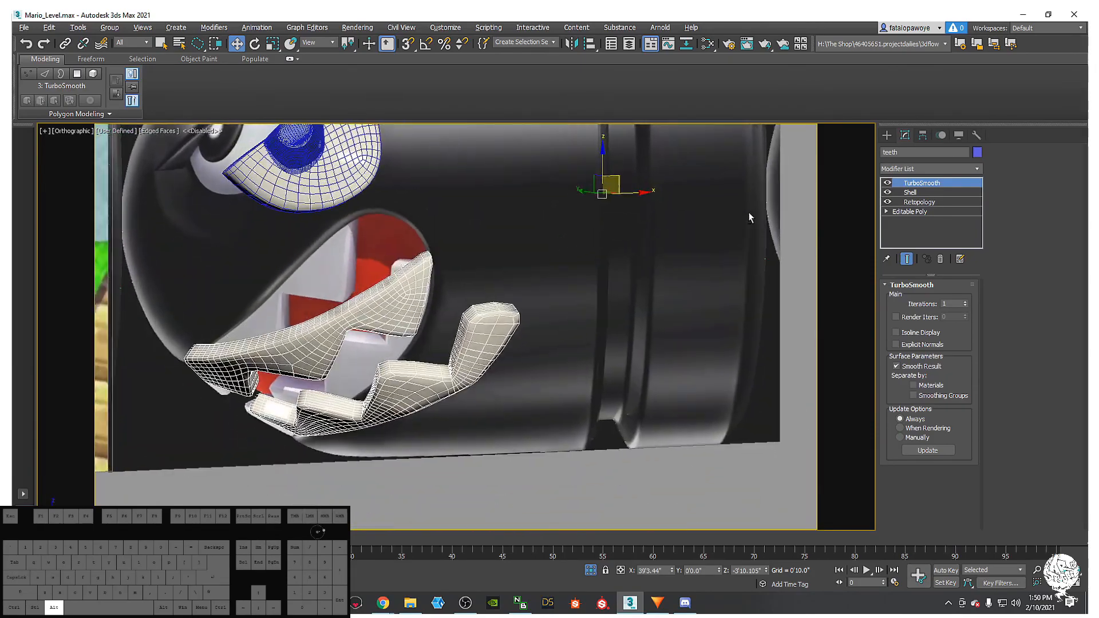
left_click(931, 399)
middle_click_drag(608, 297, 576, 324)
key("F4")
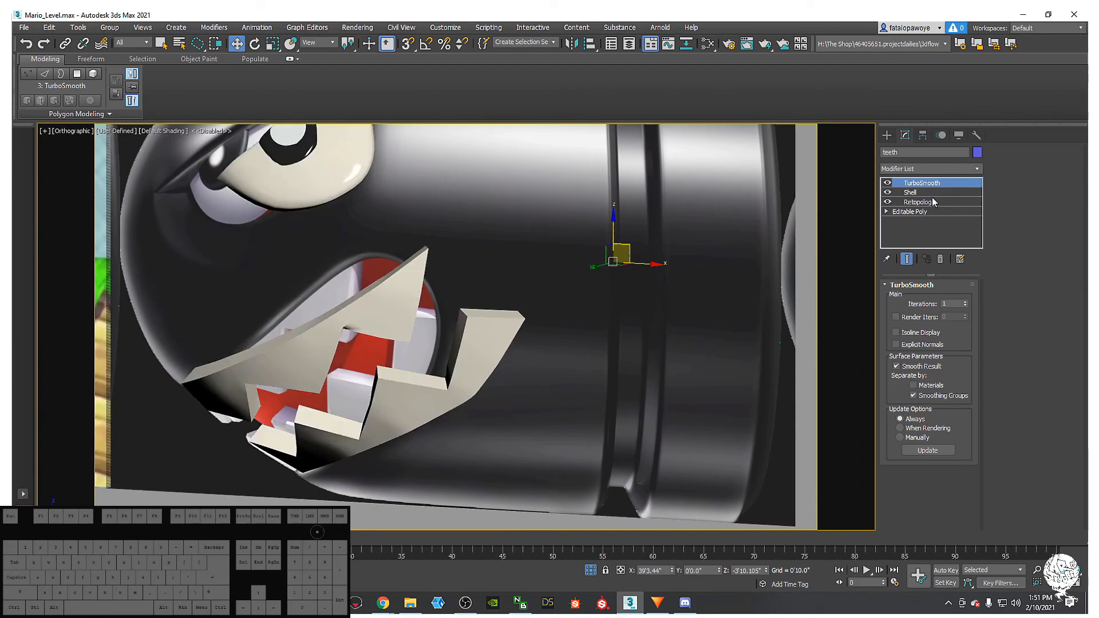
- Add a second TurboSmooth to the teeth and unhide the hidden bullet body
left_click(946, 170)
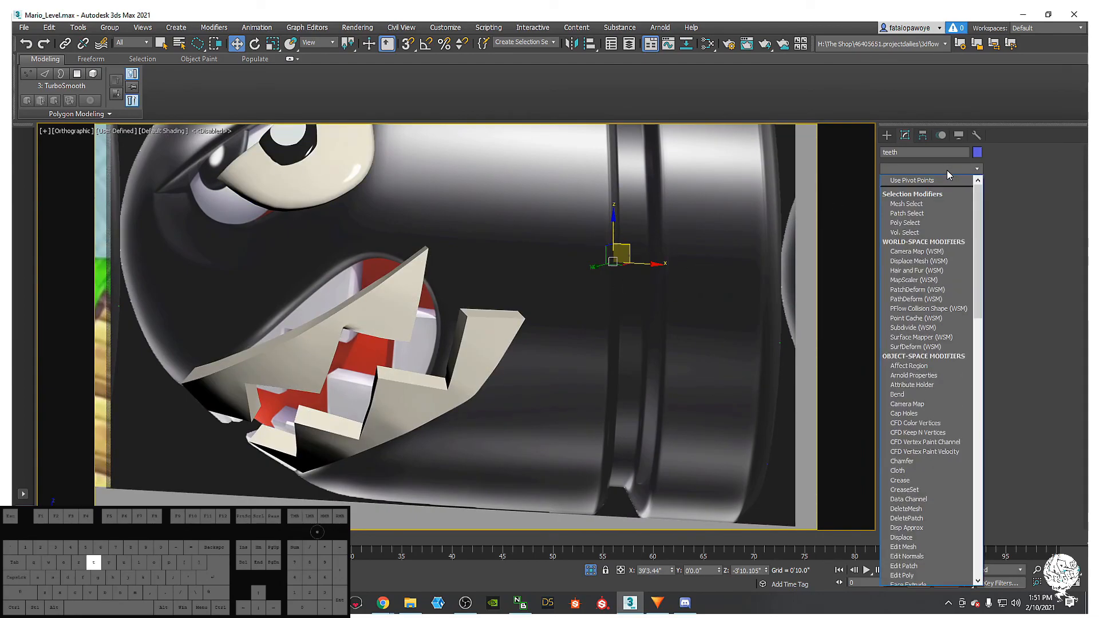
key("t")
left_click(922, 391)
middle_click_drag(603, 306, 593, 275, "alt")
right_click(613, 274)
left_click(664, 218)
left_click(611, 259)
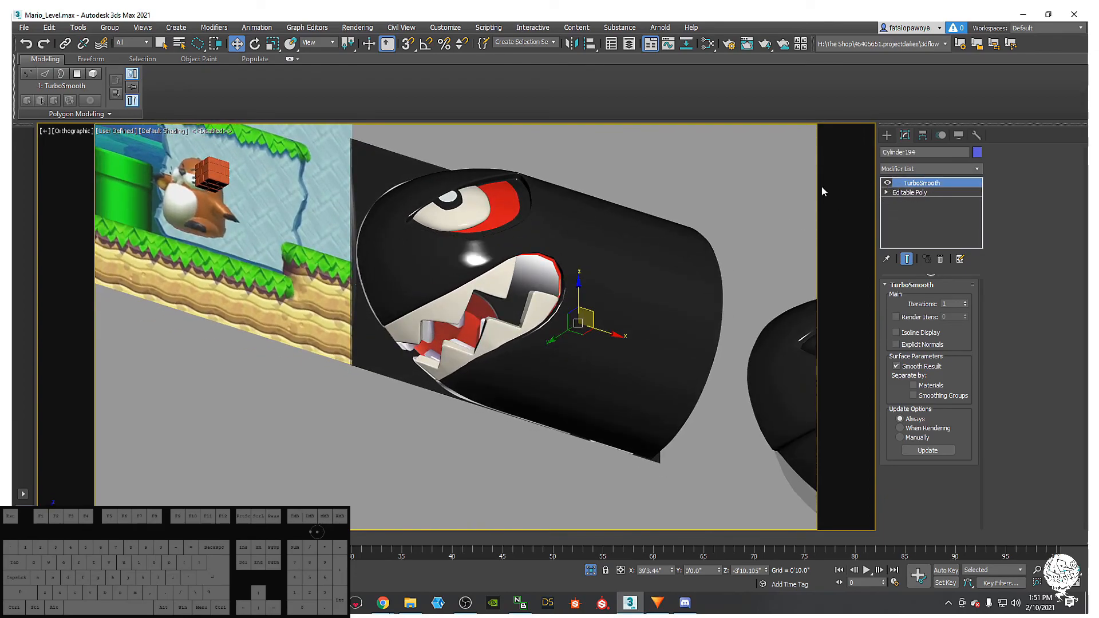
left_click(887, 182)
left_click(887, 182)
left_click(514, 283)
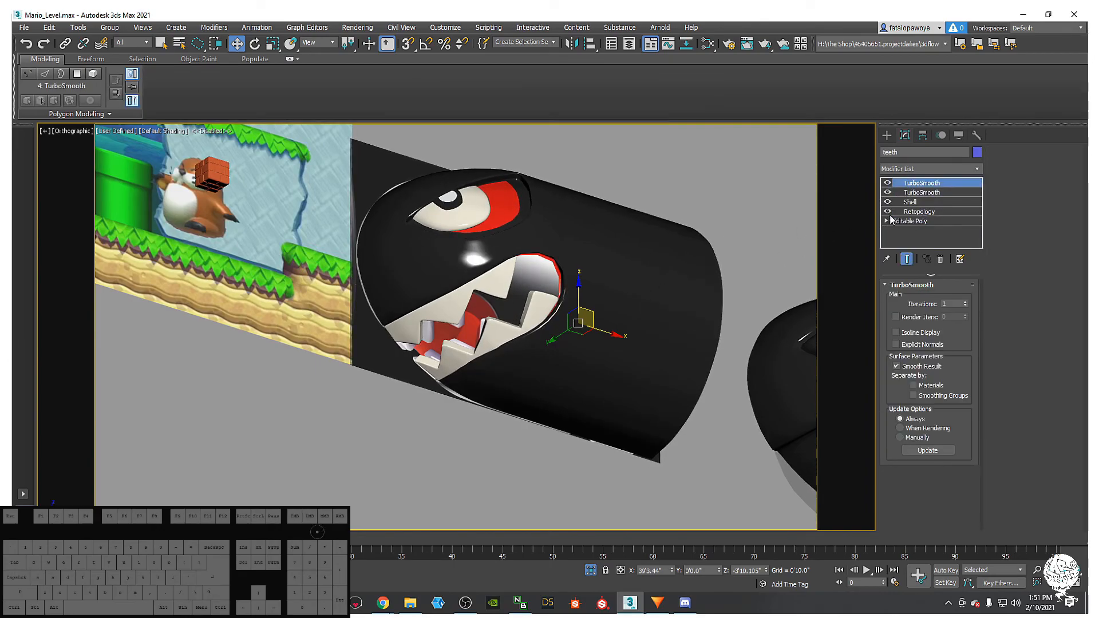
middle_click_drag(555, 286, 529, 308, "alt")
key("F3")
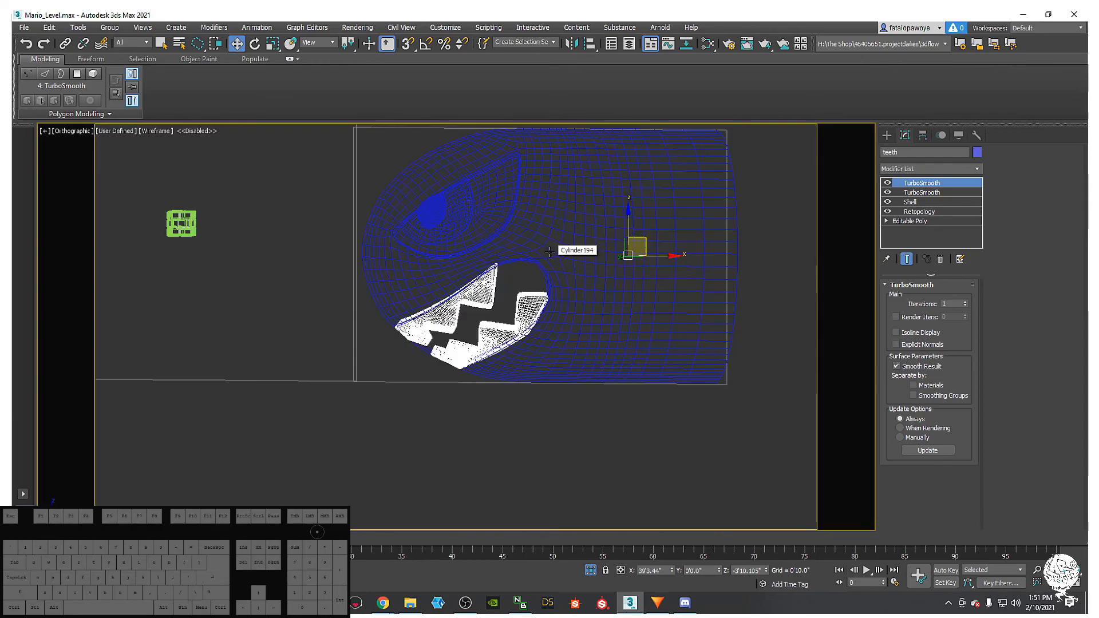
key("F4")
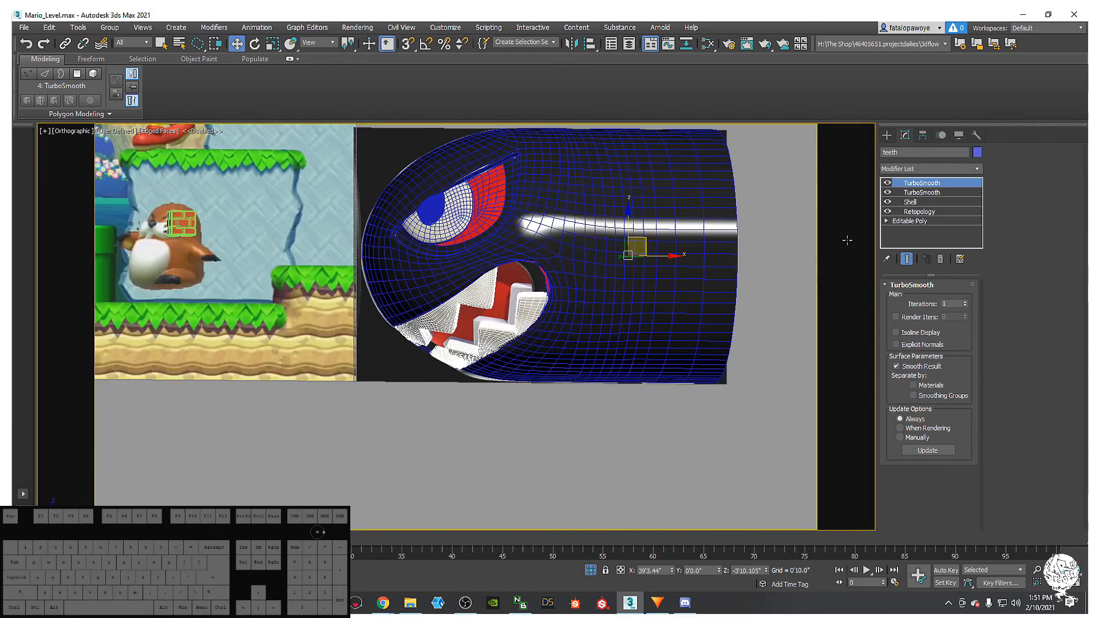
scroll(589, 266, "down", 3)
middle_click_drag(575, 263, 571, 298, "alt")
left_click(582, 365)
middle_click_drag(580, 358, 580, 369)
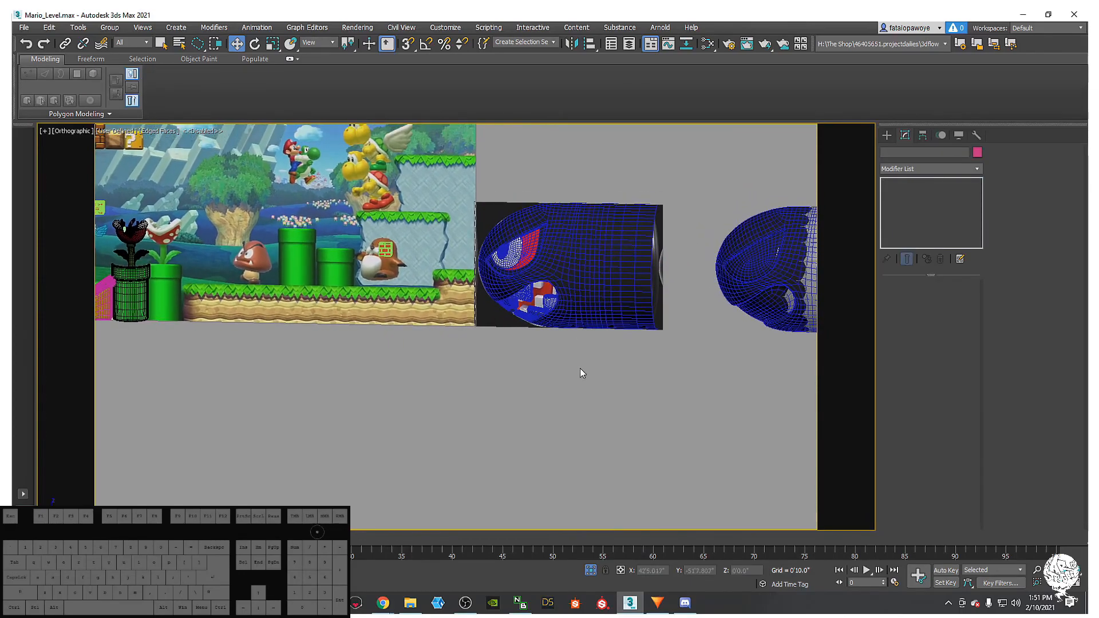
key("F4")
middle_click_drag(597, 298, 516, 350, "alt")
scroll(480, 344, "up", 4)
scroll(516, 350, "down", 2)
key("f")
middle_click_drag(471, 393, 544, 369)
scroll(492, 403, "up", 2)
left_click(509, 382)
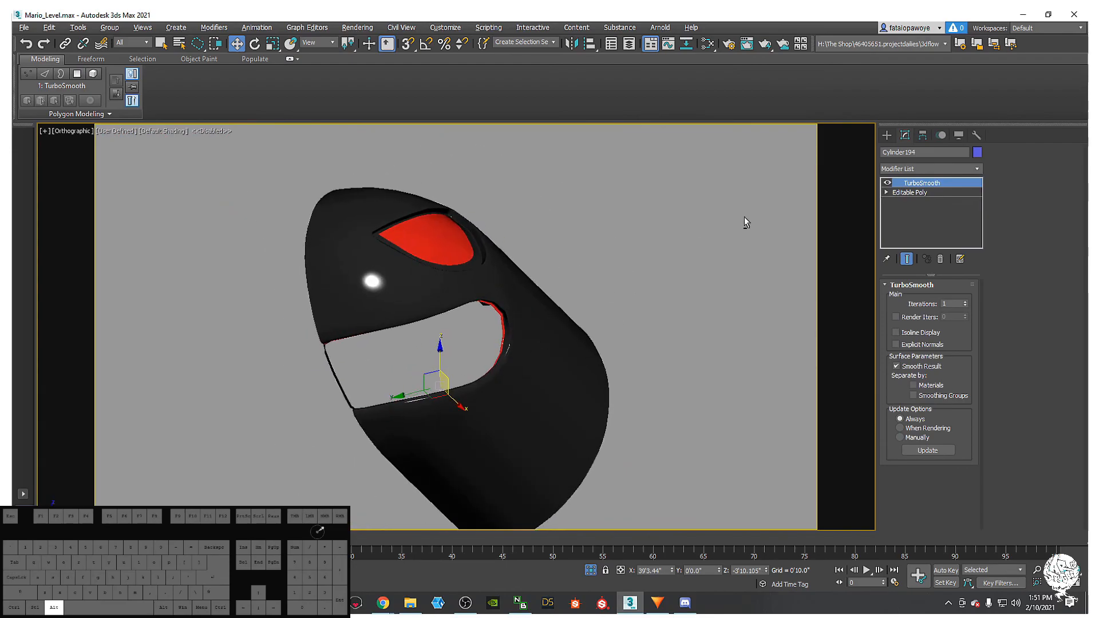
- Bridge the open borders of the body's Editable Poly with the Bridge Borders caddy
left_click(910, 192)
middle_click_drag(669, 240, 557, 269, "alt")
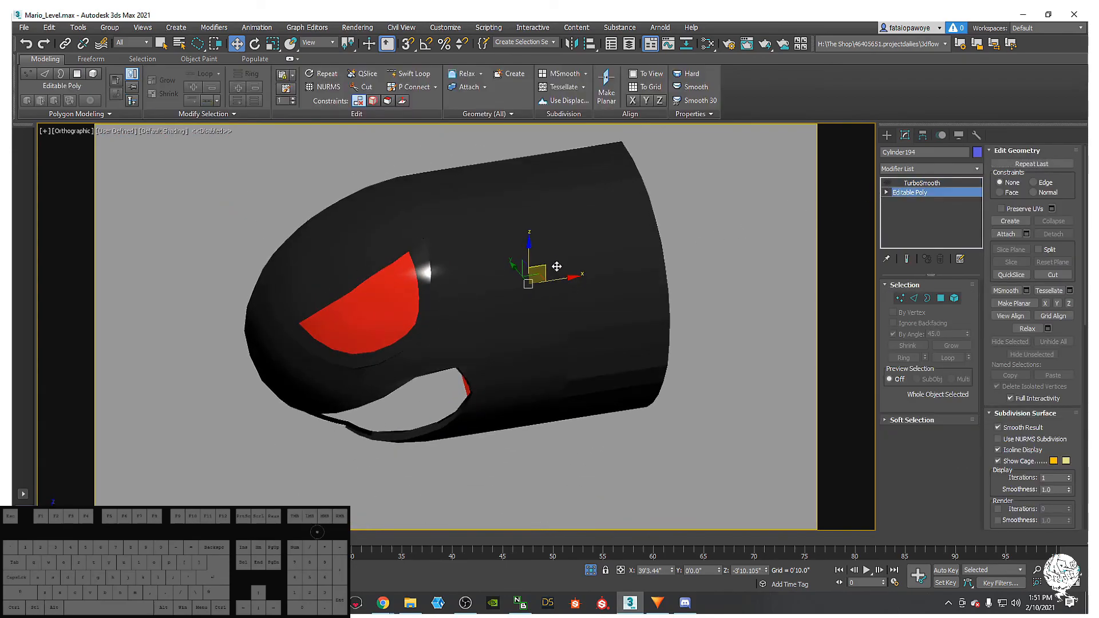
key("F4")
middle_click_drag(457, 348, 777, 335, "alt")
left_click(927, 297)
mouse_move(522, 314)
middle_mouse_down("alt")
mouse_move(480, 378)
mouse_move(403, 407)
mouse_move(421, 273)
mouse_move(508, 252)
mouse_move(524, 218)
mouse_move(466, 382)
mouse_move(506, 315)
middle_mouse_up("alt")
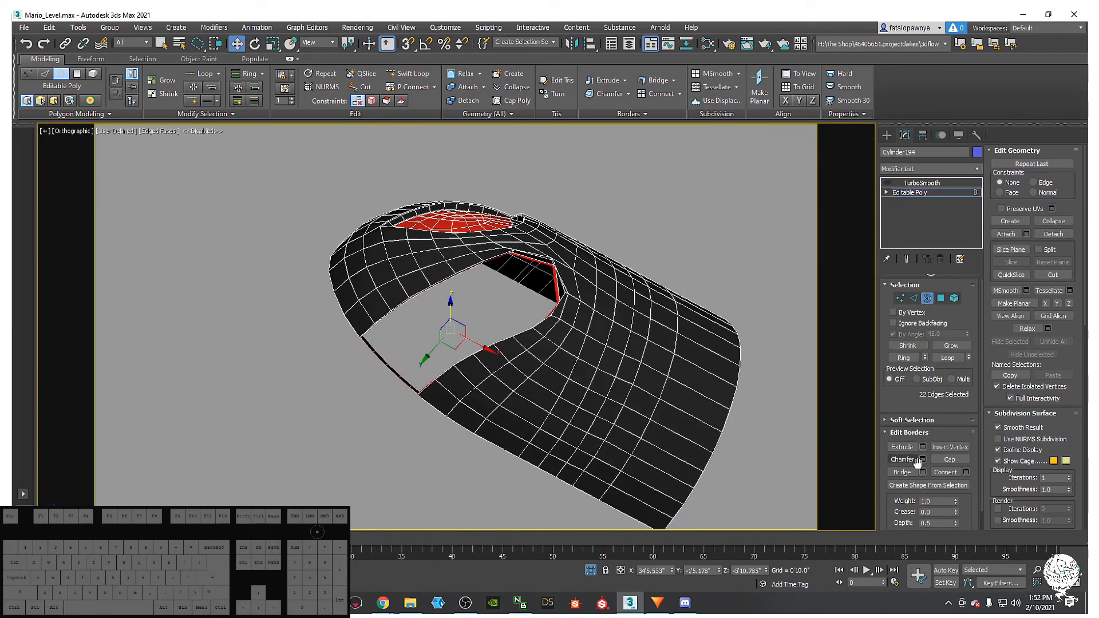
middle_click_drag(600, 295, 605, 322, "alt")
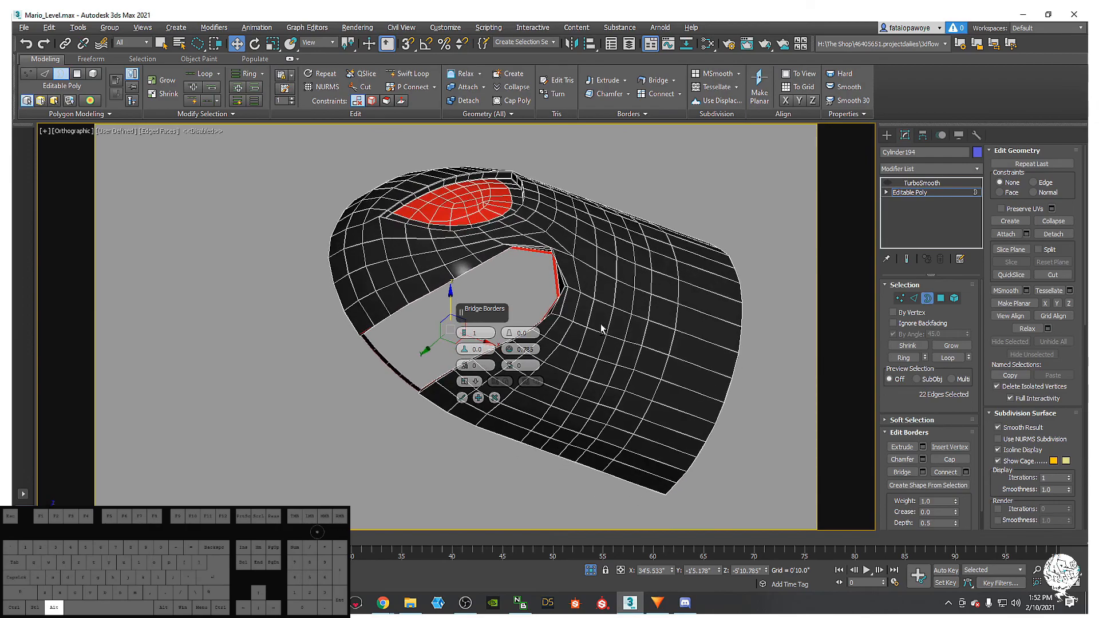
left_click(462, 399)
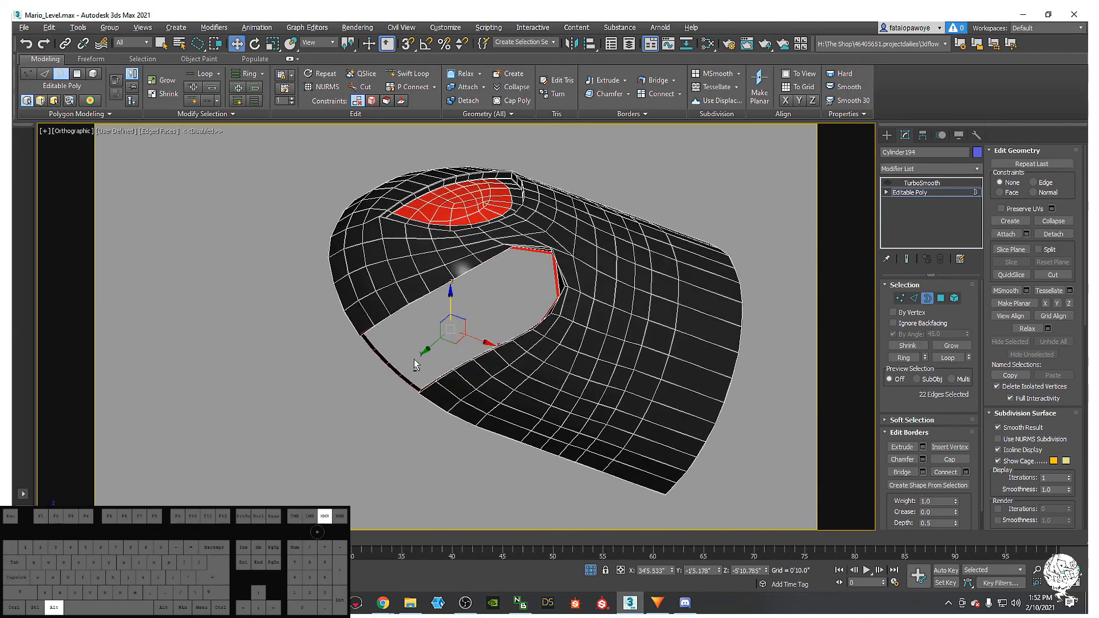
- Trim the edge selection to the sixteen edges around the side opening, preview a Bridge, and cancel it
left_click(914, 298)
mouse_move(401, 342)
left_mouse_down("alt")
mouse_move(336, 377)
mouse_move(410, 389)
mouse_move(395, 372)
left_mouse_up("alt")
scroll(391, 367, "up", 3)
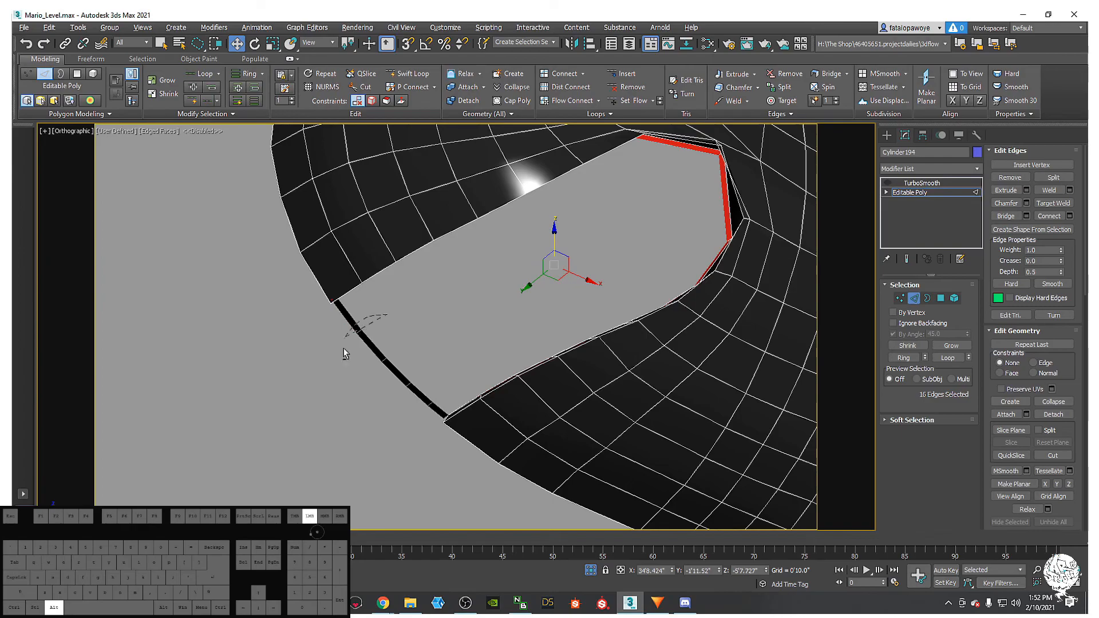
middle_click_drag(416, 348, 571, 307, "alt")
scroll(739, 277, "up", 2)
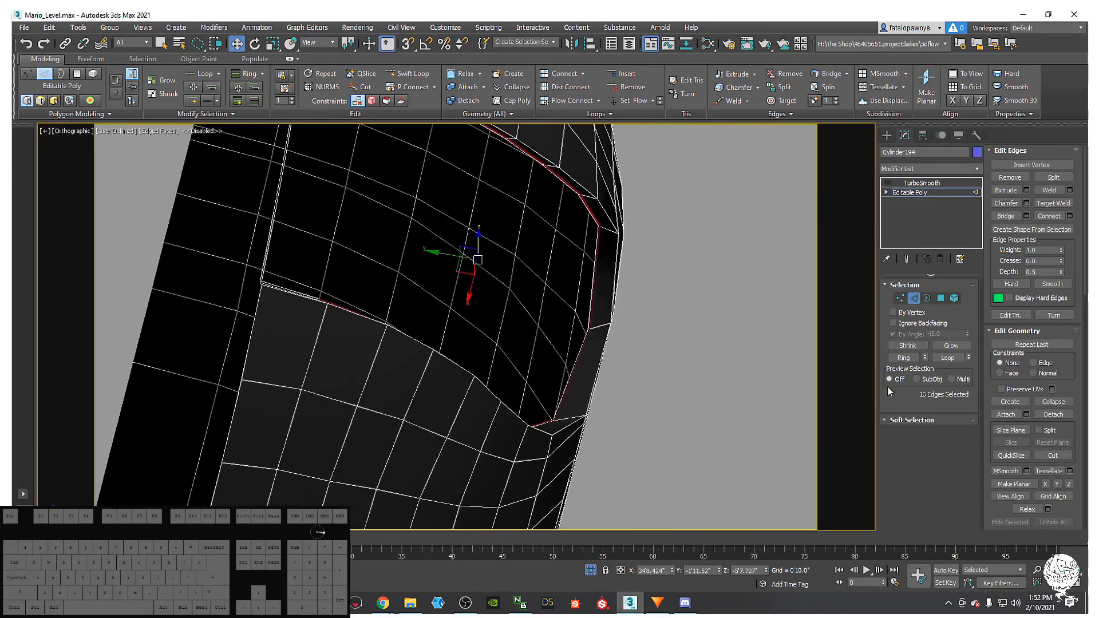
left_click(1026, 216)
scroll(684, 352, "down", 3)
middle_click_drag(685, 351, 602, 351, "alt")
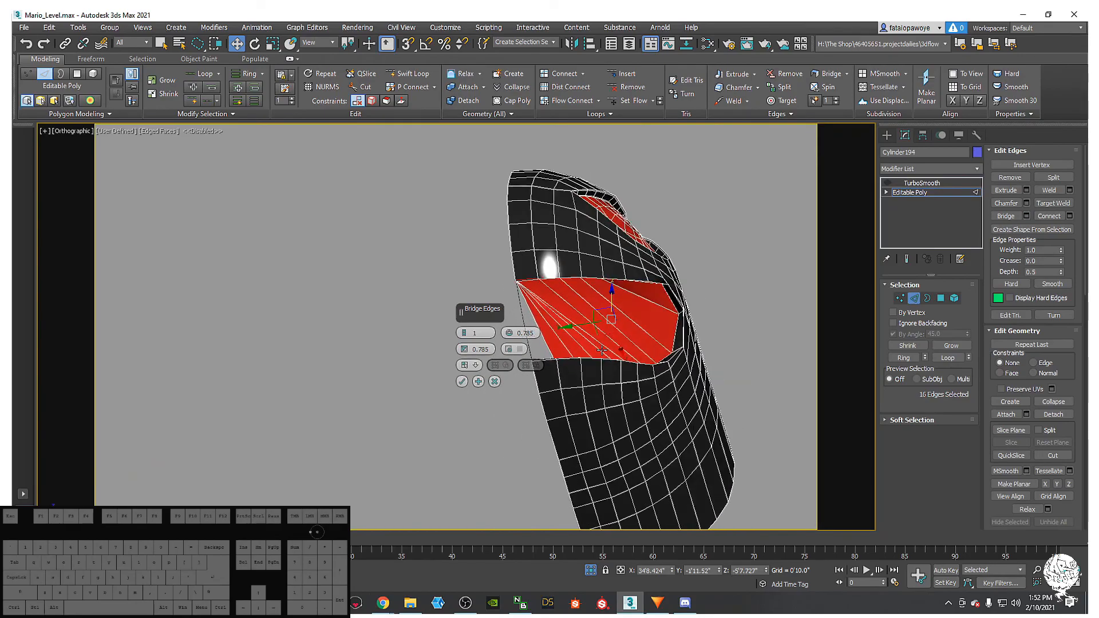
left_click(494, 381)
middle_click_drag(497, 385, 565, 428, "alt")
scroll(558, 378, "up", 5)
- Delete the sixteen edges around the opening and the thin rim polygons
key("Delete")
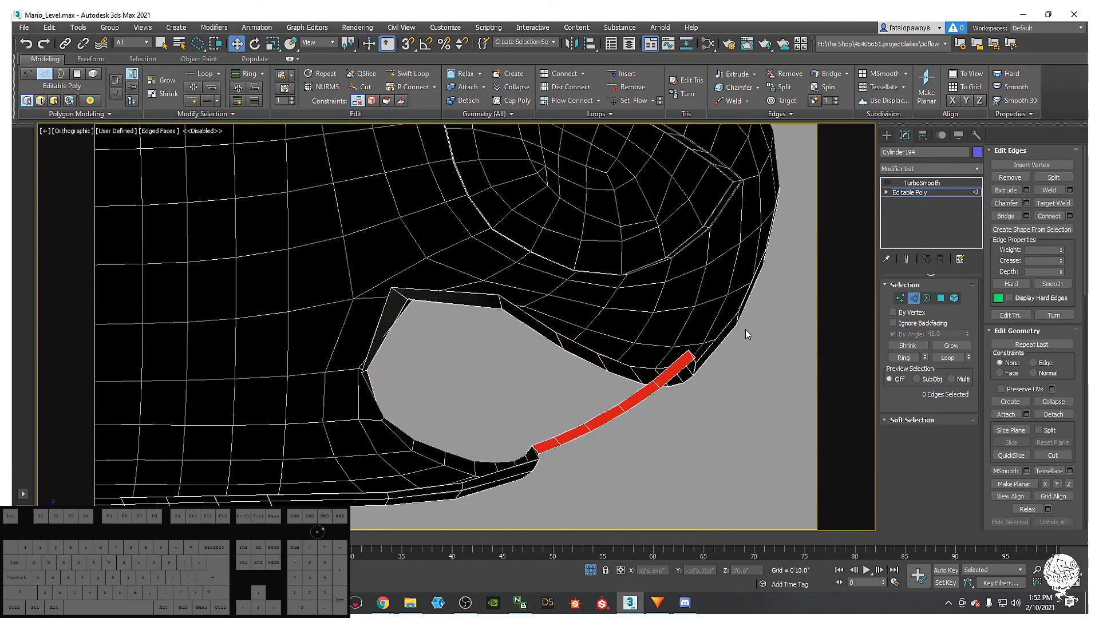
left_click(927, 299)
key("ctrl+a")
middle_click_drag(674, 387, 607, 383, "alt")
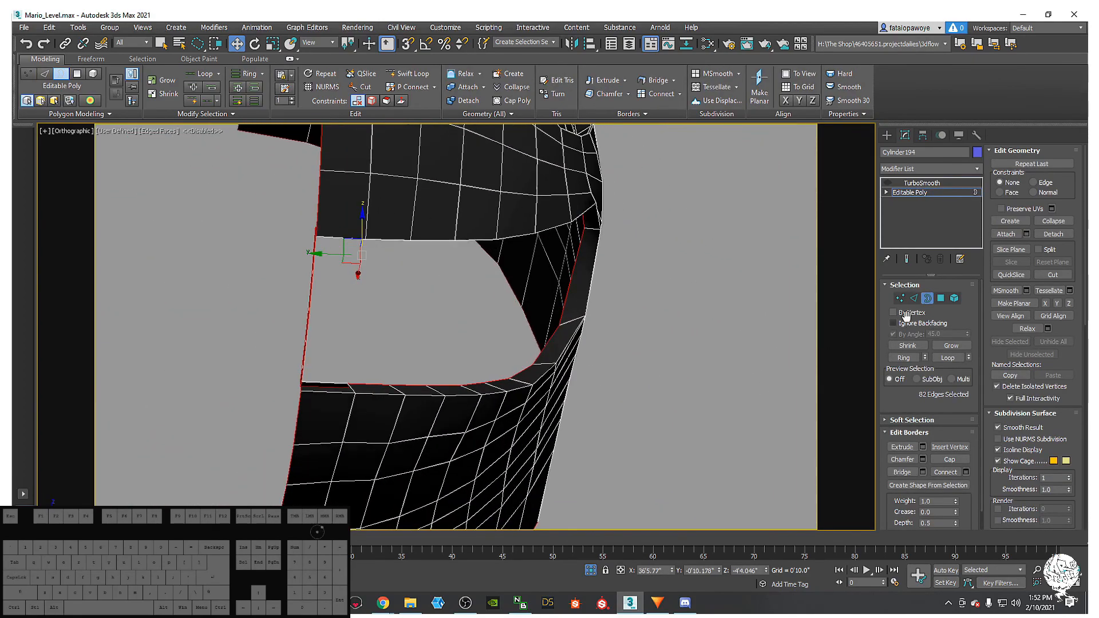
left_click(940, 298)
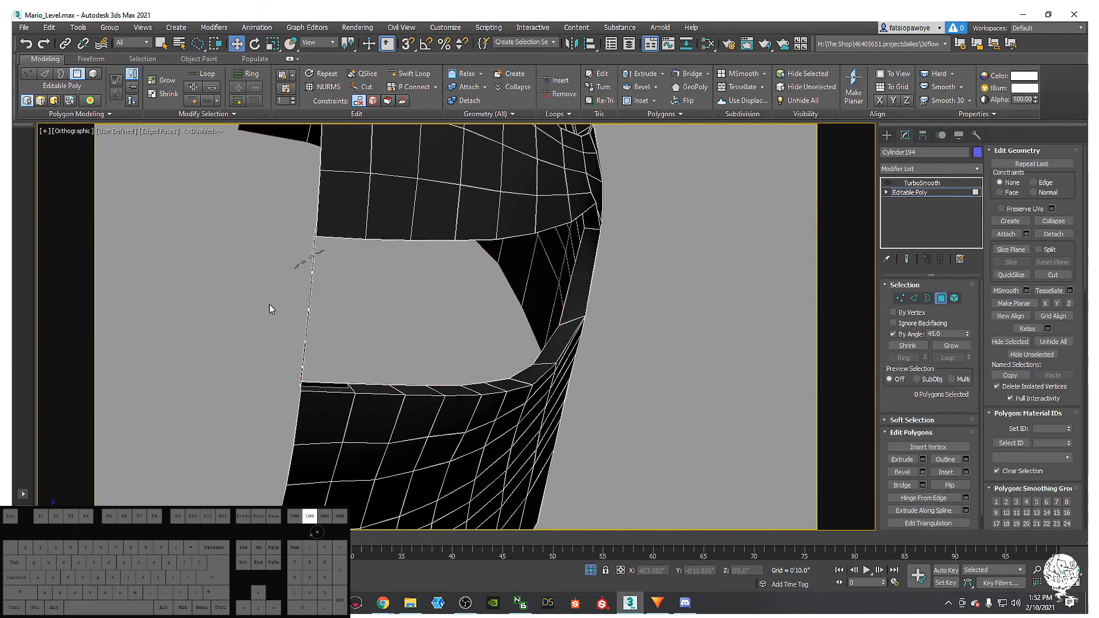
left_click_drag(342, 374, 344, 374)
mouse_move(339, 266)
left_mouse_down()
mouse_move(303, 351)
mouse_move(336, 321)
left_mouse_up()
middle_click_drag(337, 322, 319, 349)
key("Delete")
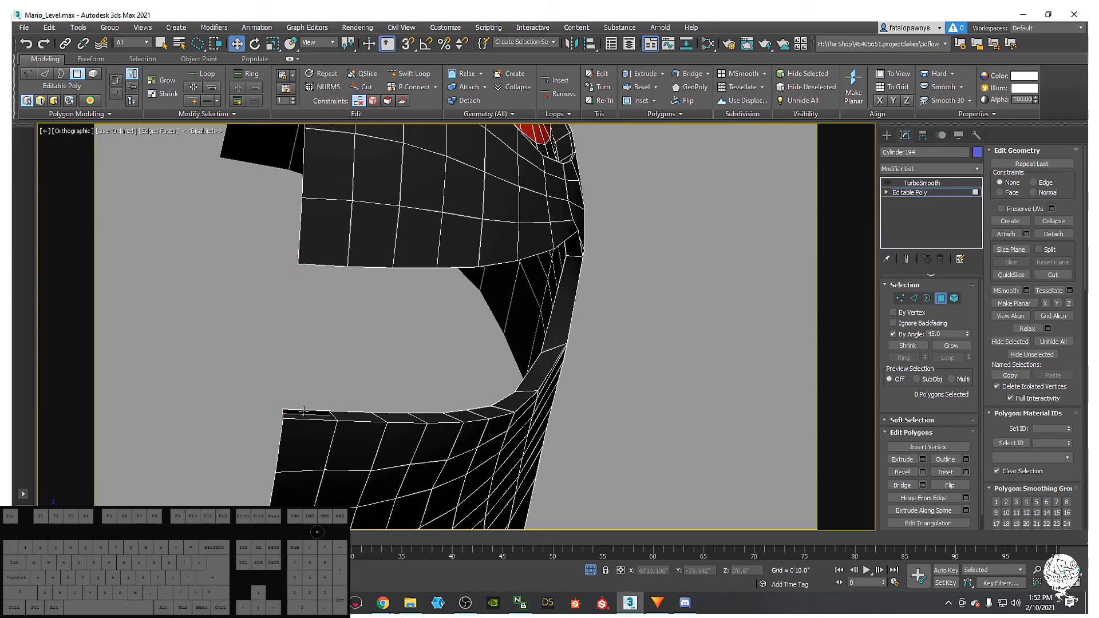
- Select the opening's rim edge loop, dropping two edges from the selection
left_click(309, 416)
middle_click_drag(309, 415, 314, 378, "alt")
left_click(390, 425, "shift")
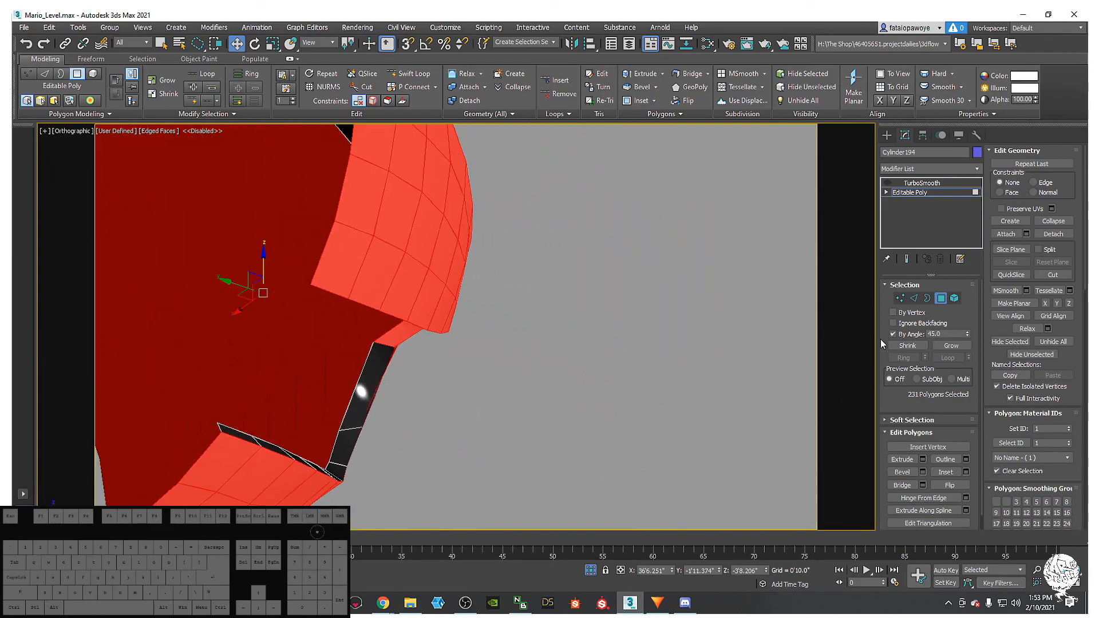
left_click(913, 298)
scroll(328, 419, "down", 3)
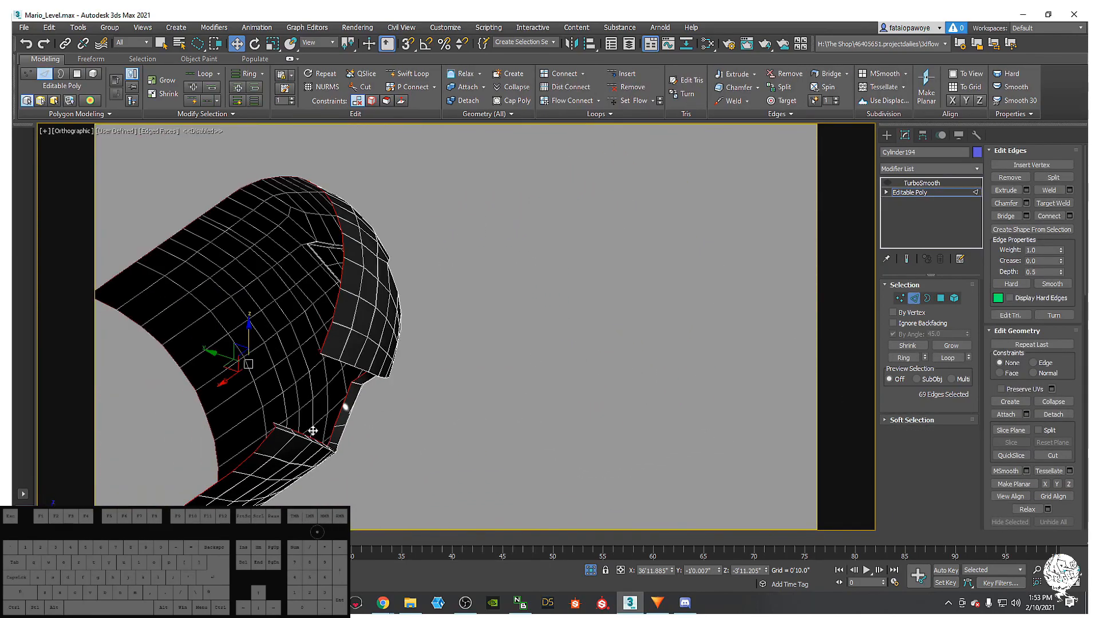
middle_click_drag(346, 400, 419, 443, "alt")
left_click(420, 439)
middle_click_drag(370, 412, 359, 474, "alt")
double_click(487, 452)
left_click_drag(410, 503, 413, 499, "alt")
mouse_move(414, 499)
middle_mouse_down("alt")
mouse_move(505, 528)
mouse_move(505, 563)
mouse_move(498, 546)
mouse_move(518, 530)
middle_mouse_up("alt")
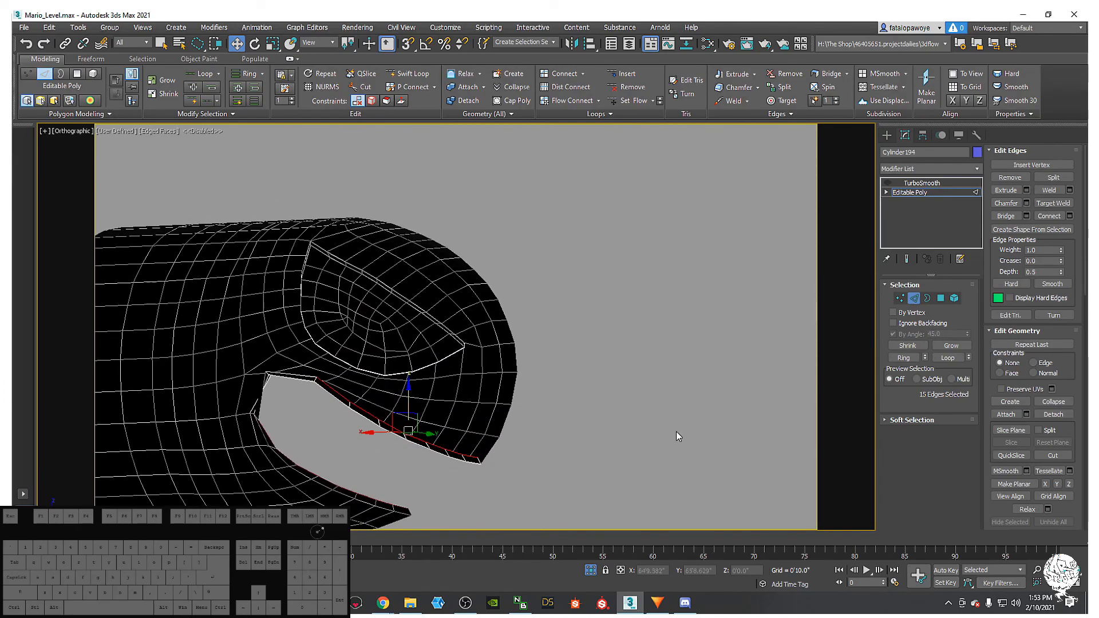
- Bridge the selected rim edges with 4 segments
left_click(1027, 216)
middle_click_drag(586, 439, 487, 324, "alt")
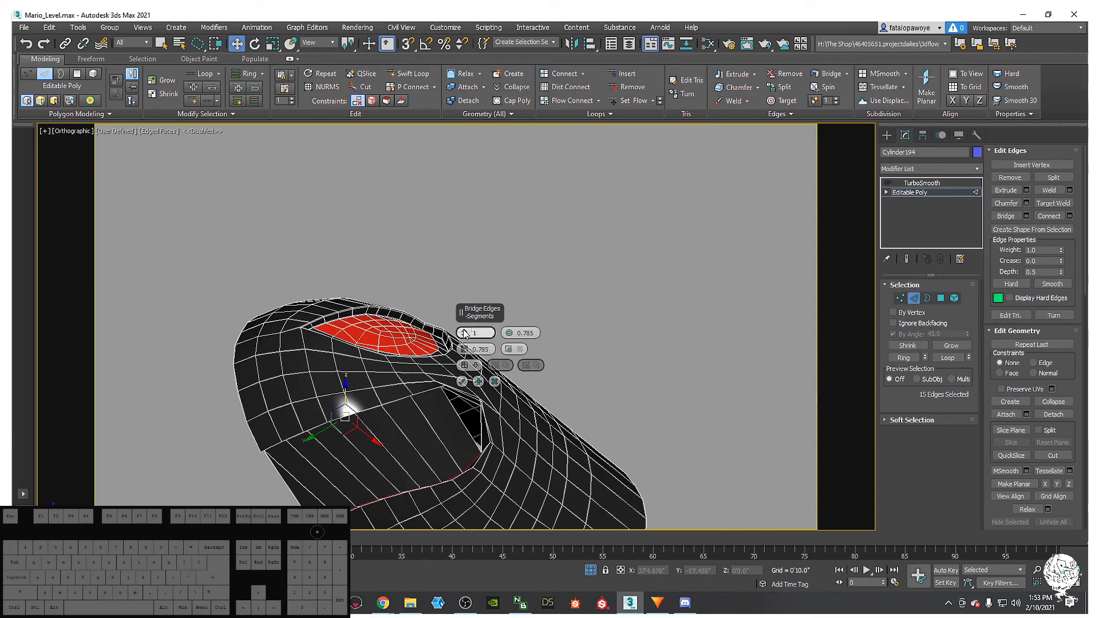
left_click(464, 335)
left_click(464, 334)
middle_click_drag(378, 443, 493, 355, "alt")
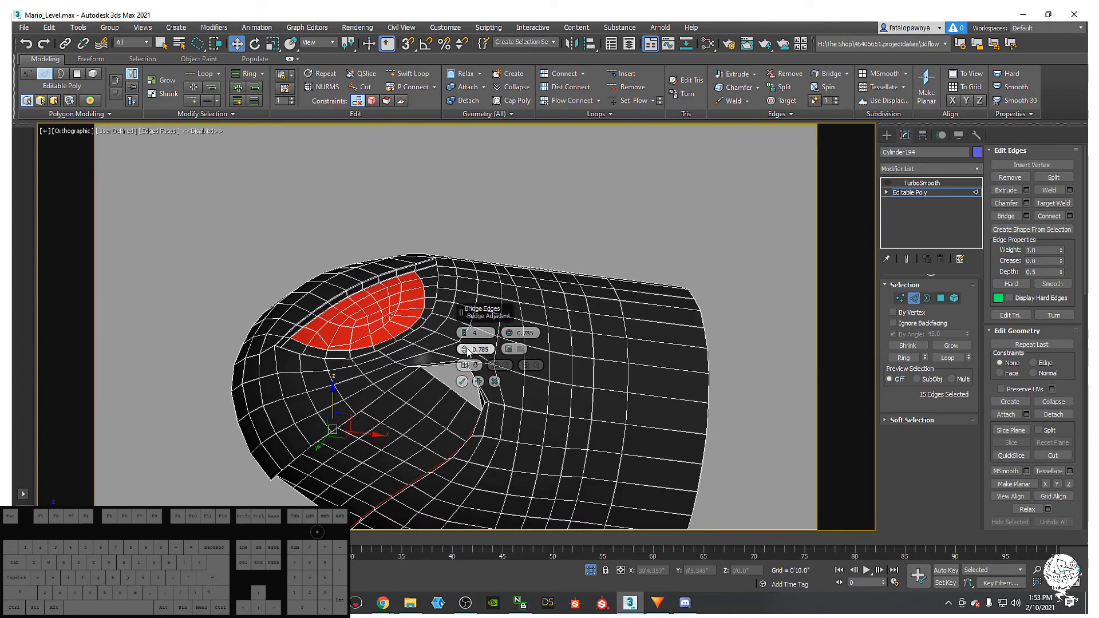
left_click(467, 367)
left_click(468, 366)
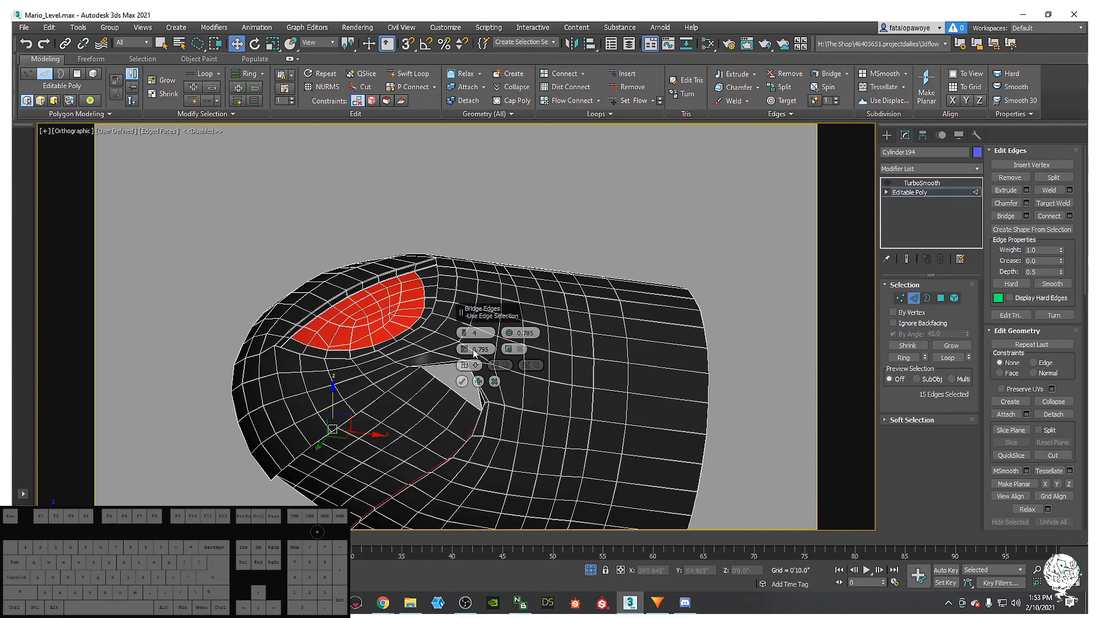
left_click(507, 349)
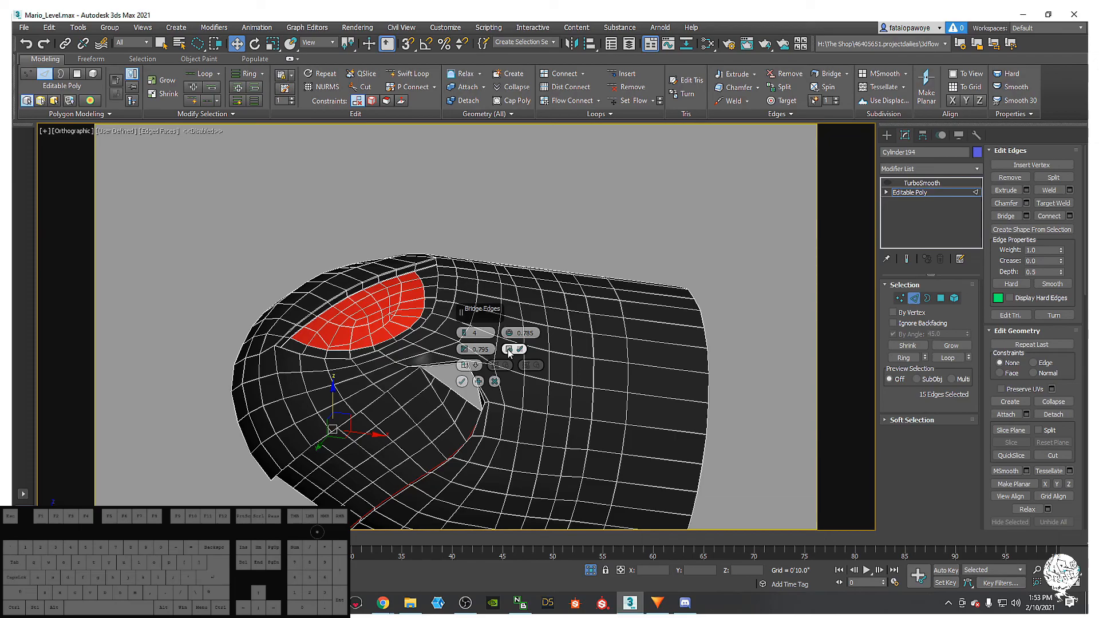
left_click(508, 350)
left_click(507, 350)
left_click(509, 350)
left_click(508, 349)
middle_click_drag(483, 372, 463, 383, "alt")
left_click(462, 381)
- Inspect the new bridge polygons and select the border of the small corner hole
middle_click_drag(464, 339, 492, 298, "alt")
left_click(941, 298)
middle_click_drag(569, 363, 475, 378, "alt")
middle_click_drag(440, 414, 595, 425, "alt")
middle_click_drag(821, 349, 484, 434, "alt")
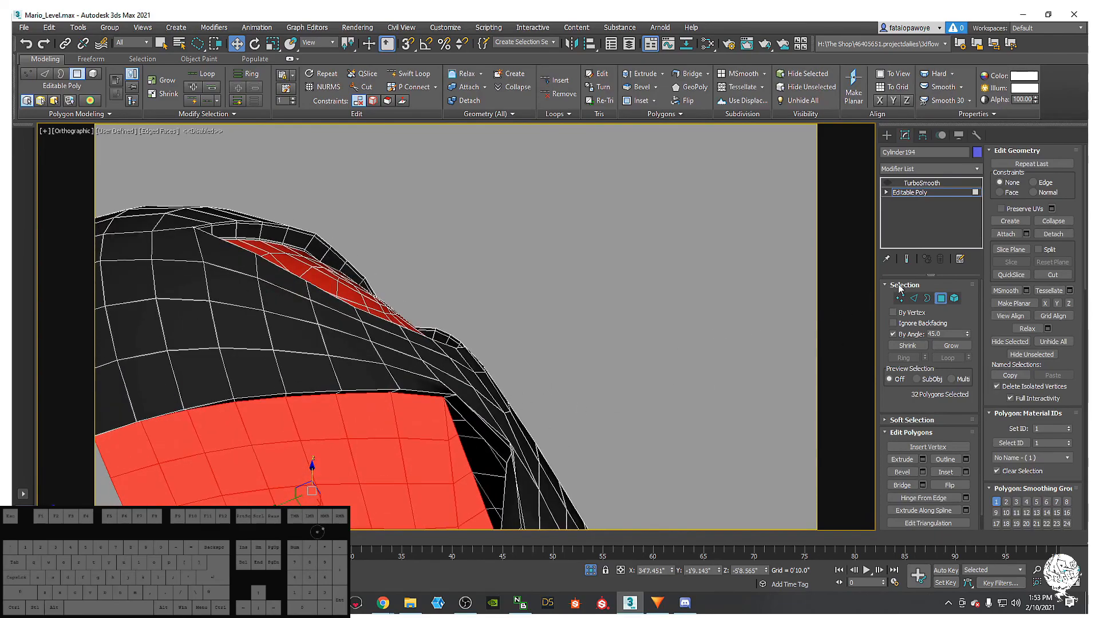
left_click(494, 461)
middle_click_drag(494, 461, 500, 407, "alt")
right_click(508, 451)
left_click(488, 479)
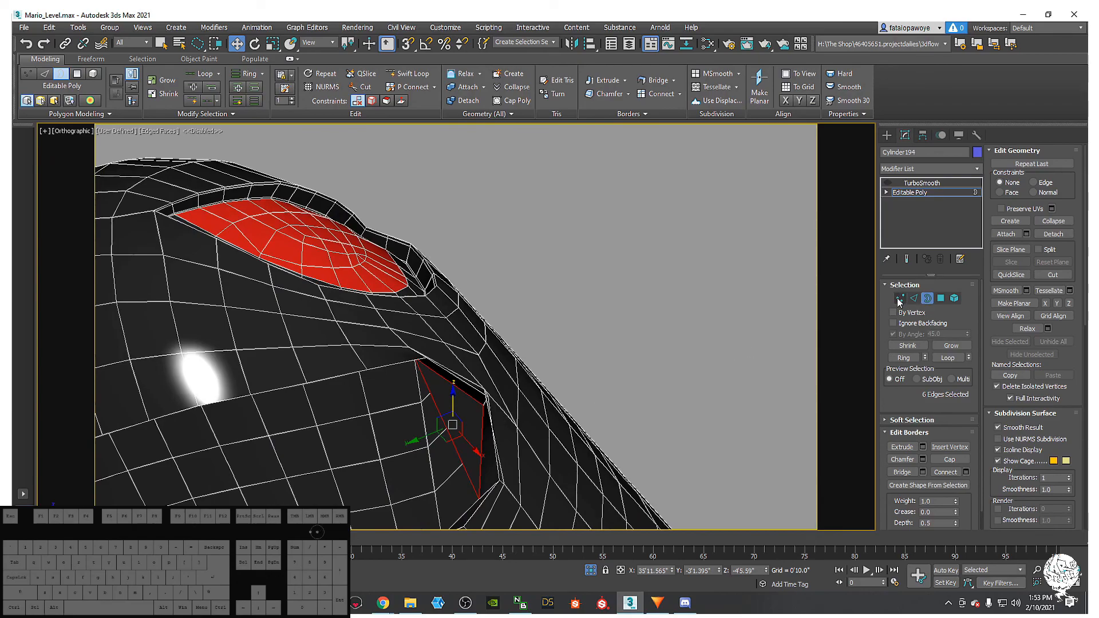
- Connect two opposite corner vertices of the hole with a new edge
left_click(899, 298)
left_click(483, 402)
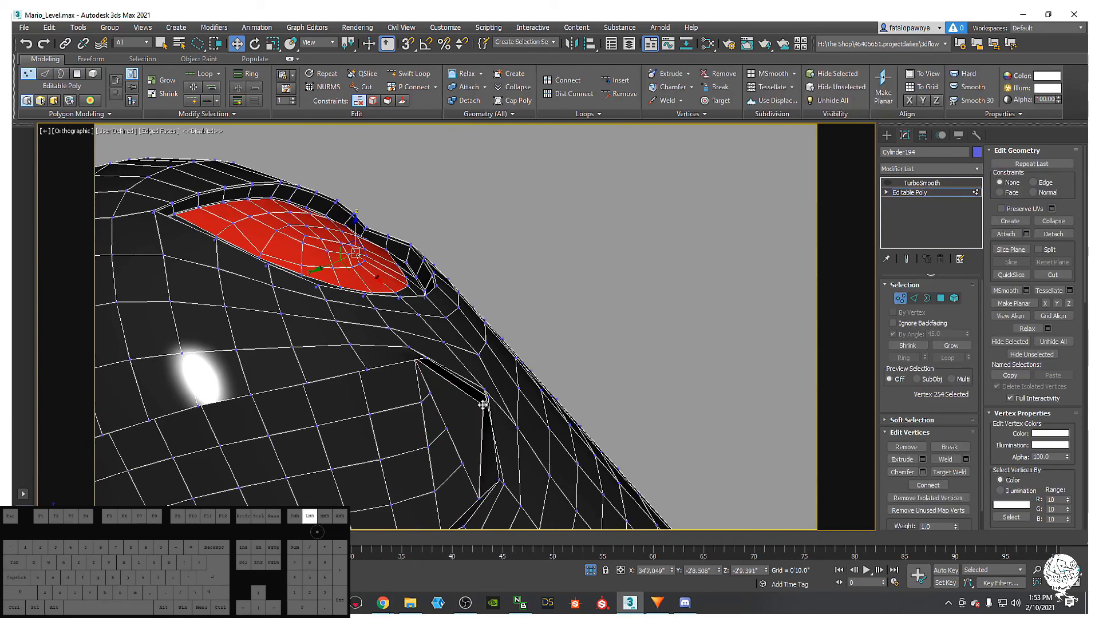
left_click(446, 429, "ctrl")
right_click(445, 428)
left_click(427, 460)
middle_click_drag(427, 461, 435, 412, "alt")
key("alt+c")
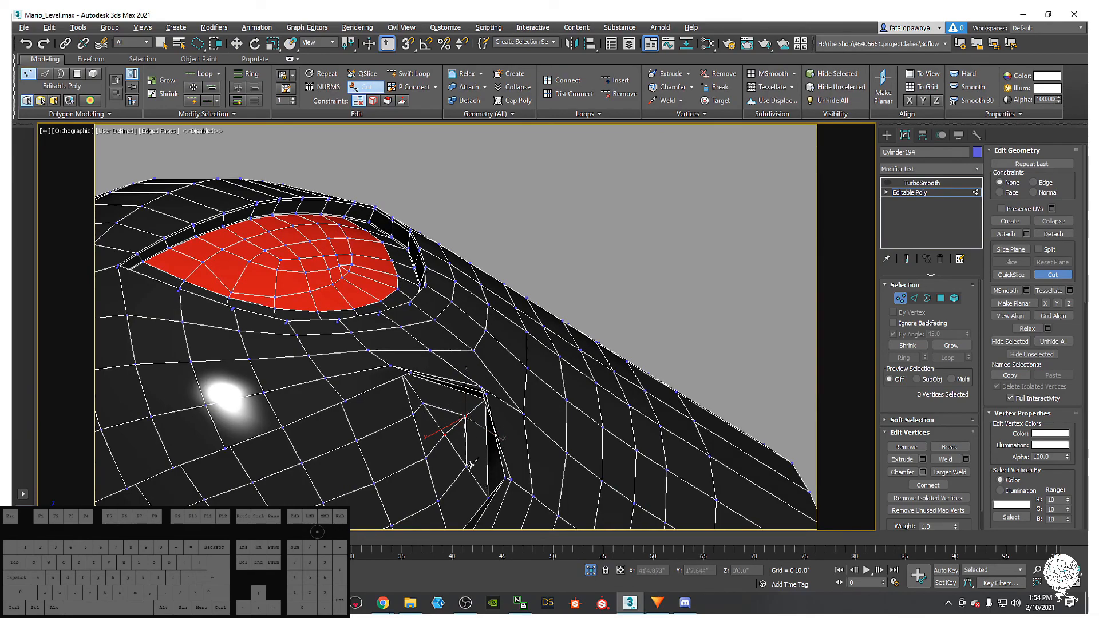
middle_click_drag(461, 430, 413, 438, "alt")
middle_click_drag(482, 463, 549, 389, "alt")
- Turn on the TurboSmooth modifier to preview the smoothed shell
left_click(920, 184)
left_click(887, 182)
mouse_move(670, 309)
middle_mouse_down("alt")
mouse_move(592, 374)
mouse_move(657, 262)
mouse_move(663, 282)
mouse_move(624, 297)
mouse_move(638, 272)
mouse_move(553, 192)
middle_mouse_up("alt")
key("F4")
- Inspect the smoothed shell, then disable TurboSmooth and return to the base Editable Poly
left_click(665, 274)
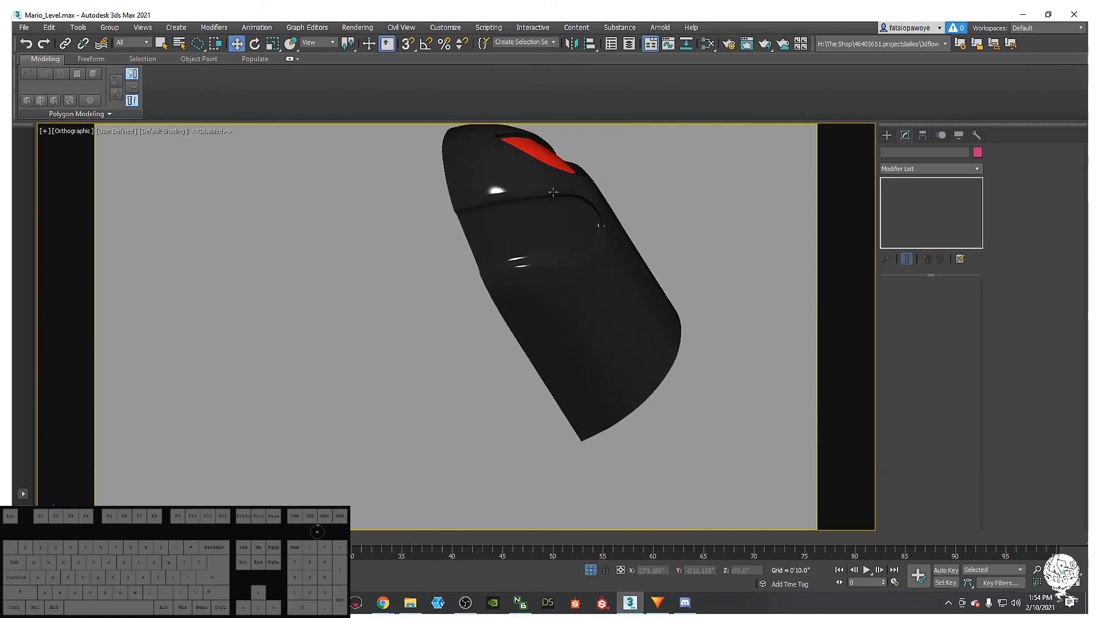
scroll(542, 206, "up", 5)
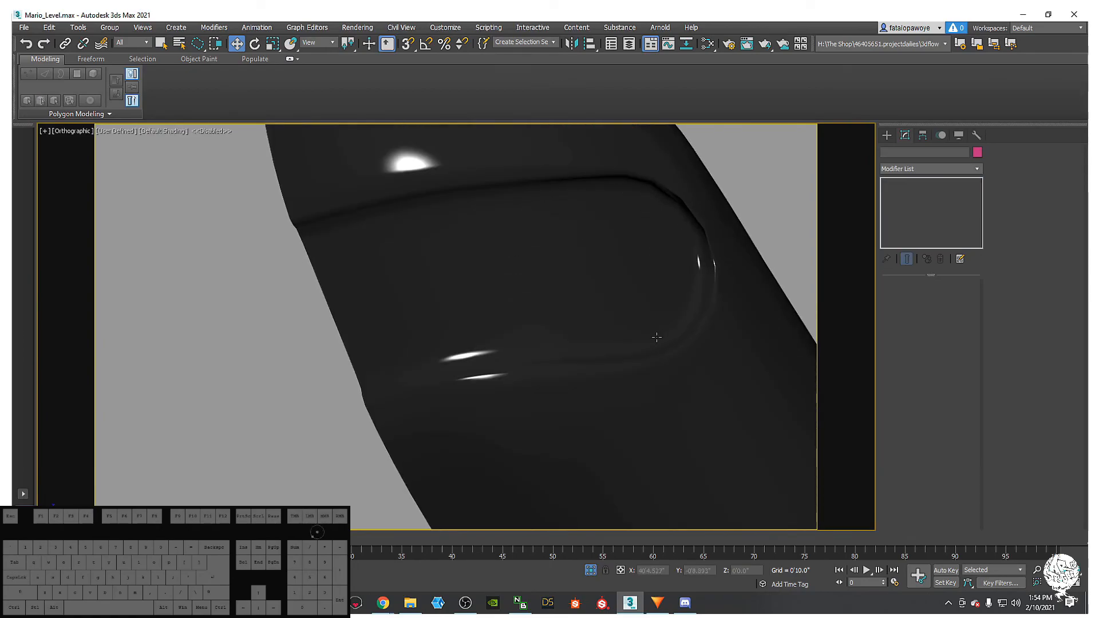
left_click(699, 262)
left_click(886, 183)
left_click(909, 192)
key("F4")
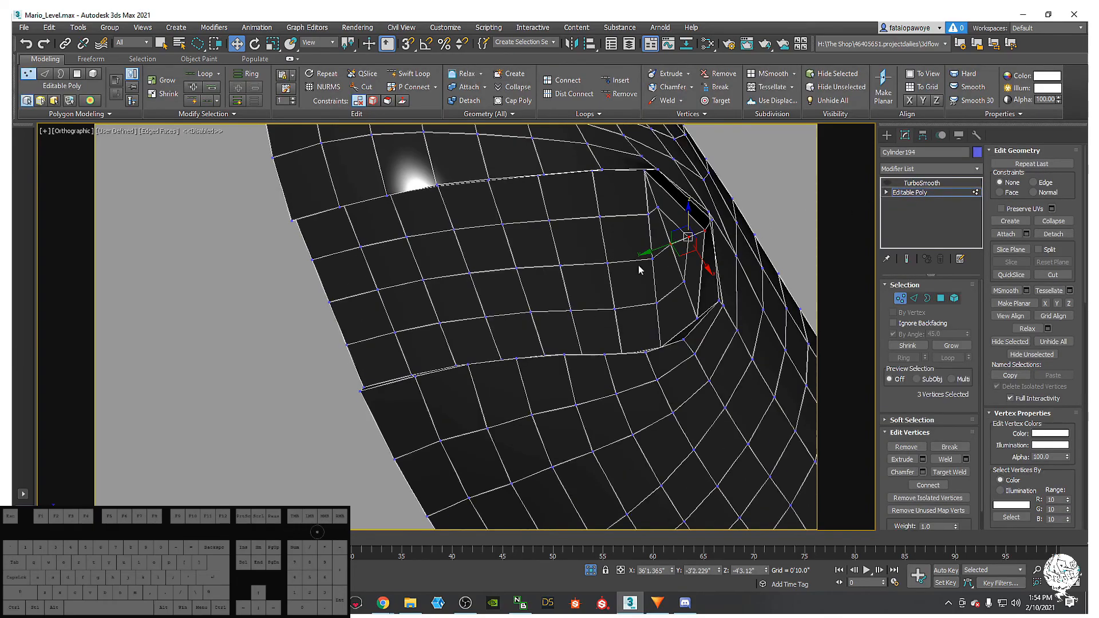
- Insert a Swift Loop edge loop along the side opening's outer rim
middle_click_drag(629, 171, 585, 229, "alt")
middle_click_drag(658, 237, 655, 317)
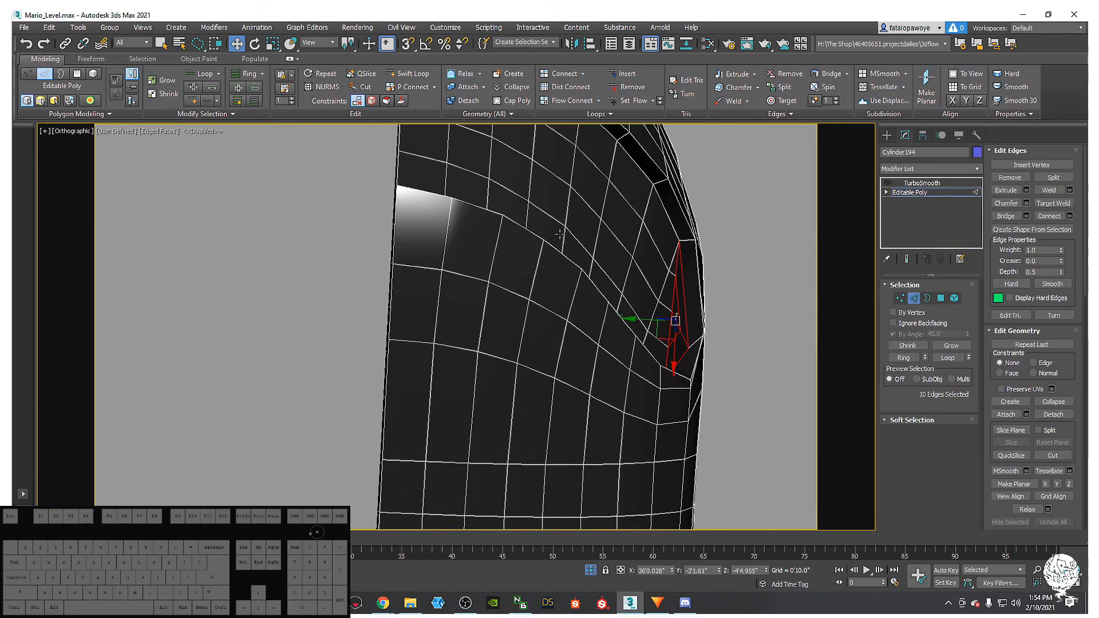
middle_click_drag(559, 234, 507, 245, "alt")
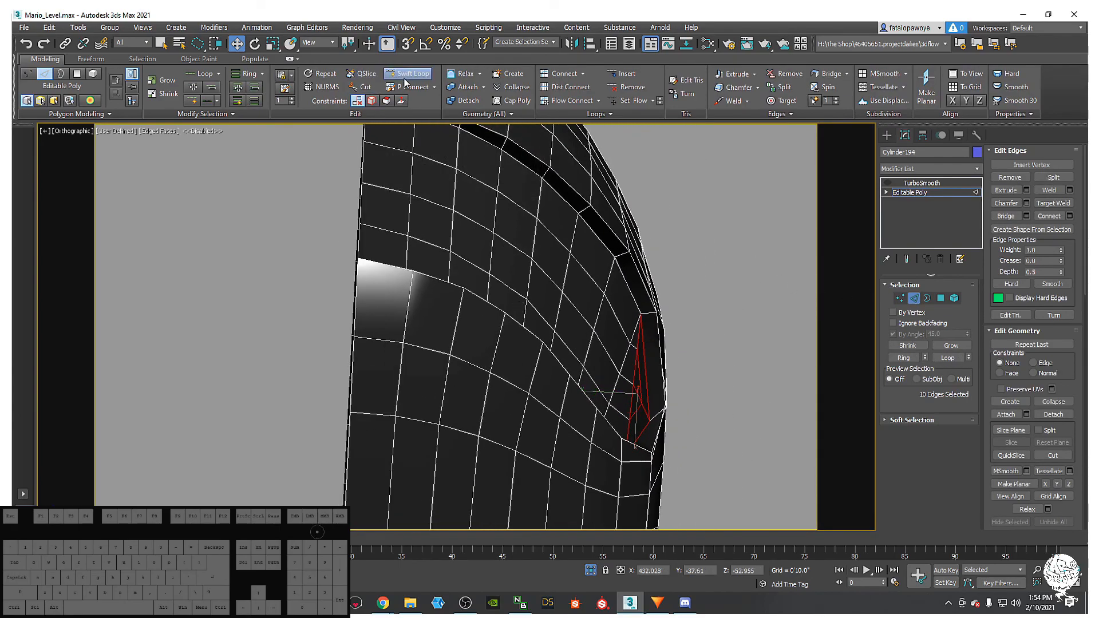
left_click(404, 77)
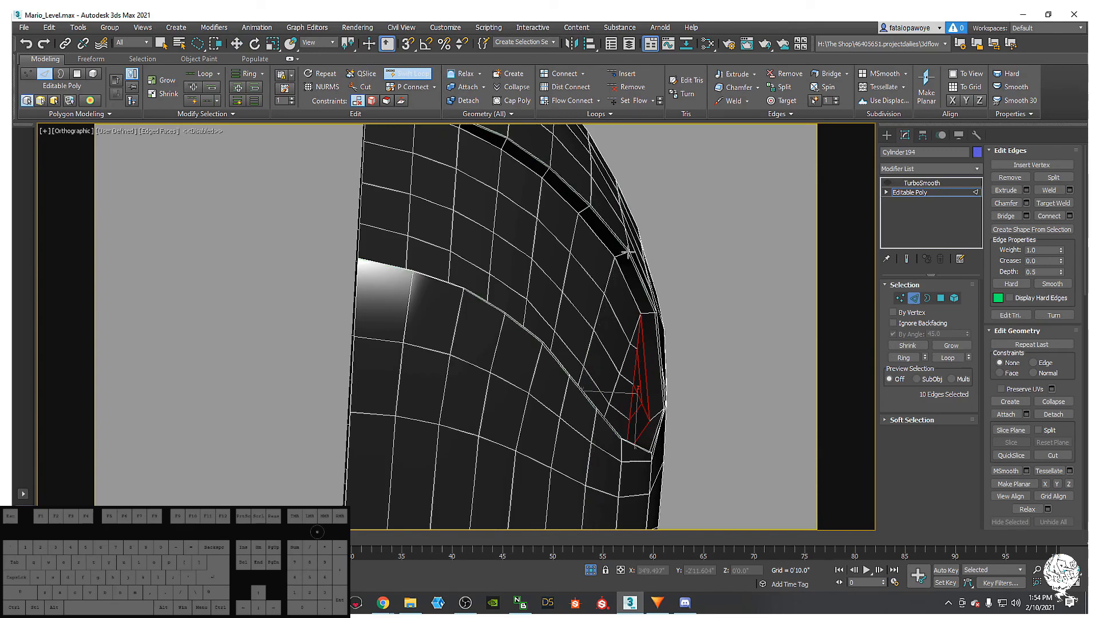
left_click(628, 253)
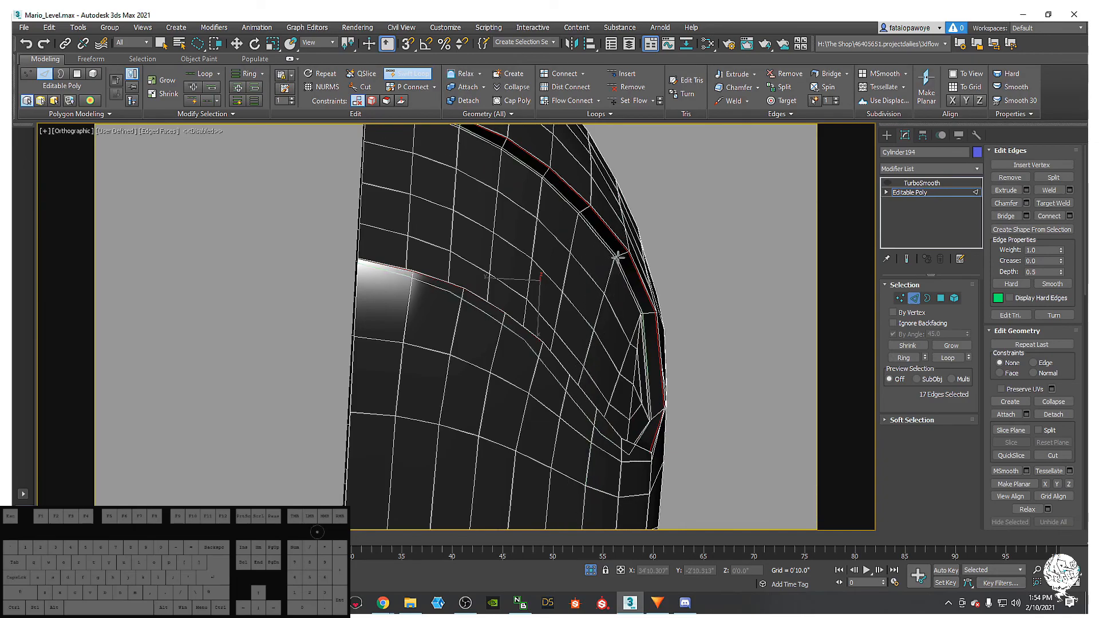
right_click(617, 257)
middle_click_drag(620, 263, 589, 290, "alt")
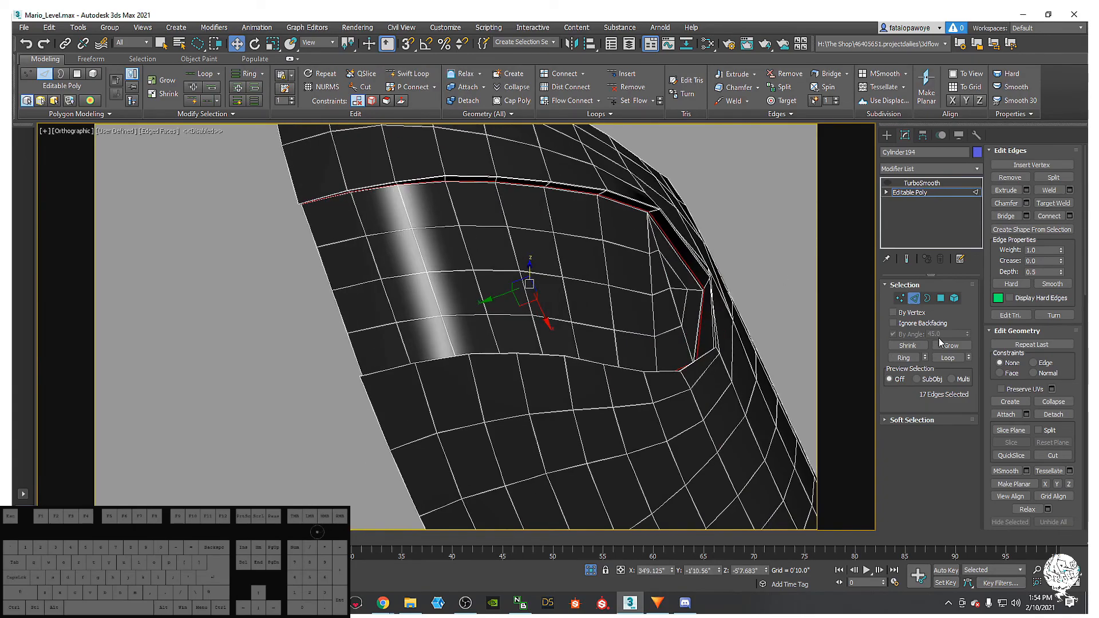
middle_click_drag(853, 332, 597, 307, "alt")
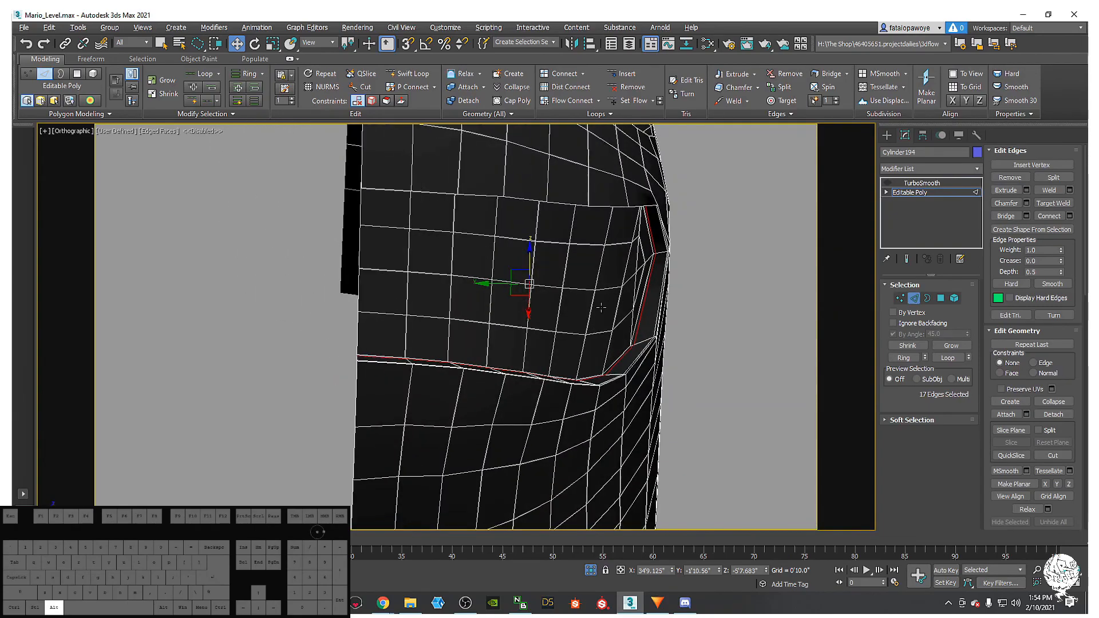
left_click(941, 298)
middle_click_drag(593, 289, 628, 321, "alt")
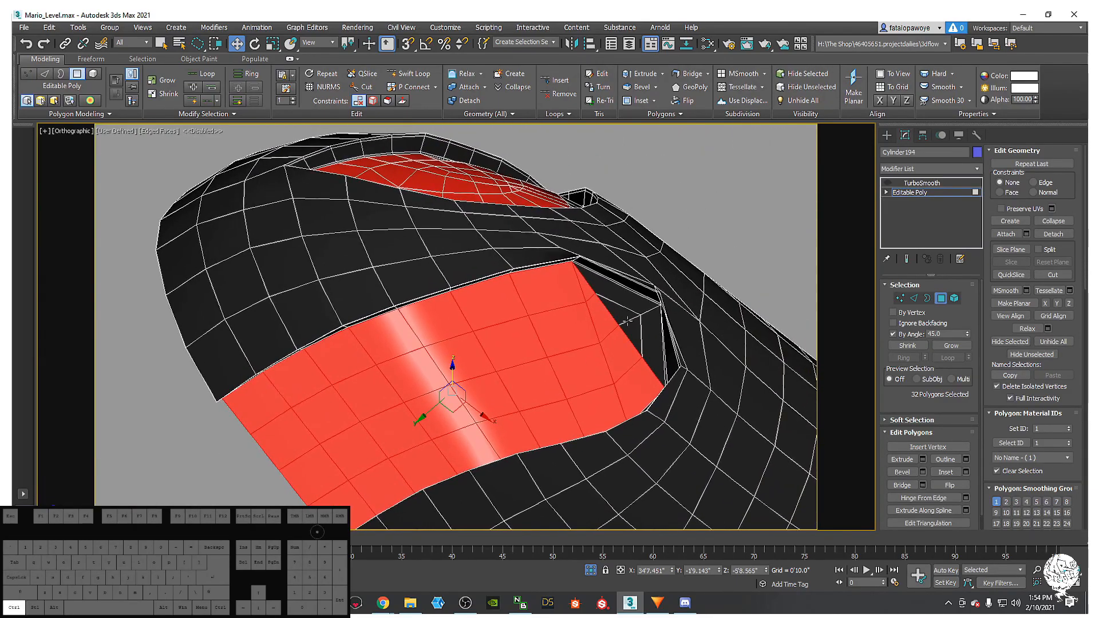
- Undo the oversized selection growth and add four uncovered polygons to the mouth patch
left_click(628, 332, "ctrl")
key("ctrl+z")
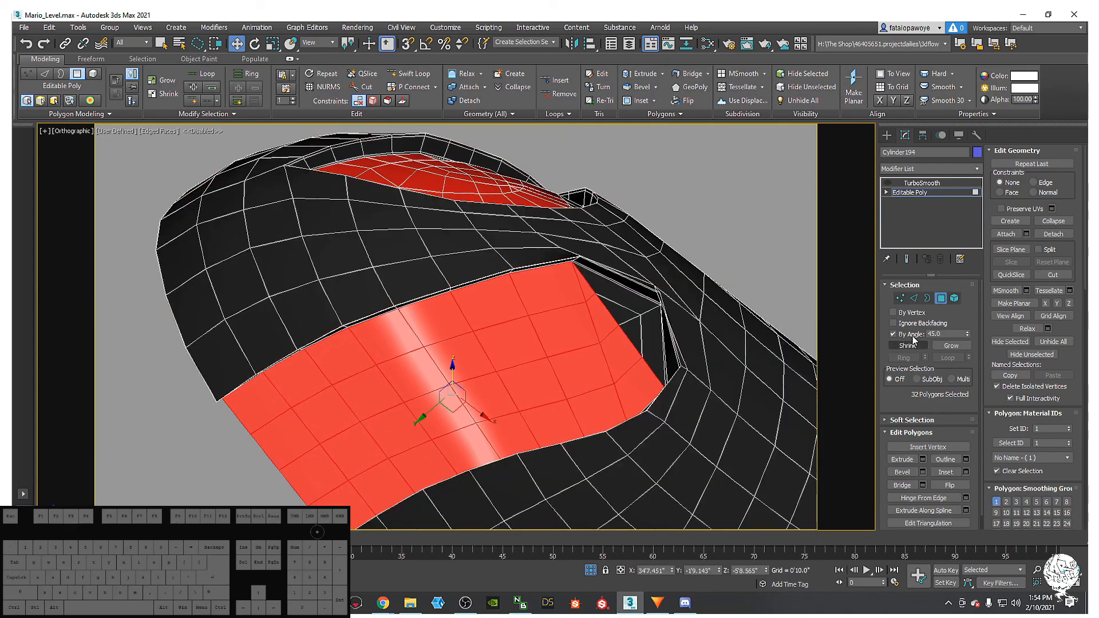
left_click(619, 313, "ctrl")
left_click(625, 325, "ctrl")
left_click(645, 336, "ctrl")
left_click(635, 304, "ctrl")
middle_click_drag(631, 304, 643, 341, "alt")
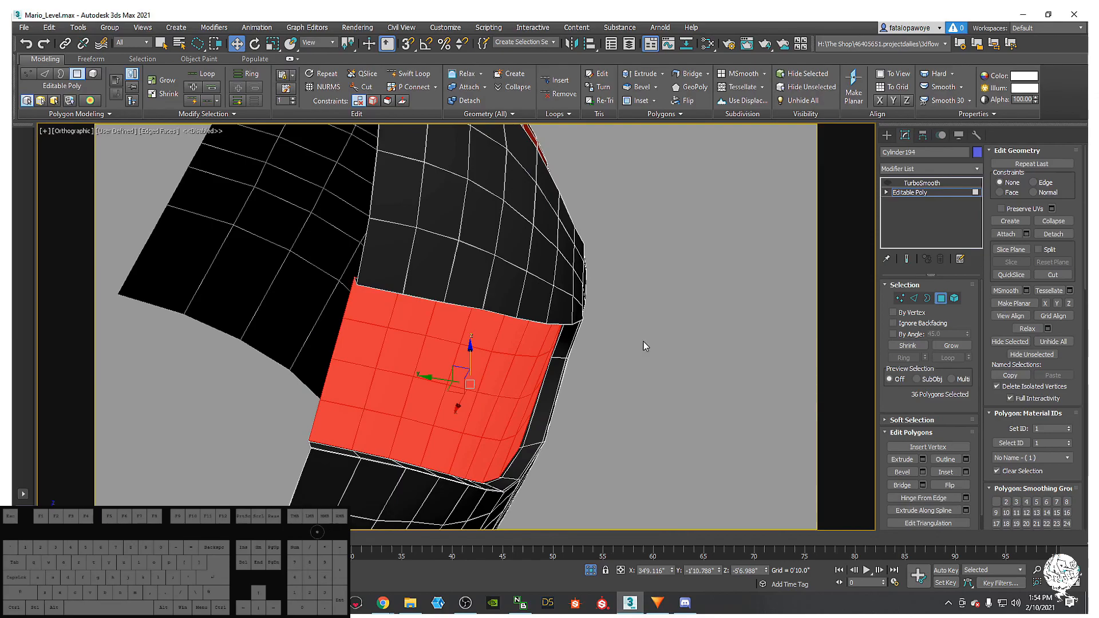
- Extrude the mouth polygons inward by -0'2.811" and confirm
right_click(642, 341)
left_click(544, 368)
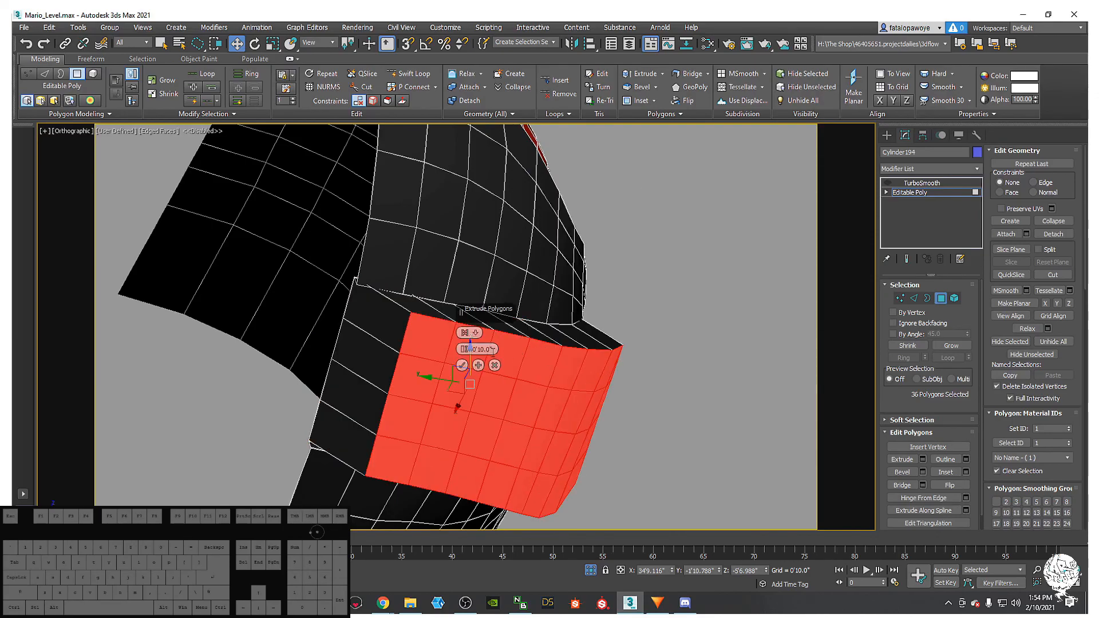
left_click_drag(456, 352, 461, 376)
middle_click_drag(472, 337, 624, 332, "alt")
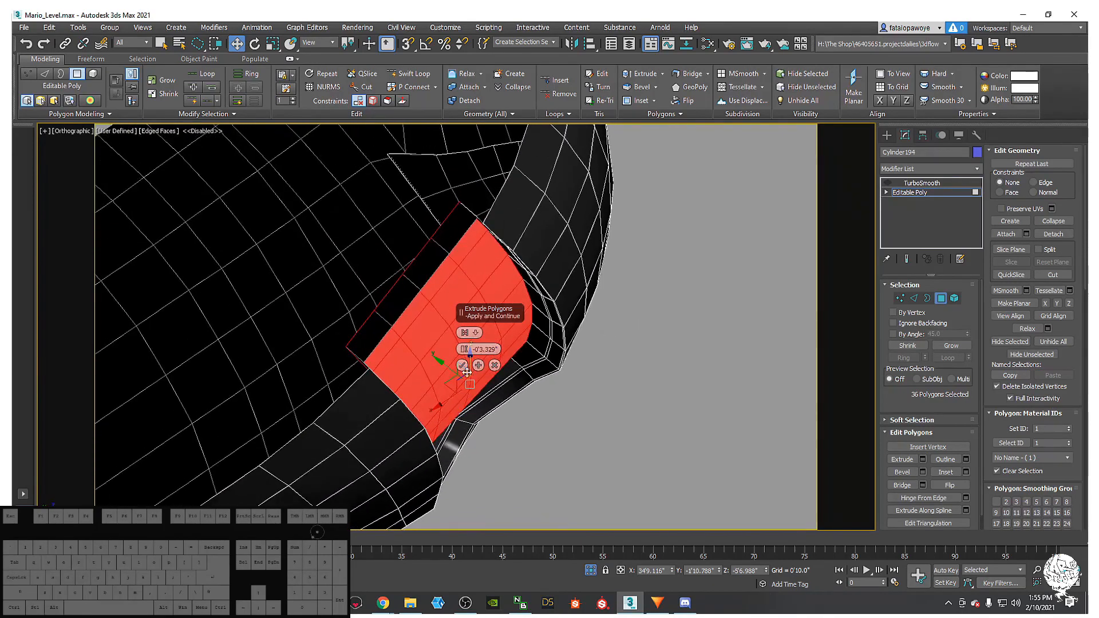
left_click(462, 365)
- Grow a four-polygon strip at the mouth corner from one polygon and delete it
middle_click_drag(462, 364, 540, 311, "alt")
left_click(547, 337)
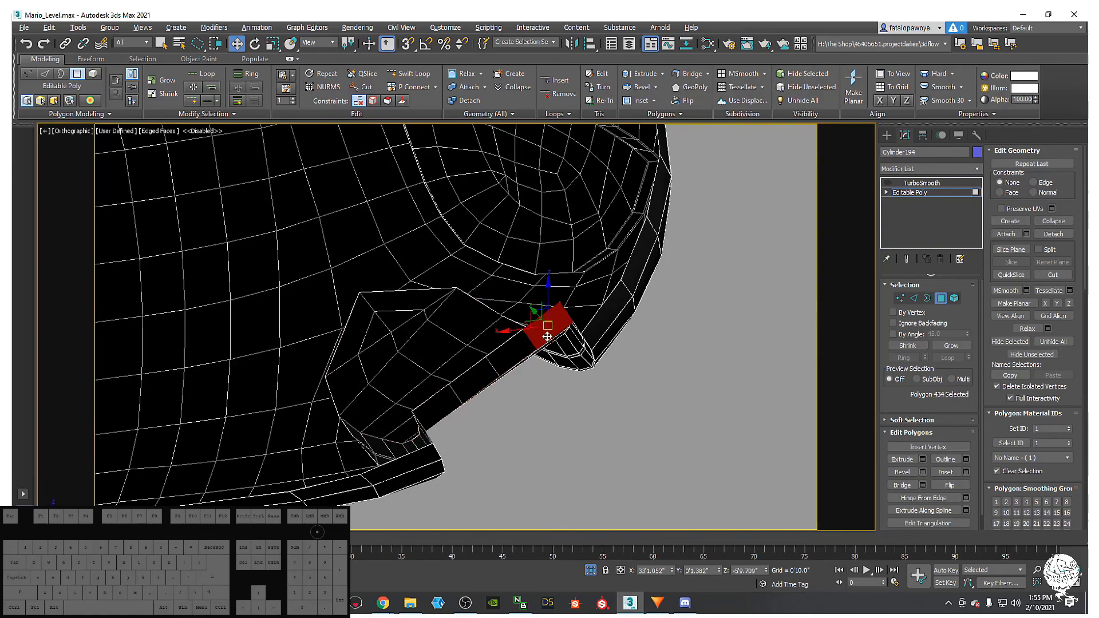
left_click(515, 346, "ctrl")
left_click(478, 384, "ctrl")
left_click(432, 410, "ctrl")
middle_click_drag(491, 410, 483, 336, "alt")
key("Delete")
middle_click_drag(550, 344, 577, 331, "alt")
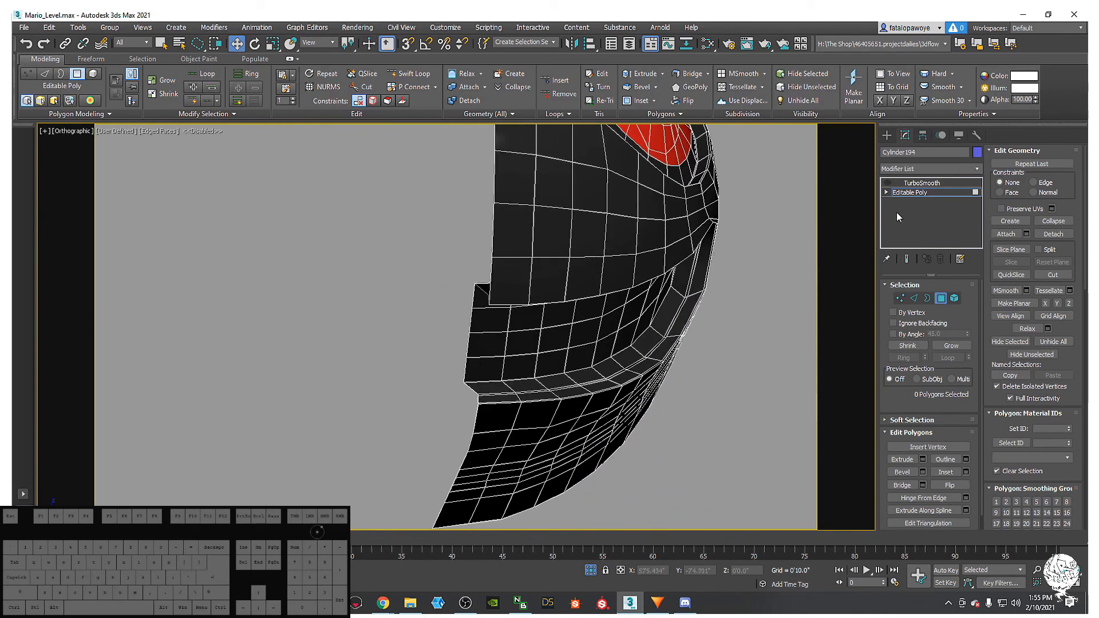
- Reactivate TurboSmooth on Cylinder194 and inspect the smoothed body around the mouth
middle_click_drag(778, 263, 761, 279, "alt")
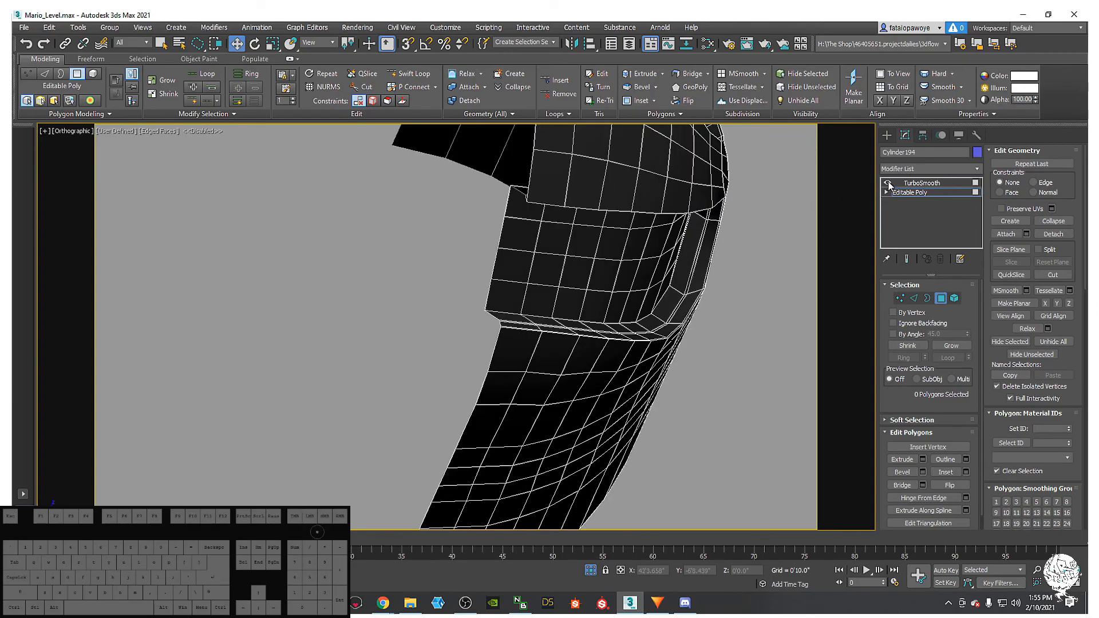
left_click(910, 184)
middle_click_drag(731, 258, 742, 174, "alt")
right_click(750, 235)
- Unhide the teeth, eye and backdrop, disable the TurboSmooth preview, and isolate the body
left_click(795, 180)
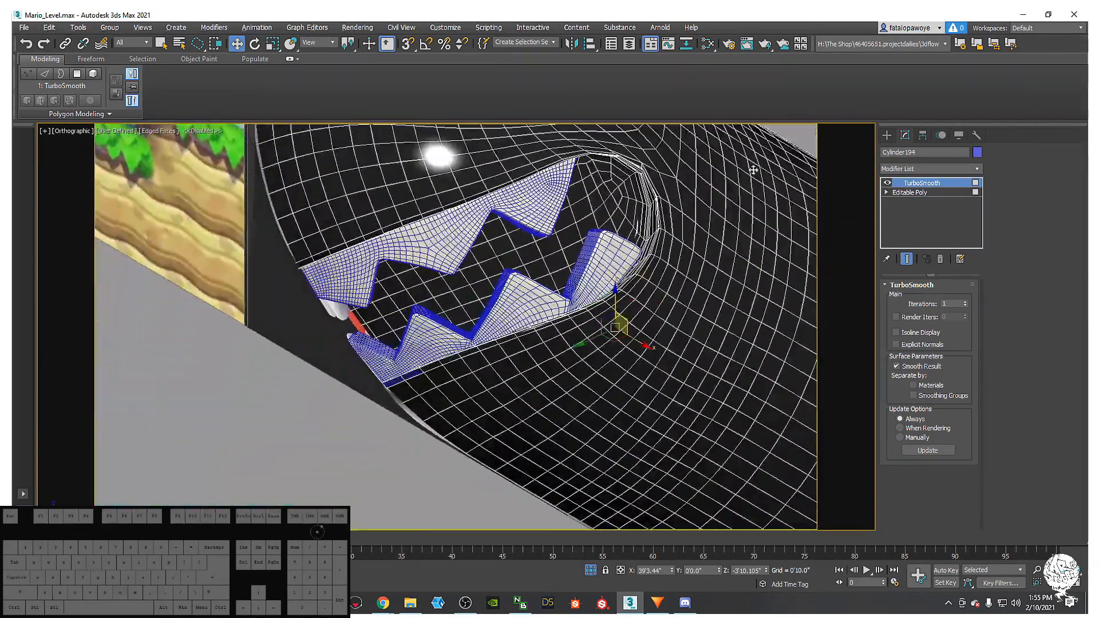
left_click(910, 192)
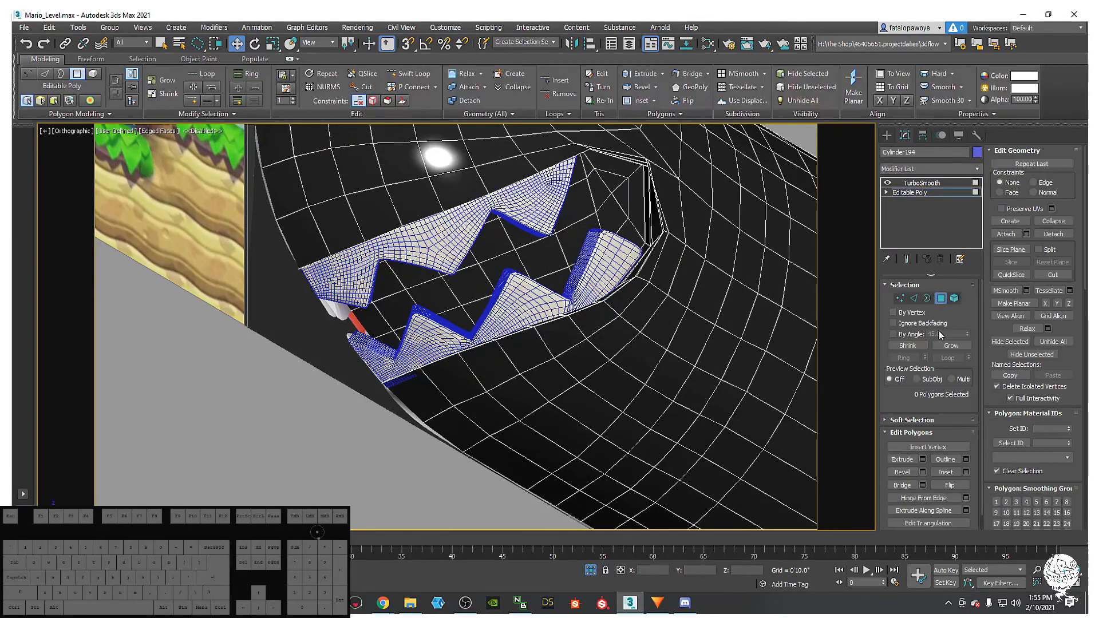
middle_click_drag(558, 232, 514, 238, "alt")
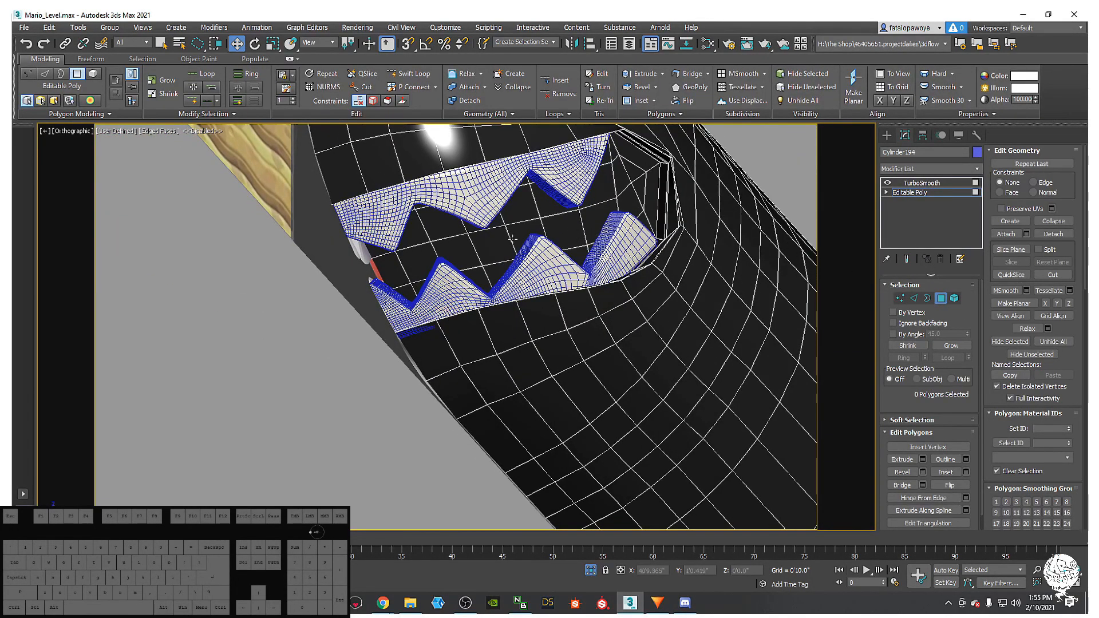
left_click(887, 183)
left_click(910, 193)
key("alt+q")
middle_click_drag(790, 254, 623, 352, "alt")
- Select the band of polygons inside the mouth at Polygon level
left_click(940, 297)
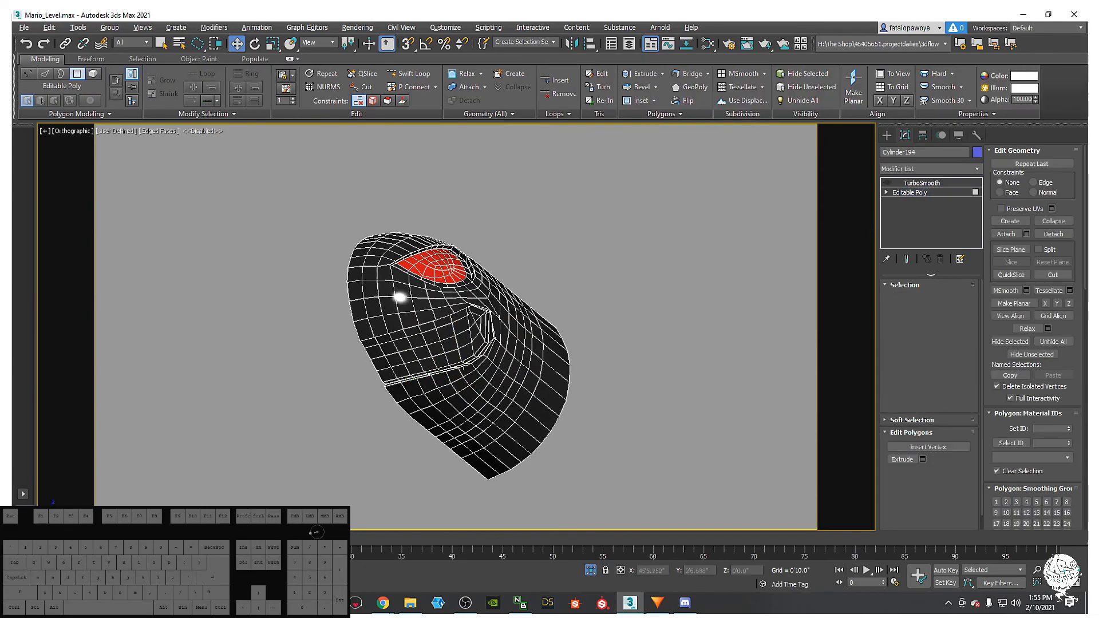
scroll(380, 369, "up", 4)
left_click(398, 351)
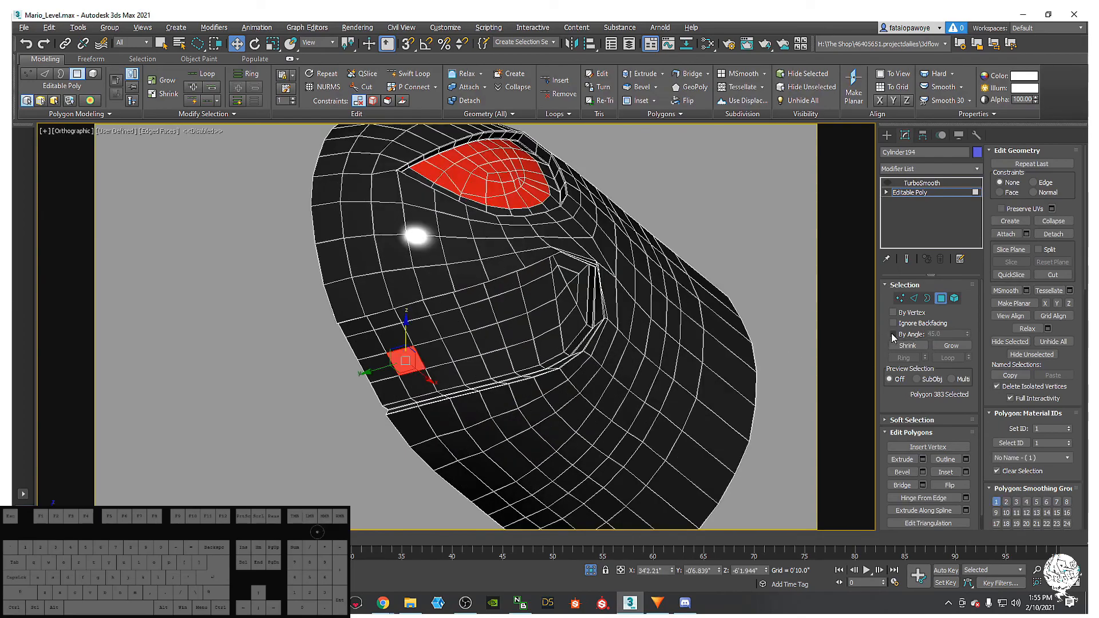
left_click(445, 334)
middle_click_drag(445, 335, 540, 389, "alt")
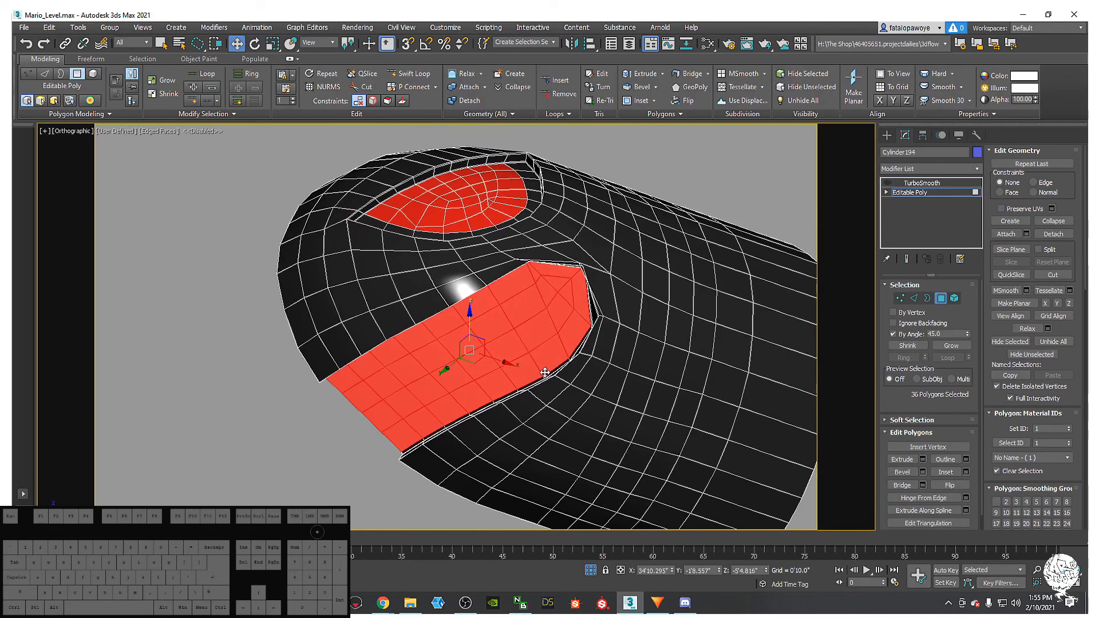
- Assign the red material (ID 2) to the mouth polygons from the Slate Material Editor
key("m")
scroll(135, 310, "down", 1)
scroll(240, 293, "down", 5)
scroll(249, 240, "up", 5)
middle_click_drag(196, 246, 247, 289)
double_click(214, 205)
left_click(87, 141)
left_click(413, 115)
- Clear the selection, unhide the teeth and eye, turn off Edged Faces, and reselect TurboSmooth
middle_click_drag(540, 326, 514, 369, "alt")
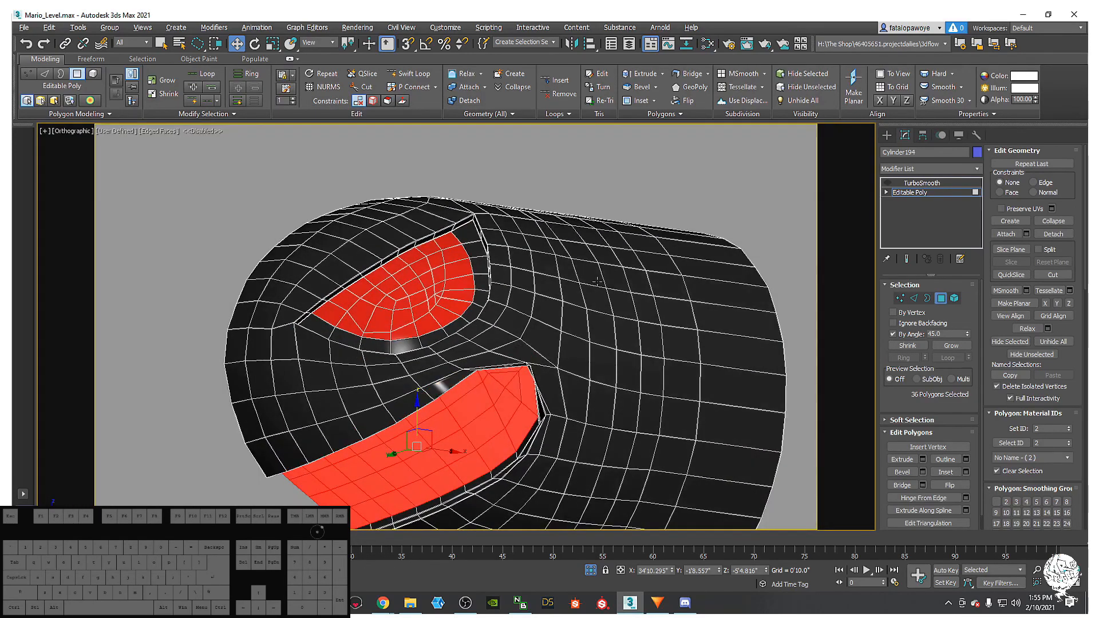
left_click(755, 242)
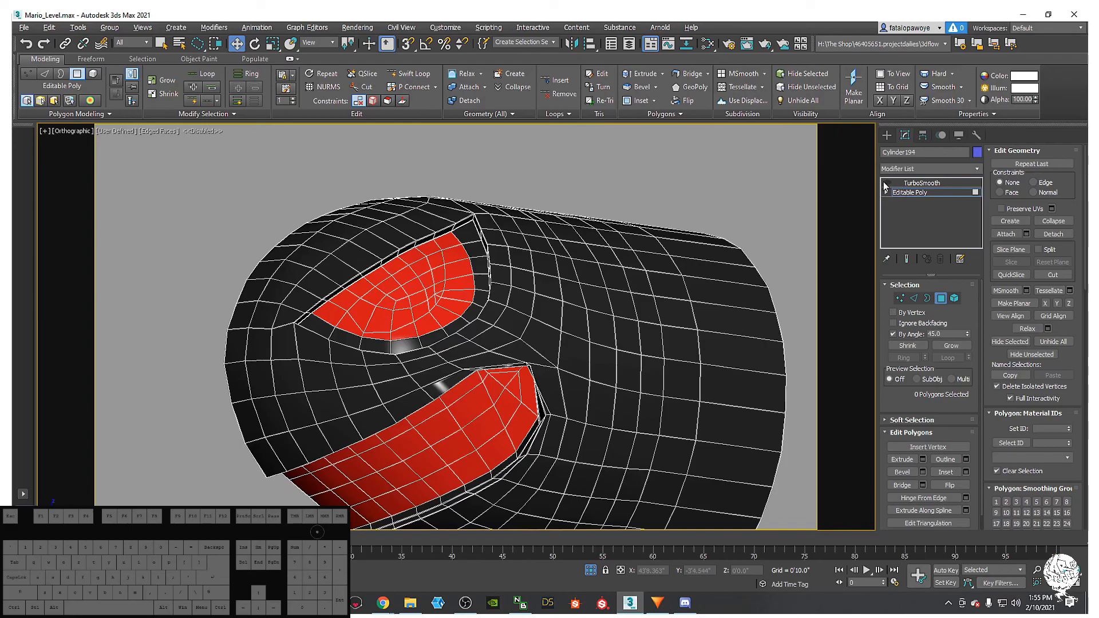
right_click(685, 329)
left_click(718, 274)
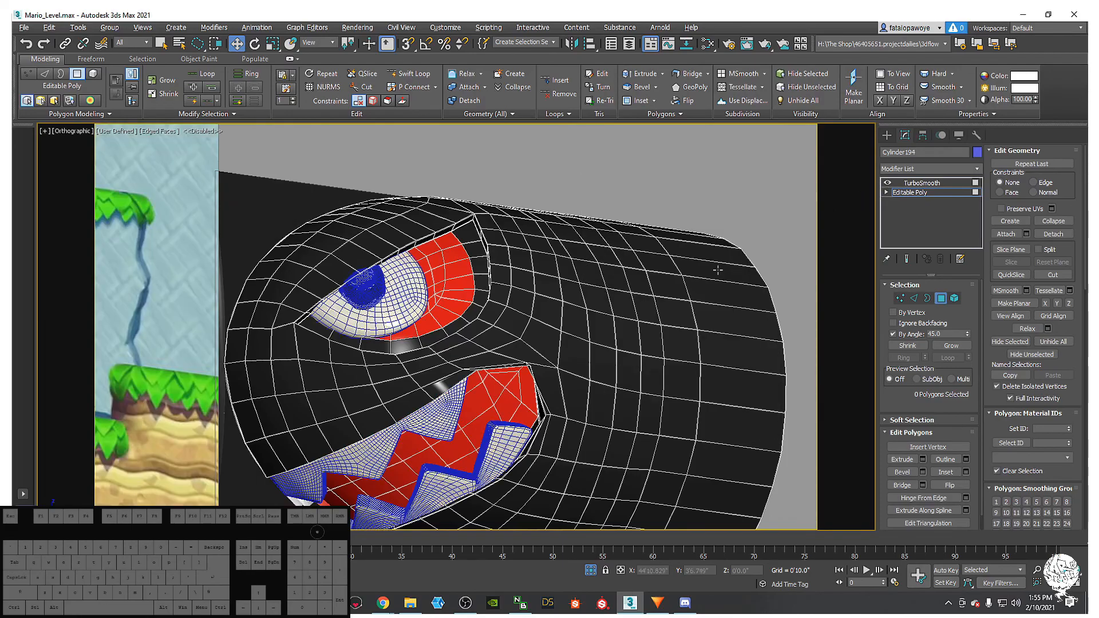
key("F4")
key("F4")
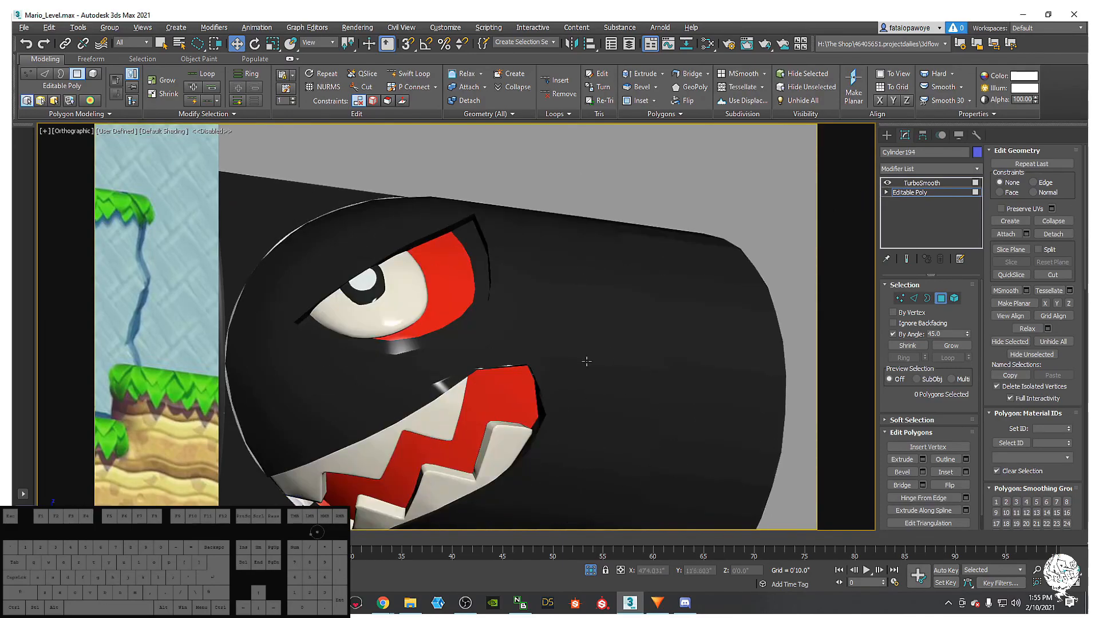
left_click(918, 184)
- Switch to Front view with Edged Faces and enter Border mode on the Editable Poly
scroll(584, 281, "down", 4)
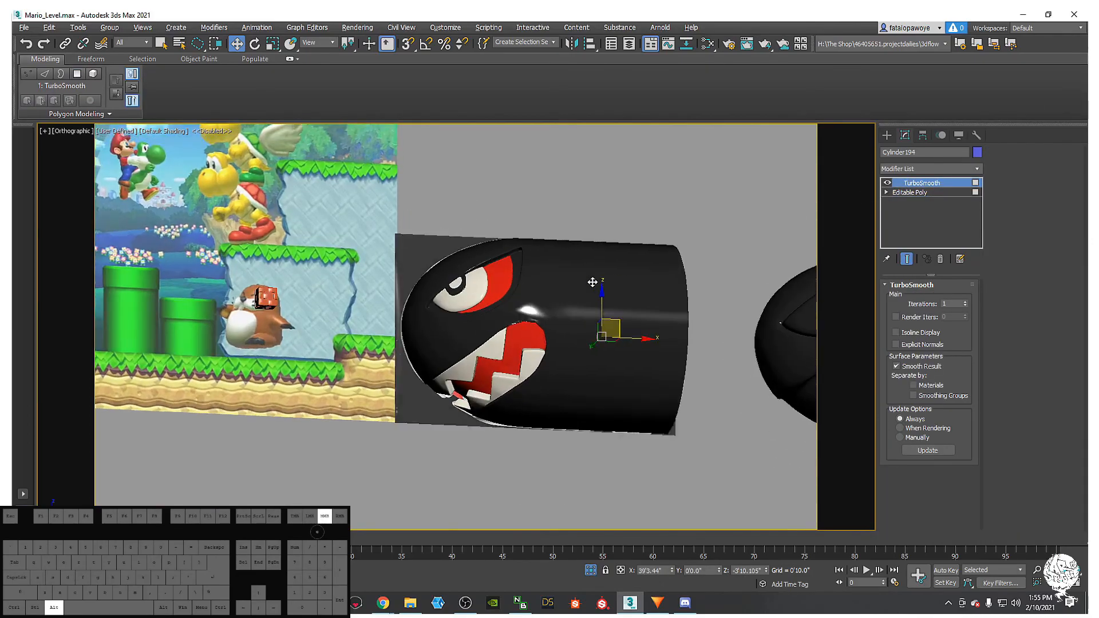
middle_click_drag(584, 286, 552, 341, "alt")
key("f")
key("F4")
scroll(552, 337, "up", 3)
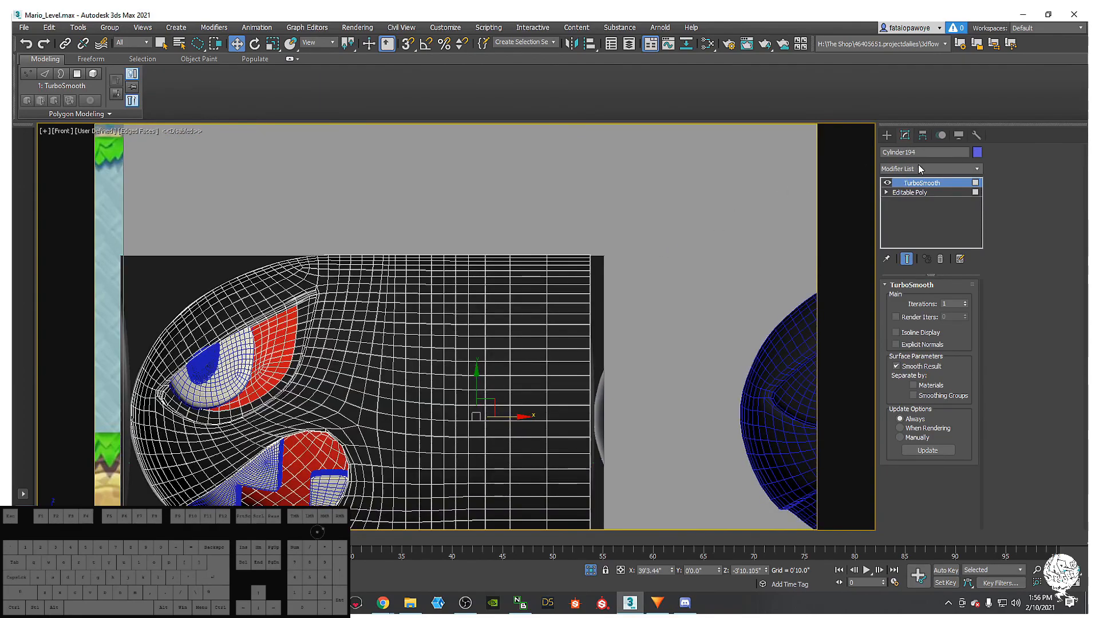
left_click(904, 192)
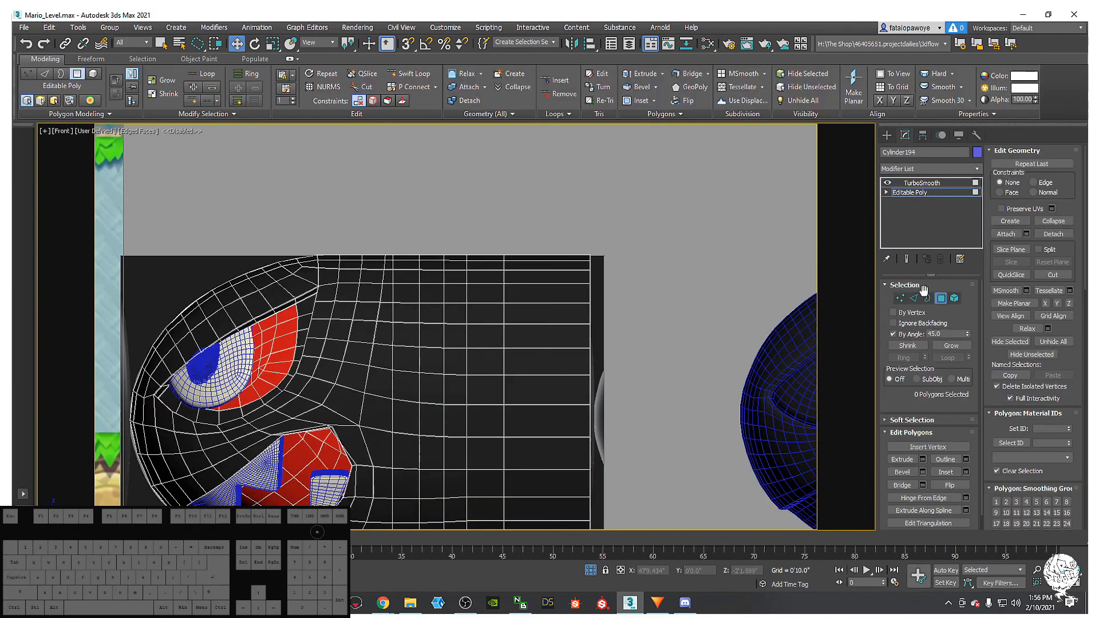
left_click(927, 297)
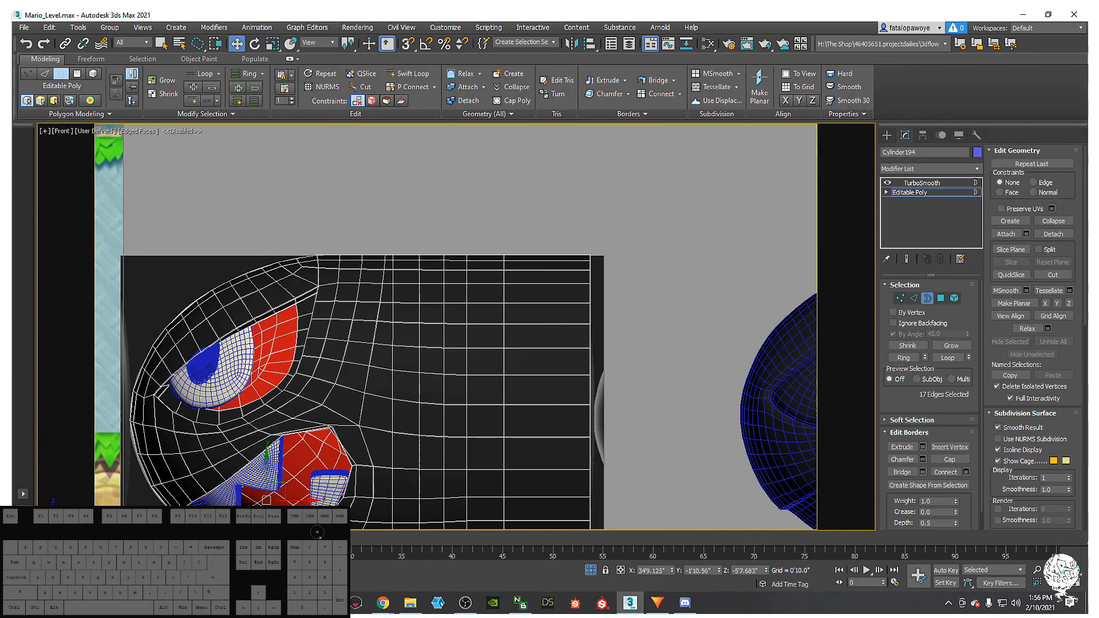
left_click(465, 603)
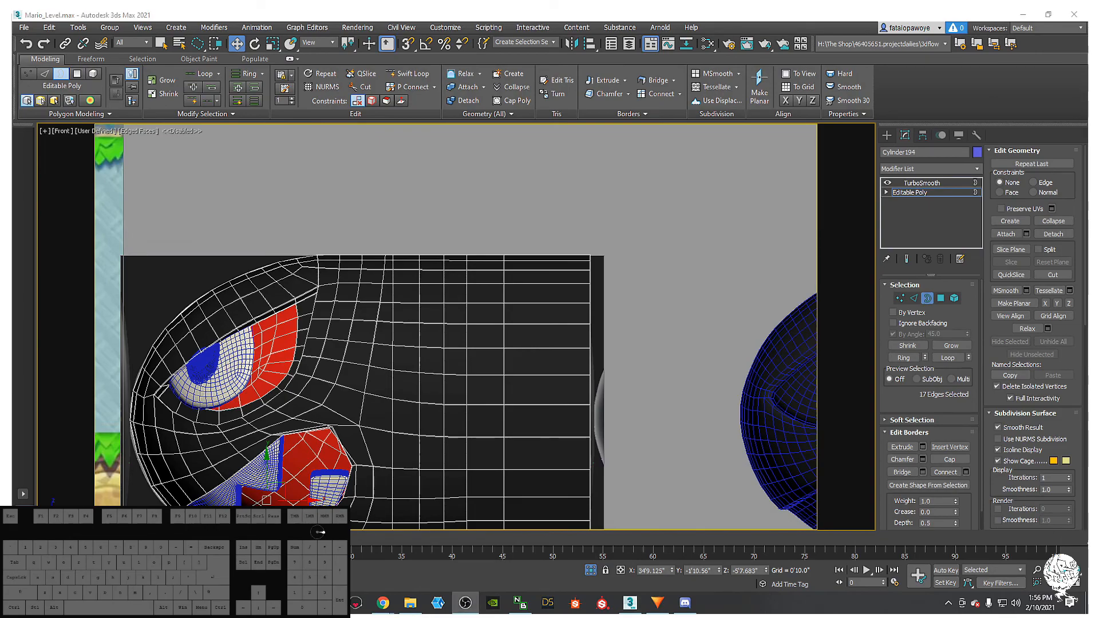
- Make the body See-Through with Alt+X and zoom out to compare against the reference model
middle_click_drag(457, 351, 394, 357)
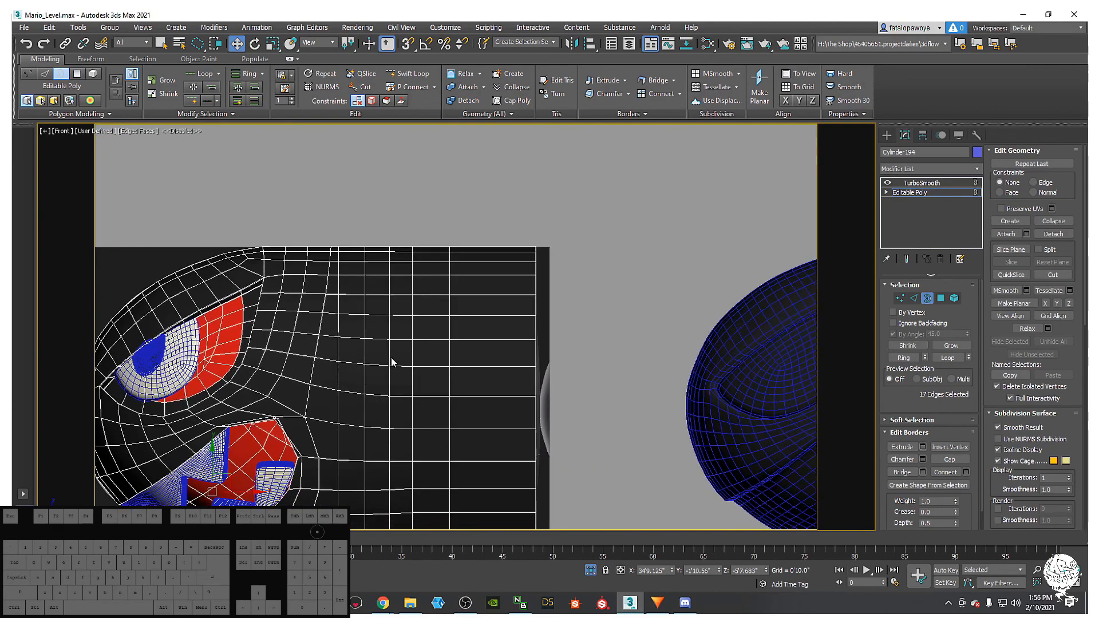
key("alt+x")
middle_click_drag(448, 308, 372, 259)
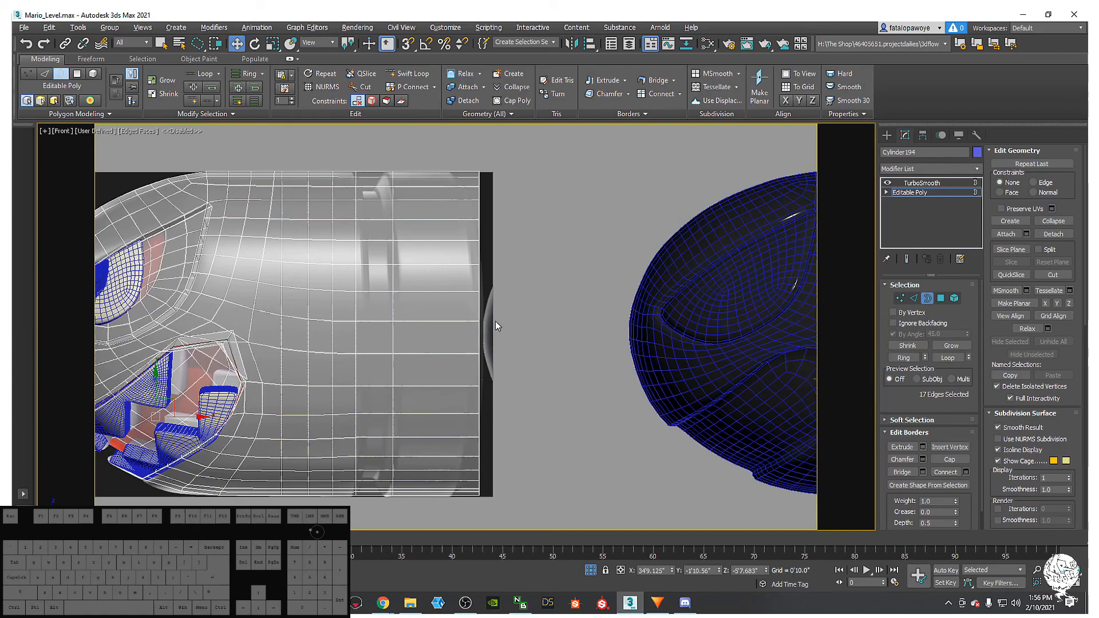
scroll(397, 314, "down", 5)
middle_click_drag(411, 307, 423, 279, "alt")
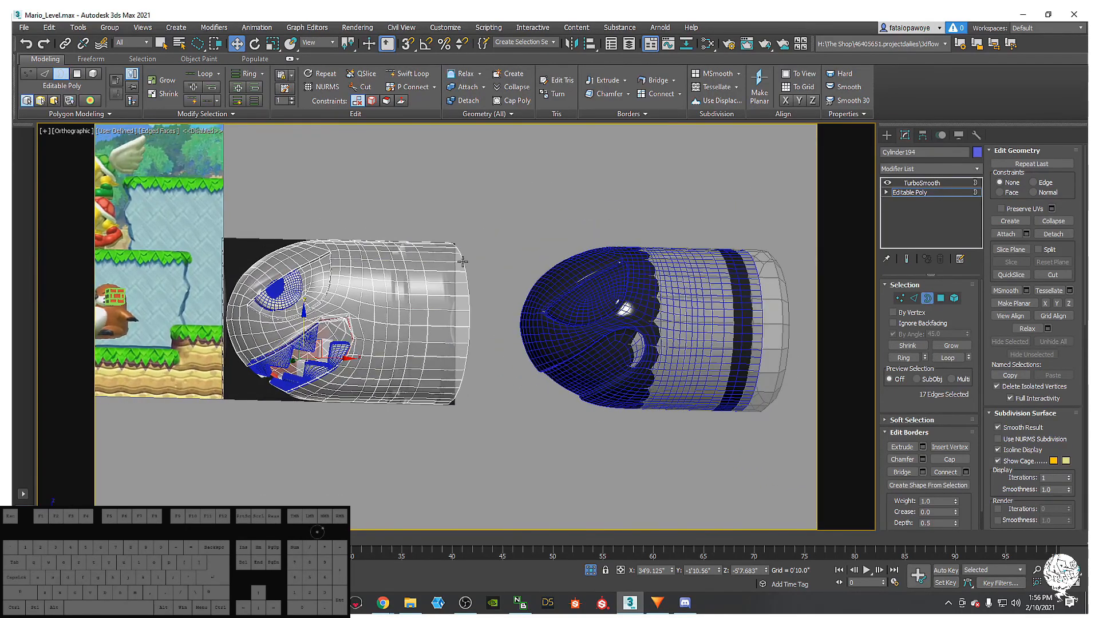
left_click(886, 135)
scroll(266, 327, "up", 5)
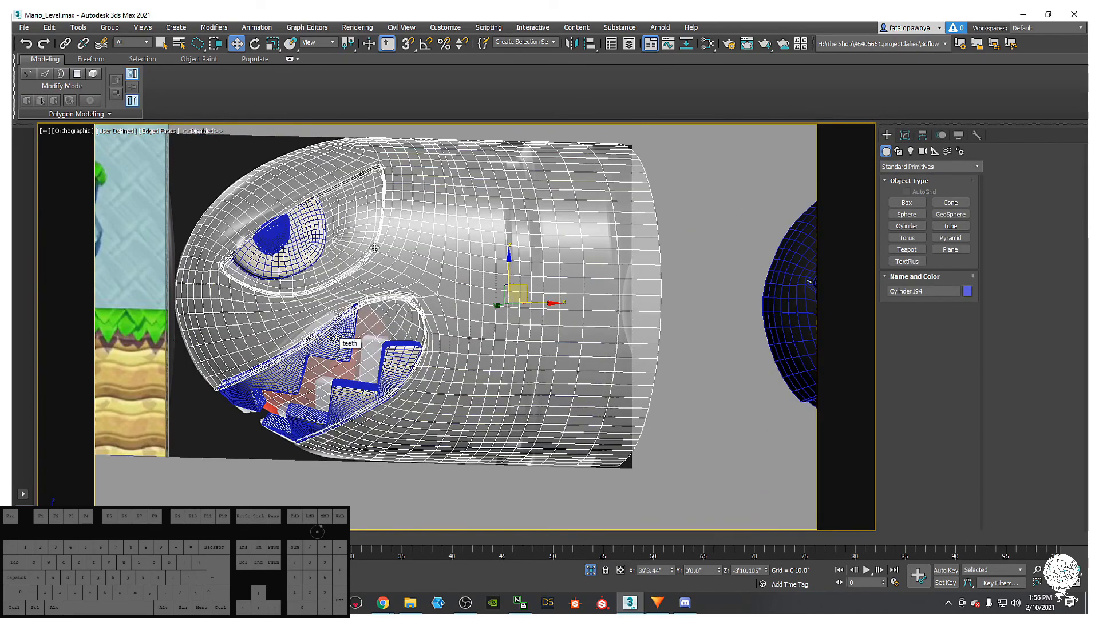
- Restore solid shading without edges, turn TurboSmooth off, and select the Editable Poly base
middle_click_drag(371, 262, 452, 361, "alt")
key("F3")
key("F4")
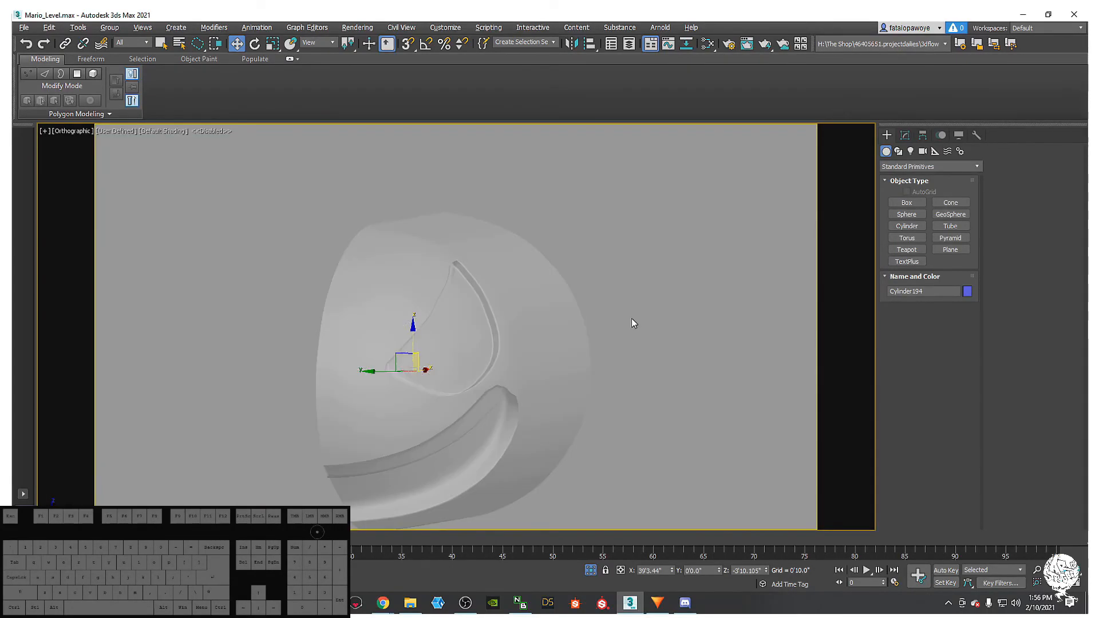
left_click(905, 136)
left_click(887, 183)
left_click(909, 192)
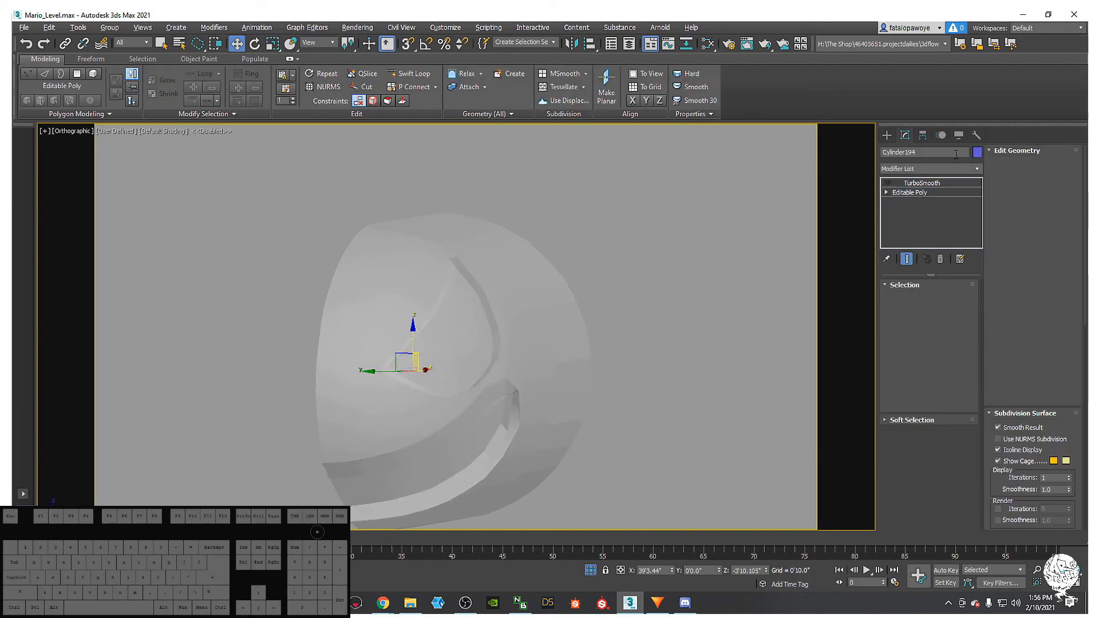
left_click(945, 168)
left_click(950, 170)
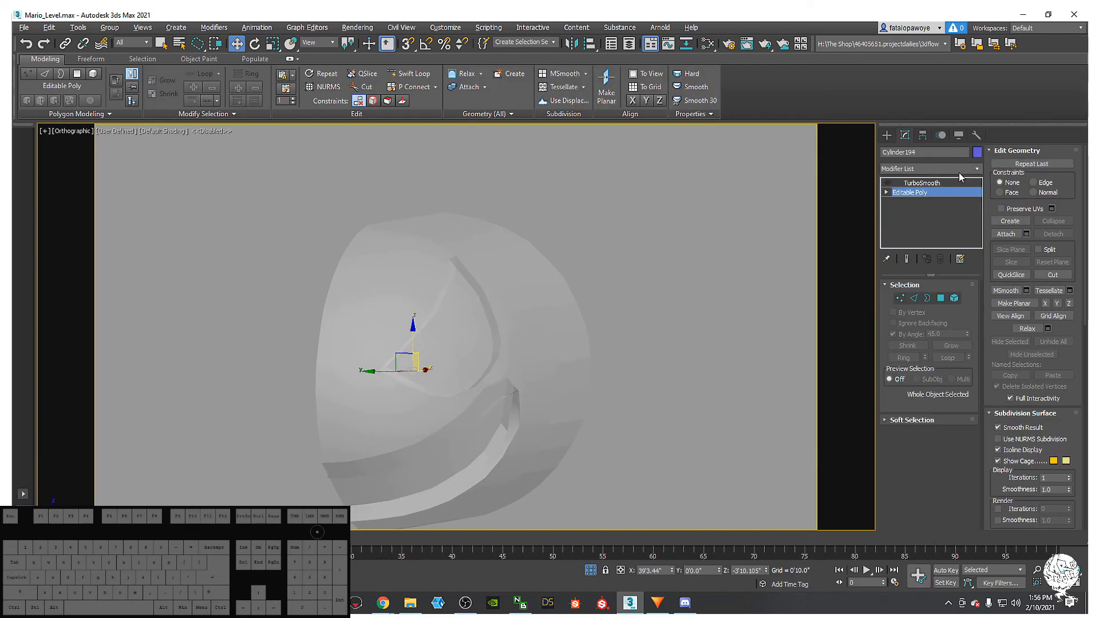
- Select the 45-edge open border loop along the cut half in Edge mode
left_click(913, 298)
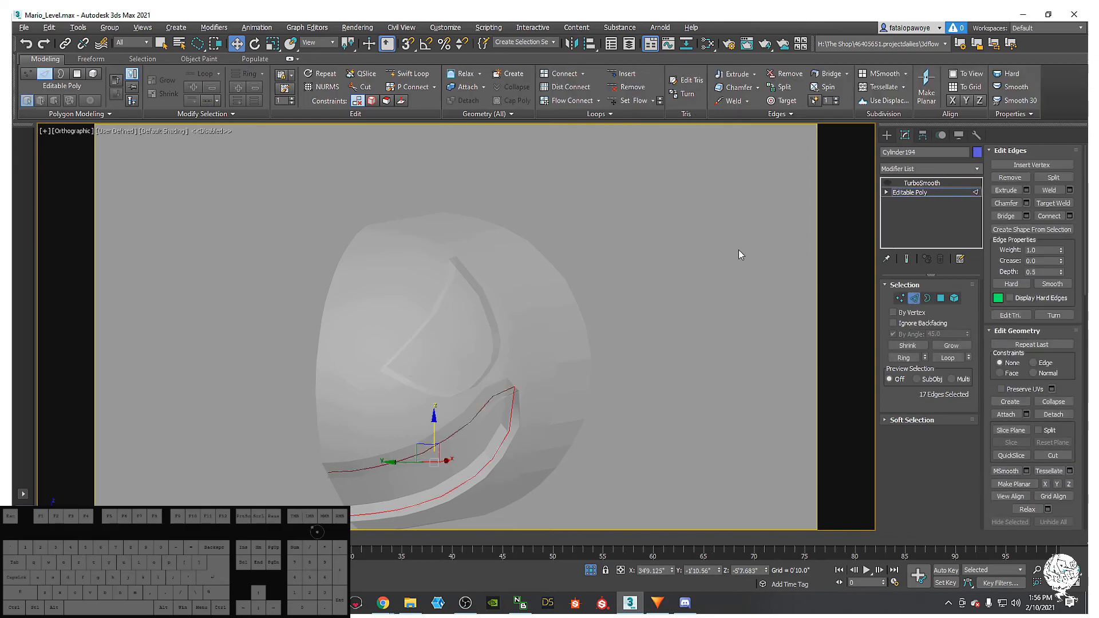
double_click(348, 246)
double_click(357, 230)
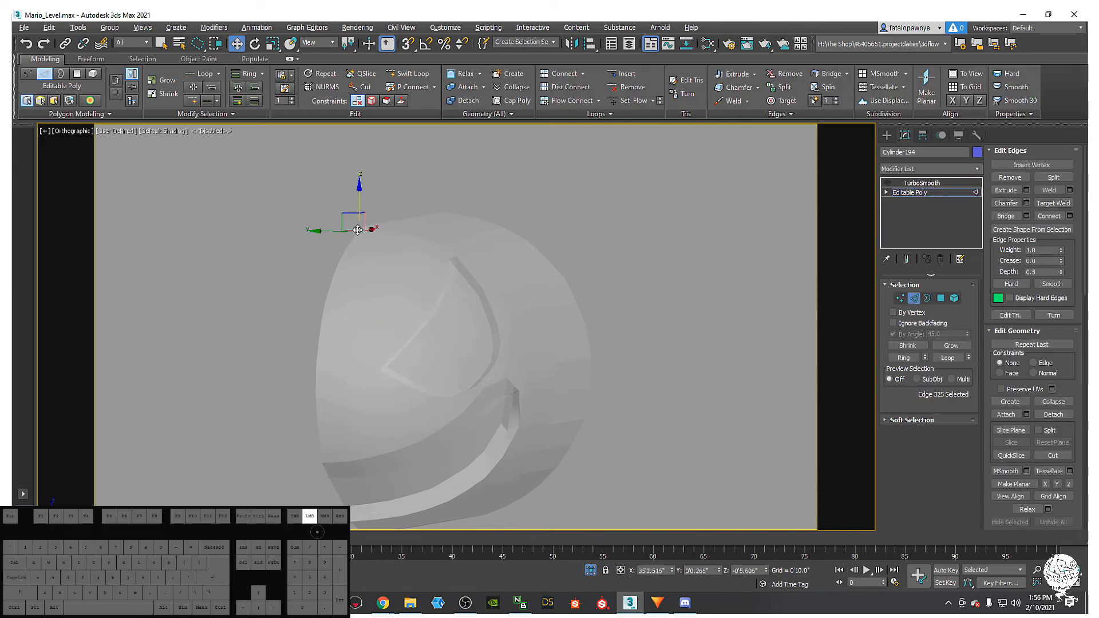
middle_click_drag(397, 235, 475, 242, "alt")
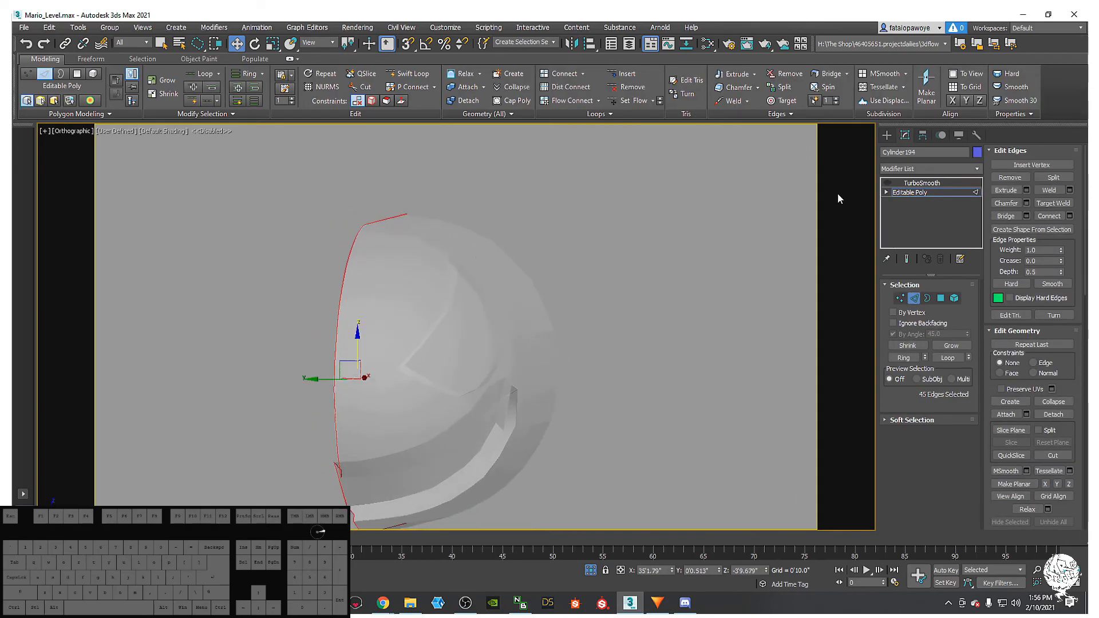
- Add a Symmetry modifier from the Modifier List
left_click(906, 170)
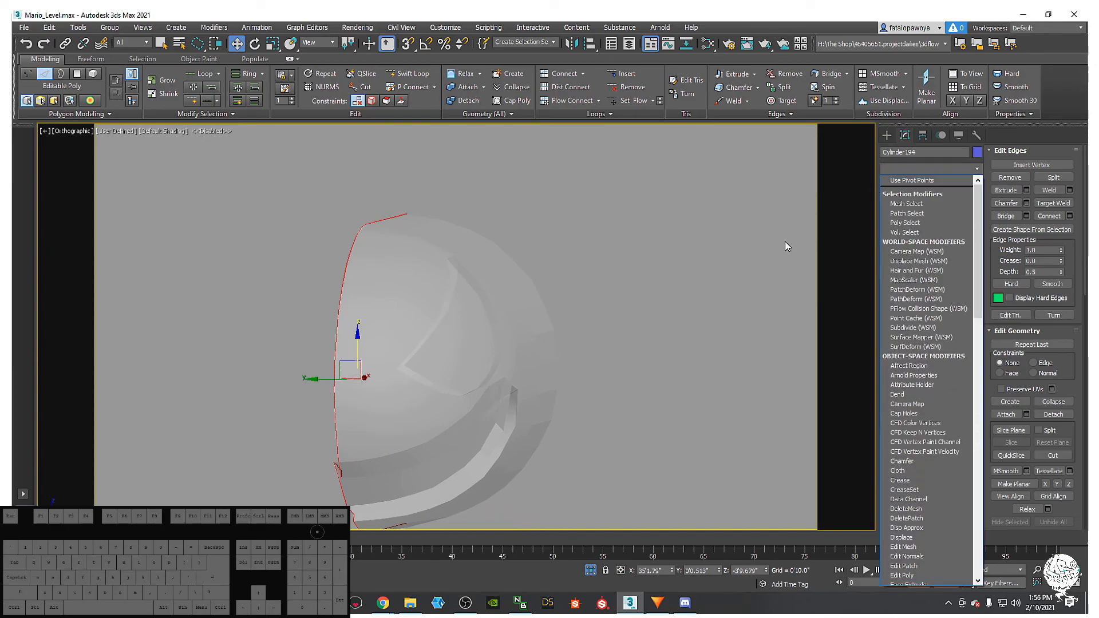
scroll(920, 345, "down", 5)
scroll(920, 345, "down", 15)
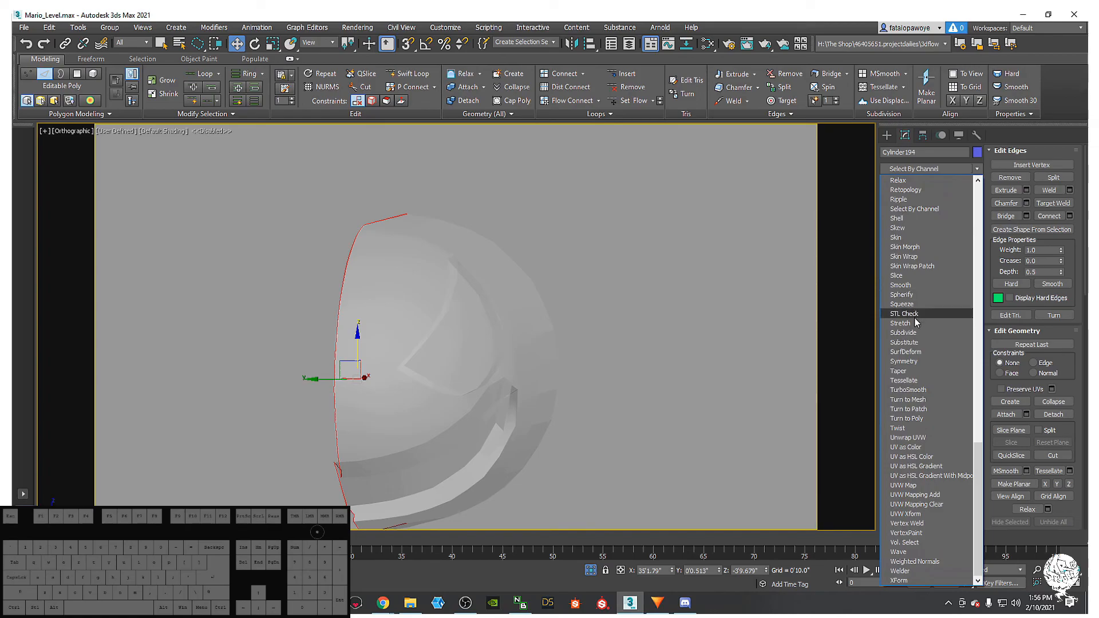
left_click(904, 361)
- Test-shift the Symmetry mirror plane, switch to Edged Faces shading, and undo the move
mouse_move(597, 294)
middle_mouse_down("alt")
mouse_move(562, 316)
mouse_move(597, 292)
middle_mouse_up("alt")
key("1")
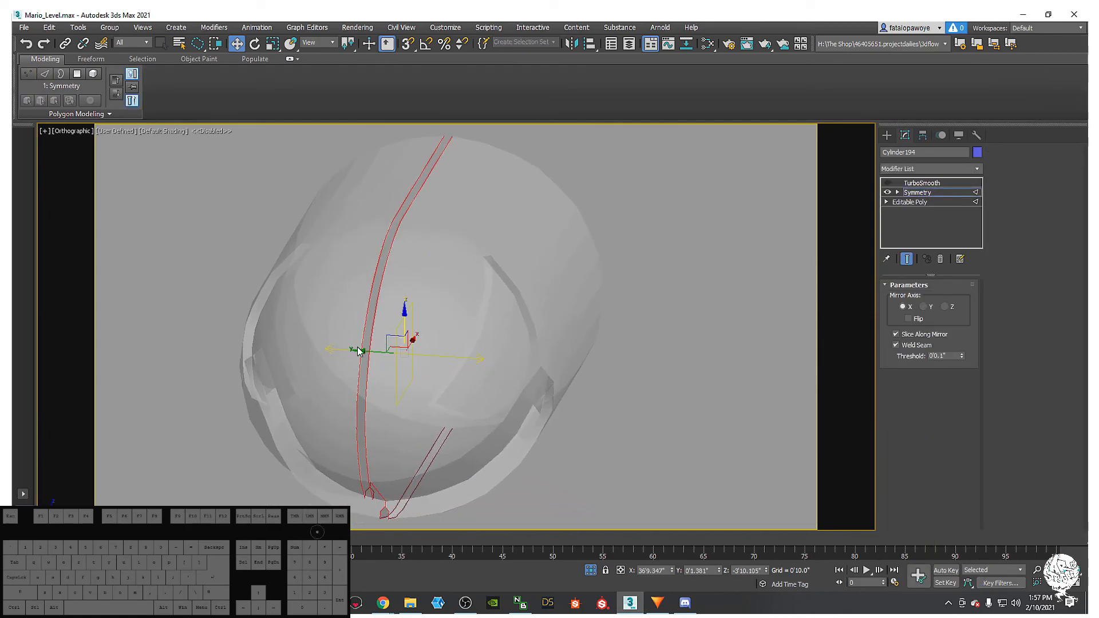
left_click_drag(363, 349, 366, 349)
left_click_drag(366, 350, 369, 352)
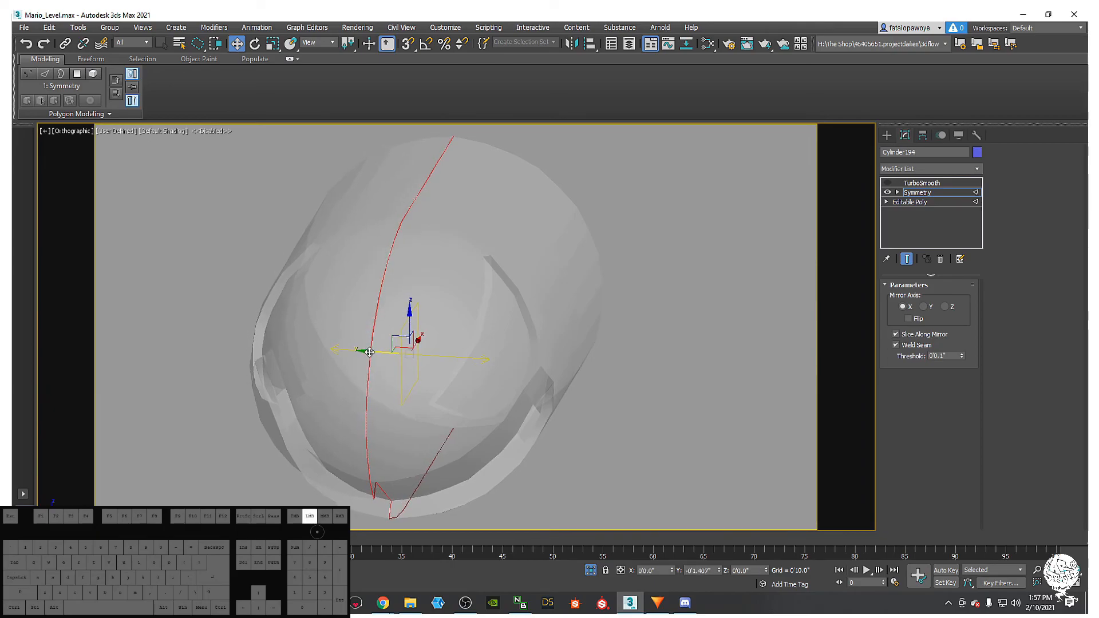
mouse_move(369, 352)
middle_mouse_down("alt")
mouse_move(437, 386)
mouse_move(417, 359)
mouse_move(434, 386)
middle_mouse_up("alt")
key("F3")
key("F4")
middle_click_drag(558, 404, 550, 354, "alt")
middle_click_drag(658, 358, 621, 397, "alt")
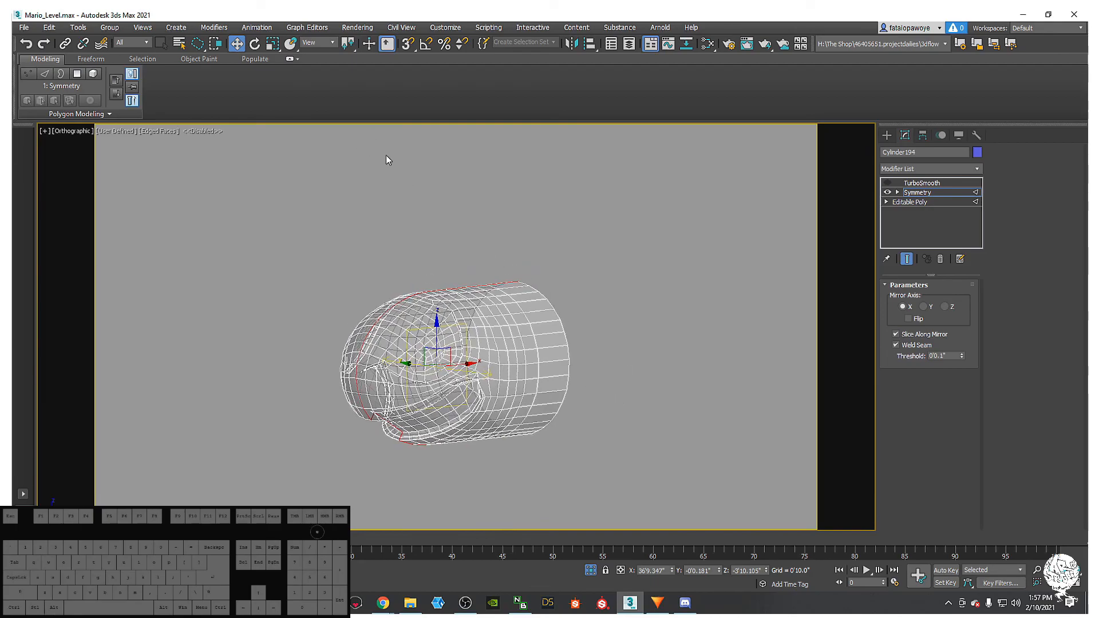
key("ctrl+z")
- Try sliding the mirror plane to close the seam, undo, and open Grid and Snap Settings
middle_click_drag(415, 304, 409, 328, "alt")
left_click_drag(400, 367, 405, 367)
mouse_move(406, 362)
middle_mouse_down("alt")
mouse_move(378, 352)
mouse_move(416, 368)
middle_mouse_up("alt")
key("ctrl+z")
left_click_drag(420, 367, 434, 375)
key("ctrl+z")
scroll(412, 378, "up", 5)
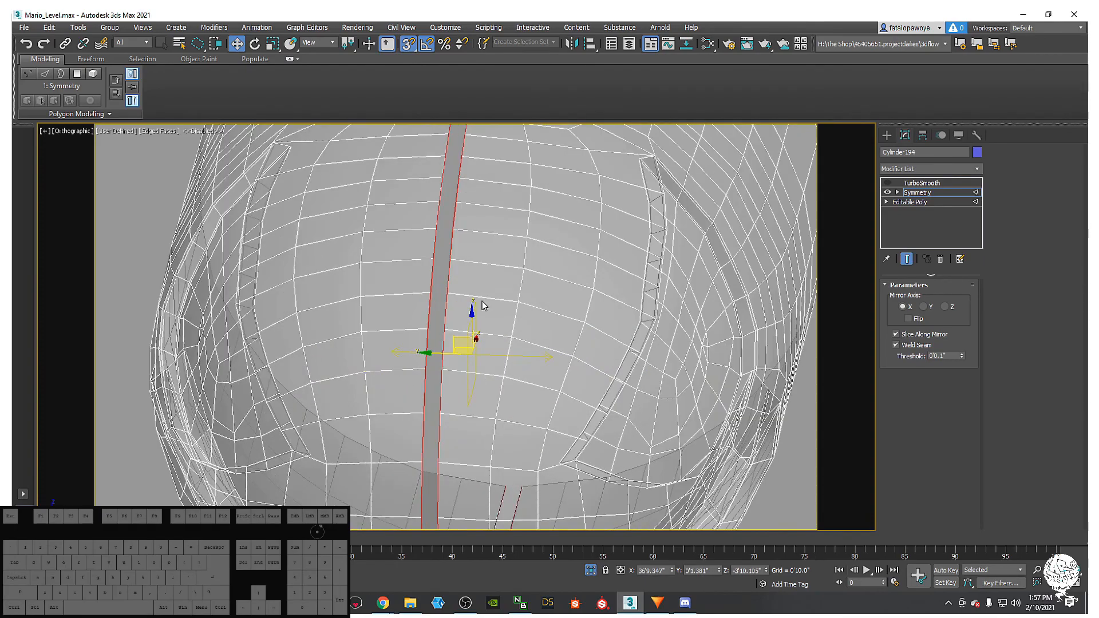
right_click(407, 44)
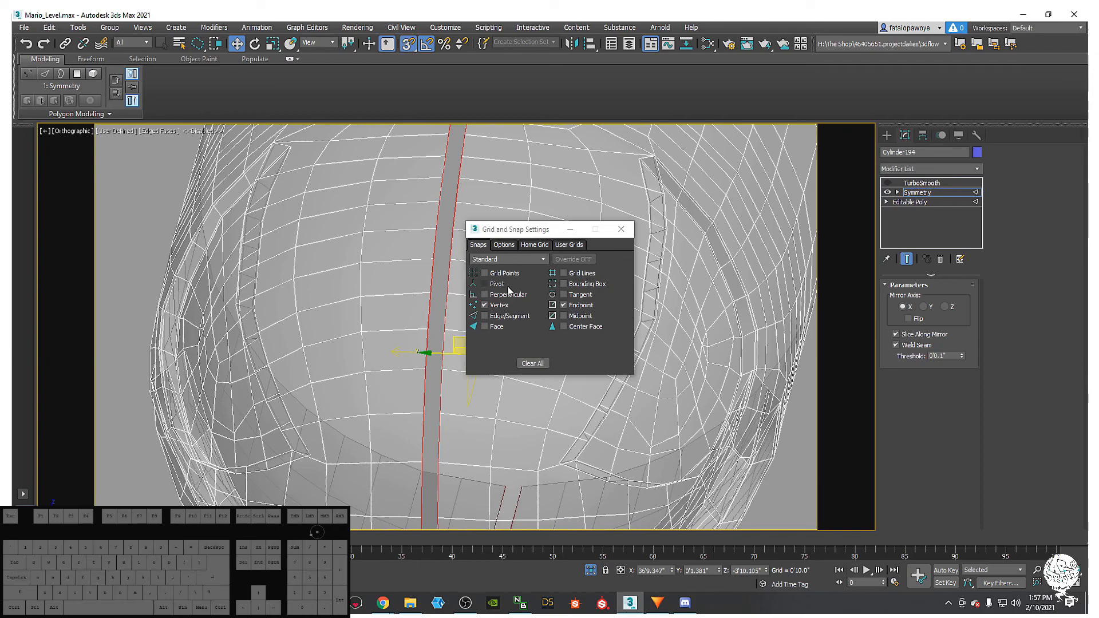
- Uncheck the Endpoint snap and test sliding the mirror plane, undoing the move
left_click(564, 307)
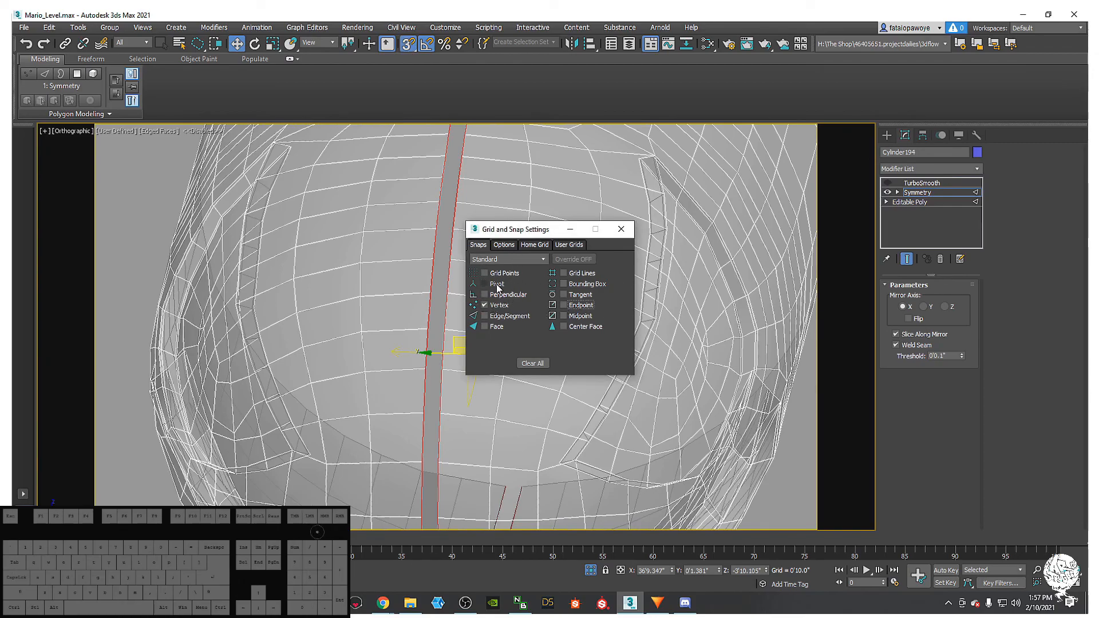
left_click(622, 230)
middle_click_drag(543, 279, 476, 214)
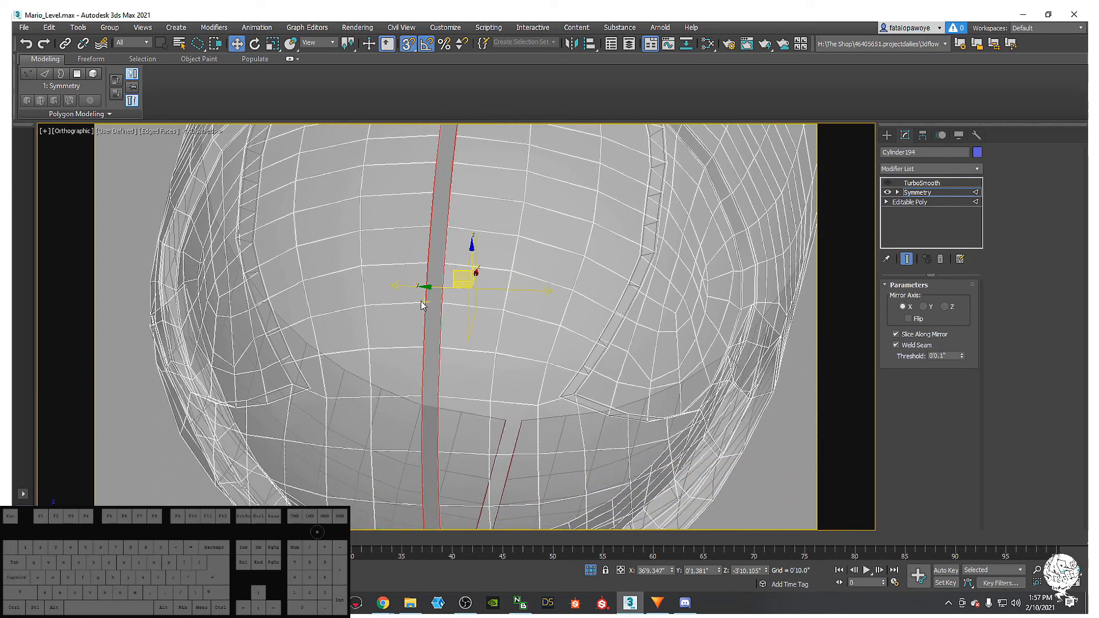
left_click_drag(441, 303, 442, 304)
left_click(444, 305)
middle_click_drag(423, 304, 438, 278, "alt")
middle_click_drag(438, 279, 422, 317)
left_click_drag(450, 324, 465, 323)
key("ctrl+z")
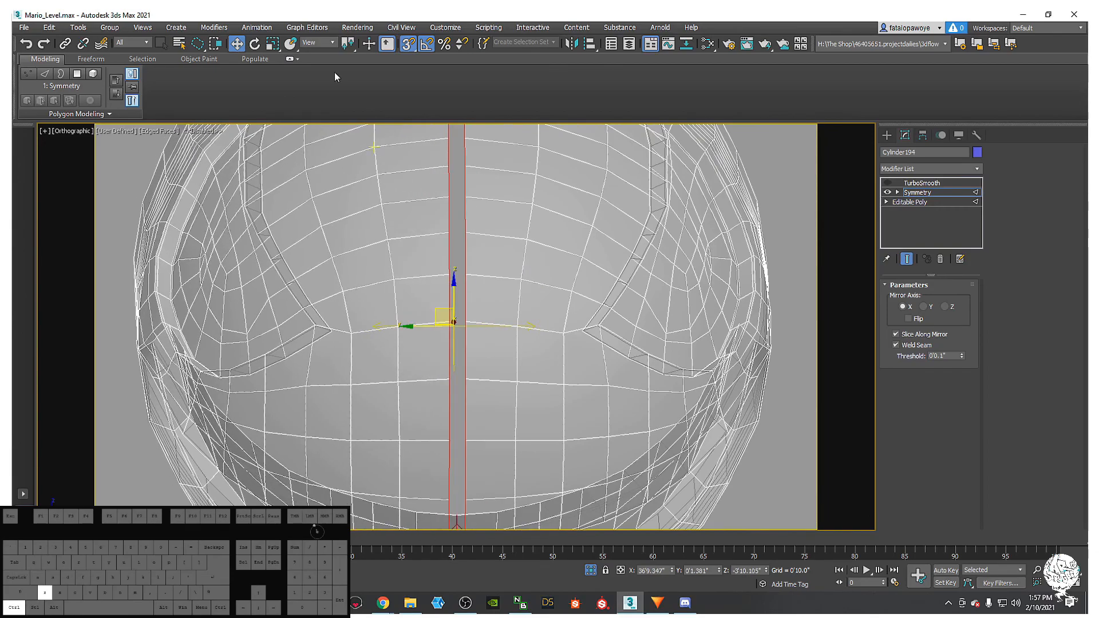
- Adjust snaps, turn off angle snap, and move the seam vertices along X to close the gap
right_click(413, 46)
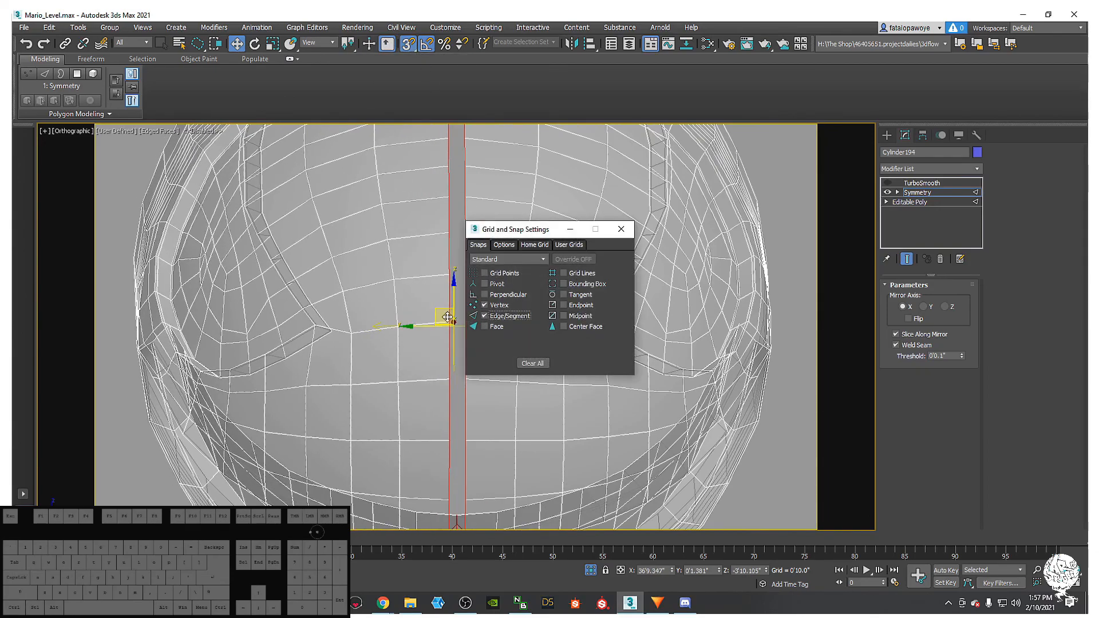
left_click(621, 229)
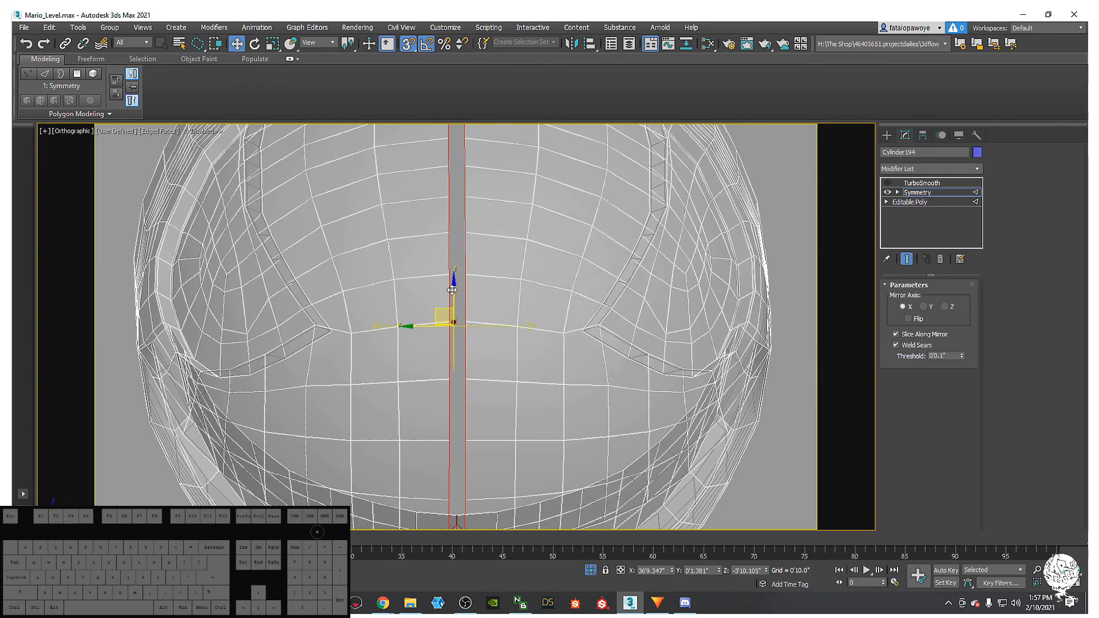
left_click_drag(451, 292, 461, 295)
scroll(461, 326, "up", 5)
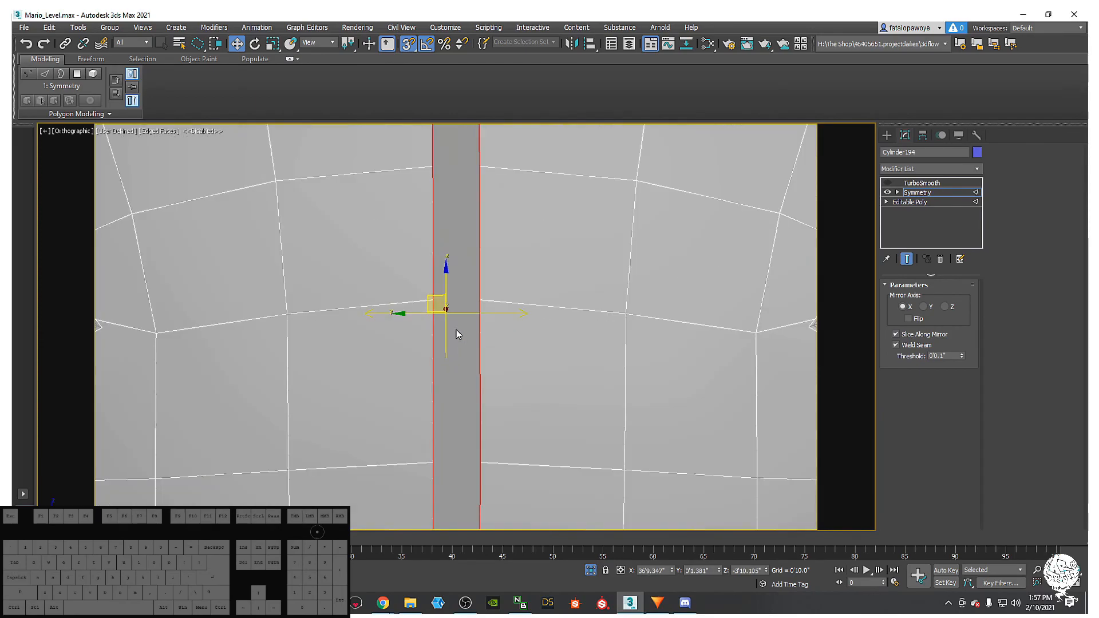
left_click(434, 311)
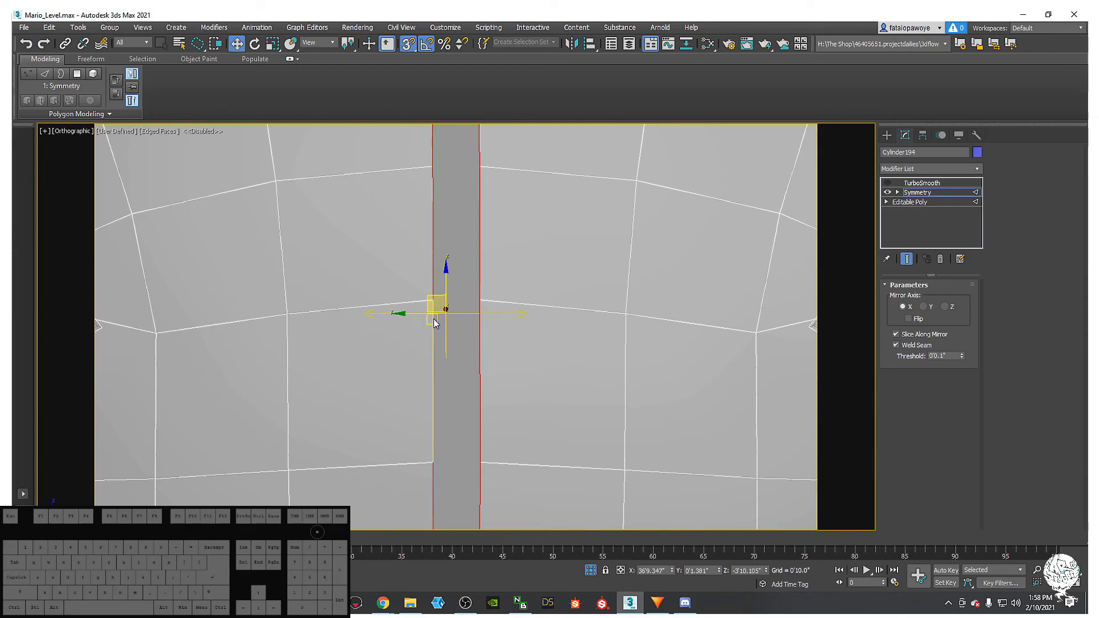
left_click(435, 321)
left_click(427, 44)
left_click_drag(435, 343, 446, 304)
- View the whole joined head and turn off See-Through display
scroll(405, 255, "down", 5)
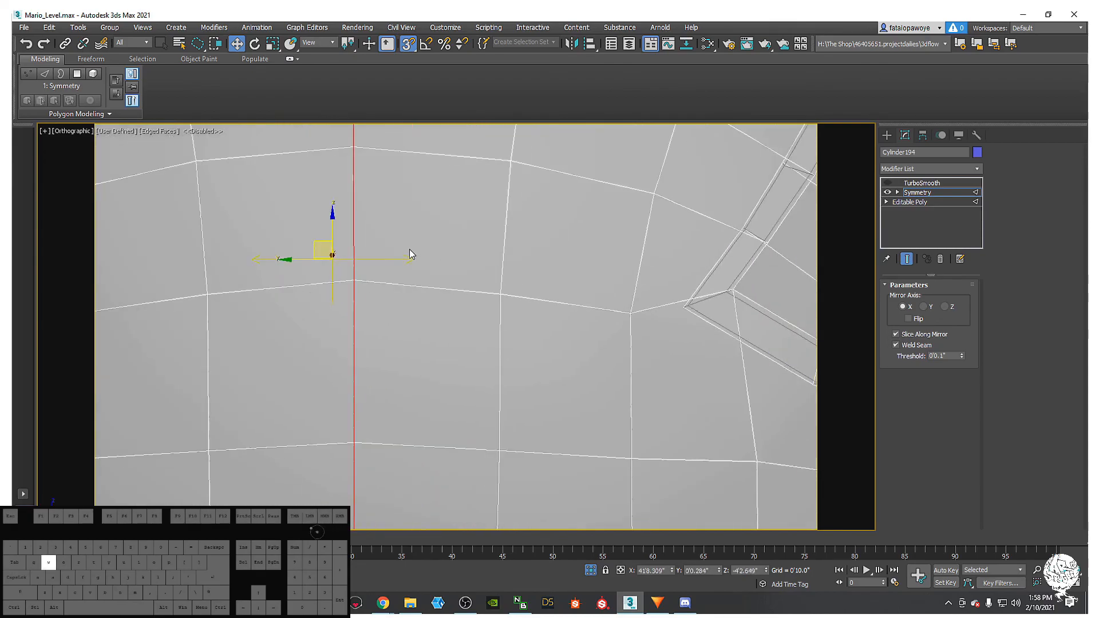
middle_click_drag(447, 289, 292, 267)
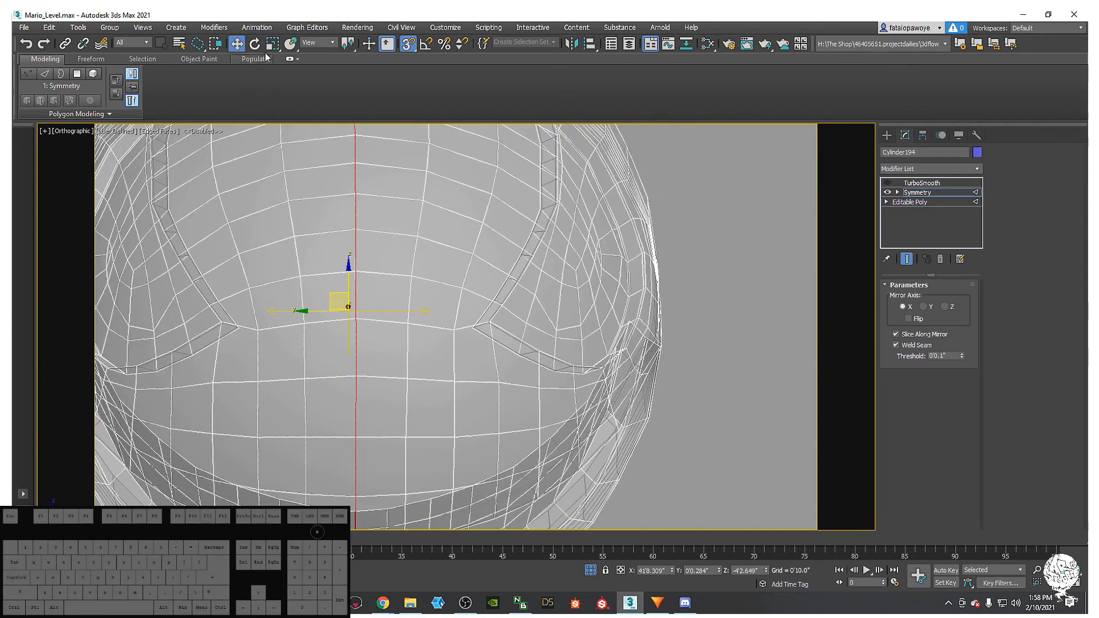
scroll(436, 363, "down", 5)
middle_click_drag(363, 304, 527, 343, "alt")
key("alt+x")
- Hide edge lines and turn TurboSmooth back on for Cylinder194
key("F4")
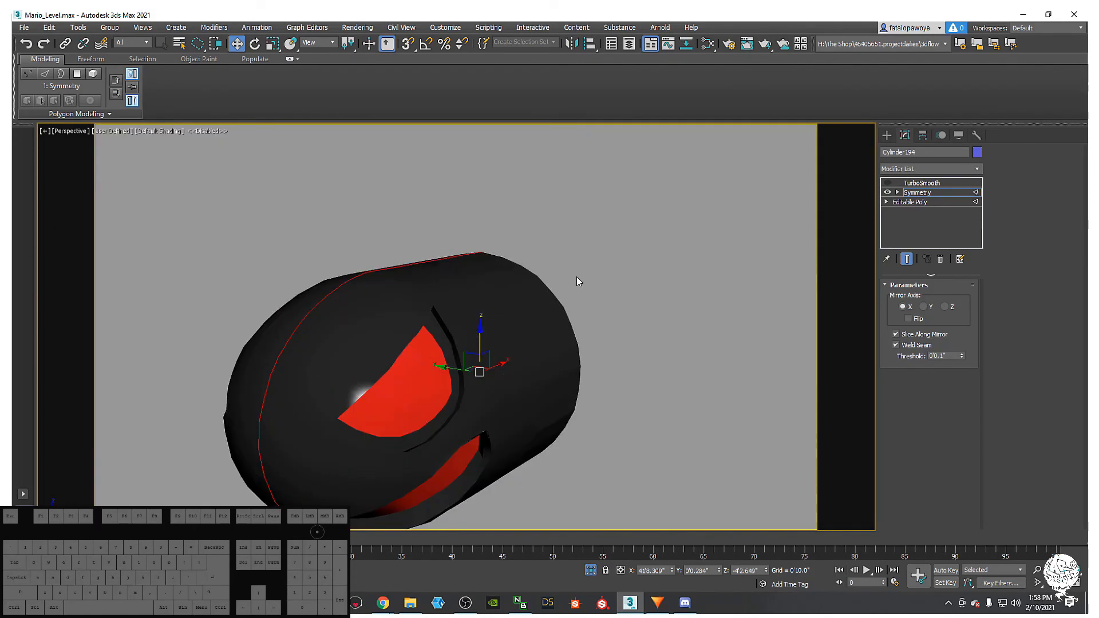
left_click(913, 183)
left_click(887, 183)
middle_click_drag(595, 342, 523, 270)
left_click(628, 277)
- Unhide all objects, reselect the Bullet Bill body, and switch to Front view
right_click(663, 250)
left_click(687, 201)
scroll(507, 273, "up", 2)
left_click(520, 255)
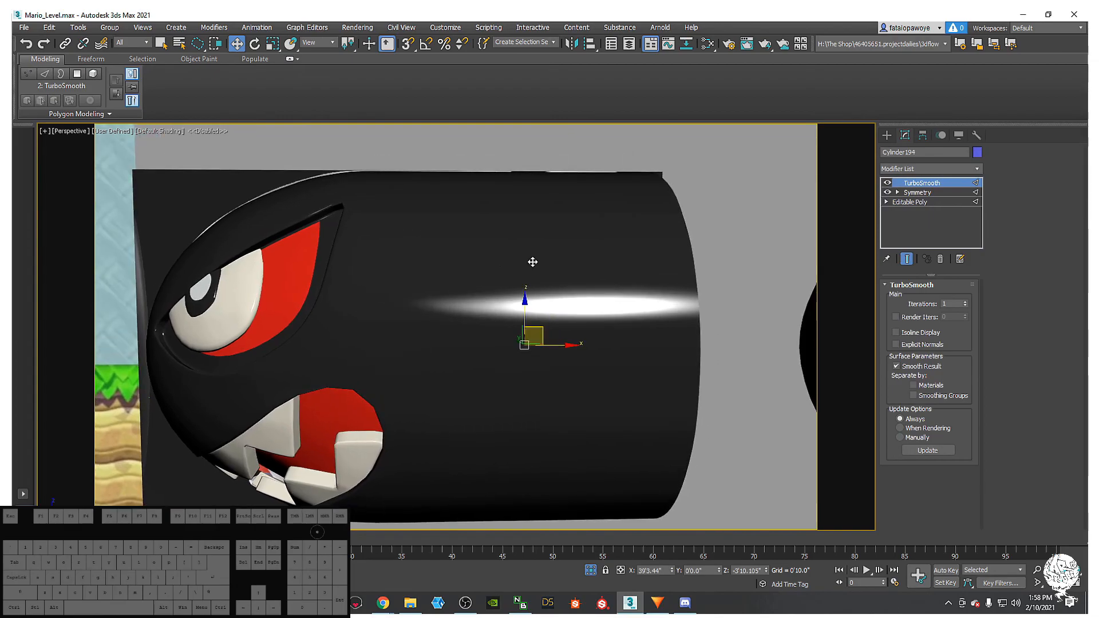
key("f")
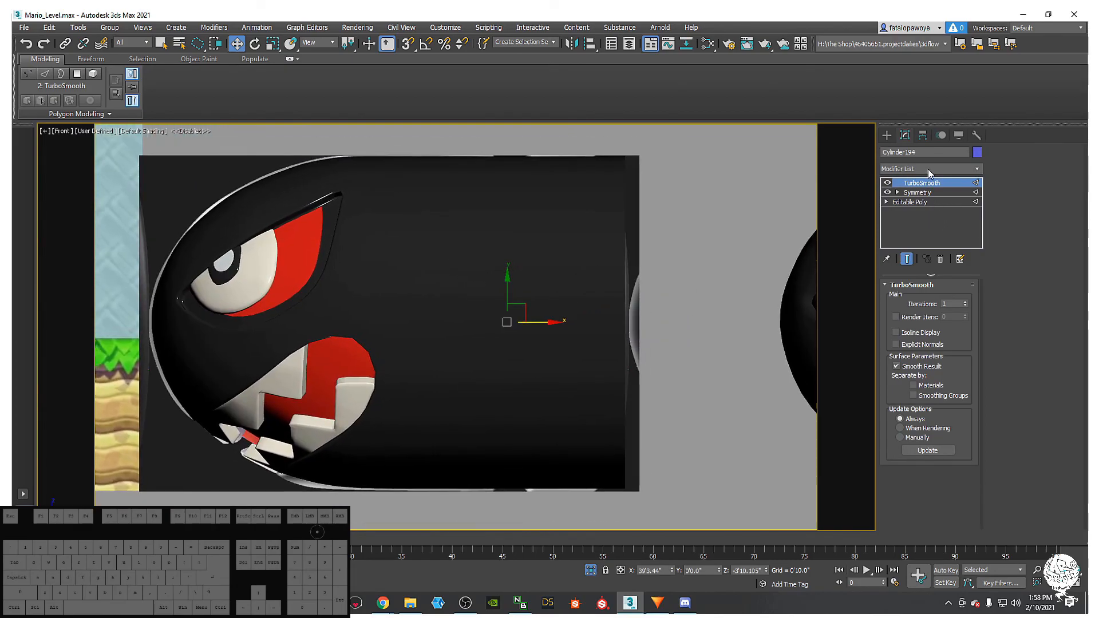
- Add an Edit Poly modifier directly above Symmetry in the stack
left_click(917, 193)
left_click(946, 169)
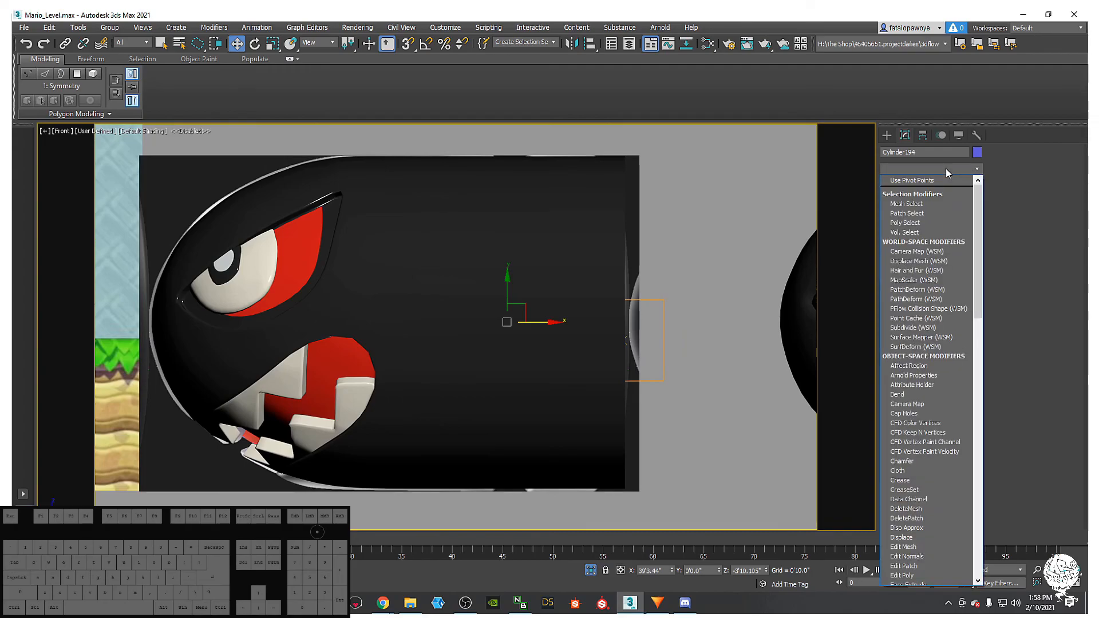
key("e")
left_click(915, 213)
mouse_move(654, 274)
middle_mouse_down("alt")
mouse_move(579, 306)
mouse_move(634, 280)
middle_mouse_up("alt")
- Select the rear opening's border, show wireframe and turn off TurboSmooth to see the base mesh
left_click(927, 373)
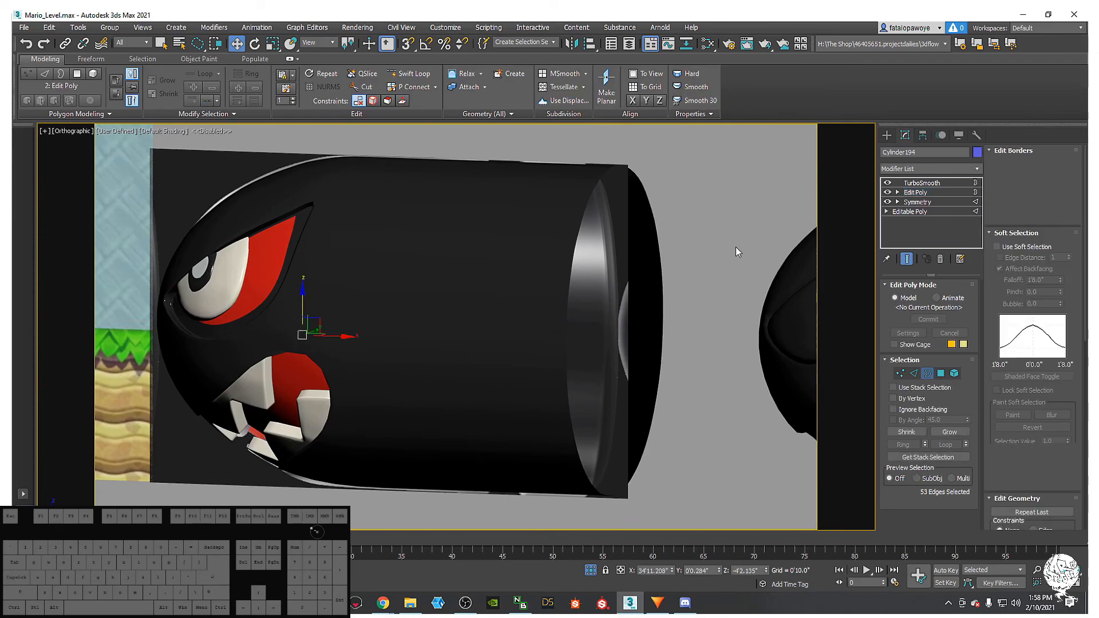
left_click(565, 214)
middle_click_drag(647, 162, 620, 214)
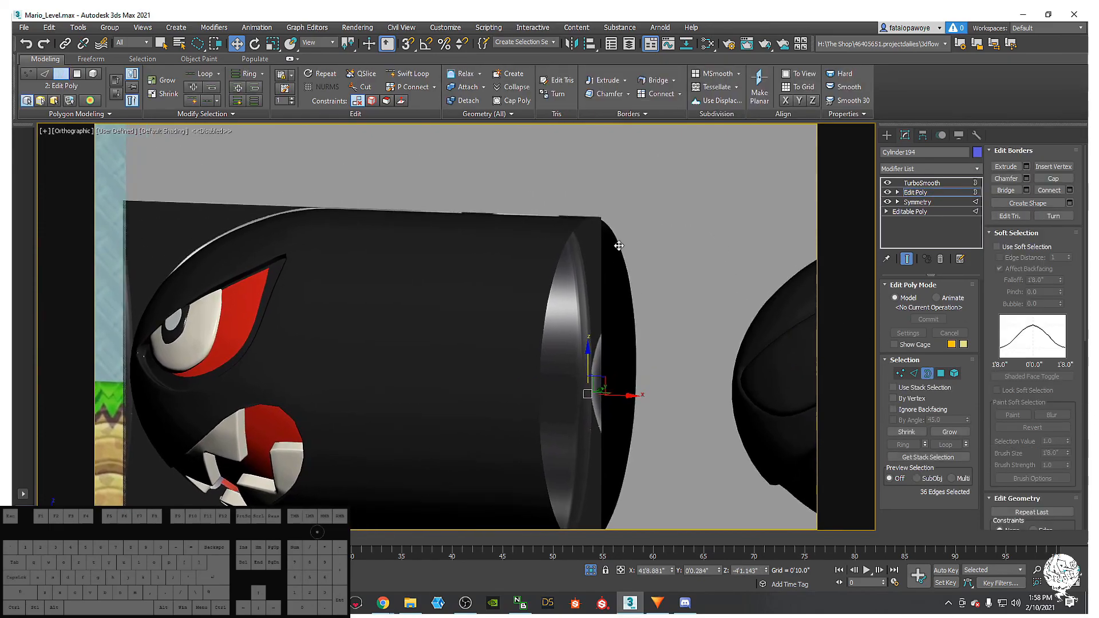
key("F3")
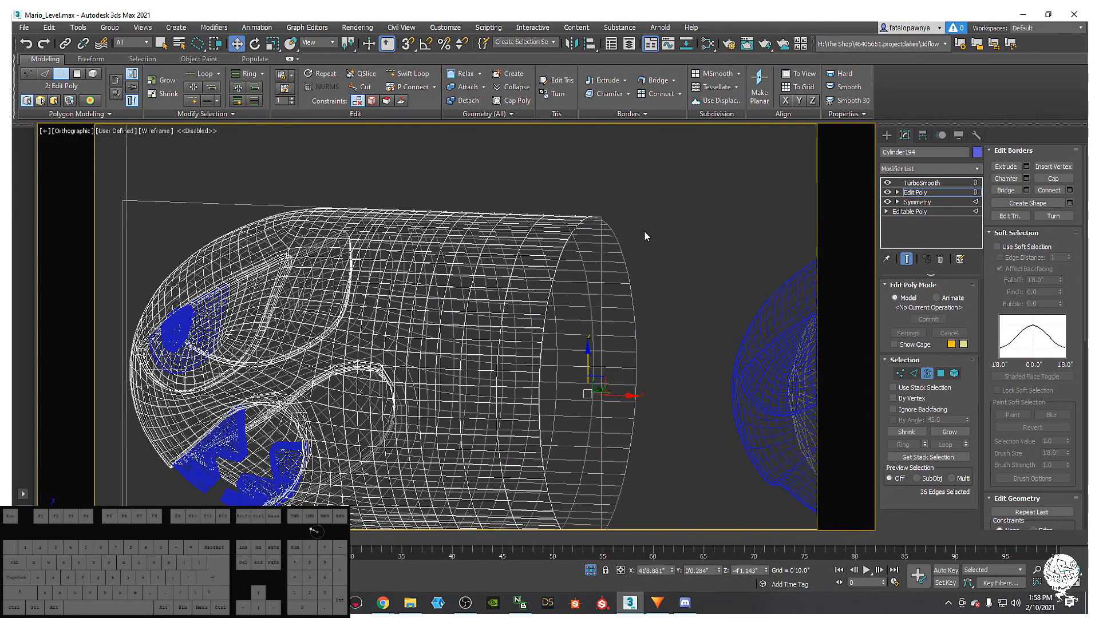
left_click_drag(622, 307, 624, 304)
left_click(887, 183)
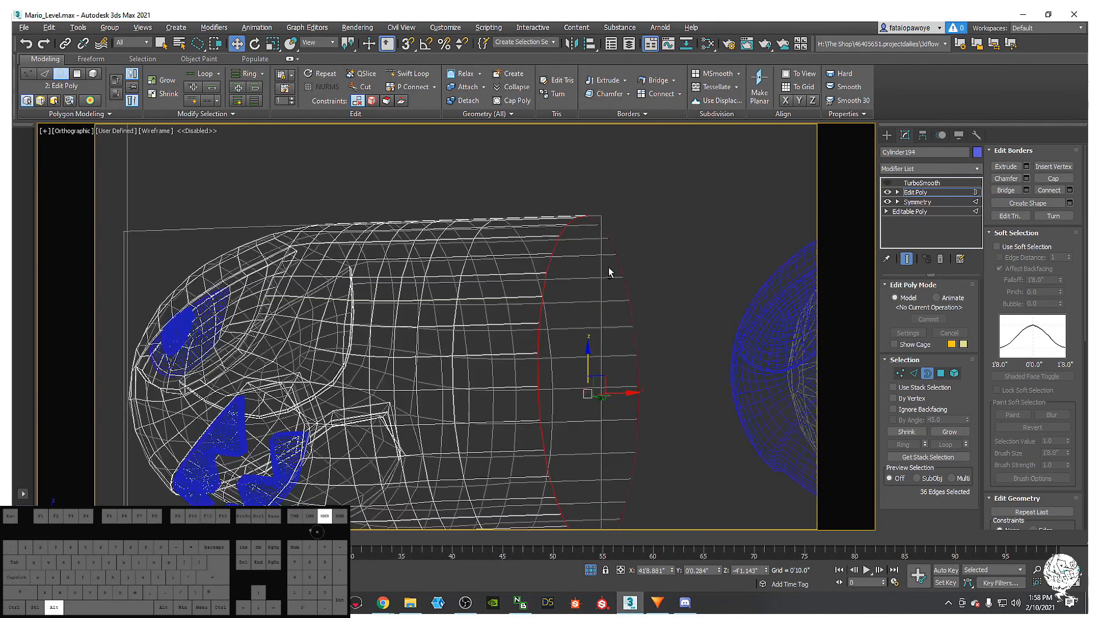
middle_click_drag(590, 307, 596, 360)
- Scale the rear rim, then Shift-scale to extrude a new ring and flatten it on Y
key("r")
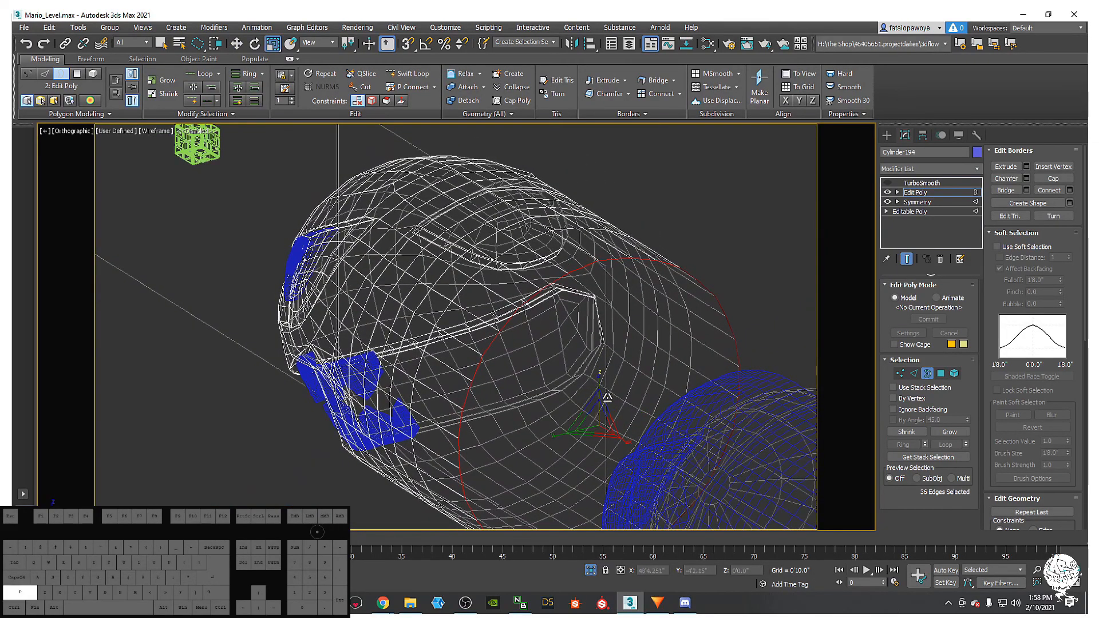
left_click_drag(598, 419, 597, 431)
middle_click_drag(598, 430, 563, 432, "alt")
left_click_drag(562, 432, 748, 373, "shift")
left_click_drag(51, 371, 771, 419, "shift")
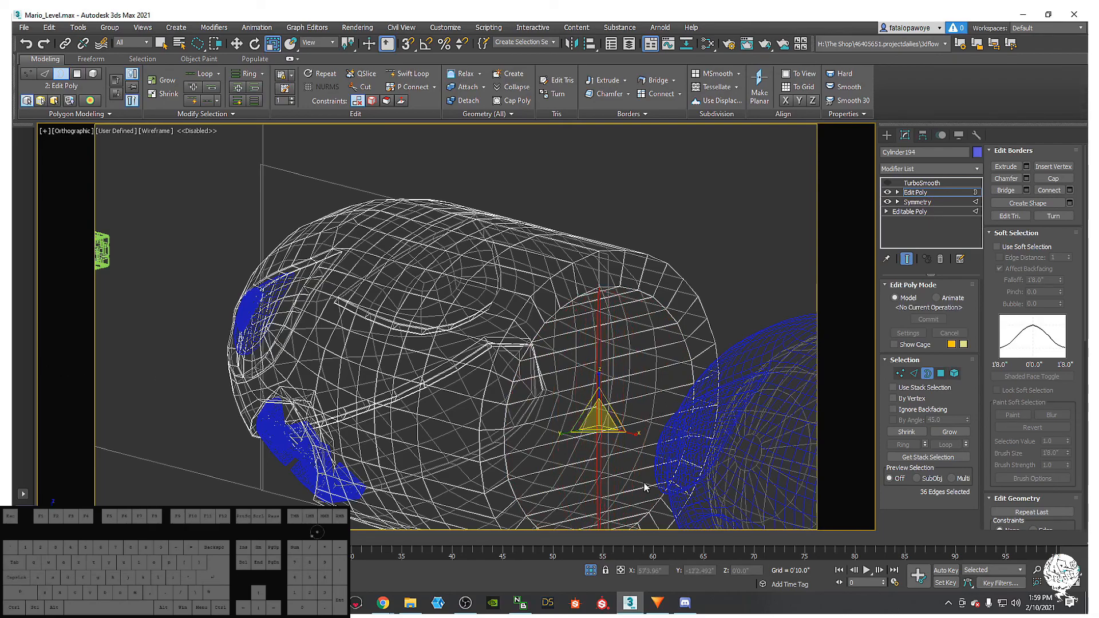
left_click_drag(560, 434, 573, 518)
- Convert the rim to its 36 vertices and extrude them from the quad menu
left_click(898, 376, "ctrl")
right_click(584, 337)
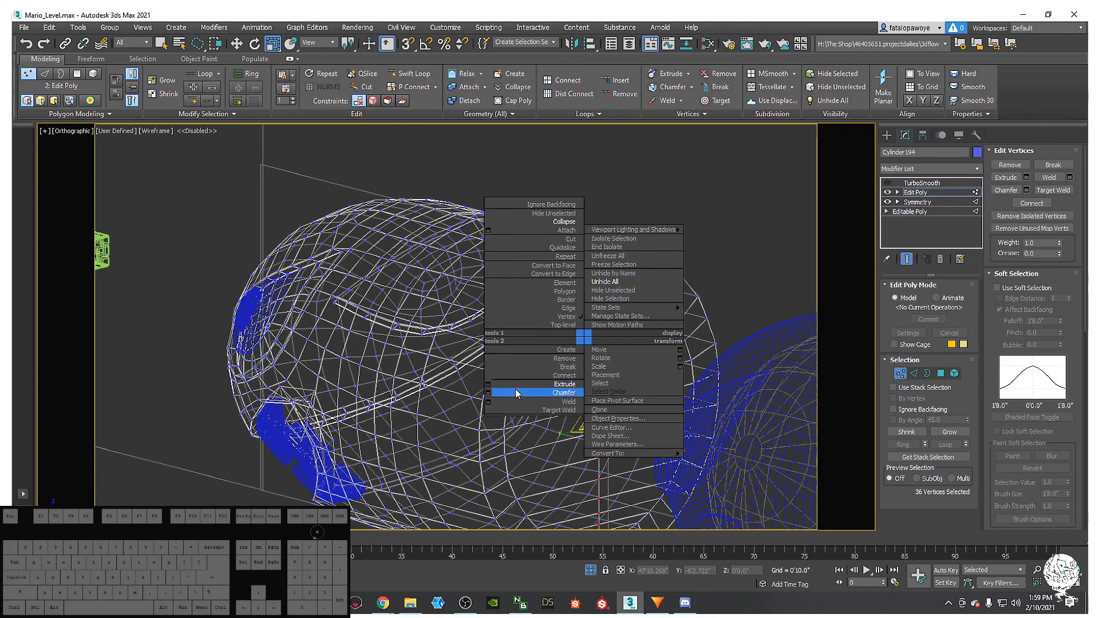
left_click(488, 384)
middle_click_drag(534, 397, 628, 430, "alt")
left_click(462, 365)
- Return to shaded display with edges, face the end cap, and scale the rear border slightly
key("F3")
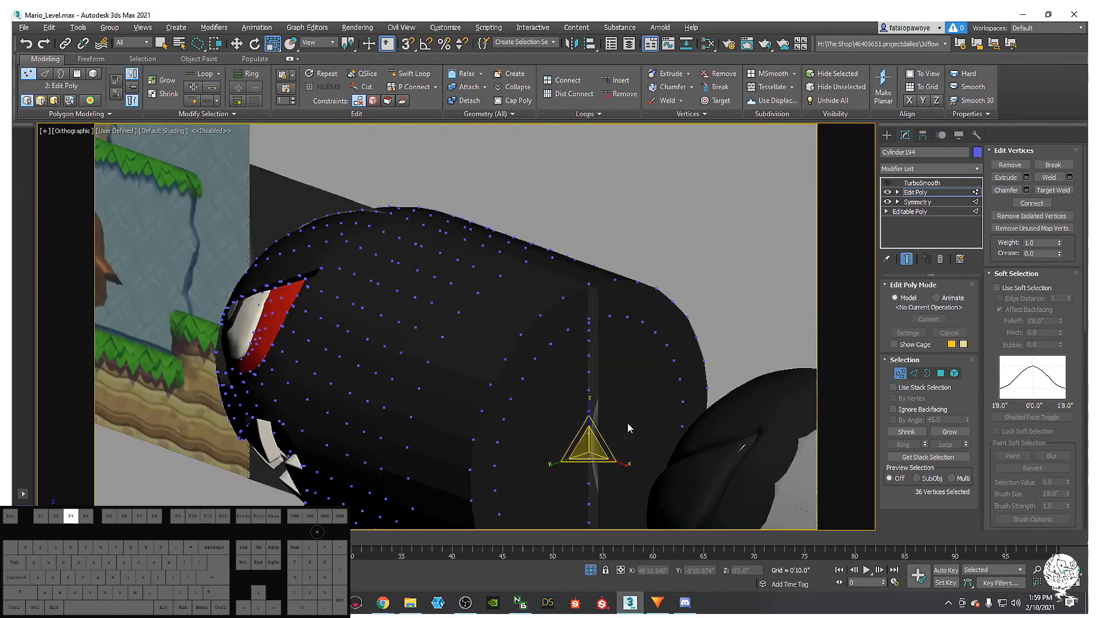
key("F4")
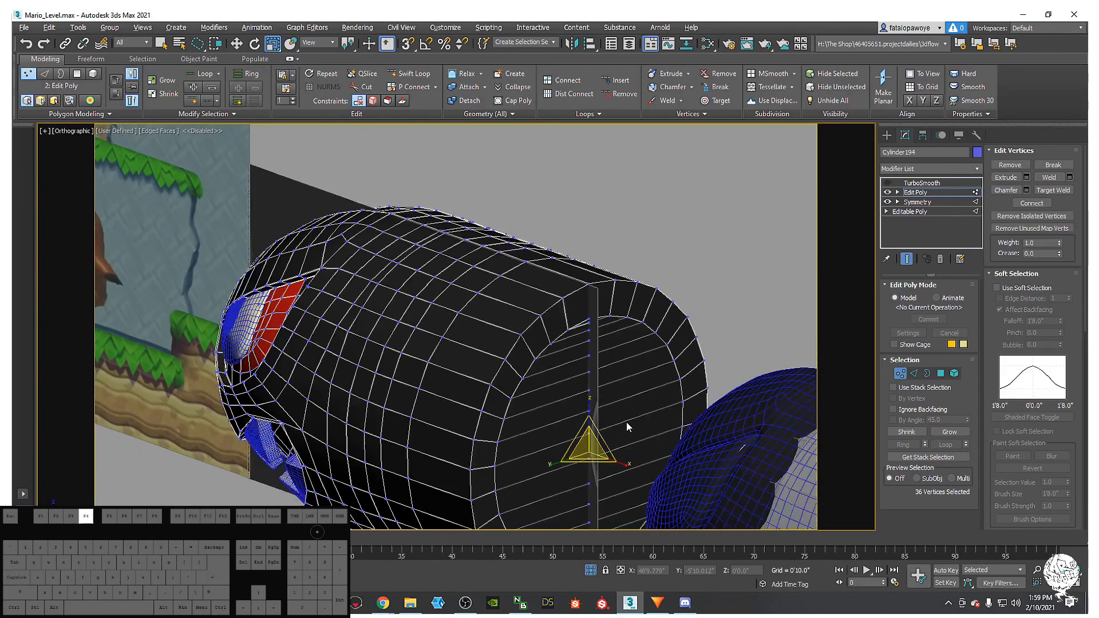
middle_click_drag(626, 426, 505, 432, "alt")
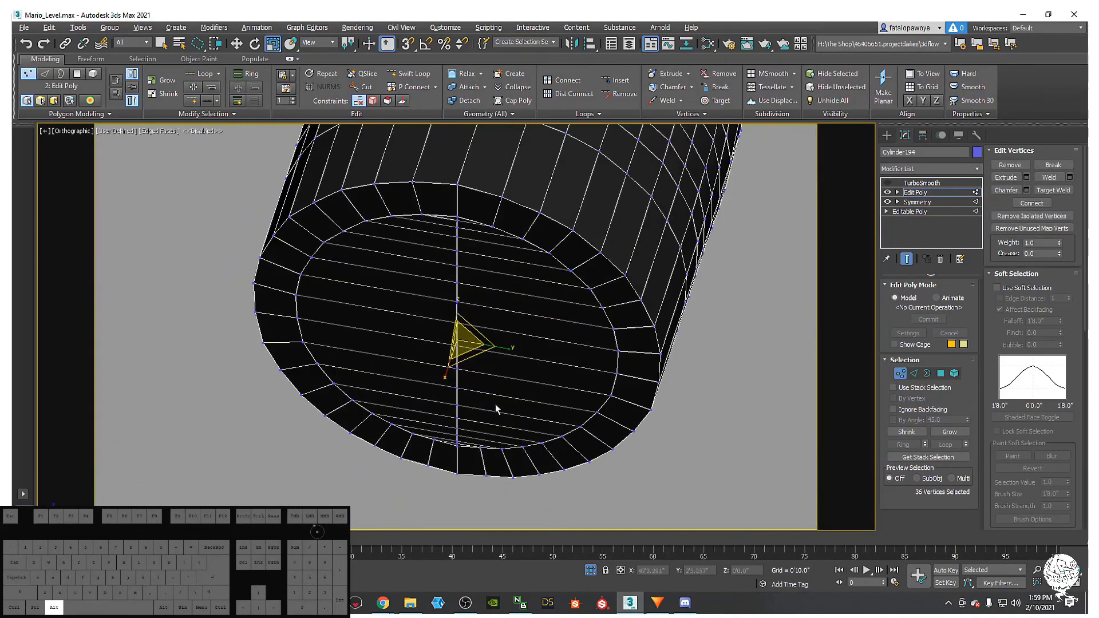
middle_click_drag(463, 329, 495, 286, "alt")
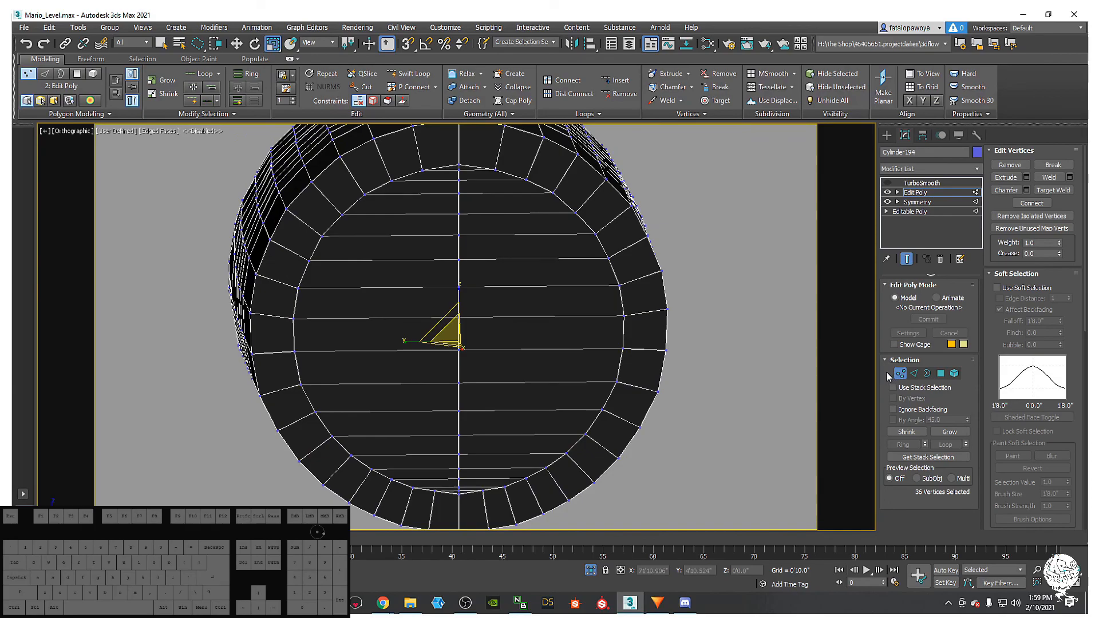
left_click(927, 374)
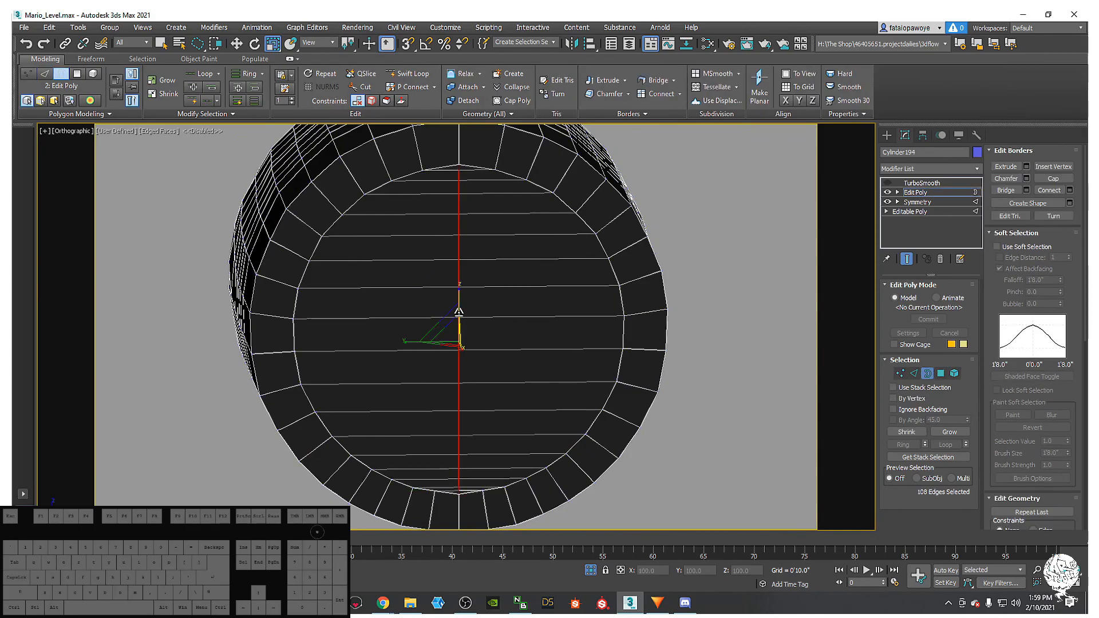
left_click_drag(465, 348, 461, 348)
left_click_drag(1084, 59, 1087, 69)
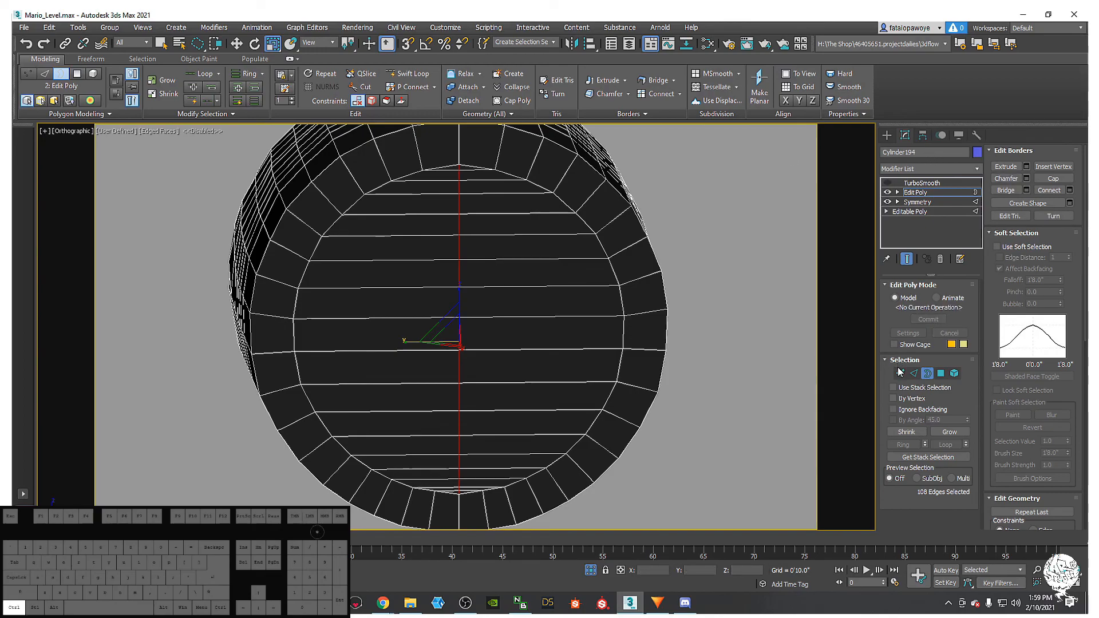
- Weld the border's vertices at a 0'0.1" threshold, cutting 1086 vertices to 1015
left_click(900, 373, "ctrl")
right_click(573, 348)
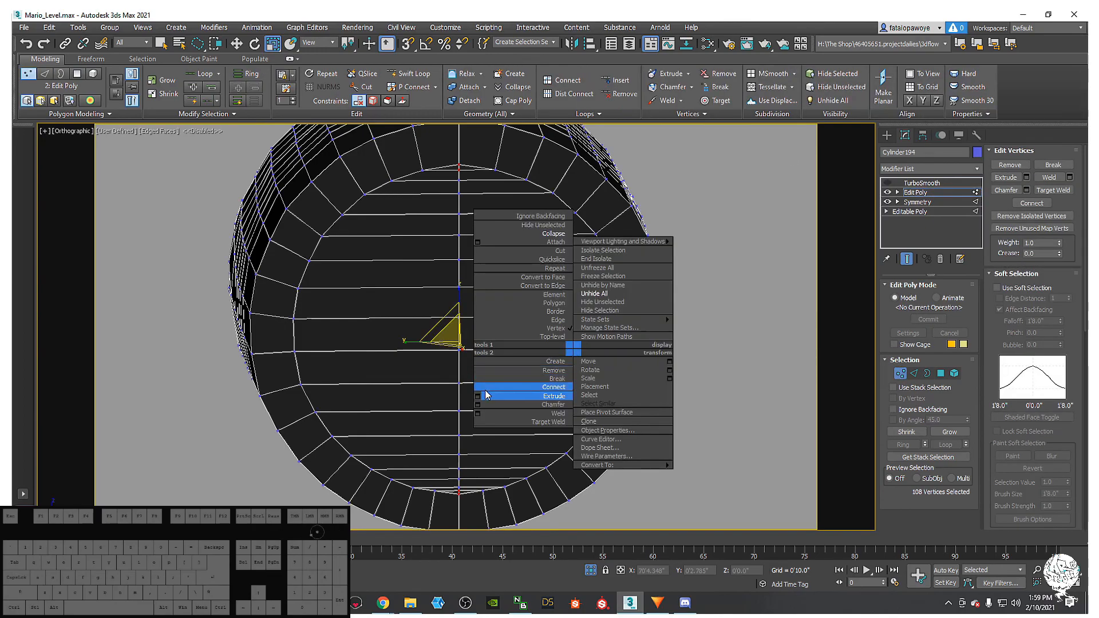
left_click(477, 413)
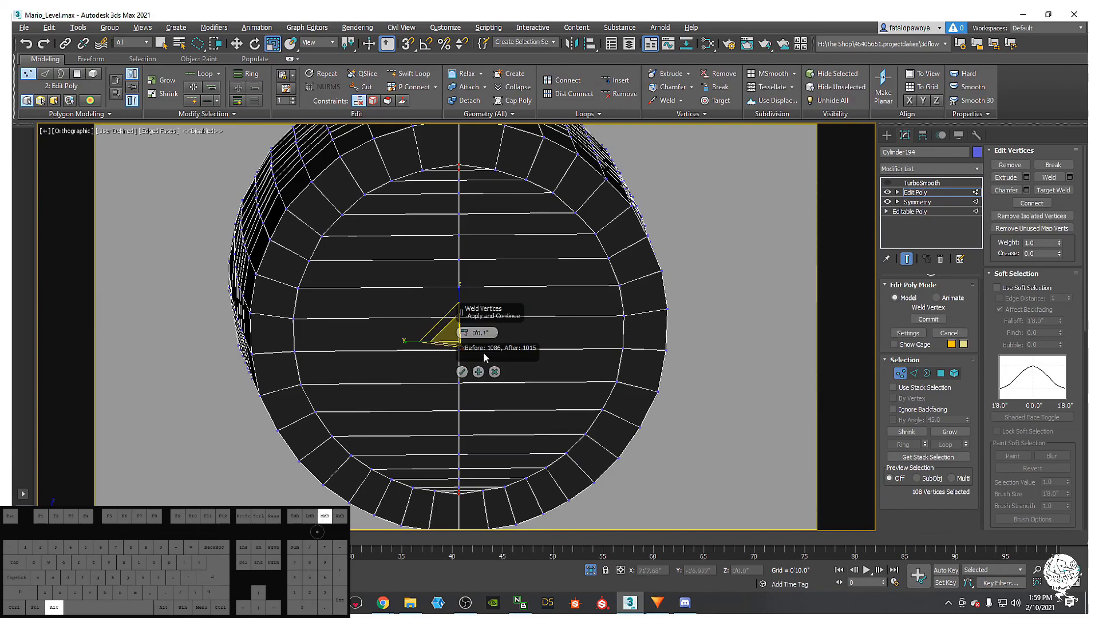
middle_click_drag(569, 321, 609, 314, "alt")
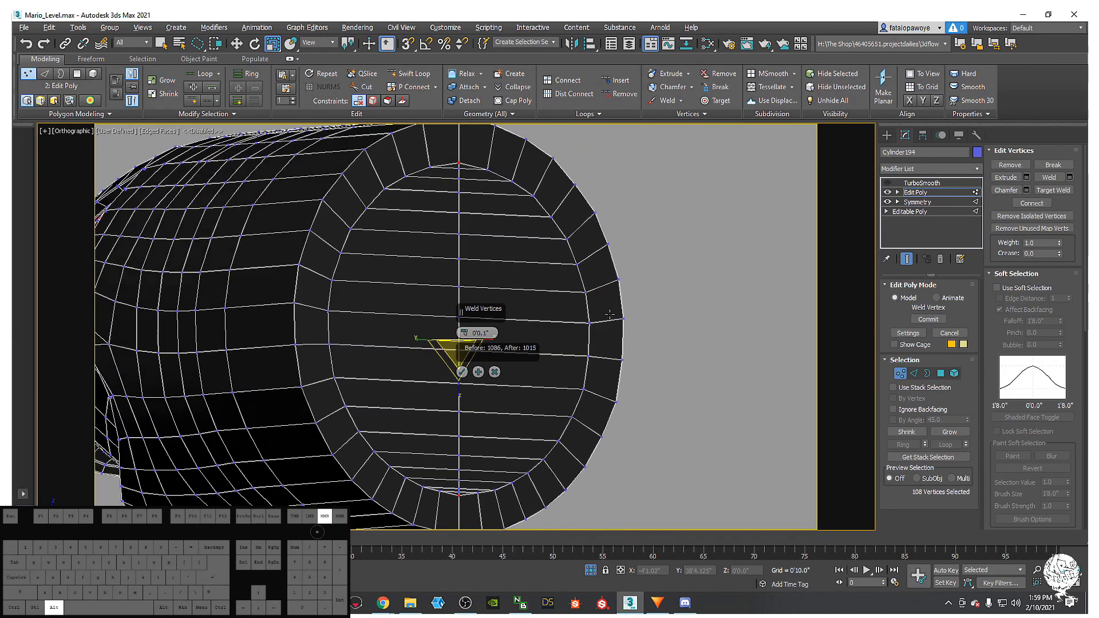
left_click(461, 372)
middle_click_drag(466, 377, 623, 353, "alt")
- Frame the selection in Front view, unhide all objects, and make the model see-through
key("f")
key("z")
scroll(618, 350, "down", 3)
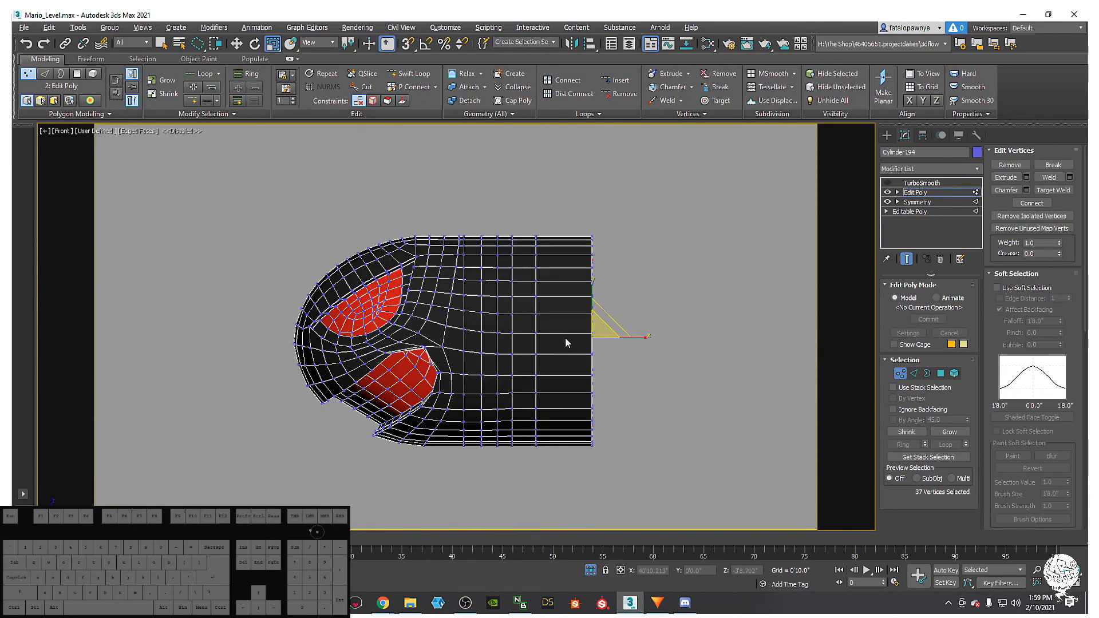
right_click(587, 326)
left_click(622, 277)
middle_click_drag(572, 321, 402, 317)
scroll(533, 338, "up", 4)
key("alt+x")
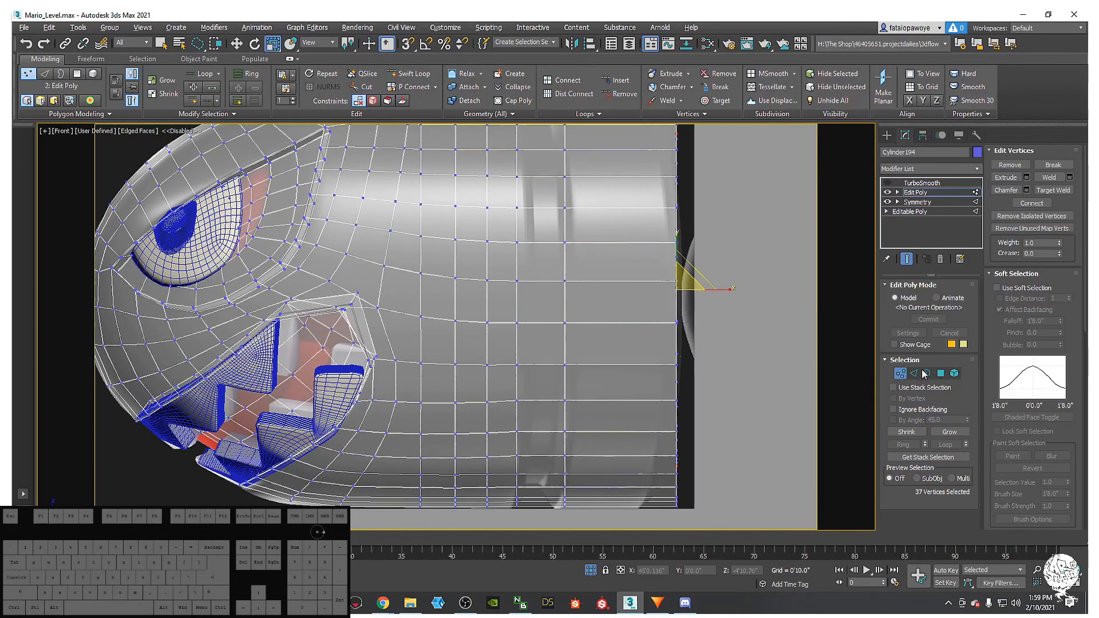
- Select an edge ring around the rear band and convert it to a 36-polygon band
left_click(913, 374)
double_click(538, 208)
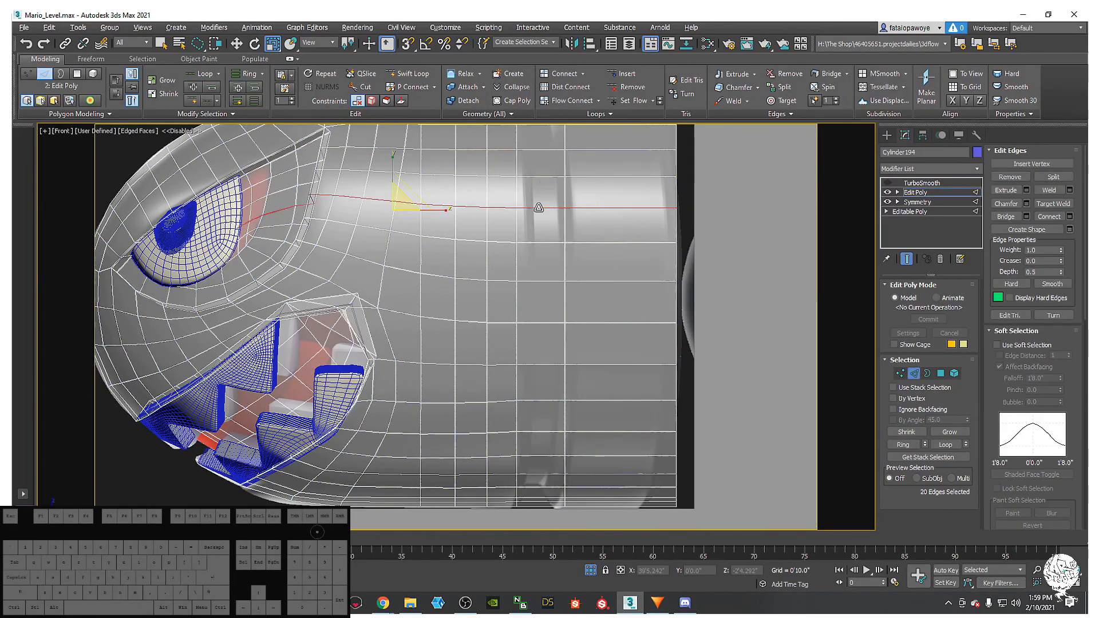
left_click(540, 208)
scroll(496, 243, "up", 2)
left_click(479, 184)
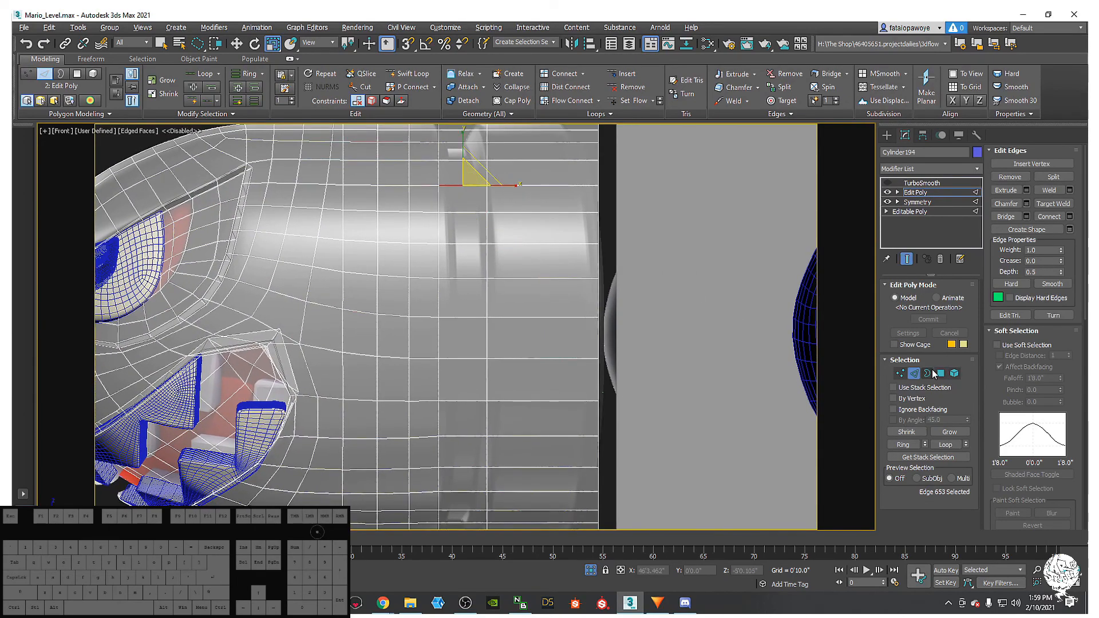
left_click(902, 445)
left_click(940, 373, "ctrl")
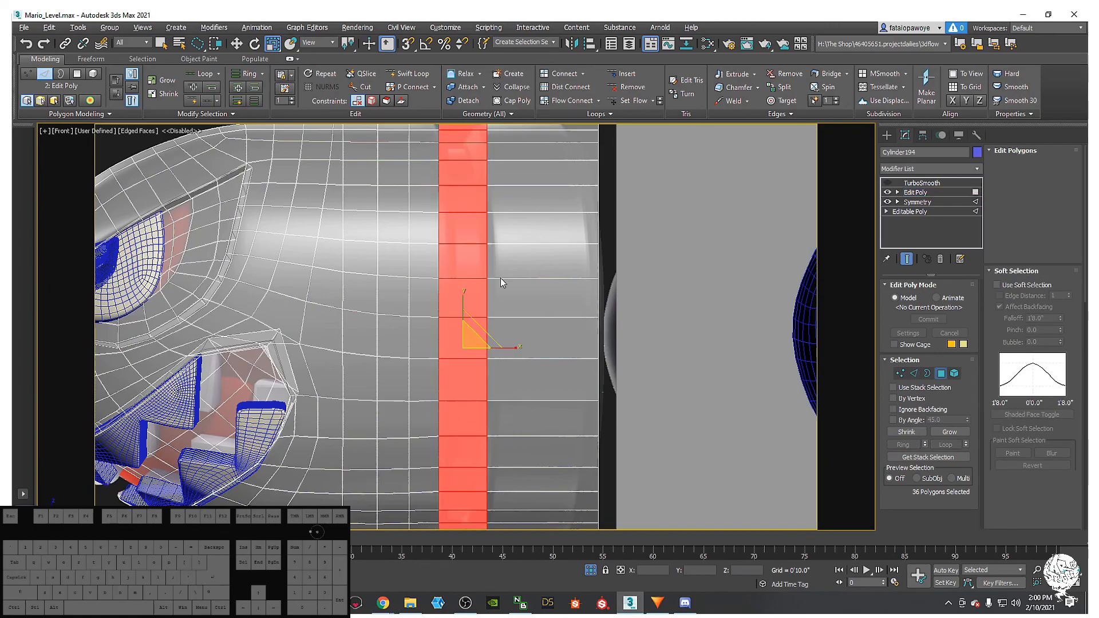
- Bevel the polygon band inward (height -0'4.704", outline -0'1.792") into a recessed groove
right_click(529, 281)
left_click(433, 316)
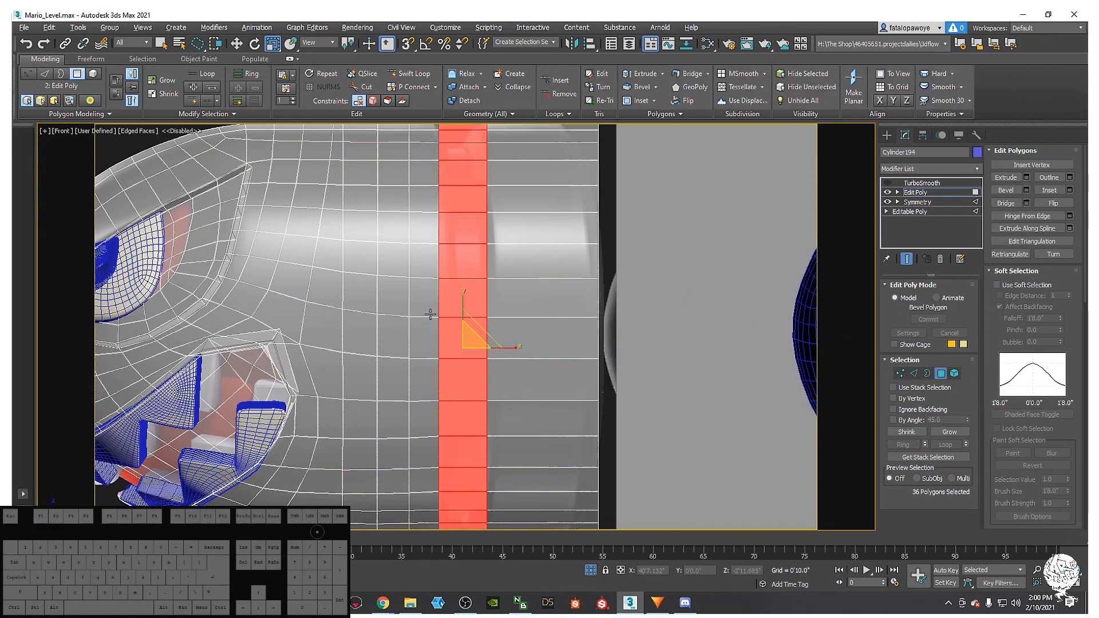
left_click_drag(463, 349, 462, 367)
left_click(462, 397)
middle_click_drag(501, 363, 443, 374)
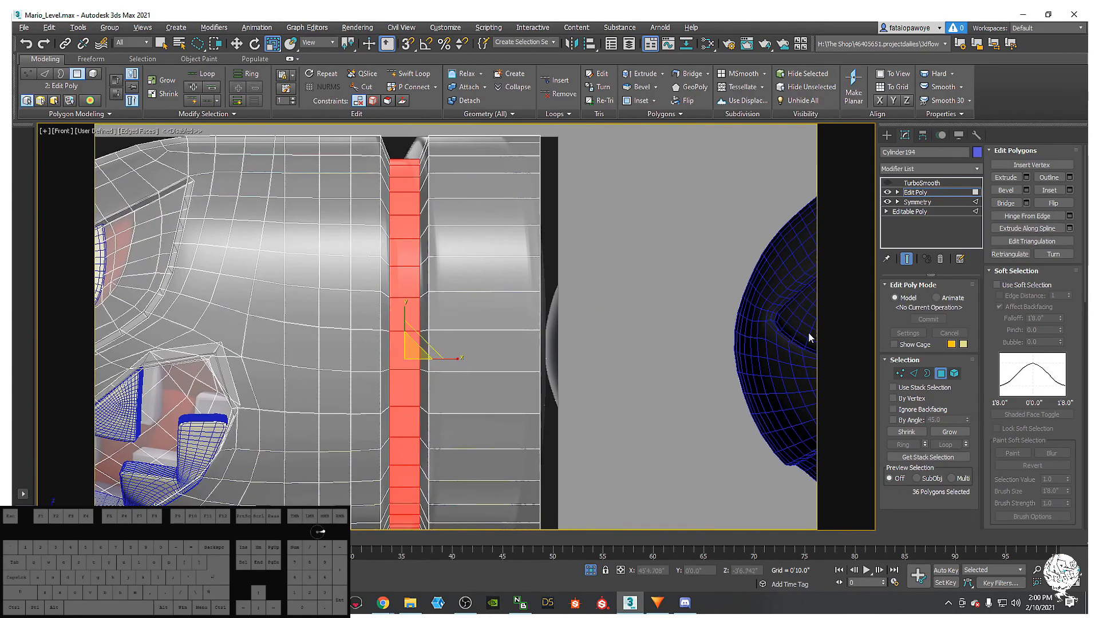
left_click(913, 373)
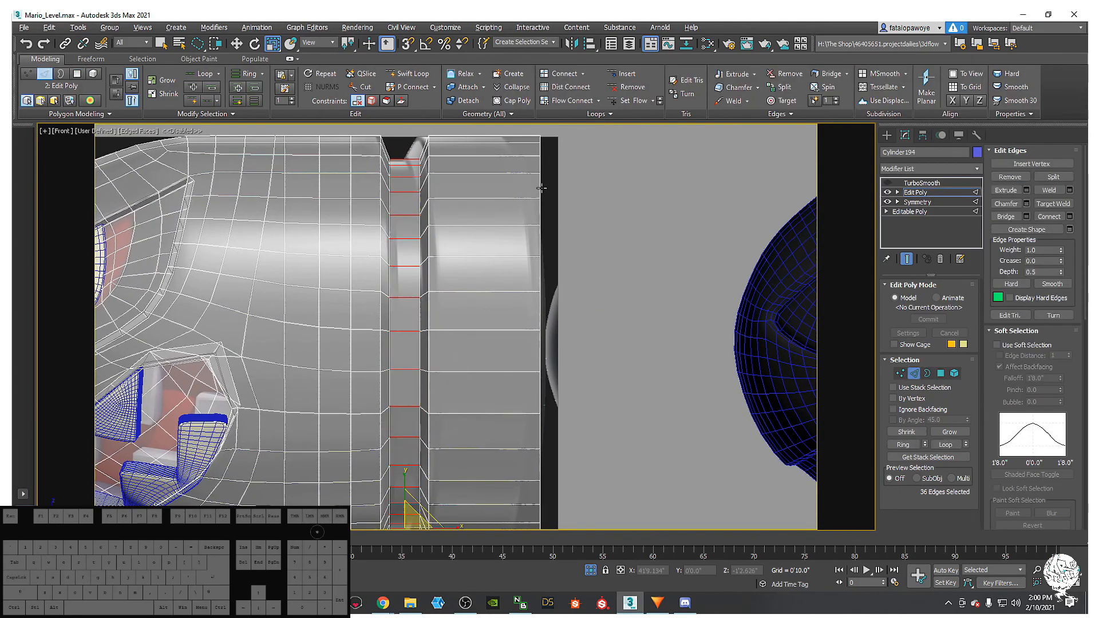
- Select the rear rim edge loop and try a 2.7-inch chamfer, then cancel it
double_click(542, 188)
right_click(598, 237)
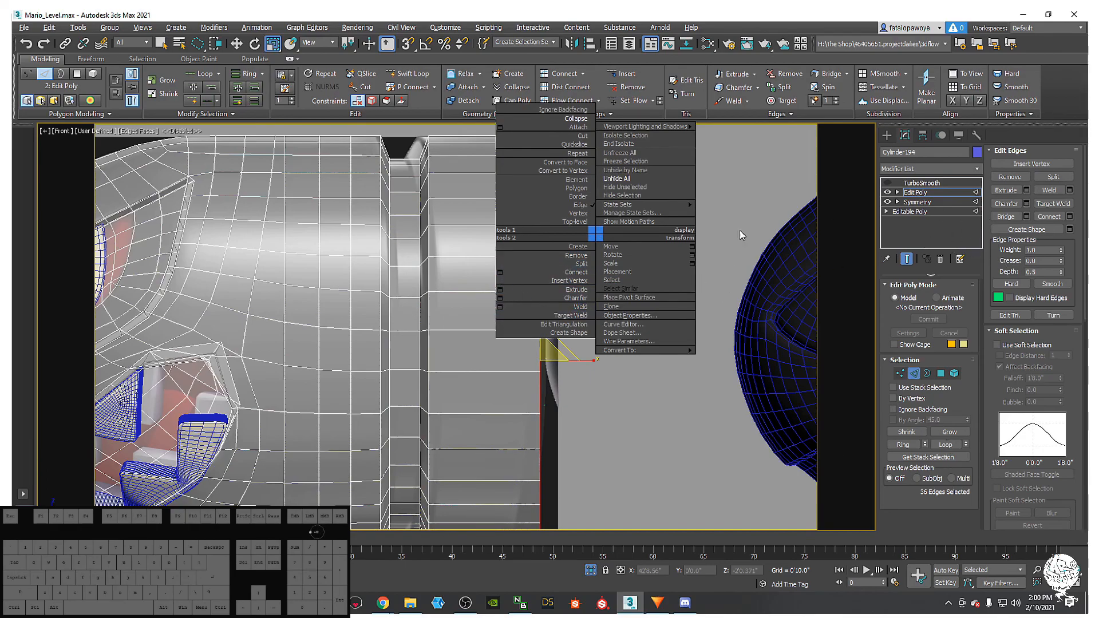
left_click(1005, 199)
left_click(1028, 204)
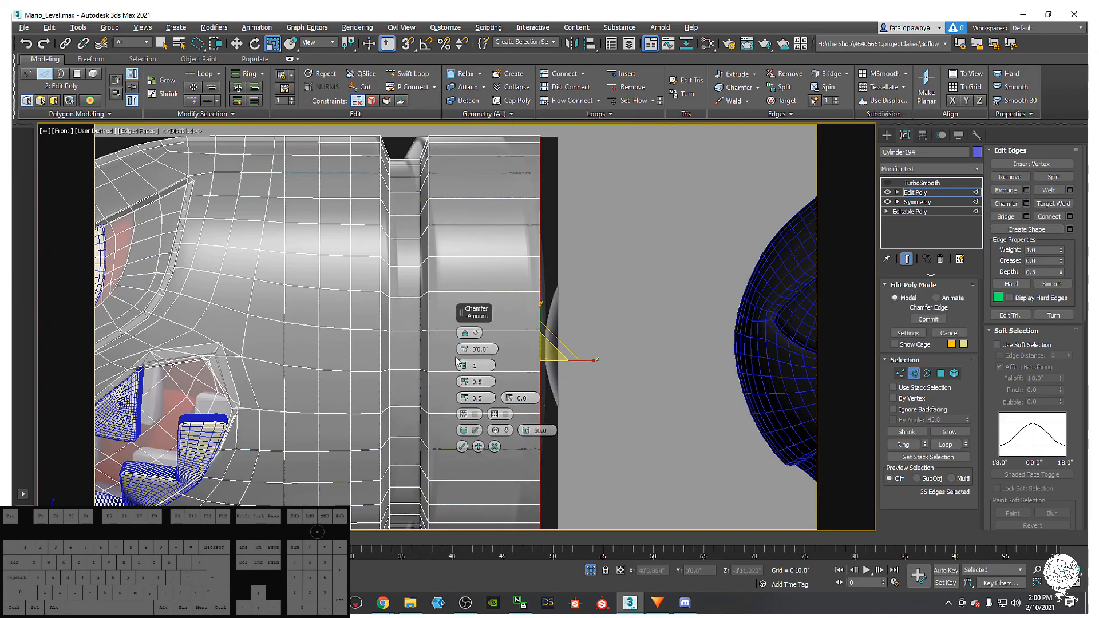
mouse_move(463, 351)
left_mouse_down()
mouse_move(464, 337)
mouse_move(462, 351)
left_mouse_up()
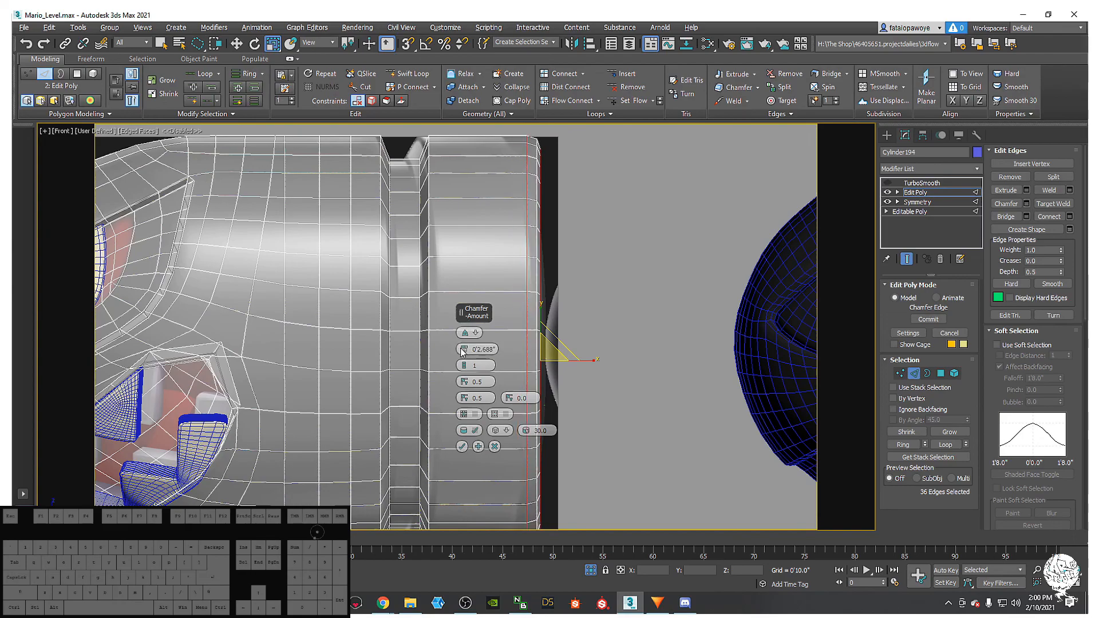
left_click(495, 446)
- Apply a Quad chamfer of about 3.3 inches to the rear rim loop
right_click(524, 288)
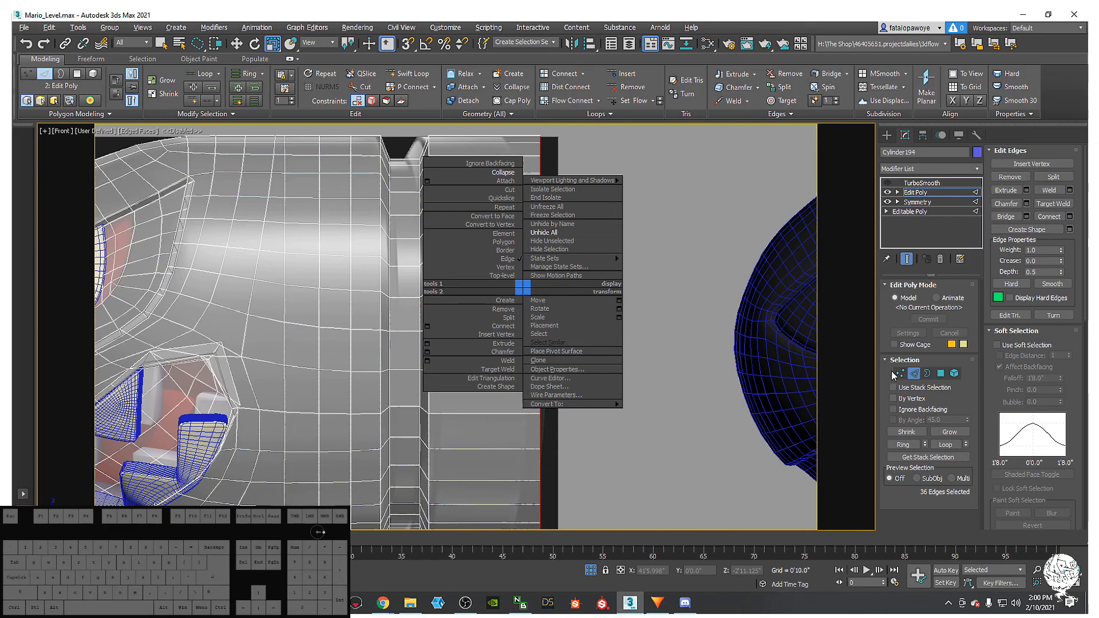
left_click(943, 373)
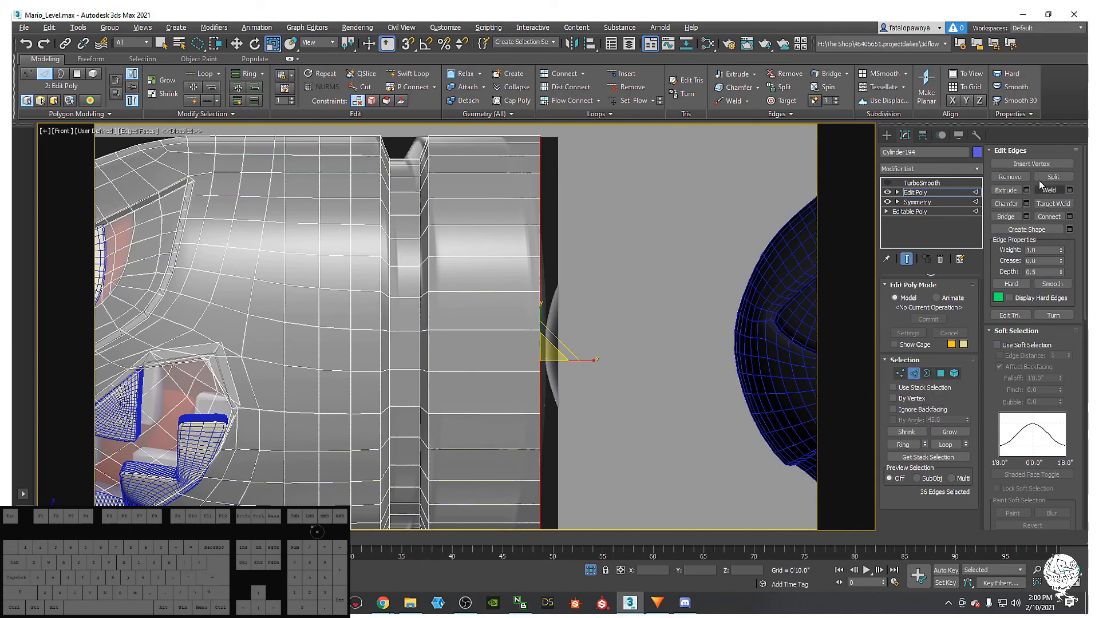
left_click(1026, 204)
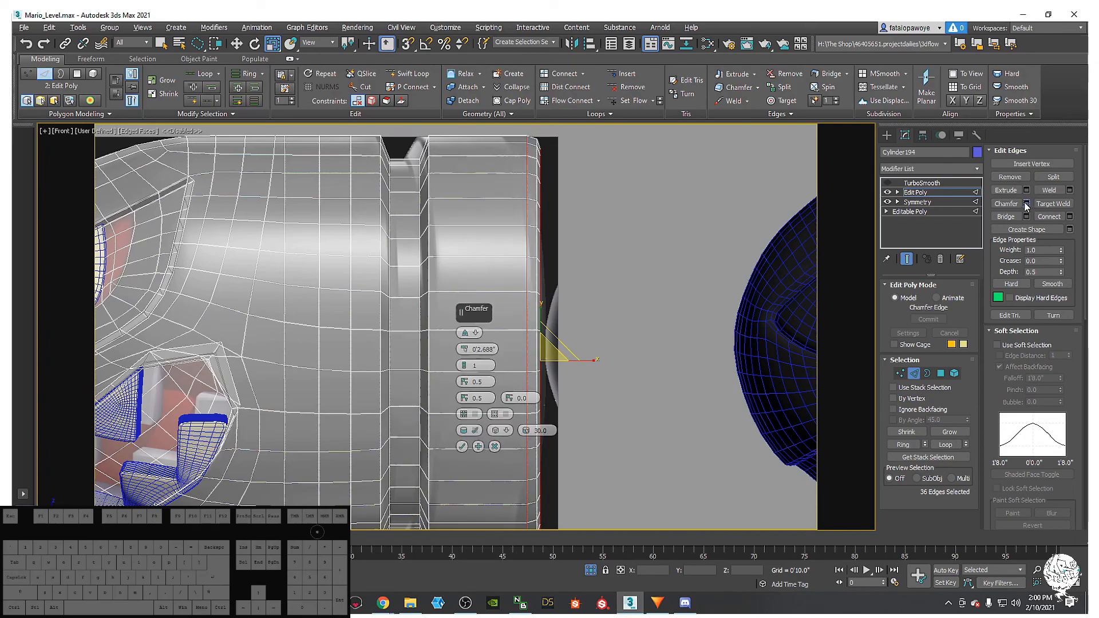
left_click(468, 335)
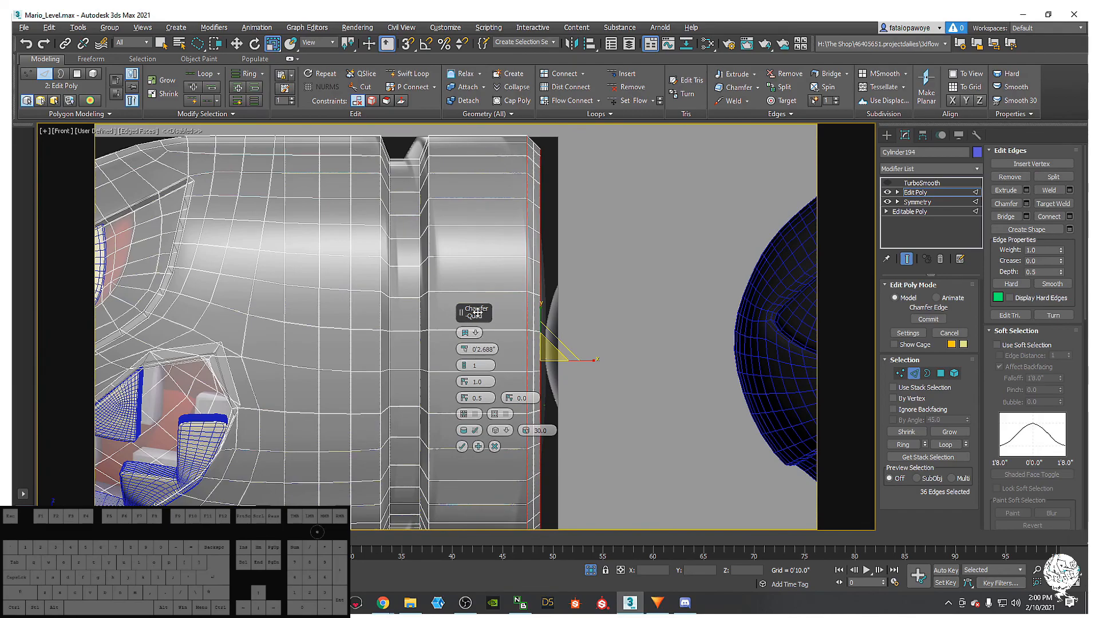
middle_click_drag(600, 364, 572, 359)
scroll(533, 332, "up", 2)
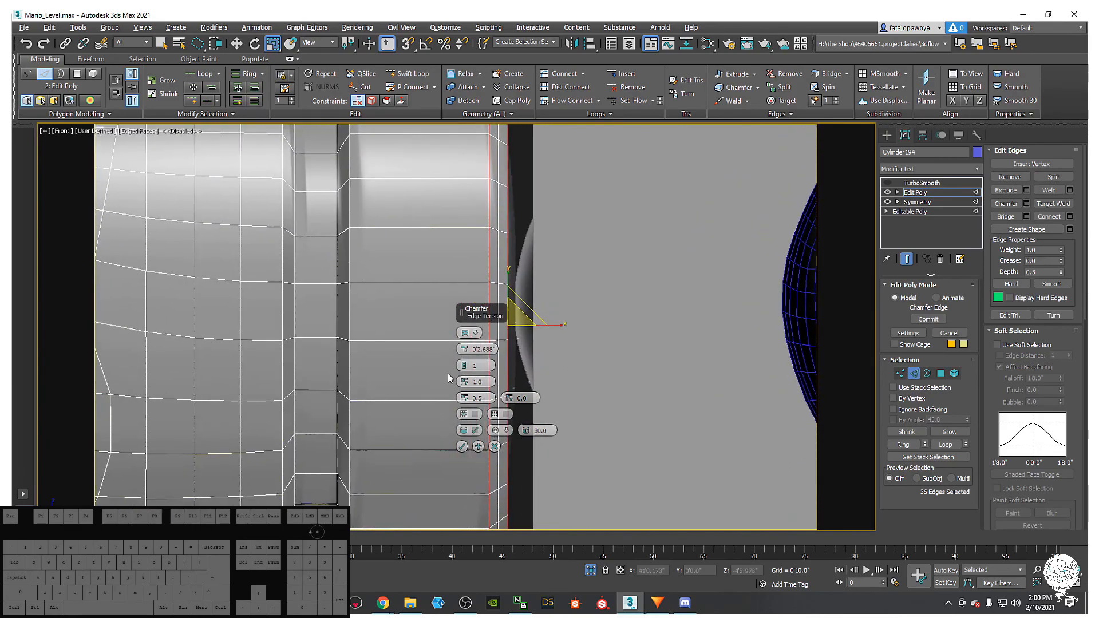
left_click_drag(469, 350, 468, 341)
left_click(463, 447)
- Preview the TurboSmoothed bullet against the reference, then turn the TurboSmooth preview off
scroll(462, 442, "down", 6)
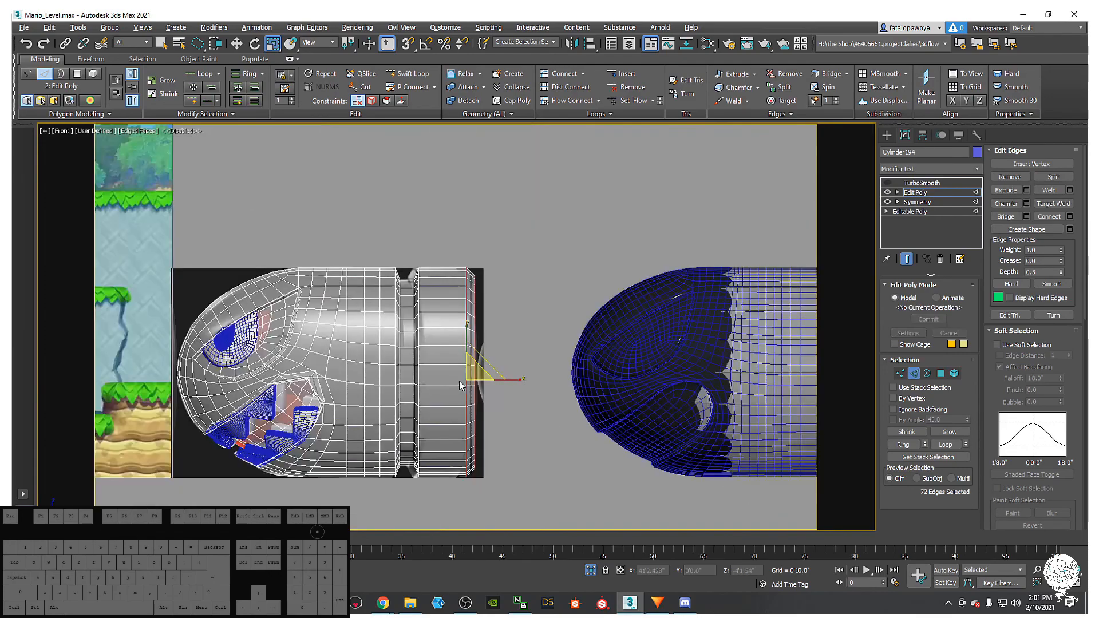
middle_click_drag(461, 442, 516, 322, "alt")
middle_click_drag(447, 306, 722, 219, "alt")
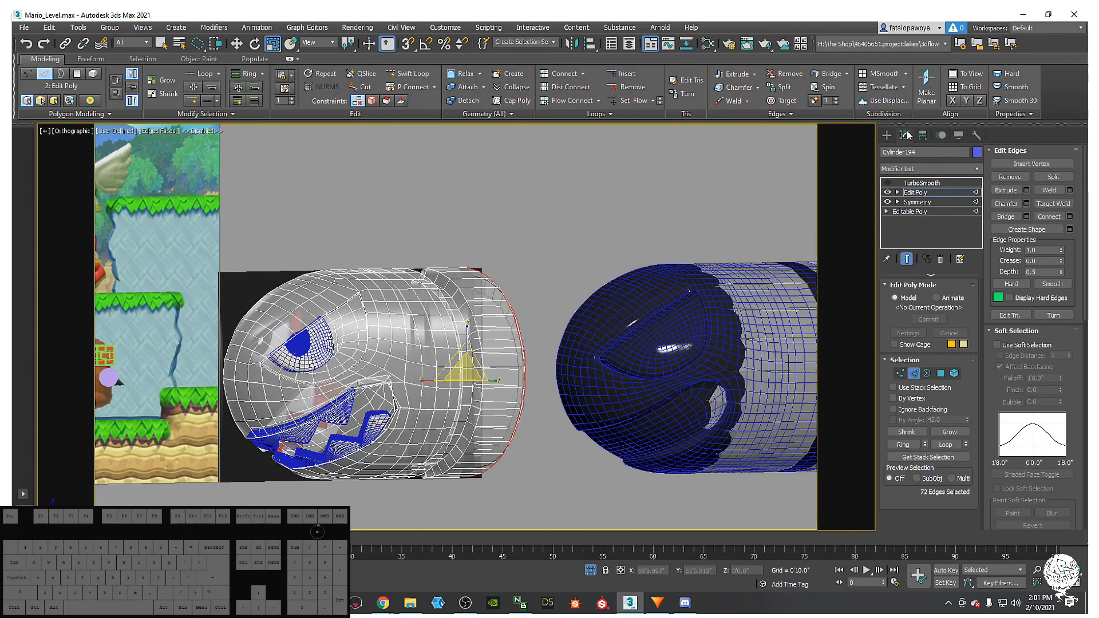
left_click(893, 183)
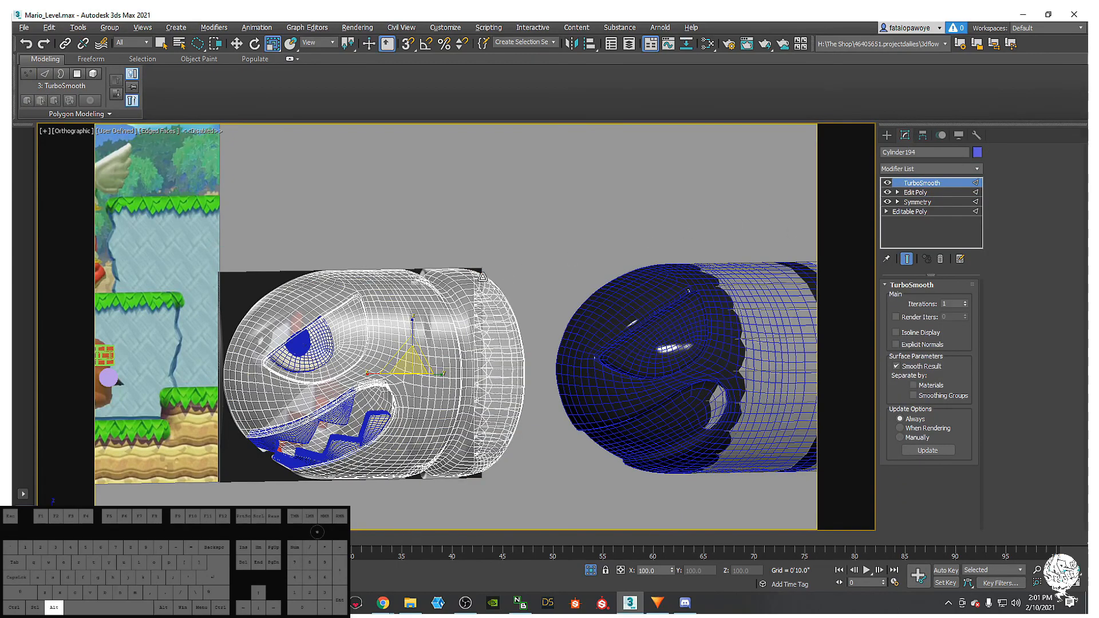
mouse_move(573, 260)
middle_mouse_down("alt")
mouse_move(455, 280)
mouse_move(527, 292)
mouse_move(536, 270)
mouse_move(515, 303)
mouse_move(552, 262)
middle_mouse_up("alt")
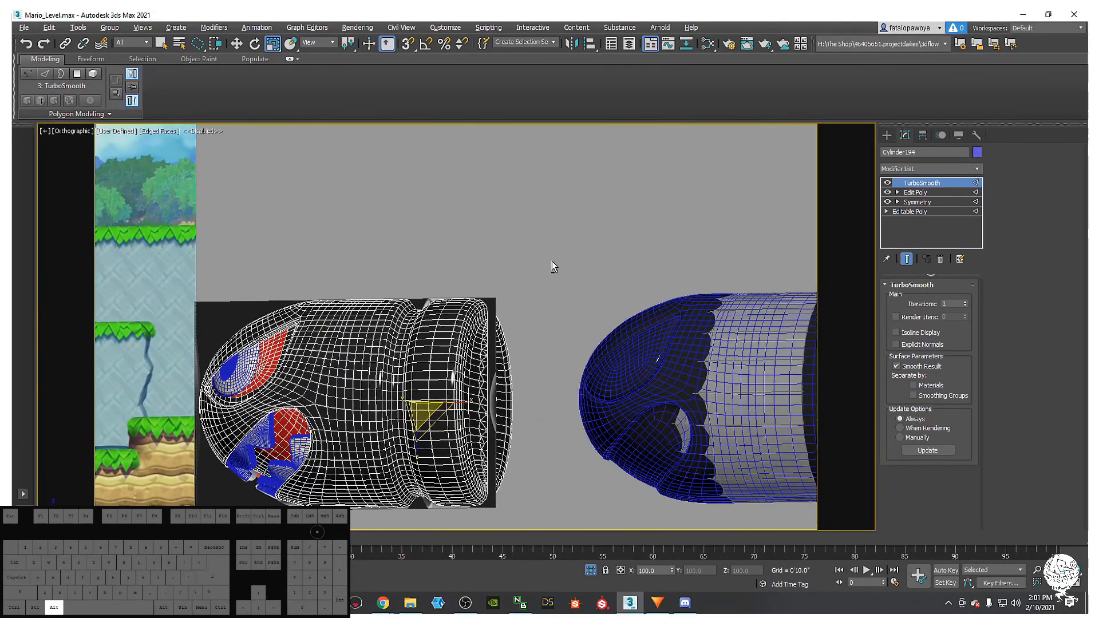
left_click(917, 202)
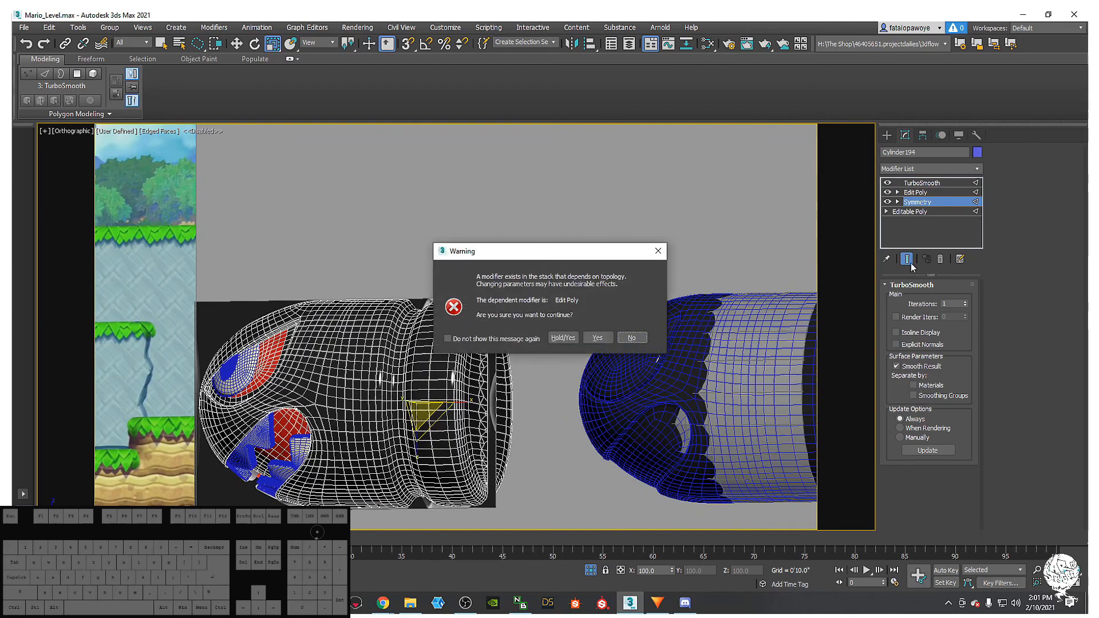
left_click(658, 253)
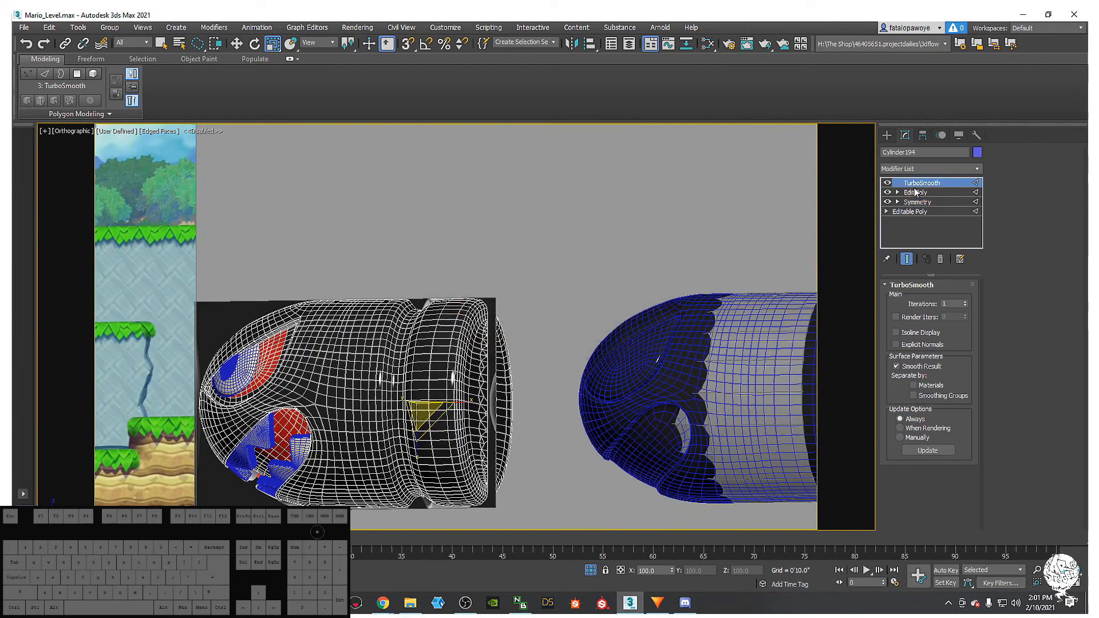
left_click(888, 183)
middle_click_drag(458, 318, 627, 263, "alt")
- Region-select the left bullet's four parts and zoom the view to them
left_click(886, 135)
scroll(366, 275, "down", 4)
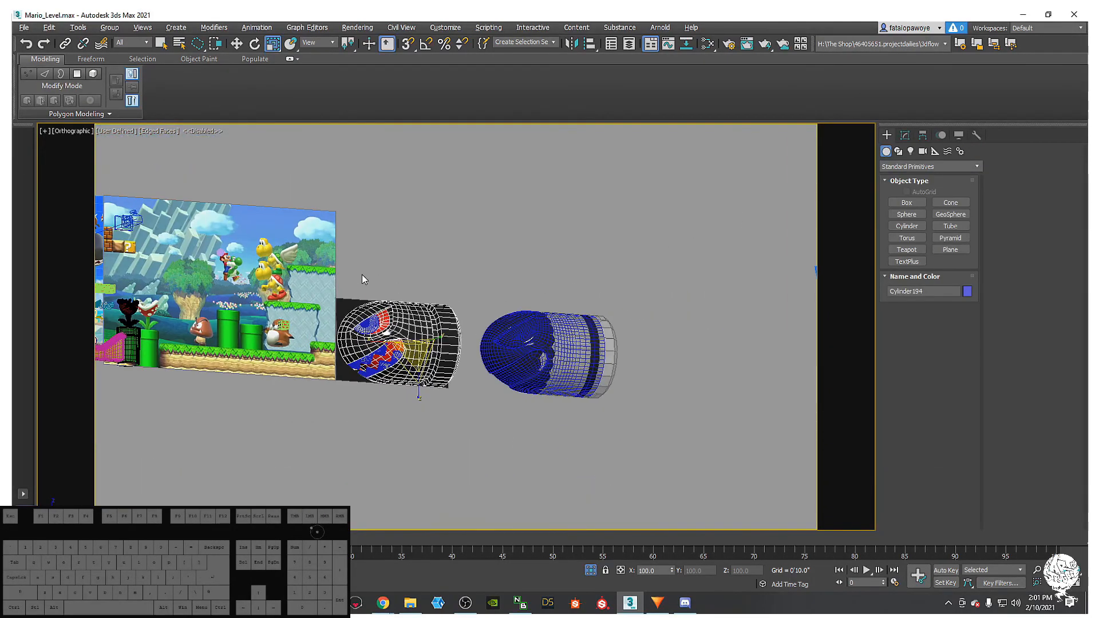
left_click_drag(479, 421, 484, 414)
key("ctrl+a")
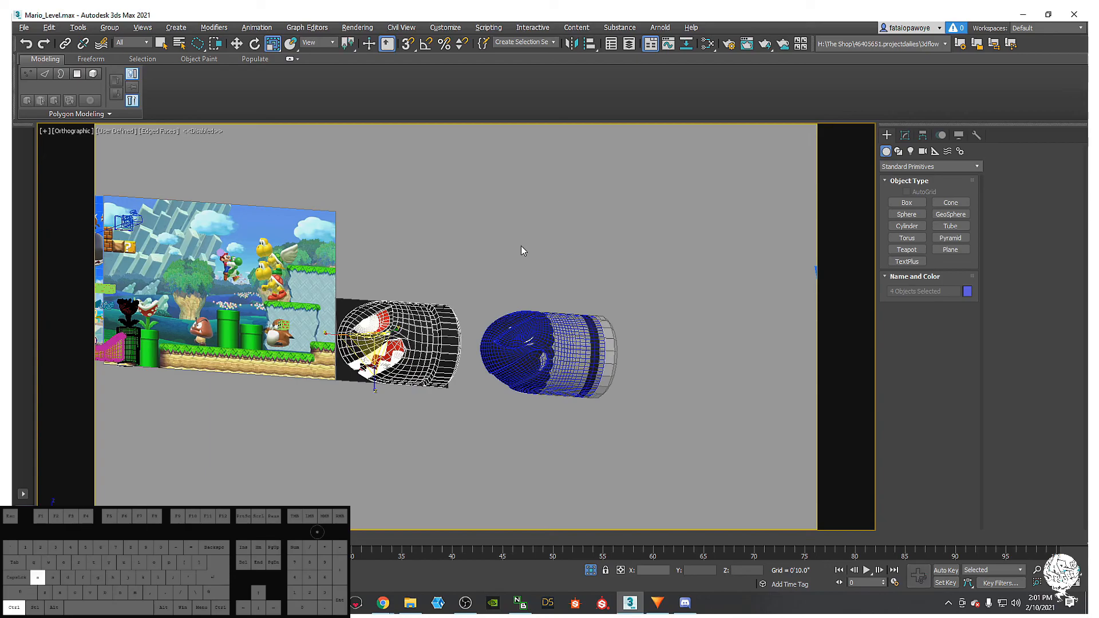
left_click(465, 280)
middle_click_drag(465, 279, 478, 264, "alt")
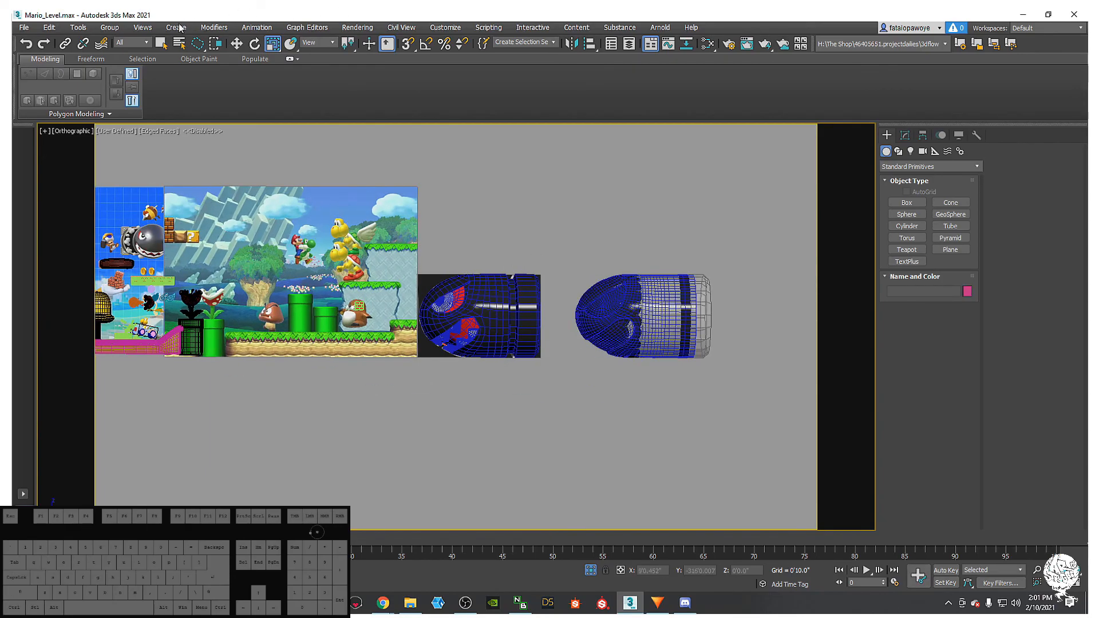
left_click_drag(199, 51, 197, 44)
left_click_drag(544, 410, 544, 405)
key("z")
- Select the body Cylinder194 alone and show its modifier stack
middle_click_drag(497, 314, 671, 288, "alt")
left_click(657, 322)
left_click(424, 283)
middle_click_drag(502, 291, 718, 190, "alt")
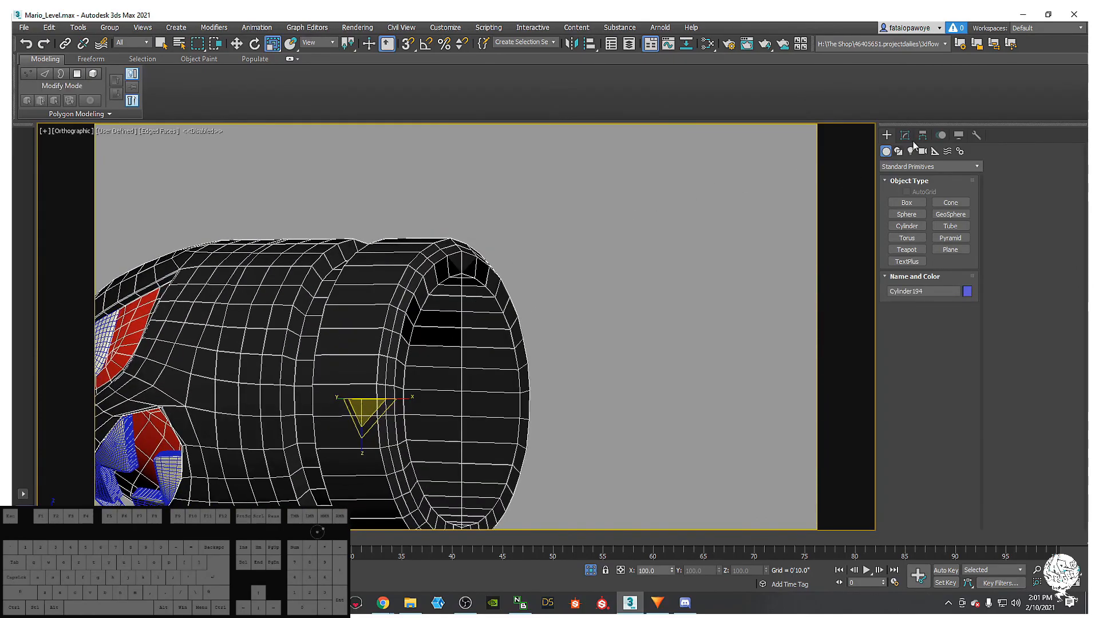
left_click(904, 136)
left_click(923, 195)
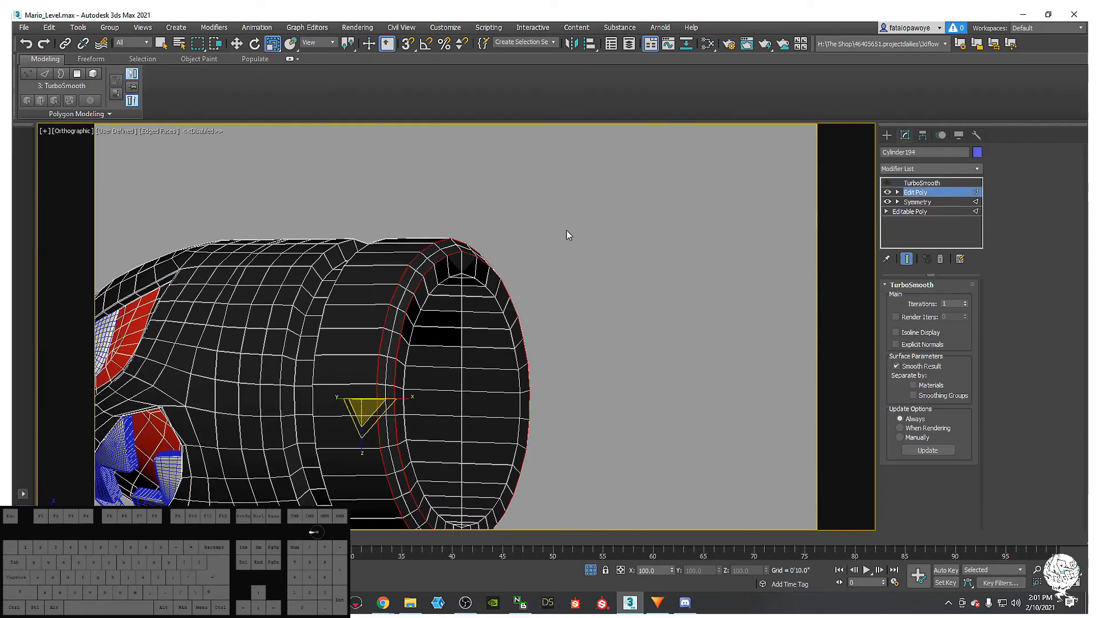
key("2")
middle_click_drag(493, 287, 444, 312, "alt")
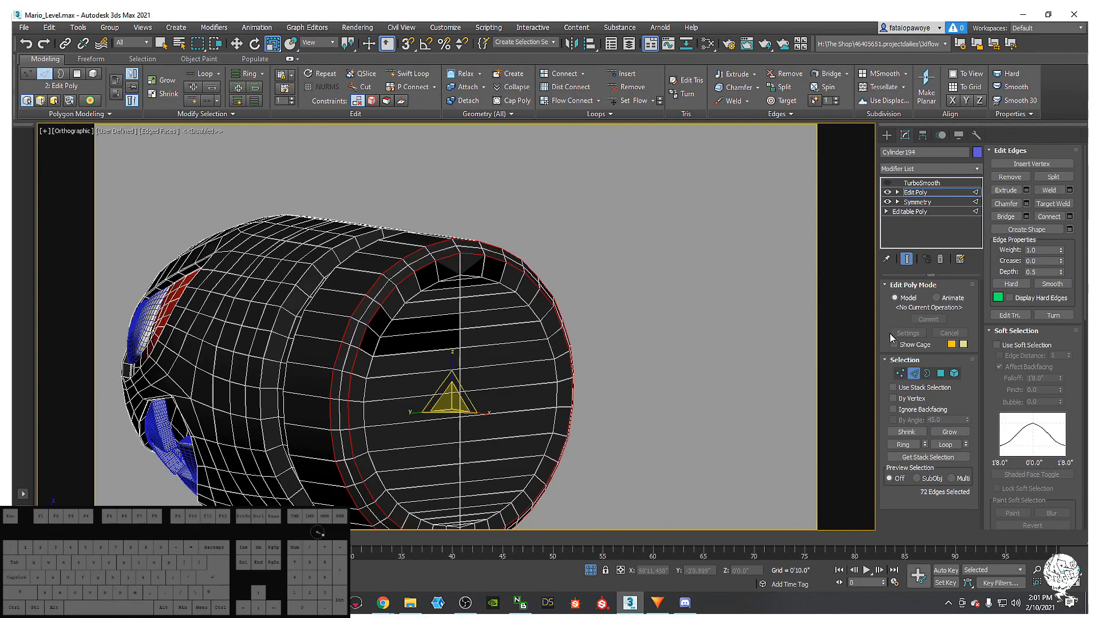
left_click(927, 373)
left_click(463, 289)
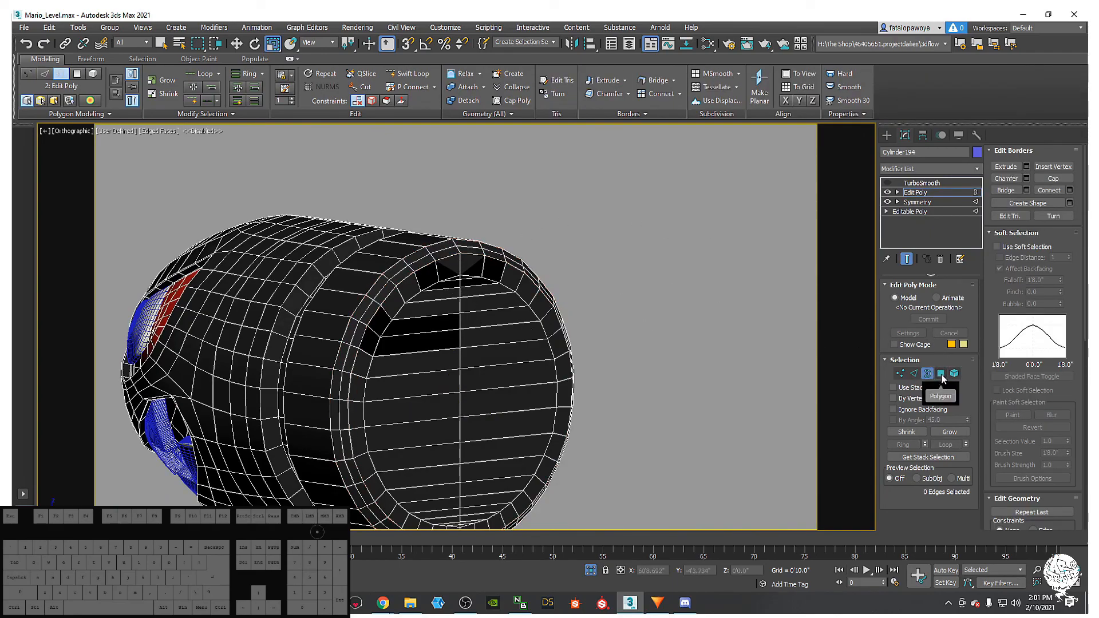
left_click(887, 193)
left_click(887, 193)
middle_click_drag(803, 200, 753, 276, "alt")
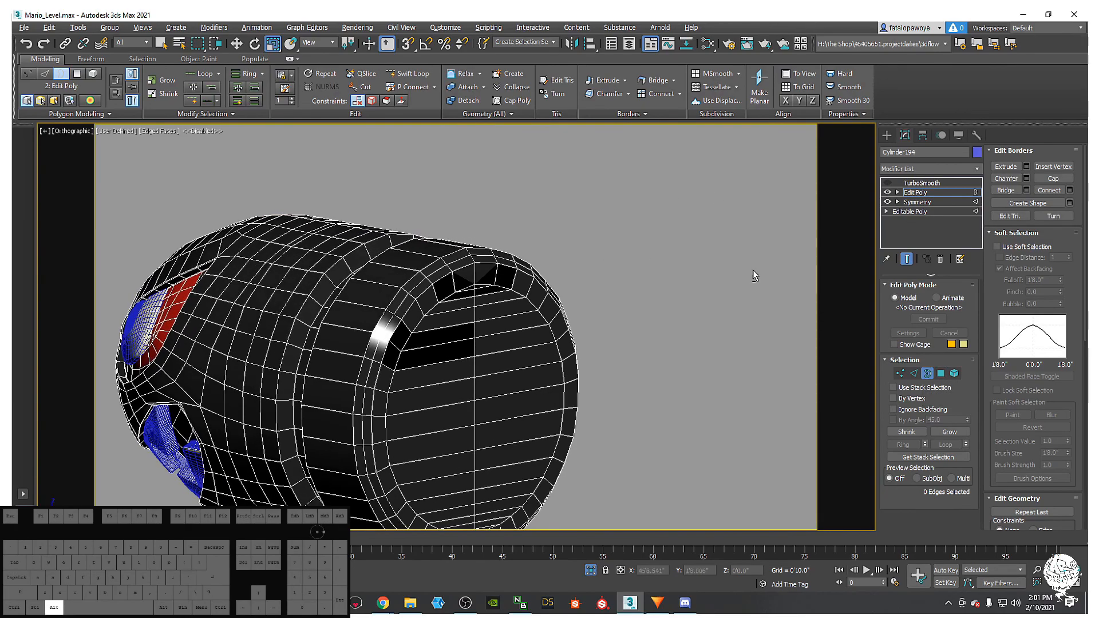
left_click(940, 373)
left_click(470, 276)
middle_click_drag(701, 273, 733, 279, "alt")
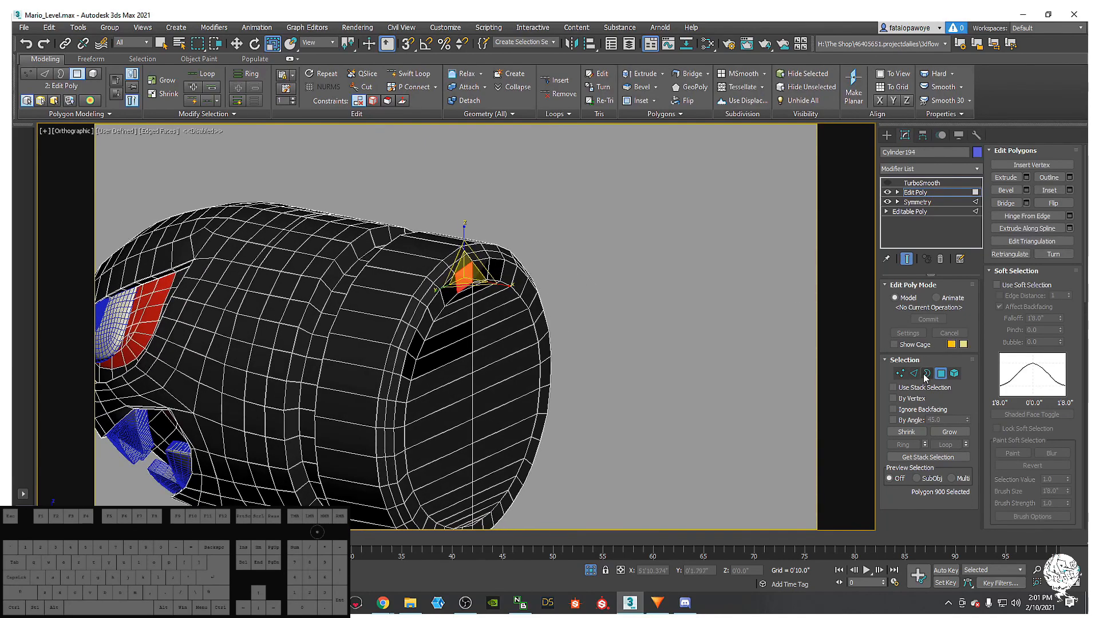
key("2")
double_click(485, 259)
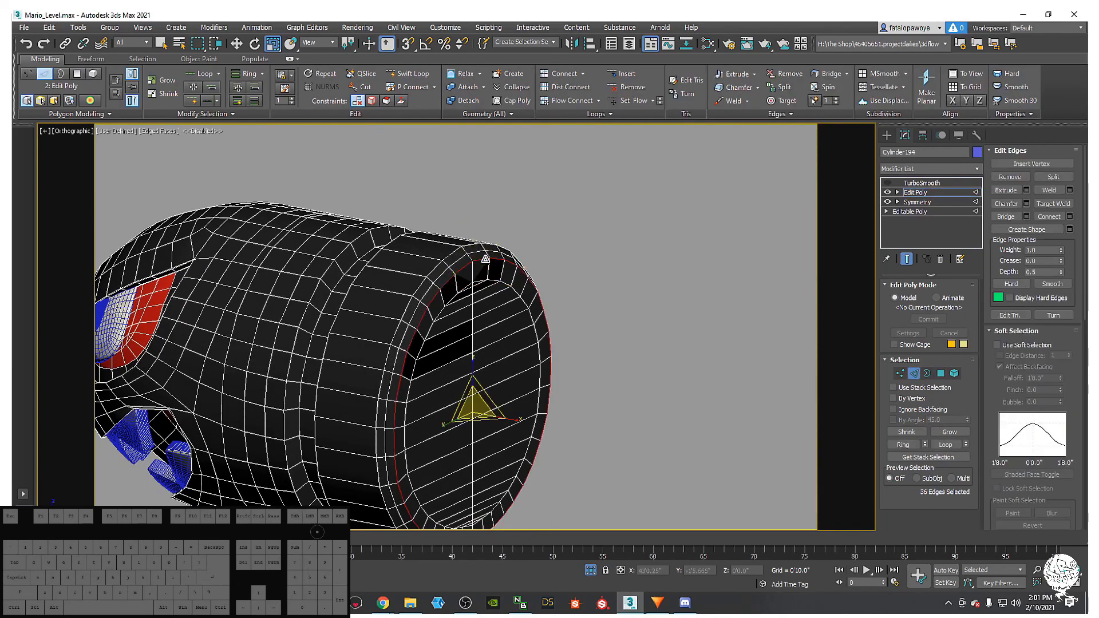
middle_click_drag(649, 296, 856, 326, "alt")
left_click(941, 376, "ctrl")
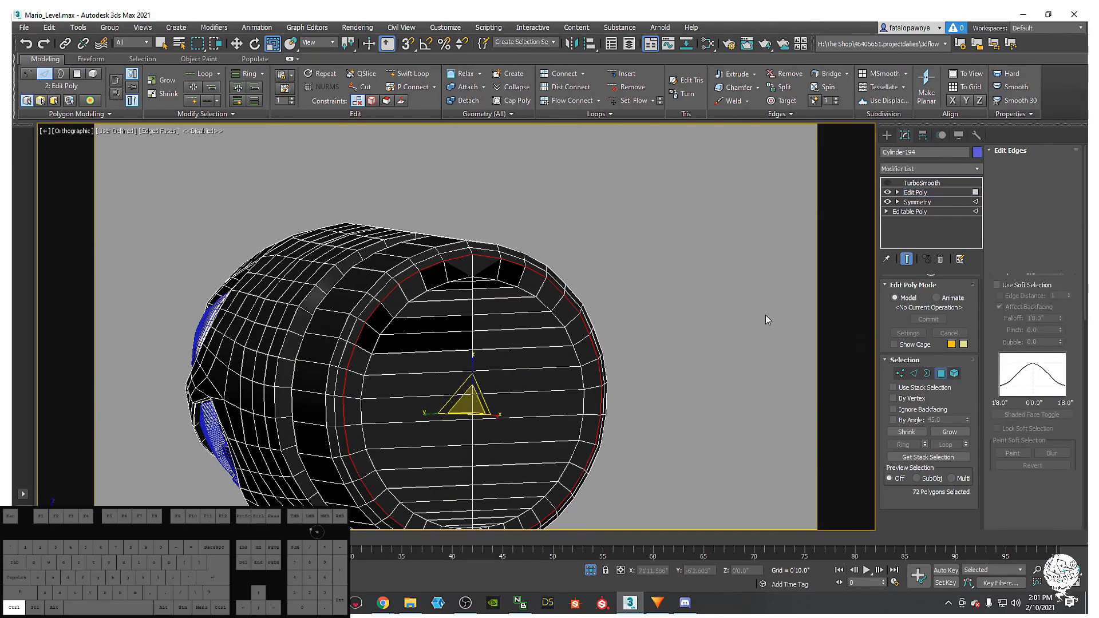
middle_click_drag(780, 318, 621, 289, "alt")
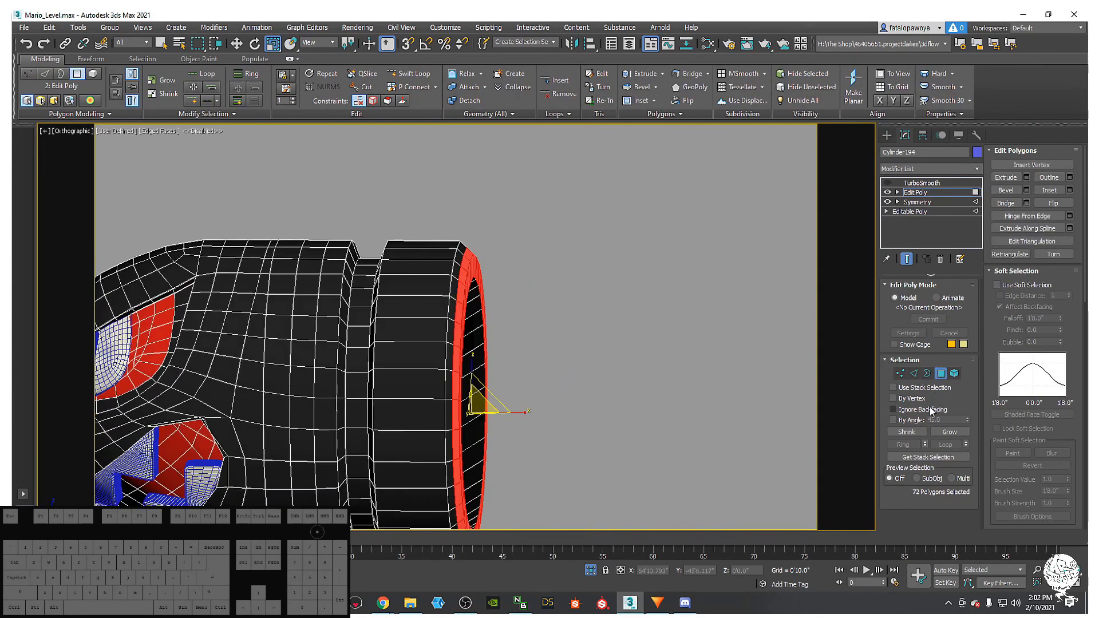
left_click(906, 432)
key("ctrl+z")
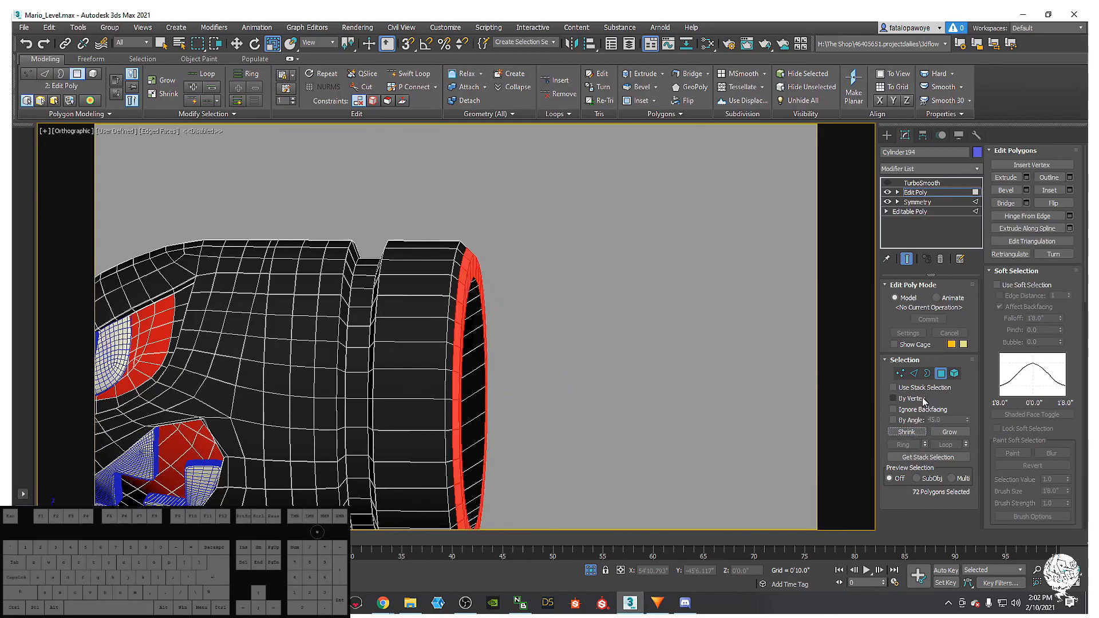
middle_click_drag(667, 294, 678, 206)
middle_click_drag(632, 266, 569, 219, "alt")
scroll(473, 164, "up", 4)
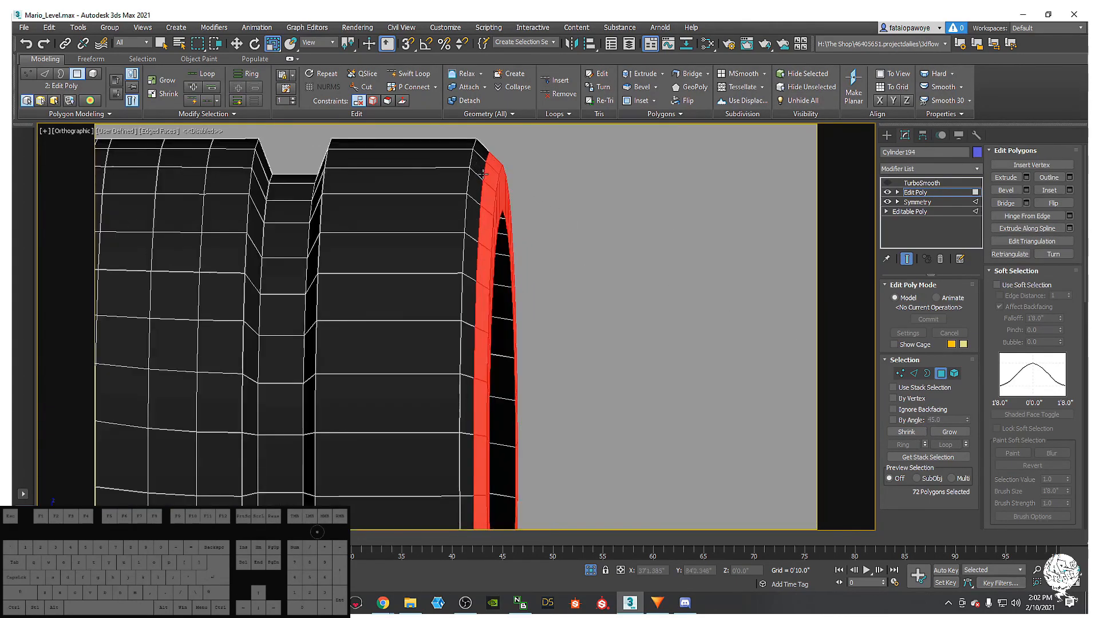
key("f")
scroll(475, 229, "down", 4)
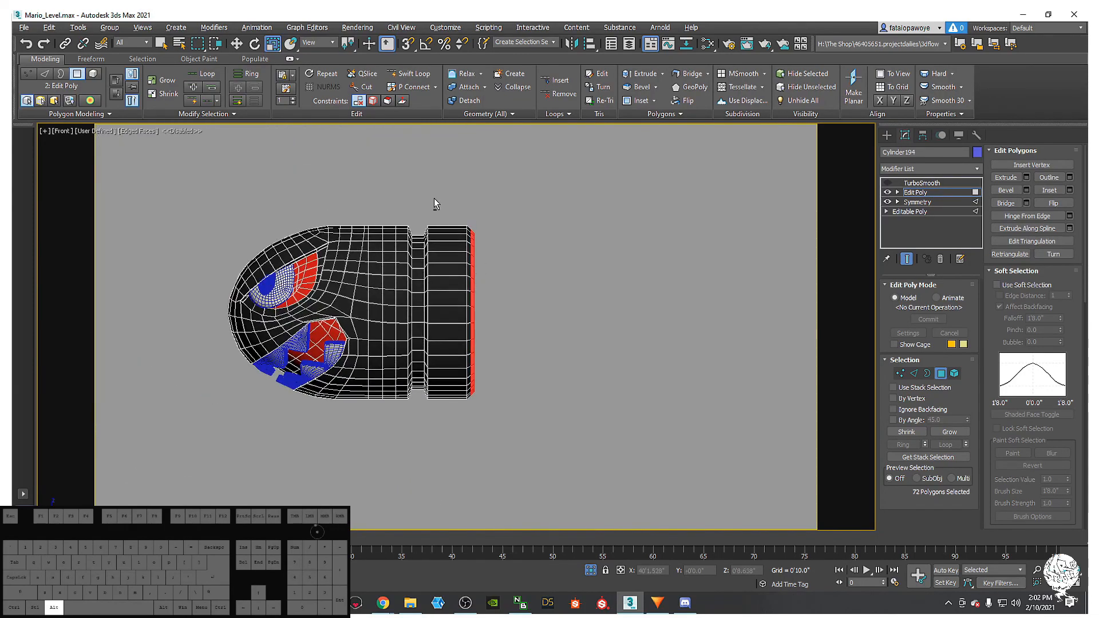
left_click_drag(469, 411, 473, 414, "alt")
middle_click_drag(475, 401, 485, 289, "alt")
scroll(486, 288, "up", 4)
- Delete the flat inner end cap element from the rear cylinder
left_click(554, 267)
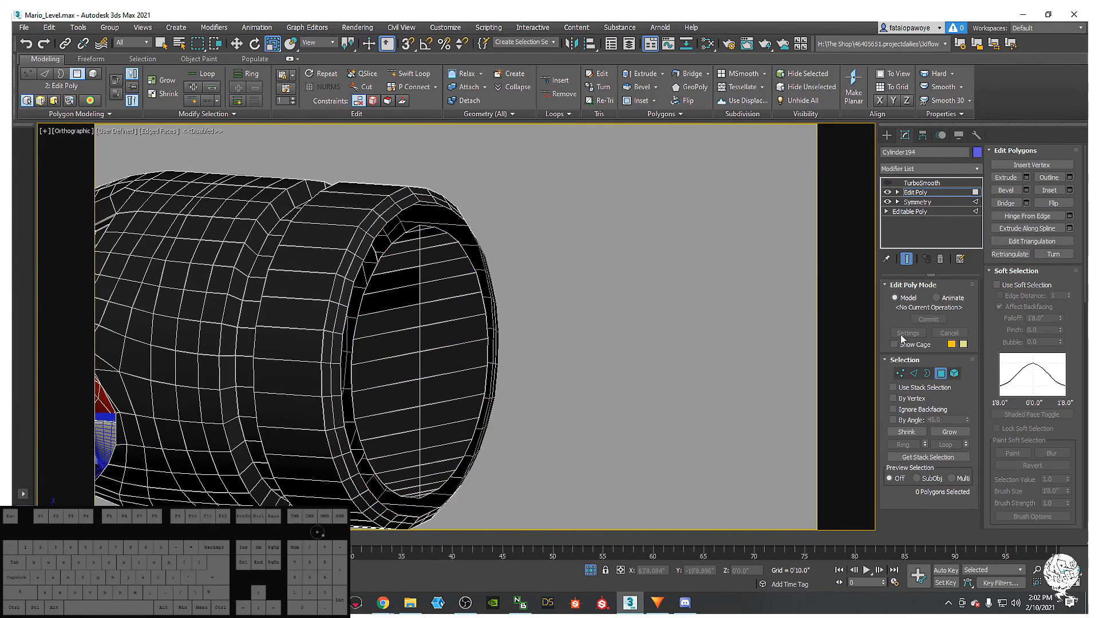
left_click(954, 373)
left_click(419, 301)
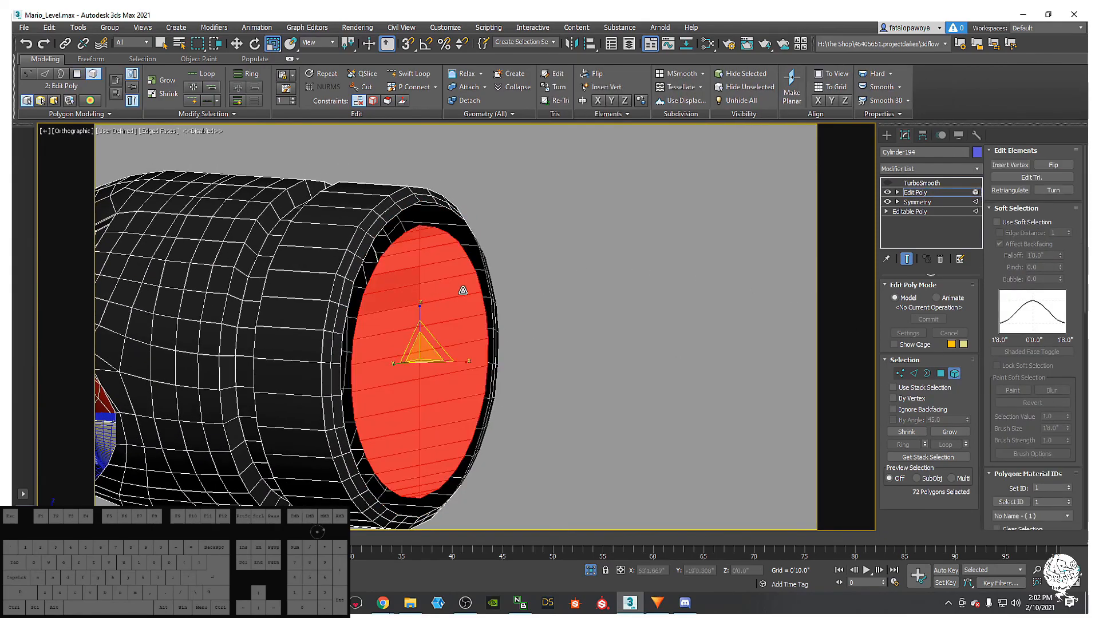
key("Delete")
middle_click_drag(519, 264, 571, 278, "alt")
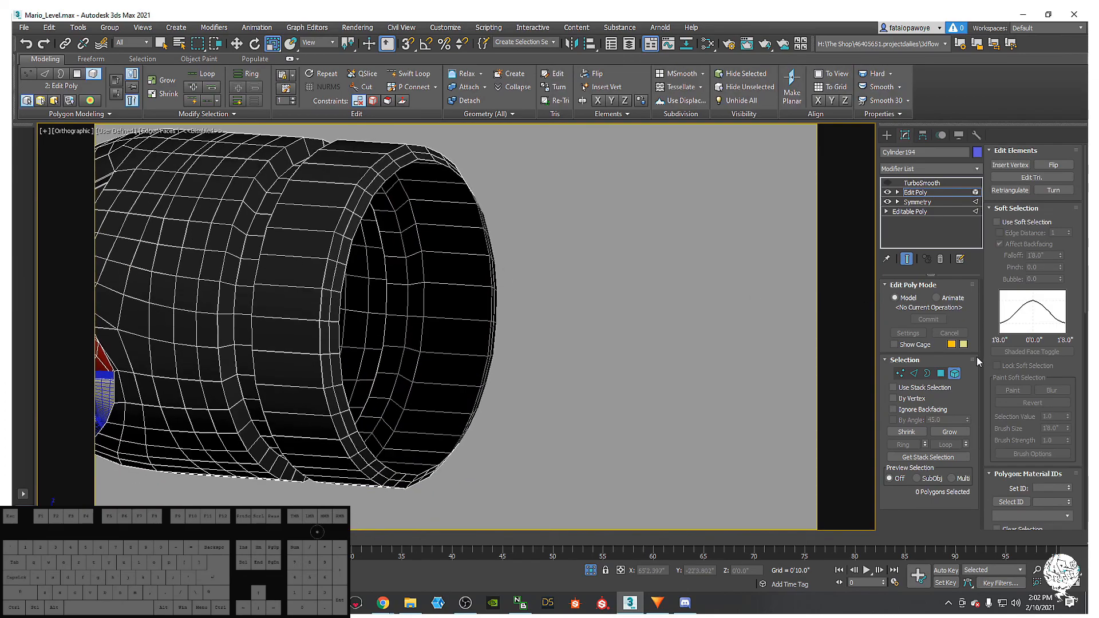
- Shift-scale the opening's border inward and collapse it to a single centre point
left_click(927, 373)
left_click(436, 161)
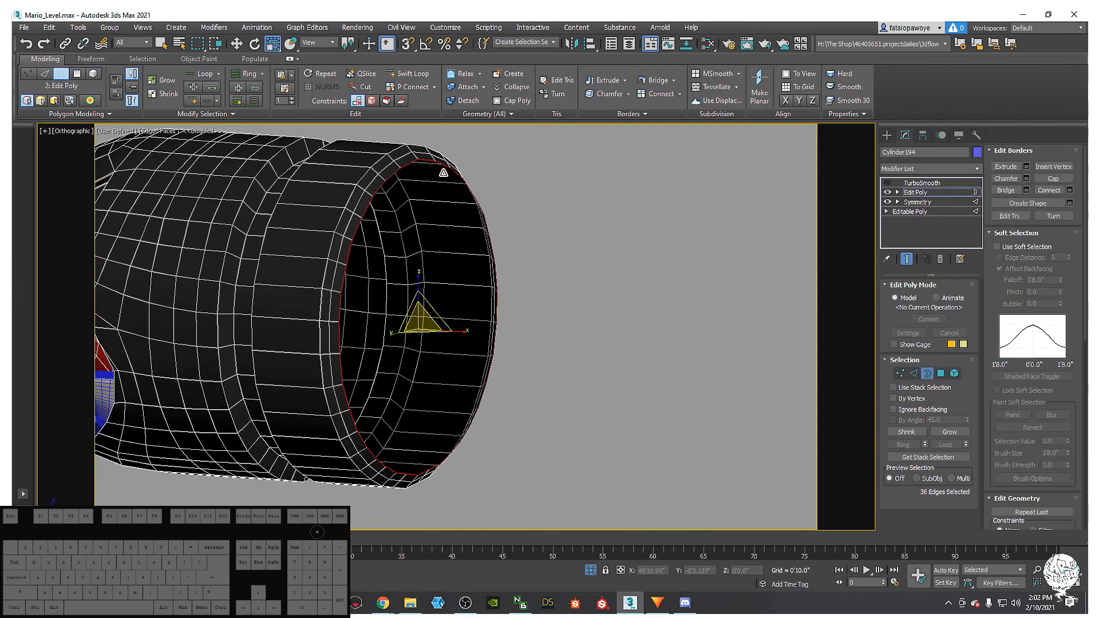
left_click_drag(419, 322, 420, 322, "shift")
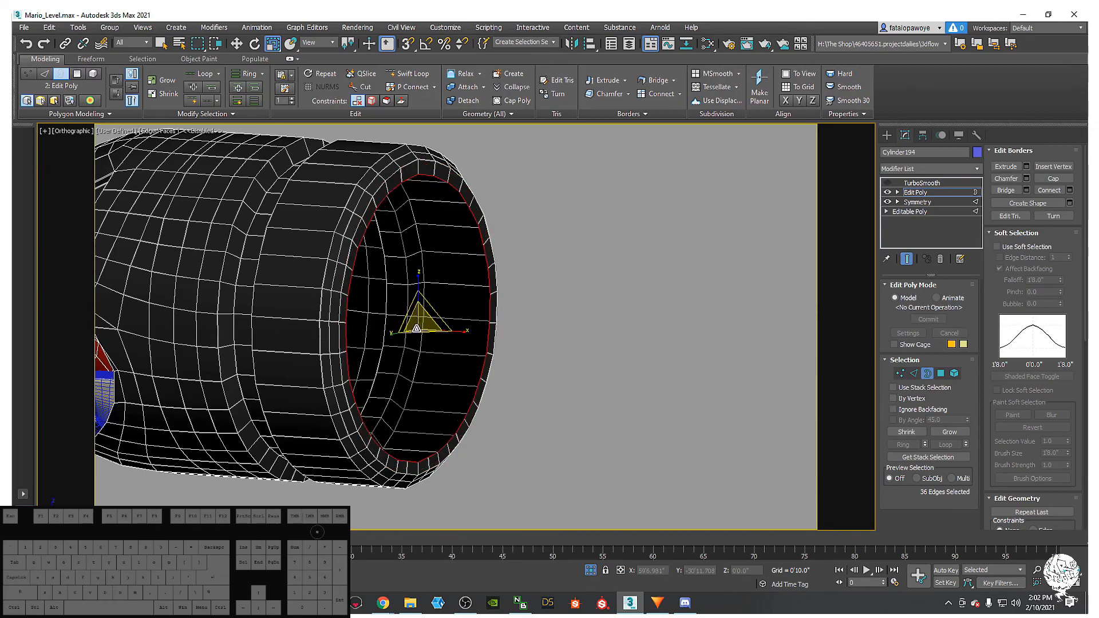
middle_click_drag(421, 322, 525, 329, "alt")
right_click(525, 330)
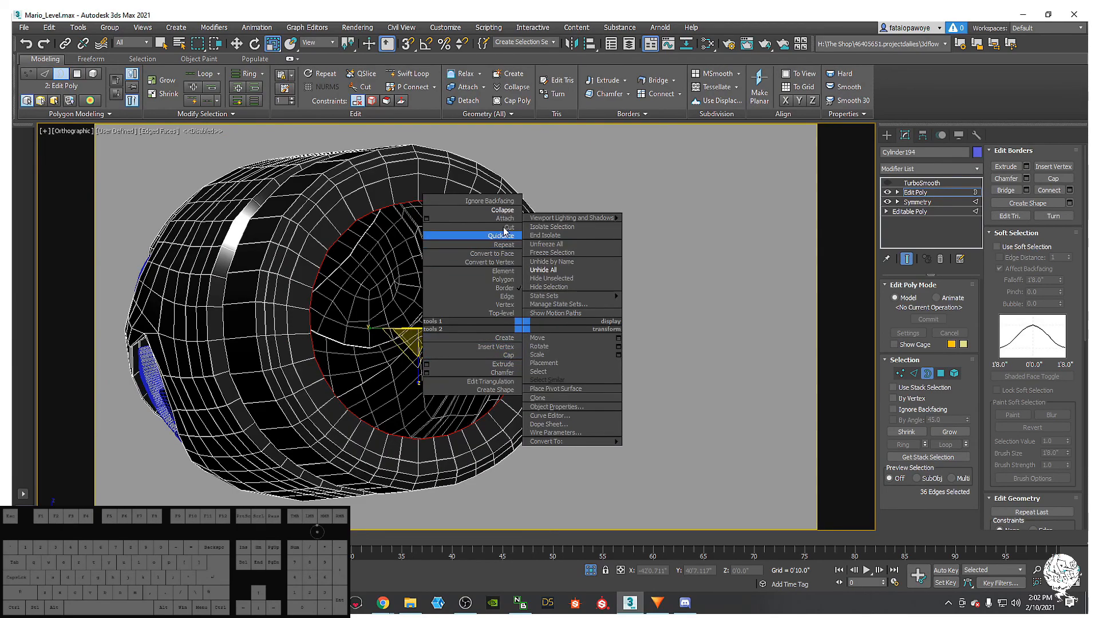
left_click(502, 210)
middle_click_drag(432, 265, 594, 236, "alt")
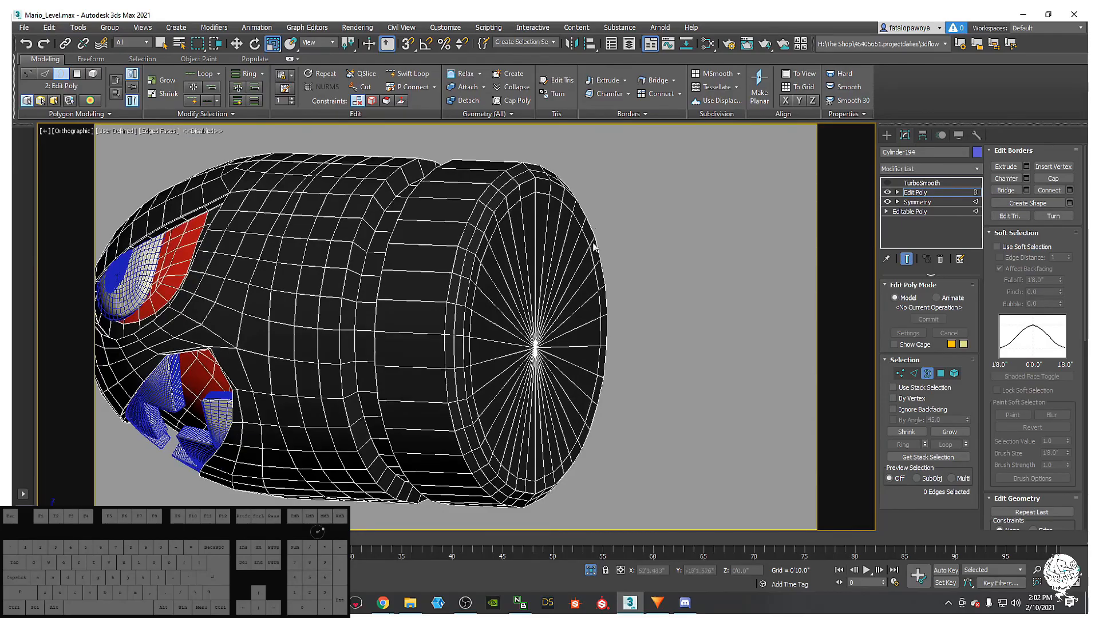
middle_click_drag(524, 256, 484, 148, "alt")
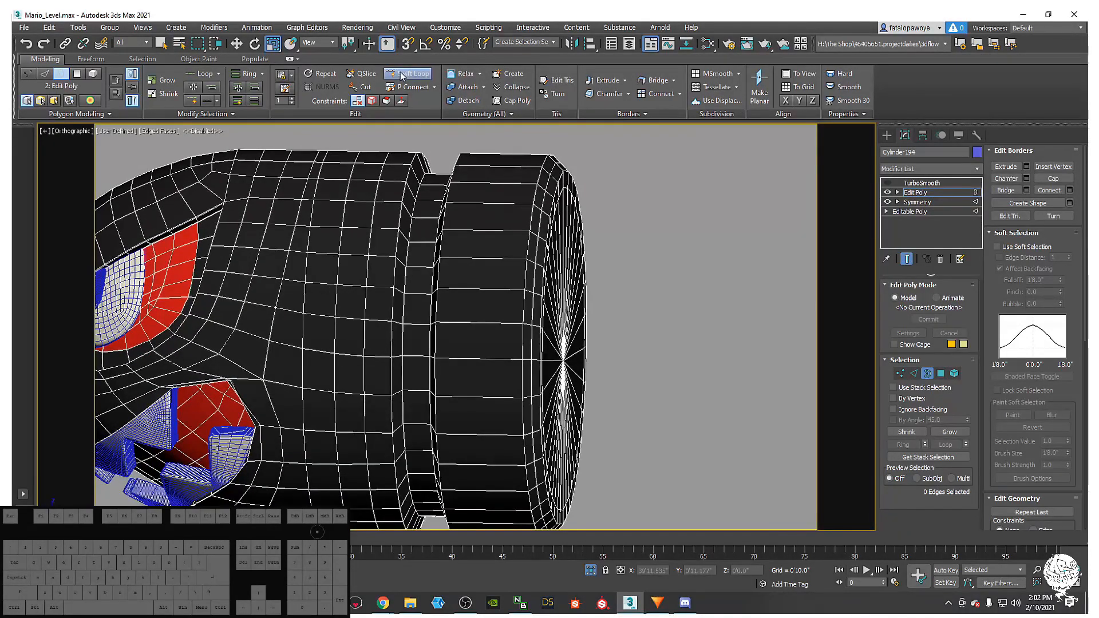
- Connect the rear band's edge rings with 2 pinched segments to add support loops
mouse_move(430, 194)
middle_mouse_down("alt")
mouse_move(455, 213)
mouse_move(446, 198)
middle_mouse_up("alt")
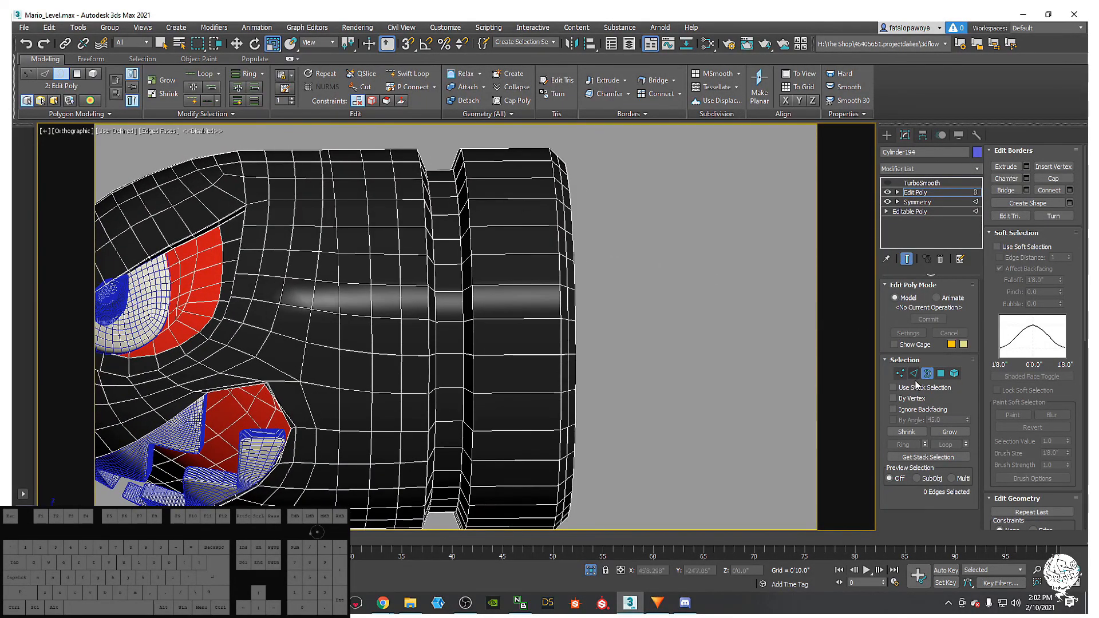
left_click(914, 373)
double_click(442, 196)
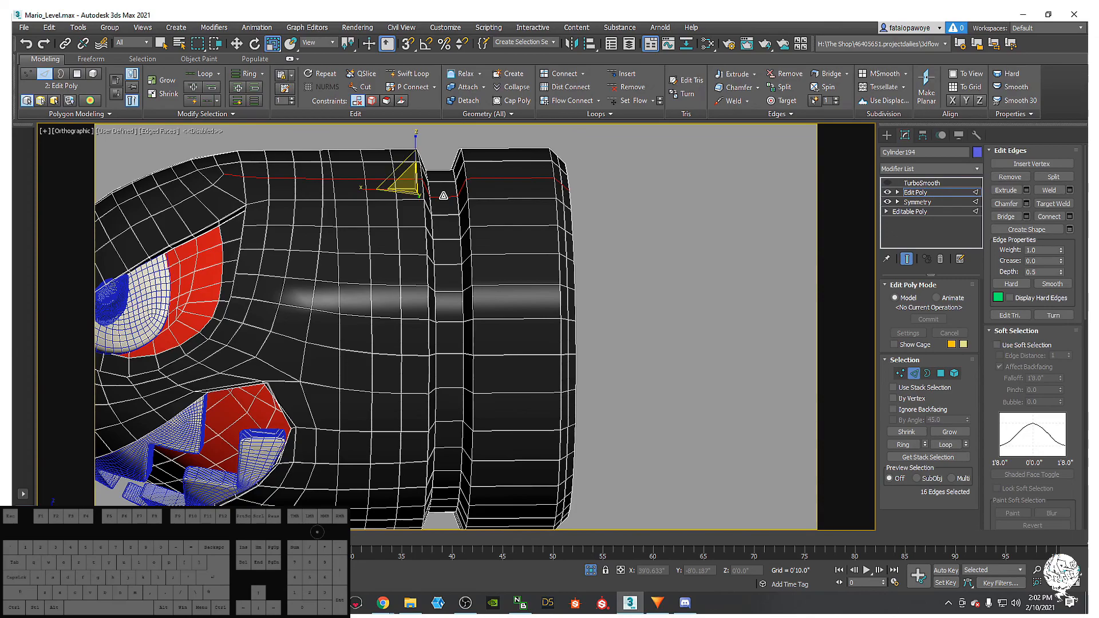
left_click(444, 196)
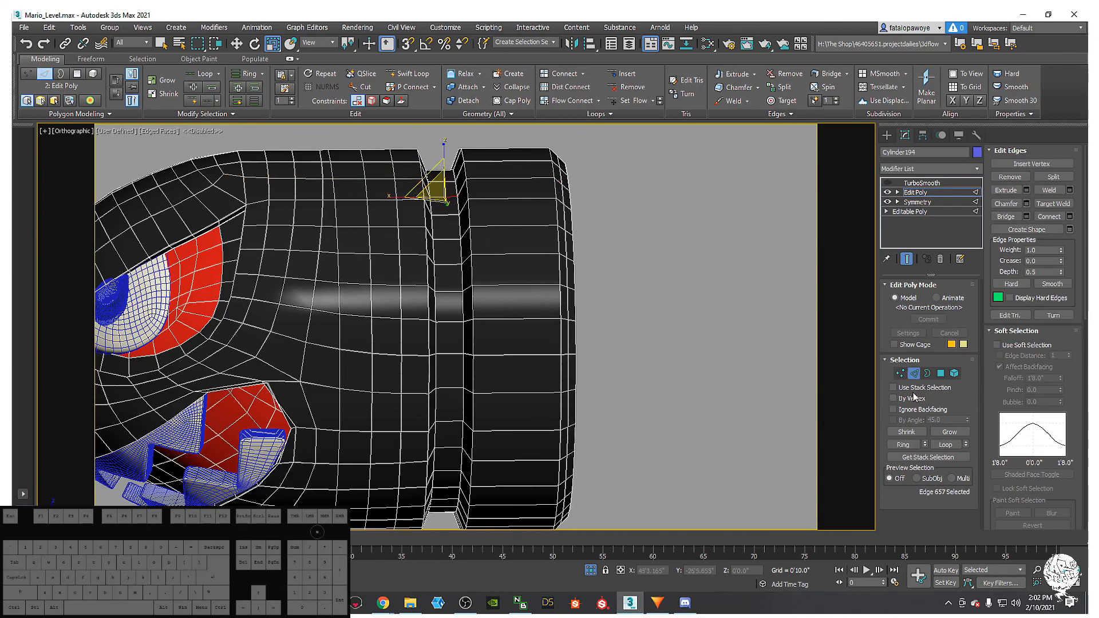
left_click(902, 445)
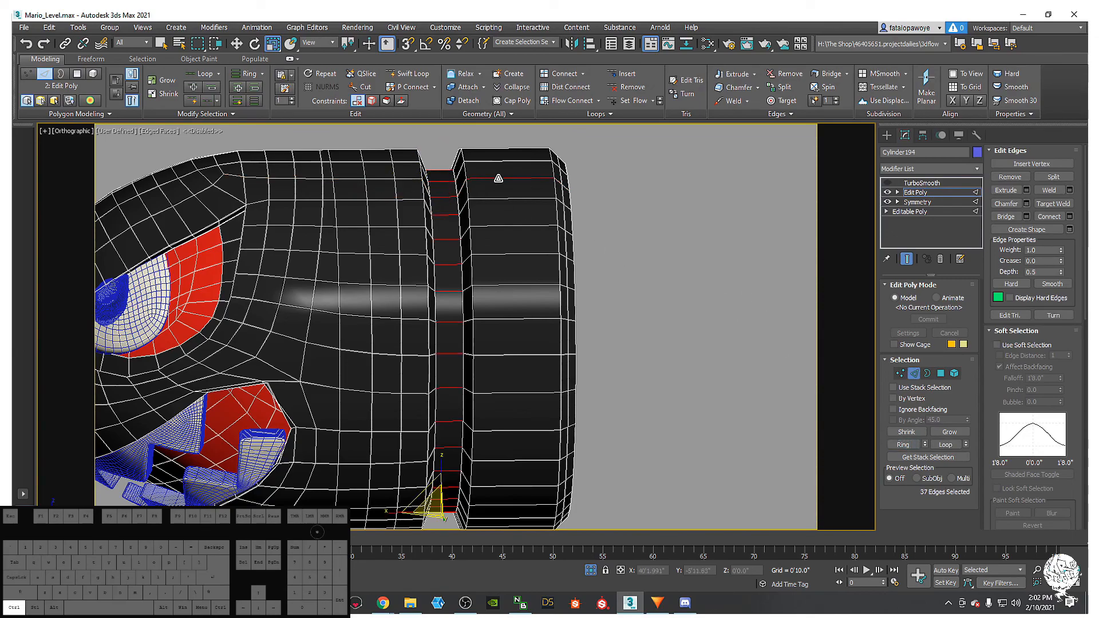
left_click(895, 445)
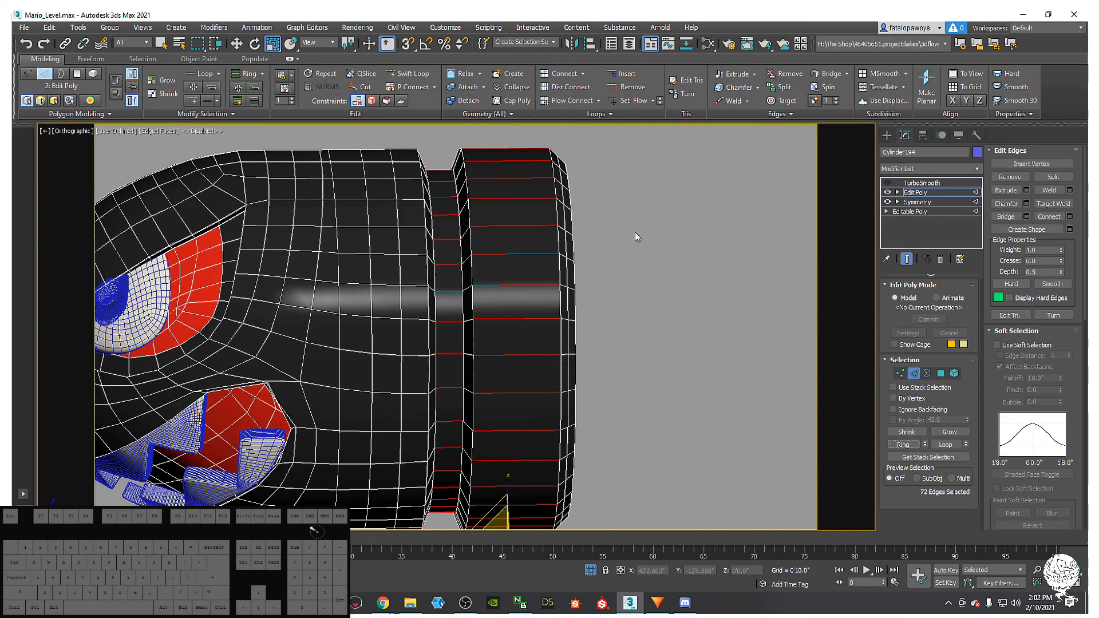
right_click(635, 232)
left_click(536, 267)
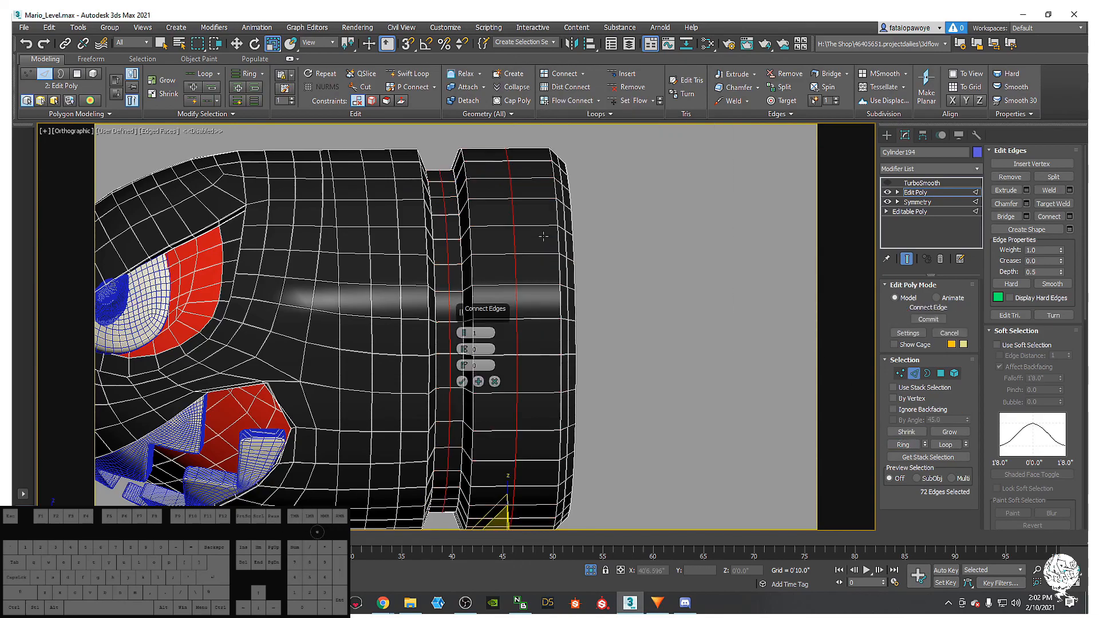
left_click(465, 330)
left_click_drag(466, 348, 479, 141)
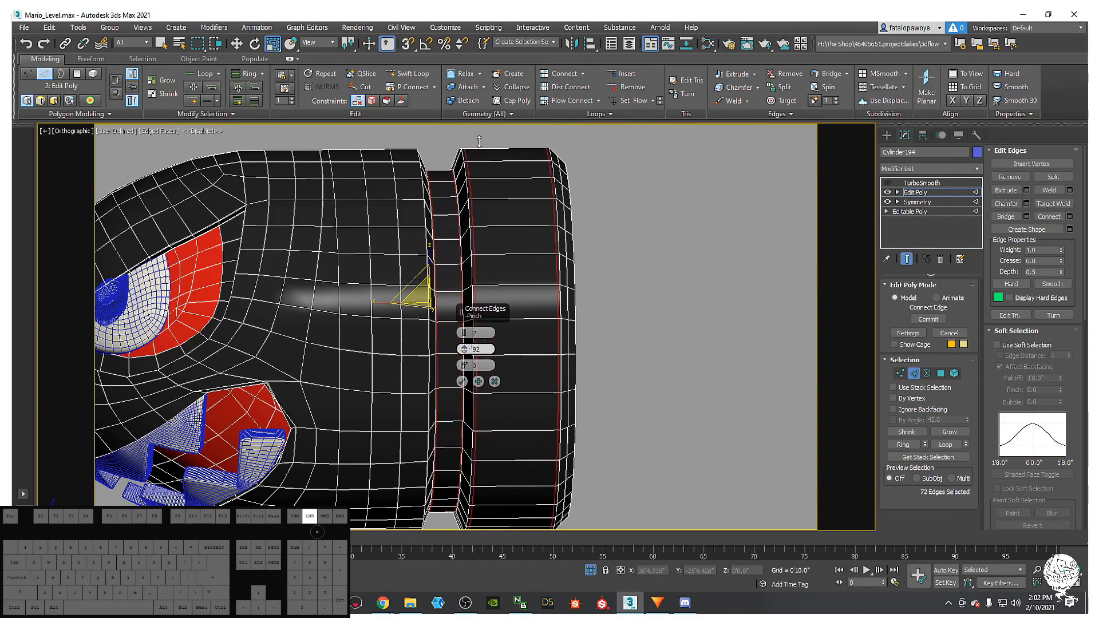
left_click(462, 381)
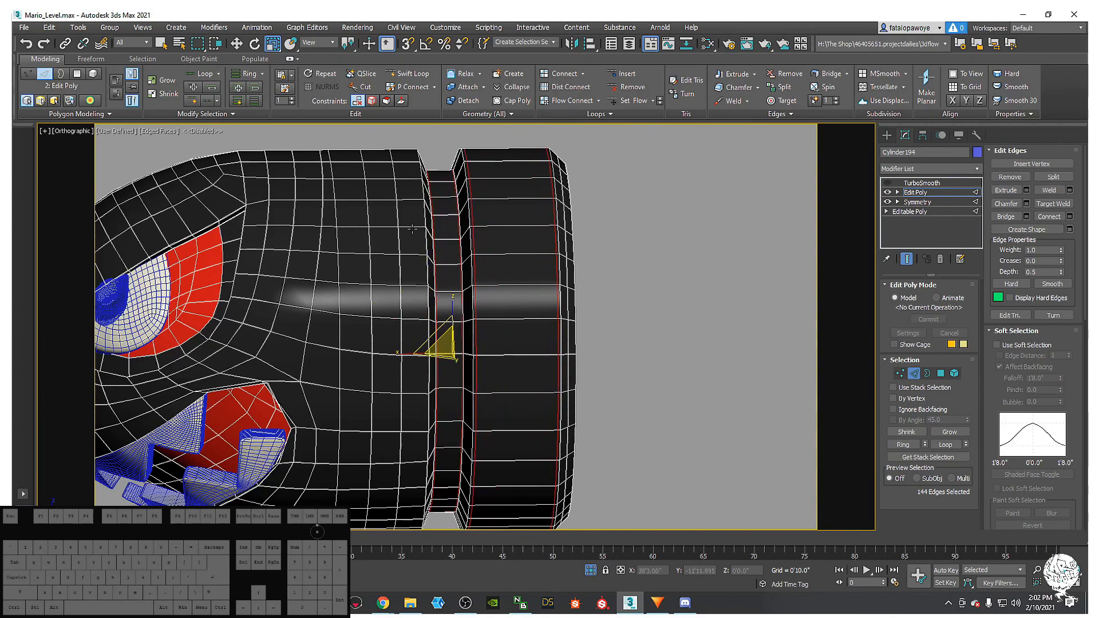
- Slide one new edge loop along X toward the bullet's back
double_click(399, 389)
key("w")
left_click_drag(428, 357, 449, 348)
scroll(449, 348, "down", 3)
middle_click_drag(451, 348, 395, 312, "alt")
scroll(438, 277, "up", 5)
left_click(887, 182)
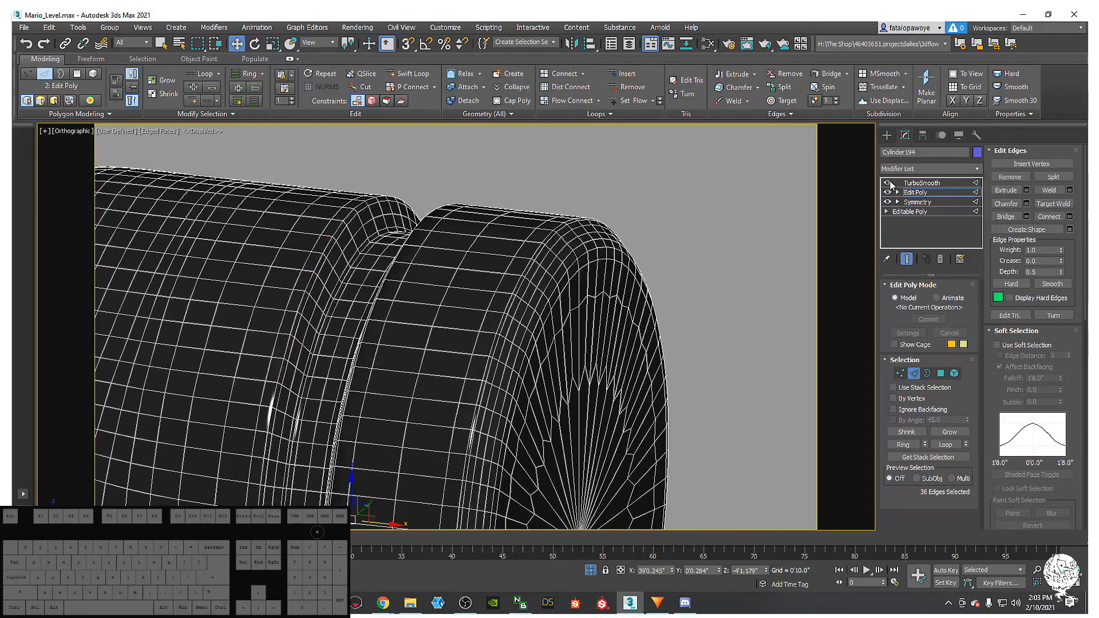
scroll(503, 198, "down", 4)
middle_click_drag(484, 201, 510, 207)
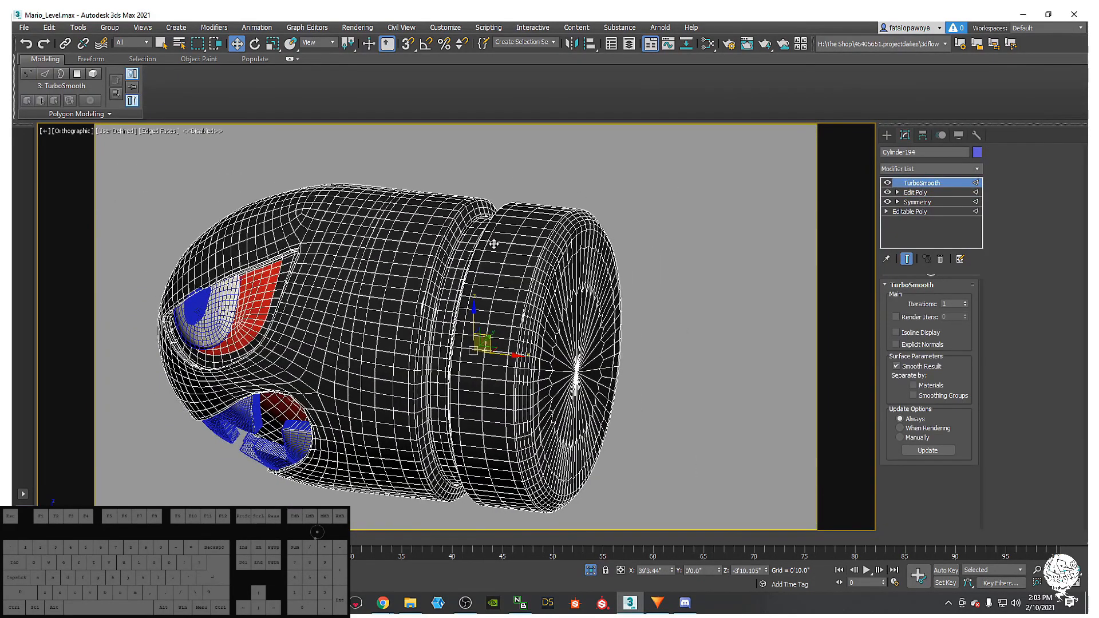
key("F4")
mouse_move(434, 326)
middle_mouse_down("alt")
mouse_move(512, 314)
mouse_move(534, 287)
mouse_move(462, 282)
mouse_move(462, 265)
middle_mouse_up("alt")
mouse_move(462, 264)
middle_mouse_down("alt")
mouse_move(476, 269)
mouse_move(476, 260)
middle_mouse_up("alt")
middle_click_drag(476, 259, 743, 208)
key("p")
left_click(503, 275)
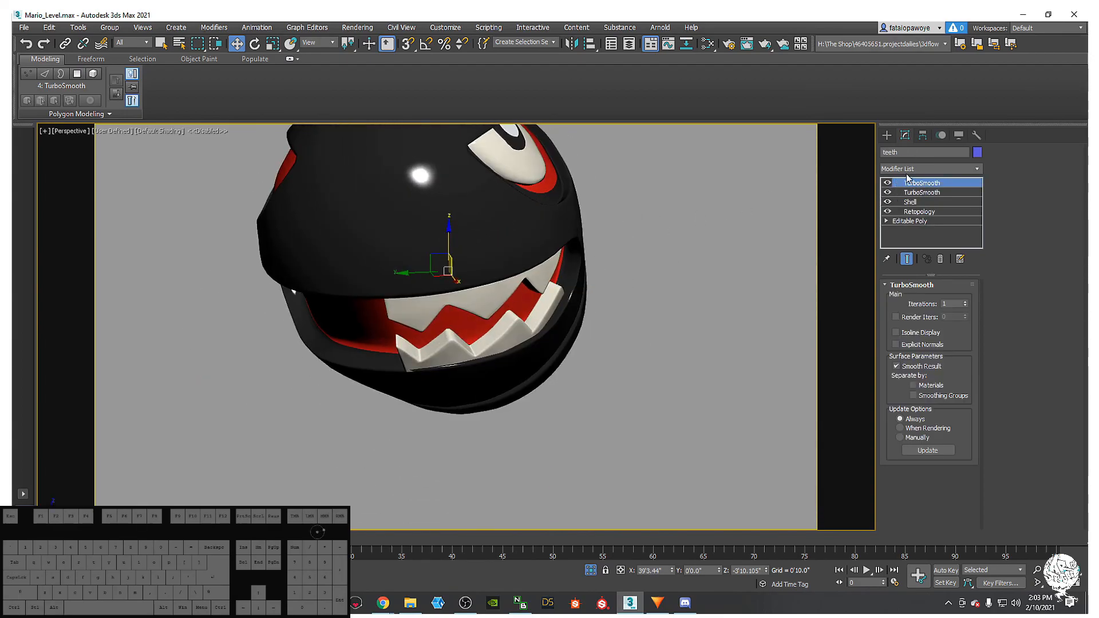
left_click(923, 202)
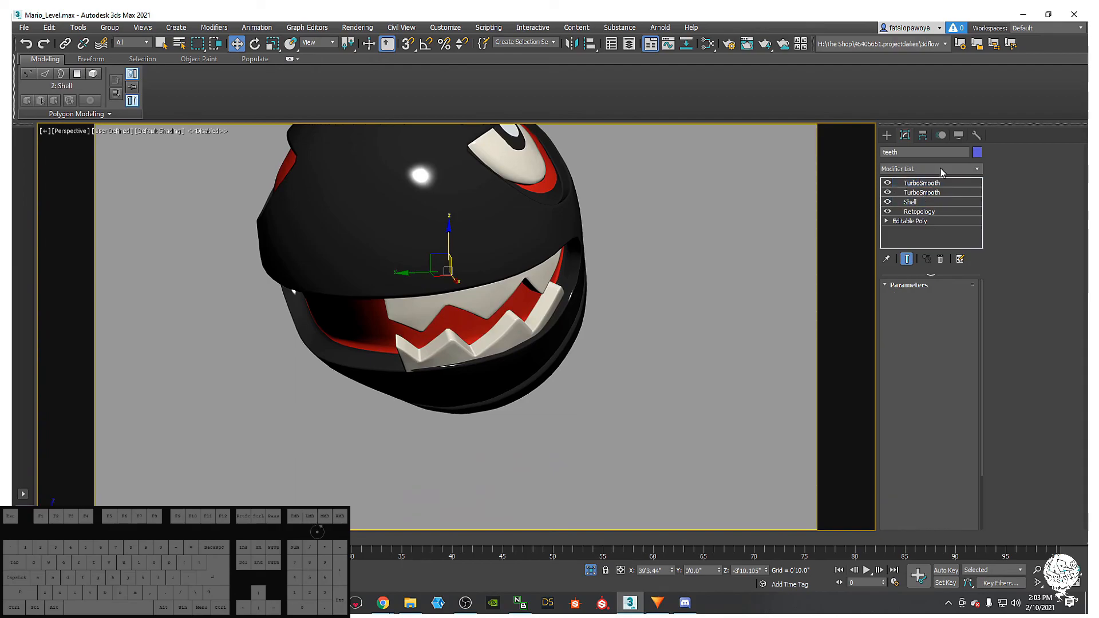
left_click(941, 167)
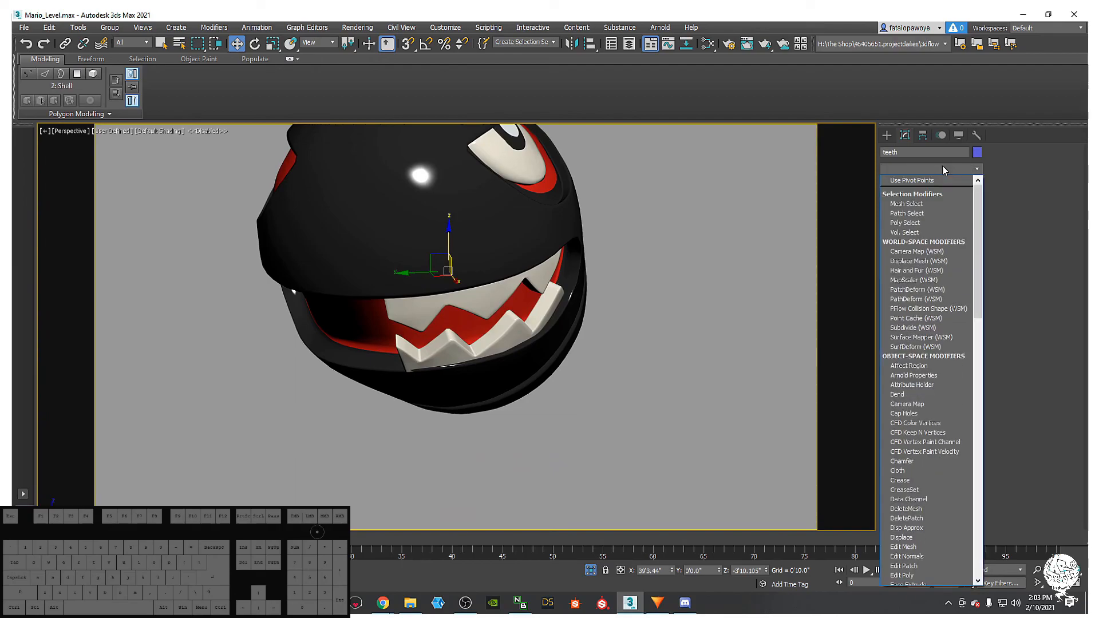
scroll(943, 182, "down", 5)
scroll(918, 227, "down", 10)
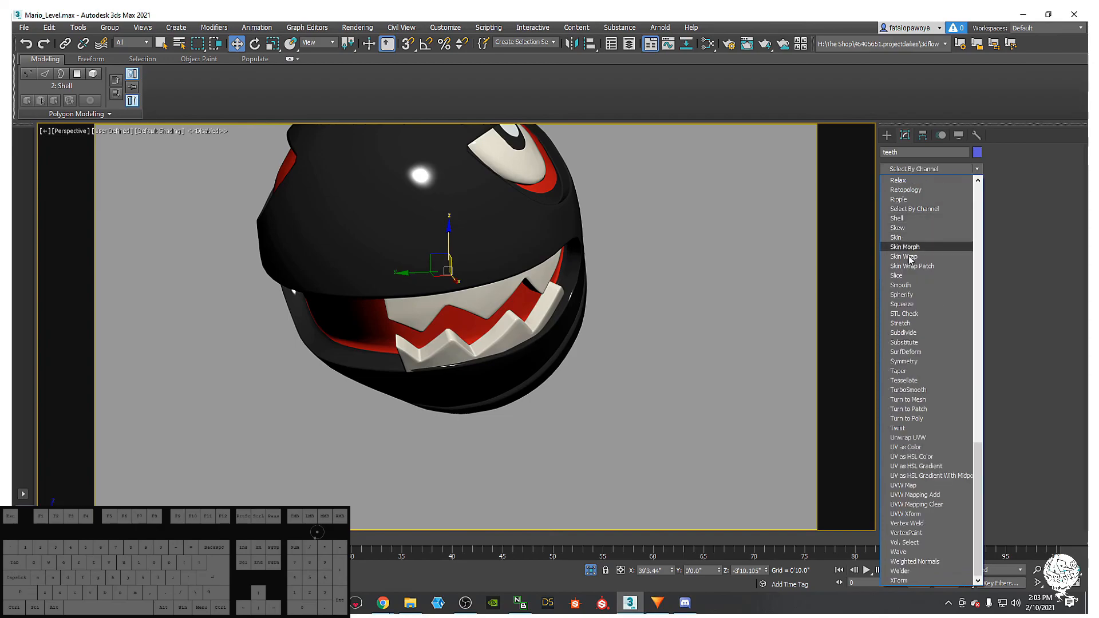
left_click(908, 360)
middle_click_drag(532, 285, 618, 234, "alt")
left_click(523, 201)
middle_click_drag(661, 280, 650, 189, "alt")
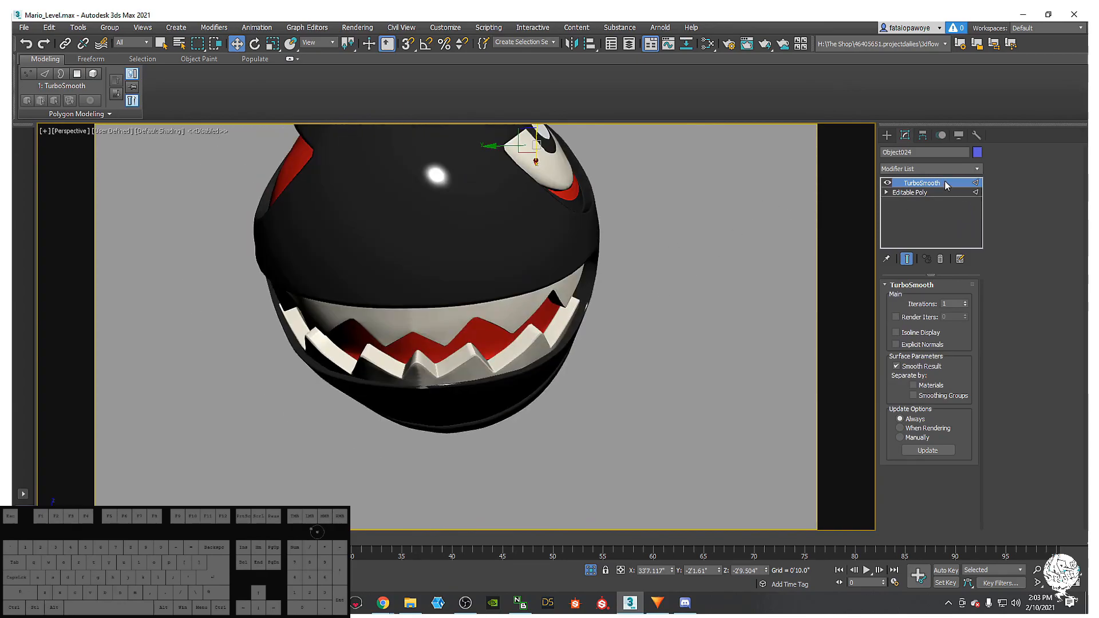
left_click(929, 192)
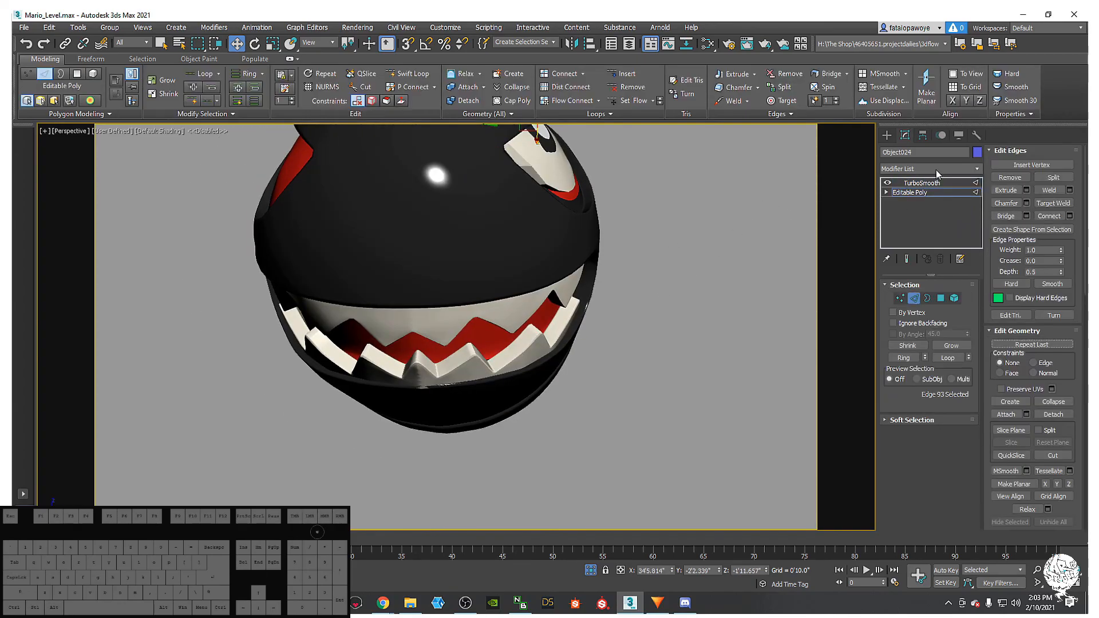
left_click(936, 170)
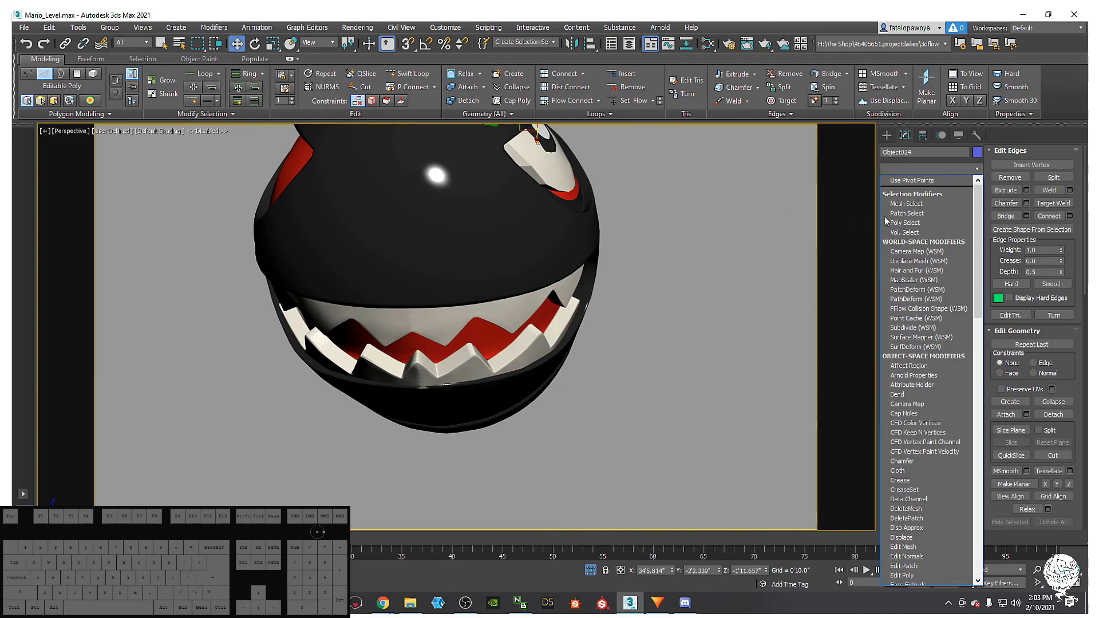
scroll(882, 223, "down", 3)
key("s")
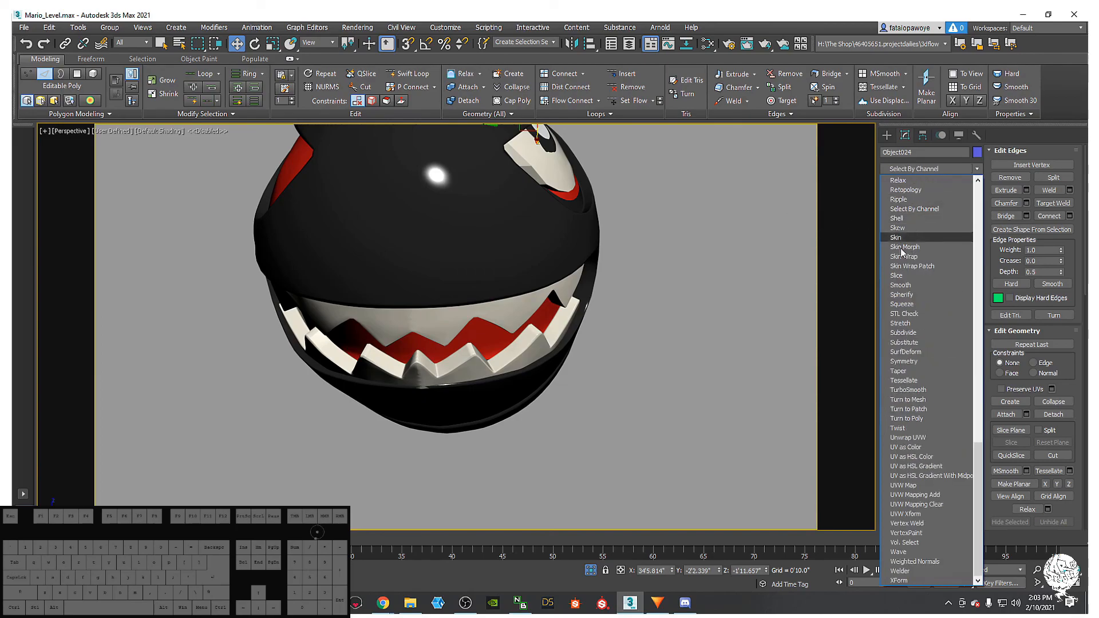
left_click(909, 361)
middle_click_drag(561, 217, 522, 248, "alt")
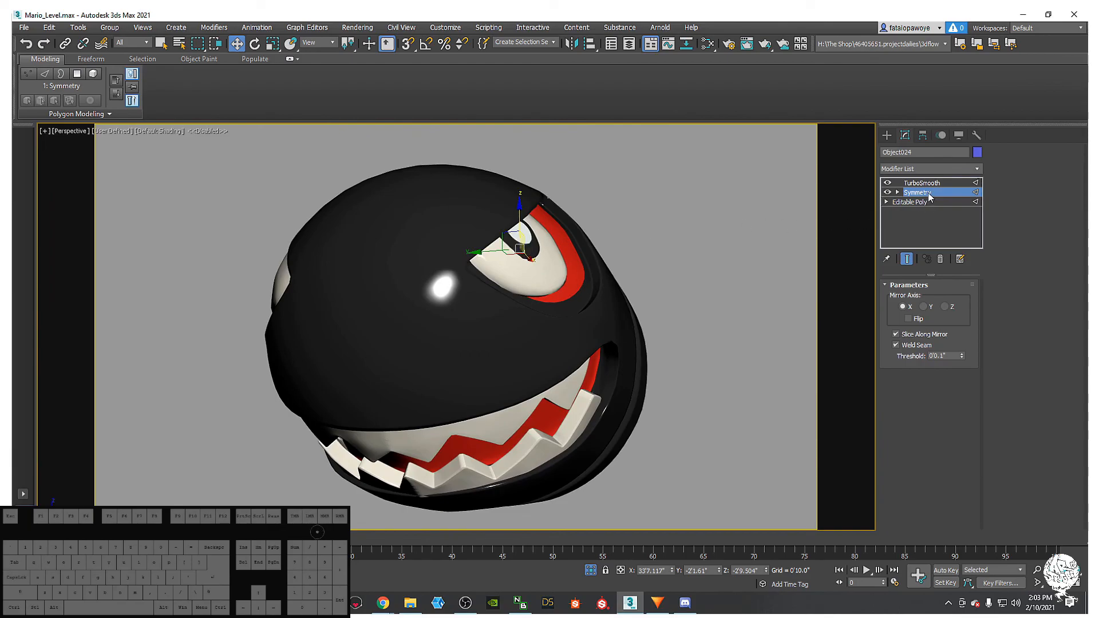
middle_click_drag(571, 252, 539, 329)
key("F4")
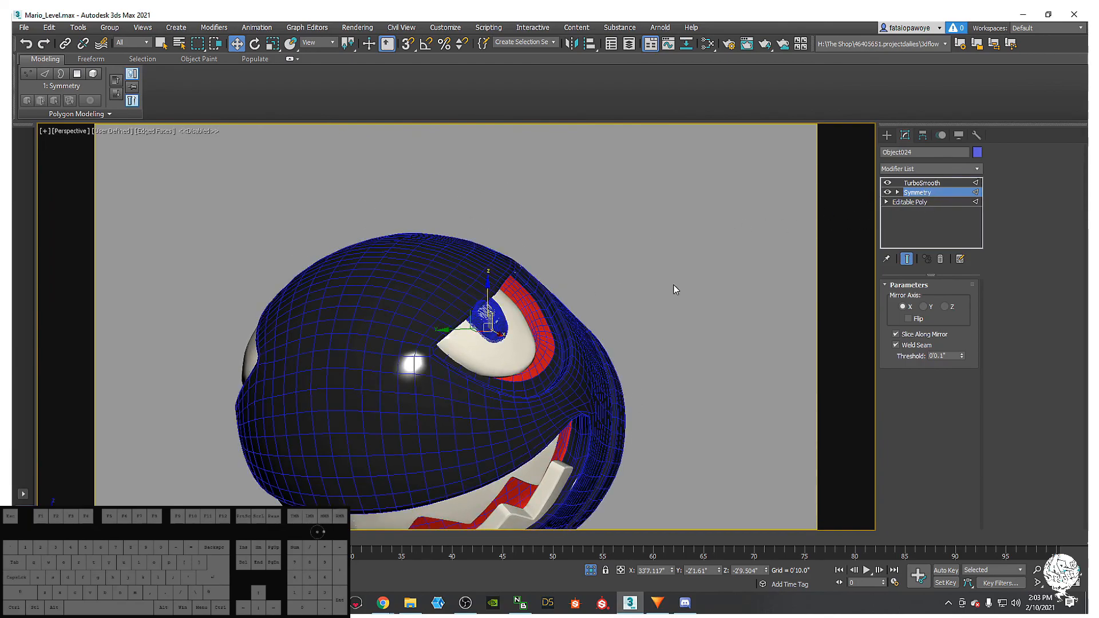
left_click(490, 319)
left_click_drag(510, 314, 508, 316)
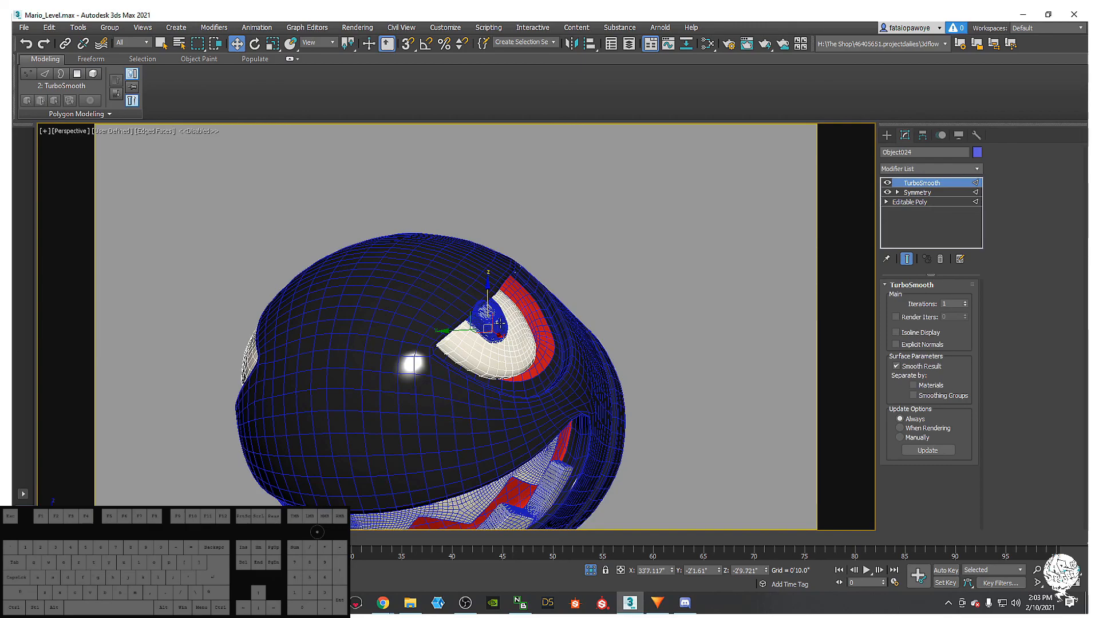
left_click(497, 319)
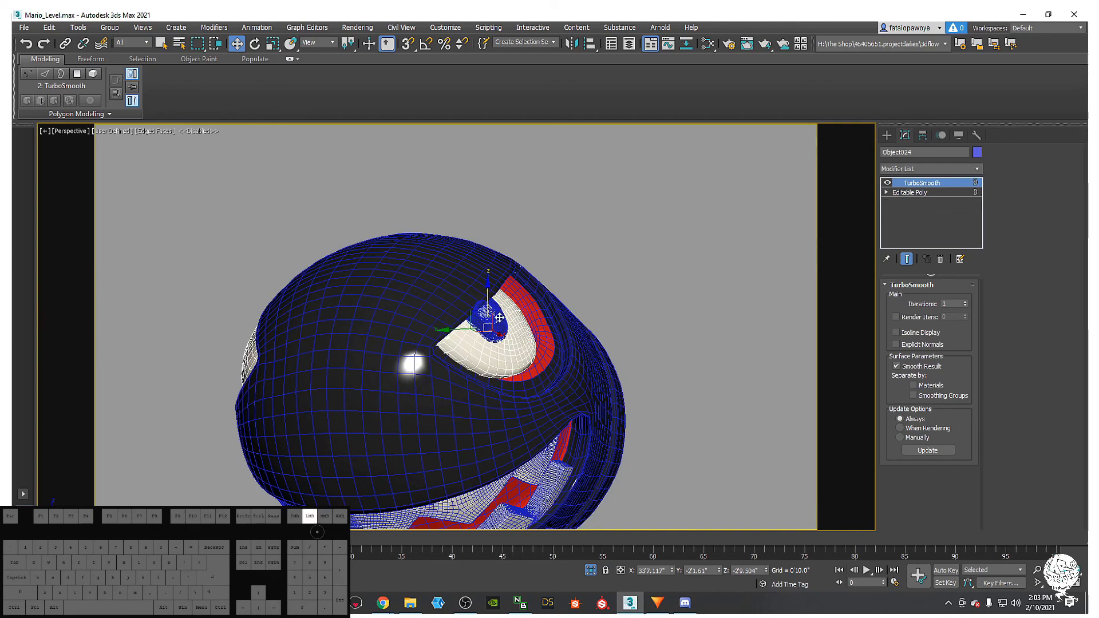
left_click(935, 169)
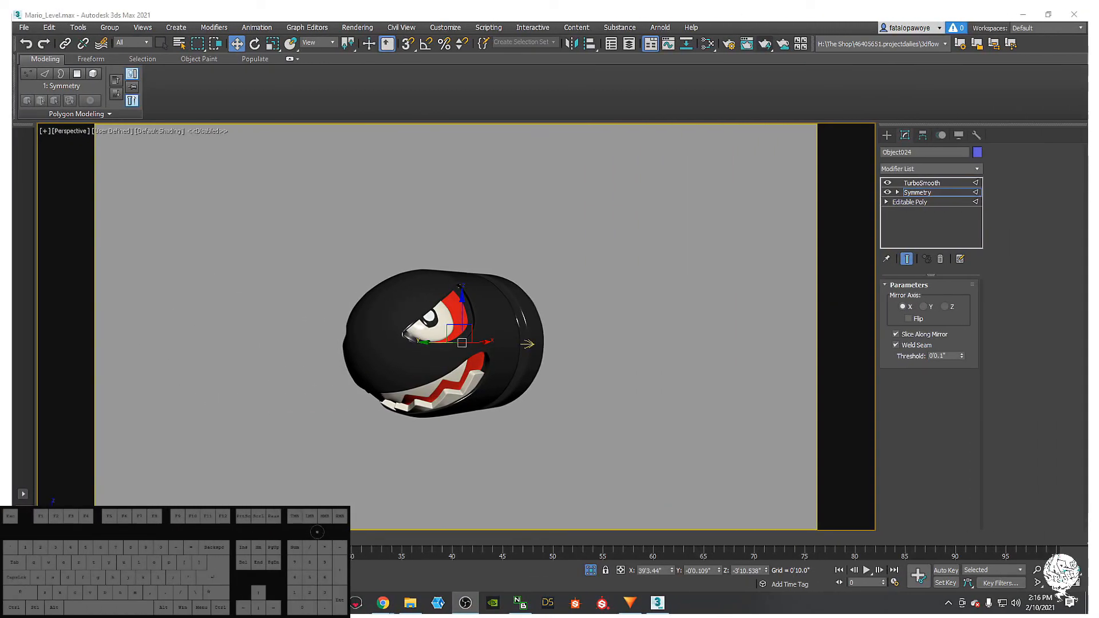
- Orbit the bullet to a side view and toggle the edge overlay
scroll(480, 438, "up", 5)
scroll(469, 409, "down", 3)
middle_click_drag(445, 375, 443, 427)
mouse_move(378, 381)
middle_mouse_down("alt")
mouse_move(369, 382)
mouse_move(391, 379)
middle_mouse_up("alt")
middle_click_drag(482, 367, 404, 397, "alt")
key("F4")
key("F4")
key("F4")
key("F4")
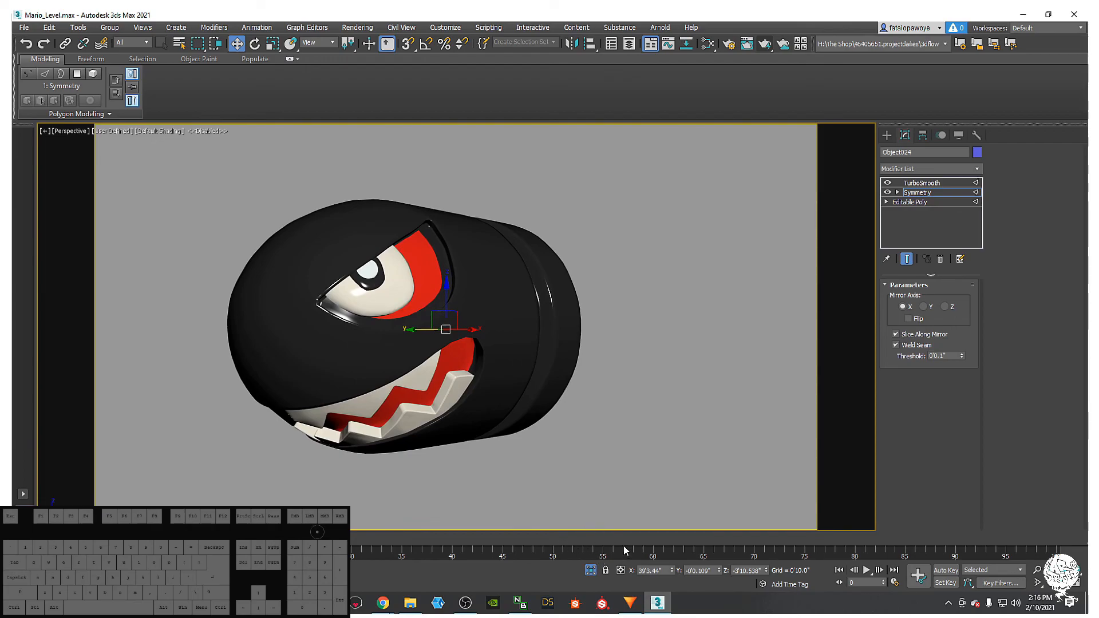
middle_click_drag(424, 444, 405, 459, "alt")
- Unhide all objects so the Mario level backdrop and reference bullet reappear
right_click(495, 441)
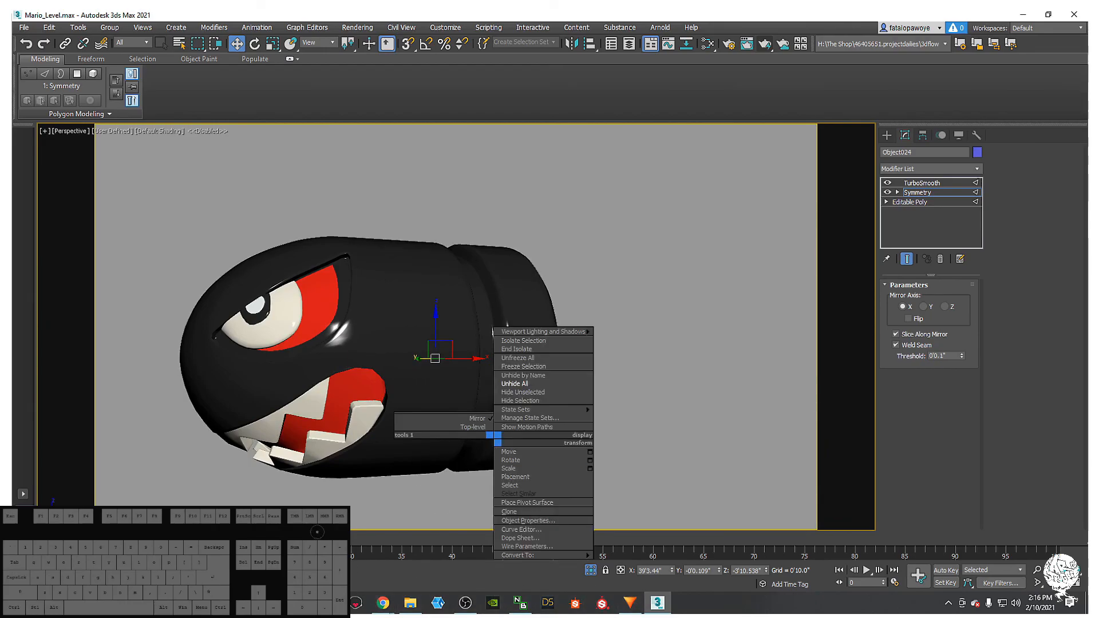
left_click(424, 487)
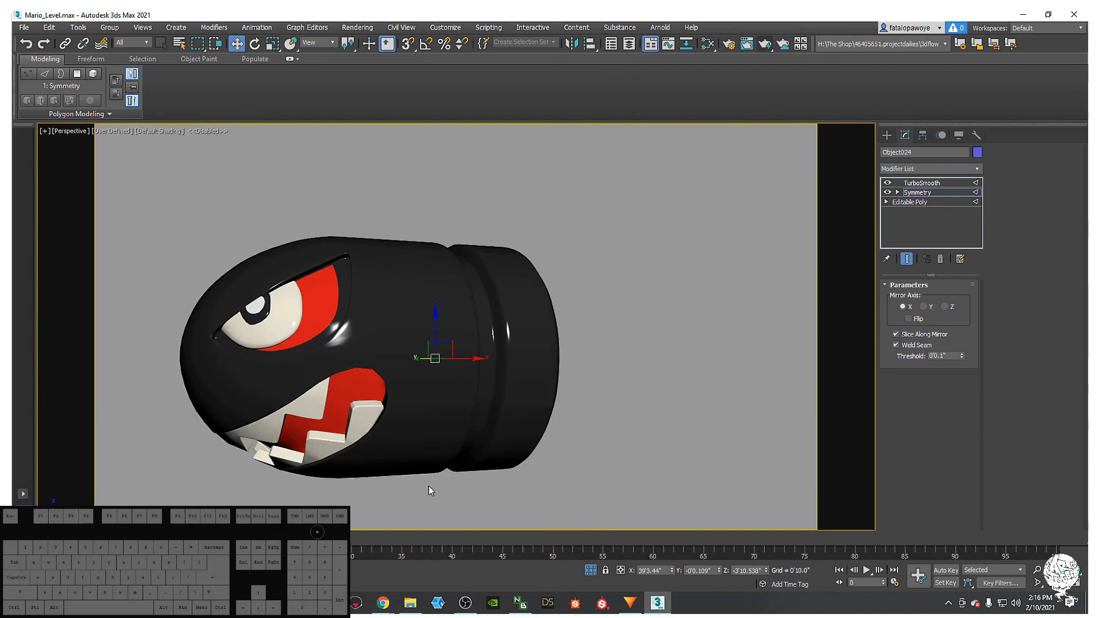
right_click(455, 465)
left_click(476, 409)
mouse_move(476, 410)
middle_mouse_down("alt")
mouse_move(496, 429)
mouse_move(481, 410)
middle_mouse_up("alt")
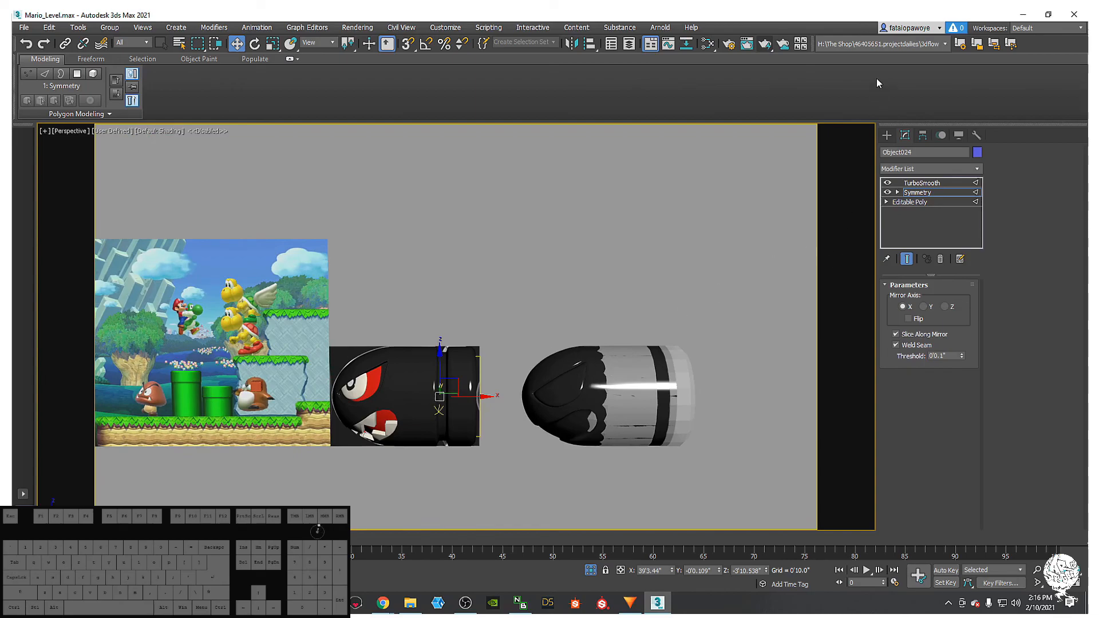
- Unfreeze all reference images and Shift-copy the bullet reference plane Plane051 upward
left_click(887, 135)
left_click(343, 342)
right_click(358, 342)
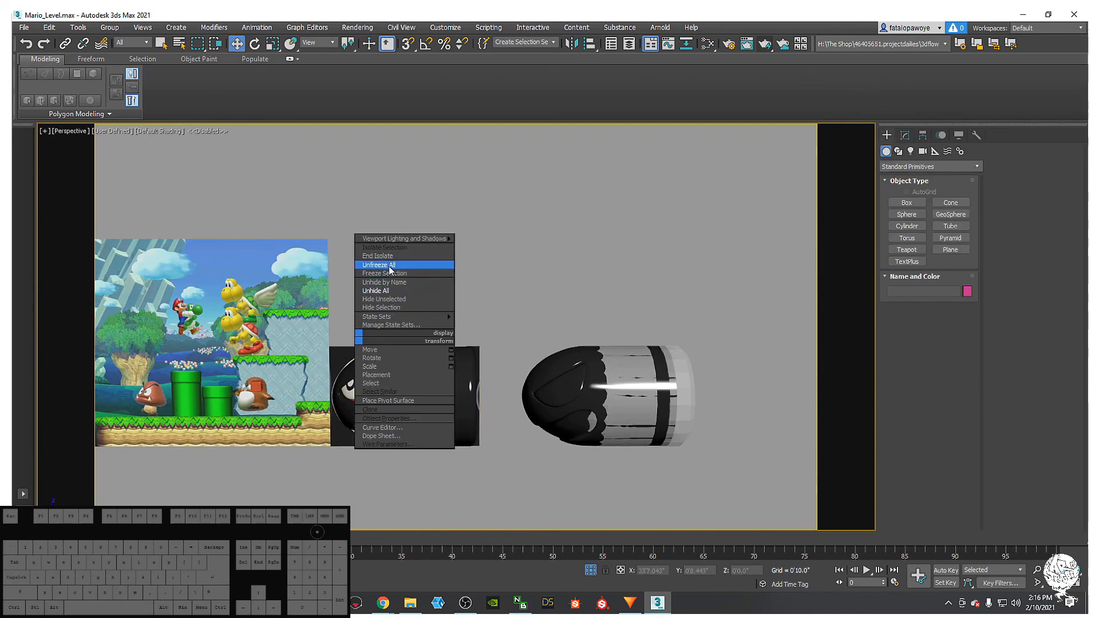
left_click(389, 265)
left_click(340, 356)
left_click_drag(407, 351, 414, 270, "shift")
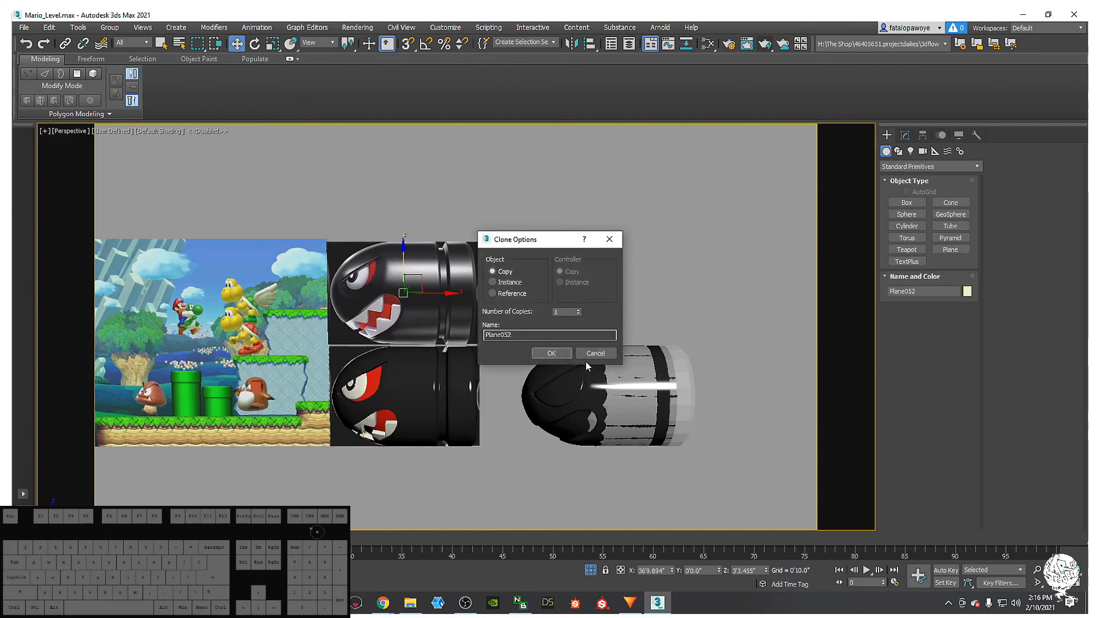
left_click(556, 354)
- Compare both bullet images against the model, then select the bullet body with wireframe overlay shown
scroll(380, 370, "up", 6)
middle_click_drag(377, 368, 424, 394)
scroll(424, 253, "down", 3)
middle_click_drag(429, 206, 434, 386)
scroll(400, 216, "up", 5)
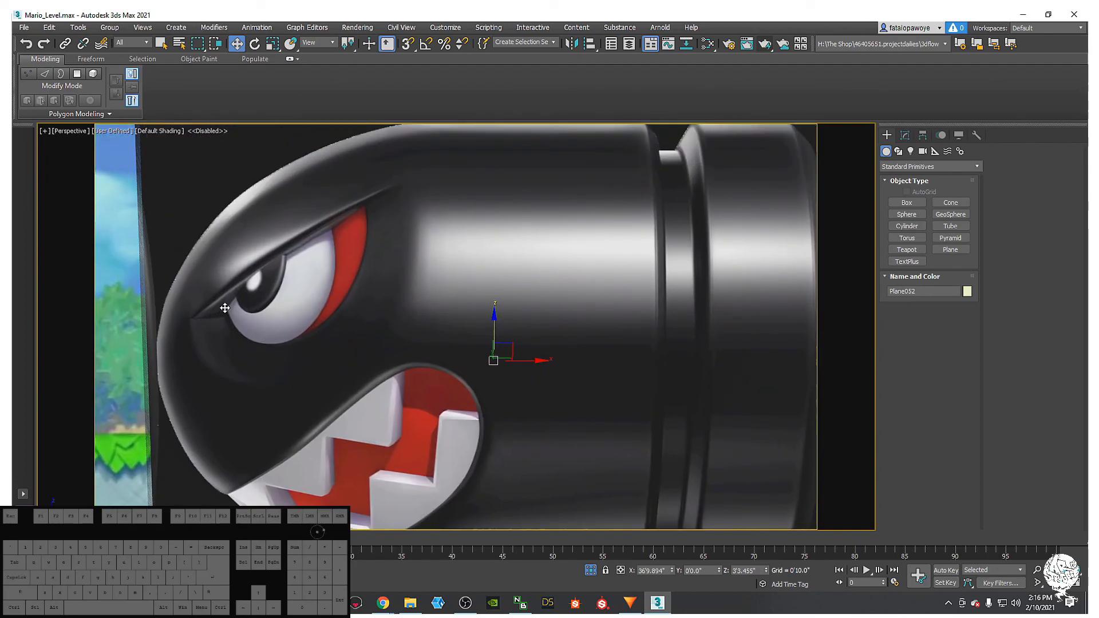
middle_click_drag(547, 270, 553, 222)
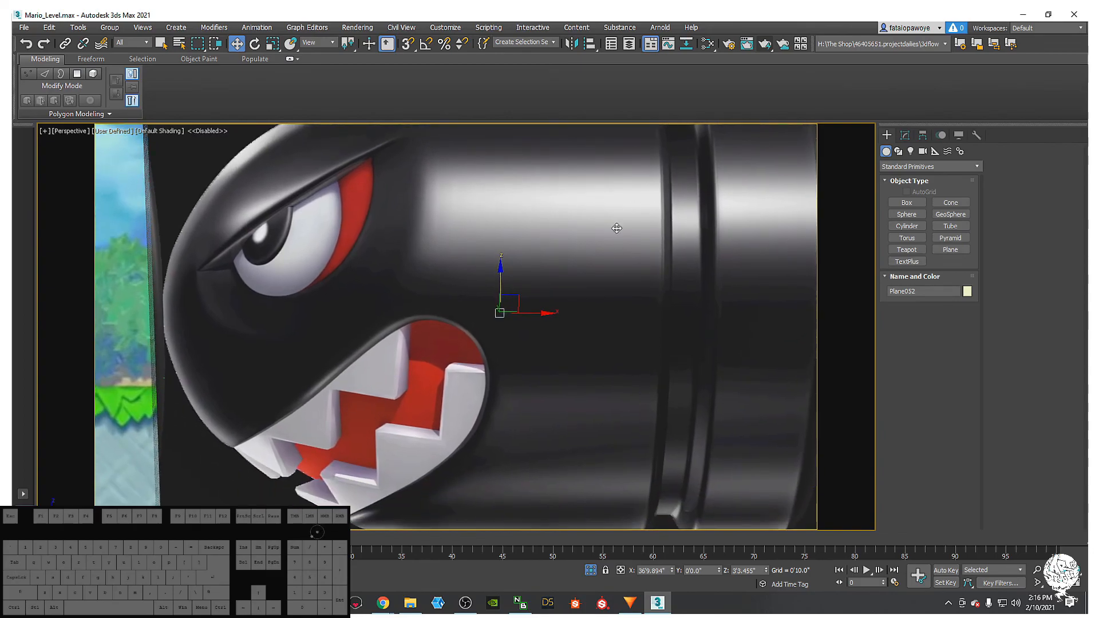
middle_click_drag(651, 228, 658, 206)
scroll(658, 206, "down", 5)
middle_click_drag(603, 265, 593, 194)
scroll(582, 288, "up", 3)
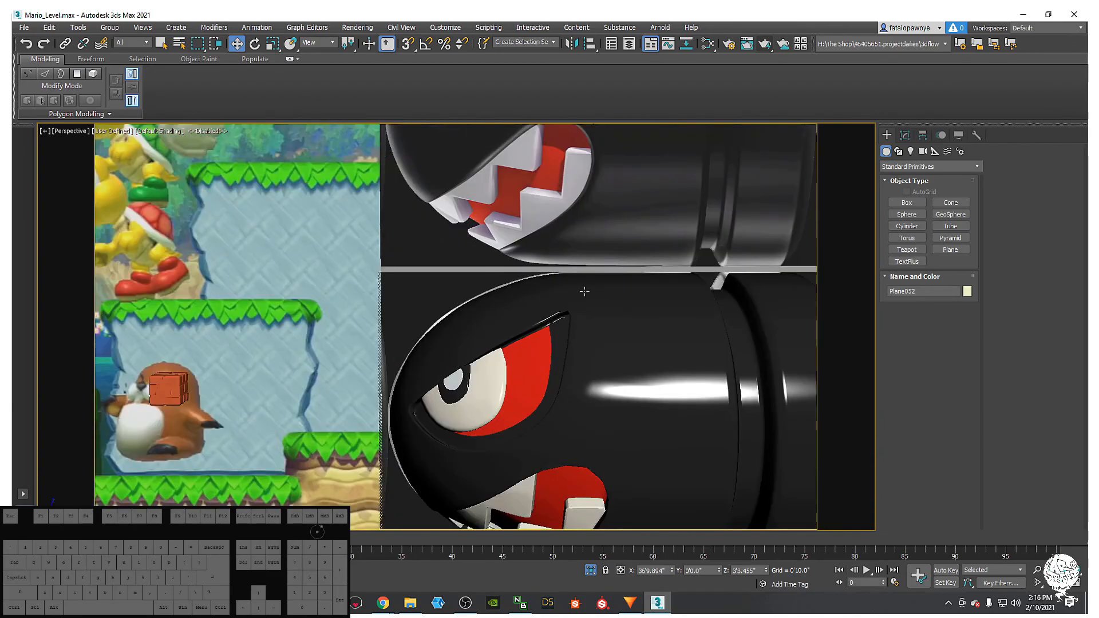
middle_click_drag(583, 287, 590, 197)
middle_click_drag(566, 322, 547, 344)
left_click(566, 321)
key("F4")
- Turn off TurboSmooth, go to the Edit Poly level, and isolate Cylinder194 with Alt+Q
scroll(528, 306, "up", 3)
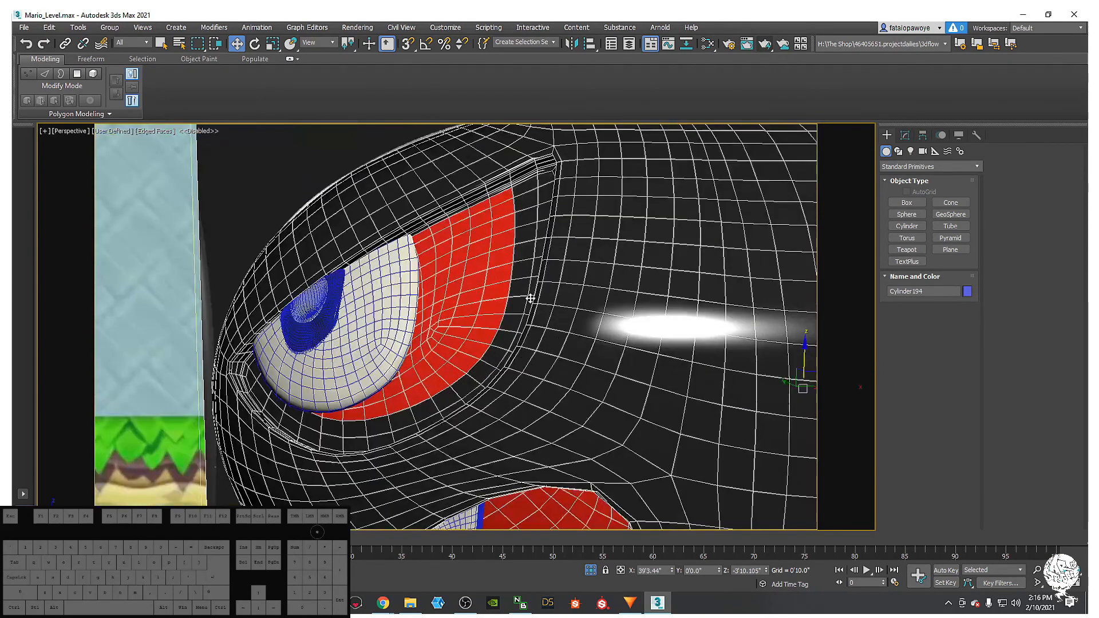
left_click(905, 136)
middle_click_drag(608, 227, 629, 216, "alt")
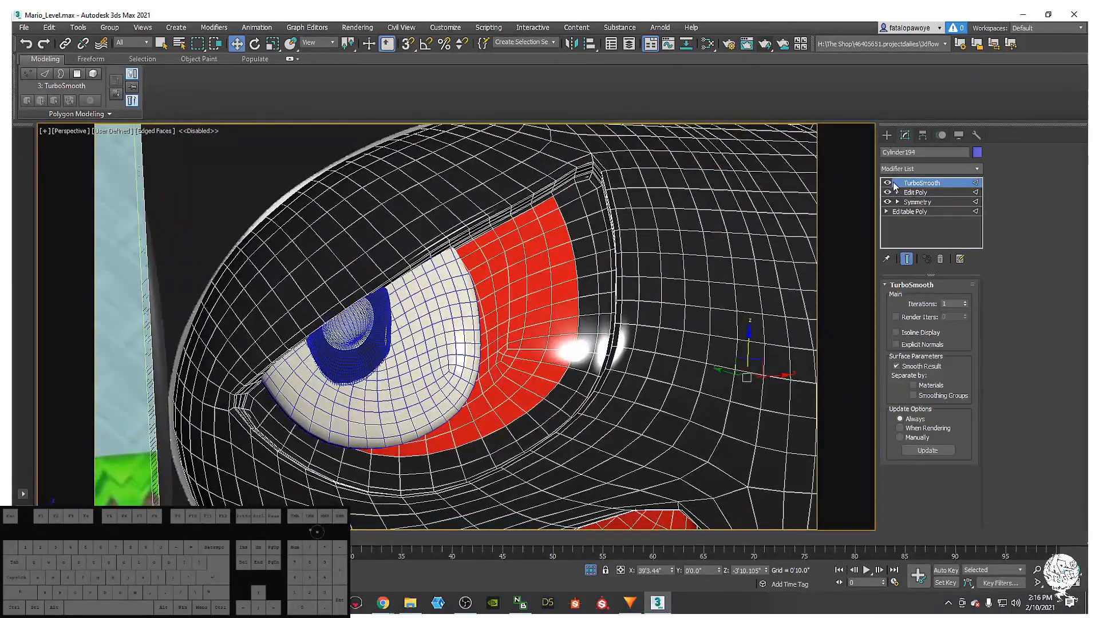
left_click(887, 183)
left_click(916, 192)
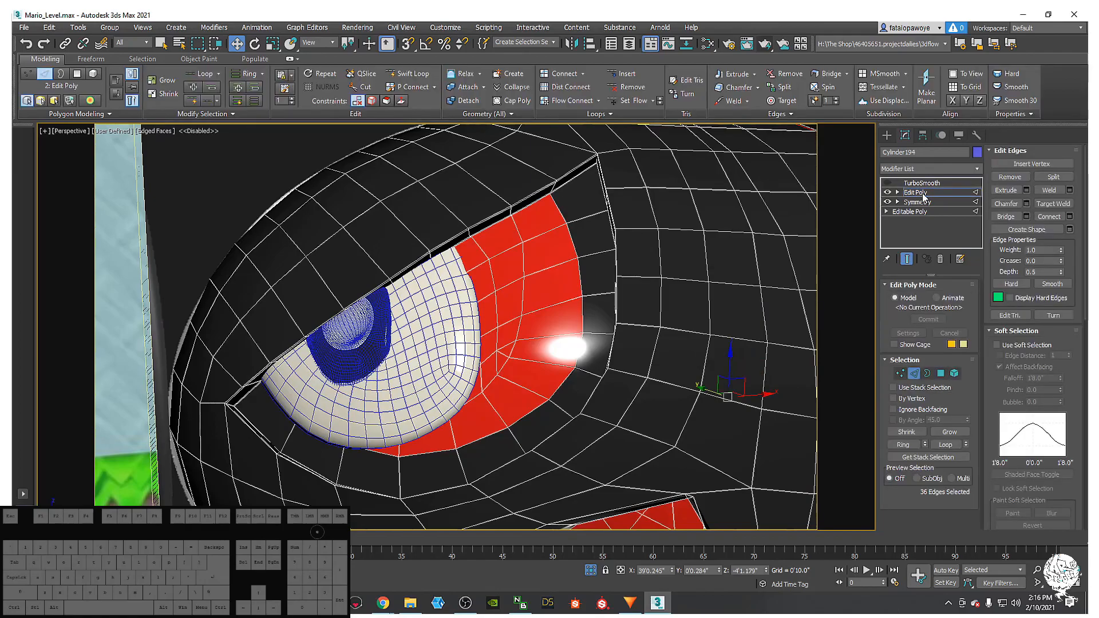
key("alt+q")
- Orbit toward the red eye, try selecting two diagonal edge loops, then deselect them
middle_click_drag(654, 227, 657, 227, "alt")
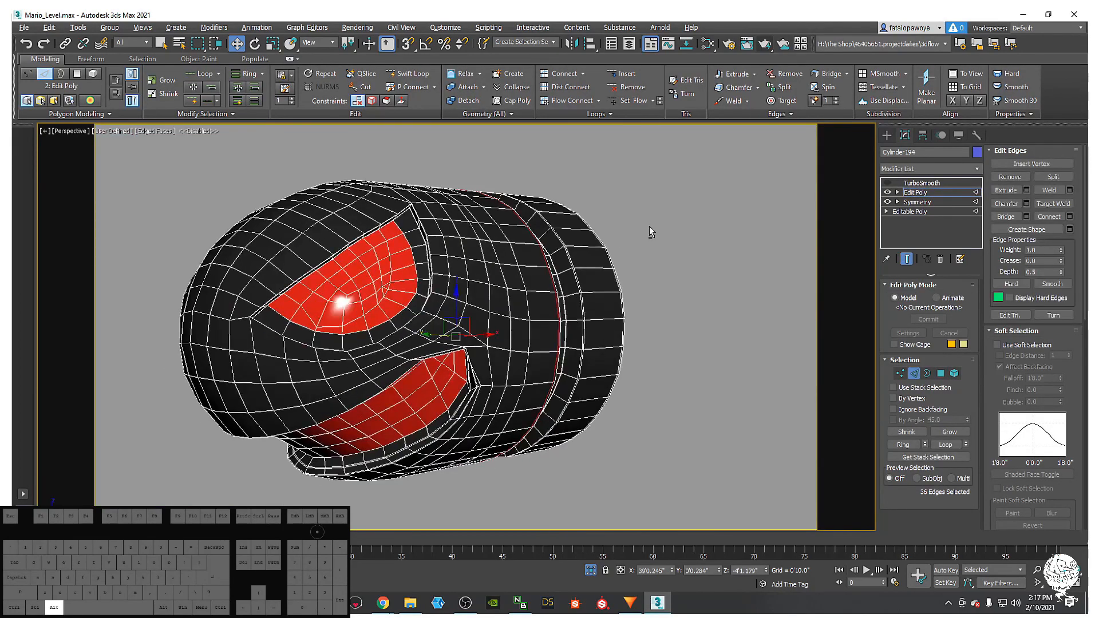
scroll(657, 227, "up", 5)
middle_click_drag(460, 225, 526, 235)
scroll(538, 220, "up", 4)
scroll(526, 235, "down", 4)
mouse_move(526, 234)
middle_mouse_down("alt")
mouse_move(530, 251)
mouse_move(522, 247)
middle_mouse_up("alt")
scroll(567, 204, "up", 5)
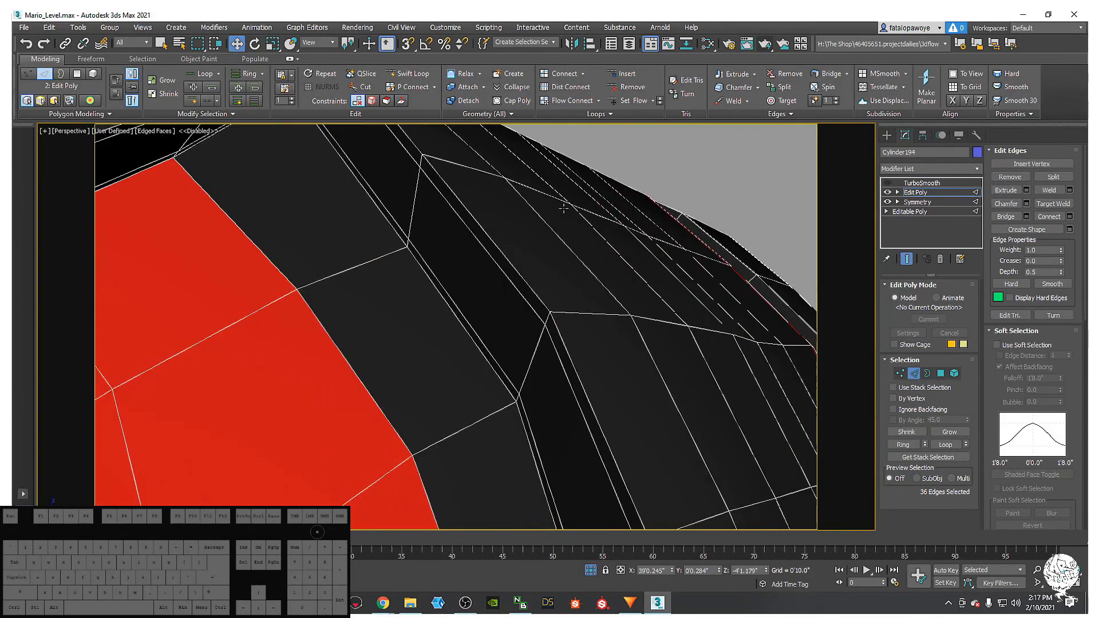
double_click(464, 217)
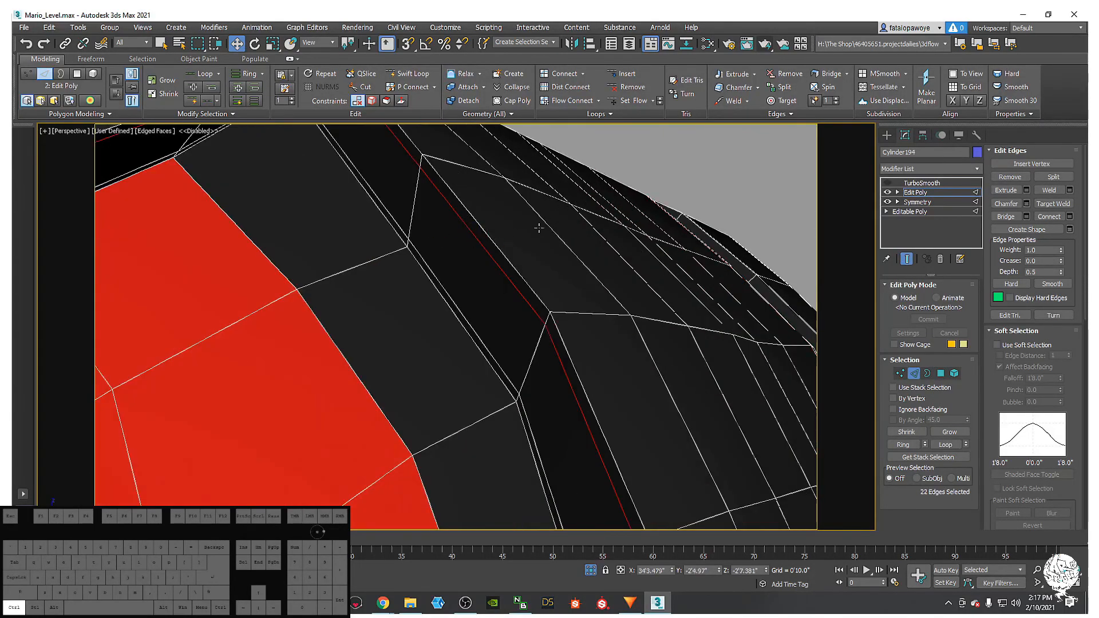
double_click(440, 277, "ctrl")
key("ctrl+d")
- Select the 12-edge loop around the eye-socket rim and inspect it from above
scroll(390, 208, "down", 5)
left_click(334, 206)
left_click(339, 204)
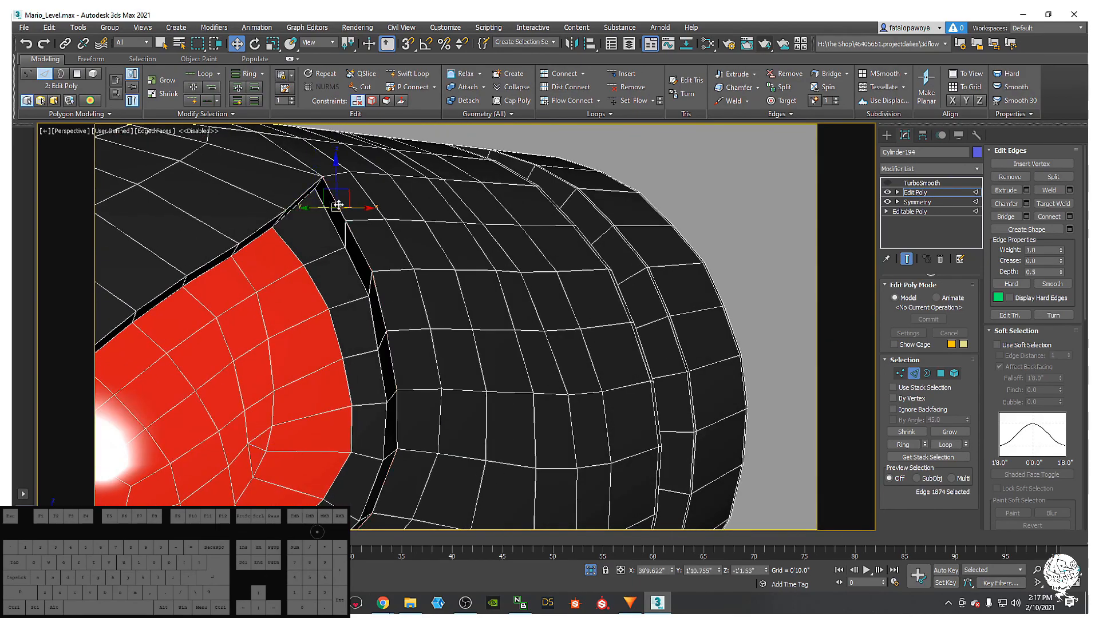
double_click(338, 206)
scroll(338, 206, "down", 5)
middle_click_drag(338, 206, 411, 187, "alt")
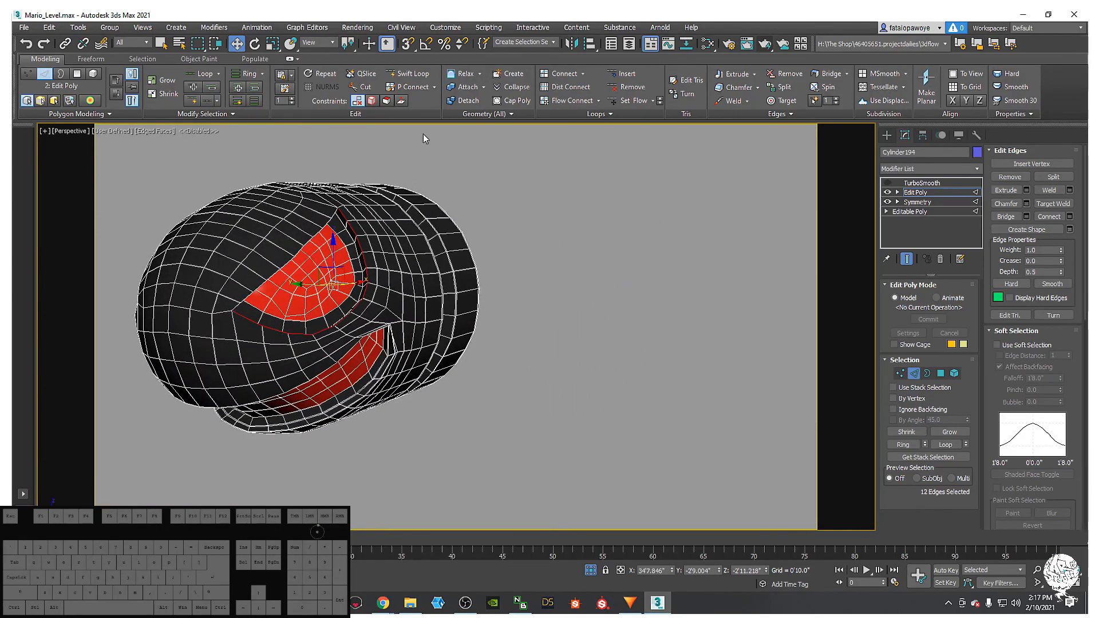
scroll(335, 254, "up", 6)
middle_click_drag(335, 254, 463, 301, "alt")
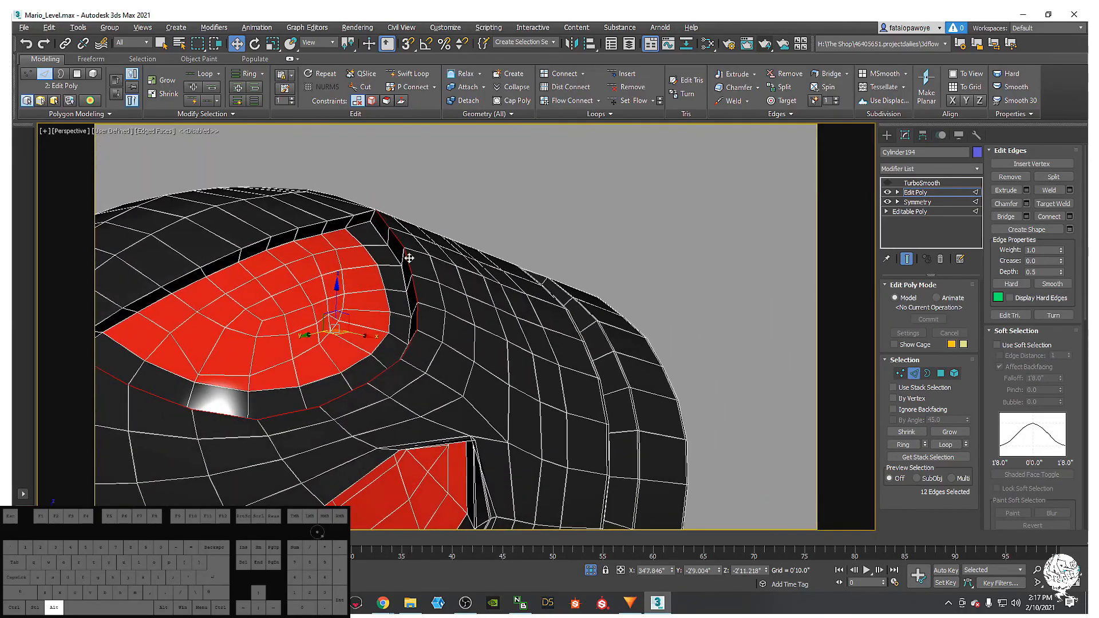
- Open the Chamfer settings for the rim edges and reduce the amount to 0'2.501"
right_click(463, 302)
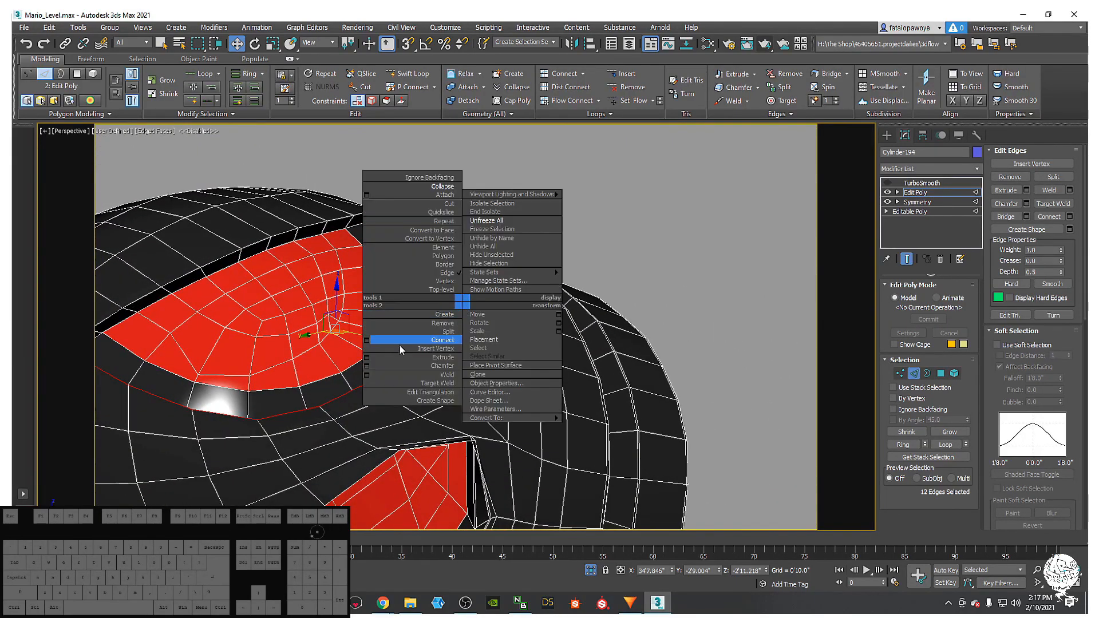
left_click(366, 365)
middle_click_drag(368, 371, 343, 430, "alt")
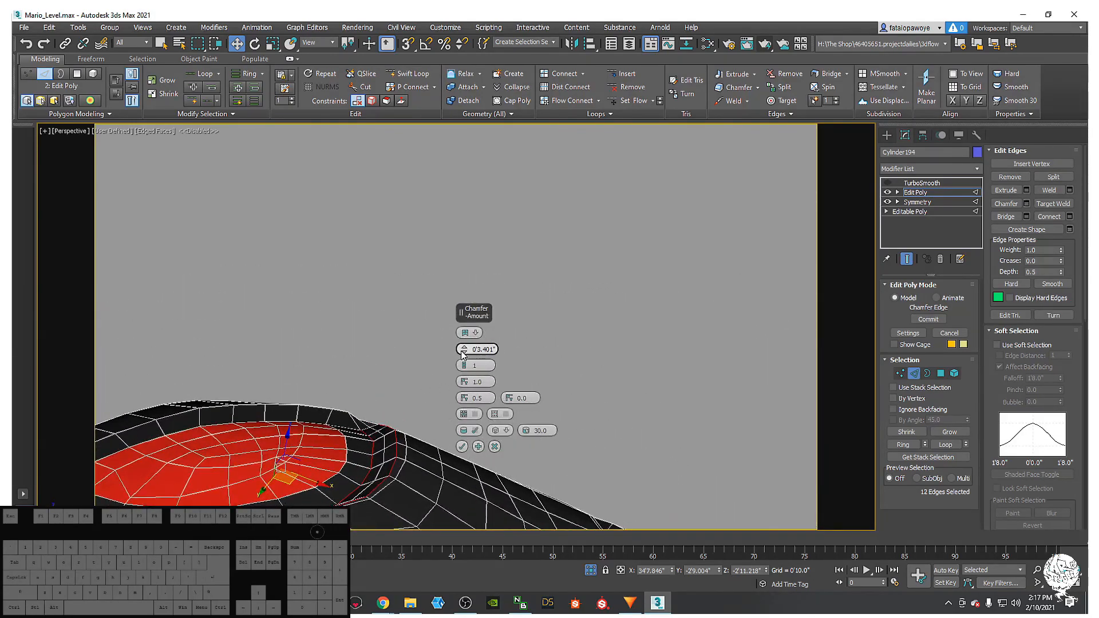
left_click_drag(464, 354, 456, 354)
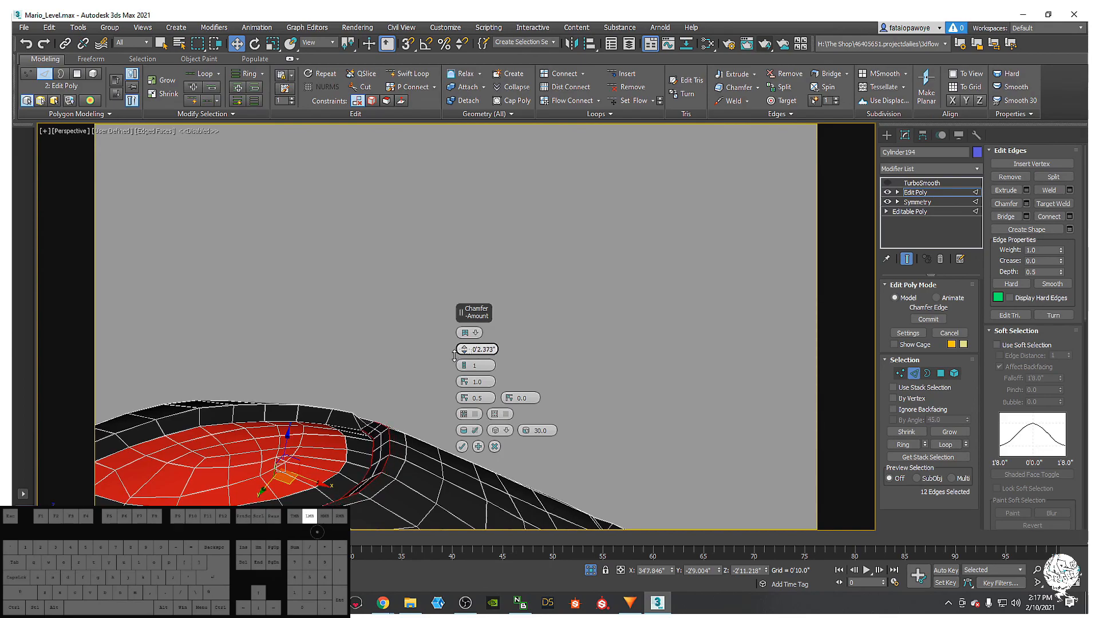
- Narrow the chamfer amount to 0'1.859" and slightly adjust its edge tension
middle_click_drag(395, 412, 298, 401, "alt")
scroll(321, 455, "up", 5)
scroll(320, 424, "down", 3)
scroll(343, 373, "down", 3)
scroll(298, 401, "down", 2)
middle_click_drag(298, 401, 250, 400, "alt")
scroll(286, 384, "down", 4)
middle_click_drag(306, 368, 375, 247)
scroll(368, 371, "up", 4)
middle_click_drag(368, 371, 418, 344, "alt")
scroll(475, 382, "down", 3)
scroll(413, 400, "up", 5)
scroll(418, 344, "down", 2)
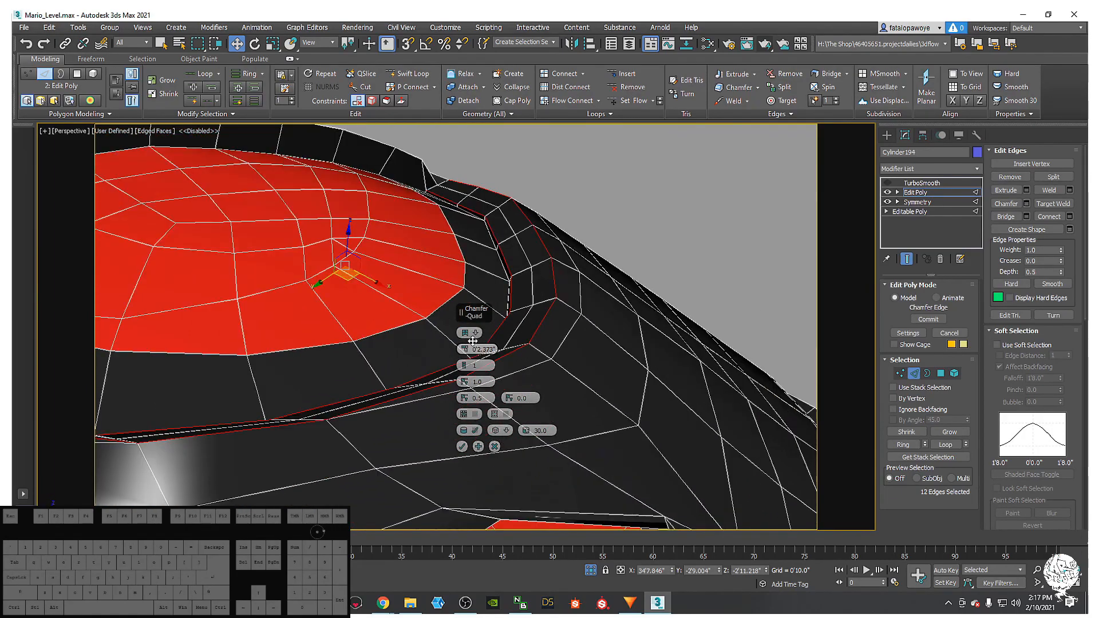
left_click_drag(465, 357, 462, 352)
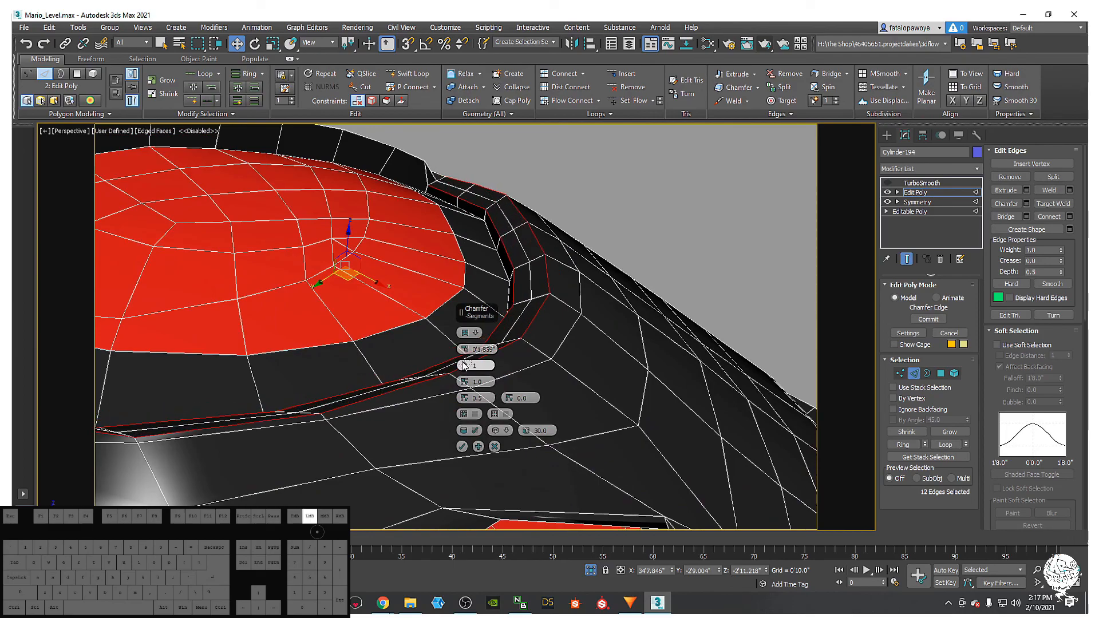
left_click_drag(464, 365, 464, 372)
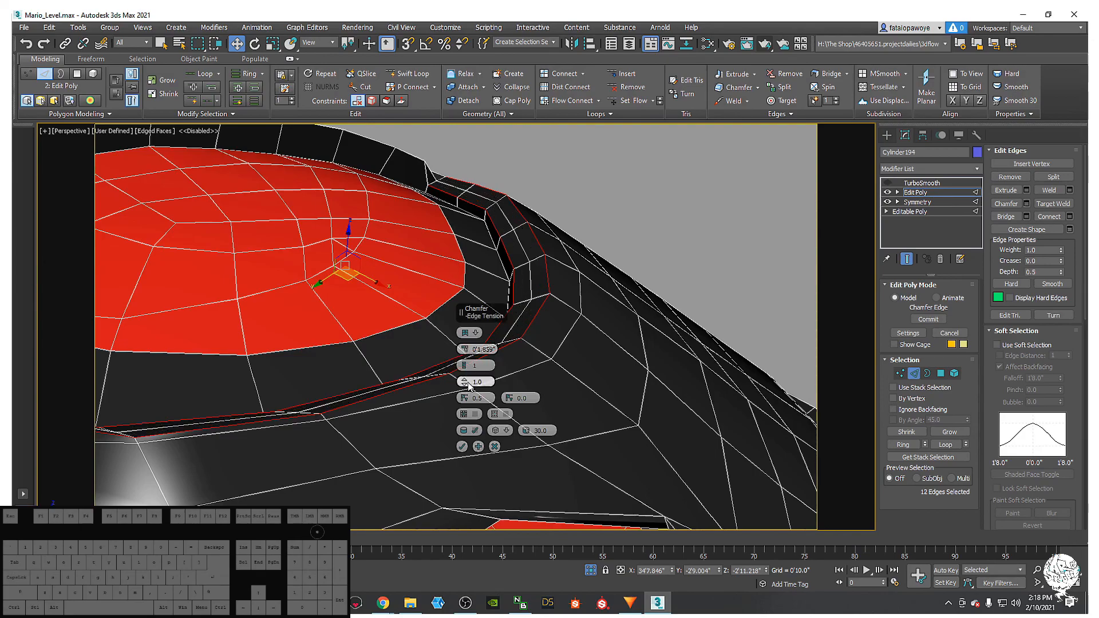
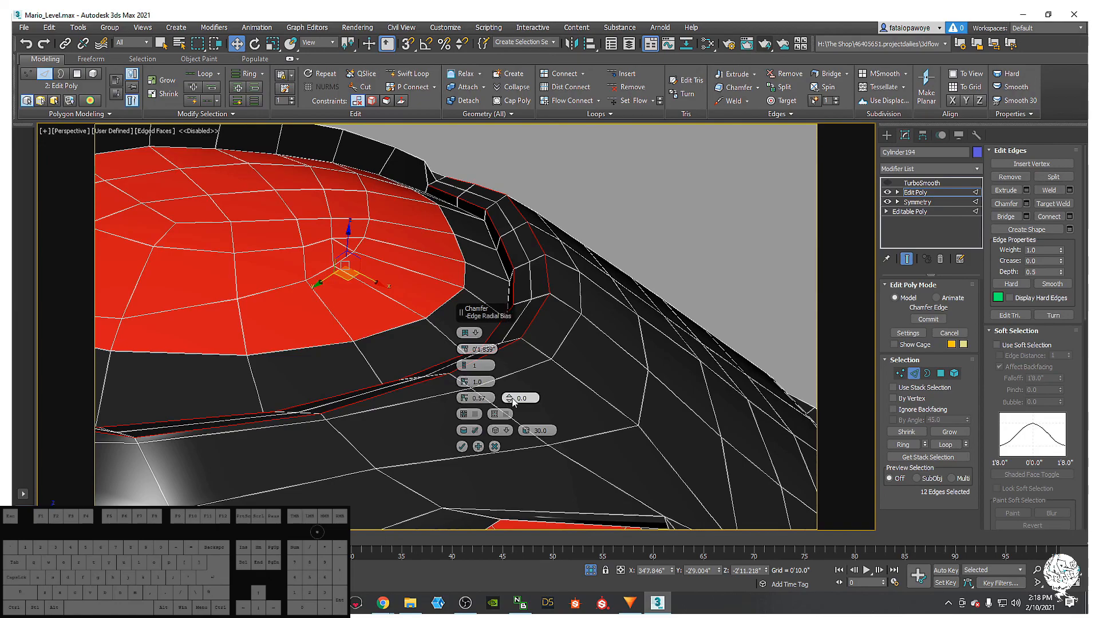
- Set the eye-rim chamfer's Edge Radial Bias to about 0.18 and check it from another angle
mouse_move(511, 399)
left_mouse_down()
mouse_move(510, 369)
mouse_move(507, 379)
left_mouse_up()
middle_click_drag(326, 407, 340, 426, "alt")
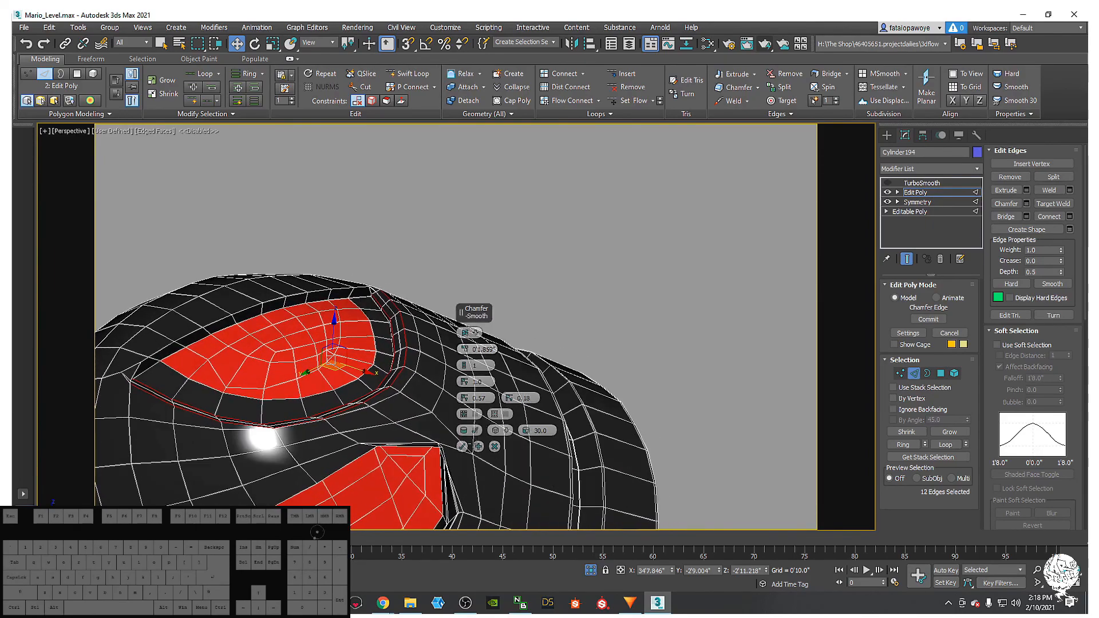
left_click(479, 446)
middle_click_drag(479, 446, 377, 403, "alt")
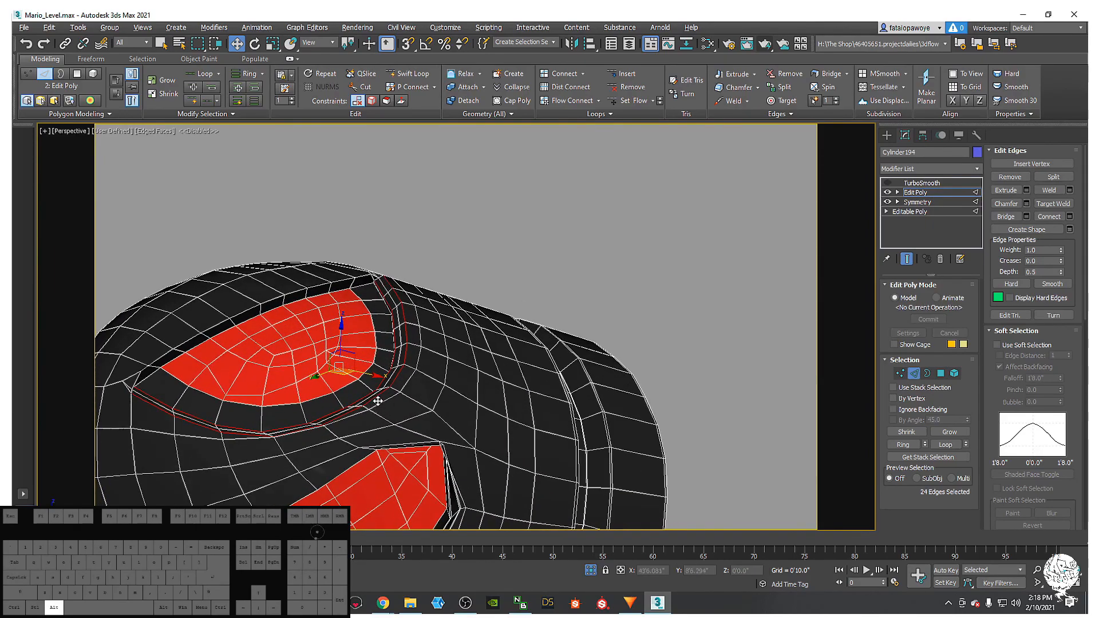
left_click(888, 183)
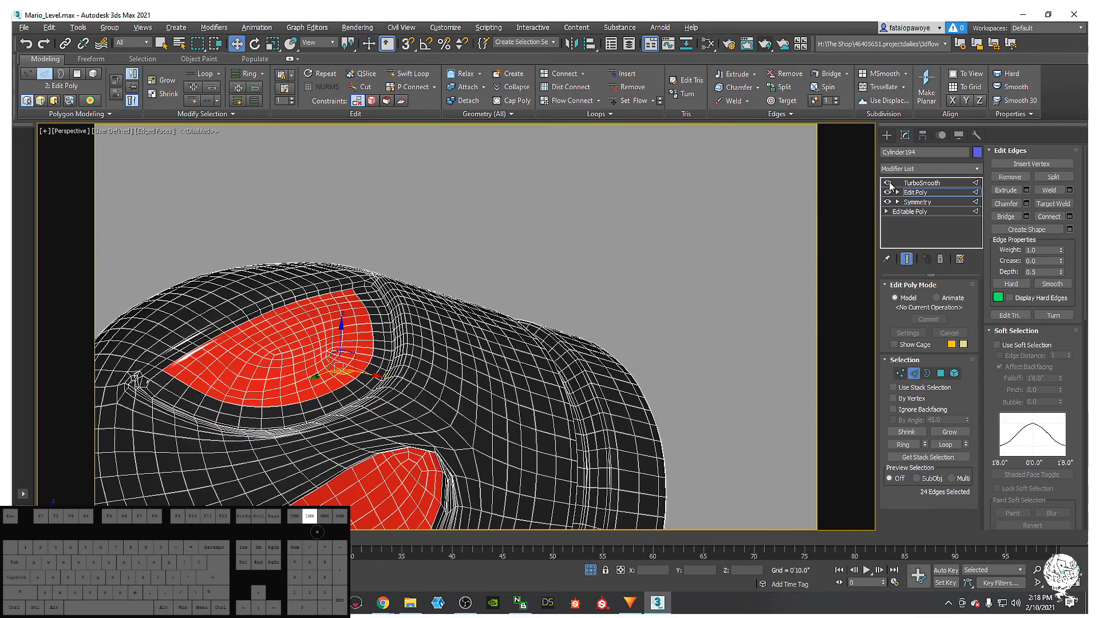
mouse_move(670, 256)
middle_mouse_down("alt")
mouse_move(680, 270)
mouse_move(671, 235)
middle_mouse_up("alt")
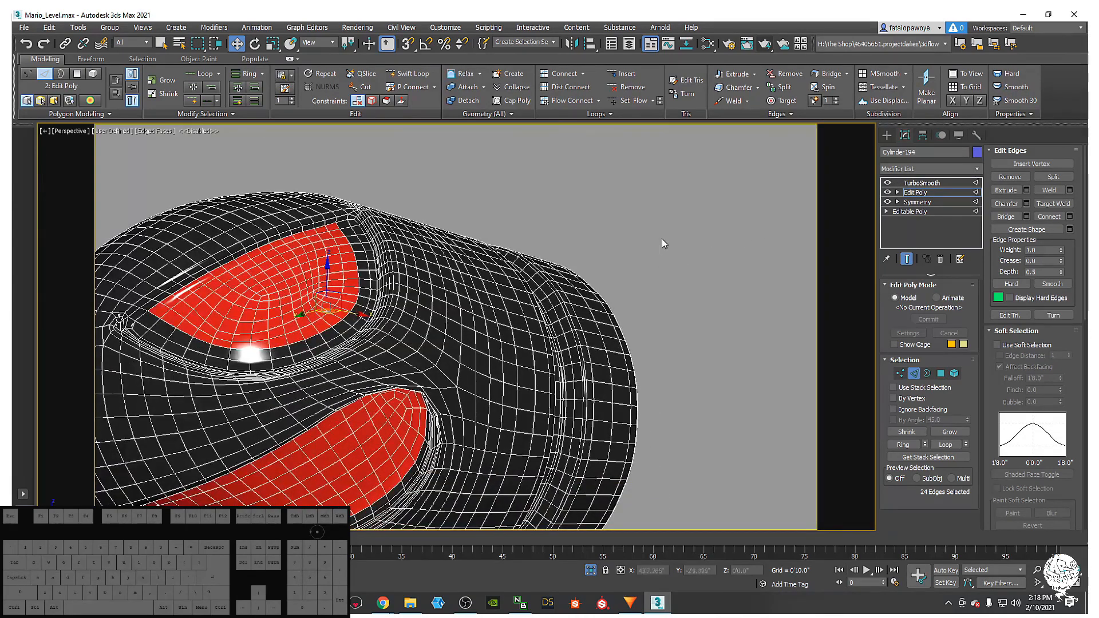
key("F4")
mouse_move(630, 312)
middle_mouse_down("alt")
mouse_move(495, 260)
mouse_move(507, 251)
mouse_move(530, 275)
mouse_move(458, 305)
mouse_move(429, 304)
mouse_move(412, 284)
mouse_move(422, 265)
mouse_move(459, 263)
mouse_move(523, 286)
mouse_move(586, 257)
mouse_move(599, 225)
mouse_move(594, 242)
mouse_move(506, 298)
mouse_move(455, 252)
mouse_move(389, 259)
middle_mouse_up("alt")
key("F4")
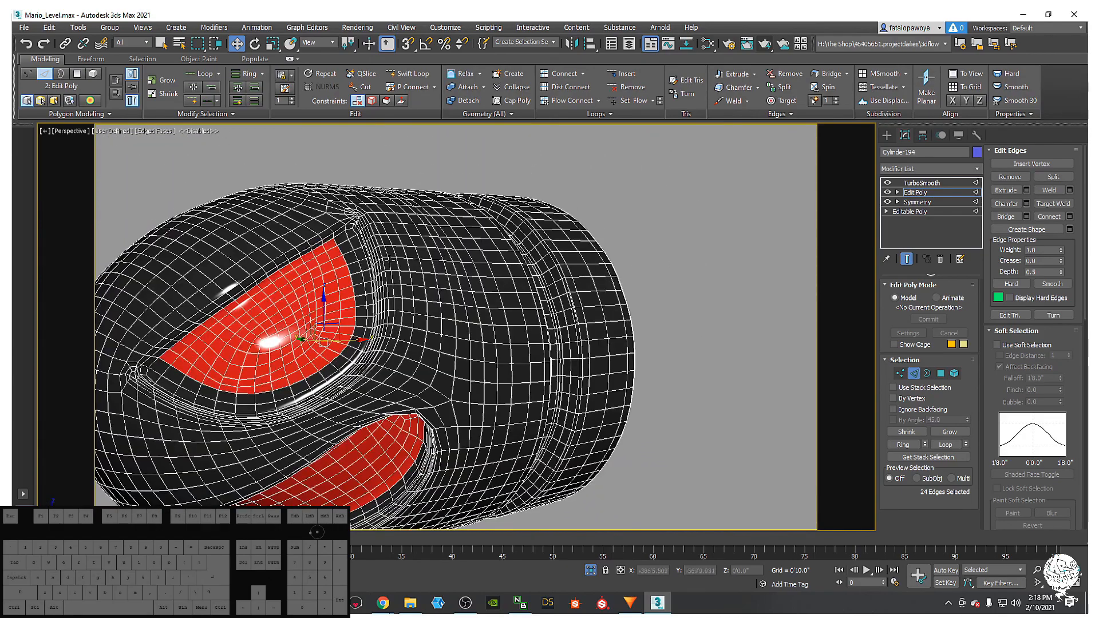
scroll(389, 259, "up", 3)
key("F4")
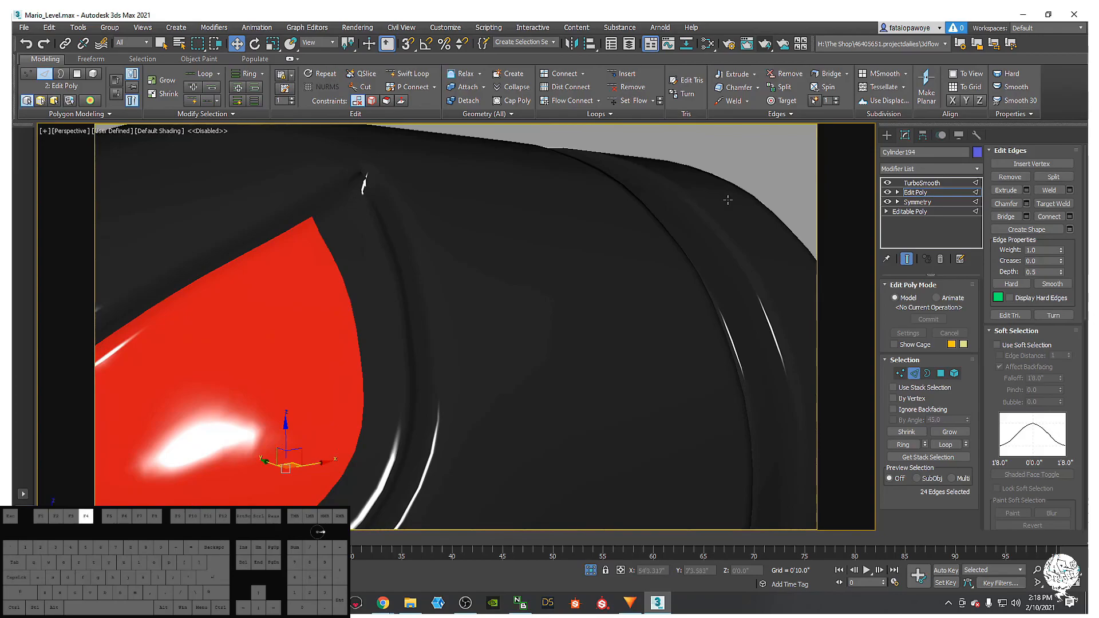
left_click(887, 182)
key("F4")
key("F4")
key("F4")
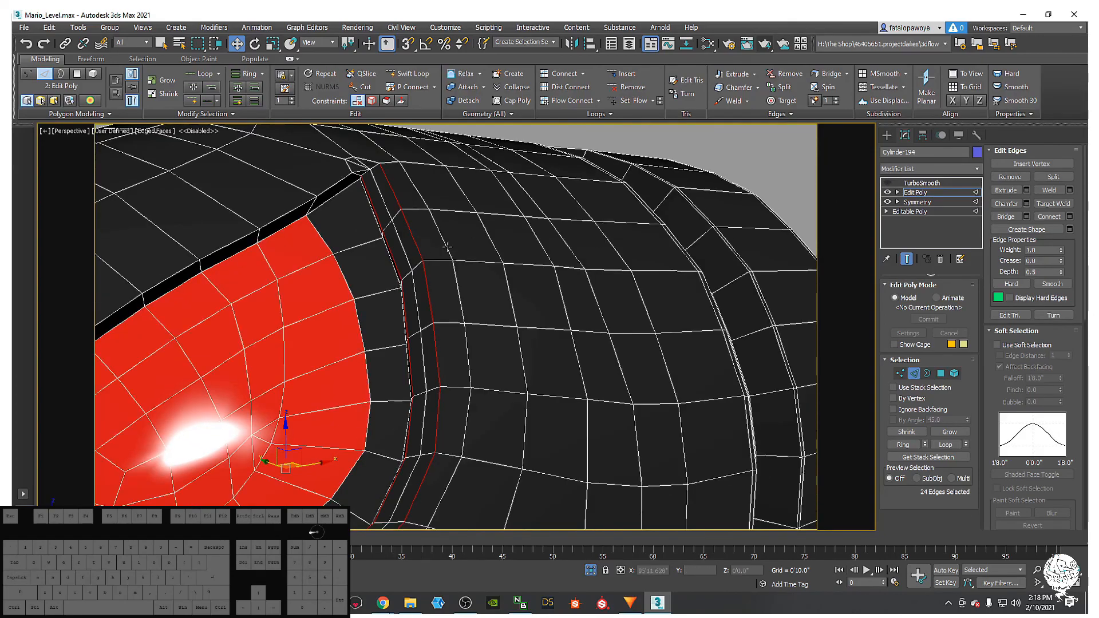
scroll(376, 214, "up", 2)
left_click(376, 214)
middle_click_drag(376, 214, 437, 258, "alt")
scroll(442, 260, "up", 3)
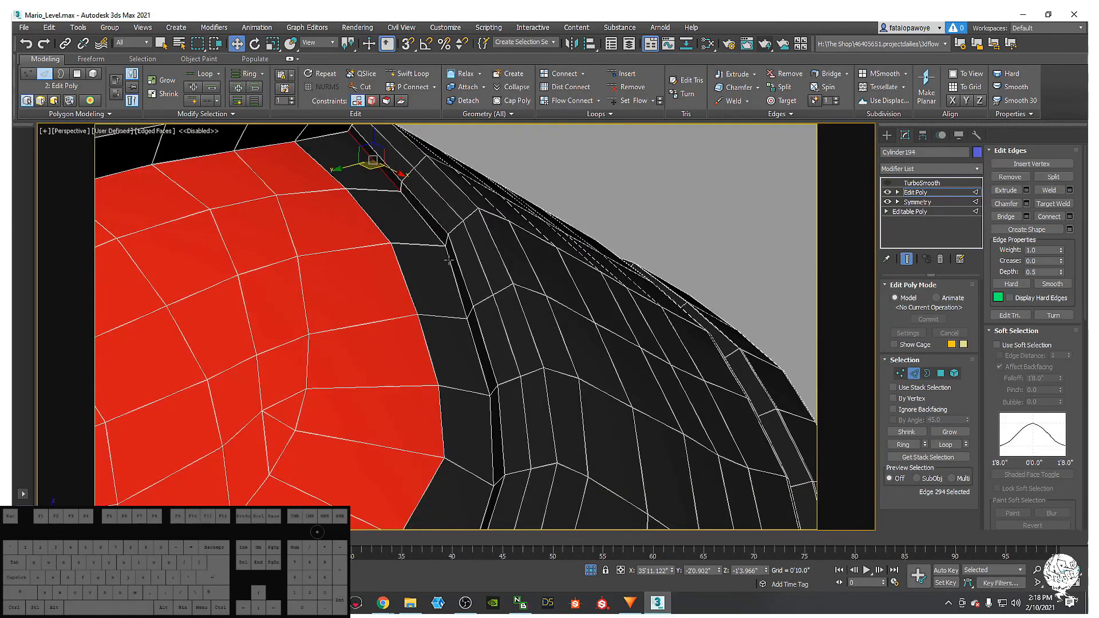
scroll(432, 231, "down", 5)
middle_click_drag(433, 235, 451, 258, "alt")
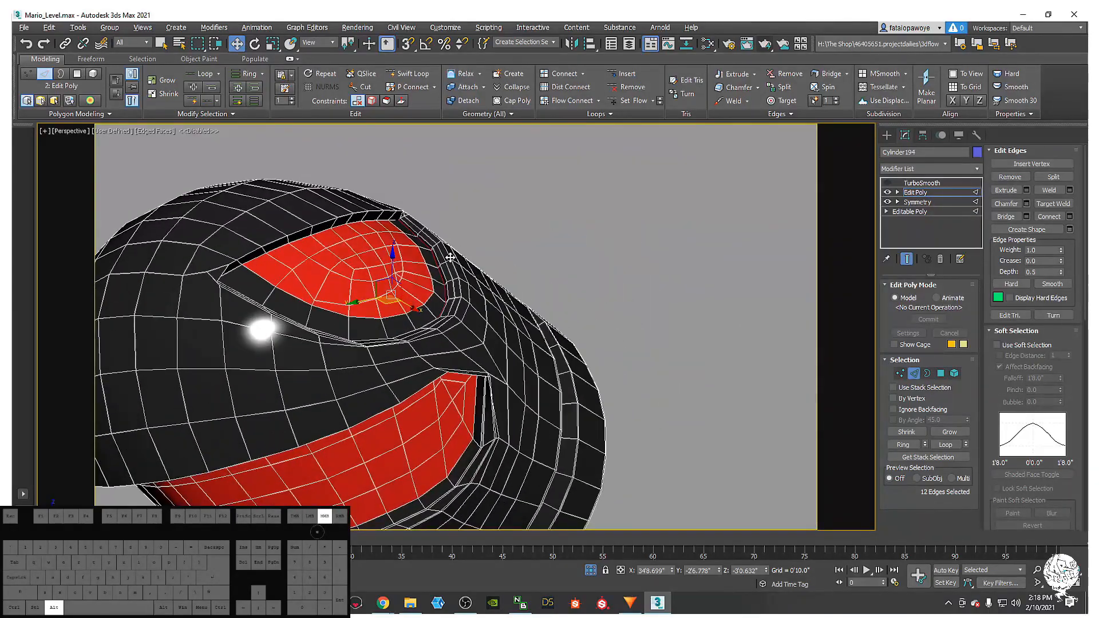
scroll(438, 264, "up", 5)
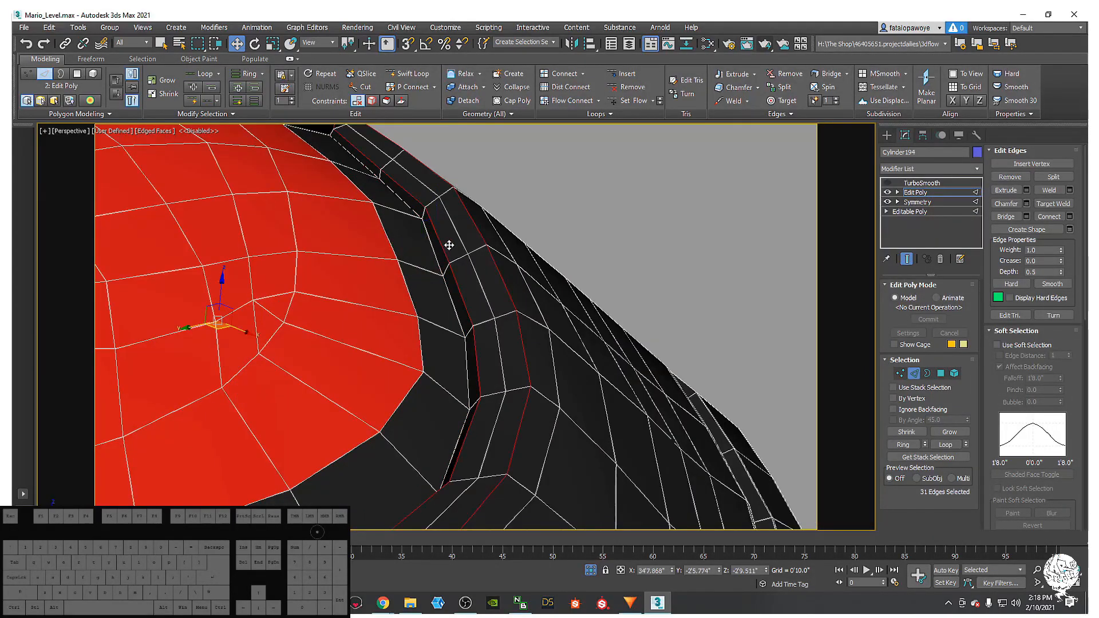
scroll(445, 245, "down", 3)
middle_click_drag(445, 245, 472, 256, "alt")
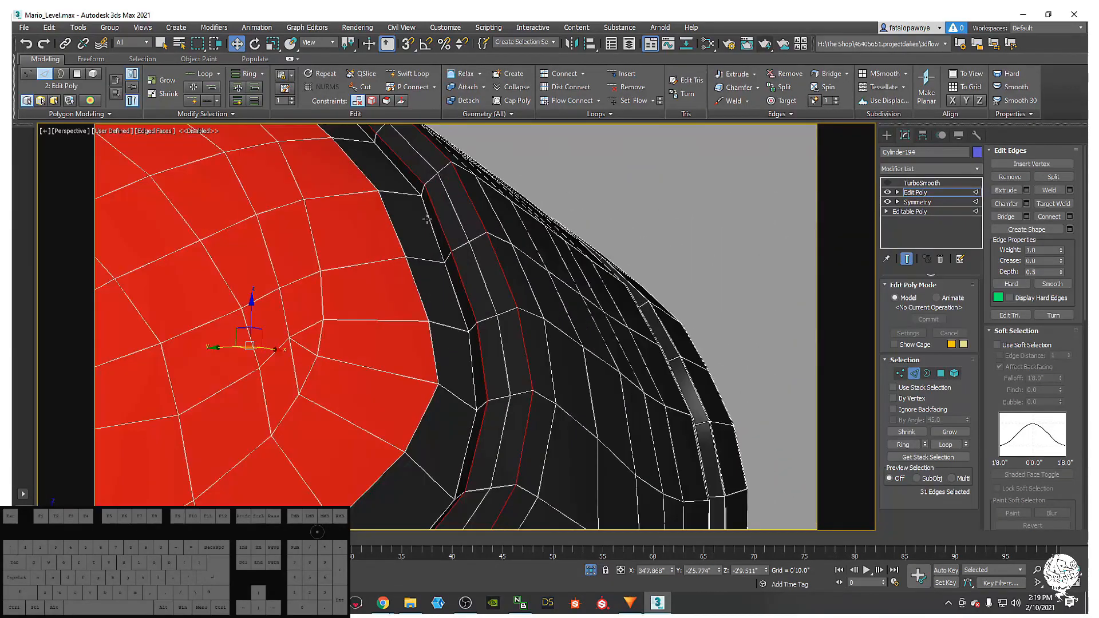
middle_click_drag(430, 218, 372, 173, "alt")
middle_click_drag(372, 166, 370, 199, "alt")
scroll(335, 198, "up", 2)
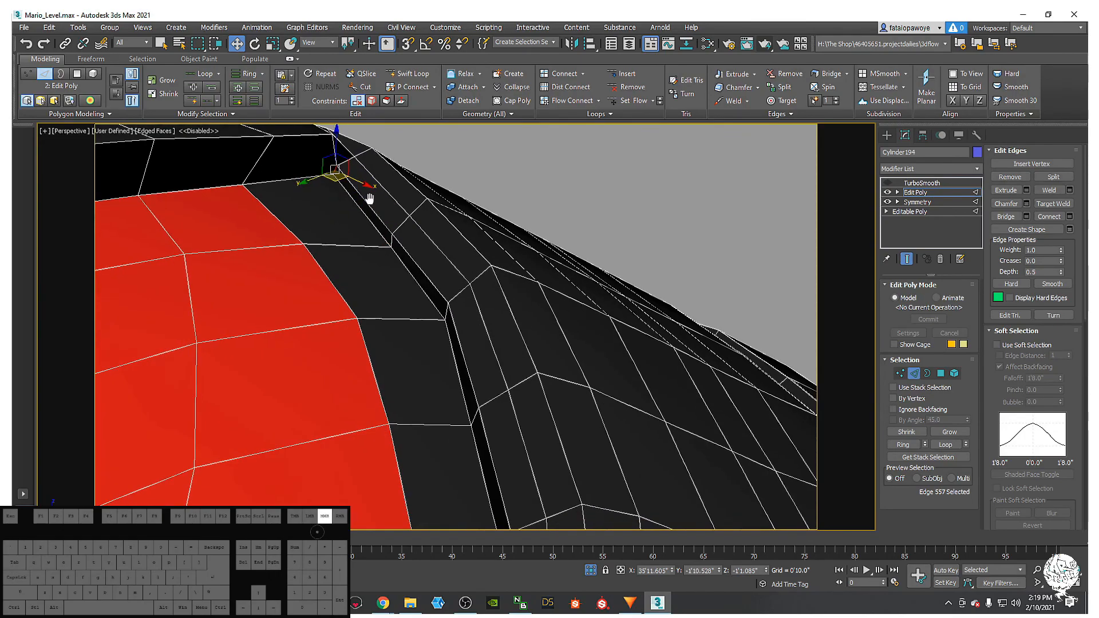
scroll(396, 241, "up", 5)
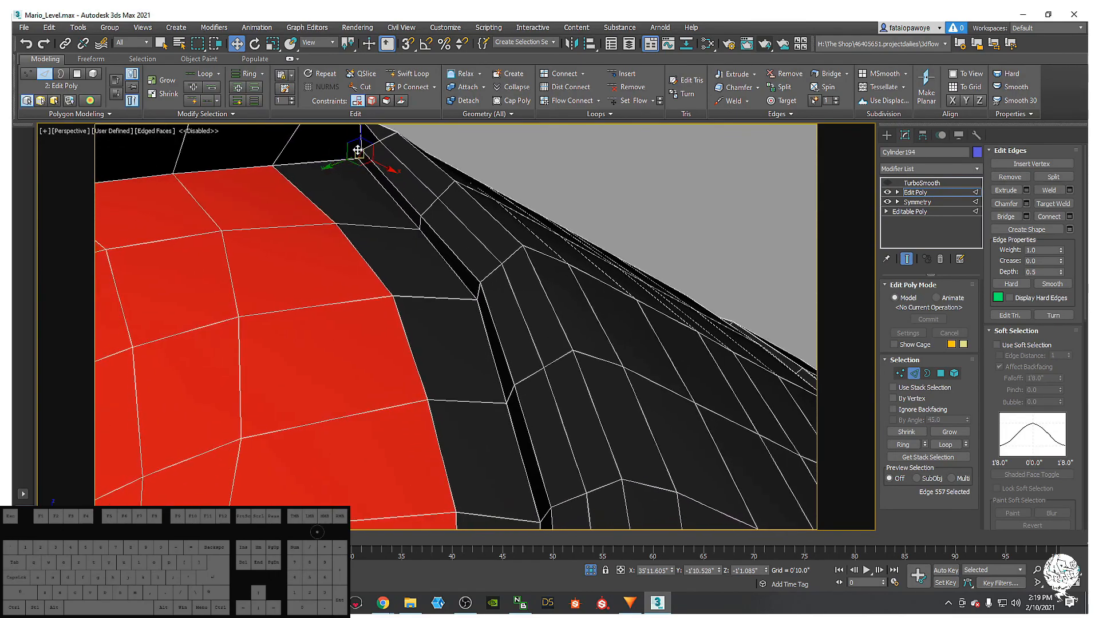
- Switch to Vertex level and start Target Weld from the quad menu
right_click(407, 195)
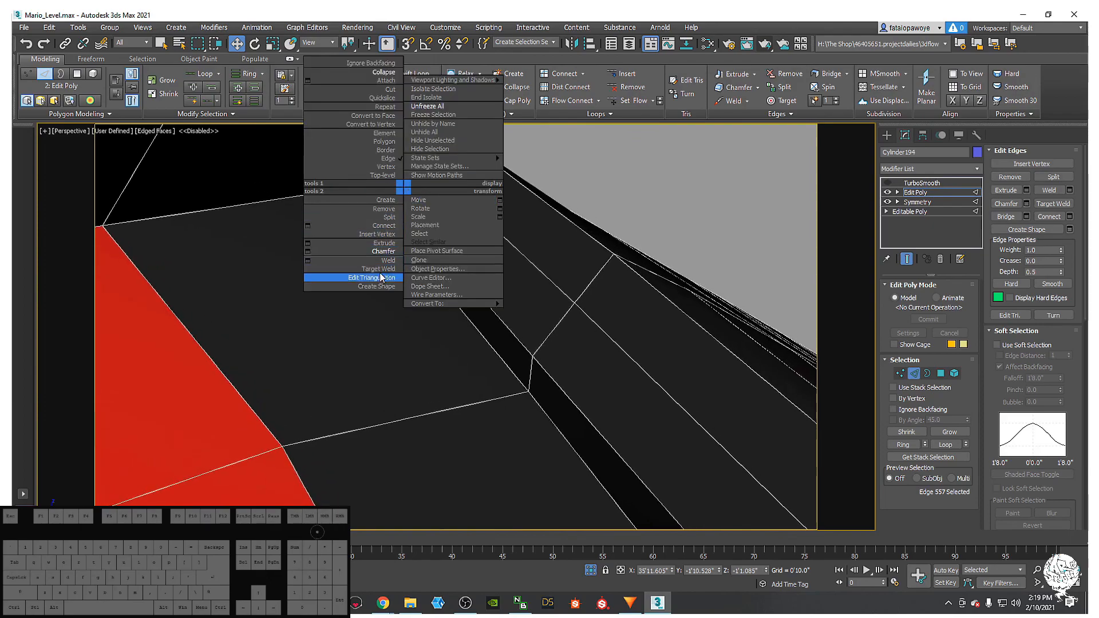
left_click(381, 278)
key("1")
right_click(369, 167)
left_click(343, 240)
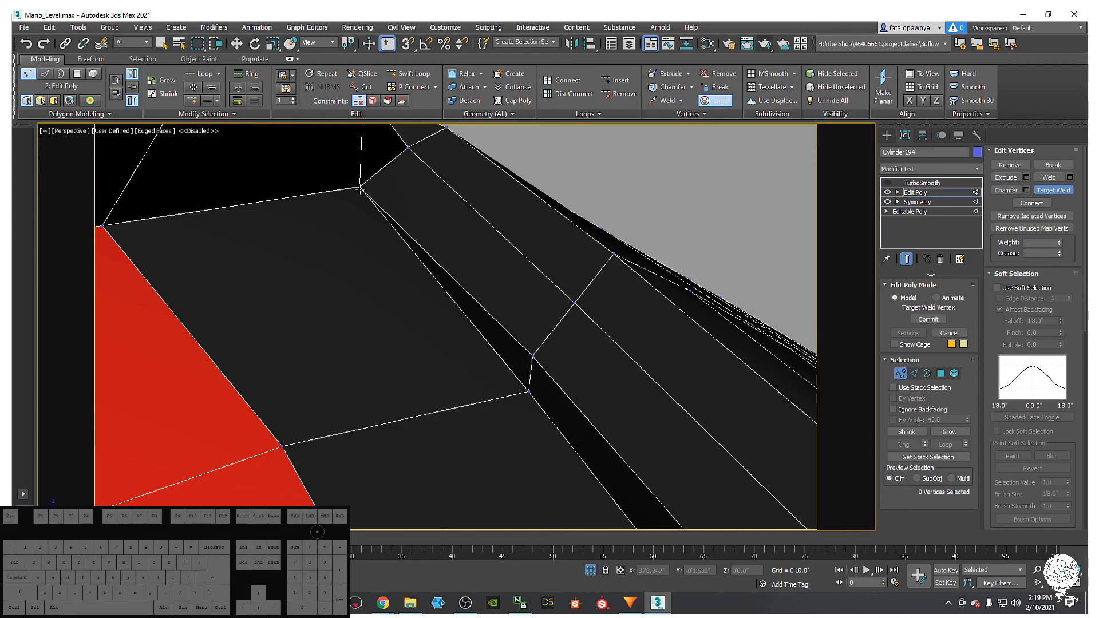
- Orbit and zoom around the helmet to locate the stray eye-corner vertices
scroll(427, 282, "down", 10)
middle_click_drag(427, 282, 346, 315, "alt")
scroll(452, 286, "up", 4)
scroll(432, 270, "down", 5)
scroll(343, 315, "up", 5)
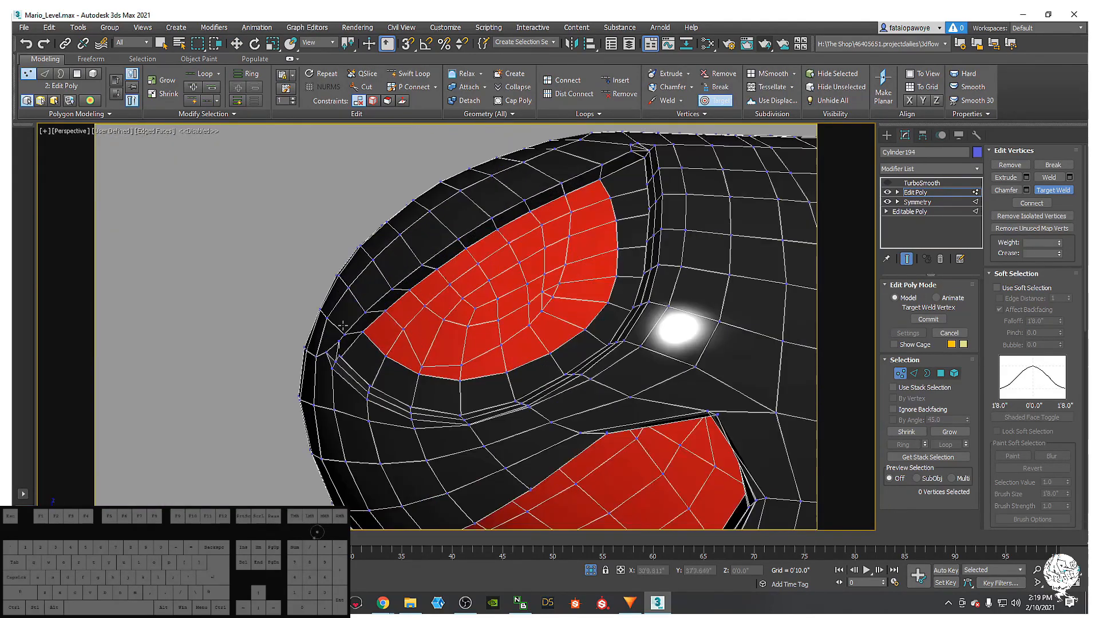
scroll(344, 315, "up", 8)
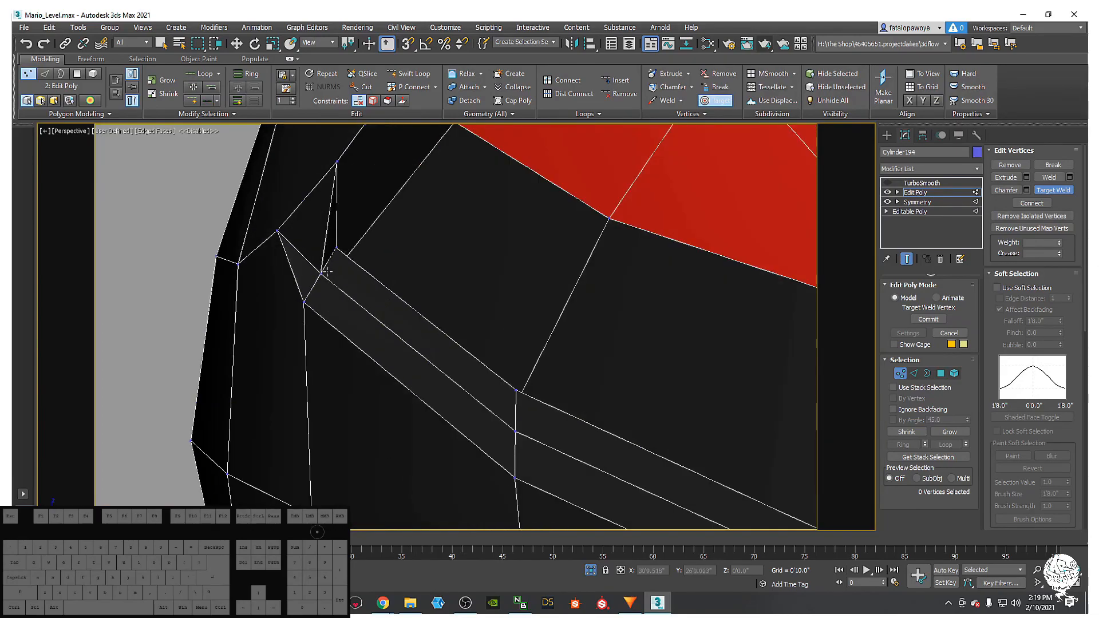
scroll(345, 257, "down", 4)
middle_click_drag(346, 257, 320, 289, "alt")
scroll(321, 289, "up", 2)
- Restart Target Weld and work toward the eye side to weld the loose corner vertices
right_click(321, 289)
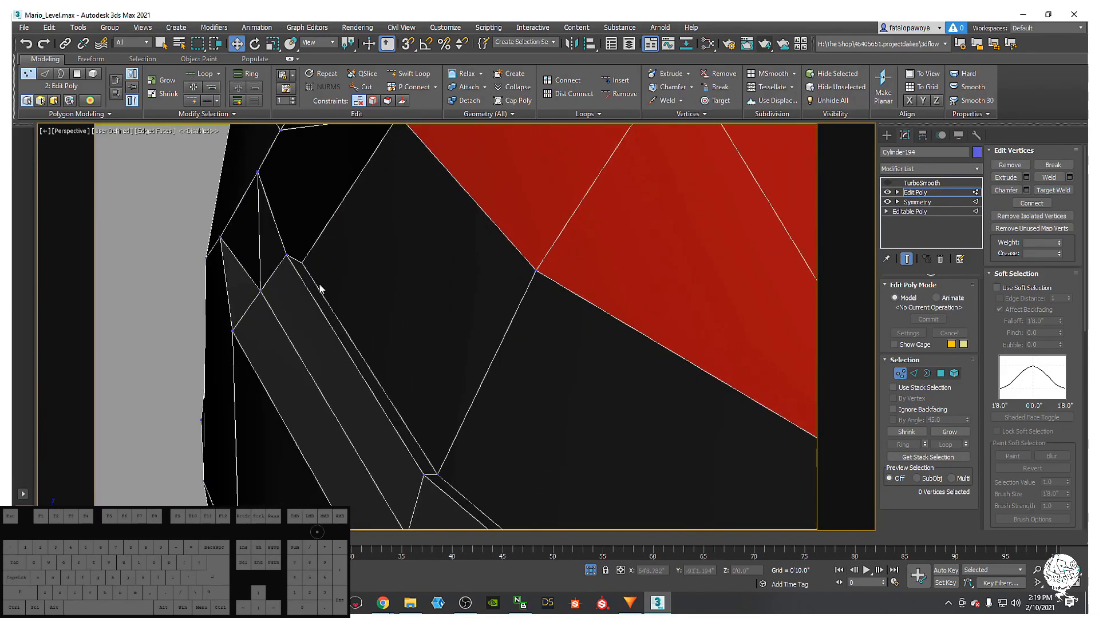
right_click(303, 279)
left_click(252, 344)
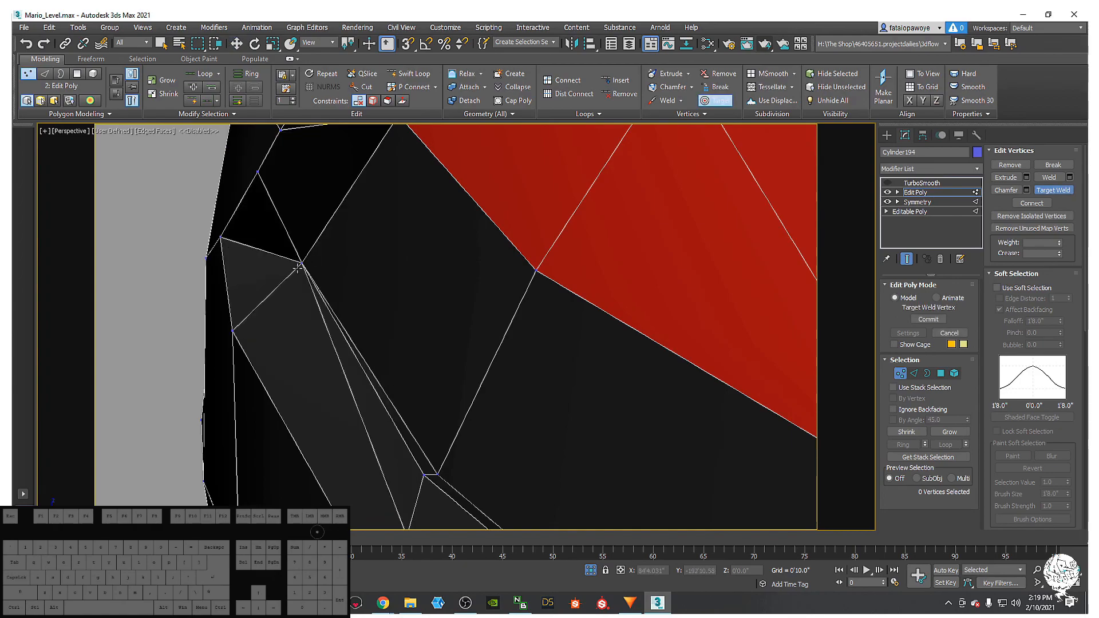
scroll(299, 267, "down", 6)
middle_click_drag(299, 268, 143, 243, "alt")
middle_click_drag(143, 244, 364, 198, "alt")
scroll(283, 292, "down", 4)
middle_click_drag(364, 198, 347, 254)
scroll(347, 254, "up", 4)
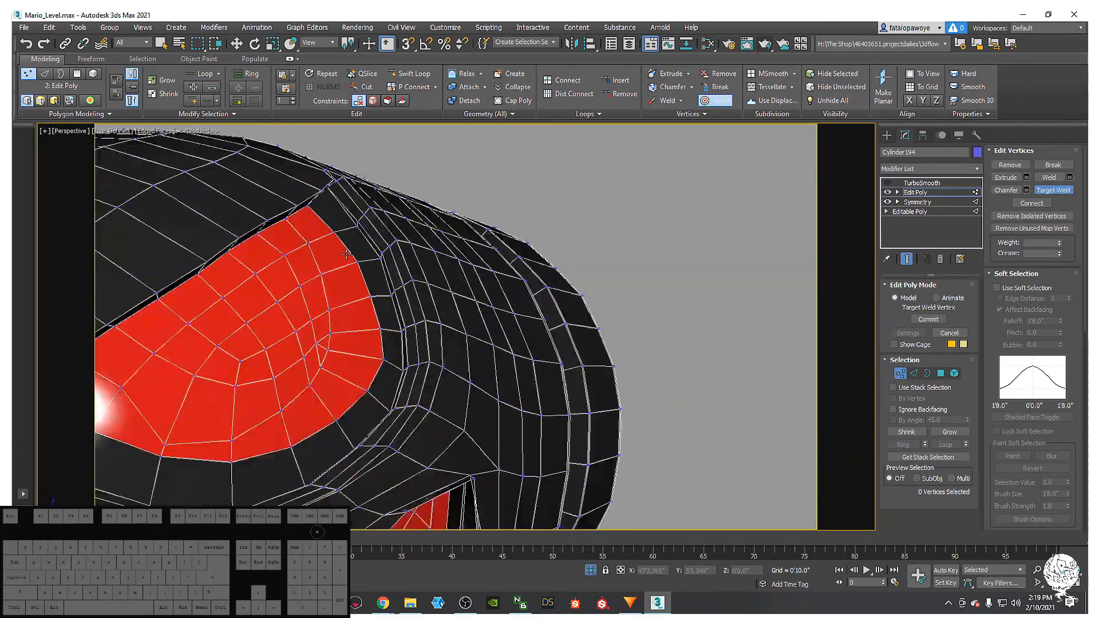
scroll(347, 254, "up", 4)
scroll(326, 283, "up", 3)
middle_click_drag(287, 221, 344, 193, "alt")
scroll(549, 295, "up", 1)
scroll(486, 280, "down", 3)
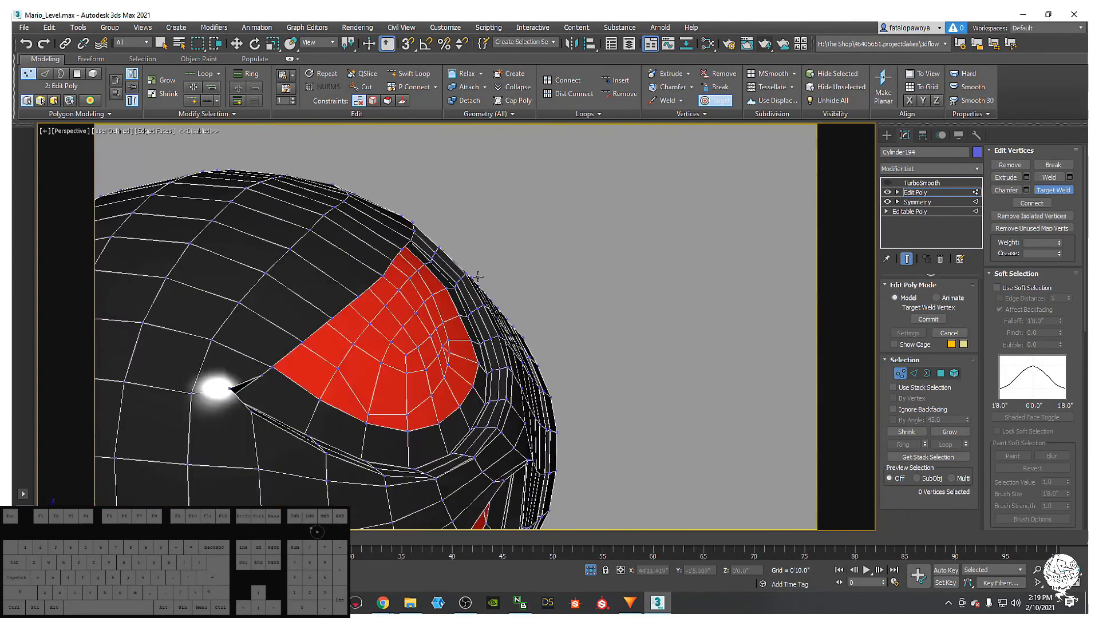
scroll(477, 277, "down", 5)
left_click(914, 373)
scroll(546, 242, "up", 5)
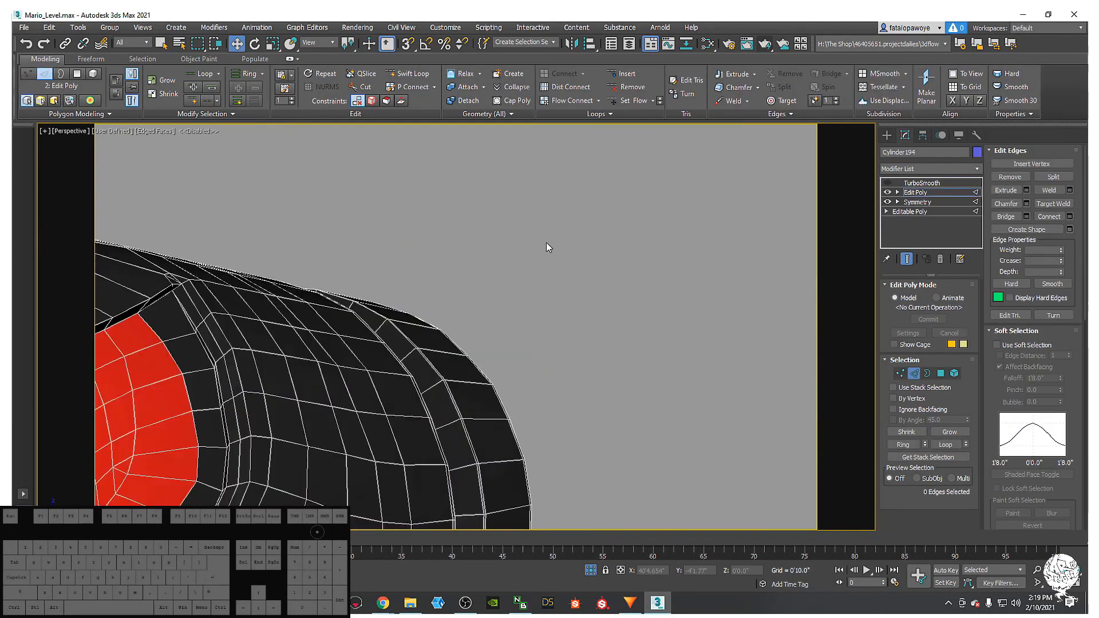
scroll(410, 221, "down", 4)
scroll(309, 225, "up", 6)
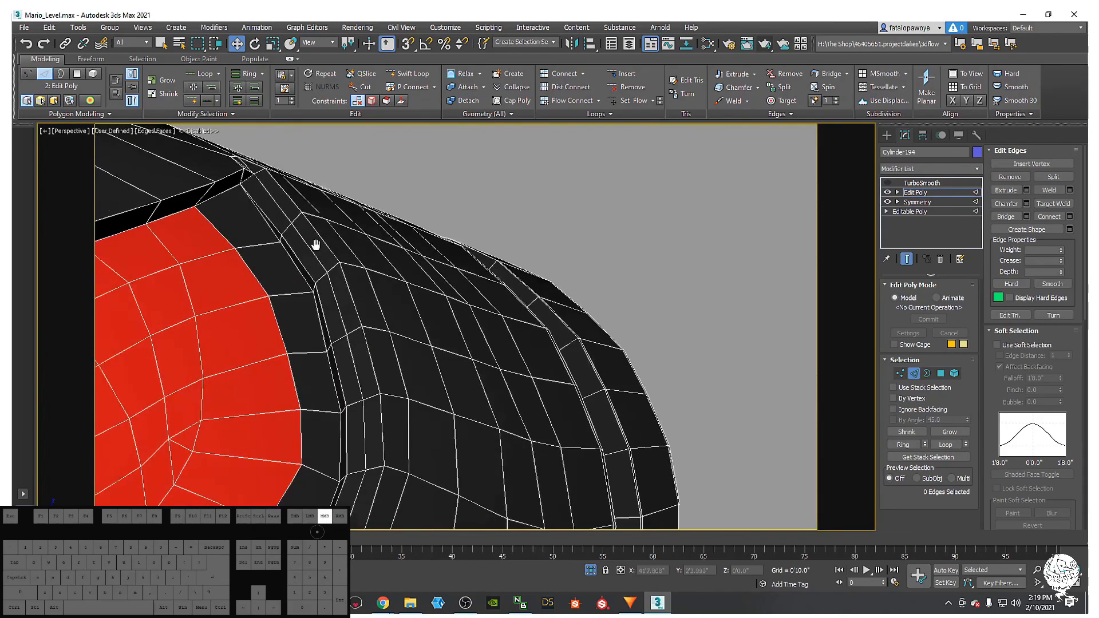
scroll(369, 293, "down", 4)
middle_click_drag(369, 293, 332, 319, "alt")
scroll(324, 321, "up", 5)
scroll(324, 321, "down", 5)
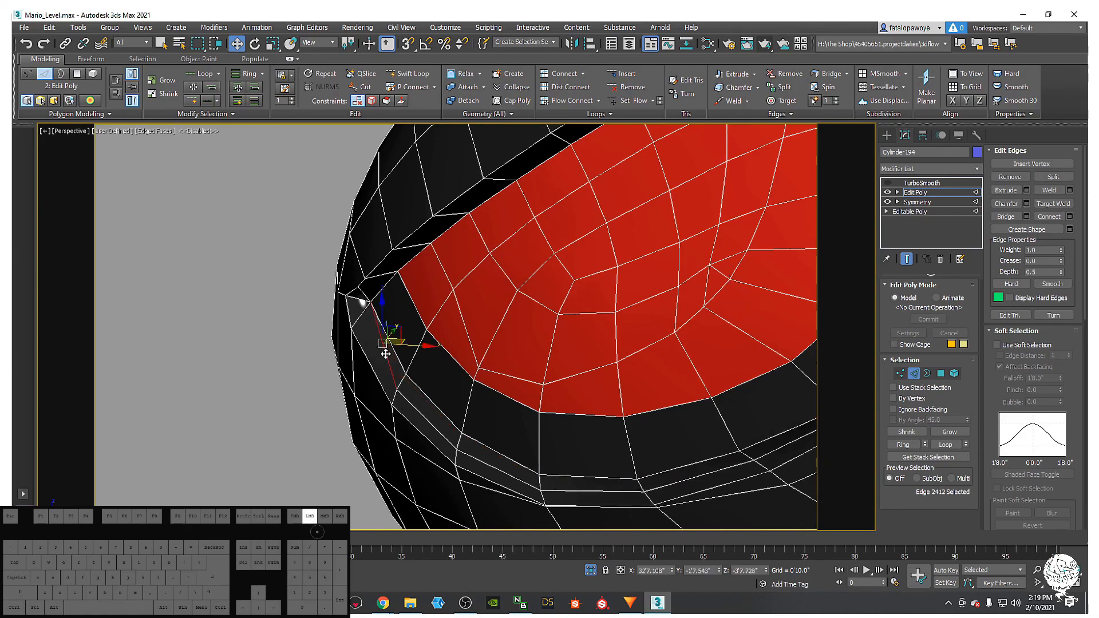
double_click(386, 354)
scroll(385, 354, "down", 5)
middle_click_drag(386, 354, 500, 361, "alt")
scroll(481, 291, "up", 4)
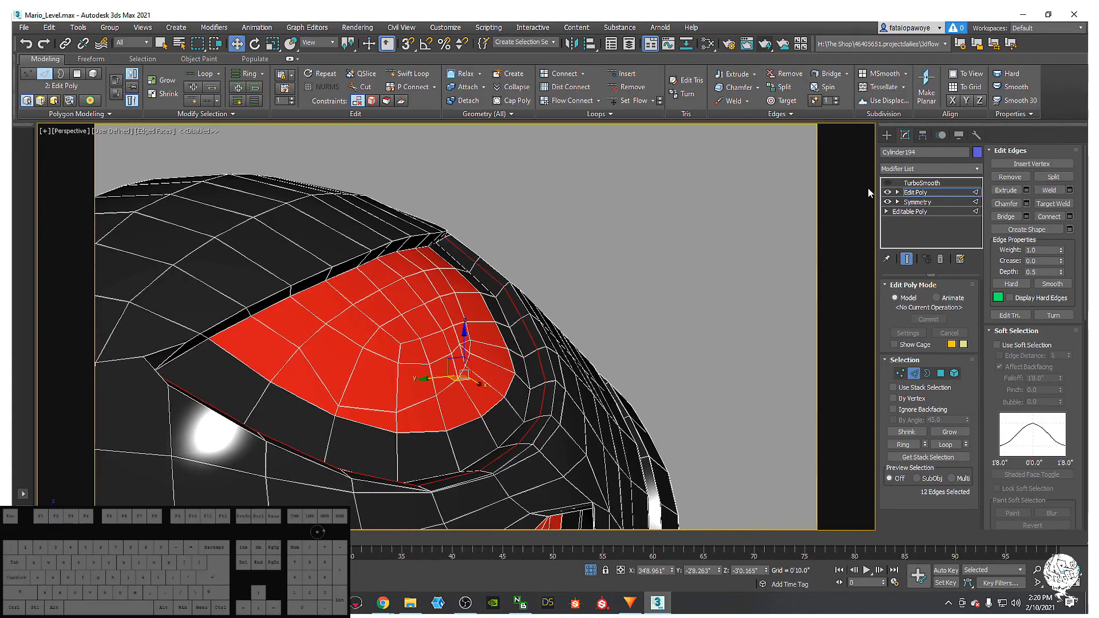
left_click(887, 183)
mouse_move(709, 269)
middle_mouse_down("alt")
mouse_move(658, 280)
mouse_move(604, 336)
mouse_move(594, 314)
mouse_move(571, 317)
mouse_move(555, 223)
mouse_move(507, 262)
mouse_move(457, 263)
mouse_move(497, 239)
middle_mouse_up("alt")
scroll(590, 308, "down", 5)
key("F4")
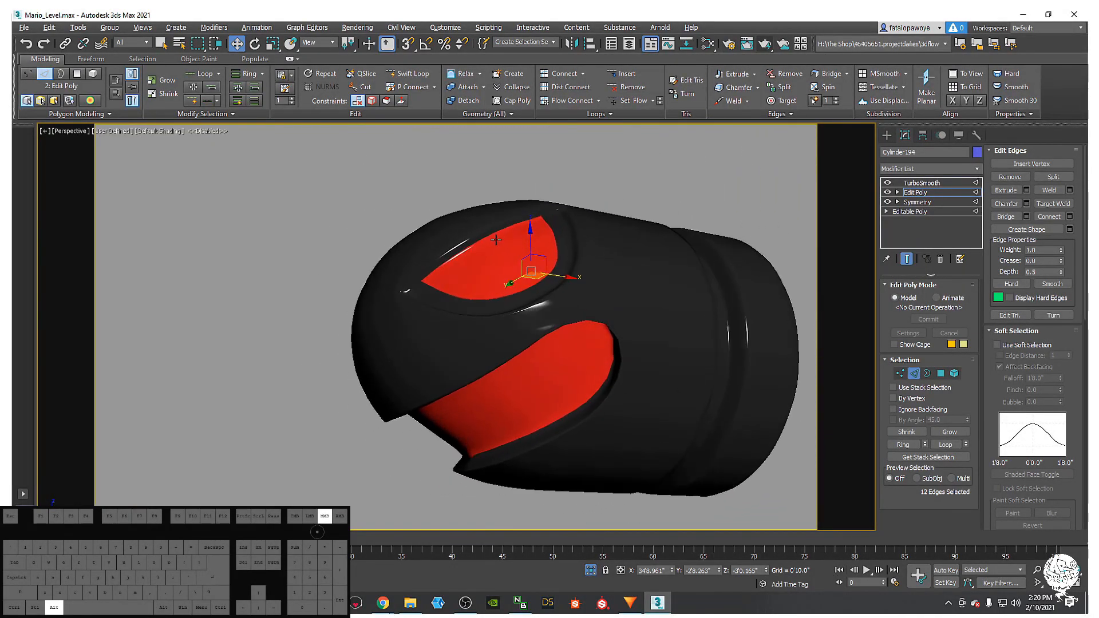
scroll(496, 240, "up", 6)
scroll(504, 242, "down", 3)
key("F4")
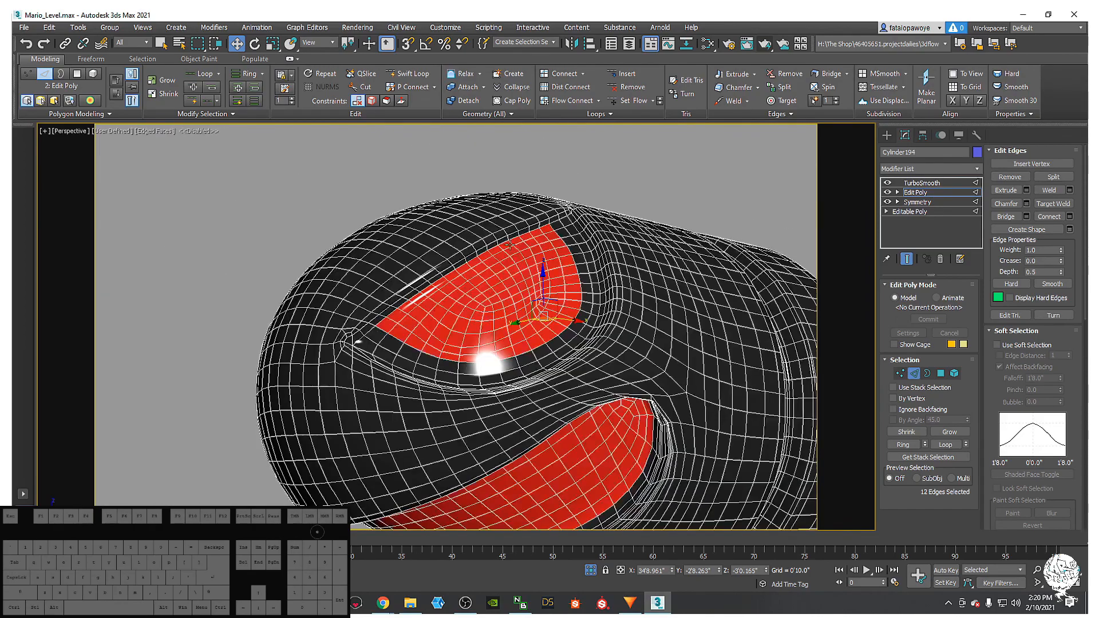
scroll(506, 244, "up", 3)
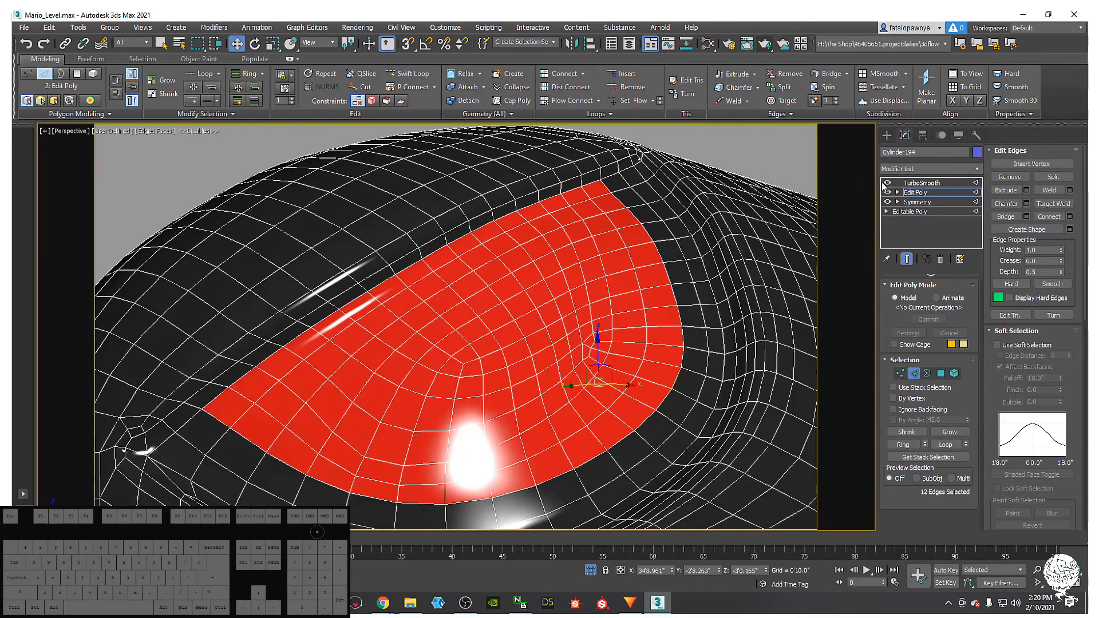
left_click(887, 183)
scroll(535, 183, "down", 5)
middle_click_drag(454, 240, 547, 269)
scroll(529, 198, "up", 3)
scroll(570, 243, "up", 5)
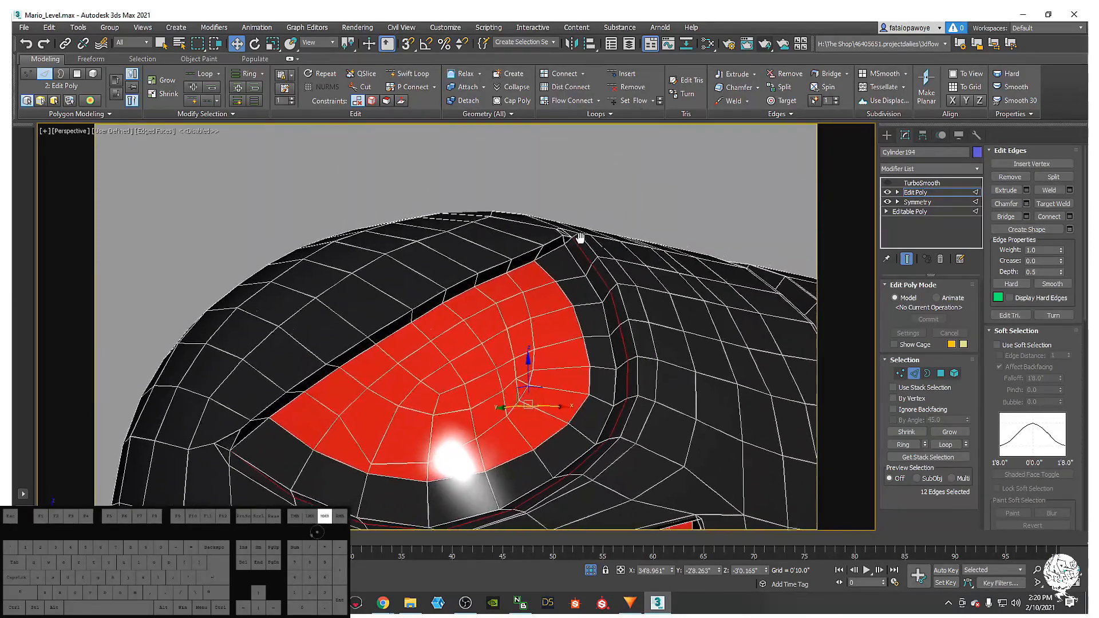
scroll(538, 240, "down", 3)
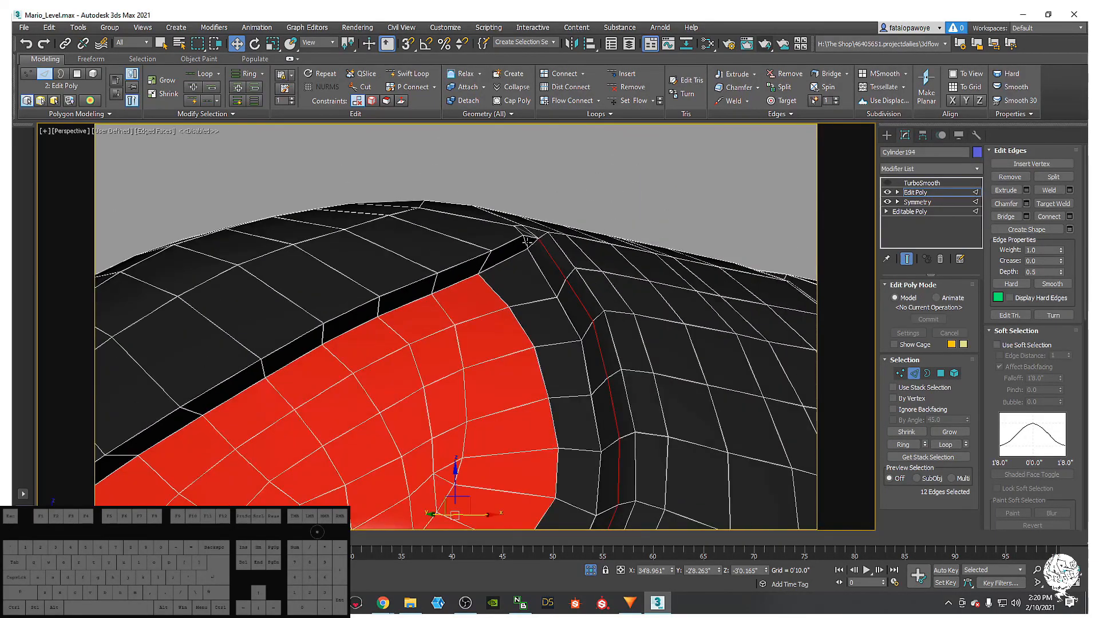
middle_click_drag(532, 237, 555, 232, "alt")
scroll(546, 235, "up", 5)
- Select a vertex at the eye-rim corner and inspect it from several angles
key("1")
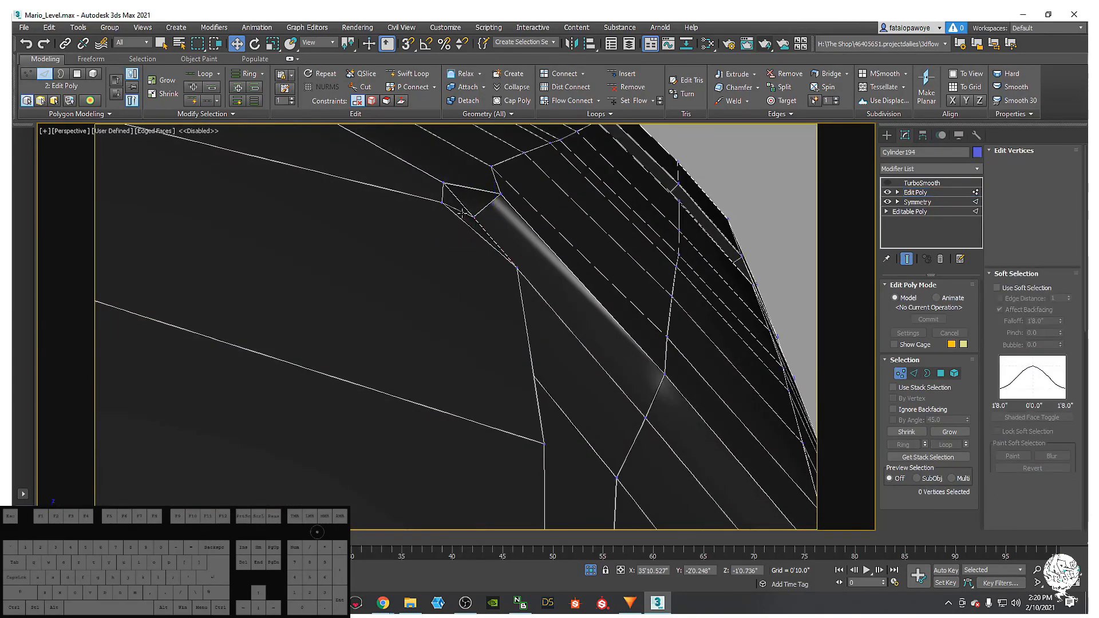
left_click(472, 213)
middle_click_drag(473, 213, 411, 193, "alt")
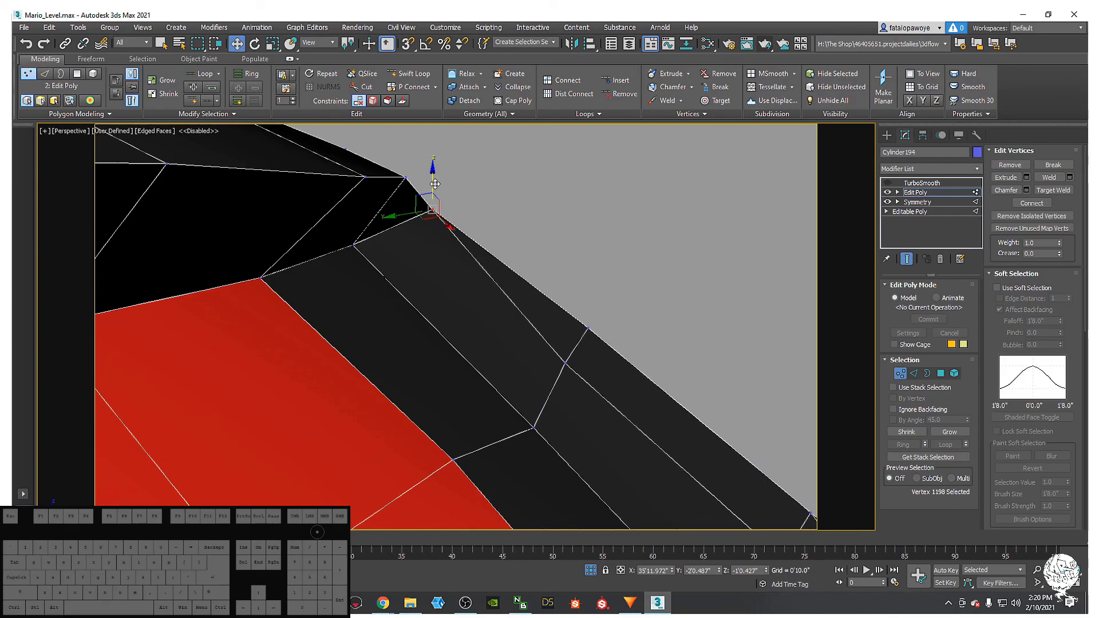
middle_click_drag(450, 157, 333, 226, "alt")
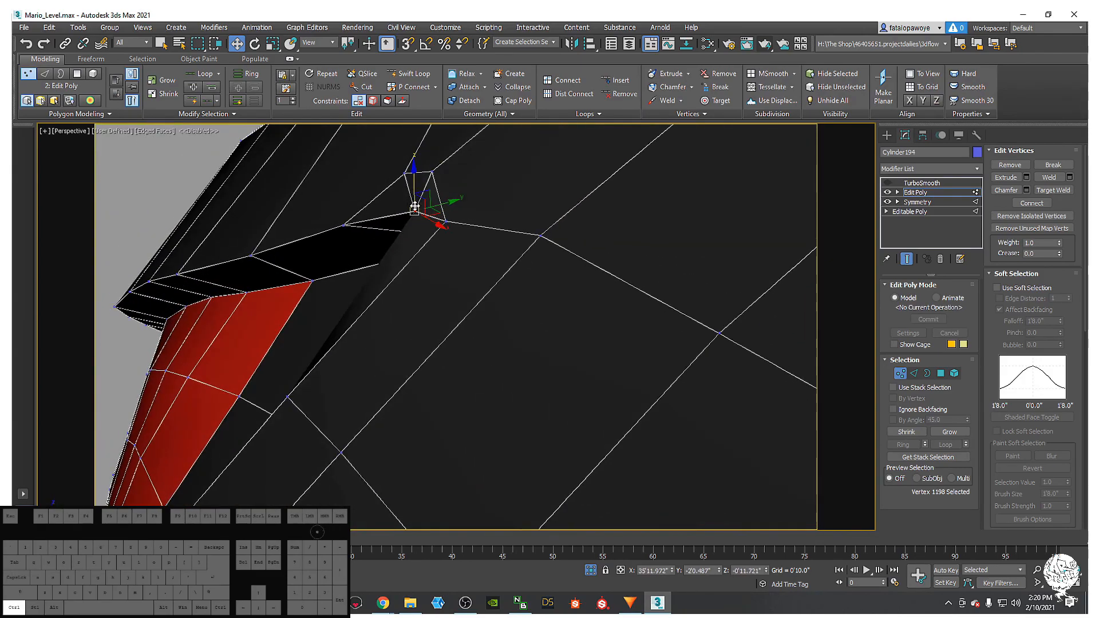
middle_click_drag(442, 225, 511, 189, "alt")
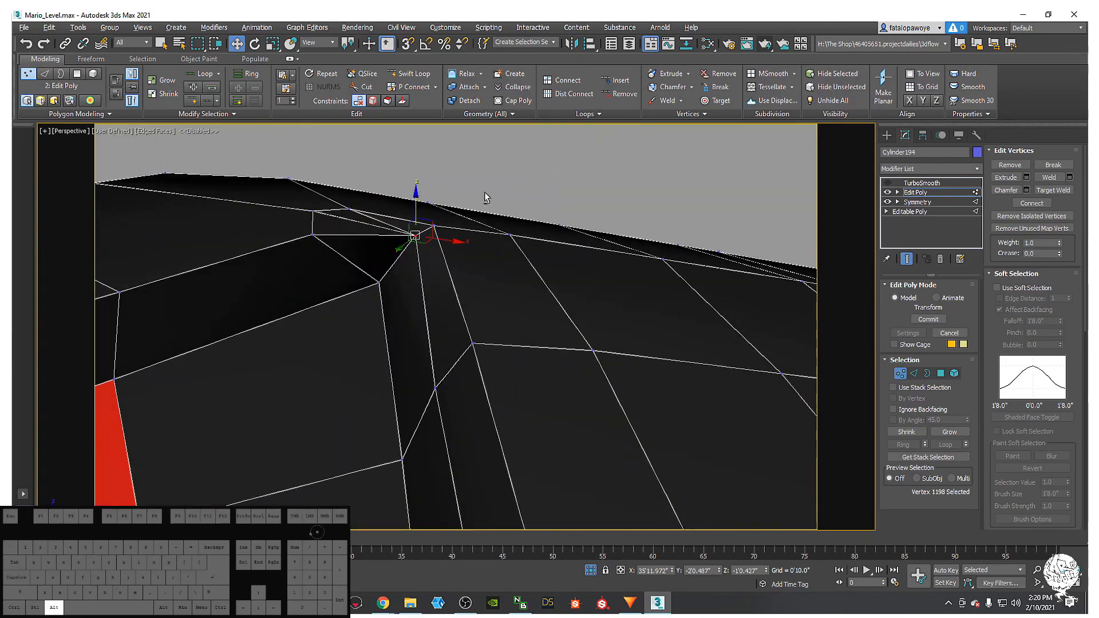
middle_click_drag(337, 228, 448, 261, "alt")
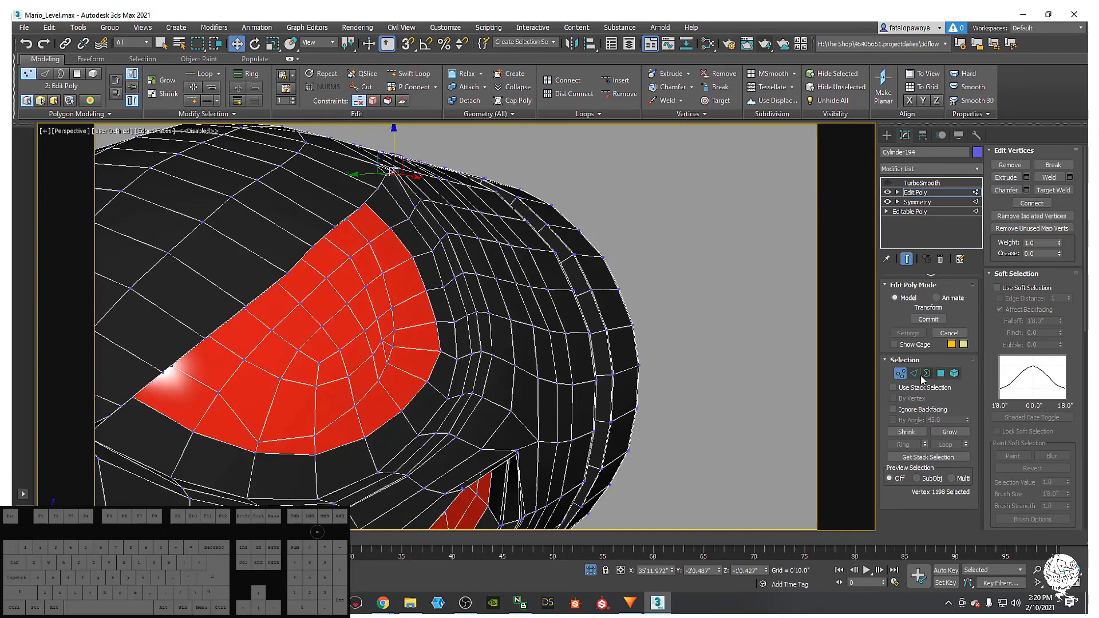
- Select the eye's edge loop, then a single edge at the opposite eye corner
left_click(914, 373)
scroll(411, 191, "up", 3)
double_click(400, 190)
scroll(400, 190, "down", 5)
middle_click_drag(400, 191, 593, 242, "alt")
scroll(349, 261, "up", 5)
scroll(493, 280, "down", 4)
scroll(596, 241, "up", 5)
left_click(574, 252)
scroll(568, 258, "up", 4)
- Target-weld the eye-corner vertex onto its neighbouring vertex and check the result
key("1")
right_click(594, 255)
left_click(558, 333)
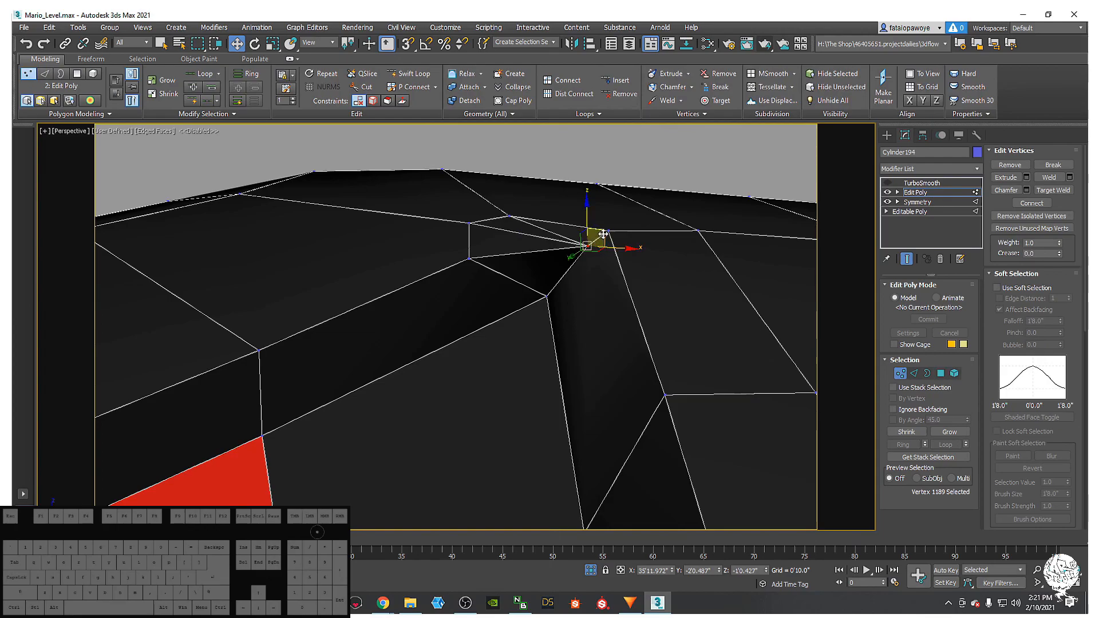
right_click(590, 248)
left_click(561, 317)
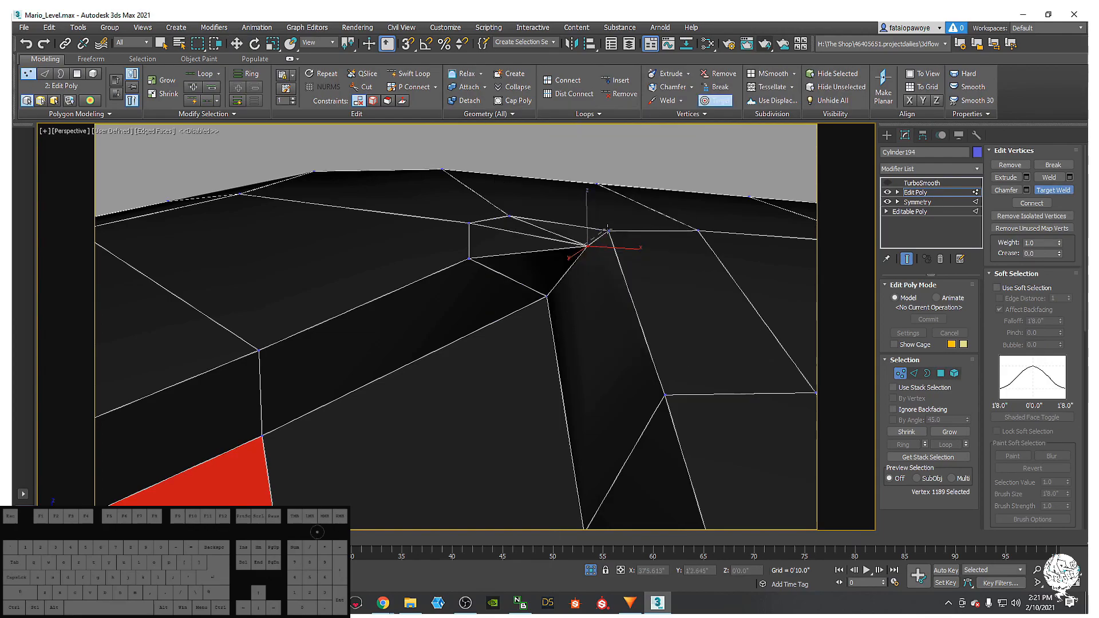
left_click(608, 230)
scroll(592, 247, "down", 5)
middle_click_drag(591, 248, 635, 257, "alt")
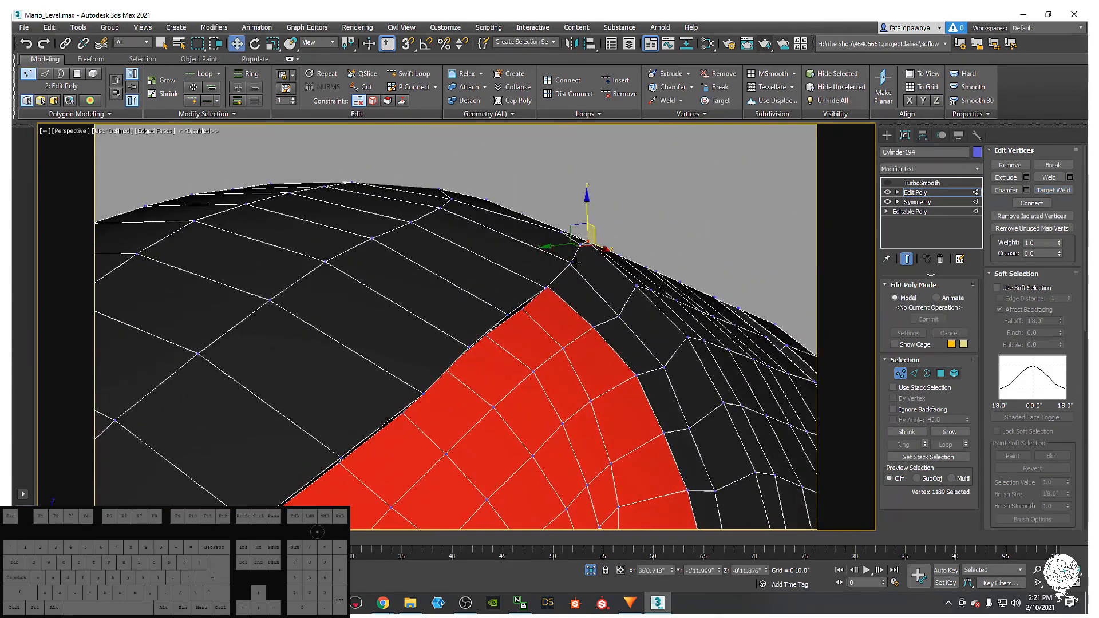
- Select an edge along the eye seam in Edge mode
left_click(914, 374)
middle_click_drag(558, 292, 546, 267, "alt")
left_click(531, 253)
- Slide the selected eye-seam edge slightly along the surface after undoing a trial move
left_click_drag(502, 255, 480, 255)
key("ctrl+z")
middle_click_drag(480, 256, 531, 265, "alt")
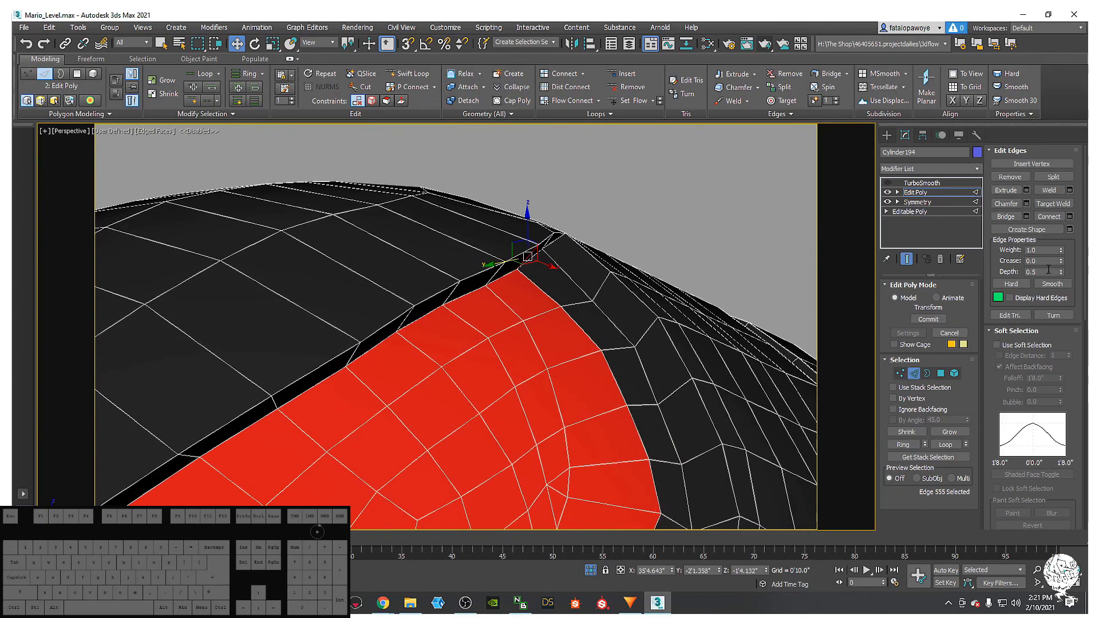
mouse_move(1069, 244)
left_mouse_down()
mouse_move(1068, 153)
mouse_move(1048, 450)
mouse_move(1041, 324)
left_mouse_up()
middle_click_drag(624, 230, 515, 247, "alt")
left_click_drag(512, 245, 515, 243)
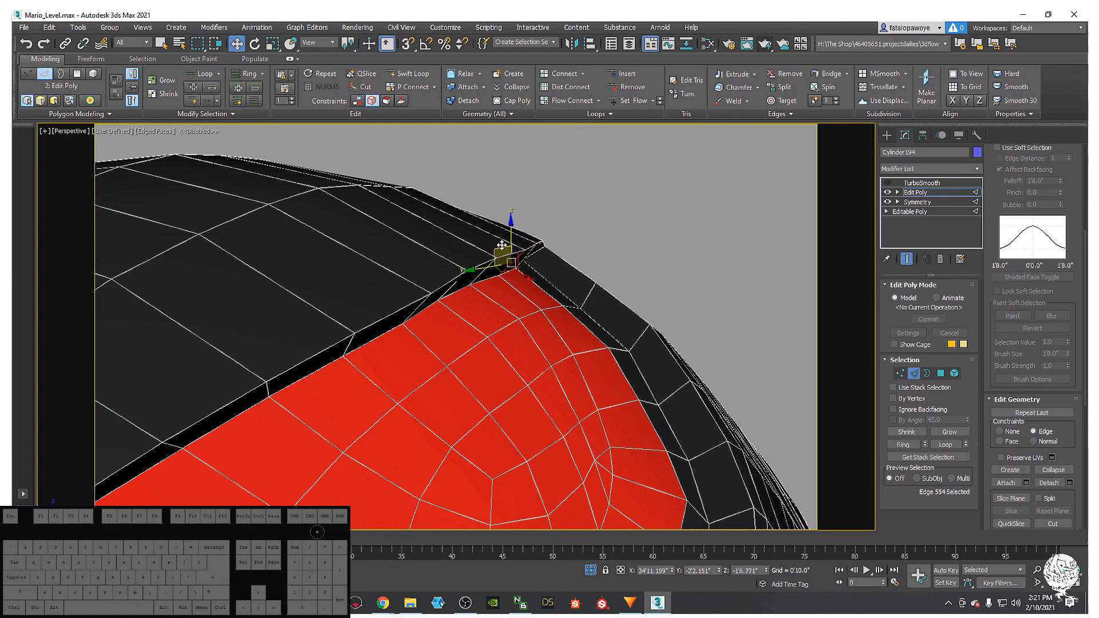
middle_click_drag(501, 252, 533, 299, "alt")
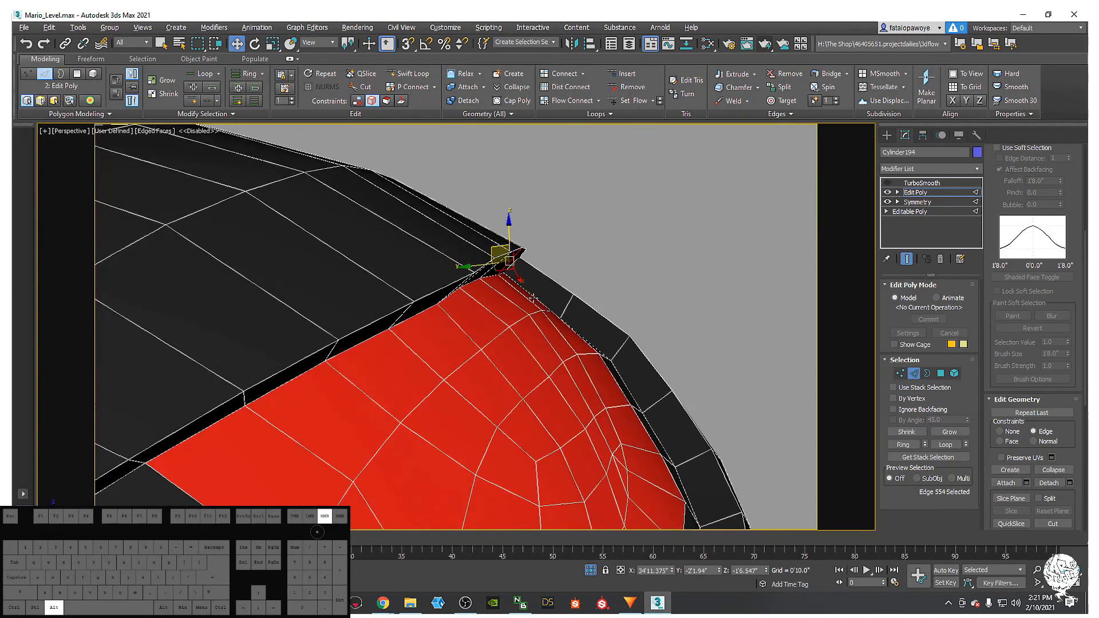
- Select a neighbouring edge on the eye seam and inspect it from above
left_click(485, 268)
mouse_move(485, 269)
middle_mouse_down("alt")
mouse_move(445, 266)
mouse_move(475, 258)
middle_mouse_up("alt")
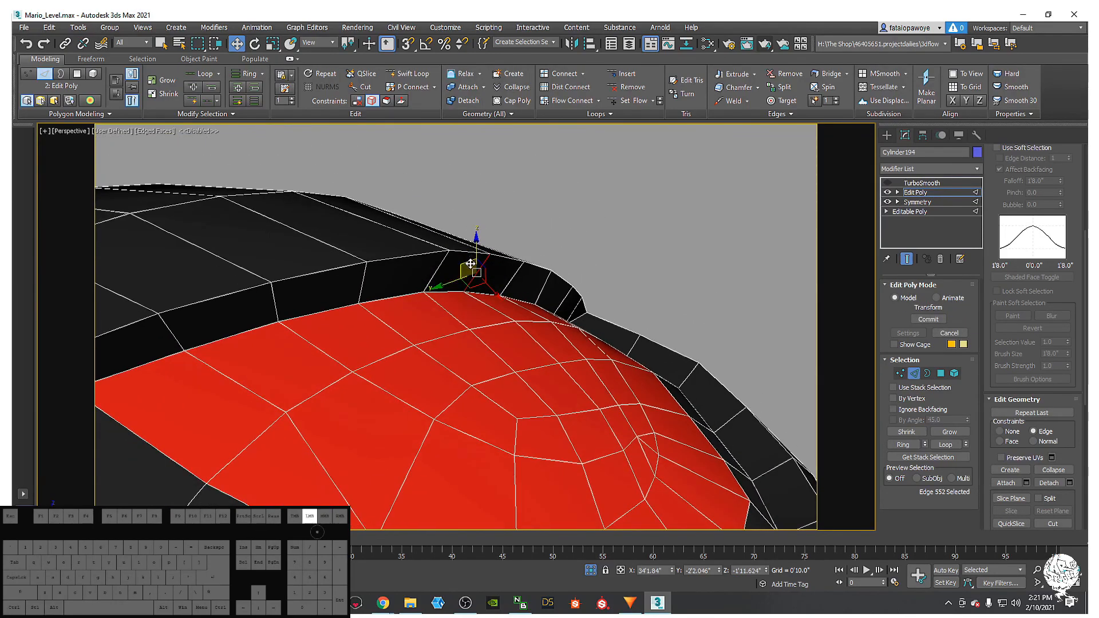
mouse_move(484, 263)
middle_mouse_down("alt")
mouse_move(504, 303)
mouse_move(467, 261)
mouse_move(480, 265)
mouse_move(472, 252)
mouse_move(388, 293)
mouse_move(497, 271)
middle_mouse_up("alt")
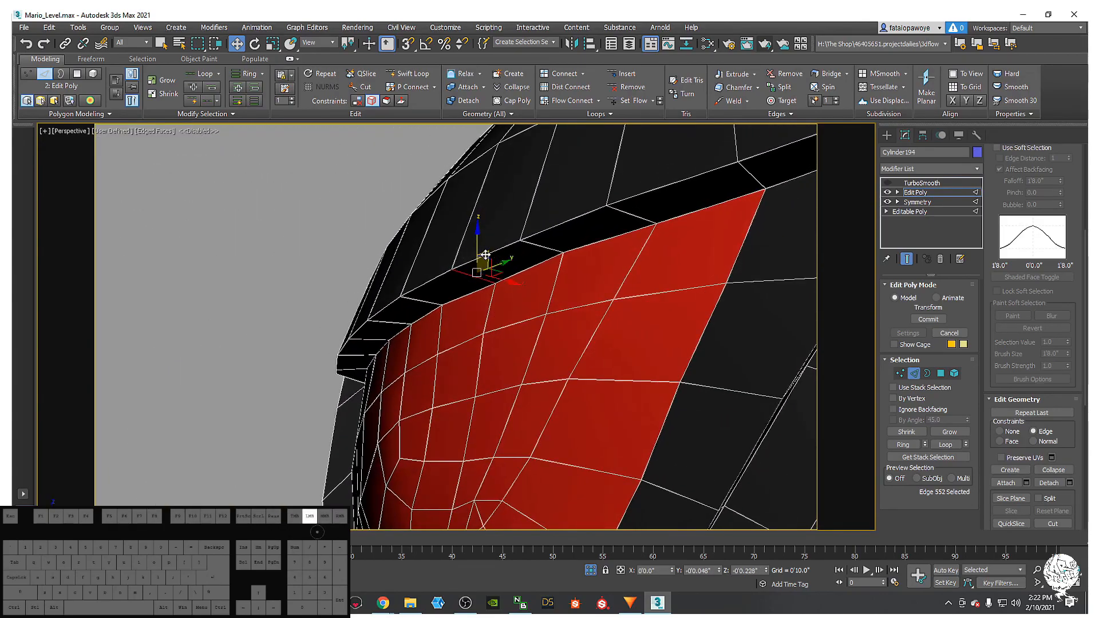
middle_click_drag(485, 254, 568, 205, "alt")
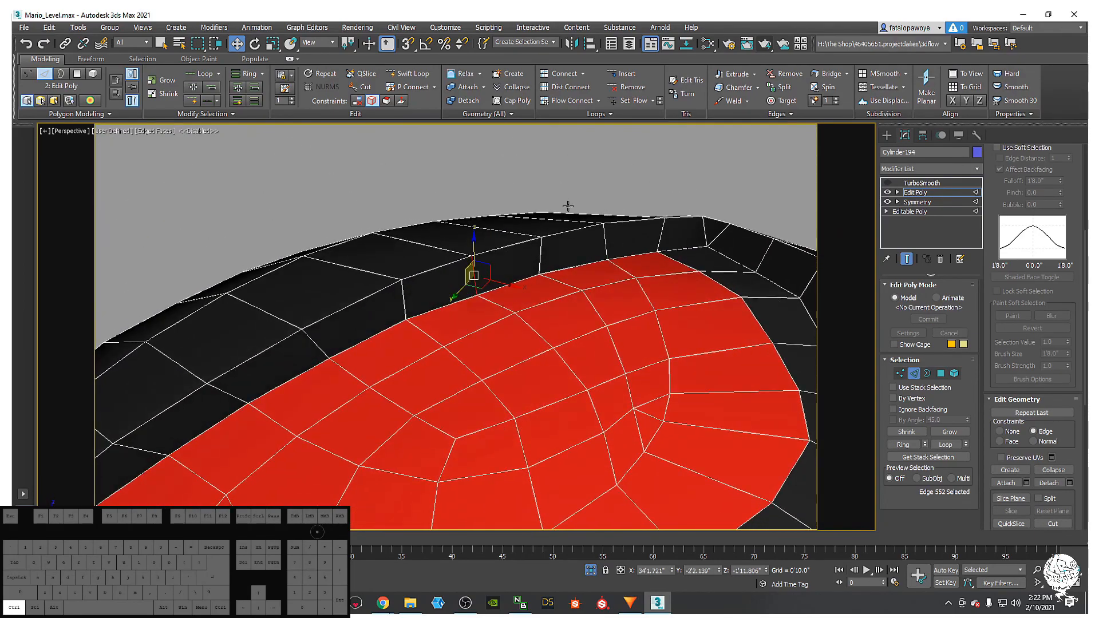
- Reposition a vertex on the red eye's lower edge in Vertex mode
left_click(900, 374)
middle_click_drag(630, 269, 499, 260, "alt")
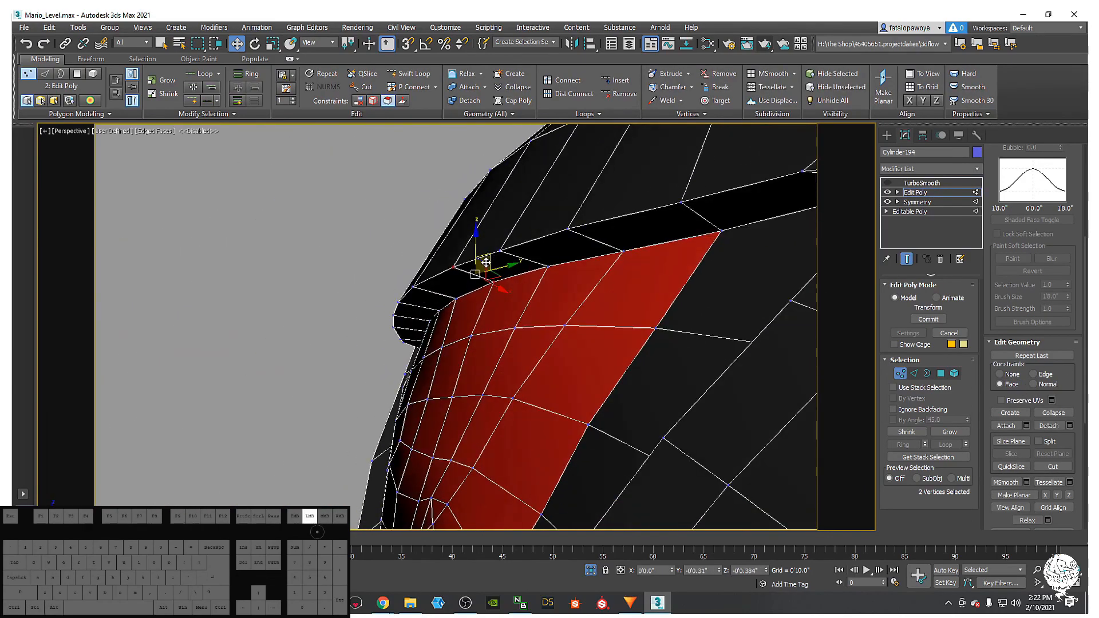
middle_click_drag(484, 267, 521, 344, "alt")
scroll(628, 217, "down", 5)
left_click(630, 257)
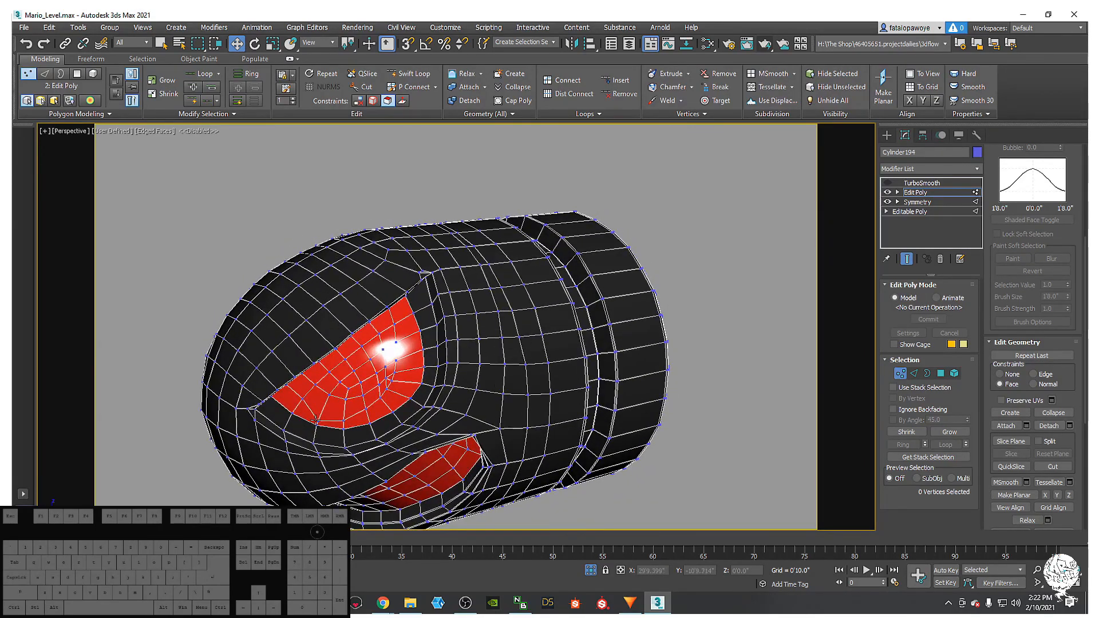
scroll(344, 417, "up", 3)
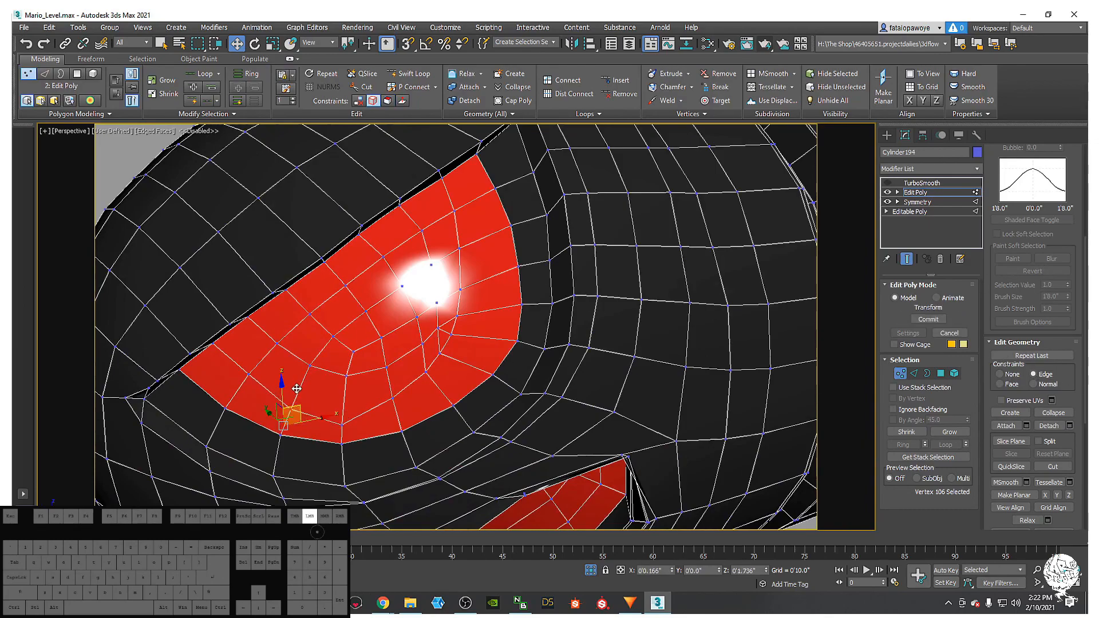
middle_click_drag(381, 385, 367, 408)
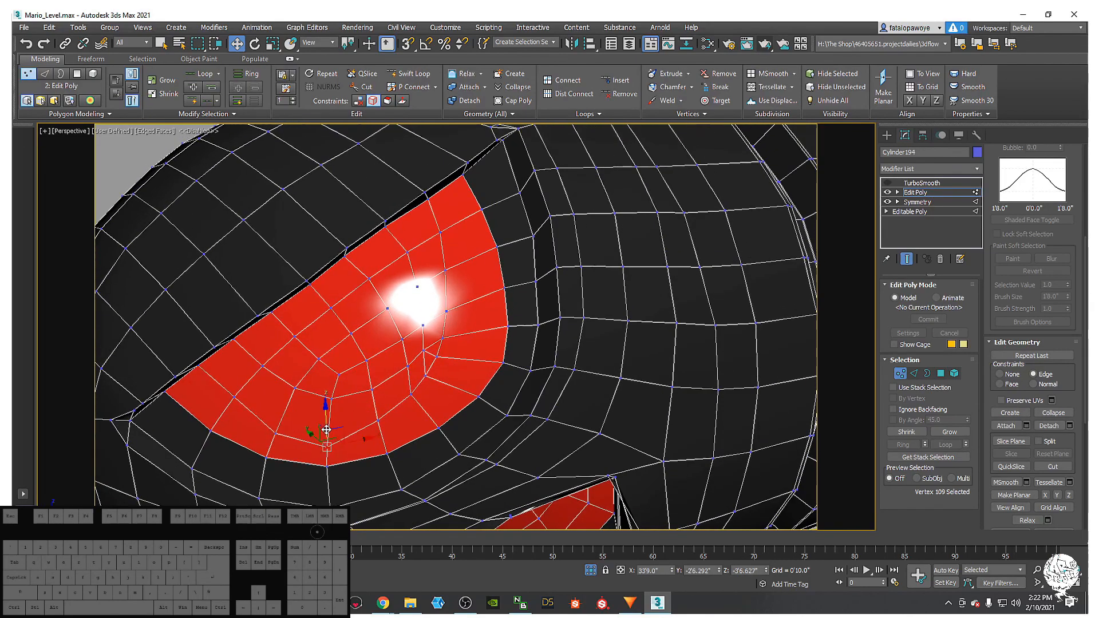
left_click_drag(325, 413, 324, 412)
- Orbit around the whole mesh to review the red eye from the side and below
scroll(326, 404, "down", 4)
middle_click_drag(329, 395, 424, 335, "alt")
middle_click_drag(424, 335, 352, 355)
scroll(273, 316, "up", 5)
middle_click_drag(274, 317, 332, 383, "alt")
scroll(278, 267, "up", 3)
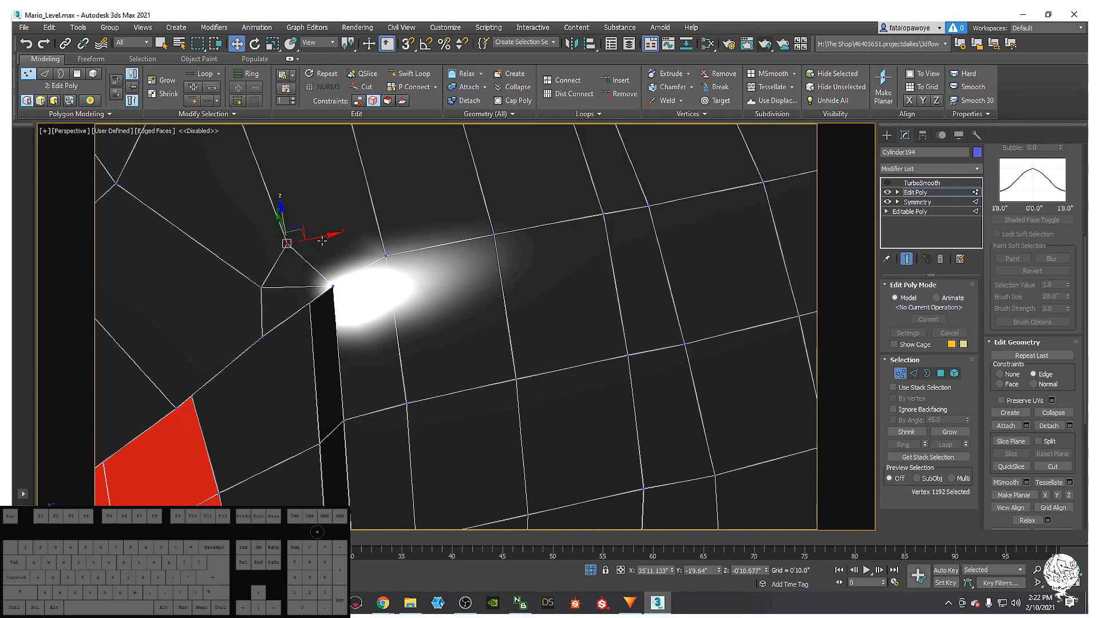
middle_click_drag(336, 238, 303, 341, "alt")
scroll(365, 307, "down", 5)
scroll(303, 340, "up", 2)
scroll(226, 406, "up", 5)
middle_click_drag(226, 407, 274, 327)
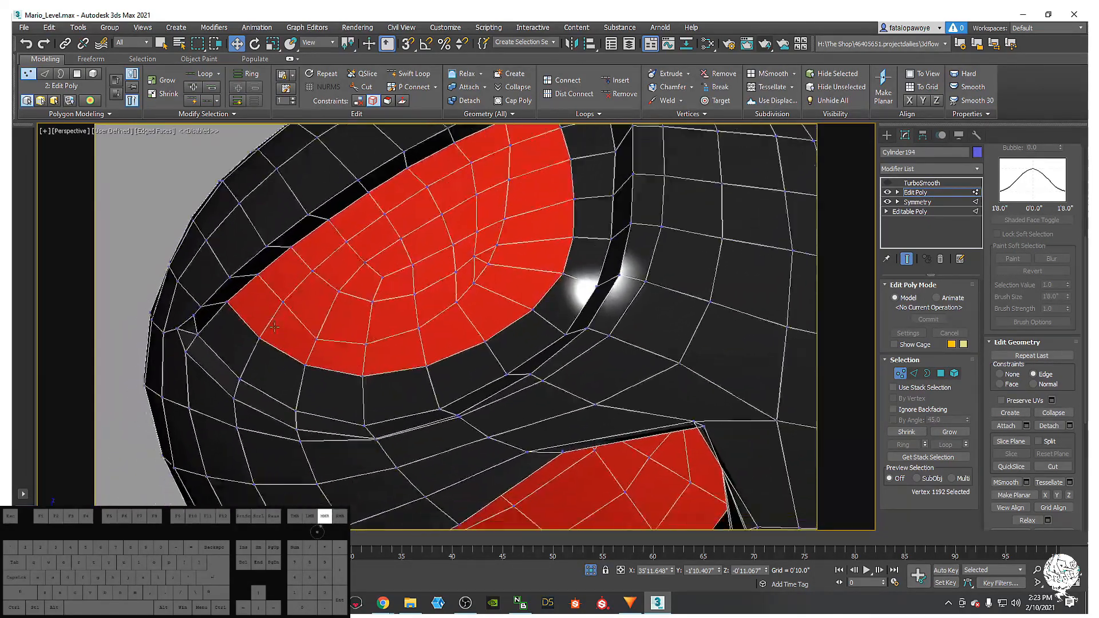
mouse_move(178, 329)
middle_mouse_down("alt")
mouse_move(153, 311)
mouse_move(177, 355)
mouse_move(187, 336)
middle_mouse_up("alt")
scroll(174, 352, "up", 5)
- Target-weld another vertex beside the eye and look over the area
right_click(187, 337)
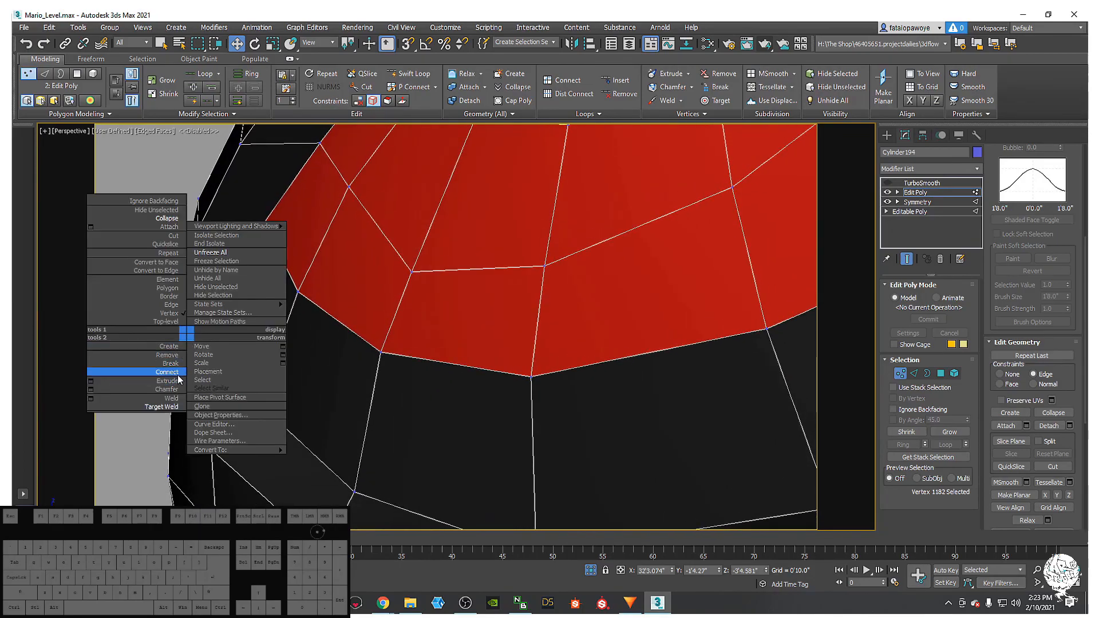
left_click(144, 408)
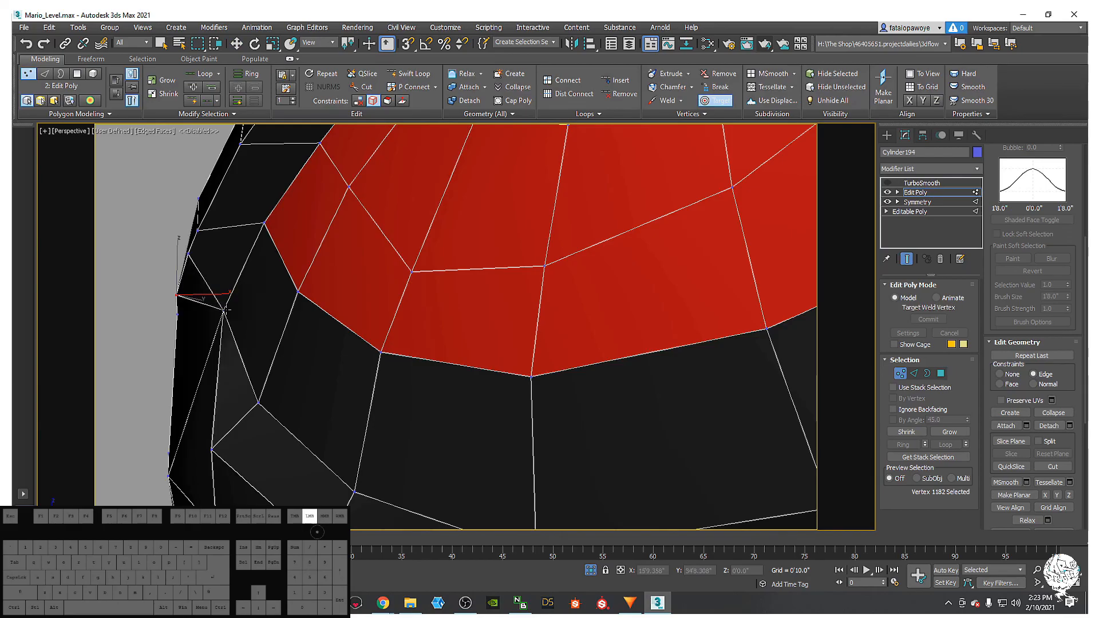
scroll(208, 354, "down", 5)
middle_click_drag(208, 349, 345, 336, "alt")
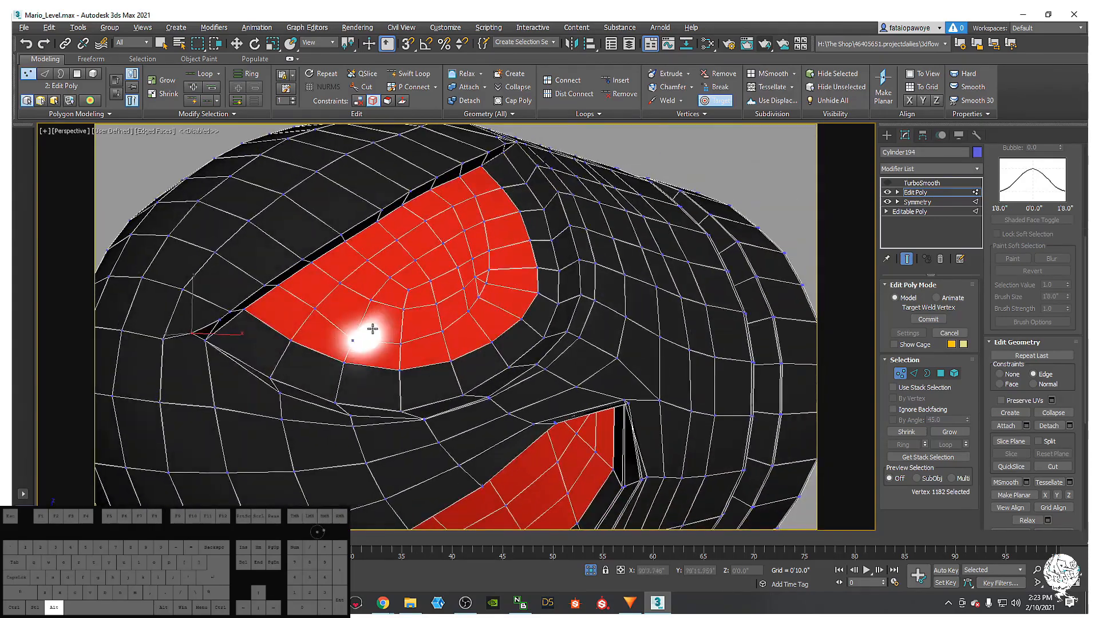
- Enable TurboSmooth in the modifier stack, turn edged faces off with F4, and exit welding
left_click(889, 182)
middle_click_drag(544, 259, 500, 283, "alt")
scroll(500, 284, "down", 3)
key("F4")
scroll(500, 284, "down", 5)
key("F4")
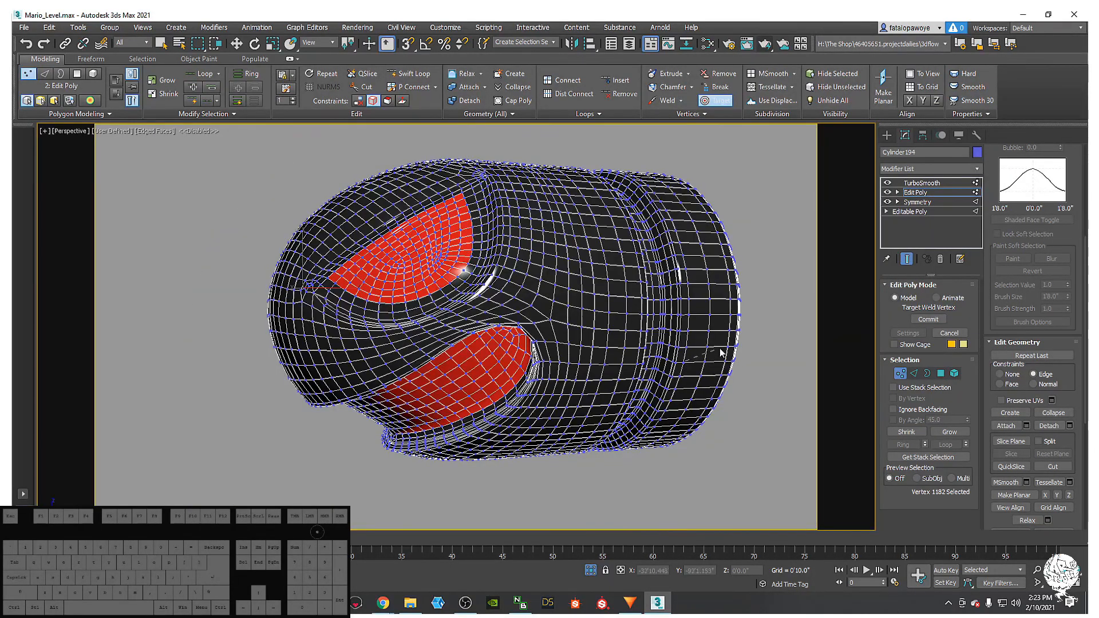
key("F4")
right_click(800, 234)
- Leave vertex editing and orbit the bullet to face the viewer in wireframe view
left_click(882, 136)
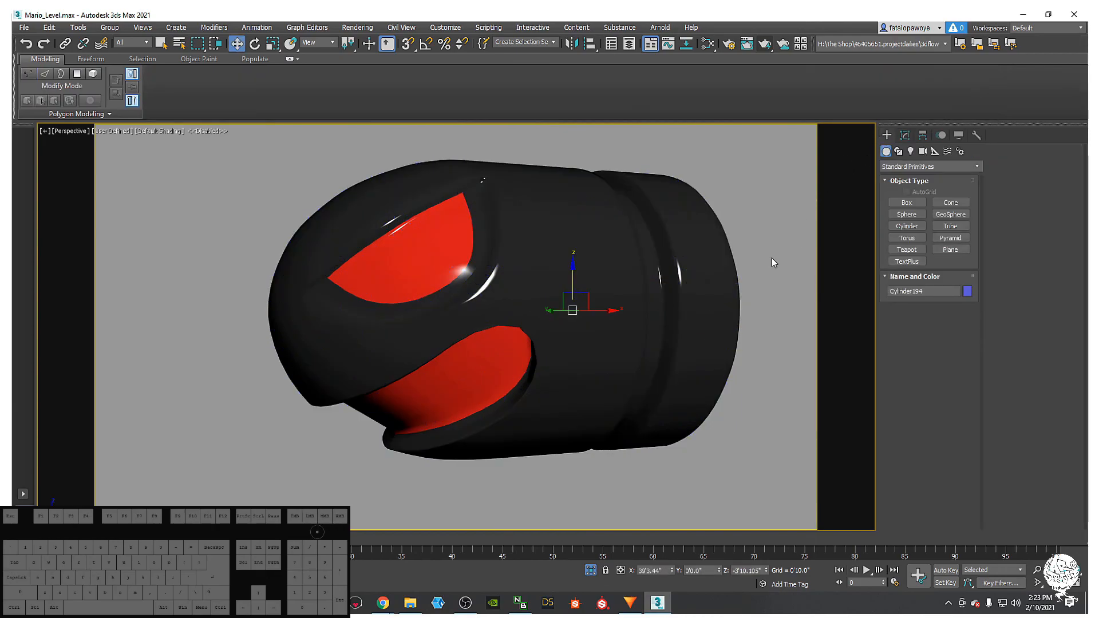
scroll(761, 263, "down", 3)
middle_click_drag(685, 285, 564, 314, "alt")
scroll(548, 316, "up", 5)
scroll(547, 317, "down", 3)
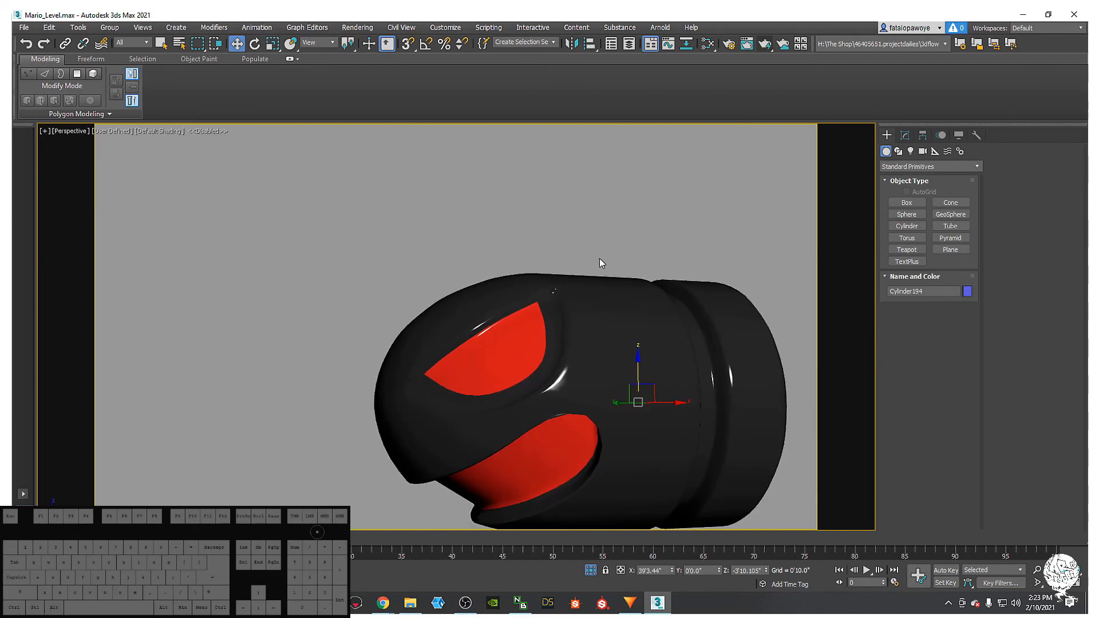
key("F3")
key("F4")
key("F3")
key("F3")
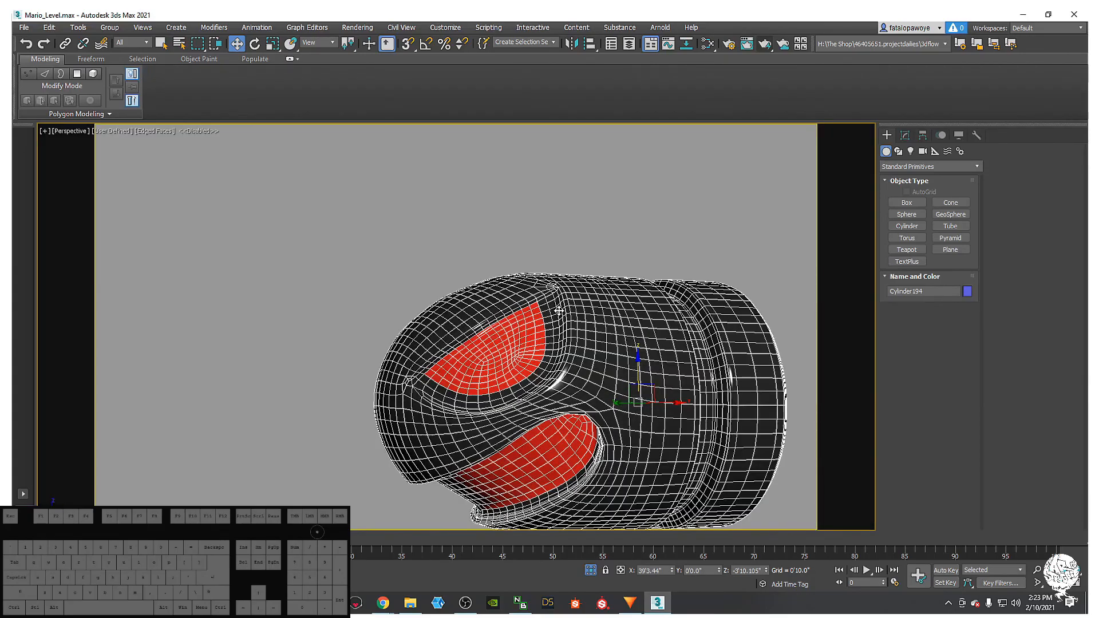
- Turn off the TurboSmooth preview and return to the Edit Poly base mesh
left_click(904, 136)
left_click(888, 183)
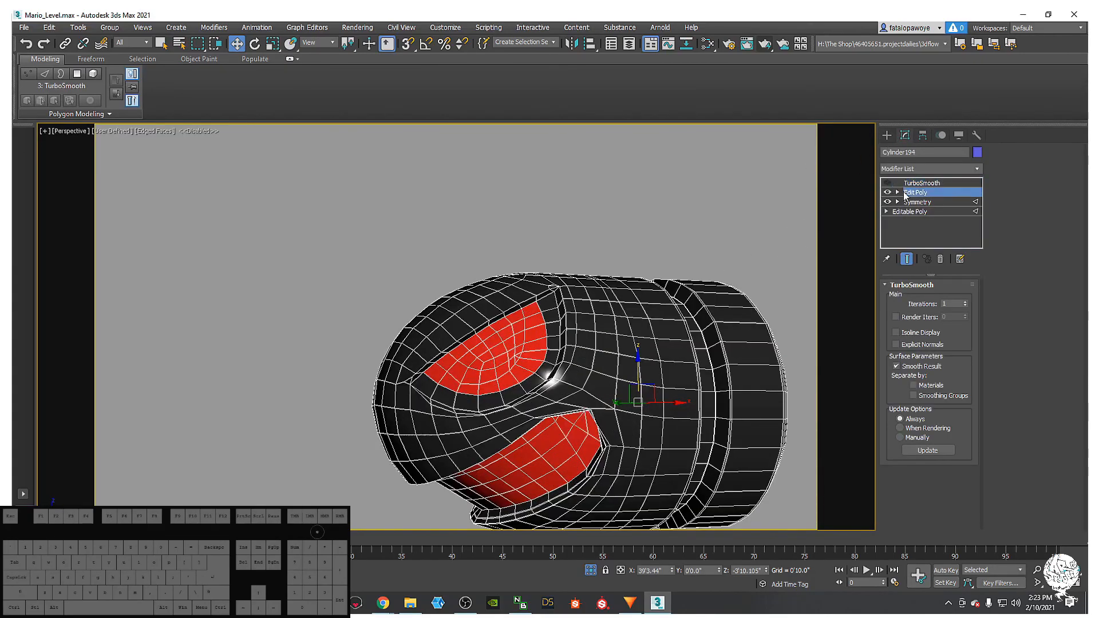
left_click(915, 193)
scroll(496, 329, "up", 6)
scroll(564, 282, "down", 3)
middle_click_drag(496, 329, 526, 336, "alt")
scroll(573, 302, "up", 5)
scroll(526, 336, "down", 4)
key("F4")
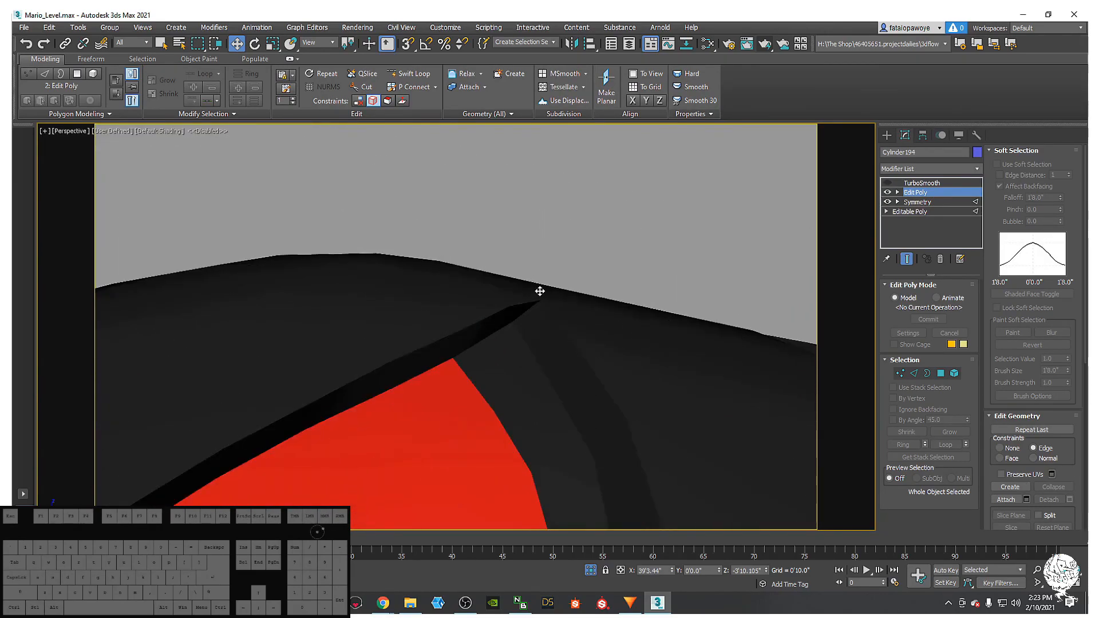
key("F3")
scroll(531, 328, "up", 2)
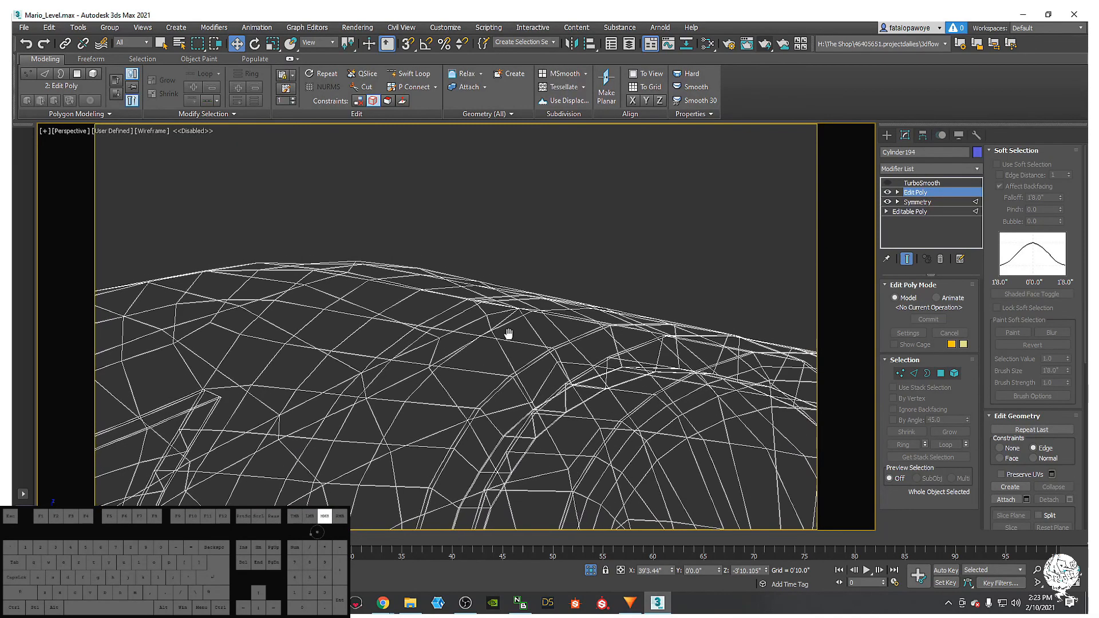
key("F3")
scroll(489, 317, "down", 2)
middle_click_drag(506, 333, 531, 312)
scroll(475, 311, "up", 1)
scroll(543, 309, "down", 3)
scroll(493, 341, "down", 3)
- Unhide all objects and frame the view on the reference image plane
right_click(532, 301)
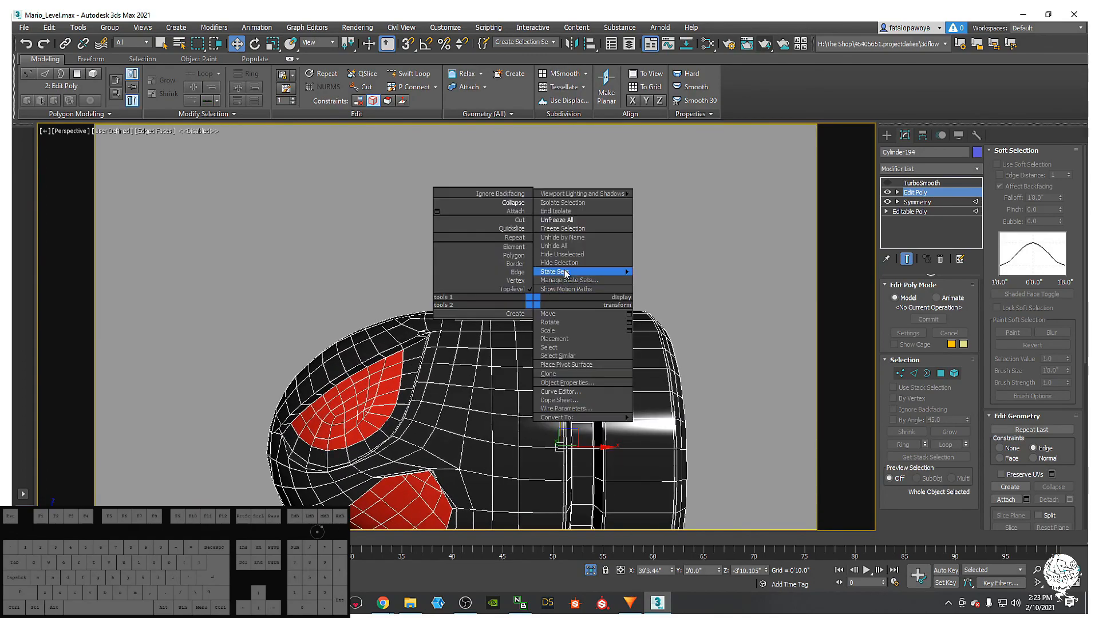
left_click(559, 247)
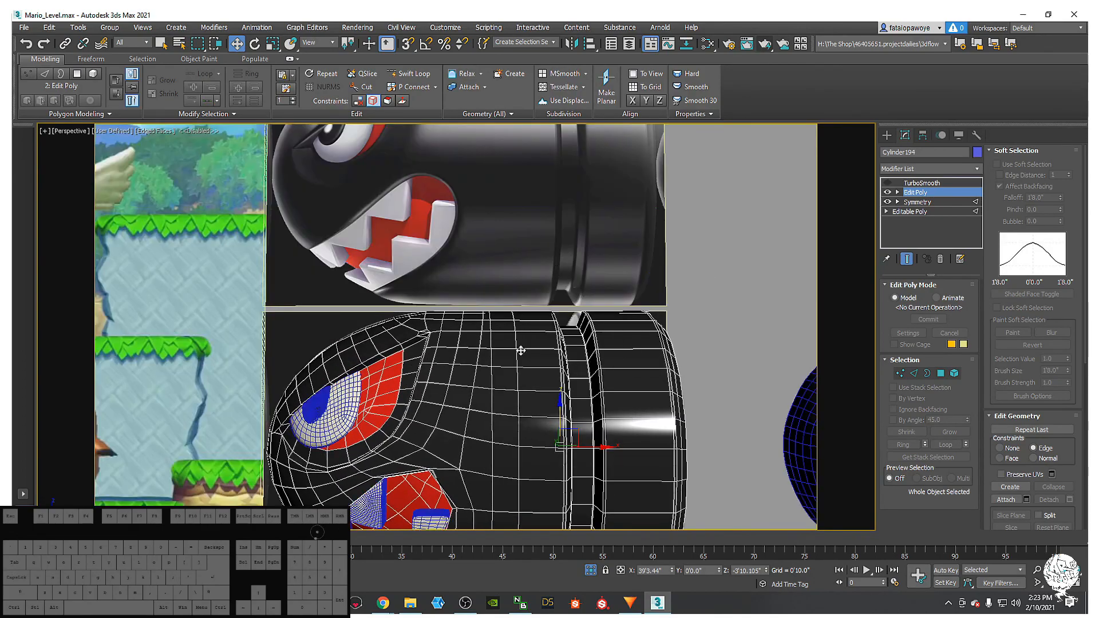
left_click(534, 249, "ctrl")
key("z")
scroll(431, 304, "up", 5)
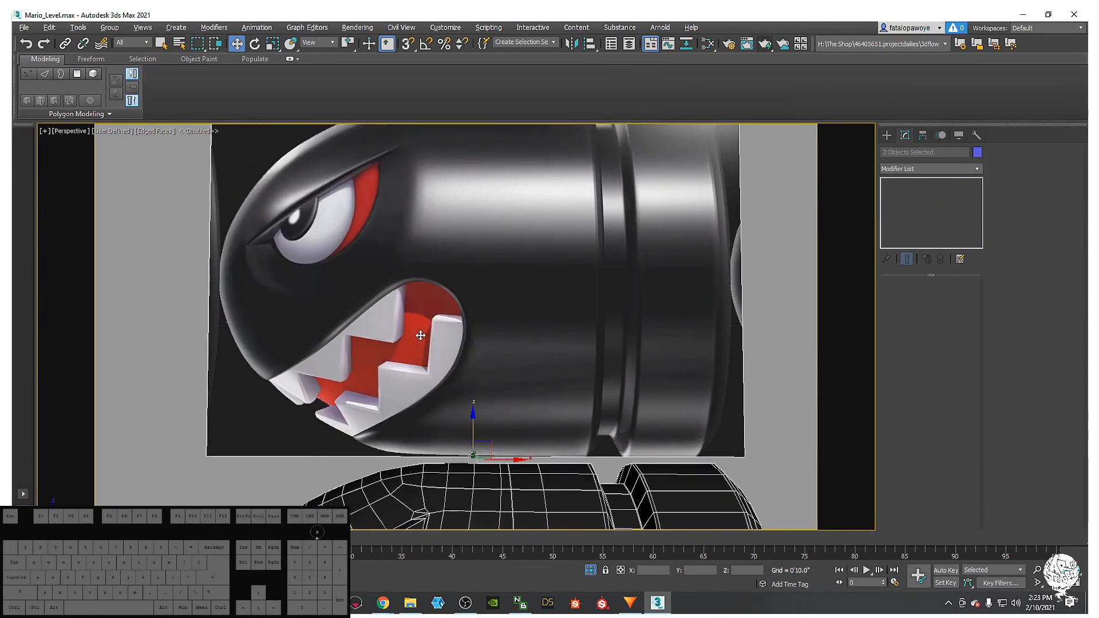
scroll(388, 166, "up", 2)
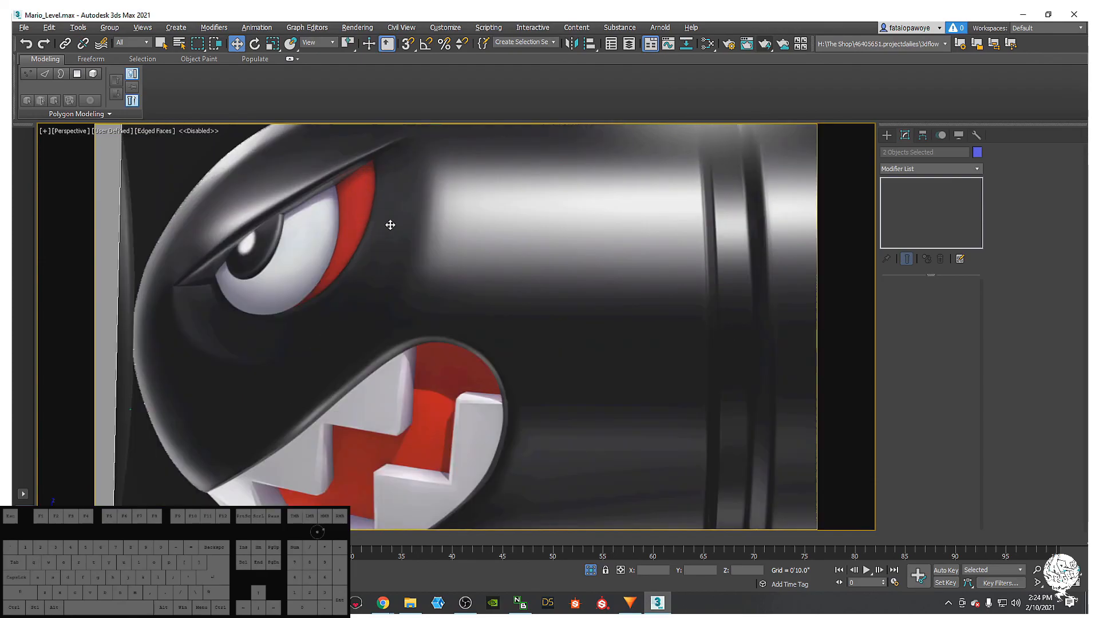
middle_click_drag(406, 191, 399, 214)
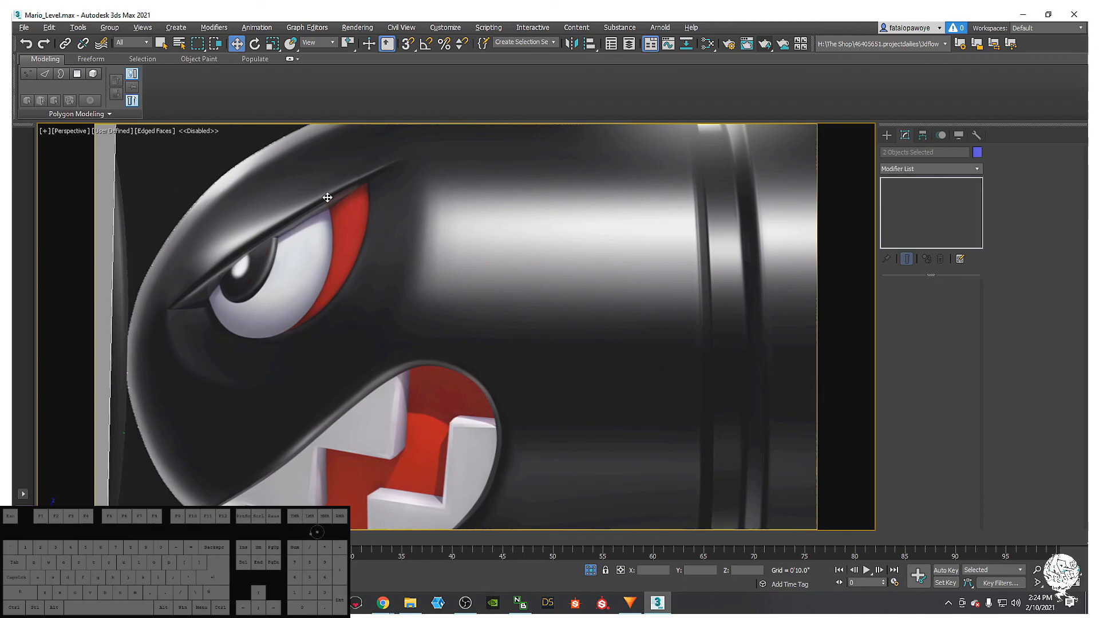
scroll(480, 345, "down", 5)
- Pan and orbit from the reference image to a close view of the red eye polygons
middle_click_drag(481, 338, 472, 265)
scroll(439, 394, "up", 3)
middle_click_drag(456, 373, 434, 436)
middle_click_drag(469, 401, 521, 354)
scroll(466, 430, "down", 2)
scroll(504, 406, "up", 5)
middle_click_drag(504, 405, 568, 292)
middle_click_drag(525, 346, 656, 244, "alt")
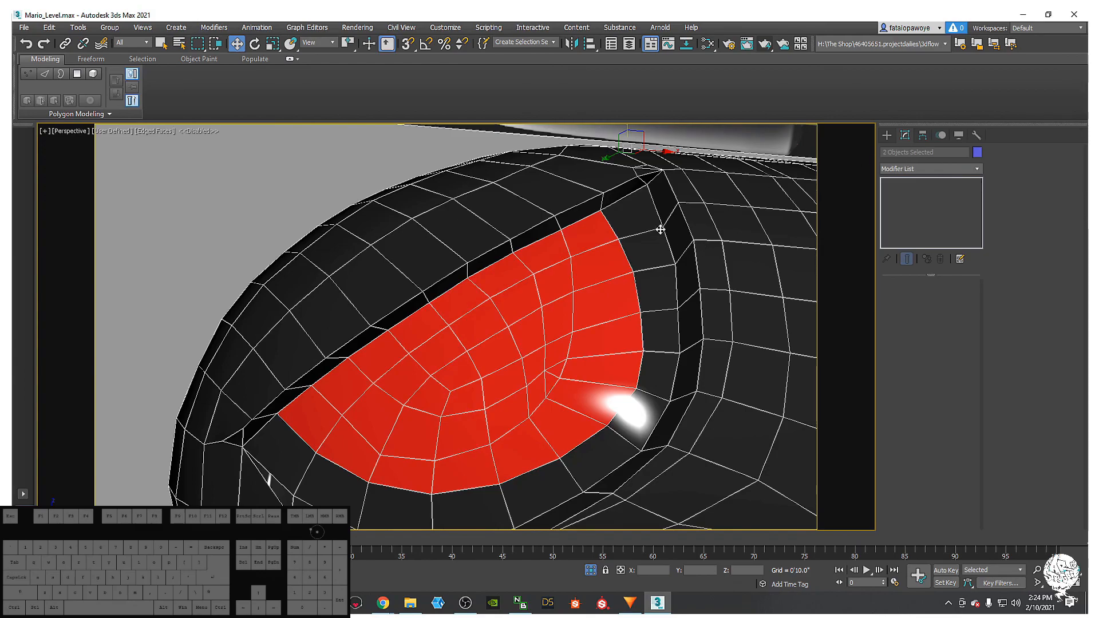
- Select Cylinder194 and edit its Edit Poly modifier at edge level
left_click(659, 230)
left_click(915, 192)
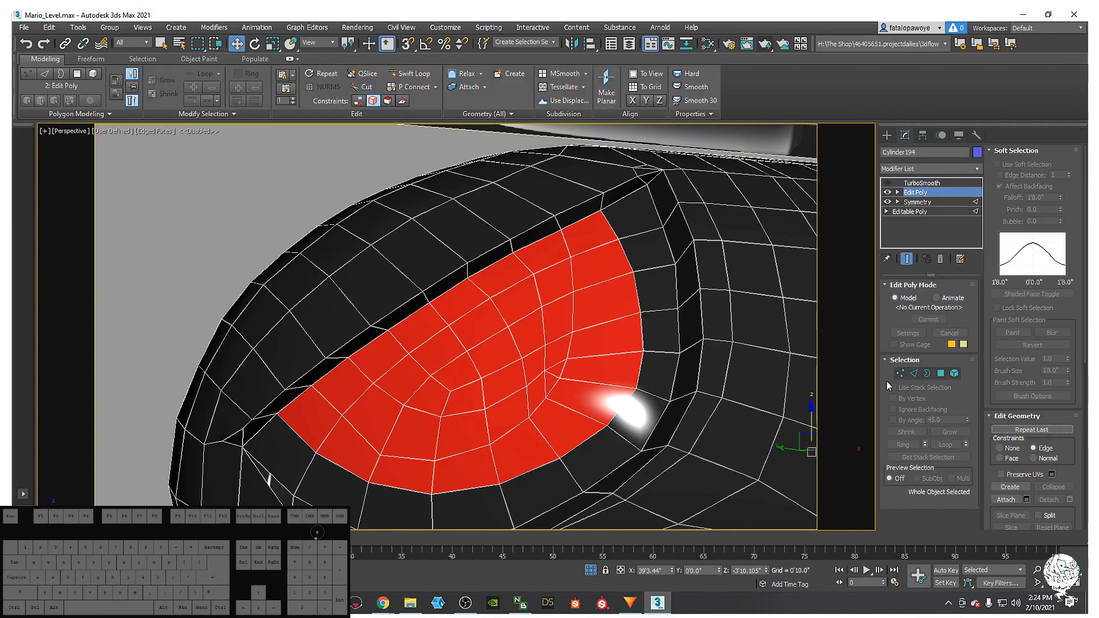
left_click(912, 374)
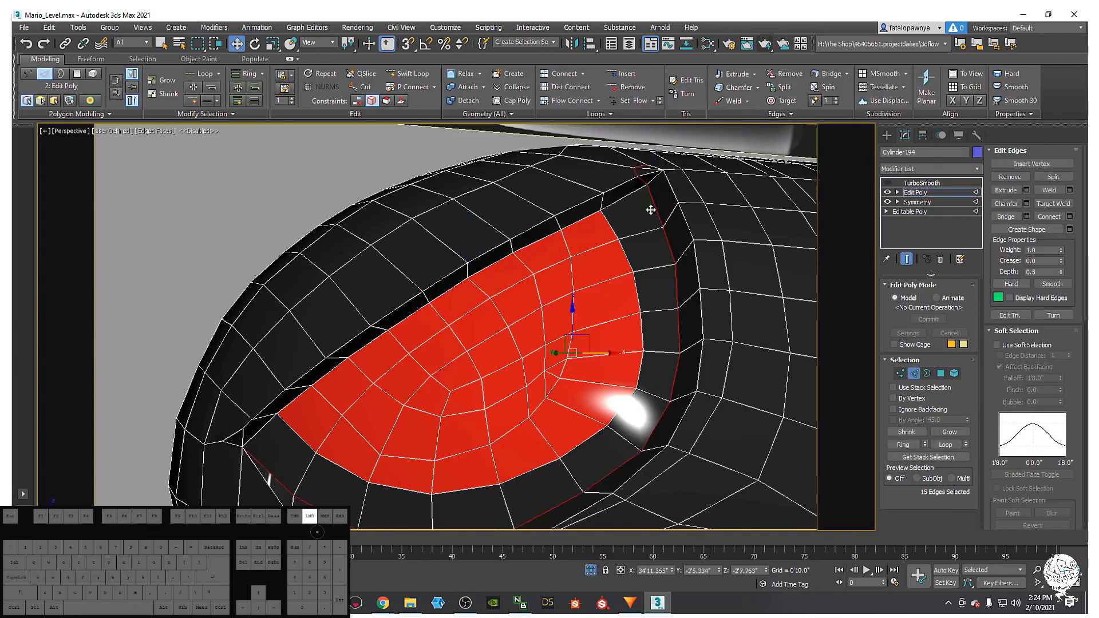
middle_click_drag(656, 206, 619, 153, "alt")
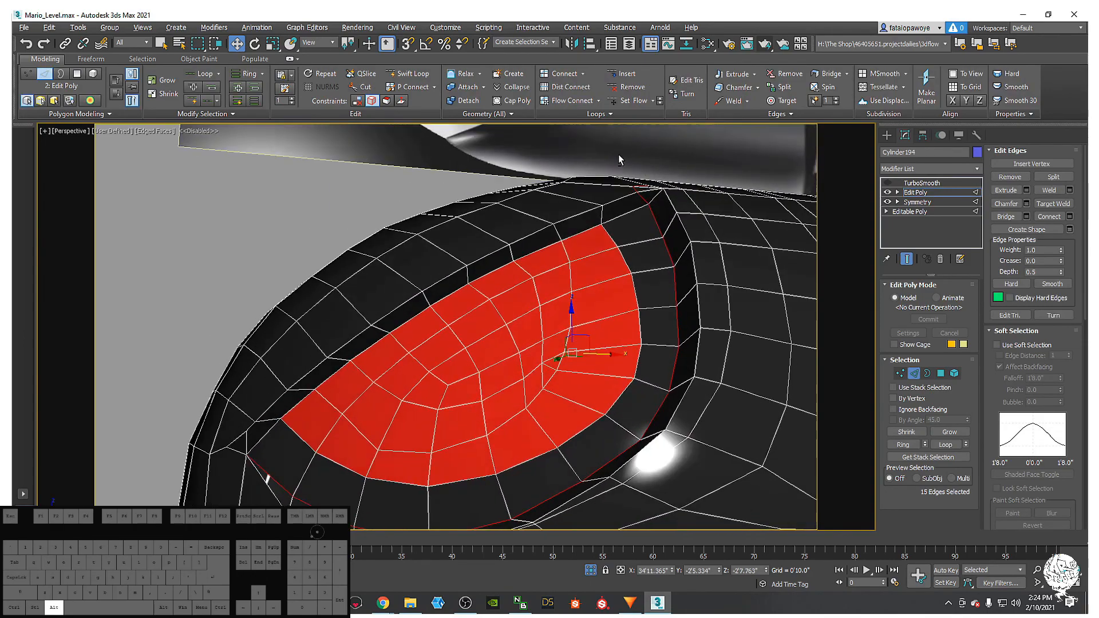
middle_click_drag(674, 230, 750, 240, "alt")
middle_click_drag(640, 255, 655, 226)
scroll(649, 286, "down", 3)
- Scale the eye's edge loop inward, settling at about 91%
key("r")
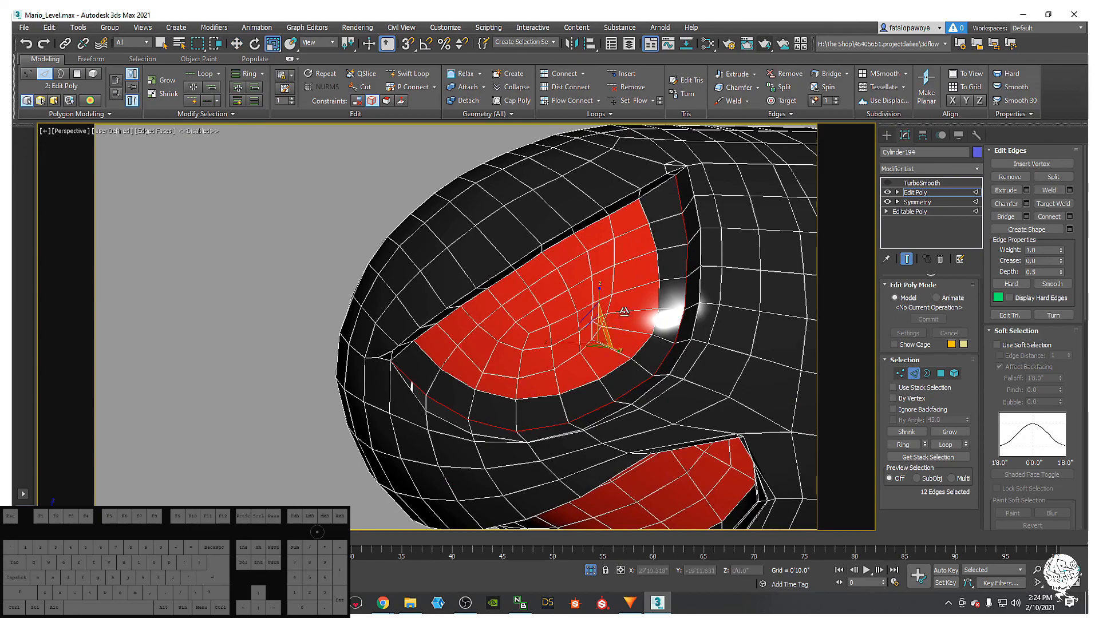
left_click_drag(1059, 385, 1035, 222)
left_click_drag(597, 331, 597, 336)
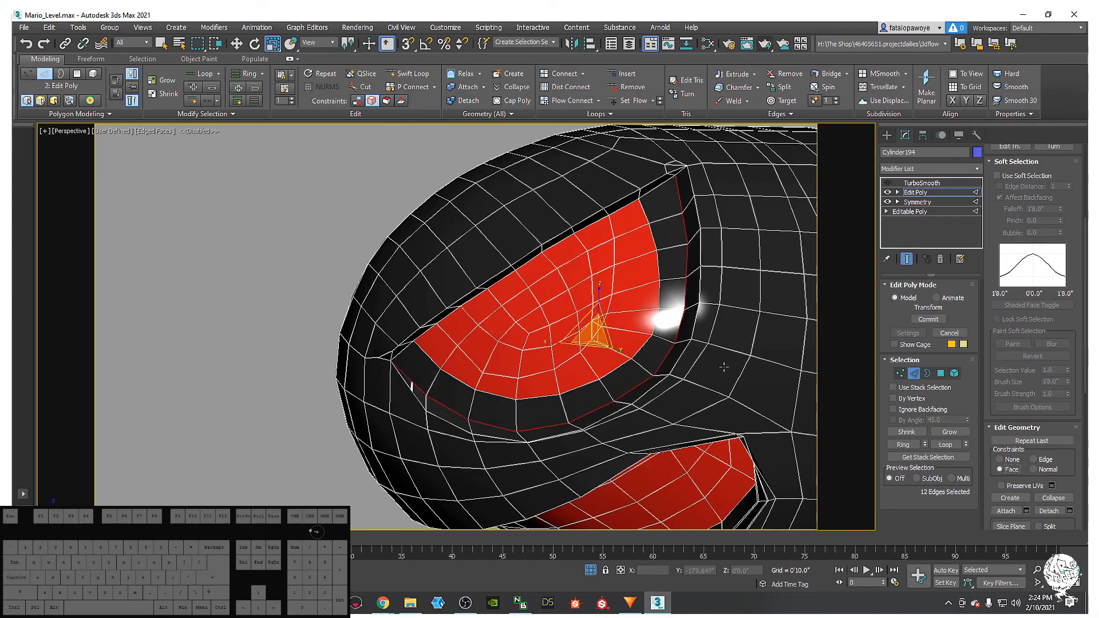
left_click_drag(598, 342, 595, 344)
mouse_move(595, 343)
middle_mouse_down("alt")
mouse_move(590, 312)
mouse_move(572, 309)
mouse_move(603, 336)
middle_mouse_up("alt")
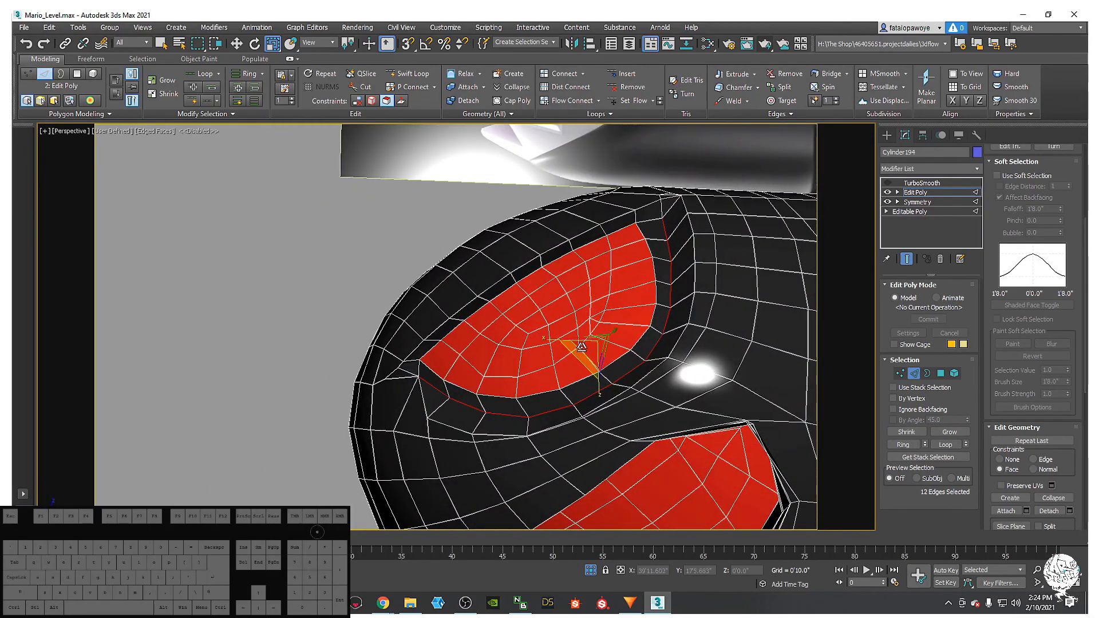
left_click_drag(581, 347, 589, 350)
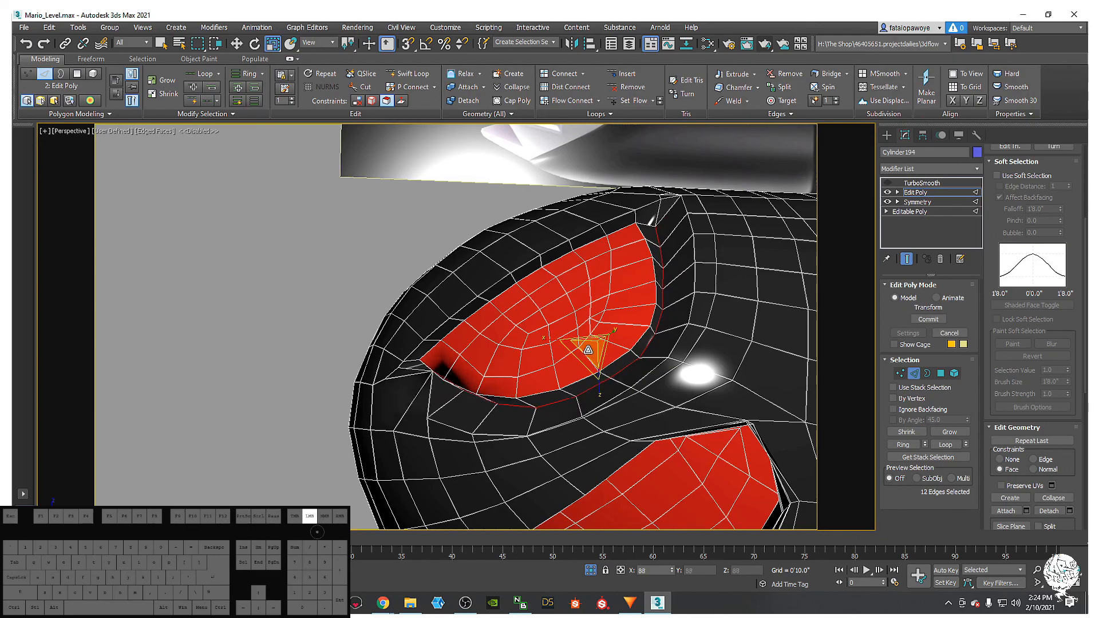
- Orbit and pan to compare the mesh with the reference Bullet Bill, facing the red patch
left_click_drag(588, 346, 589, 345)
middle_click_drag(588, 346, 766, 243, "alt")
middle_click_drag(770, 292, 687, 263, "alt")
middle_click_drag(710, 169, 623, 278)
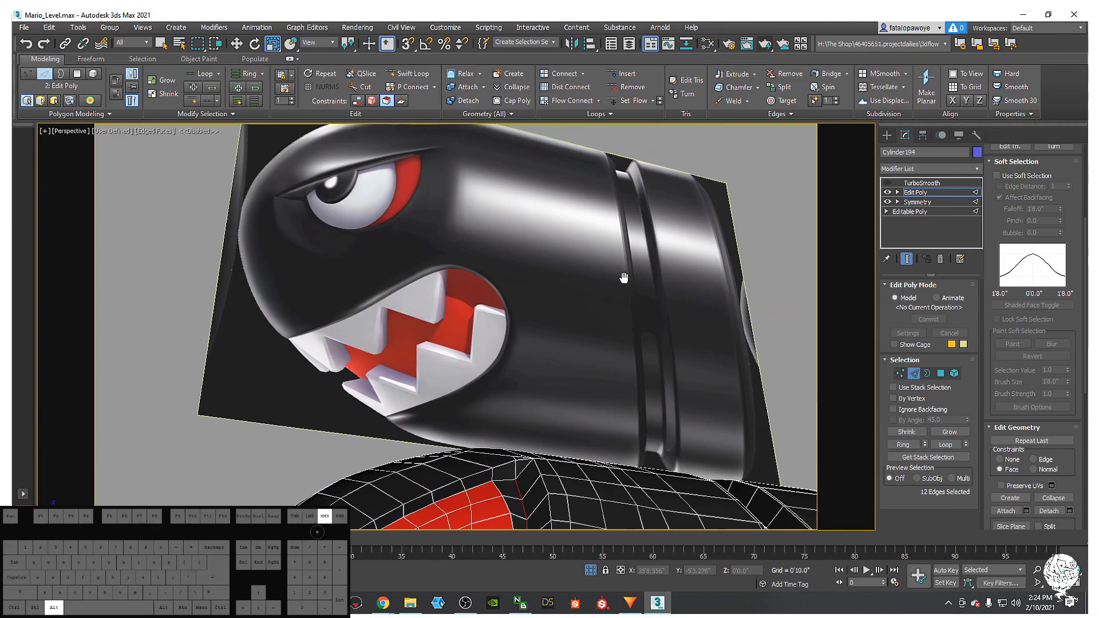
middle_click_drag(573, 342, 554, 302)
scroll(586, 281, "down", 6)
scroll(512, 341, "up", 3)
scroll(512, 341, "up", 3)
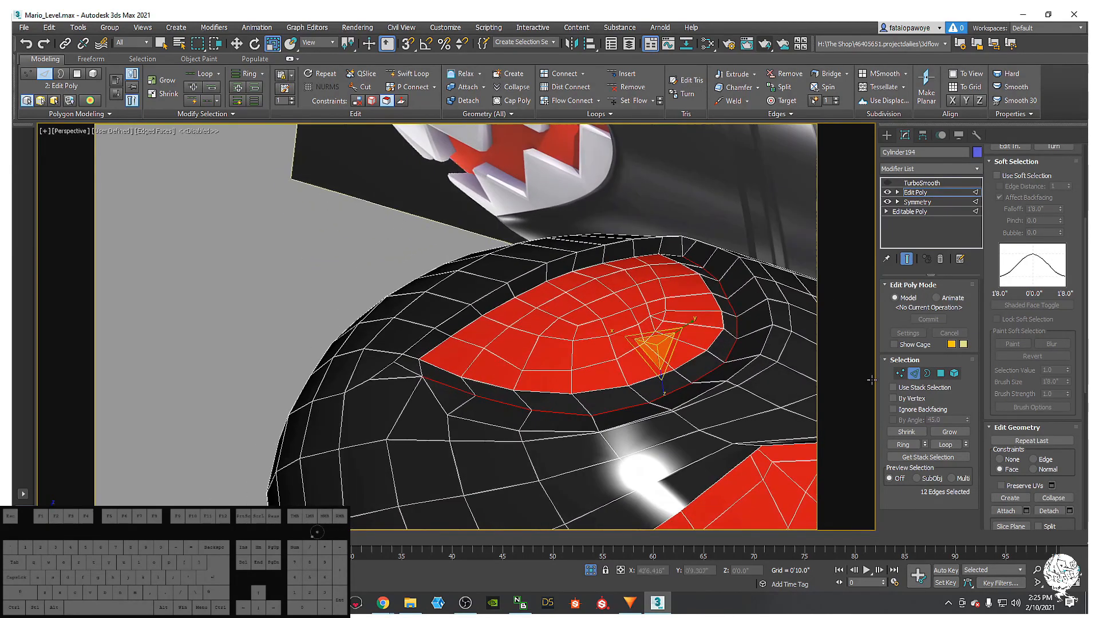
middle_click_drag(464, 171, 426, 321, "alt")
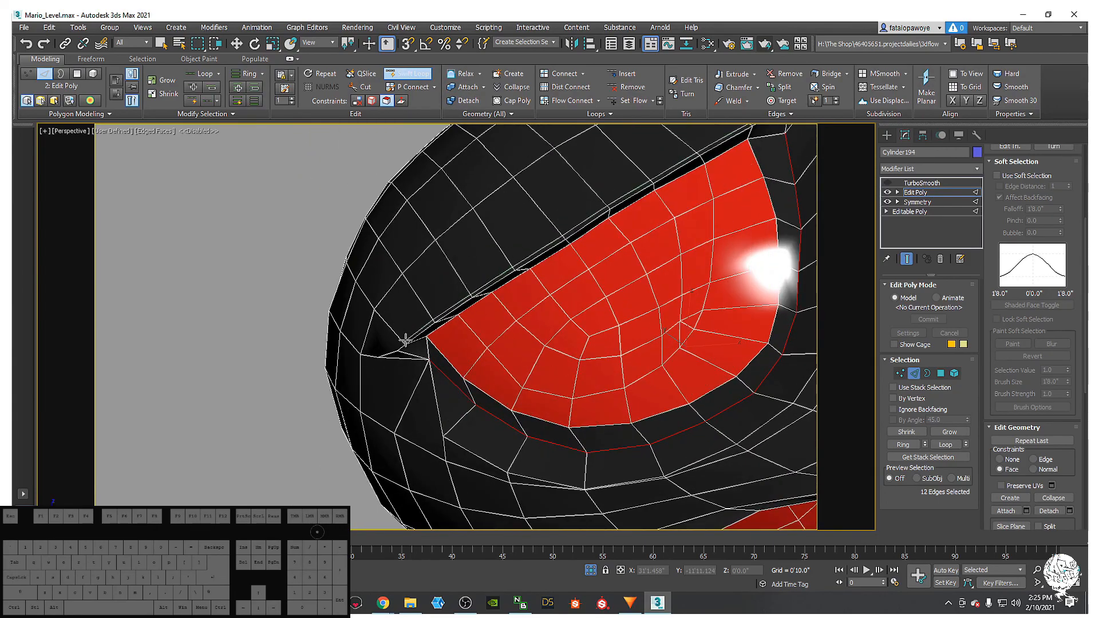
- Insert a Swift Loop edge loop along the eye's upper rim
left_click(405, 340)
scroll(406, 341, "down", 4)
middle_click_drag(408, 338, 414, 246, "alt")
scroll(504, 262, "up", 3)
scroll(512, 262, "up", 4)
key("w")
- Turn on the TurboSmooth preview, hide edged faces and clear the edge selection
left_click(887, 183)
scroll(578, 239, "down", 5)
middle_click_drag(578, 239, 535, 269, "alt")
scroll(535, 269, "up", 3)
mouse_move(535, 269)
middle_mouse_down()
mouse_move(522, 277)
mouse_move(554, 267)
mouse_move(521, 303)
middle_mouse_up()
scroll(530, 256, "down", 3)
key("F4")
left_click(583, 255)
middle_click_drag(582, 256, 554, 322)
scroll(678, 343, "down", 6)
- Orbit to a side view comparing the smoothed mesh with the reference Bullet Bill
middle_click_drag(626, 295, 578, 325, "alt")
scroll(560, 354, "up", 8)
scroll(650, 262, "down", 3)
scroll(567, 374, "down", 4)
scroll(578, 320, "up", 5)
middle_click_drag(609, 368, 565, 379, "alt")
middle_click_drag(566, 379, 565, 389)
scroll(566, 389, "up", 3)
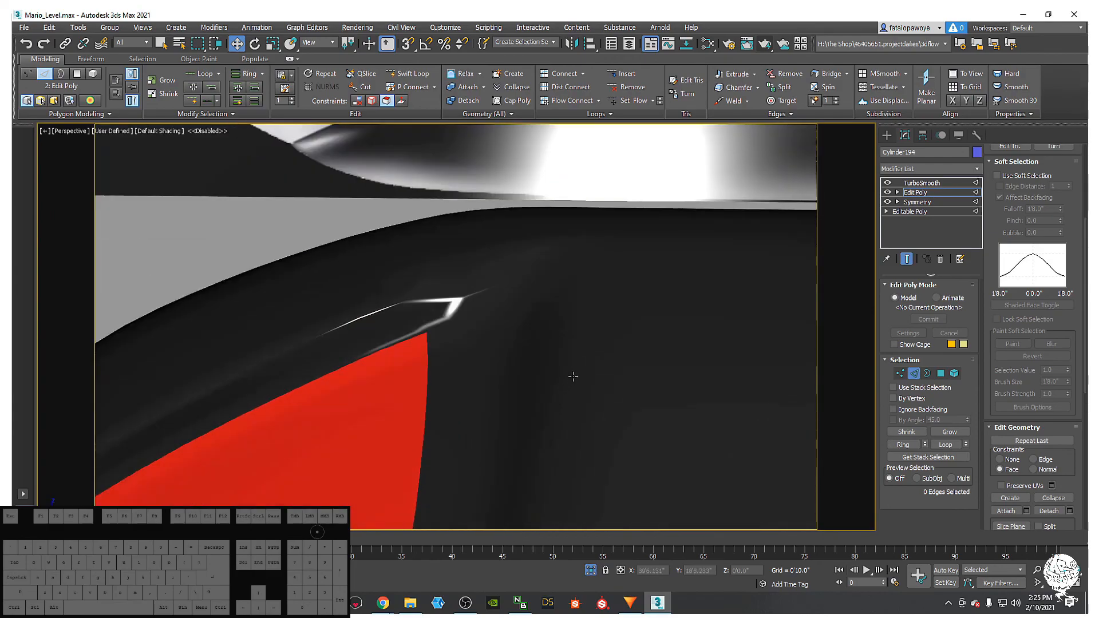
- Check the smoothed eye with edged faces toggled, then turn off TurboSmooth to show the low-poly mesh
key("F4")
scroll(433, 292, "down", 5)
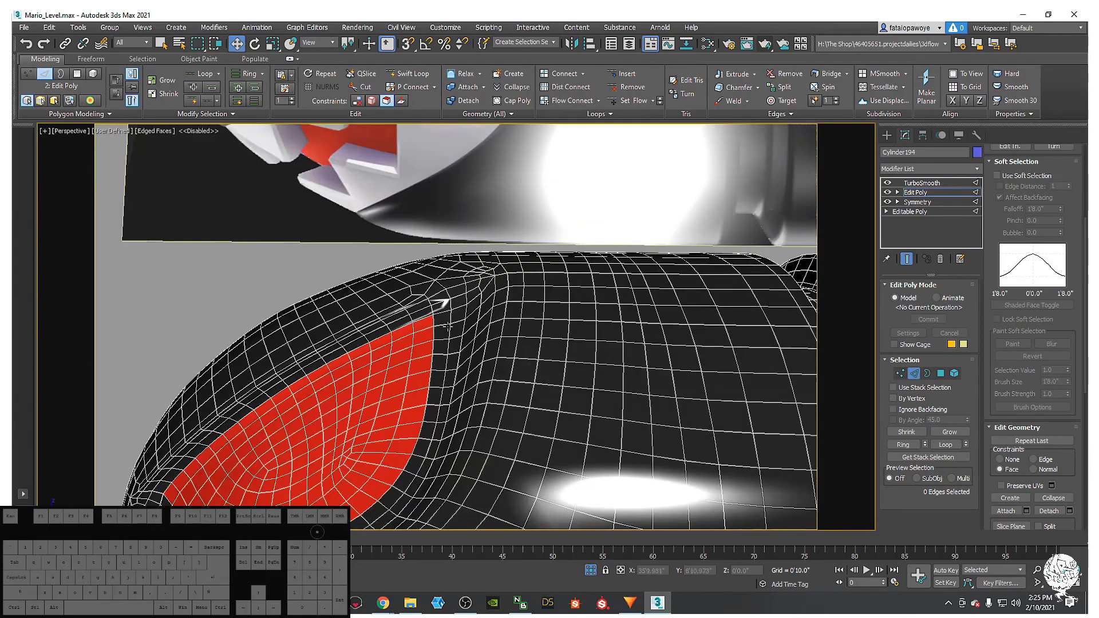
key("F4")
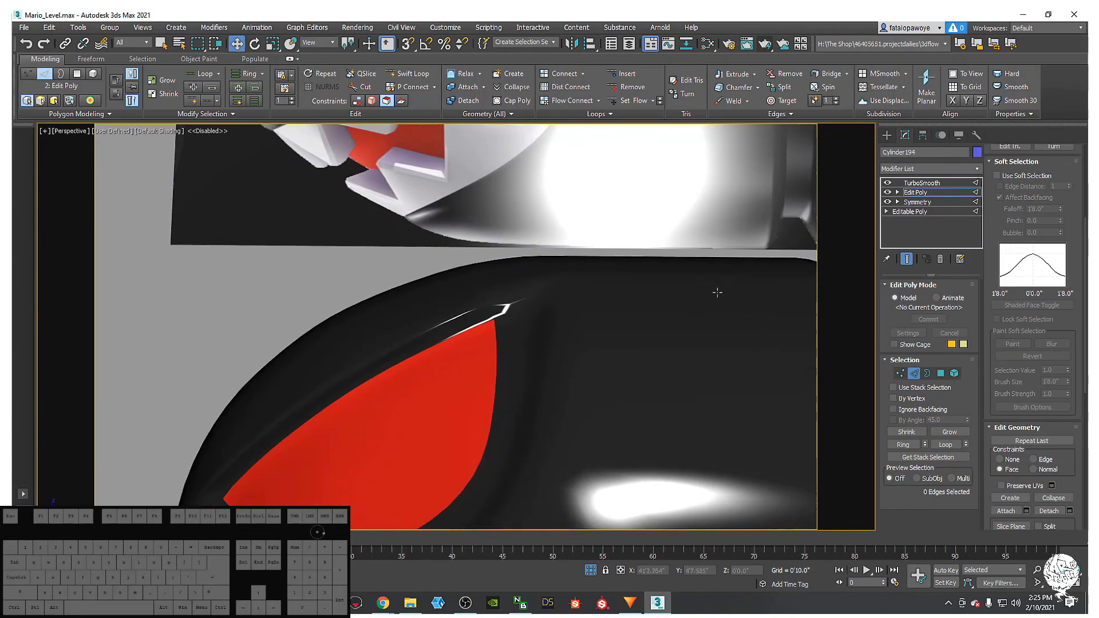
scroll(487, 335, "down", 4)
mouse_move(491, 341)
middle_mouse_down()
mouse_move(514, 398)
mouse_move(551, 355)
middle_mouse_up()
scroll(470, 367, "up", 3)
mouse_move(466, 369)
middle_mouse_down()
mouse_move(488, 327)
mouse_move(486, 295)
middle_mouse_up()
key("F4")
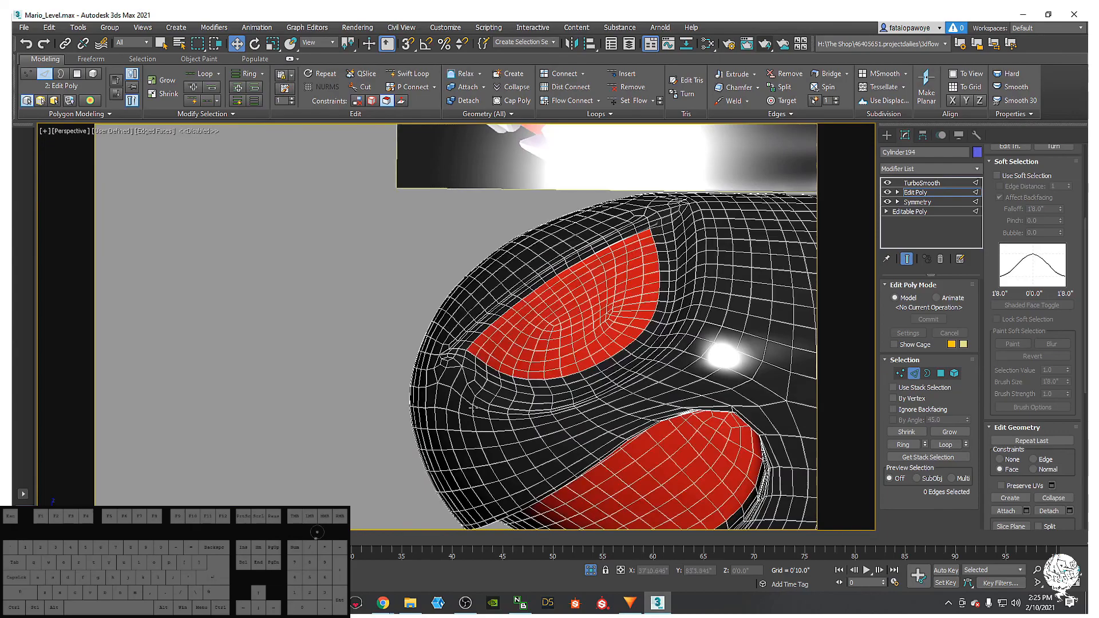
scroll(476, 407, "up", 5)
key("F4")
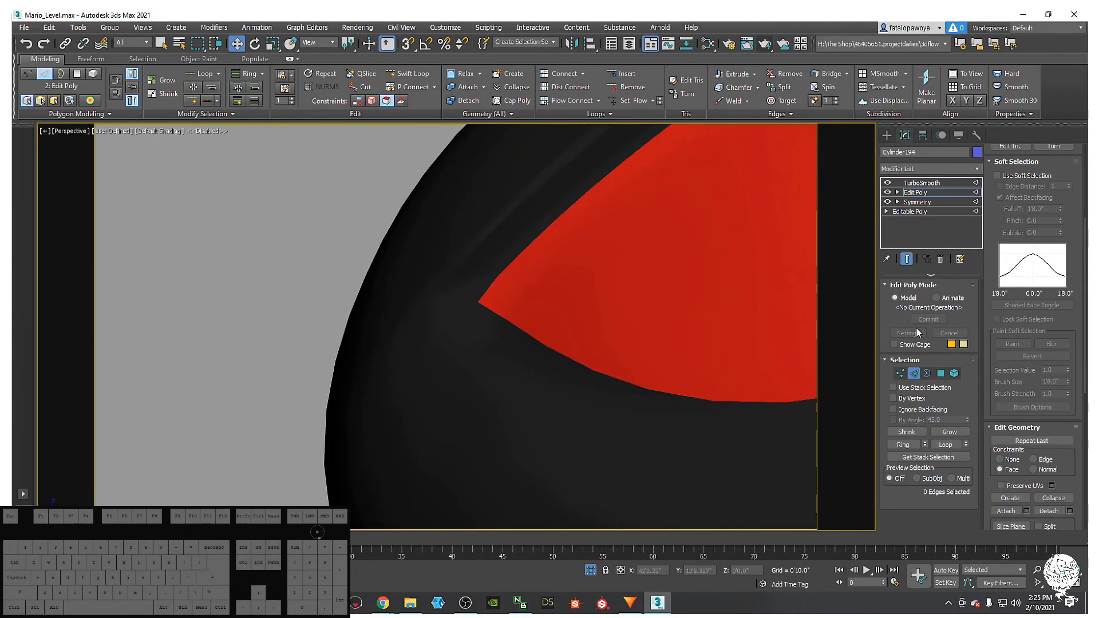
left_click(888, 184)
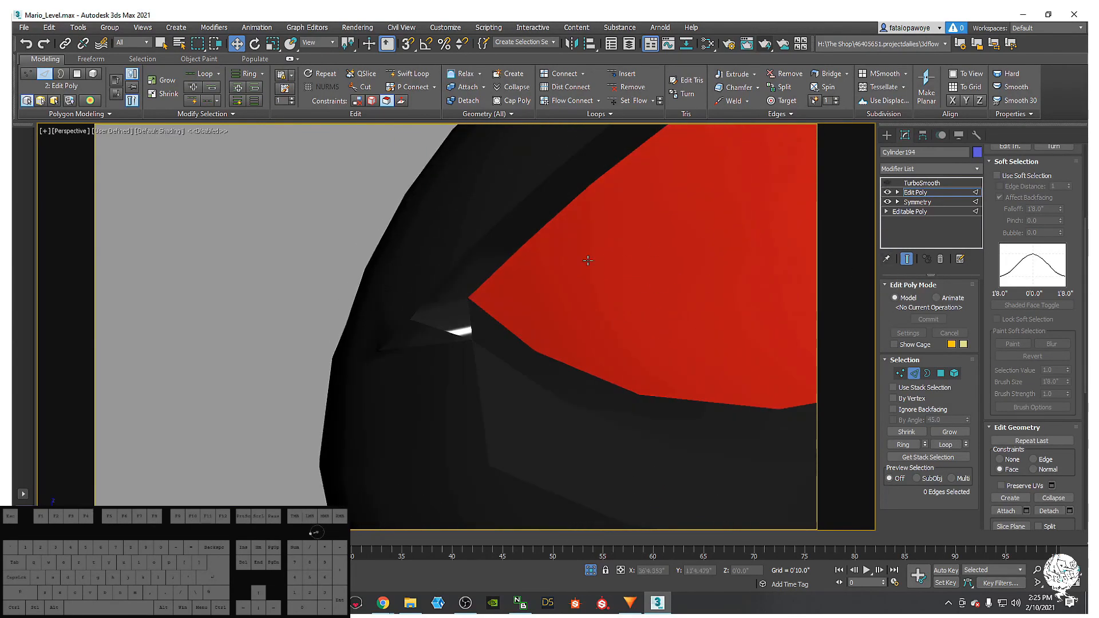
key("F4")
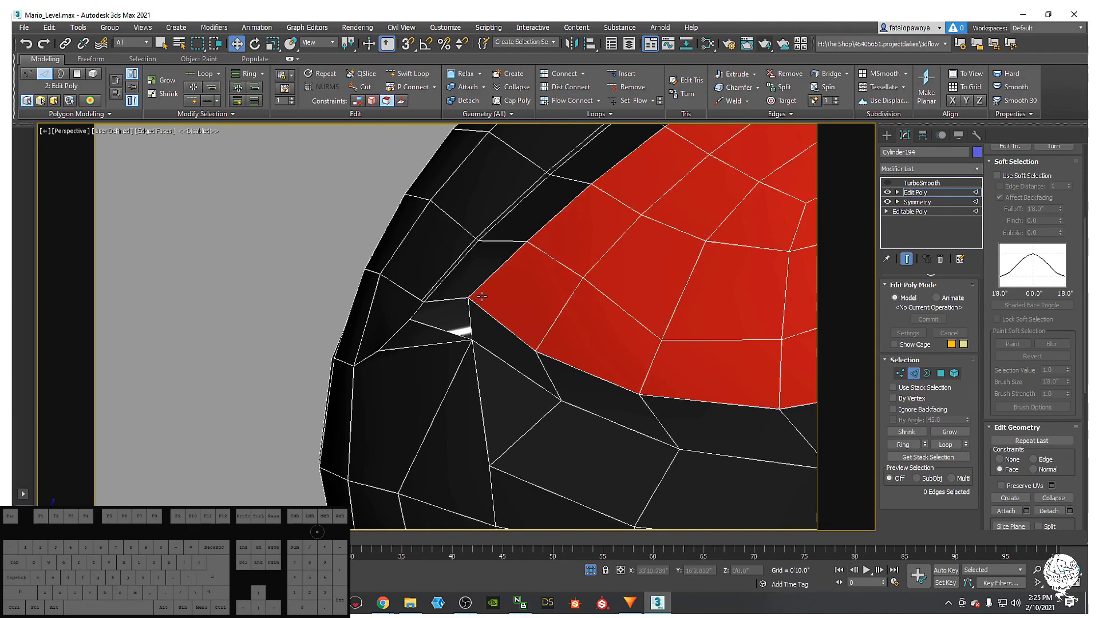
scroll(424, 302, "down", 3)
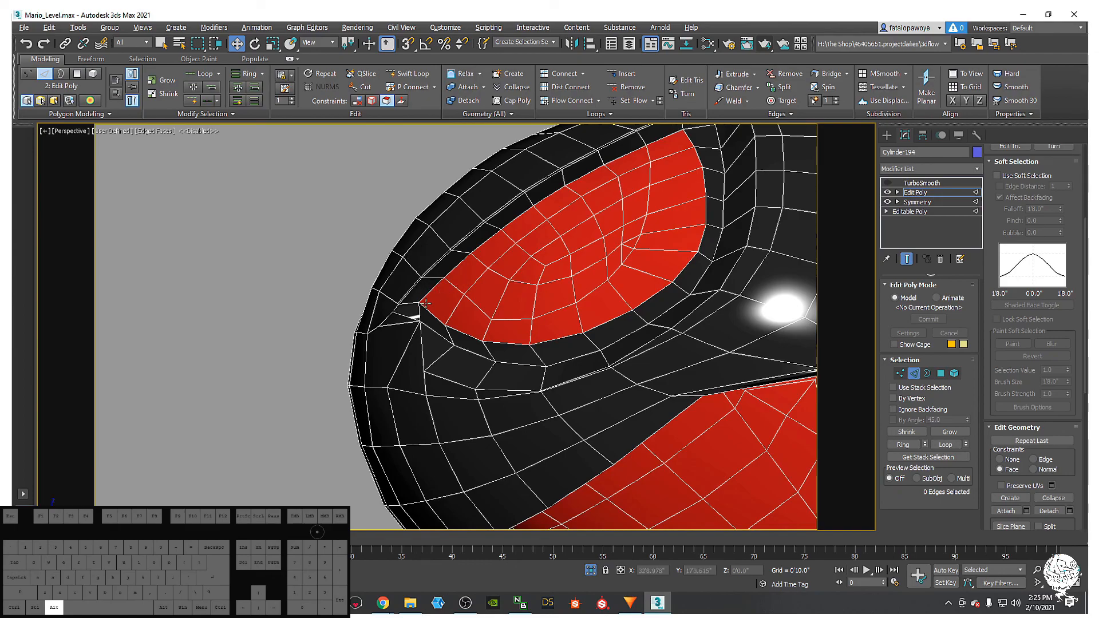
- Insert a Swift Loop edge loop at the eye's corner
left_click(395, 77)
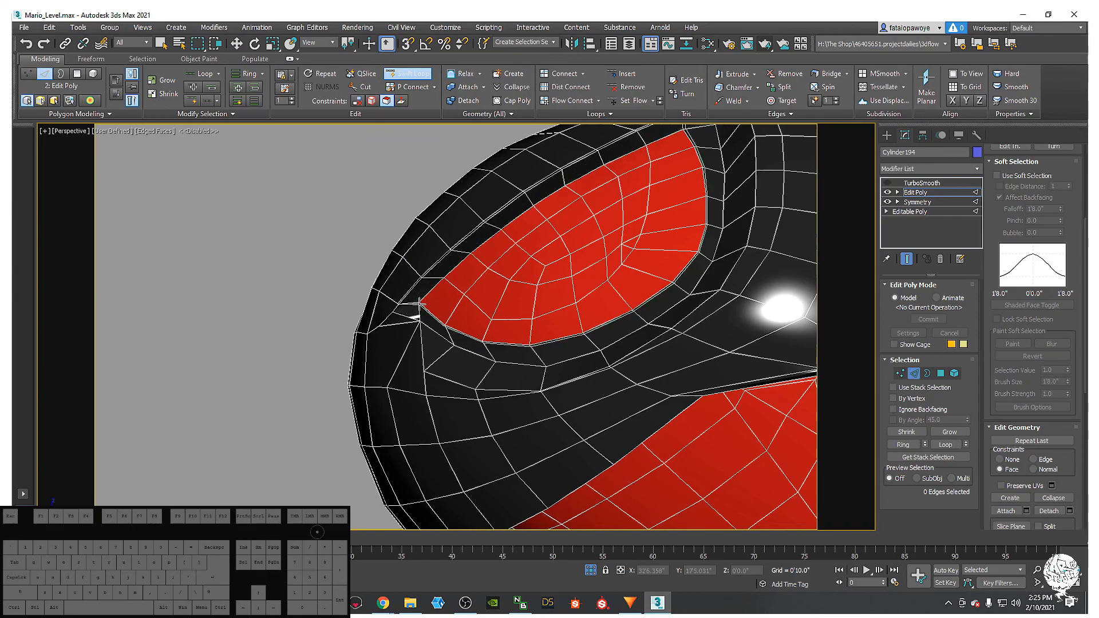
scroll(420, 303, "up", 3)
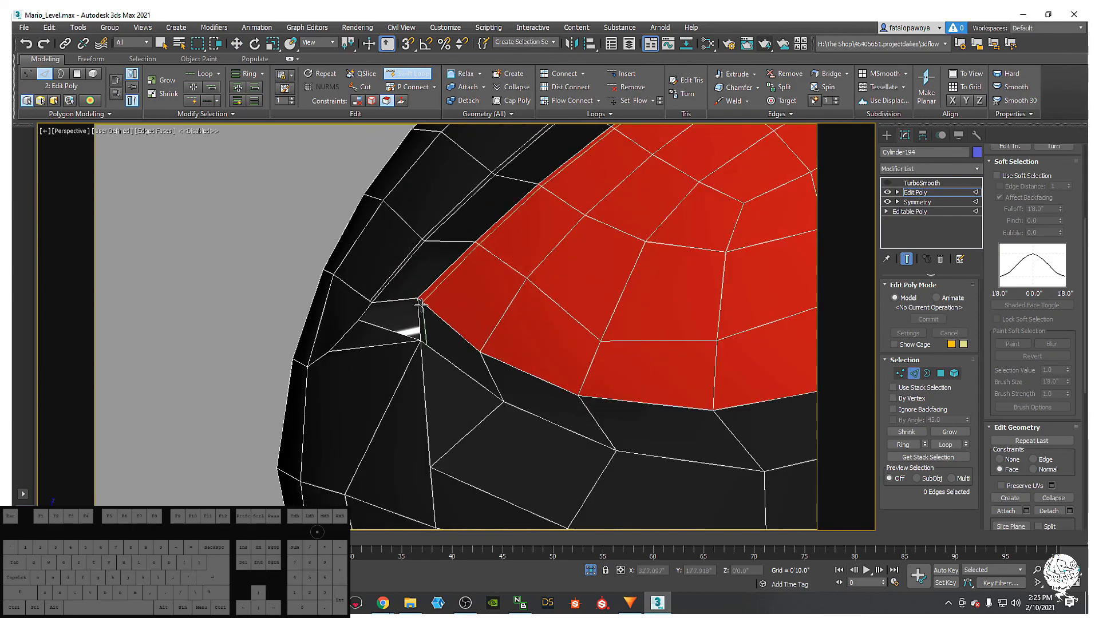
left_click(420, 303)
right_click(420, 303)
middle_click_drag(440, 301, 333, 261)
scroll(333, 261, "down", 4)
middle_click_drag(468, 281, 721, 243)
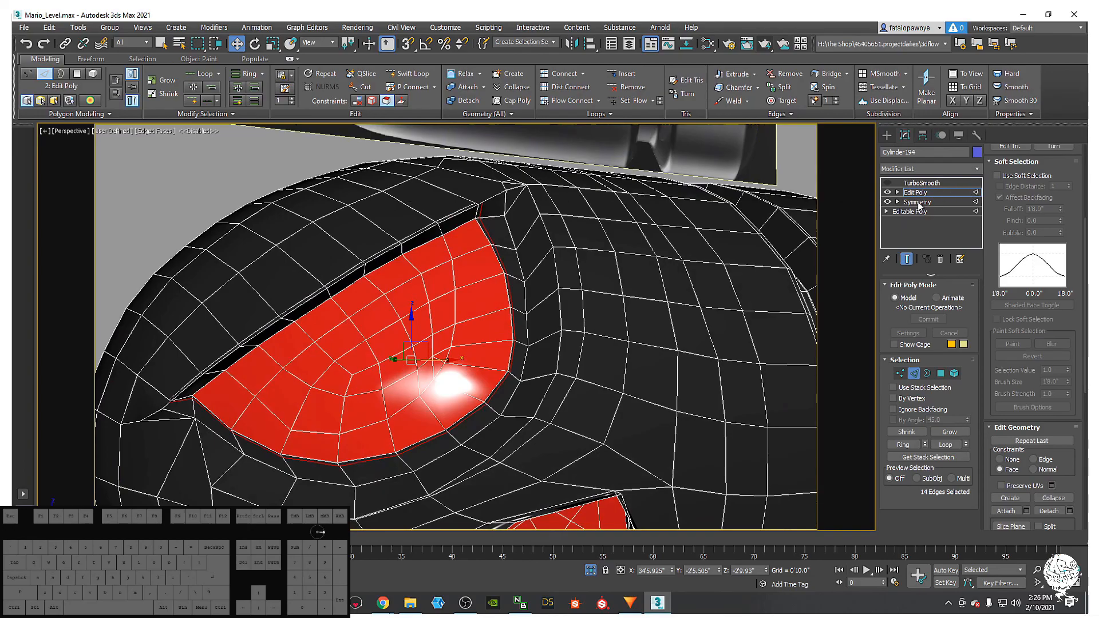
- Turn on the TurboSmooth preview and view the smoothed head without edged faces
left_click(893, 184)
middle_click_drag(716, 217, 793, 188, "alt")
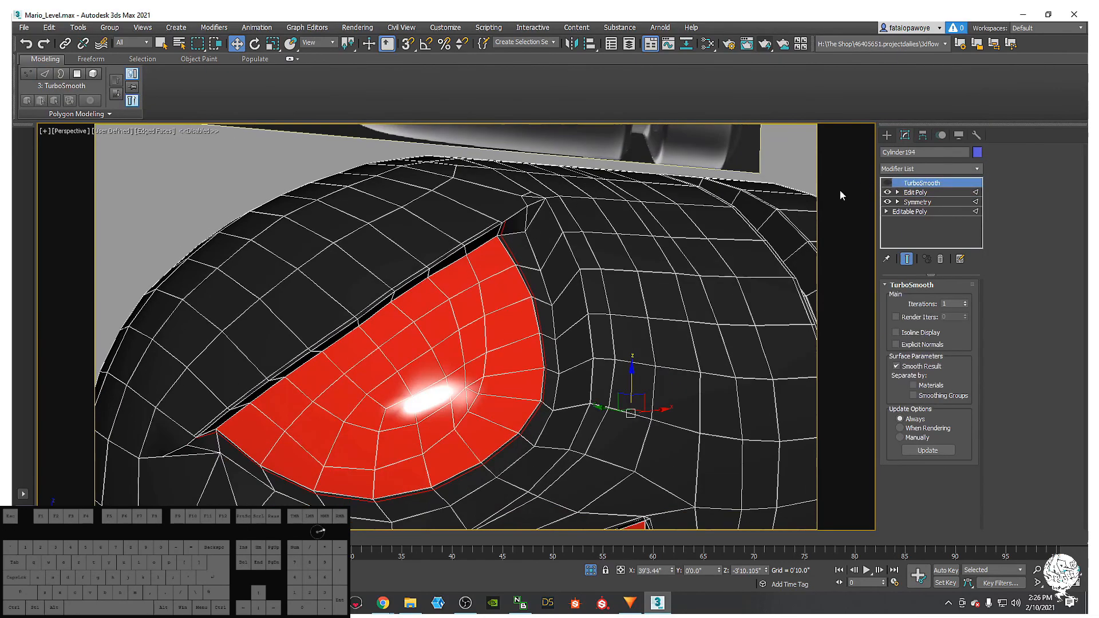
left_click(887, 183)
mouse_move(470, 286)
middle_mouse_down("alt")
mouse_move(489, 257)
mouse_move(574, 228)
mouse_move(513, 235)
mouse_move(531, 193)
mouse_move(500, 250)
middle_mouse_up("alt")
key("F4")
scroll(510, 233, "down", 5)
scroll(476, 313, "down", 3)
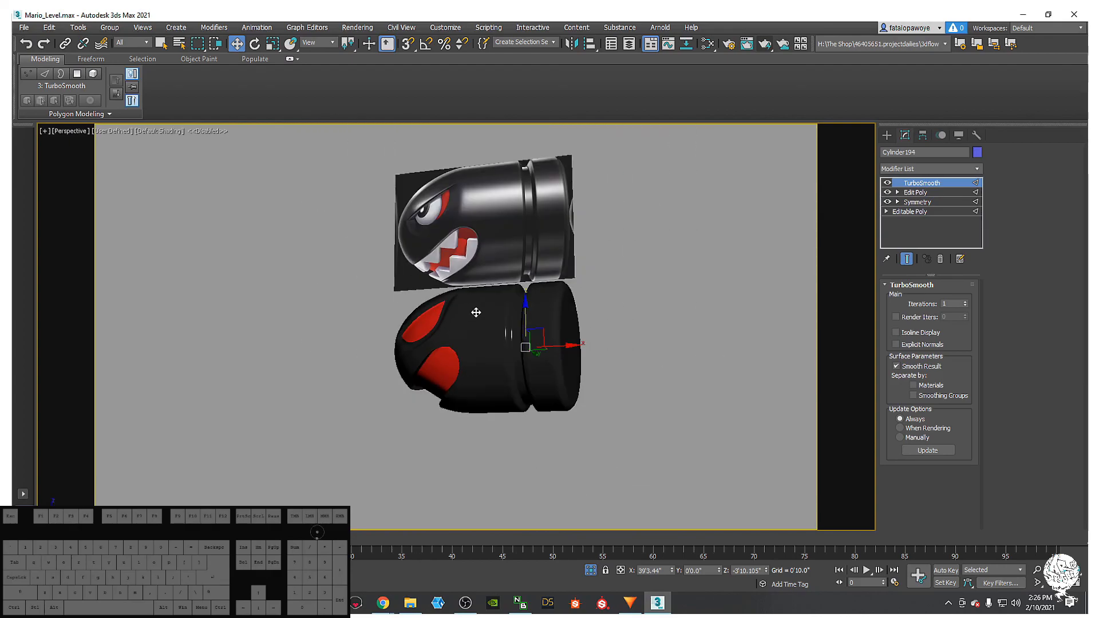
- Orbit around the smoothed Bullet Bill, then restore edged faces and switch TurboSmooth off
middle_click_drag(479, 301, 395, 312, "alt")
scroll(448, 342, "up", 8)
scroll(508, 312, "down", 6)
middle_click_drag(508, 312, 459, 299)
scroll(427, 321, "up", 6)
key("F4")
key("F4")
key("F4")
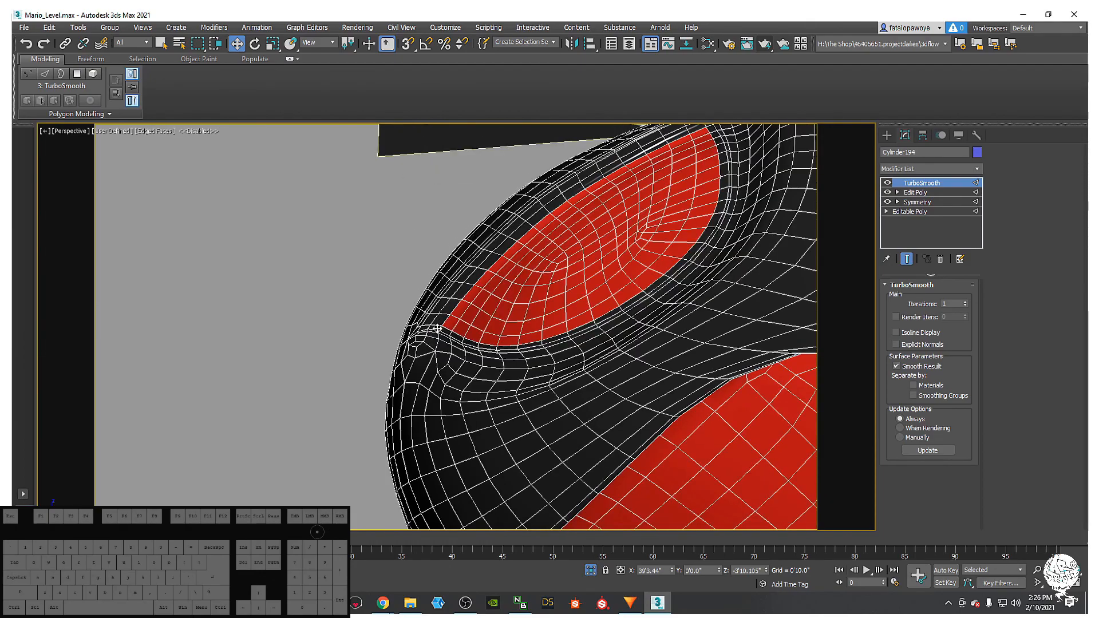
left_click(886, 183)
- Back in Edit Poly, zoom to the eye's outer corner and place a Swift Loop edge there
left_click(916, 192)
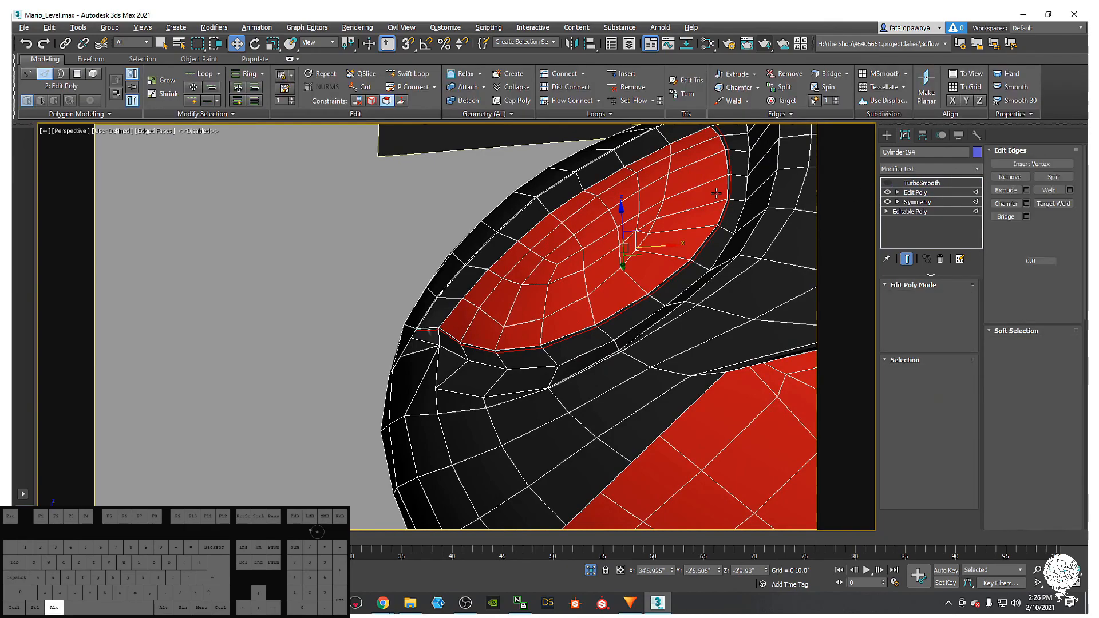
scroll(418, 269, "up", 3)
scroll(438, 264, "up", 4)
middle_click_drag(486, 320, 506, 309, "alt")
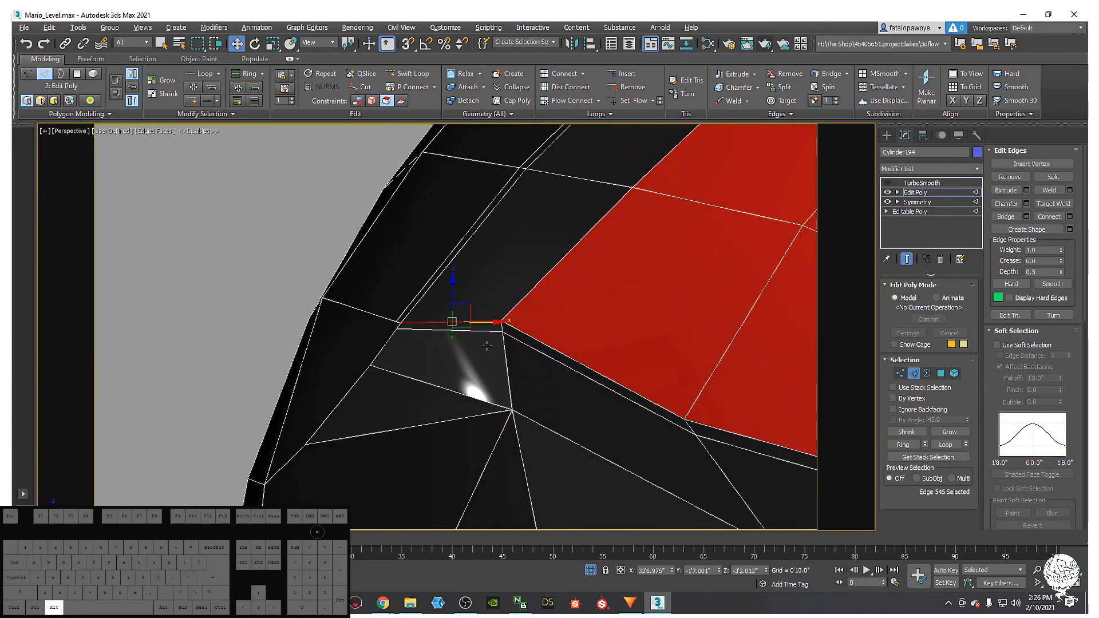
left_click(417, 82)
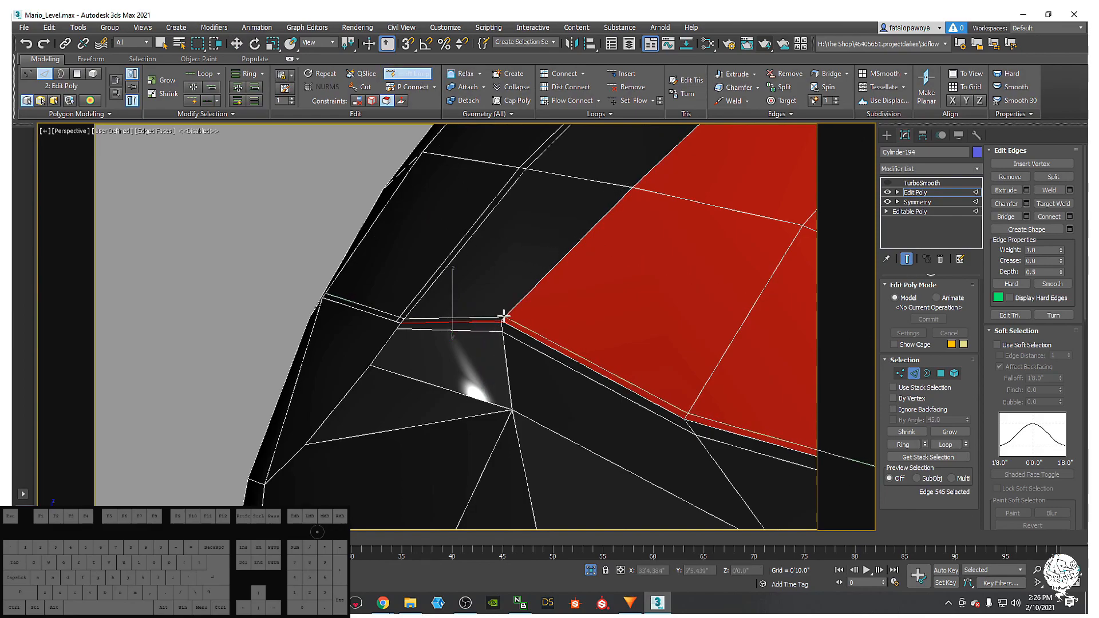
right_click(504, 316)
scroll(499, 314, "down", 6)
middle_click_drag(500, 314, 572, 348, "alt")
middle_click_drag(572, 349, 401, 335)
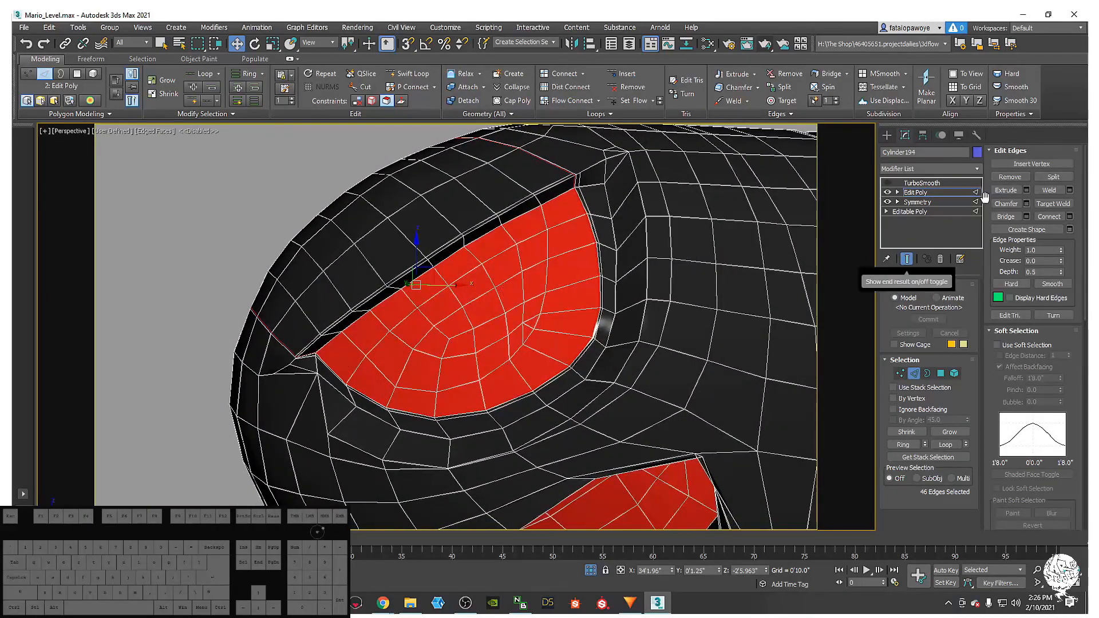
- Turn the TurboSmooth preview back on and inspect the smoothed bullet with and without edged faces
left_click(888, 184)
left_click(888, 183)
scroll(573, 230, "down", 4)
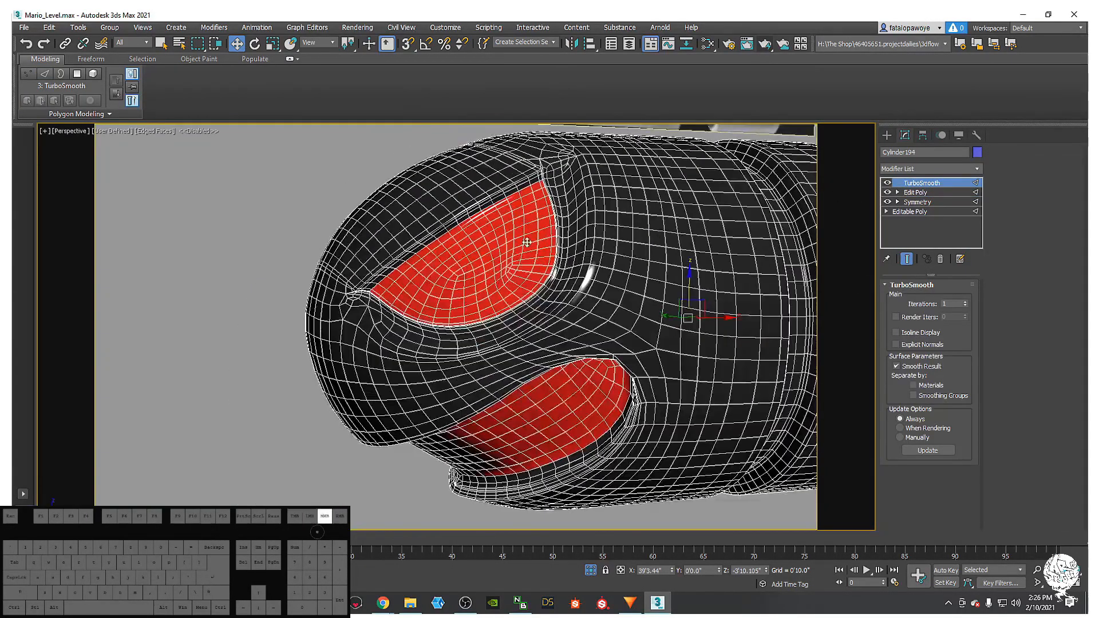
mouse_move(635, 232)
middle_mouse_down()
mouse_move(623, 257)
mouse_move(645, 258)
mouse_move(596, 238)
mouse_move(571, 248)
mouse_move(589, 238)
mouse_move(599, 293)
middle_mouse_up()
key("F4")
scroll(646, 259, "down", 2)
scroll(456, 319, "up", 10)
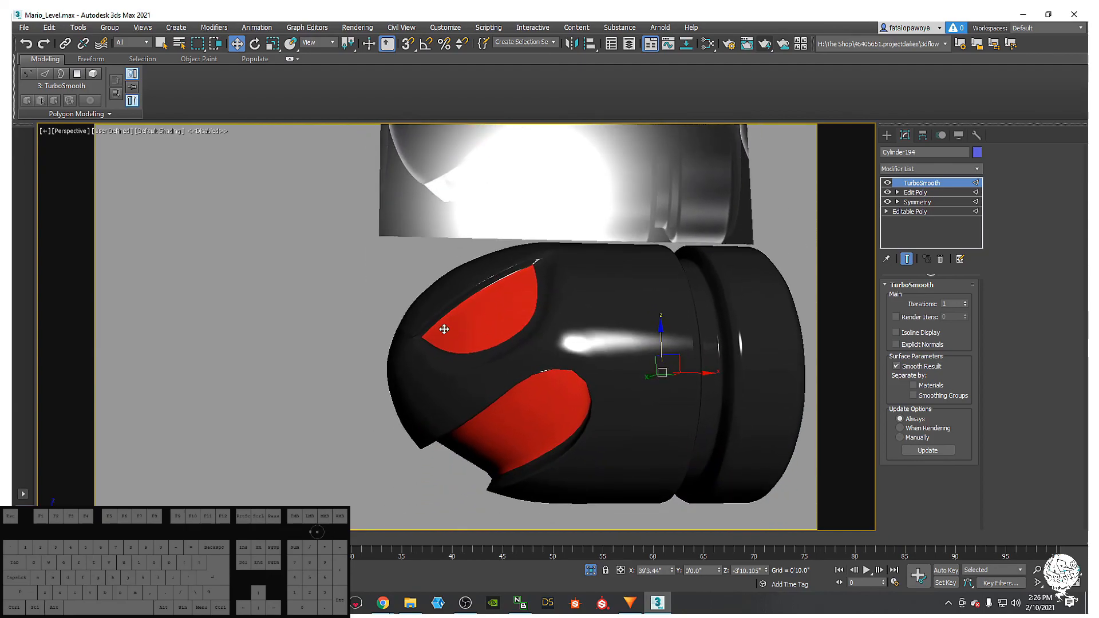
scroll(439, 321, "up", 1)
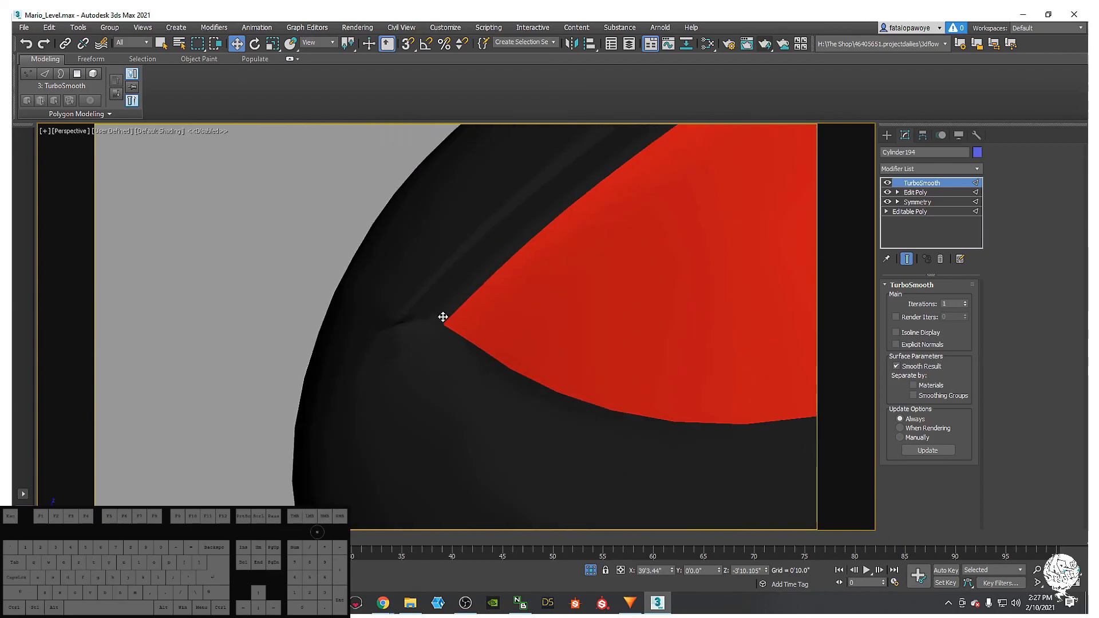
key("F4")
key("F4")
- Raise TurboSmooth iterations to 2, then return to Edit Poly with TurboSmooth hidden
left_click(965, 302)
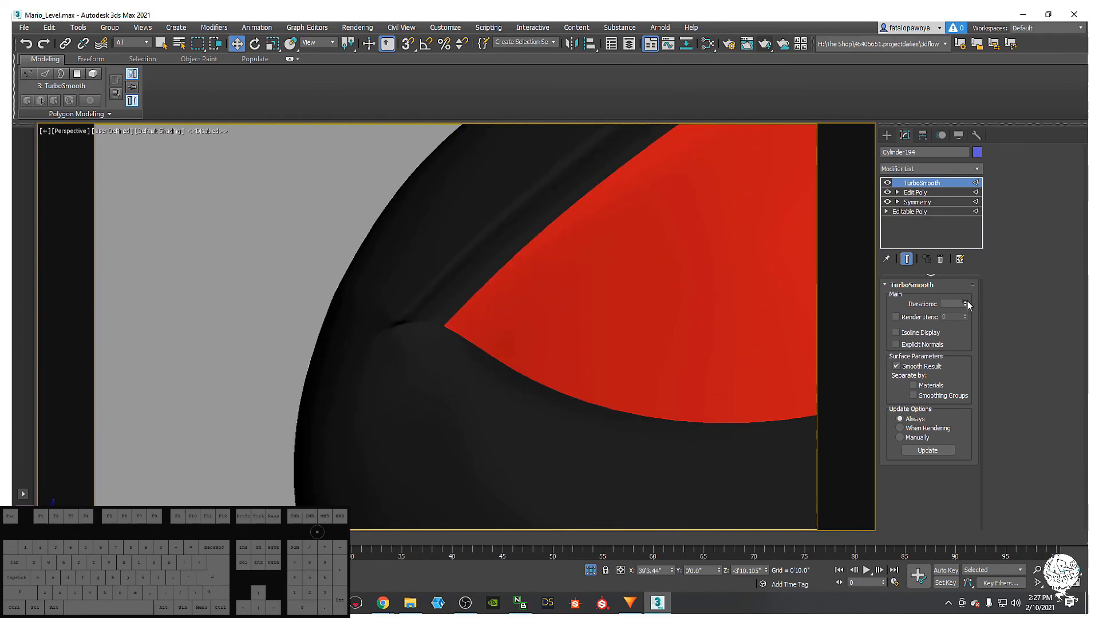
scroll(462, 317, "down", 2)
middle_click_drag(466, 313, 444, 363)
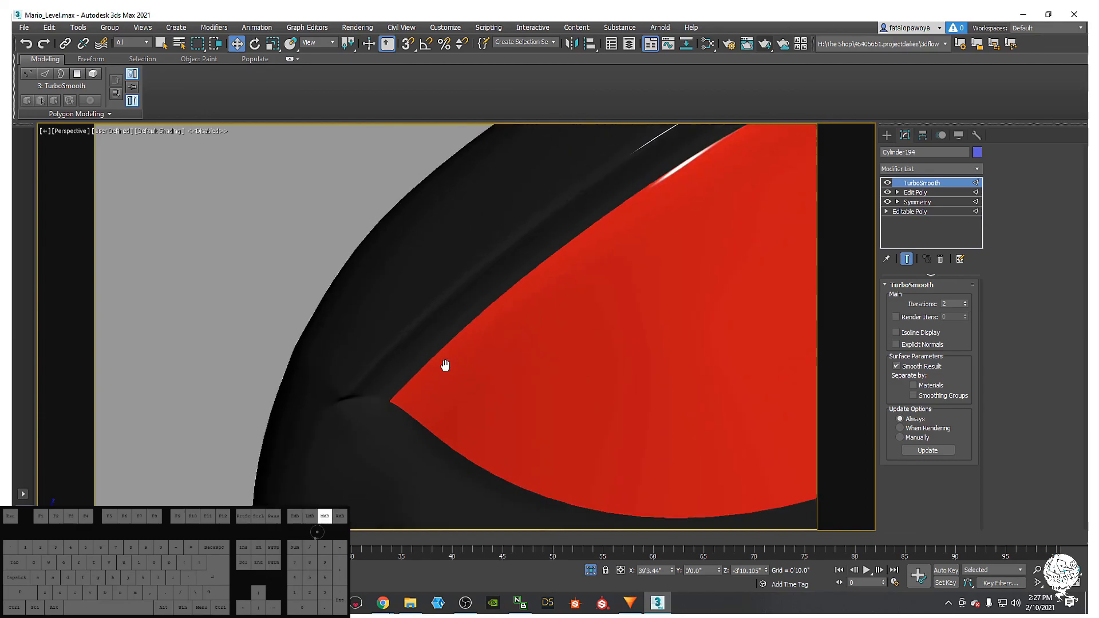
middle_click_drag(700, 267, 725, 192, "alt")
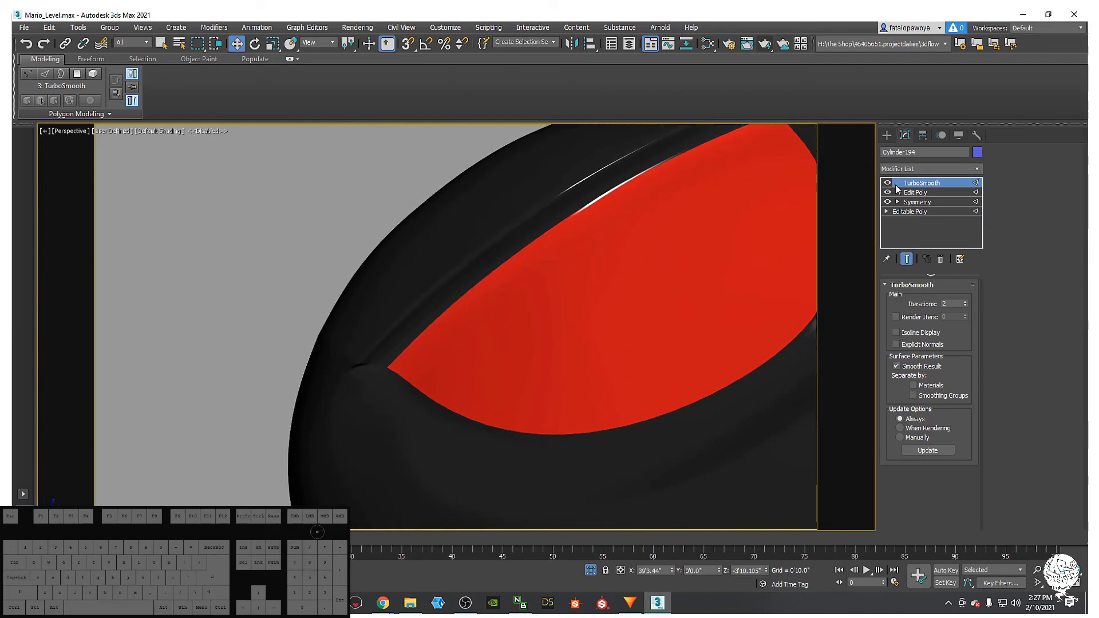
left_click(917, 193)
left_click(887, 184)
- Show edged faces, frame the eye corner closely, and select an edge there
key("F4")
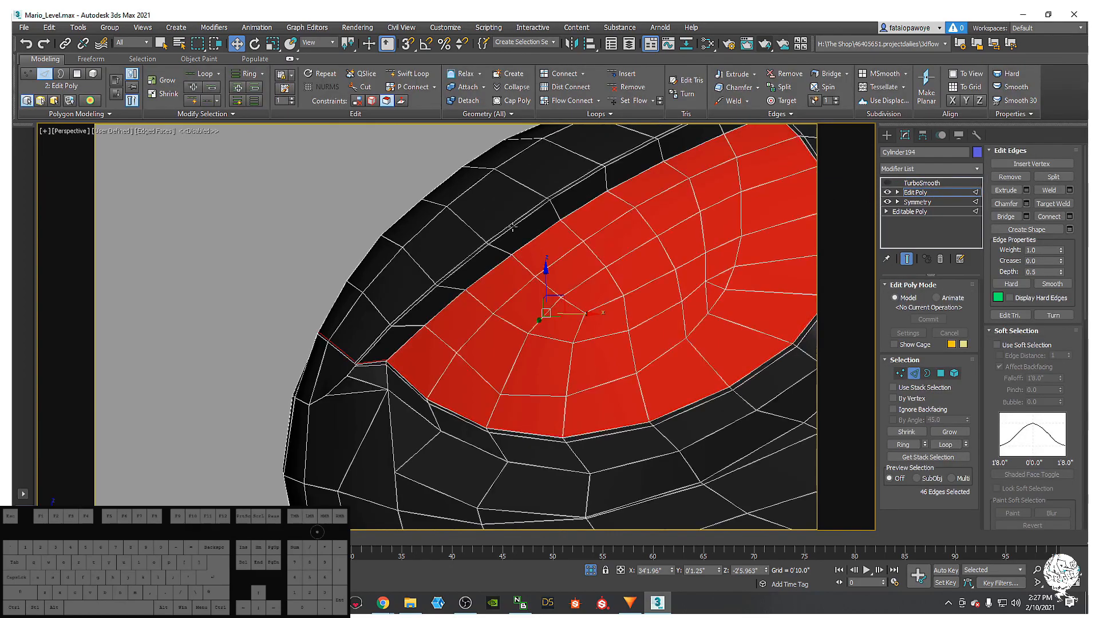
middle_click_drag(365, 392, 384, 338)
scroll(385, 338, "up", 2)
scroll(393, 284, "up", 4)
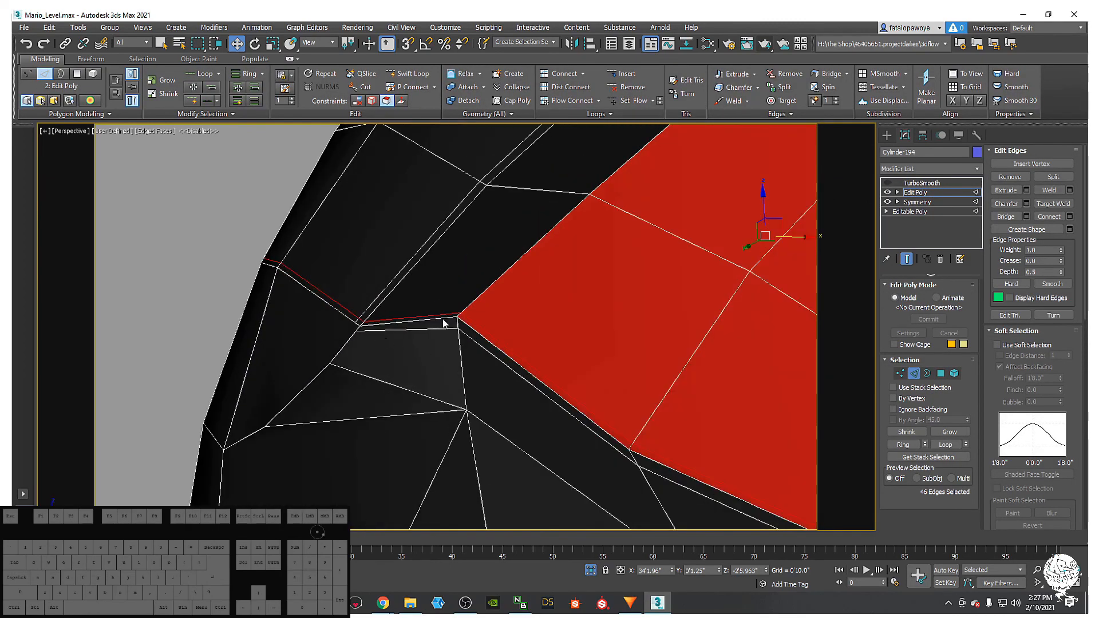
scroll(357, 333, "down", 5)
scroll(289, 364, "up", 2)
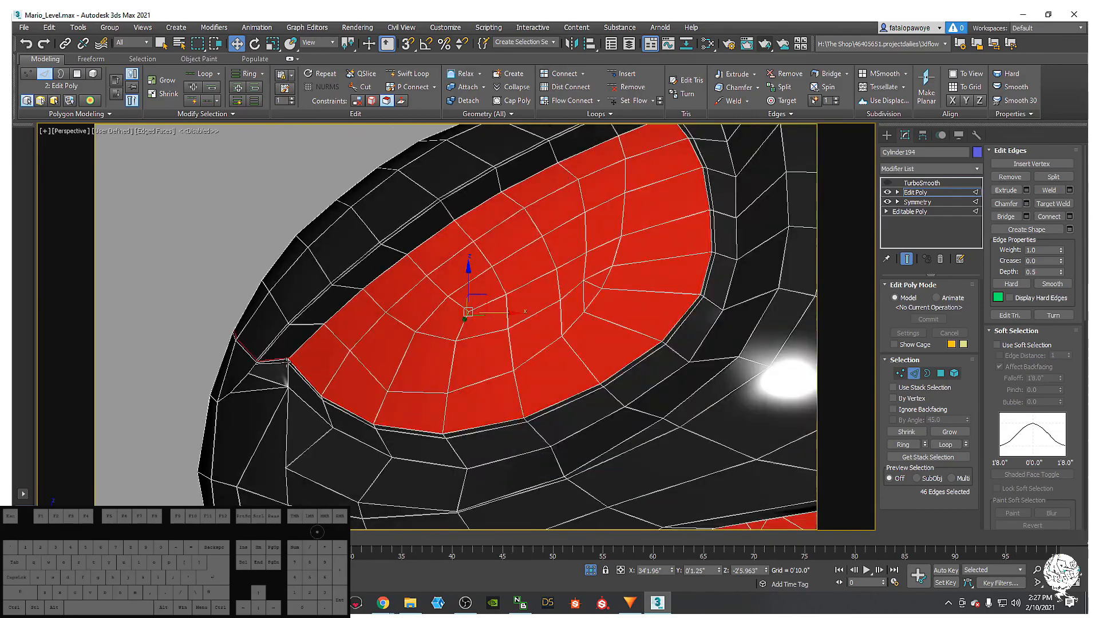
scroll(288, 363, "up", 5)
scroll(172, 352, "down", 8)
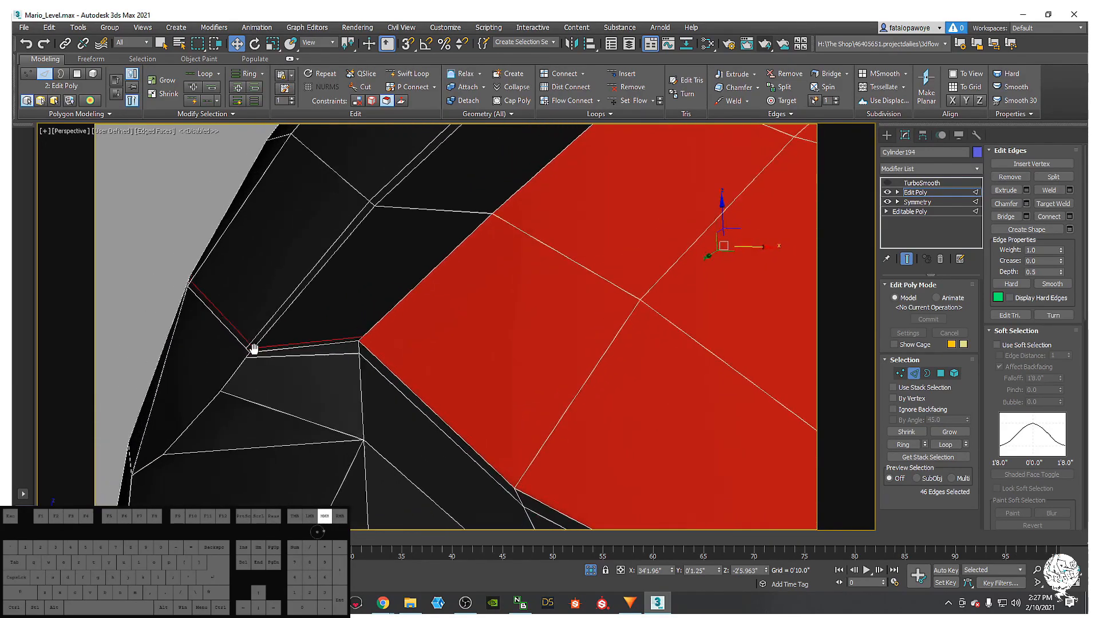
middle_click_drag(287, 373, 347, 426, "alt")
scroll(332, 368, "up", 4)
scroll(326, 429, "down", 2)
middle_click_drag(354, 477, 343, 425)
scroll(343, 425, "up", 2)
scroll(343, 425, "up", 3)
scroll(229, 372, "up", 3)
middle_click_drag(280, 401, 422, 255)
scroll(260, 352, "down", 2)
scroll(261, 352, "up", 2)
left_click(266, 338)
- Switch to vertex level and start the Cut tool (Alt+C) near the eye corner
key("1")
scroll(218, 293, "down", 3)
scroll(174, 304, "down", 2)
scroll(300, 296, "up", 2)
key("alt+c")
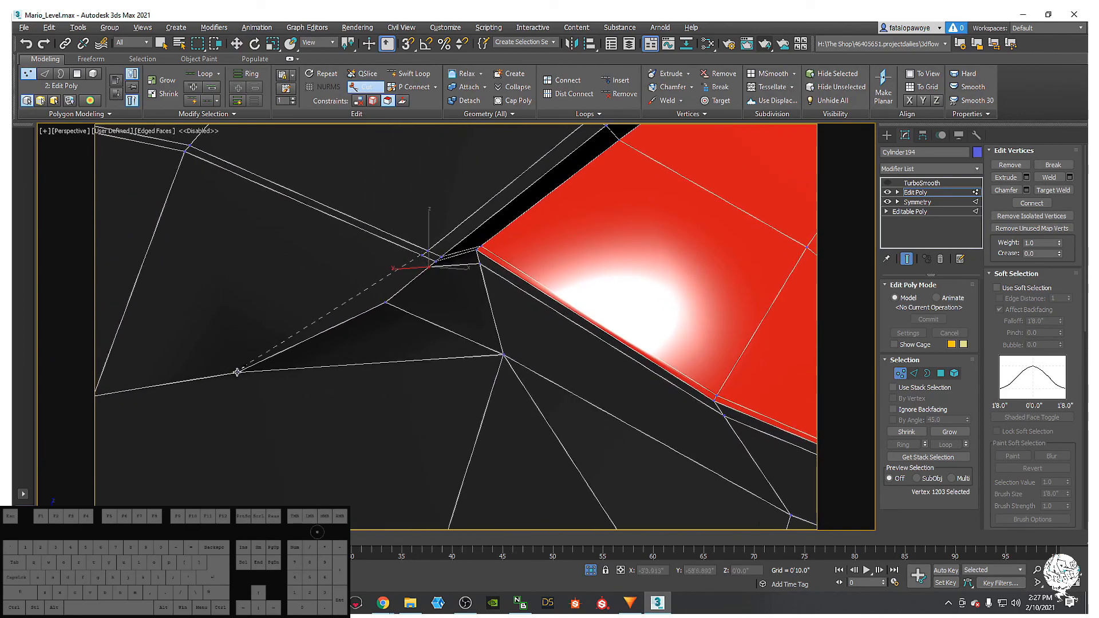
middle_click_drag(318, 344, 414, 321, "alt")
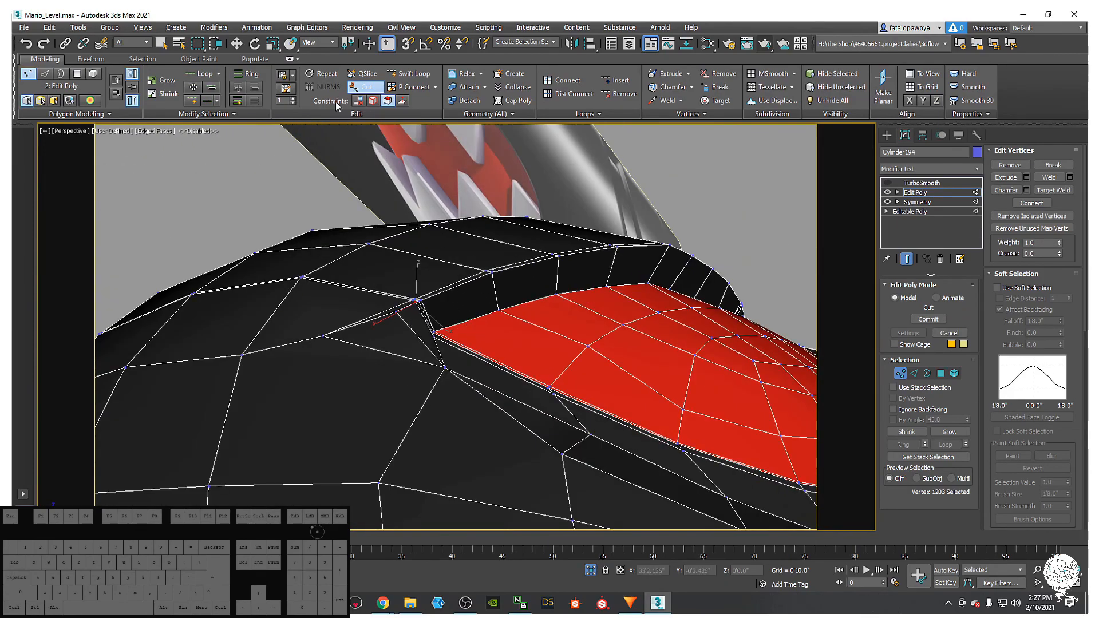
- Insert two Swift Loop edge loops along the rim above the red eye, then orbit to check them
left_click(408, 77)
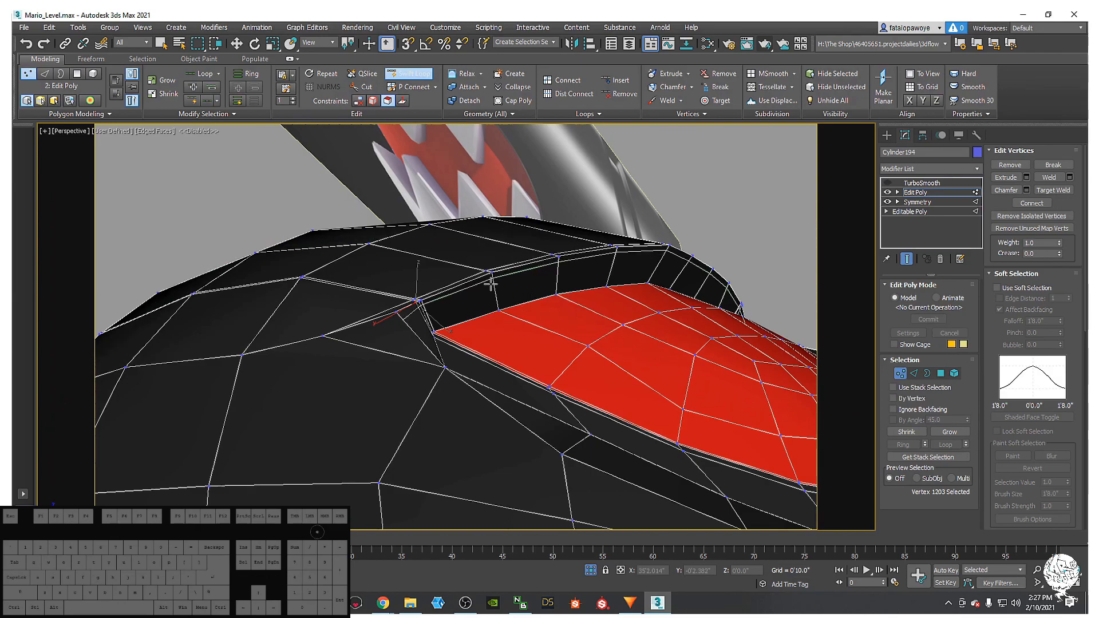
left_click(491, 280)
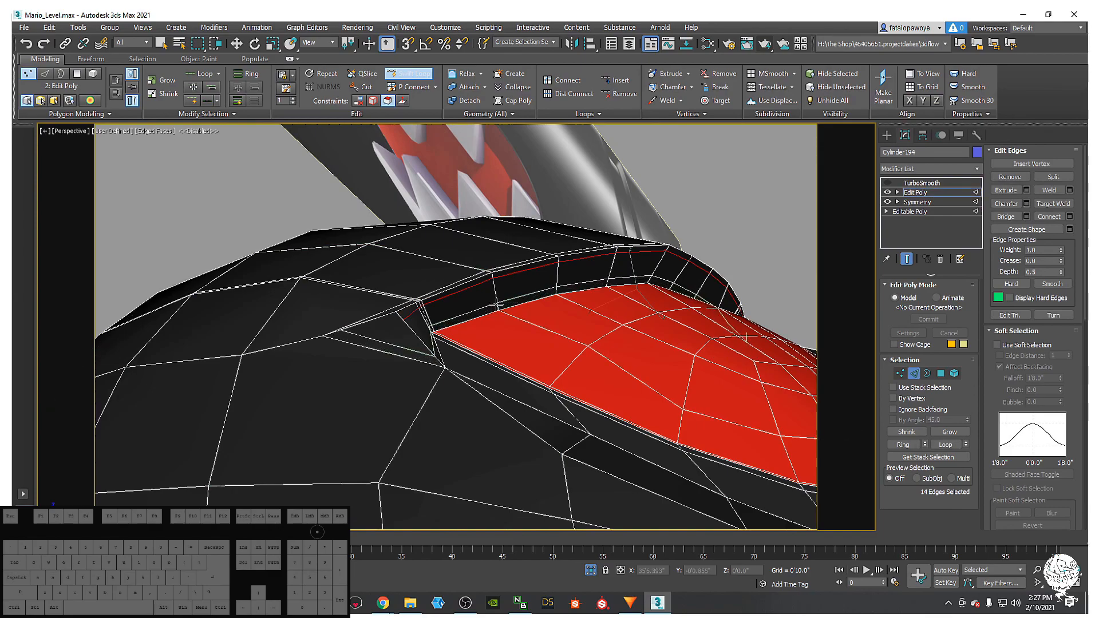
left_click(498, 305)
right_click(500, 309)
middle_click_drag(499, 309, 514, 214, "alt")
scroll(487, 274, "down", 4)
scroll(492, 217, "up", 5)
middle_click_drag(470, 264, 523, 219, "alt")
middle_click_drag(389, 260, 548, 187, "alt")
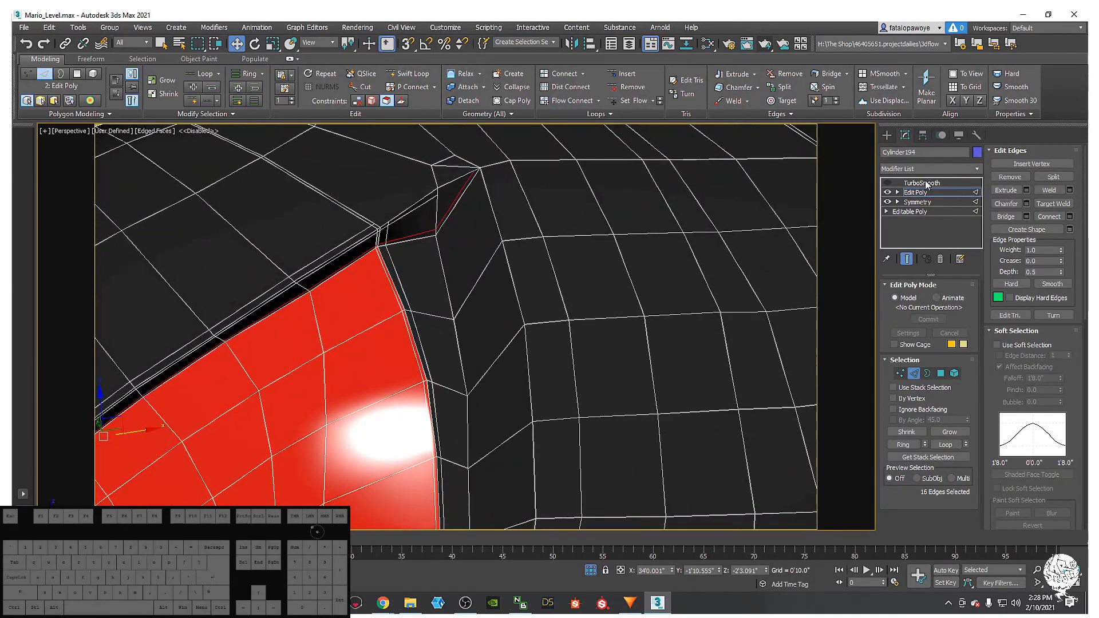
- Re-enable TurboSmooth, hide edged faces, and frame the whole smoothed bullet
left_click(888, 183)
scroll(430, 226, "down", 5)
middle_click_drag(430, 226, 434, 197, "alt")
middle_click_drag(433, 198, 438, 229)
scroll(438, 226, "down", 3)
middle_click_drag(438, 228, 439, 250)
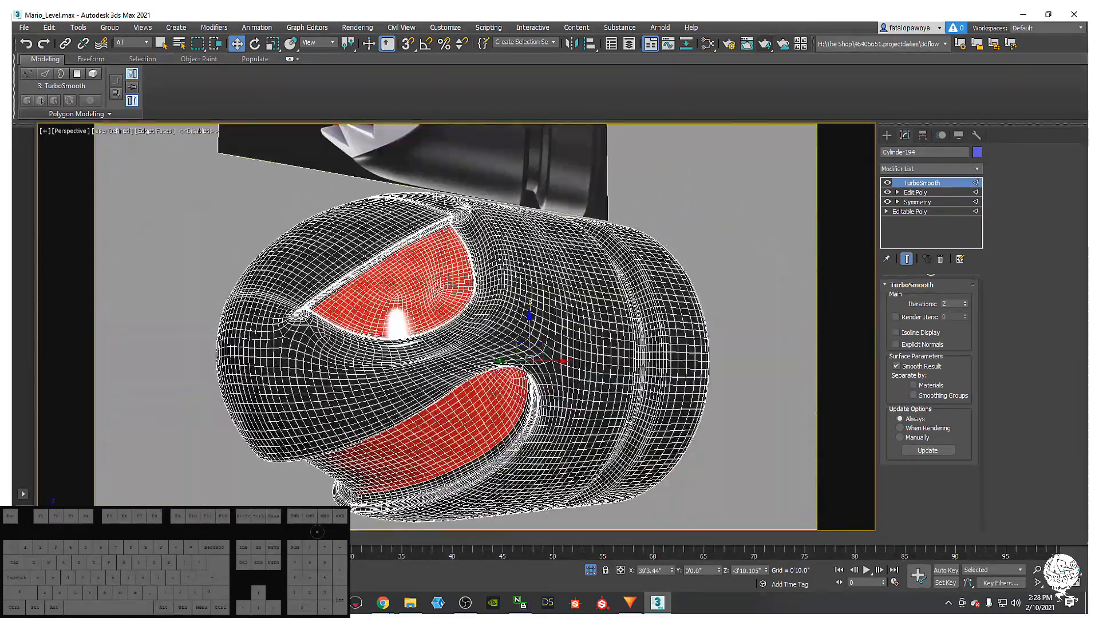
key("F4")
- Reselect the black bullet body, orbit to the eye, and return to Edit Poly
left_click(701, 276)
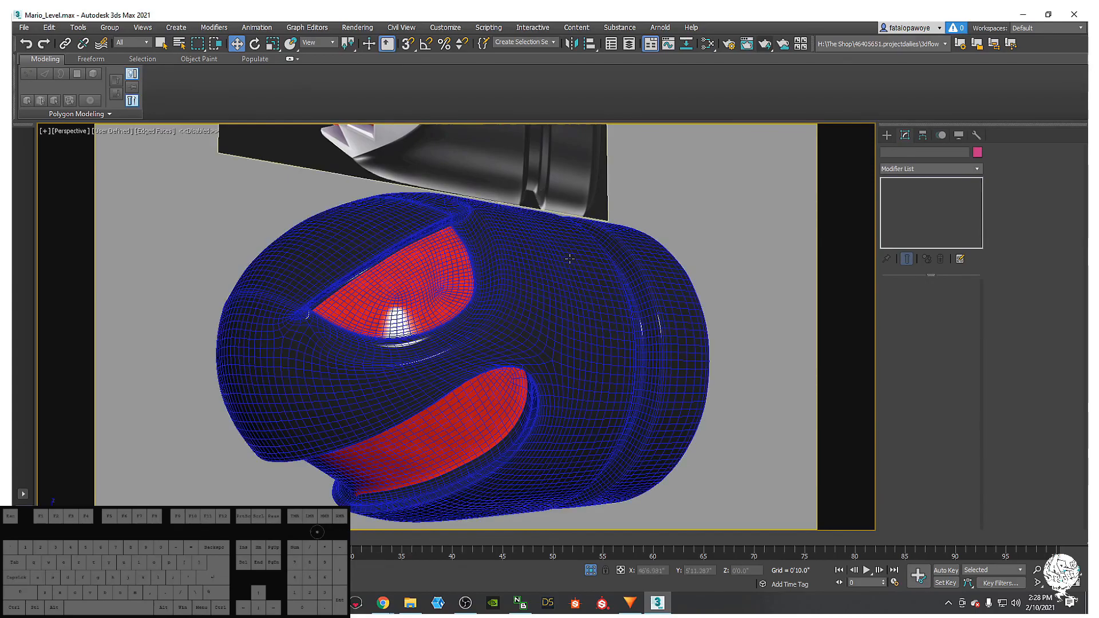
scroll(514, 292, "down", 4)
middle_click_drag(513, 291, 549, 345, "alt")
scroll(468, 326, "up", 2)
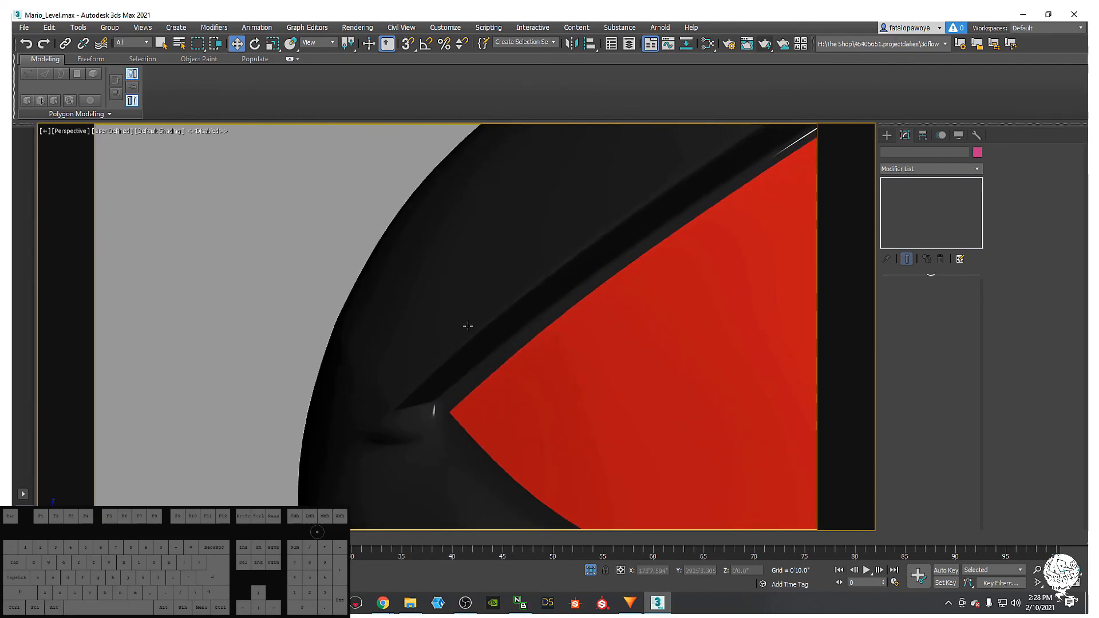
scroll(437, 380, "down", 3)
left_click(448, 301)
middle_click_drag(659, 261, 427, 297, "alt")
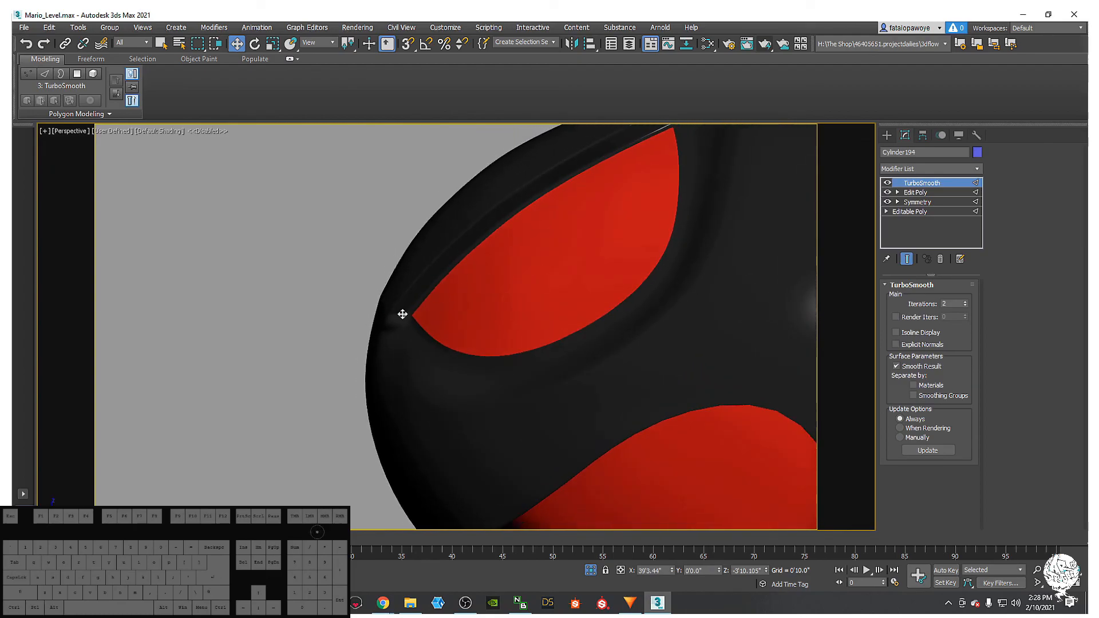
left_click(906, 194)
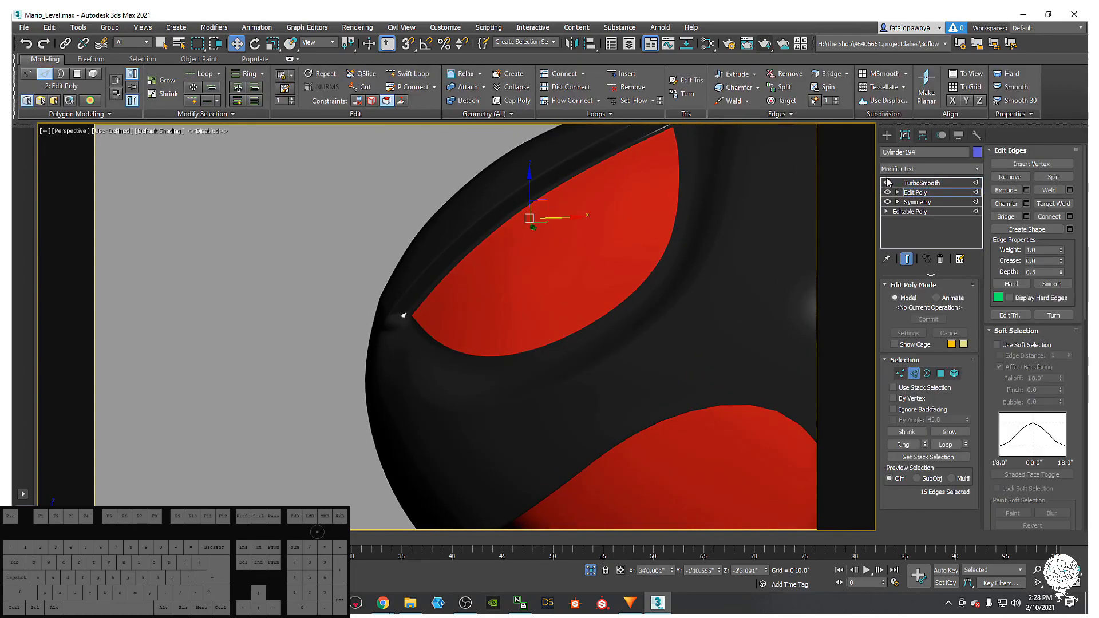
- Hide TurboSmooth, show edged faces, and slide the eye-corner edge along X
left_click(887, 182)
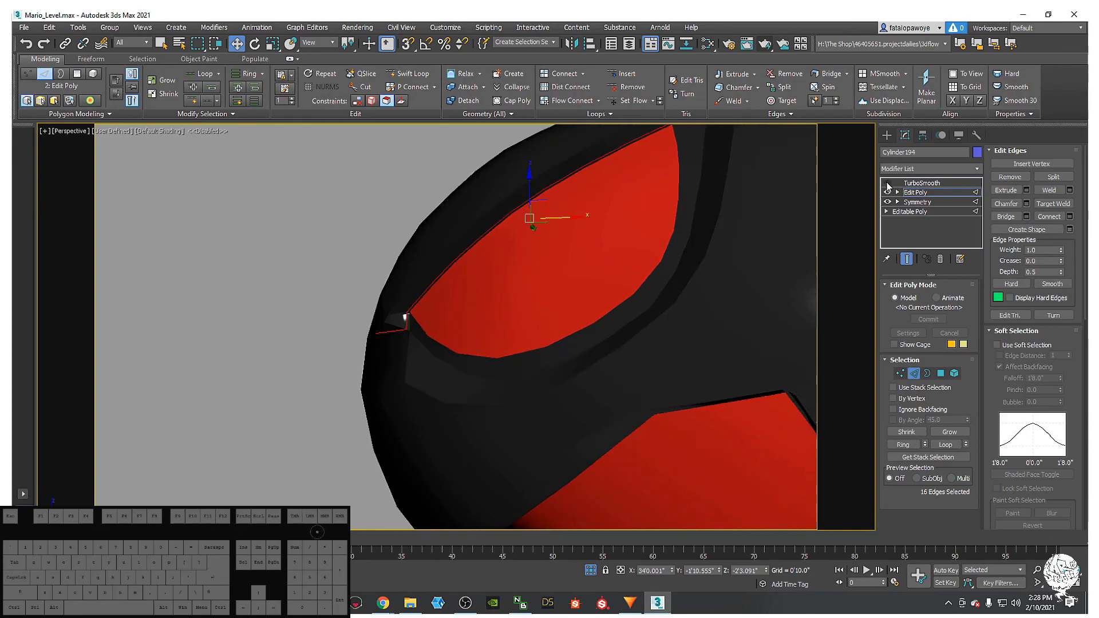
scroll(406, 324, "up", 4)
scroll(406, 324, "down", 2)
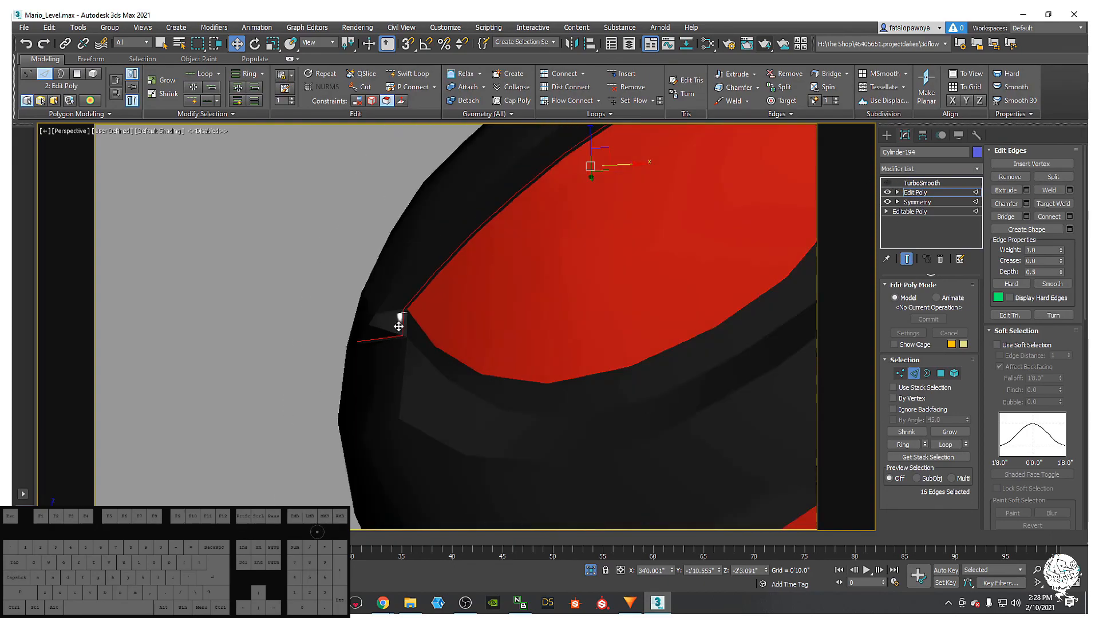
key("F4")
scroll(389, 319, "up", 2)
left_click(403, 311)
middle_click_drag(380, 289, 412, 363, "alt")
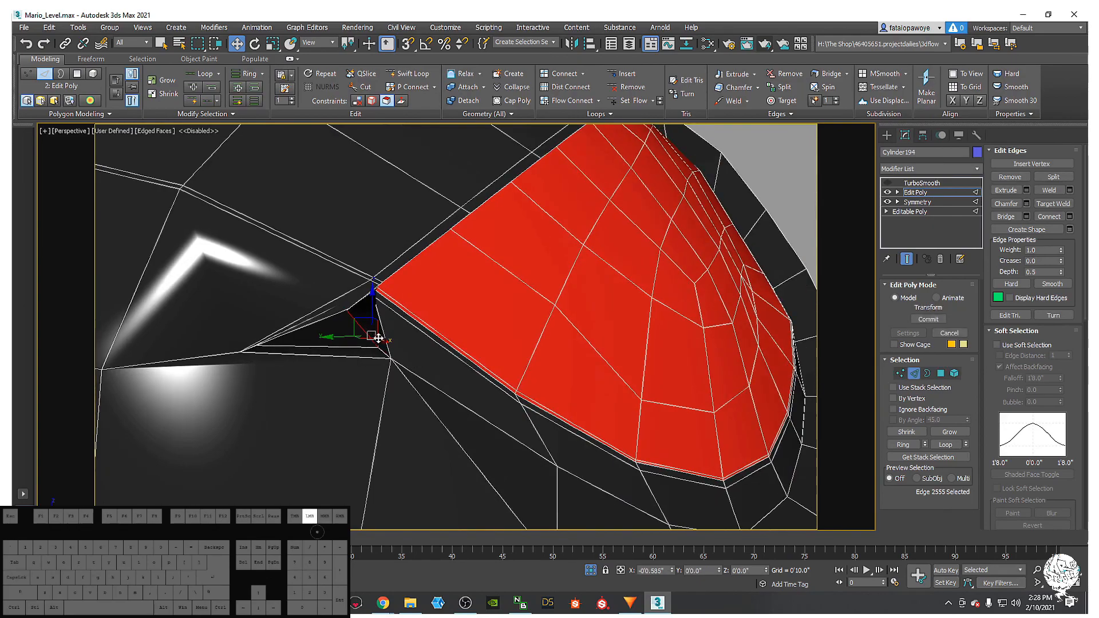
middle_click_drag(378, 339, 416, 344, "alt")
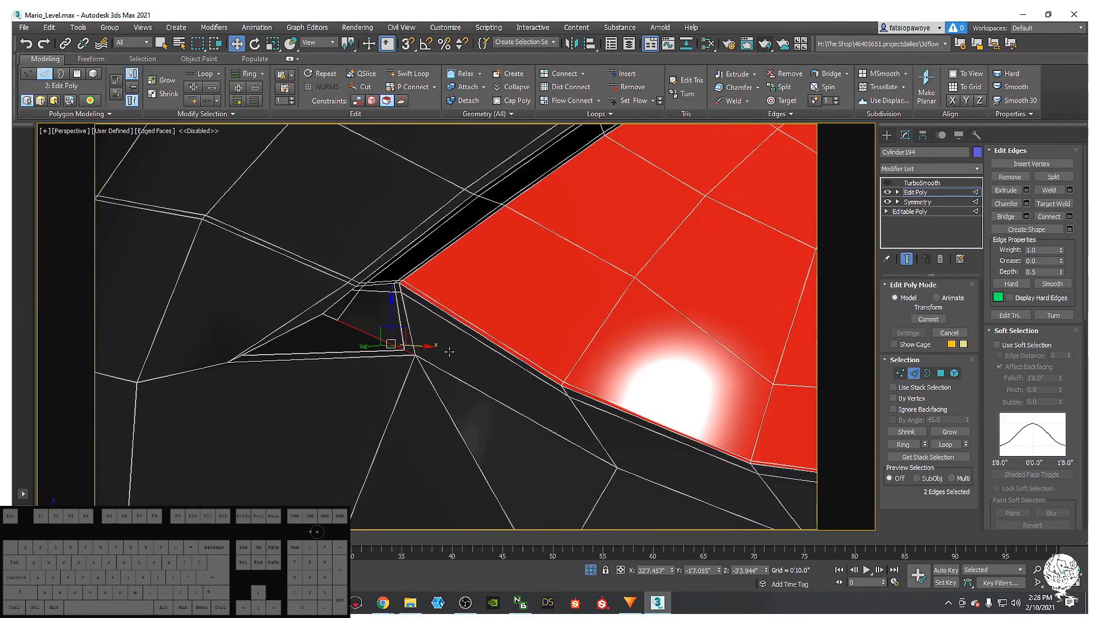
left_click_drag(414, 345, 494, 300)
- Switch to Vertex level and select the stray vertex at the eye-corner hole
left_click(901, 375)
middle_click_drag(389, 339, 380, 307, "alt")
scroll(370, 319, "down", 5)
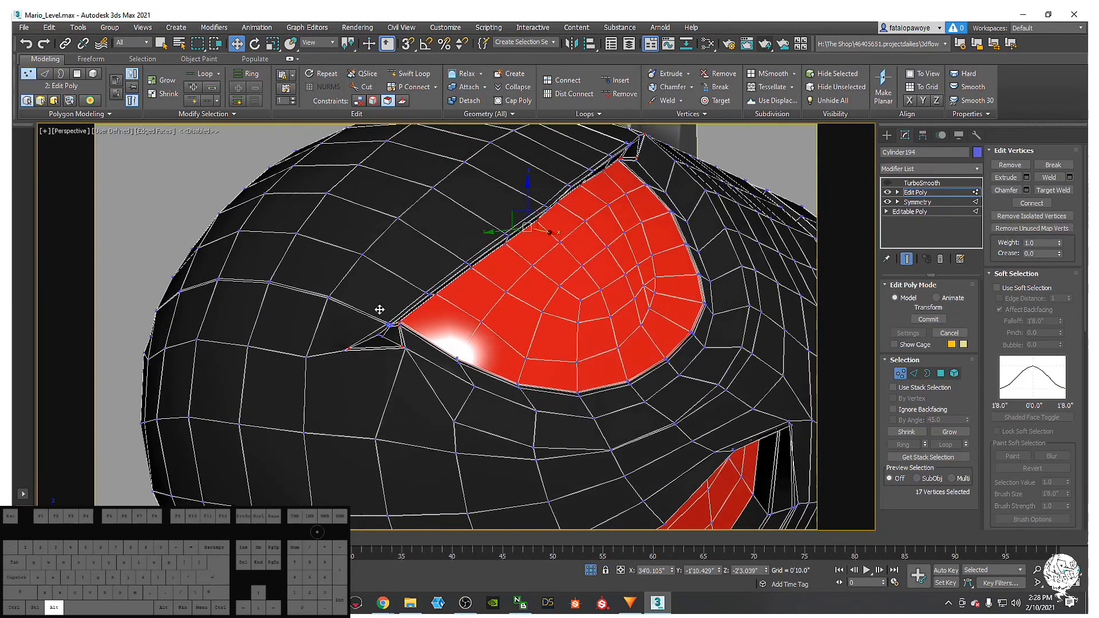
scroll(387, 336, "up", 10)
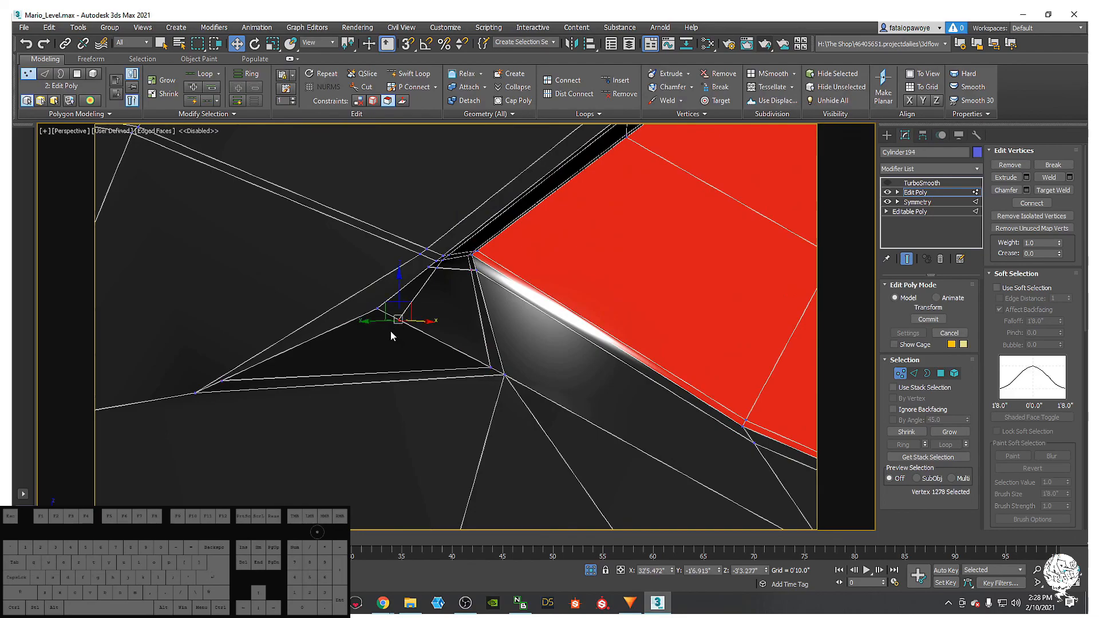
scroll(220, 372, "down", 2)
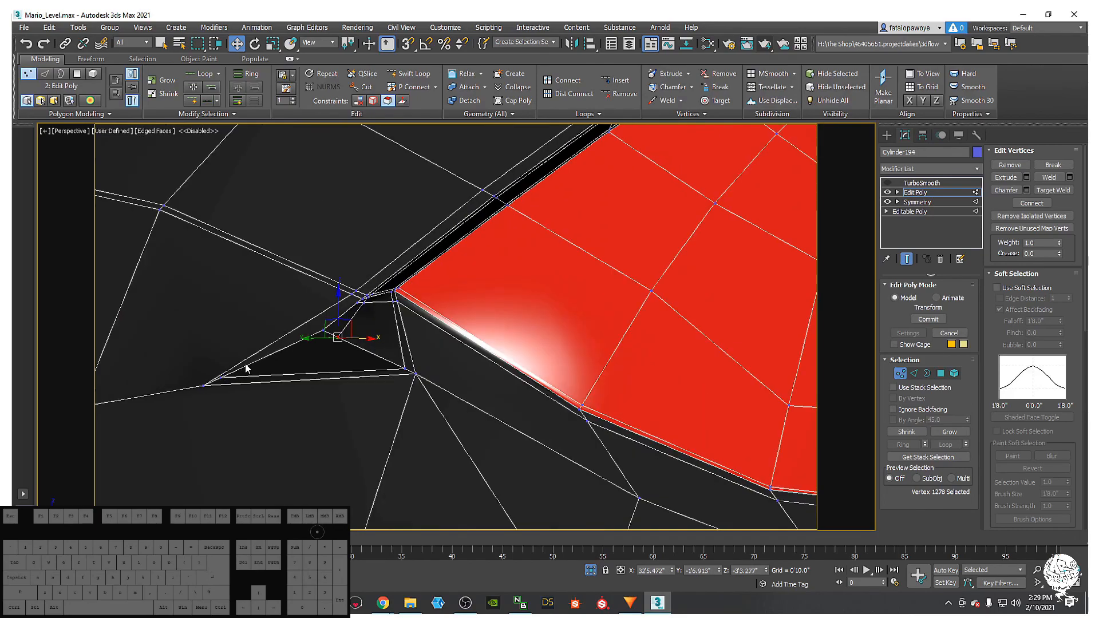
left_click(222, 377)
scroll(222, 377, "down", 2)
scroll(229, 371, "down", 2)
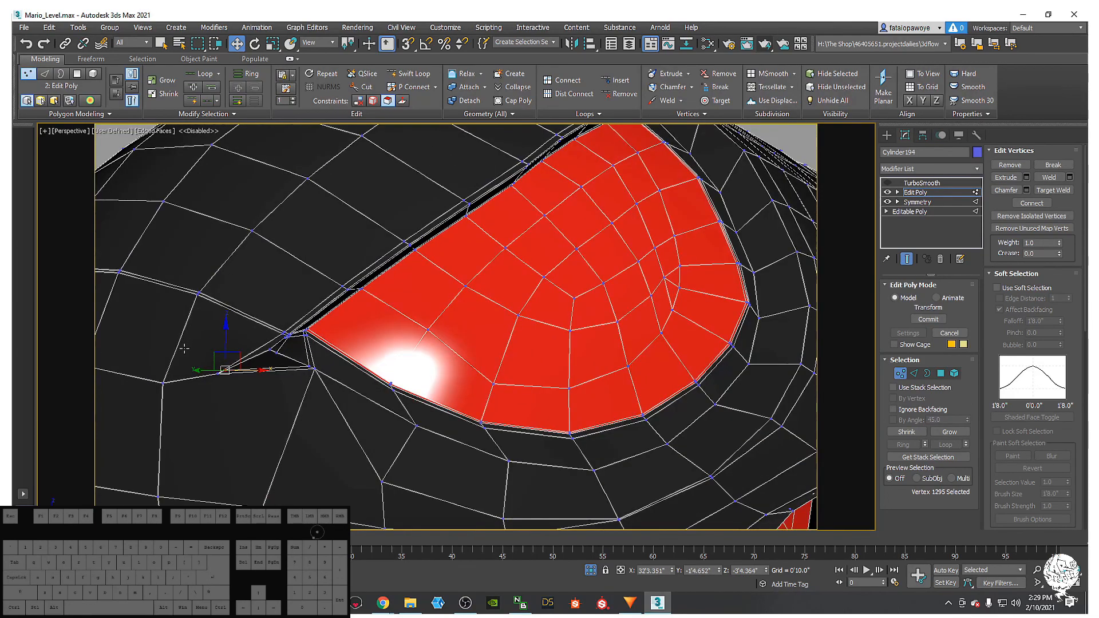
scroll(307, 338, "up", 3)
- Target Weld the stray vertex onto its neighbour, then re-enable TurboSmooth to inspect the corner
right_click(336, 372)
left_click(286, 442)
scroll(350, 363, "up", 2)
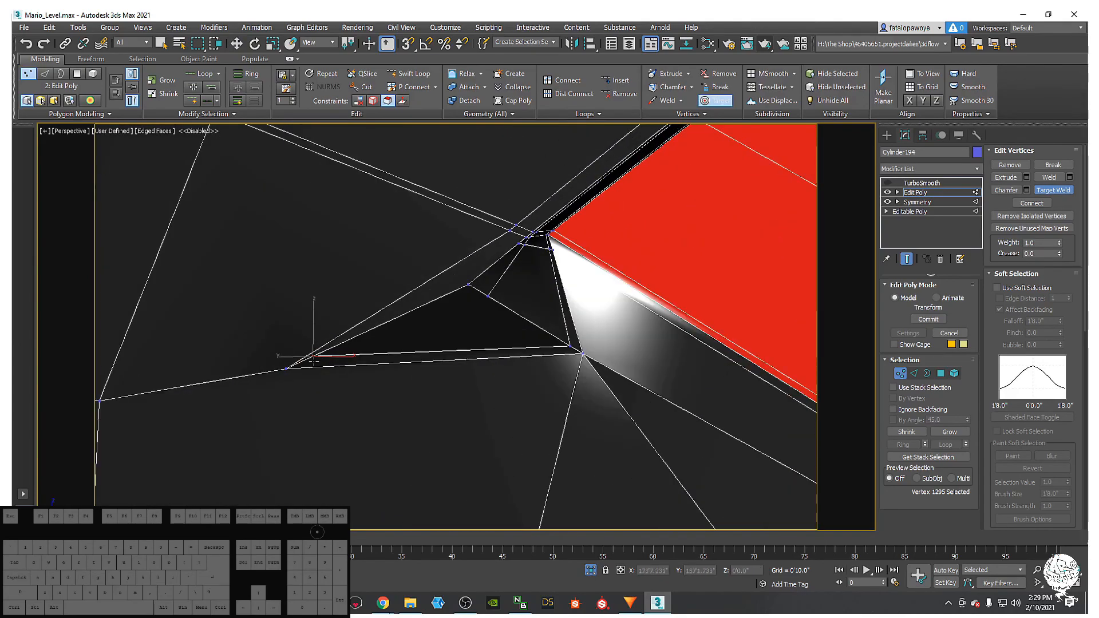
scroll(294, 371, "up", 3)
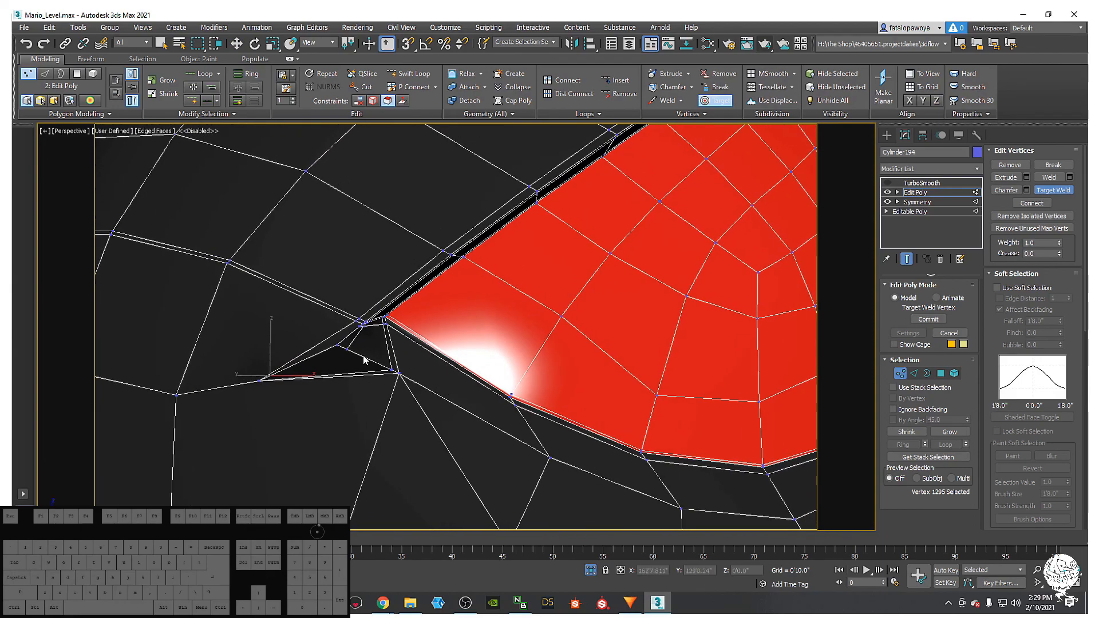
left_click(305, 331)
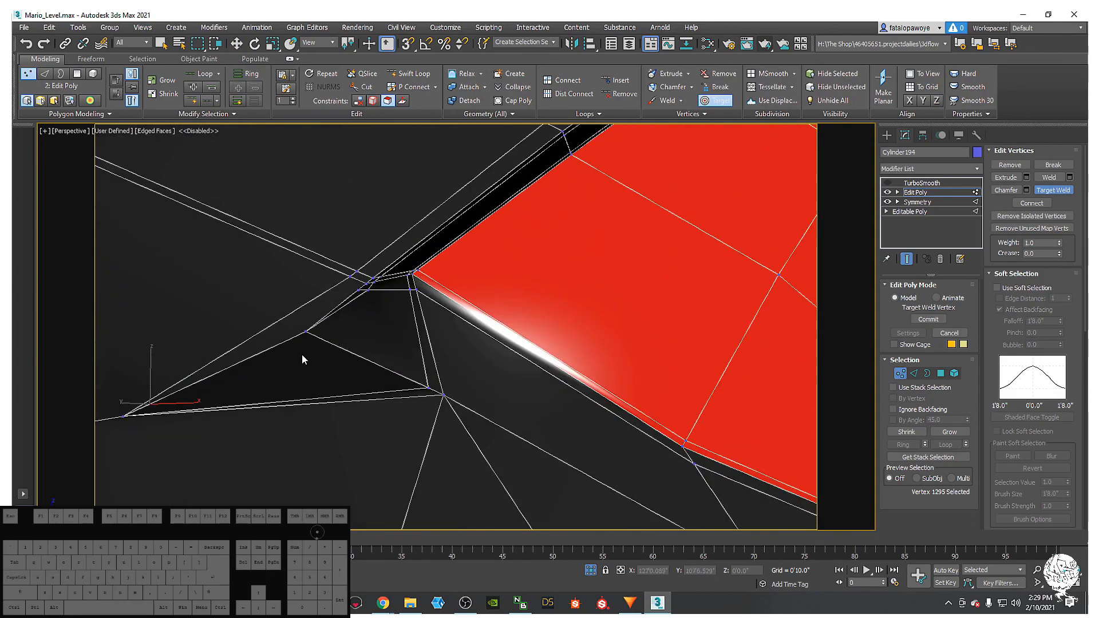
scroll(303, 330, "down", 4)
middle_click_drag(304, 342, 206, 387)
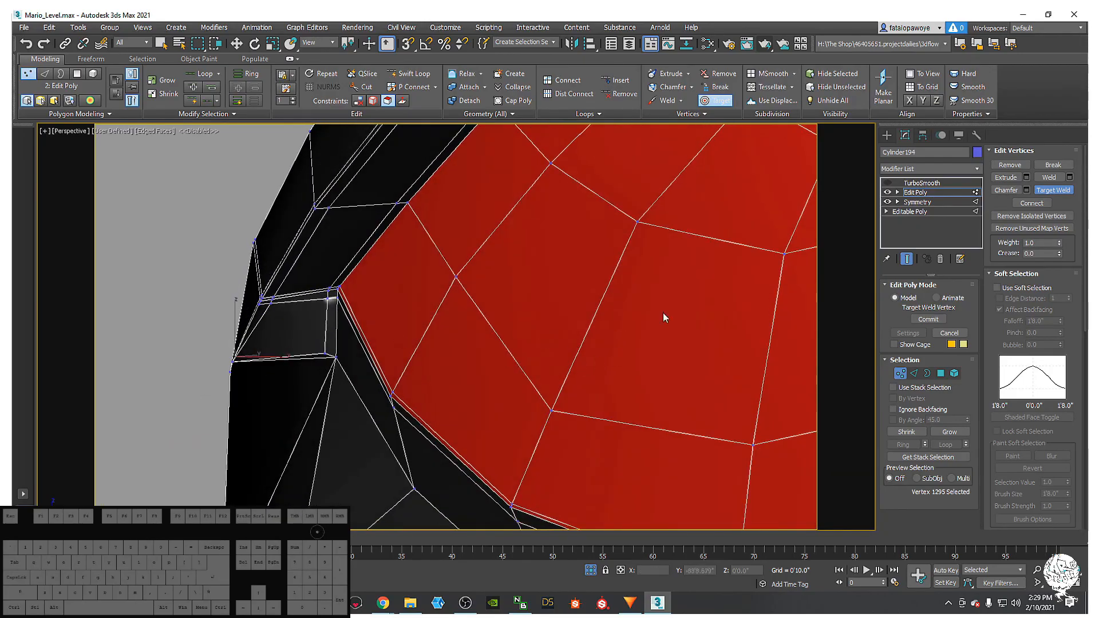
left_click(888, 183)
mouse_move(573, 248)
middle_mouse_down("alt")
mouse_move(640, 217)
mouse_move(637, 238)
mouse_move(581, 252)
mouse_move(597, 285)
middle_mouse_up("alt")
- Turn off edged faces and orbit around to view the bullet's red eye from the front
key("F4")
scroll(597, 281, "down", 5)
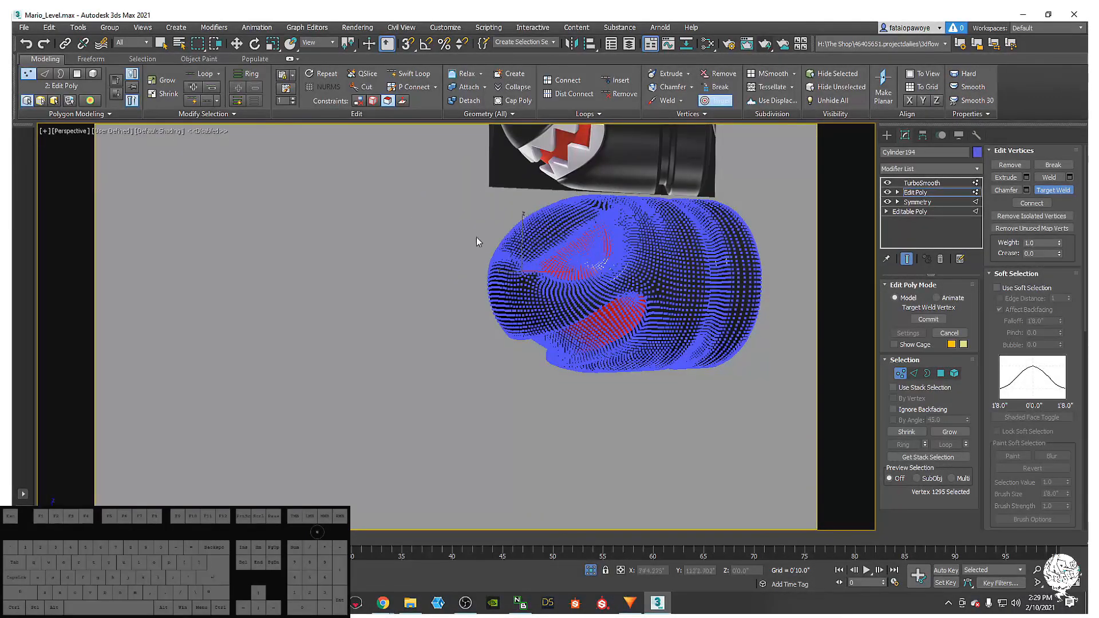
left_click(887, 136)
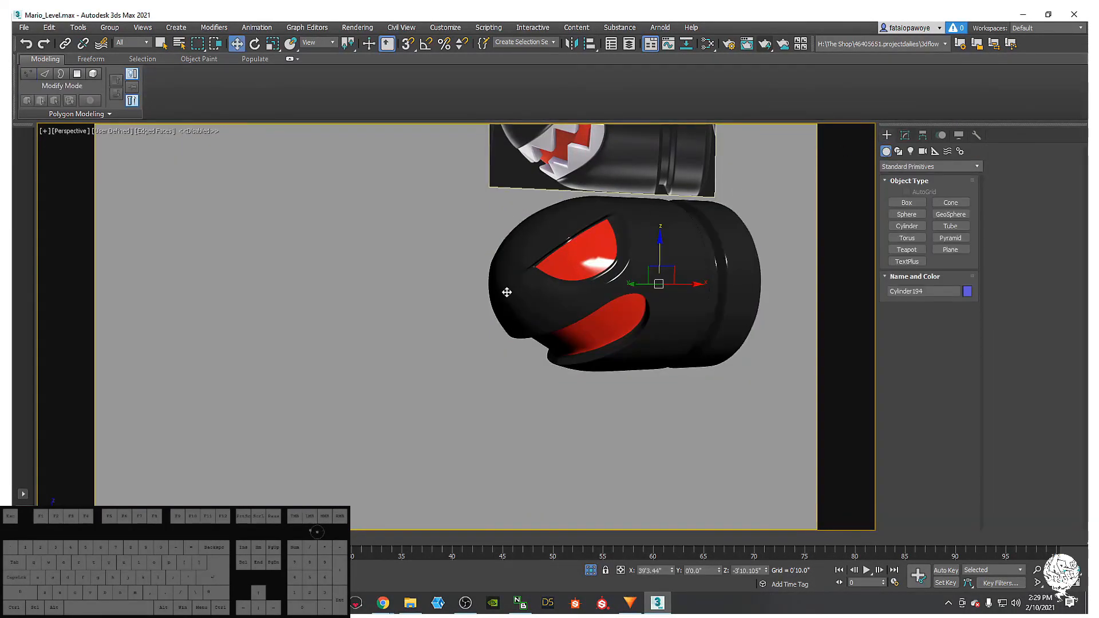
scroll(509, 292, "up", 6)
key("F4")
scroll(397, 210, "down", 6)
middle_click_drag(448, 189, 371, 178, "alt")
middle_click_drag(582, 211, 550, 270)
middle_click_drag(536, 234, 538, 206, "alt")
scroll(485, 246, "down", 5)
middle_click_drag(485, 330, 494, 321, "alt")
scroll(463, 268, "up", 5)
mouse_move(463, 269)
middle_mouse_down("alt")
mouse_move(444, 309)
mouse_move(414, 297)
mouse_move(456, 312)
mouse_move(484, 290)
mouse_move(448, 275)
mouse_move(445, 297)
mouse_move(450, 268)
mouse_move(471, 265)
mouse_move(438, 252)
mouse_move(449, 295)
mouse_move(421, 265)
mouse_move(467, 261)
middle_mouse_up("alt")
- Use Unhide All from the viewport quad menu to reveal every hidden object
right_click(458, 260)
left_click(502, 202)
scroll(419, 263, "down", 5)
scroll(452, 268, "up", 5)
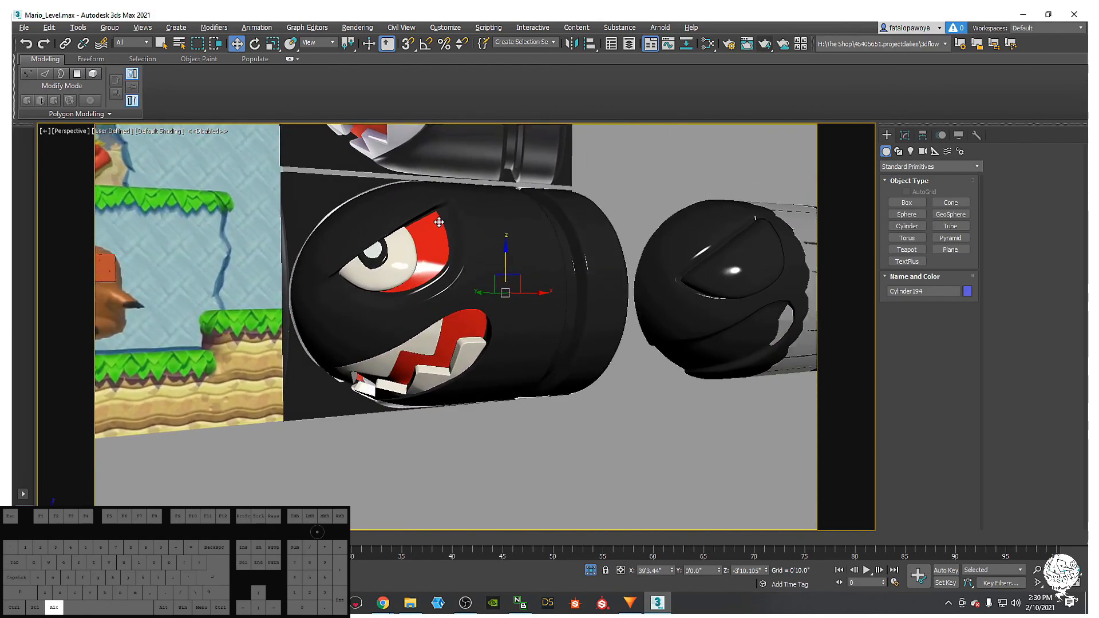
- Show edged faces on the eye and step down from Symmetry to Object025's base editable mesh
mouse_move(414, 253)
middle_mouse_down("alt")
mouse_move(377, 240)
mouse_move(408, 247)
middle_mouse_up("alt")
scroll(342, 231, "up", 5)
key("F4")
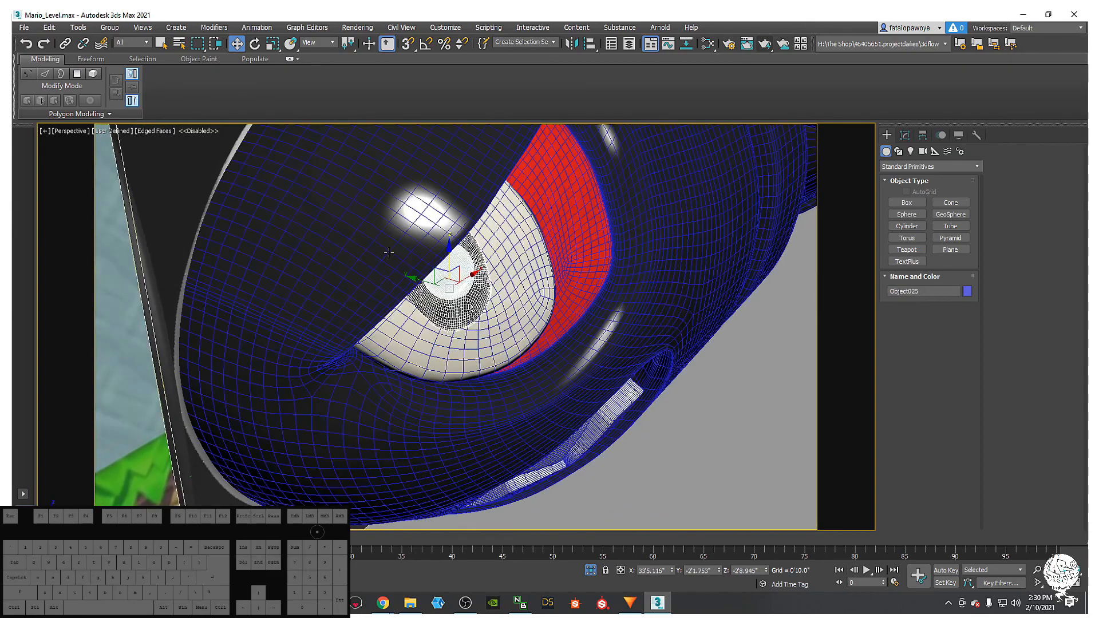
scroll(486, 262, "up", 3)
mouse_move(486, 261)
middle_mouse_down("alt")
mouse_move(444, 247)
mouse_move(730, 126)
middle_mouse_up("alt")
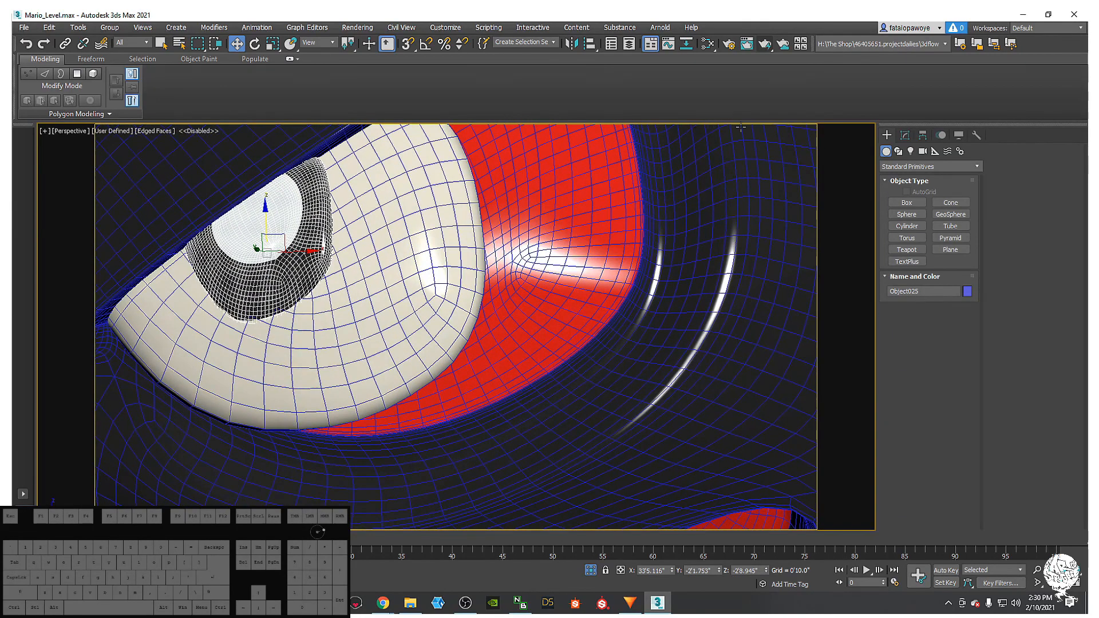
left_click(906, 136)
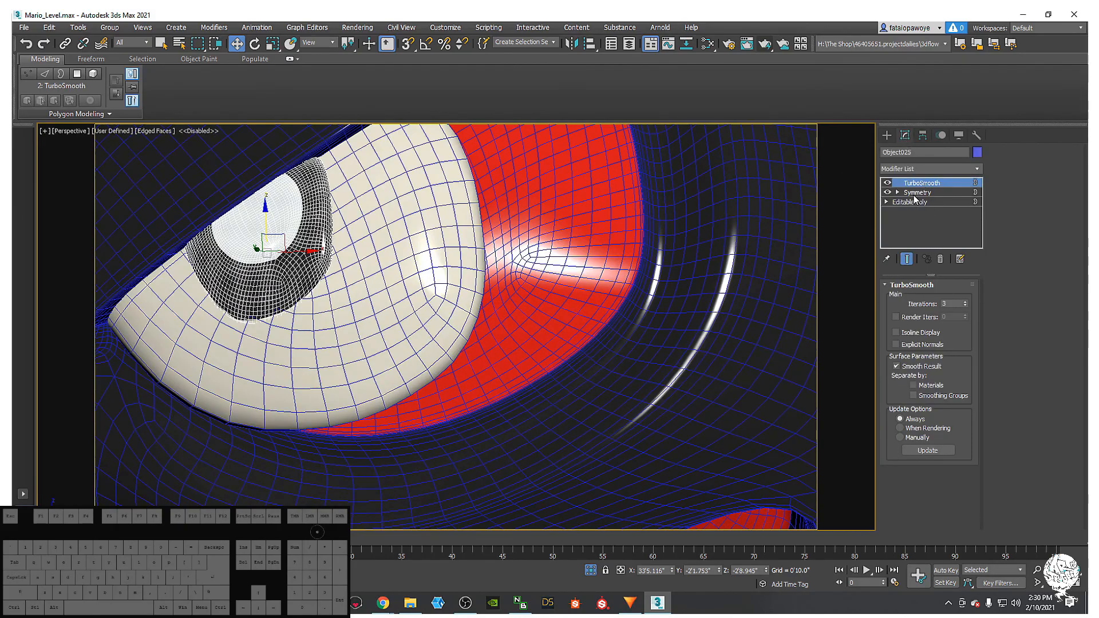
left_click(904, 192)
middle_click_drag(474, 220, 517, 246, "alt")
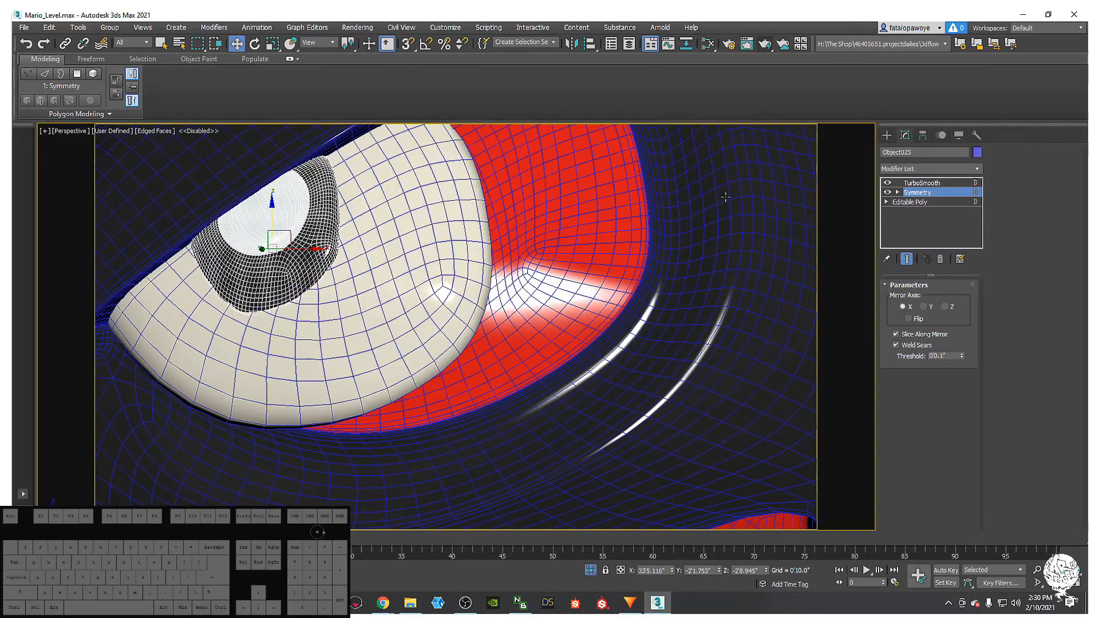
left_click(932, 202)
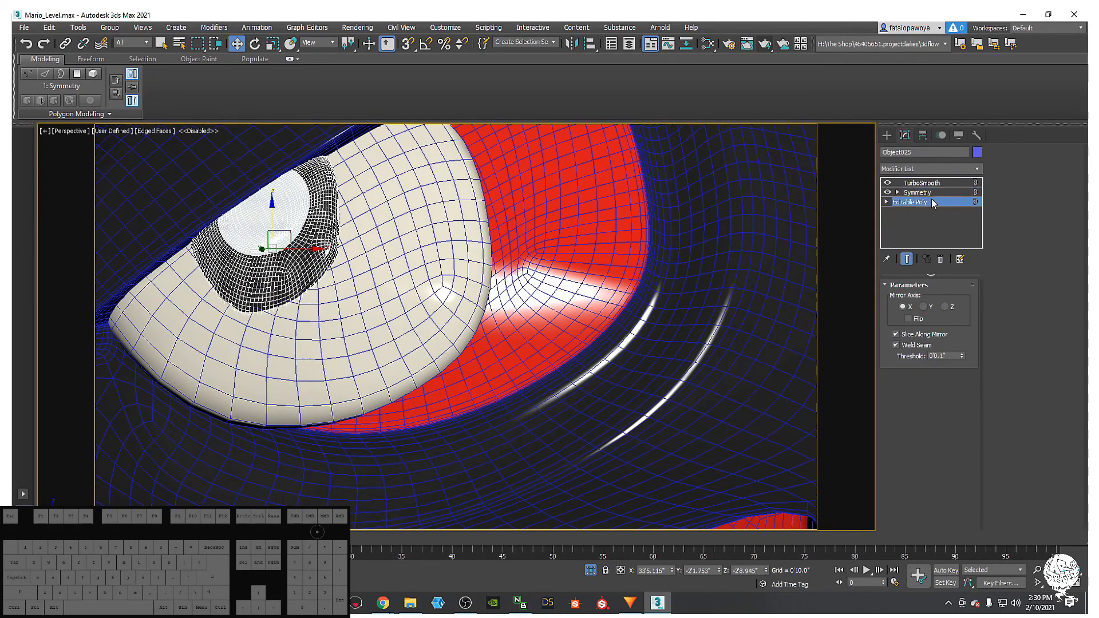
middle_click_drag(471, 224, 565, 120, "alt")
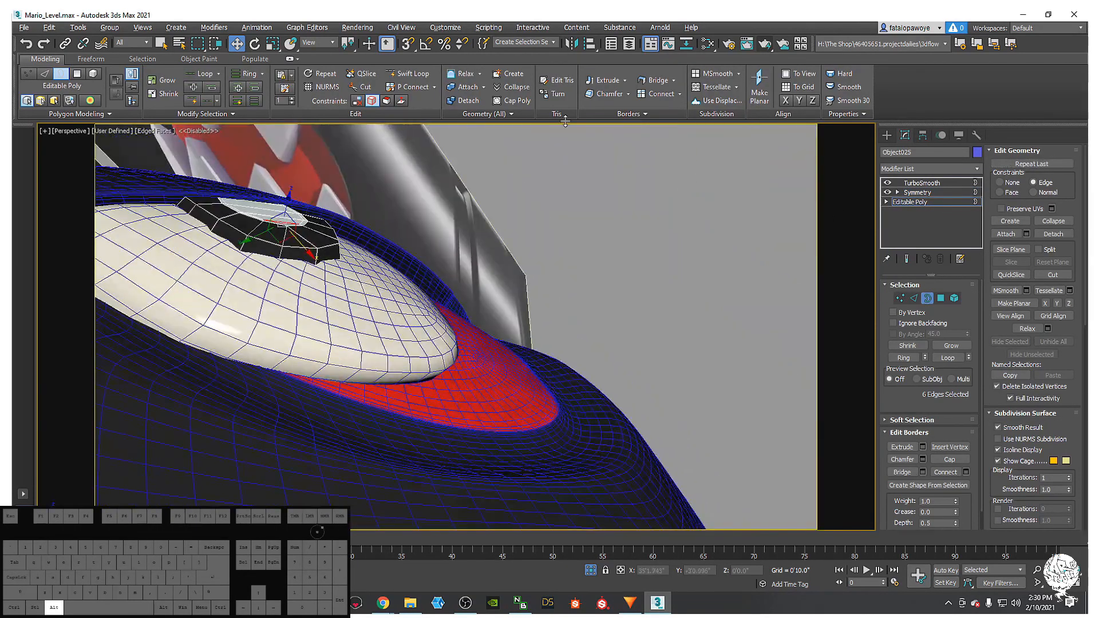
left_click_drag(371, 275, 308, 280, "alt")
- Isolate the eyelid piece and delete its selected border edges
key("alt+q")
middle_click_drag(308, 280, 305, 342, "alt")
scroll(390, 344, "down", 4)
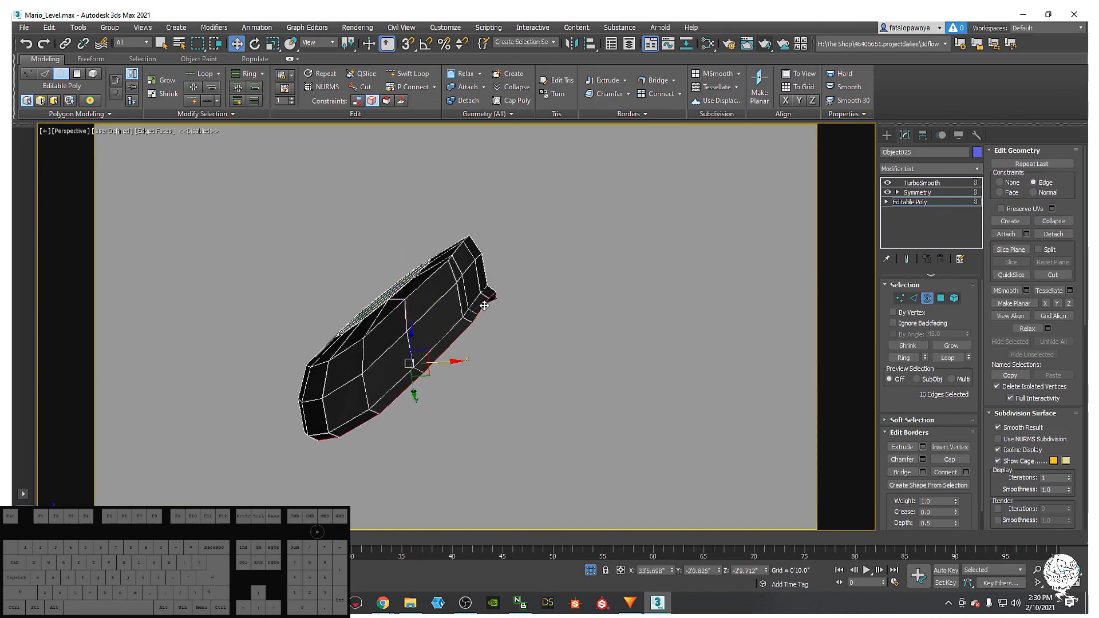
key("Delete")
middle_click_drag(405, 336, 533, 341, "alt")
- Select the eyelid's three top polygons and delete them to open a hole
left_click(941, 298)
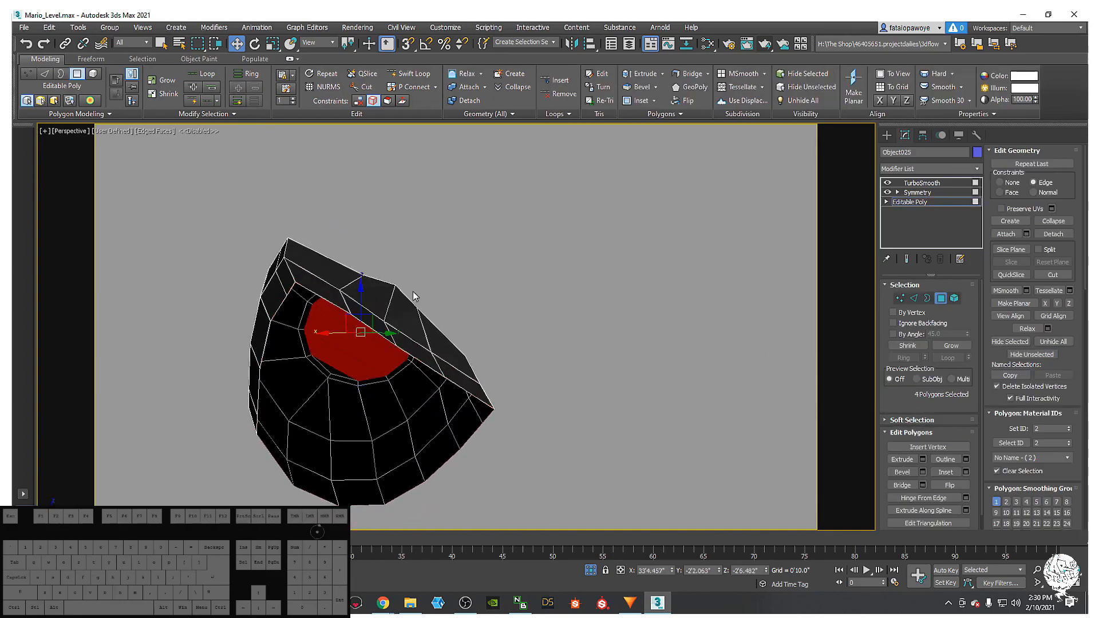
left_click(378, 298)
left_click(399, 319, "ctrl")
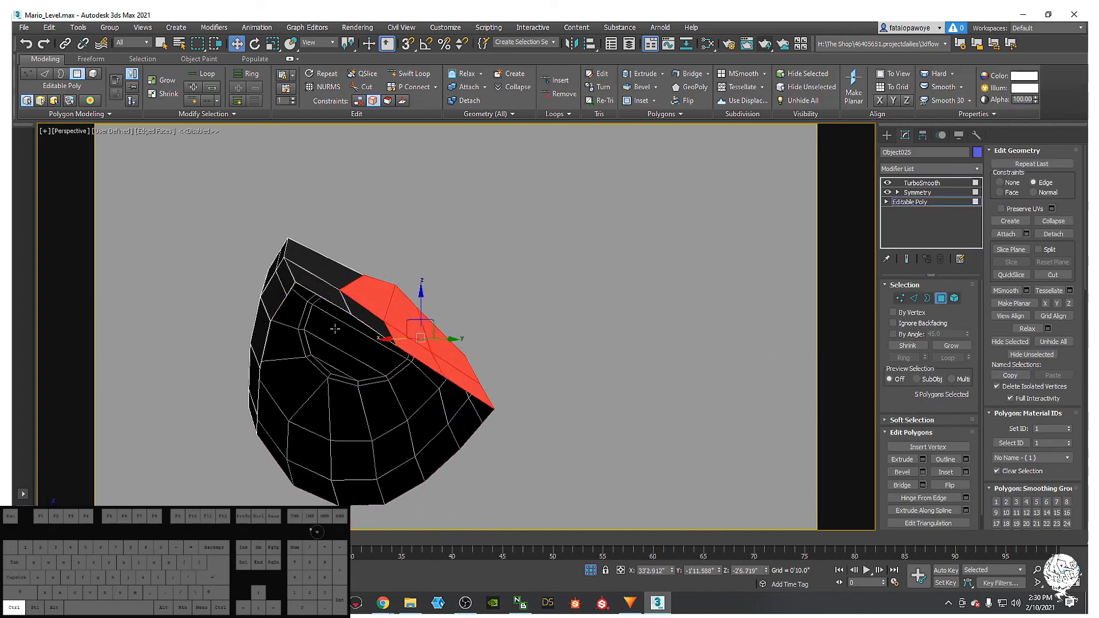
left_click(320, 269, "ctrl")
middle_click_drag(320, 270, 360, 291, "alt")
key("Delete")
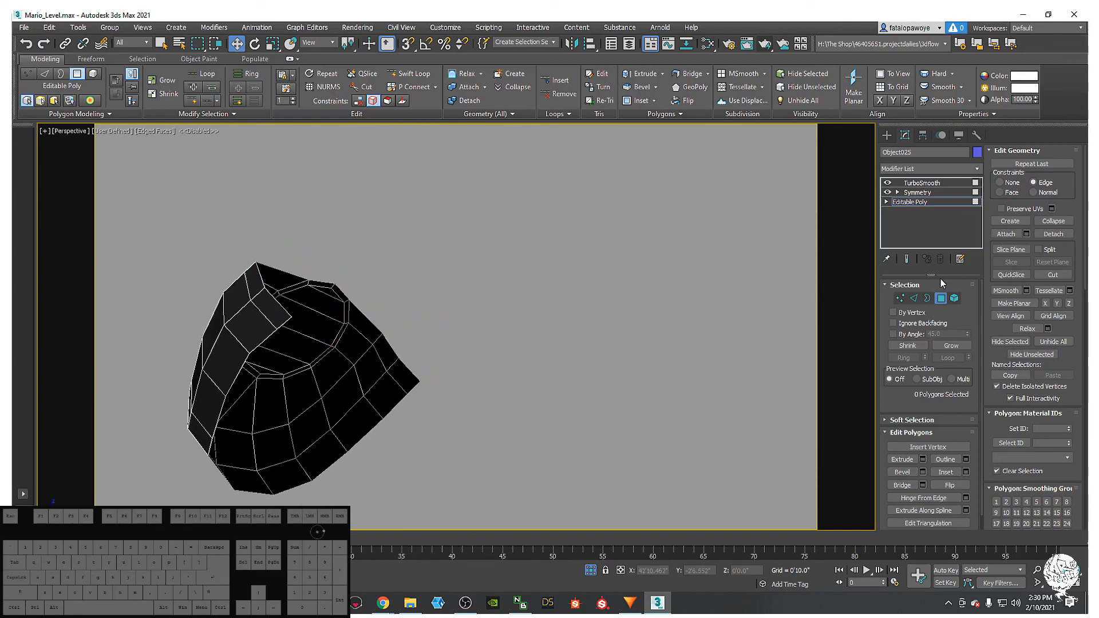
- Select the whole border loop around the new hole
left_click(914, 298)
double_click(295, 278)
middle_click_drag(296, 277, 372, 341, "alt")
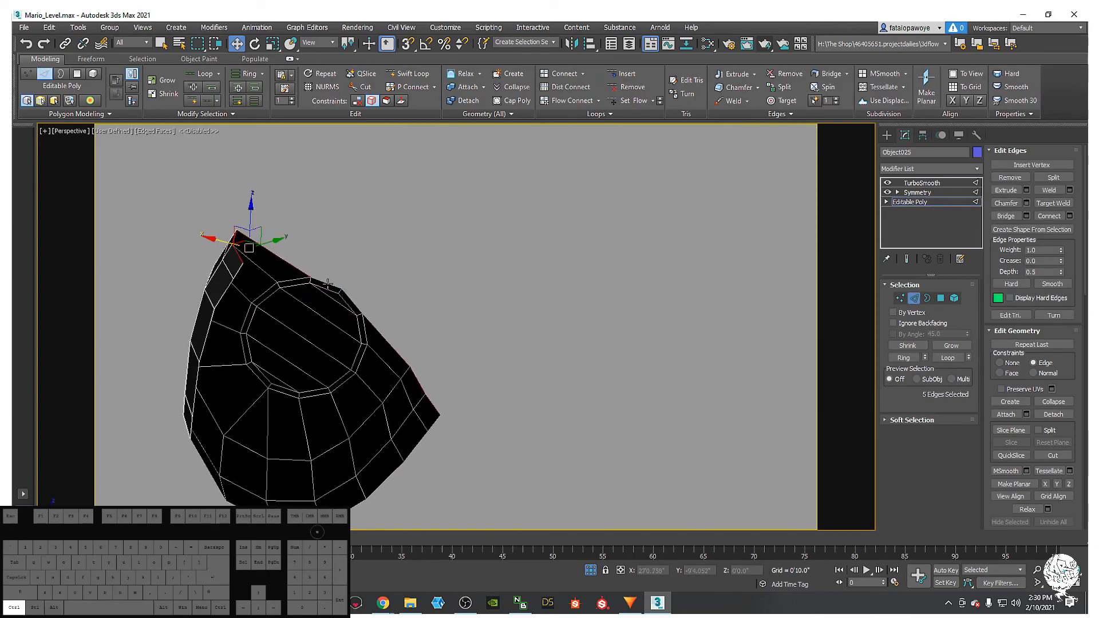
middle_click_drag(422, 392, 576, 281, "alt")
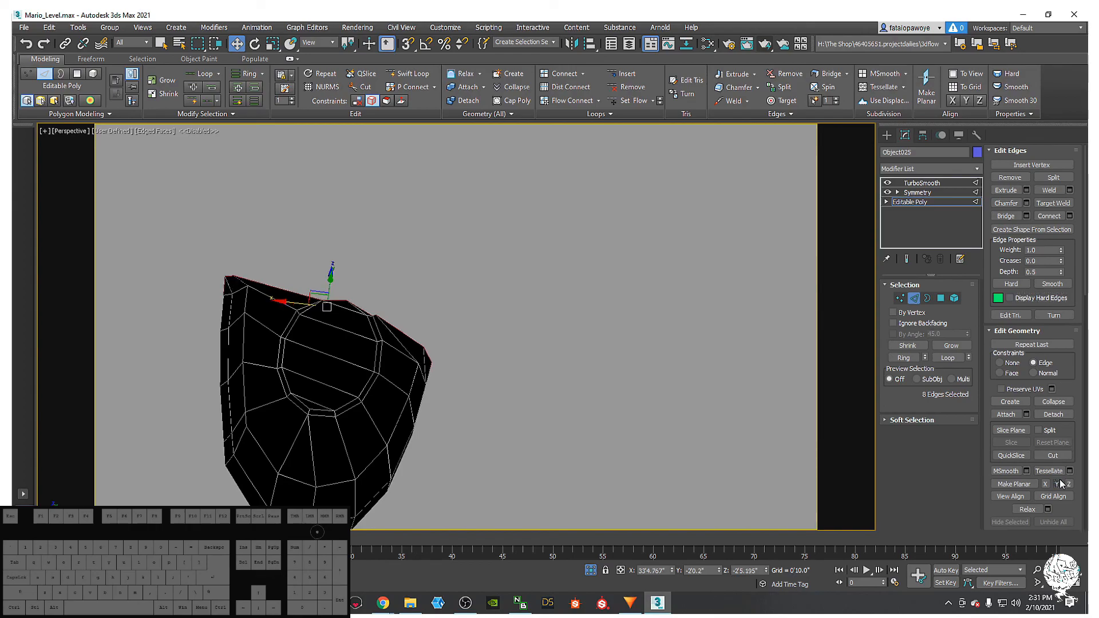
middle_click_drag(616, 333, 462, 386, "alt")
- Try flattening the hole's border along Z, X and to the view, undoing each attempt
key("ctrl+z")
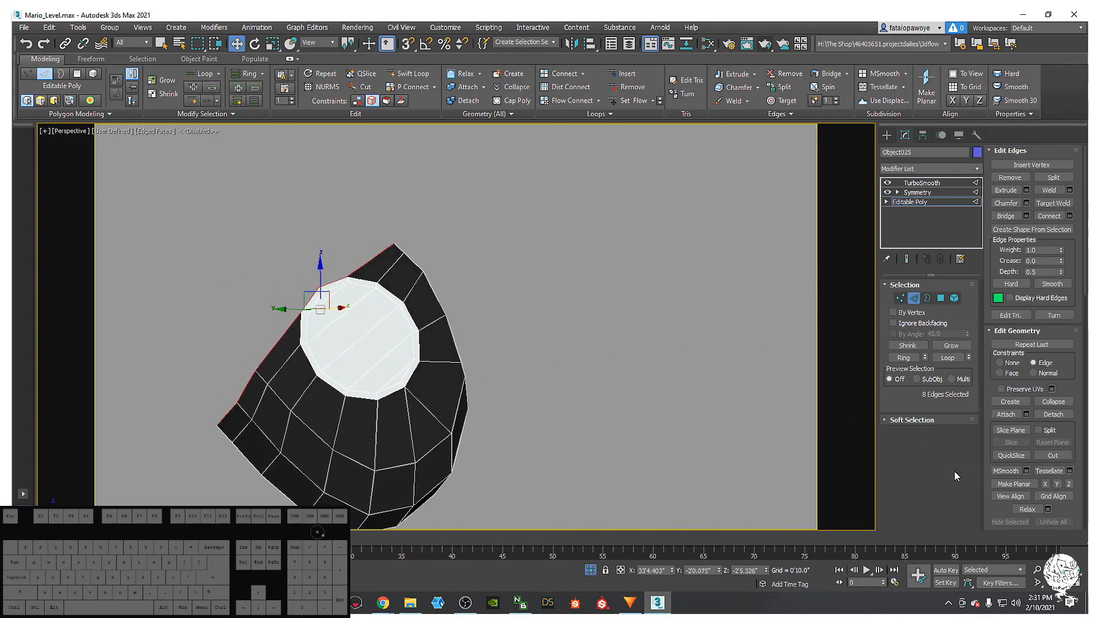
left_click(1068, 484)
key("ctrl+z")
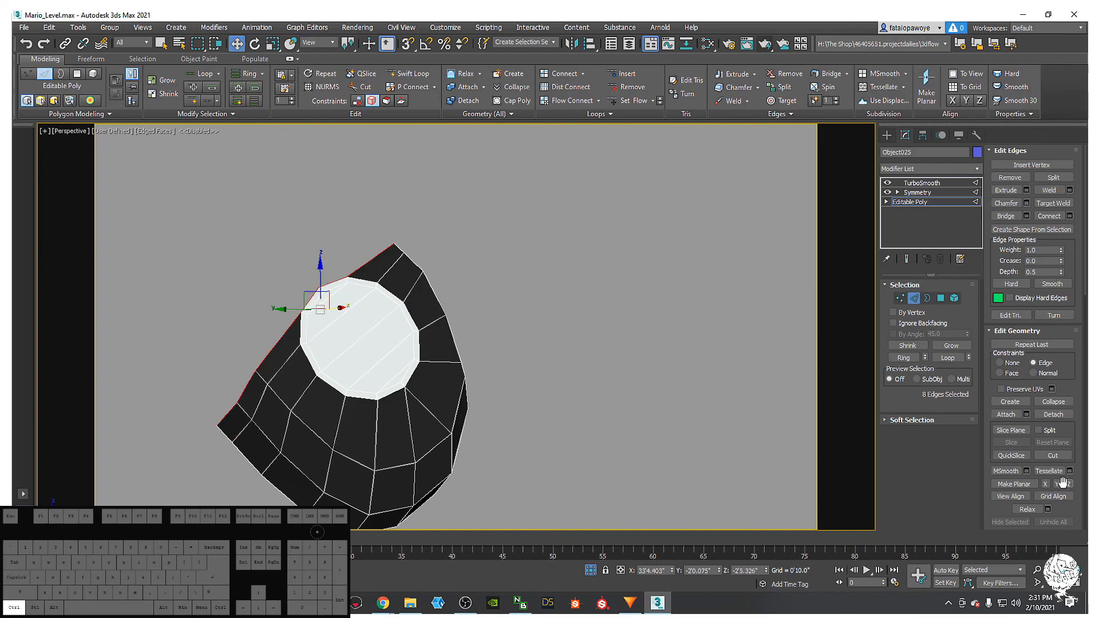
left_click(1045, 484)
key("ctrl+z")
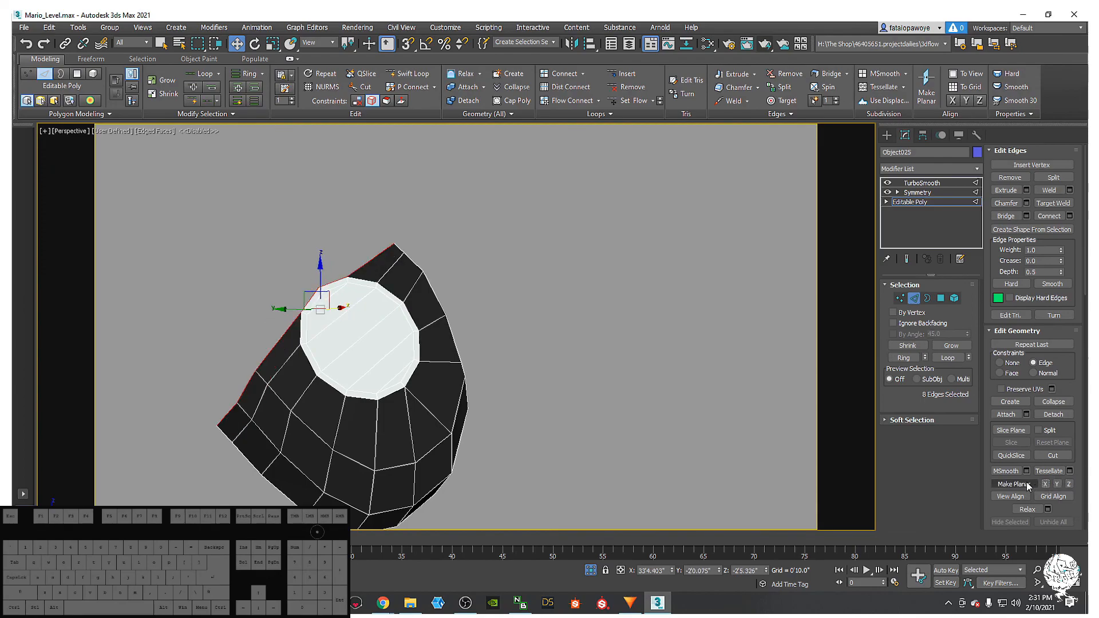
left_click(1013, 485)
key("ctrl+z")
middle_click_drag(613, 383, 595, 326, "alt")
middle_click_drag(565, 435, 496, 368, "alt")
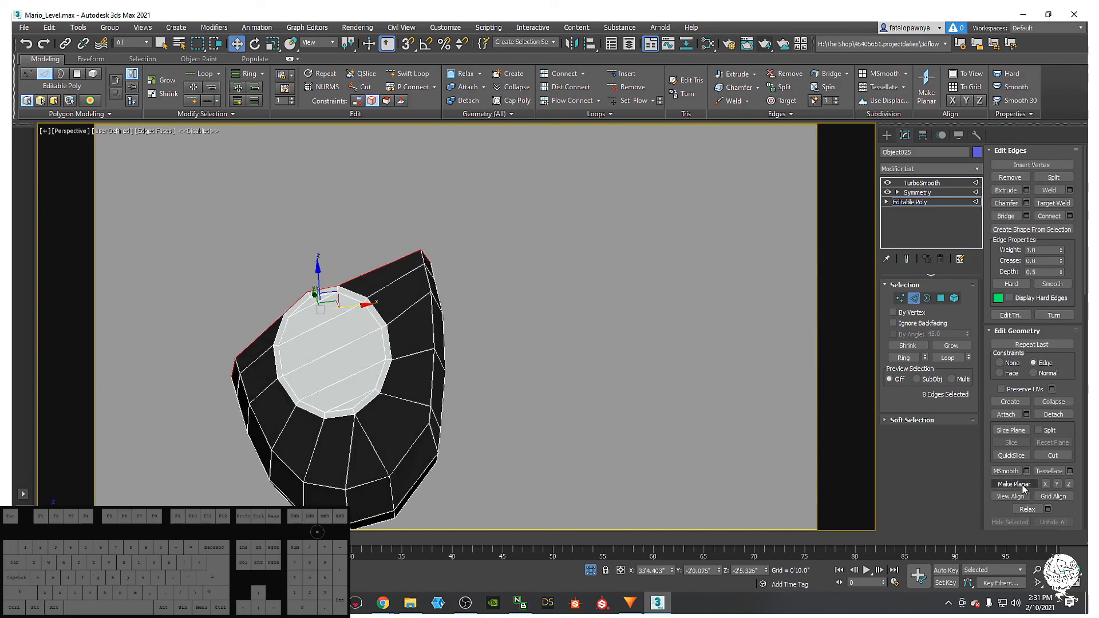
left_click(1011, 496)
key("ctrl+z")
middle_click_drag(583, 375, 430, 303, "alt")
middle_click_drag(418, 355, 398, 290, "alt")
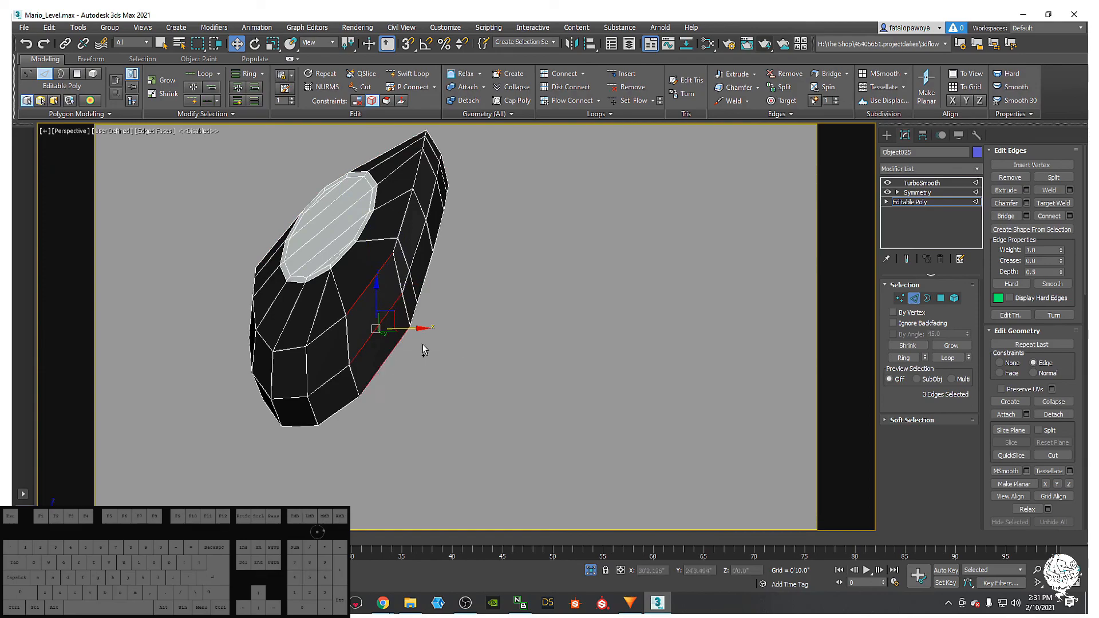
- Collapse the three selected stray edges on the eyelid
right_click(439, 259)
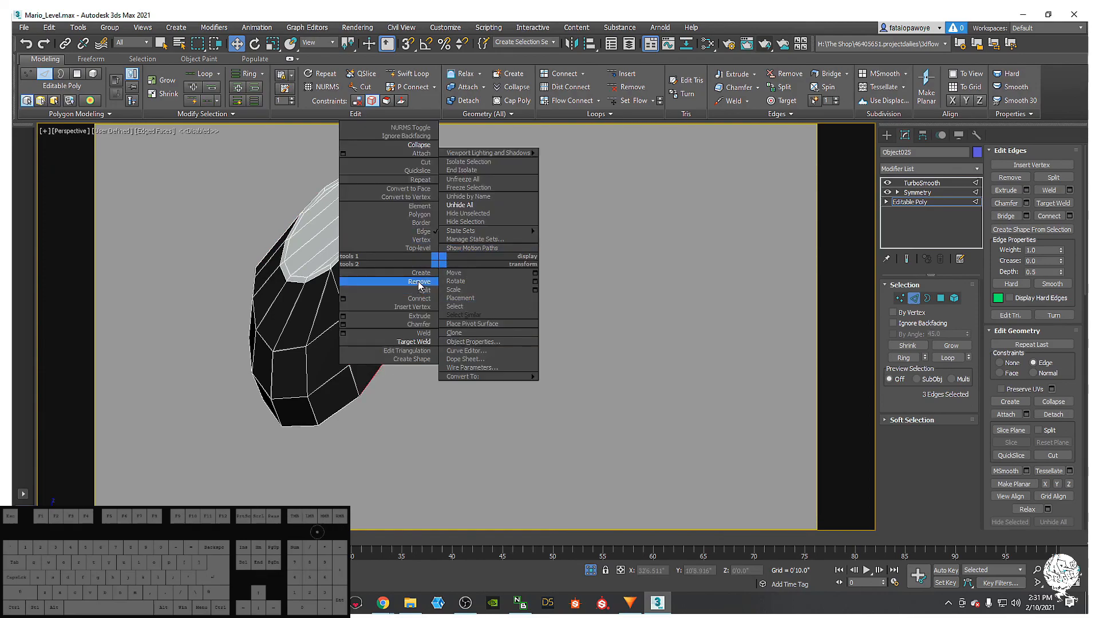
left_click(422, 145)
middle_click_drag(424, 325, 396, 339, "alt")
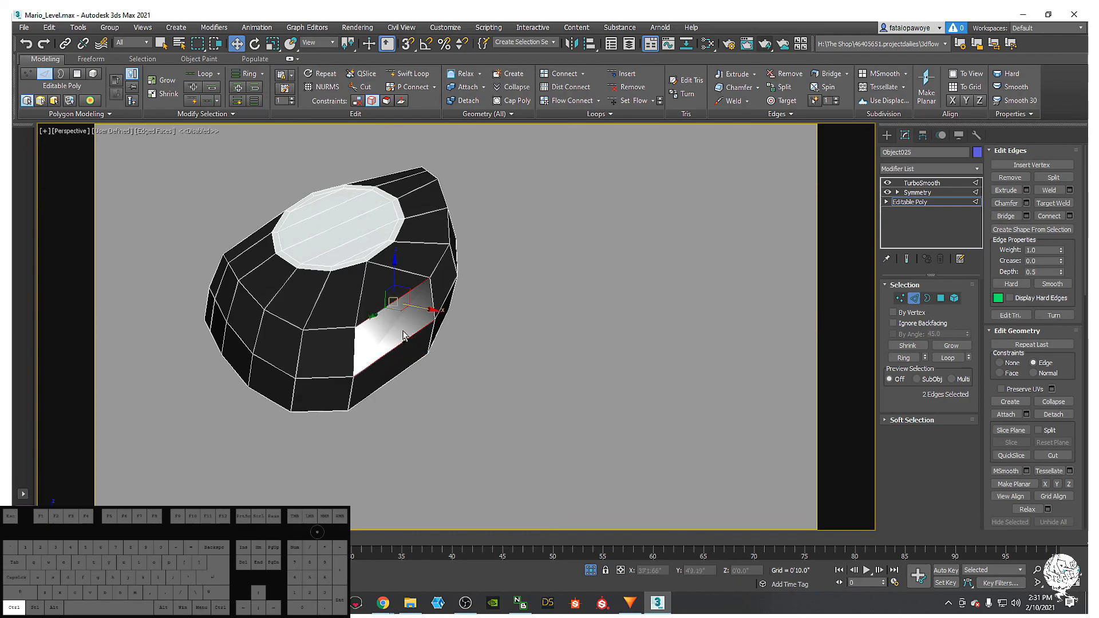
- Insert an extra edge loop across the eyelid with Swift Loop
left_click(387, 380, "ctrl")
middle_click_drag(387, 379, 357, 296, "alt")
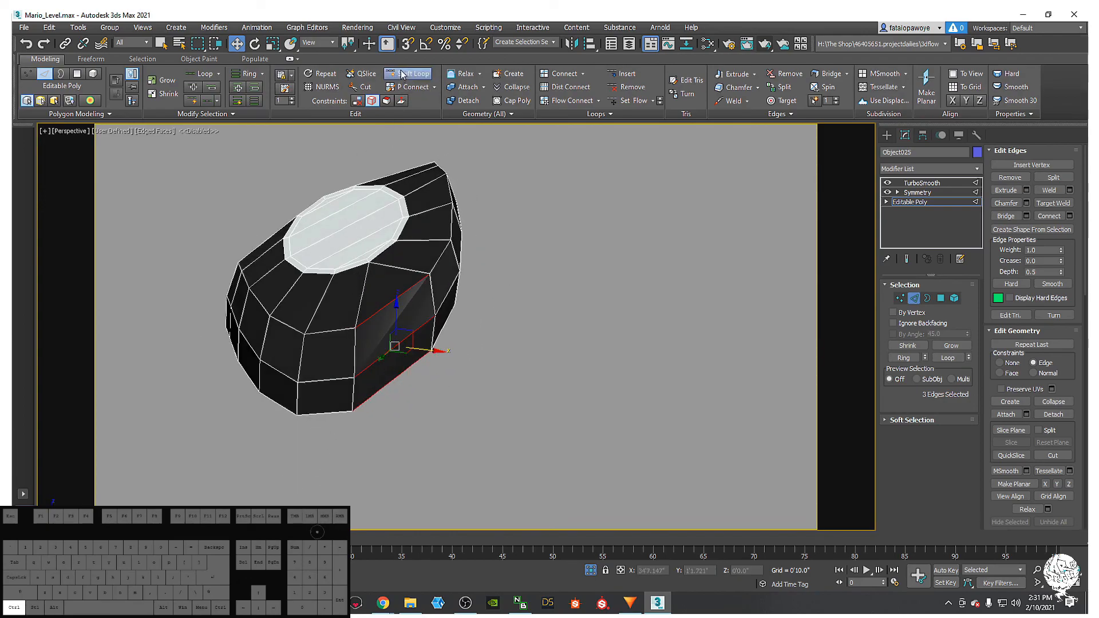
left_click(392, 308, "shift")
middle_click_drag(394, 308, 433, 317, "alt")
left_click(908, 295)
scroll(508, 266, "up", 4)
scroll(458, 268, "down", 2)
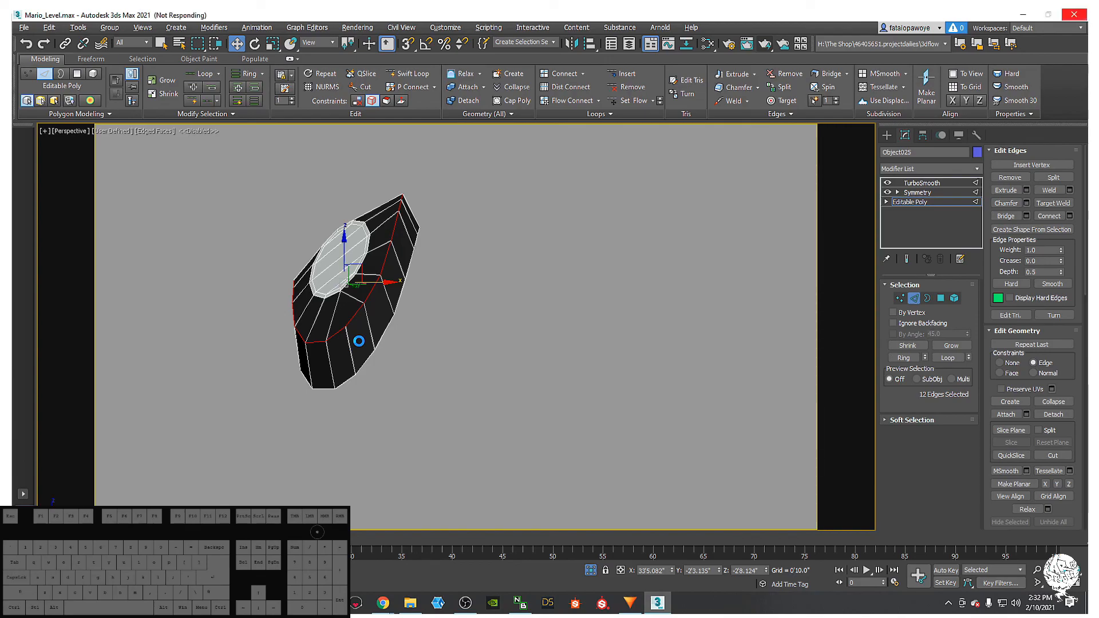
- Chamfer the selected eyelid edges by 0'0.771"
right_click(359, 341)
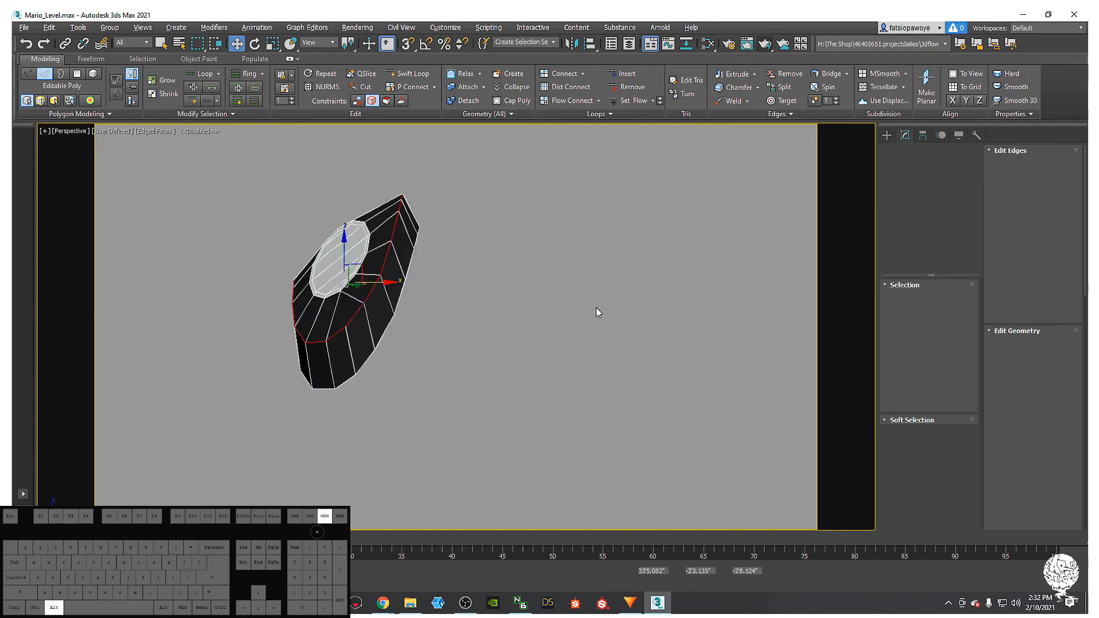
middle_click_drag(589, 311, 426, 314, "alt")
right_click(425, 314)
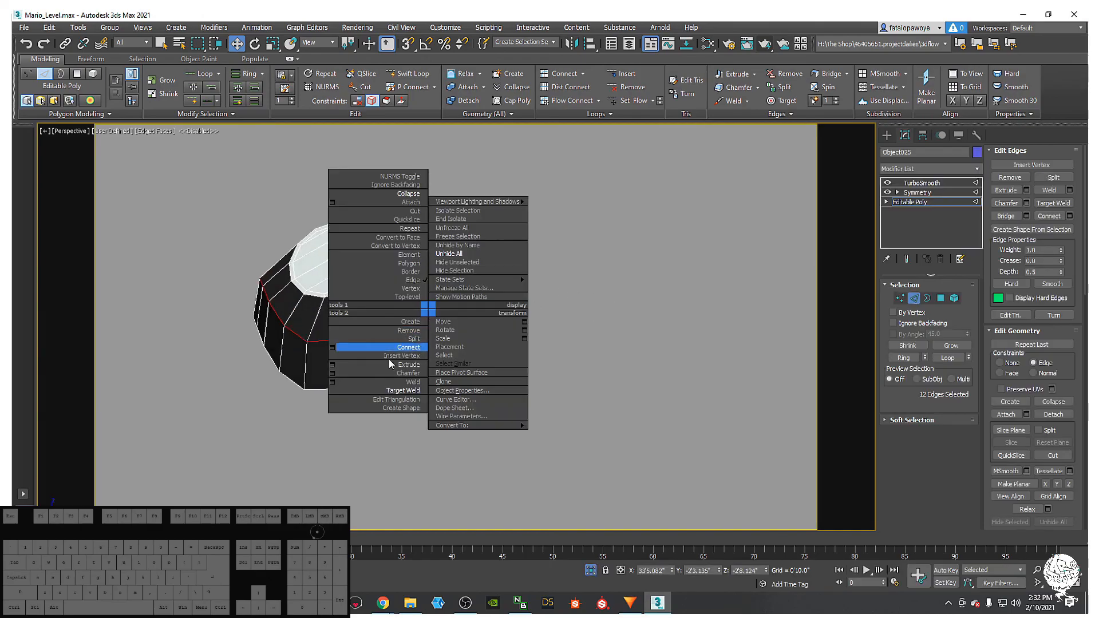
left_click(331, 373)
middle_click_drag(548, 305, 357, 369, "alt")
left_click_drag(464, 349, 463, 347)
left_click(462, 447)
middle_click_drag(372, 341, 394, 326, "alt")
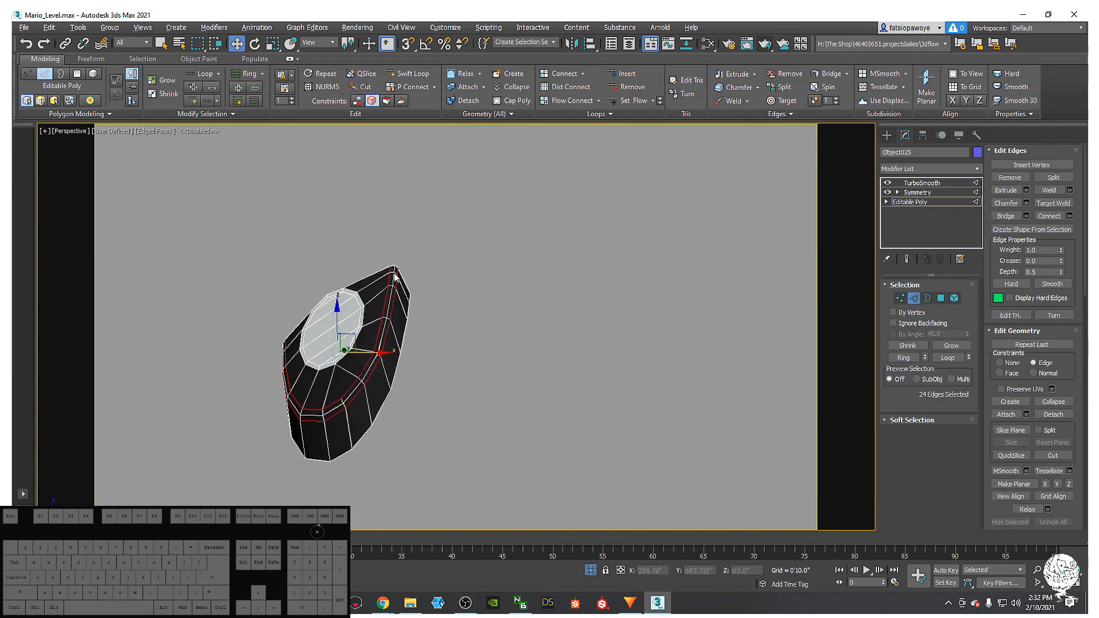
middle_click_drag(348, 392, 366, 384, "alt")
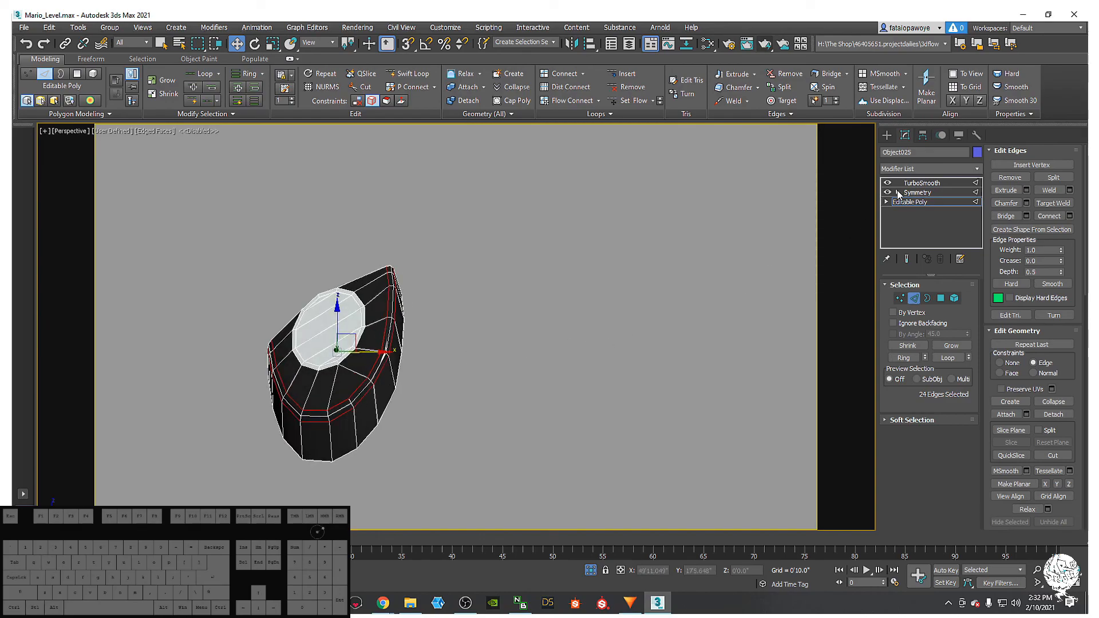
- Show the TurboSmooth result with plain shading and unhide all scene objects
left_click(923, 183)
middle_click_drag(549, 366, 480, 308, "alt")
key("F4")
right_click(512, 312)
left_click(530, 250)
scroll(511, 313, "down", 3)
scroll(438, 320, "down", 5)
scroll(448, 332, "up", 2)
scroll(448, 332, "up", 5)
scroll(394, 317, "down", 5)
scroll(451, 339, "up", 4)
- Select the other bullet body and inspect its Symmetry and Edit Poly levels
left_click(443, 304)
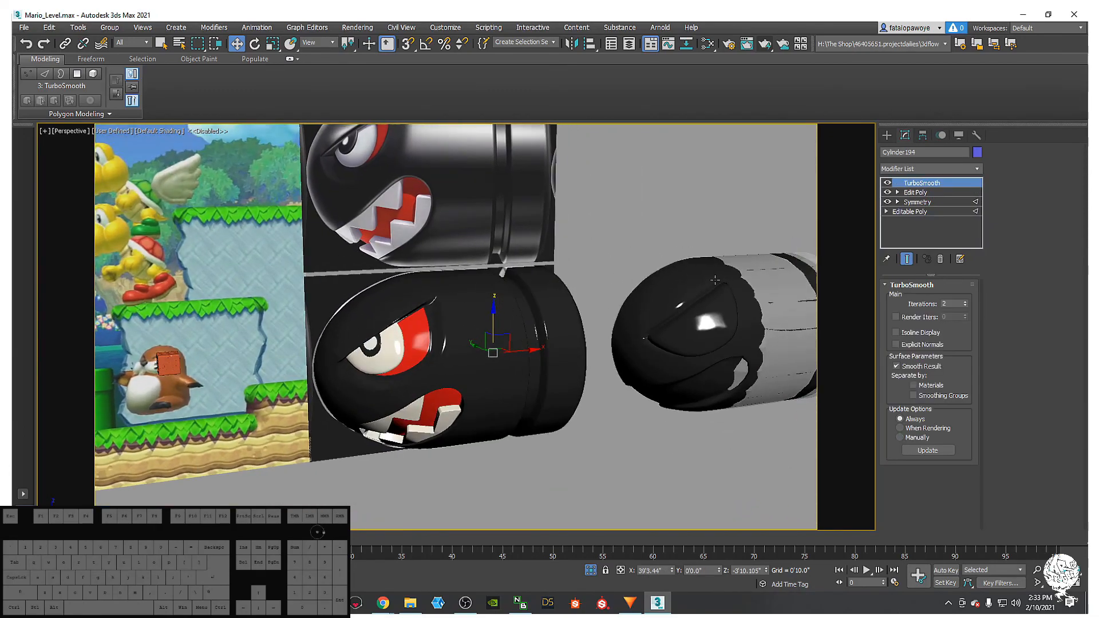
left_click(889, 184)
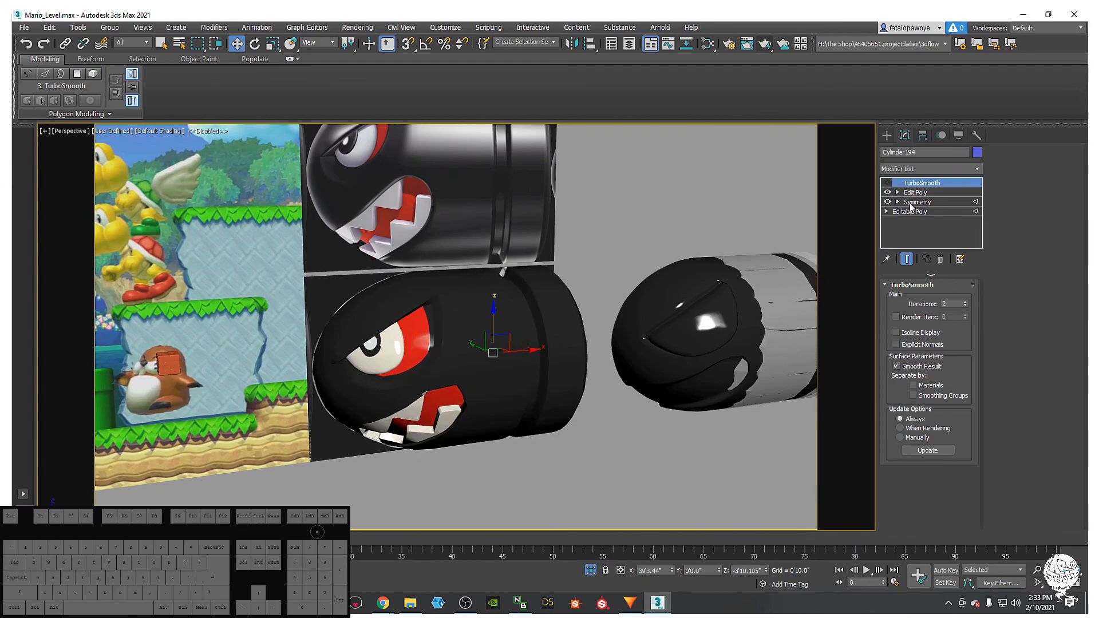
left_click(917, 203)
left_click(658, 250)
left_click(939, 192)
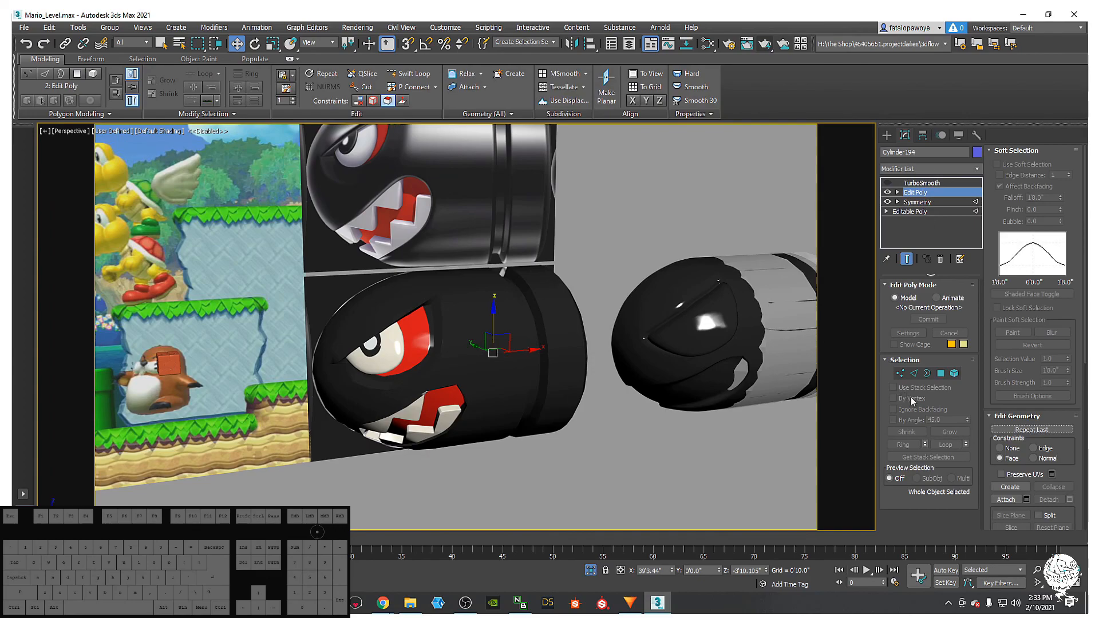
left_click(908, 169)
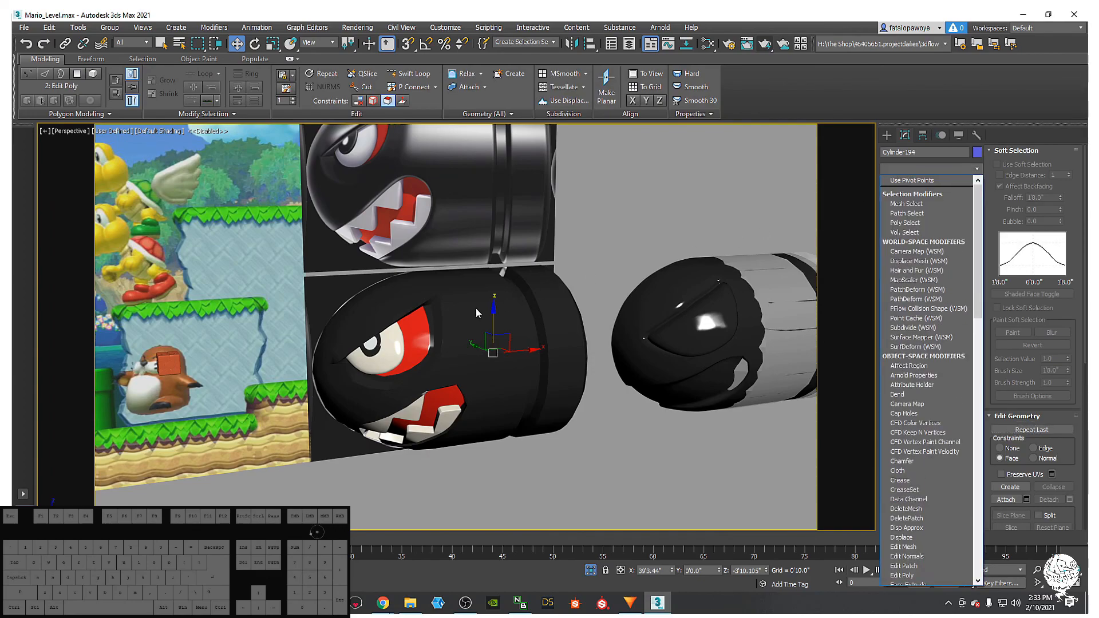
left_click(482, 326)
- Isolate bullet body Cylinder194 in wireframe view and select it
middle_click_drag(482, 327, 467, 307, "alt")
scroll(486, 328, "down", 3)
key("F3")
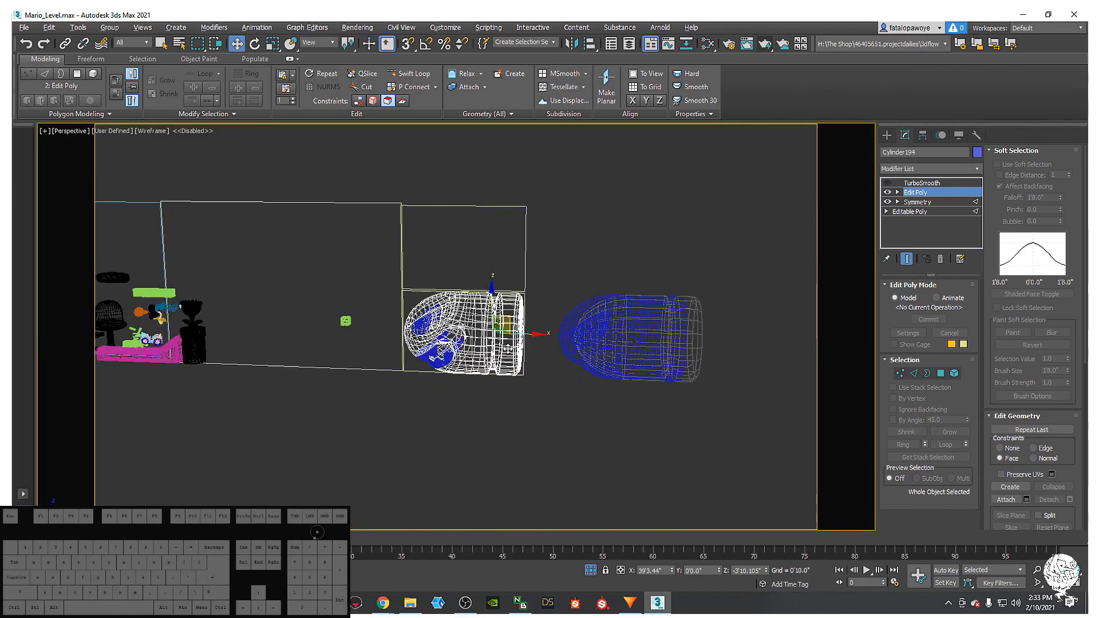
left_click_drag(398, 276, 396, 274)
mouse_move(584, 231)
left_mouse_down("alt")
mouse_move(366, 267)
mouse_move(415, 303)
left_mouse_up("alt")
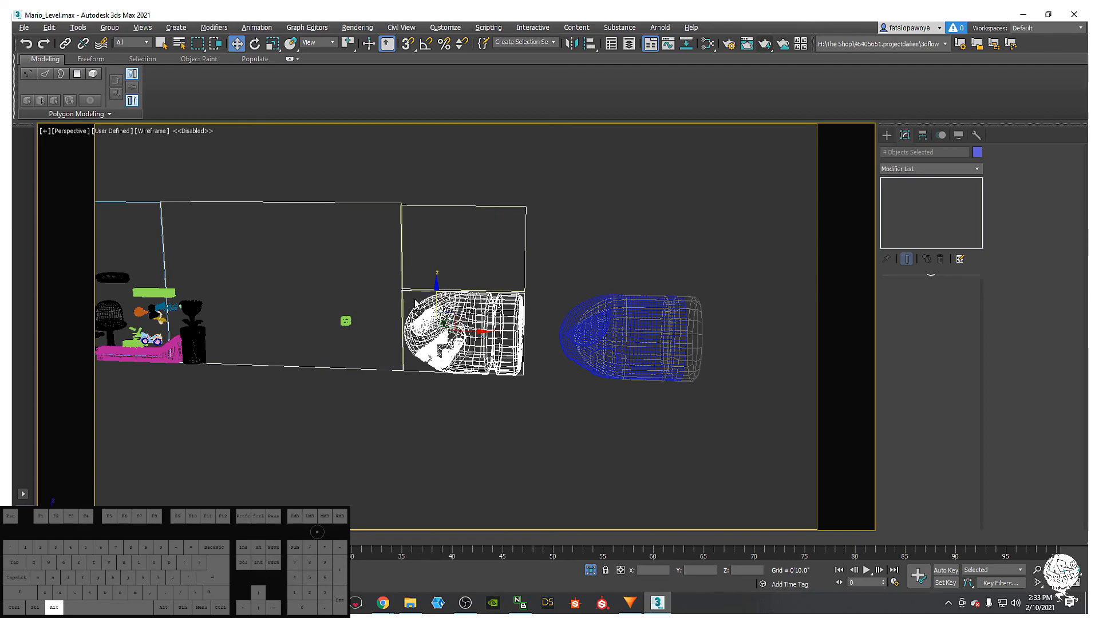
key("alt+q")
middle_click_drag(401, 362, 592, 392, "alt")
left_click(593, 392)
left_click(488, 253)
middle_click_drag(540, 338, 833, 251, "alt")
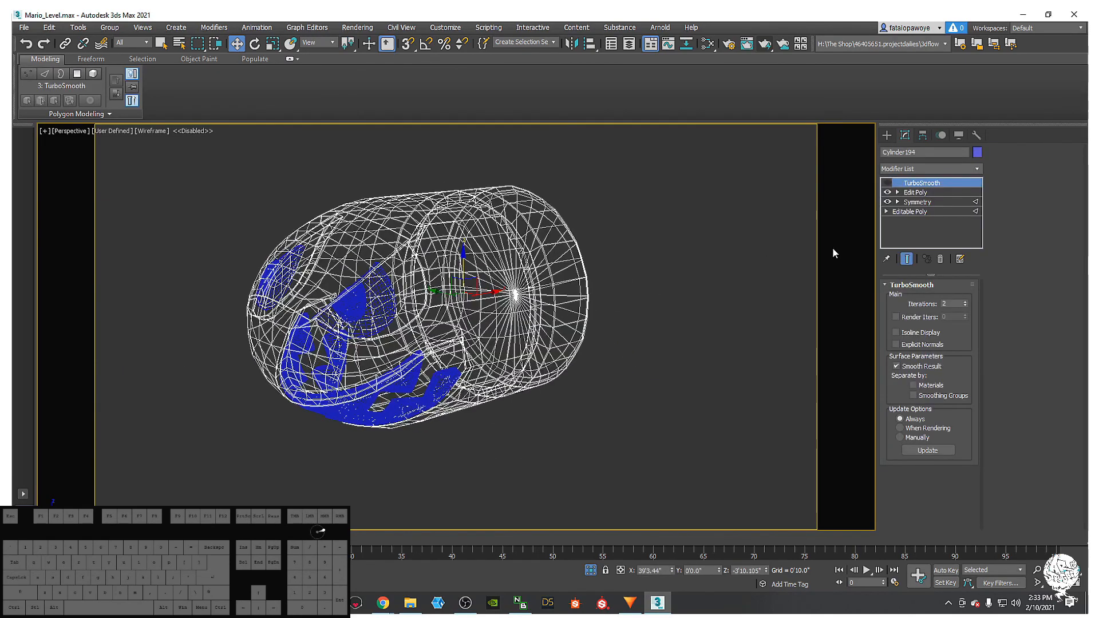
- Add a Symmetry modifier above Edit Poly and turn TurboSmooth back on
left_click(942, 193)
left_click(942, 166)
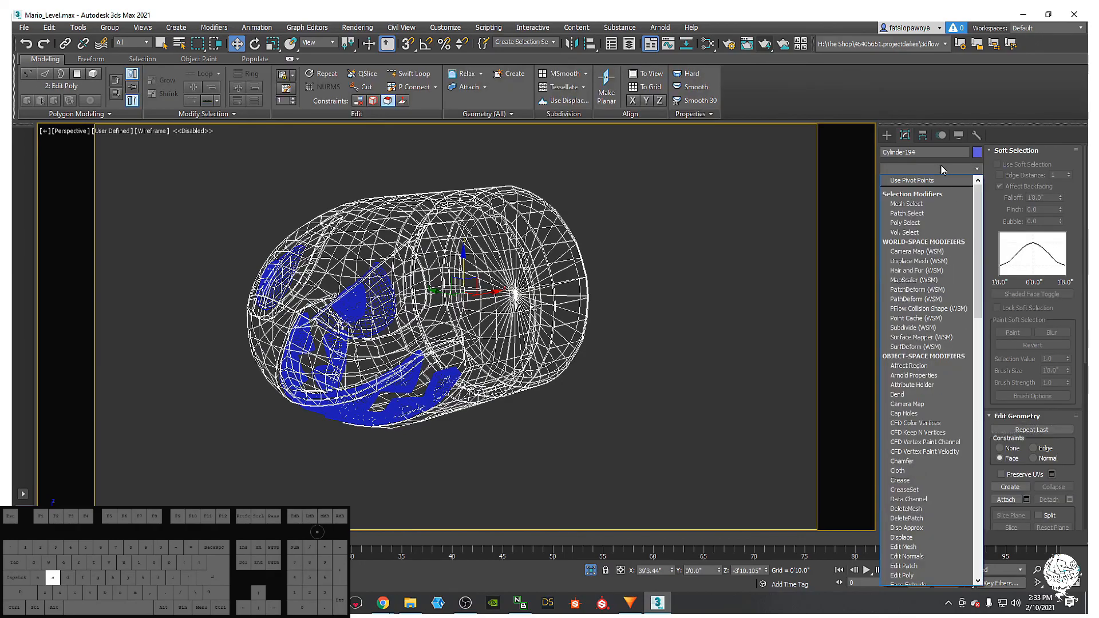
scroll(940, 263, "down", 15)
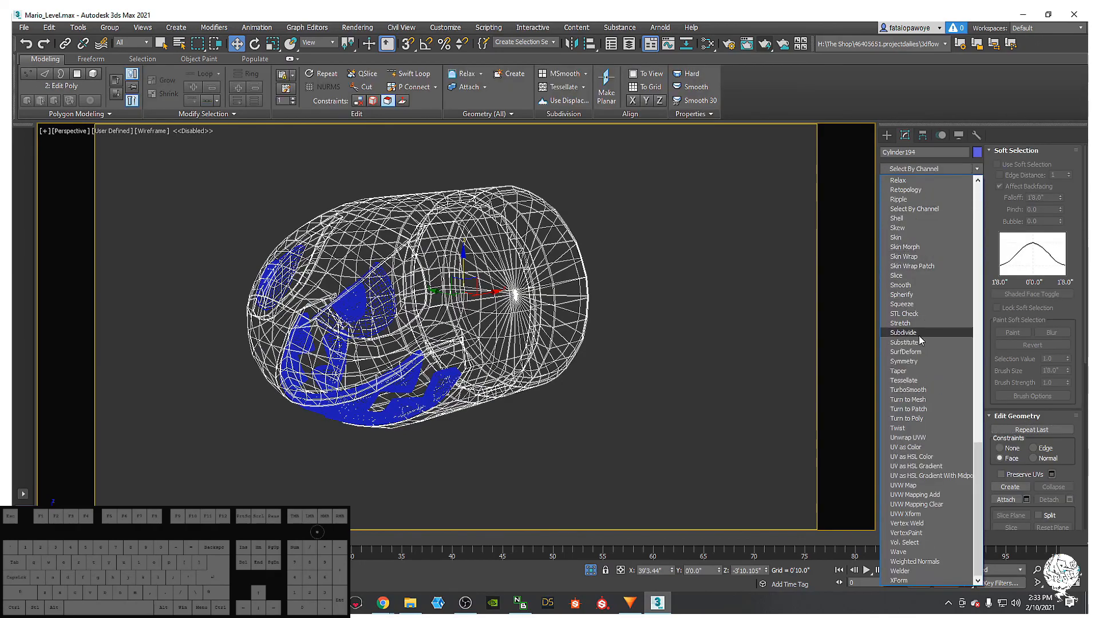
left_click(914, 362)
mouse_move(504, 328)
middle_mouse_down("alt")
mouse_move(507, 370)
mouse_move(500, 325)
mouse_move(785, 280)
middle_mouse_up("alt")
key("F3")
left_click(887, 183)
- Shift the Symmetry mirror plane along Y on the bullet head
middle_click_drag(483, 245, 506, 244, "alt")
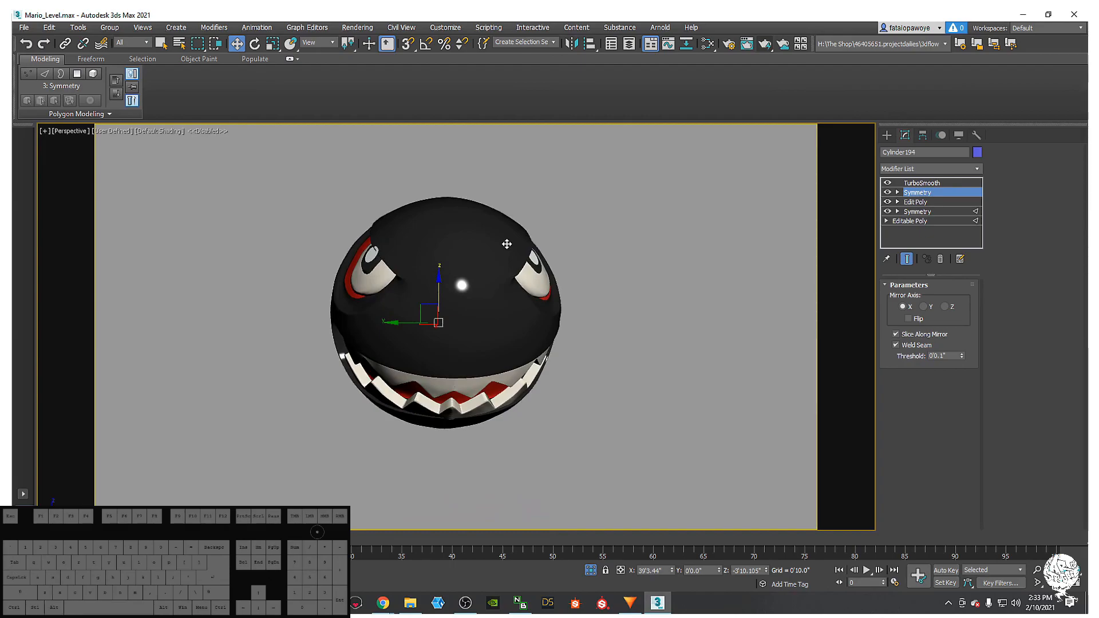
key("1")
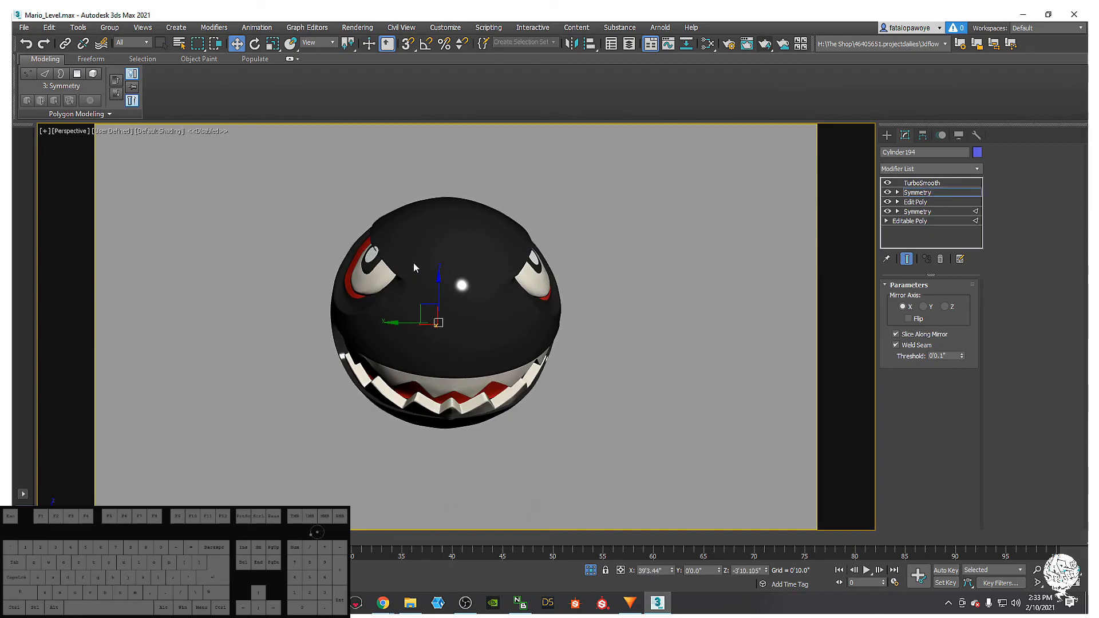
left_click_drag(396, 319, 394, 320)
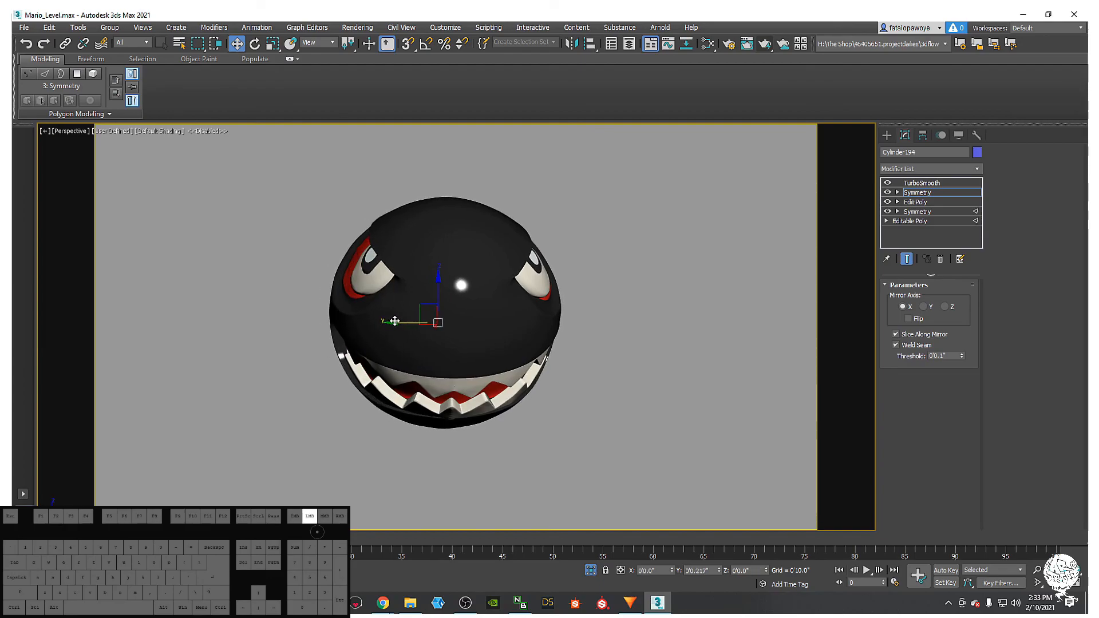
middle_click_drag(414, 330, 500, 252, "alt")
- Select the teeth and shift their Symmetry mirror plane along Y
left_click(887, 135)
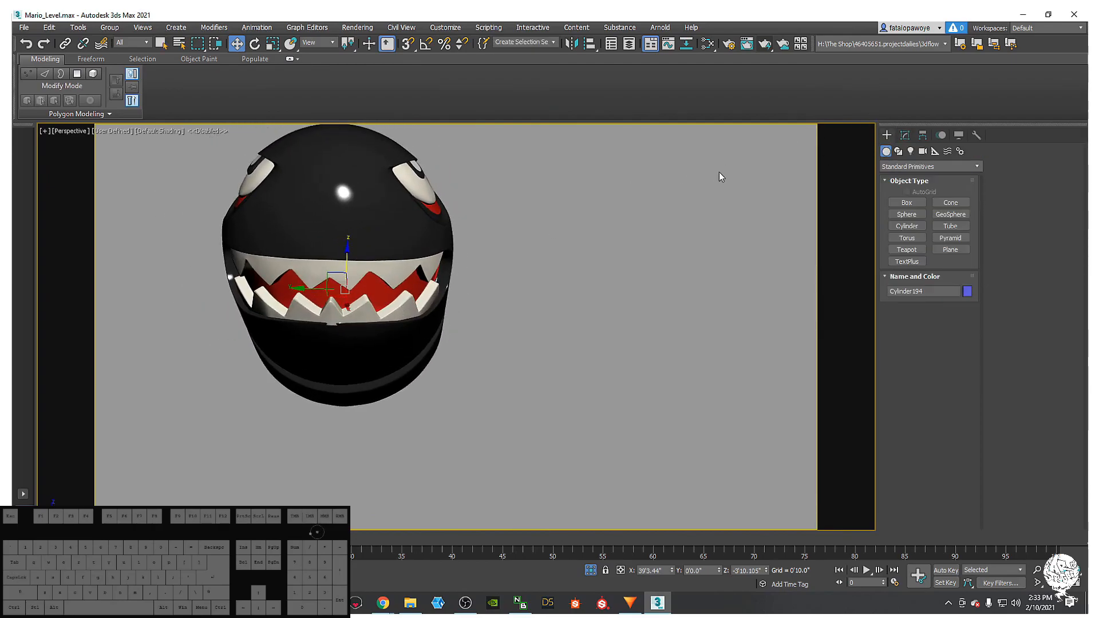
double_click(356, 285)
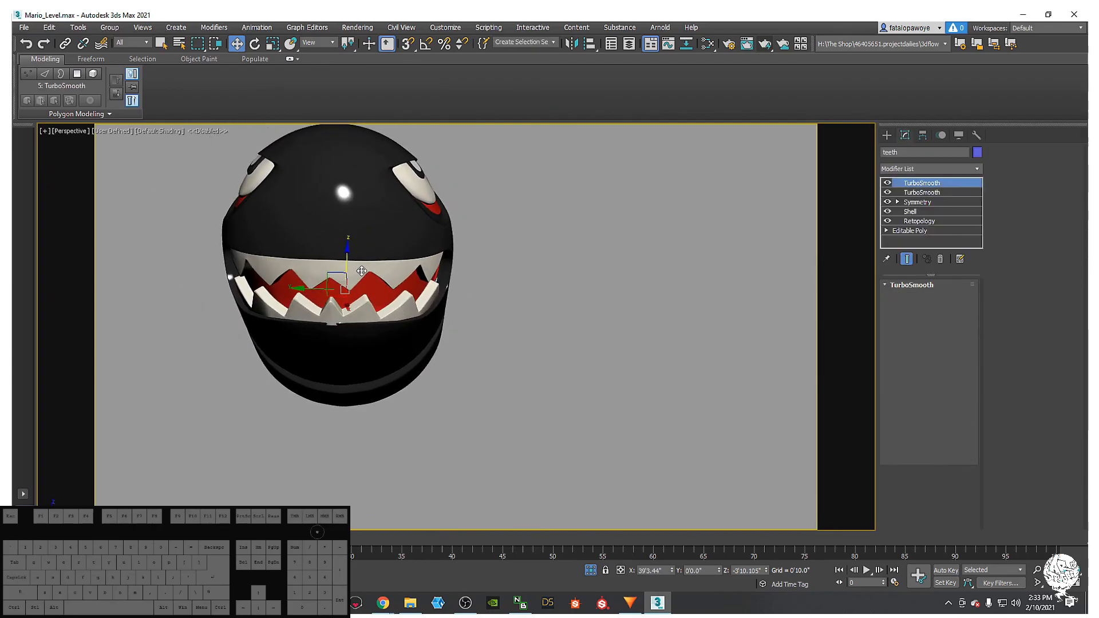
left_click(916, 203)
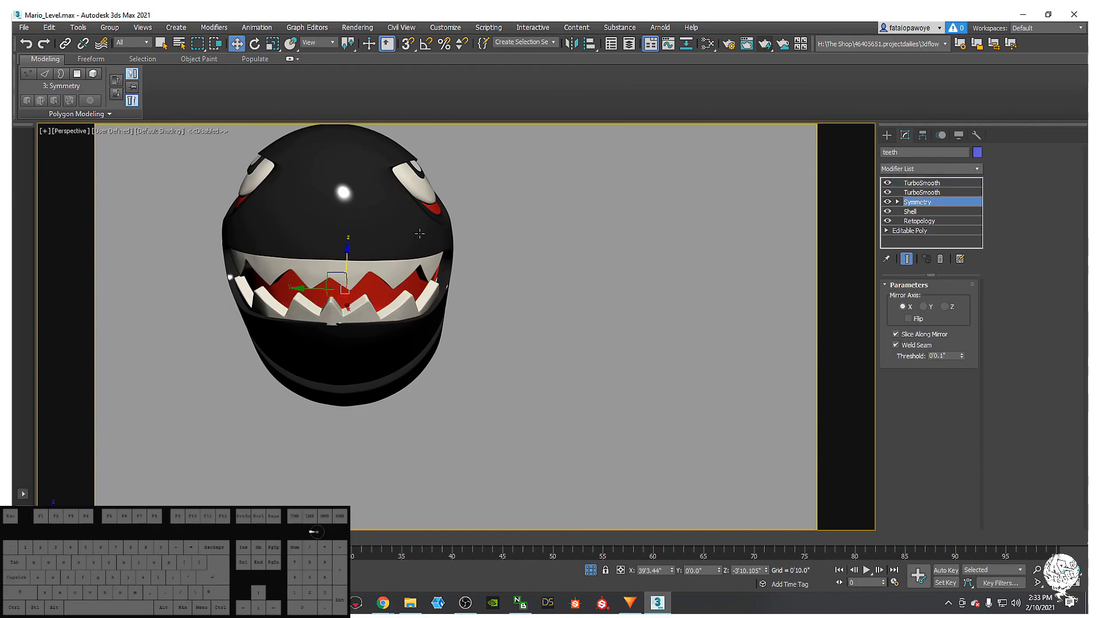
key("1")
mouse_move(306, 289)
left_mouse_down()
mouse_move(298, 289)
mouse_move(308, 291)
left_mouse_up()
middle_click_drag(308, 291, 418, 284, "alt")
scroll(340, 295, "up", 5)
scroll(423, 290, "down", 3)
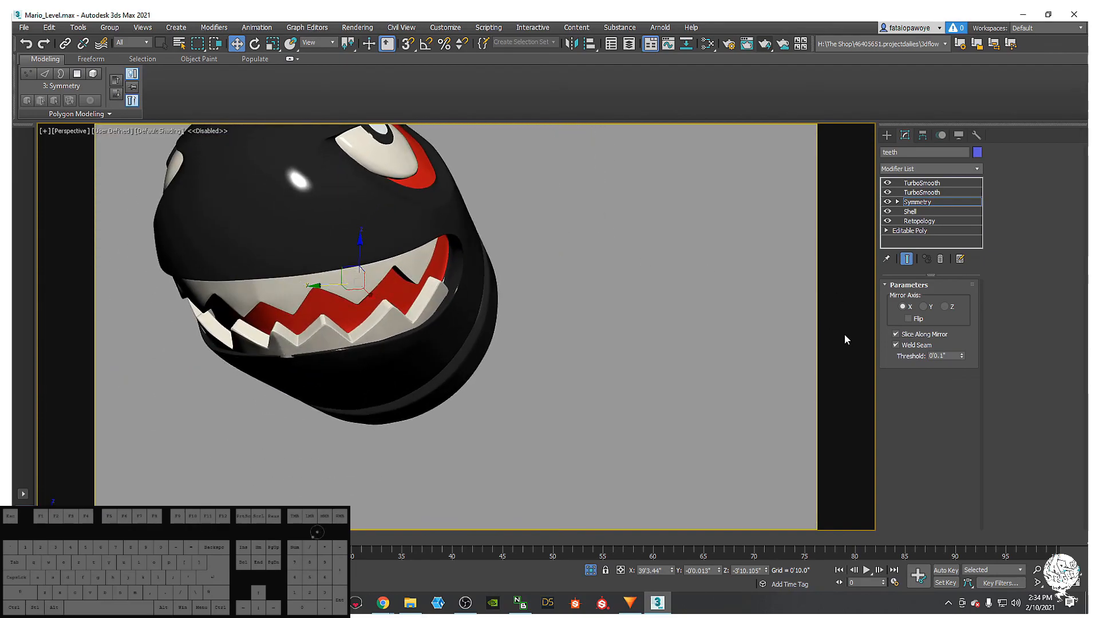
- Test Flip on the teeth mirror, show edged faces and switch off the TurboSmooths
left_click(906, 319)
left_click(906, 319)
middle_click_drag(697, 309, 293, 343, "alt")
key("F3")
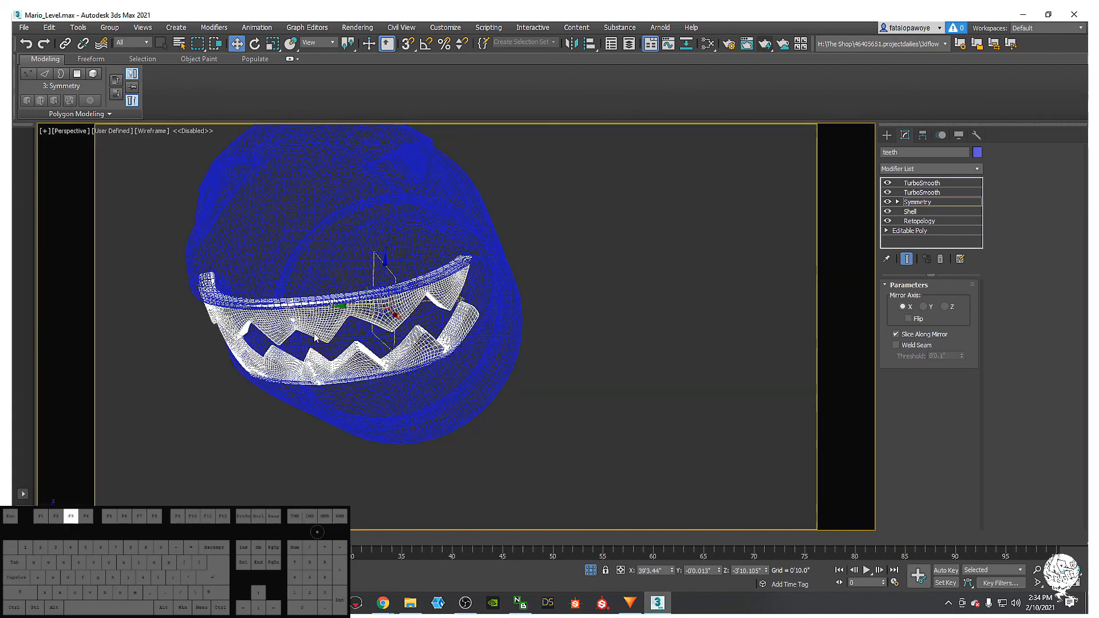
key("F4")
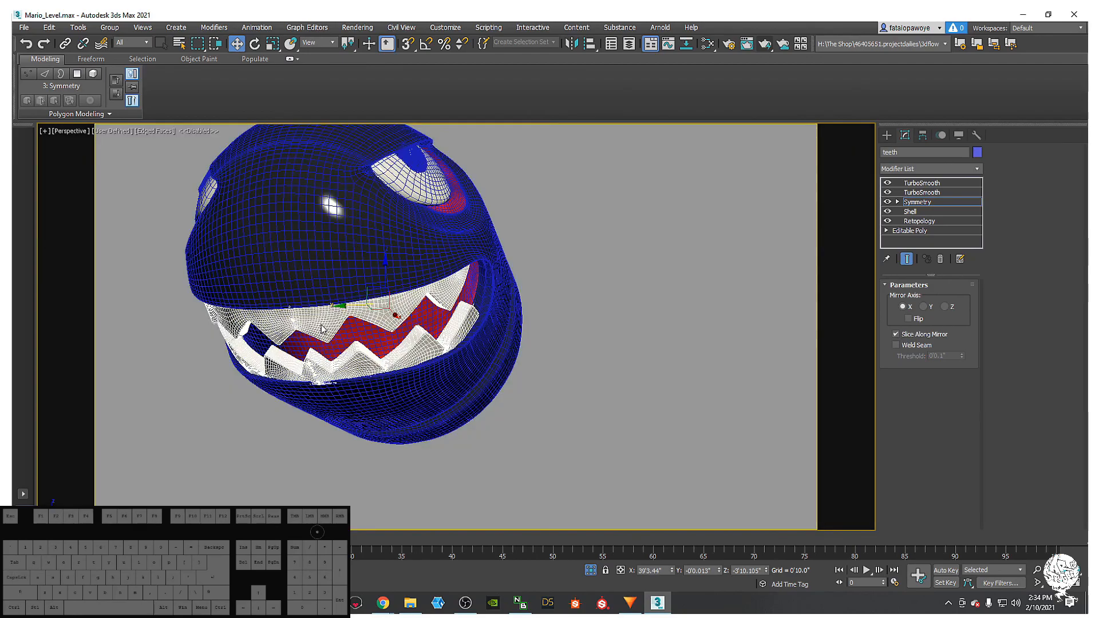
left_click(886, 182)
left_click(886, 182)
left_click(888, 192)
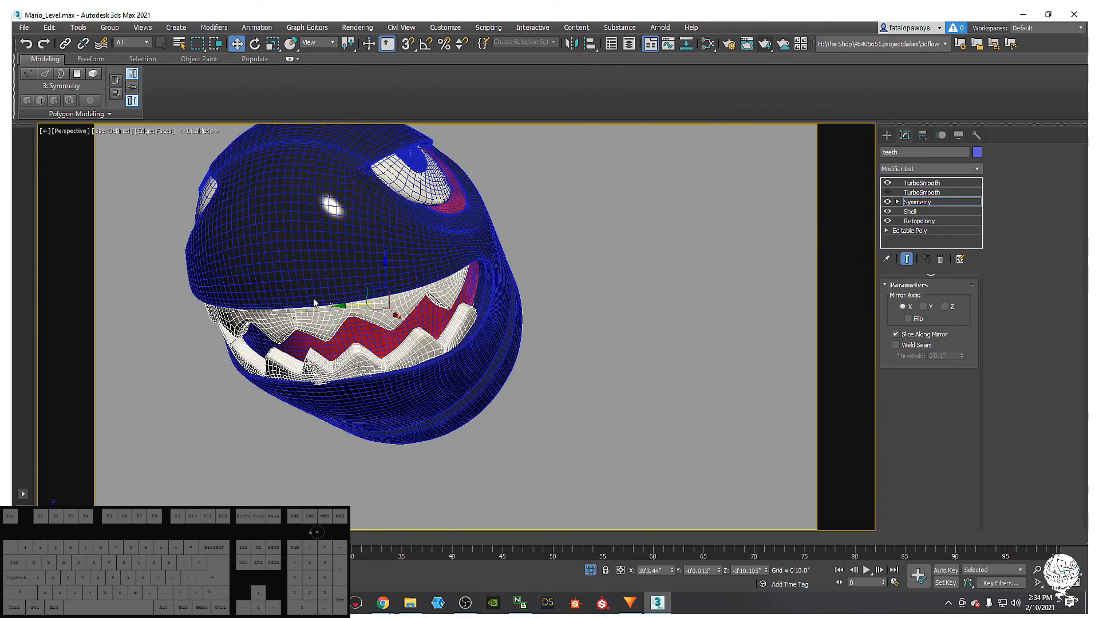
scroll(315, 302, "up", 5)
- Toggle Slice Along Mirror and enable Weld Seam on the teeth's Symmetry
middle_click_drag(329, 291, 553, 202, "alt")
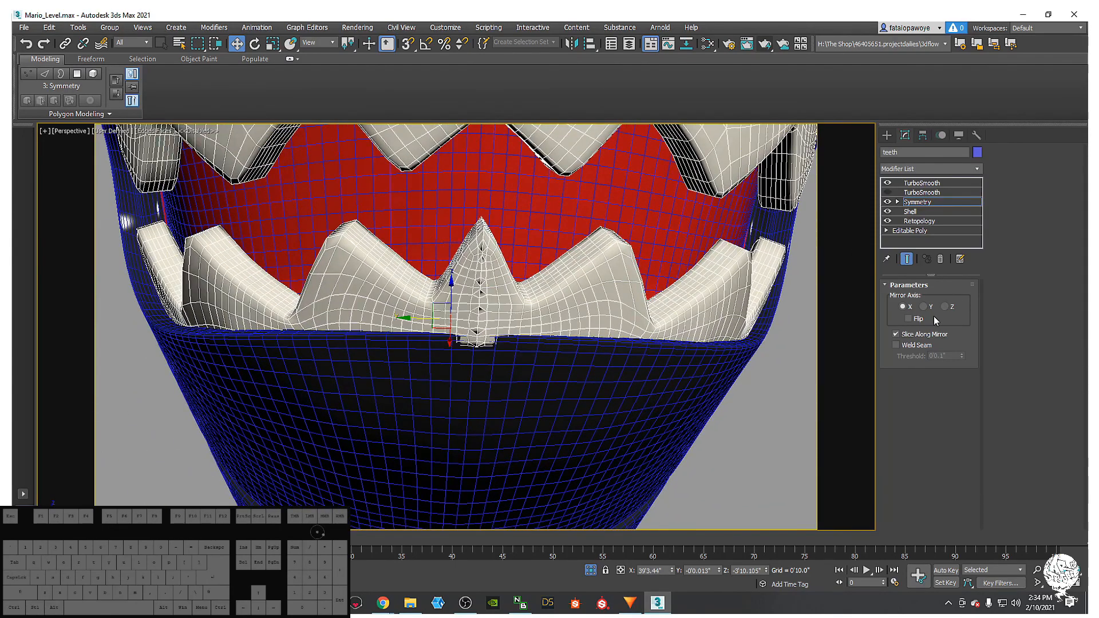
left_click(898, 333)
left_click(898, 333)
left_click(897, 345)
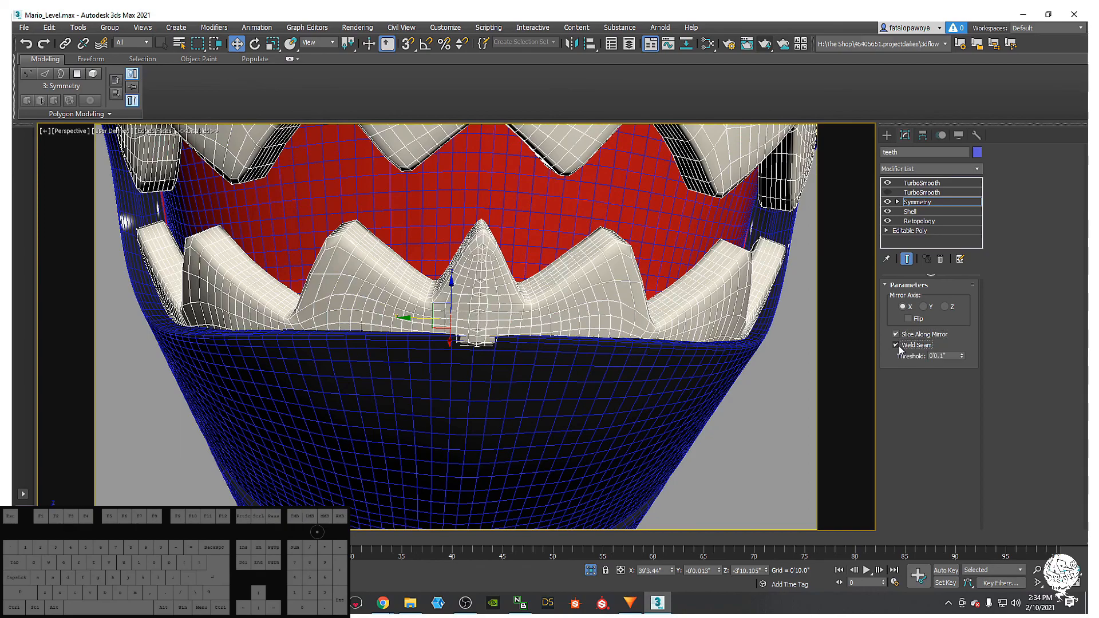
- Turn off the top TurboSmooth and inspect the welded teeth from several angles
left_click(887, 184)
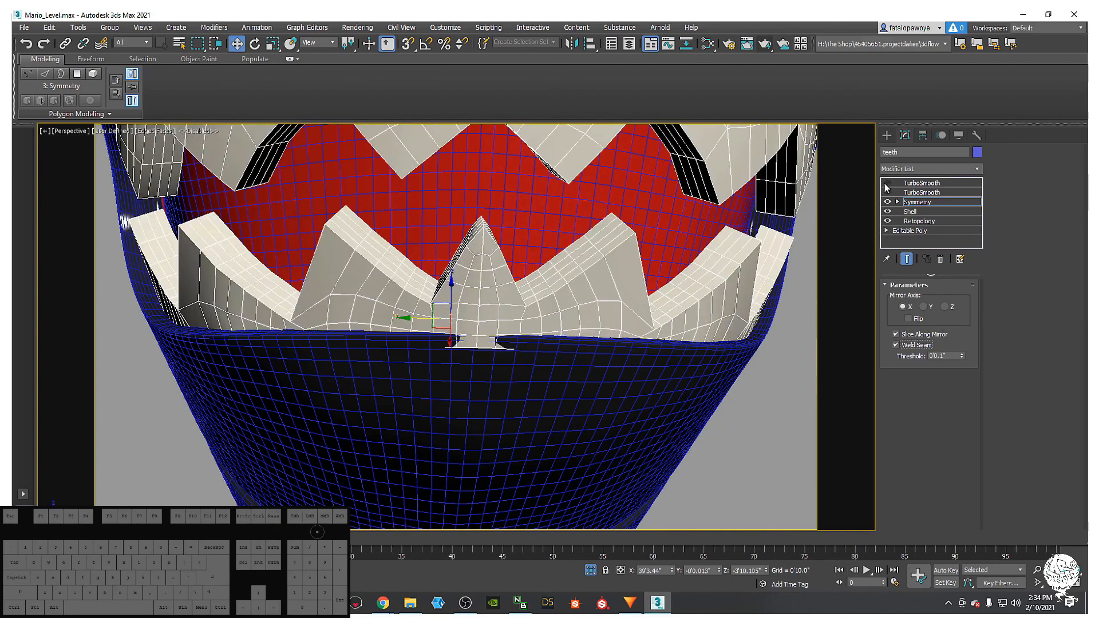
scroll(506, 322, "down", 5)
middle_click_drag(506, 321, 525, 246, "alt")
scroll(511, 250, "down", 3)
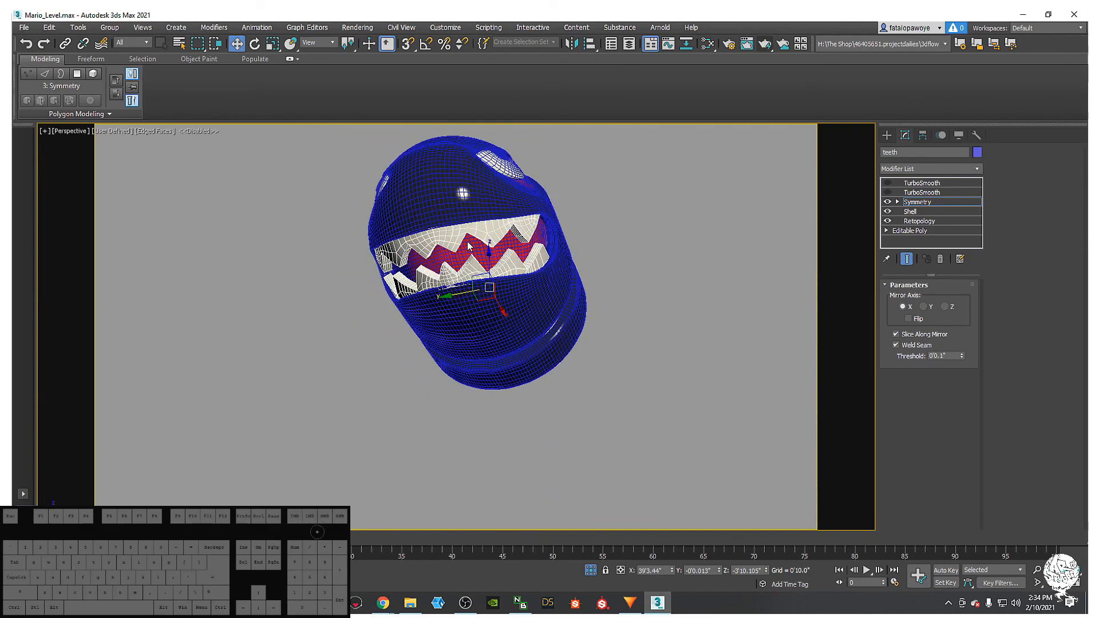
middle_click_drag(431, 254, 575, 267, "alt")
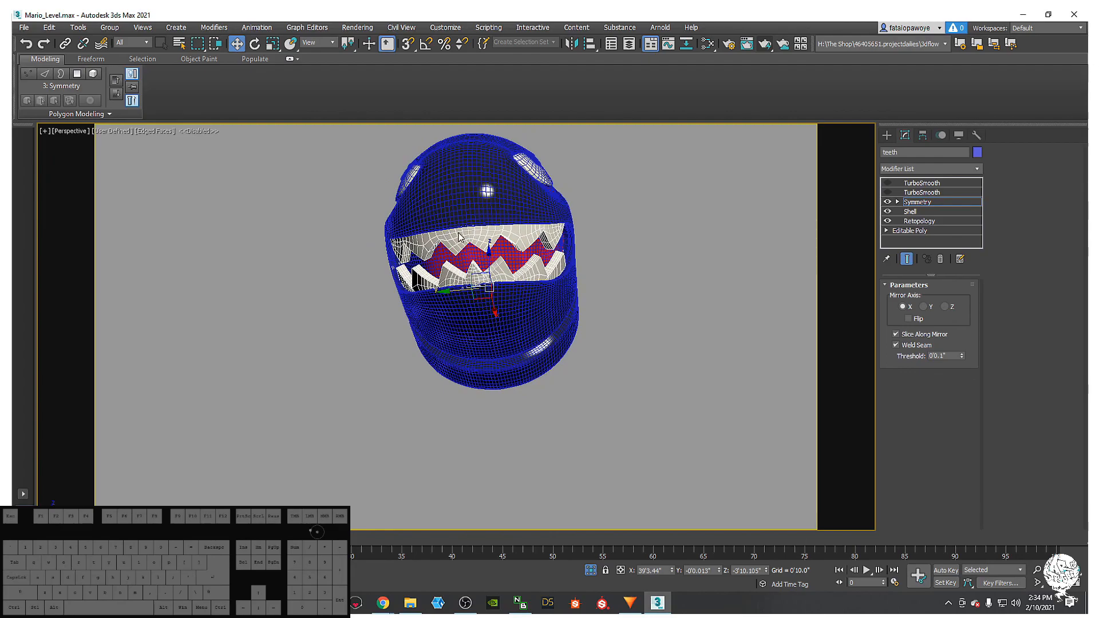
scroll(575, 268, "up", 5)
mouse_move(590, 216)
middle_mouse_down("alt")
mouse_move(572, 233)
mouse_move(510, 241)
mouse_move(680, 252)
mouse_move(620, 266)
middle_mouse_up("alt")
scroll(512, 240, "down", 5)
- Return to default shading, re-enable both teeth TurboSmooths and set Iterations to 2
scroll(620, 265, "up", 3)
key("F4")
mouse_move(552, 265)
middle_mouse_down("alt")
mouse_move(592, 228)
mouse_move(590, 245)
mouse_move(568, 242)
mouse_move(602, 252)
mouse_move(594, 231)
mouse_move(604, 212)
mouse_move(657, 182)
mouse_move(651, 212)
middle_mouse_up("alt")
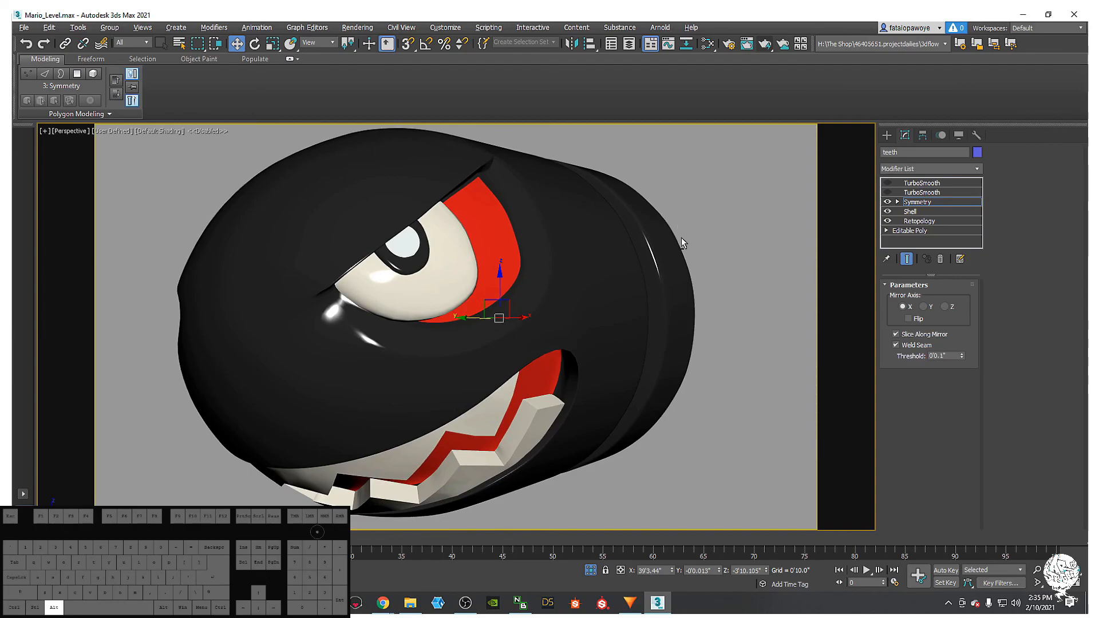
middle_click_drag(671, 242, 667, 237, "ctrl+alt")
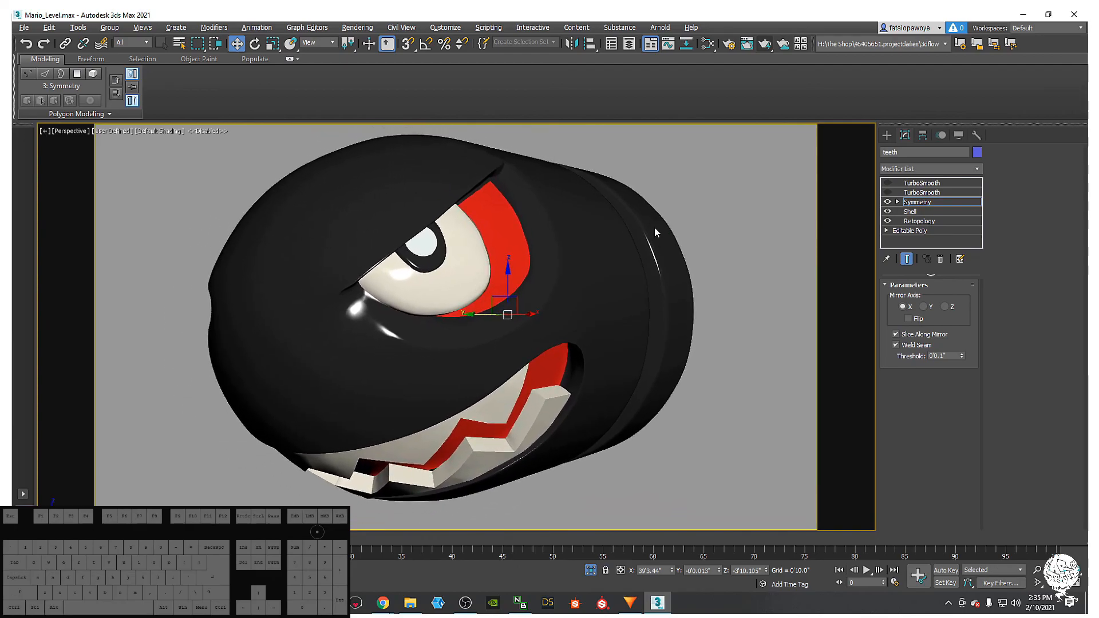
left_click(905, 194)
left_click(887, 183)
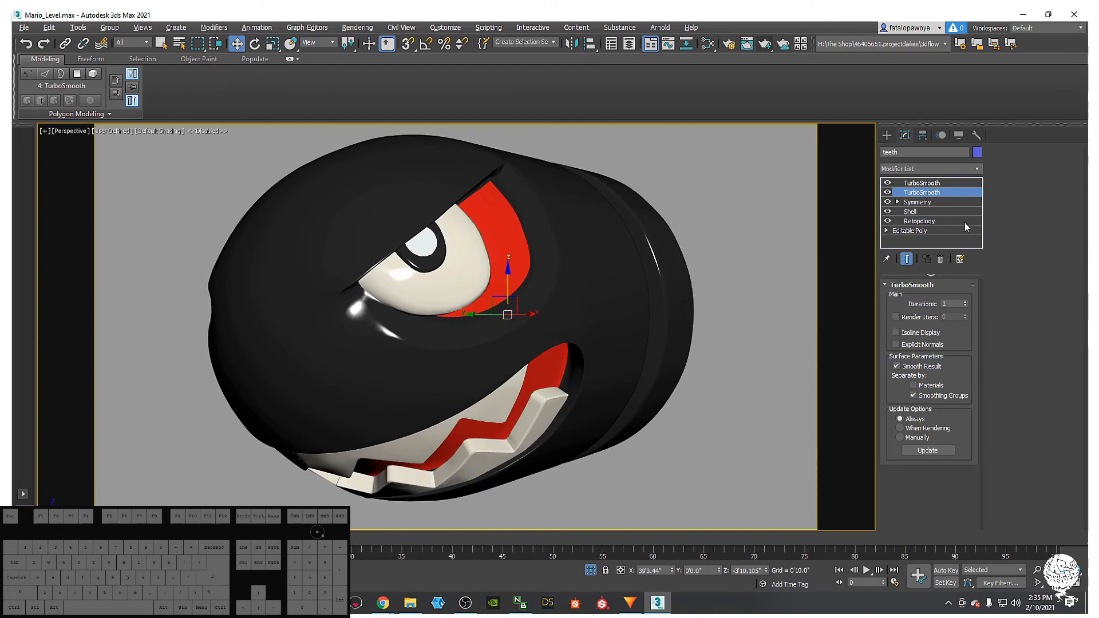
left_click(966, 301)
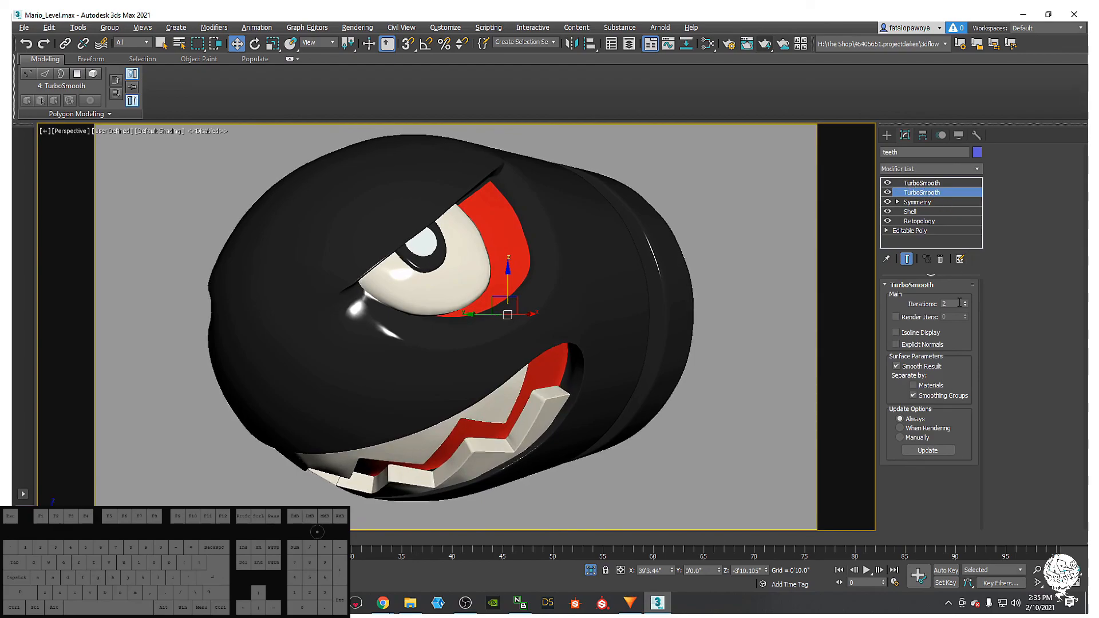
- Check the eye with a test move that is undone, then view the recent files
left_click(718, 311)
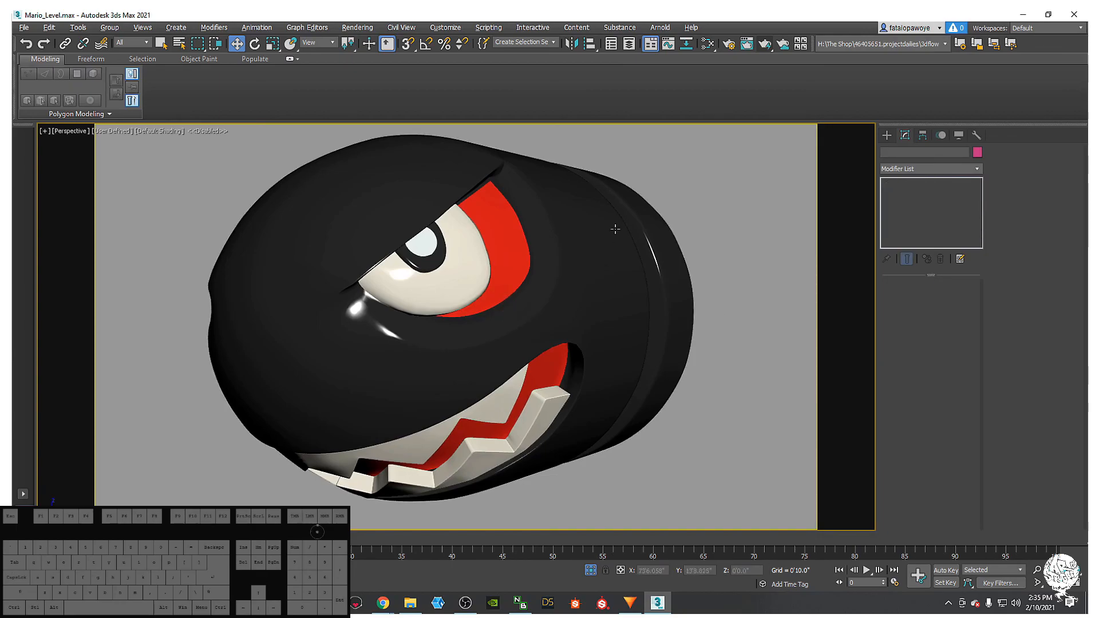
left_click(436, 314)
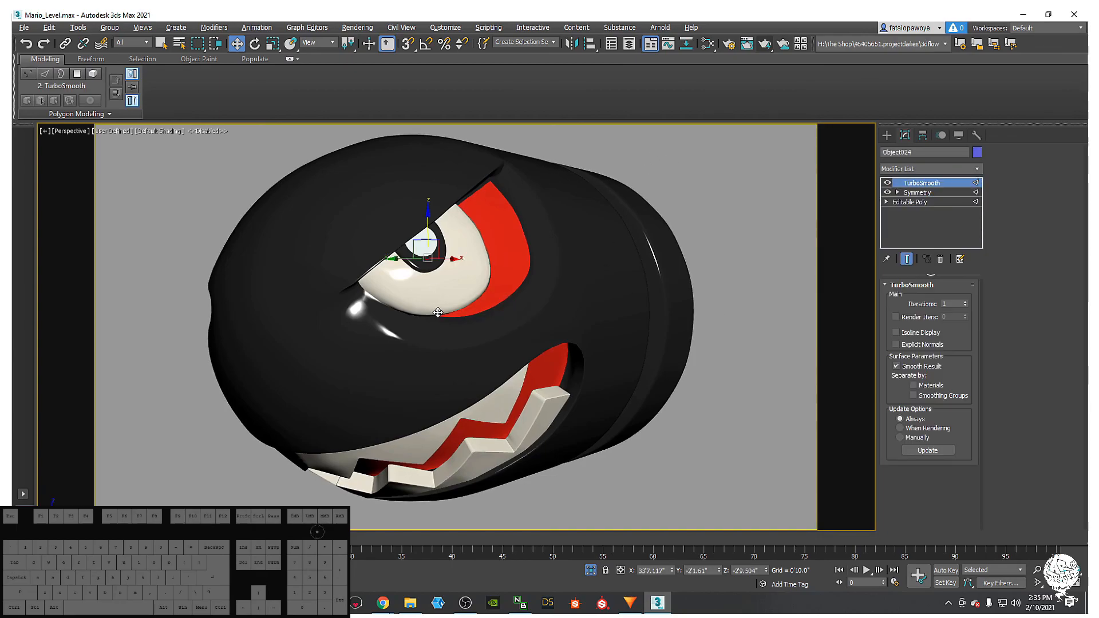
left_click_drag(452, 259, 457, 255)
key("ctrl+z")
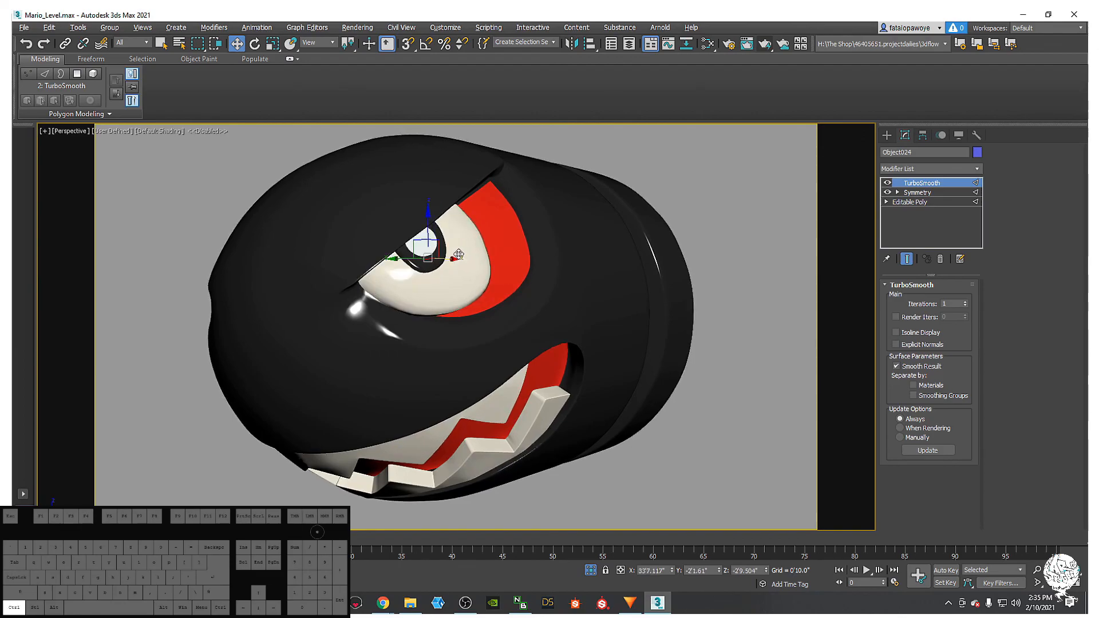
left_click(698, 208)
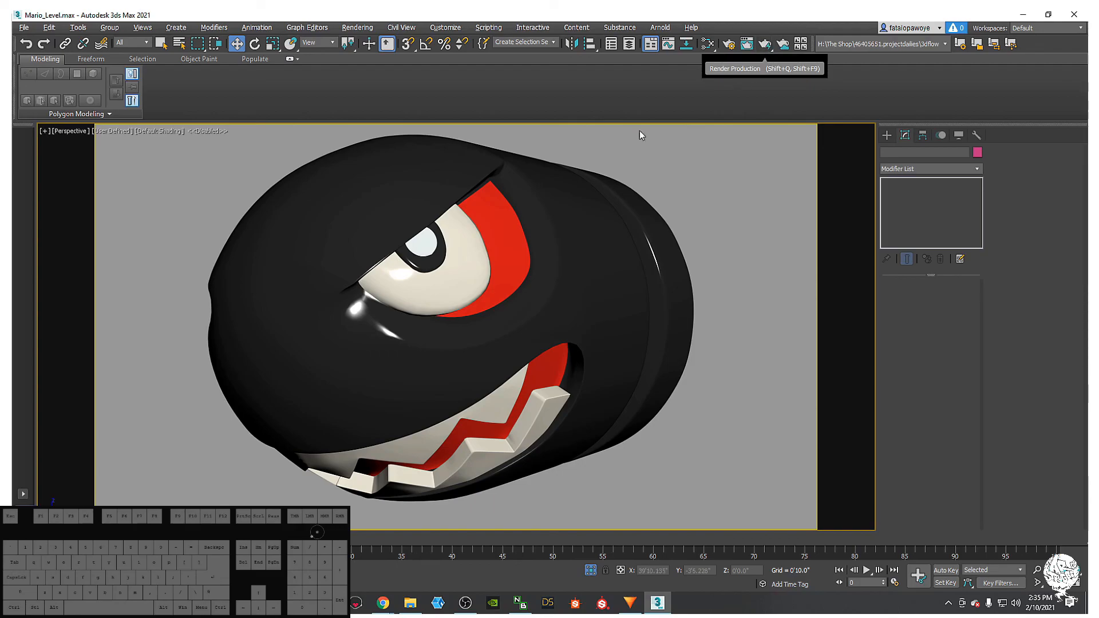
left_click(24, 30)
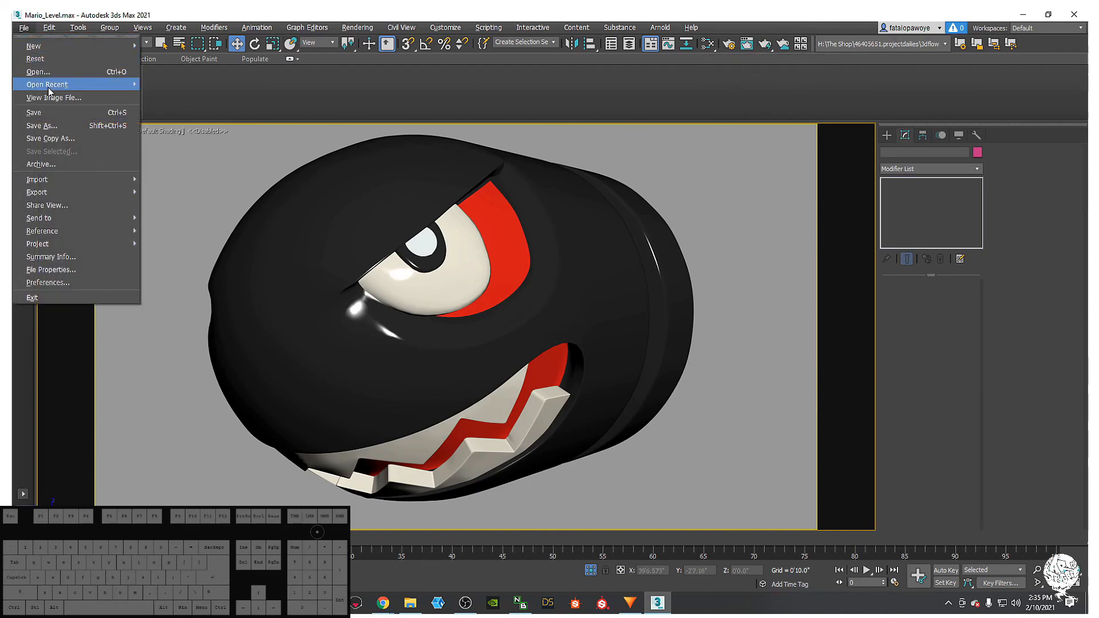